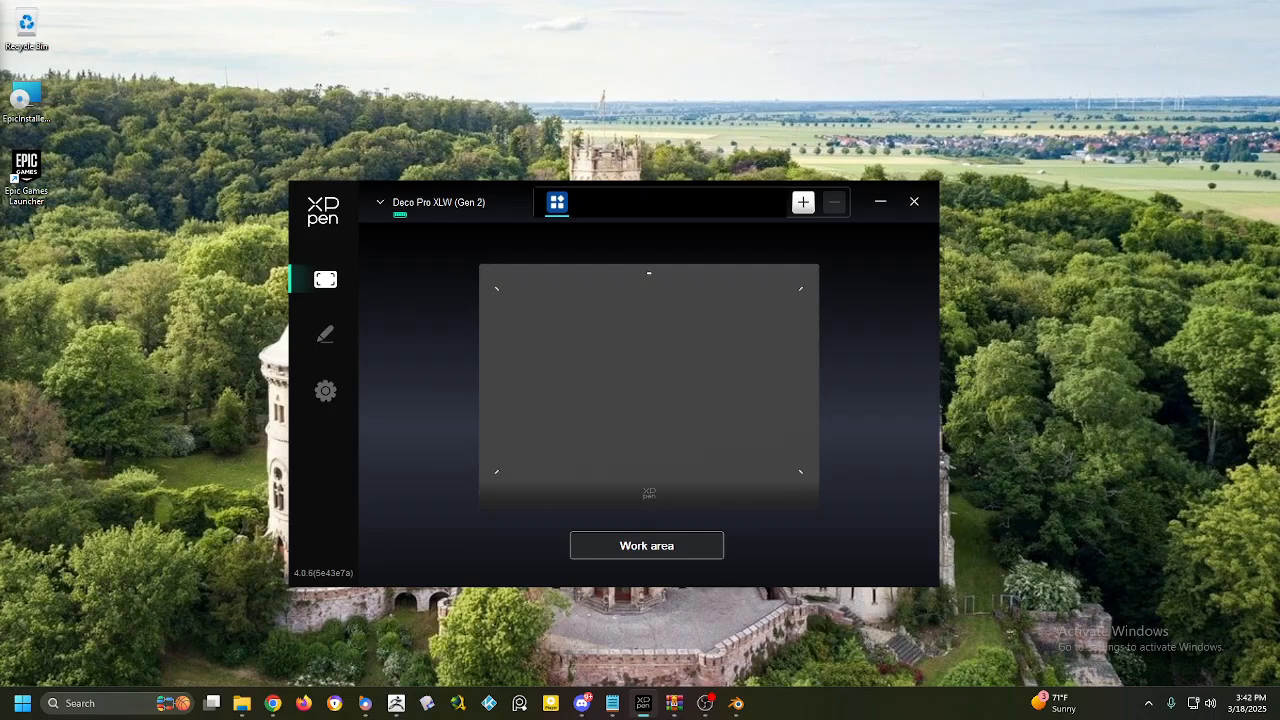
pyautogui.moveTo(354, 200)
pyautogui.mouseDown()
pyautogui.moveTo(368, 222)
pyautogui.moveTo(360, 206)
pyautogui.mouseUp()
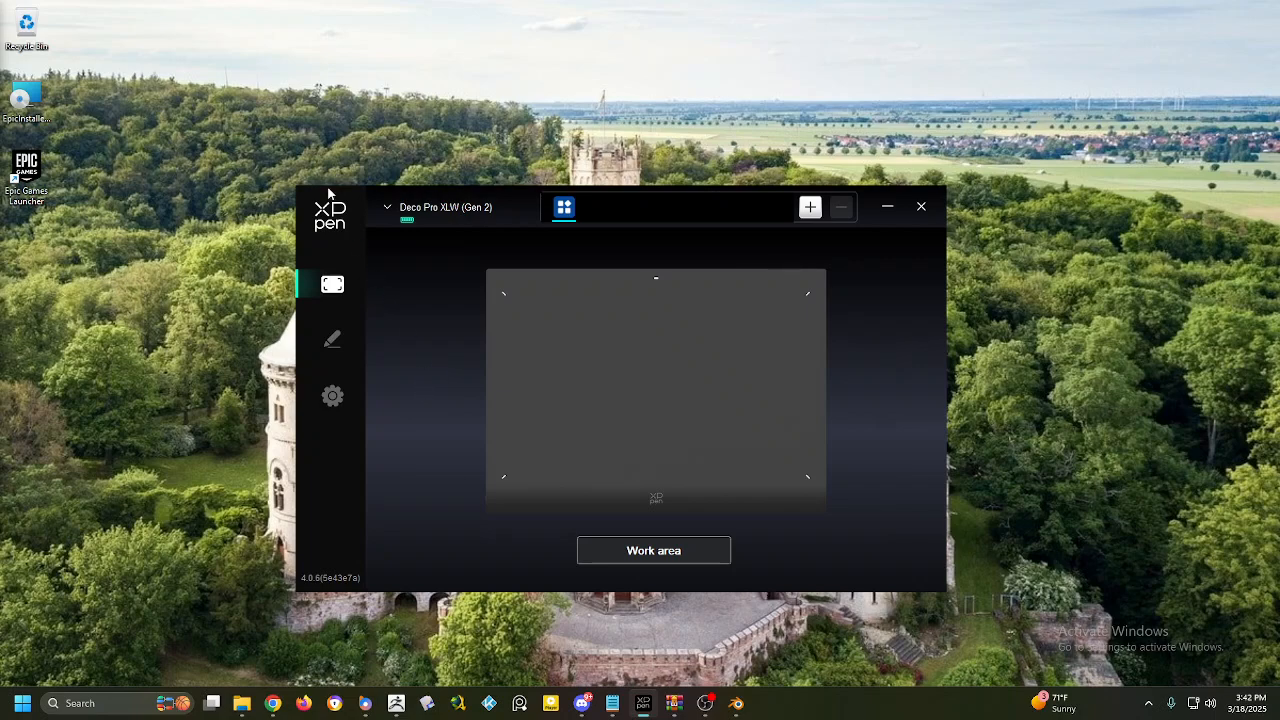
pyautogui.moveTo(339, 195)
pyautogui.mouseDown()
pyautogui.moveTo(339, 181)
pyautogui.moveTo(332, 211)
pyautogui.moveTo(343, 203)
pyautogui.moveTo(326, 218)
pyautogui.moveTo(331, 202)
pyautogui.mouseUp()
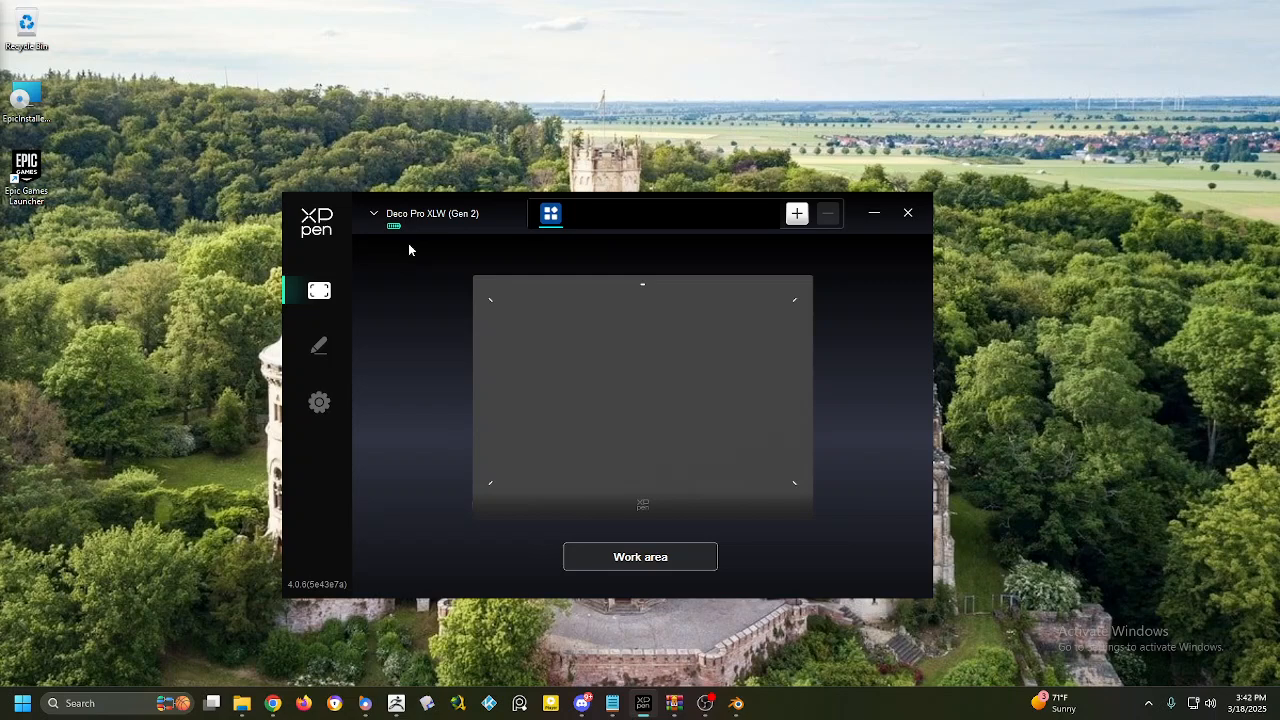
pyautogui.click(318, 219)
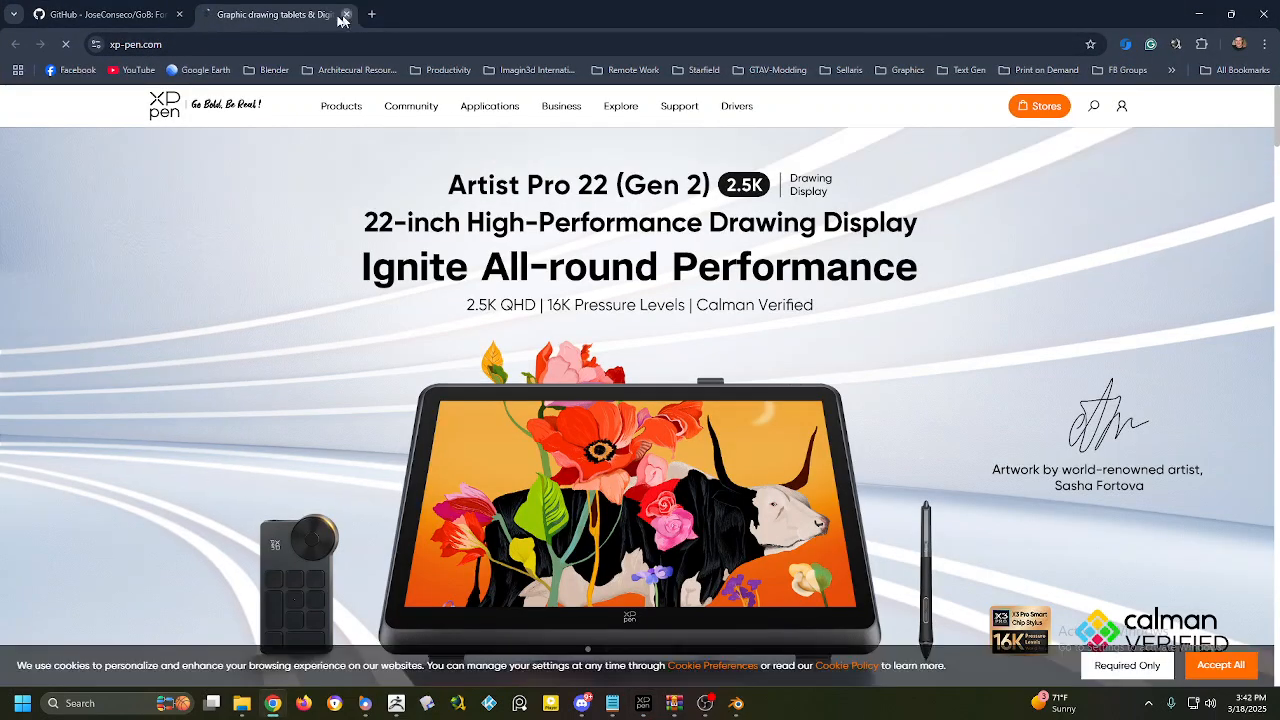
pyautogui.click(347, 14)
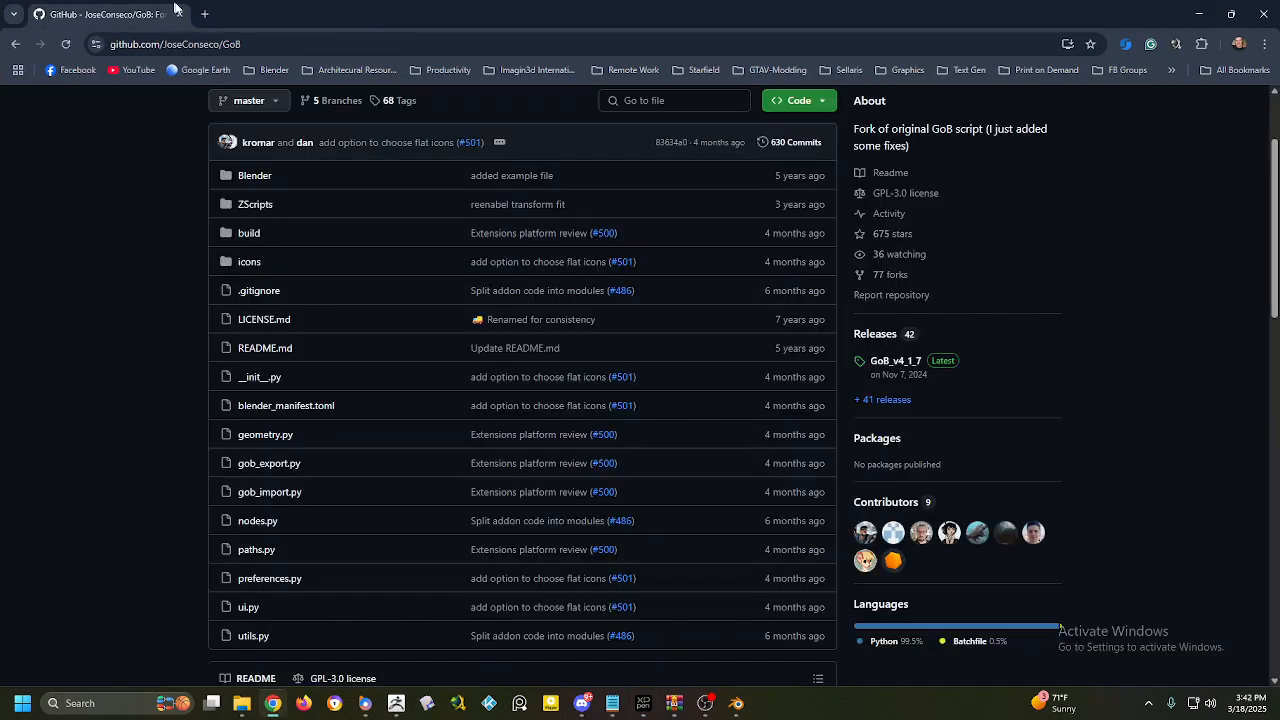
pyautogui.click(1201, 14)
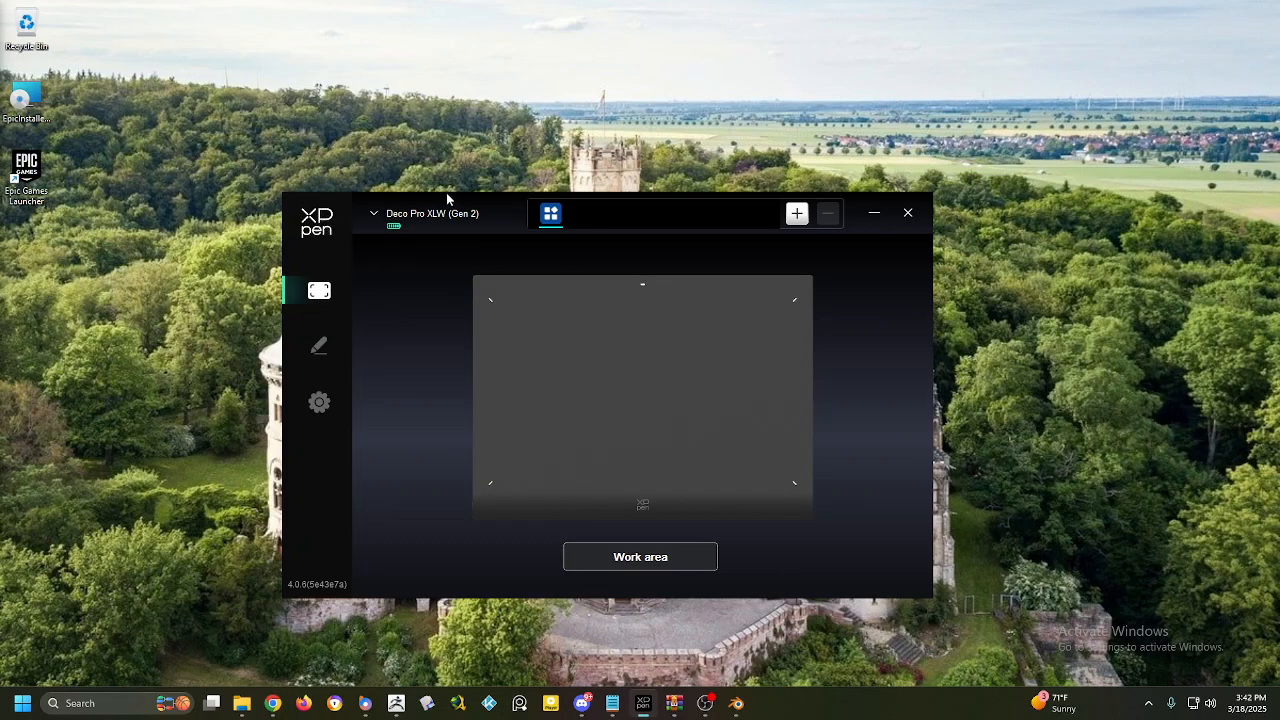
pyautogui.moveTo(506, 200); pyautogui.dragTo(511, 198)
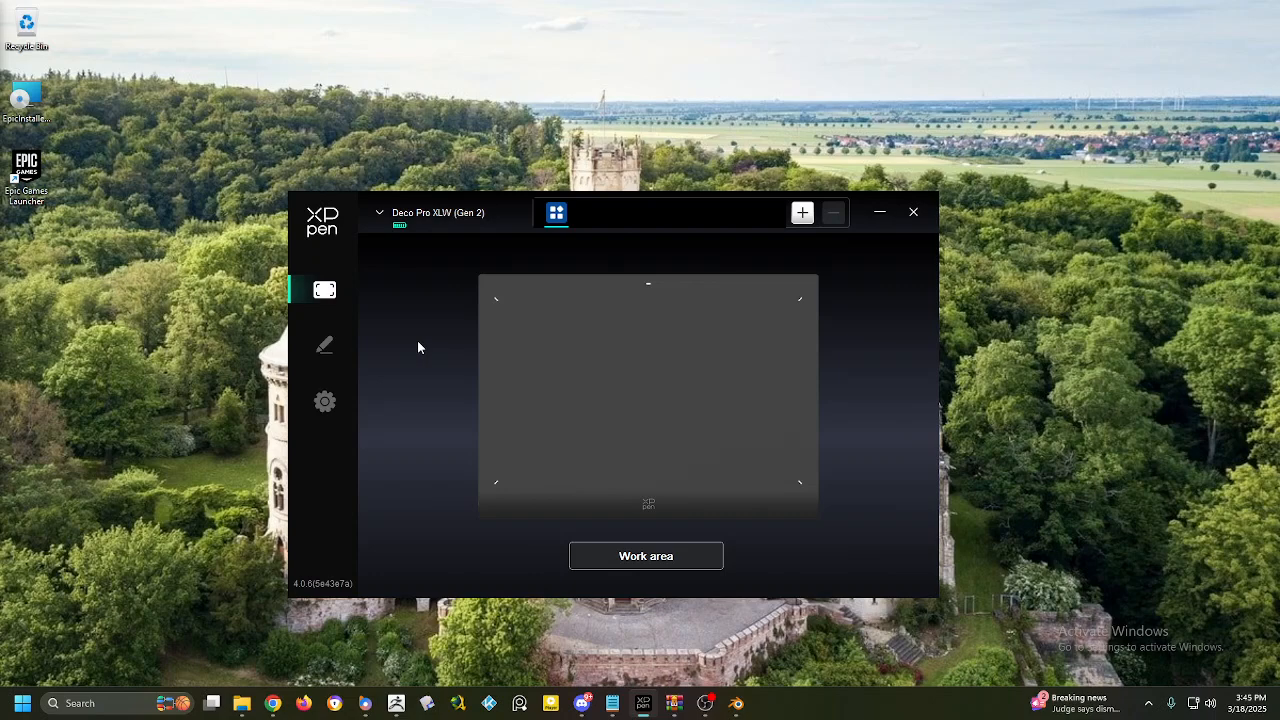
pyautogui.click(501, 209)
pyautogui.click(521, 218)
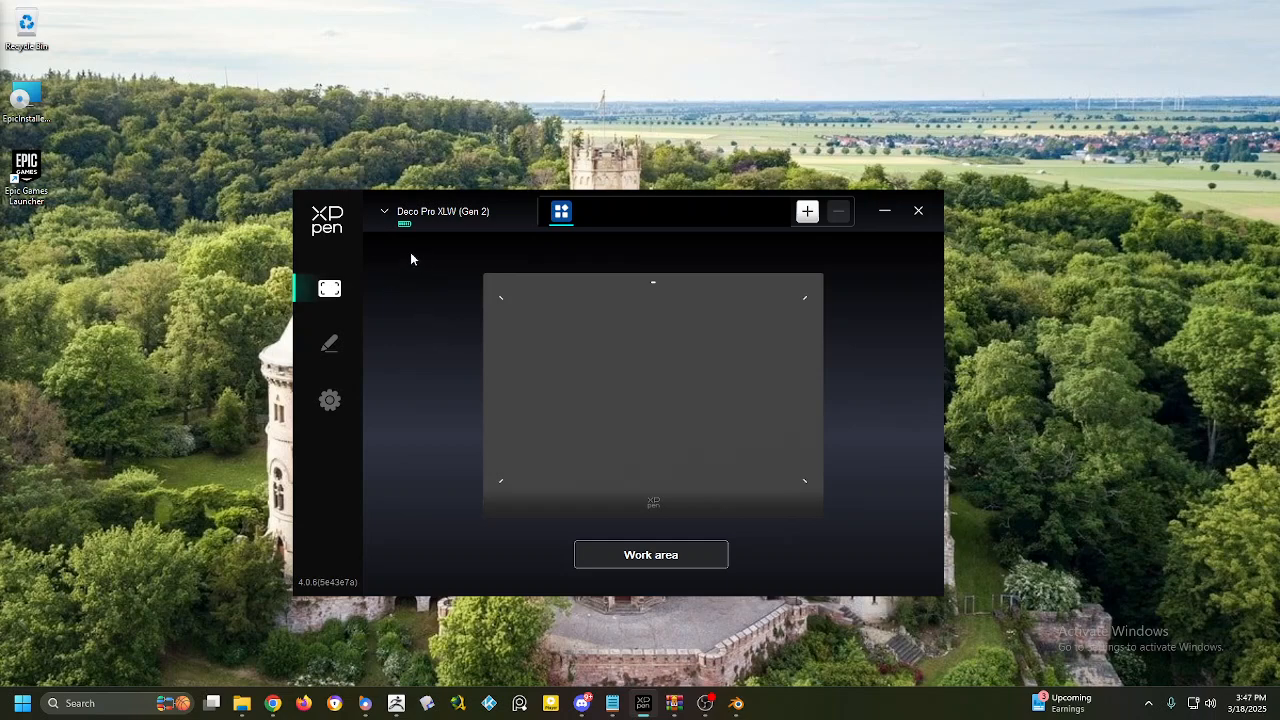
# Check the list of devices available for configuration in the tablet driver.
pyautogui.click(385, 213)
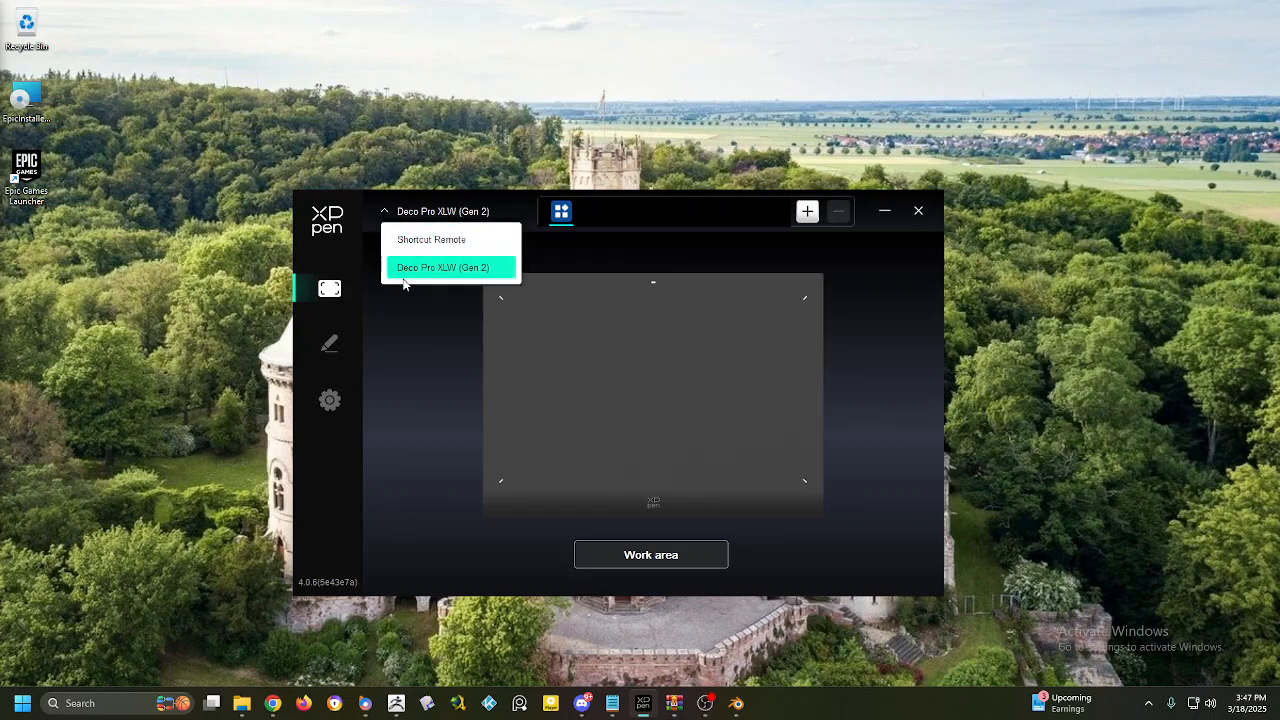
pyautogui.click(402, 316)
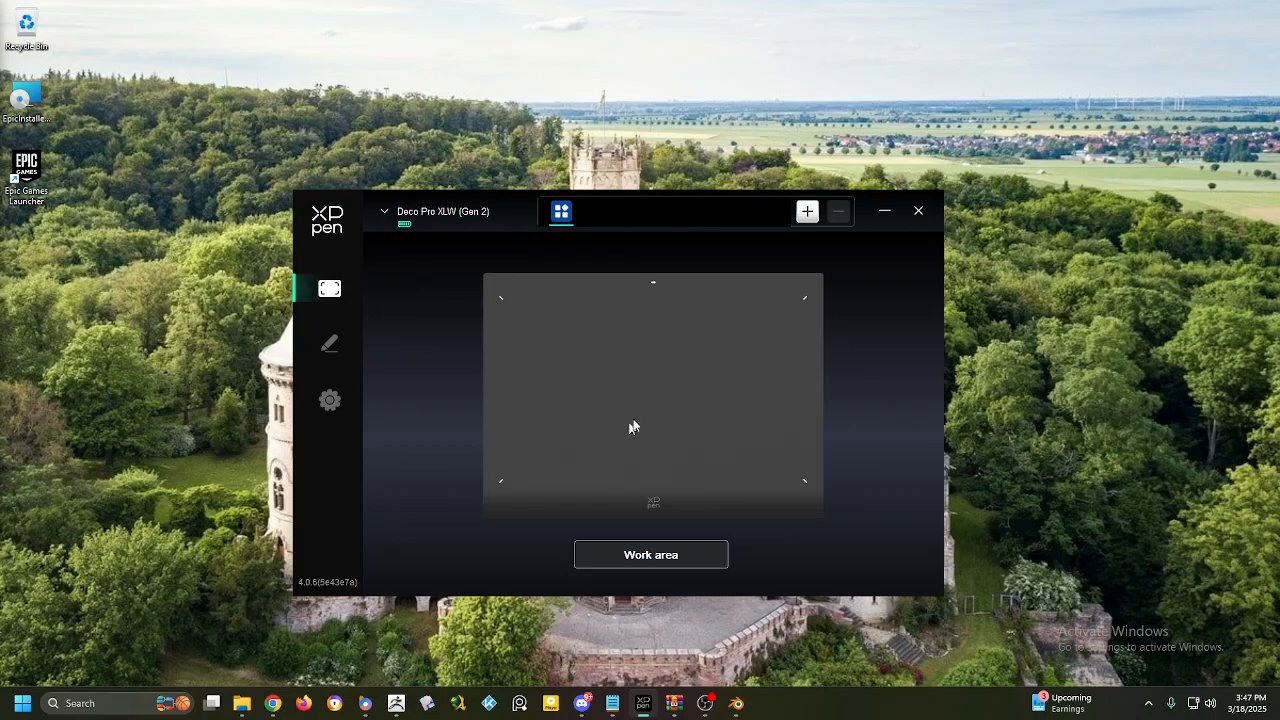
# Open the pen settings and check the hidden system tray icons for the Pentablet driver.
pyautogui.click(330, 344)
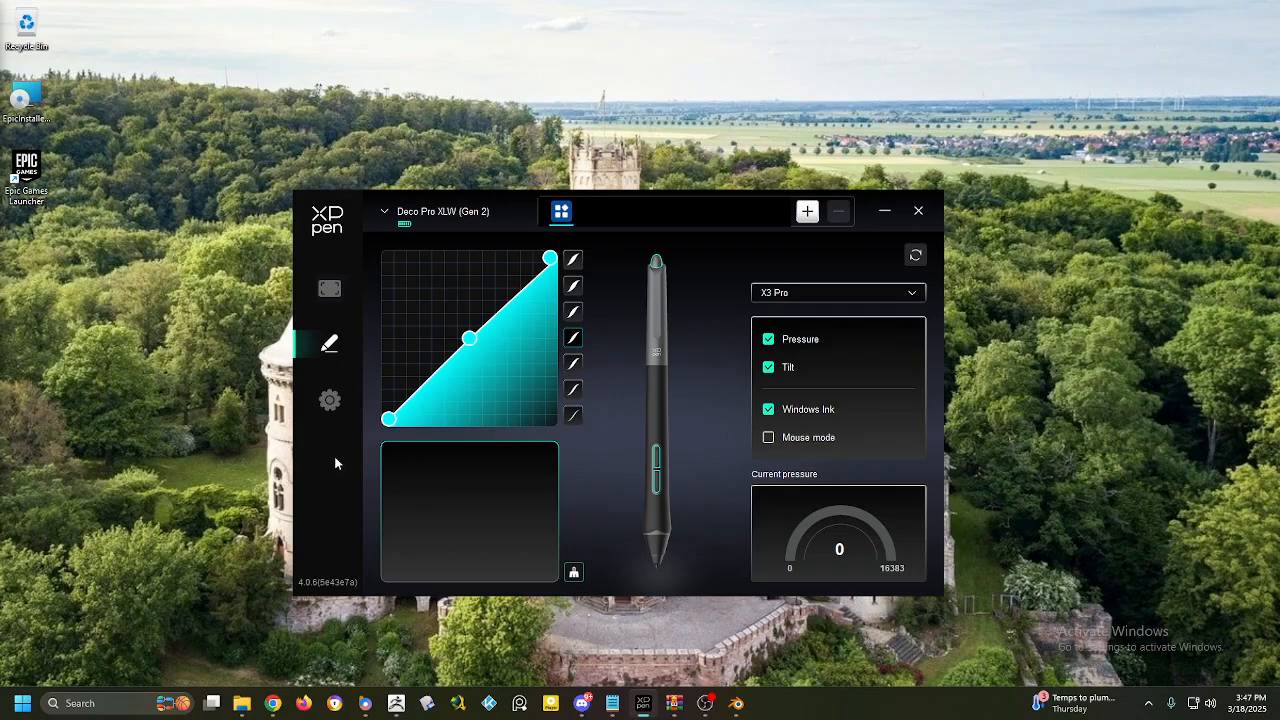
pyautogui.click(1148, 704)
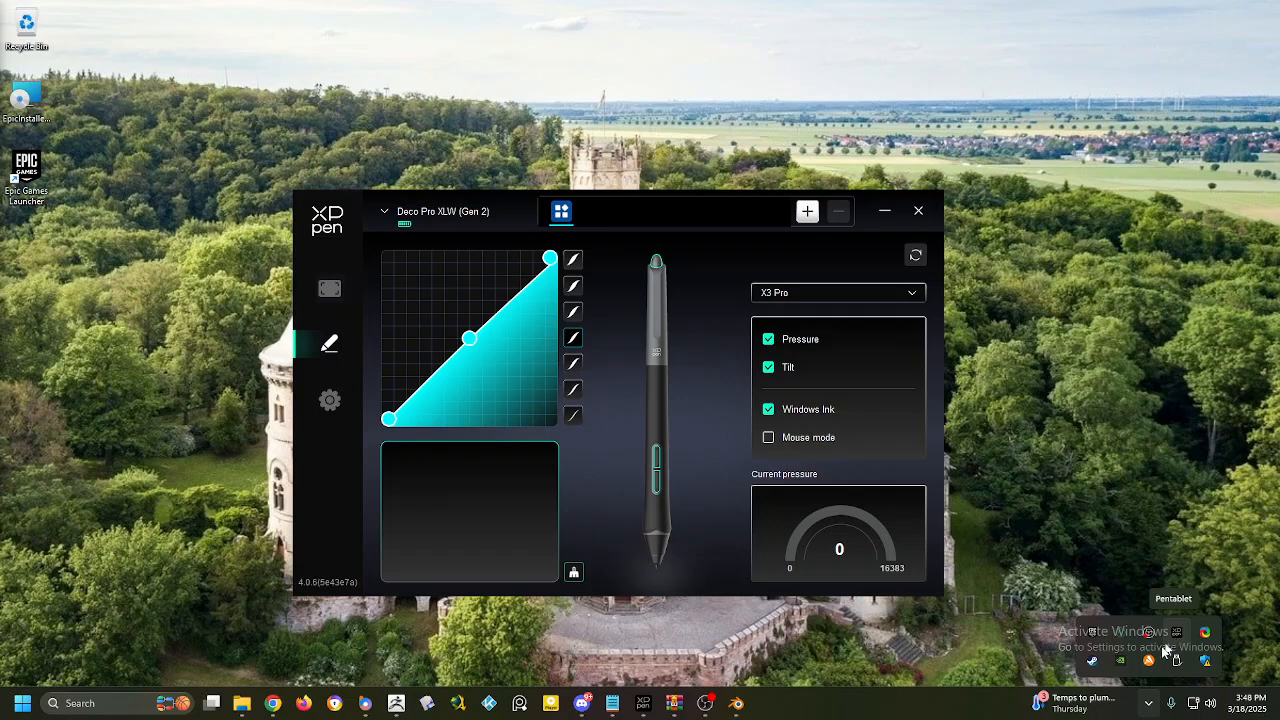
pyautogui.click(1151, 703)
pyautogui.click(1151, 703)
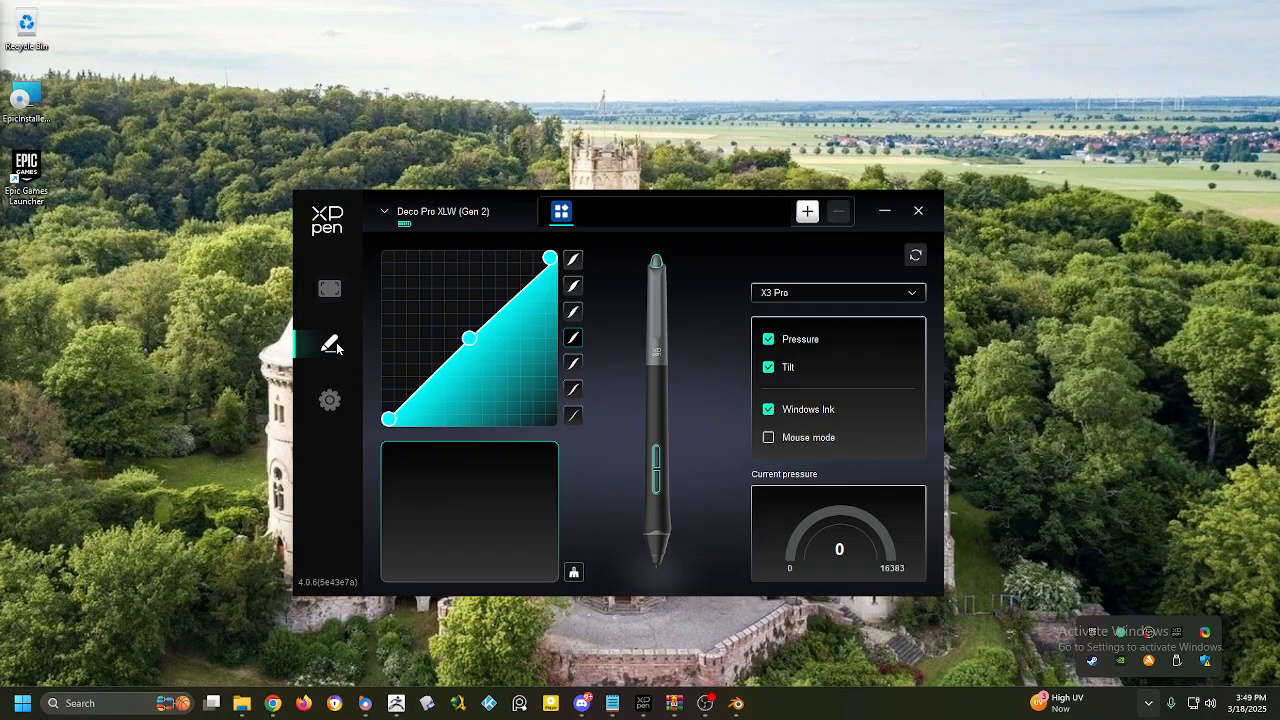
# Test the X3 Pro pen's pressure reading by touching the tablet repeatedly with varying force.
pyautogui.click(619, 358)
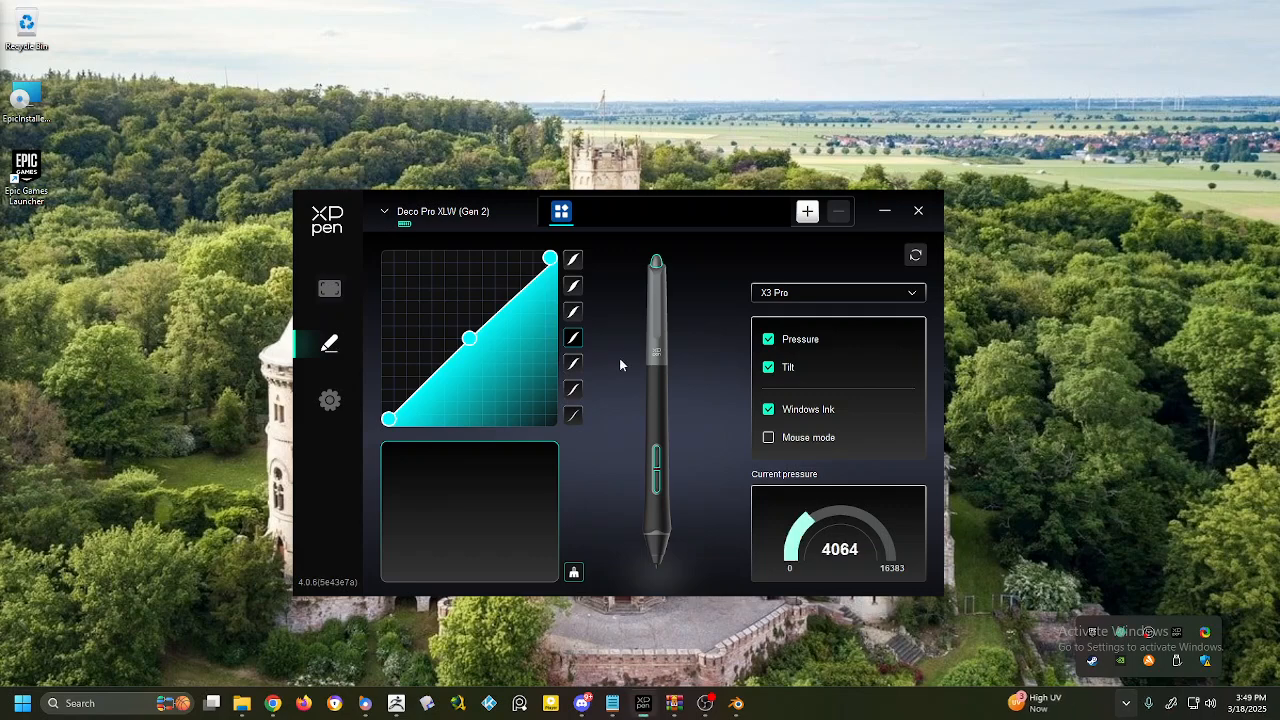
pyautogui.click(619, 363)
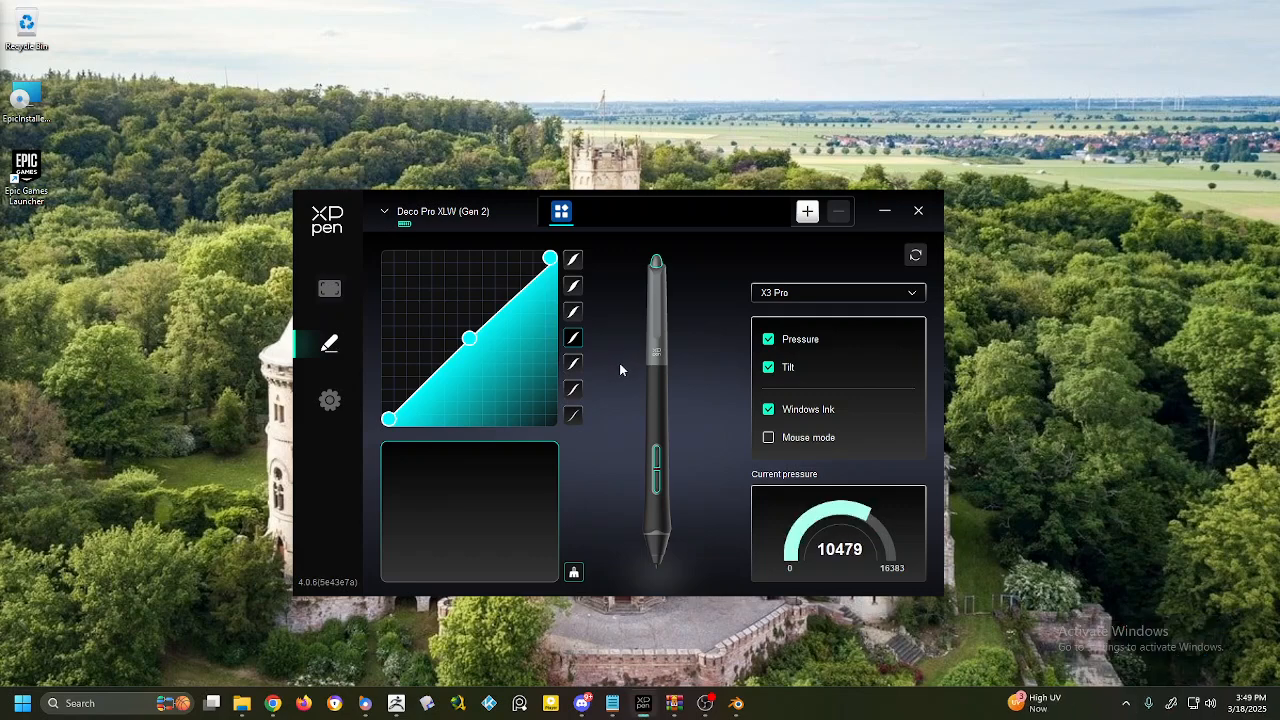
pyautogui.click(616, 382)
pyautogui.click(619, 392)
pyautogui.click(686, 446)
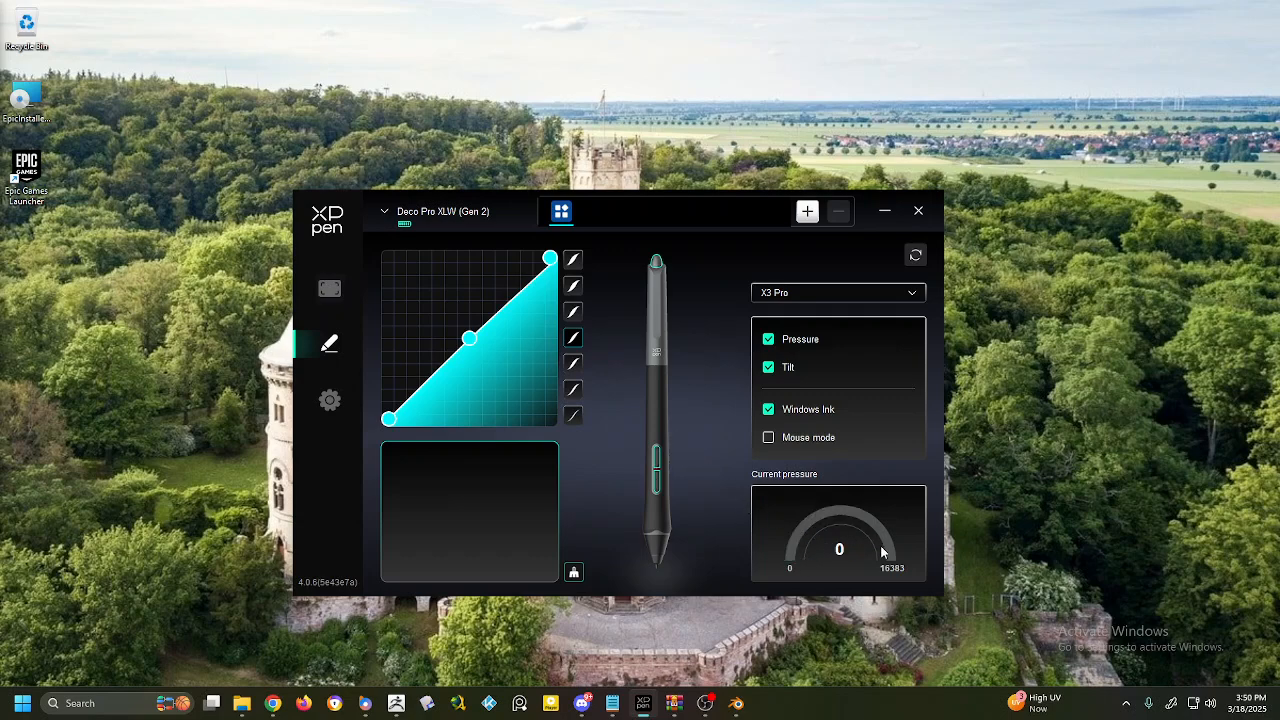
pyautogui.click(703, 461)
pyautogui.click(706, 462)
# Draw several test strokes in the pen preview area, clear it, and draw one diagonal stroke.
pyautogui.click(524, 513)
pyautogui.moveTo(466, 477)
pyautogui.mouseDown()
pyautogui.moveTo(447, 490)
pyautogui.moveTo(464, 510)
pyautogui.moveTo(455, 533)
pyautogui.mouseUp()
pyautogui.moveTo(498, 474)
pyautogui.mouseDown()
pyautogui.moveTo(482, 558)
pyautogui.moveTo(457, 574)
pyautogui.moveTo(419, 550)
pyautogui.moveTo(399, 477)
pyautogui.mouseUp()
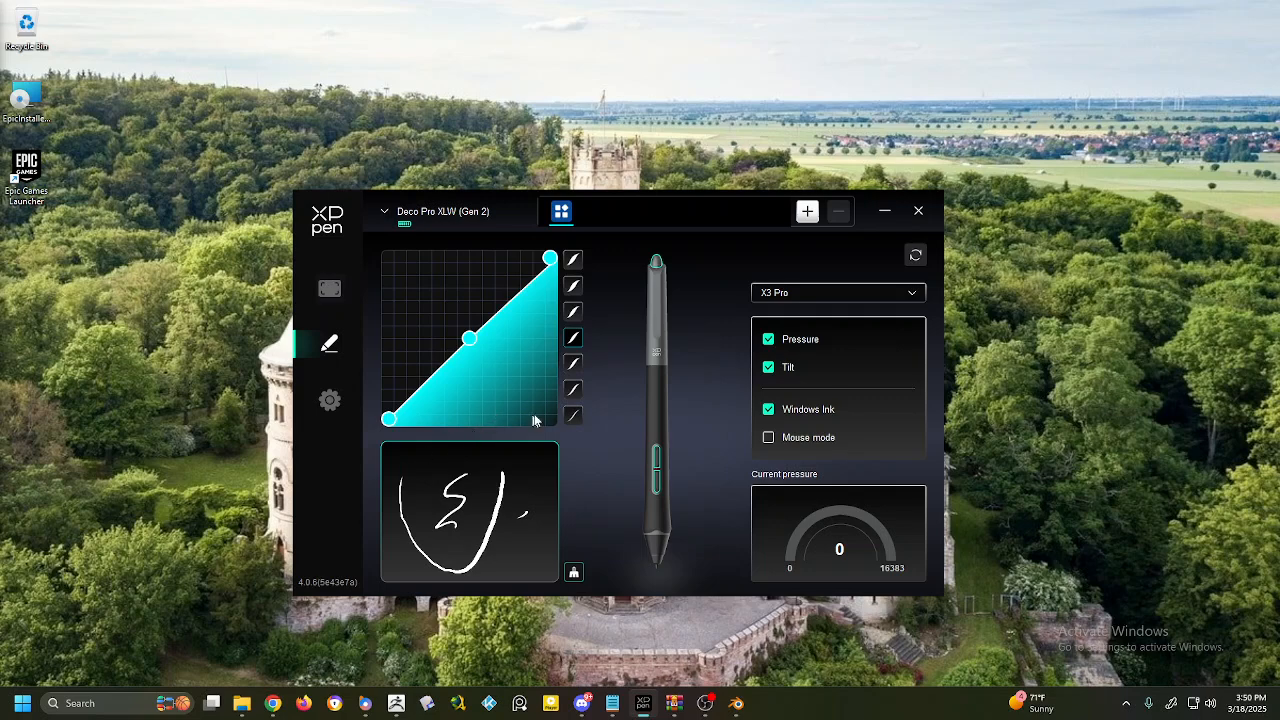
pyautogui.click(573, 571)
pyautogui.moveTo(403, 467)
pyautogui.mouseDown()
pyautogui.moveTo(461, 530)
pyautogui.moveTo(496, 546)
pyautogui.mouseUp()
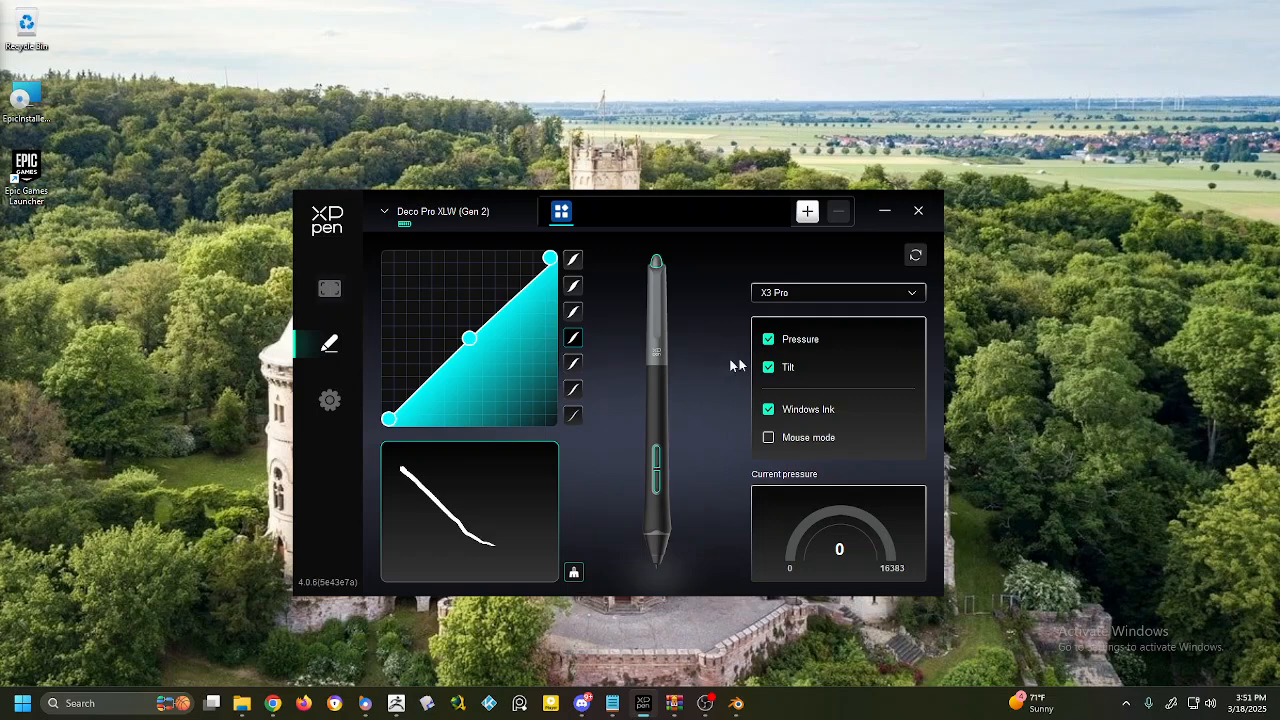
# Look over the driver's general settings and the work area mapping with its selectable monitors, and return to the device page.
pyautogui.click(329, 401)
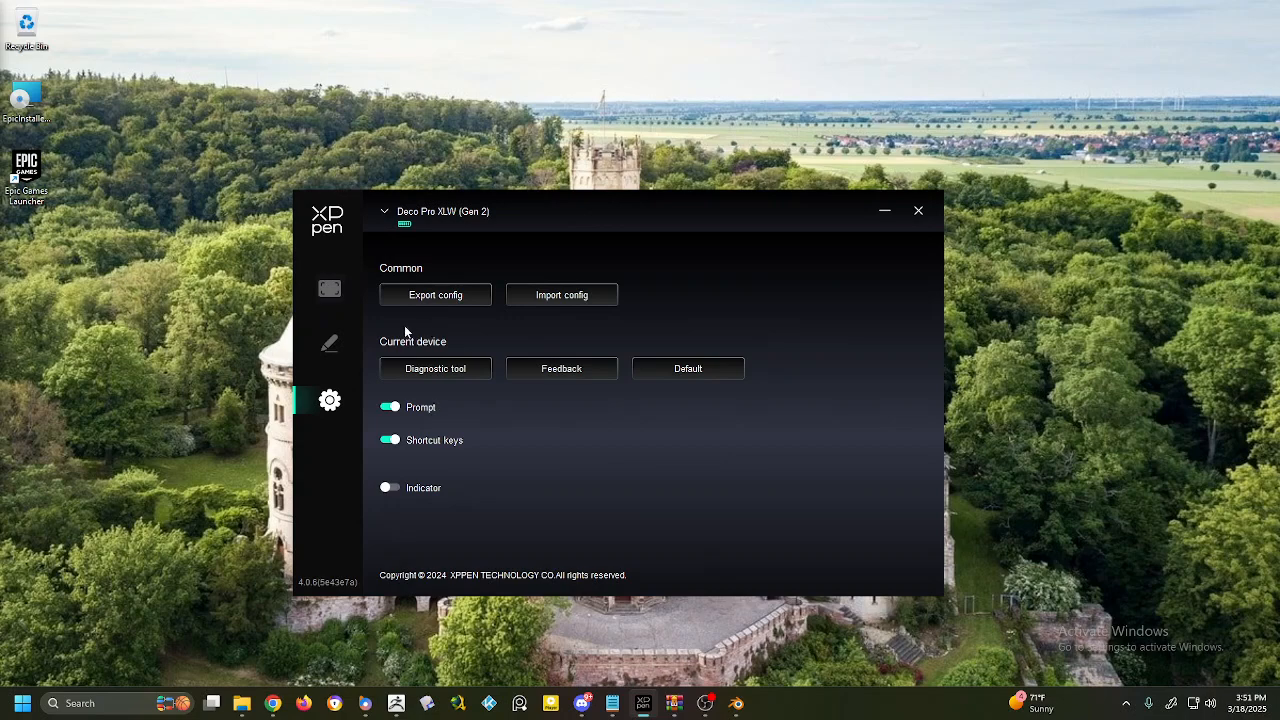
pyautogui.click(329, 290)
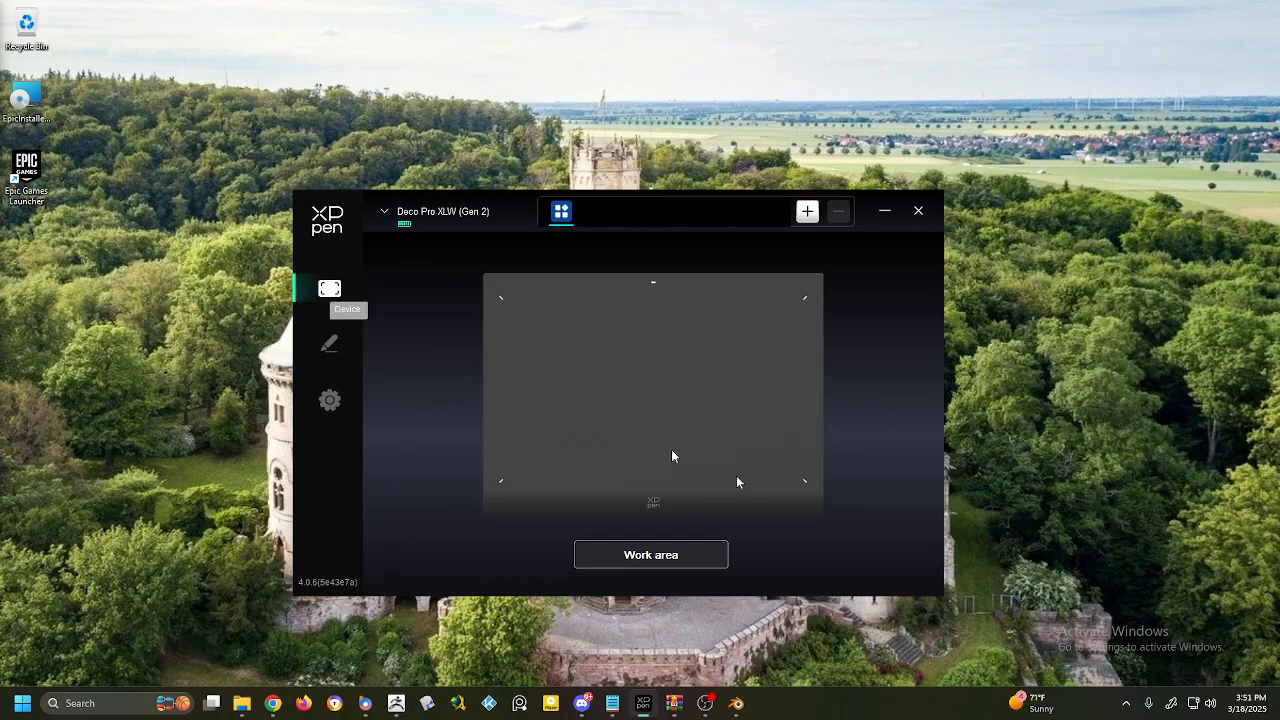
pyautogui.click(636, 556)
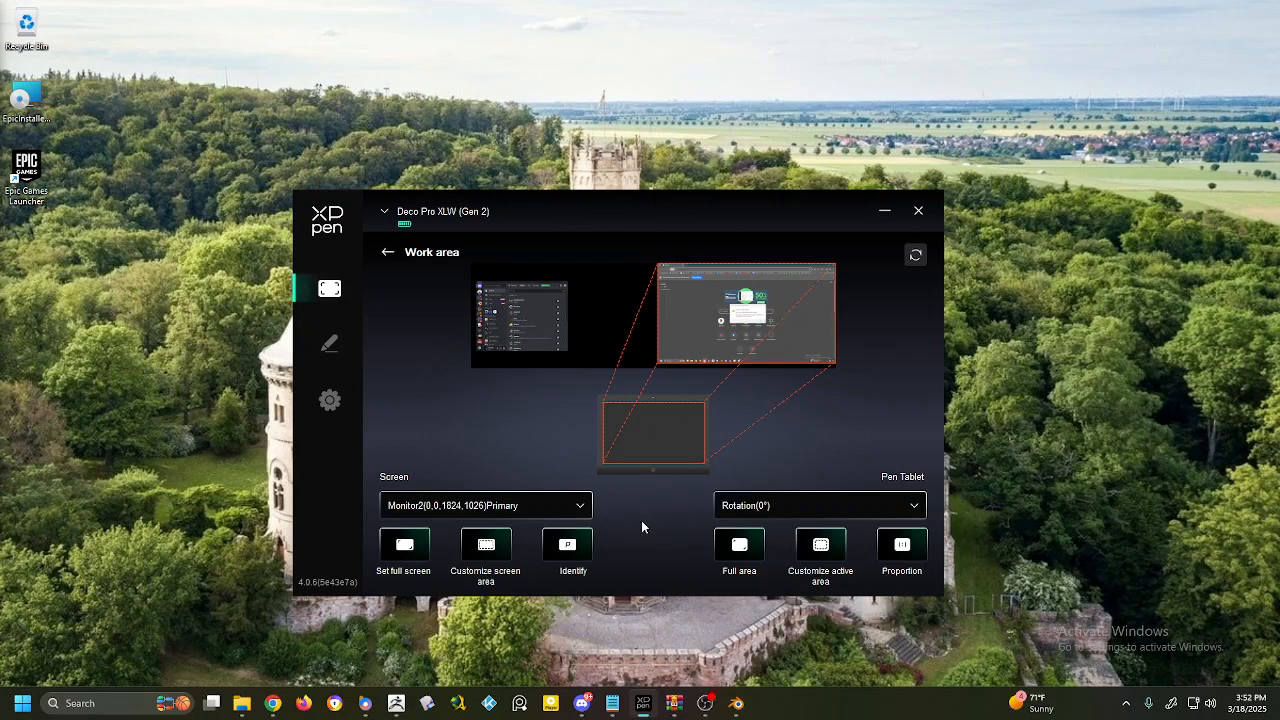
pyautogui.click(577, 508)
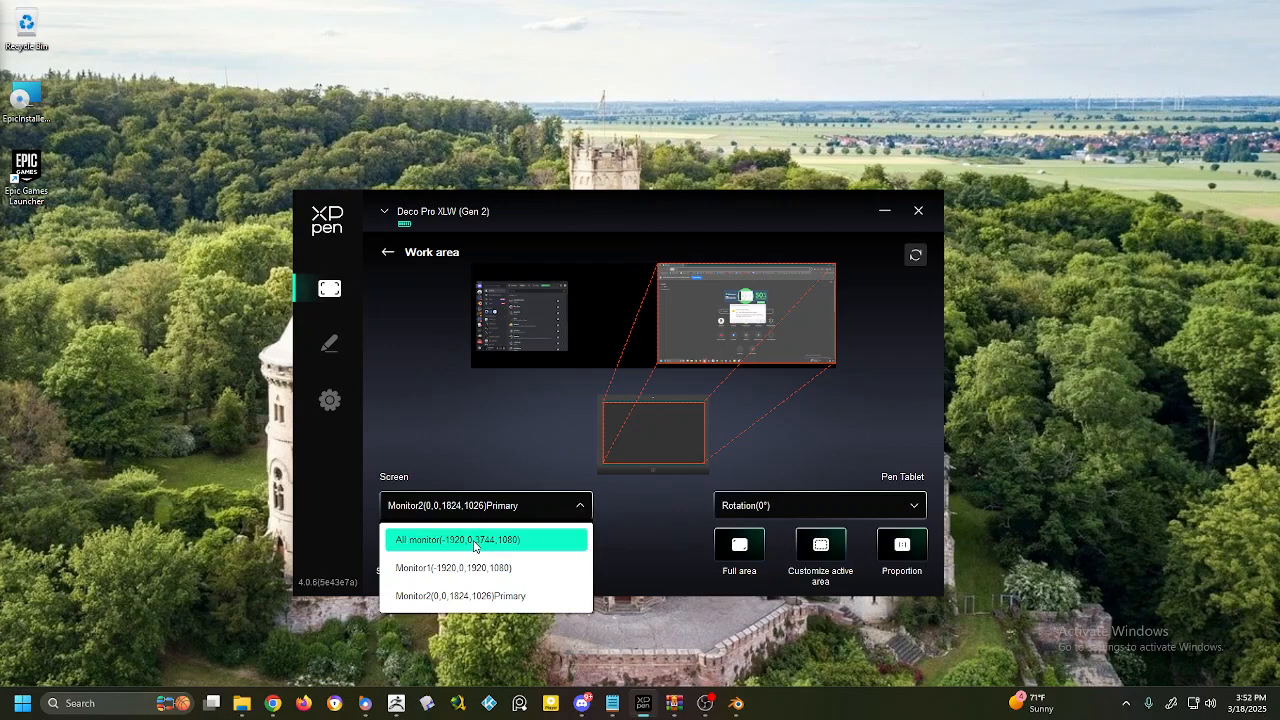
pyautogui.click(635, 508)
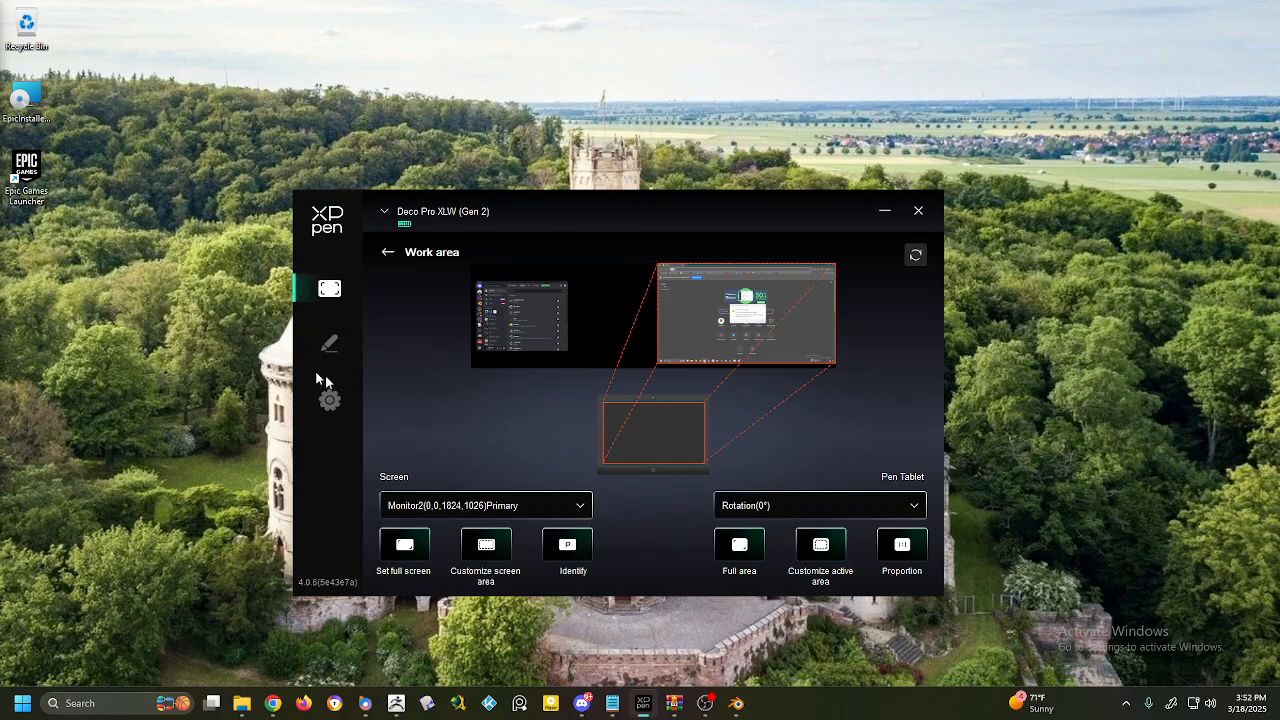
pyautogui.click(387, 254)
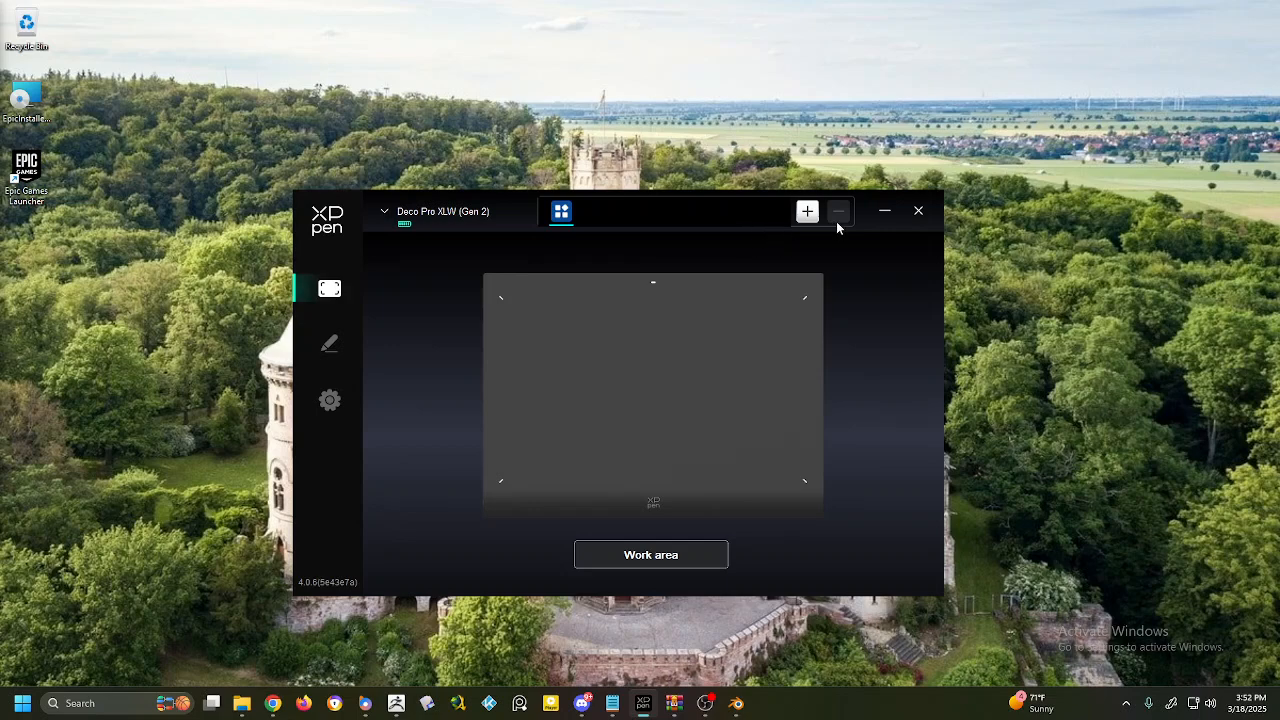
# Inspect the Shortcut Remote's key layout and application profiles, and switch back to the Deco Pro XLW (Gen 2).
pyautogui.click(390, 219)
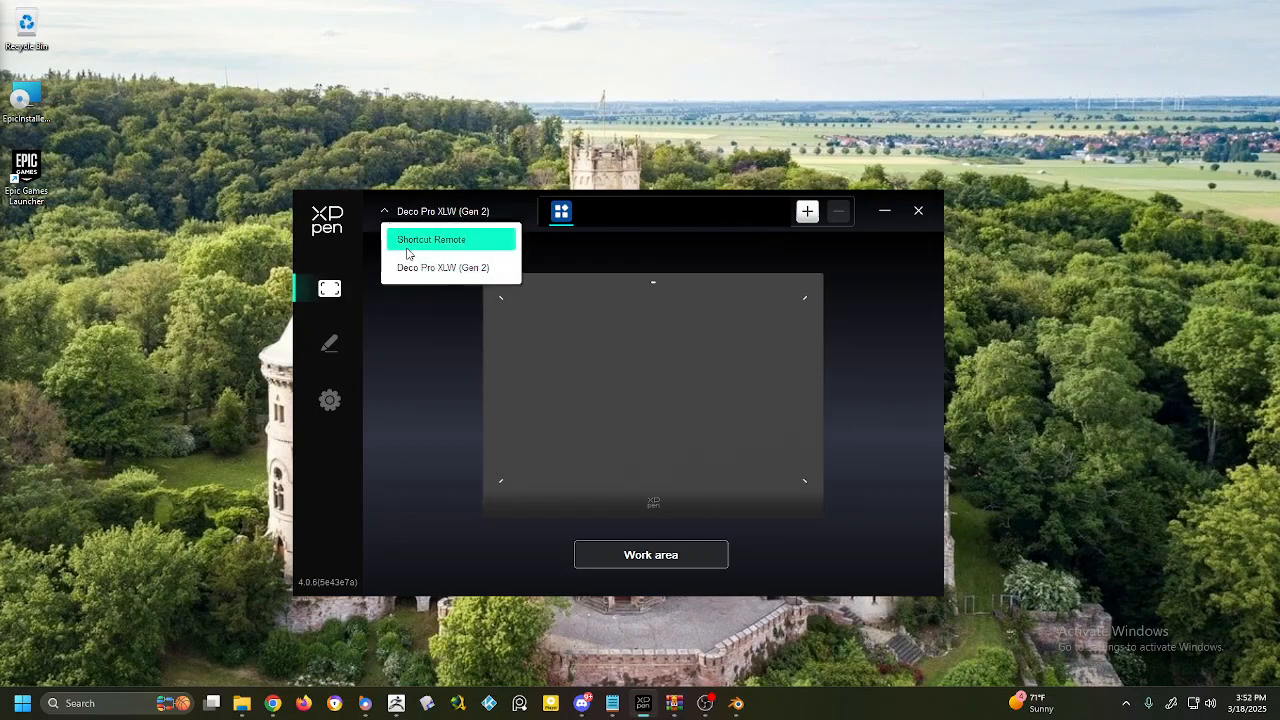
pyautogui.click(411, 240)
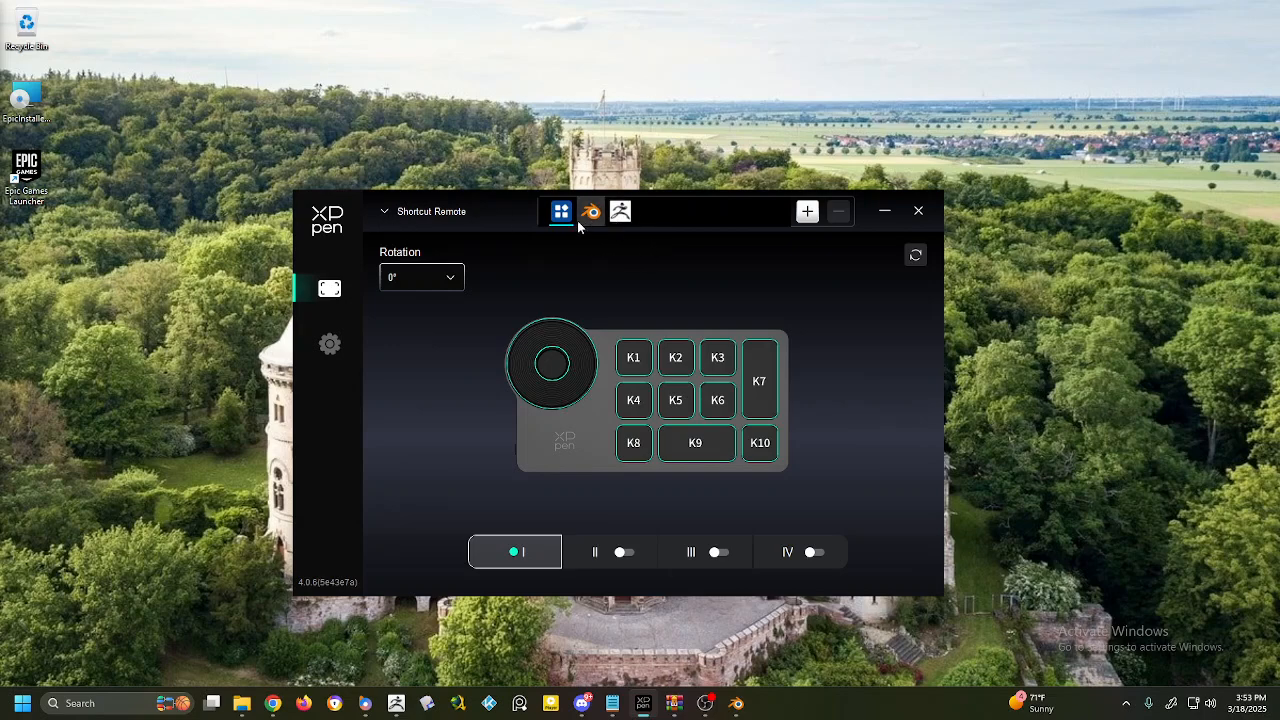
pyautogui.click(428, 213)
pyautogui.click(430, 265)
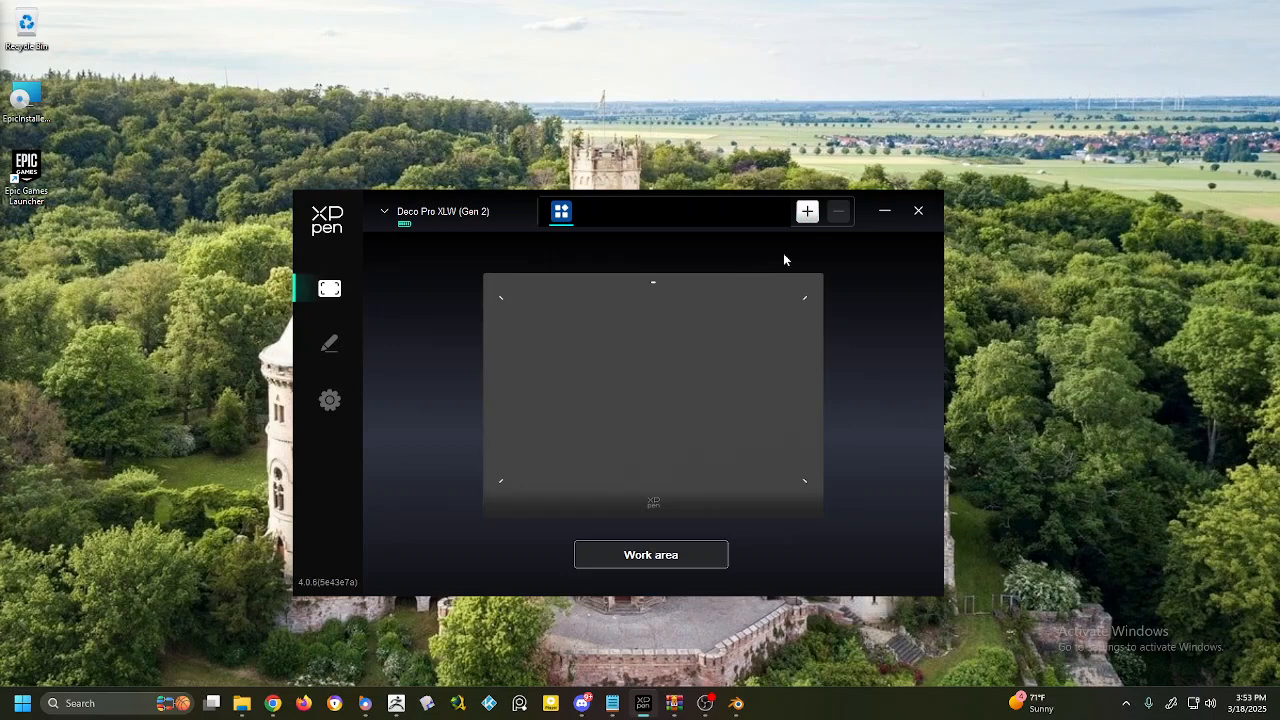
# Look through the applications that can be added as tablet profiles, check browsing for an executable, and cancel without adding one.
pyautogui.click(807, 216)
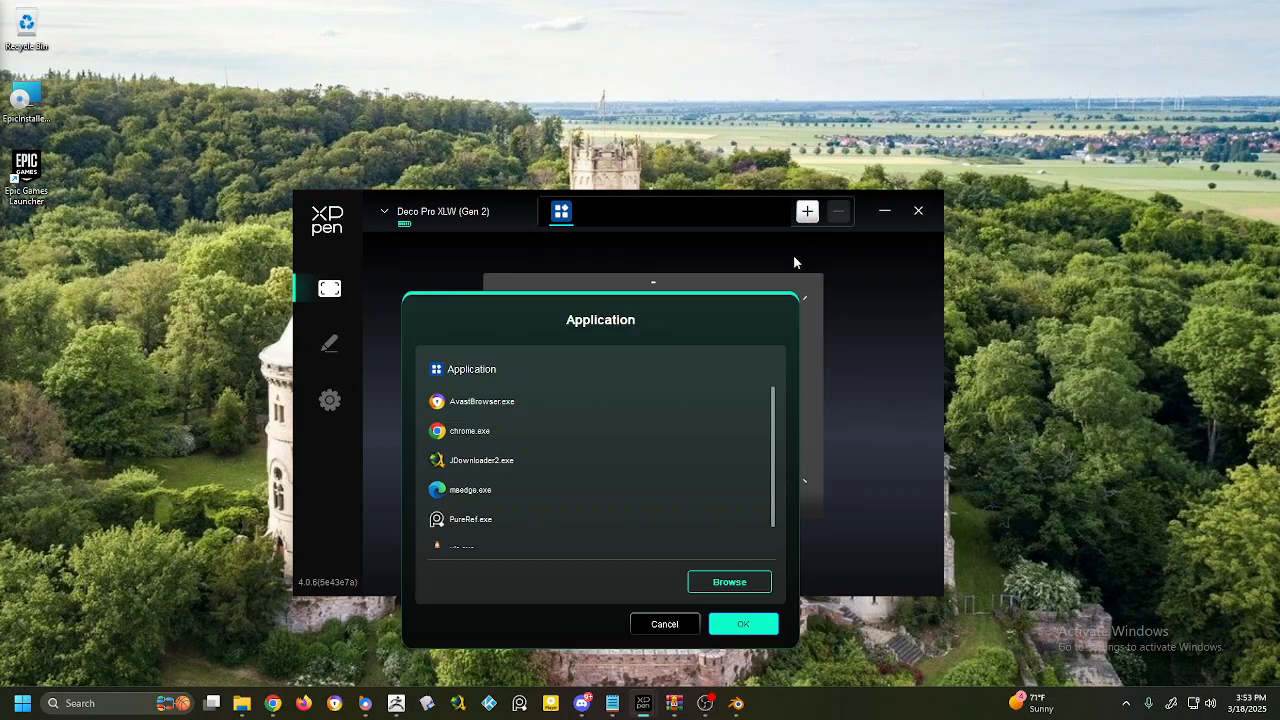
pyautogui.scroll(-2, 495, 437)
pyautogui.scroll(-3, 495, 437)
pyautogui.scroll(-1, 497, 436)
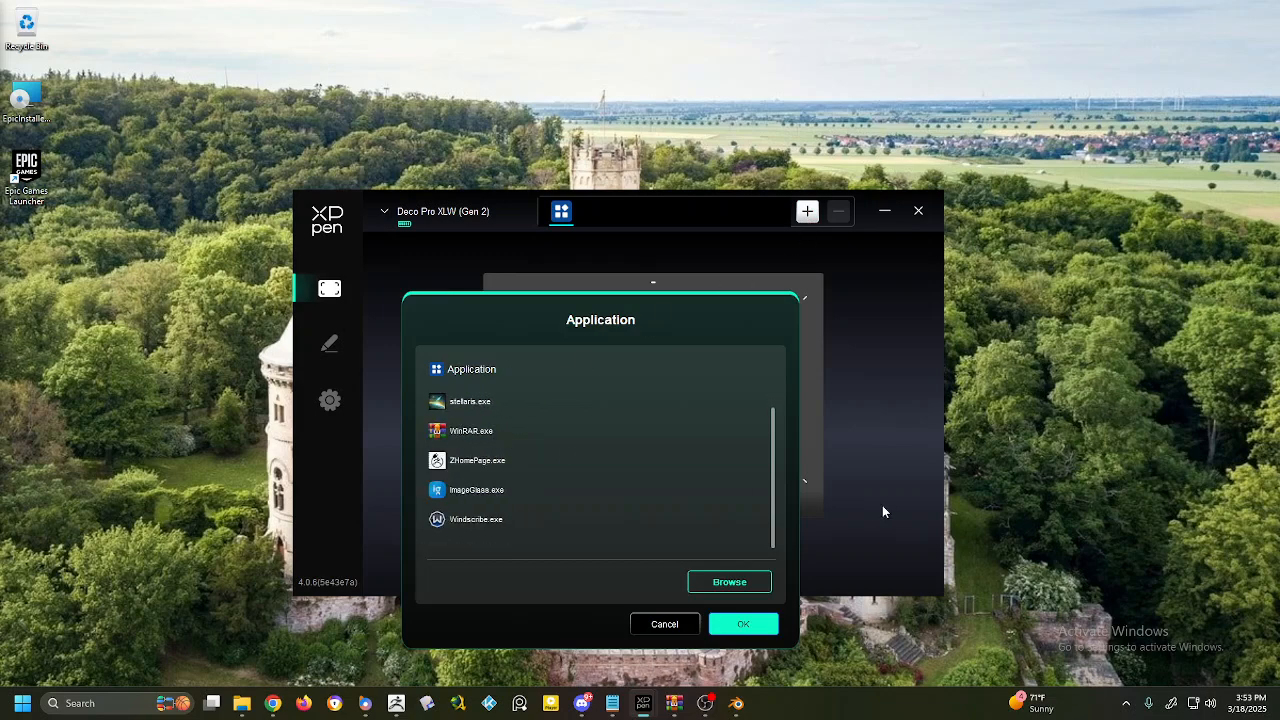
pyautogui.moveTo(773, 472)
pyautogui.mouseDown()
pyautogui.moveTo(773, 436)
pyautogui.moveTo(774, 480)
pyautogui.mouseUp()
pyautogui.click(735, 587)
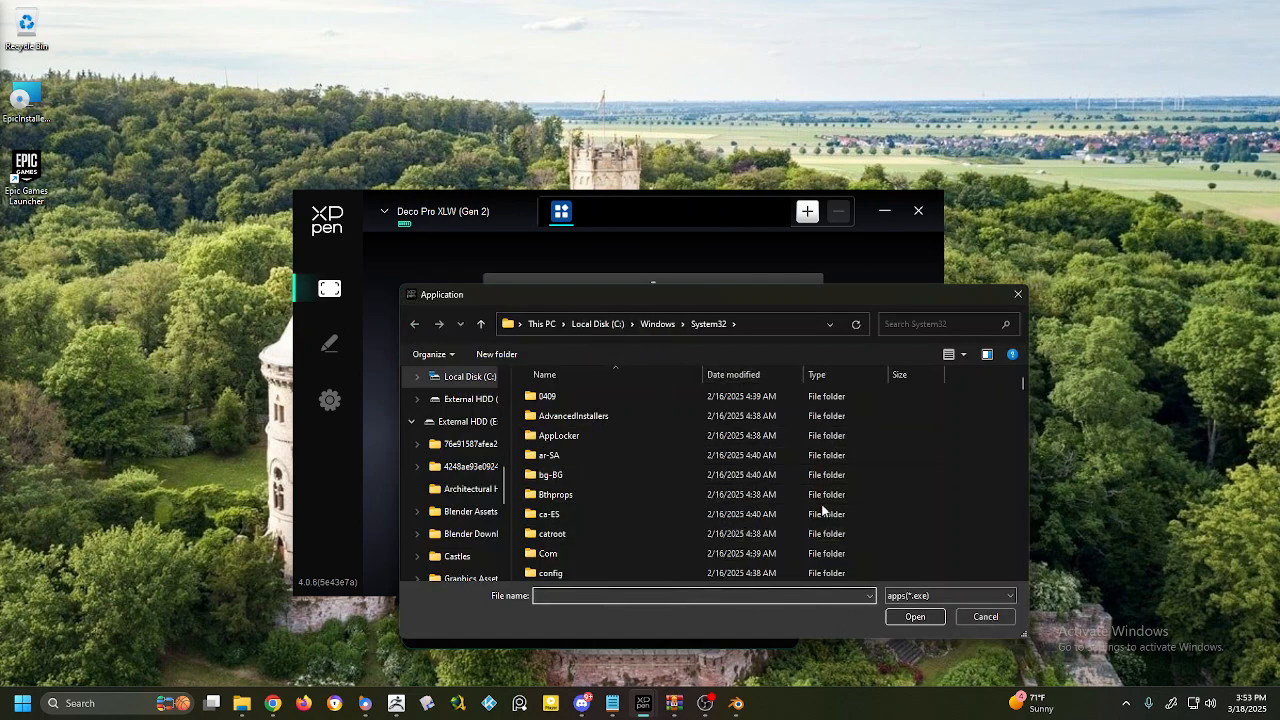
pyautogui.click(984, 617)
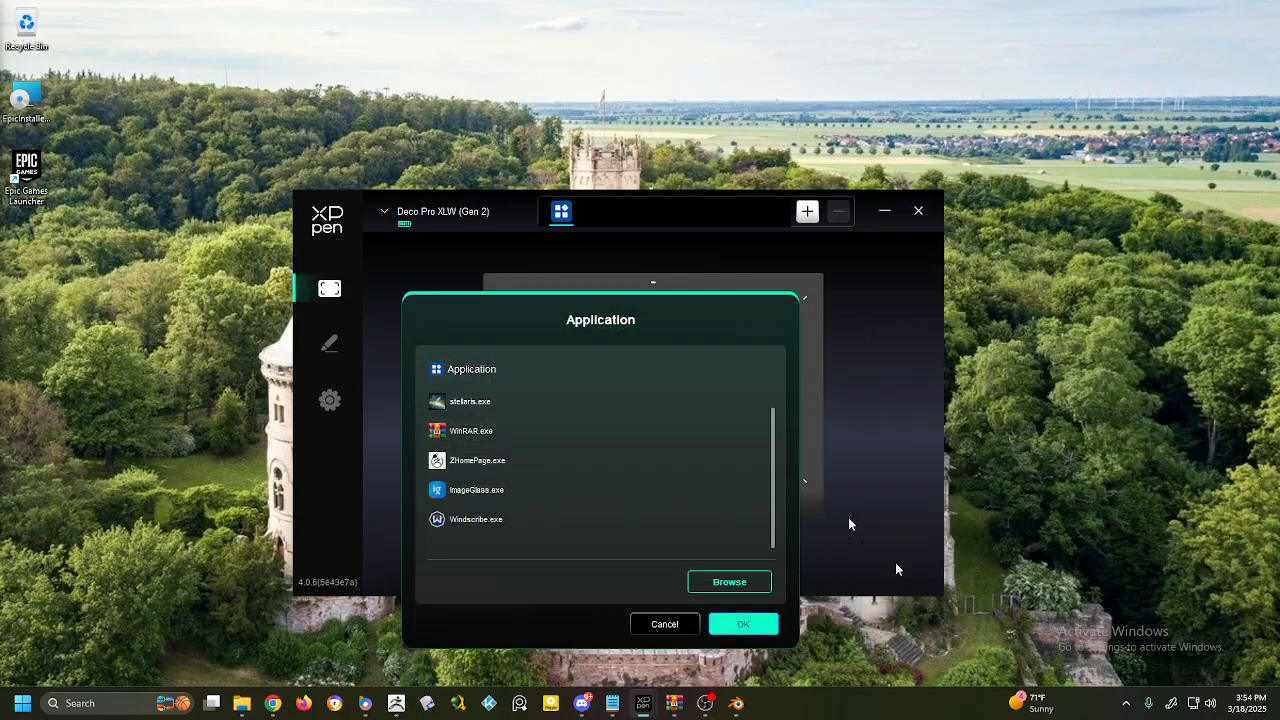
pyautogui.click(666, 622)
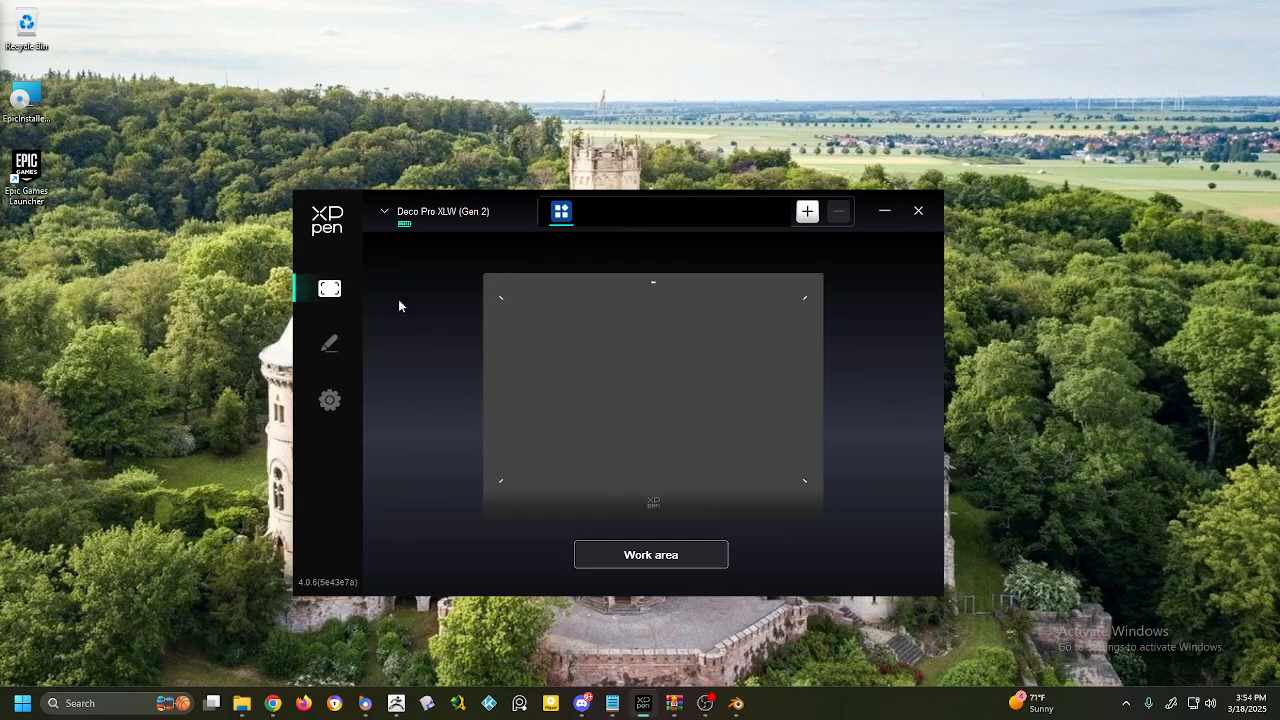
pyautogui.click(388, 212)
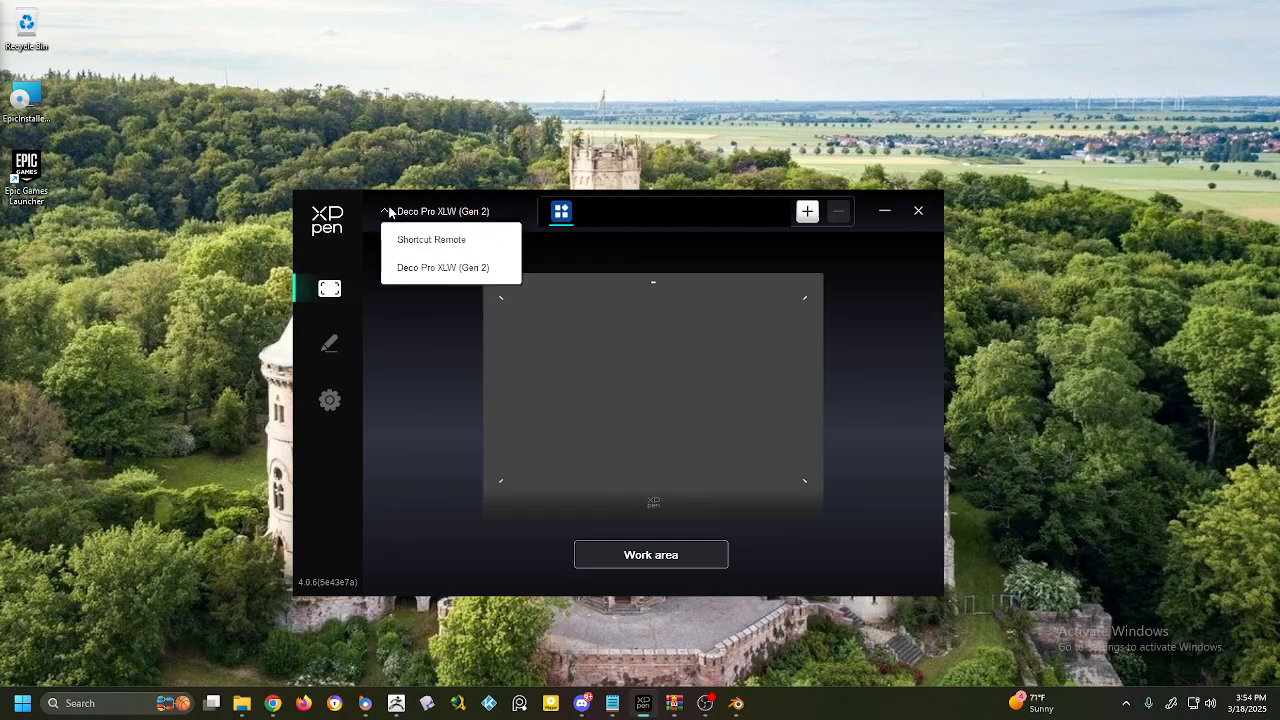
pyautogui.click(445, 366)
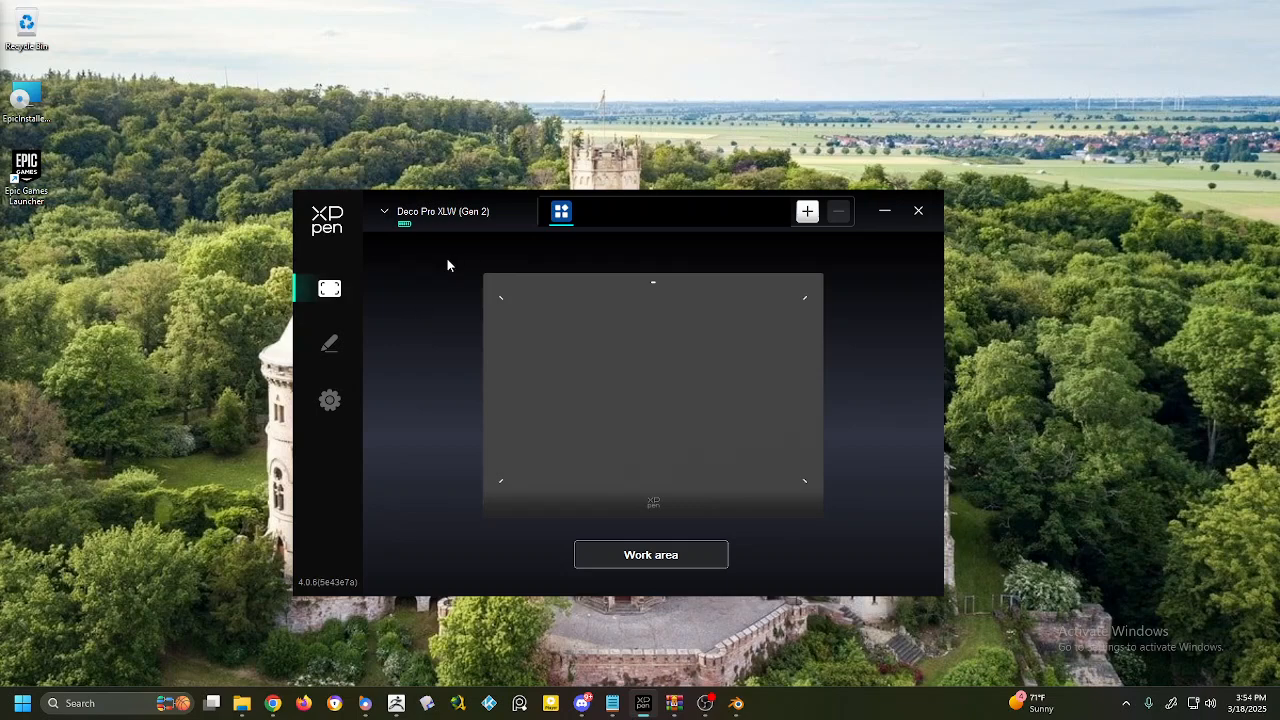
pyautogui.moveTo(527, 202)
pyautogui.mouseDown()
pyautogui.moveTo(527, 222)
pyautogui.moveTo(530, 198)
pyautogui.mouseUp()
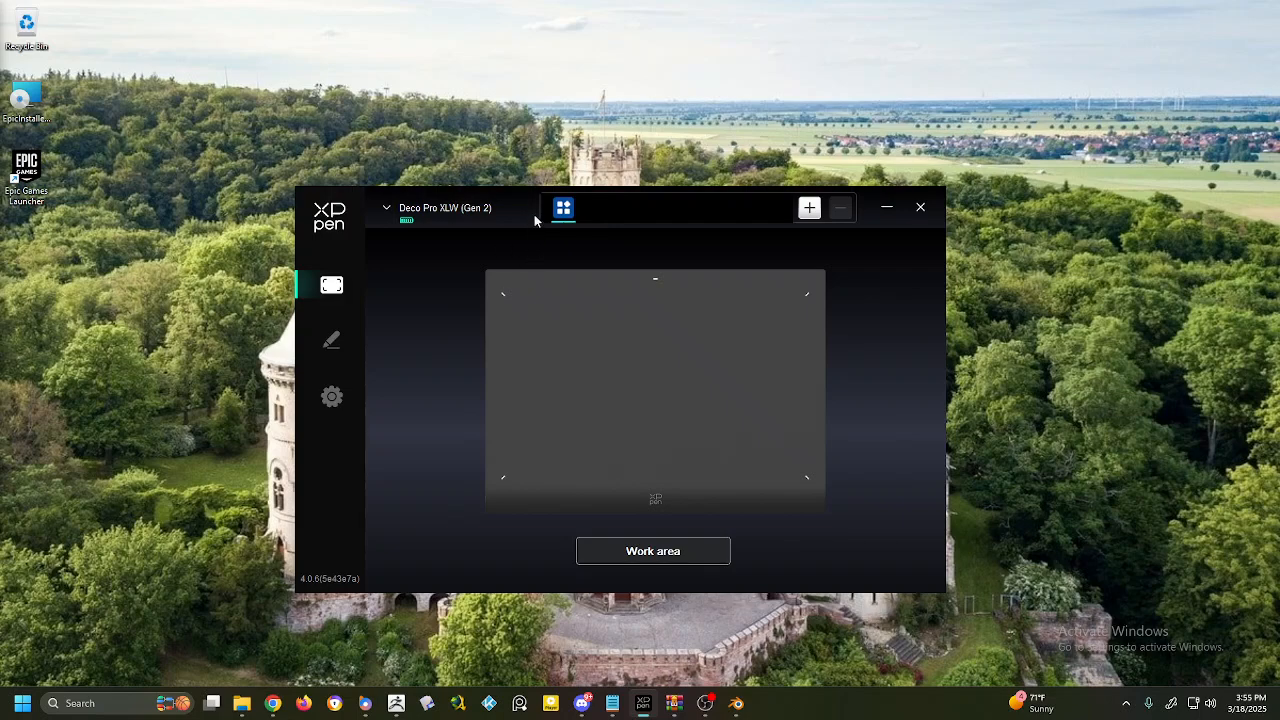
pyautogui.moveTo(534, 216); pyautogui.dragTo(535, 226)
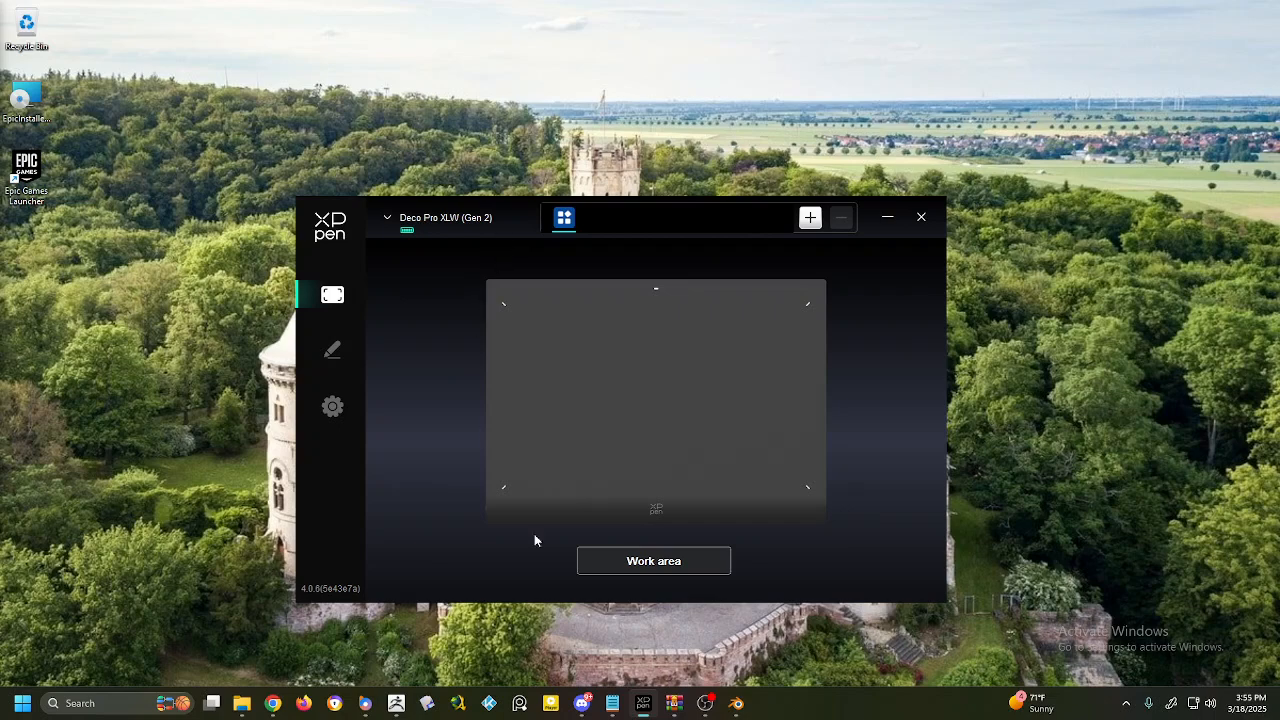
# Look over the tablet's work area mapping and the monitors it can be assigned to, keeping Monitor2 as the screen.
pyautogui.click(665, 561)
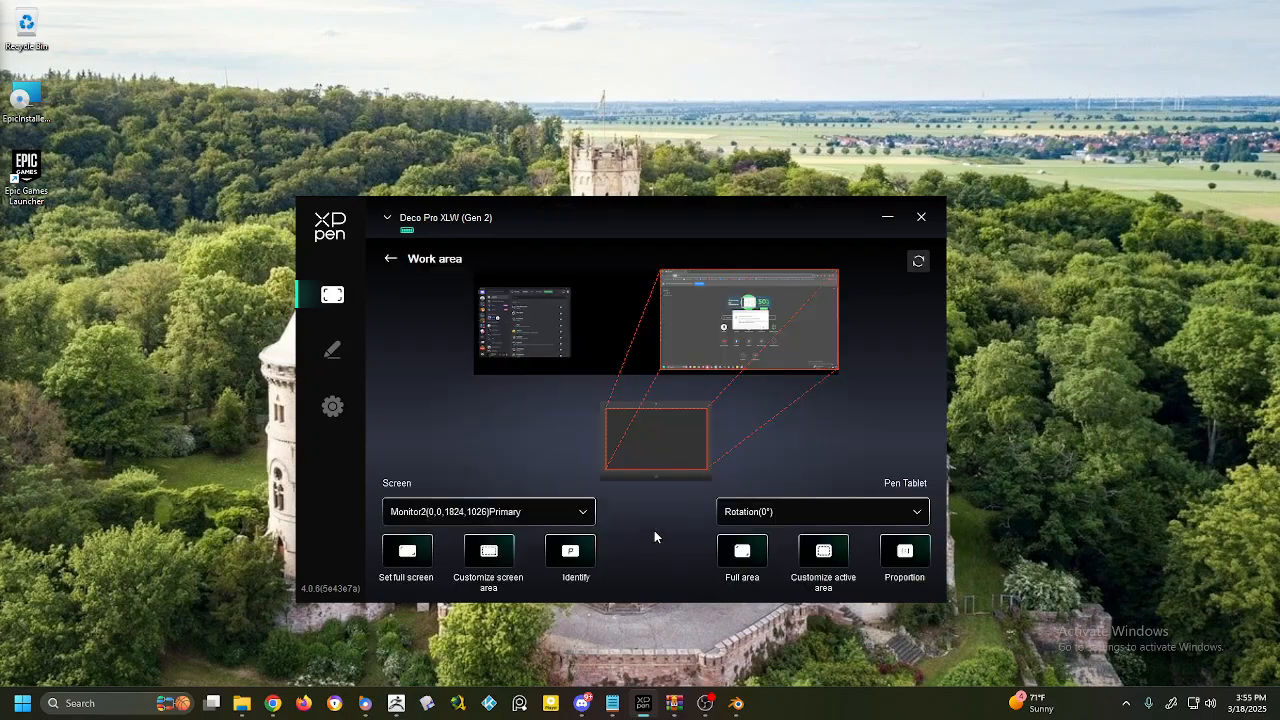
pyautogui.click(574, 520)
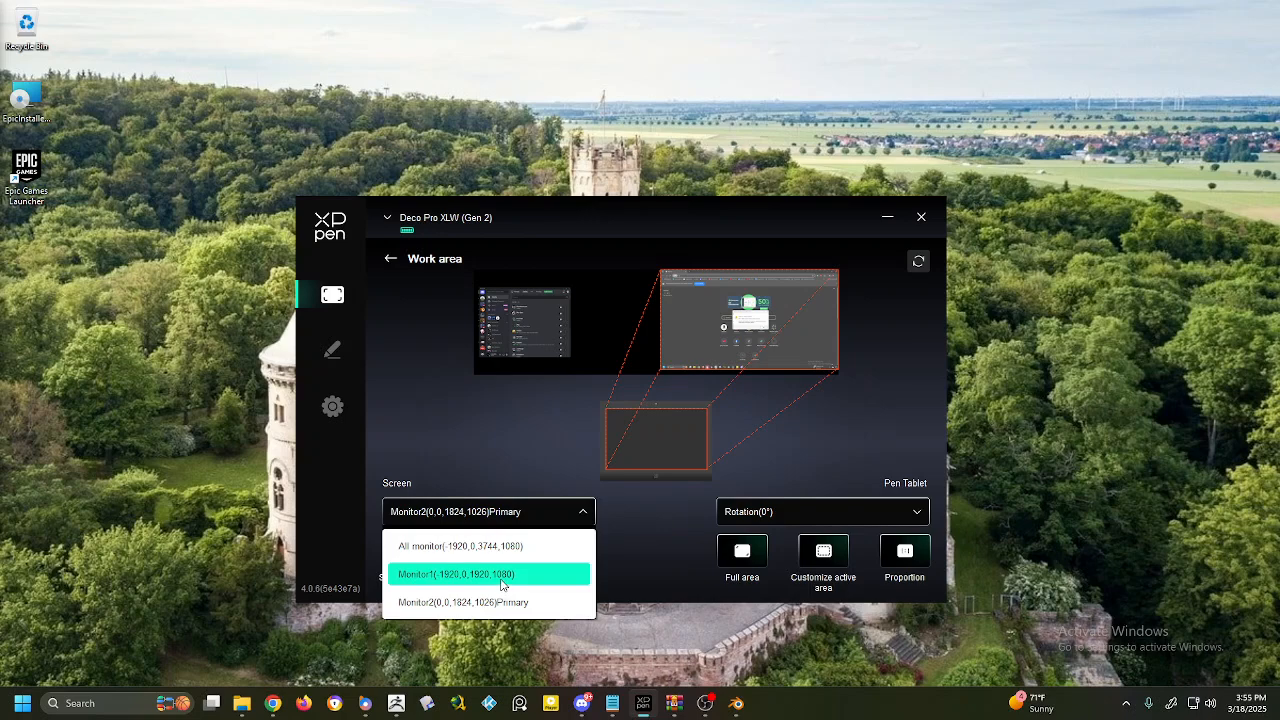
pyautogui.click(649, 552)
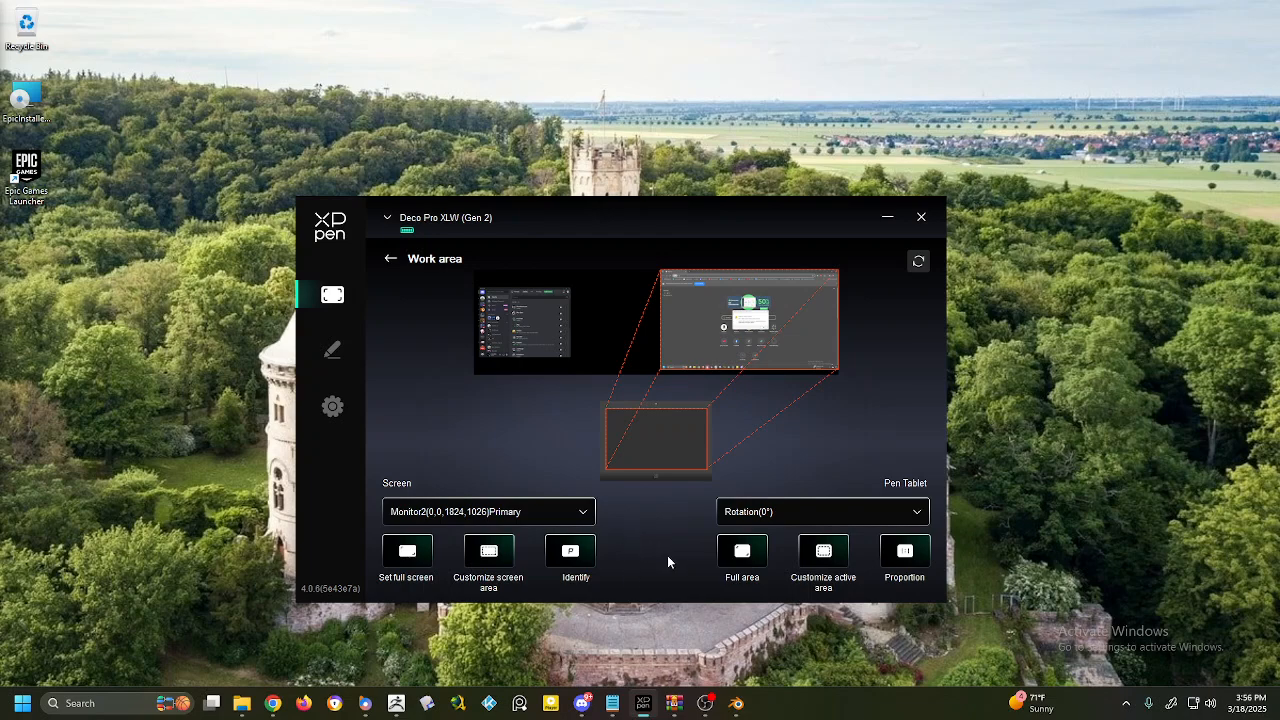
pyautogui.click(582, 565)
pyautogui.click(591, 521)
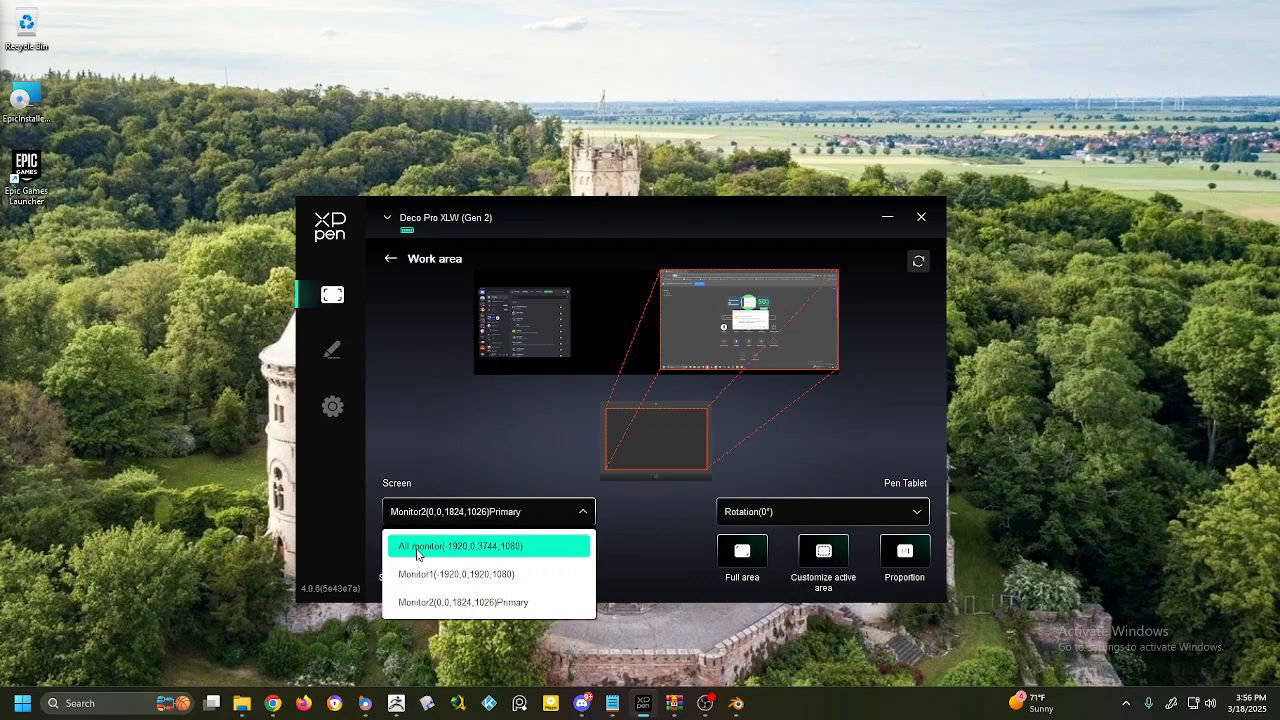
pyautogui.click(650, 525)
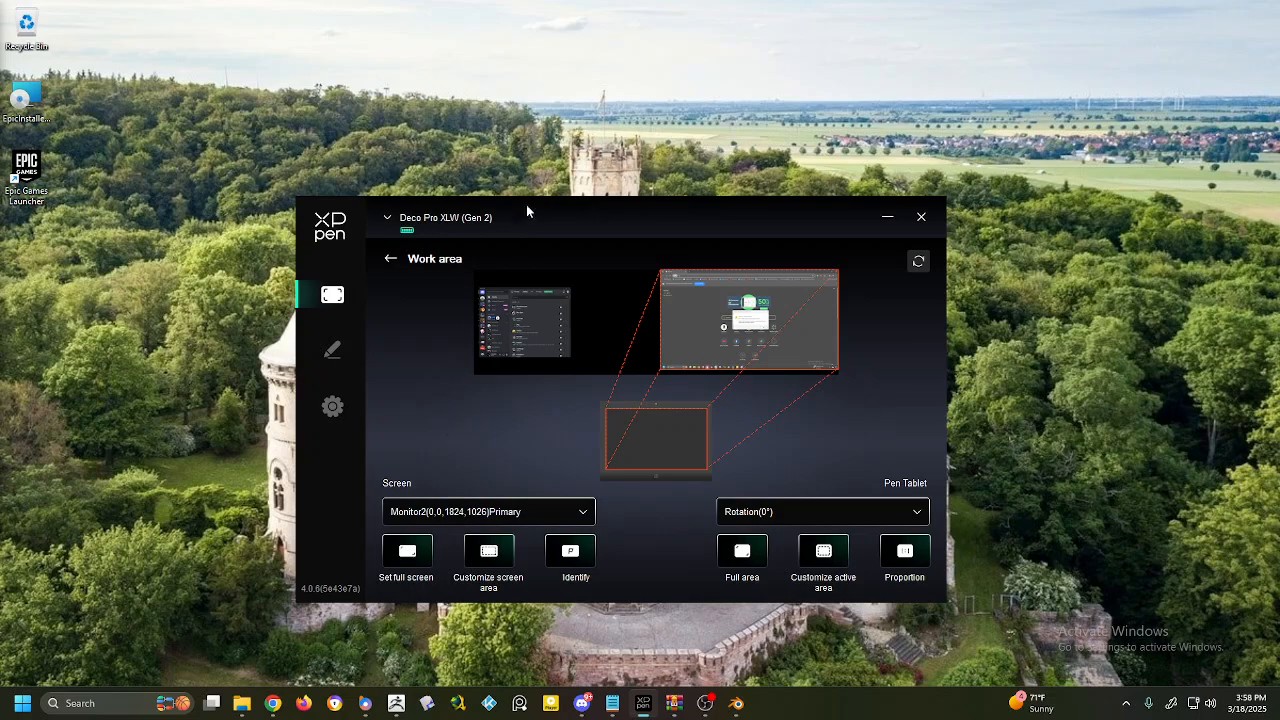
# Shift the tablet driver window slightly on the desktop and close it.
pyautogui.moveTo(532, 207); pyautogui.dragTo(543, 220)
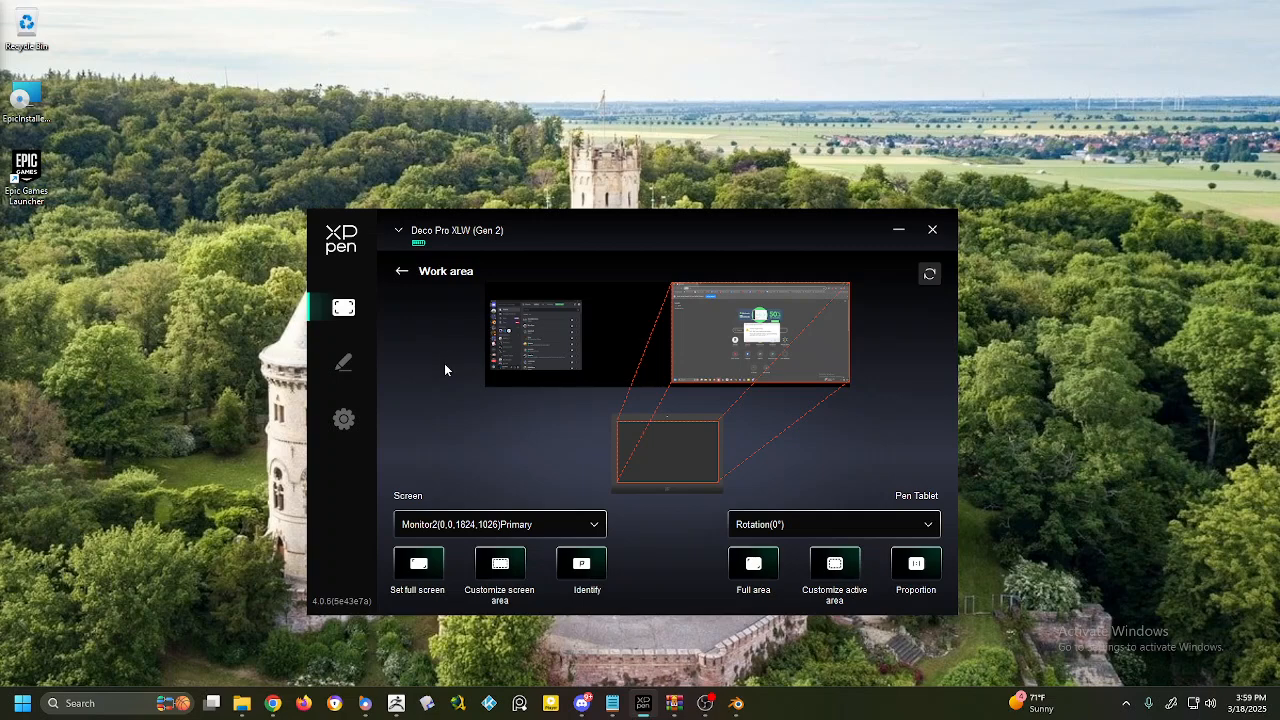
pyautogui.moveTo(566, 218); pyautogui.dragTo(574, 218)
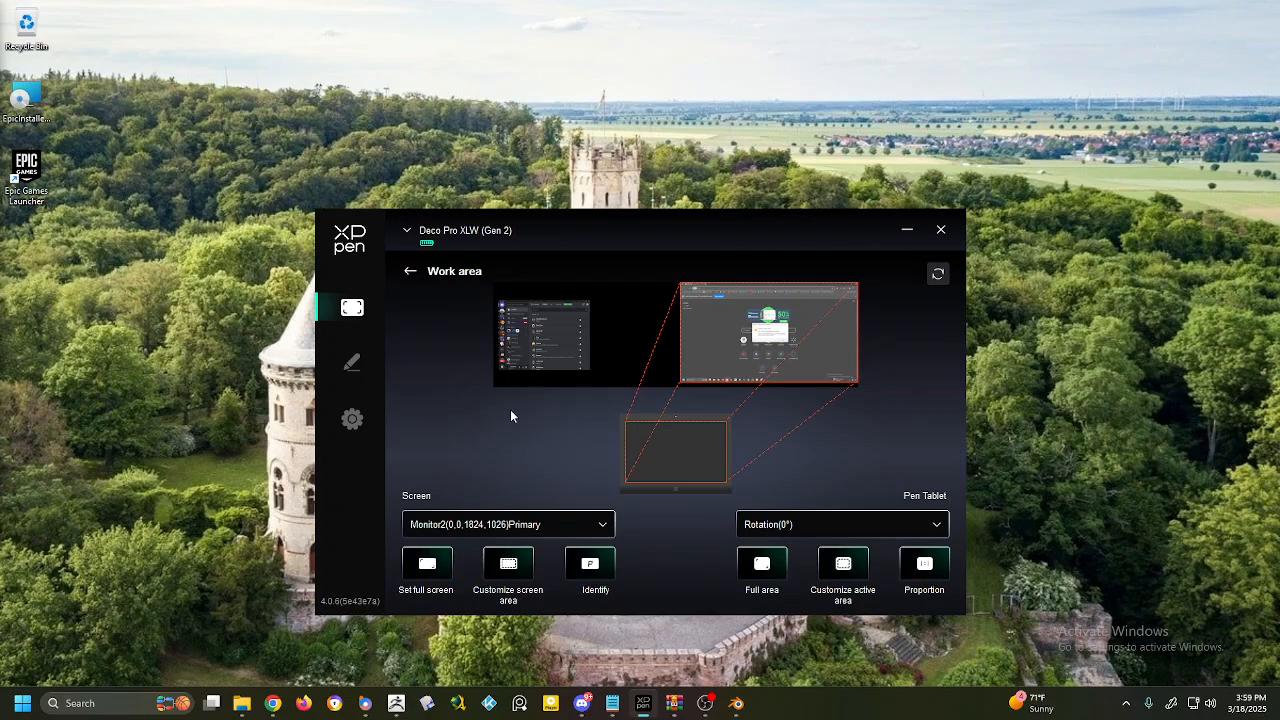
pyautogui.moveTo(580, 236)
pyautogui.mouseDown()
pyautogui.moveTo(584, 250)
pyautogui.moveTo(580, 229)
pyautogui.mouseUp()
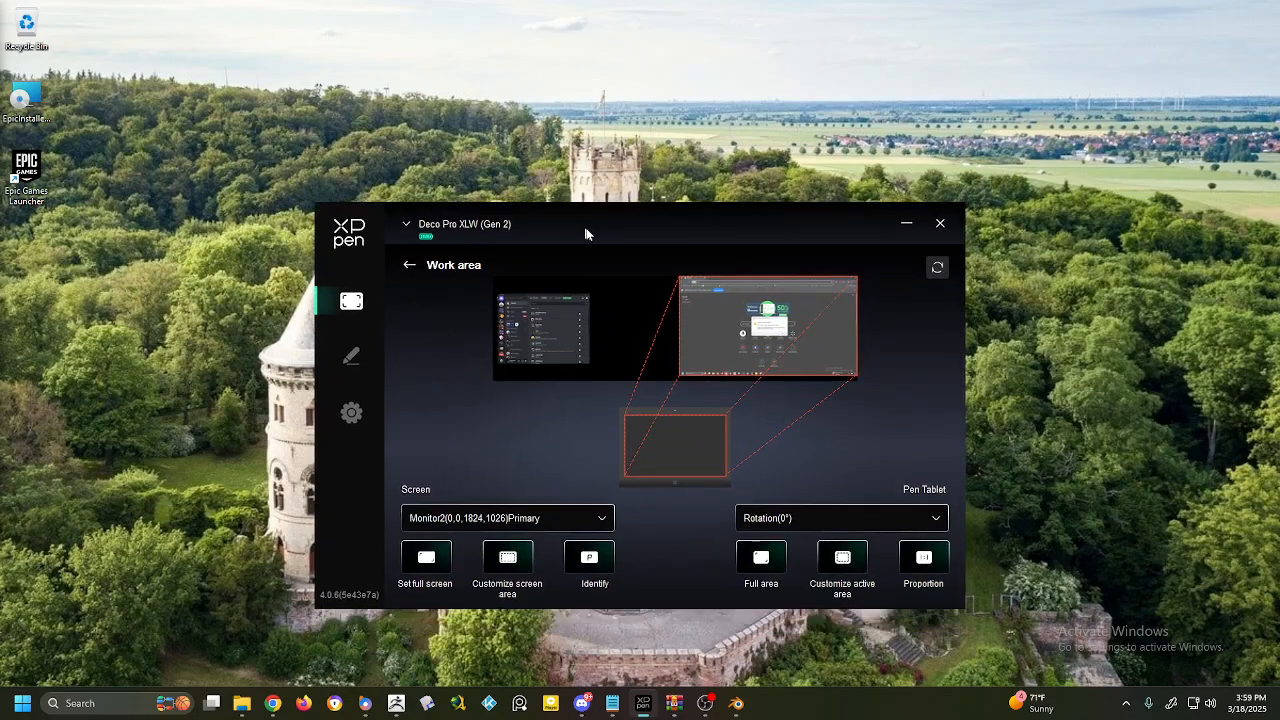
pyautogui.click(941, 223)
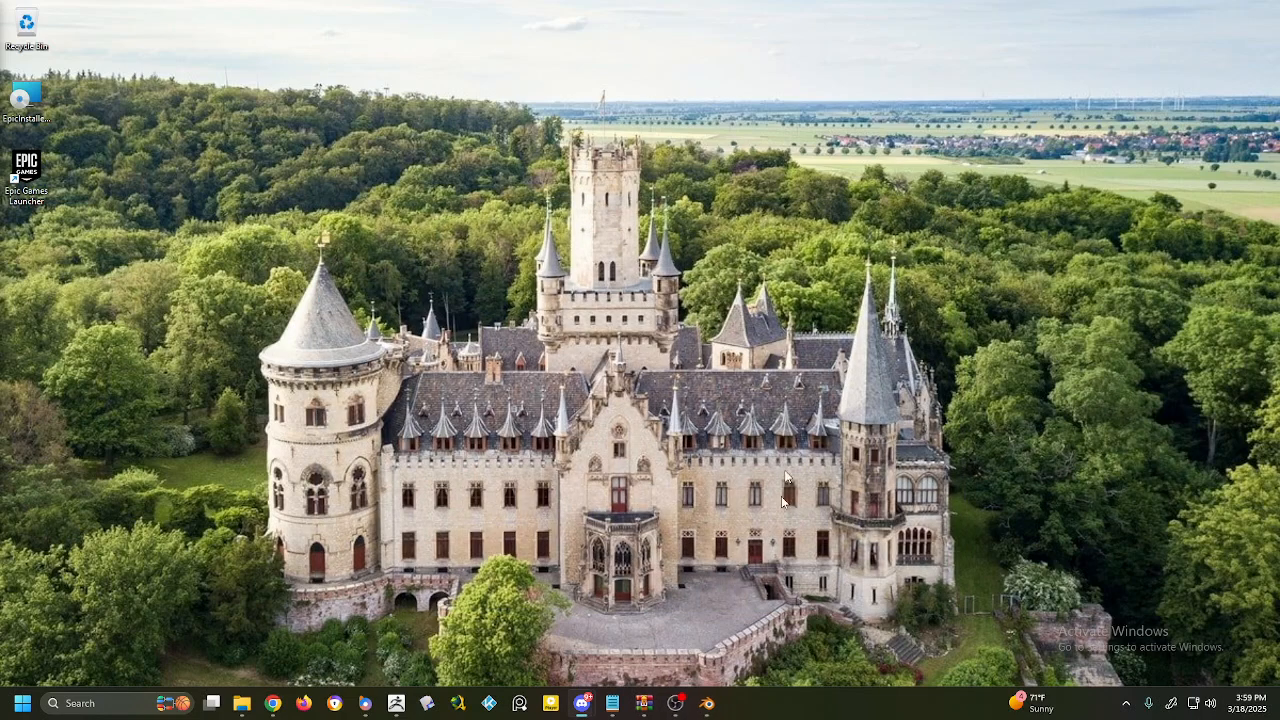
# Switch to Chrome and copy the full web address of the GoB GitHub repository.
pyautogui.click(277, 706)
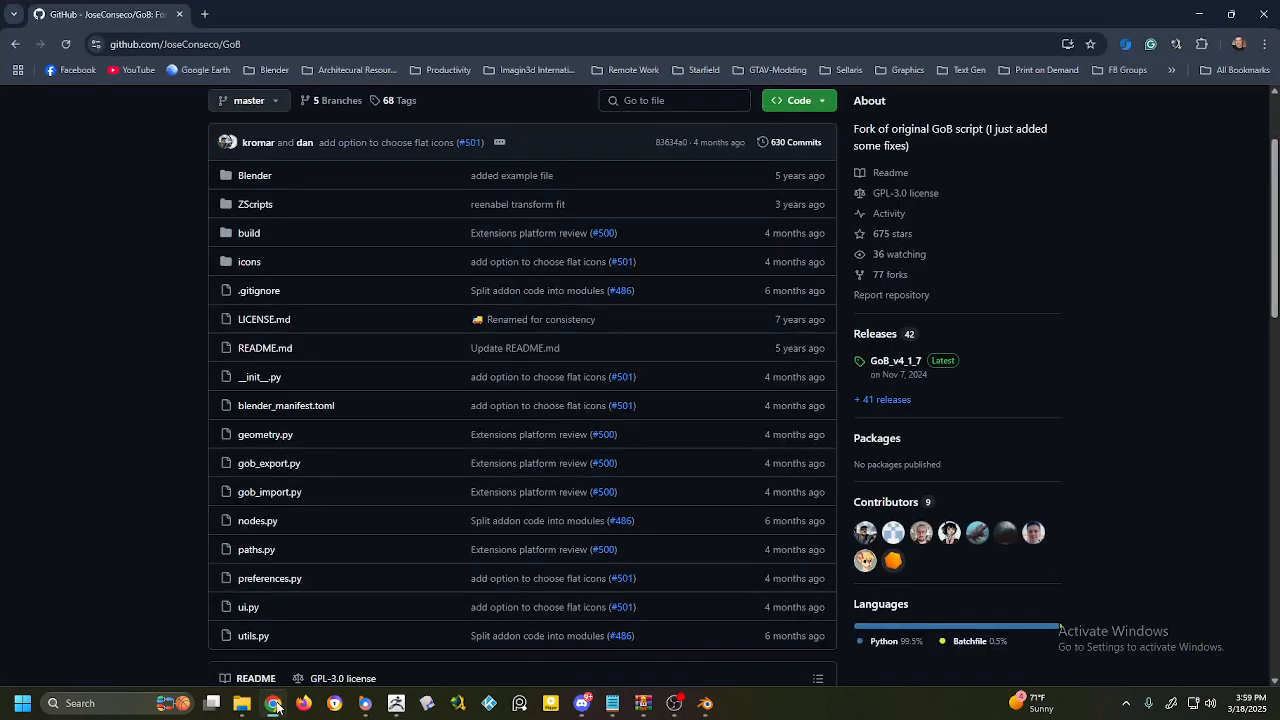
pyautogui.click(614, 705)
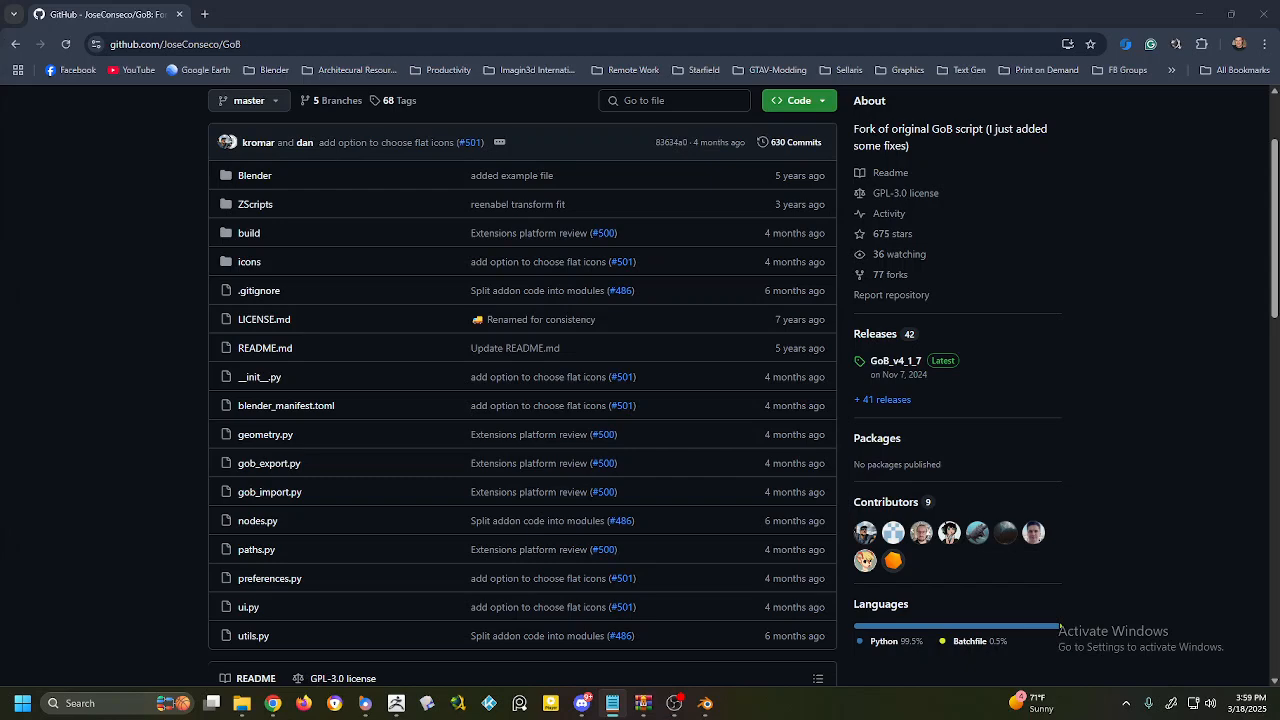
pyautogui.scroll(2, 120, 365)
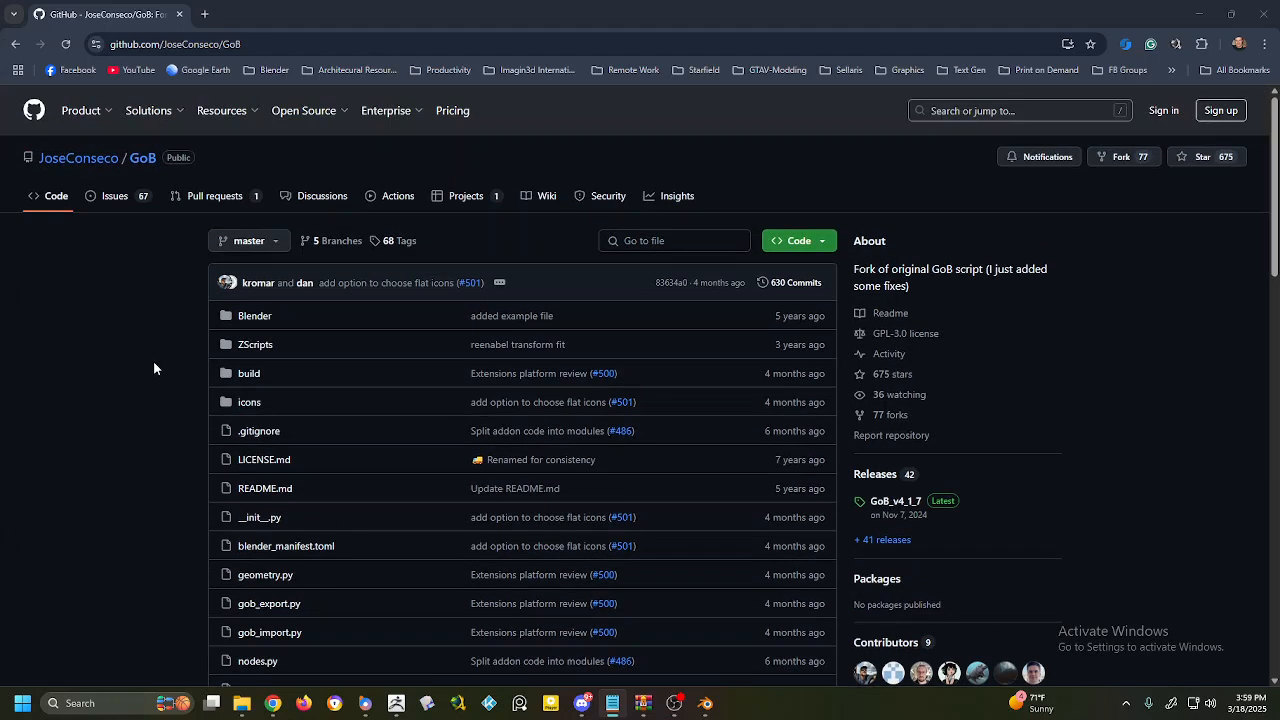
pyautogui.rightClick(158, 44)
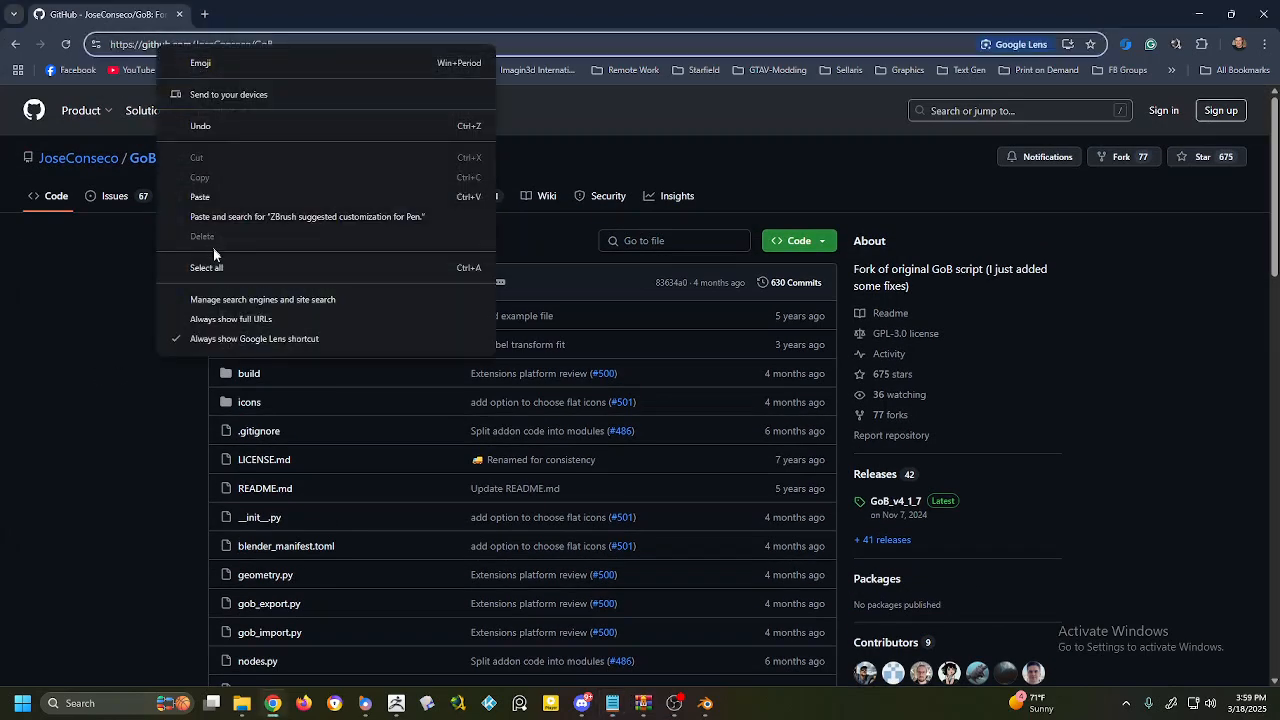
pyautogui.click(218, 268)
pyautogui.rightClick(184, 44)
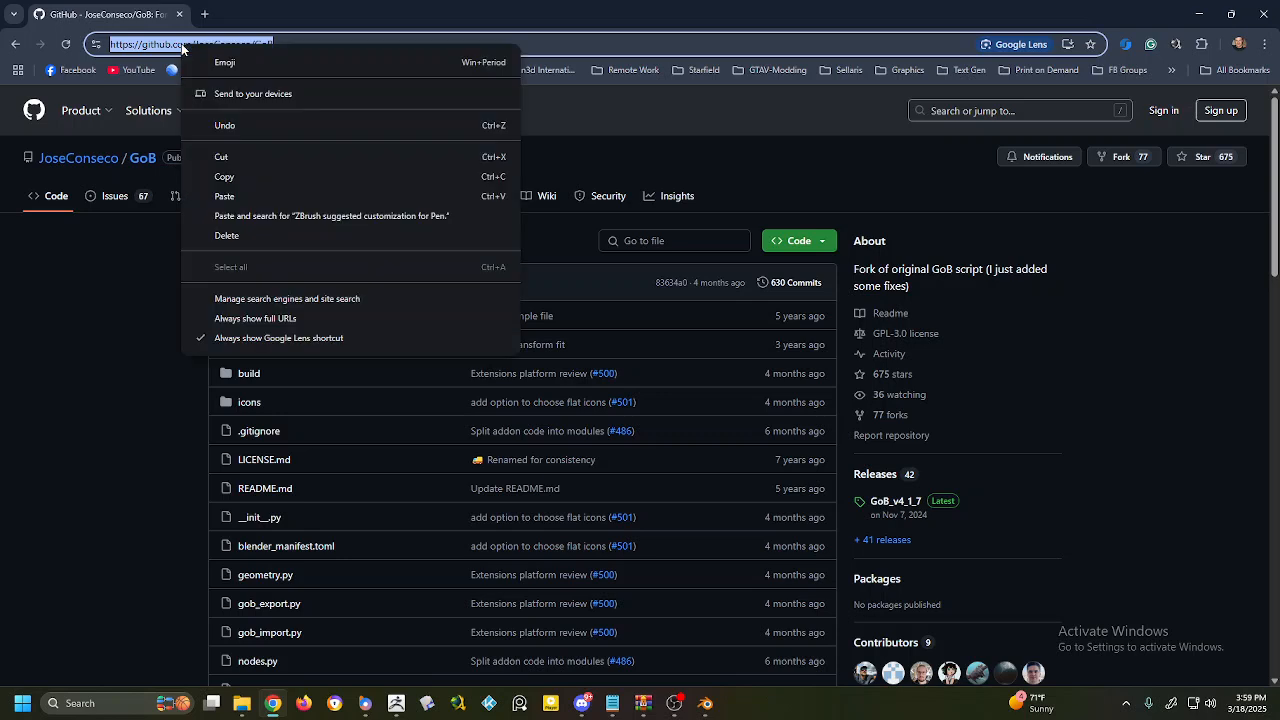
pyautogui.click(204, 182)
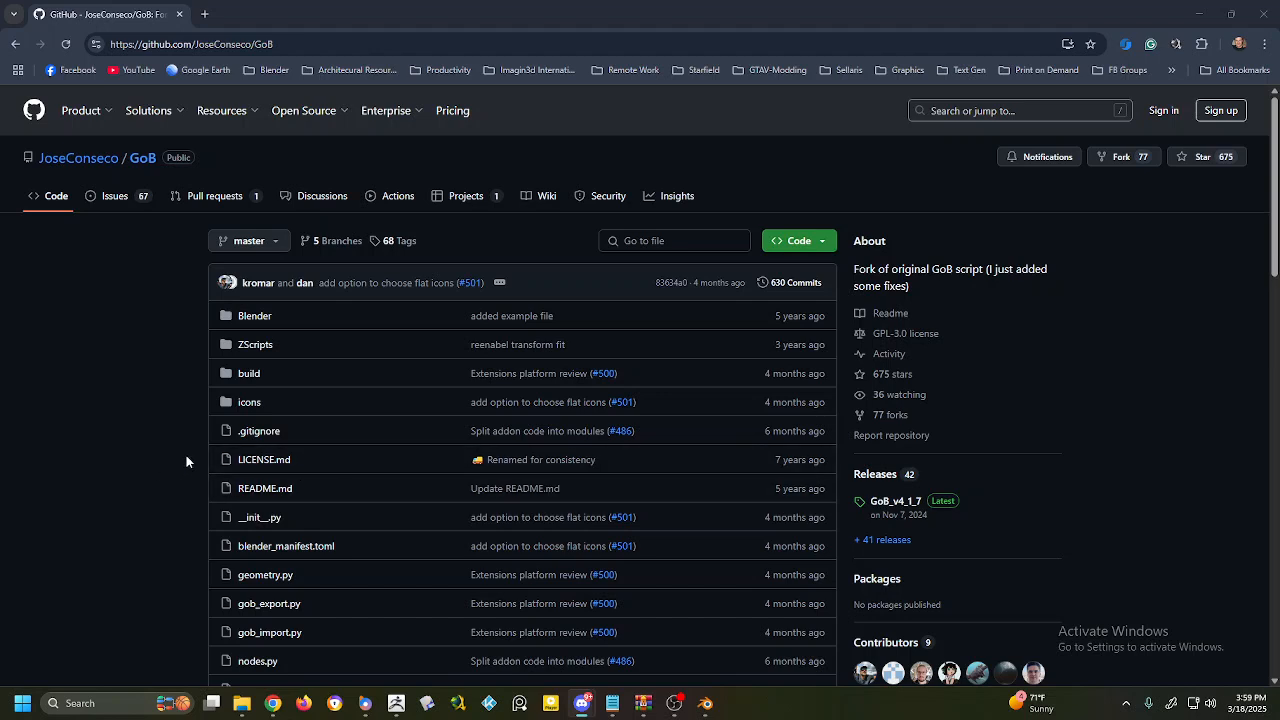
# Open the repository's GoB_v4_1_7 release page and go through its notes down to the downloadable assets.
pyautogui.click(151, 465)
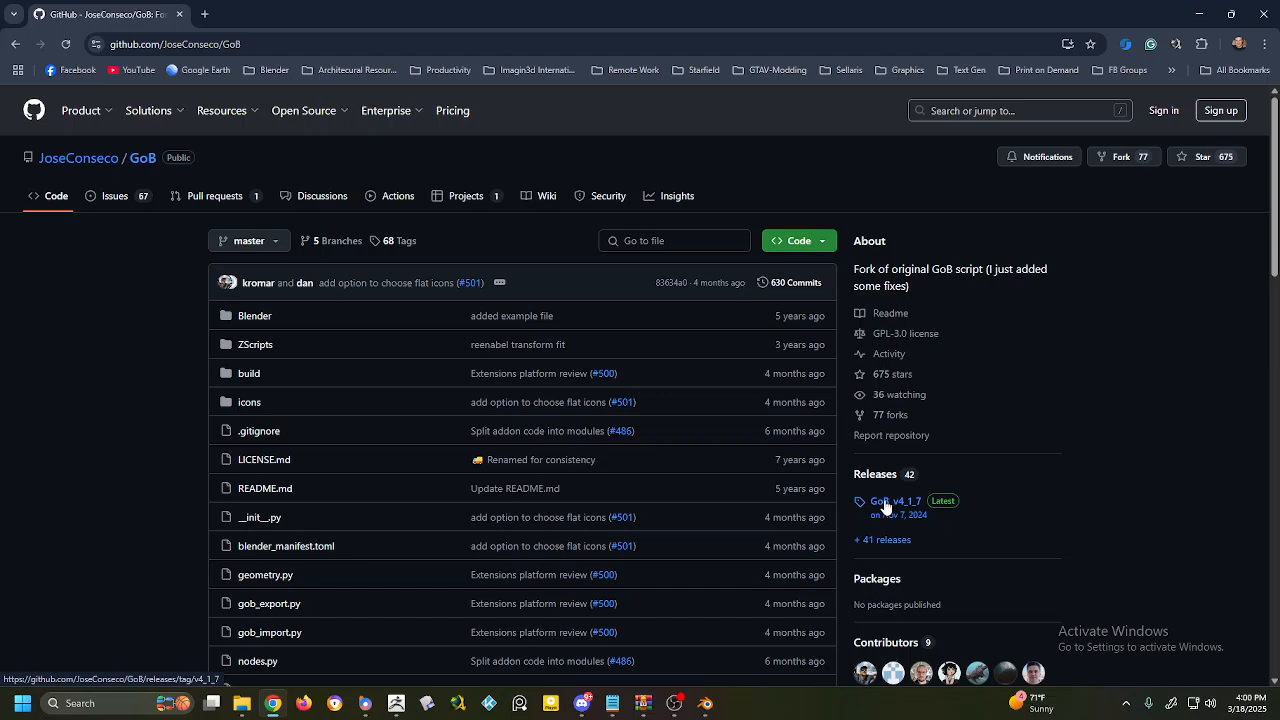
pyautogui.click(886, 505)
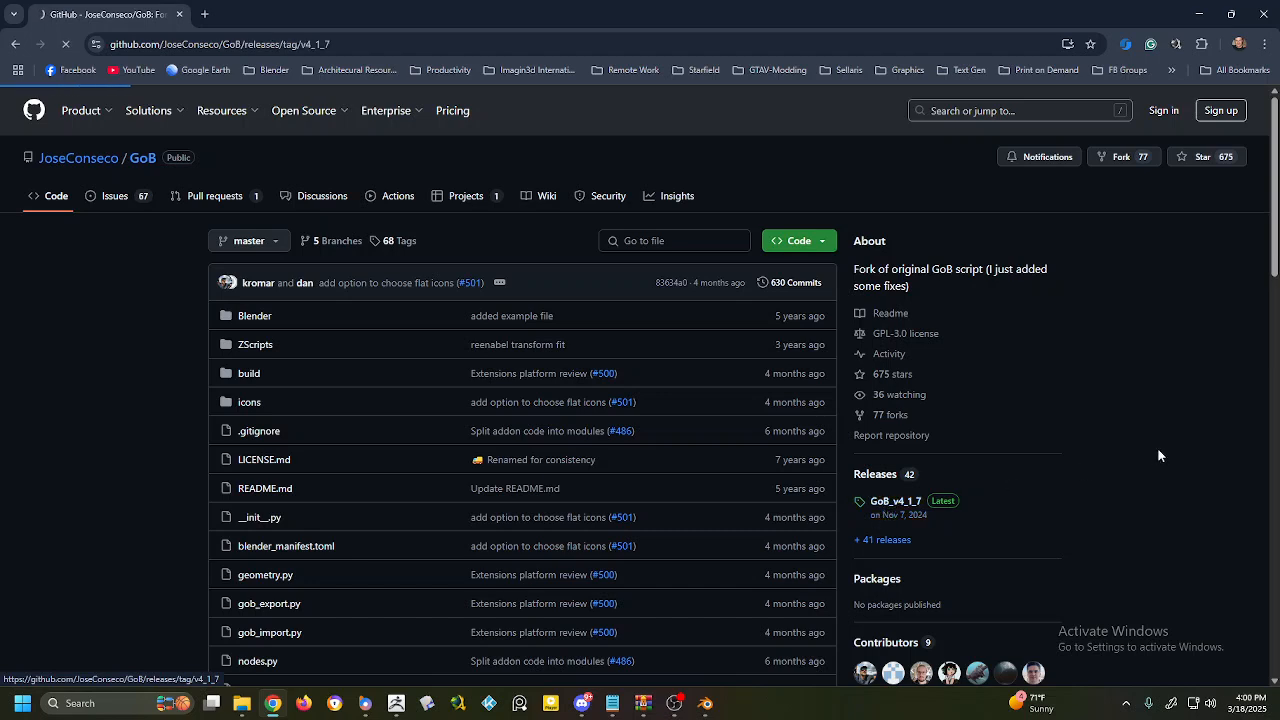
pyautogui.scroll(-2, 1117, 443)
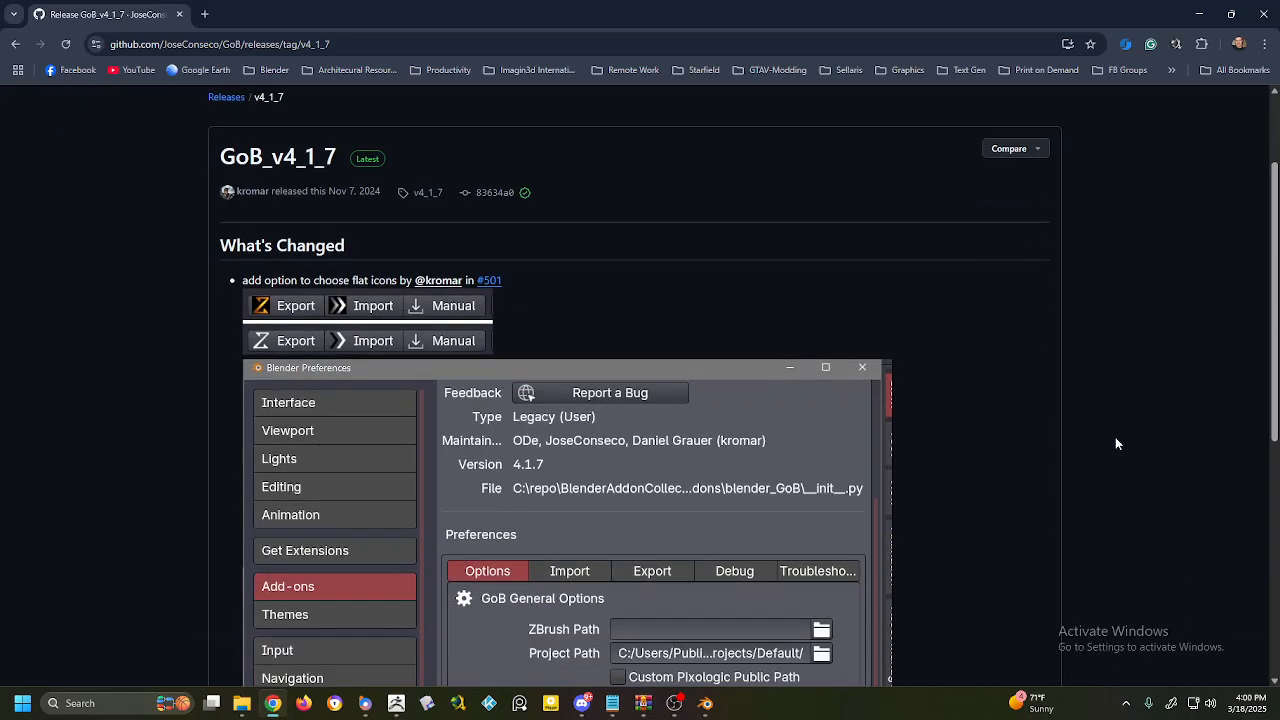
pyautogui.scroll(-5, 1117, 443)
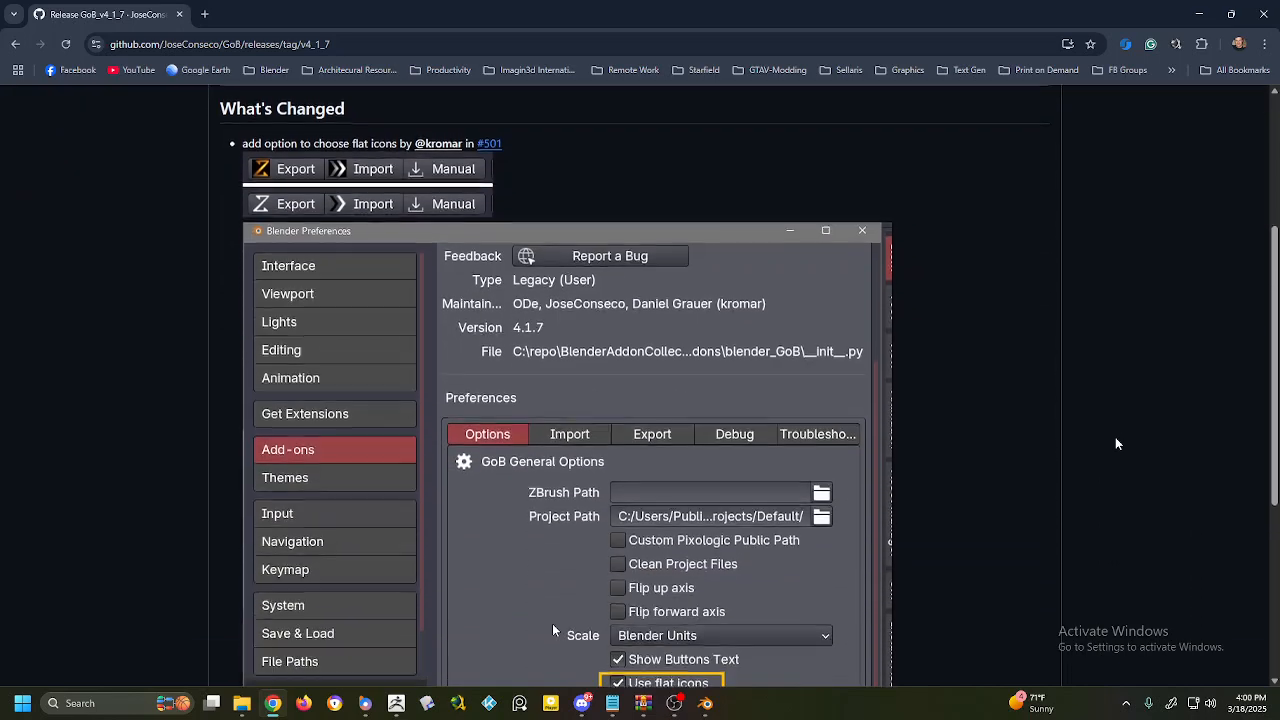
pyautogui.scroll(-1, 1117, 443)
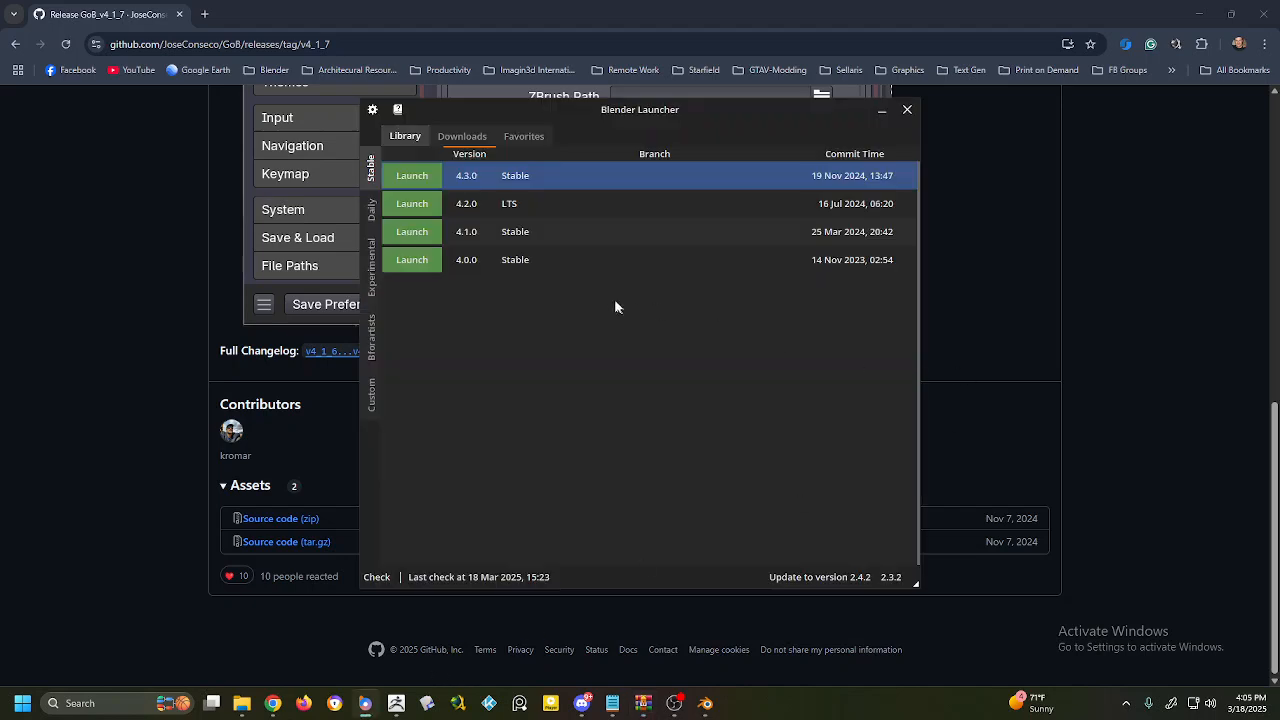
# Switch to Blender 4.3.0, open the Preferences window over the viewport and show the installed add-ons.
pyautogui.moveTo(611, 110); pyautogui.dragTo(552, 227)
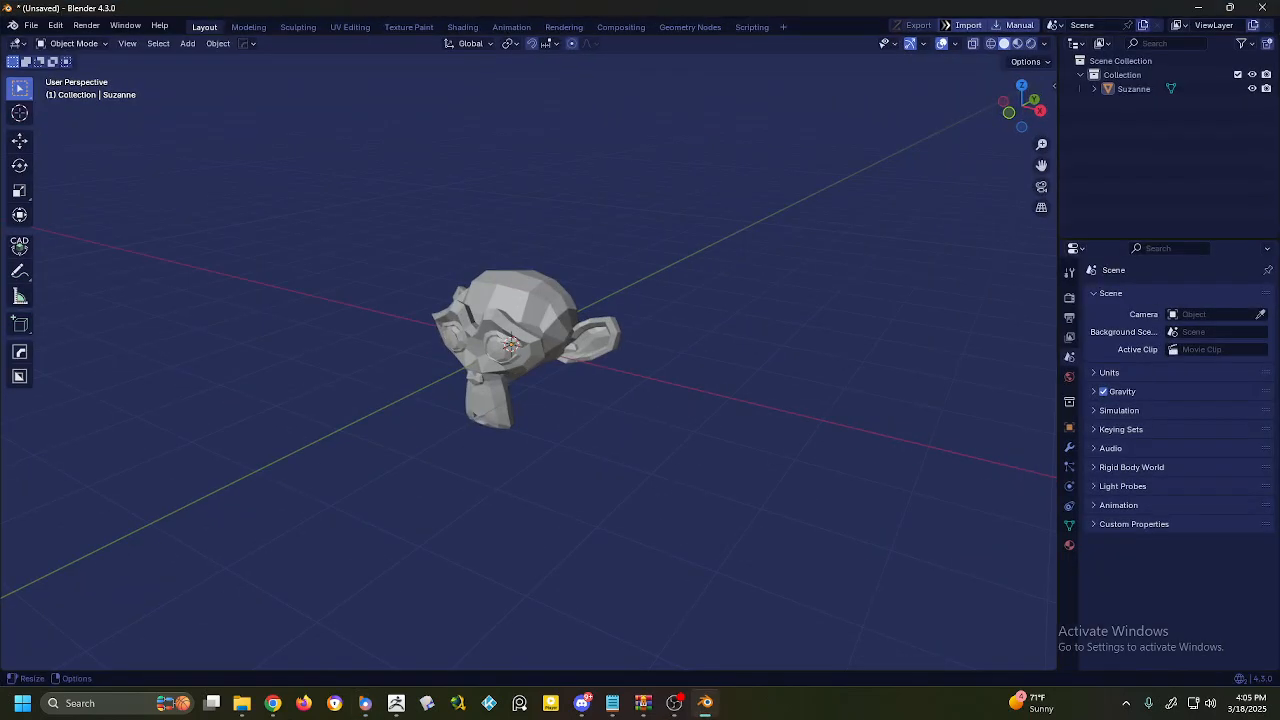
pyautogui.click(36, 27)
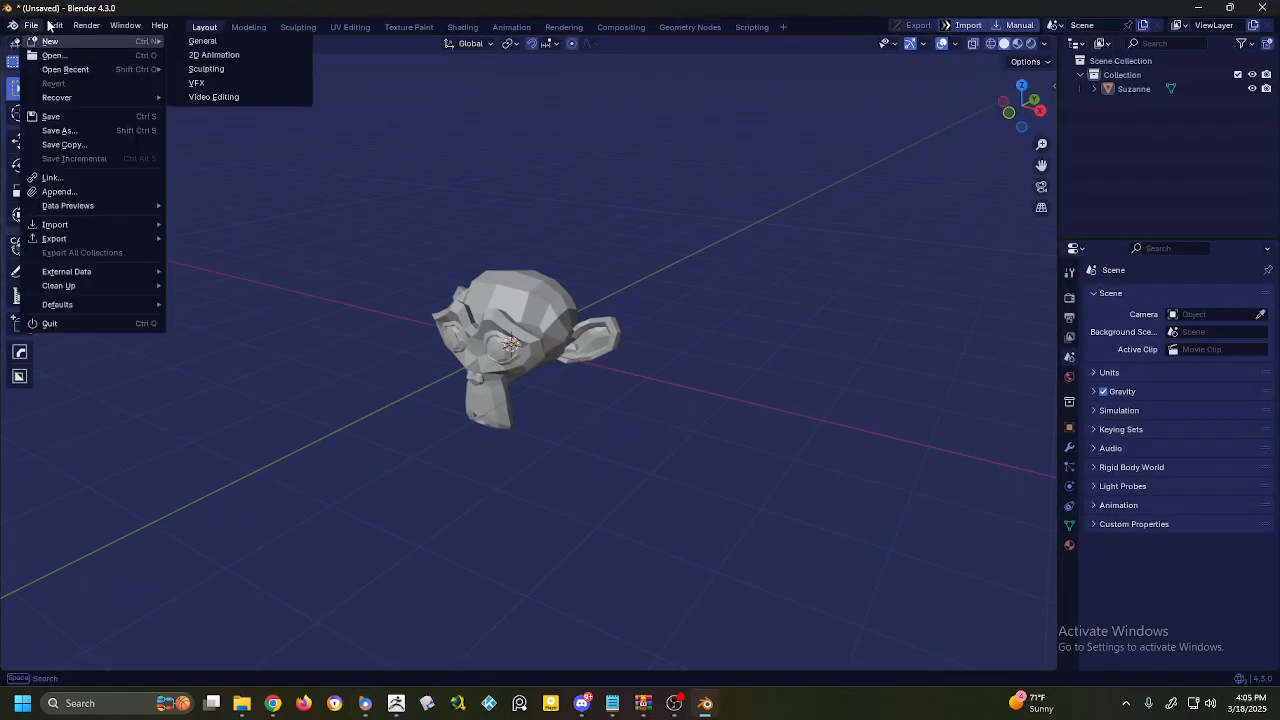
pyautogui.moveTo(55, 26)
pyautogui.click(78, 206)
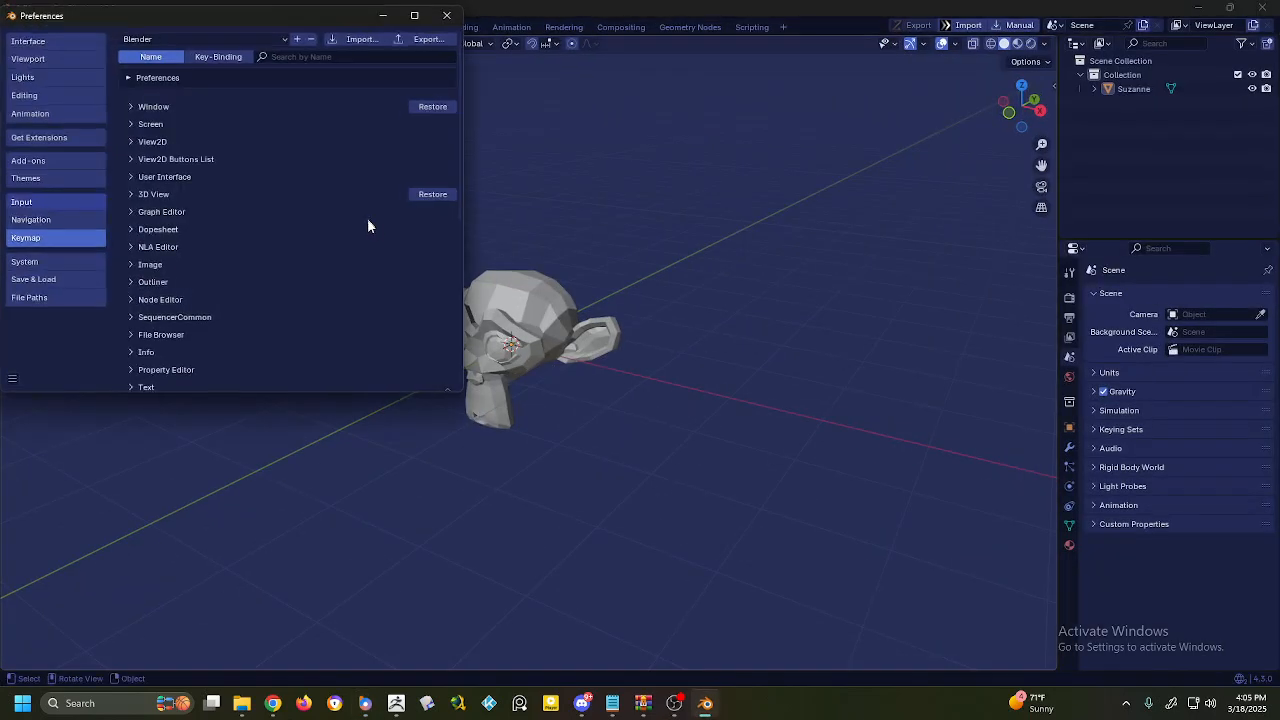
pyautogui.moveTo(293, 48); pyautogui.dragTo(568, 119)
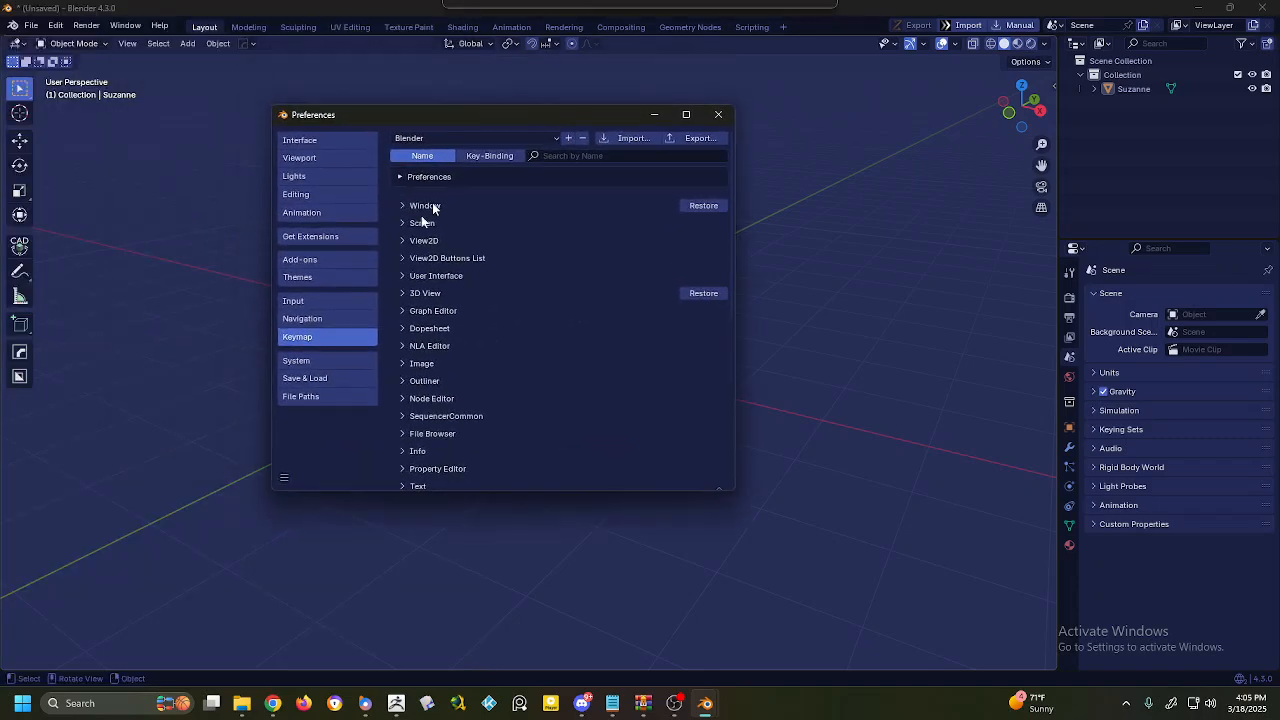
pyautogui.click(317, 261)
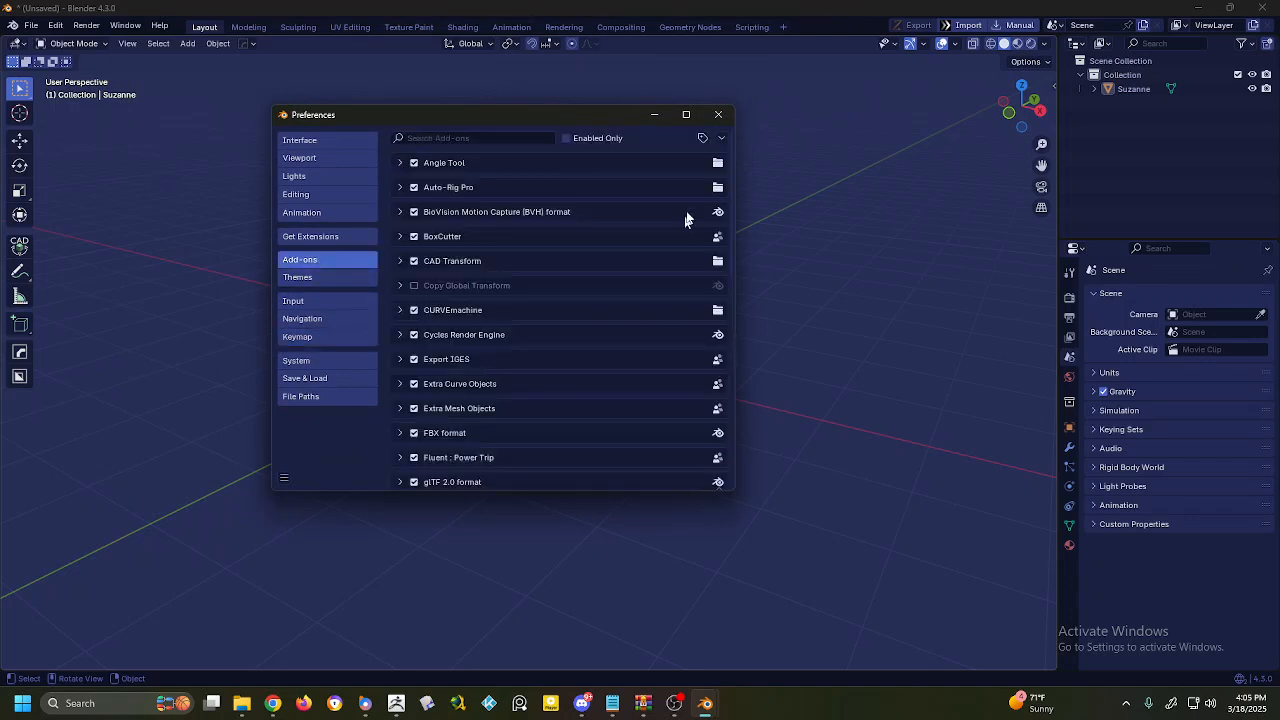
# Check the add-on management options in Preferences, dismiss them and reposition the Preferences window.
pyautogui.click(722, 138)
pyautogui.click(667, 140)
pyautogui.click(667, 140)
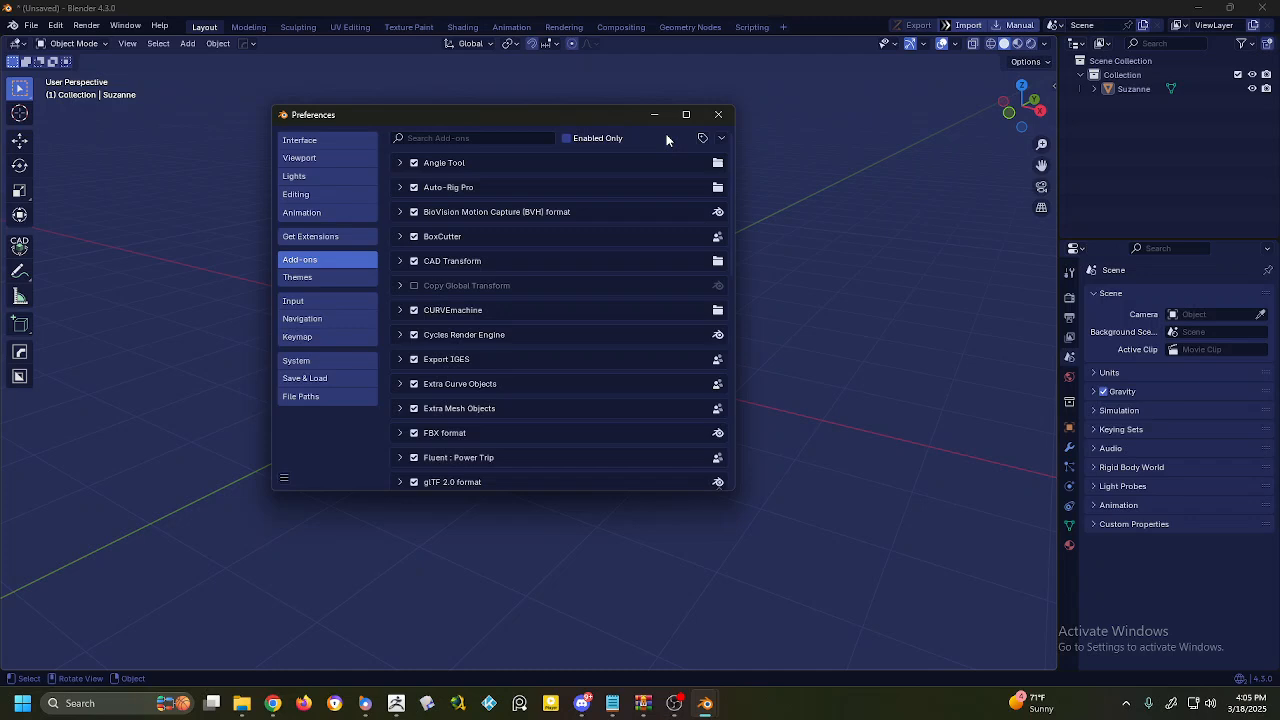
pyautogui.moveTo(549, 112); pyautogui.dragTo(570, 147)
pyautogui.click(560, 131)
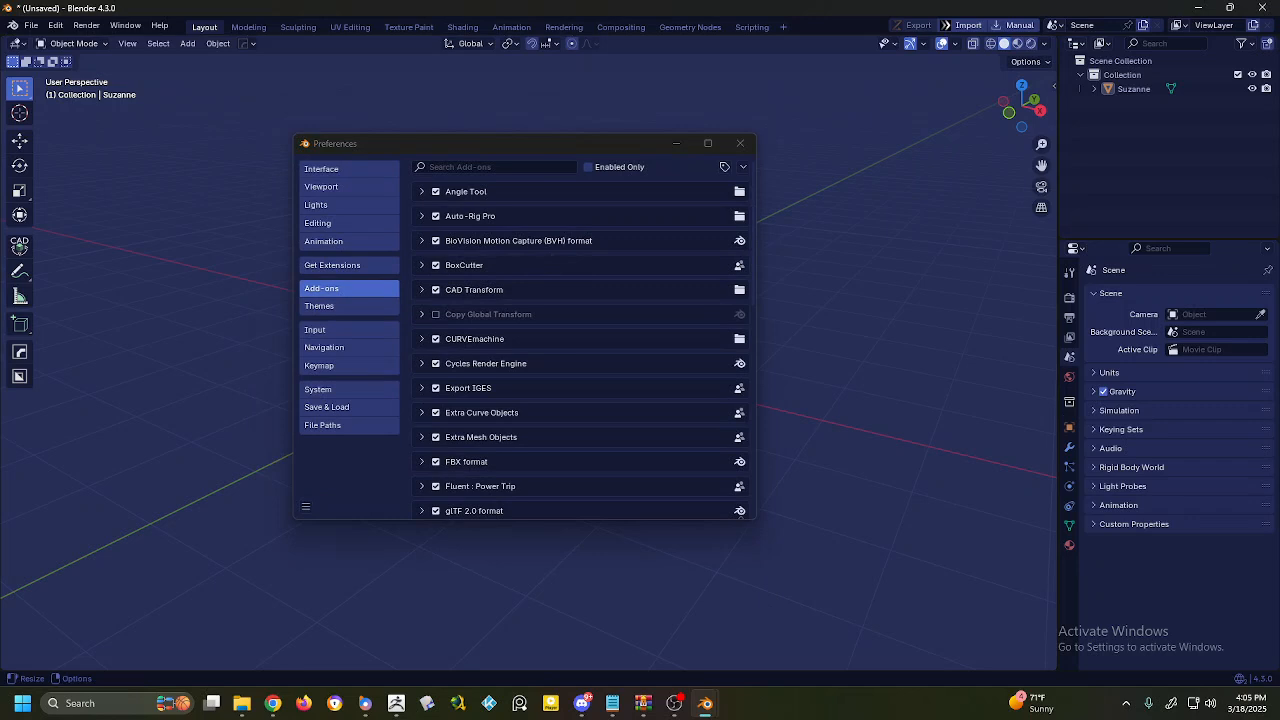
pyautogui.hotkey('alt', 'Tab')
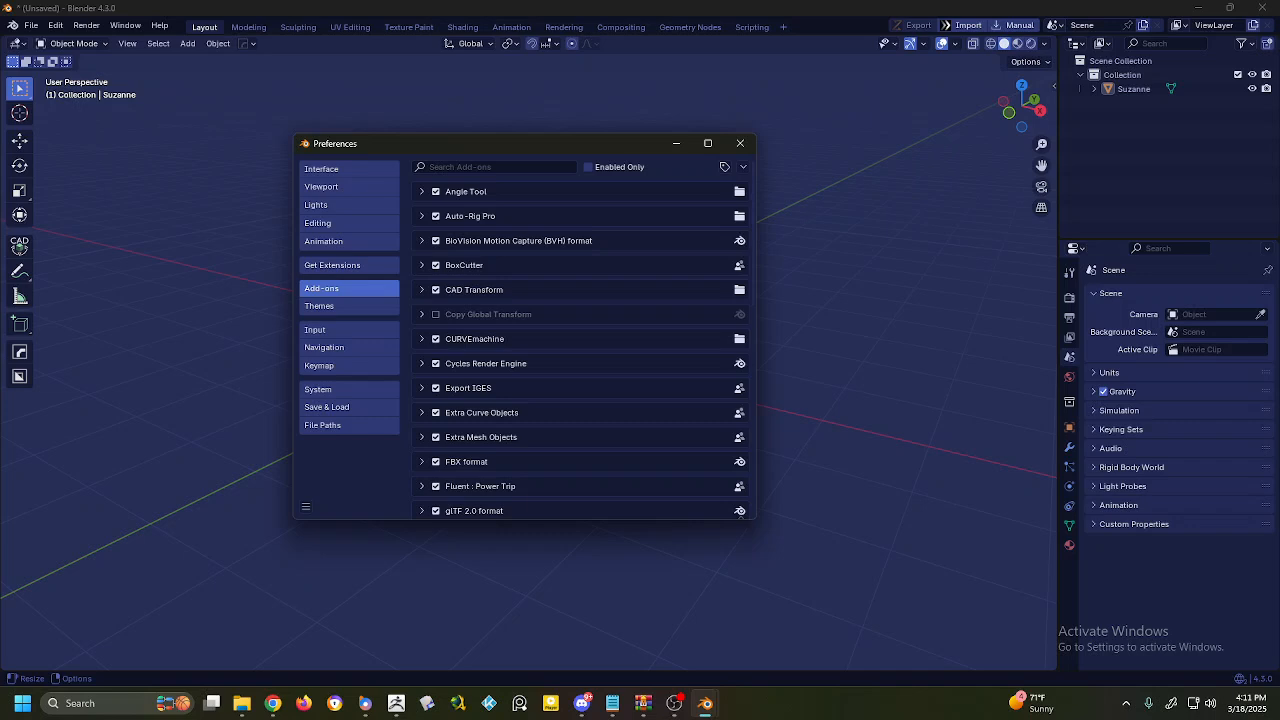
# Filter the add-ons by "go", expand GoB's settings and widen the window to read its ZBrush and project paths in full.
pyautogui.click(475, 168)
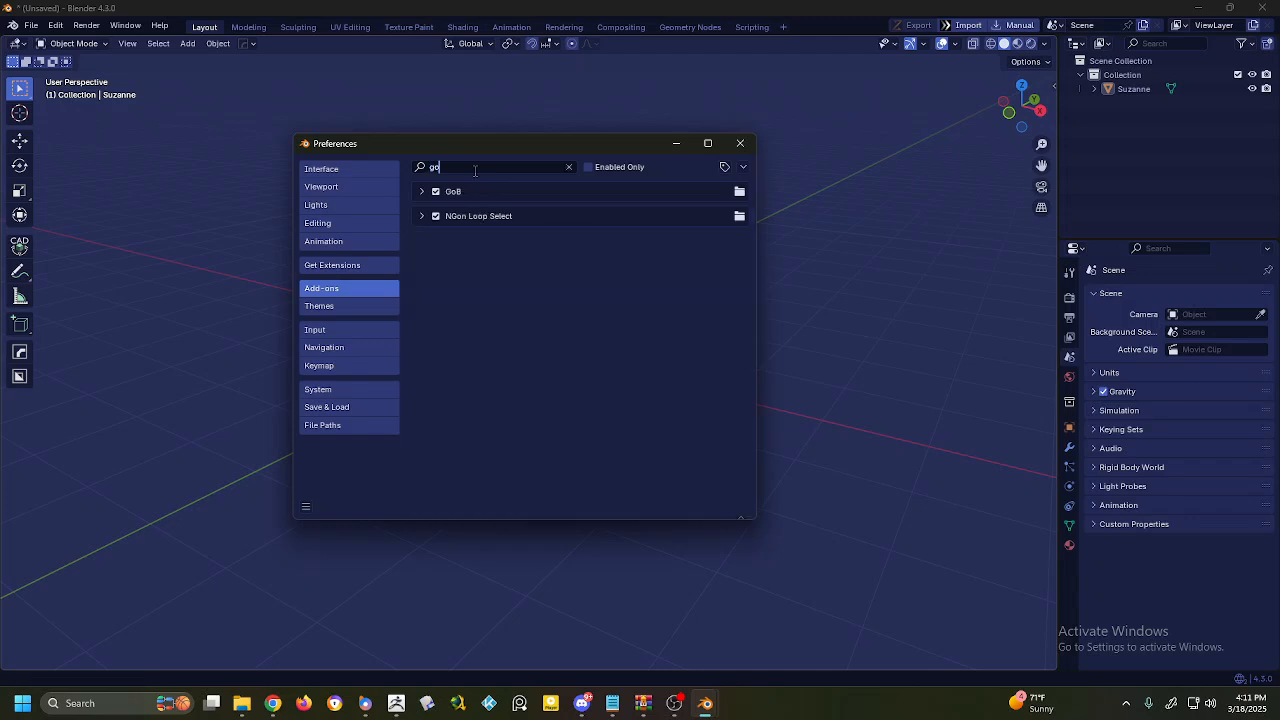
pyautogui.click(422, 191)
pyautogui.scroll(-2, 547, 420)
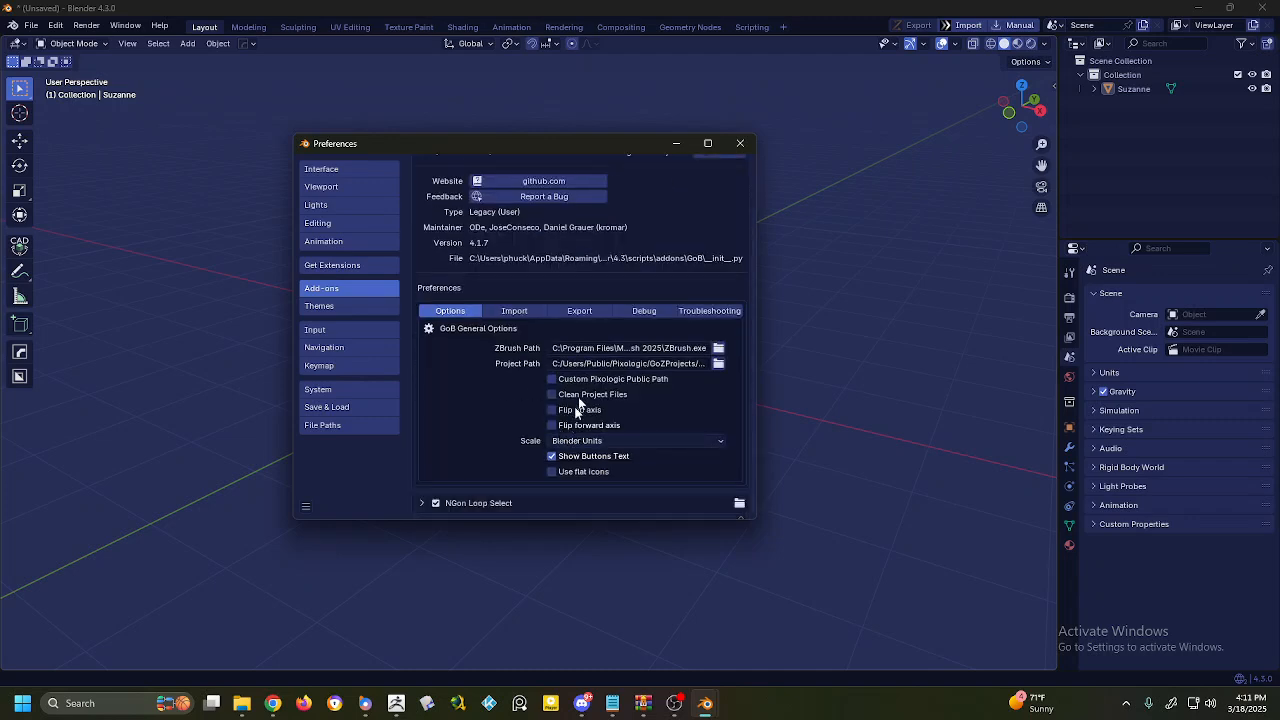
pyautogui.moveTo(757, 365); pyautogui.dragTo(1124, 368)
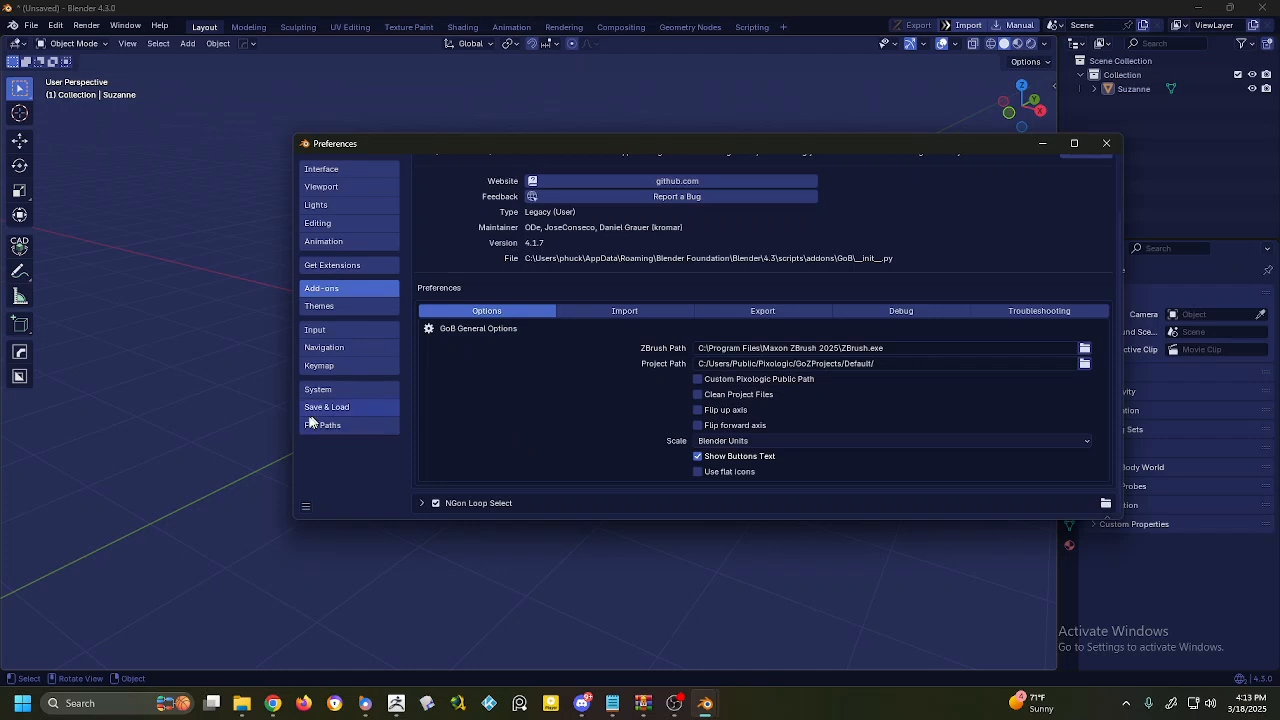
# Search Windows for "zbru" and open the file location of ZBrush 2025.1.3.
pyautogui.click(112, 706)
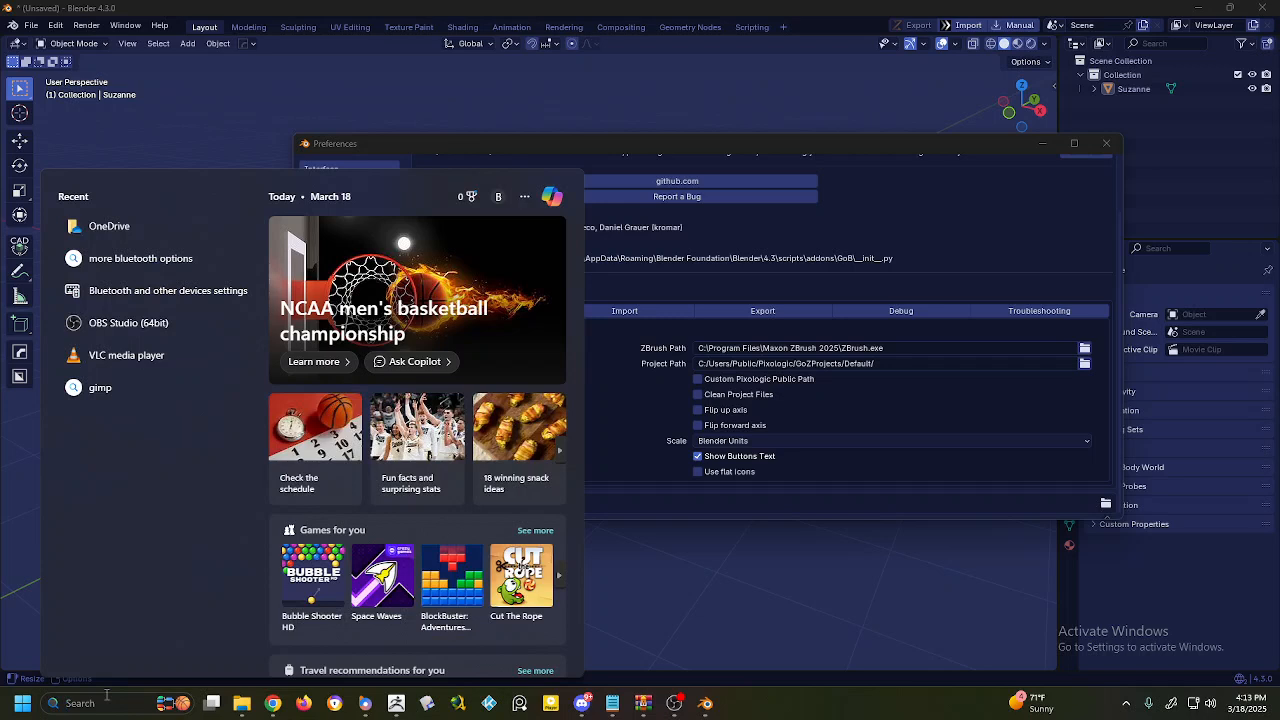
pyautogui.write('zbru')
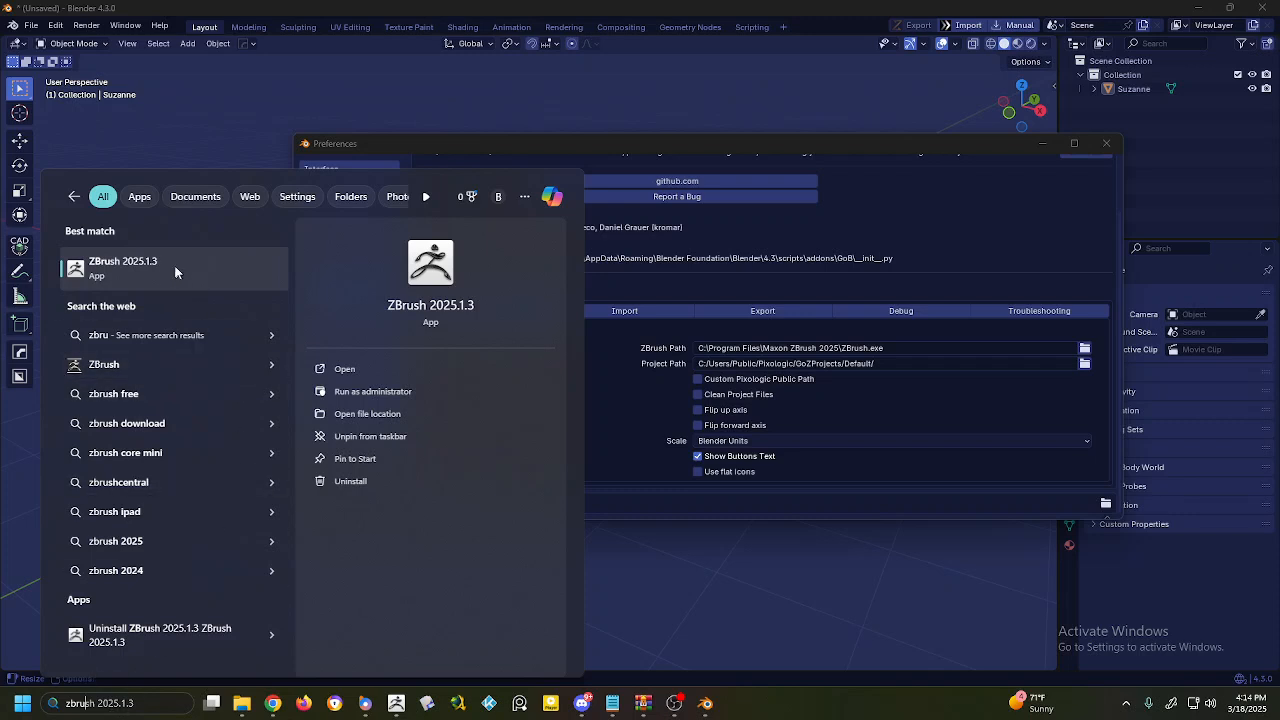
pyautogui.rightClick(141, 268)
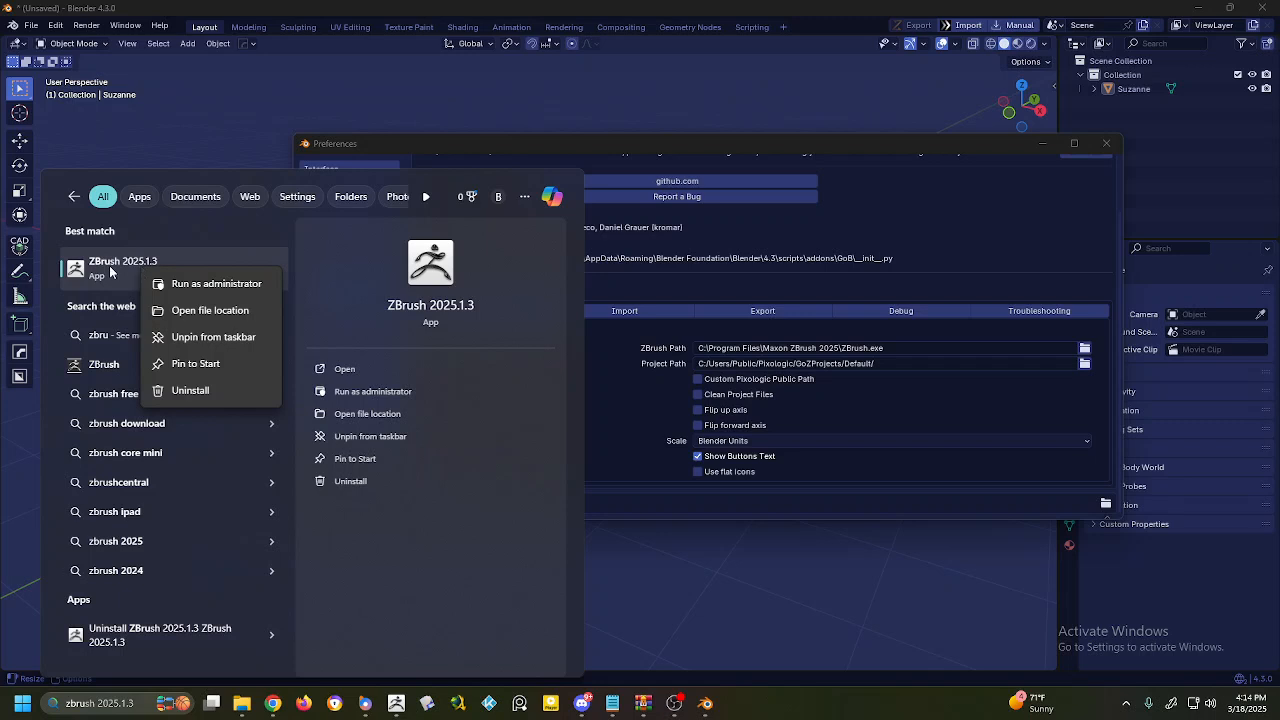
pyautogui.rightClick(110, 268)
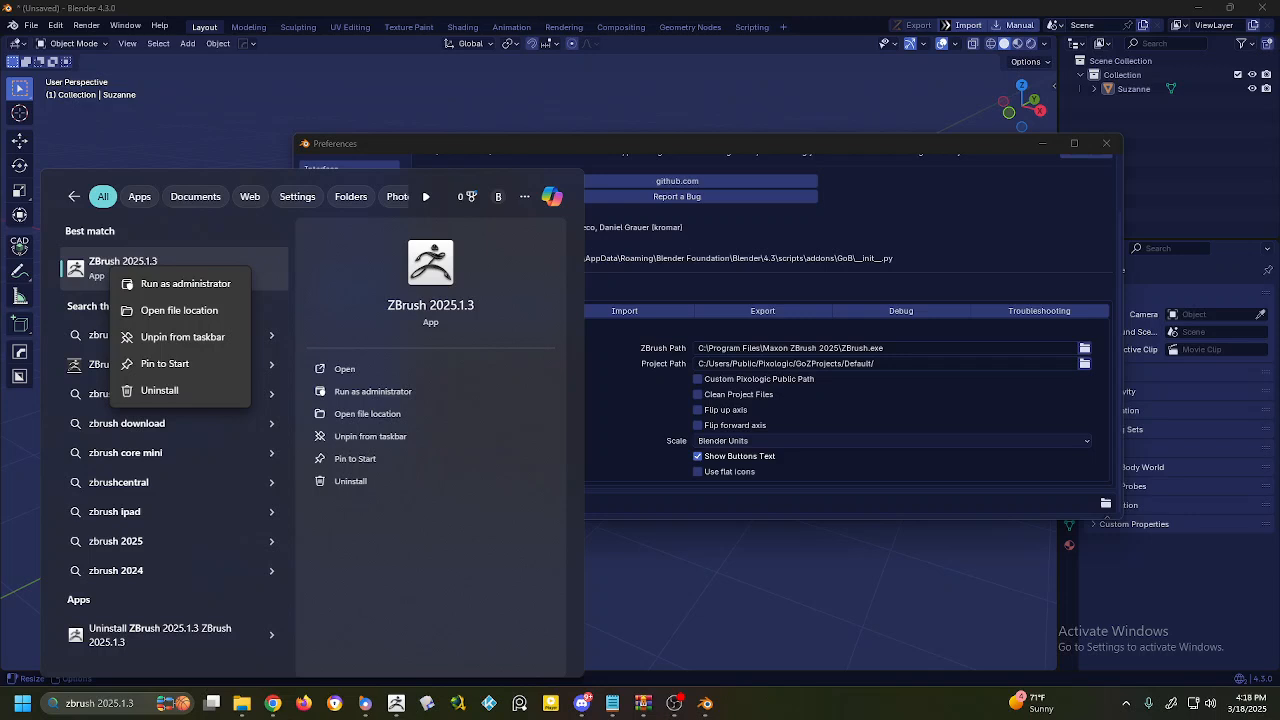
pyautogui.click(179, 310)
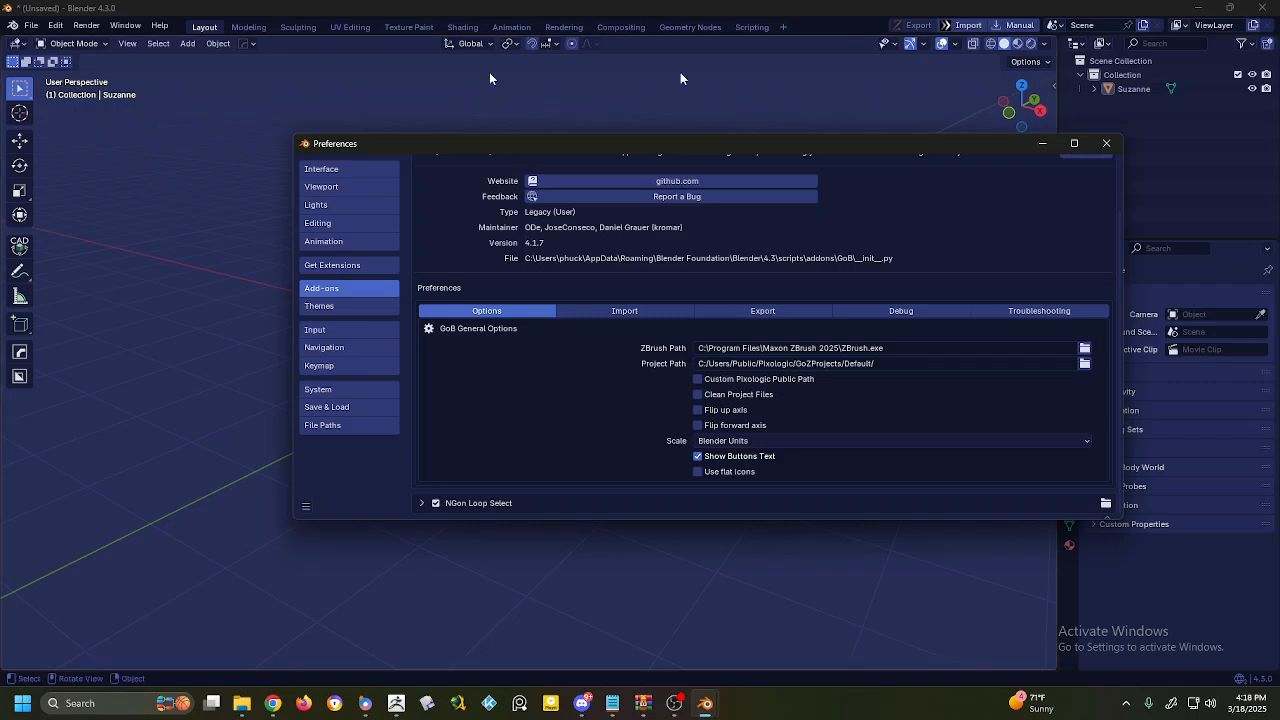
# Close the Preferences window and select the Suzanne mesh in the viewport.
pyautogui.click(1106, 143)
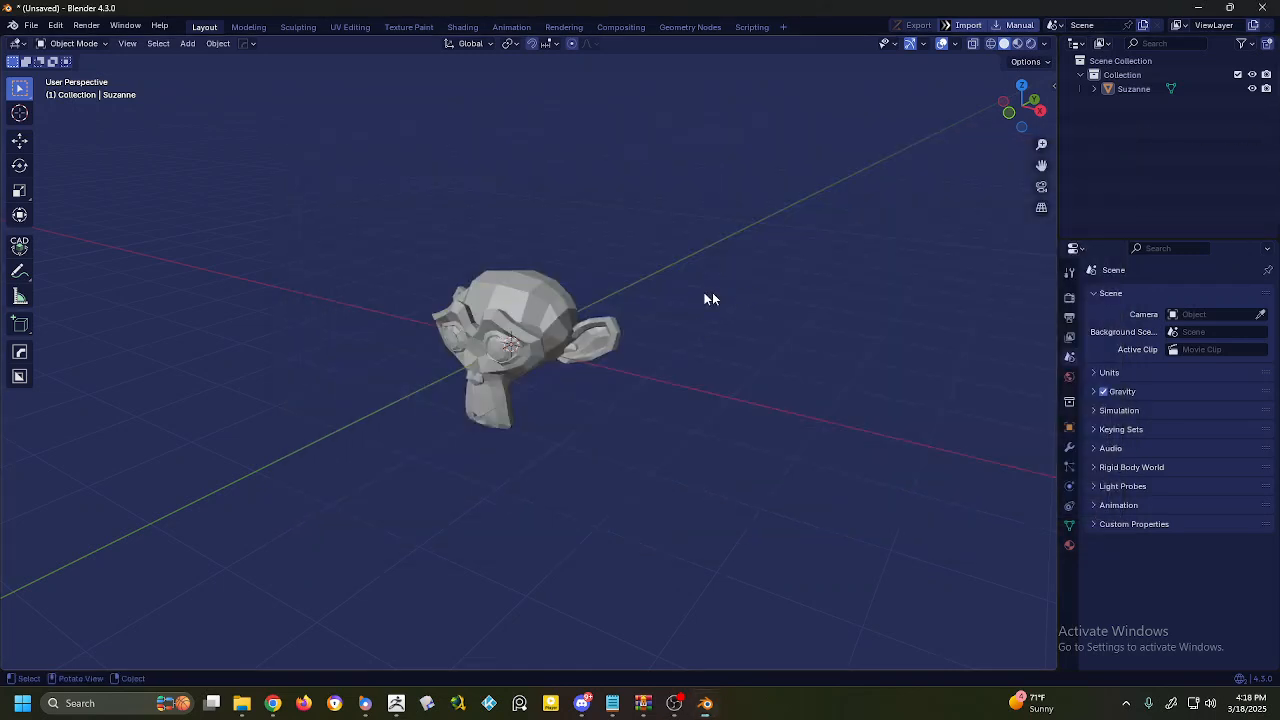
pyautogui.moveTo(591, 384); pyautogui.dragTo(618, 377, button='middle')
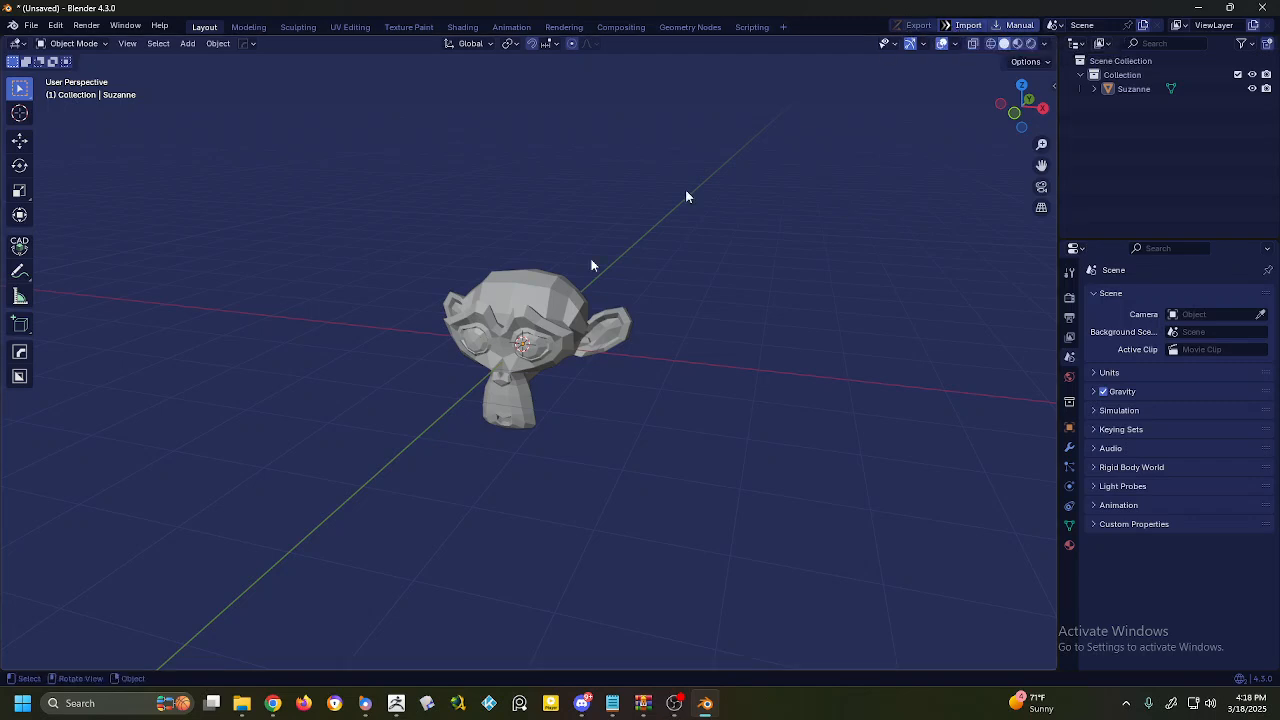
pyautogui.click(533, 305)
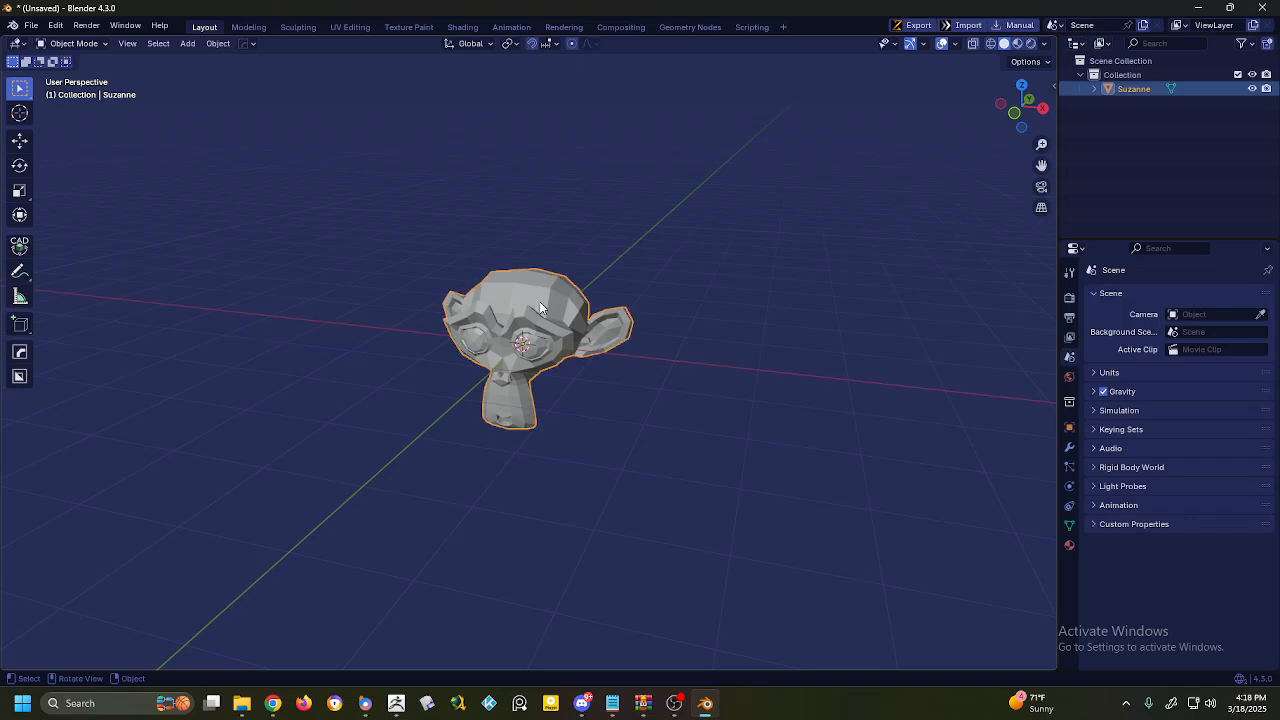
pyautogui.moveTo(543, 312); pyautogui.dragTo(541, 316, button='middle')
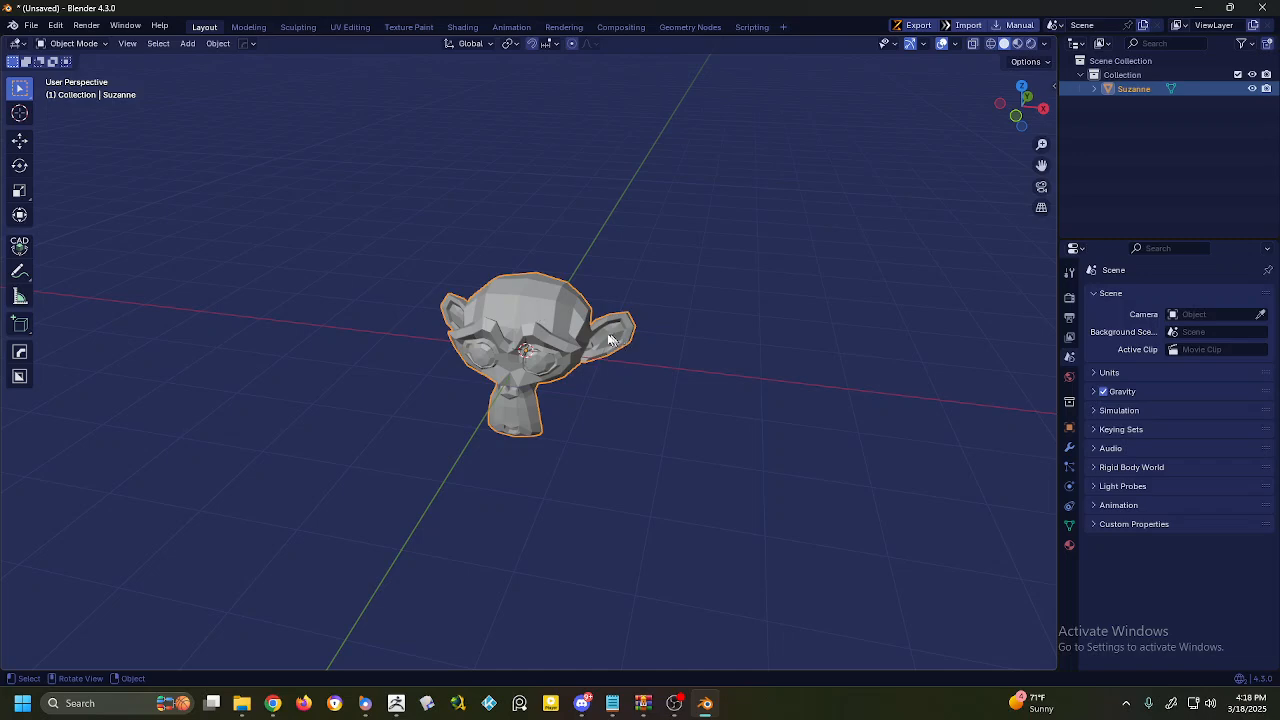
pyautogui.moveTo(407, 234); pyautogui.dragTo(743, 482)
pyautogui.moveTo(692, 483); pyautogui.dragTo(651, 456, button='middle')
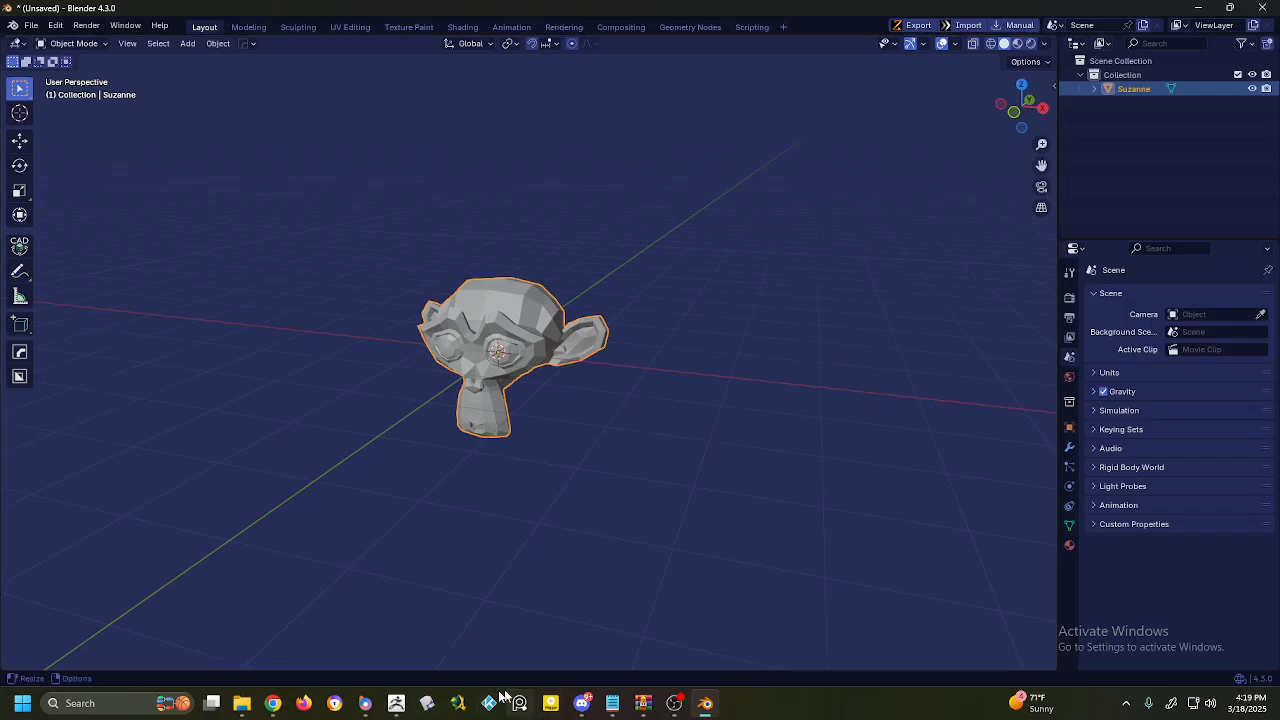
# Check that ZBrush is running, return to Blender, export Suzanne with GoB and inspect the mesh at an angle in ZBrush.
pyautogui.click(398, 703)
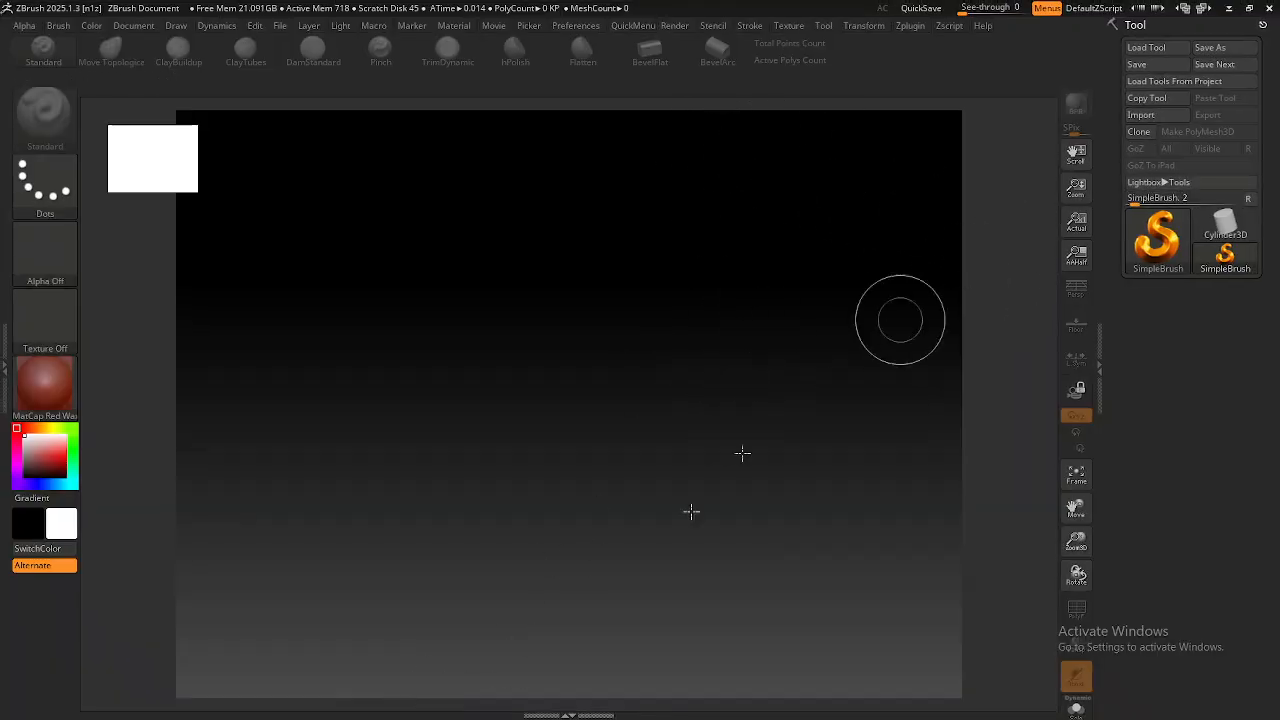
pyautogui.hotkey('alt', 'Tab')
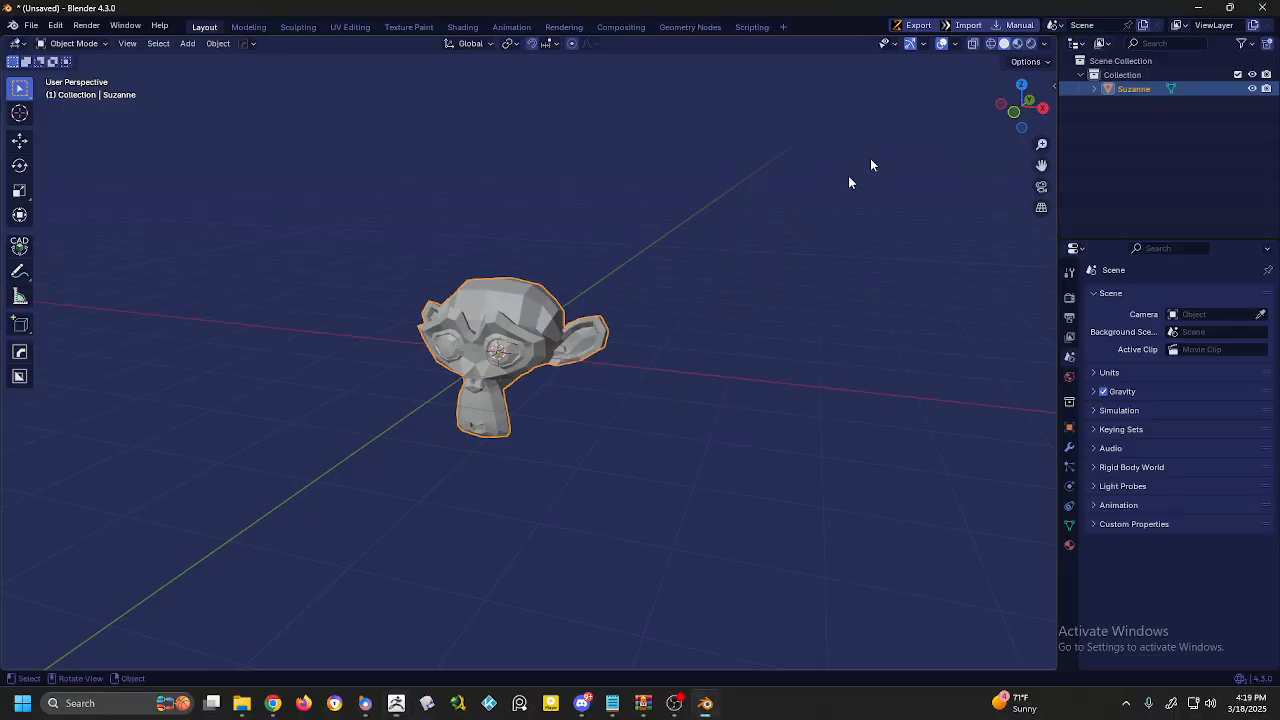
pyautogui.click(918, 26)
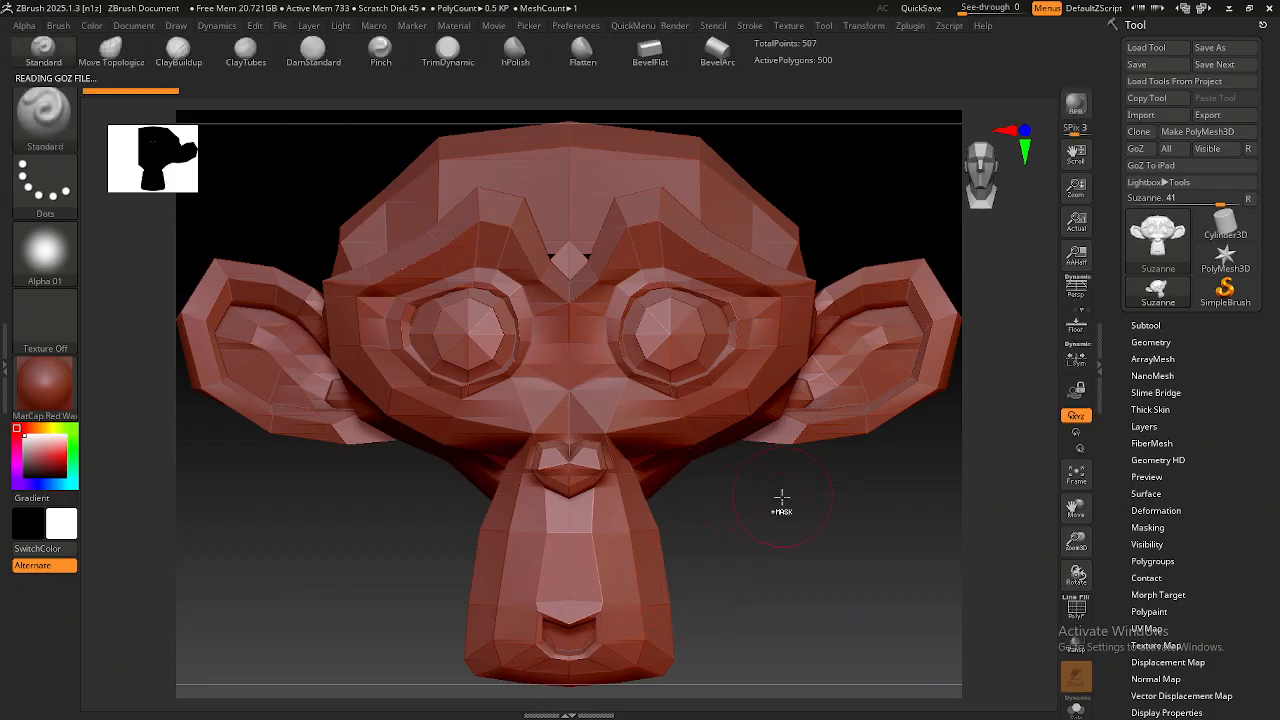
pyautogui.moveTo(733, 472); pyautogui.dragTo(920, 314)
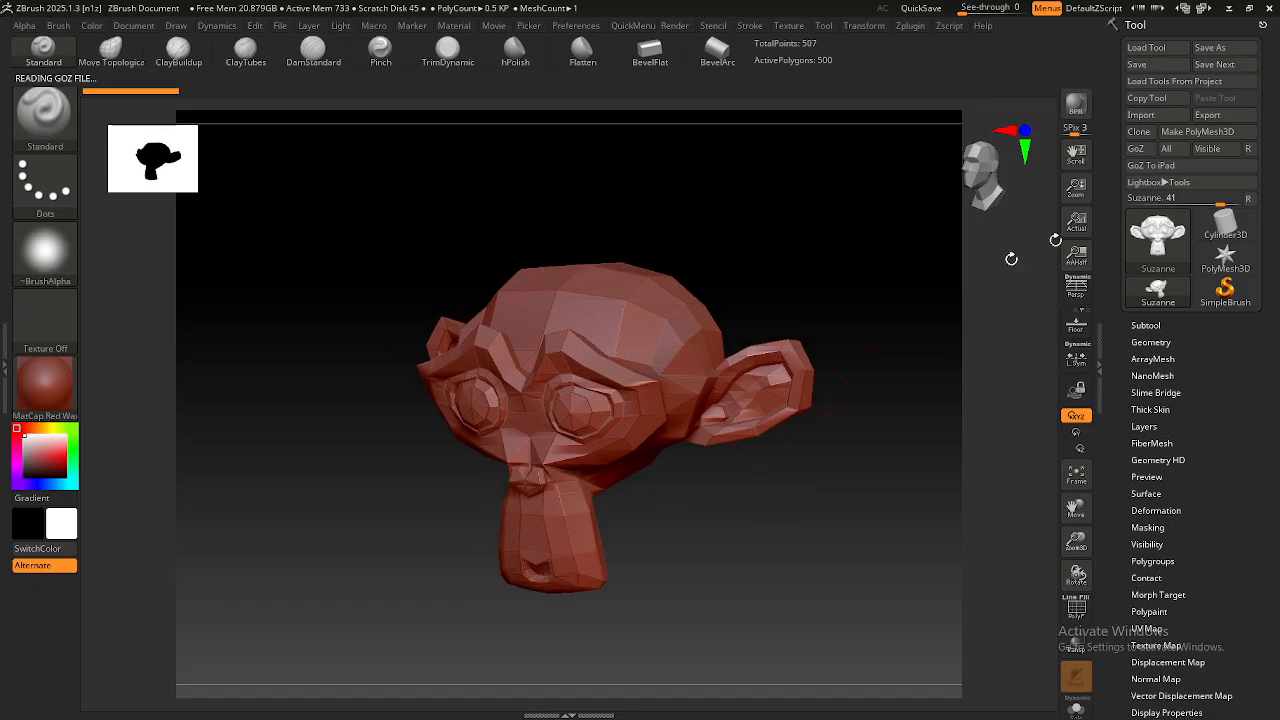
# Check which application GoZ is linked to, leave the choice unchanged, clear the canvas and bring Suzanne back in front view.
pyautogui.click(1250, 149)
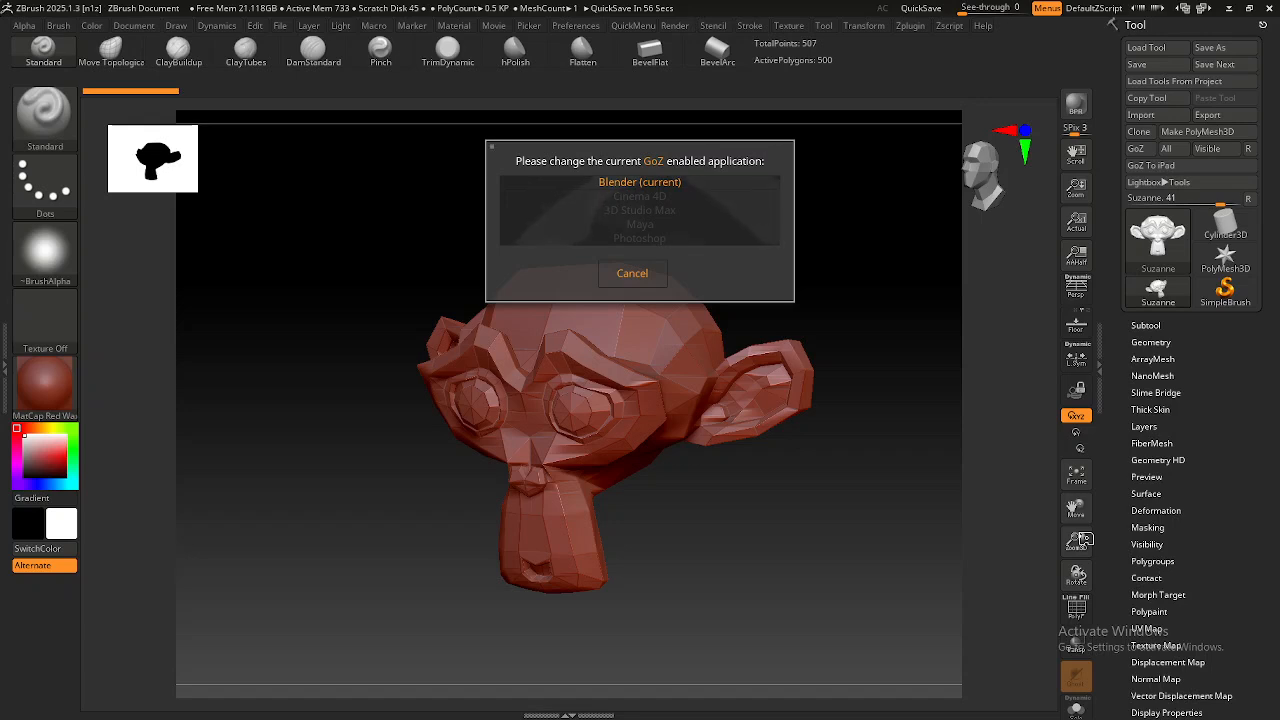
pyautogui.press('Escape')
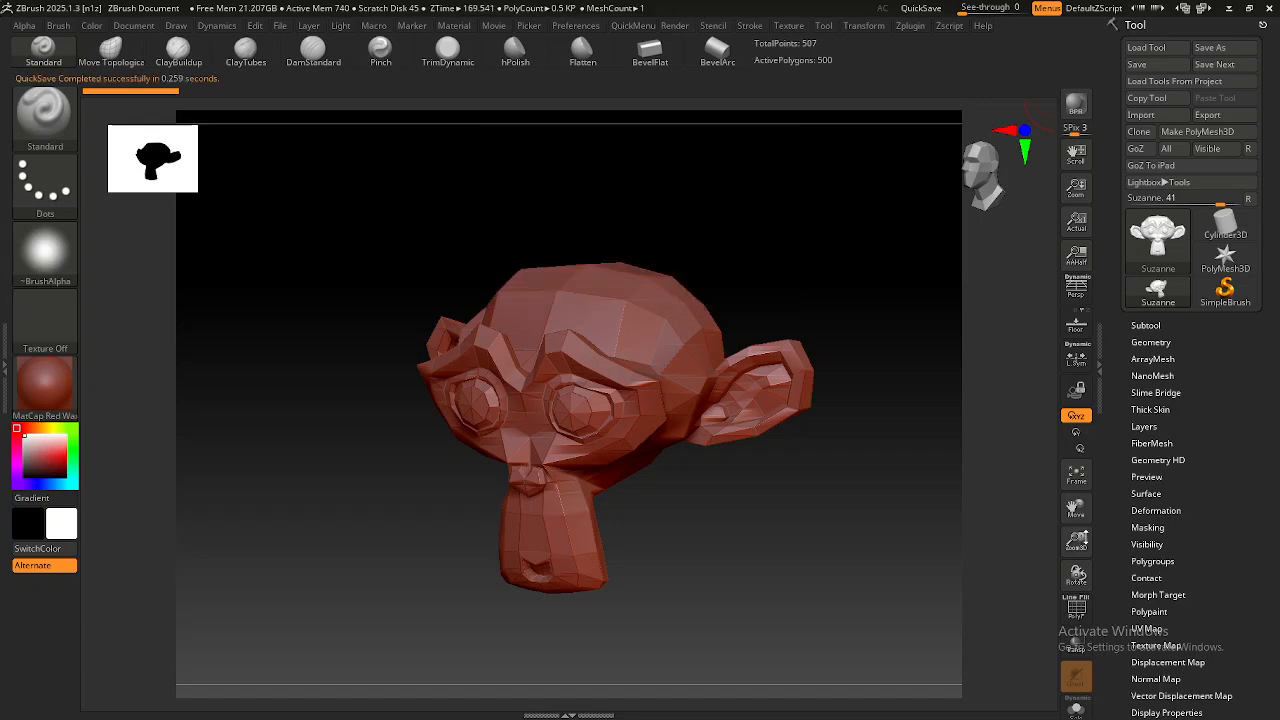
pyautogui.hotkey('ctrl', 'n')
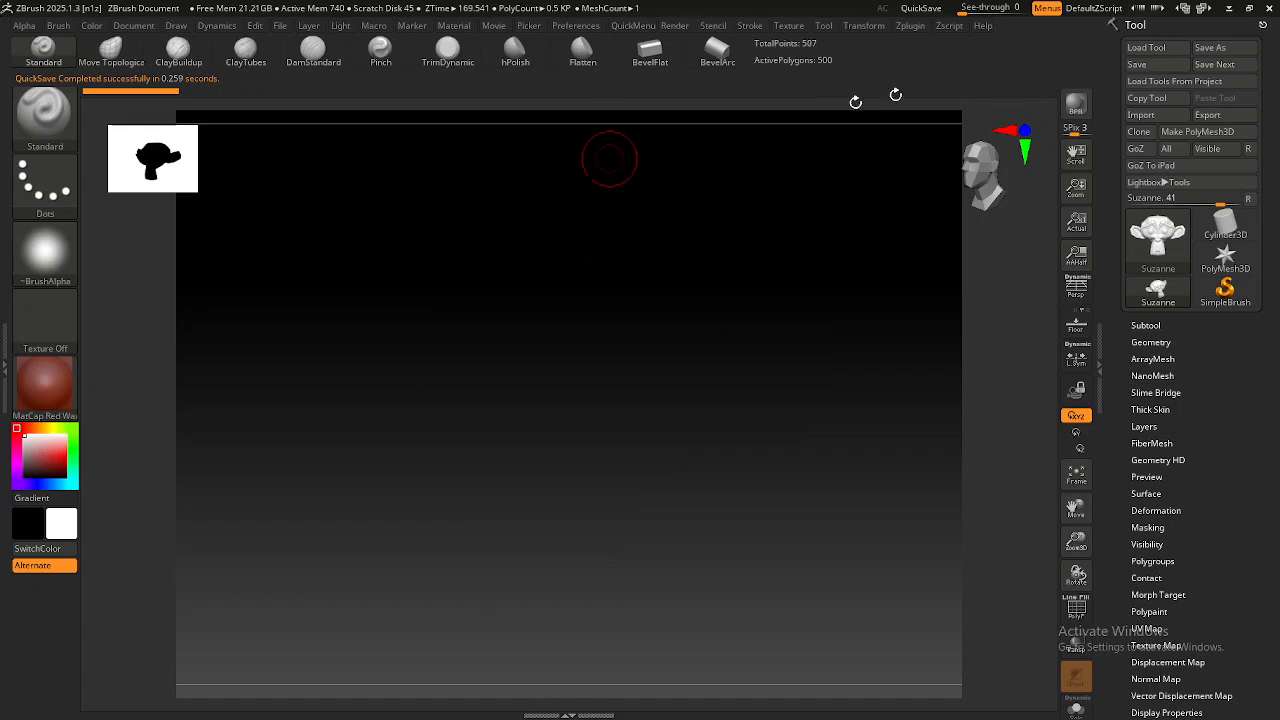
pyautogui.click(1249, 148)
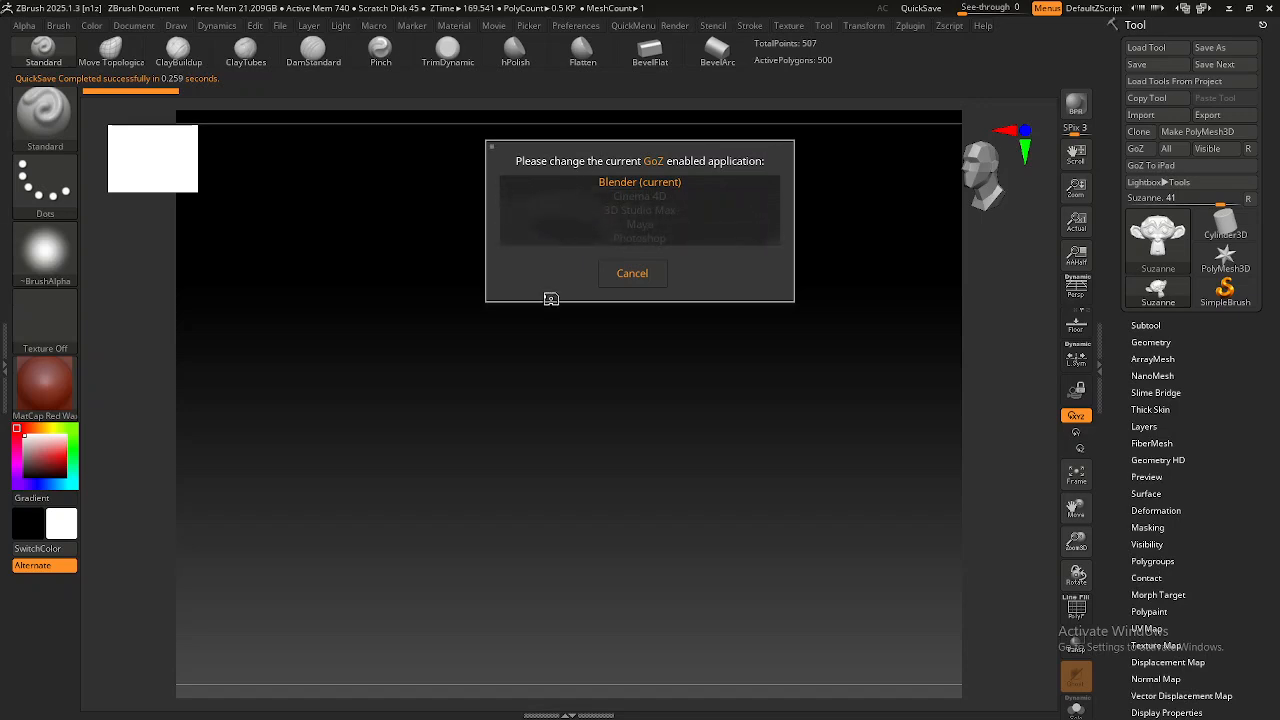
pyautogui.click(632, 274)
pyautogui.keyDown('shift'); pyautogui.moveTo(650, 447); pyautogui.dragTo(638, 411, button='right'); pyautogui.keyUp('shift')
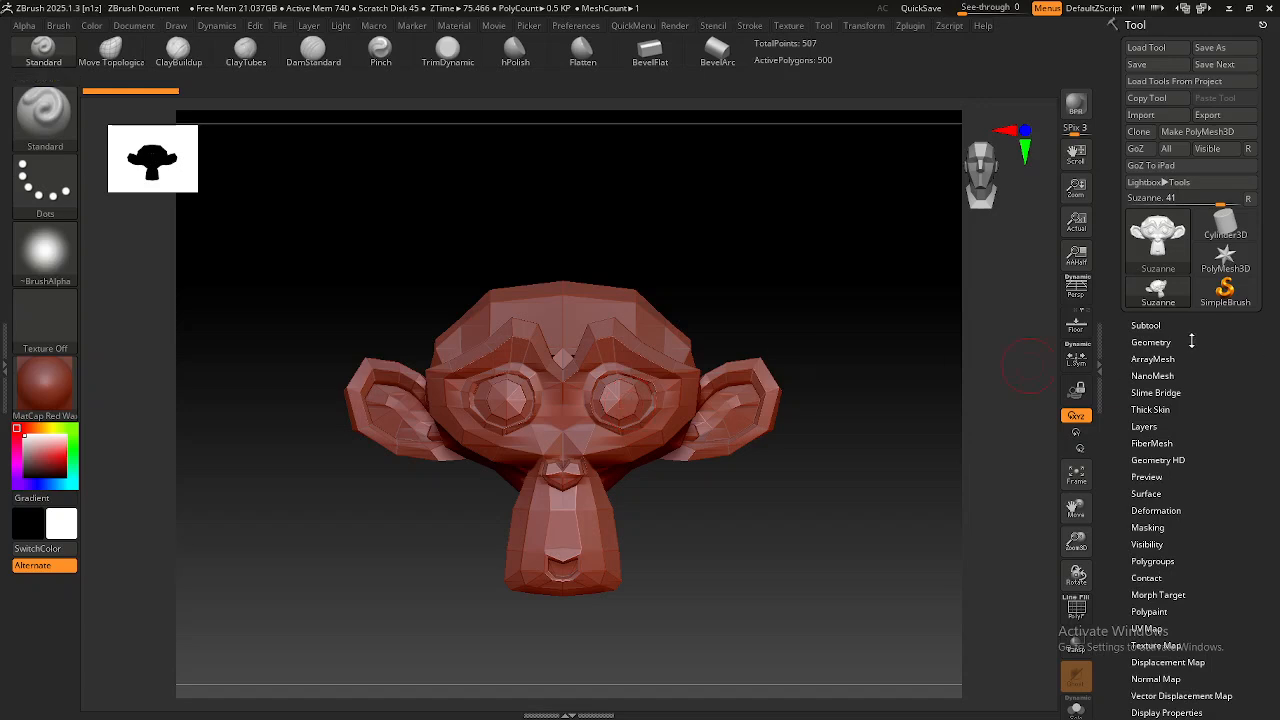
# Expand the Subtool settings and enlarge one of Suzanne's eyes with a Standard brush stroke.
pyautogui.click(1145, 326)
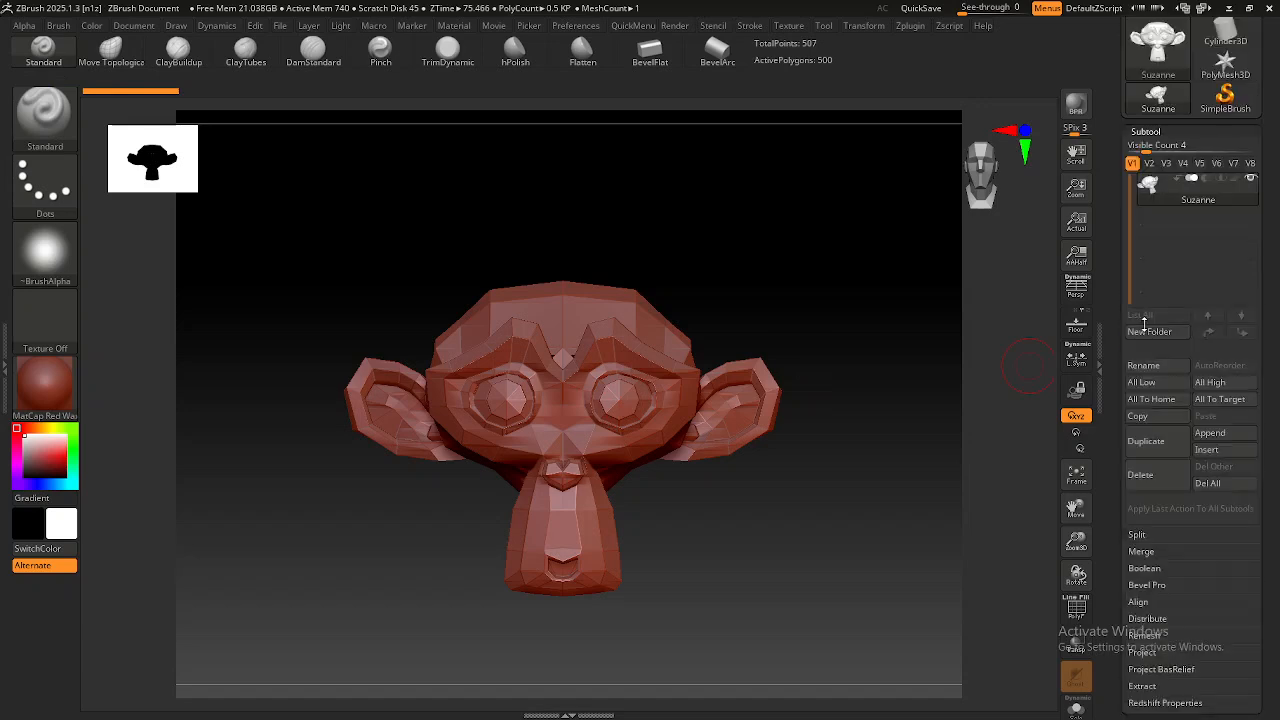
pyautogui.moveTo(1110, 356); pyautogui.dragTo(1116, 325)
pyautogui.moveTo(639, 407)
pyautogui.mouseDown(button='right')
pyautogui.moveTo(628, 386)
pyautogui.moveTo(651, 450)
pyautogui.moveTo(637, 430)
pyautogui.mouseUp(button='right')
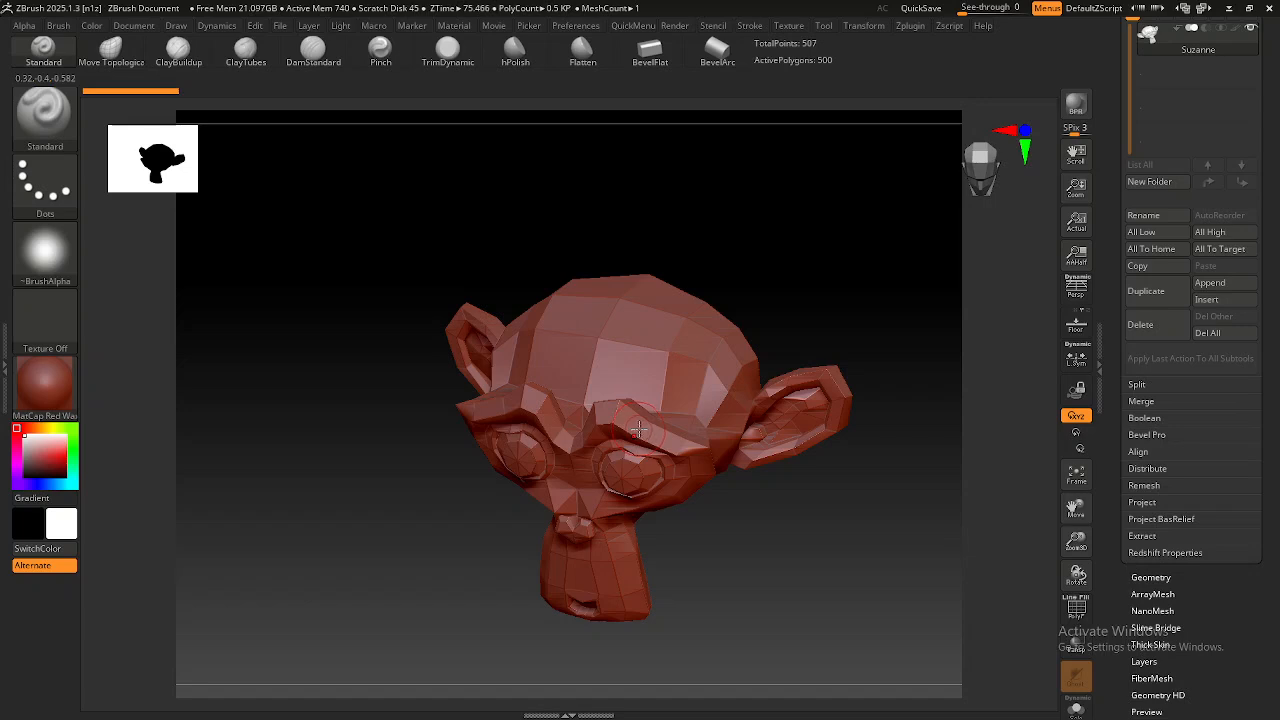
pyautogui.moveTo(635, 478); pyautogui.dragTo(655, 432, button='right')
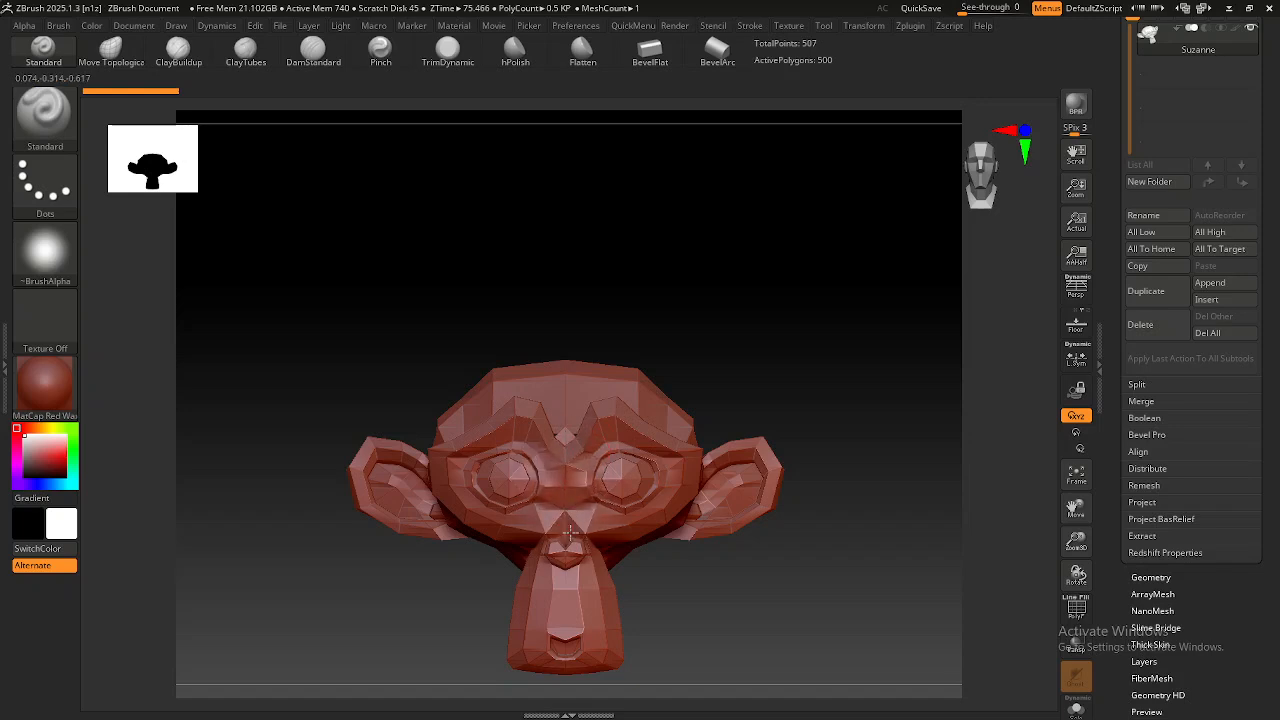
pyautogui.moveTo(523, 476)
pyautogui.mouseDown()
pyautogui.moveTo(482, 480)
pyautogui.moveTo(526, 488)
pyautogui.moveTo(487, 503)
pyautogui.moveTo(508, 497)
pyautogui.mouseUp()
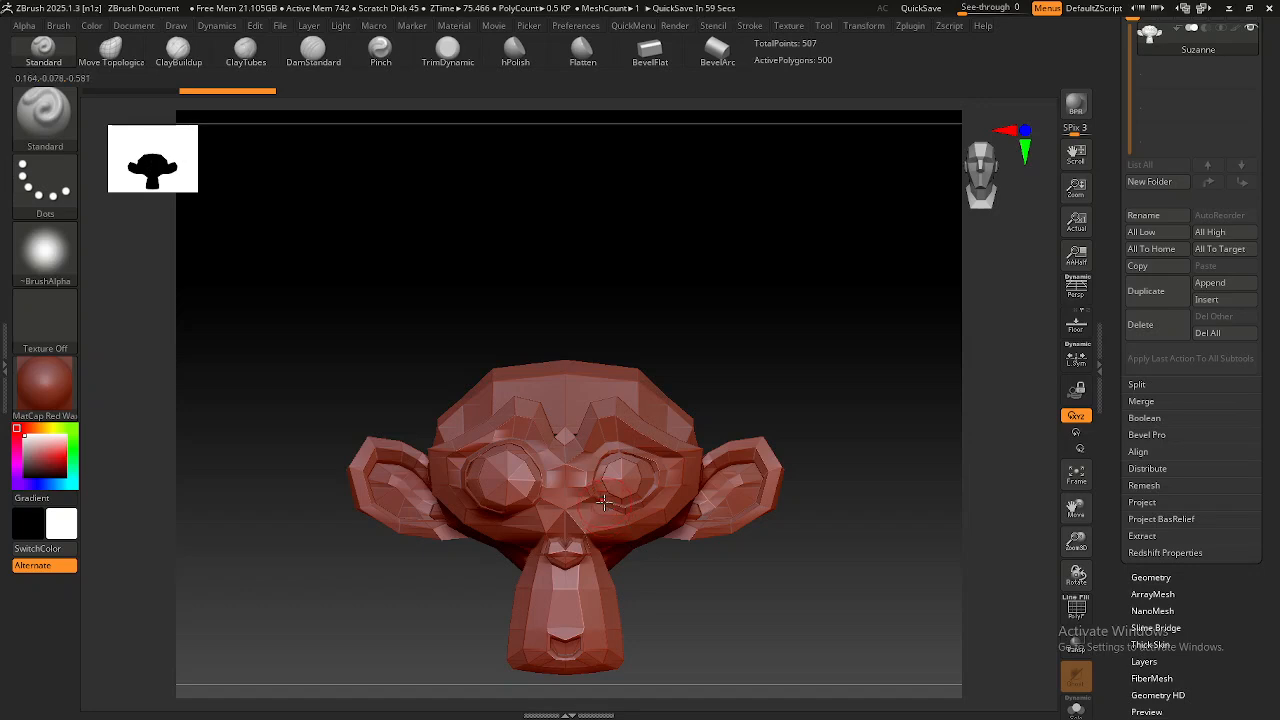
# Collapse the Subtool settings and examine the GoZ, All and Visible export options.
pyautogui.scroll(5, 1117, 172)
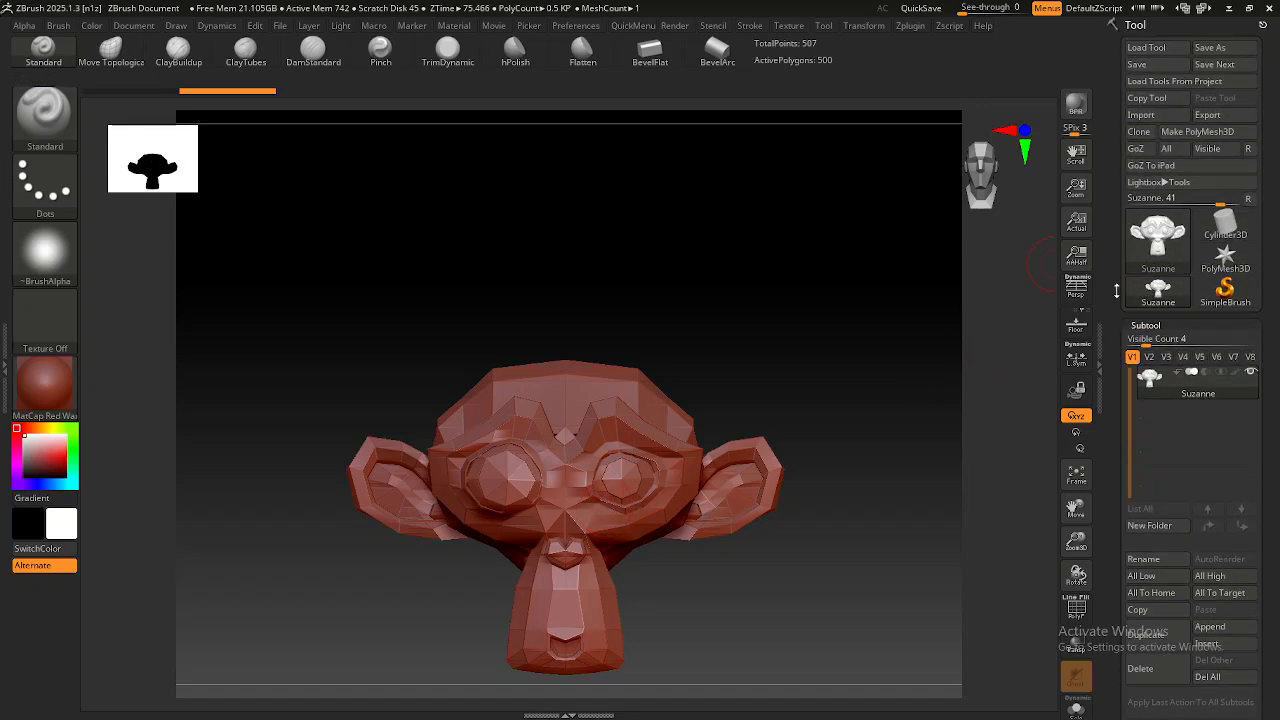
pyautogui.click(1146, 326)
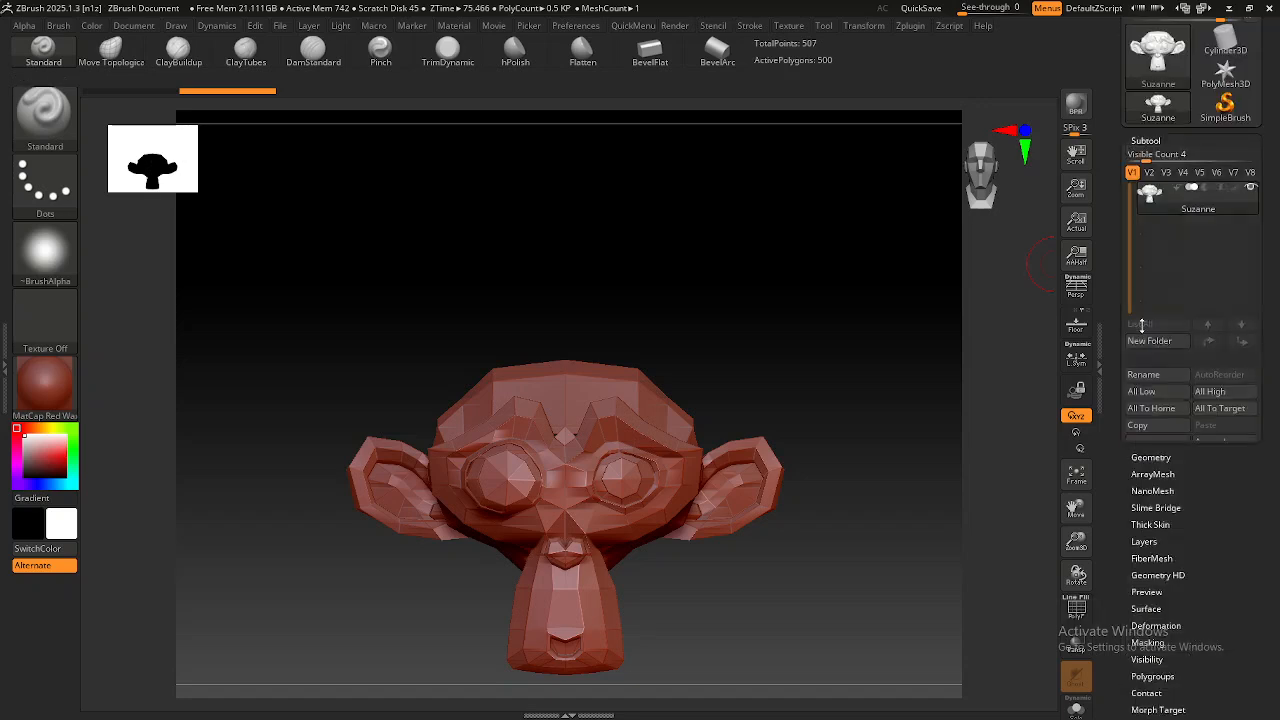
pyautogui.moveTo(1120, 185); pyautogui.dragTo(1120, 315)
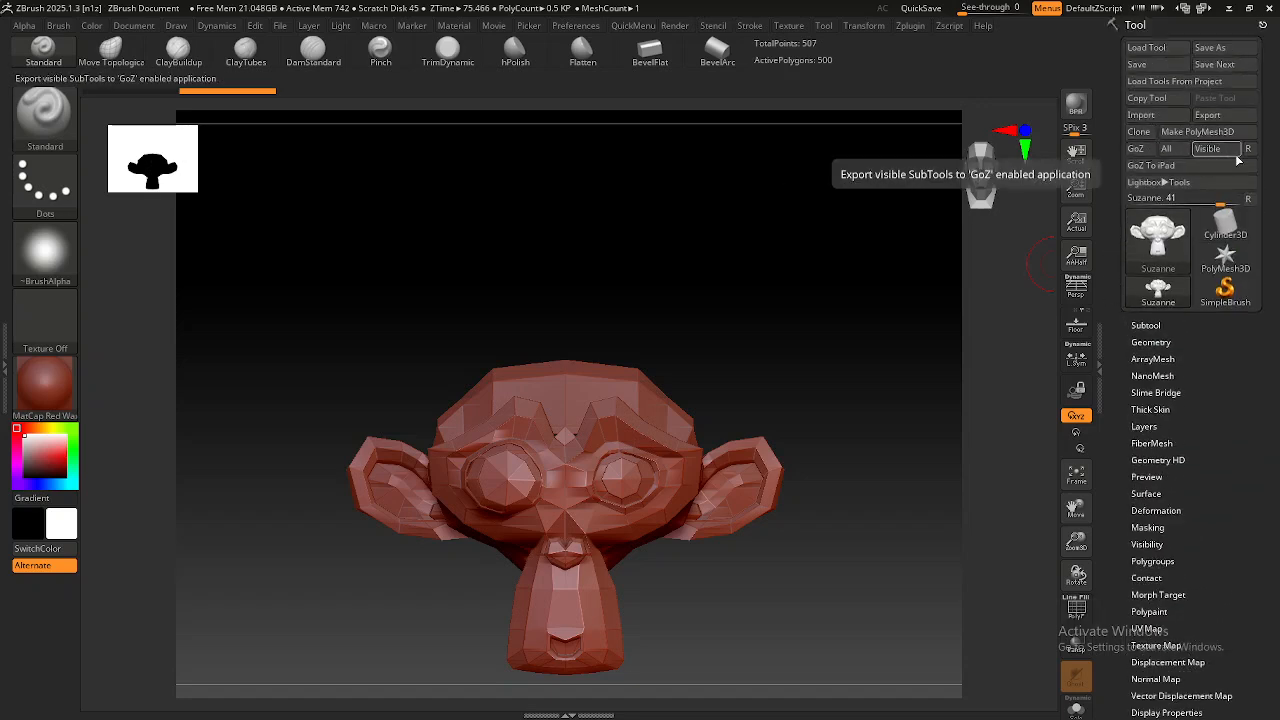
pyautogui.click(1143, 152)
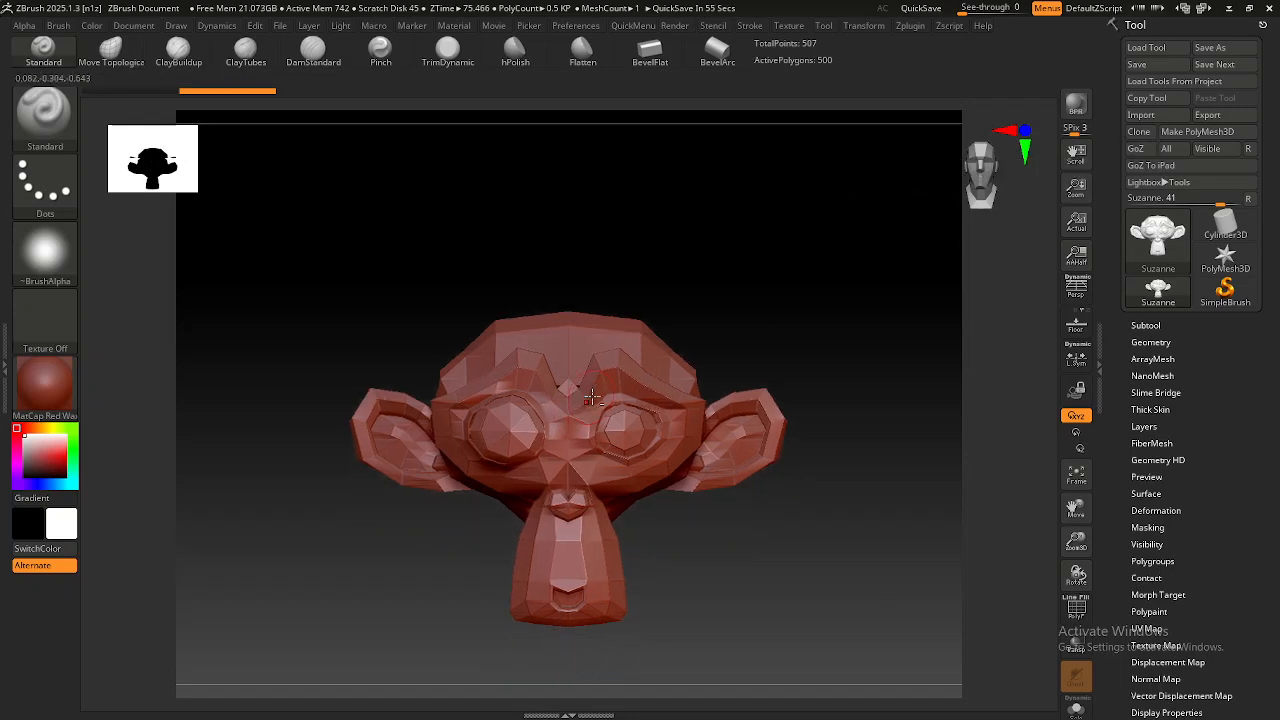
# Expand the Subtool settings and append a Cylinder3D as a second subtool.
pyautogui.click(1145, 325)
pyautogui.moveTo(1109, 257); pyautogui.dragTo(1111, 271)
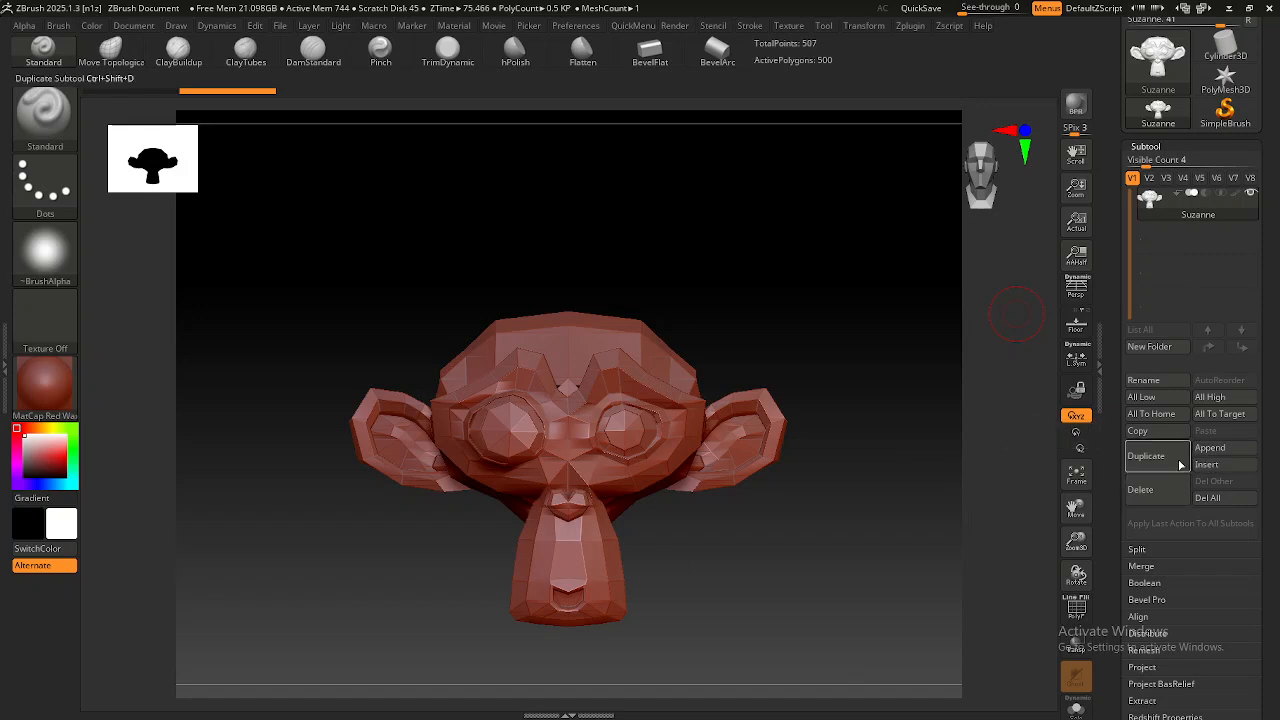
pyautogui.click(1219, 449)
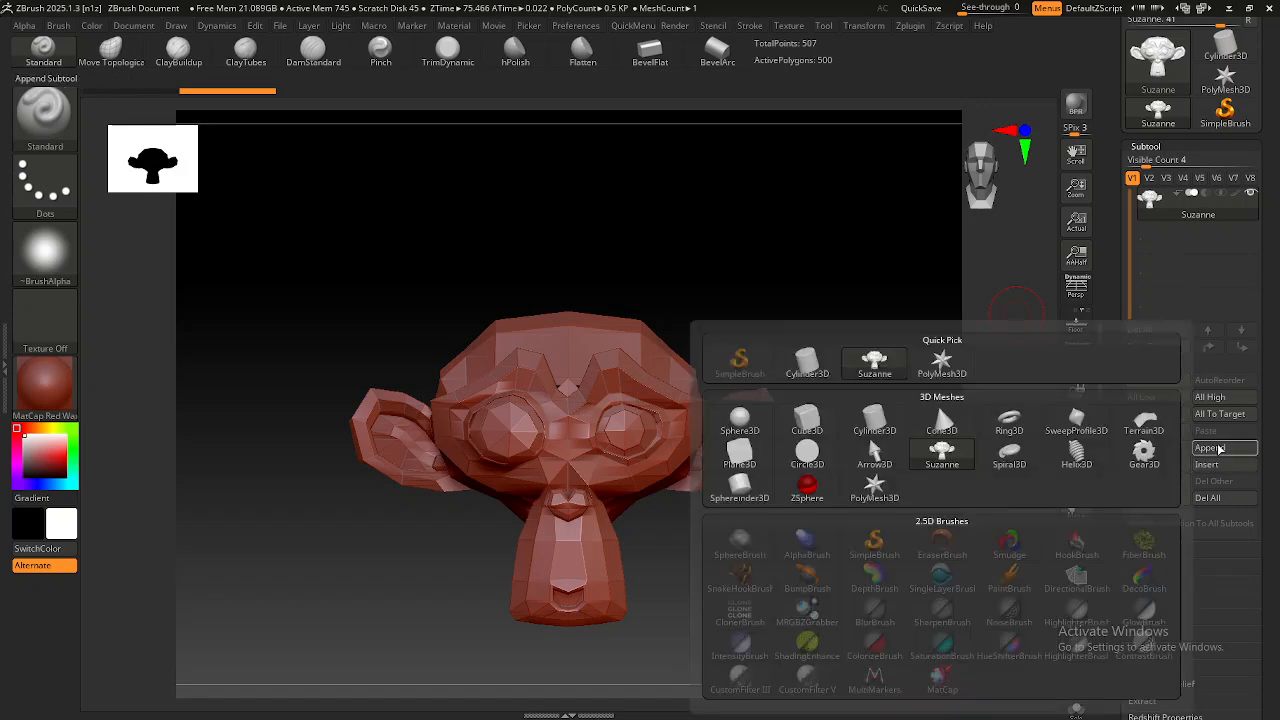
pyautogui.click(807, 362)
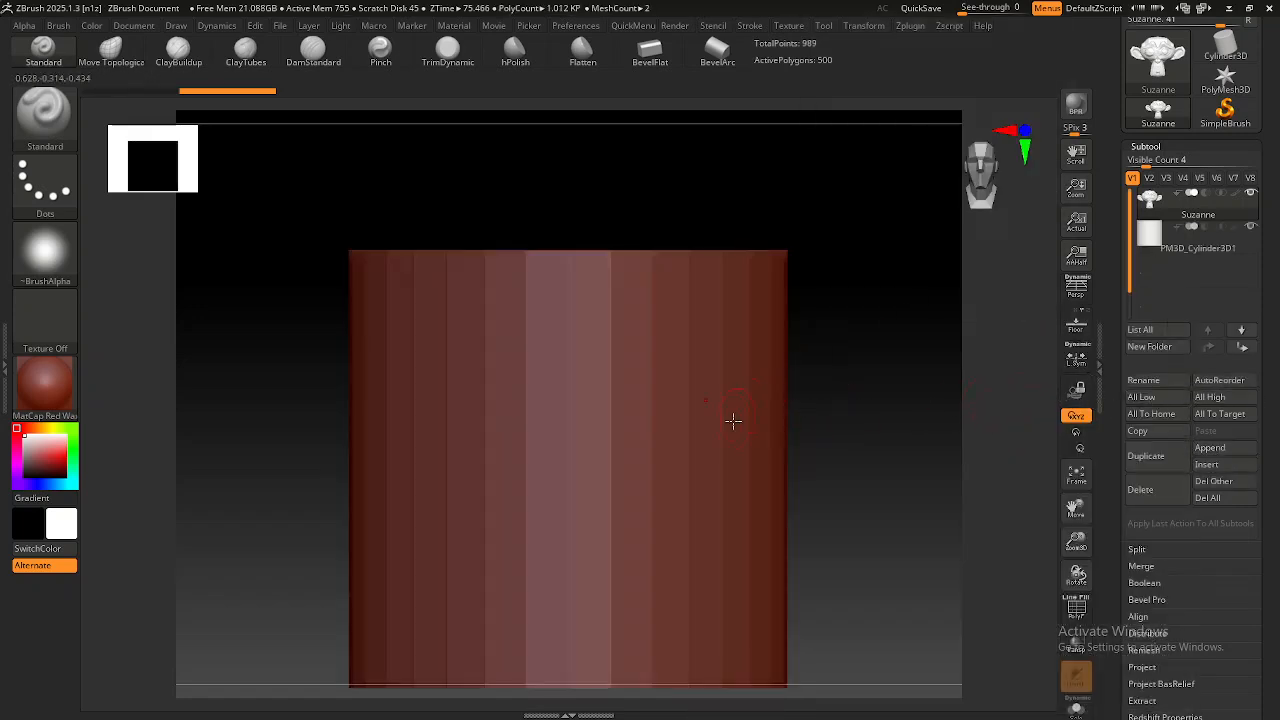
# Make the cylinder the active subtool, shrink it and move it down beneath Suzanne's head with the gizmo.
pyautogui.press('w')
pyautogui.click(691, 413)
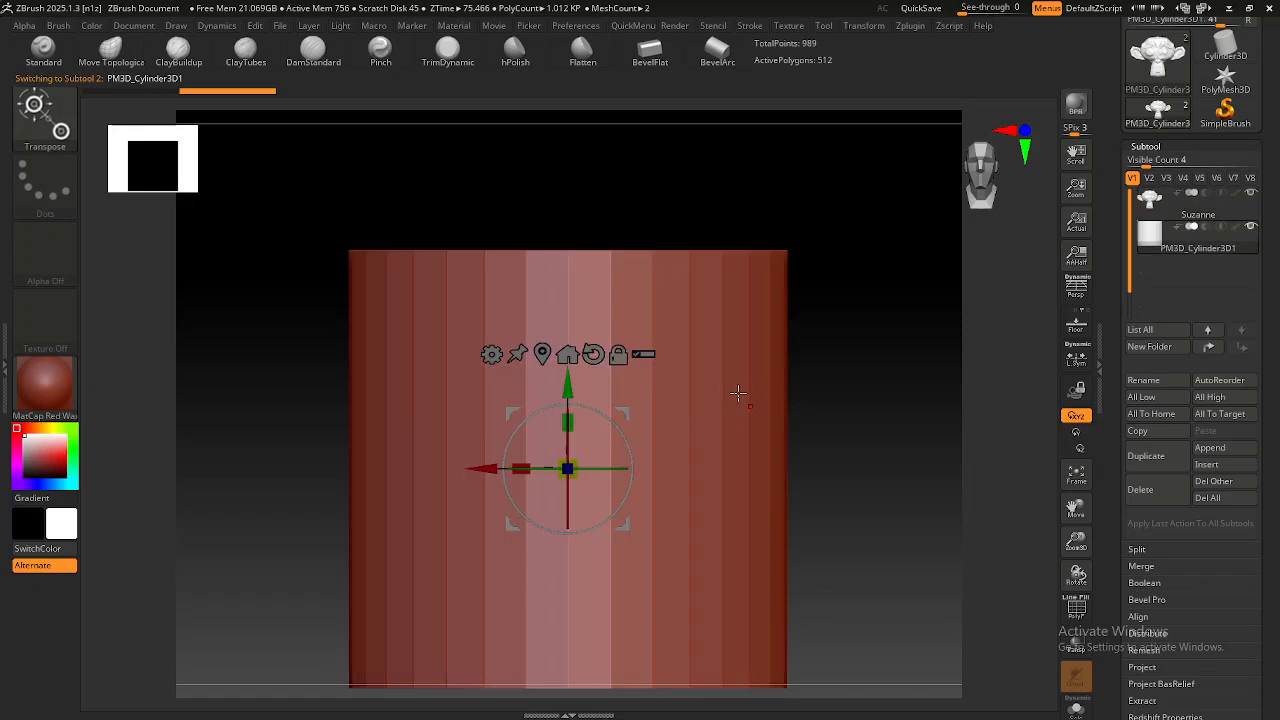
pyautogui.moveTo(570, 460); pyautogui.dragTo(579, 620)
# Make Suzanne the active subtool and view the cylinder subtool's details beside the GoZ export options.
pyautogui.scroll(2, 1124, 290)
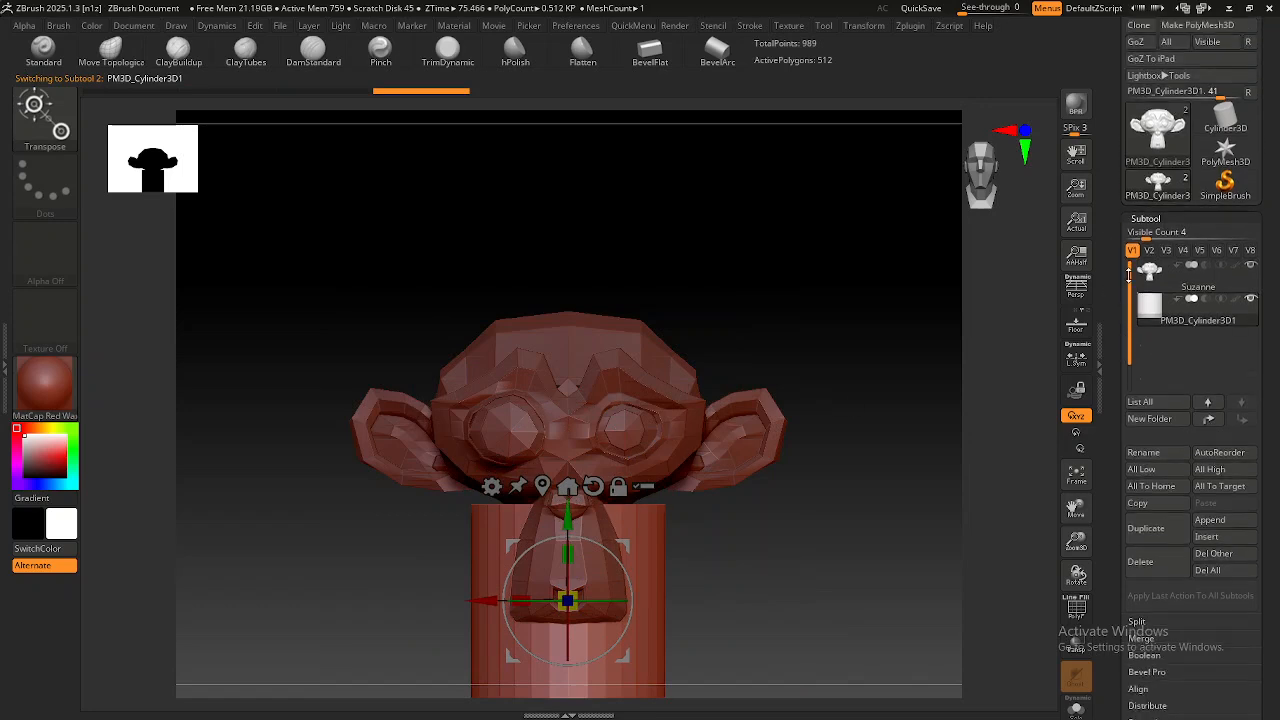
pyautogui.click(1150, 278)
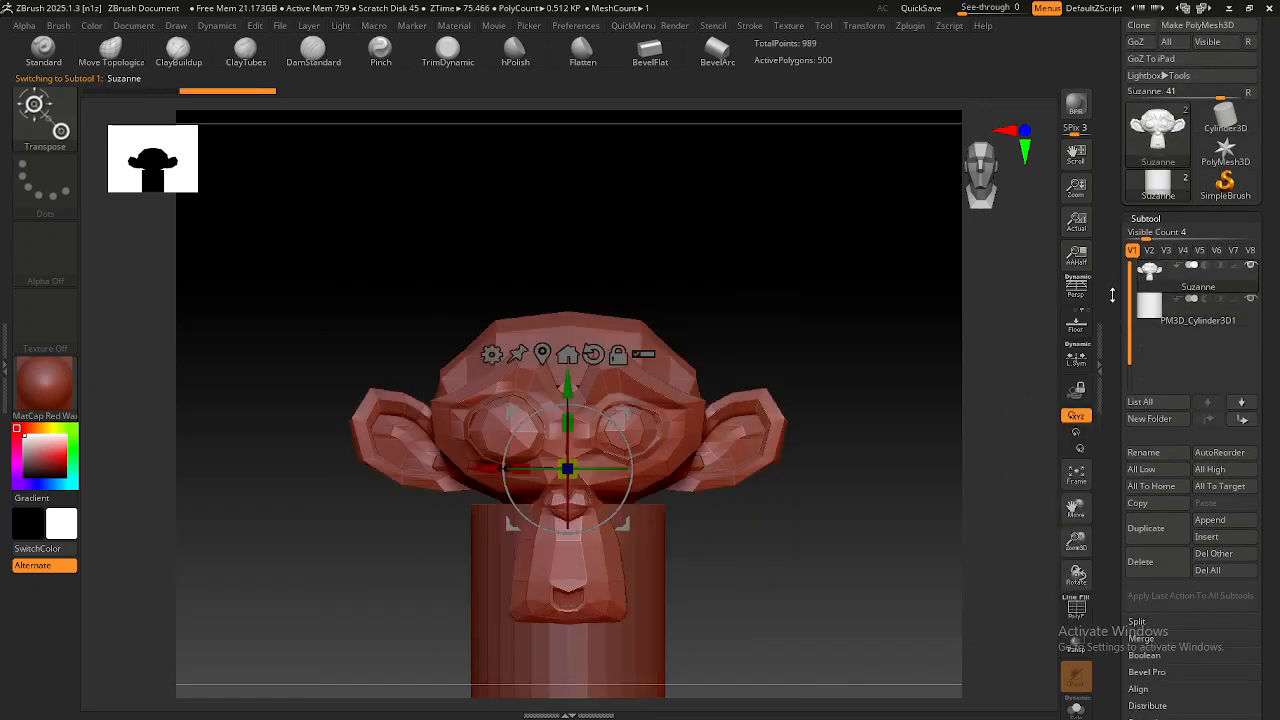
pyautogui.moveTo(1112, 279); pyautogui.dragTo(1111, 309)
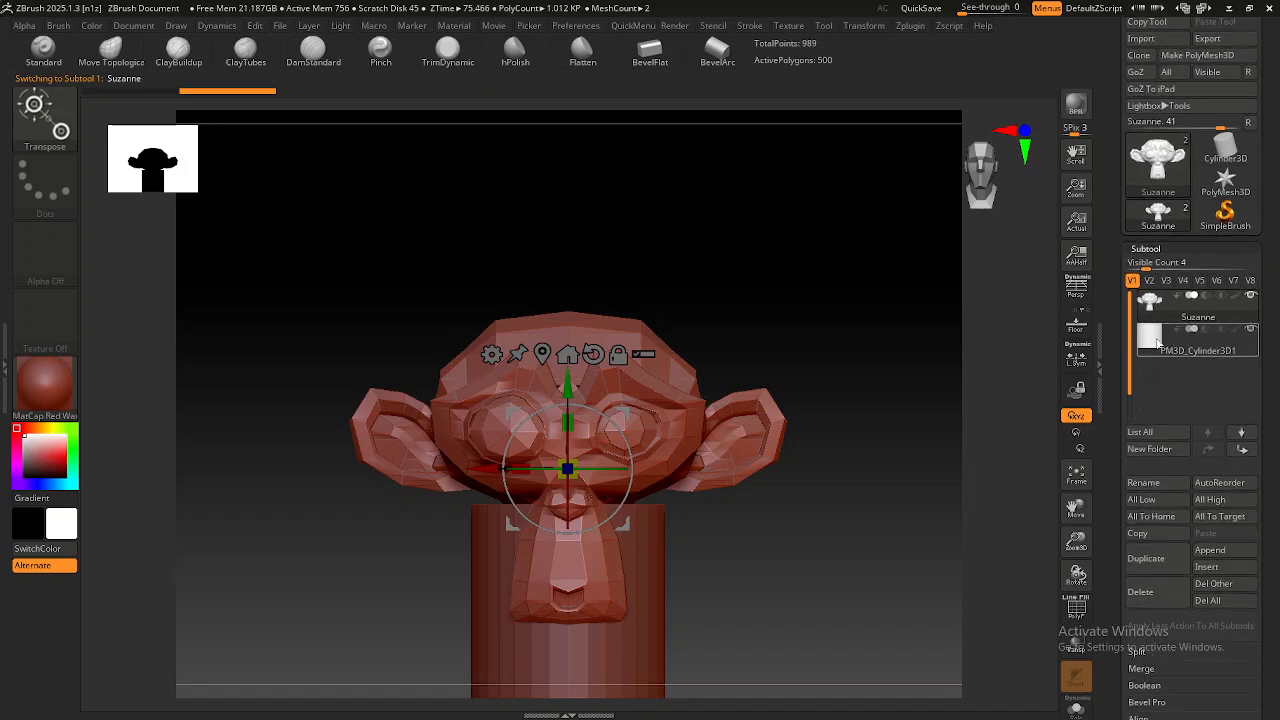
pyautogui.moveTo(1152, 345)
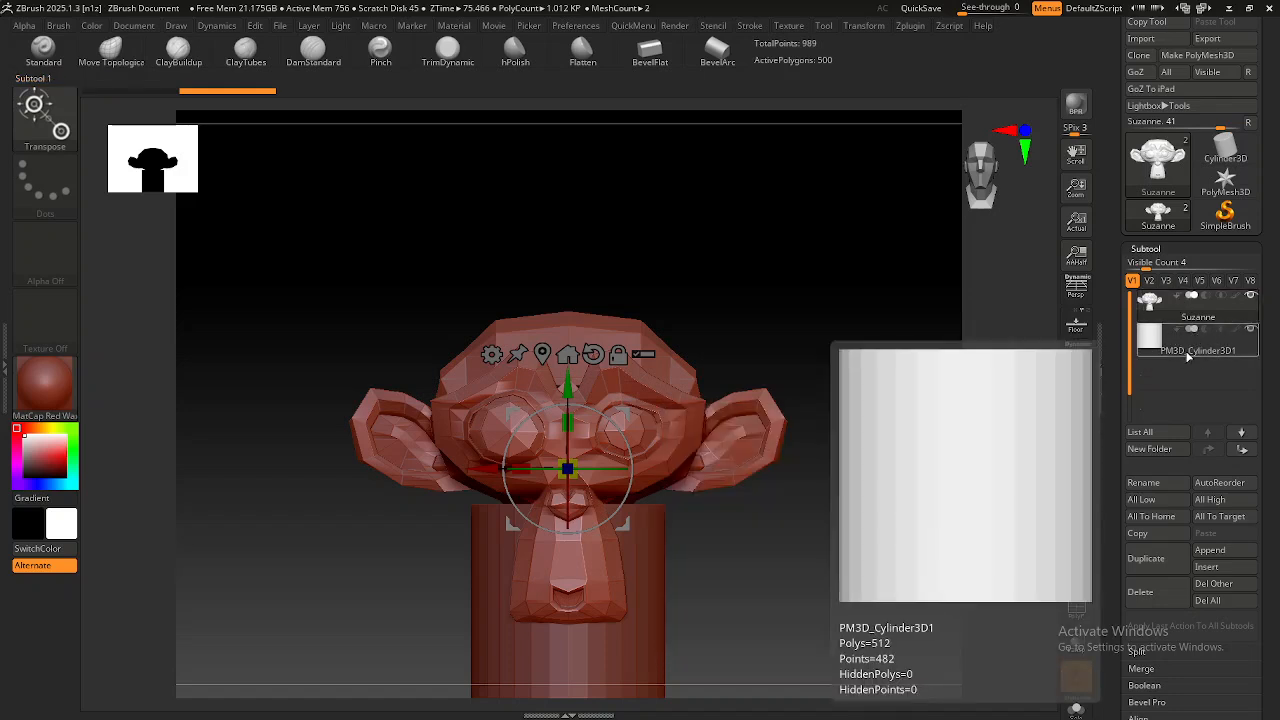
# Hide the cylinder subtool and export only the active Suzanne subtool through GoZ.
pyautogui.moveTo(1114, 287); pyautogui.dragTo(1115, 310)
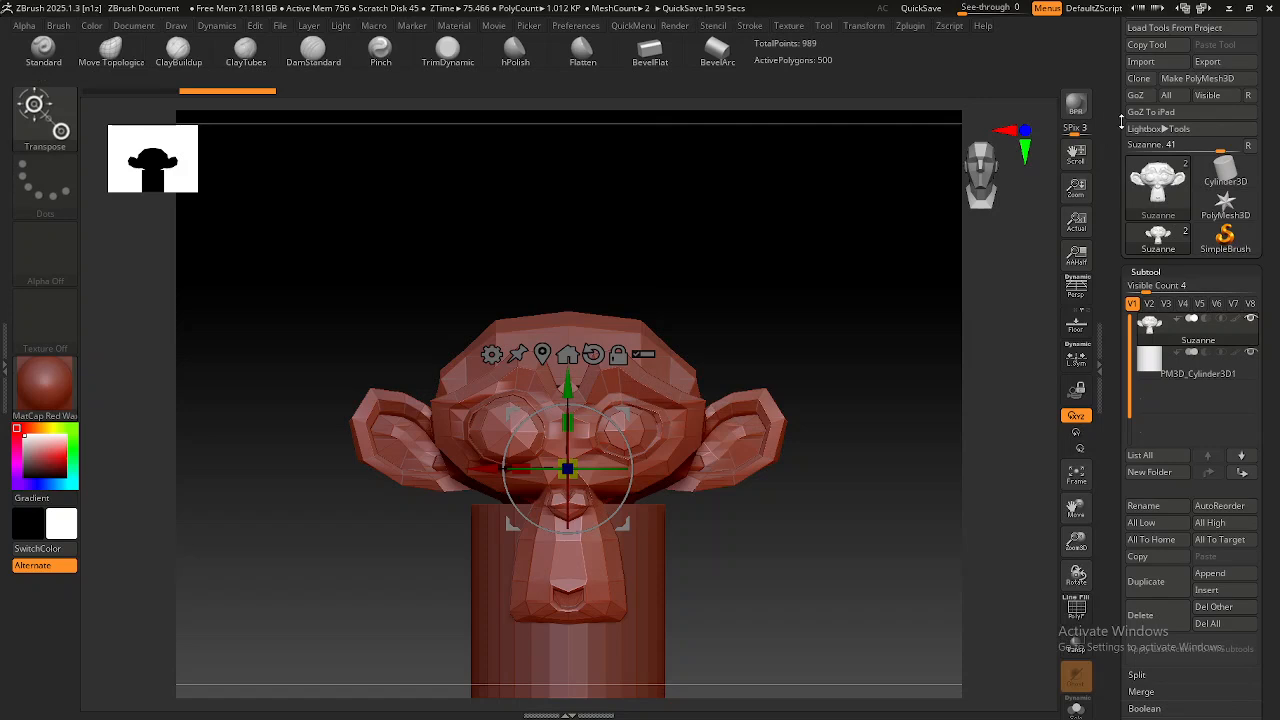
pyautogui.moveTo(1118, 116); pyautogui.dragTo(1120, 170)
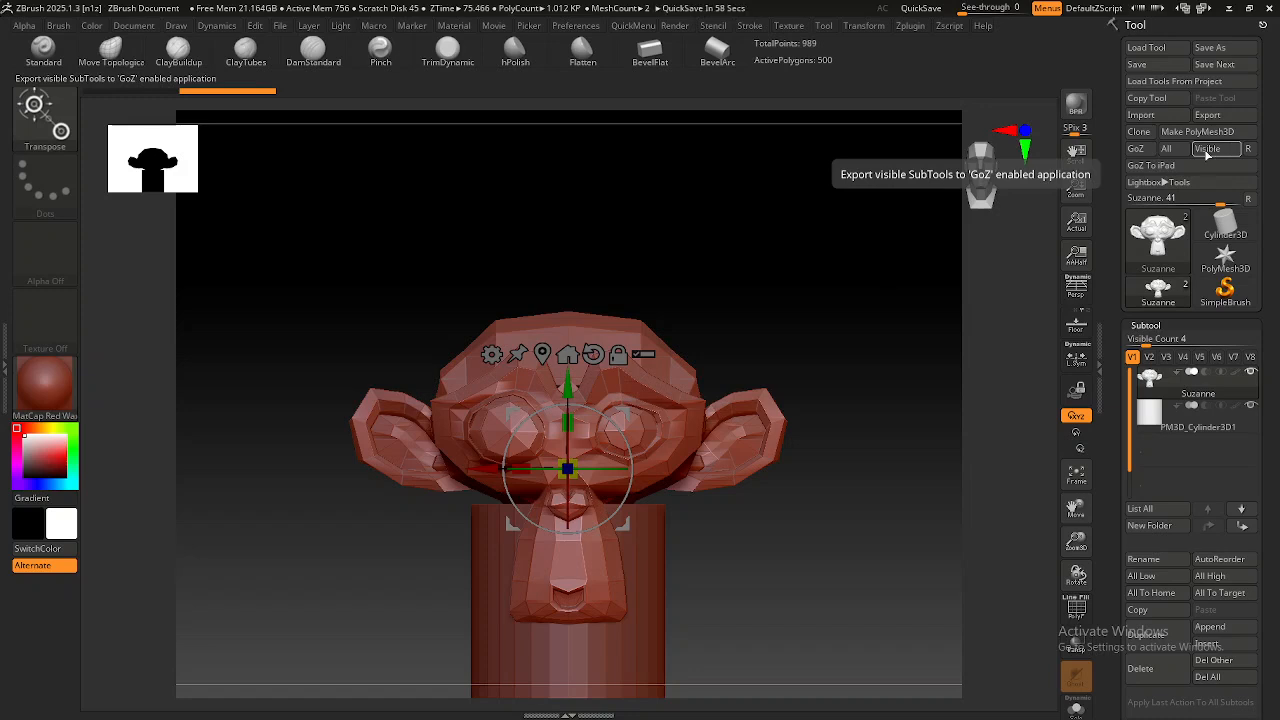
pyautogui.click(1250, 406)
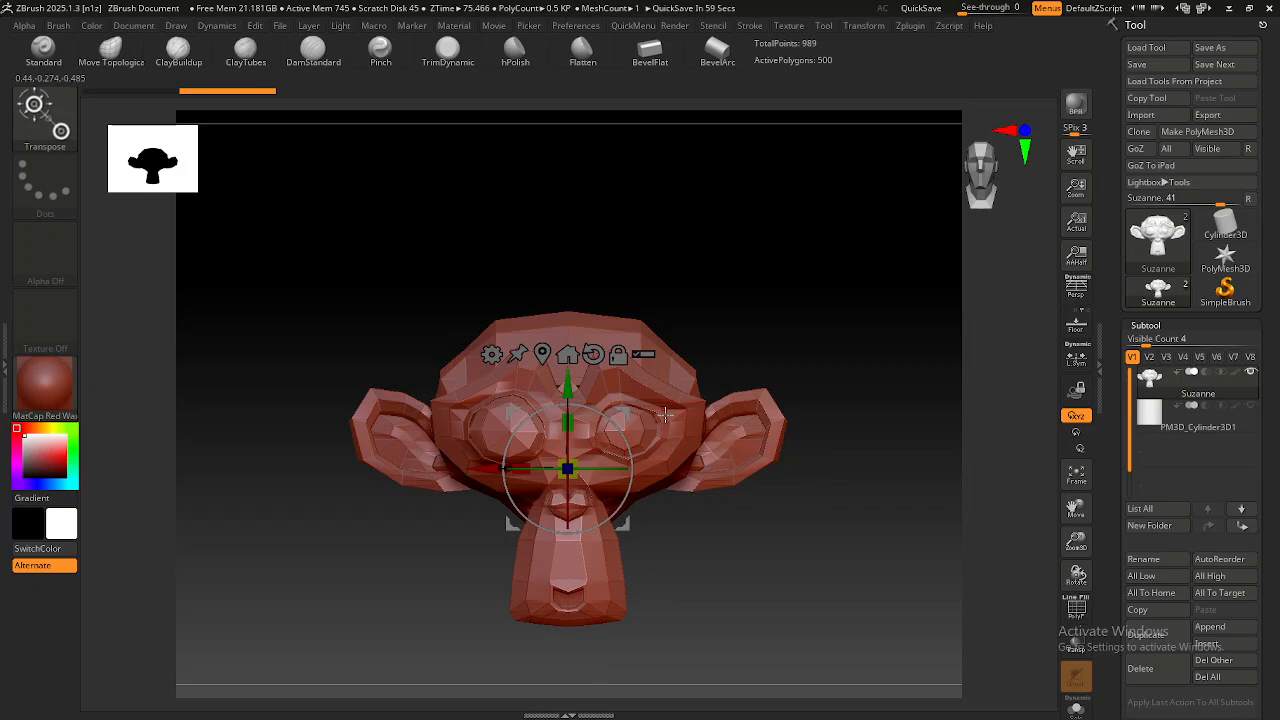
pyautogui.click(1140, 149)
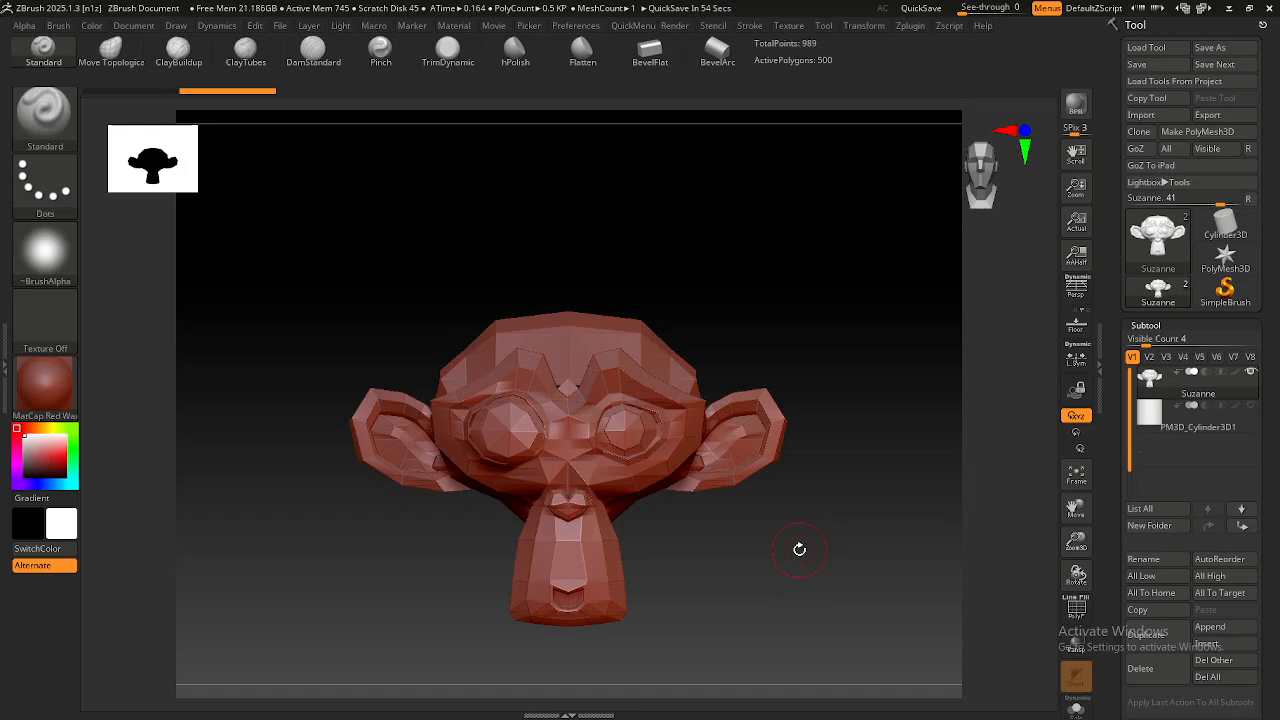
# Switch to Blender, keep its window maximized and activate GoB's GoZ Import.
pyautogui.hotkey('alt', 'Tab')
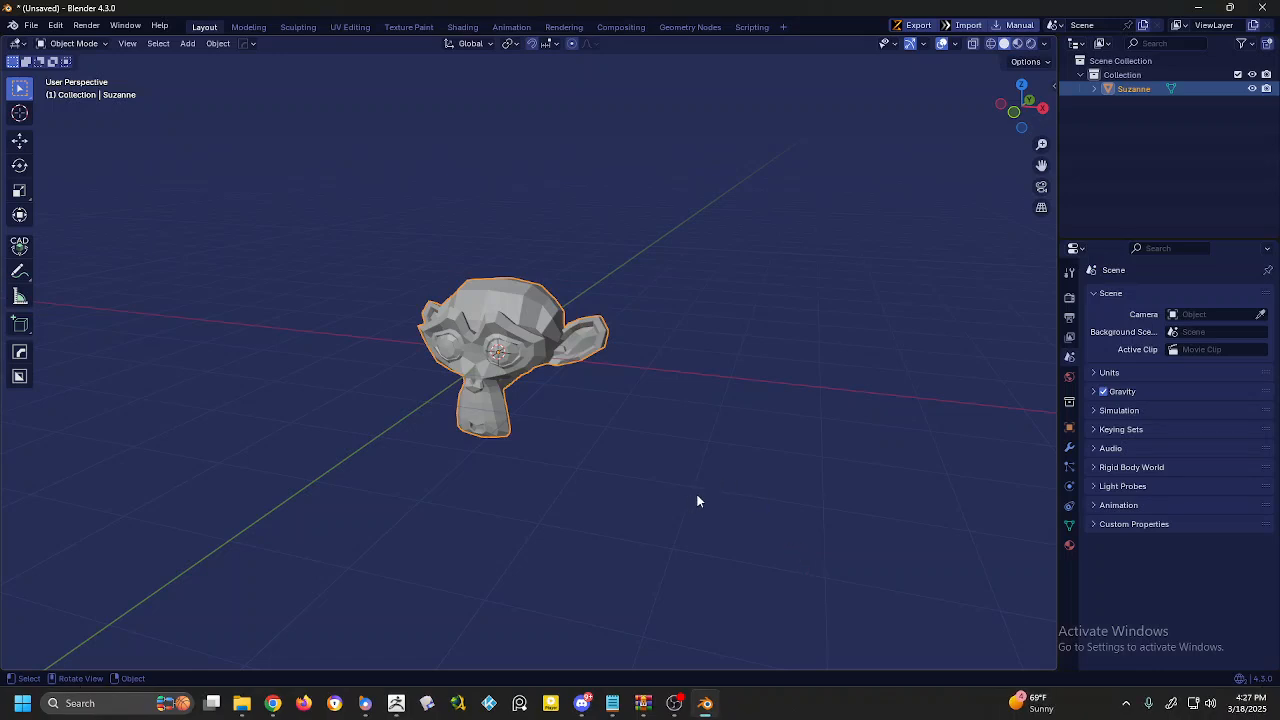
pyautogui.moveTo(543, 420); pyautogui.dragTo(551, 389, button='middle')
pyautogui.scroll(6, 550, 362)
pyautogui.scroll(-3, 551, 390)
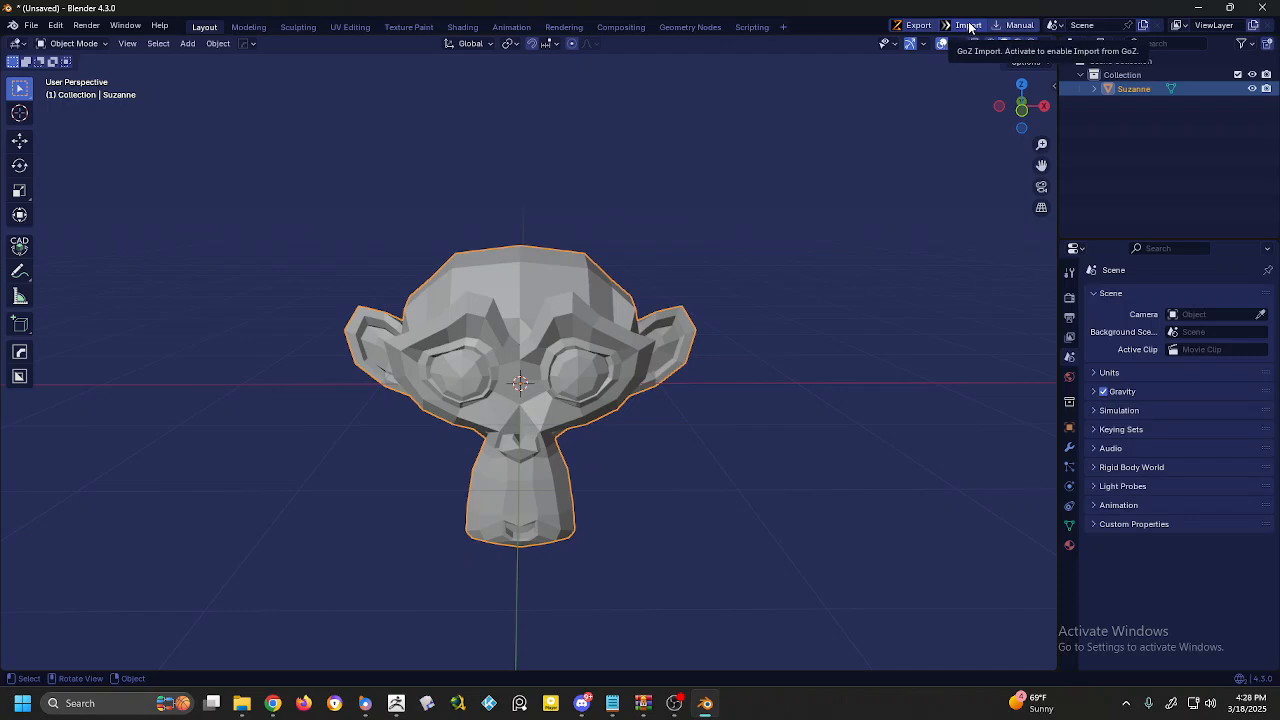
pyautogui.moveTo(500, 12); pyautogui.dragTo(547, 27)
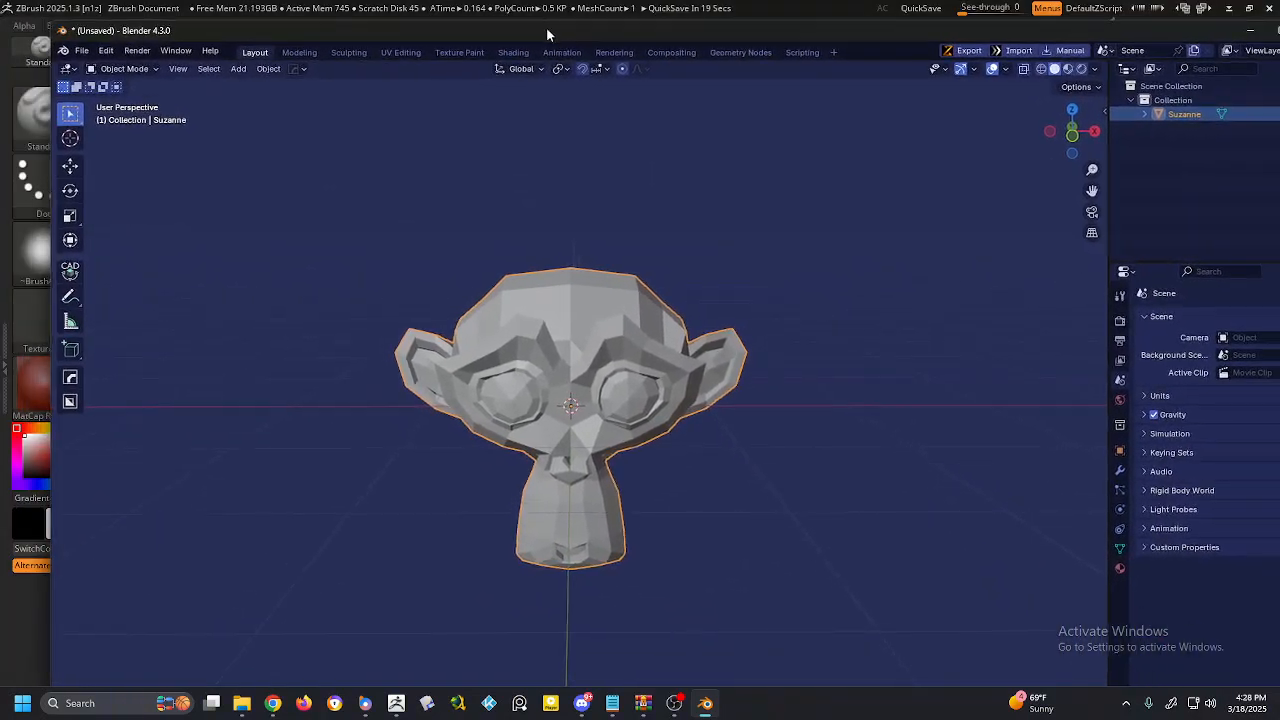
pyautogui.moveTo(624, 35); pyautogui.dragTo(601, 32)
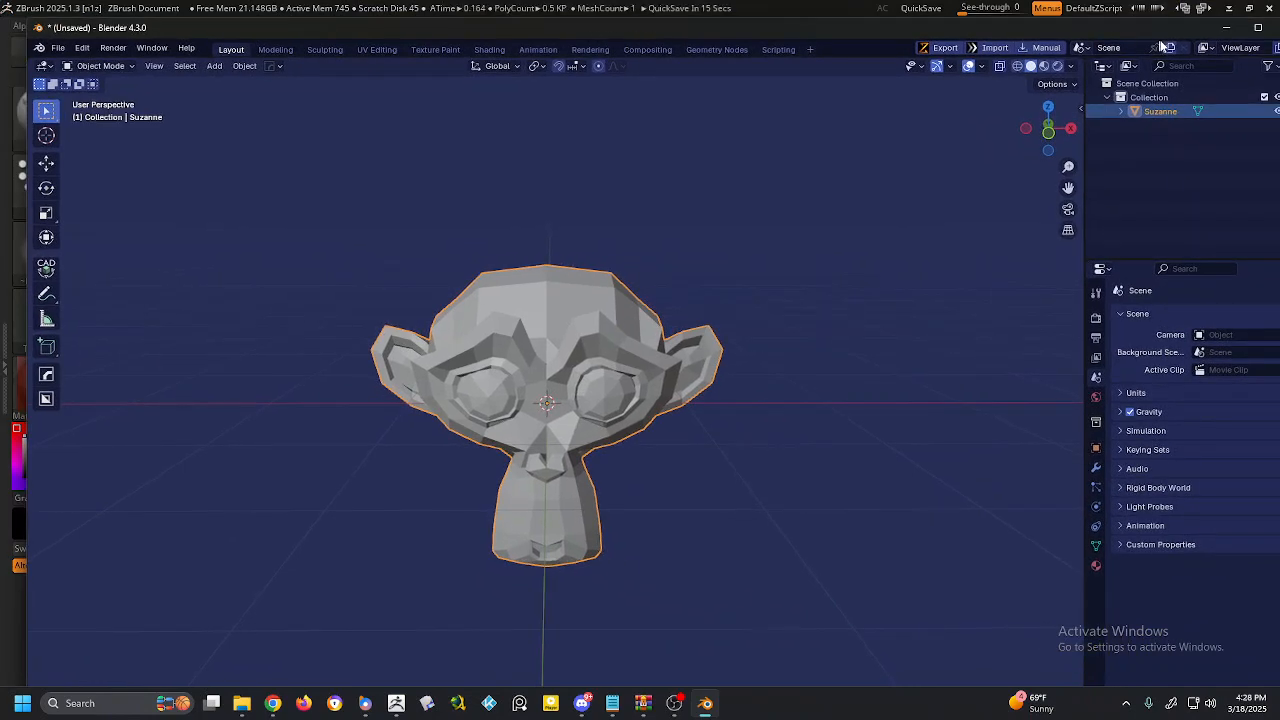
pyautogui.click(1258, 27)
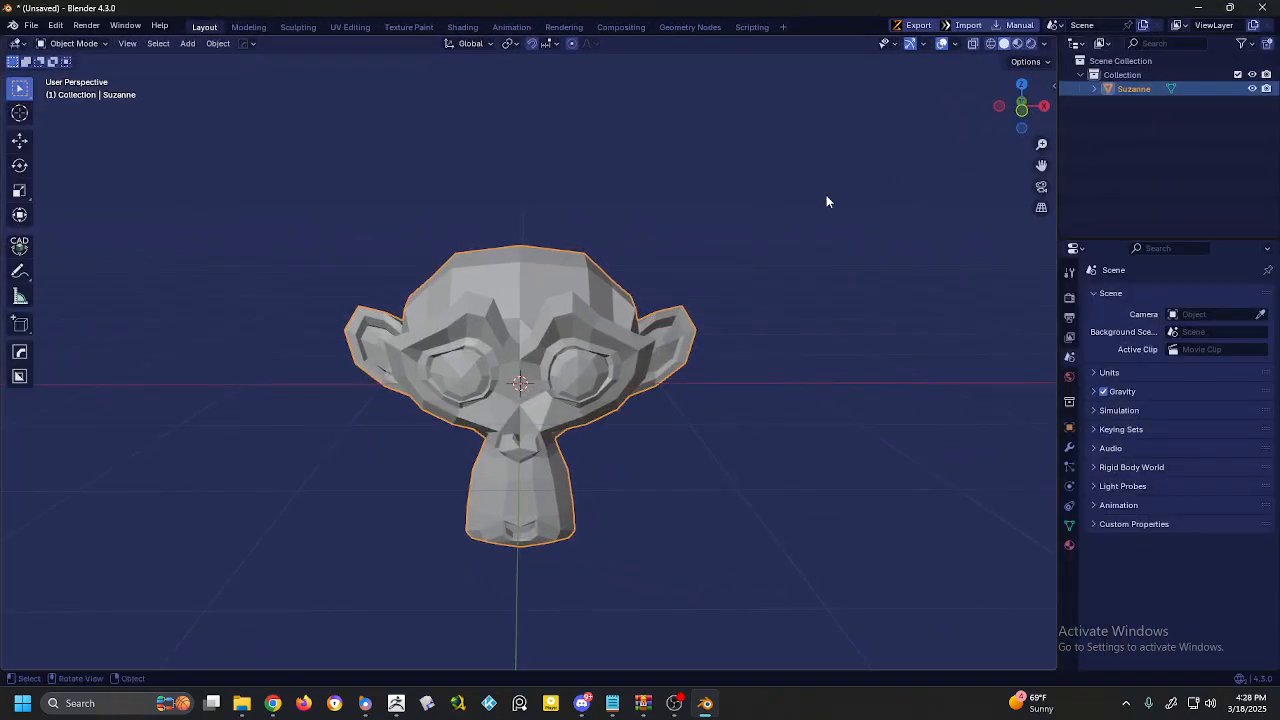
pyautogui.click(966, 26)
# Switch to ZBrush, export the Suzanne subtool through GoZ, and inspect the transferred mesh in Blender.
pyautogui.moveTo(706, 705)
pyautogui.hotkey('alt', 'Tab')
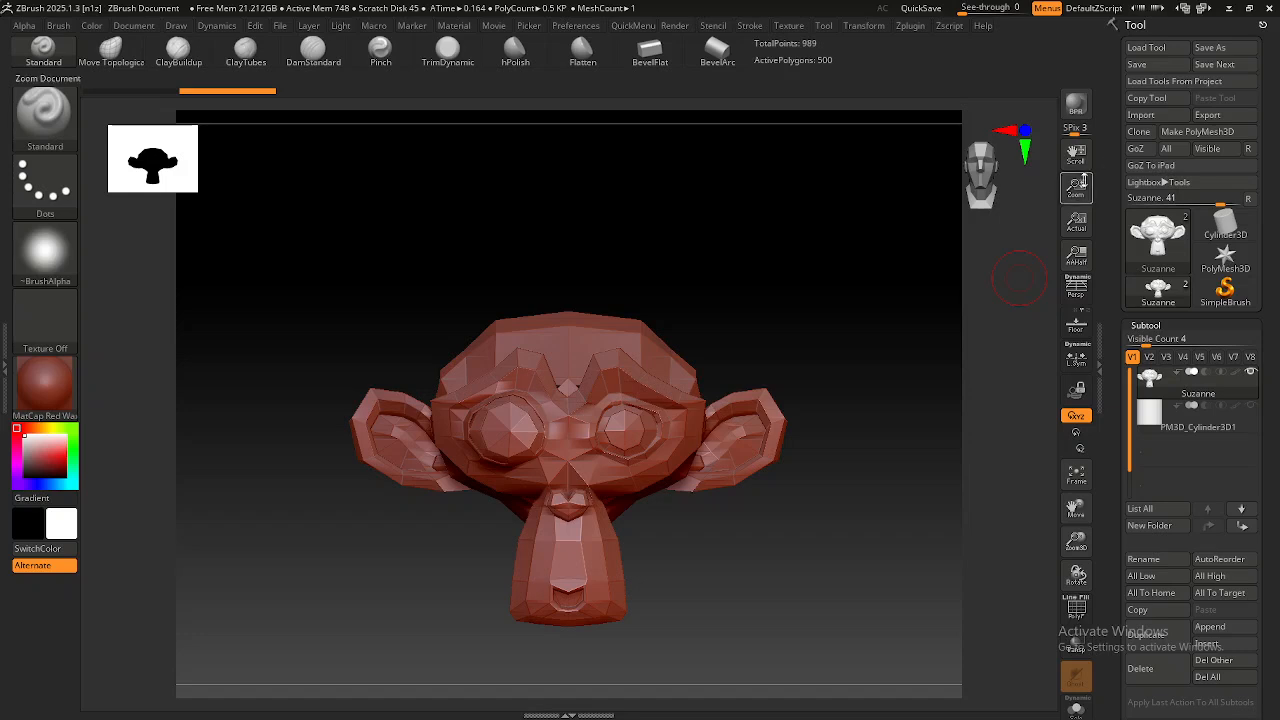
pyautogui.moveTo(721, 356); pyautogui.dragTo(737, 360)
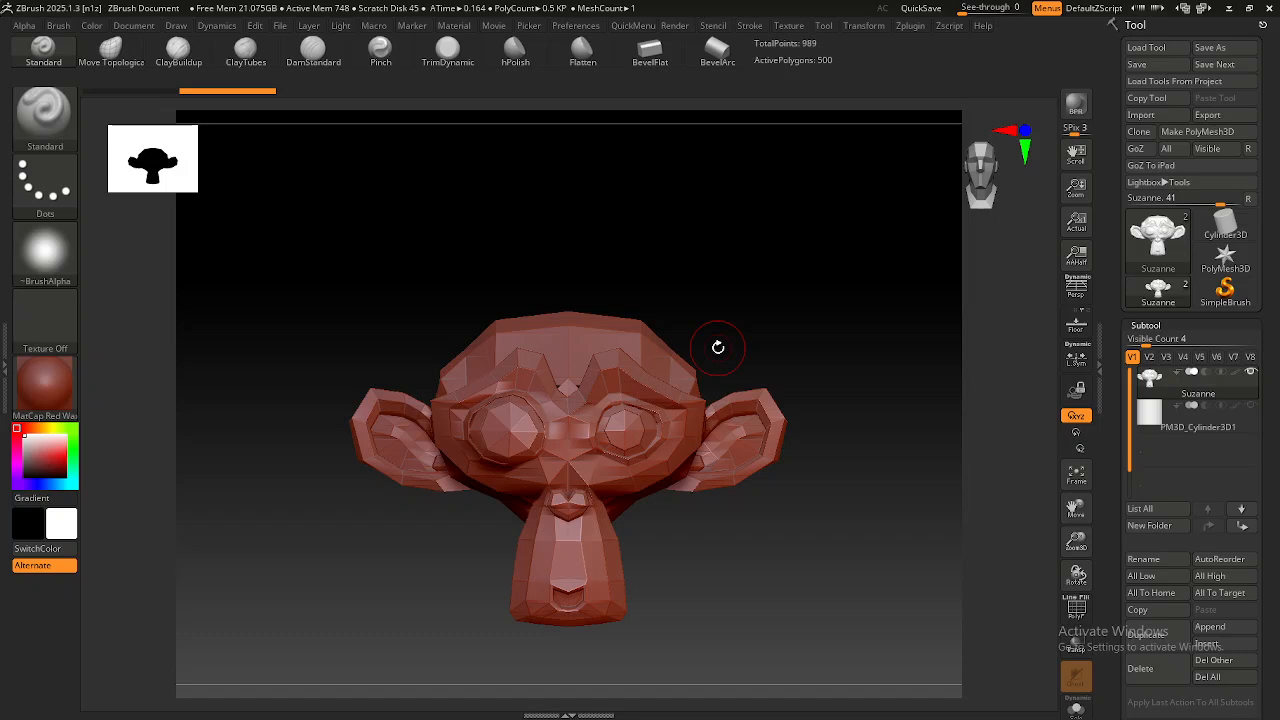
pyautogui.hotkey('alt', 'Tab')
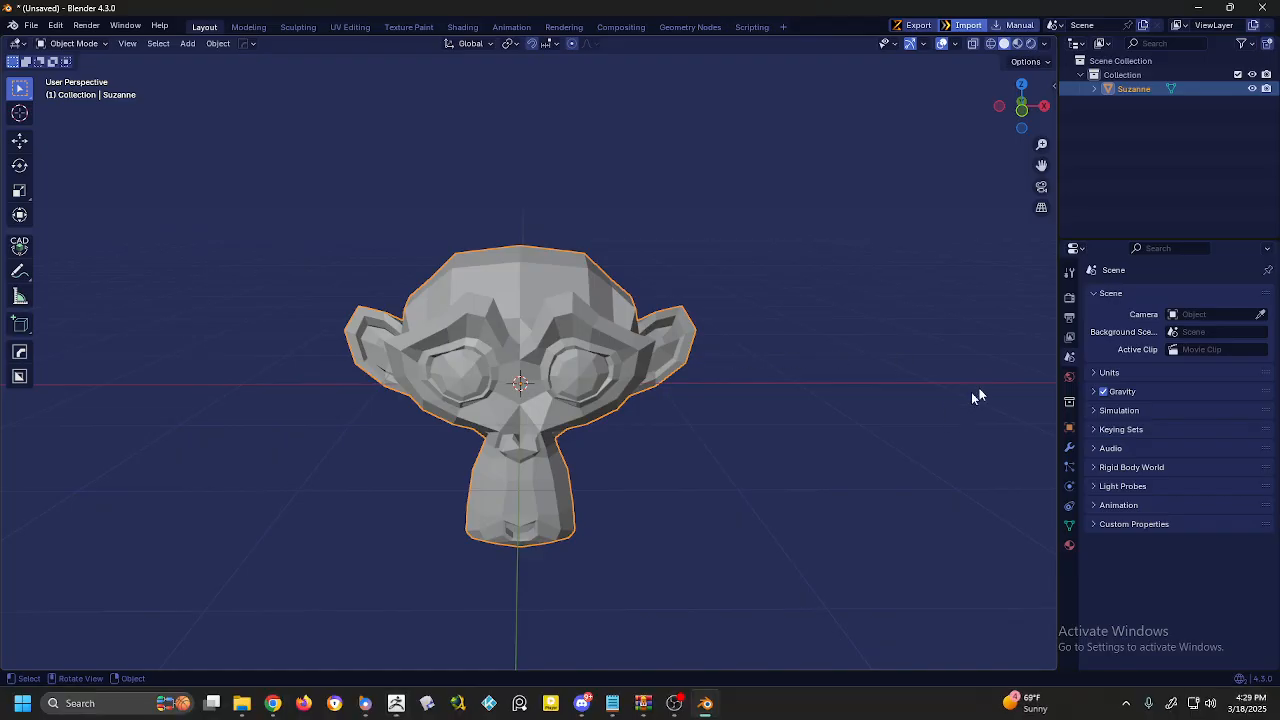
pyautogui.moveTo(676, 444); pyautogui.dragTo(670, 439, button='middle')
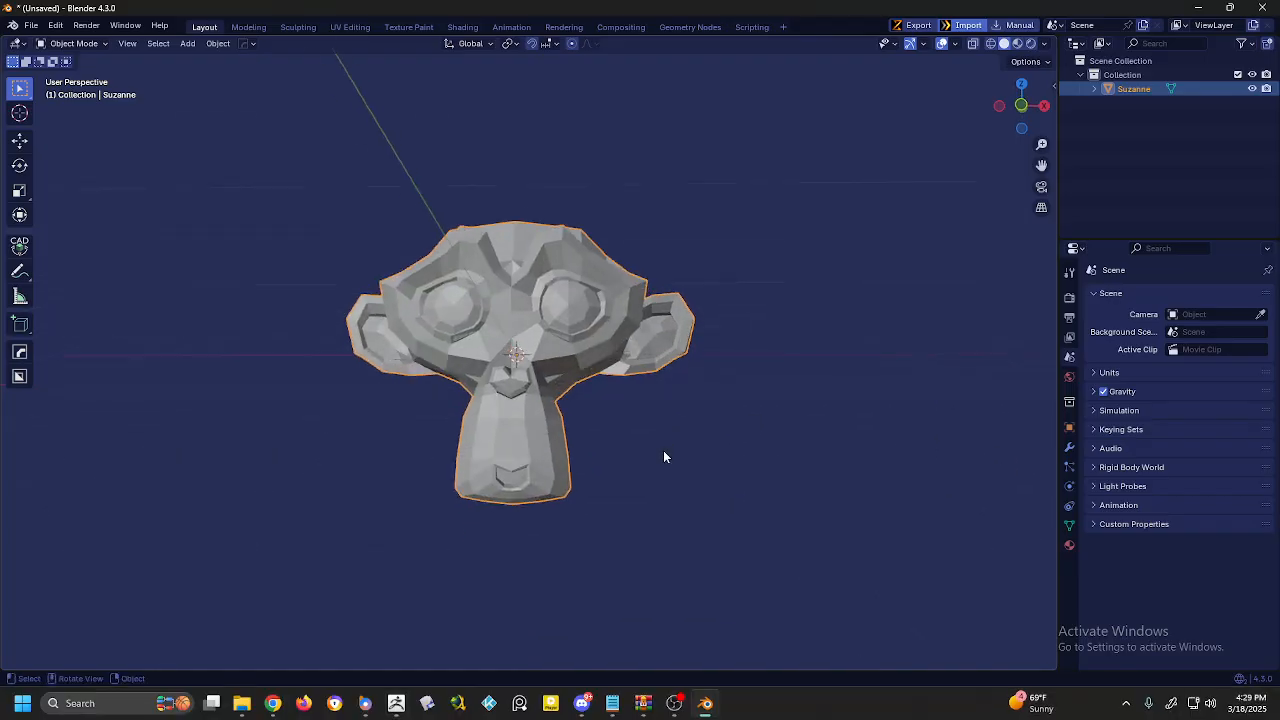
pyautogui.hotkey('alt', 'Tab')
pyautogui.click(1136, 150)
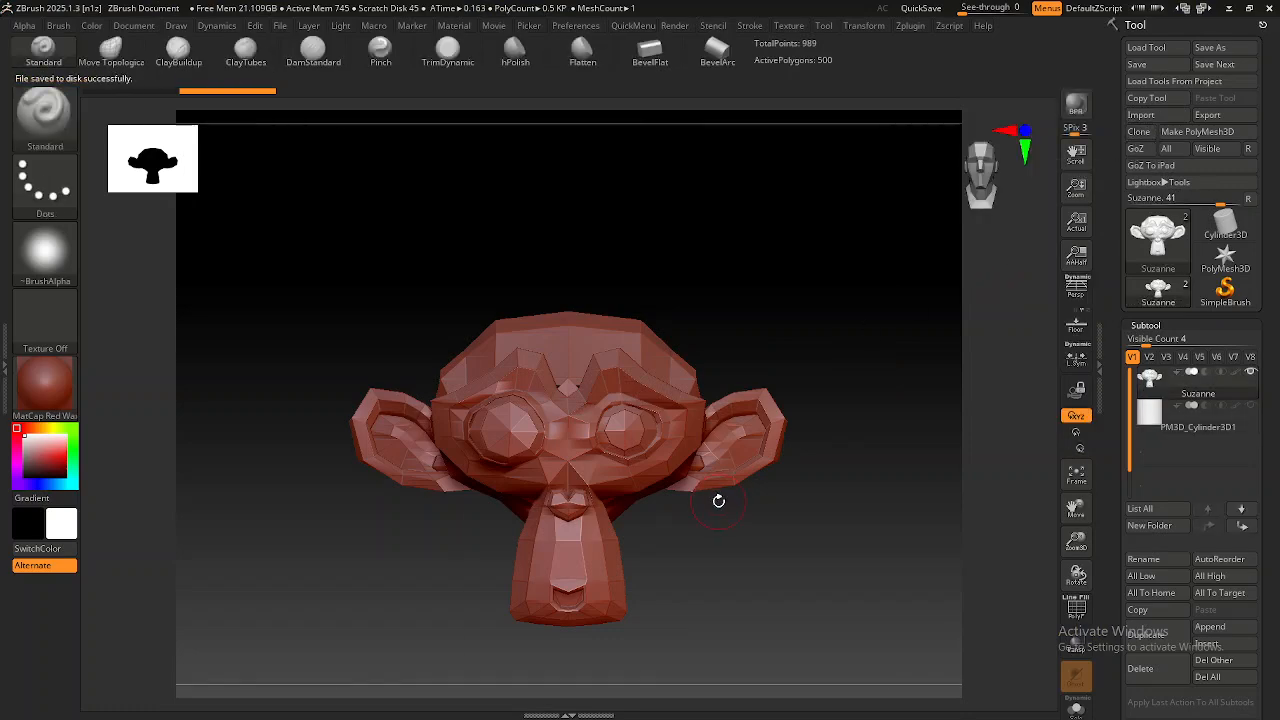
pyautogui.hotkey('alt', 'Tab')
pyautogui.moveTo(595, 432)
pyautogui.mouseDown(button='middle')
pyautogui.moveTo(602, 469)
pyautogui.moveTo(614, 434)
pyautogui.mouseUp(button='middle')
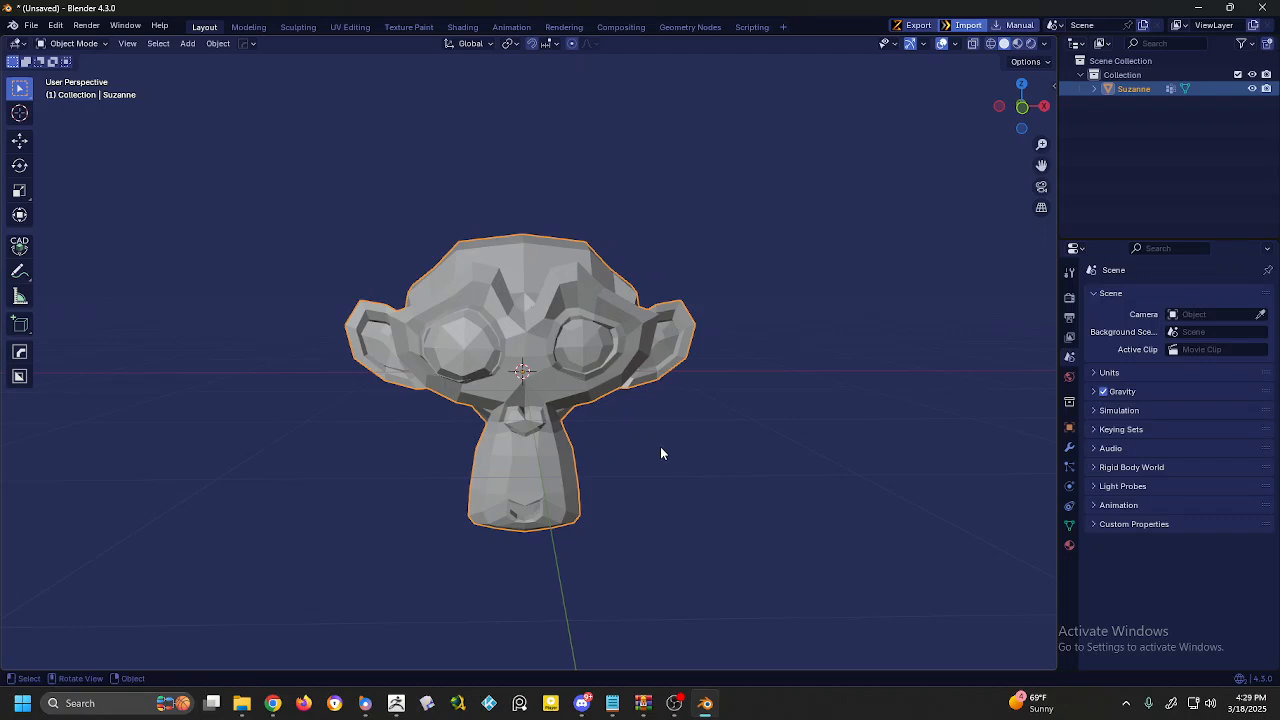
pyautogui.moveTo(660, 453); pyautogui.dragTo(684, 434, button='middle')
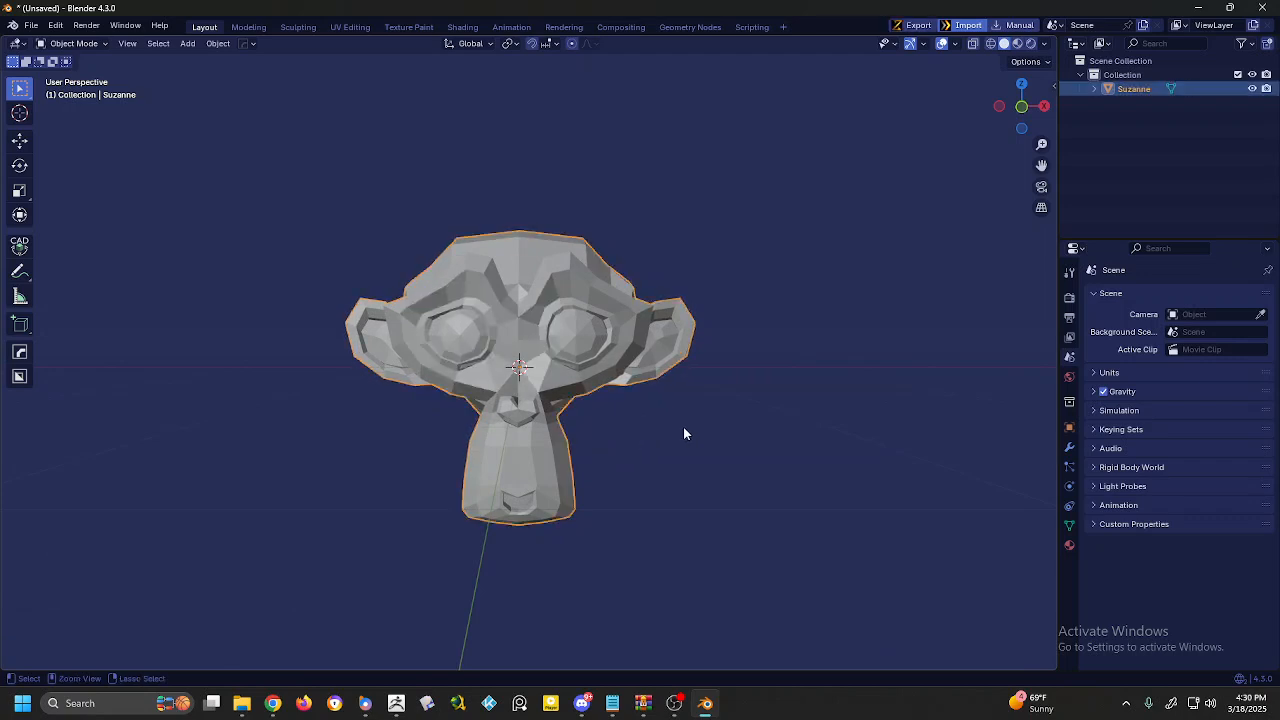
# Transfer Suzanne from ZBrush over Blender's existing mesh once more and undo the update.
pyautogui.click(680, 426)
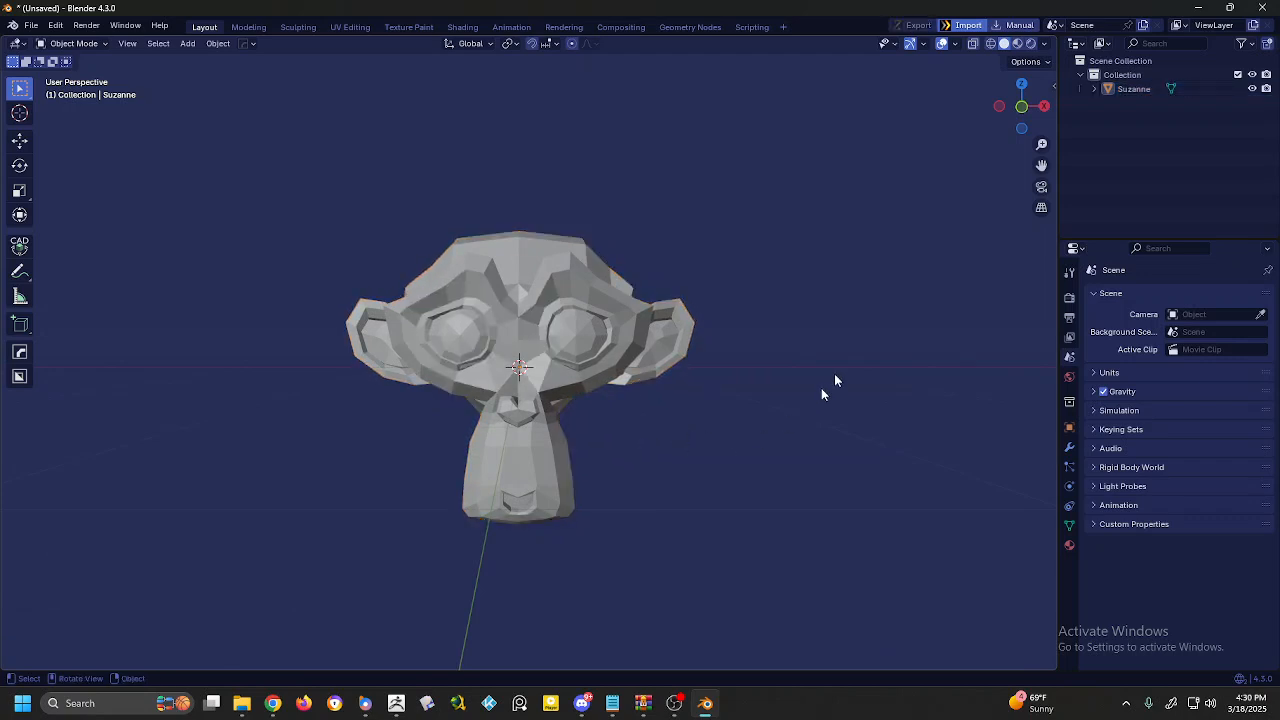
pyautogui.hotkey('alt', 'Tab')
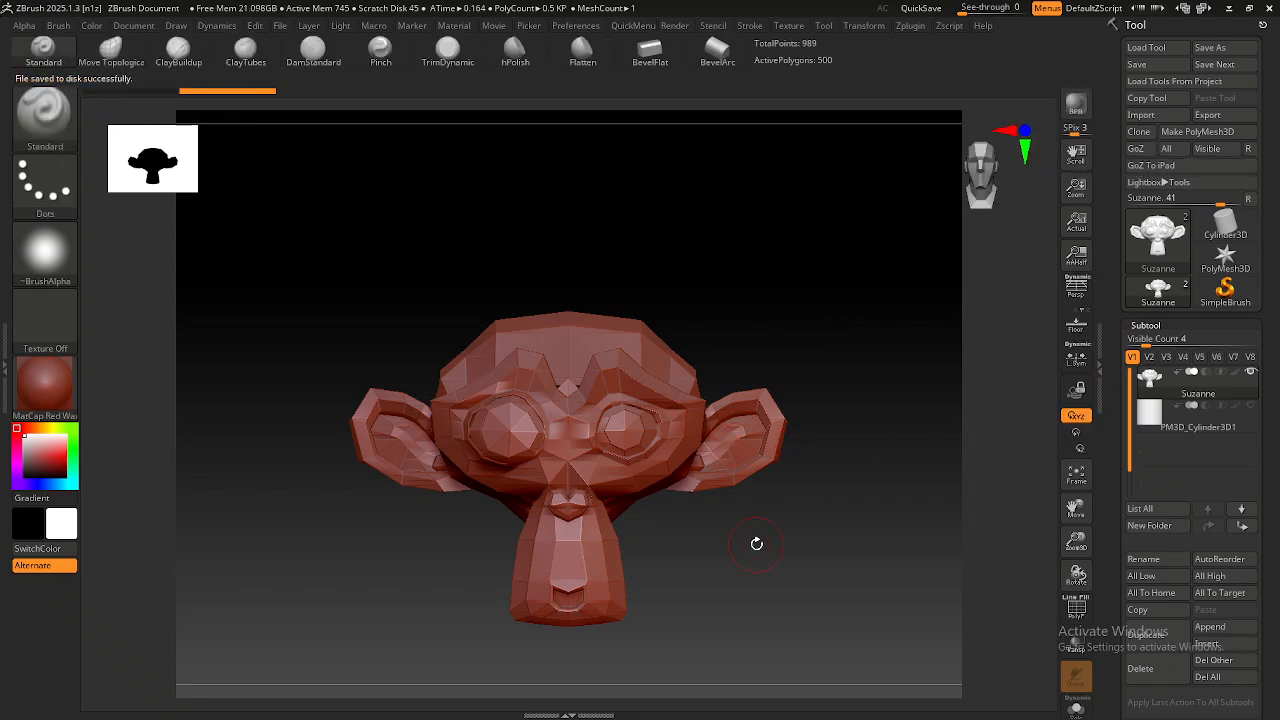
pyautogui.hotkey('alt', 'Tab')
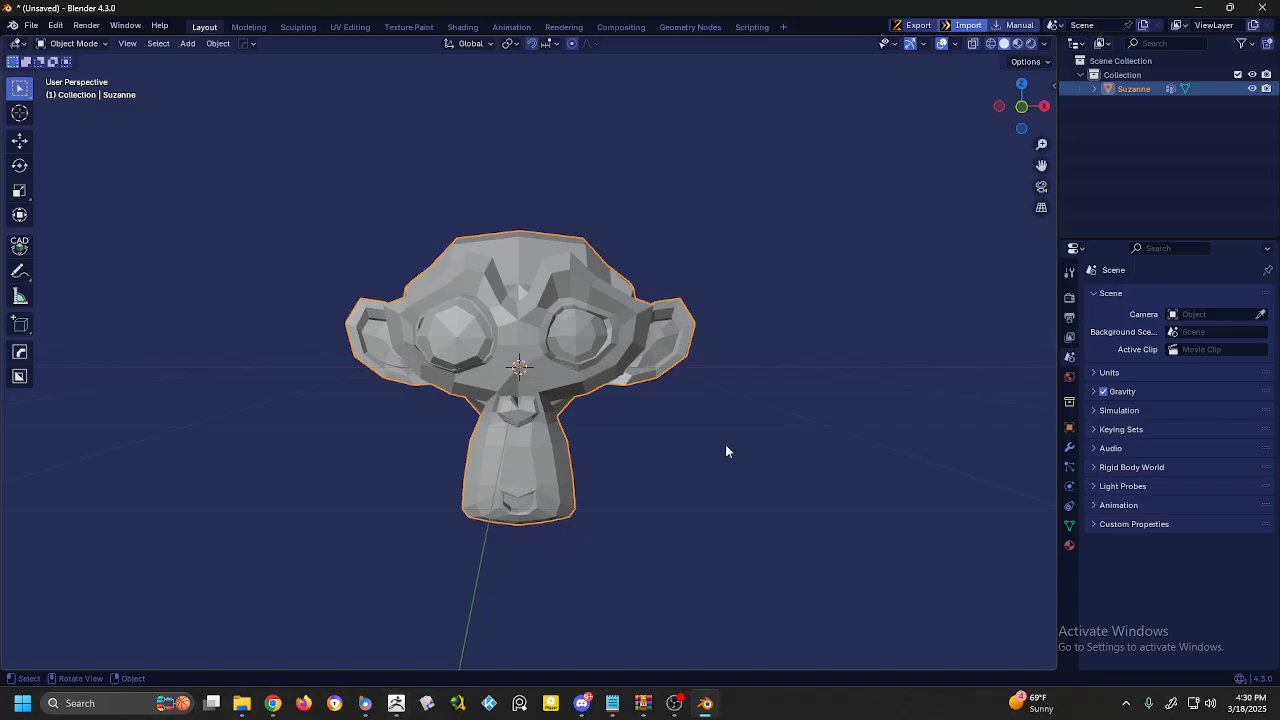
pyautogui.click(697, 431)
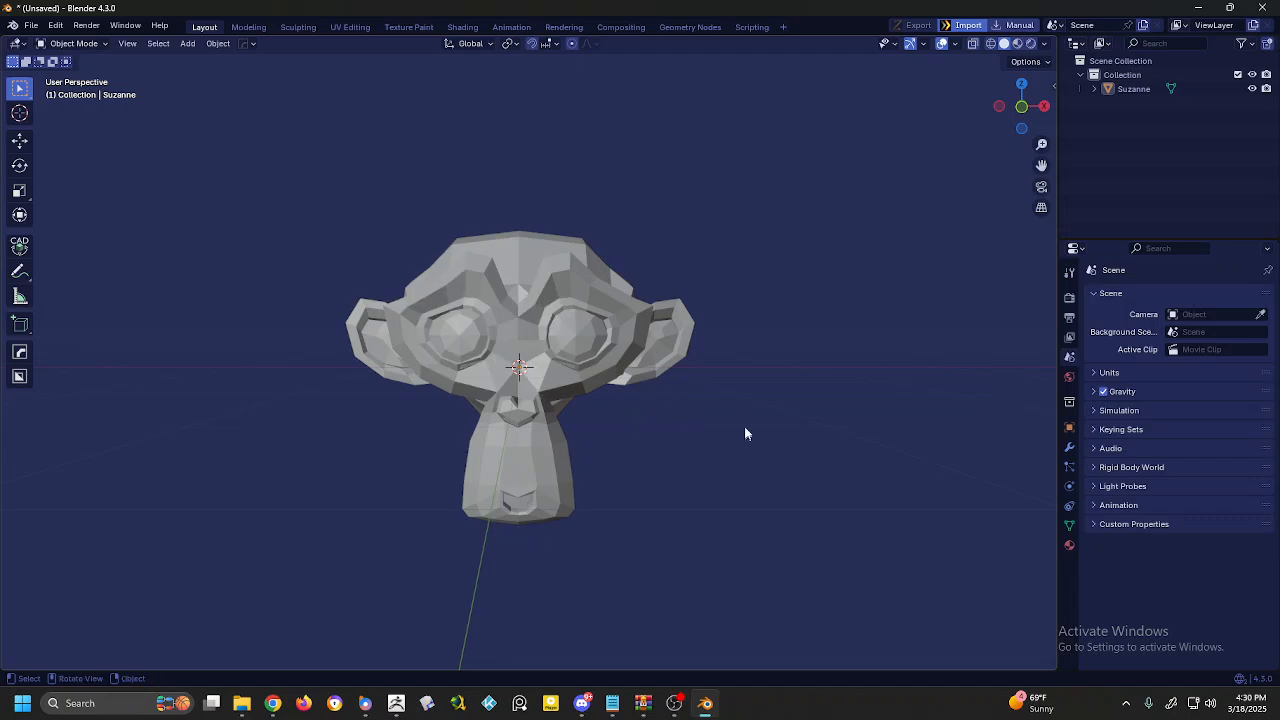
# Rename Blender's existing Suzanne object to "Suzanne Original" and deselect it.
pyautogui.click(1140, 90)
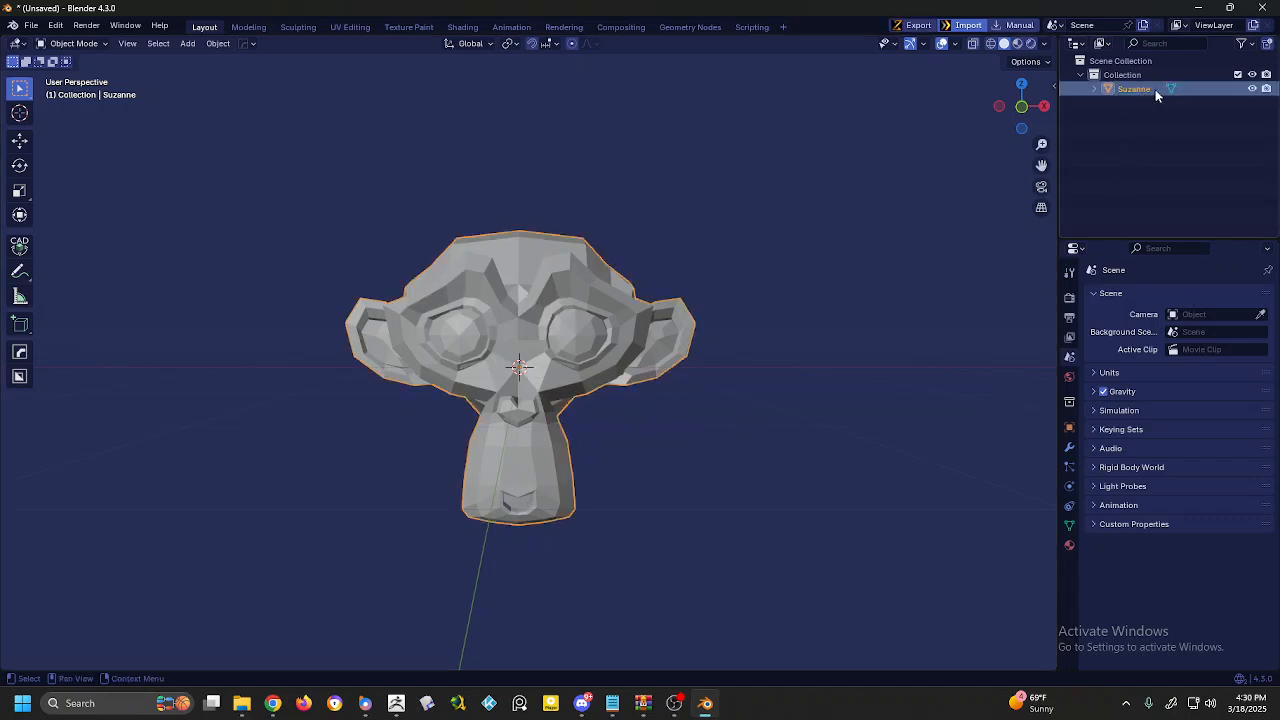
pyautogui.doubleClick(1133, 89)
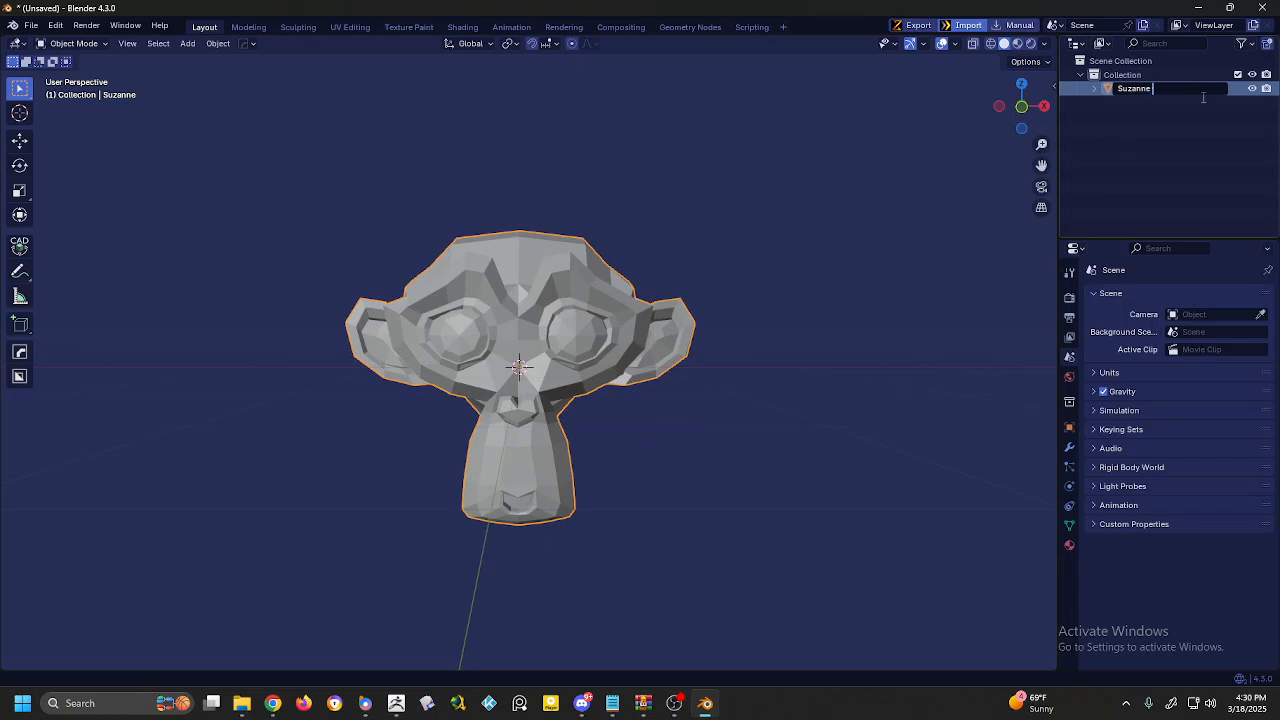
pyautogui.write('Original')
pyautogui.press('Return')
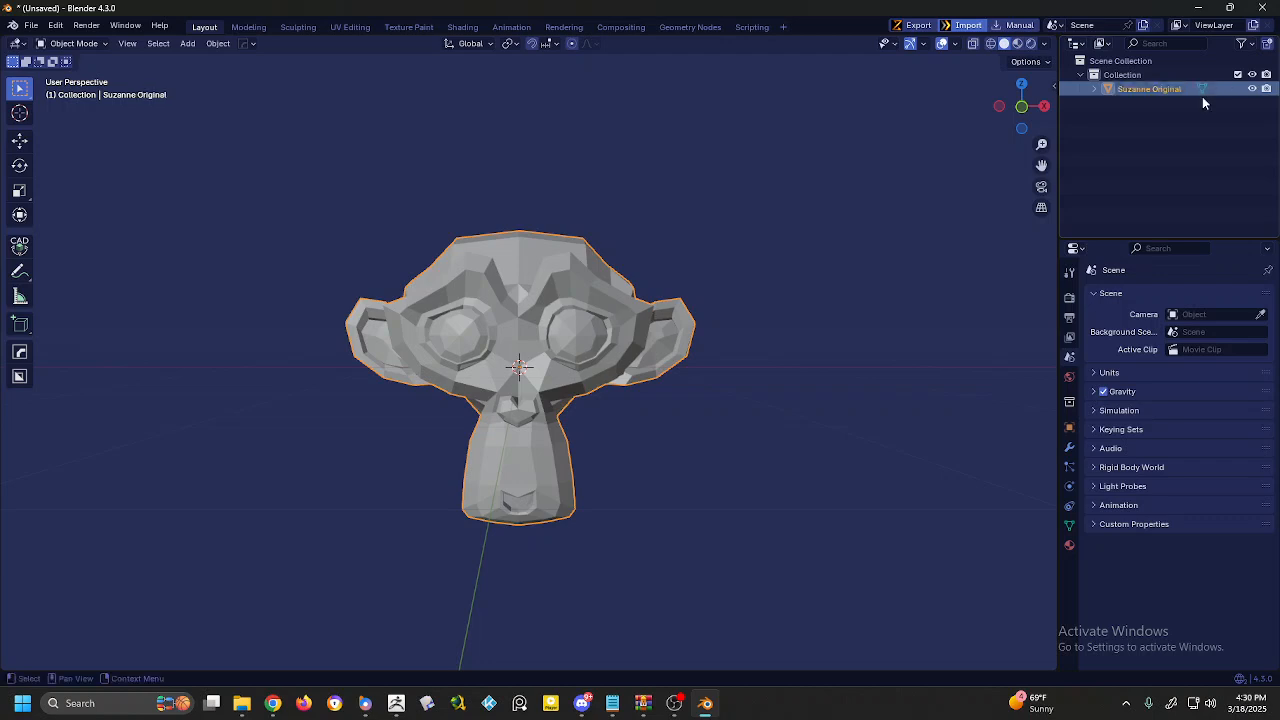
pyautogui.click(743, 427)
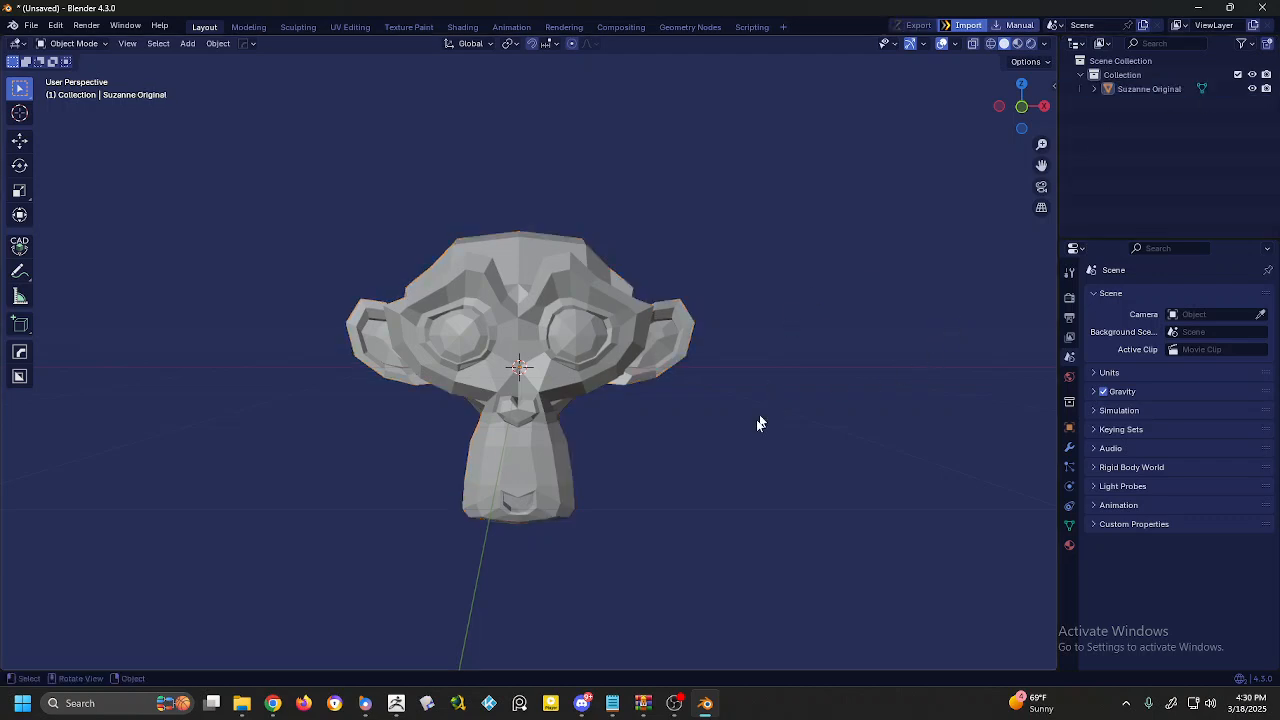
# Switch to ZBrush, export Suzanne through GoZ as a separate Blender object, and view it beside Suzanne Original.
pyautogui.hotkey('alt', 'Tab')
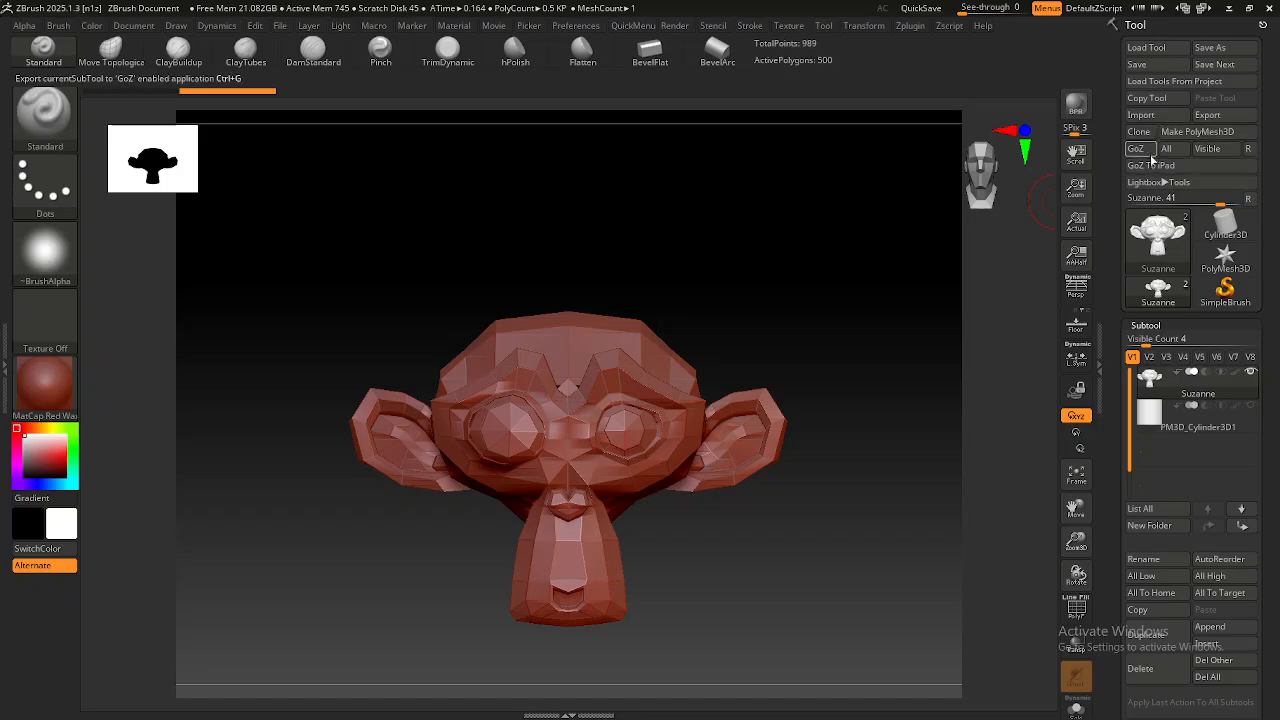
pyautogui.click(1147, 151)
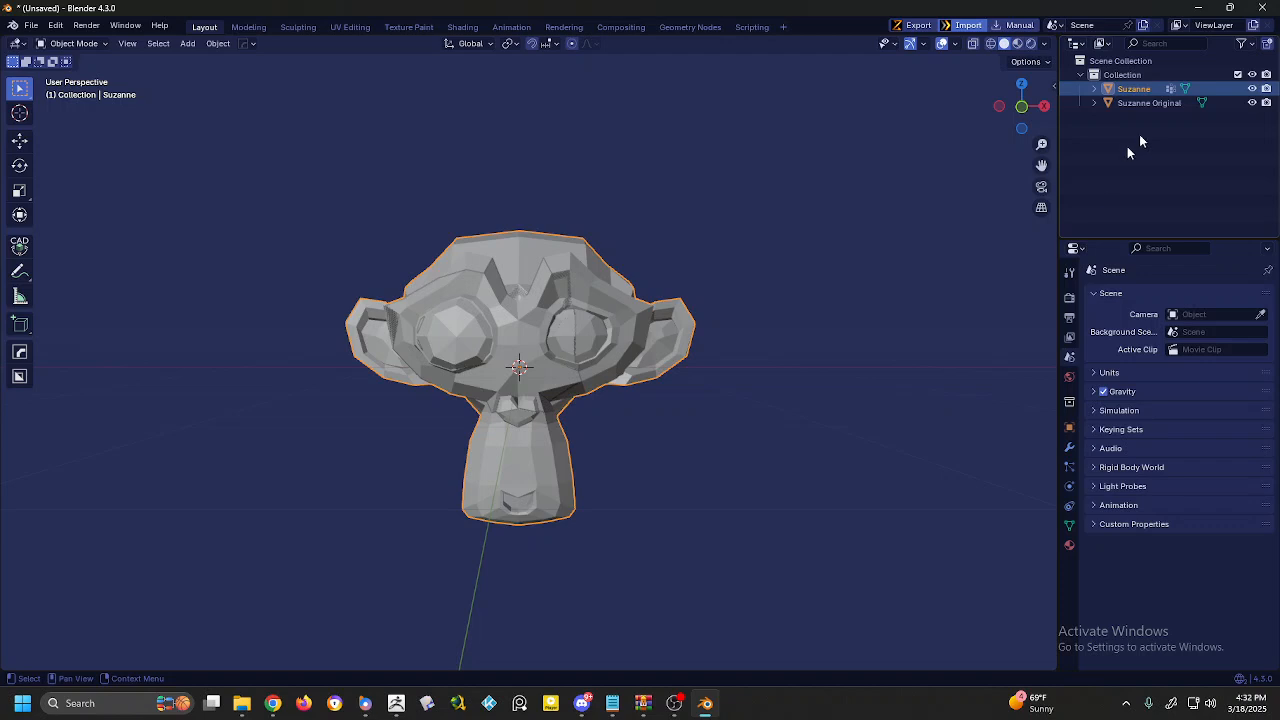
pyautogui.moveTo(576, 356); pyautogui.dragTo(573, 400, button='middle')
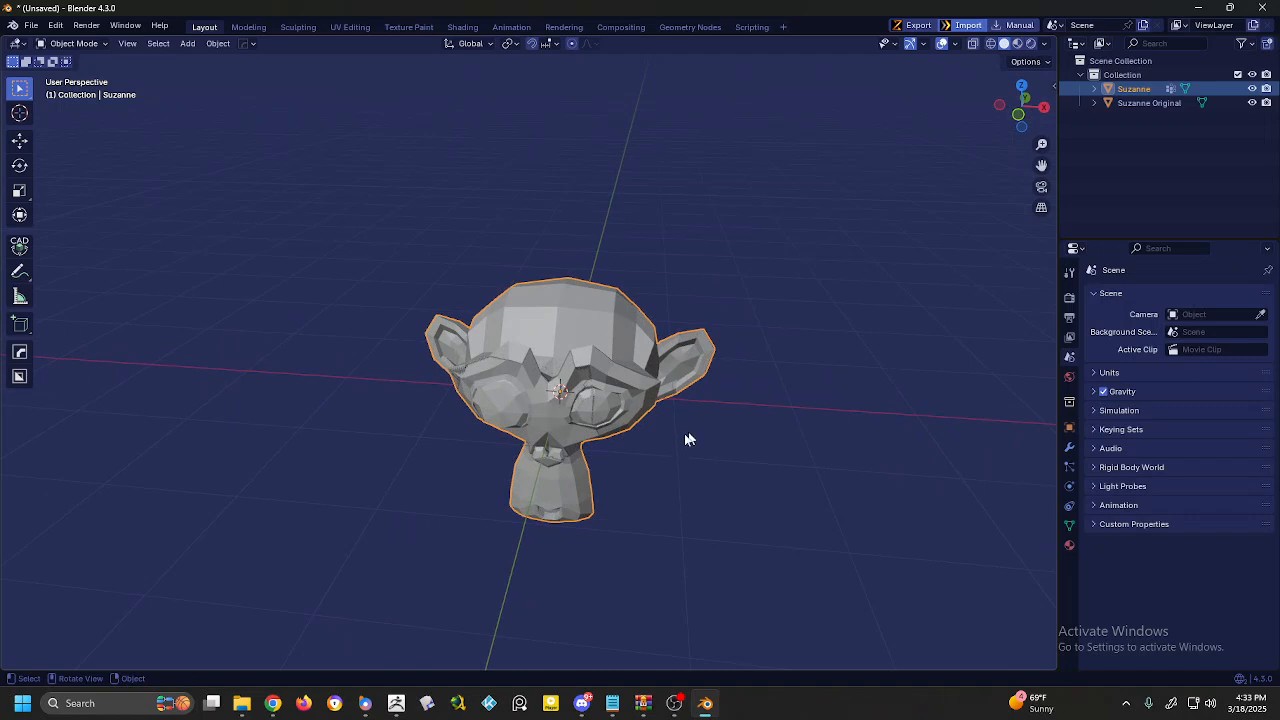
# Delete both the Suzanne and Suzanne Original meshes and close Blender without saving the changes.
pyautogui.scroll(1, 648, 444)
pyautogui.click(659, 443)
pyautogui.moveTo(667, 447)
pyautogui.keyDown('shift'); pyautogui.mouseDown(button='middle')
pyautogui.moveTo(680, 458)
pyautogui.moveTo(683, 443)
pyautogui.mouseUp(button='middle'); pyautogui.keyUp('shift')
pyautogui.click(580, 400)
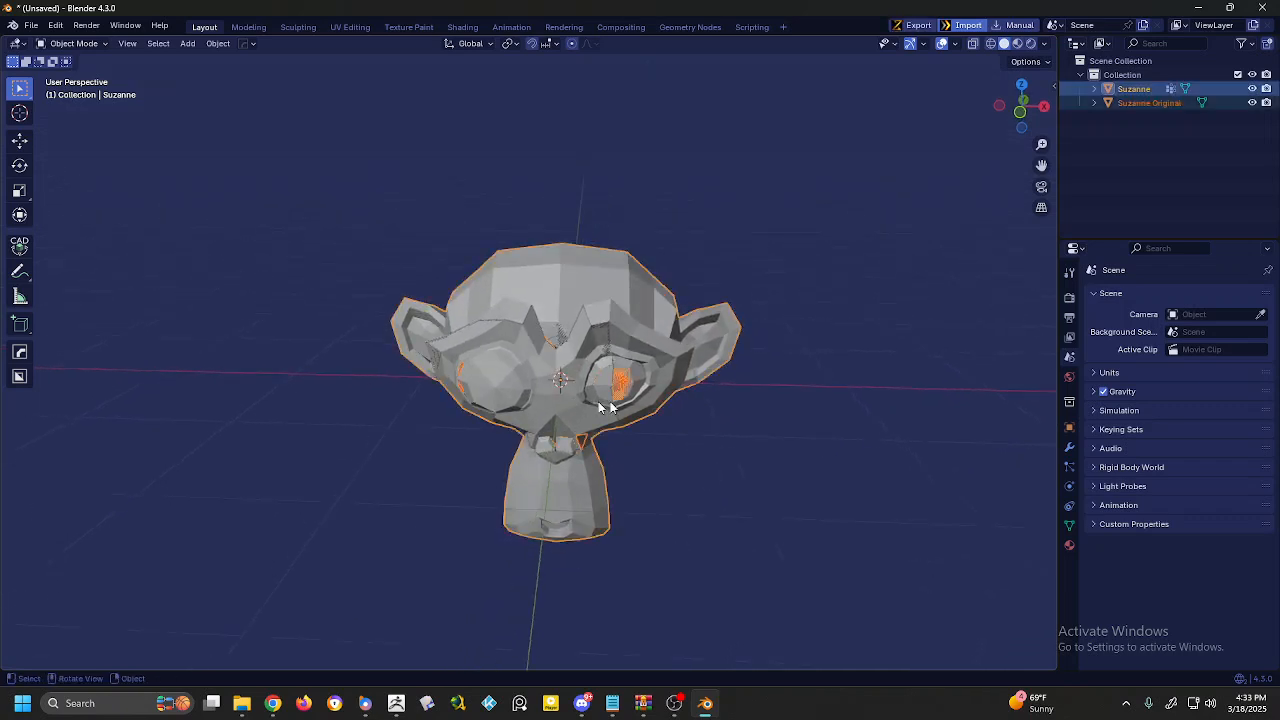
pyautogui.press('x')
pyautogui.click(668, 427)
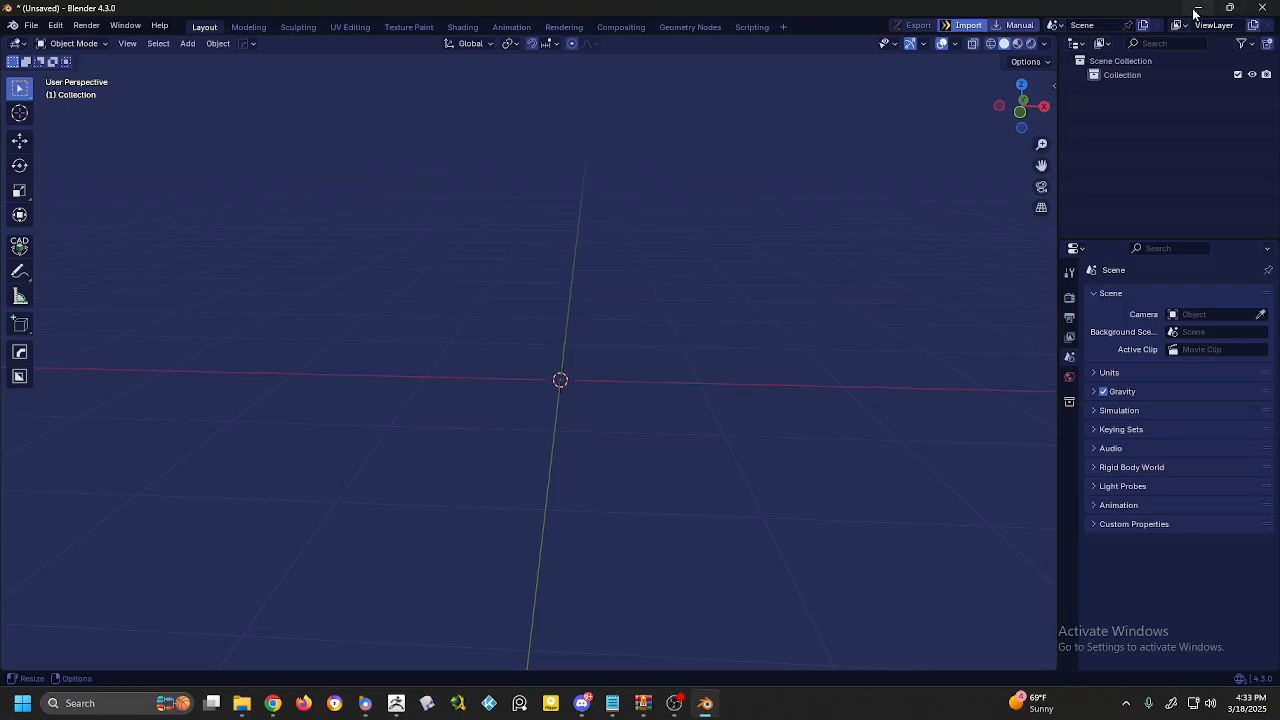
pyautogui.click(1261, 8)
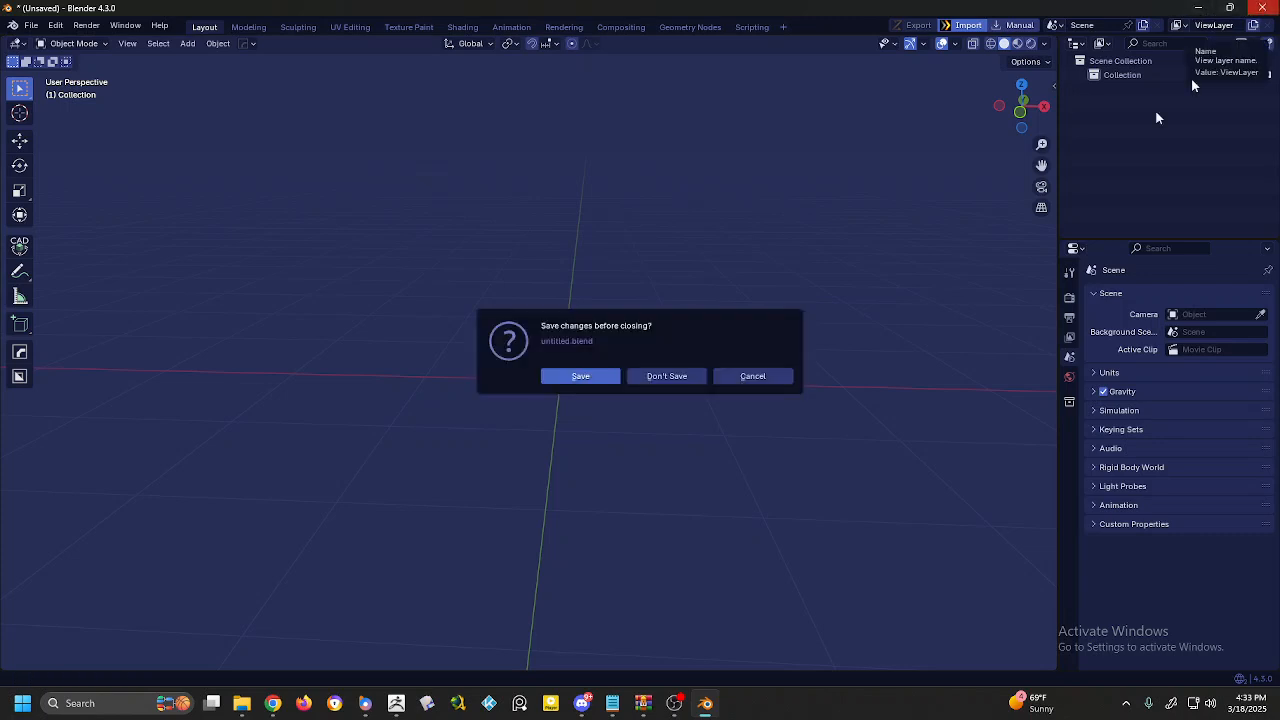
pyautogui.click(659, 374)
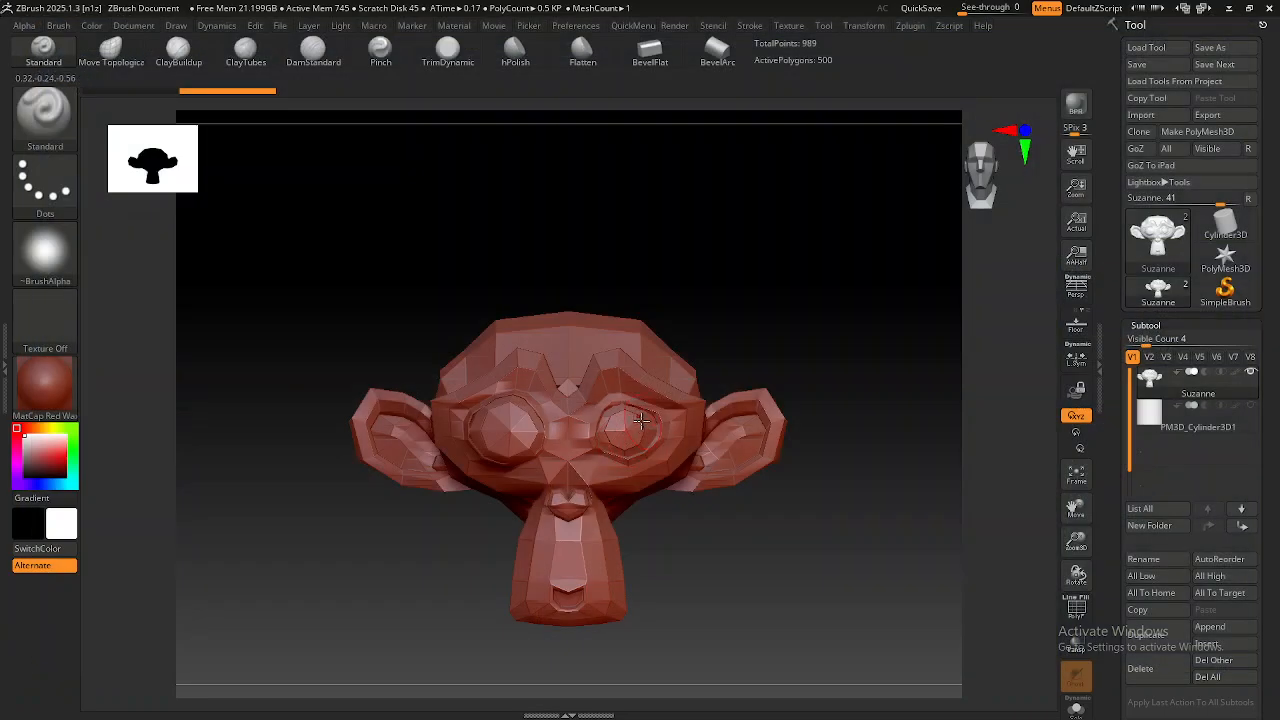
# Turn Suzanne's view in ZBrush, switch to the reference image board and examine the plumed helmet from each angle.
pyautogui.moveTo(636, 396); pyautogui.dragTo(620, 420, button='right')
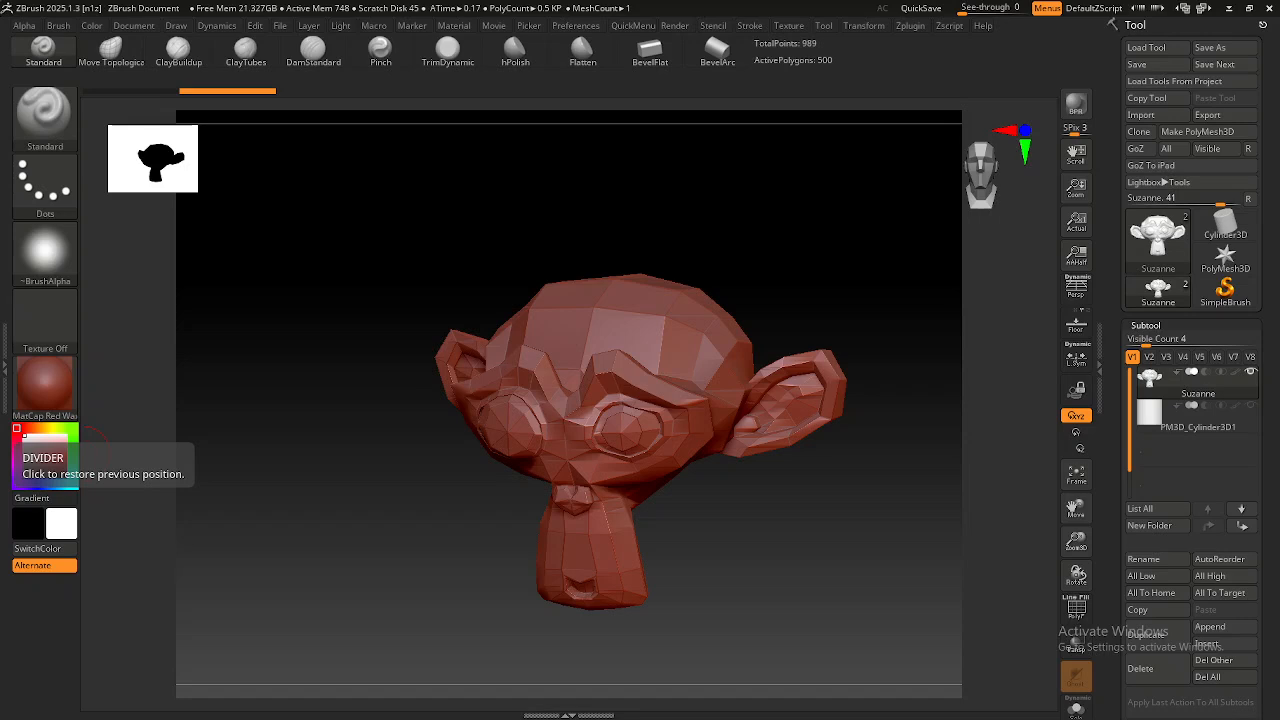
pyautogui.moveTo(0, 249); pyautogui.dragTo(475, 163, button='right')
pyautogui.moveTo(402, 357); pyautogui.dragTo(480, 361, button='middle')
pyautogui.scroll(10, 443, 413)
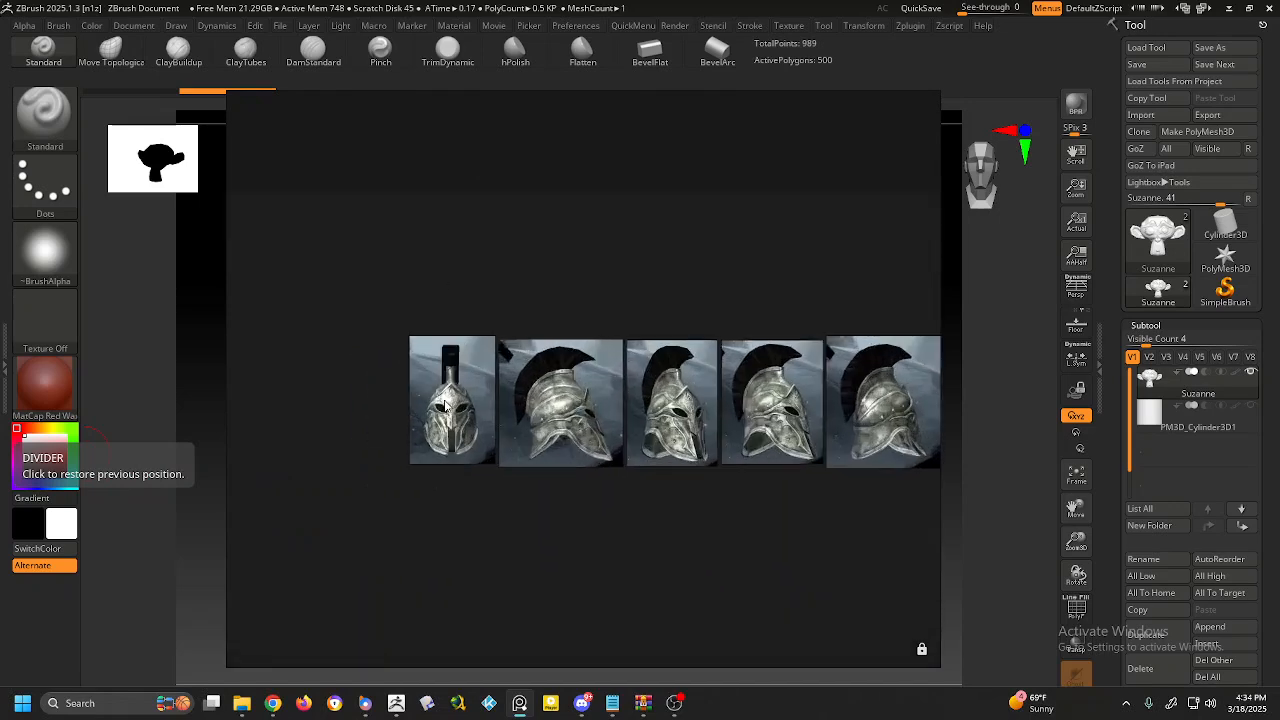
pyautogui.moveTo(456, 433); pyautogui.dragTo(560, 442, button='middle')
pyautogui.scroll(2, 562, 450)
pyautogui.scroll(-2, 580, 441)
pyautogui.moveTo(757, 444); pyautogui.dragTo(474, 437, button='middle')
pyautogui.moveTo(613, 434); pyautogui.dragTo(518, 434, button='middle')
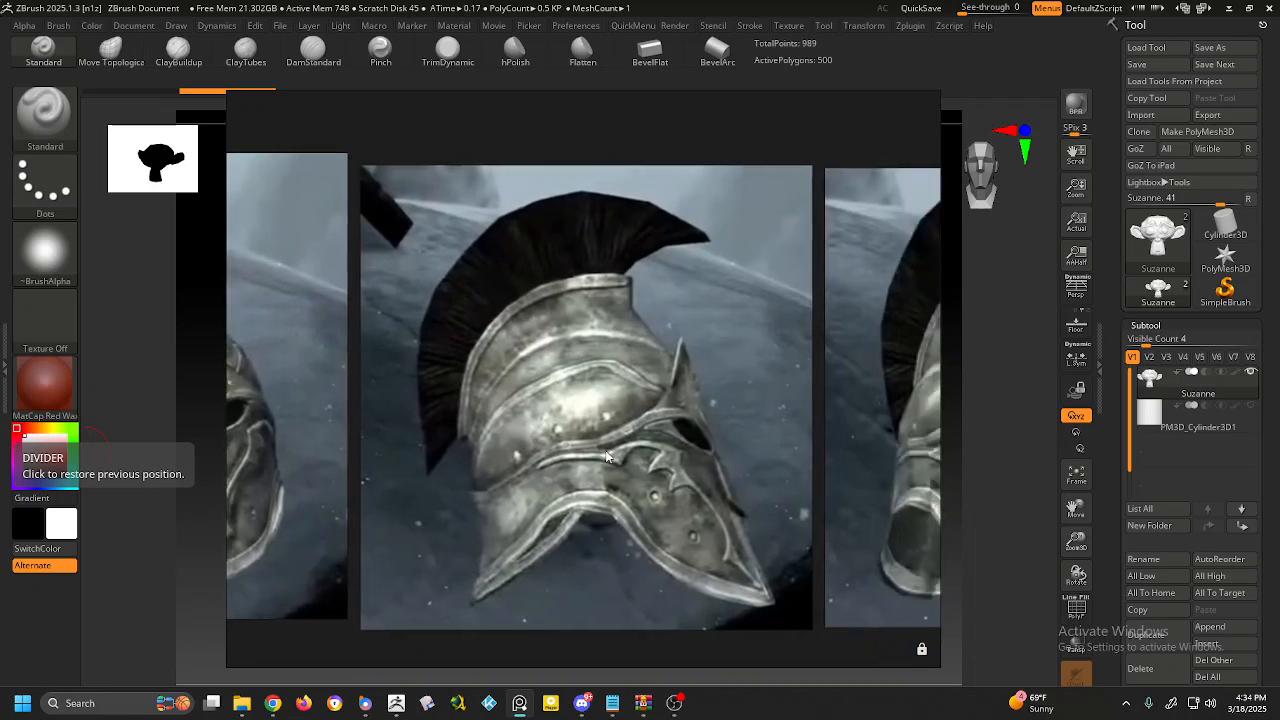
pyautogui.moveTo(678, 426); pyautogui.dragTo(465, 418, button='middle')
pyautogui.moveTo(650, 420); pyautogui.dragTo(443, 422, button='middle')
pyautogui.moveTo(854, 519)
pyautogui.mouseDown(button='middle')
pyautogui.moveTo(694, 503)
pyautogui.moveTo(546, 529)
pyautogui.mouseUp(button='middle')
pyautogui.moveTo(858, 429); pyautogui.dragTo(530, 431, button='middle')
pyautogui.moveTo(780, 434); pyautogui.dragTo(549, 436, button='middle')
pyautogui.scroll(-10, 549, 432)
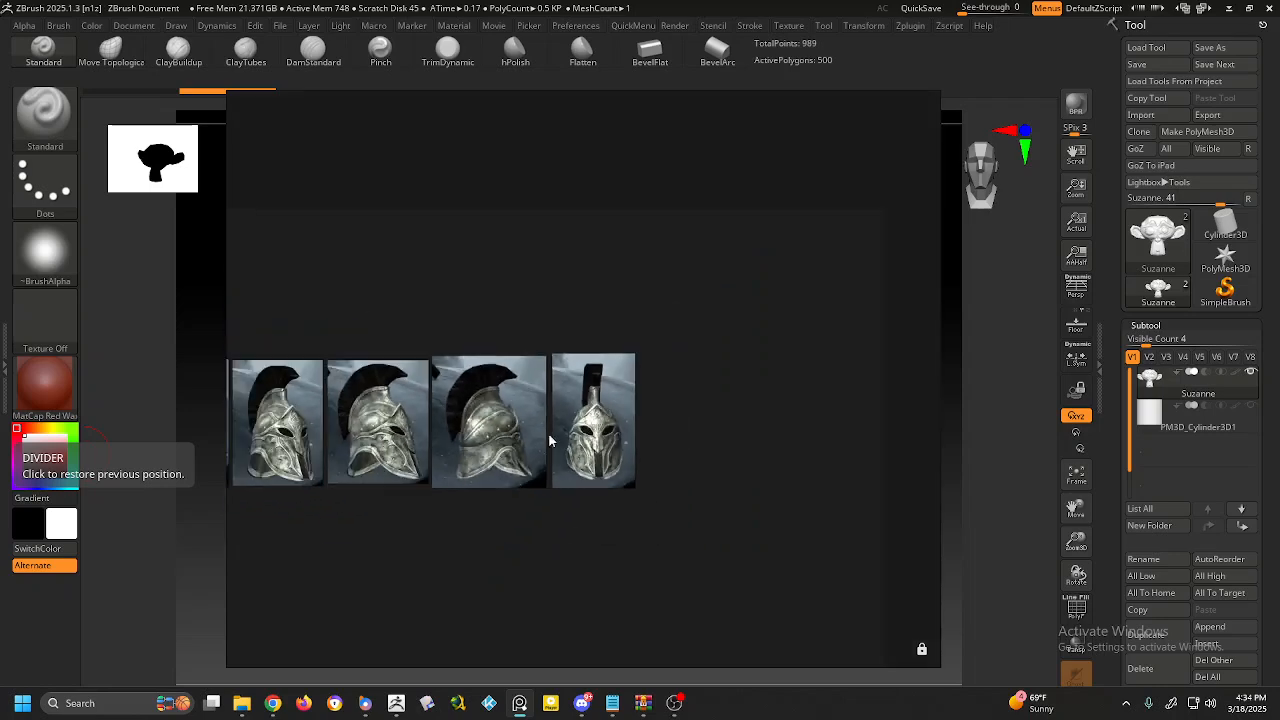
# Examine the helmet's front view up close on the reference board, and look over the whole row of helmet images.
pyautogui.moveTo(398, 453); pyautogui.dragTo(657, 454, button='middle')
pyautogui.moveTo(358, 454); pyautogui.dragTo(543, 455, button='middle')
pyautogui.scroll(9, 474, 457)
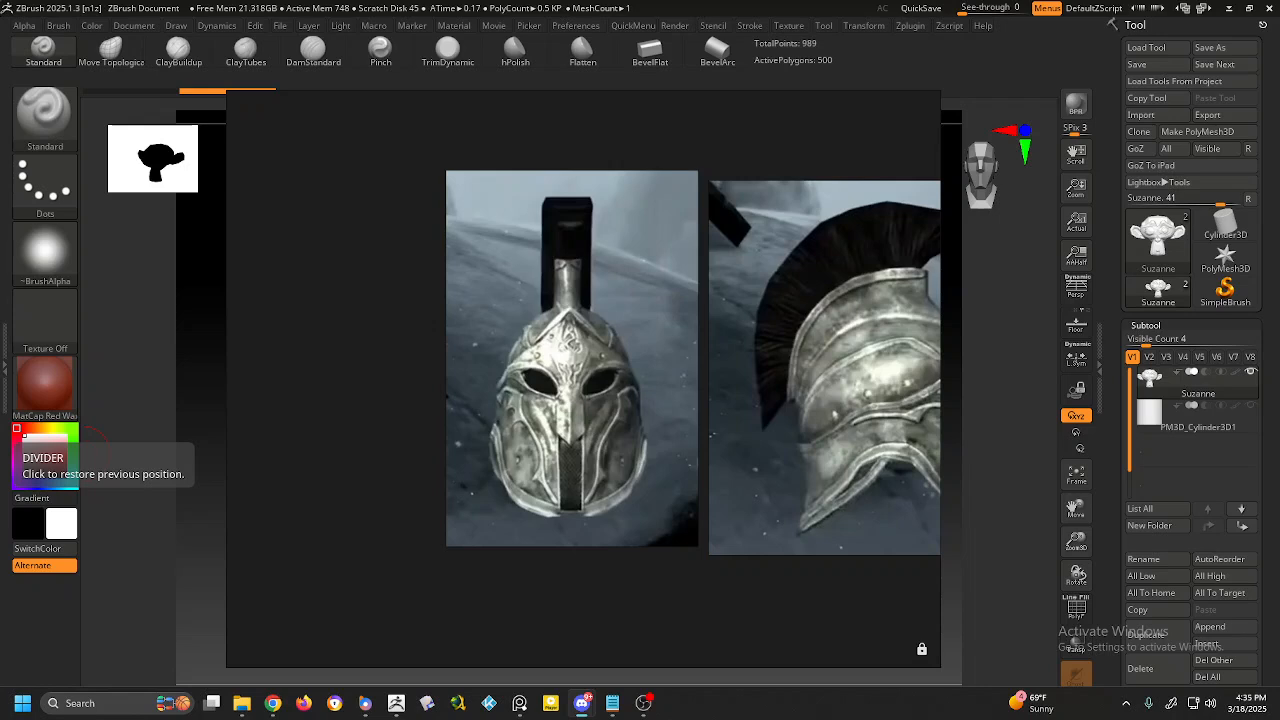
pyautogui.moveTo(593, 445); pyautogui.dragTo(549, 470, button='middle')
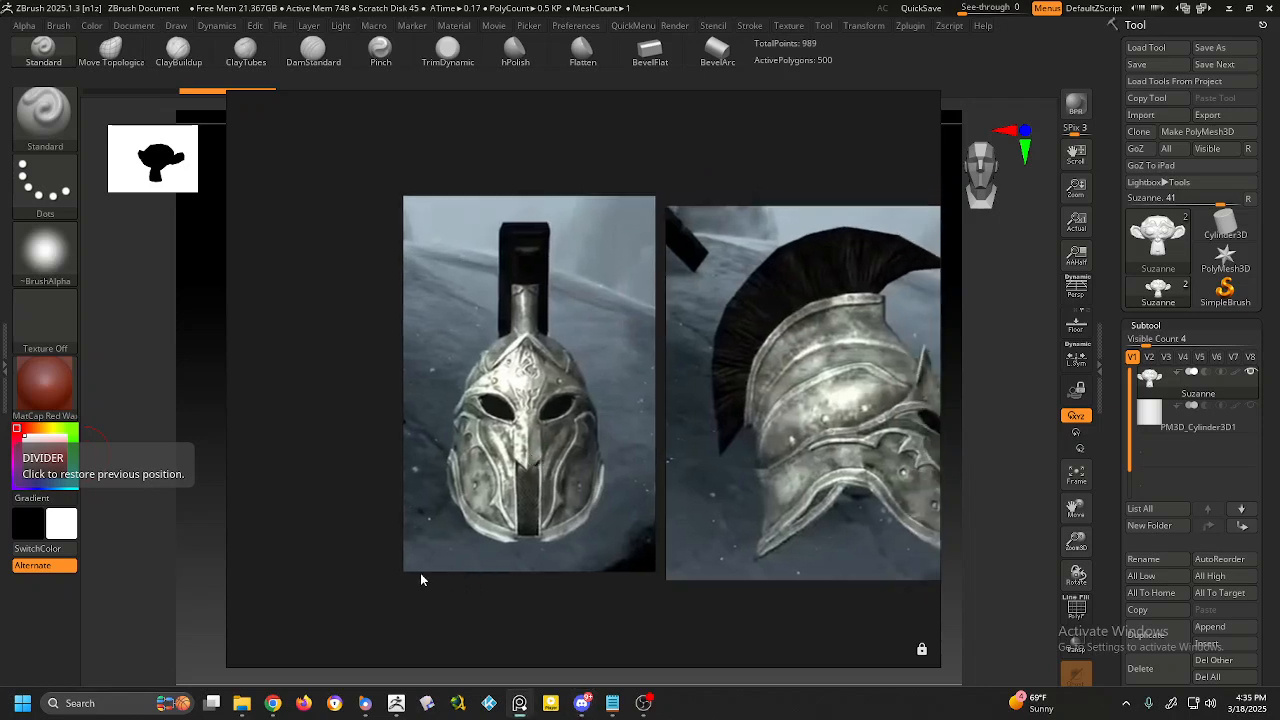
pyautogui.scroll(-3, 518, 461)
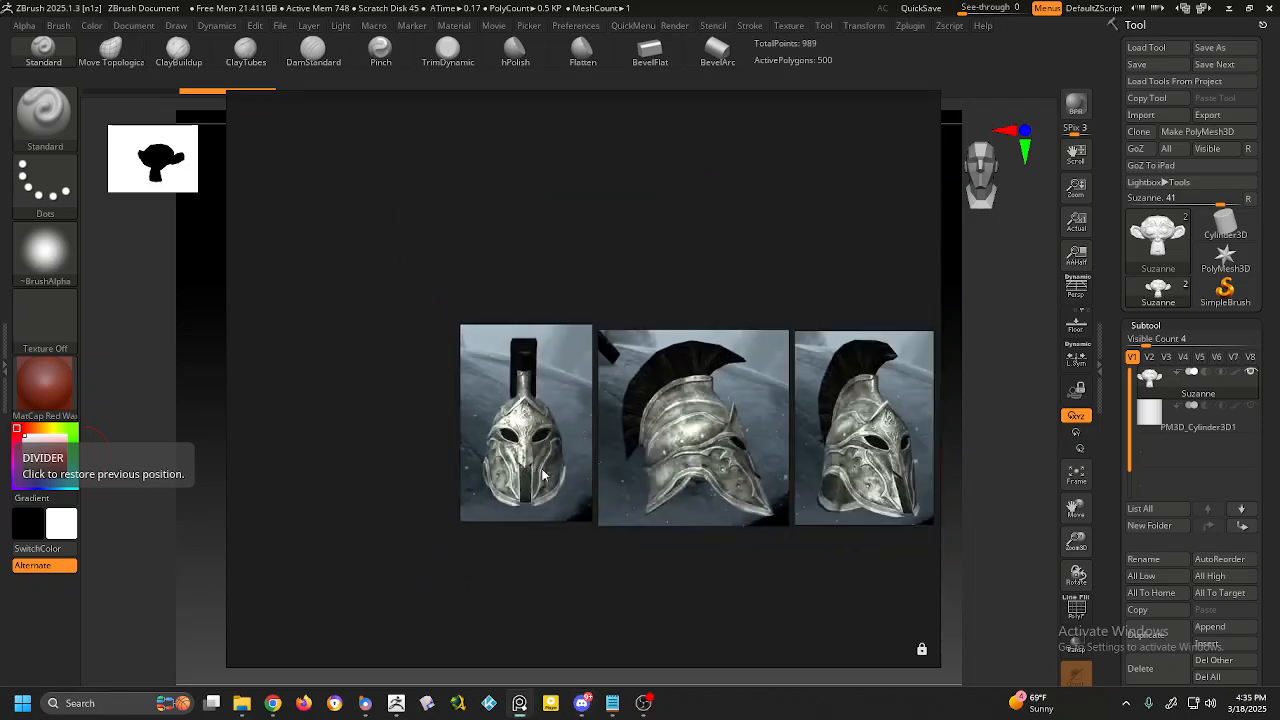
pyautogui.scroll(-4, 626, 490)
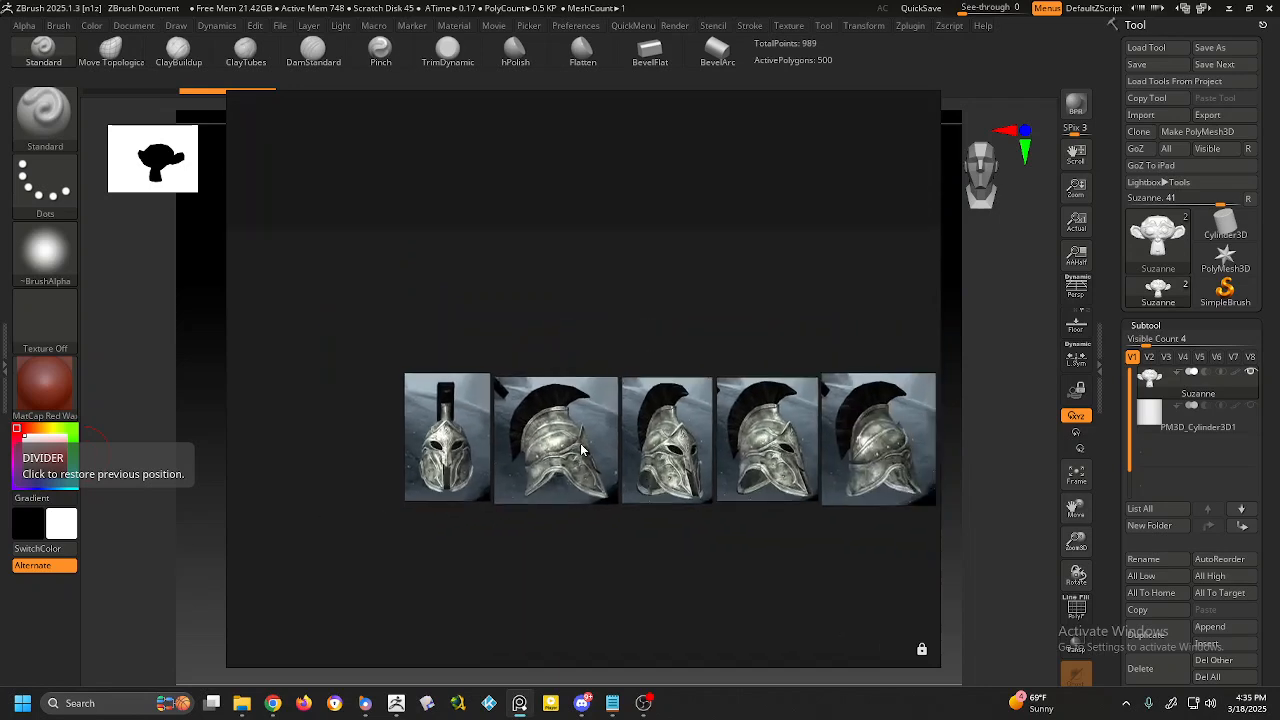
pyautogui.moveTo(570, 465); pyautogui.dragTo(557, 464, button='middle')
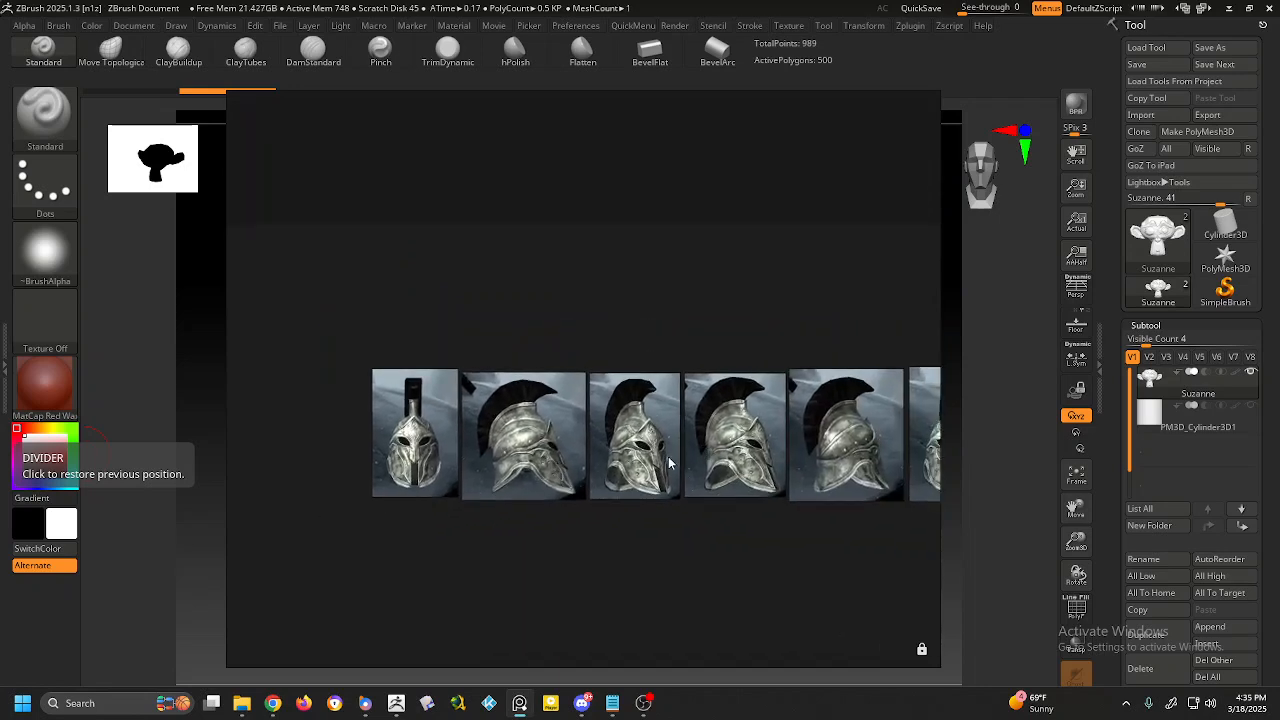
pyautogui.moveTo(719, 410); pyautogui.dragTo(657, 394, button='middle')
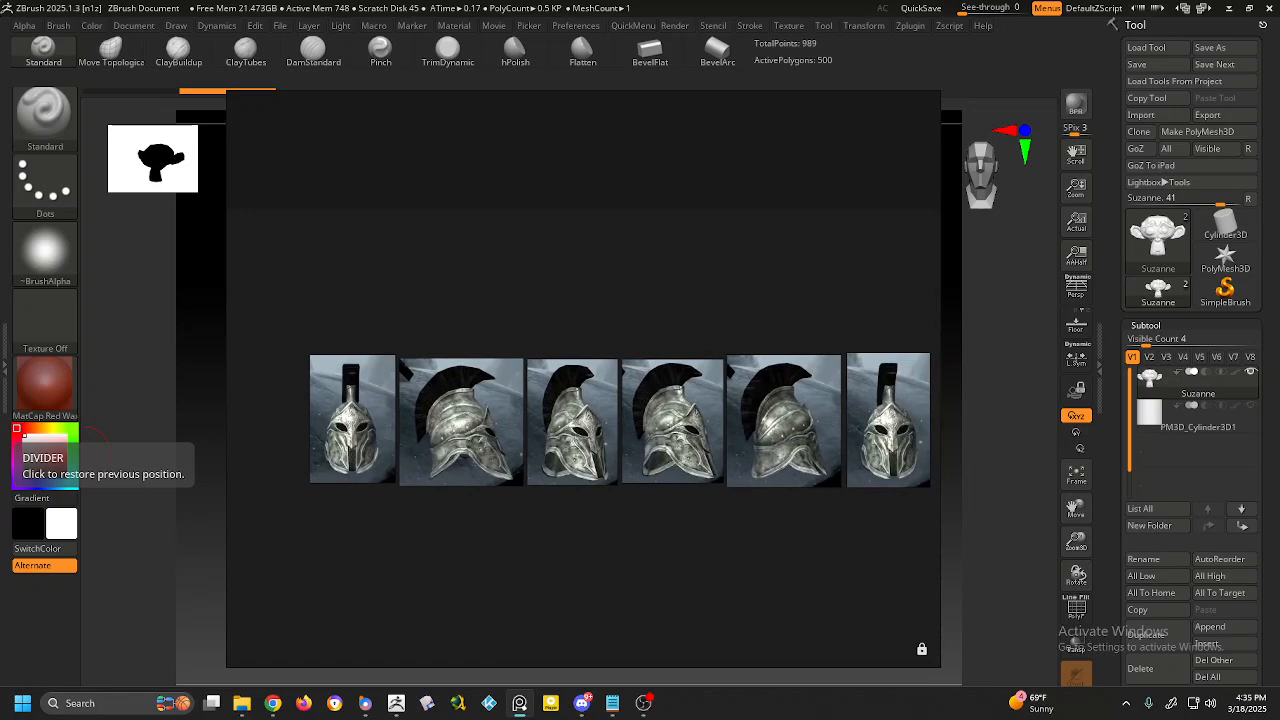
# Bring the Reference folder window beside the board, inspect the Skyrim Legionaire front and side image files, and move the window away.
pyautogui.moveTo(0, 230); pyautogui.dragTo(424, 173)
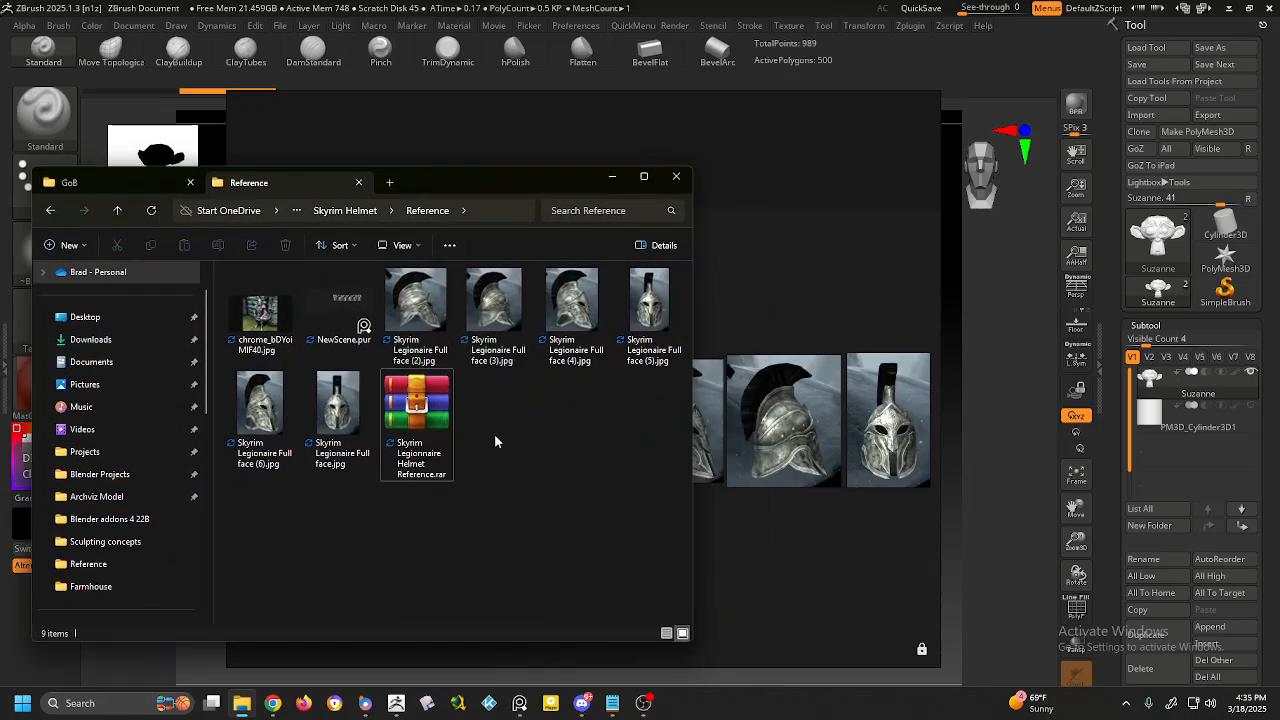
pyautogui.click(426, 323)
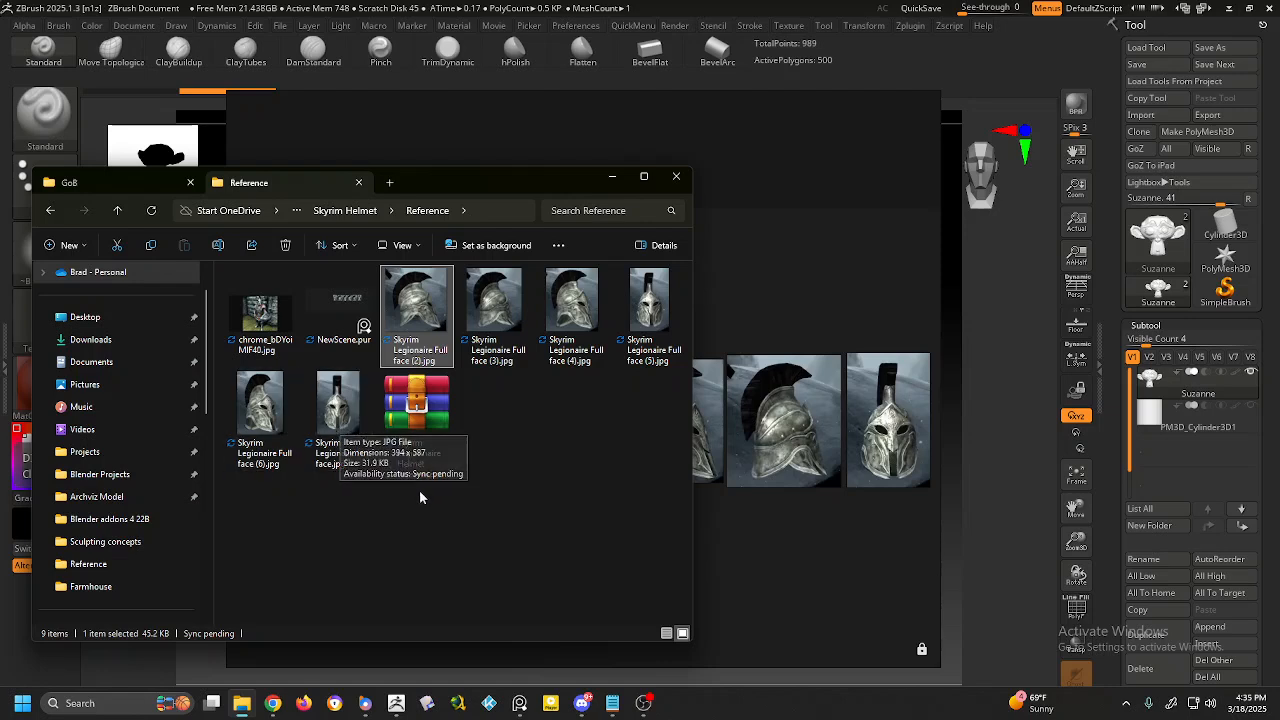
pyautogui.click(517, 413)
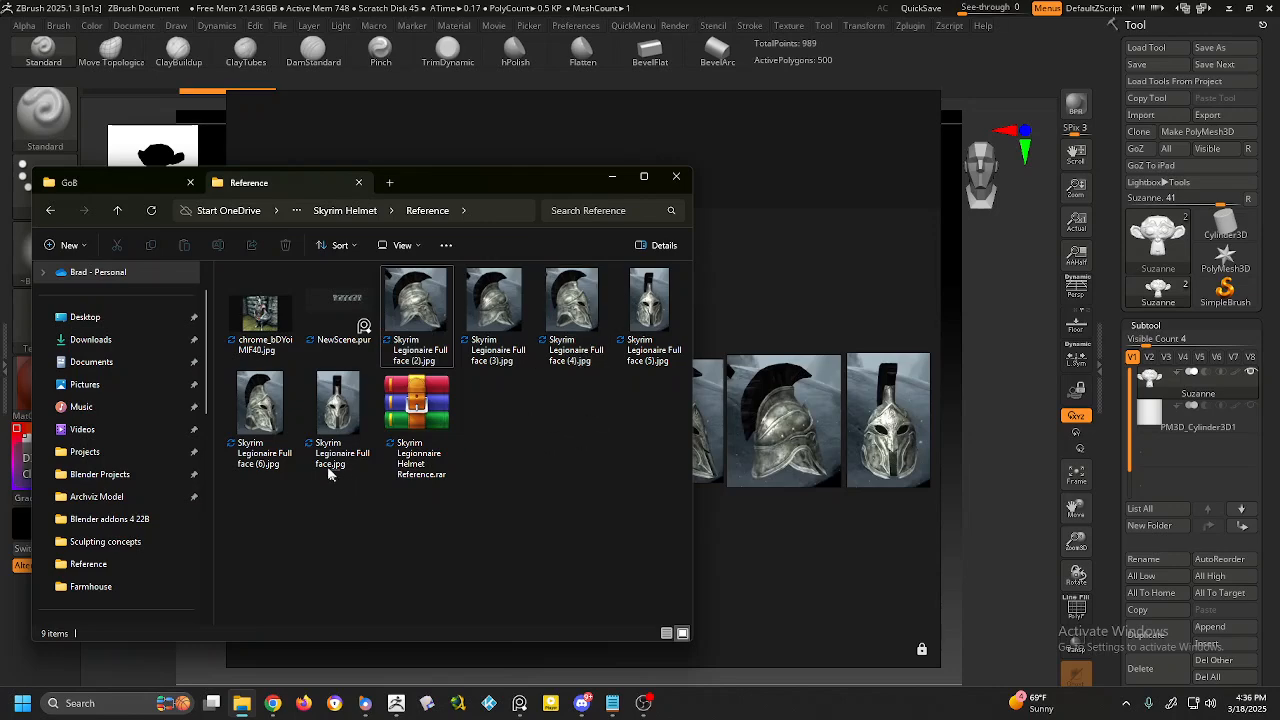
pyautogui.moveTo(473, 170); pyautogui.dragTo(327, 159)
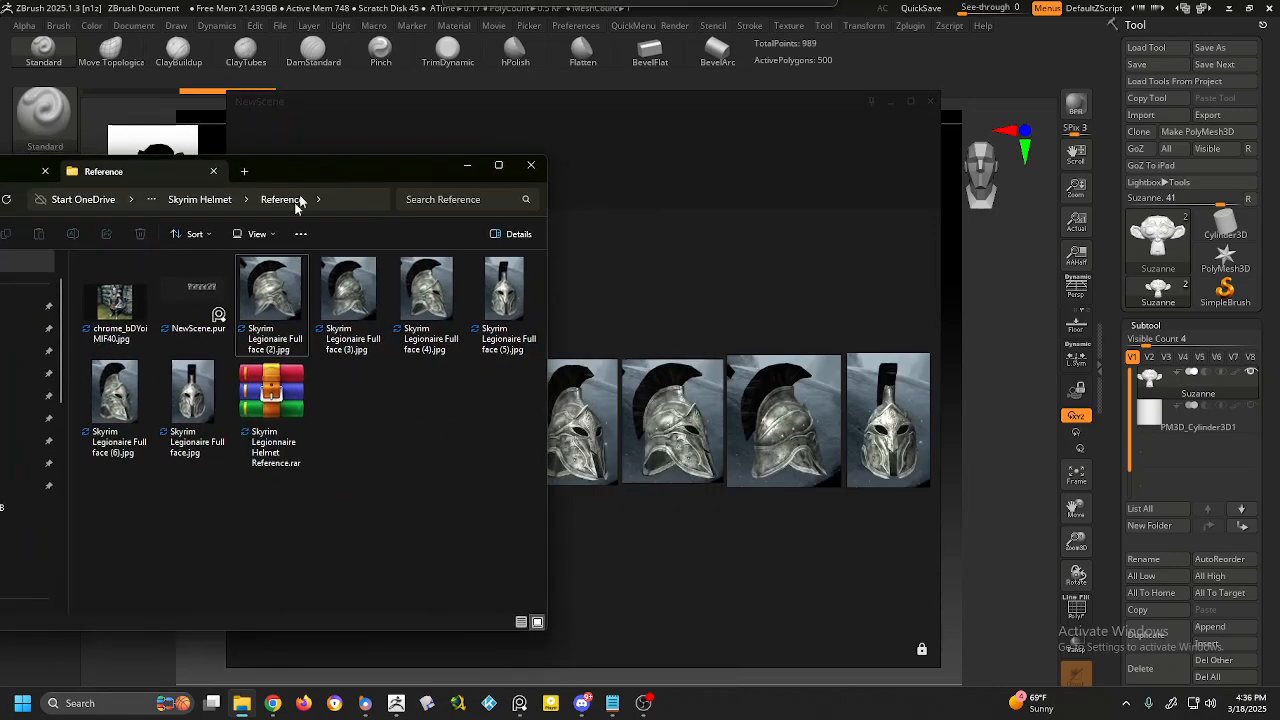
pyautogui.click(193, 400)
pyautogui.moveTo(562, 322); pyautogui.dragTo(203, 434)
pyautogui.click(446, 422)
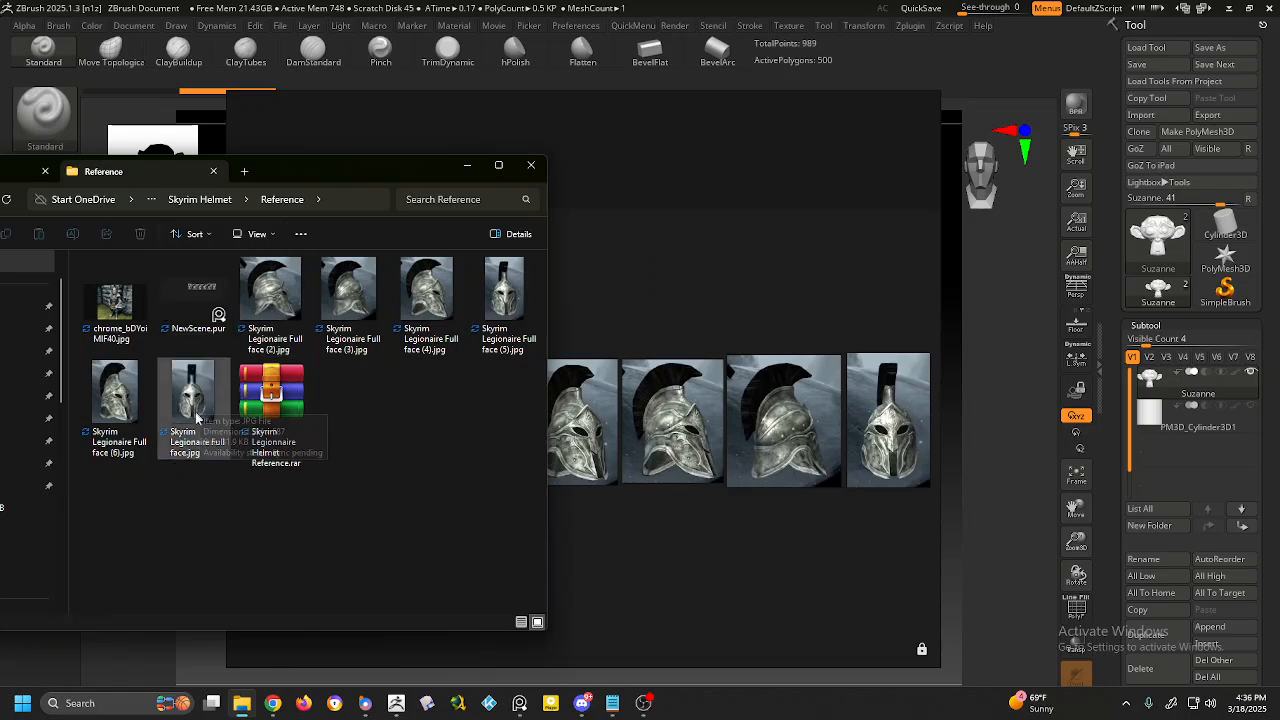
pyautogui.moveTo(305, 296); pyautogui.dragTo(284, 340)
pyautogui.moveTo(323, 172); pyautogui.dragTo(0, 190)
# Focus the board on the front helmet image and go through all helmet reference images one at a time, ending at the front view.
pyautogui.moveTo(411, 393); pyautogui.dragTo(430, 398, button='middle')
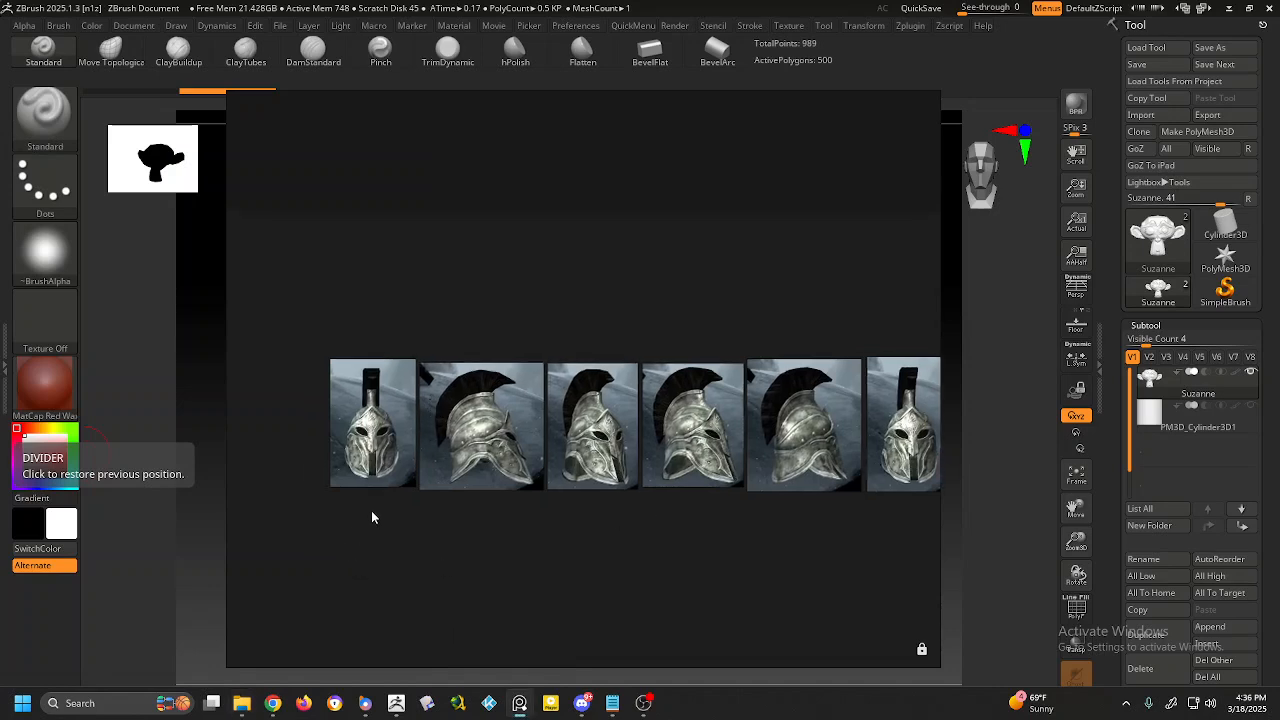
pyautogui.doubleClick(375, 447)
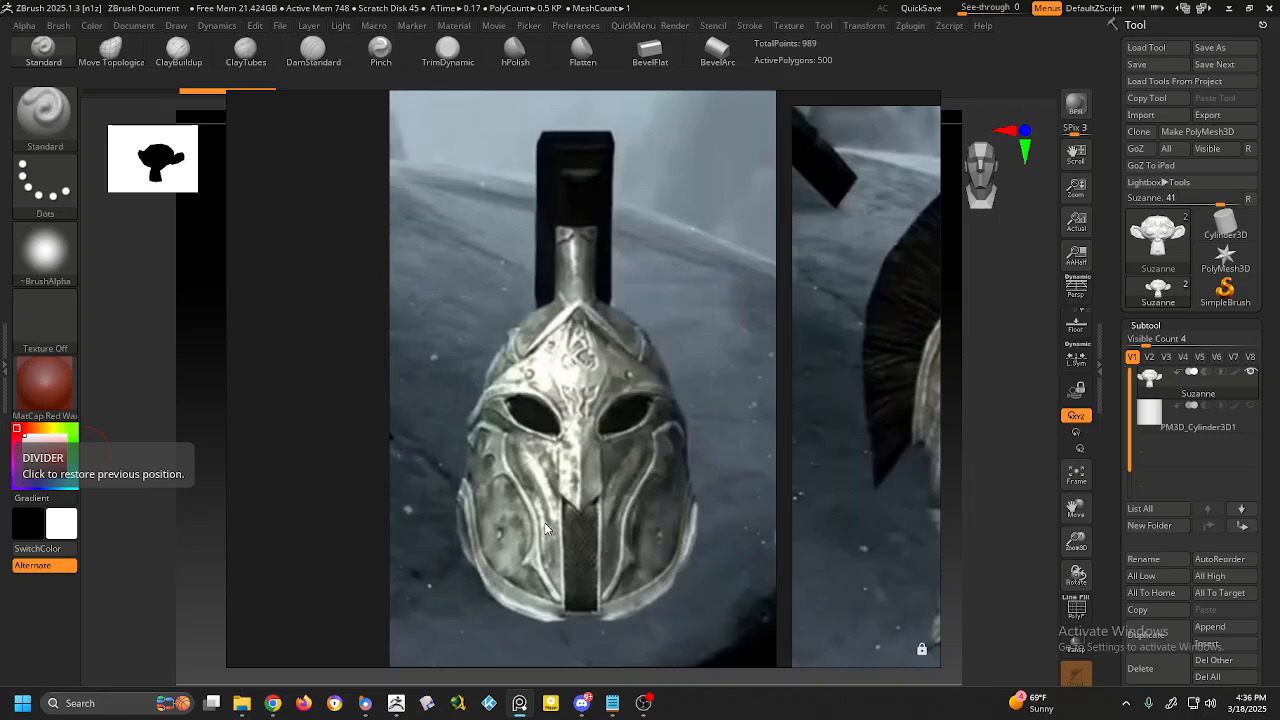
pyautogui.press('Right')
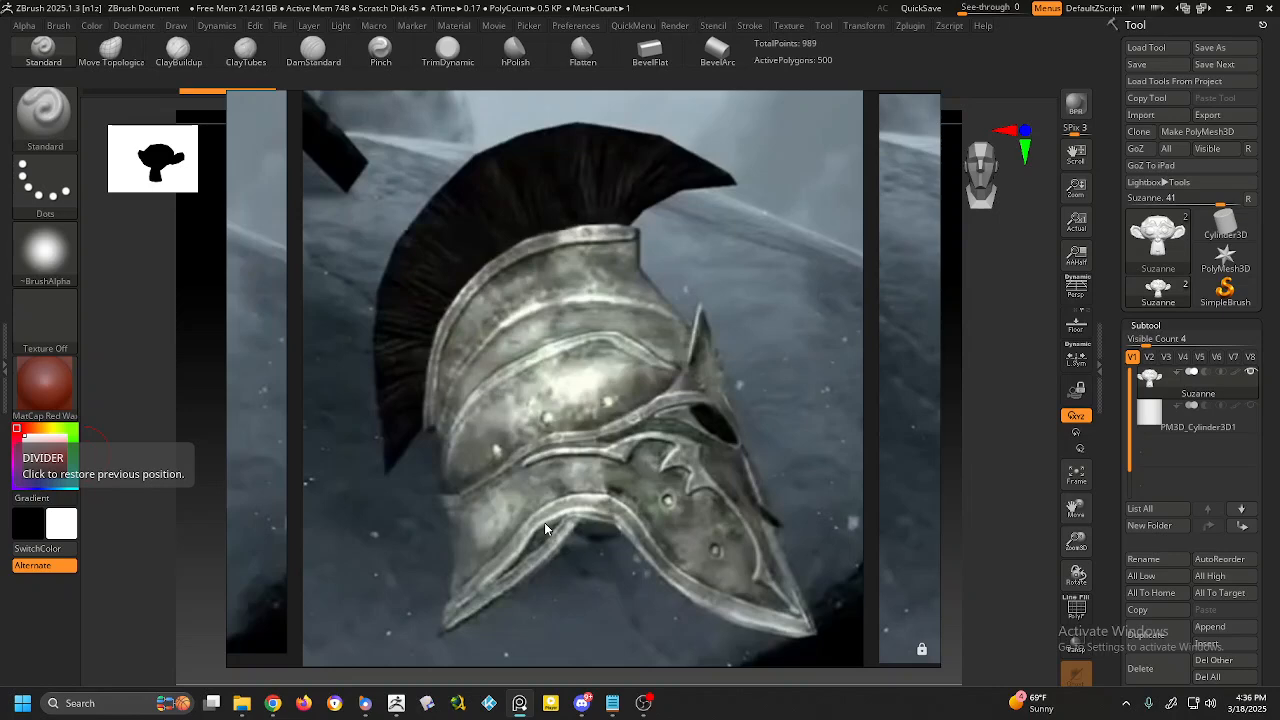
pyautogui.press('Right')
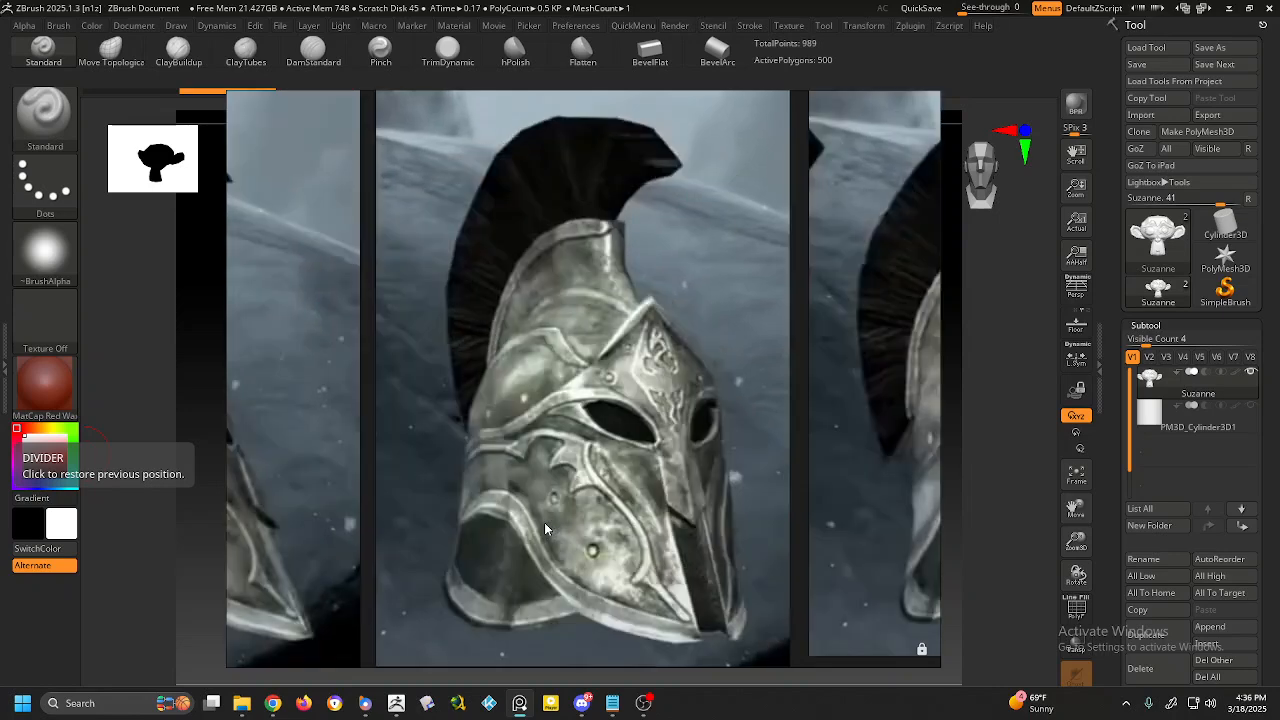
pyautogui.press('Right')
pyautogui.press('Right')
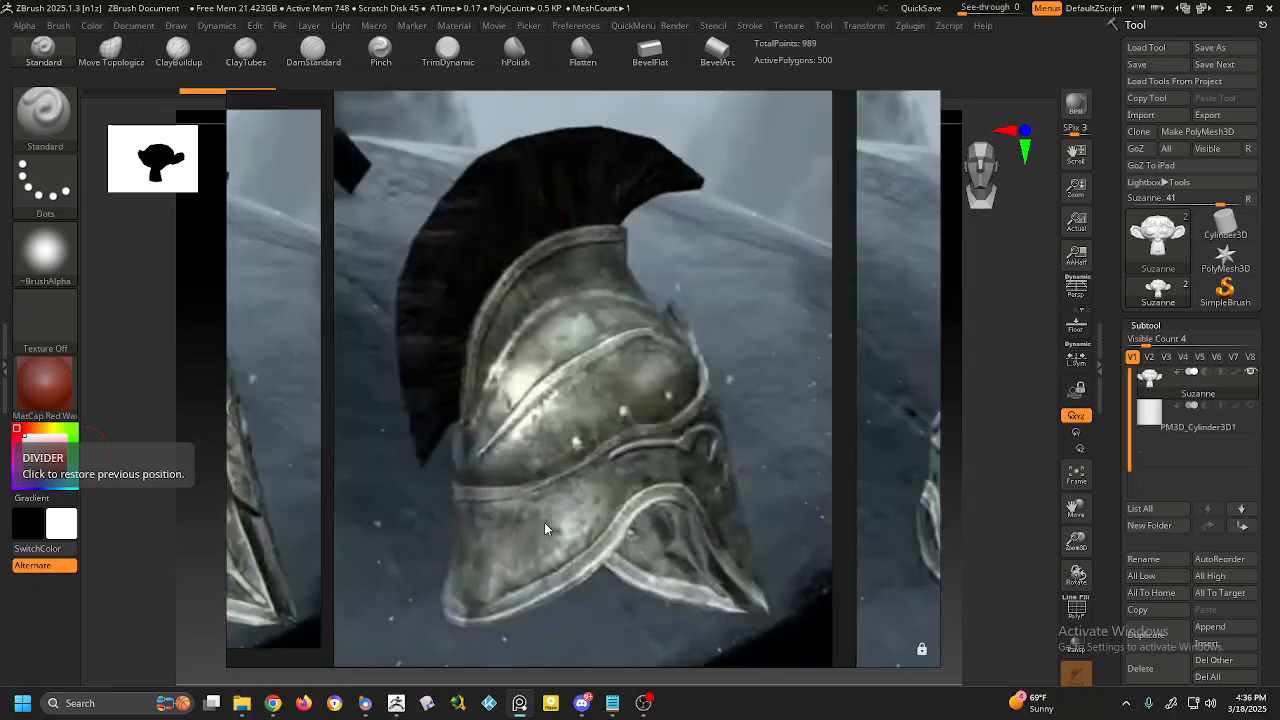
pyautogui.press('Right')
pyautogui.press('Right')
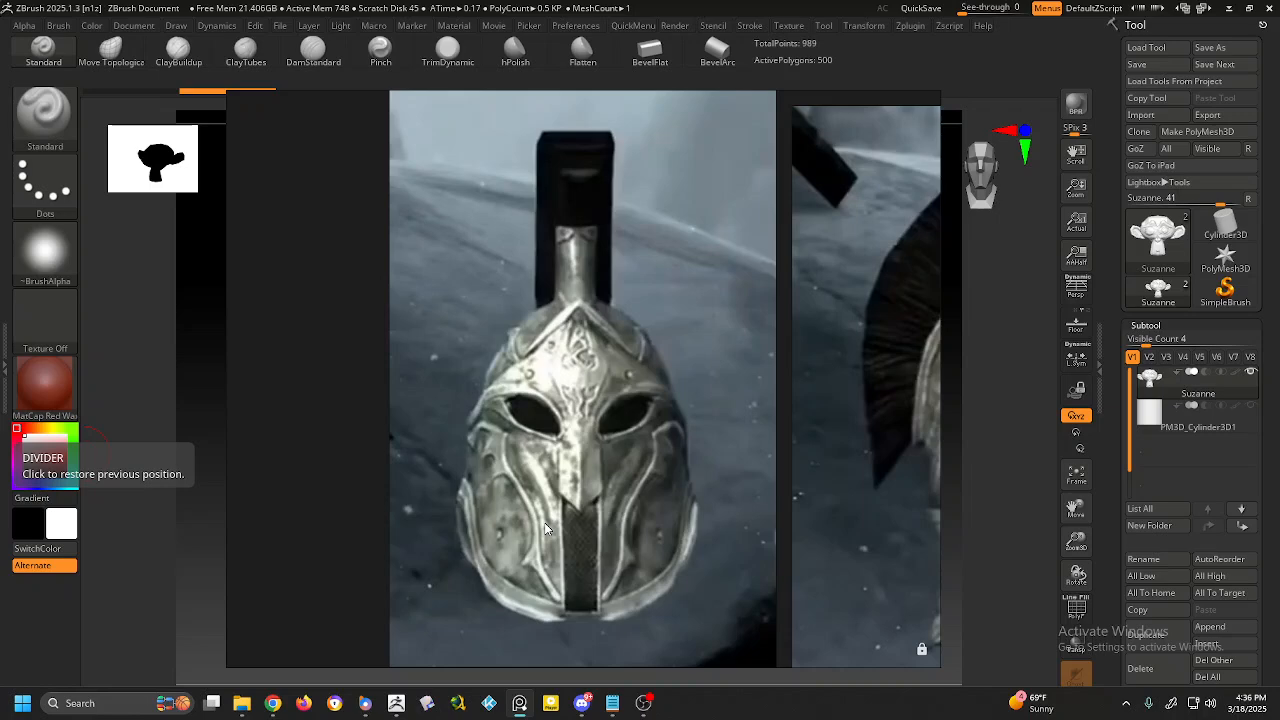
pyautogui.press('Right')
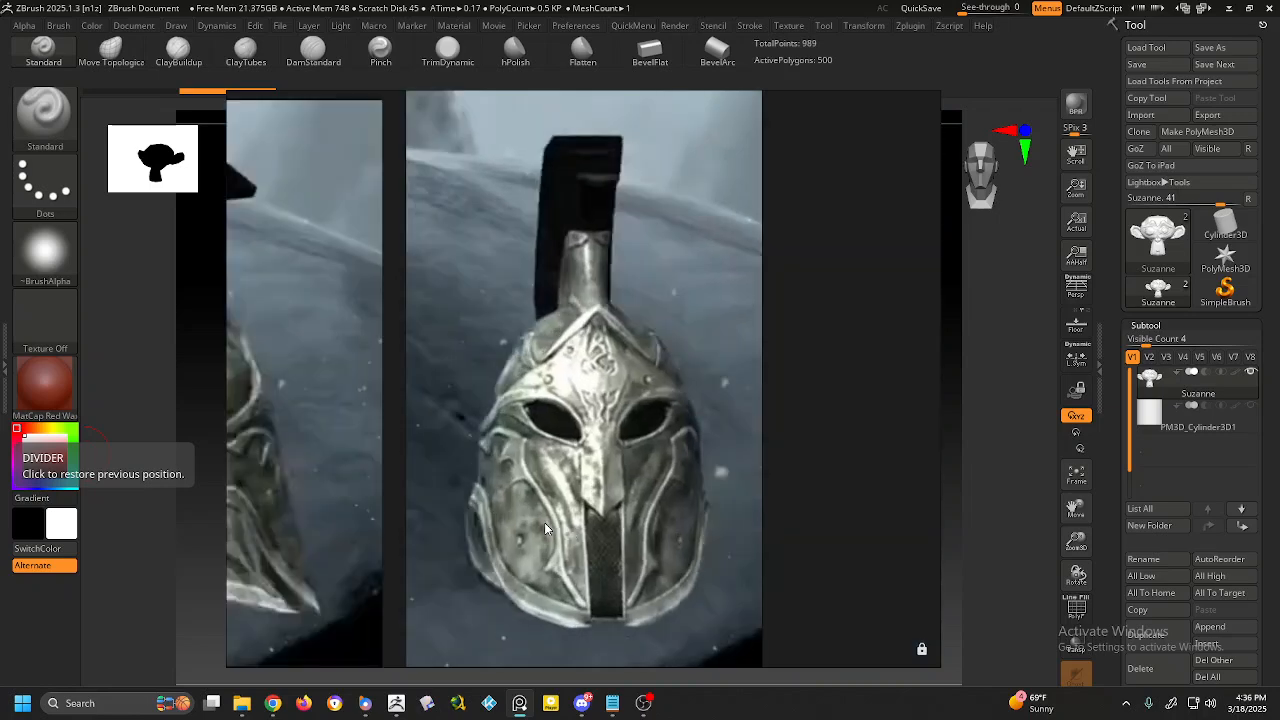
pyautogui.press('Right')
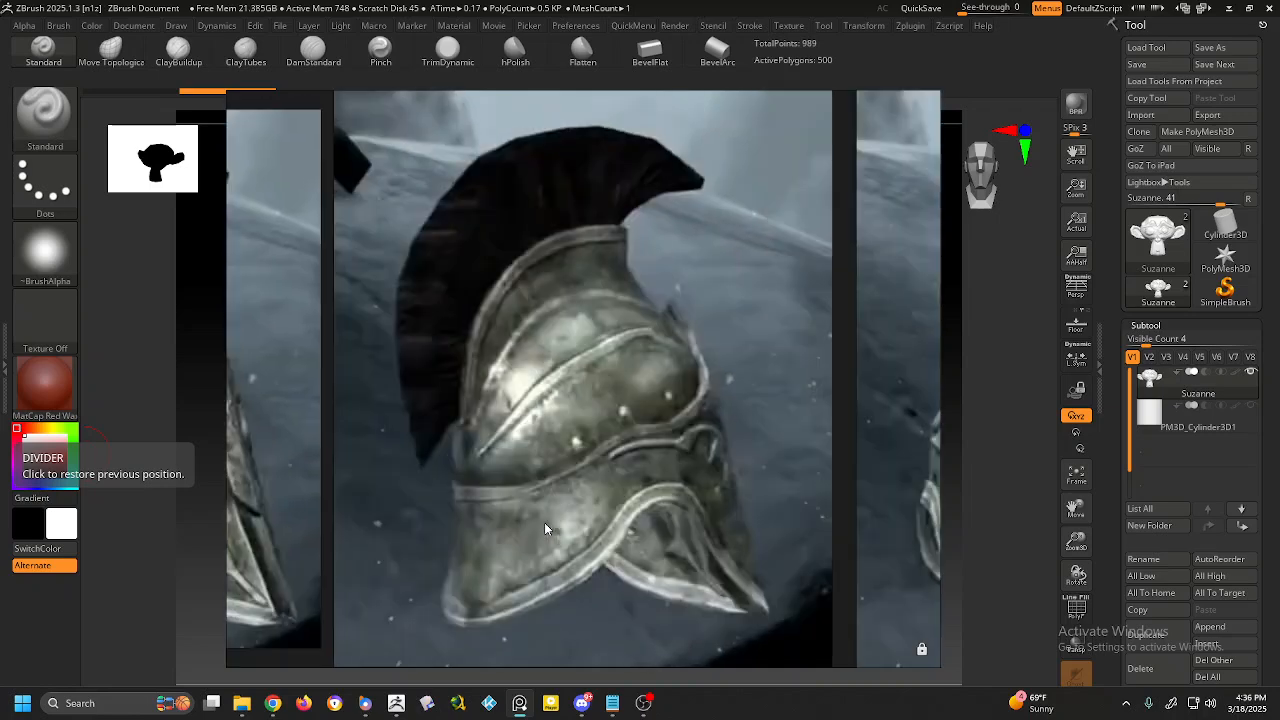
pyautogui.press('Right')
pyautogui.press('Right')
pyautogui.press('Right')
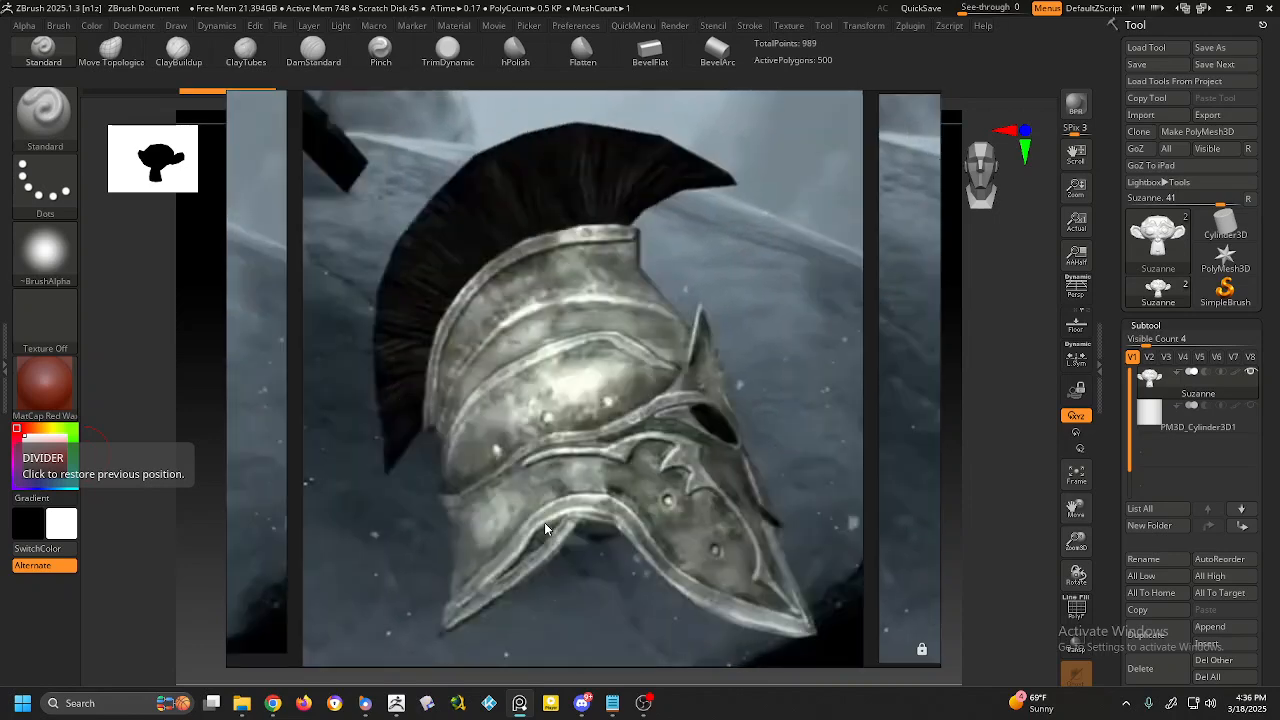
pyautogui.press('Right')
pyautogui.press('Right')
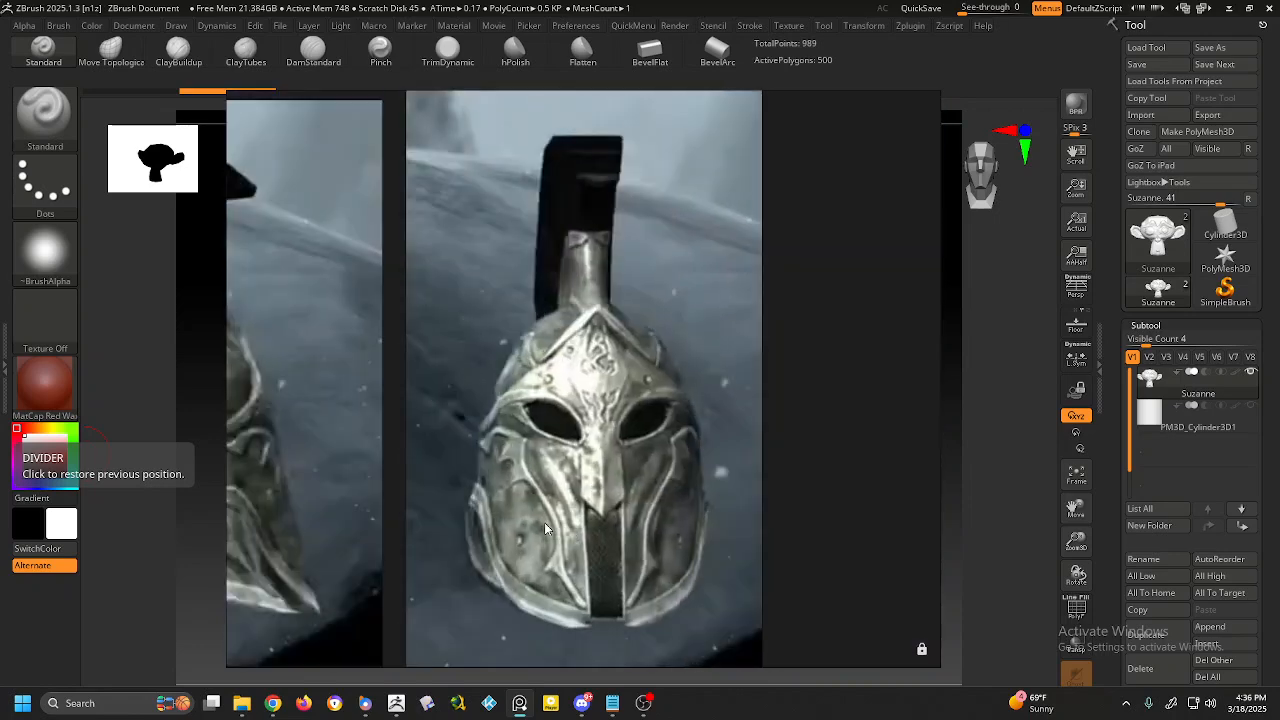
pyautogui.press('Right')
pyautogui.press('Right')
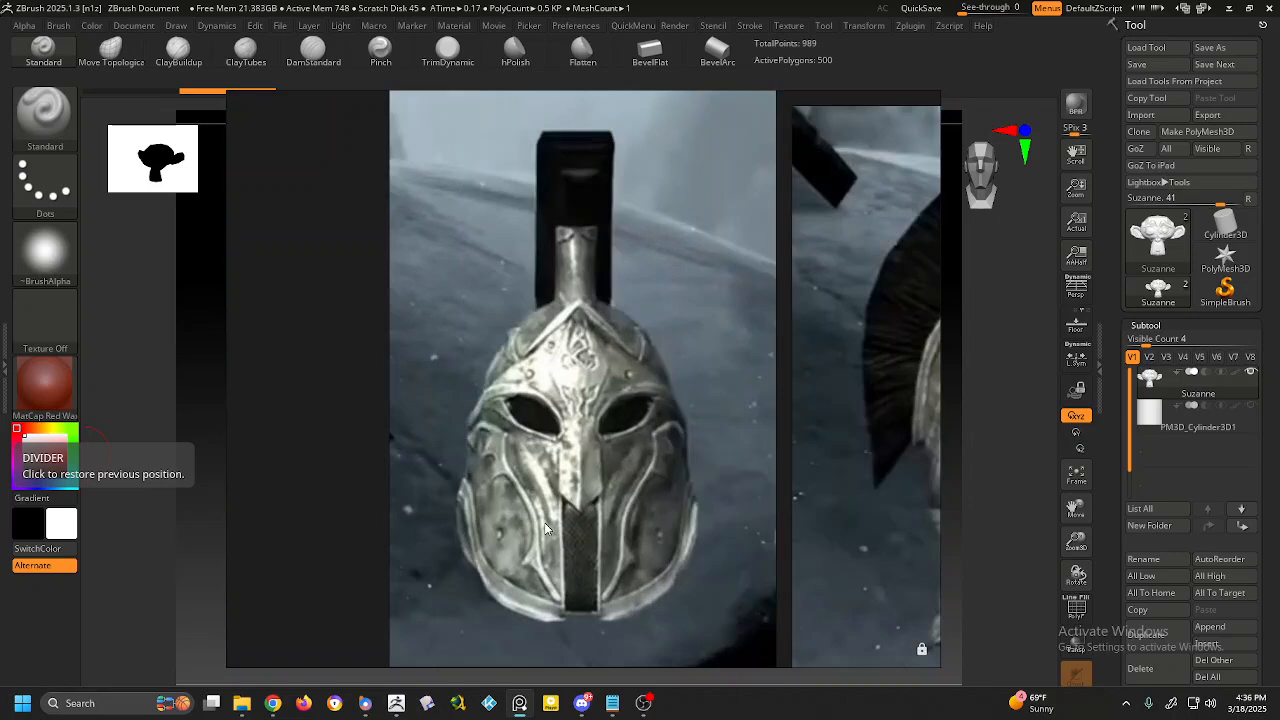
# Compare the helmet's front view with the adjacent side view by switching repeatedly between the two images.
pyautogui.press('Right')
pyautogui.press('Left')
pyautogui.press('Right')
pyautogui.press('Left')
pyautogui.press('Right')
pyautogui.press('Left')
pyautogui.press('Right')
pyautogui.press('Left')
pyautogui.press('Right')
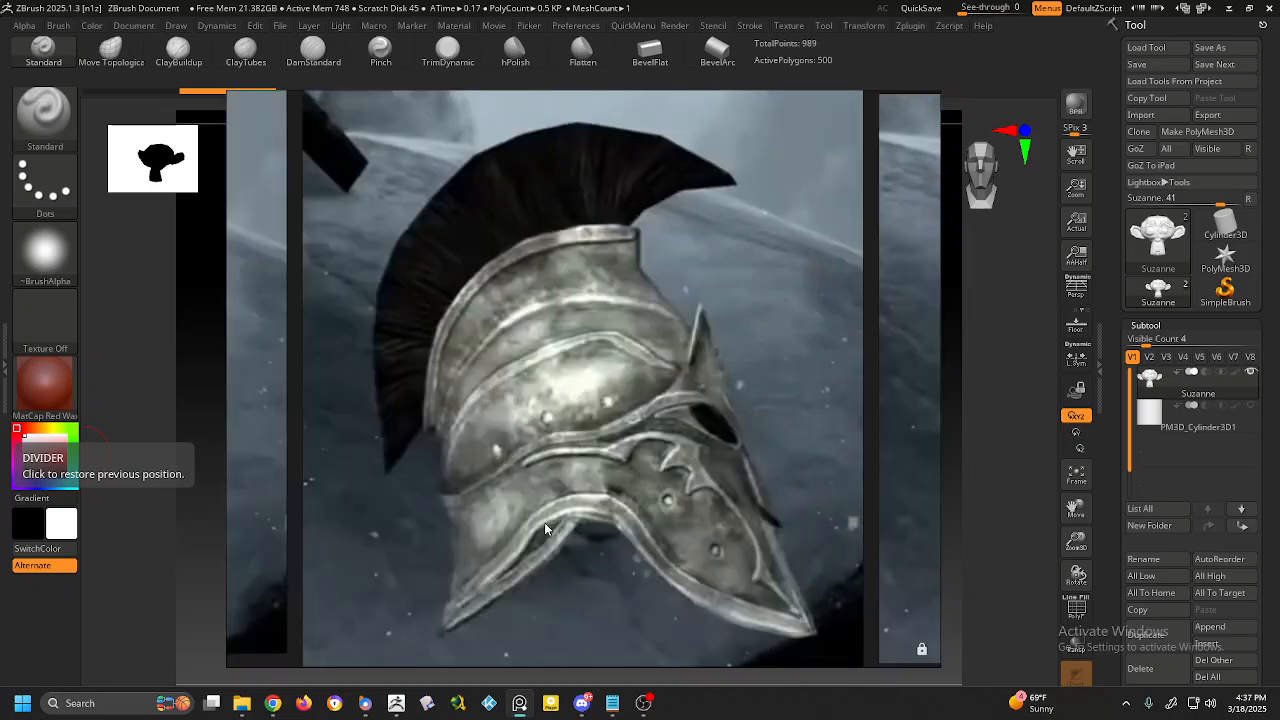
pyautogui.press('Left')
pyautogui.press('Right')
pyautogui.press('Left')
pyautogui.press('Right')
# Bring back the Reference folder, check "Skyrim Legionaire Full face.jpg" and "Skyrim Legionaire Full face (2).jpg", and move the window off the board.
pyautogui.moveTo(2, 256); pyautogui.dragTo(466, 198)
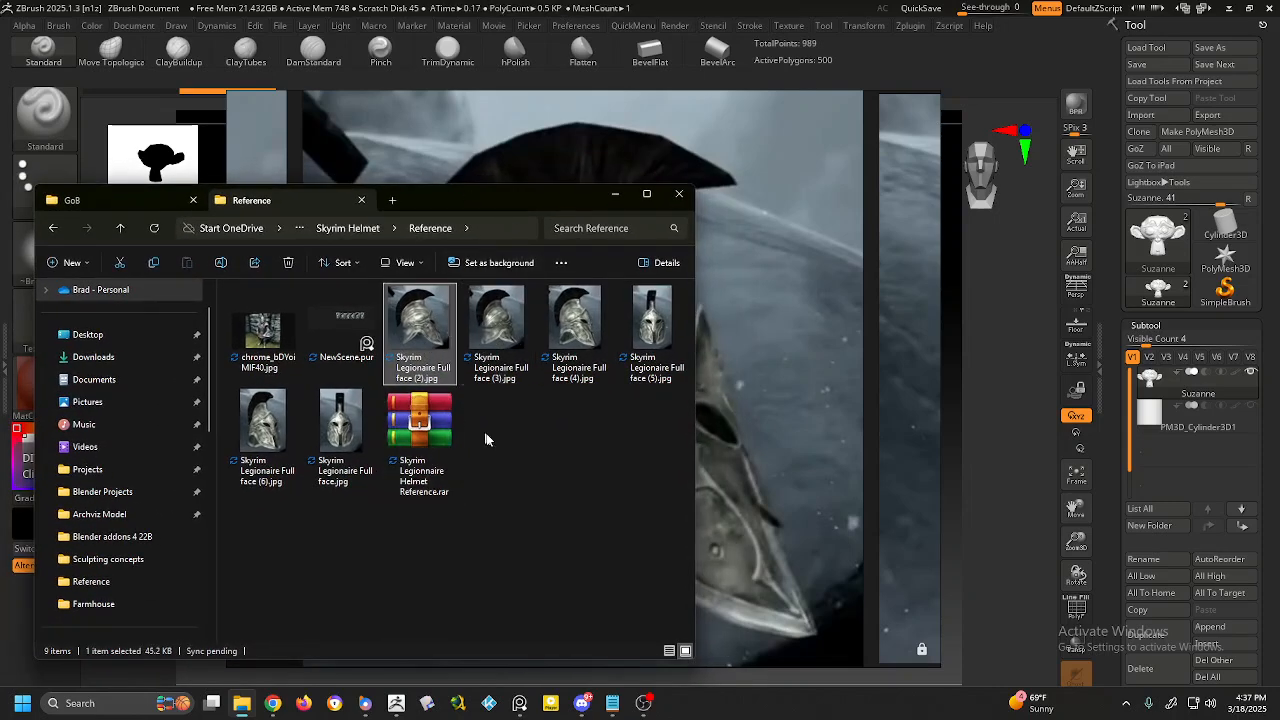
pyautogui.moveTo(482, 192)
pyautogui.mouseDown()
pyautogui.moveTo(593, 343)
pyautogui.moveTo(616, 507)
pyautogui.moveTo(606, 548)
pyautogui.moveTo(515, 128)
pyautogui.moveTo(469, 199)
pyautogui.mouseUp()
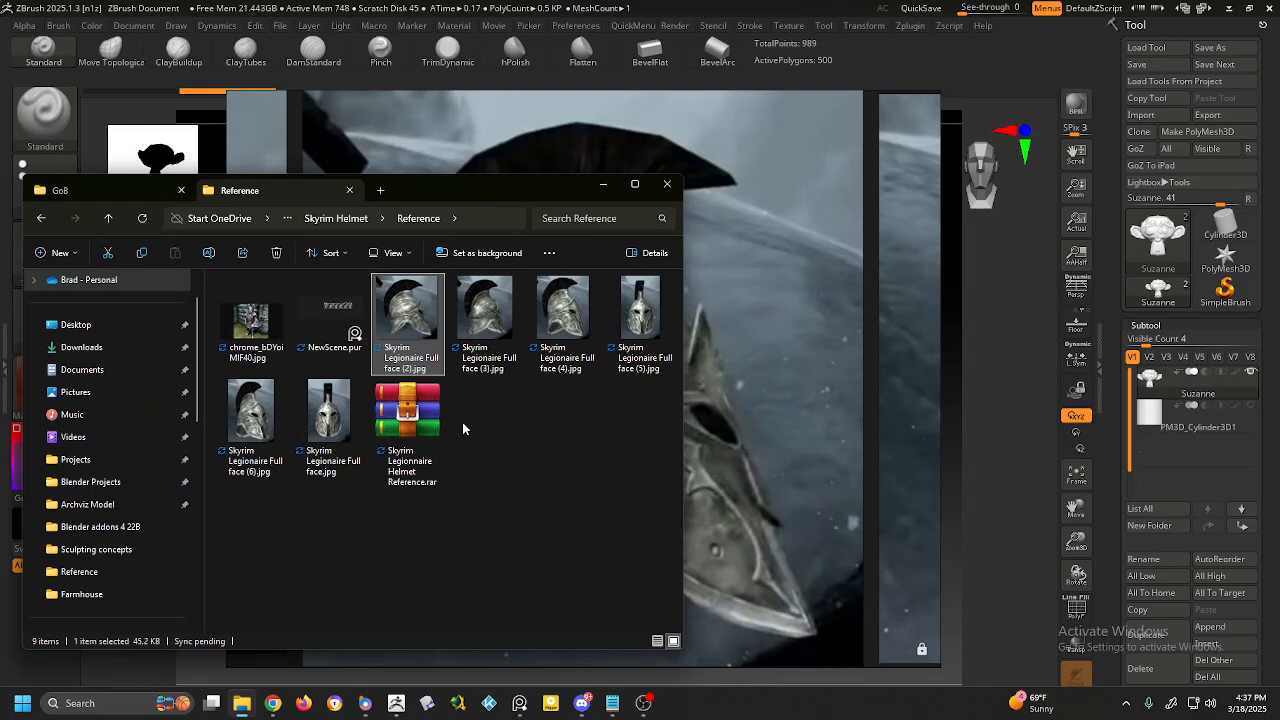
pyautogui.click(329, 428)
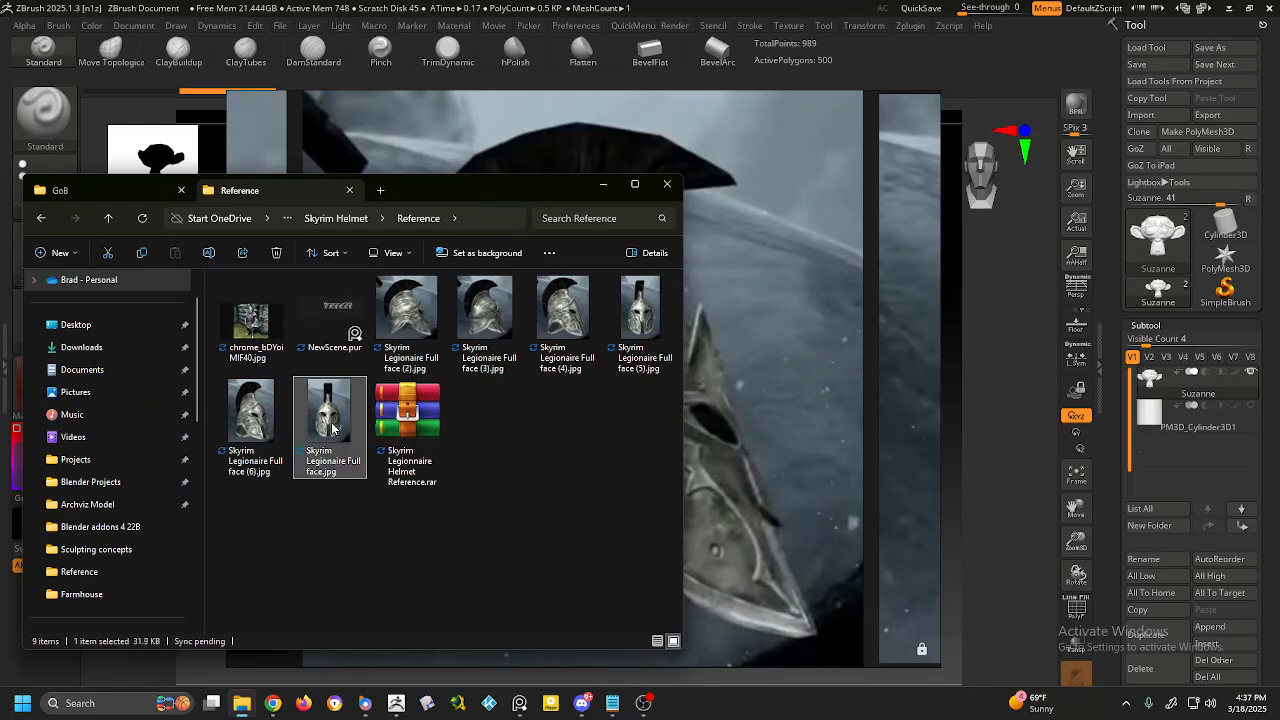
pyautogui.moveTo(331, 429); pyautogui.dragTo(336, 433)
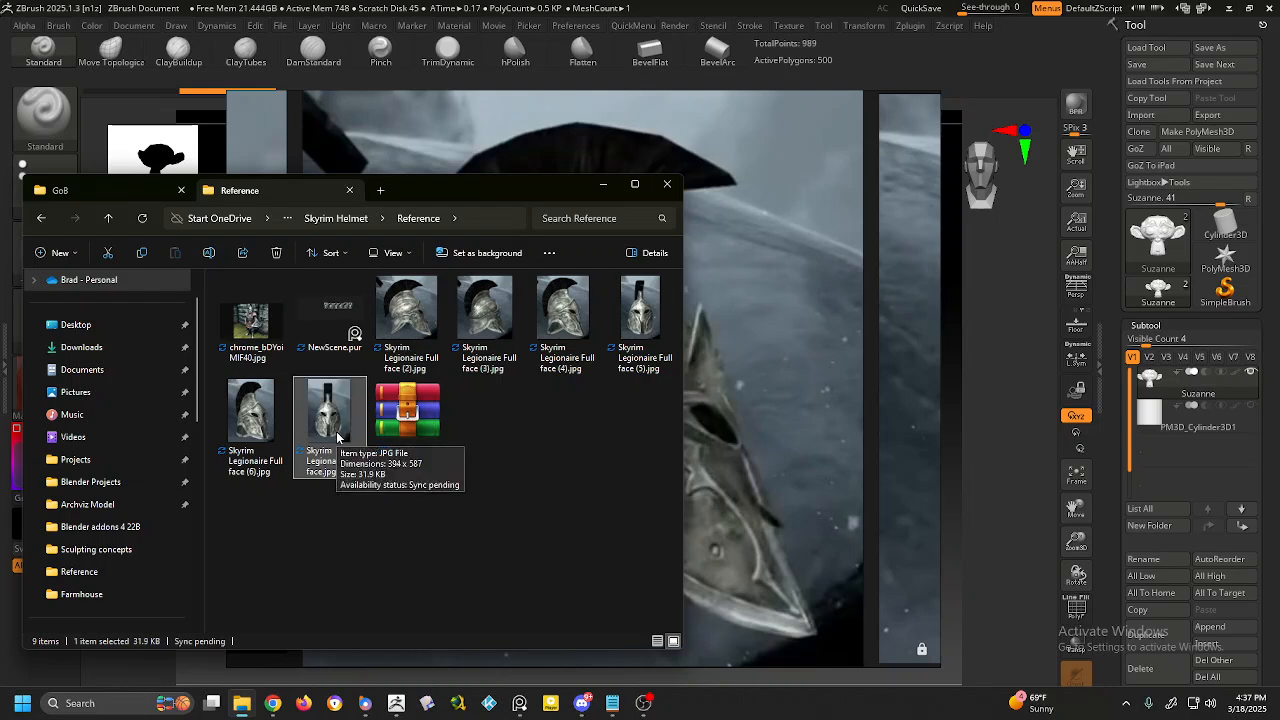
pyautogui.moveTo(325, 430); pyautogui.dragTo(323, 429)
pyautogui.click(393, 321)
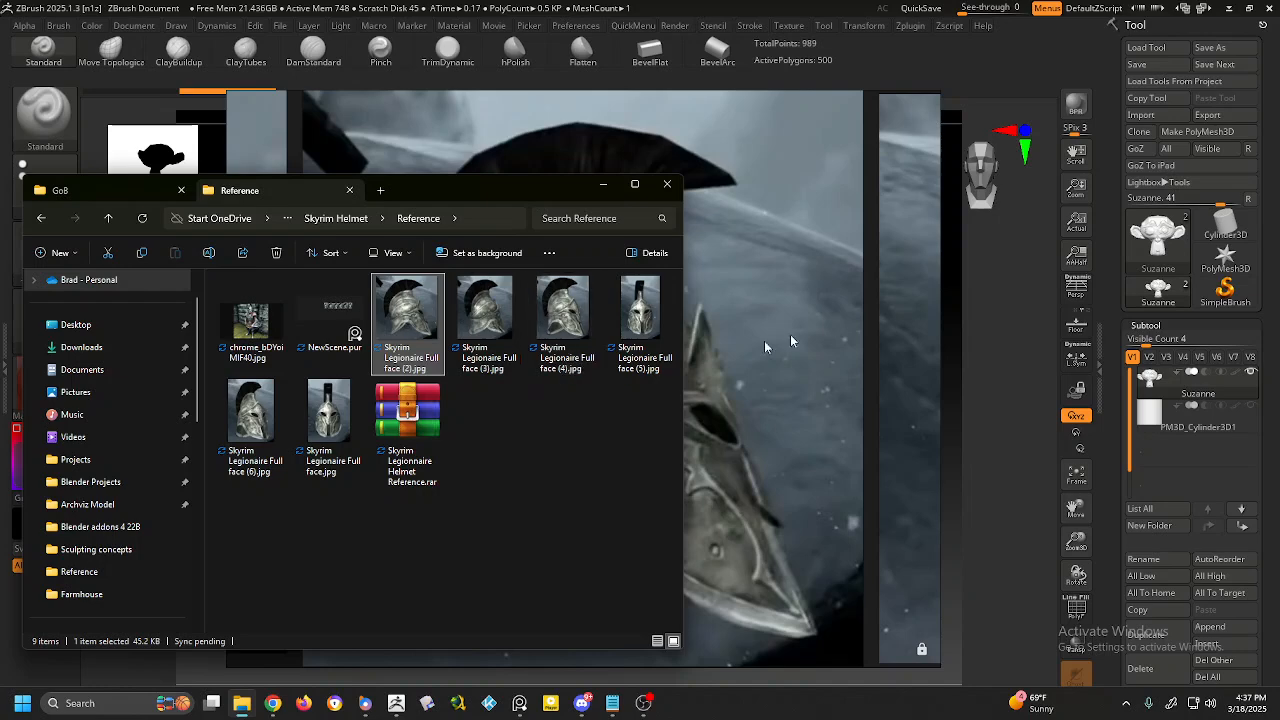
pyautogui.moveTo(462, 179); pyautogui.dragTo(0, 116)
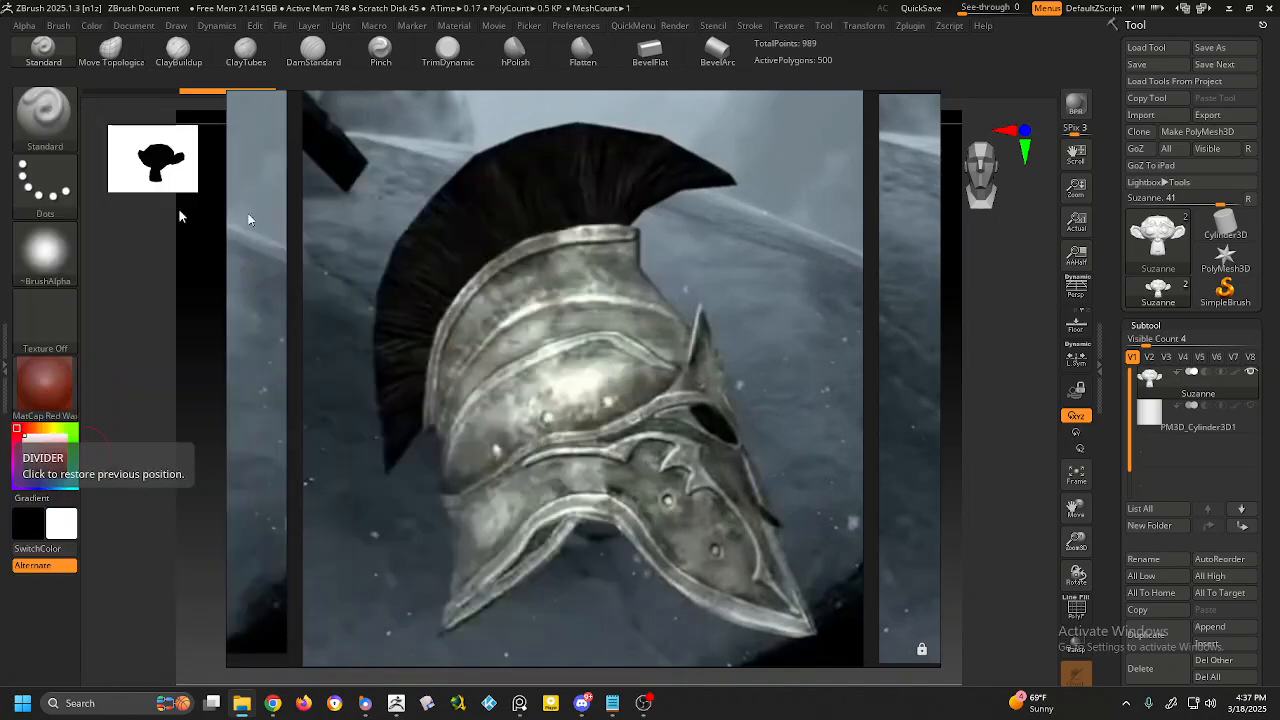
# Show several helmet images together, focus on one, and step through the neighbouring angles and back to the front view.
pyautogui.moveTo(612, 248); pyautogui.dragTo(512, 237, button='middle')
pyautogui.scroll(-5, 525, 265)
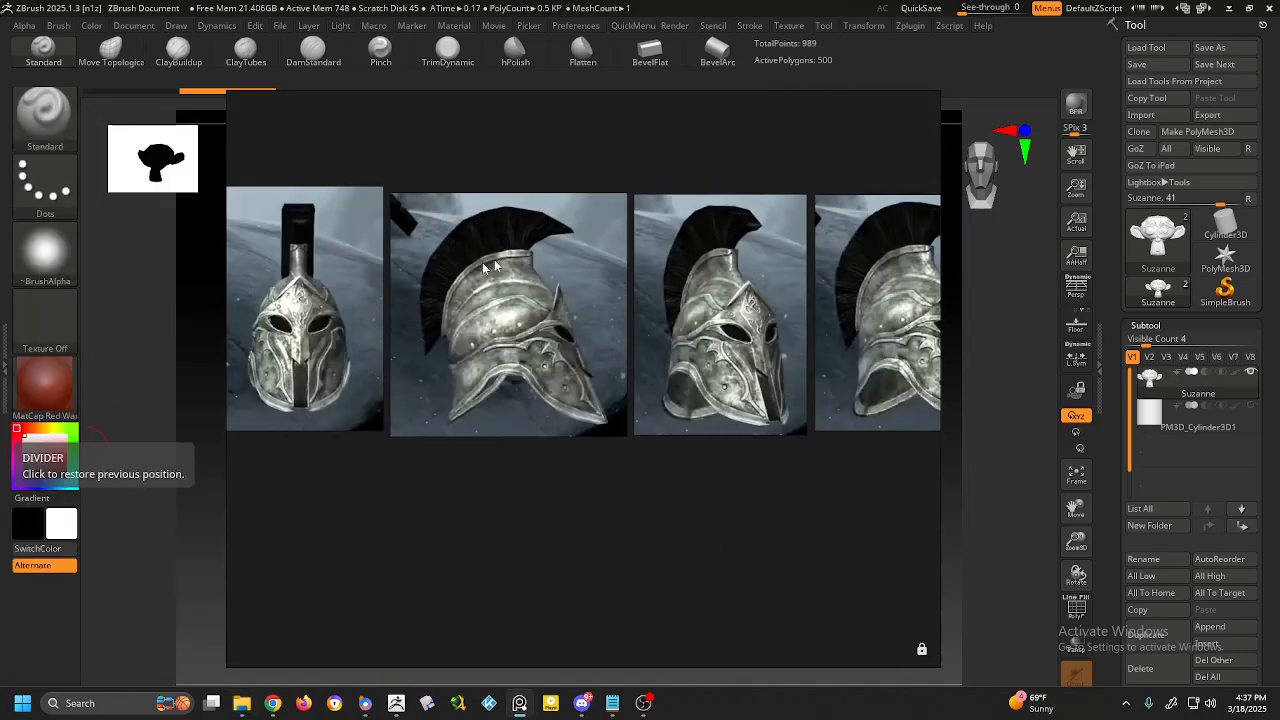
pyautogui.doubleClick(341, 321)
pyautogui.press('Right')
pyautogui.press('Right')
pyautogui.press('Right')
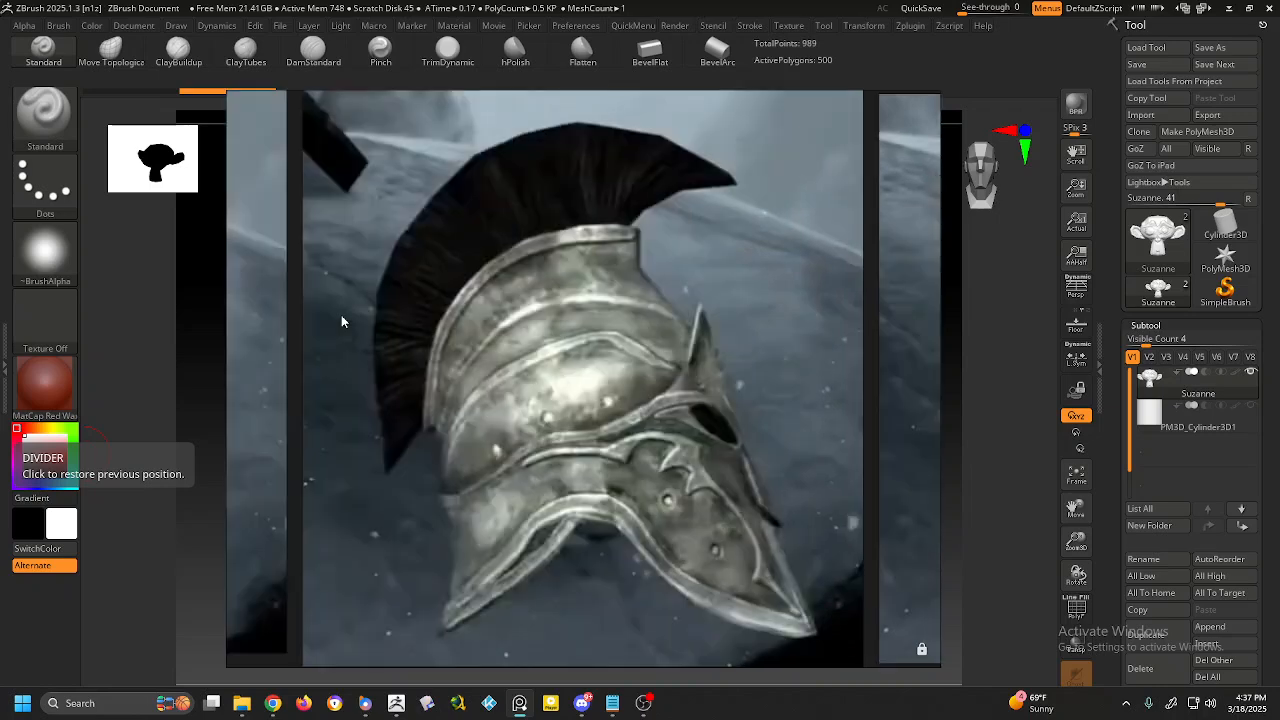
pyautogui.press('Left')
pyautogui.press('Left')
pyautogui.press('Left')
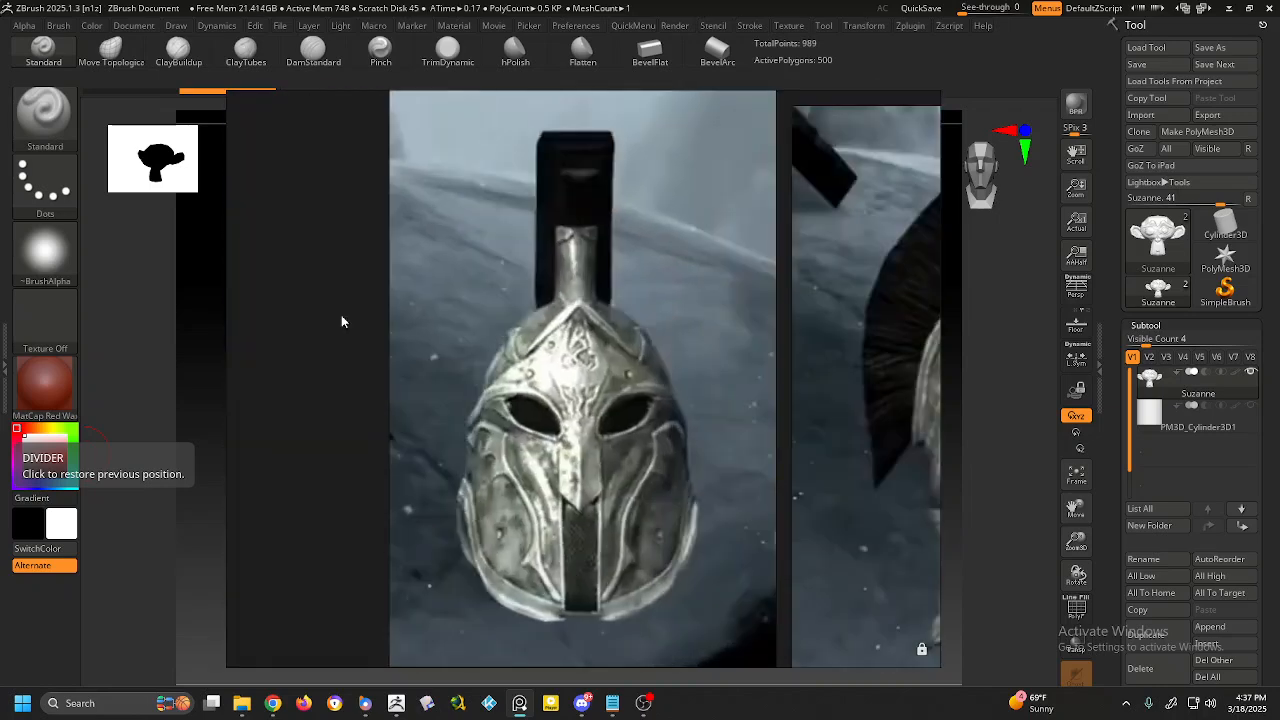
# Examine the front helmet image up close, including its crest and face plate.
pyautogui.scroll(-2, 619, 314)
pyautogui.scroll(1, 618, 326)
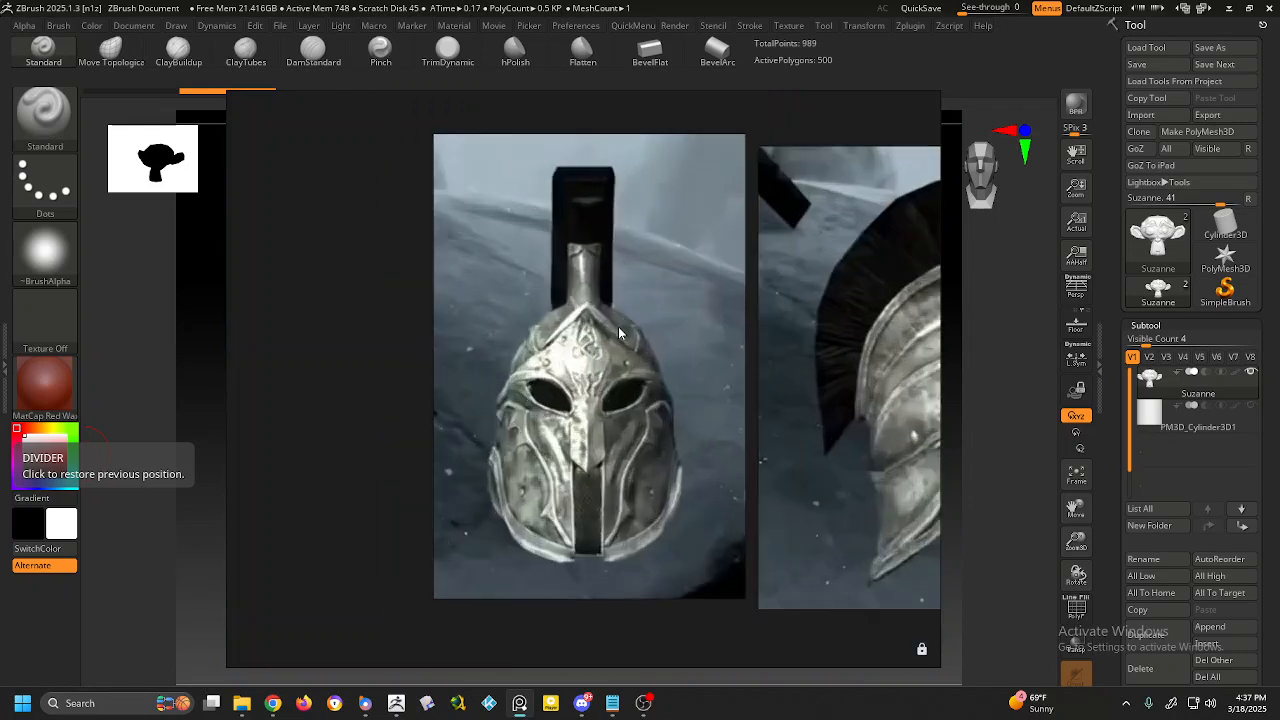
pyautogui.moveTo(632, 334); pyautogui.dragTo(578, 340, button='middle')
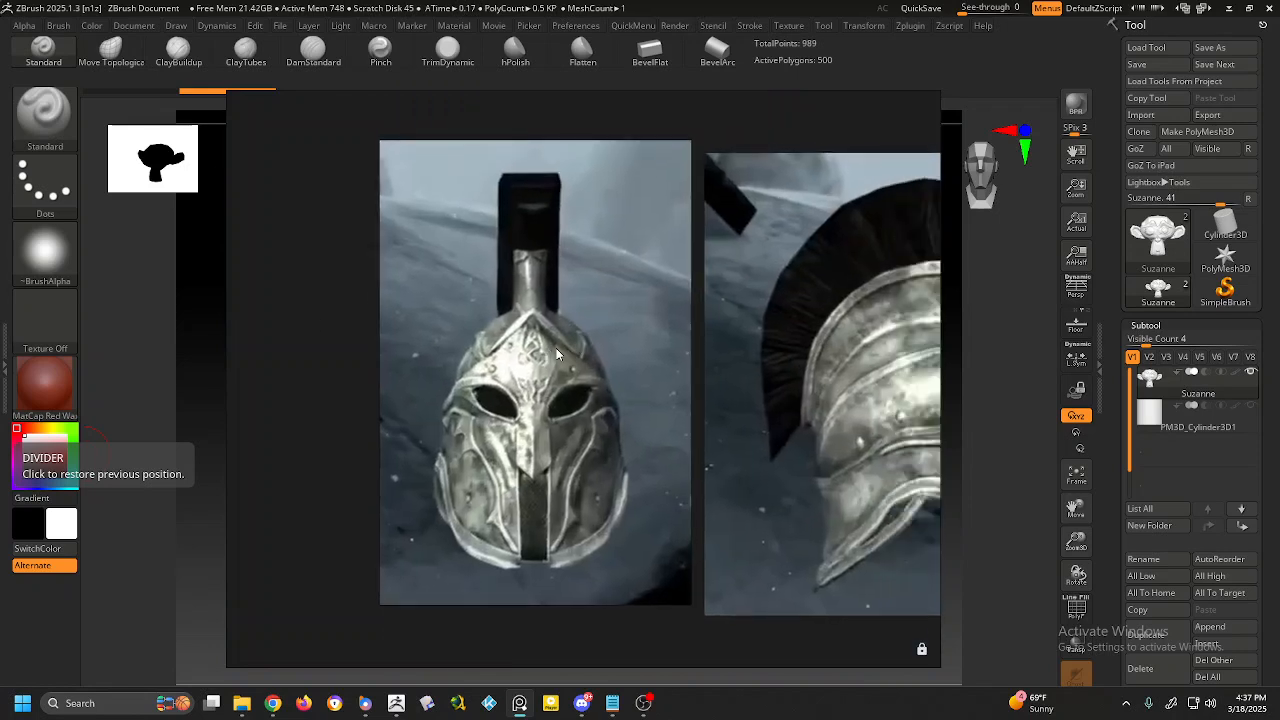
pyautogui.scroll(2, 556, 348)
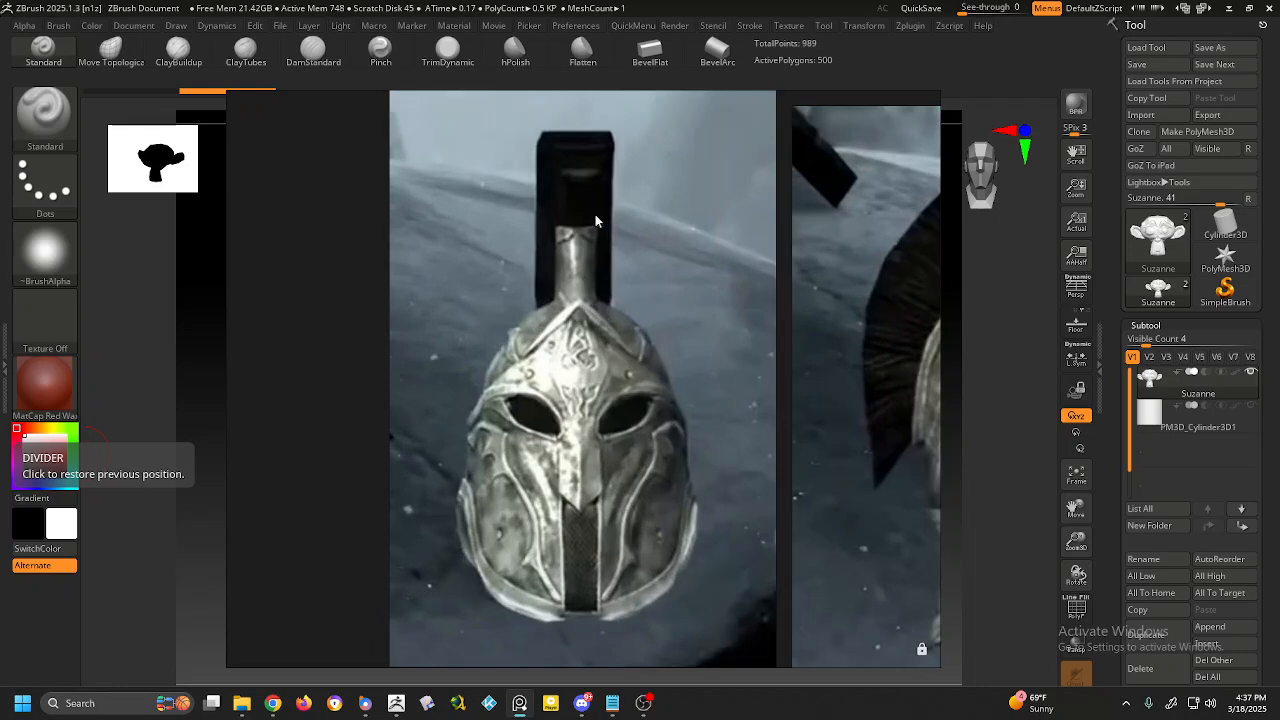
# Position the front helmet reference behind the canvas area and set ZBrush's See-through to 21.
pyautogui.moveTo(618, 218)
pyautogui.mouseDown(button='middle')
pyautogui.moveTo(635, 221)
pyautogui.moveTo(621, 223)
pyautogui.mouseUp(button='middle')
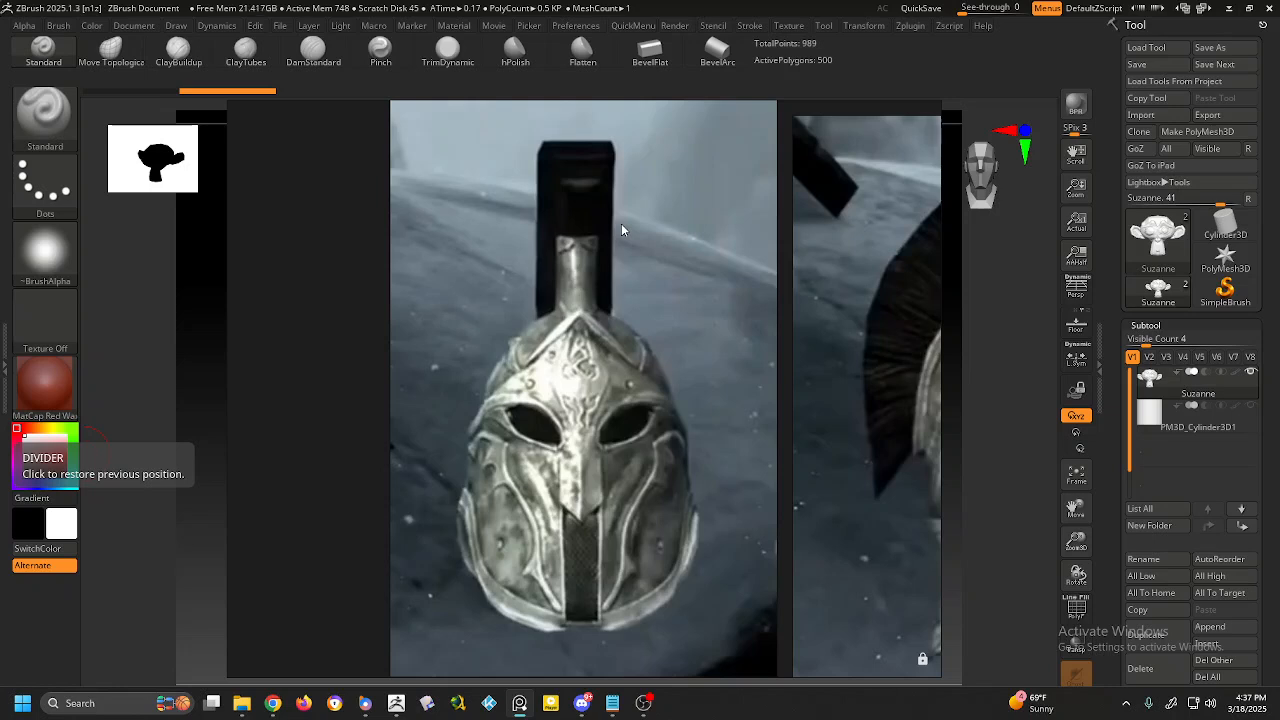
pyautogui.moveTo(317, 181)
pyautogui.mouseDown(button='right')
pyautogui.moveTo(383, 186)
pyautogui.moveTo(324, 177)
pyautogui.mouseUp(button='right')
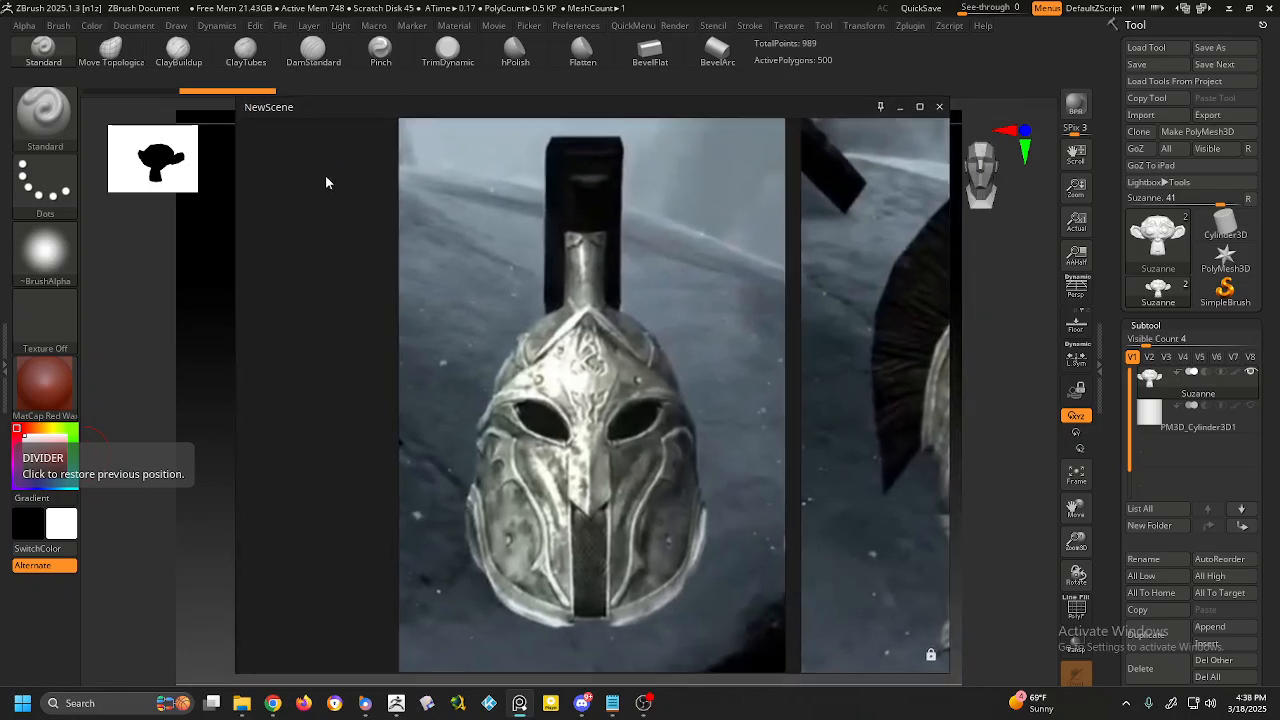
pyautogui.moveTo(574, 241); pyautogui.dragTo(546, 245, button='right')
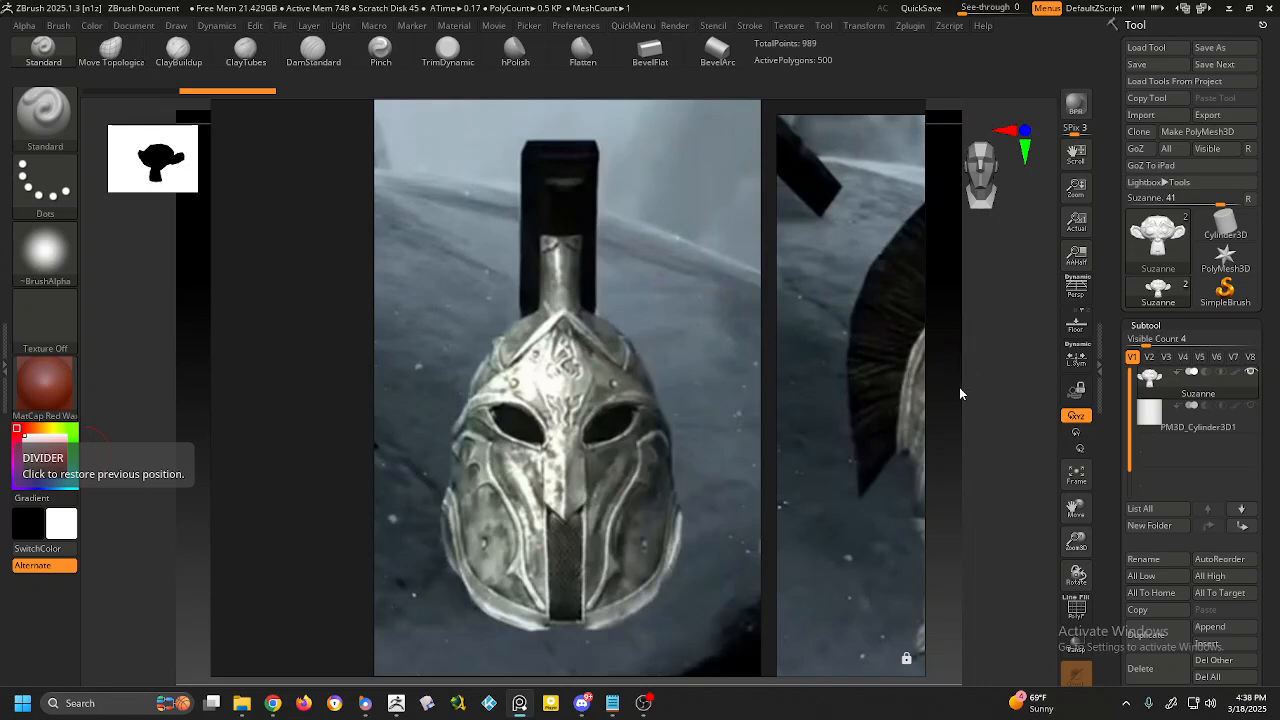
pyautogui.moveTo(614, 277); pyautogui.dragTo(616, 279, button='right')
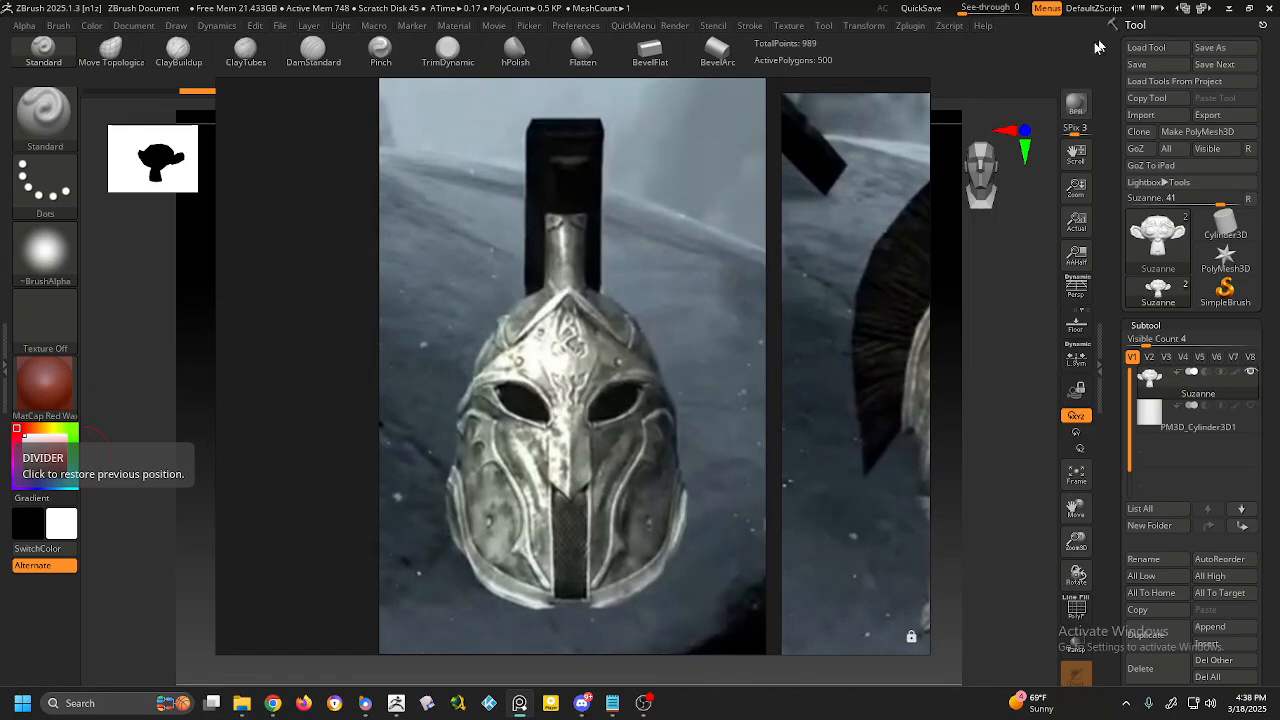
pyautogui.click(1013, 67)
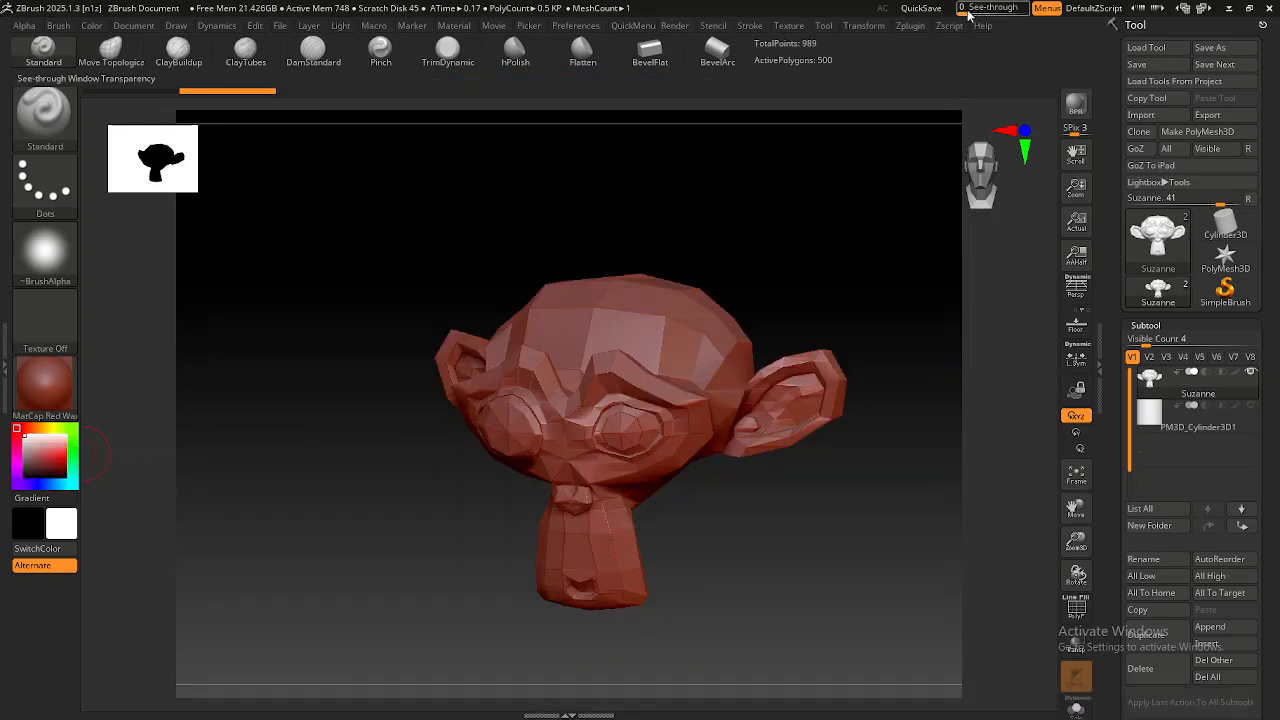
pyautogui.moveTo(966, 14); pyautogui.dragTo(978, 15)
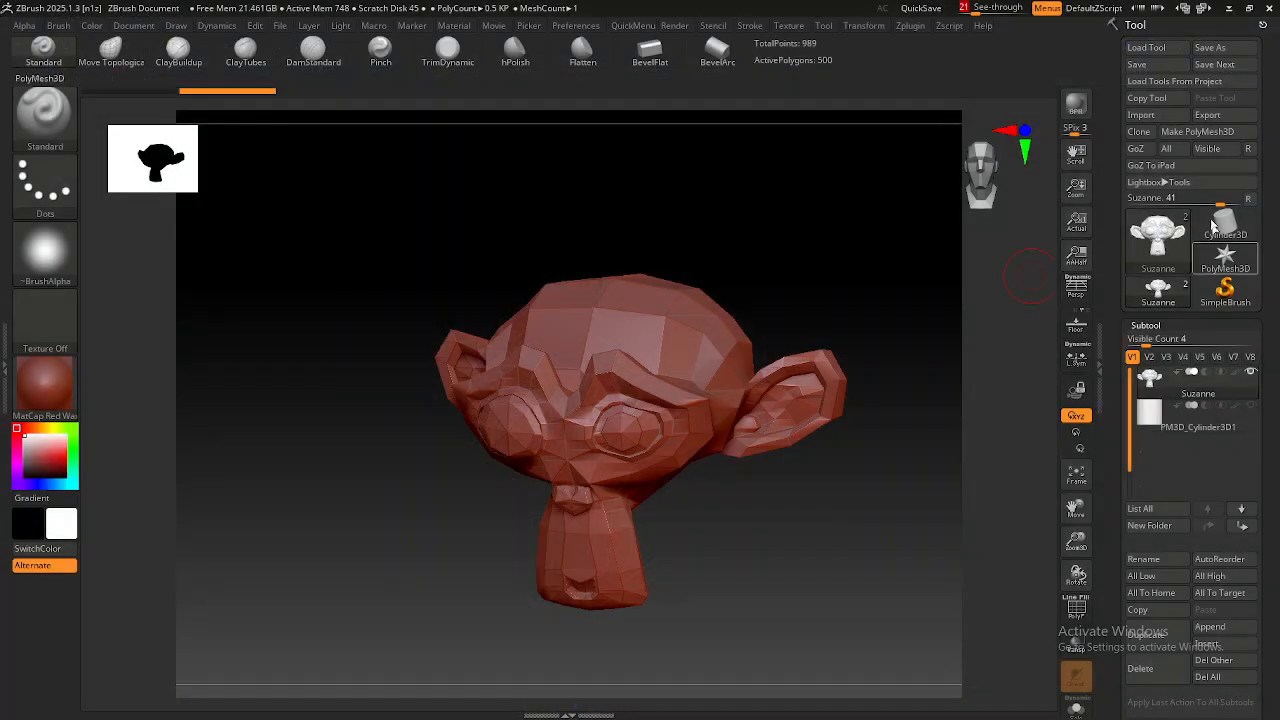
# Delete the Suzanne subtool and the PM3D_Cylinder3D1 subtool, confirming each deletion.
pyautogui.click(1141, 668)
pyautogui.click(1028, 702)
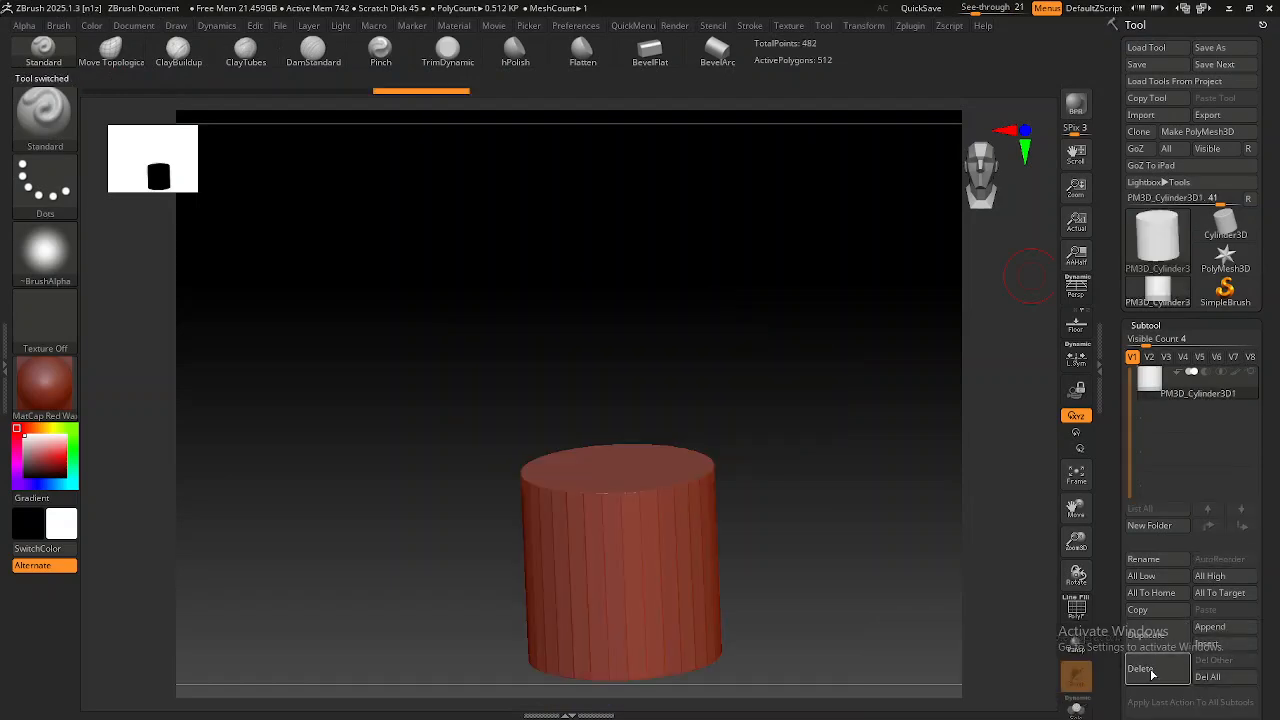
pyautogui.click(1148, 672)
pyautogui.click(1028, 698)
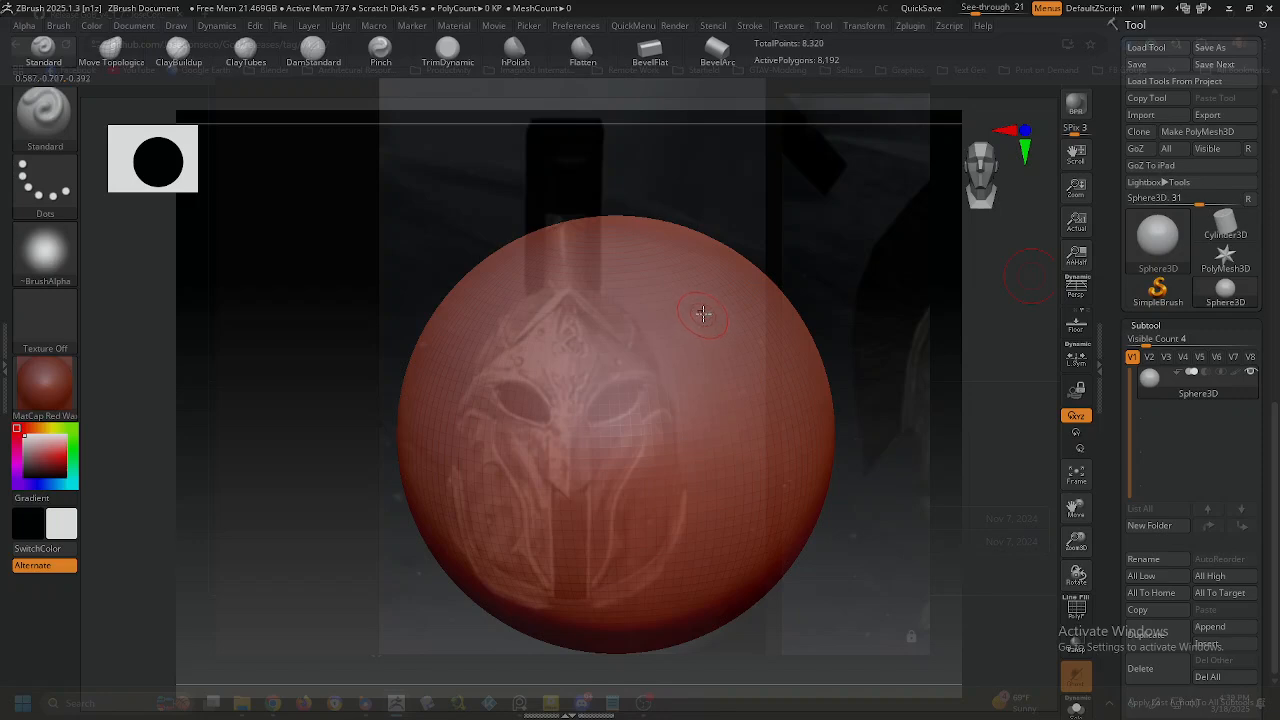
# Align the Sphere3D with the front helmet reference showing through the canvas, centred on the face plate.
pyautogui.keyDown('alt'); pyautogui.moveTo(701, 319); pyautogui.dragTo(632, 321, button='right'); pyautogui.keyUp('alt')
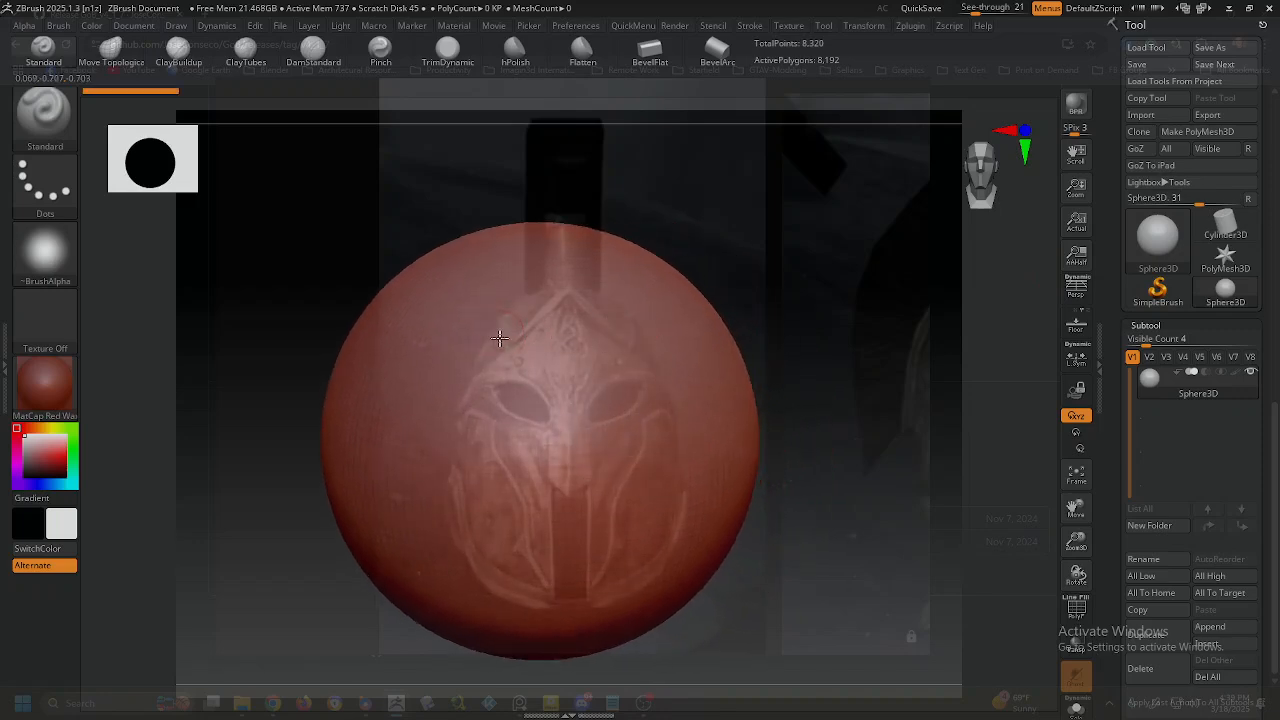
pyautogui.moveTo(508, 333); pyautogui.dragTo(554, 337, button='right')
pyautogui.keyDown('alt'); pyautogui.moveTo(390, 336); pyautogui.dragTo(597, 337, button='right'); pyautogui.keyUp('alt')
pyautogui.keyDown('alt'); pyautogui.moveTo(500, 383); pyautogui.dragTo(552, 389, button='right'); pyautogui.keyUp('alt')
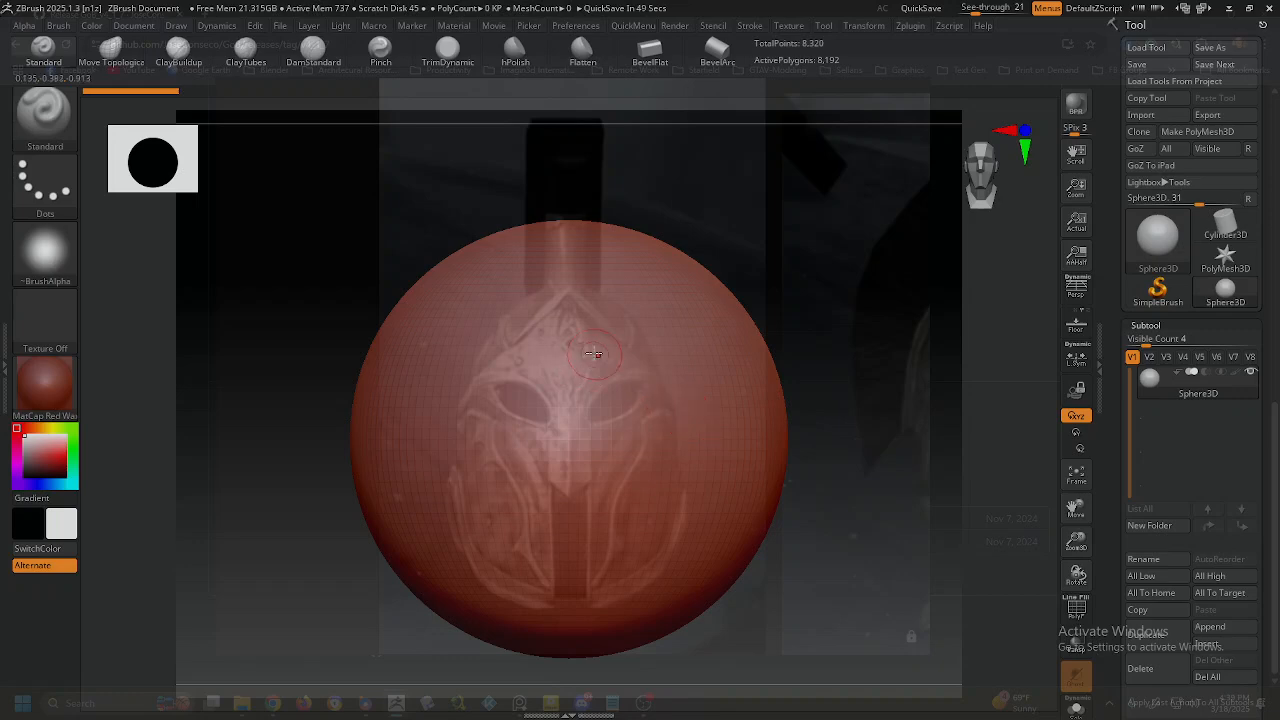
pyautogui.moveTo(642, 355)
pyautogui.keyDown('alt'); pyautogui.mouseDown(button='right')
pyautogui.moveTo(631, 352)
pyautogui.moveTo(642, 356)
pyautogui.mouseUp(button='right'); pyautogui.keyUp('alt')
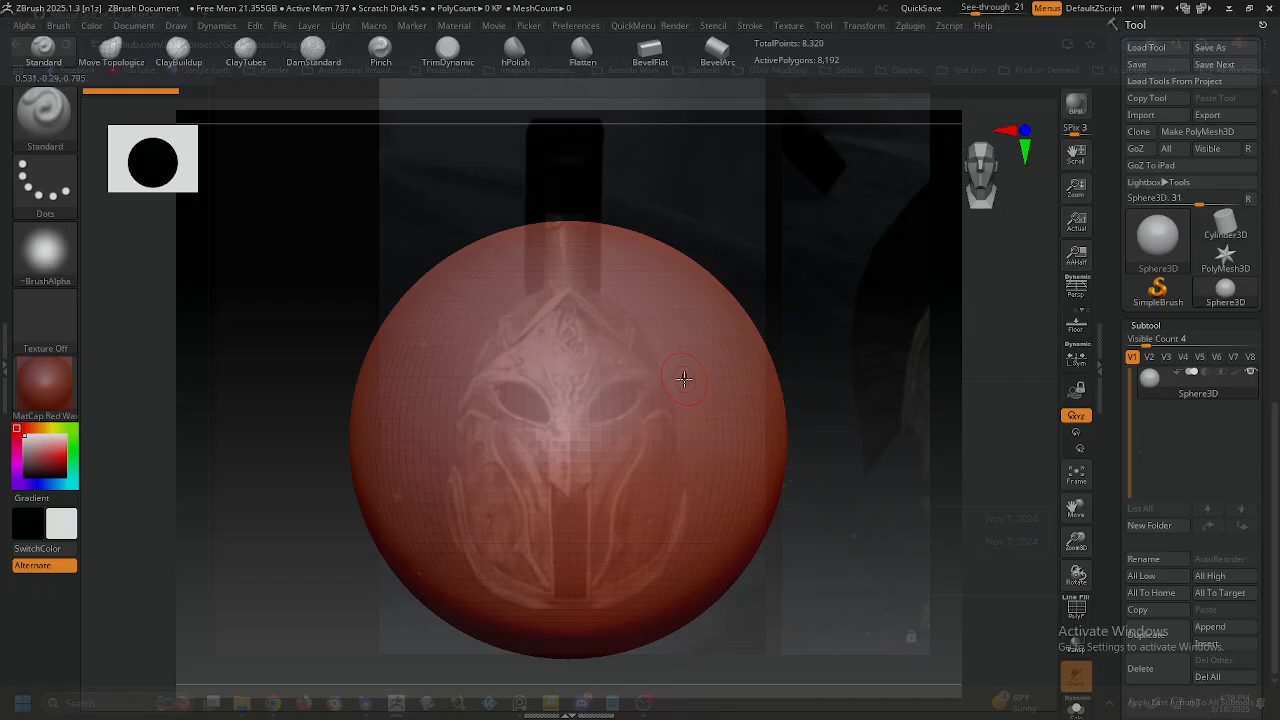
# Convert the Sphere3D to a PolyMesh3D, compare the two tool previews, and repeat the conversion from the original primitive.
pyautogui.click(1198, 133)
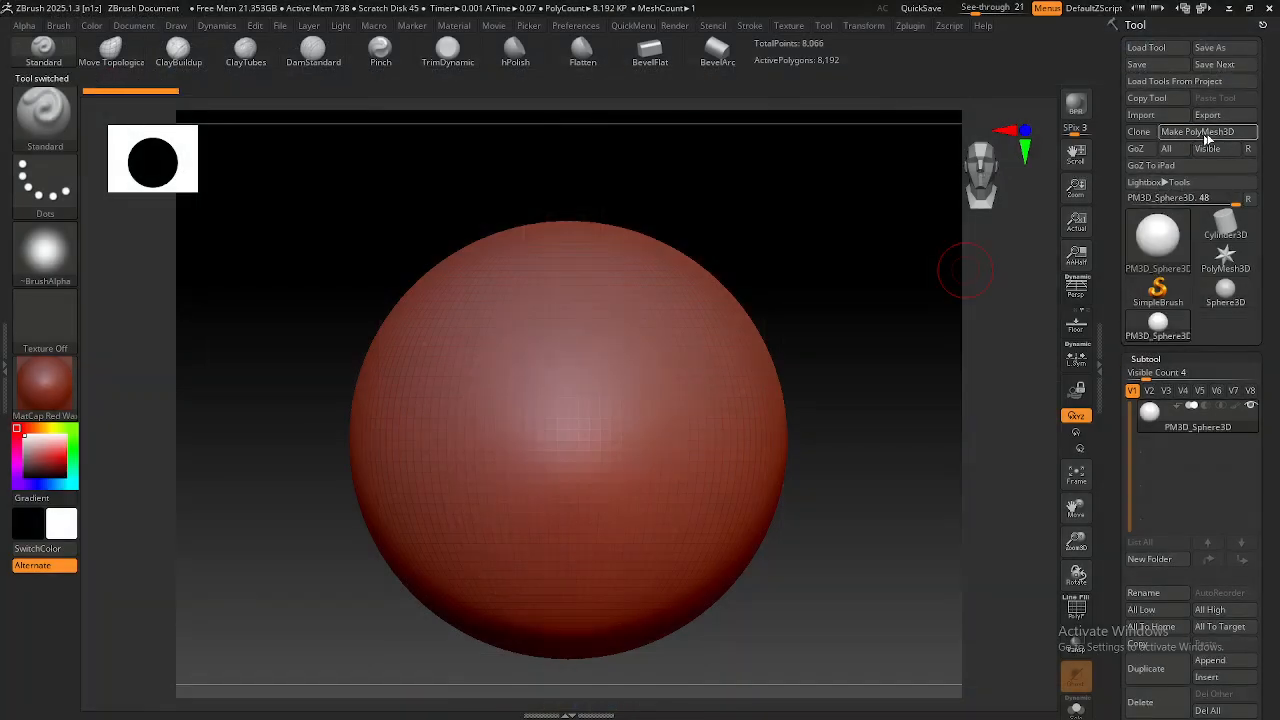
pyautogui.scroll(-1, 1120, 255)
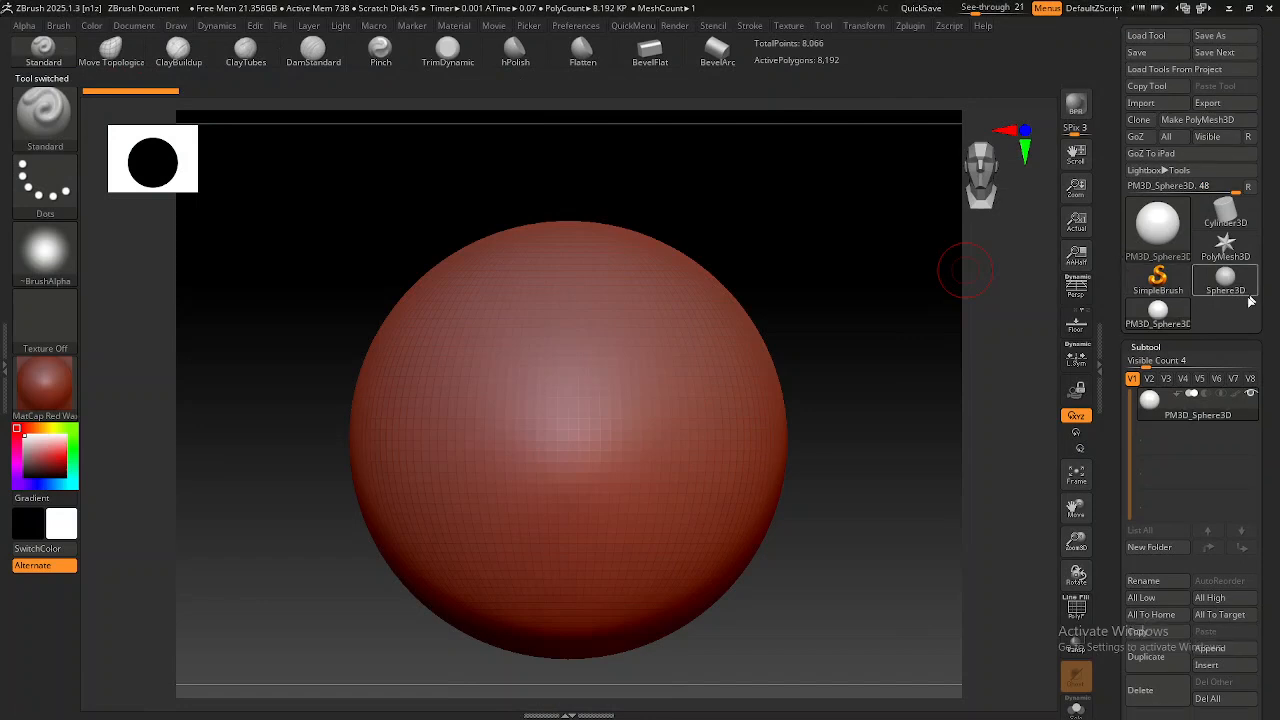
pyautogui.moveTo(1230, 292)
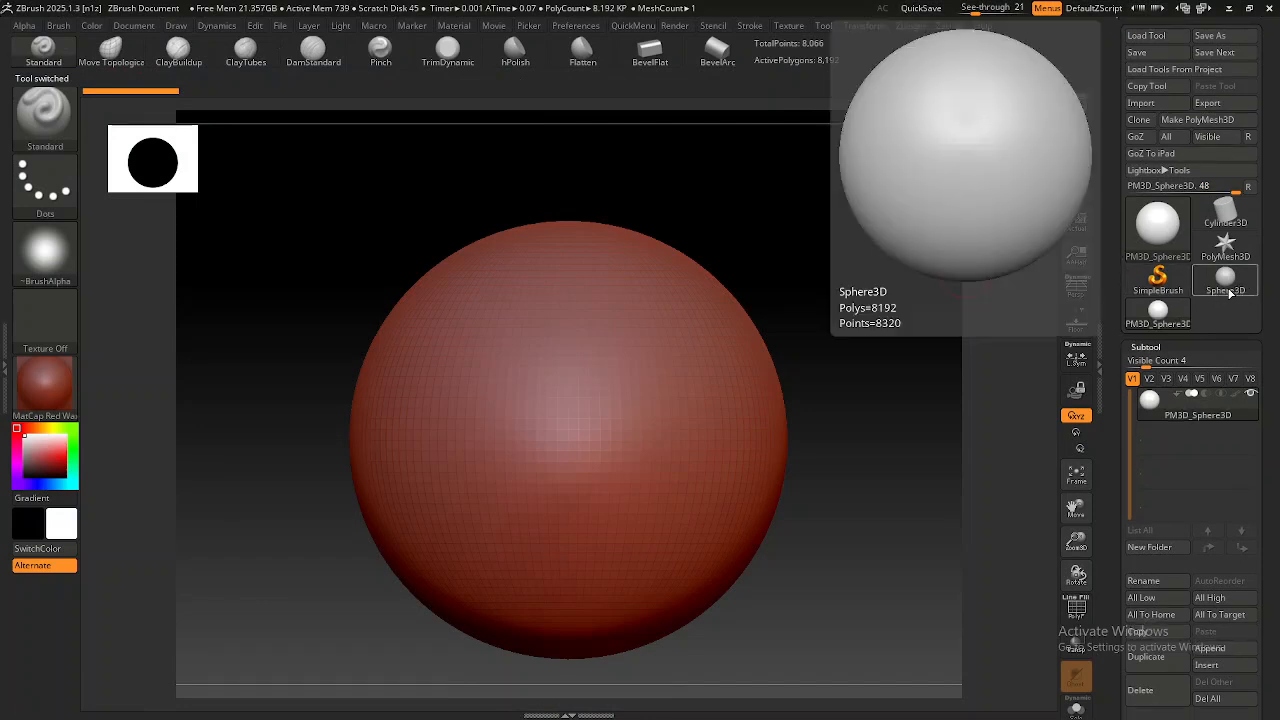
pyautogui.moveTo(1170, 322)
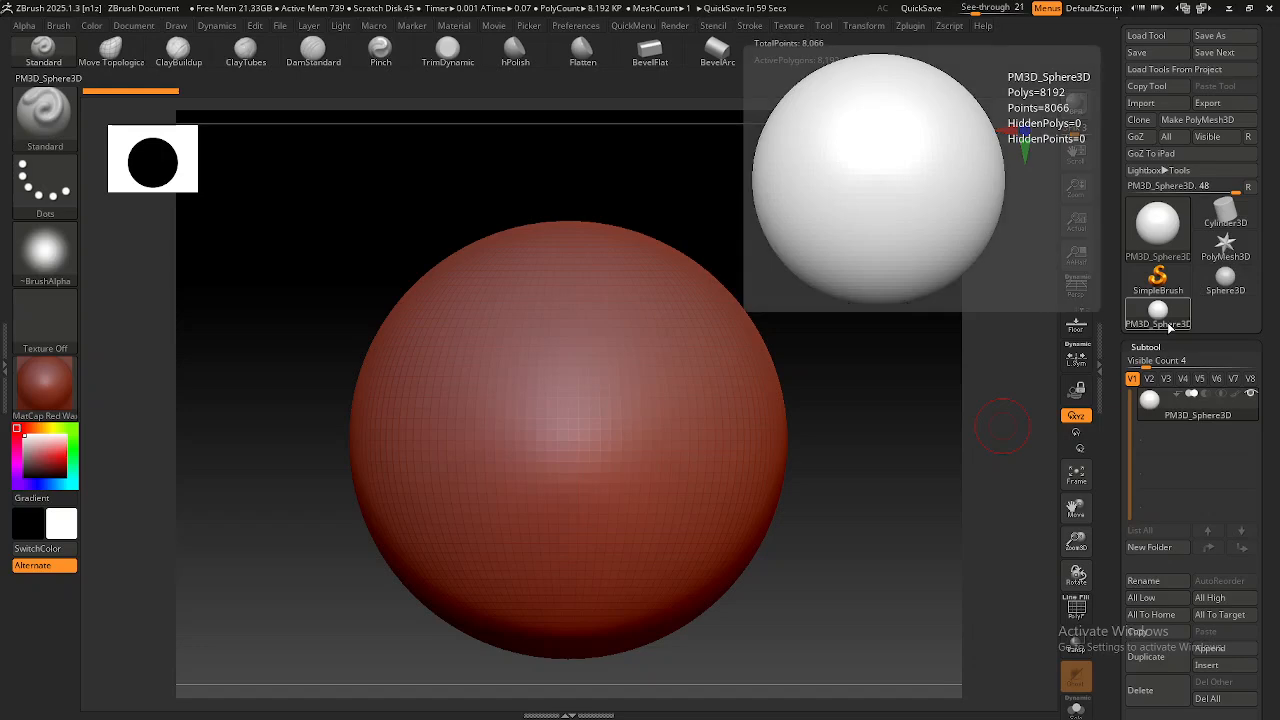
pyautogui.click(1228, 288)
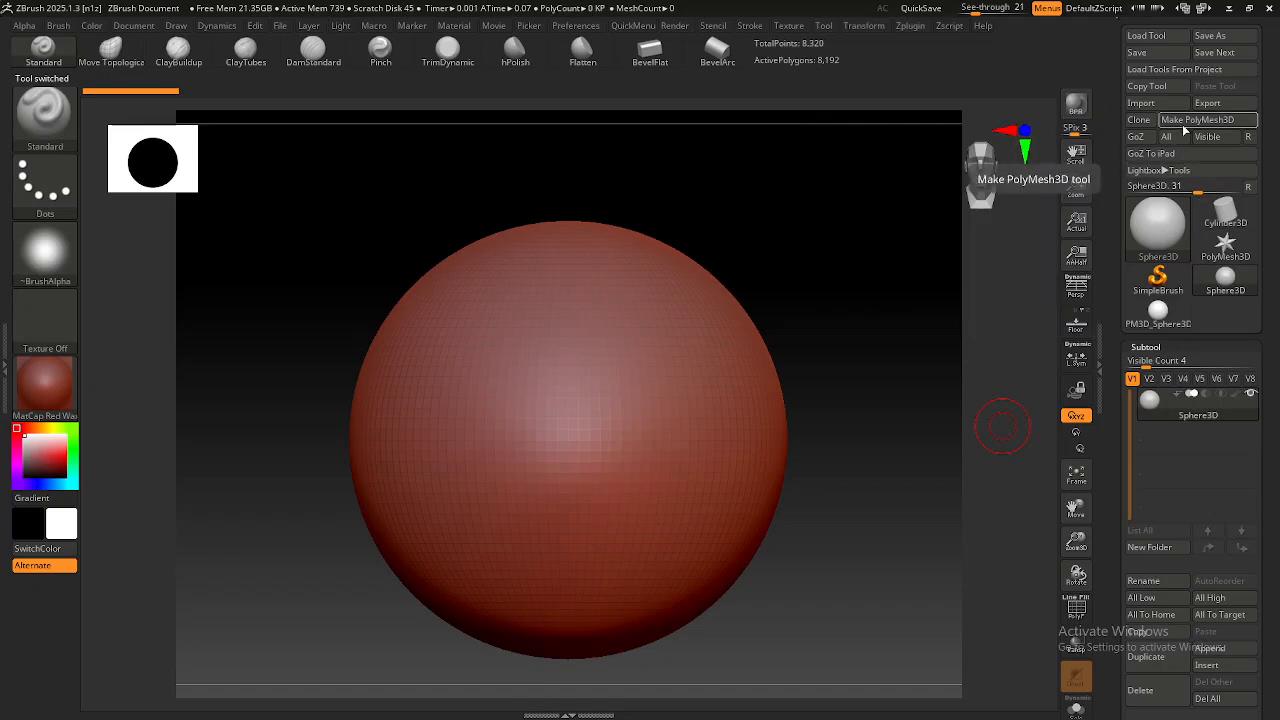
pyautogui.click(1215, 119)
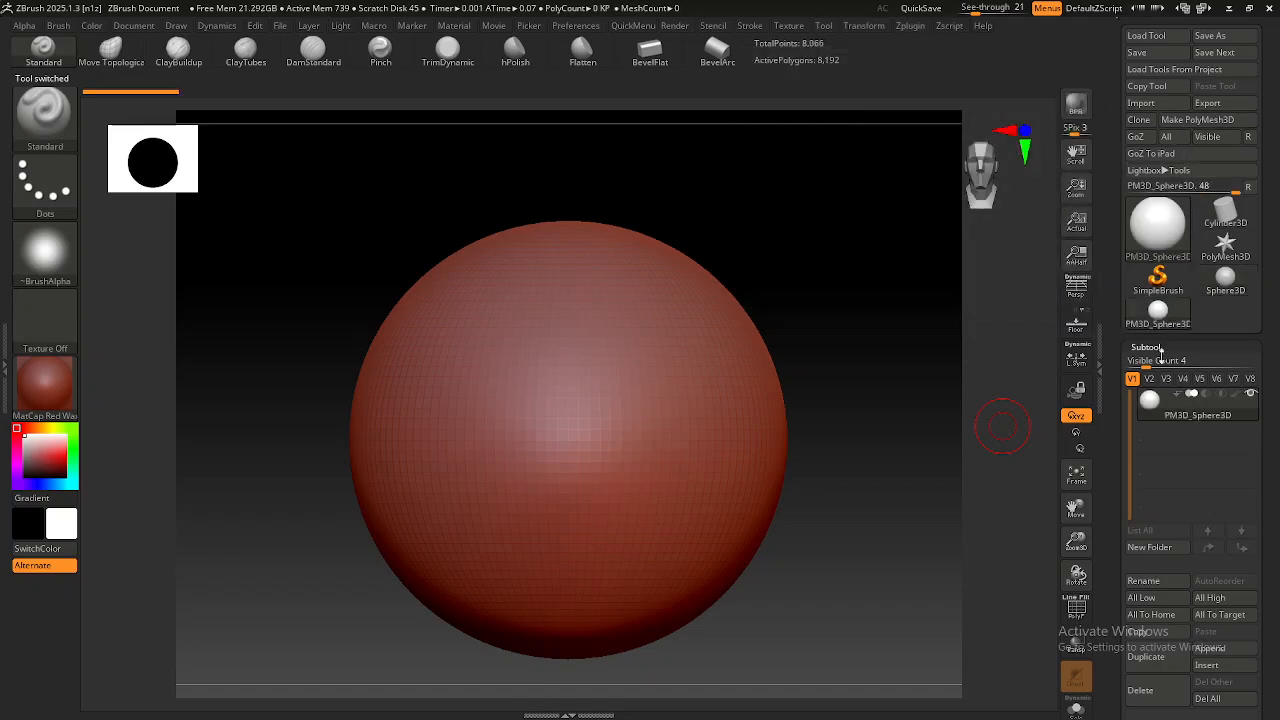
pyautogui.moveTo(1155, 325)
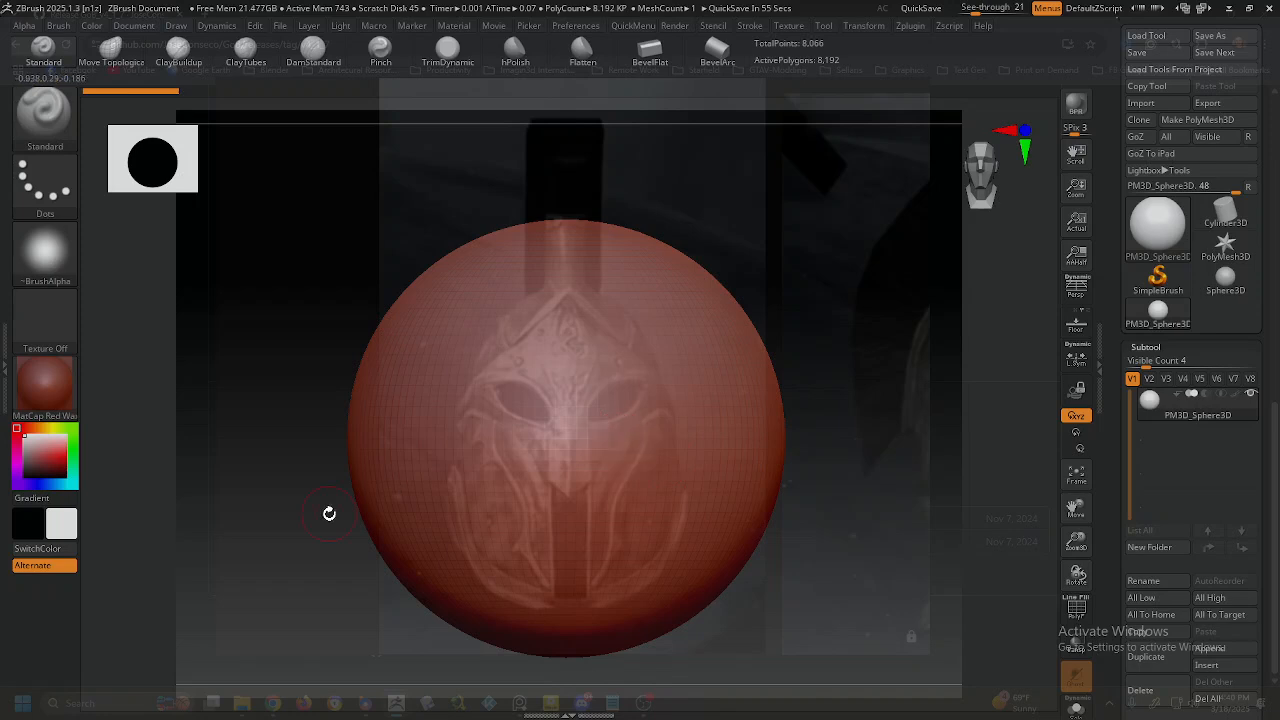
# Look over the Preferences categories and set See-through to 0.
pyautogui.keyDown('alt'); pyautogui.moveTo(717, 404); pyautogui.dragTo(718, 407, button='right'); pyautogui.keyUp('alt')
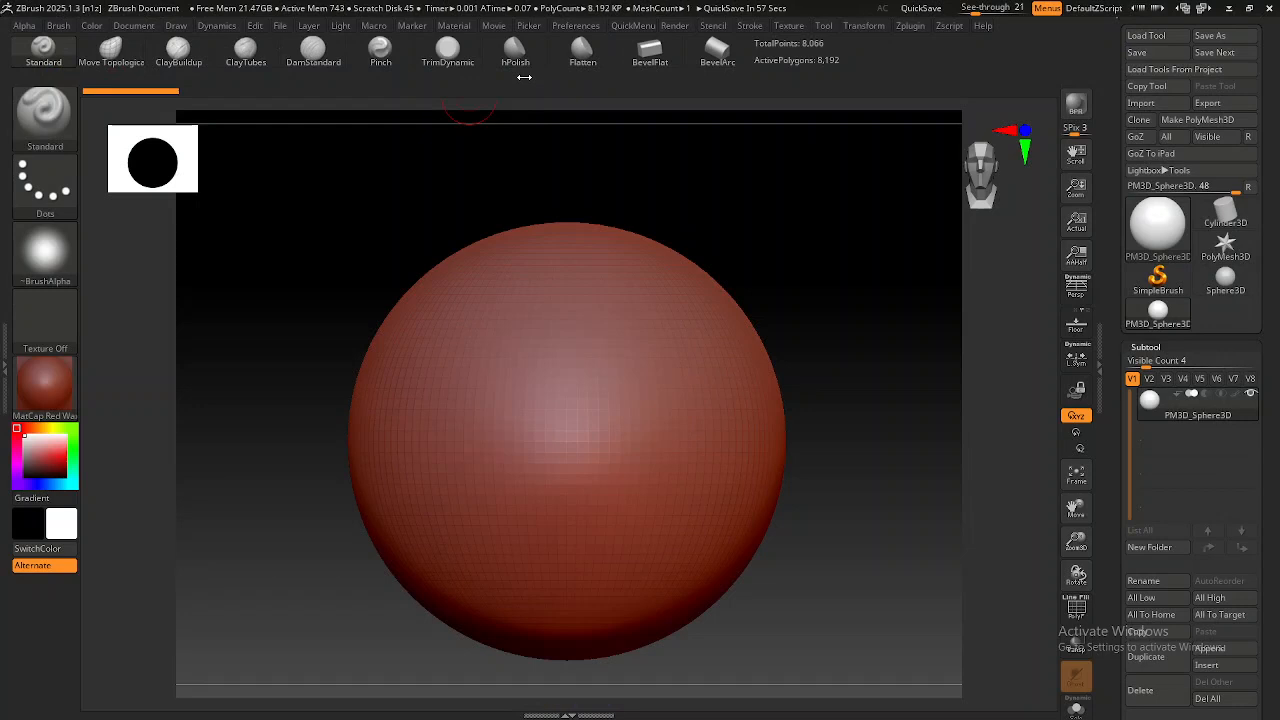
pyautogui.click(574, 28)
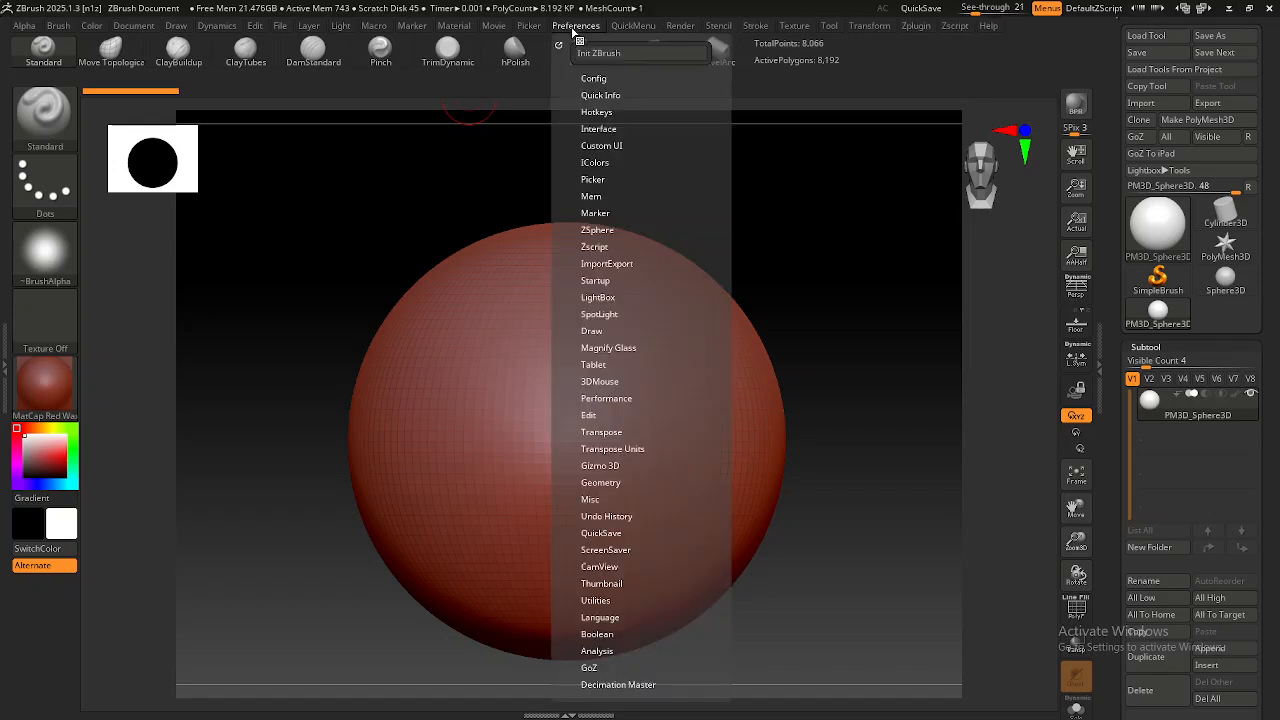
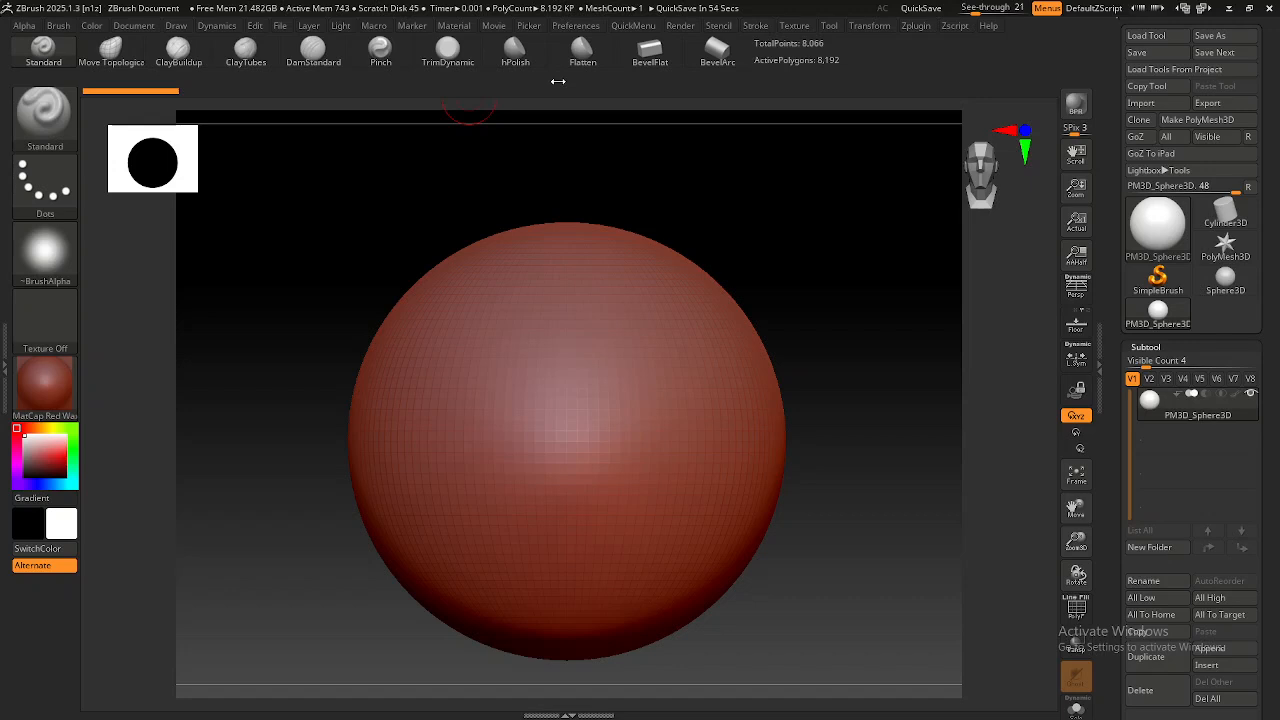
pyautogui.click(585, 27)
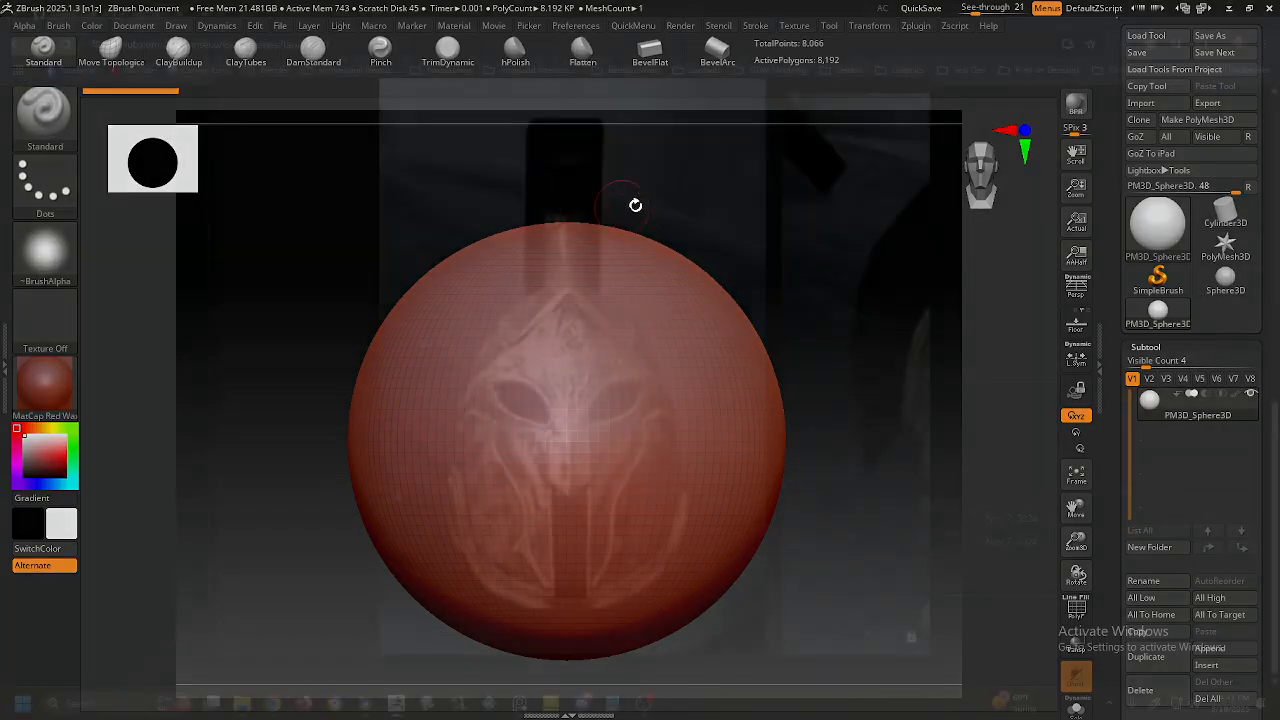
pyautogui.moveTo(971, 9); pyautogui.dragTo(955, 9)
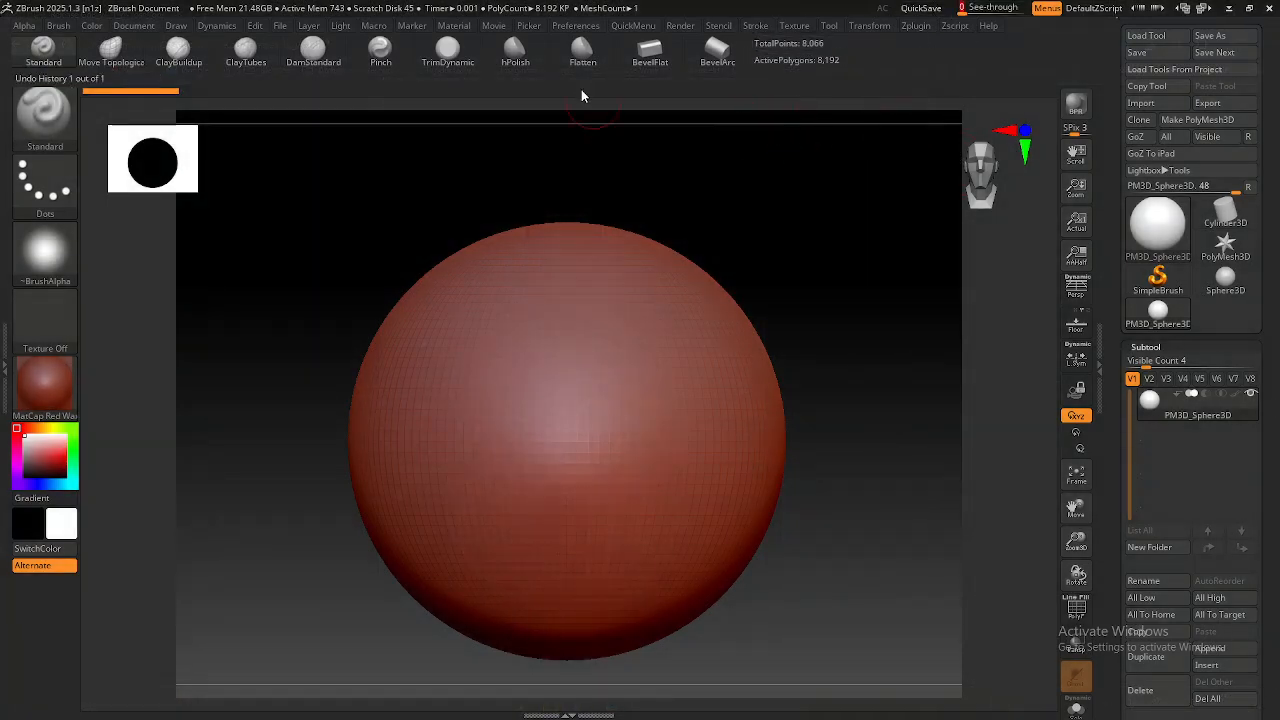
# Open the custom QuickMenu and collapse its LazyMouse section.
pyautogui.moveTo(551, 92)
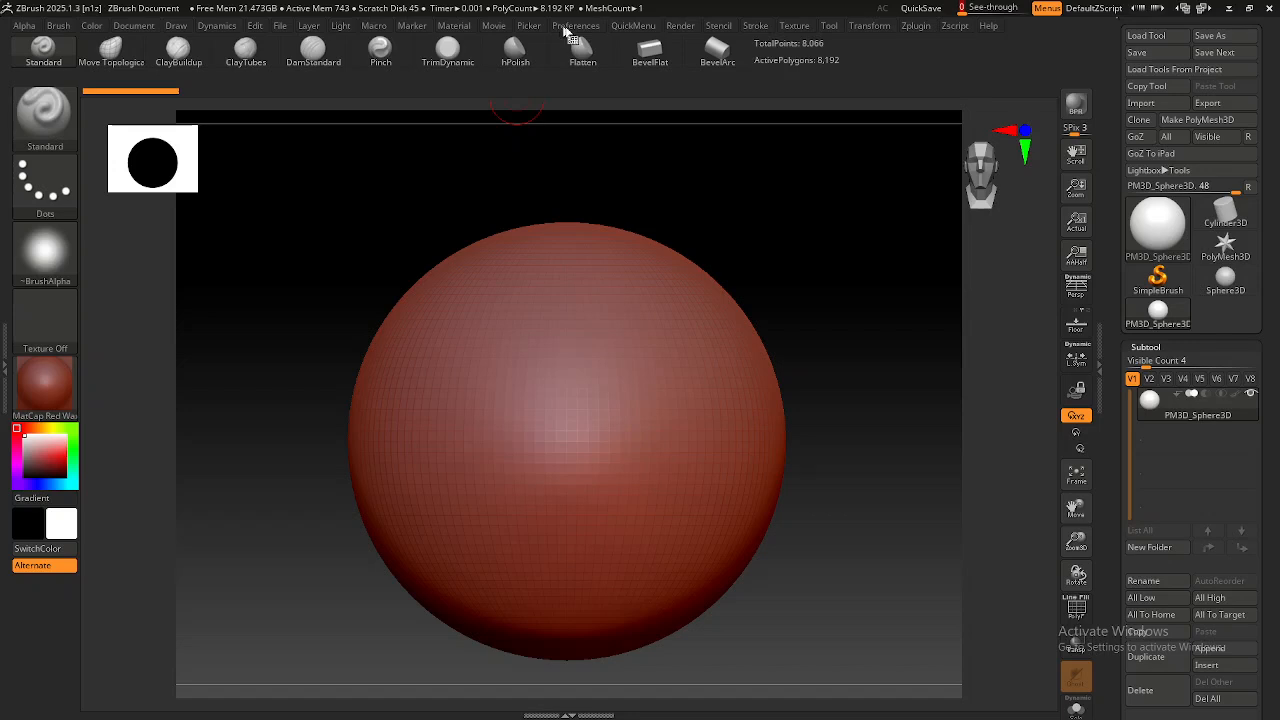
pyautogui.click(632, 28)
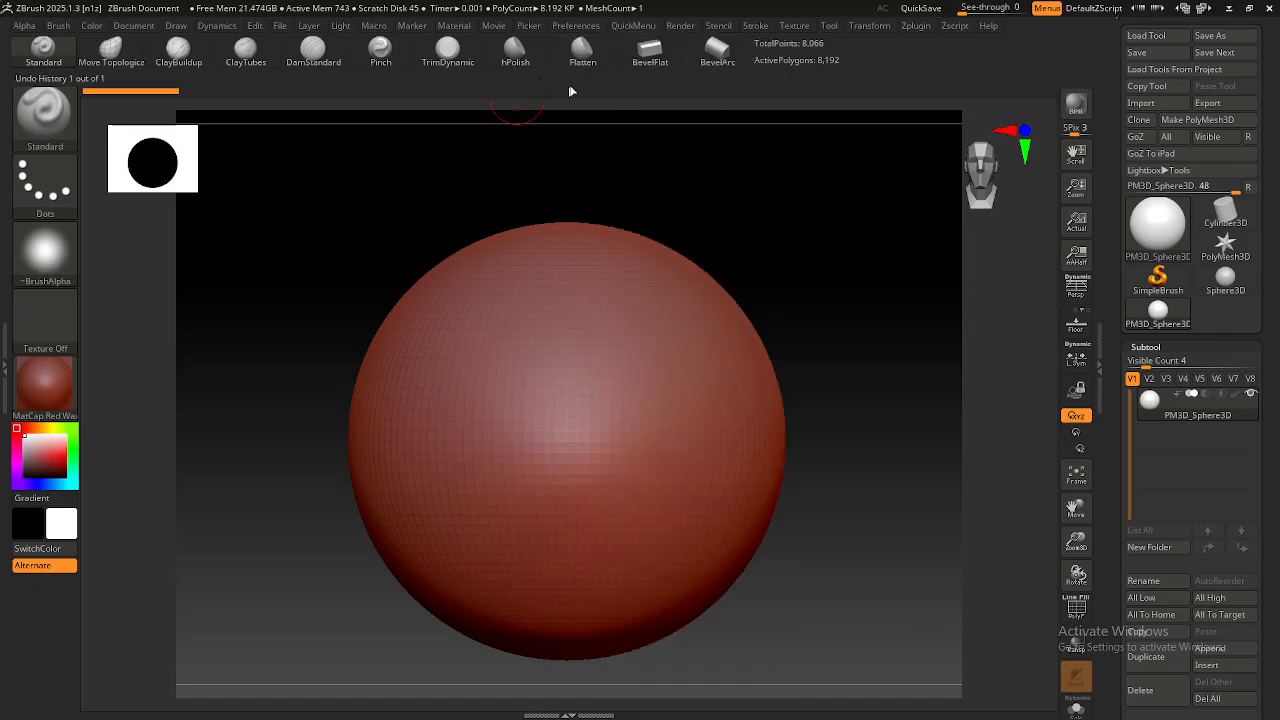
pyautogui.click(632, 28)
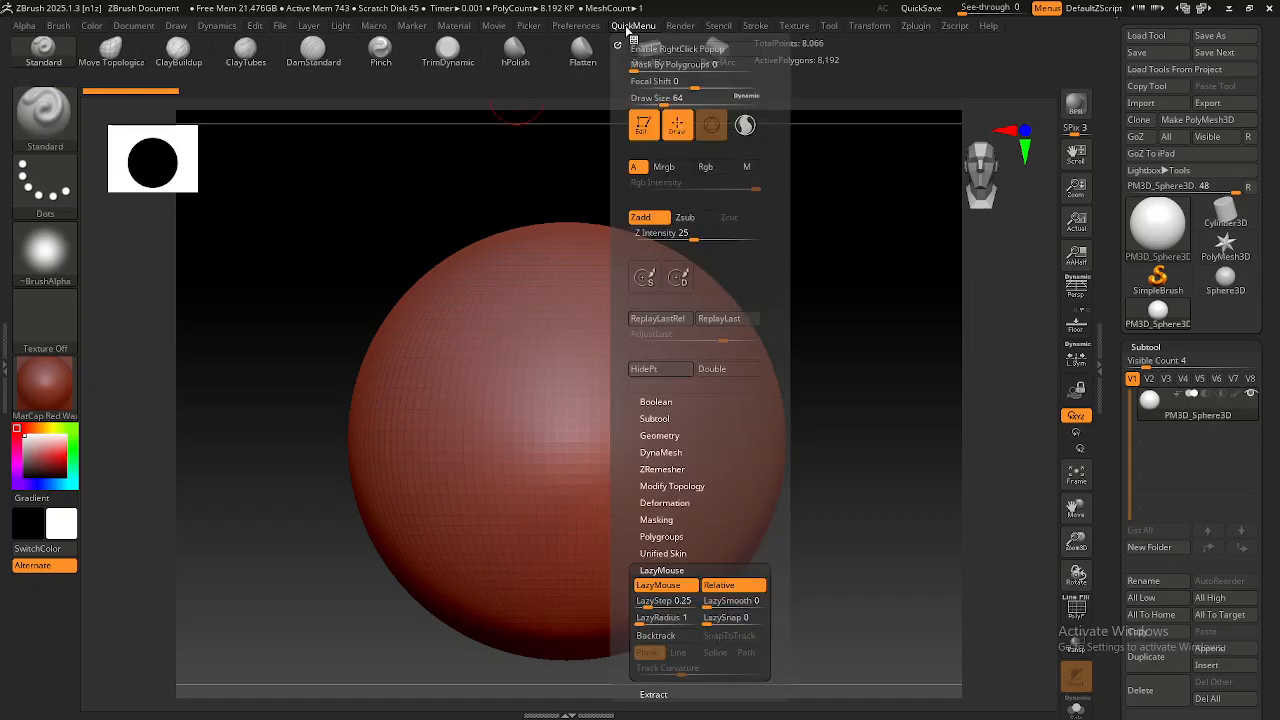
pyautogui.moveTo(777, 371); pyautogui.dragTo(775, 316)
pyautogui.click(660, 514)
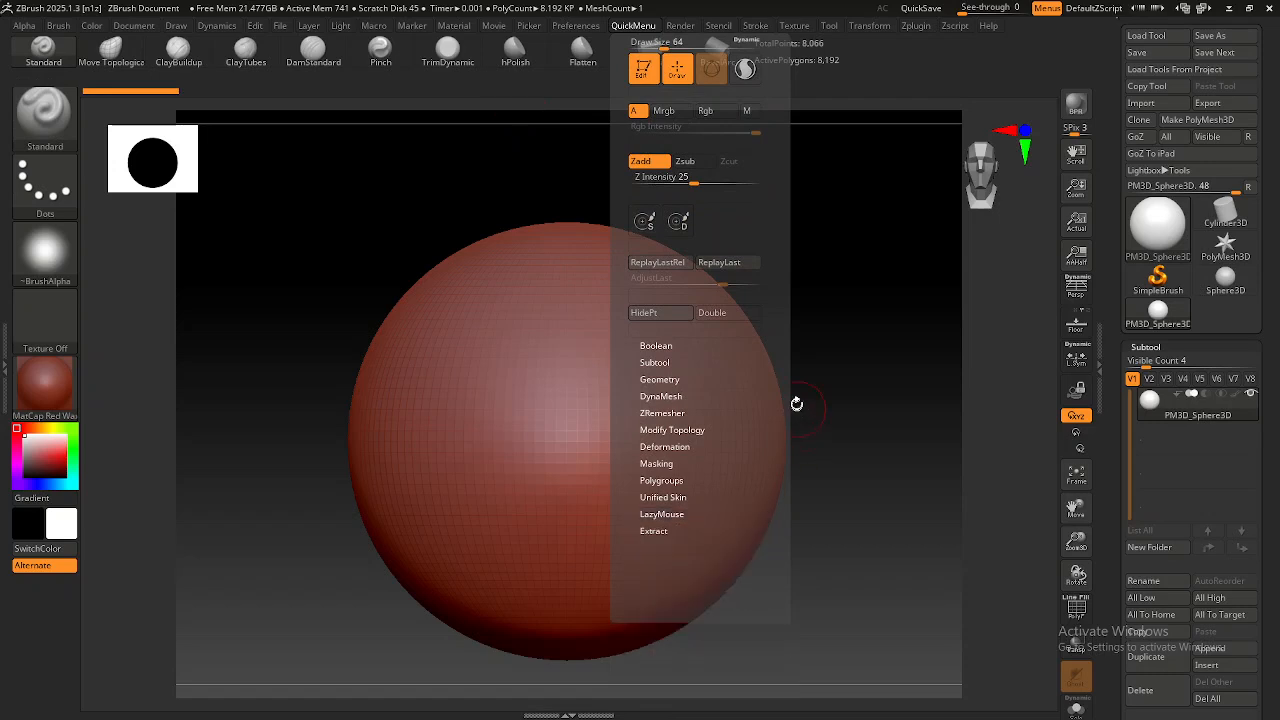
pyautogui.moveTo(777, 365); pyautogui.dragTo(779, 440)
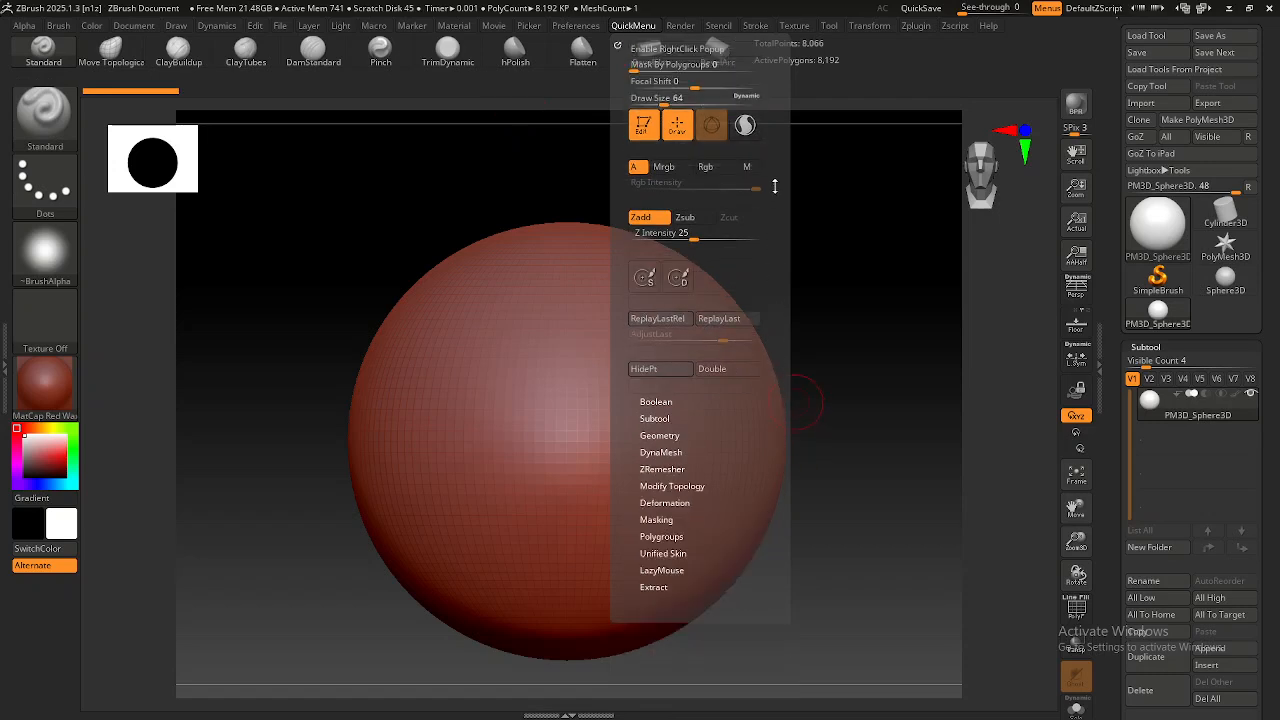
# Call up the QuickMenu popup at several spots over the sphere and review its brush settings and sections from Boolean to Extract.
pyautogui.rightClick(512, 363)
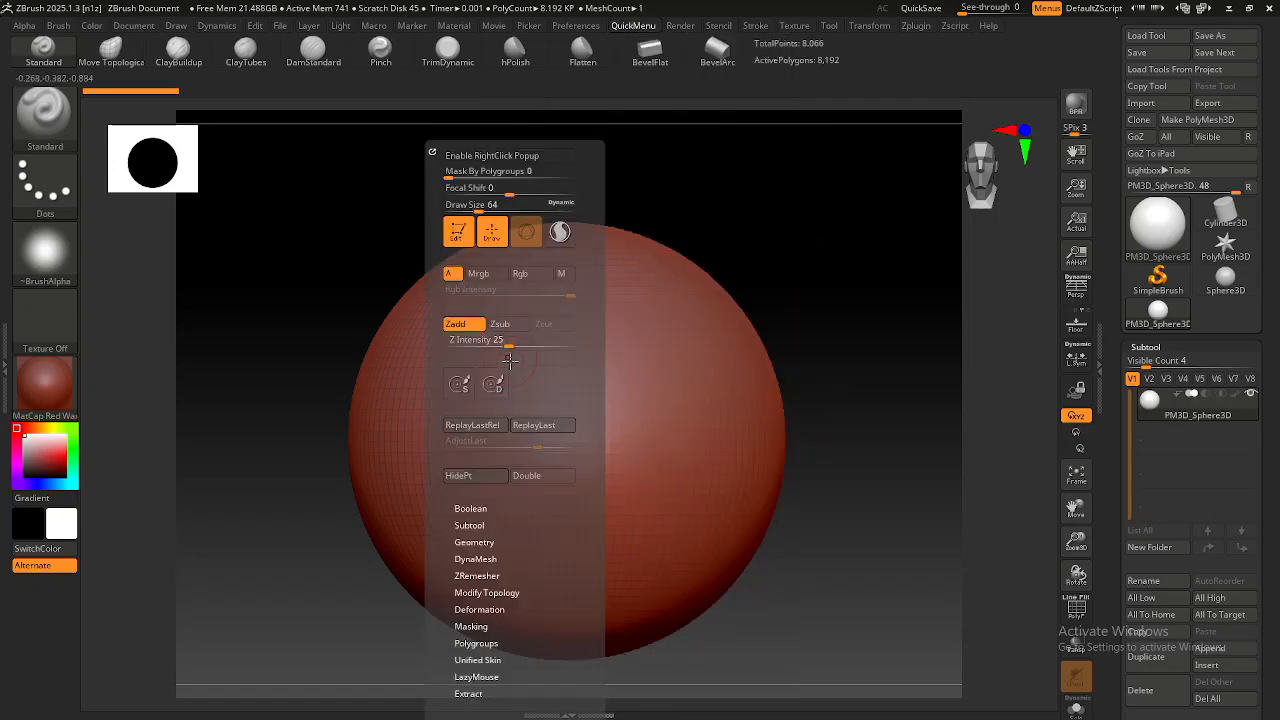
pyautogui.rightClick(658, 377)
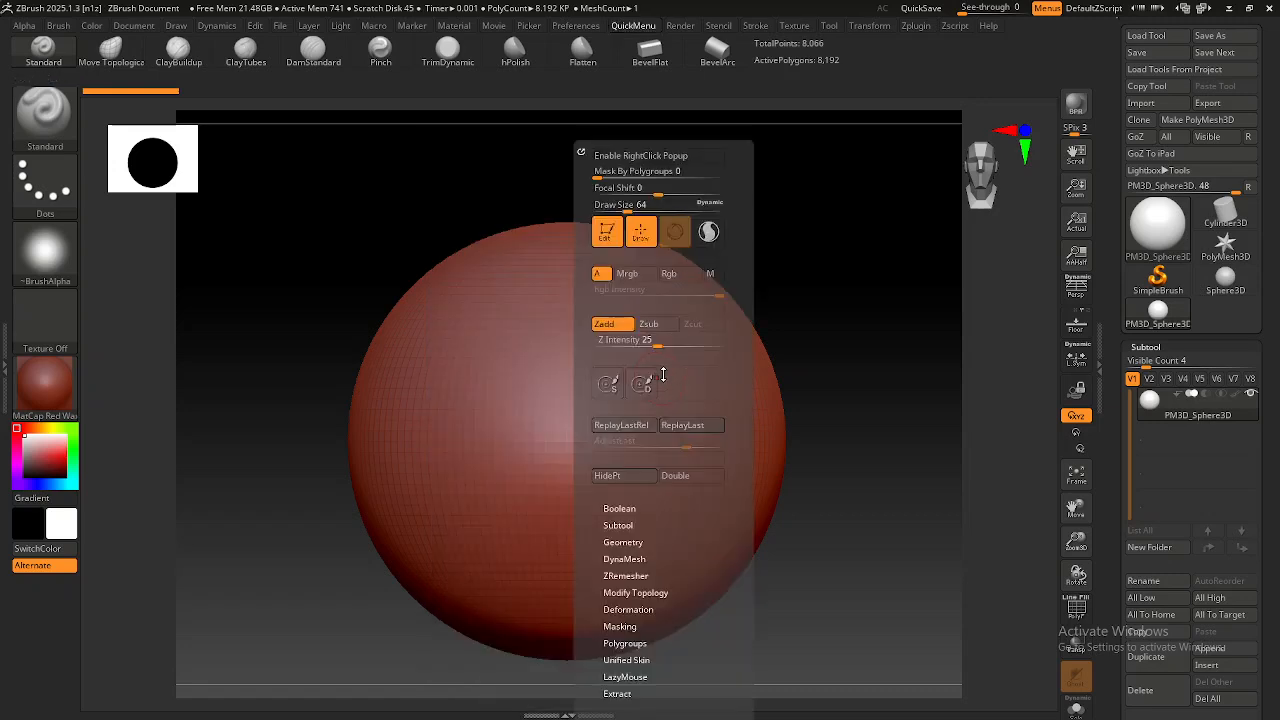
pyautogui.rightClick(785, 360)
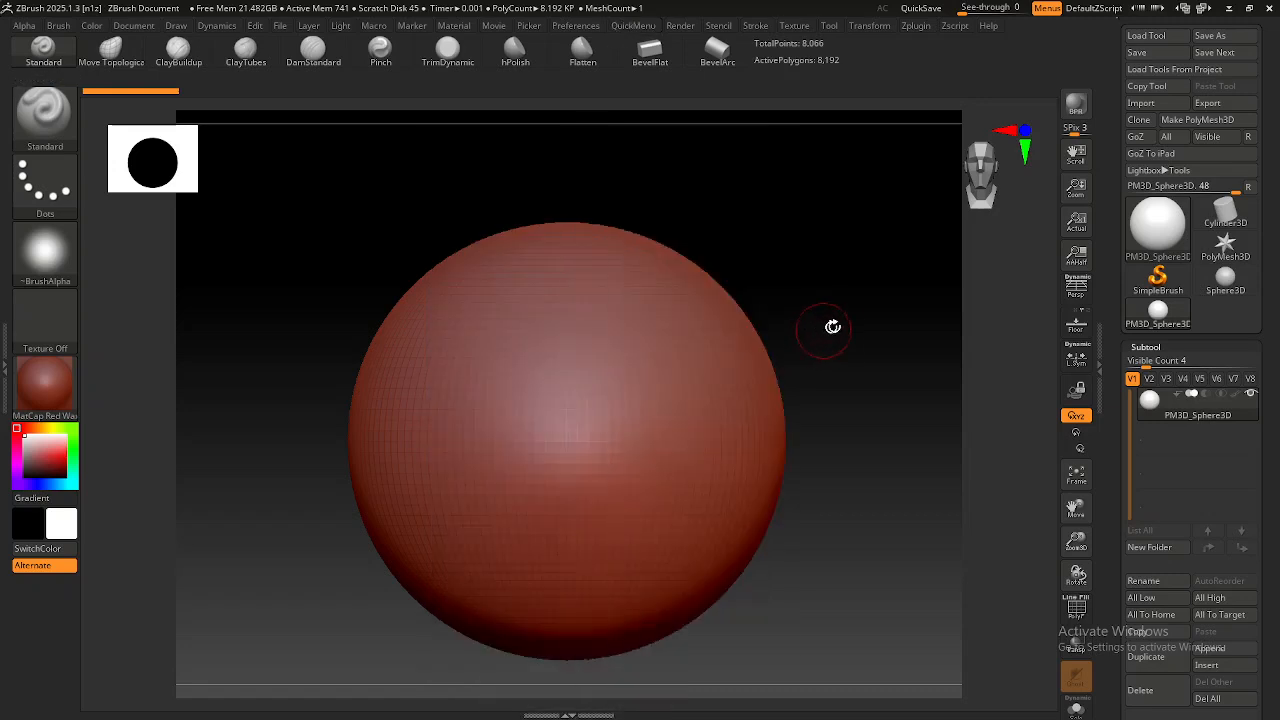
pyautogui.rightClick(743, 333)
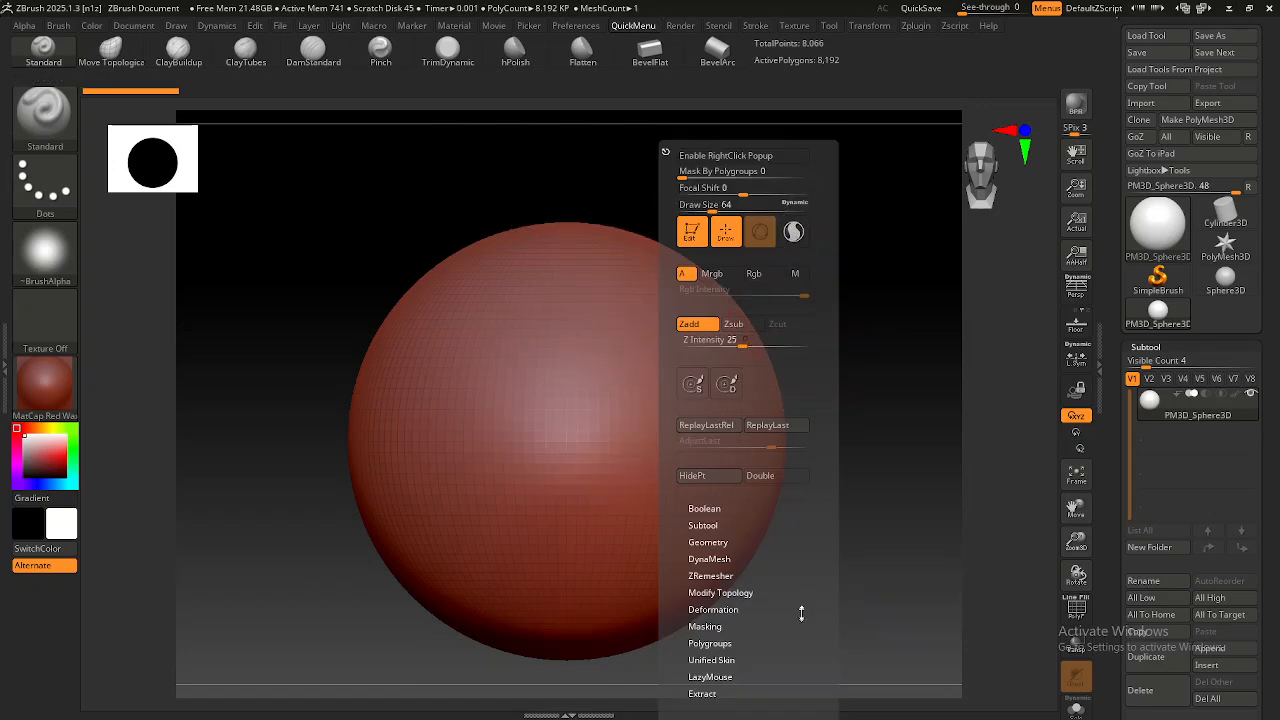
pyautogui.scroll(-1, 810, 575)
pyautogui.scroll(1, 814, 545)
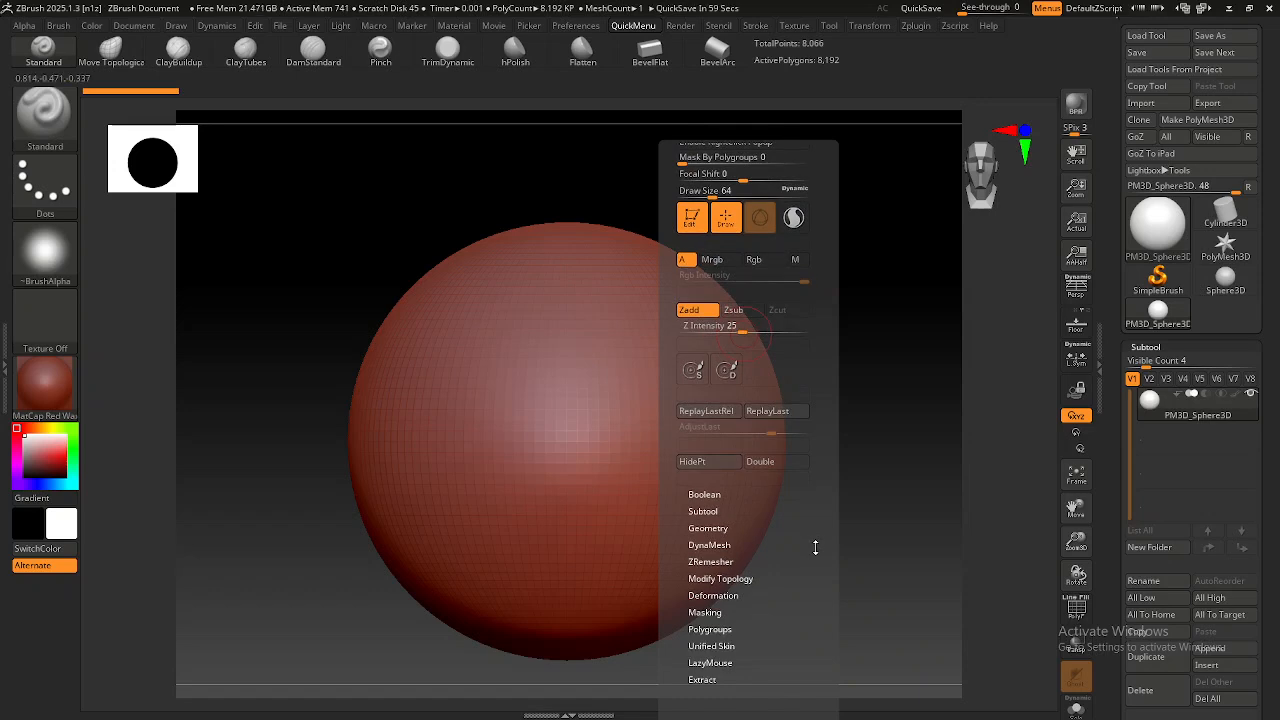
pyautogui.scroll(1, 815, 547)
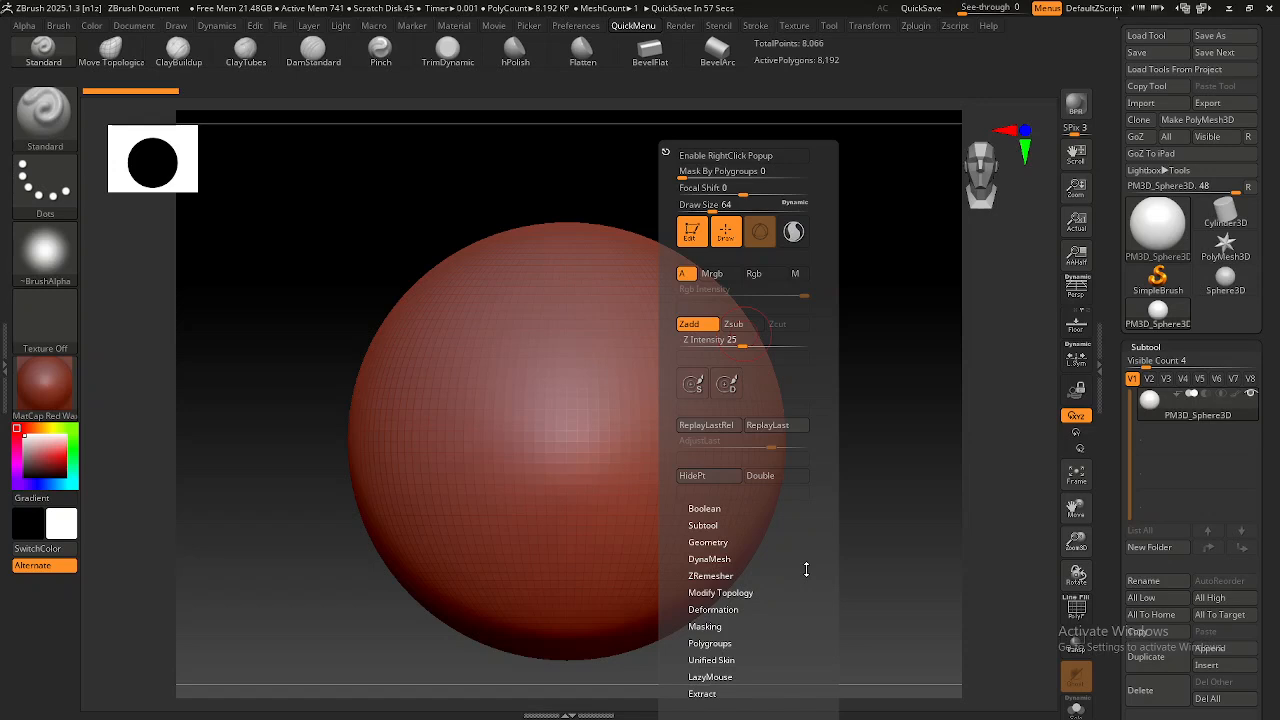
pyautogui.scroll(-1, 798, 560)
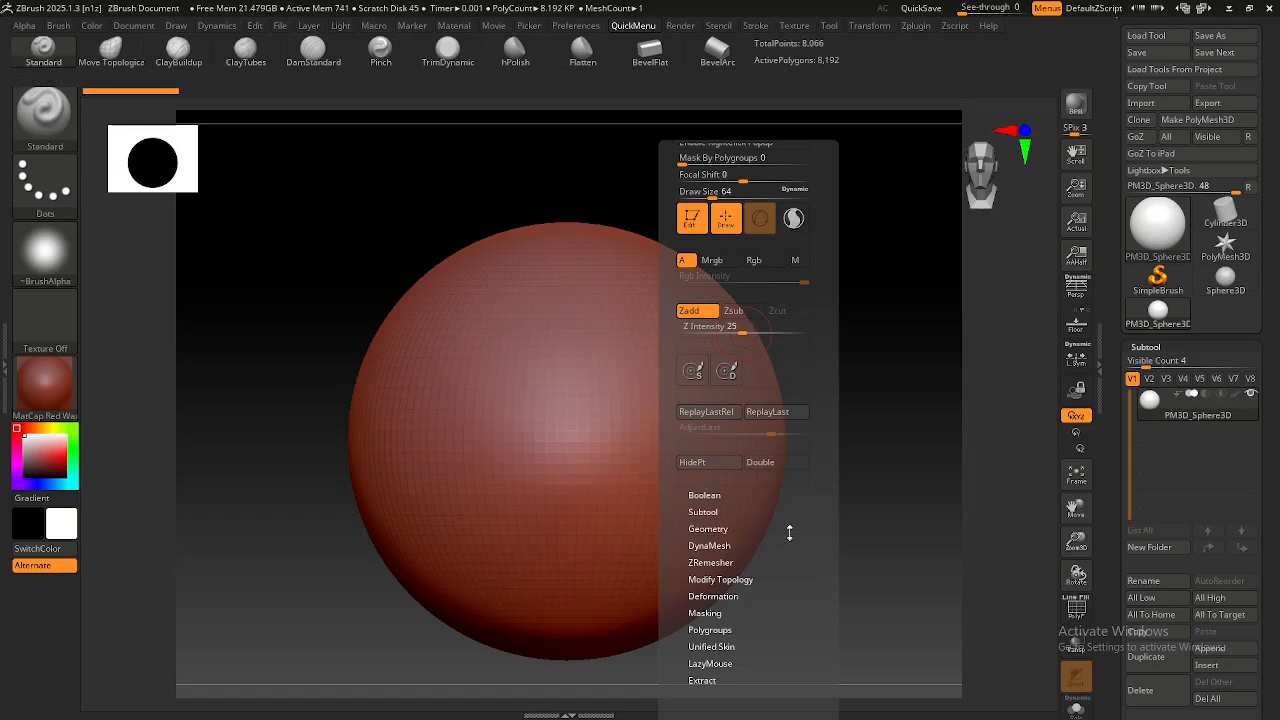
# Look over the QuickMenu once more and review the Tool palette's sections from Subtool down to Export.
pyautogui.scroll(1, 813, 305)
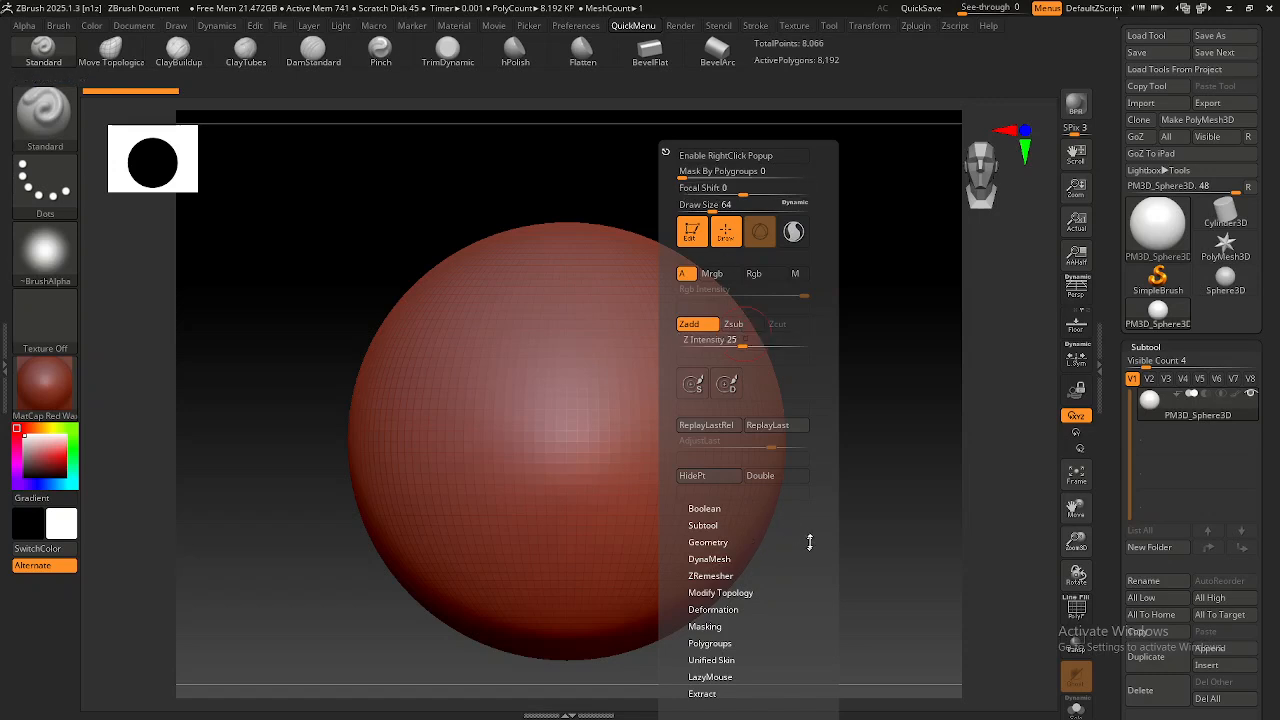
pyautogui.moveTo(1120, 355); pyautogui.dragTo(1117, 177)
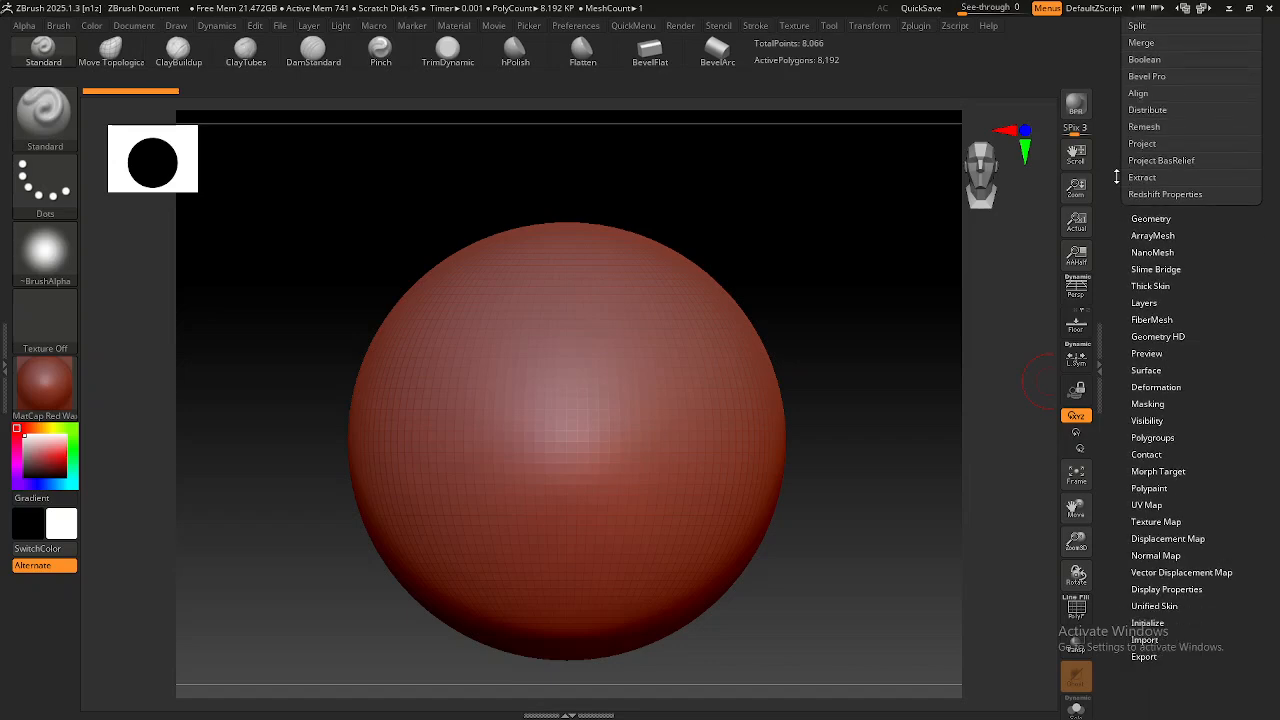
pyautogui.moveTo(1244, 265); pyautogui.dragTo(1220, 434)
pyautogui.moveTo(1116, 227); pyautogui.dragTo(1130, 310)
pyautogui.click(1152, 307)
pyautogui.click(1150, 309)
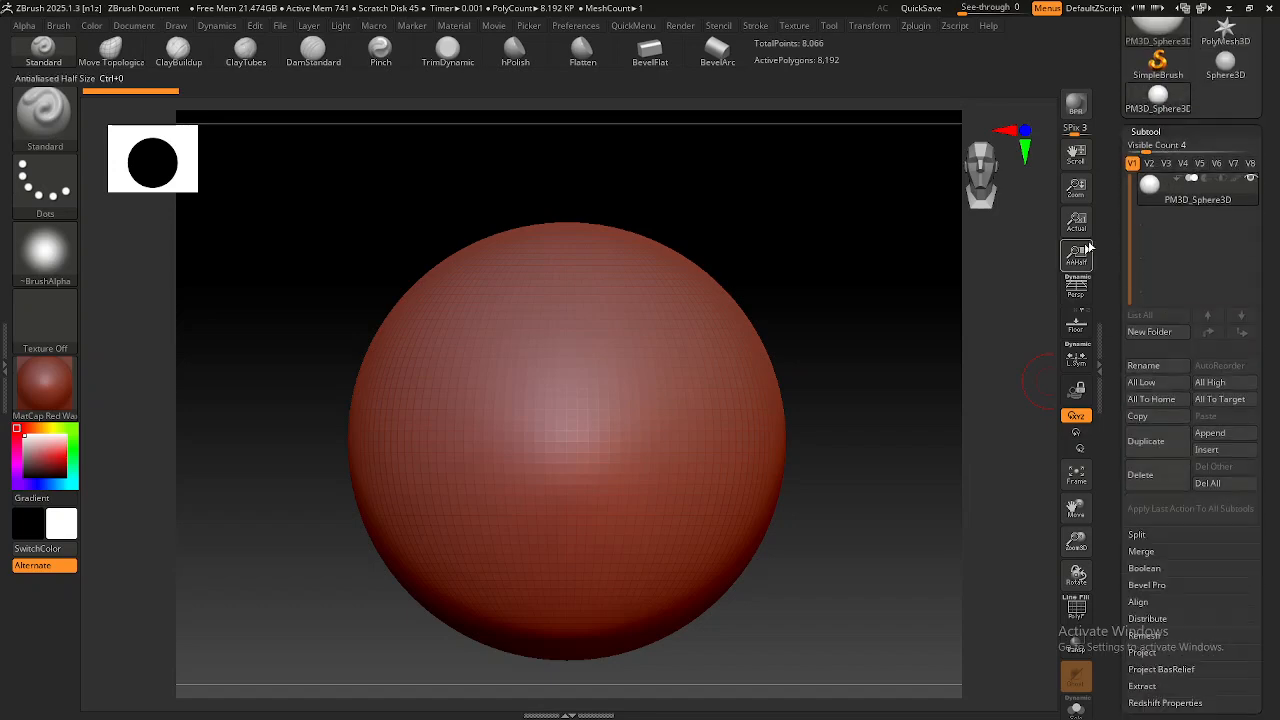
pyautogui.moveTo(1110, 205); pyautogui.dragTo(1117, 325)
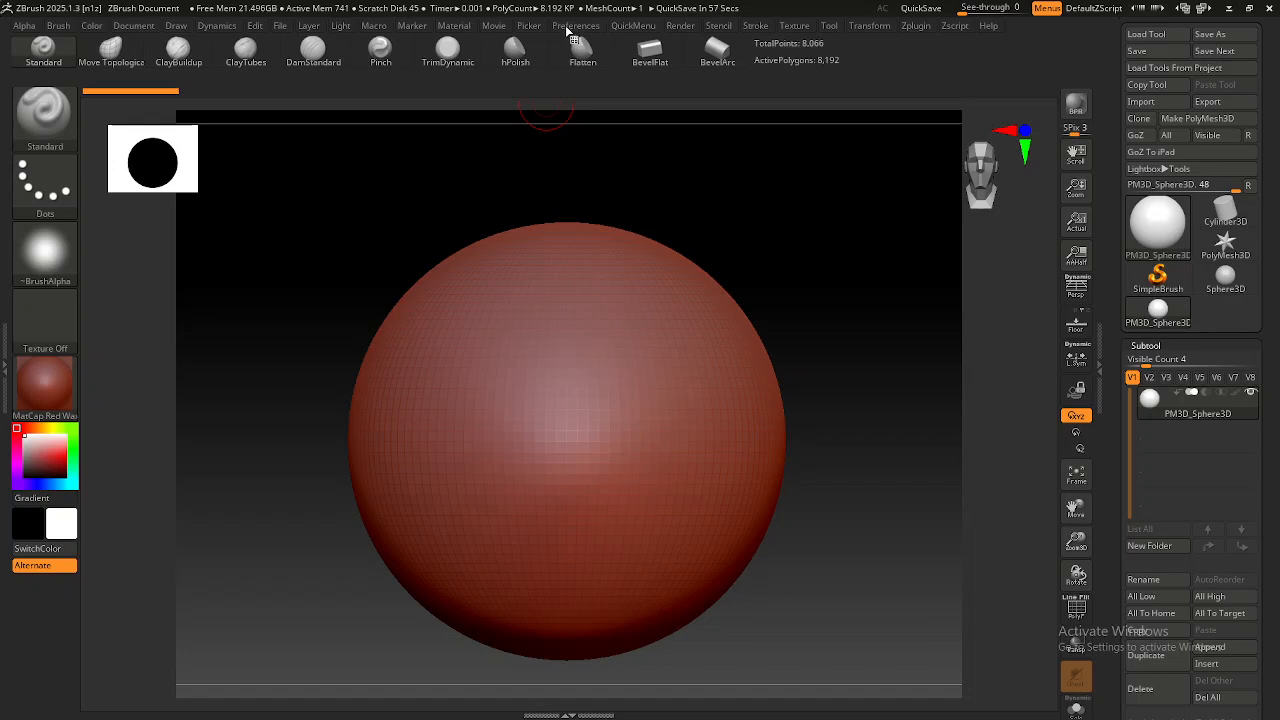
# Call up the default quick-access brush popup over the sphere and try right-click navigation.
pyautogui.moveTo(562, 95)
pyautogui.rightClick(219, 565)
pyautogui.moveTo(481, 468)
pyautogui.keyDown('alt'); pyautogui.mouseDown(button='right')
pyautogui.moveTo(484, 454)
pyautogui.moveTo(478, 471)
pyautogui.mouseUp(button='right'); pyautogui.keyUp('alt')
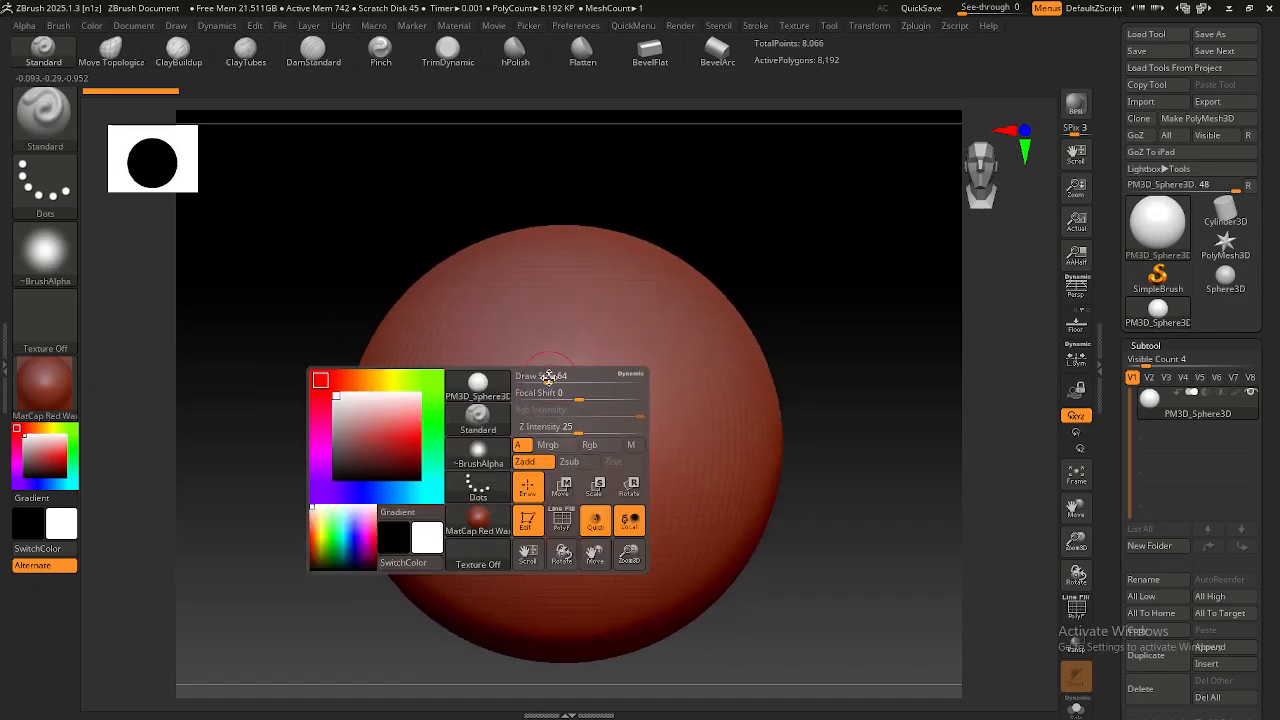
pyautogui.rightClick(597, 330)
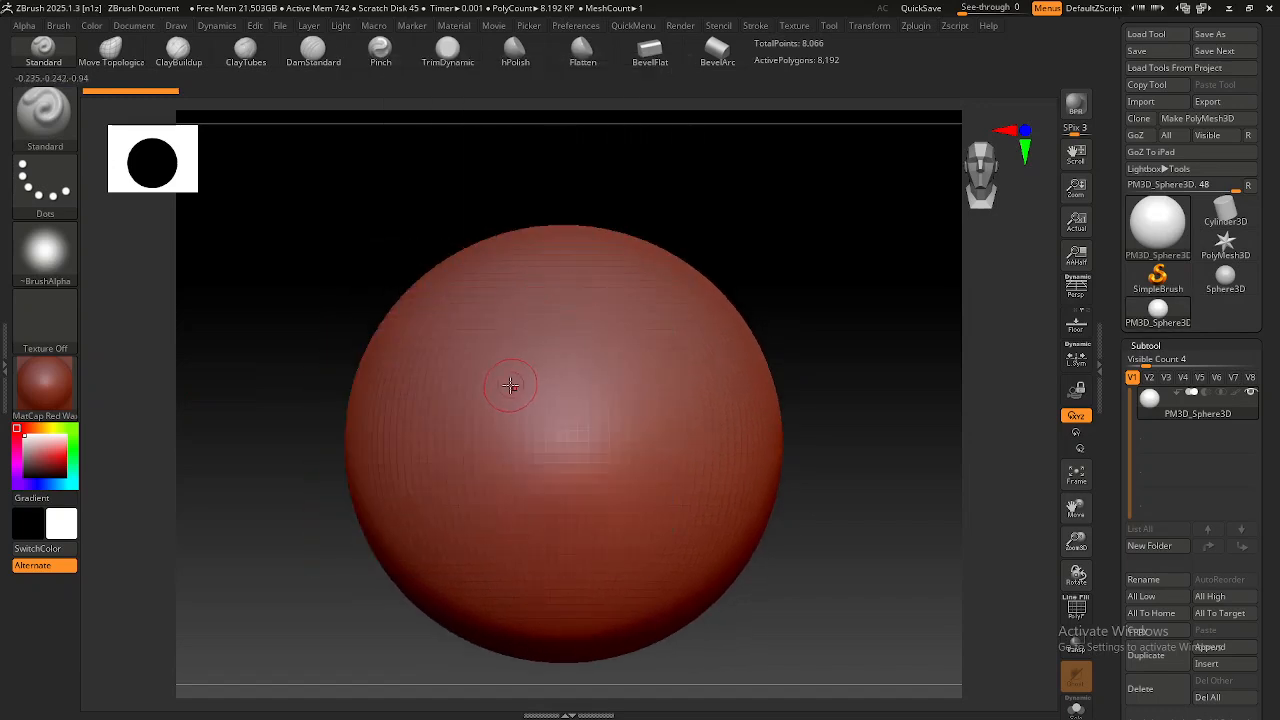
pyautogui.moveTo(502, 413)
pyautogui.keyDown('alt'); pyautogui.mouseDown(button='right')
pyautogui.moveTo(523, 394)
pyautogui.moveTo(504, 411)
pyautogui.mouseUp(button='right'); pyautogui.keyUp('alt')
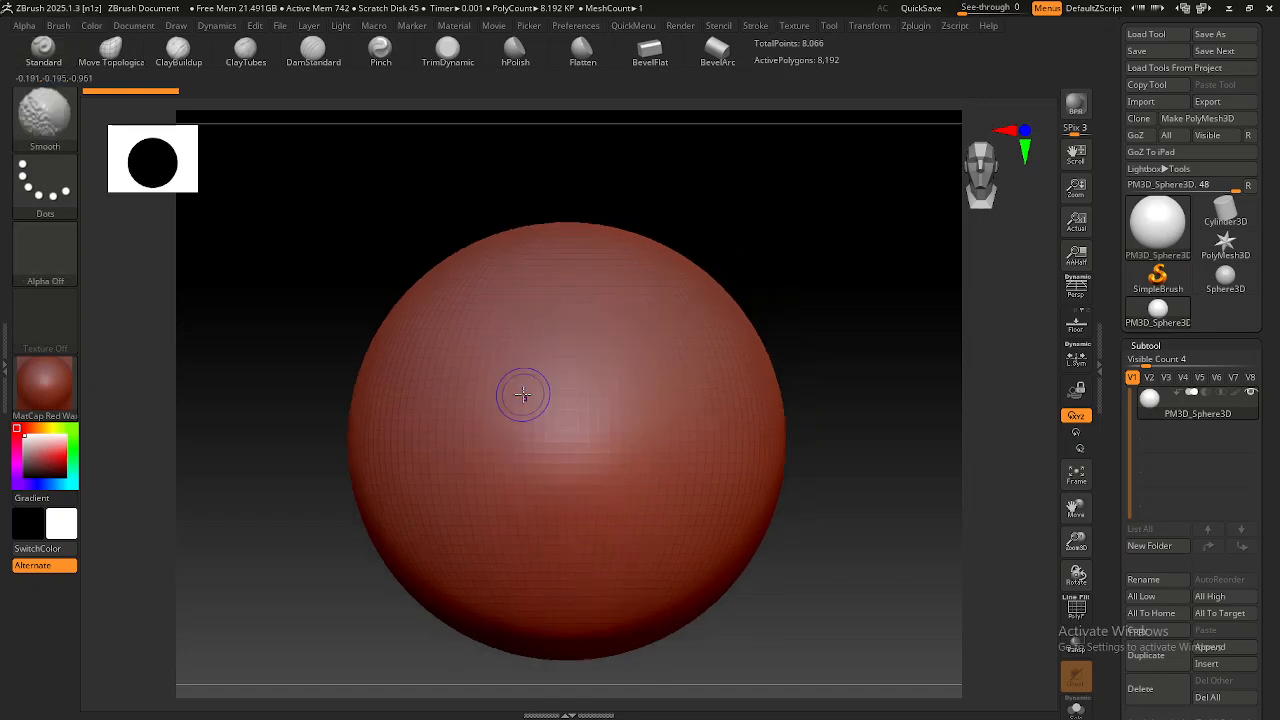
pyautogui.moveTo(550, 357)
pyautogui.keyDown('alt'); pyautogui.mouseDown(button='right')
pyautogui.moveTo(567, 354)
pyautogui.moveTo(551, 358)
pyautogui.mouseUp(button='right'); pyautogui.keyUp('alt')
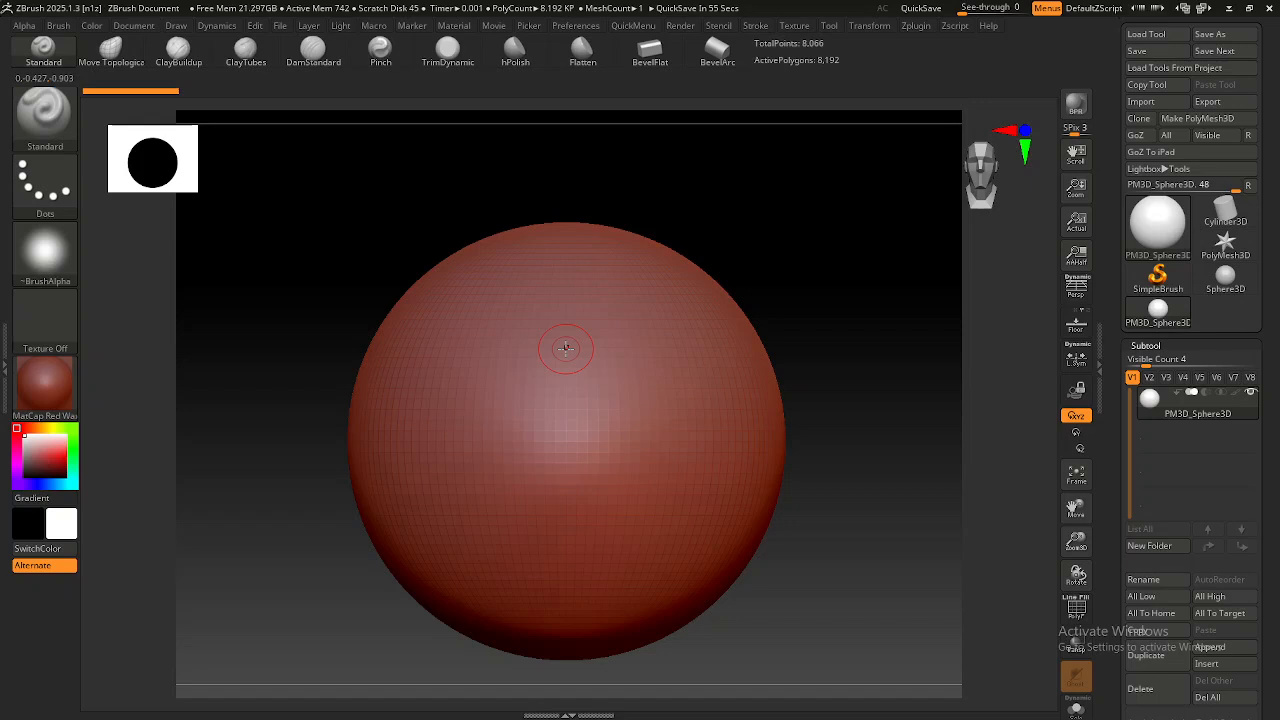
# Review the Navigation settings in the Interface preferences, including RightClick Navigation and Enable RightClick Popup, and collapse the Interface section.
pyautogui.click(575, 27)
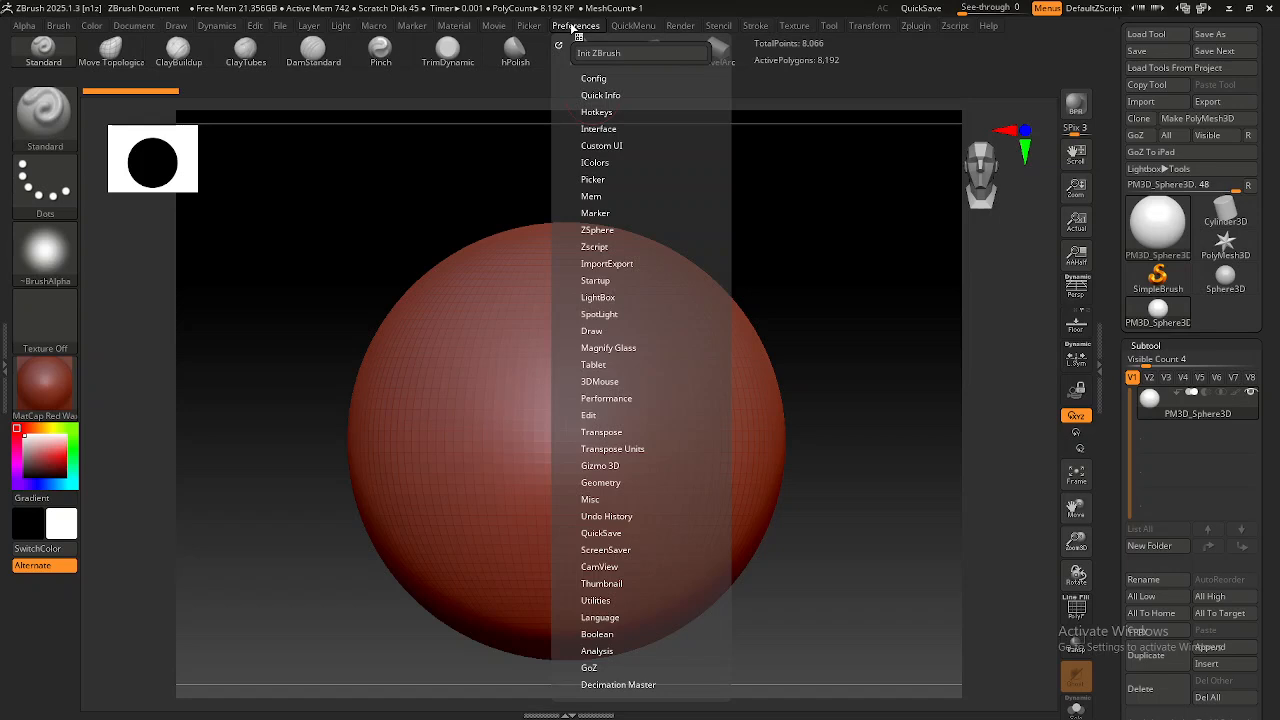
pyautogui.click(600, 128)
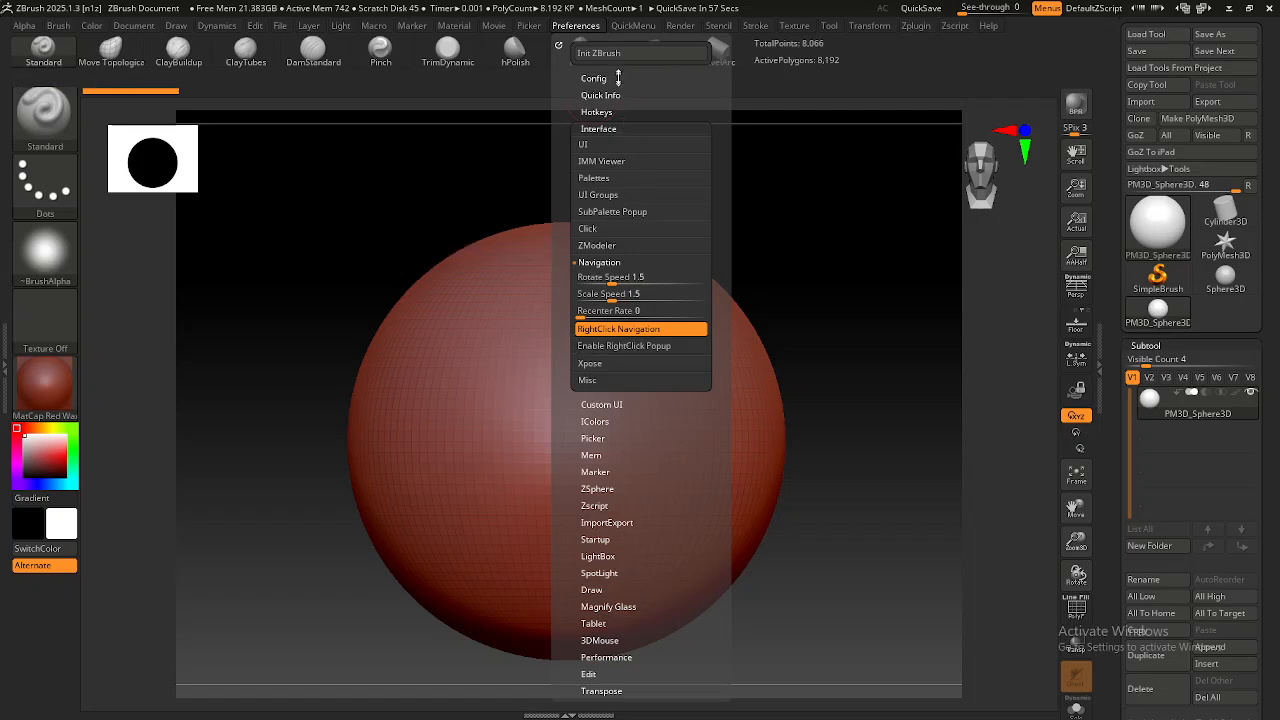
pyautogui.click(573, 29)
pyautogui.click(573, 29)
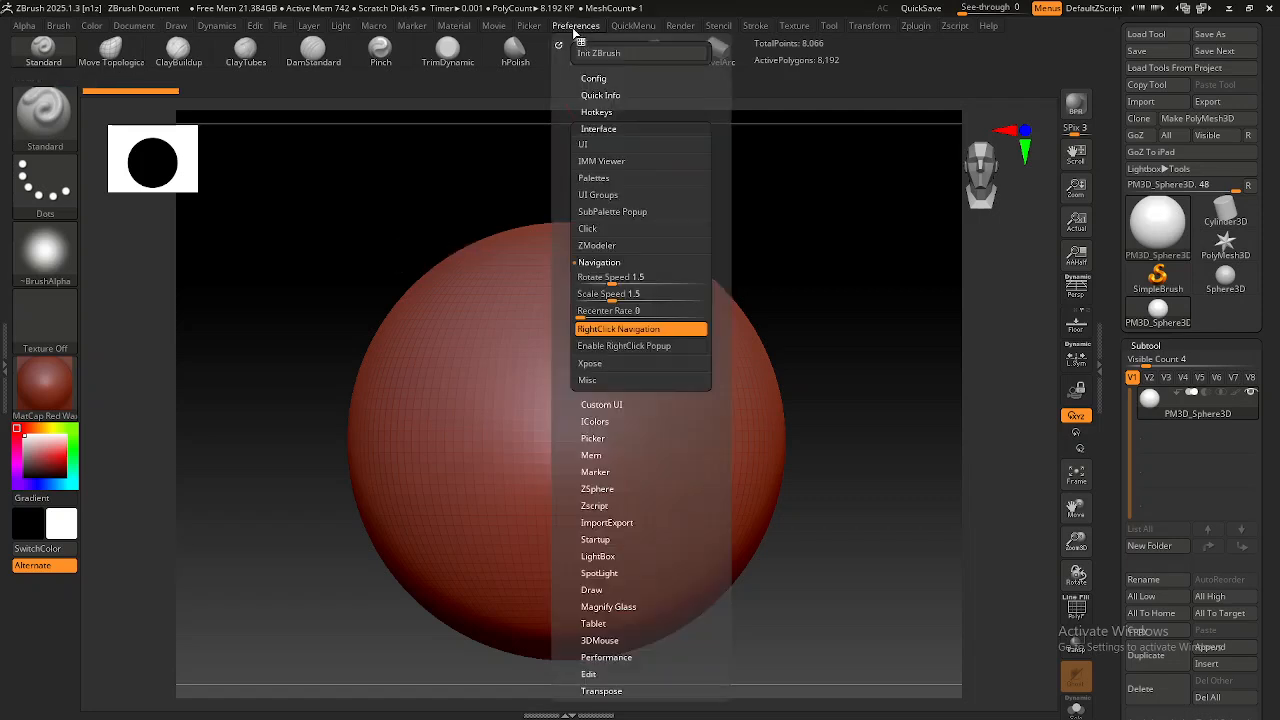
pyautogui.click(617, 128)
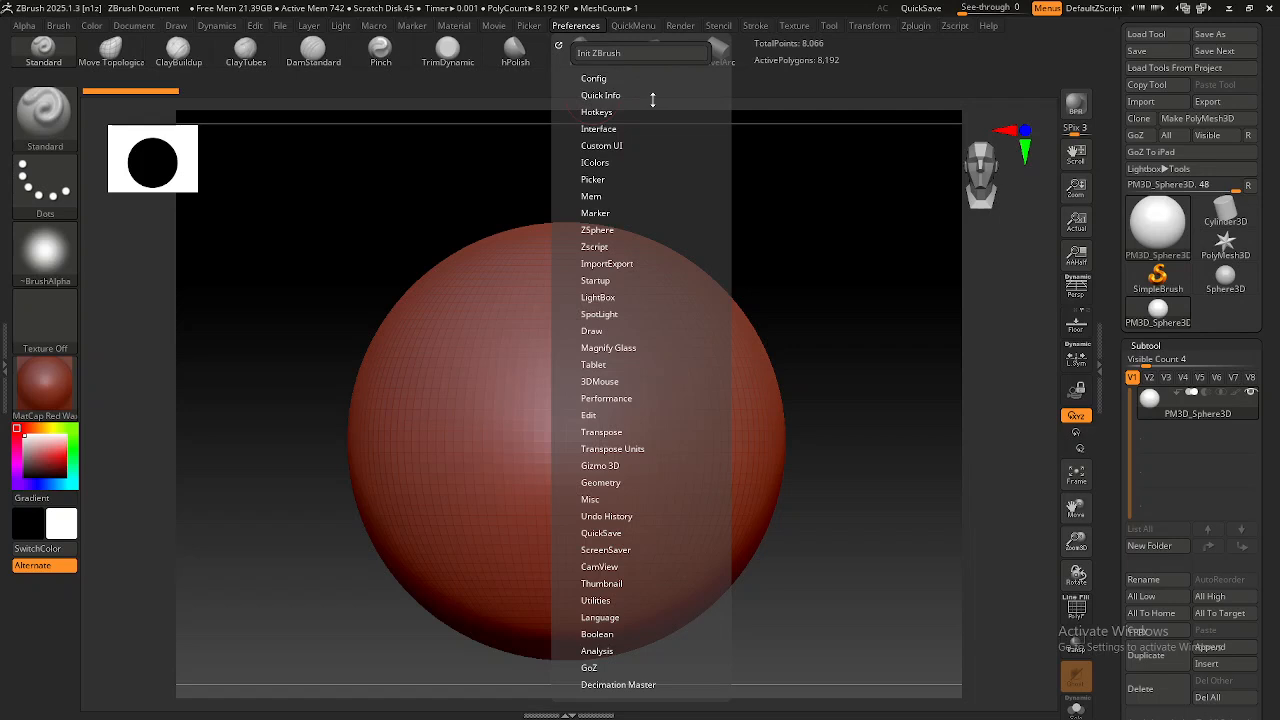
# Expand the Config preferences and switch Enable Customize on and off twice to compare the interface layouts.
pyautogui.click(593, 78)
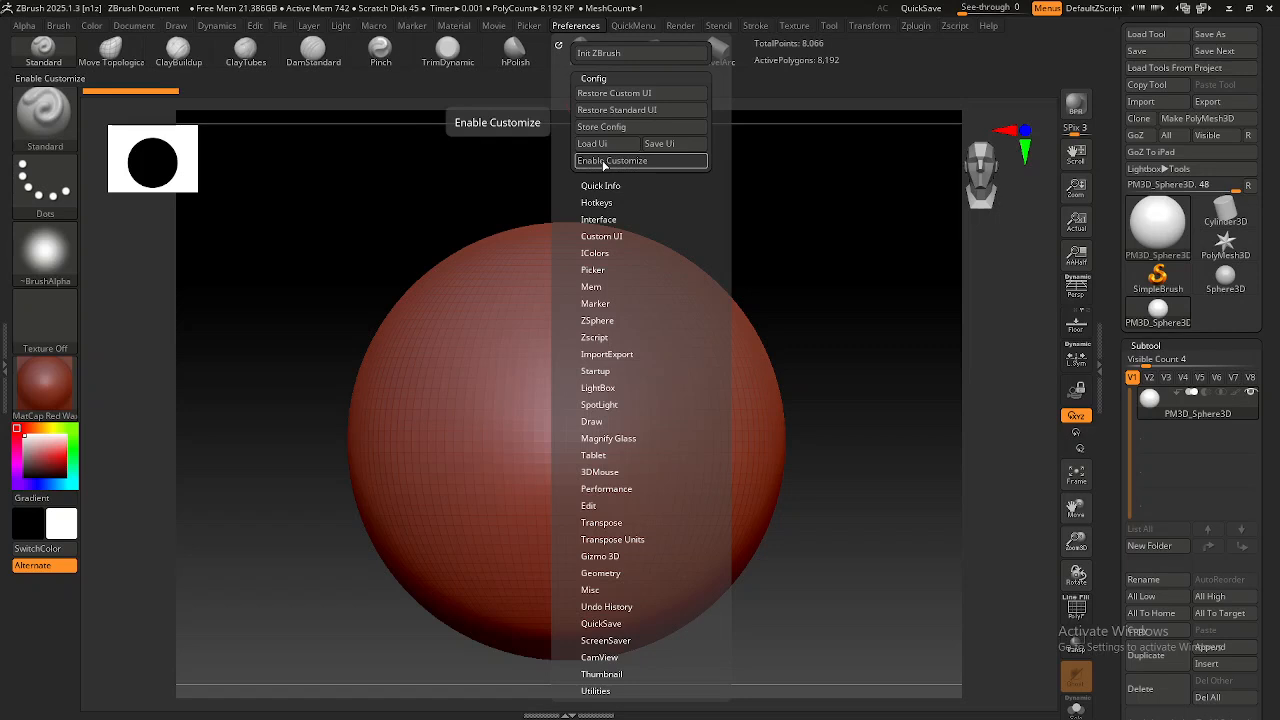
pyautogui.click(603, 166)
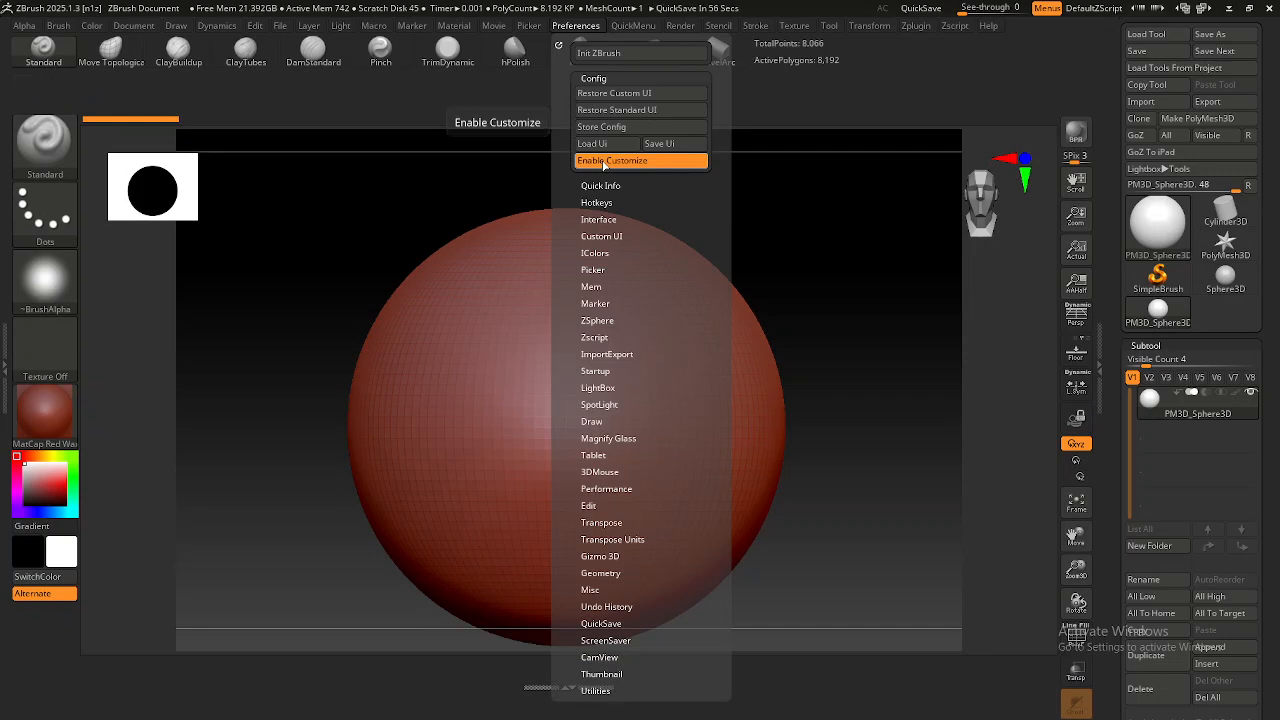
pyautogui.click(603, 161)
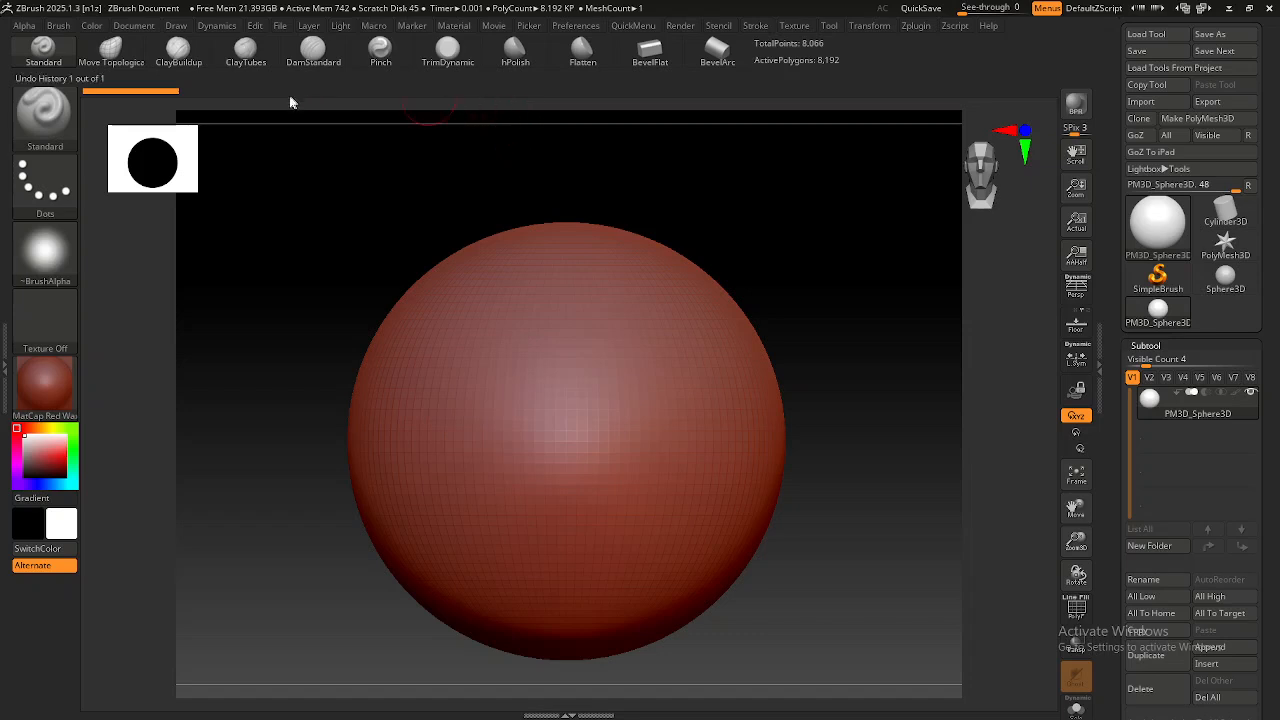
pyautogui.click(575, 28)
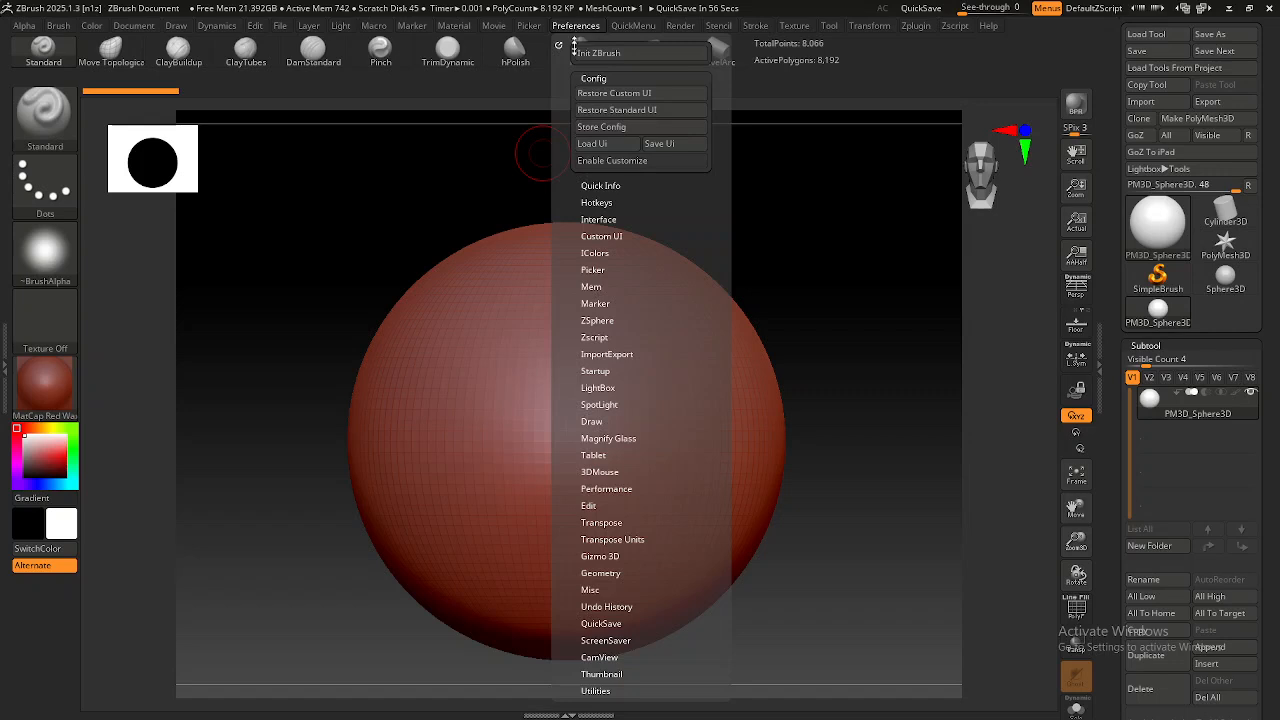
pyautogui.click(604, 162)
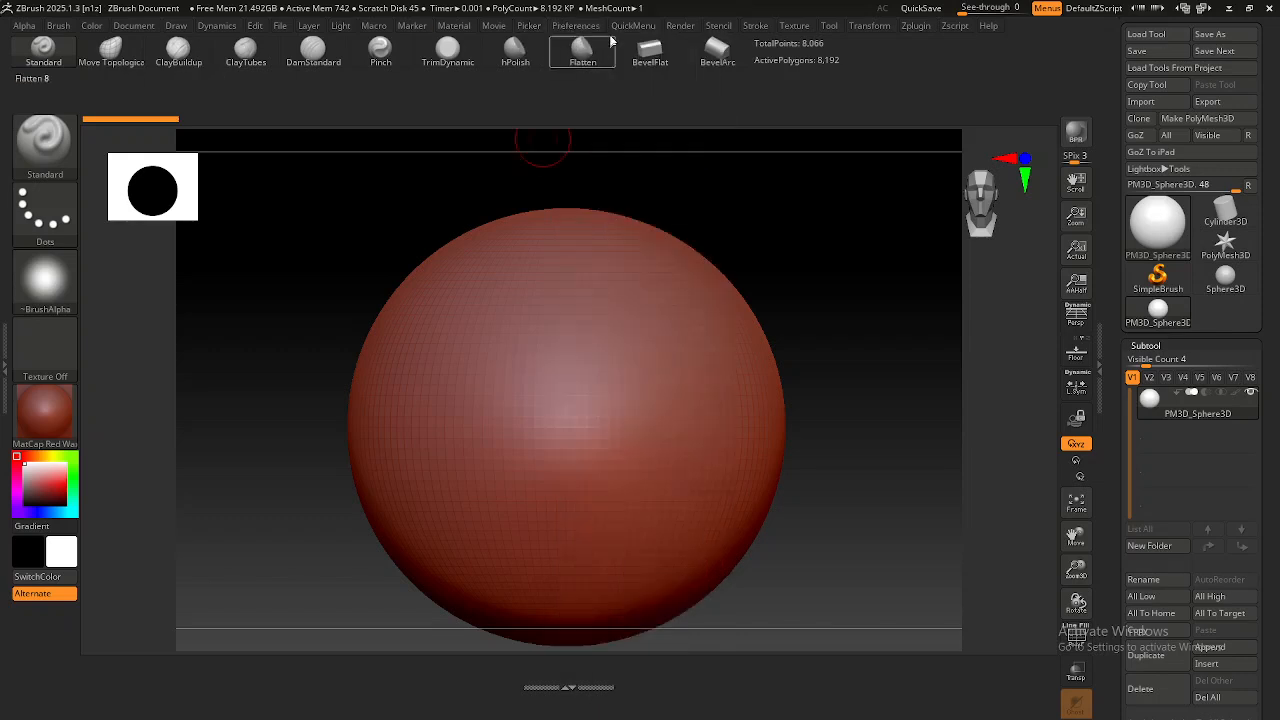
pyautogui.click(576, 25)
pyautogui.click(645, 161)
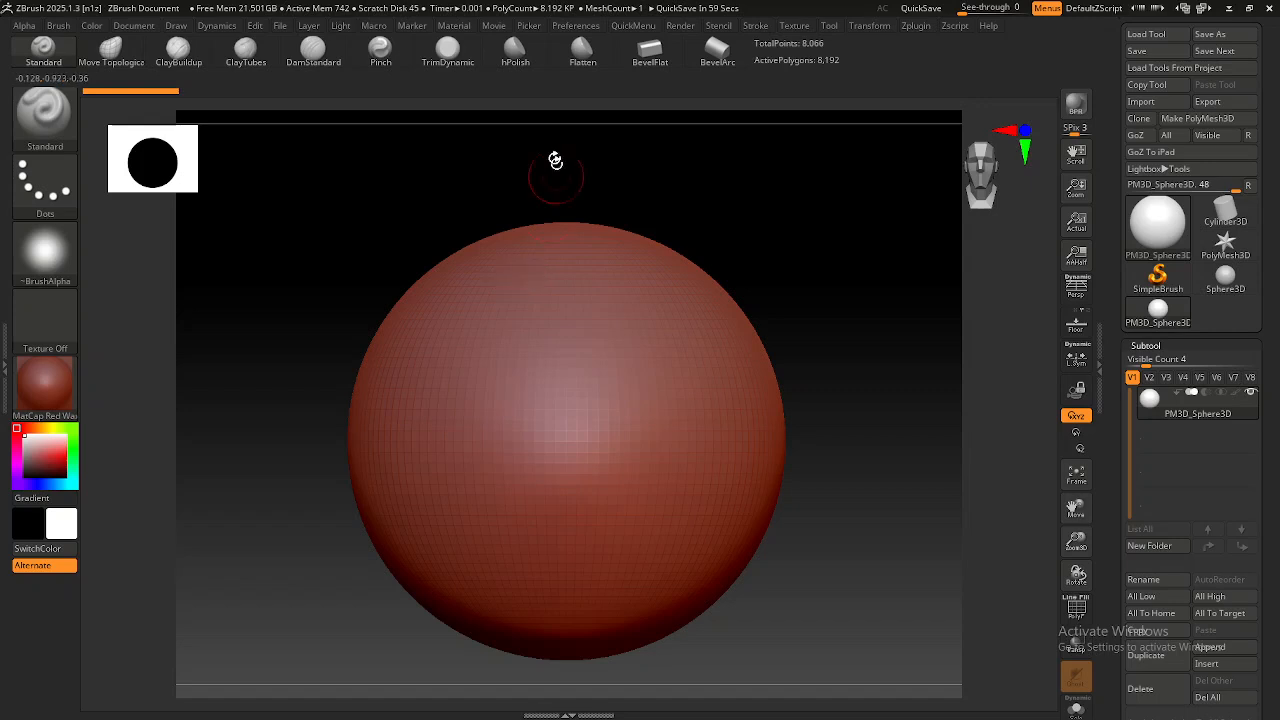
# Turn on Enable Customize in the Config preferences and expand the Custom UI section.
pyautogui.click(577, 26)
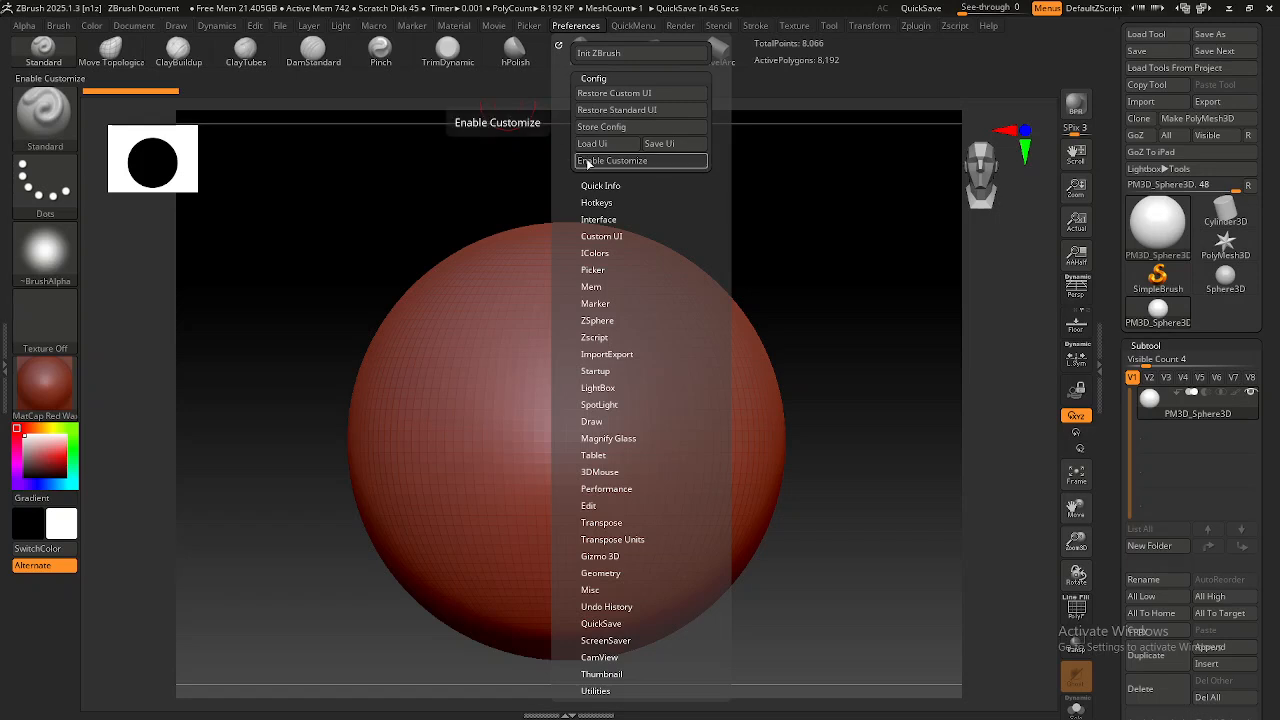
pyautogui.click(588, 163)
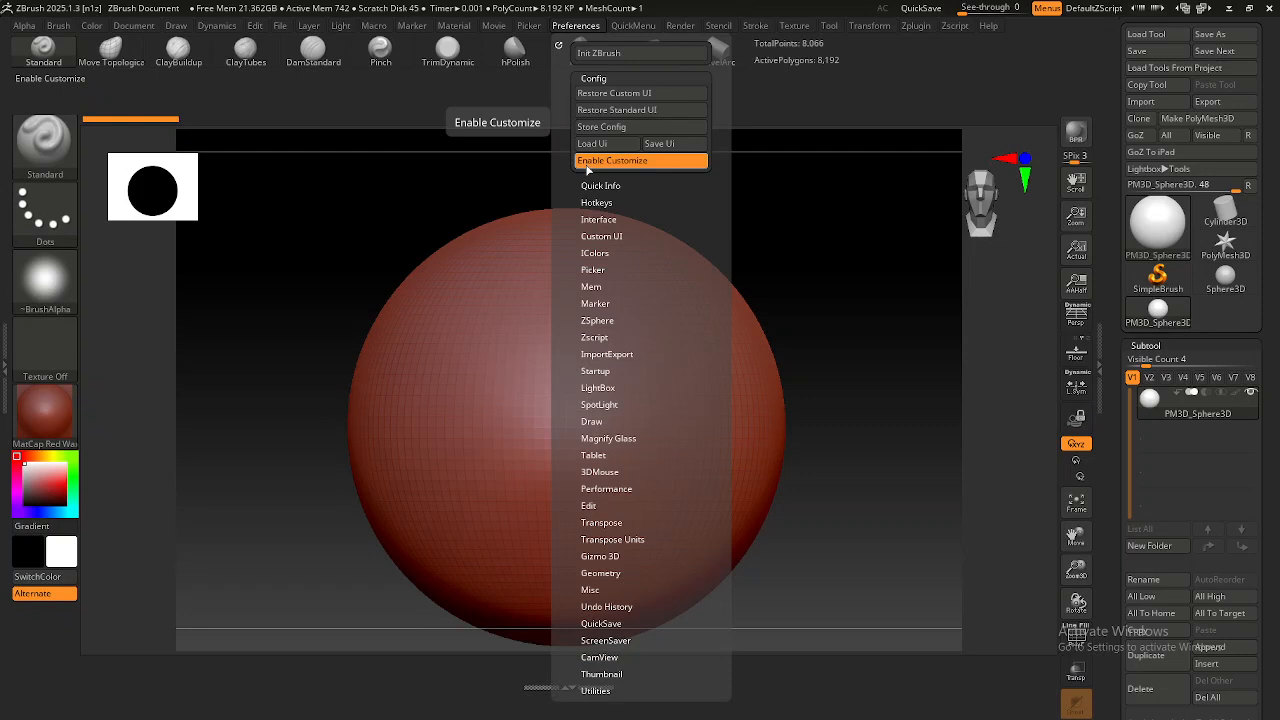
pyautogui.click(608, 220)
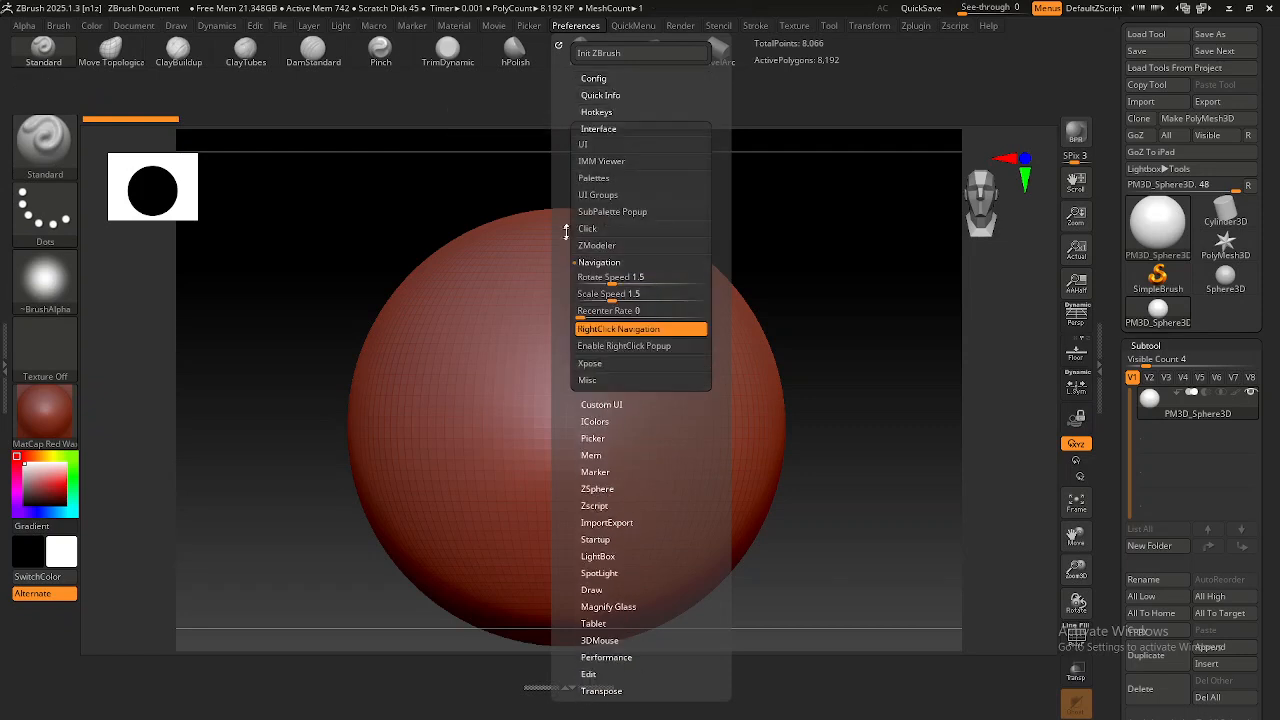
pyautogui.click(613, 130)
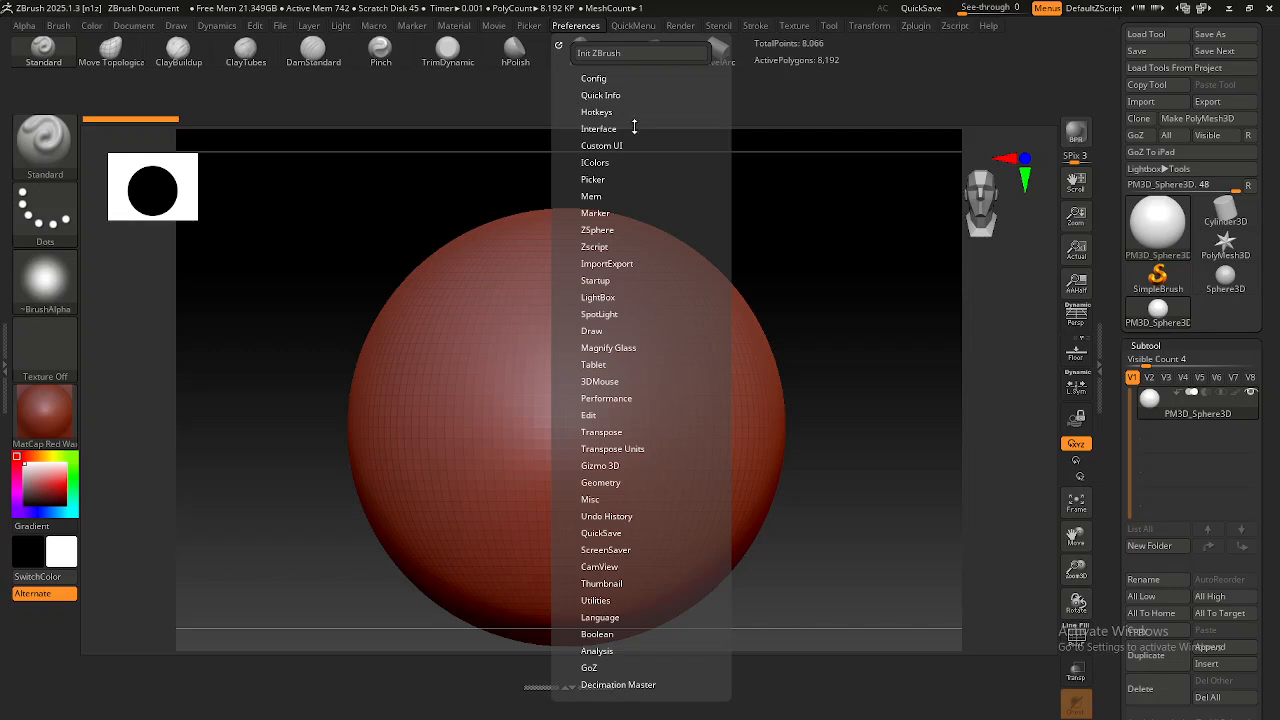
pyautogui.click(602, 138)
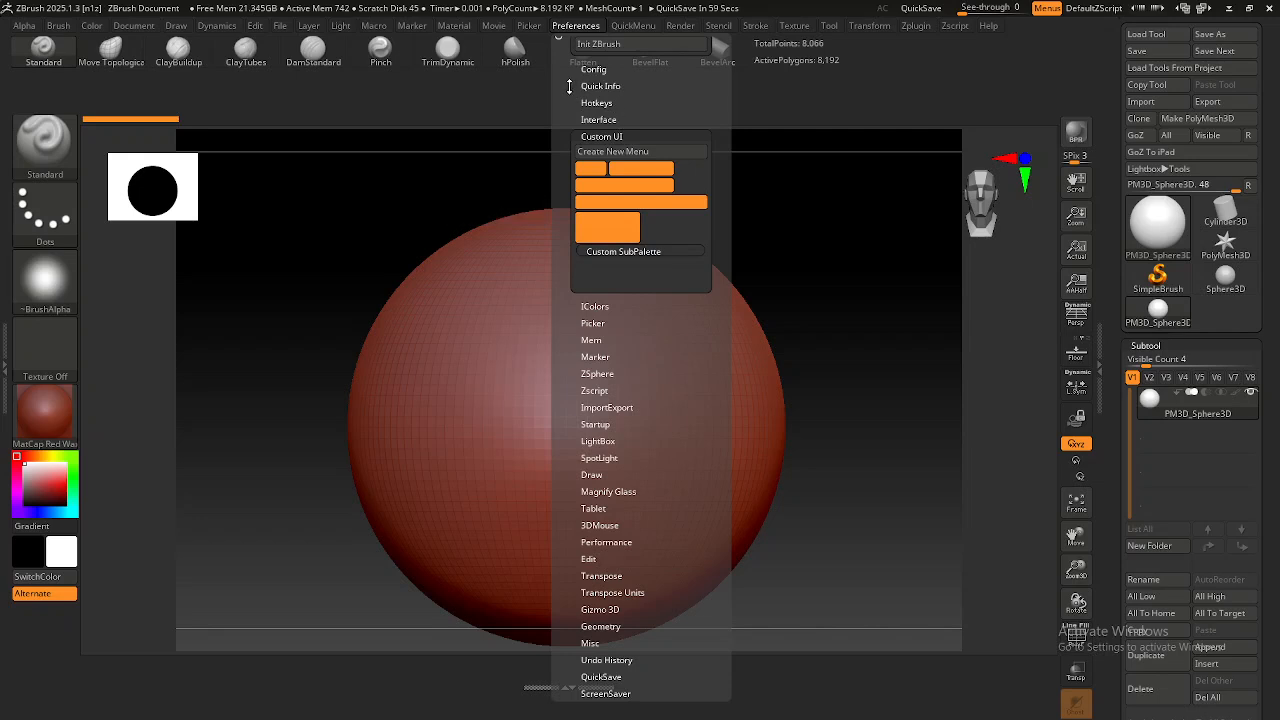
pyautogui.moveTo(568, 87); pyautogui.dragTo(568, 136)
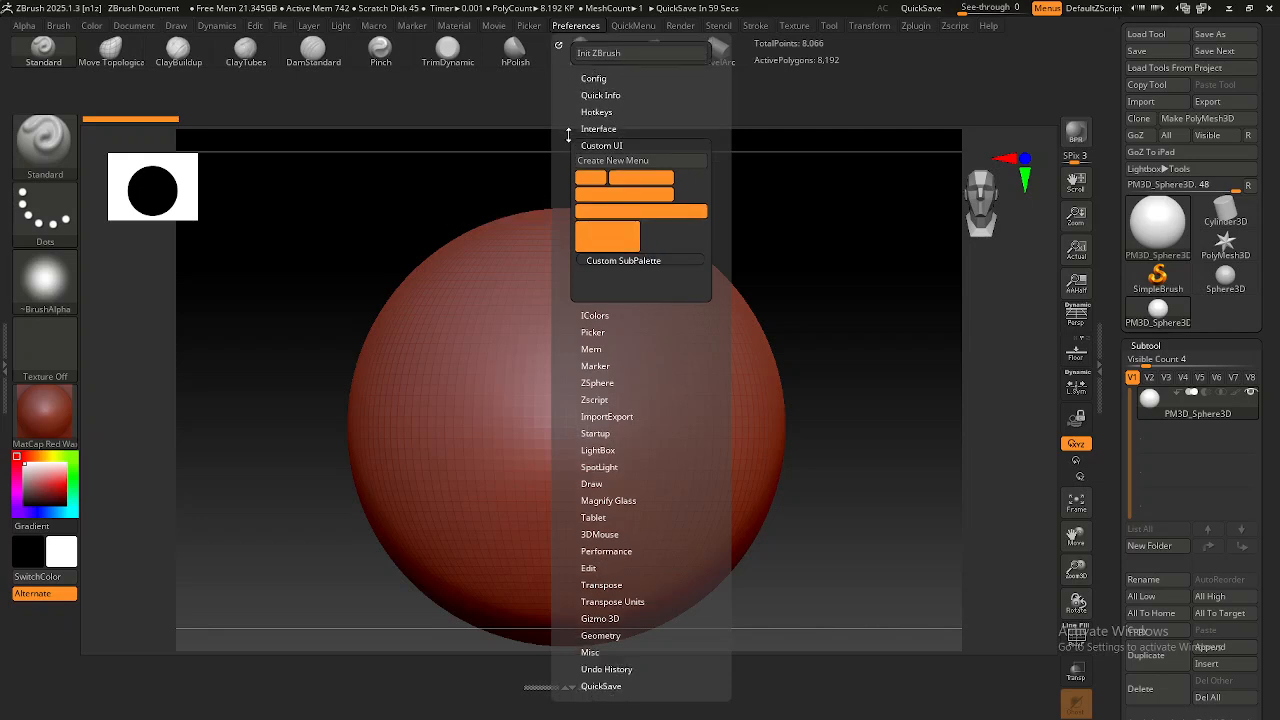
# Dock the Preferences palette in the tray above the Tool palette and expand it.
pyautogui.click(560, 45)
pyautogui.moveTo(560, 45); pyautogui.dragTo(1132, 88)
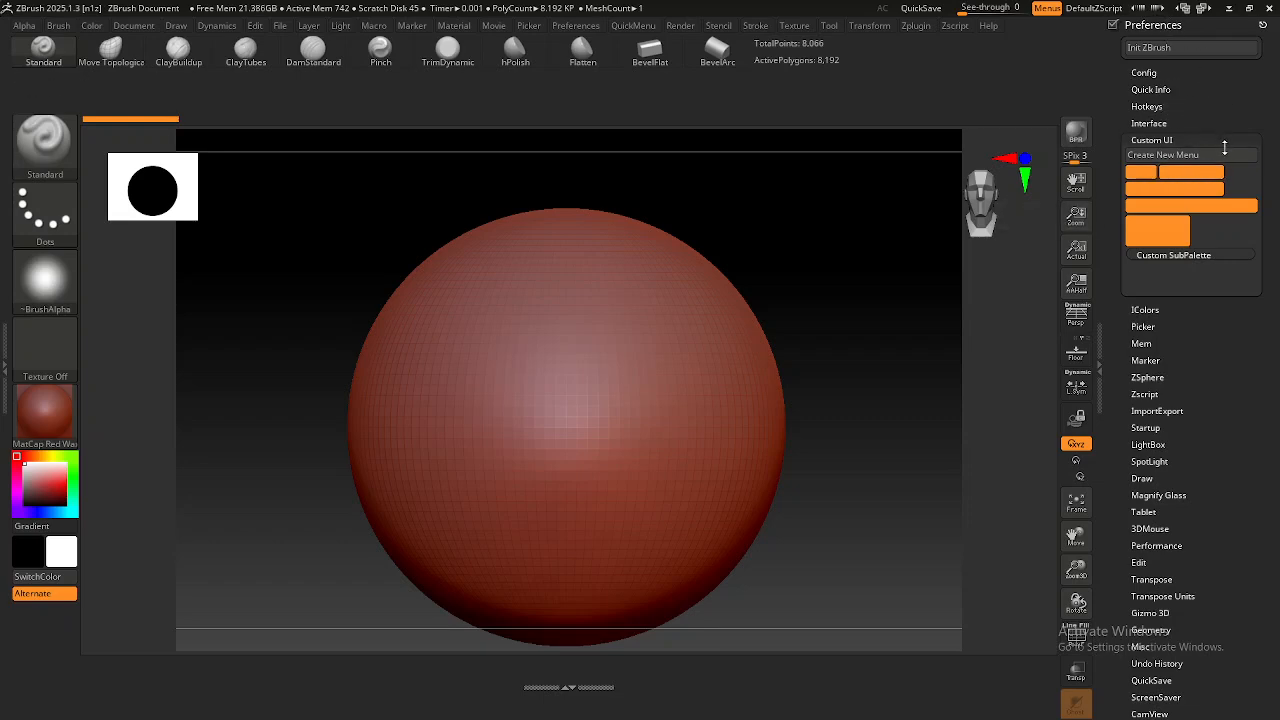
pyautogui.click(1151, 27)
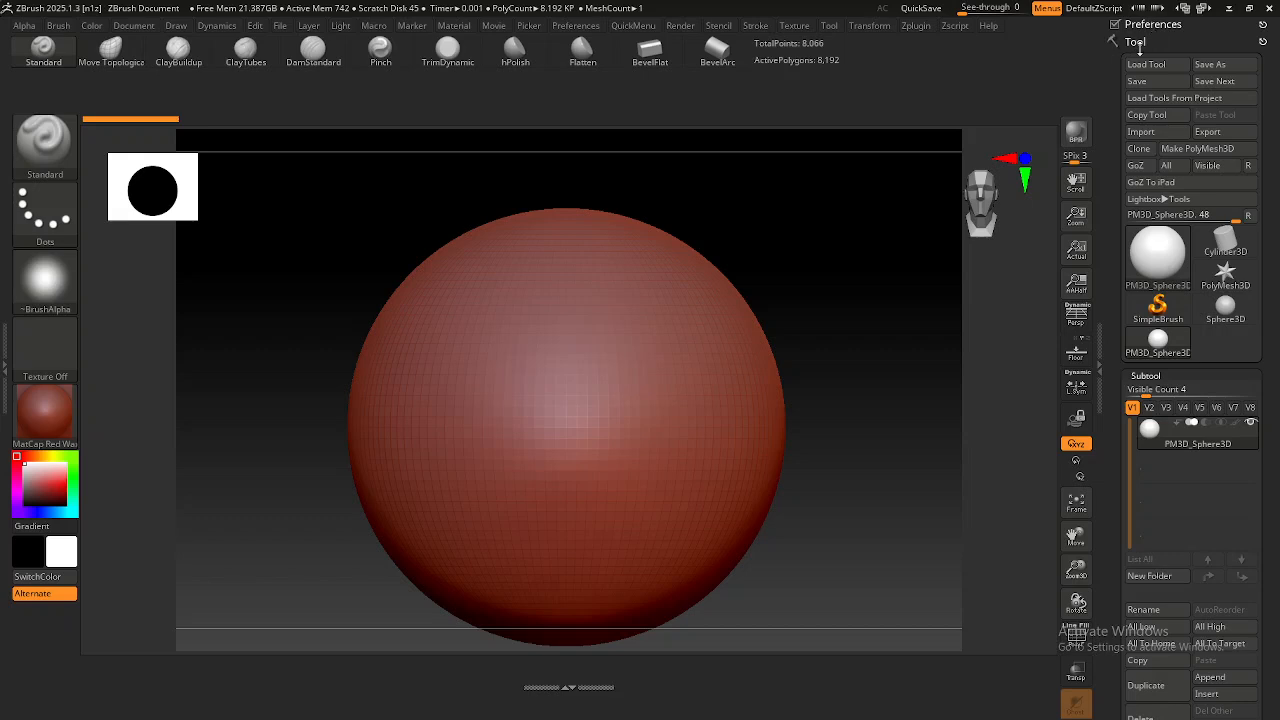
pyautogui.click(1155, 28)
pyautogui.moveTo(1171, 55); pyautogui.dragTo(1159, 130)
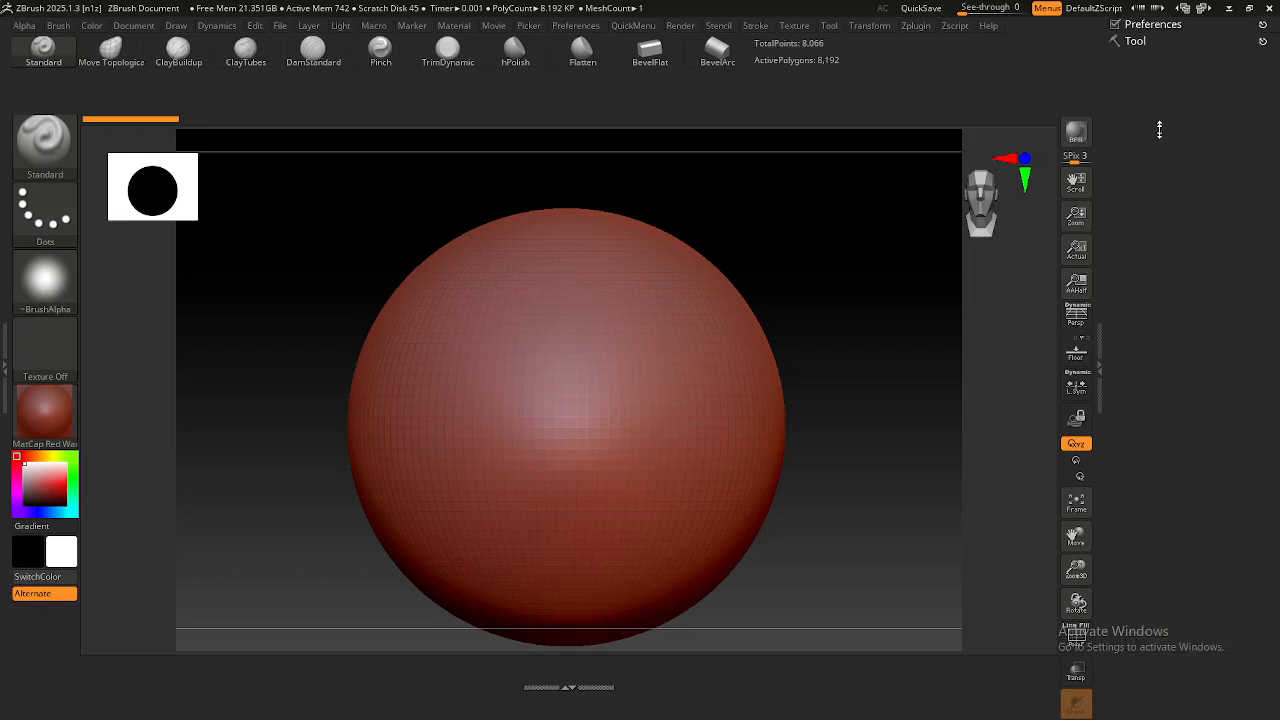
pyautogui.click(1158, 24)
pyautogui.click(1162, 139)
pyautogui.click(1162, 138)
pyautogui.click(1162, 138)
pyautogui.click(1162, 138)
pyautogui.click(1162, 138)
pyautogui.click(1162, 138)
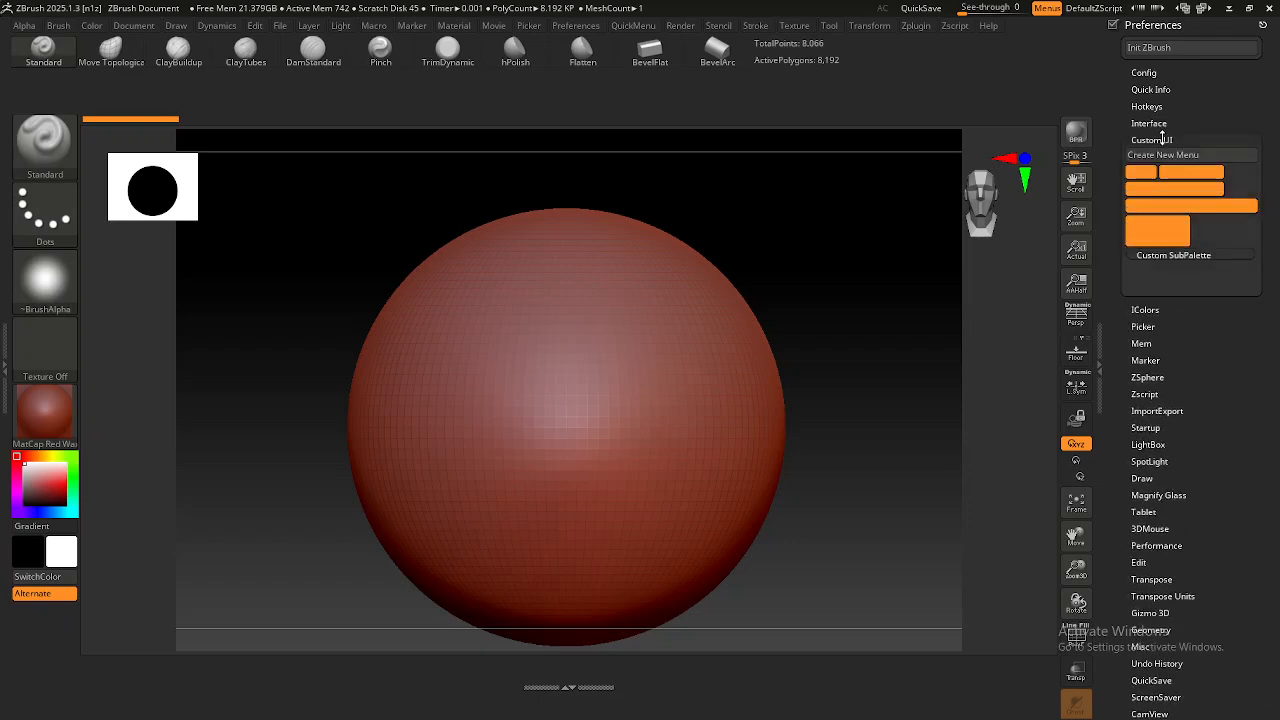
pyautogui.click(1162, 139)
pyautogui.click(1162, 139)
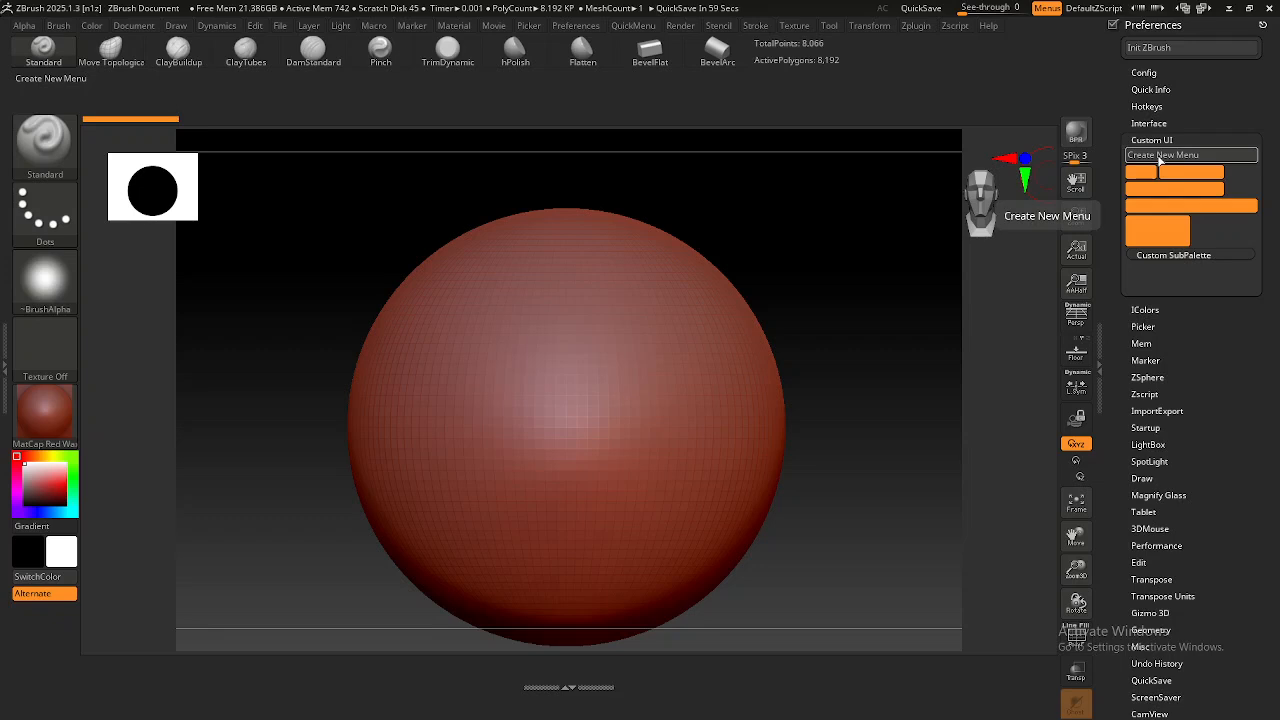
# Create a new custom menu titled "Whatever" and move it between the Transform and Zplugin menus.
pyautogui.click(1160, 157)
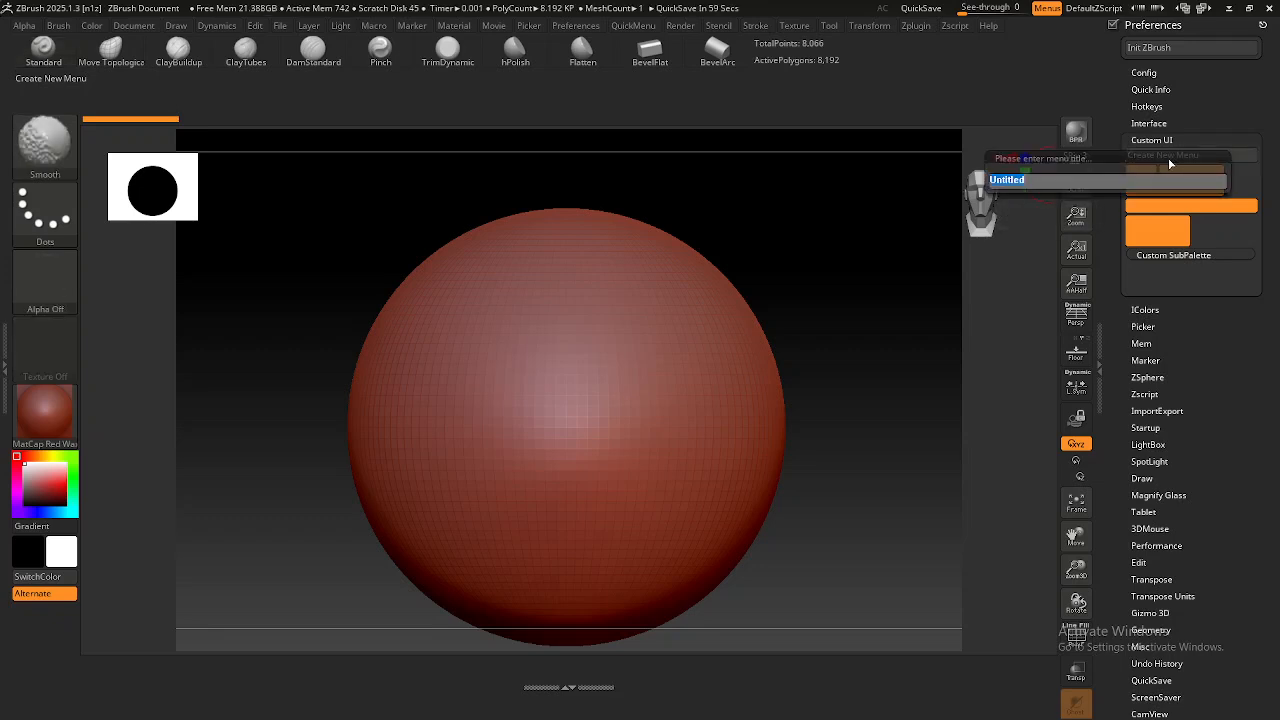
pyautogui.write('Whatever')
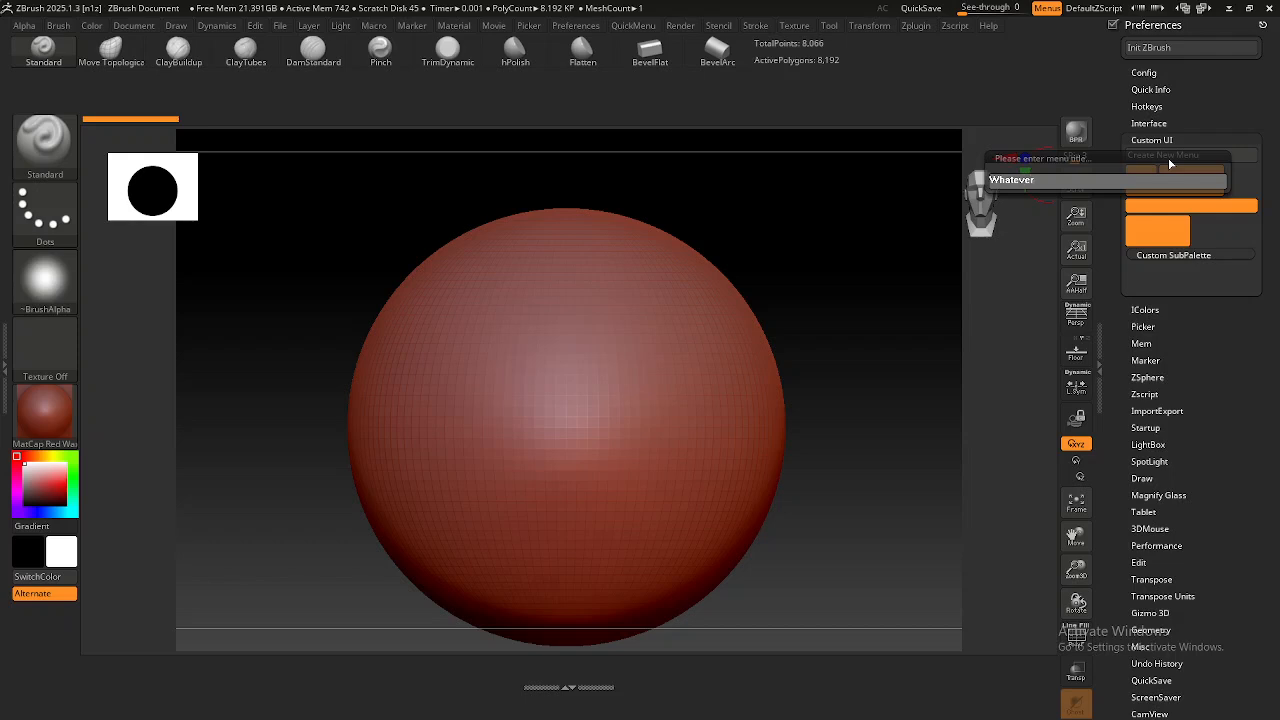
pyautogui.press('Return')
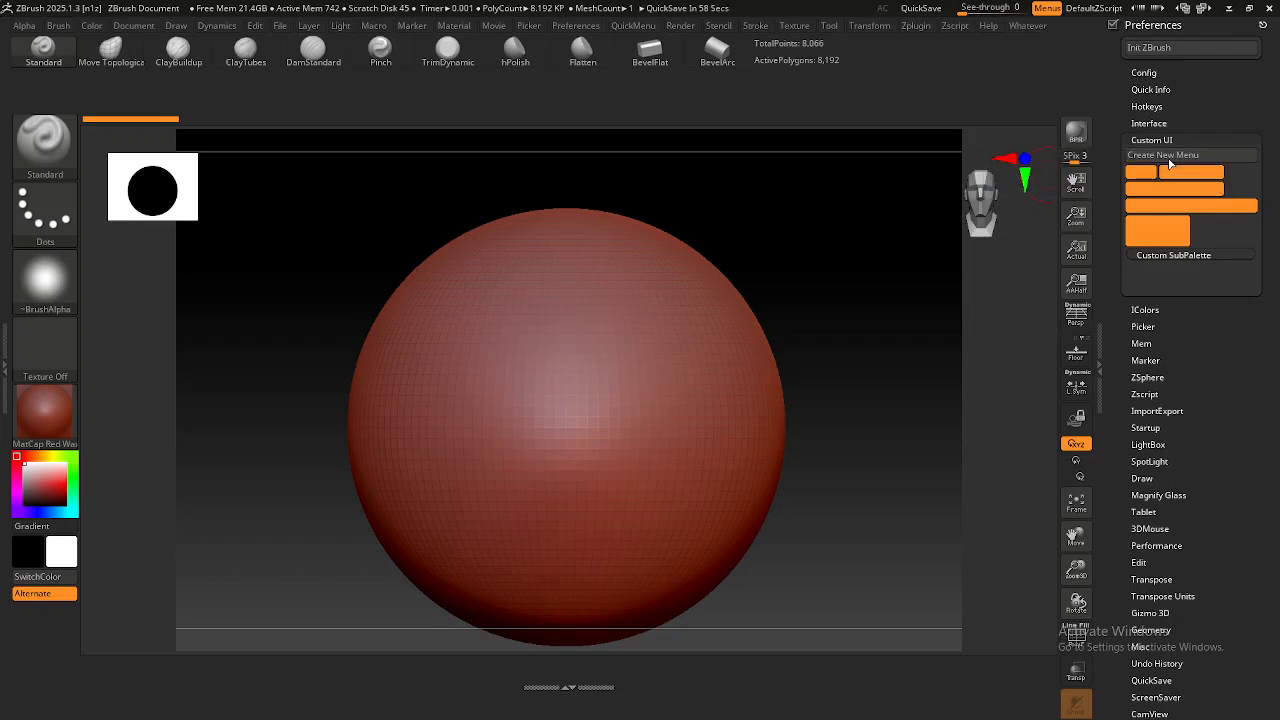
pyautogui.click(1035, 29)
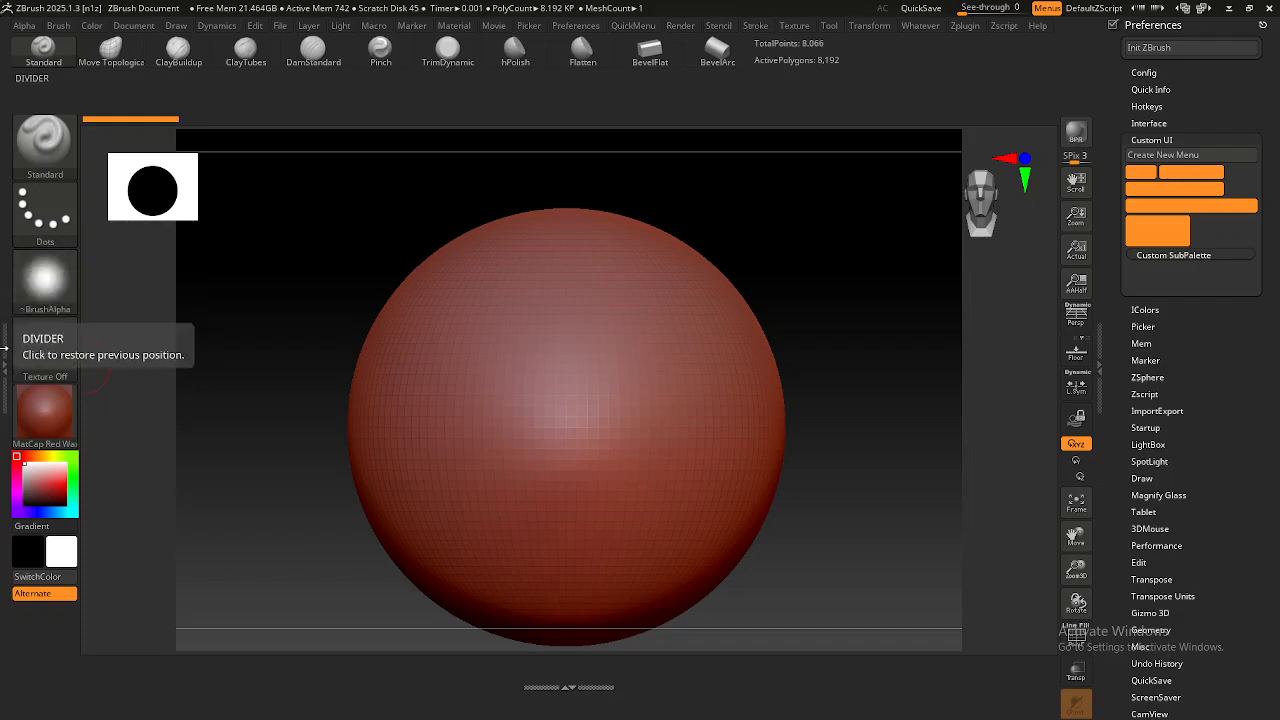
# Expand the side tray holding the Brush palette and collapse it again.
pyautogui.click(5, 347)
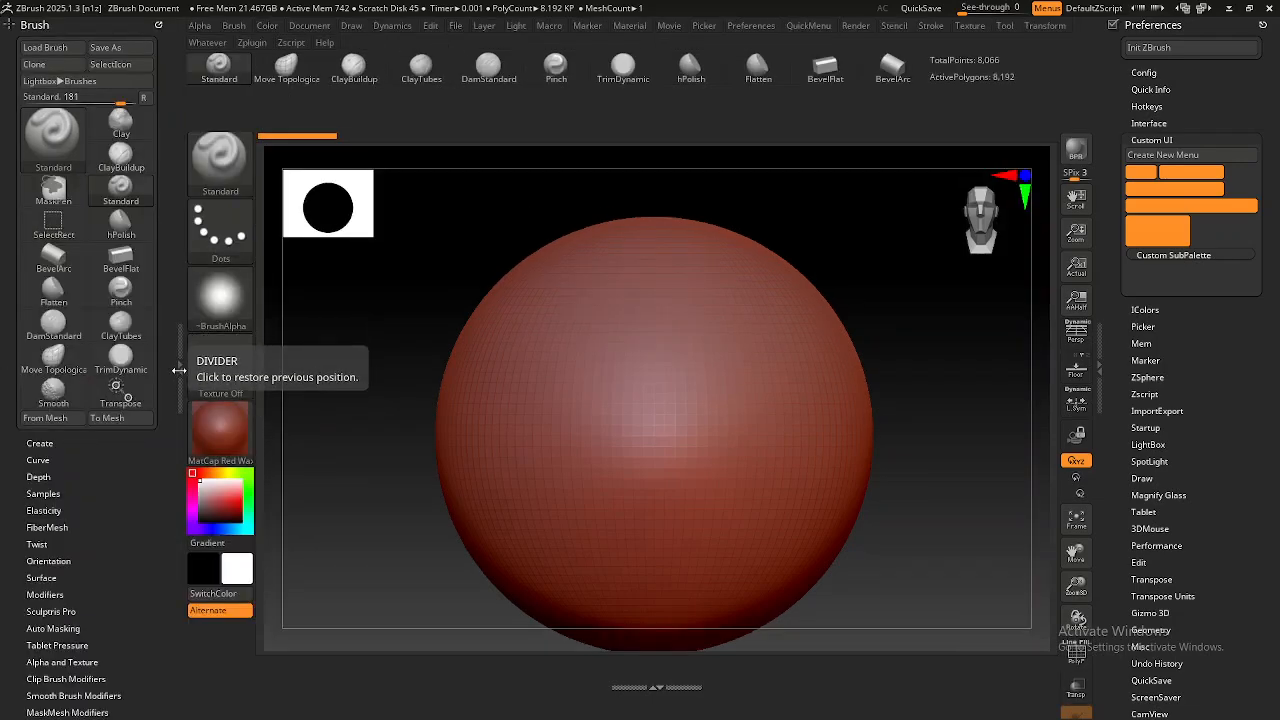
pyautogui.click(180, 370)
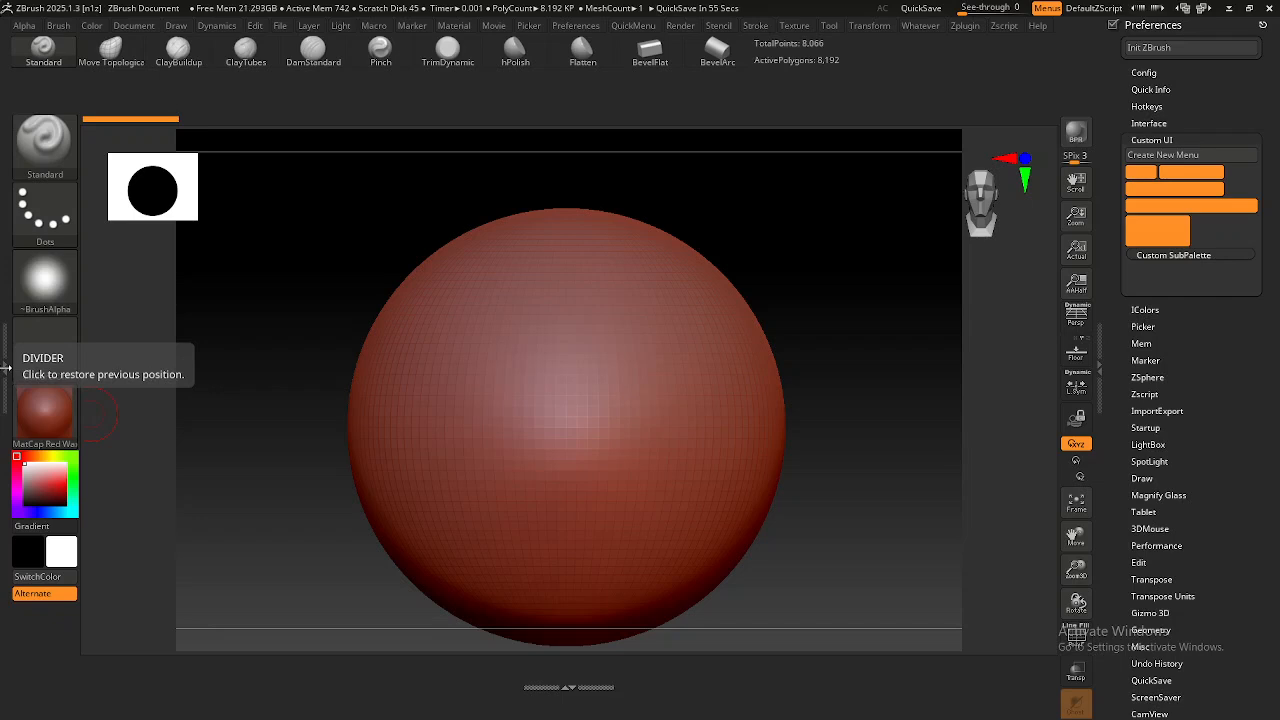
# Test the side tray's divider in a reduced window, widen and maximize the window, and collapse the tray.
pyautogui.click(1250, 8)
pyautogui.click(335, 367)
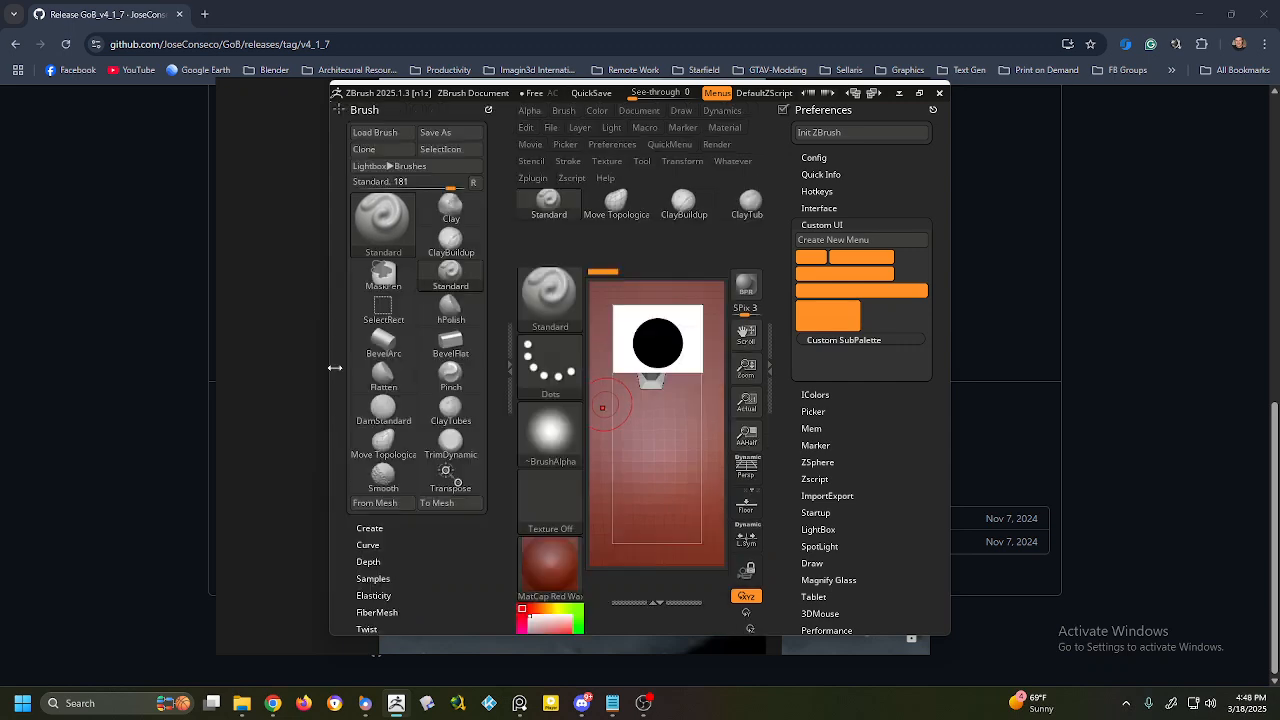
pyautogui.click(511, 370)
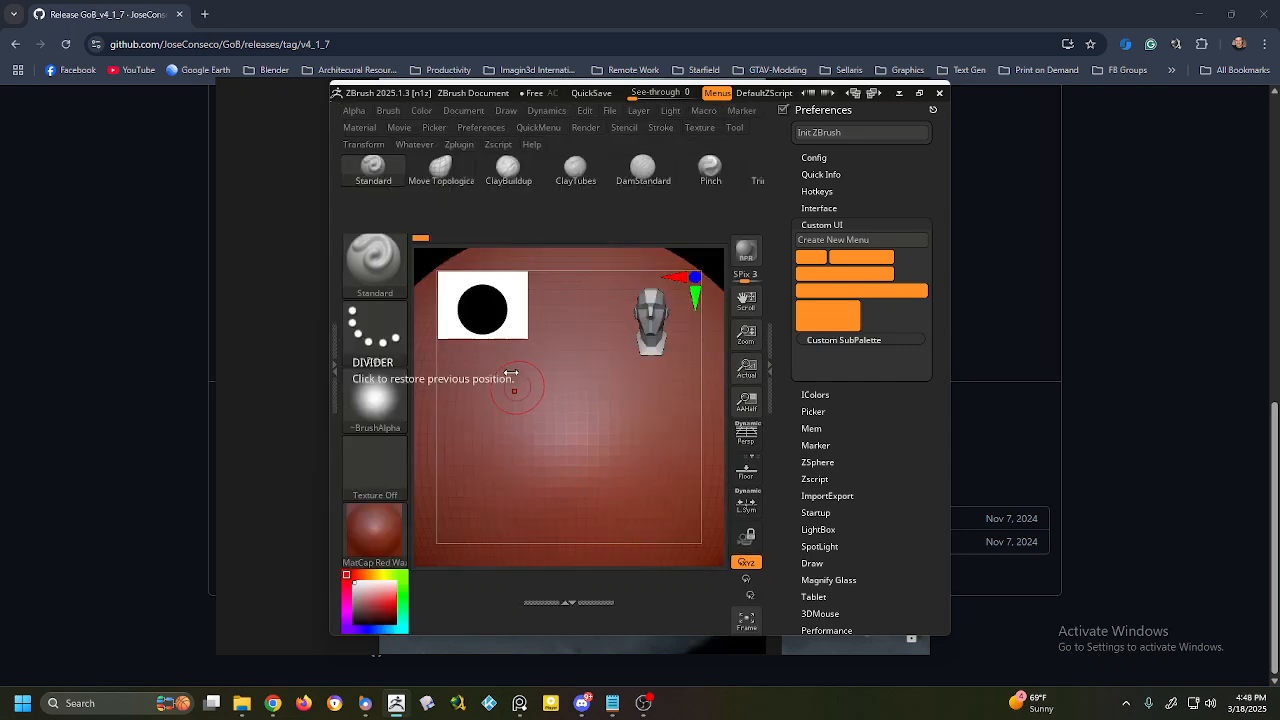
pyautogui.moveTo(955, 181); pyautogui.dragTo(1178, 190)
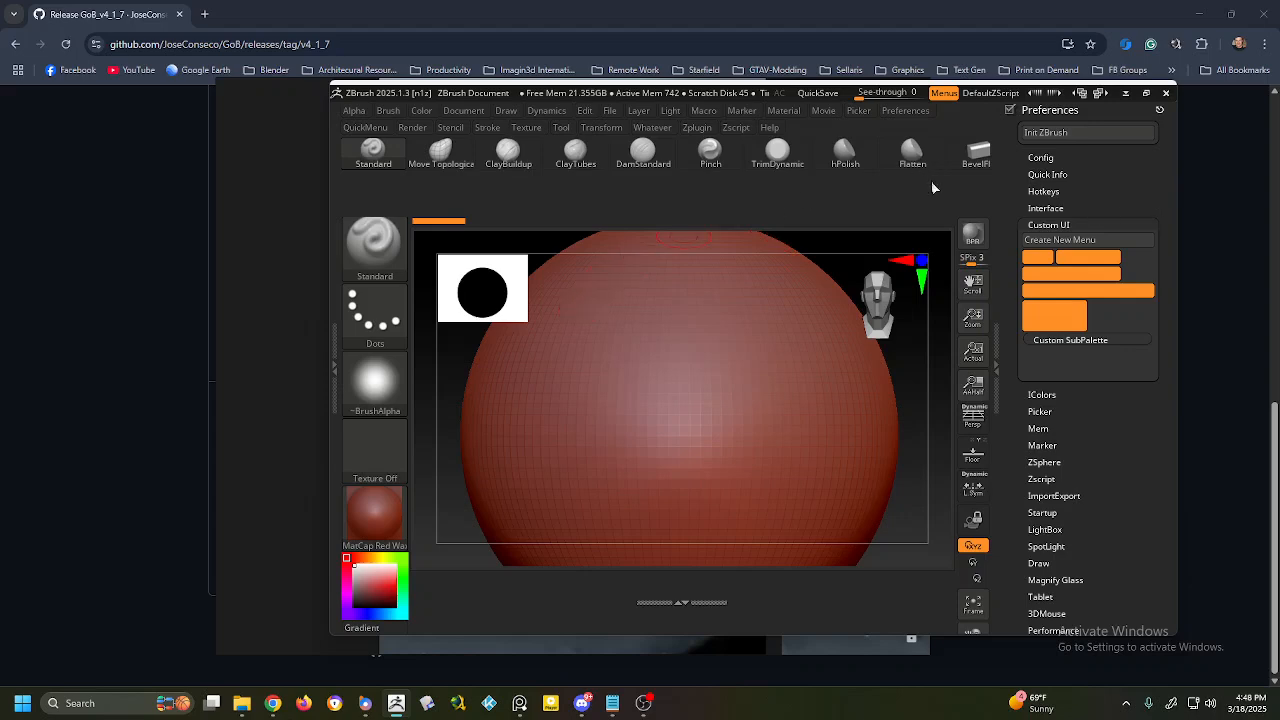
pyautogui.click(1147, 93)
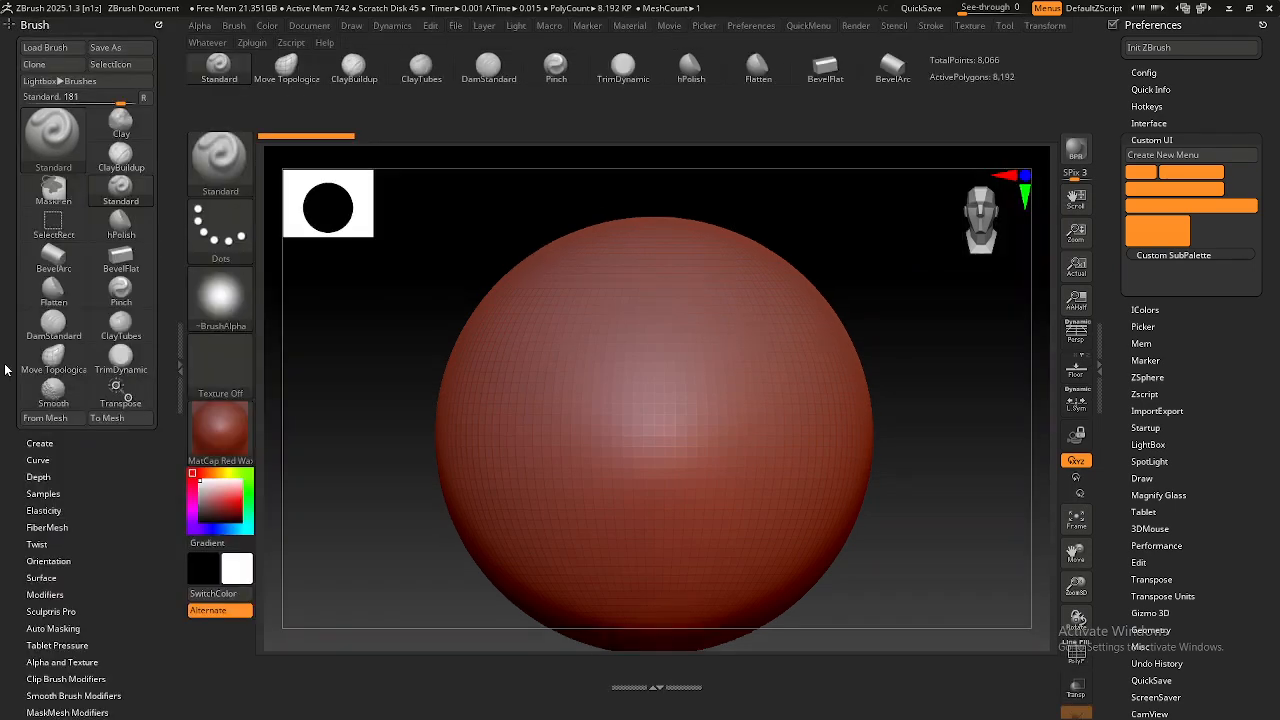
pyautogui.click(2, 372)
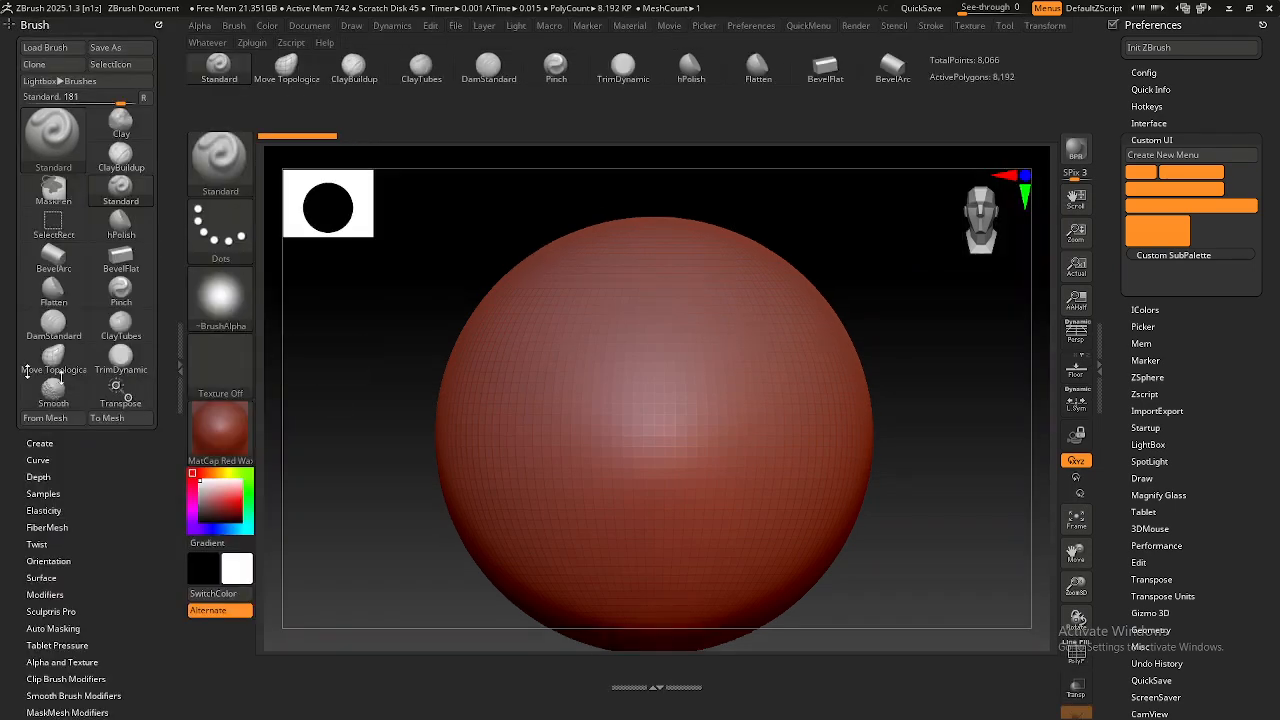
pyautogui.click(177, 371)
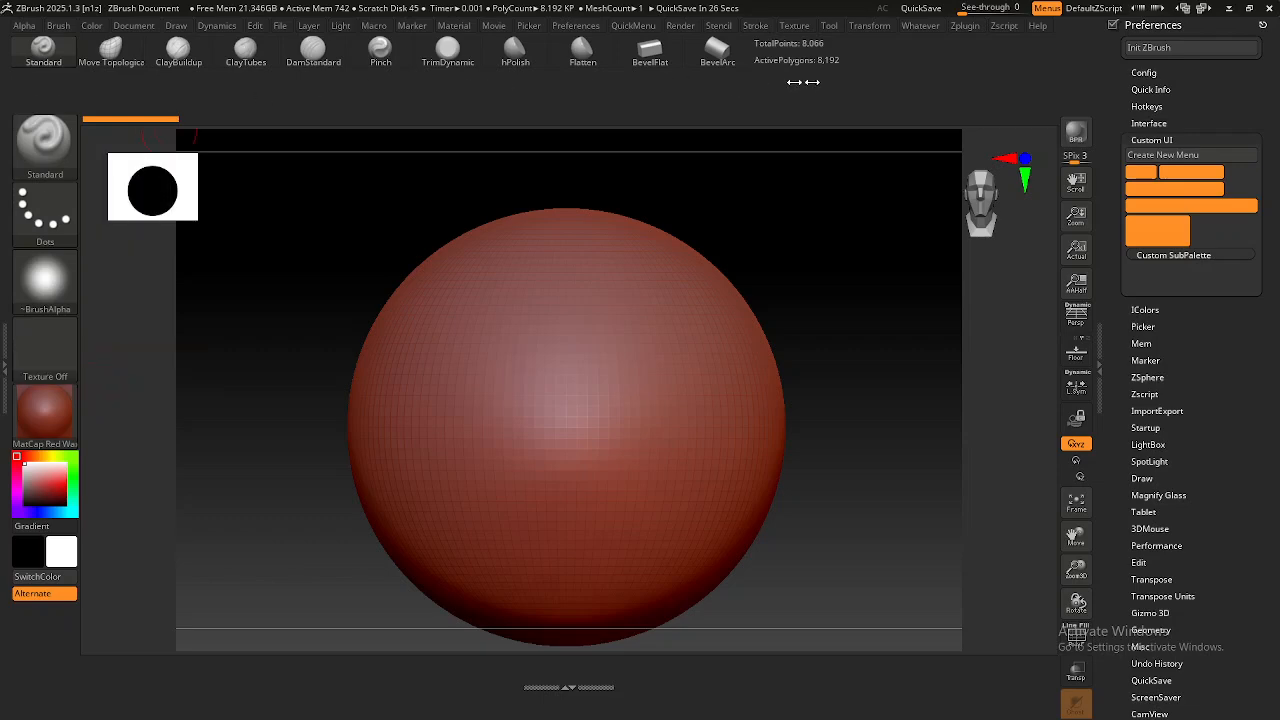
# Expand the side tray and collapse the Brush palette docked in it.
pyautogui.click(8, 384)
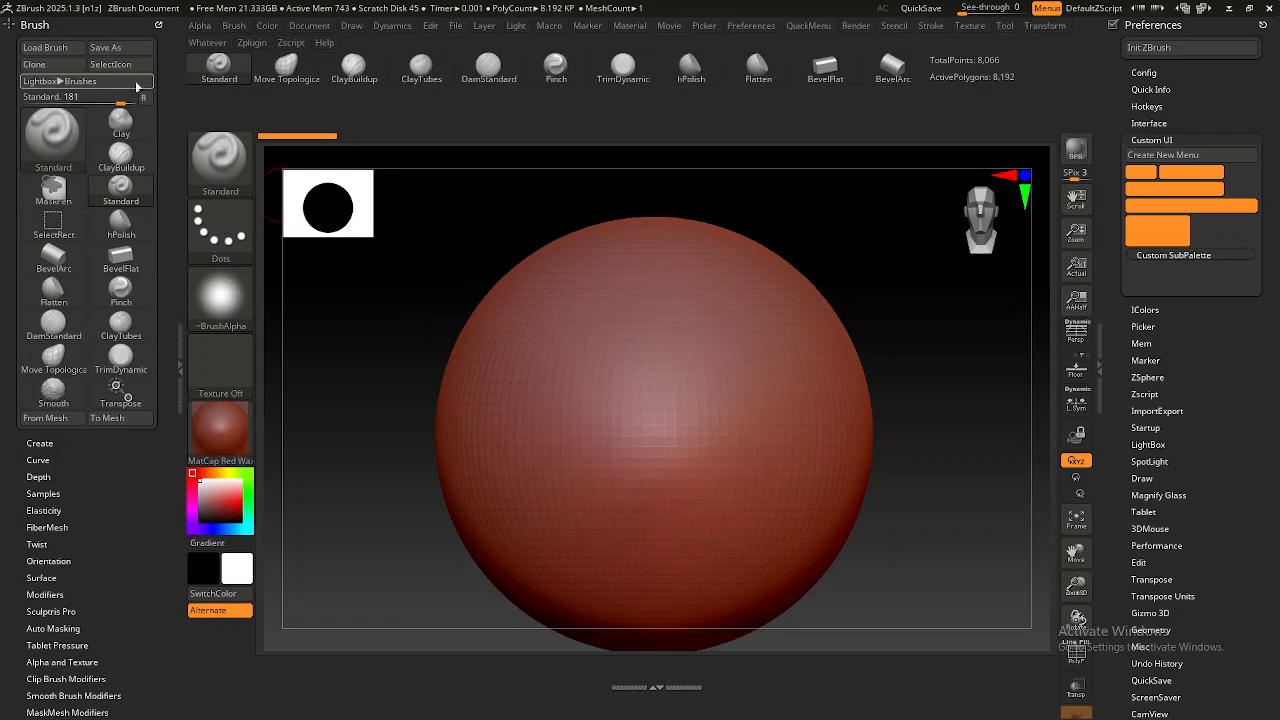
pyautogui.click(36, 25)
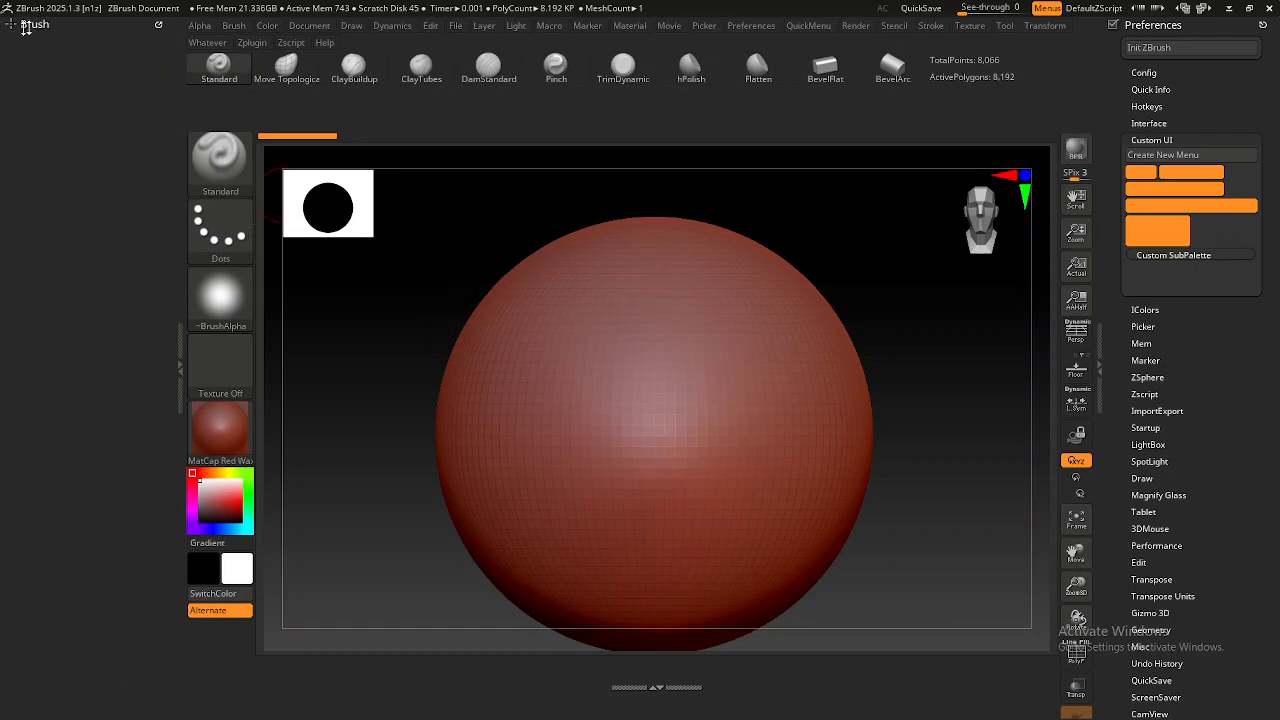
pyautogui.click(34, 25)
pyautogui.click(34, 25)
pyautogui.click(34, 25)
pyautogui.click(34, 25)
# Dock the custom Whatever menu in the side tray below the Brush palette.
pyautogui.click(203, 42)
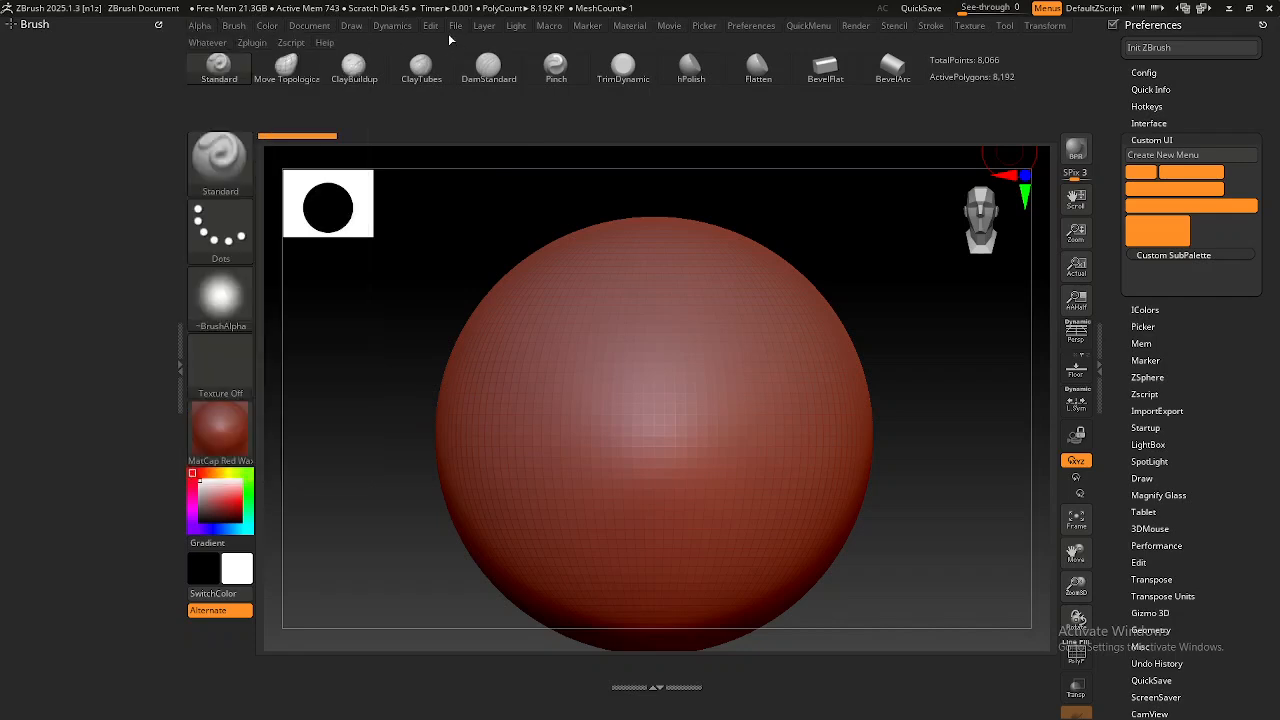
pyautogui.click(212, 44)
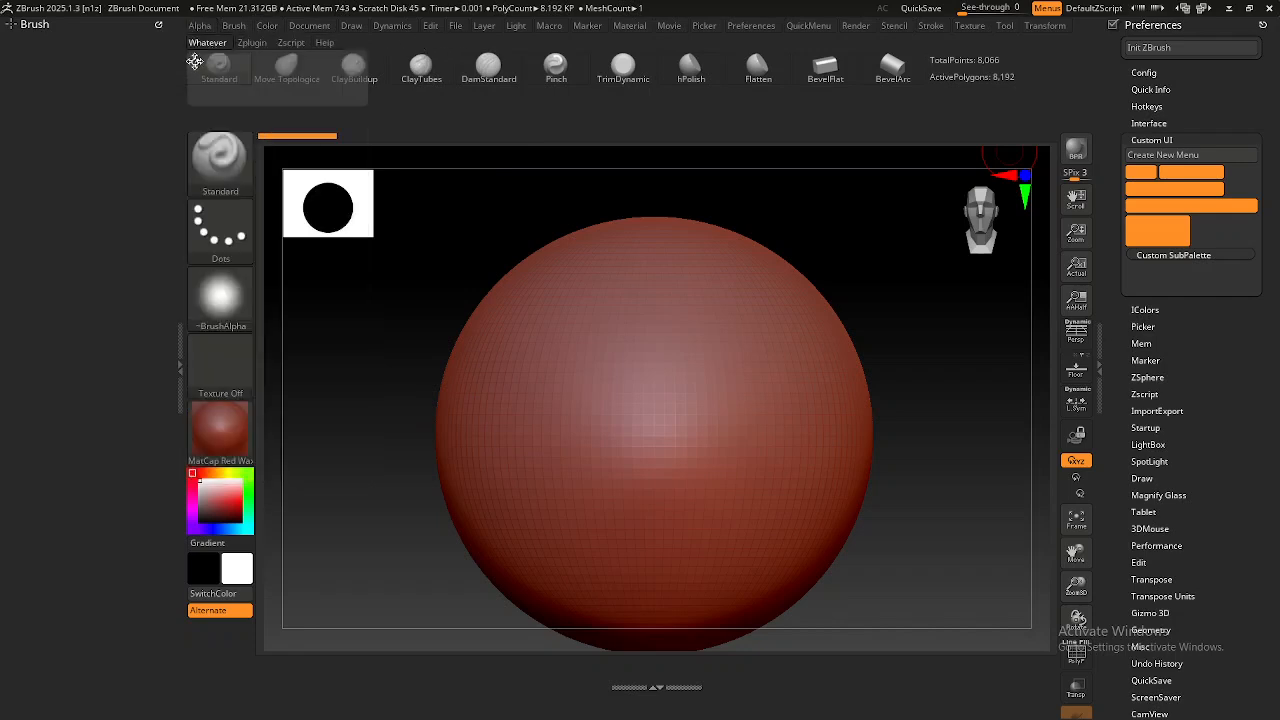
pyautogui.moveTo(195, 62); pyautogui.dragTo(90, 76)
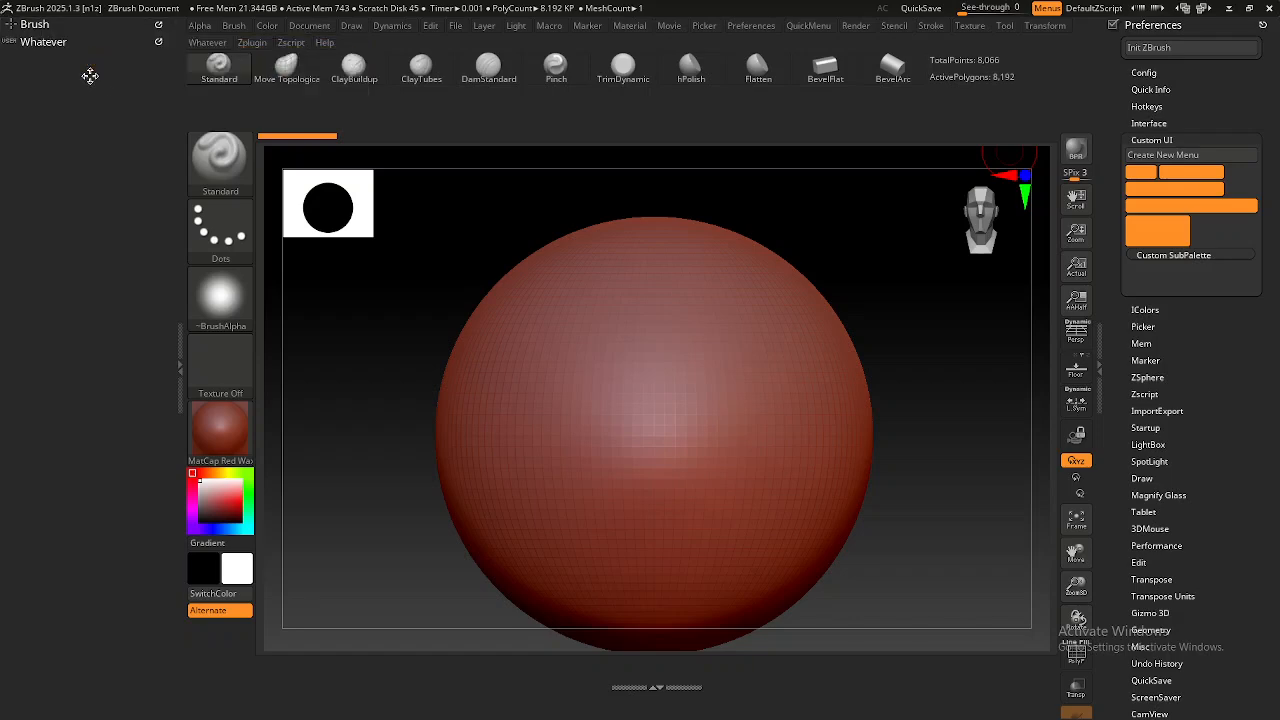
pyautogui.moveTo(159, 42); pyautogui.dragTo(163, 22)
pyautogui.click(205, 43)
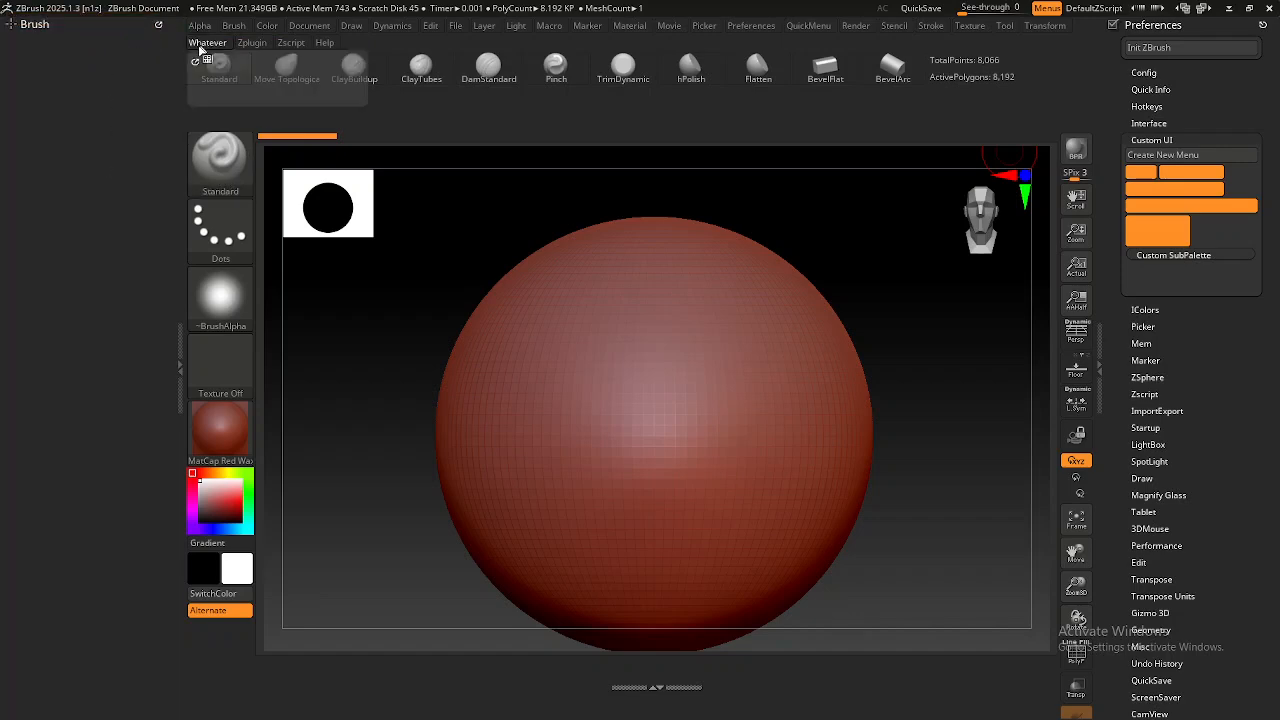
pyautogui.moveTo(205, 43)
pyautogui.mouseDown()
pyautogui.moveTo(114, 77)
pyautogui.moveTo(100, 60)
pyautogui.mouseUp()
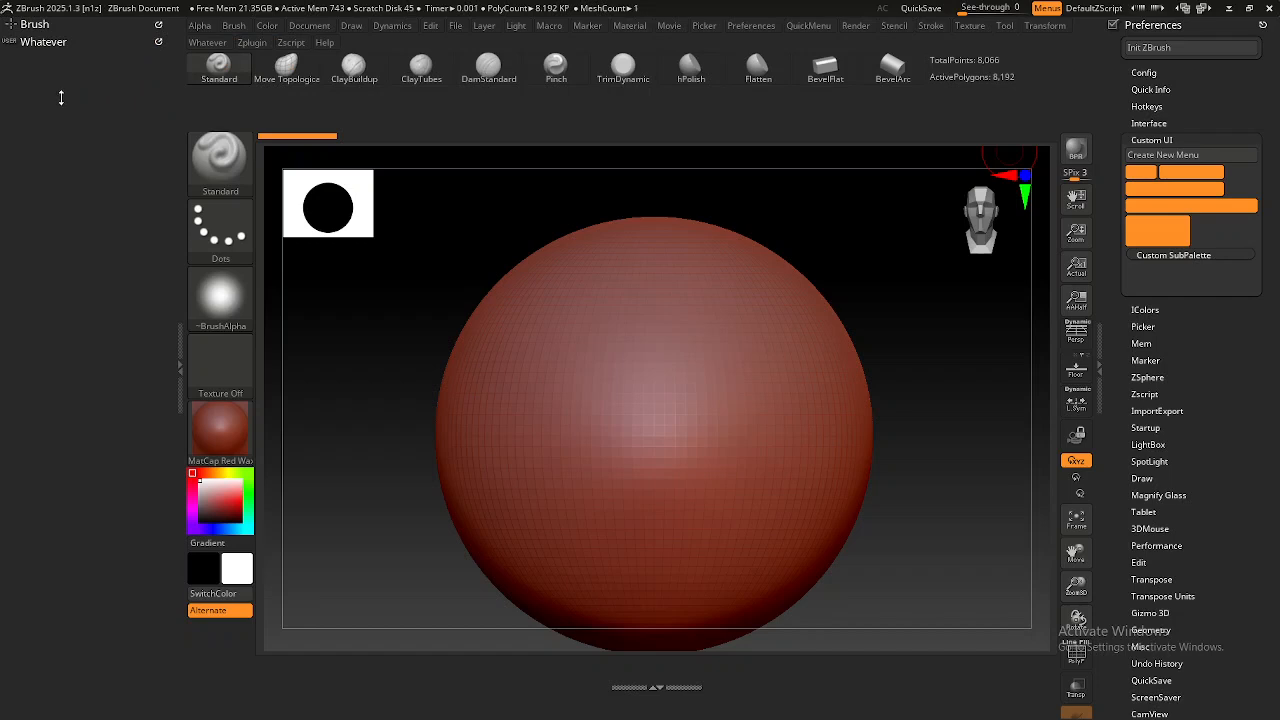
# Expand the docked Brush palette and collapse it again.
pyautogui.click(42, 19)
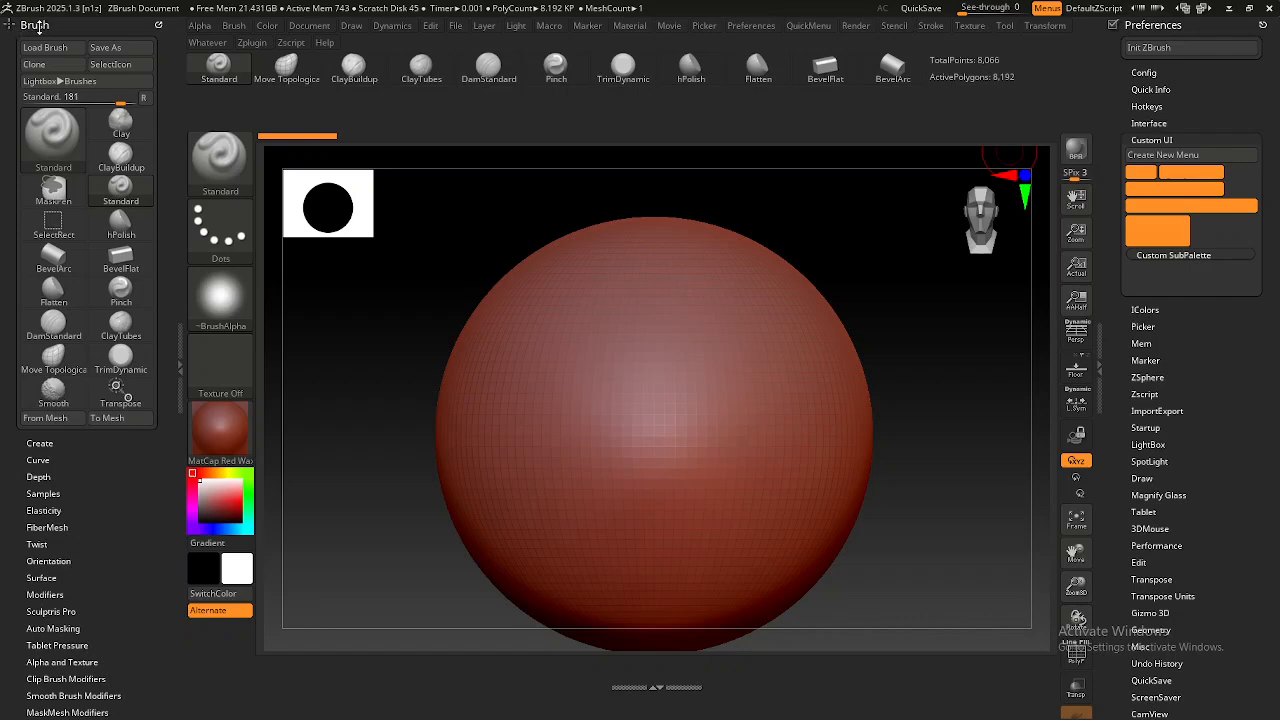
pyautogui.click(38, 26)
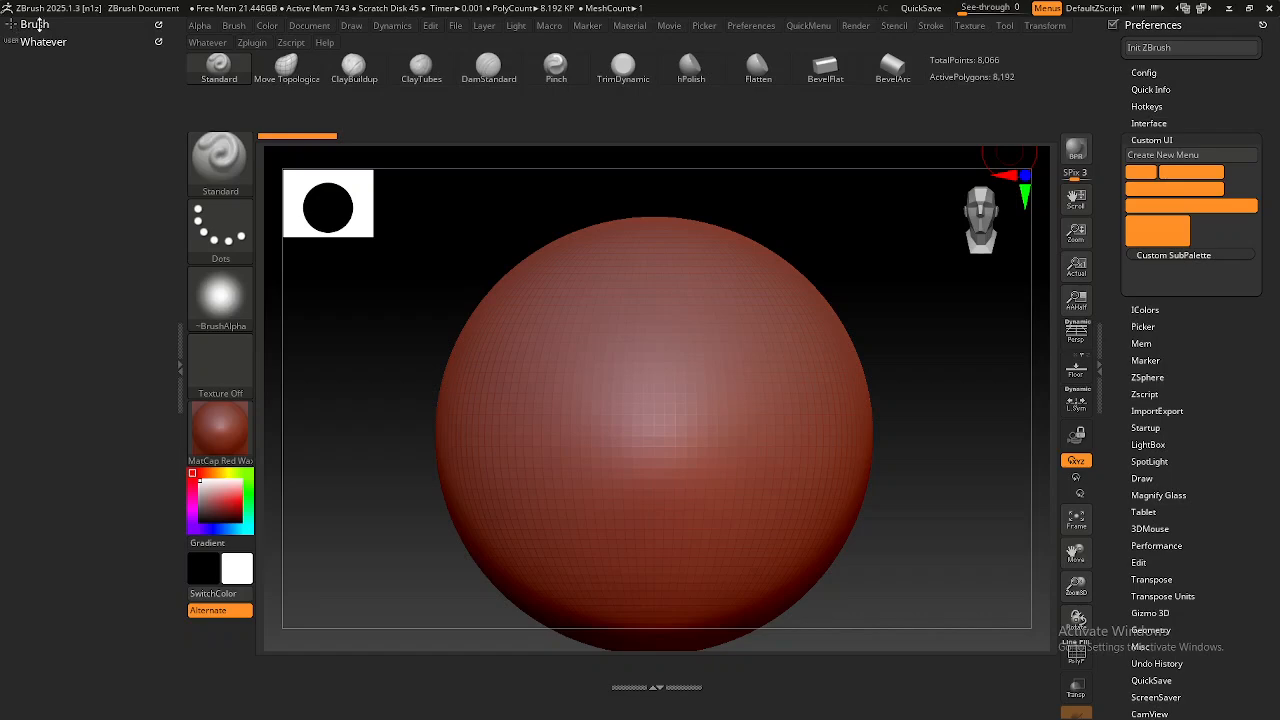
pyautogui.click(35, 24)
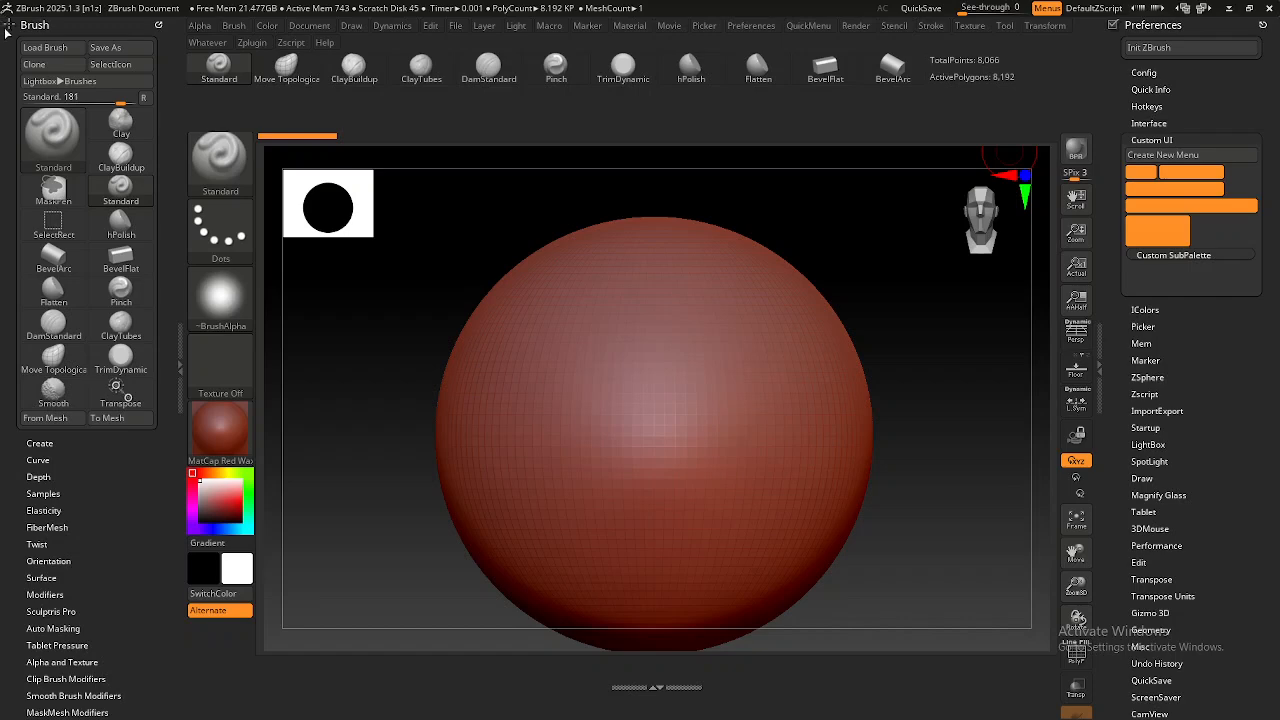
pyautogui.click(31, 25)
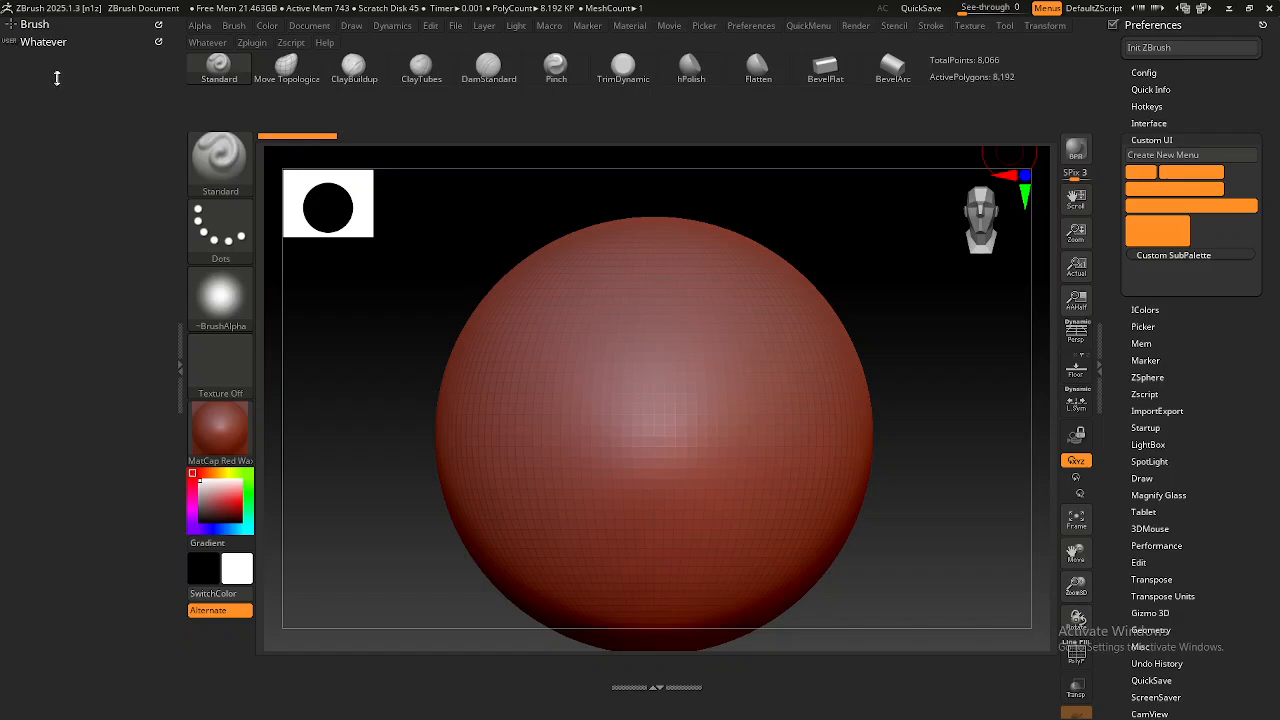
# Expand the Performance preferences and place a copy of the MultiDraw button in the docked Whatever menu.
pyautogui.moveTo(1124, 193); pyautogui.dragTo(1176, 270)
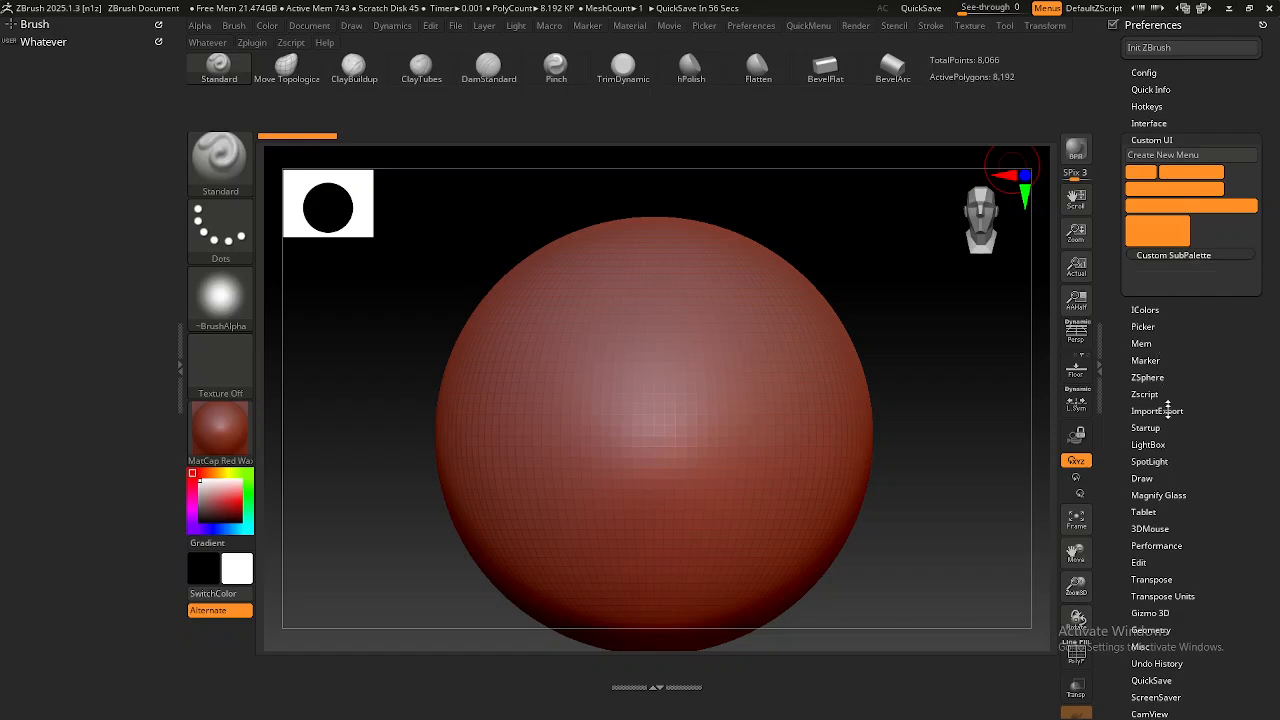
pyautogui.scroll(-5, 1225, 389)
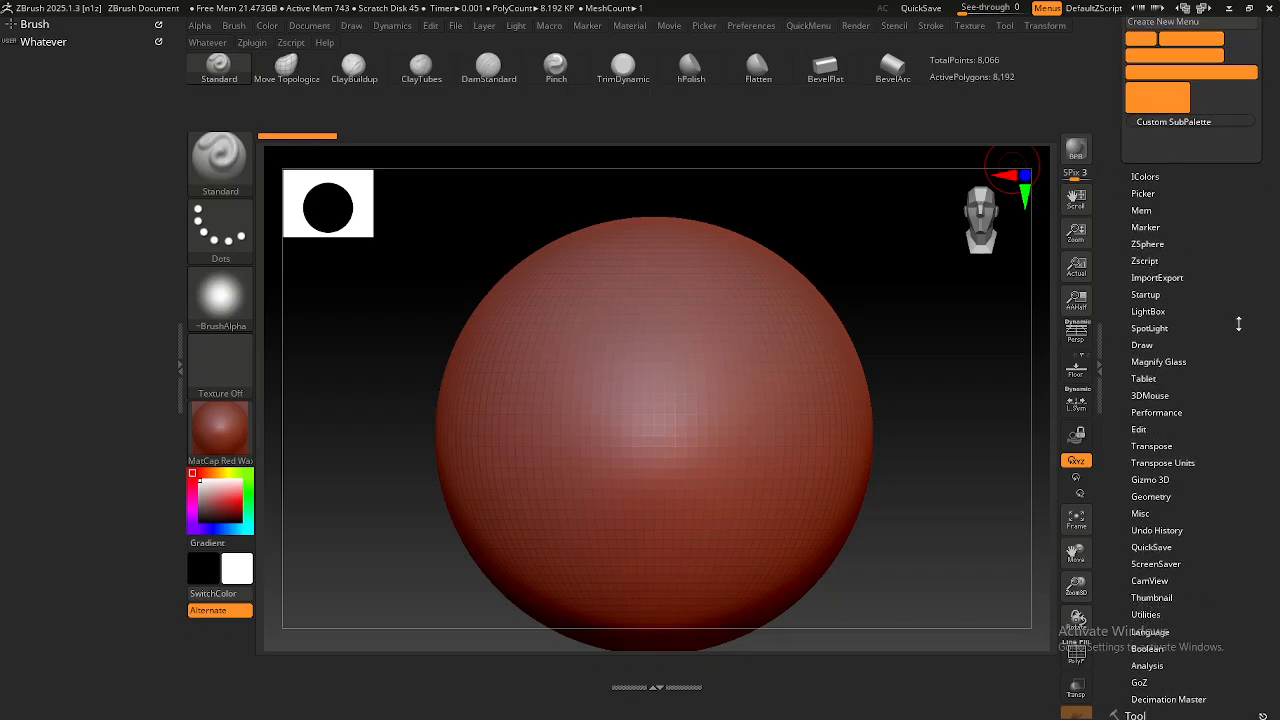
pyautogui.click(1160, 386)
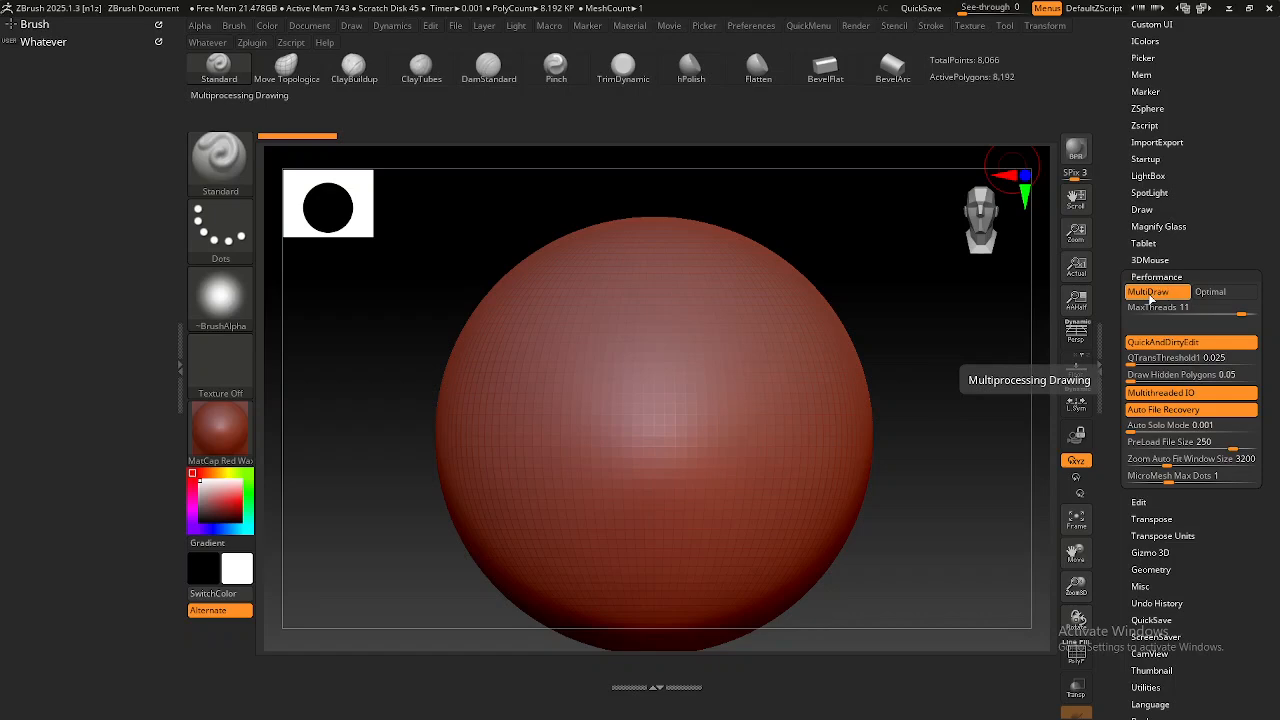
pyautogui.press('ctrl')
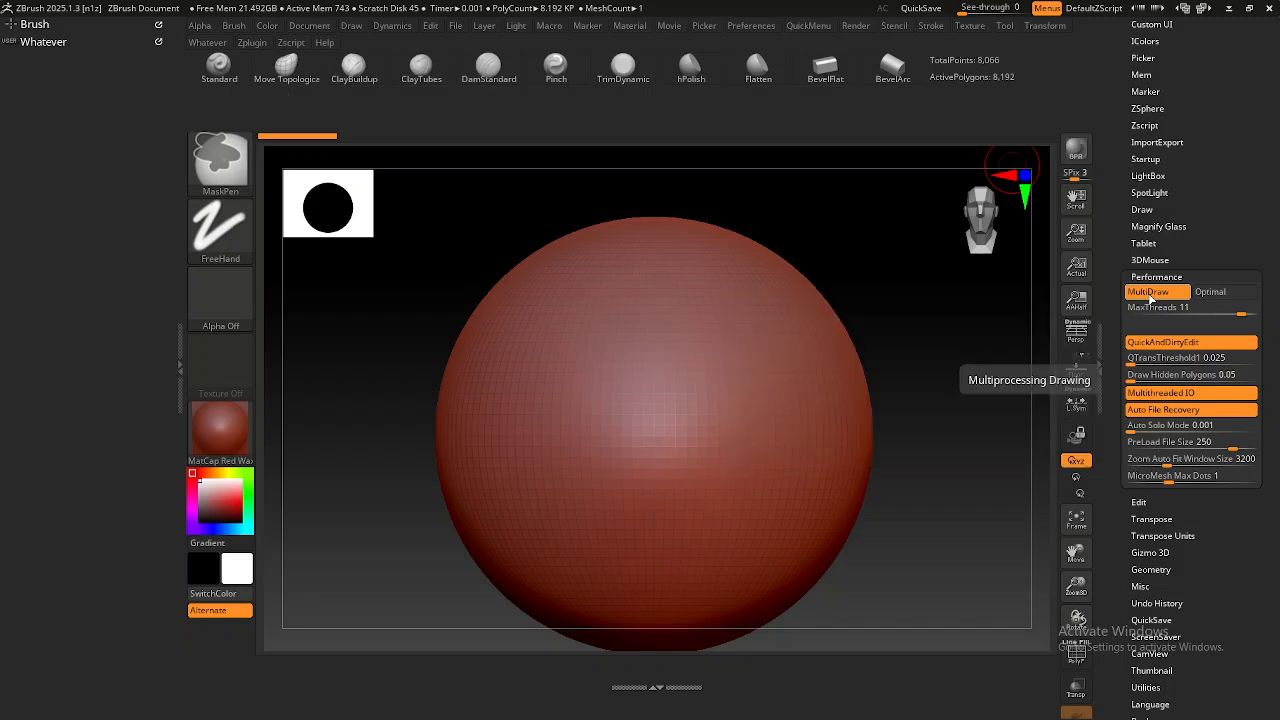
pyautogui.keyDown('ctrl'); pyautogui.keyDown('alt'); pyautogui.moveTo(1150, 297); pyautogui.dragTo(64, 60); pyautogui.keyUp('alt'); pyautogui.keyUp('ctrl')
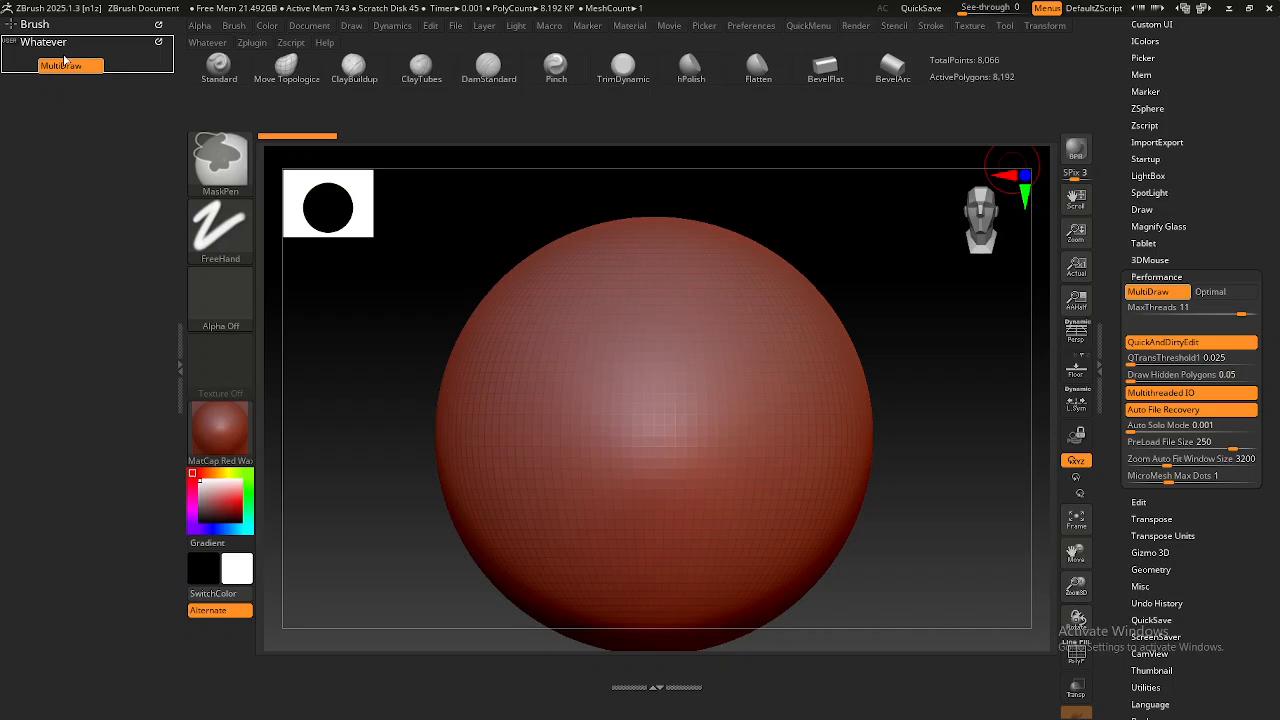
pyautogui.keyDown('ctrl'); pyautogui.keyDown('alt'); pyautogui.moveTo(64, 60); pyautogui.dragTo(62, 63); pyautogui.keyUp('alt'); pyautogui.keyUp('ctrl')
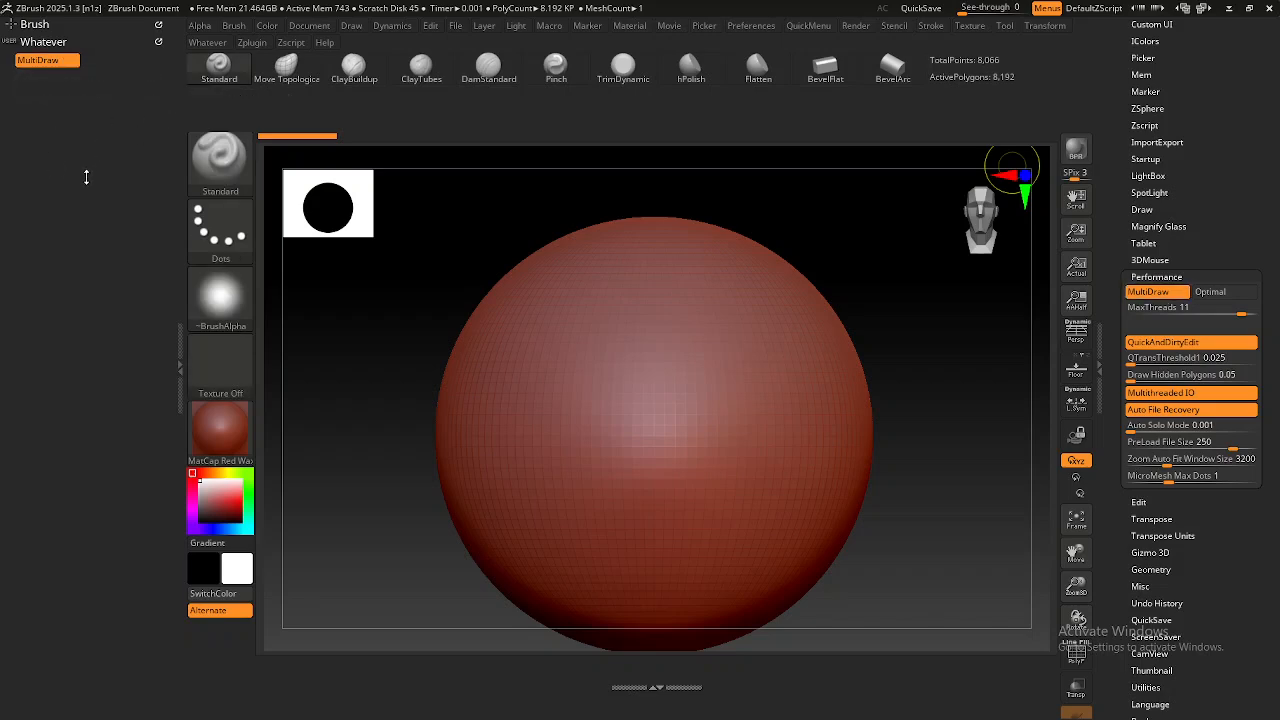
# Collapse the docked Whatever menu and expand it again.
pyautogui.click(40, 41)
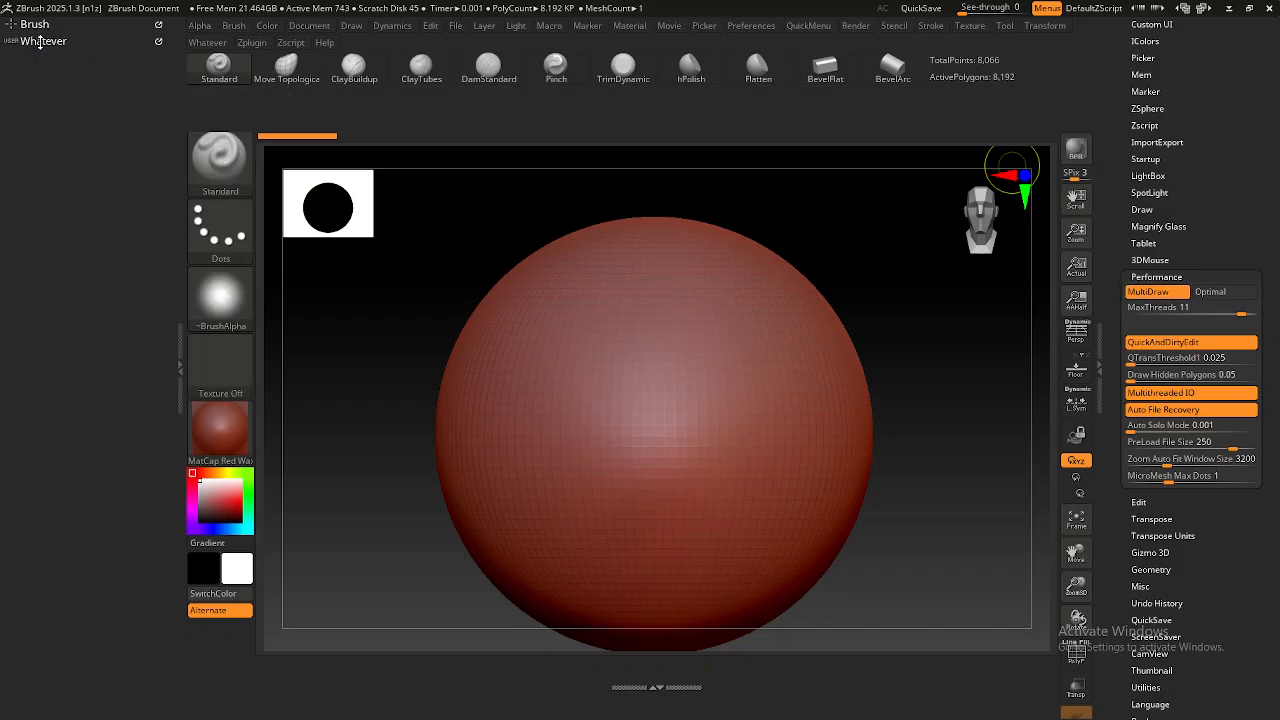
pyautogui.click(40, 42)
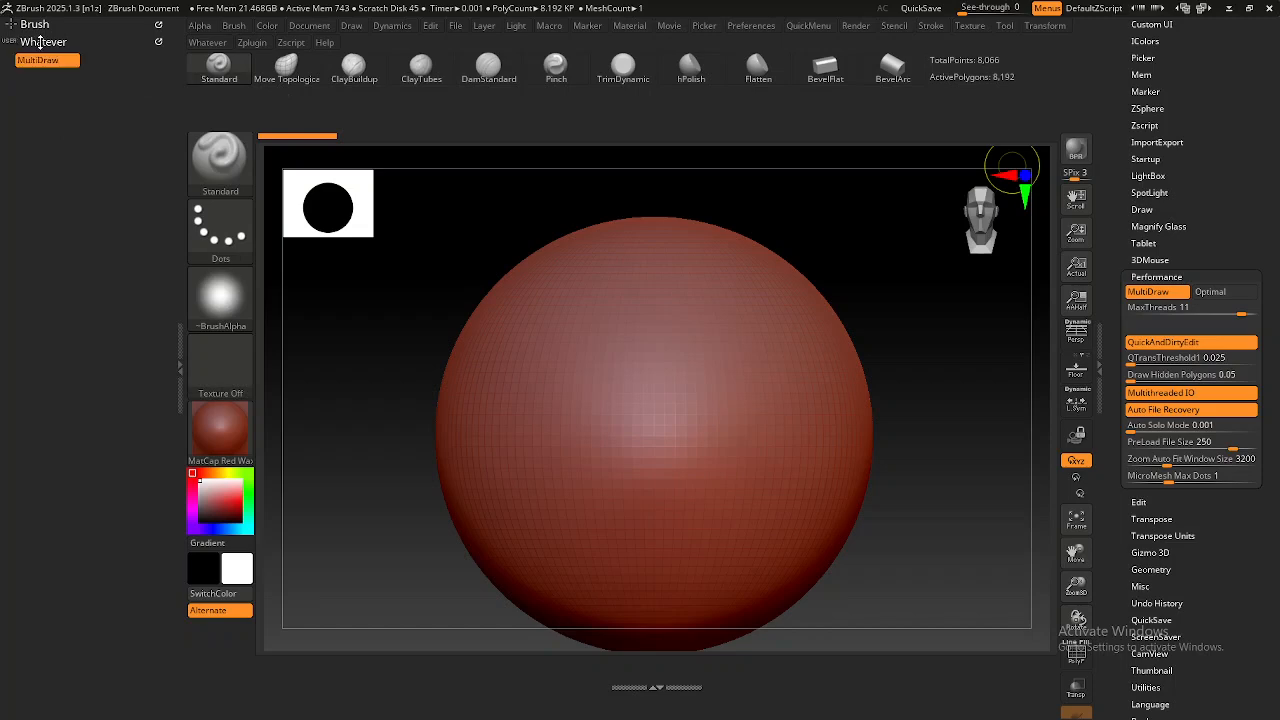
pyautogui.click(40, 41)
pyautogui.click(40, 42)
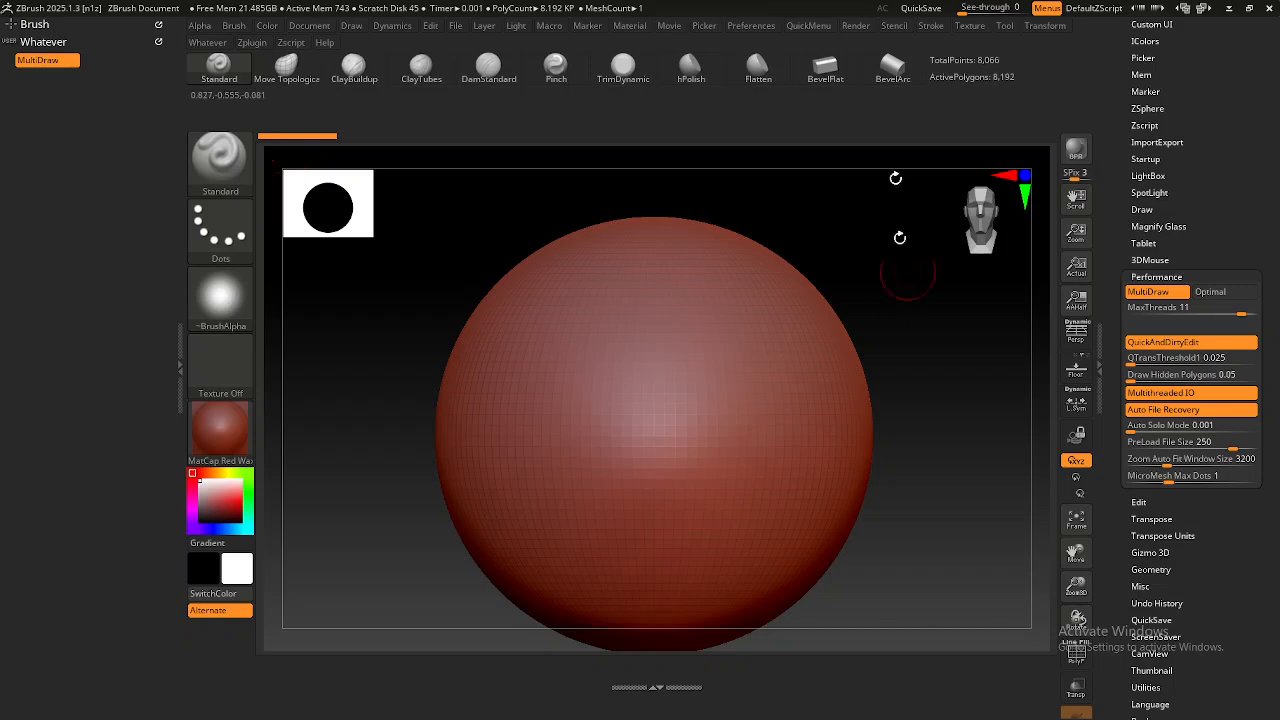
# Collapse the Performance preferences, expand Custom UI and add a Custom SubPalette to the Whatever menu.
pyautogui.scroll(4, 1205, 250)
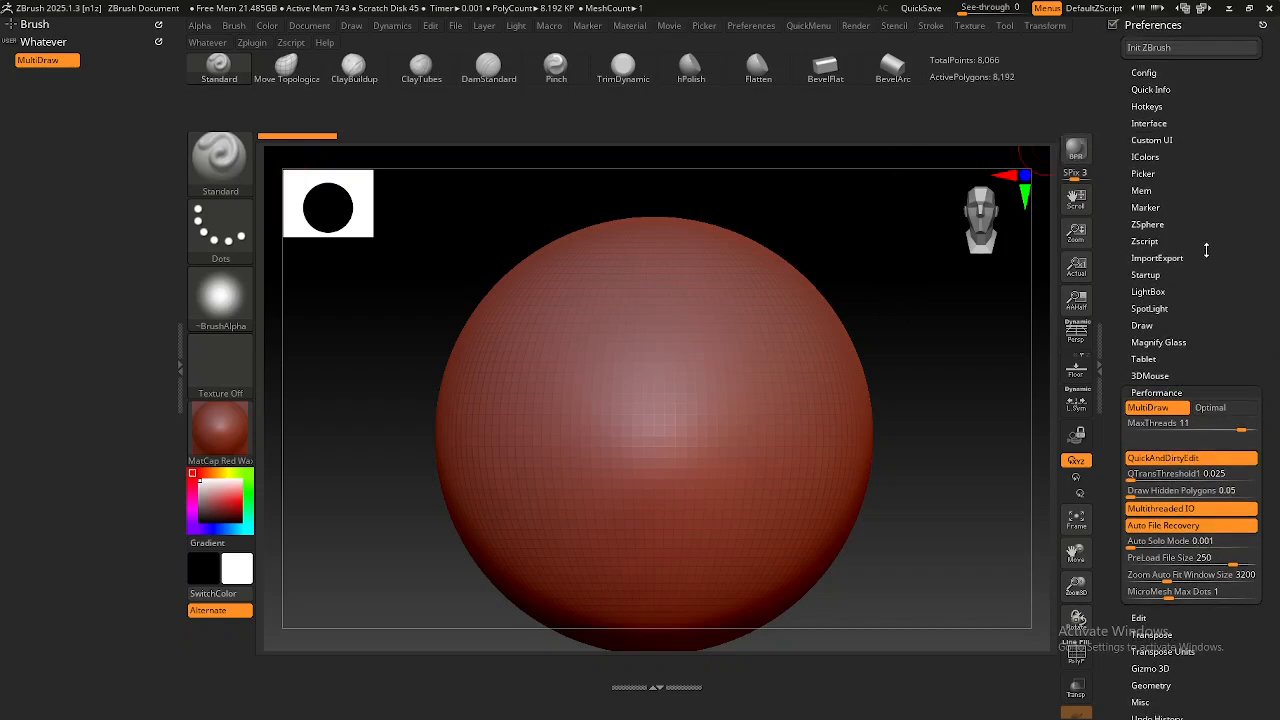
pyautogui.click(1190, 393)
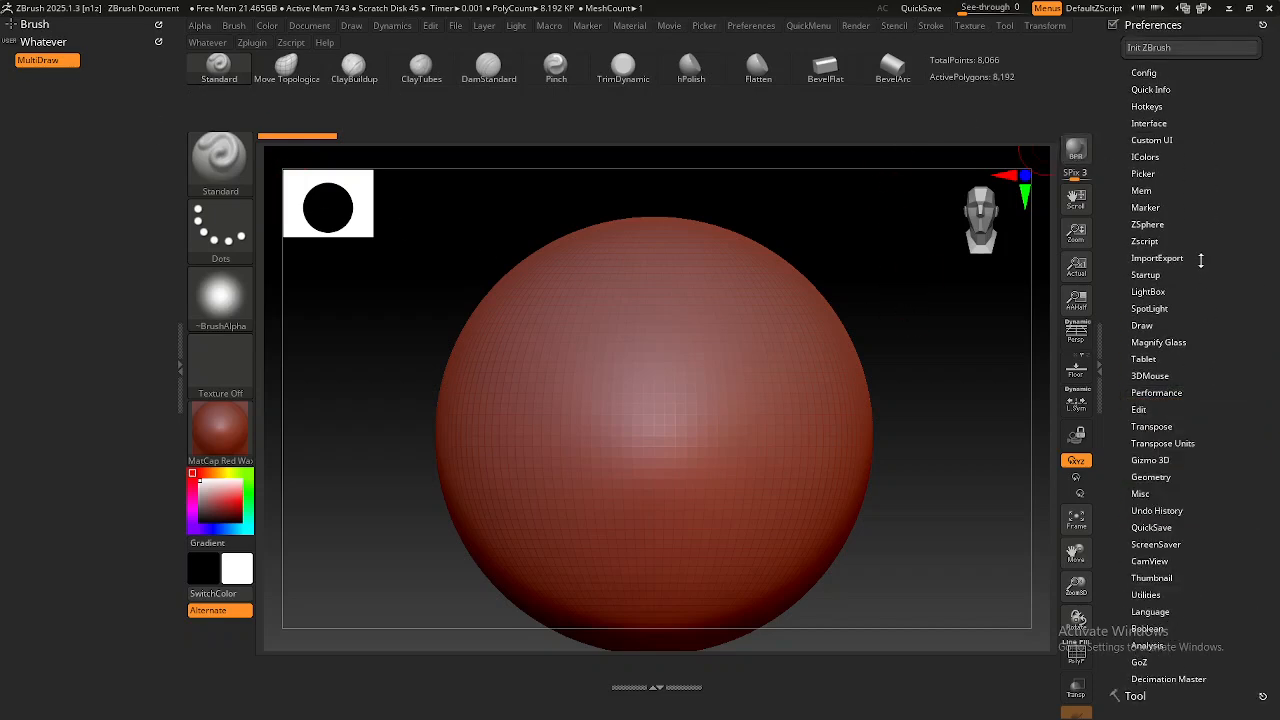
pyautogui.click(48, 42)
pyautogui.click(48, 43)
pyautogui.click(1152, 140)
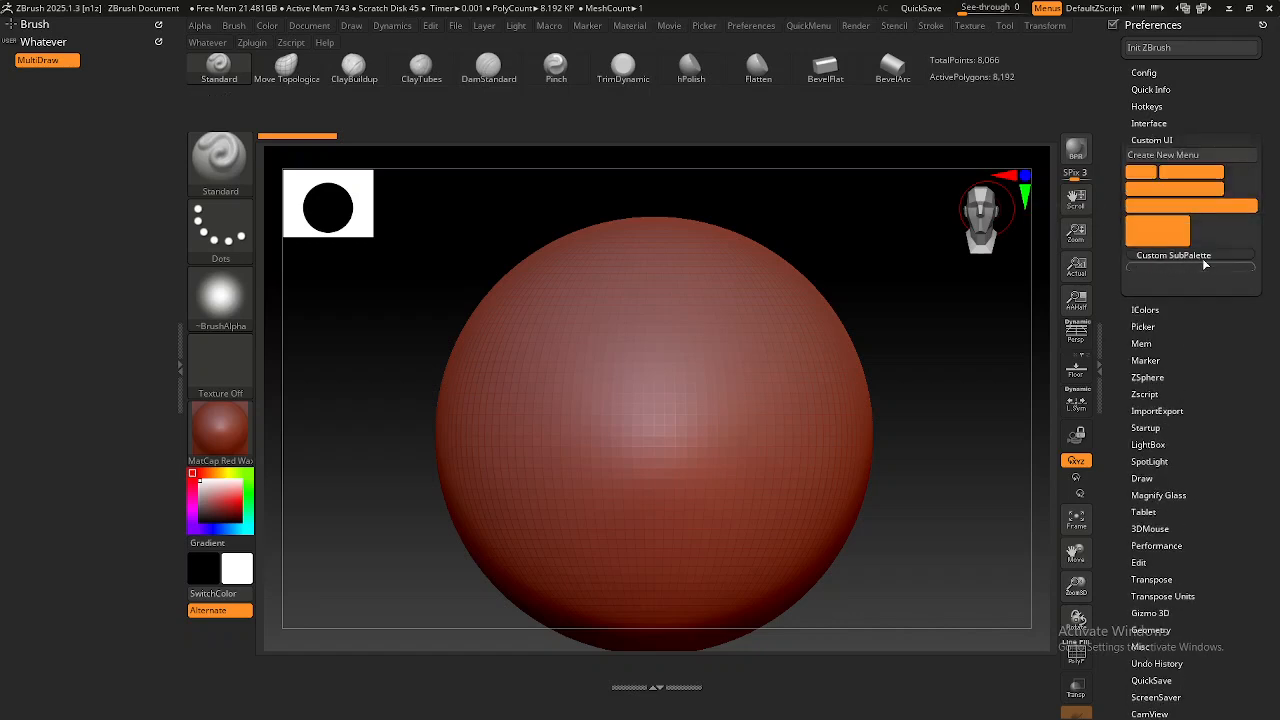
pyautogui.press('ctrl')
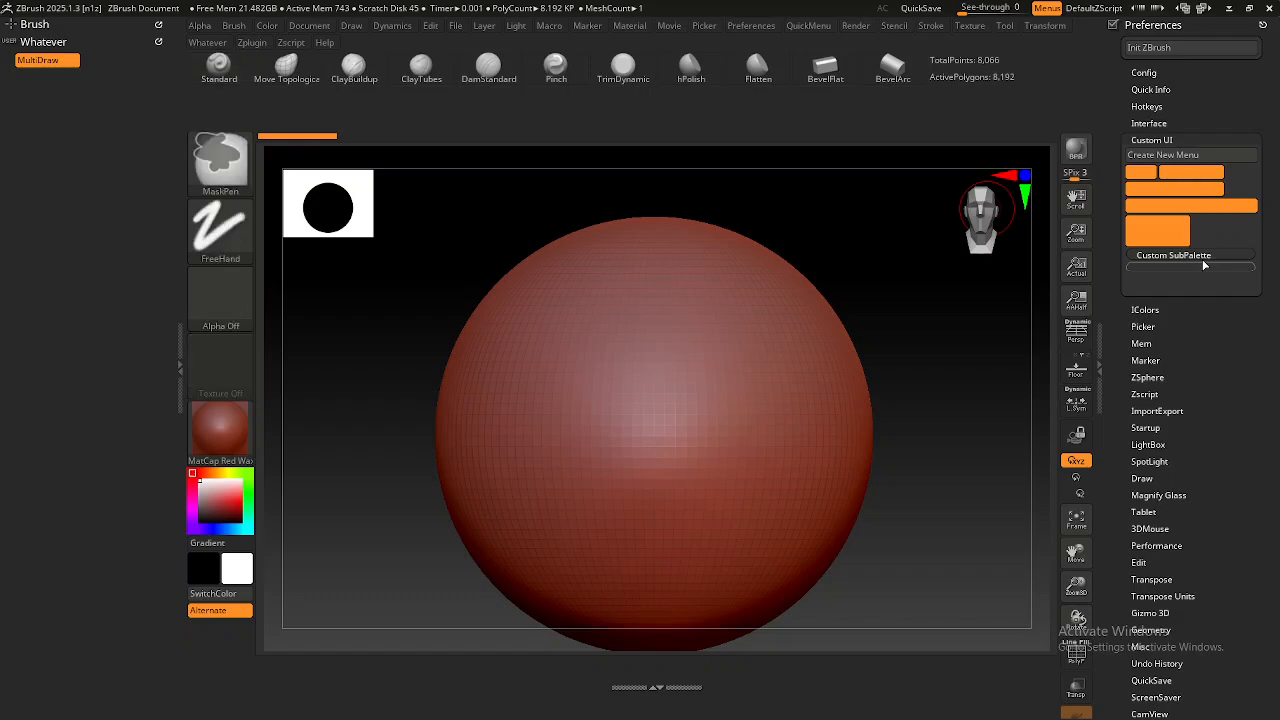
pyautogui.keyDown('ctrl'); pyautogui.keyDown('alt'); pyautogui.moveTo(1193, 267); pyautogui.dragTo(93, 63); pyautogui.keyUp('alt'); pyautogui.keyUp('ctrl')
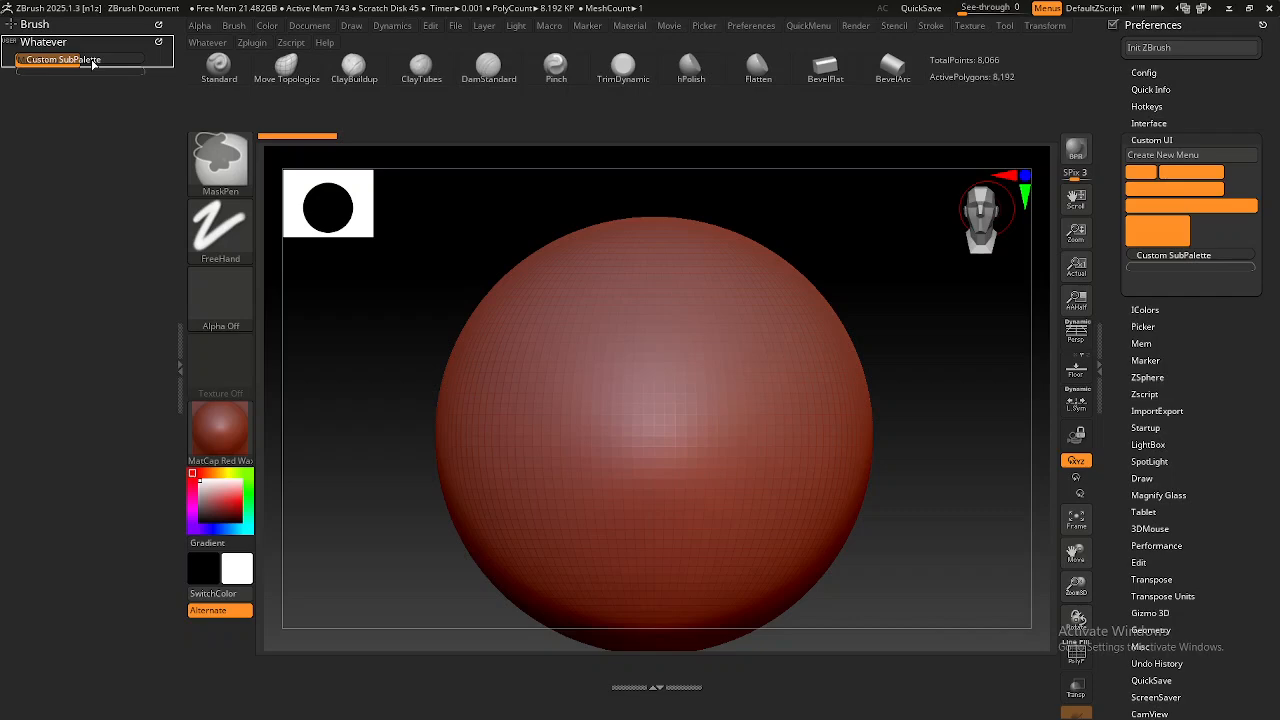
pyautogui.keyDown('ctrl'); pyautogui.keyDown('alt'); pyautogui.moveTo(92, 62); pyautogui.dragTo(91, 61); pyautogui.keyUp('alt'); pyautogui.keyUp('ctrl')
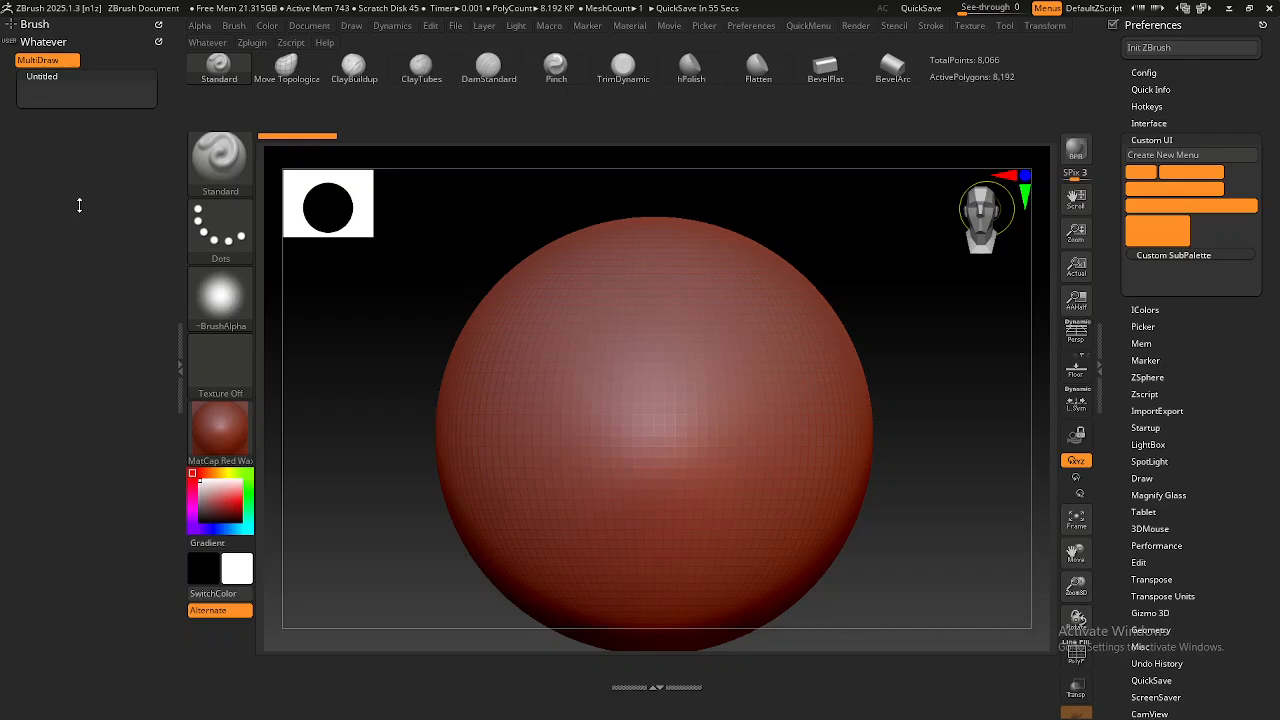
# Move the Untitled subpalette above the MultiDraw button in the Whatever menu.
pyautogui.click(72, 101)
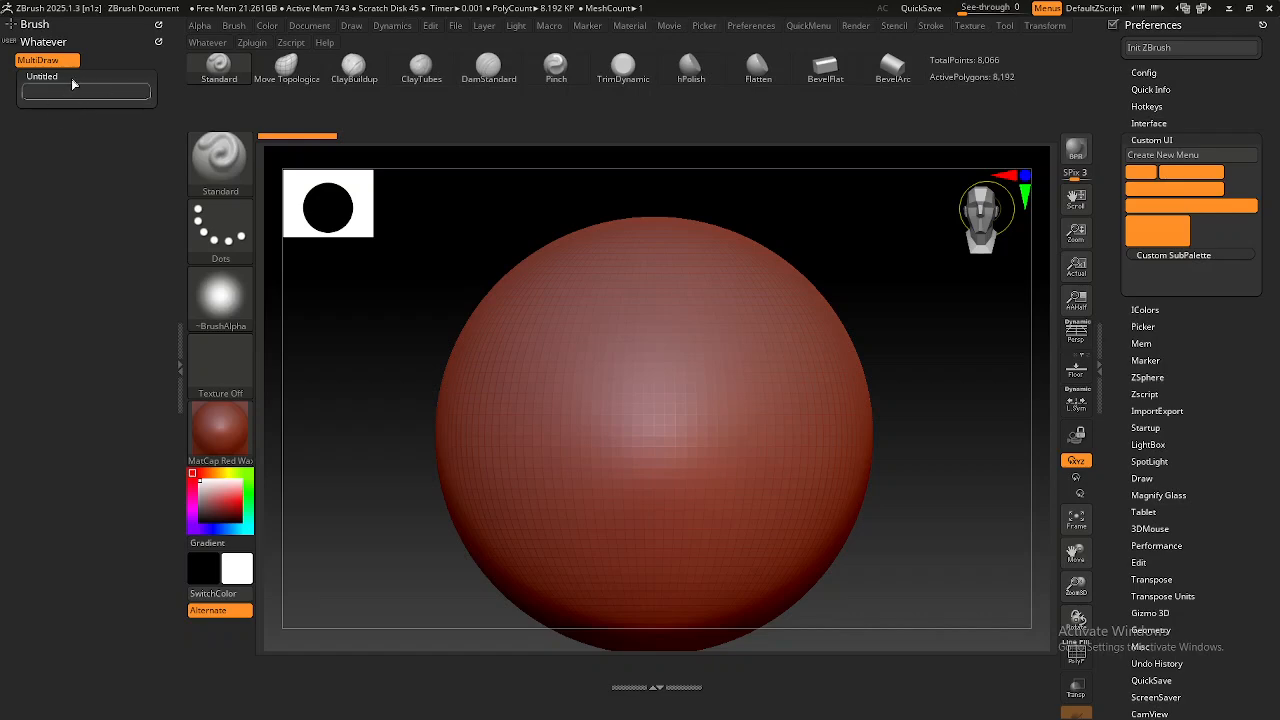
pyautogui.press('ctrl')
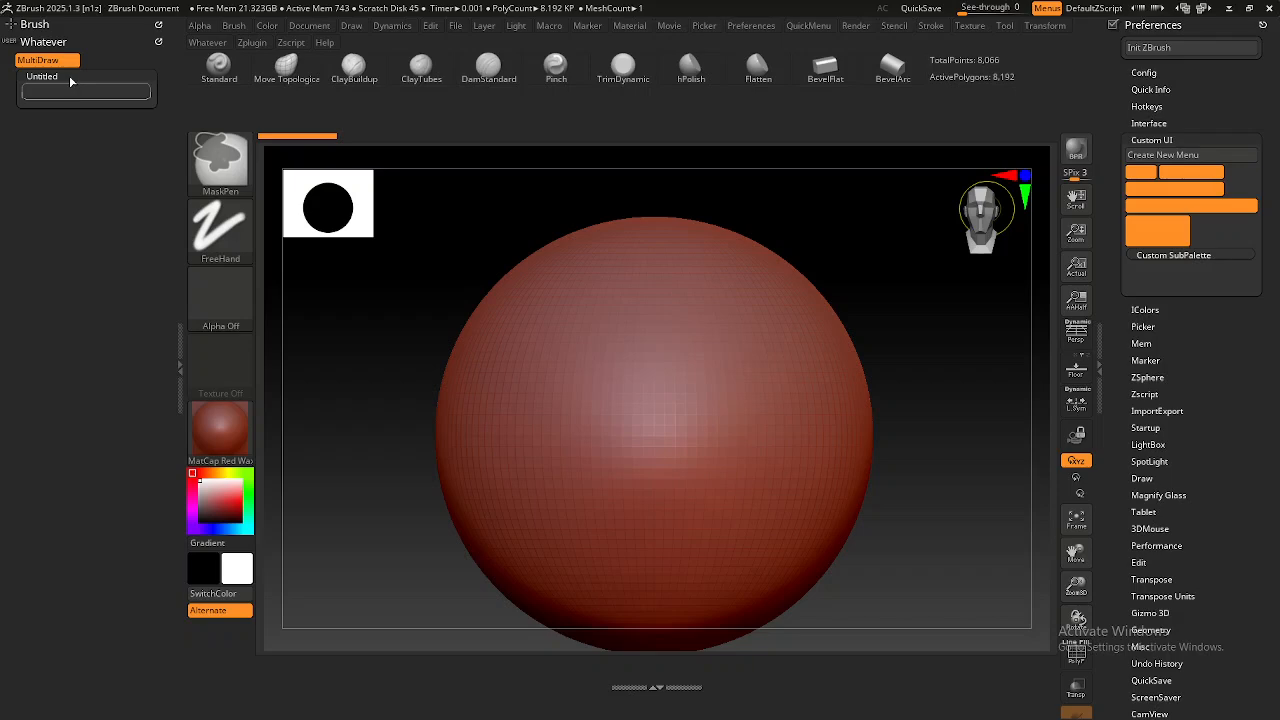
pyautogui.moveTo(70, 73)
pyautogui.keyDown('ctrl'); pyautogui.keyDown('alt'); pyautogui.mouseDown()
pyautogui.moveTo(70, 45)
pyautogui.moveTo(69, 67)
pyautogui.moveTo(65, 54)
pyautogui.mouseUp(); pyautogui.keyUp('alt'); pyautogui.keyUp('ctrl')
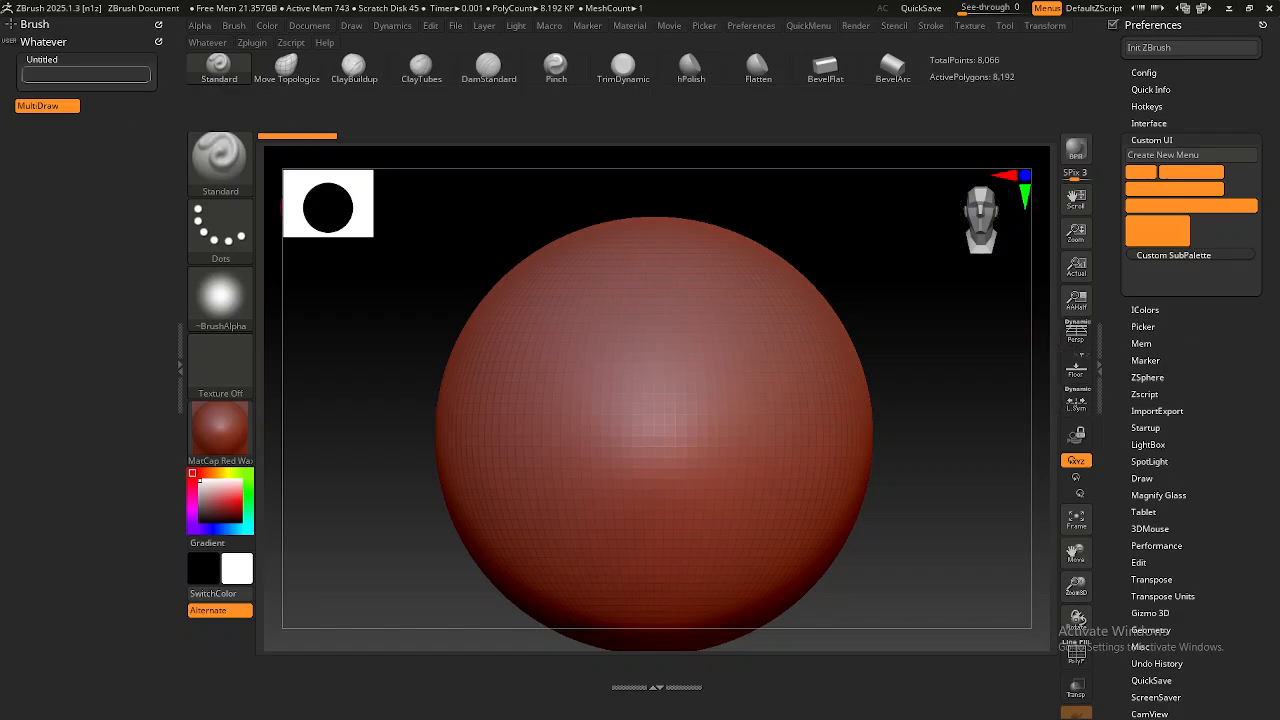
# Expand the Mem preferences and place a copy of the Compact Now button in the Untitled subpalette.
pyautogui.press('ctrl')
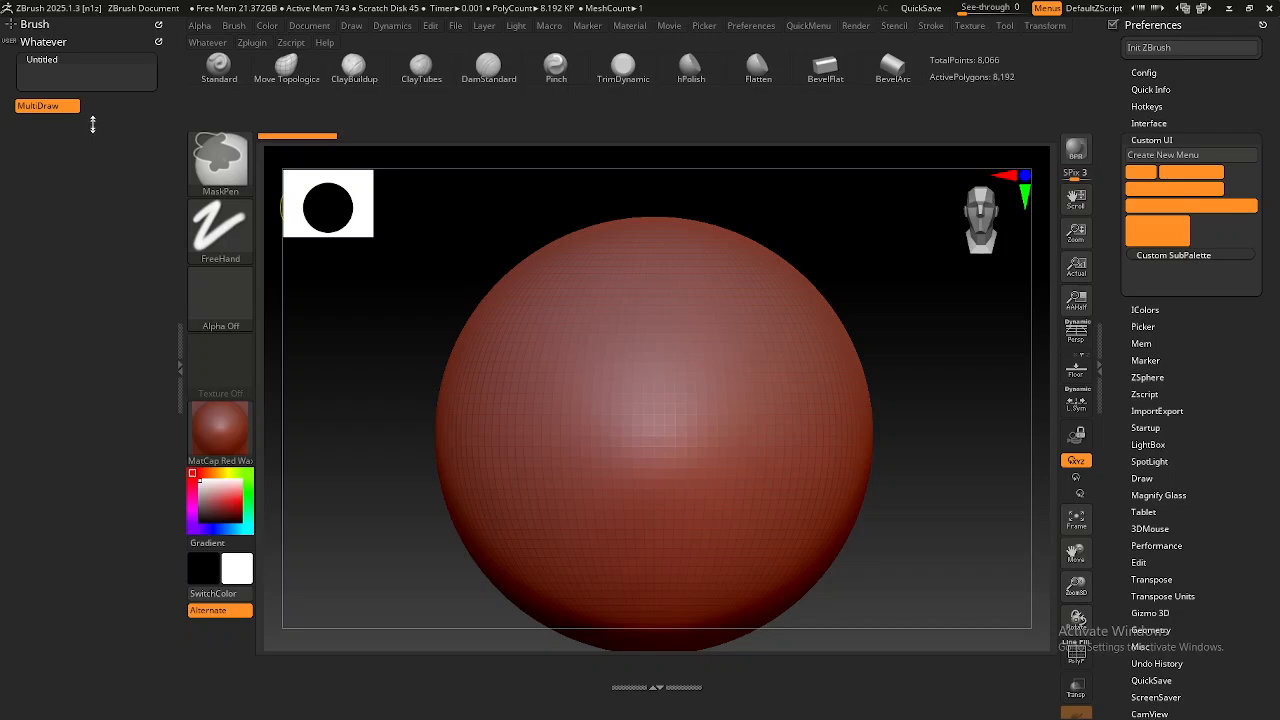
pyautogui.moveTo(44, 59)
pyautogui.keyDown('ctrl'); pyautogui.keyDown('alt'); pyautogui.mouseDown()
pyautogui.moveTo(49, 118)
pyautogui.moveTo(49, 63)
pyautogui.mouseUp(); pyautogui.keyUp('alt'); pyautogui.keyUp('ctrl')
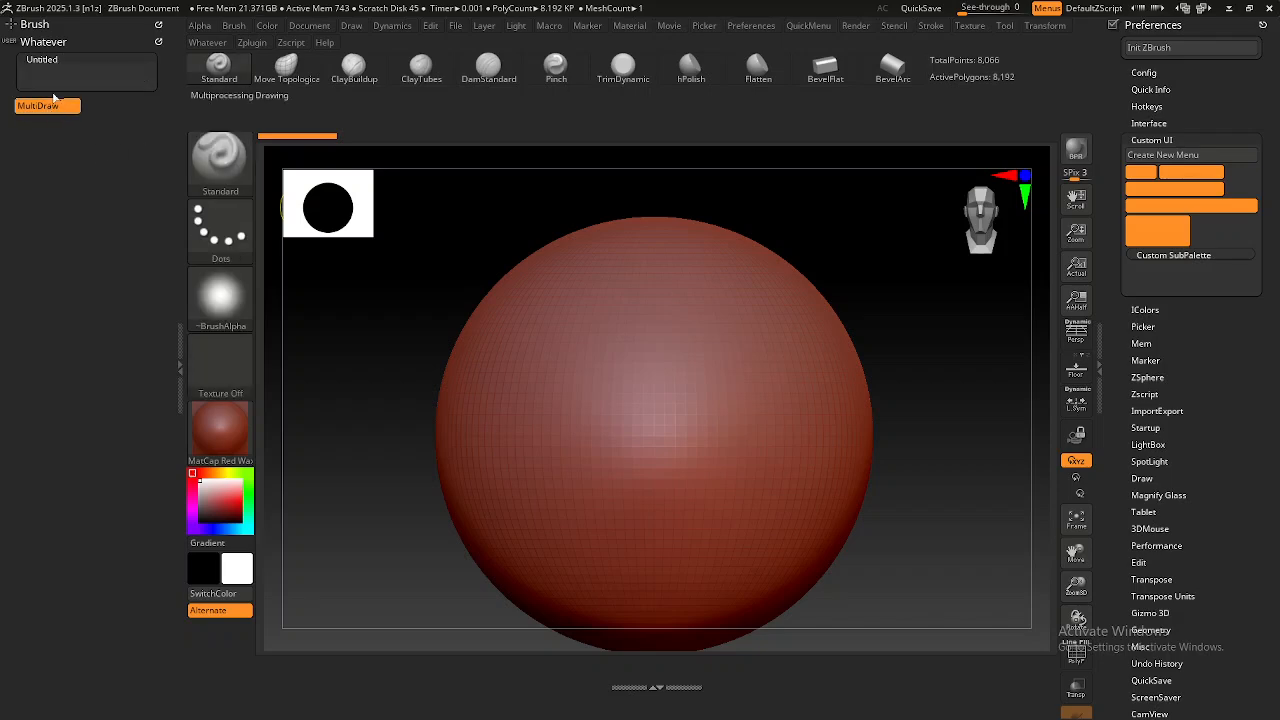
pyautogui.scroll(-1, 1218, 358)
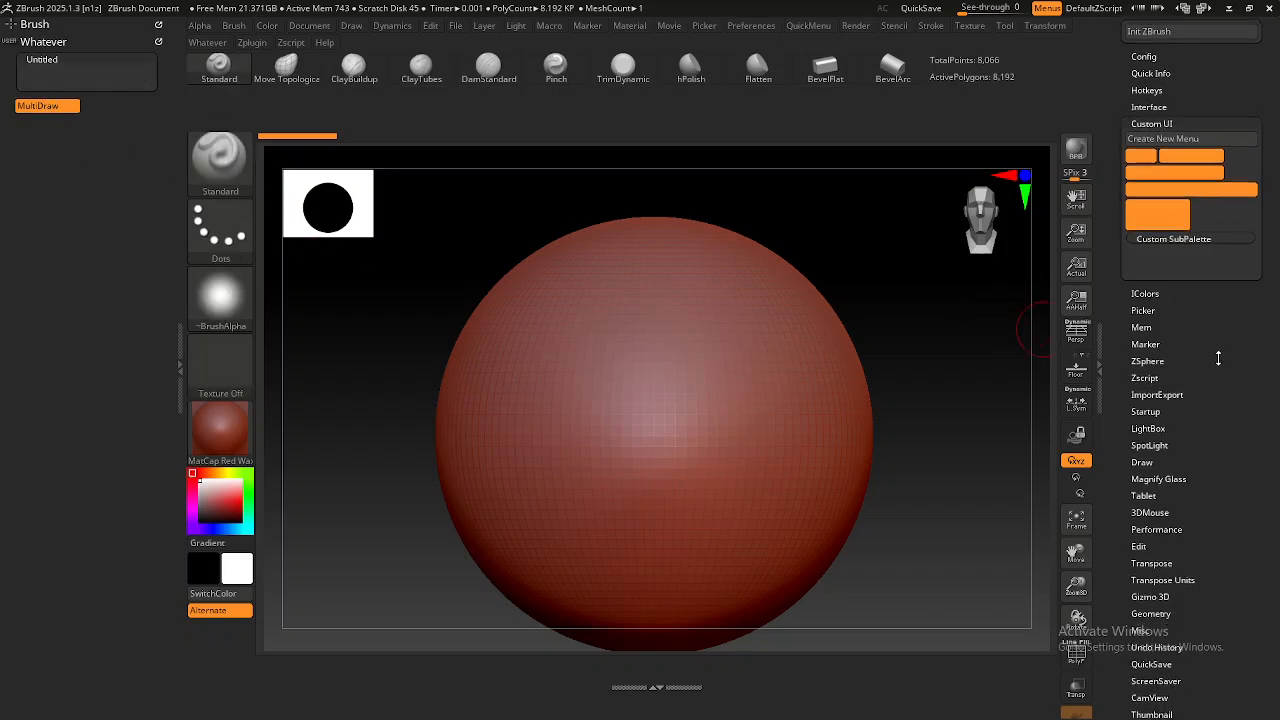
pyautogui.click(1143, 329)
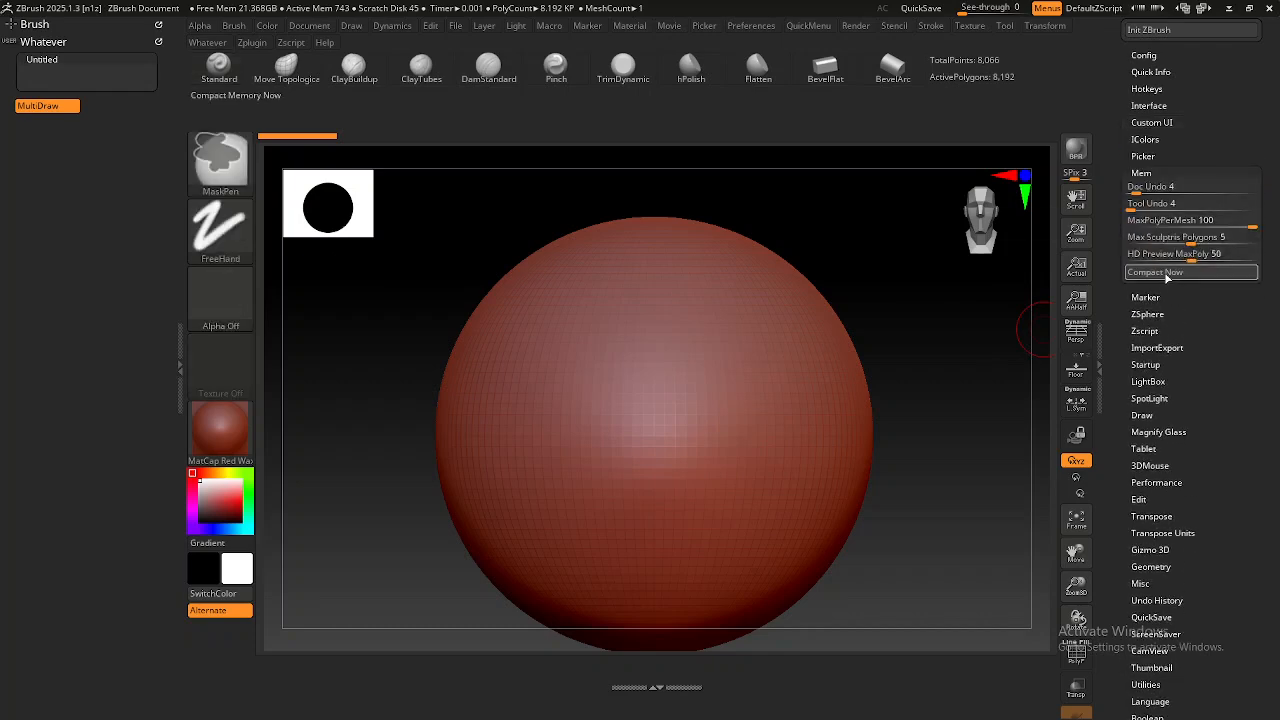
pyautogui.moveTo(1155, 272)
pyautogui.keyDown('ctrl'); pyautogui.keyDown('alt'); pyautogui.mouseDown()
pyautogui.moveTo(910, 284)
pyautogui.moveTo(647, 262)
pyautogui.moveTo(230, 120)
pyautogui.moveTo(66, 83)
pyautogui.moveTo(66, 70)
pyautogui.mouseUp(); pyautogui.keyUp('alt'); pyautogui.keyUp('ctrl')
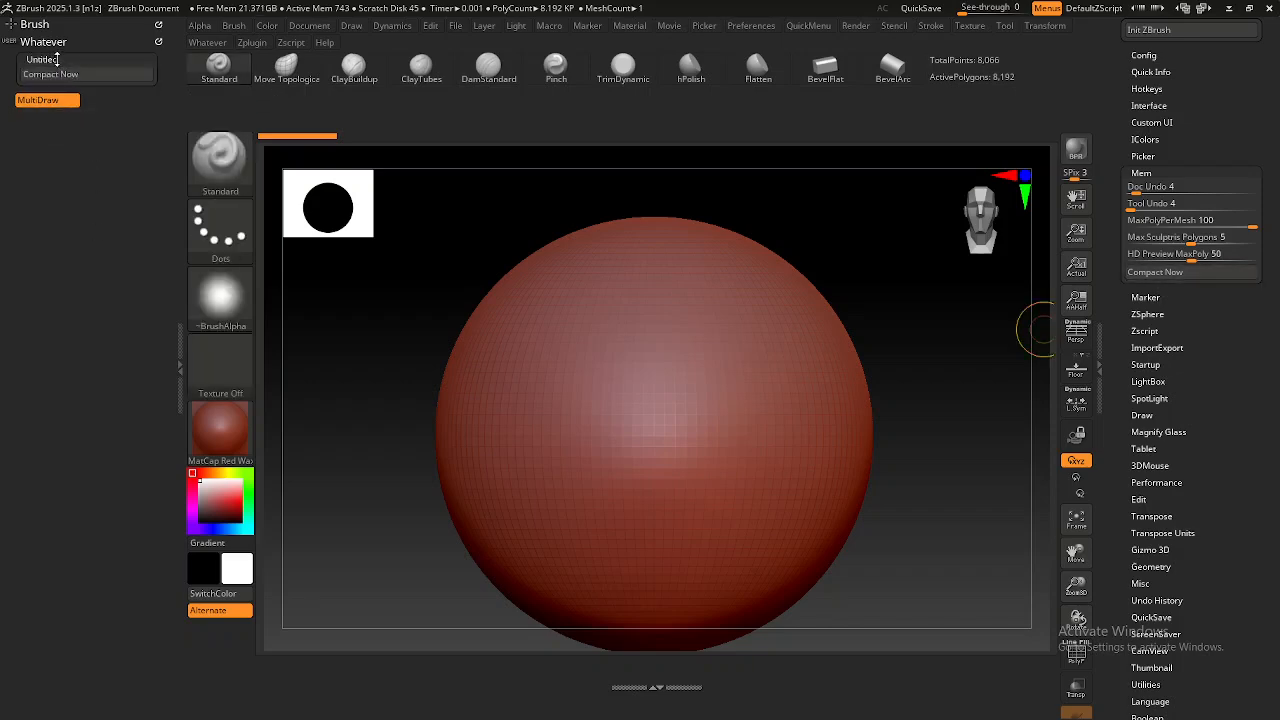
# Collapse and re-expand the Untitled subpalette several times, leaving it expanded.
pyautogui.click(56, 60)
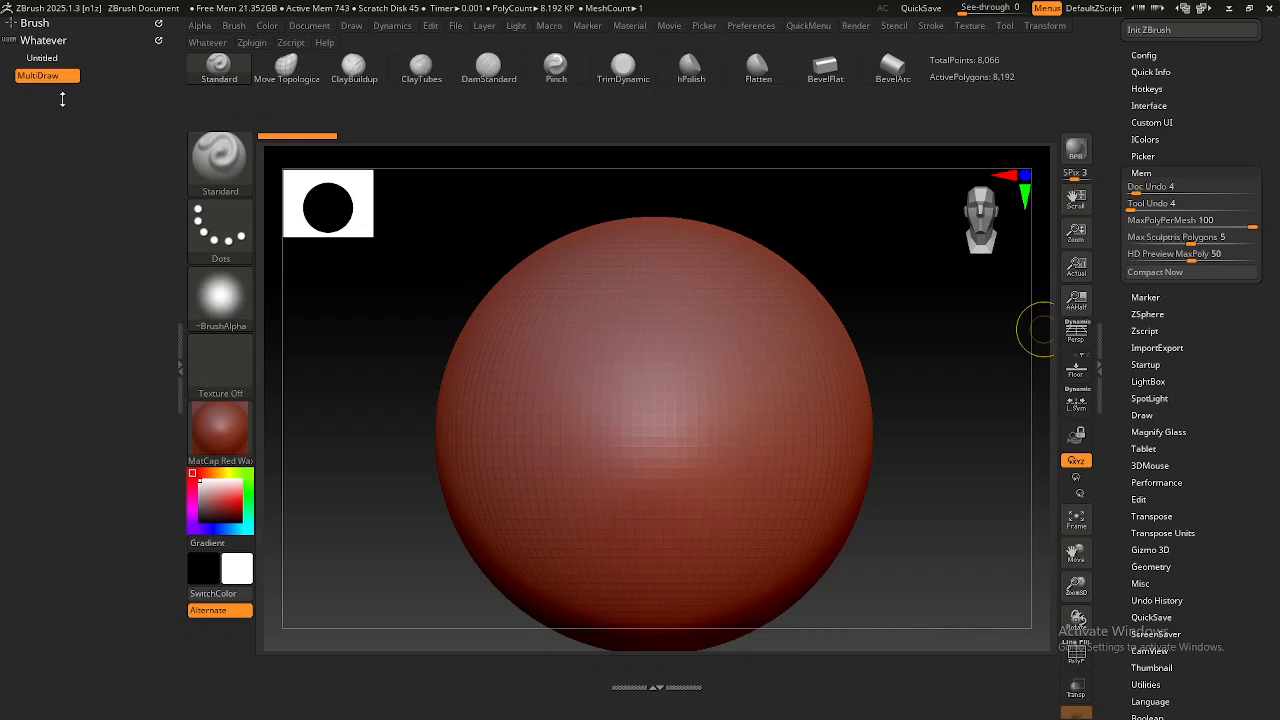
pyautogui.click(47, 58)
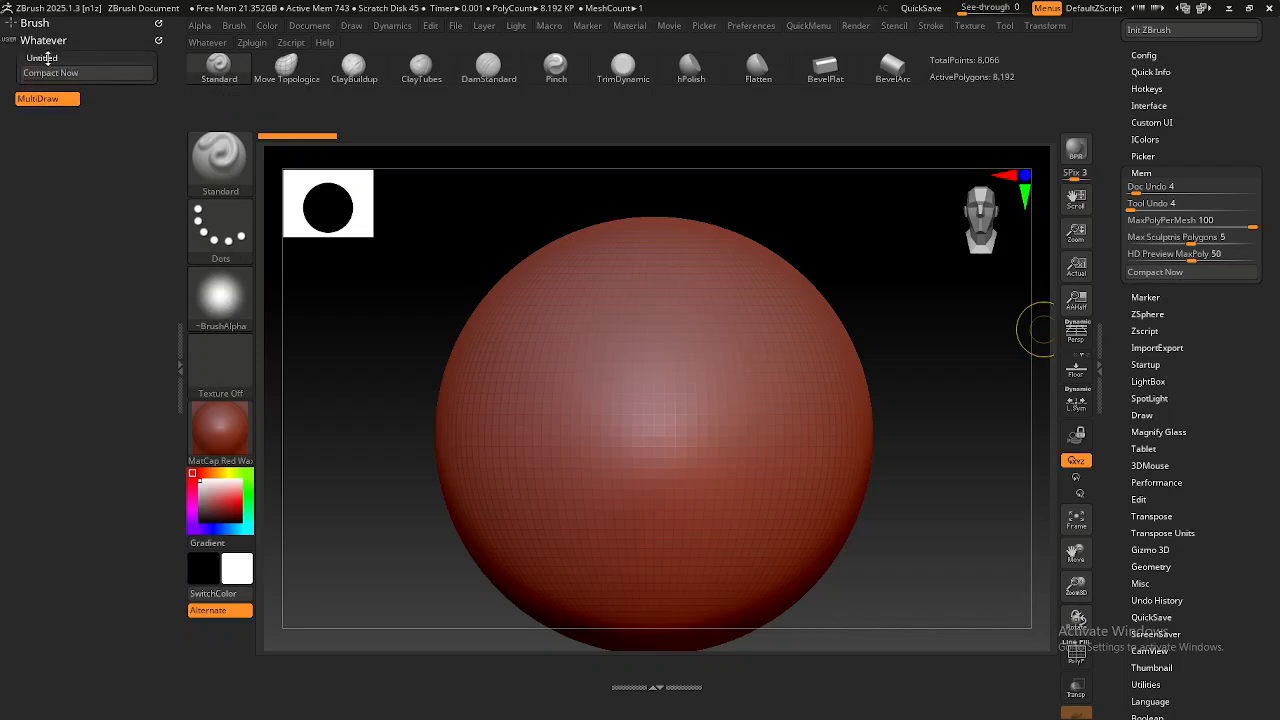
pyautogui.click(47, 58)
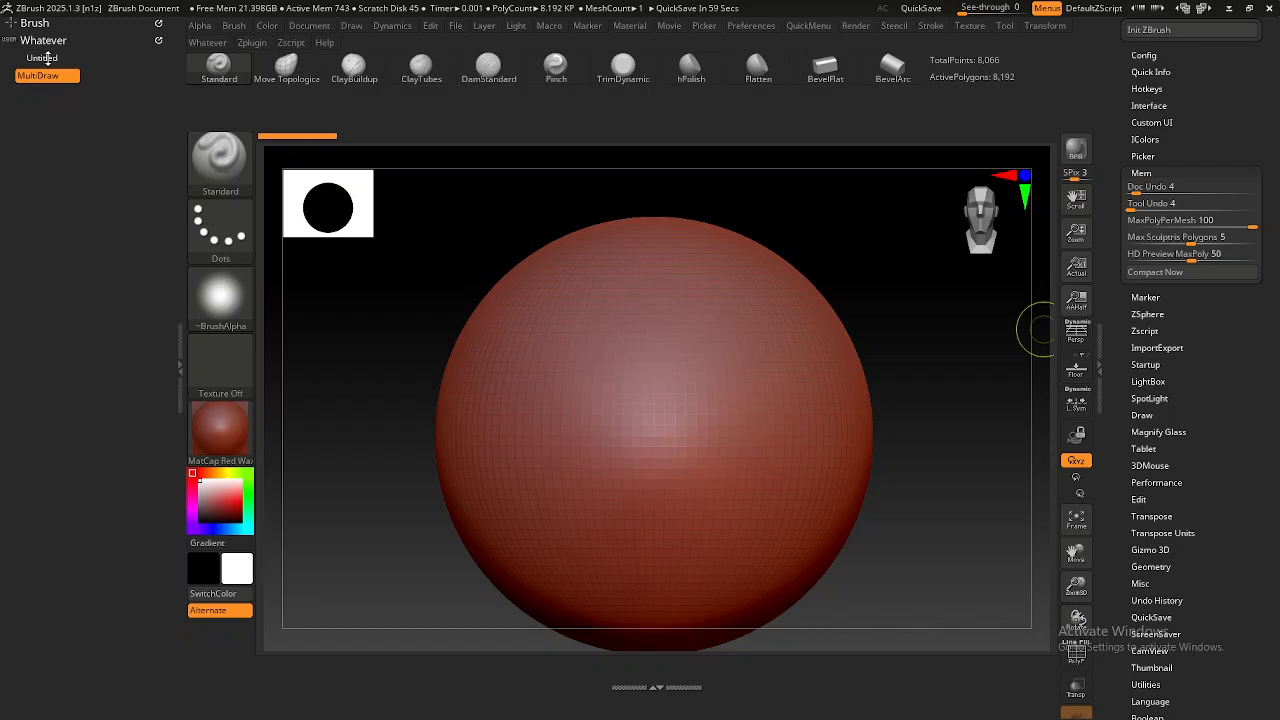
pyautogui.click(47, 58)
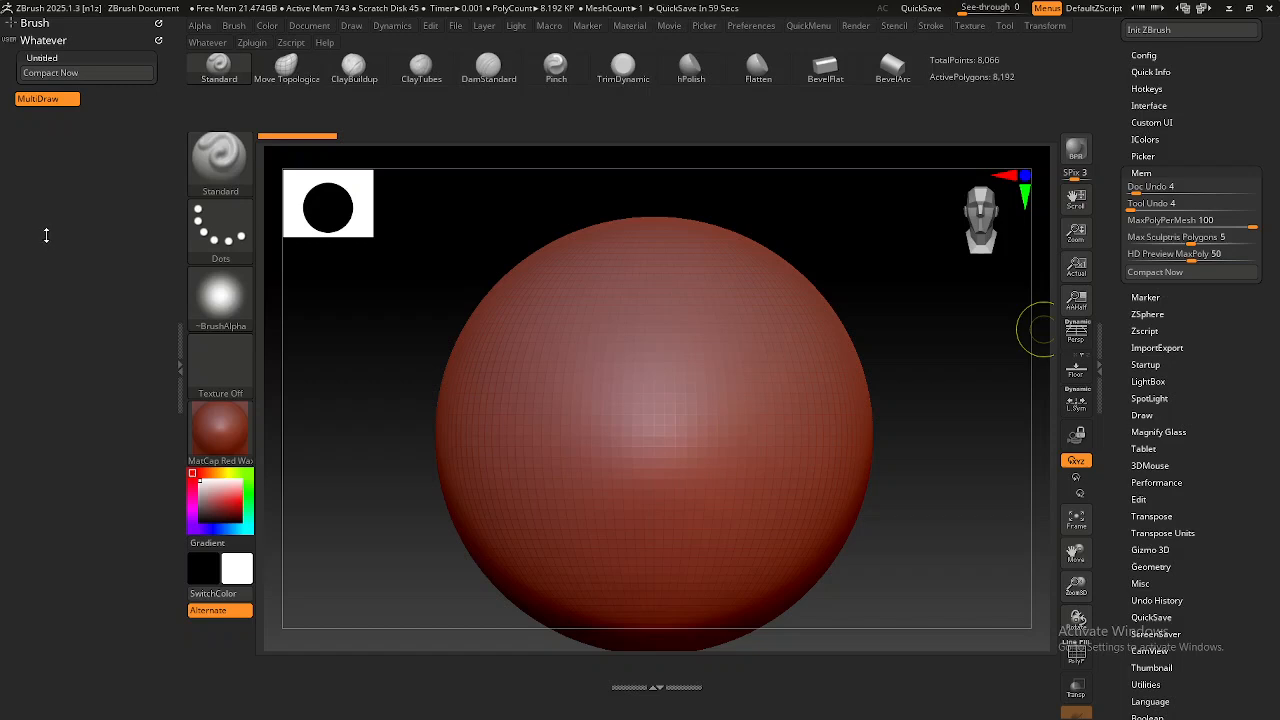
pyautogui.click(67, 57)
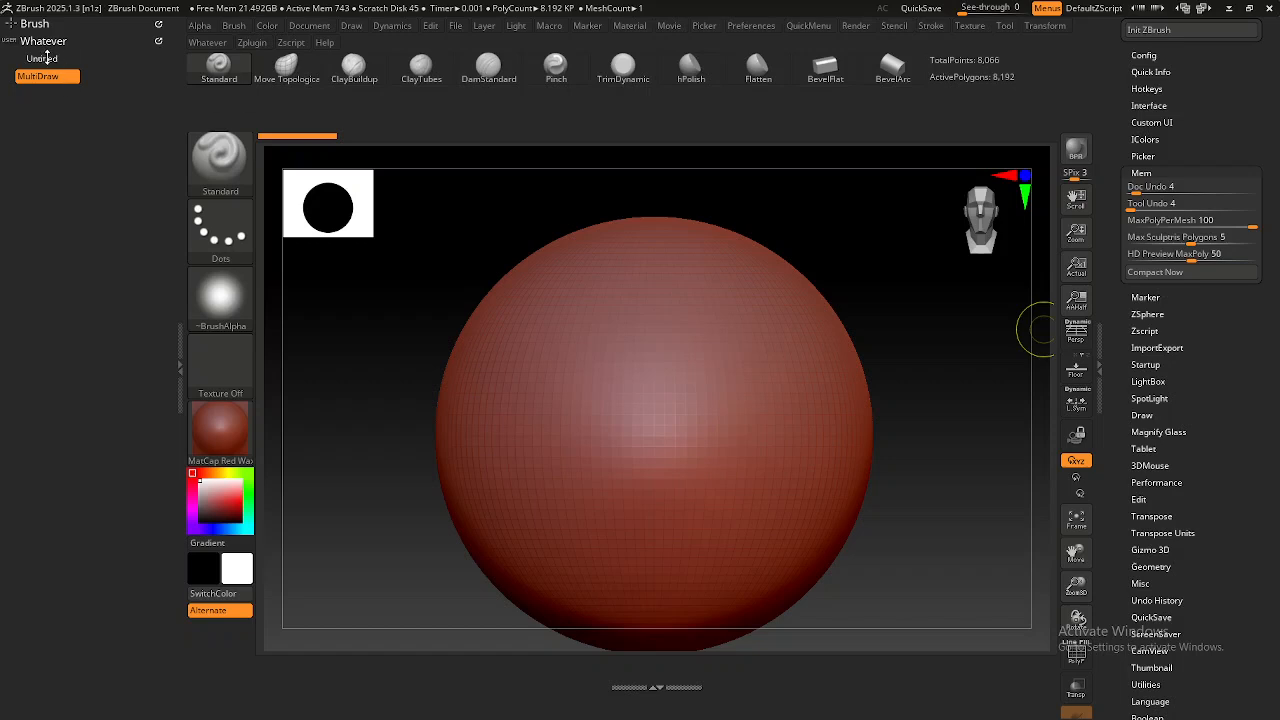
pyautogui.keyDown('ctrl'); pyautogui.keyDown('alt'); pyautogui.moveTo(47, 58); pyautogui.dragTo(46, 74); pyautogui.keyUp('alt'); pyautogui.keyUp('ctrl')
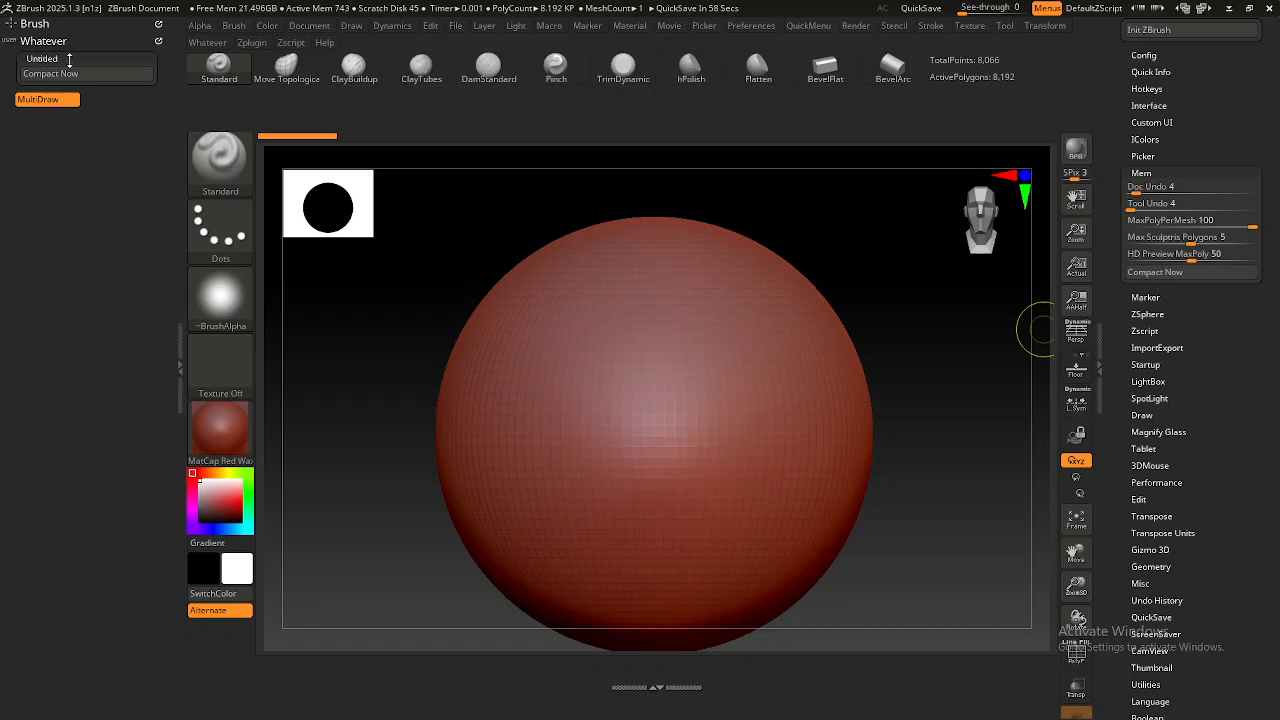
# Rename the Untitled subpalette to Something.
pyautogui.press('ctrl')
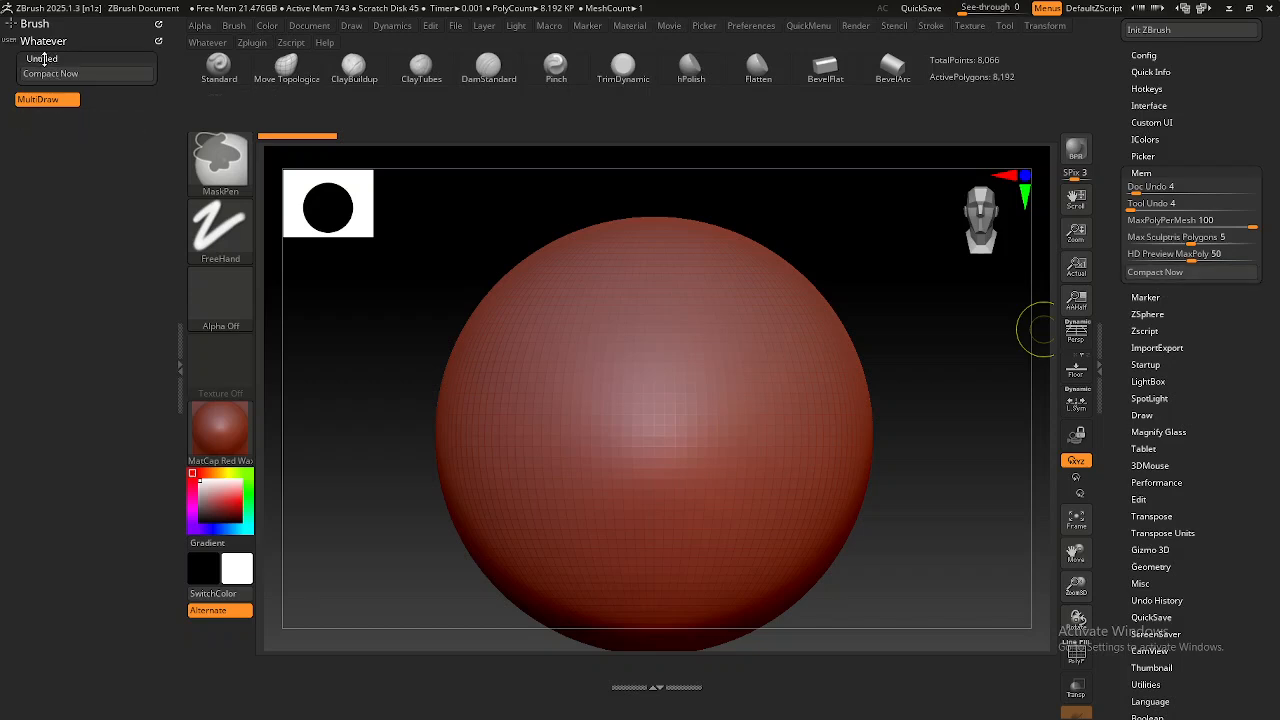
pyautogui.click(44, 59)
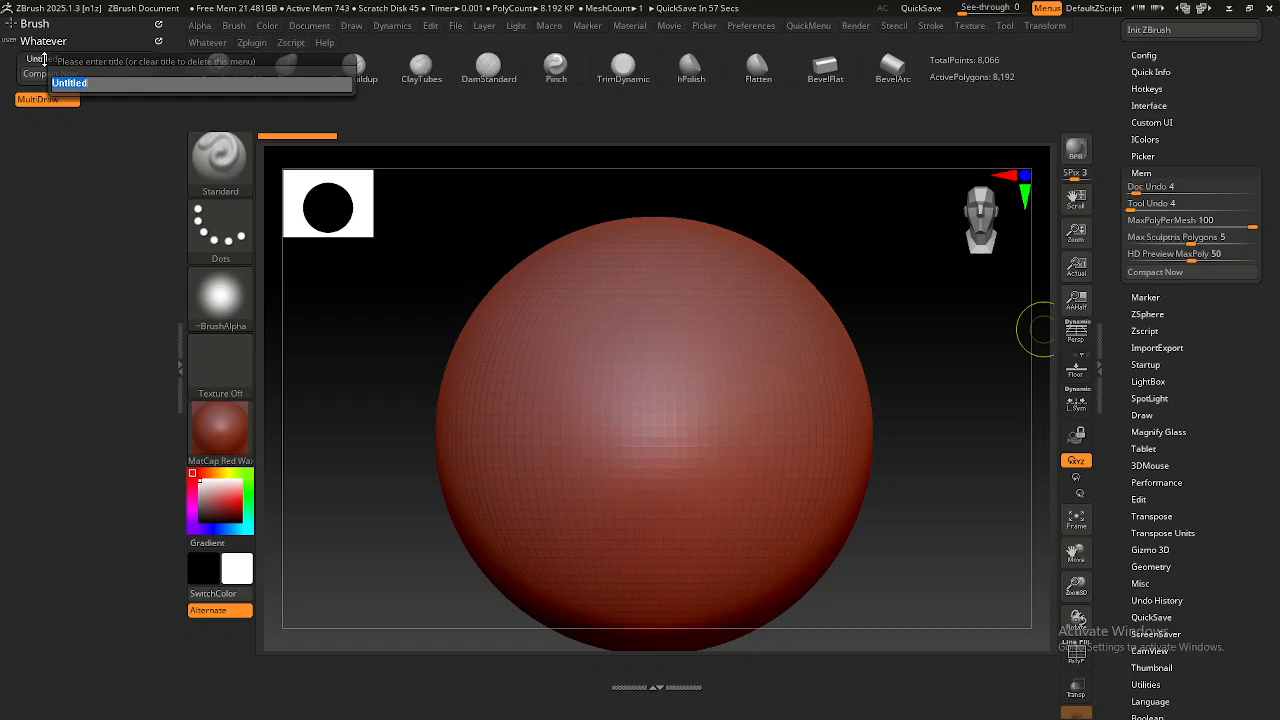
pyautogui.write('Something')
pyautogui.press('Return')
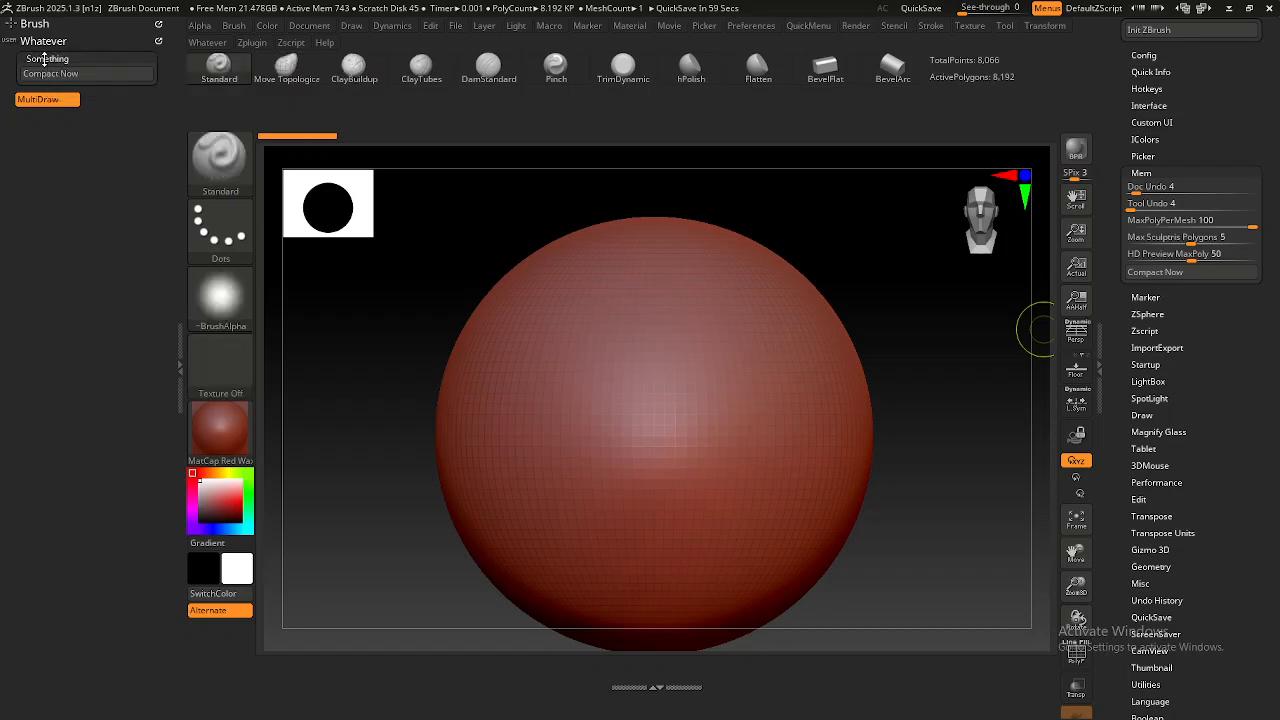
# Collapse the Something subpalette and the Whatever menu and expand both again.
pyautogui.click(72, 58)
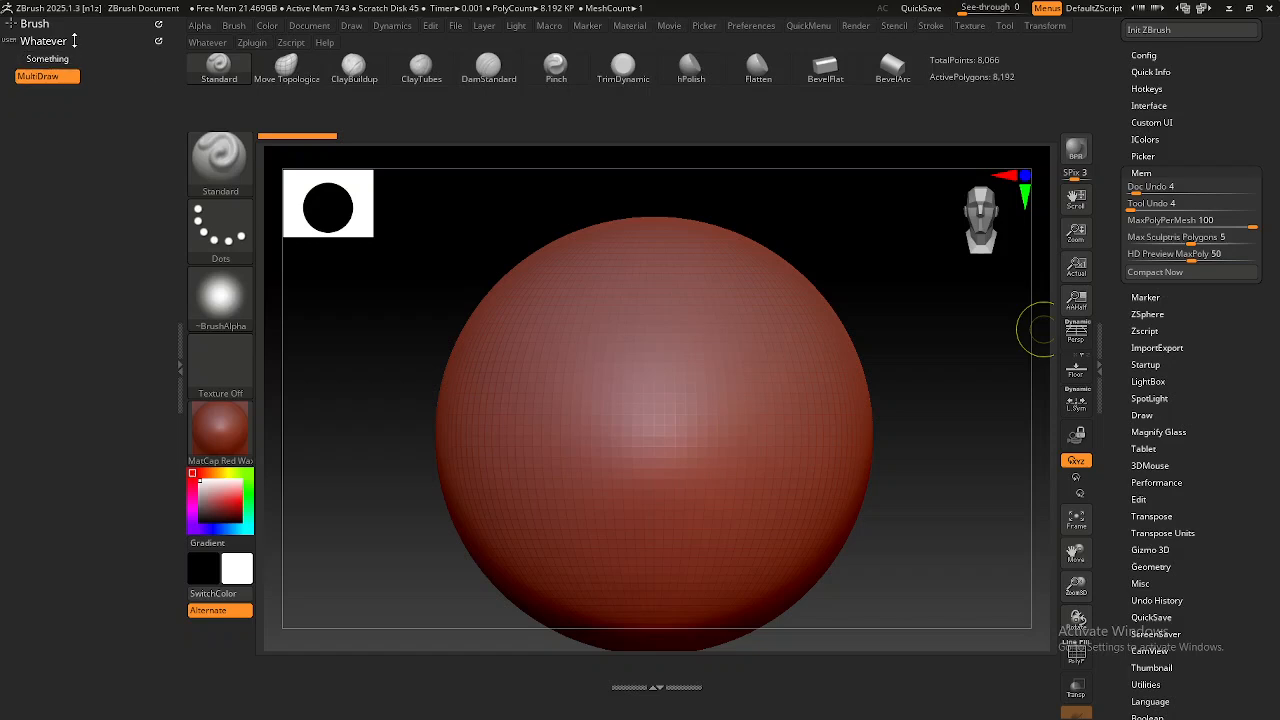
pyautogui.click(54, 40)
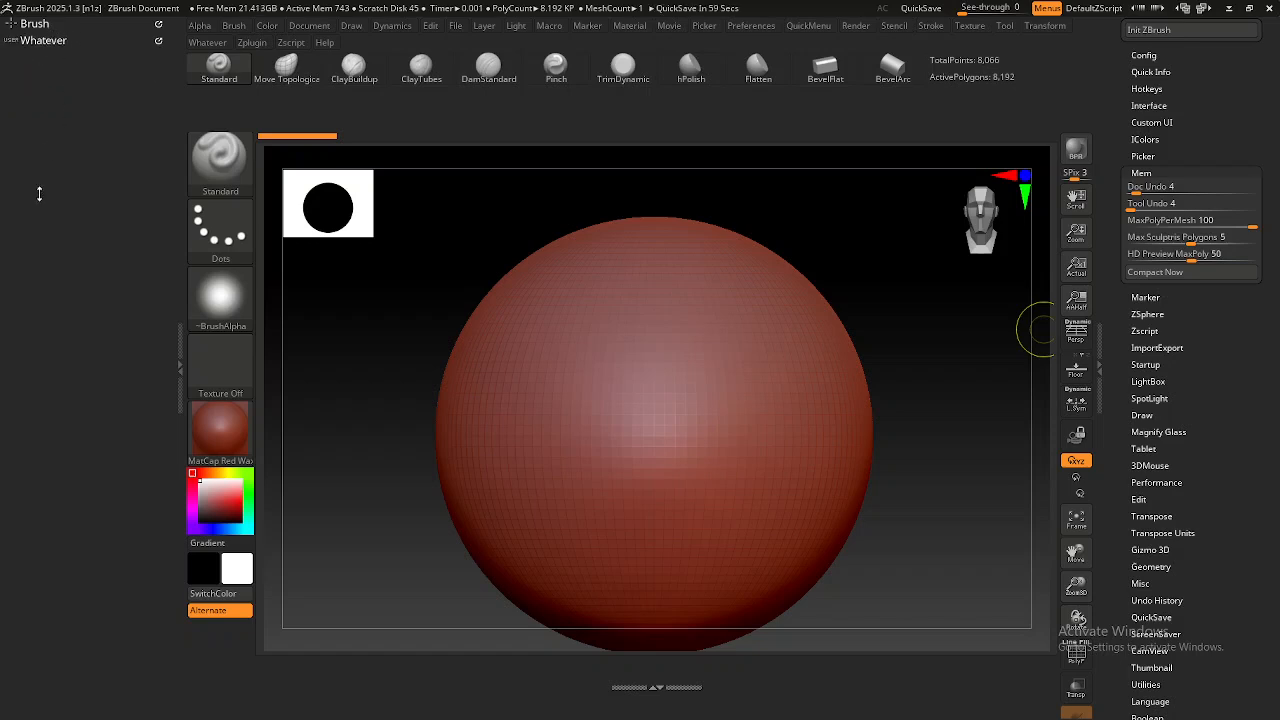
pyautogui.click(56, 40)
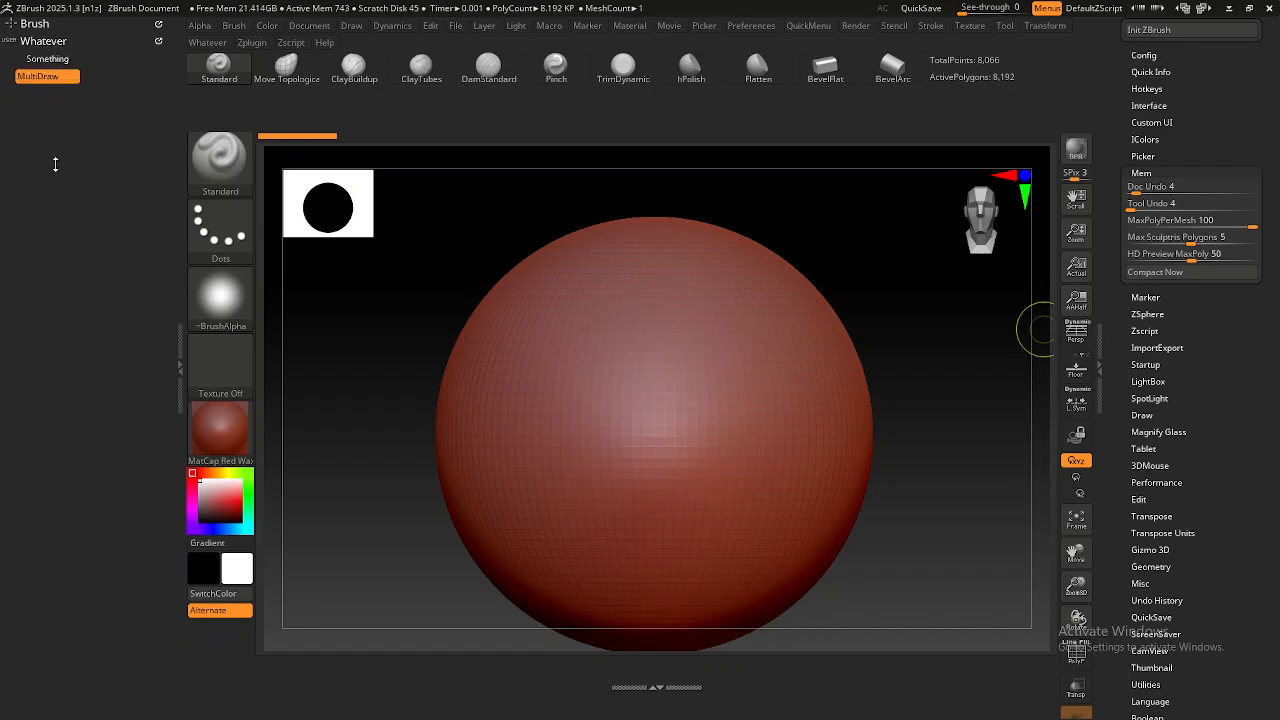
pyautogui.click(62, 60)
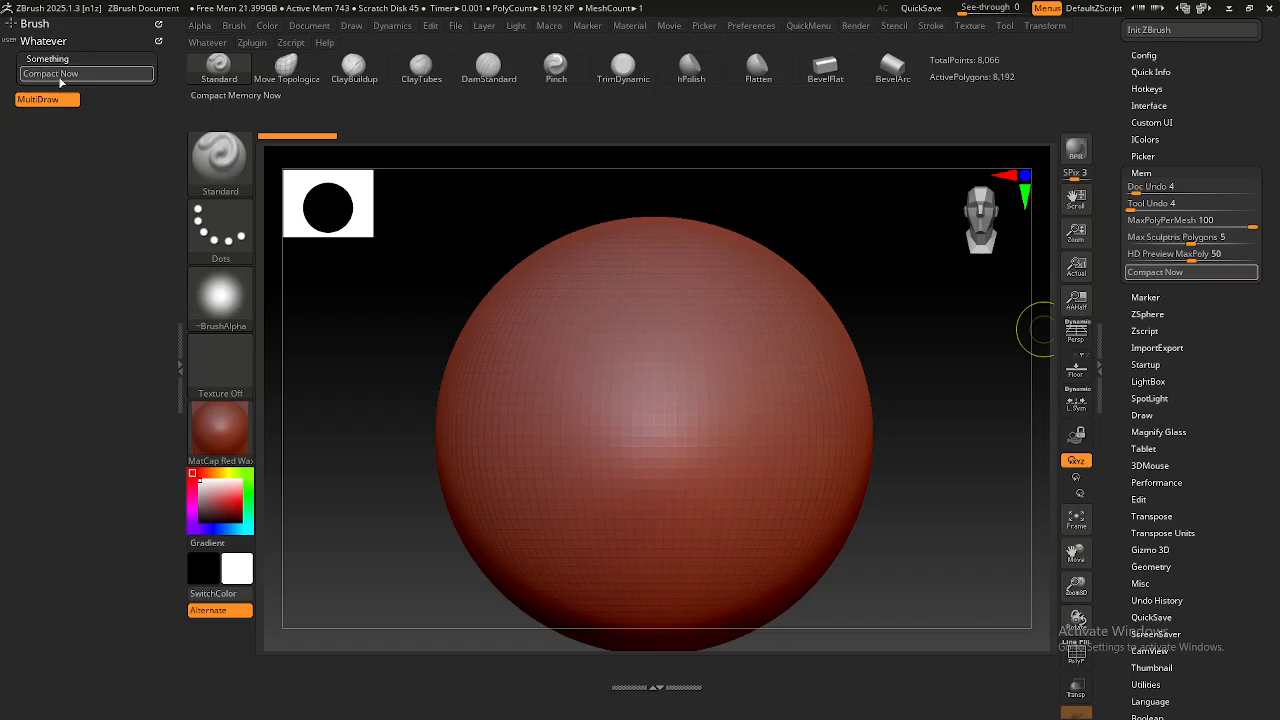
pyautogui.click(60, 80)
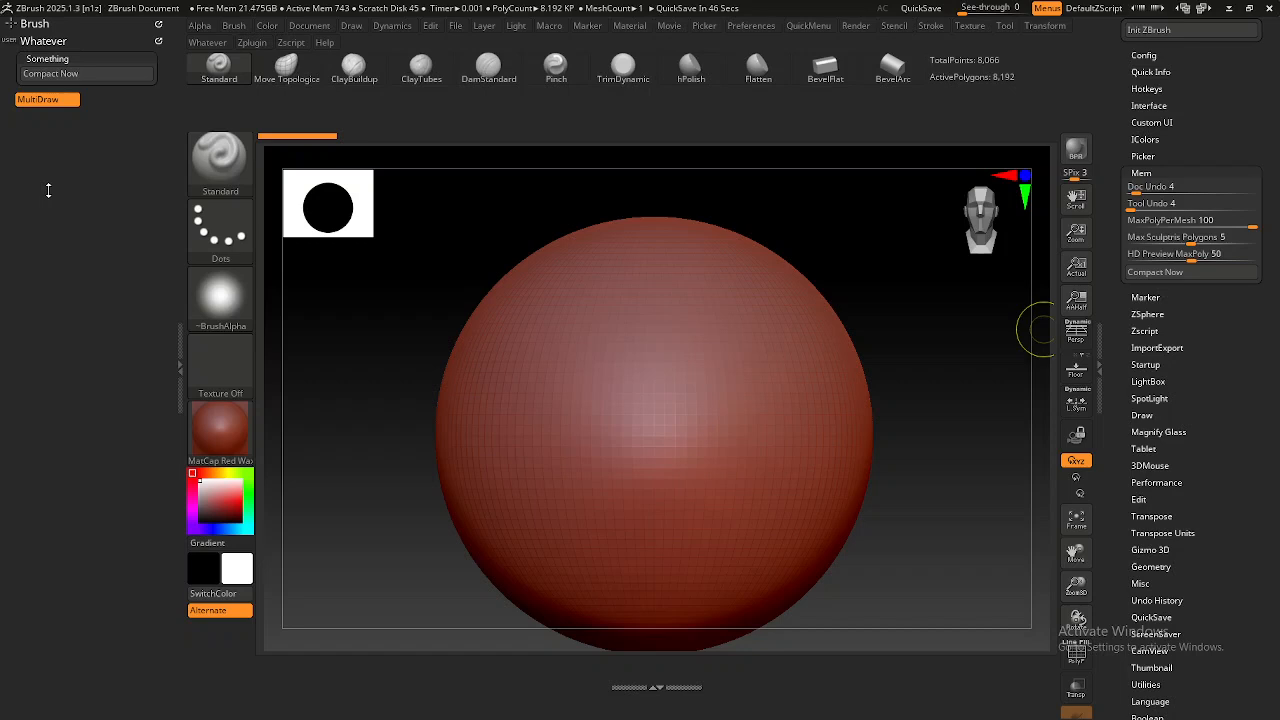
# Collapse the Something subpalette and remove the Whatever menu from the side tray.
pyautogui.click(60, 59)
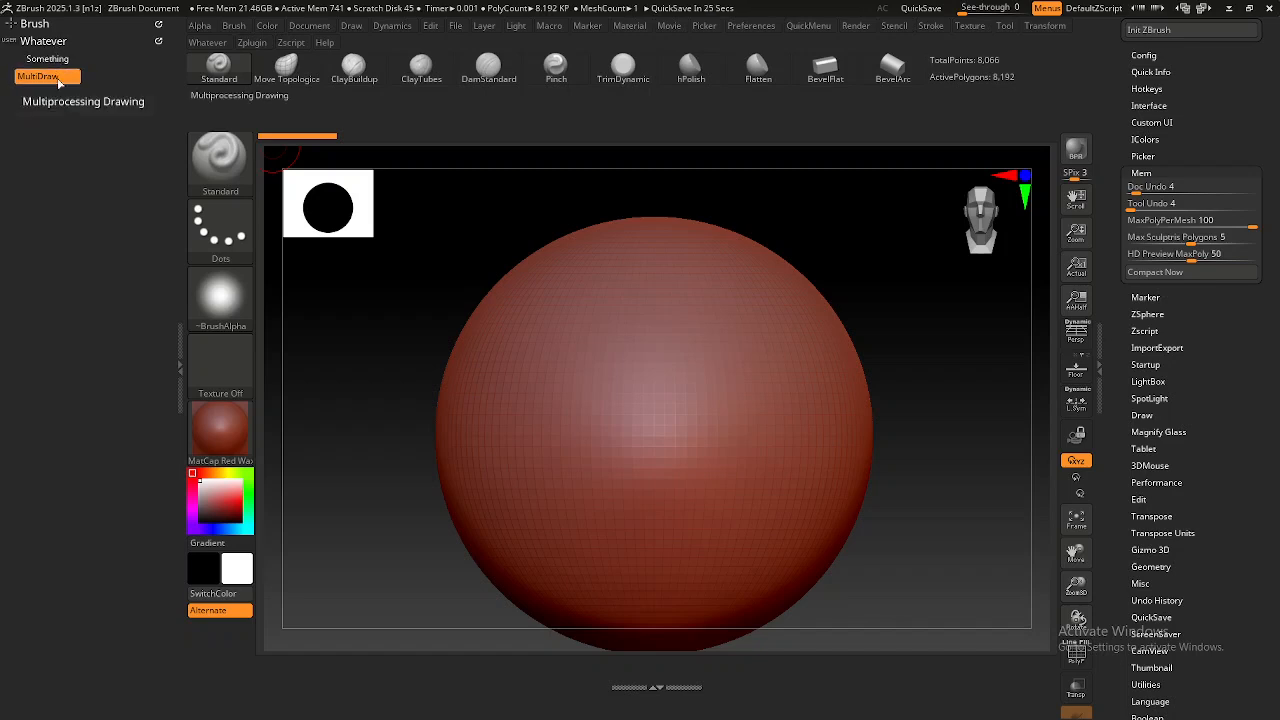
pyautogui.click(159, 41)
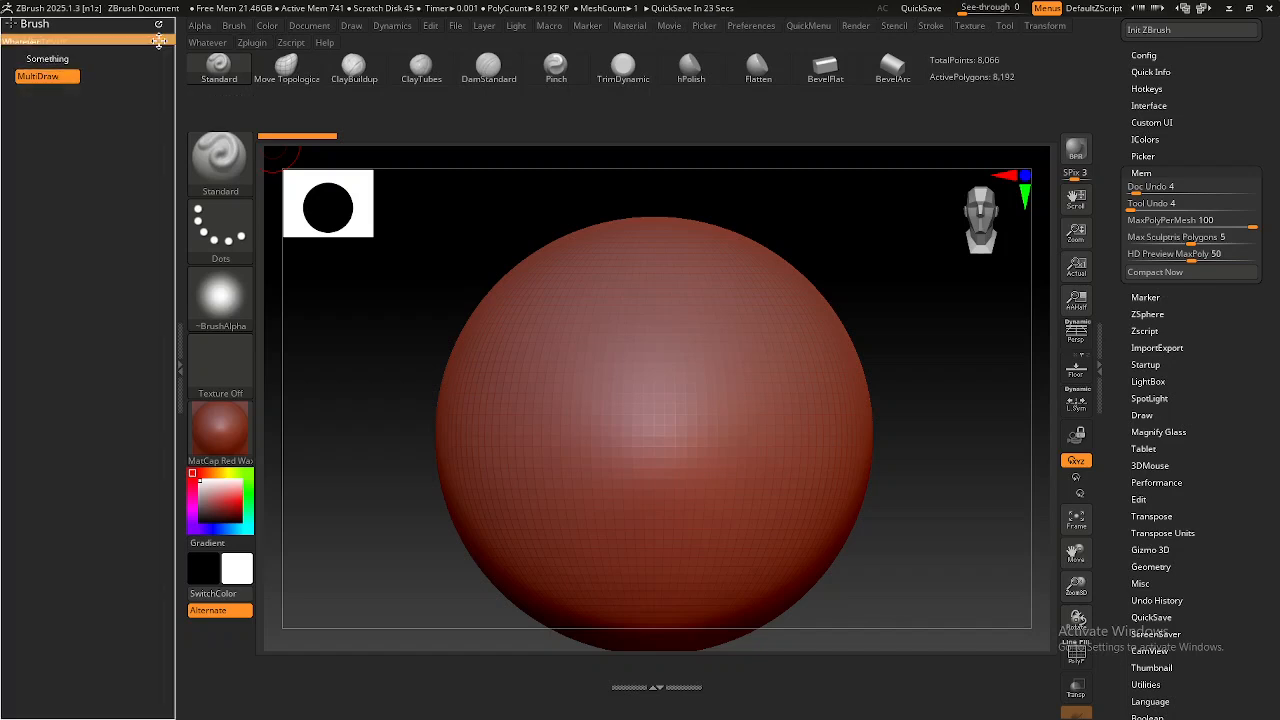
pyautogui.moveTo(159, 41); pyautogui.dragTo(470, 232)
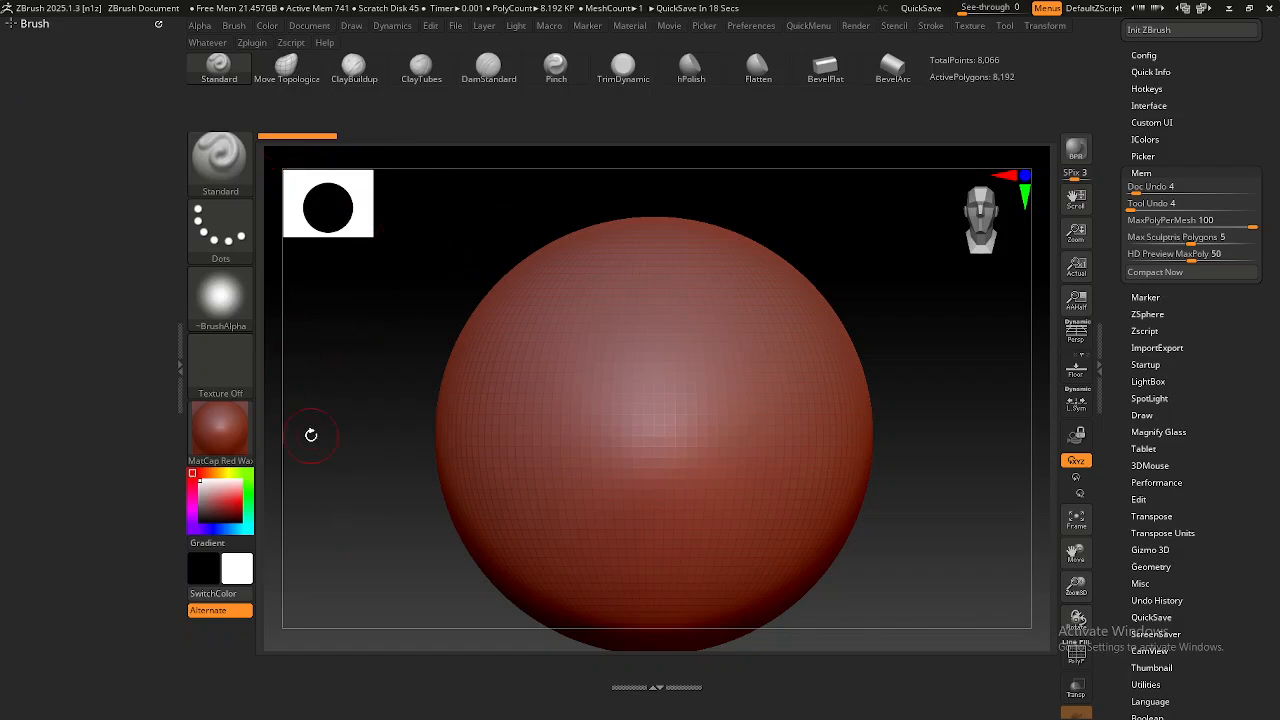
# Expand the docked Brush palette, look over its brushes and Elasticity settings, and collapse and reopen the palette.
pyautogui.click(40, 24)
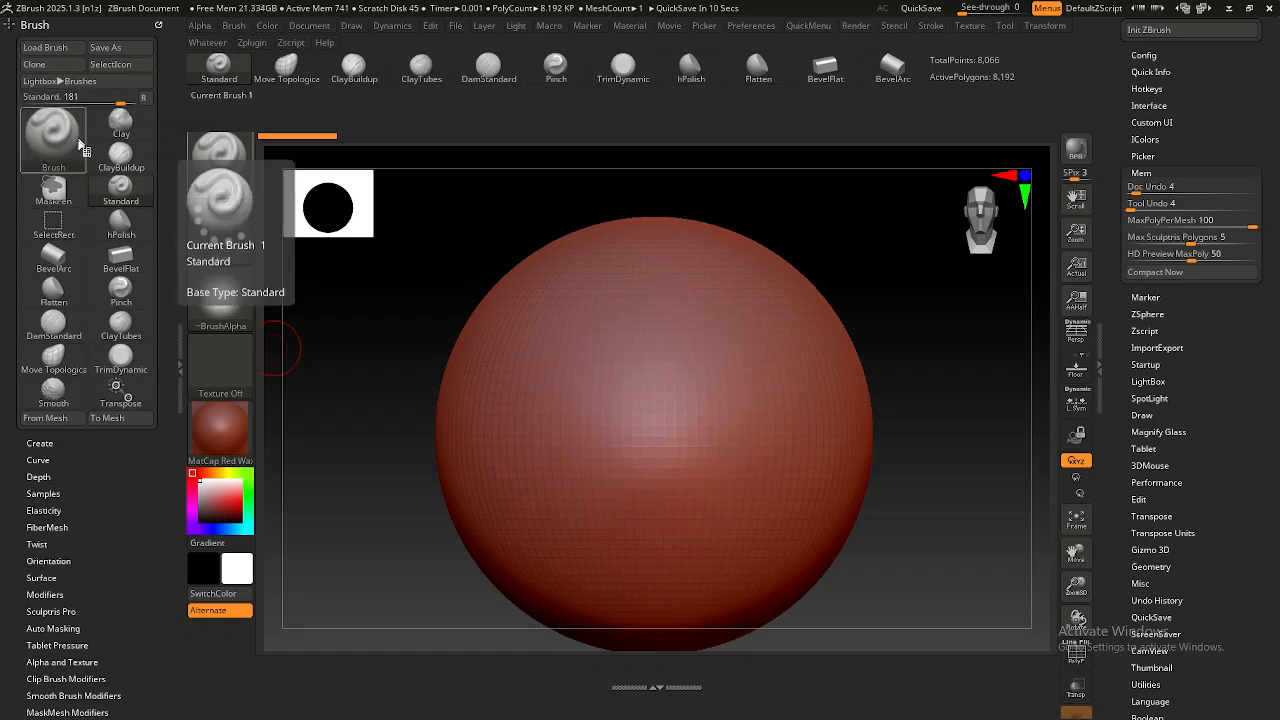
pyautogui.click(81, 196)
pyautogui.click(90, 200)
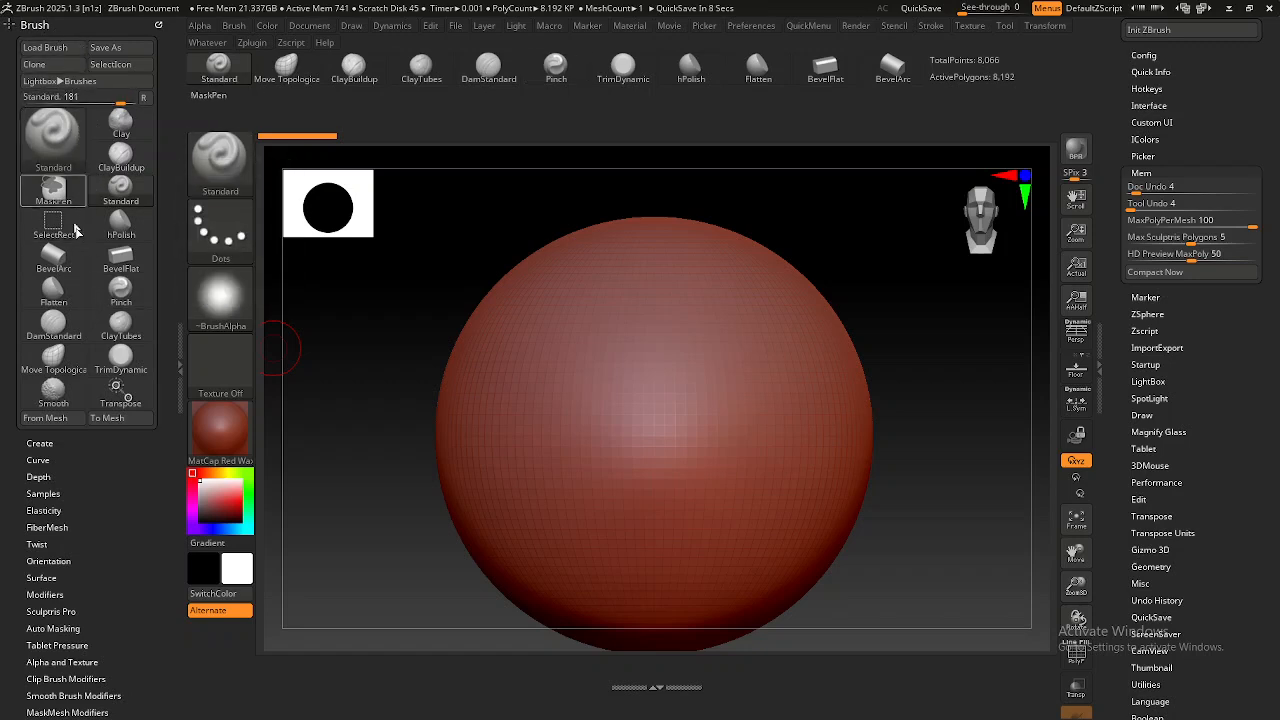
pyautogui.click(120, 258)
pyautogui.click(96, 322)
pyautogui.click(80, 335)
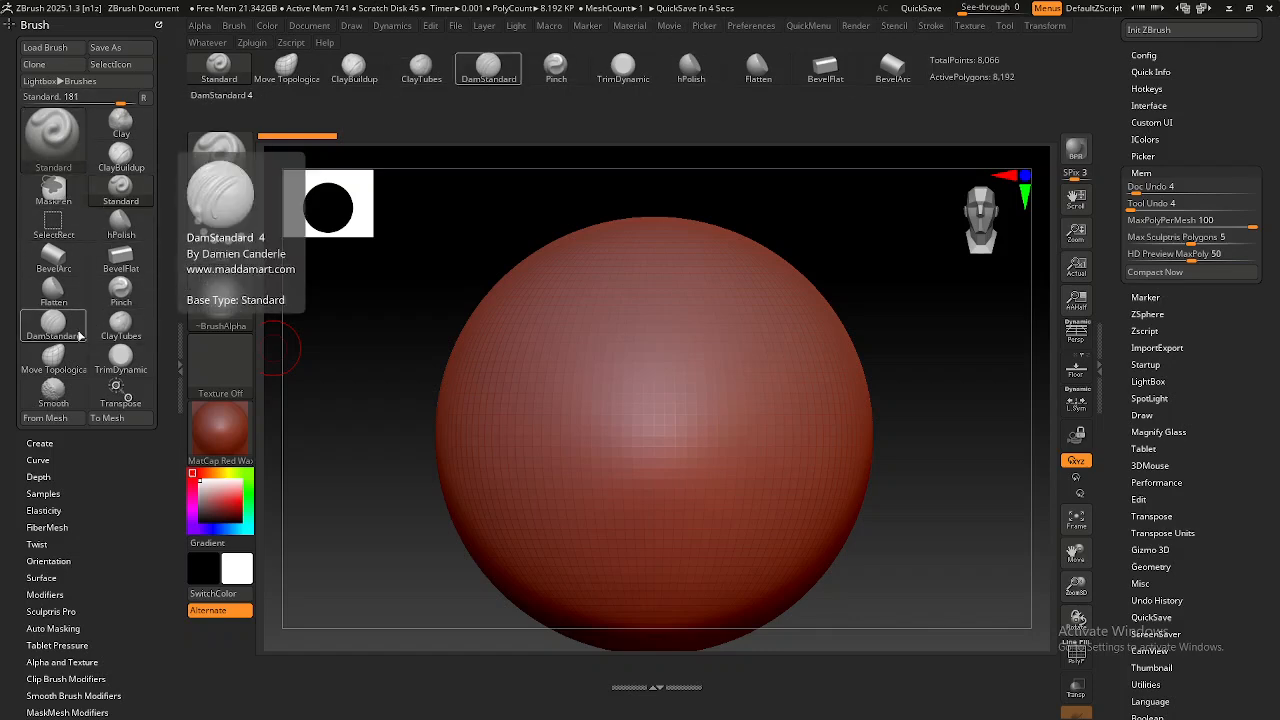
pyautogui.click(182, 358)
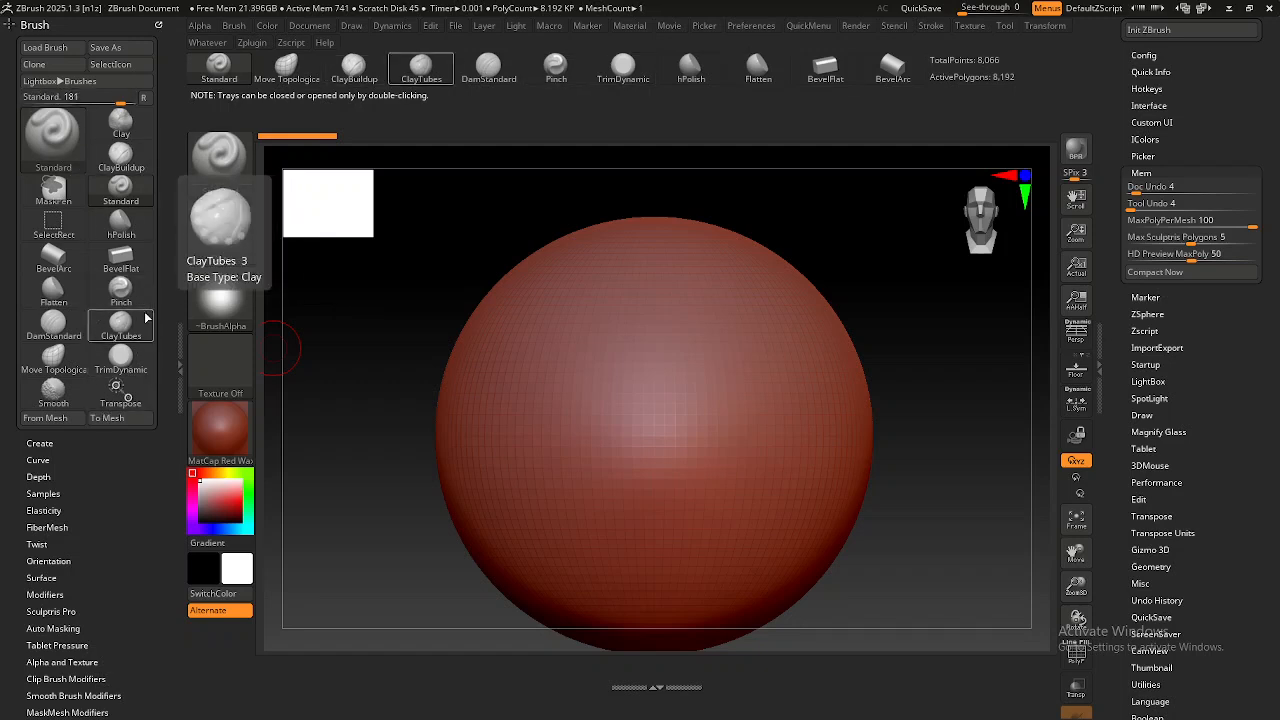
pyautogui.click(46, 511)
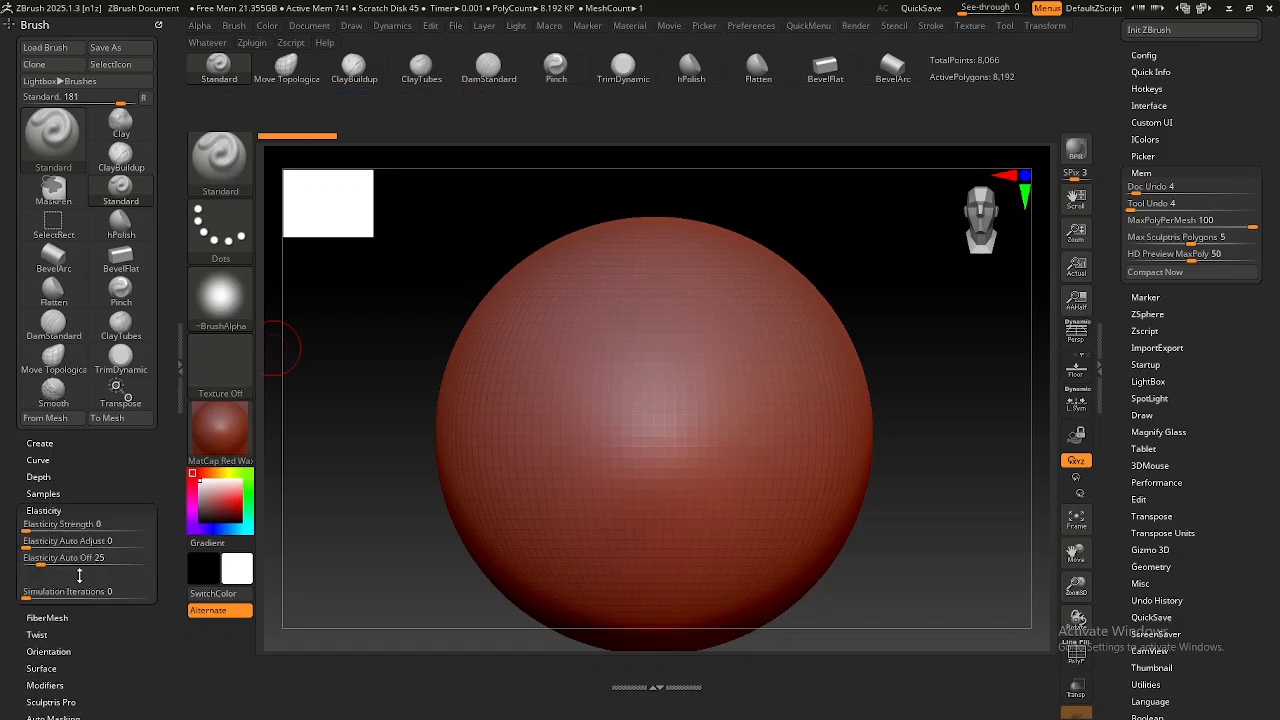
pyautogui.click(32, 23)
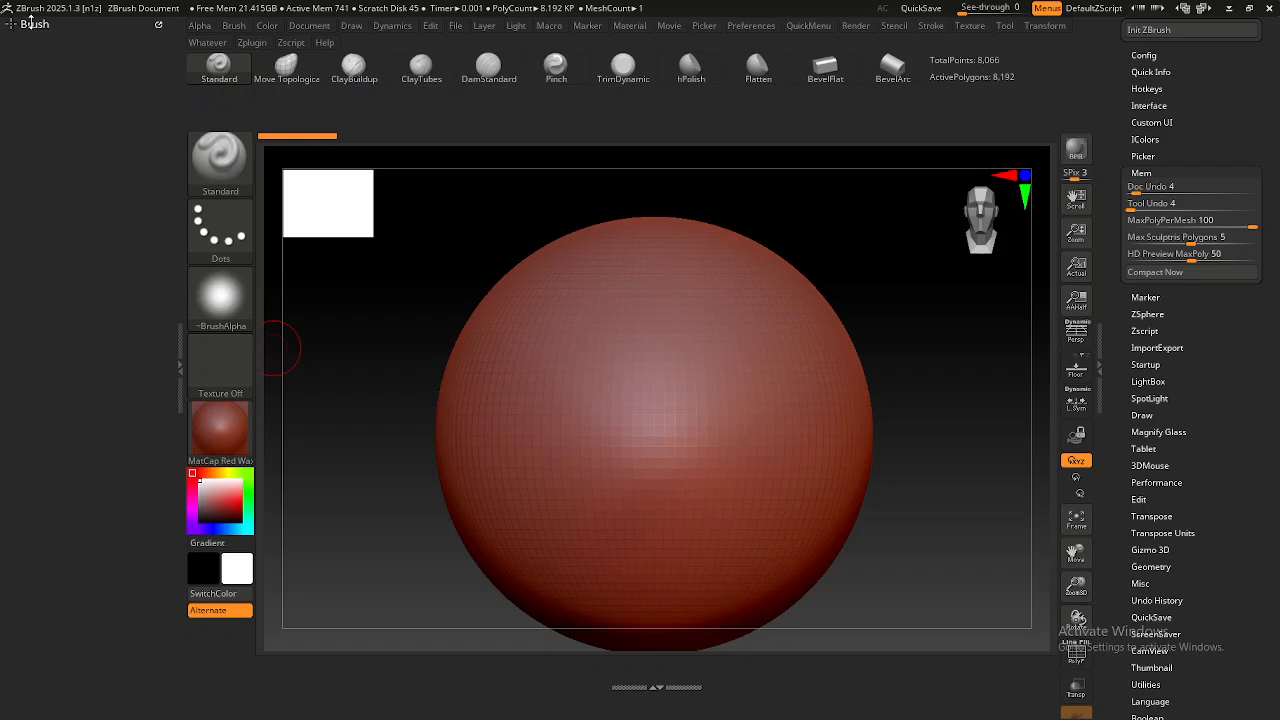
pyautogui.click(32, 23)
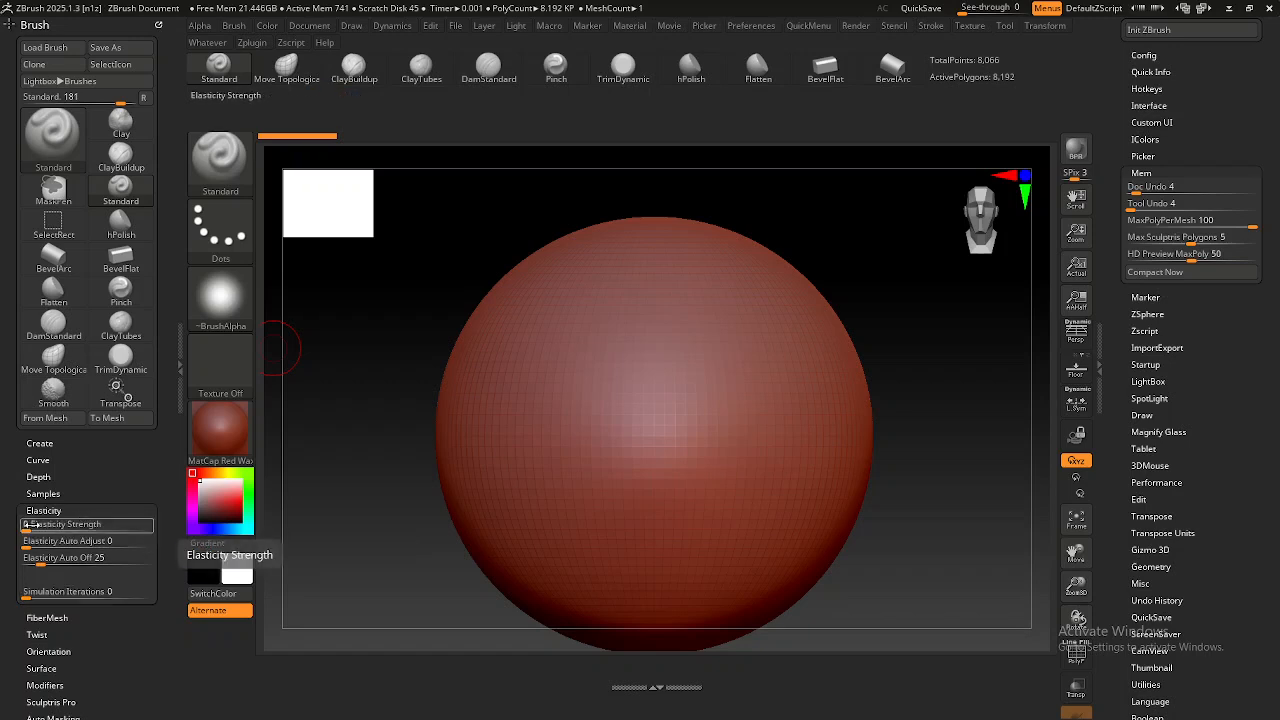
# Raise the brush's Elasticity Strength to 100 and set it back to 0.
pyautogui.moveTo(30, 524); pyautogui.dragTo(64, 527)
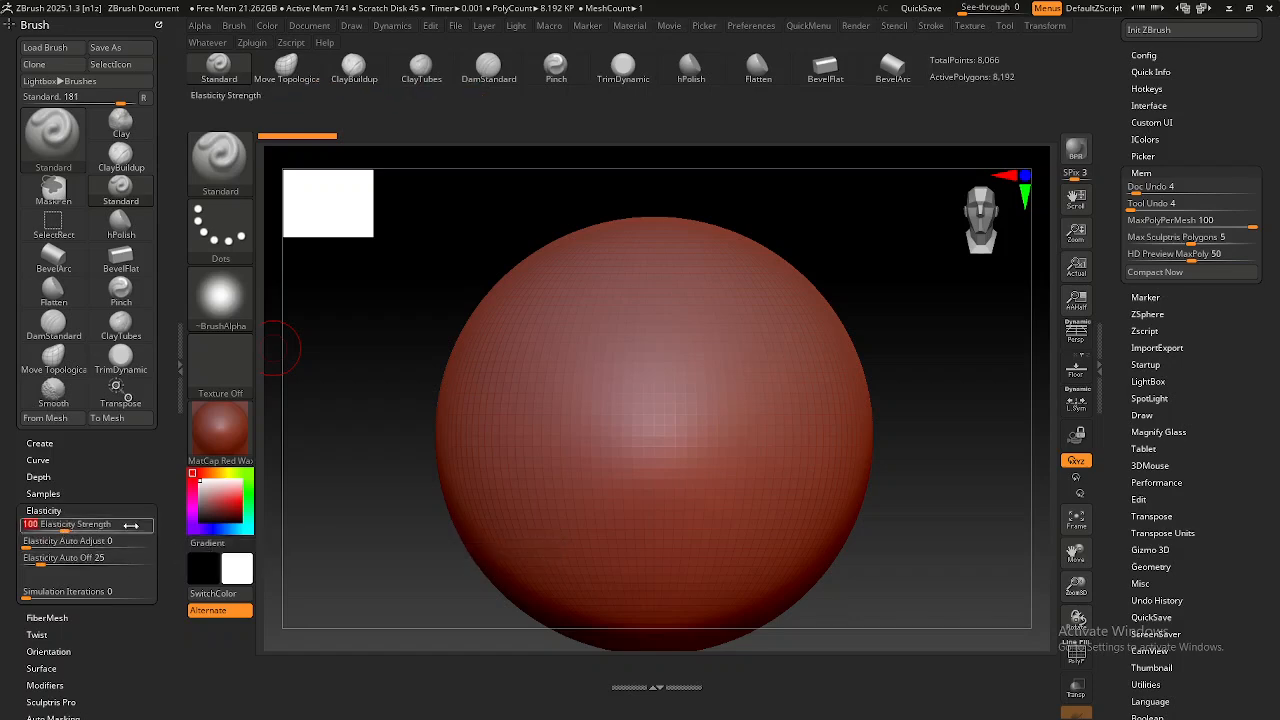
pyautogui.moveTo(212, 452)
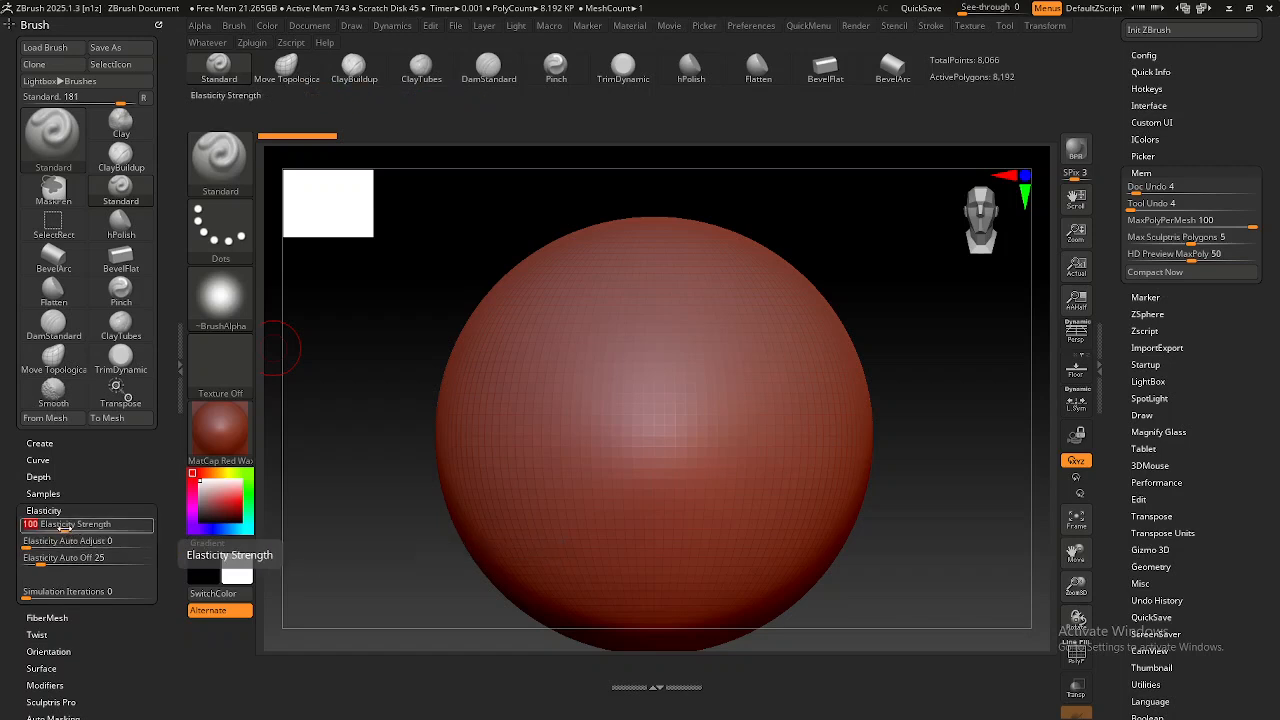
pyautogui.click(354, 480)
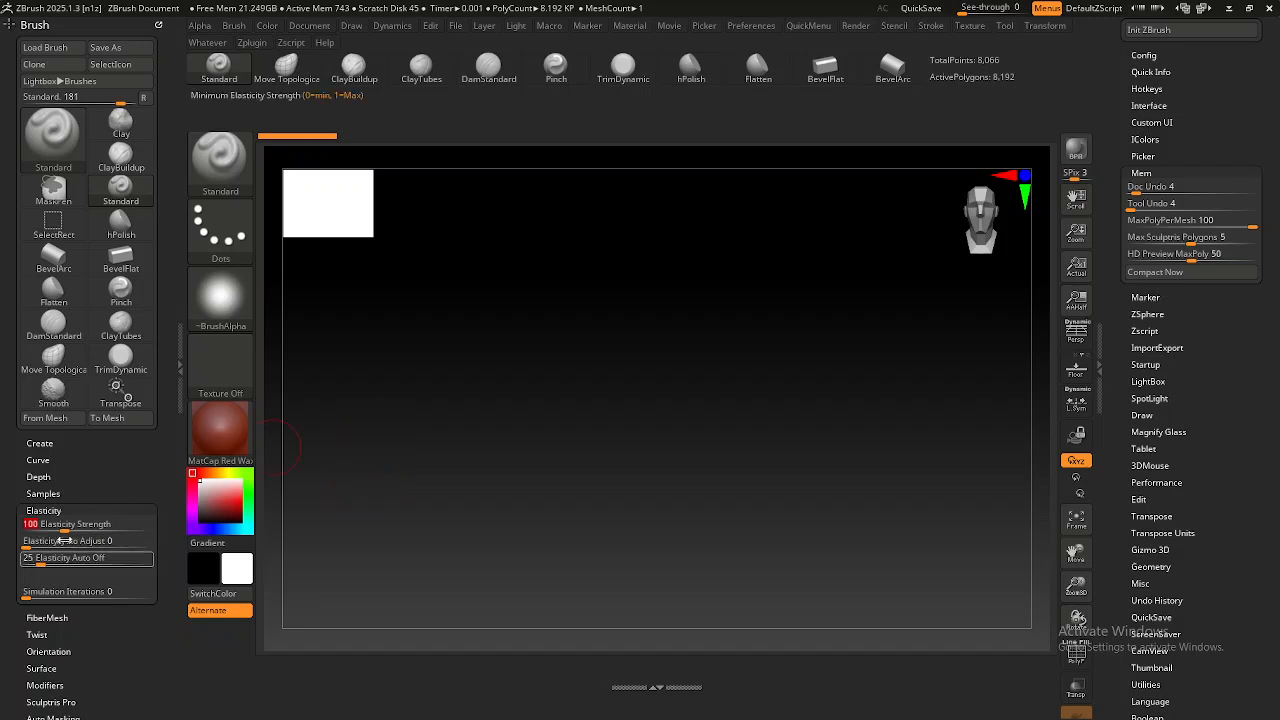
pyautogui.moveTo(57, 524)
pyautogui.mouseDown()
pyautogui.moveTo(20, 524)
pyautogui.moveTo(42, 524)
pyautogui.mouseUp()
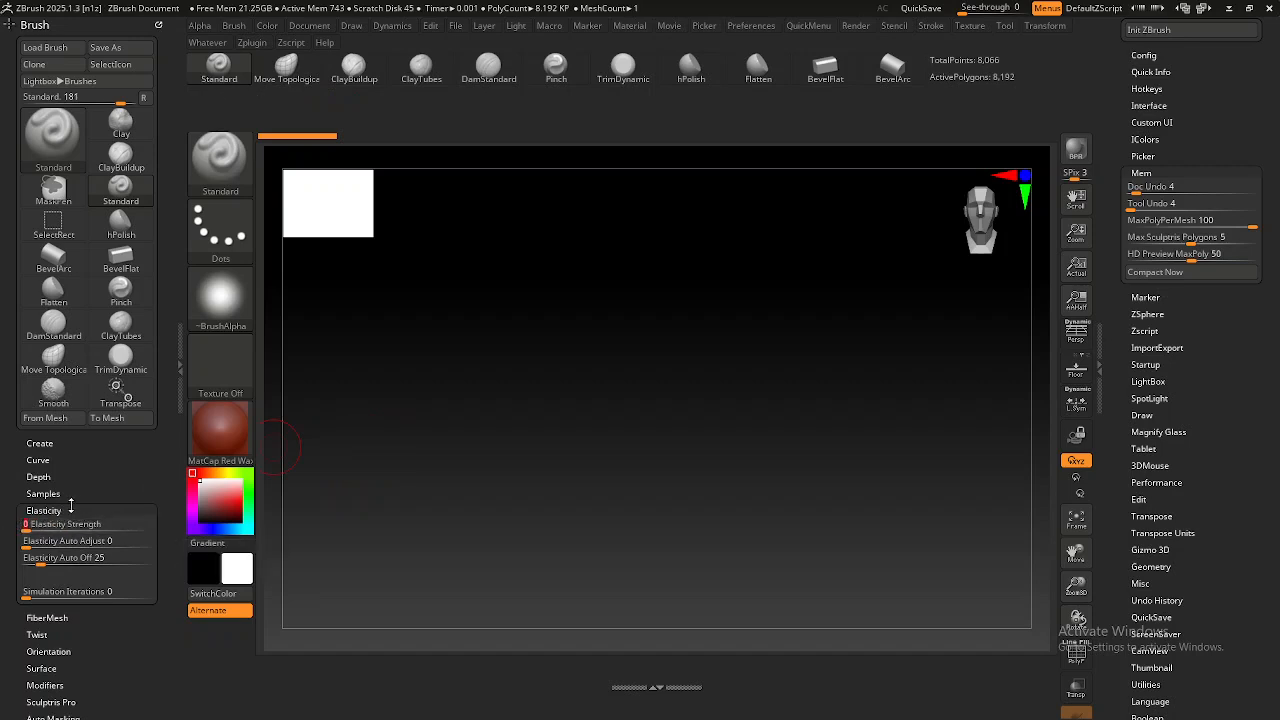
# Collapse the Elasticity settings and close the side tray holding the Brush palette.
pyautogui.click(72, 510)
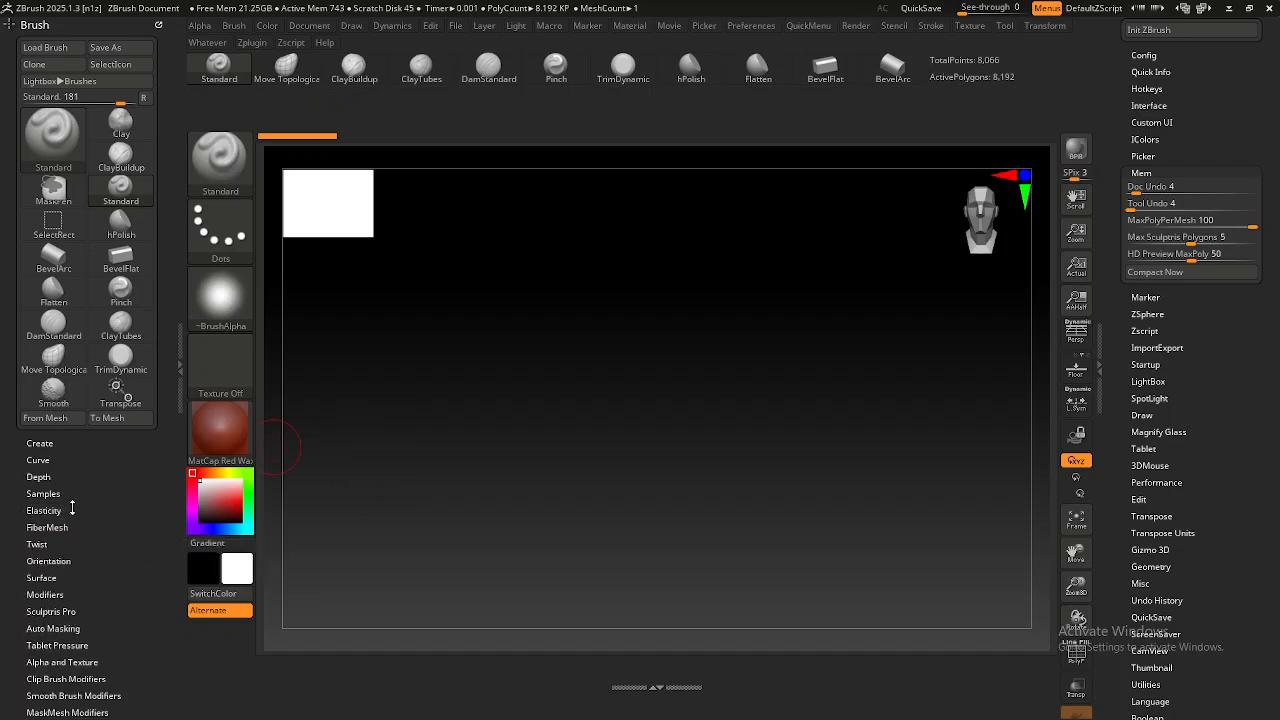
pyautogui.click(180, 345)
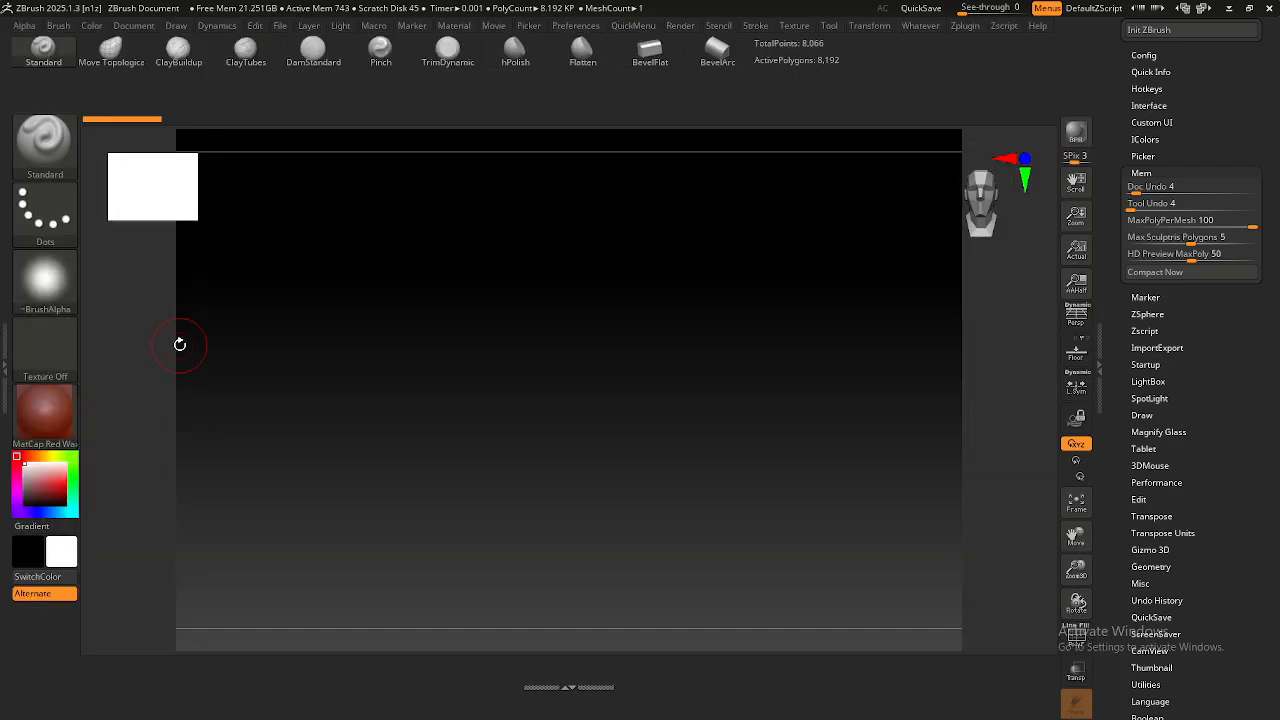
# Open the side tray holding the Brush palette, collapse and re-expand the palette, and close the tray again.
pyautogui.click(5, 362)
pyautogui.doubleClick(5, 362)
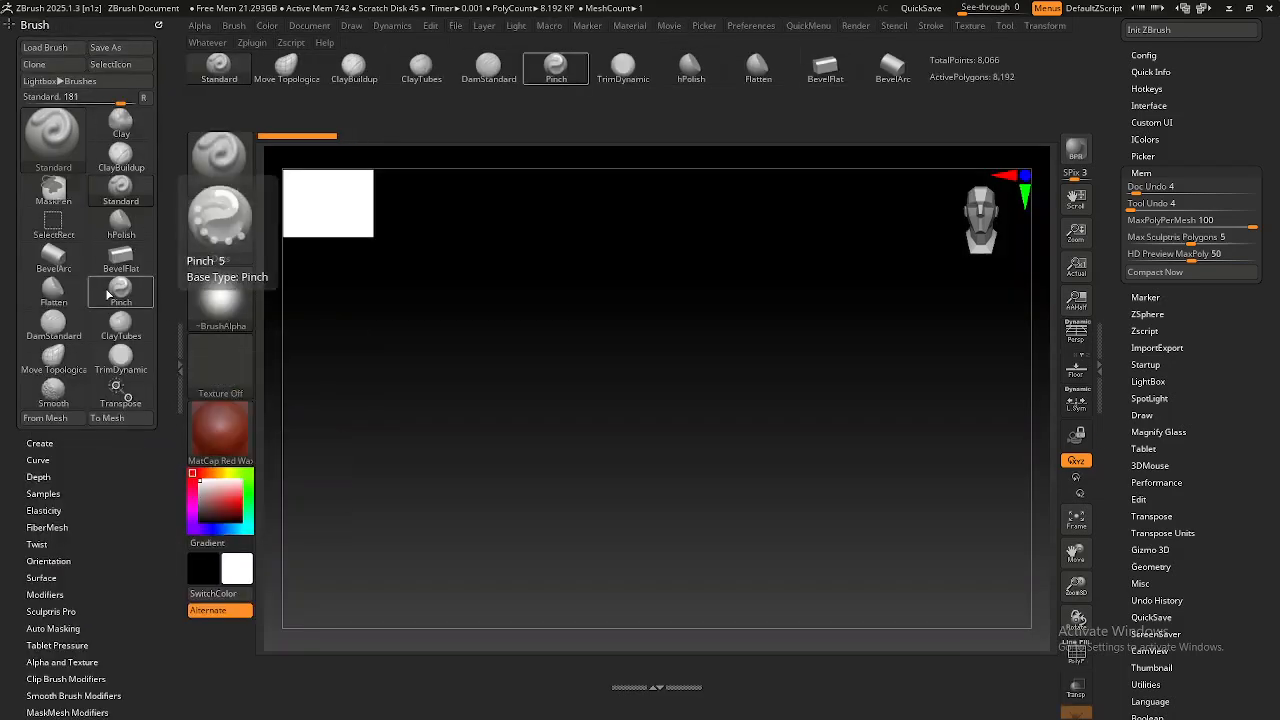
pyautogui.click(40, 27)
pyautogui.click(40, 27)
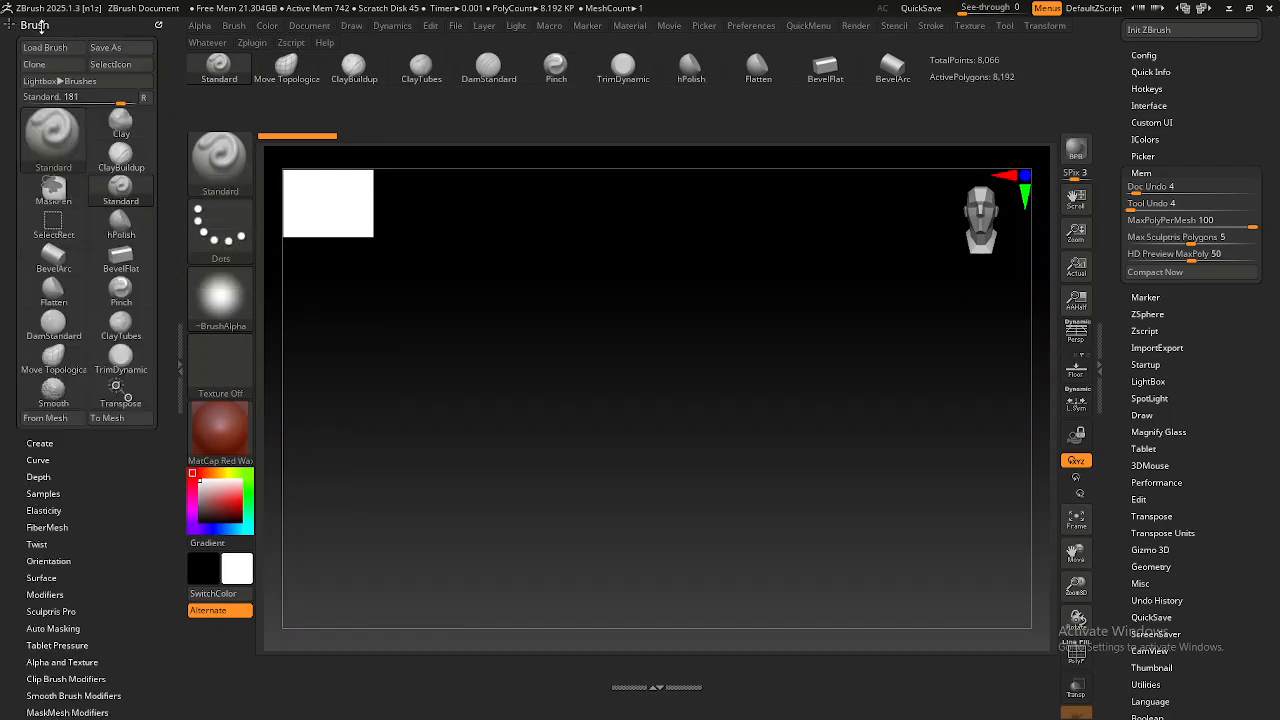
pyautogui.click(181, 357)
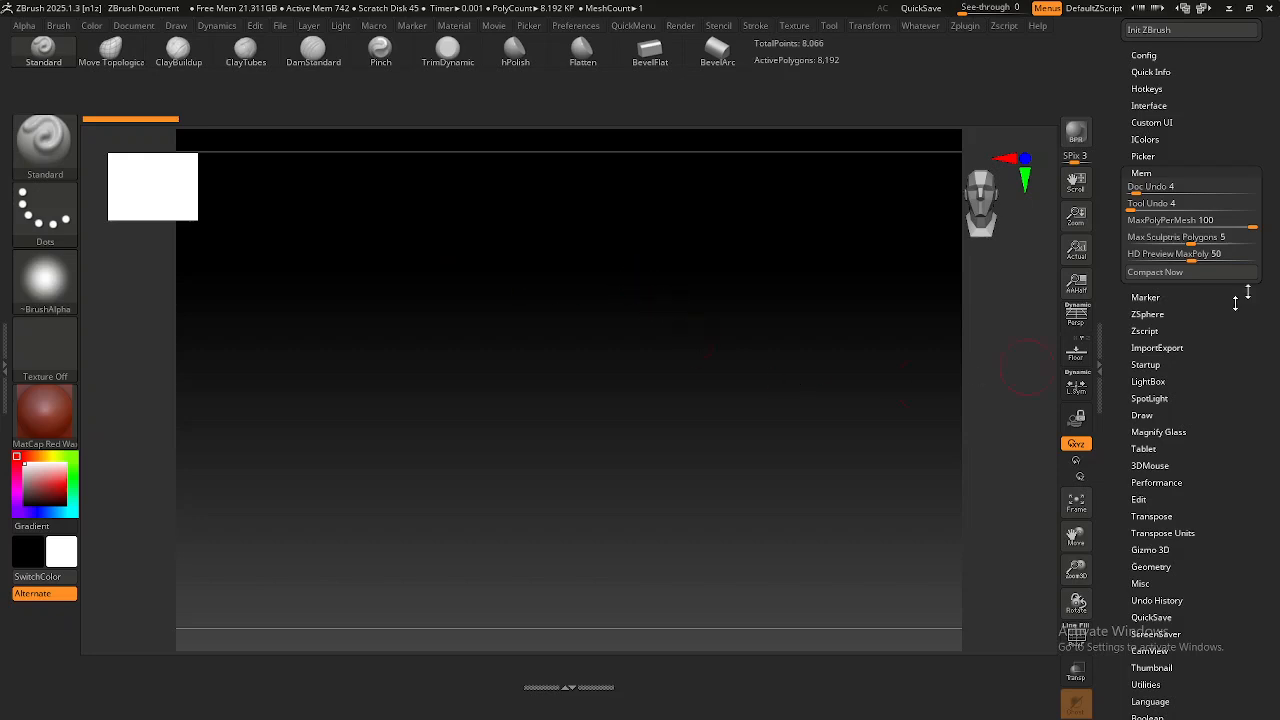
# Collapse the Mem settings and remove the Preferences palette from the side tray, leaving the Tool palette expanded there.
pyautogui.scroll(1, 1229, 120)
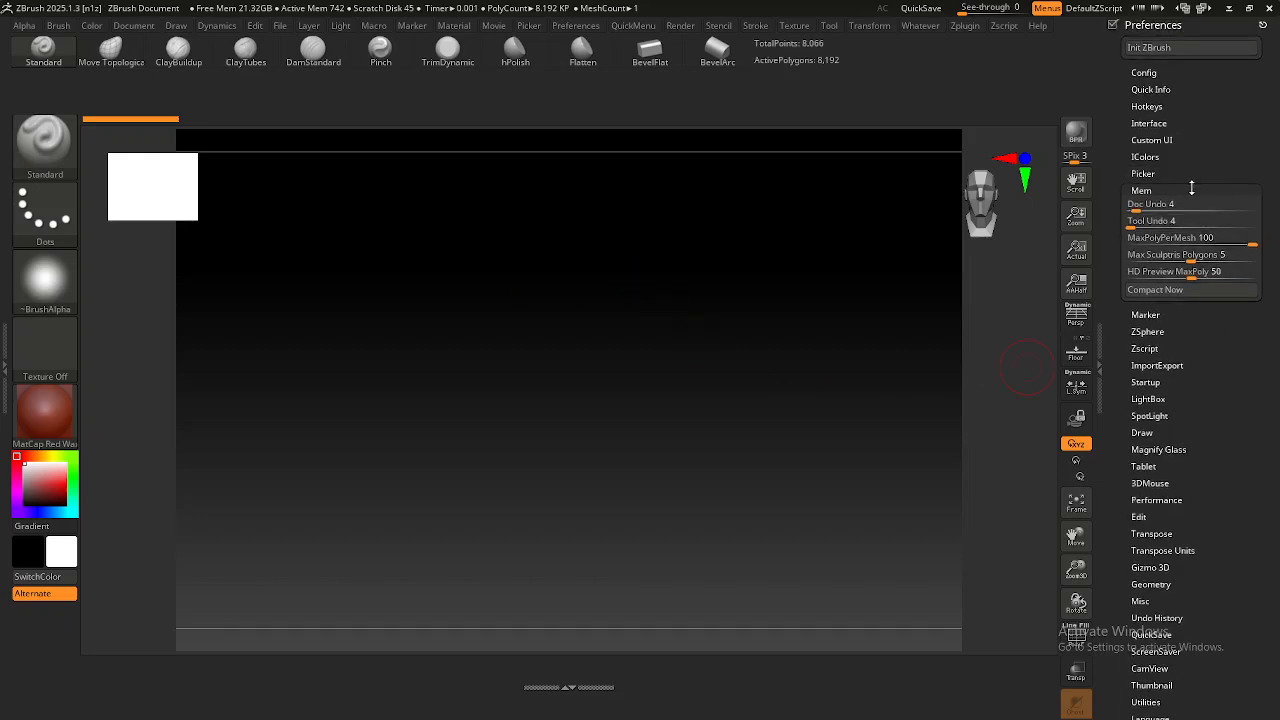
pyautogui.click(1193, 188)
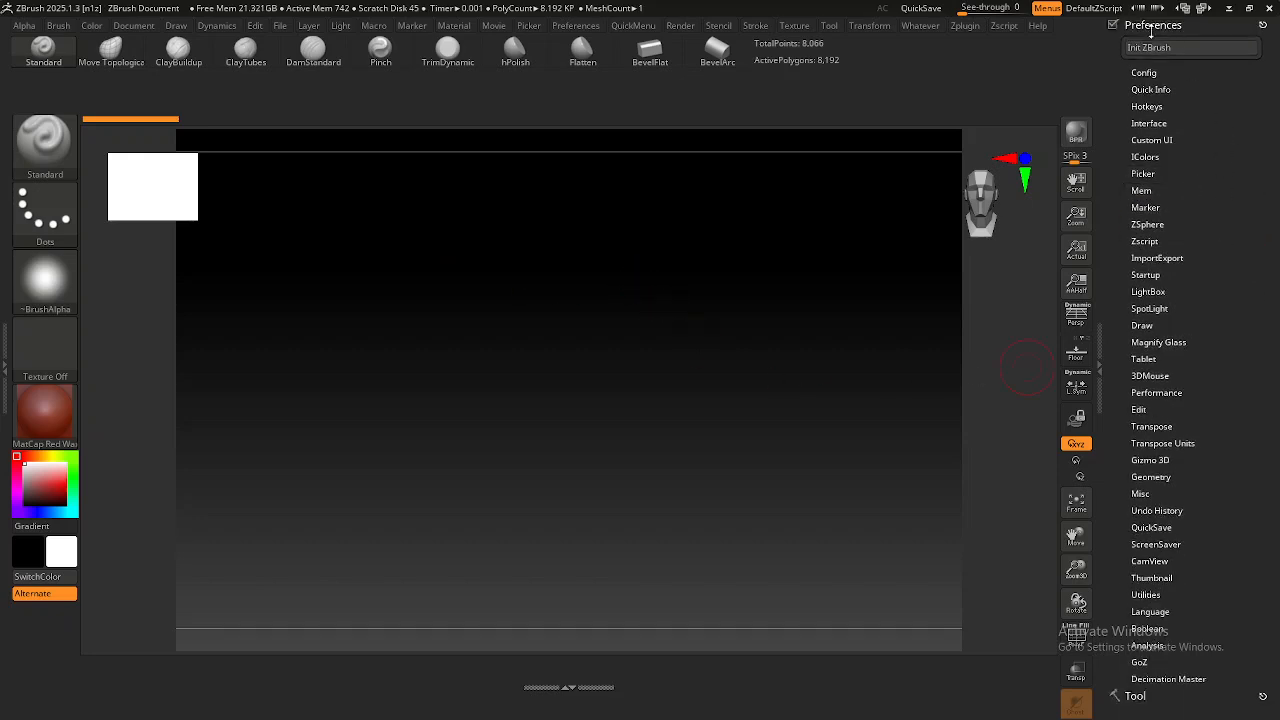
pyautogui.click(1262, 24)
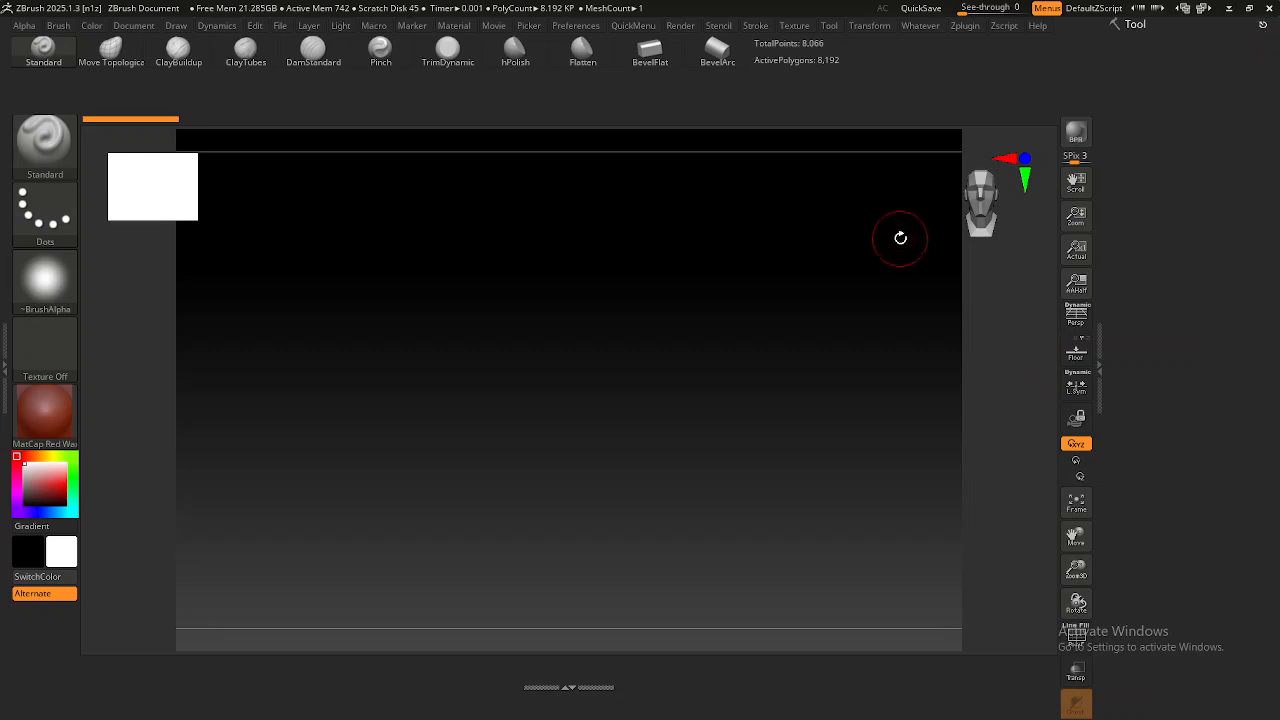
pyautogui.click(1135, 24)
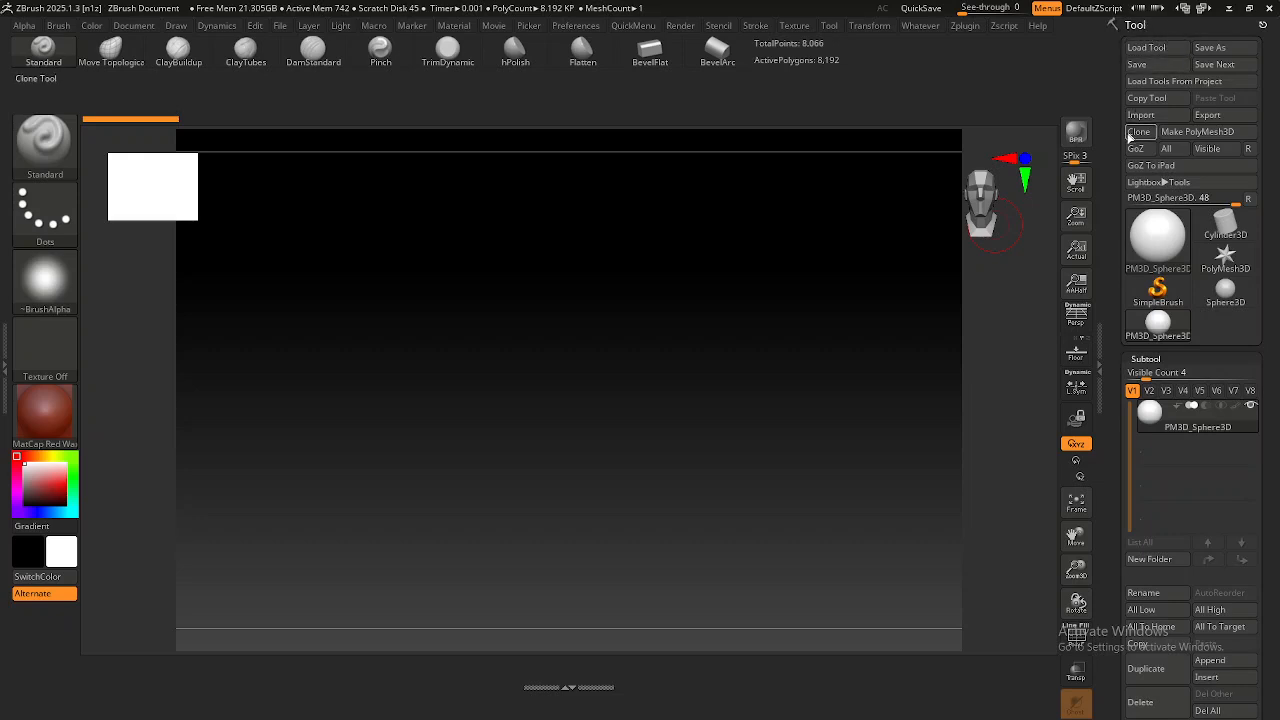
# Look through the sections of the Tool palette, collapsing and reopening the Subtool section.
pyautogui.scroll(-3, 1113, 96)
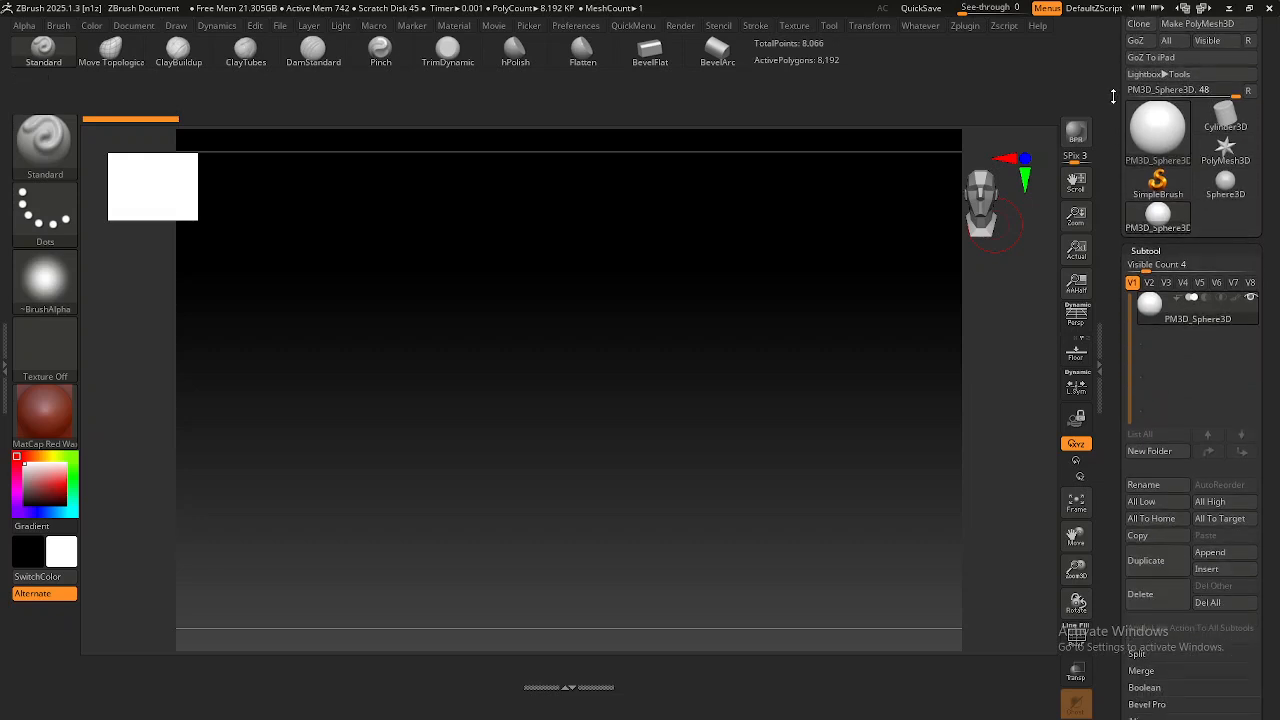
pyautogui.click(1172, 251)
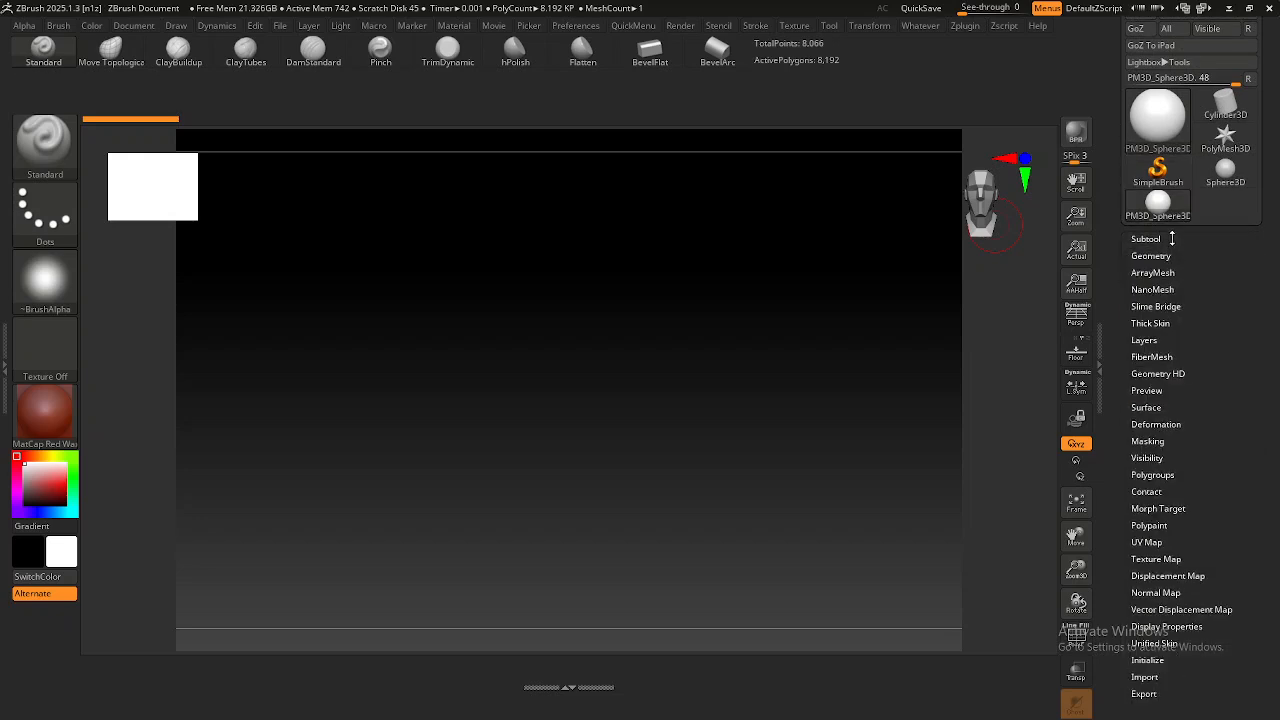
pyautogui.click(1170, 239)
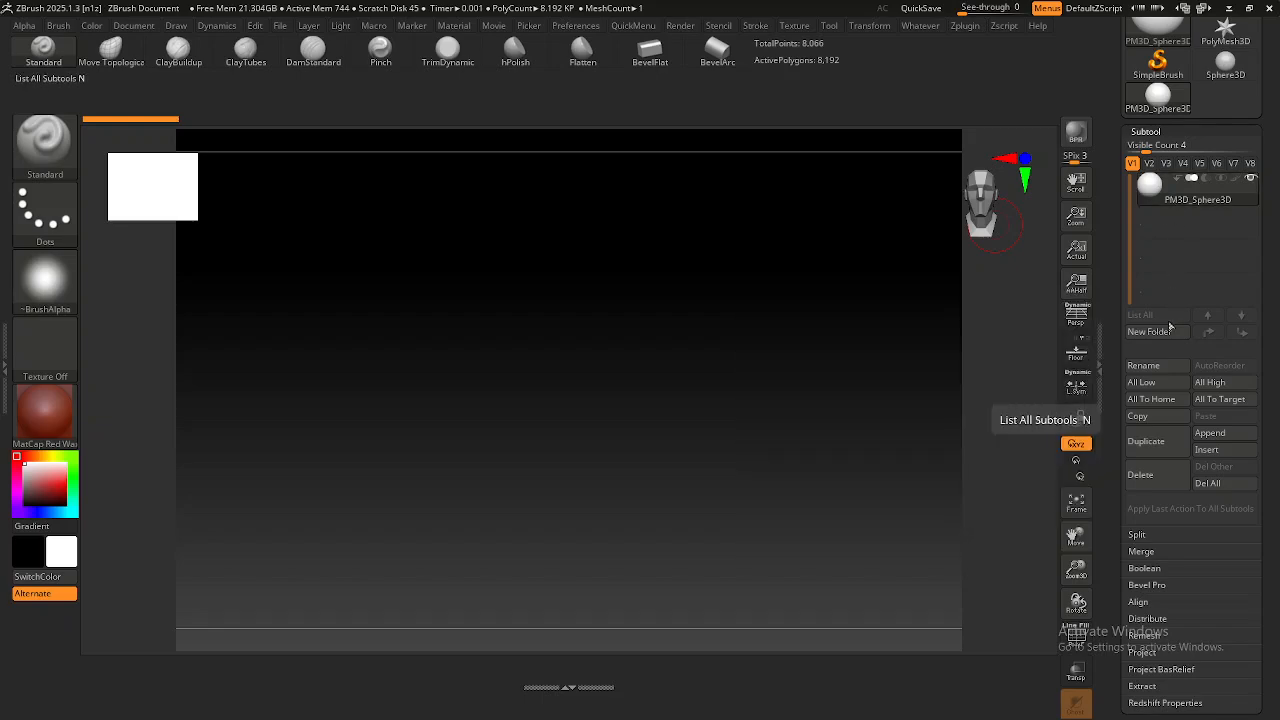
pyautogui.scroll(-6, 1123, 141)
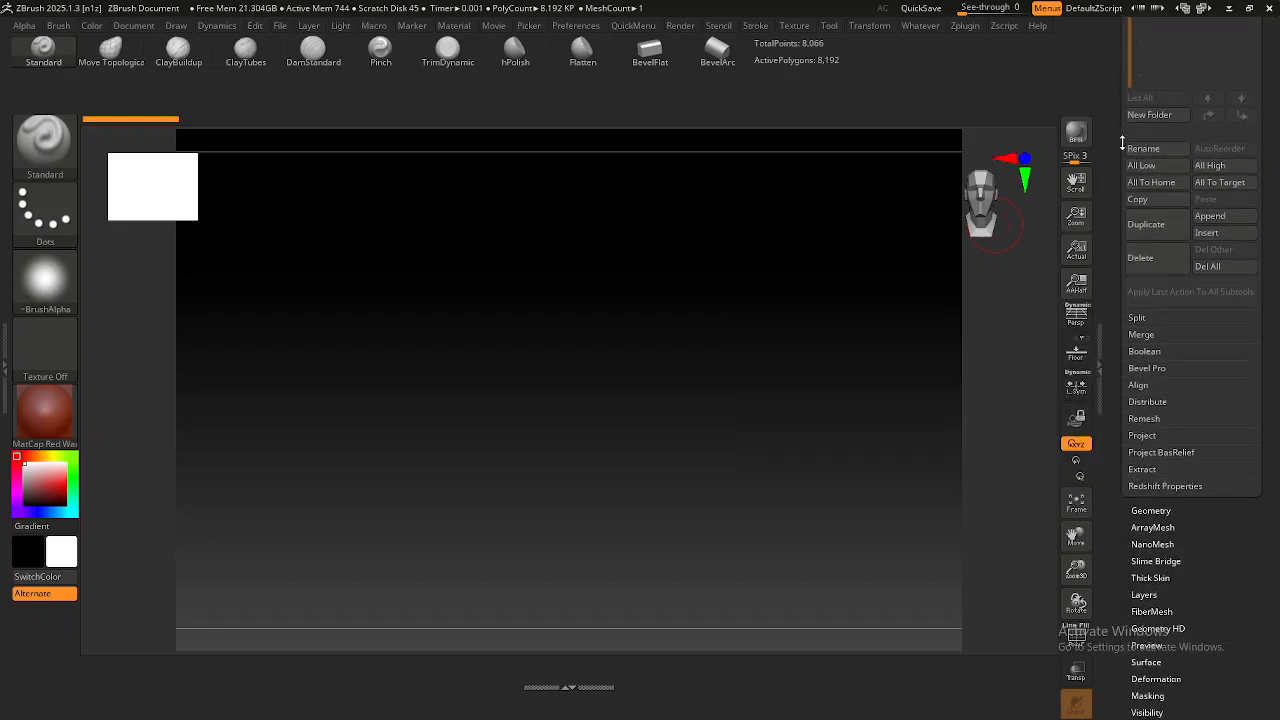
pyautogui.scroll(-12, 1104, 272)
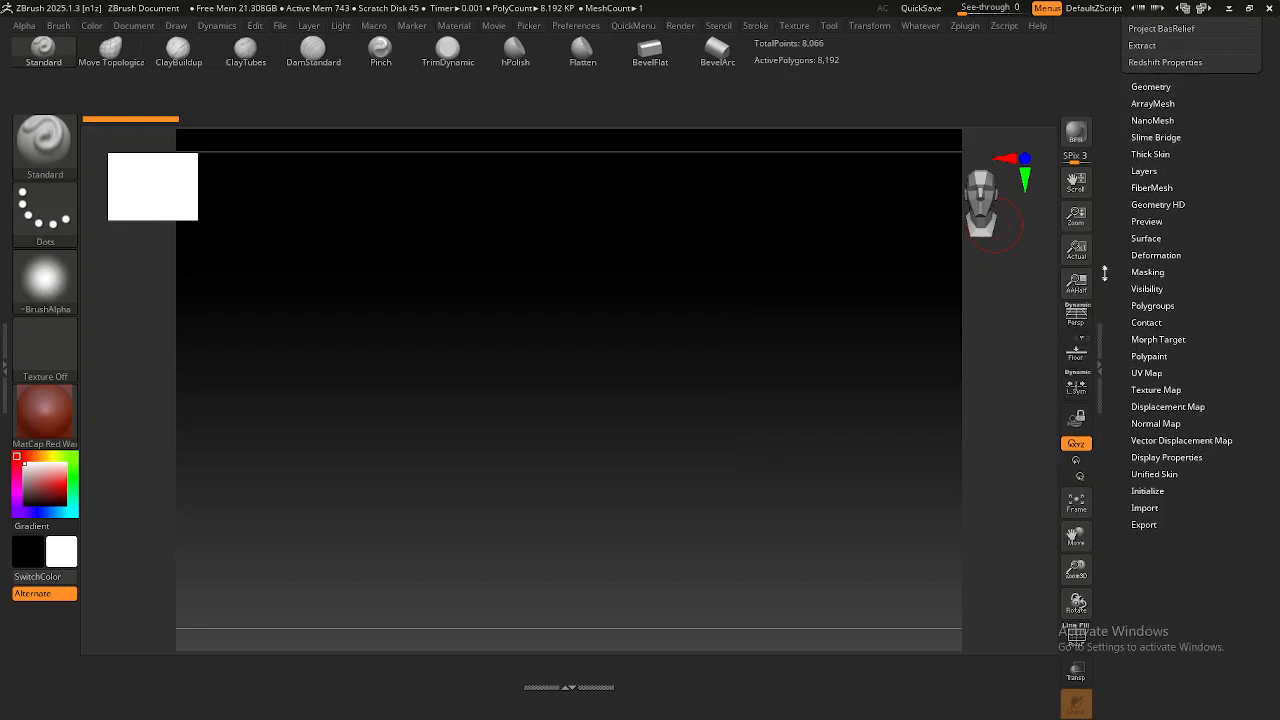
pyautogui.scroll(20, 1104, 272)
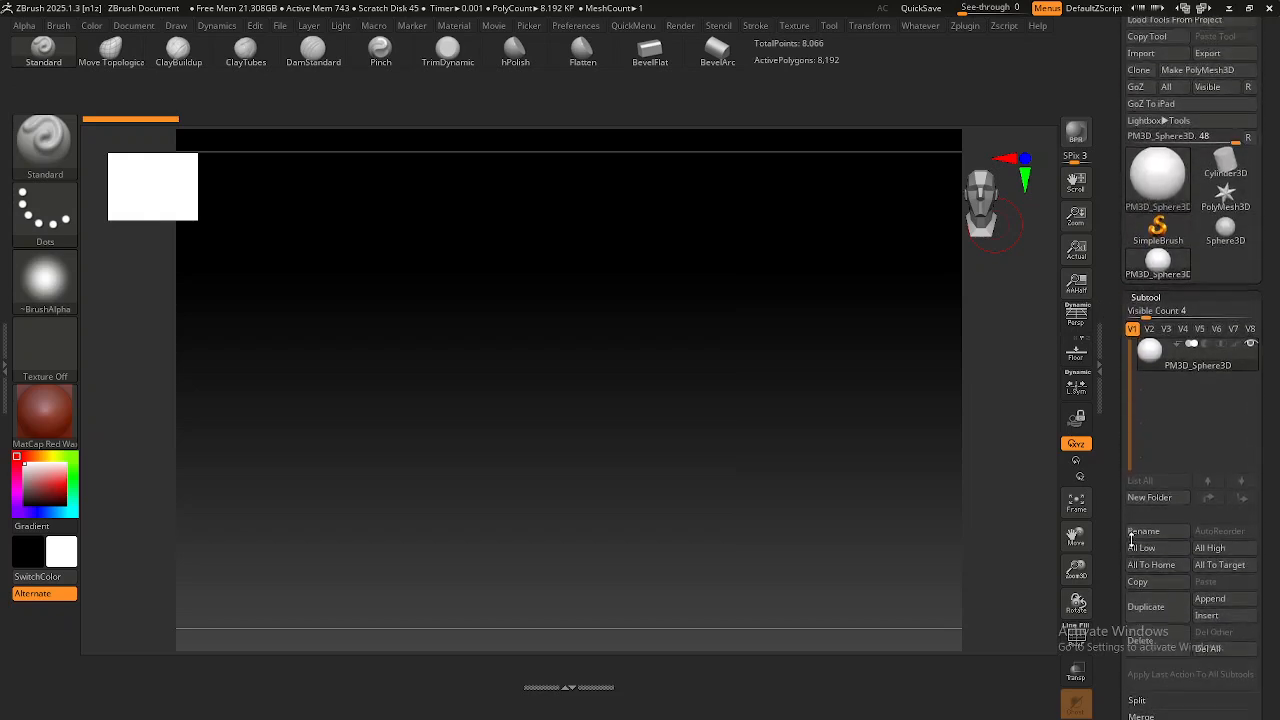
pyautogui.scroll(2, 1133, 536)
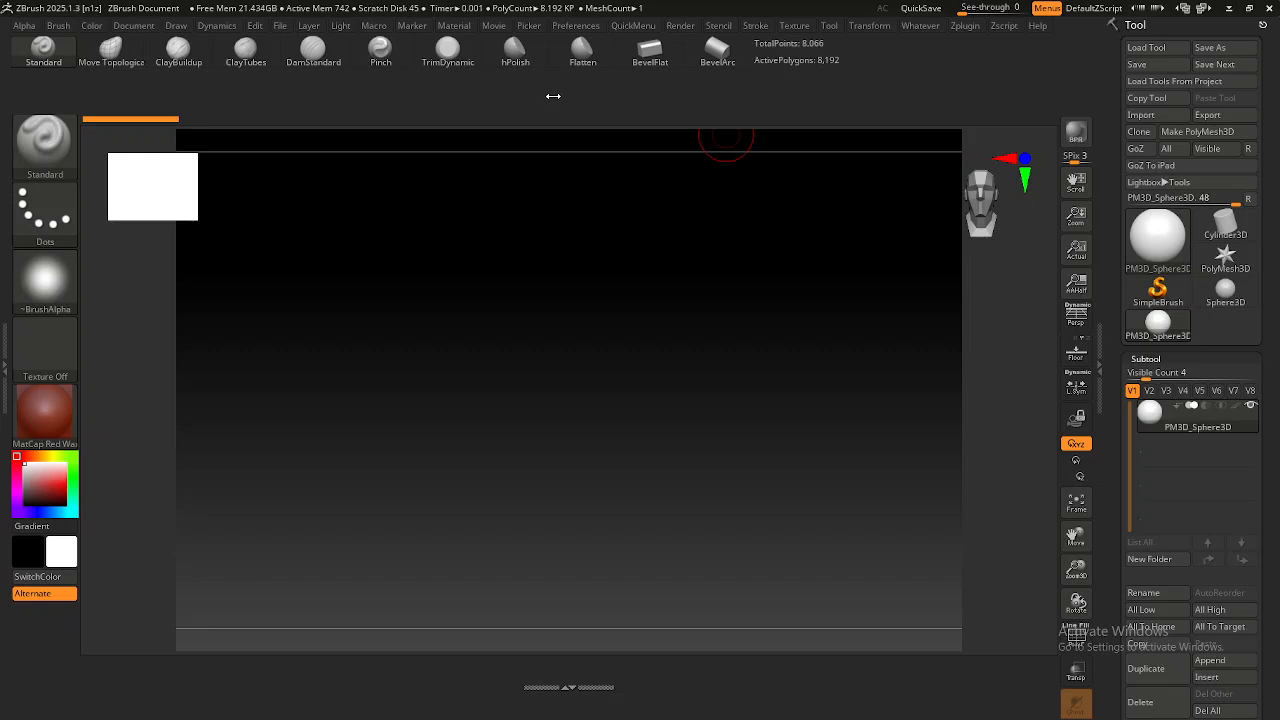
# Turn off interface customization in the Config preferences and store the current configuration.
pyautogui.click(577, 28)
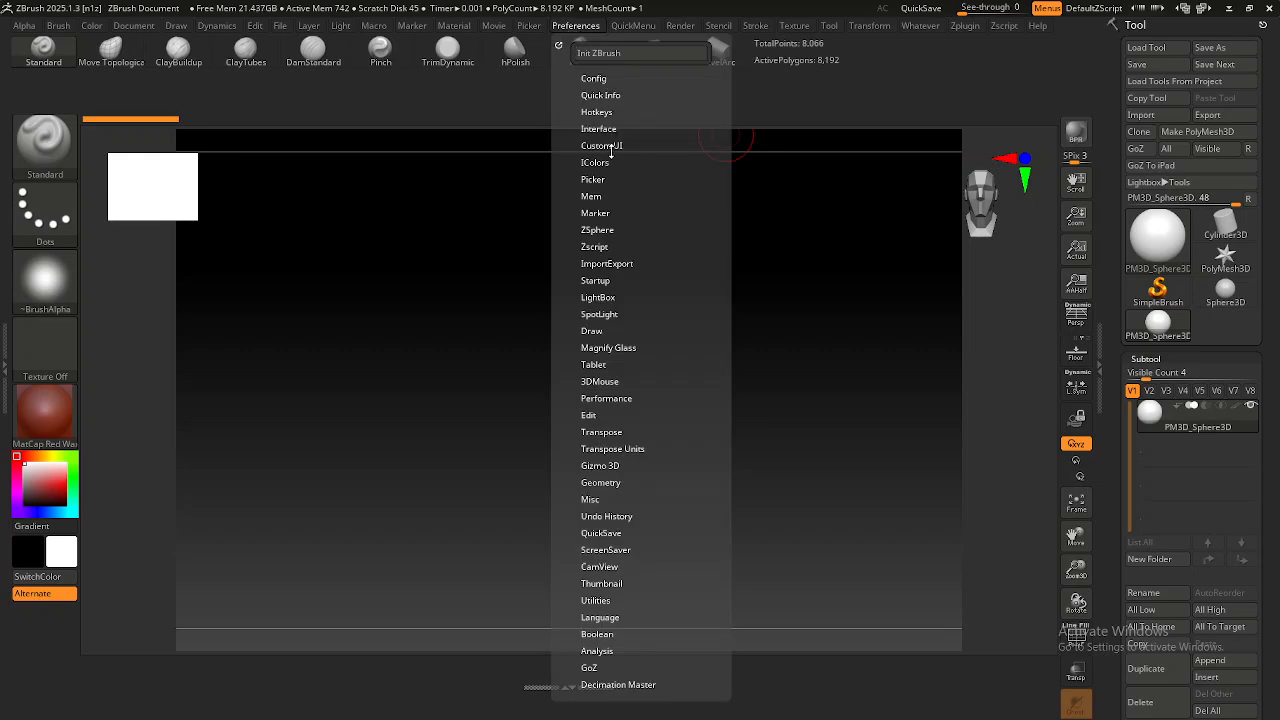
pyautogui.click(600, 79)
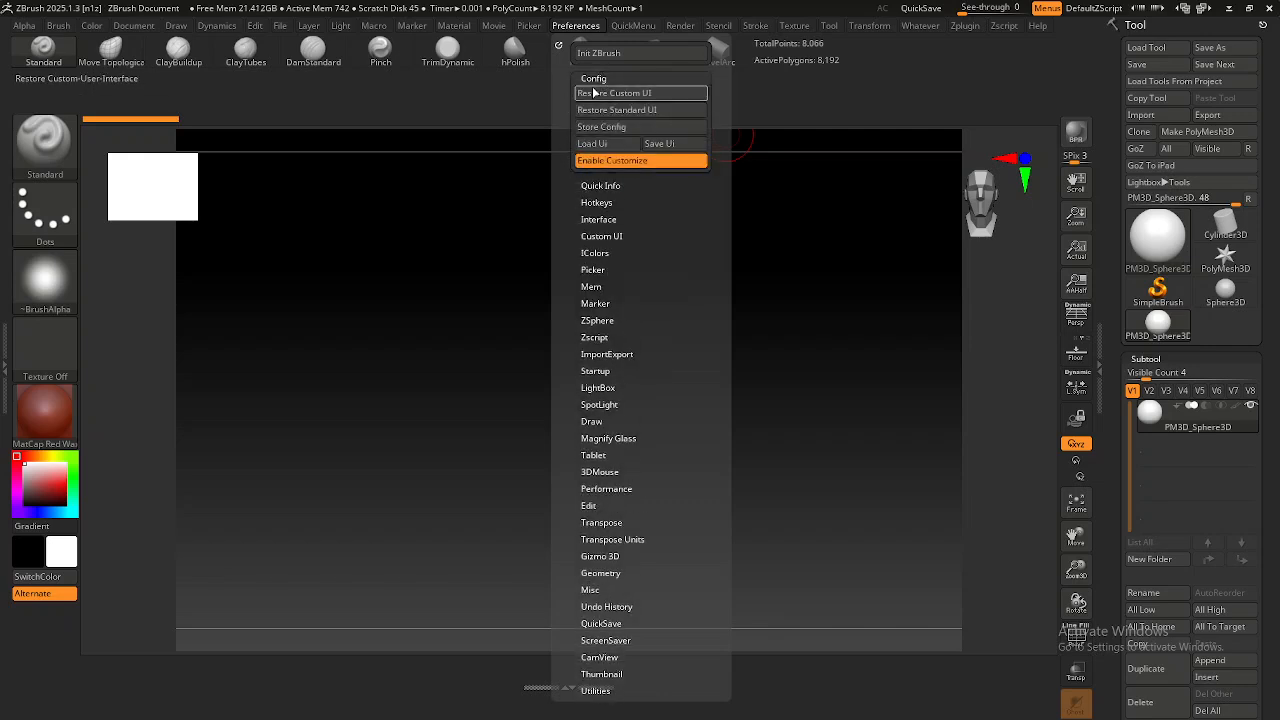
pyautogui.click(598, 162)
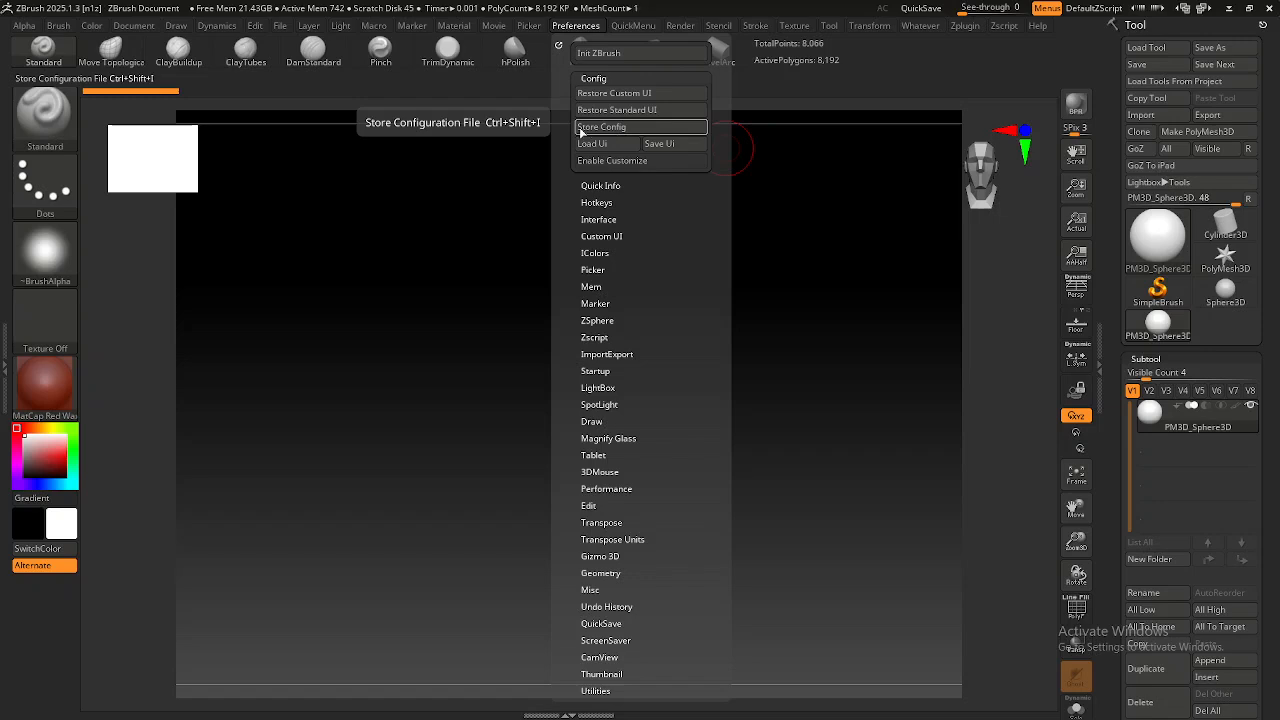
pyautogui.click(608, 129)
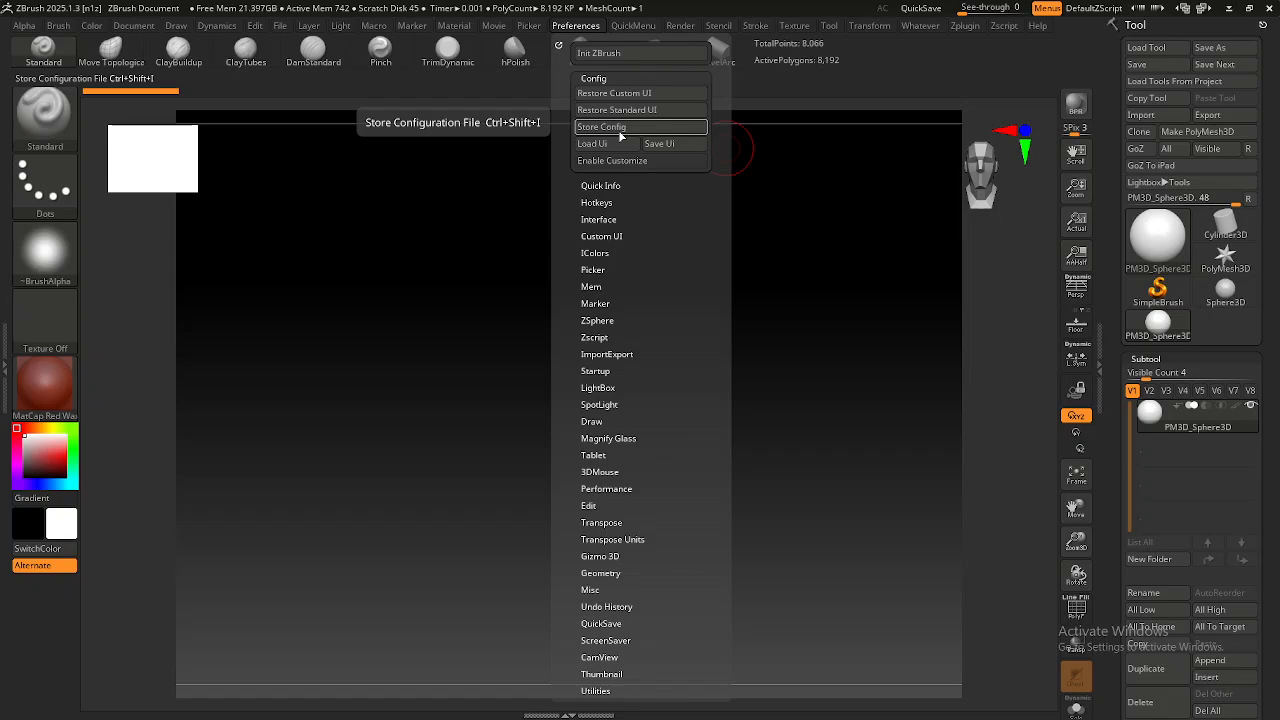
# Examine the saved interface files in the ZStartup folder and its ConfigFiles subfolder, leaving without saving the UI.
pyautogui.click(673, 145)
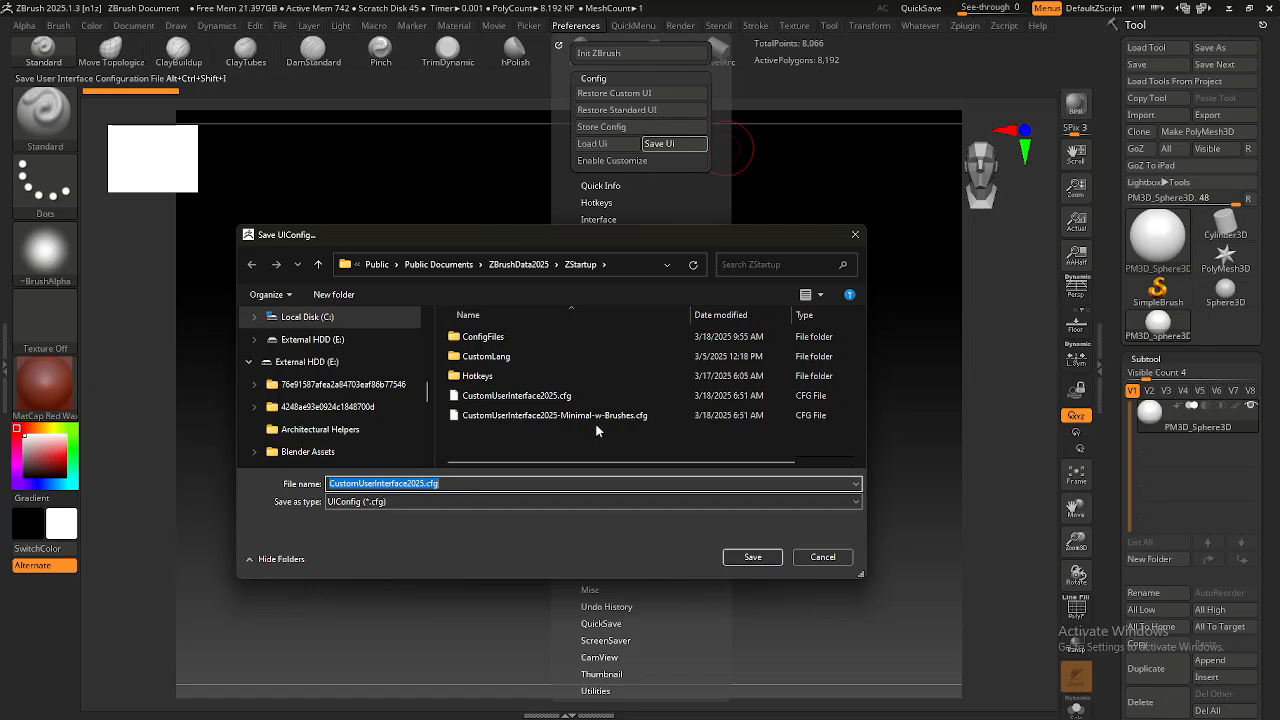
pyautogui.click(585, 418)
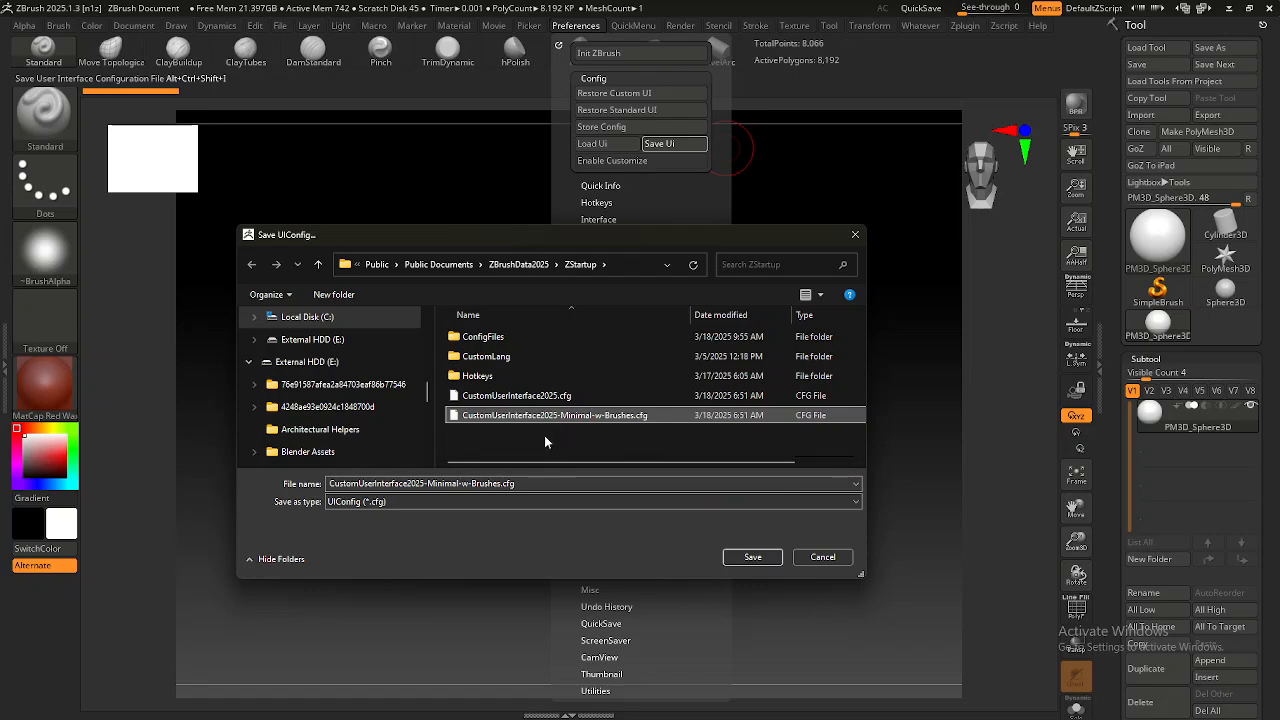
pyautogui.click(621, 264)
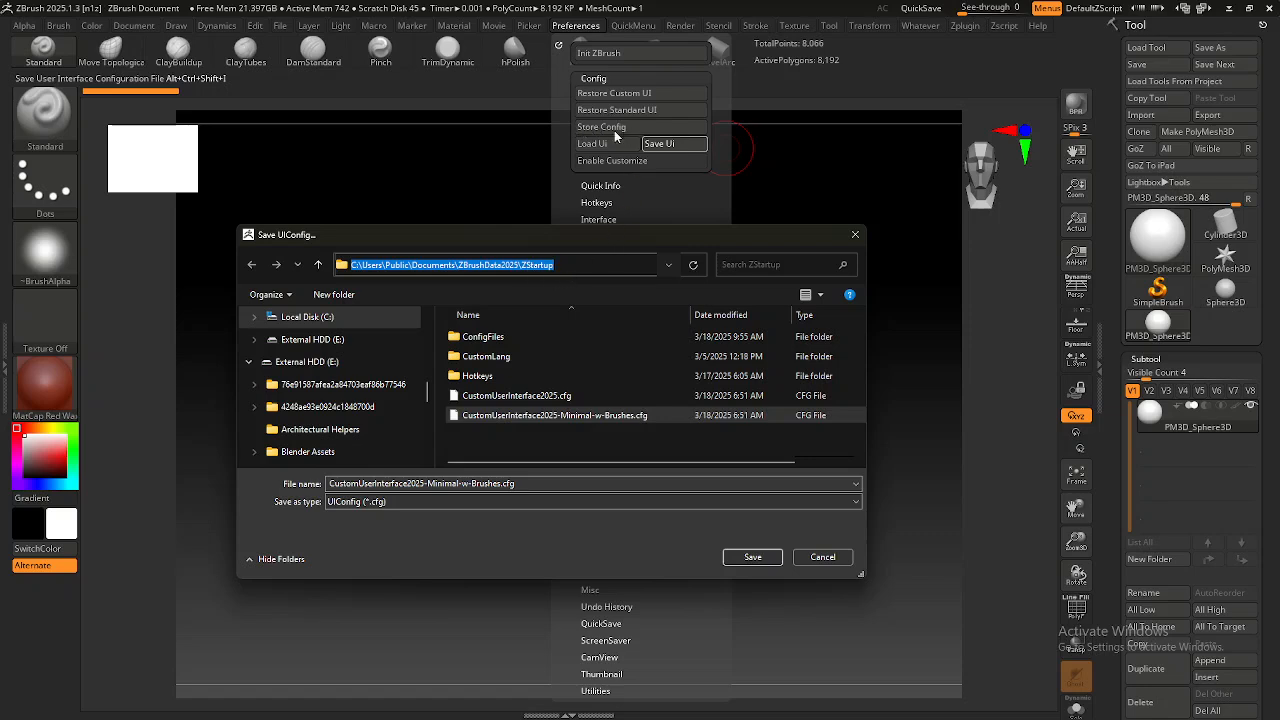
pyautogui.doubleClick(486, 343)
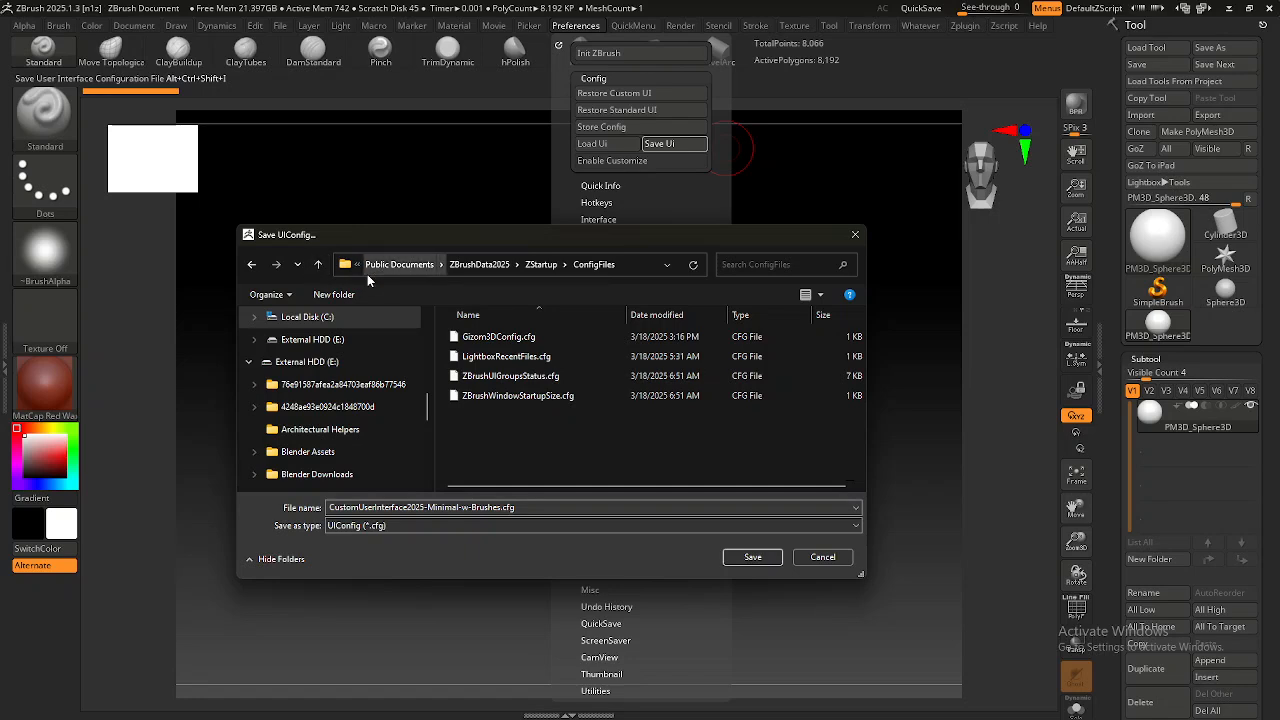
pyautogui.click(317, 265)
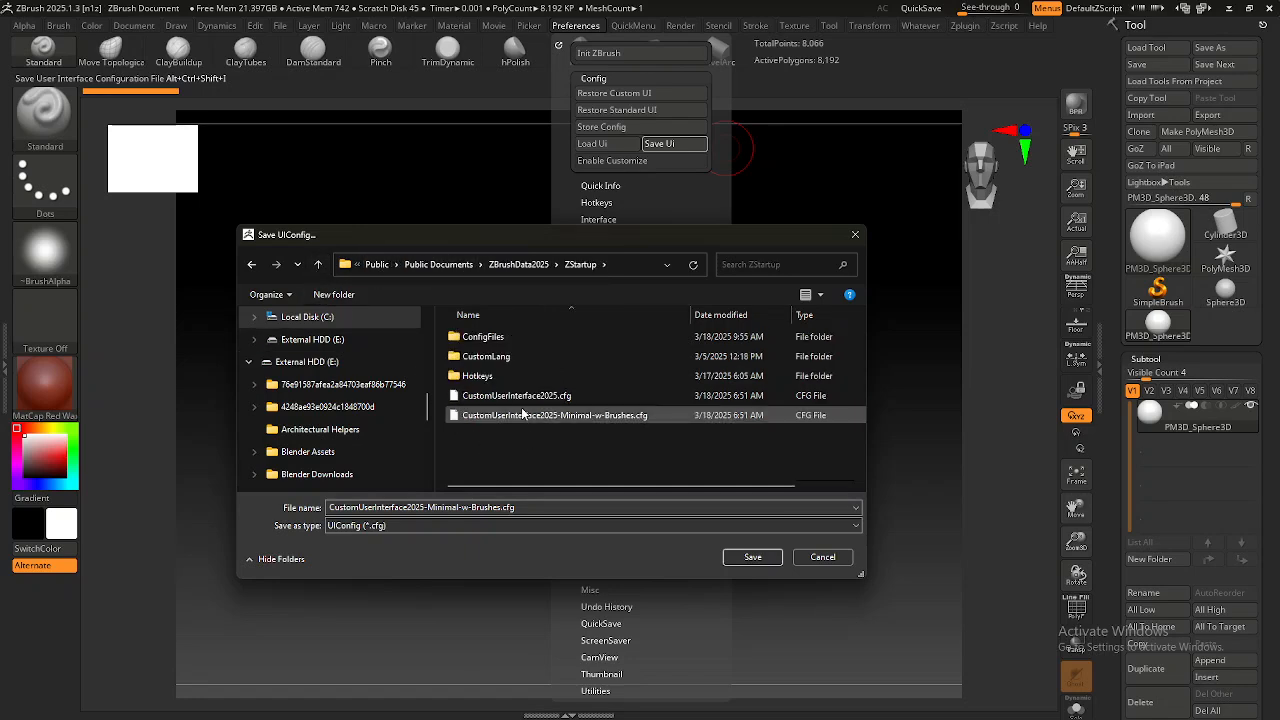
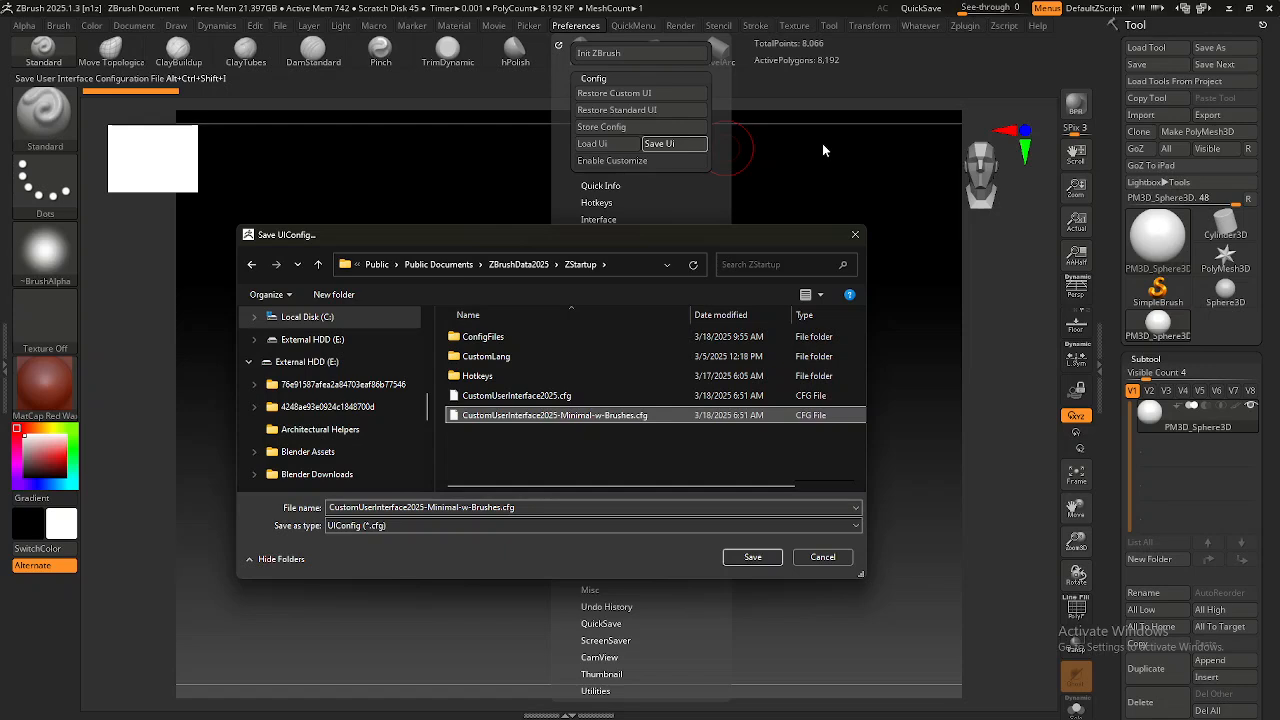
pyautogui.click(551, 452)
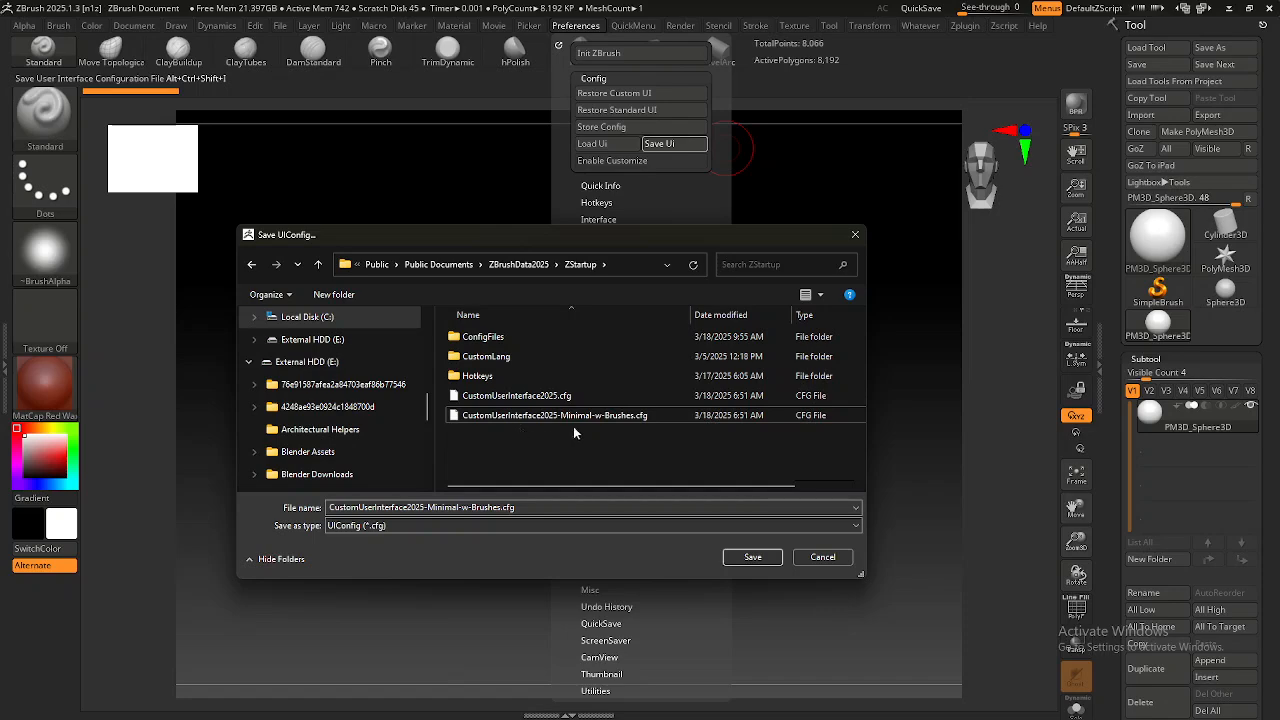
pyautogui.moveTo(545, 234); pyautogui.dragTo(520, 226)
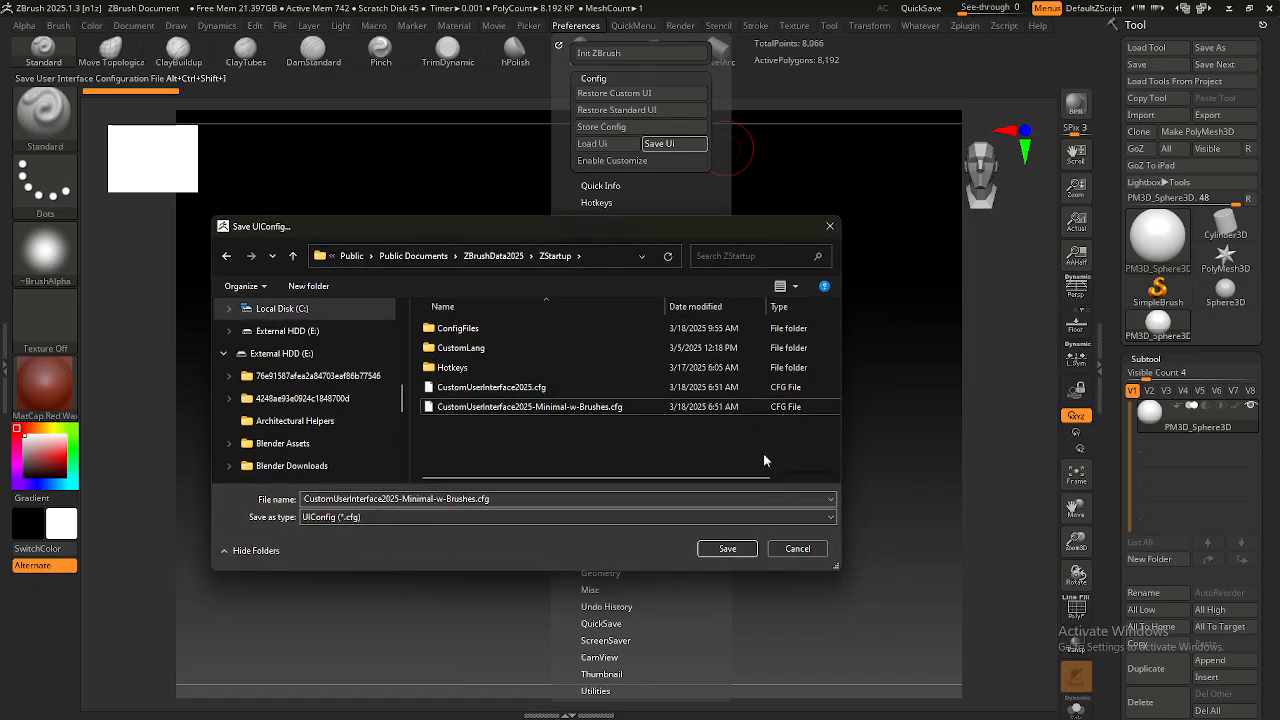
pyautogui.click(795, 551)
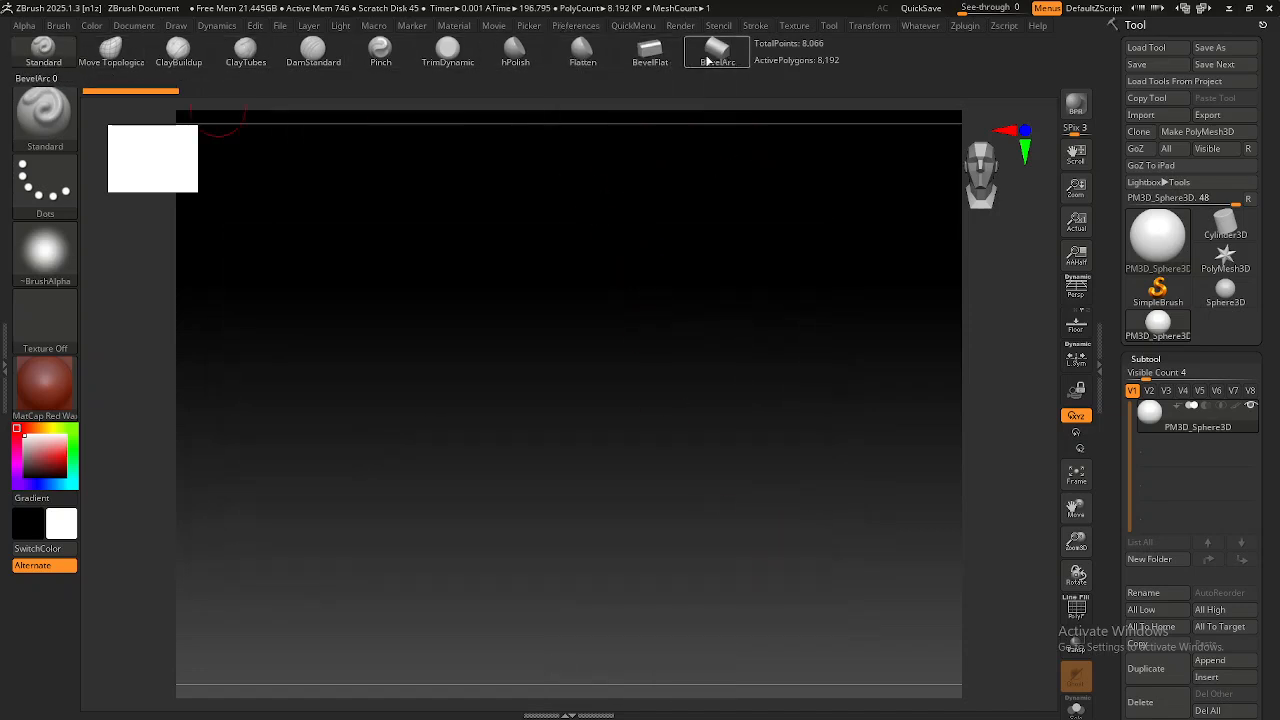
# Inspect the BevelArc brush details and open the Hotkeys section of the preferences.
pyautogui.moveTo(703, 62)
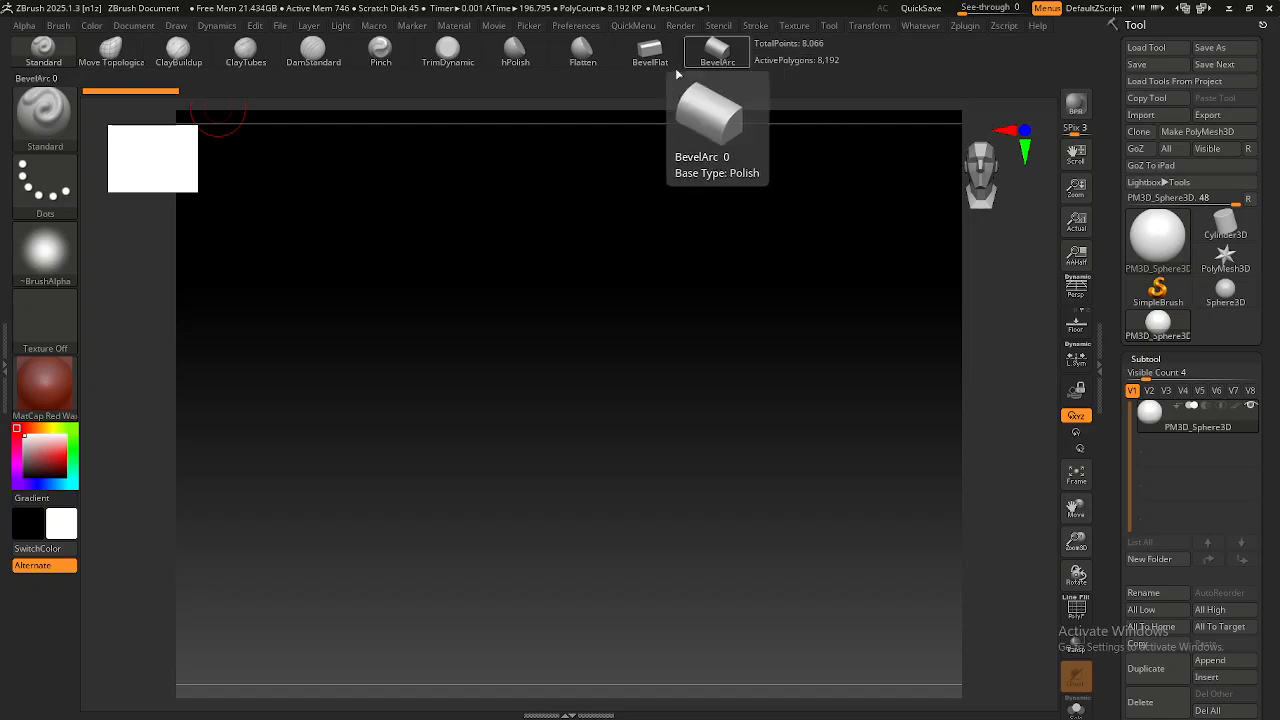
pyautogui.click(584, 27)
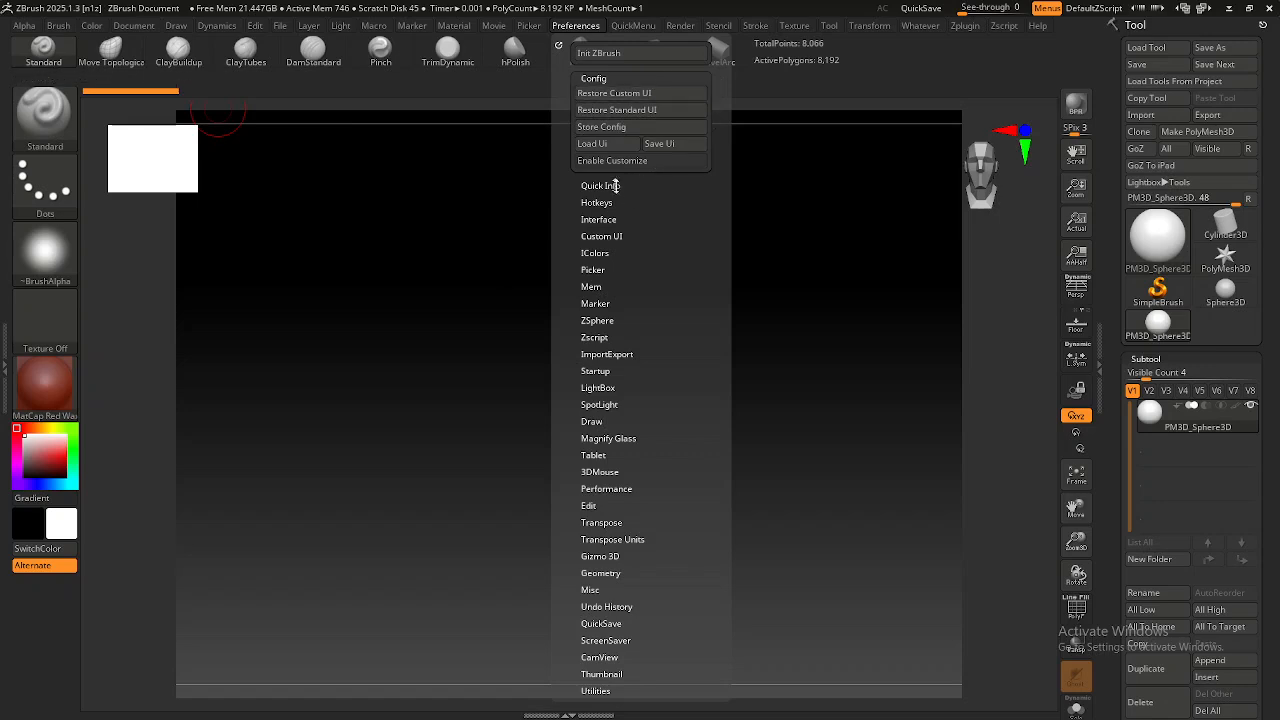
pyautogui.moveTo(660, 215)
pyautogui.mouseDown()
pyautogui.moveTo(660, 198)
pyautogui.moveTo(659, 222)
pyautogui.mouseUp()
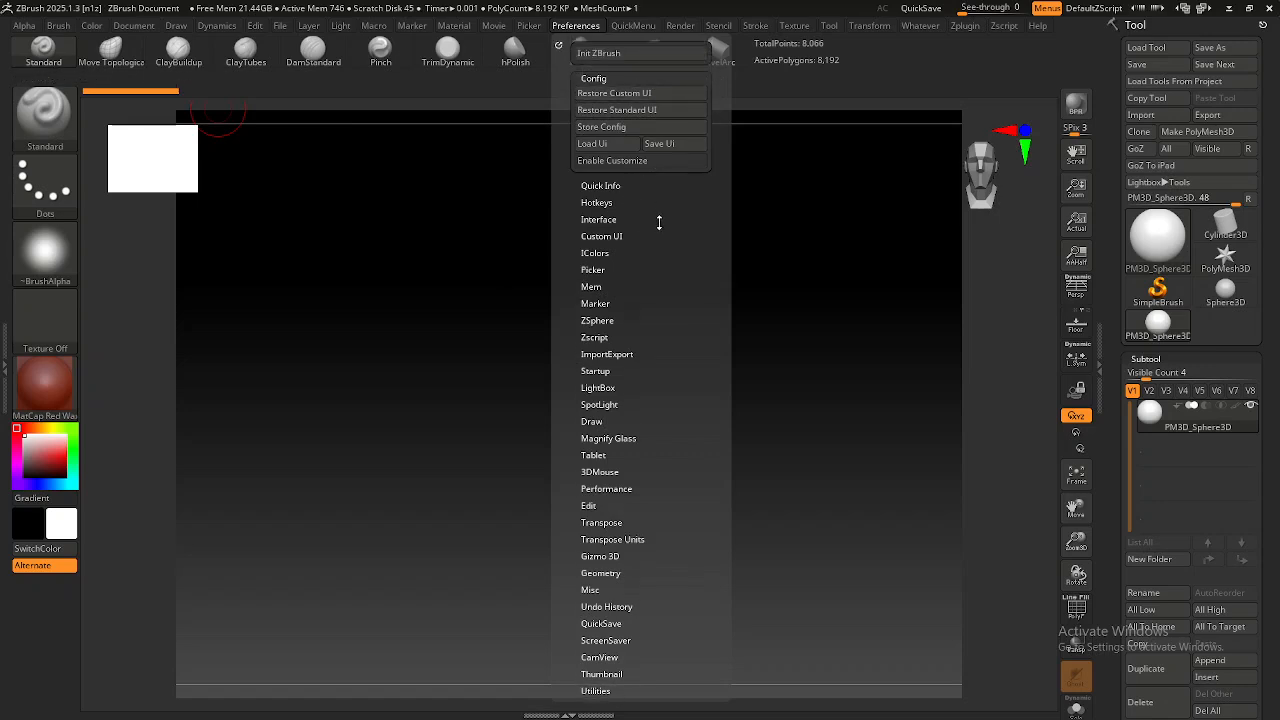
pyautogui.click(598, 203)
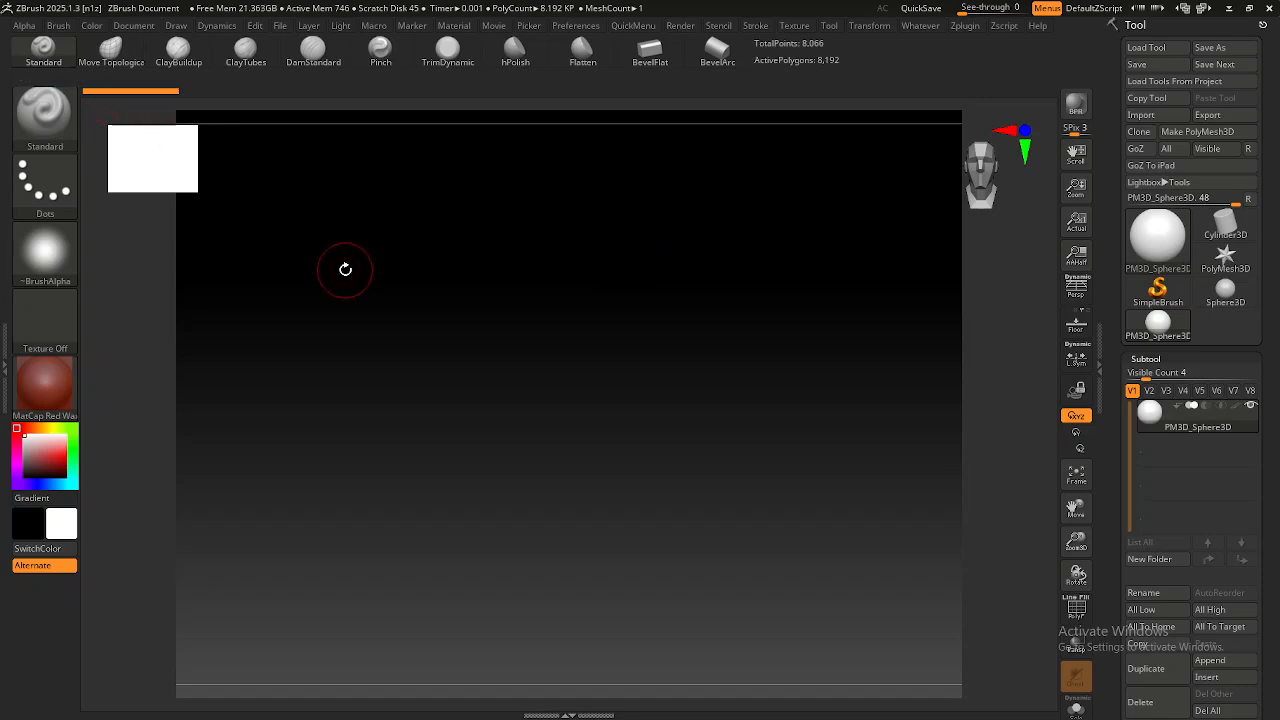
# Switch through the shelf brushes in order with their assigned hotkeys, from Move Topological to BevelArc.
pyautogui.press('2')
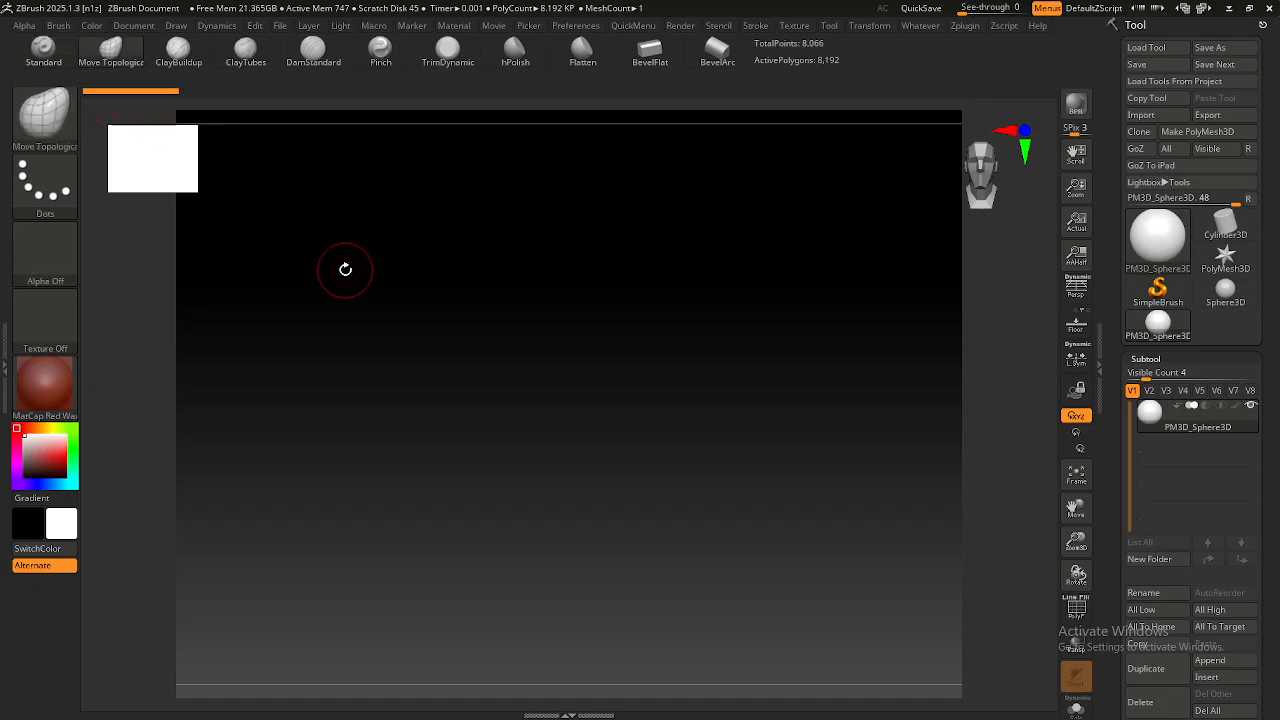
pyautogui.press('4')
pyautogui.press('5')
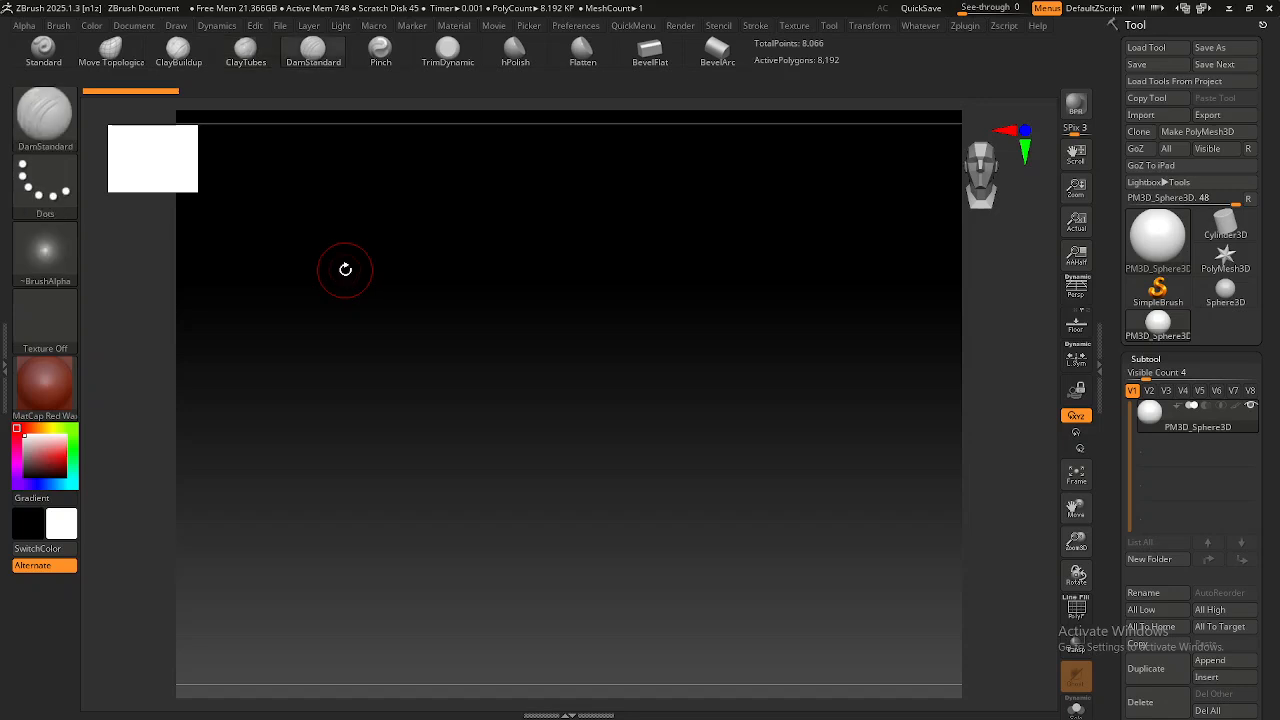
pyautogui.press('6')
pyautogui.press('7')
pyautogui.press('8')
pyautogui.press('9')
pyautogui.press('0')
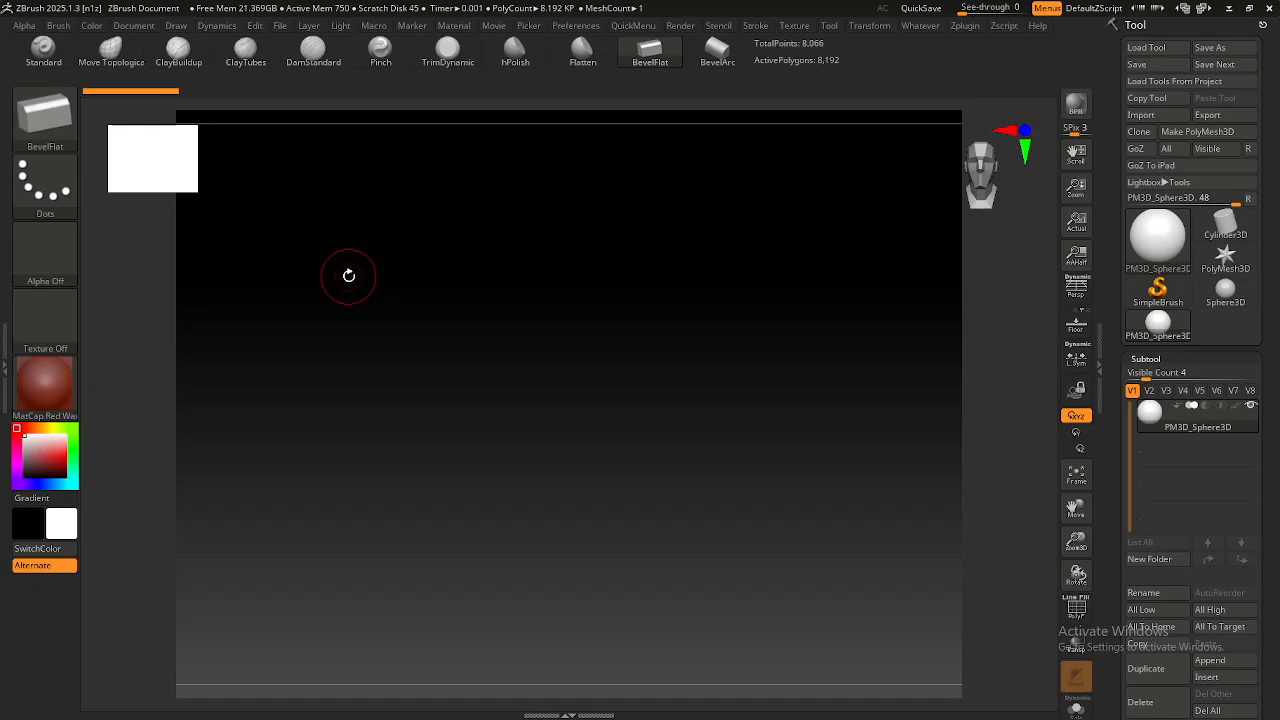
pyautogui.press('-')
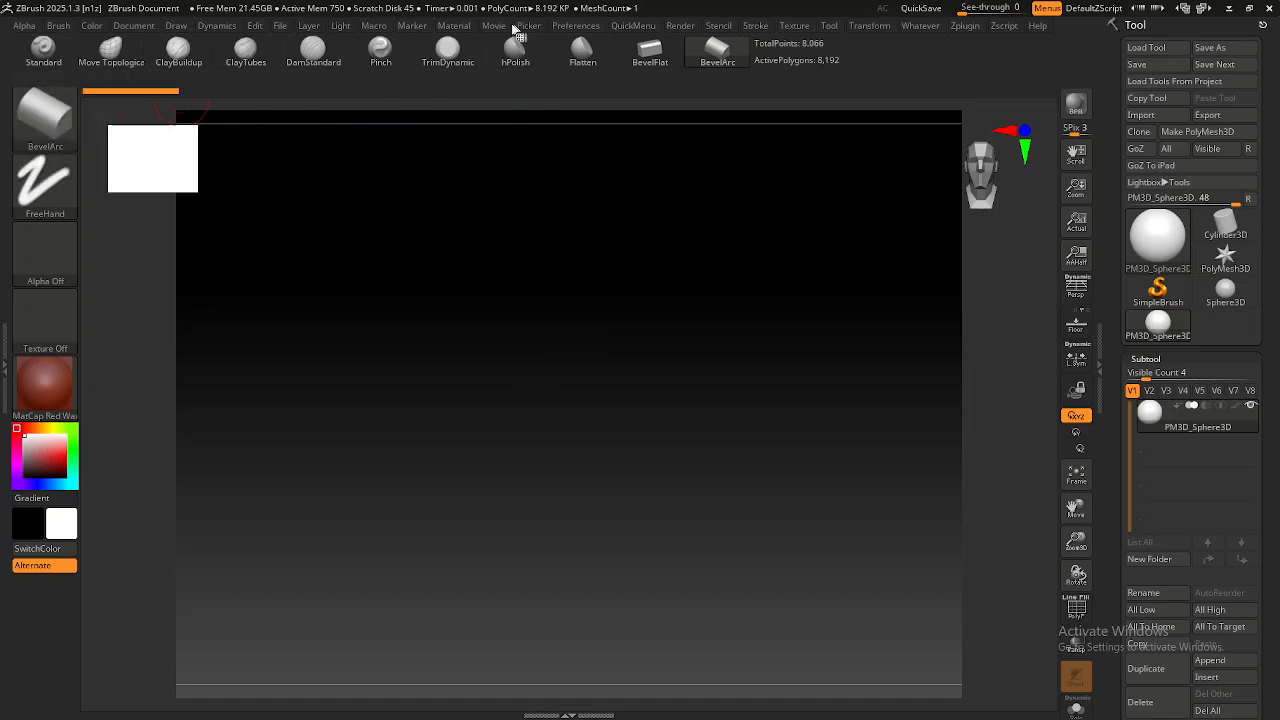
# Review the Hotkeys and Config preferences, including the Enable Customize option.
pyautogui.click(583, 25)
pyautogui.click(611, 111)
pyautogui.click(593, 78)
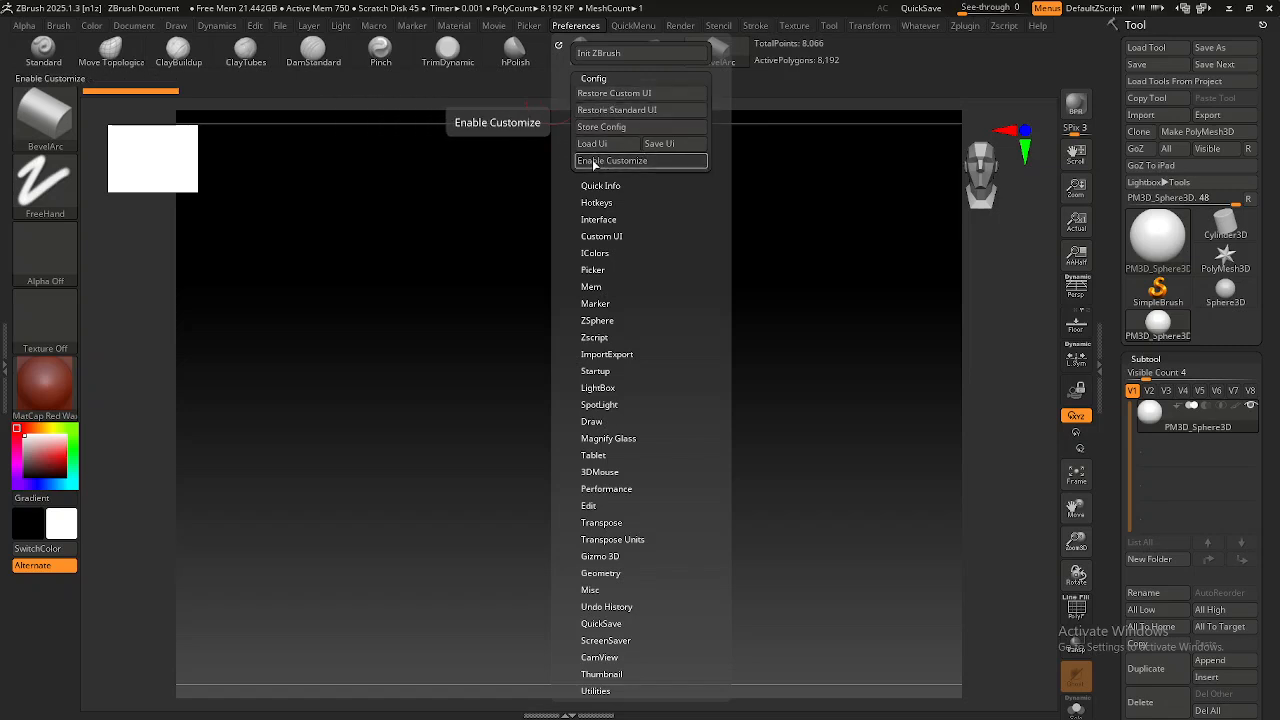
pyautogui.click(612, 78)
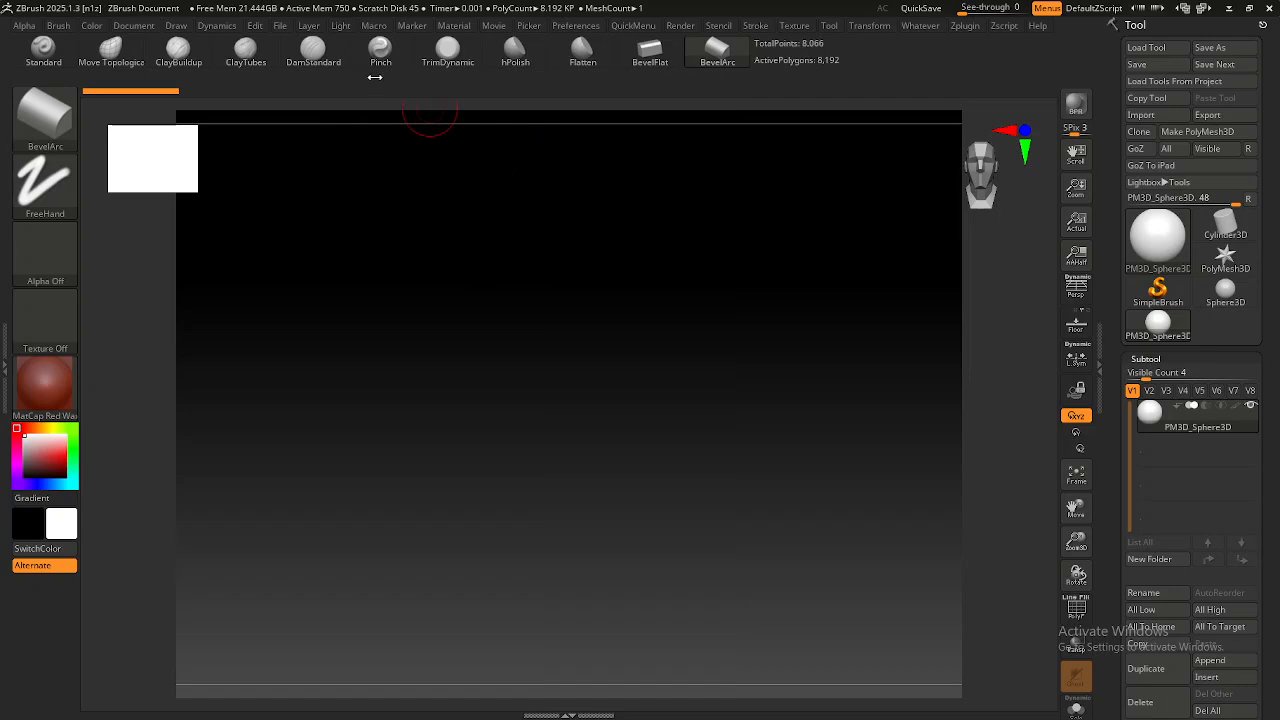
pyautogui.press('ctrl')
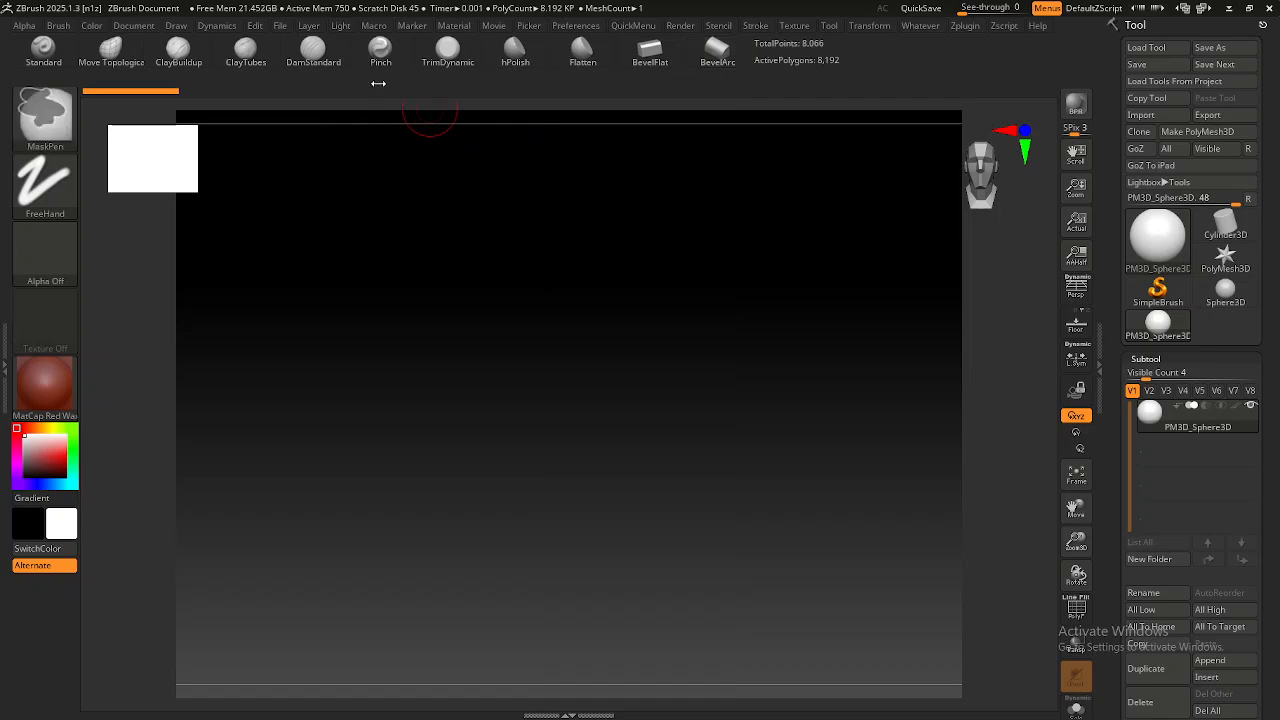
pyautogui.keyDown('ctrl'); pyautogui.keyDown('alt'); pyautogui.click(381, 56); pyautogui.keyUp('alt'); pyautogui.keyUp('ctrl')
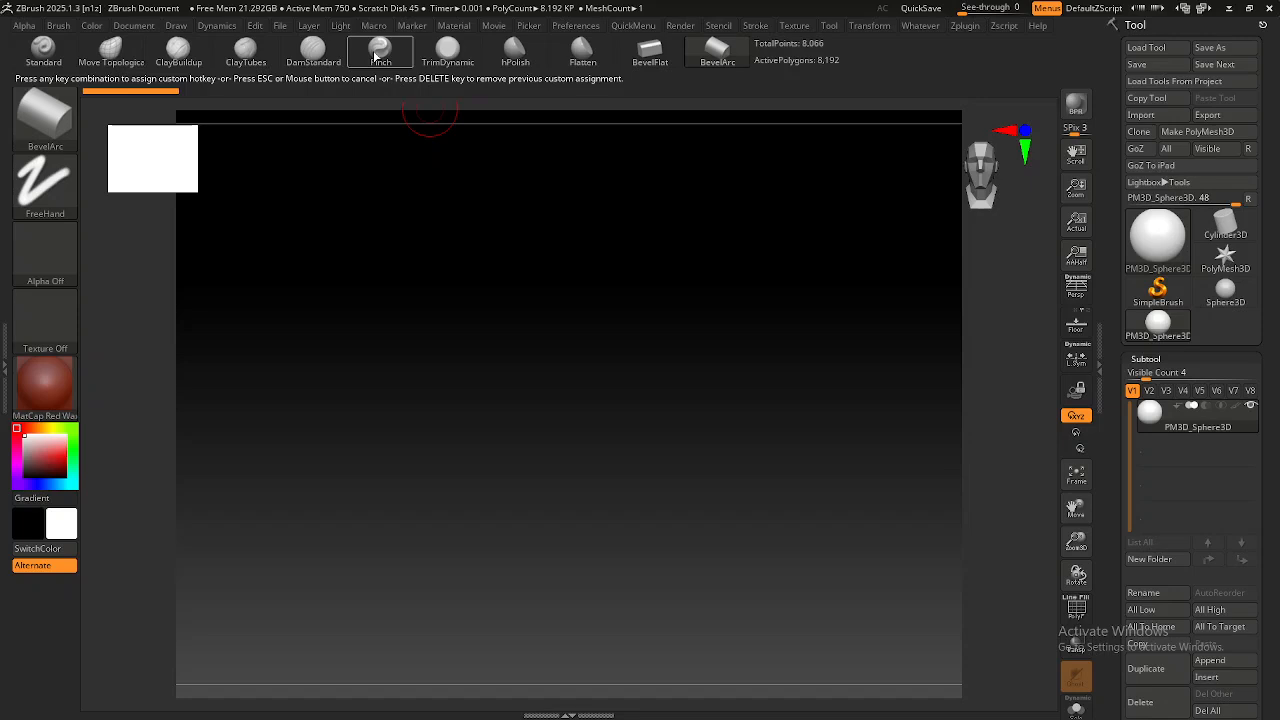
pyautogui.press('Escape')
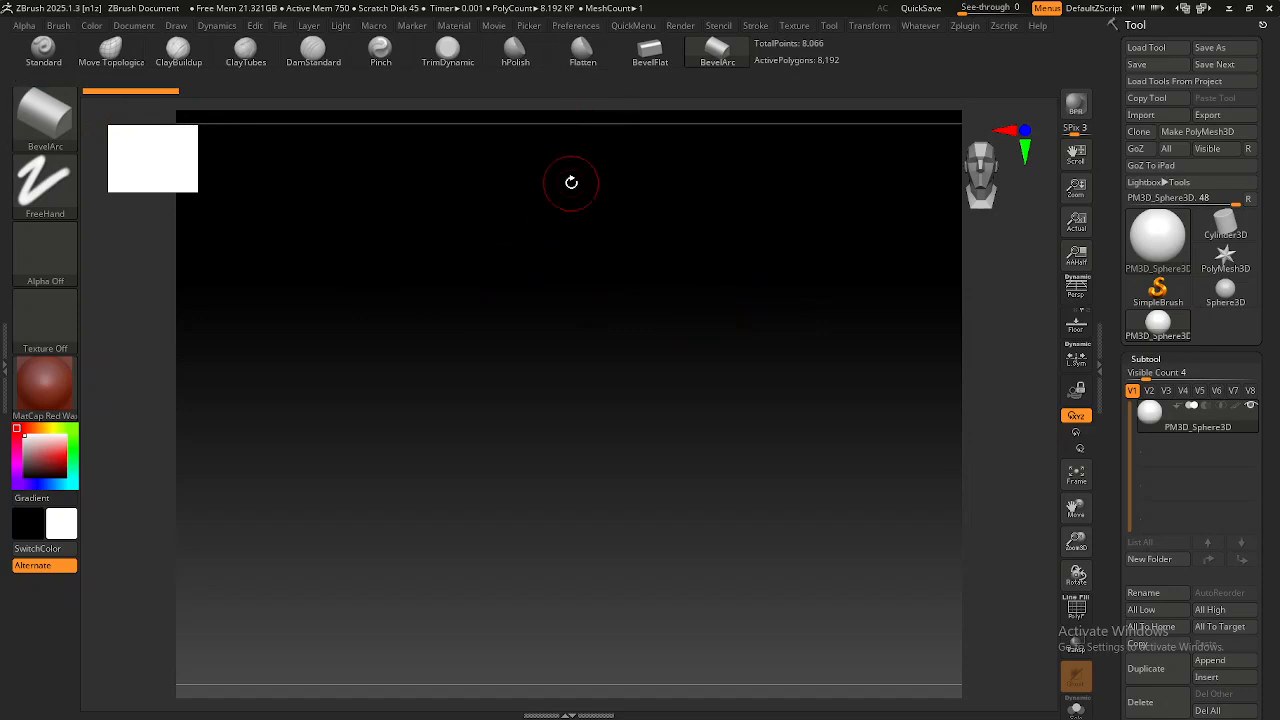
# Open the QuickMenu as a popup over the canvas and examine its brush and drawing controls.
pyautogui.click(632, 26)
pyautogui.rightClick(559, 373)
pyautogui.rightClick(679, 283)
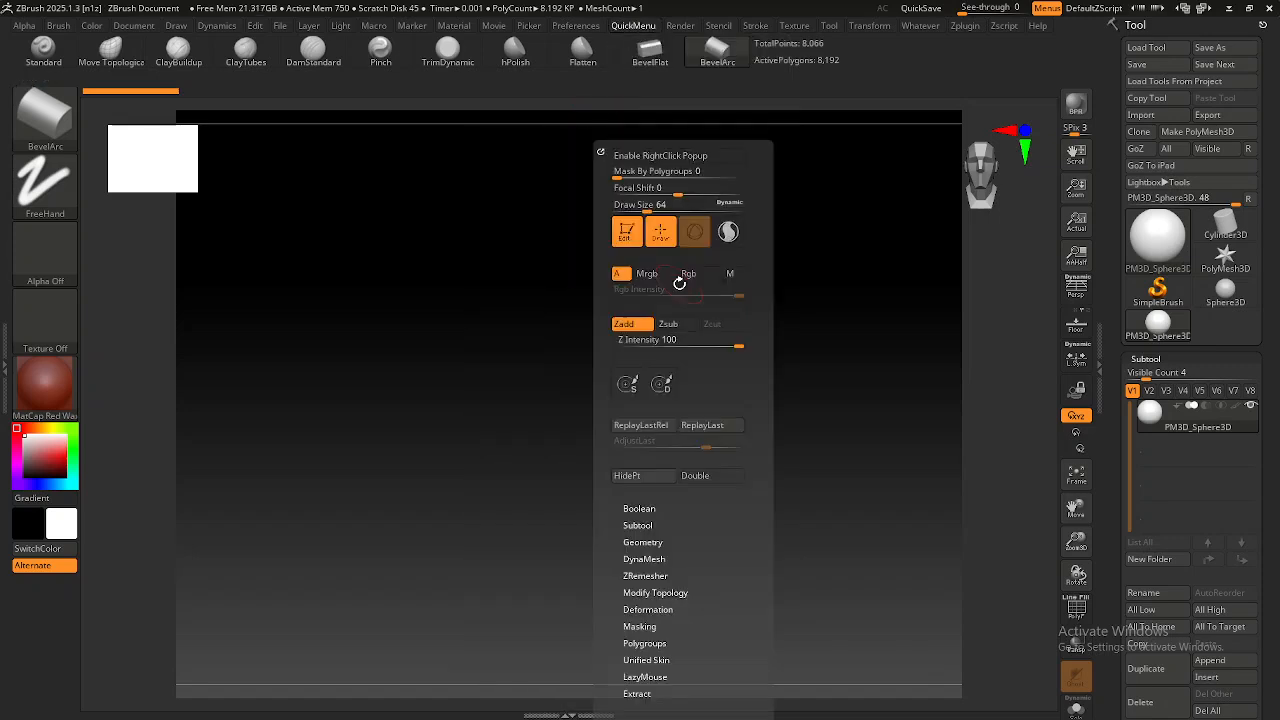
pyautogui.rightClick(651, 214)
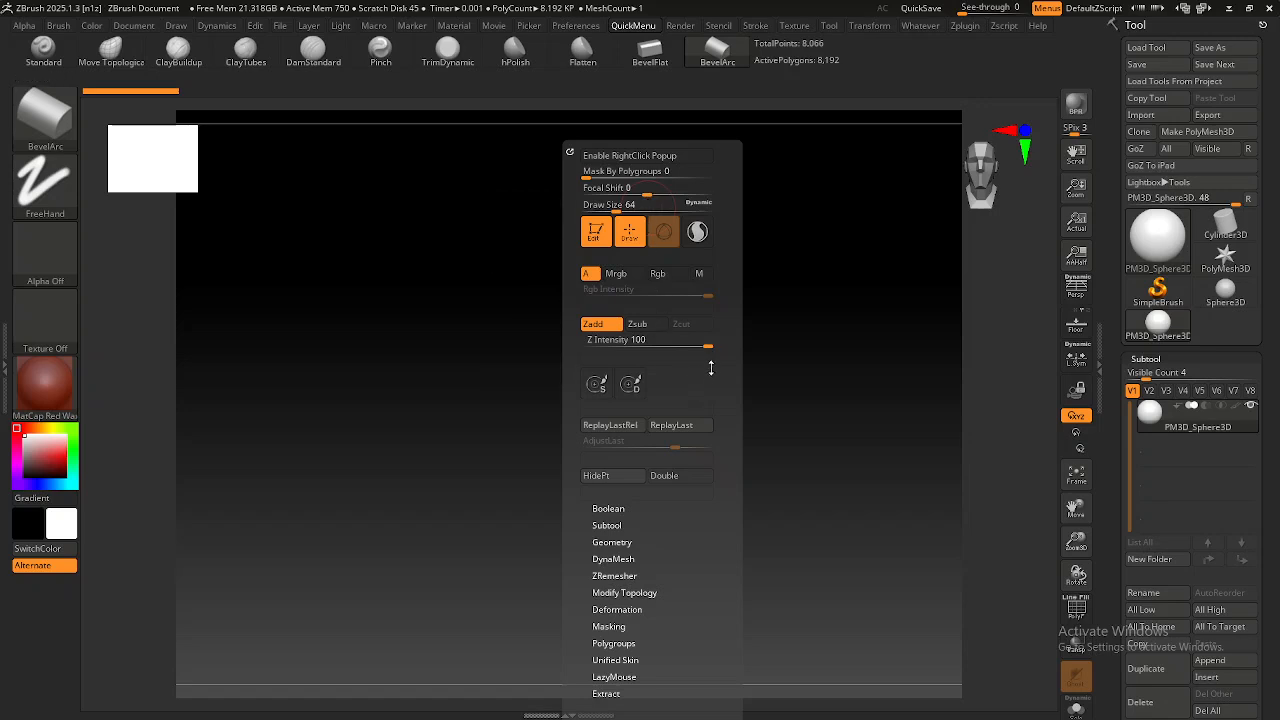
# Bring the QuickMenu popup over the canvas and examine its ZRemesher section at different popup positions.
pyautogui.moveTo(722, 385)
pyautogui.mouseDown()
pyautogui.moveTo(714, 306)
pyautogui.moveTo(726, 376)
pyautogui.mouseUp()
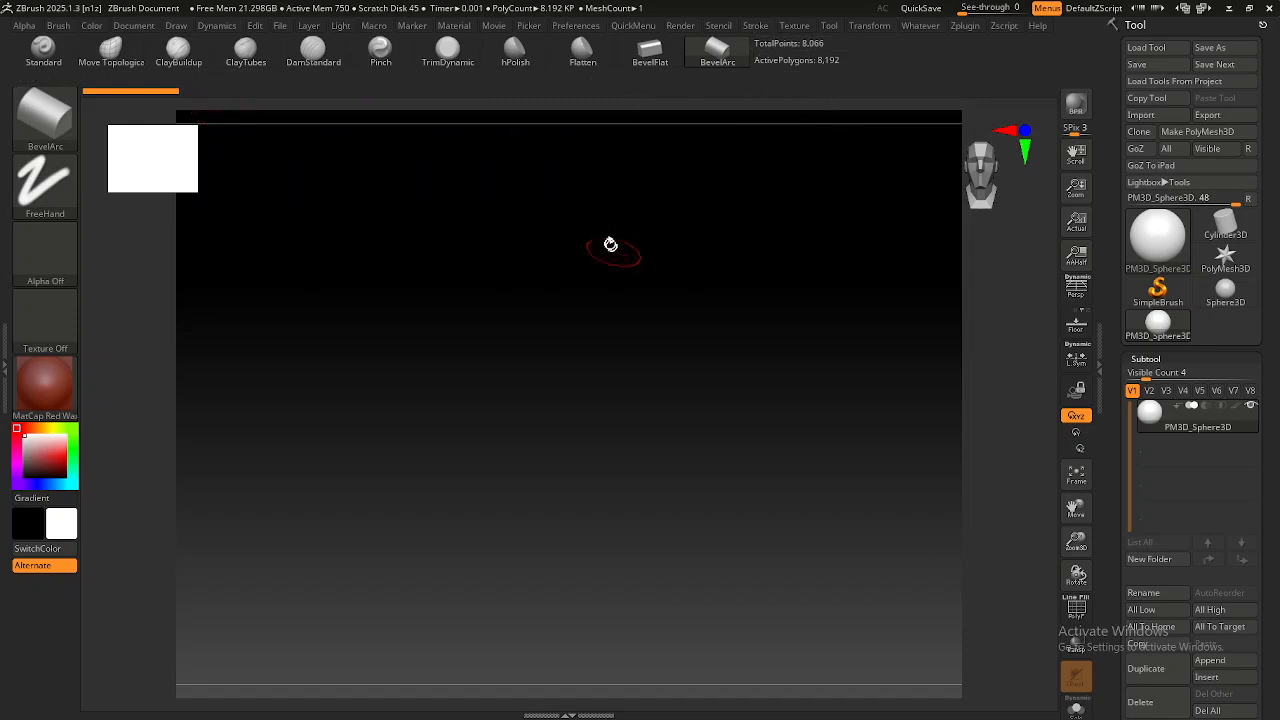
pyautogui.rightClick(611, 250)
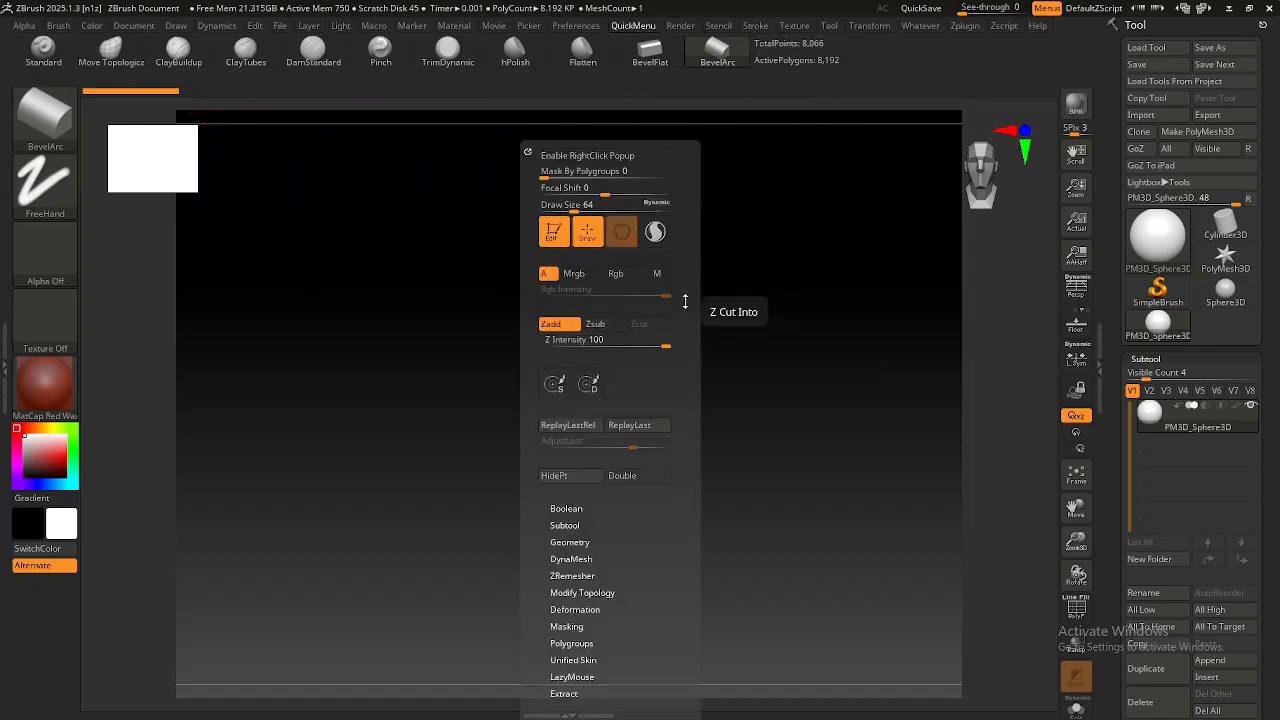
pyautogui.scroll(-3, 688, 306)
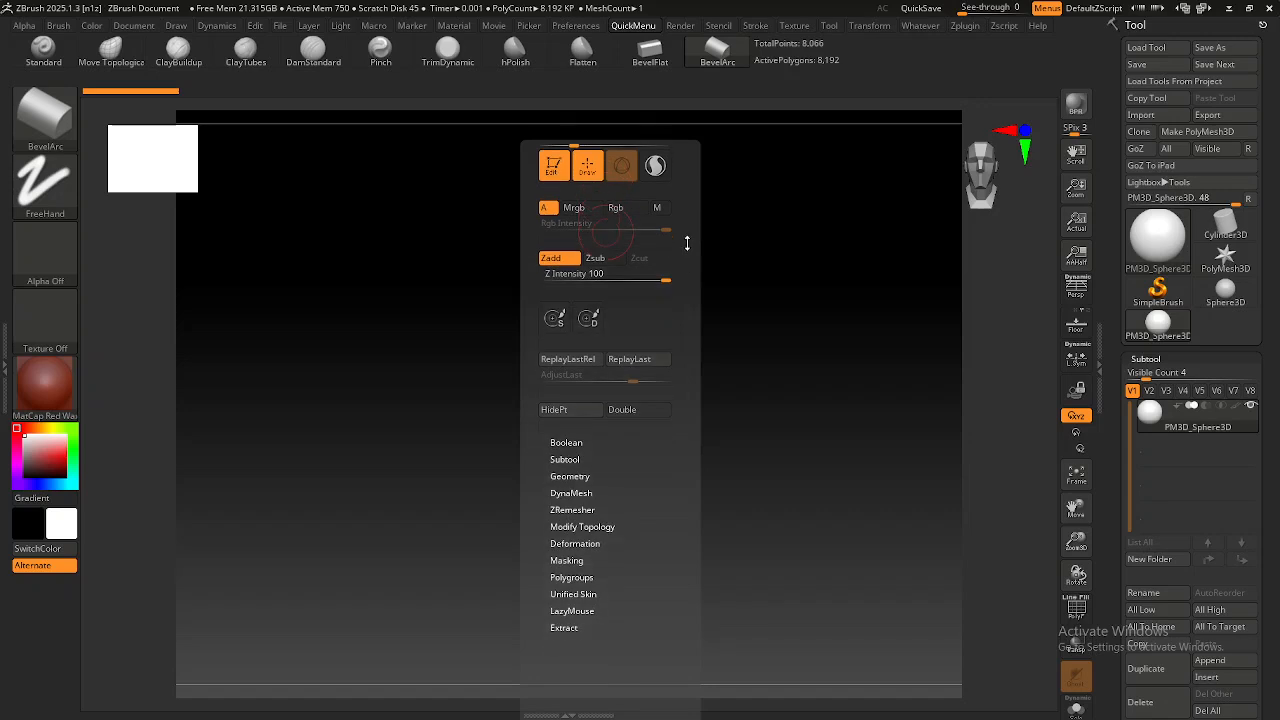
pyautogui.click(573, 510)
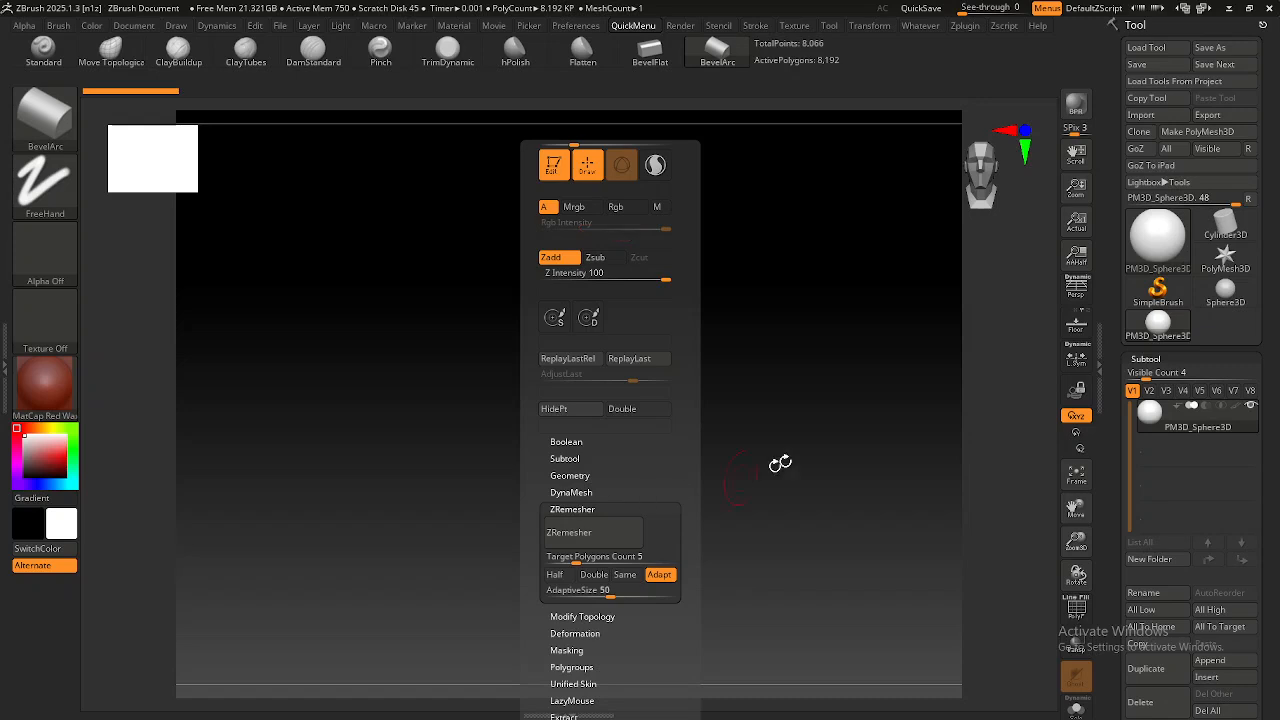
pyautogui.press('space')
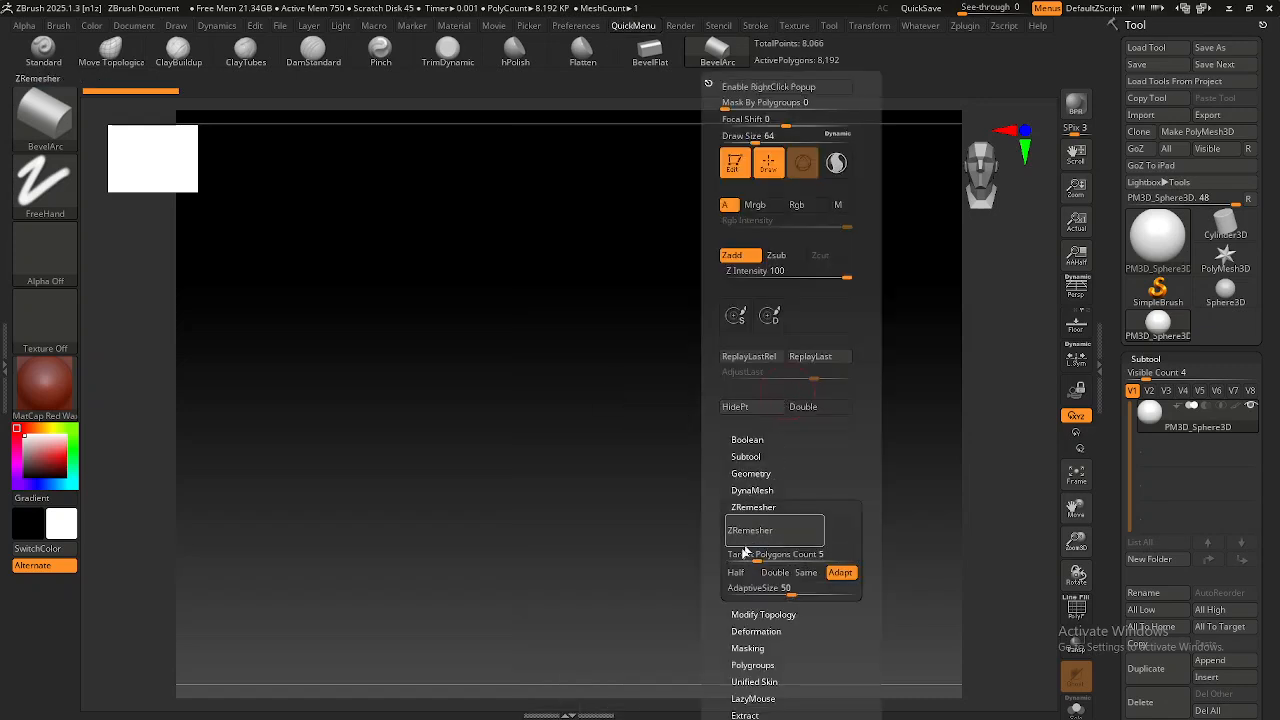
pyautogui.click(770, 507)
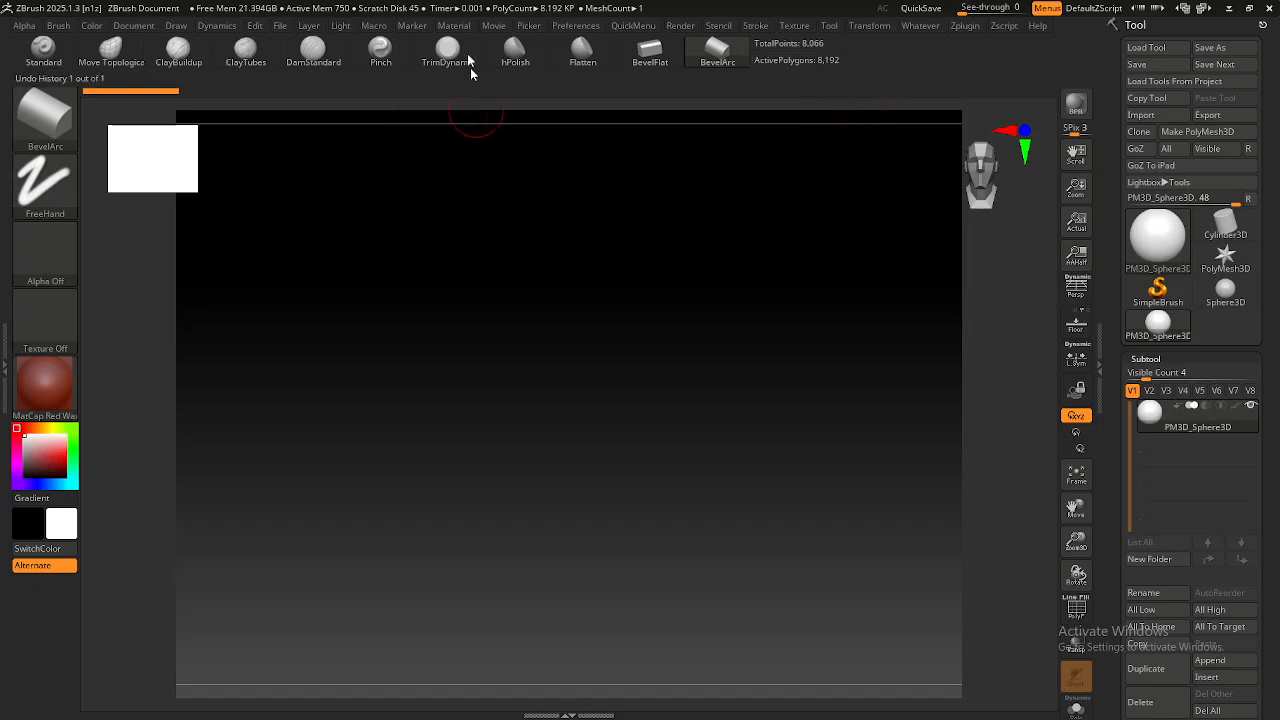
# Check the Custom UI preferences and turn on Enable Customize in the Config preferences.
pyautogui.click(580, 28)
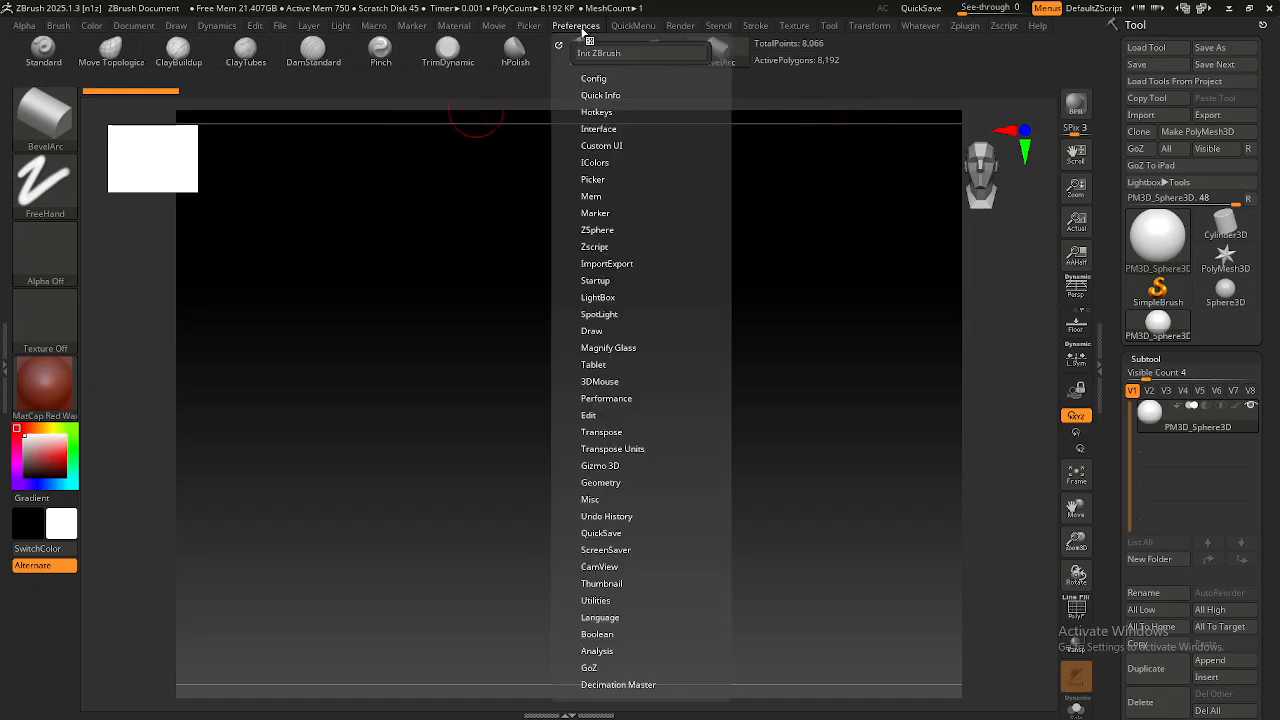
pyautogui.click(601, 146)
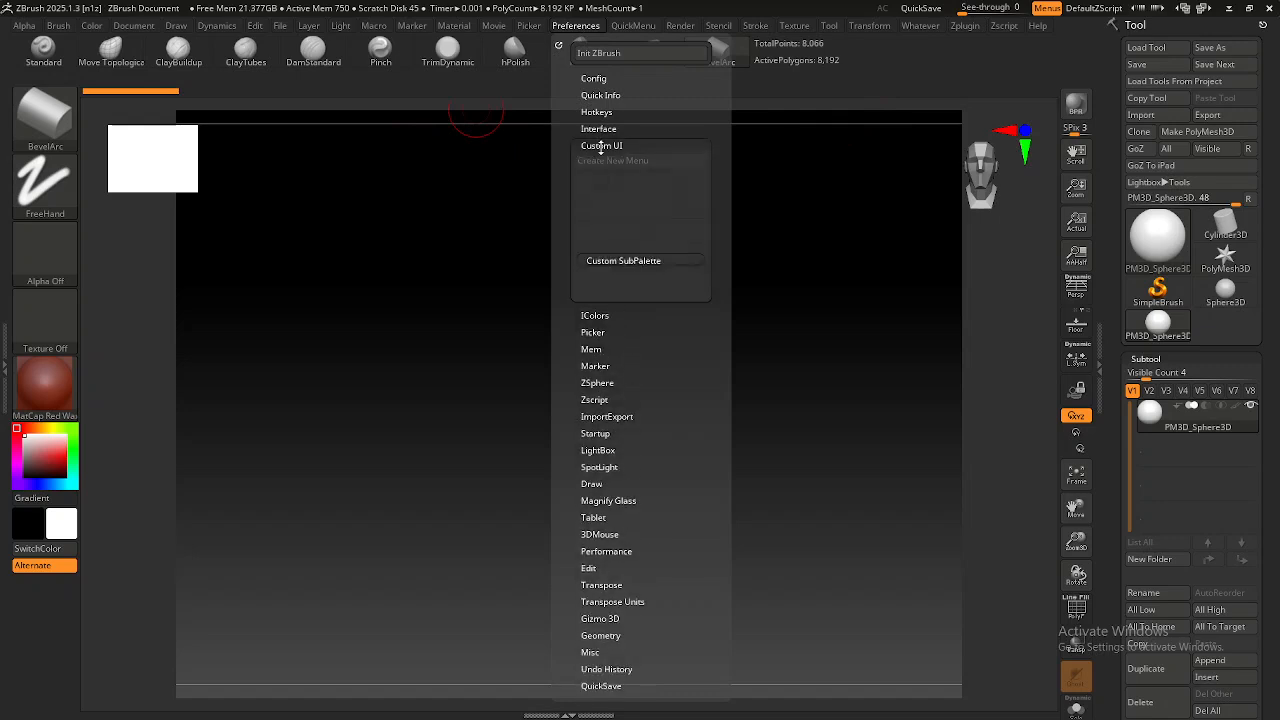
pyautogui.click(602, 146)
pyautogui.click(594, 78)
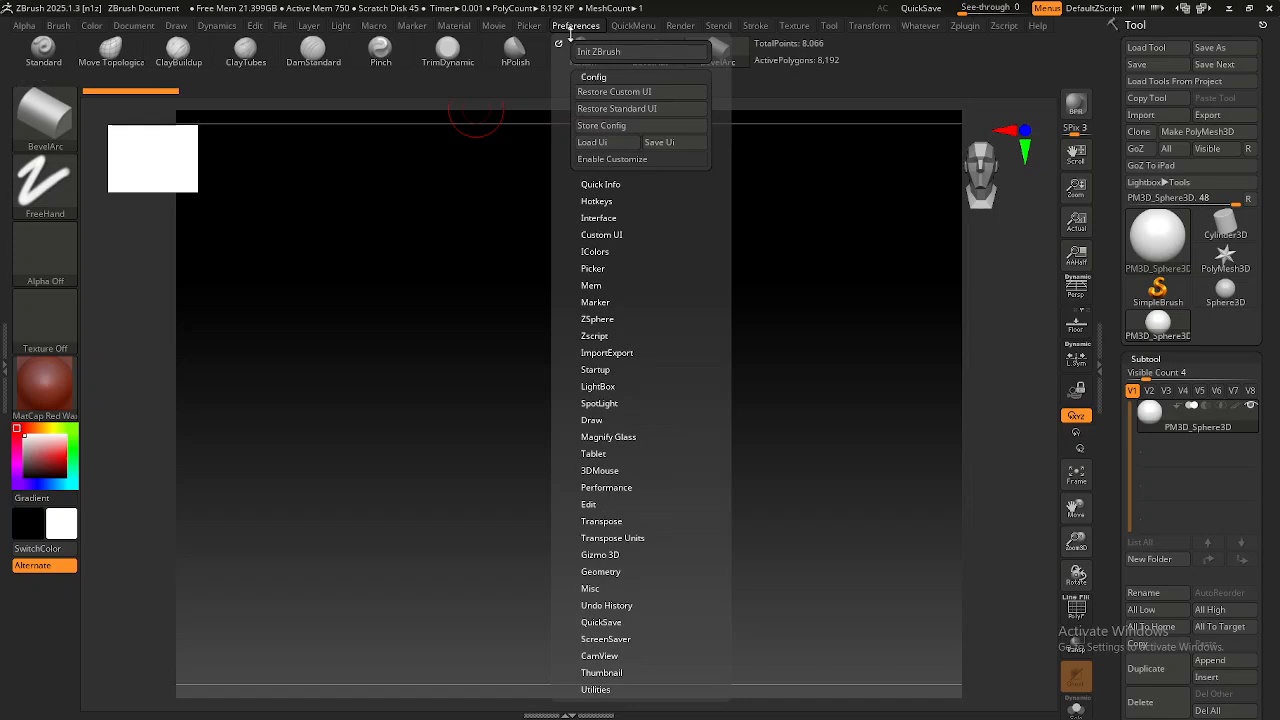
pyautogui.click(603, 160)
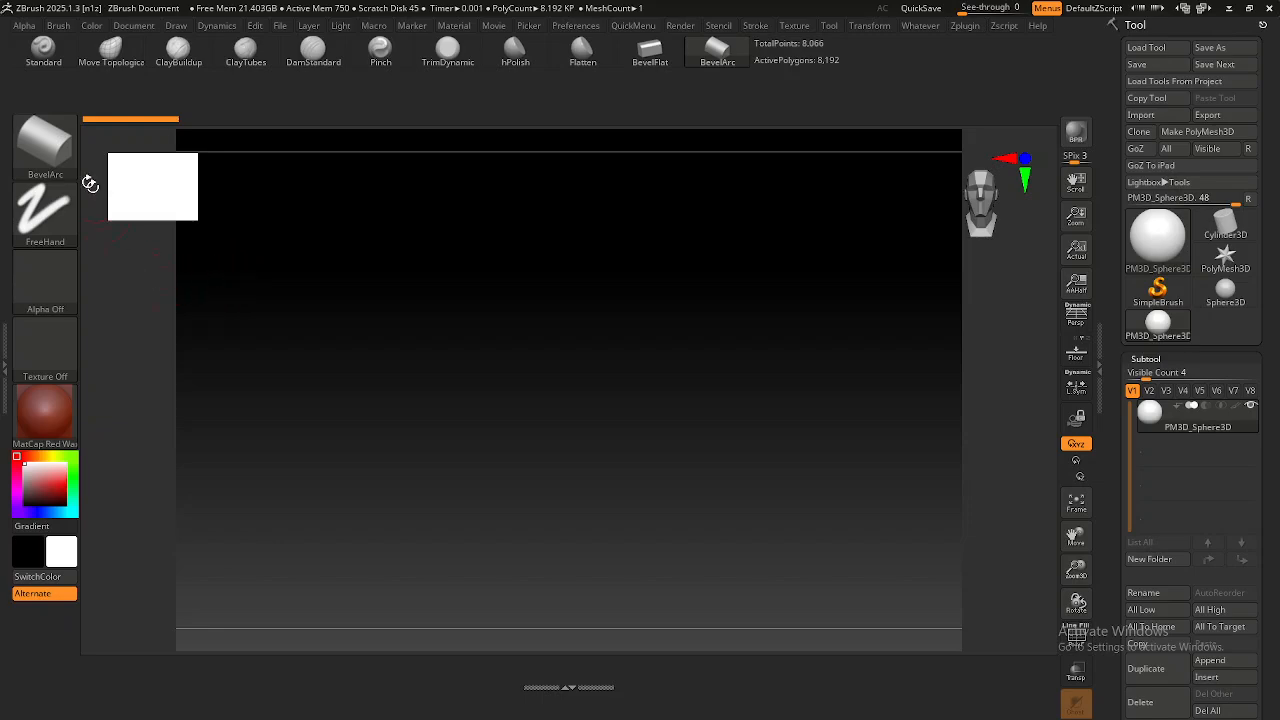
# Choose the DisplaceCurve brush from the brush library and open the side tray containing the Brush palette.
pyautogui.click(49, 156)
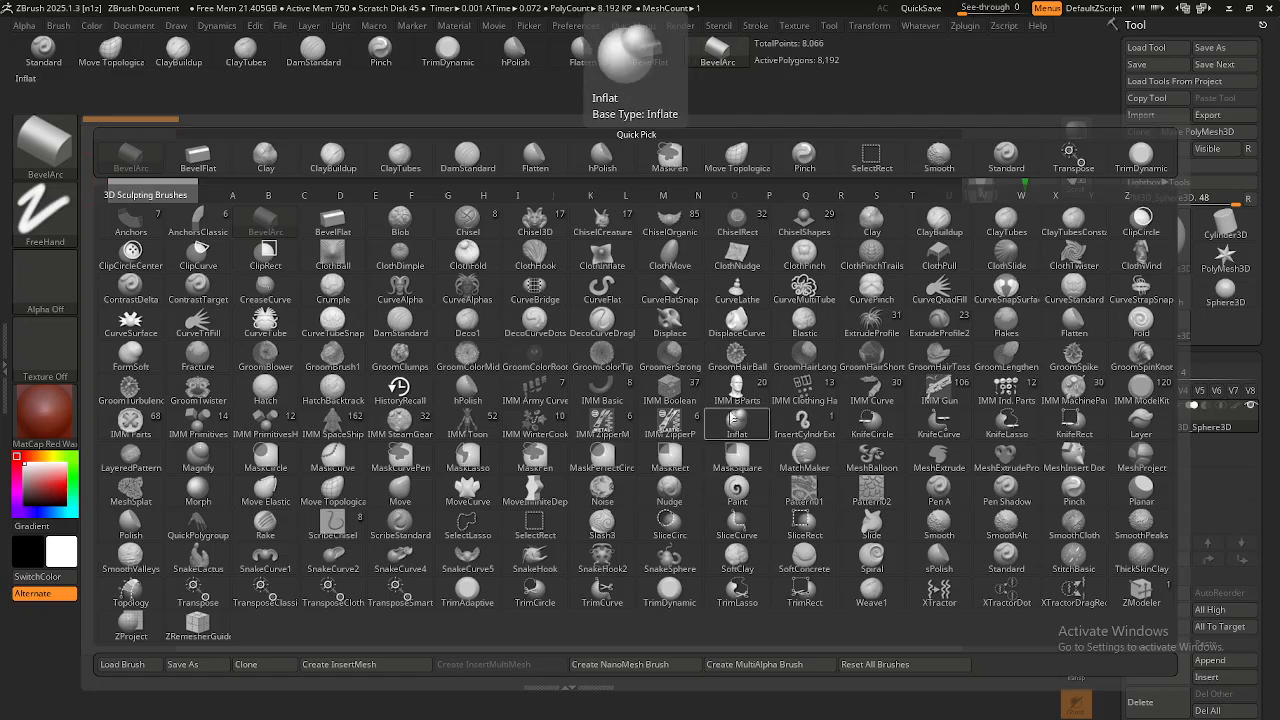
pyautogui.click(740, 322)
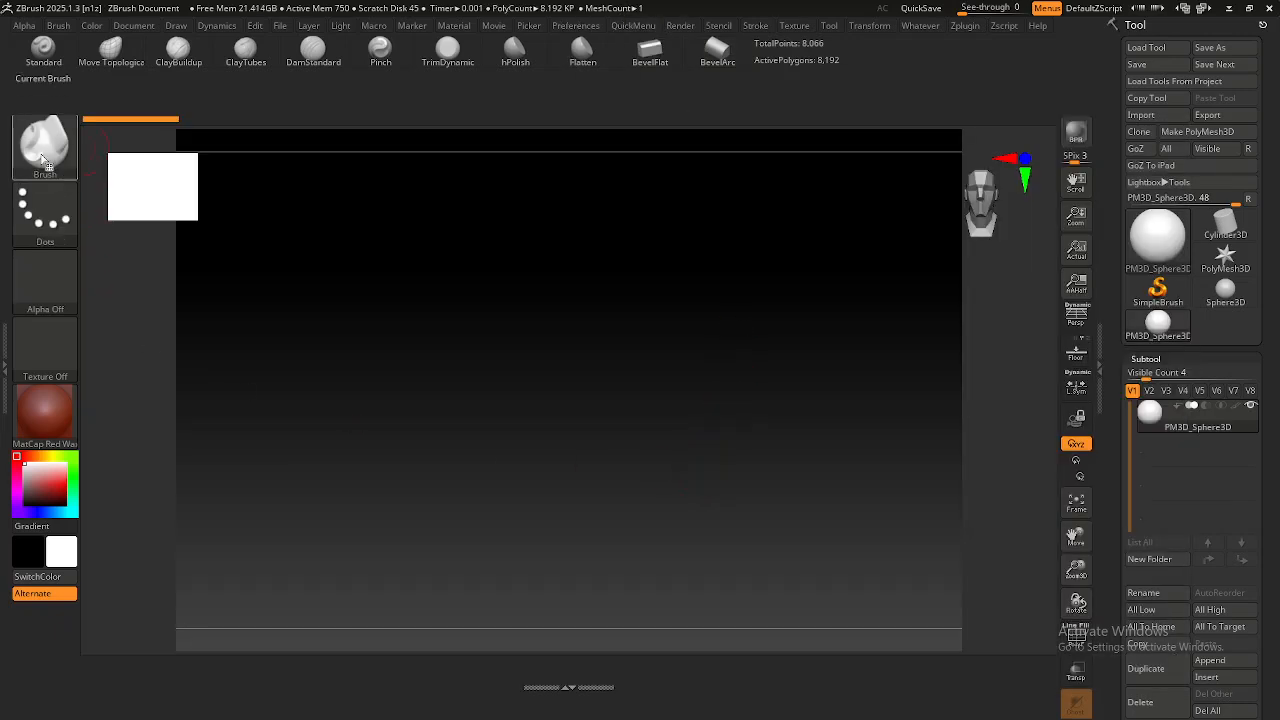
pyautogui.click(5, 342)
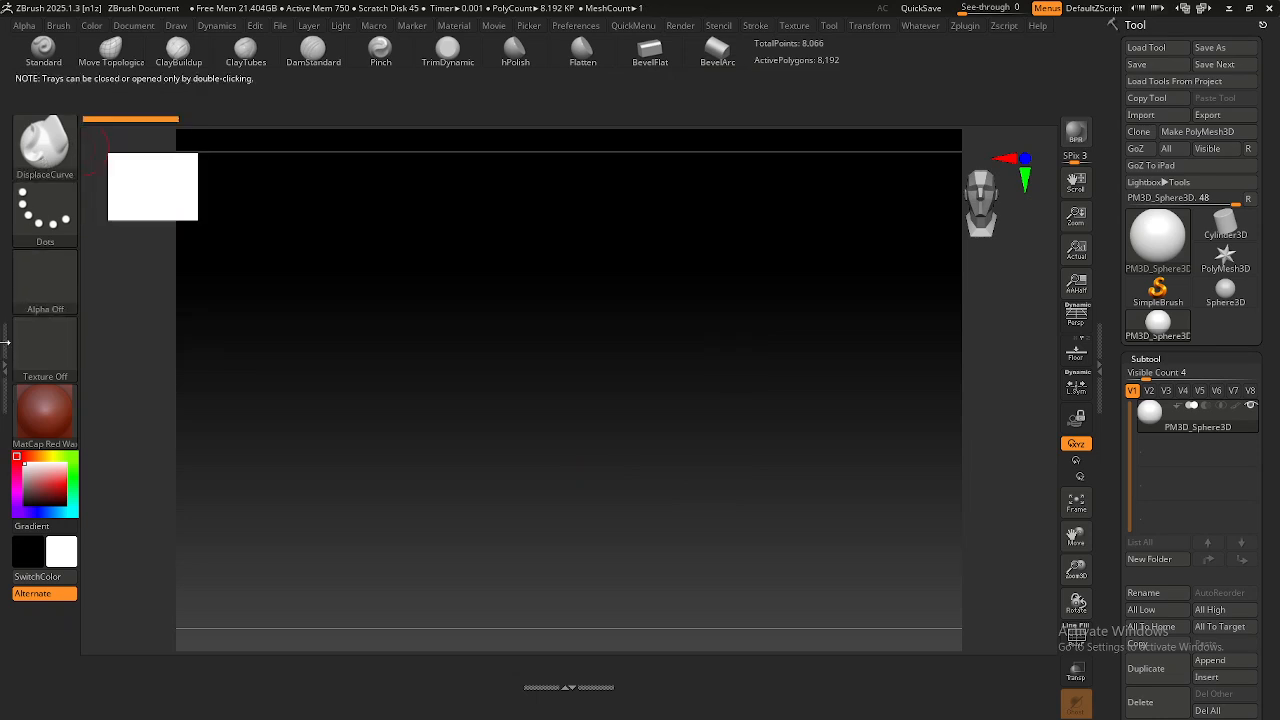
pyautogui.doubleClick(5, 342)
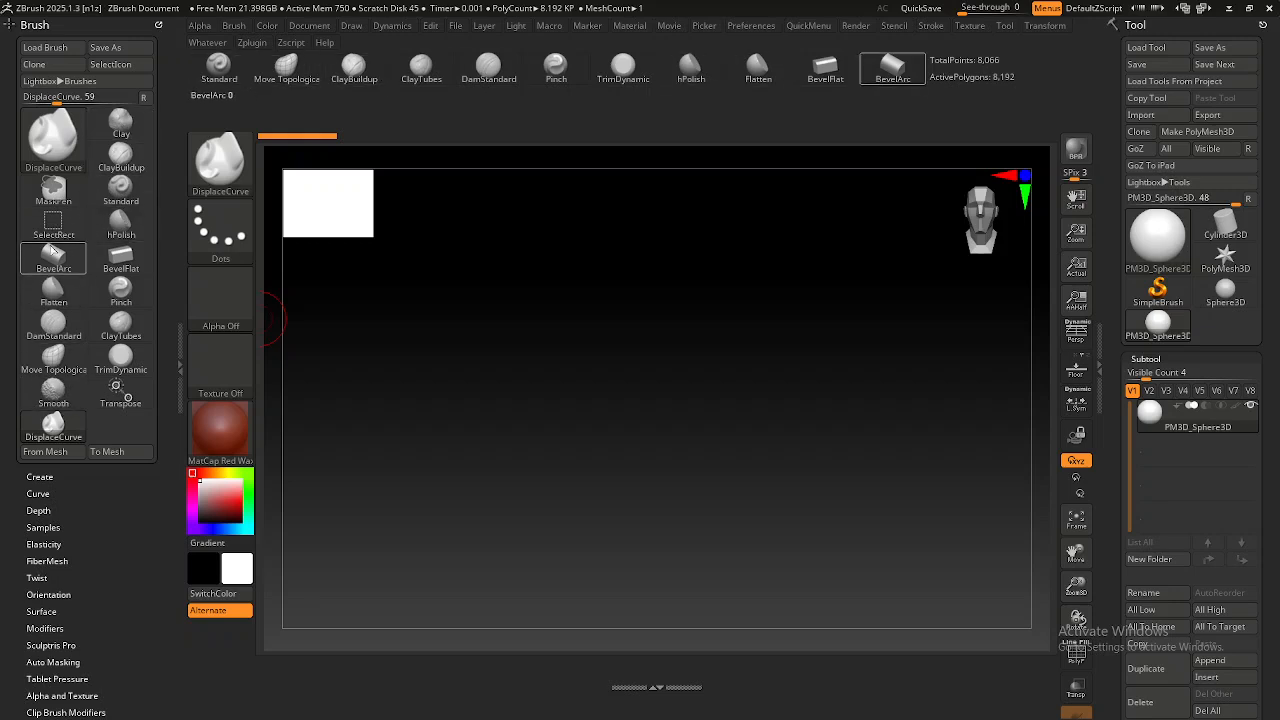
# Add the DisplaceCurve brush from the Brush palette to the empty shelf row beneath ClayTubes.
pyautogui.moveTo(62, 408)
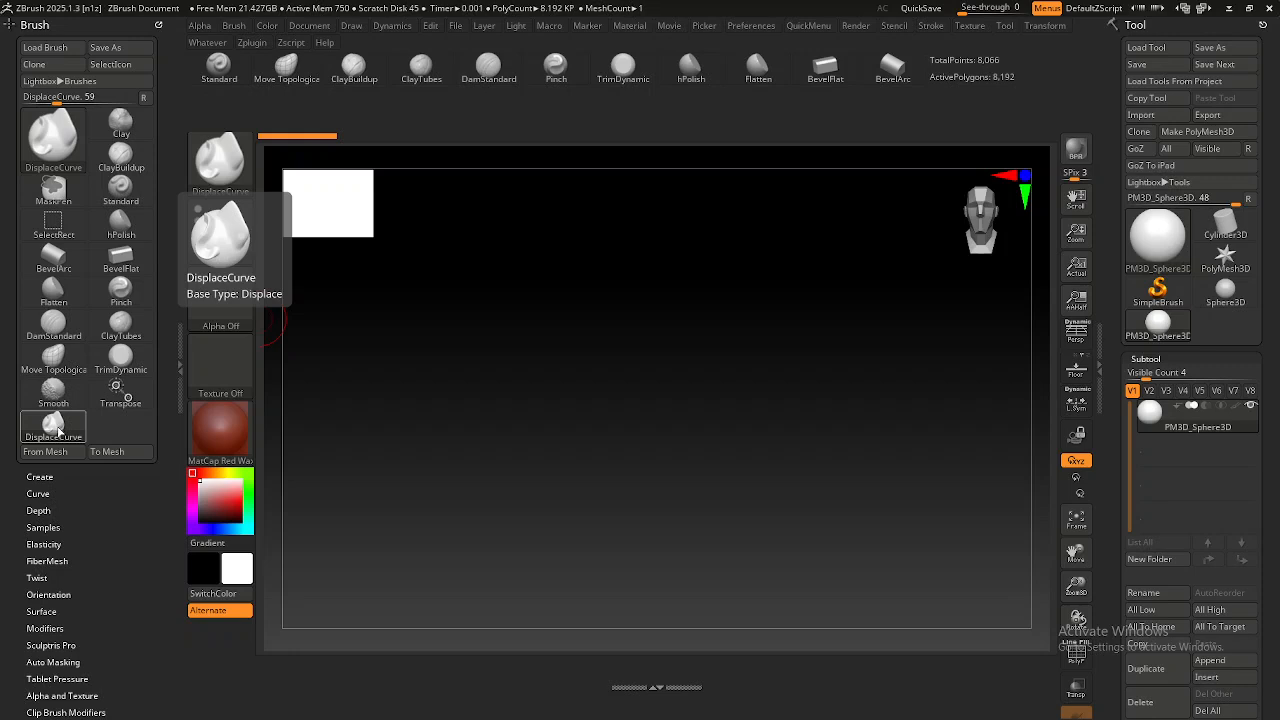
pyautogui.press('ctrl')
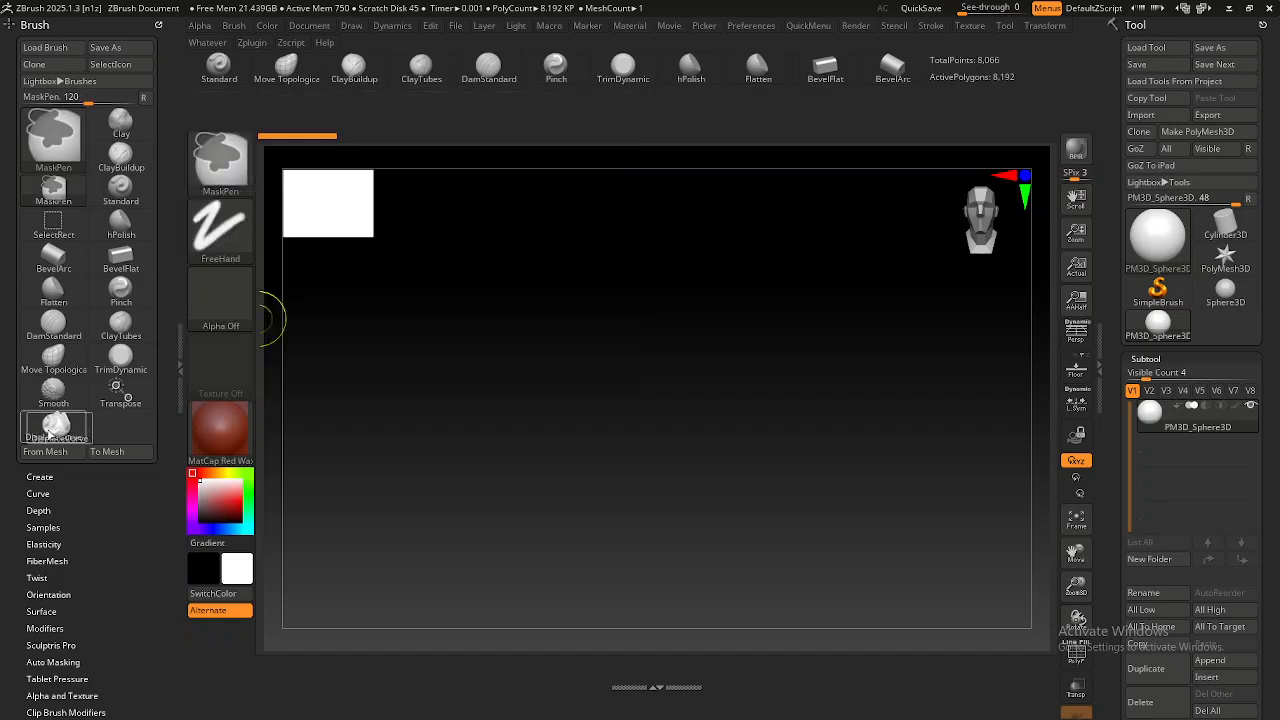
pyautogui.keyDown('ctrl'); pyautogui.keyDown('alt'); pyautogui.moveTo(45, 430); pyautogui.dragTo(412, 120); pyautogui.keyUp('alt'); pyautogui.keyUp('ctrl')
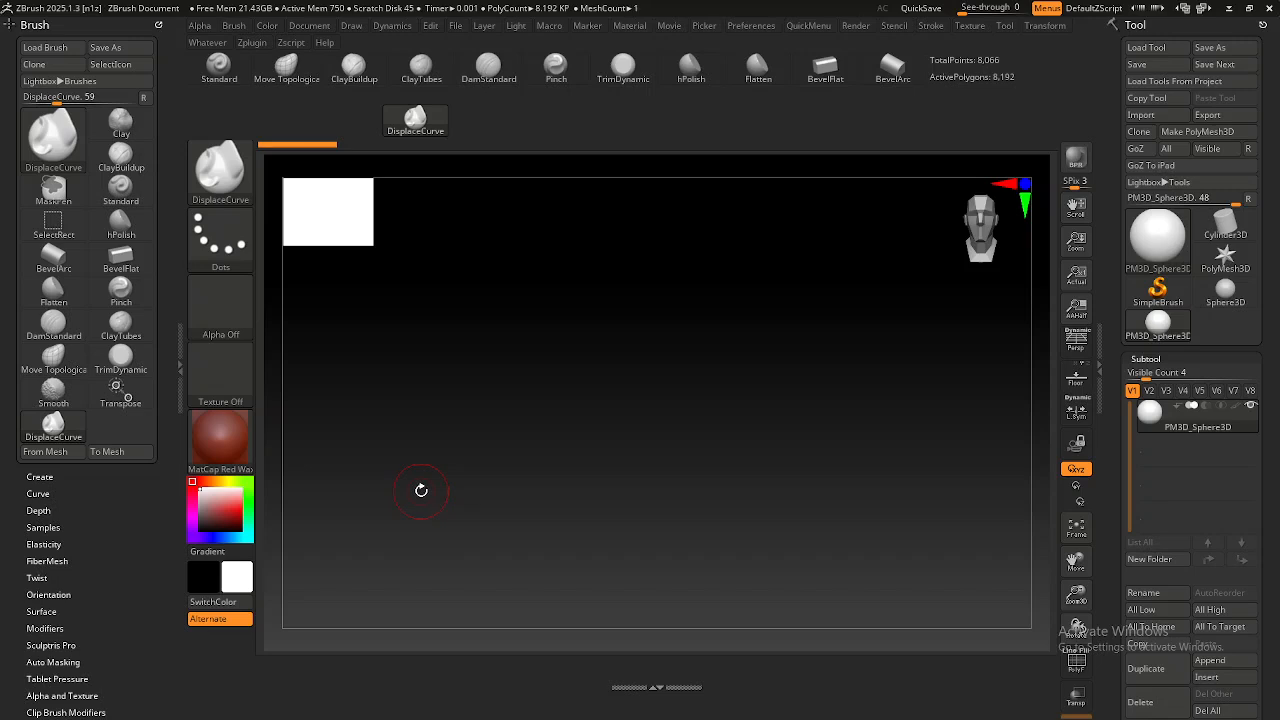
# Move the DisplaceCurve shelf button to the start of its row, directly above the current brush thumbnail.
pyautogui.press('ctrl')
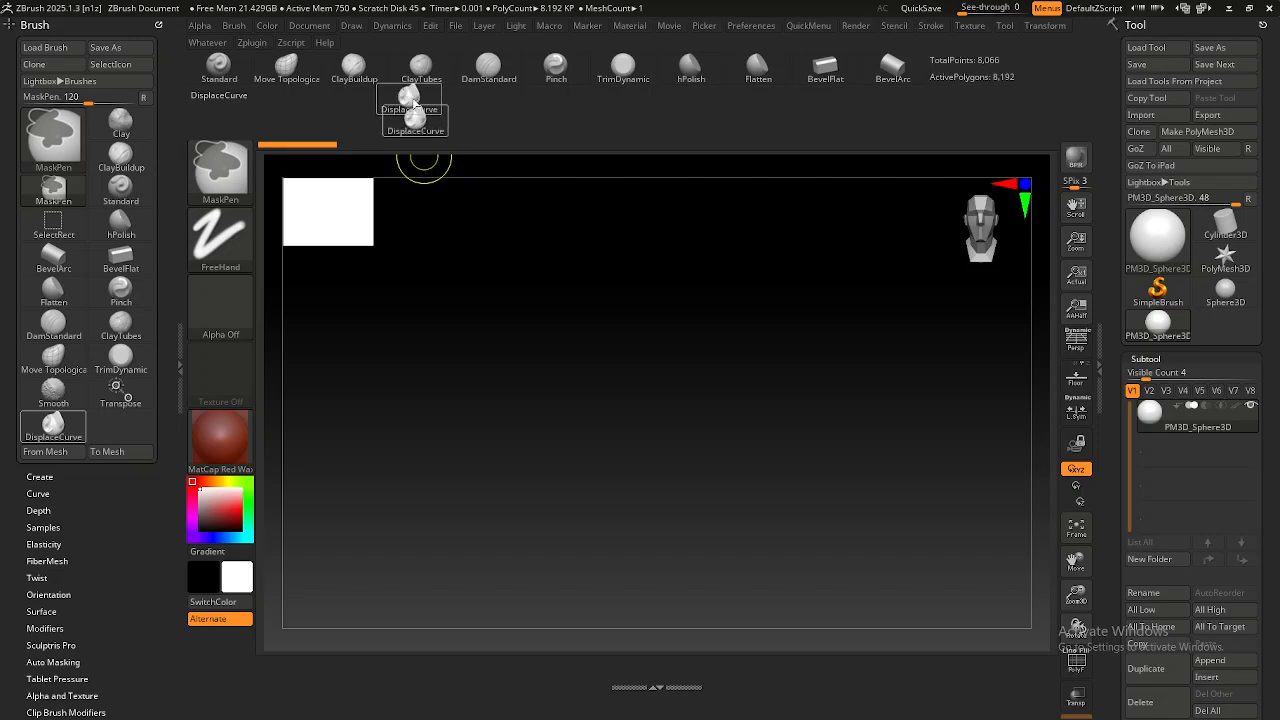
pyautogui.click(416, 135)
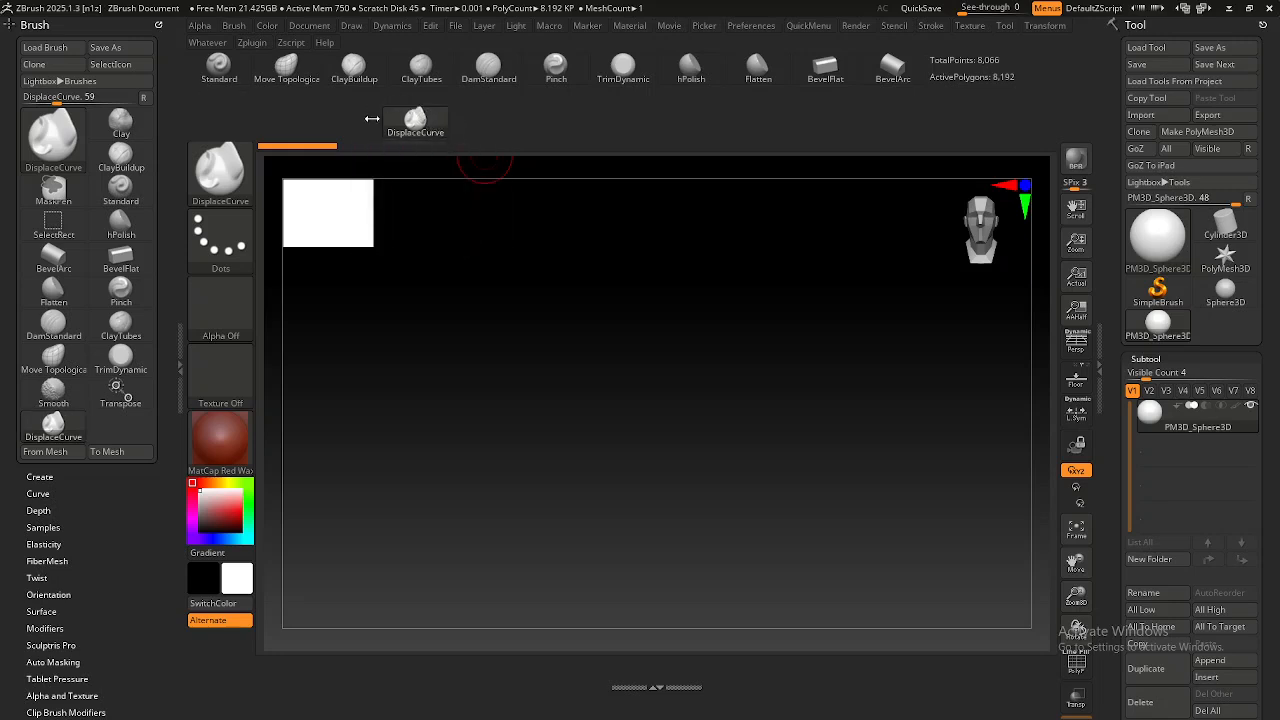
pyautogui.keyDown('ctrl'); pyautogui.keyDown('alt'); pyautogui.moveTo(417, 120); pyautogui.dragTo(422, 124); pyautogui.keyUp('alt'); pyautogui.keyUp('ctrl')
pyautogui.keyDown('ctrl'); pyautogui.keyDown('alt'); pyautogui.moveTo(416, 120); pyautogui.dragTo(221, 120); pyautogui.keyUp('alt'); pyautogui.keyUp('ctrl')
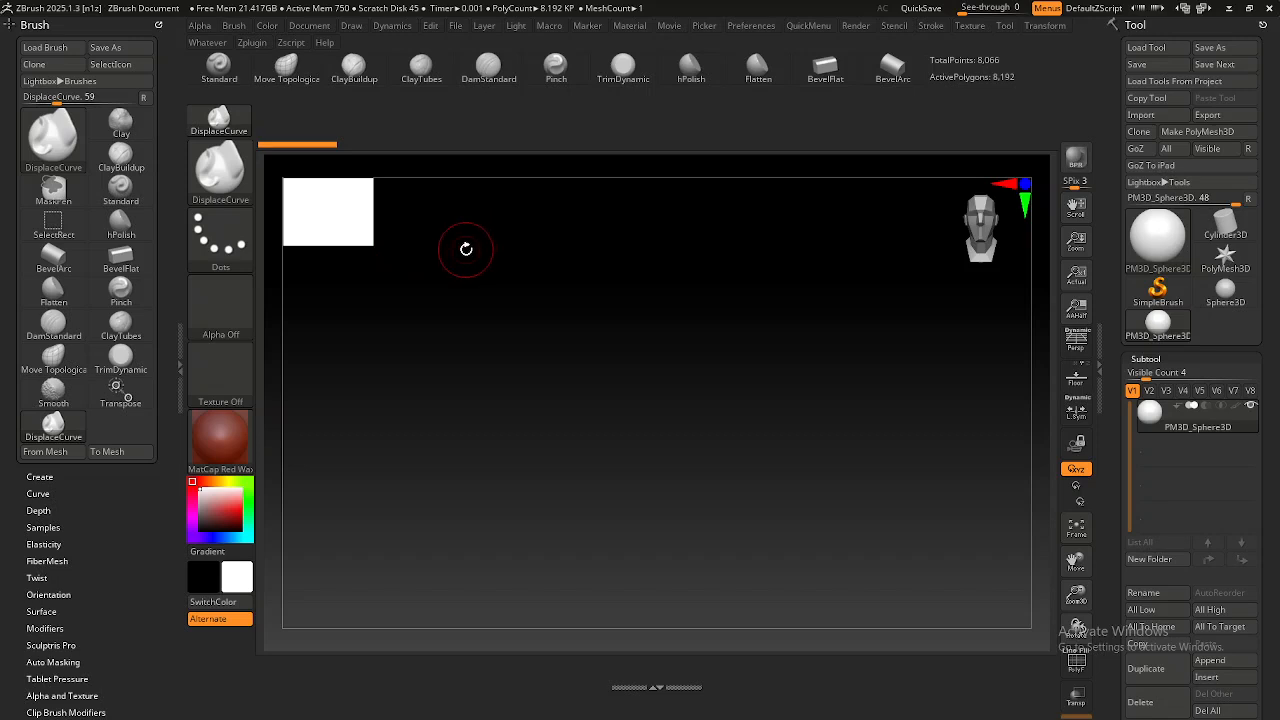
pyautogui.press('ctrl')
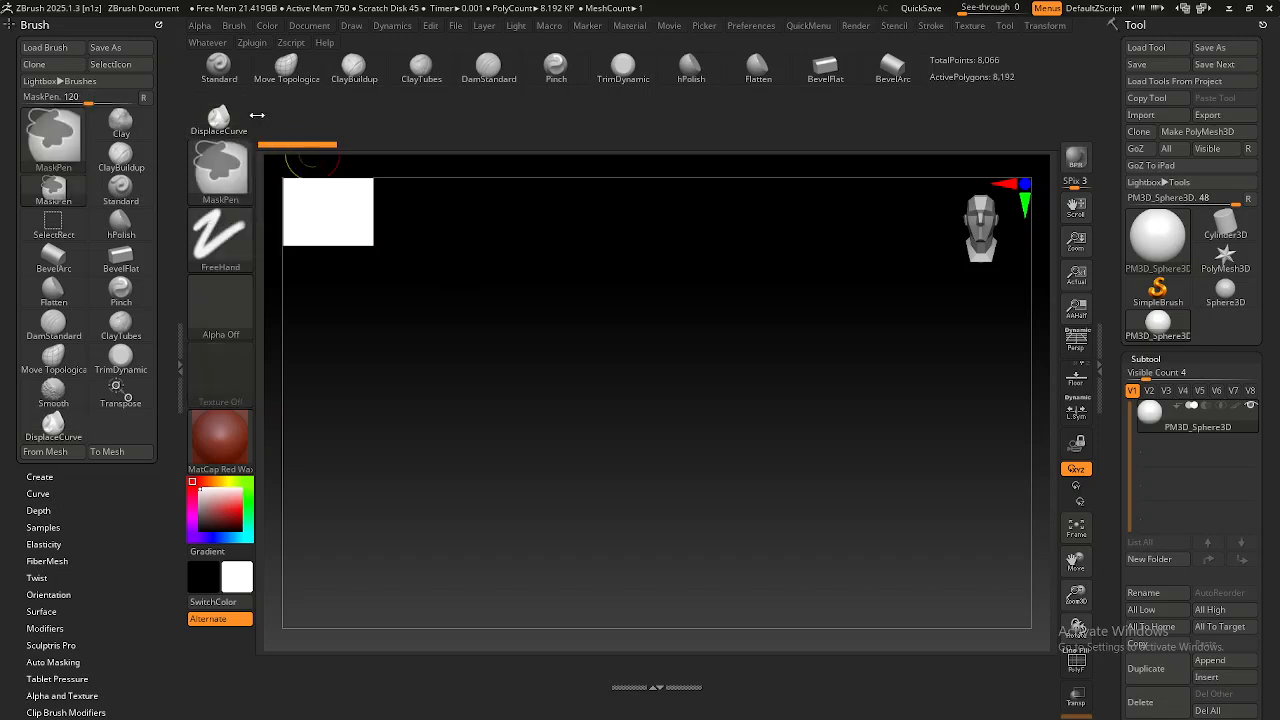
pyautogui.click(230, 117)
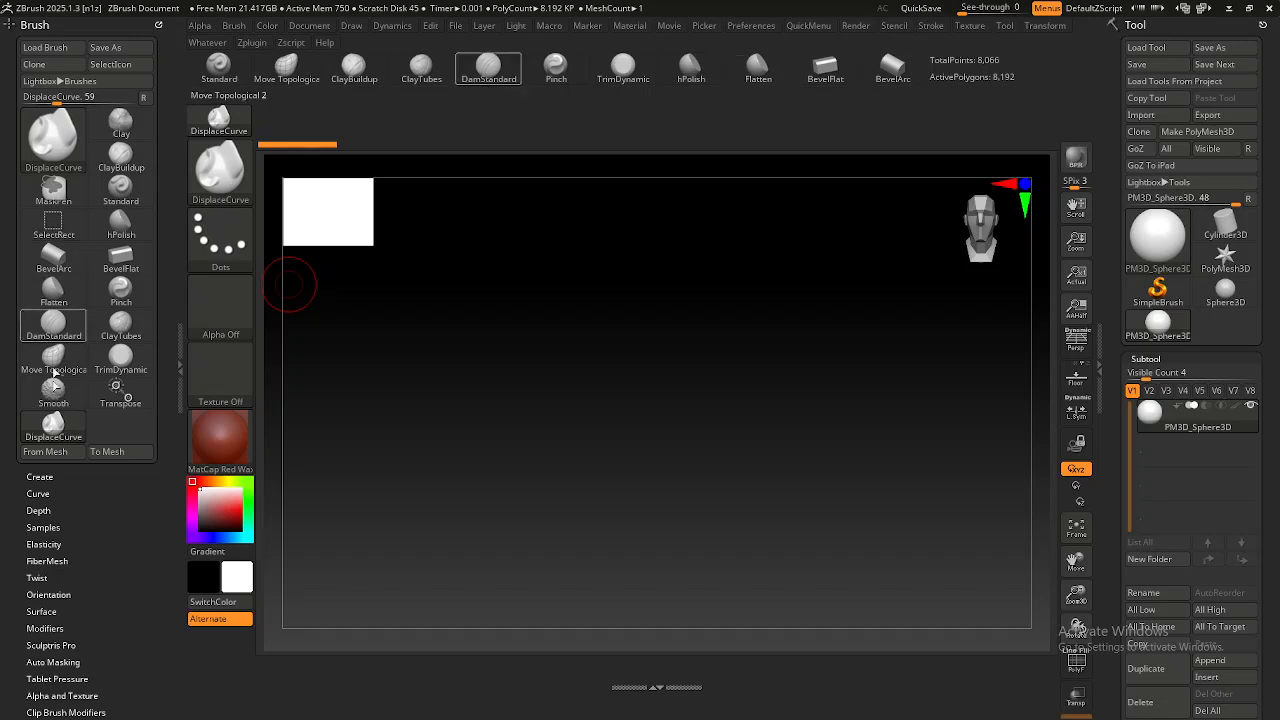
# Review the brushes loaded in the Brush palette, including DamStandard, hPolish, SelectRect and DisplaceCurve.
pyautogui.click(72, 318)
pyautogui.click(120, 228)
pyautogui.click(56, 218)
pyautogui.click(54, 420)
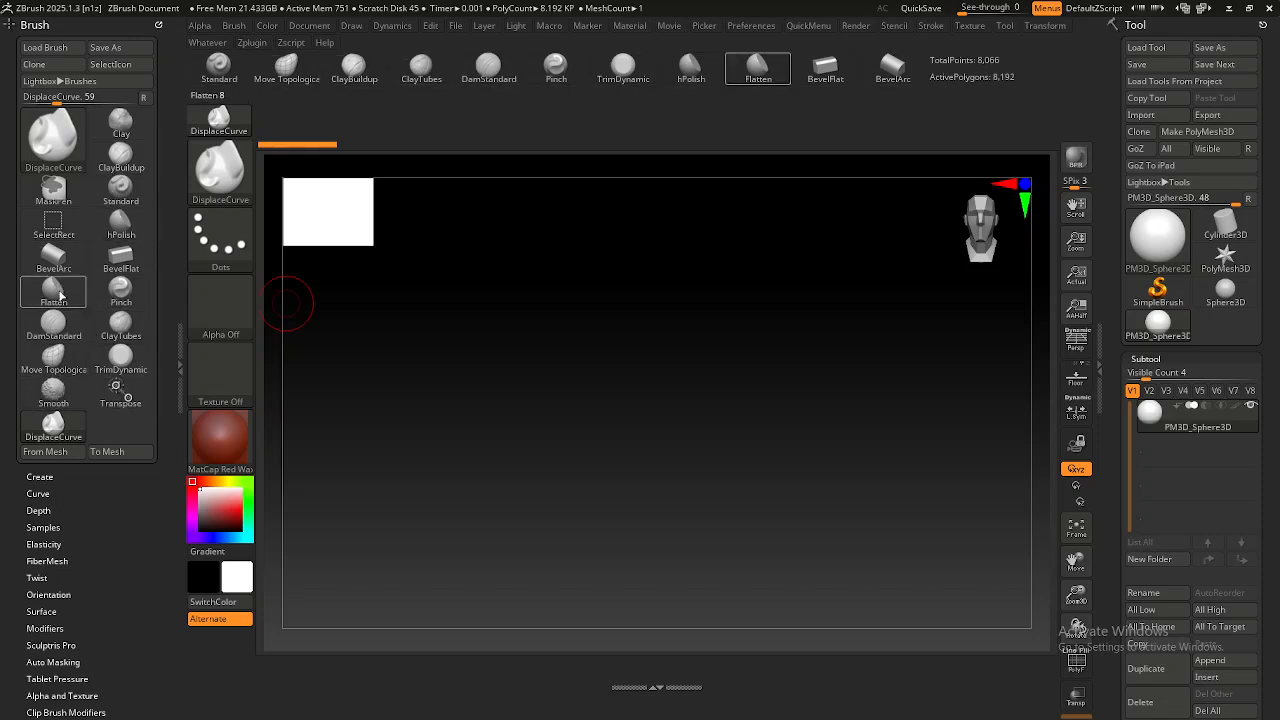
# Browse the tool library's Quick Pick and 3D Meshes primitives, including Cylinder3D, Sphere3D and PolyMesh3D.
pyautogui.click(1152, 257)
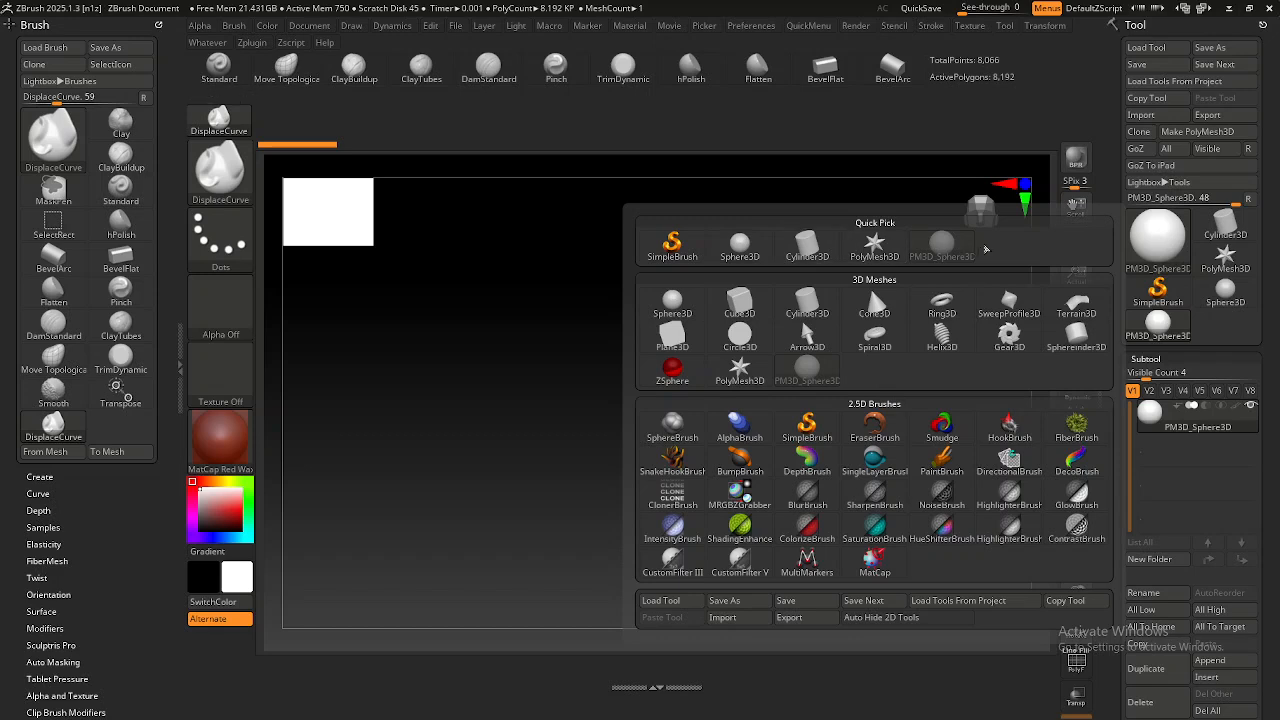
pyautogui.moveTo(800, 252)
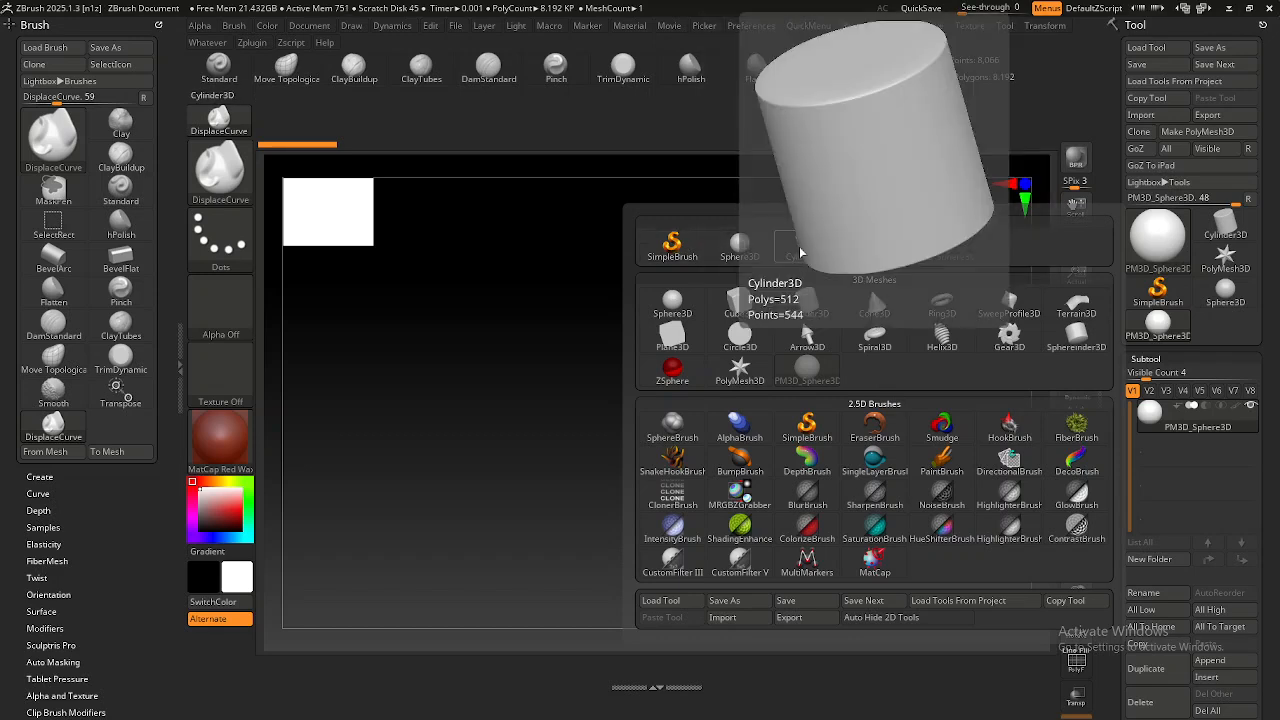
pyautogui.moveTo(744, 255)
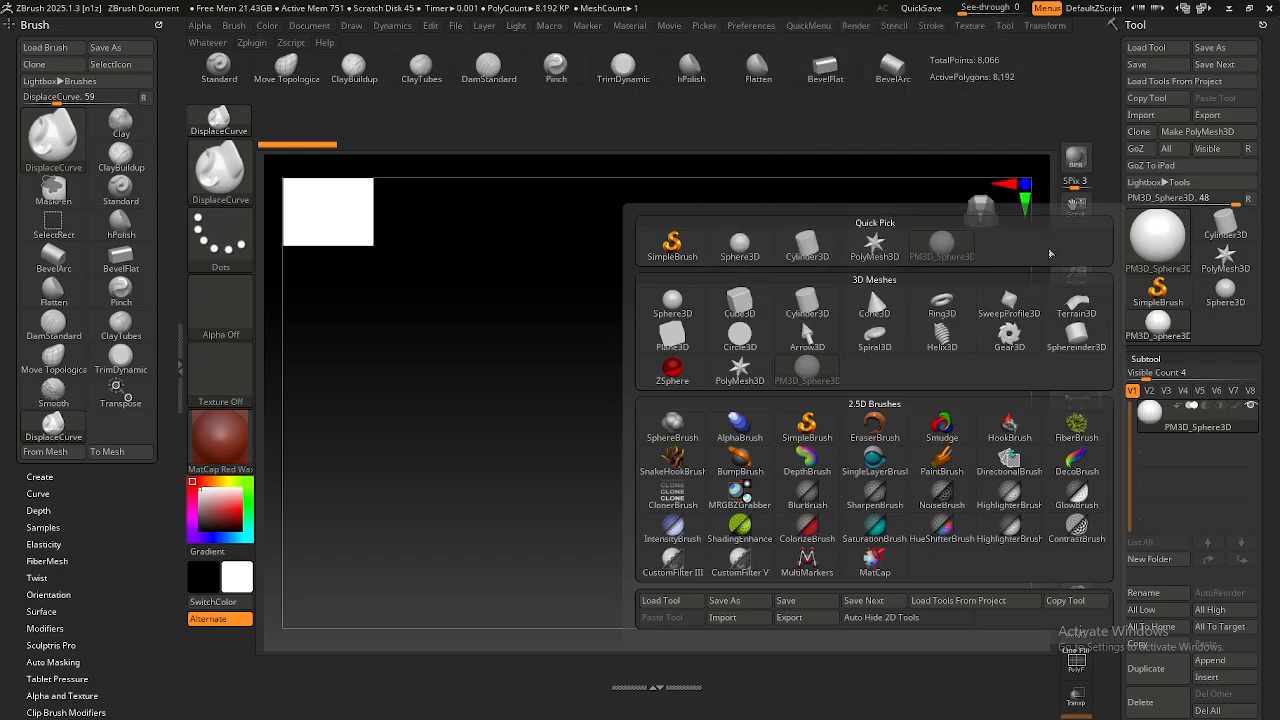
pyautogui.moveTo(877, 252)
pyautogui.moveTo(942, 247)
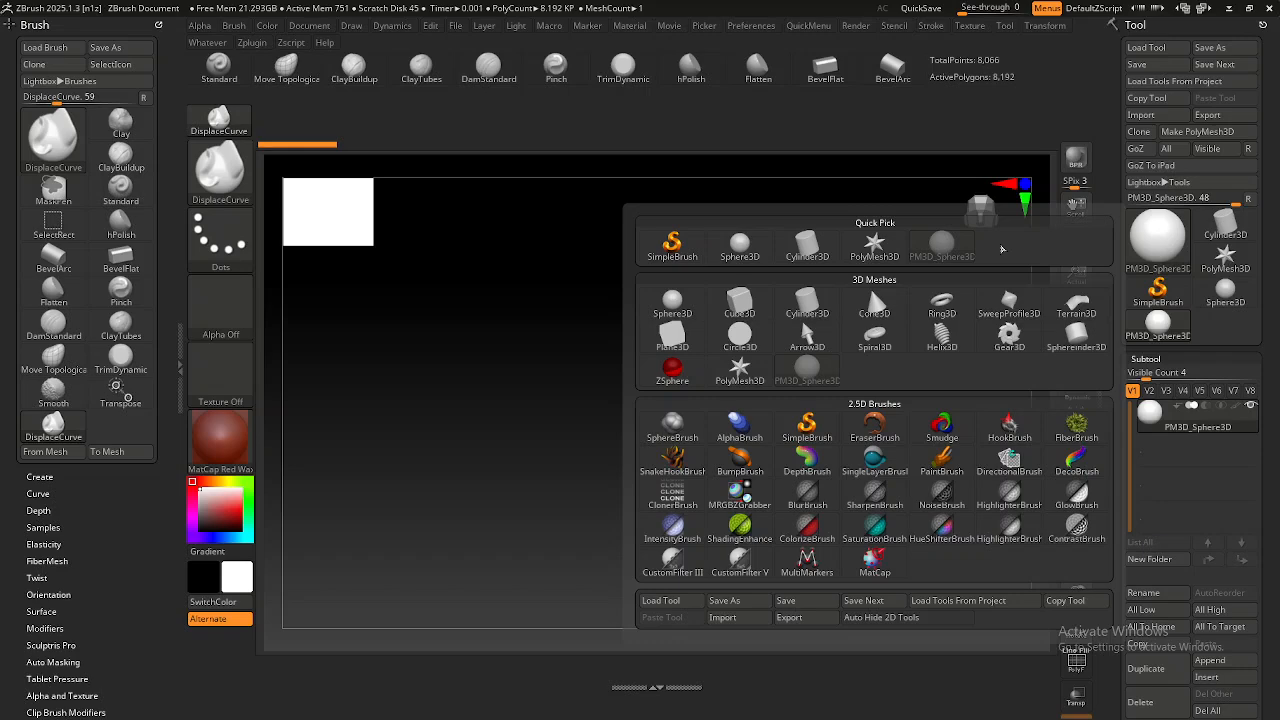
pyautogui.click(1157, 237)
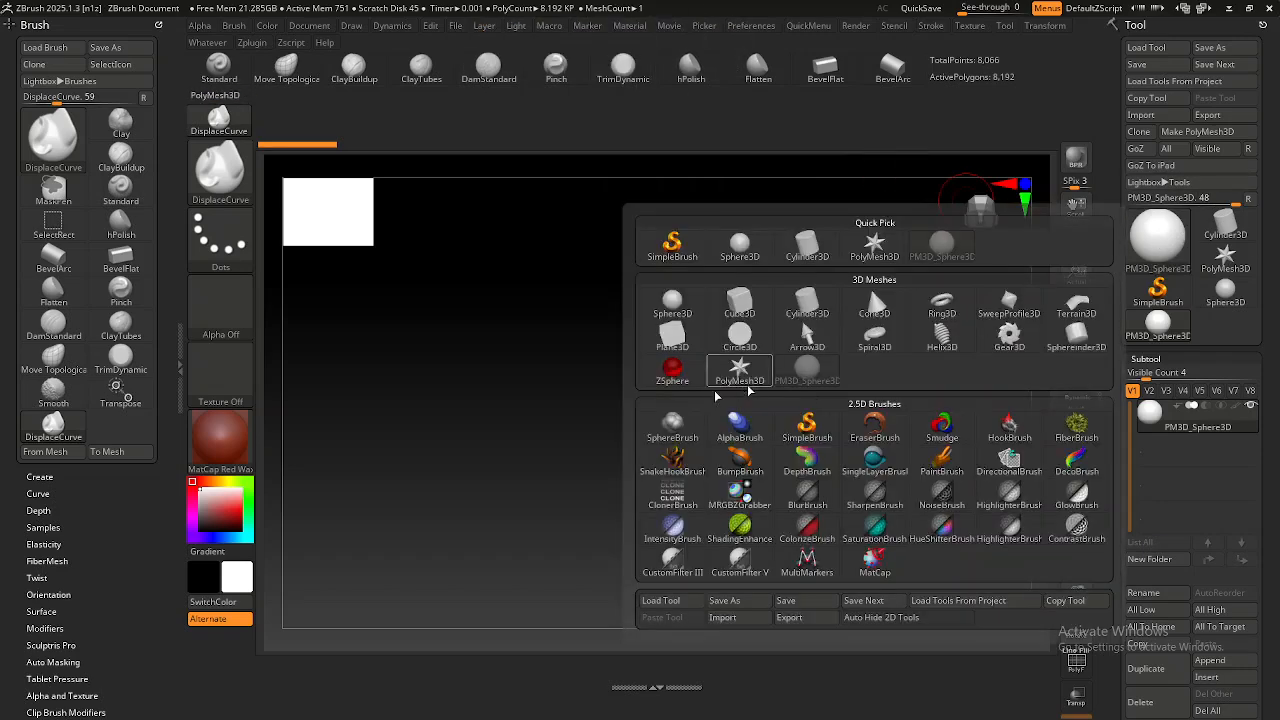
pyautogui.moveTo(736, 381)
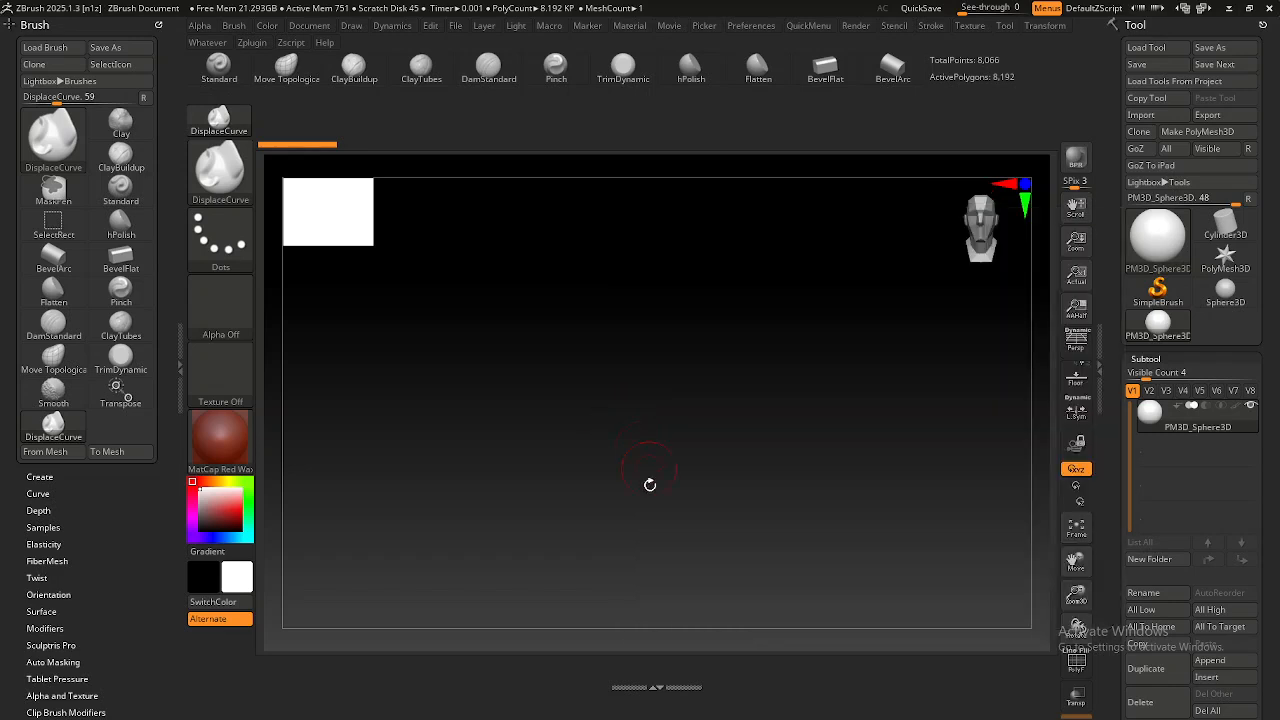
# Switch the active tool to the Gear3D primitive and open its Initialize settings.
pyautogui.click(1160, 235)
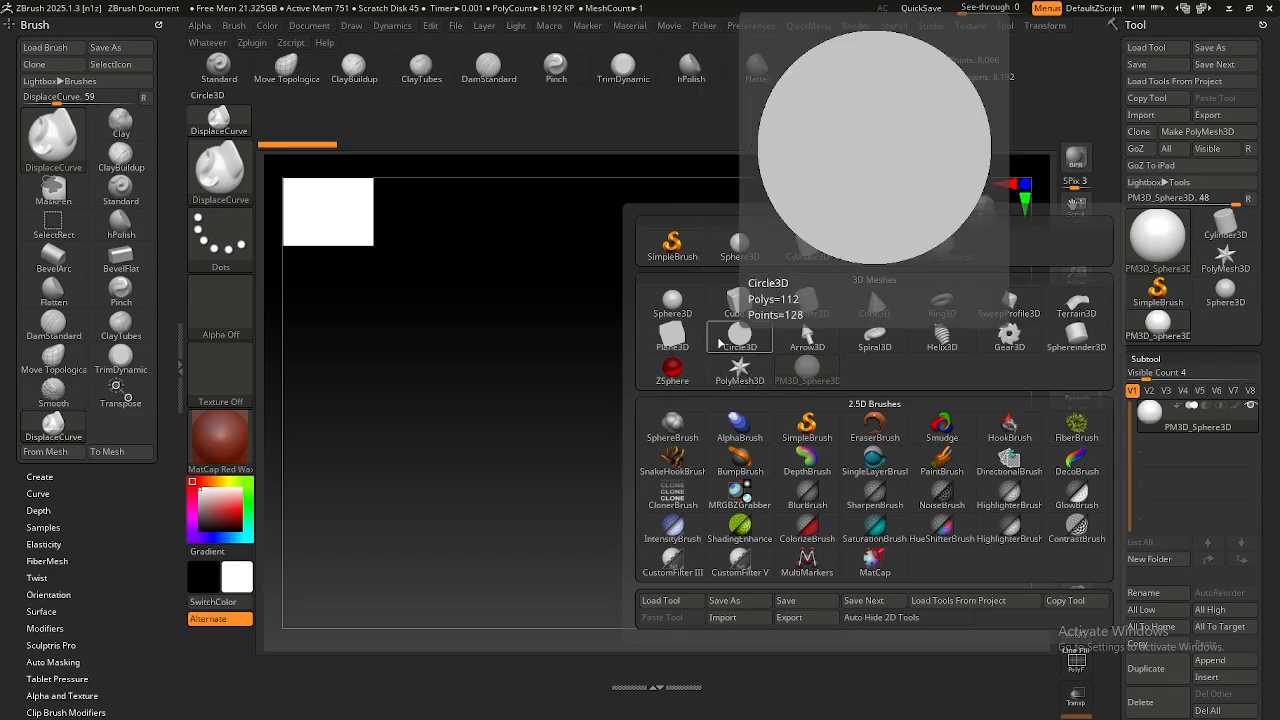
pyautogui.moveTo(1010, 334)
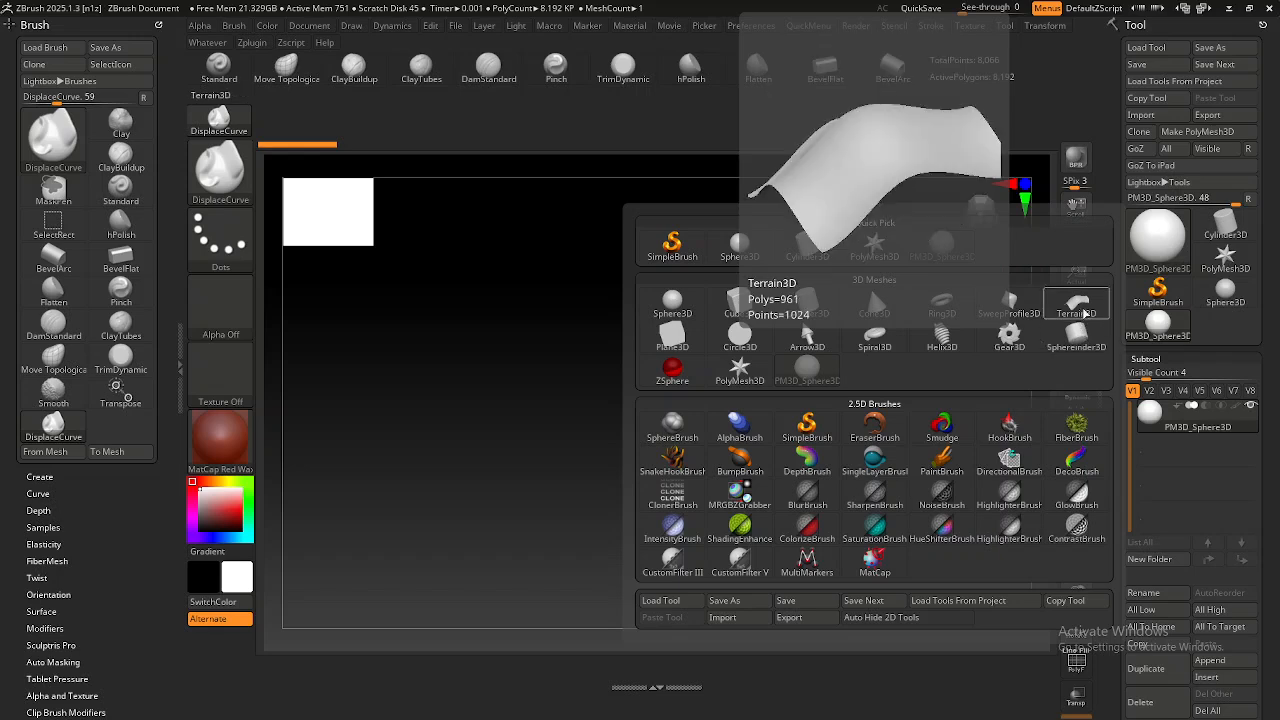
pyautogui.moveTo(851, 307)
pyautogui.moveTo(680, 302)
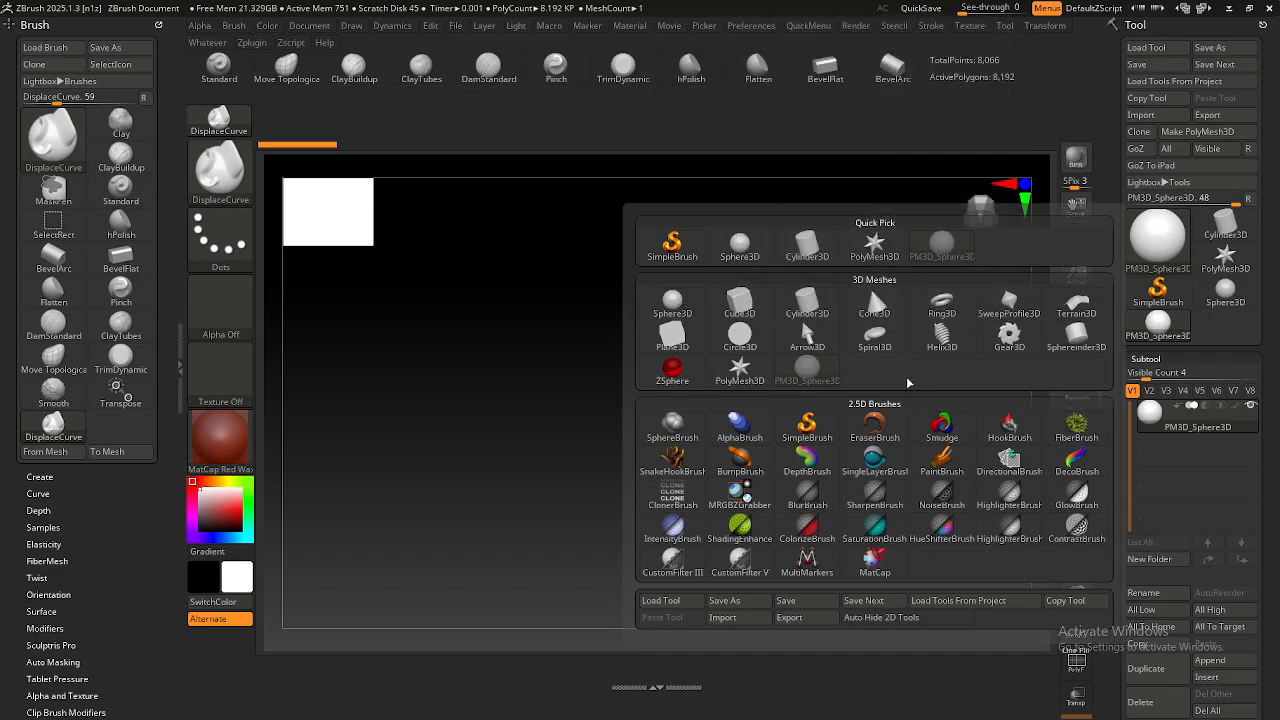
pyautogui.click(1010, 340)
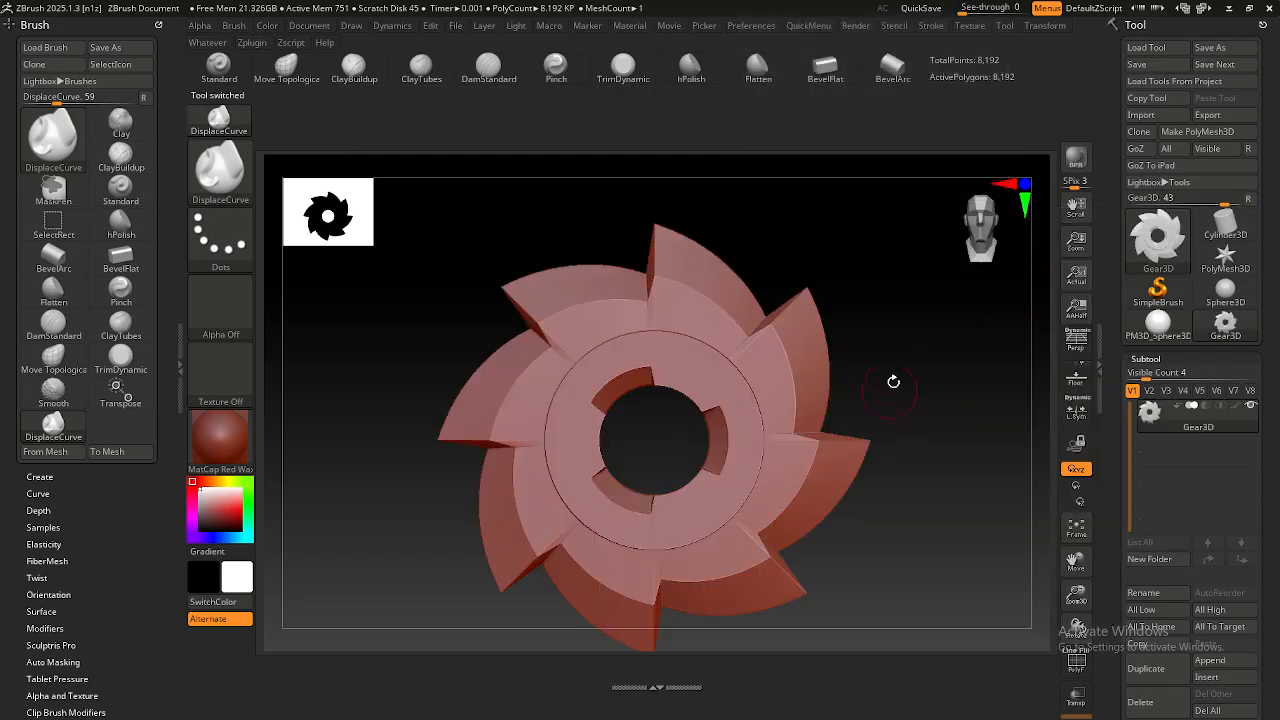
pyautogui.scroll(-8, 1162, 453)
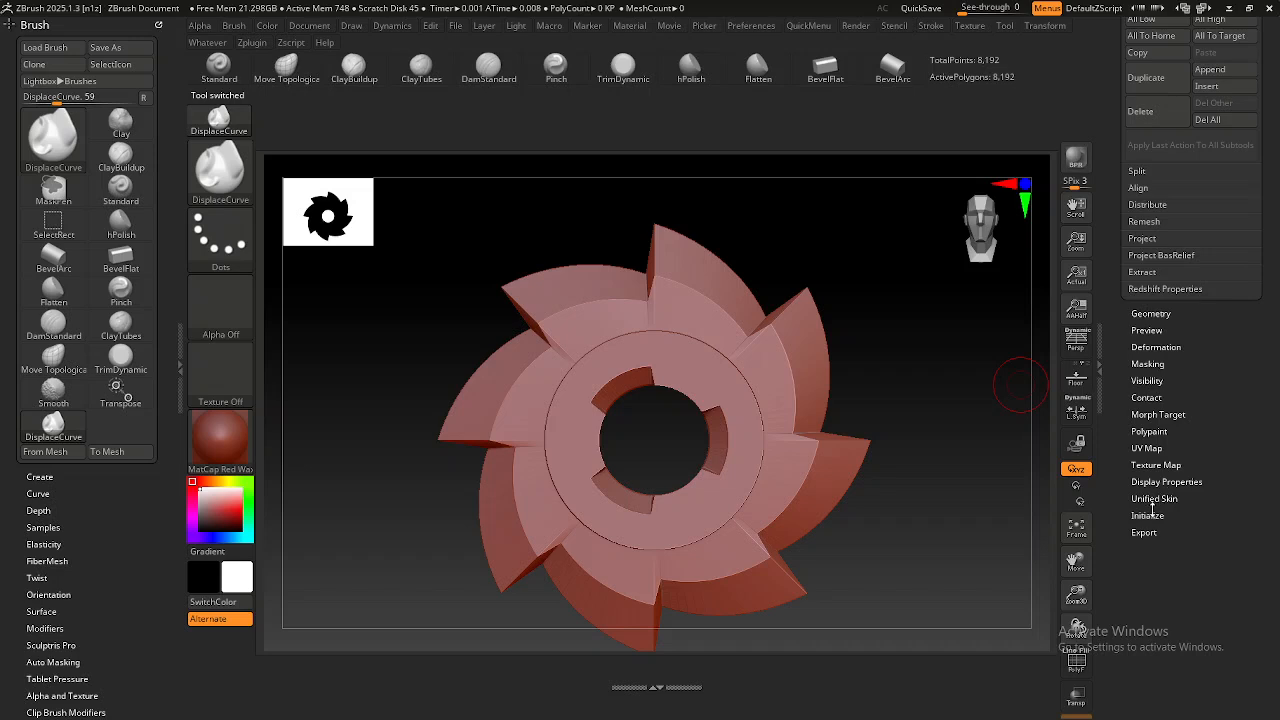
pyautogui.click(1147, 515)
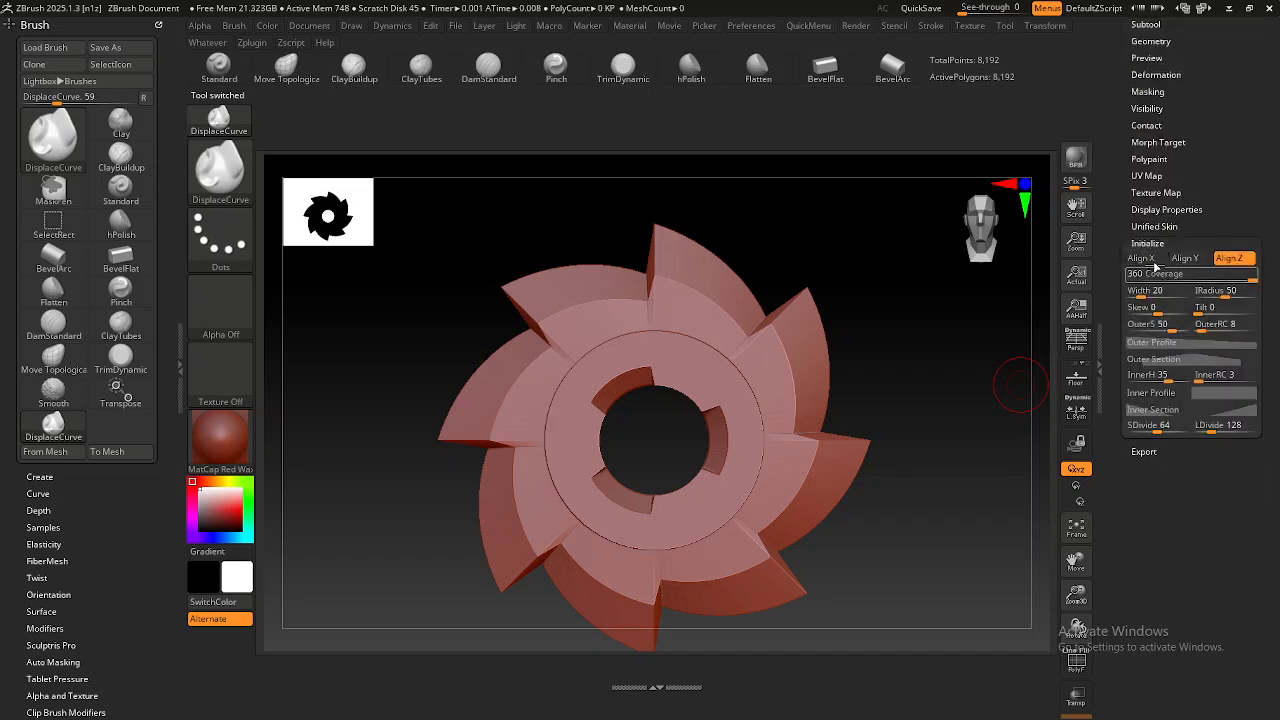
# Set the gear primitive's Width to 32 and its inner radius (IRadius) to 33, checking the shape from the side.
pyautogui.moveTo(1206, 274); pyautogui.dragTo(1256, 309)
pyautogui.moveTo(1150, 298); pyautogui.dragTo(1166, 298)
pyautogui.moveTo(1000, 392); pyautogui.dragTo(752, 393)
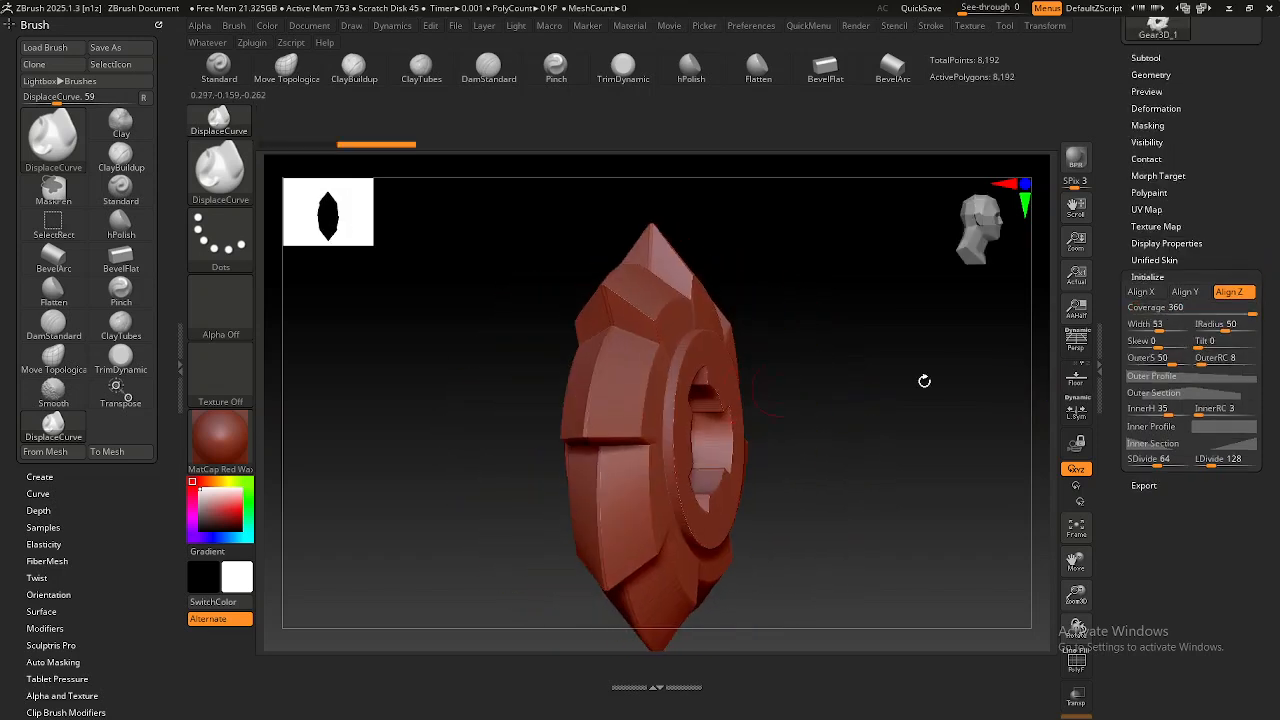
pyautogui.moveTo(1155, 325); pyautogui.dragTo(1148, 325)
pyautogui.moveTo(1226, 324); pyautogui.dragTo(1216, 324)
pyautogui.moveTo(900, 378)
pyautogui.mouseDown()
pyautogui.moveTo(851, 371)
pyautogui.moveTo(838, 408)
pyautogui.moveTo(802, 408)
pyautogui.moveTo(876, 383)
pyautogui.mouseUp()
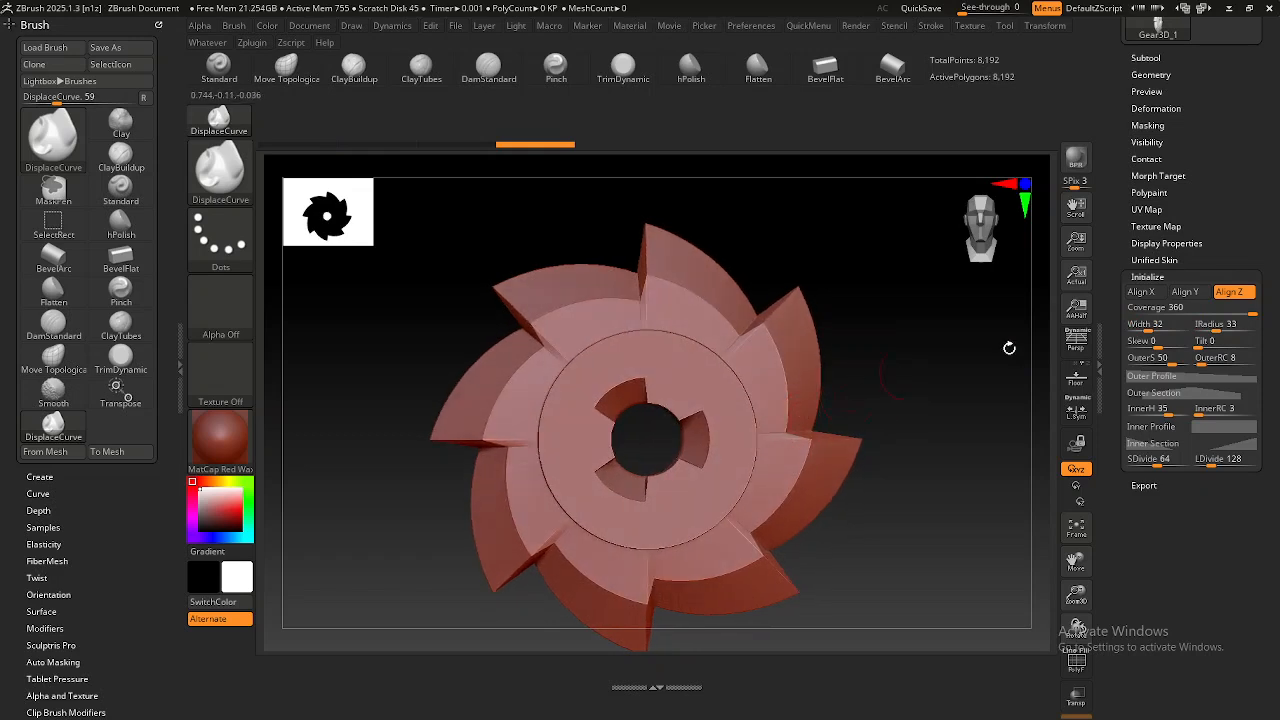
# Set the gear's Skew to 100 and its Outer Size to 23, checking the teeth from an angle.
pyautogui.moveTo(1150, 341); pyautogui.dragTo(1186, 348)
pyautogui.moveTo(760, 412); pyautogui.dragTo(640, 408)
pyautogui.moveTo(1165, 358)
pyautogui.mouseDown()
pyautogui.moveTo(1142, 358)
pyautogui.moveTo(1166, 358)
pyautogui.mouseUp()
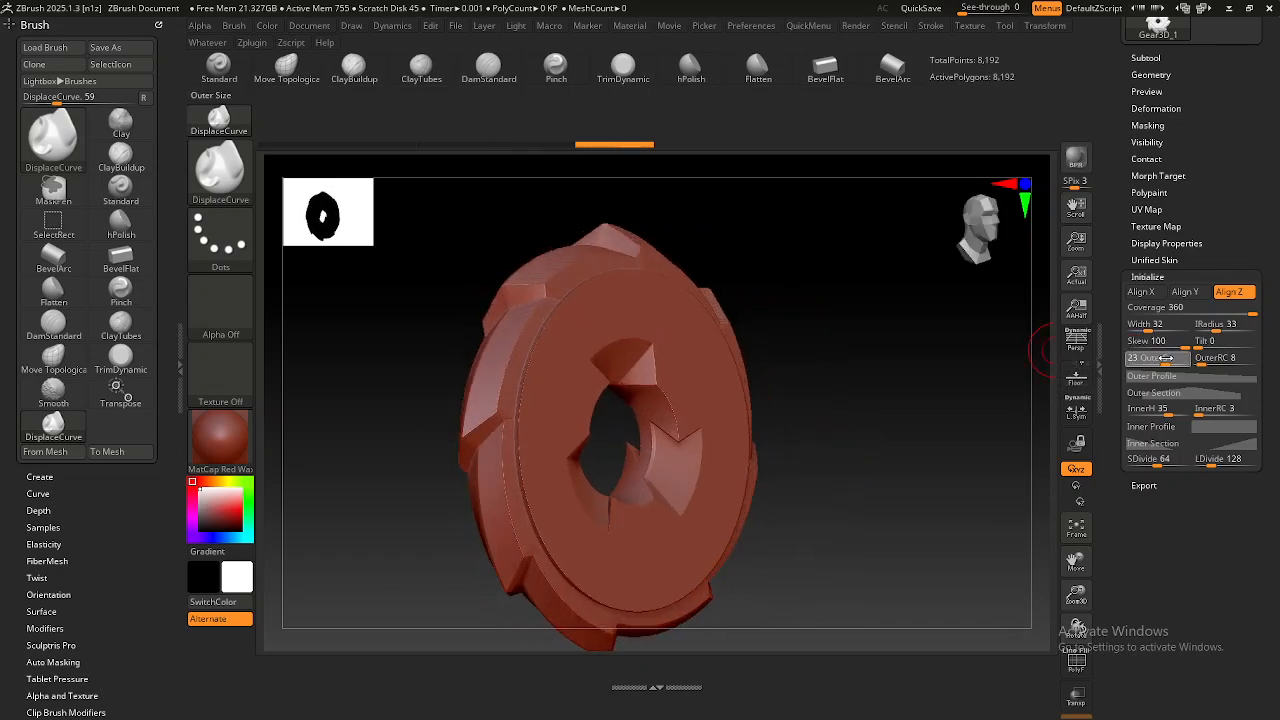
pyautogui.moveTo(917, 377); pyautogui.dragTo(743, 339)
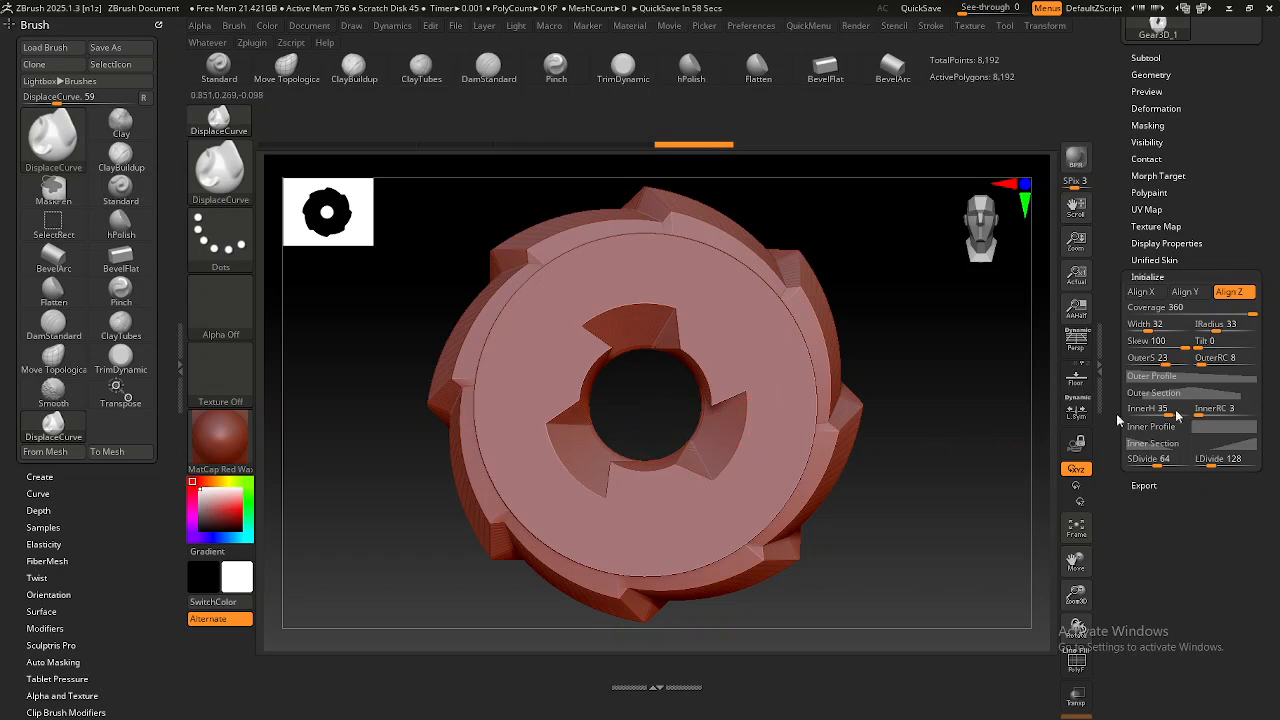
# Reshape the gear's Outer Profile curve into a hump by adding a raised midpoint and lowering the starting point.
pyautogui.click(1172, 376)
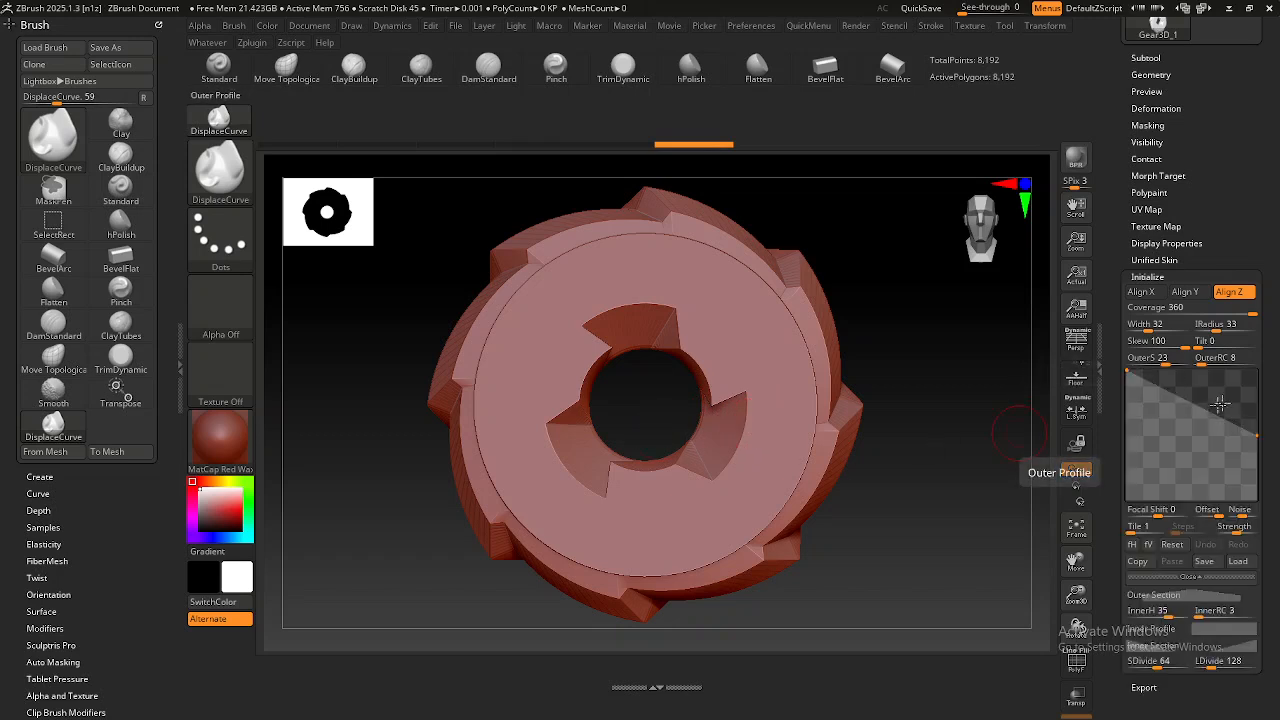
pyautogui.moveTo(1203, 403)
pyautogui.mouseDown()
pyautogui.moveTo(1228, 383)
pyautogui.moveTo(1209, 388)
pyautogui.mouseUp()
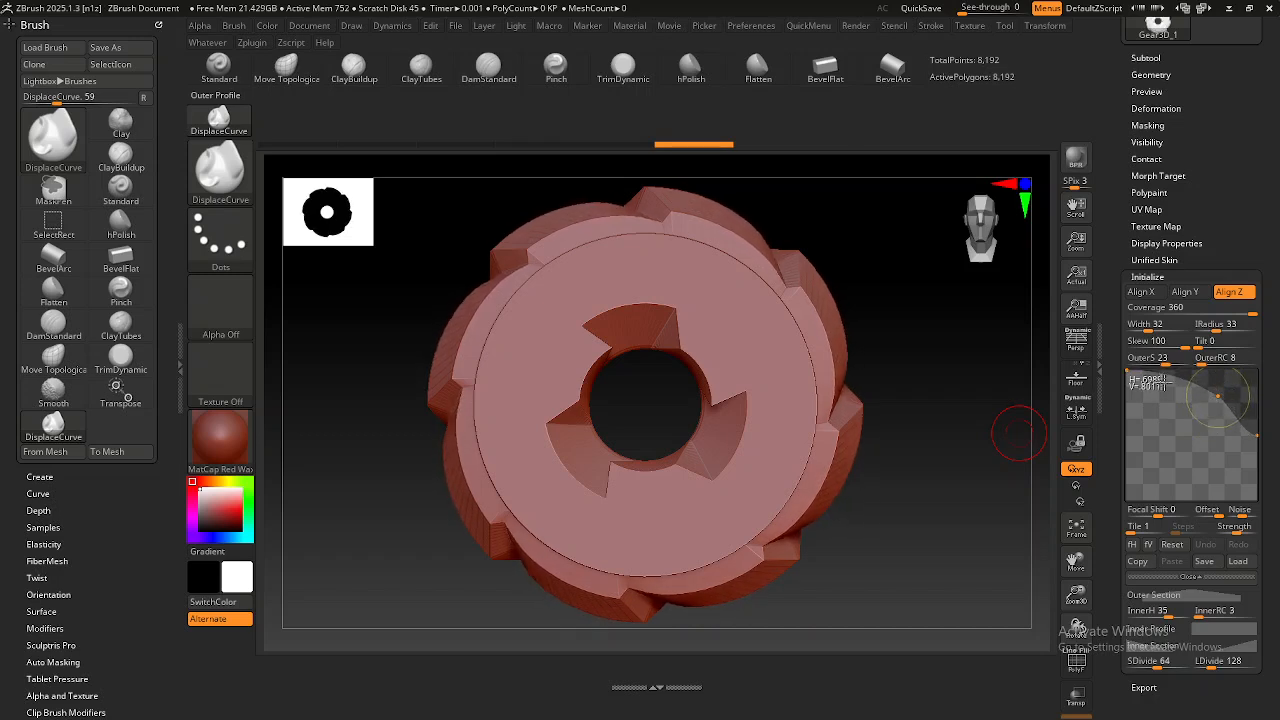
pyautogui.moveTo(1128, 372); pyautogui.dragTo(1206, 400)
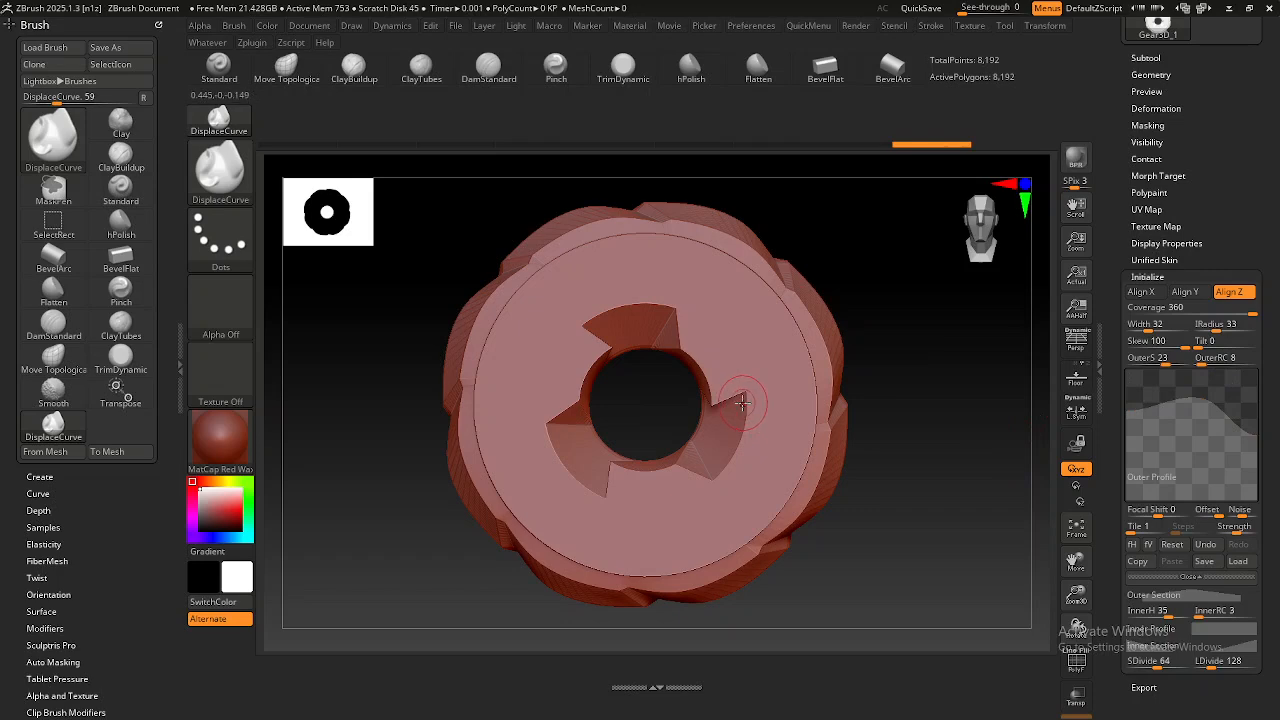
# Review the 3D Meshes primitives in the tool library and the gear's Initialize settings.
pyautogui.moveTo(1273, 177); pyautogui.dragTo(1271, 479)
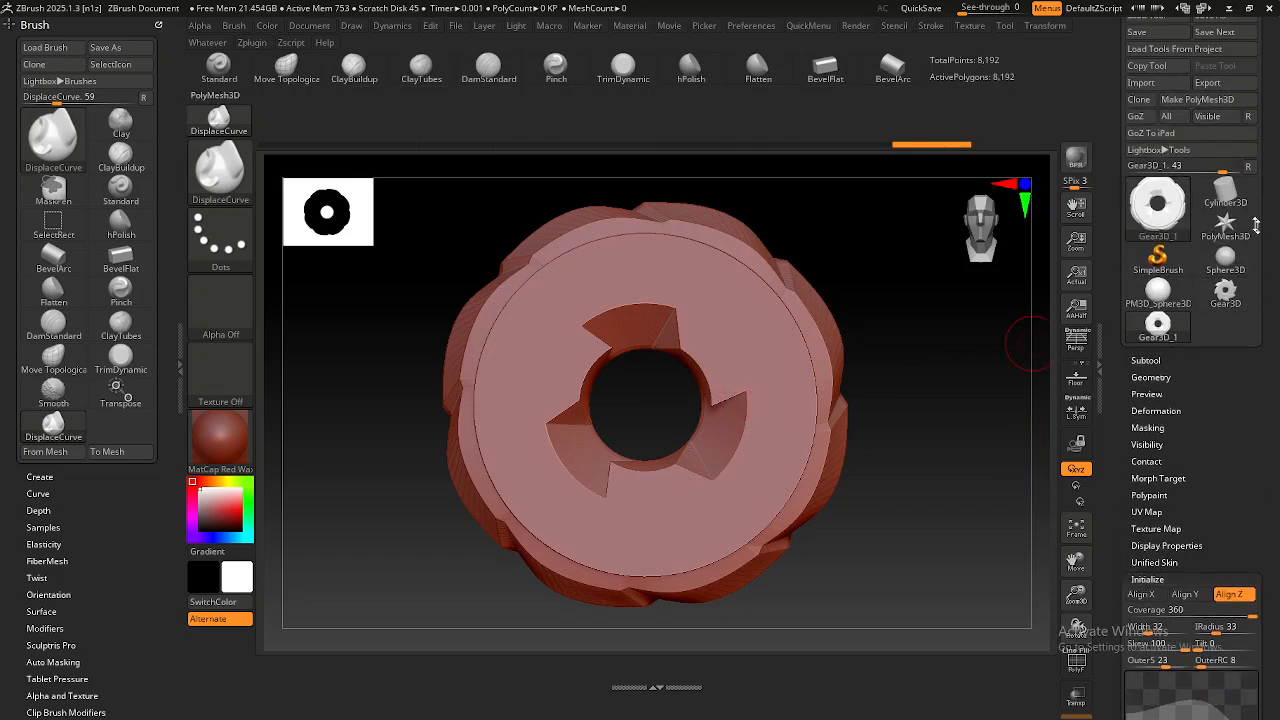
pyautogui.click(1175, 206)
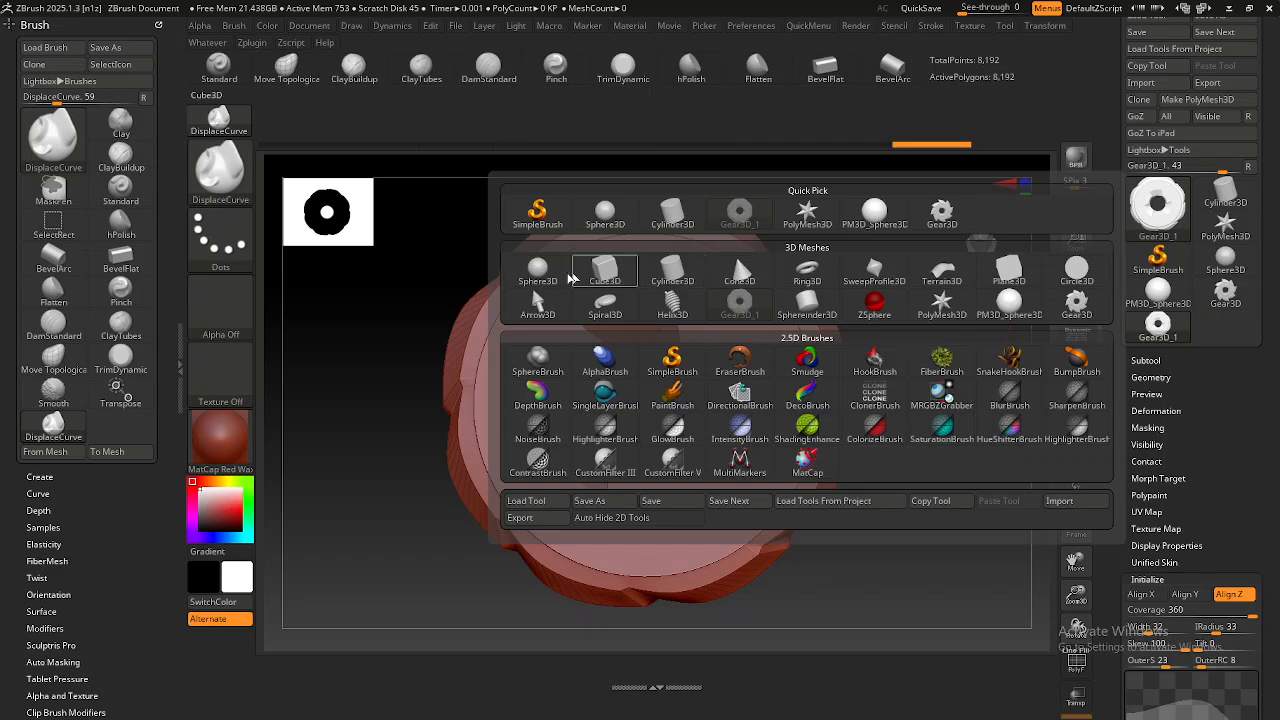
pyautogui.moveTo(606, 280)
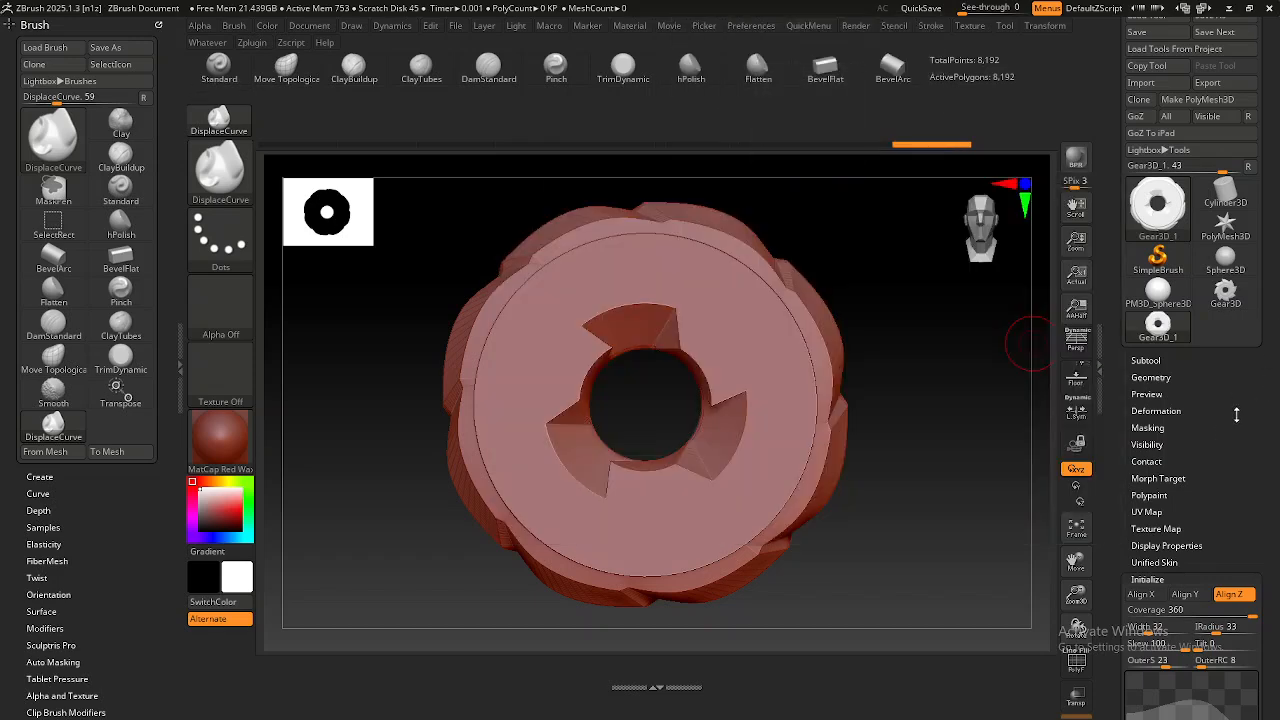
pyautogui.scroll(-5, 1237, 409)
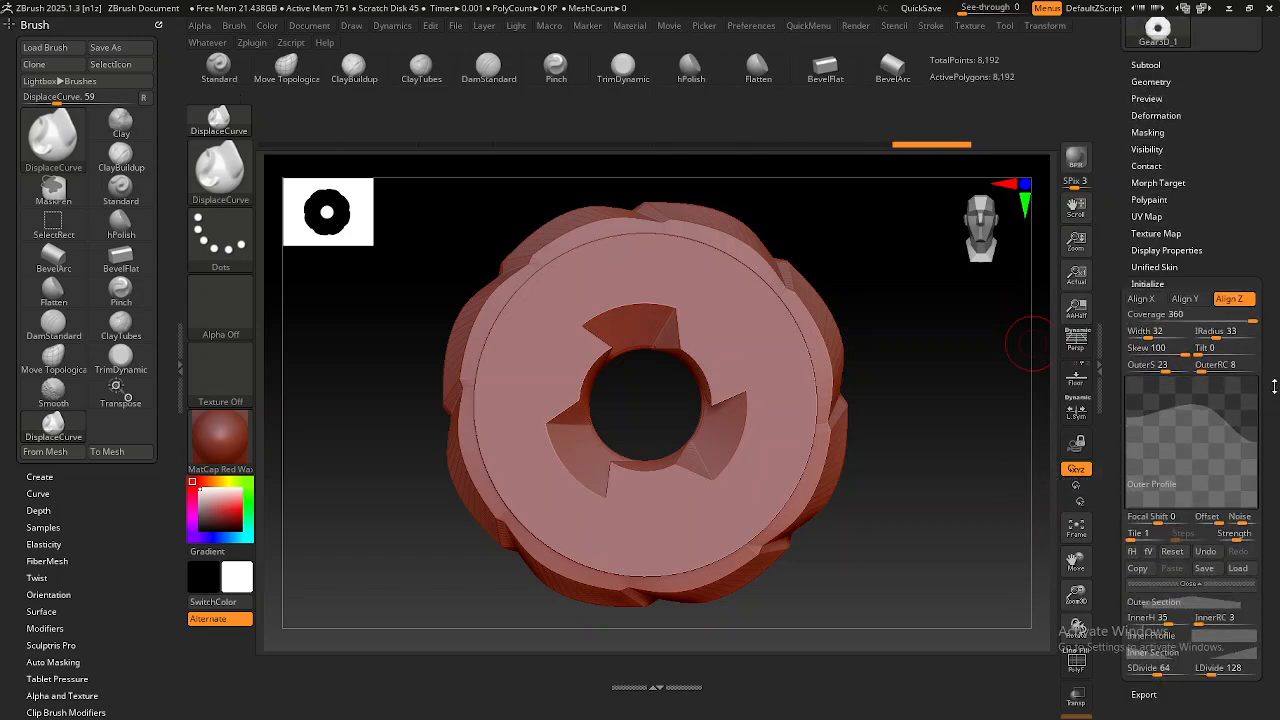
pyautogui.scroll(-1, 1274, 392)
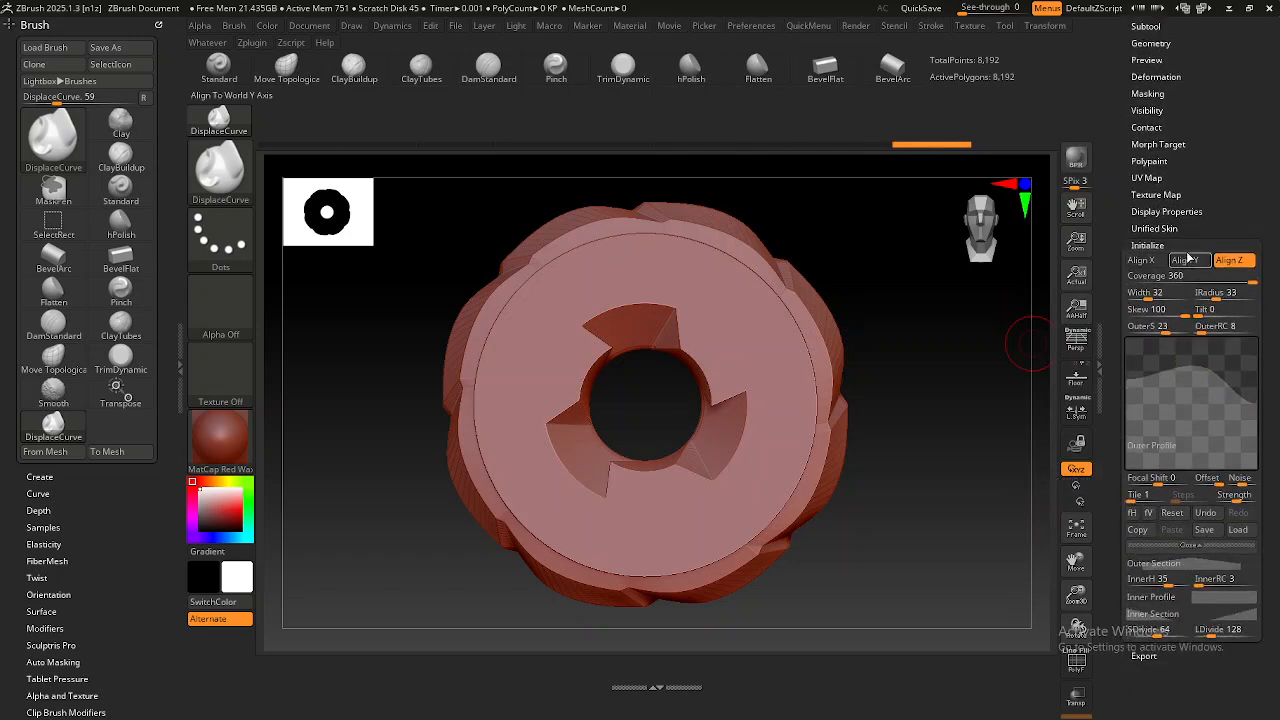
pyautogui.click(1229, 245)
pyautogui.moveTo(1228, 285); pyautogui.dragTo(1225, 315)
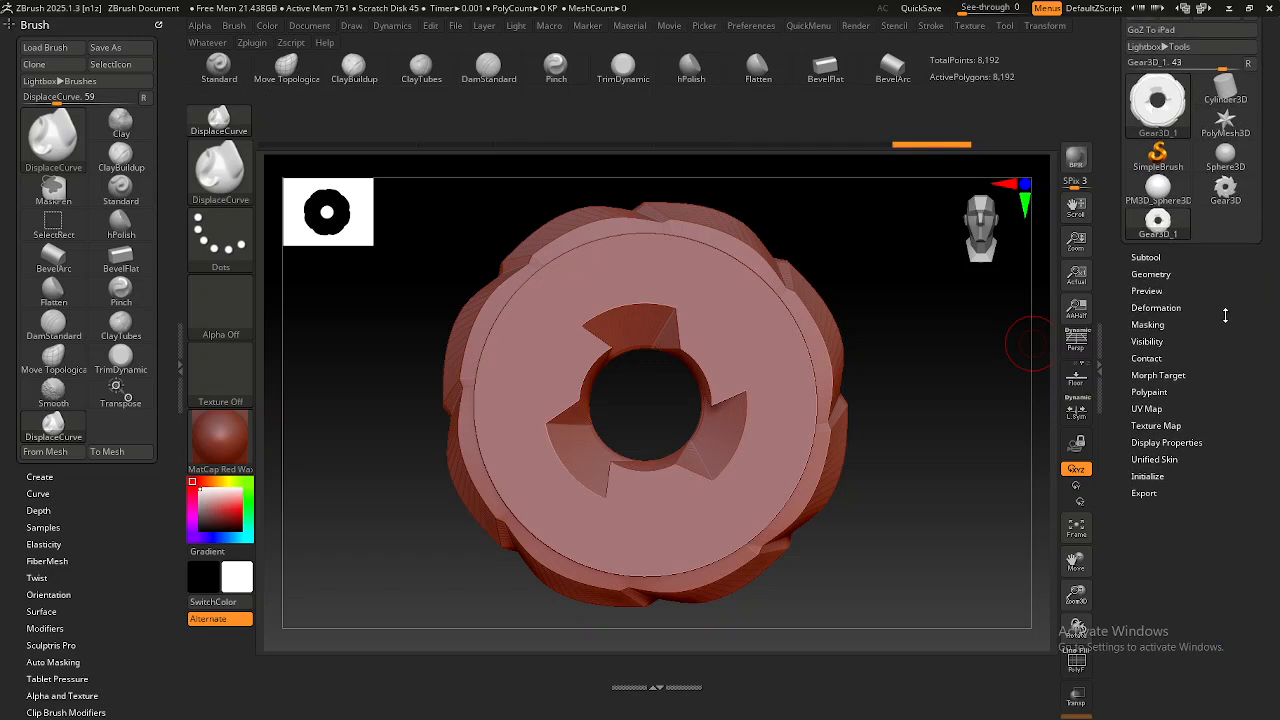
pyautogui.click(1148, 476)
pyautogui.scroll(-4, 1118, 400)
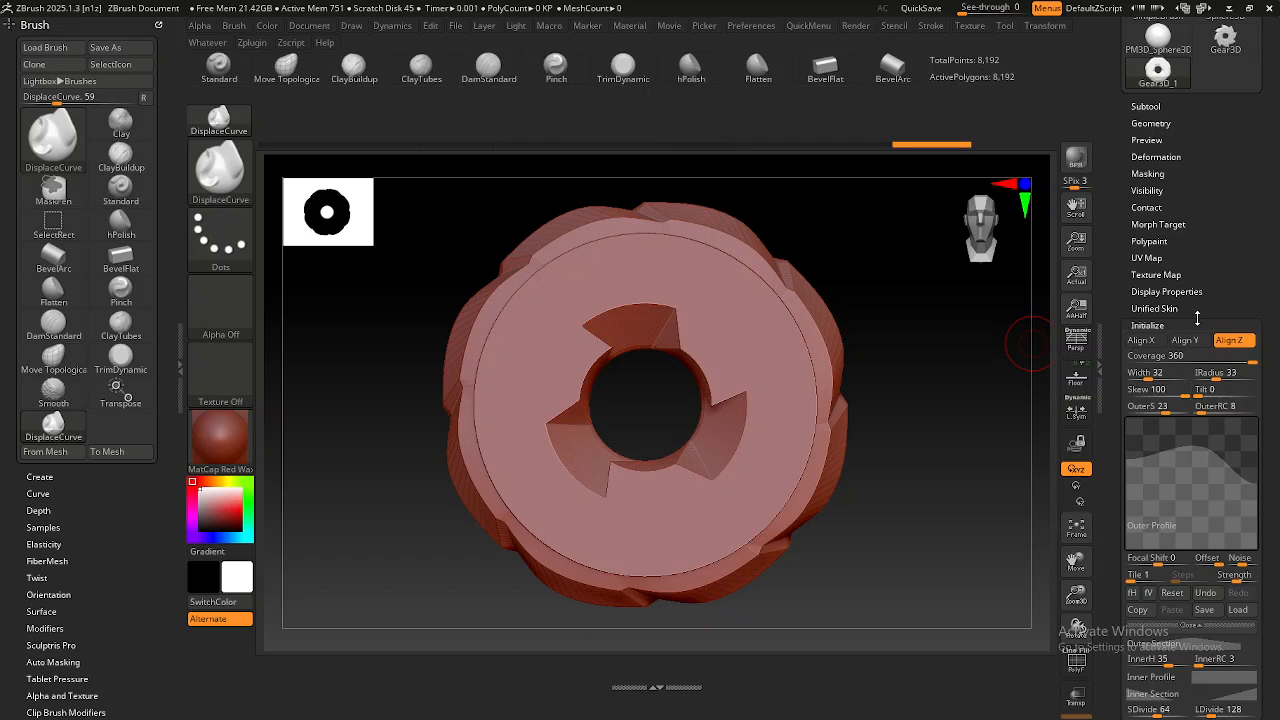
pyautogui.scroll(7, 1209, 356)
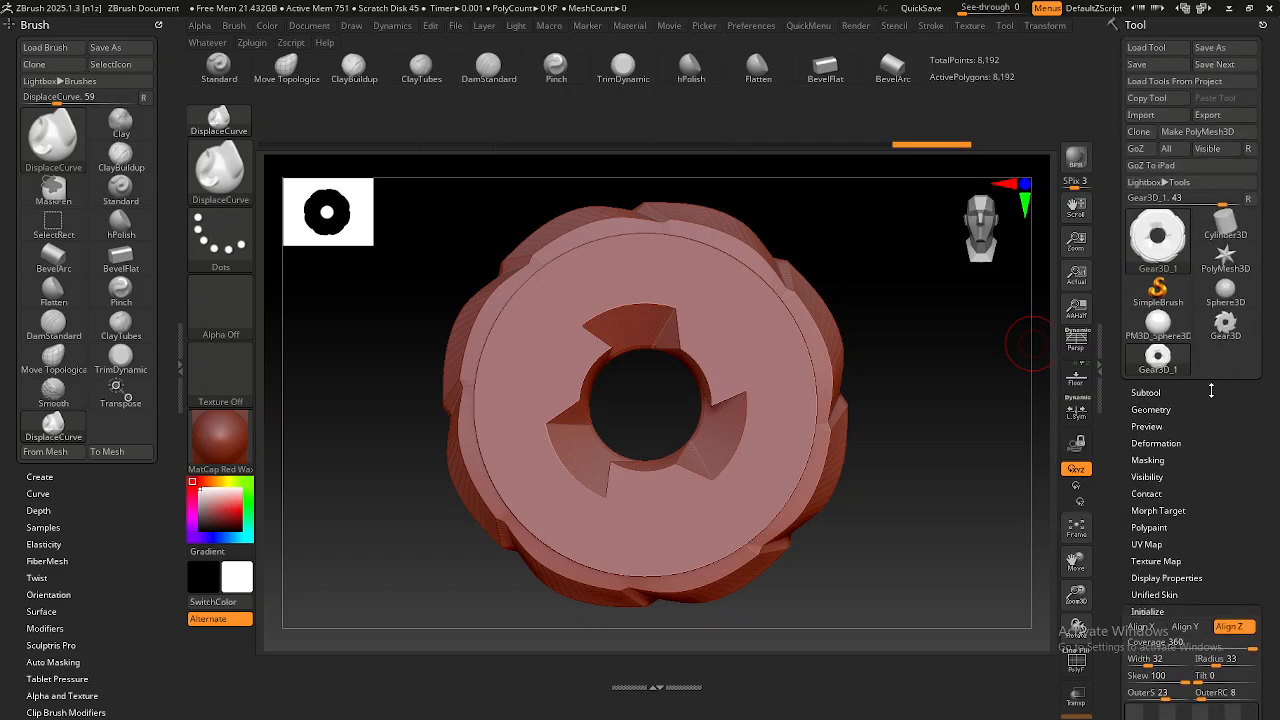
# Switch the active tool to PolyMesh3D and review its Initialize options, such as QCube, QSphere and QGrid.
pyautogui.click(1226, 249)
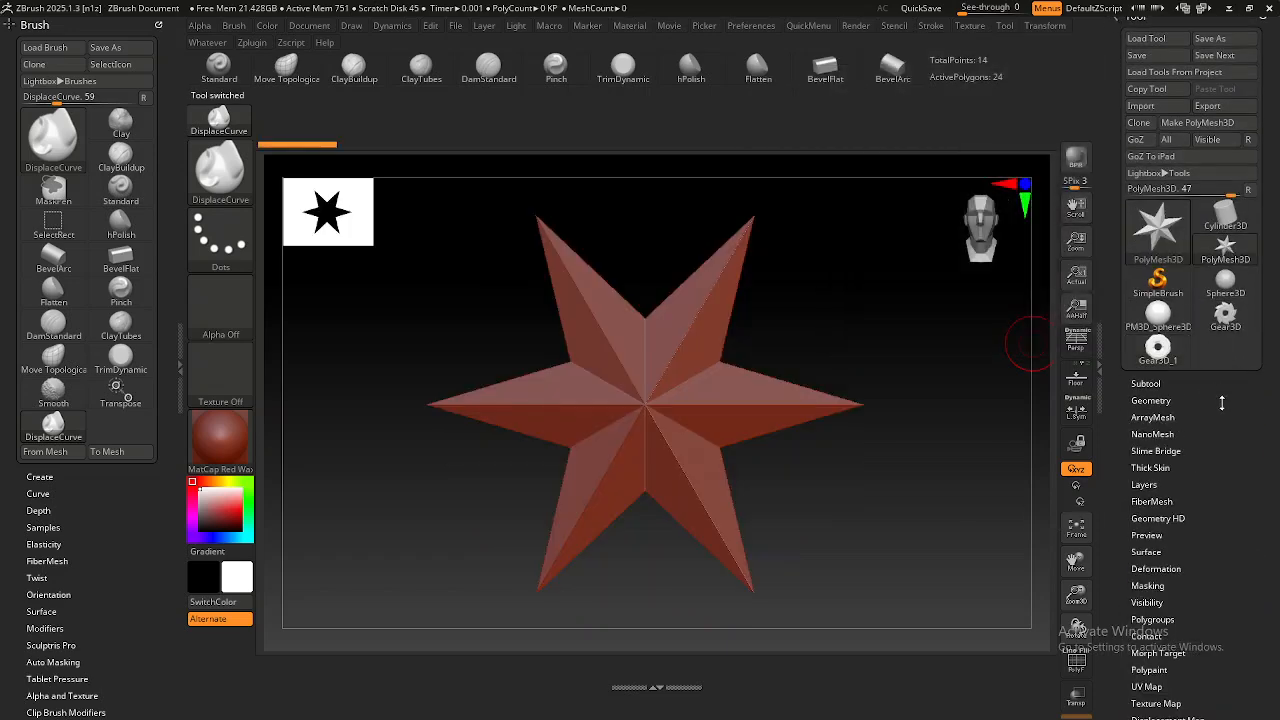
pyautogui.scroll(-9, 1222, 402)
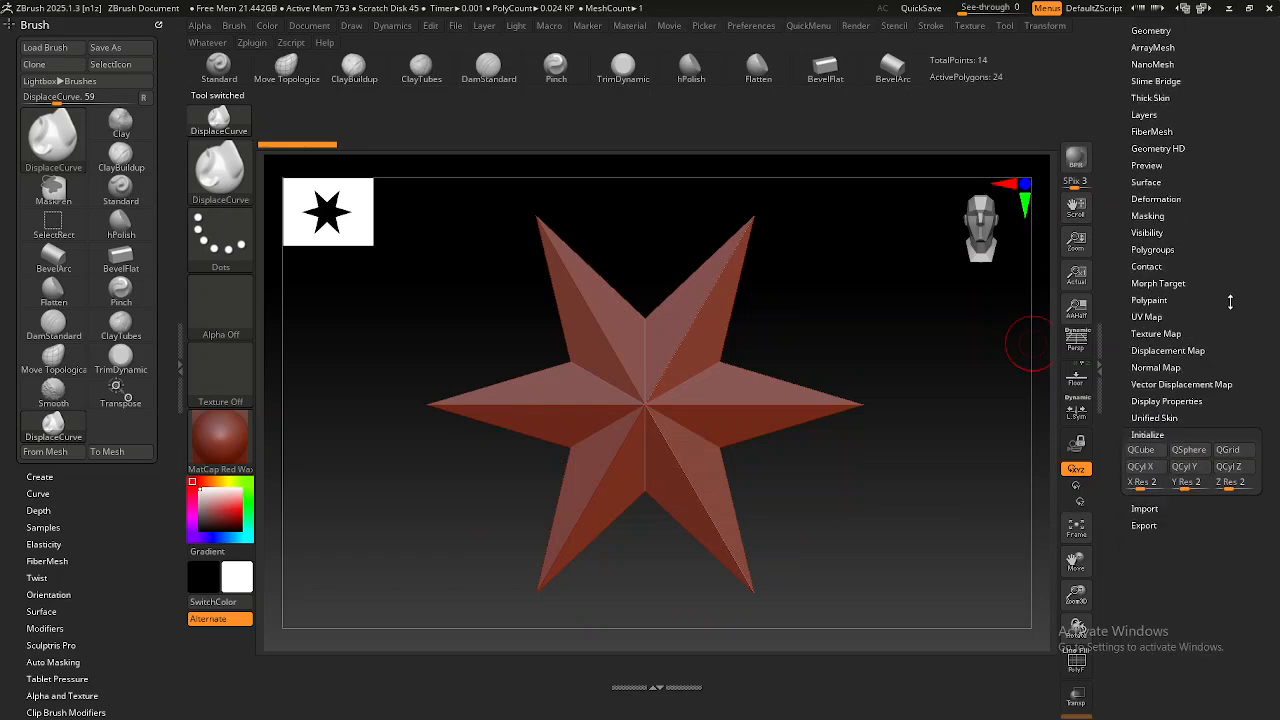
pyautogui.scroll(-1, 1252, 332)
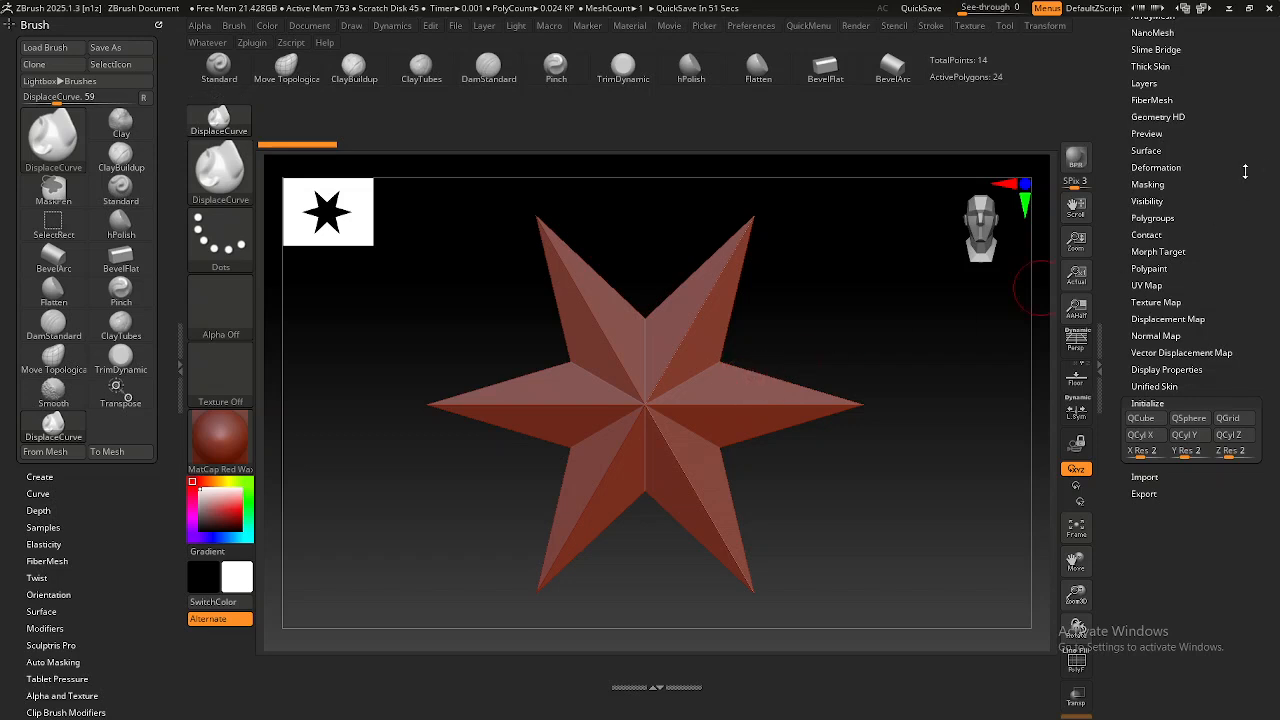
pyautogui.scroll(3, 1250, 170)
pyautogui.scroll(5, 1185, 540)
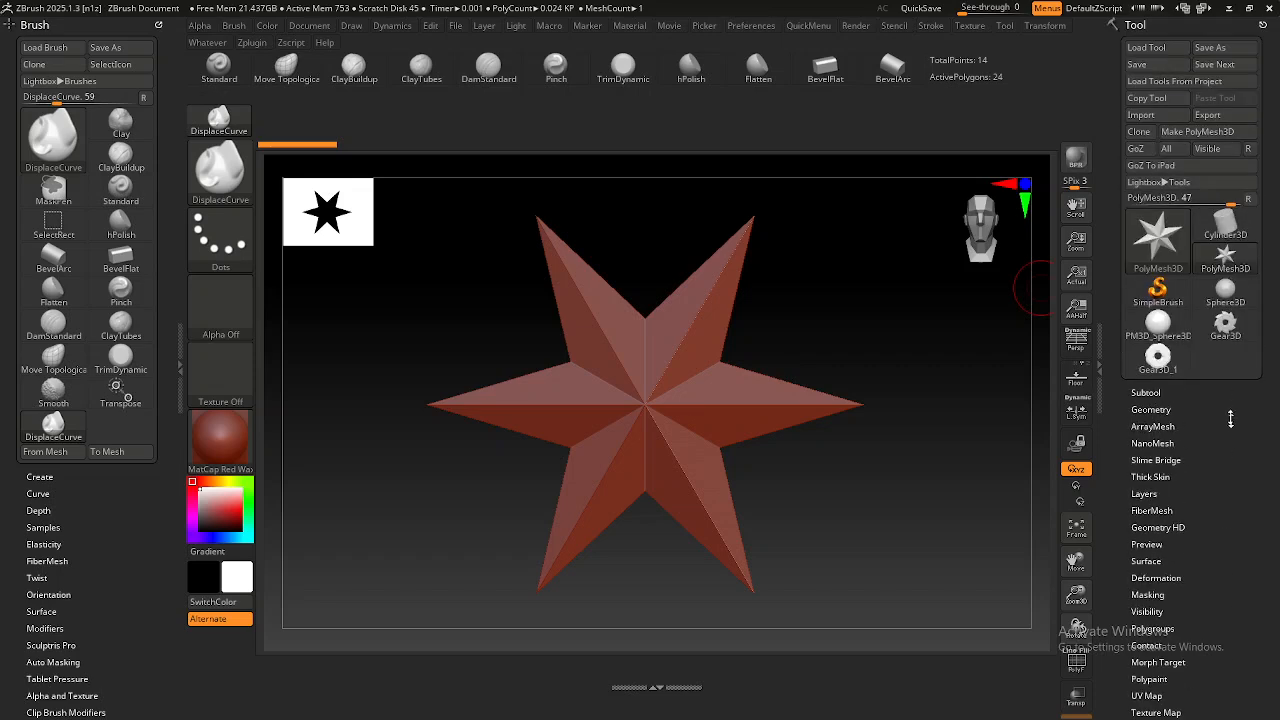
# Collapse the tray holding the Brush palette and initialize ZBrush, confirming the reset.
pyautogui.click(1104, 181)
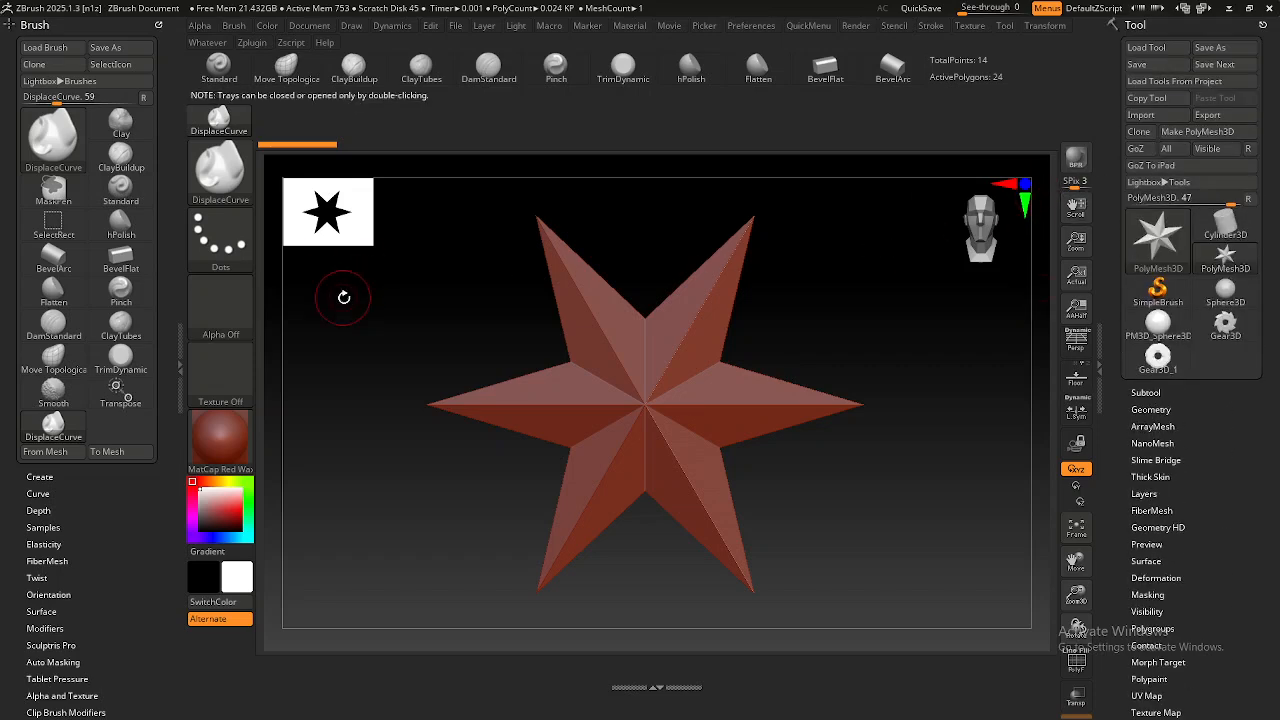
pyautogui.doubleClick(185, 366)
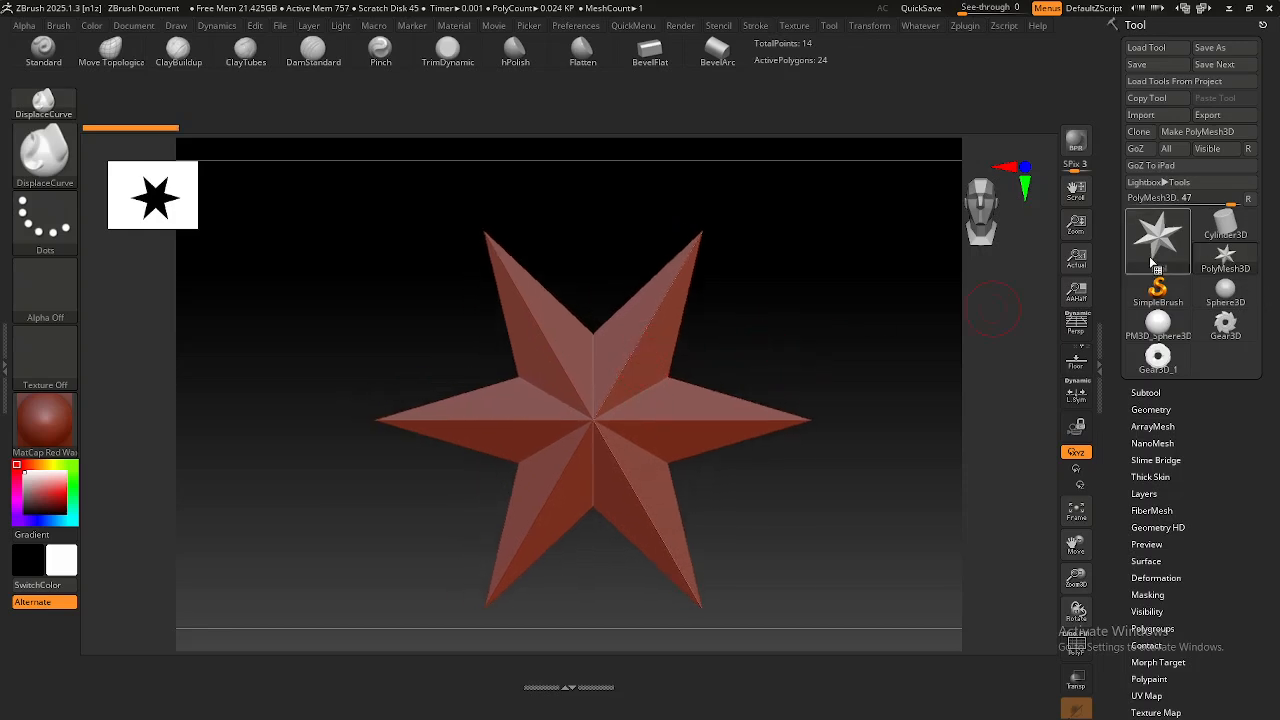
pyautogui.click(577, 28)
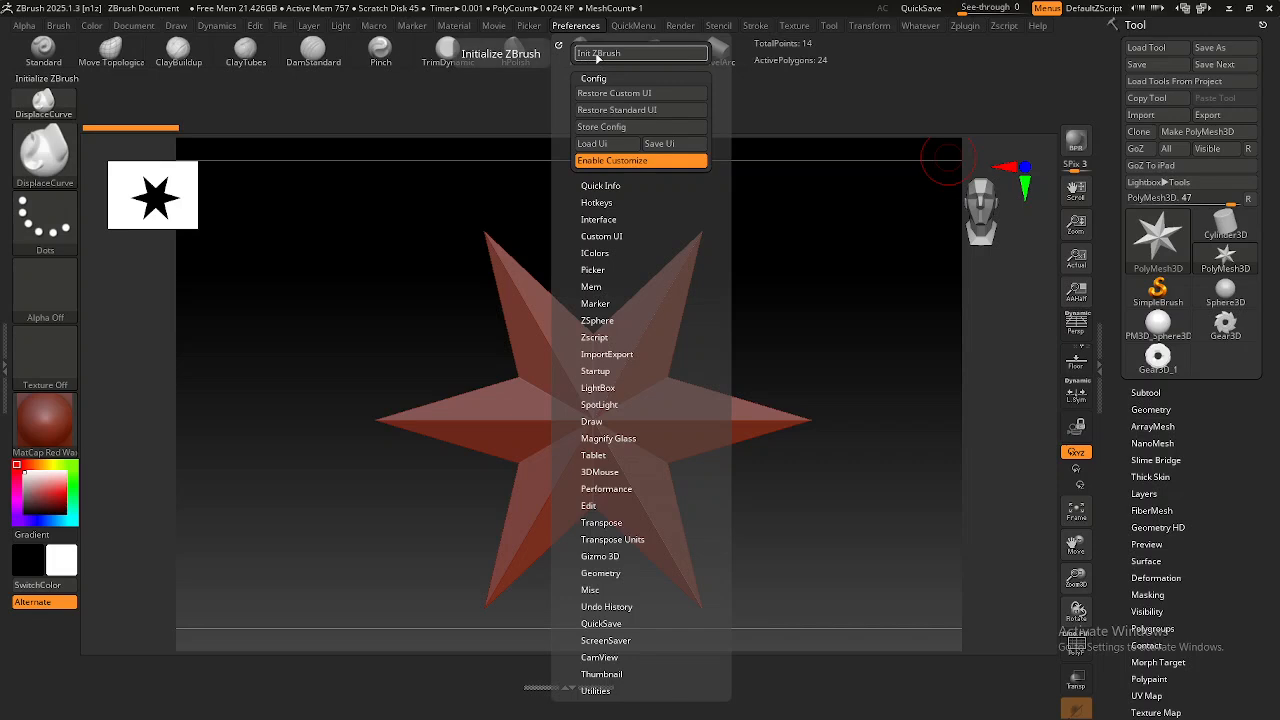
pyautogui.click(601, 54)
pyautogui.click(697, 408)
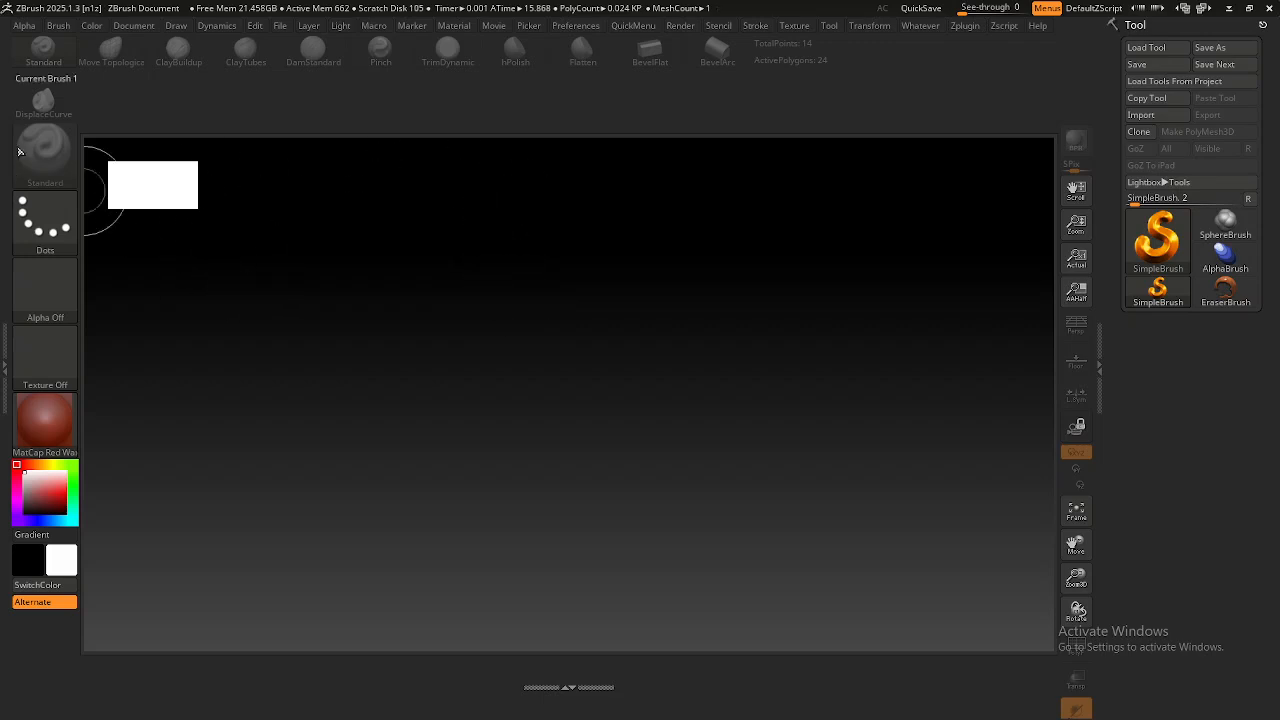
# Remove the DisplaceCurve button from the shelf and turn off Enable Customize in the preferences.
pyautogui.moveTo(50, 110)
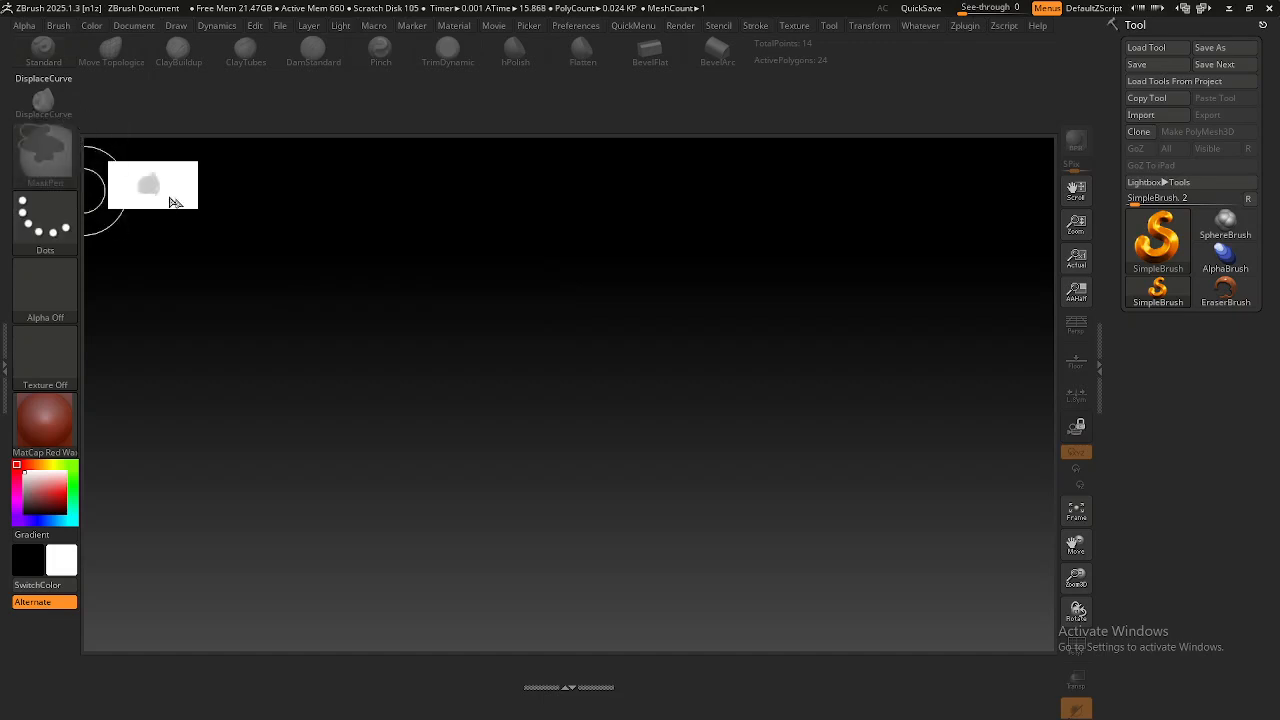
pyautogui.click(592, 27)
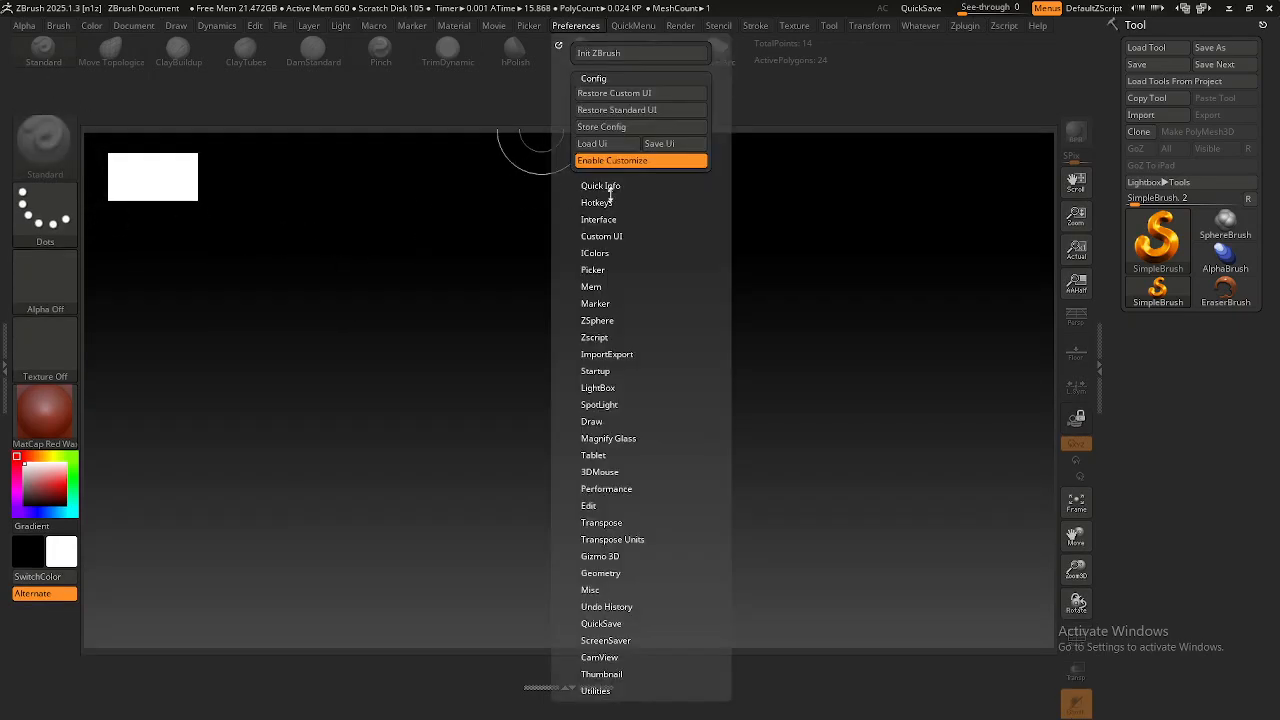
pyautogui.click(612, 166)
pyautogui.click(588, 30)
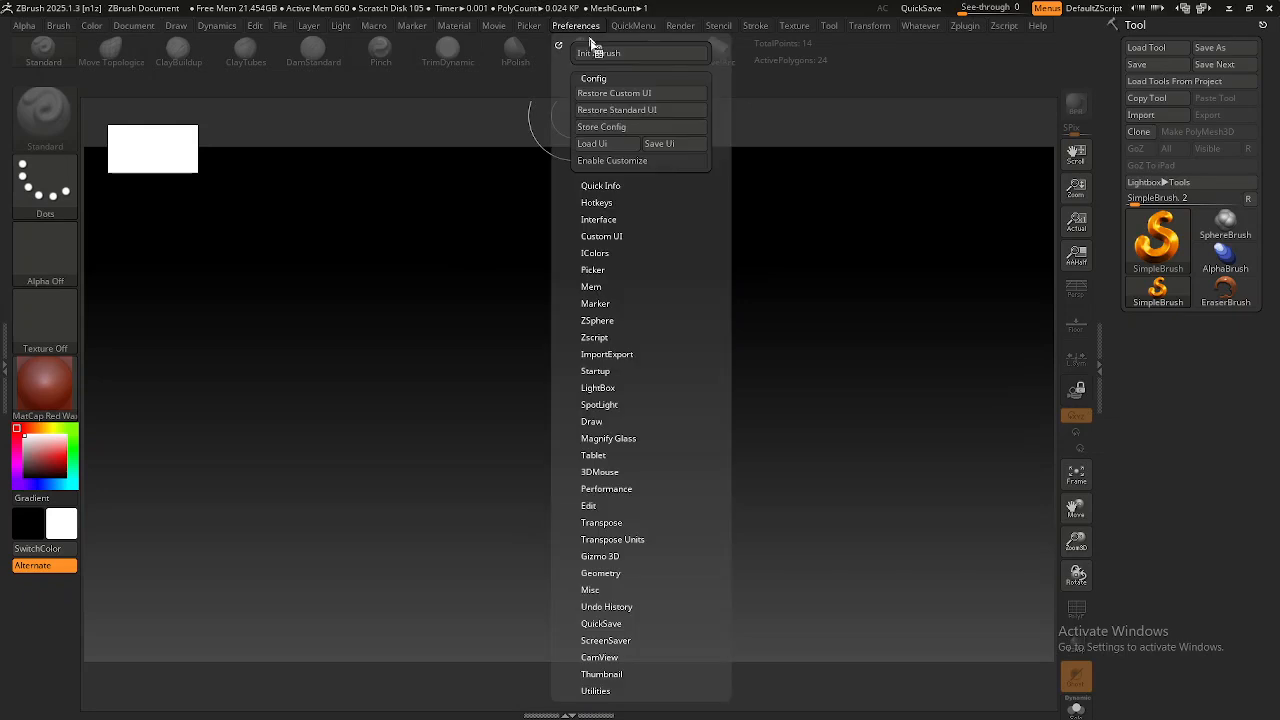
pyautogui.click(600, 78)
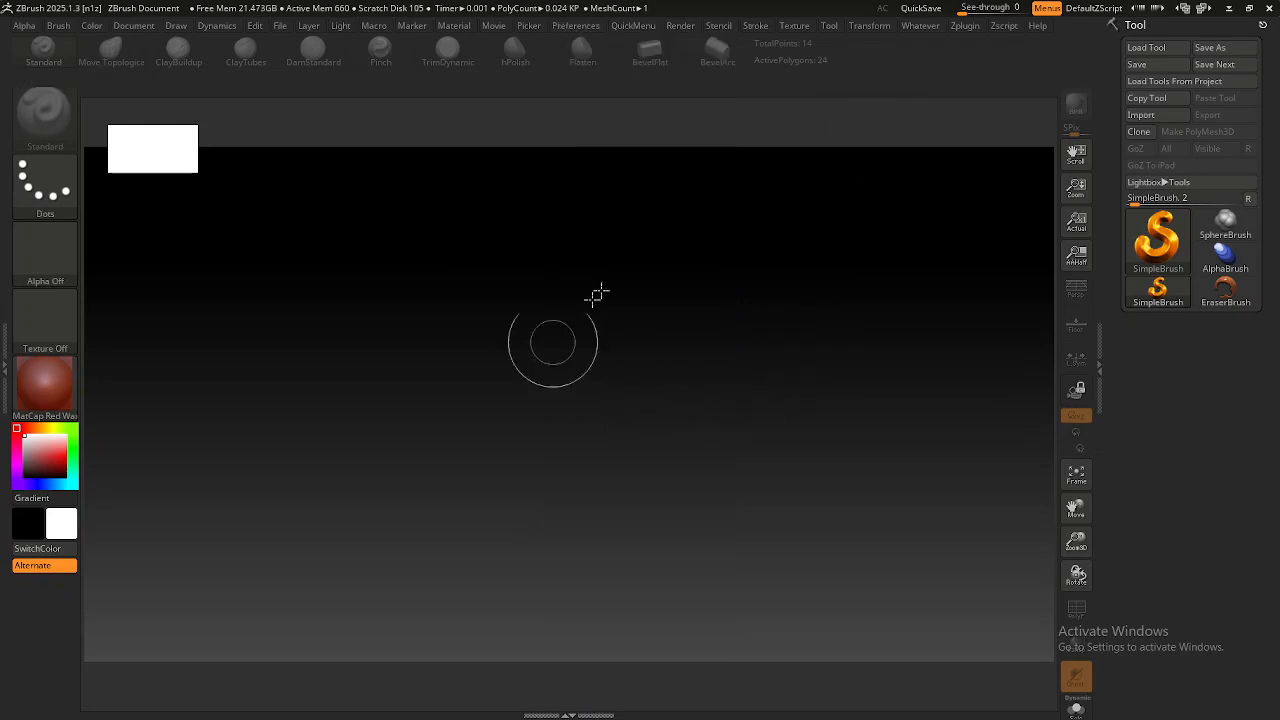
# Draw a Sphere3D primitive on the canvas, enter Edit mode and reposition the sphere in the view.
pyautogui.click(1155, 255)
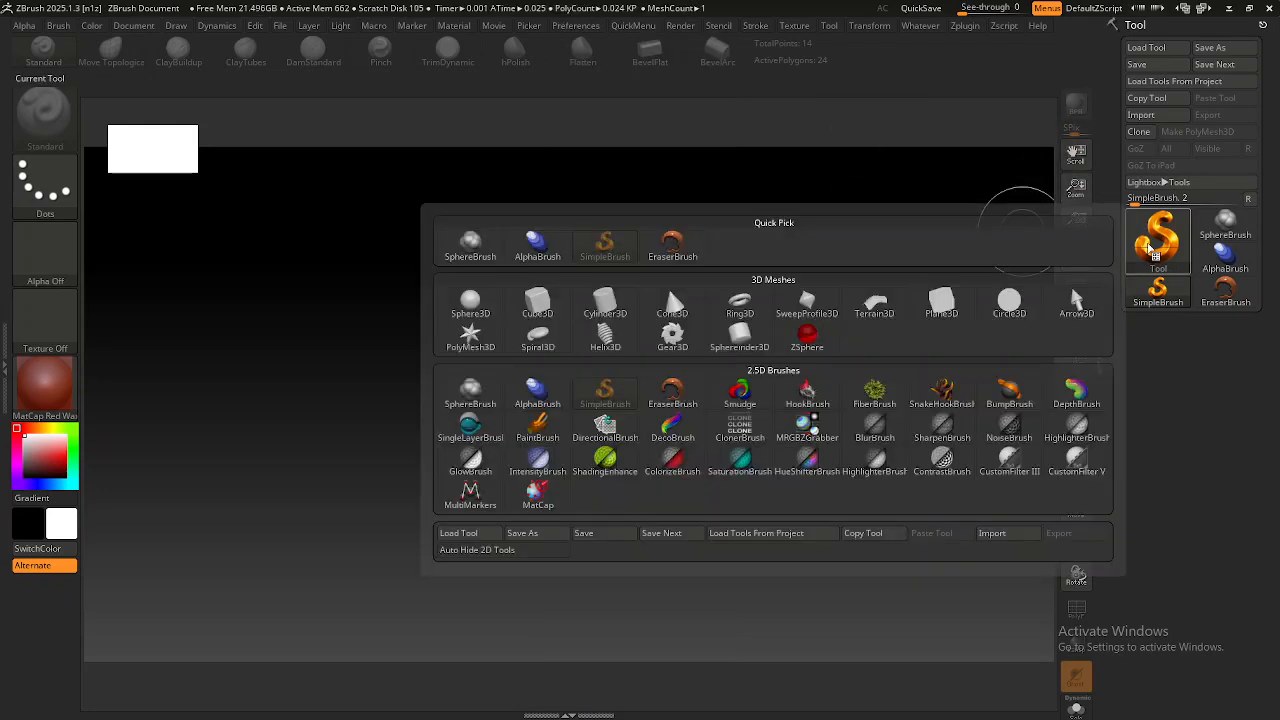
pyautogui.click(469, 304)
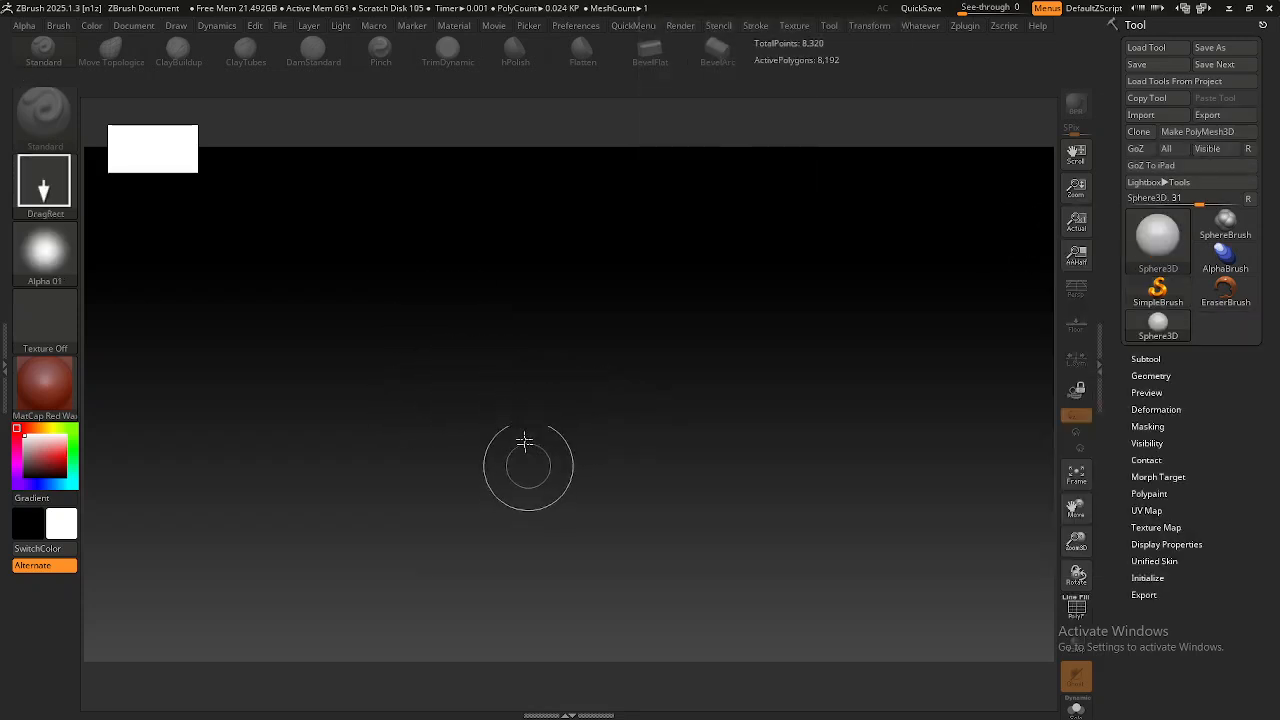
pyautogui.moveTo(566, 401); pyautogui.dragTo(566, 595)
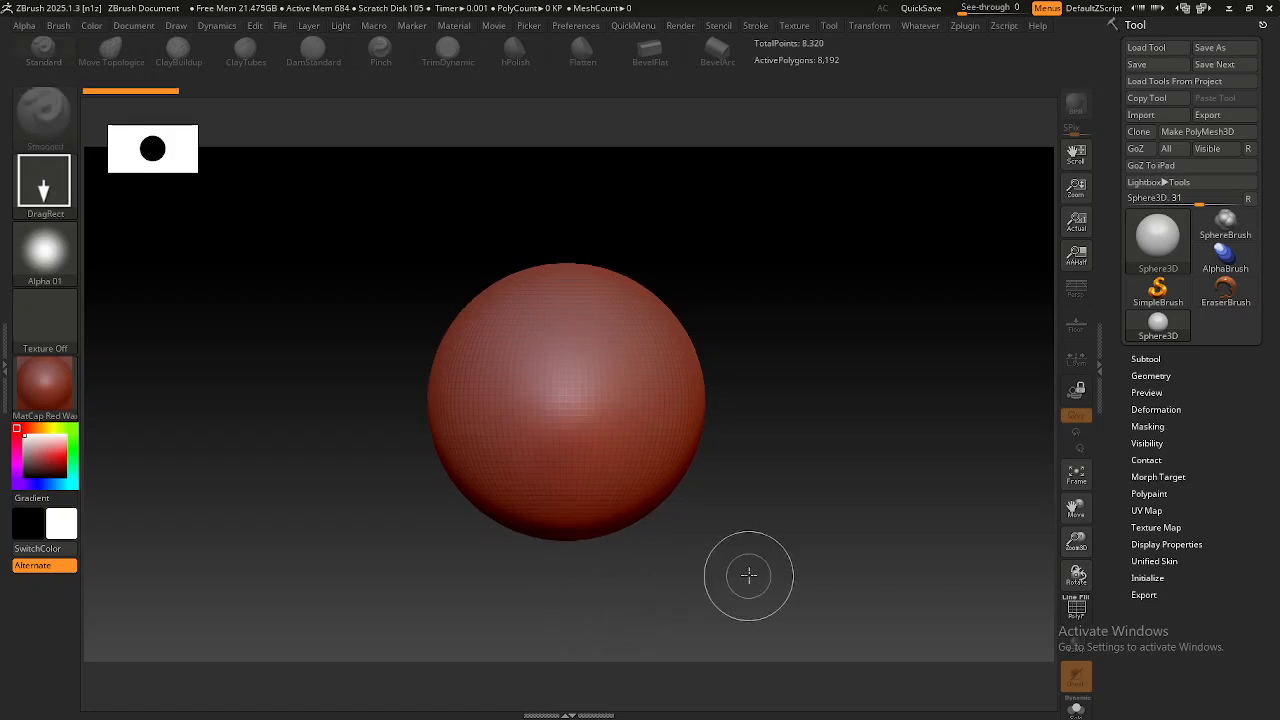
pyautogui.press('t')
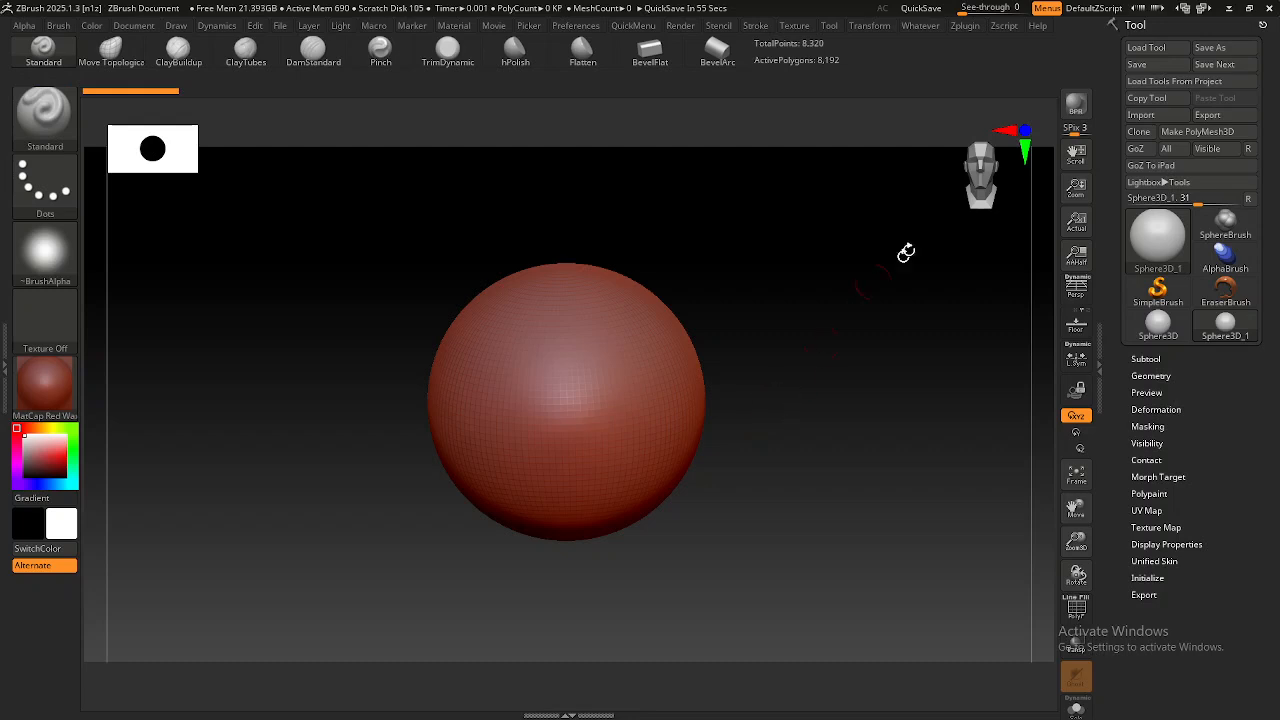
pyautogui.keyDown('alt'); pyautogui.moveTo(509, 429); pyautogui.dragTo(470, 464, button='right'); pyautogui.keyUp('alt')
# Convert the sphere primitive to a PolyMesh3D and try sculpting strokes on its front with the Standard brush.
pyautogui.click(526, 452)
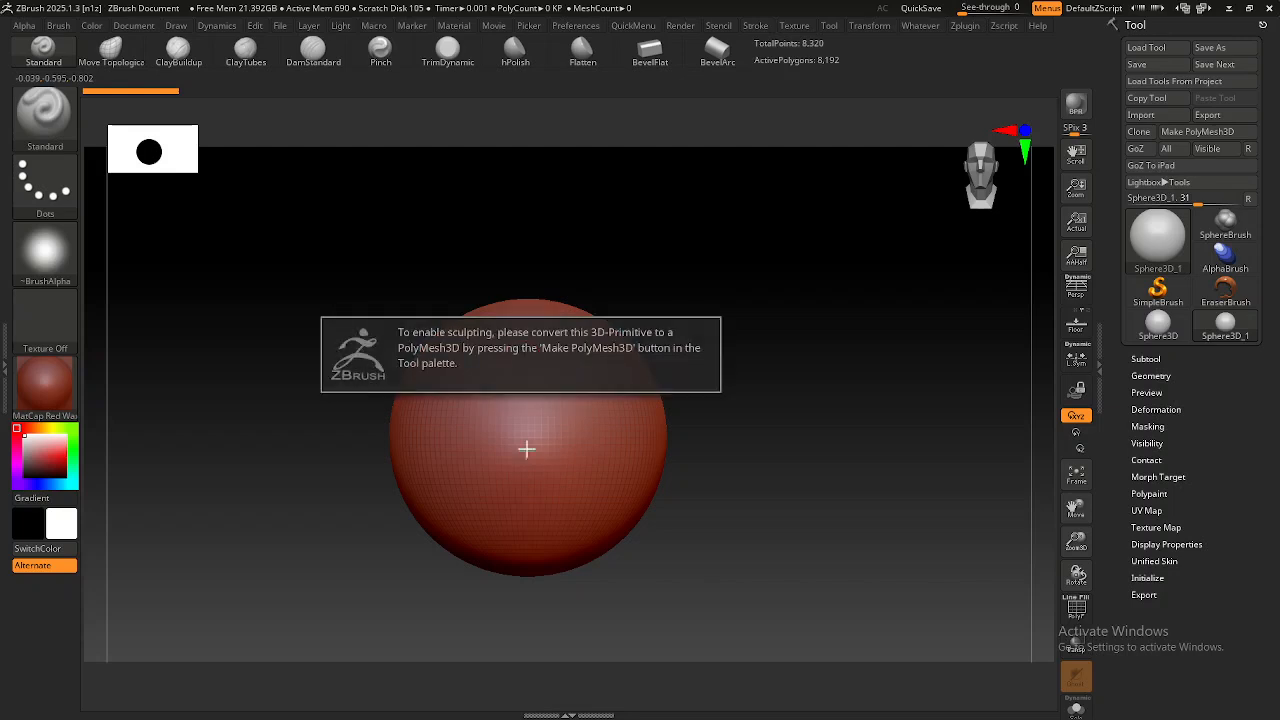
pyautogui.click(1197, 131)
pyautogui.moveTo(522, 350); pyautogui.dragTo(534, 514)
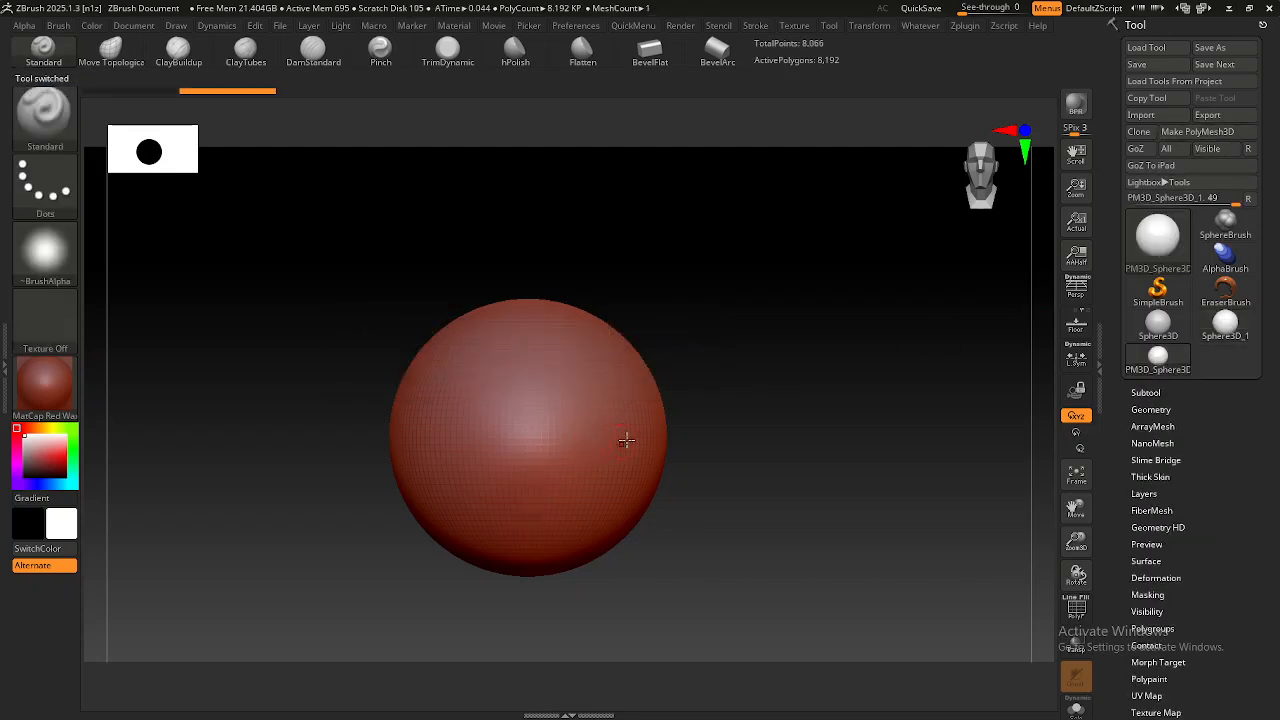
pyautogui.moveTo(497, 414); pyautogui.dragTo(526, 498)
pyautogui.click(577, 25)
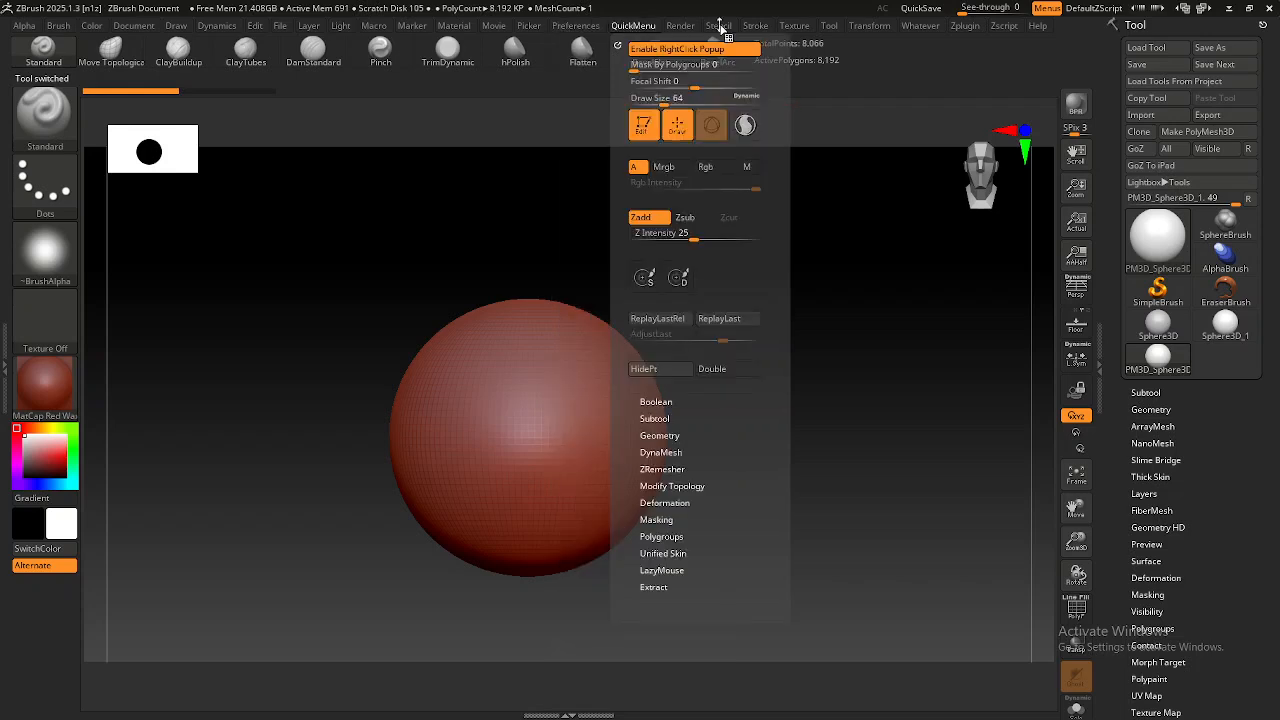
pyautogui.moveTo(620, 38)
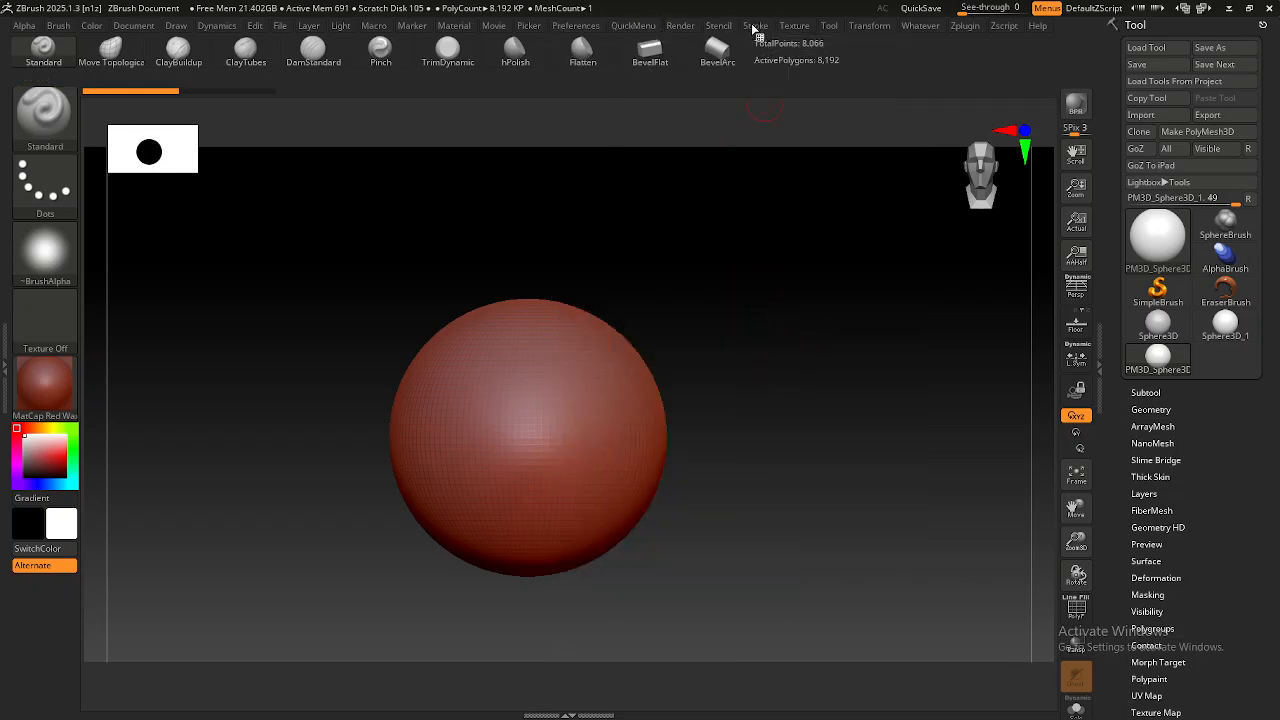
# Sculpt a vertical ridge down the front of the sphere with the Standard brush.
pyautogui.moveTo(752, 28)
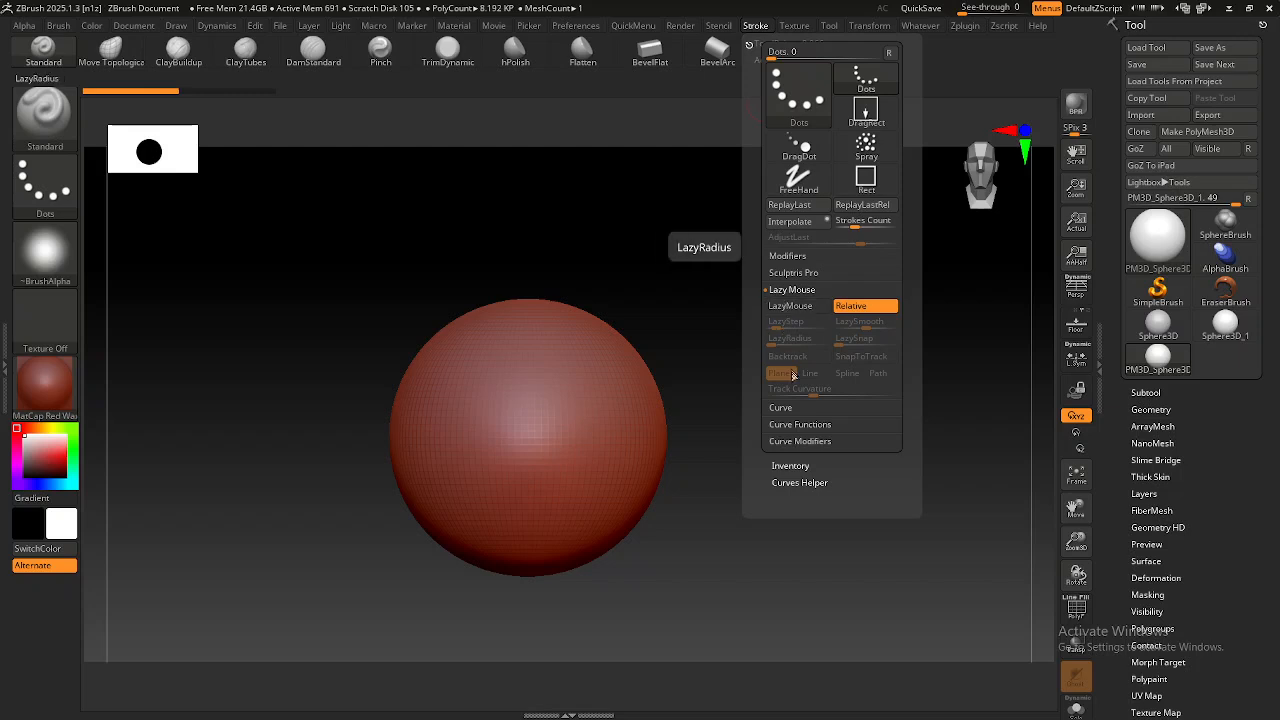
pyautogui.click(796, 409)
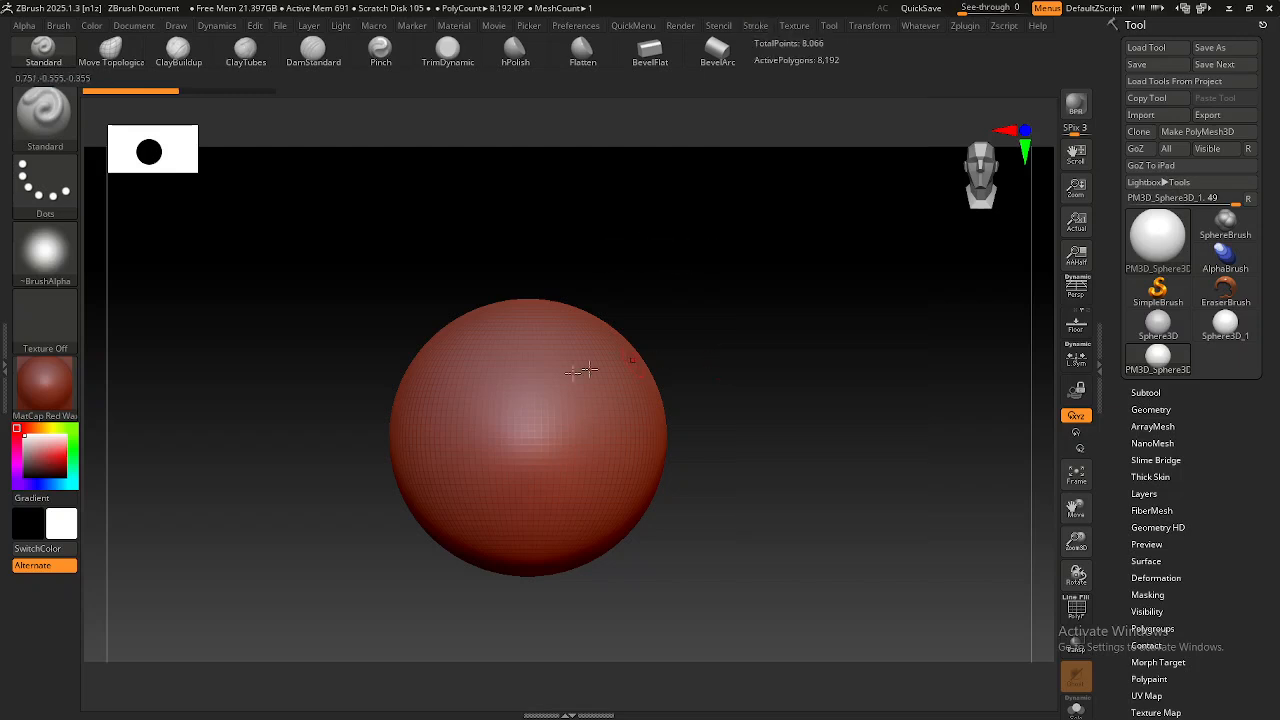
pyautogui.moveTo(521, 362); pyautogui.dragTo(534, 505)
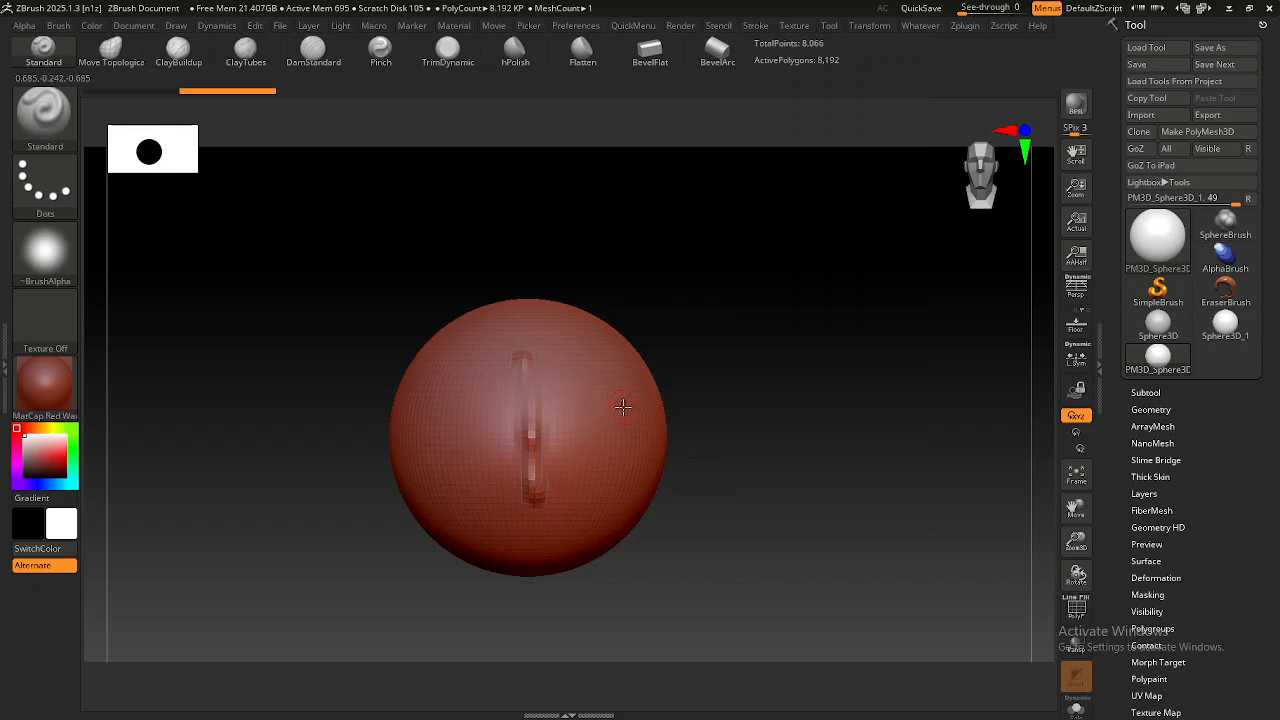
# Orbit and pan around the sphere to examine the ridge from the front, both sides and behind, snapping to straight views.
pyautogui.moveTo(631, 403); pyautogui.dragTo(600, 404, button='right')
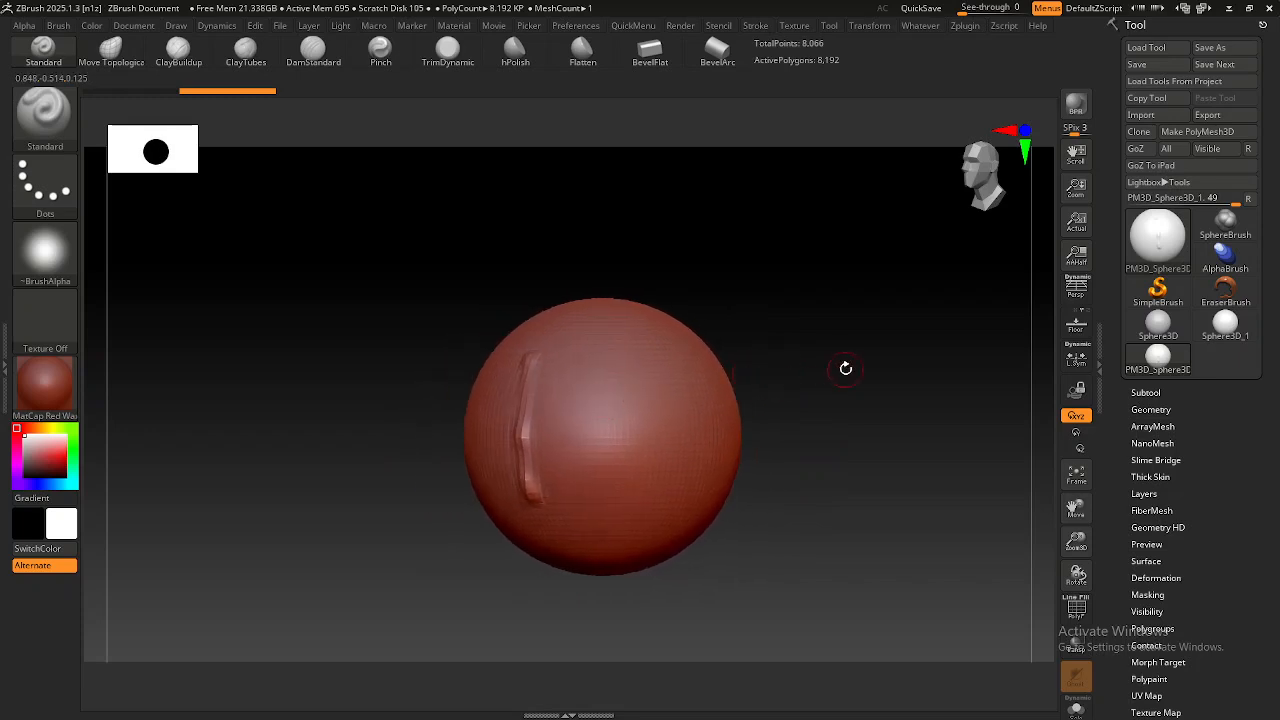
pyautogui.moveTo(841, 368)
pyautogui.mouseDown()
pyautogui.moveTo(829, 383)
pyautogui.moveTo(840, 384)
pyautogui.mouseUp()
pyautogui.press('shift')
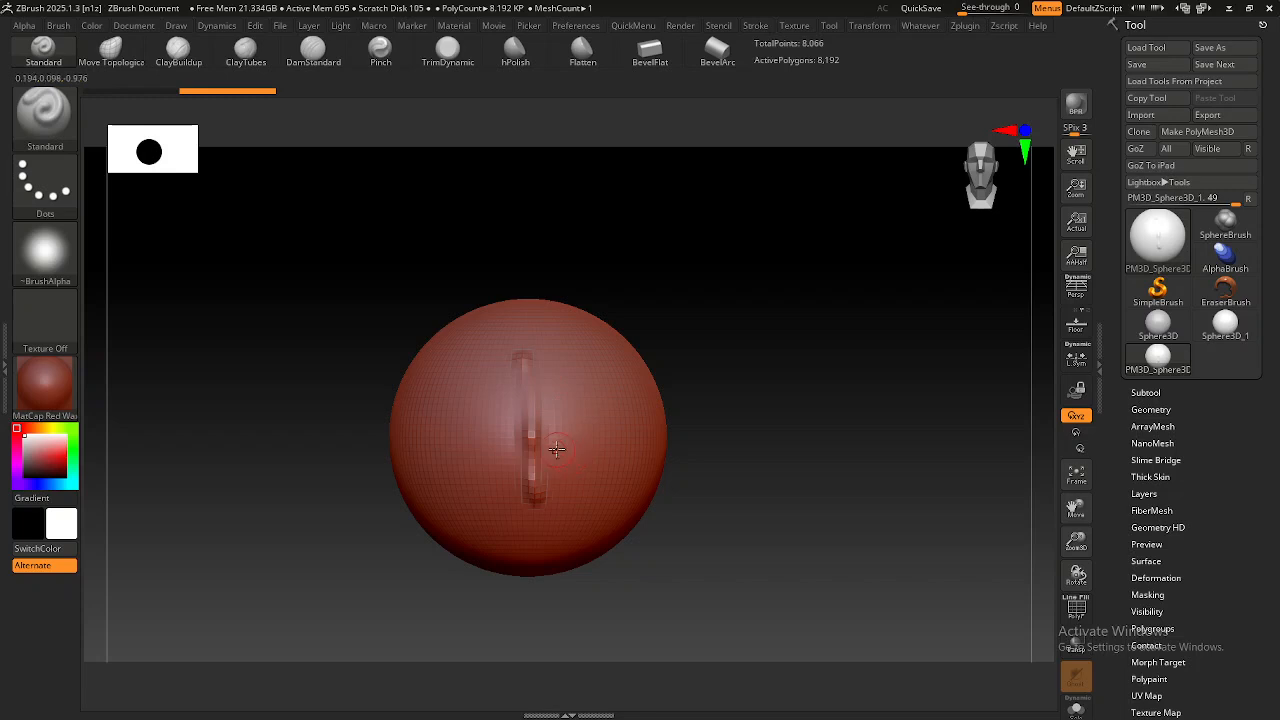
pyautogui.moveTo(829, 381); pyautogui.dragTo(773, 396)
pyautogui.keyDown('alt'); pyautogui.moveTo(877, 350); pyautogui.dragTo(729, 350); pyautogui.keyUp('alt')
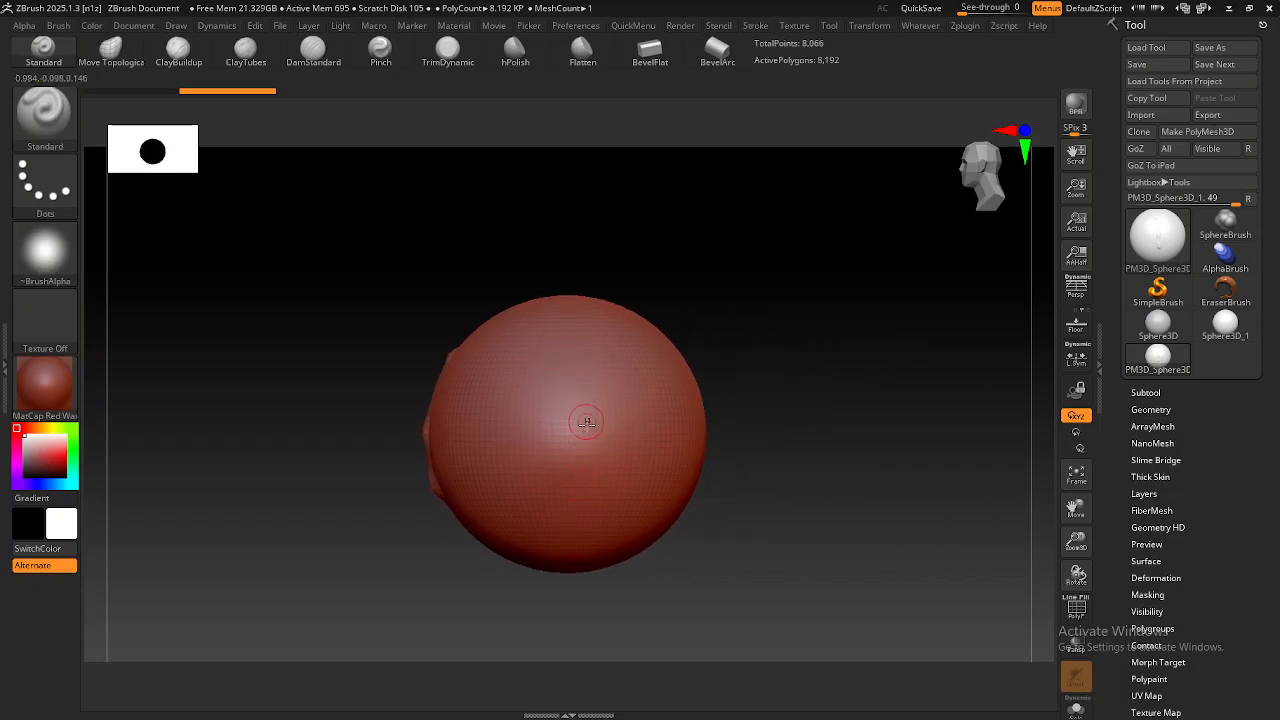
pyautogui.moveTo(580, 420); pyautogui.dragTo(518, 436, button='right')
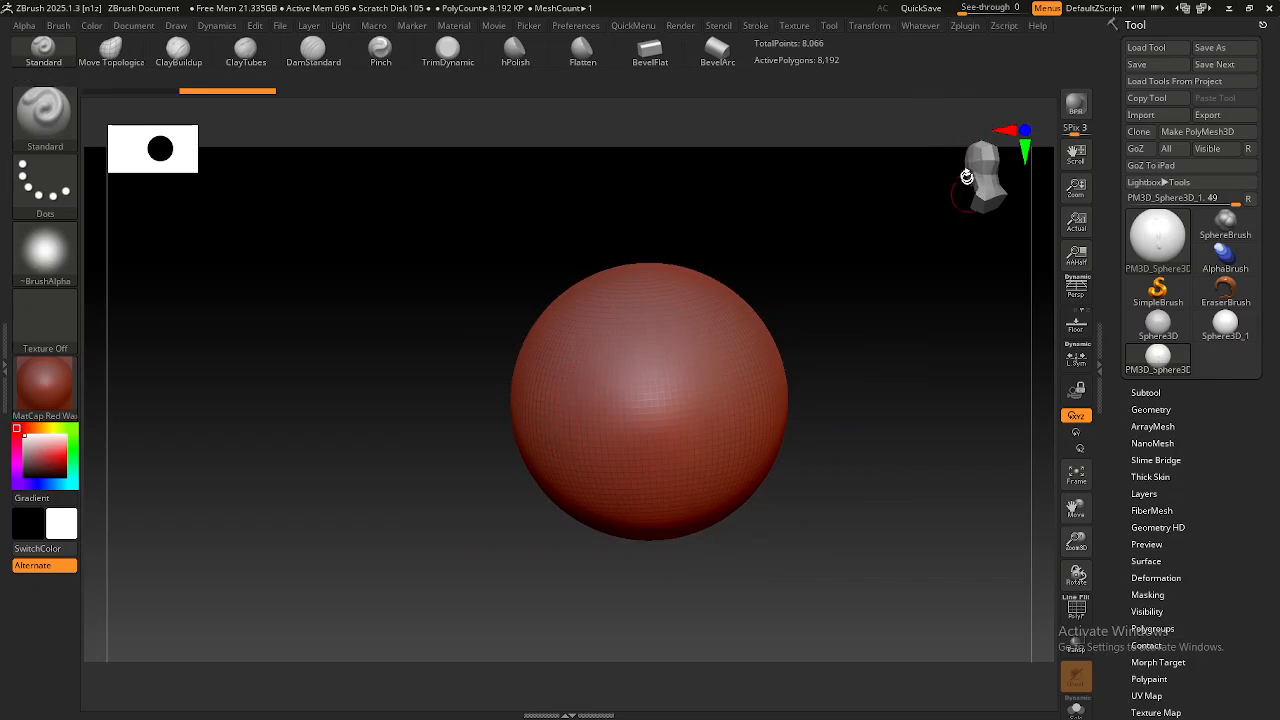
pyautogui.moveTo(650, 402); pyautogui.dragTo(663, 461, button='right')
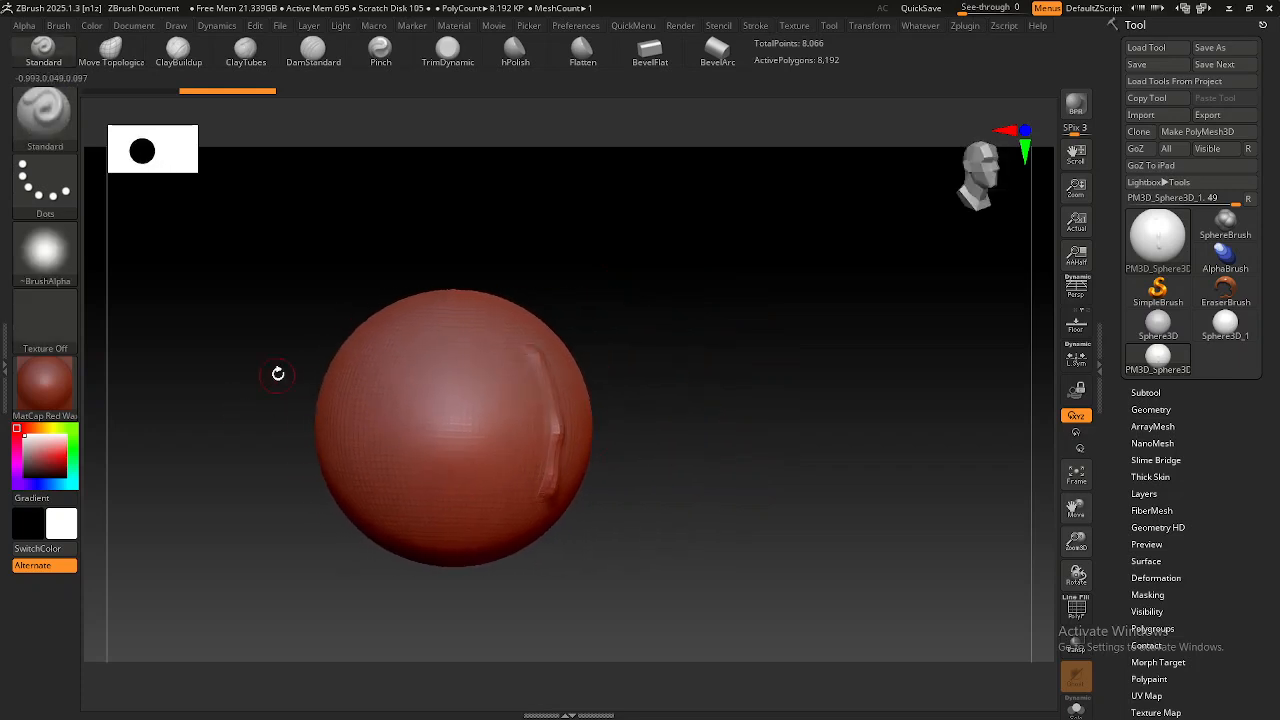
pyautogui.moveTo(414, 437); pyautogui.dragTo(383, 437, button='right')
pyautogui.keyDown('alt'); pyautogui.moveTo(558, 427); pyautogui.dragTo(524, 389, button='right'); pyautogui.keyUp('alt')
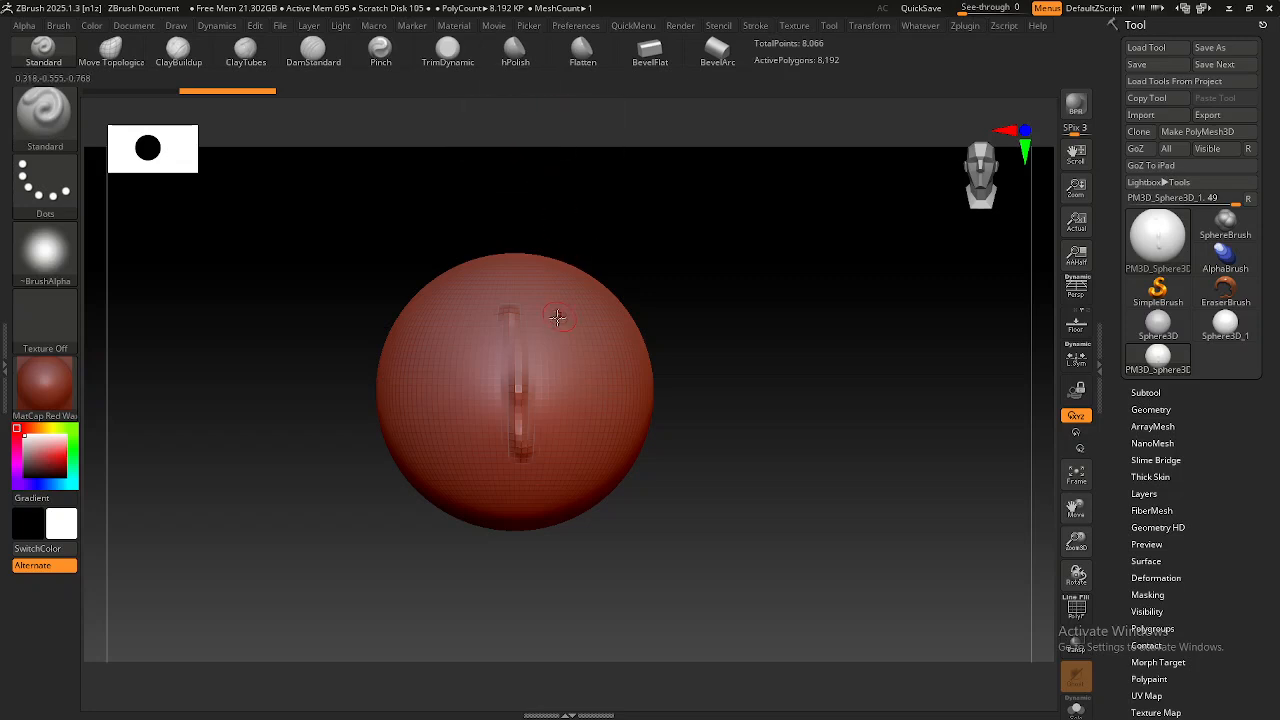
pyautogui.moveTo(563, 314); pyautogui.dragTo(531, 325, button='right')
# Use the camera view head to switch the sphere between front, three-quarter and side views, finishing at the front.
pyautogui.click(980, 182)
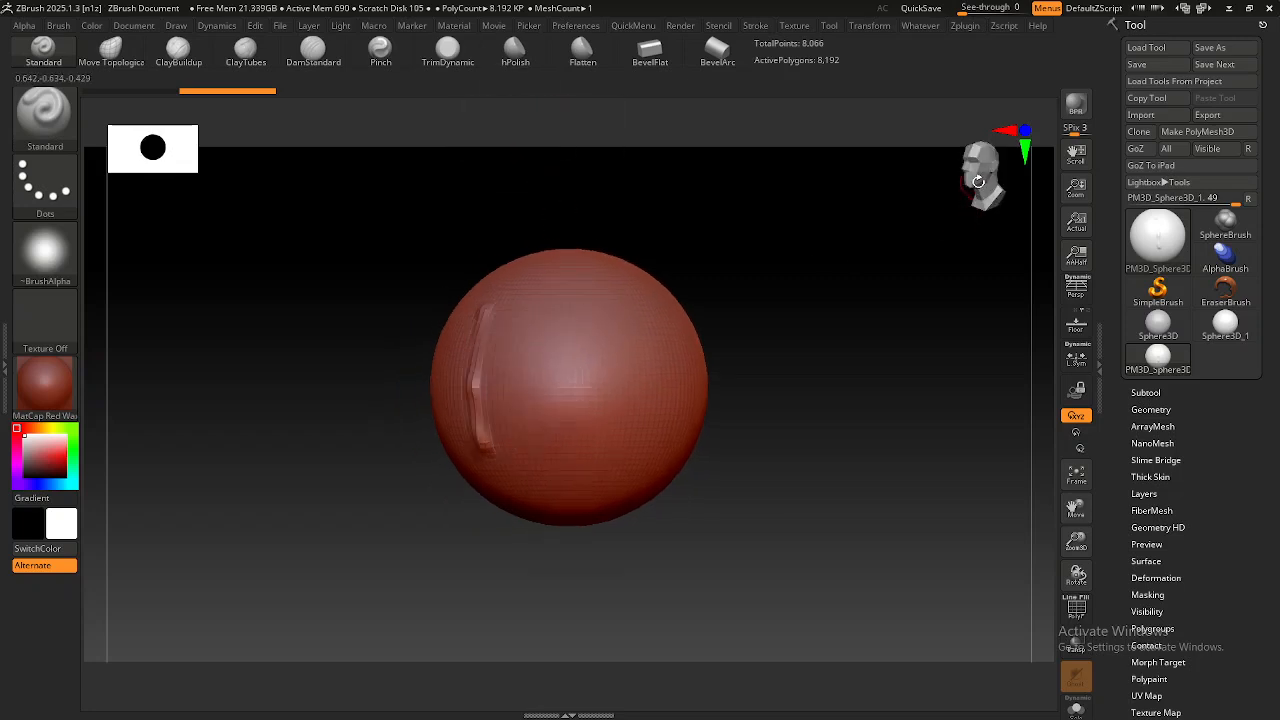
pyautogui.moveTo(977, 183)
pyautogui.mouseDown()
pyautogui.moveTo(1010, 186)
pyautogui.moveTo(983, 188)
pyautogui.mouseUp()
pyautogui.click(986, 187)
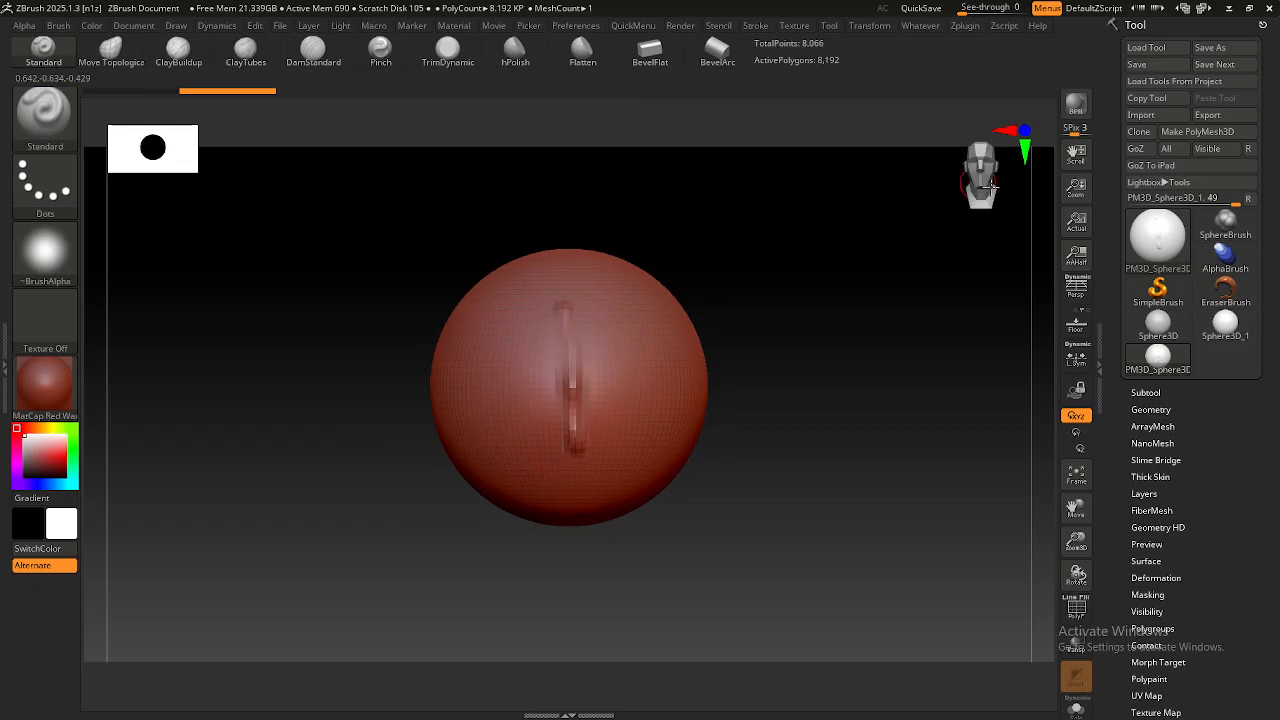
pyautogui.moveTo(967, 176); pyautogui.dragTo(957, 177)
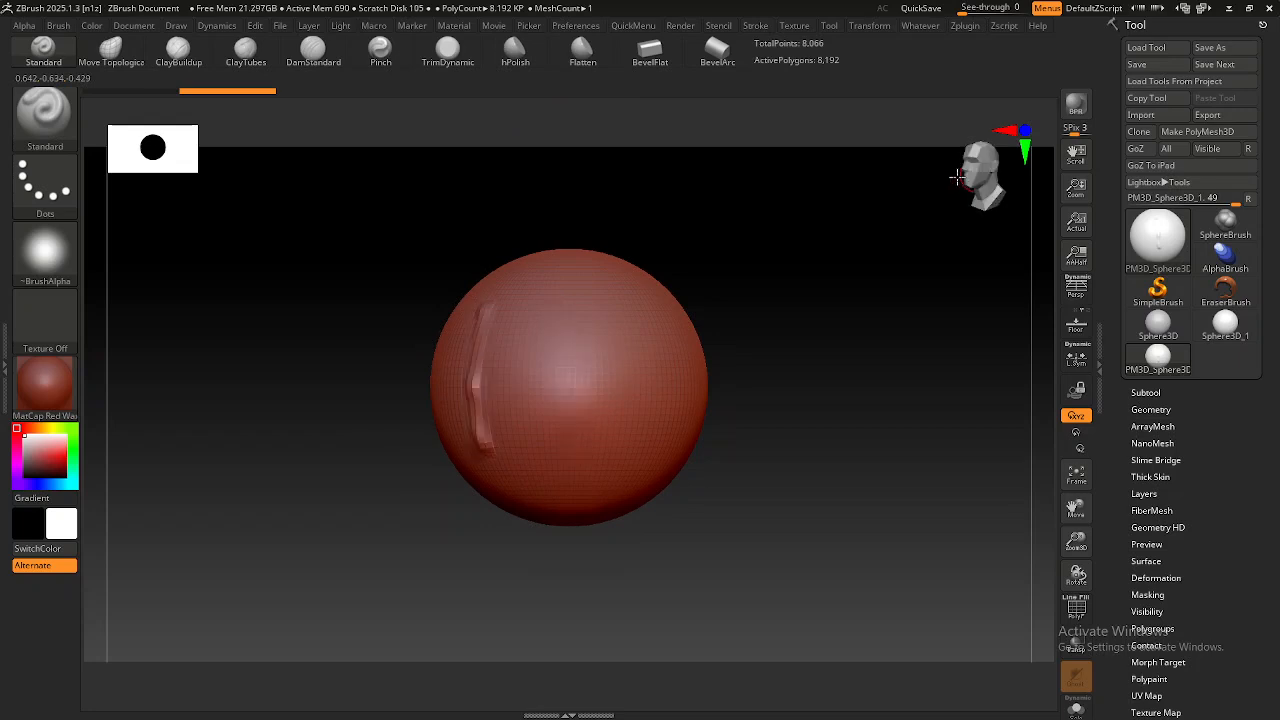
pyautogui.click(967, 175)
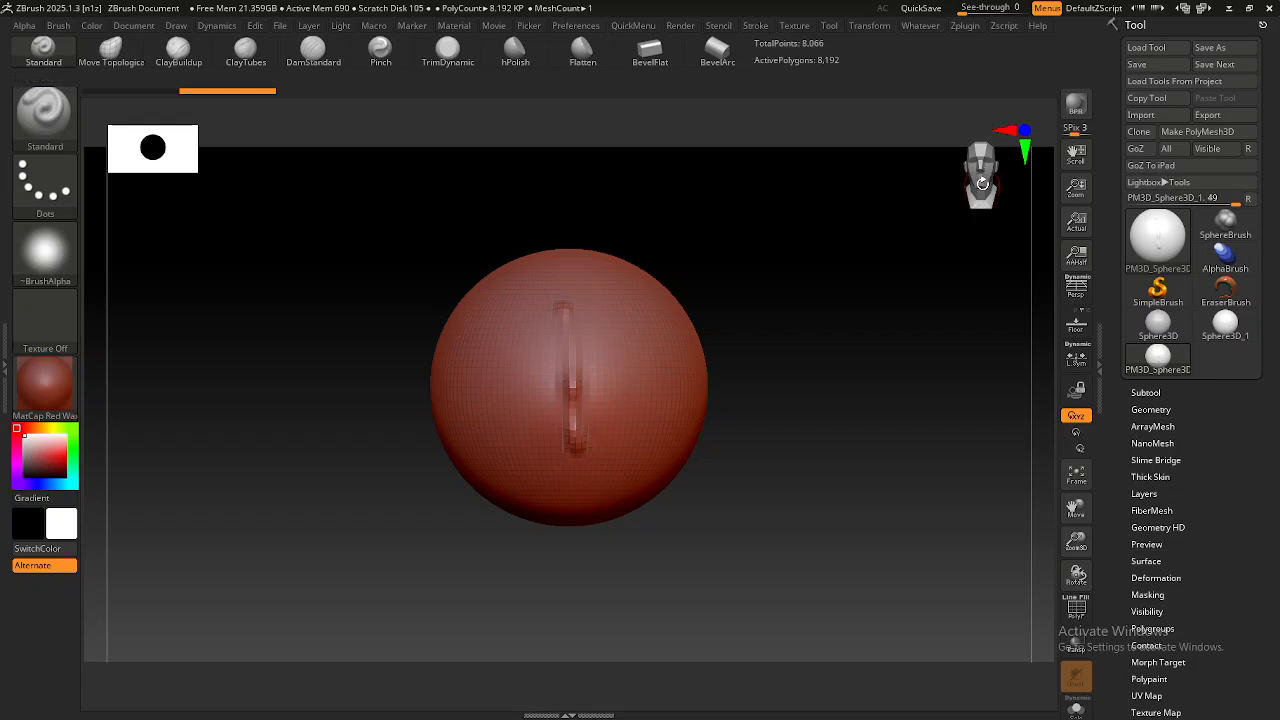
pyautogui.moveTo(980, 178); pyautogui.dragTo(952, 179)
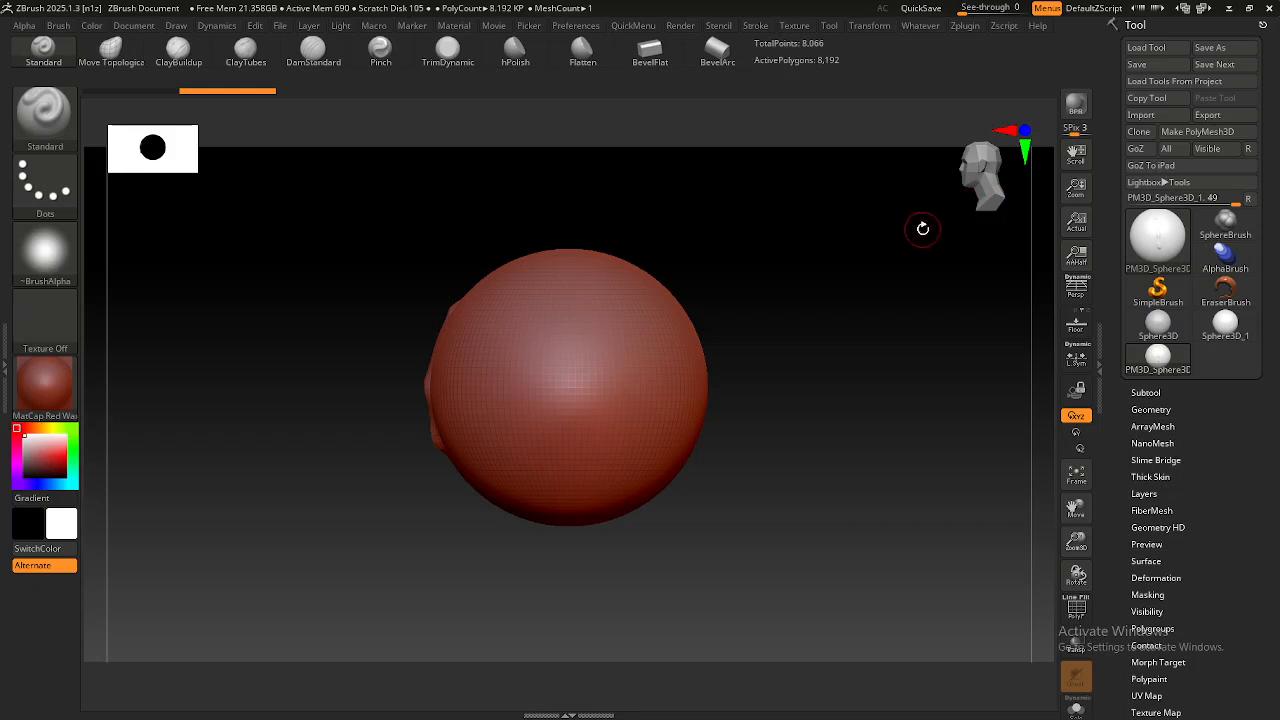
pyautogui.moveTo(980, 172); pyautogui.dragTo(986, 177)
pyautogui.moveTo(714, 314)
pyautogui.mouseDown()
pyautogui.moveTo(746, 297)
pyautogui.moveTo(756, 307)
pyautogui.mouseUp()
pyautogui.click(978, 178)
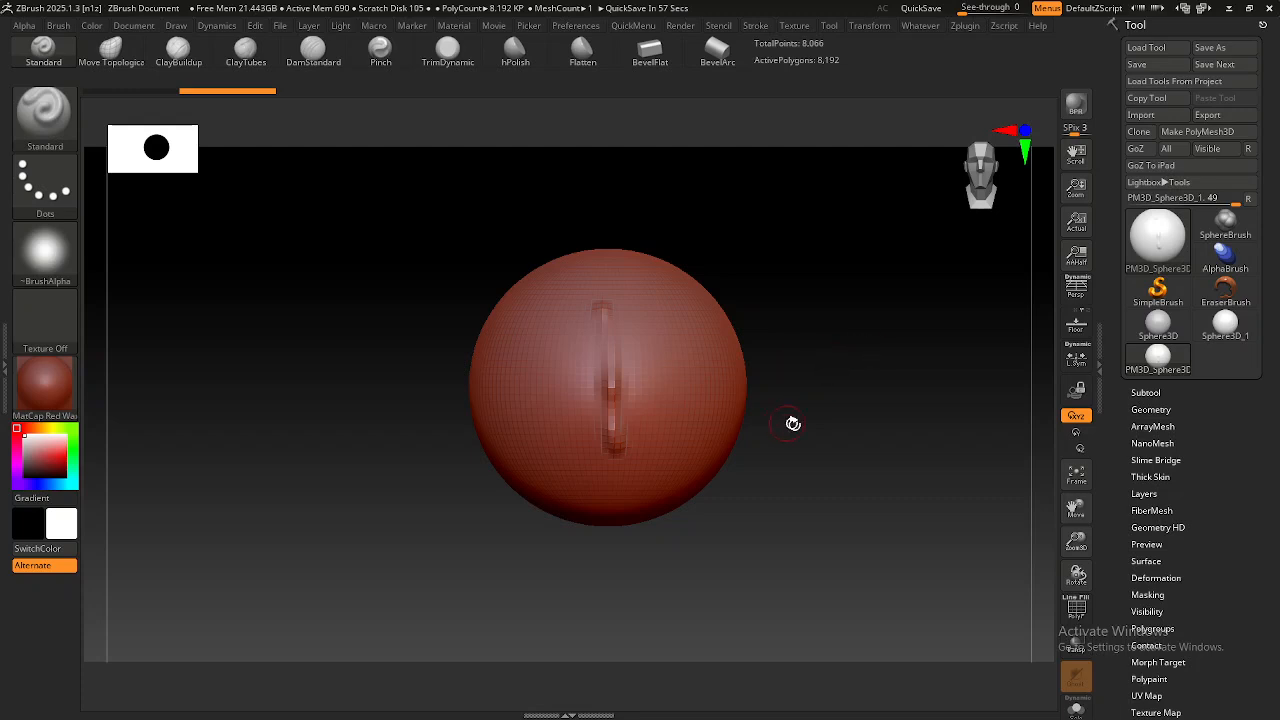
# Undo the ridge stroke on the front of the sphere and recentre the sphere in the view.
pyautogui.hotkey('ctrl', 'z')
pyautogui.keyDown('alt'); pyautogui.moveTo(824, 360); pyautogui.dragTo(782, 366); pyautogui.keyUp('alt')
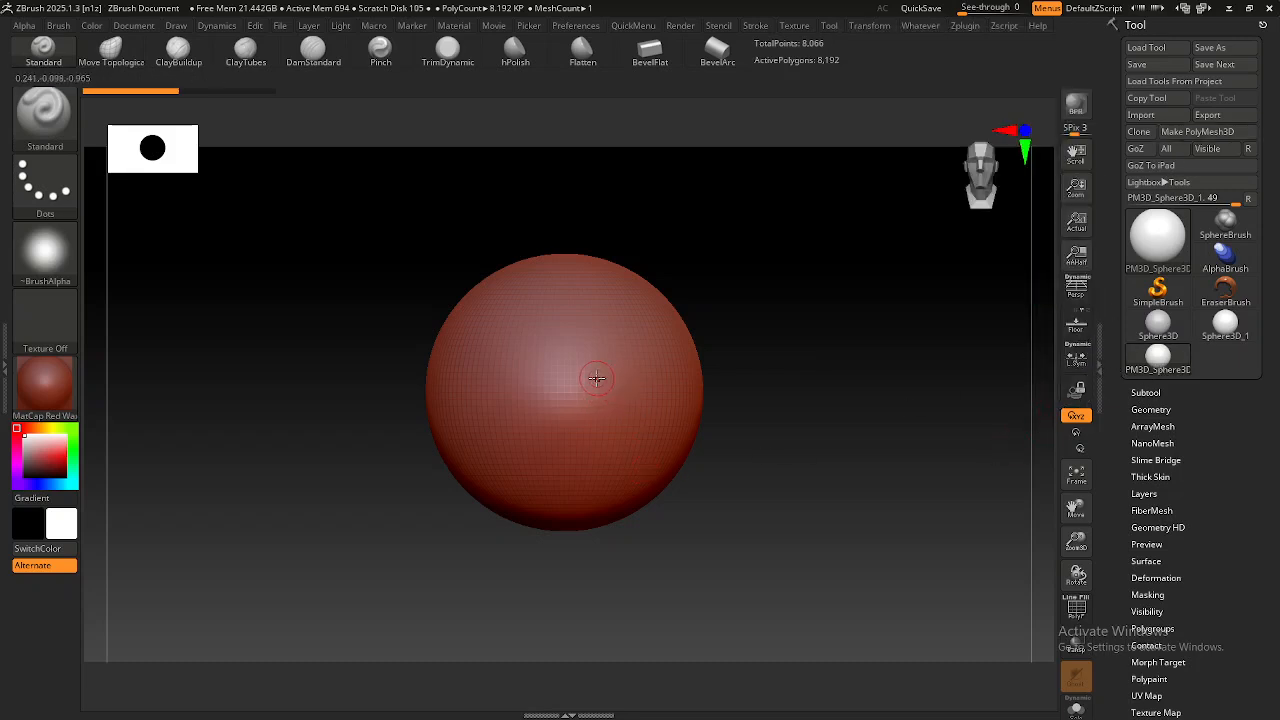
pyautogui.moveTo(592, 387)
pyautogui.keyDown('alt'); pyautogui.mouseDown(button='right')
pyautogui.moveTo(604, 399)
pyautogui.moveTo(604, 388)
pyautogui.mouseUp(button='right'); pyautogui.keyUp('alt')
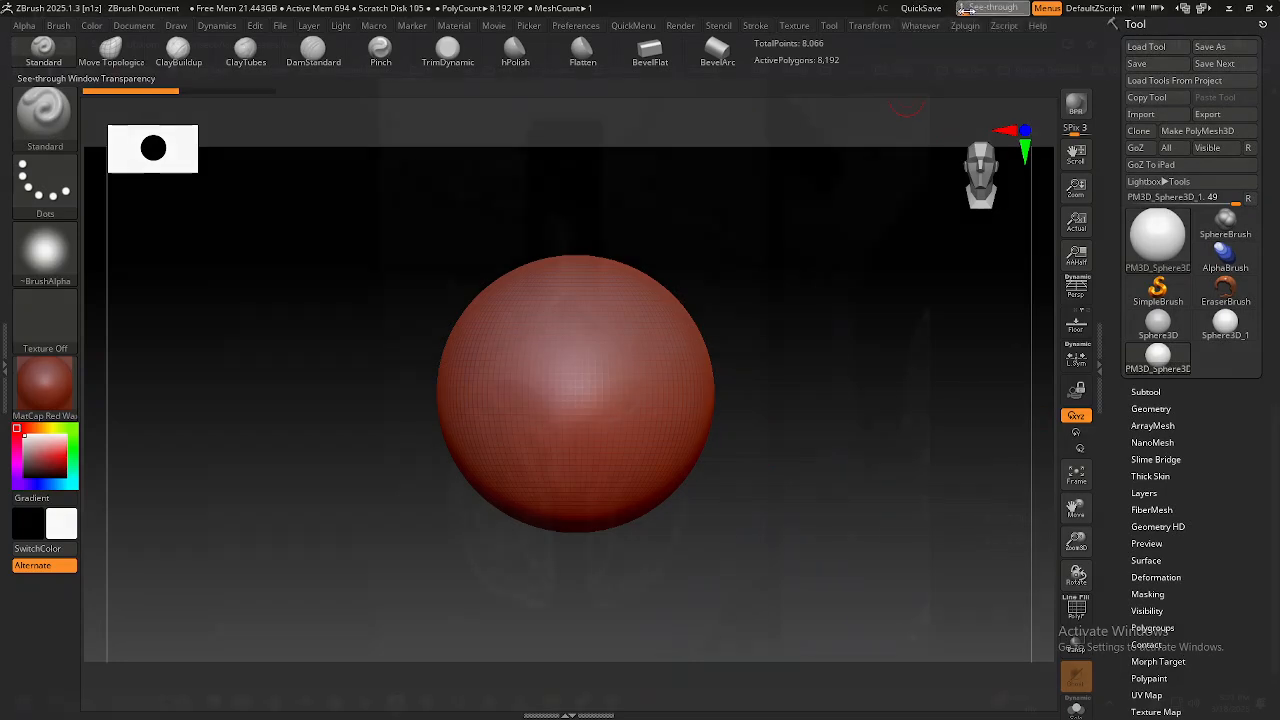
# Set See-through to 37 and scale and position the sphere over the helmet's front reference image.
pyautogui.moveTo(966, 8); pyautogui.dragTo(984, 10)
pyautogui.moveTo(692, 452); pyautogui.dragTo(709, 434)
pyautogui.keyDown('ctrl'); pyautogui.moveTo(739, 453); pyautogui.dragTo(729, 448, button='right'); pyautogui.keyUp('ctrl')
pyautogui.keyDown('alt'); pyautogui.moveTo(584, 451); pyautogui.dragTo(601, 459, button='right'); pyautogui.keyUp('alt')
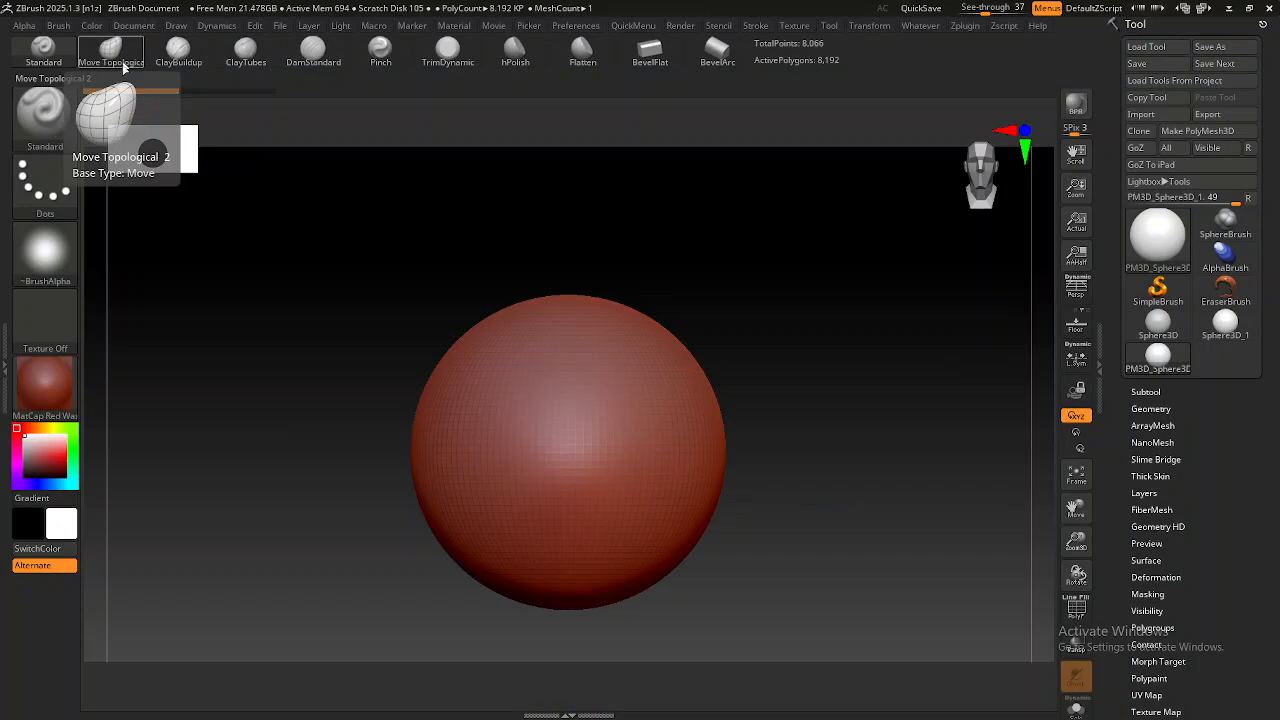
# Pull the sphere's sides inward with the Move Topological brush to follow the helmet's front outline.
pyautogui.click(122, 60)
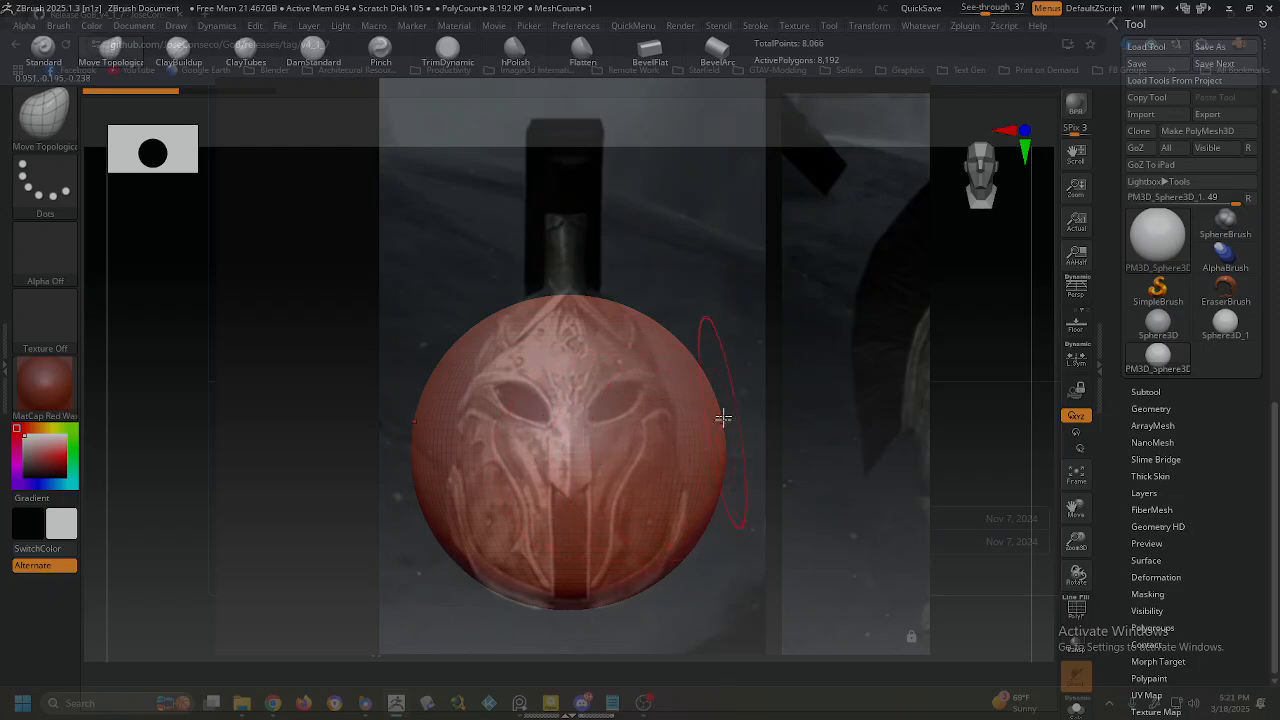
pyautogui.moveTo(724, 427)
pyautogui.mouseDown()
pyautogui.moveTo(694, 423)
pyautogui.moveTo(708, 443)
pyautogui.moveTo(674, 546)
pyautogui.mouseUp()
pyautogui.moveTo(718, 506)
pyautogui.mouseDown()
pyautogui.moveTo(732, 453)
pyautogui.moveTo(703, 440)
pyautogui.mouseUp()
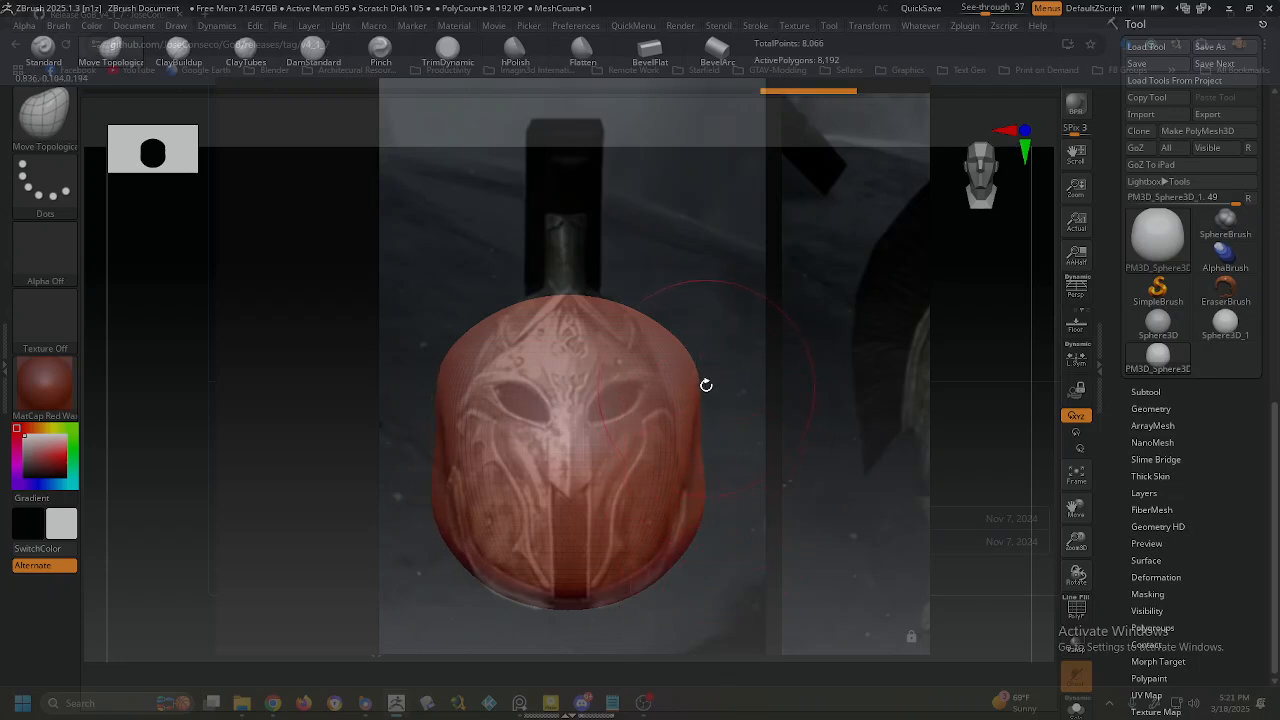
pyautogui.moveTo(693, 373)
pyautogui.mouseDown()
pyautogui.moveTo(665, 346)
pyautogui.moveTo(678, 371)
pyautogui.moveTo(662, 413)
pyautogui.moveTo(672, 444)
pyautogui.mouseUp()
pyautogui.moveTo(690, 507); pyautogui.dragTo(670, 551)
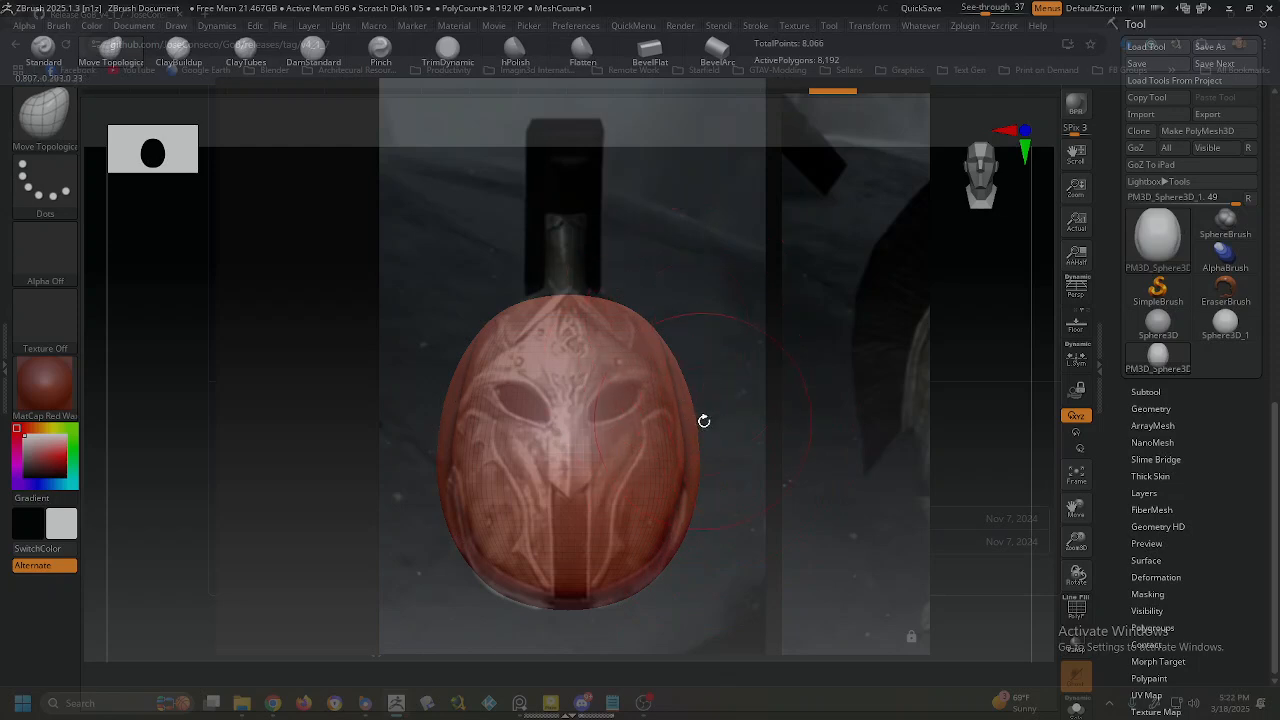
# Narrow the upper sides of the mesh to match the helmet's front outline, undoing the last unwanted stroke.
pyautogui.moveTo(700, 420)
pyautogui.mouseDown()
pyautogui.moveTo(688, 418)
pyautogui.moveTo(759, 411)
pyautogui.mouseUp()
pyautogui.moveTo(650, 446); pyautogui.dragTo(626, 448)
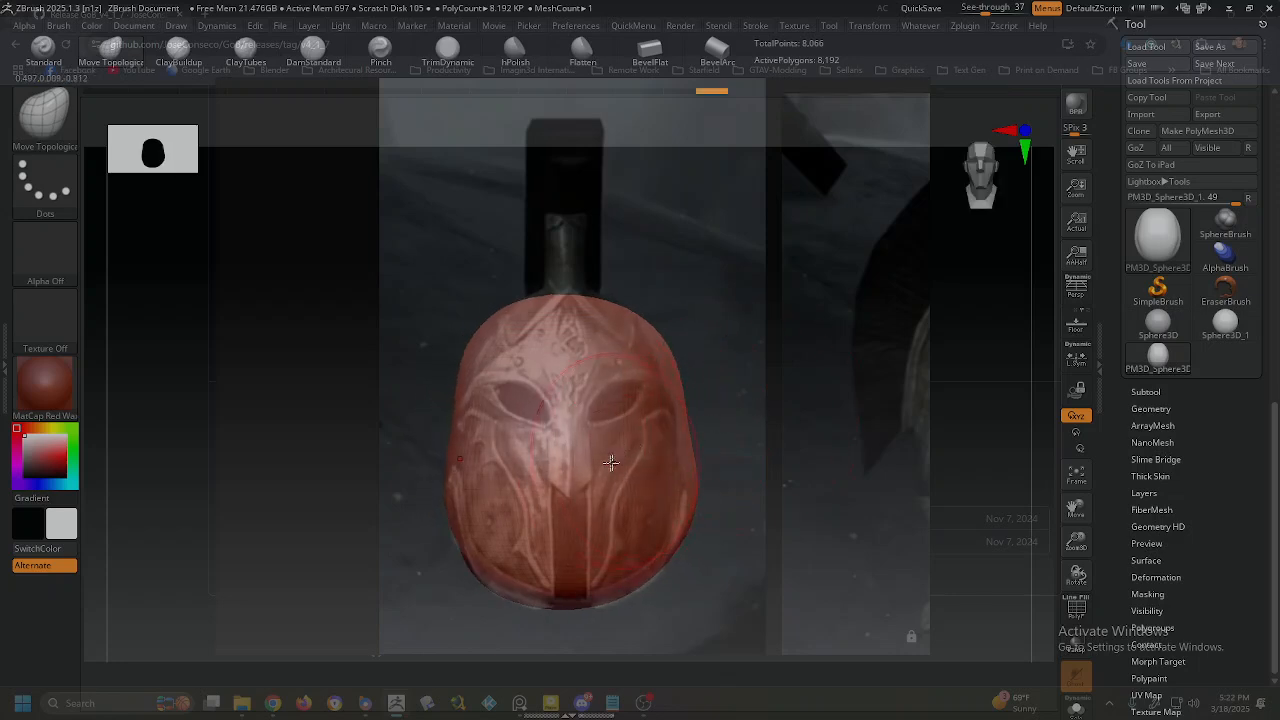
pyautogui.moveTo(694, 418)
pyautogui.mouseDown()
pyautogui.moveTo(681, 409)
pyautogui.moveTo(739, 411)
pyautogui.mouseUp()
pyautogui.hotkey('ctrl', 'z')
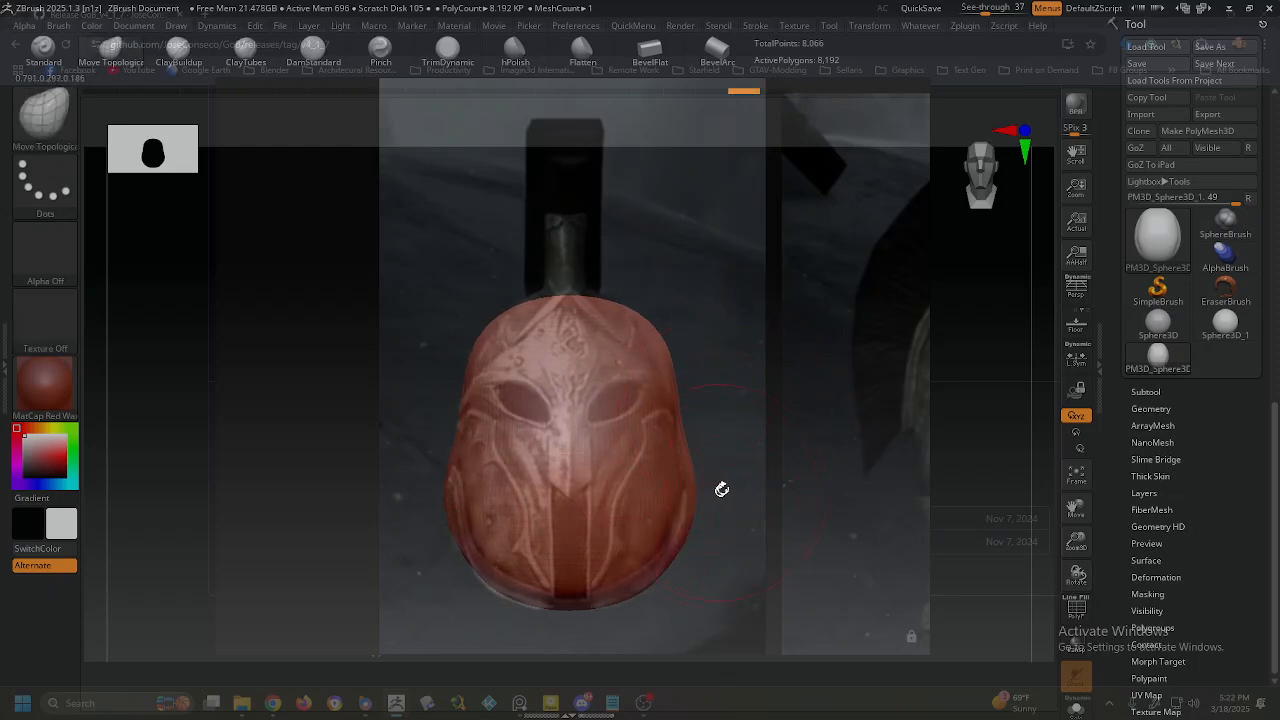
# Turn the mesh to a straight side view and bring up the helmet's side-view picture in the reference image viewer, returning to ZBrush.
pyautogui.moveTo(737, 485)
pyautogui.mouseDown()
pyautogui.moveTo(806, 486)
pyautogui.moveTo(889, 402)
pyautogui.moveTo(803, 371)
pyautogui.moveTo(747, 398)
pyautogui.mouseUp()
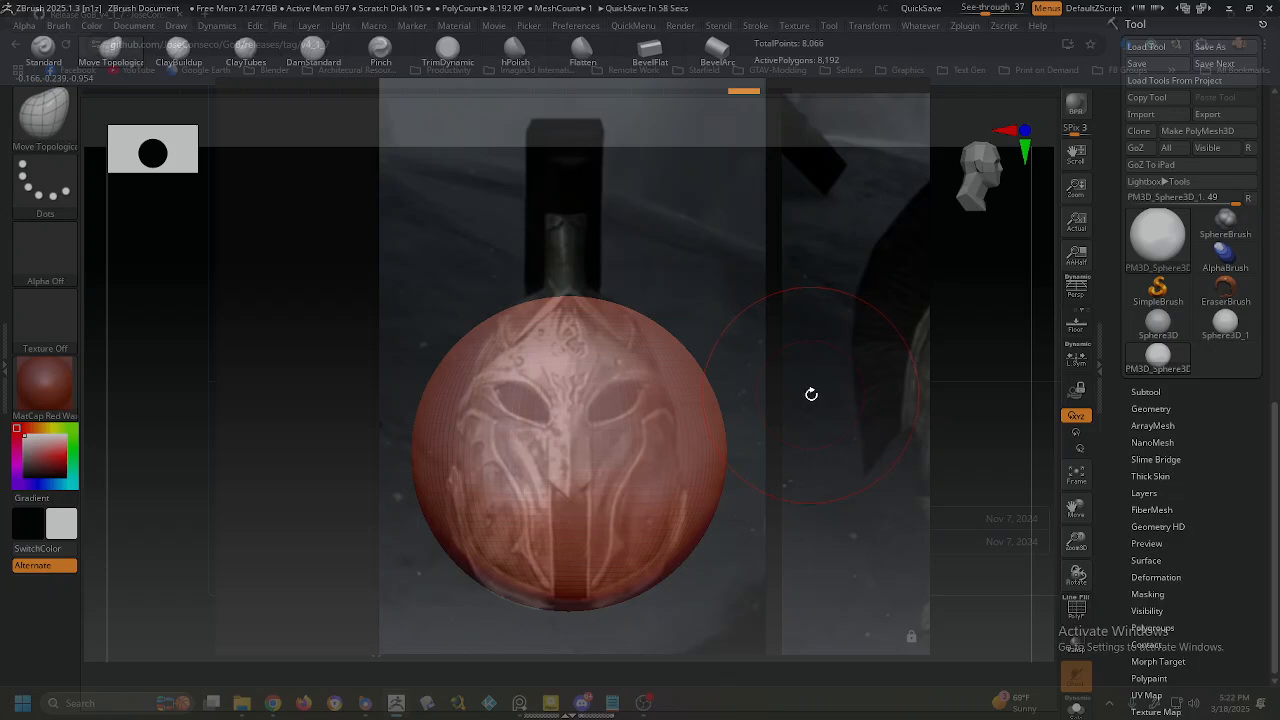
pyautogui.moveTo(789, 400); pyautogui.dragTo(771, 406)
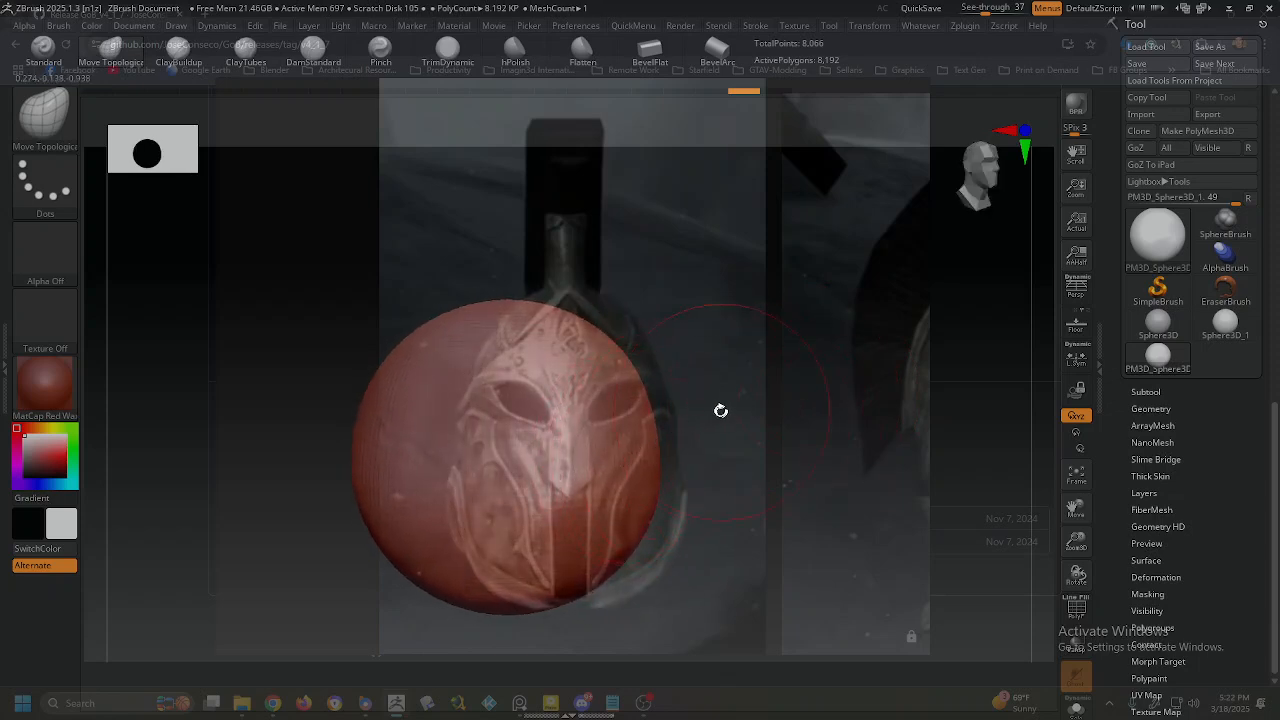
pyautogui.keyDown('shift'); pyautogui.moveTo(722, 411); pyautogui.dragTo(722, 414); pyautogui.keyUp('shift')
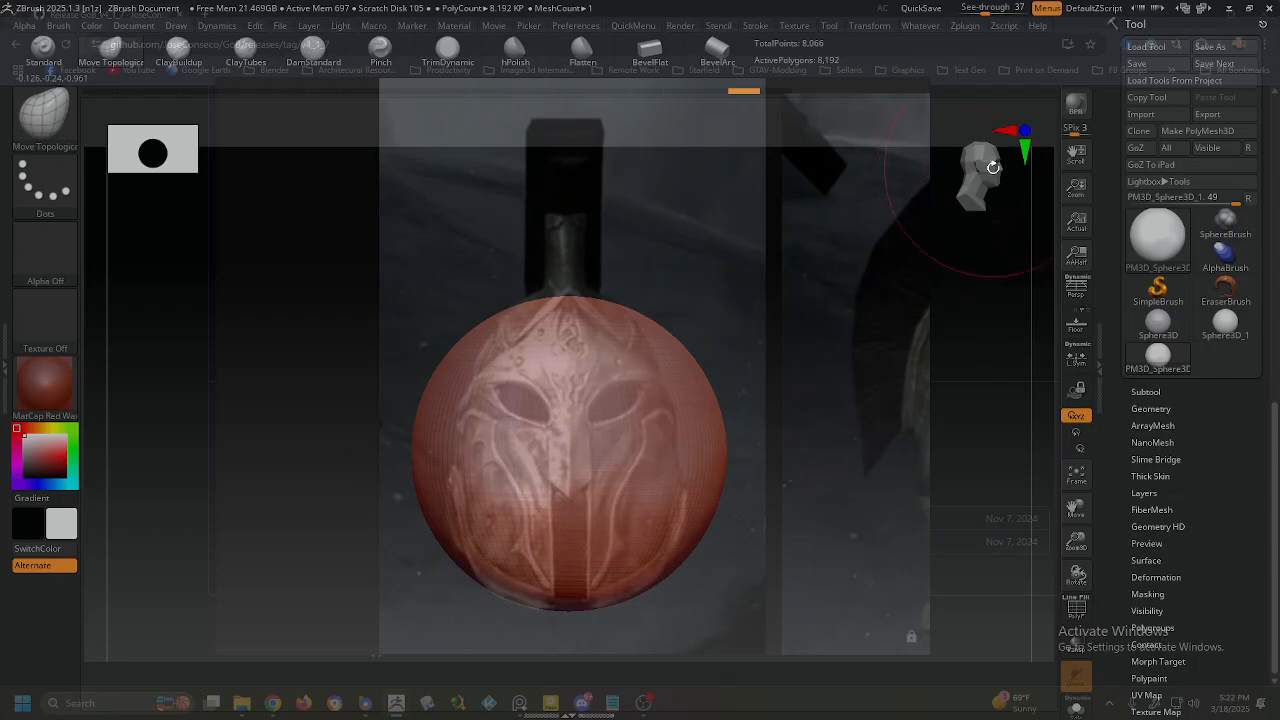
pyautogui.hotkey('alt', 'Tab')
pyautogui.hotkey('alt', 'Tab')
pyautogui.hotkey('alt', 'Tab')
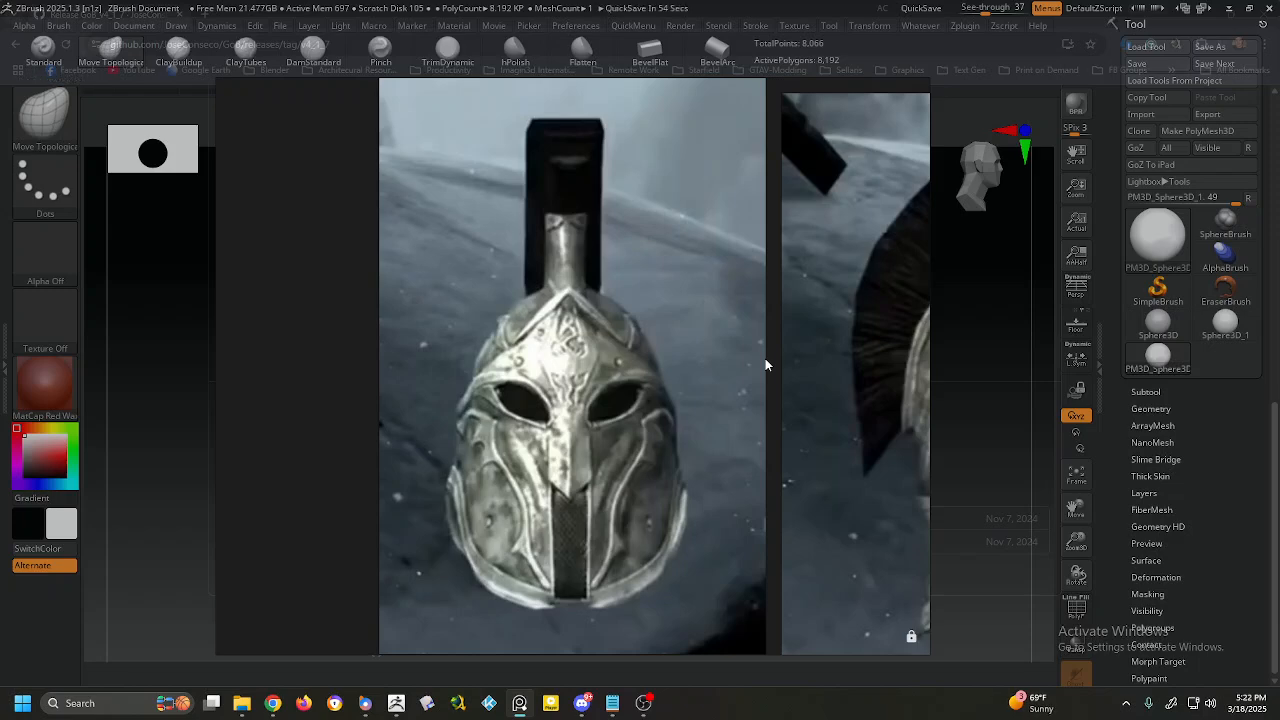
pyautogui.press('Right')
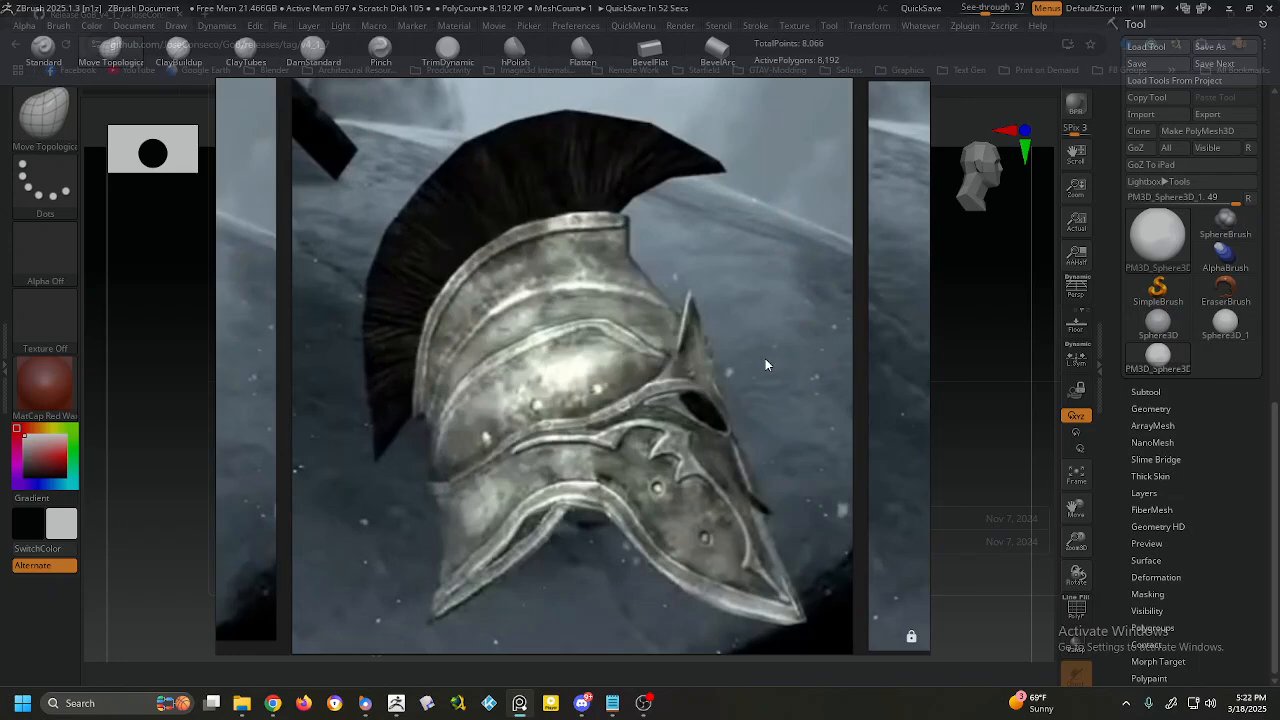
pyautogui.hotkey('alt', 'Tab')
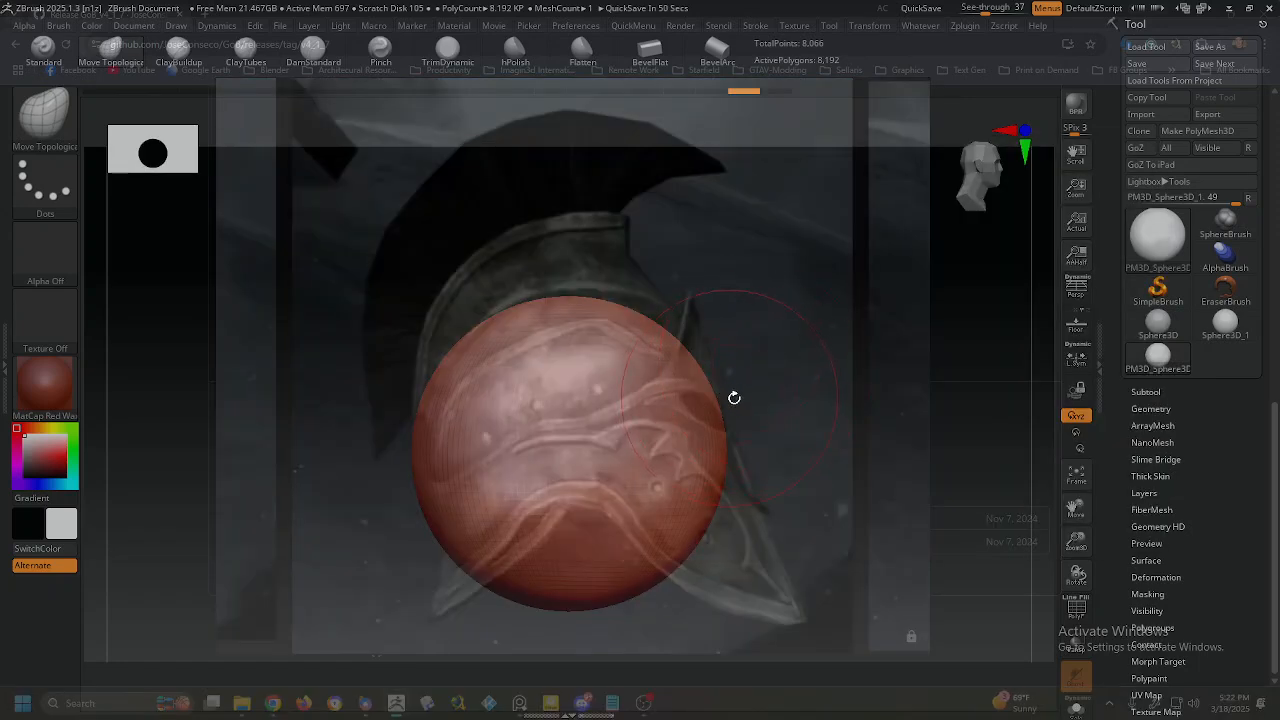
# Align the mesh with the side-view reference and pull its lower front down and forward into the helmet's pointed face guard.
pyautogui.moveTo(734, 397)
pyautogui.mouseDown()
pyautogui.moveTo(843, 391)
pyautogui.moveTo(769, 390)
pyautogui.moveTo(820, 386)
pyautogui.mouseUp()
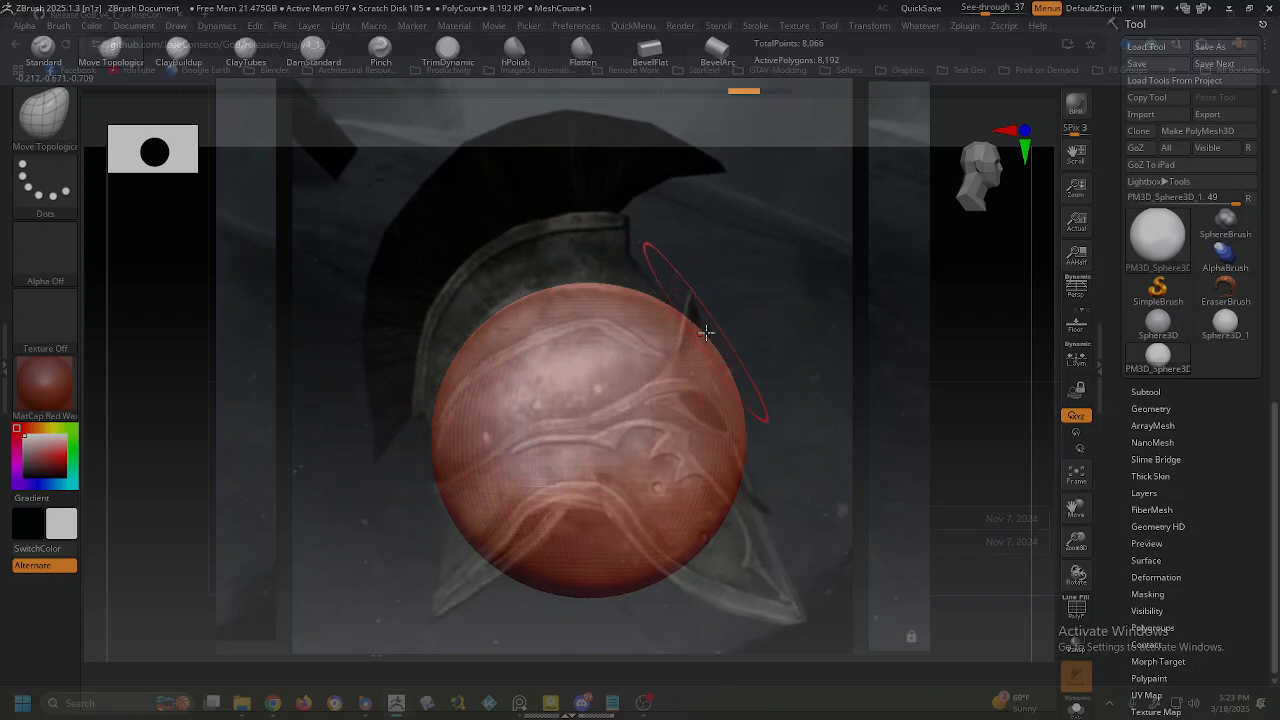
pyautogui.moveTo(748, 328)
pyautogui.mouseDown()
pyautogui.moveTo(777, 326)
pyautogui.moveTo(774, 311)
pyautogui.mouseUp()
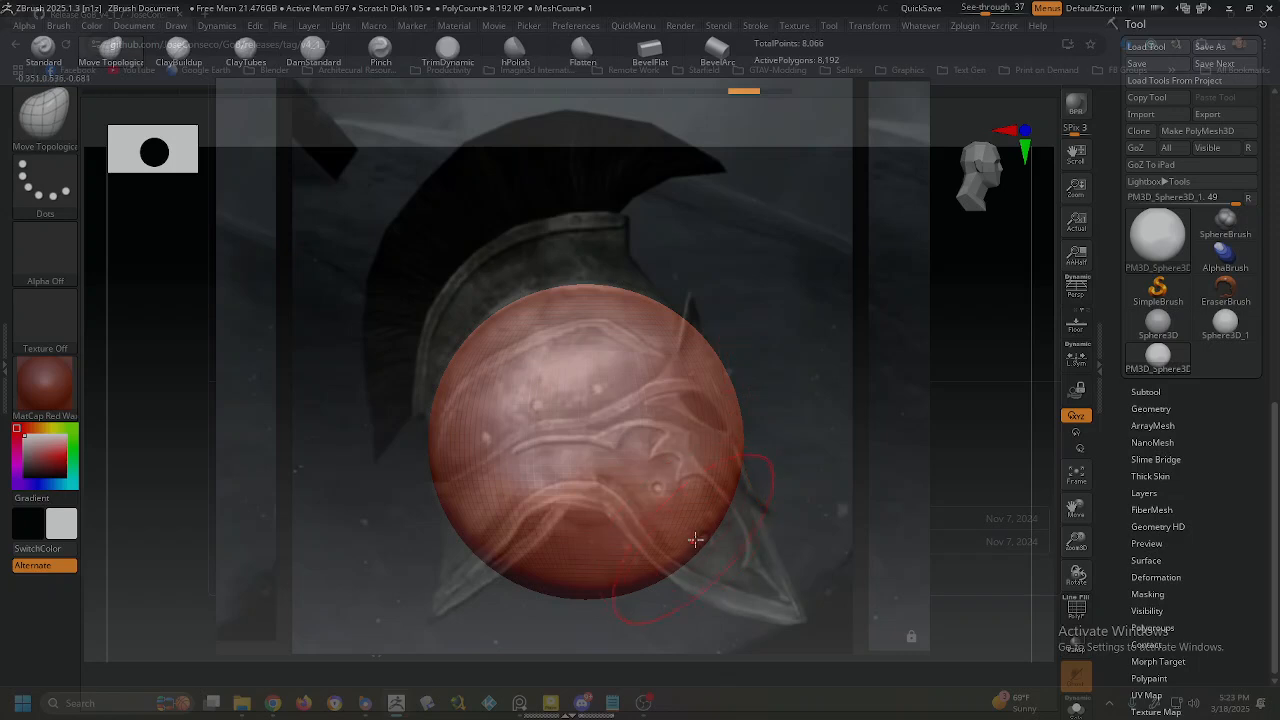
pyautogui.moveTo(703, 541)
pyautogui.mouseDown()
pyautogui.moveTo(838, 645)
pyautogui.moveTo(843, 634)
pyautogui.mouseUp()
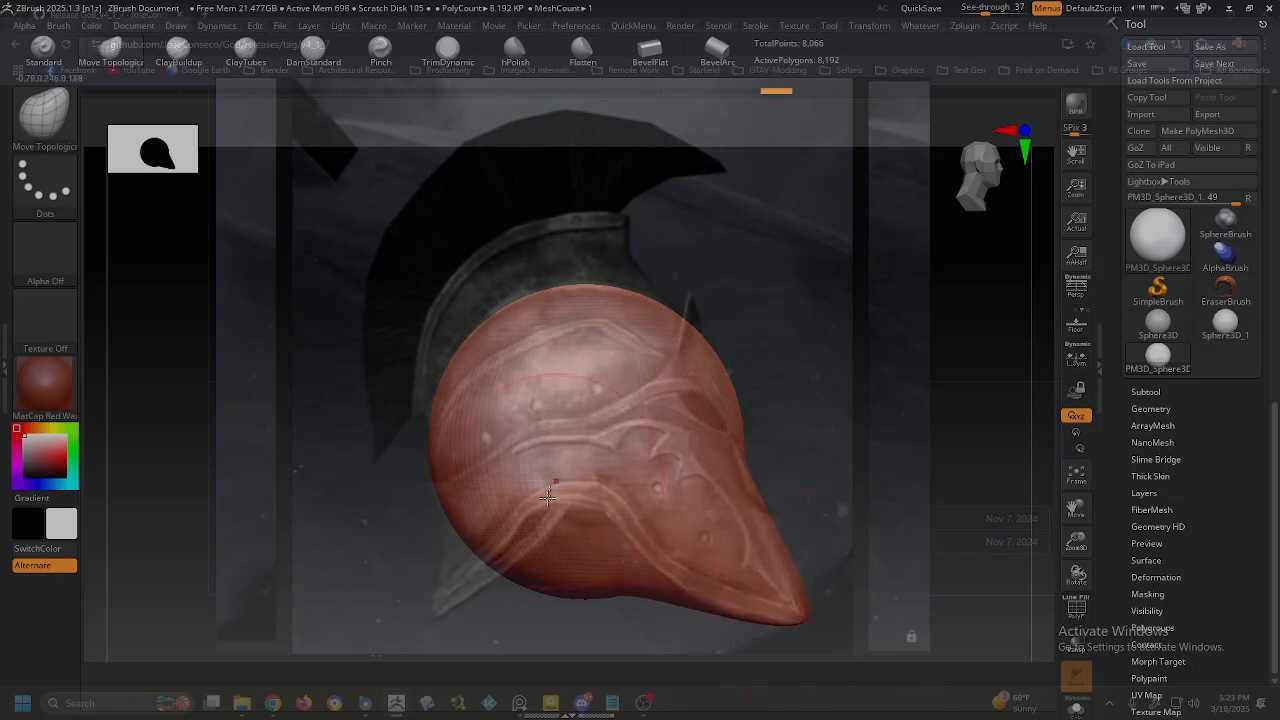
# Push the lower edge up into the helmet's arch, extend the rear corner into the neck guard and realign the mesh with the reference.
pyautogui.moveTo(577, 591); pyautogui.dragTo(580, 456)
pyautogui.moveTo(586, 531); pyautogui.dragTo(585, 490)
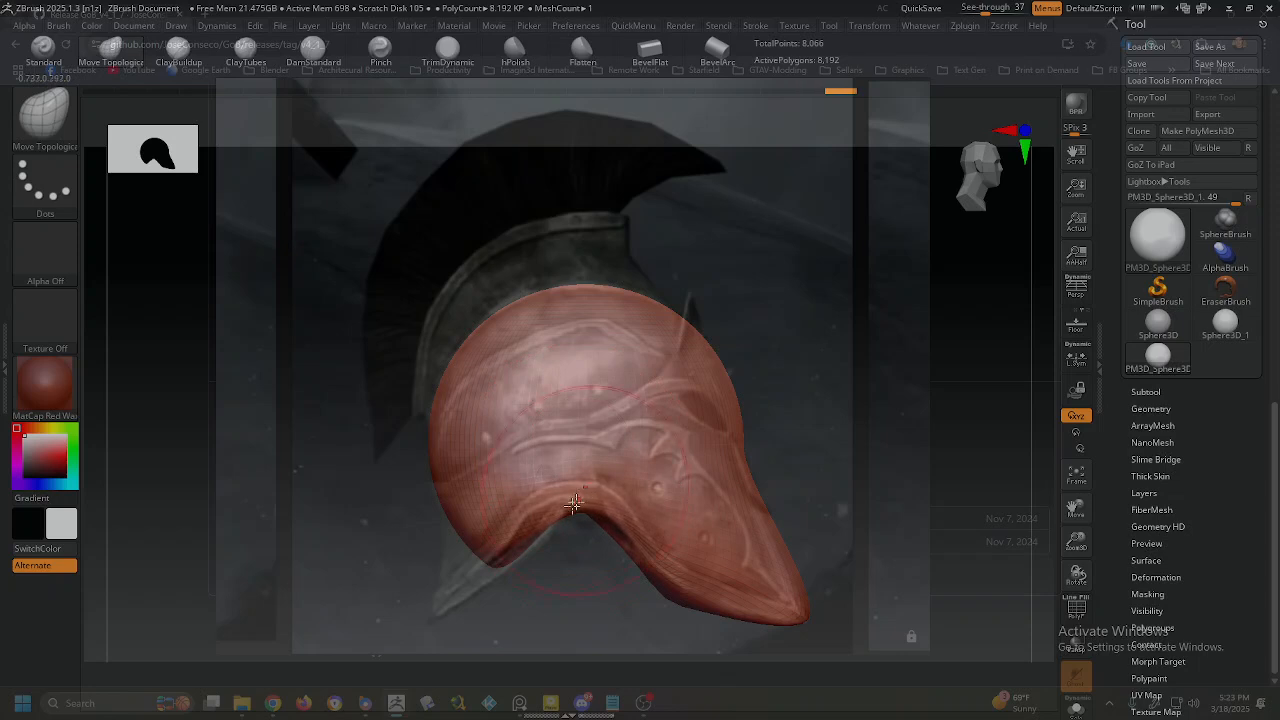
pyautogui.moveTo(499, 560)
pyautogui.mouseDown()
pyautogui.moveTo(423, 623)
pyautogui.moveTo(443, 609)
pyautogui.mouseUp()
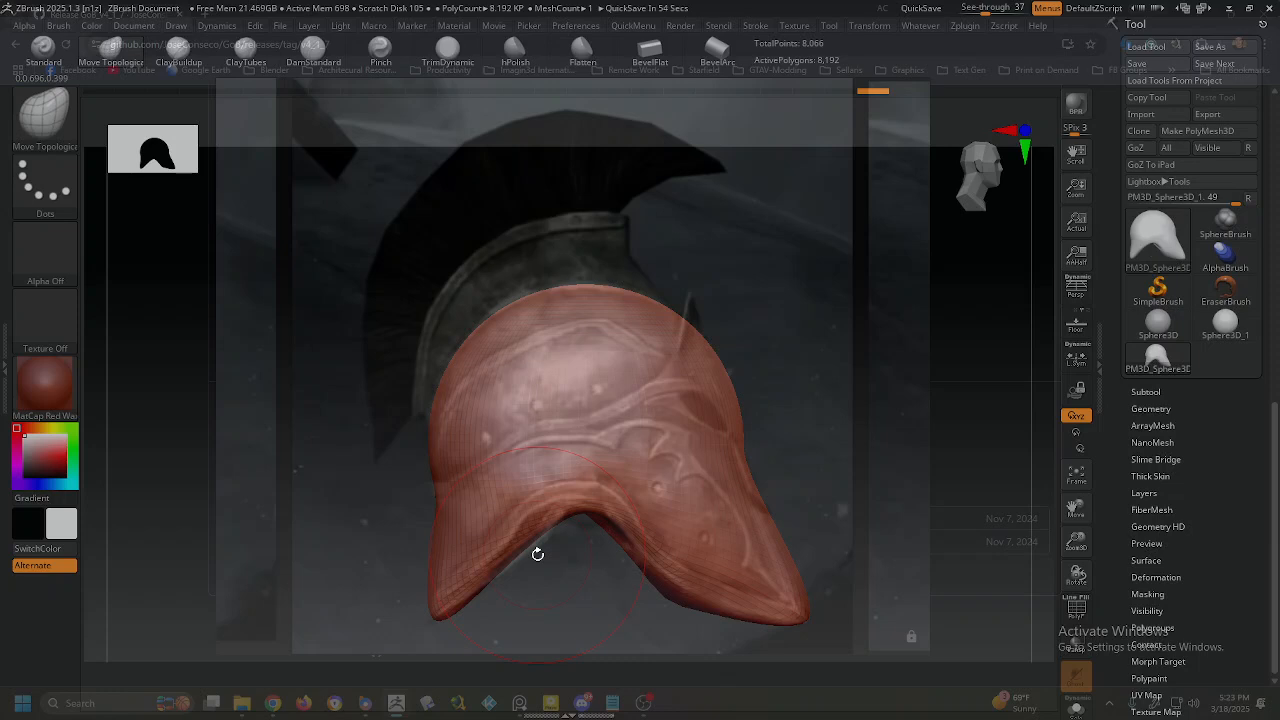
pyautogui.moveTo(799, 376)
pyautogui.mouseDown(button='right')
pyautogui.moveTo(746, 409)
pyautogui.moveTo(605, 428)
pyautogui.moveTo(649, 428)
pyautogui.moveTo(679, 455)
pyautogui.moveTo(740, 426)
pyautogui.mouseUp(button='right')
pyautogui.rightClick(598, 435)
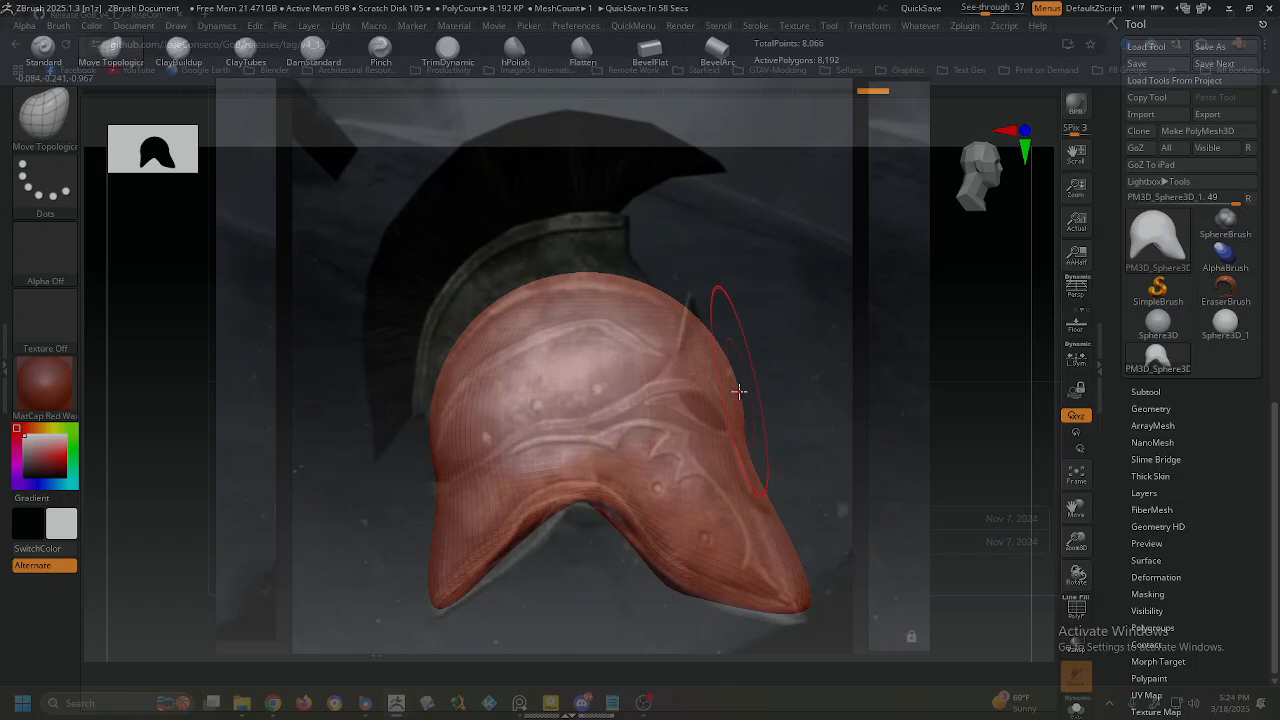
# Try reshaping the helmet's front from an angled view, undo the last strokes and realign the mesh with the side-view reference.
pyautogui.moveTo(738, 390)
pyautogui.mouseDown(button='right')
pyautogui.moveTo(750, 389)
pyautogui.moveTo(732, 388)
pyautogui.mouseUp(button='right')
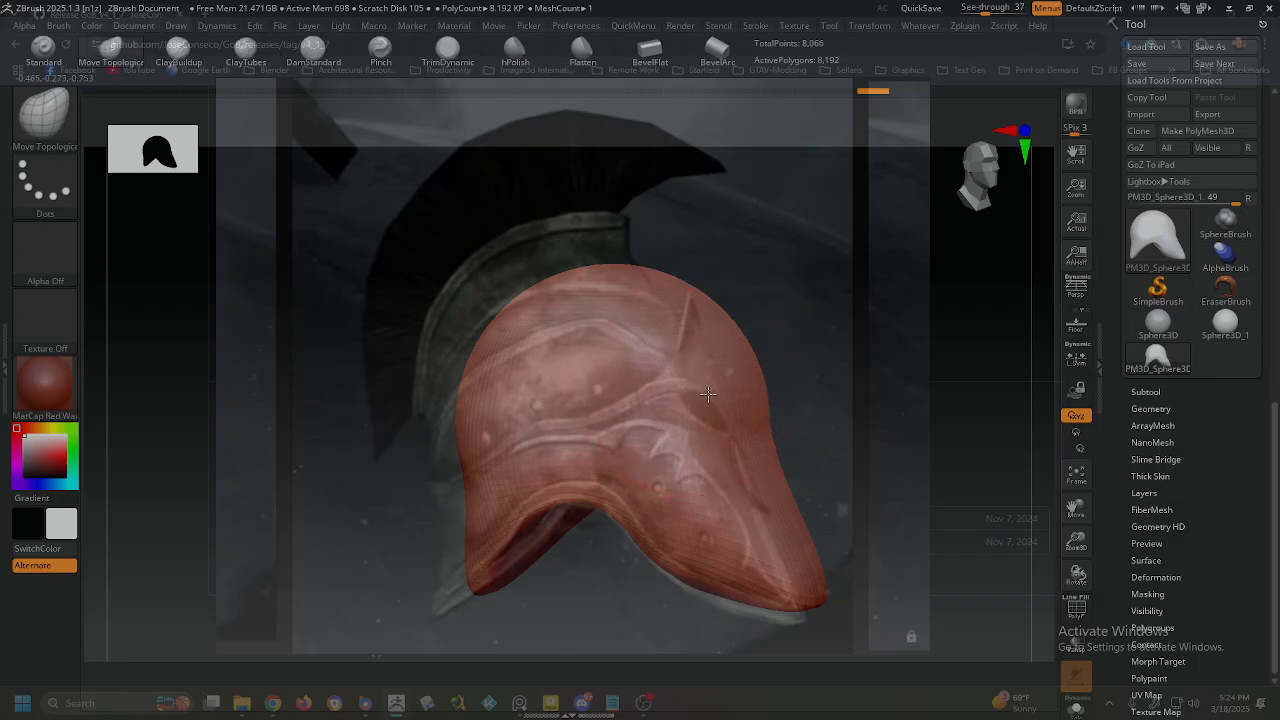
pyautogui.moveTo(712, 395); pyautogui.dragTo(753, 386)
pyautogui.hotkey('ctrl', 'z')
pyautogui.hotkey('ctrl', 'z')
pyautogui.moveTo(788, 381)
pyautogui.mouseDown()
pyautogui.moveTo(803, 385)
pyautogui.moveTo(797, 397)
pyautogui.mouseUp()
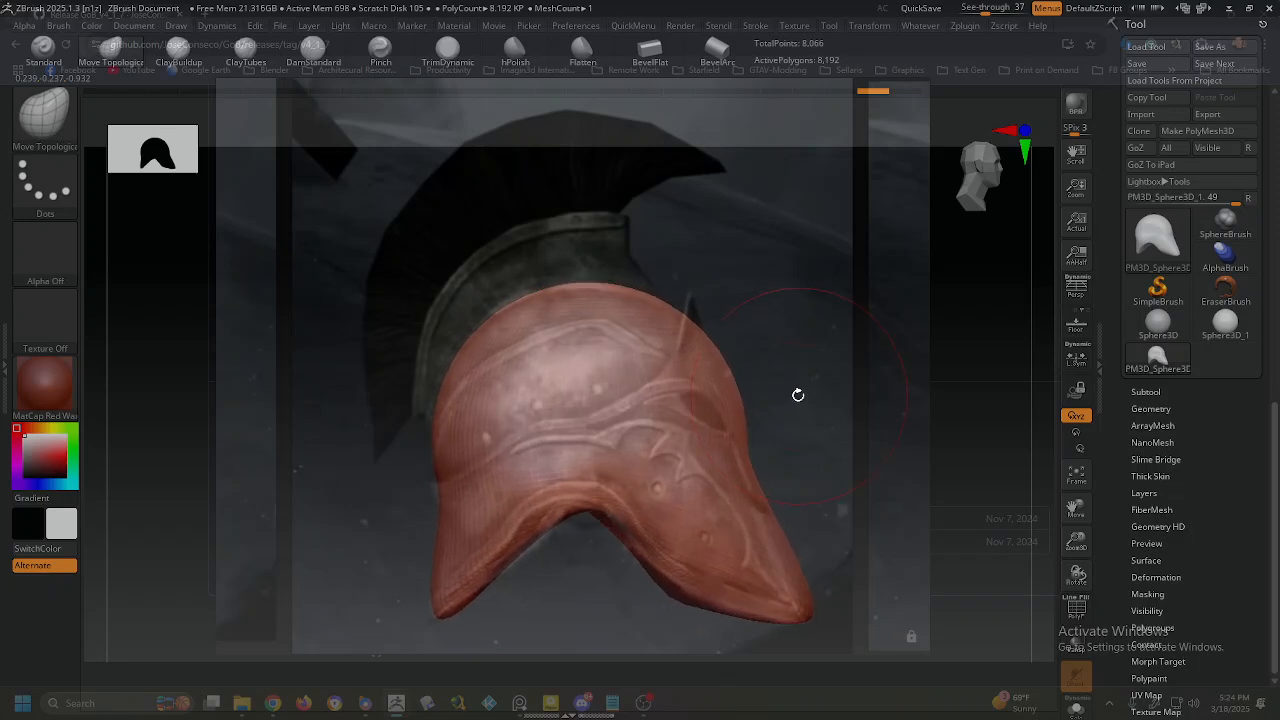
pyautogui.rightClick(797, 398)
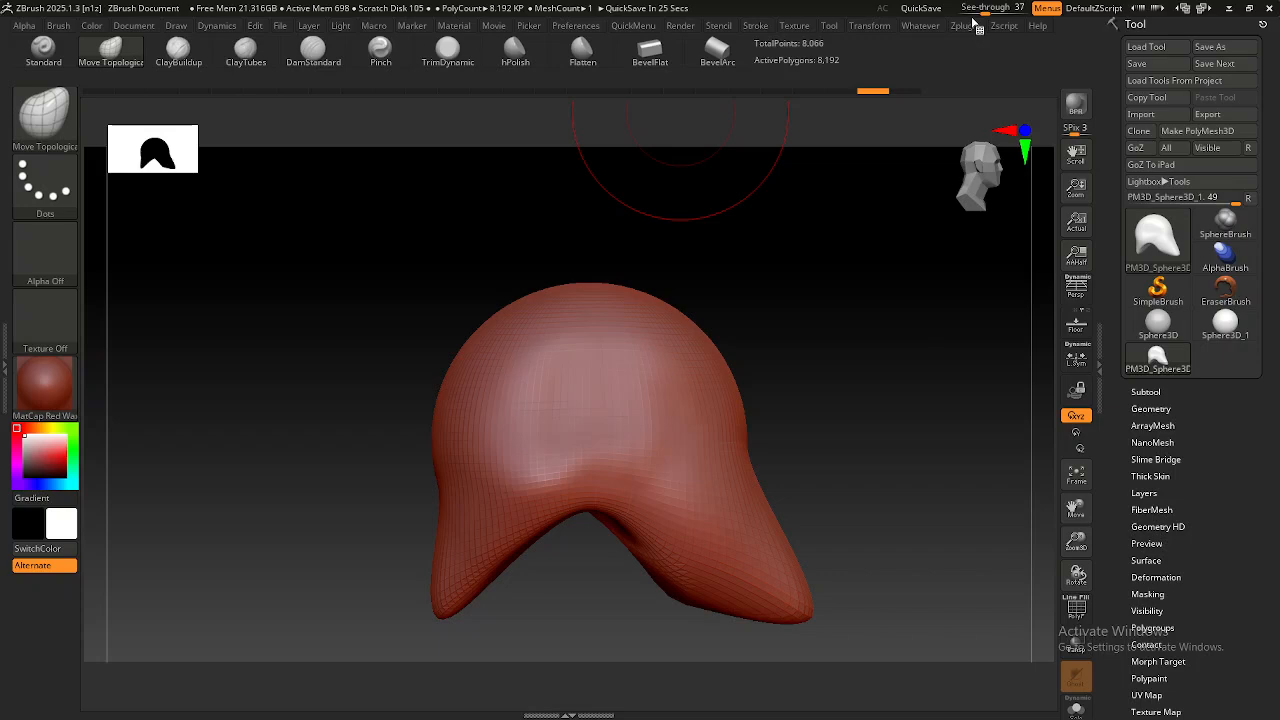
# Set See-through to 0 and look through the full sculpting brush library and the masking brushes.
pyautogui.moveTo(985, 10); pyautogui.dragTo(945, 9)
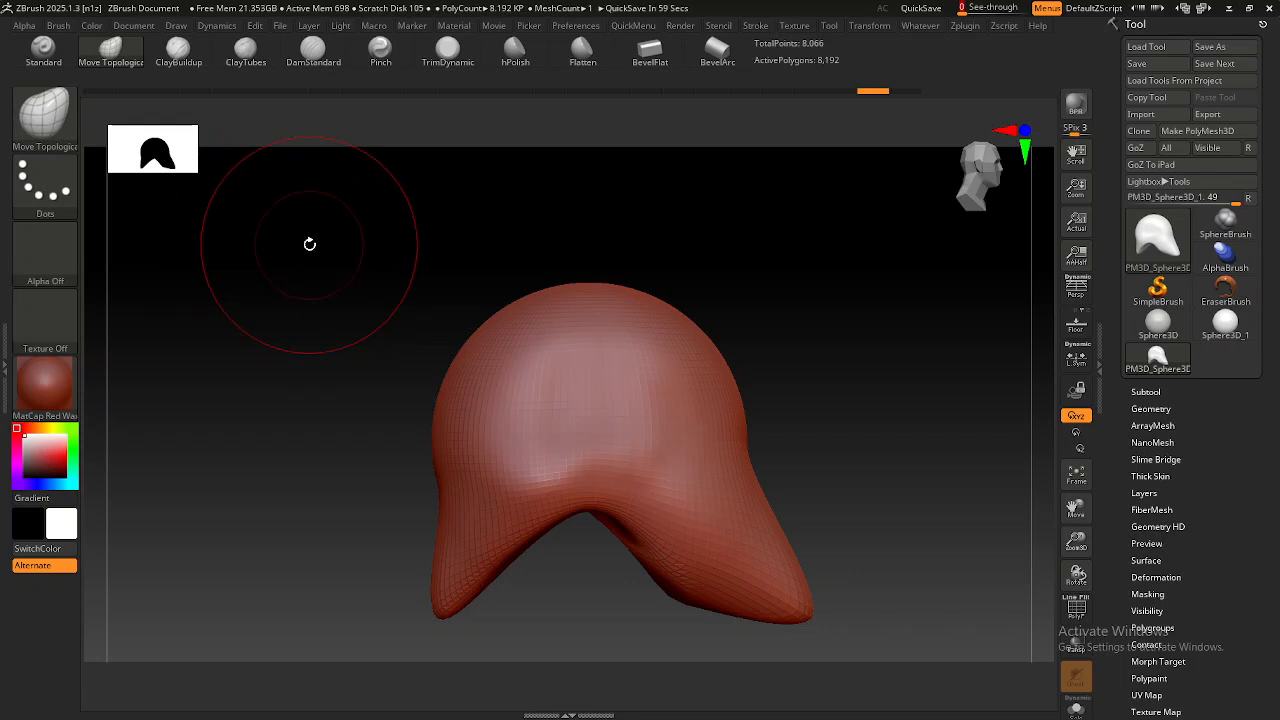
pyautogui.press('shift')
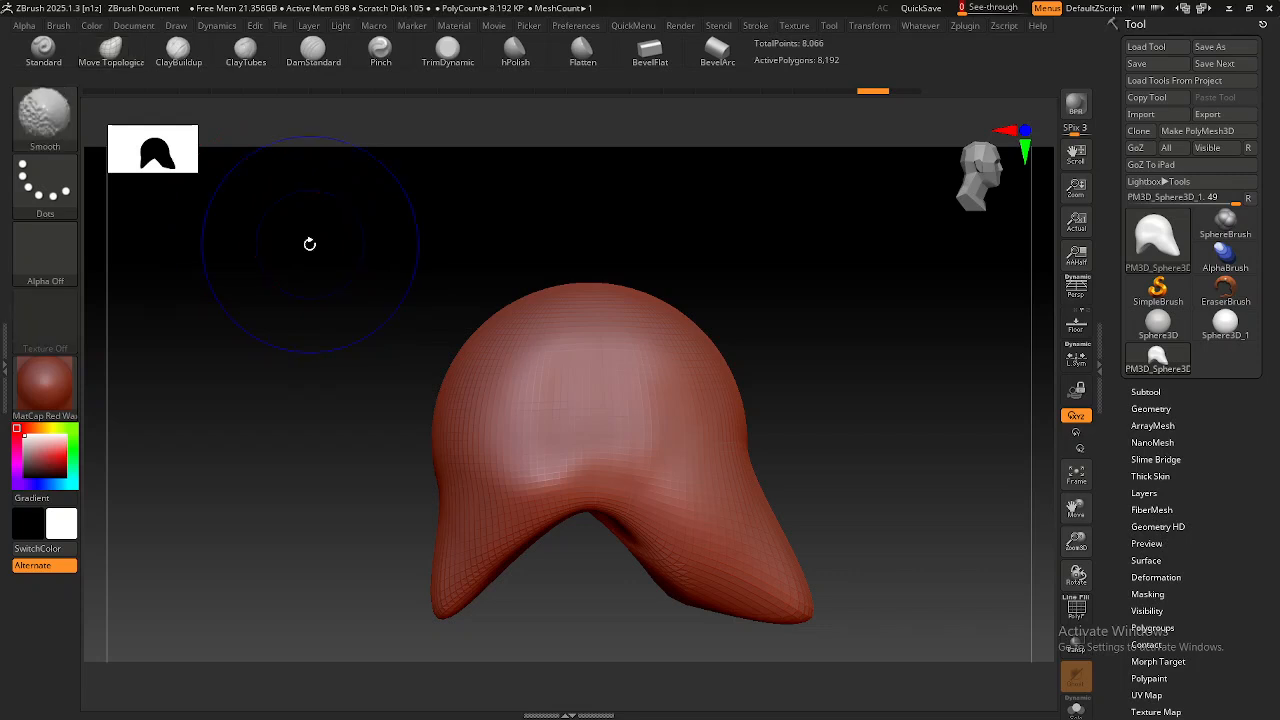
pyautogui.click(46, 118)
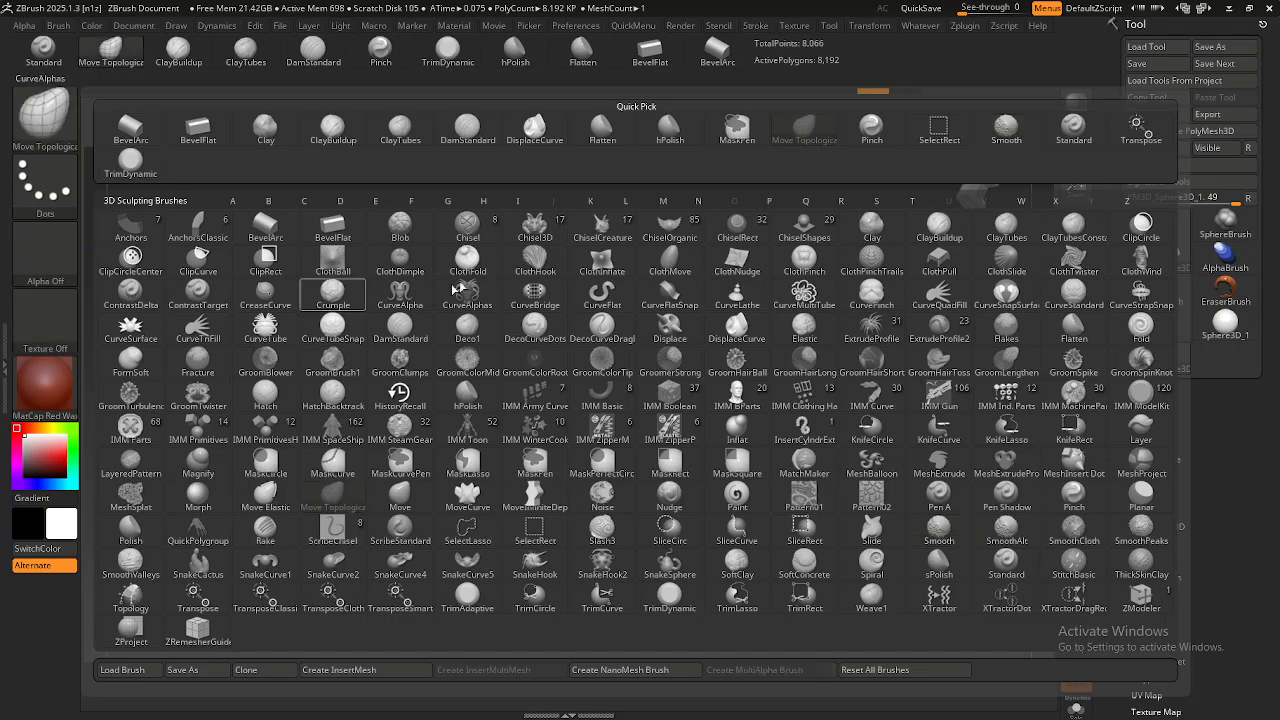
pyautogui.press('ctrl')
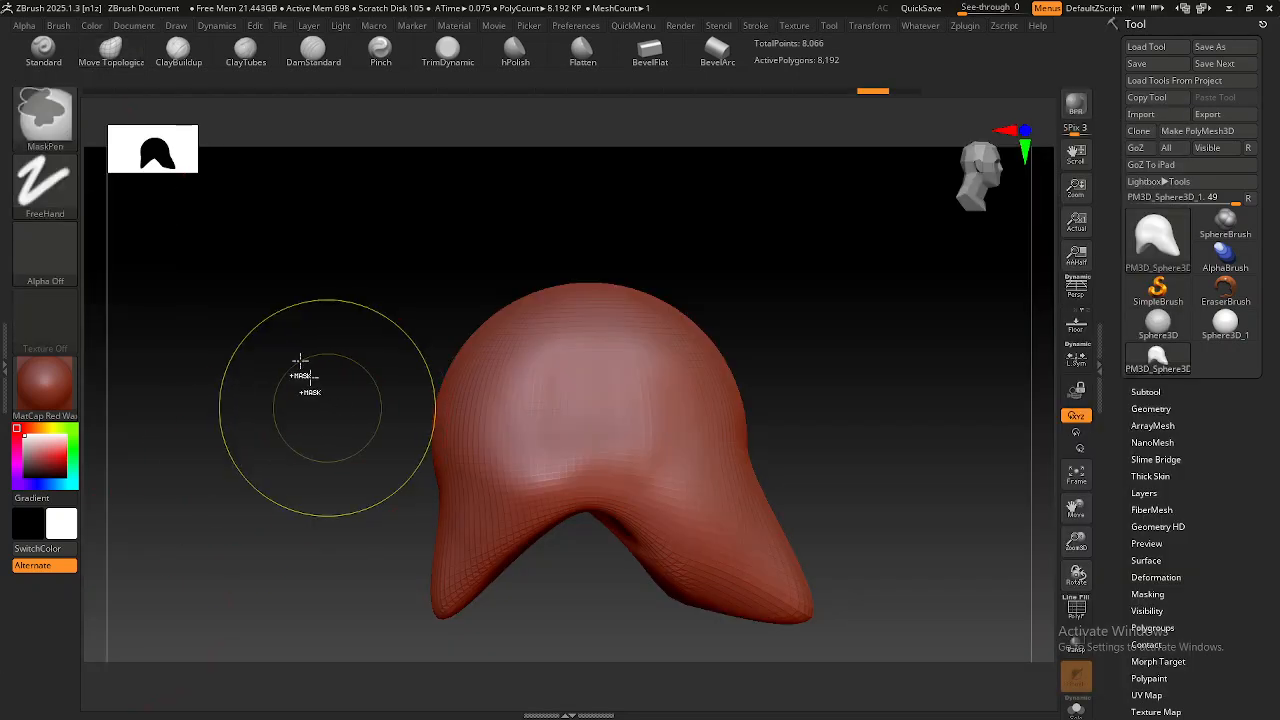
pyautogui.moveTo(58, 138)
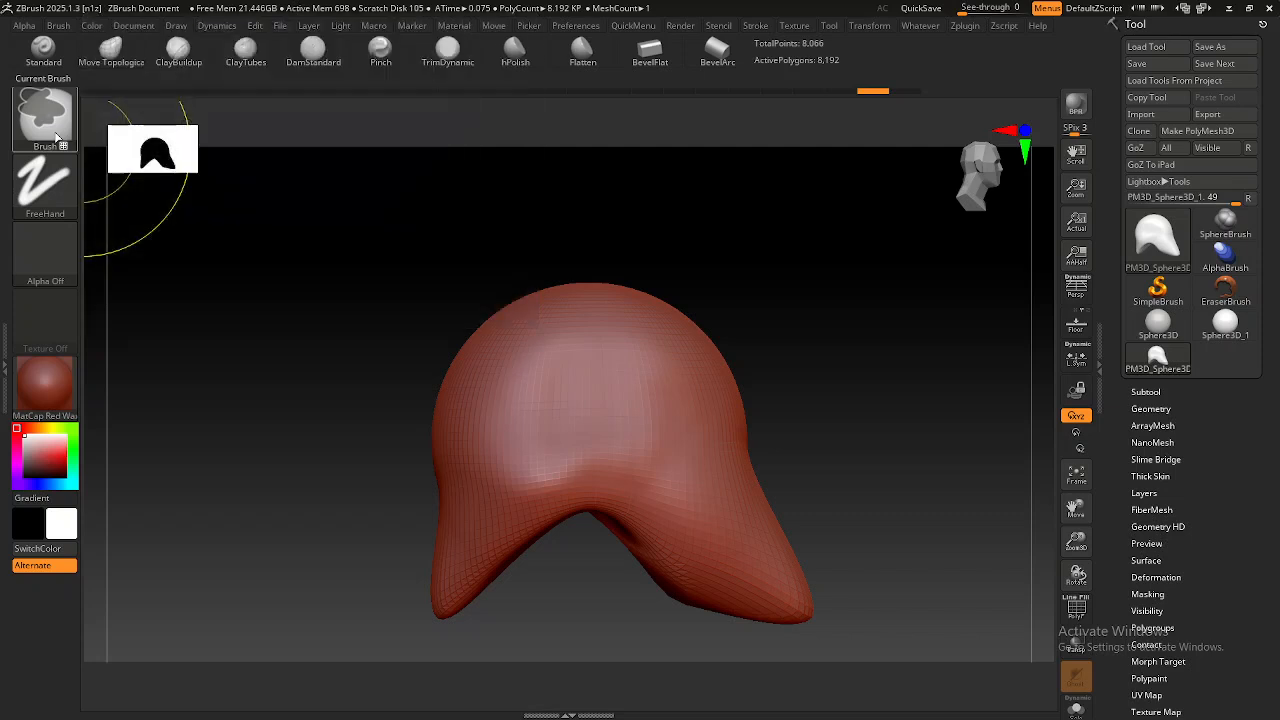
pyautogui.click(58, 138)
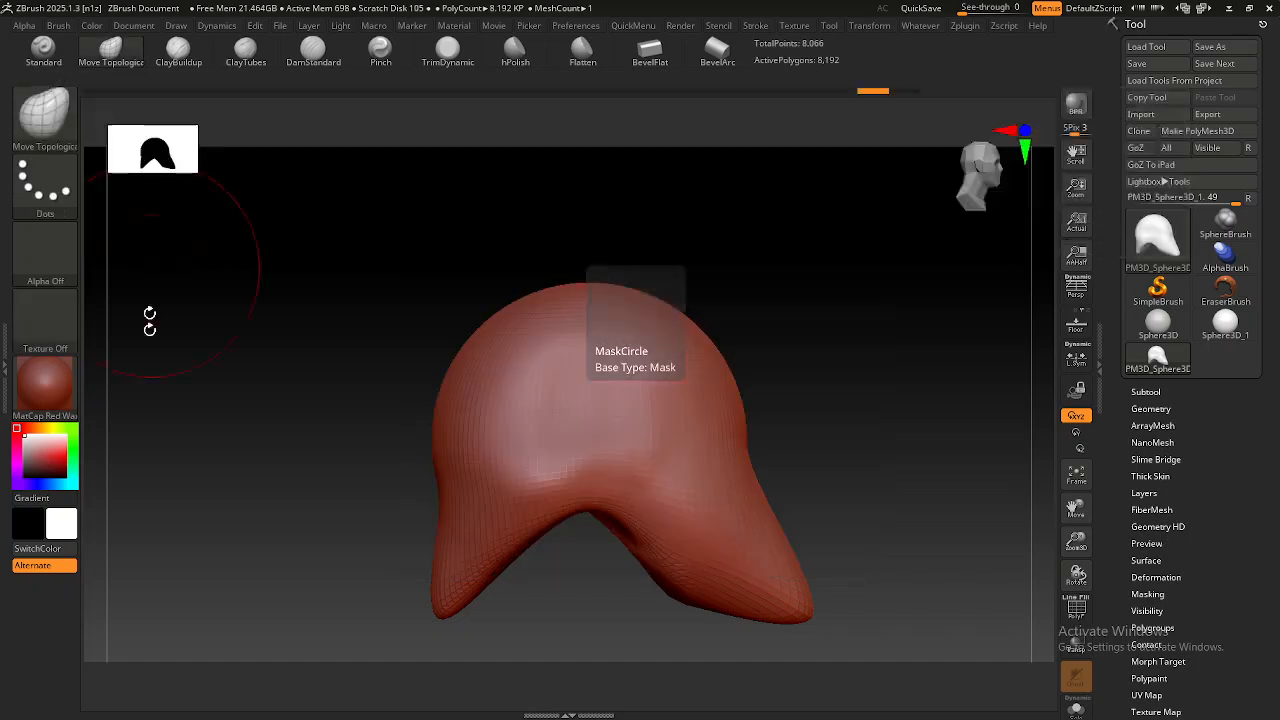
# Bring up the selection brush set and look through its clip, knife, slice and trim brushes.
pyautogui.press('ctrl')
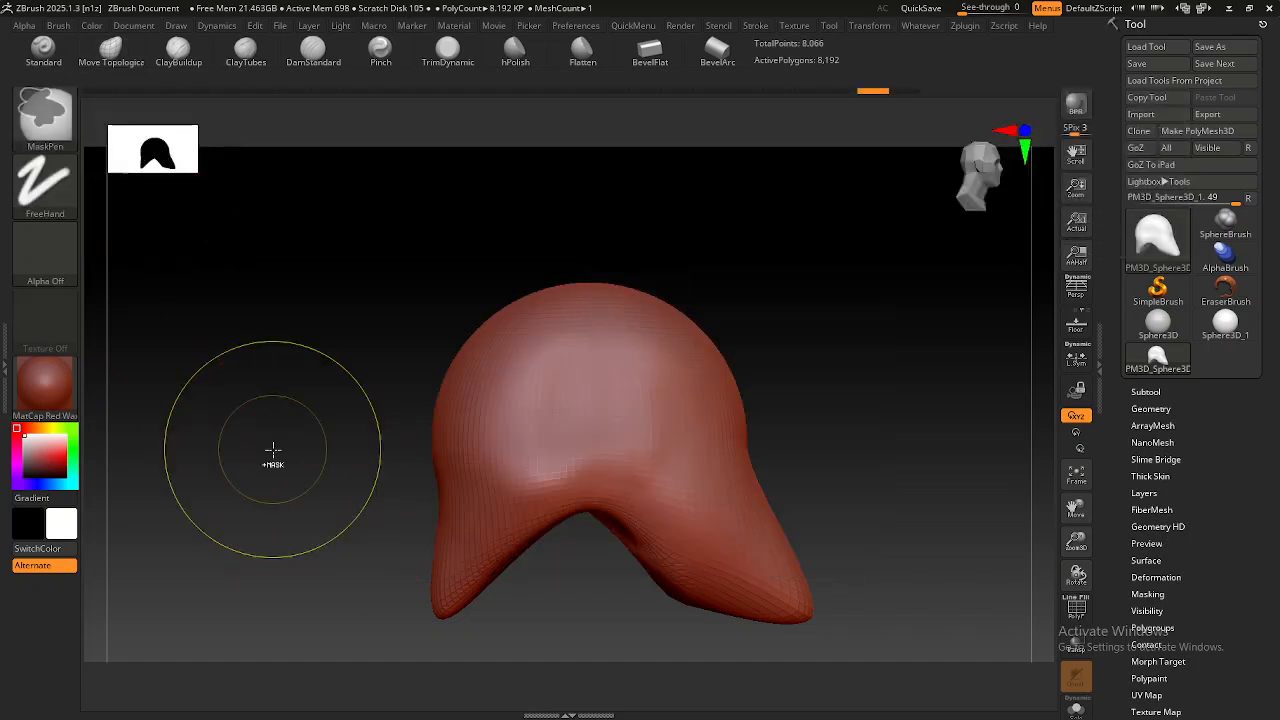
pyautogui.hotkey('ctrl', 'shift')
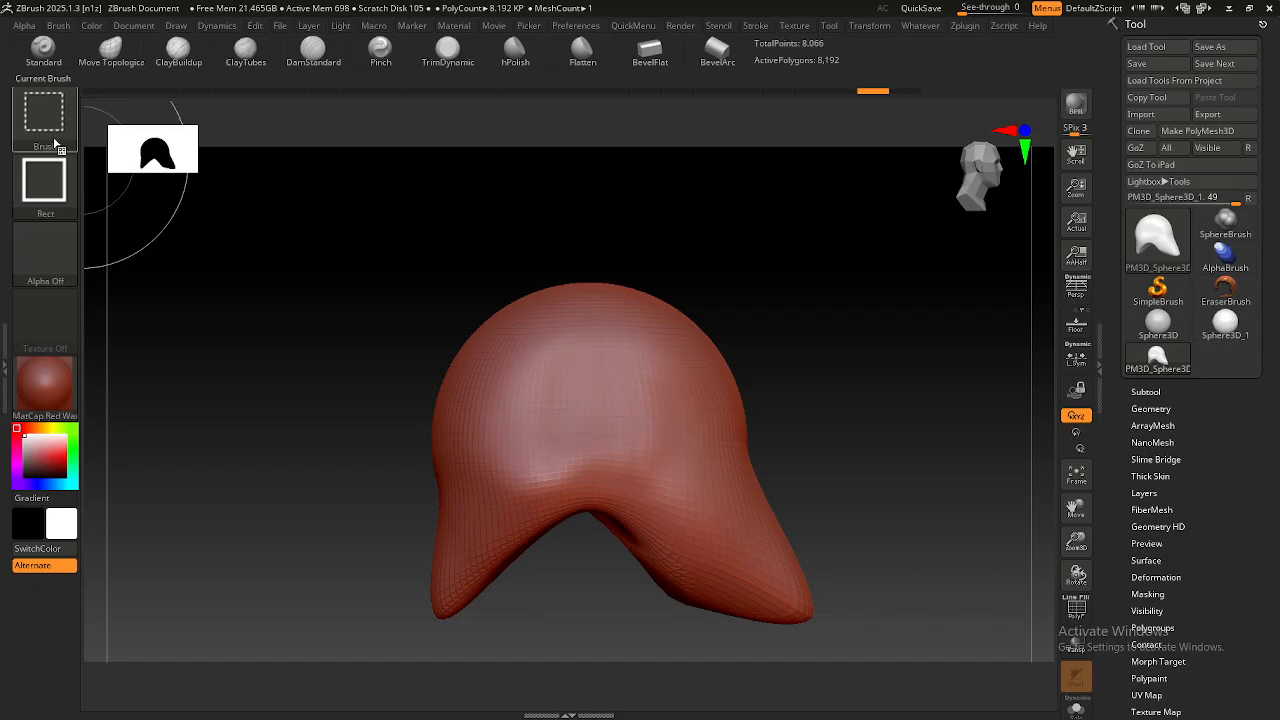
pyautogui.moveTo(56, 139)
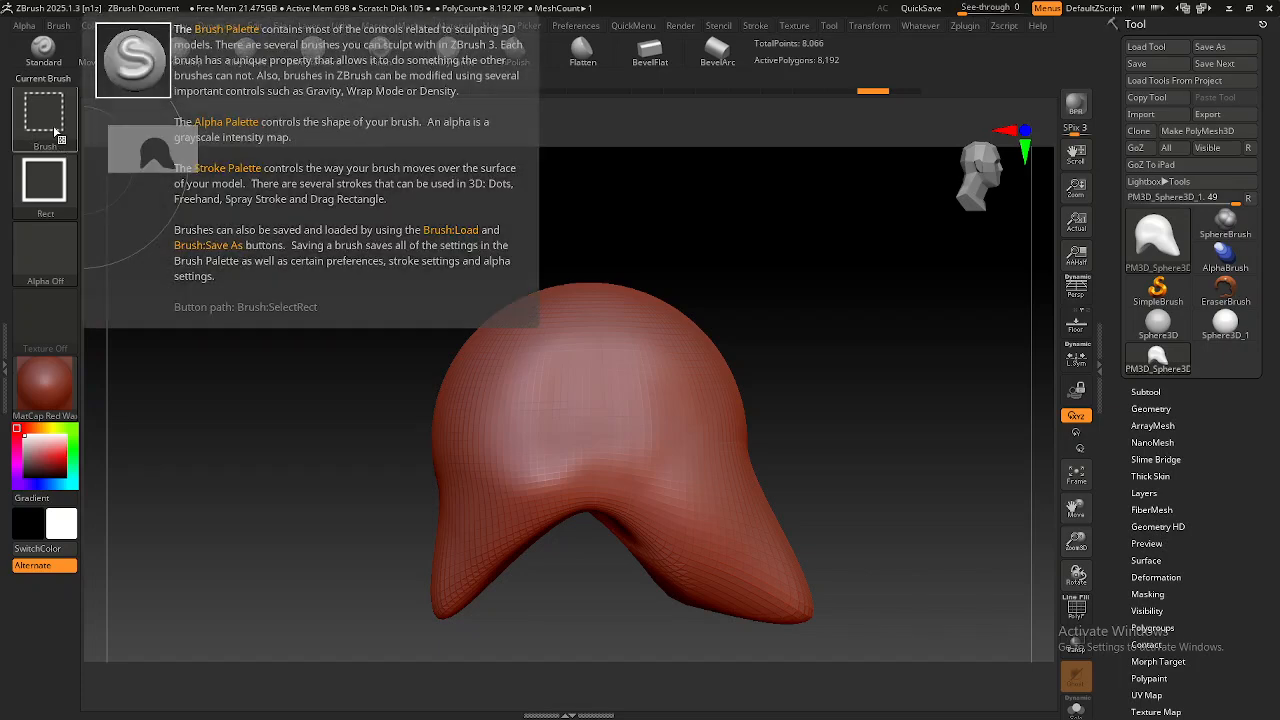
pyautogui.click(56, 131)
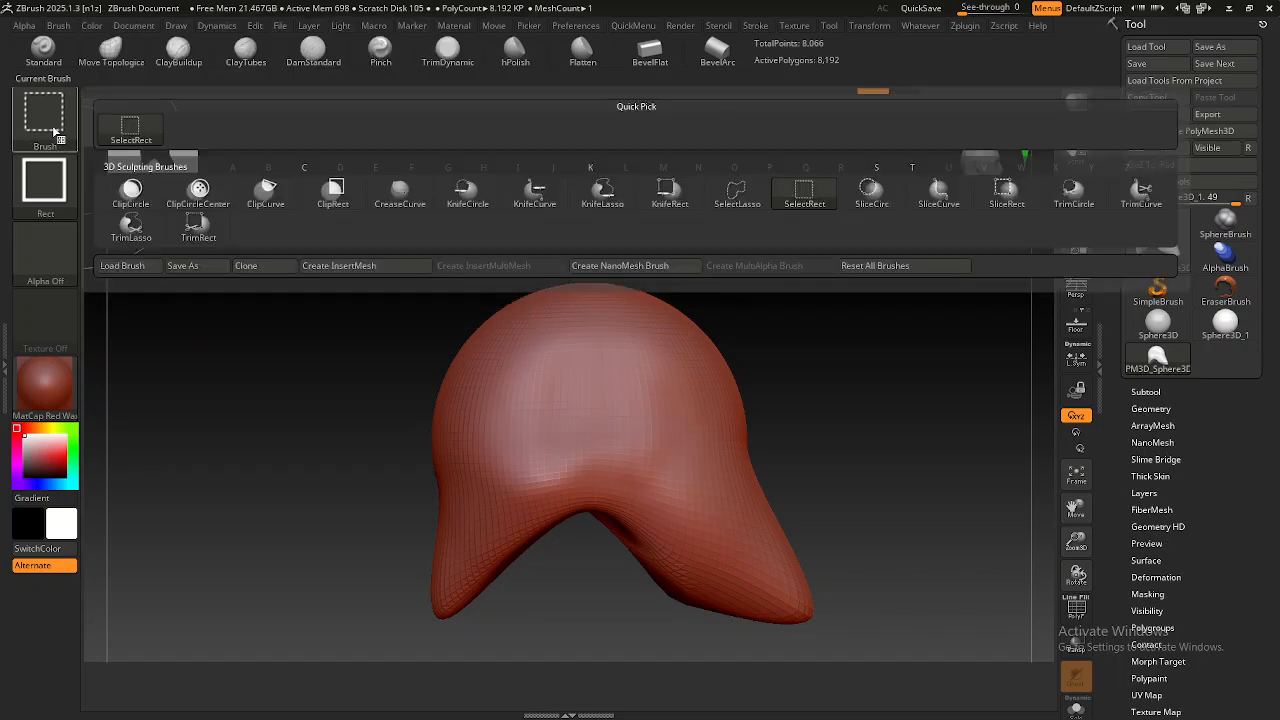
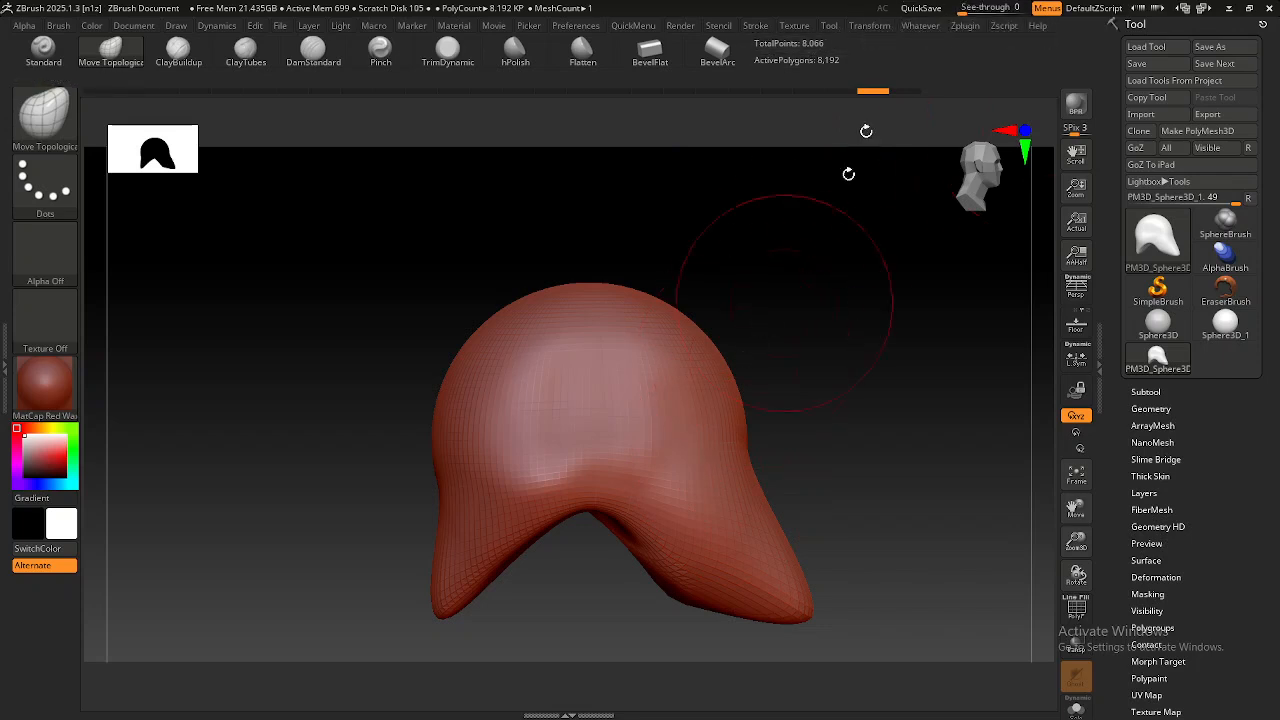
# Compare the mesh and reference by toggling See-through and raising it to full transparency, and leave it set to 20.
pyautogui.moveTo(964, 7); pyautogui.dragTo(972, 9)
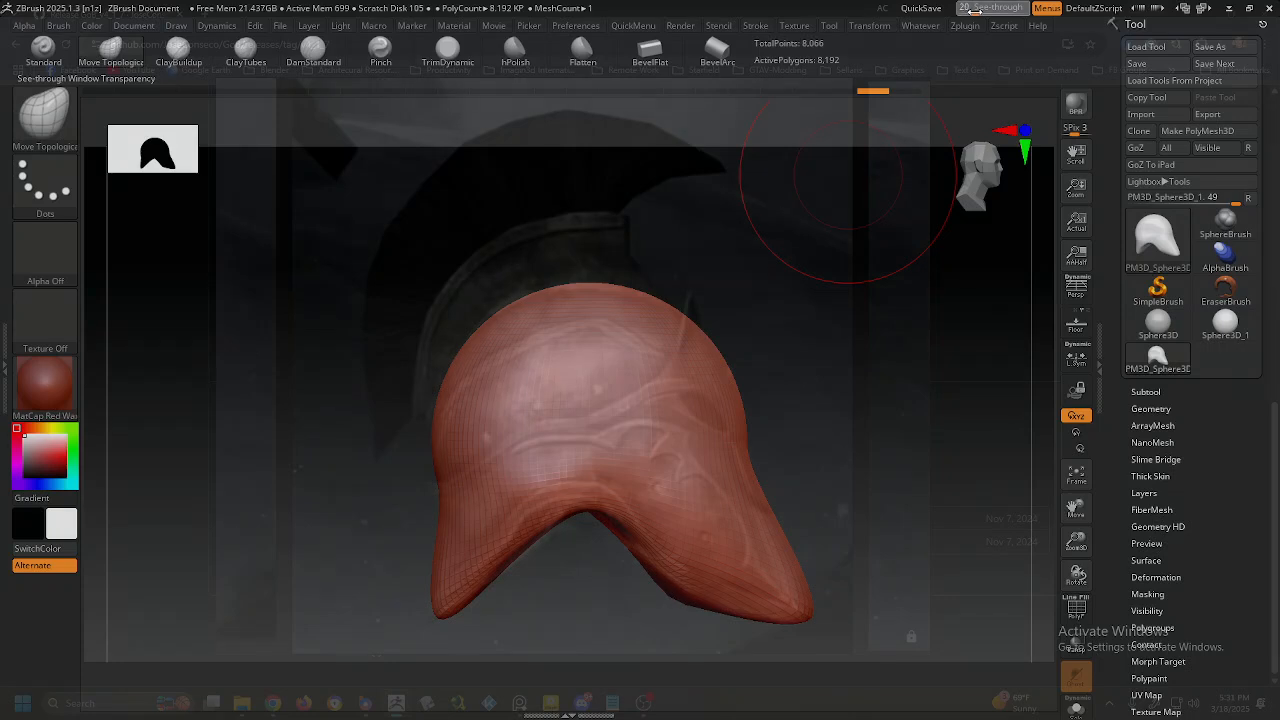
pyautogui.moveTo(974, 10); pyautogui.dragTo(971, 9)
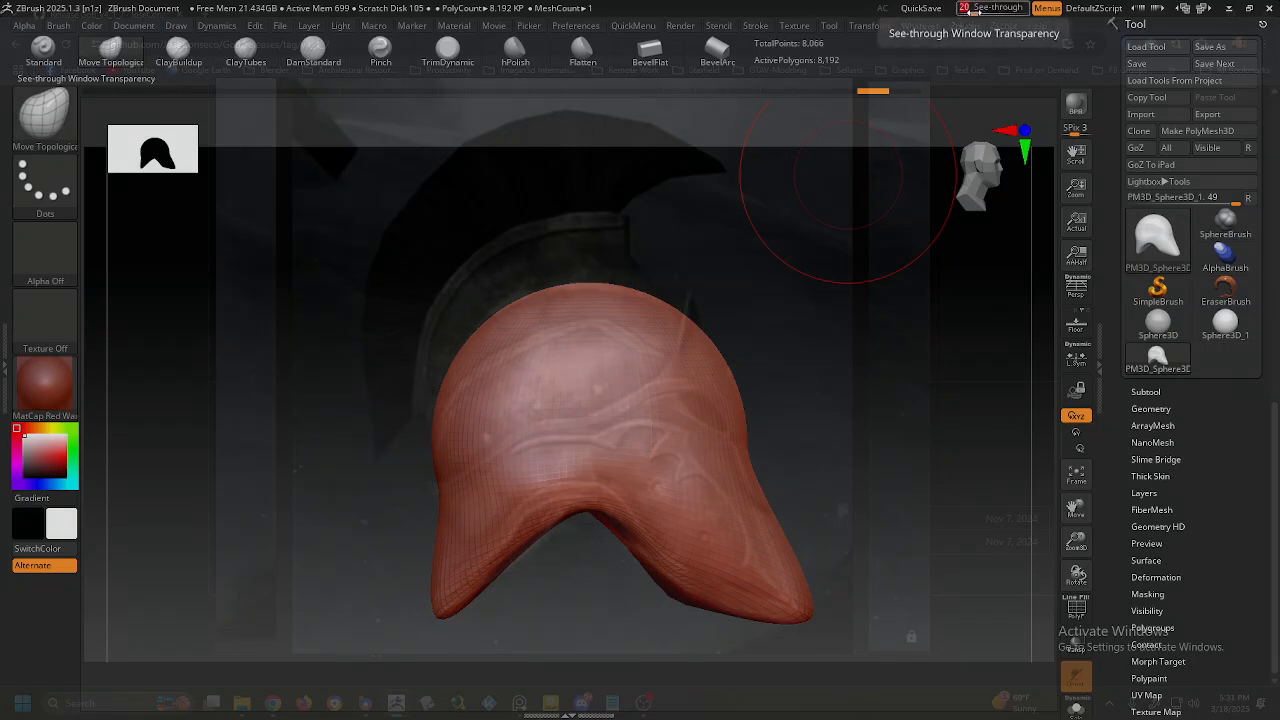
pyautogui.click(971, 10)
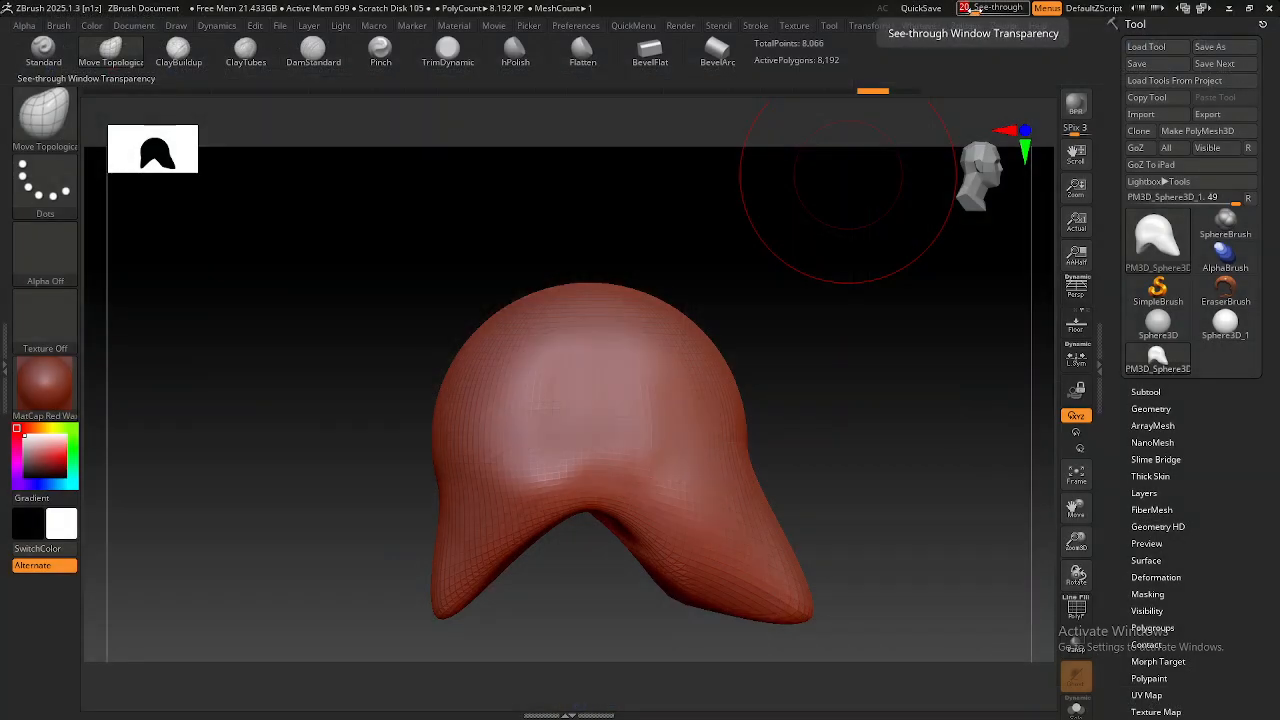
pyautogui.click(973, 9)
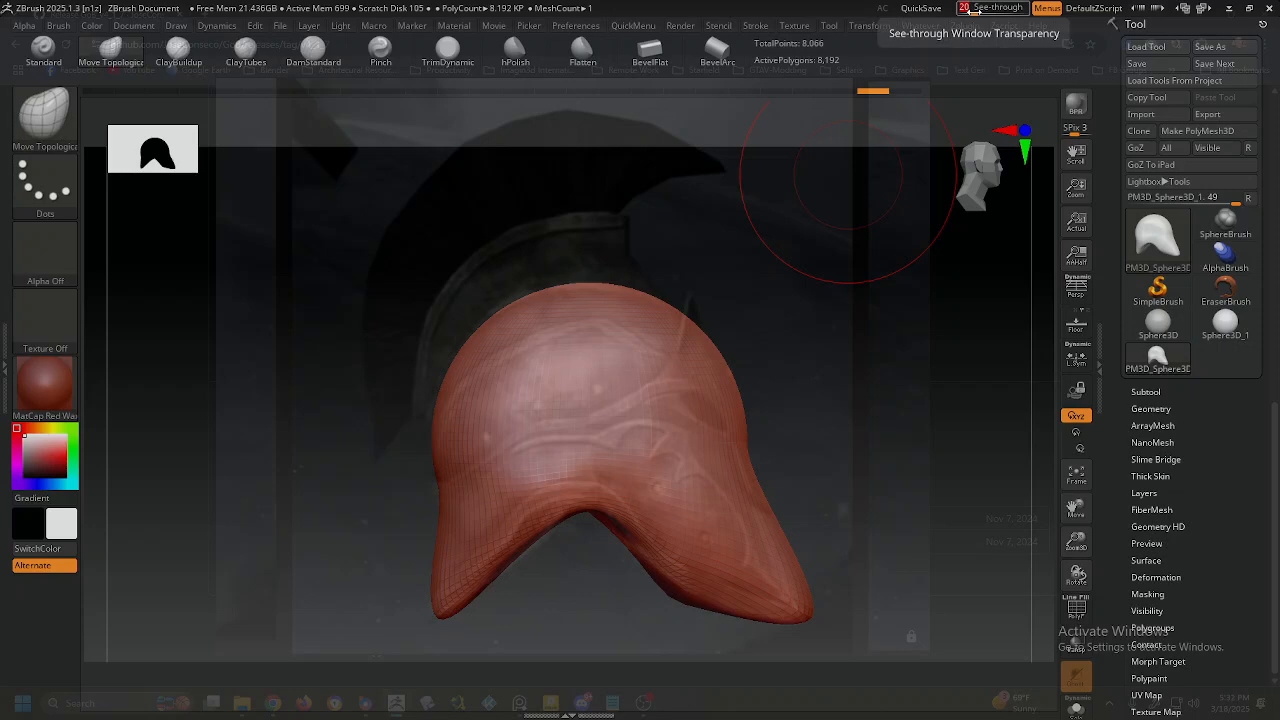
pyautogui.click(973, 9)
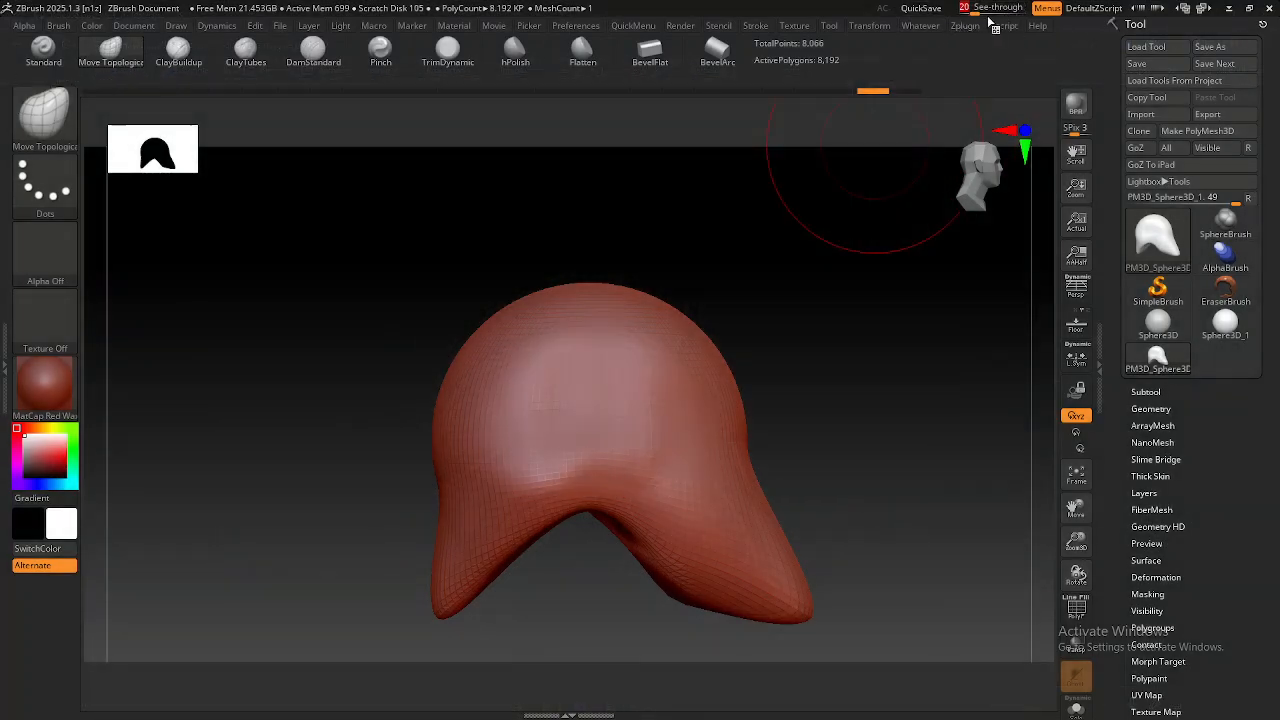
pyautogui.moveTo(965, 8); pyautogui.dragTo(1028, 14)
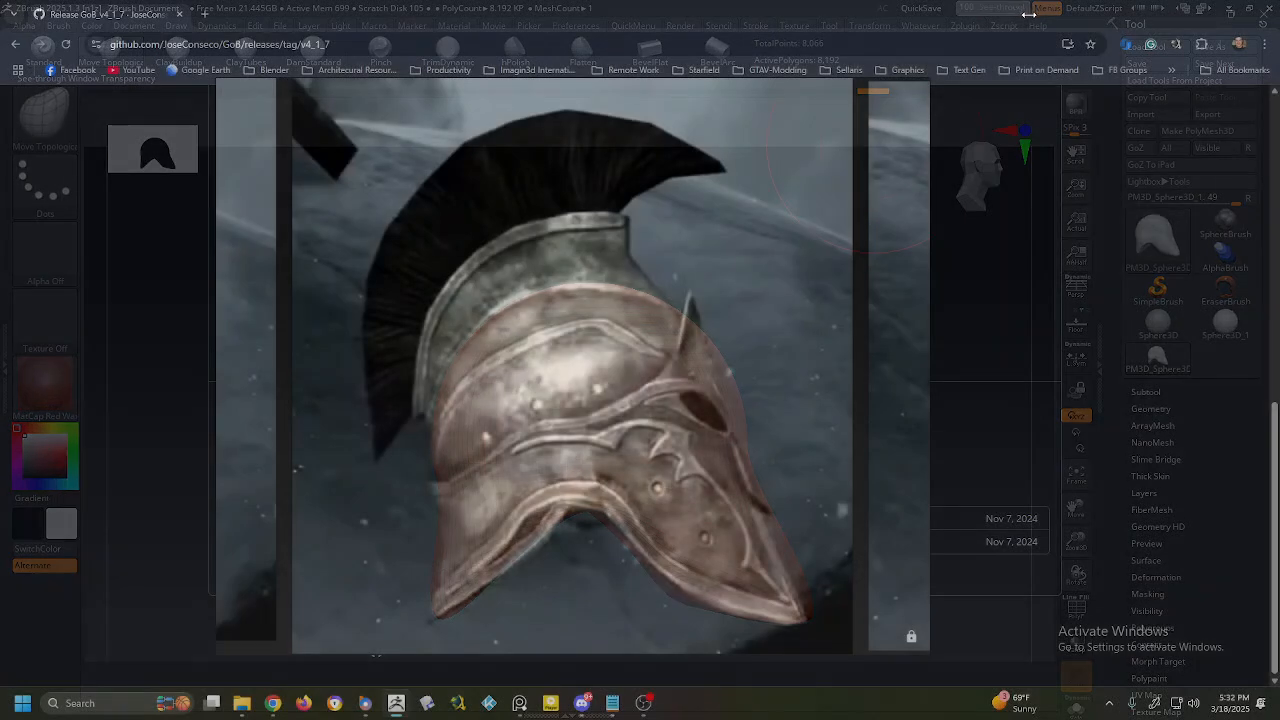
pyautogui.moveTo(1022, 14); pyautogui.dragTo(982, 14)
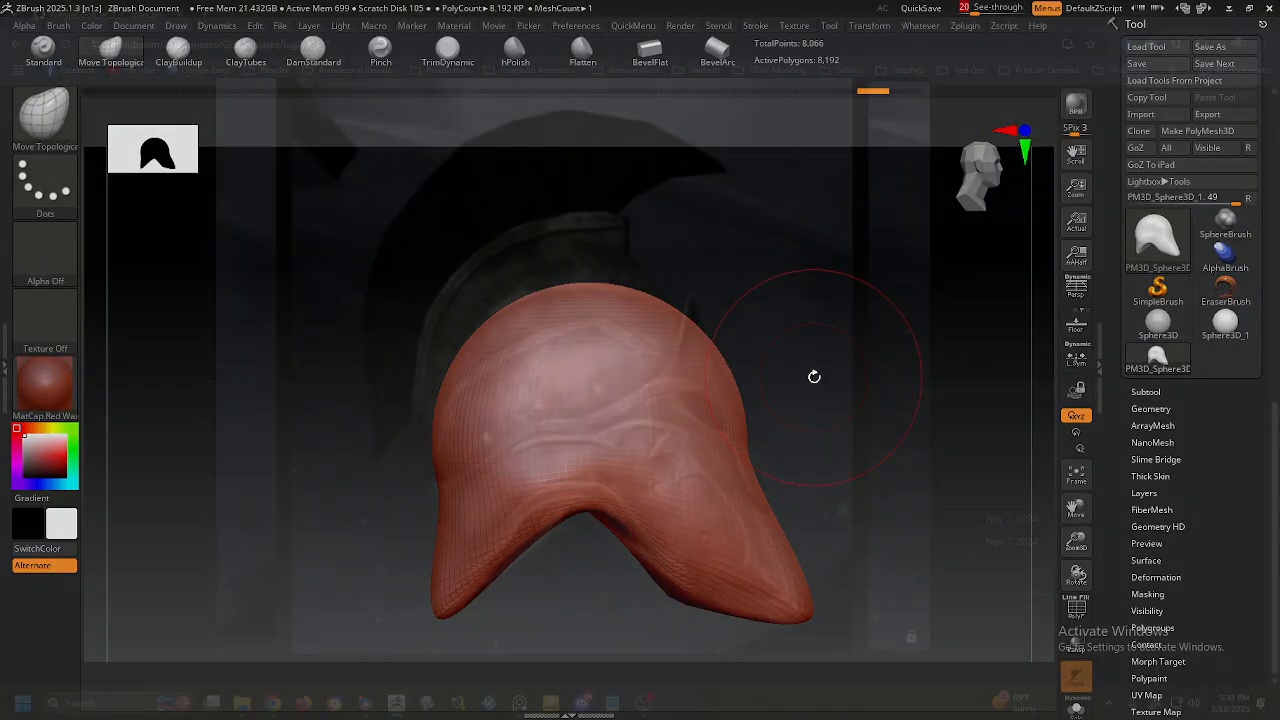
# Curve the helmet's rear edge inward above the neck guard to match the side-view reference, undoing the unwanted stroke.
pyautogui.click(448, 530)
pyautogui.moveTo(443, 554)
pyautogui.mouseDown()
pyautogui.moveTo(455, 479)
pyautogui.moveTo(447, 486)
pyautogui.mouseUp()
pyautogui.hotkey('ctrl', 'z')
pyautogui.moveTo(441, 570)
pyautogui.mouseDown()
pyautogui.moveTo(456, 625)
pyautogui.moveTo(458, 602)
pyautogui.mouseUp()
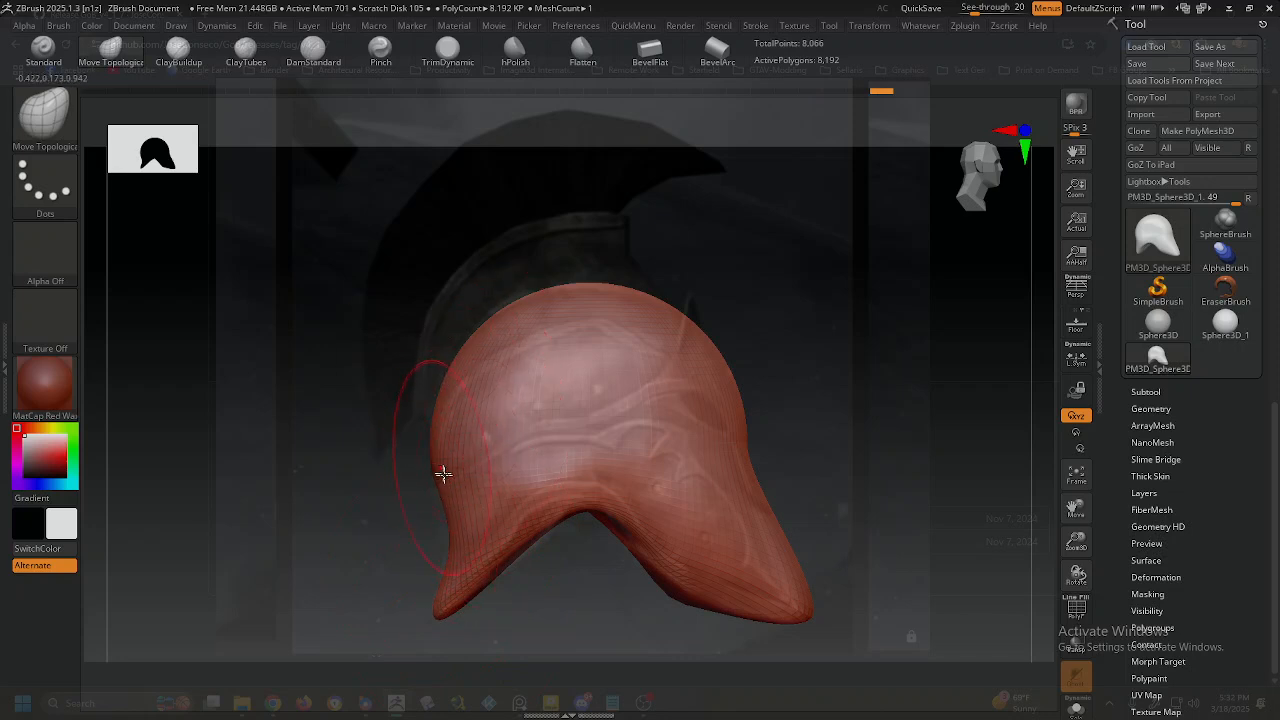
pyautogui.moveTo(438, 485); pyautogui.dragTo(437, 485)
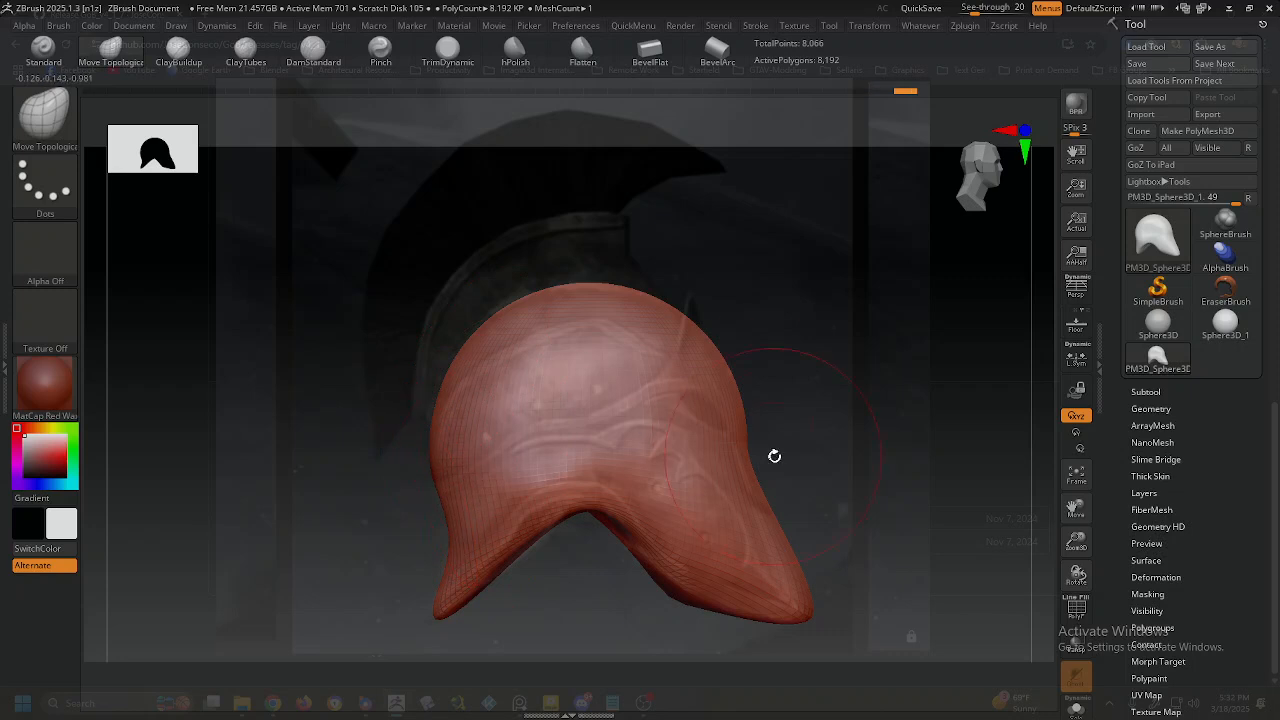
# Straighten the helmet's front slope and reshape the tip and lower edge of the face guard to match the reference.
pyautogui.moveTo(746, 403); pyautogui.dragTo(717, 362)
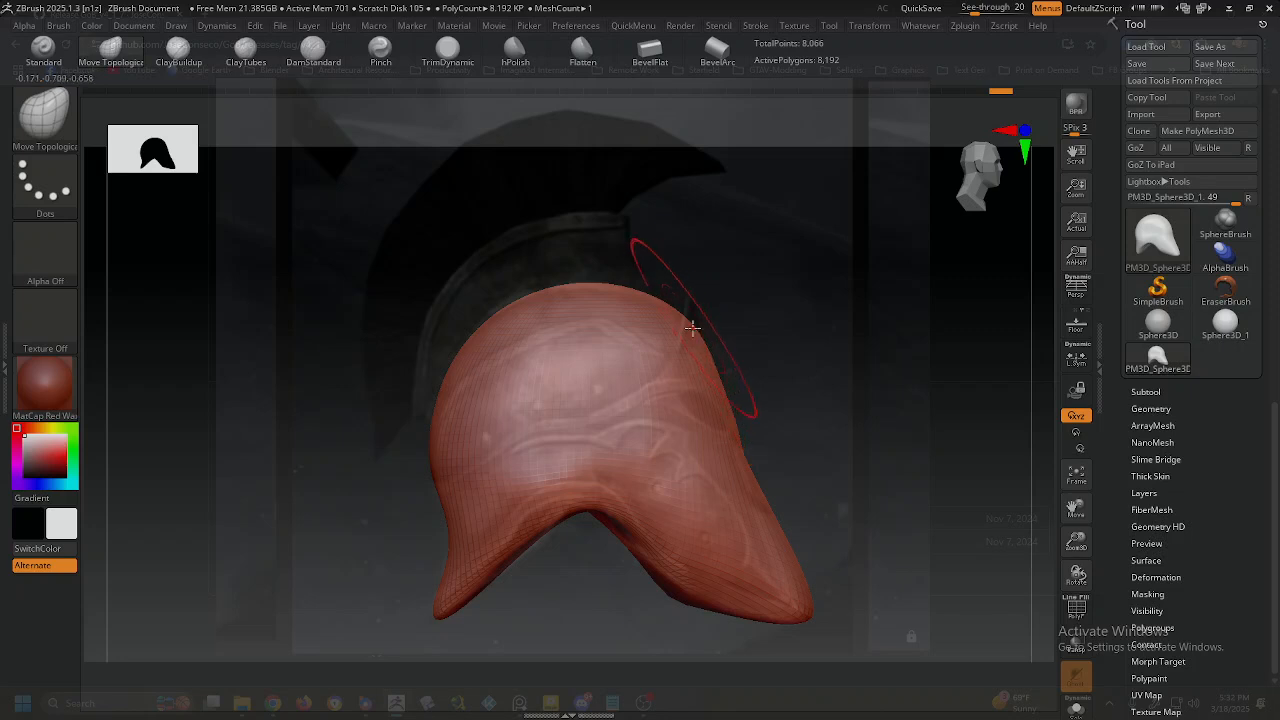
pyautogui.moveTo(743, 463); pyautogui.dragTo(750, 478)
pyautogui.moveTo(786, 578)
pyautogui.mouseDown()
pyautogui.moveTo(802, 598)
pyautogui.moveTo(794, 617)
pyautogui.mouseUp()
pyautogui.moveTo(673, 595)
pyautogui.mouseDown()
pyautogui.moveTo(694, 591)
pyautogui.moveTo(684, 587)
pyautogui.mouseUp()
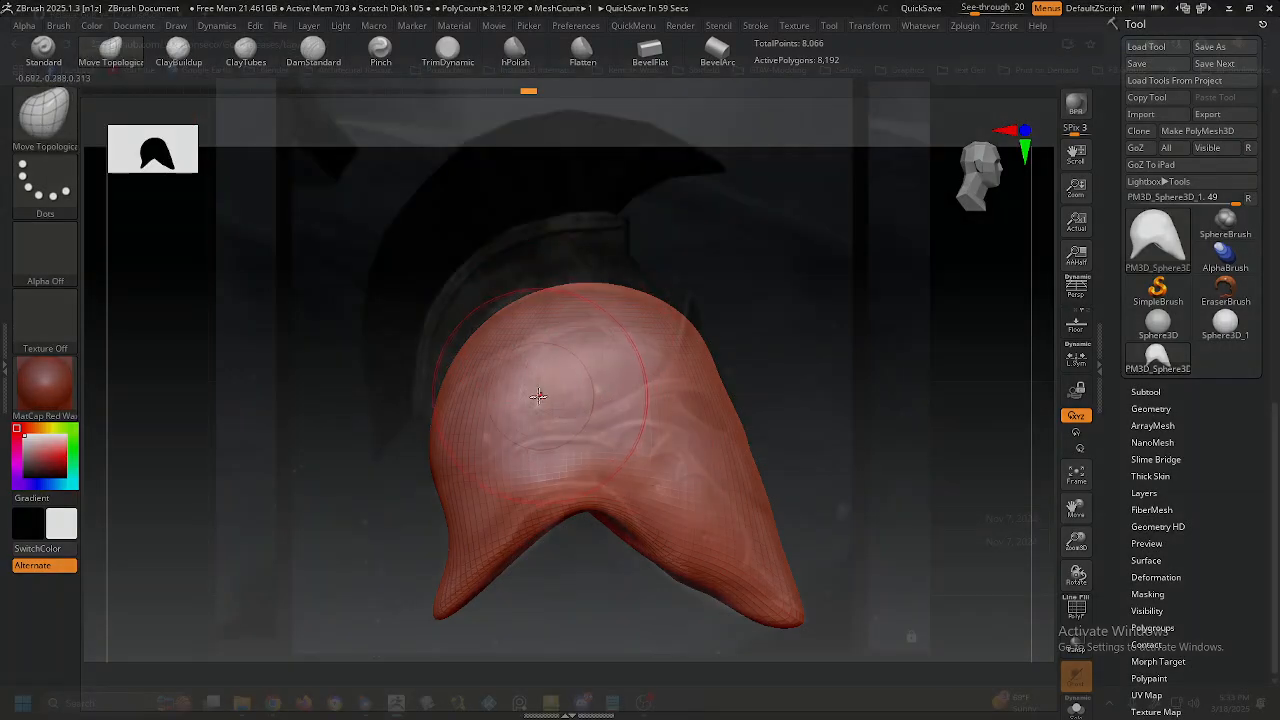
# Try pulling the back of the helmet outward with the Move Topological brush.
pyautogui.moveTo(443, 413); pyautogui.dragTo(354, 409)
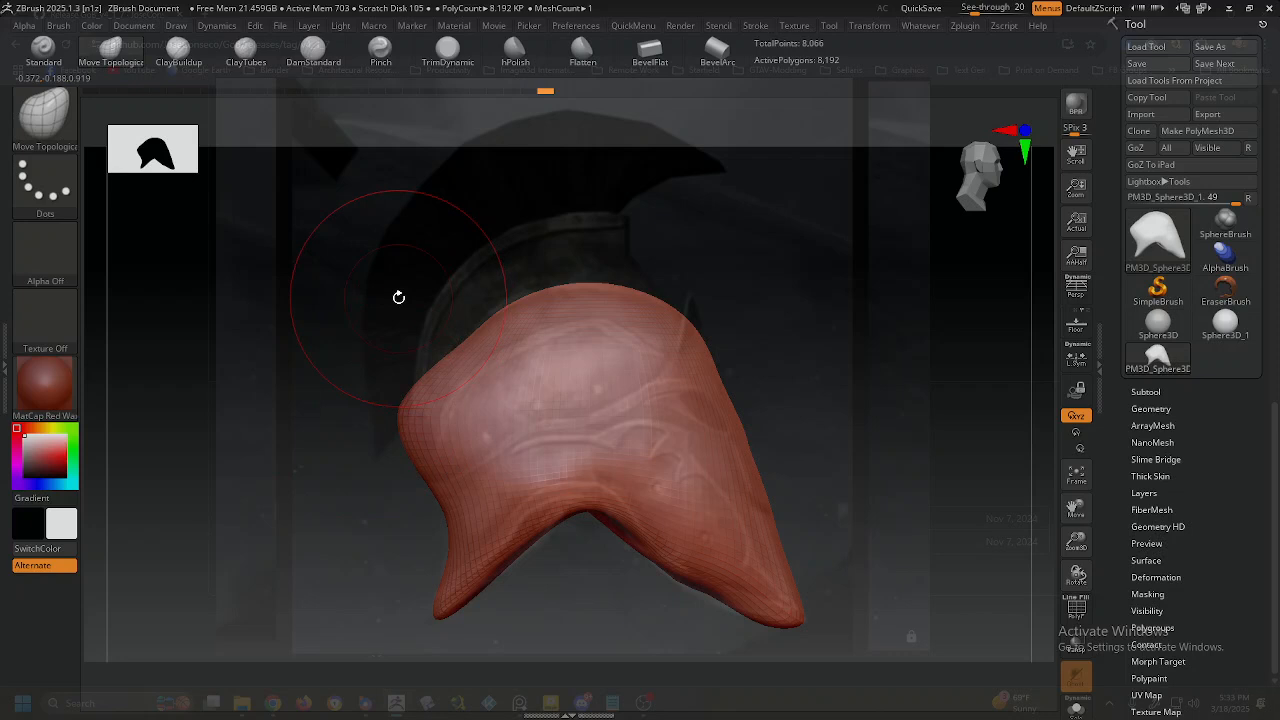
pyautogui.press('w')
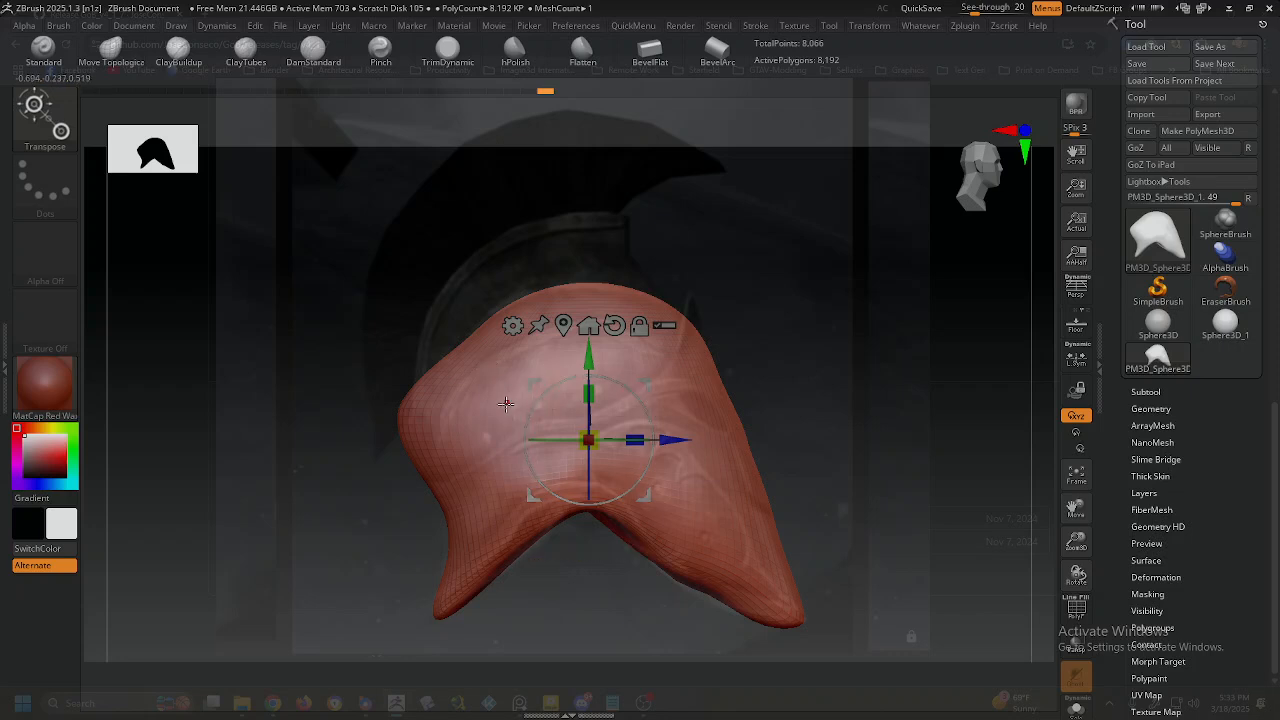
pyautogui.press('q')
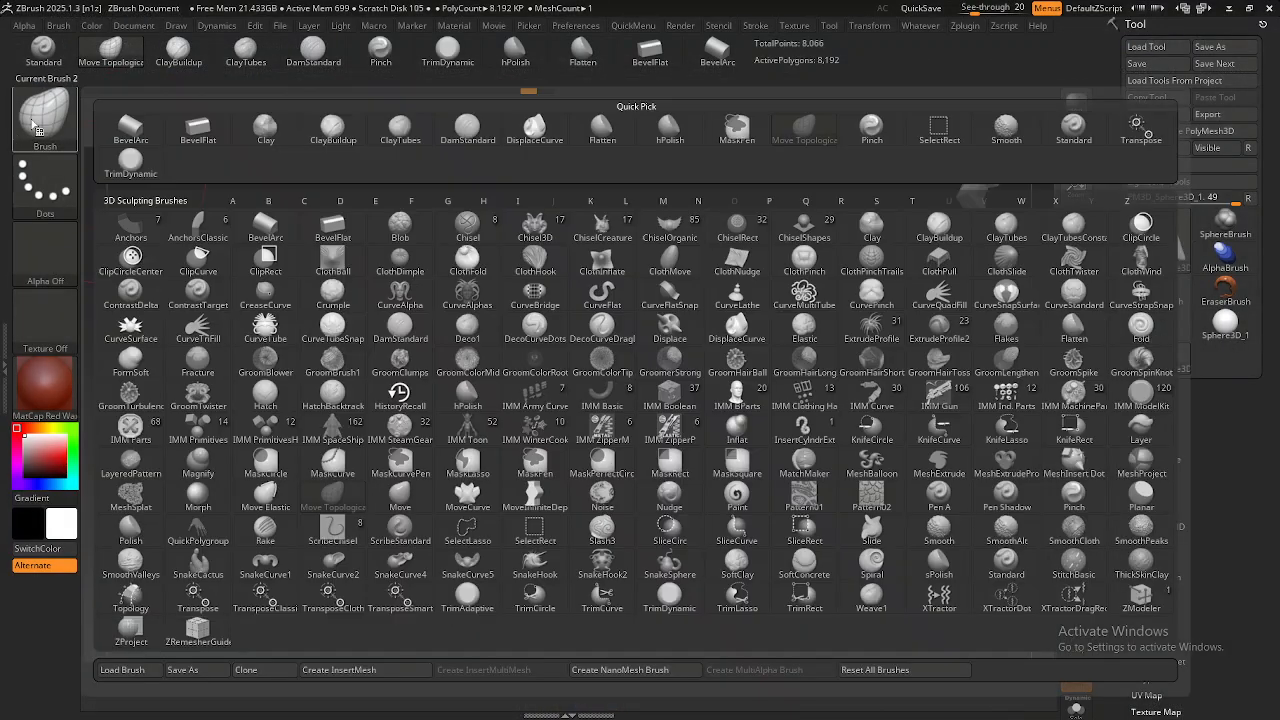
# Switch to the Move brush, try pulling the back of the helmet outward, and undo that stroke.
pyautogui.click(45, 113)
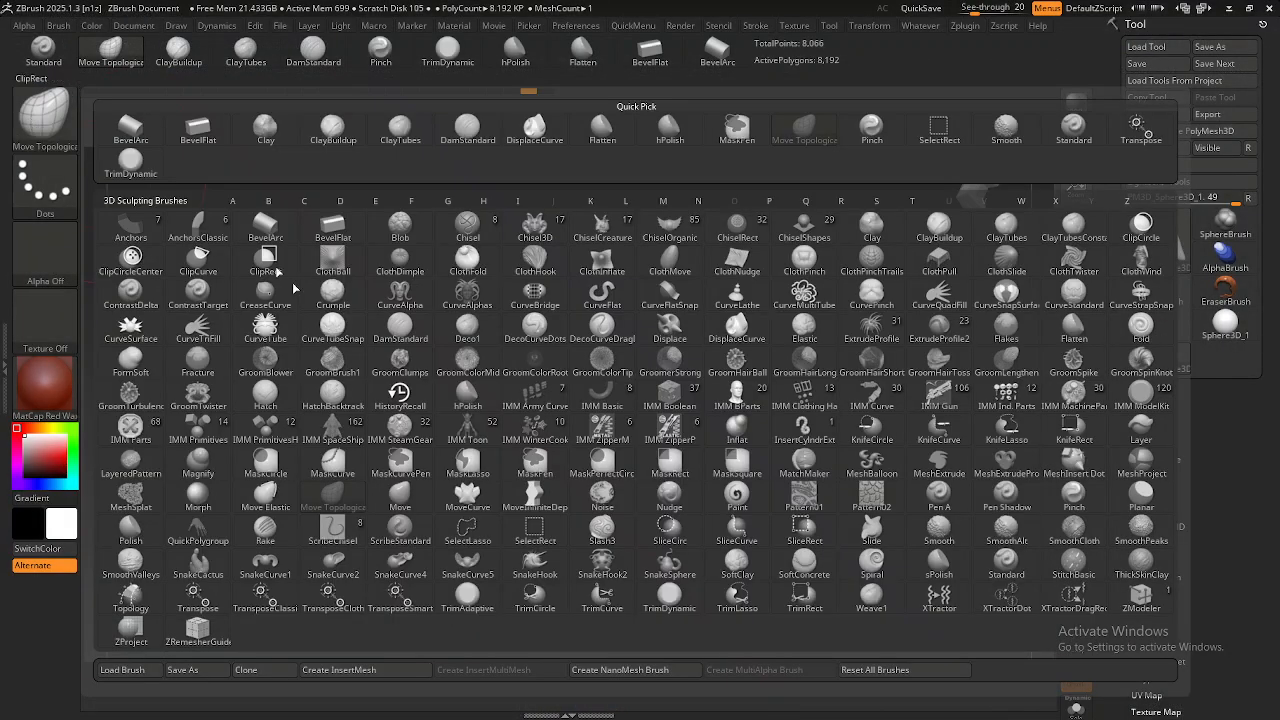
pyautogui.press('m')
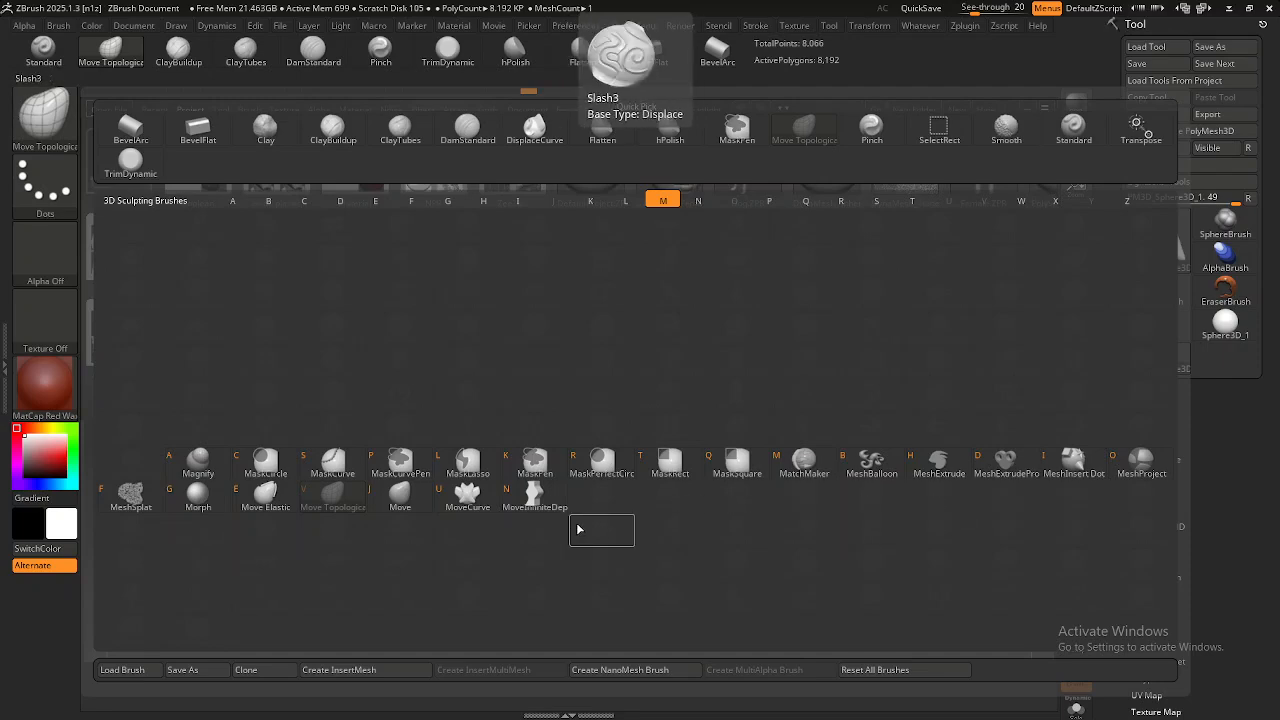
pyautogui.click(398, 496)
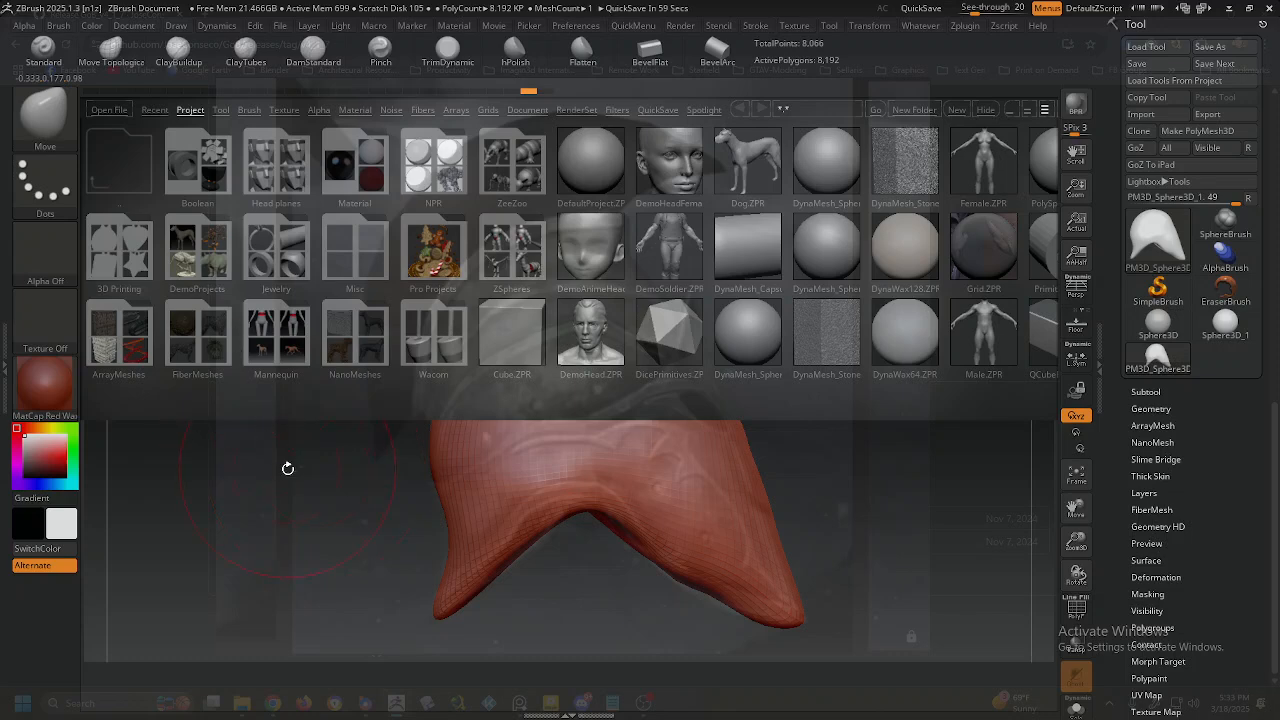
pyautogui.press(',')
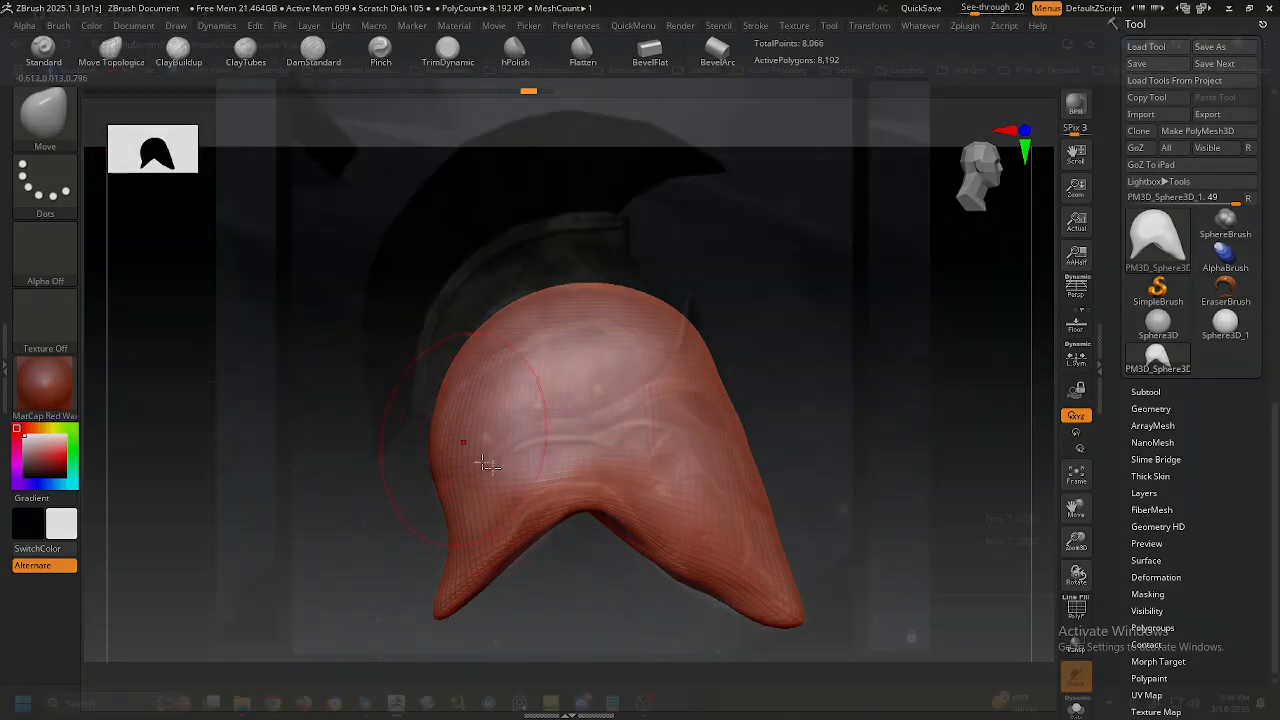
pyautogui.moveTo(443, 403); pyautogui.dragTo(318, 400)
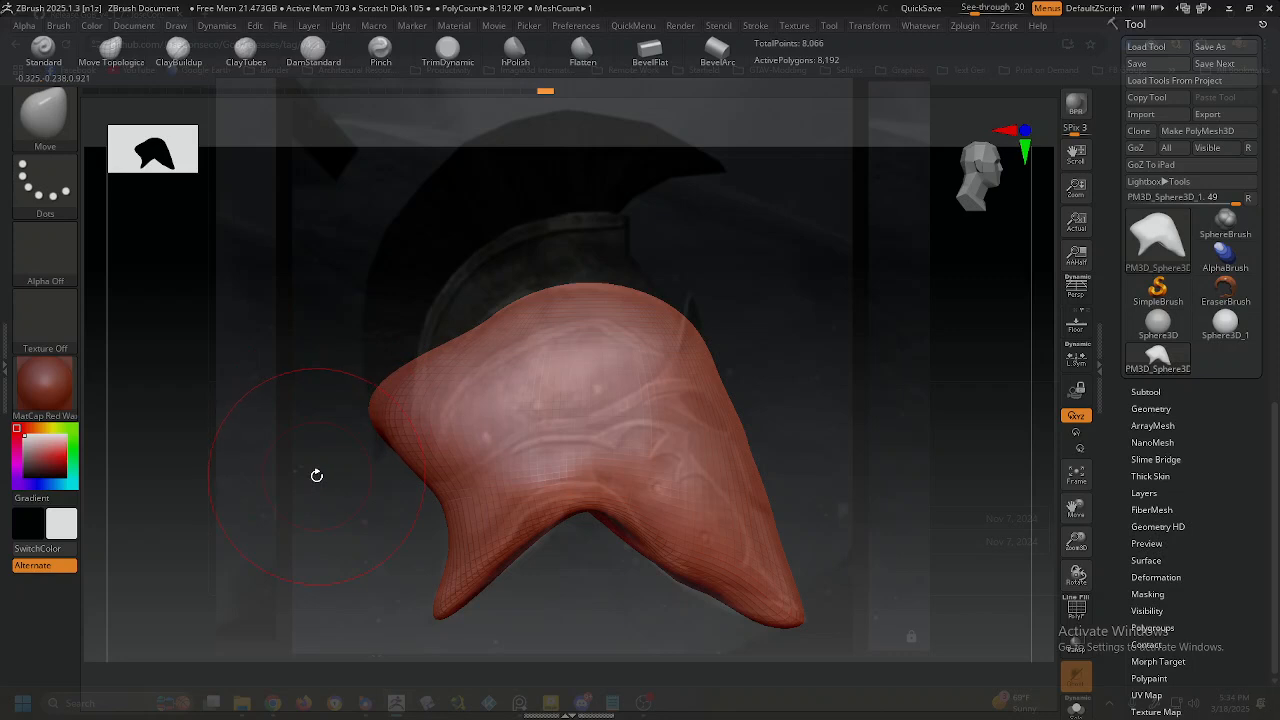
pyautogui.moveTo(316, 475); pyautogui.dragTo(352, 493)
pyautogui.press('ctrl')
pyautogui.hotkey('ctrl', 'z')
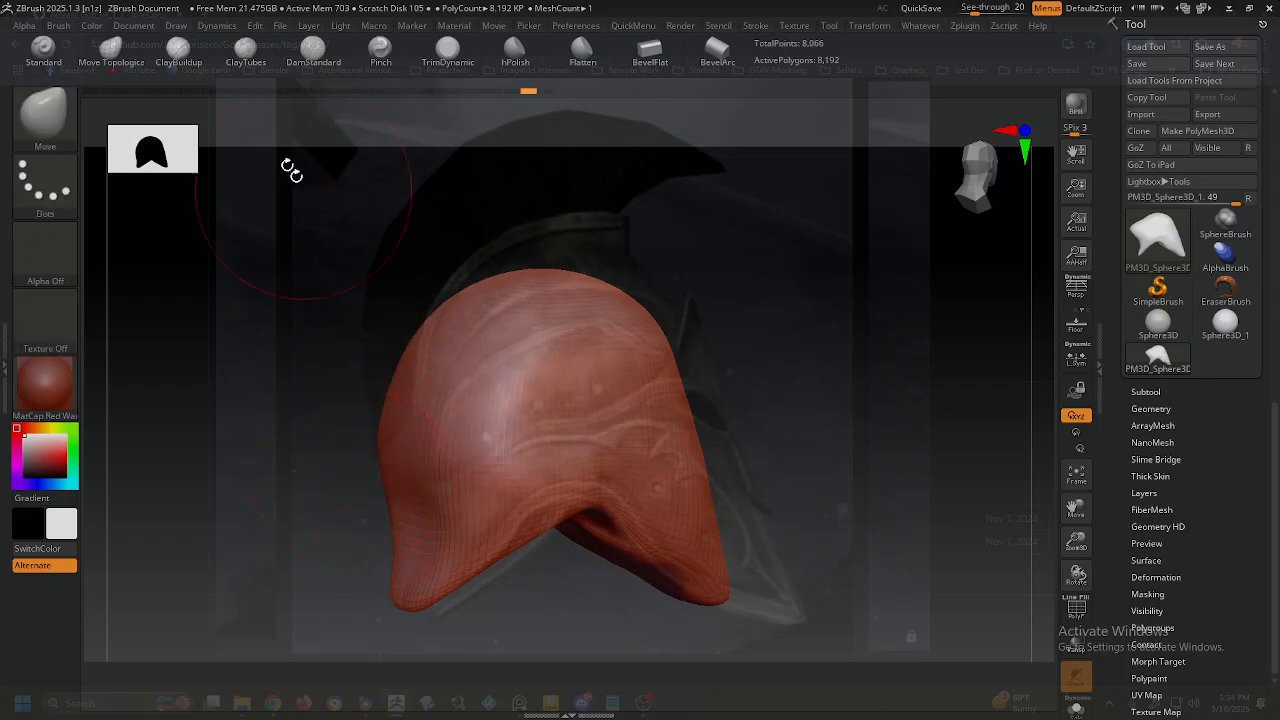
# Switch to the Move Topological brush, try pulling the back of the helmet outward, and undo that stroke.
pyautogui.click(124, 46)
pyautogui.moveTo(443, 423); pyautogui.dragTo(357, 433)
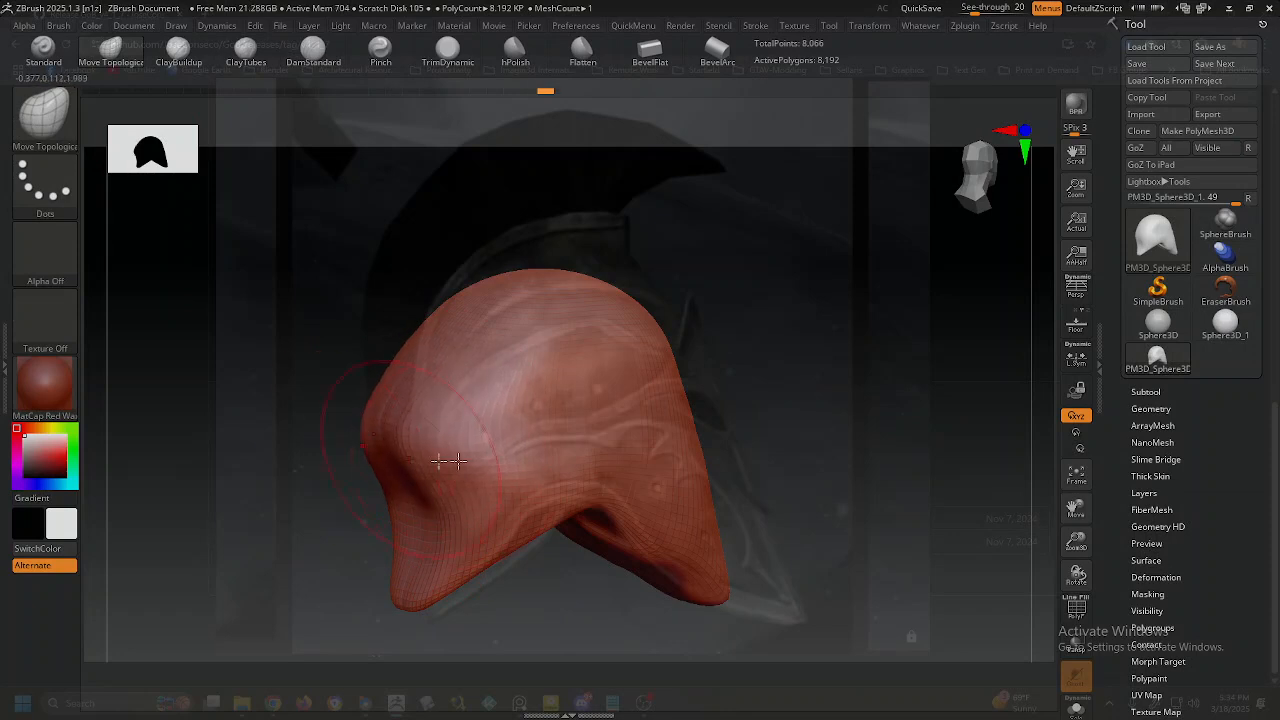
pyautogui.moveTo(478, 458)
pyautogui.mouseDown(button='right')
pyautogui.moveTo(498, 452)
pyautogui.moveTo(443, 463)
pyautogui.moveTo(469, 450)
pyautogui.mouseUp(button='right')
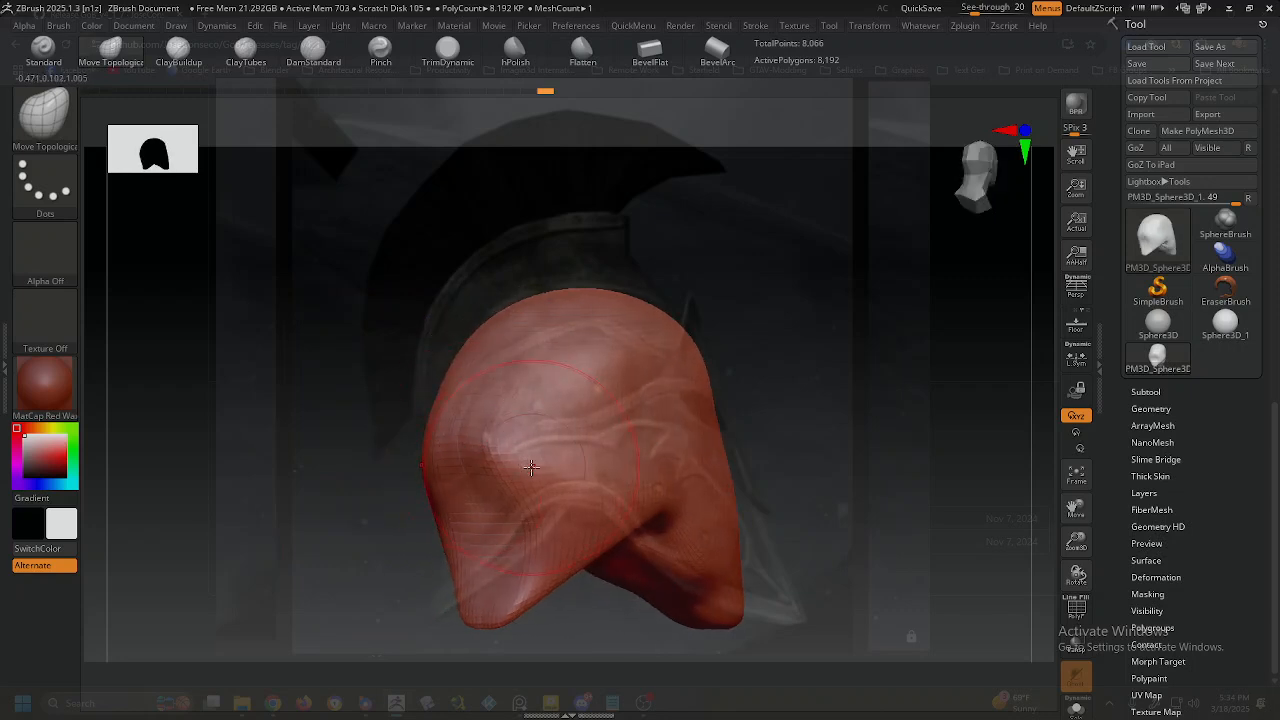
pyautogui.hotkey('ctrl', 'z')
pyautogui.moveTo(531, 467)
pyautogui.mouseDown(button='right')
pyautogui.moveTo(483, 451)
pyautogui.moveTo(564, 458)
pyautogui.mouseUp(button='right')
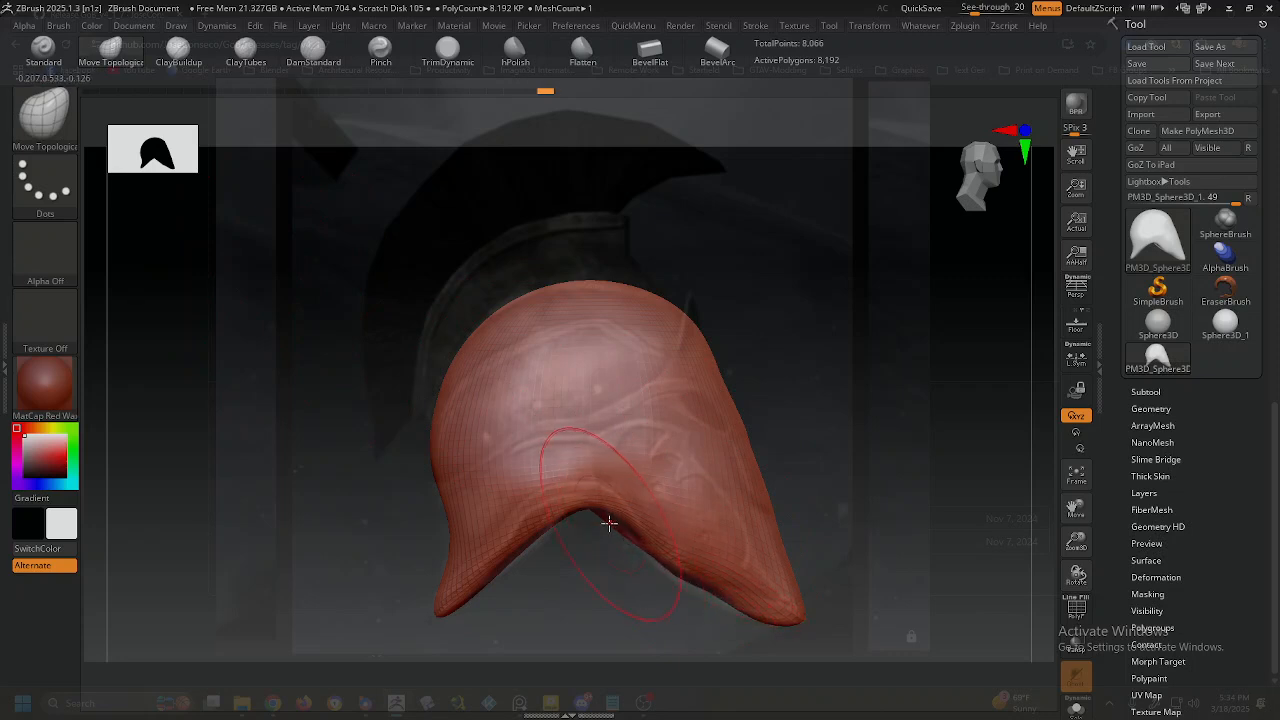
# Reshape the arched lower edge of the face guard to follow the side-view reference, undoing the unwanted strokes.
pyautogui.moveTo(622, 530); pyautogui.dragTo(627, 532)
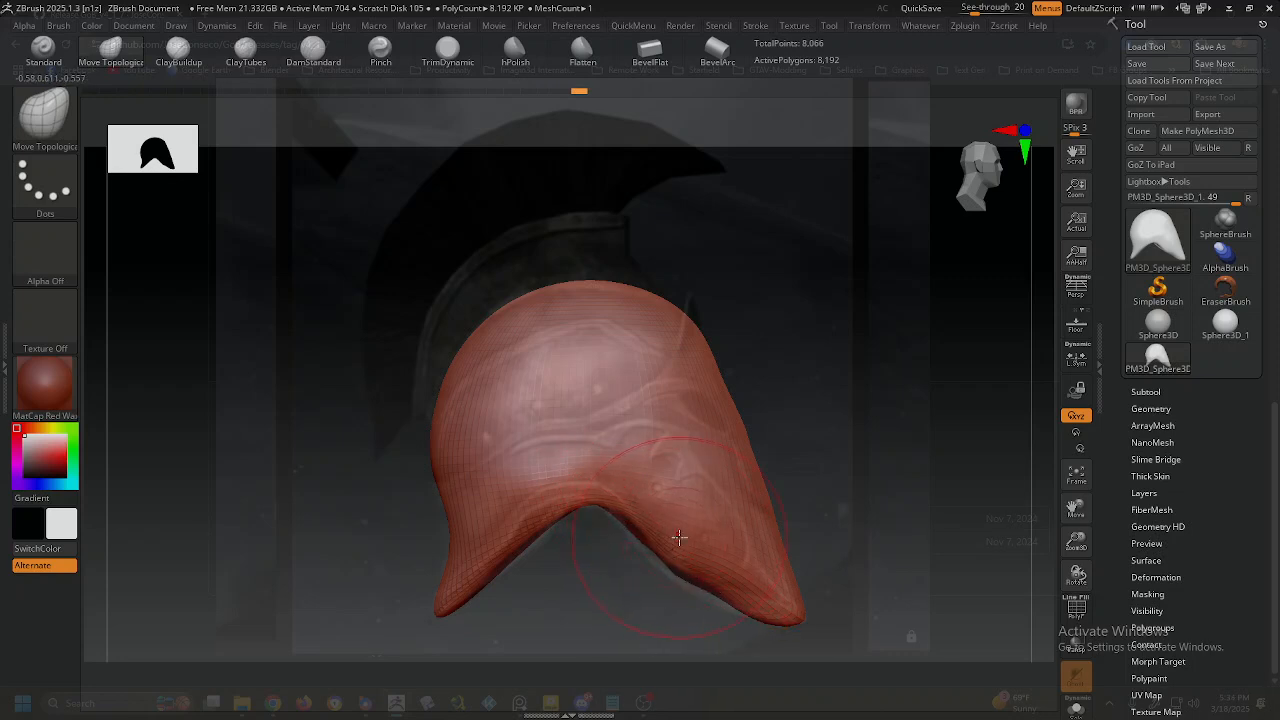
pyautogui.moveTo(679, 538); pyautogui.dragTo(680, 540)
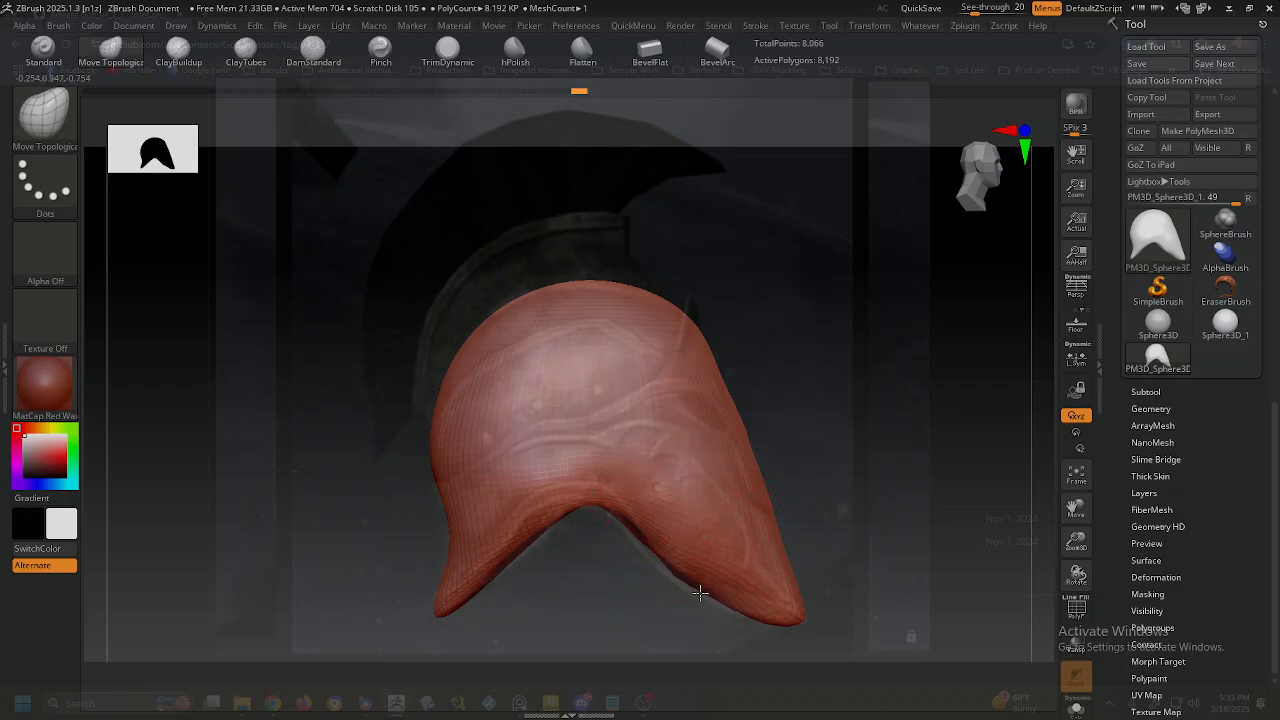
pyautogui.hotkey('ctrl', 'z')
pyautogui.hotkey('ctrl', 'z')
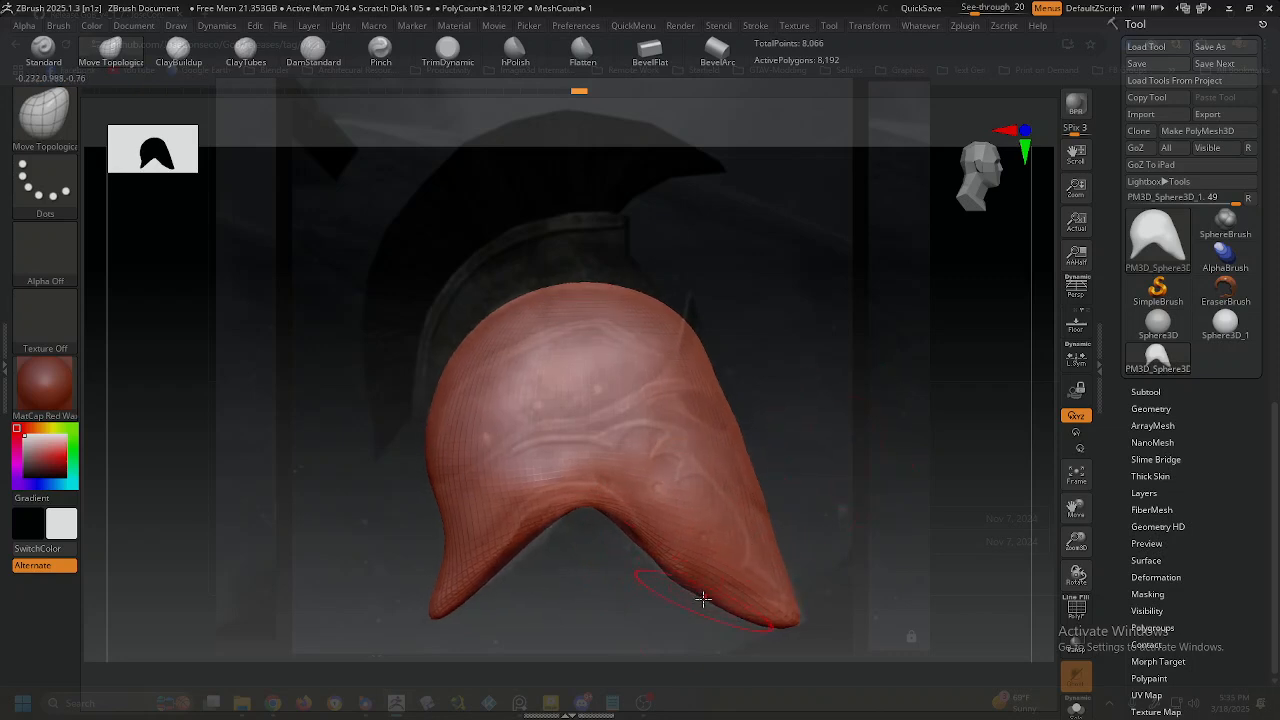
pyautogui.moveTo(696, 597); pyautogui.dragTo(651, 557)
pyautogui.moveTo(611, 520); pyautogui.dragTo(605, 516)
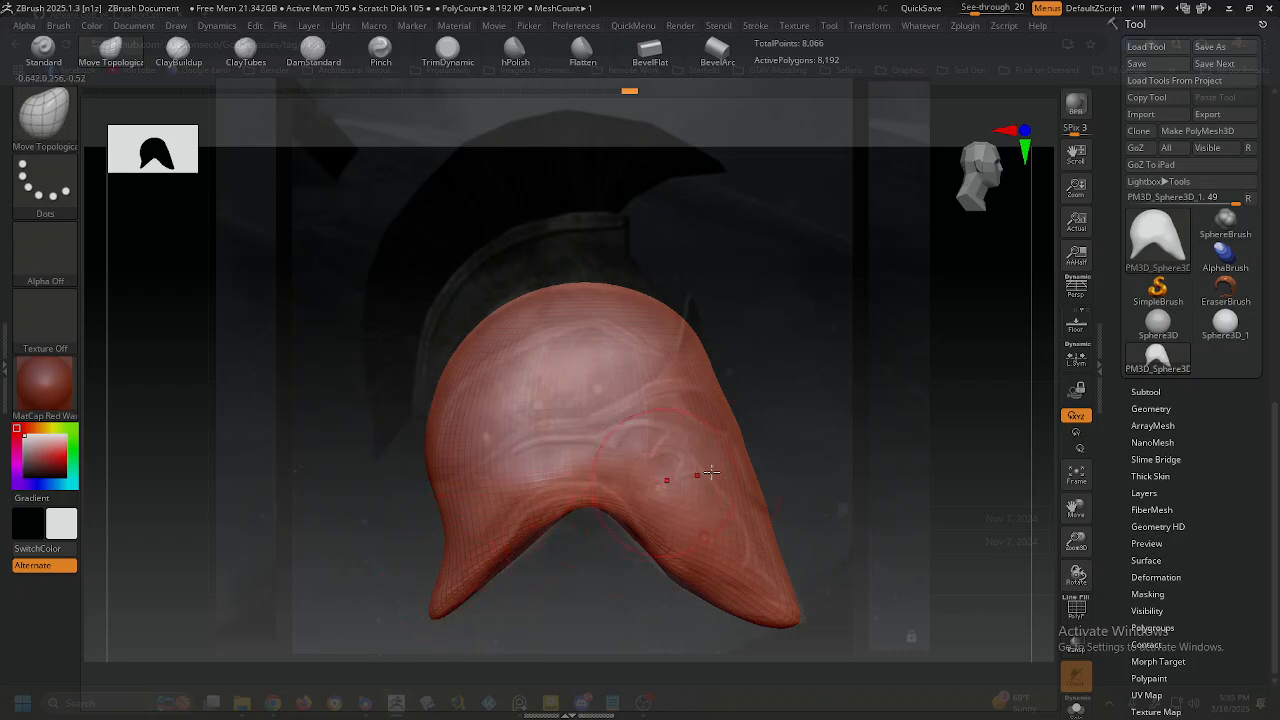
# Snap the helmet to its front view and switch the reference viewer to the front-view helmet image.
pyautogui.moveTo(735, 466)
pyautogui.keyDown('shift'); pyautogui.mouseDown(button='right')
pyautogui.moveTo(668, 471)
pyautogui.moveTo(603, 443)
pyautogui.moveTo(624, 523)
pyautogui.moveTo(660, 492)
pyautogui.moveTo(594, 438)
pyautogui.mouseUp(button='right'); pyautogui.keyUp('shift')
pyautogui.hotkey('alt', 'Tab')
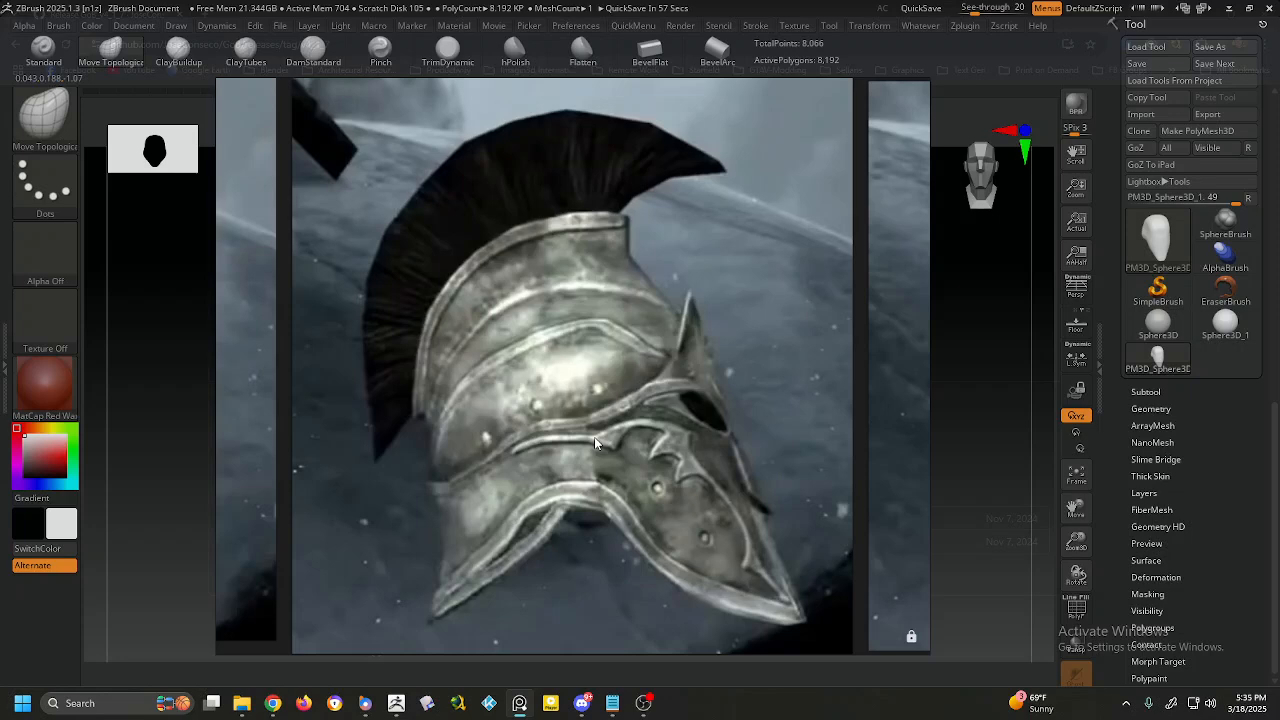
pyautogui.press('Left')
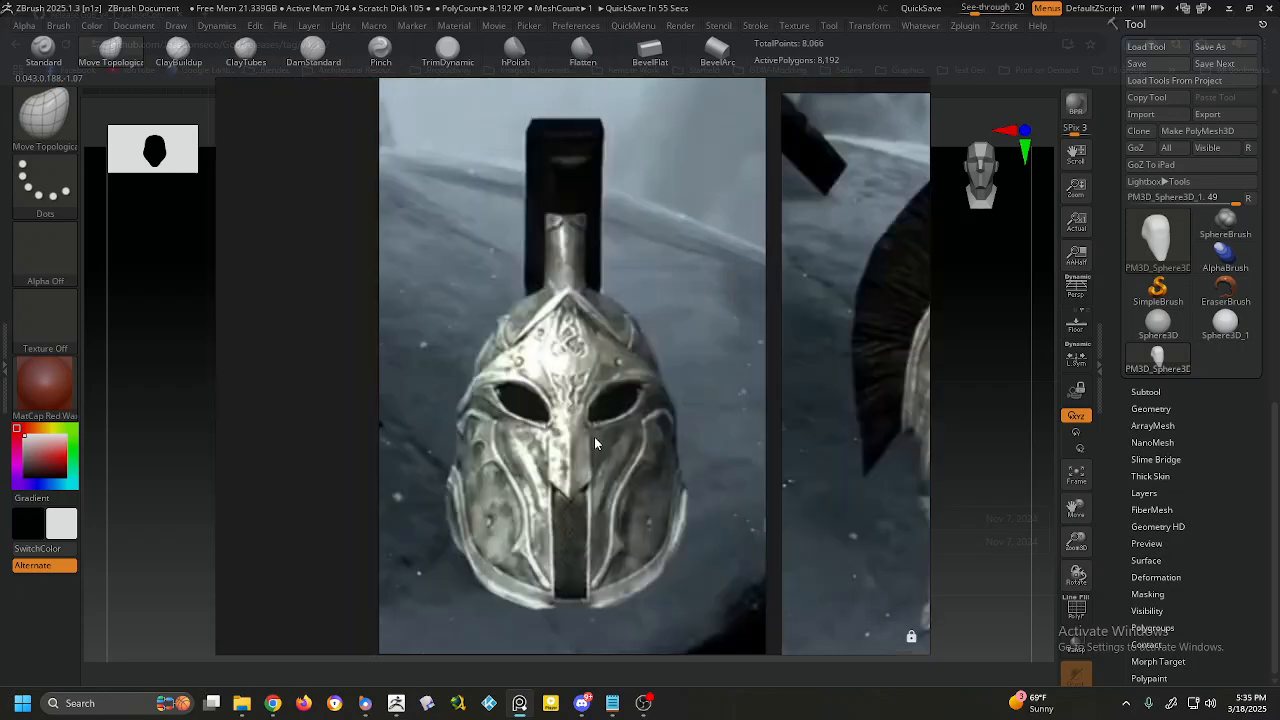
pyautogui.hotkey('alt', 'Tab')
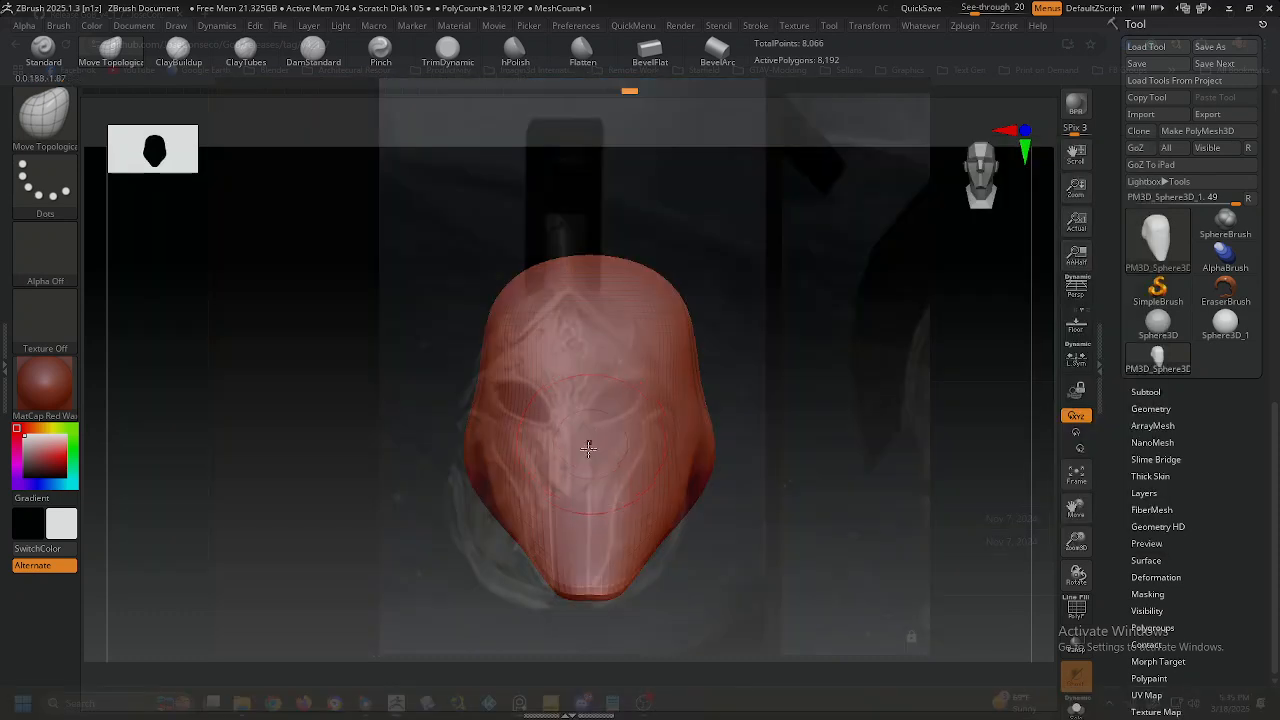
# Position and scale the helmet so that it overlays the front-view reference.
pyautogui.moveTo(588, 449)
pyautogui.keyDown('alt'); pyautogui.mouseDown(button='right')
pyautogui.moveTo(563, 497)
pyautogui.moveTo(564, 482)
pyautogui.mouseUp(button='right'); pyautogui.keyUp('alt')
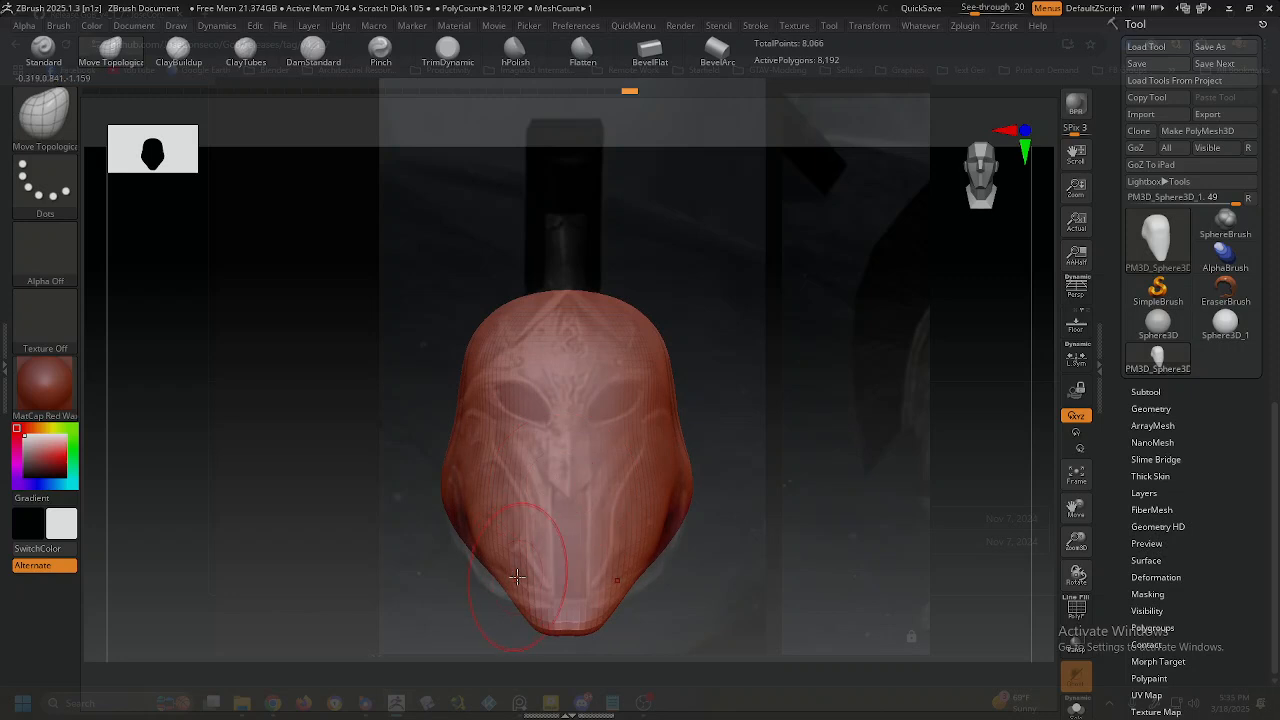
pyautogui.moveTo(564, 560)
pyautogui.keyDown('alt'); pyautogui.mouseDown(button='right')
pyautogui.moveTo(566, 493)
pyautogui.moveTo(472, 466)
pyautogui.moveTo(428, 428)
pyautogui.mouseUp(button='right'); pyautogui.keyUp('alt')
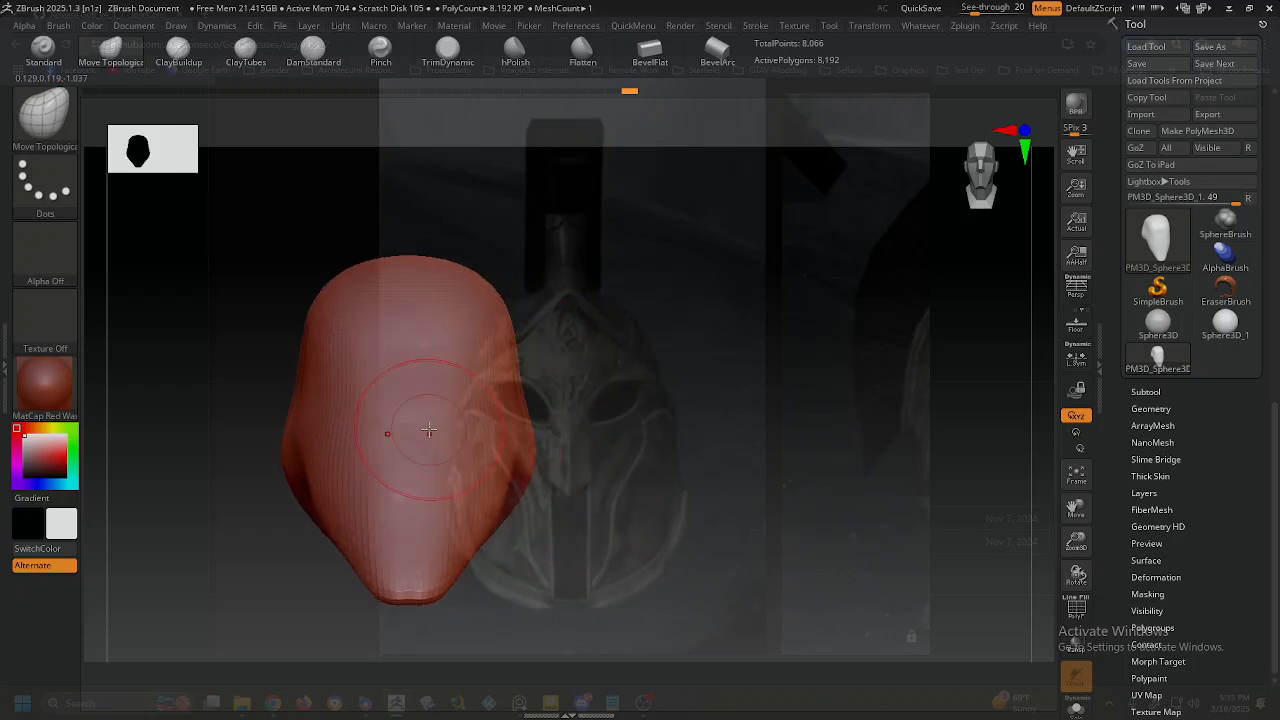
pyautogui.press('ctrl')
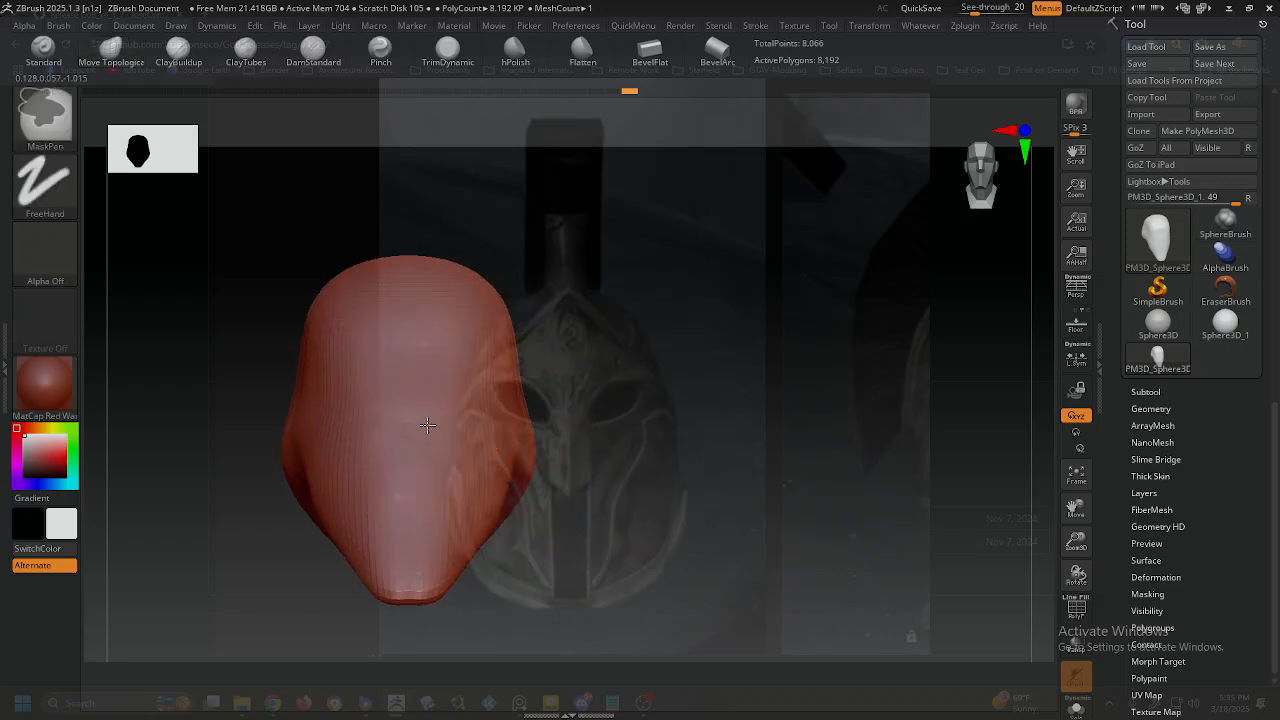
pyautogui.keyDown('ctrl'); pyautogui.moveTo(427, 425); pyautogui.dragTo(415, 423, button='right'); pyautogui.keyUp('ctrl')
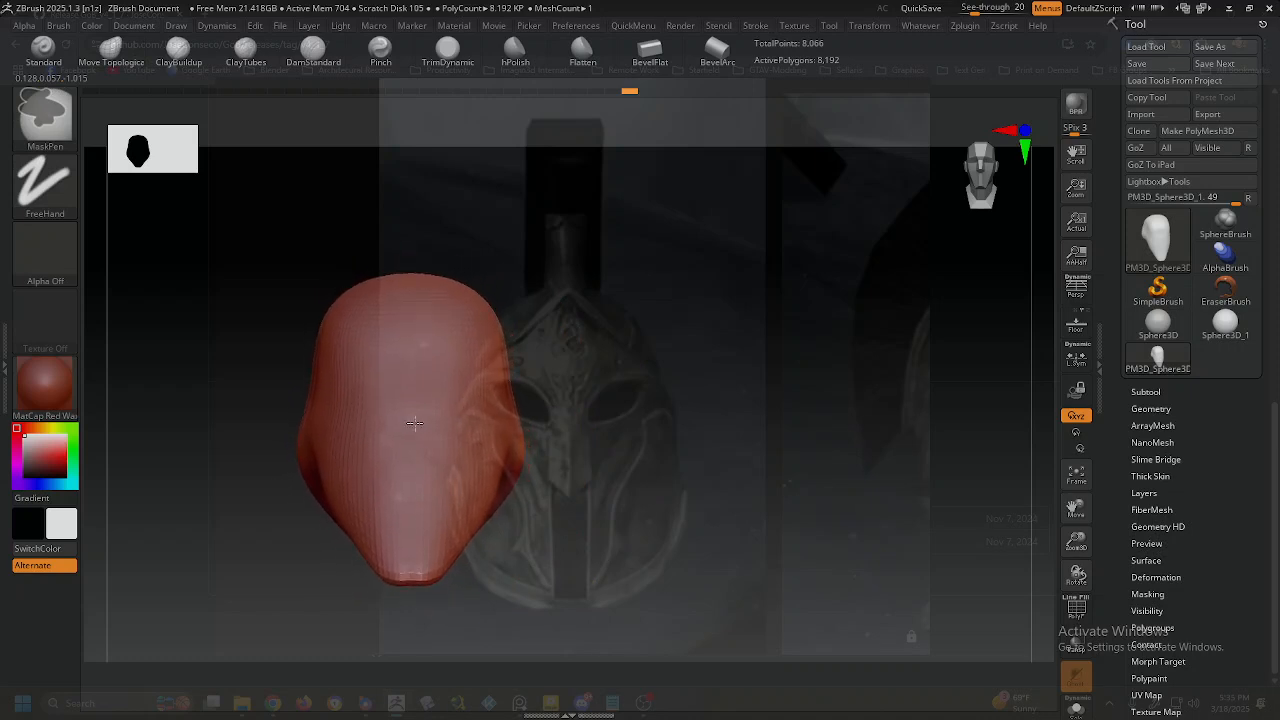
pyautogui.moveTo(410, 408); pyautogui.dragTo(411, 396)
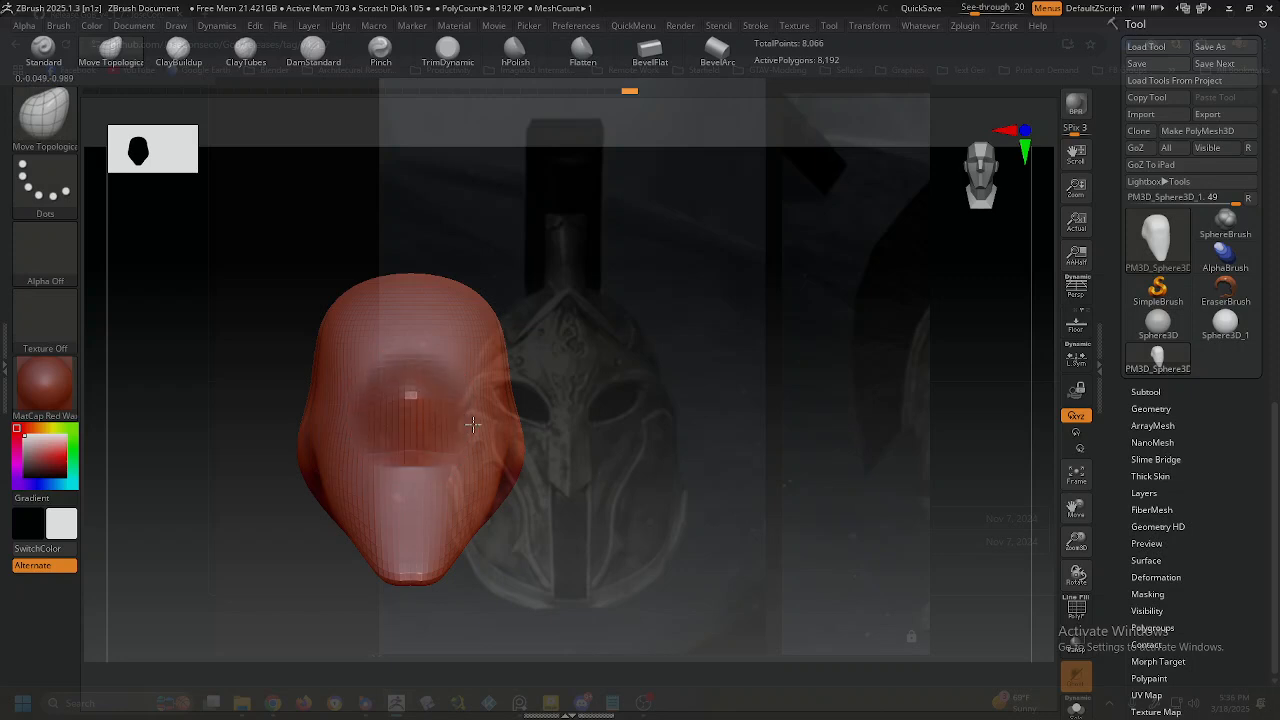
pyautogui.moveTo(571, 406)
pyautogui.mouseDown()
pyautogui.moveTo(583, 420)
pyautogui.moveTo(607, 398)
pyautogui.moveTo(590, 397)
pyautogui.moveTo(706, 443)
pyautogui.moveTo(751, 433)
pyautogui.moveTo(749, 416)
pyautogui.mouseUp()
pyautogui.keyDown('ctrl'); pyautogui.moveTo(767, 419); pyautogui.dragTo(756, 423, button='right'); pyautogui.keyUp('ctrl')
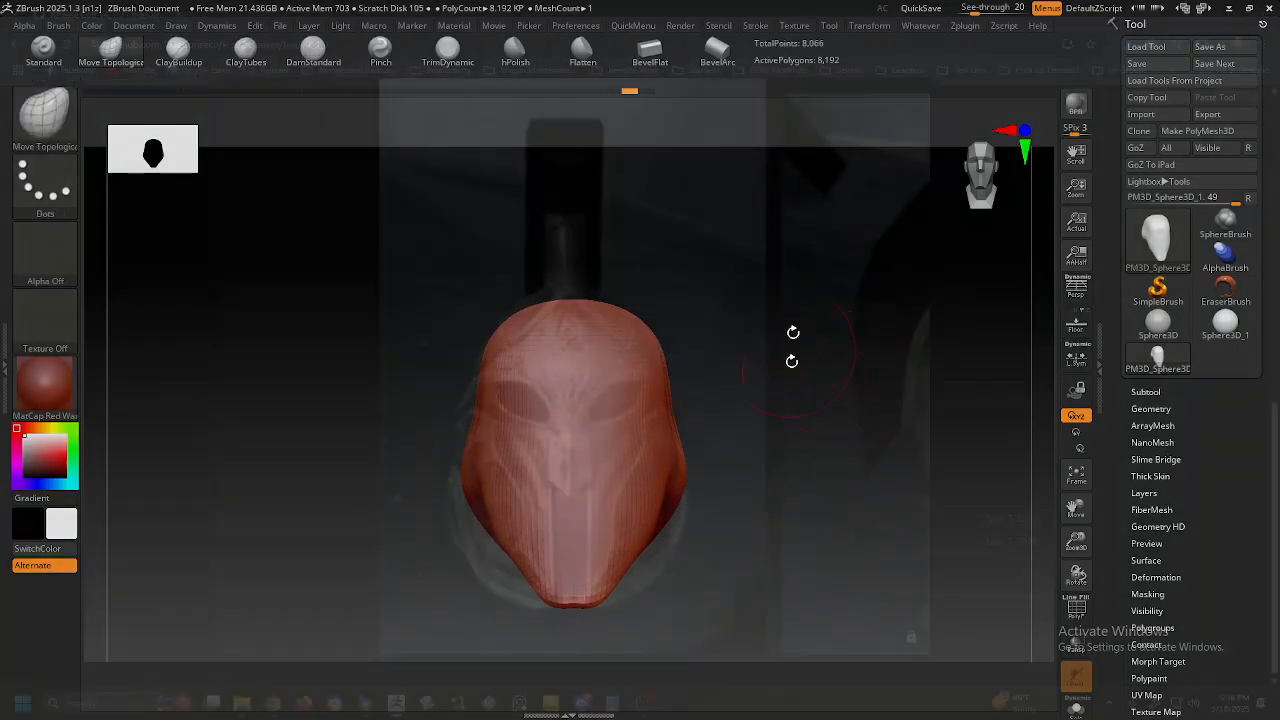
pyautogui.moveTo(767, 387); pyautogui.dragTo(768, 387)
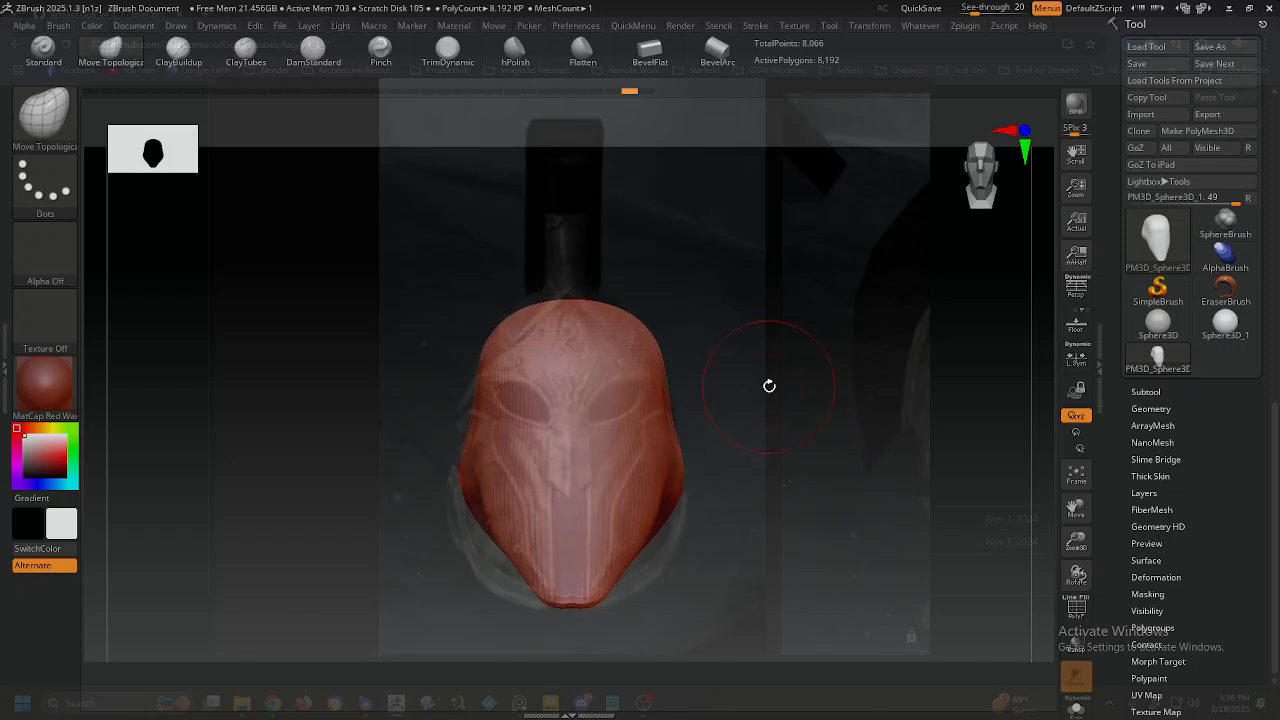
pyautogui.press('ctrl')
pyautogui.moveTo(768, 387)
pyautogui.keyDown('ctrl'); pyautogui.mouseDown(button='right')
pyautogui.moveTo(777, 392)
pyautogui.moveTo(758, 384)
pyautogui.mouseUp(button='right'); pyautogui.keyUp('ctrl')
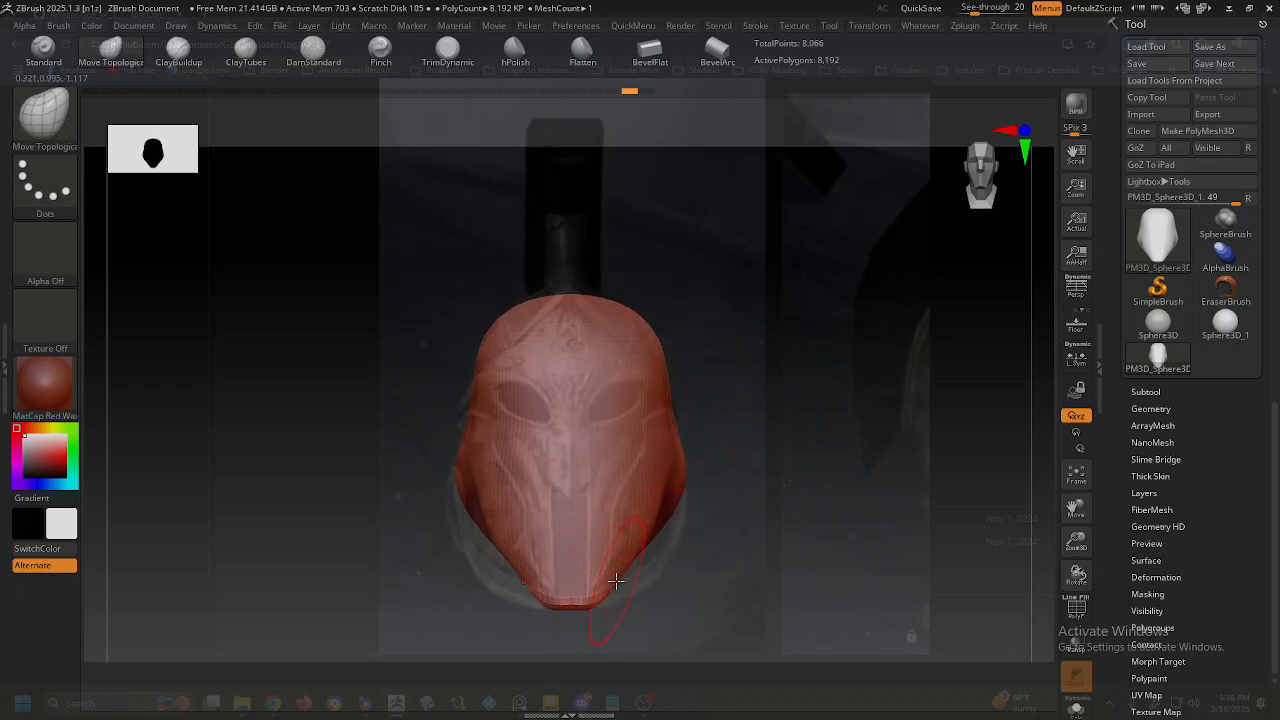
# Pull the lower sides of the face guard outward with Move Topological to fill the rounded outline of the front-view reference.
pyautogui.moveTo(620, 580)
pyautogui.mouseDown()
pyautogui.moveTo(651, 576)
pyautogui.moveTo(646, 540)
pyautogui.moveTo(674, 560)
pyautogui.moveTo(663, 520)
pyautogui.mouseUp()
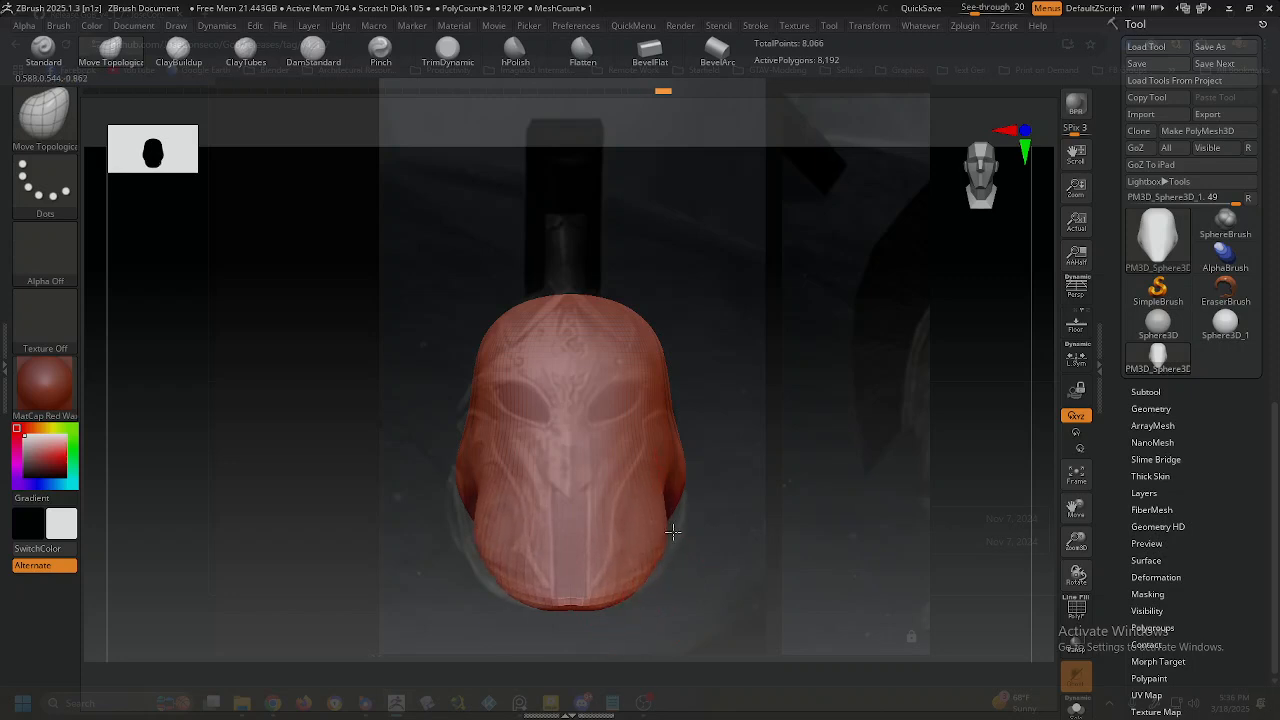
pyautogui.moveTo(624, 568); pyautogui.dragTo(639, 573)
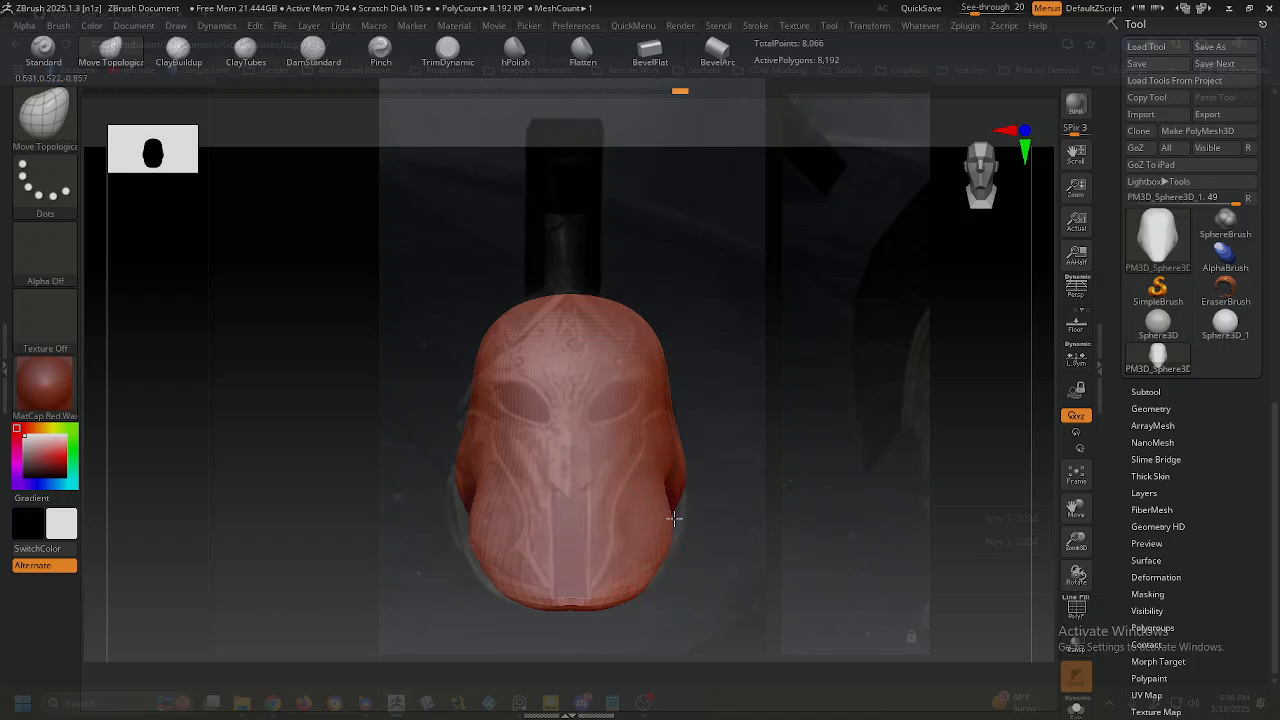
pyautogui.moveTo(661, 489); pyautogui.dragTo(684, 503)
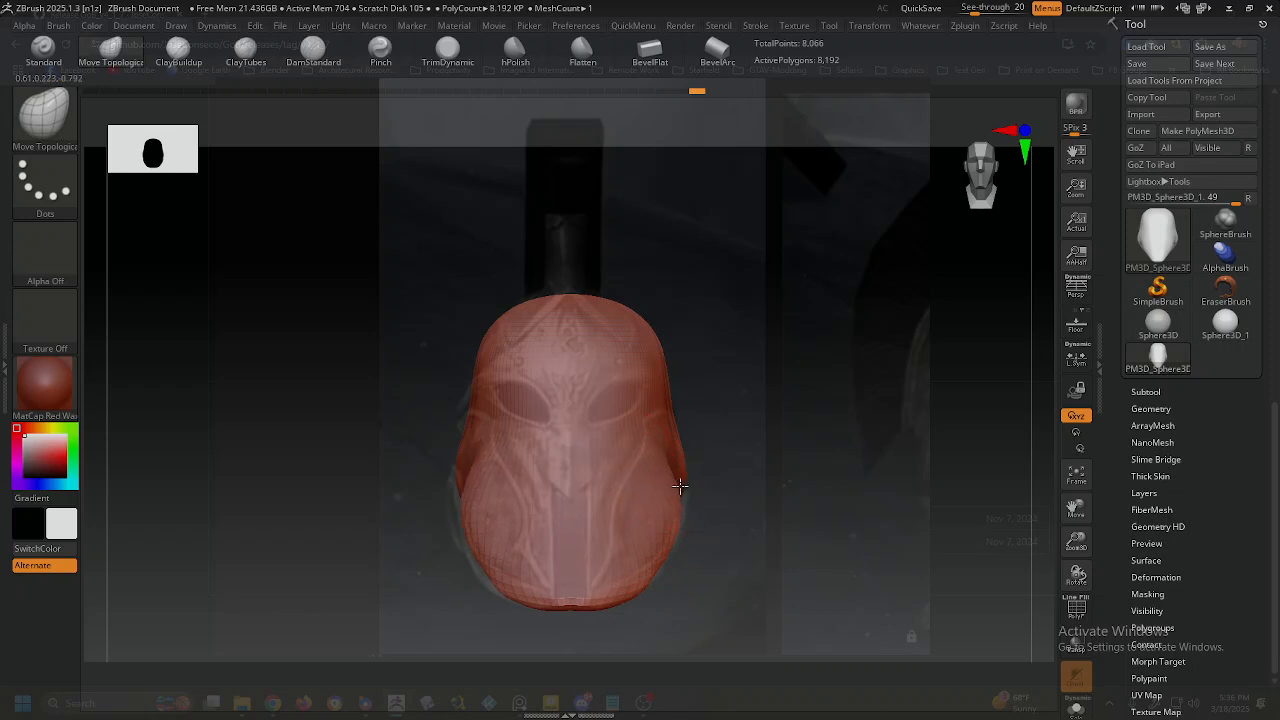
pyautogui.moveTo(681, 487); pyautogui.dragTo(710, 455)
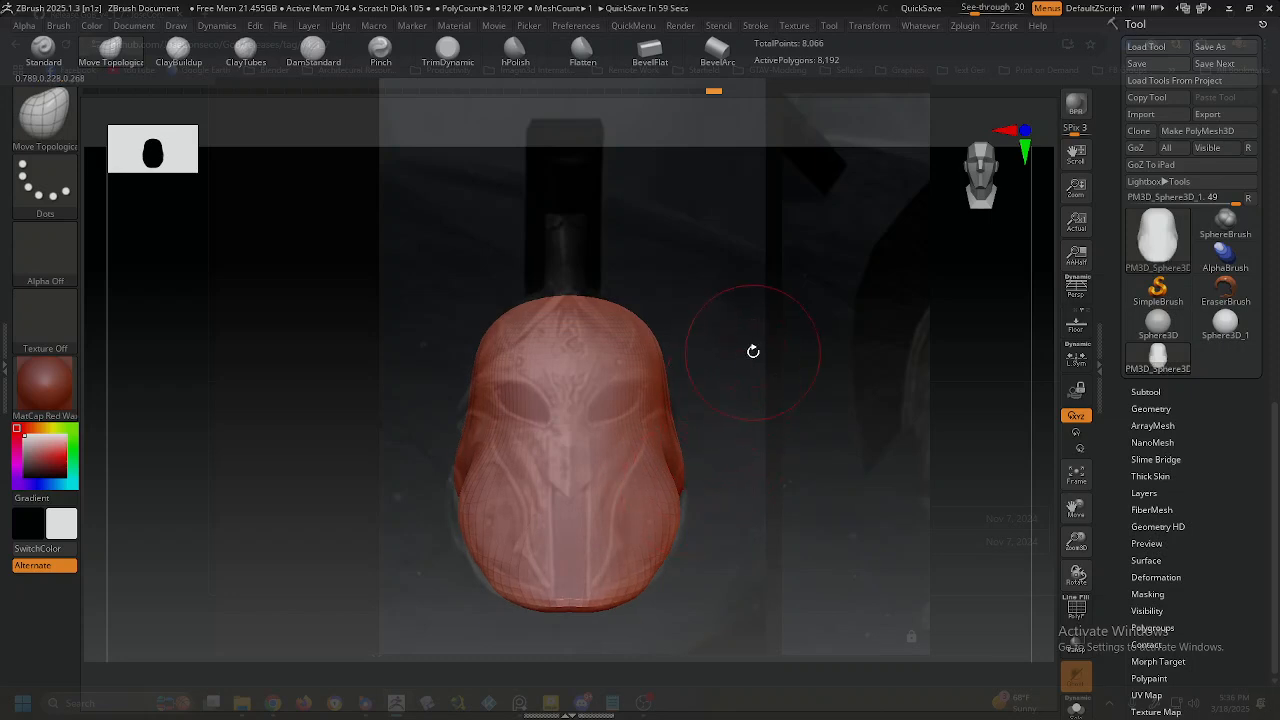
# Set See-through to 18 and adjust the helmet's side outline with Move Topological to match the front-view reference.
pyautogui.moveTo(975, 8); pyautogui.dragTo(1012, 17)
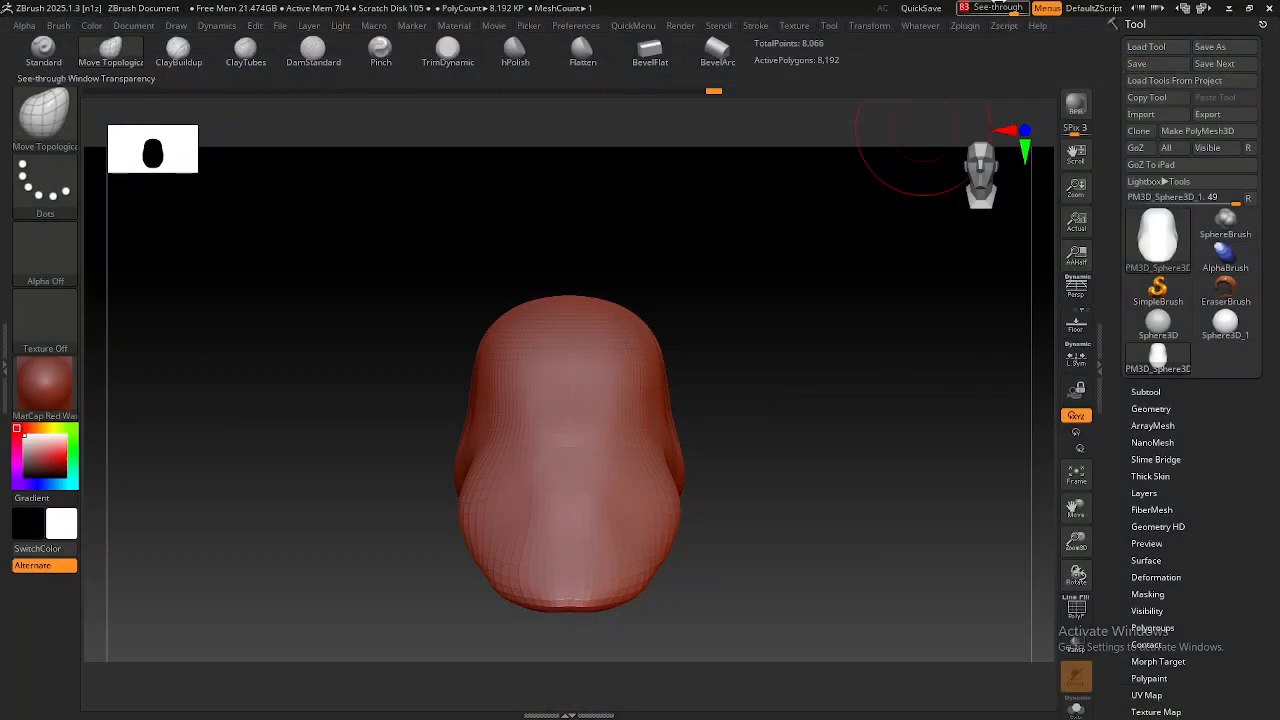
pyautogui.click(990, 8)
pyautogui.moveTo(990, 8); pyautogui.dragTo(975, 8)
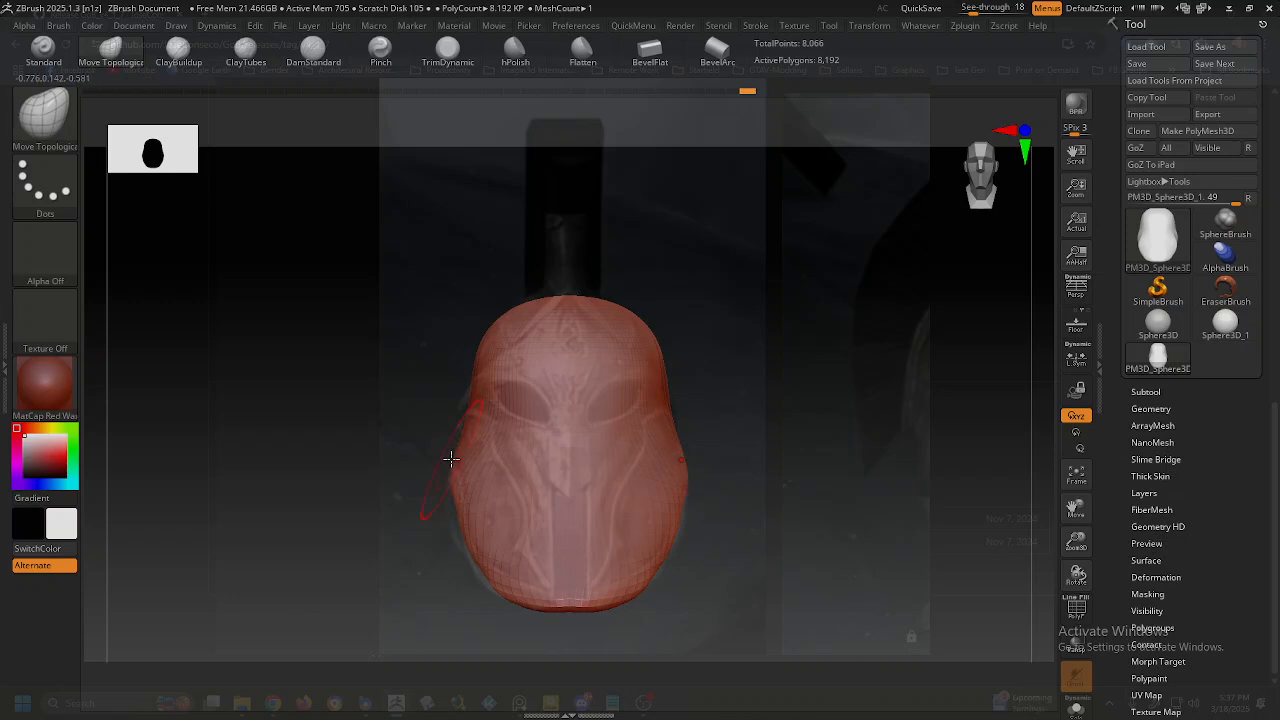
pyautogui.moveTo(451, 458)
pyautogui.mouseDown()
pyautogui.moveTo(494, 481)
pyautogui.moveTo(493, 535)
pyautogui.moveTo(489, 486)
pyautogui.moveTo(511, 486)
pyautogui.moveTo(508, 470)
pyautogui.moveTo(482, 476)
pyautogui.moveTo(529, 457)
pyautogui.moveTo(435, 479)
pyautogui.moveTo(491, 423)
pyautogui.moveTo(489, 443)
pyautogui.moveTo(523, 425)
pyautogui.moveTo(501, 415)
pyautogui.moveTo(522, 388)
pyautogui.mouseUp()
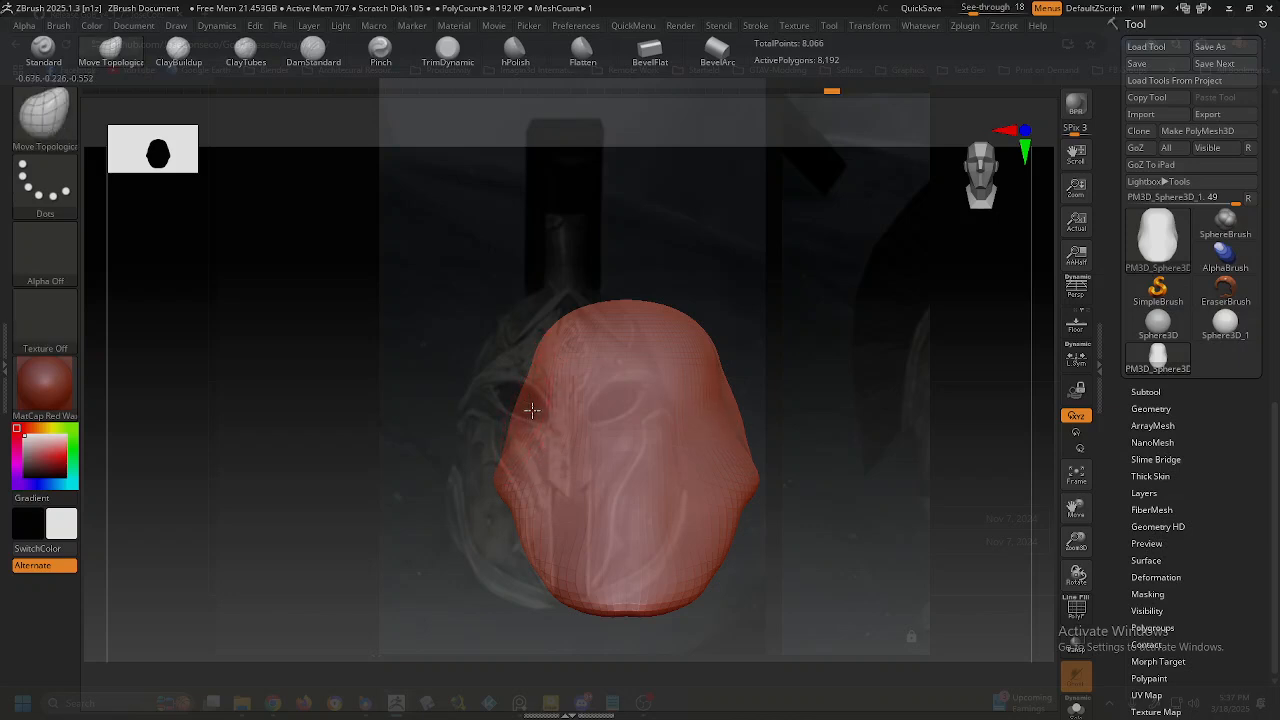
# Set See-through to 0 and smooth the underside of the helmet's opening.
pyautogui.moveTo(528, 410)
pyautogui.mouseDown(button='right')
pyautogui.moveTo(513, 410)
pyautogui.moveTo(528, 434)
pyautogui.moveTo(513, 435)
pyautogui.moveTo(575, 379)
pyautogui.mouseUp(button='right')
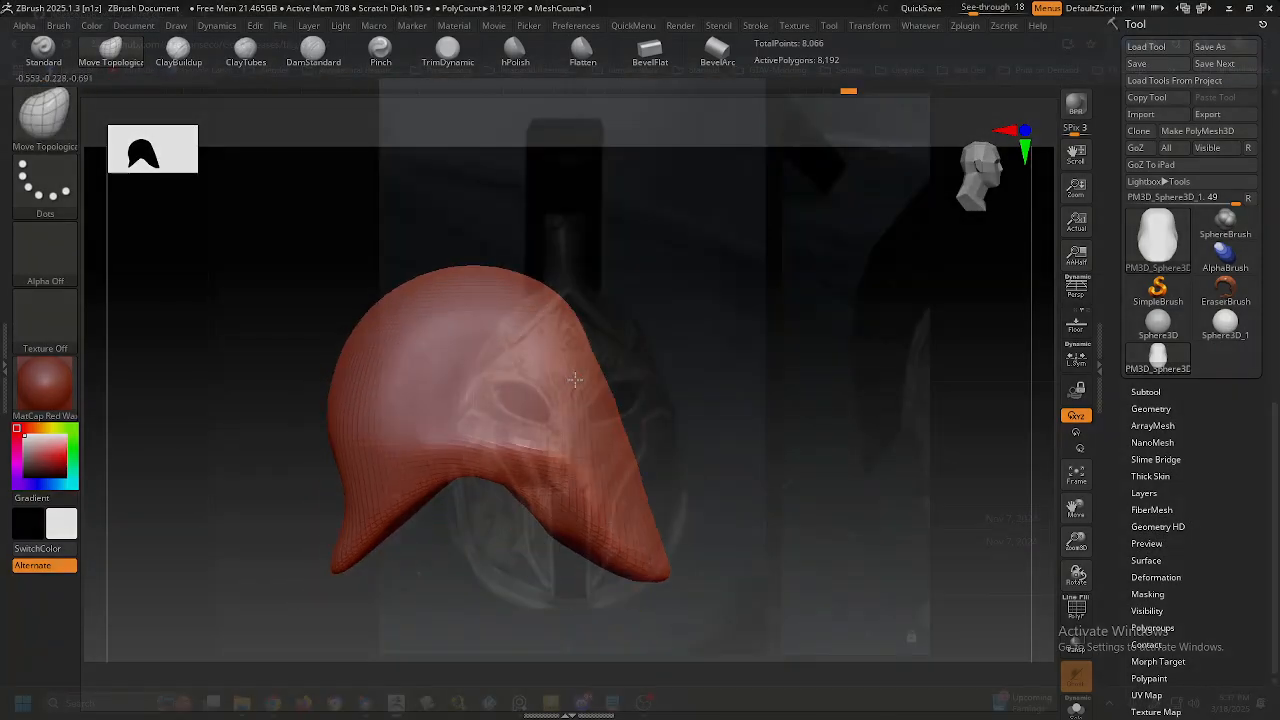
pyautogui.moveTo(531, 489)
pyautogui.mouseDown(button='right')
pyautogui.moveTo(560, 494)
pyautogui.moveTo(553, 484)
pyautogui.mouseUp(button='right')
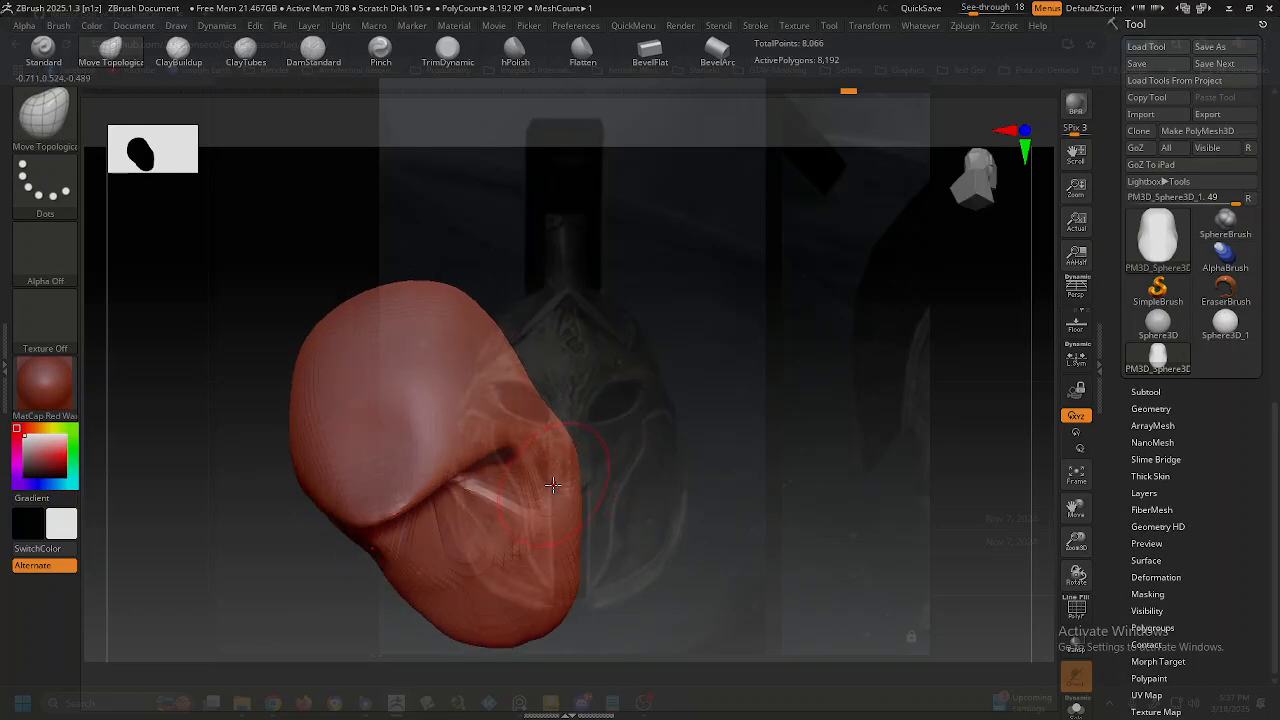
pyautogui.rightClick(563, 458)
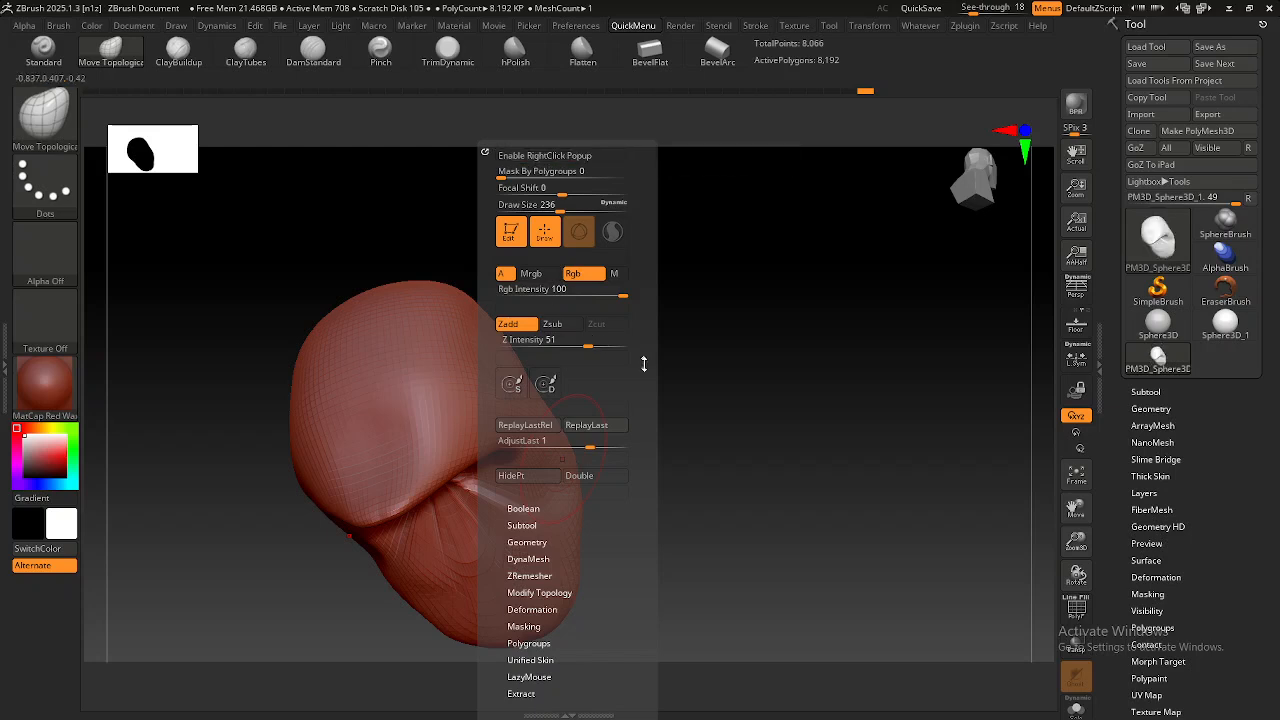
pyautogui.moveTo(533, 480)
pyautogui.mouseDown(button='right')
pyautogui.moveTo(571, 466)
pyautogui.moveTo(600, 480)
pyautogui.moveTo(571, 486)
pyautogui.moveTo(594, 491)
pyautogui.moveTo(600, 470)
pyautogui.moveTo(577, 480)
pyautogui.moveTo(566, 466)
pyautogui.moveTo(494, 498)
pyautogui.moveTo(505, 500)
pyautogui.mouseUp(button='right')
pyautogui.click(965, 8)
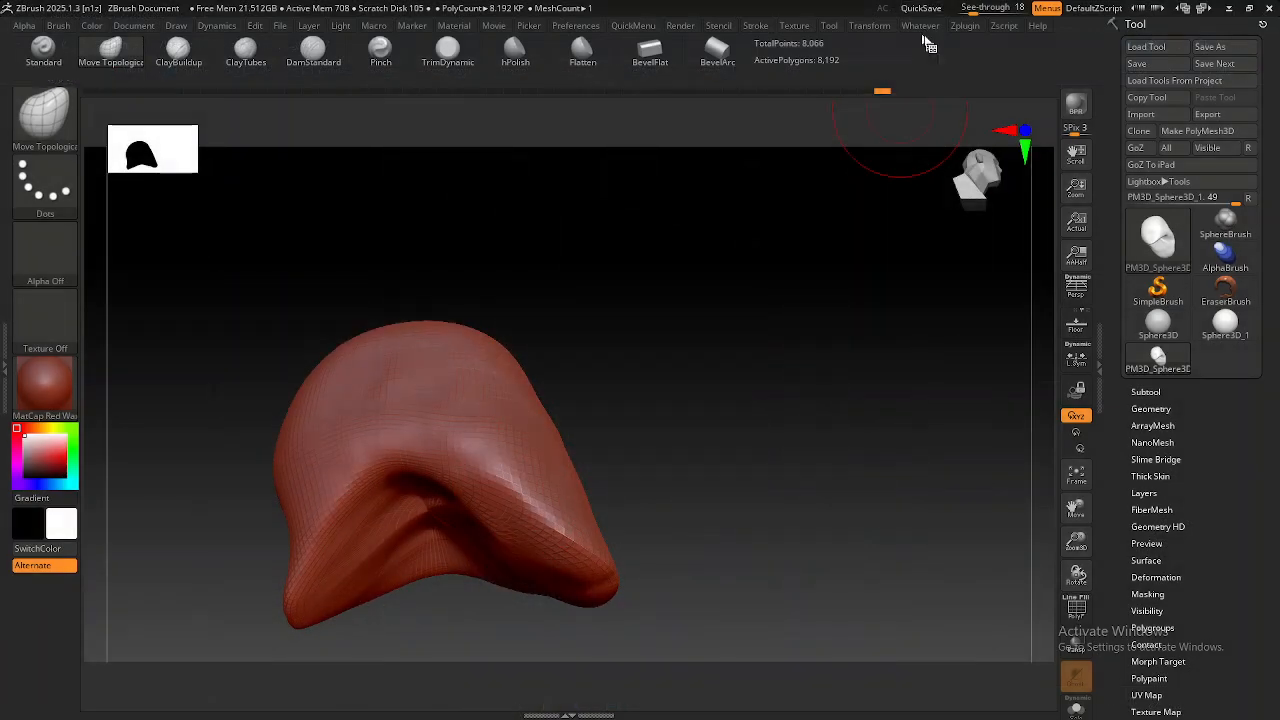
pyautogui.moveTo(723, 329)
pyautogui.mouseDown(button='right')
pyautogui.moveTo(614, 394)
pyautogui.moveTo(584, 430)
pyautogui.mouseUp(button='right')
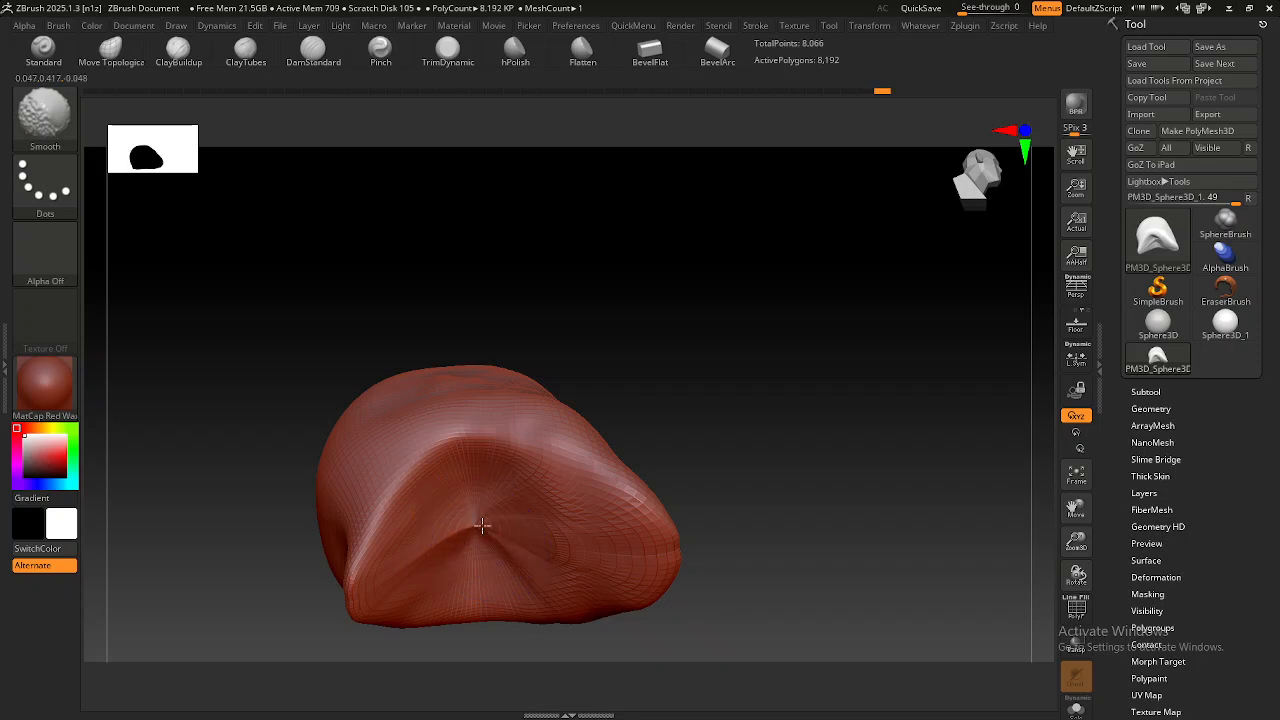
pyautogui.moveTo(540, 514); pyautogui.dragTo(558, 540, button='right')
pyautogui.moveTo(575, 533)
pyautogui.mouseDown(button='right')
pyautogui.moveTo(580, 500)
pyautogui.moveTo(563, 463)
pyautogui.moveTo(574, 469)
pyautogui.mouseUp(button='right')
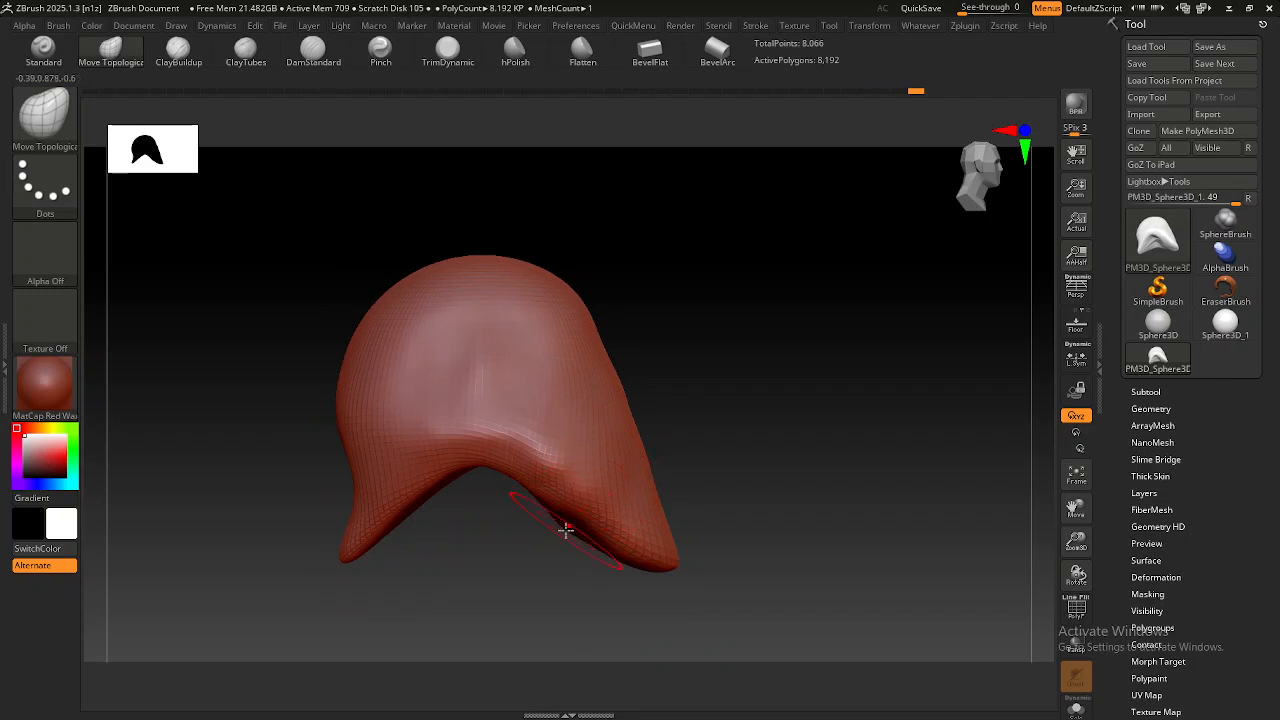
# Adjust the inner lower edge of the face guard with Move Topological and smooth its tip.
pyautogui.moveTo(566, 530); pyautogui.dragTo(568, 524)
pyautogui.moveTo(561, 531); pyautogui.dragTo(583, 517, button='right')
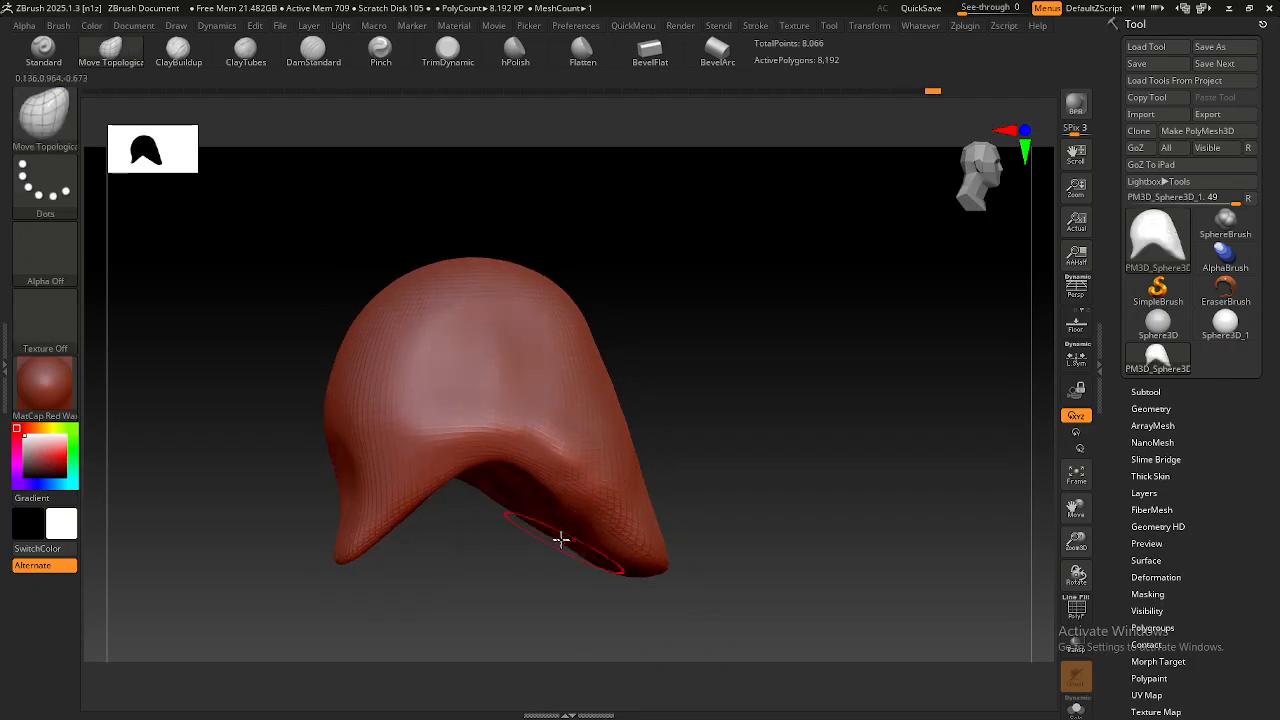
pyautogui.moveTo(554, 535)
pyautogui.mouseDown(button='right')
pyautogui.moveTo(574, 491)
pyautogui.moveTo(541, 503)
pyautogui.moveTo(589, 503)
pyautogui.moveTo(526, 518)
pyautogui.mouseUp(button='right')
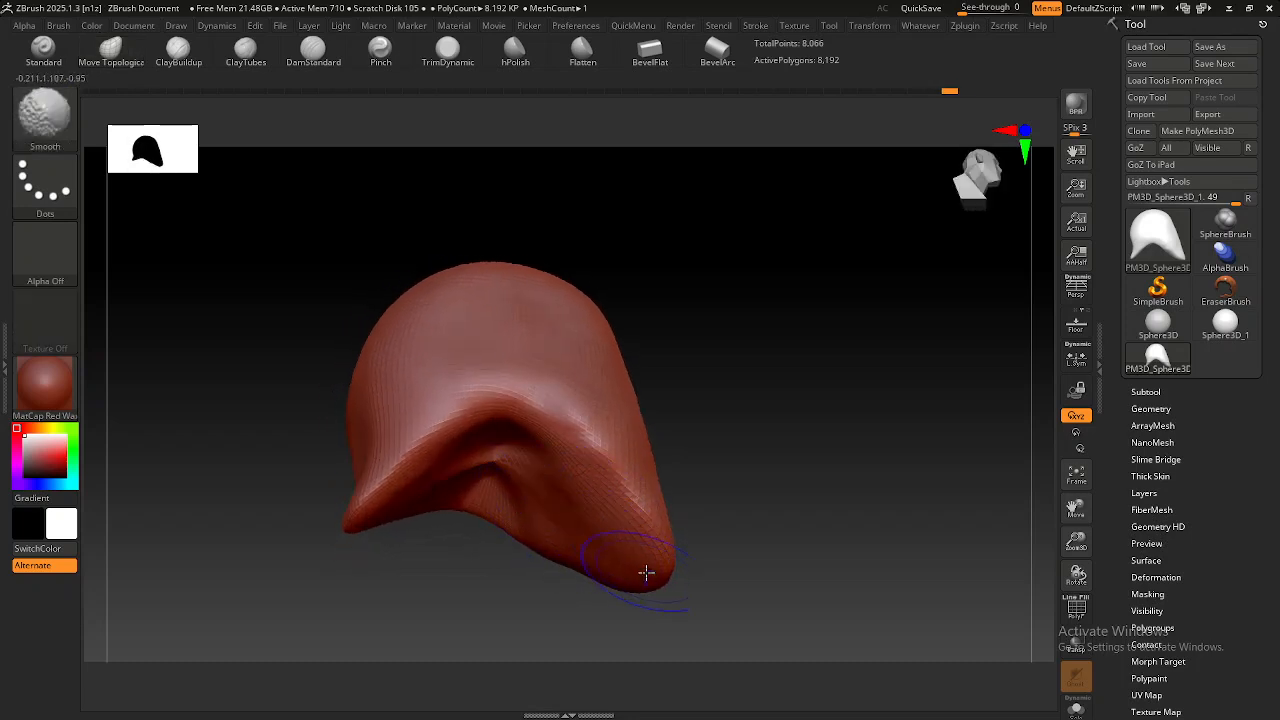
pyautogui.moveTo(629, 534); pyautogui.dragTo(616, 583, button='right')
pyautogui.moveTo(640, 503)
pyautogui.mouseDown(button='right')
pyautogui.moveTo(606, 523)
pyautogui.moveTo(611, 485)
pyautogui.moveTo(623, 553)
pyautogui.moveTo(629, 500)
pyautogui.moveTo(628, 515)
pyautogui.moveTo(657, 491)
pyautogui.moveTo(634, 491)
pyautogui.mouseUp(button='right')
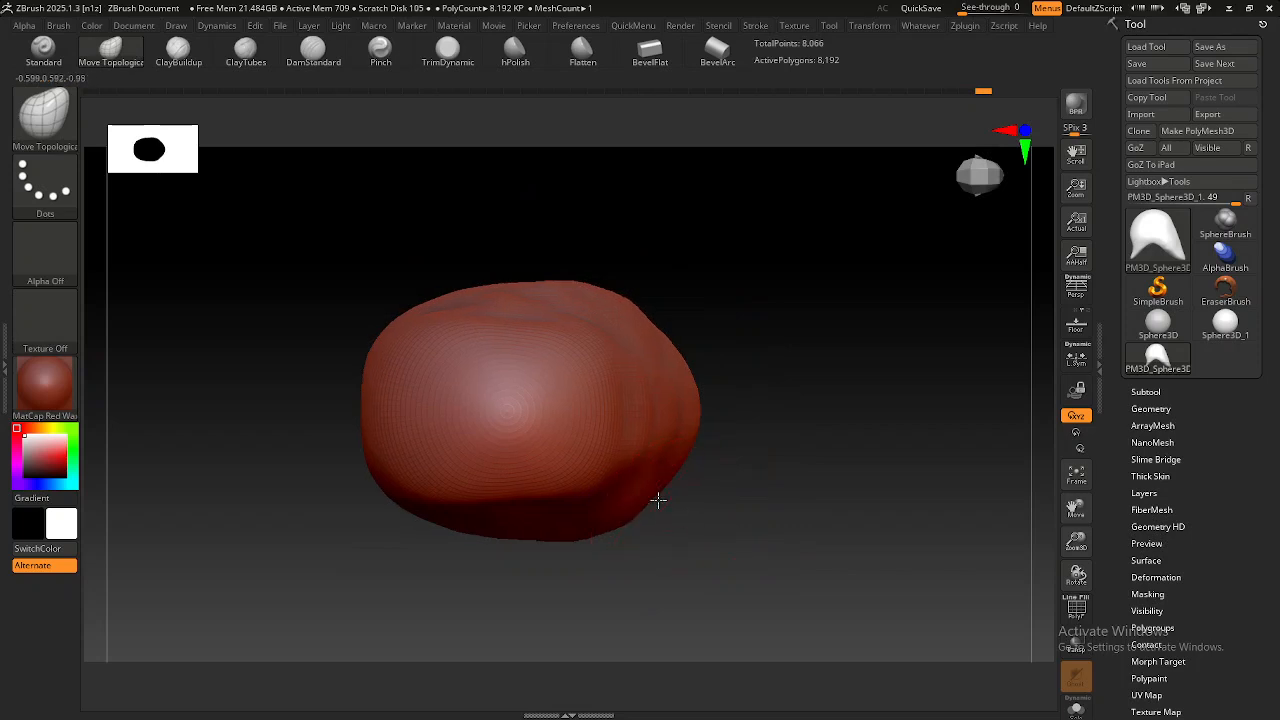
# Push the front corners of the helmet inward from the top view to round its outline.
pyautogui.moveTo(656, 319); pyautogui.dragTo(635, 315)
pyautogui.moveTo(632, 307); pyautogui.dragTo(627, 313)
pyautogui.moveTo(557, 292)
pyautogui.mouseDown(button='right')
pyautogui.moveTo(551, 340)
pyautogui.moveTo(540, 286)
pyautogui.moveTo(536, 311)
pyautogui.moveTo(557, 314)
pyautogui.mouseUp(button='right')
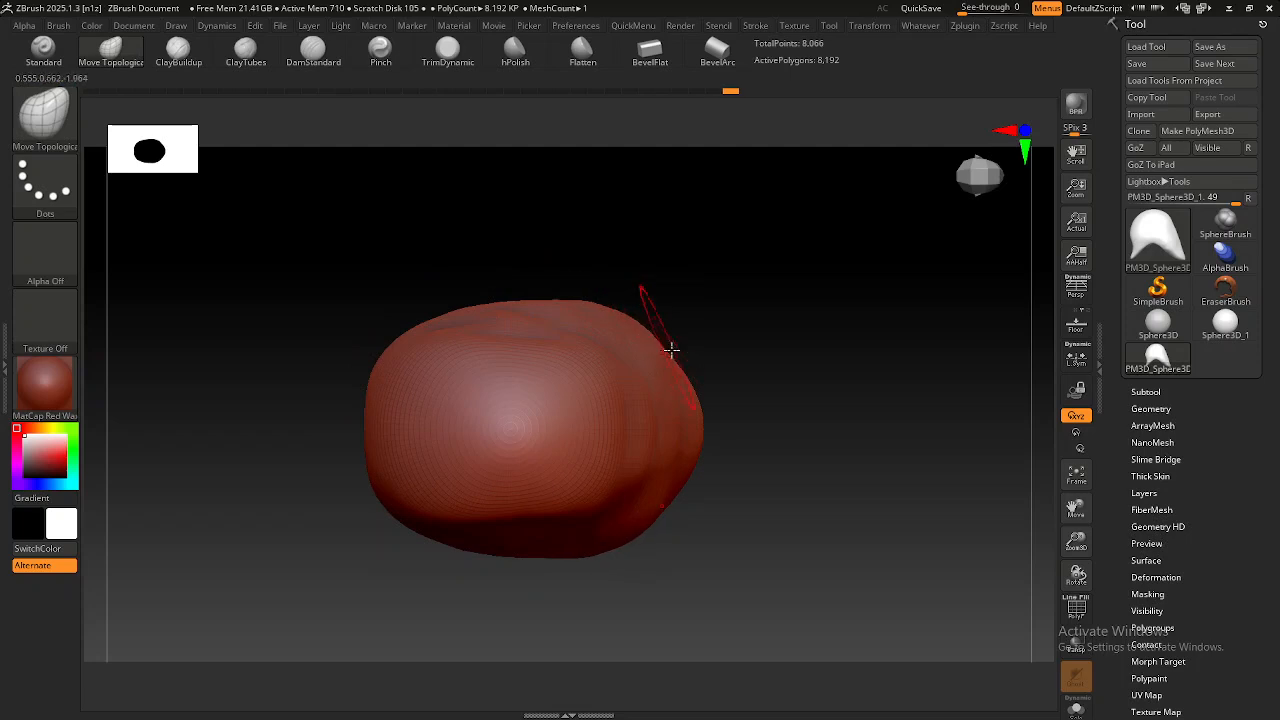
# Smooth the helmet's side surface and the area above the opening down toward the face guard.
pyautogui.moveTo(674, 343)
pyautogui.mouseDown(button='right')
pyautogui.moveTo(623, 351)
pyautogui.moveTo(620, 374)
pyautogui.moveTo(625, 272)
pyautogui.moveTo(600, 329)
pyautogui.mouseUp(button='right')
pyautogui.press('shift')
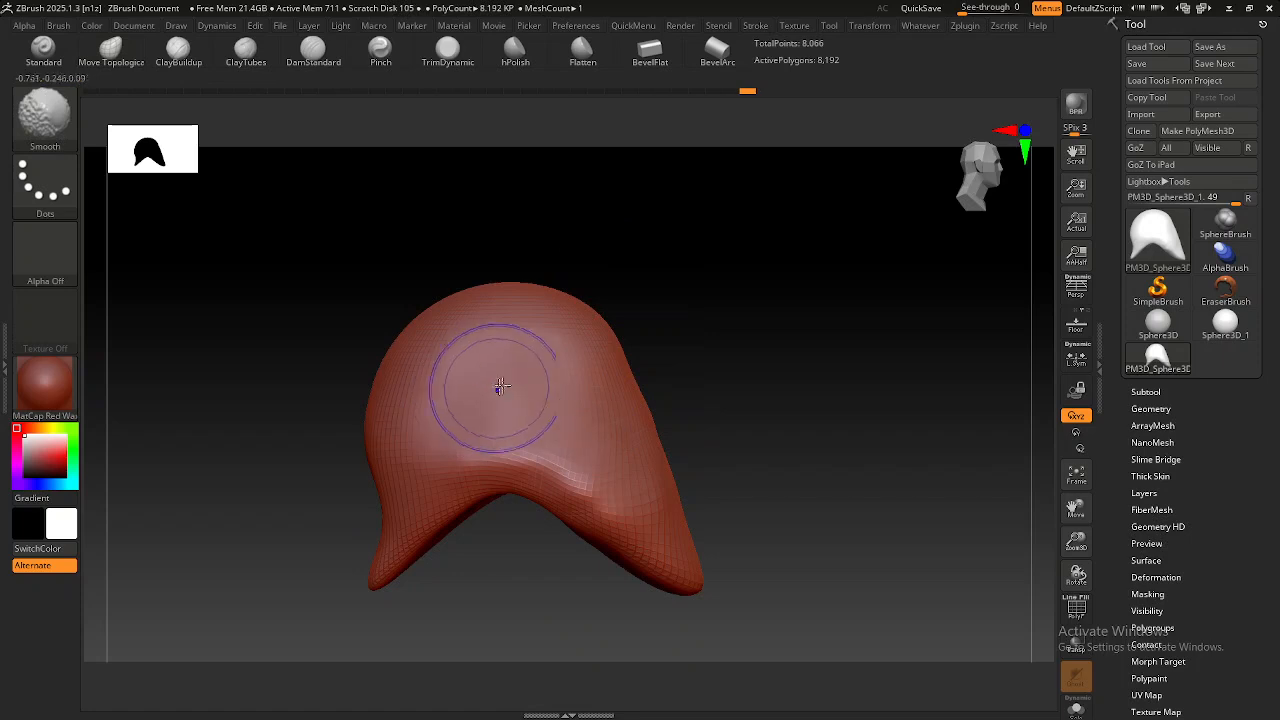
pyautogui.moveTo(606, 425)
pyautogui.mouseDown(button='right')
pyautogui.moveTo(558, 431)
pyautogui.moveTo(591, 464)
pyautogui.moveTo(622, 460)
pyautogui.mouseUp(button='right')
pyautogui.keyDown('shift'); pyautogui.moveTo(523, 443); pyautogui.dragTo(645, 507); pyautogui.keyUp('shift')
pyautogui.moveTo(645, 507)
pyautogui.mouseDown(button='right')
pyautogui.moveTo(589, 483)
pyautogui.moveTo(666, 471)
pyautogui.moveTo(520, 469)
pyautogui.moveTo(537, 466)
pyautogui.mouseUp(button='right')
pyautogui.press('shift')
pyautogui.press('shift')
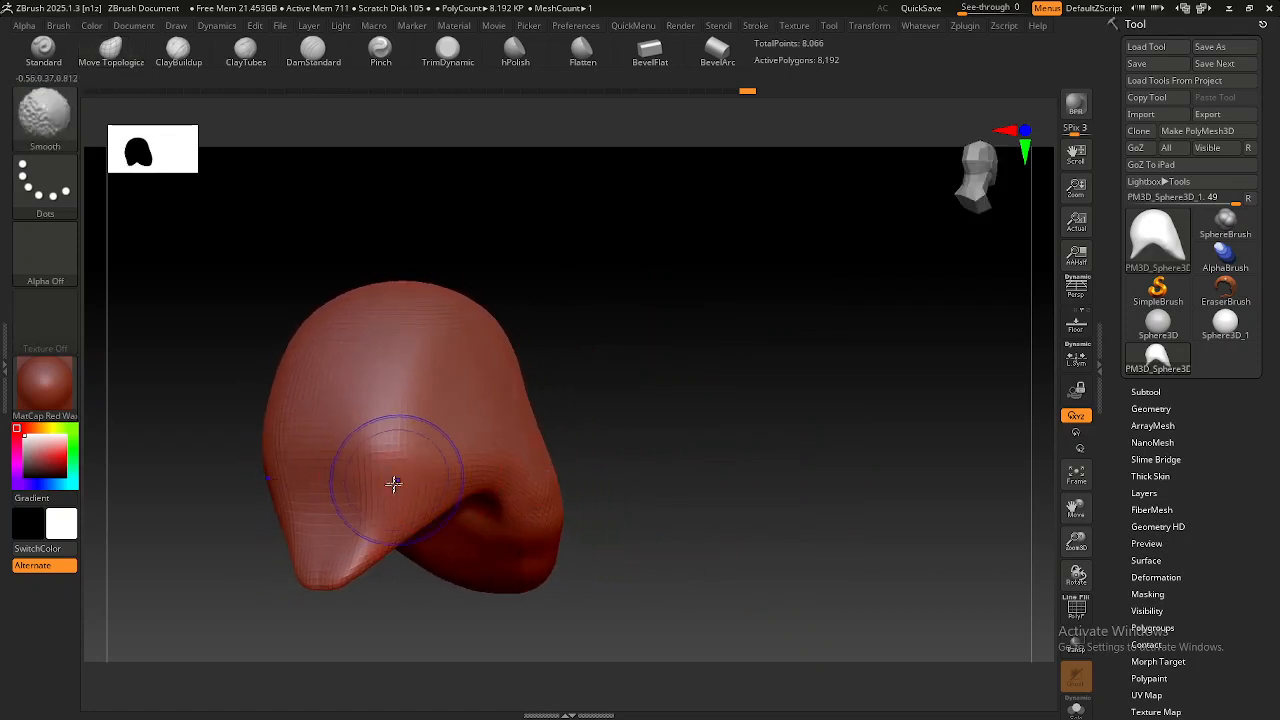
pyautogui.moveTo(389, 500)
pyautogui.mouseDown(button='right')
pyautogui.moveTo(434, 471)
pyautogui.moveTo(507, 470)
pyautogui.mouseUp(button='right')
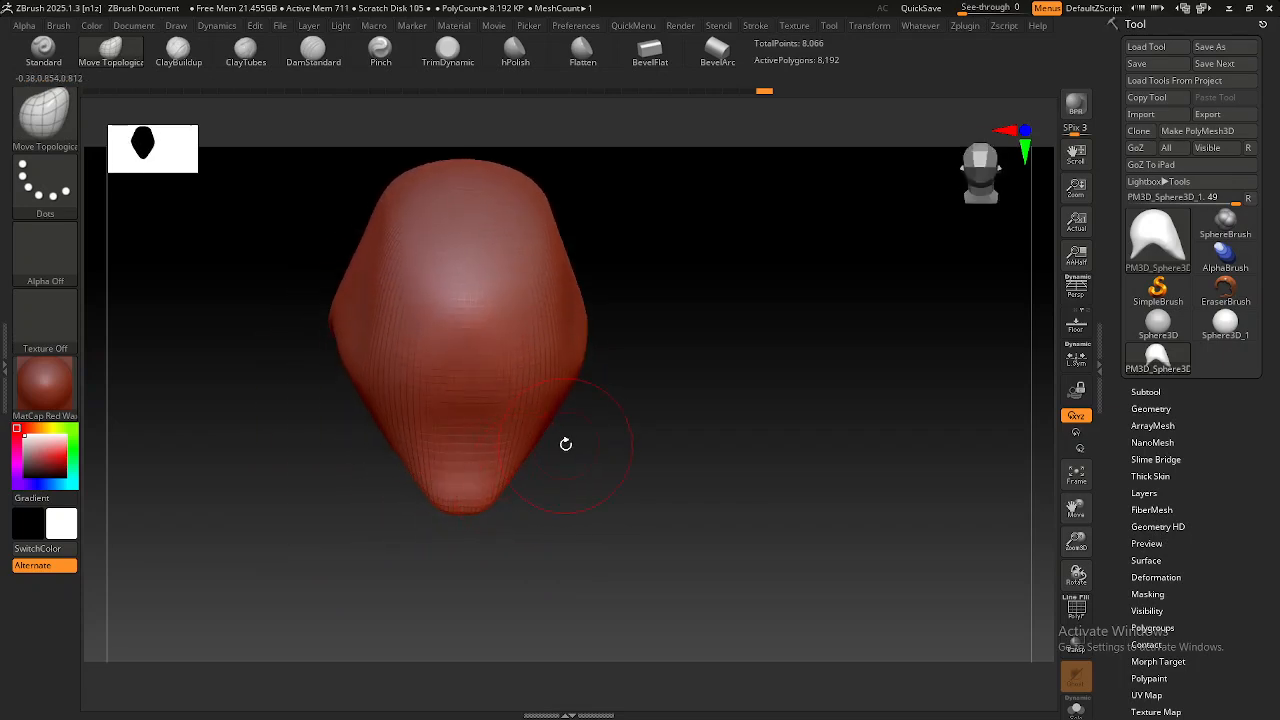
# Compare with the helmet reference photos from several angles, and widen the lower face guard with Move Topological.
pyautogui.hotkey('alt', 'Tab')
pyautogui.press('Right')
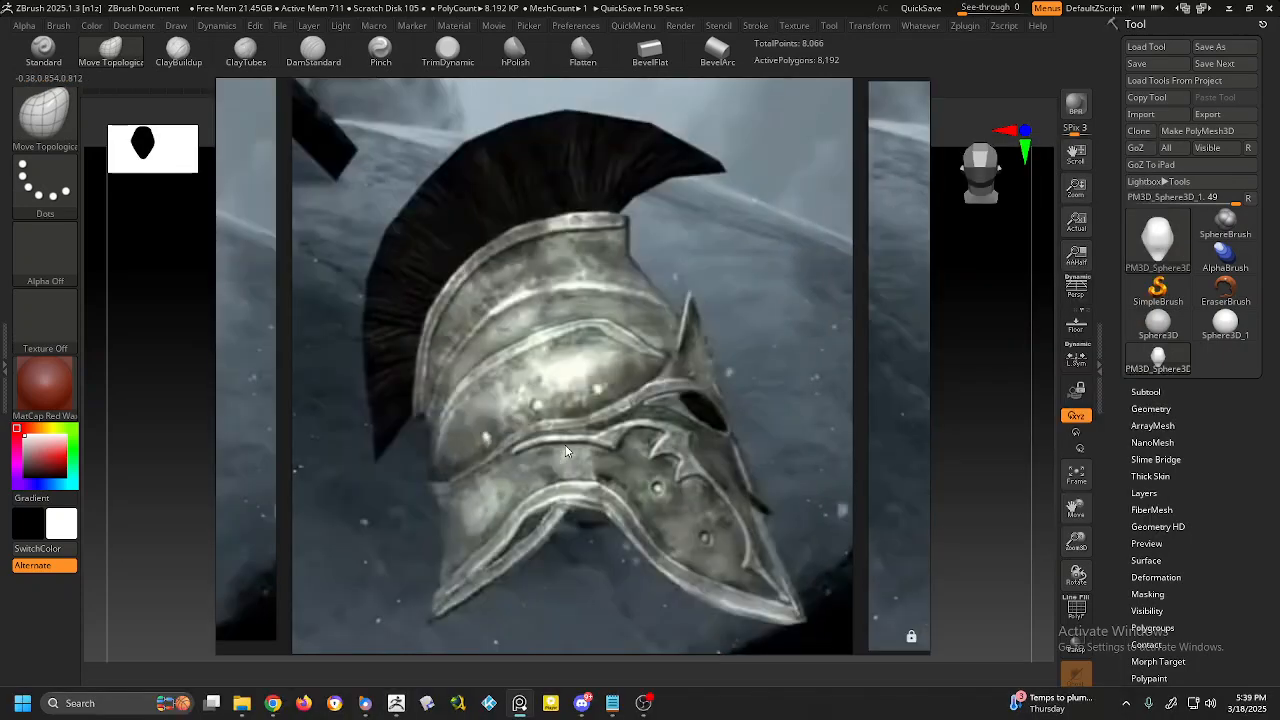
pyautogui.press('Right')
pyautogui.press('Right')
pyautogui.press('Right')
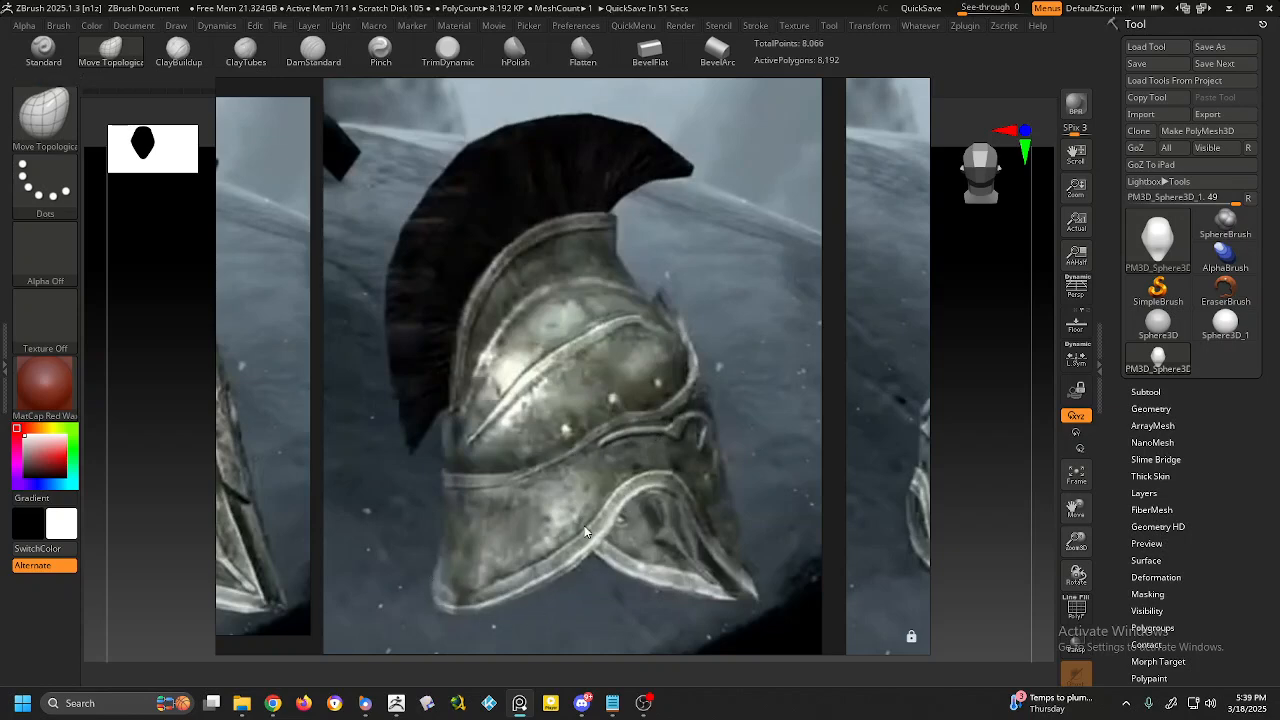
pyautogui.hotkey('alt', 'Tab')
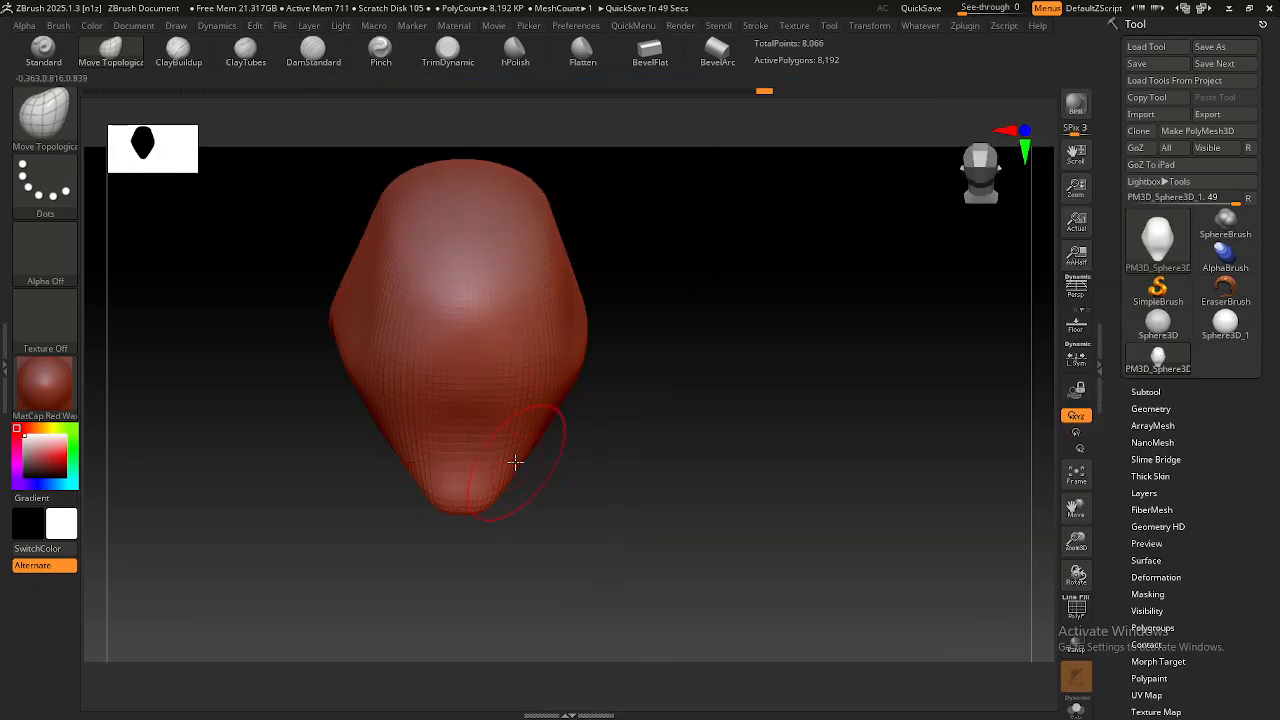
pyautogui.moveTo(514, 461)
pyautogui.mouseDown()
pyautogui.moveTo(534, 474)
pyautogui.moveTo(554, 431)
pyautogui.moveTo(569, 438)
pyautogui.moveTo(571, 393)
pyautogui.moveTo(594, 362)
pyautogui.mouseUp()
pyautogui.moveTo(563, 380)
pyautogui.mouseDown(button='right')
pyautogui.moveTo(532, 373)
pyautogui.moveTo(603, 380)
pyautogui.moveTo(577, 463)
pyautogui.moveTo(589, 443)
pyautogui.moveTo(583, 400)
pyautogui.moveTo(543, 457)
pyautogui.mouseUp(button='right')
pyautogui.moveTo(532, 471)
pyautogui.mouseDown()
pyautogui.moveTo(560, 474)
pyautogui.moveTo(599, 433)
pyautogui.moveTo(556, 472)
pyautogui.mouseUp()
pyautogui.moveTo(514, 485); pyautogui.dragTo(534, 514, button='right')
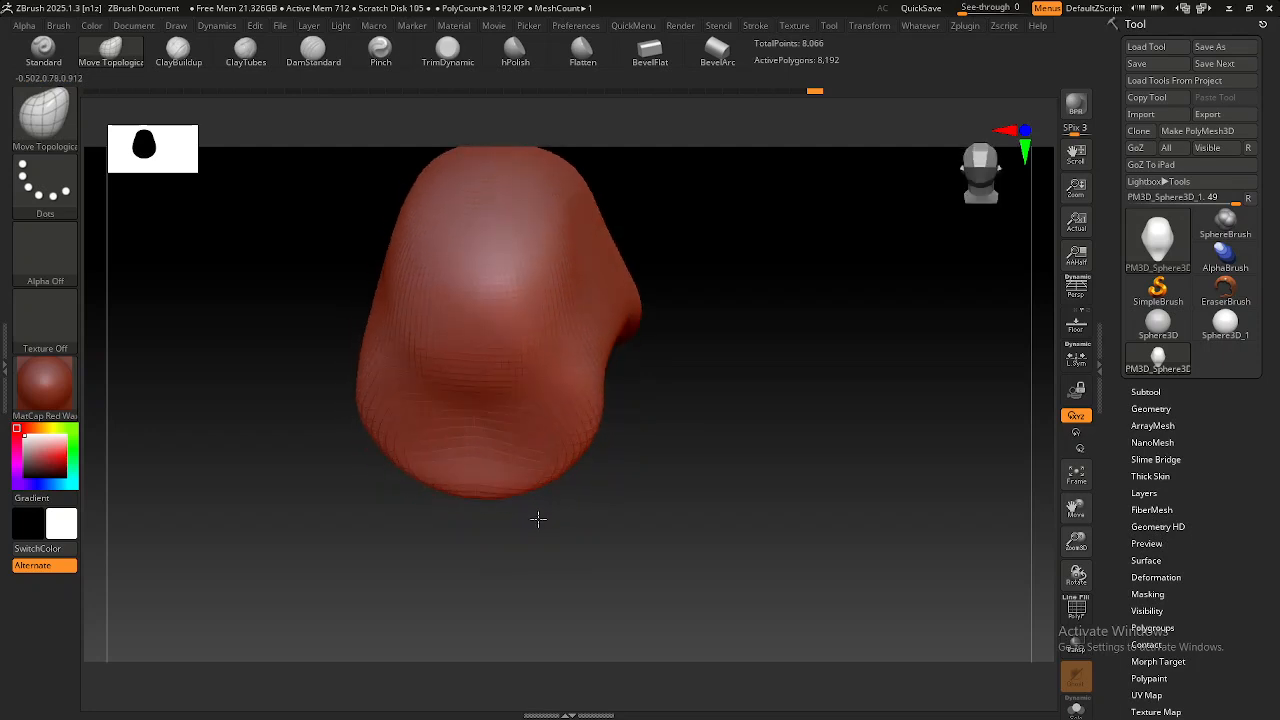
pyautogui.moveTo(557, 443)
pyautogui.mouseDown(button='right')
pyautogui.moveTo(537, 445)
pyautogui.moveTo(534, 426)
pyautogui.moveTo(528, 457)
pyautogui.moveTo(560, 463)
pyautogui.moveTo(514, 429)
pyautogui.moveTo(569, 491)
pyautogui.moveTo(581, 487)
pyautogui.moveTo(586, 437)
pyautogui.moveTo(570, 452)
pyautogui.mouseUp(button='right')
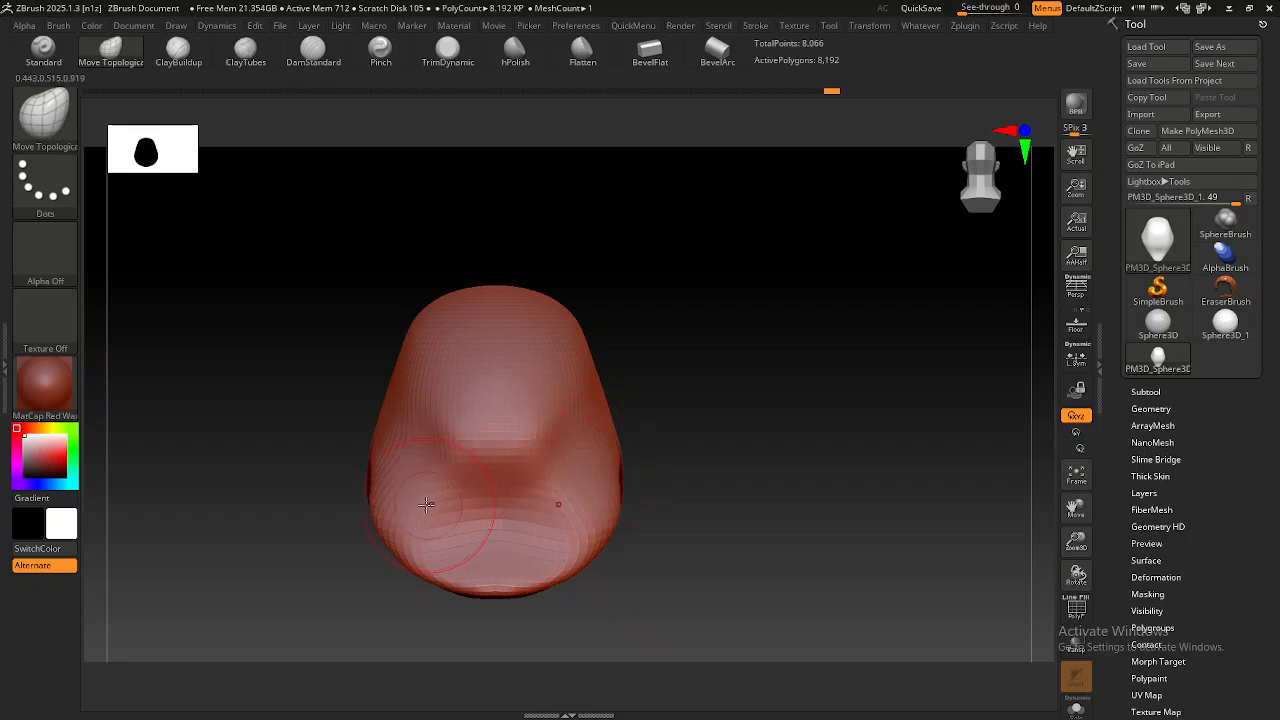
# Smooth the widened face guard and refine its shape from the front and side.
pyautogui.moveTo(457, 491); pyautogui.dragTo(486, 498, button='right')
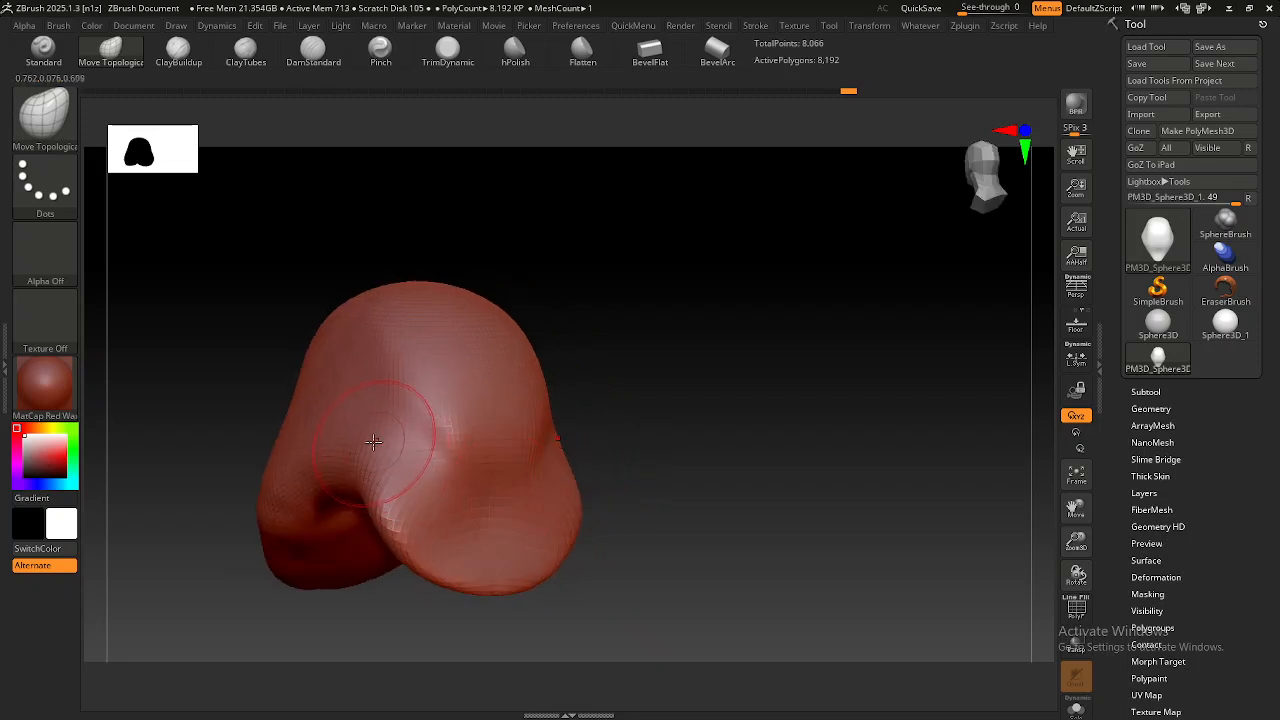
pyautogui.moveTo(405, 445)
pyautogui.mouseDown(button='right')
pyautogui.moveTo(420, 470)
pyautogui.moveTo(457, 480)
pyautogui.moveTo(443, 486)
pyautogui.mouseUp(button='right')
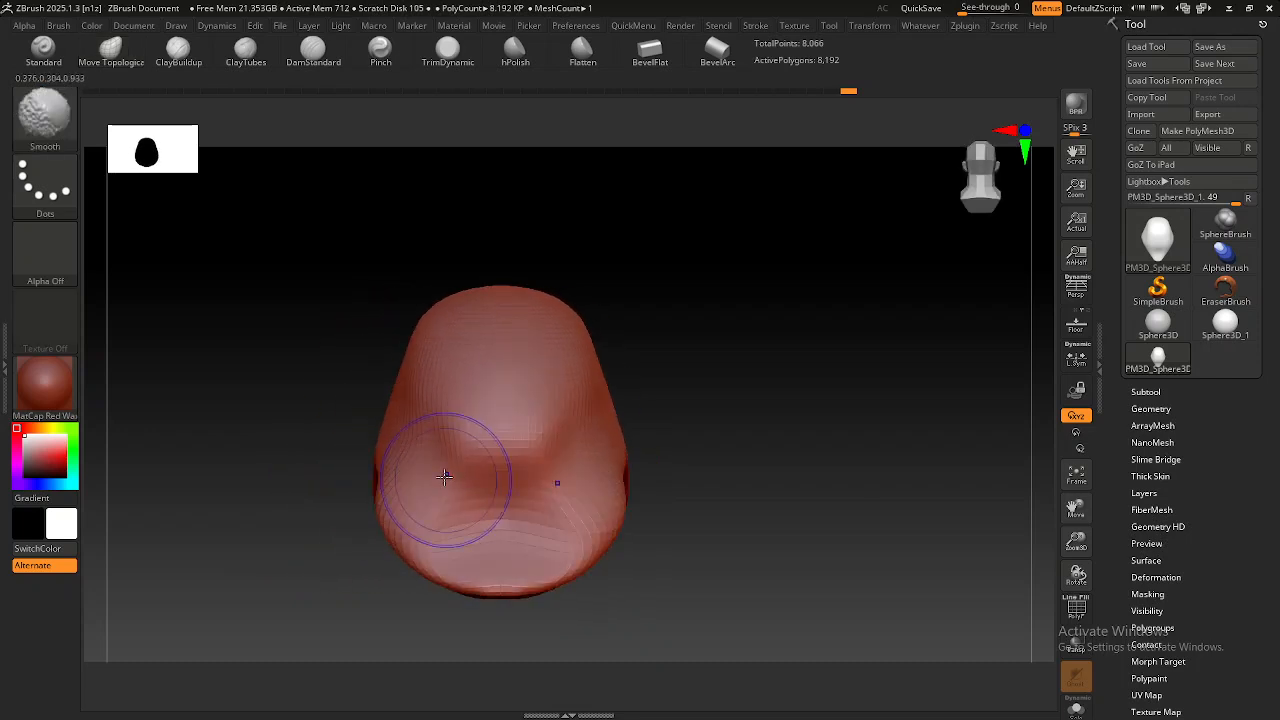
pyautogui.moveTo(580, 509); pyautogui.dragTo(529, 500, button='right')
pyautogui.moveTo(612, 483)
pyautogui.mouseDown(button='right')
pyautogui.moveTo(586, 509)
pyautogui.moveTo(563, 491)
pyautogui.moveTo(544, 509)
pyautogui.moveTo(583, 520)
pyautogui.moveTo(631, 494)
pyautogui.moveTo(661, 496)
pyautogui.moveTo(634, 518)
pyautogui.moveTo(574, 469)
pyautogui.mouseUp(button='right')
pyautogui.moveTo(489, 449); pyautogui.dragTo(551, 474)
pyautogui.moveTo(634, 514)
pyautogui.mouseDown(button='right')
pyautogui.moveTo(758, 463)
pyautogui.moveTo(611, 462)
pyautogui.moveTo(616, 420)
pyautogui.mouseUp(button='right')
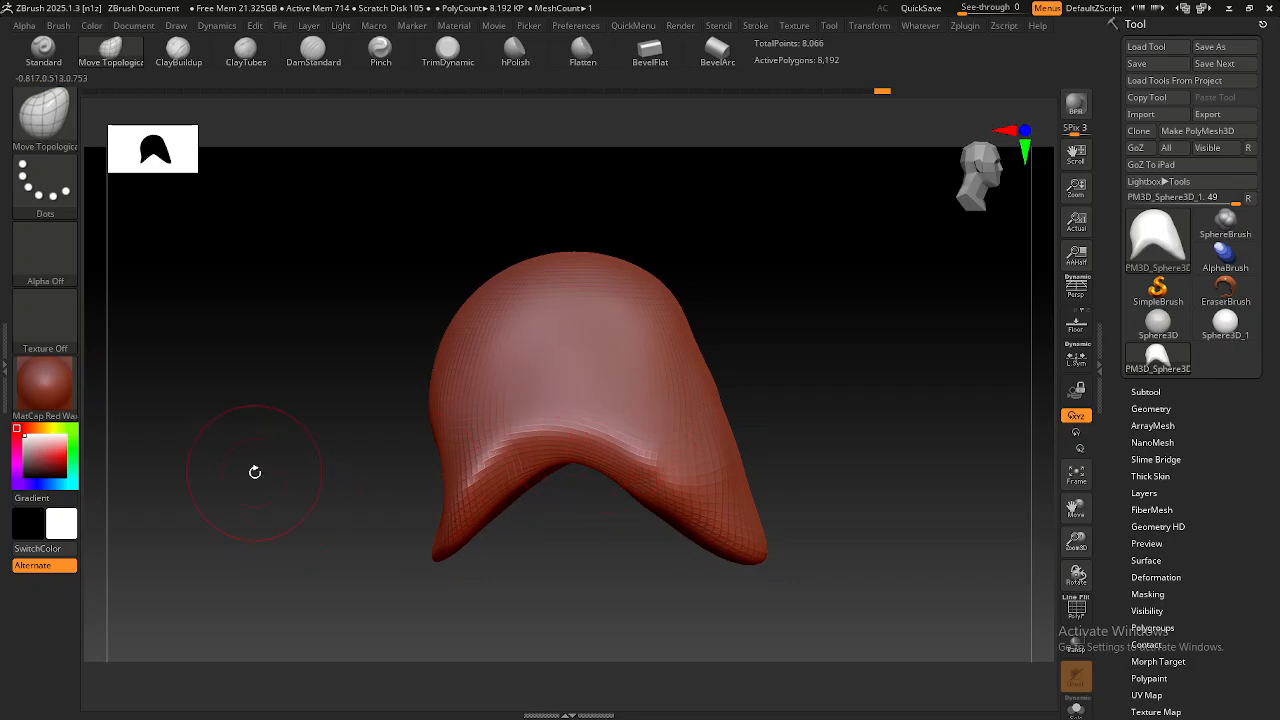
# Turn on the polyframe display and bring the helmet's wireframe into a front view.
pyautogui.press('shift')
pyautogui.hotkey('shift', 'f')
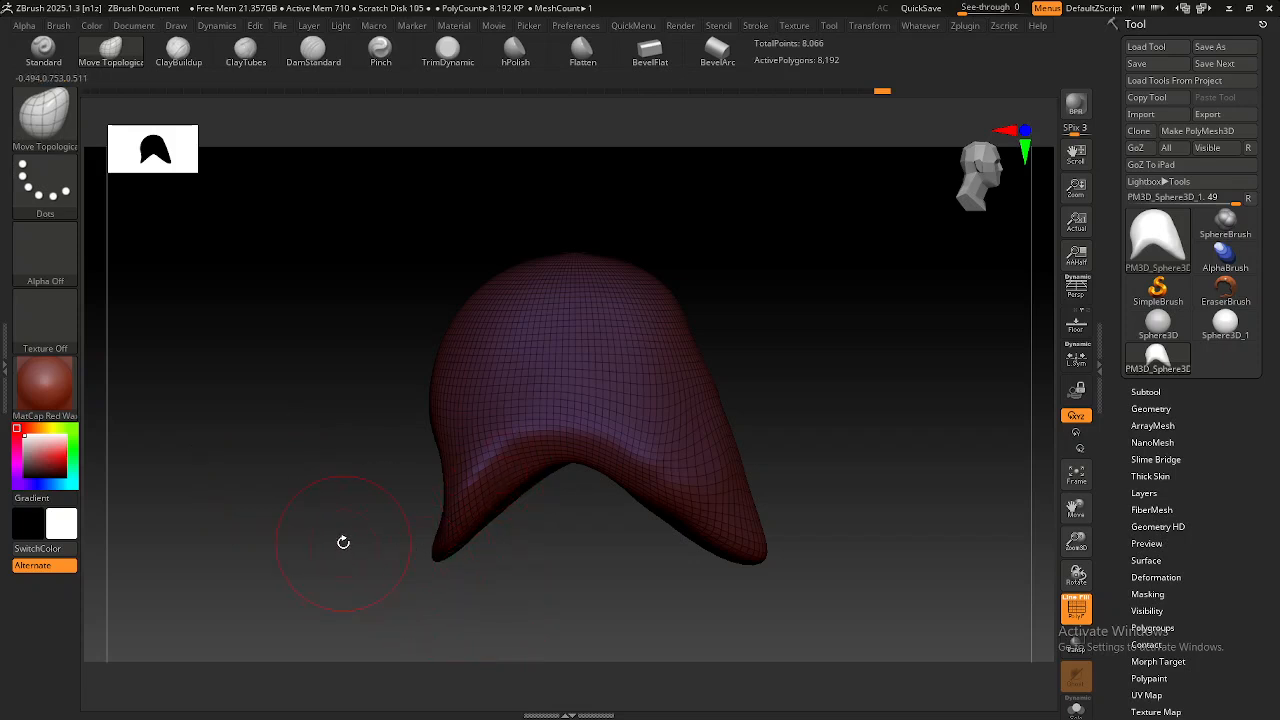
pyautogui.moveTo(457, 523)
pyautogui.mouseDown()
pyautogui.moveTo(483, 514)
pyautogui.moveTo(469, 506)
pyautogui.moveTo(608, 522)
pyautogui.mouseUp()
pyautogui.moveTo(608, 523); pyautogui.dragTo(620, 486, button='right')
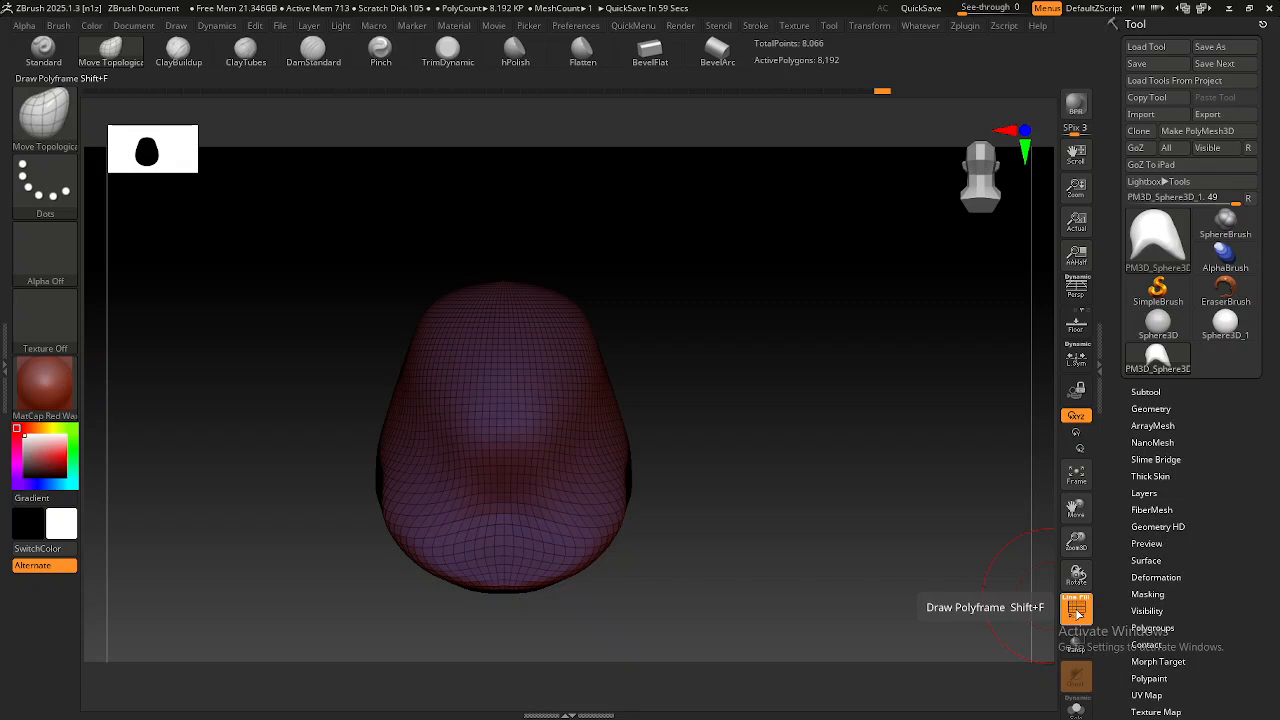
# Toggle the polyframe display off and on several times, leaving the wireframe shown.
pyautogui.click(1077, 614)
pyautogui.click(1078, 615)
pyautogui.click(1078, 614)
pyautogui.click(1078, 614)
pyautogui.click(1078, 614)
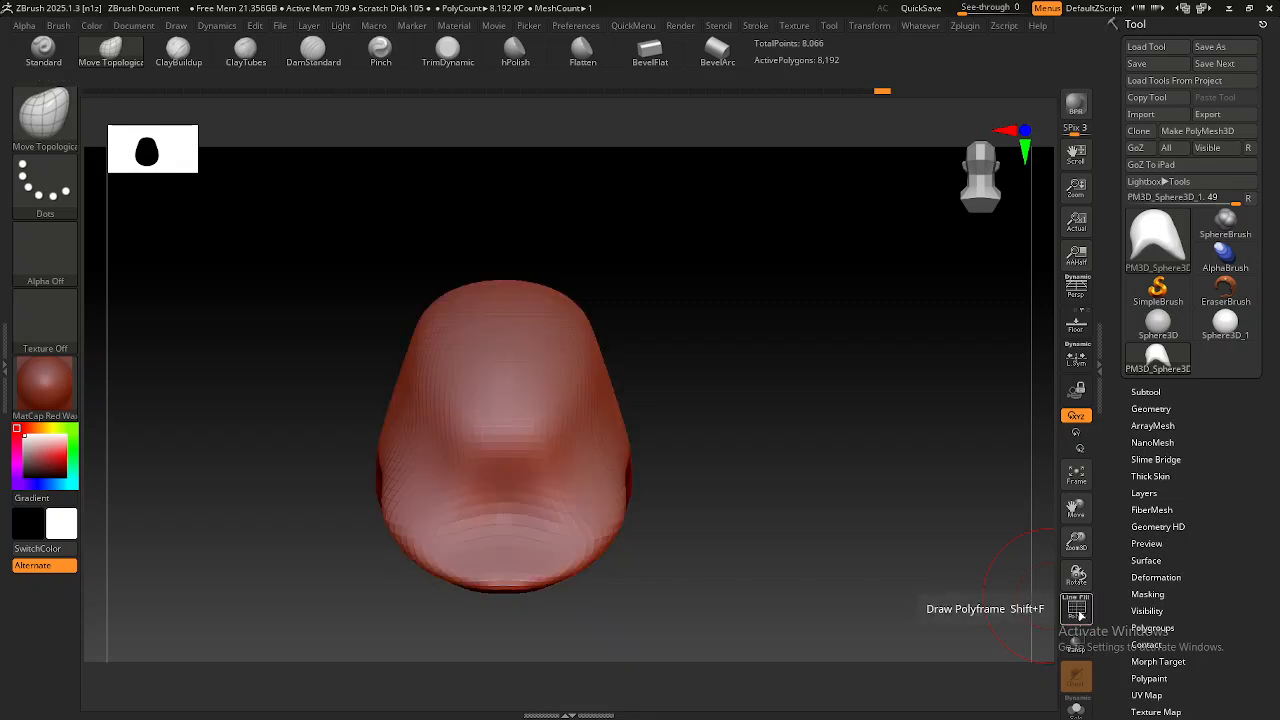
pyautogui.click(1078, 614)
pyautogui.press('shift')
pyautogui.hotkey('shift', 'f')
pyautogui.hotkey('shift', 'f')
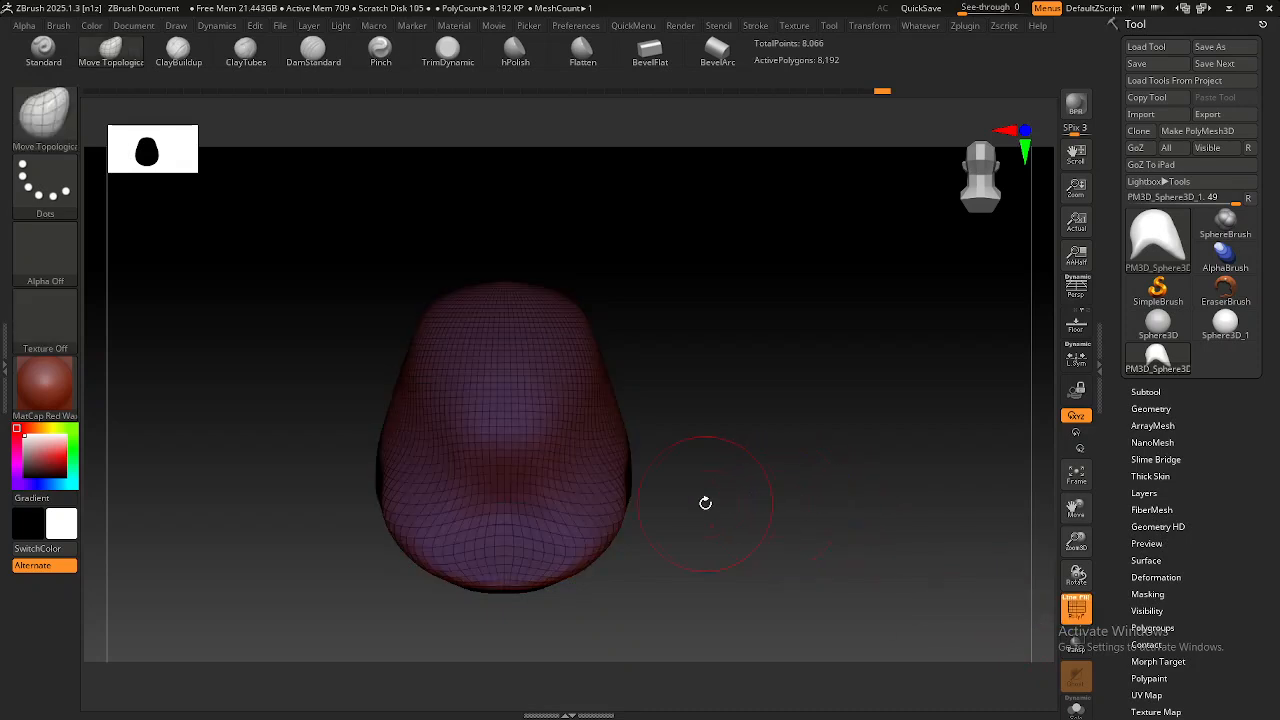
# Examine the size and spacing of the wireframe polygons across the helmet's front, side and face guard.
pyautogui.keyDown('alt'); pyautogui.moveTo(705, 503); pyautogui.dragTo(783, 507); pyautogui.keyUp('alt')
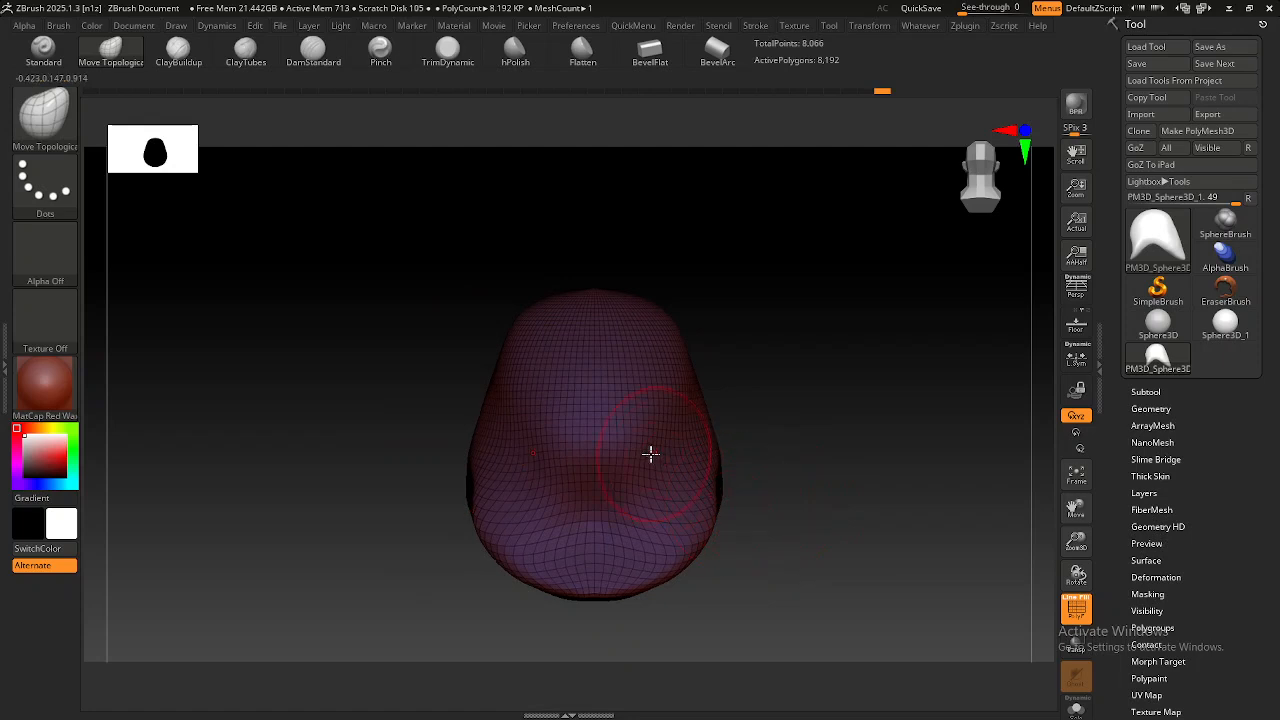
pyautogui.moveTo(651, 451); pyautogui.dragTo(609, 460, button='right')
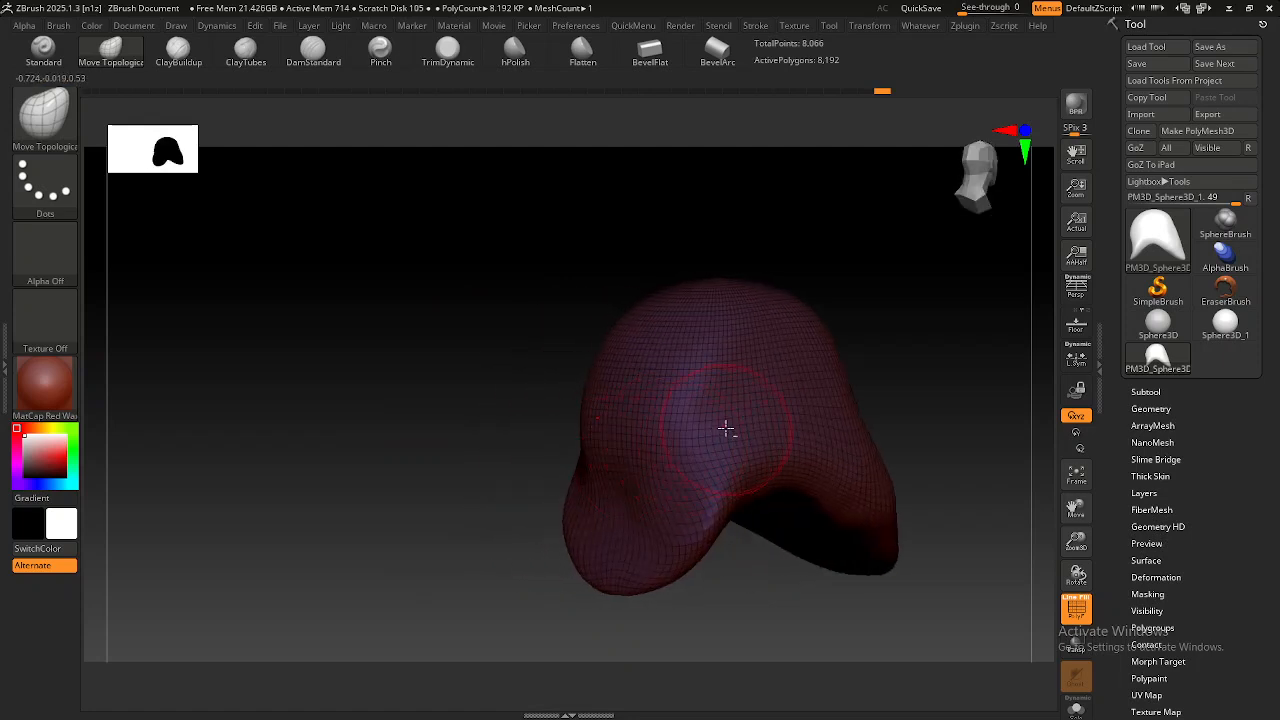
pyautogui.keyDown('alt'); pyautogui.moveTo(727, 430); pyautogui.dragTo(629, 425, button='right'); pyautogui.keyUp('alt')
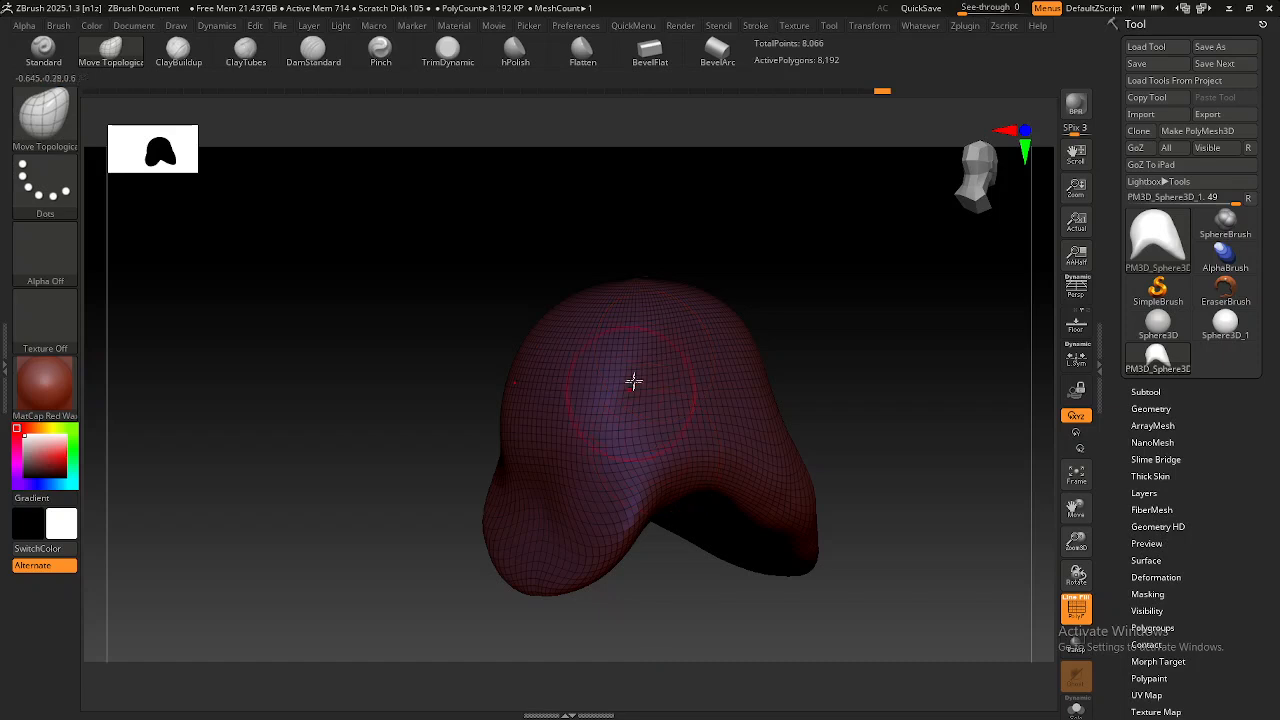
pyautogui.keyDown('ctrl'); pyautogui.moveTo(641, 414); pyautogui.dragTo(657, 571, button='right'); pyautogui.keyUp('ctrl')
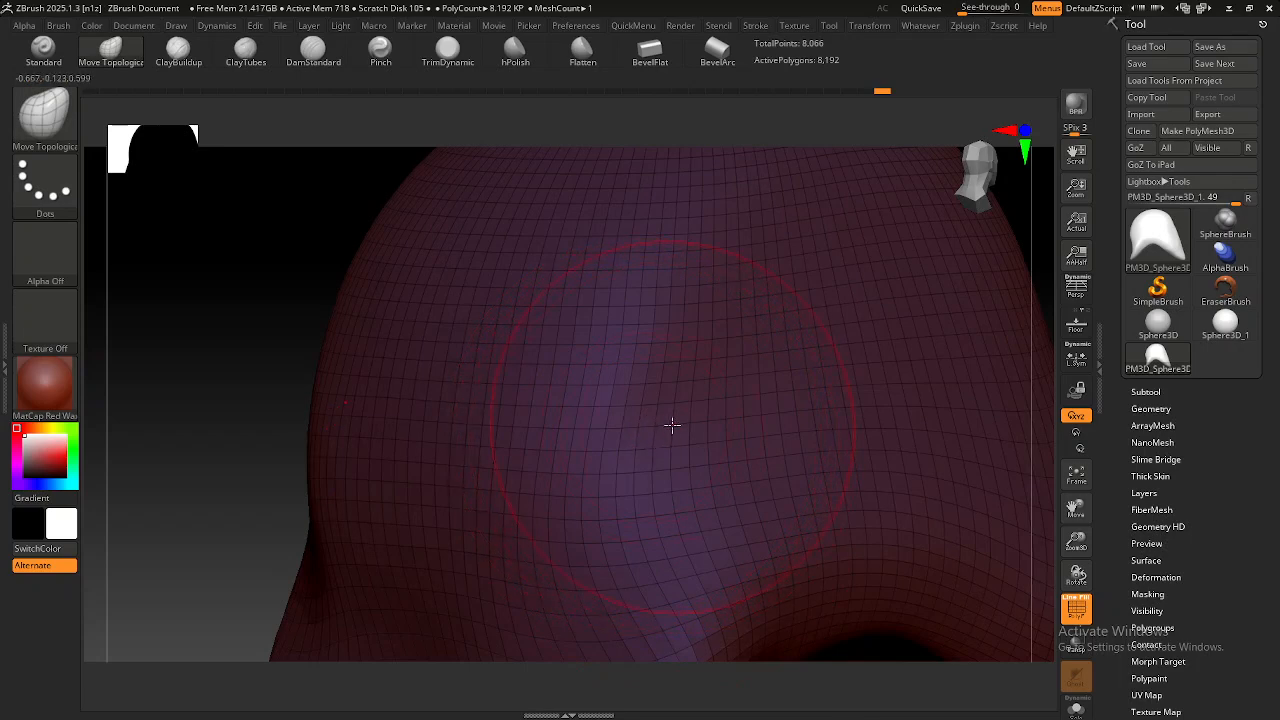
pyautogui.keyDown('ctrl'); pyautogui.moveTo(684, 475); pyautogui.dragTo(582, 412, button='right'); pyautogui.keyUp('ctrl')
pyautogui.moveTo(789, 477)
pyautogui.keyDown('alt'); pyautogui.mouseDown(button='right')
pyautogui.moveTo(648, 408)
pyautogui.moveTo(613, 407)
pyautogui.moveTo(635, 408)
pyautogui.mouseUp(button='right'); pyautogui.keyUp('alt')
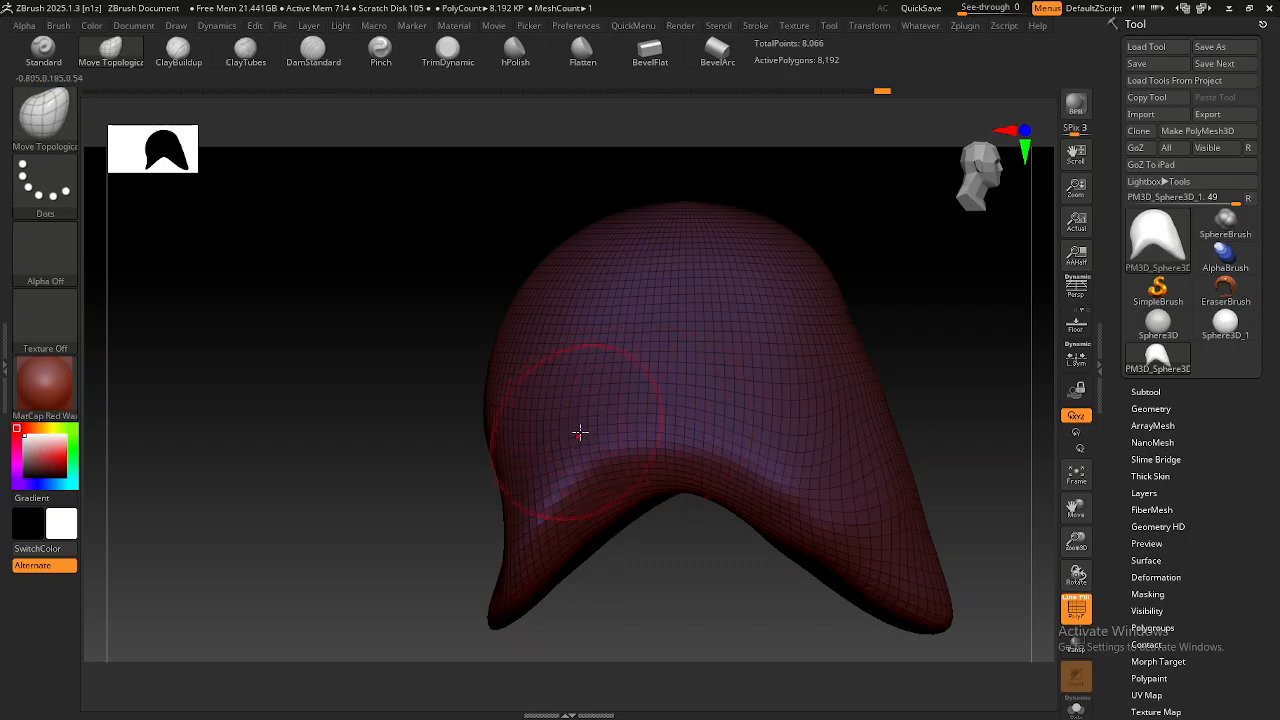
pyautogui.moveTo(523, 471)
pyautogui.mouseDown(button='right')
pyautogui.moveTo(580, 457)
pyautogui.moveTo(589, 501)
pyautogui.moveTo(634, 500)
pyautogui.moveTo(543, 509)
pyautogui.moveTo(451, 489)
pyautogui.moveTo(568, 500)
pyautogui.moveTo(601, 472)
pyautogui.mouseUp(button='right')
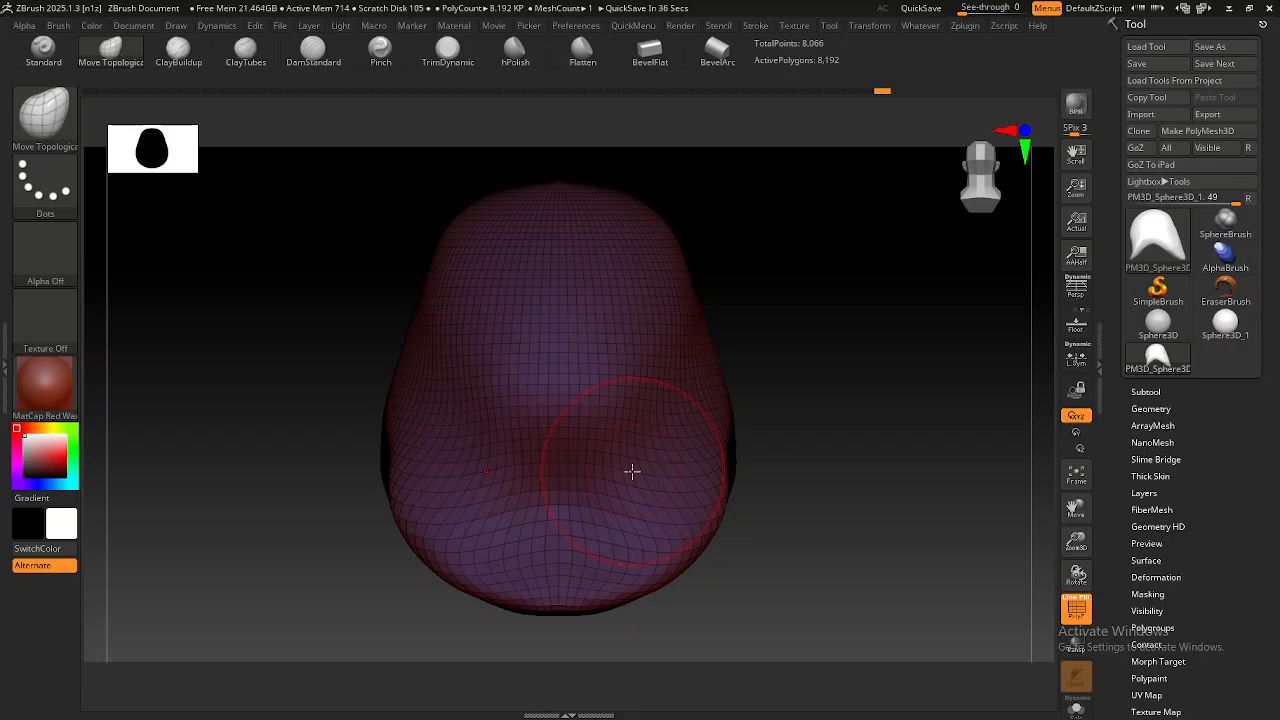
pyautogui.moveTo(700, 467)
pyautogui.mouseDown(button='right')
pyautogui.moveTo(646, 460)
pyautogui.moveTo(651, 497)
pyautogui.moveTo(669, 455)
pyautogui.moveTo(646, 503)
pyautogui.moveTo(663, 463)
pyautogui.moveTo(609, 494)
pyautogui.moveTo(557, 471)
pyautogui.mouseUp(button='right')
pyautogui.moveTo(660, 463); pyautogui.dragTo(586, 434, button='right')
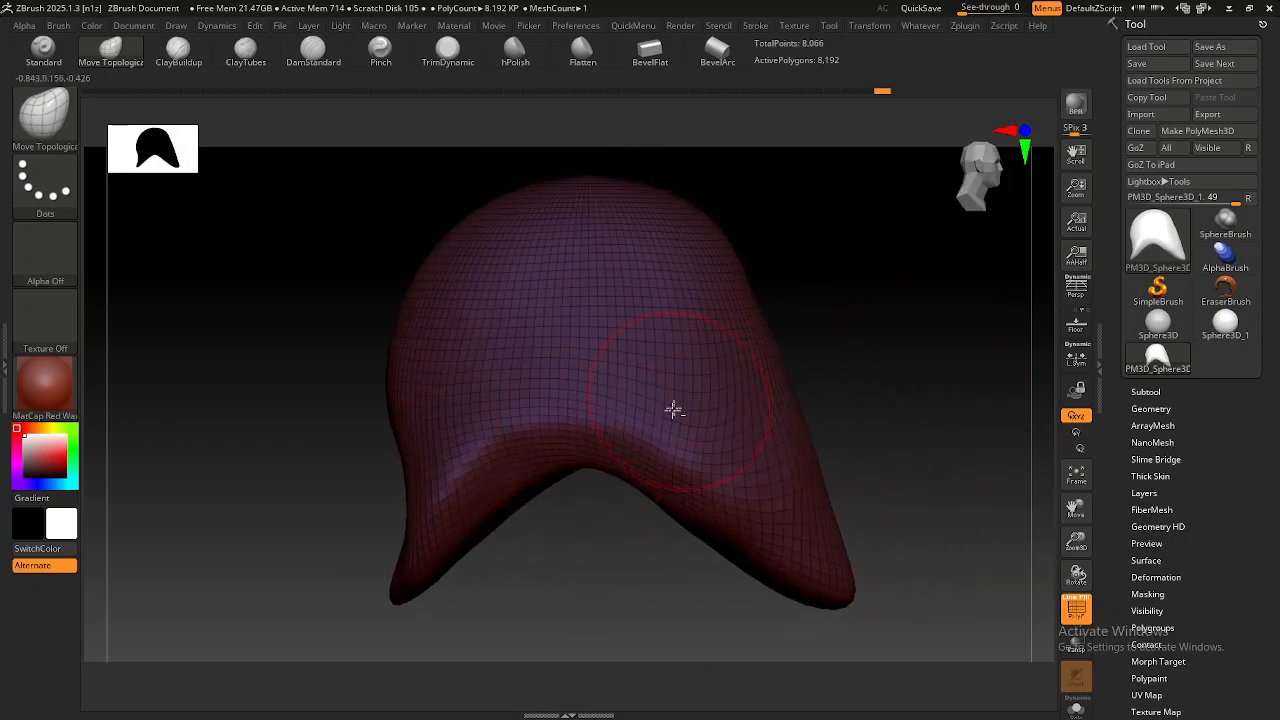
pyautogui.moveTo(679, 401); pyautogui.dragTo(663, 429, button='right')
# Open the helmet's DynaMesh settings in the Geometry options and collapse the ZRemesher settings.
pyautogui.scroll(-2, 1165, 387)
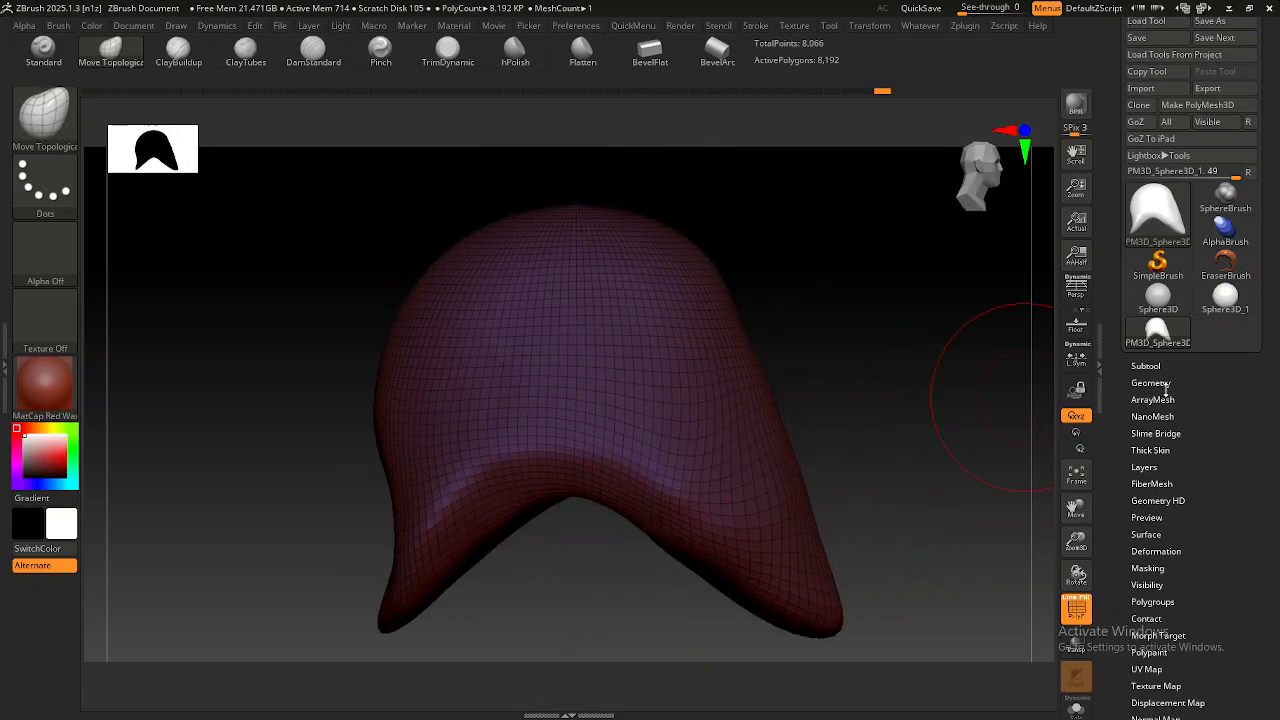
pyautogui.click(1151, 382)
pyautogui.scroll(-2, 1113, 381)
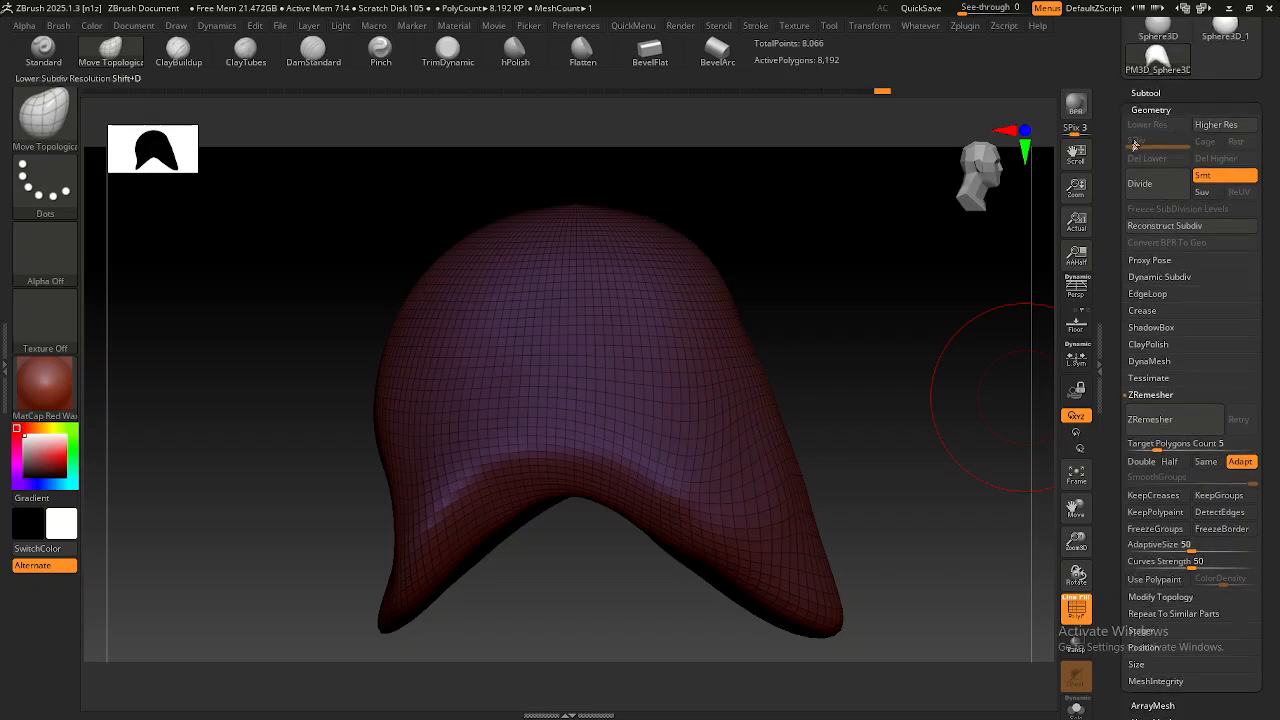
pyautogui.moveTo(1117, 136); pyautogui.dragTo(1119, 257)
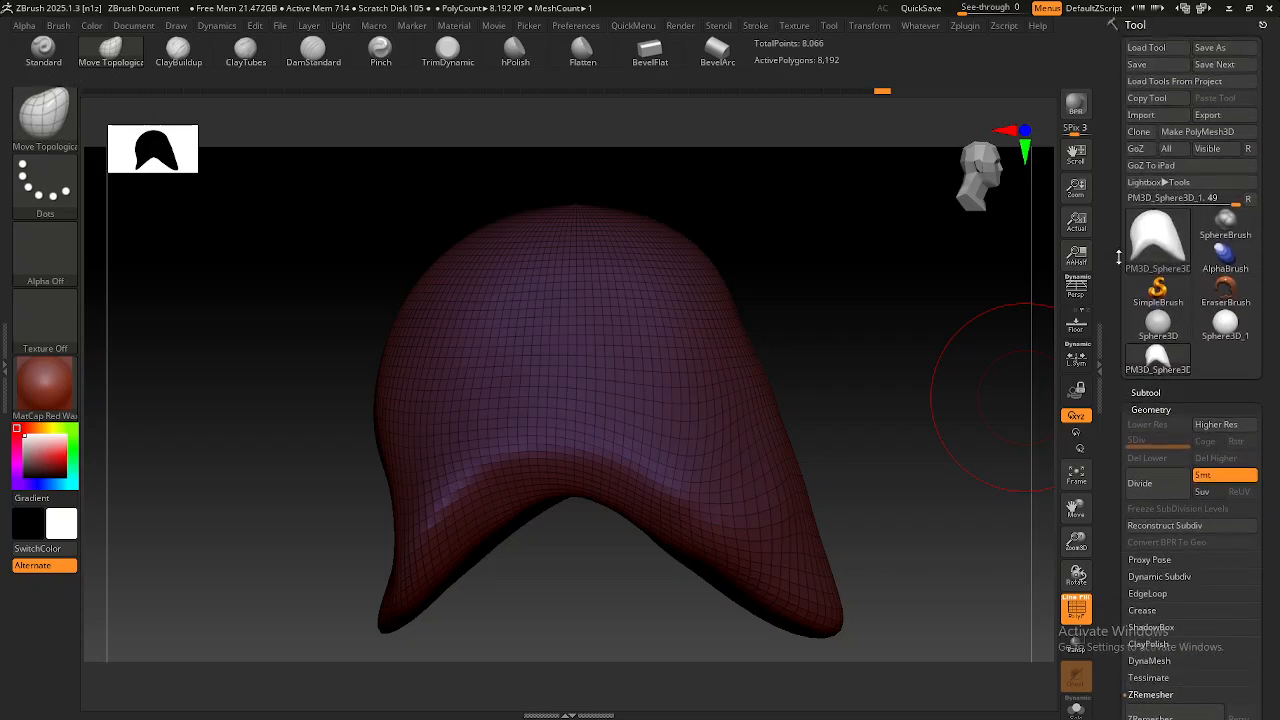
pyautogui.moveTo(1114, 400); pyautogui.dragTo(1156, 180)
pyautogui.moveTo(1114, 437); pyautogui.dragTo(1111, 286)
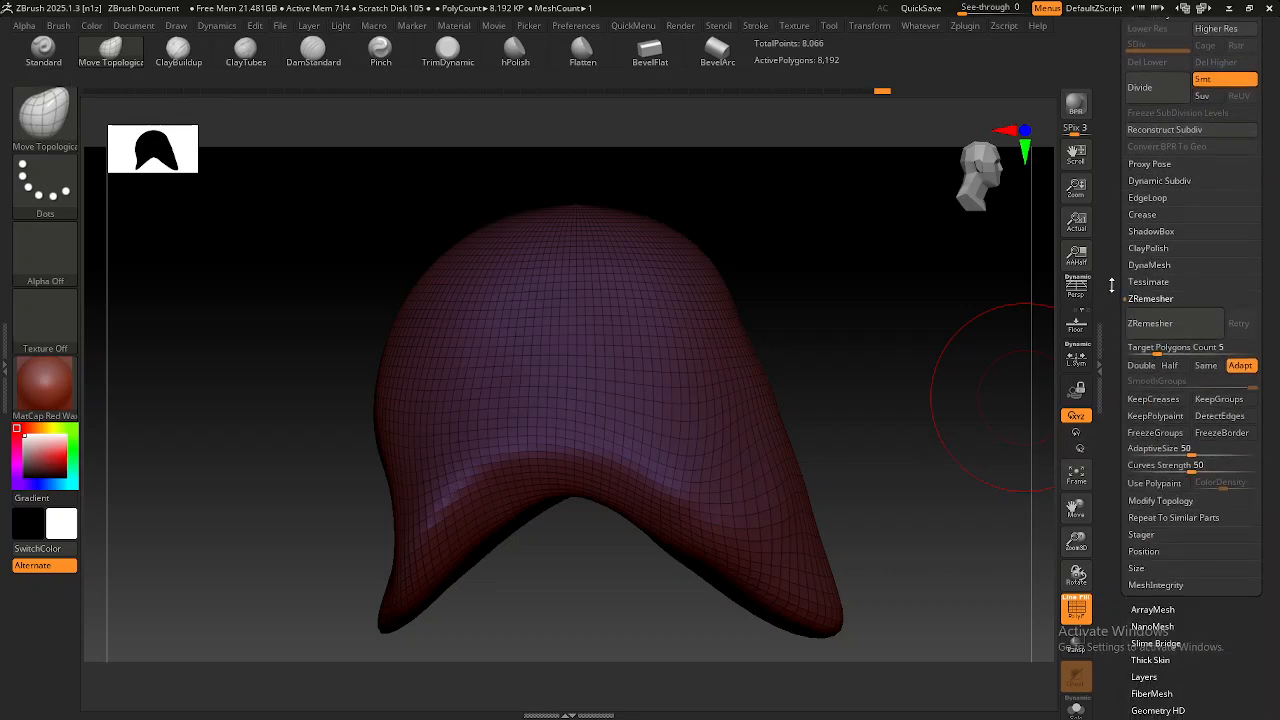
pyautogui.click(1144, 299)
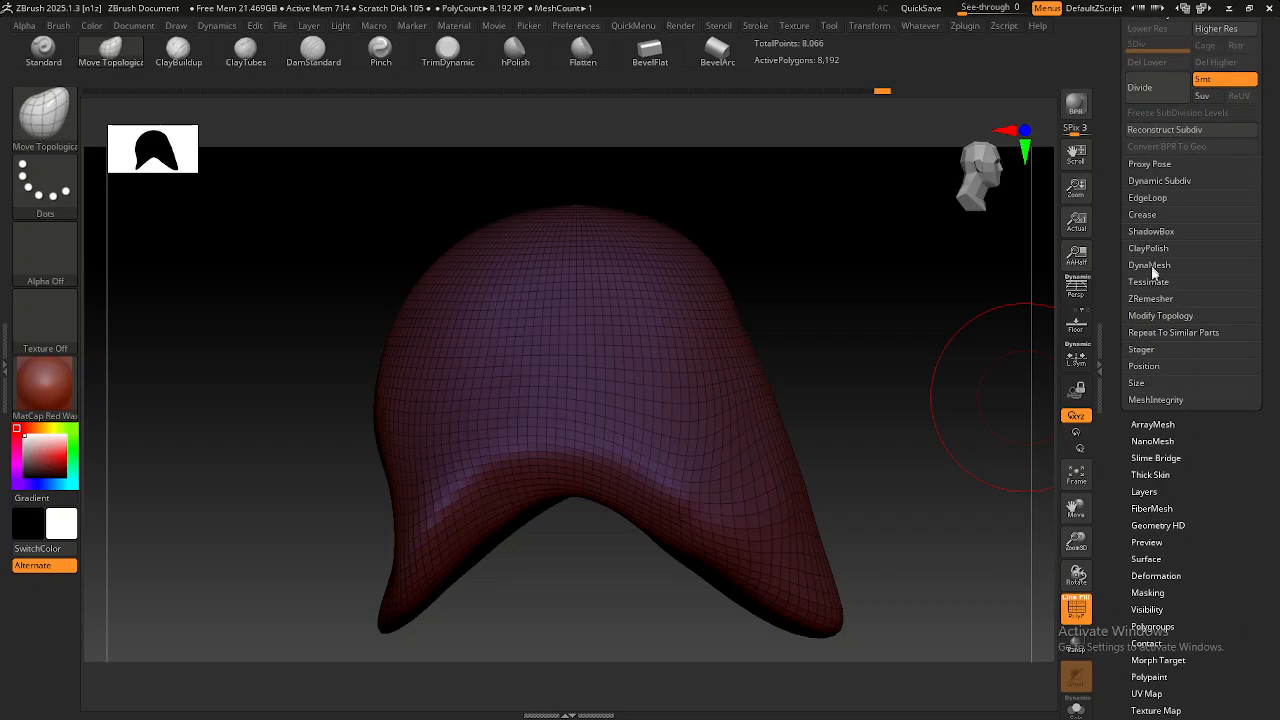
pyautogui.click(1152, 264)
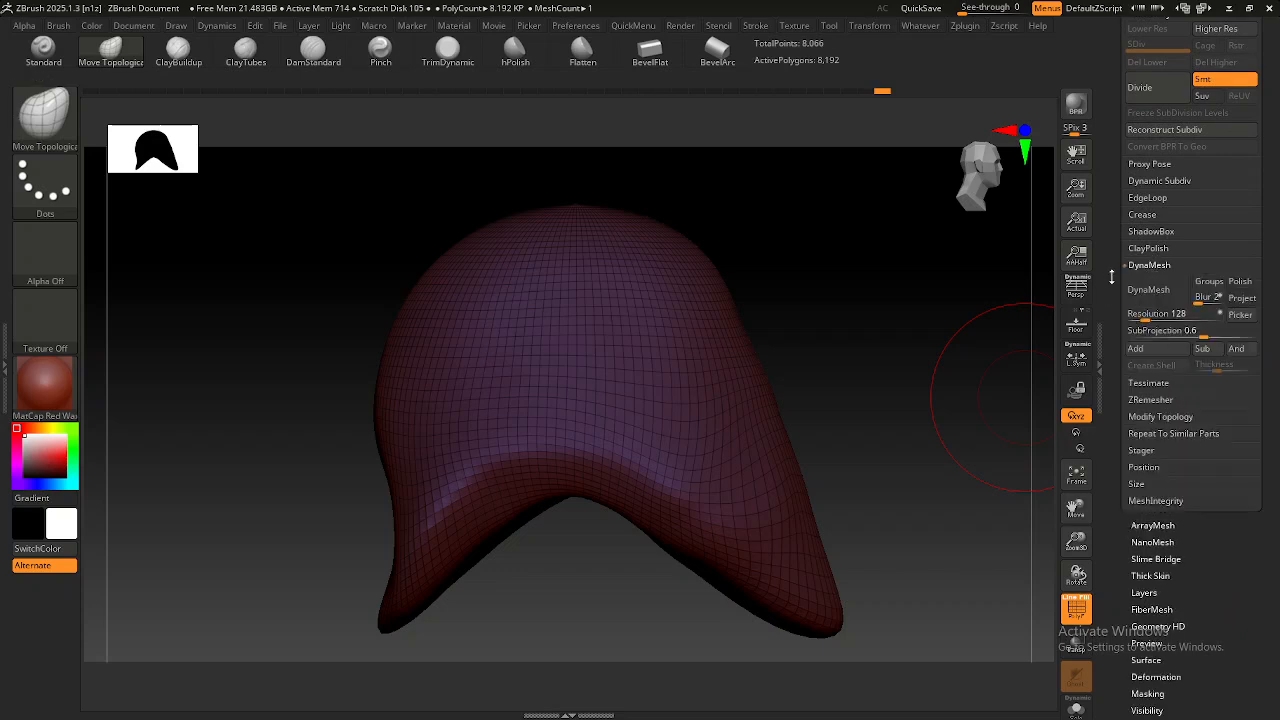
# Set the DynaMesh resolution to 32 and remesh the helmet with DynaMesh.
pyautogui.click(1137, 314)
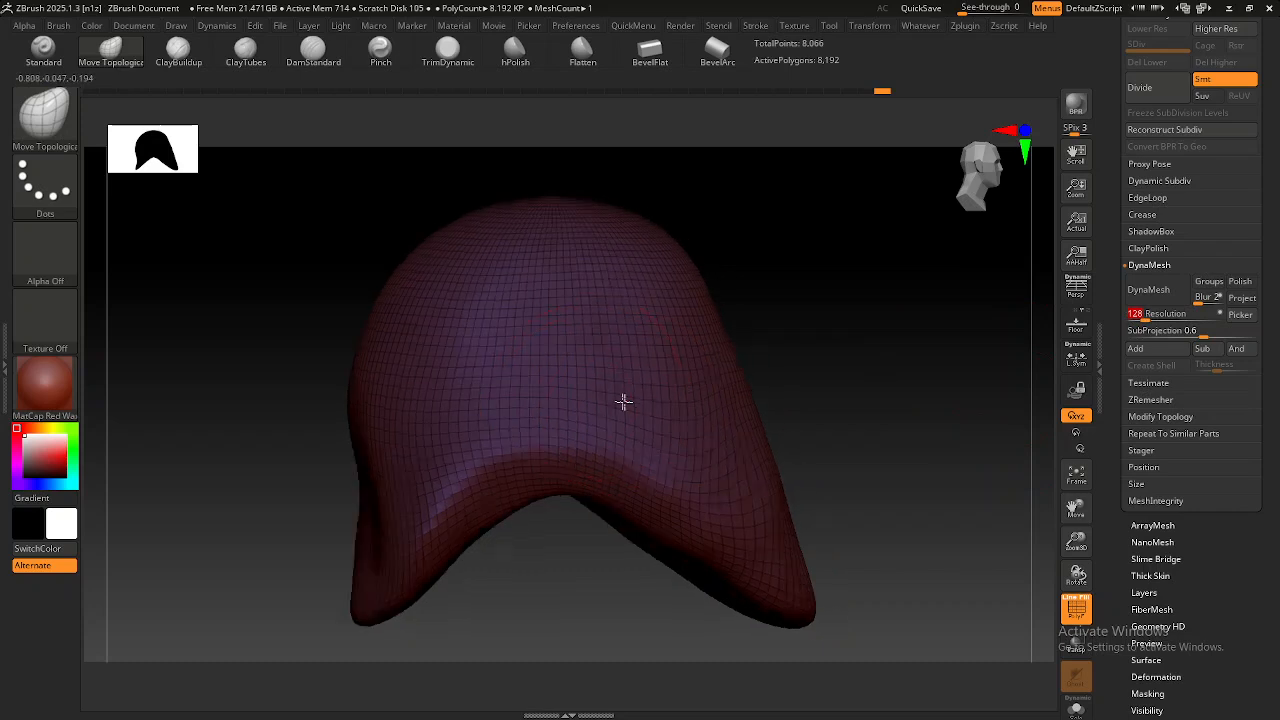
pyautogui.moveTo(651, 384)
pyautogui.keyDown('alt'); pyautogui.mouseDown(button='right')
pyautogui.moveTo(608, 389)
pyautogui.moveTo(626, 382)
pyautogui.mouseUp(button='right'); pyautogui.keyUp('alt')
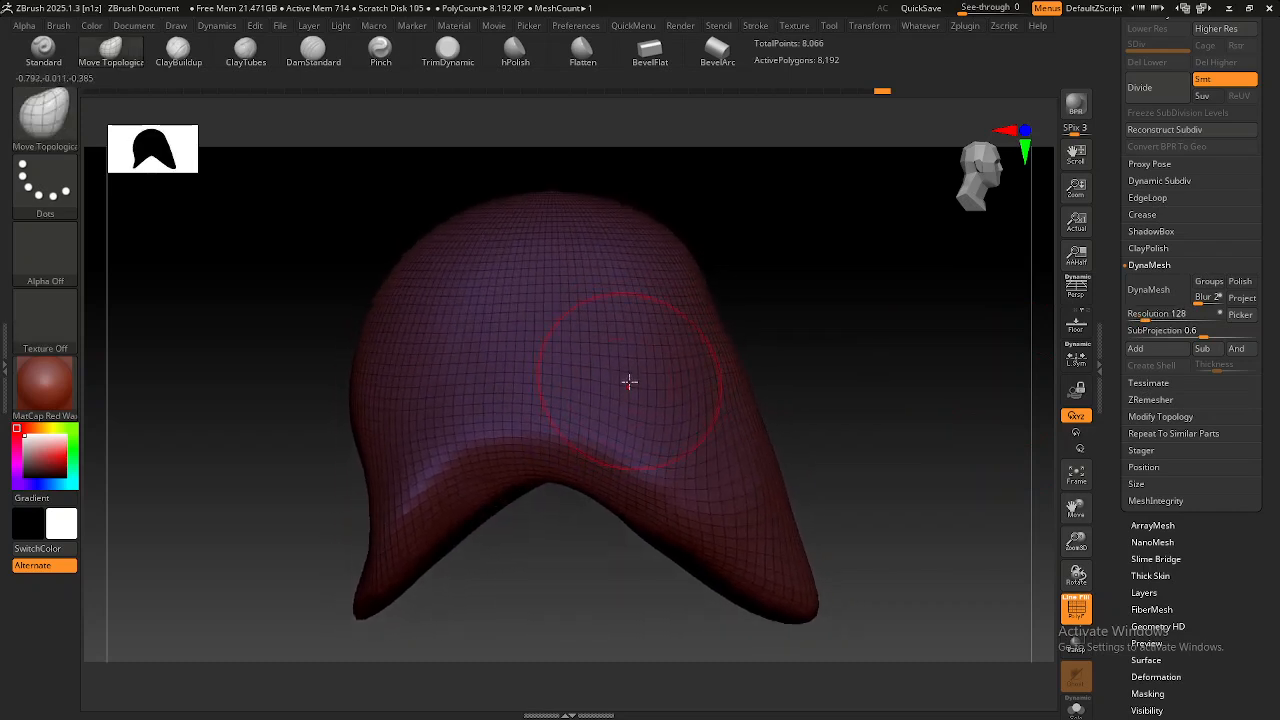
pyautogui.click(1142, 313)
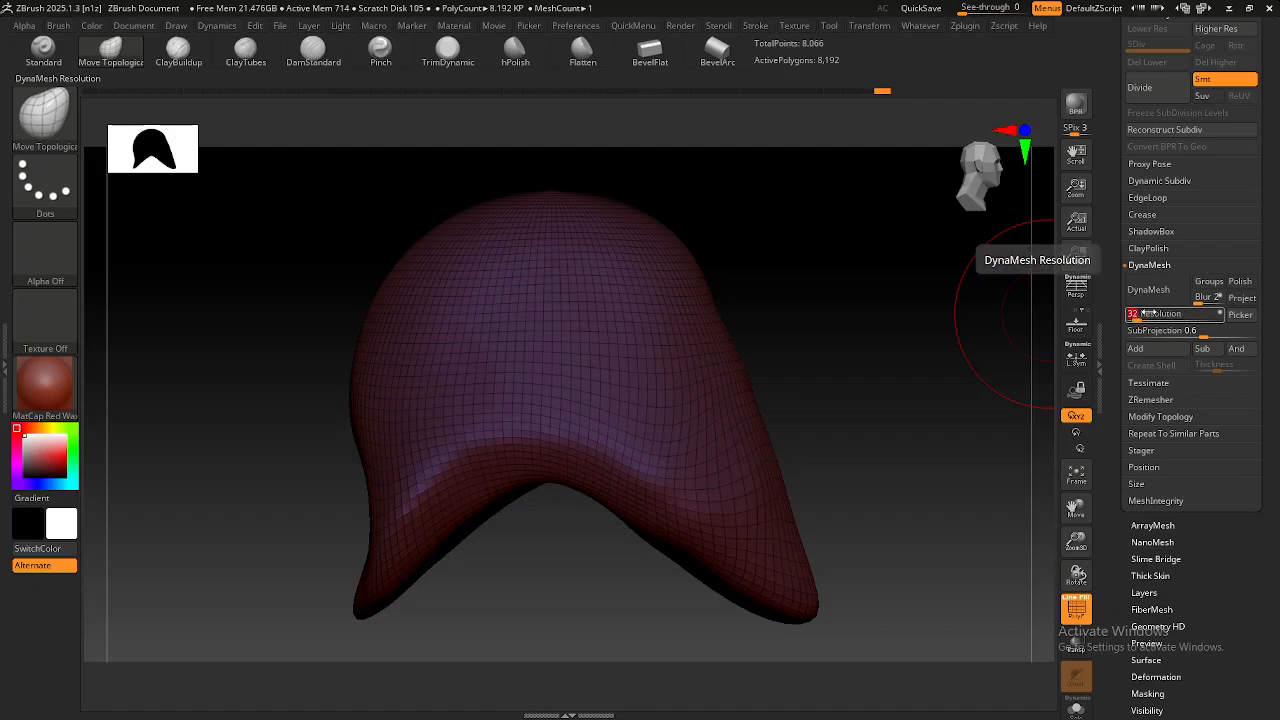
pyautogui.write('32')
pyautogui.press('Return')
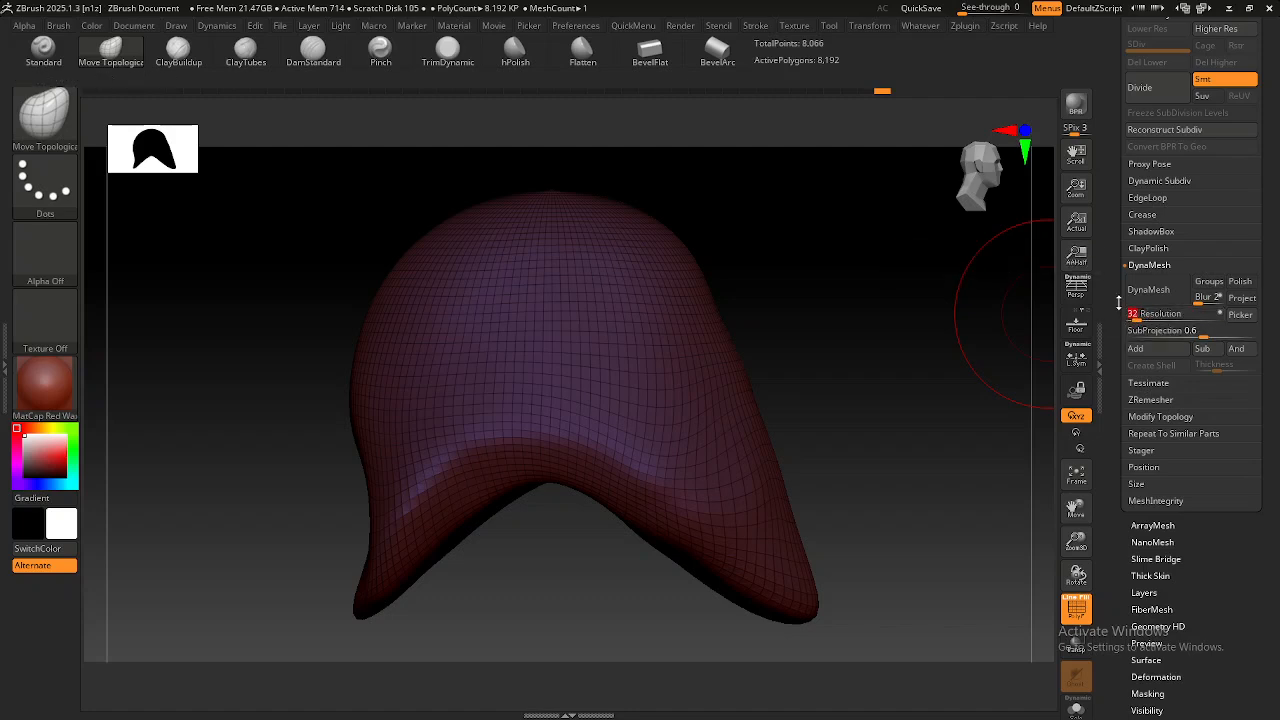
pyautogui.click(1148, 289)
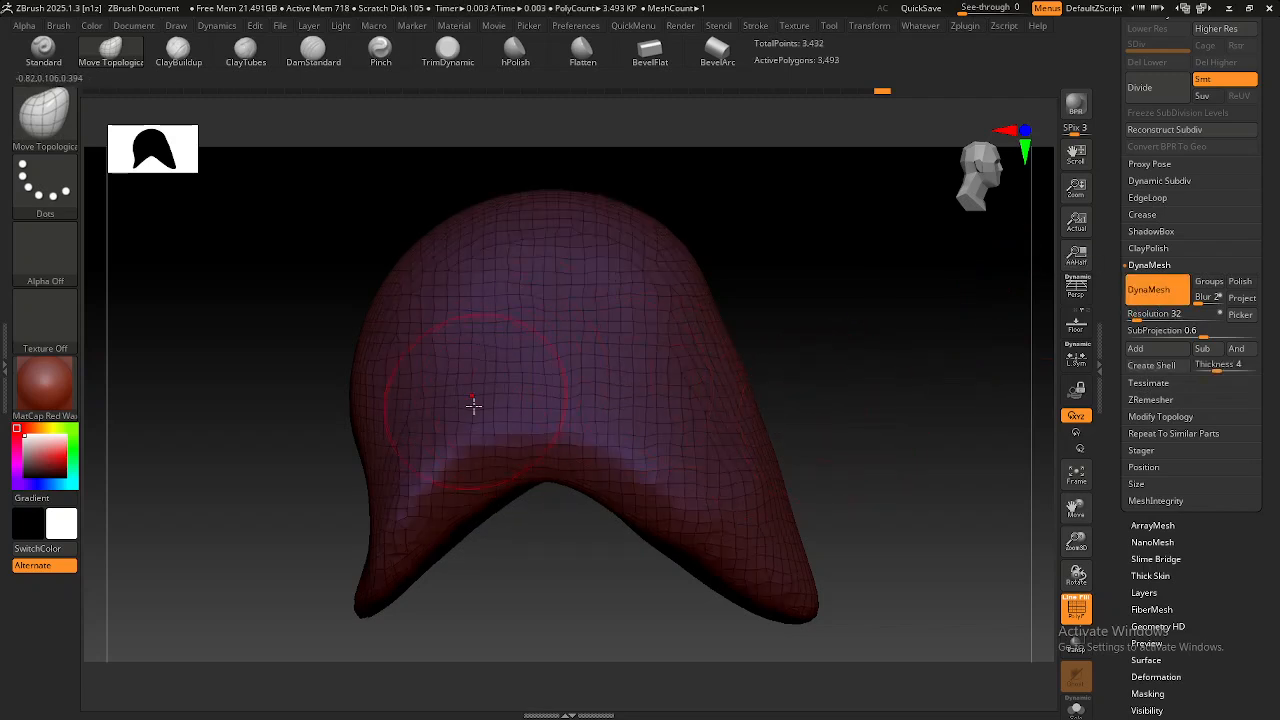
# Check the remeshed helmet's polygon distribution and turn off the polyframe display.
pyautogui.moveTo(737, 369); pyautogui.dragTo(659, 389)
pyautogui.moveTo(659, 389)
pyautogui.mouseDown(button='right')
pyautogui.moveTo(744, 407)
pyautogui.moveTo(675, 369)
pyautogui.moveTo(677, 386)
pyautogui.moveTo(660, 391)
pyautogui.moveTo(577, 317)
pyautogui.moveTo(526, 354)
pyautogui.moveTo(580, 366)
pyautogui.moveTo(529, 386)
pyautogui.moveTo(555, 386)
pyautogui.moveTo(537, 374)
pyautogui.moveTo(648, 386)
pyautogui.moveTo(640, 372)
pyautogui.moveTo(594, 377)
pyautogui.mouseUp(button='right')
pyautogui.hotkey('shift', 'f')
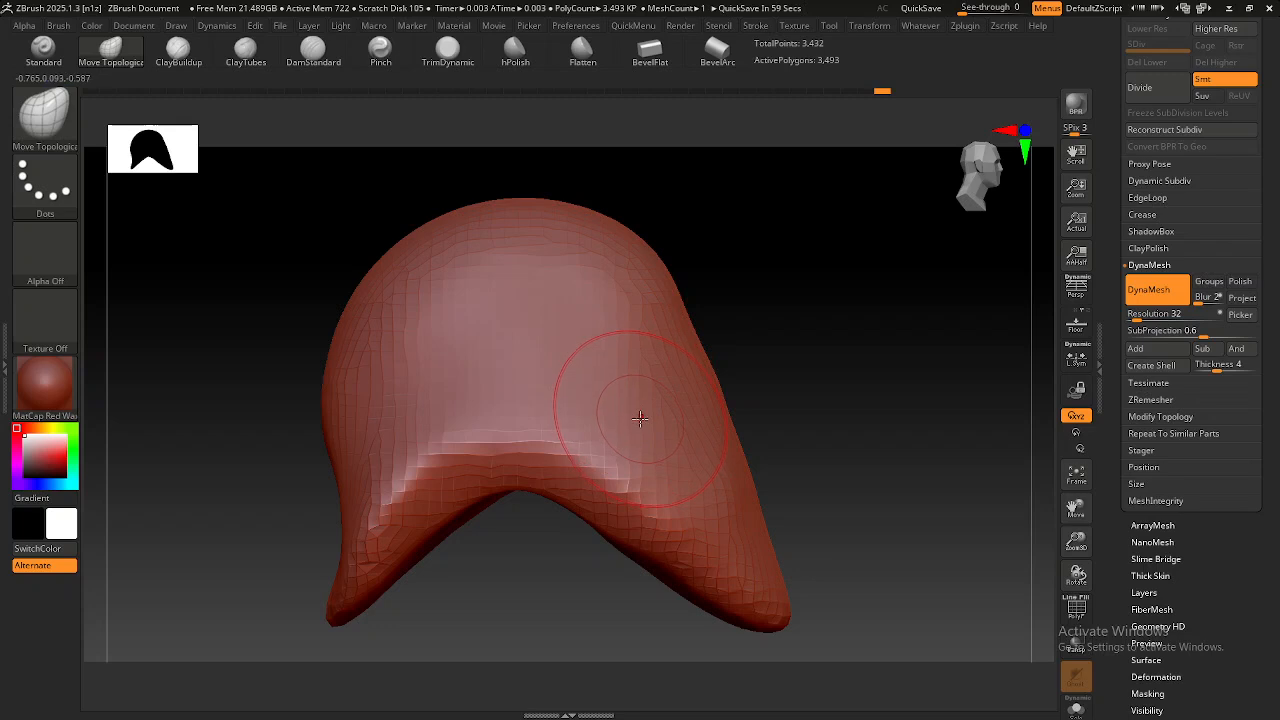
# Pull the front of the helmet outward with Move Topological into a long pointed protrusion.
pyautogui.moveTo(660, 400)
pyautogui.keyDown('alt'); pyautogui.mouseDown(button='right')
pyautogui.moveTo(550, 390)
pyautogui.moveTo(514, 420)
pyautogui.moveTo(602, 402)
pyautogui.mouseUp(button='right'); pyautogui.keyUp('alt')
pyautogui.moveTo(600, 344); pyautogui.dragTo(690, 354)
pyautogui.moveTo(678, 422)
pyautogui.mouseDown(button='right')
pyautogui.moveTo(734, 420)
pyautogui.moveTo(723, 420)
pyautogui.mouseUp(button='right')
pyautogui.moveTo(634, 357); pyautogui.dragTo(766, 355)
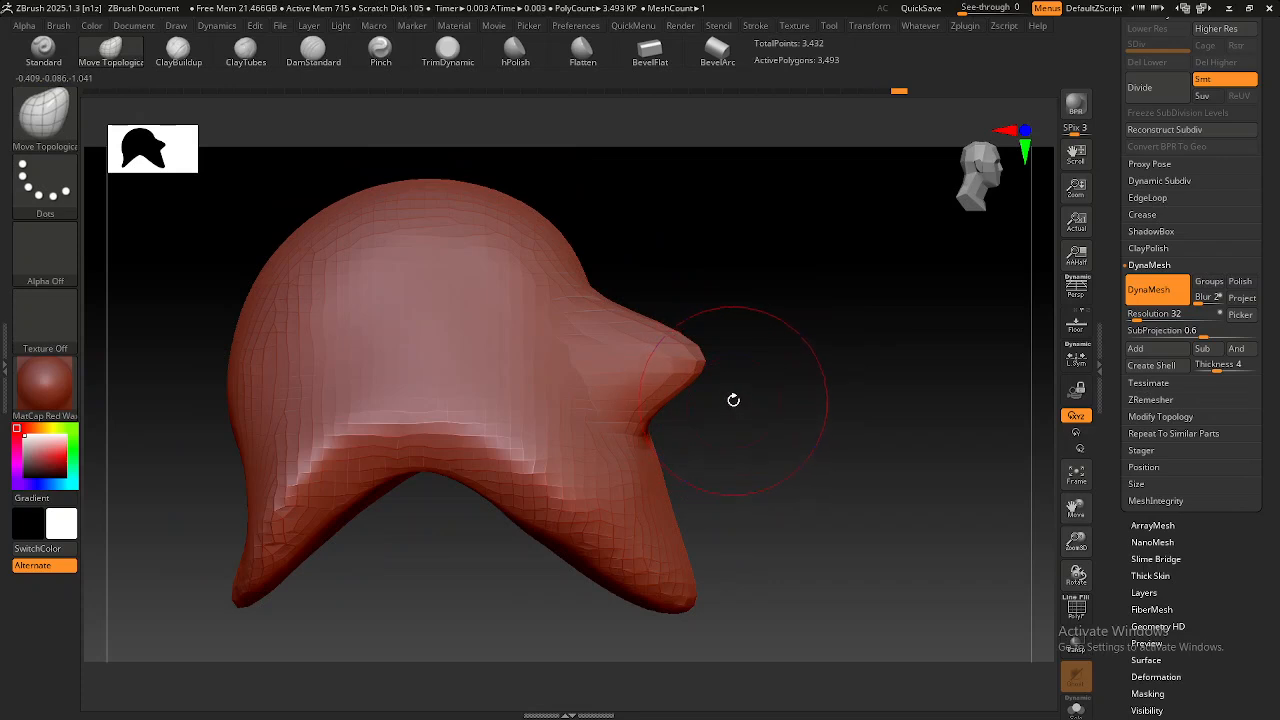
# Show the polyframe and remesh the stretched front of the helmet with DynaMesh at resolution 32.
pyautogui.hotkey('shift', 'f')
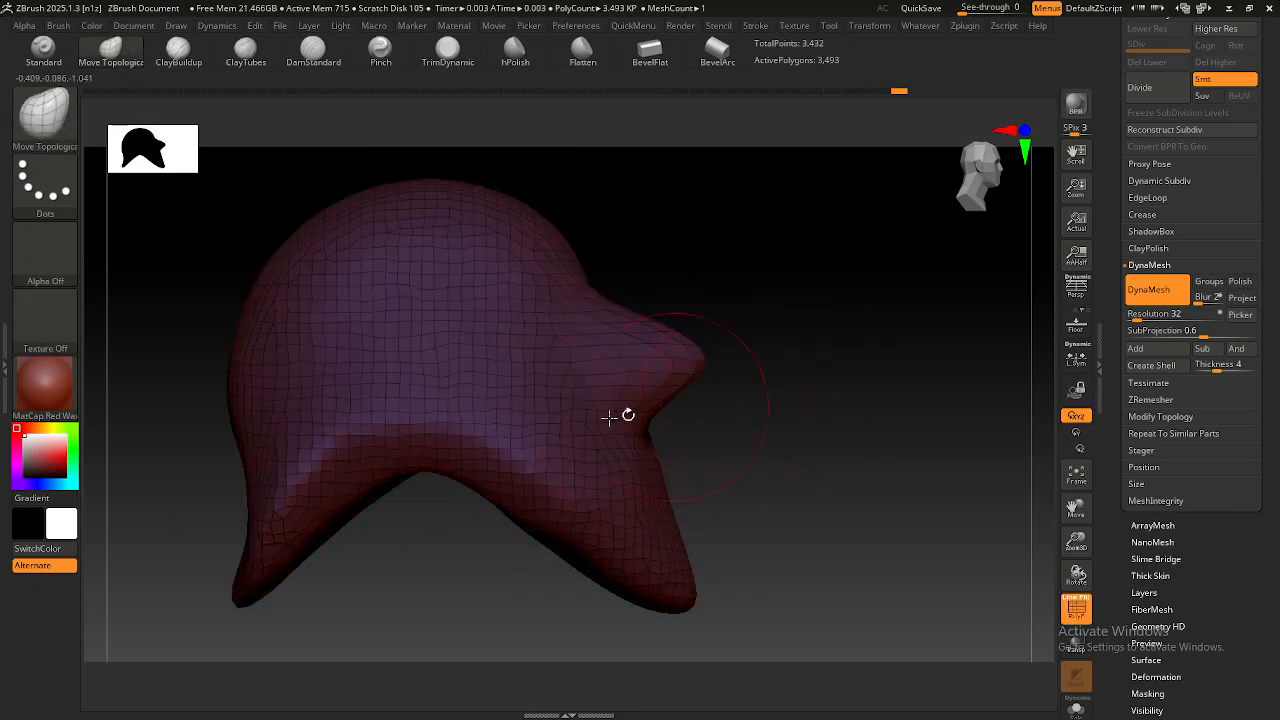
pyautogui.moveTo(600, 374)
pyautogui.mouseDown(button='right')
pyautogui.moveTo(597, 364)
pyautogui.moveTo(580, 449)
pyautogui.mouseUp(button='right')
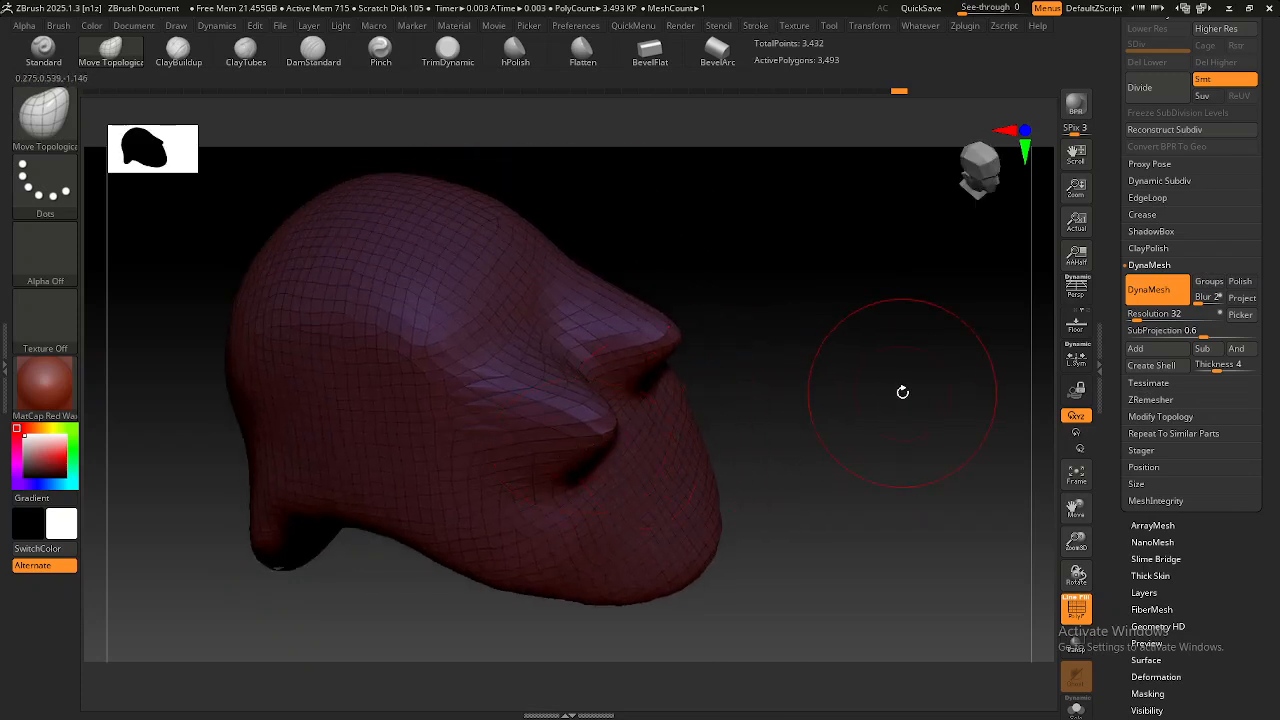
pyautogui.moveTo(814, 486)
pyautogui.mouseDown(button='right')
pyautogui.moveTo(831, 443)
pyautogui.moveTo(822, 431)
pyautogui.mouseUp(button='right')
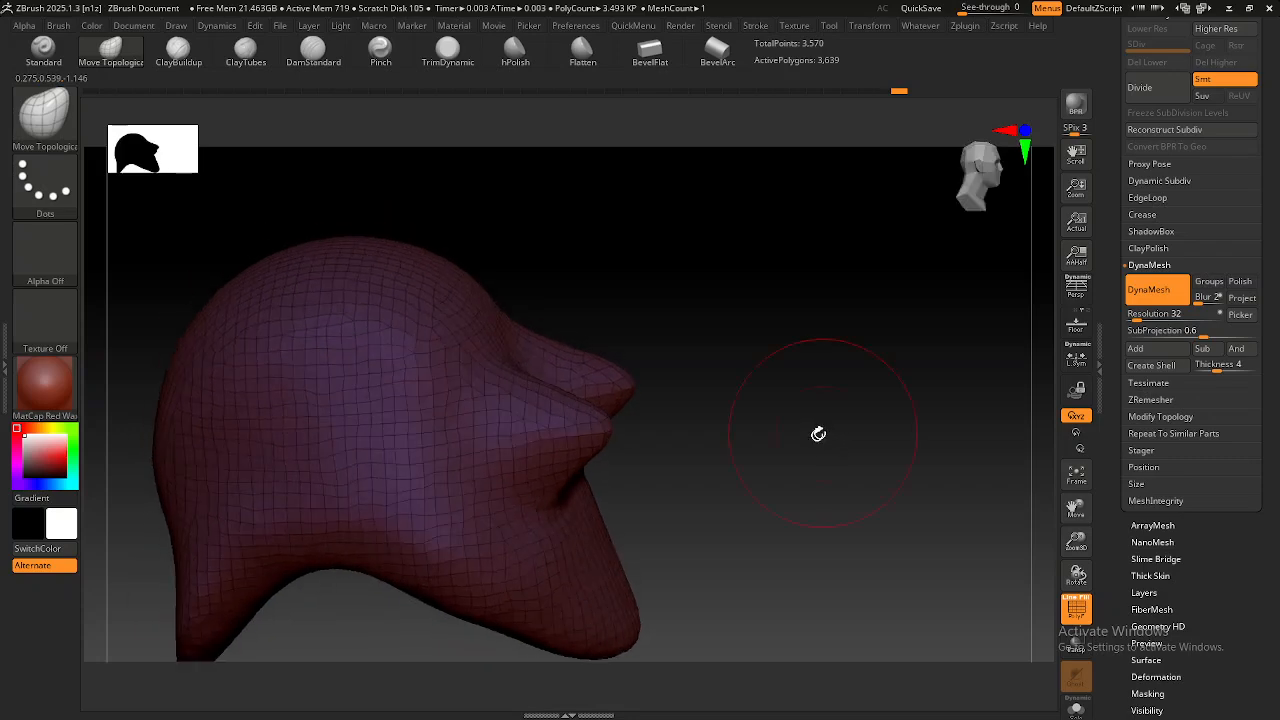
pyautogui.moveTo(660, 506)
pyautogui.mouseDown(button='right')
pyautogui.moveTo(691, 474)
pyautogui.moveTo(651, 463)
pyautogui.moveTo(644, 490)
pyautogui.moveTo(551, 500)
pyautogui.moveTo(651, 491)
pyautogui.moveTo(660, 480)
pyautogui.moveTo(634, 491)
pyautogui.moveTo(663, 474)
pyautogui.moveTo(654, 463)
pyautogui.moveTo(782, 463)
pyautogui.mouseUp(button='right')
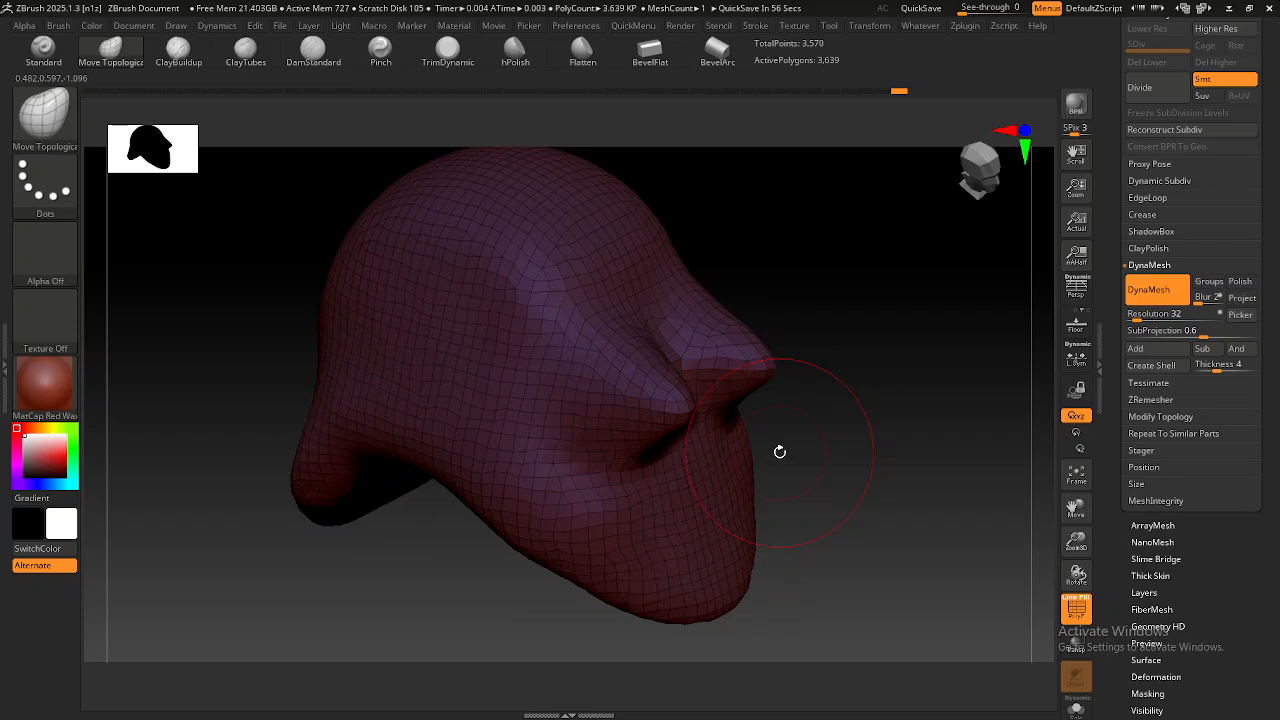
pyautogui.press('ctrl')
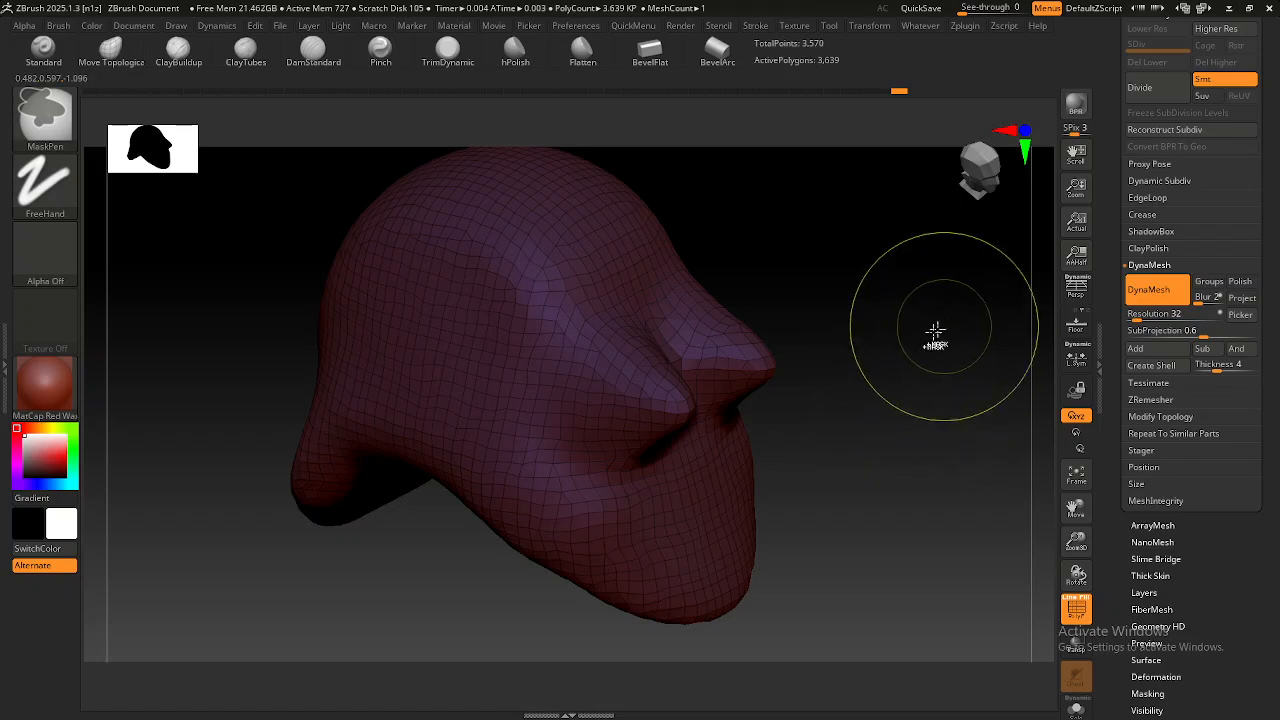
pyautogui.keyDown('alt'); pyautogui.moveTo(862, 402); pyautogui.dragTo(821, 428, button='right'); pyautogui.keyUp('alt')
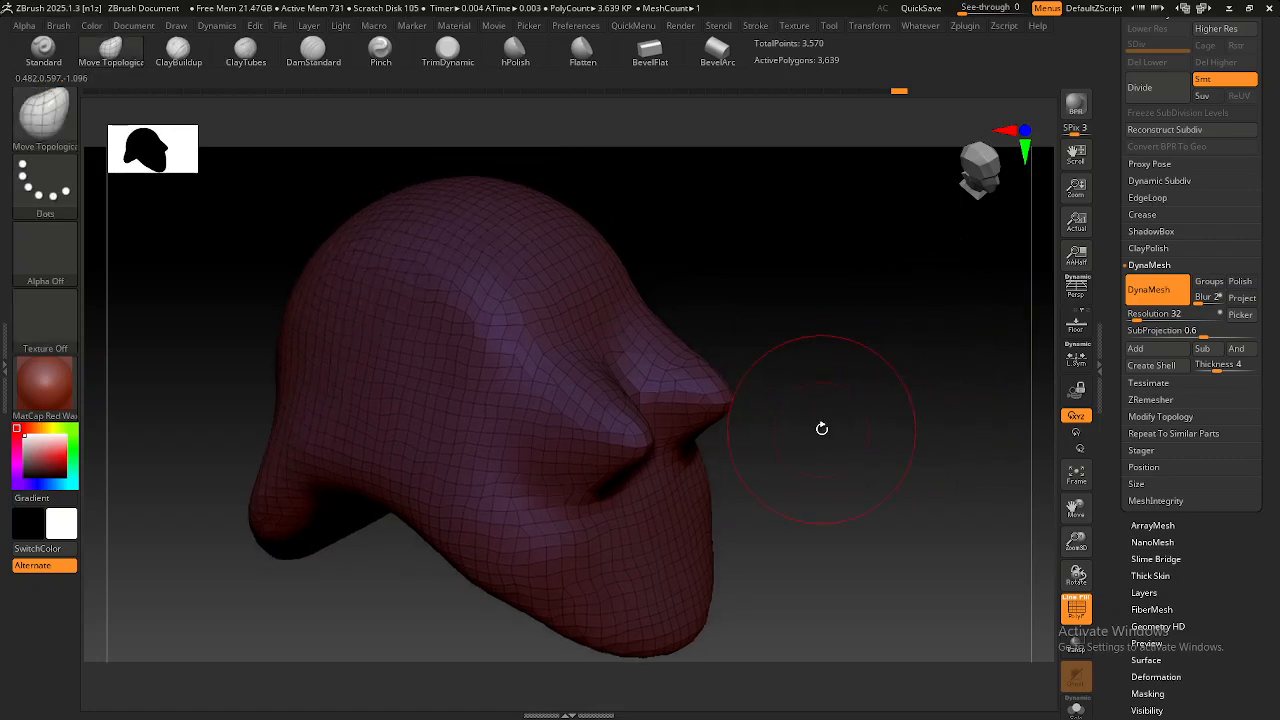
# Undo the DynaMesh remesh and the pulled-out front protrusion, and hide the polyframe.
pyautogui.hotkey('ctrl', 'z')
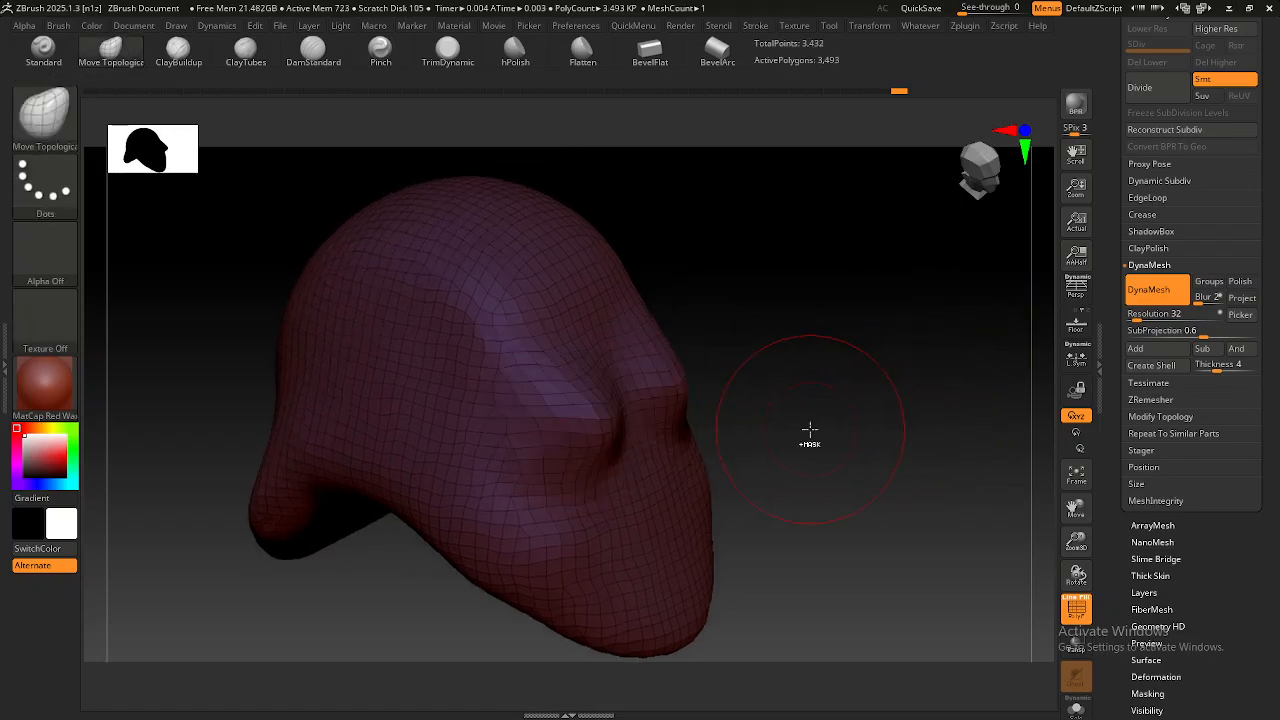
pyautogui.moveTo(810, 428); pyautogui.dragTo(768, 405, button='right')
pyautogui.hotkey('shift', 'f')
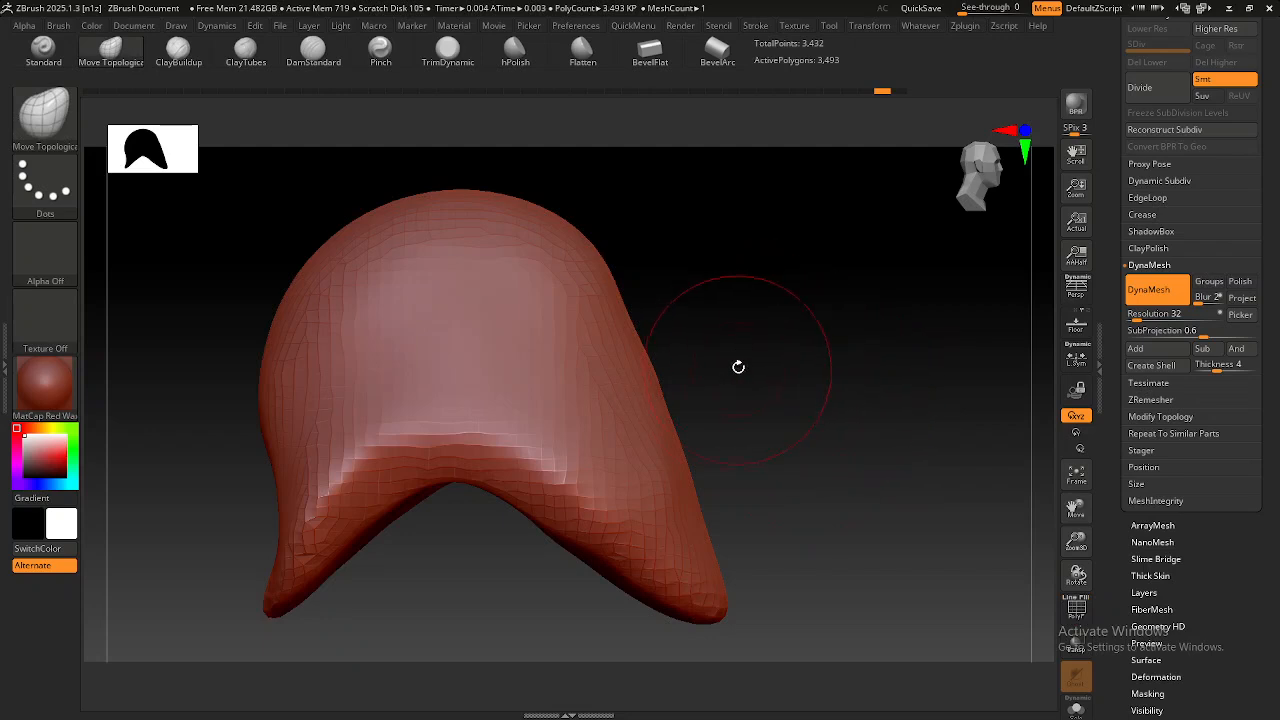
# Paint a symmetrical mask over the eye areas of the helmet's front and clear it again.
pyautogui.press('ctrl')
pyautogui.moveTo(605, 295)
pyautogui.keyDown('ctrl'); pyautogui.mouseDown()
pyautogui.moveTo(614, 363)
pyautogui.moveTo(655, 450)
pyautogui.moveTo(585, 411)
pyautogui.mouseUp(); pyautogui.keyUp('ctrl')
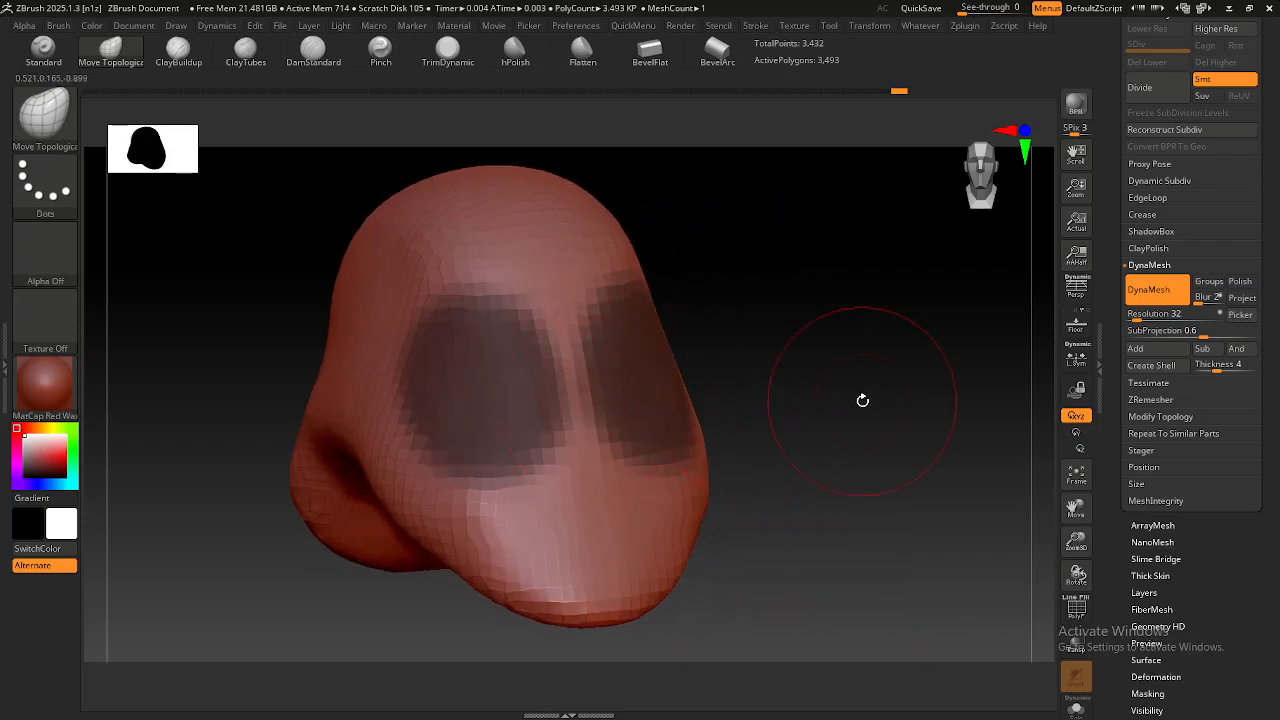
pyautogui.press('ctrl')
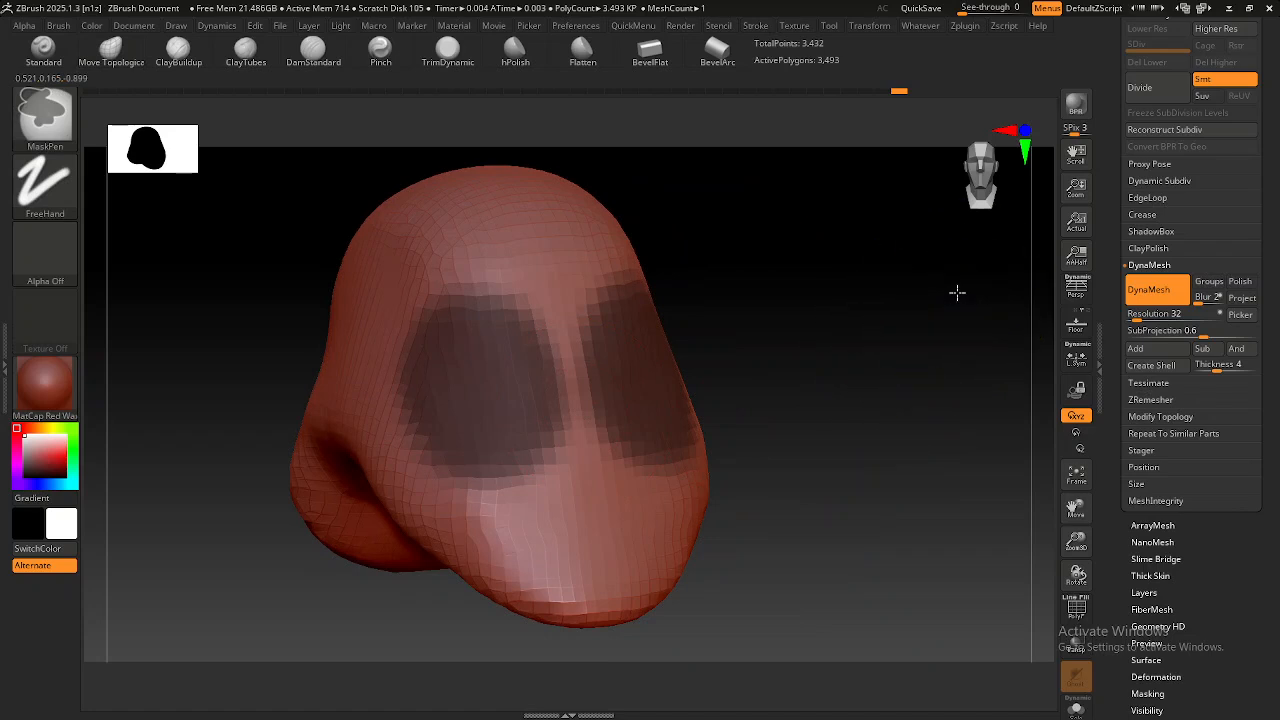
pyautogui.keyDown('ctrl'); pyautogui.moveTo(955, 294); pyautogui.dragTo(882, 378); pyautogui.keyUp('ctrl')
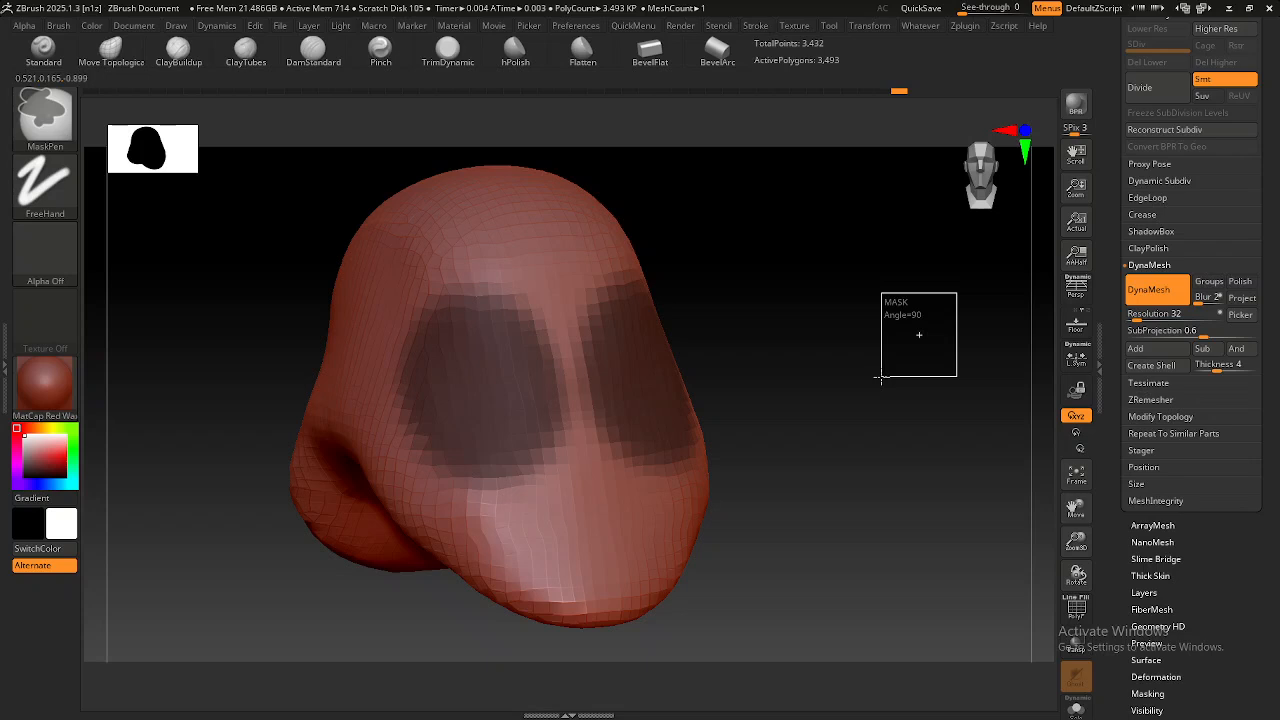
pyautogui.keyDown('ctrl'); pyautogui.moveTo(882, 378); pyautogui.dragTo(880, 375); pyautogui.keyUp('ctrl')
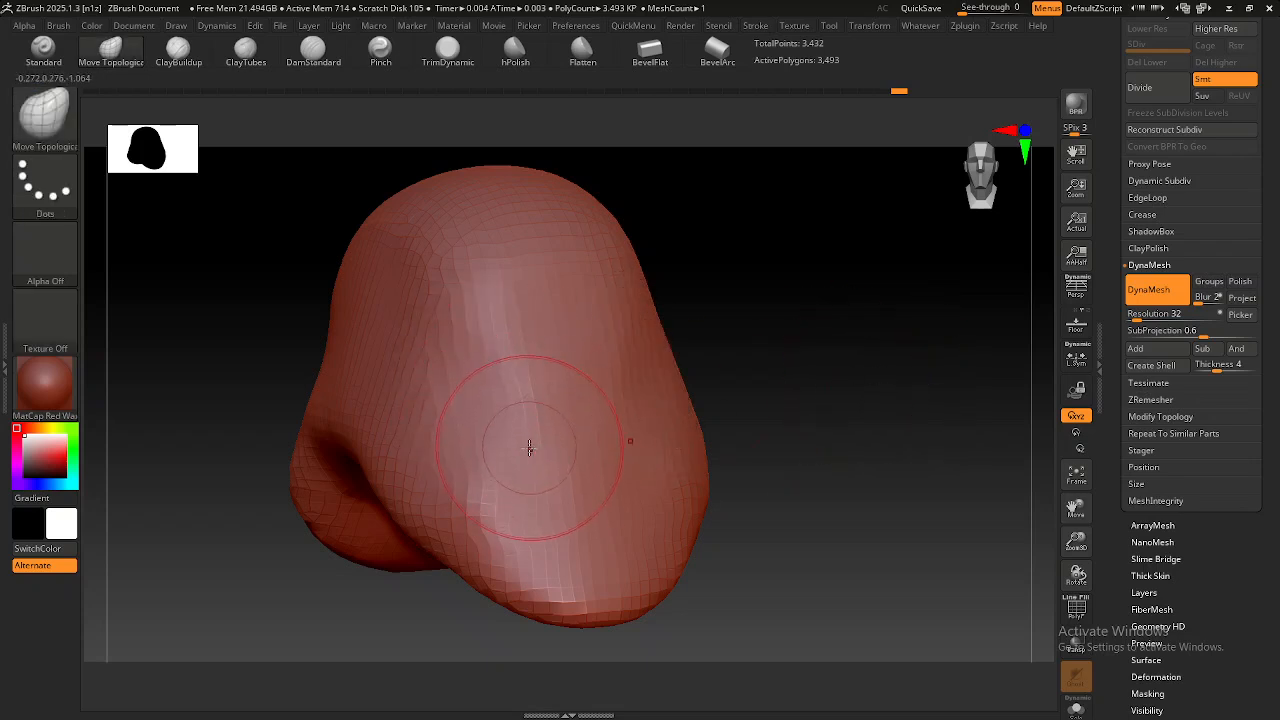
pyautogui.press('ctrl')
pyautogui.moveTo(957, 296)
pyautogui.keyDown('ctrl'); pyautogui.mouseDown()
pyautogui.moveTo(838, 433)
pyautogui.moveTo(758, 438)
pyautogui.moveTo(858, 395)
pyautogui.mouseUp(); pyautogui.keyUp('ctrl')
# Pull the eye areas of the helmet's front outward into a pair of rounded bulges with Move Topological.
pyautogui.moveTo(556, 464); pyautogui.dragTo(525, 415, button='right')
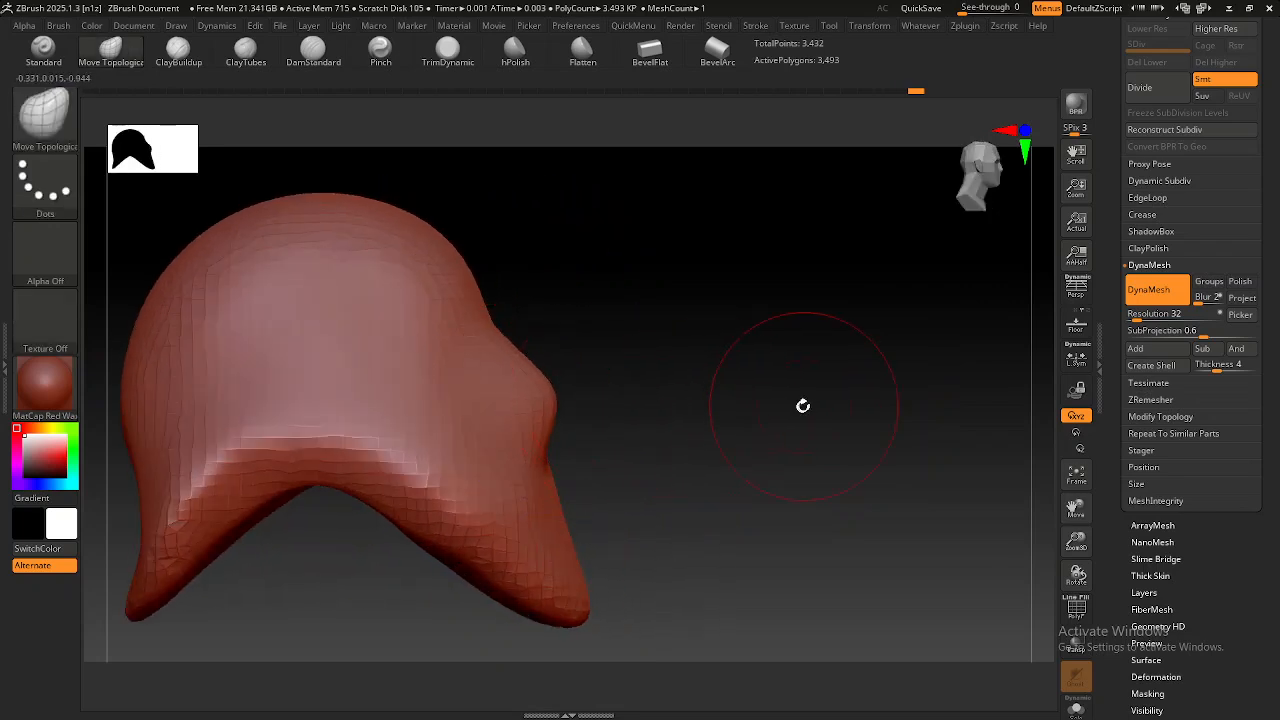
pyautogui.moveTo(806, 403); pyautogui.dragTo(756, 416, button='right')
pyautogui.press('ctrl')
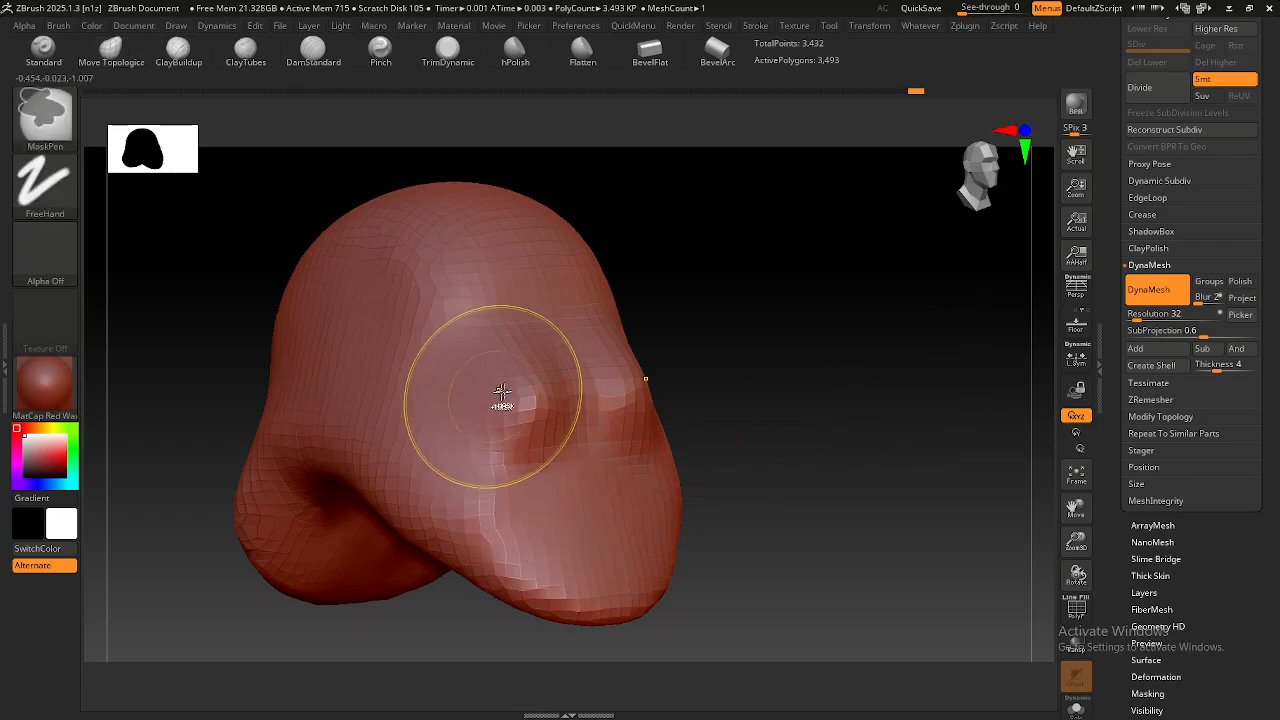
pyautogui.moveTo(550, 432); pyautogui.dragTo(574, 451, button='right')
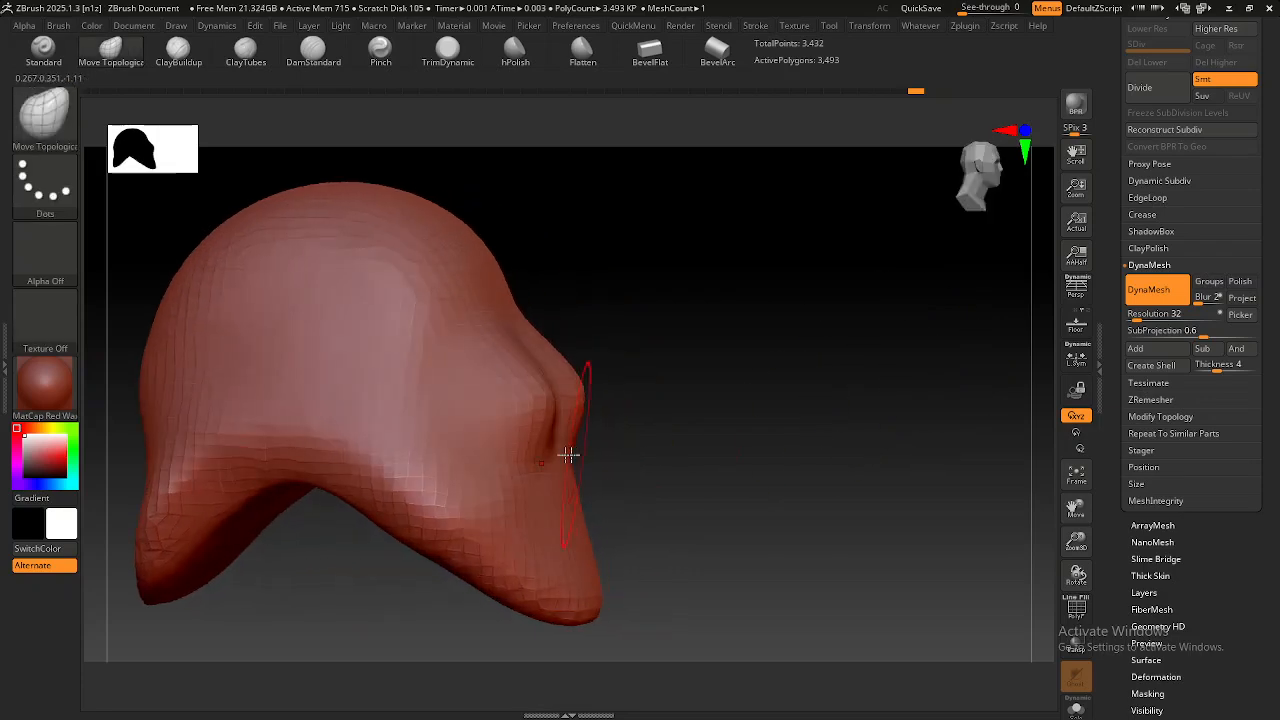
# Paint a mask down the side of the helmet behind the bulges and clear it again.
pyautogui.press('ctrl')
pyautogui.keyDown('ctrl'); pyautogui.moveTo(451, 286); pyautogui.dragTo(443, 466); pyautogui.keyUp('ctrl')
pyautogui.moveTo(517, 477)
pyautogui.mouseDown(button='right')
pyautogui.moveTo(548, 508)
pyautogui.moveTo(543, 457)
pyautogui.mouseUp(button='right')
pyautogui.press('ctrl')
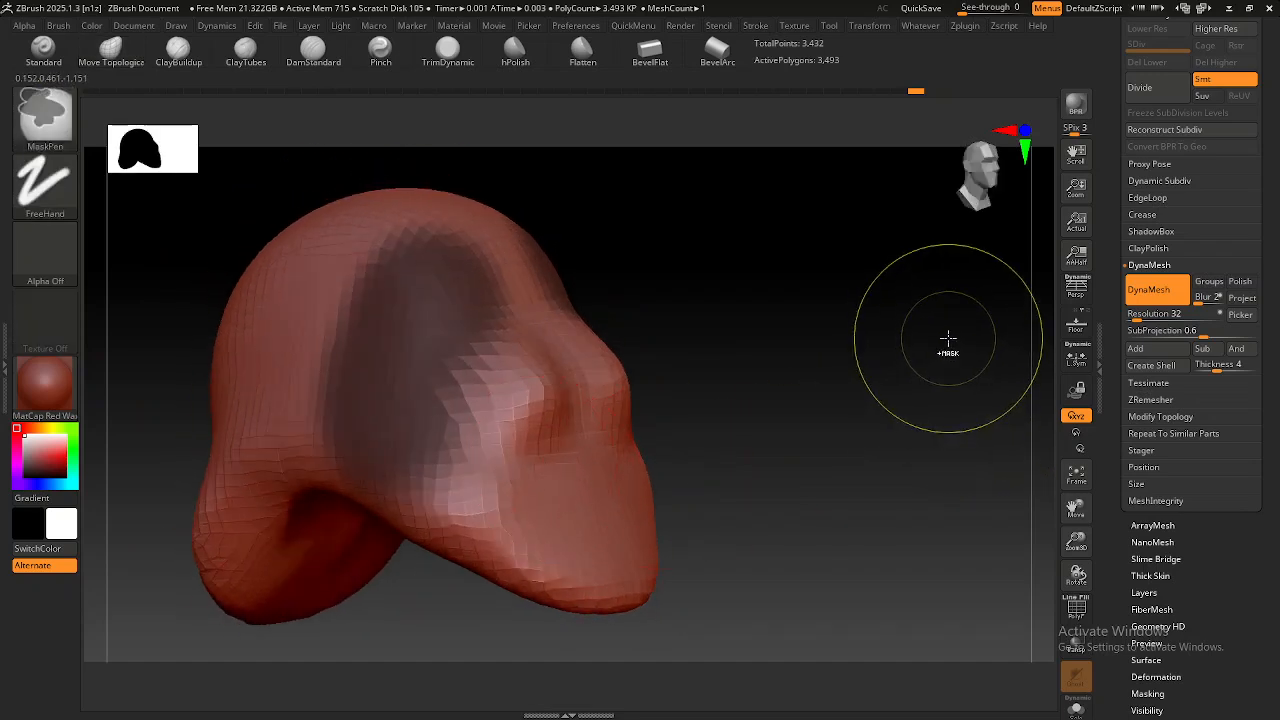
pyautogui.keyDown('ctrl'); pyautogui.click(900, 395); pyautogui.keyUp('ctrl')
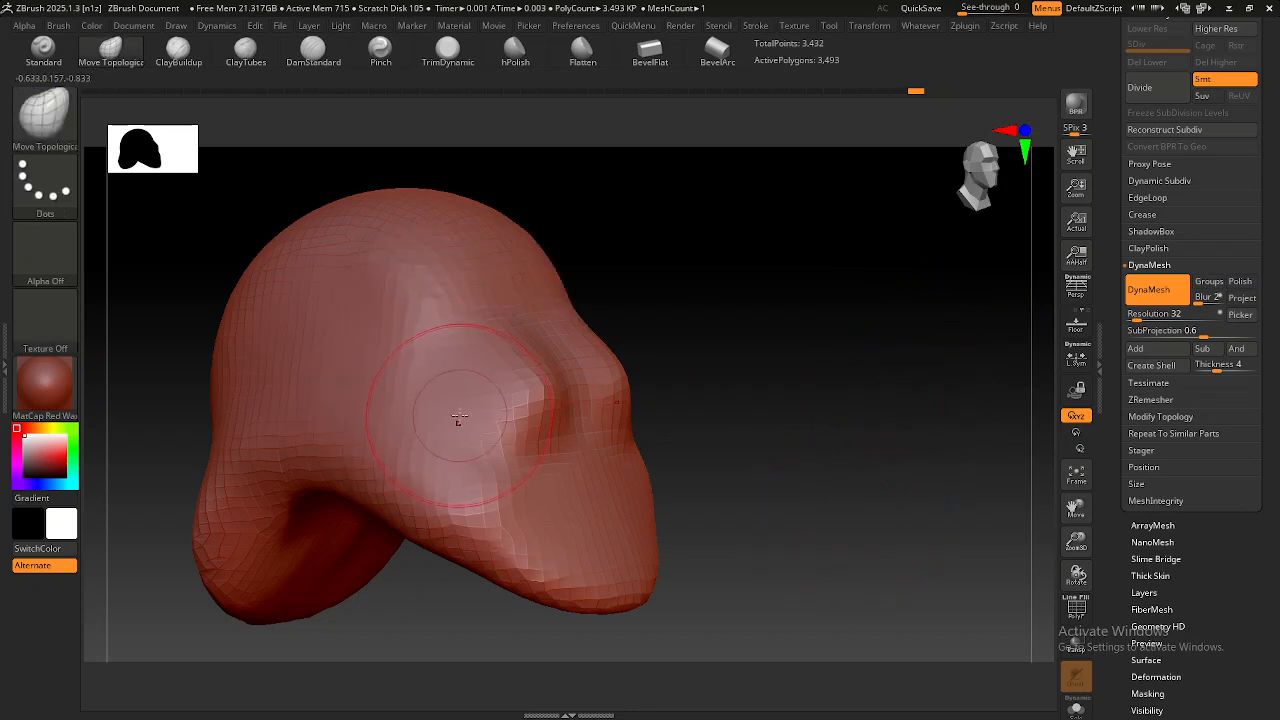
# Show the polyframe and remesh the bulged helmet with DynaMesh to even out its polygons.
pyautogui.moveTo(480, 386)
pyautogui.keyDown('shift'); pyautogui.mouseDown(button='right')
pyautogui.moveTo(525, 428)
pyautogui.moveTo(571, 429)
pyautogui.mouseUp(button='right'); pyautogui.keyUp('shift')
pyautogui.moveTo(841, 430); pyautogui.dragTo(580, 397)
pyautogui.keyDown('alt'); pyautogui.moveTo(864, 409); pyautogui.dragTo(694, 418); pyautogui.keyUp('alt')
pyautogui.keyDown('ctrl'); pyautogui.moveTo(951, 354); pyautogui.dragTo(832, 472); pyautogui.keyUp('ctrl')
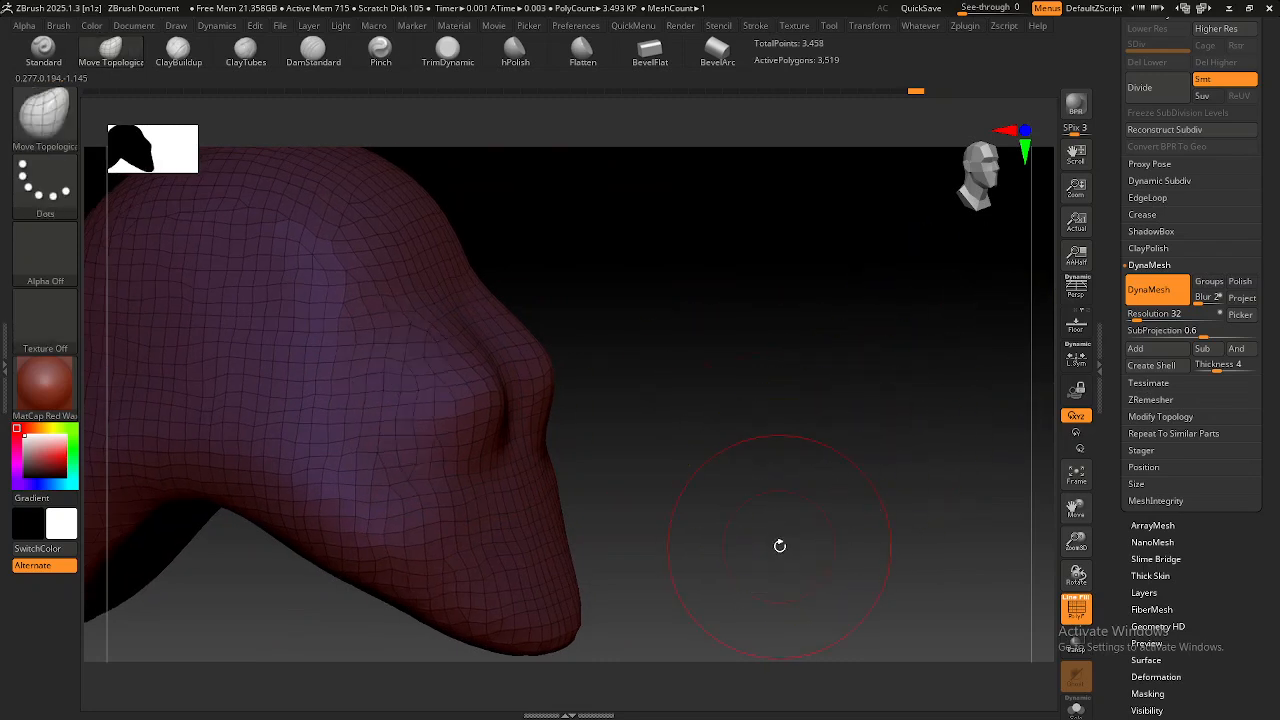
pyautogui.keyDown('shift'); pyautogui.moveTo(687, 510); pyautogui.dragTo(703, 497); pyautogui.keyUp('shift')
pyautogui.keyDown('alt'); pyautogui.moveTo(623, 461); pyautogui.dragTo(695, 464); pyautogui.keyUp('alt')
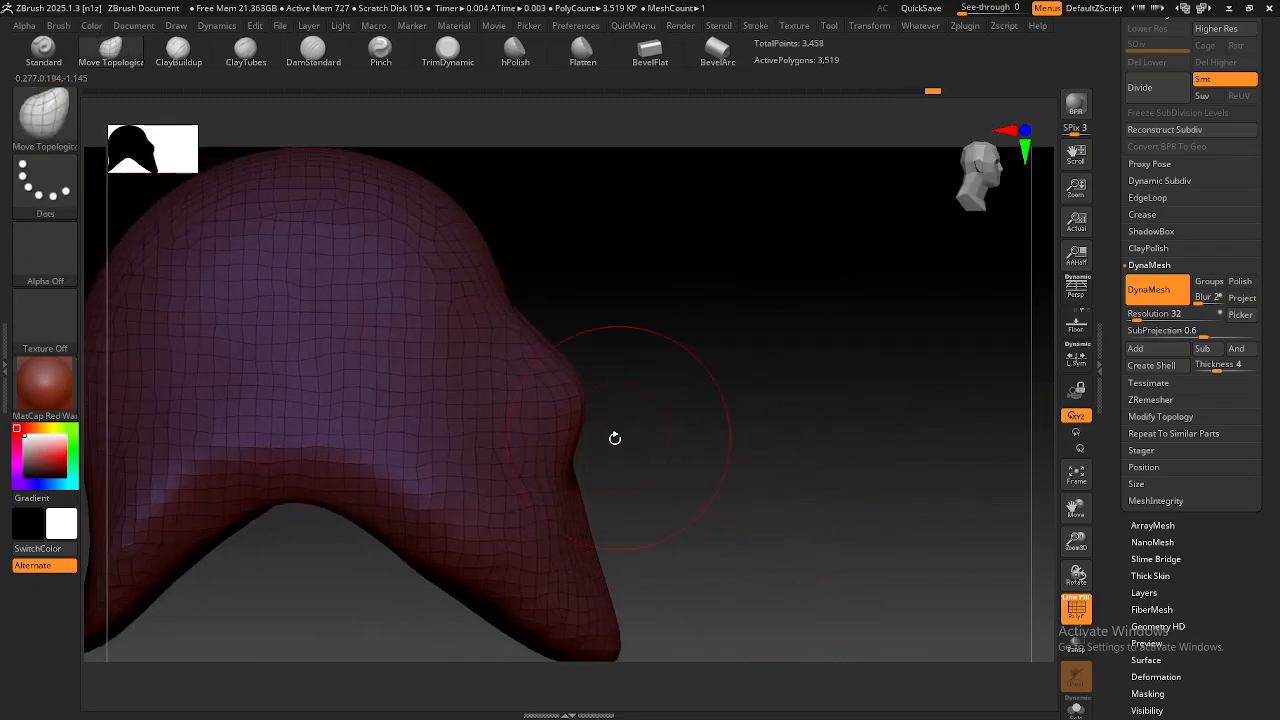
pyautogui.moveTo(620, 437); pyautogui.dragTo(565, 430)
pyautogui.moveTo(871, 471)
pyautogui.keyDown('ctrl'); pyautogui.mouseDown()
pyautogui.moveTo(786, 471)
pyautogui.moveTo(906, 452)
pyautogui.mouseUp(); pyautogui.keyUp('ctrl')
# Undo the remeshing and the bulges on the helmet's front.
pyautogui.hotkey('ctrl', 'z')
pyautogui.hotkey('ctrl', 'z')
pyautogui.keyDown('alt'); pyautogui.moveTo(765, 454); pyautogui.dragTo(820, 437, button='right'); pyautogui.keyUp('alt')
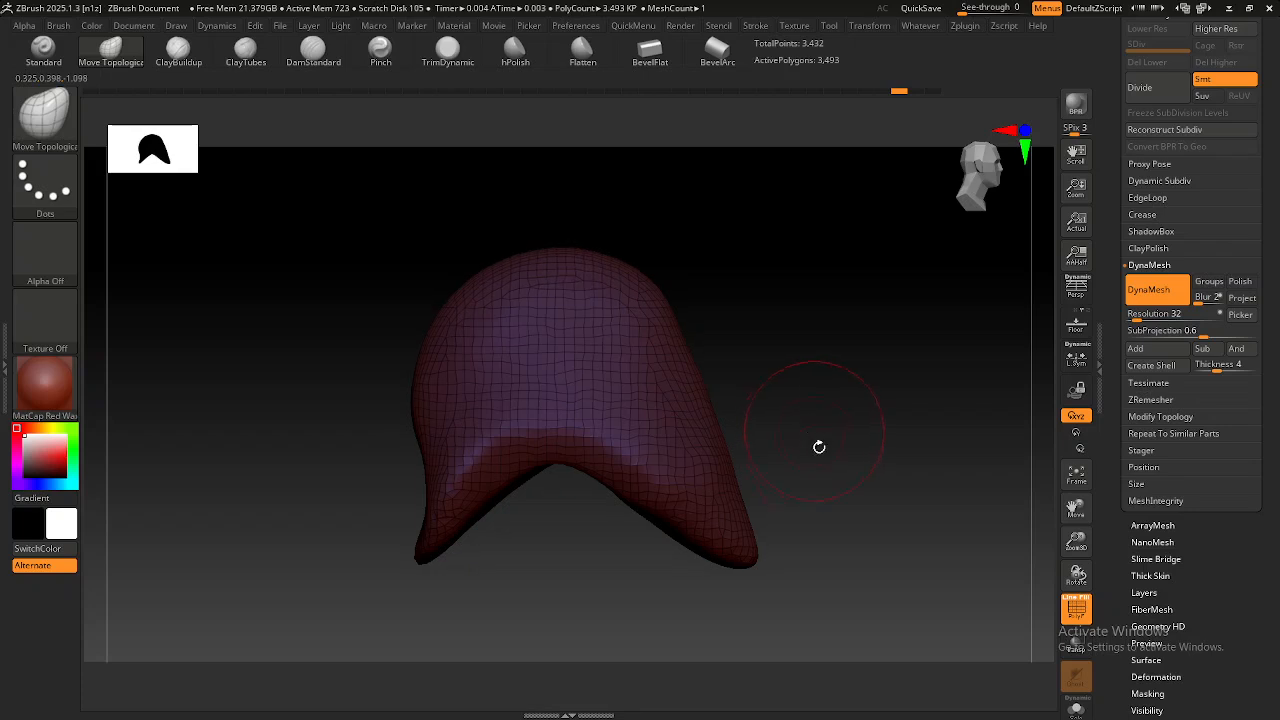
# Set See-through to 9 to compare the helmet's shape with the reference image, and reset it to 0.
pyautogui.moveTo(965, 8); pyautogui.dragTo(985, 8)
pyautogui.moveTo(722, 476)
pyautogui.keyDown('alt'); pyautogui.mouseDown(button='right')
pyautogui.moveTo(751, 500)
pyautogui.moveTo(616, 462)
pyautogui.moveTo(668, 516)
pyautogui.moveTo(667, 494)
pyautogui.moveTo(654, 514)
pyautogui.moveTo(674, 503)
pyautogui.moveTo(617, 509)
pyautogui.moveTo(633, 500)
pyautogui.mouseUp(button='right'); pyautogui.keyUp('alt')
pyautogui.click(965, 7)
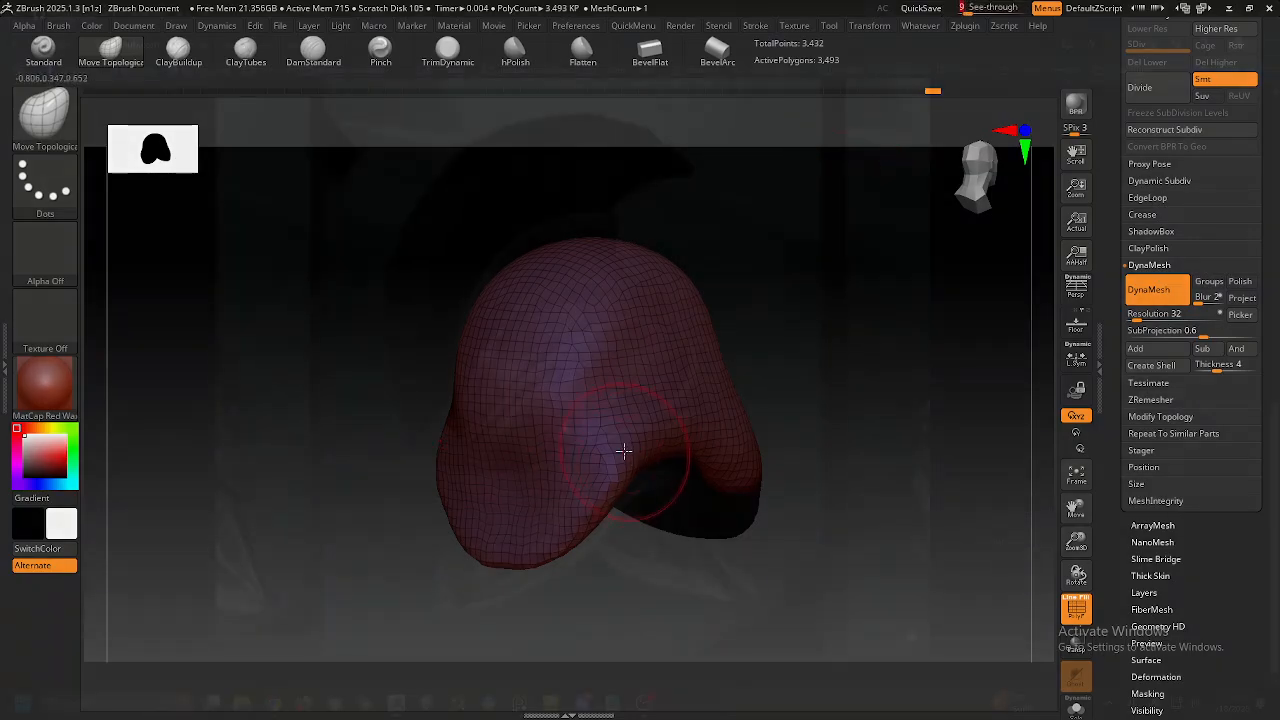
pyautogui.moveTo(613, 459); pyautogui.dragTo(667, 482, button='right')
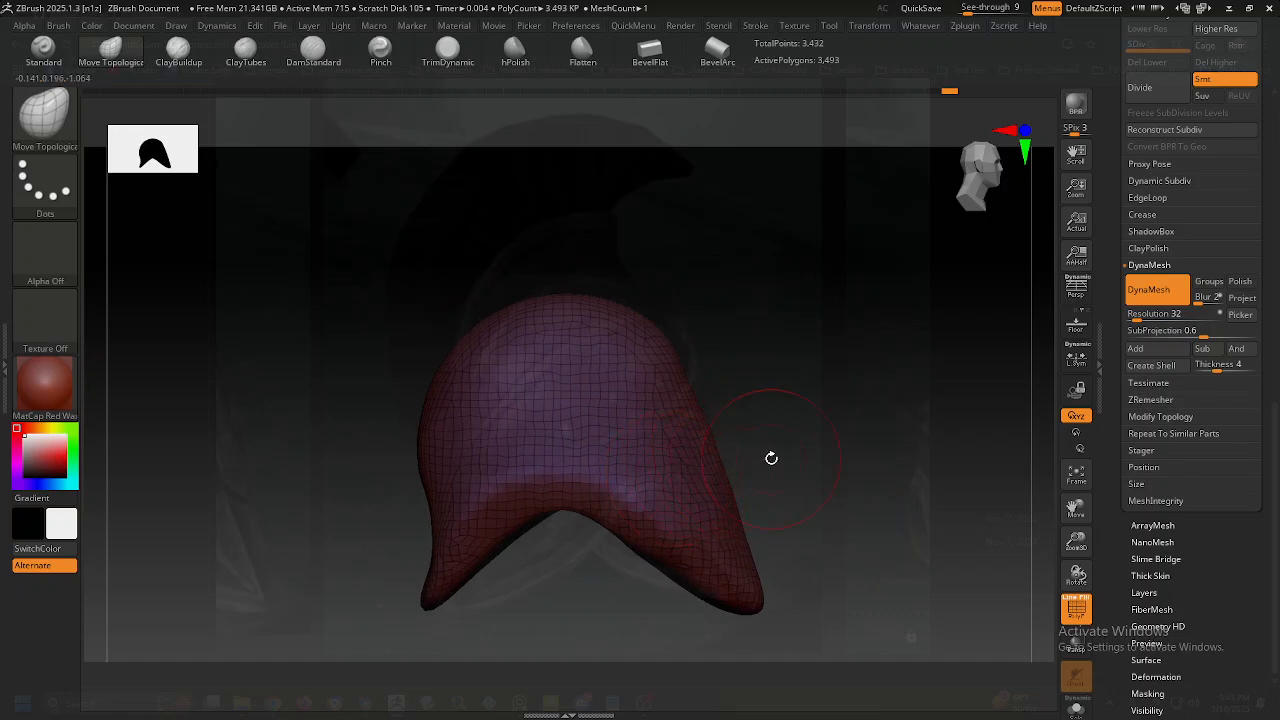
pyautogui.moveTo(974, 9); pyautogui.dragTo(957, 9)
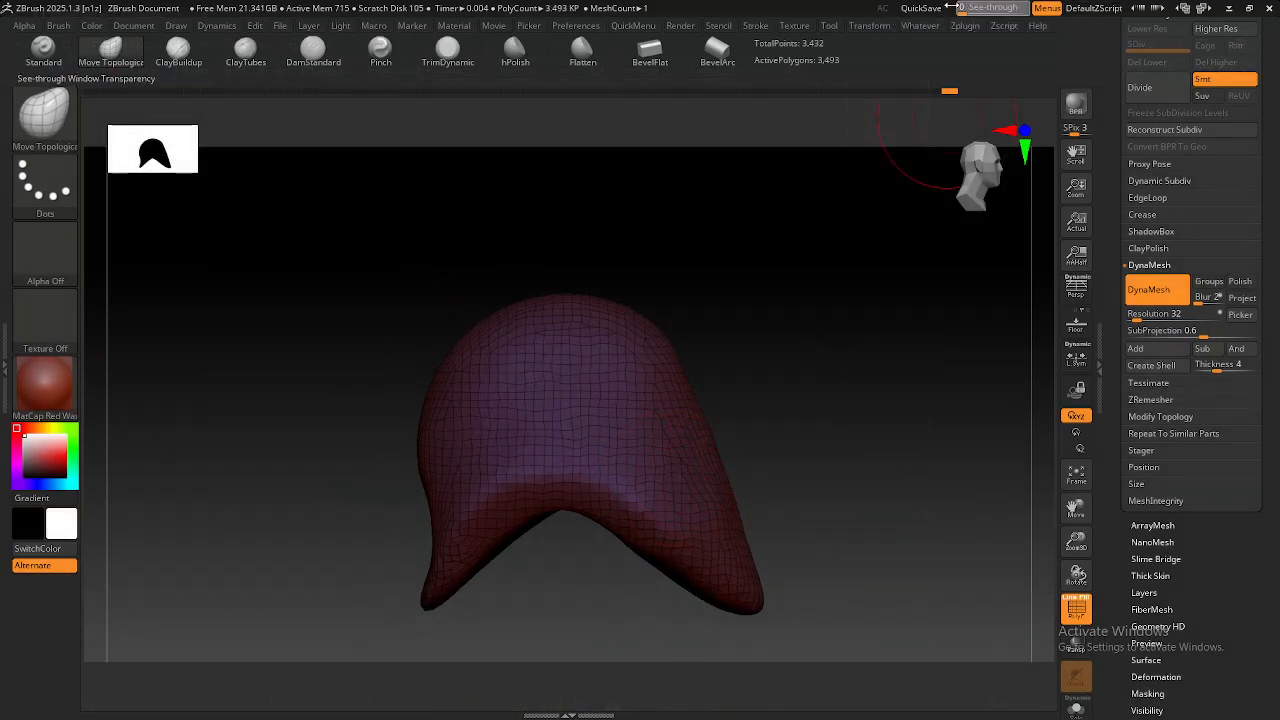
# Collapse the Geometry settings and bring up the helmet reference image briefly to study its separate parts.
pyautogui.scroll(5, 1109, 230)
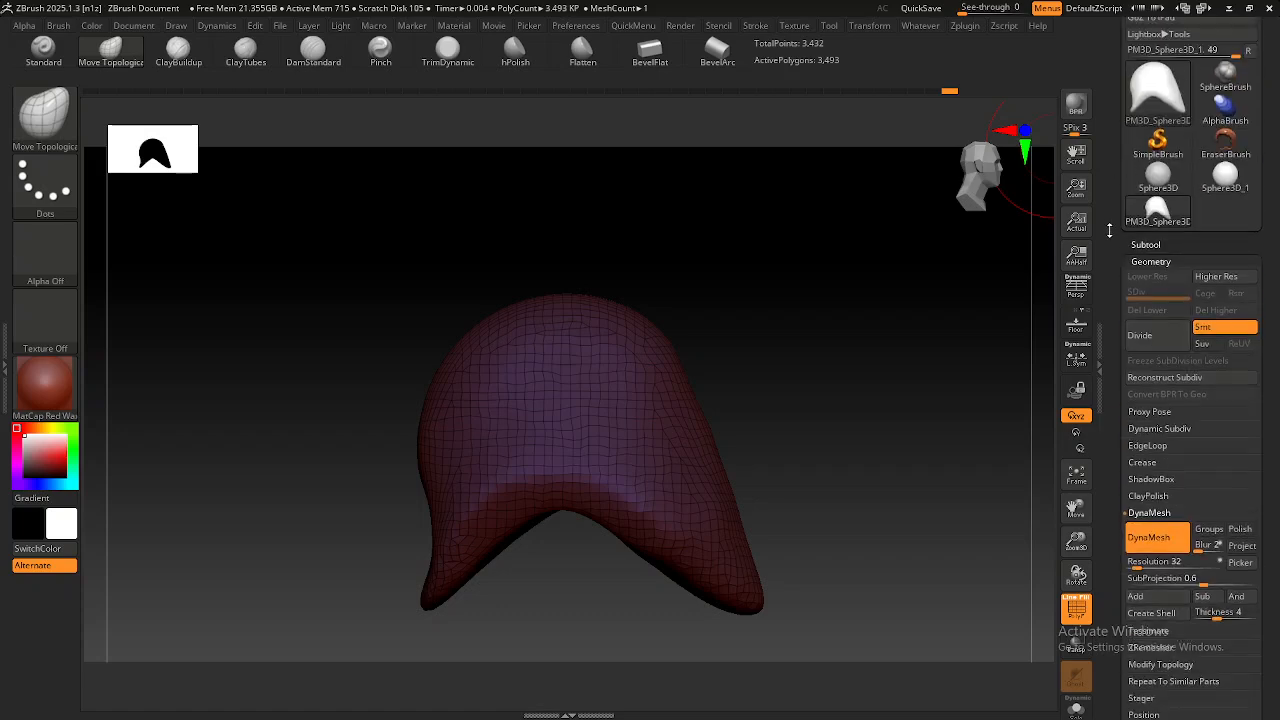
pyautogui.click(1152, 261)
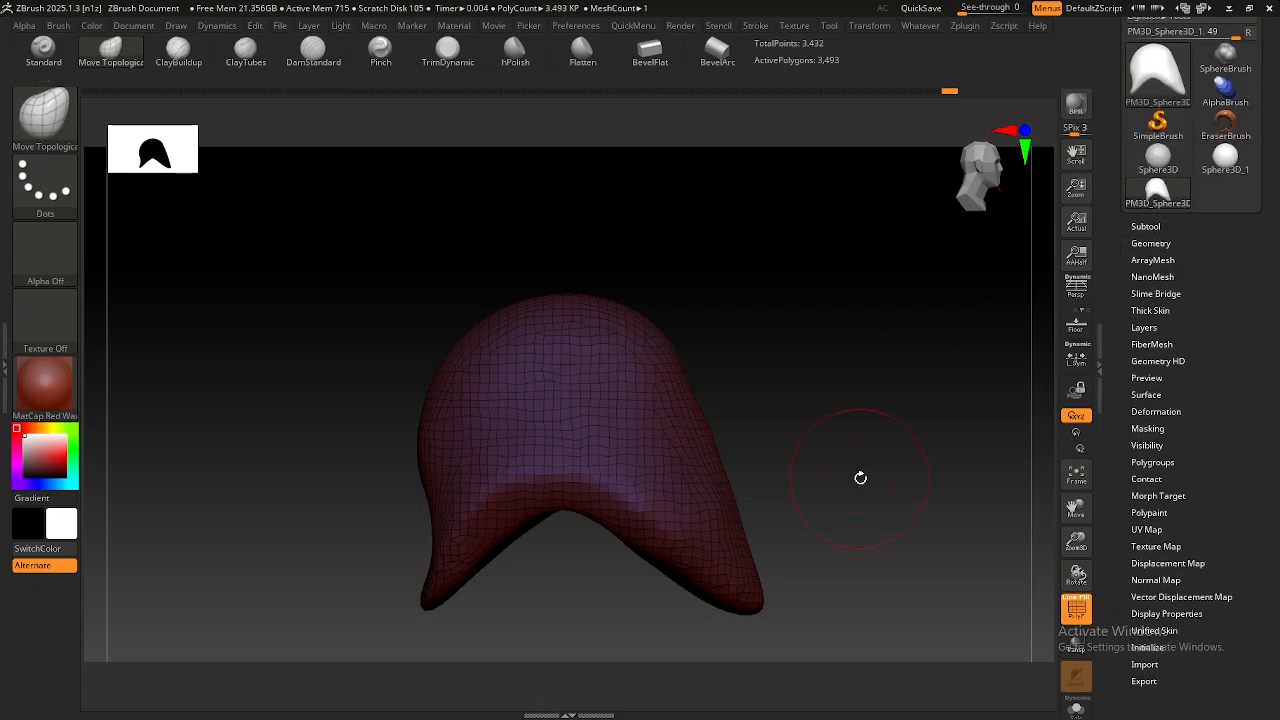
pyautogui.hotkey('alt', 'Tab')
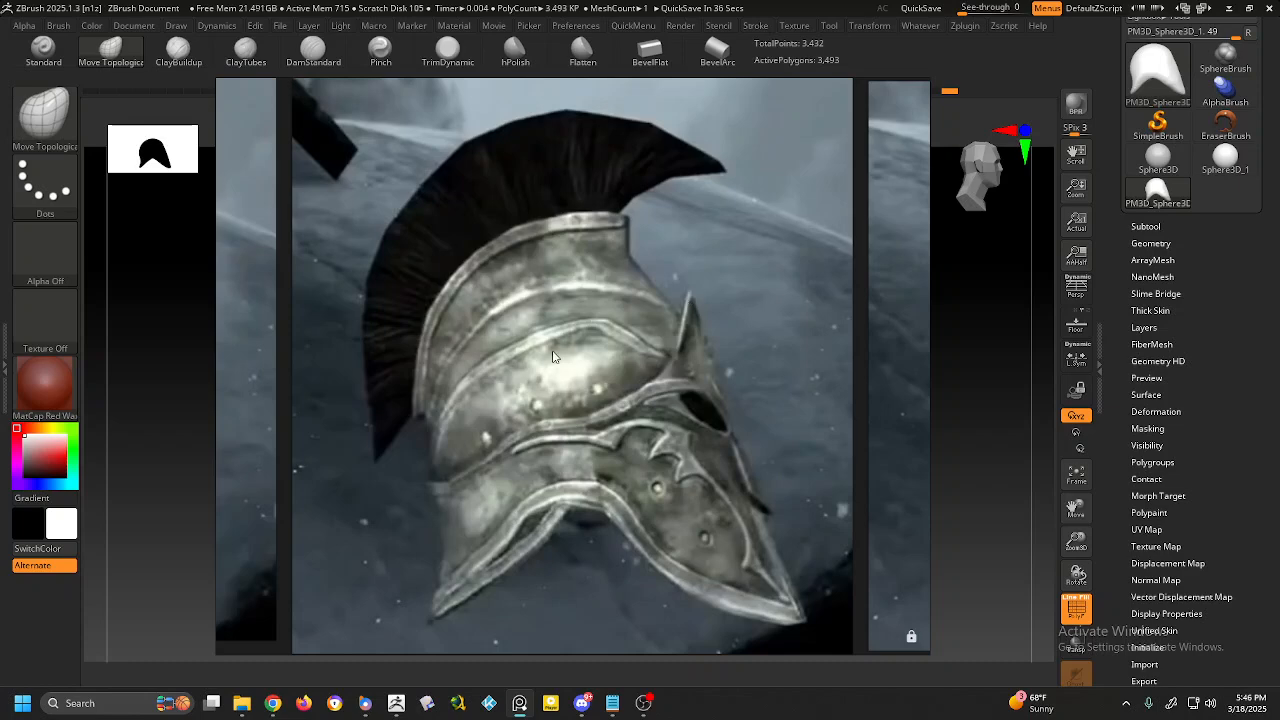
pyautogui.hotkey('alt', 'Tab')
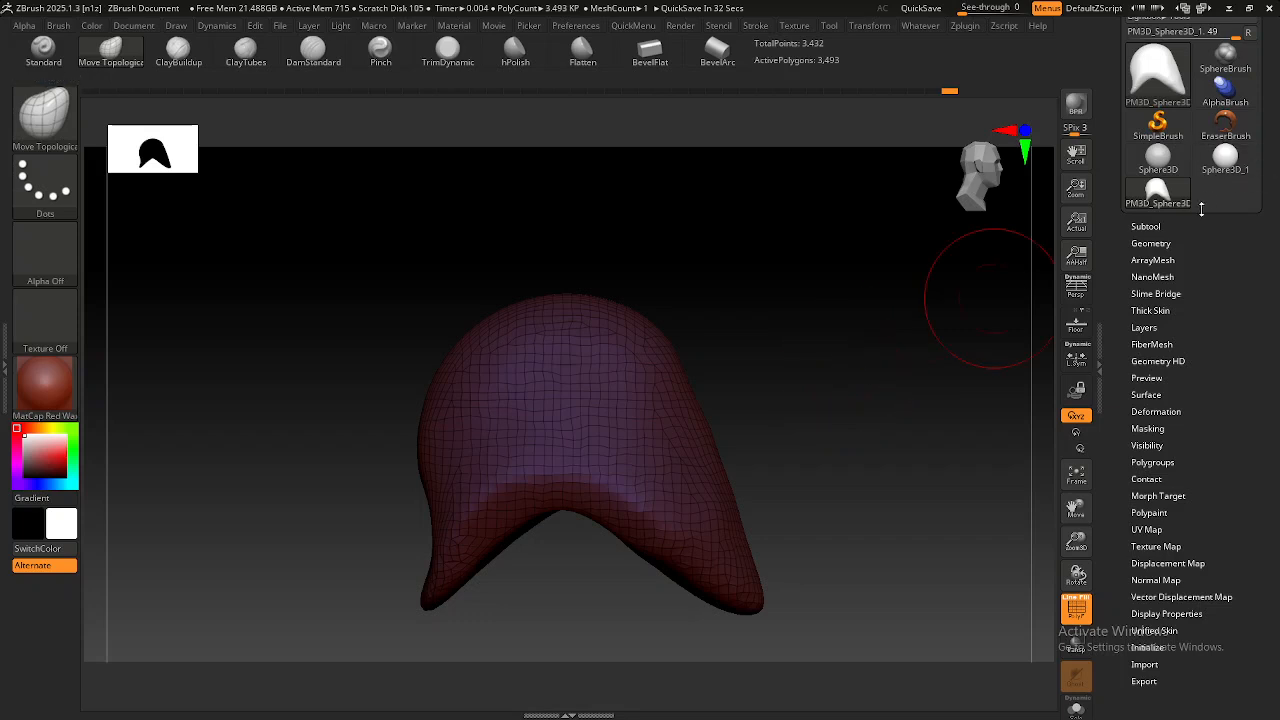
# Open the Subtool settings and inspect the details of the helmet's subtool.
pyautogui.click(1145, 226)
pyautogui.moveTo(1120, 234); pyautogui.dragTo(1118, 250)
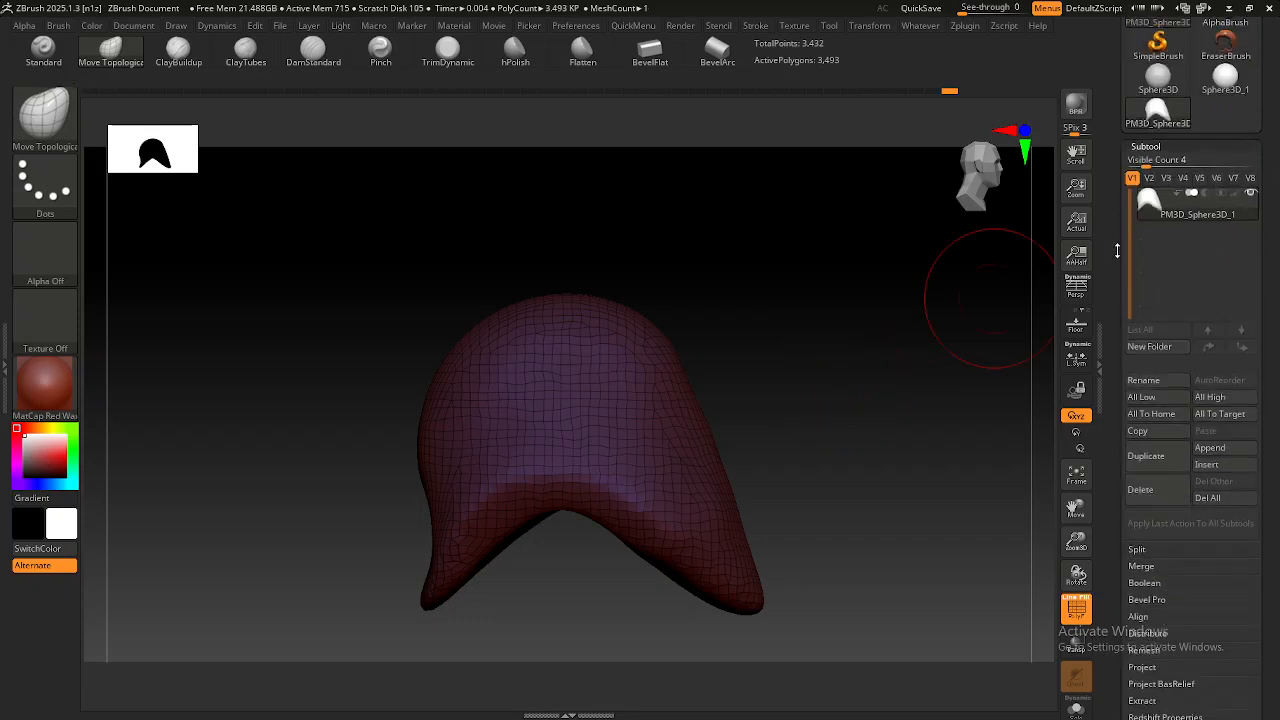
pyautogui.moveTo(1162, 214)
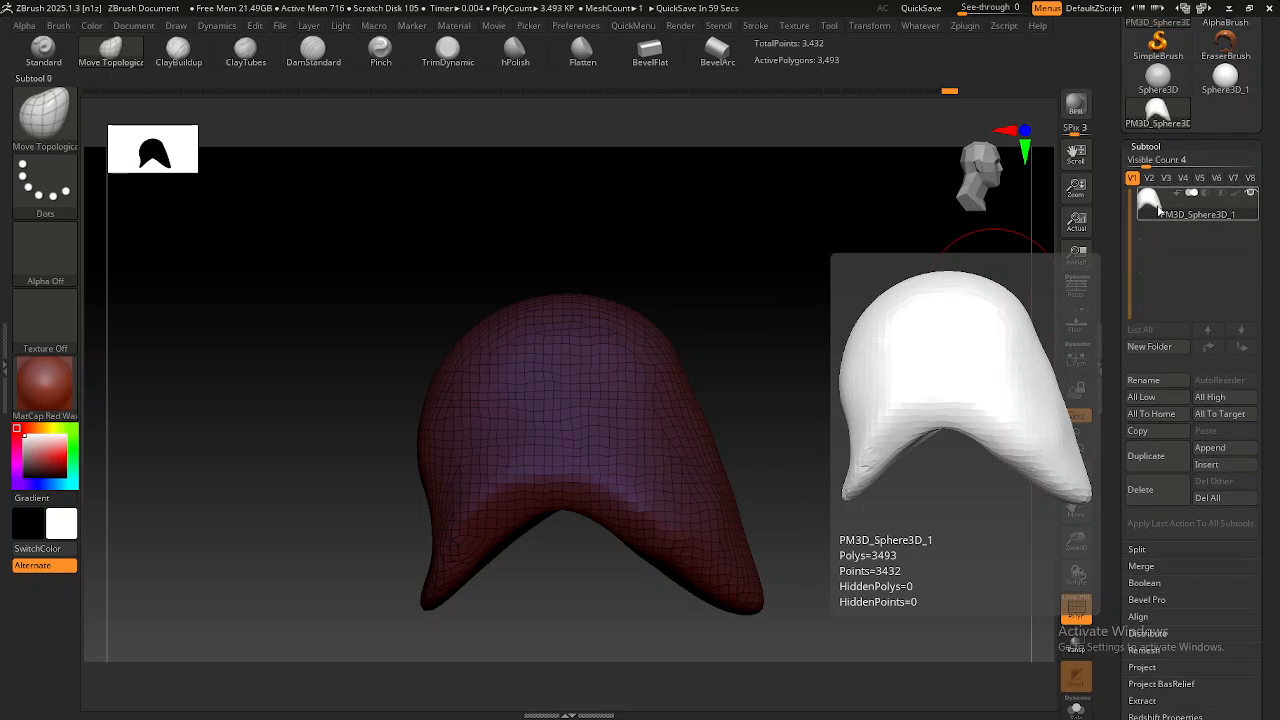
pyautogui.moveTo(1116, 228); pyautogui.dragTo(1116, 233)
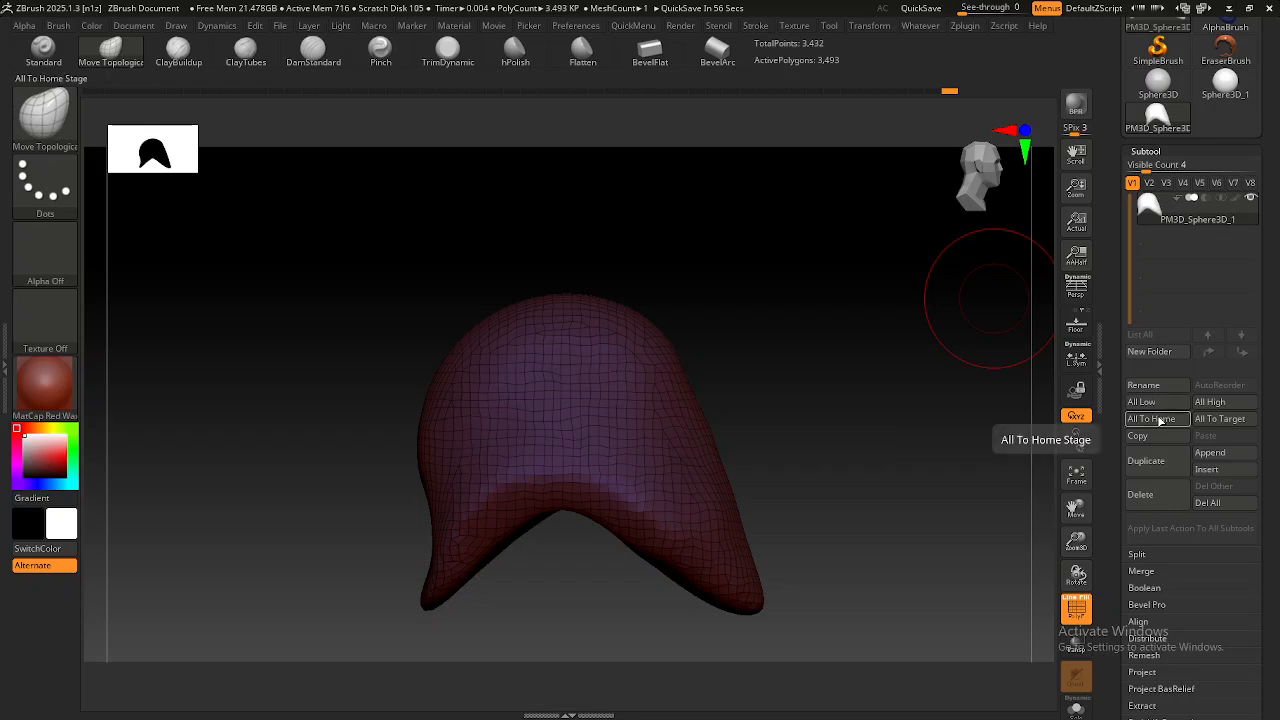
# Create a subtool folder named Original for the helmet and show it in the subtool list.
pyautogui.click(1155, 355)
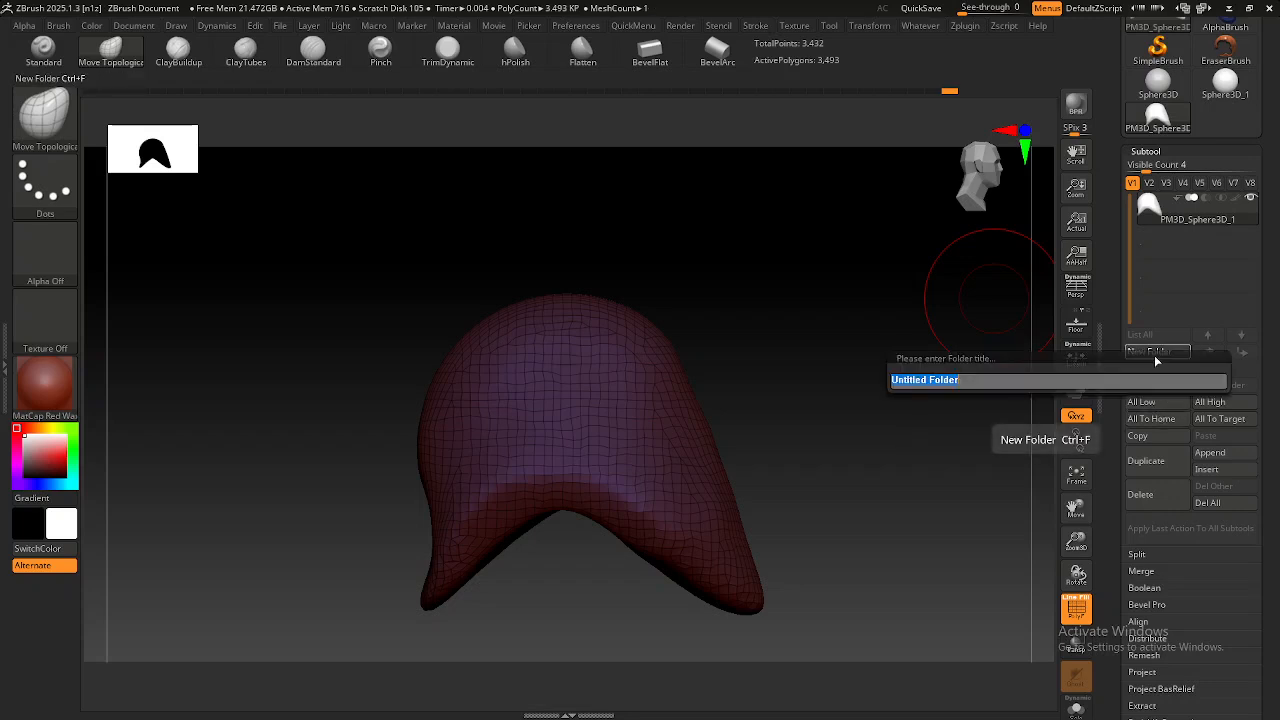
pyautogui.write('Or')
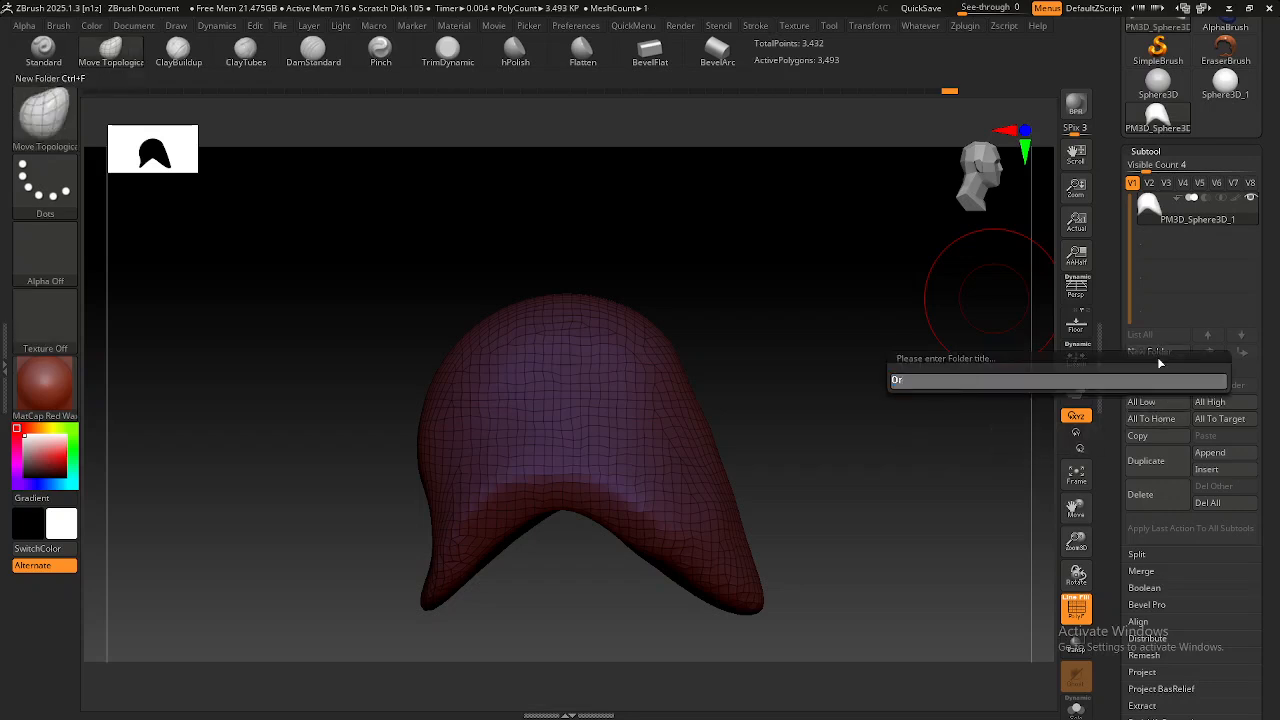
pyautogui.press('Return')
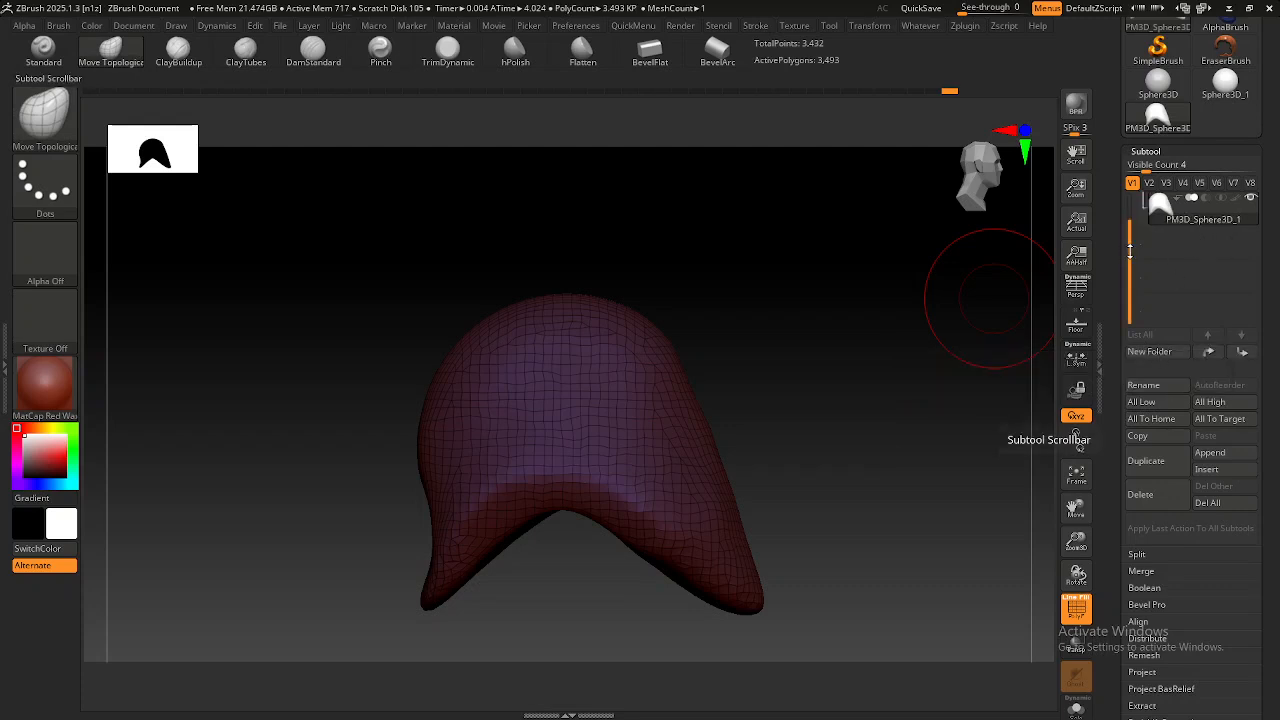
pyautogui.moveTo(1129, 252); pyautogui.dragTo(1130, 220)
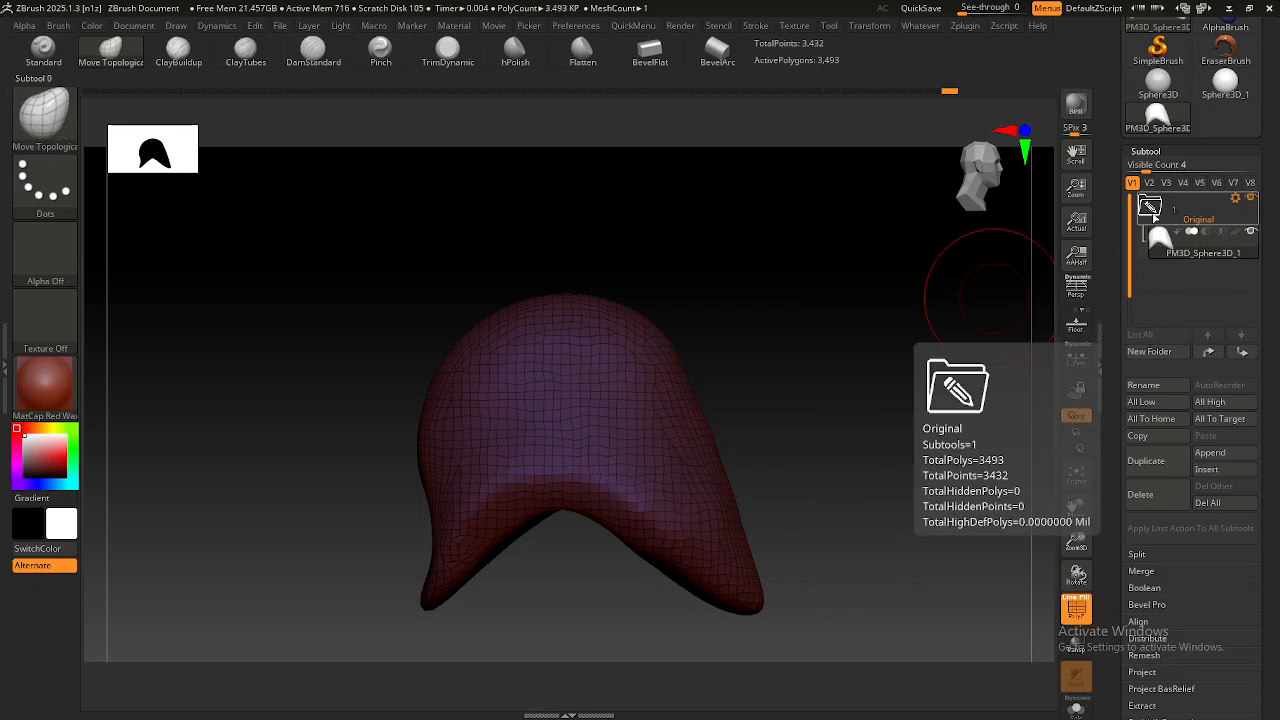
pyautogui.moveTo(1160, 244)
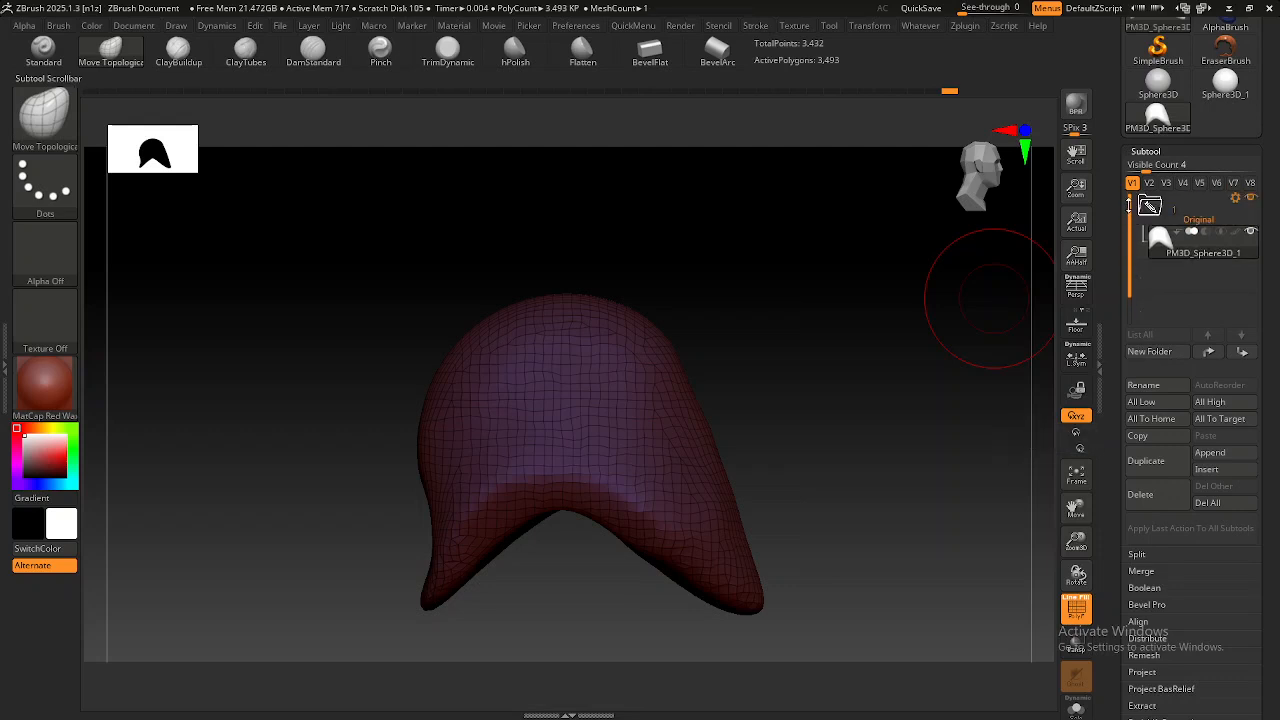
# Duplicate the helmet subtool in the Original folder and delete the duplicate.
pyautogui.moveTo(847, 400)
pyautogui.mouseDown()
pyautogui.moveTo(849, 380)
pyautogui.moveTo(842, 394)
pyautogui.mouseUp()
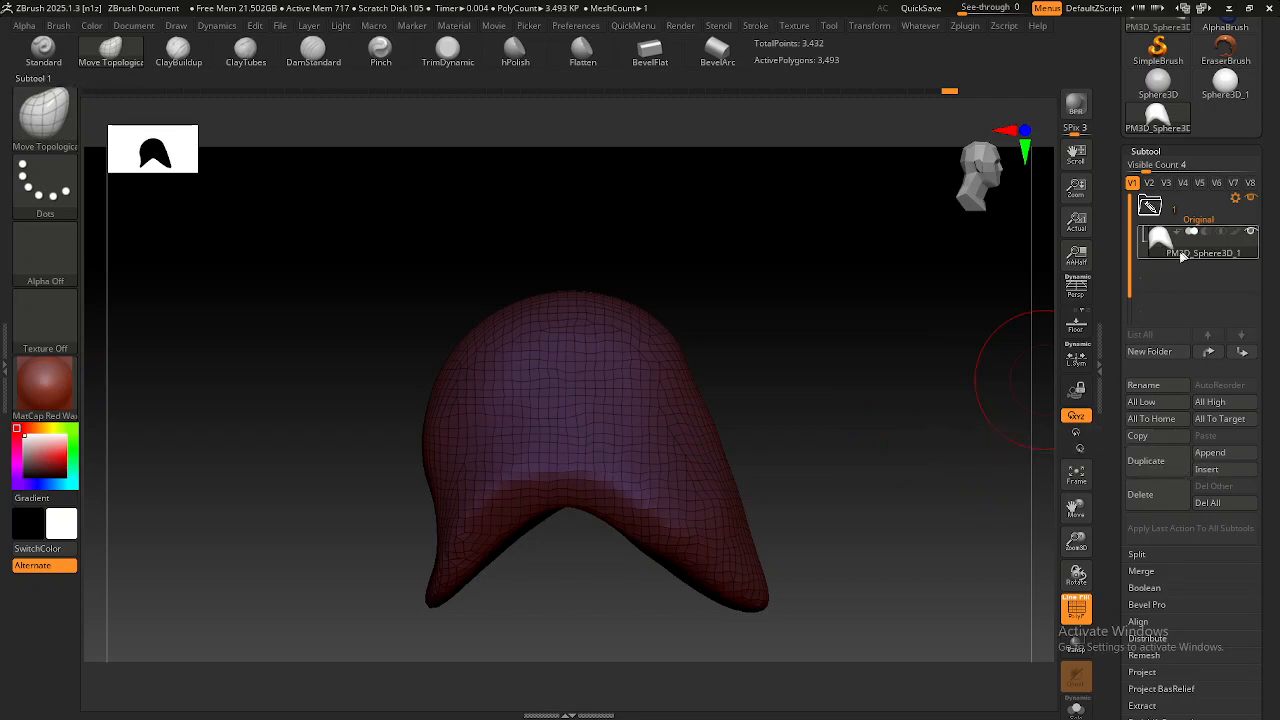
pyautogui.click(1146, 461)
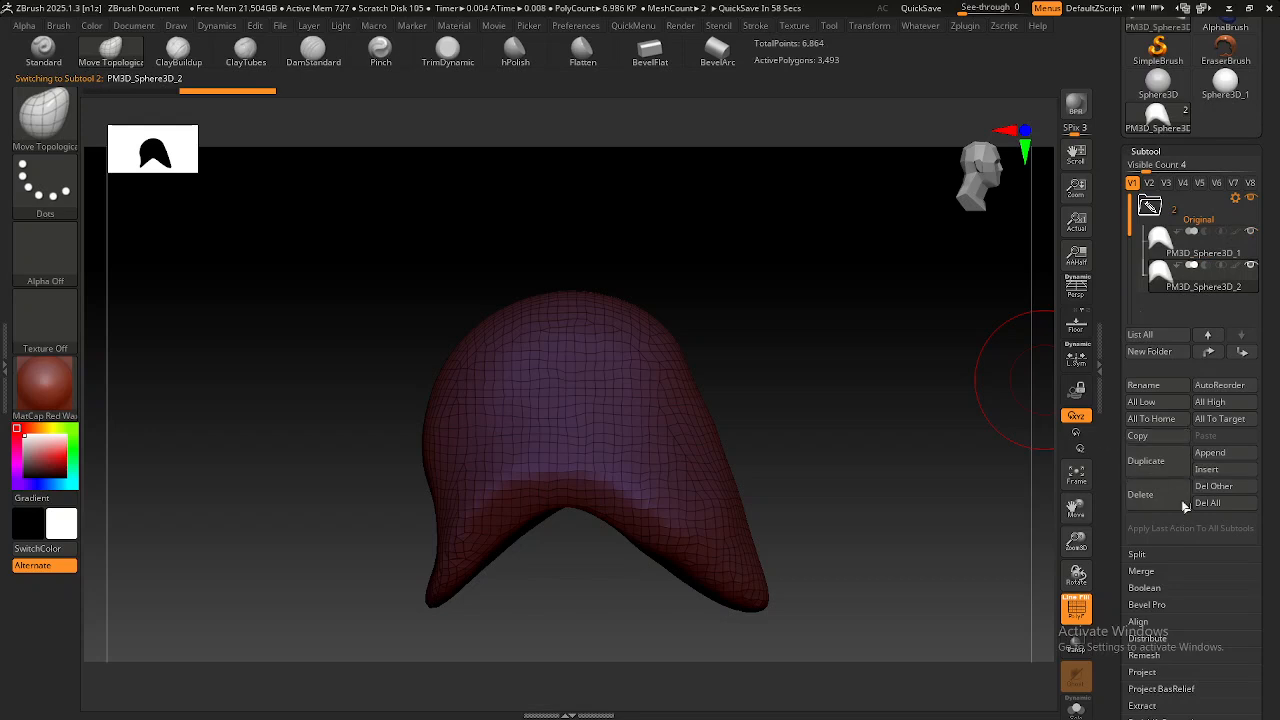
pyautogui.click(1146, 500)
pyautogui.click(1028, 529)
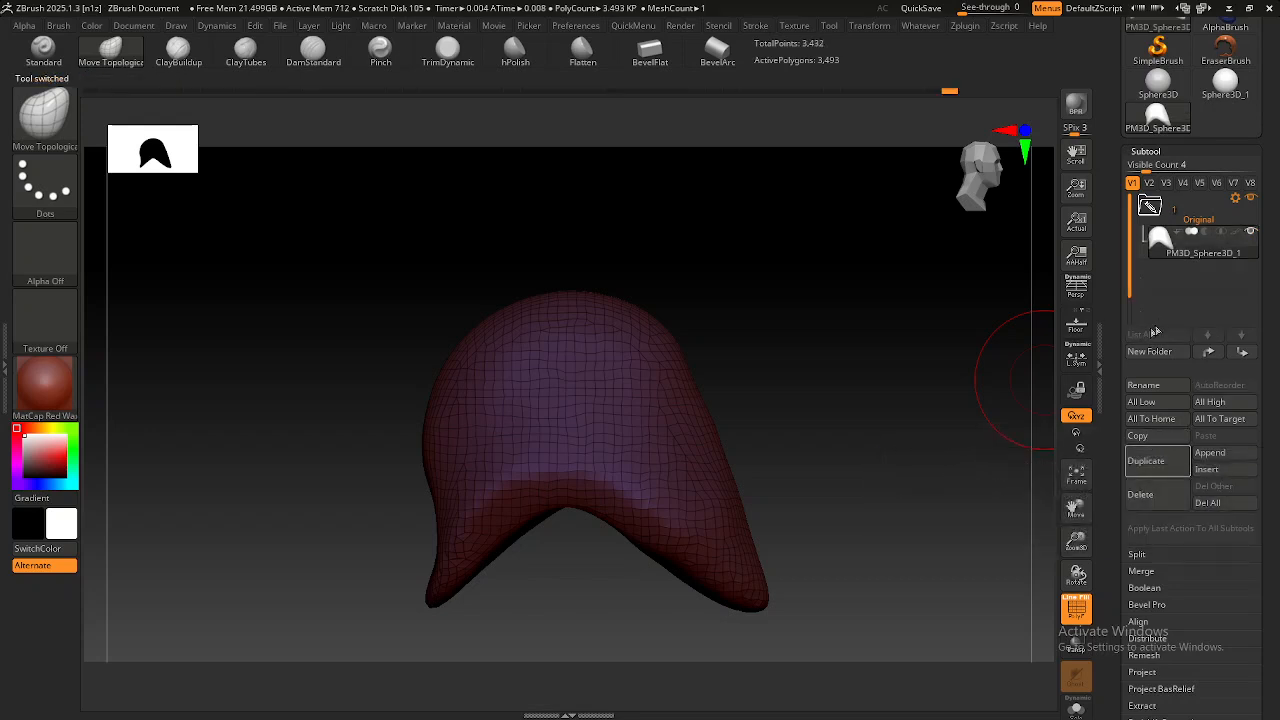
# Set See-through to 21 and line the helmet up with the helmet in the reference image.
pyautogui.click(978, 7)
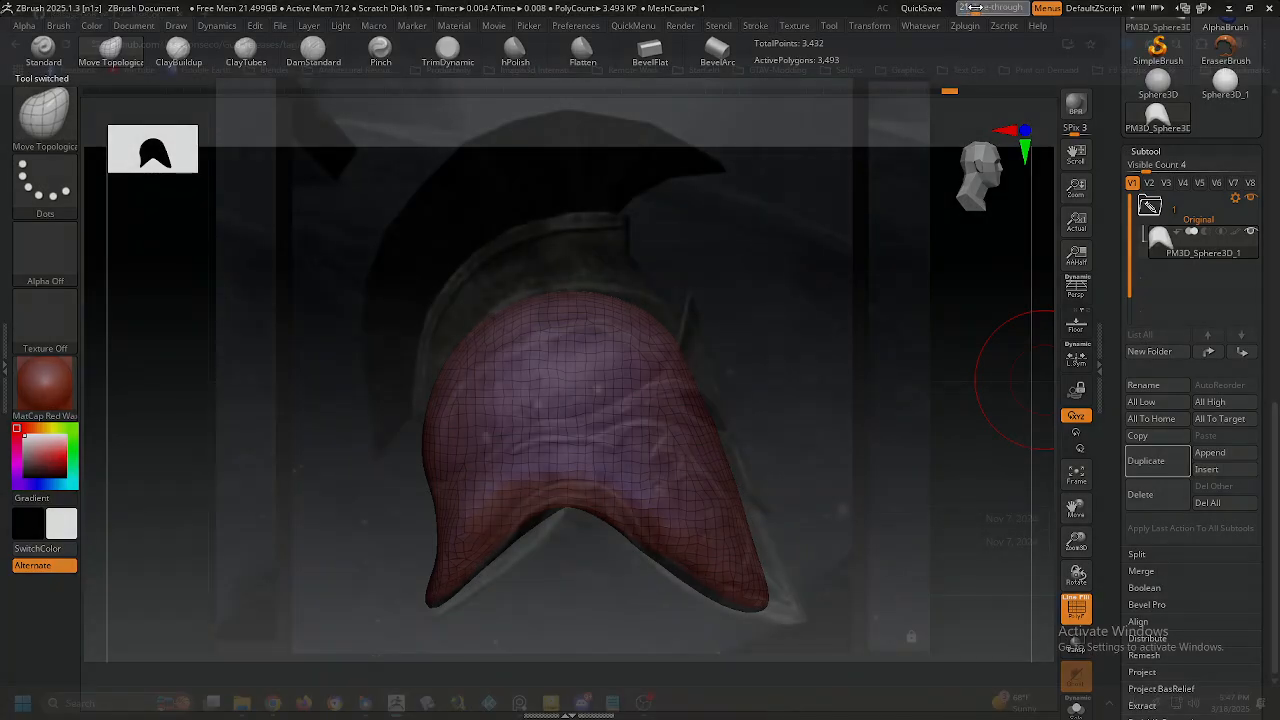
pyautogui.moveTo(697, 437)
pyautogui.keyDown('alt'); pyautogui.mouseDown(button='right')
pyautogui.moveTo(729, 426)
pyautogui.moveTo(686, 442)
pyautogui.moveTo(678, 429)
pyautogui.mouseUp(button='right'); pyautogui.keyUp('alt')
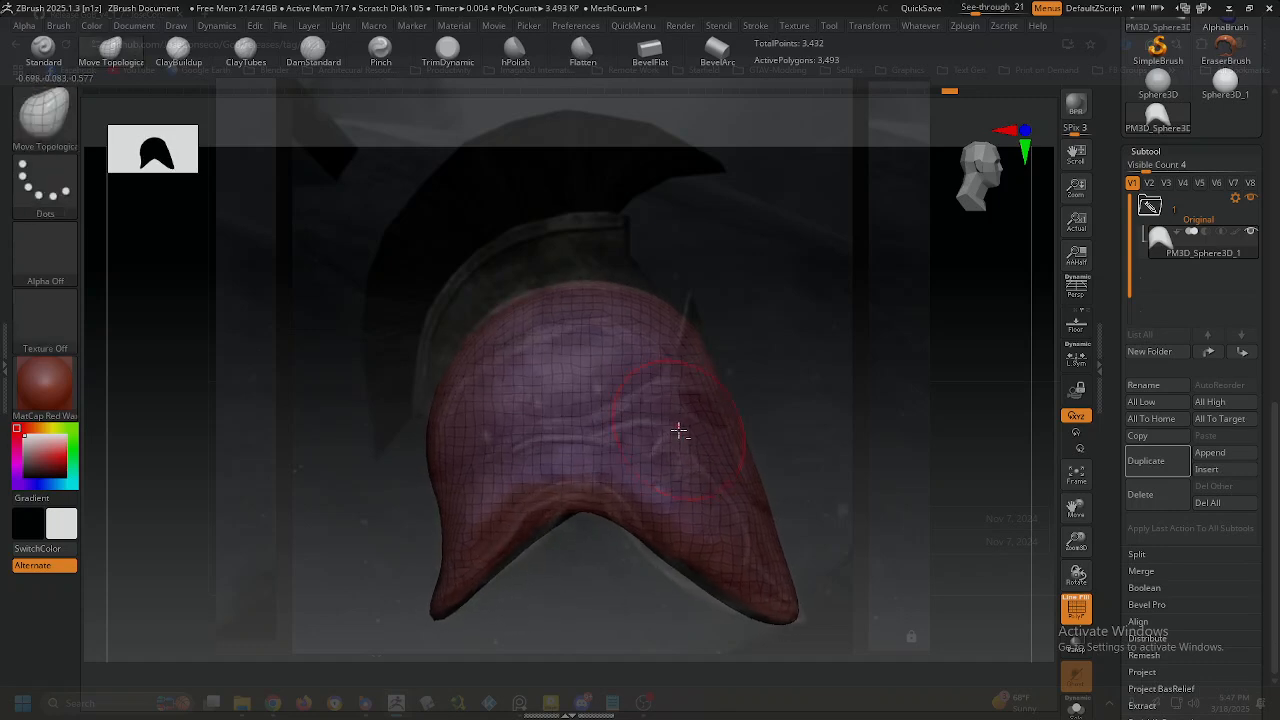
pyautogui.keyDown('alt'); pyautogui.moveTo(678, 429); pyautogui.dragTo(680, 430, button='right'); pyautogui.keyUp('alt')
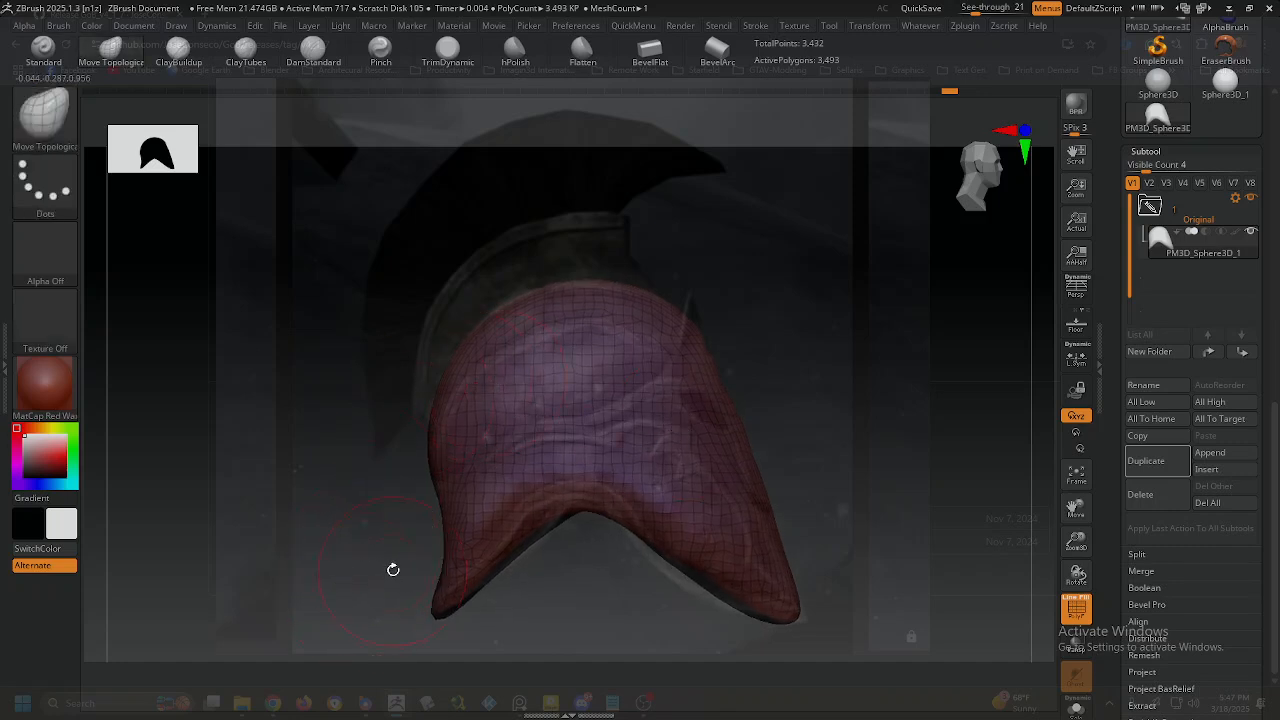
# Mask a rectangular patch on the upper back of the helmet and reset See-through to 0.
pyautogui.press('ctrl')
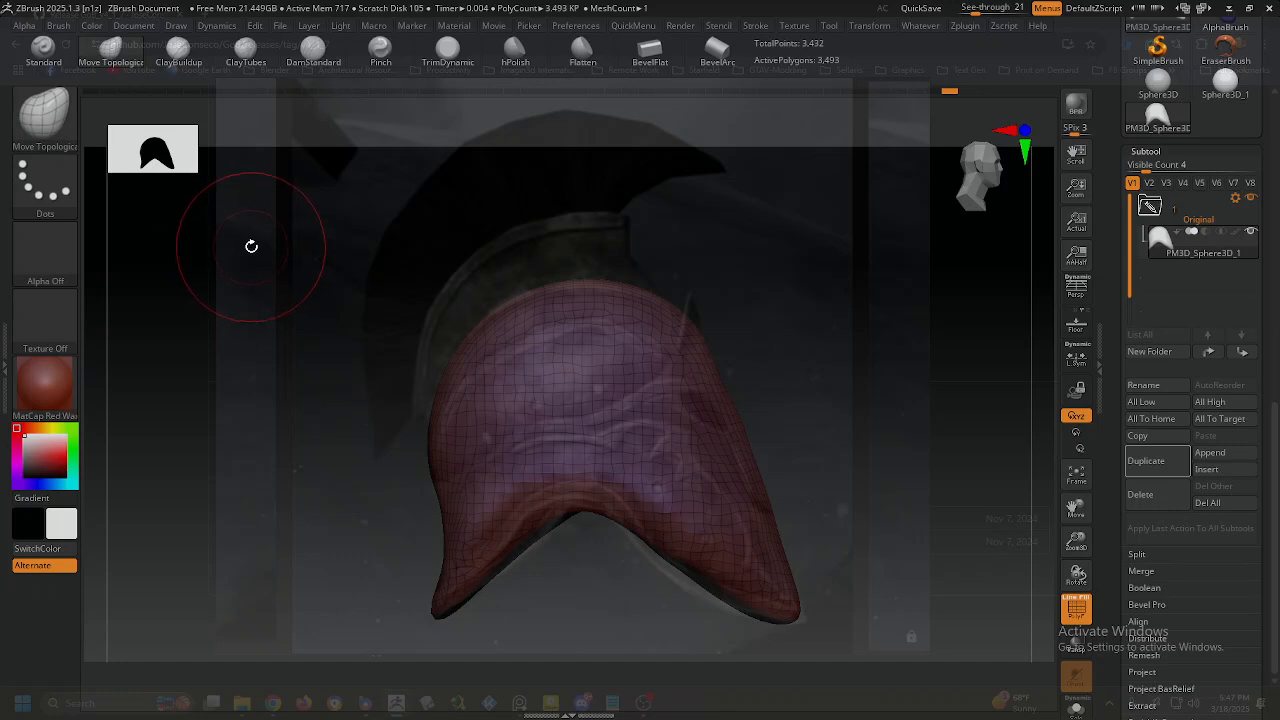
pyautogui.press('ctrl')
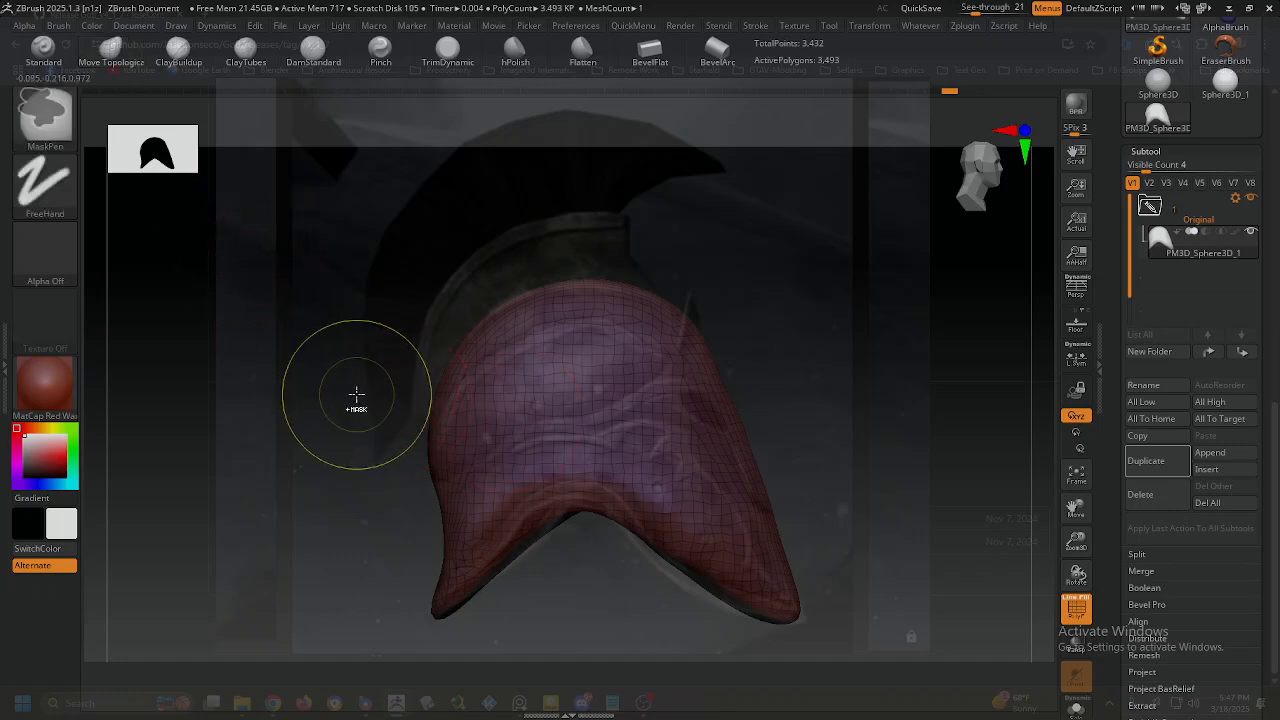
pyautogui.keyDown('ctrl'); pyautogui.moveTo(154, 272); pyautogui.dragTo(404, 458); pyautogui.keyUp('ctrl')
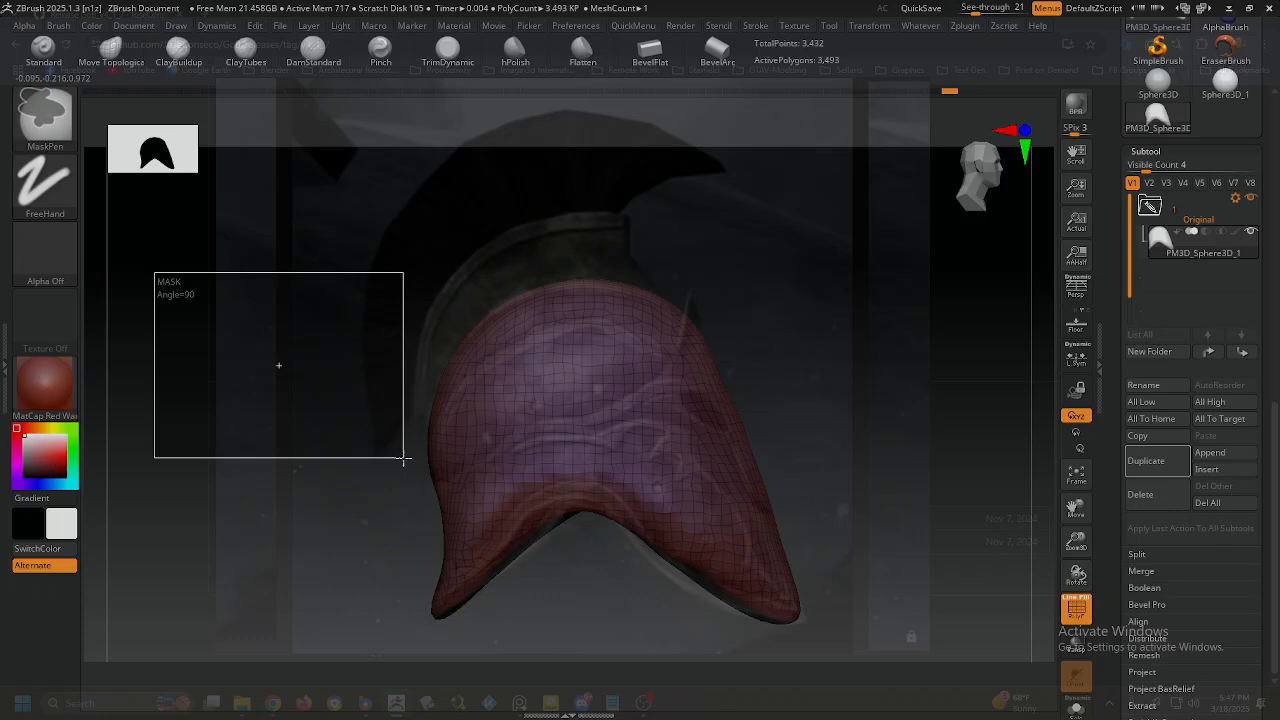
pyautogui.moveTo(404, 458)
pyautogui.keyDown('ctrl'); pyautogui.mouseDown()
pyautogui.moveTo(398, 446)
pyautogui.moveTo(489, 437)
pyautogui.mouseUp(); pyautogui.keyUp('ctrl')
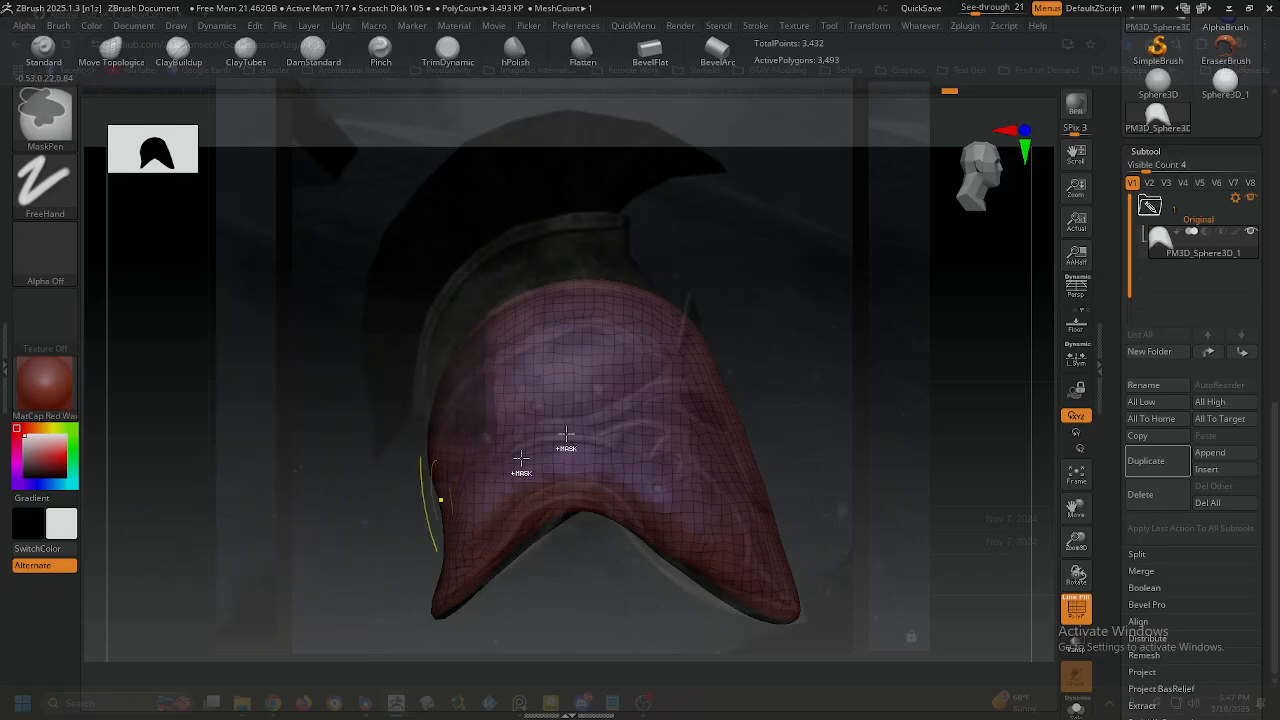
pyautogui.moveTo(976, 9); pyautogui.dragTo(957, 9)
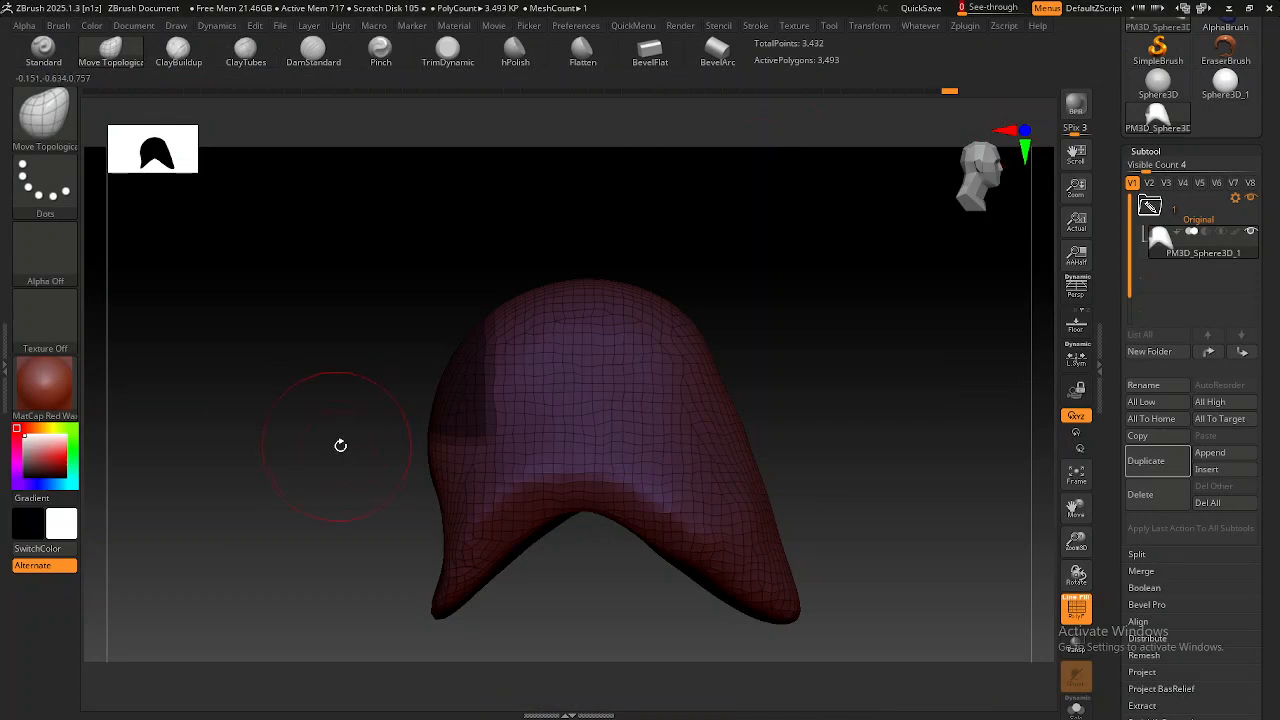
# Clear the rectangular mask from the helmet.
pyautogui.press('ctrl')
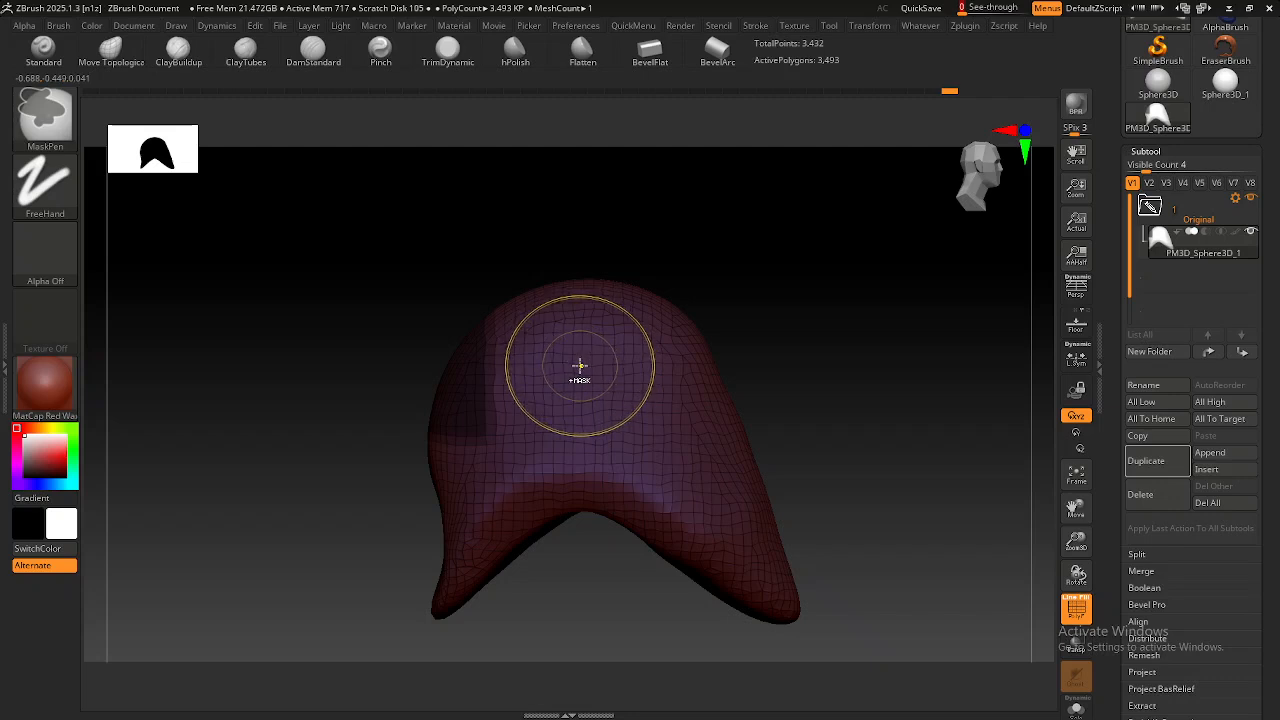
pyautogui.moveTo(574, 370)
pyautogui.keyDown('ctrl'); pyautogui.mouseDown()
pyautogui.moveTo(545, 382)
pyautogui.moveTo(614, 374)
pyautogui.moveTo(511, 391)
pyautogui.moveTo(617, 394)
pyautogui.mouseUp(); pyautogui.keyUp('ctrl')
pyautogui.keyDown('ctrl'); pyautogui.moveTo(223, 337); pyautogui.dragTo(269, 440); pyautogui.keyUp('ctrl')
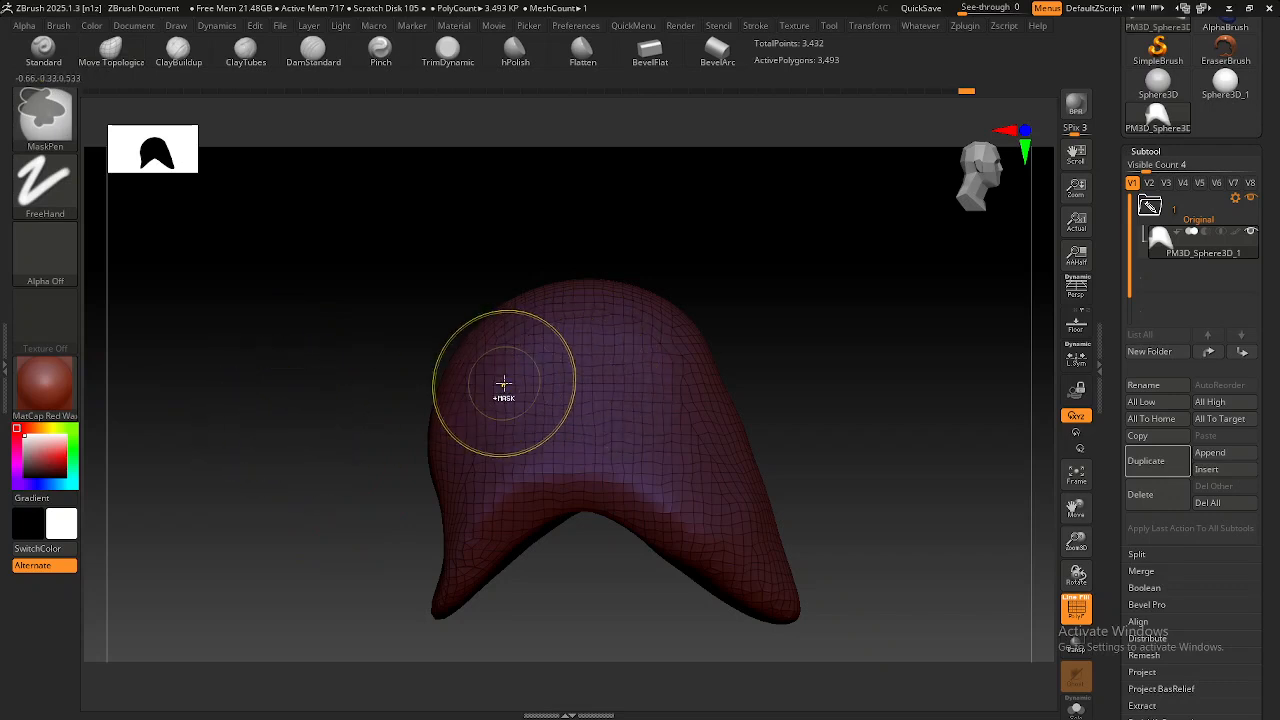
# Set the masking brush to MaskLasso and keep Move Topological as the sculpting brush.
pyautogui.moveTo(52, 122)
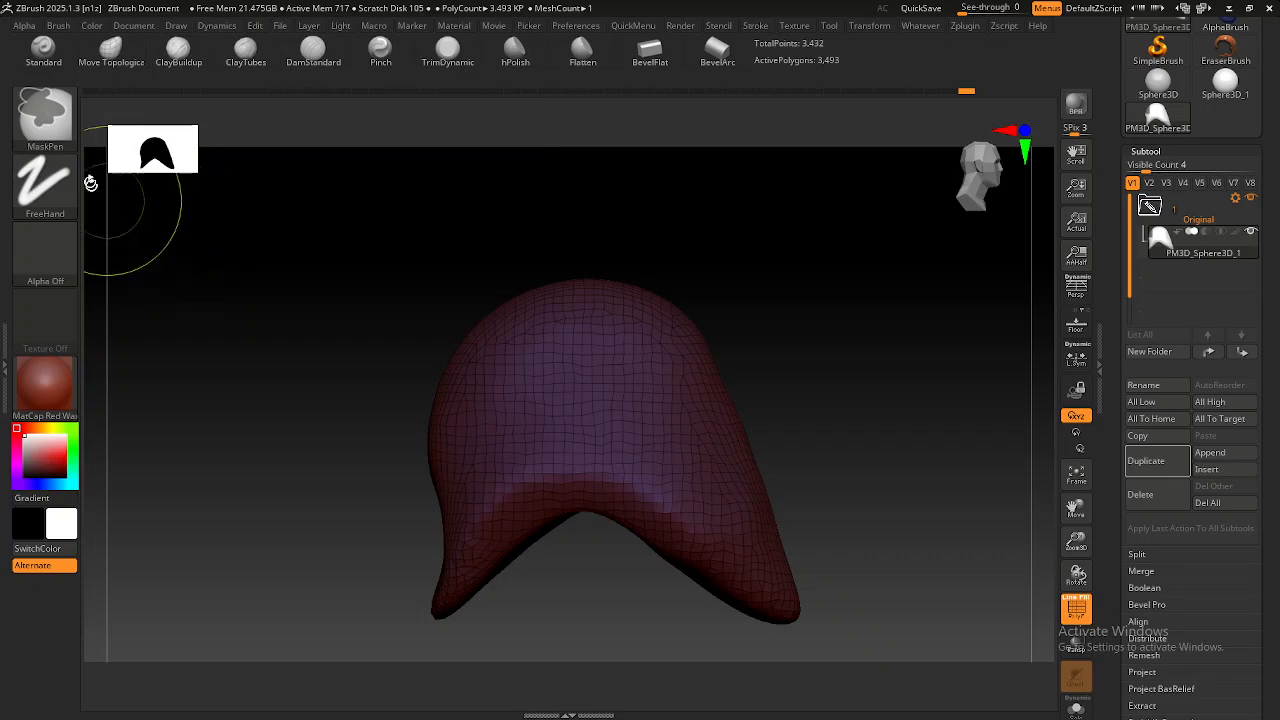
pyautogui.click(57, 128)
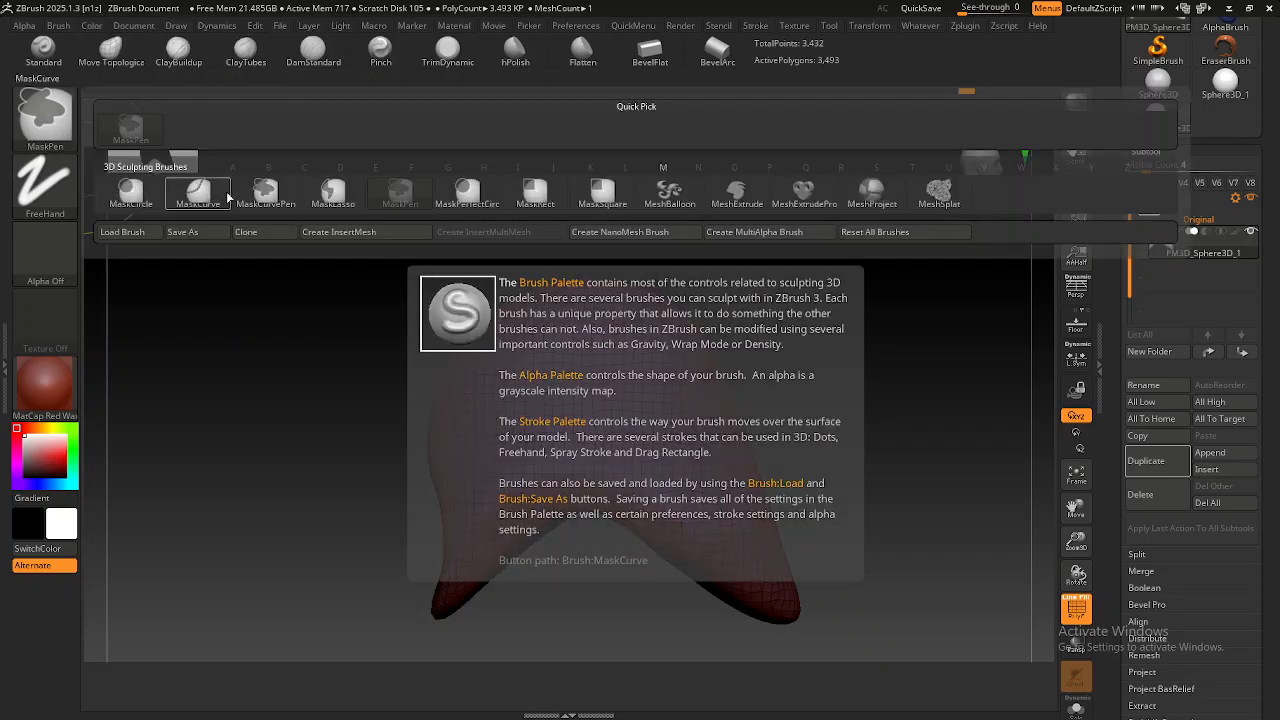
pyautogui.click(334, 195)
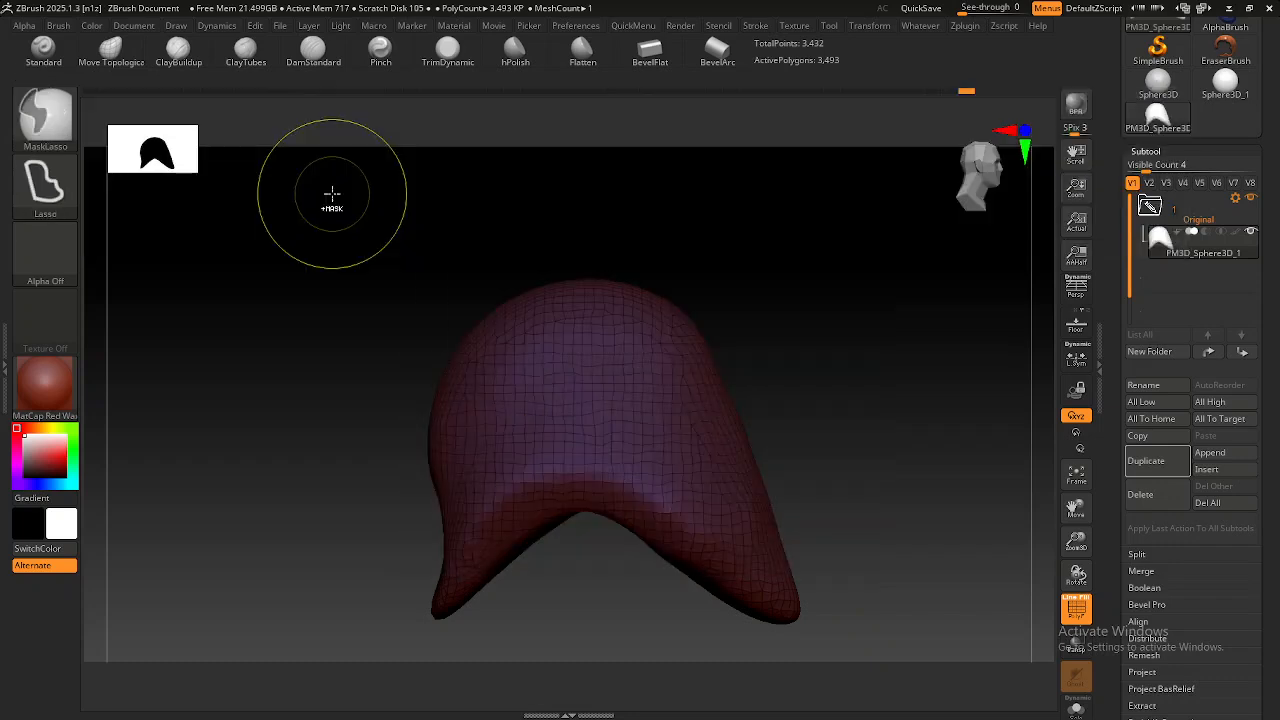
pyautogui.click(111, 50)
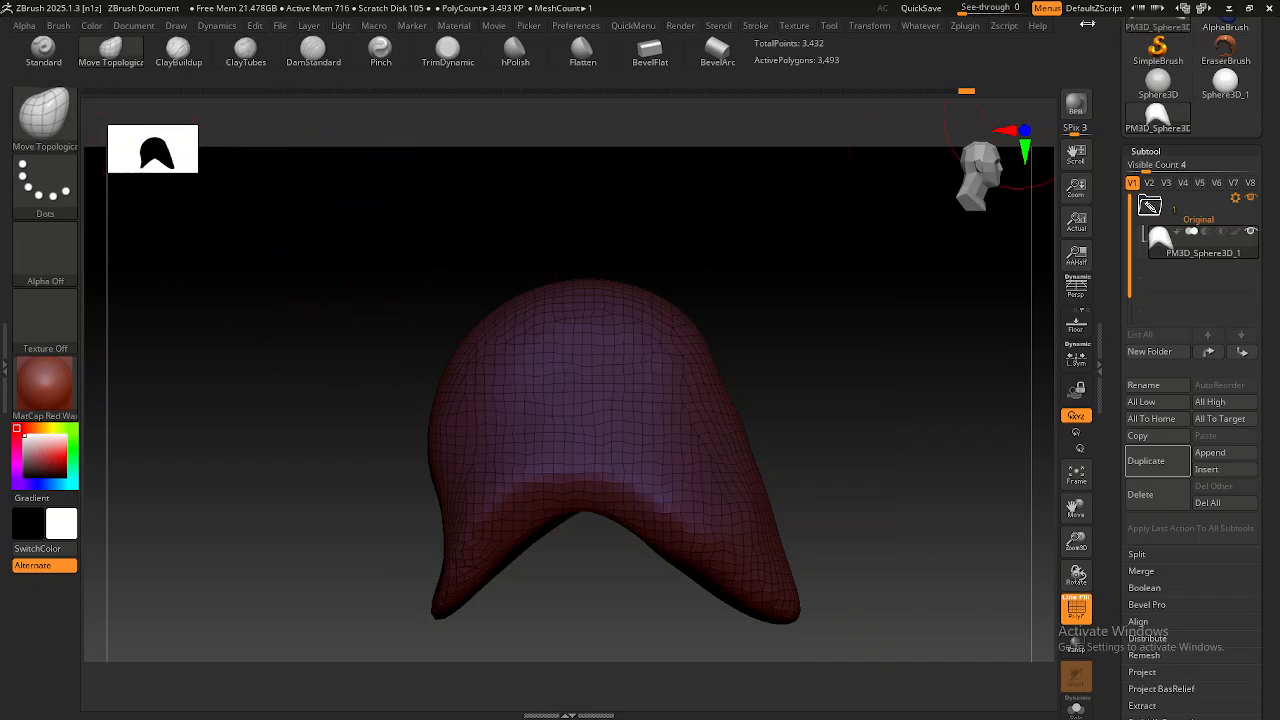
# With See-through at 34, lasso-mask the helmet's upper dome along the reference's dividing line, and reset See-through to 0.
pyautogui.moveTo(968, 7); pyautogui.dragTo(983, 8)
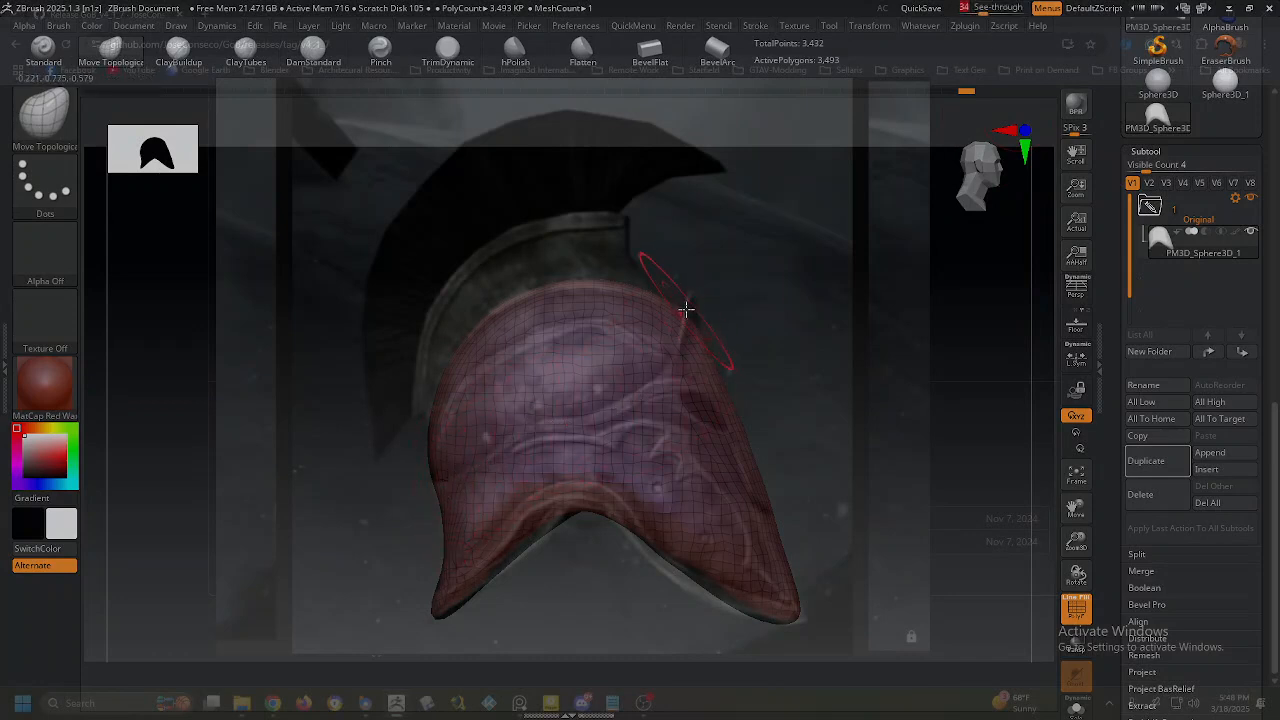
pyautogui.press('ctrl')
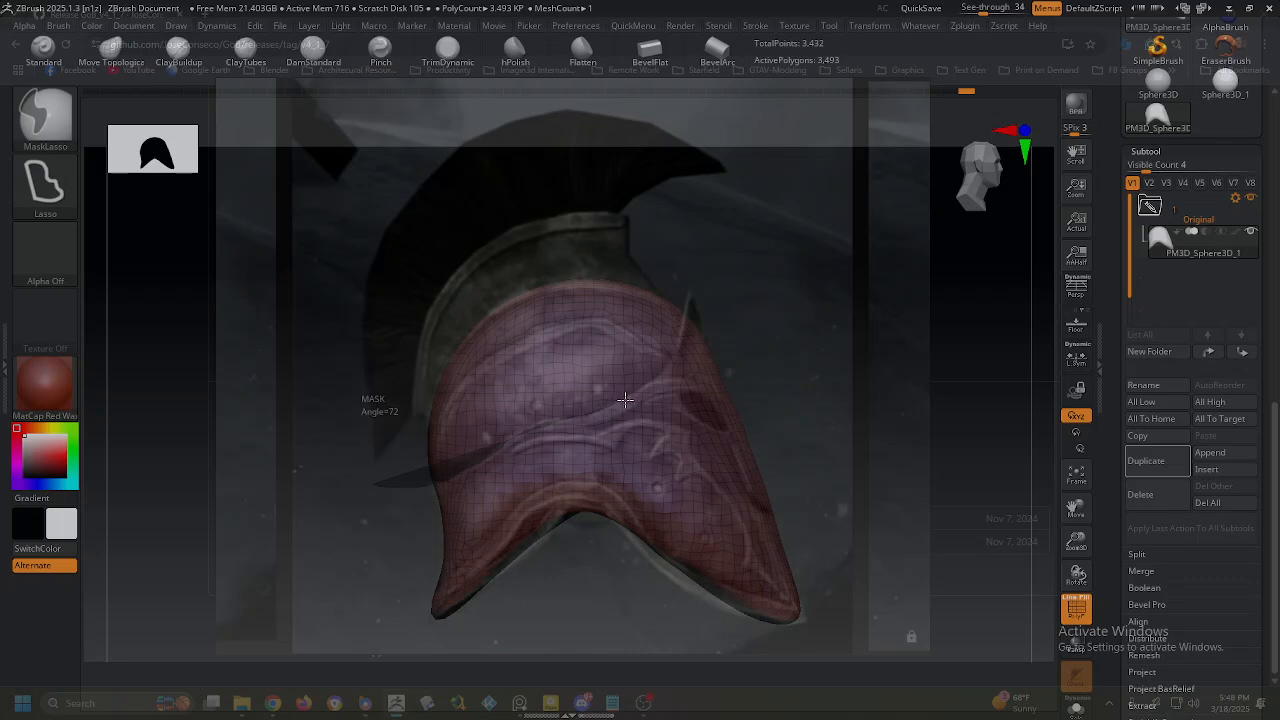
pyautogui.moveTo(645, 385)
pyautogui.keyDown('ctrl'); pyautogui.mouseDown()
pyautogui.moveTo(671, 360)
pyautogui.moveTo(686, 289)
pyautogui.moveTo(677, 257)
pyautogui.moveTo(632, 230)
pyautogui.moveTo(571, 206)
pyautogui.moveTo(469, 197)
pyautogui.moveTo(292, 209)
pyautogui.mouseUp(); pyautogui.keyUp('ctrl')
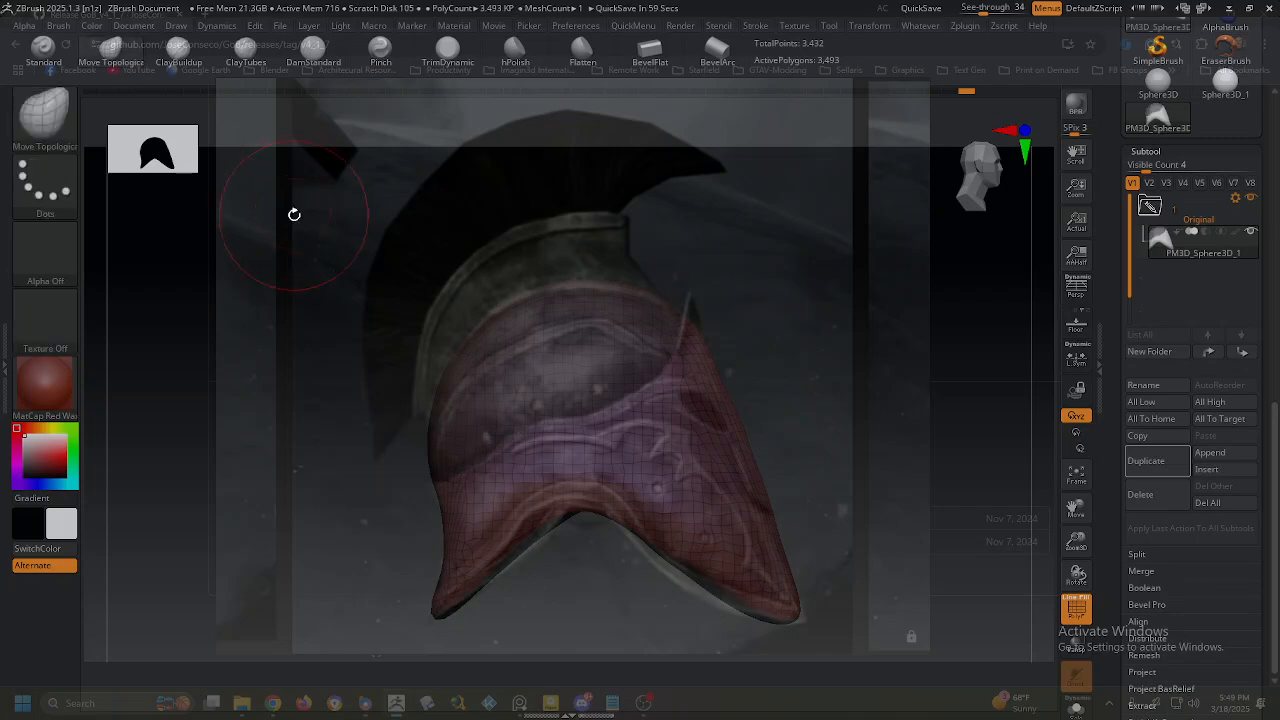
pyautogui.moveTo(985, 9); pyautogui.dragTo(956, 9)
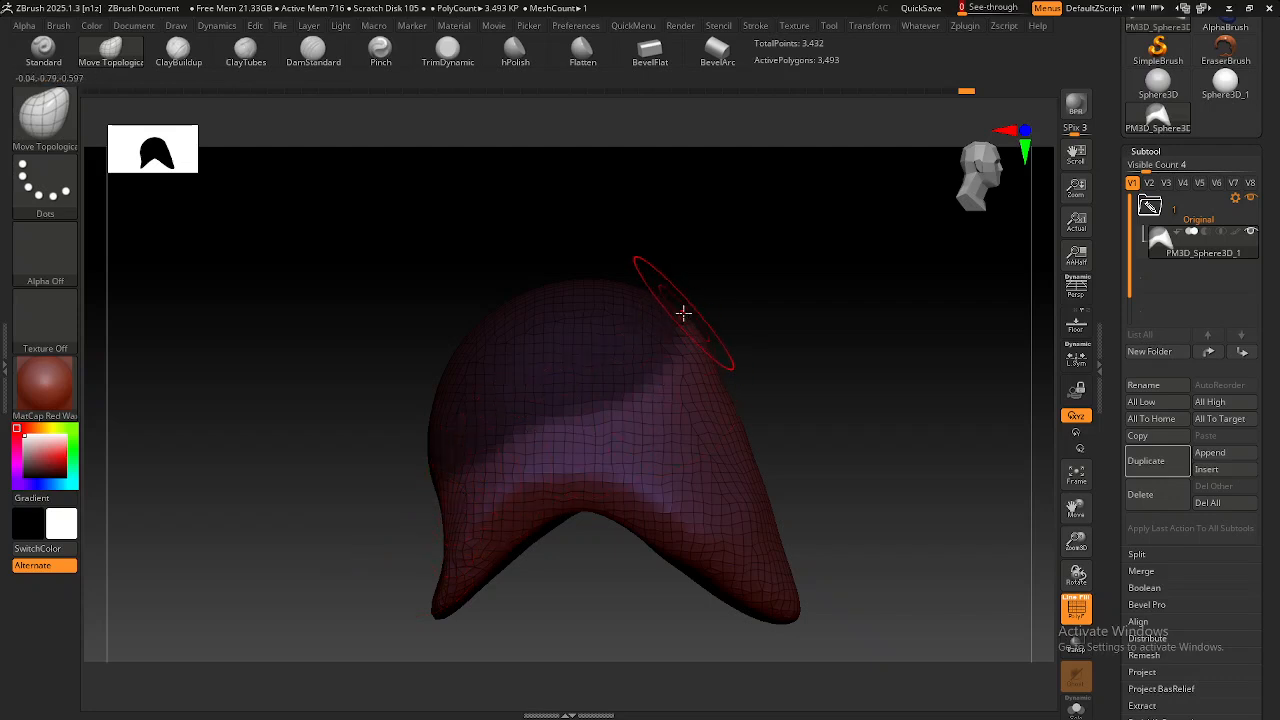
# Duplicate the masked helmet subtool and invert the mask on the duplicate.
pyautogui.click(1160, 467)
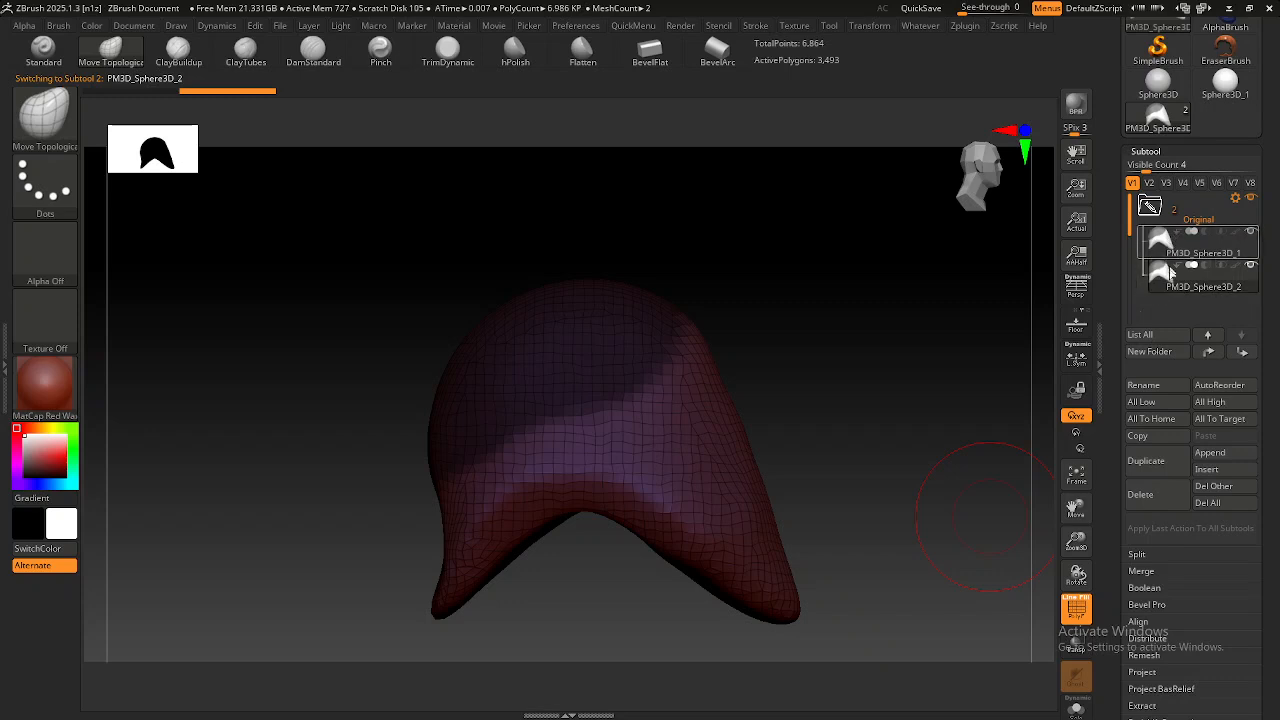
pyautogui.moveTo(1171, 288)
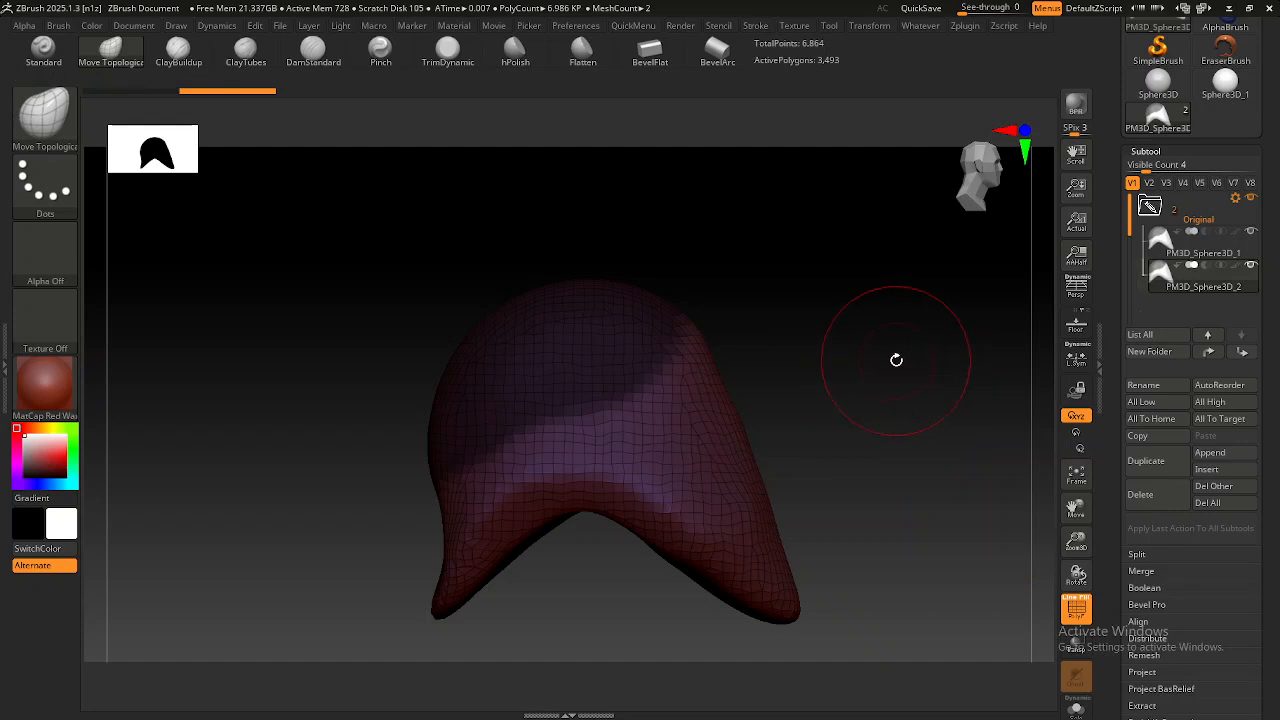
pyautogui.press('ctrl')
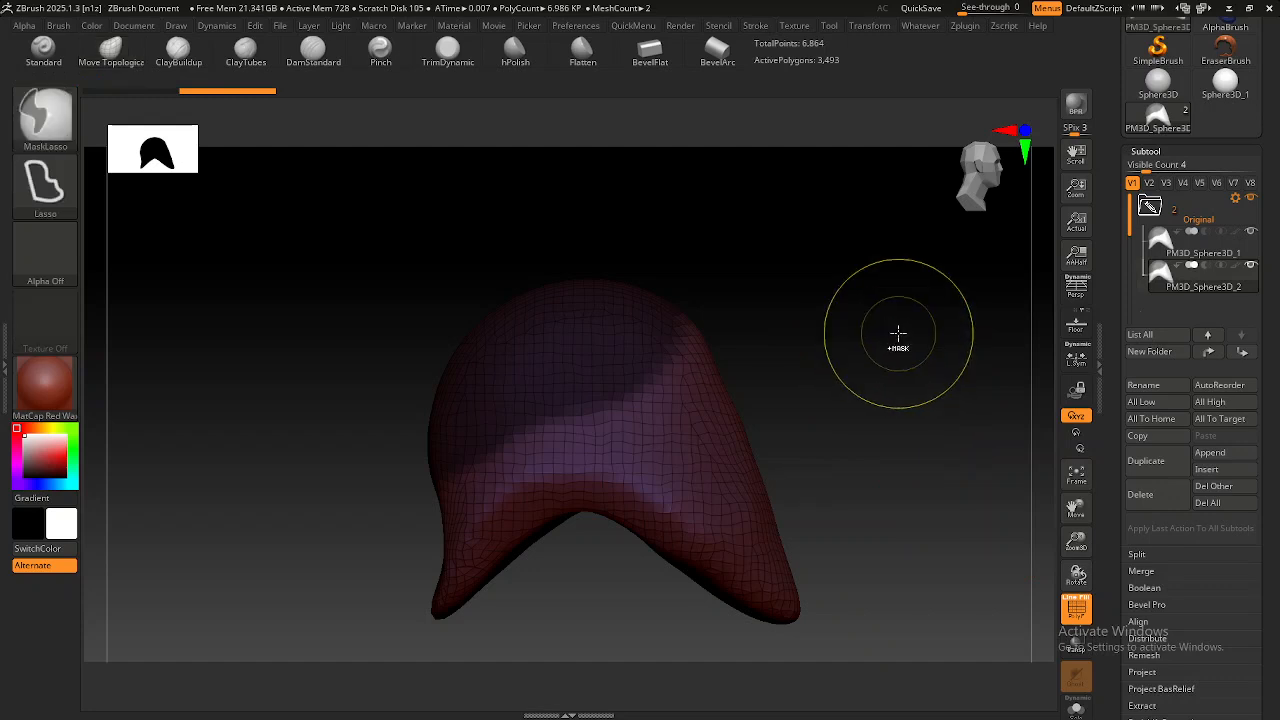
pyautogui.keyDown('ctrl'); pyautogui.click(898, 333); pyautogui.keyUp('ctrl')
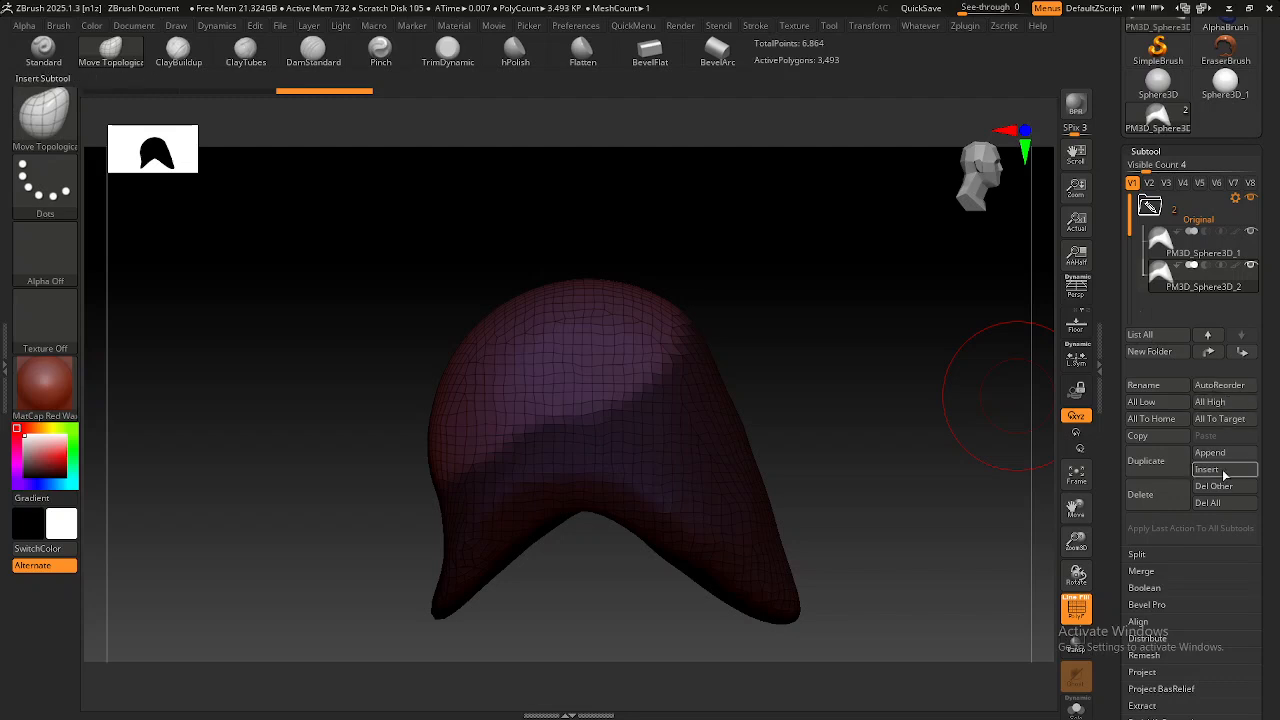
# Rename the duplicate subtool as Helmet Bottom.
pyautogui.click(1160, 385)
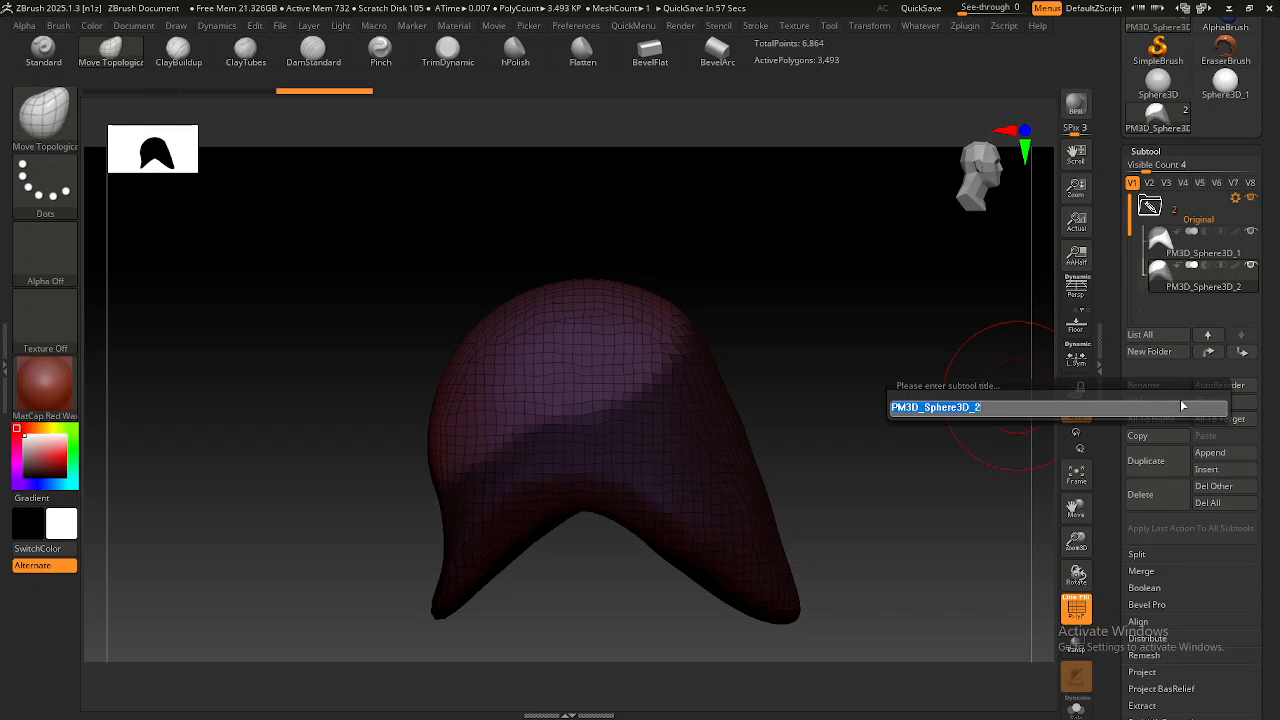
pyautogui.write('Helme')
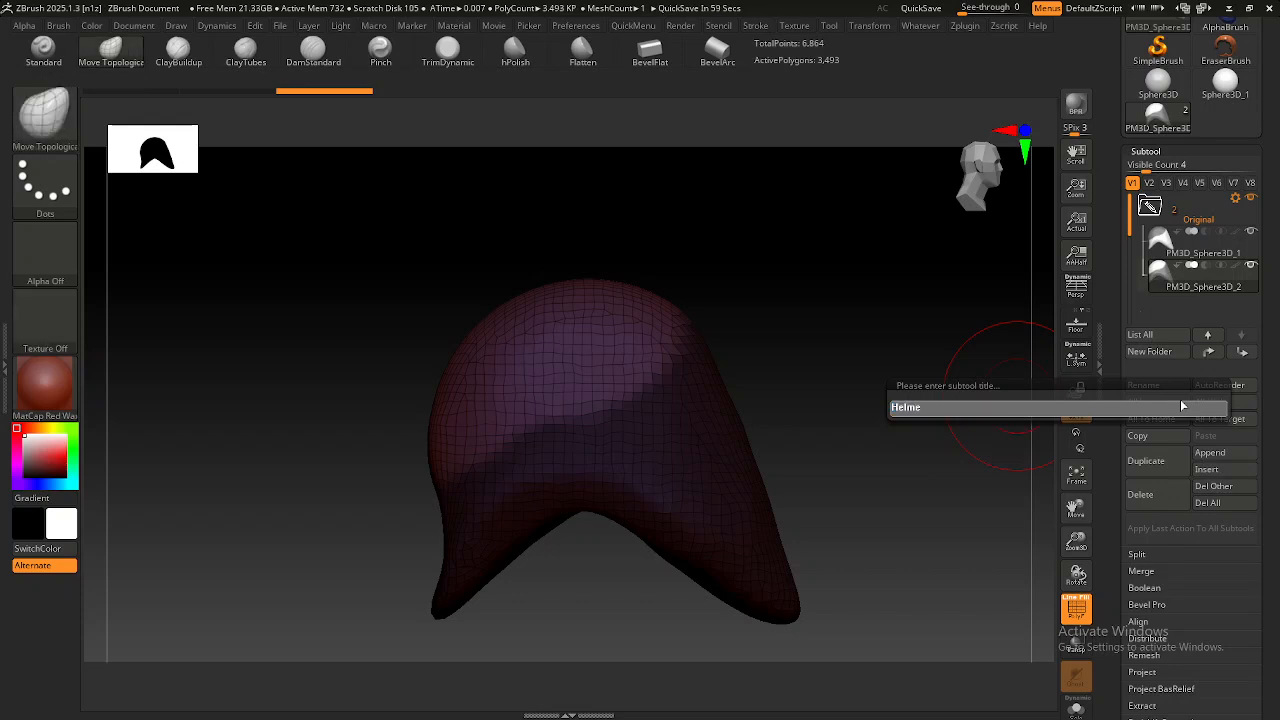
pyautogui.write('t Bottom')
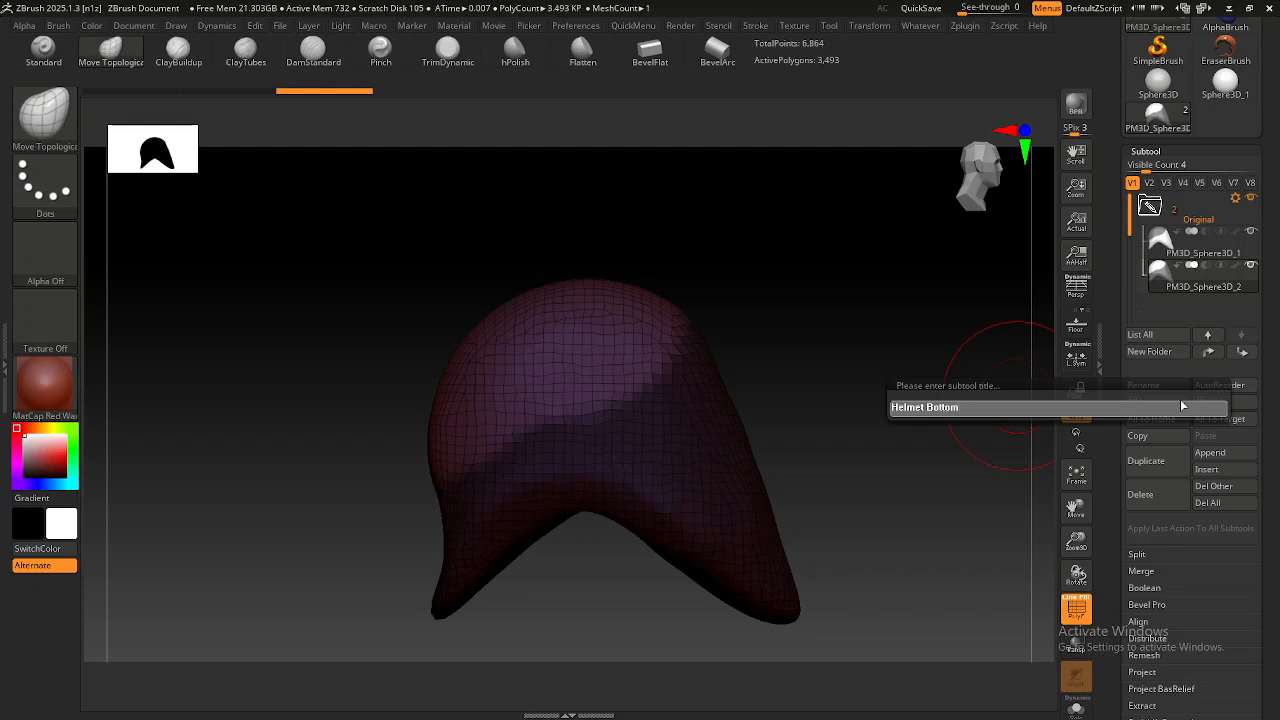
pyautogui.press('Return')
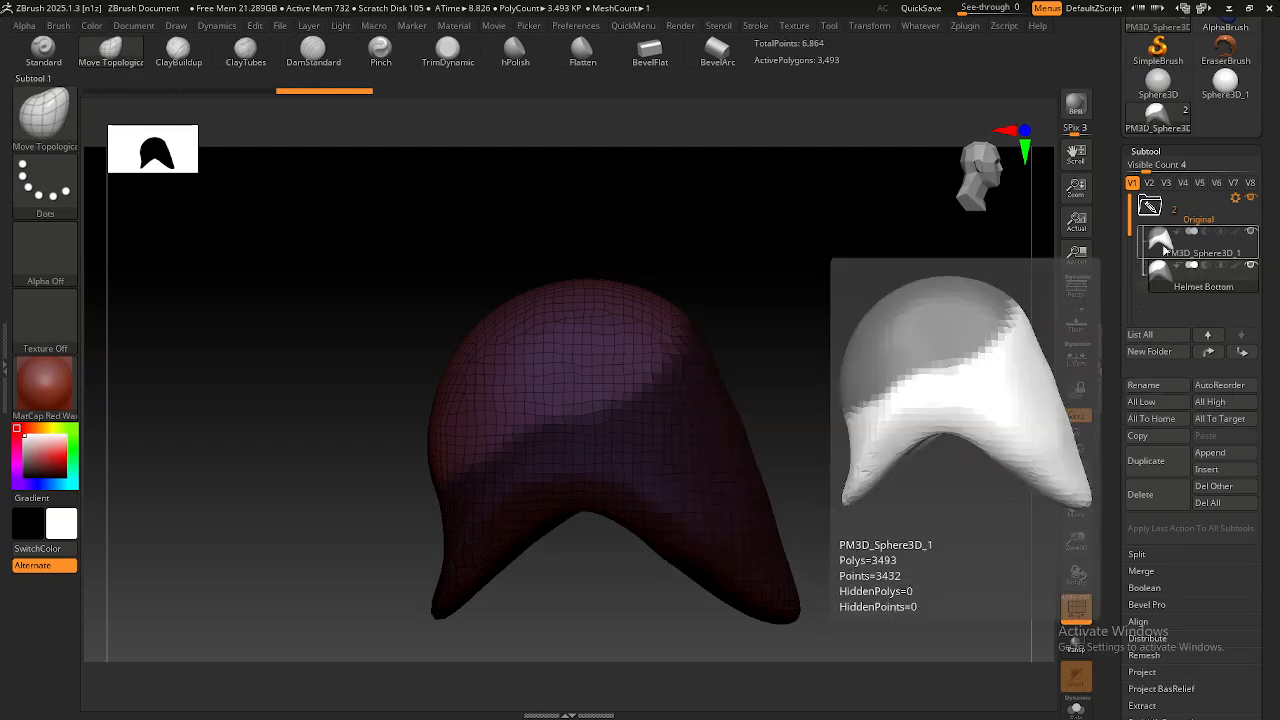
# Rename the first helmet subtool, PM3D_Sphere3D_1, as Helmet Top.
pyautogui.click(1162, 244)
pyautogui.click(1158, 386)
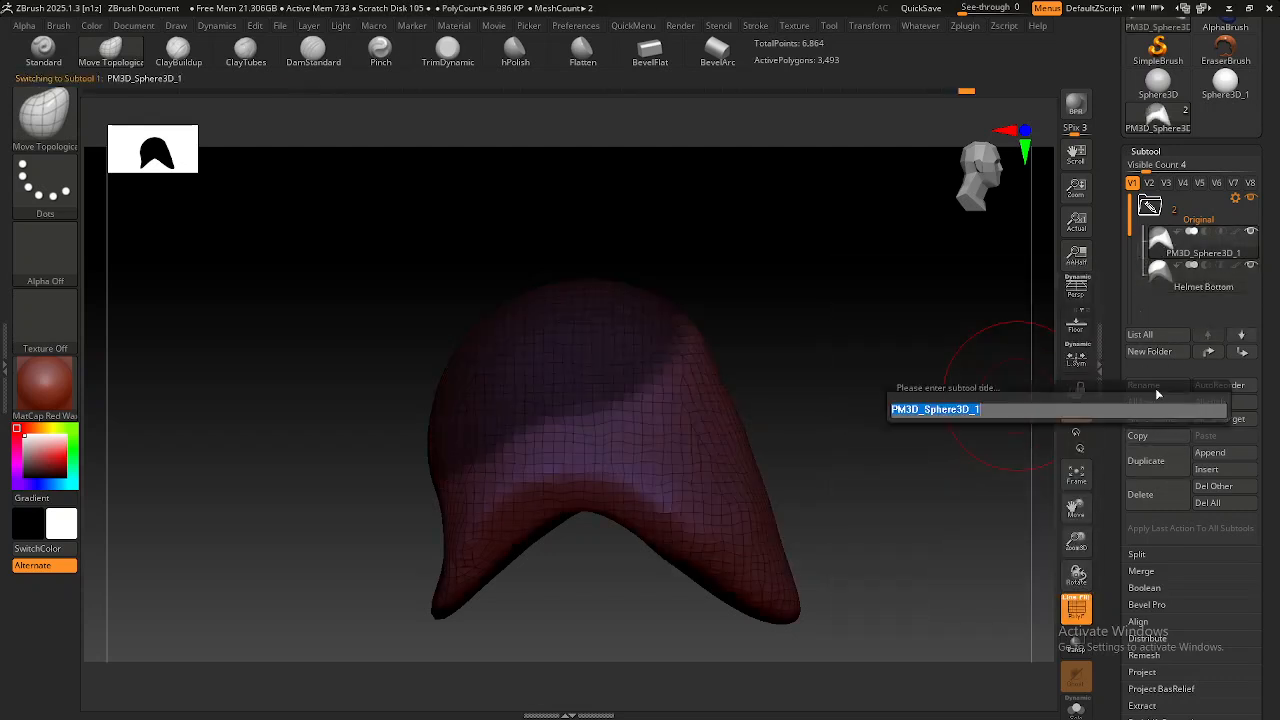
pyautogui.write('Helmet Top')
pyautogui.press('Return')
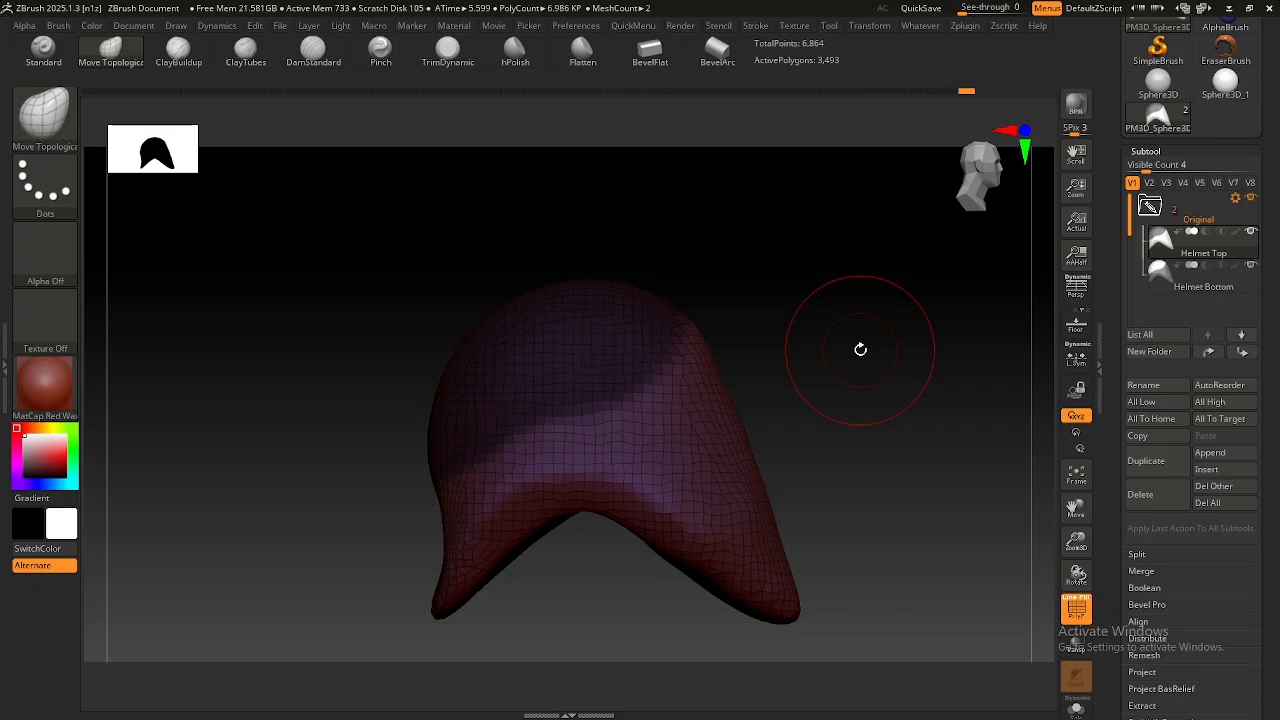
# Expand the Geometry settings for the Helmet Top subtool and collapse their DynaMesh options.
pyautogui.moveTo(1198, 257)
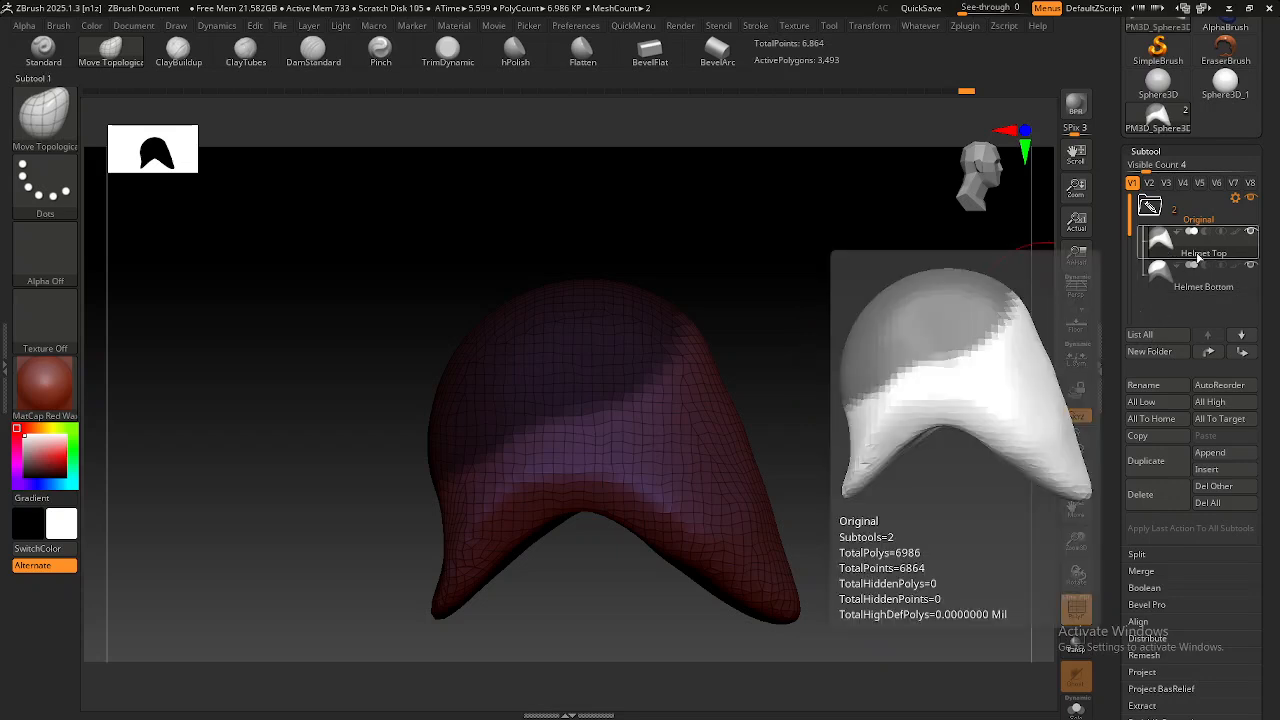
pyautogui.scroll(-1, 1145, 170)
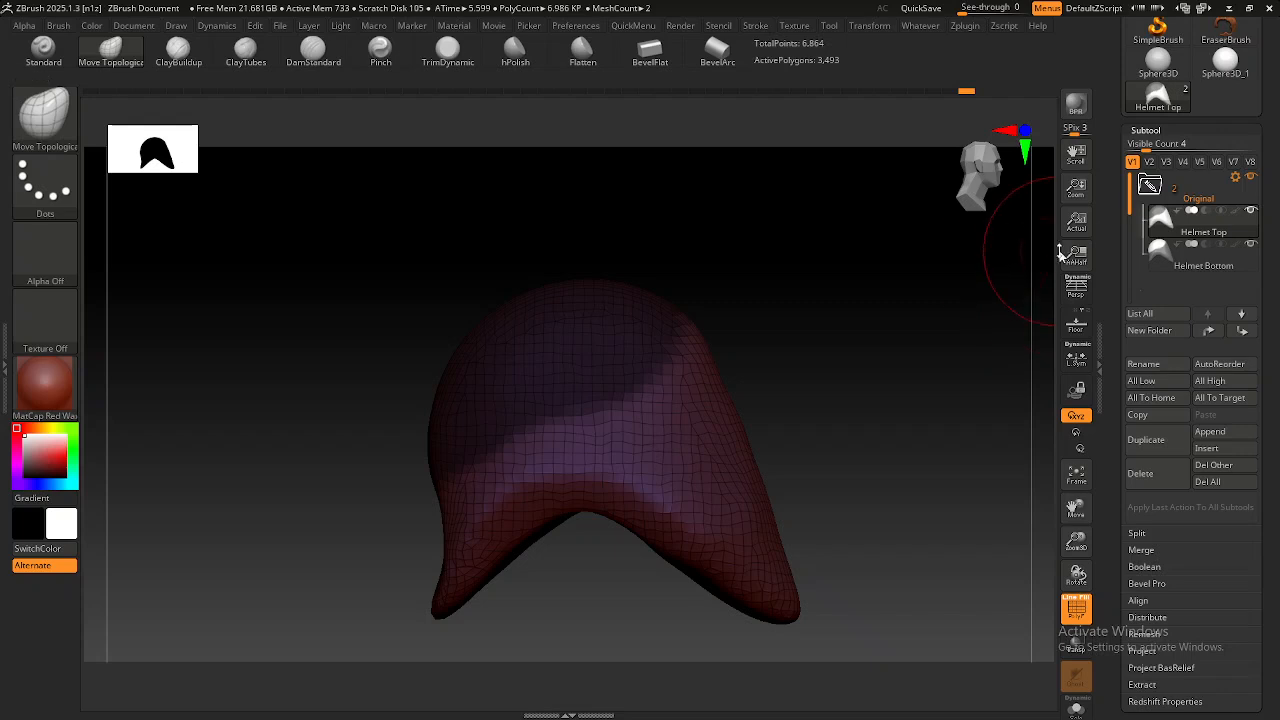
pyautogui.moveTo(1167, 222)
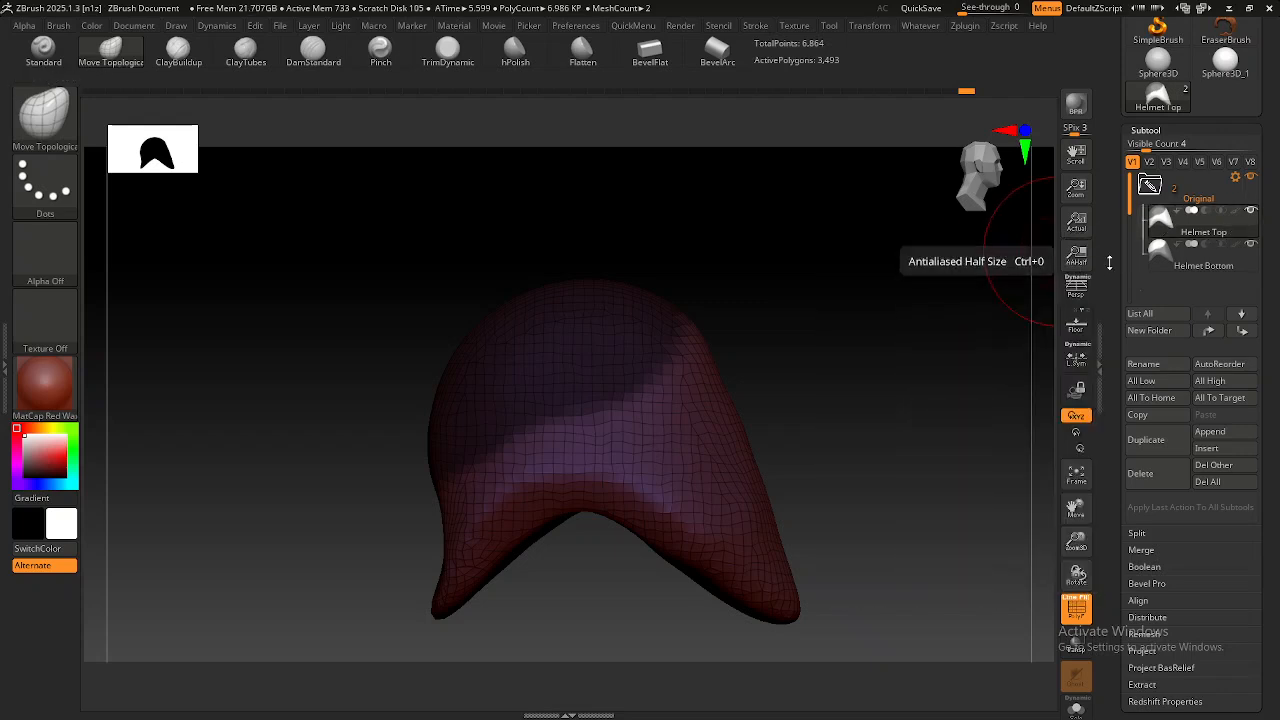
pyautogui.moveTo(1111, 265); pyautogui.dragTo(1108, 166)
pyautogui.moveTo(1118, 211); pyautogui.dragTo(1114, 104)
pyautogui.moveTo(1236, 391); pyautogui.dragTo(1204, 236)
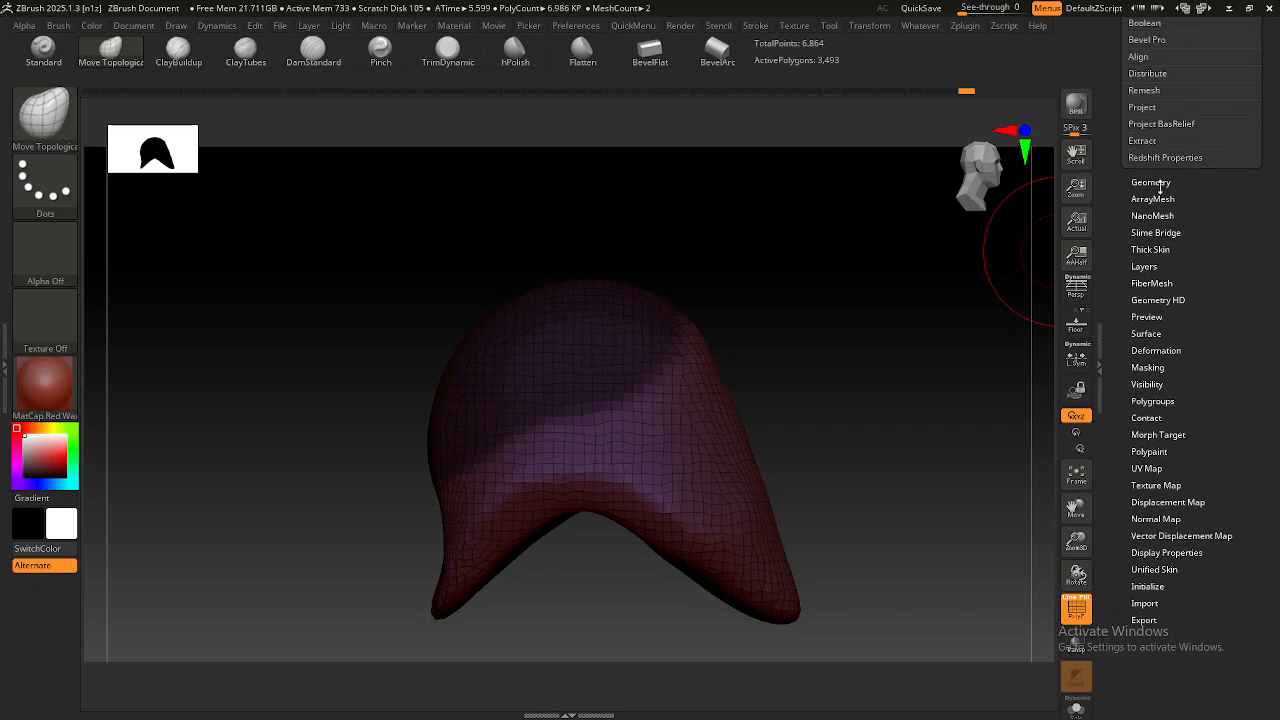
pyautogui.click(1152, 183)
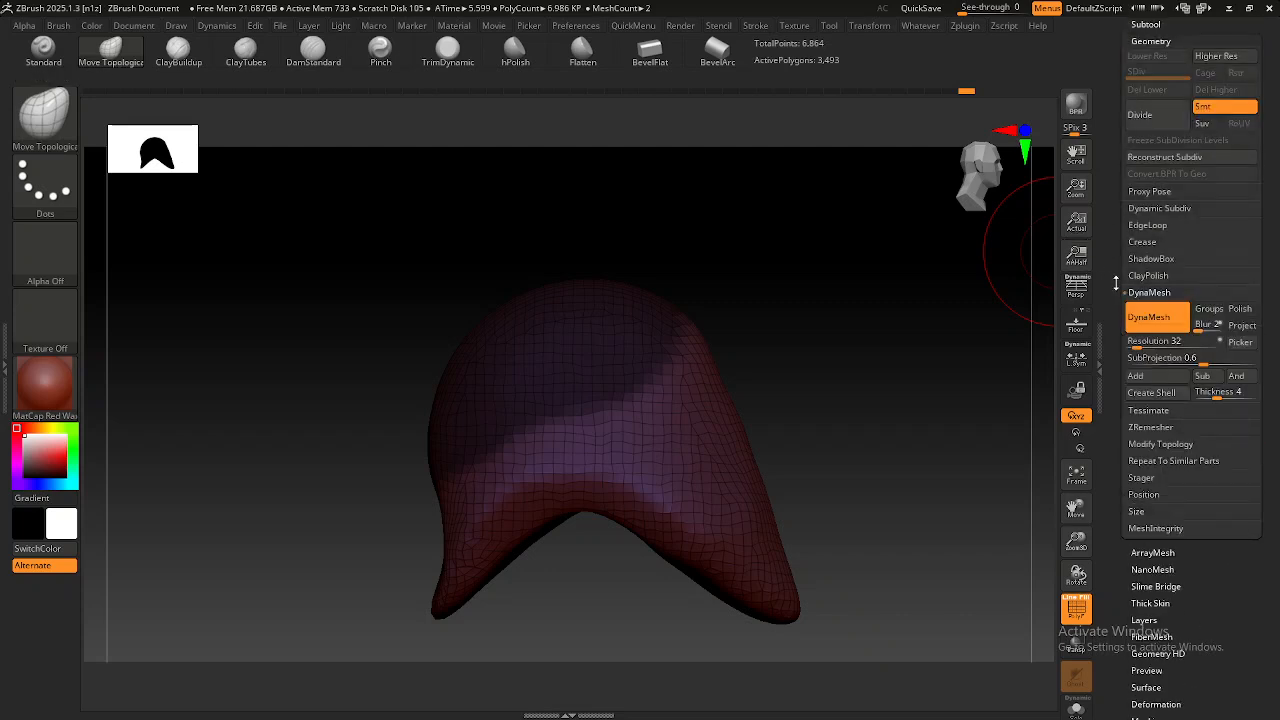
pyautogui.moveTo(1117, 281); pyautogui.dragTo(1115, 292)
pyautogui.click(1148, 302)
pyautogui.moveTo(1117, 229); pyautogui.dragTo(1108, 260)
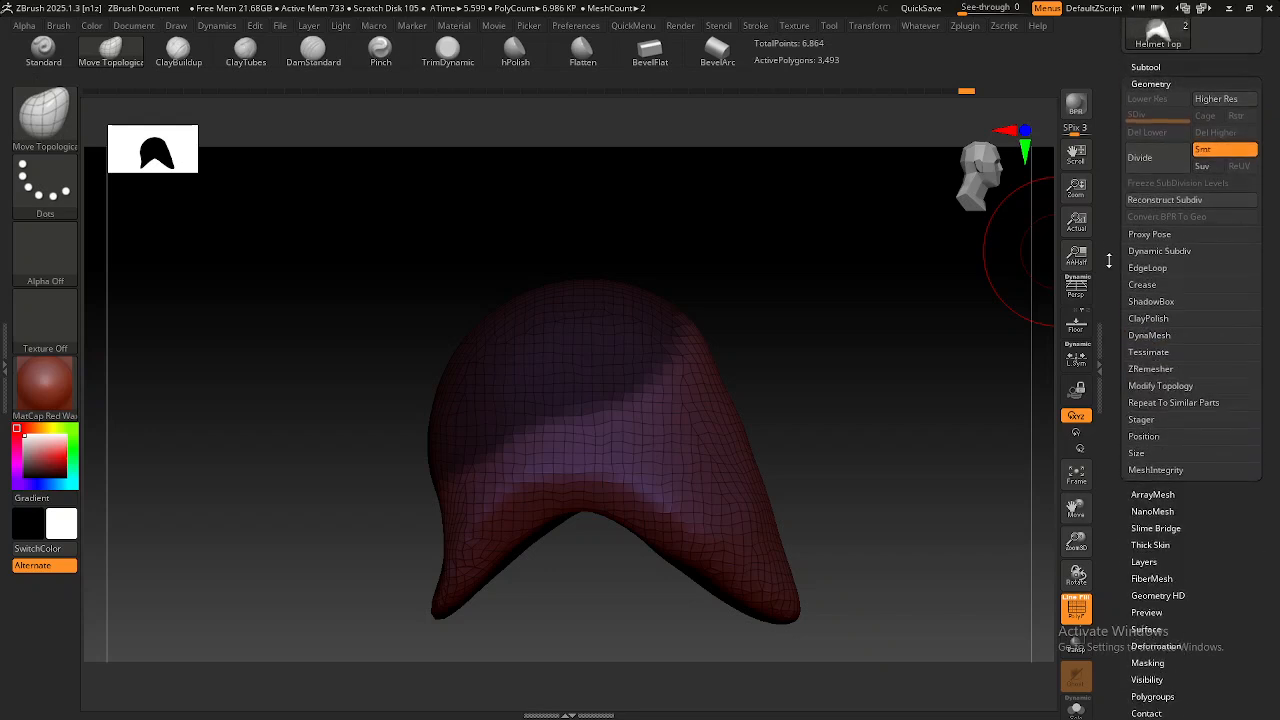
# Expand the Modify Topology options and look through the remaining tool settings.
pyautogui.click(1141, 386)
pyautogui.moveTo(1118, 452); pyautogui.dragTo(1120, 348)
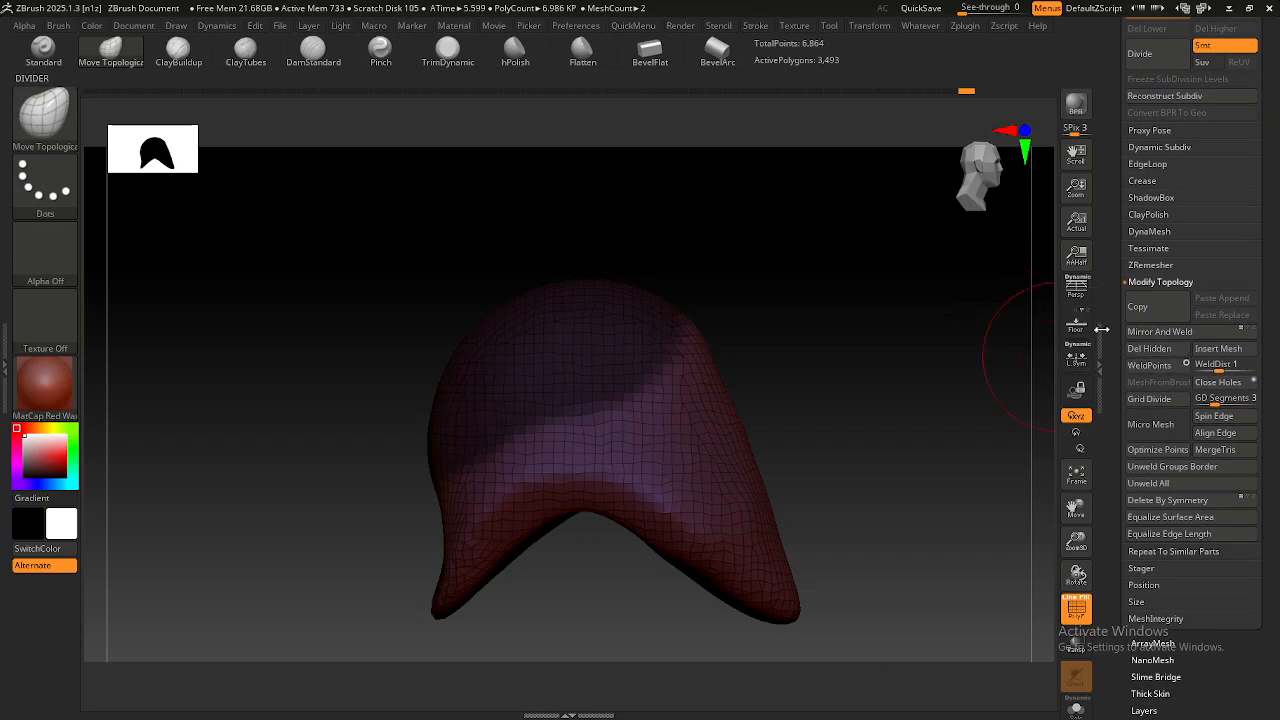
pyautogui.moveTo(1116, 314); pyautogui.dragTo(1107, 206)
pyautogui.moveTo(1228, 463); pyautogui.dragTo(1209, 385)
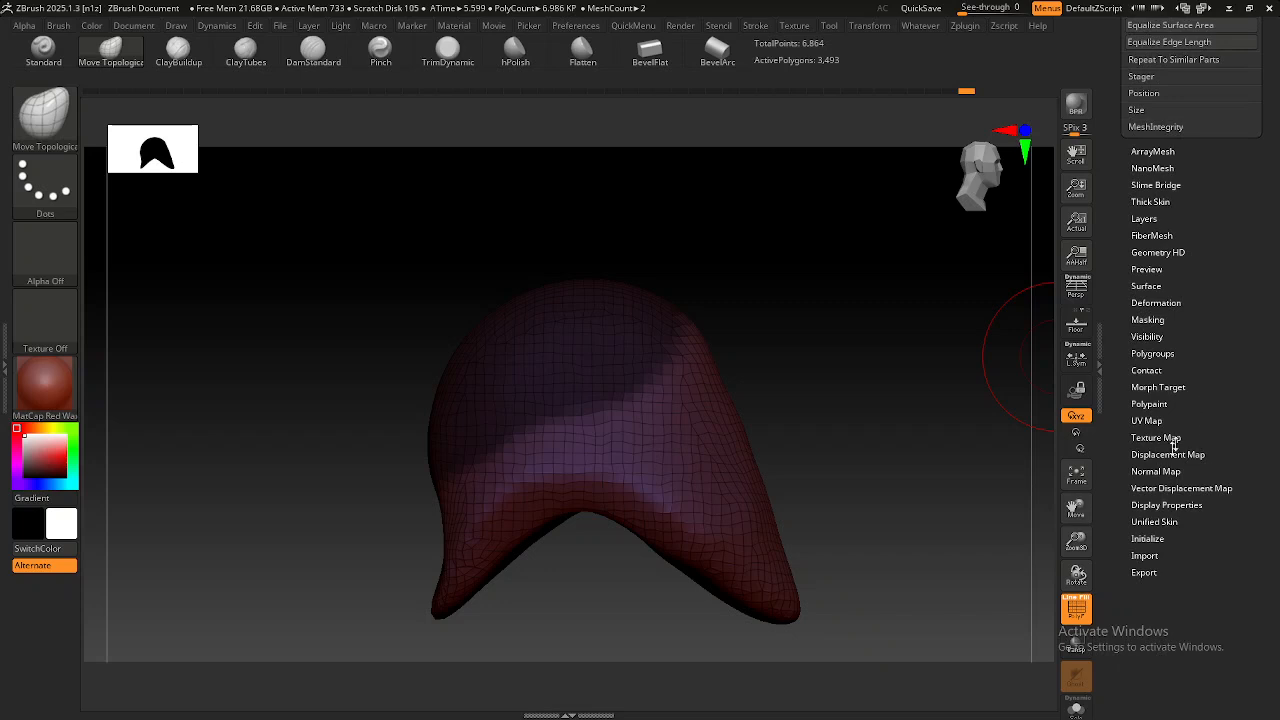
pyautogui.click(1163, 505)
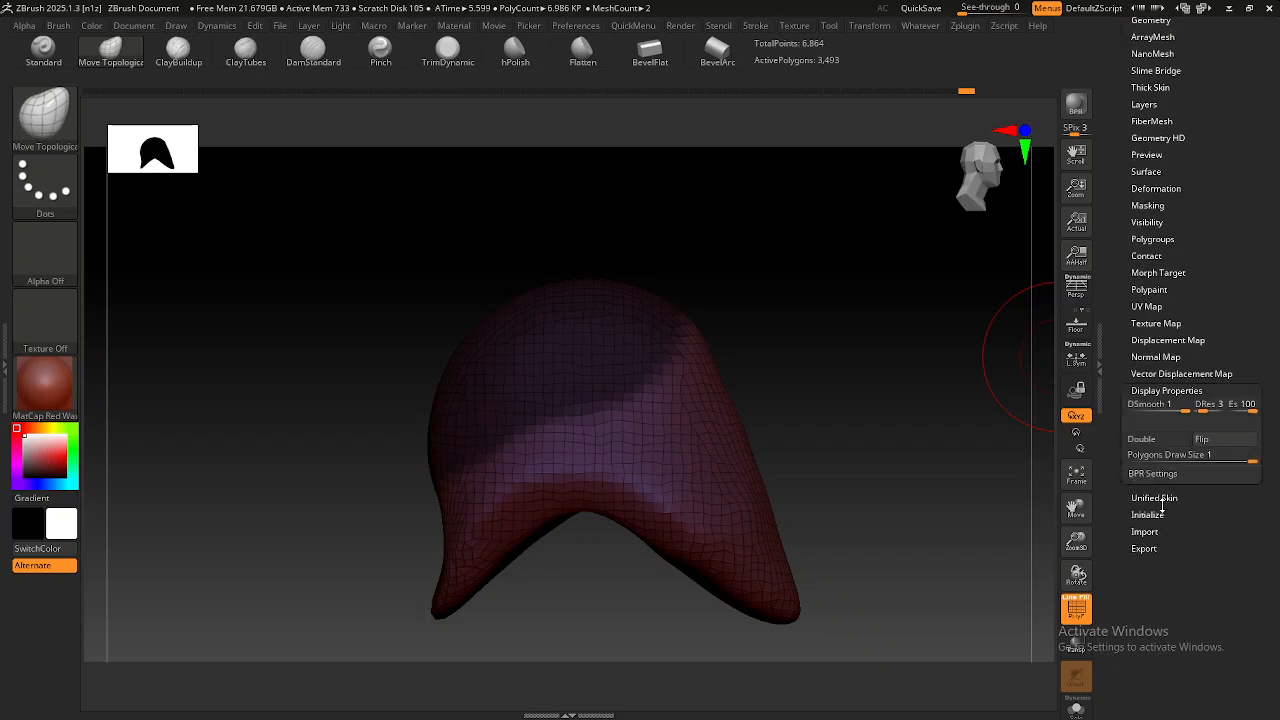
pyautogui.click(1163, 392)
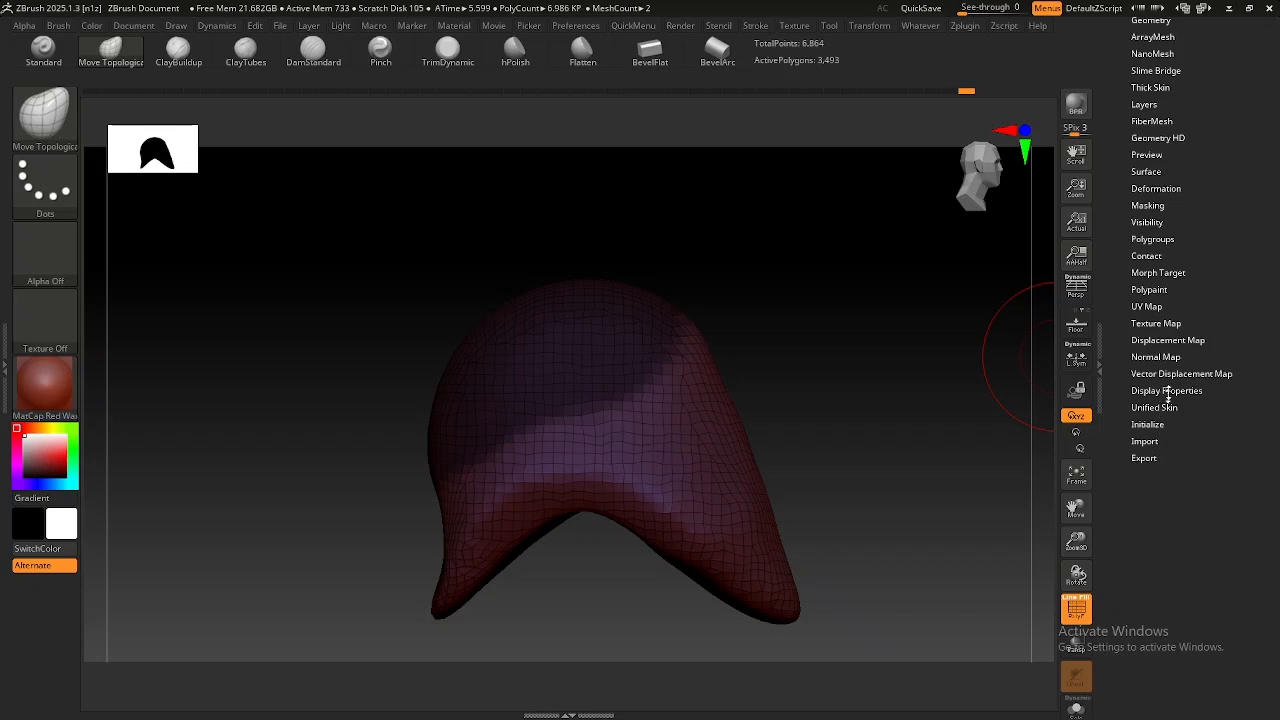
pyautogui.scroll(2, 1229, 360)
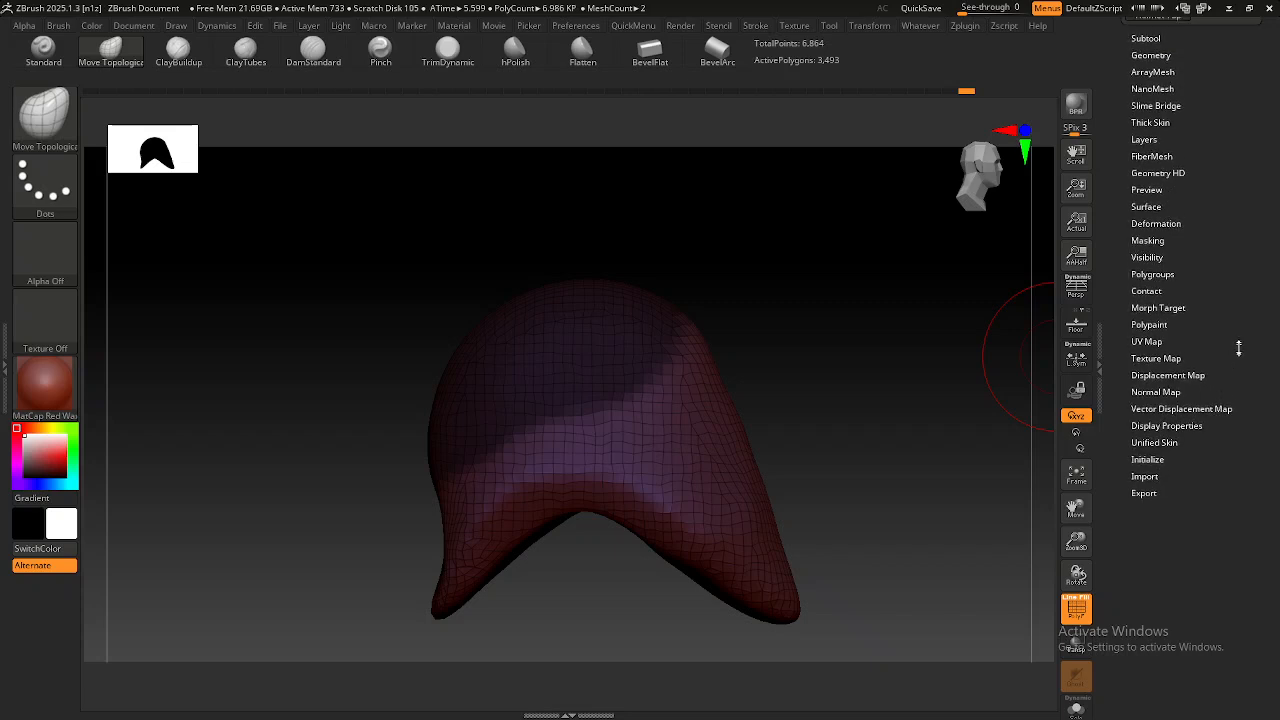
pyautogui.click(1166, 426)
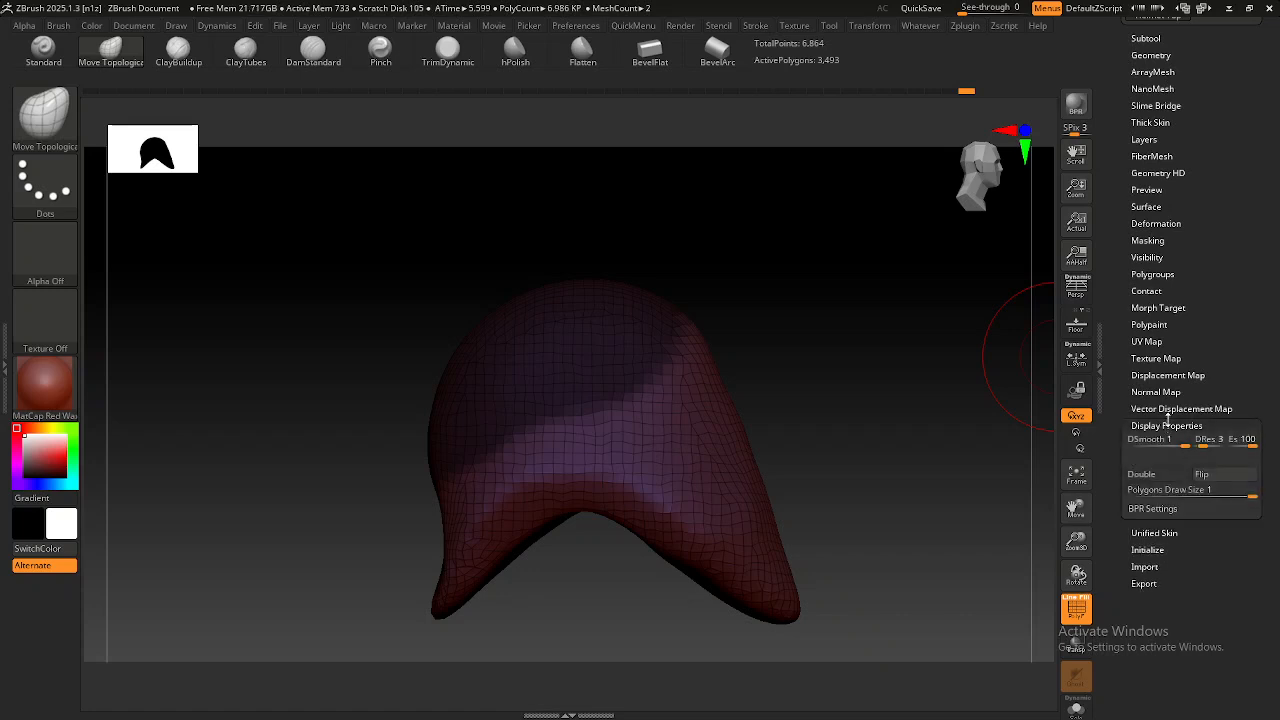
pyautogui.click(1166, 425)
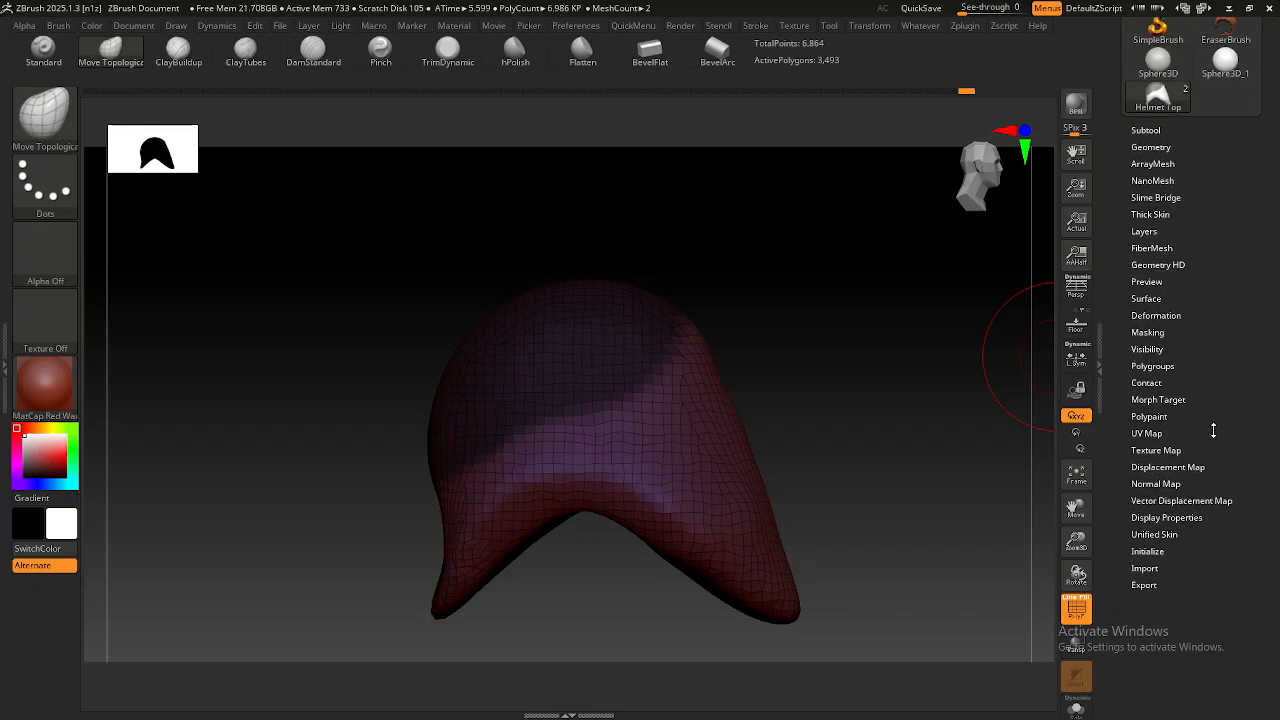
# Hide the unmasked points of the Helmet Top subtool and turn off the visibility of Helmet Bottom.
pyautogui.click(1162, 356)
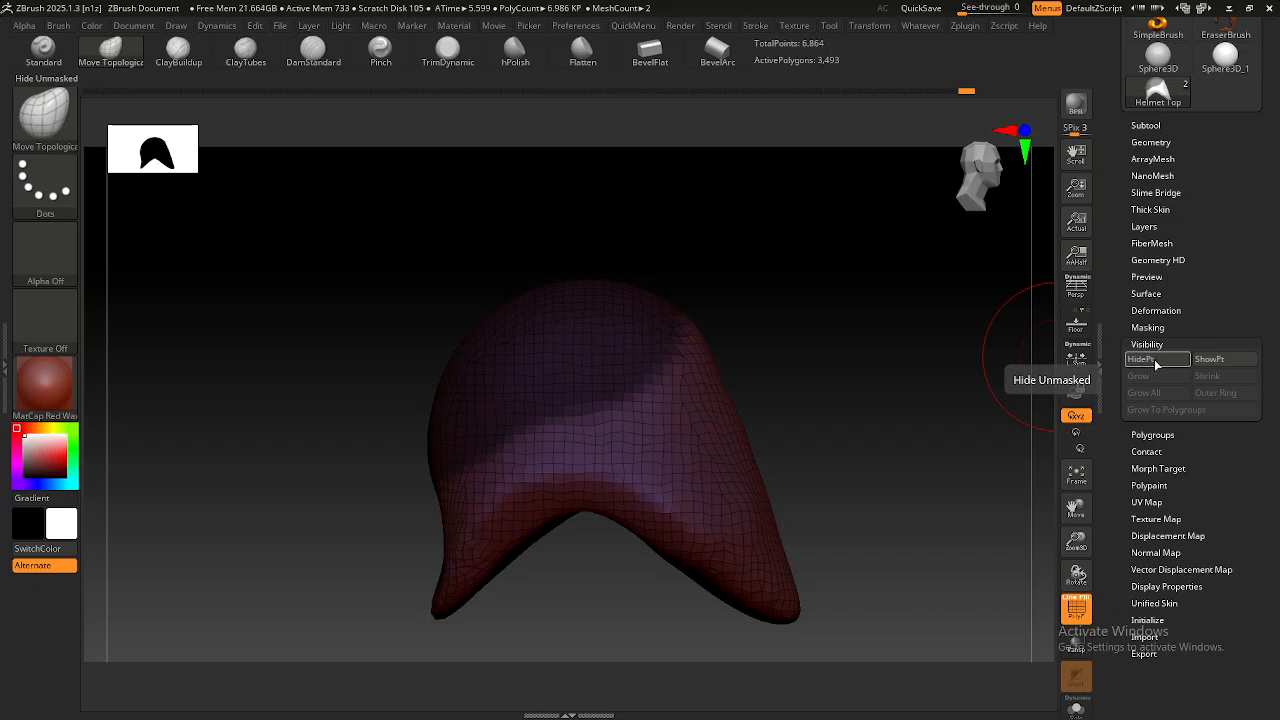
pyautogui.click(1154, 359)
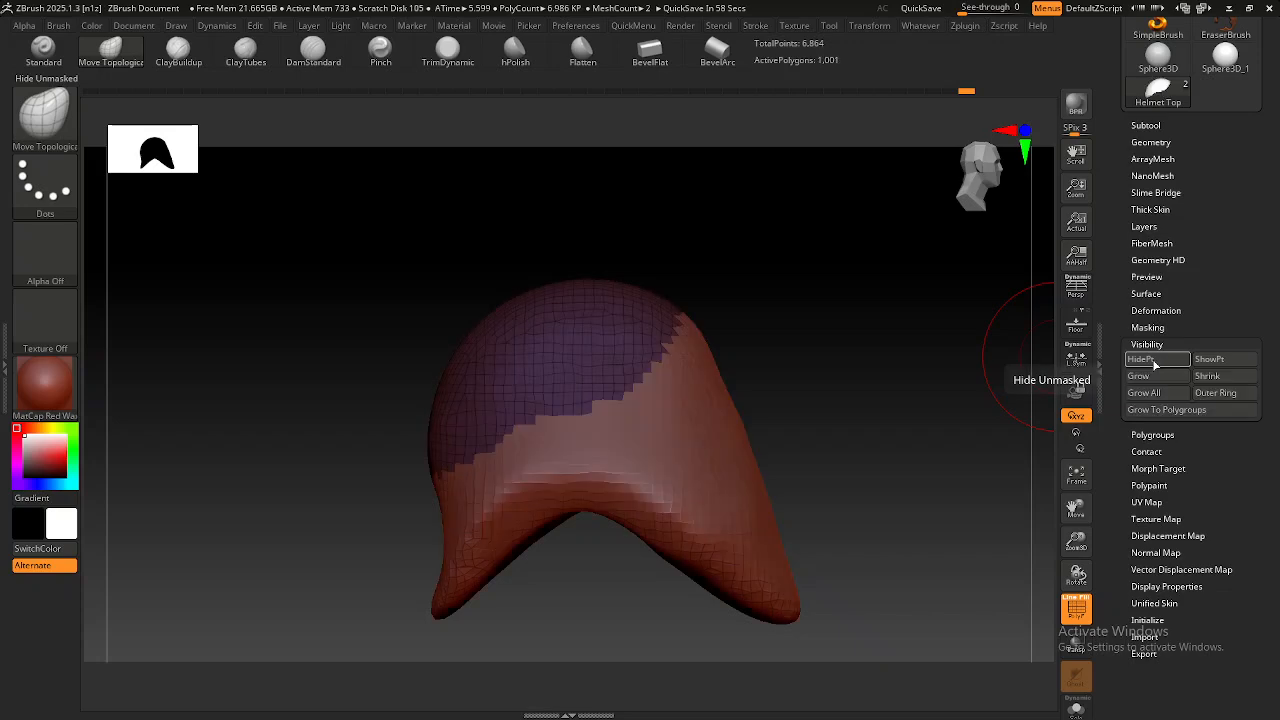
pyautogui.moveTo(1181, 208); pyautogui.dragTo(1190, 292)
pyautogui.click(1146, 314)
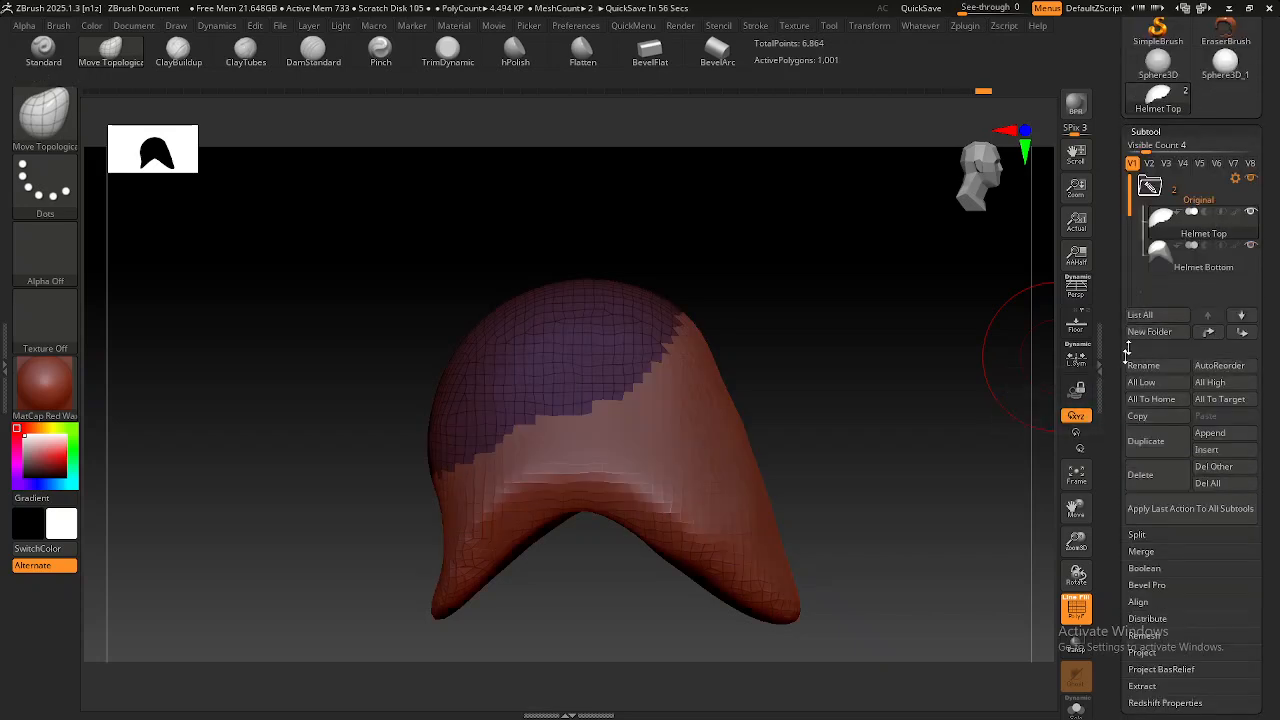
pyautogui.moveTo(1252, 248)
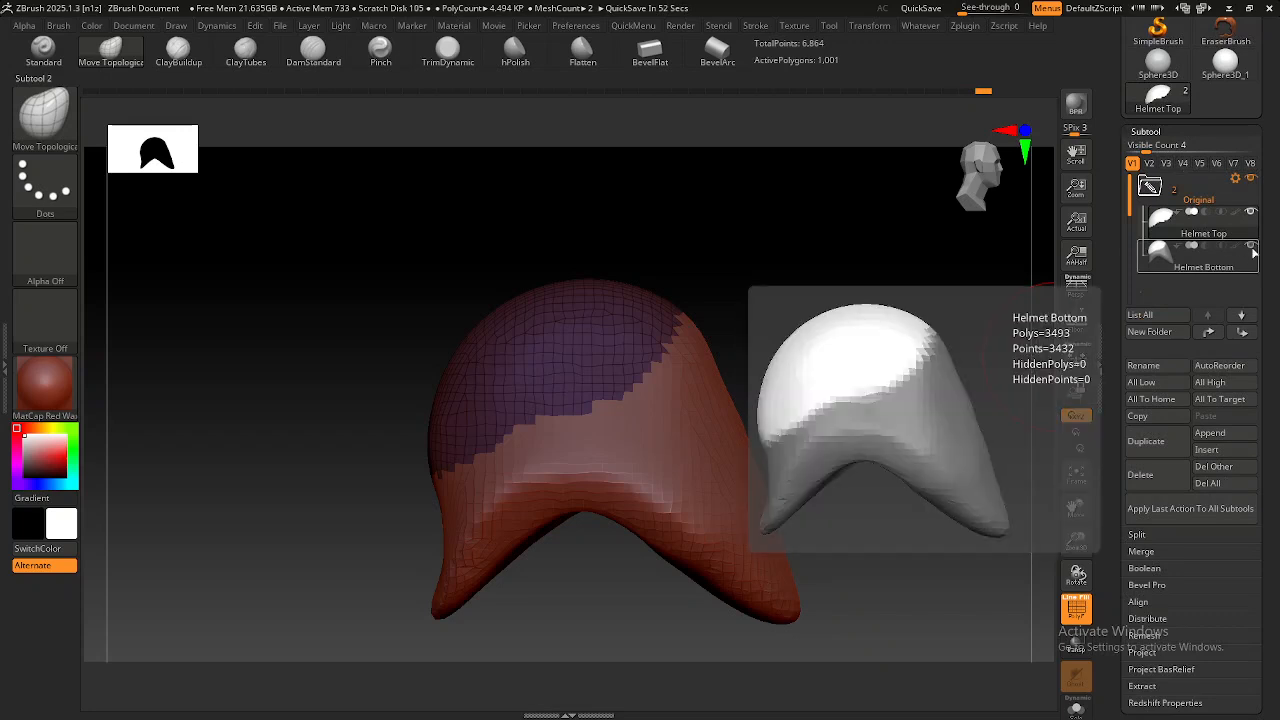
pyautogui.click(1252, 248)
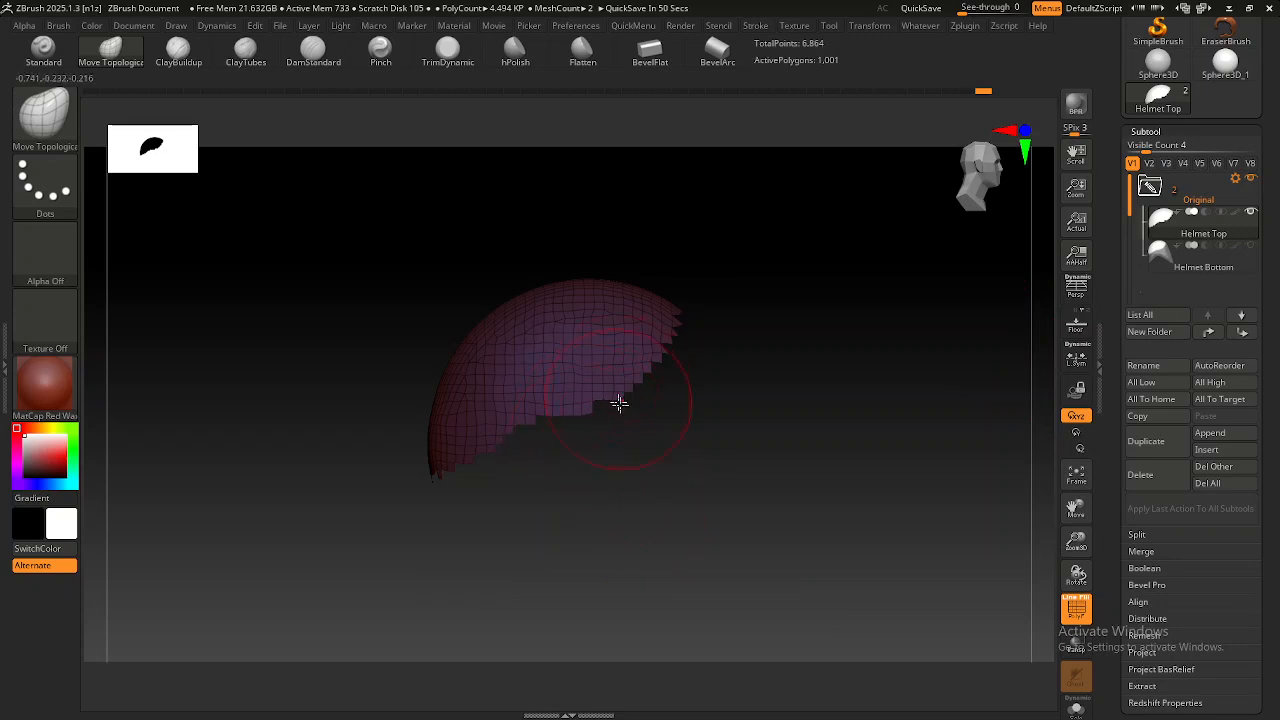
# Turn on double-sided display for the remaining Helmet Top shell and check its inner surface.
pyautogui.moveTo(612, 454); pyautogui.dragTo(593, 432)
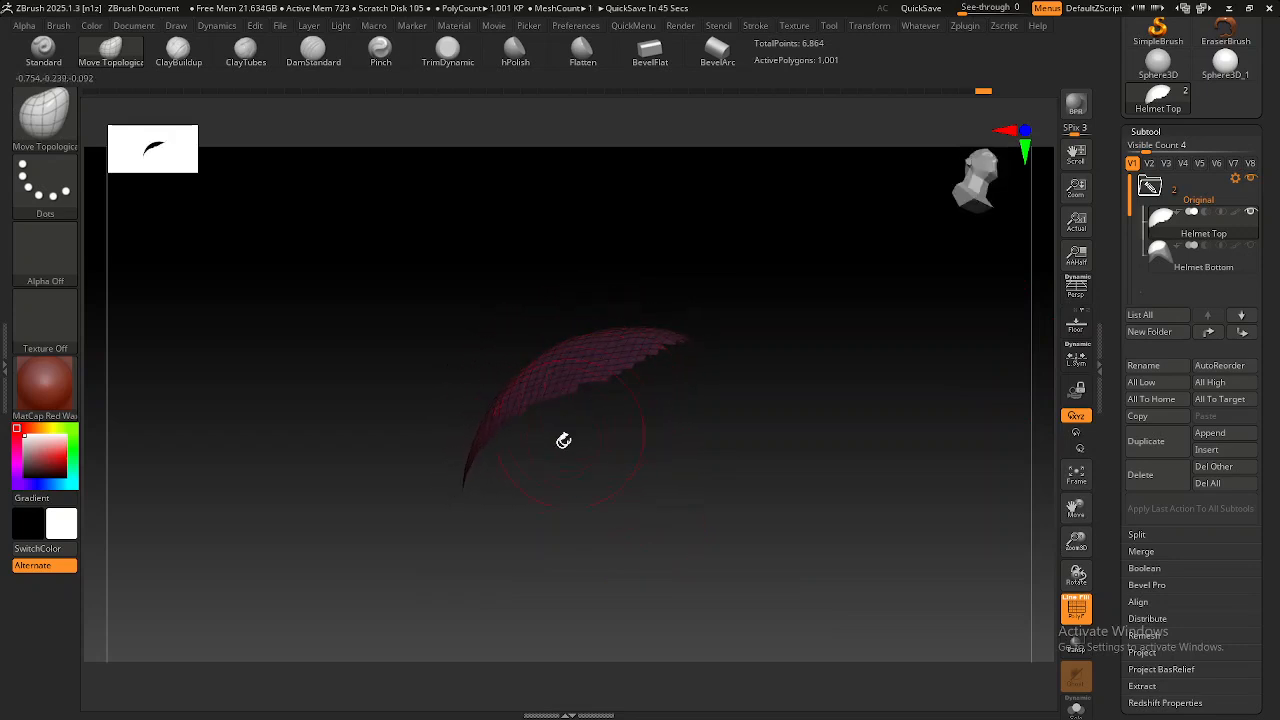
pyautogui.moveTo(661, 403); pyautogui.dragTo(696, 402)
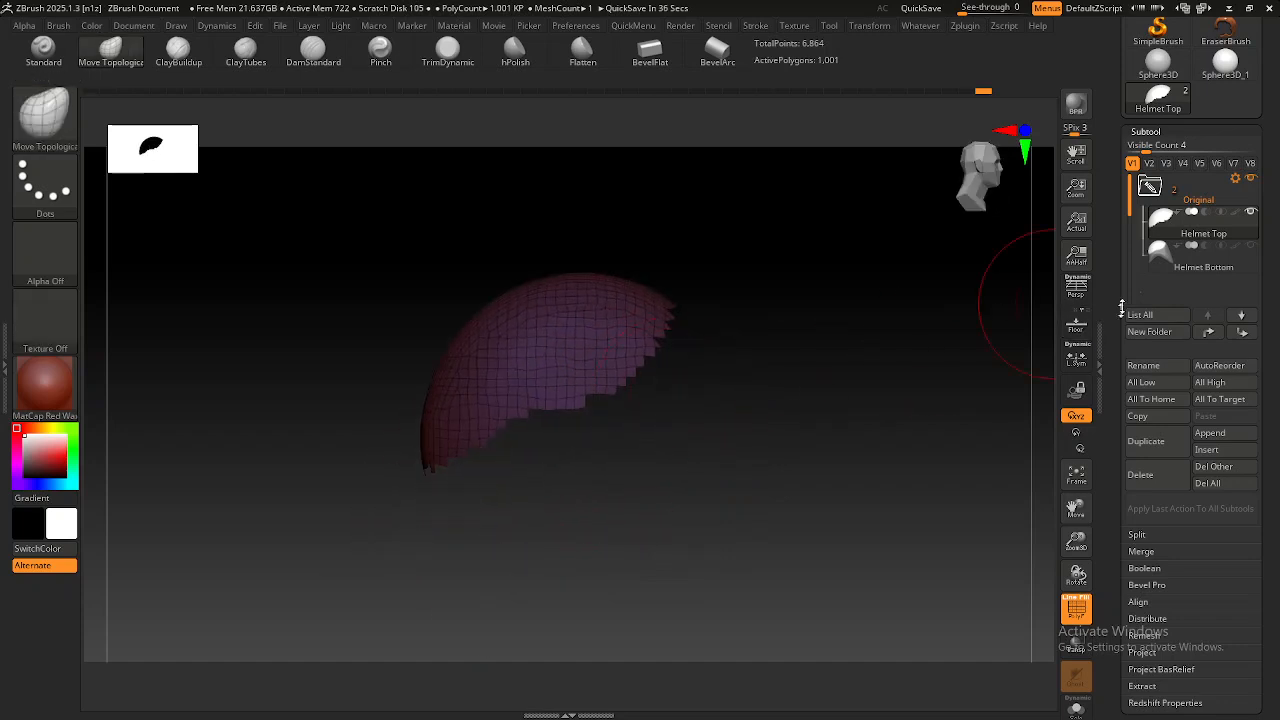
pyautogui.moveTo(1120, 282); pyautogui.dragTo(1118, 179)
pyautogui.moveTo(1236, 404); pyautogui.dragTo(1226, 334)
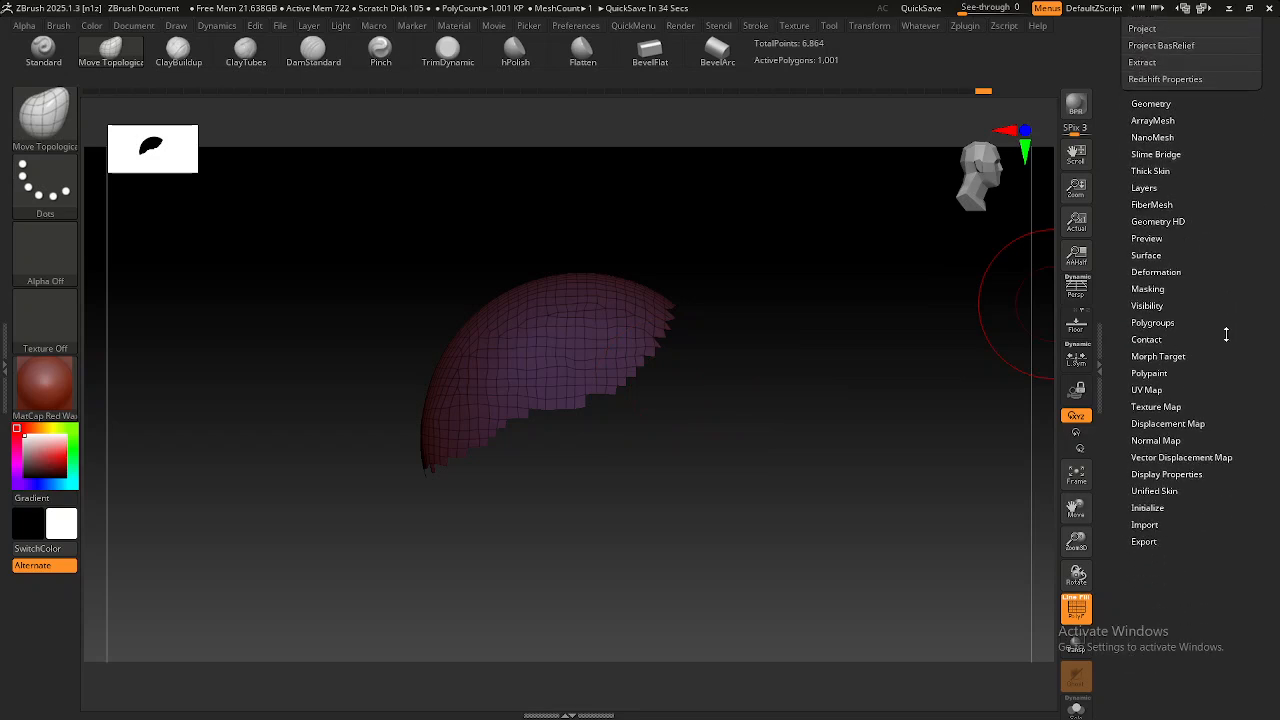
pyautogui.click(1157, 476)
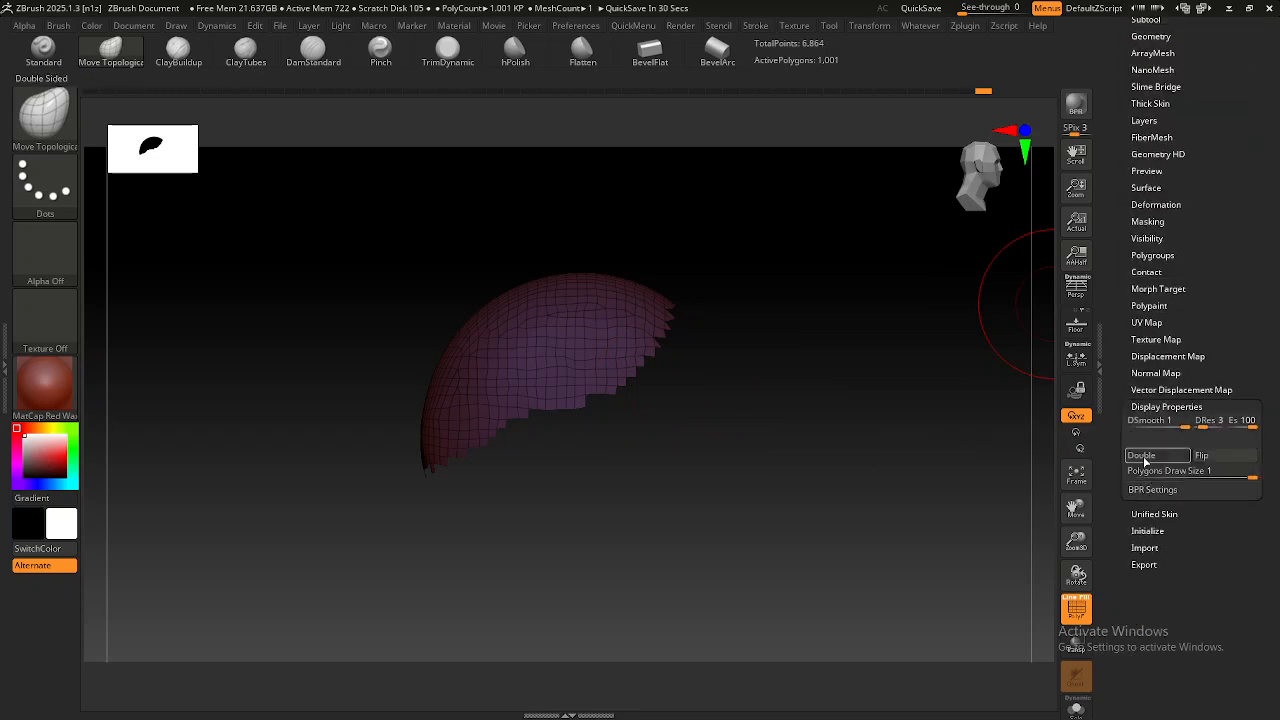
pyautogui.click(1143, 459)
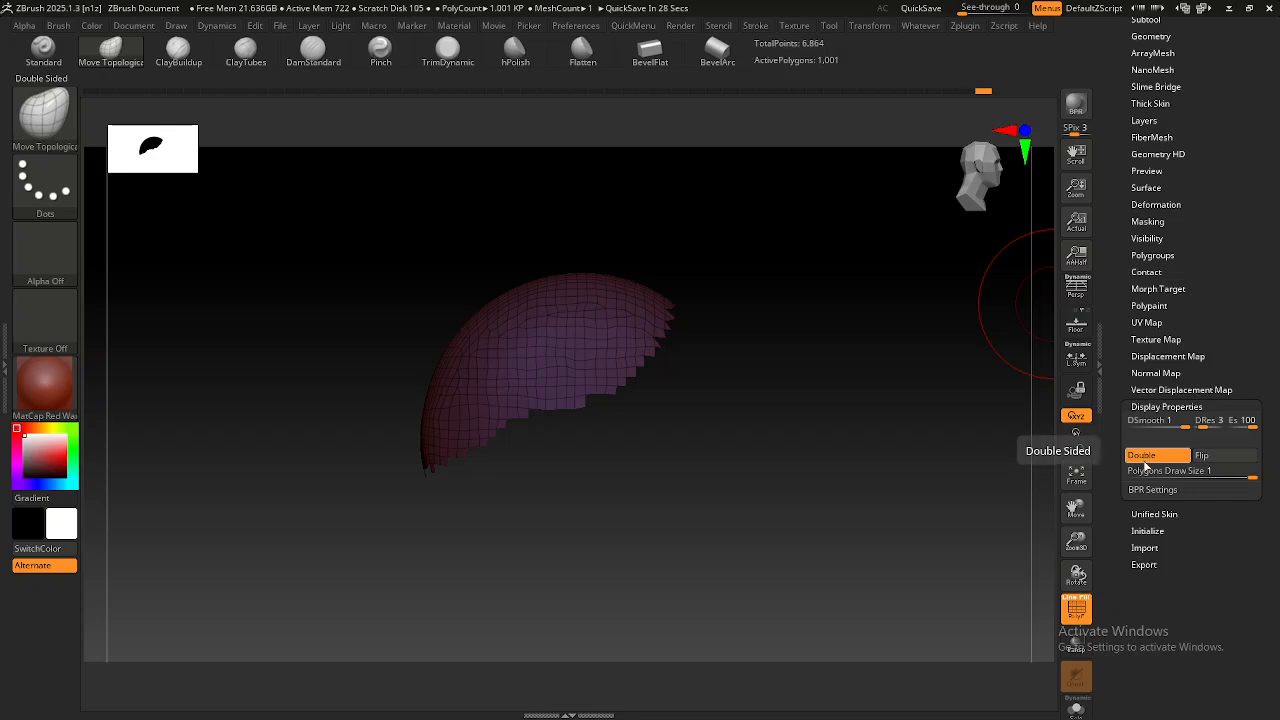
pyautogui.moveTo(558, 383); pyautogui.dragTo(529, 317, button='right')
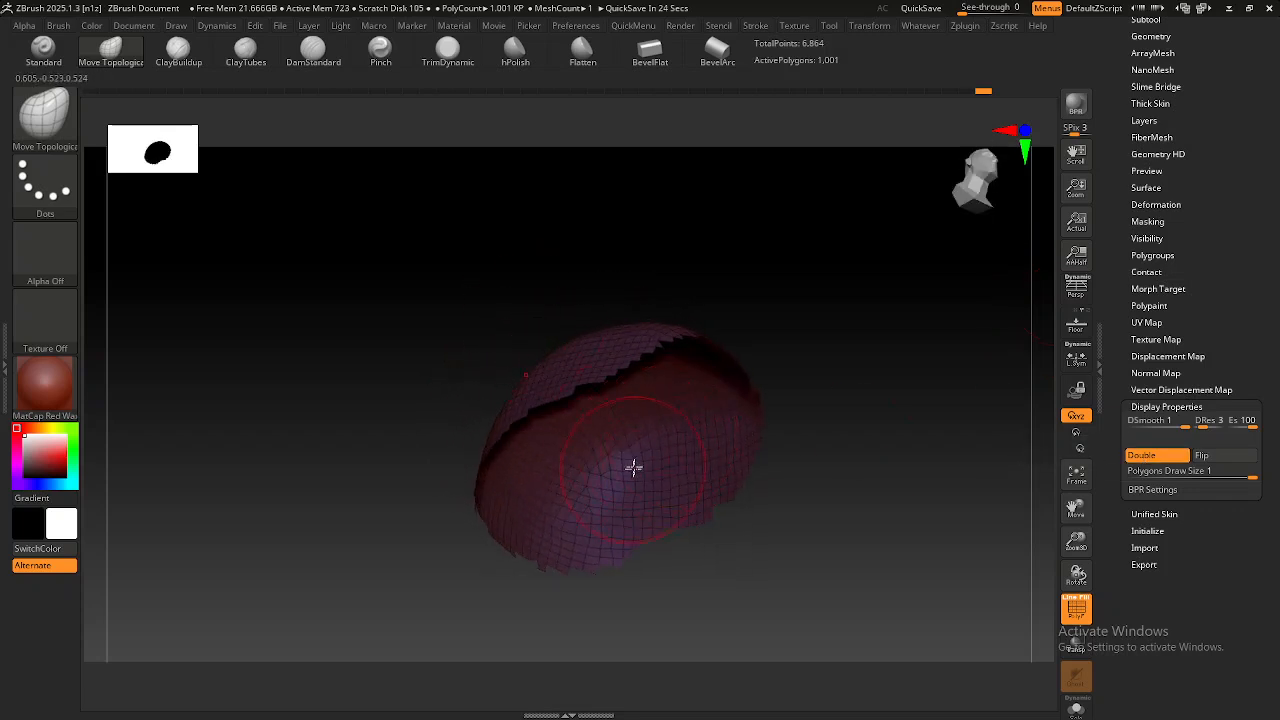
pyautogui.moveTo(639, 468); pyautogui.dragTo(975, 327, button='right')
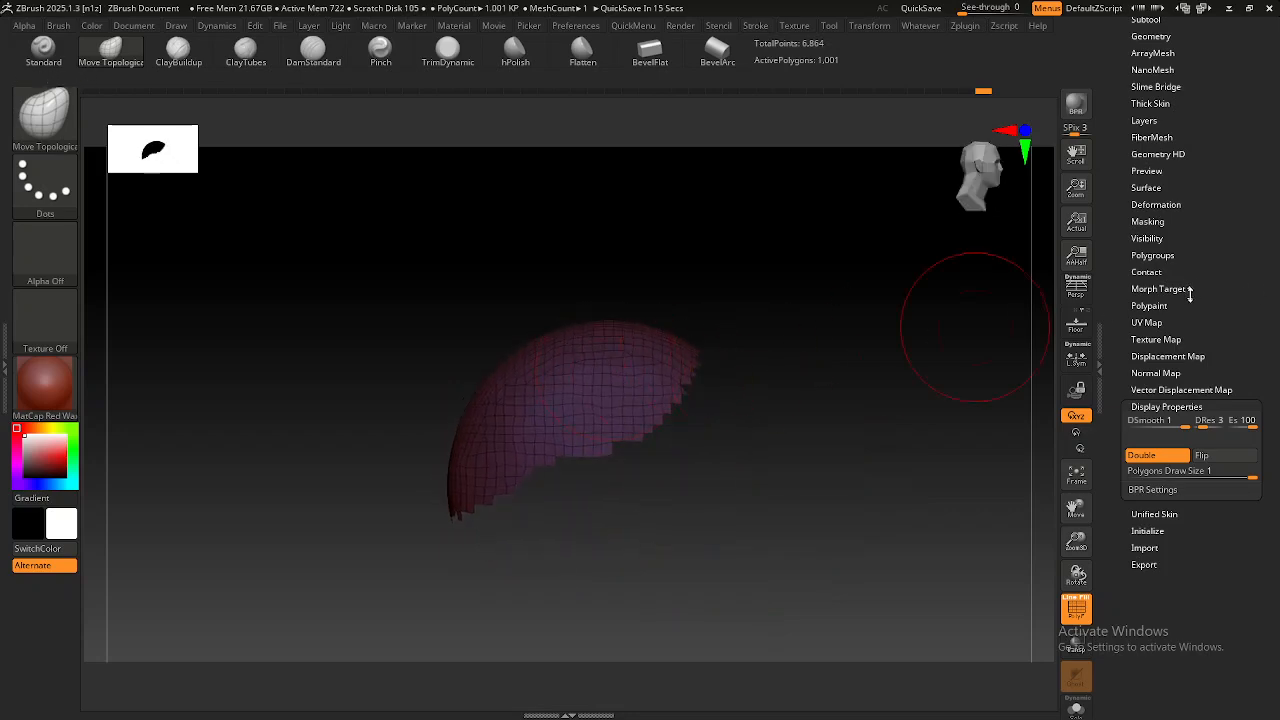
# Permanently delete the hidden geometry of the Helmet Top subtool with Del Hidden.
pyautogui.scroll(4, 1188, 289)
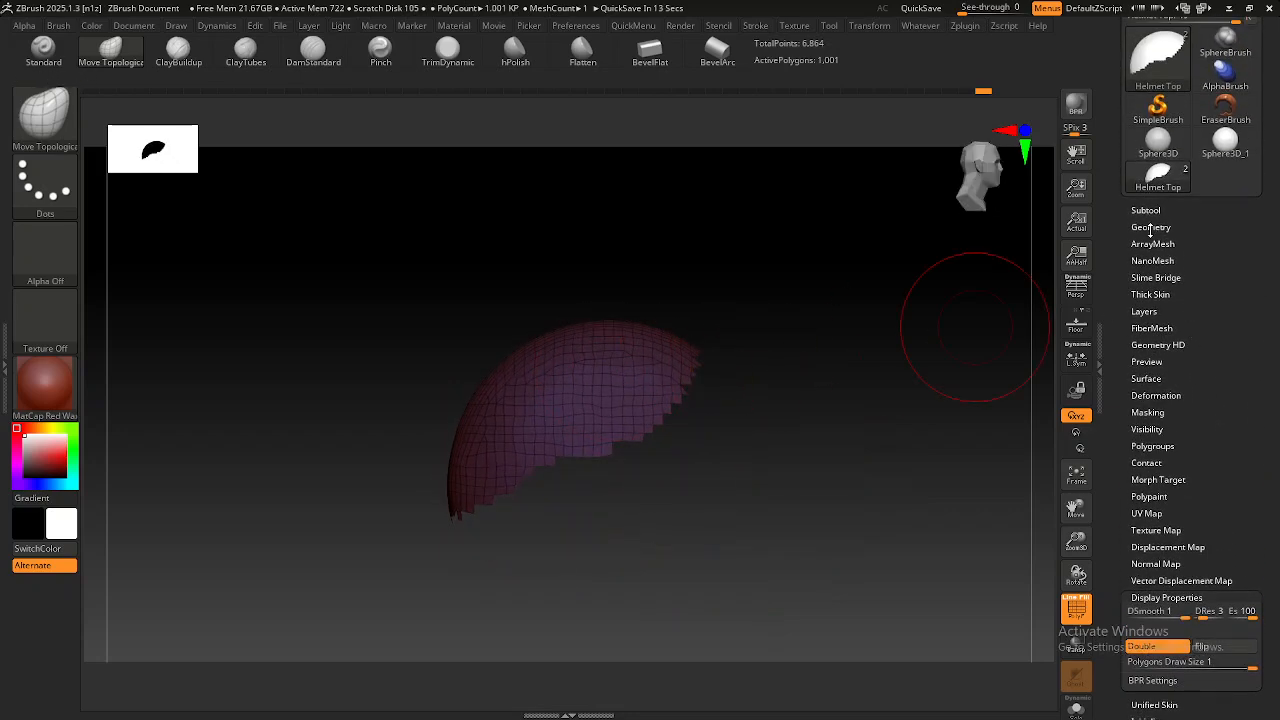
pyautogui.click(1150, 228)
pyautogui.moveTo(1109, 352); pyautogui.dragTo(1112, 285)
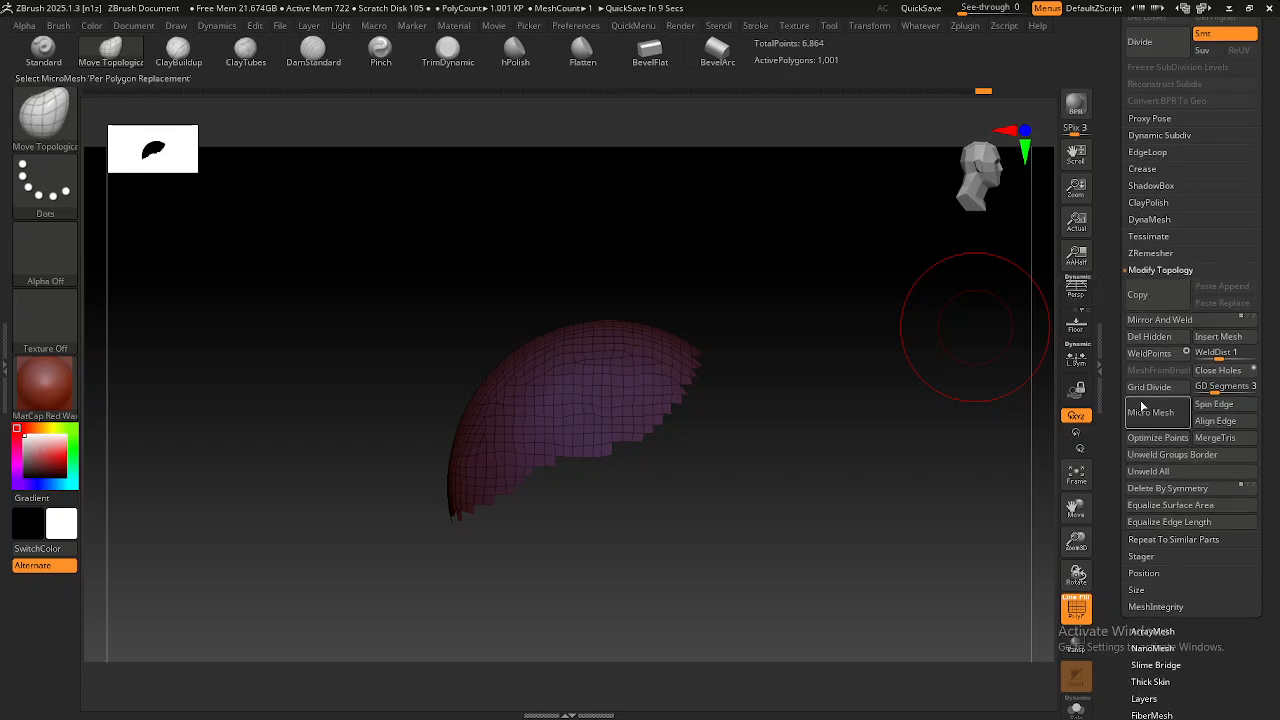
pyautogui.click(1150, 342)
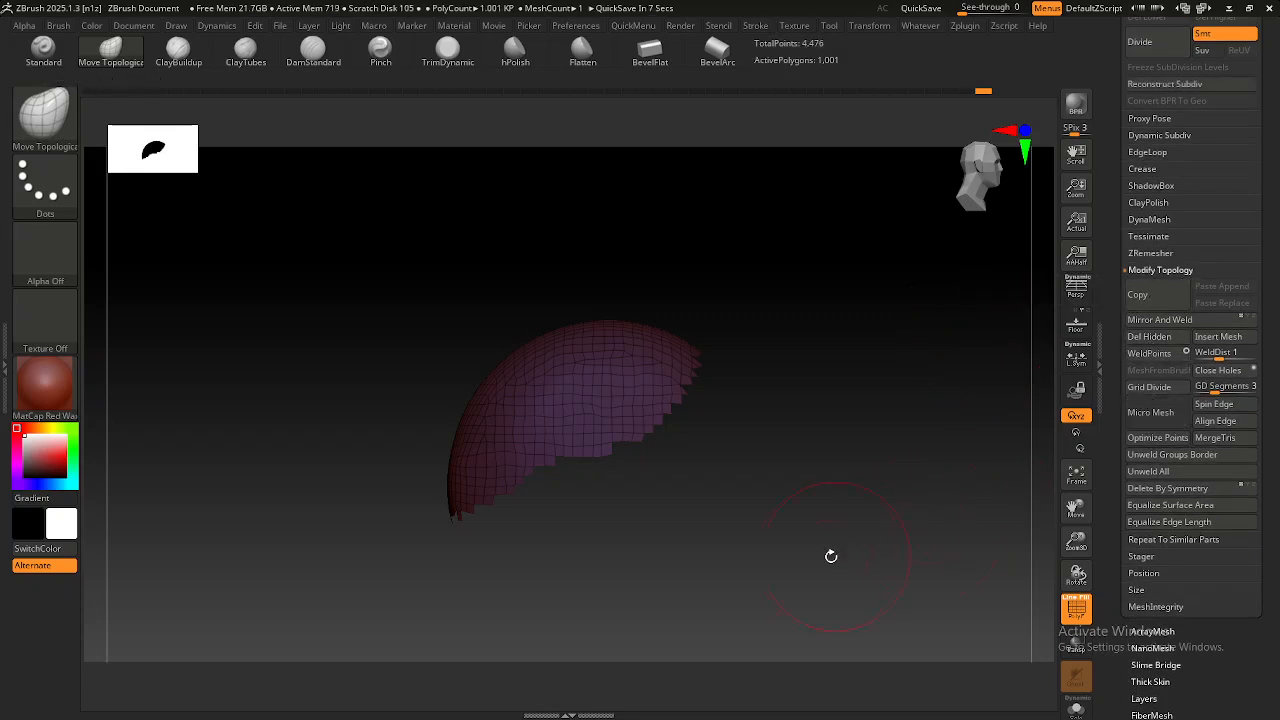
pyautogui.moveTo(768, 518)
pyautogui.mouseDown(button='right')
pyautogui.moveTo(717, 486)
pyautogui.moveTo(731, 491)
pyautogui.moveTo(685, 427)
pyautogui.mouseUp(button='right')
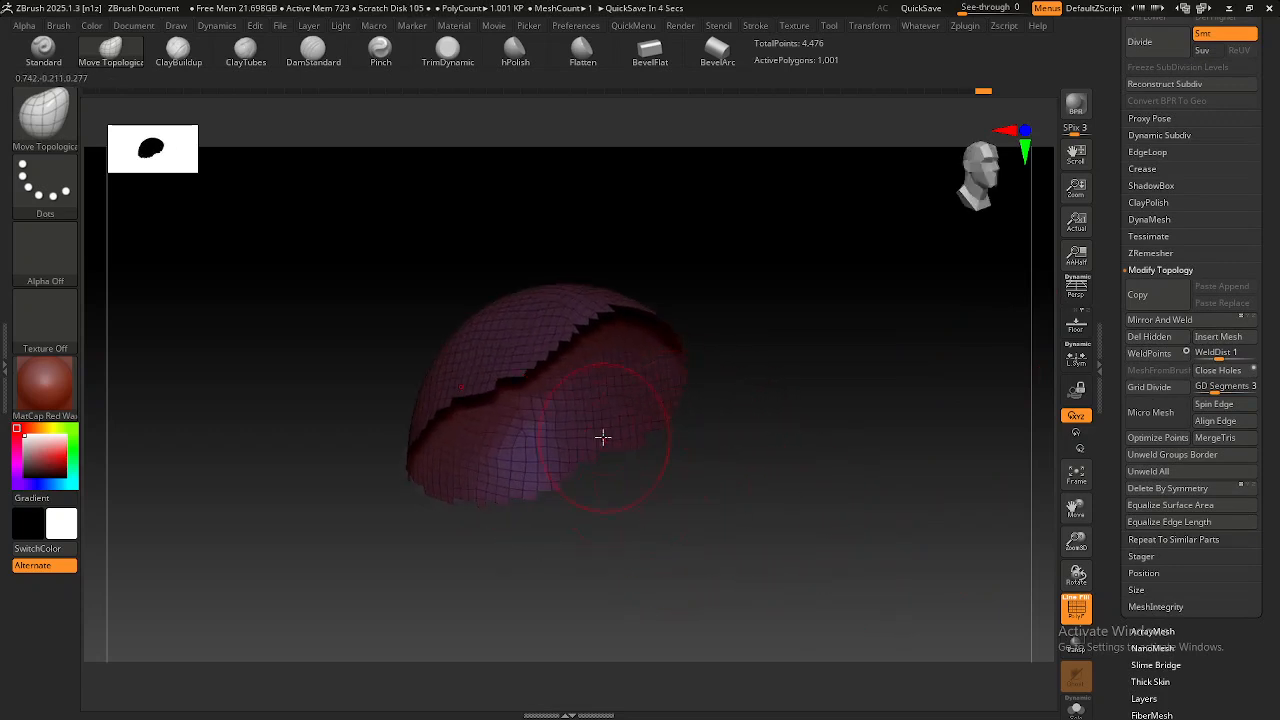
pyautogui.moveTo(571, 424); pyautogui.dragTo(616, 418, button='right')
# Convert the open, trimmed Helmet Top shell to a DynaMesh and inspect its edges.
pyautogui.press('ctrl')
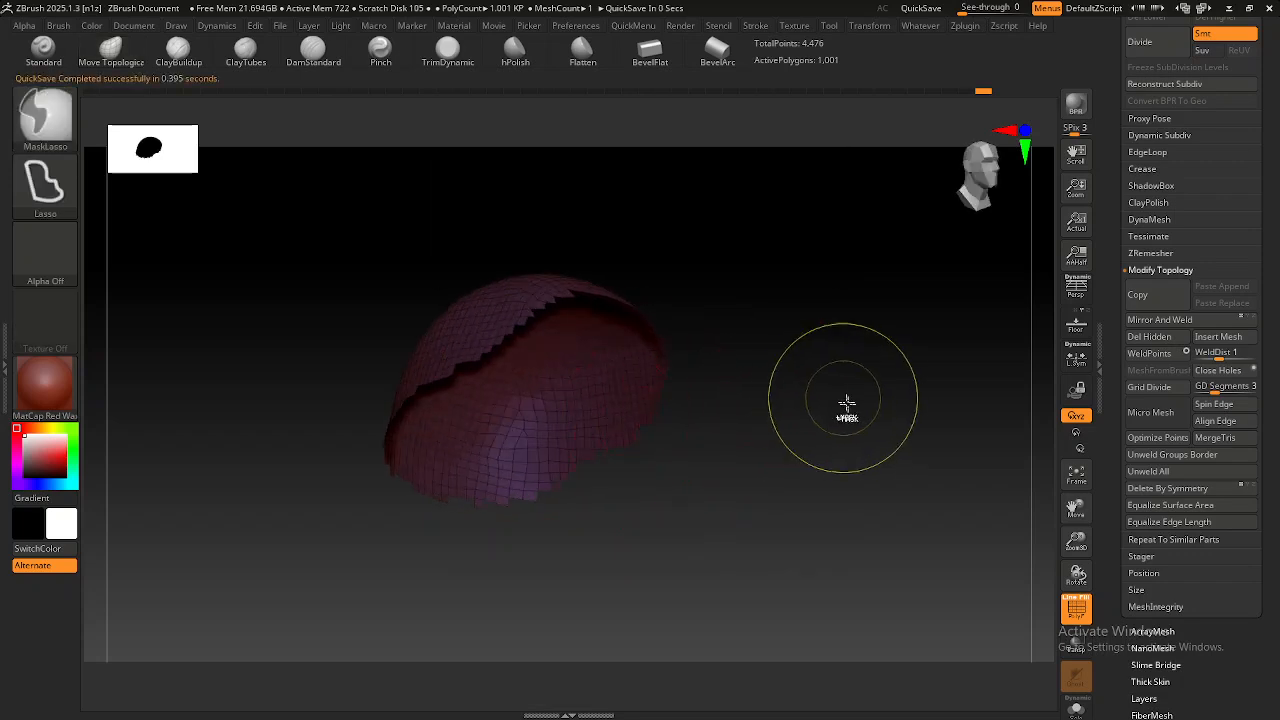
pyautogui.moveTo(921, 377)
pyautogui.keyDown('ctrl'); pyautogui.mouseDown()
pyautogui.moveTo(860, 461)
pyautogui.moveTo(908, 477)
pyautogui.mouseUp(); pyautogui.keyUp('ctrl')
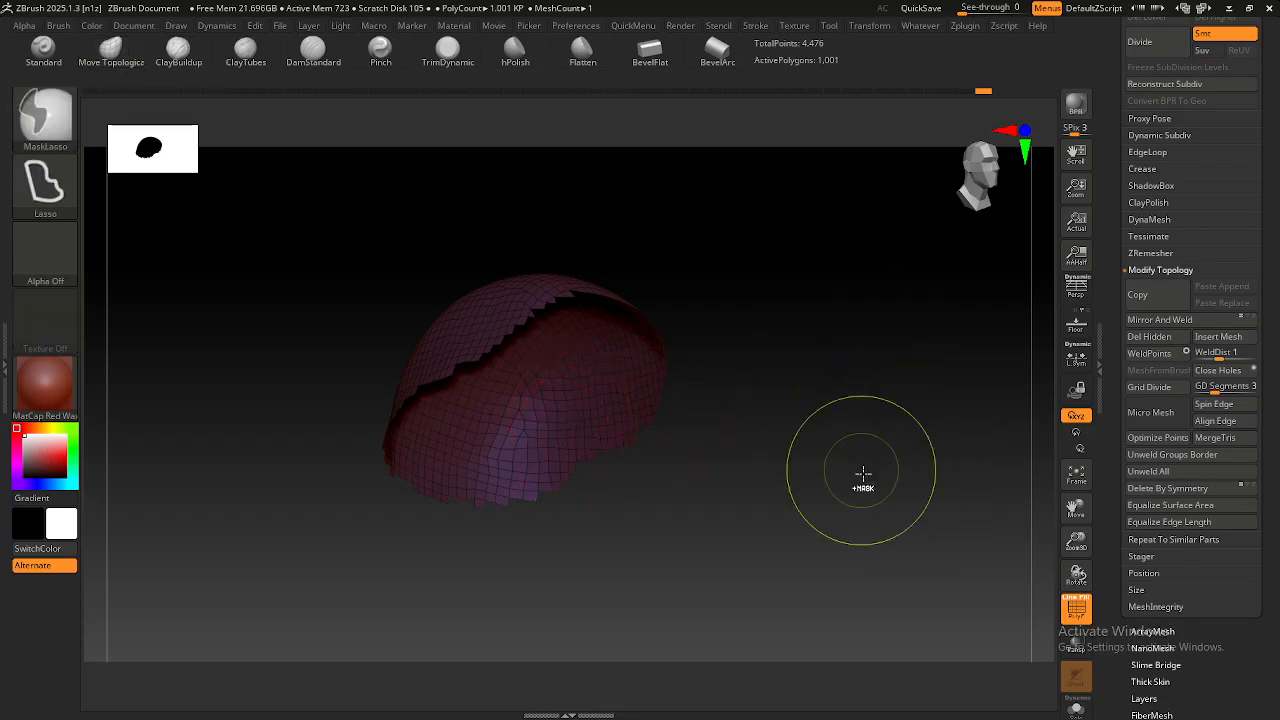
pyautogui.scroll(1, 1114, 218)
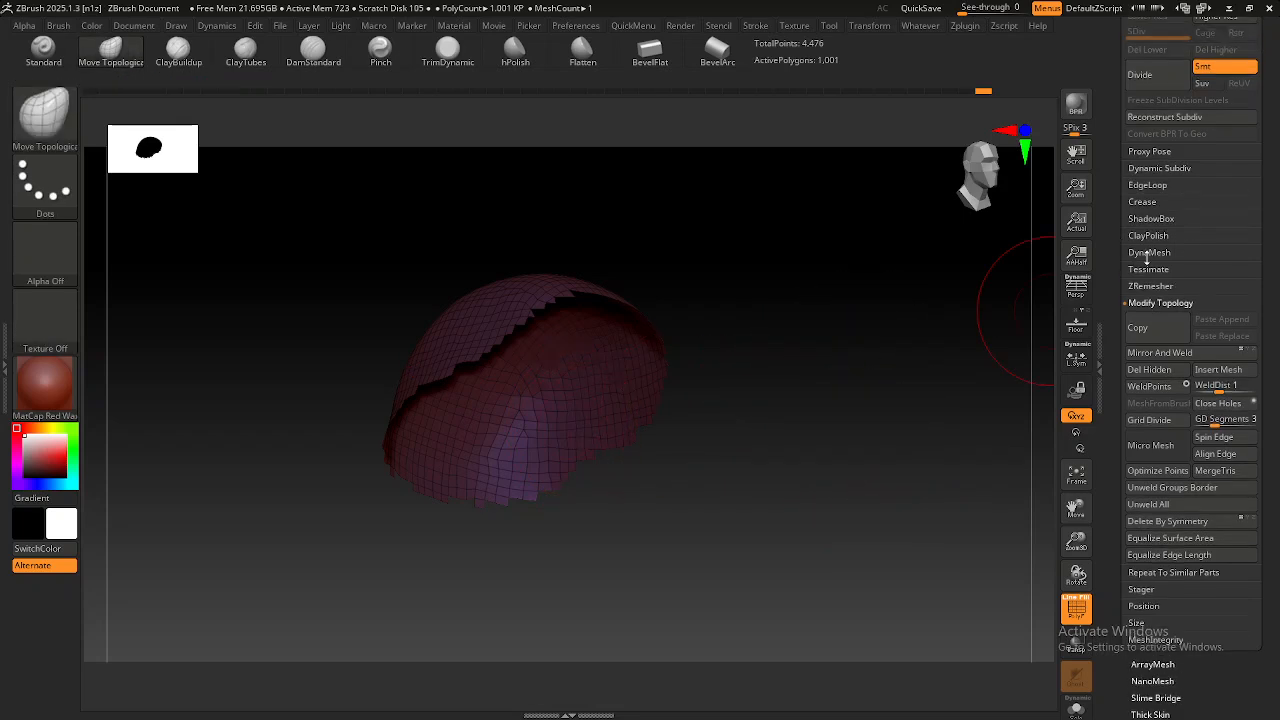
pyautogui.click(1149, 252)
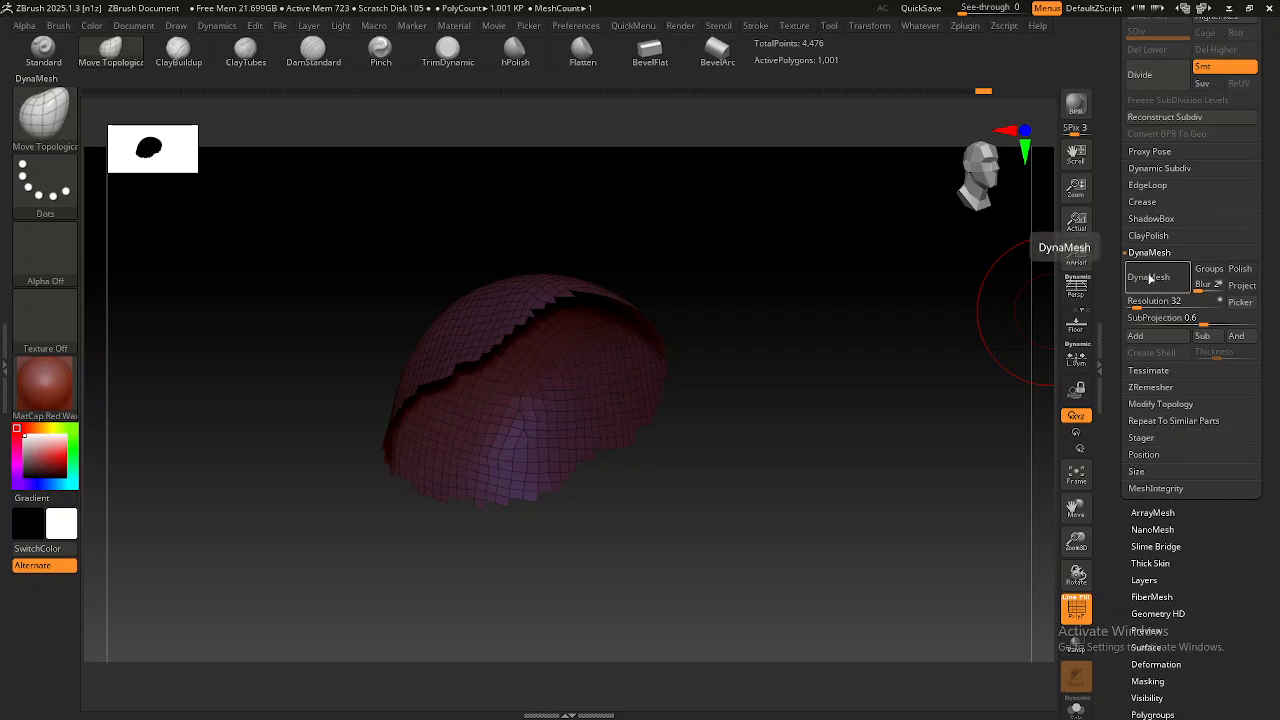
pyautogui.click(1150, 278)
pyautogui.moveTo(551, 426)
pyautogui.mouseDown()
pyautogui.moveTo(600, 407)
pyautogui.moveTo(551, 383)
pyautogui.moveTo(551, 340)
pyautogui.moveTo(568, 460)
pyautogui.moveTo(560, 437)
pyautogui.moveTo(608, 463)
pyautogui.mouseUp()
pyautogui.moveTo(520, 494)
pyautogui.mouseDown()
pyautogui.moveTo(609, 506)
pyautogui.moveTo(569, 423)
pyautogui.moveTo(583, 437)
pyautogui.moveTo(546, 491)
pyautogui.moveTo(574, 429)
pyautogui.moveTo(554, 443)
pyautogui.moveTo(636, 455)
pyautogui.moveTo(560, 449)
pyautogui.moveTo(606, 429)
pyautogui.mouseUp()
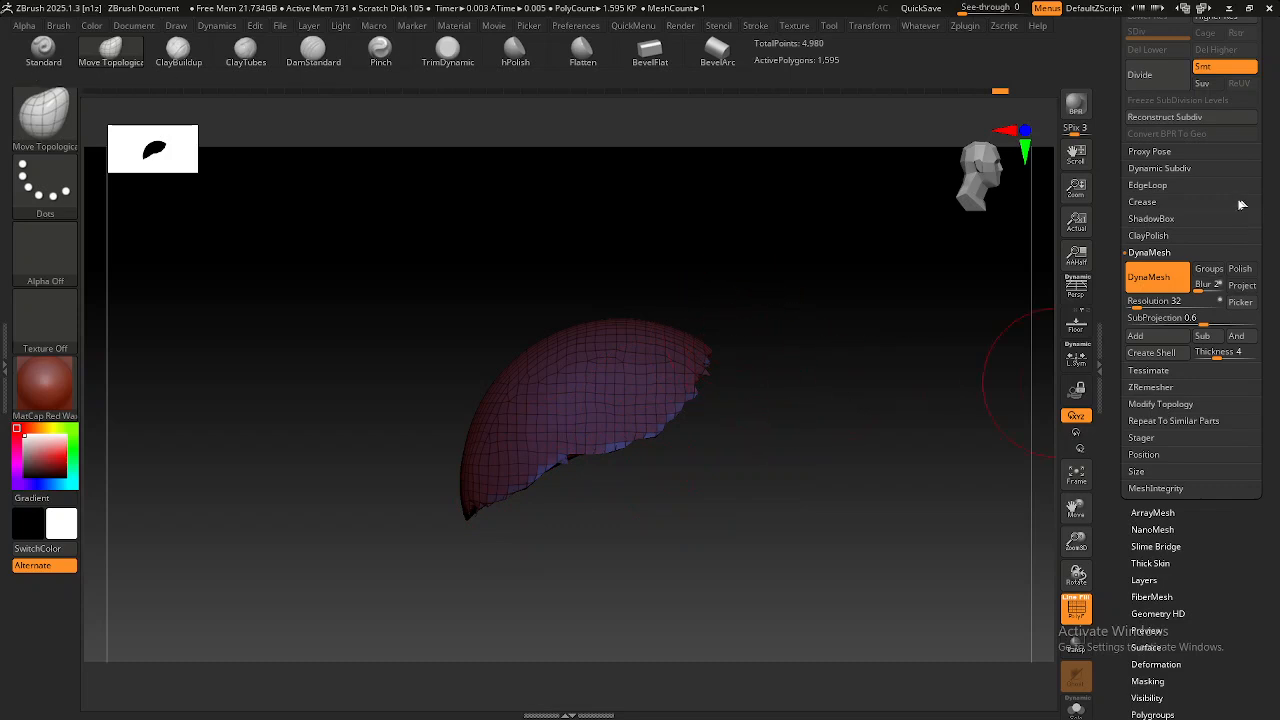
# Hide the Helmet Top subtool and make Helmet Bottom the active subtool.
pyautogui.moveTo(1110, 190); pyautogui.dragTo(1107, 286)
pyautogui.click(1164, 241)
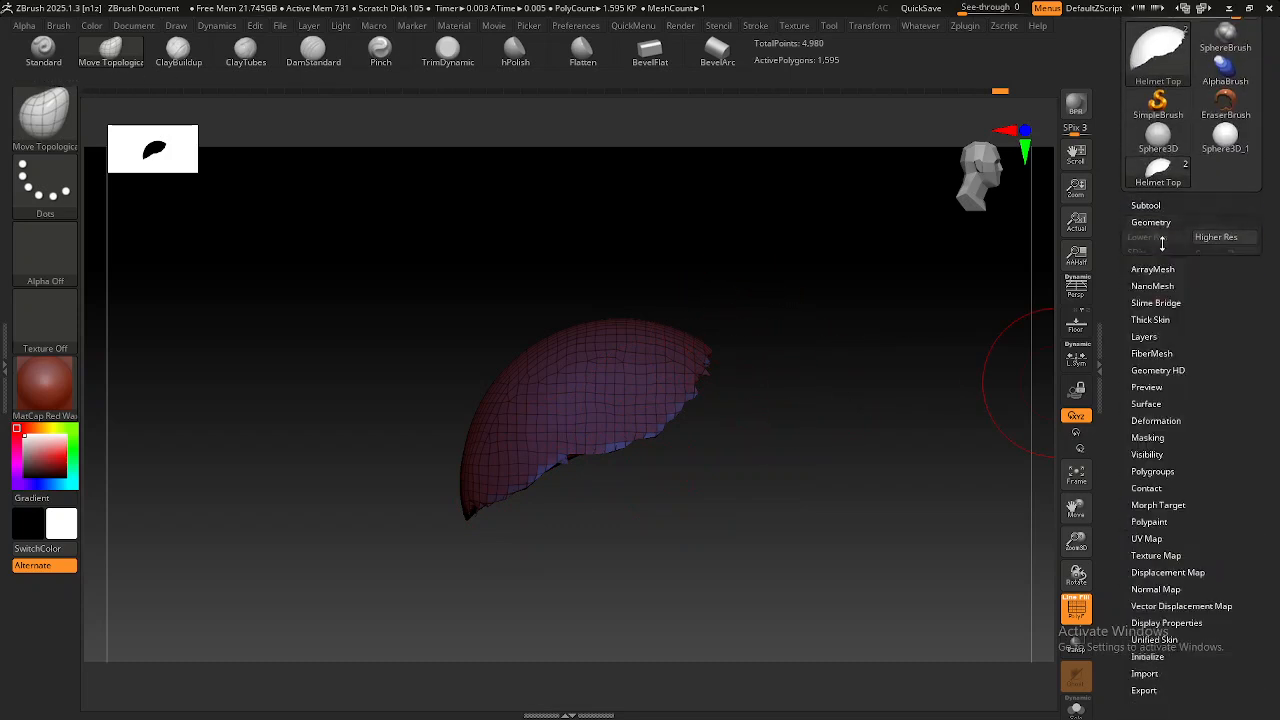
pyautogui.click(1150, 205)
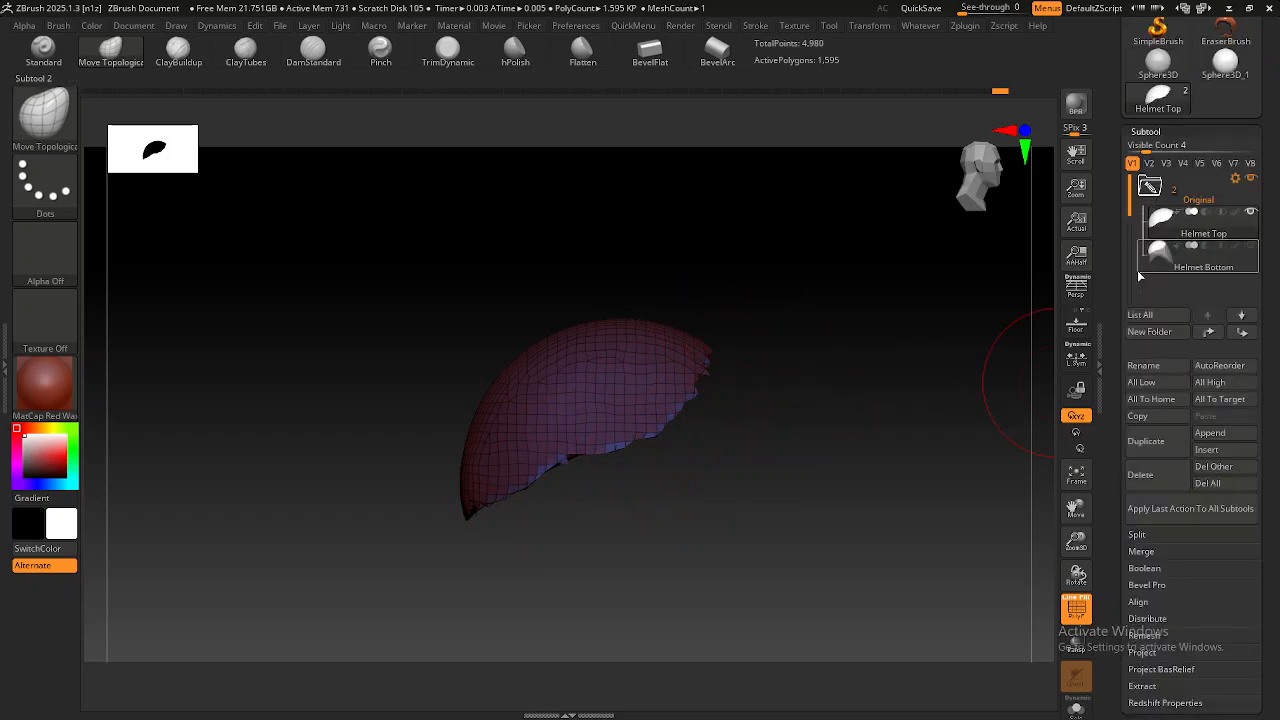
pyautogui.moveTo(1157, 262)
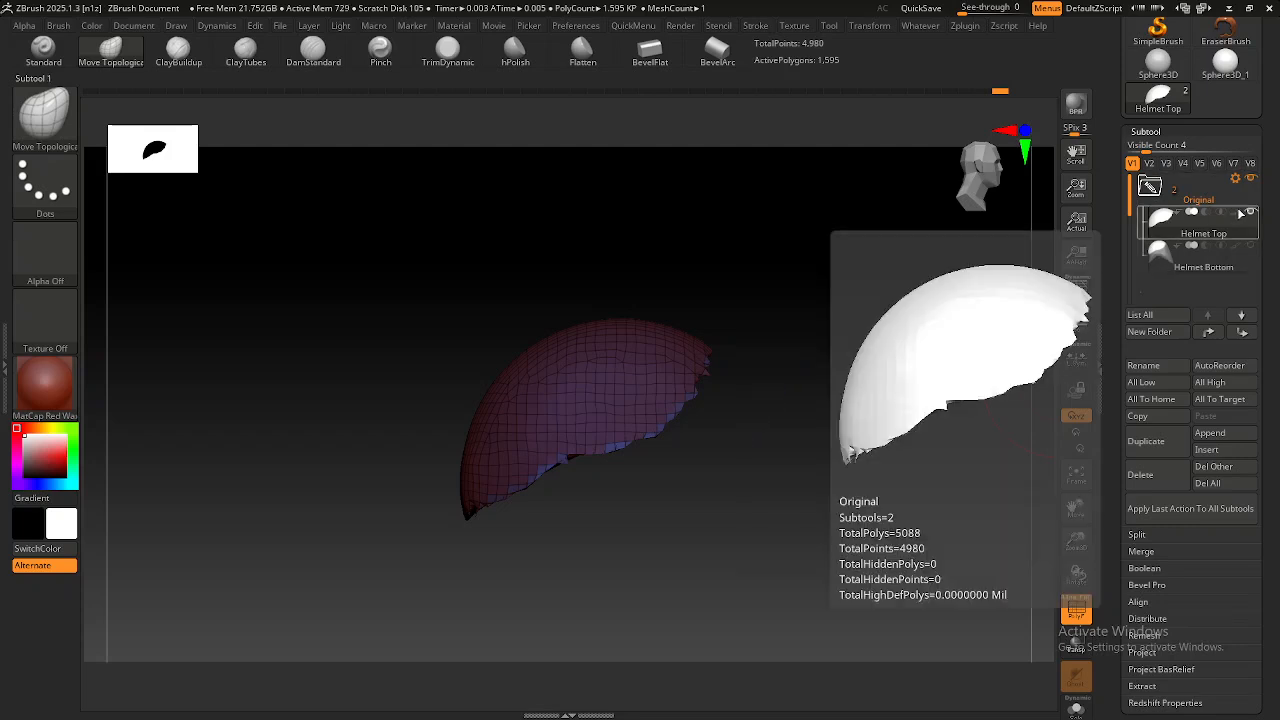
pyautogui.click(1184, 269)
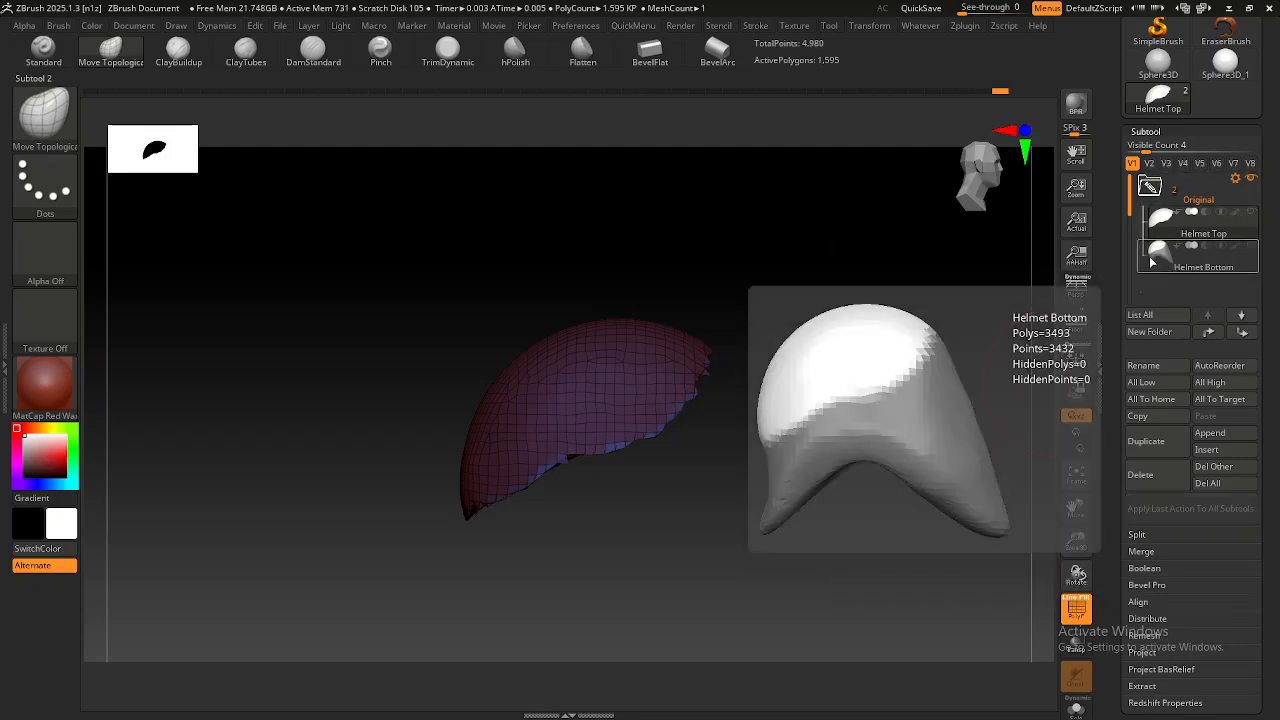
pyautogui.click(1152, 263)
pyautogui.keyDown('alt'); pyautogui.moveTo(703, 460); pyautogui.dragTo(645, 386, button='right'); pyautogui.keyUp('alt')
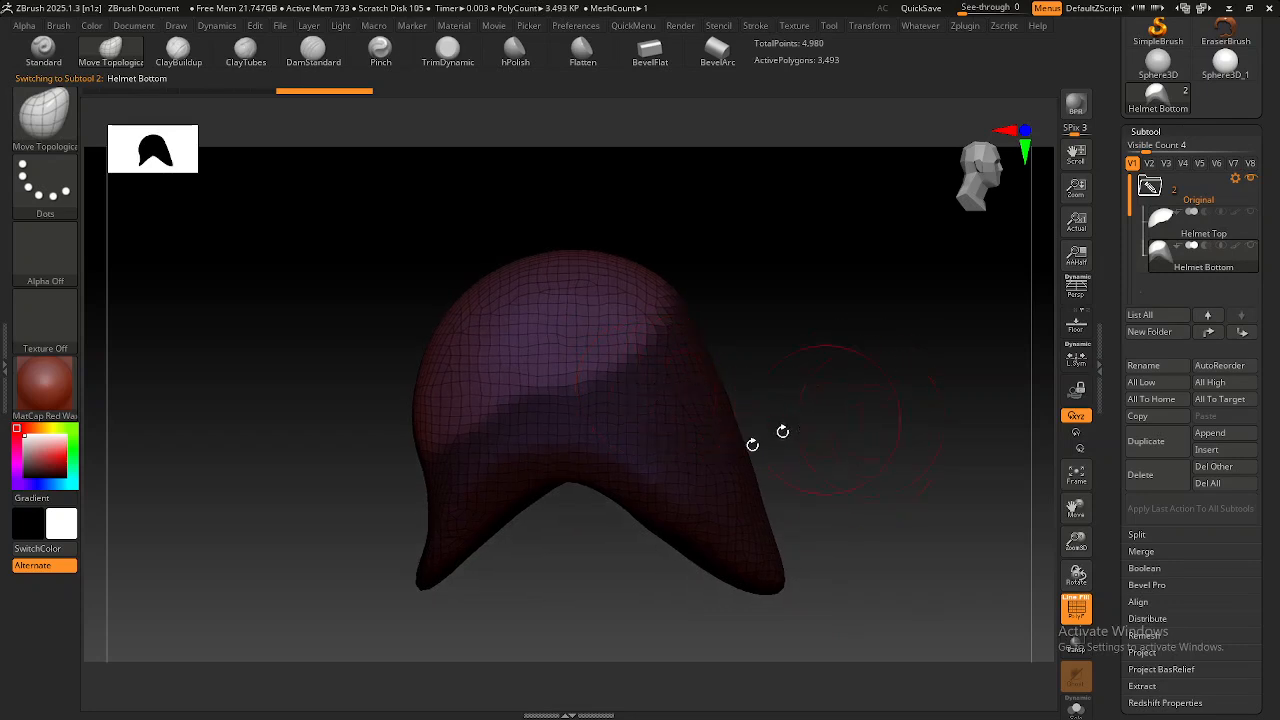
pyautogui.keyDown('alt'); pyautogui.moveTo(759, 428); pyautogui.dragTo(766, 448, button='right'); pyautogui.keyUp('alt')
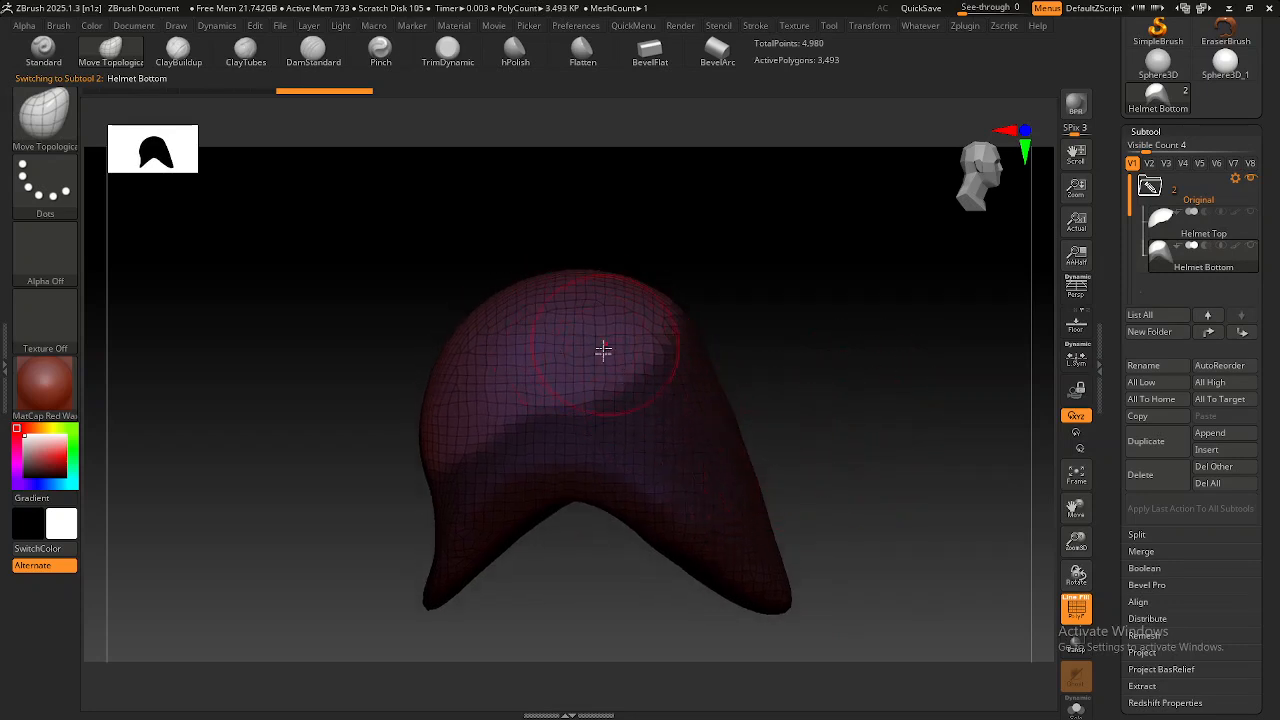
pyautogui.keyDown('alt'); pyautogui.moveTo(864, 465); pyautogui.dragTo(831, 419, button='right'); pyautogui.keyUp('alt')
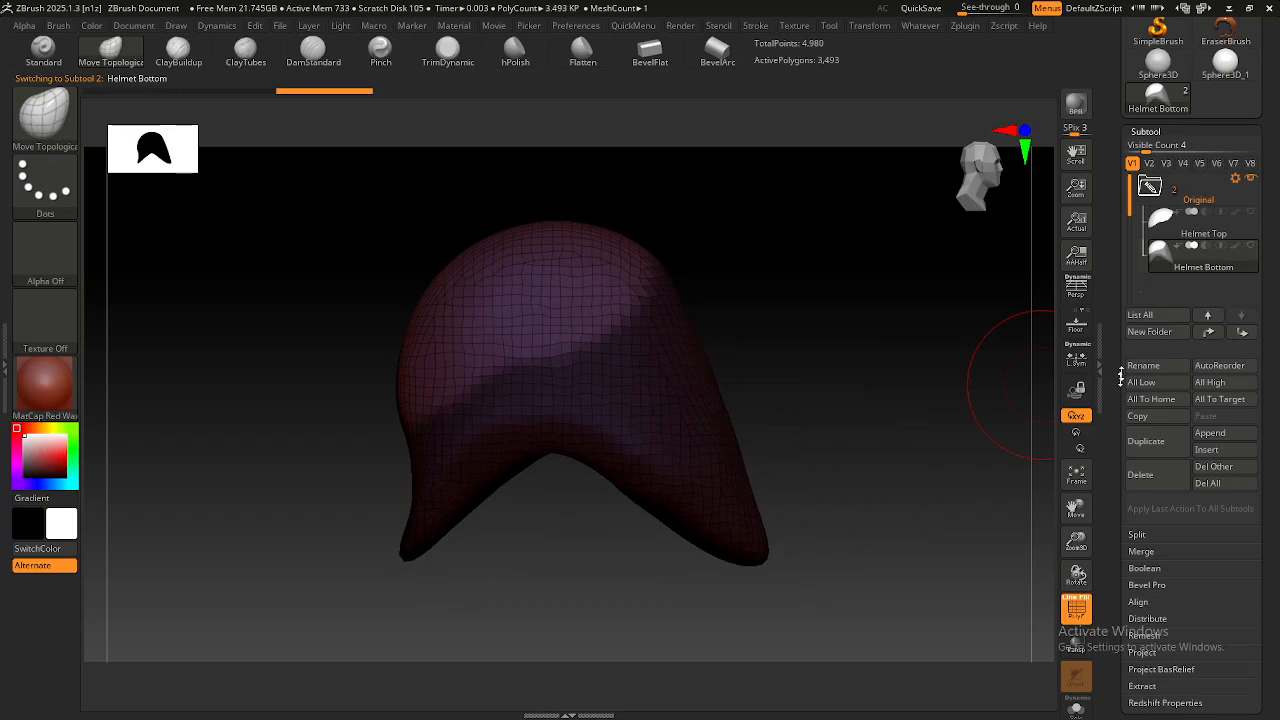
# Hide the unmasked part of the Helmet Bottom subtool using HidePt from the Visibility options.
pyautogui.scroll(-10, 1180, 360)
pyautogui.scroll(-1, 1215, 381)
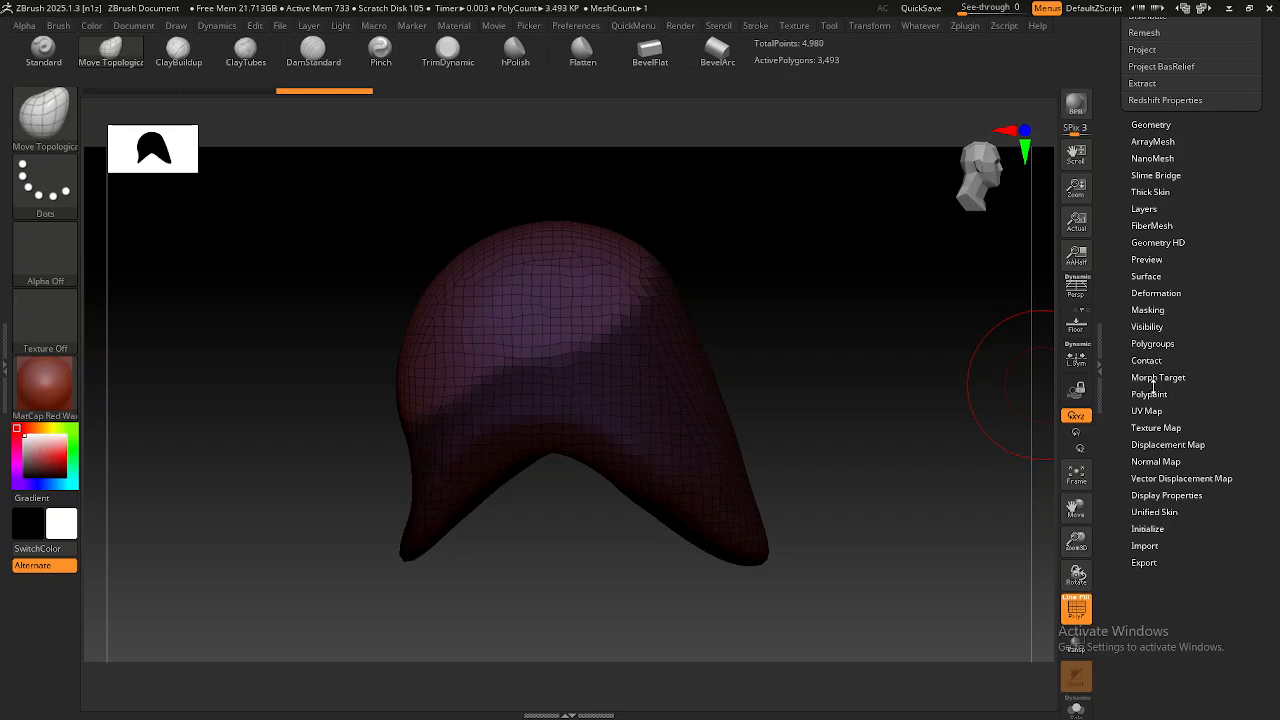
pyautogui.click(1150, 326)
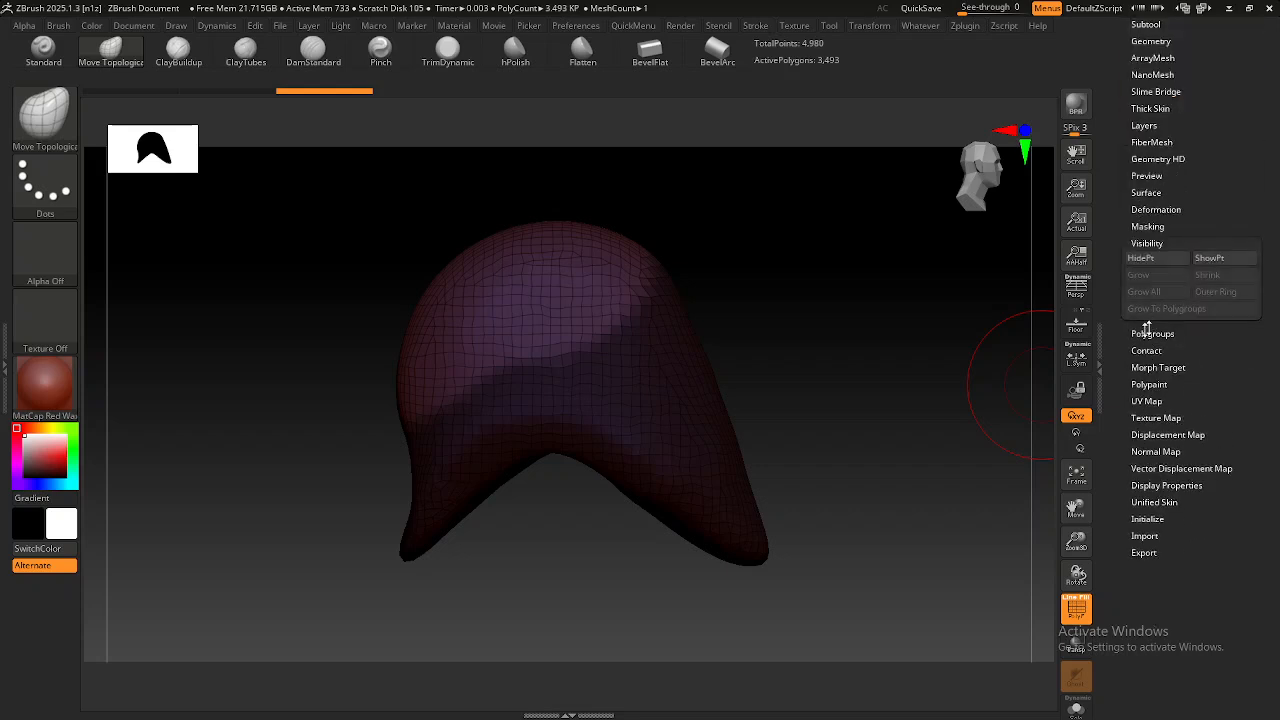
pyautogui.click(1155, 325)
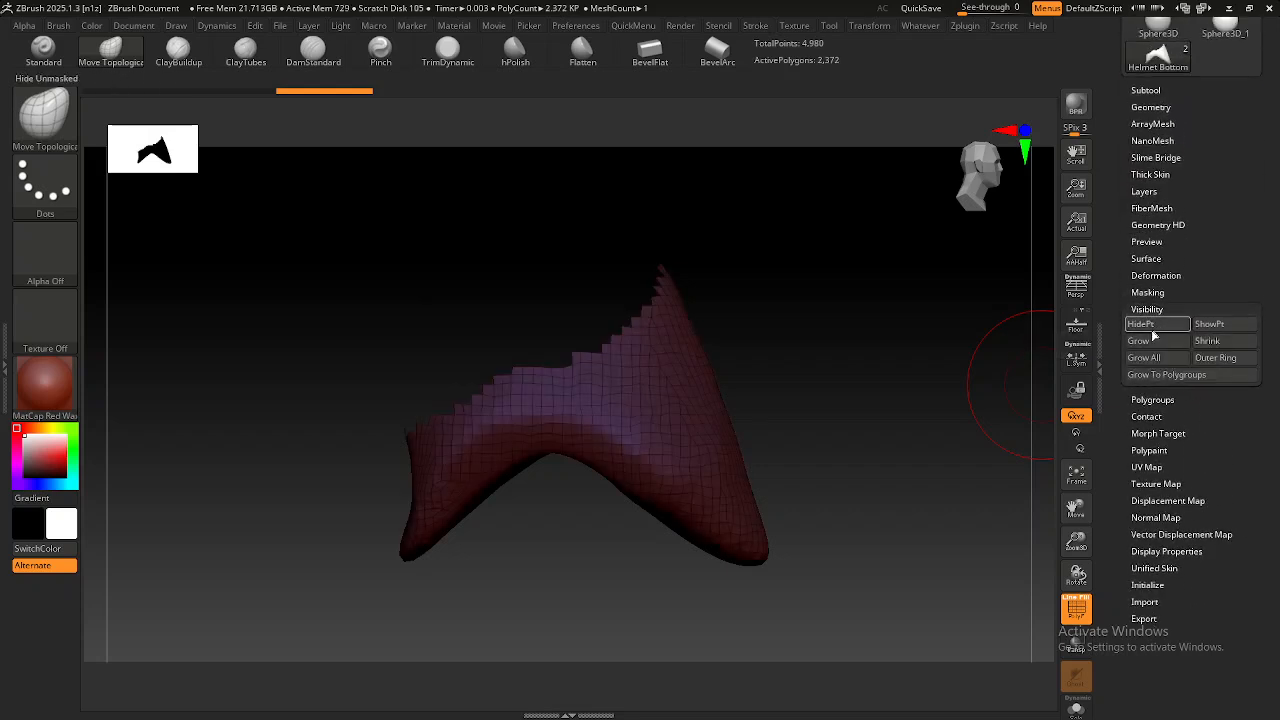
pyautogui.click(1182, 309)
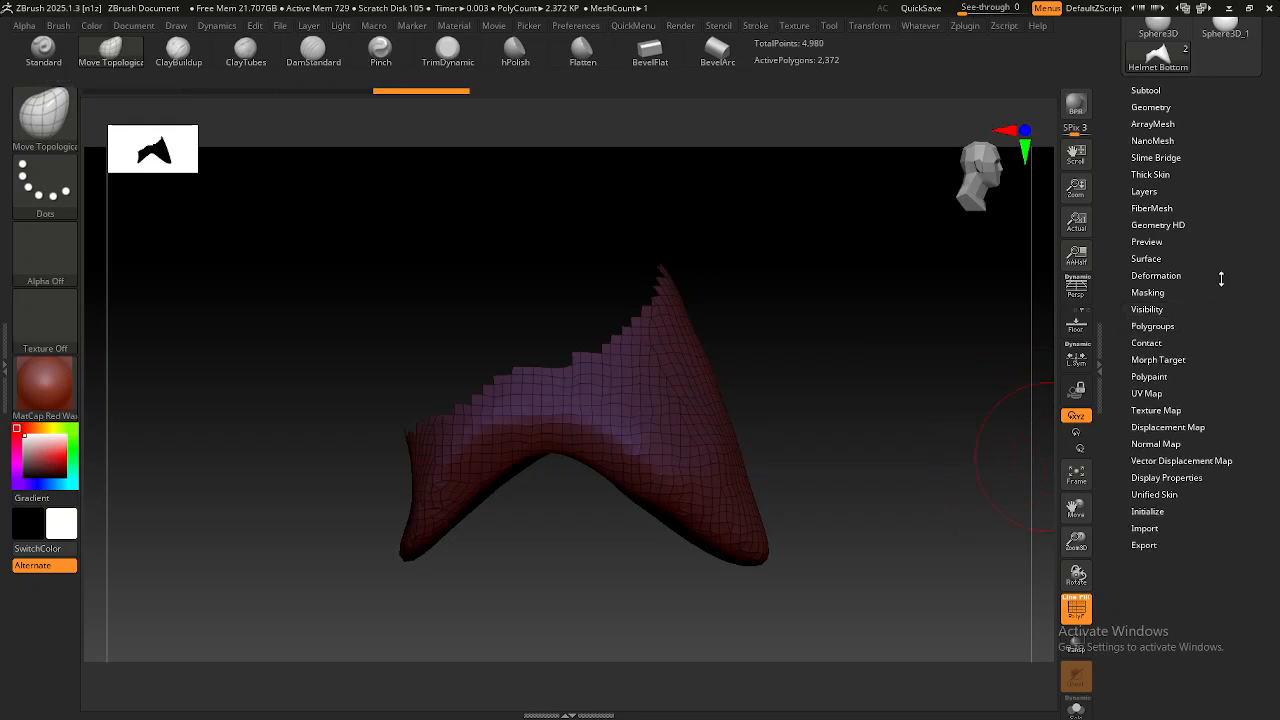
# Permanently delete the hidden geometry of the Helmet Bottom subtool with Del Hidden and view the cut edge.
pyautogui.moveTo(1222, 283); pyautogui.dragTo(1205, 324)
pyautogui.moveTo(810, 405); pyautogui.dragTo(640, 423)
pyautogui.scroll(2, 1196, 301)
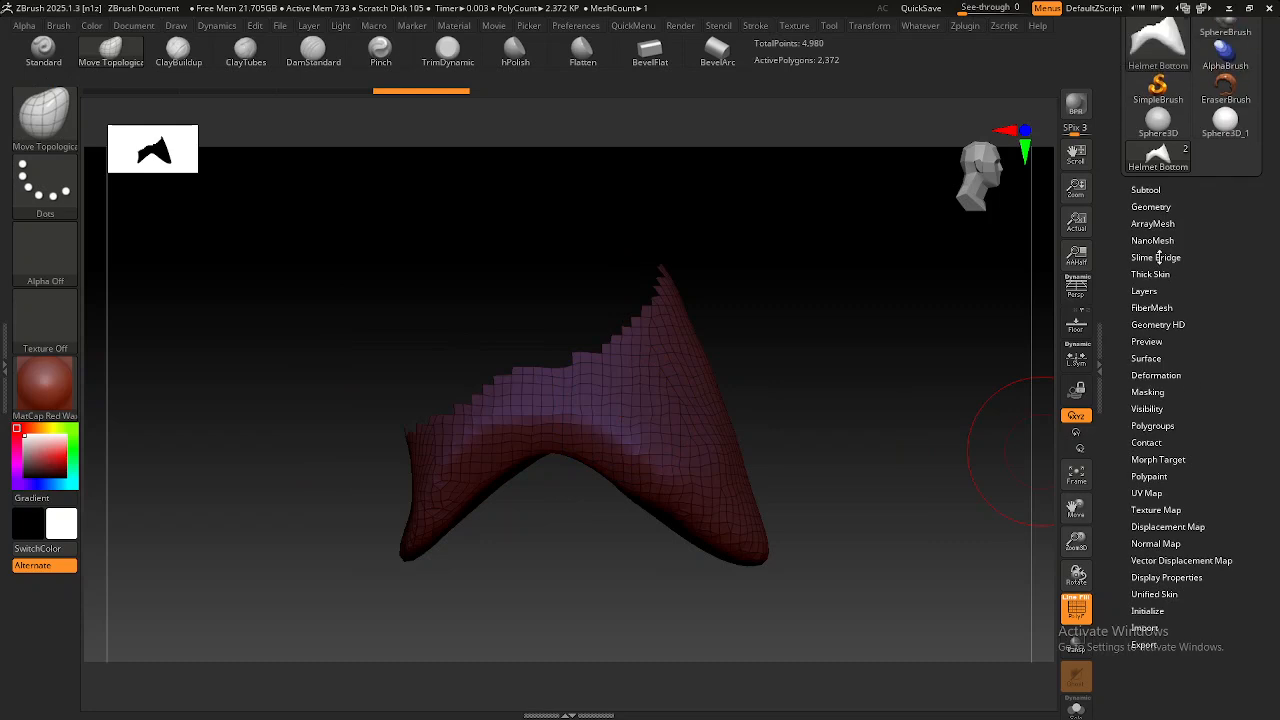
pyautogui.click(1151, 207)
pyautogui.moveTo(1114, 381); pyautogui.dragTo(1110, 282)
pyautogui.click(1152, 419)
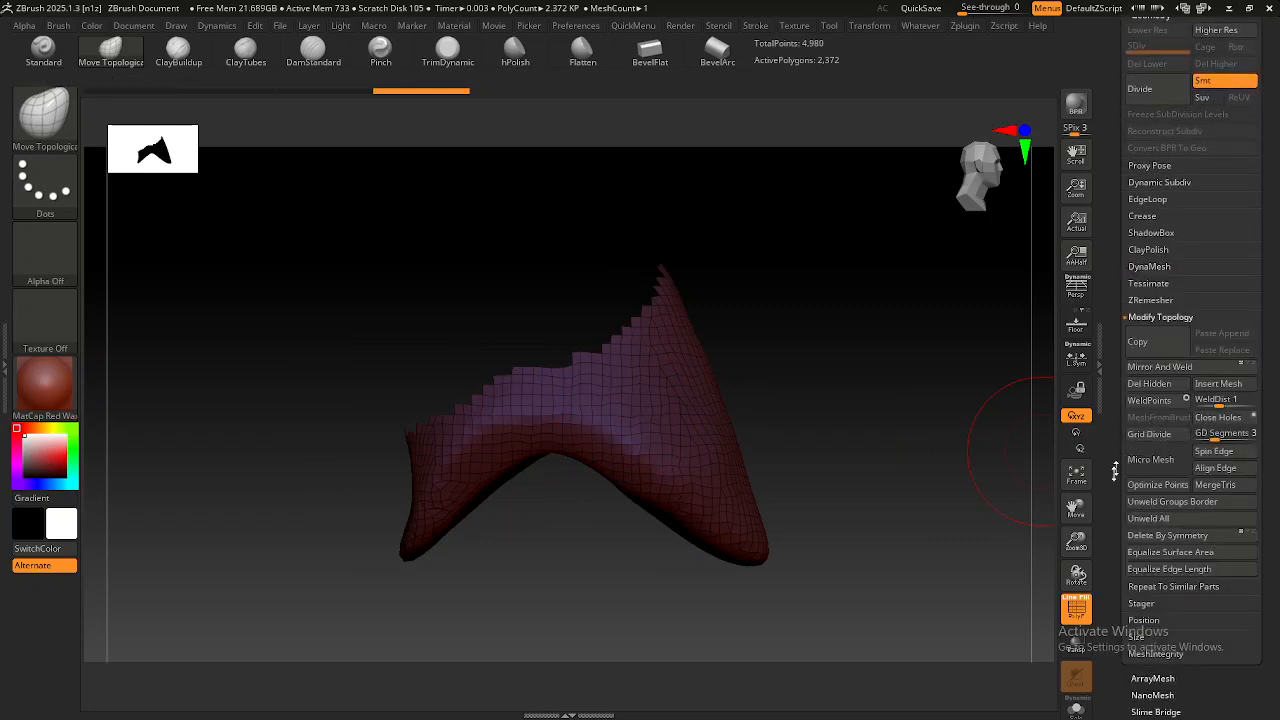
pyautogui.moveTo(1110, 465); pyautogui.dragTo(1111, 435)
pyautogui.click(1158, 353)
pyautogui.moveTo(771, 463); pyautogui.dragTo(655, 450)
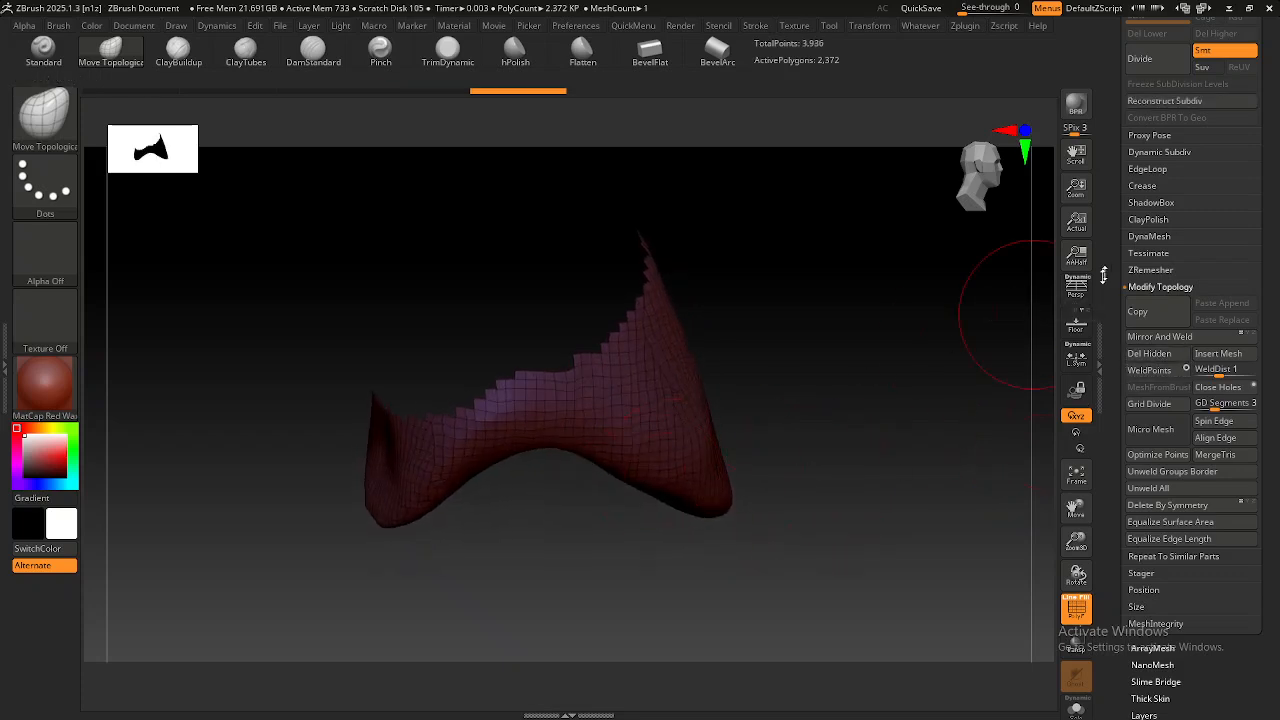
# Remesh the trimmed Helmet Bottom shell with DynaMesh and inspect its upper edge from the side.
pyautogui.click(1160, 287)
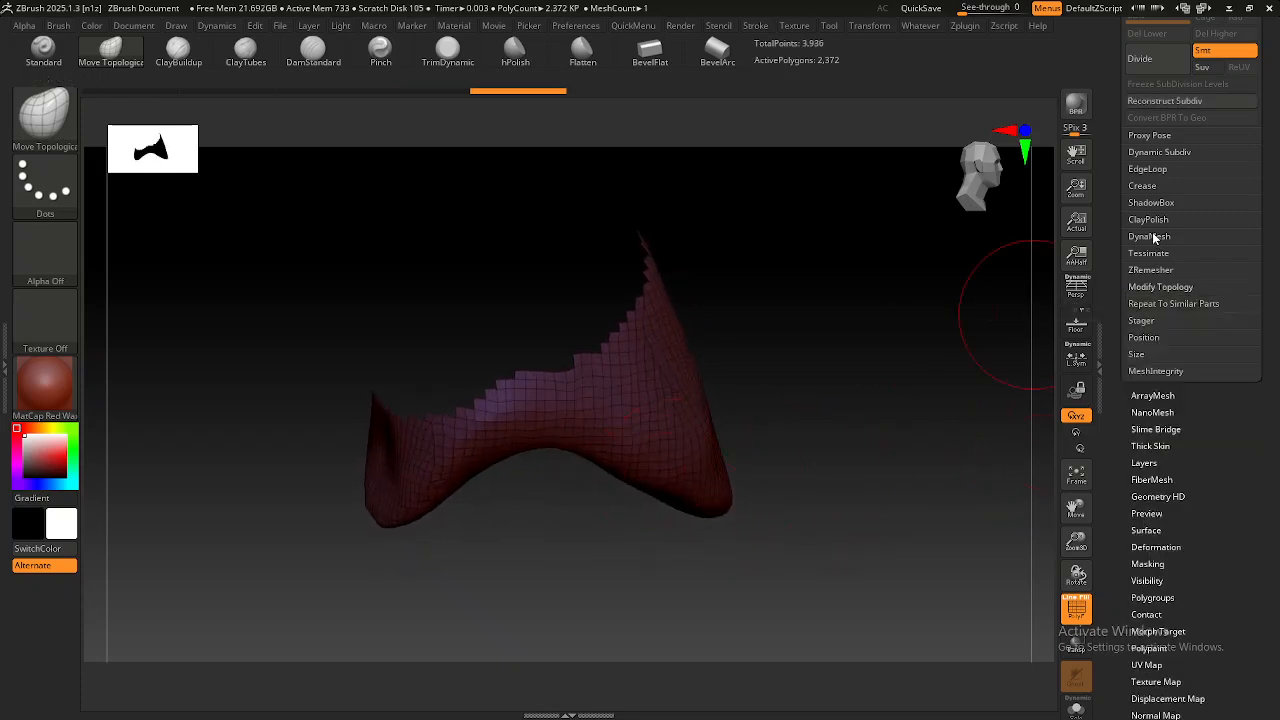
pyautogui.click(1150, 236)
pyautogui.moveTo(1000, 330)
pyautogui.mouseDown()
pyautogui.moveTo(774, 434)
pyautogui.moveTo(714, 483)
pyautogui.mouseUp()
pyautogui.press('ctrl')
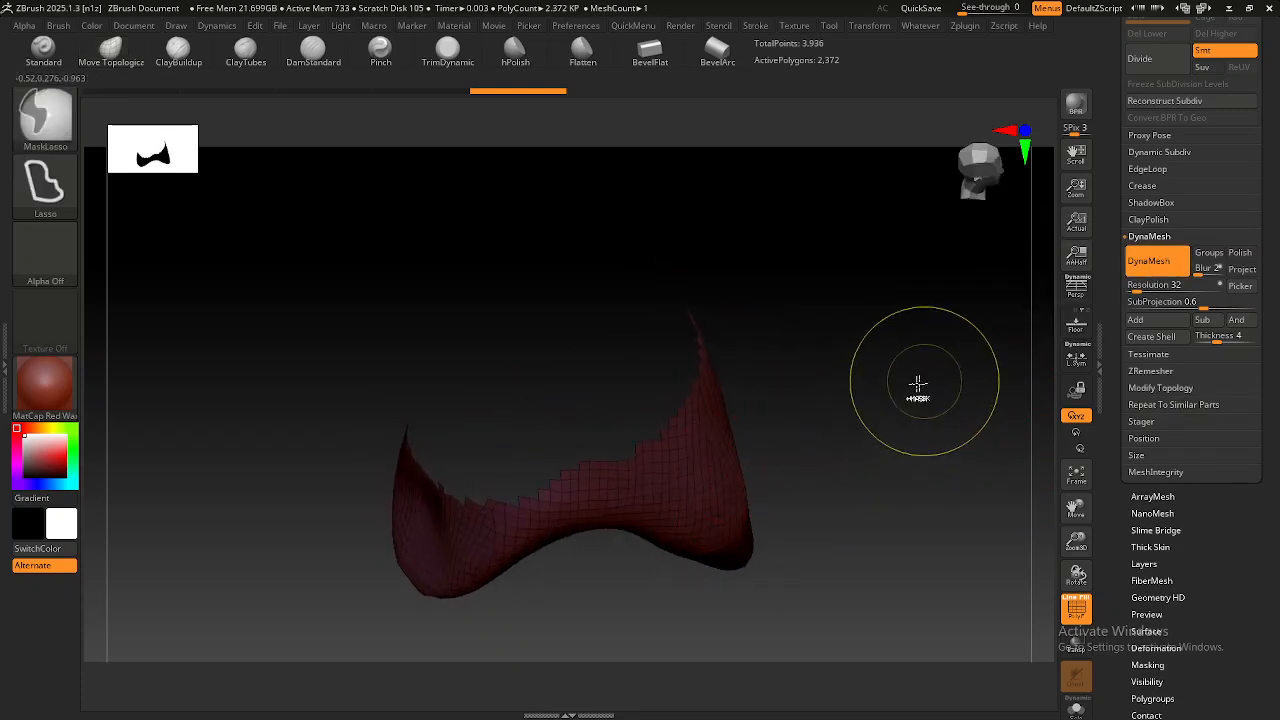
pyautogui.keyDown('ctrl'); pyautogui.moveTo(934, 369); pyautogui.dragTo(893, 451); pyautogui.keyUp('ctrl')
pyautogui.moveTo(703, 515); pyautogui.dragTo(666, 467, button='right')
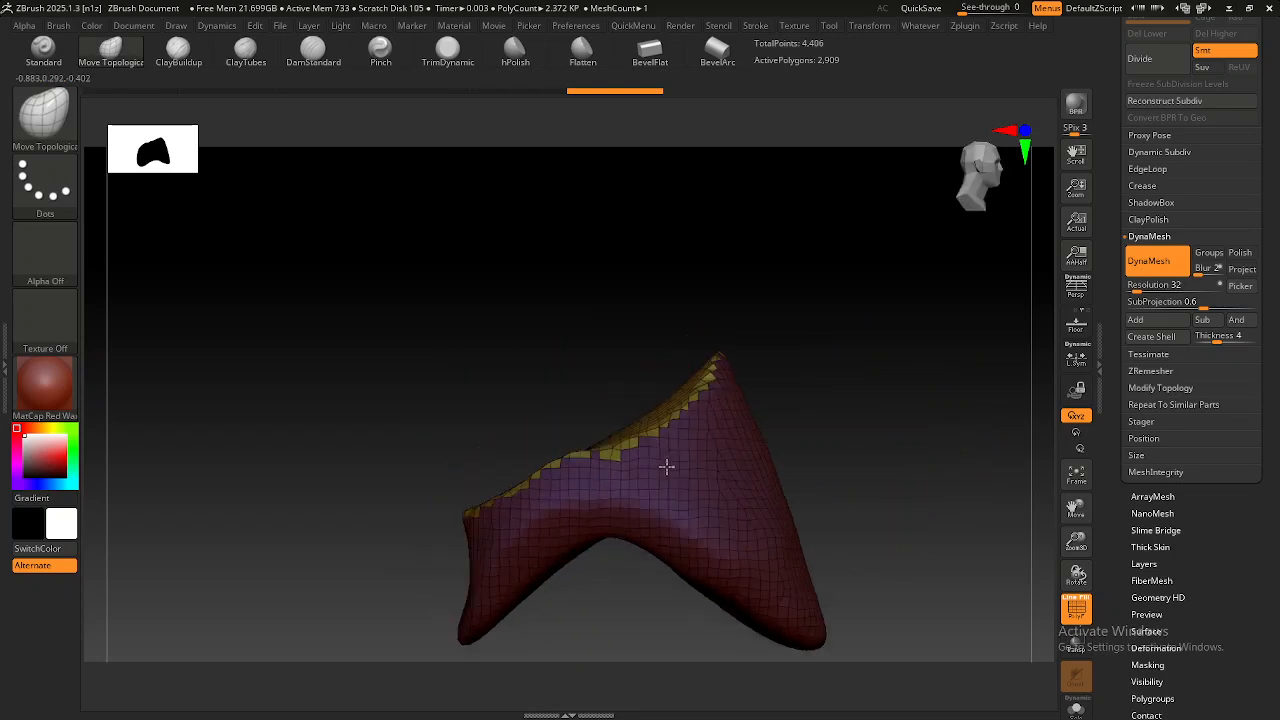
pyautogui.moveTo(678, 516)
pyautogui.mouseDown(button='right')
pyautogui.moveTo(640, 454)
pyautogui.moveTo(646, 423)
pyautogui.moveTo(667, 476)
pyautogui.moveTo(697, 491)
pyautogui.moveTo(653, 483)
pyautogui.mouseUp(button='right')
pyautogui.press('shift')
pyautogui.keyDown('alt'); pyautogui.moveTo(707, 446); pyautogui.dragTo(697, 461, button='right'); pyautogui.keyUp('alt')
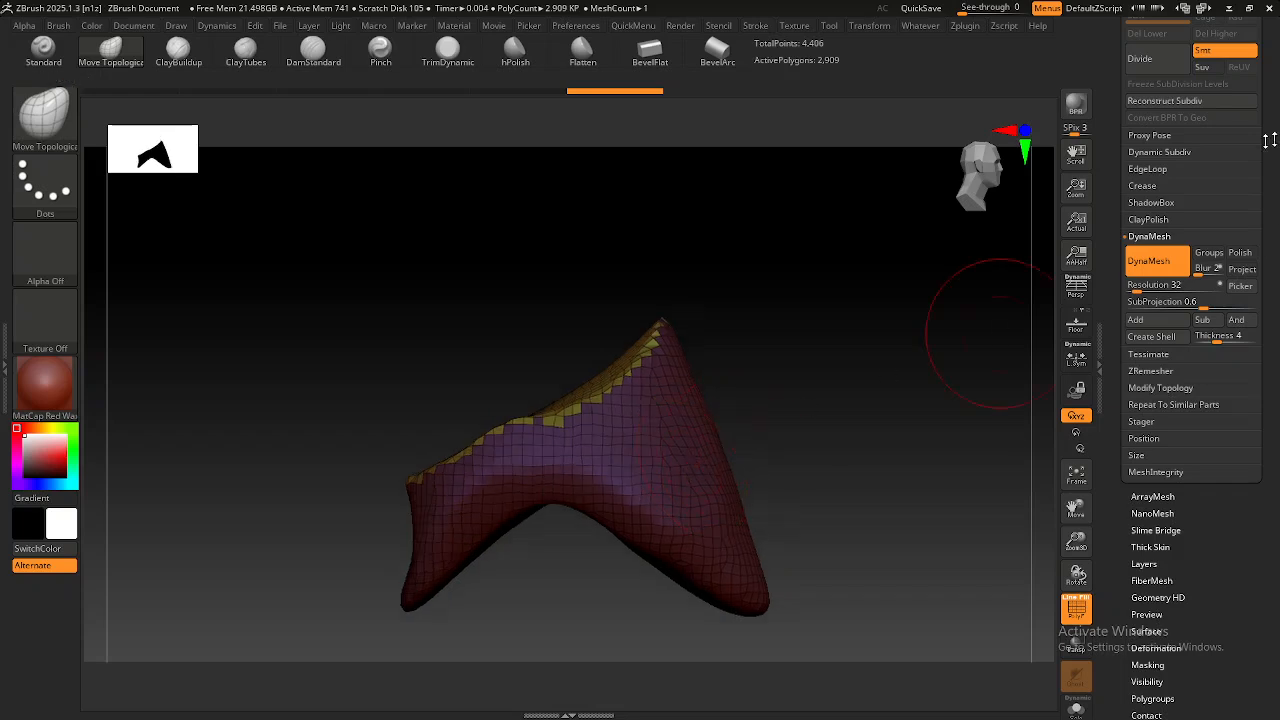
# Make Helmet Top the active subtool and show it together with Helmet Bottom.
pyautogui.moveTo(1278, 137); pyautogui.dragTo(1278, 248)
pyautogui.click(1178, 98)
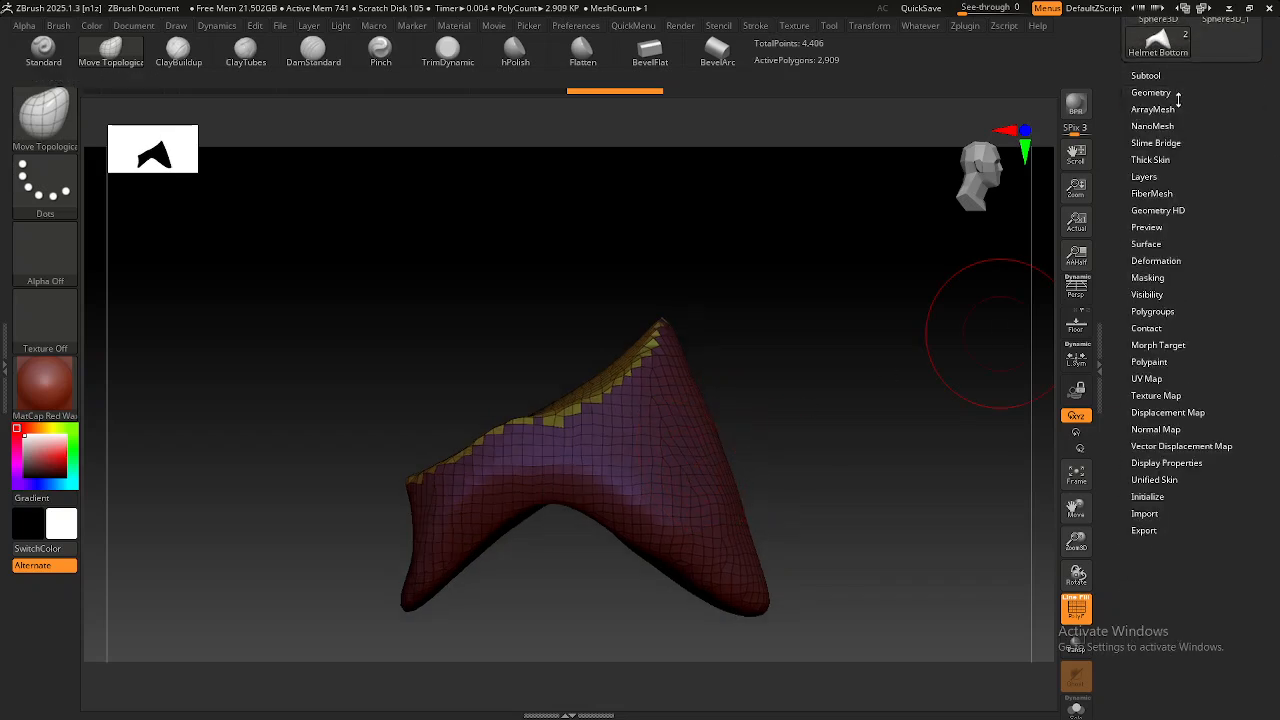
pyautogui.moveTo(1195, 83); pyautogui.dragTo(1192, 129)
pyautogui.click(1147, 124)
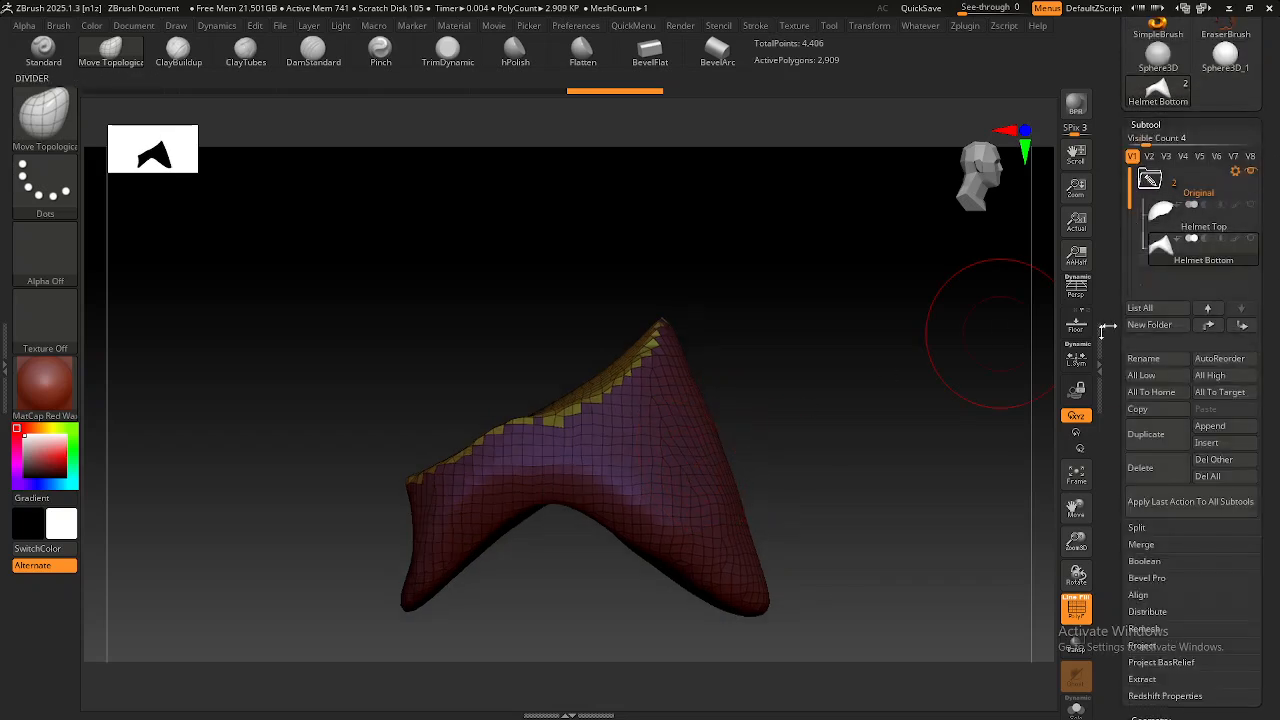
pyautogui.click(1252, 210)
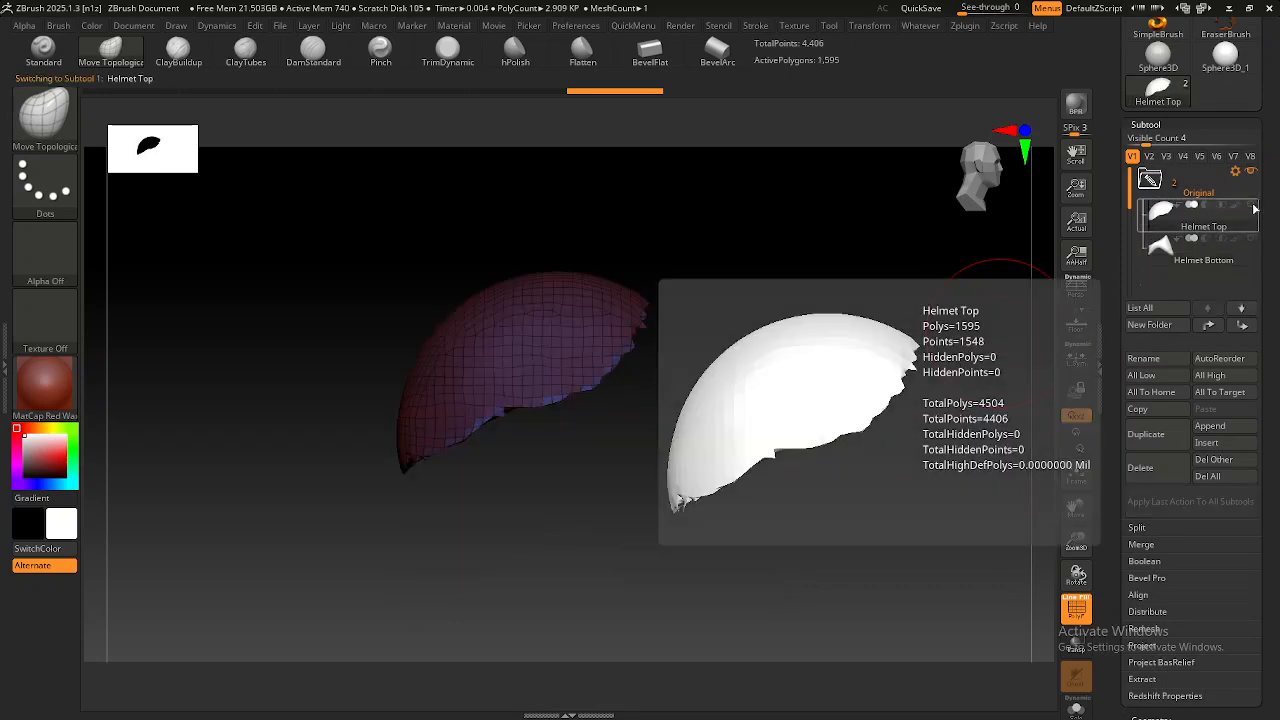
pyautogui.click(1250, 238)
pyautogui.keyDown('alt'); pyautogui.moveTo(618, 425); pyautogui.dragTo(638, 391, button='right'); pyautogui.keyUp('alt')
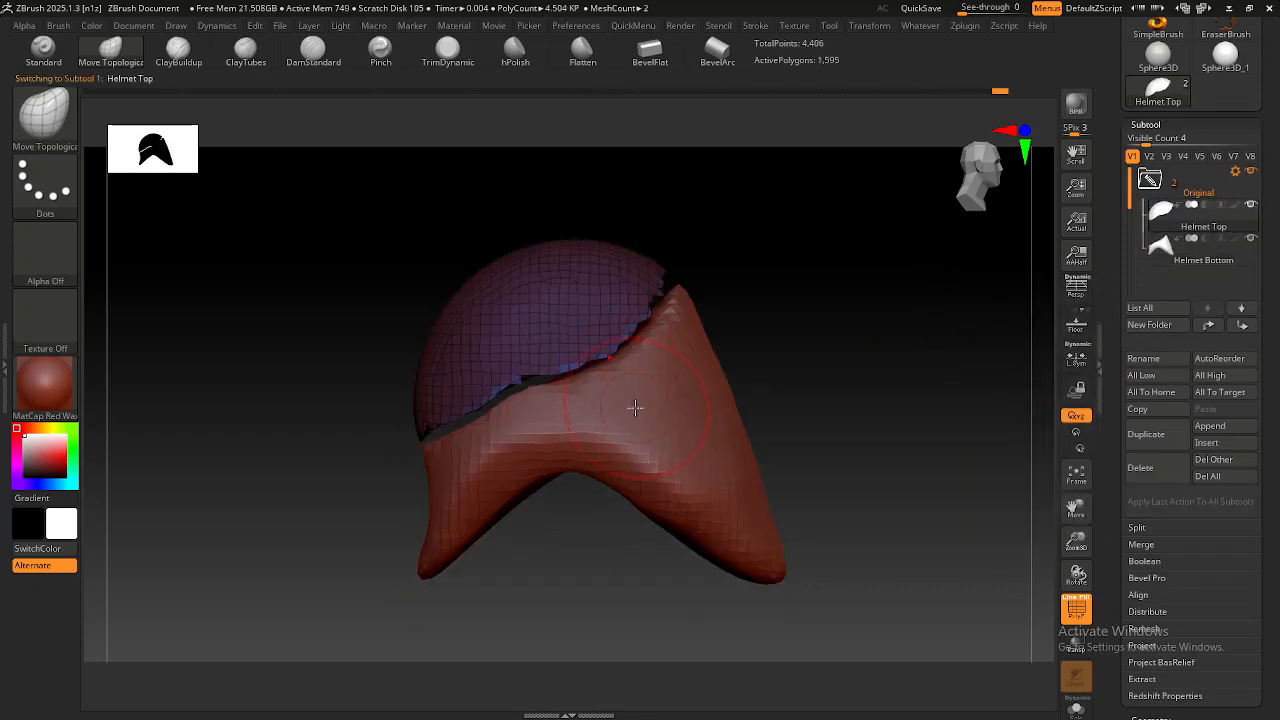
pyautogui.keyDown('alt'); pyautogui.moveTo(604, 465); pyautogui.dragTo(609, 457, button='right'); pyautogui.keyUp('alt')
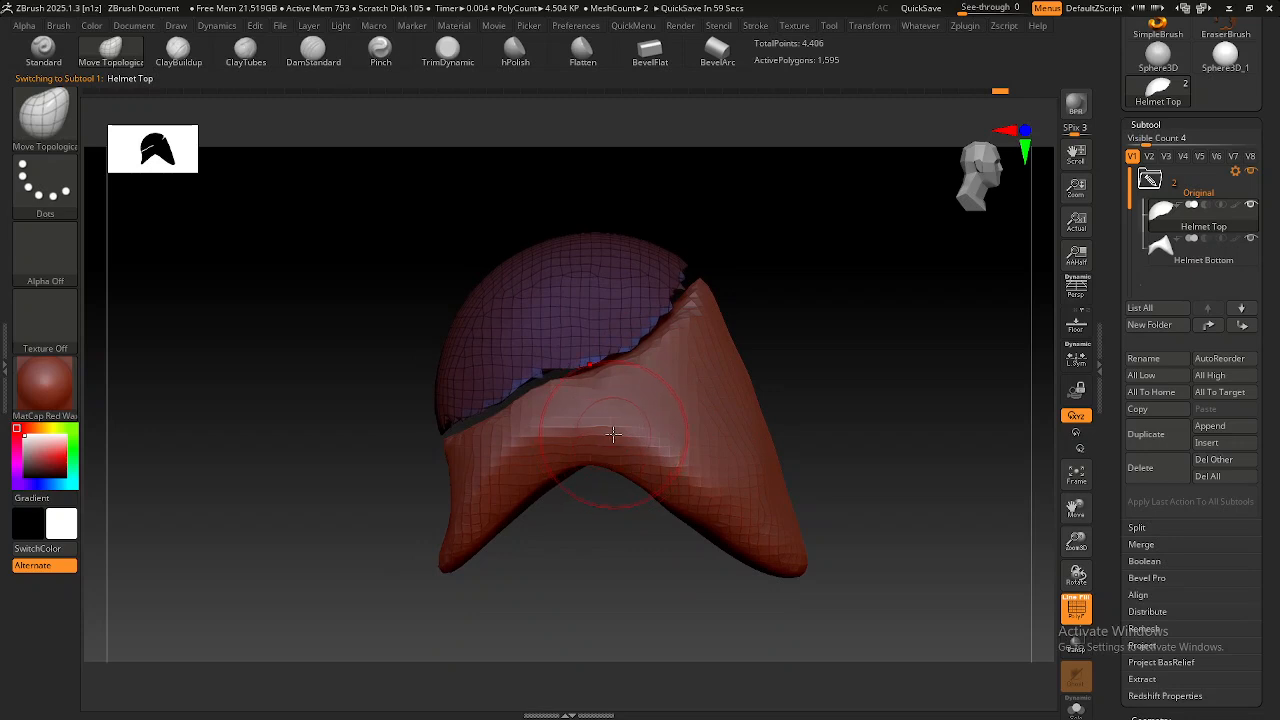
# Examine the seam between Helmet Top and Helmet Bottom from the side and the front.
pyautogui.keyDown('alt'); pyautogui.moveTo(530, 408); pyautogui.dragTo(502, 446, button='right'); pyautogui.keyUp('alt')
pyautogui.press('w')
pyautogui.press('q')
pyautogui.keyDown('alt'); pyautogui.moveTo(442, 463); pyautogui.dragTo(412, 450, button='right'); pyautogui.keyUp('alt')
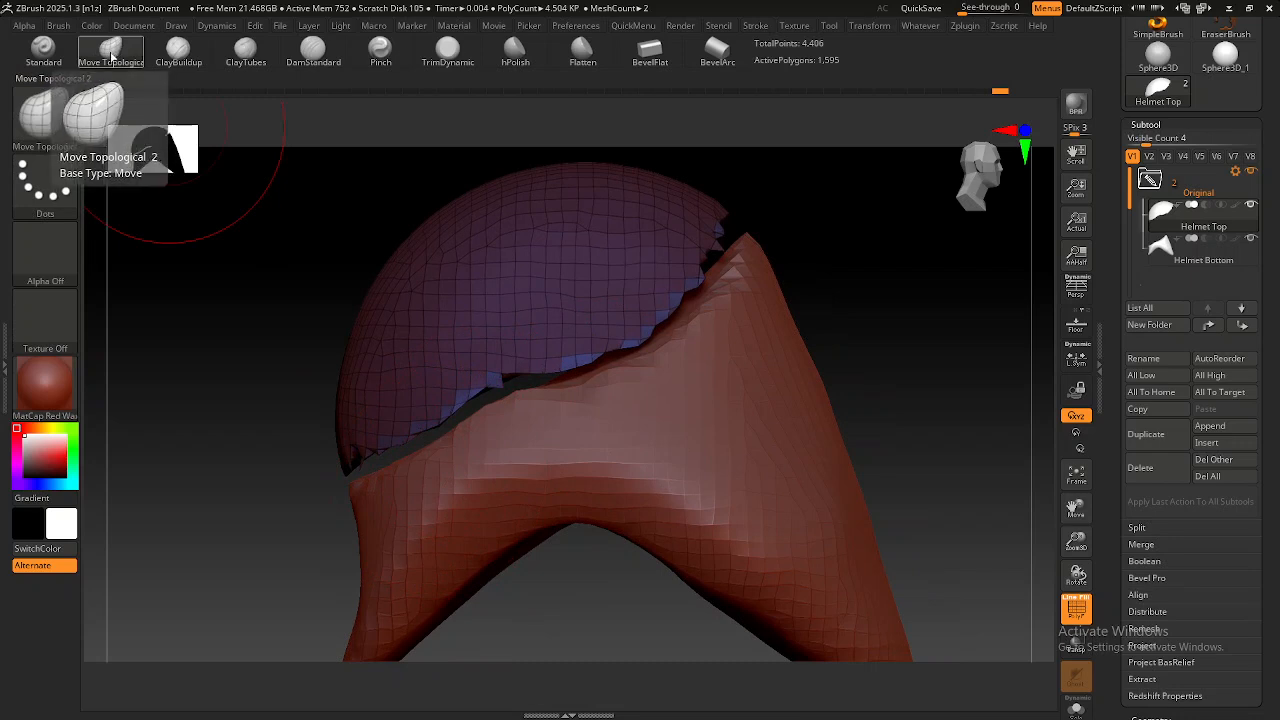
pyautogui.keyDown('alt'); pyautogui.moveTo(463, 400); pyautogui.dragTo(449, 386, button='right'); pyautogui.keyUp('alt')
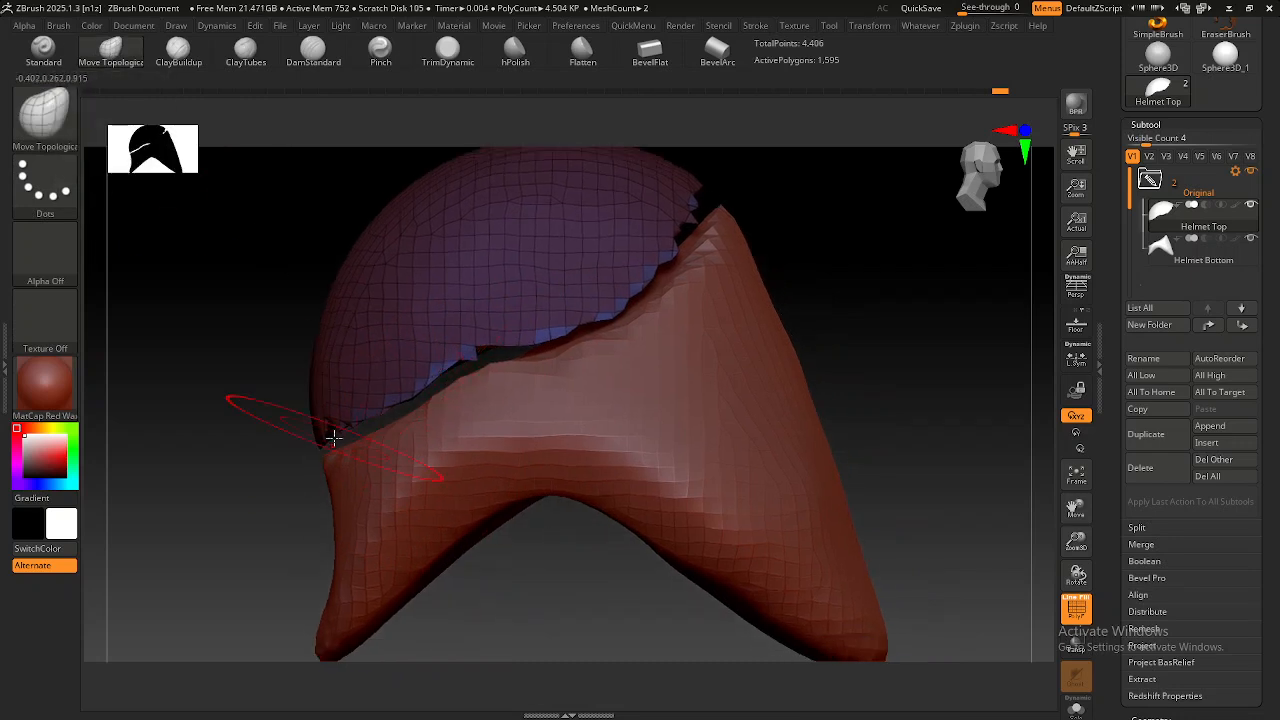
pyautogui.moveTo(332, 436); pyautogui.dragTo(590, 426, button='right')
pyautogui.press('w')
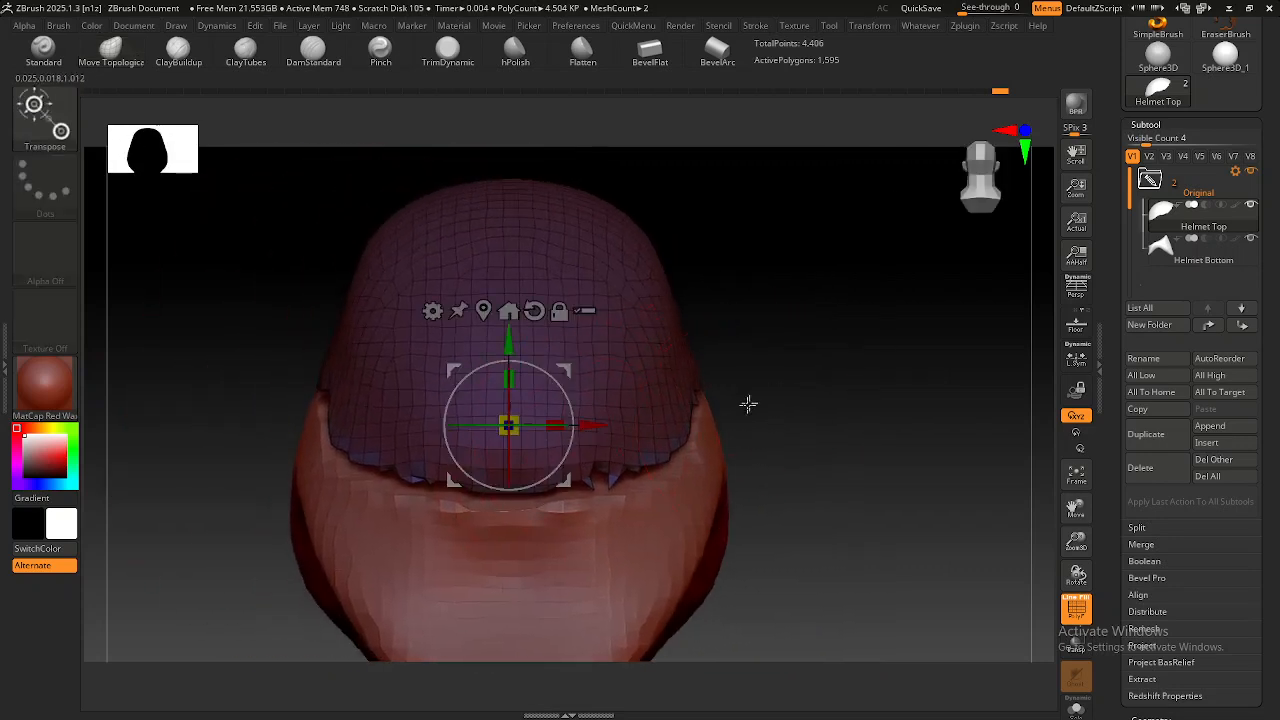
pyautogui.moveTo(643, 481); pyautogui.dragTo(723, 465, button='right')
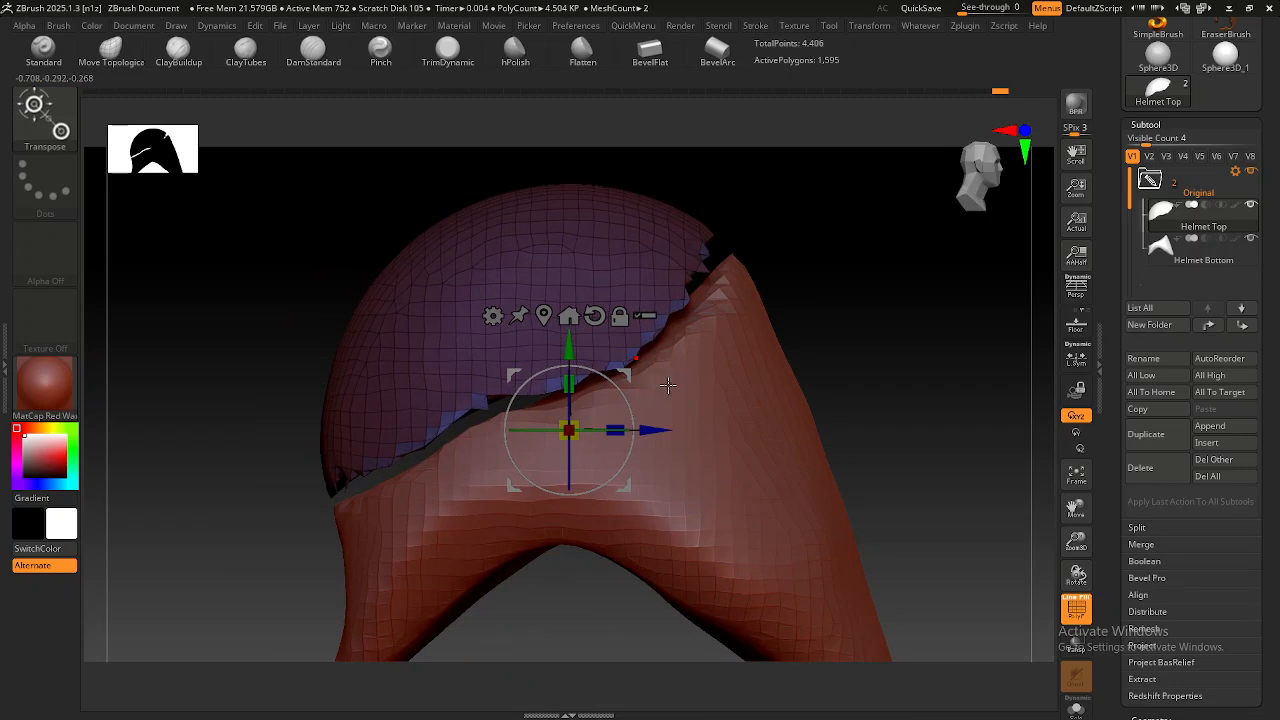
pyautogui.press('q')
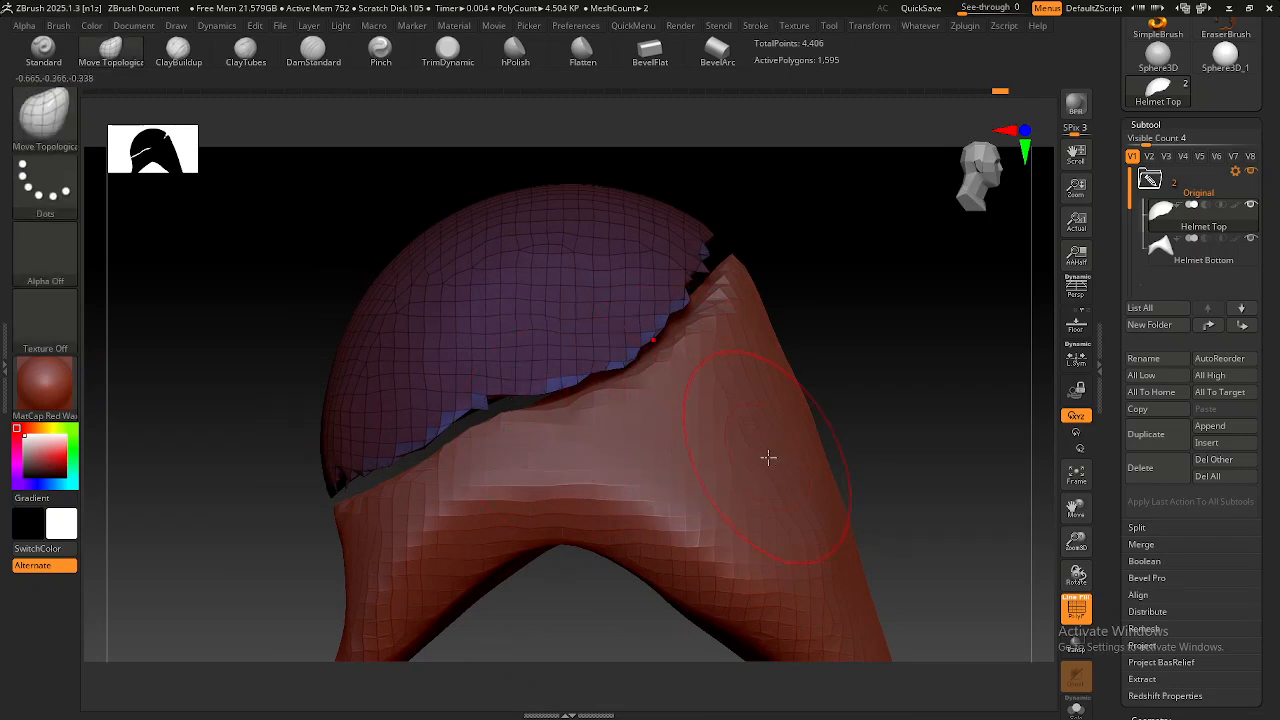
pyautogui.keyDown('alt'); pyautogui.moveTo(767, 457); pyautogui.dragTo(710, 416, button='right'); pyautogui.keyUp('alt')
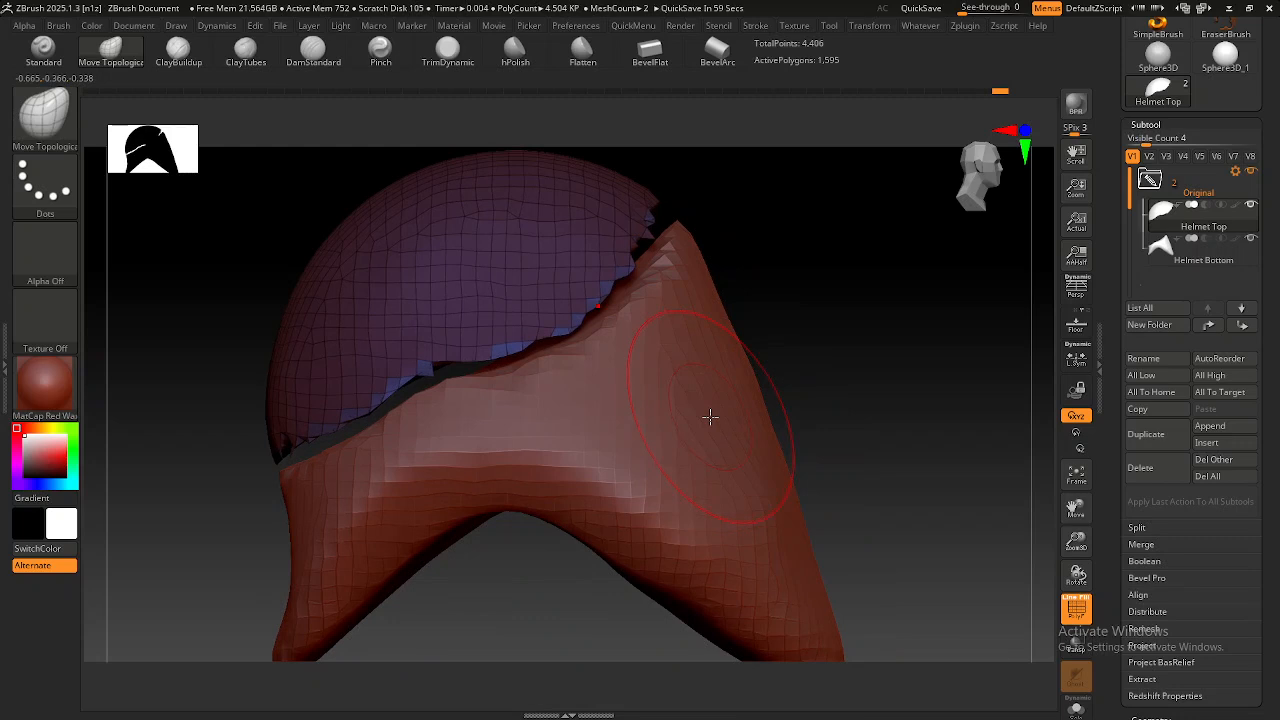
# Activate the transform gizmo on Helmet Top, unlock it, and reposition it over the dome without moving the mesh.
pyautogui.press('w')
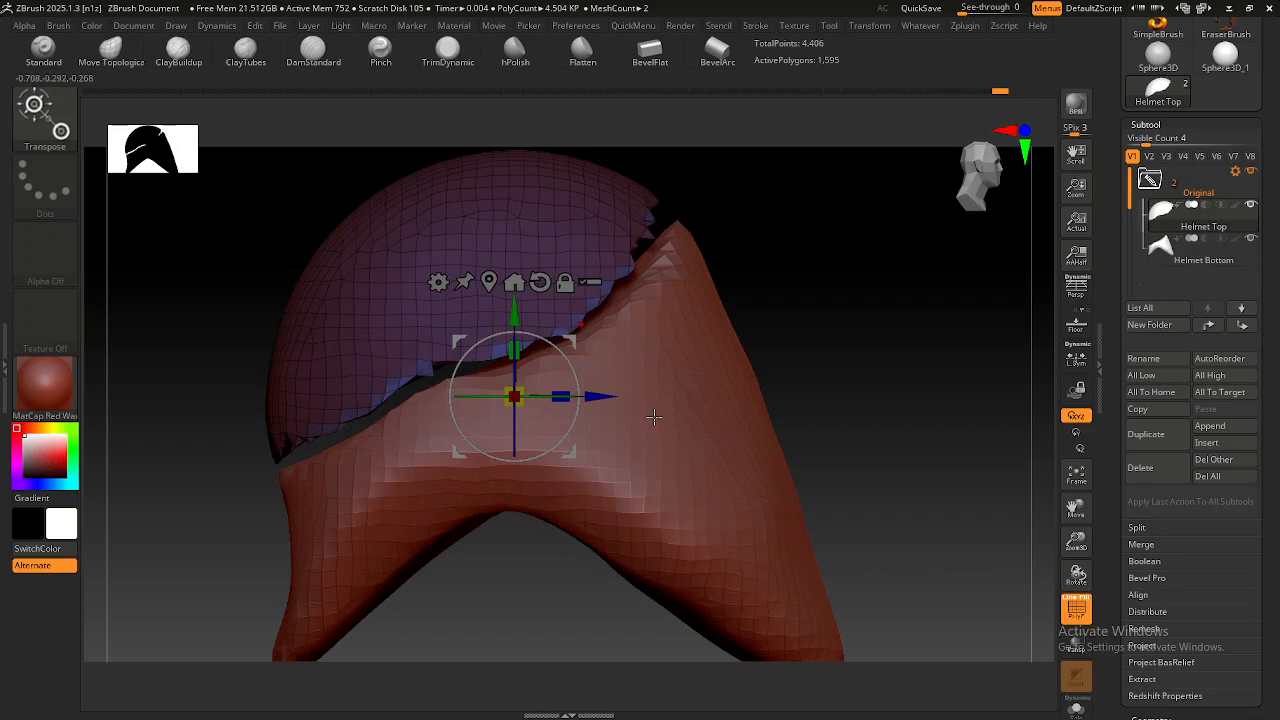
pyautogui.moveTo(691, 471); pyautogui.dragTo(686, 423, button='right')
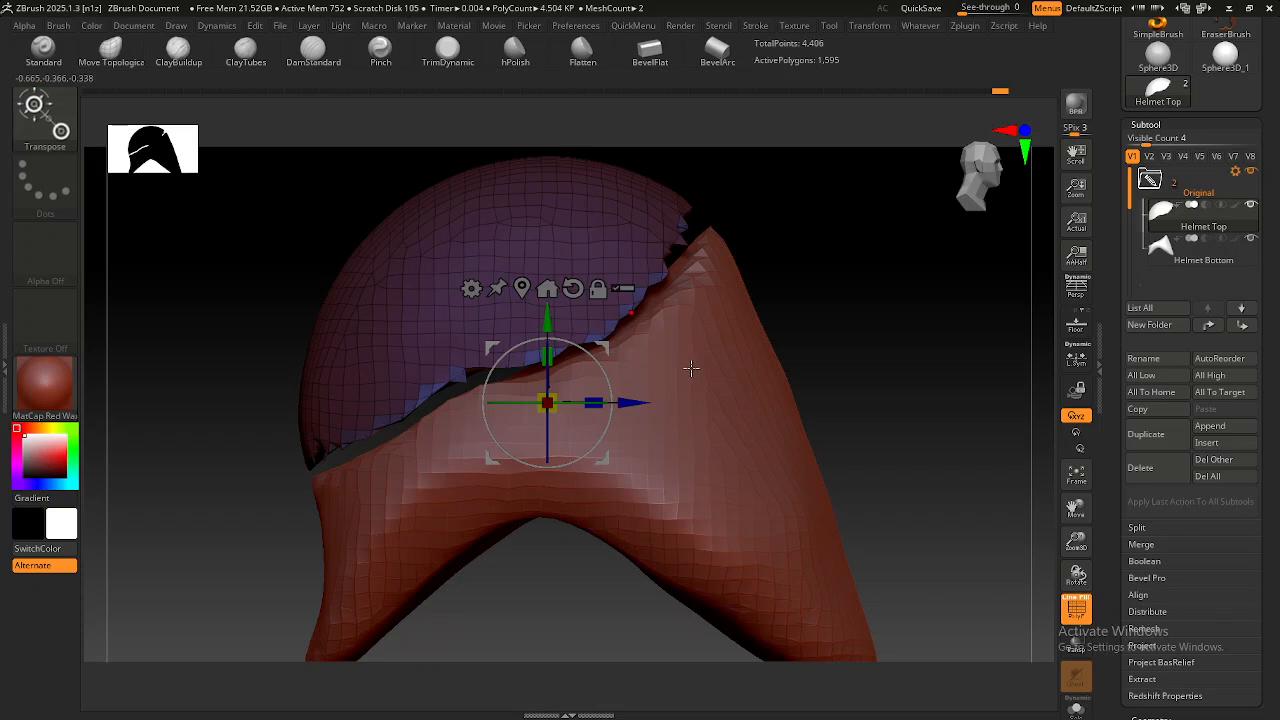
pyautogui.moveTo(691, 369); pyautogui.dragTo(660, 371, button='right')
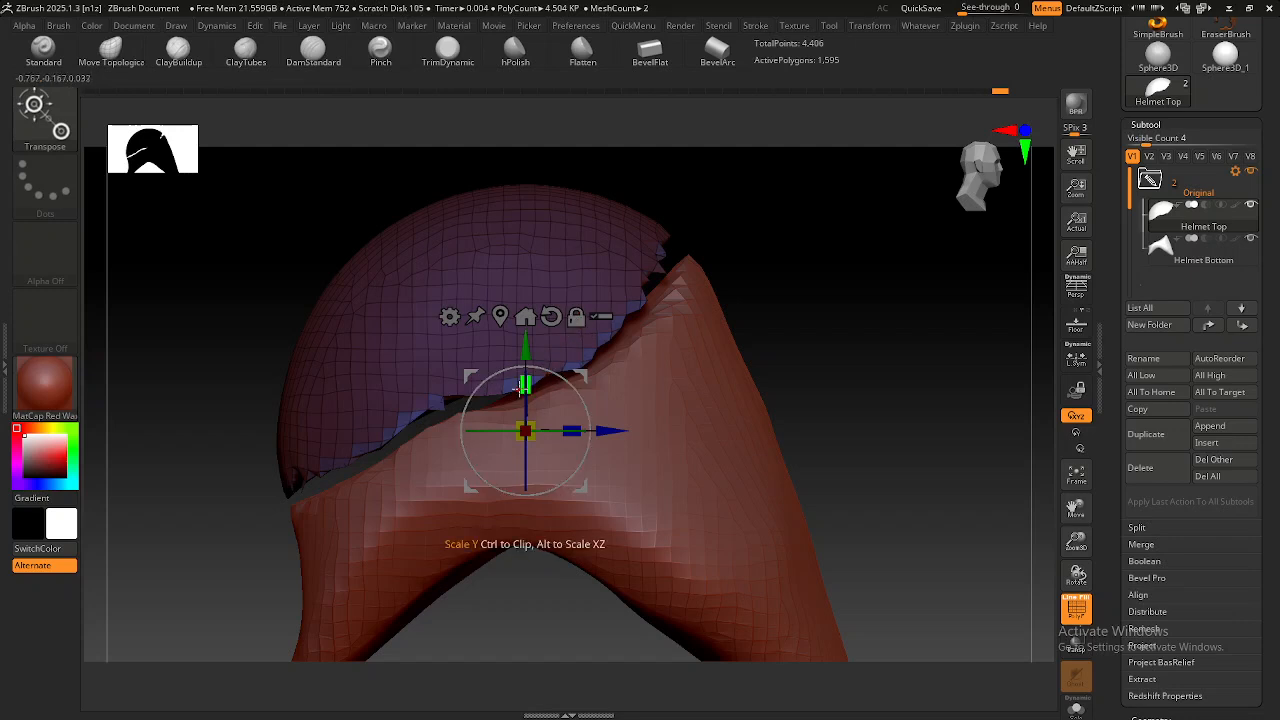
pyautogui.moveTo(591, 375); pyautogui.dragTo(722, 379)
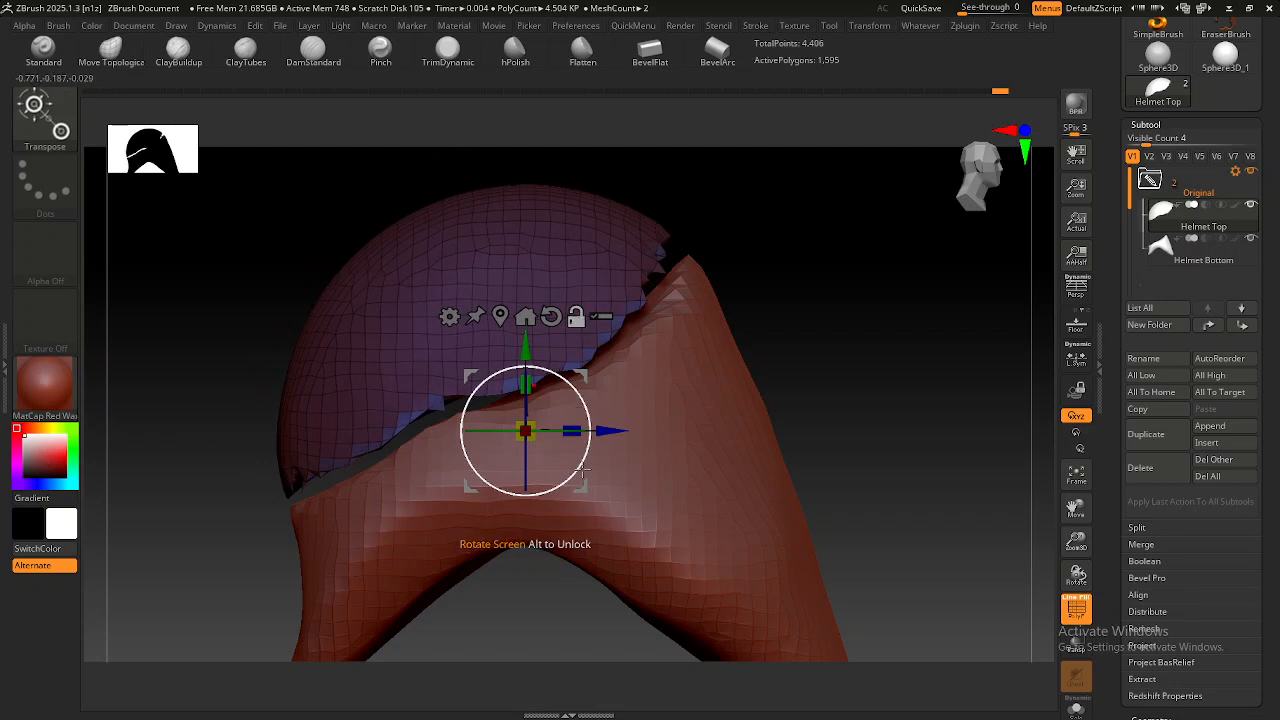
pyautogui.moveTo(583, 375); pyautogui.dragTo(553, 293)
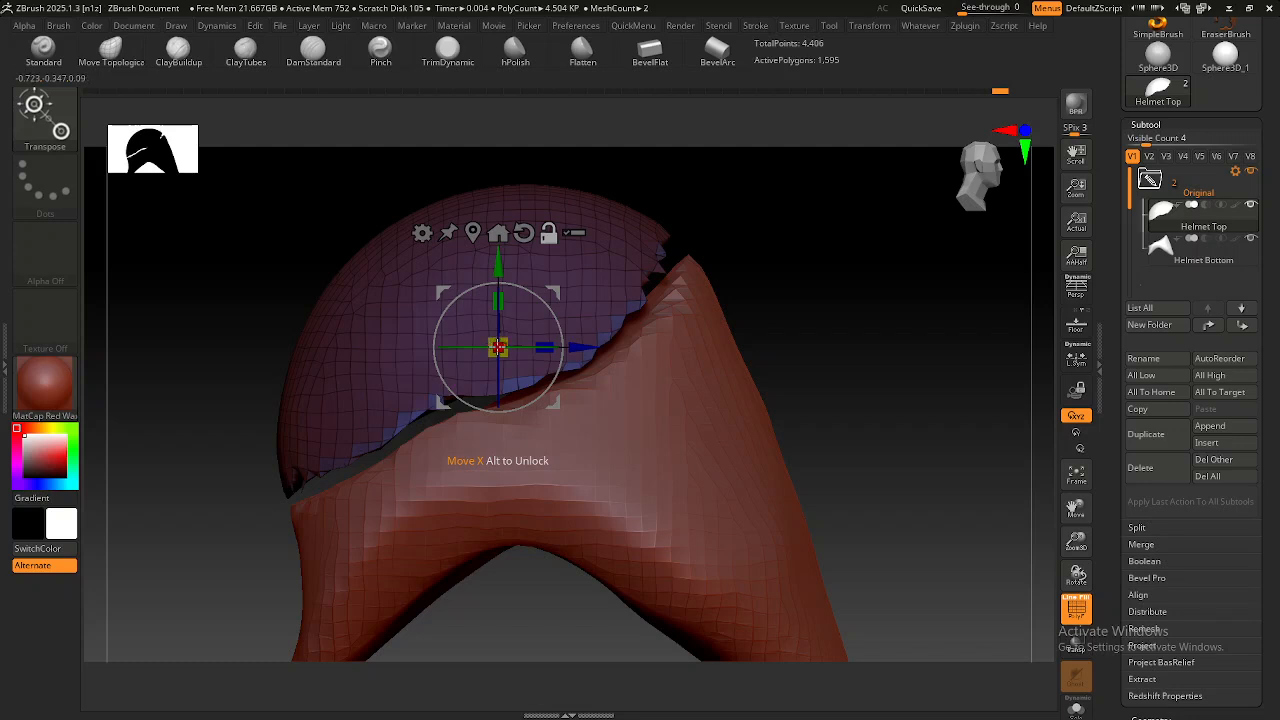
pyautogui.click(548, 235)
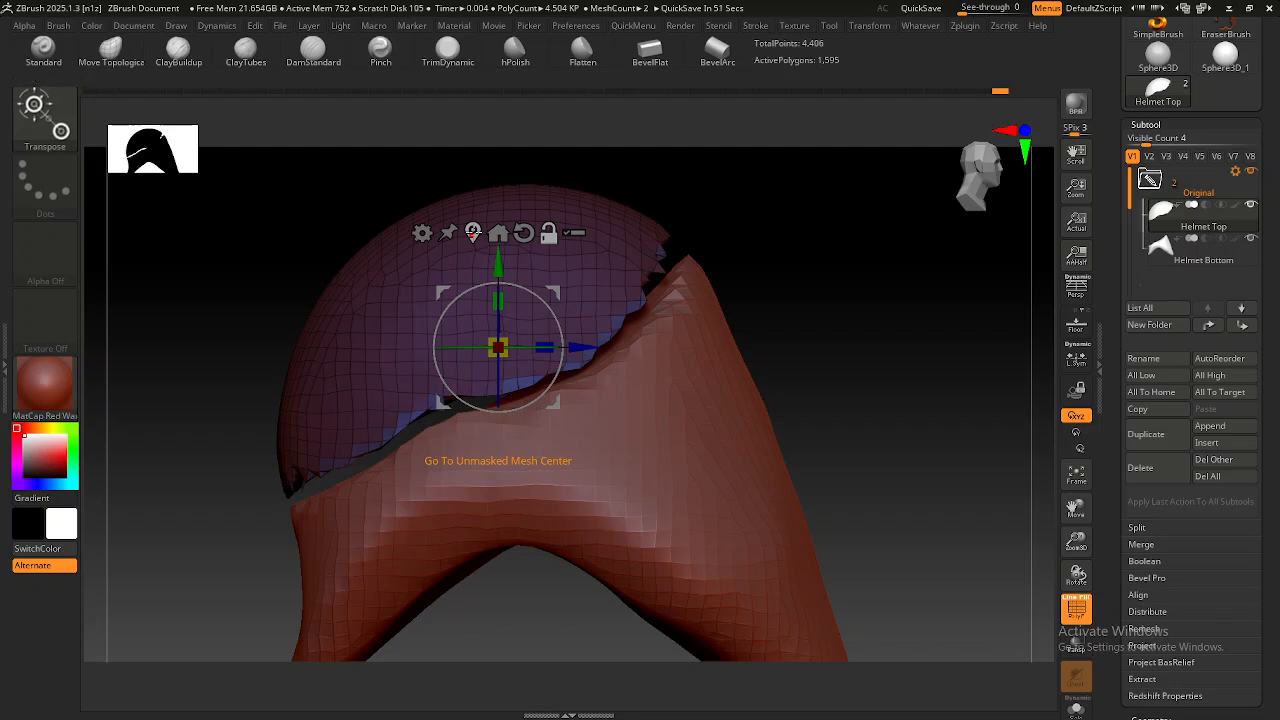
# Centre the unlocked gizmo on the Helmet Top's unmasked mesh and check its placement from several angles.
pyautogui.click(473, 232)
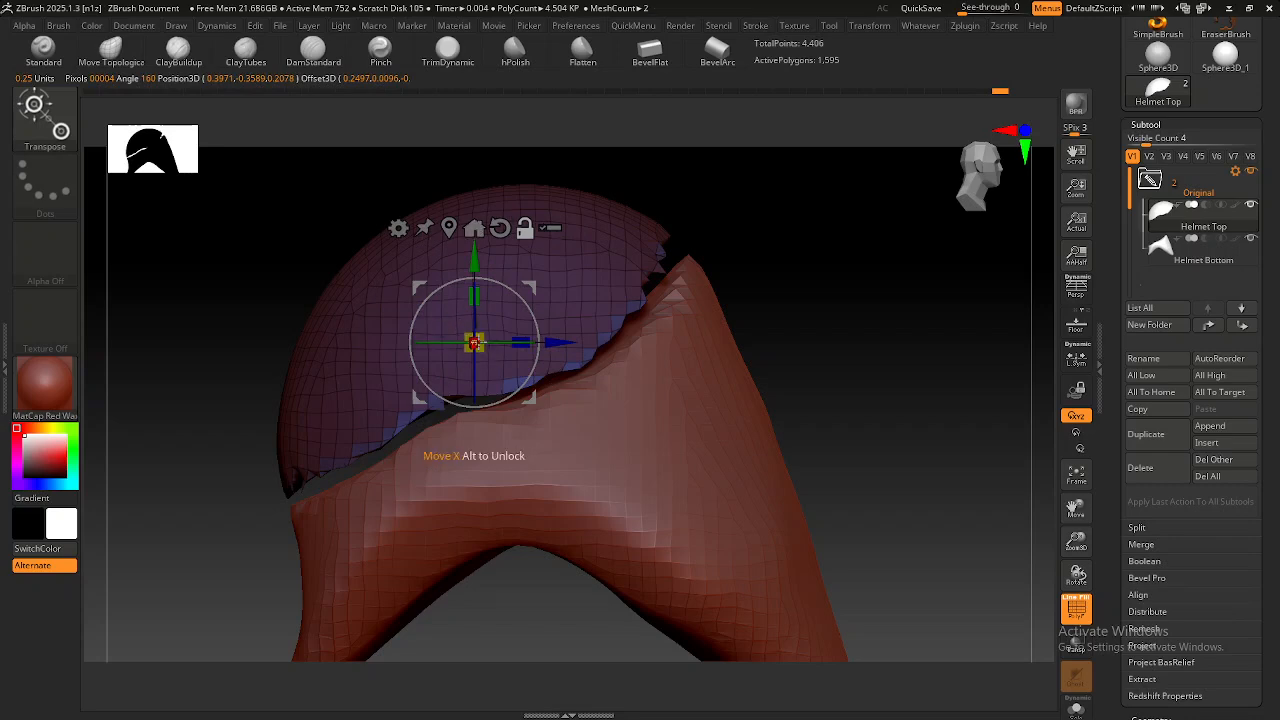
pyautogui.keyDown('shift'); pyautogui.moveTo(654, 325); pyautogui.dragTo(703, 354); pyautogui.keyUp('shift')
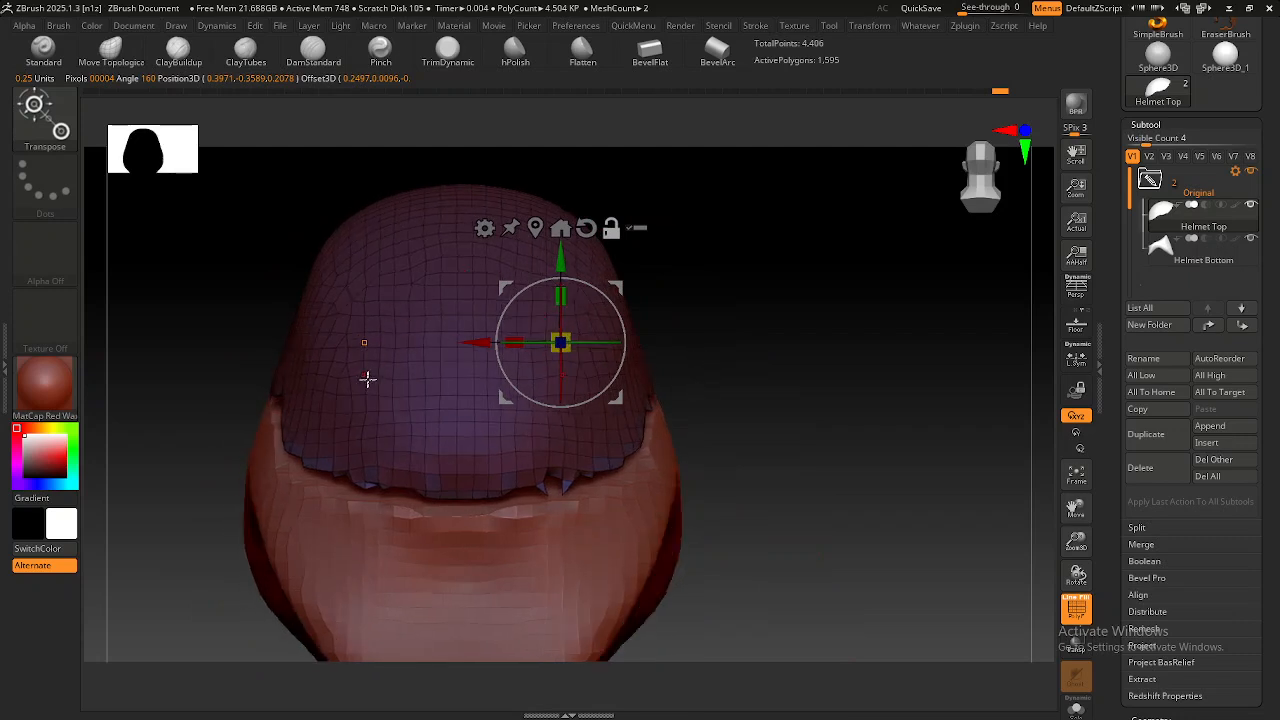
pyautogui.click(364, 343)
pyautogui.click(562, 340)
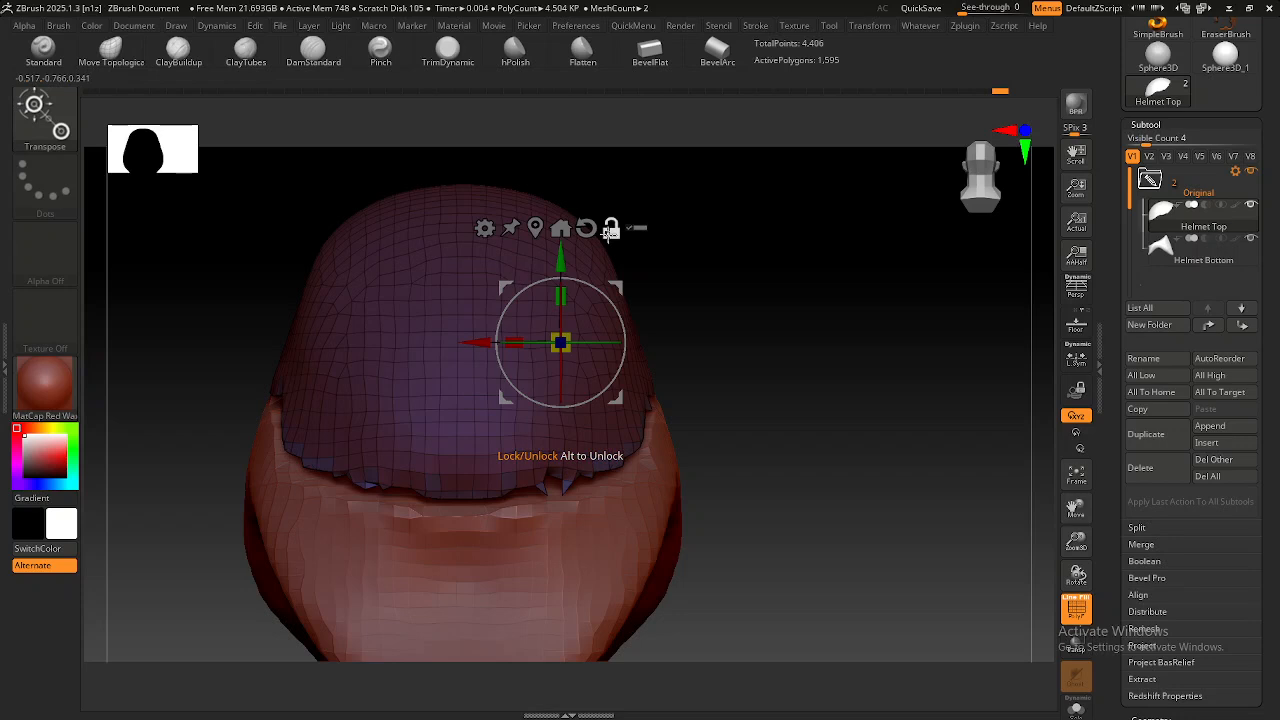
pyautogui.click(536, 227)
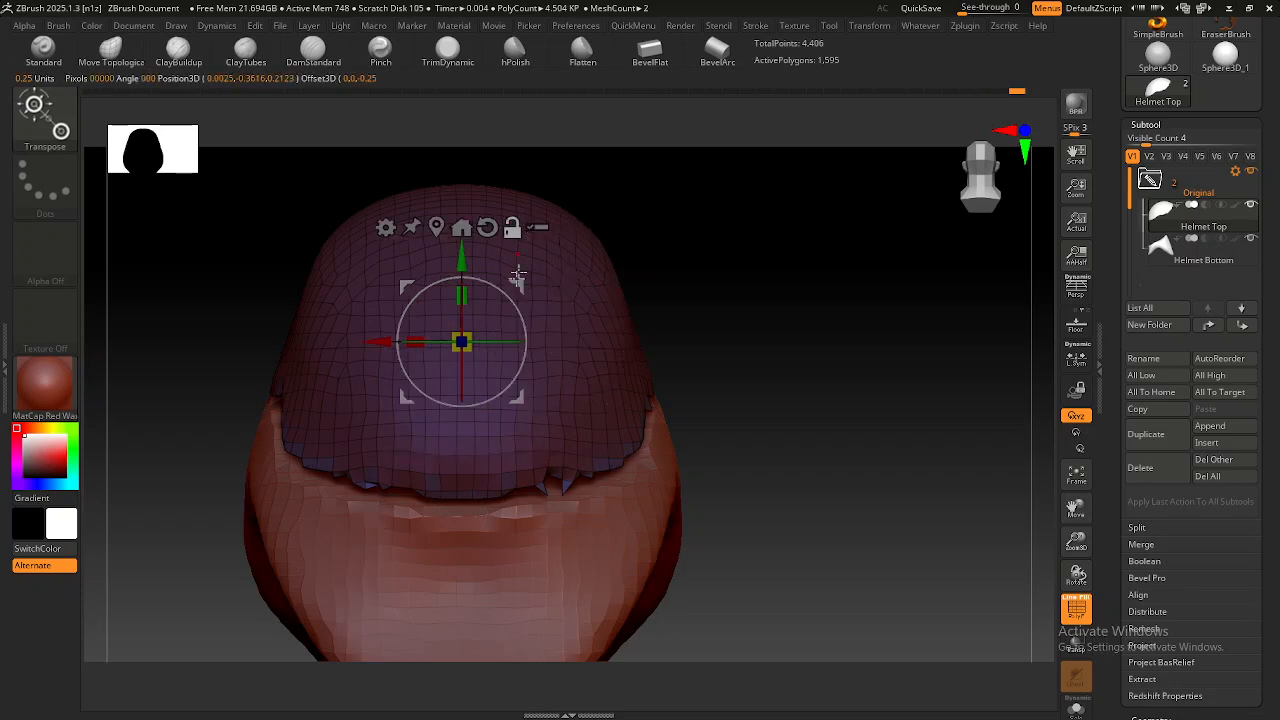
pyautogui.moveTo(570, 317); pyautogui.dragTo(465, 338)
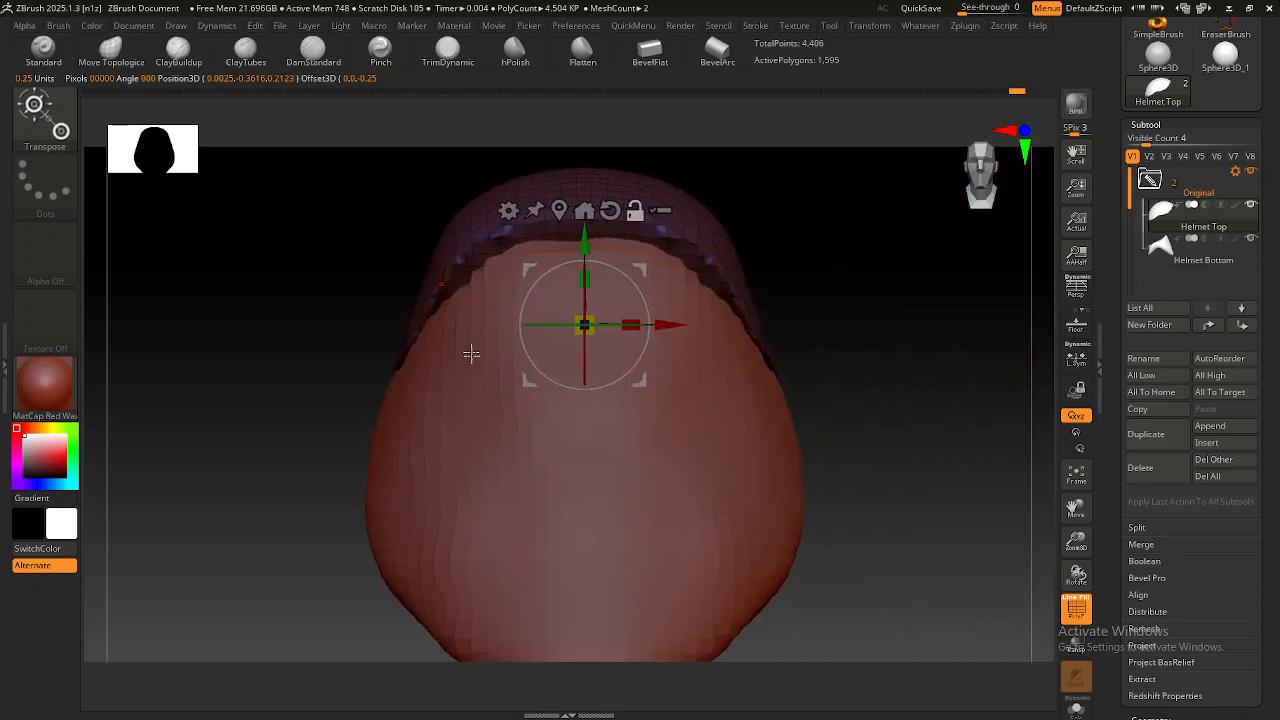
pyautogui.moveTo(465, 434); pyautogui.dragTo(718, 399)
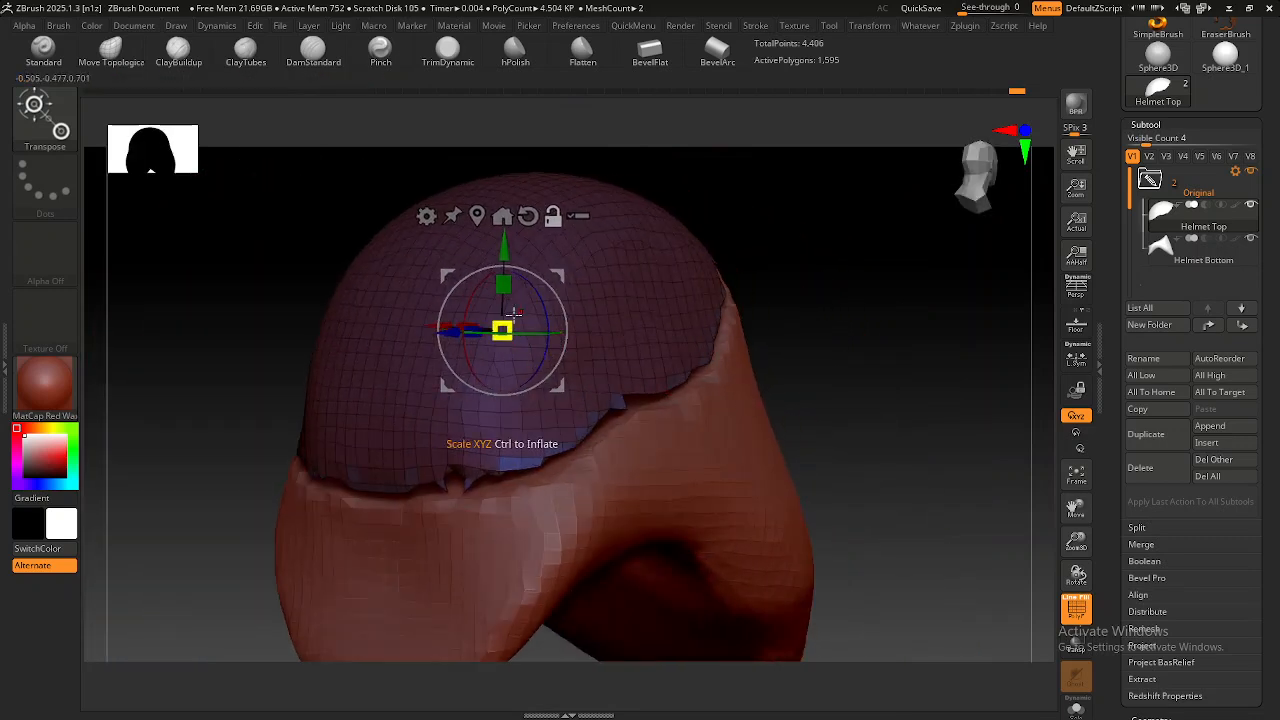
pyautogui.moveTo(513, 313); pyautogui.dragTo(510, 287)
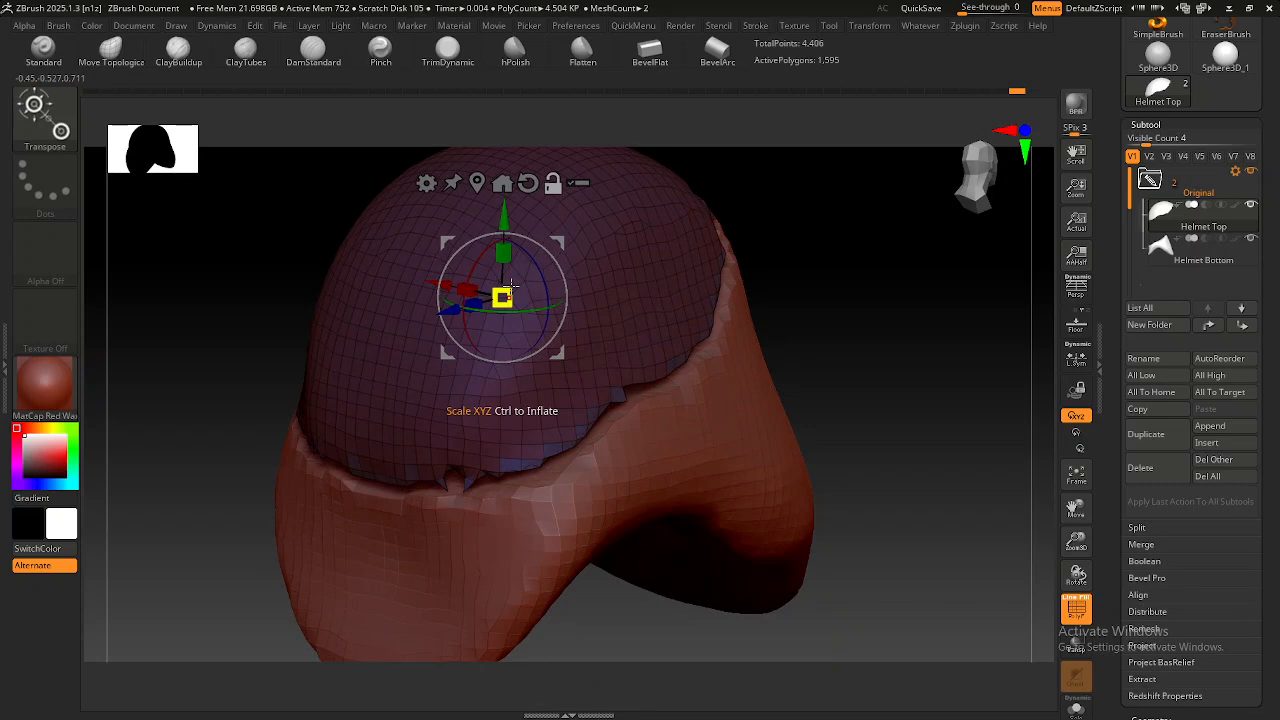
# Lock the gizmo and scale Helmet Top down uniformly so it sits inside Helmet Bottom's rim.
pyautogui.moveTo(510, 286); pyautogui.dragTo(505, 293)
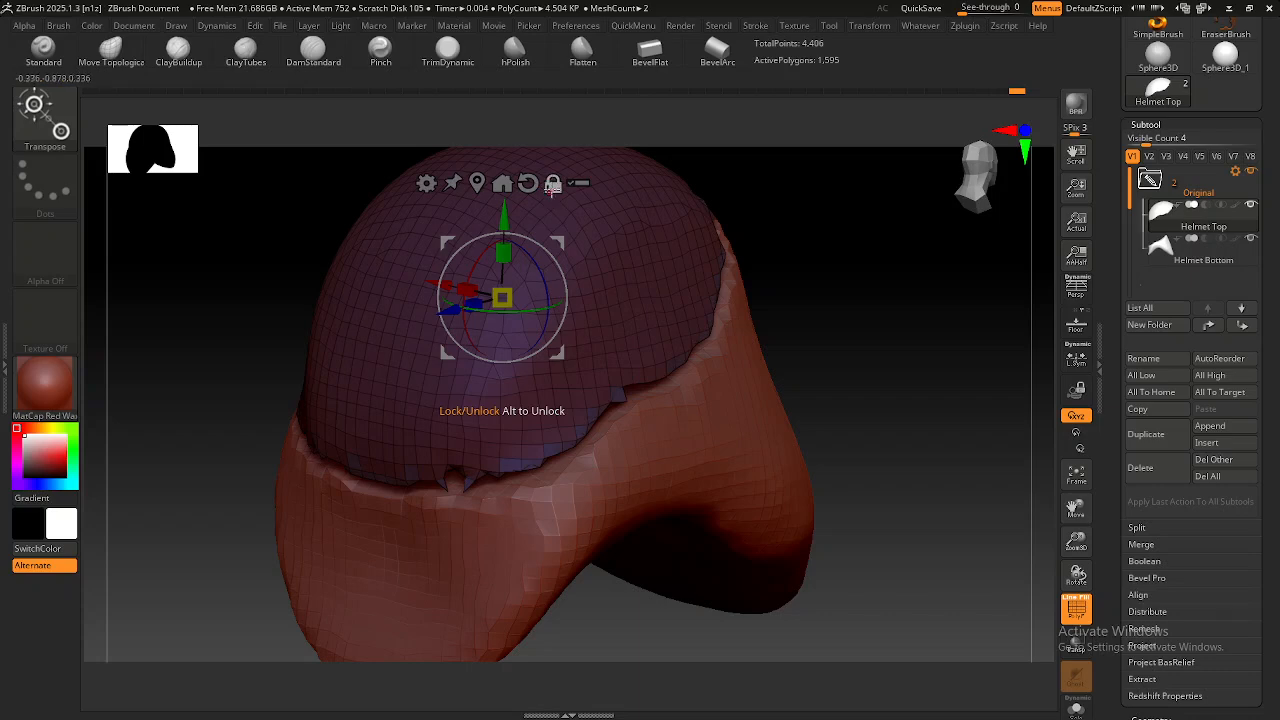
pyautogui.moveTo(510, 286); pyautogui.dragTo(501, 296)
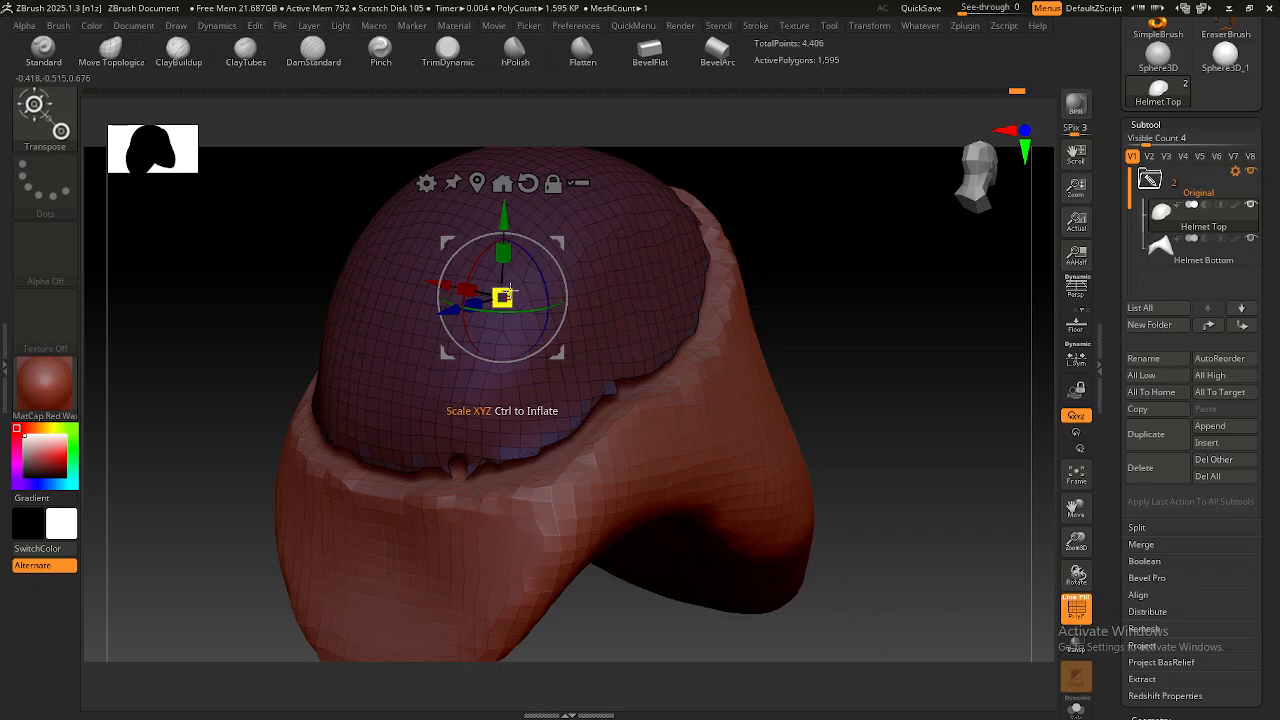
pyautogui.moveTo(955, 395); pyautogui.dragTo(777, 340, button='right')
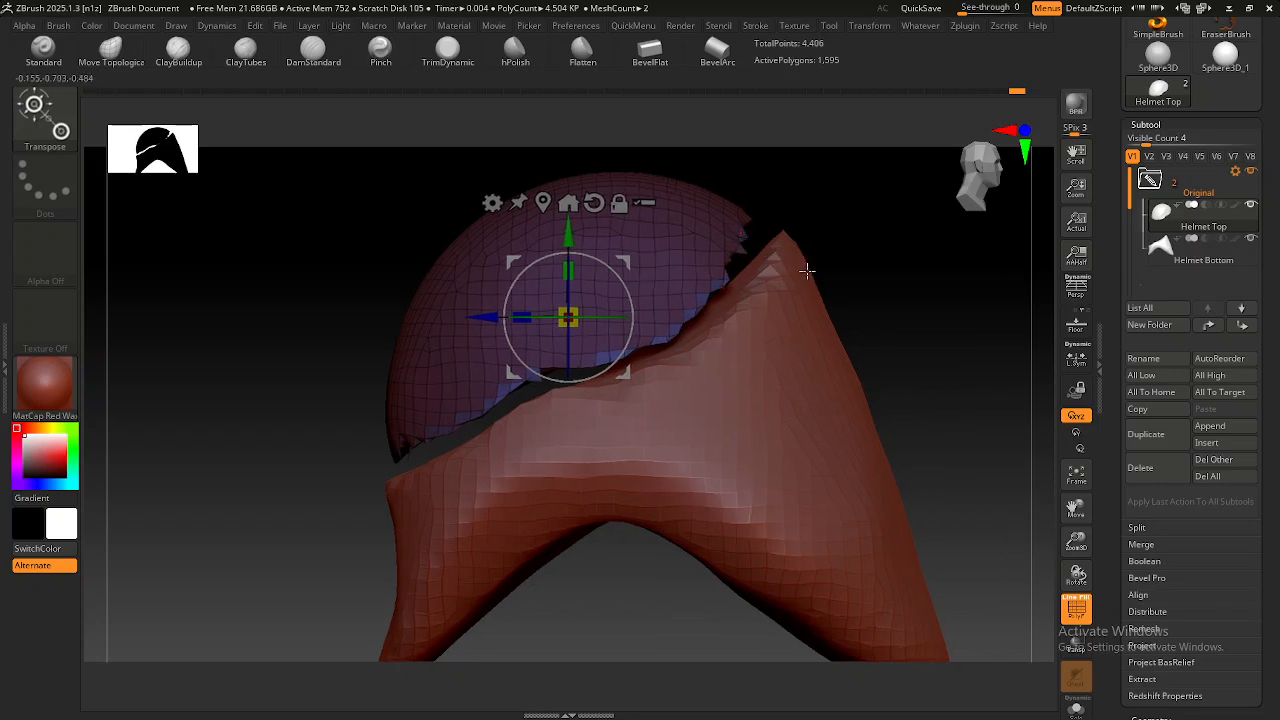
# Check the helmet's side reference in PureRef, then pull Helmet Top's rear side edge down toward Helmet Bottom with the Move Topological brush.
pyautogui.hotkey('alt', 'Tab')
pyautogui.hotkey('alt', 'Tab')
pyautogui.hotkey('alt', 'shift', 'Tab')
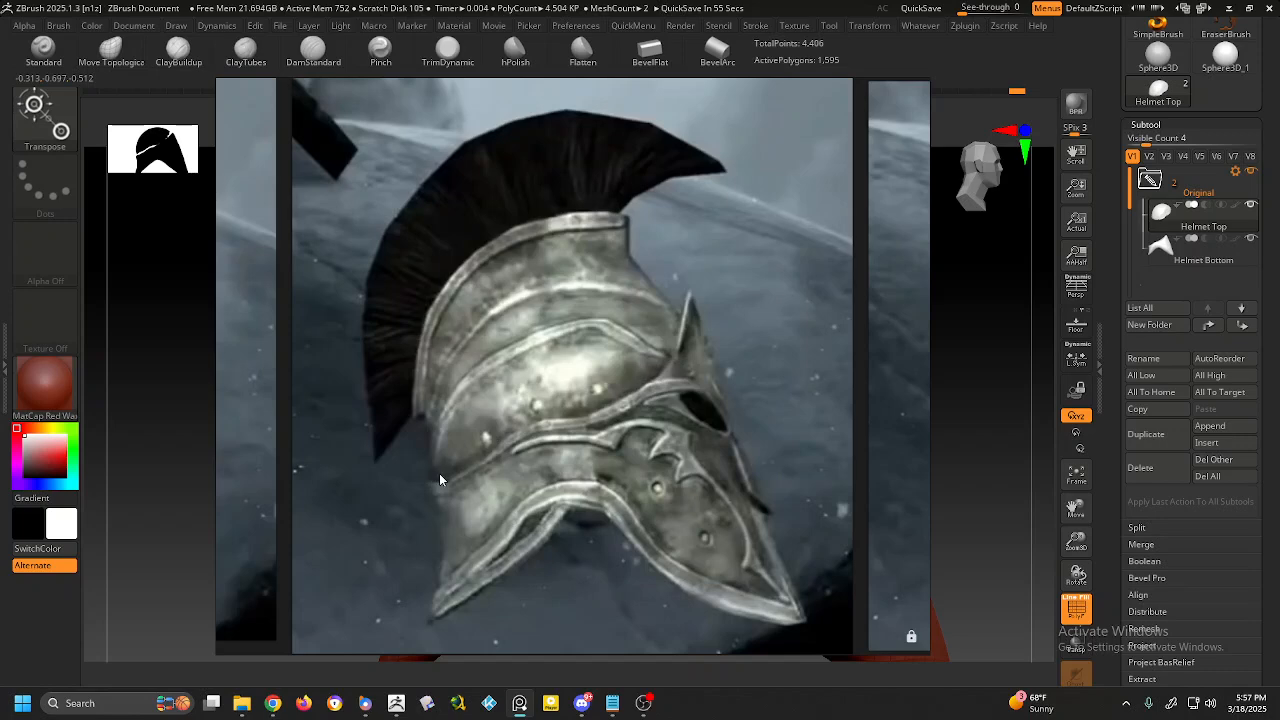
pyautogui.hotkey('alt', 'Tab')
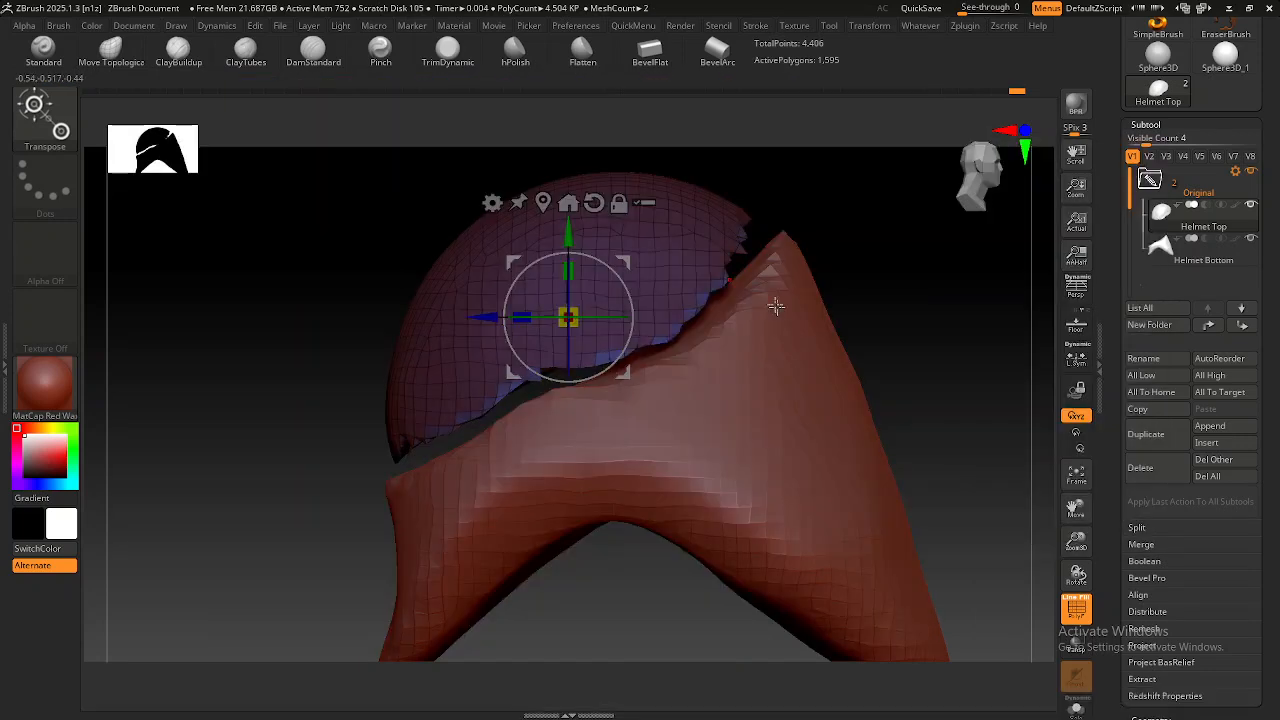
pyautogui.press('q')
pyautogui.moveTo(475, 377)
pyautogui.keyDown('alt'); pyautogui.mouseDown(button='right')
pyautogui.moveTo(424, 325)
pyautogui.moveTo(403, 354)
pyautogui.moveTo(491, 329)
pyautogui.mouseUp(button='right'); pyautogui.keyUp('alt')
pyautogui.keyDown('alt'); pyautogui.moveTo(416, 355); pyautogui.dragTo(427, 362, button='right'); pyautogui.keyUp('alt')
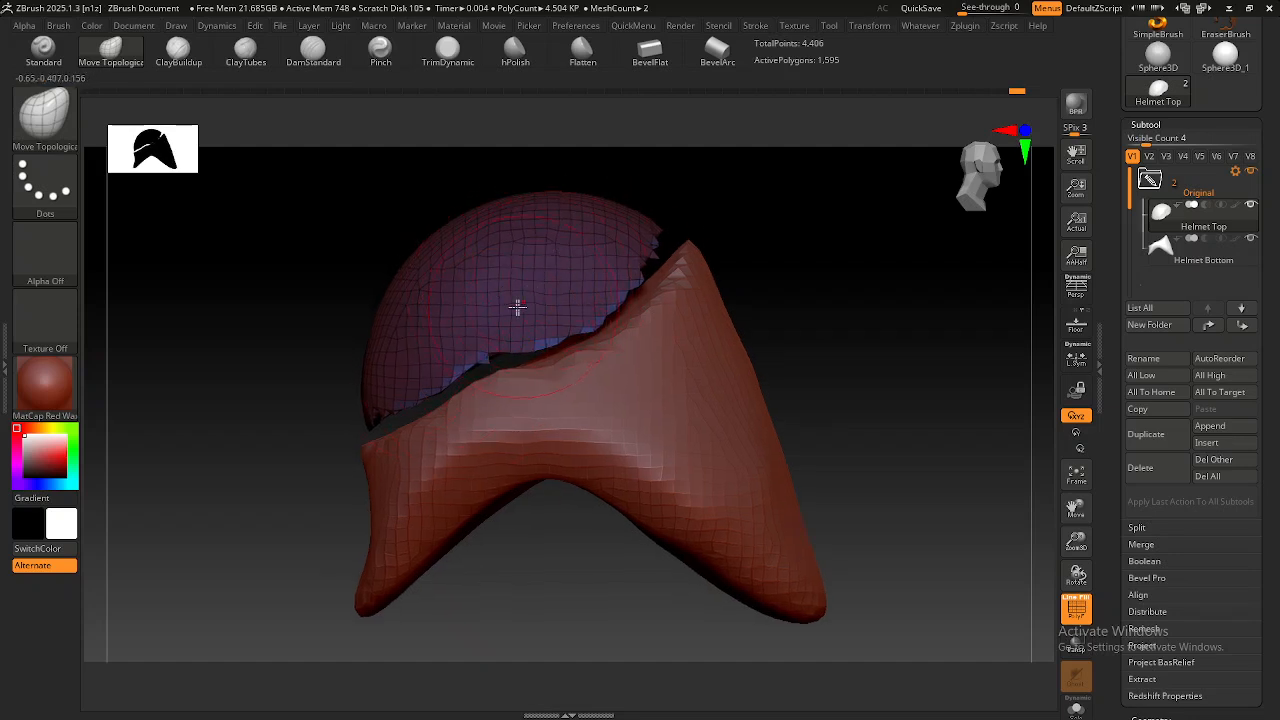
pyautogui.moveTo(424, 366)
pyautogui.mouseDown()
pyautogui.moveTo(366, 417)
pyautogui.moveTo(391, 418)
pyautogui.mouseUp()
pyautogui.moveTo(466, 444)
pyautogui.mouseDown(button='right')
pyautogui.moveTo(549, 431)
pyautogui.moveTo(452, 421)
pyautogui.moveTo(609, 434)
pyautogui.mouseUp(button='right')
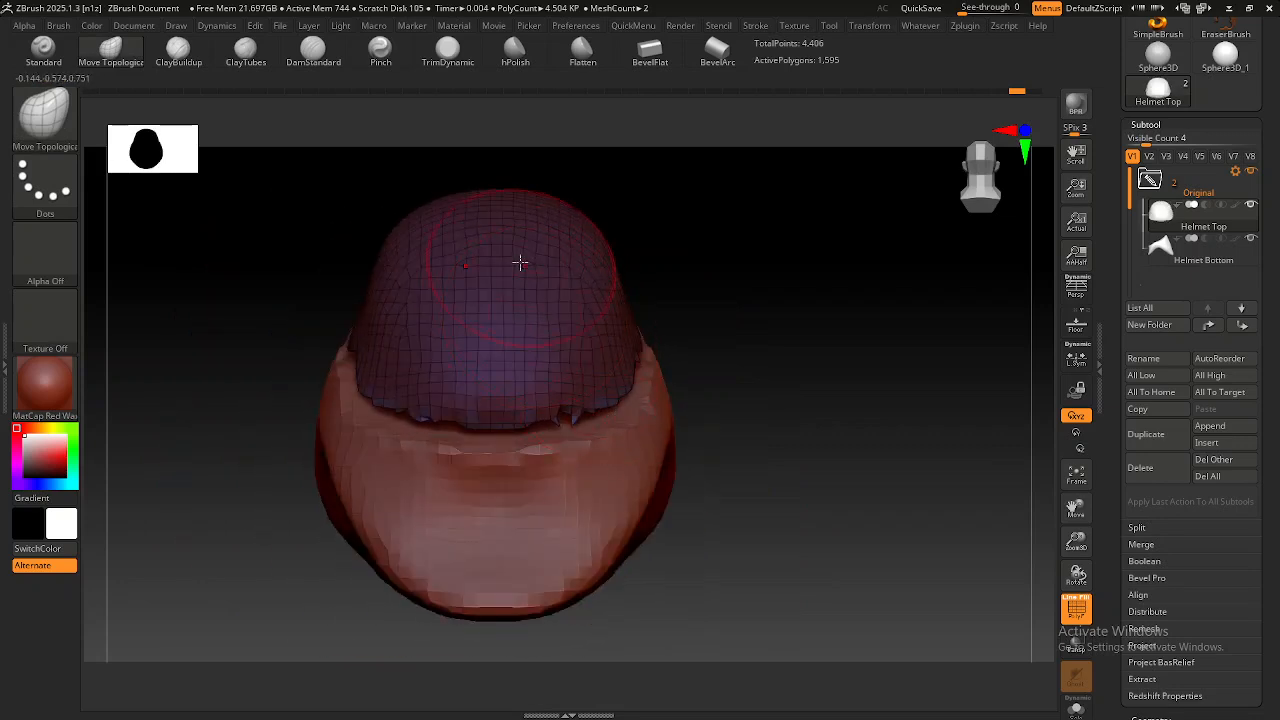
# Pull Helmet Top's lower edge down at the back and along the sides to close the gaps with Helmet Bottom.
pyautogui.moveTo(568, 348); pyautogui.dragTo(513, 420, button='right')
pyautogui.moveTo(526, 394)
pyautogui.mouseDown()
pyautogui.moveTo(531, 421)
pyautogui.moveTo(555, 407)
pyautogui.mouseUp()
pyautogui.hotkey('ctrl', 'z')
pyautogui.moveTo(576, 402)
pyautogui.mouseDown(button='right')
pyautogui.moveTo(534, 409)
pyautogui.moveTo(556, 396)
pyautogui.mouseUp(button='right')
pyautogui.moveTo(571, 394); pyautogui.dragTo(580, 377)
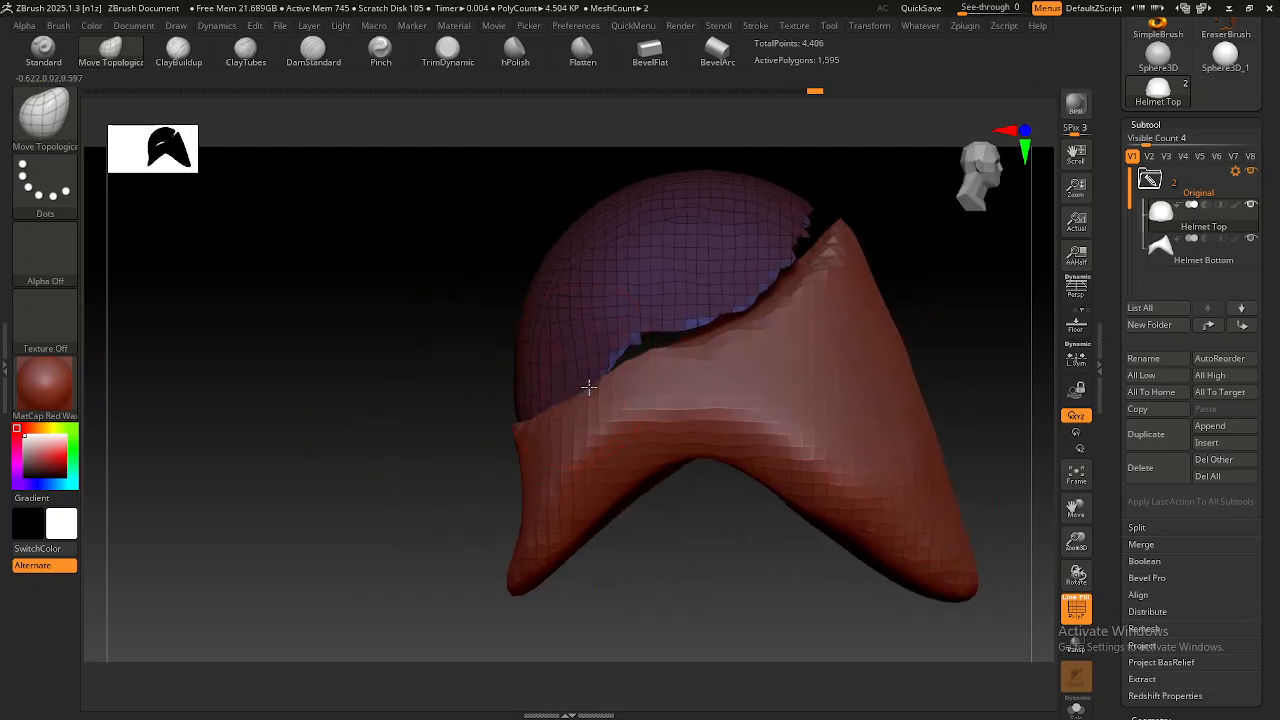
pyautogui.moveTo(637, 345)
pyautogui.mouseDown()
pyautogui.moveTo(740, 319)
pyautogui.moveTo(766, 271)
pyautogui.moveTo(783, 270)
pyautogui.moveTo(797, 220)
pyautogui.moveTo(809, 234)
pyautogui.mouseUp()
pyautogui.moveTo(815, 236)
pyautogui.mouseDown(button='right')
pyautogui.moveTo(794, 260)
pyautogui.moveTo(825, 264)
pyautogui.moveTo(700, 275)
pyautogui.moveTo(734, 259)
pyautogui.moveTo(691, 308)
pyautogui.moveTo(615, 264)
pyautogui.mouseUp(button='right')
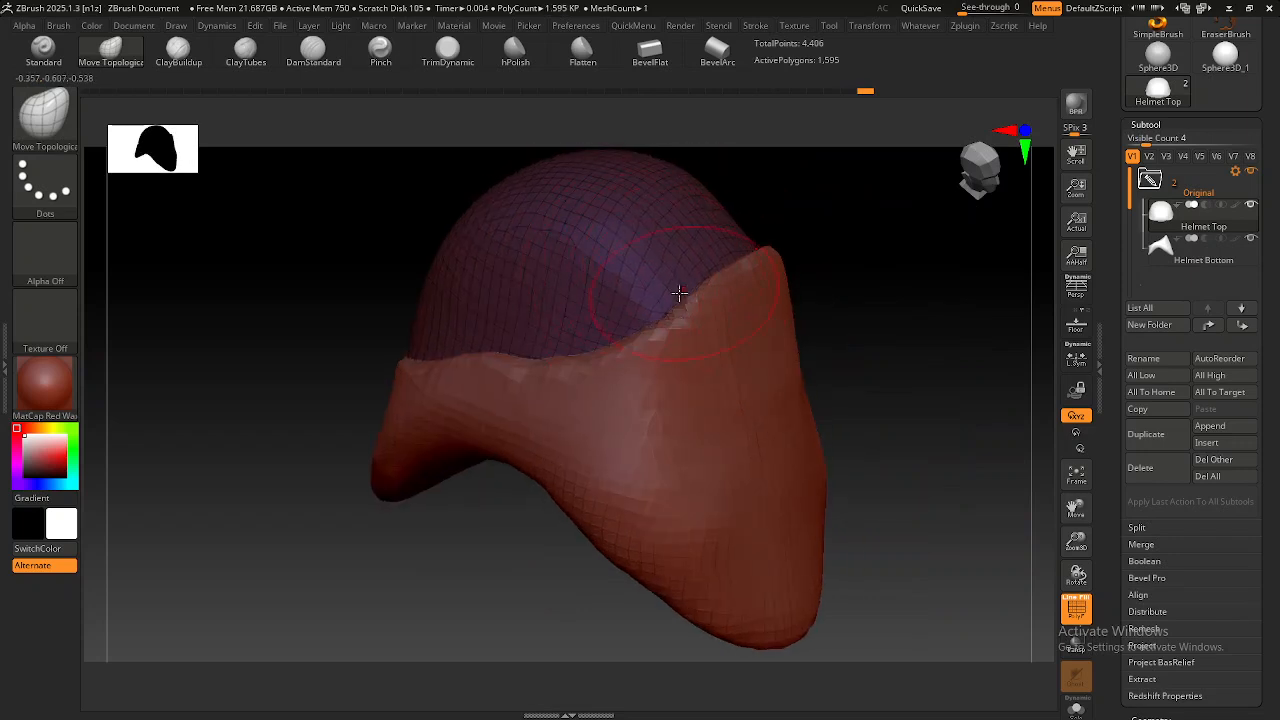
pyautogui.moveTo(674, 306)
pyautogui.mouseDown(button='right')
pyautogui.moveTo(694, 314)
pyautogui.moveTo(691, 286)
pyautogui.moveTo(634, 334)
pyautogui.moveTo(557, 366)
pyautogui.moveTo(510, 358)
pyautogui.moveTo(534, 389)
pyautogui.moveTo(460, 405)
pyautogui.mouseUp(button='right')
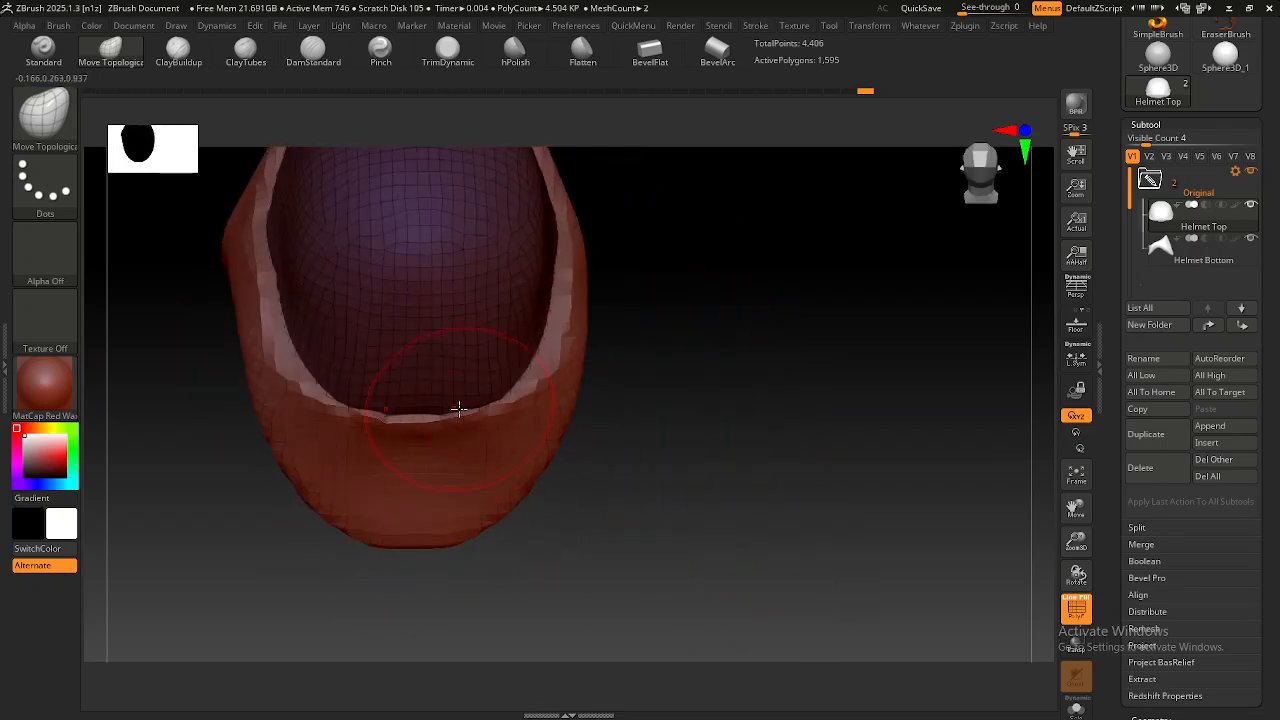
pyautogui.moveTo(333, 397)
pyautogui.mouseDown(button='right')
pyautogui.moveTo(426, 403)
pyautogui.moveTo(610, 370)
pyautogui.moveTo(560, 400)
pyautogui.moveTo(583, 354)
pyautogui.moveTo(624, 418)
pyautogui.moveTo(643, 406)
pyautogui.moveTo(651, 303)
pyautogui.moveTo(634, 380)
pyautogui.moveTo(691, 403)
pyautogui.moveTo(639, 410)
pyautogui.moveTo(730, 402)
pyautogui.moveTo(705, 336)
pyautogui.moveTo(683, 329)
pyautogui.moveTo(700, 309)
pyautogui.mouseUp(button='right')
# Make Helmet Bottom the active subtool, check the side reference, and pull its front peak upward above the dome.
pyautogui.keyDown('alt'); pyautogui.click(690, 290); pyautogui.keyUp('alt')
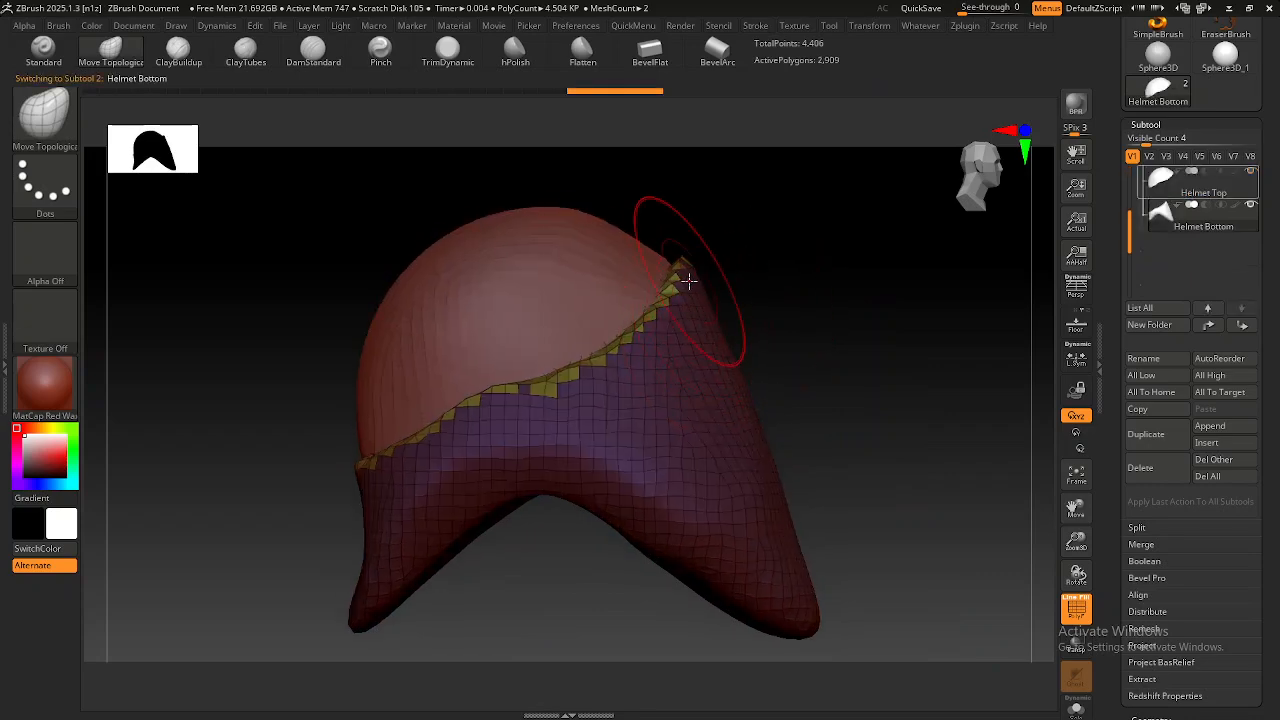
pyautogui.hotkey('alt', 'Tab')
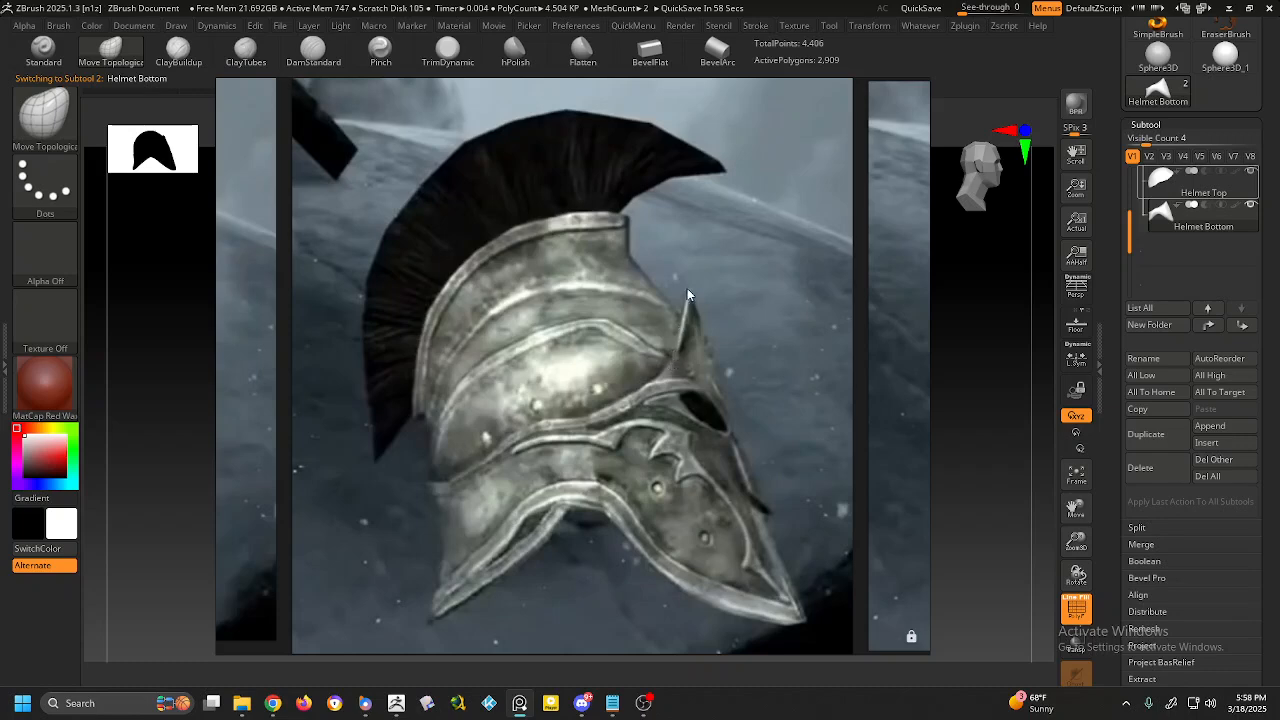
pyautogui.moveTo(700, 314)
pyautogui.mouseDown(button='right')
pyautogui.moveTo(685, 308)
pyautogui.moveTo(689, 291)
pyautogui.moveTo(711, 306)
pyautogui.moveTo(695, 302)
pyautogui.mouseUp(button='right')
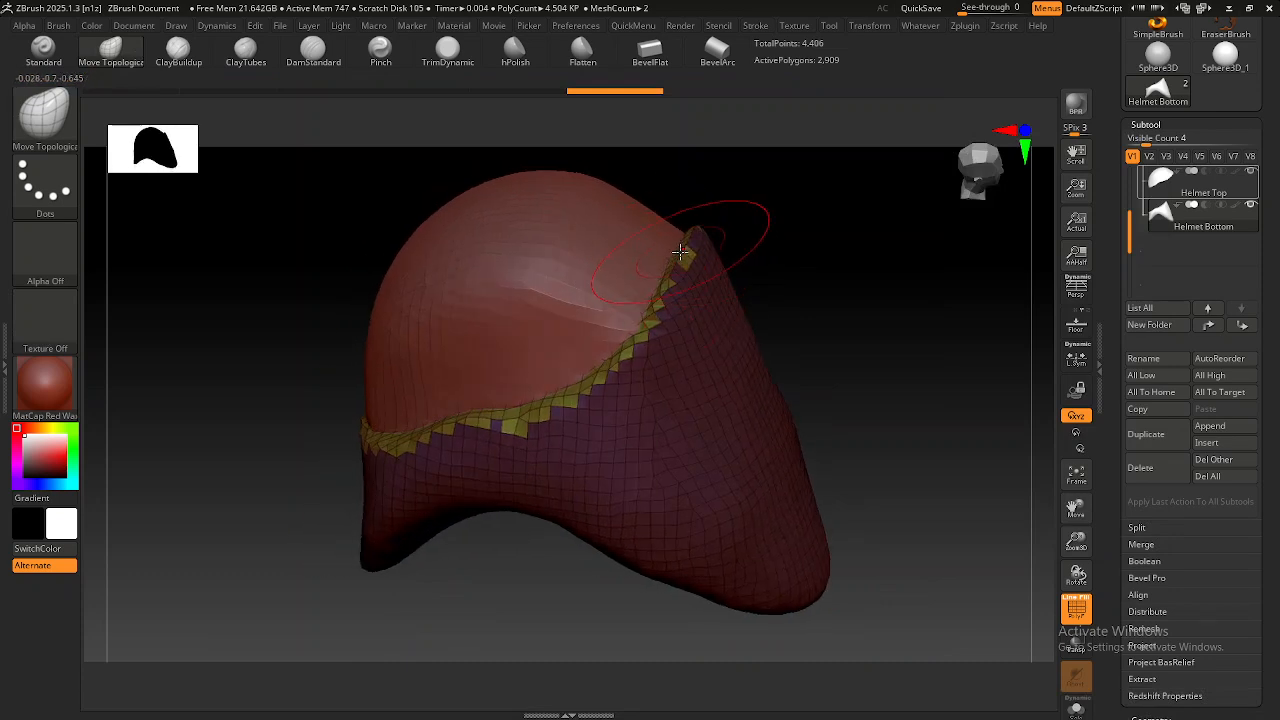
pyautogui.moveTo(681, 249); pyautogui.dragTo(684, 299, button='right')
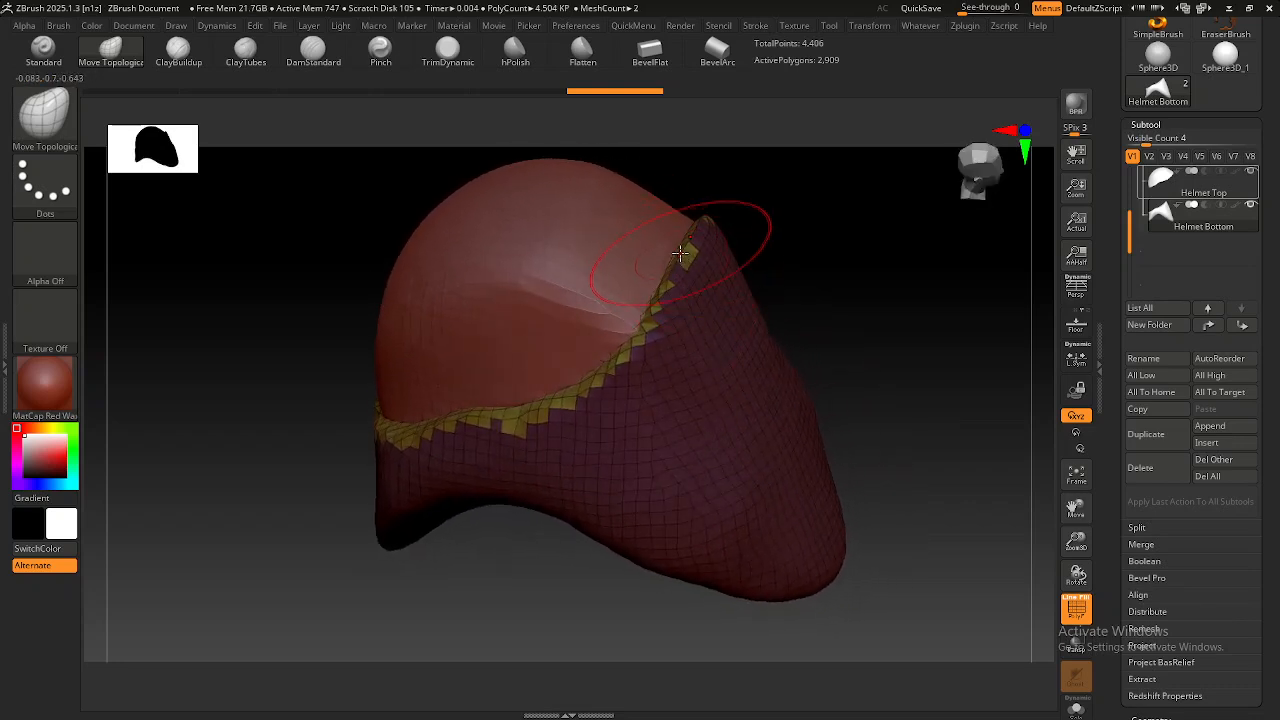
pyautogui.moveTo(684, 247); pyautogui.dragTo(683, 251, button='right')
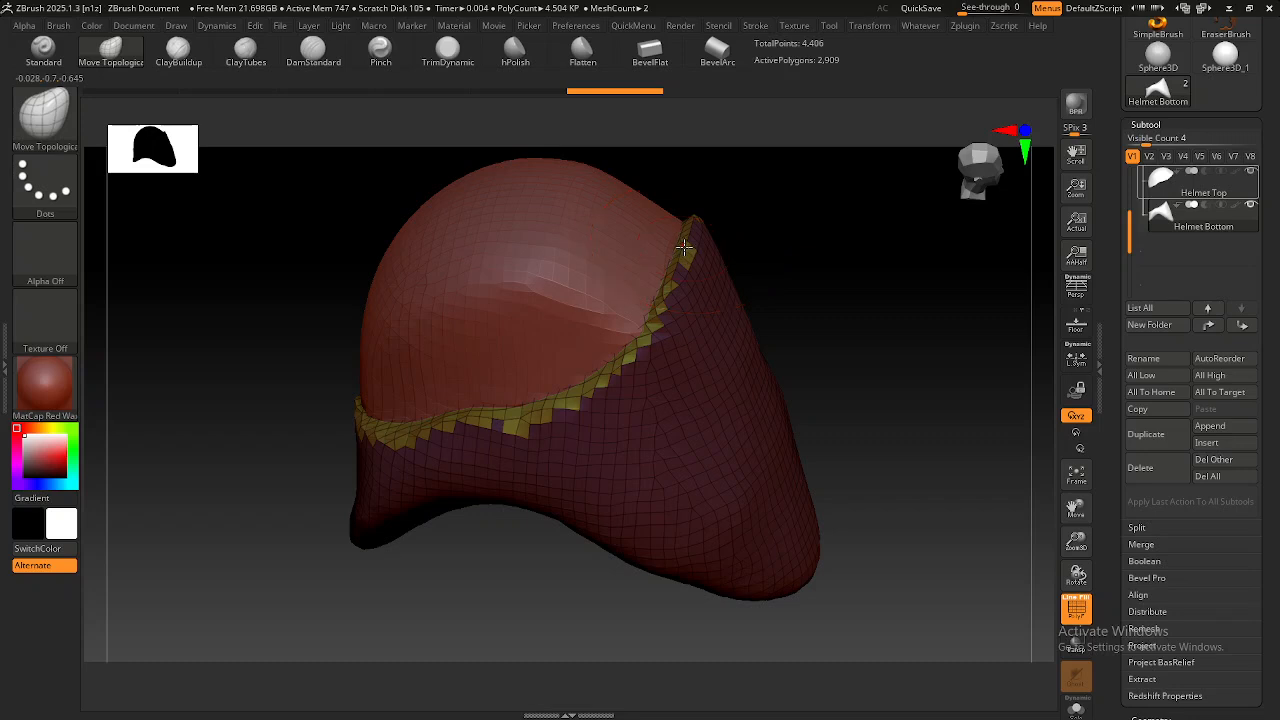
pyautogui.moveTo(682, 245); pyautogui.dragTo(686, 220, button='right')
pyautogui.moveTo(686, 220); pyautogui.dragTo(686, 183)
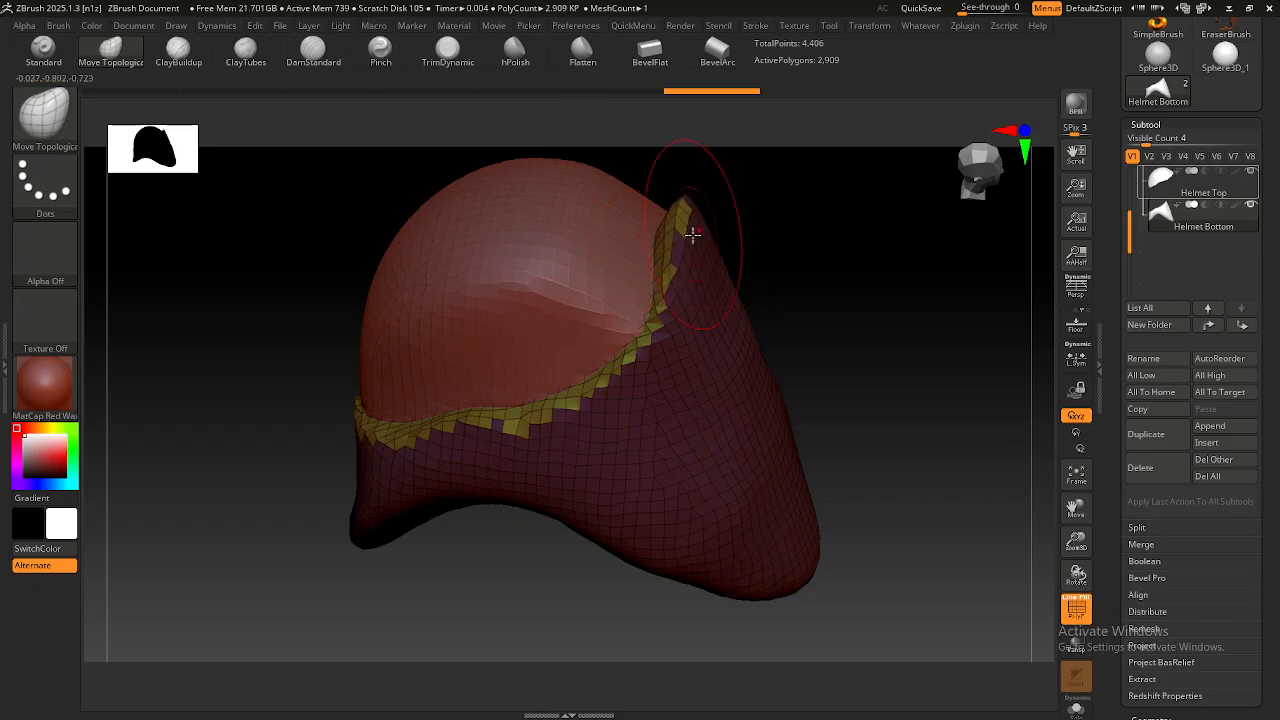
# Compare Helmet Bottom with the front reference in PureRef and refine the tip of its pointed brow peak.
pyautogui.moveTo(704, 192)
pyautogui.mouseDown(button='right')
pyautogui.moveTo(654, 261)
pyautogui.moveTo(634, 260)
pyautogui.mouseUp(button='right')
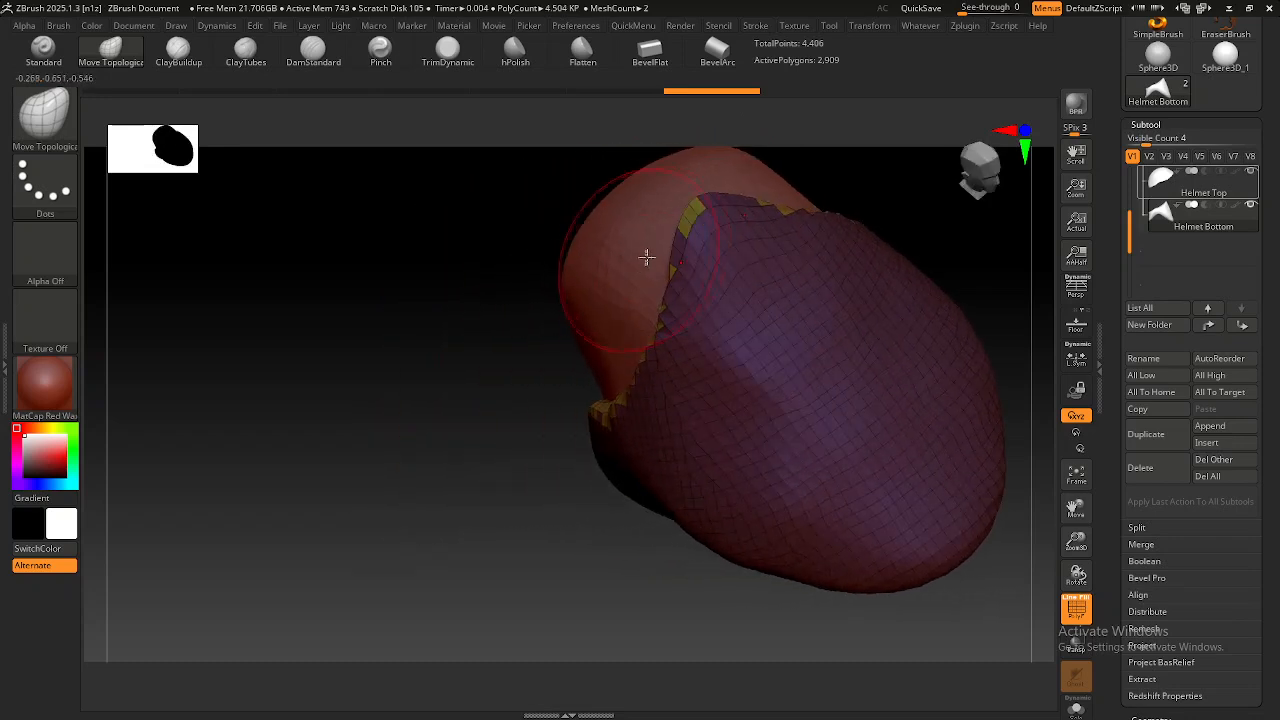
pyautogui.moveTo(744, 226)
pyautogui.mouseDown(button='right')
pyautogui.moveTo(714, 260)
pyautogui.moveTo(740, 251)
pyautogui.moveTo(706, 254)
pyautogui.moveTo(700, 237)
pyautogui.mouseUp(button='right')
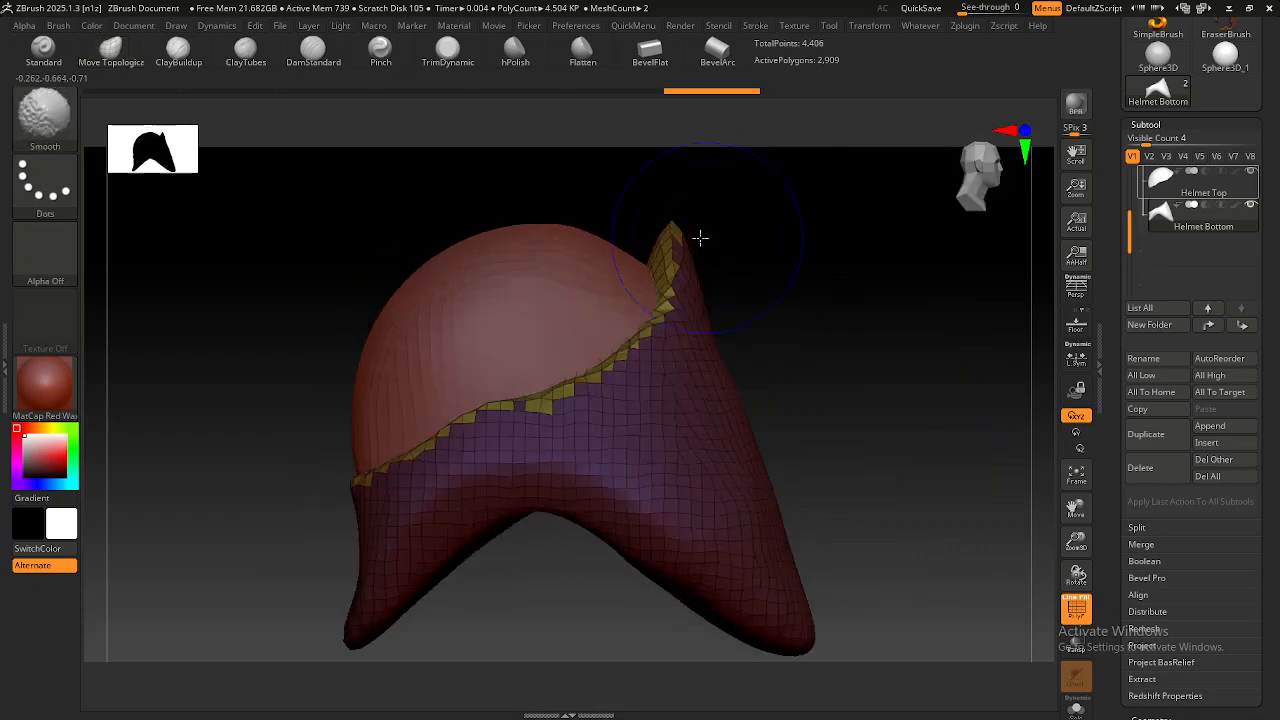
pyautogui.moveTo(634, 266)
pyautogui.mouseDown(button='right')
pyautogui.moveTo(650, 305)
pyautogui.moveTo(620, 300)
pyautogui.moveTo(691, 304)
pyautogui.mouseUp(button='right')
pyautogui.hotkey('alt', 'Tab')
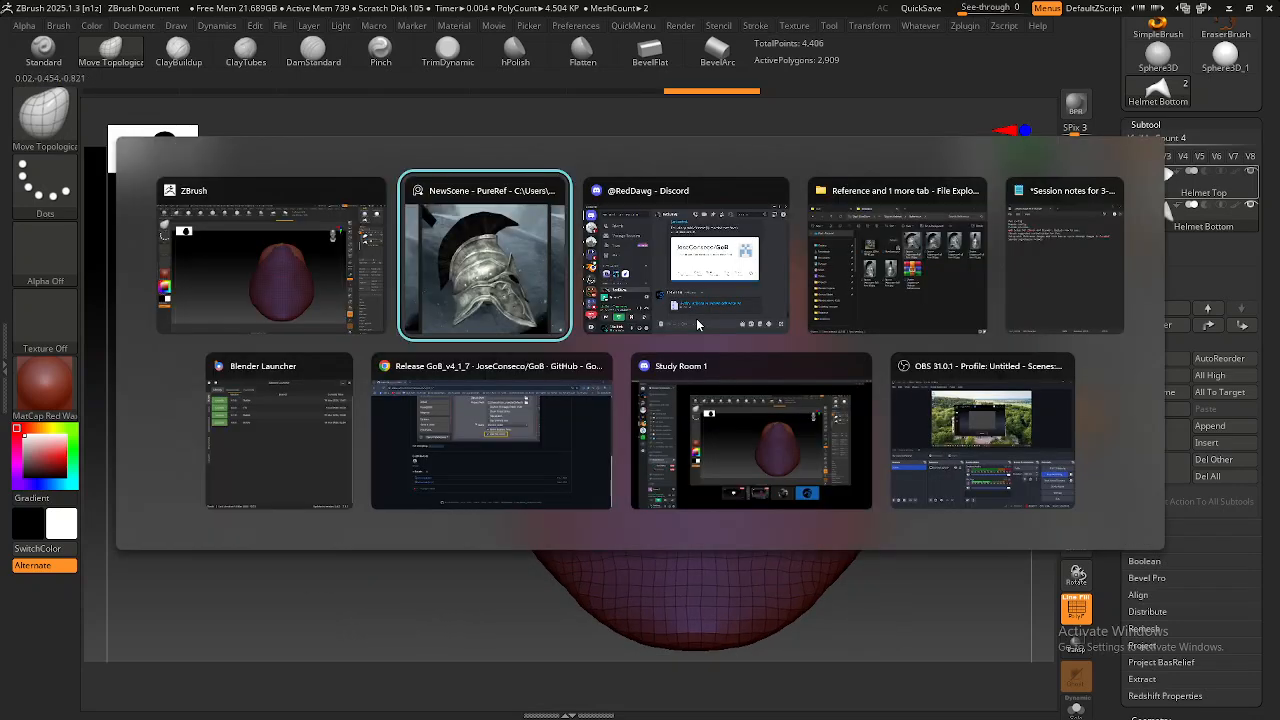
pyautogui.press('Left')
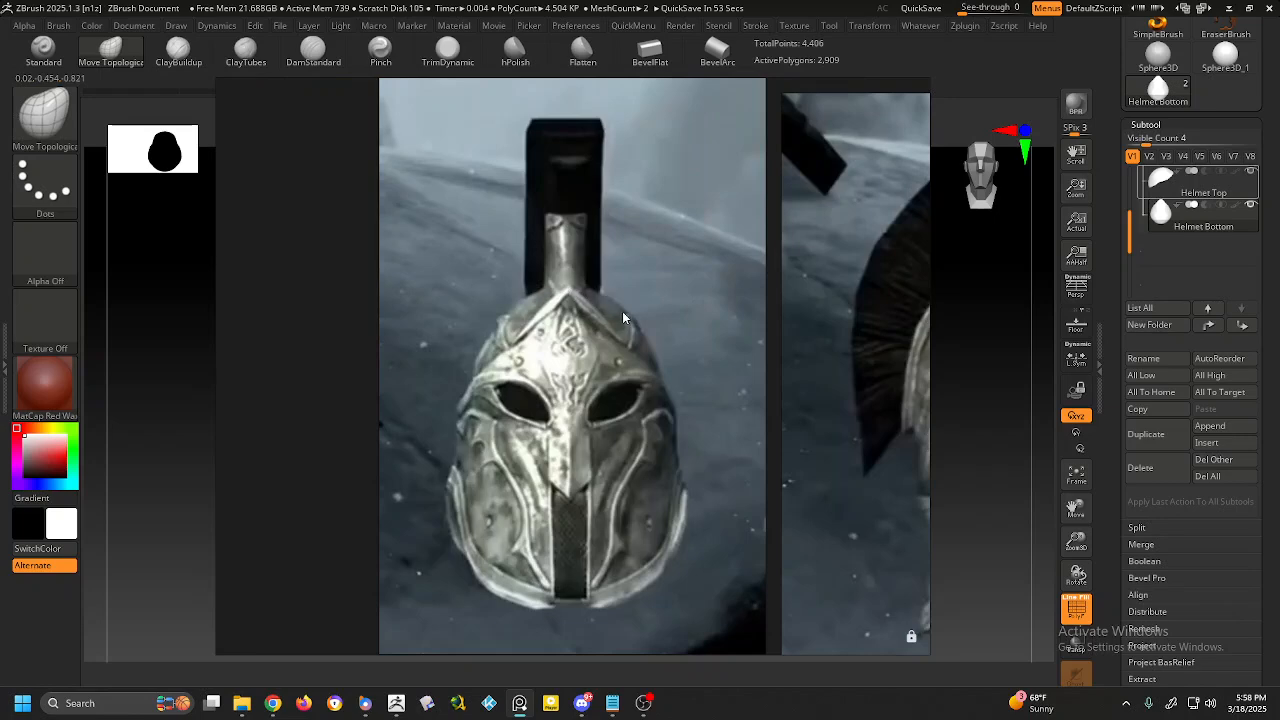
pyautogui.hotkey('alt', 'Tab')
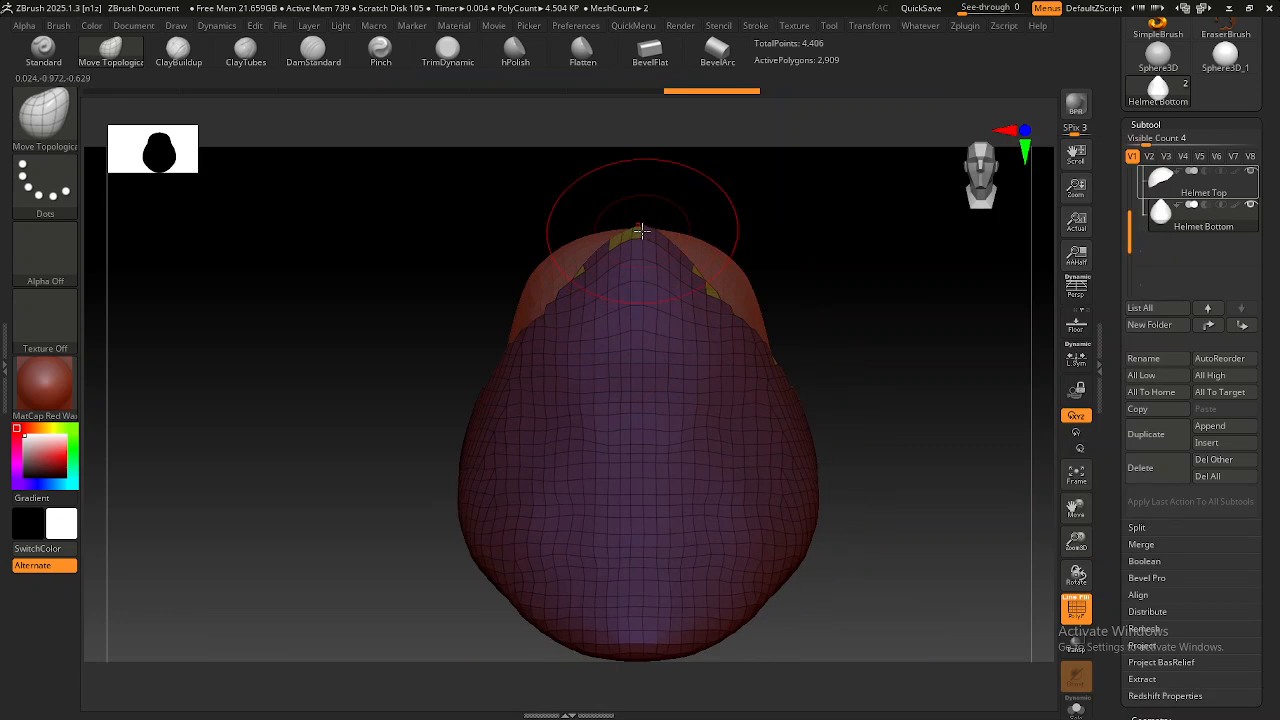
pyautogui.moveTo(640, 235)
pyautogui.mouseDown()
pyautogui.moveTo(631, 303)
pyautogui.moveTo(685, 305)
pyautogui.mouseUp()
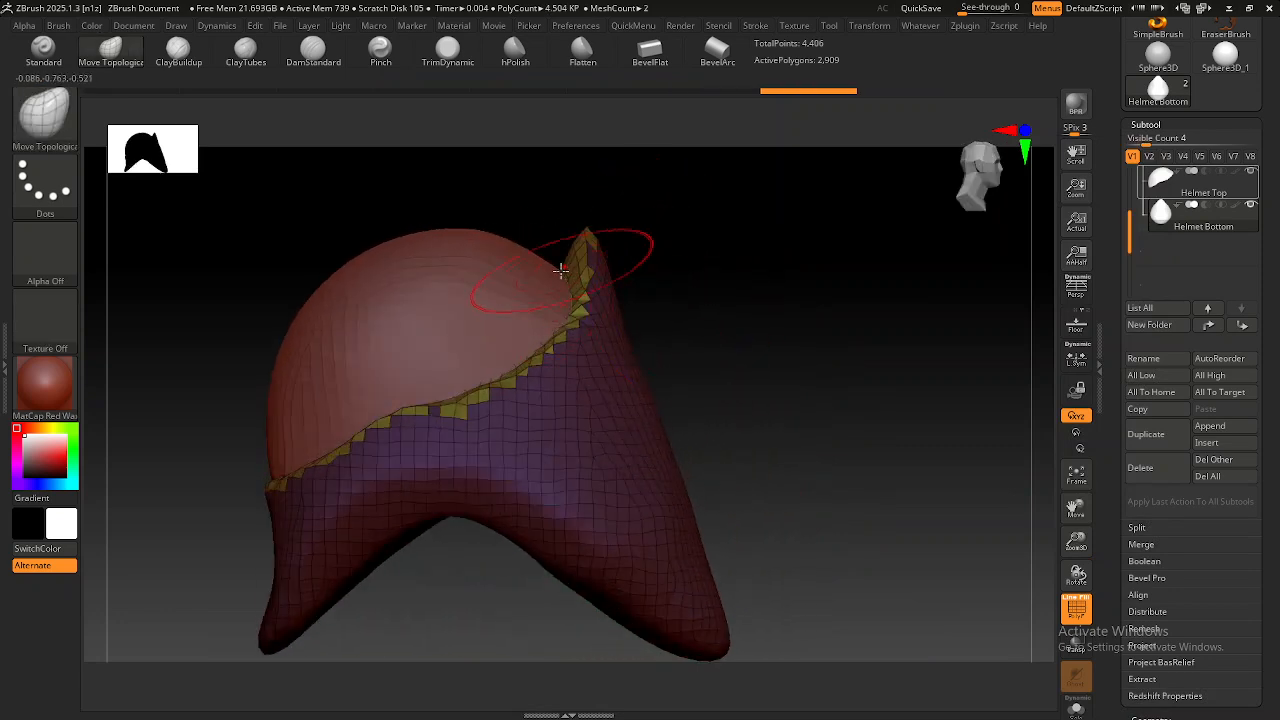
# Compare with the side reference and reshape Helmet Bottom's front peak and adjoining rim into a thinner, more upright point.
pyautogui.hotkey('alt', 'Tab')
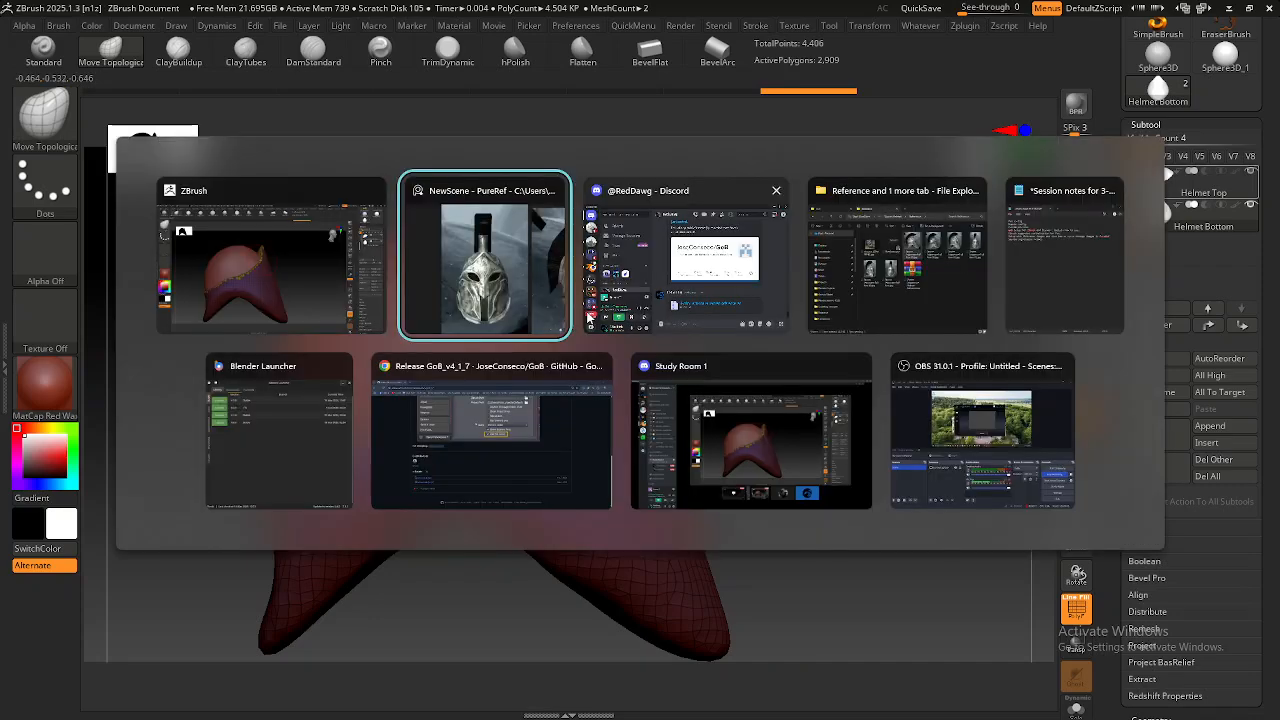
pyautogui.press('Right')
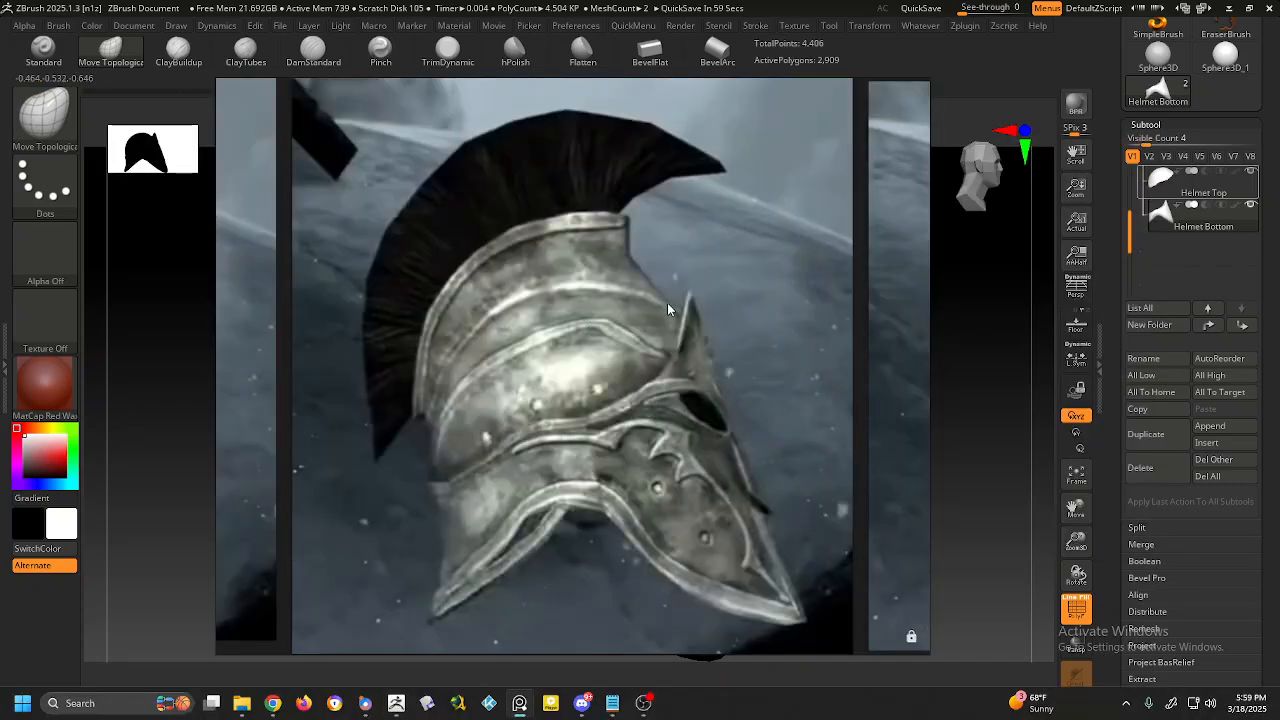
pyautogui.hotkey('alt', 'Tab')
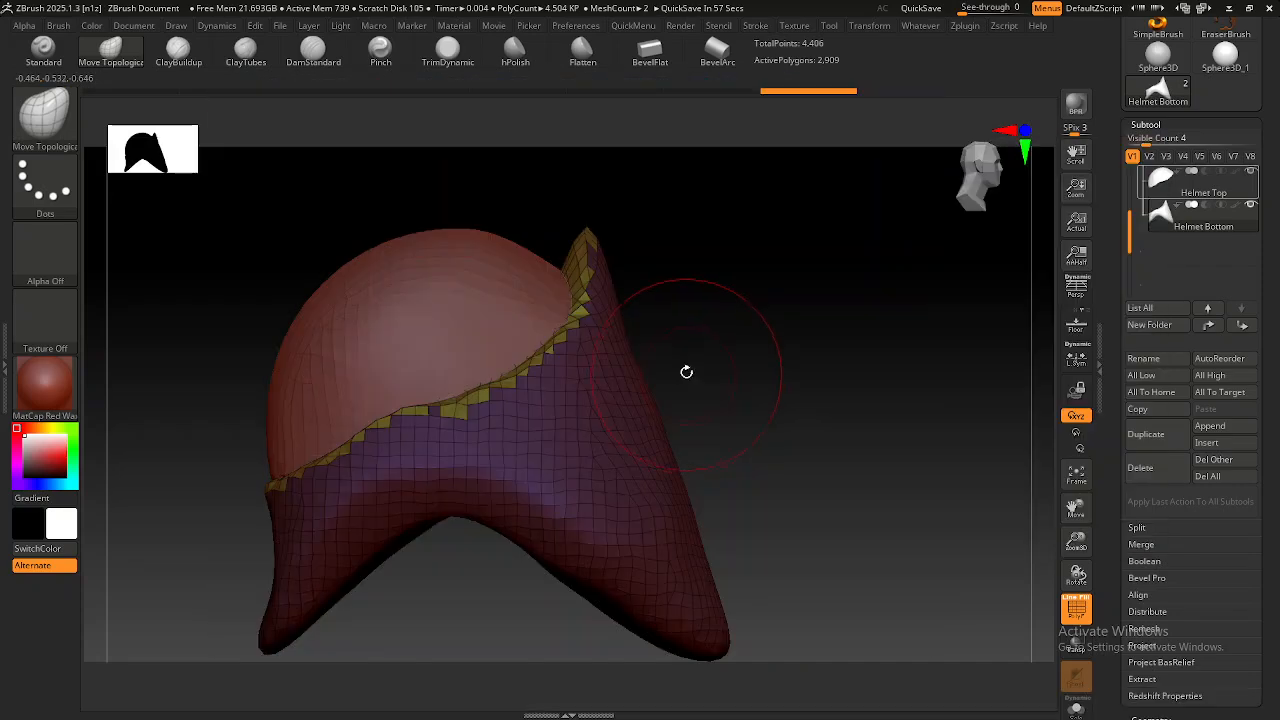
pyautogui.moveTo(556, 266)
pyautogui.mouseDown(button='right')
pyautogui.moveTo(586, 323)
pyautogui.moveTo(560, 320)
pyautogui.moveTo(543, 260)
pyautogui.moveTo(563, 257)
pyautogui.moveTo(603, 286)
pyautogui.mouseUp(button='right')
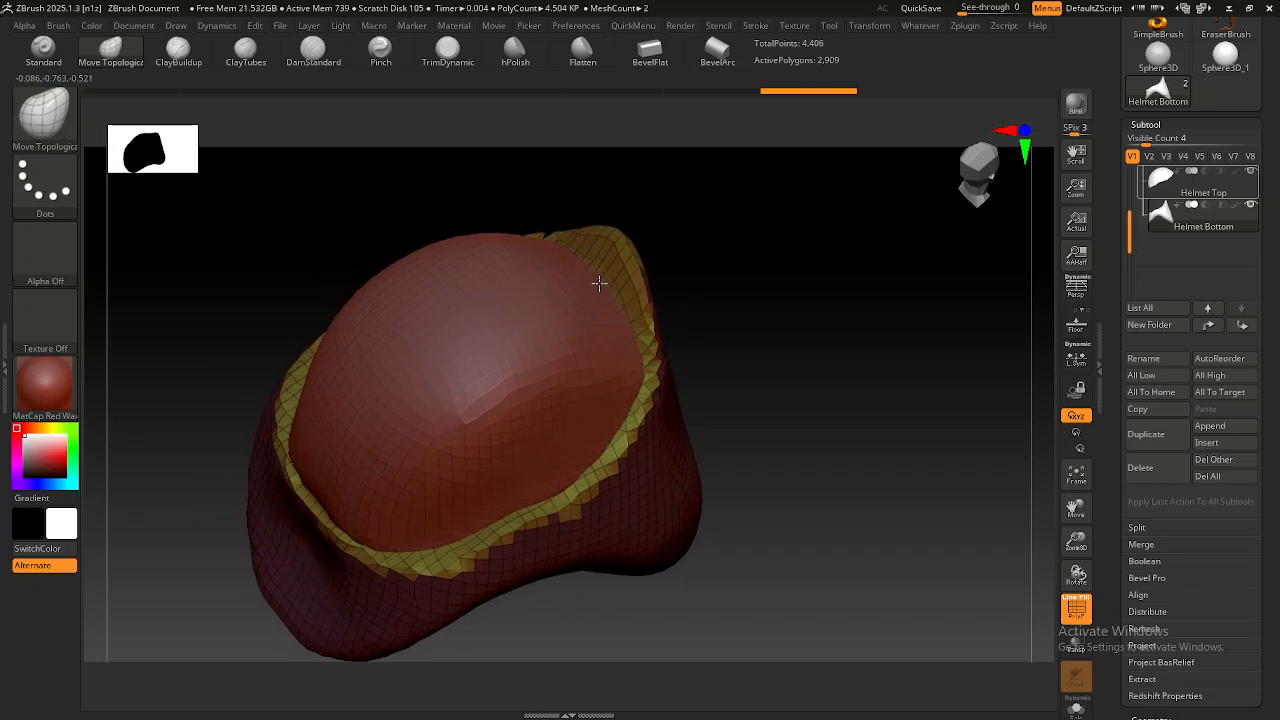
pyautogui.moveTo(600, 283); pyautogui.dragTo(600, 240, button='right')
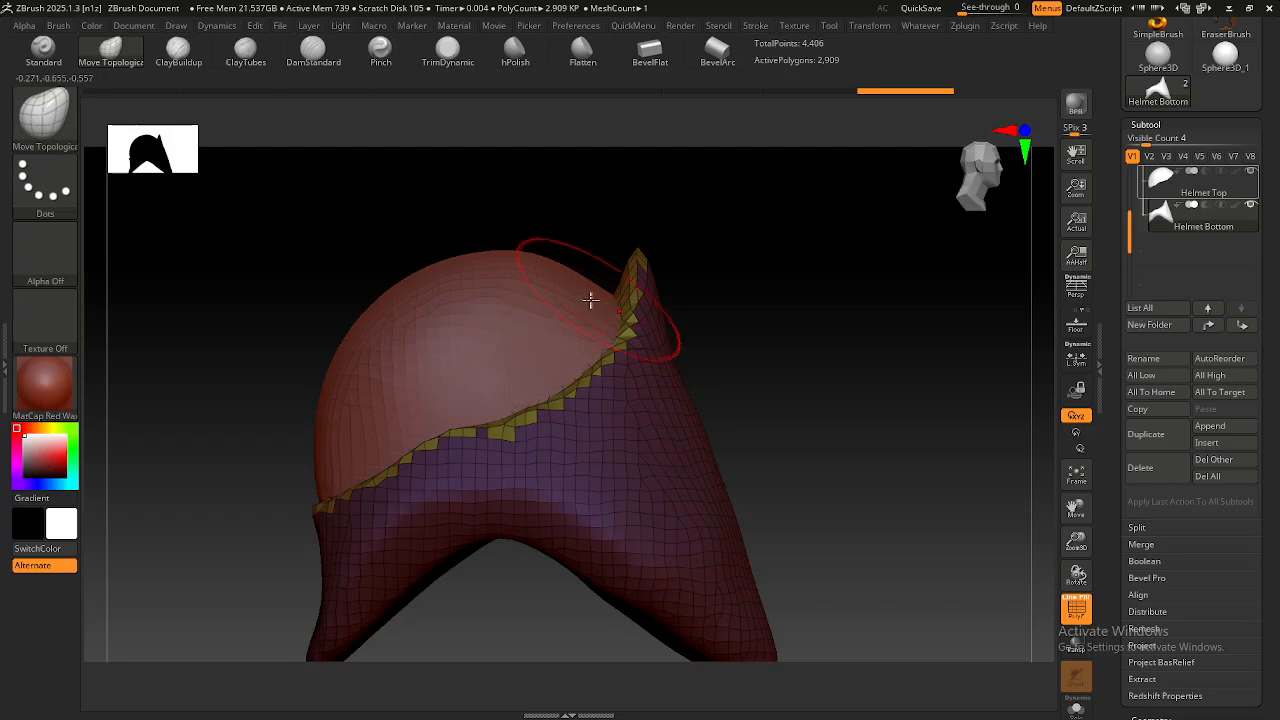
pyautogui.moveTo(596, 309); pyautogui.dragTo(588, 292, button='right')
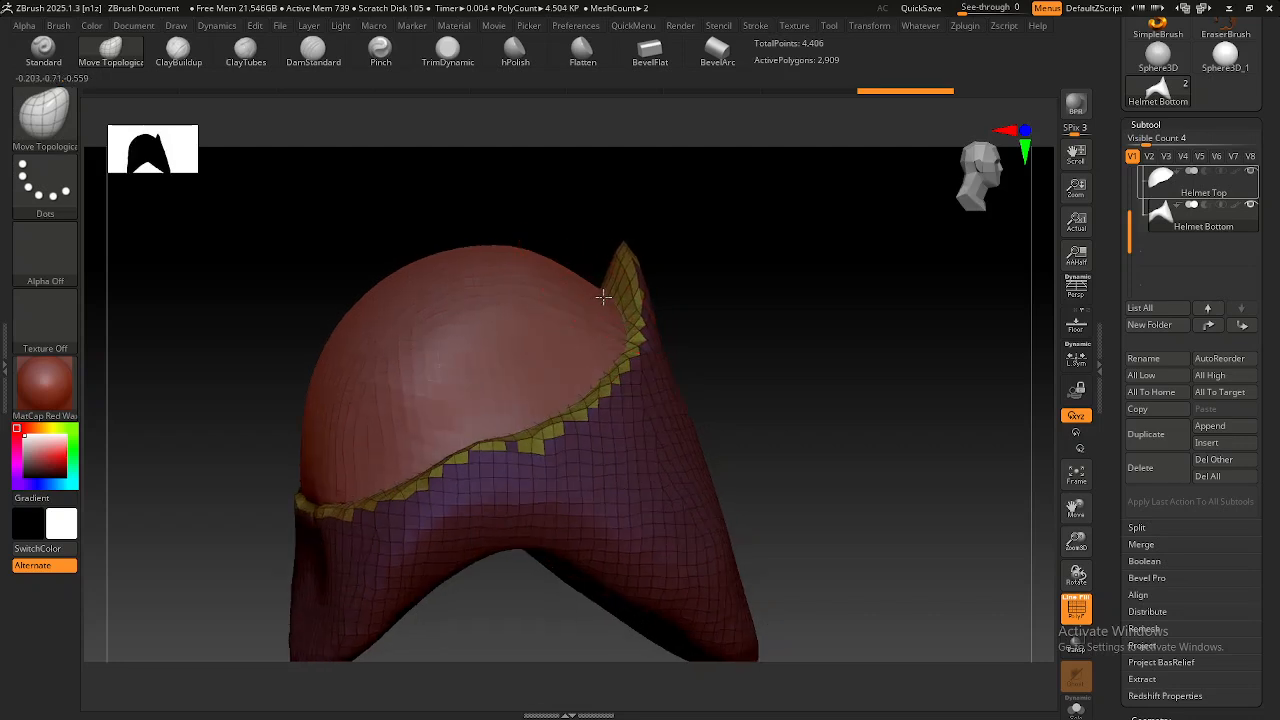
pyautogui.moveTo(605, 297); pyautogui.dragTo(609, 302)
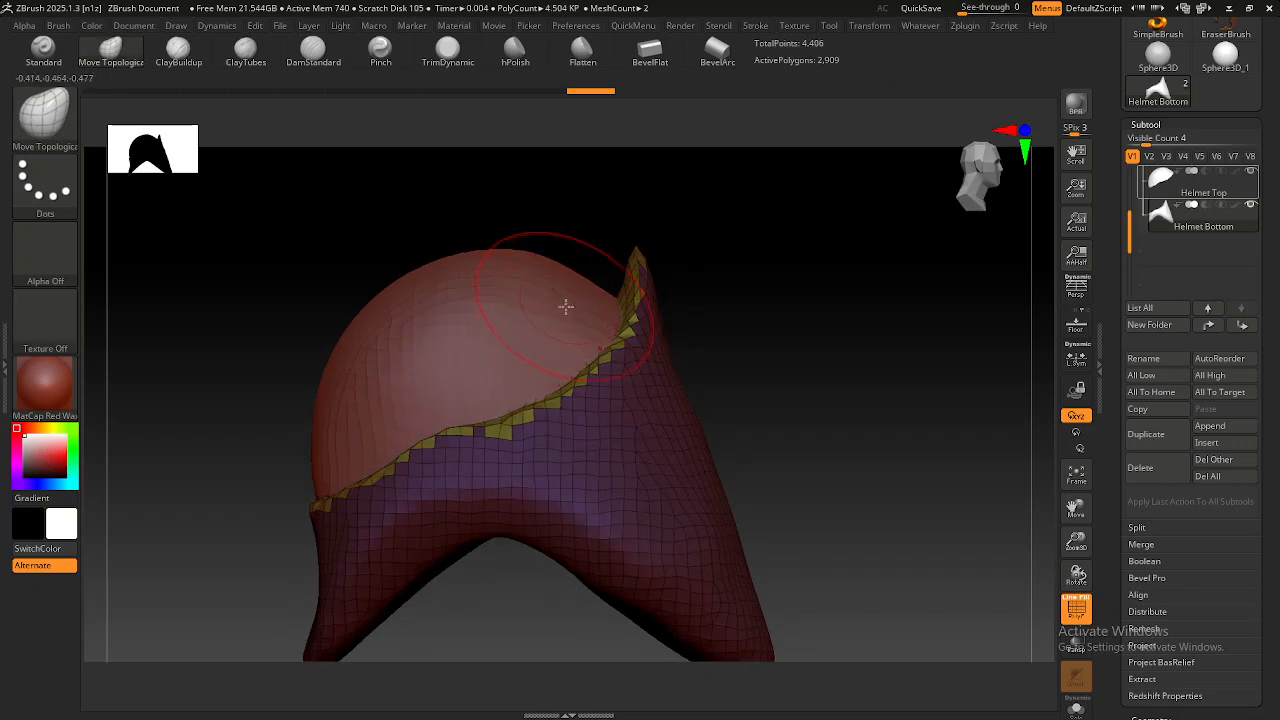
pyautogui.moveTo(563, 306); pyautogui.dragTo(590, 354, button='right')
pyautogui.moveTo(538, 273); pyautogui.dragTo(591, 280)
pyautogui.moveTo(591, 280)
pyautogui.mouseDown(button='right')
pyautogui.moveTo(613, 330)
pyautogui.moveTo(579, 267)
pyautogui.moveTo(590, 255)
pyautogui.moveTo(580, 229)
pyautogui.mouseUp(button='right')
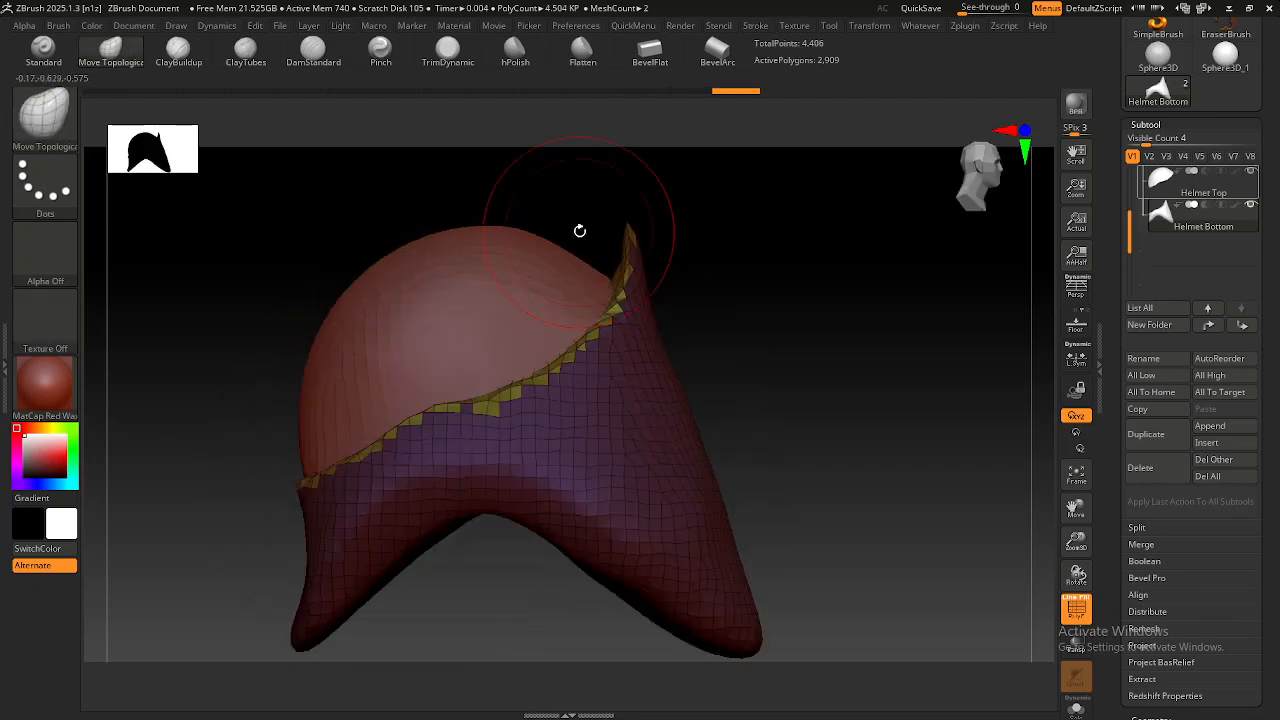
# Set See-through to 27 and line the helmet model up over the side-view reference image.
pyautogui.hotkey('alt', 'Tab')
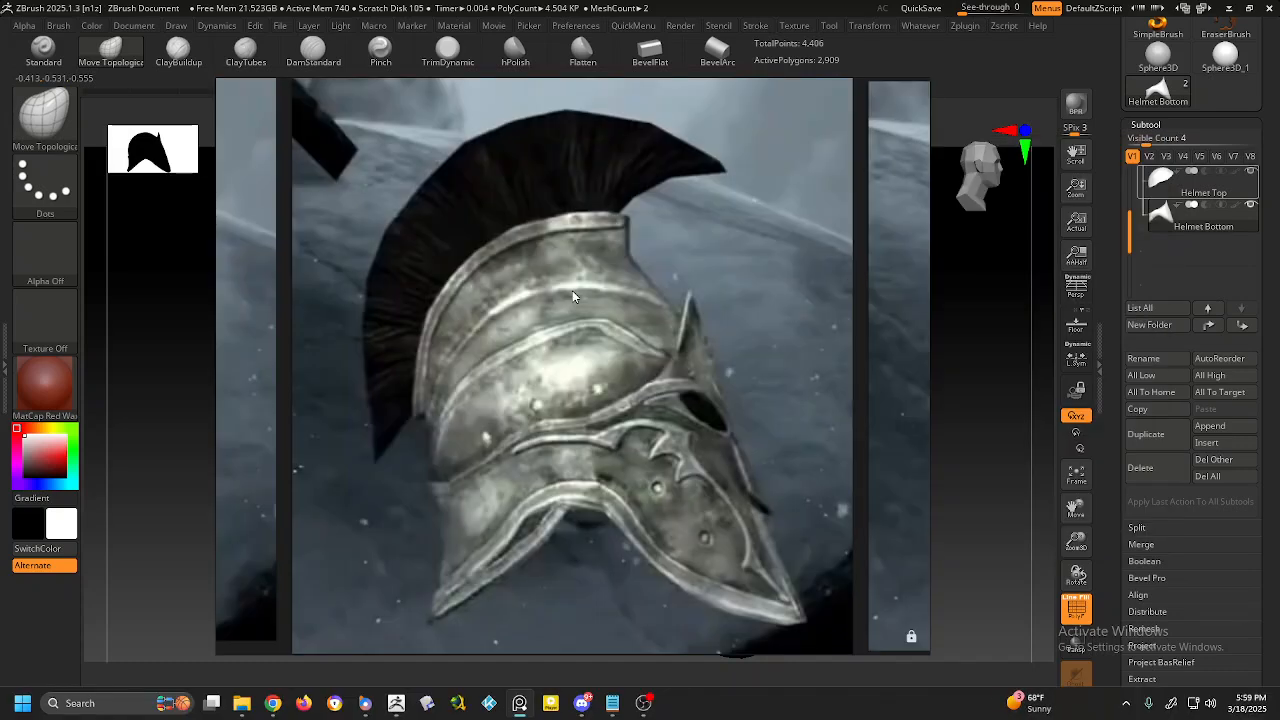
pyautogui.hotkey('alt', 'Tab')
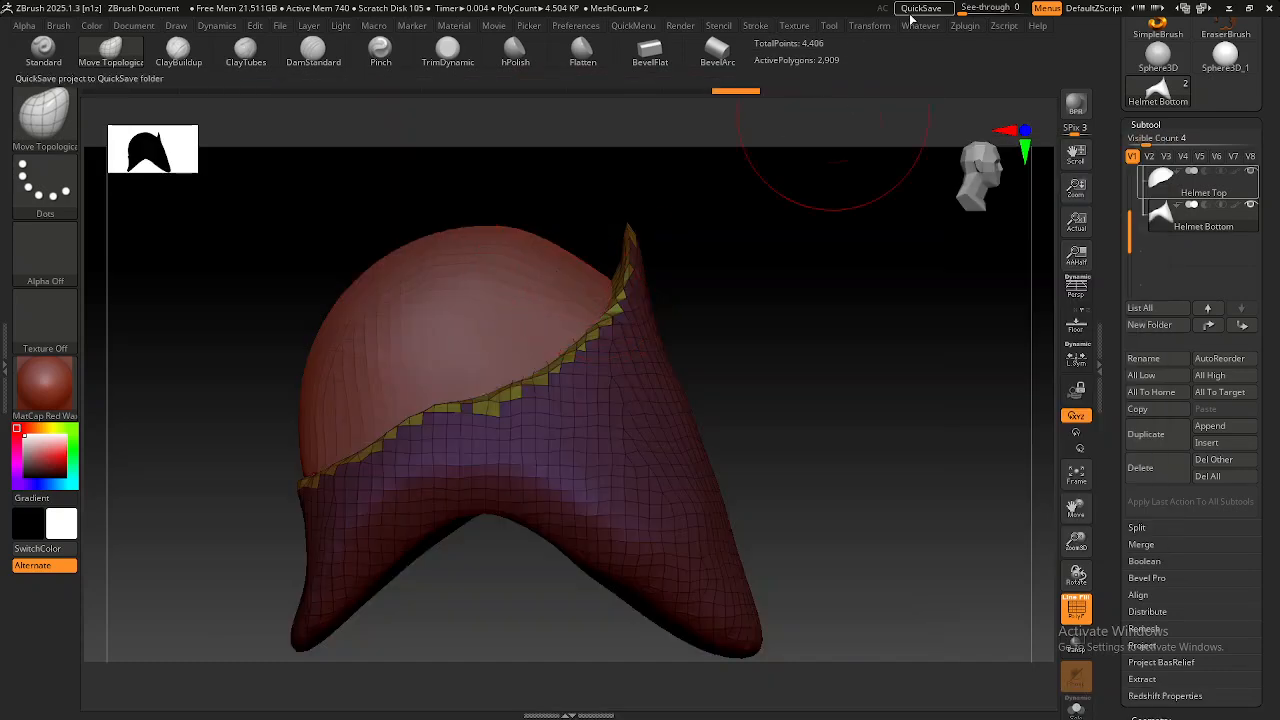
pyautogui.moveTo(961, 11); pyautogui.dragTo(977, 11)
pyautogui.moveTo(715, 265)
pyautogui.keyDown('alt'); pyautogui.mouseDown(button='right')
pyautogui.moveTo(757, 267)
pyautogui.moveTo(714, 257)
pyautogui.moveTo(749, 286)
pyautogui.moveTo(700, 277)
pyautogui.moveTo(731, 283)
pyautogui.moveTo(727, 297)
pyautogui.mouseUp(button='right'); pyautogui.keyUp('alt')
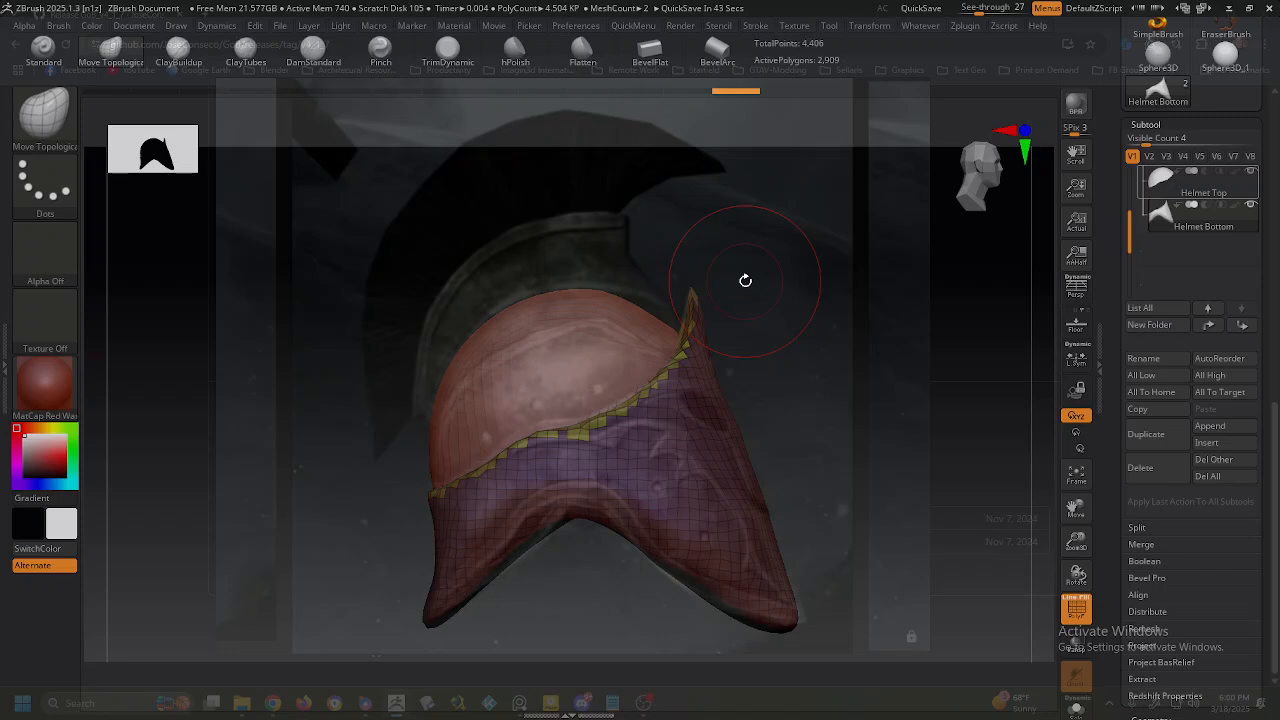
pyautogui.moveTo(774, 291)
pyautogui.mouseDown()
pyautogui.moveTo(757, 297)
pyautogui.moveTo(777, 297)
pyautogui.moveTo(774, 309)
pyautogui.mouseUp()
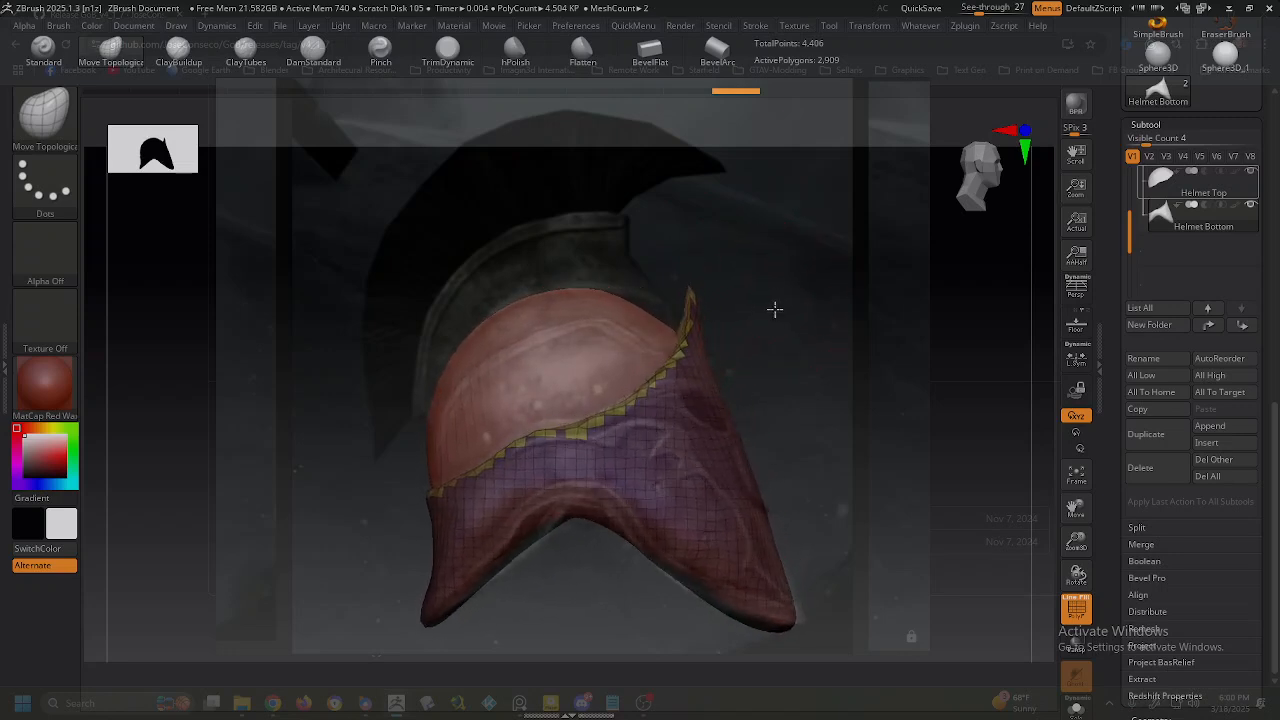
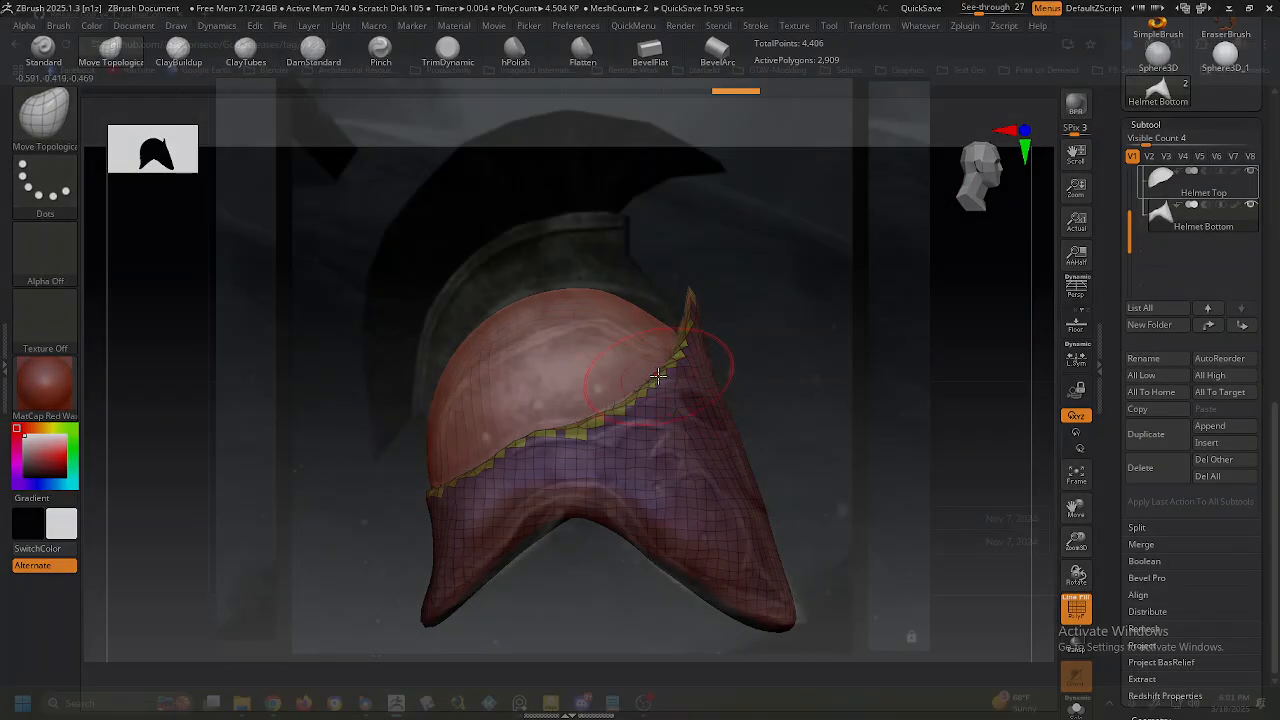
# Nudge the helmet into closer alignment with the see-through side-view reference, matching its lower edge and cheek point.
pyautogui.moveTo(695, 414)
pyautogui.keyDown('alt'); pyautogui.mouseDown(button='right')
pyautogui.moveTo(726, 434)
pyautogui.moveTo(710, 451)
pyautogui.mouseUp(button='right'); pyautogui.keyUp('alt')
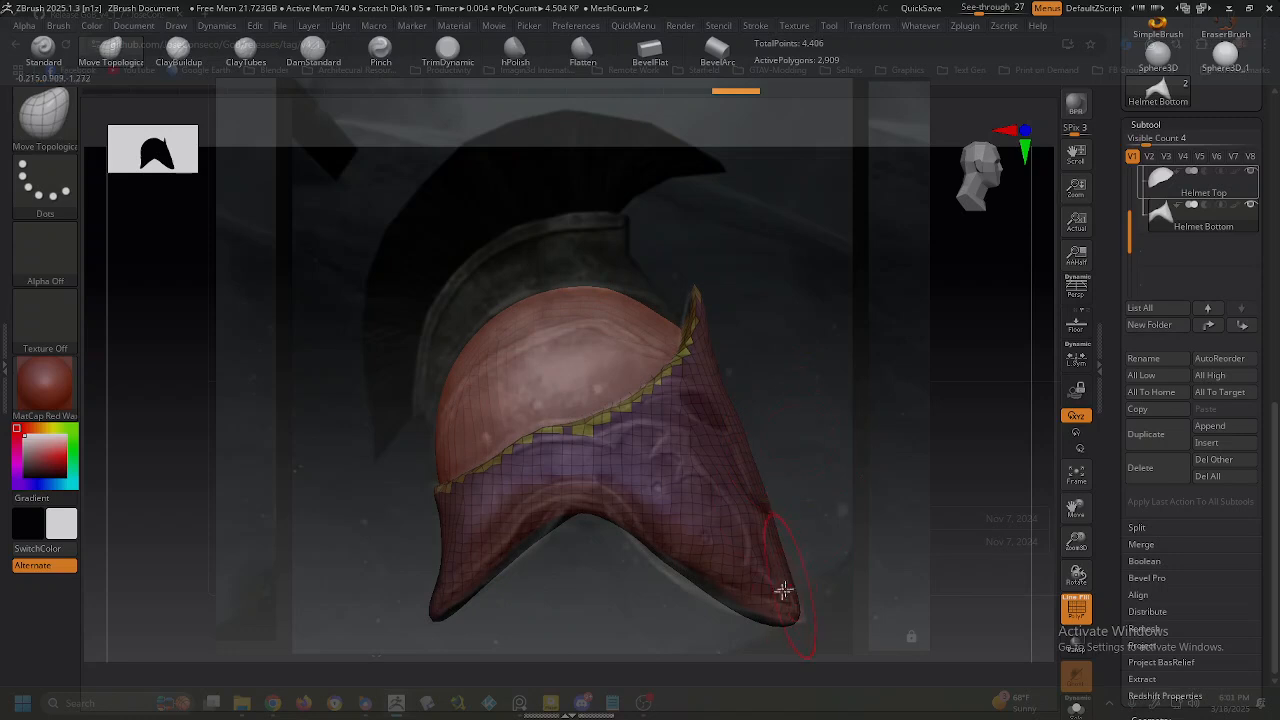
pyautogui.keyDown('alt'); pyautogui.moveTo(485, 582); pyautogui.dragTo(486, 580, button='right'); pyautogui.keyUp('alt')
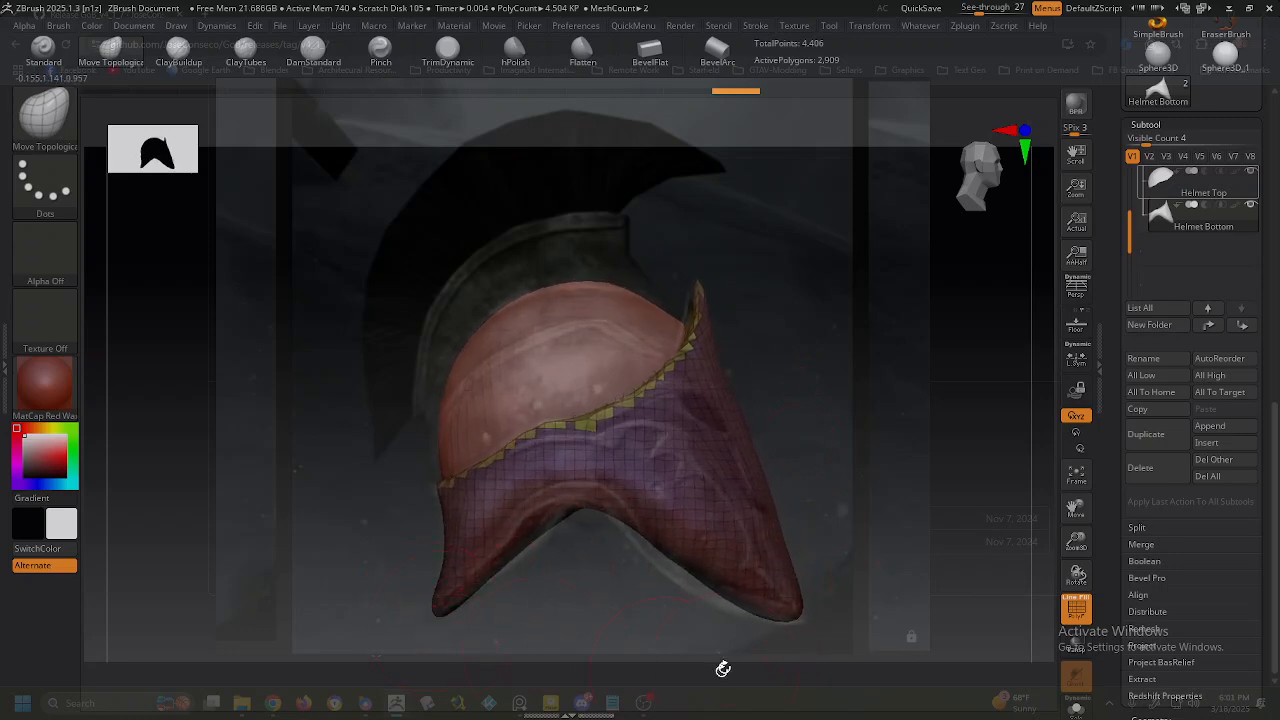
pyautogui.keyDown('alt'); pyautogui.moveTo(838, 507); pyautogui.dragTo(839, 507, button='right'); pyautogui.keyUp('alt')
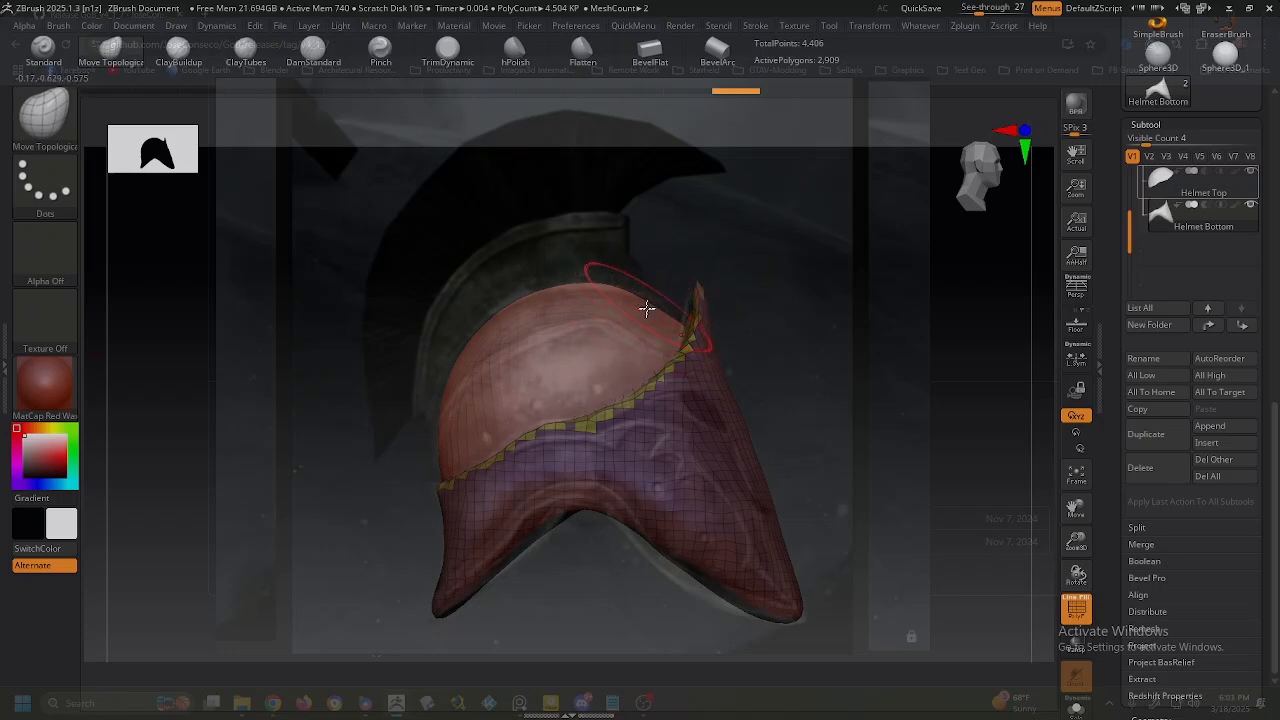
# Make Helmet Top the active subtool and check the front of its dome against the see-through side reference.
pyautogui.keyDown('alt'); pyautogui.click(596, 317); pyautogui.keyUp('alt')
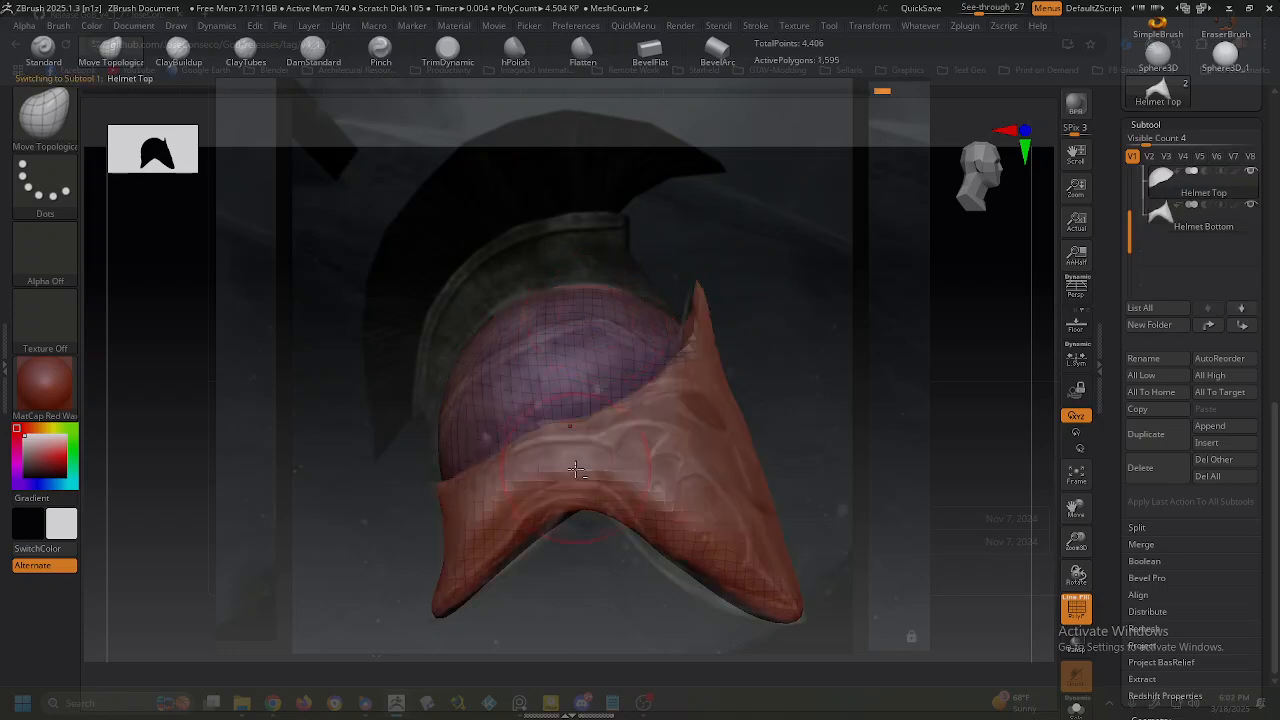
pyautogui.moveTo(979, 9)
pyautogui.mouseDown()
pyautogui.moveTo(961, 9)
pyautogui.moveTo(979, 9)
pyautogui.mouseUp()
pyautogui.moveTo(664, 310); pyautogui.dragTo(654, 325, button='right')
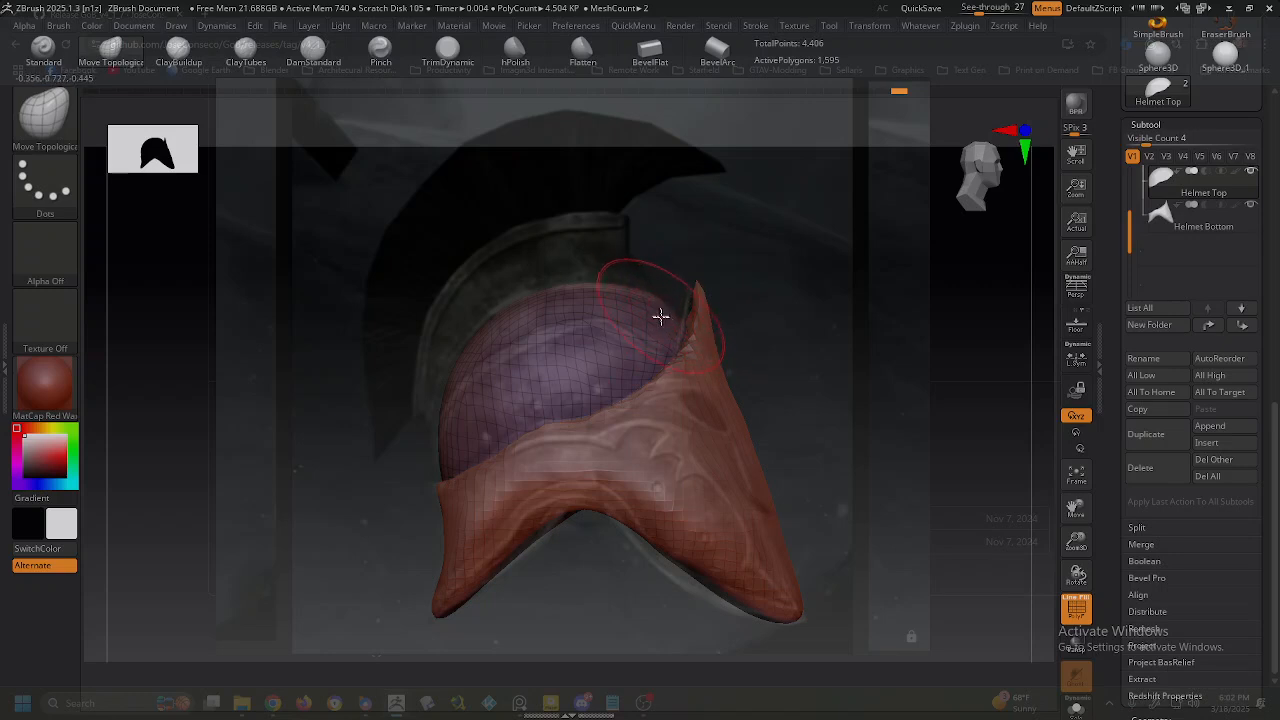
pyautogui.moveTo(670, 335); pyautogui.dragTo(672, 336, button='right')
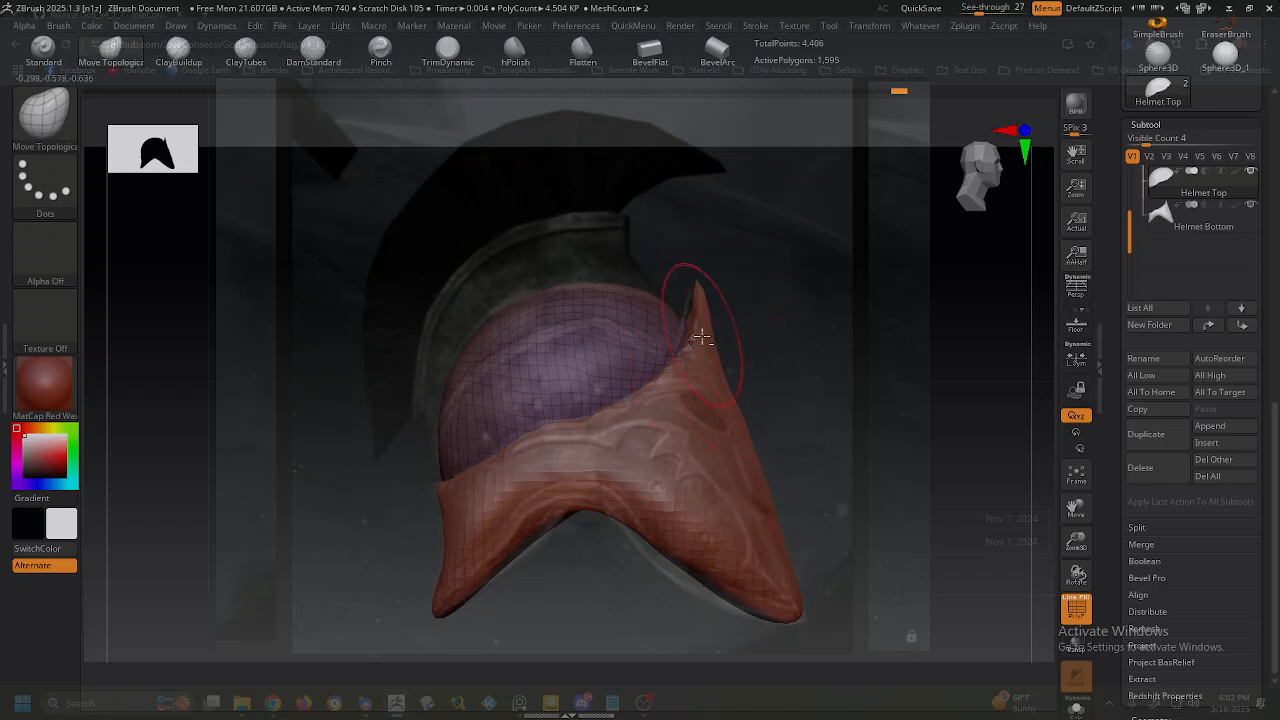
# Make Helmet Bottom the active subtool, set See-through to 0, and inspect the helmet from the back and side.
pyautogui.keyDown('alt'); pyautogui.click(708, 355); pyautogui.keyUp('alt')
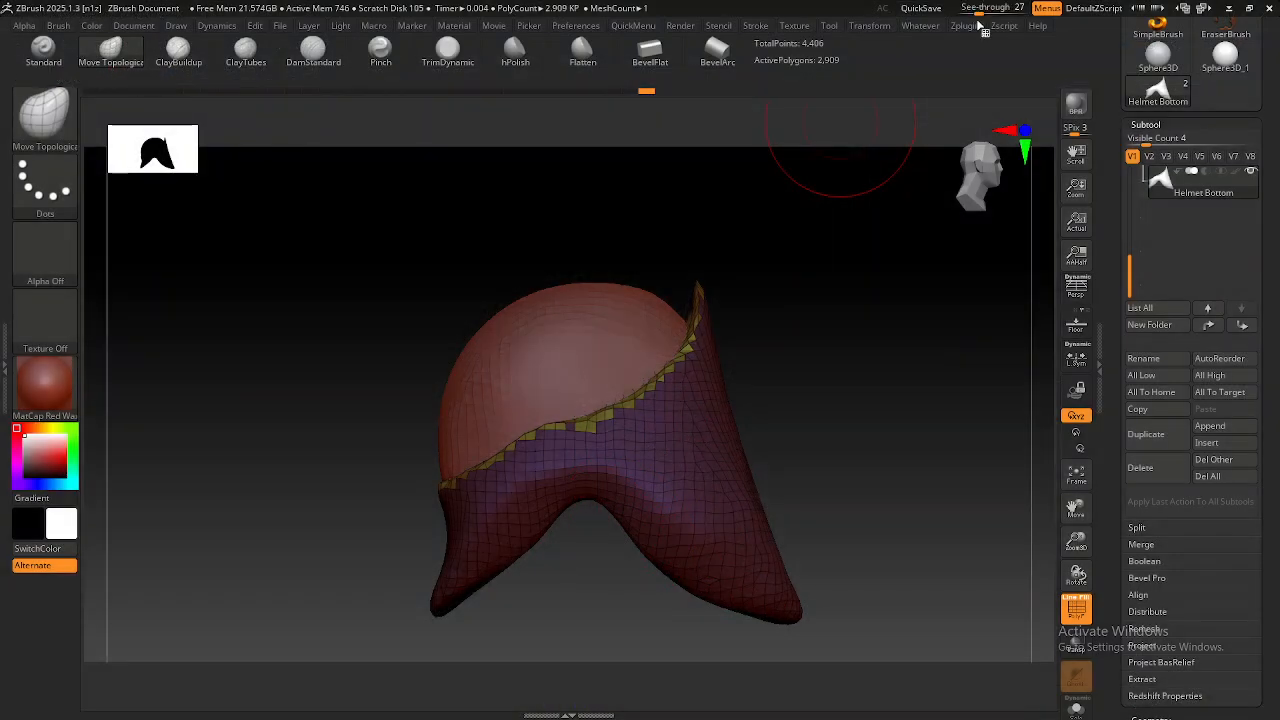
pyautogui.moveTo(979, 10); pyautogui.dragTo(957, 10)
pyautogui.moveTo(578, 533); pyautogui.dragTo(584, 502)
pyautogui.keyDown('shift'); pyautogui.moveTo(596, 501); pyautogui.dragTo(610, 505, button='right'); pyautogui.keyUp('shift')
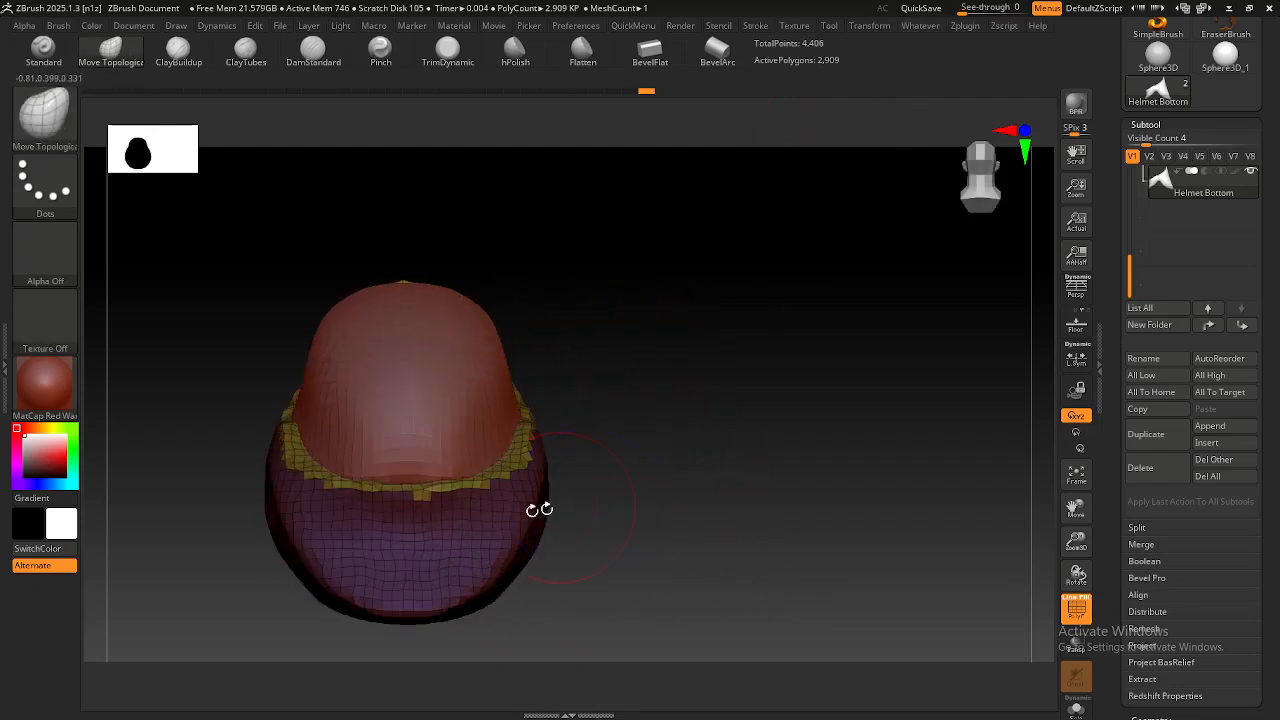
pyautogui.keyDown('alt'); pyautogui.moveTo(403, 510); pyautogui.dragTo(469, 509, button='right'); pyautogui.keyUp('alt')
pyautogui.moveTo(756, 498); pyautogui.dragTo(689, 466, button='right')
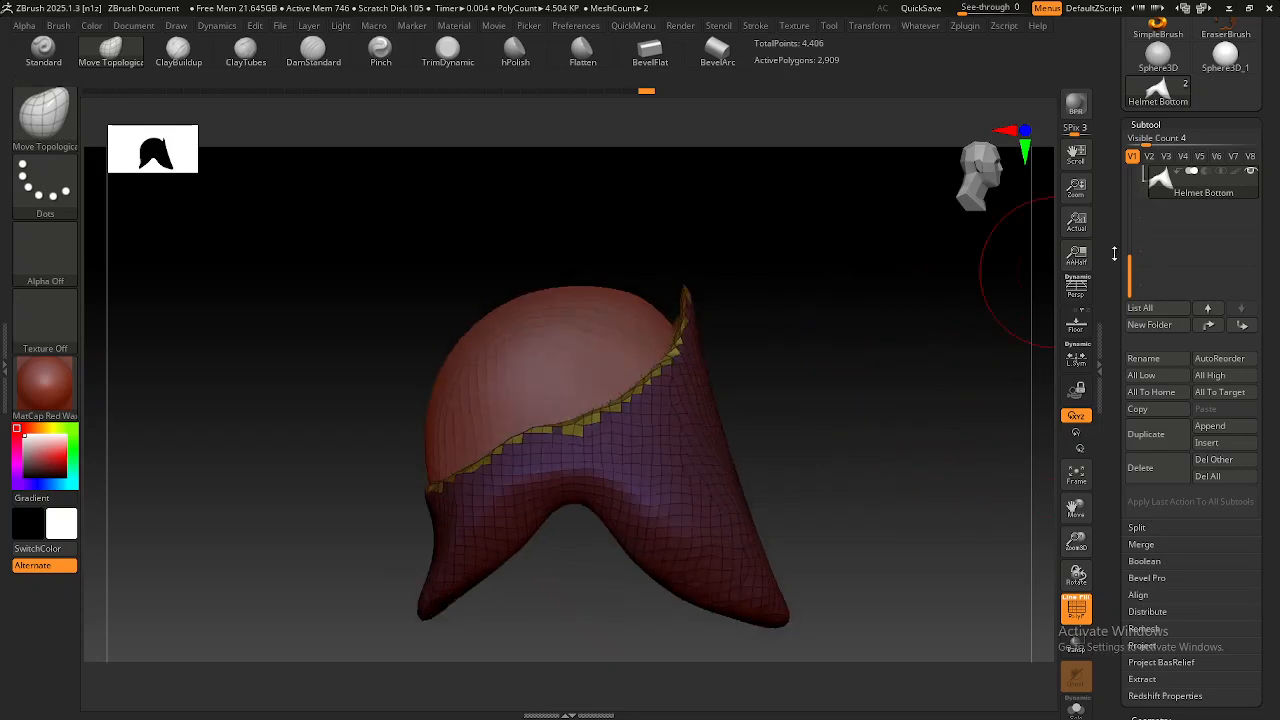
# Duplicate the Original folder together with its Helmet Top and Helmet Bottom subtools.
pyautogui.click(1141, 177)
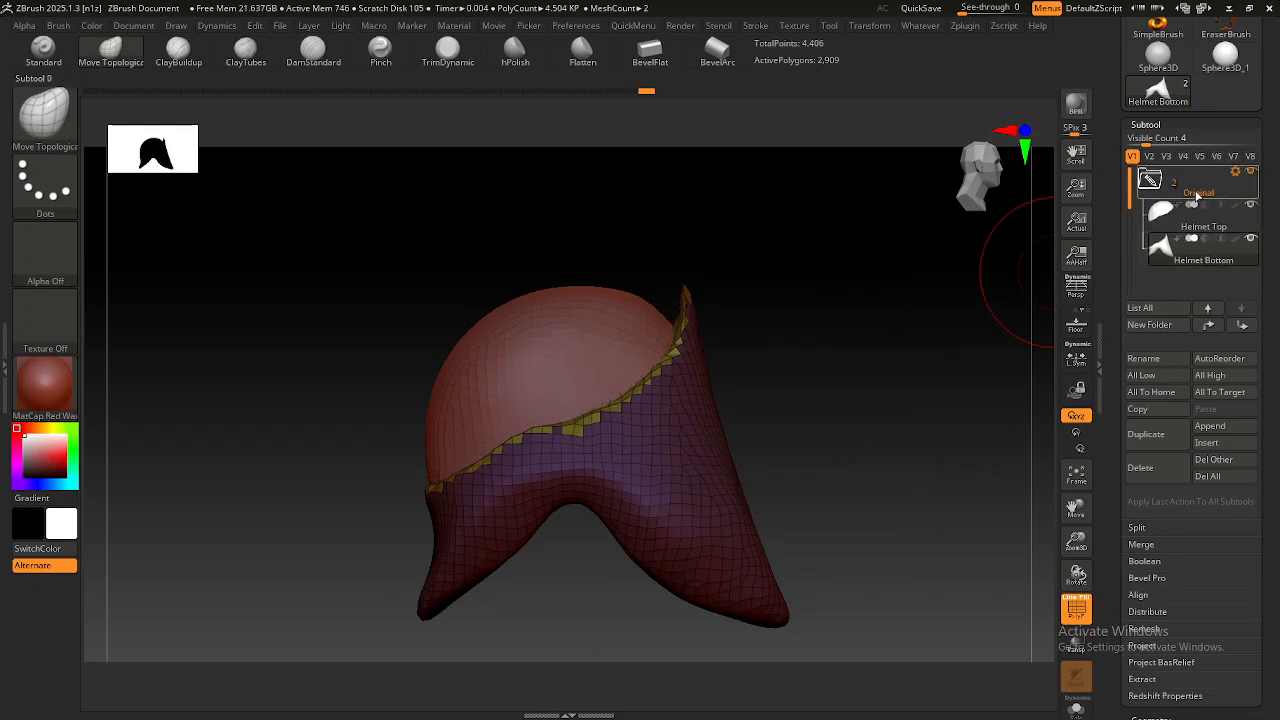
pyautogui.click(1149, 179)
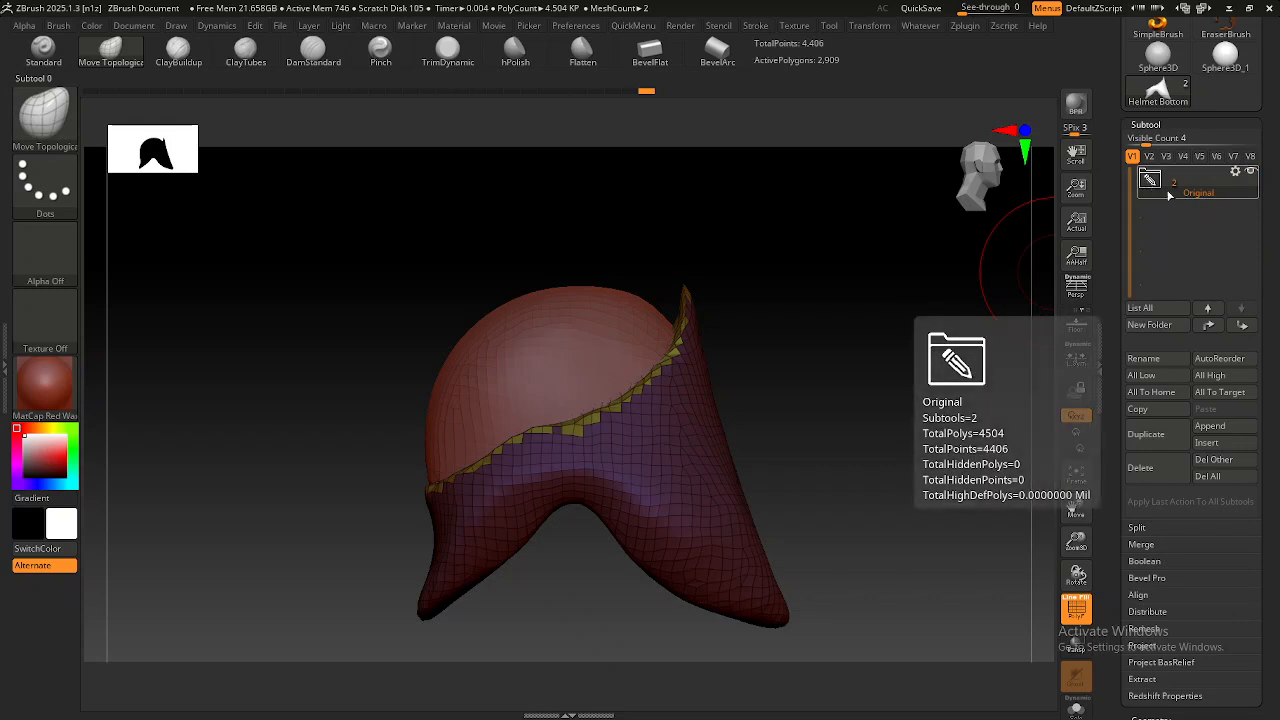
pyautogui.click(1150, 180)
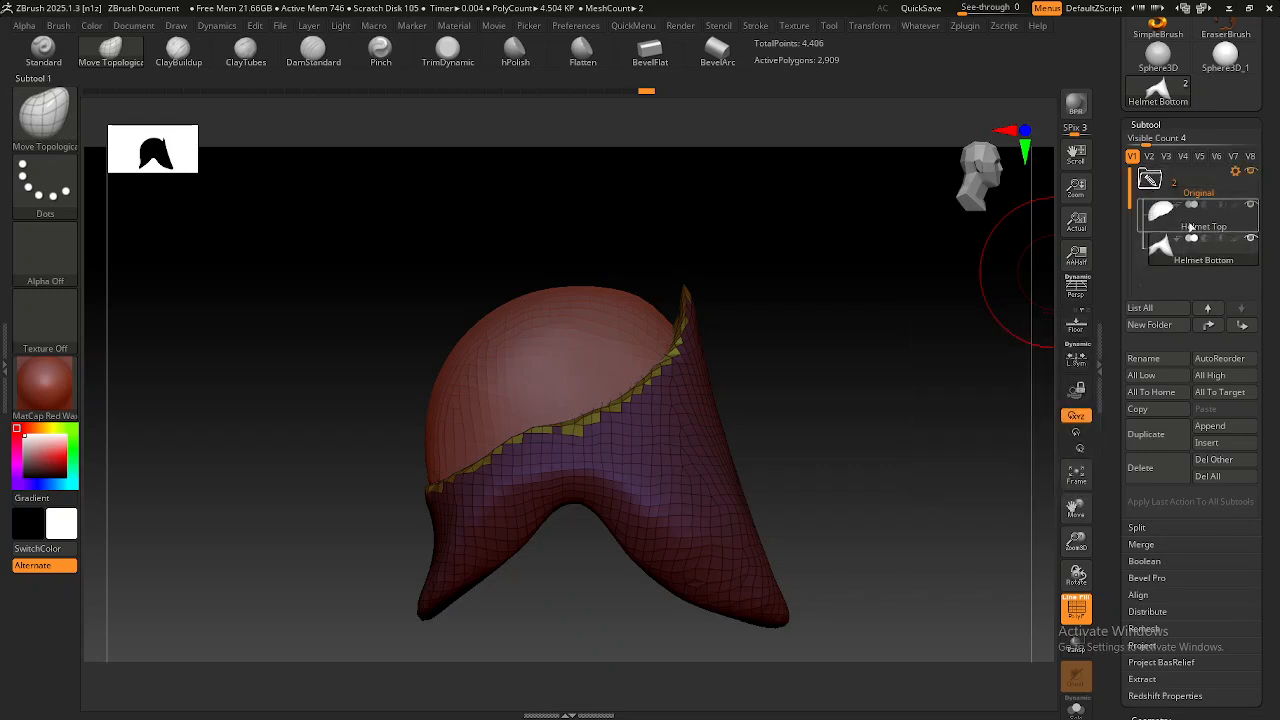
pyautogui.moveTo(1196, 256)
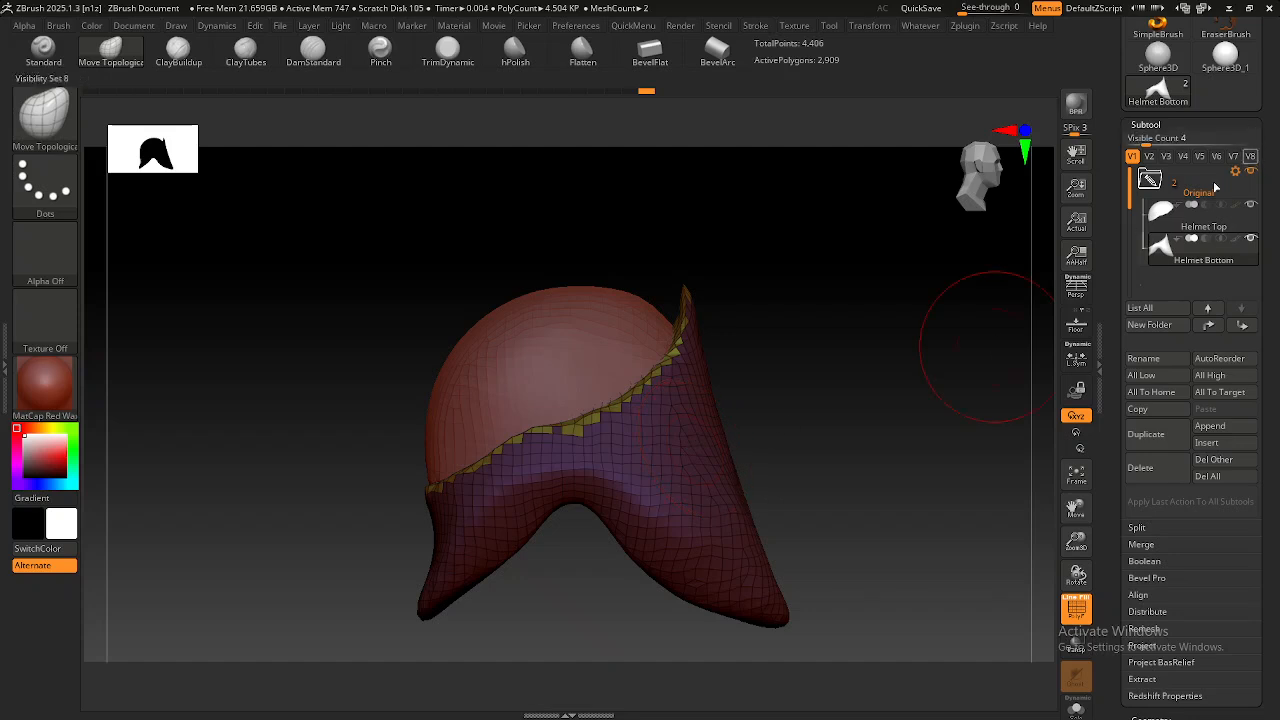
pyautogui.moveTo(1200, 212)
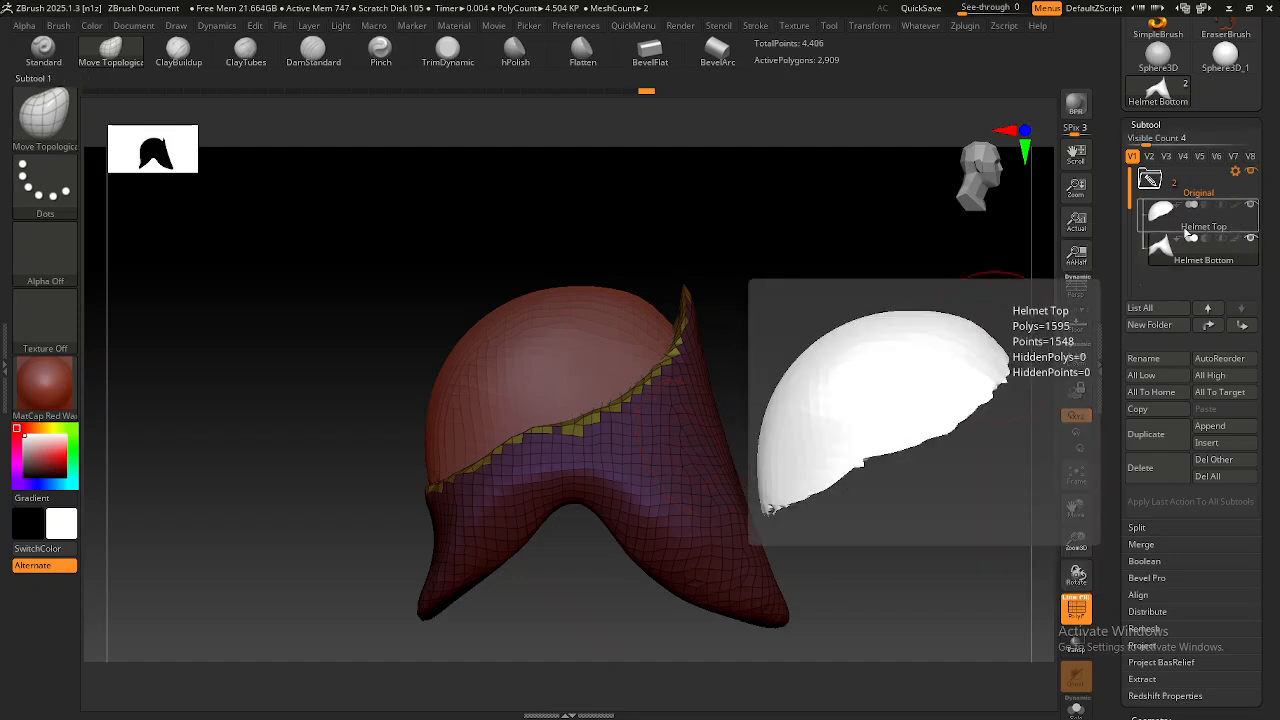
pyautogui.click(1150, 180)
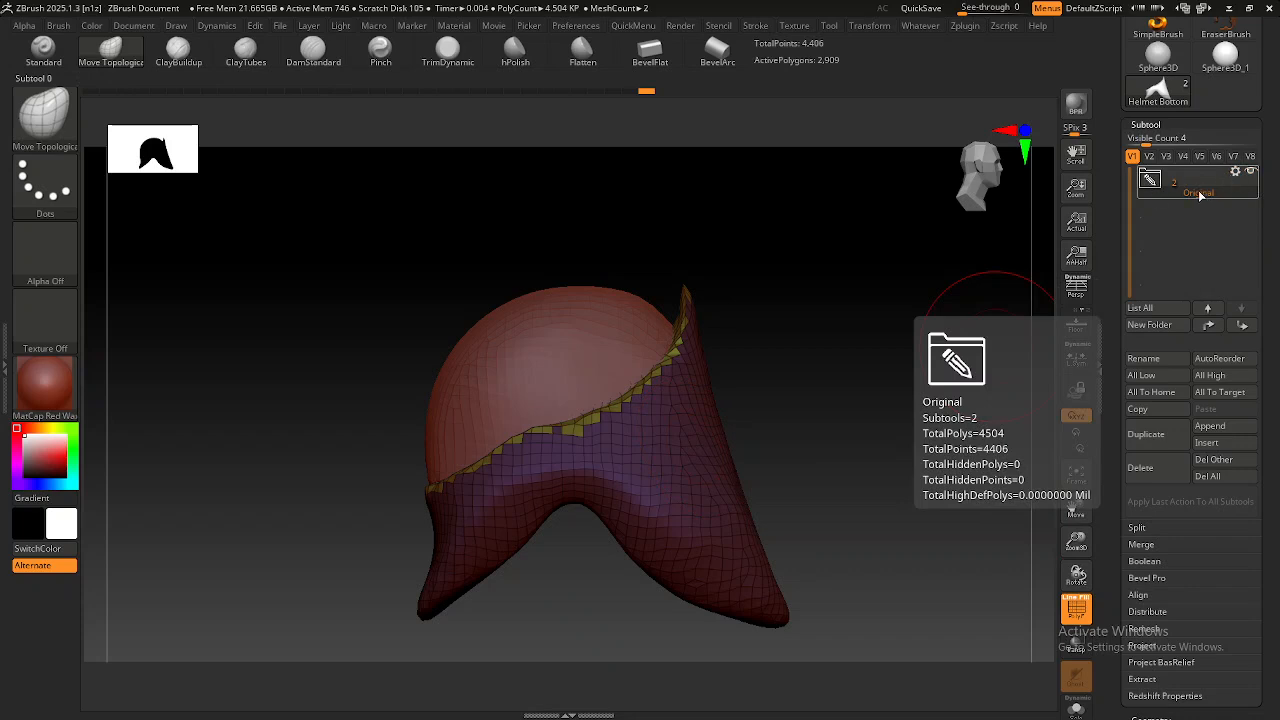
pyautogui.click(1236, 172)
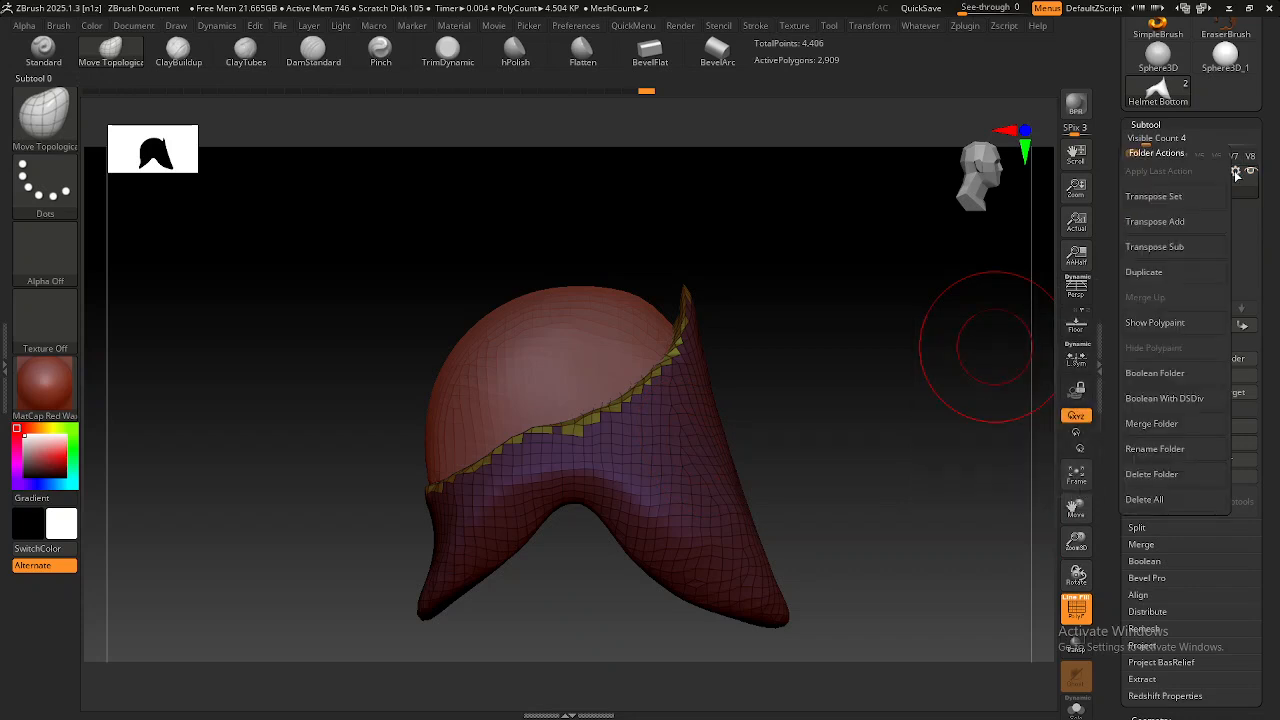
pyautogui.click(1180, 276)
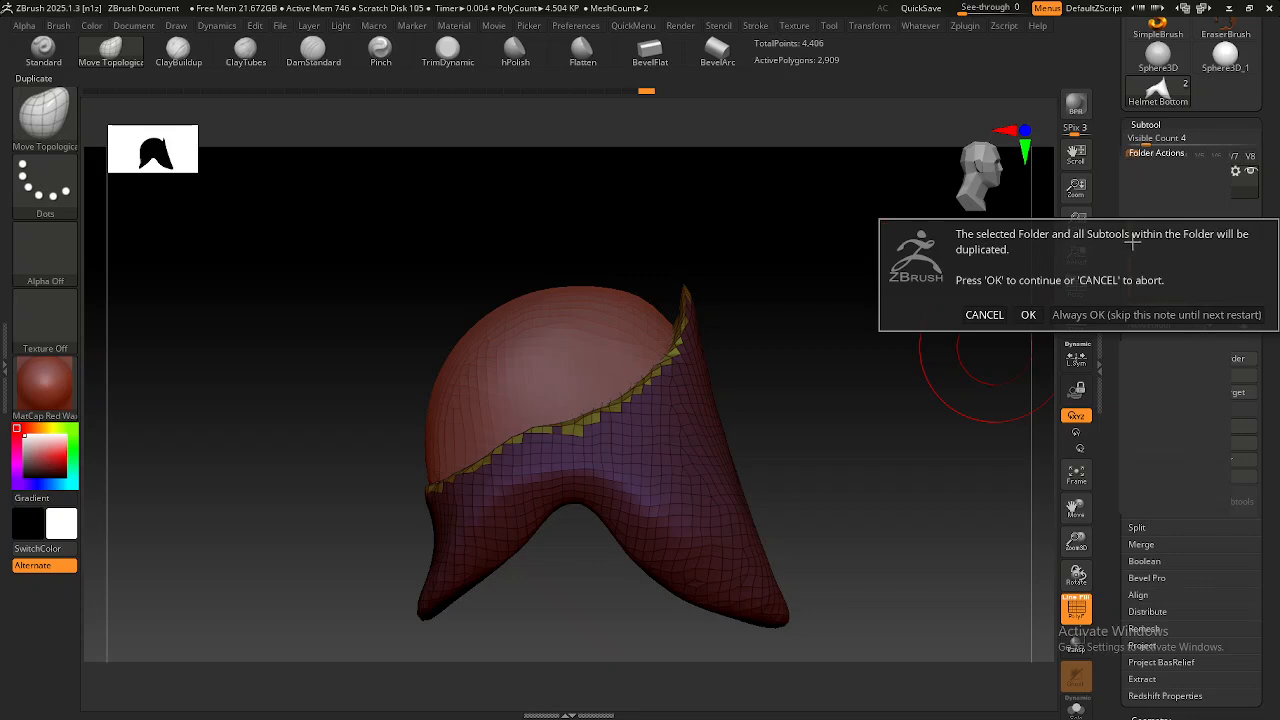
pyautogui.click(1029, 315)
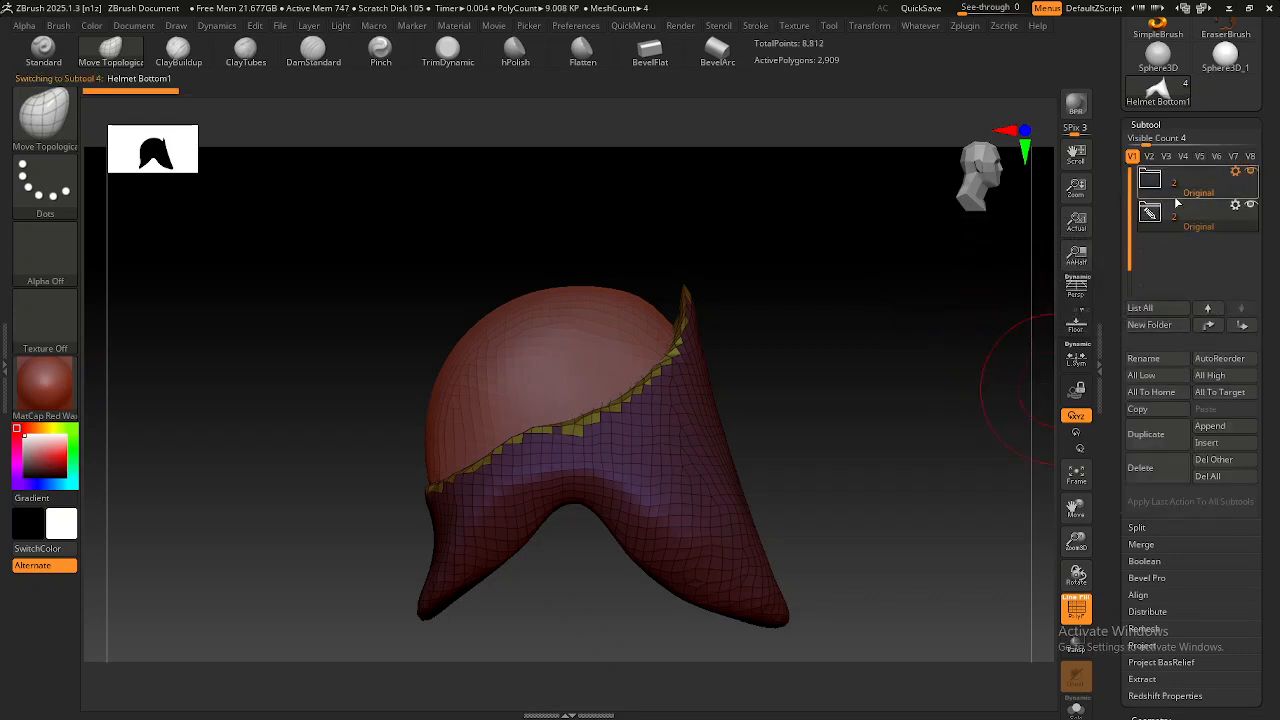
# Rename the duplicated folder to Sculpting.
pyautogui.click(1236, 208)
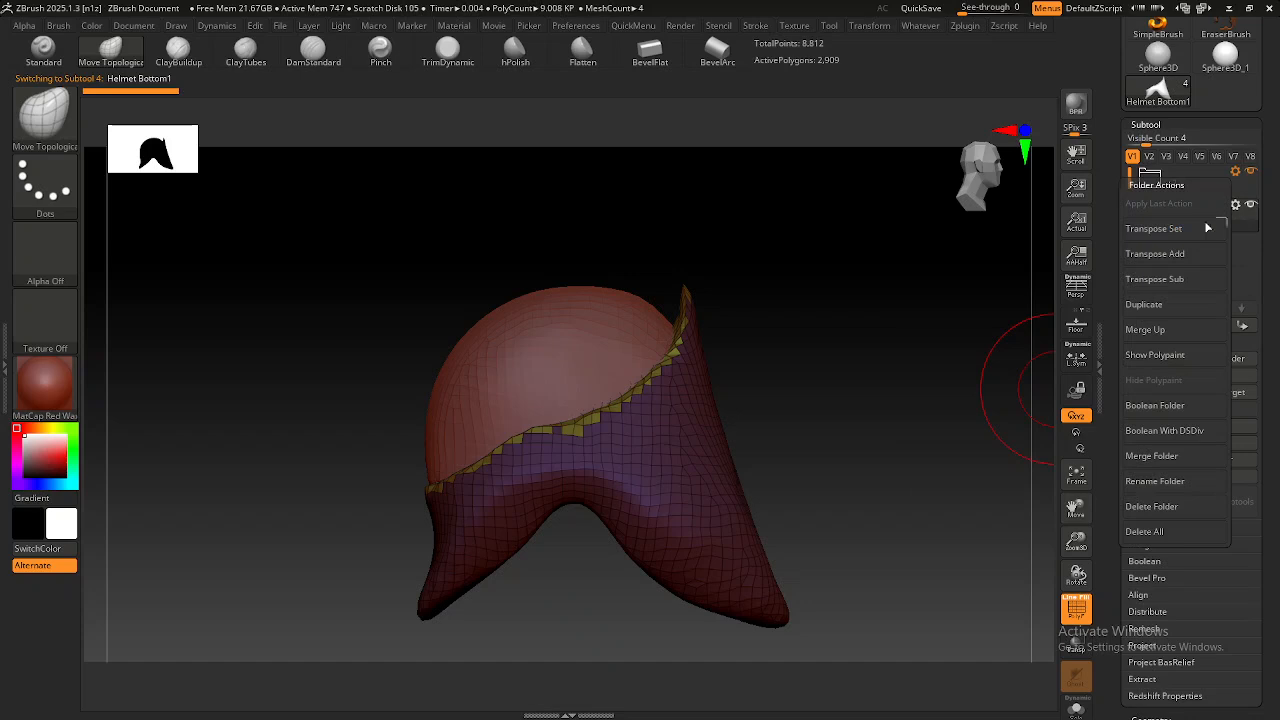
pyautogui.click(1170, 482)
pyautogui.write('Sculpt')
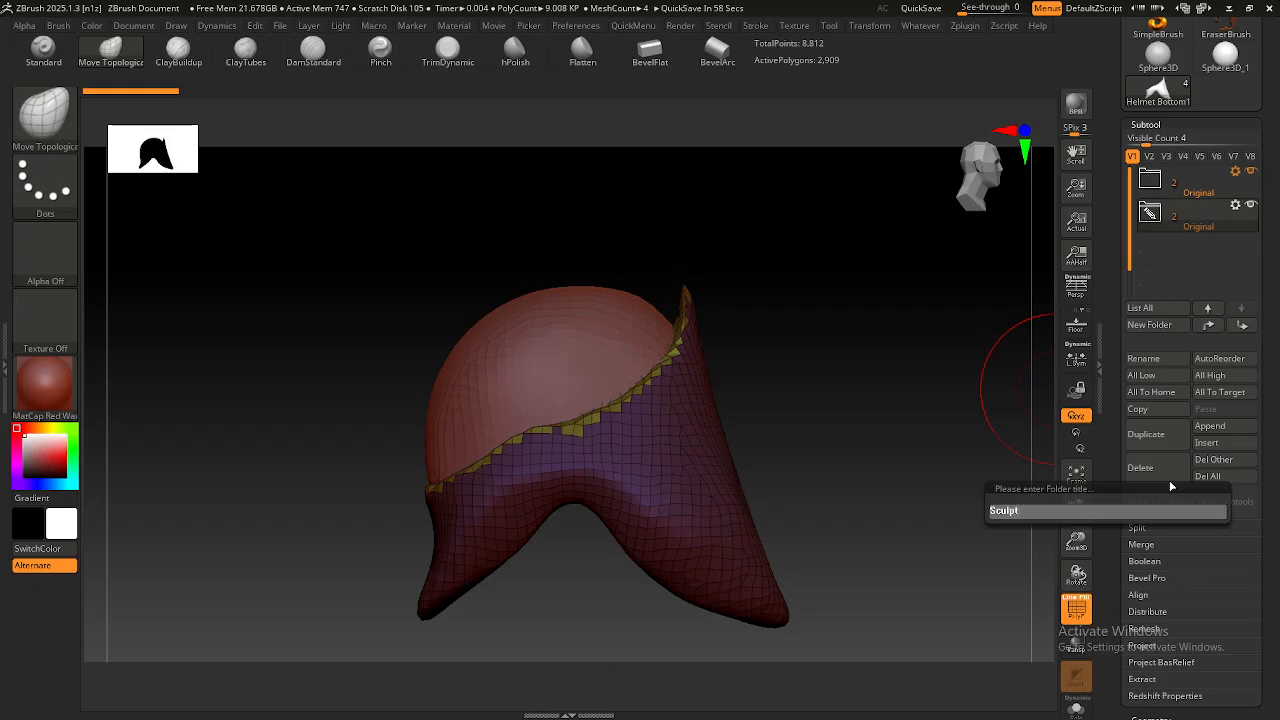
pyautogui.write('ong')
pyautogui.press('BackSpace')
pyautogui.press('BackSpace')
pyautogui.press('BackSpace')
pyautogui.write('ing')
pyautogui.press('Return')
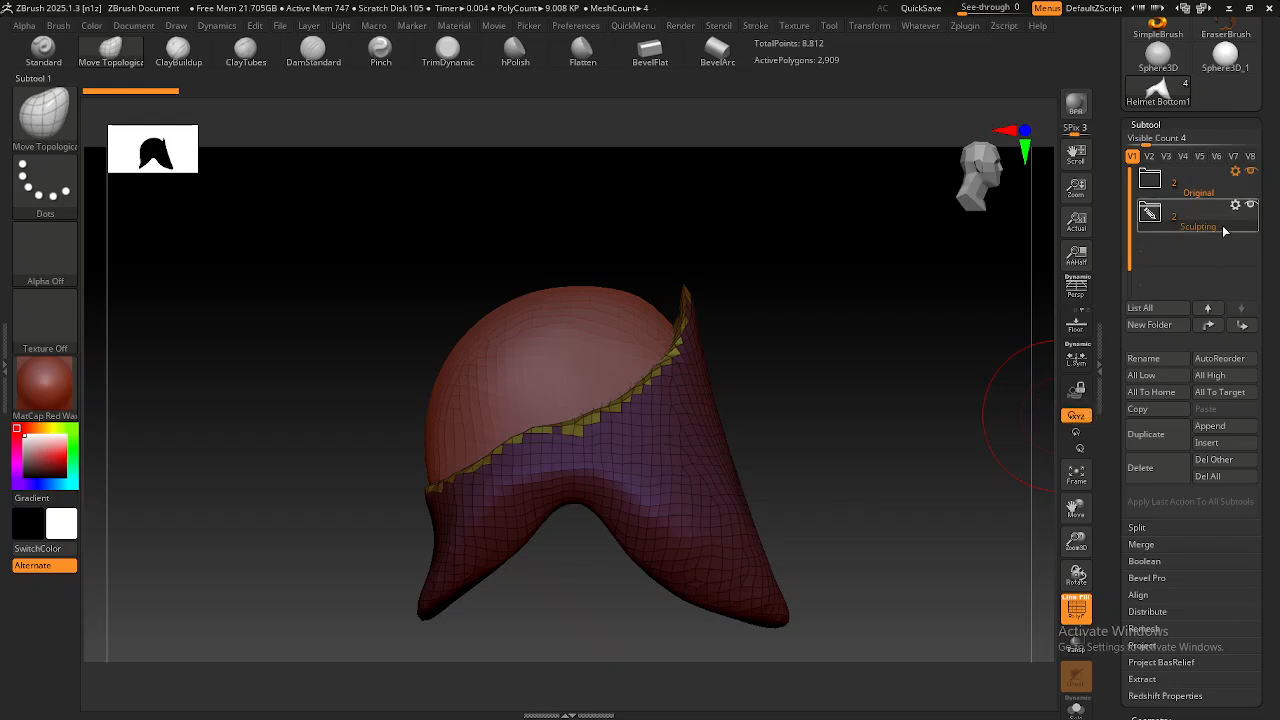
# Set up visibility set V8 to show only Helmet Top and Helmet Bottom from the Original folder.
pyautogui.moveTo(1148, 196)
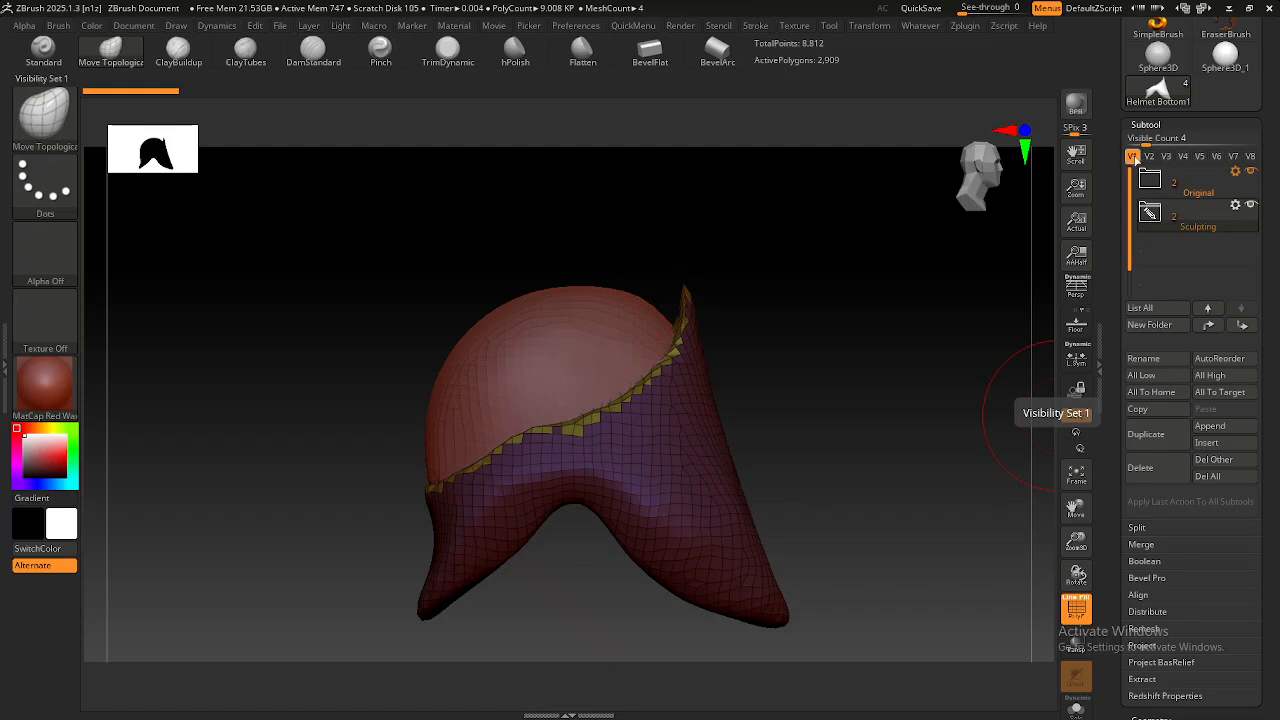
pyautogui.click(1150, 157)
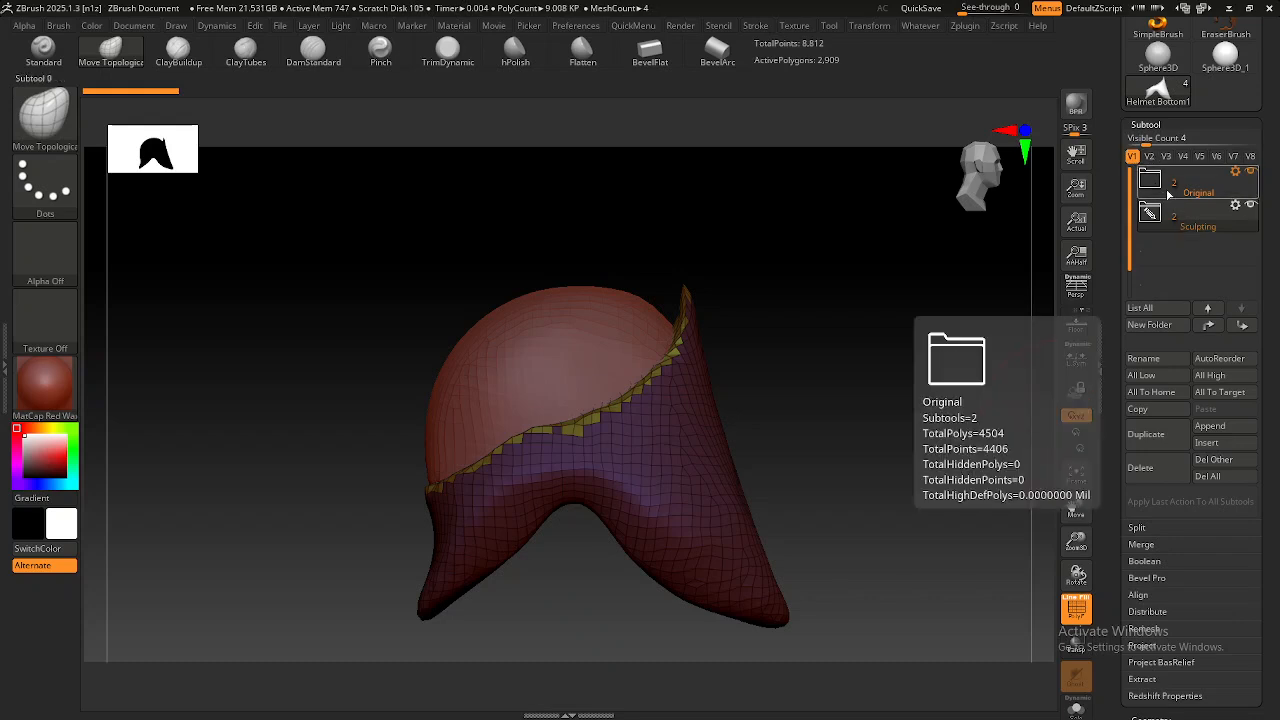
pyautogui.click(1202, 192)
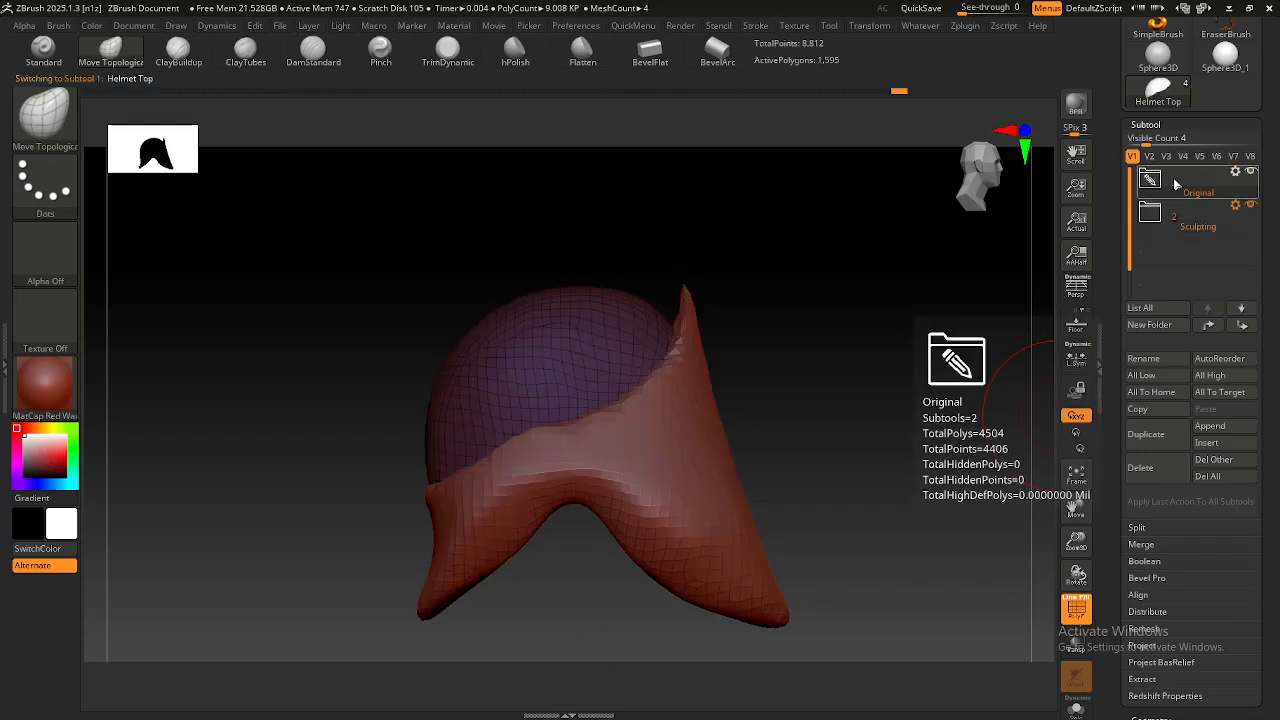
pyautogui.click(1250, 157)
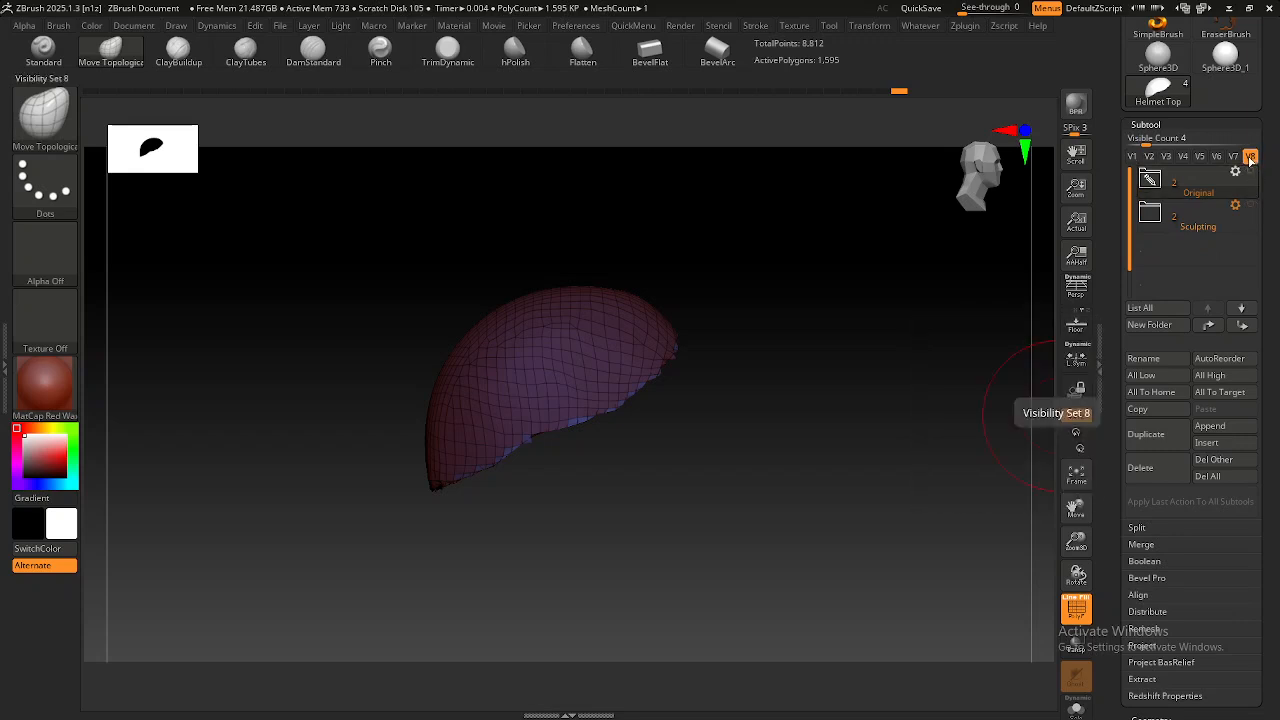
pyautogui.moveTo(1205, 192)
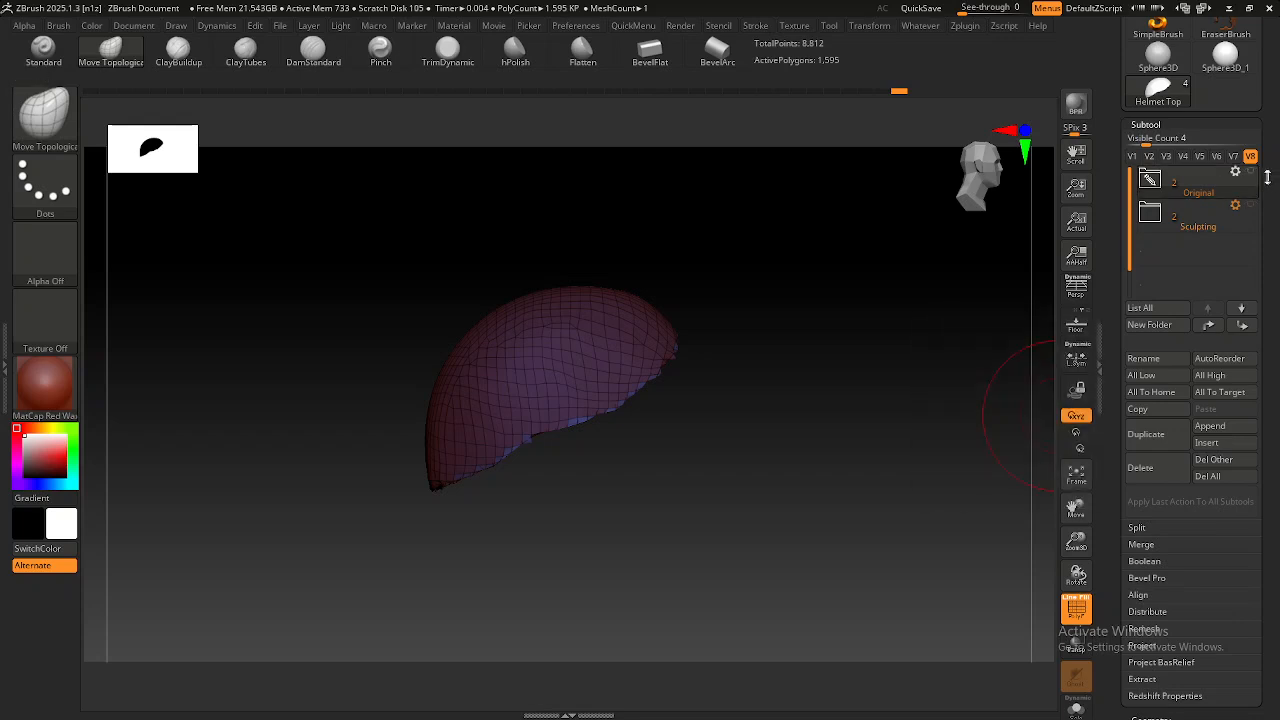
pyautogui.moveTo(1252, 174)
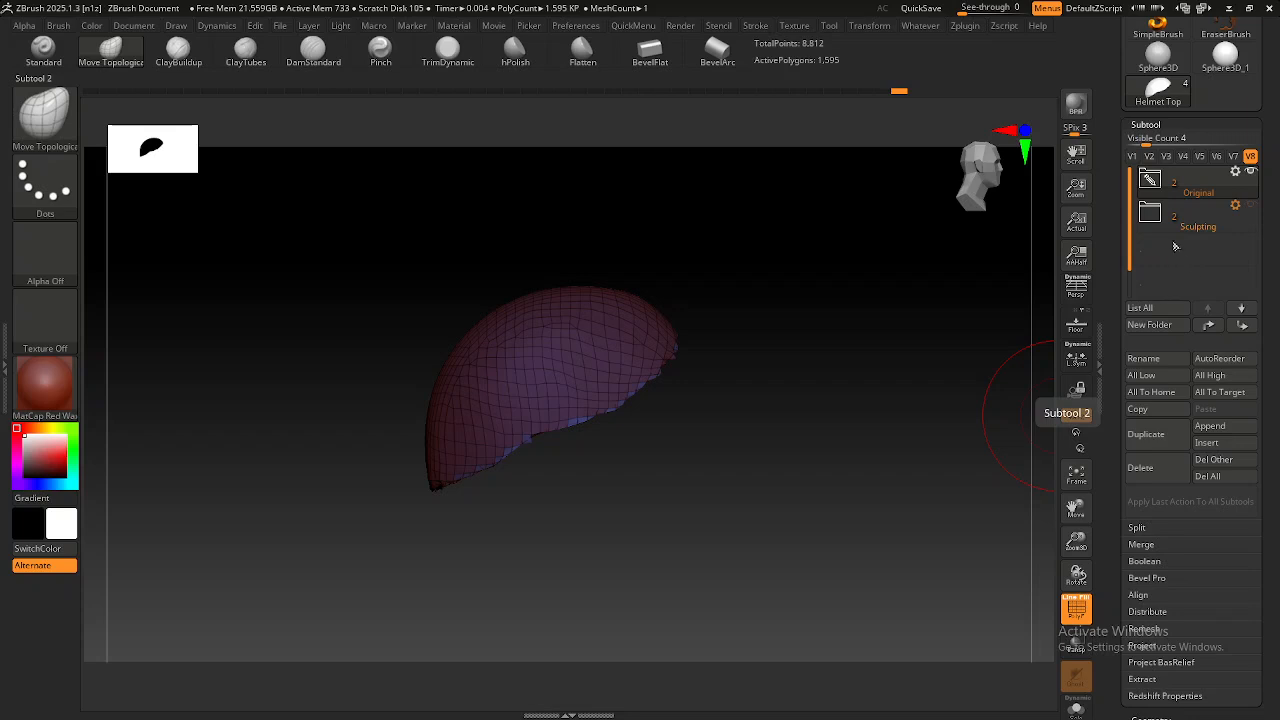
pyautogui.click(1149, 179)
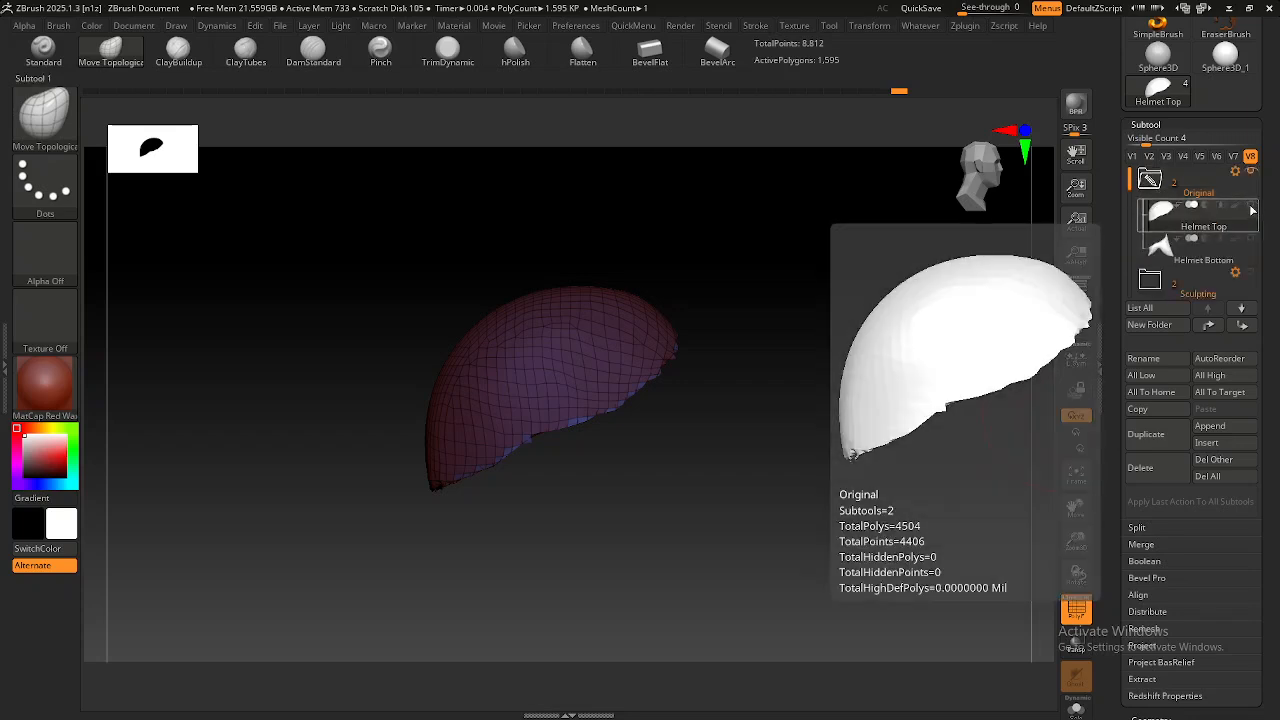
pyautogui.click(1251, 240)
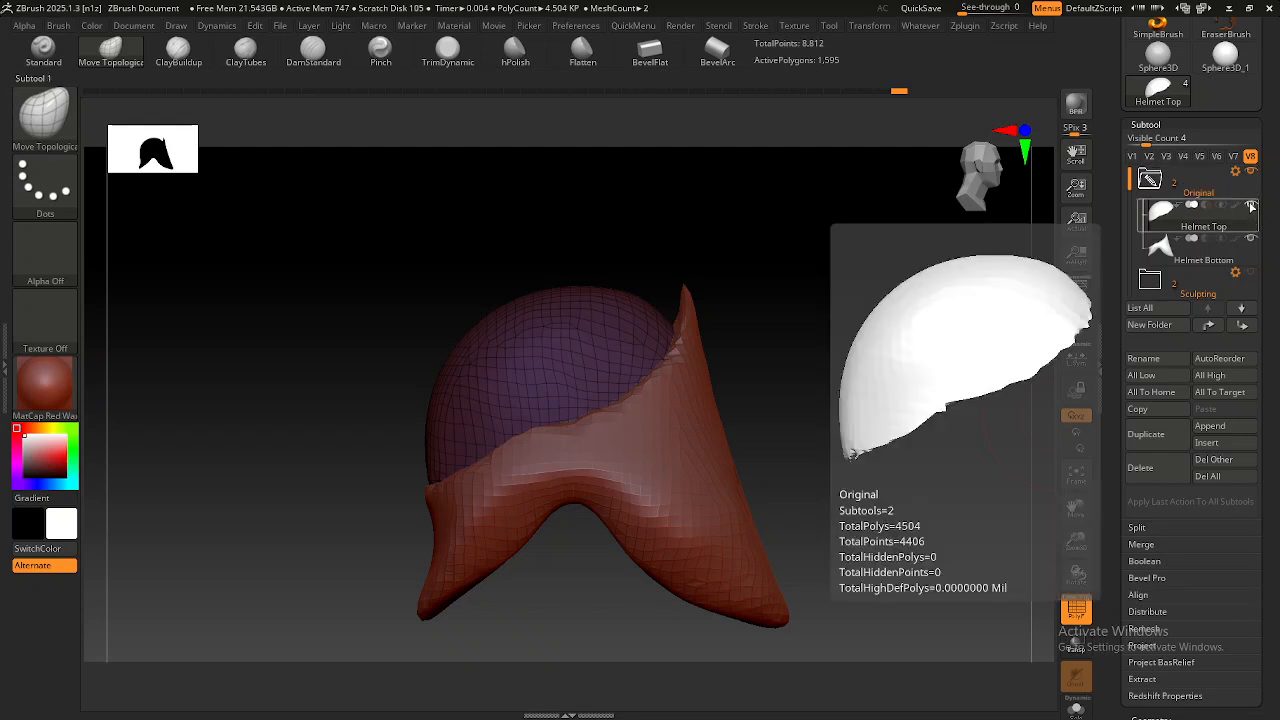
pyautogui.moveTo(1250, 240)
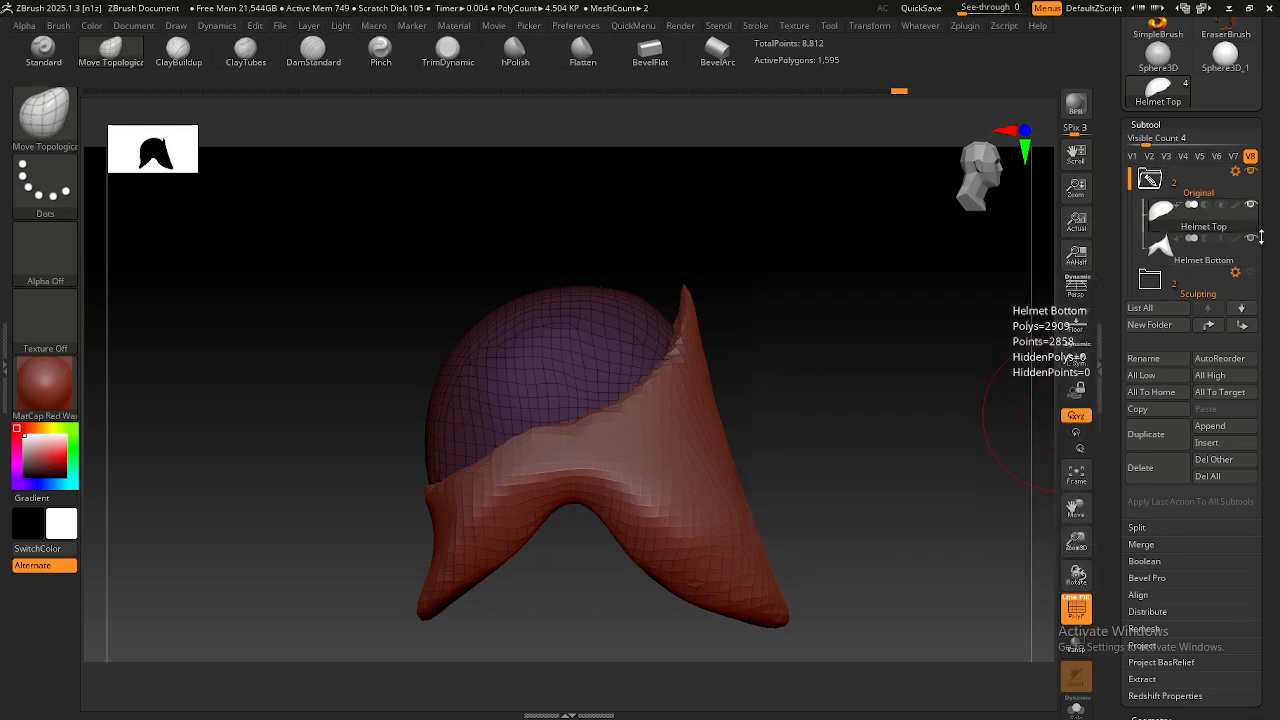
pyautogui.scroll(-1, 1172, 290)
pyautogui.moveTo(1181, 270)
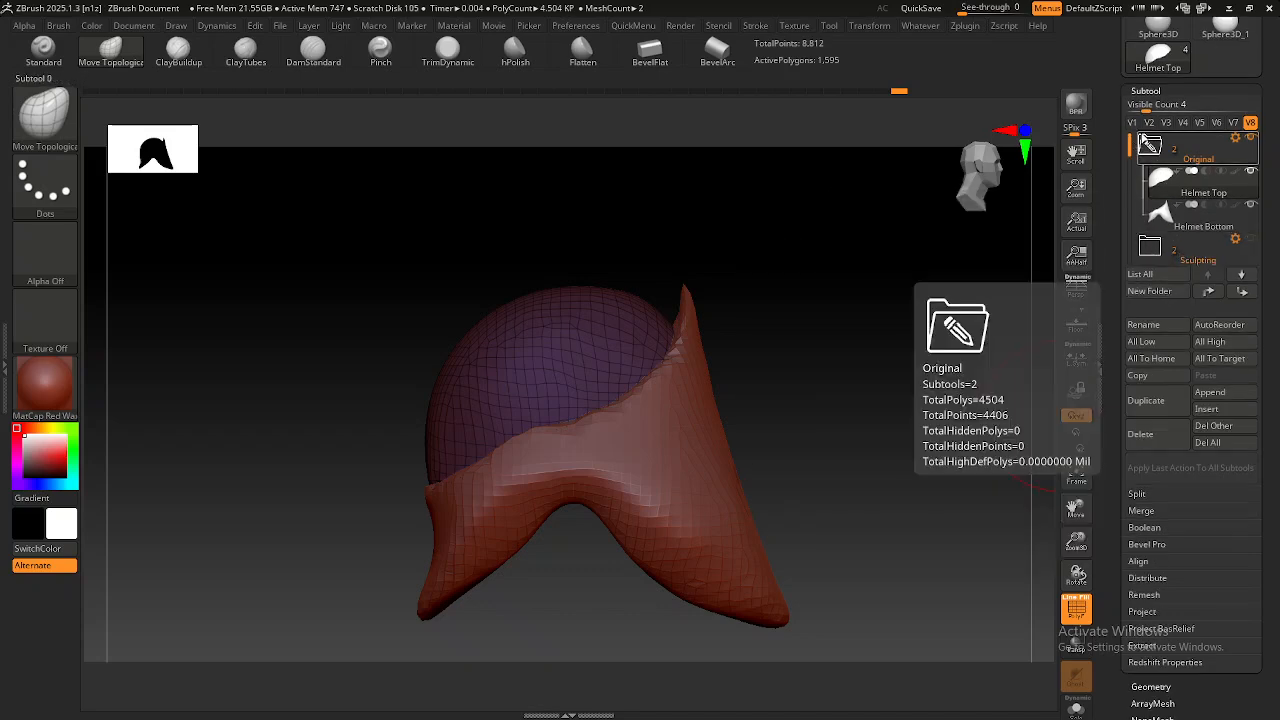
# Return to visibility set V1, hide the Original folder, and expand the Sculpting folder.
pyautogui.click(1133, 122)
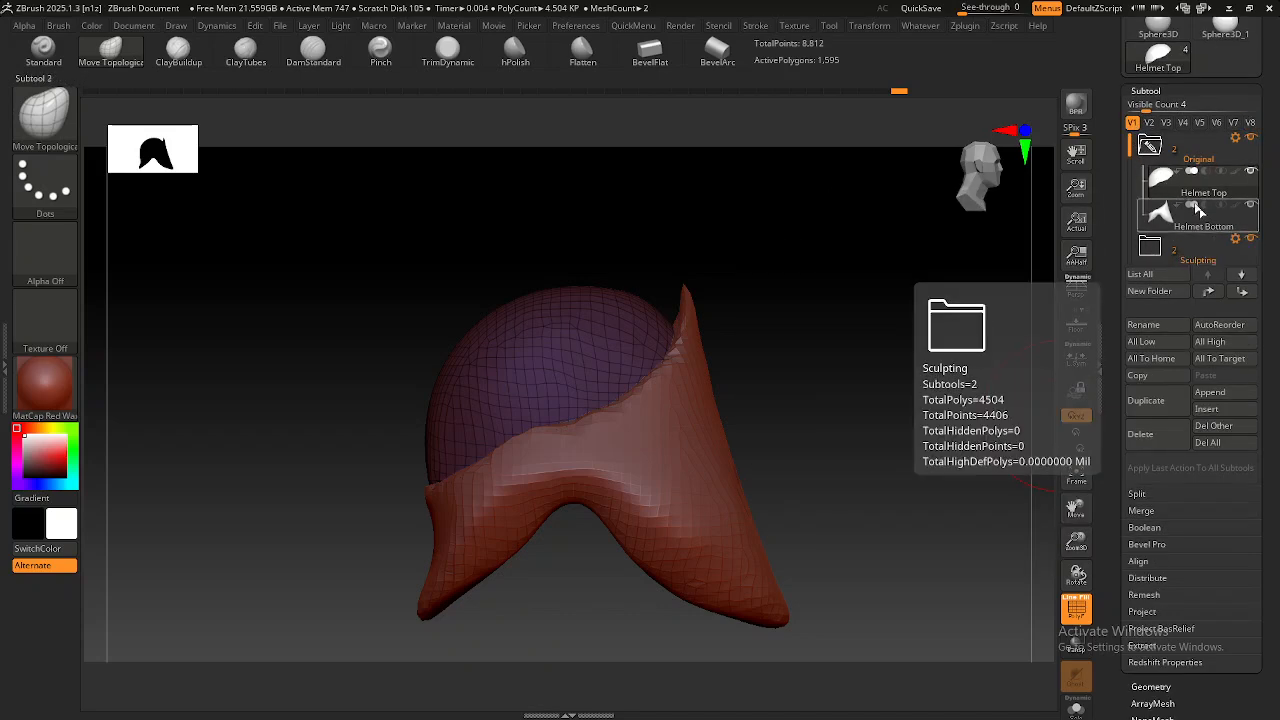
pyautogui.click(1152, 148)
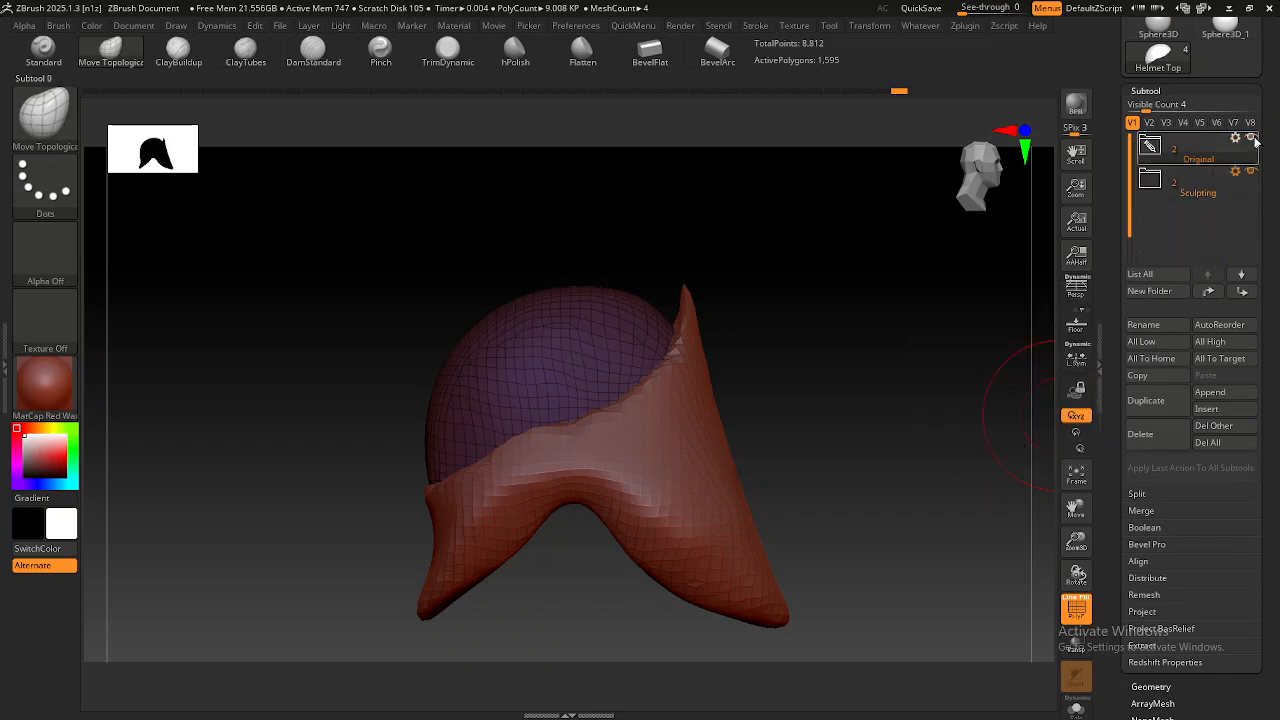
pyautogui.click(1150, 180)
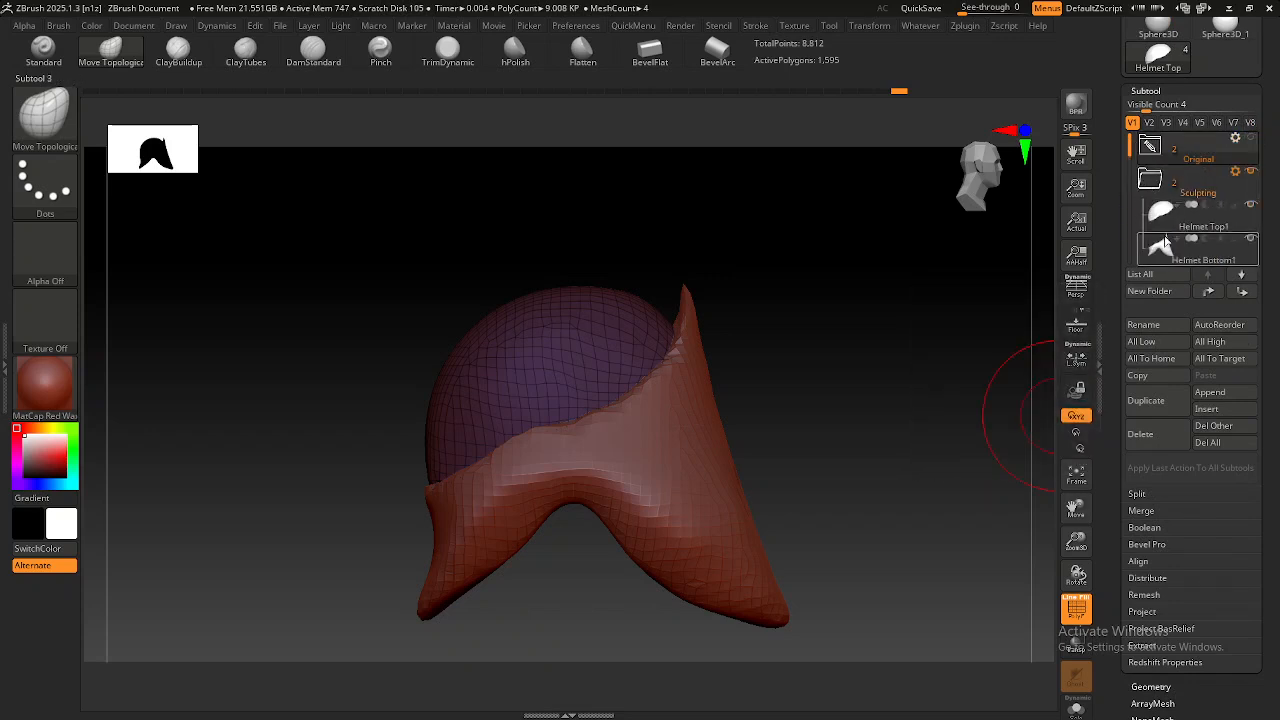
pyautogui.moveTo(1151, 178)
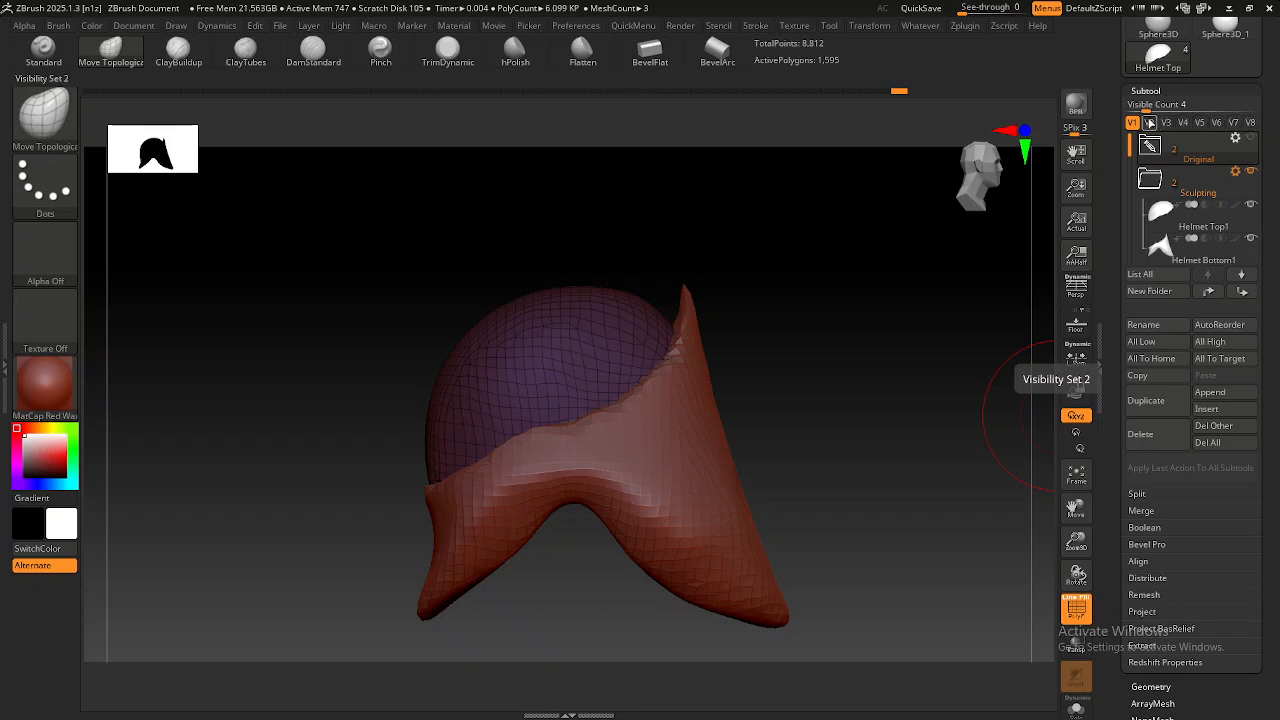
# Switch to visibility set V8 to view the Original helmet parts, and collapse the Sculpting folder.
pyautogui.moveTo(1150, 150)
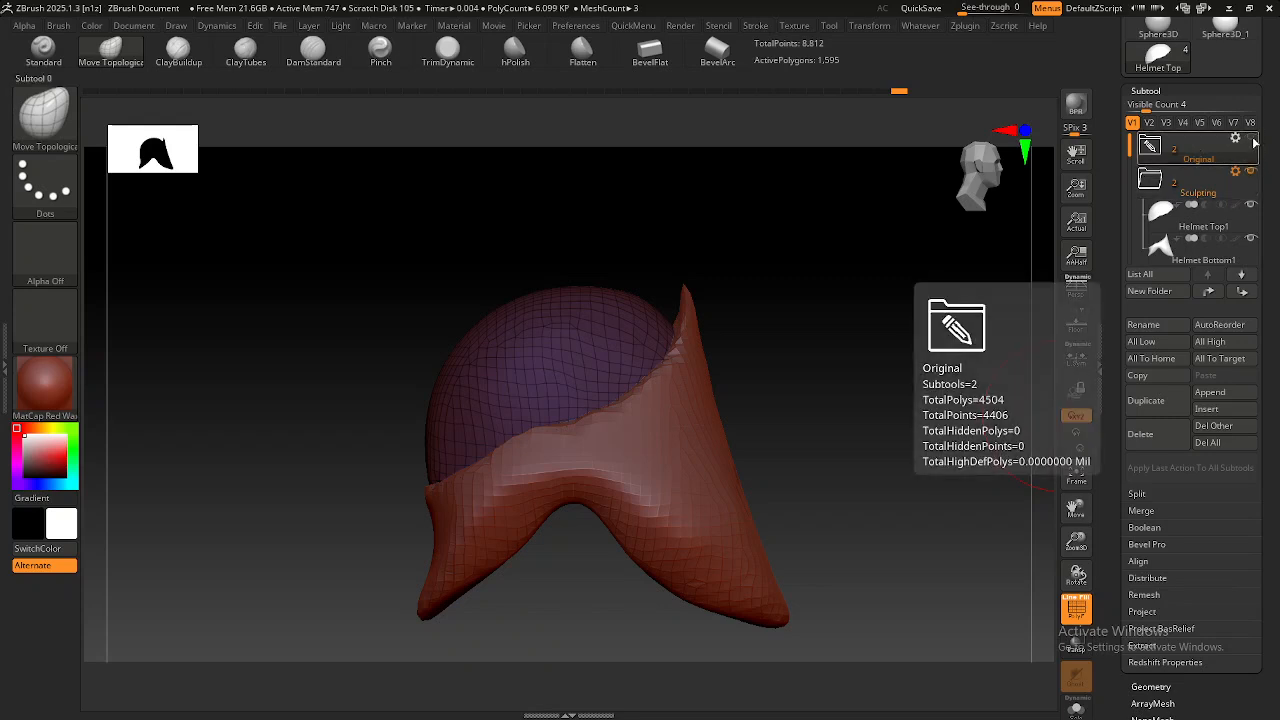
pyautogui.click(1154, 183)
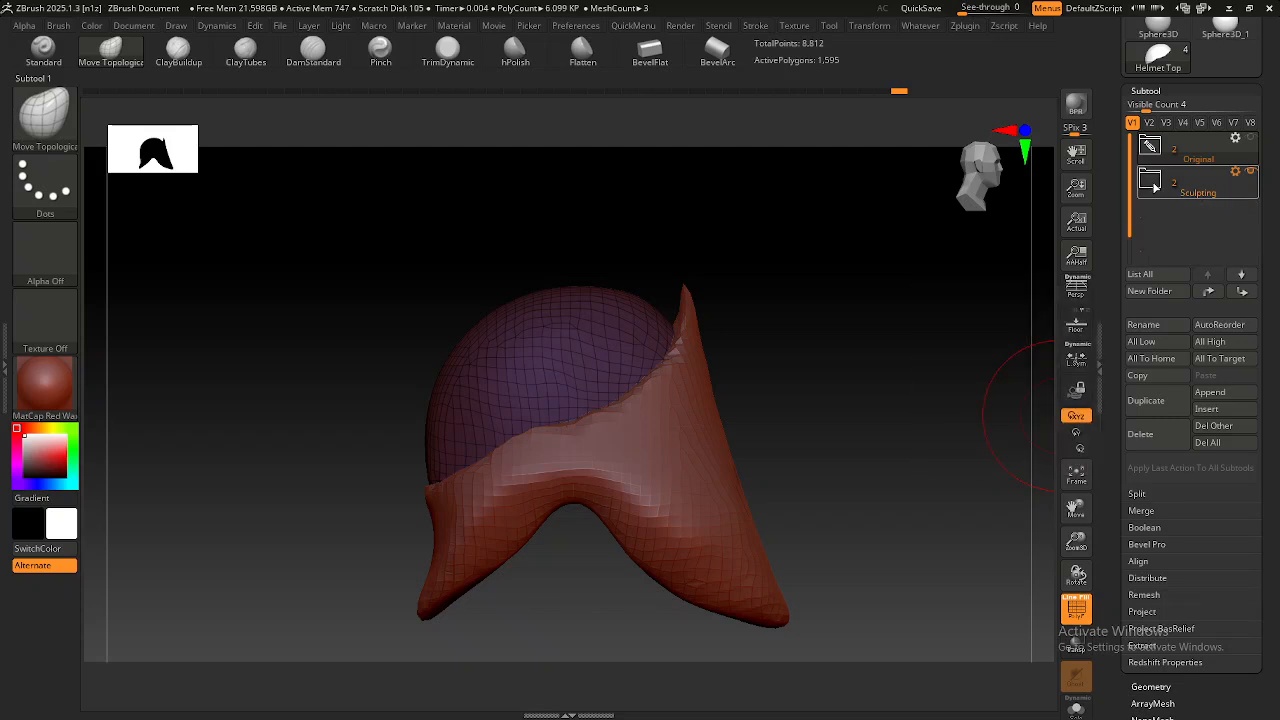
pyautogui.click(1155, 185)
pyautogui.moveTo(1132, 149)
pyautogui.mouseDown()
pyautogui.moveTo(1132, 163)
pyautogui.moveTo(1133, 141)
pyautogui.mouseUp()
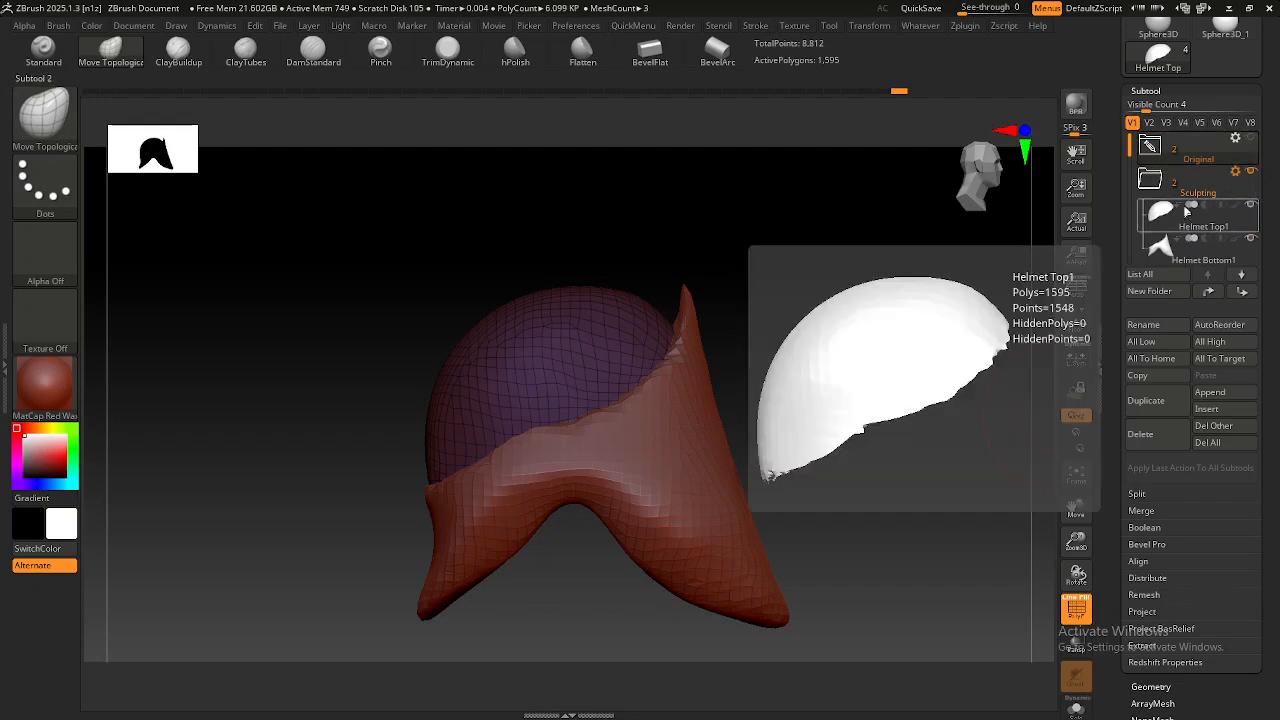
pyautogui.moveTo(1205, 240)
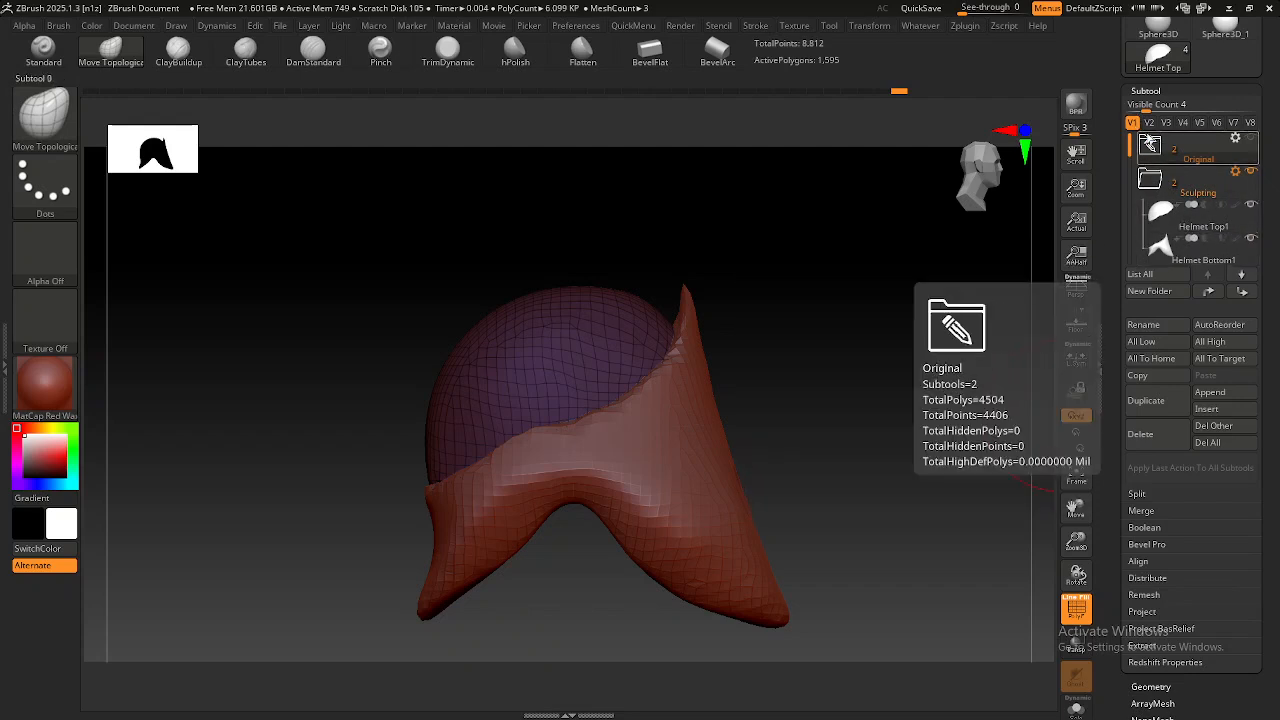
pyautogui.click(1250, 122)
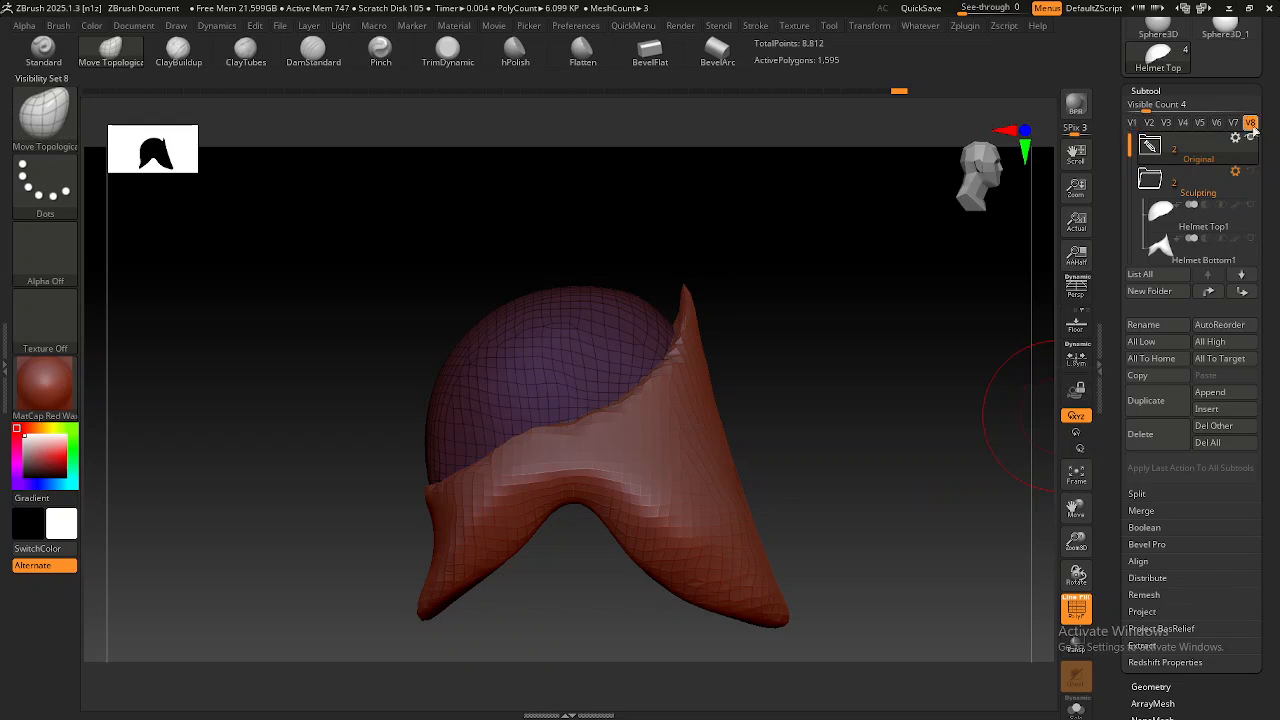
pyautogui.moveTo(1234, 238)
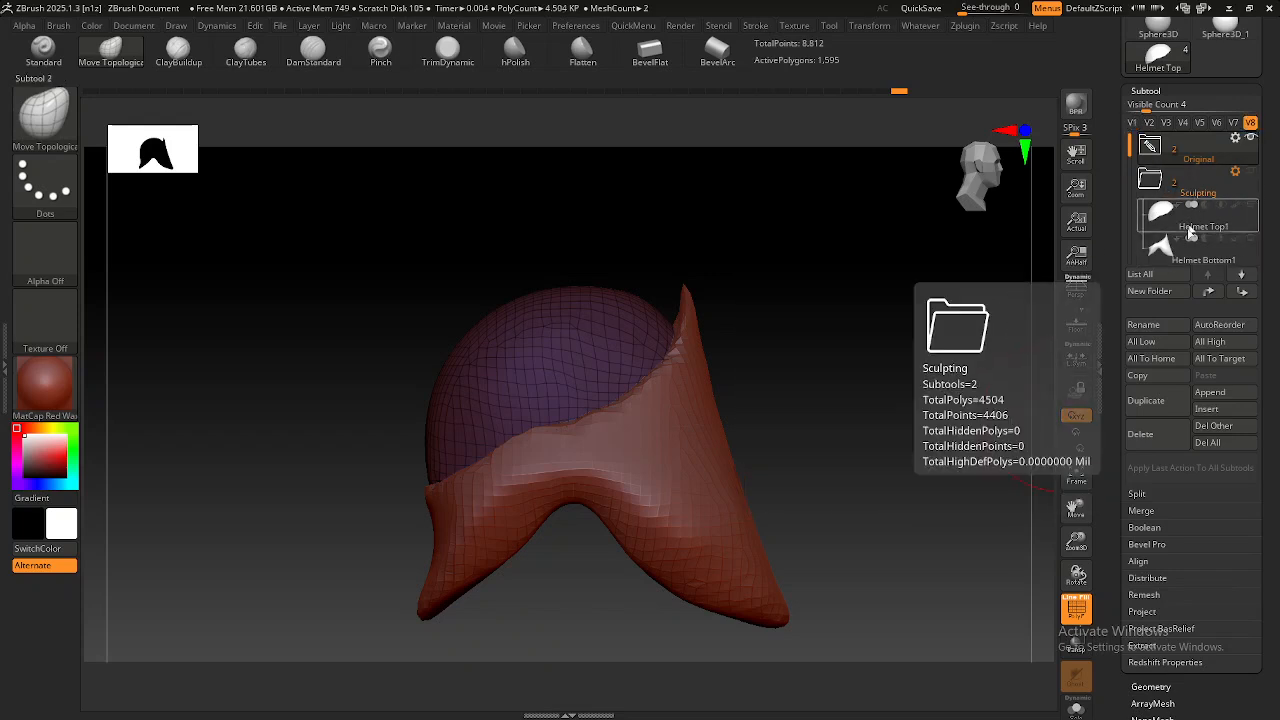
pyautogui.click(1148, 183)
pyautogui.click(1148, 183)
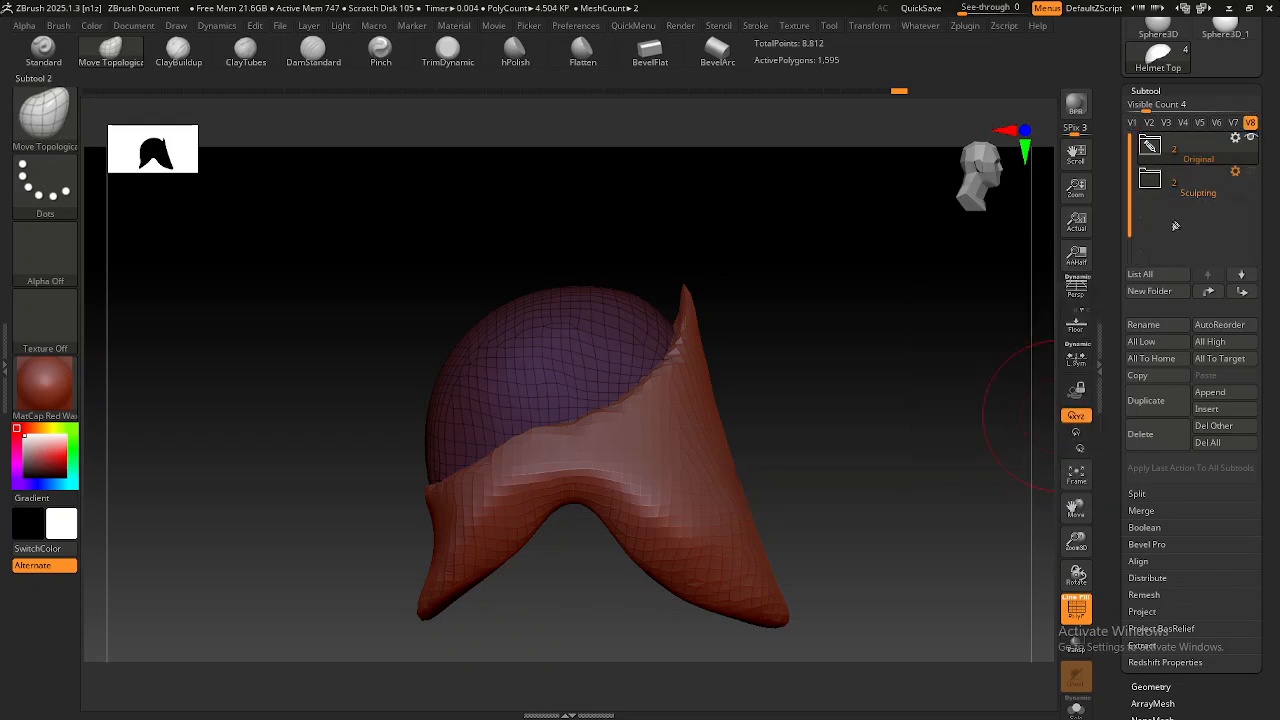
# Return to visibility set V1, expand the Sculpting folder, and make its Helmet Bottom1 subtool active.
pyautogui.click(1133, 121)
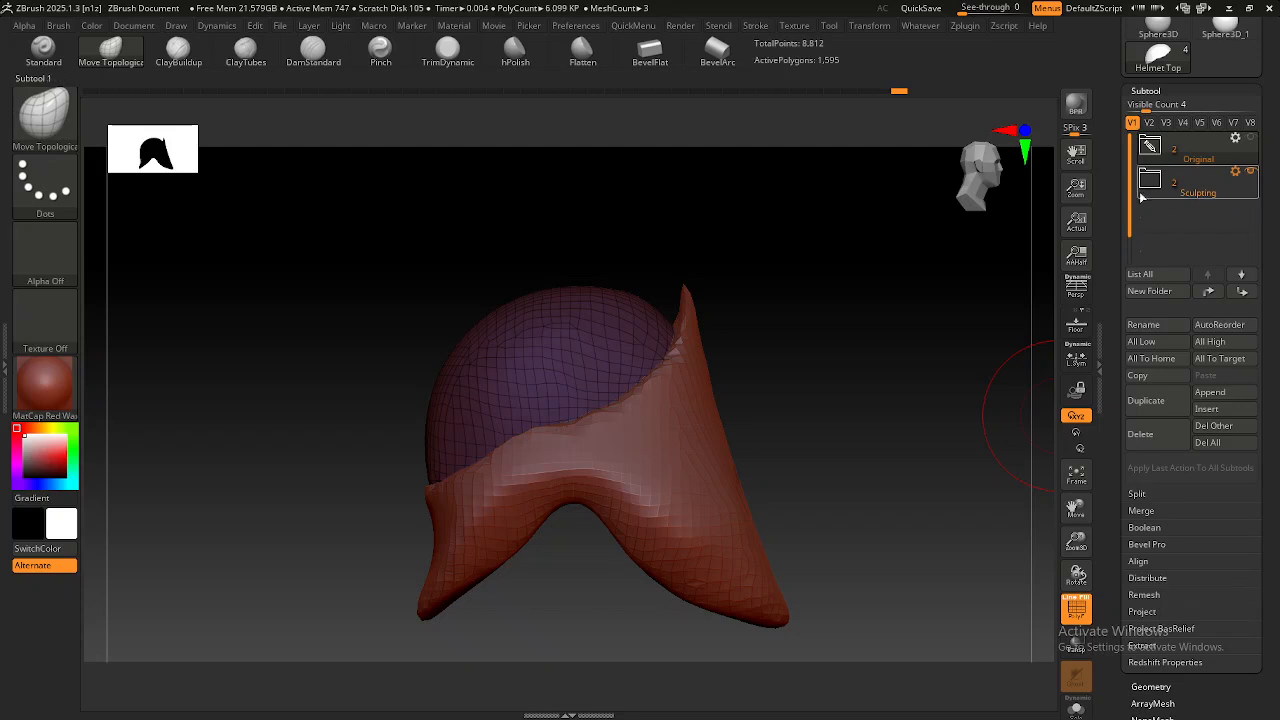
pyautogui.click(1149, 180)
pyautogui.click(1167, 226)
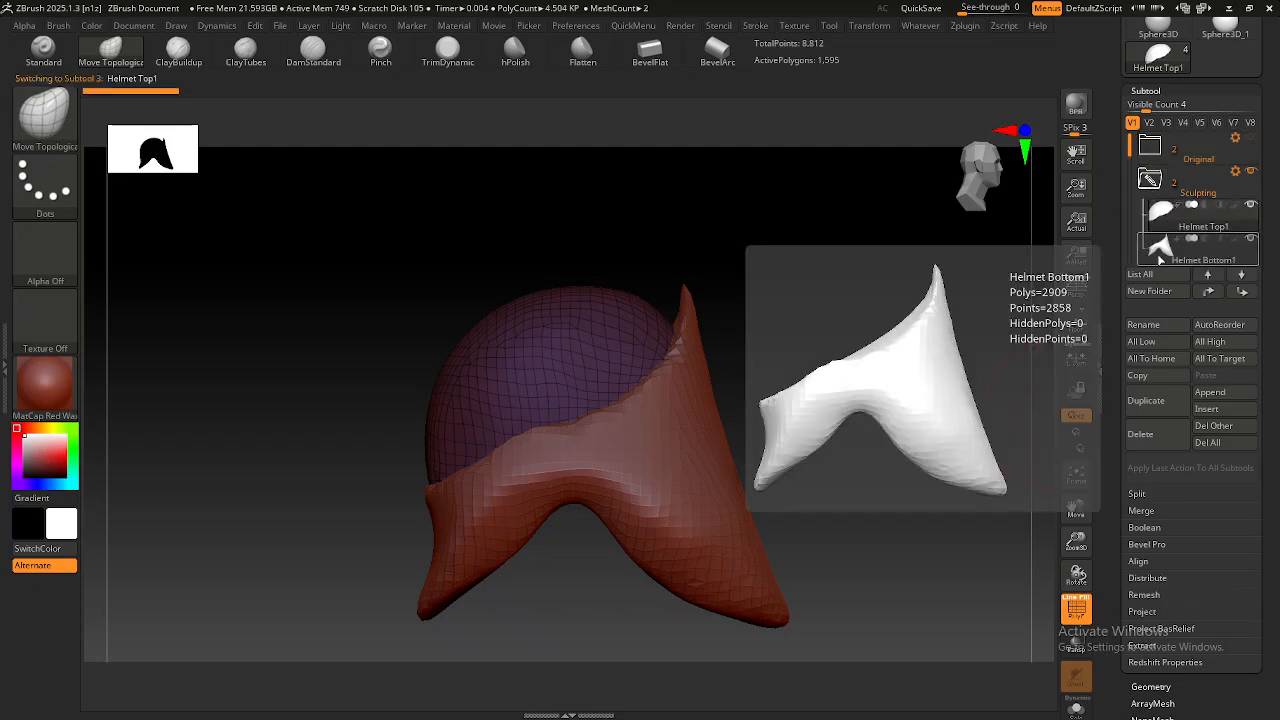
pyautogui.click(1159, 257)
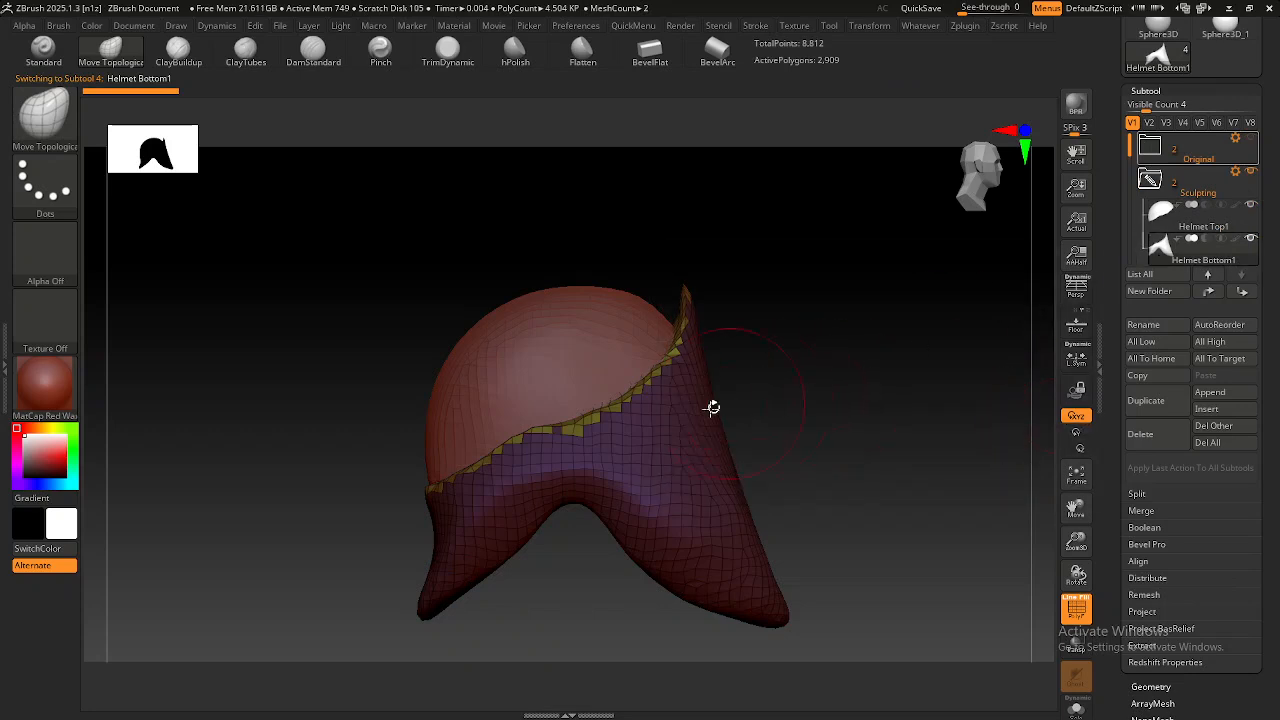
pyautogui.keyDown('alt'); pyautogui.moveTo(691, 424); pyautogui.dragTo(693, 394, button='right'); pyautogui.keyUp('alt')
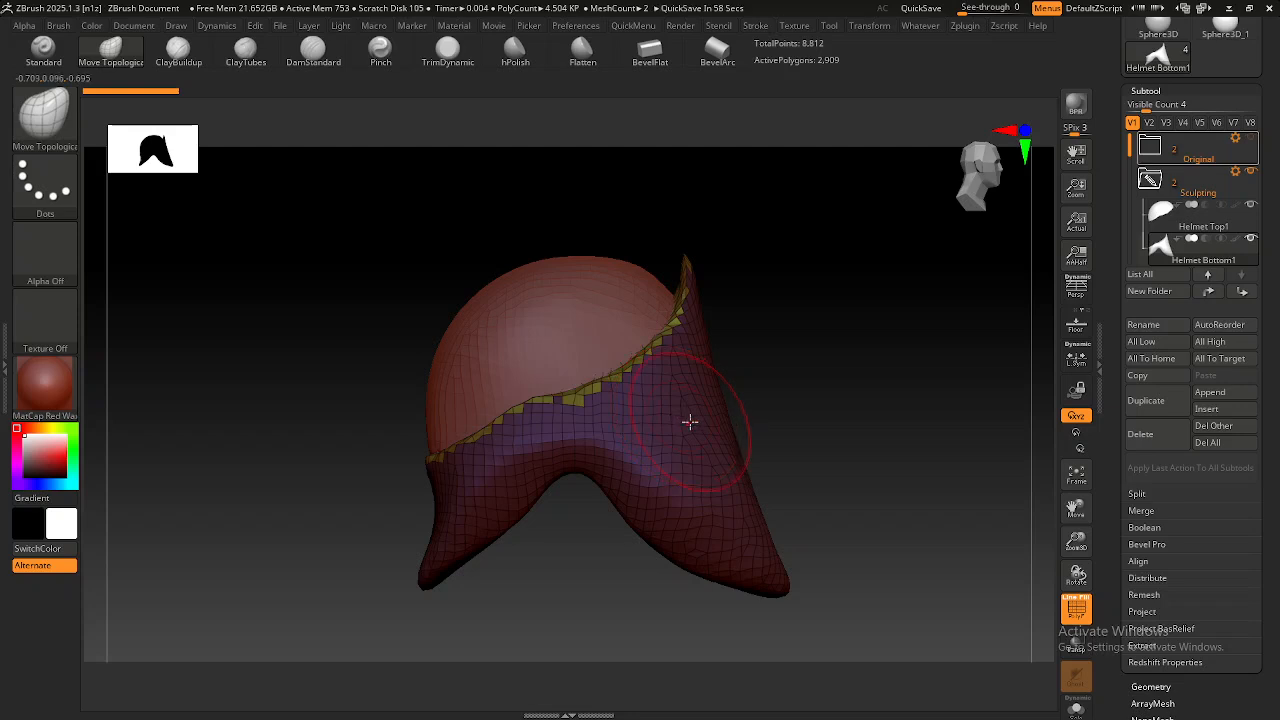
pyautogui.moveTo(686, 420)
pyautogui.mouseDown(button='right')
pyautogui.moveTo(606, 423)
pyautogui.moveTo(683, 431)
pyautogui.mouseUp(button='right')
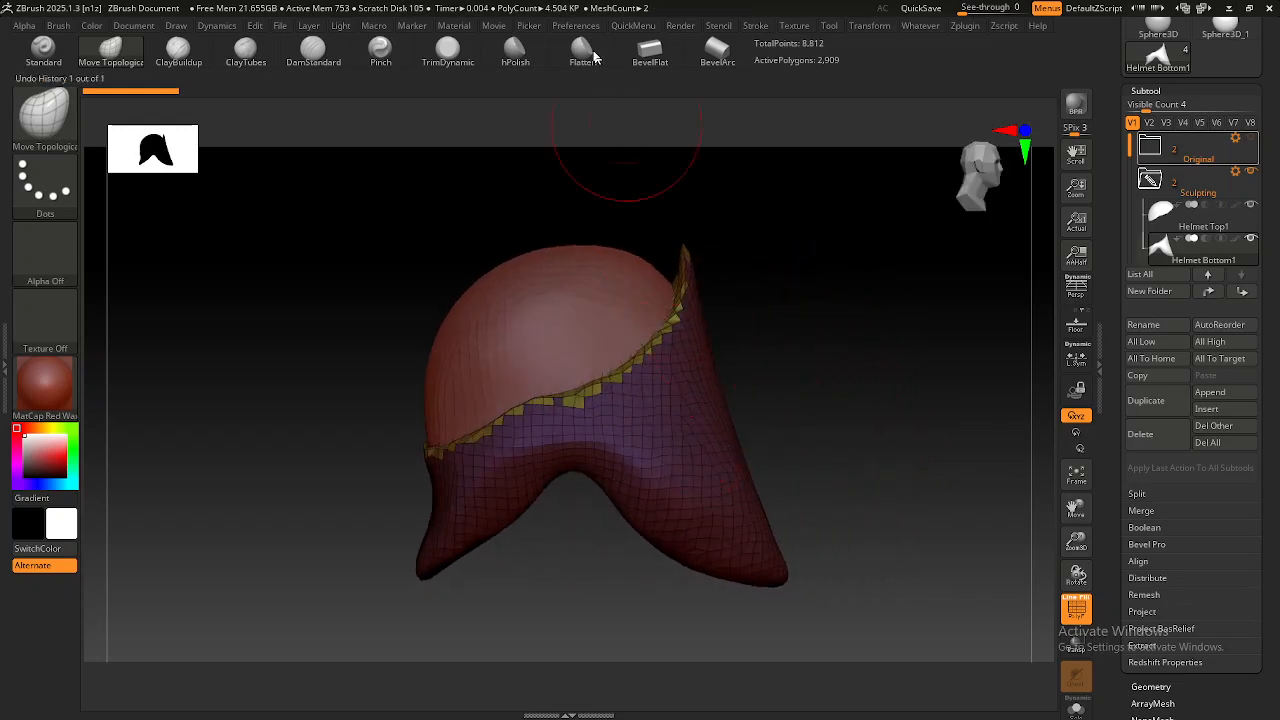
# Save the project as ZBrushProject.zpr in the Projects > RedDawg > Skyrim Helmet folder, replacing the existing file.
pyautogui.click(278, 27)
pyautogui.click(280, 27)
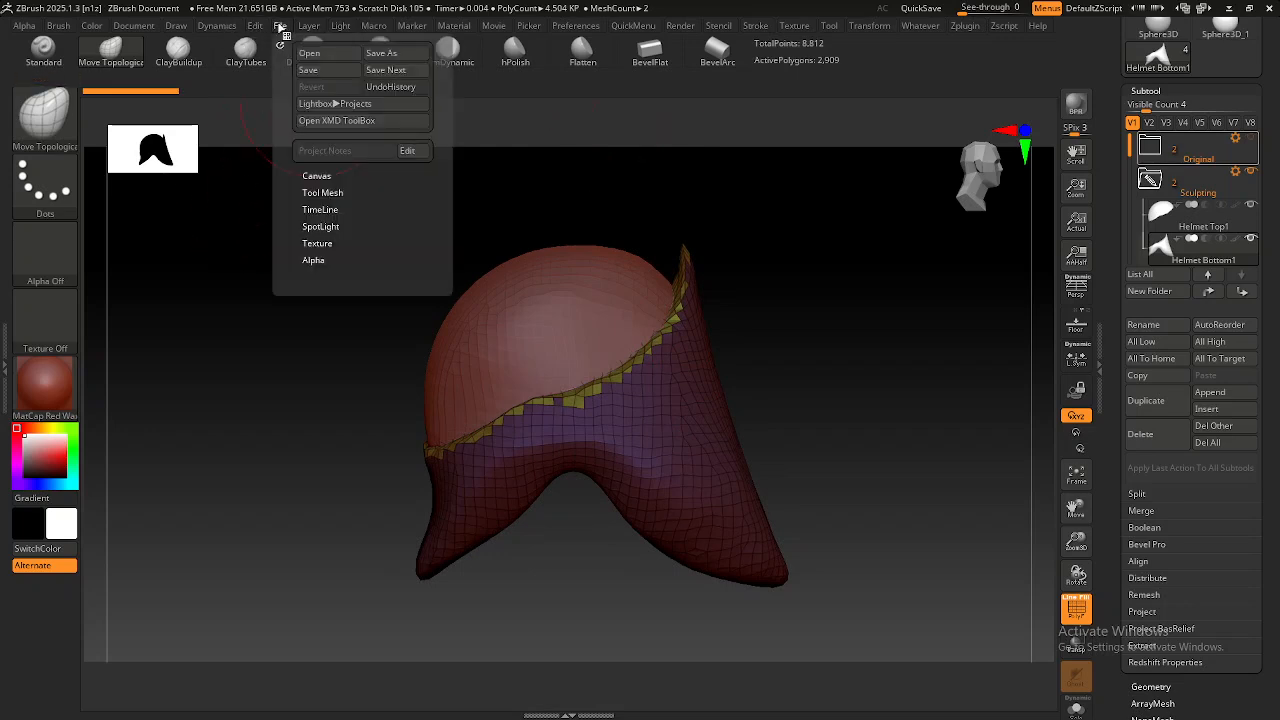
pyautogui.click(397, 54)
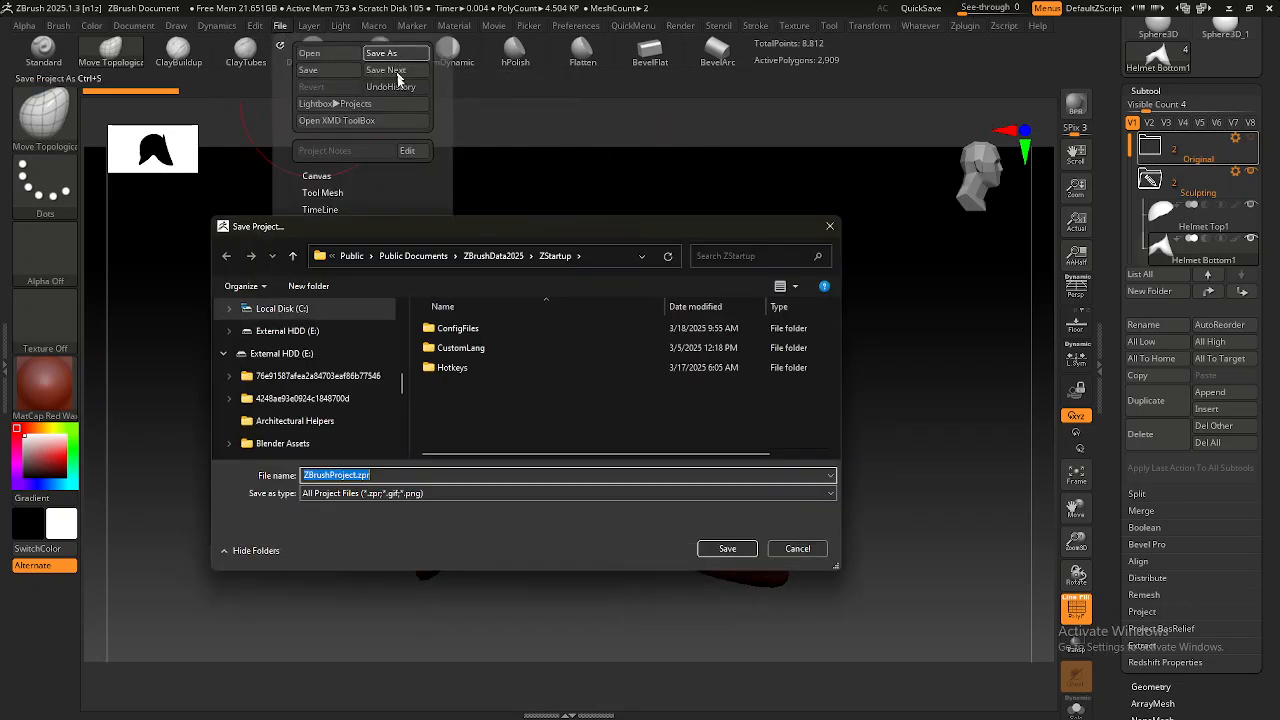
pyautogui.moveTo(403, 385); pyautogui.dragTo(408, 332)
pyautogui.scroll(-3, 320, 380)
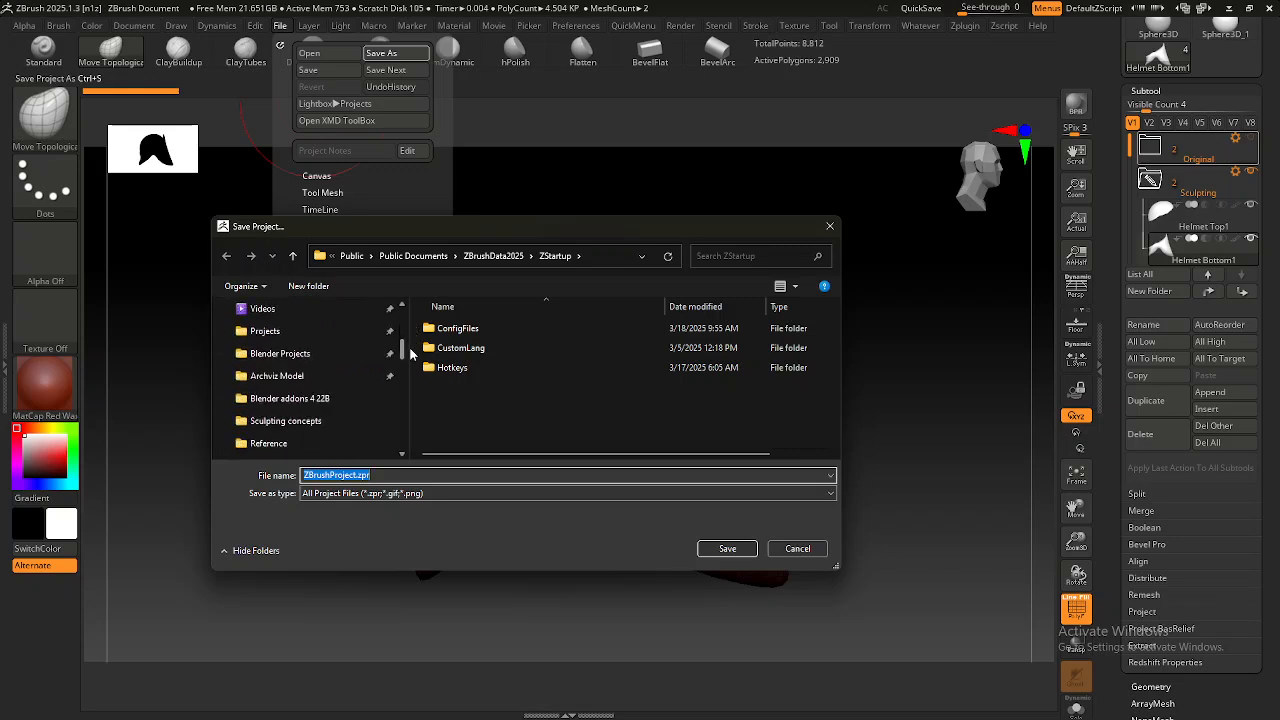
pyautogui.click(285, 331)
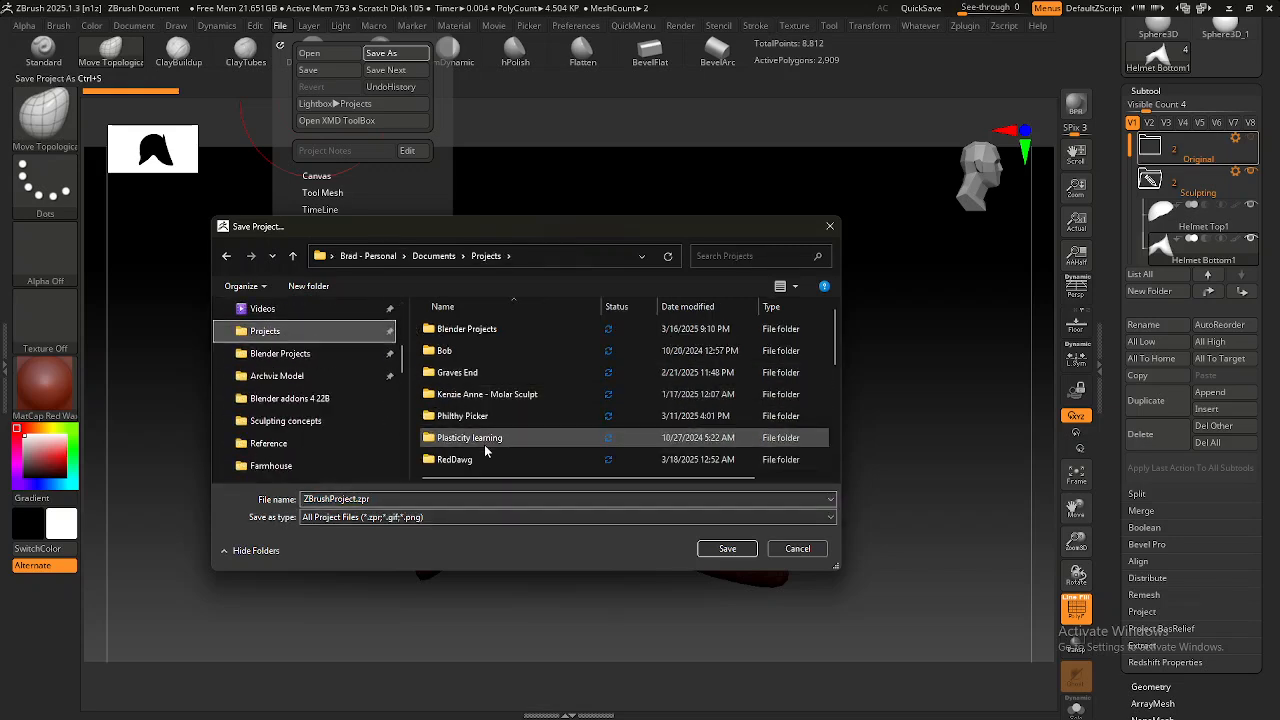
pyautogui.scroll(-1, 478, 366)
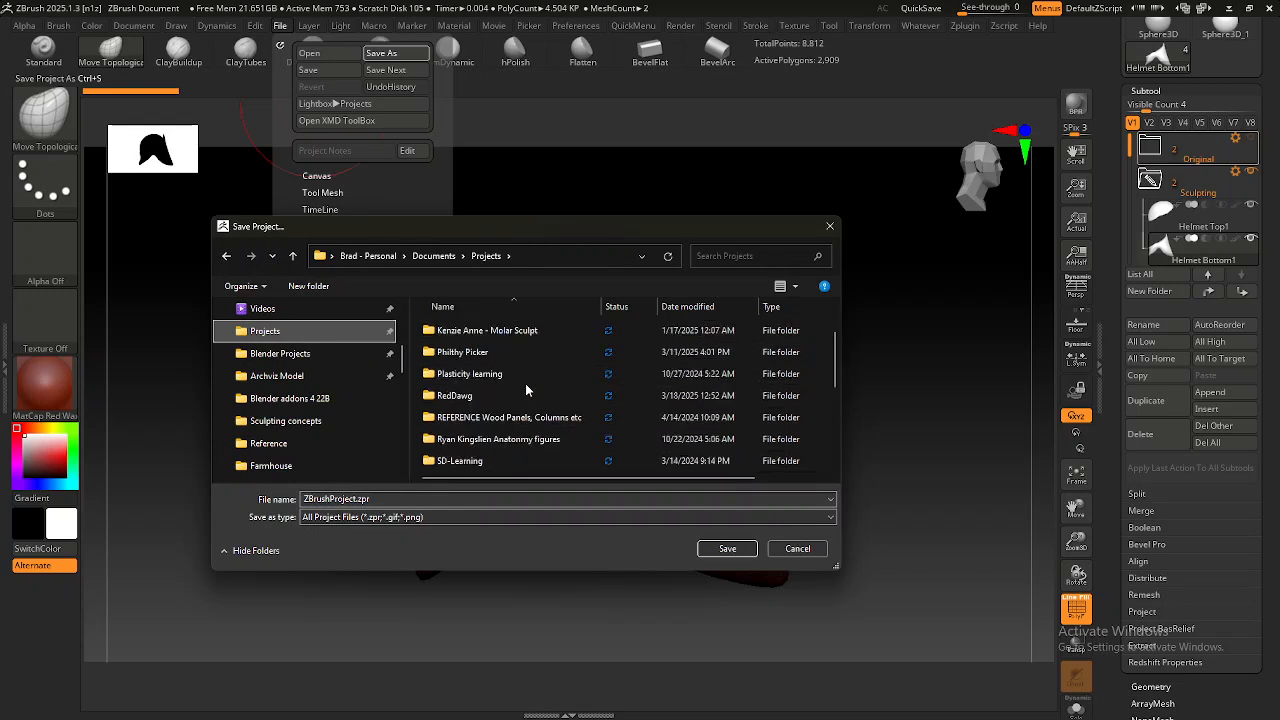
pyautogui.doubleClick(467, 394)
pyautogui.doubleClick(461, 350)
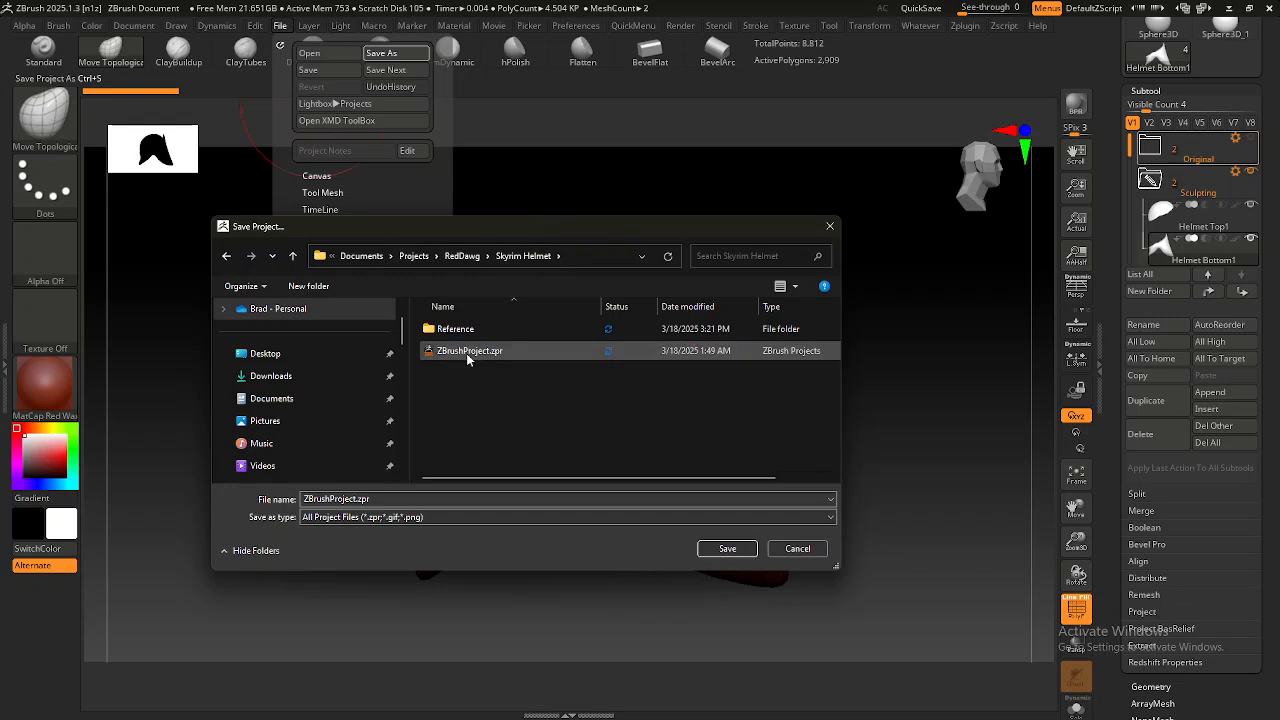
pyautogui.click(473, 354)
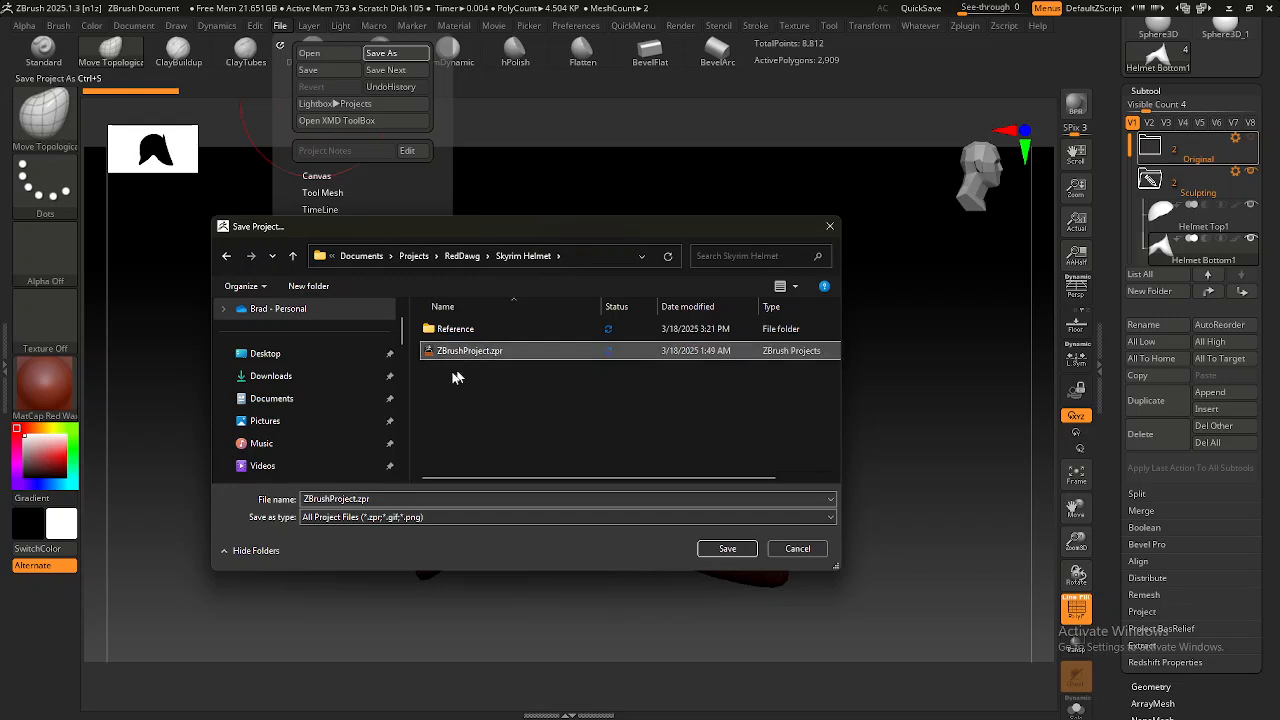
pyautogui.doubleClick(451, 360)
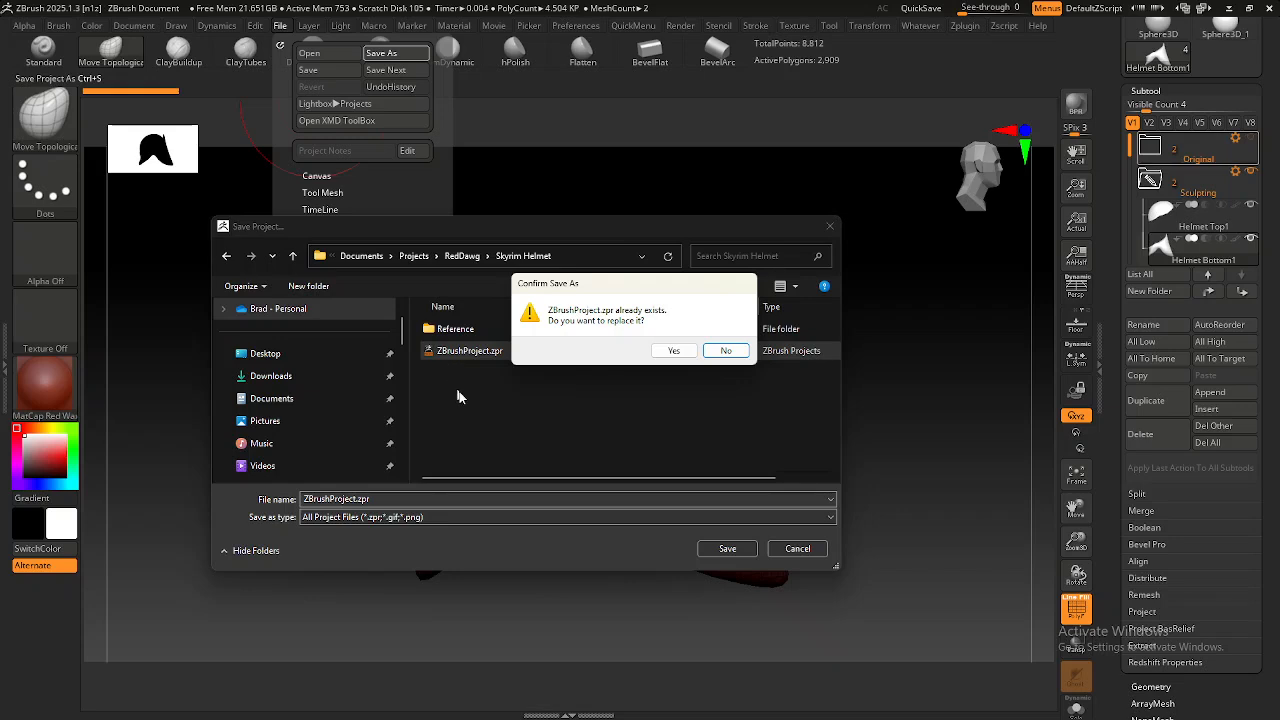
pyautogui.click(666, 349)
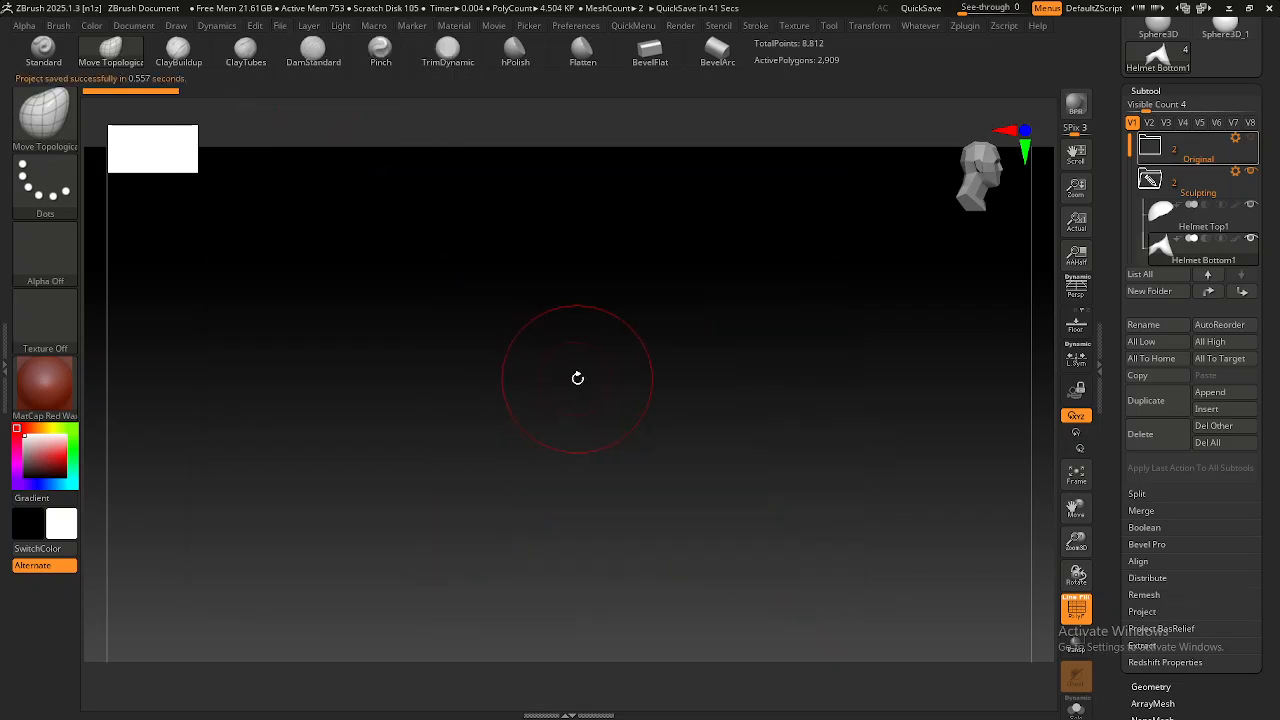
pyautogui.press('shift')
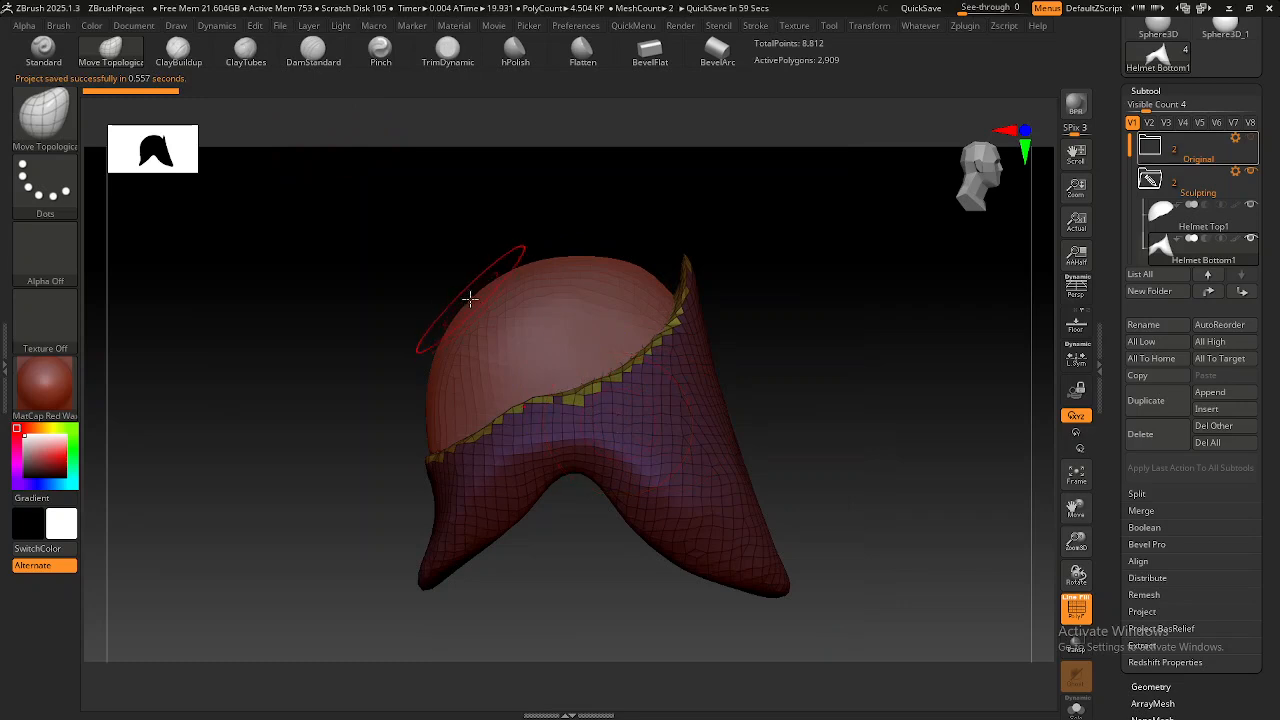
pyautogui.rightClick(349, 362)
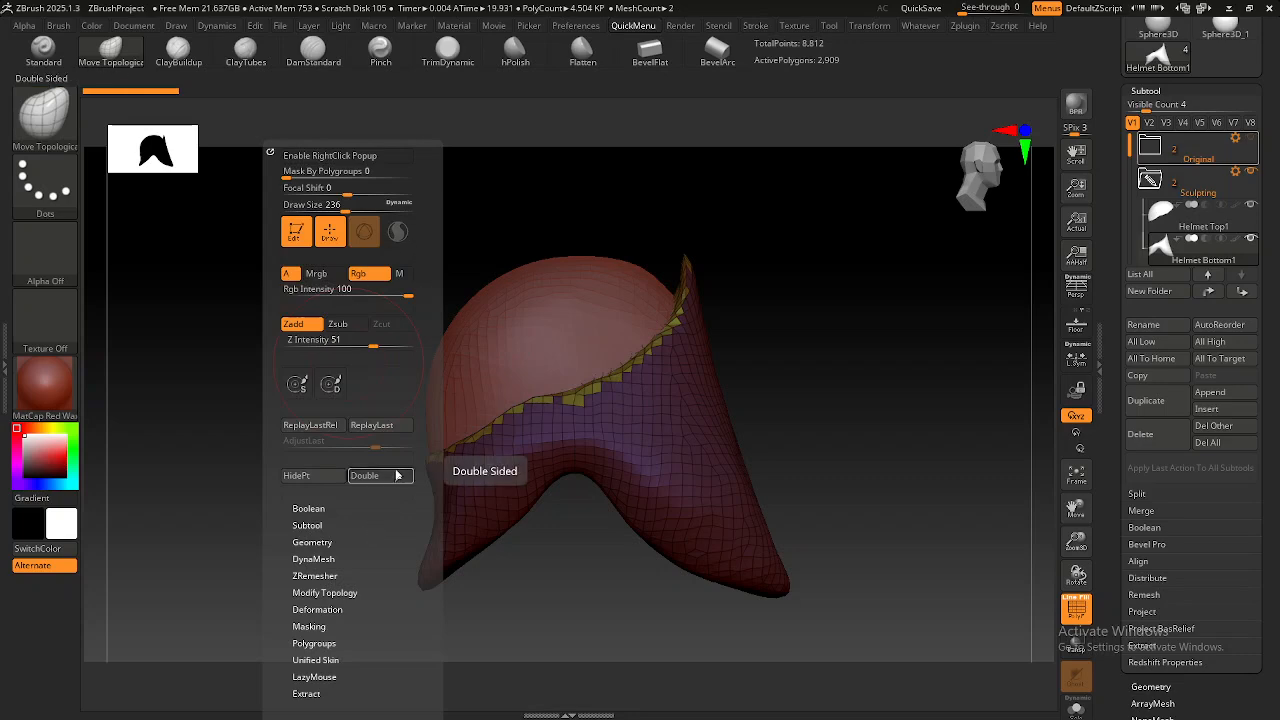
pyautogui.press(',')
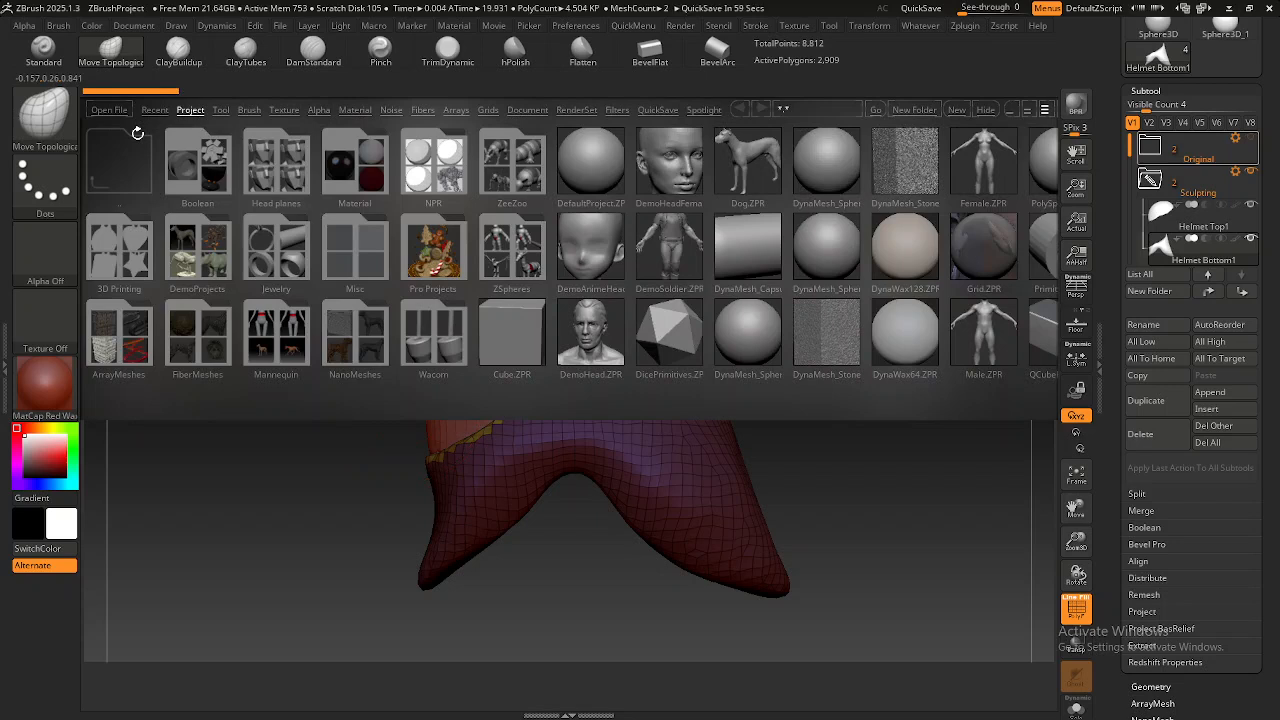
pyautogui.press(',')
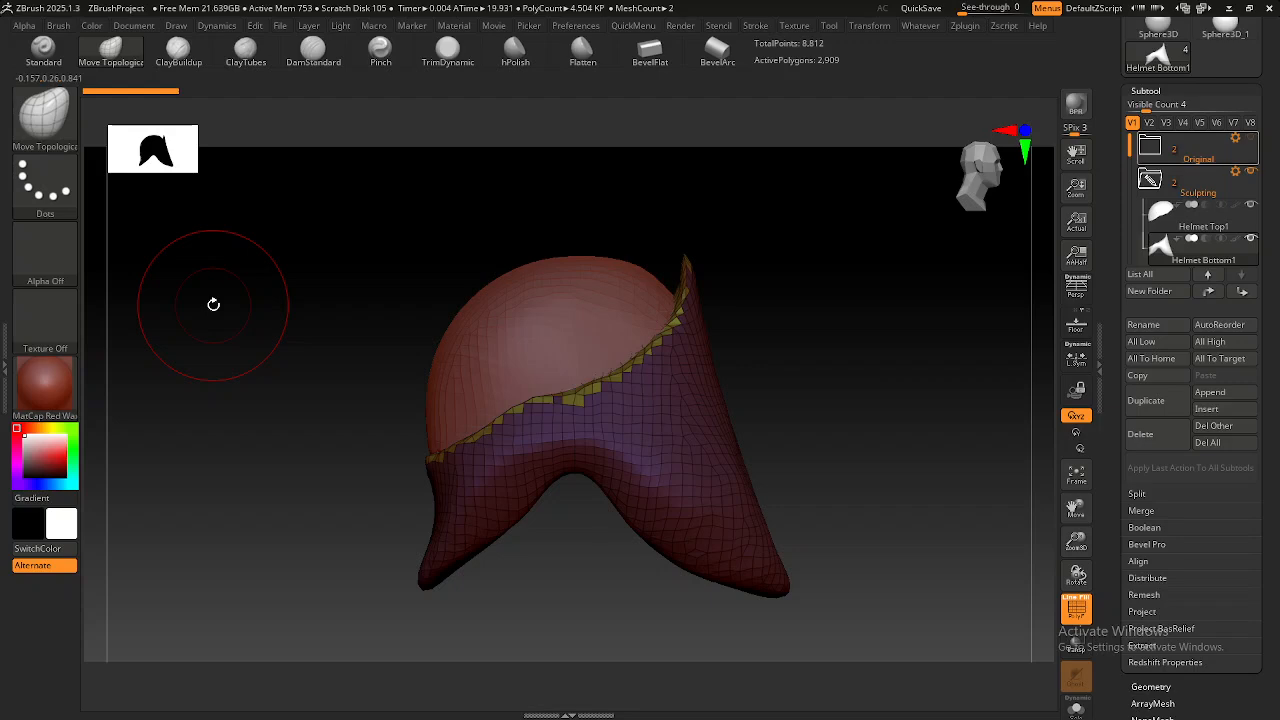
pyautogui.press(',')
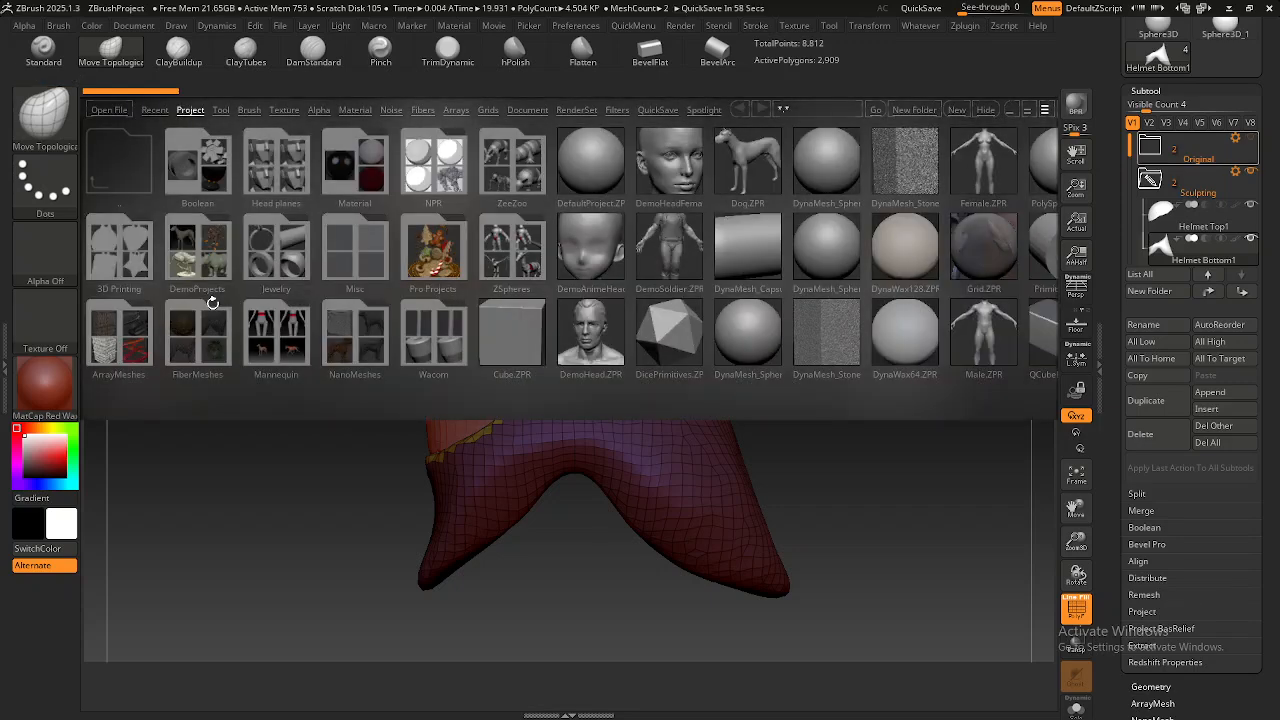
pyautogui.press(',')
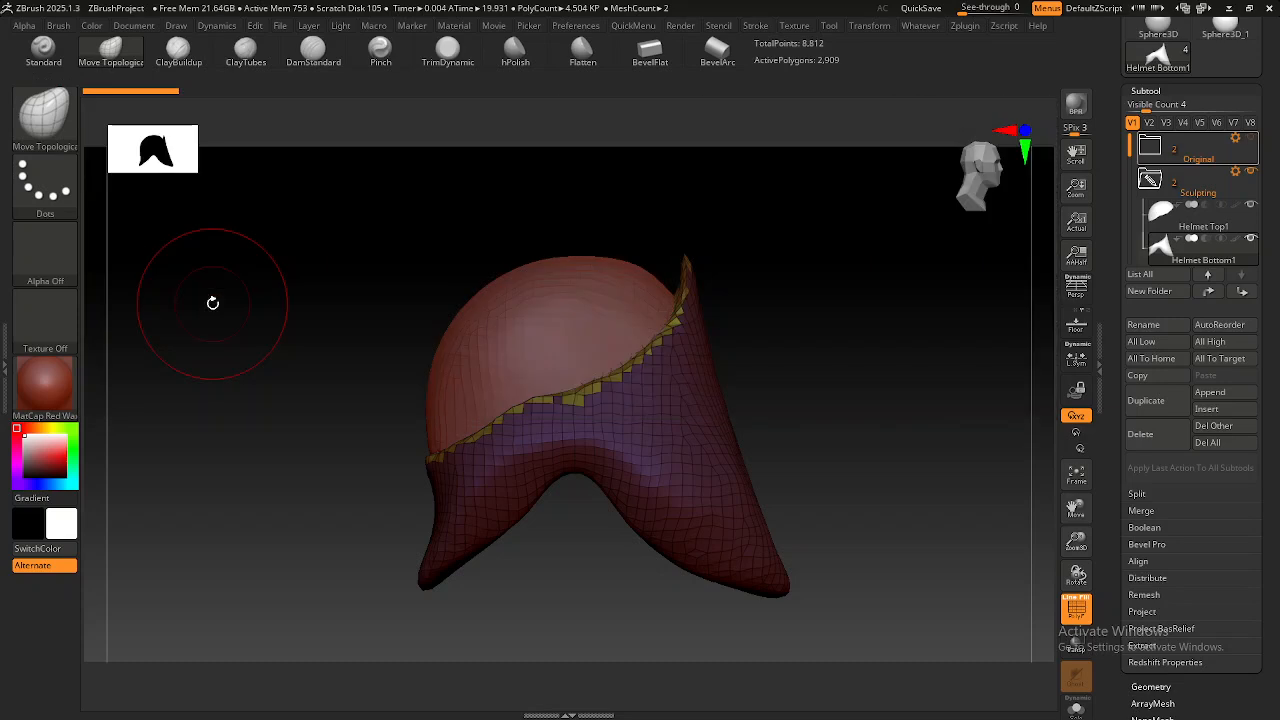
# Browse the QuickSave projects in LightBox, examining QS_265.zpr, QS_262.zpr and QS_266.zpr and their storage path.
pyautogui.press(',')
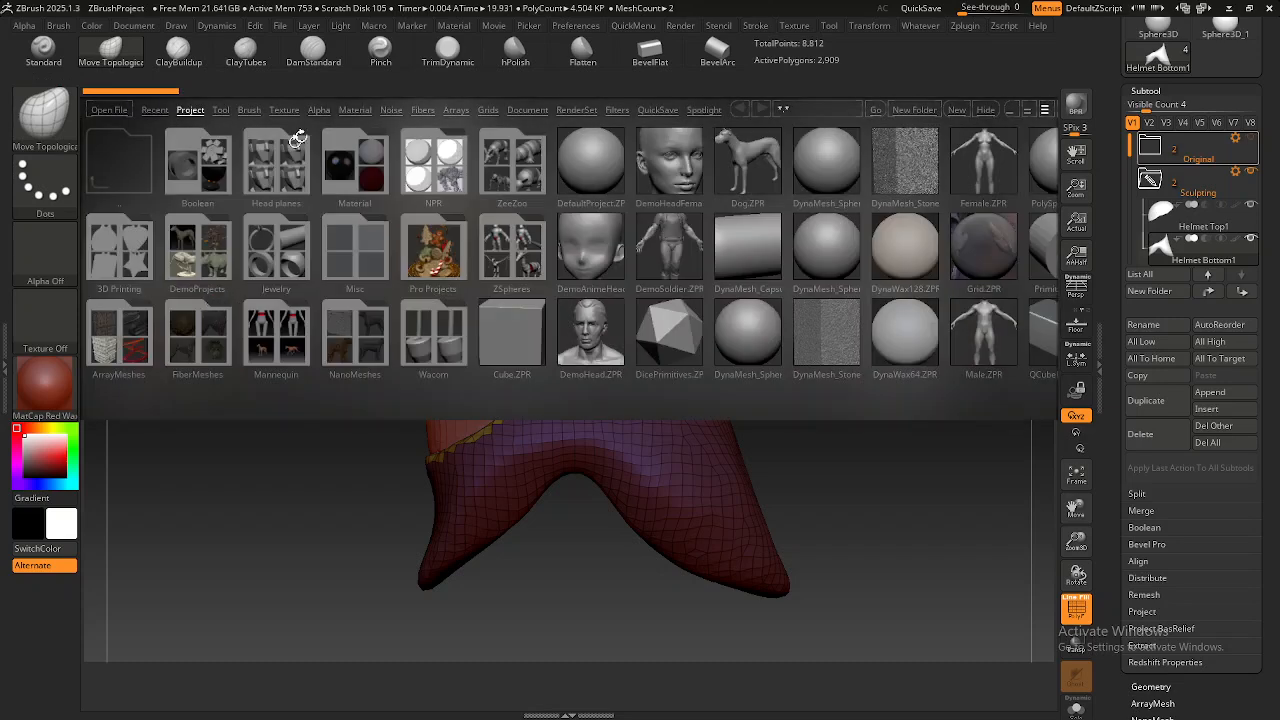
pyautogui.click(659, 110)
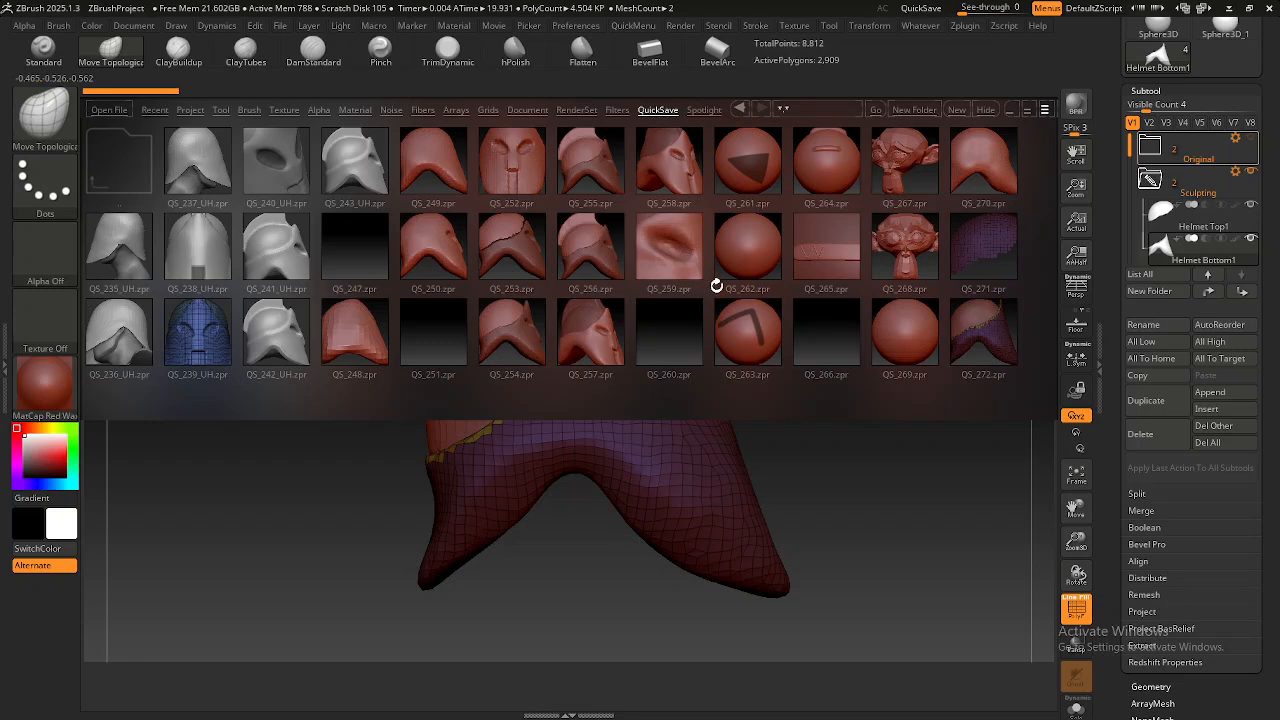
pyautogui.moveTo(826, 275); pyautogui.dragTo(783, 289)
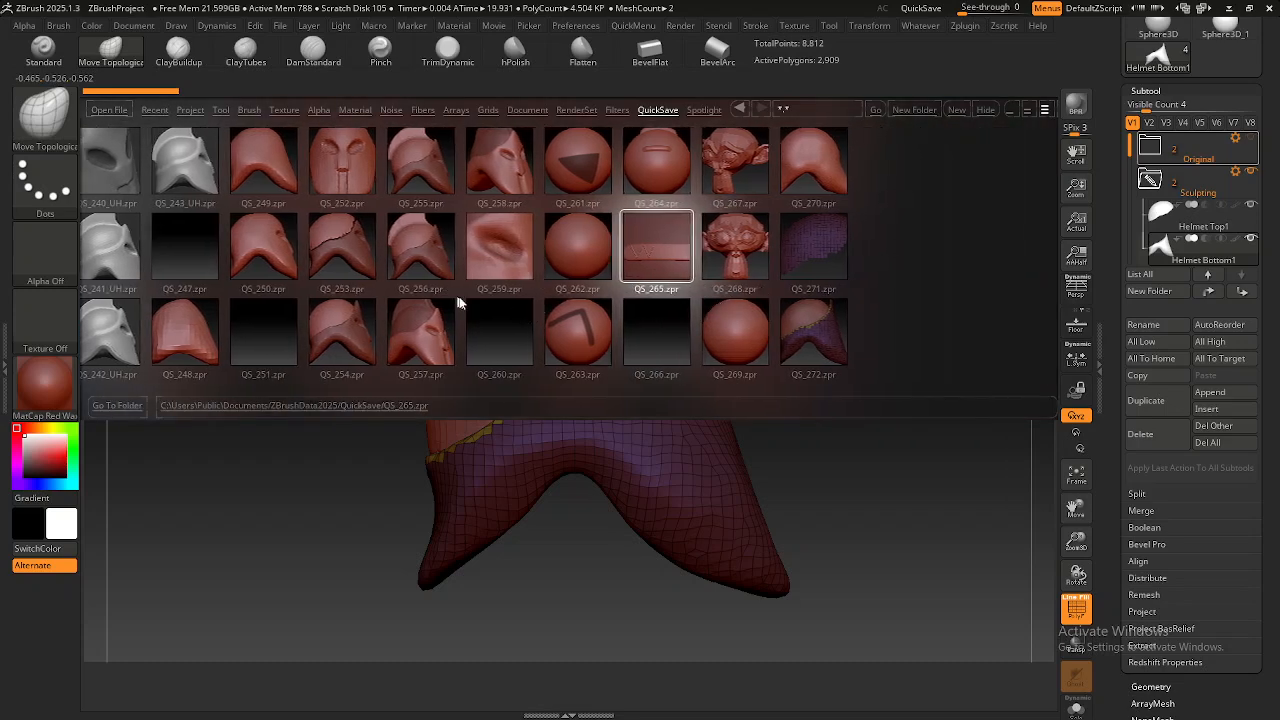
pyautogui.moveTo(455, 292); pyautogui.dragTo(523, 310)
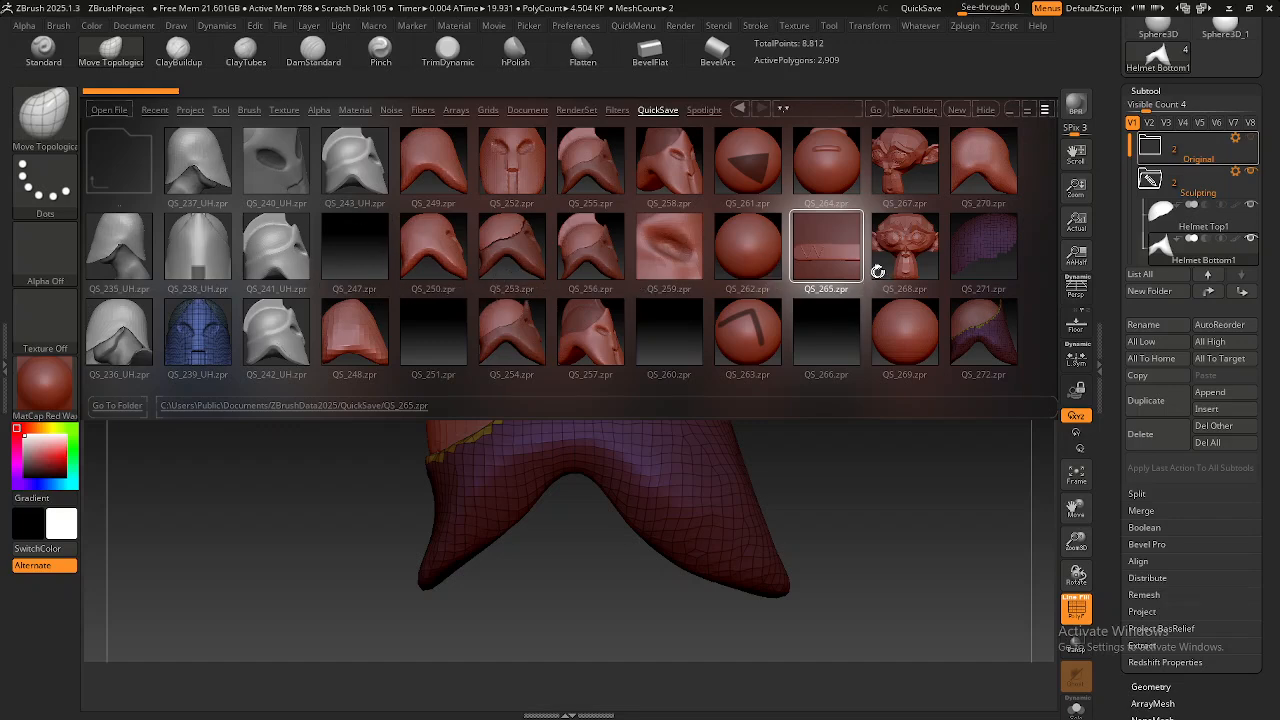
pyautogui.moveTo(876, 280); pyautogui.dragTo(777, 284)
pyautogui.moveTo(923, 272); pyautogui.dragTo(834, 283)
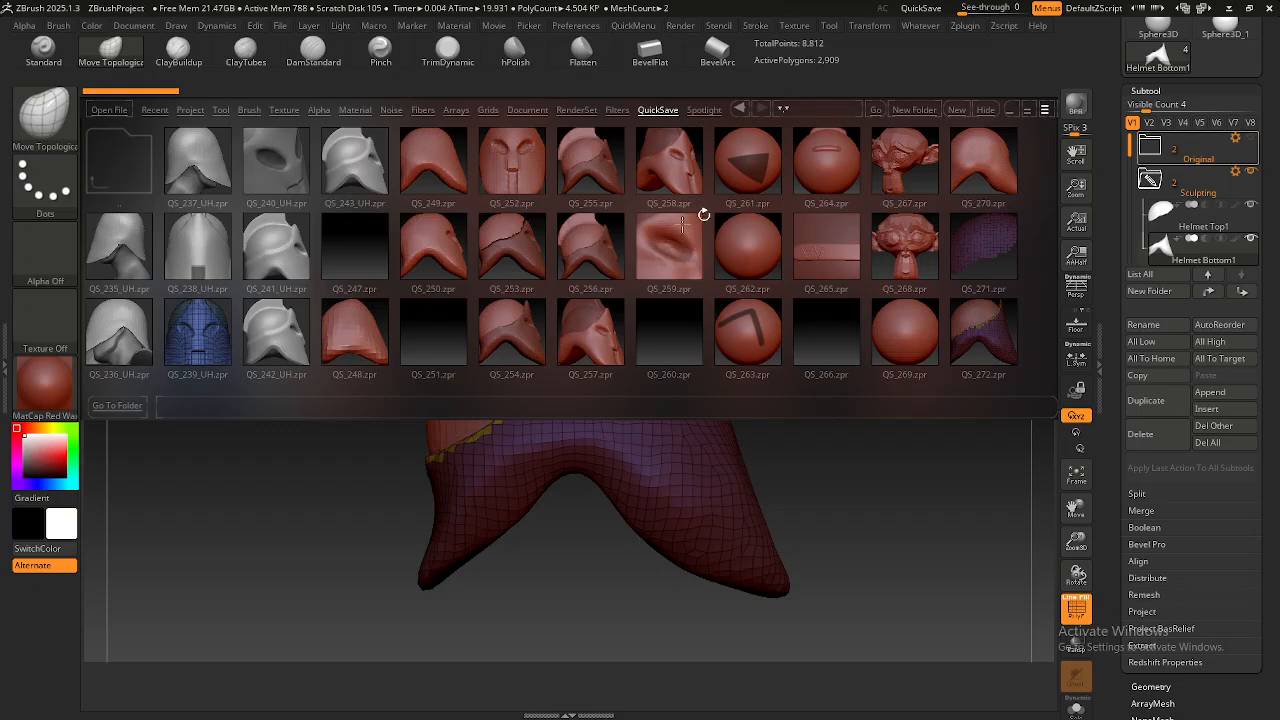
pyautogui.click(765, 250)
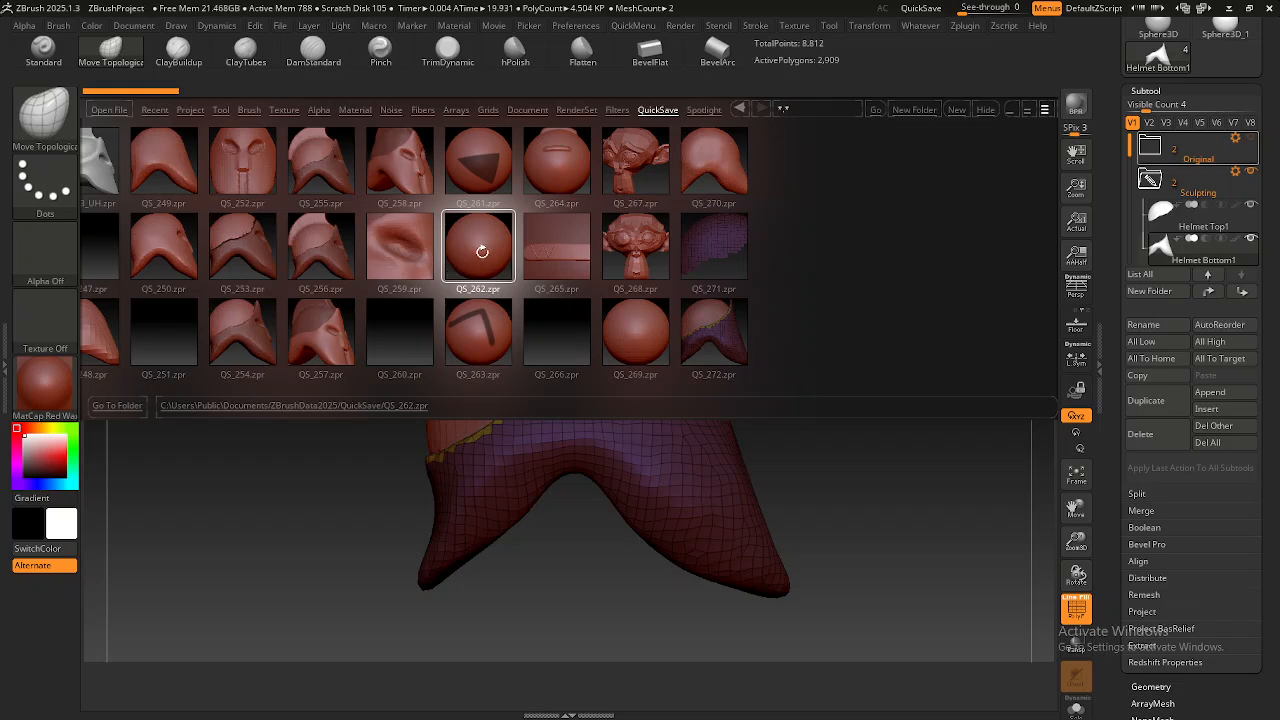
pyautogui.moveTo(490, 261); pyautogui.dragTo(516, 300)
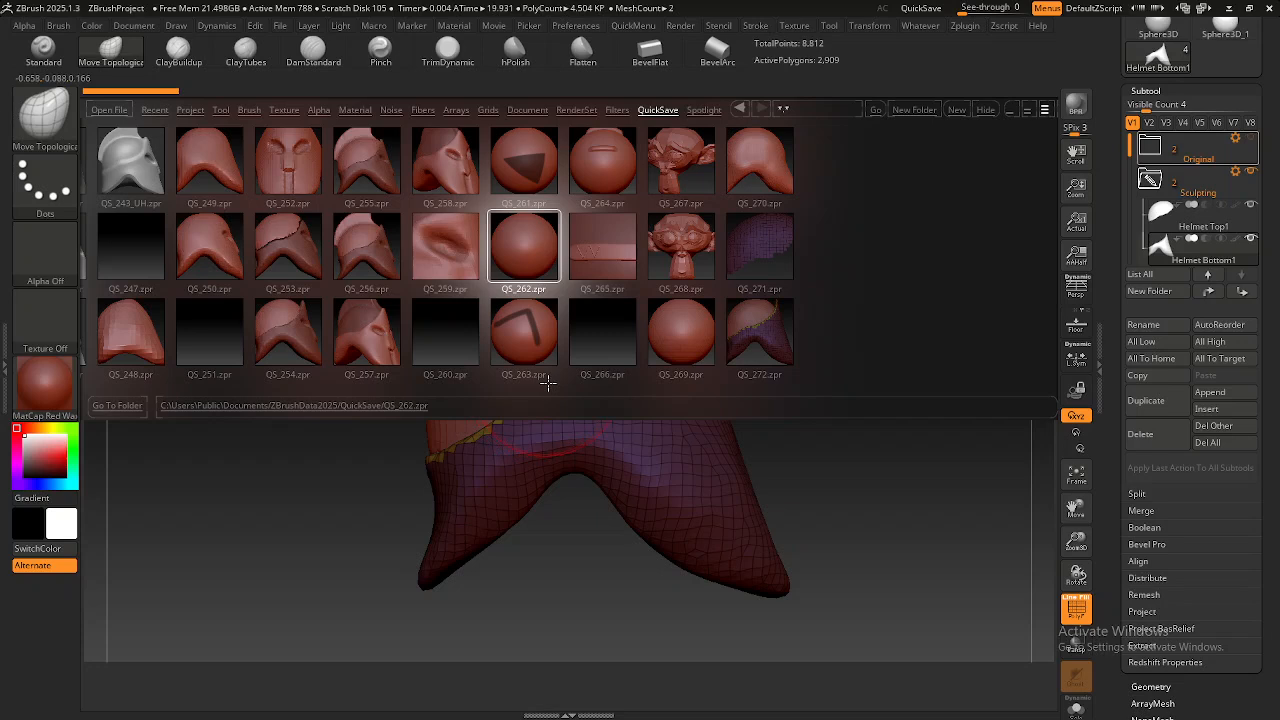
pyautogui.click(602, 337)
pyautogui.moveTo(620, 337); pyautogui.dragTo(631, 340)
pyautogui.moveTo(428, 328); pyautogui.dragTo(551, 323)
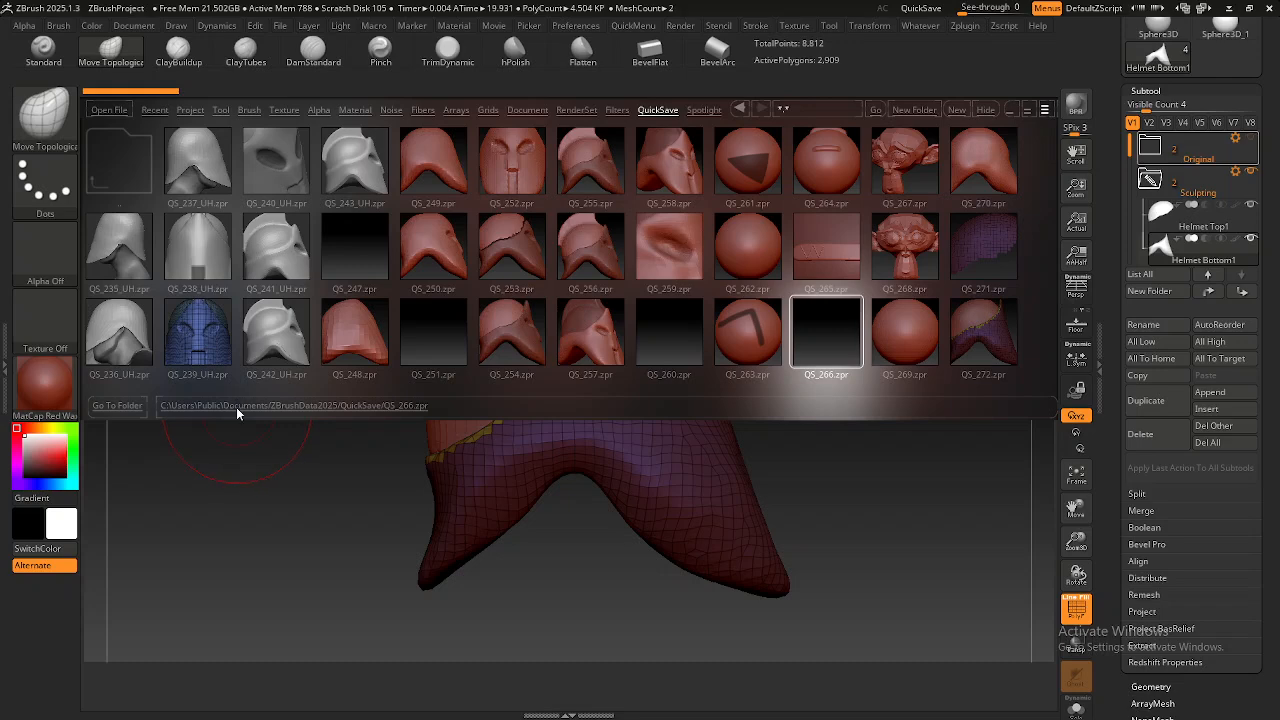
# Try to reach the QuickSave storage folder from LightBox, and examine QS_256.zpr and QS_259.zpr with their file path.
pyautogui.click(116, 405)
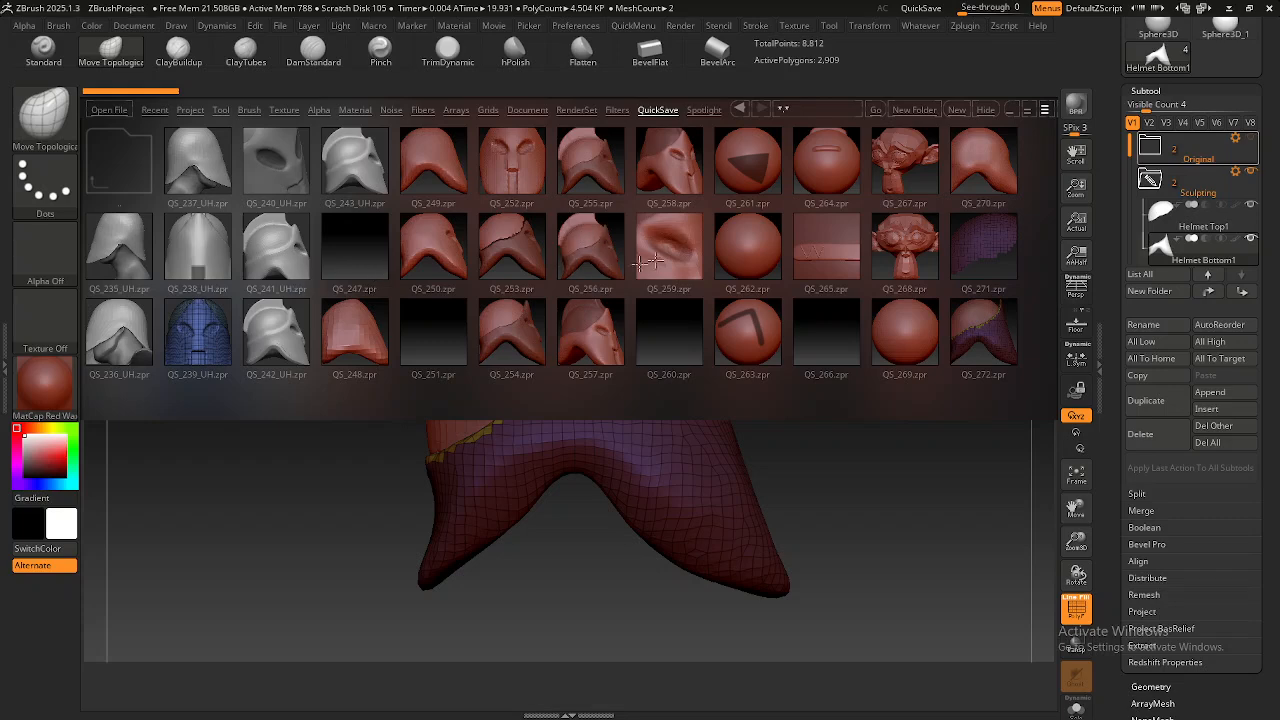
pyautogui.click(600, 255)
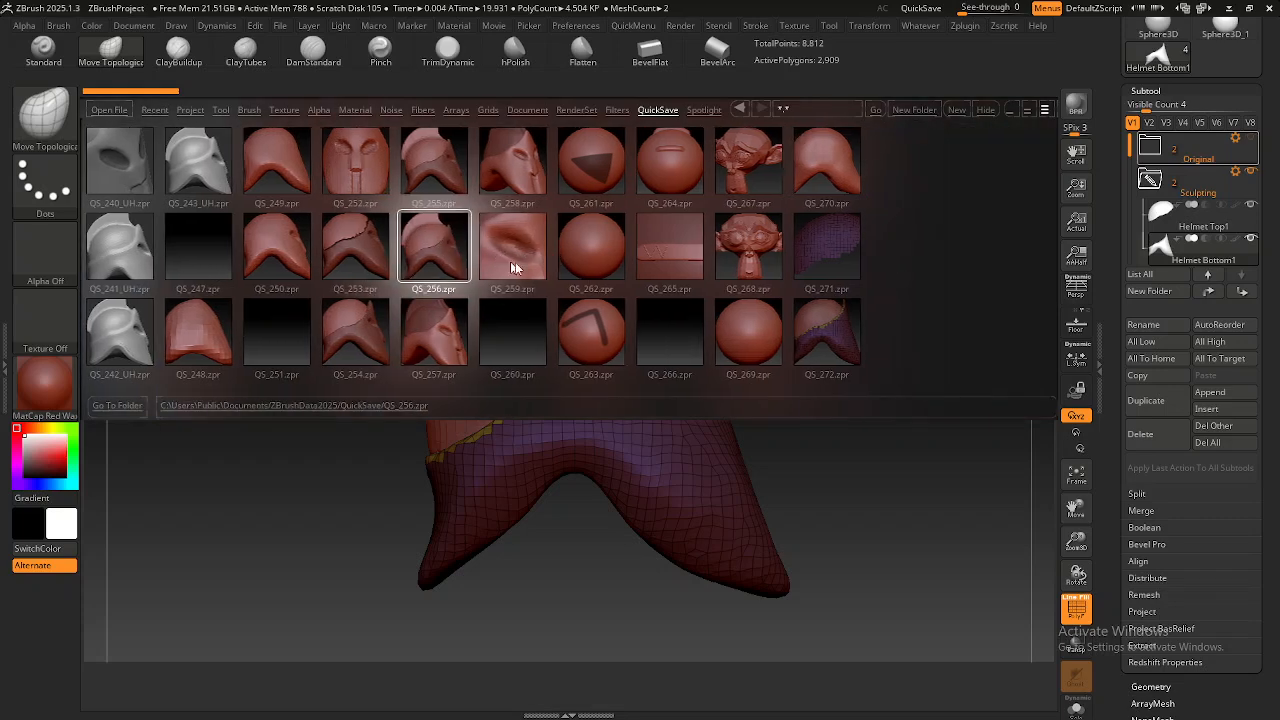
pyautogui.click(507, 255)
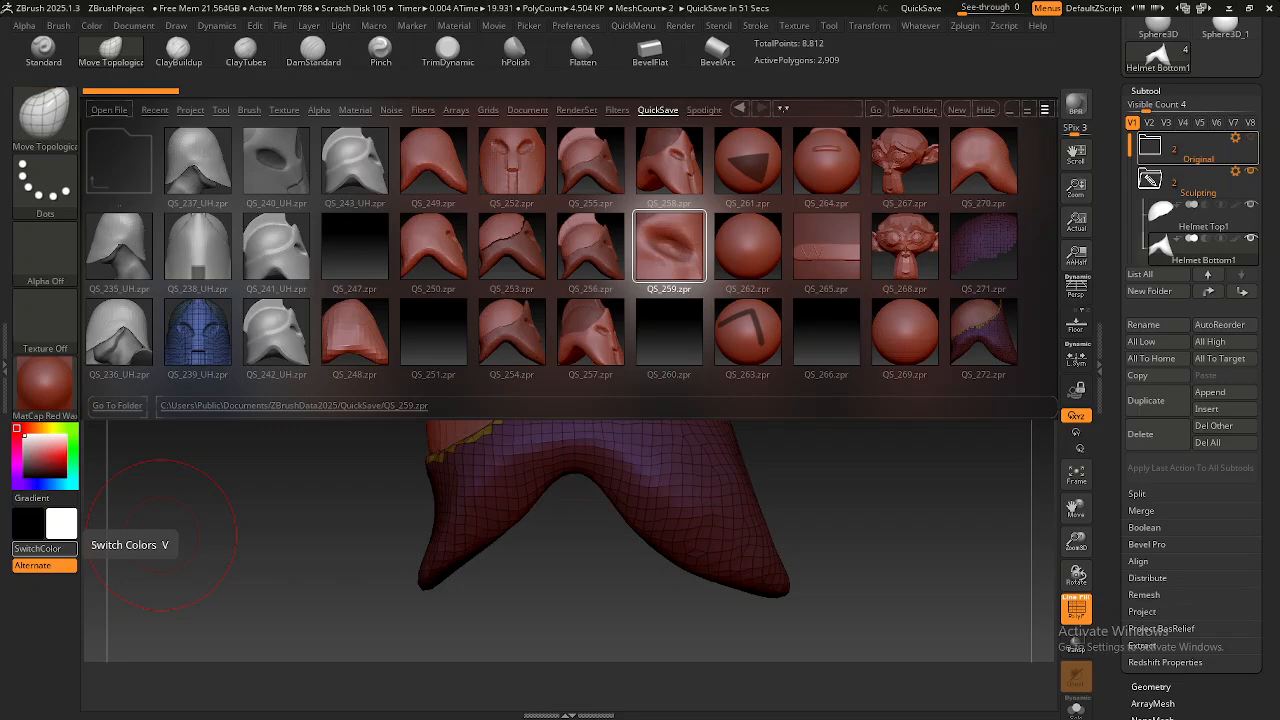
# Switch to File Explorer and open the Users > Public folder on Local Disk (C:).
pyautogui.moveTo(0, 190); pyautogui.dragTo(606, 118)
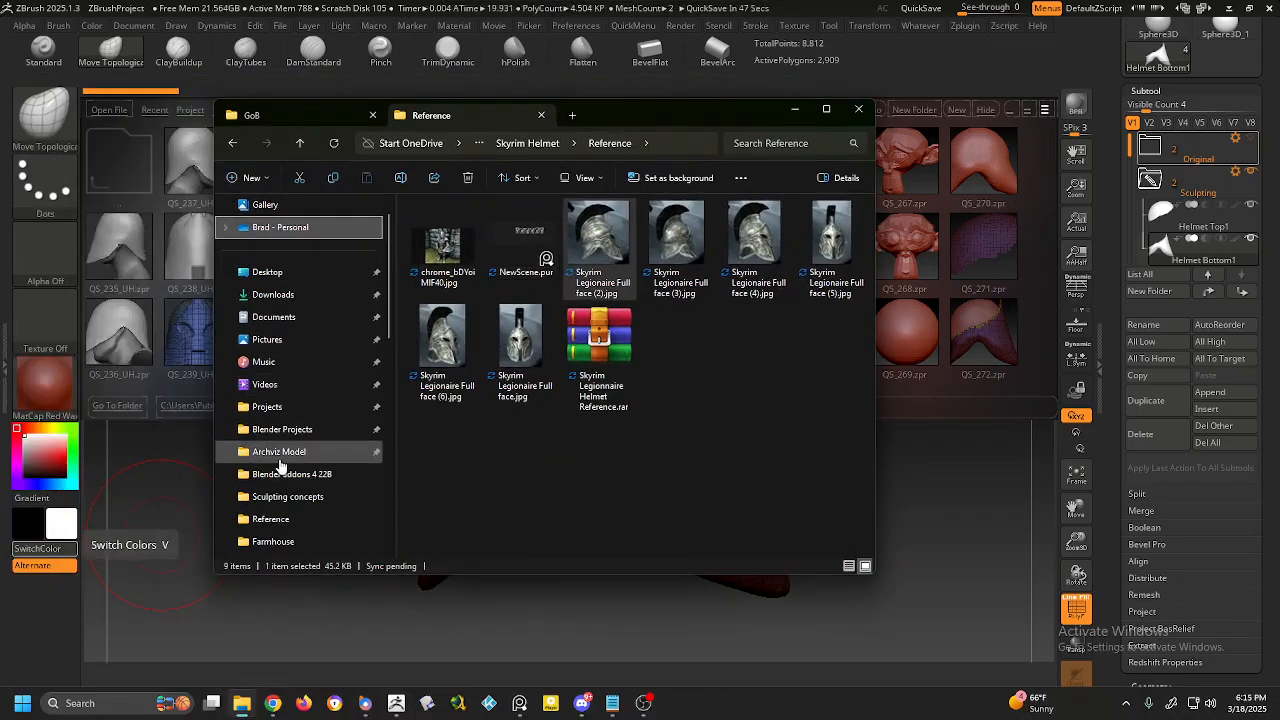
pyautogui.rightClick(280, 453)
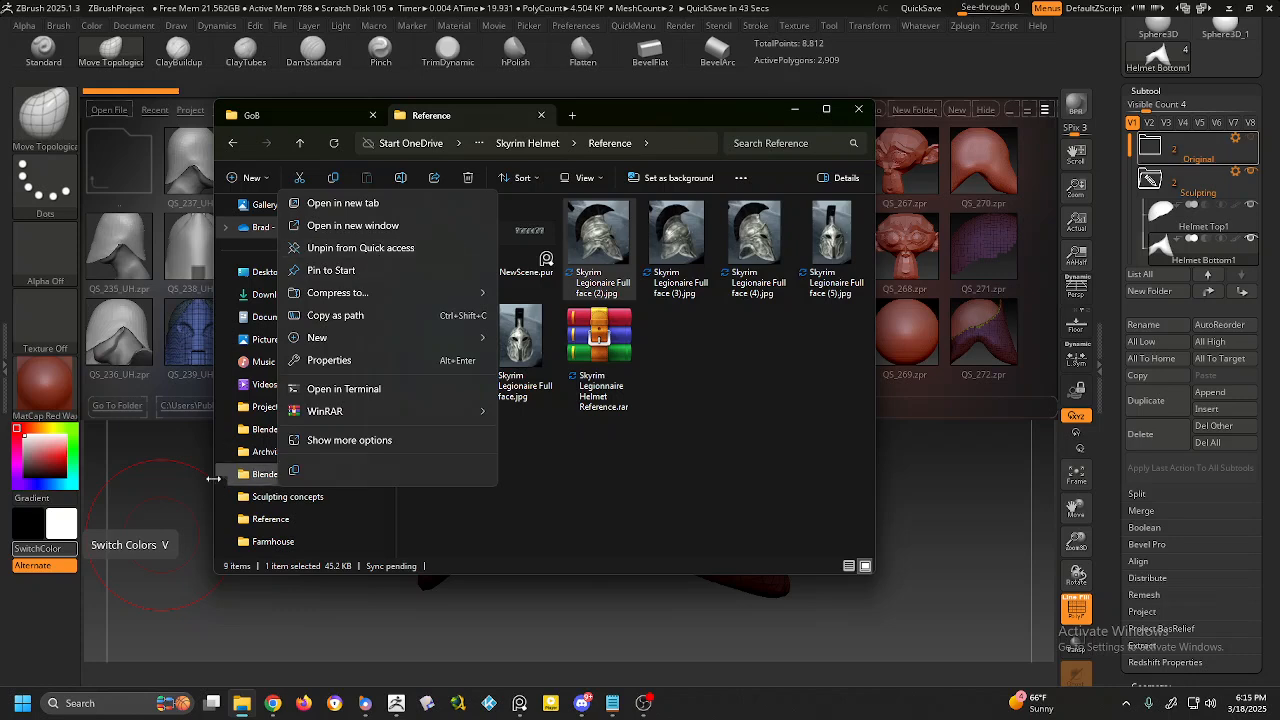
pyautogui.click(516, 530)
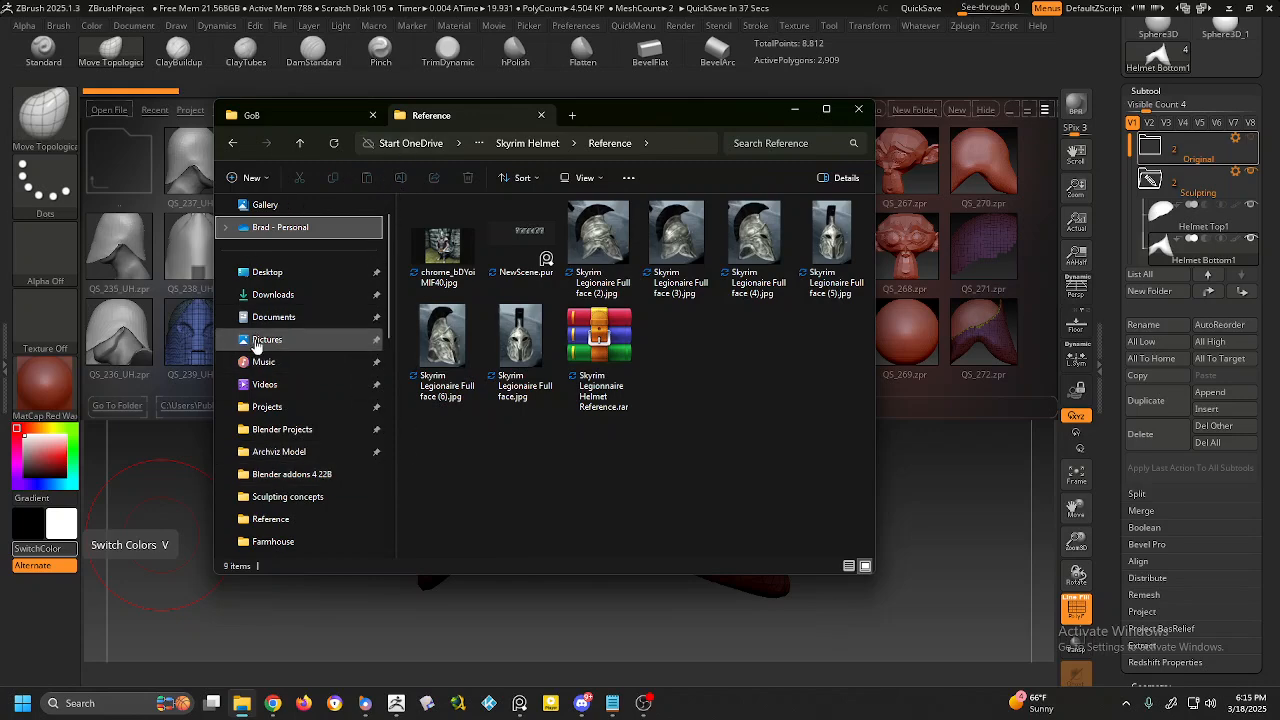
pyautogui.scroll(-5, 286, 405)
pyautogui.click(289, 316)
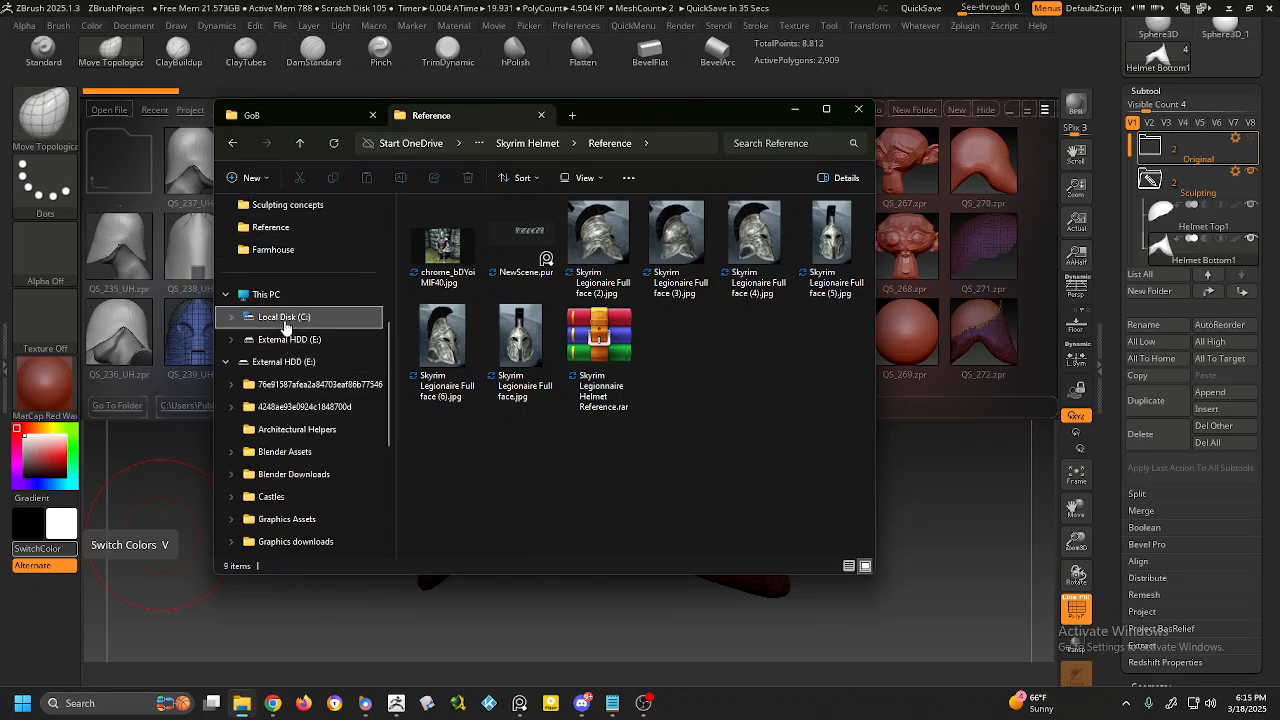
pyautogui.scroll(-4, 465, 503)
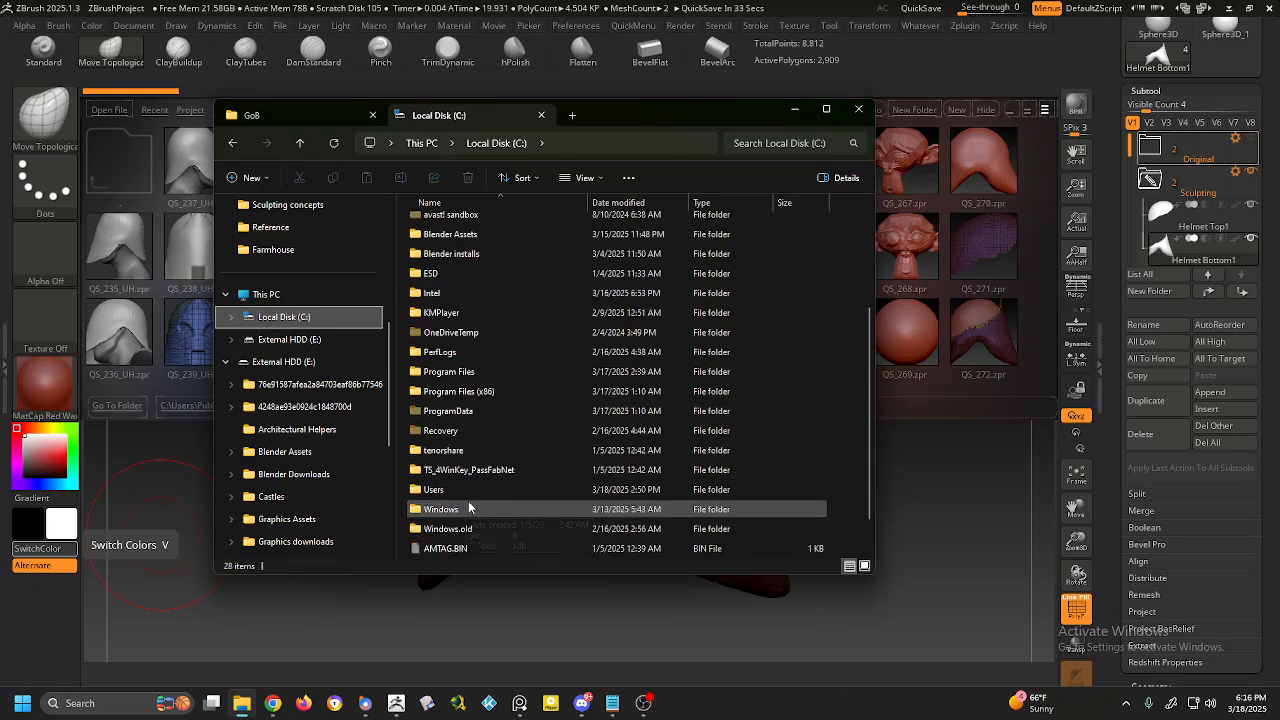
pyautogui.doubleClick(451, 492)
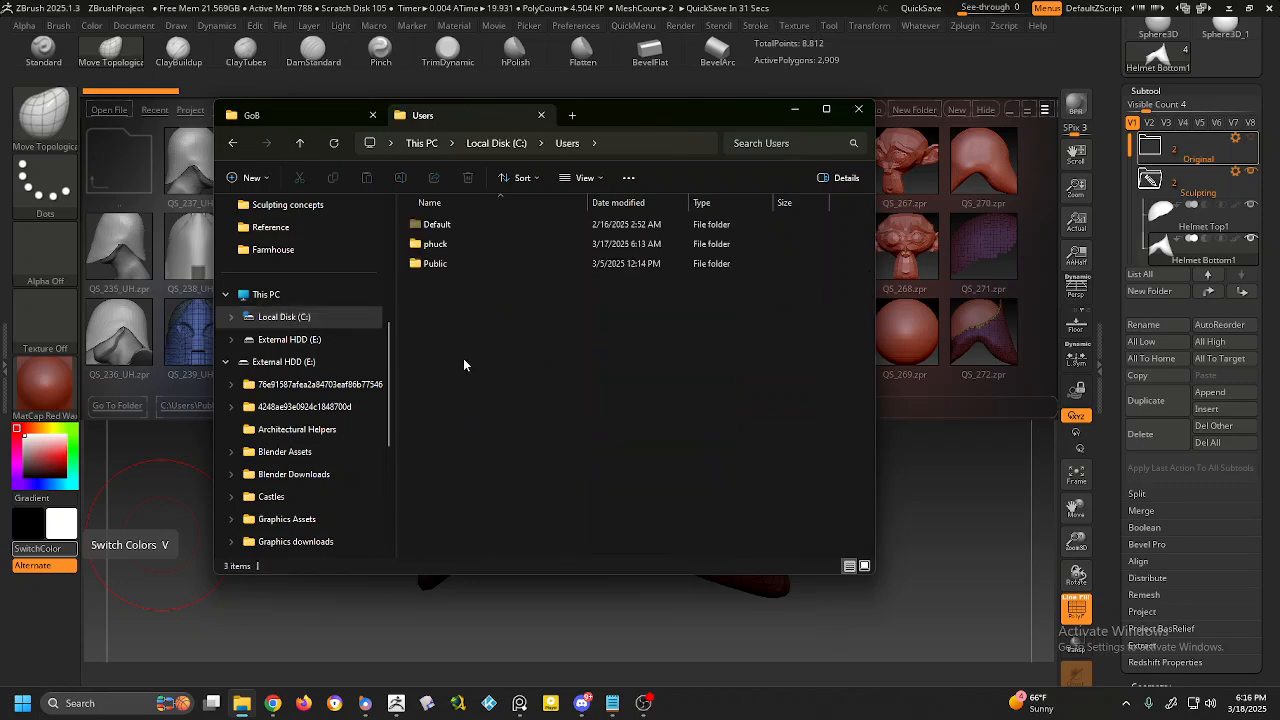
pyautogui.doubleClick(448, 265)
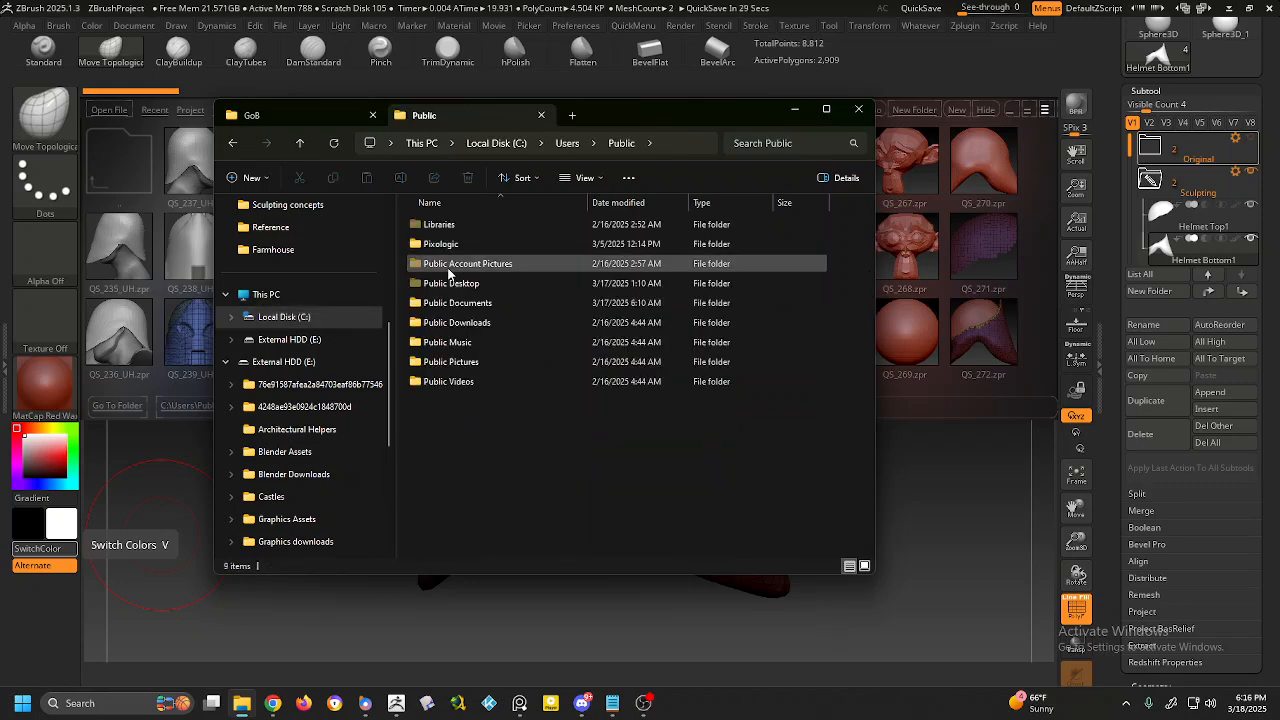
# Open the Public Documents > ZBrushData2025 > QuickSave folder.
pyautogui.doubleClick(448, 250)
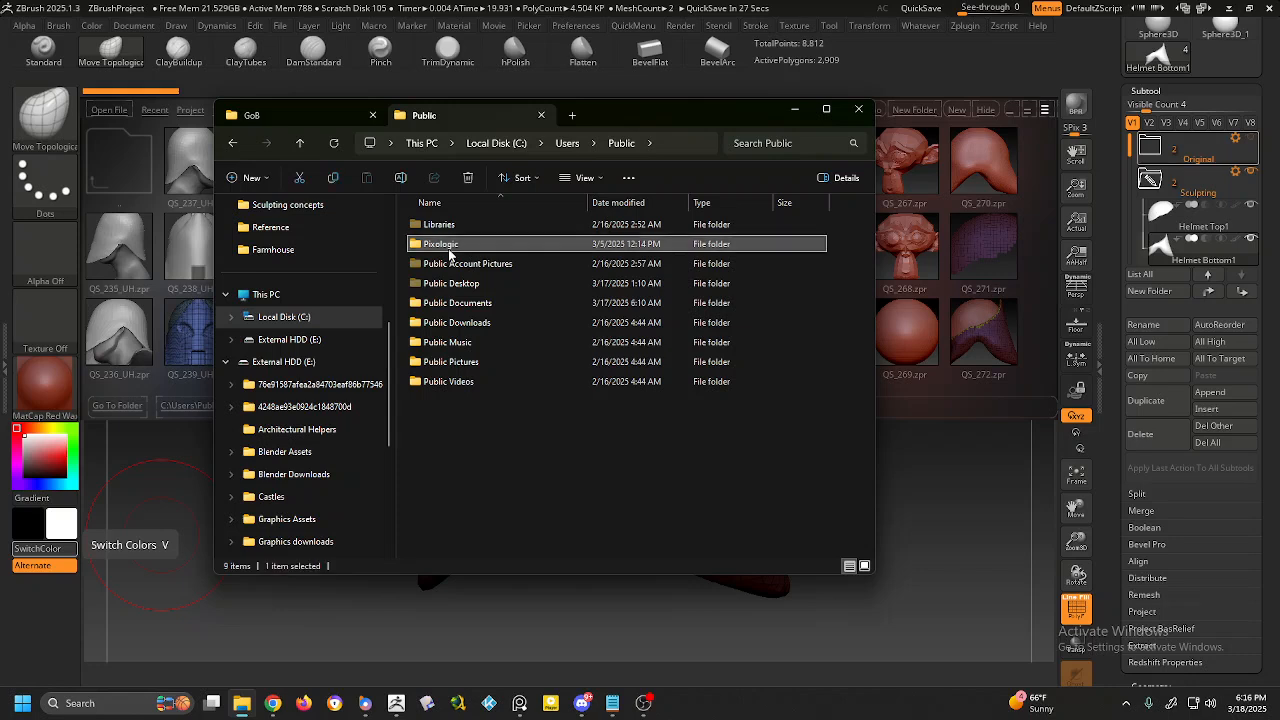
pyautogui.hotkey('alt', 'Left')
pyautogui.click(463, 303)
pyautogui.doubleClick(464, 306)
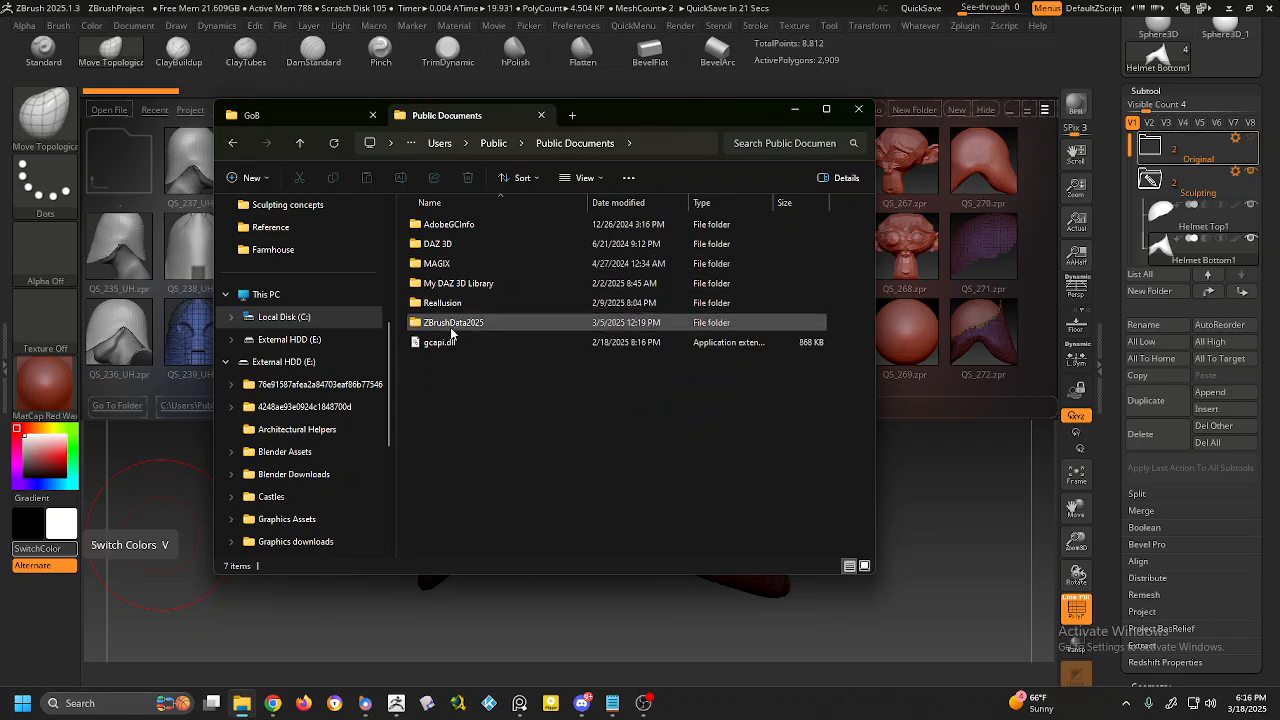
pyautogui.moveTo(616, 117); pyautogui.dragTo(887, 193)
pyautogui.doubleClick(737, 398)
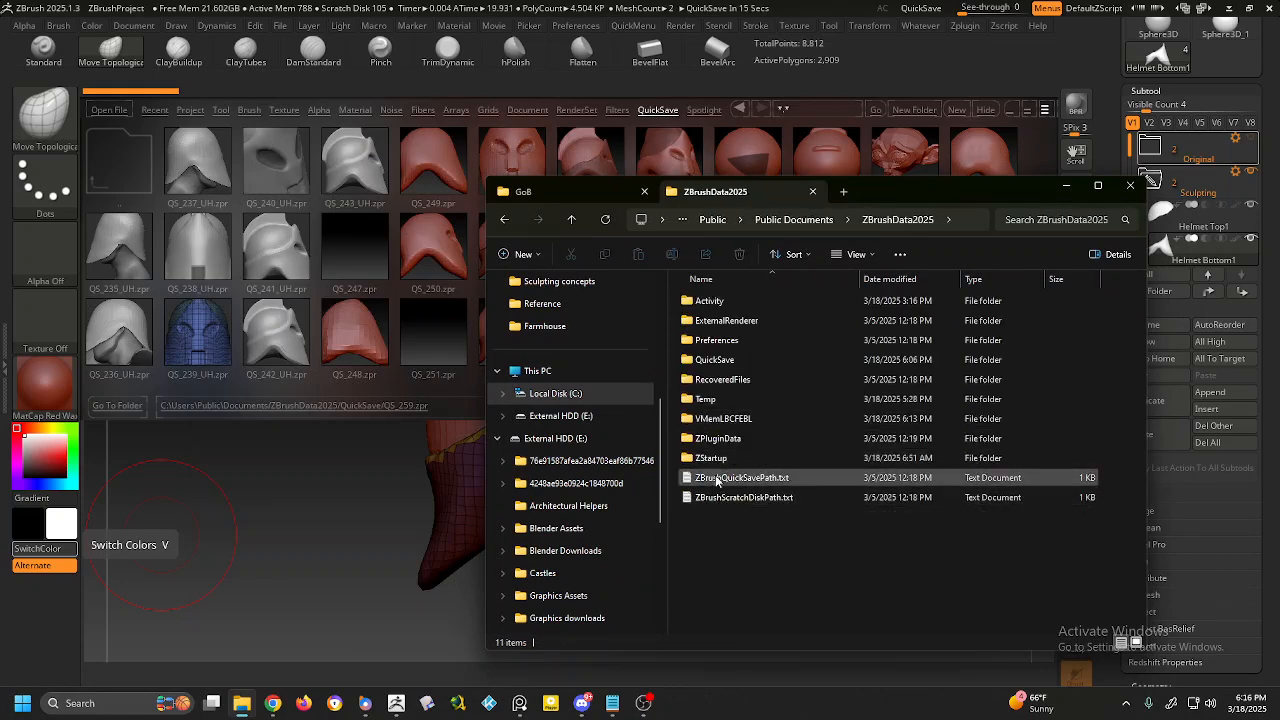
pyautogui.doubleClick(718, 362)
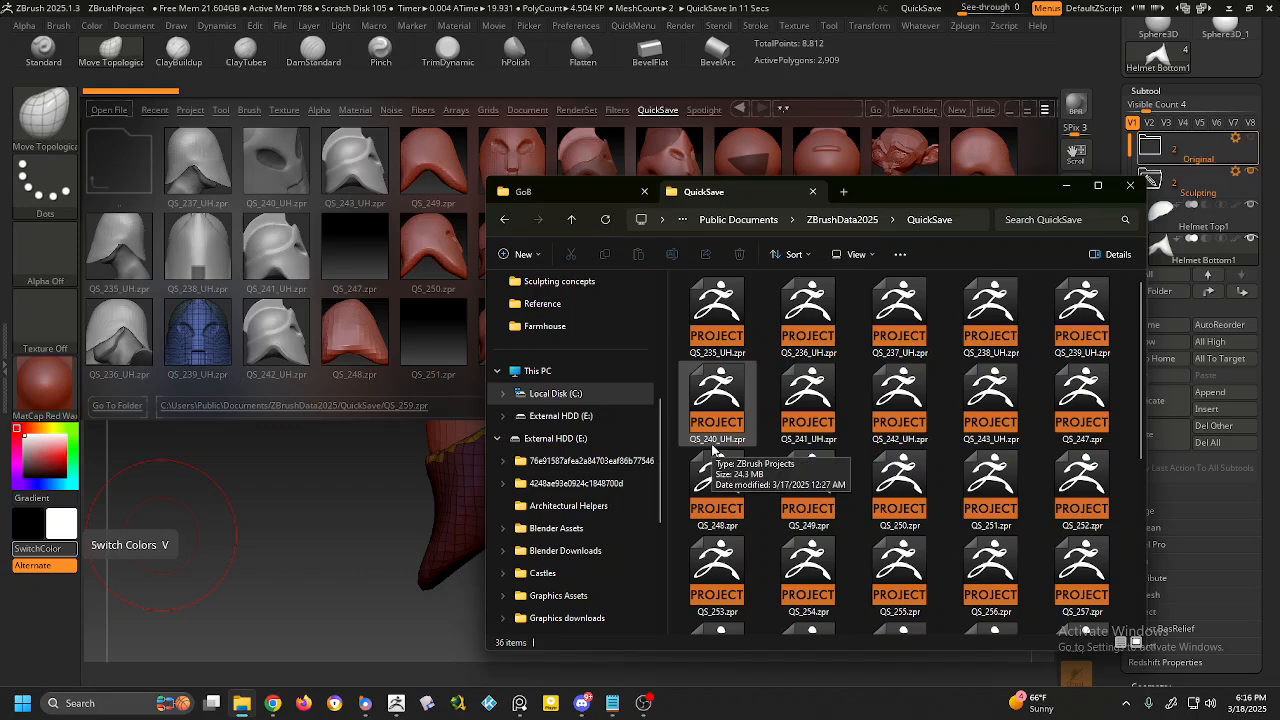
# Examine the QuickSave project files, including QS_241_UH.zpr and QS_249.zpr, alongside the LightBox thumbnails.
pyautogui.click(805, 485)
pyautogui.keyDown('ctrl'); pyautogui.click(808, 395); pyautogui.keyUp('ctrl')
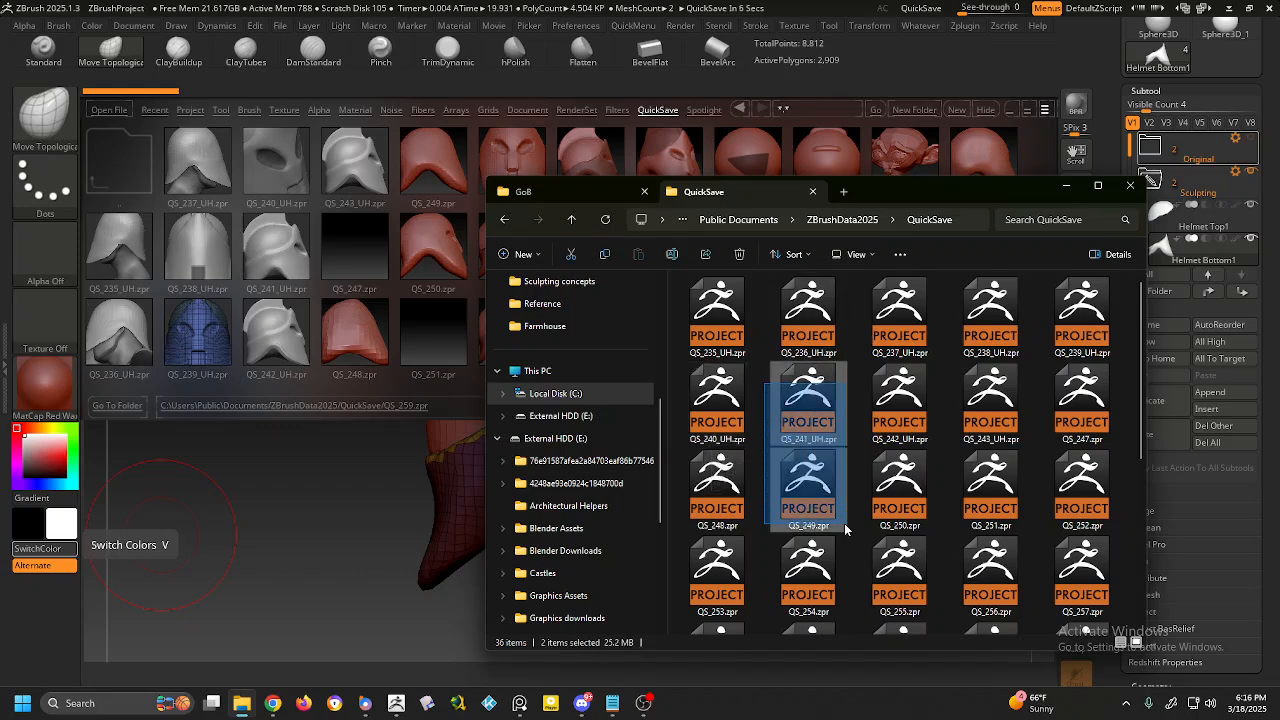
pyautogui.moveTo(879, 192); pyautogui.dragTo(980, 200)
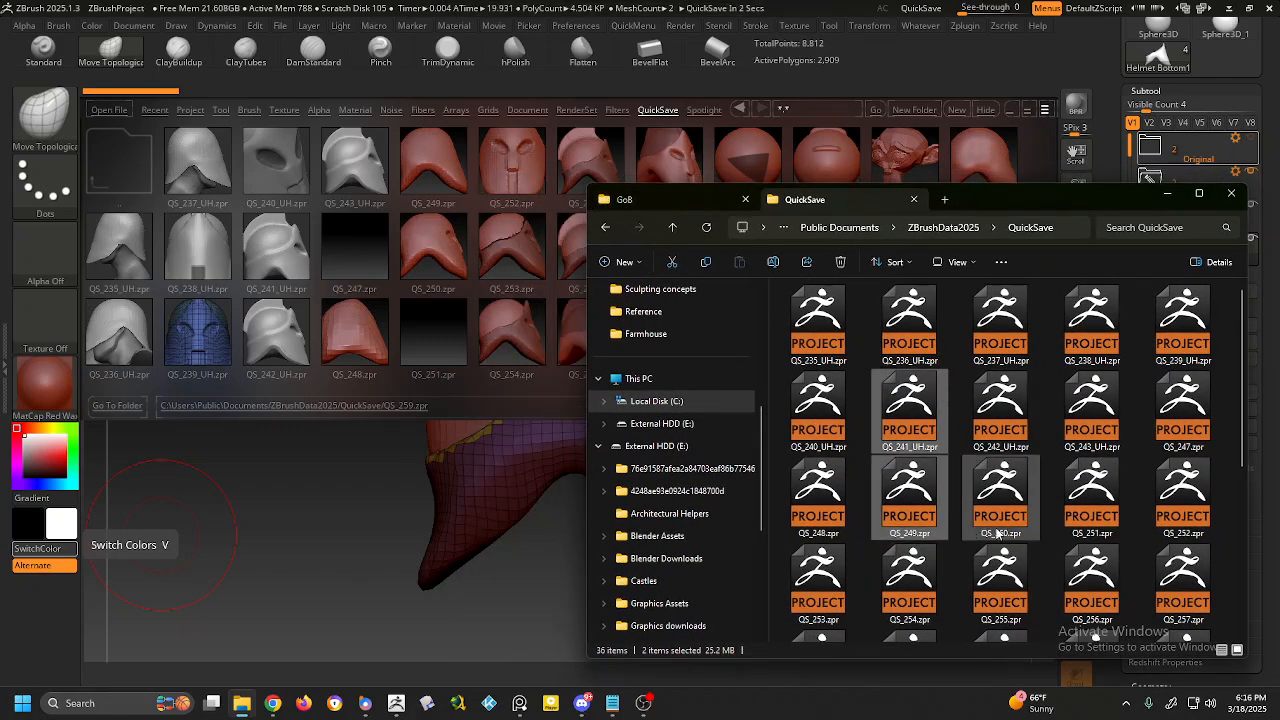
pyautogui.moveTo(986, 199); pyautogui.dragTo(1074, 230)
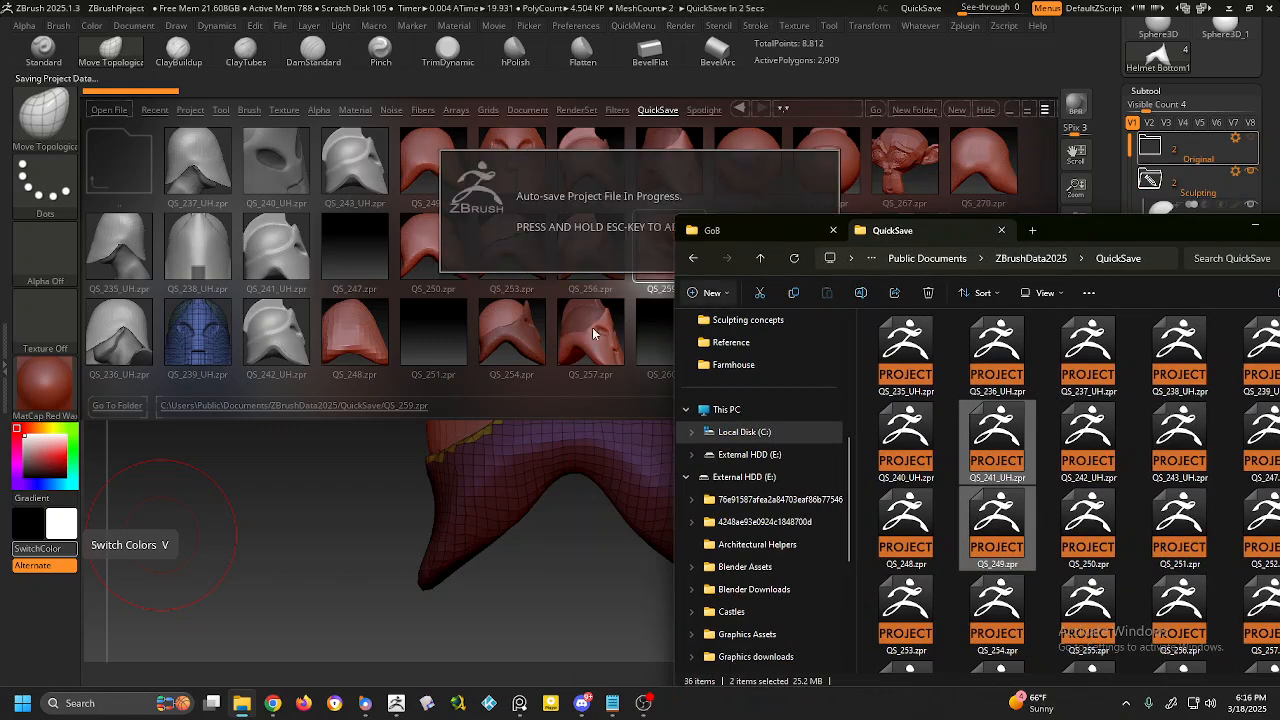
pyautogui.moveTo(669, 313); pyautogui.dragTo(866, 300)
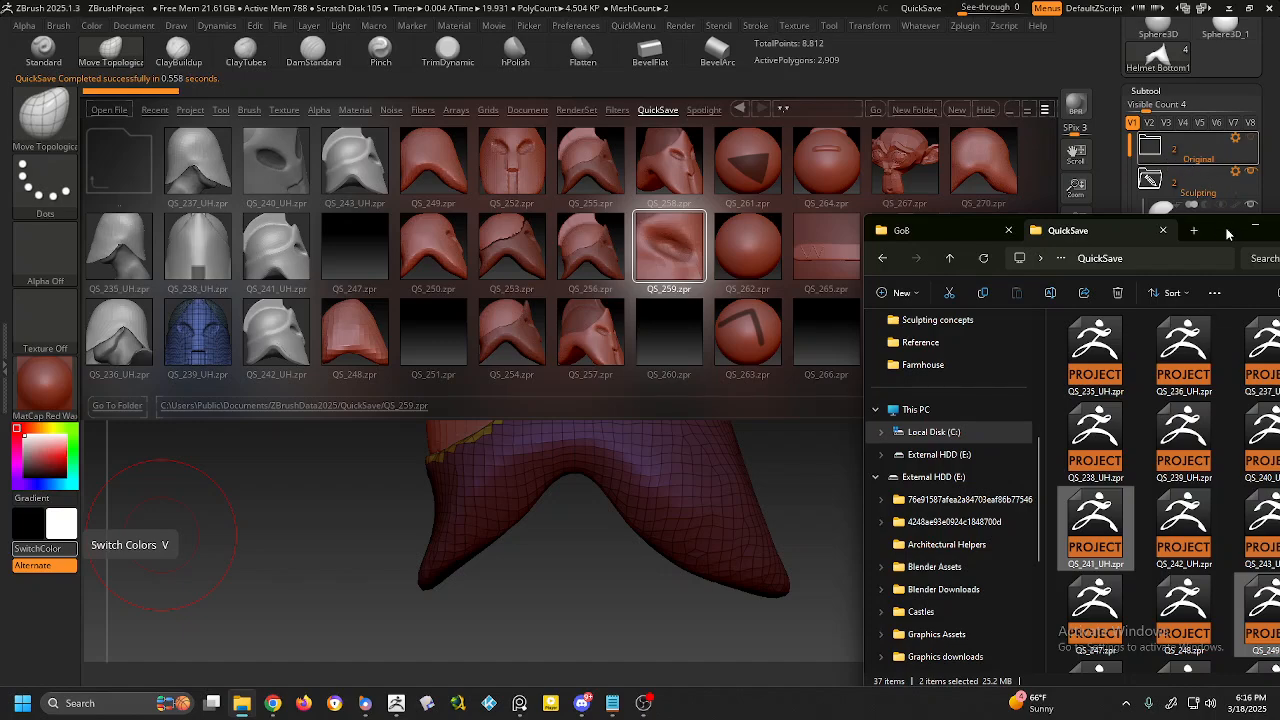
pyautogui.moveTo(1229, 231); pyautogui.dragTo(1106, 157)
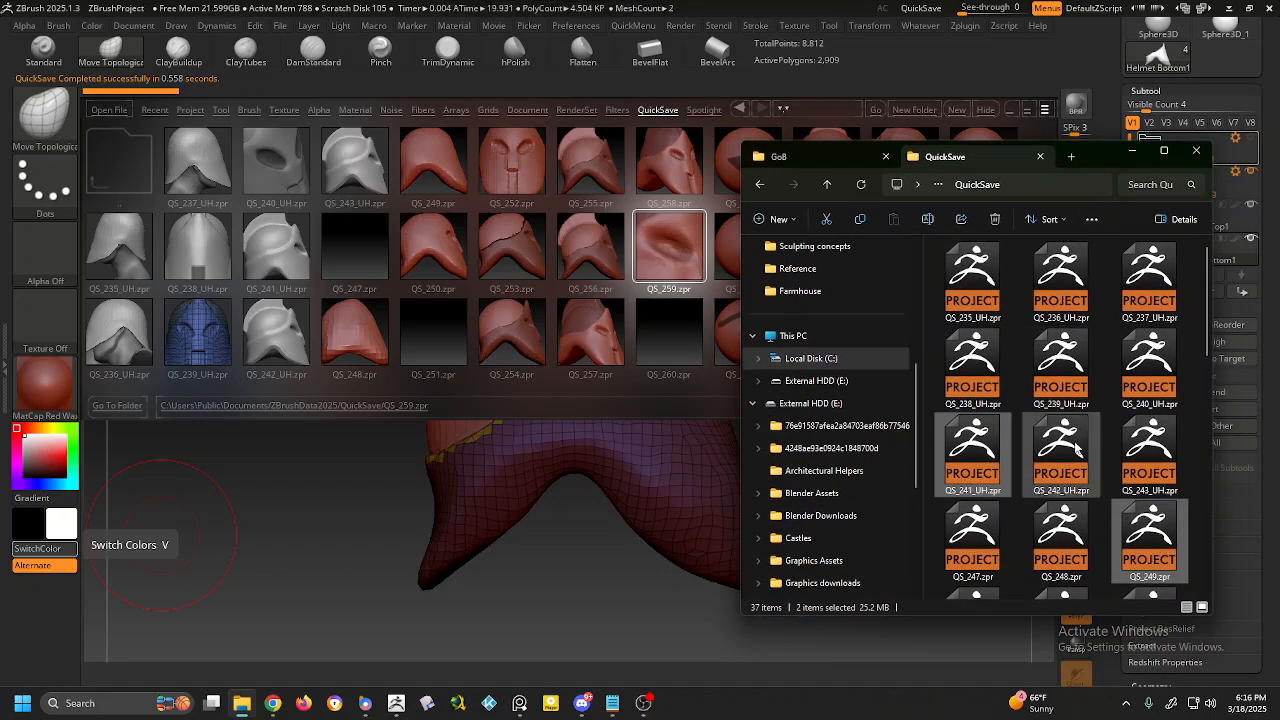
pyautogui.moveTo(1087, 157); pyautogui.dragTo(1038, 95)
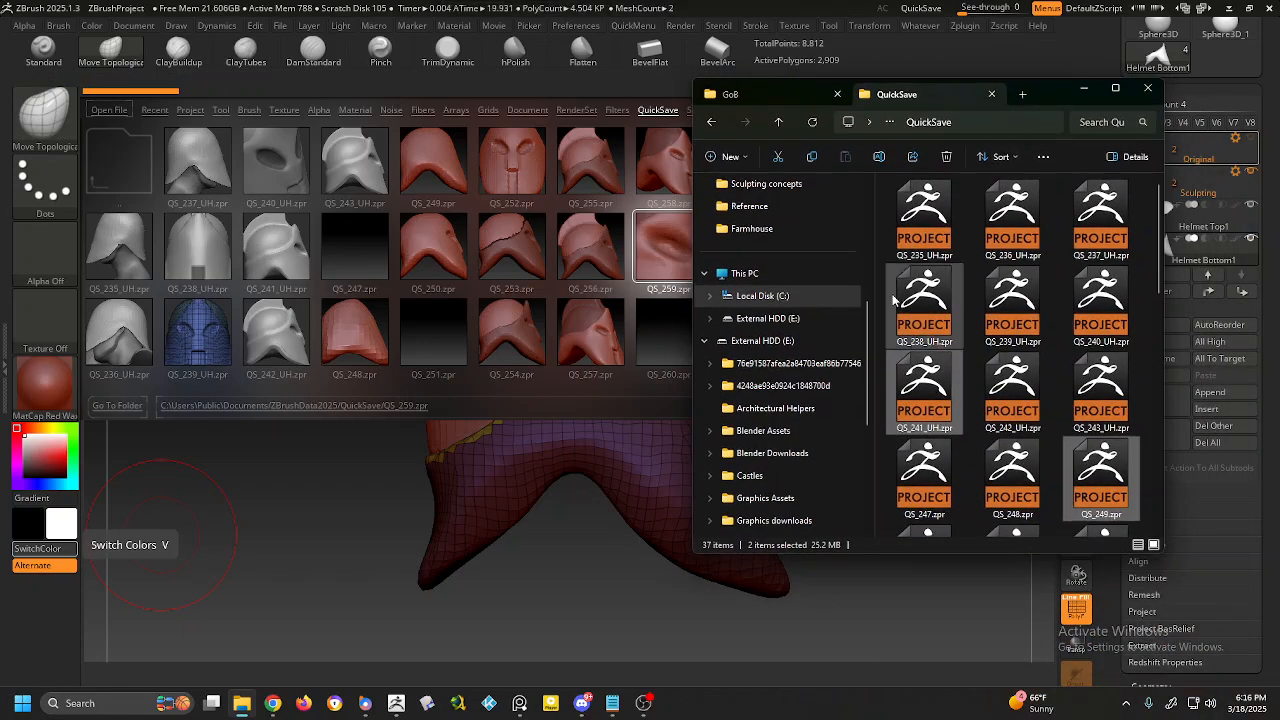
# Pin the QuickSave folder inside ZBrushData2025 to Quick access, and return to ZBrush.
pyautogui.click(777, 123)
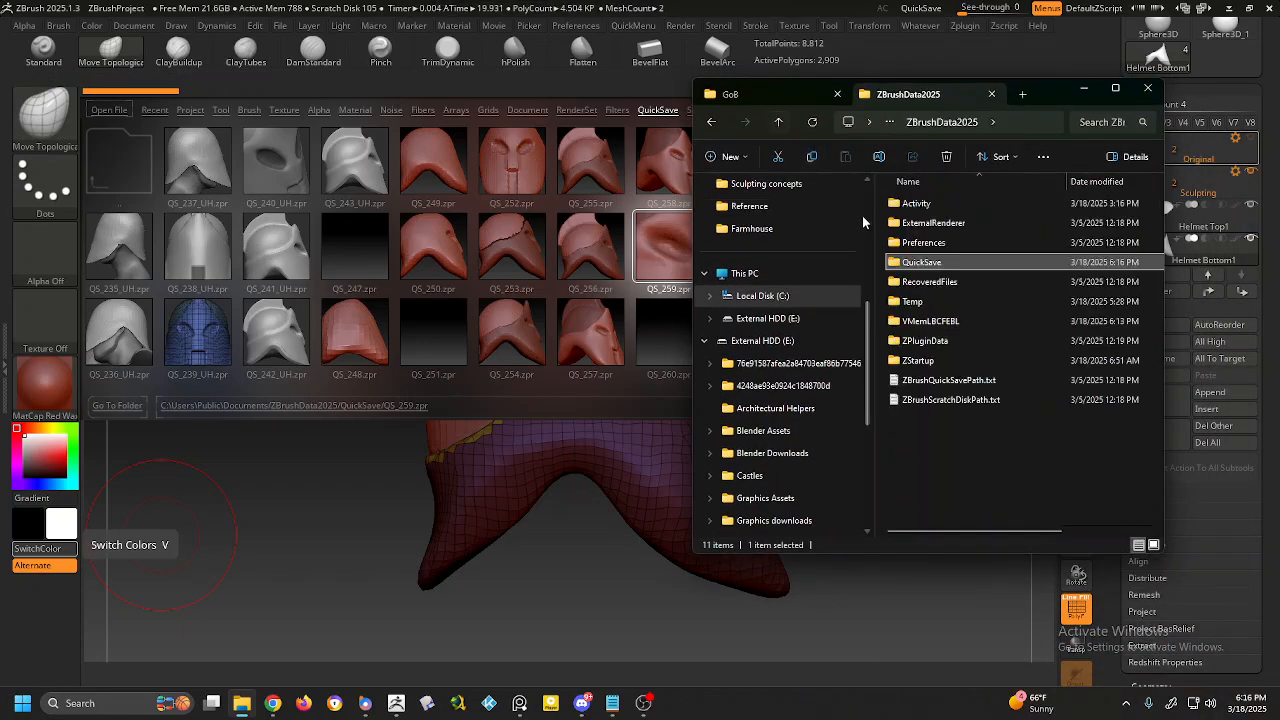
pyautogui.rightClick(920, 264)
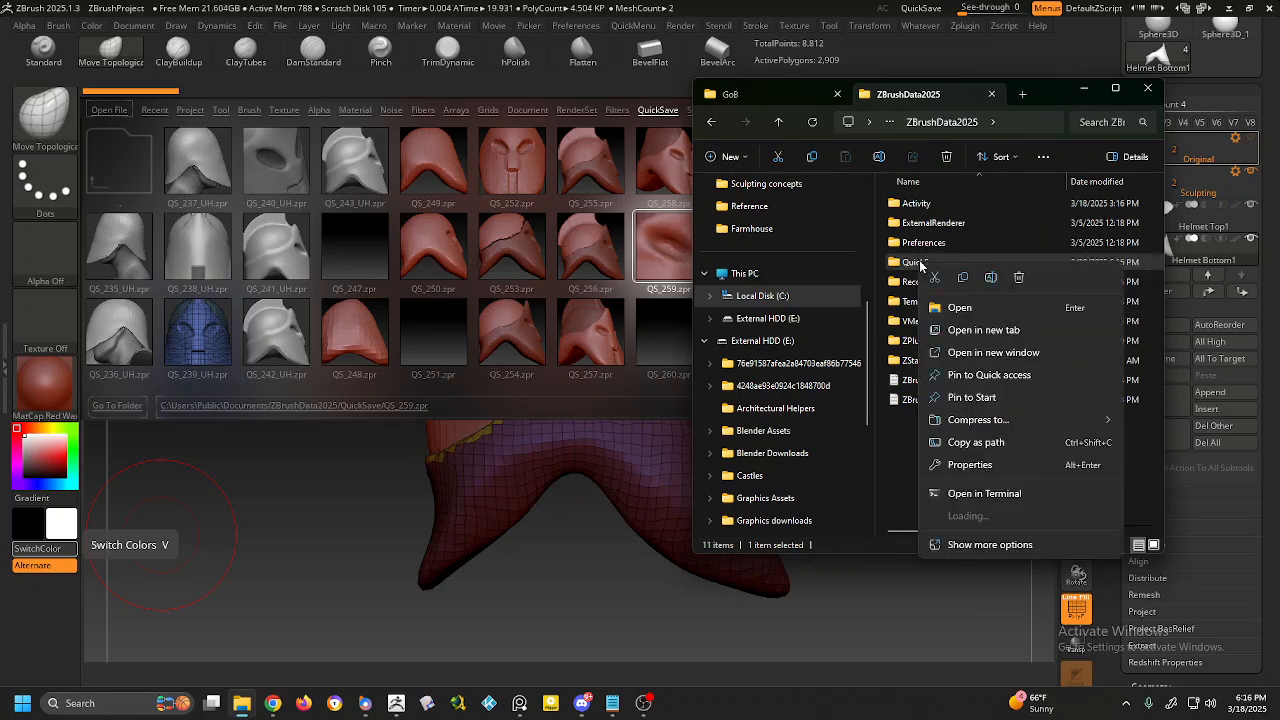
pyautogui.click(960, 375)
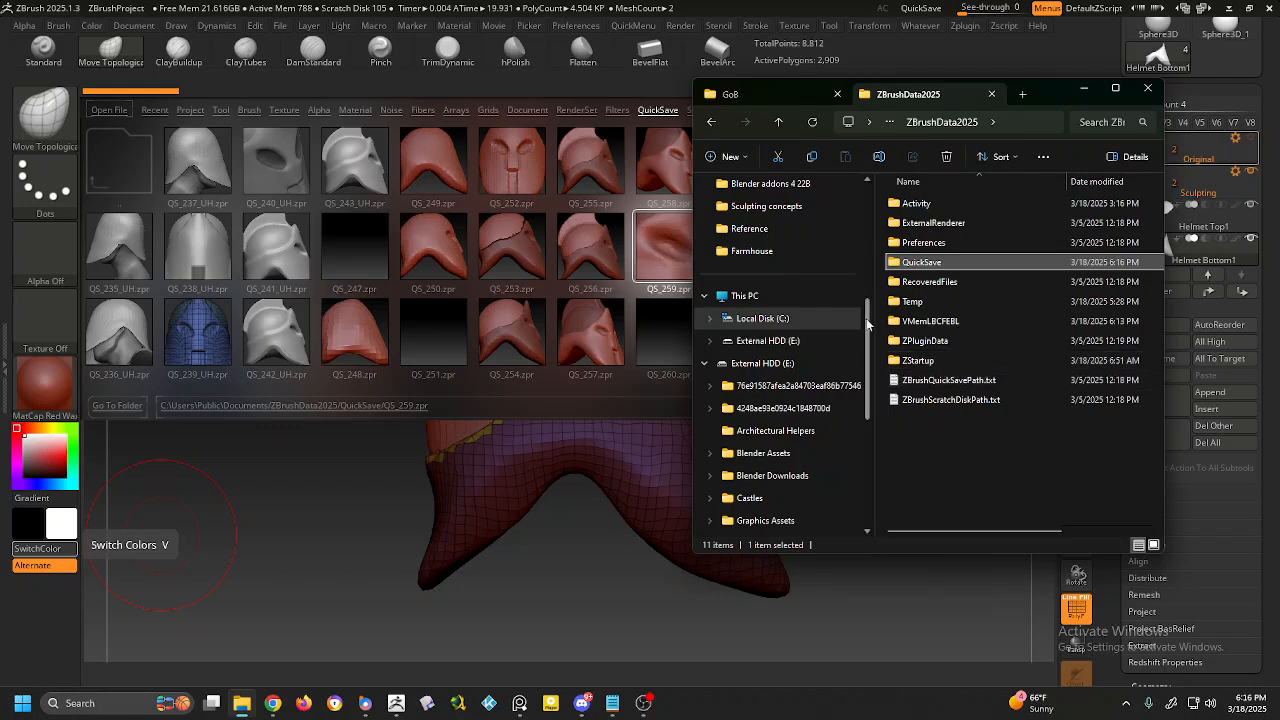
pyautogui.scroll(3, 869, 318)
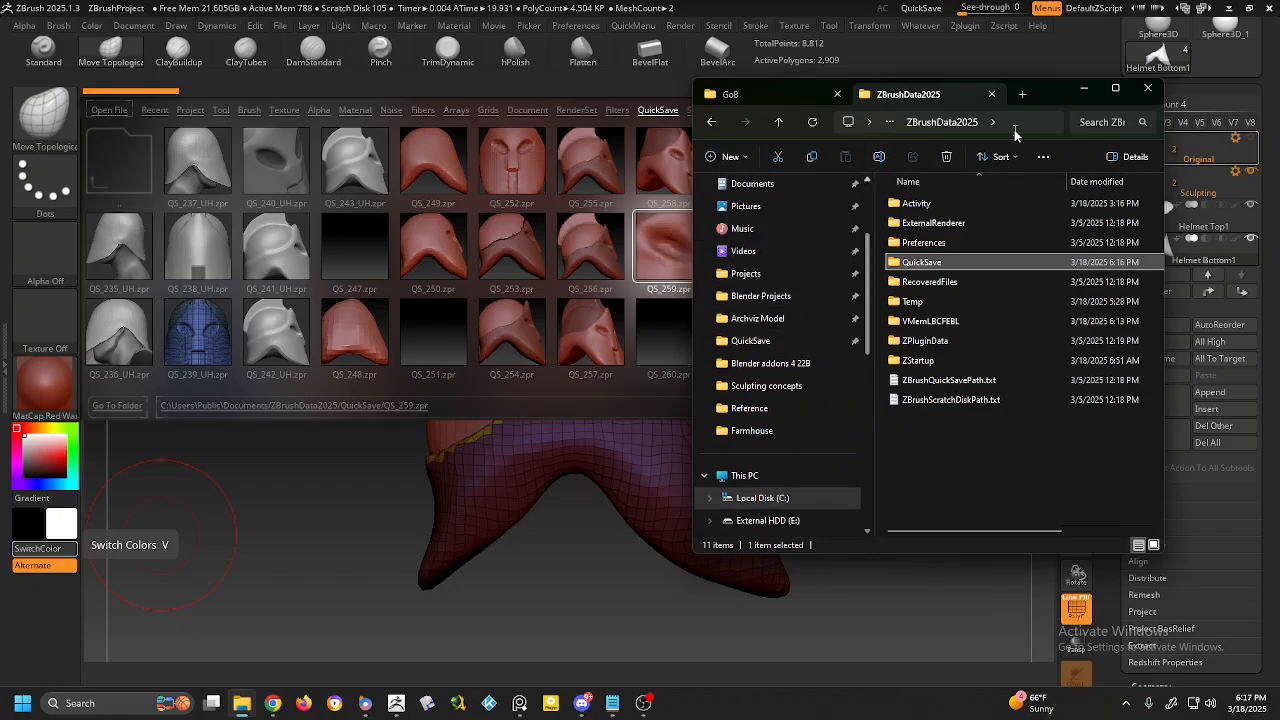
pyautogui.click(1083, 89)
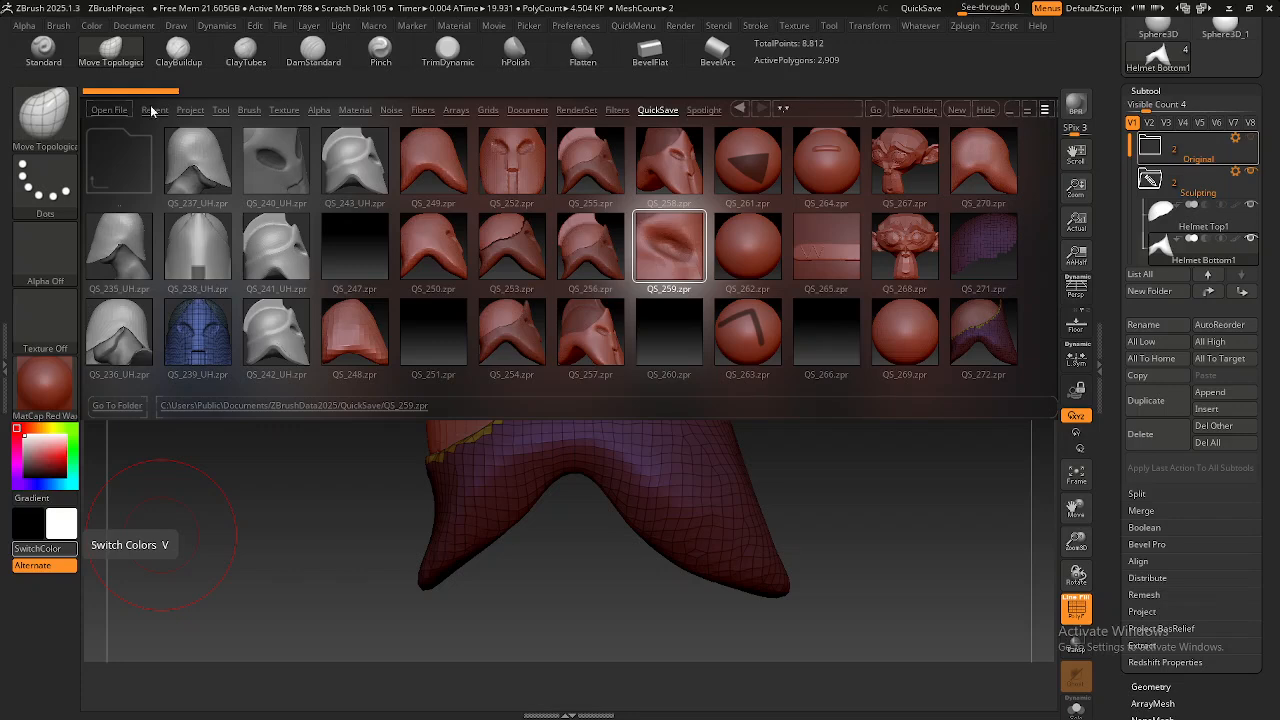
# Close LightBox and frame both helmet parts in a side view.
pyautogui.moveTo(346, 503); pyautogui.dragTo(346, 496)
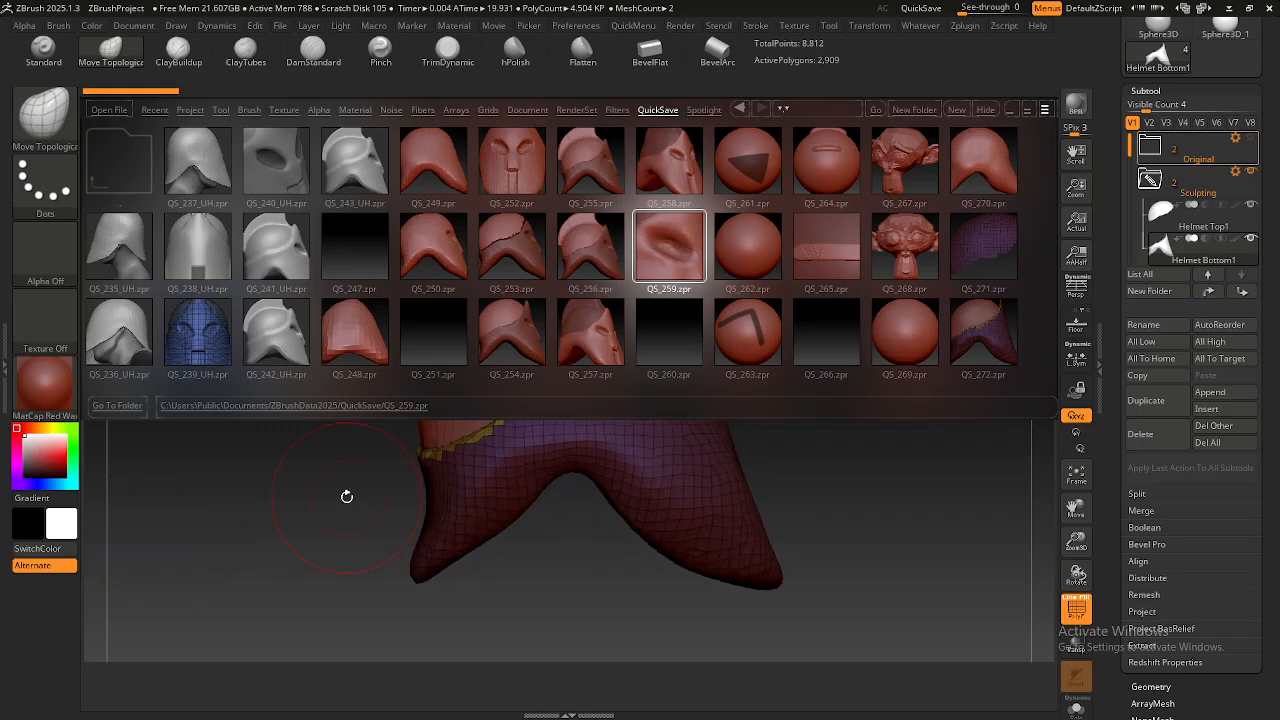
pyautogui.press(',')
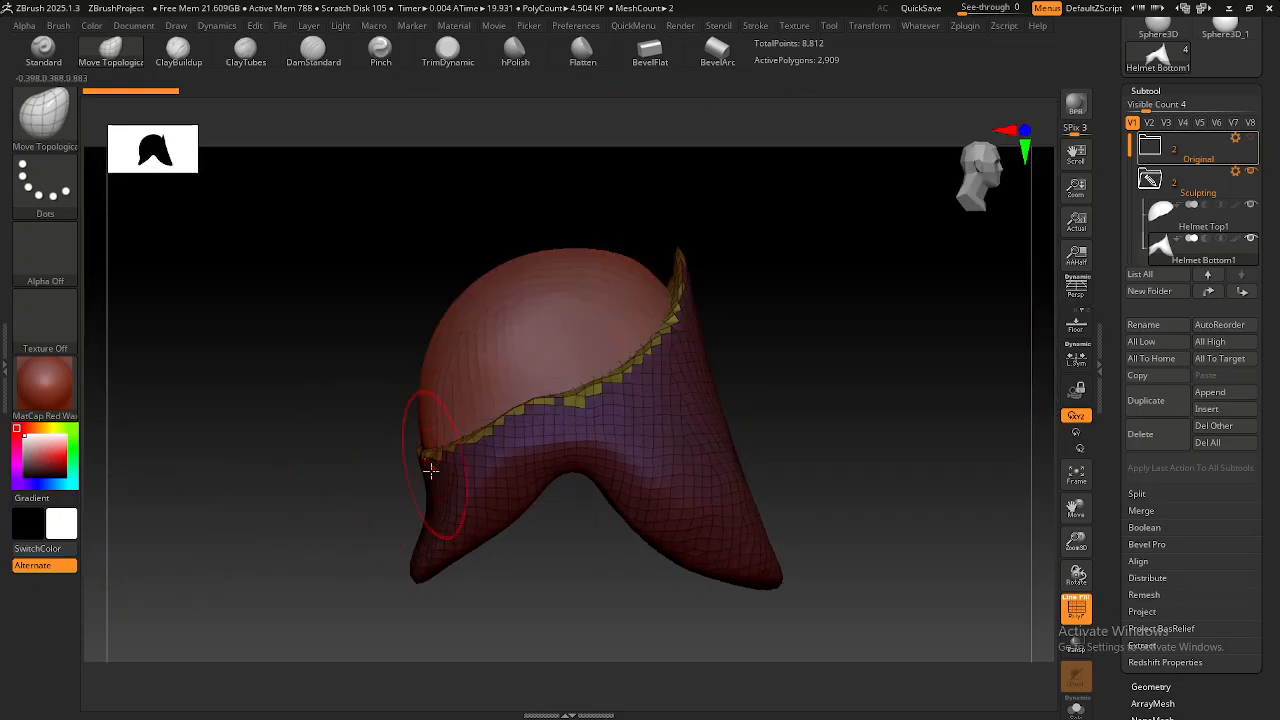
pyautogui.moveTo(618, 441); pyautogui.dragTo(636, 408, button='right')
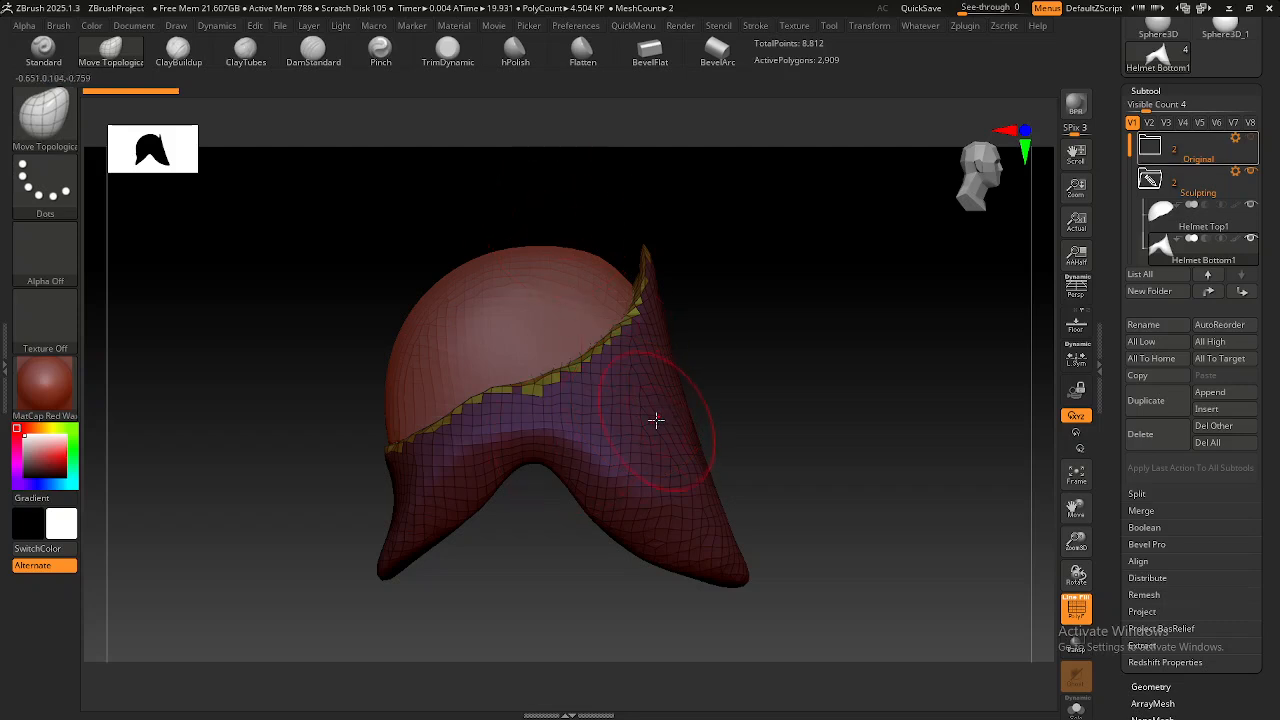
pyautogui.keyDown('alt'); pyautogui.moveTo(654, 420); pyautogui.dragTo(654, 383, button='right'); pyautogui.keyUp('alt')
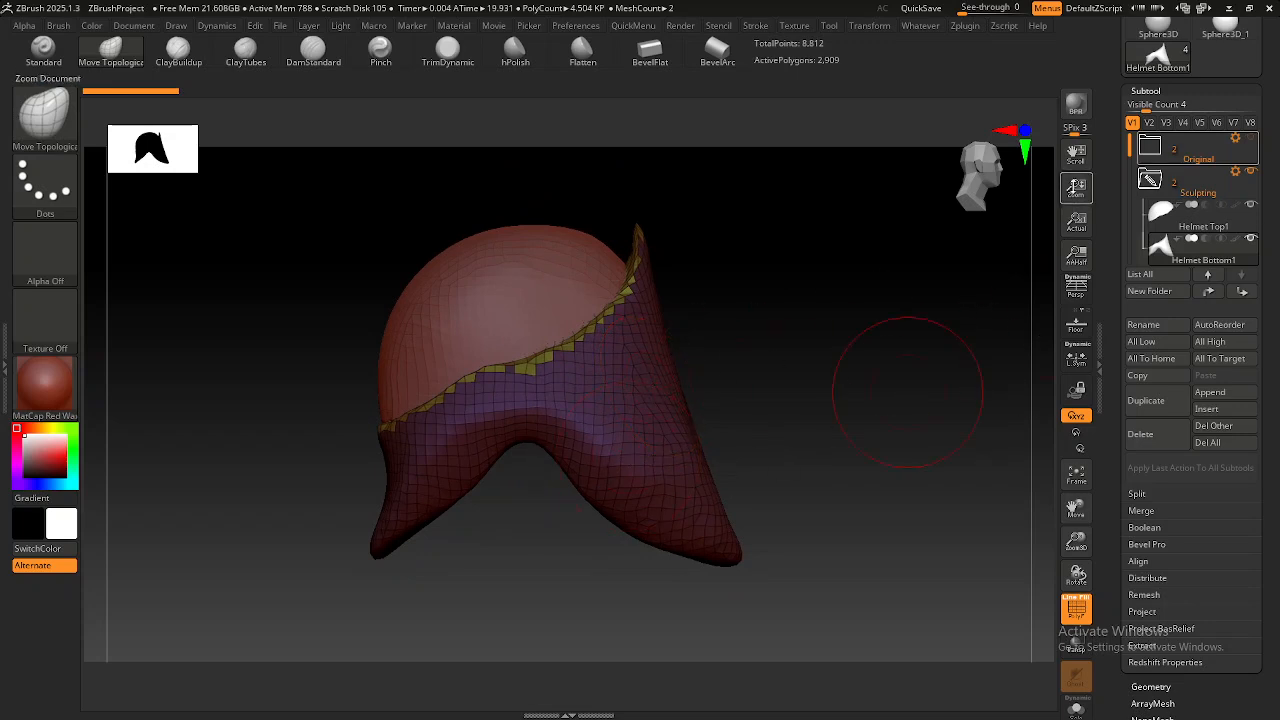
# Set the DynaMesh resolution for the Helmet Bottom1 subtool to 104.
pyautogui.scroll(-5, 1114, 283)
pyautogui.scroll(-2, 1200, 430)
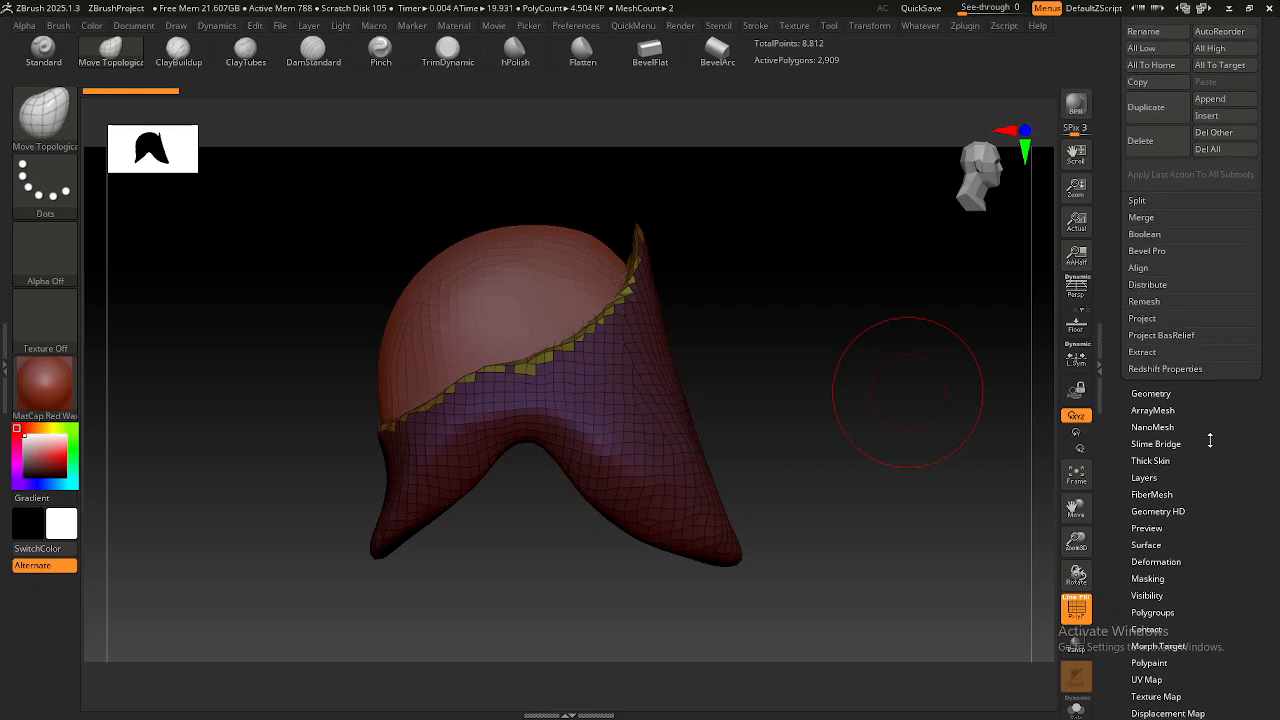
pyautogui.click(1151, 393)
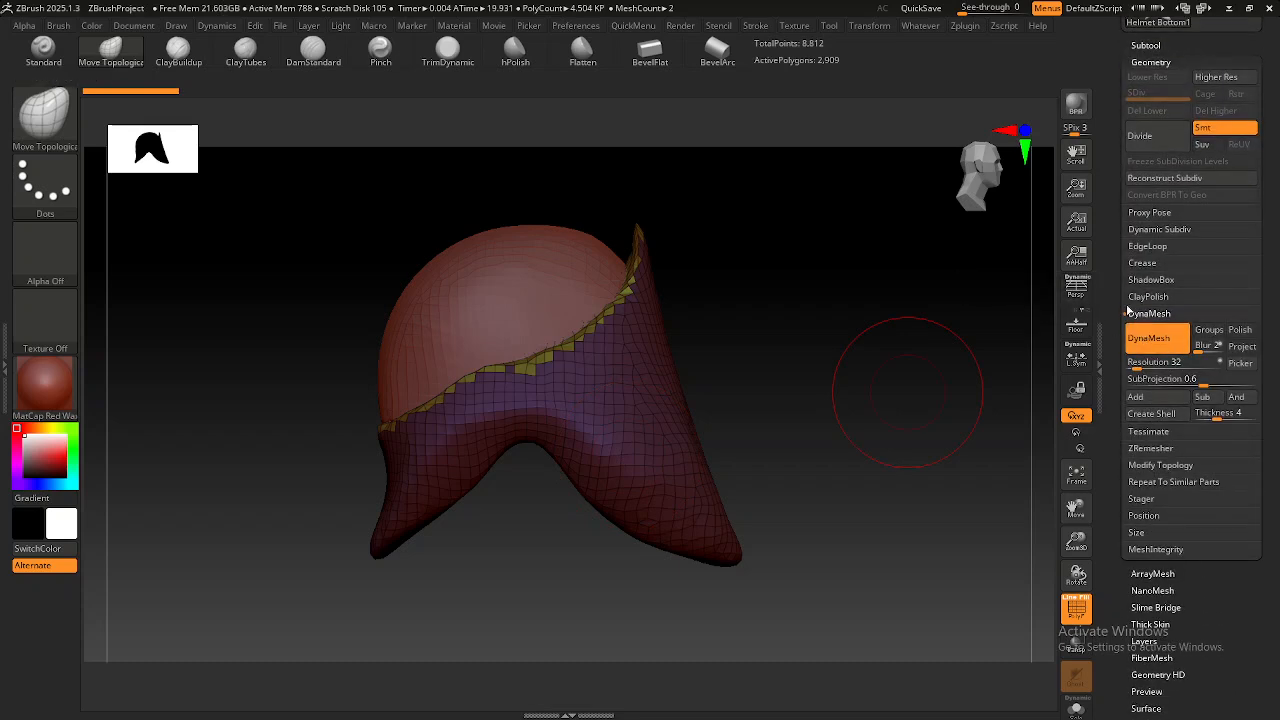
pyautogui.scroll(2, 1113, 288)
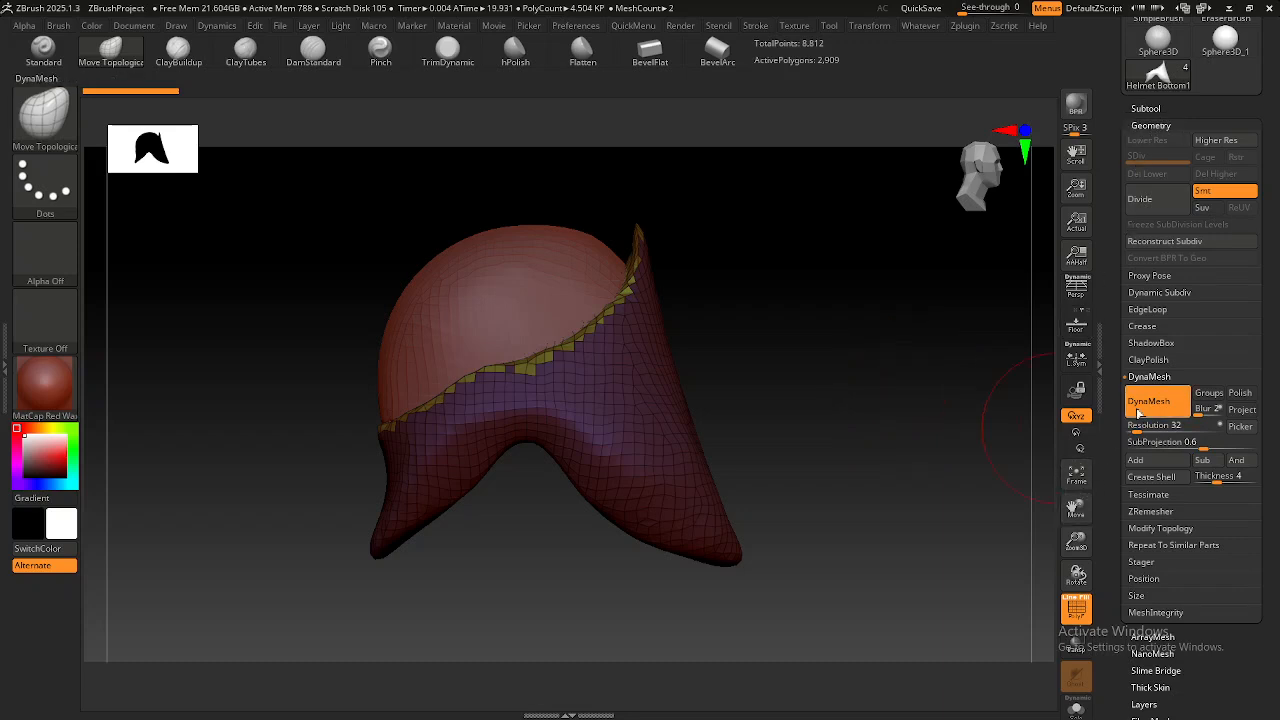
pyautogui.moveTo(1116, 442); pyautogui.dragTo(1120, 424)
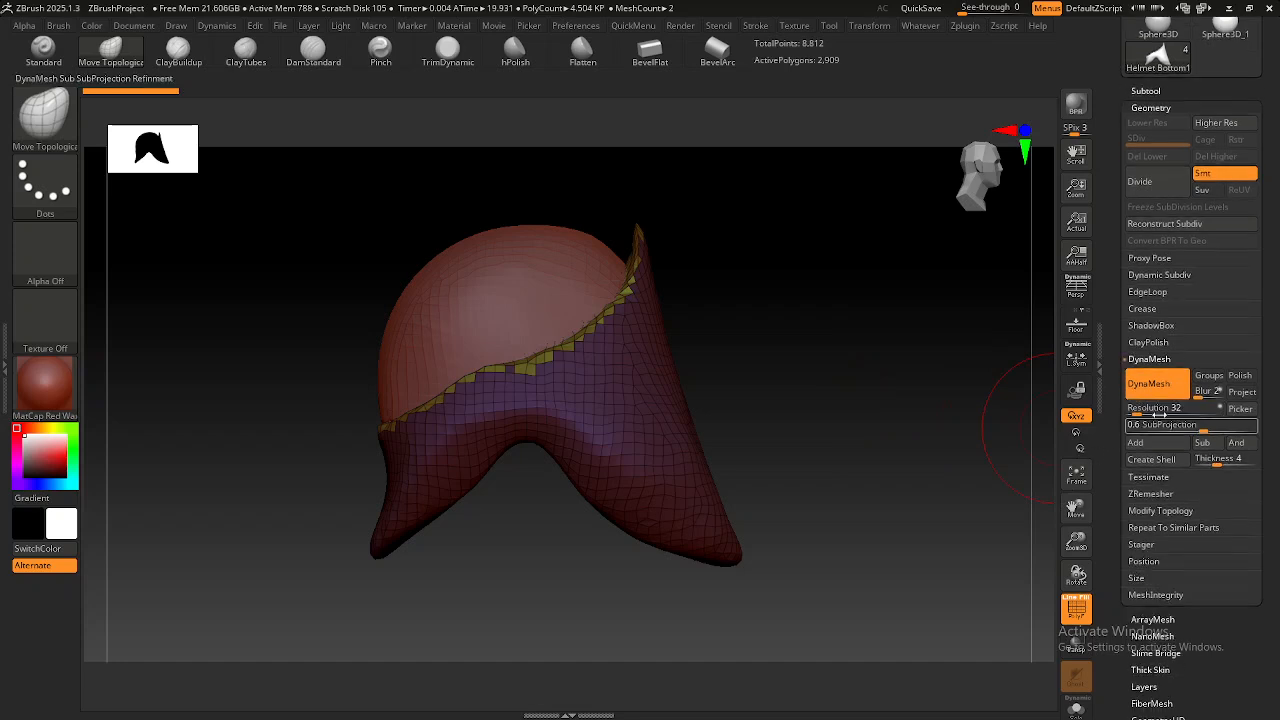
pyautogui.click(1139, 413)
pyautogui.write('104')
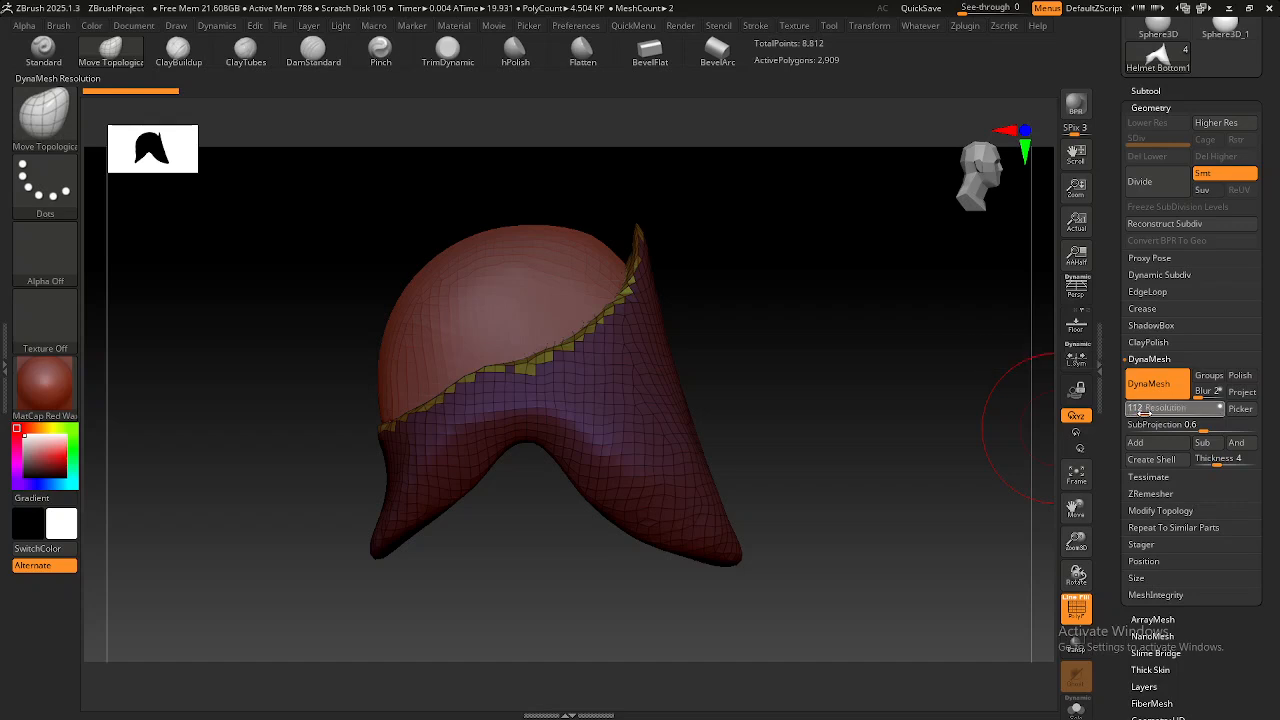
pyautogui.click(1143, 412)
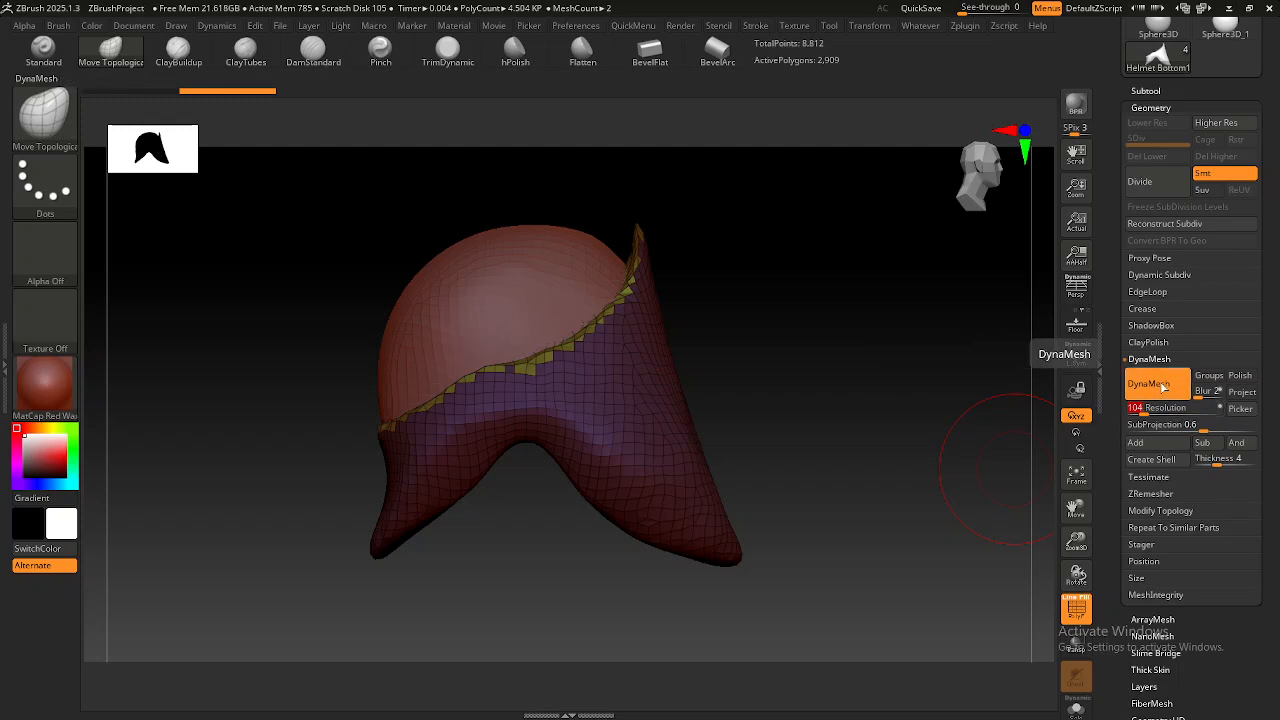
# Remesh the Helmet Bottom1 subtool with DynaMesh at resolution 104.
pyautogui.click(1160, 384)
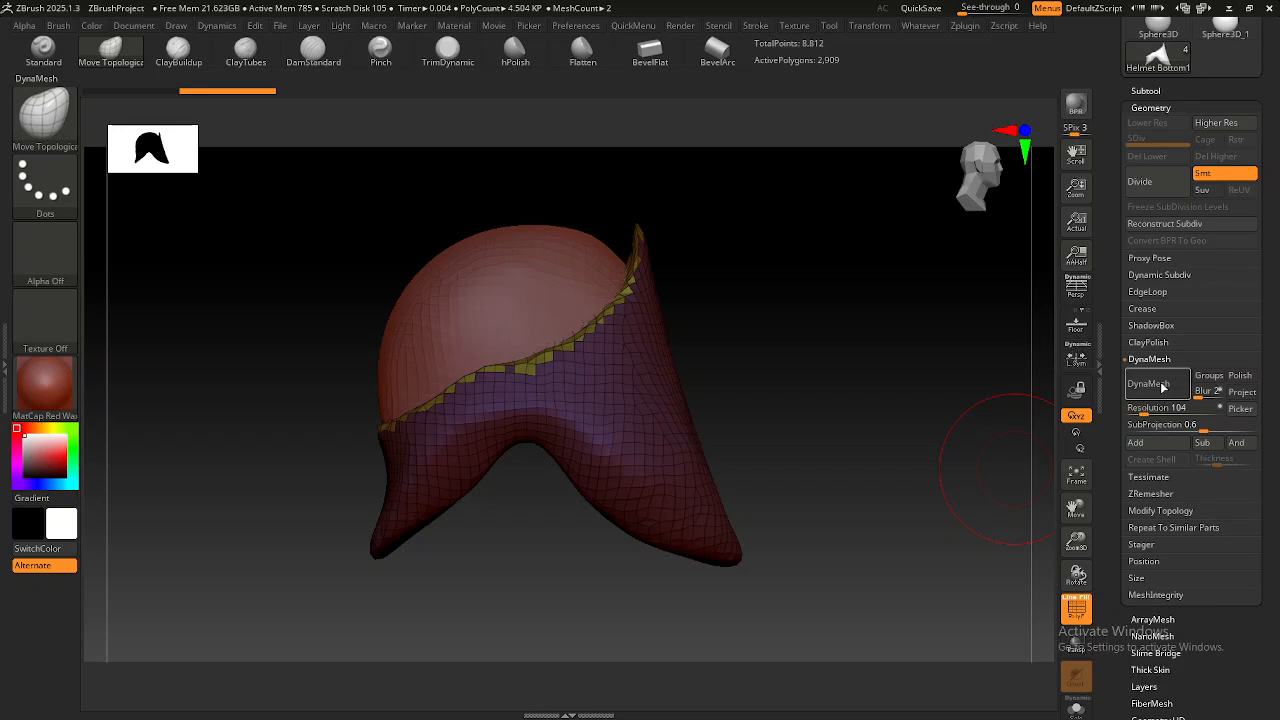
pyautogui.click(1162, 386)
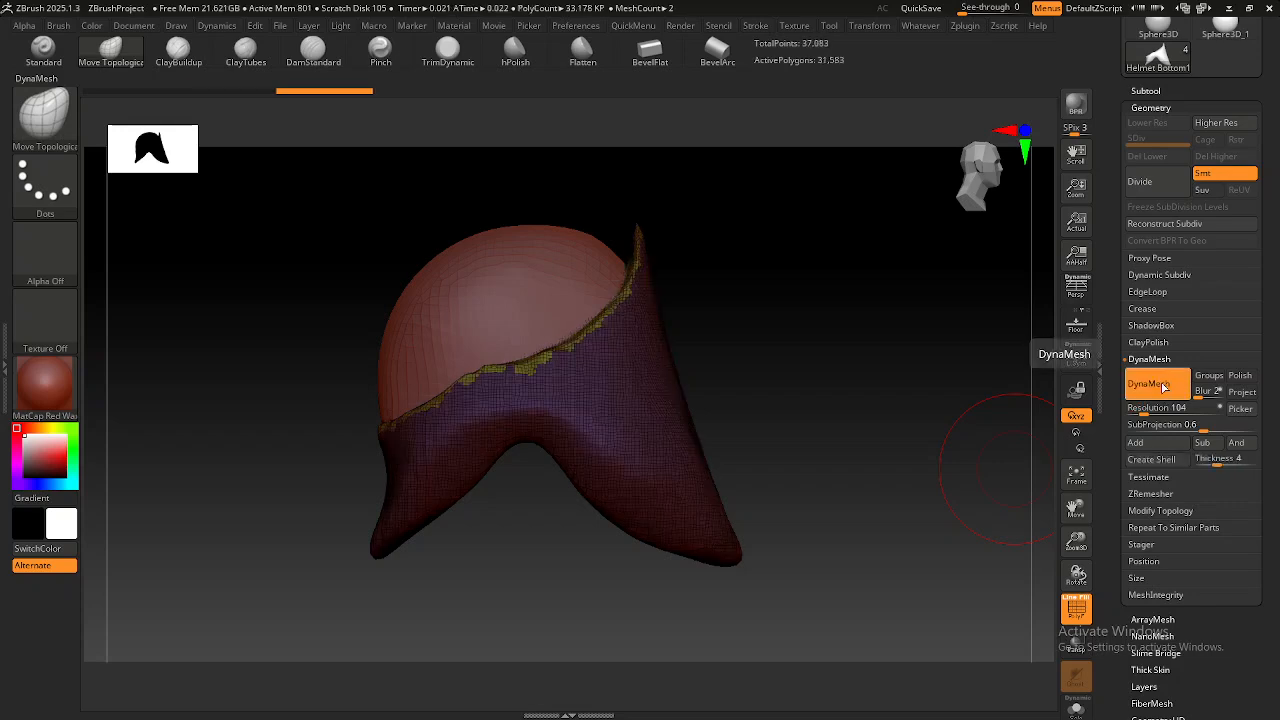
pyautogui.moveTo(678, 434)
pyautogui.mouseDown(button='right')
pyautogui.moveTo(603, 451)
pyautogui.moveTo(608, 483)
pyautogui.moveTo(588, 457)
pyautogui.moveTo(609, 437)
pyautogui.moveTo(609, 397)
pyautogui.moveTo(559, 400)
pyautogui.moveTo(537, 434)
pyautogui.mouseUp(button='right')
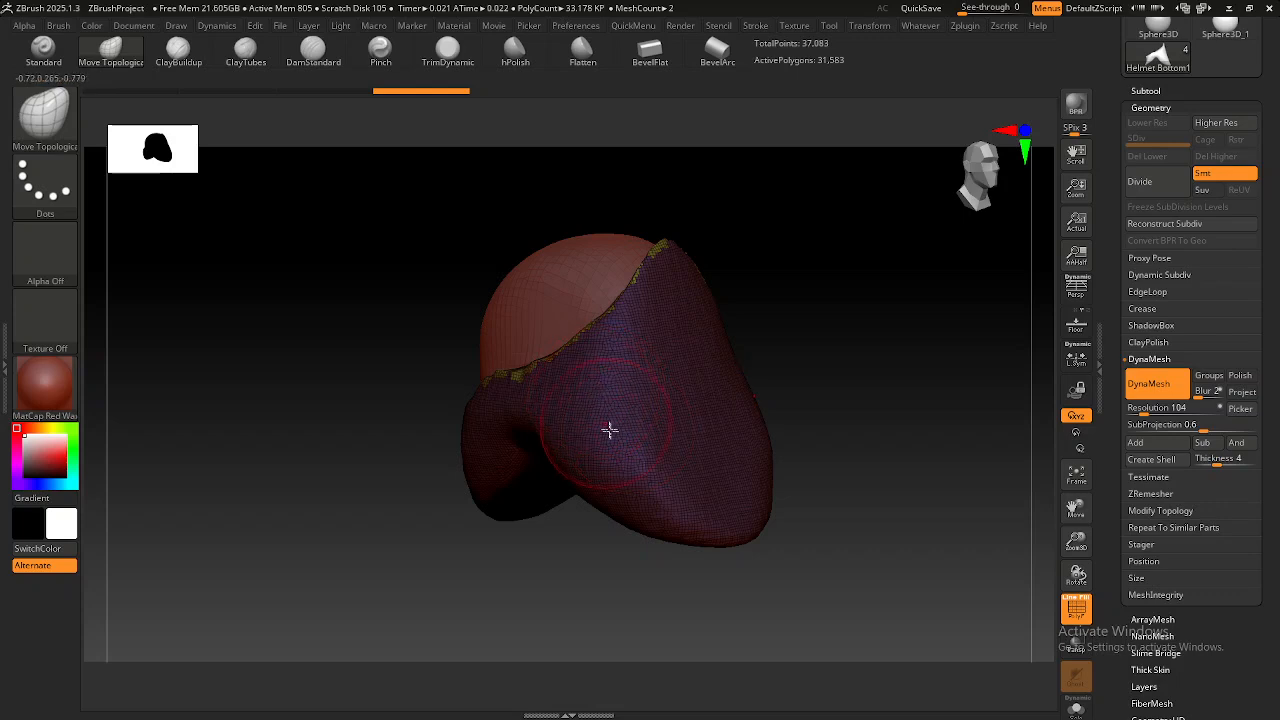
# Lightly smooth the side surface of the Helmet Bottom1 subtool.
pyautogui.press('shift')
pyautogui.keyDown('shift'); pyautogui.moveTo(596, 394); pyautogui.dragTo(637, 443); pyautogui.keyUp('shift')
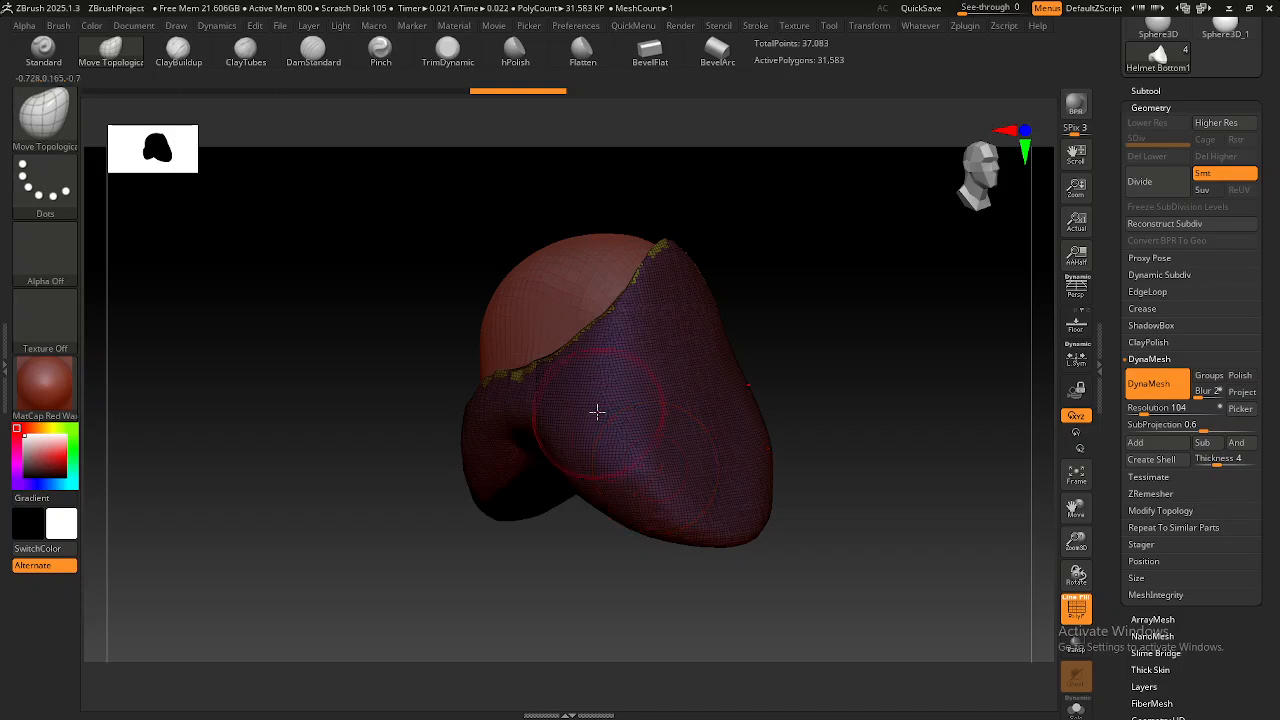
pyautogui.moveTo(608, 425); pyautogui.dragTo(633, 424, button='right')
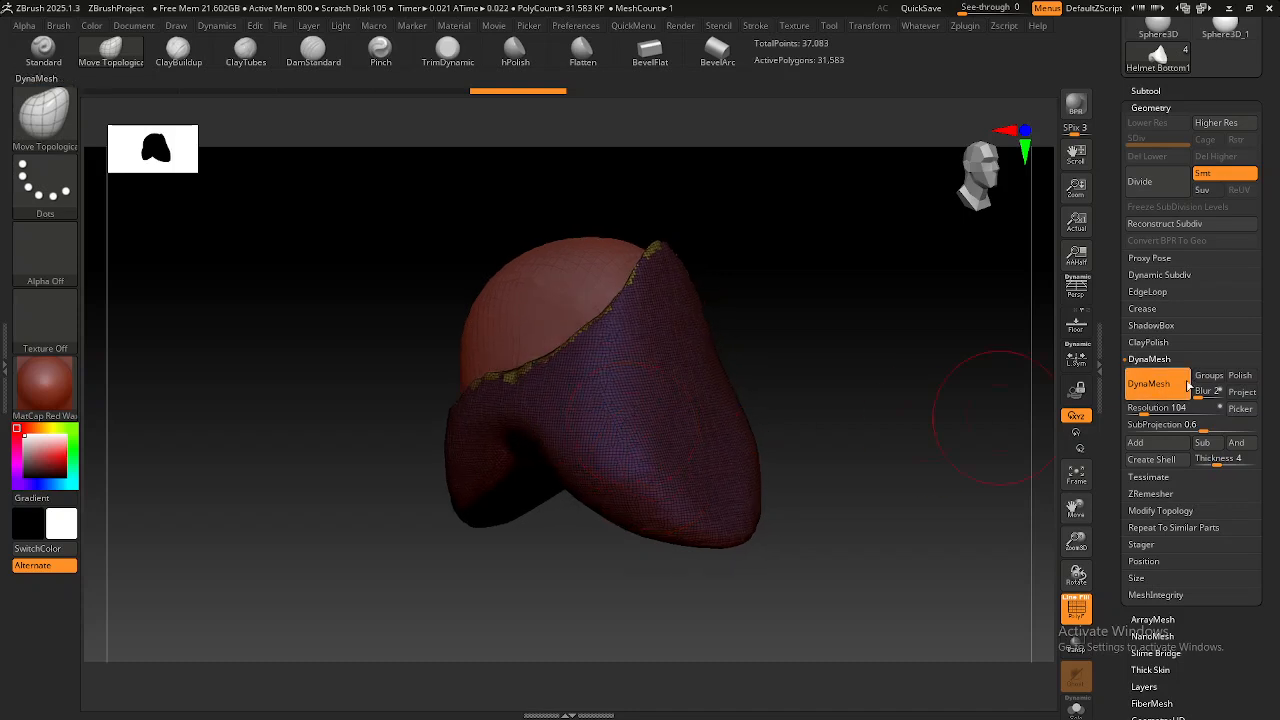
# Select the Helmet Top1 subtool and remesh it with DynaMesh at resolution 104.
pyautogui.moveTo(620, 440); pyautogui.dragTo(684, 422, button='right')
pyautogui.keyDown('alt'); pyautogui.click(569, 380); pyautogui.keyUp('alt')
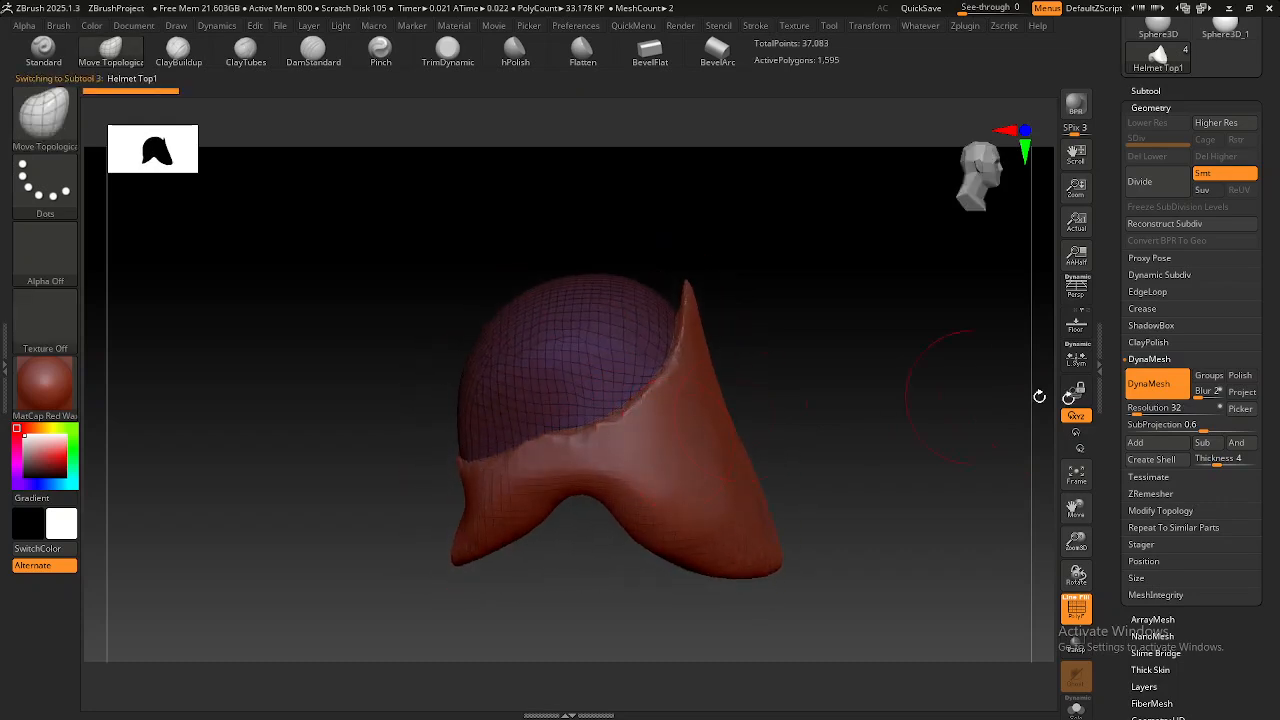
pyautogui.moveTo(1155, 408); pyautogui.dragTo(1163, 407)
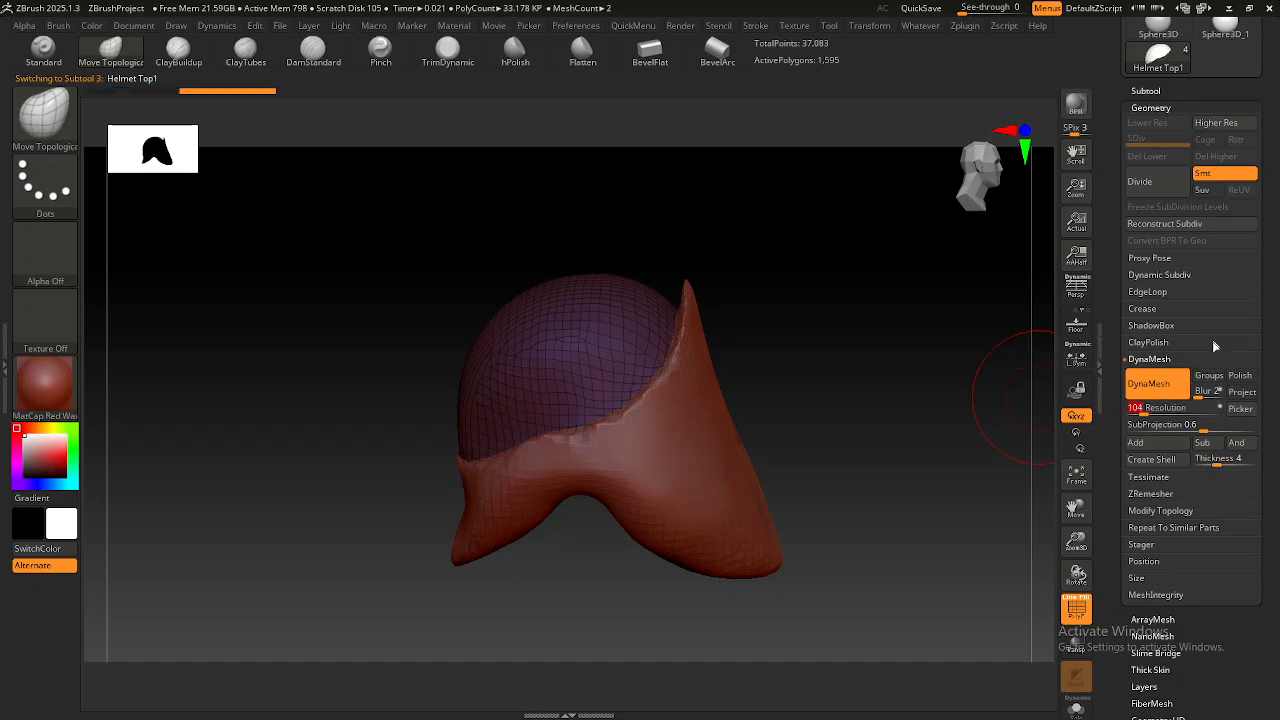
pyautogui.click(1155, 384)
pyautogui.click(1155, 384)
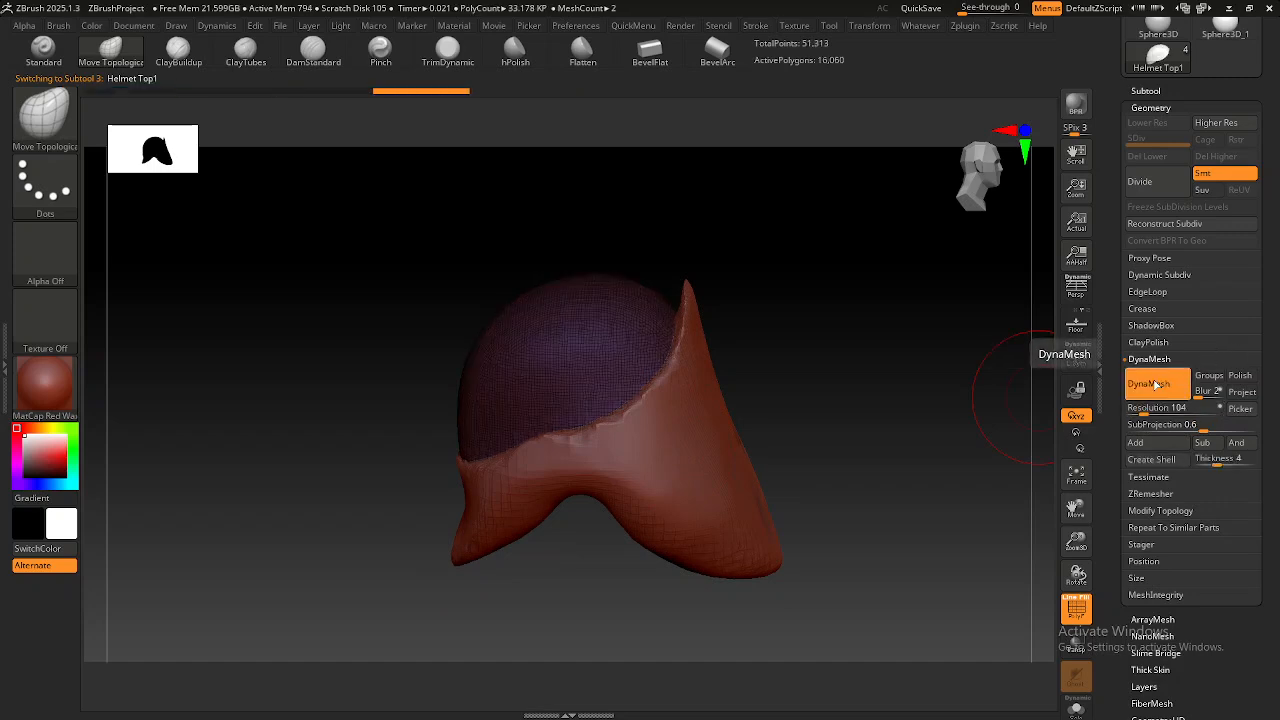
# Turn off the polyframe display, inspect both helmet parts, and make Helmet Bottom1 the active subtool.
pyautogui.keyDown('alt'); pyautogui.moveTo(682, 428); pyautogui.dragTo(684, 405, button='right'); pyautogui.keyUp('alt')
pyautogui.moveTo(635, 449)
pyautogui.keyDown('ctrl'); pyautogui.mouseDown(button='right')
pyautogui.moveTo(651, 470)
pyautogui.moveTo(687, 392)
pyautogui.moveTo(677, 417)
pyautogui.moveTo(634, 380)
pyautogui.moveTo(654, 400)
pyautogui.moveTo(651, 419)
pyautogui.mouseUp(button='right'); pyautogui.keyUp('ctrl')
pyautogui.hotkey('shift', 'f')
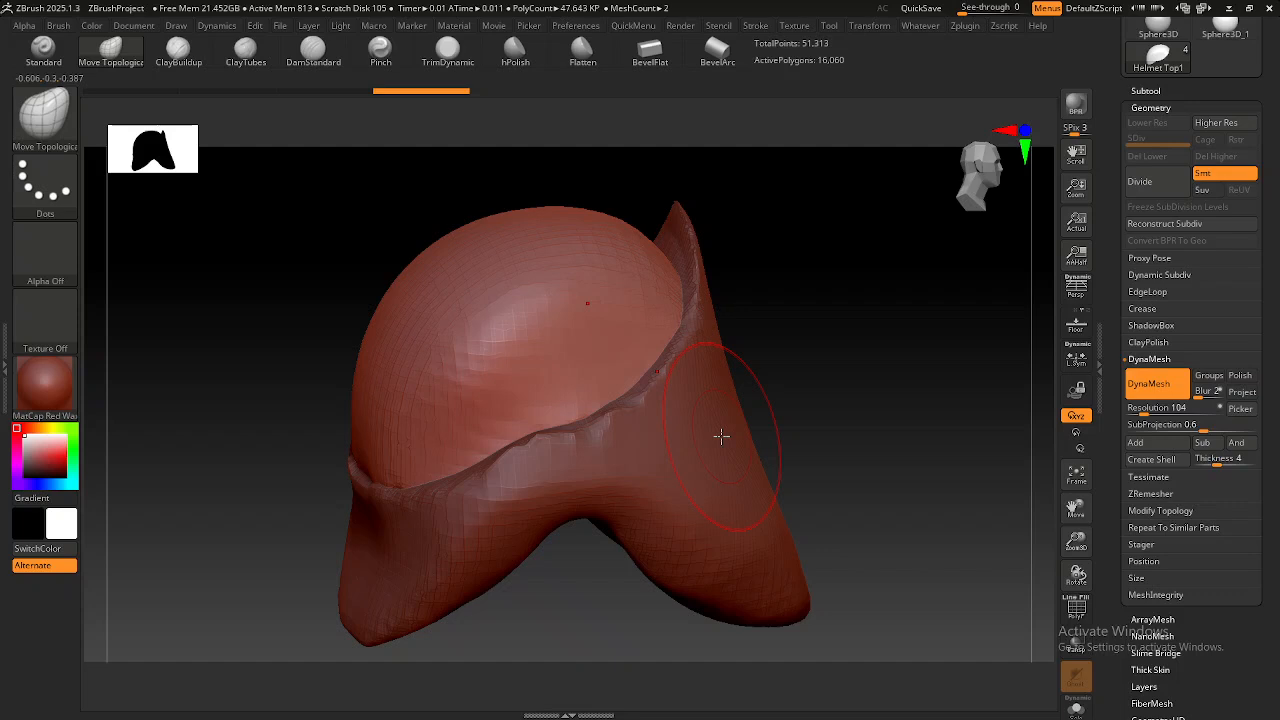
pyautogui.moveTo(721, 436)
pyautogui.mouseDown(button='right')
pyautogui.moveTo(617, 460)
pyautogui.moveTo(626, 451)
pyautogui.moveTo(611, 469)
pyautogui.moveTo(749, 354)
pyautogui.moveTo(723, 360)
pyautogui.mouseUp(button='right')
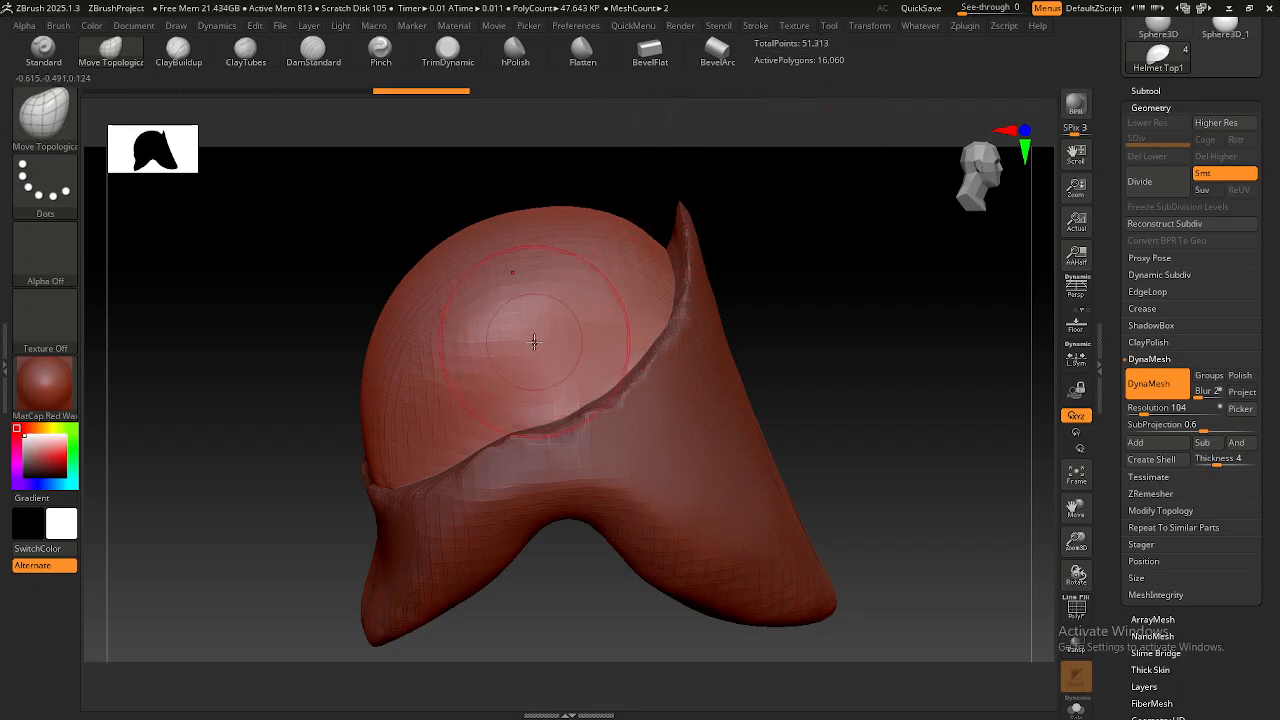
pyautogui.moveTo(533, 343); pyautogui.dragTo(538, 338, button='right')
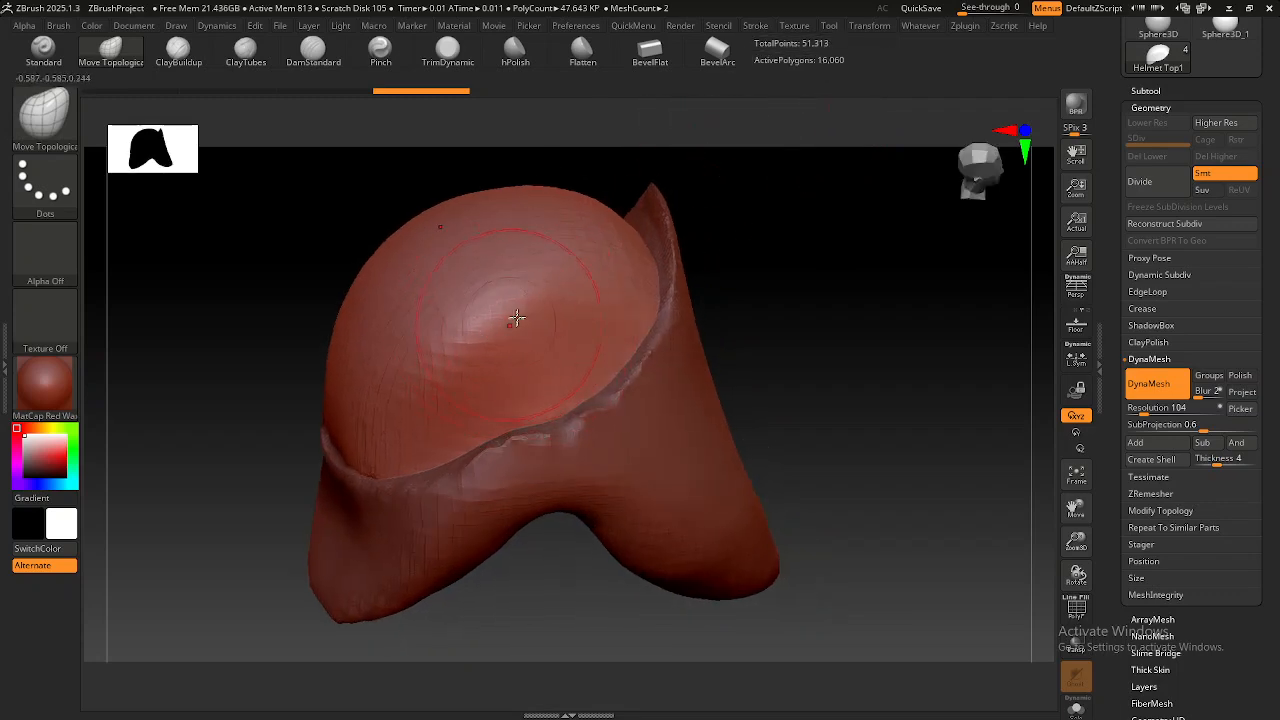
pyautogui.moveTo(680, 445); pyautogui.dragTo(684, 443)
pyautogui.keyDown('alt'); pyautogui.click(684, 443); pyautogui.keyUp('alt')
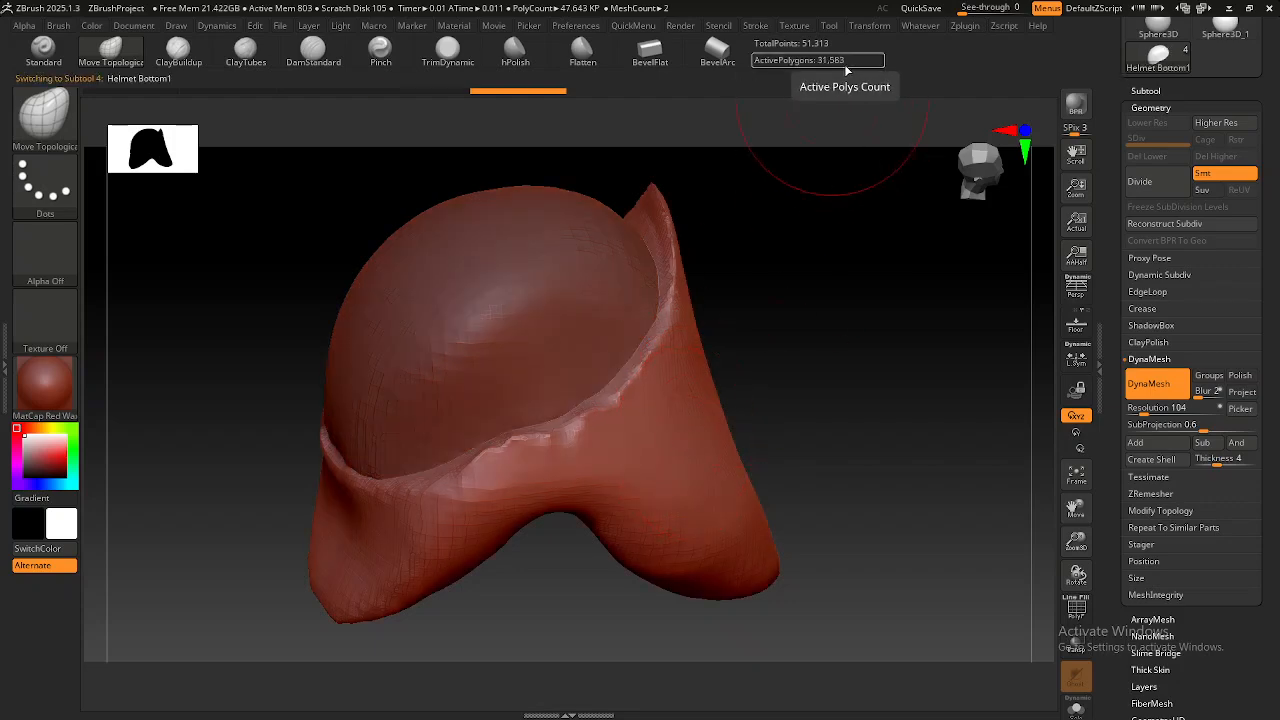
pyautogui.moveTo(800, 180)
pyautogui.mouseDown()
pyautogui.moveTo(726, 320)
pyautogui.moveTo(714, 393)
pyautogui.moveTo(625, 400)
pyautogui.mouseUp()
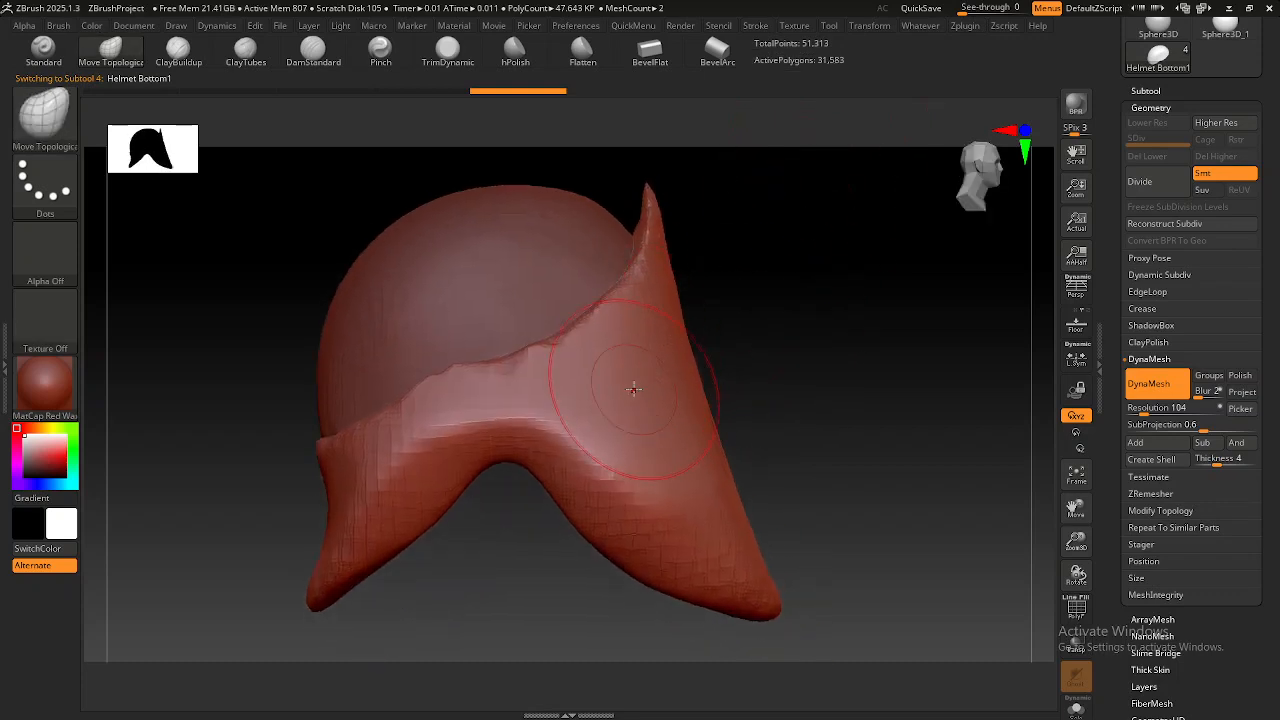
# Switch the active sculpting brush to Standard.
pyautogui.press('b')
pyautogui.press('s')
pyautogui.press('t')
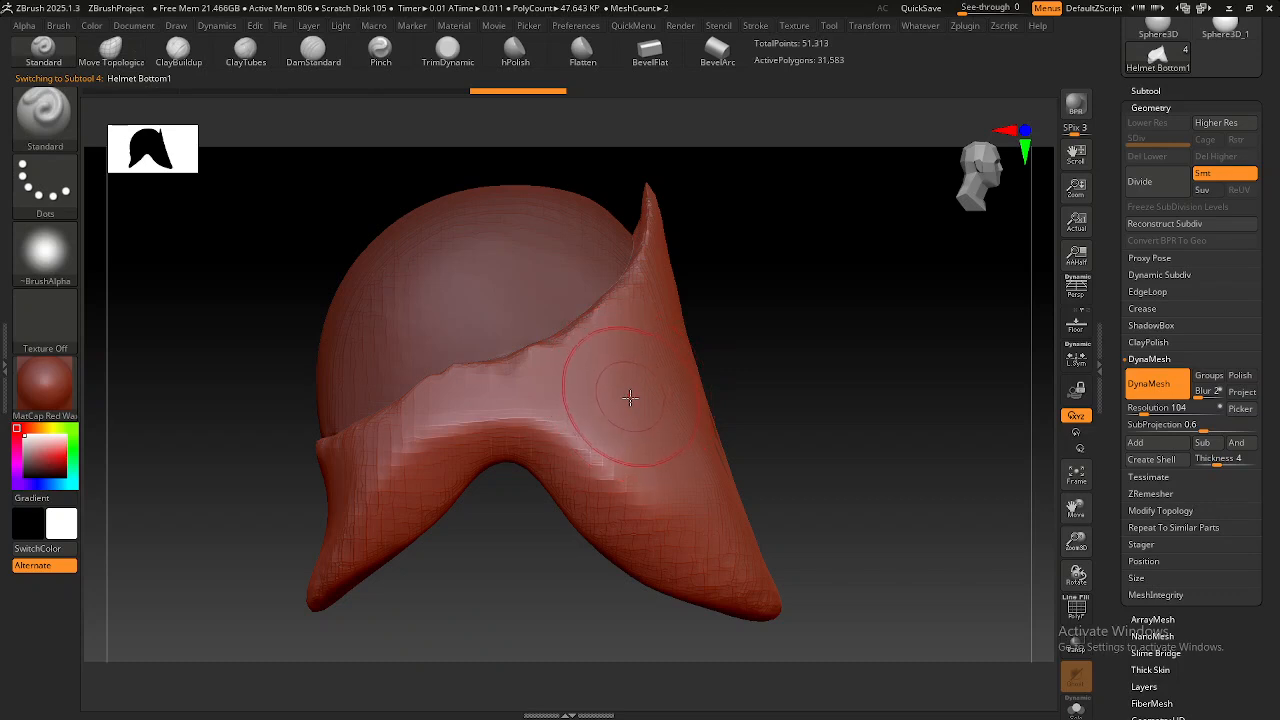
# Draw a small zigzag test stroke with the Standard brush on the side of Helmet Bottom1, and undo it.
pyautogui.moveTo(631, 400)
pyautogui.mouseDown(button='right')
pyautogui.moveTo(609, 420)
pyautogui.moveTo(662, 401)
pyautogui.moveTo(648, 395)
pyautogui.mouseUp(button='right')
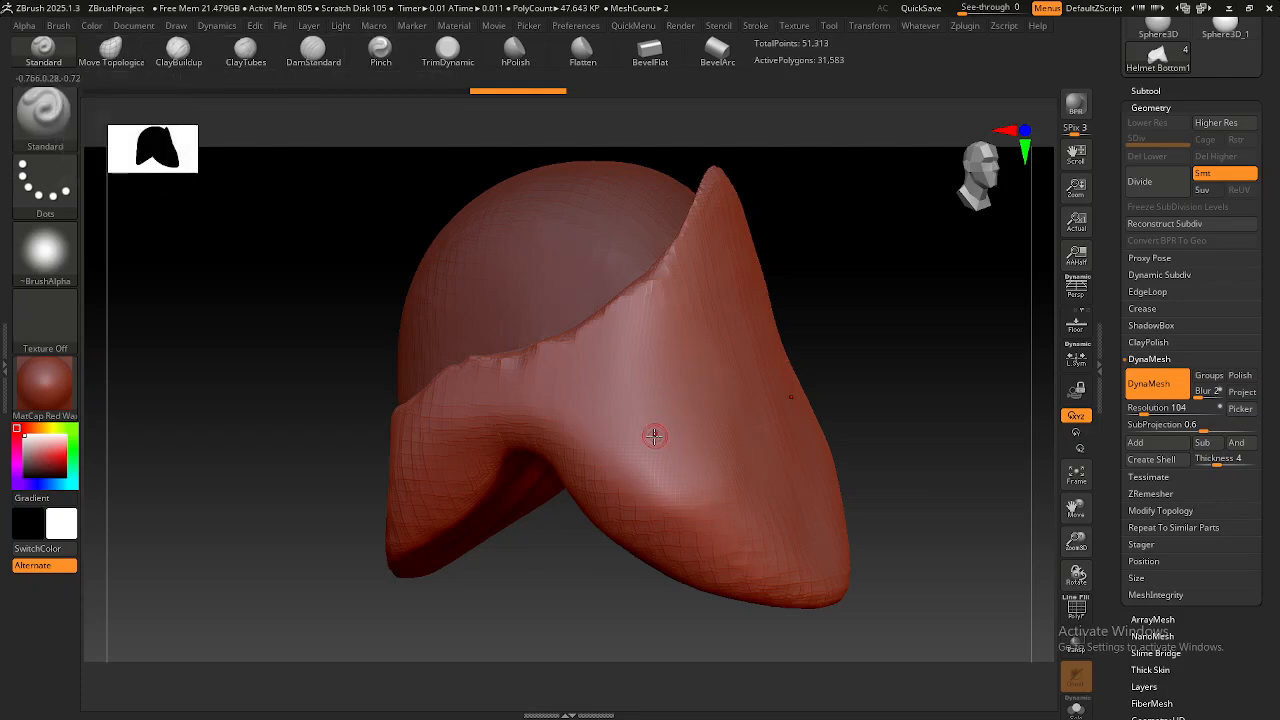
pyautogui.moveTo(611, 416); pyautogui.dragTo(627, 415, button='right')
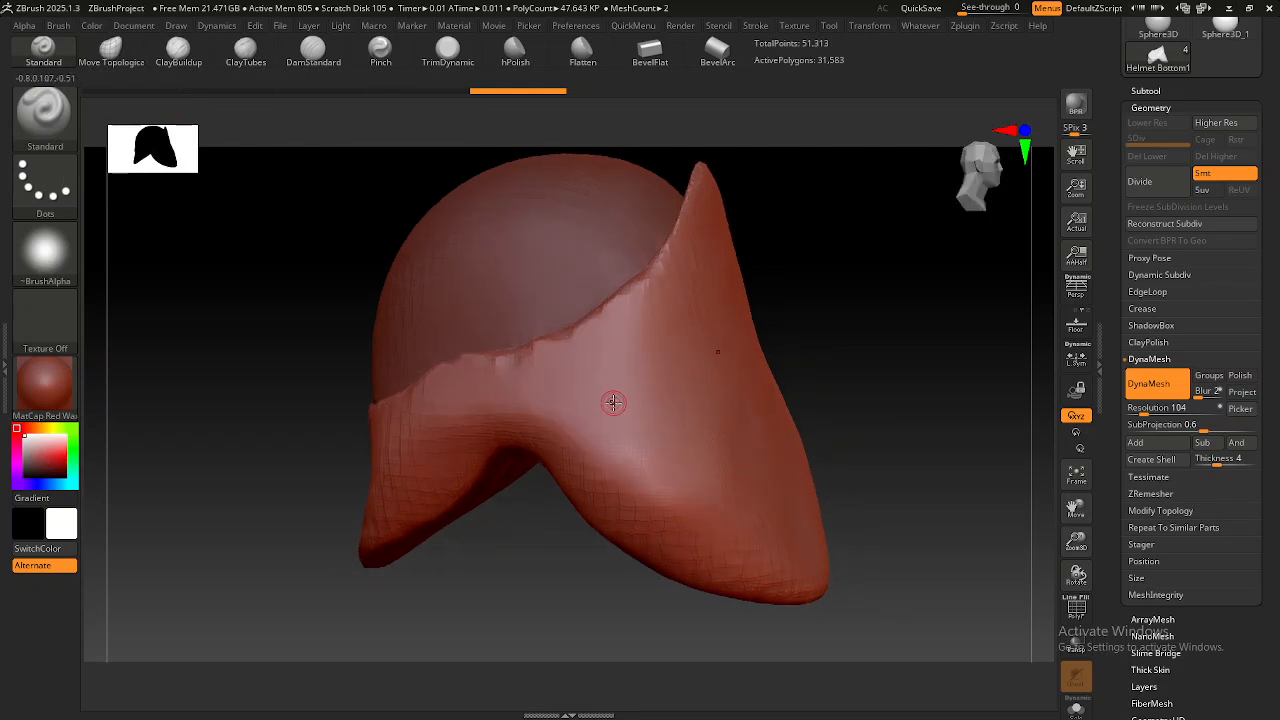
pyautogui.moveTo(613, 401); pyautogui.dragTo(610, 396, button='right')
pyautogui.moveTo(608, 393)
pyautogui.mouseDown()
pyautogui.moveTo(637, 440)
pyautogui.moveTo(736, 485)
pyautogui.mouseUp()
pyautogui.moveTo(736, 485)
pyautogui.mouseDown(button='right')
pyautogui.moveTo(669, 523)
pyautogui.moveTo(691, 520)
pyautogui.mouseUp(button='right')
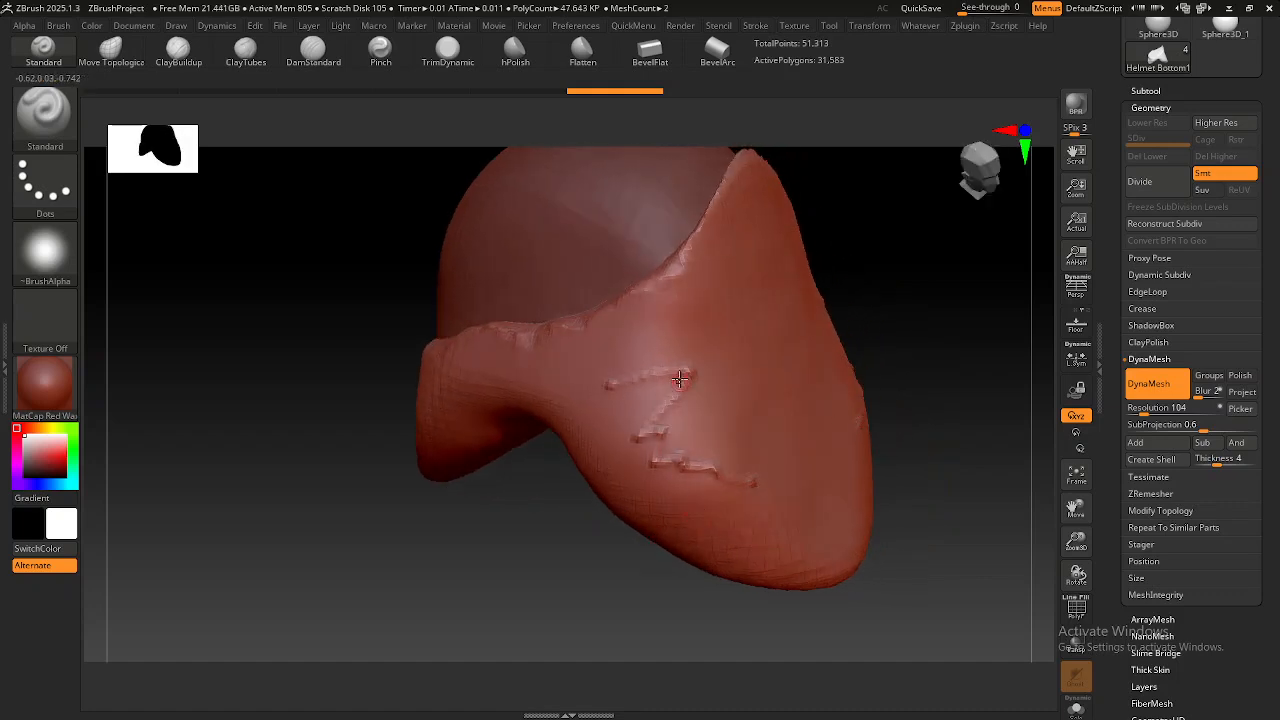
pyautogui.moveTo(748, 388); pyautogui.dragTo(738, 412, button='right')
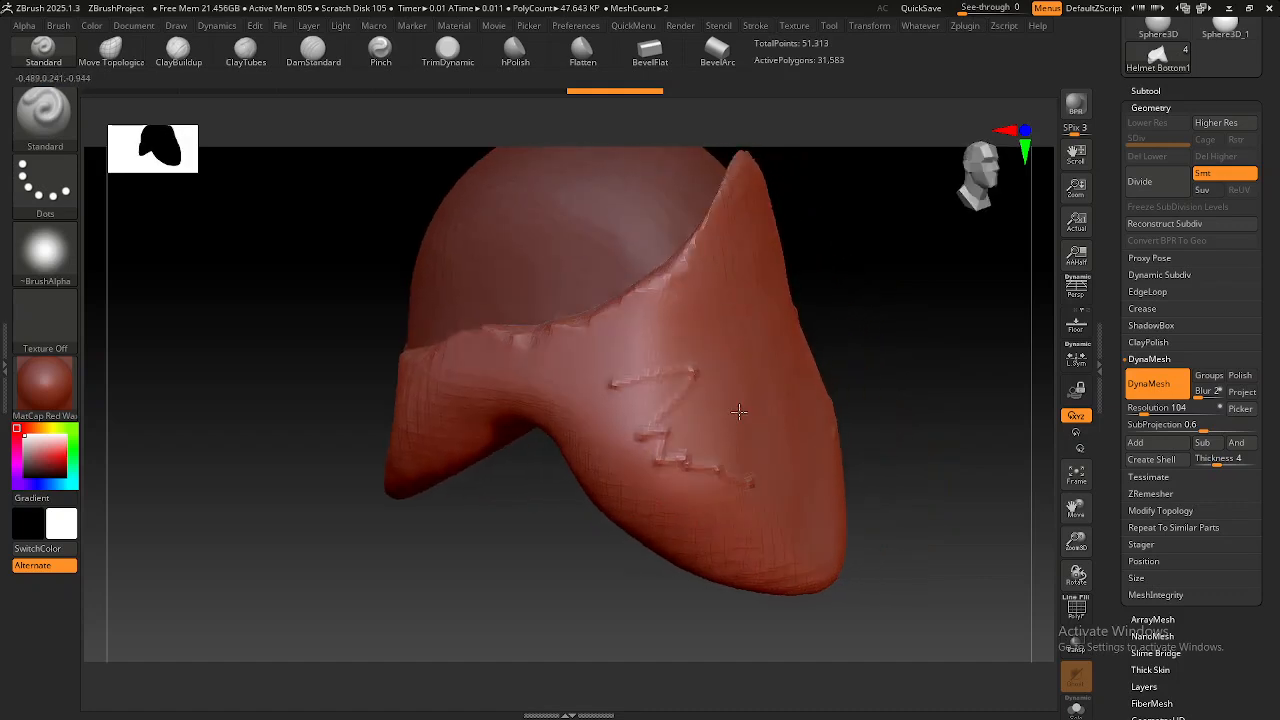
pyautogui.press('ctrl')
pyautogui.moveTo(680, 448)
pyautogui.mouseDown(button='right')
pyautogui.moveTo(650, 430)
pyautogui.moveTo(679, 431)
pyautogui.mouseUp(button='right')
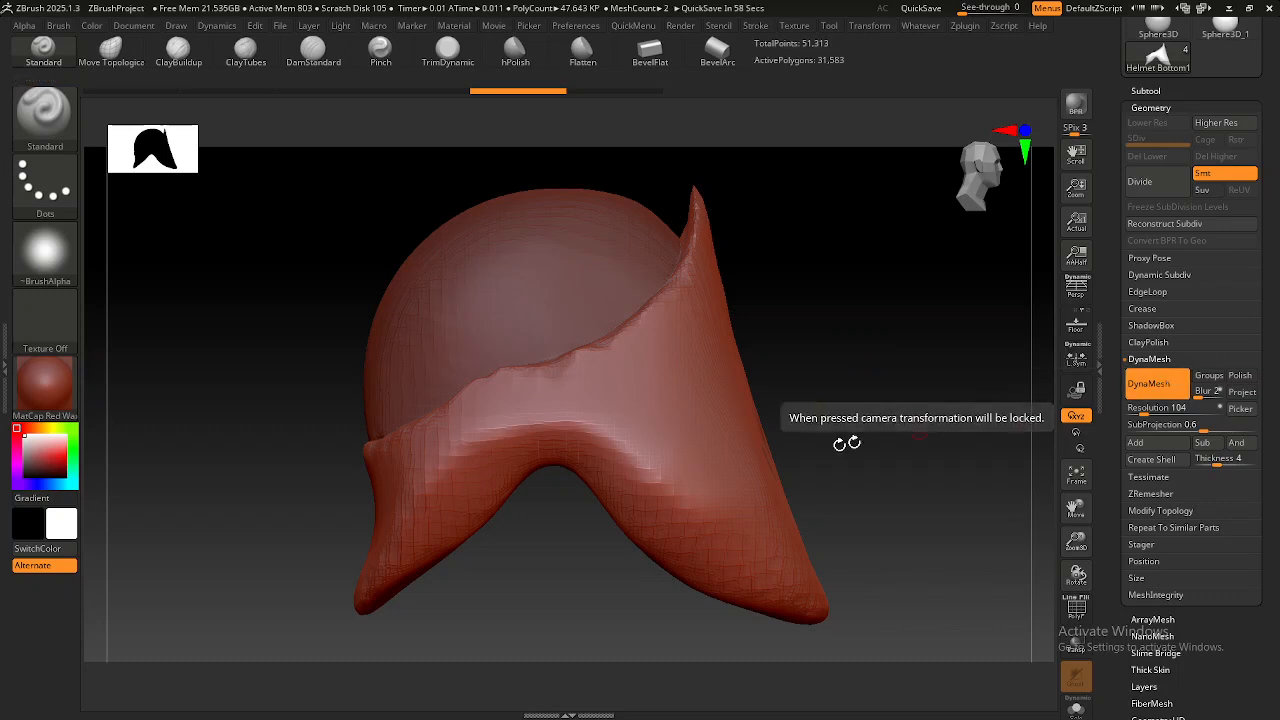
# Draw a short diagonal test stroke on the side of Helmet Bottom1, inspect its roughness, and undo it.
pyautogui.moveTo(771, 458)
pyautogui.mouseDown(button='right')
pyautogui.moveTo(733, 450)
pyautogui.moveTo(759, 452)
pyautogui.mouseUp(button='right')
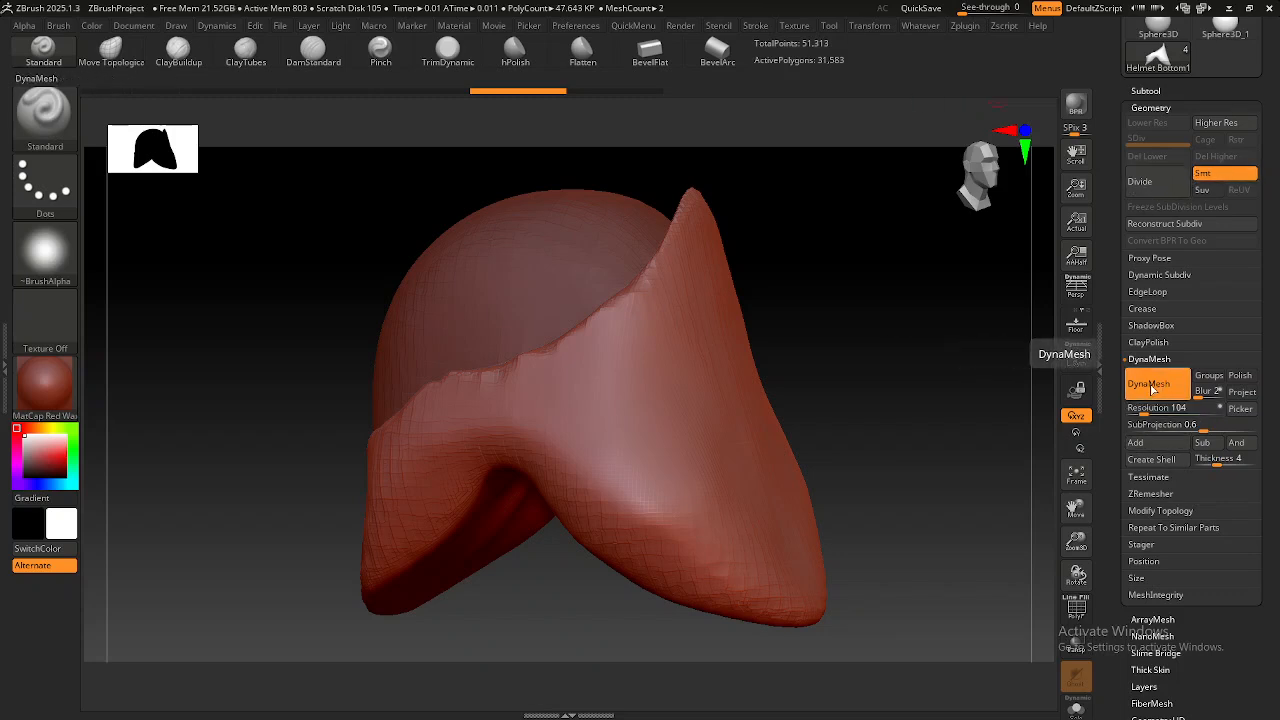
pyautogui.moveTo(639, 398); pyautogui.dragTo(651, 397, button='right')
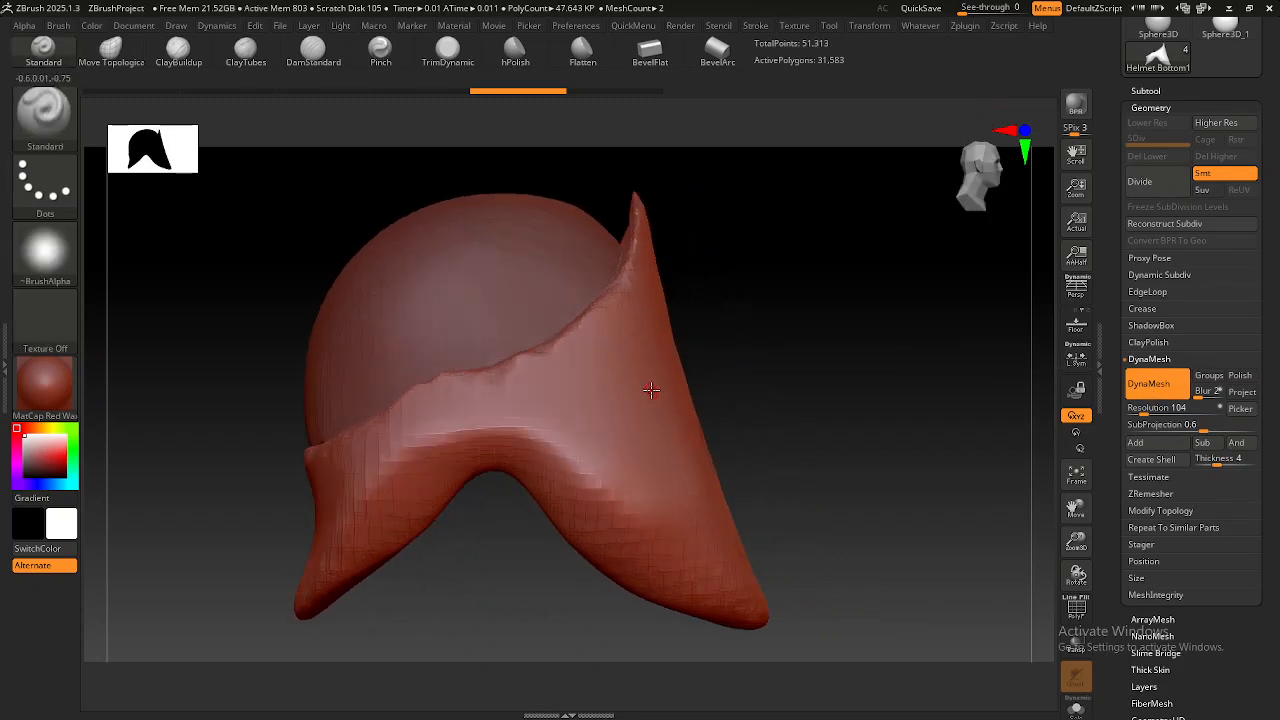
pyautogui.keyDown('alt'); pyautogui.moveTo(626, 397); pyautogui.dragTo(661, 400, button='right'); pyautogui.keyUp('alt')
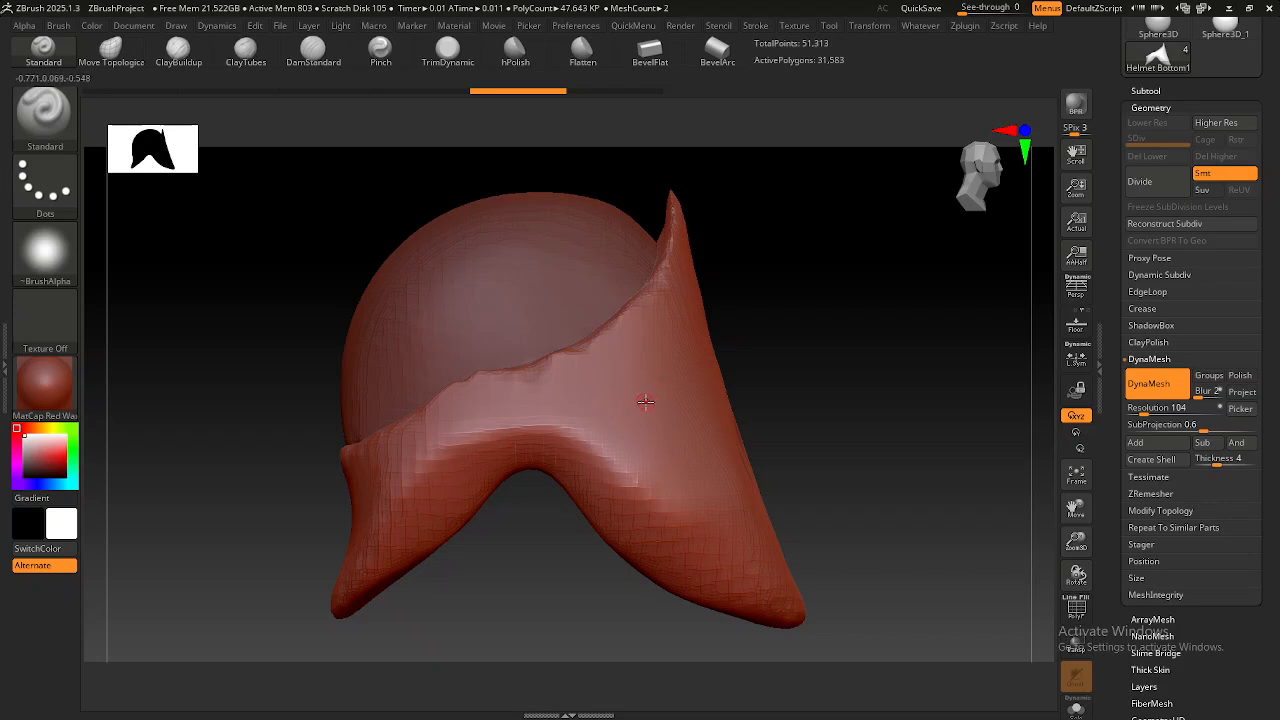
pyautogui.moveTo(638, 403); pyautogui.dragTo(631, 414, button='right')
pyautogui.moveTo(620, 397); pyautogui.dragTo(678, 417)
pyautogui.moveTo(712, 432); pyautogui.dragTo(684, 474, button='right')
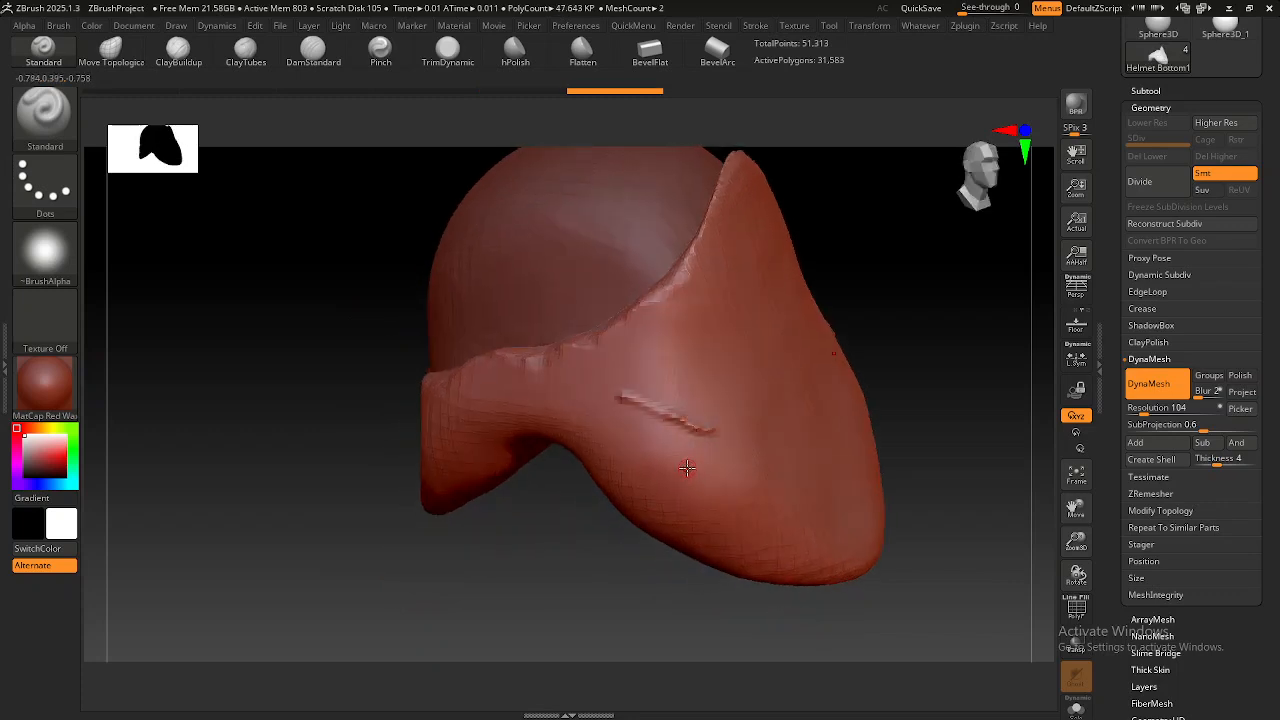
pyautogui.moveTo(774, 380); pyautogui.dragTo(766, 390, button='right')
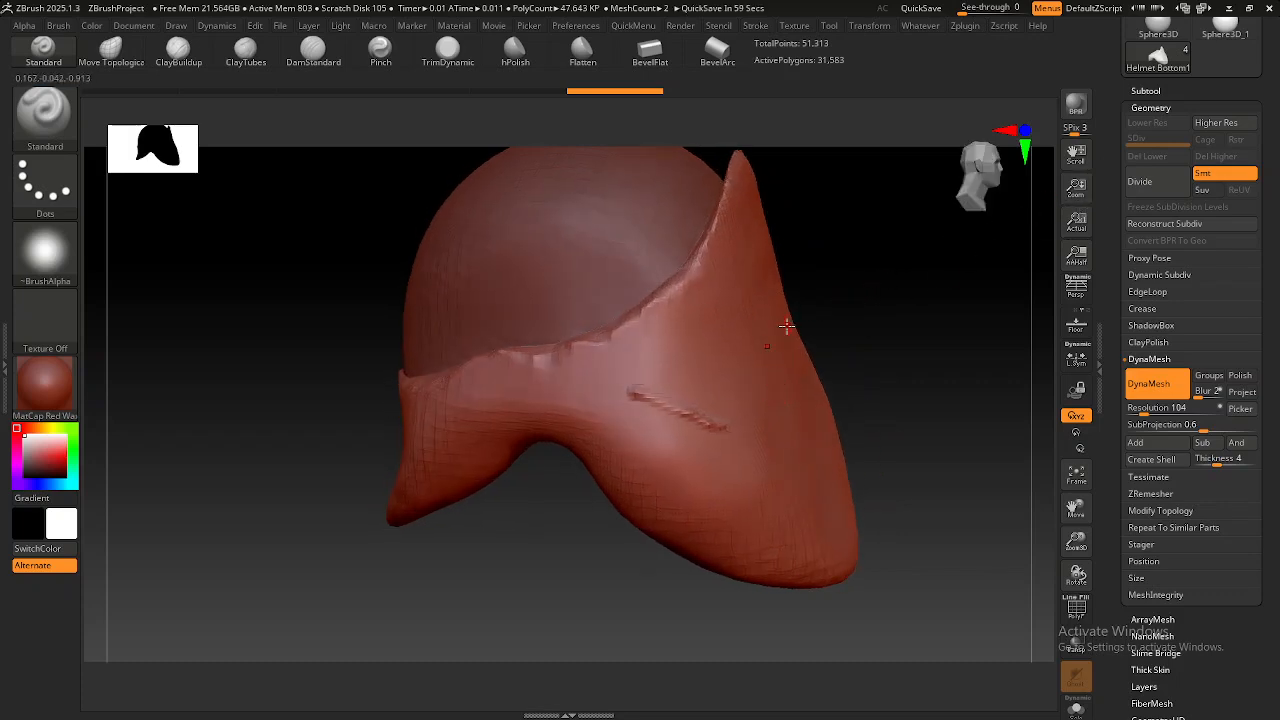
pyautogui.moveTo(760, 331); pyautogui.dragTo(758, 340, button='right')
pyautogui.hotkey('ctrl', 'z')
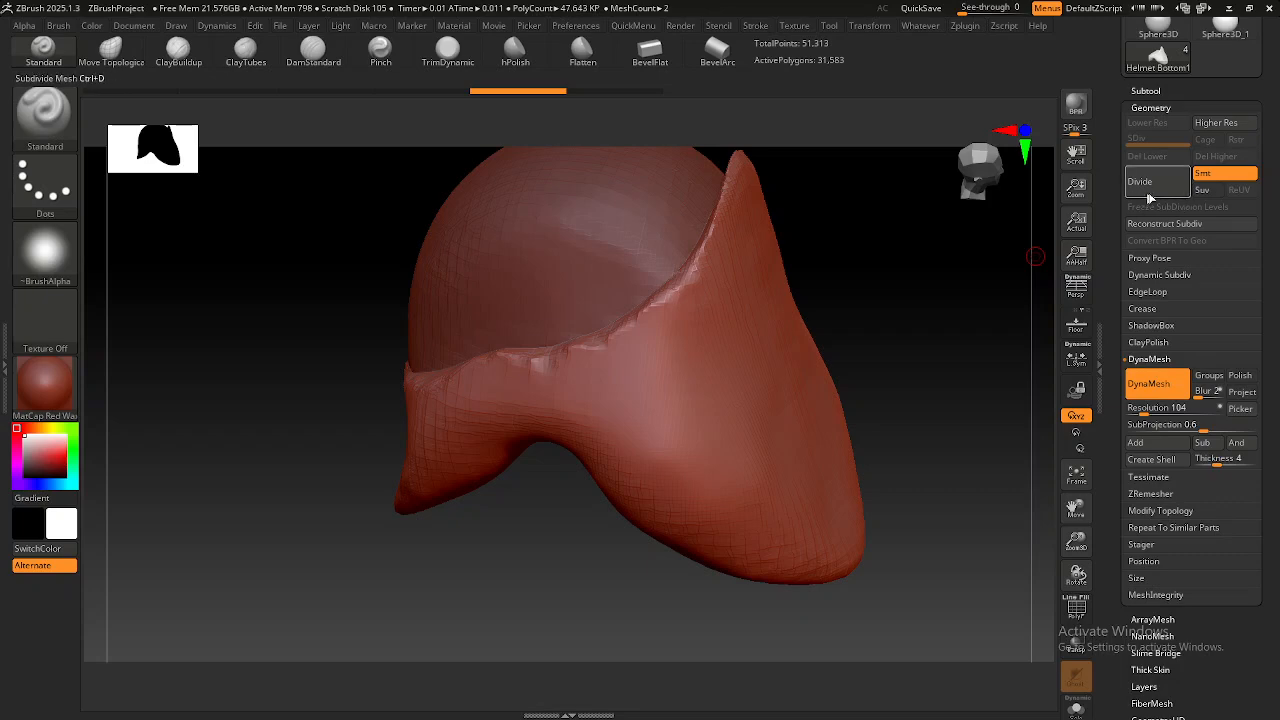
# Close the DynaMesh settings and open the ZRemesher settings for Helmet Bottom1.
pyautogui.scroll(1, 1160, 188)
pyautogui.moveTo(929, 363); pyautogui.dragTo(761, 355)
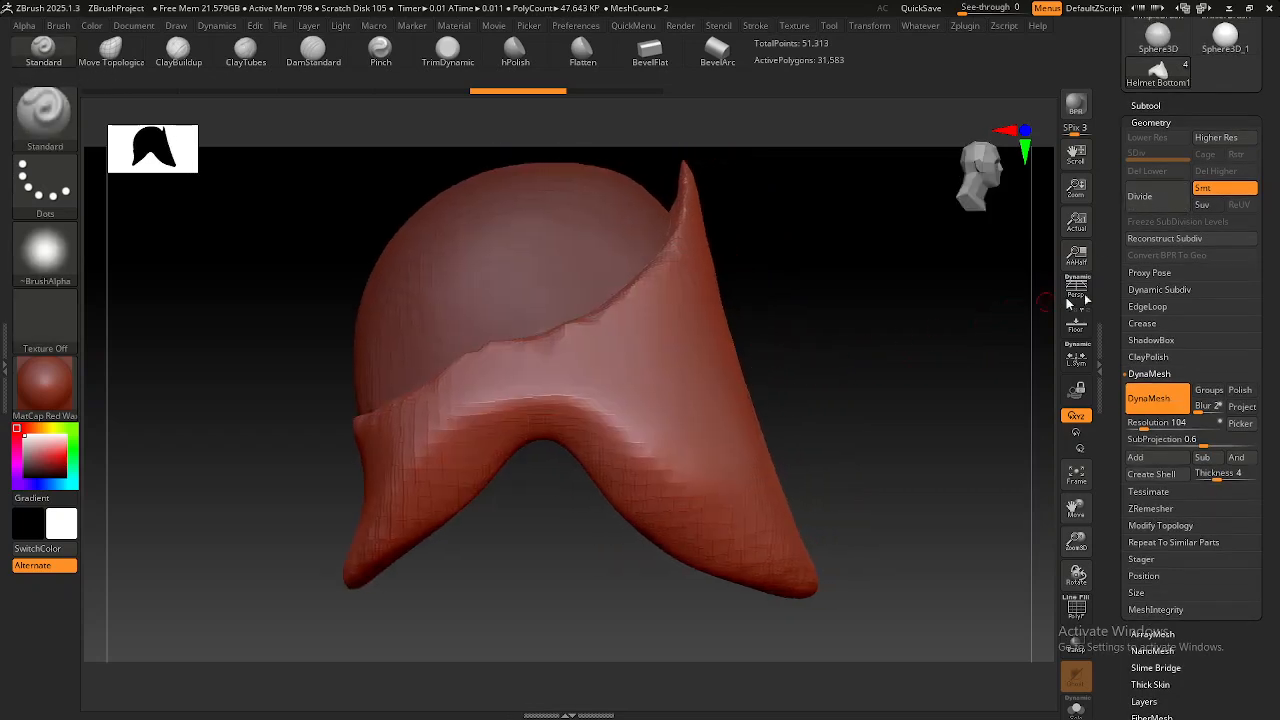
pyautogui.scroll(-2, 1150, 345)
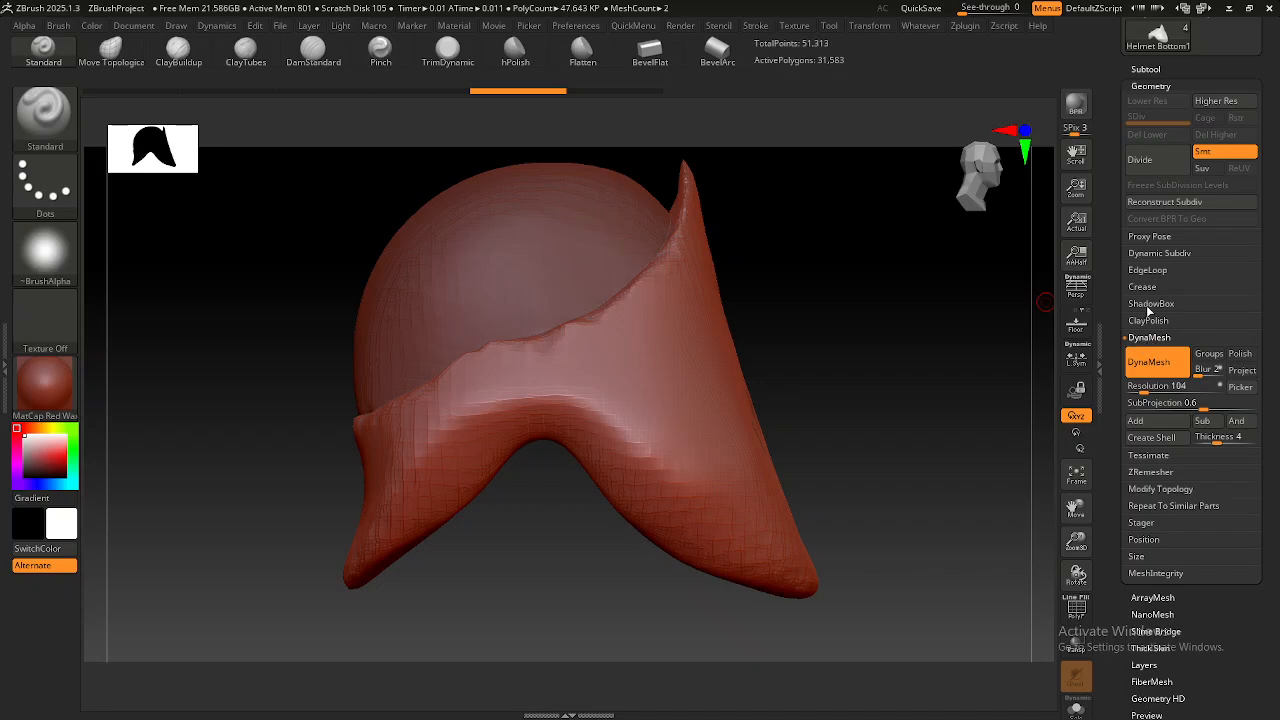
pyautogui.click(1145, 339)
pyautogui.click(1150, 371)
pyautogui.scroll(-1, 1155, 380)
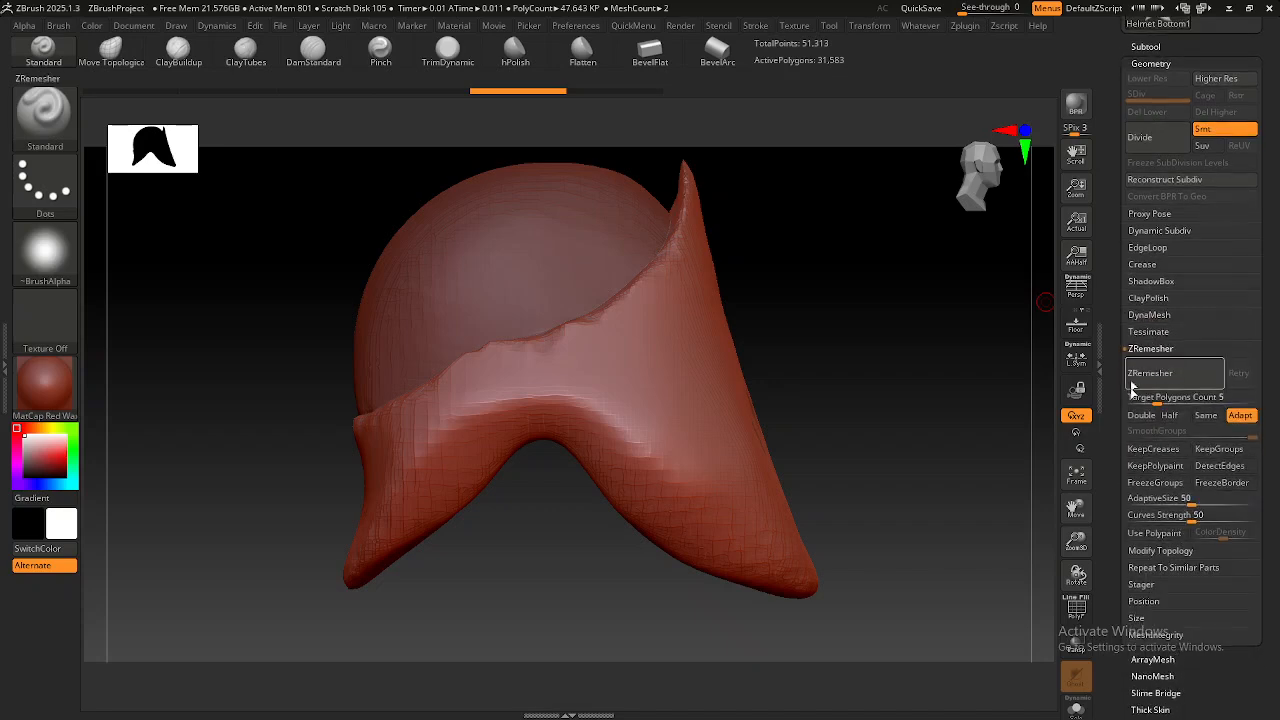
# Turn on the polyframe display and examine the topology along the upper rim of Helmet Bottom1.
pyautogui.moveTo(620, 392)
pyautogui.keyDown('alt'); pyautogui.mouseDown(button='right')
pyautogui.moveTo(640, 394)
pyautogui.moveTo(655, 443)
pyautogui.moveTo(706, 443)
pyautogui.moveTo(640, 415)
pyautogui.mouseUp(button='right'); pyautogui.keyUp('alt')
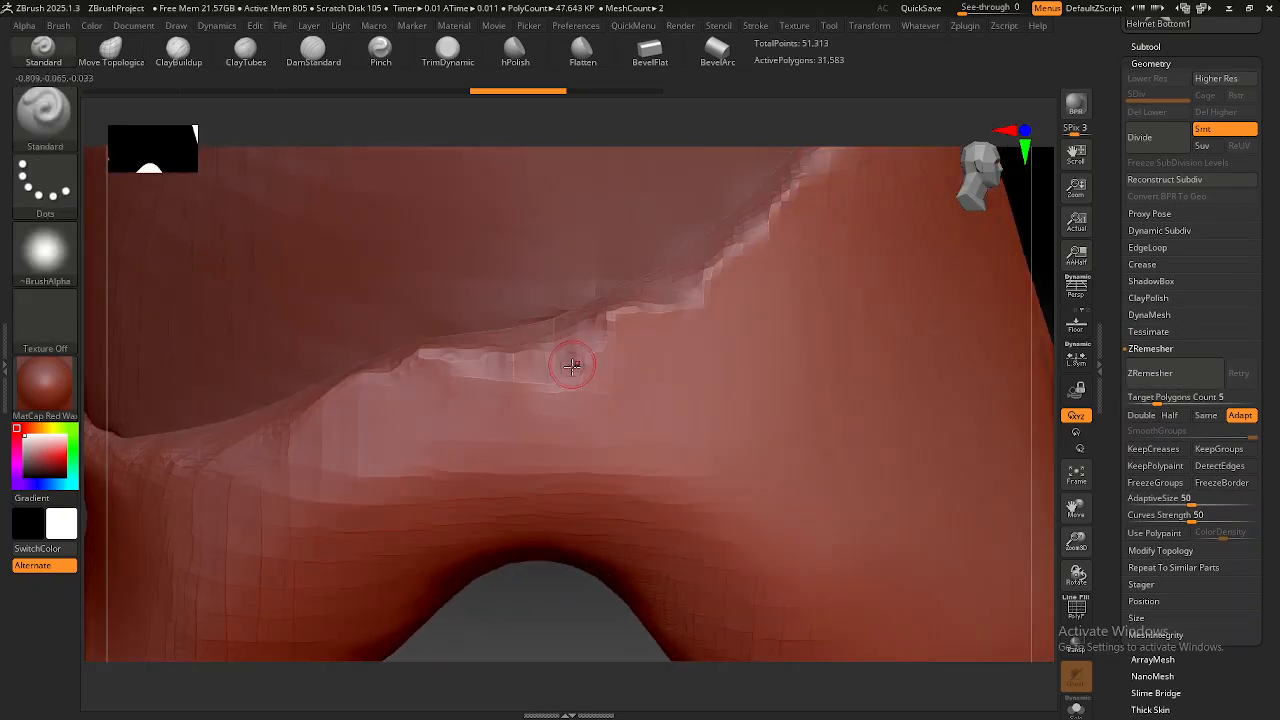
pyautogui.hotkey('shift', 'f')
pyautogui.moveTo(540, 362)
pyautogui.keyDown('ctrl'); pyautogui.mouseDown(button='right')
pyautogui.moveTo(572, 449)
pyautogui.moveTo(543, 366)
pyautogui.moveTo(551, 391)
pyautogui.mouseUp(button='right'); pyautogui.keyUp('ctrl')
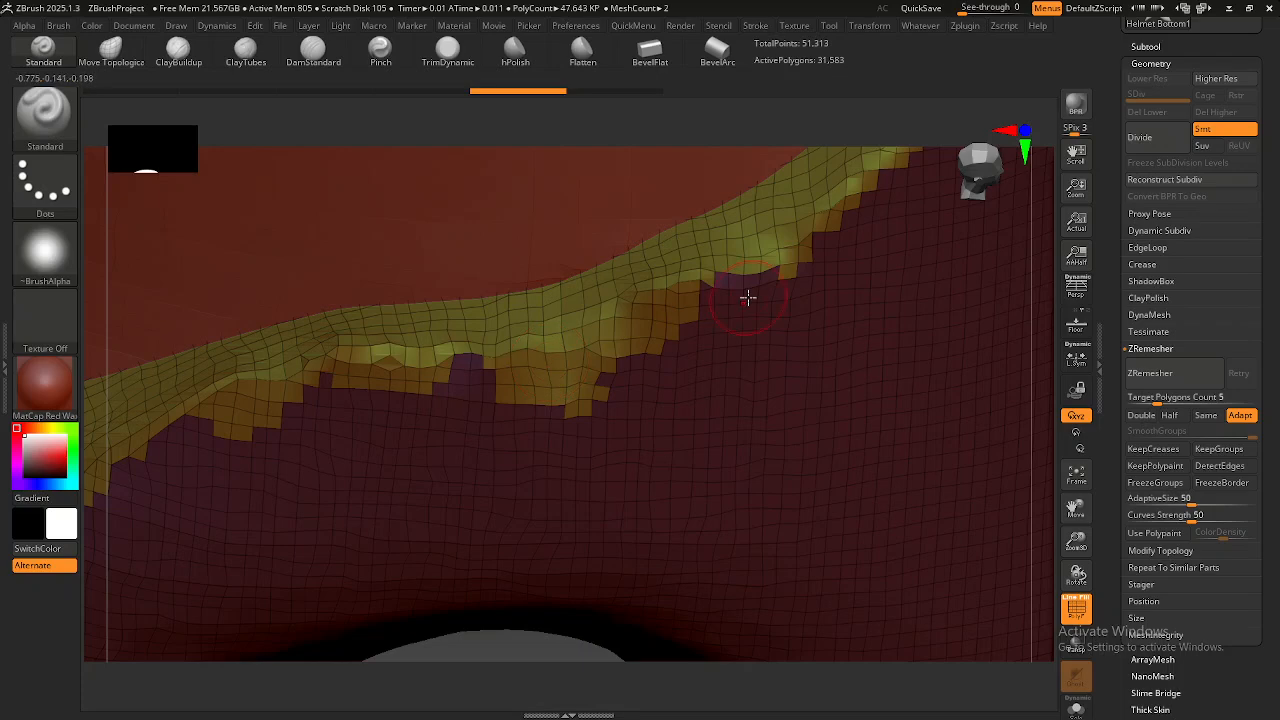
pyautogui.moveTo(698, 356)
pyautogui.mouseDown(button='right')
pyautogui.moveTo(709, 328)
pyautogui.moveTo(540, 325)
pyautogui.moveTo(686, 363)
pyautogui.moveTo(651, 366)
pyautogui.mouseUp(button='right')
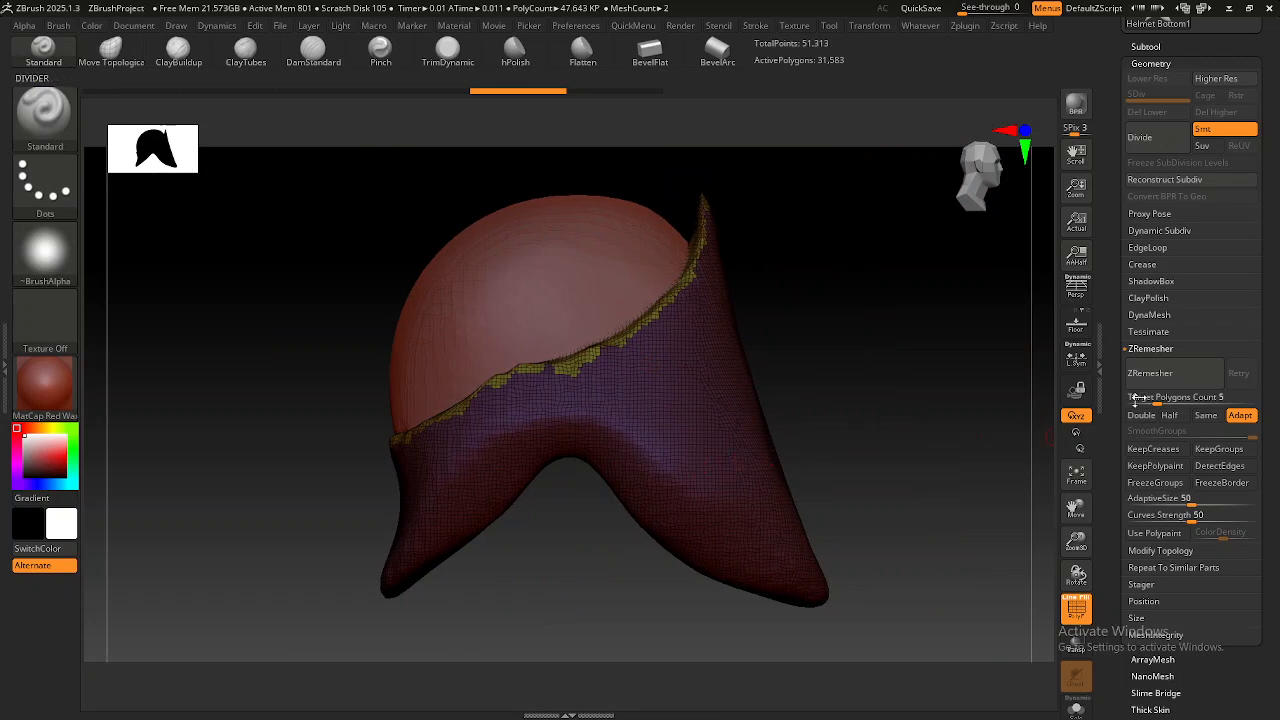
# Close the ZRemesher settings and turn off the polyframe display on Helmet Bottom1.
pyautogui.click(1150, 348)
pyautogui.moveTo(1116, 365); pyautogui.dragTo(1122, 398)
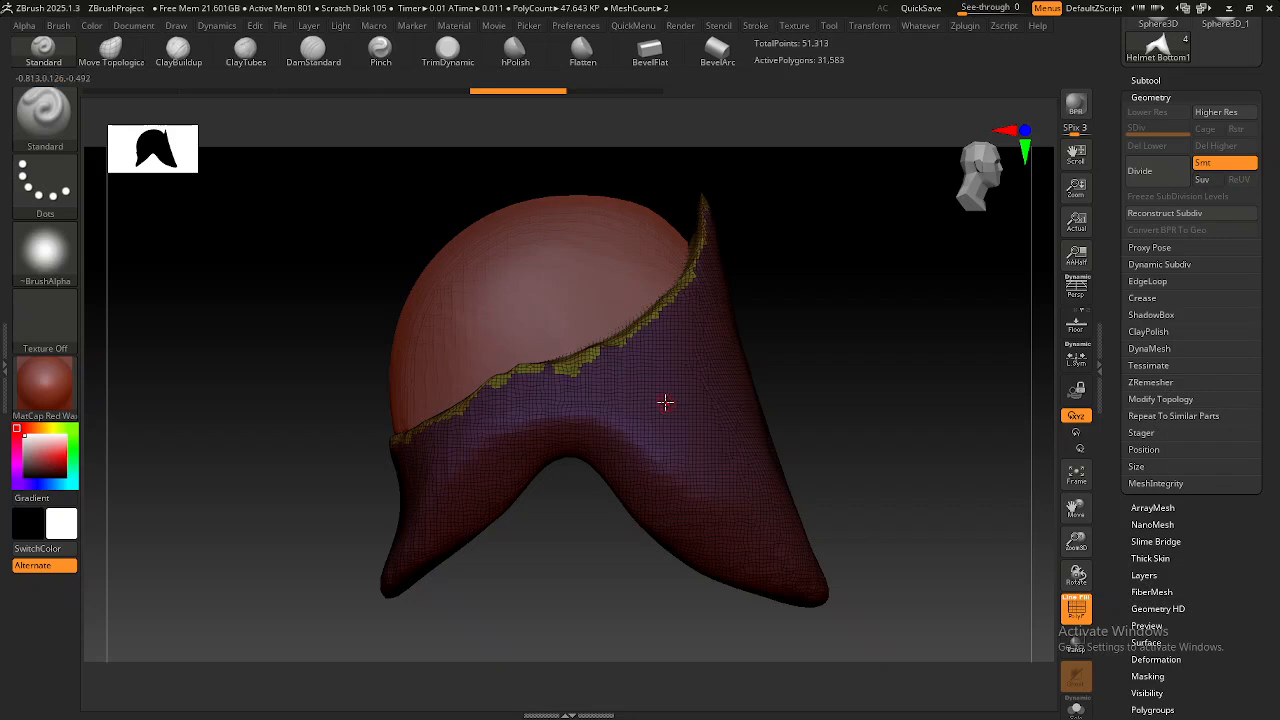
pyautogui.keyDown('alt'); pyautogui.moveTo(669, 385); pyautogui.dragTo(574, 418, button='right'); pyautogui.keyUp('alt')
pyautogui.hotkey('shift', 'f')
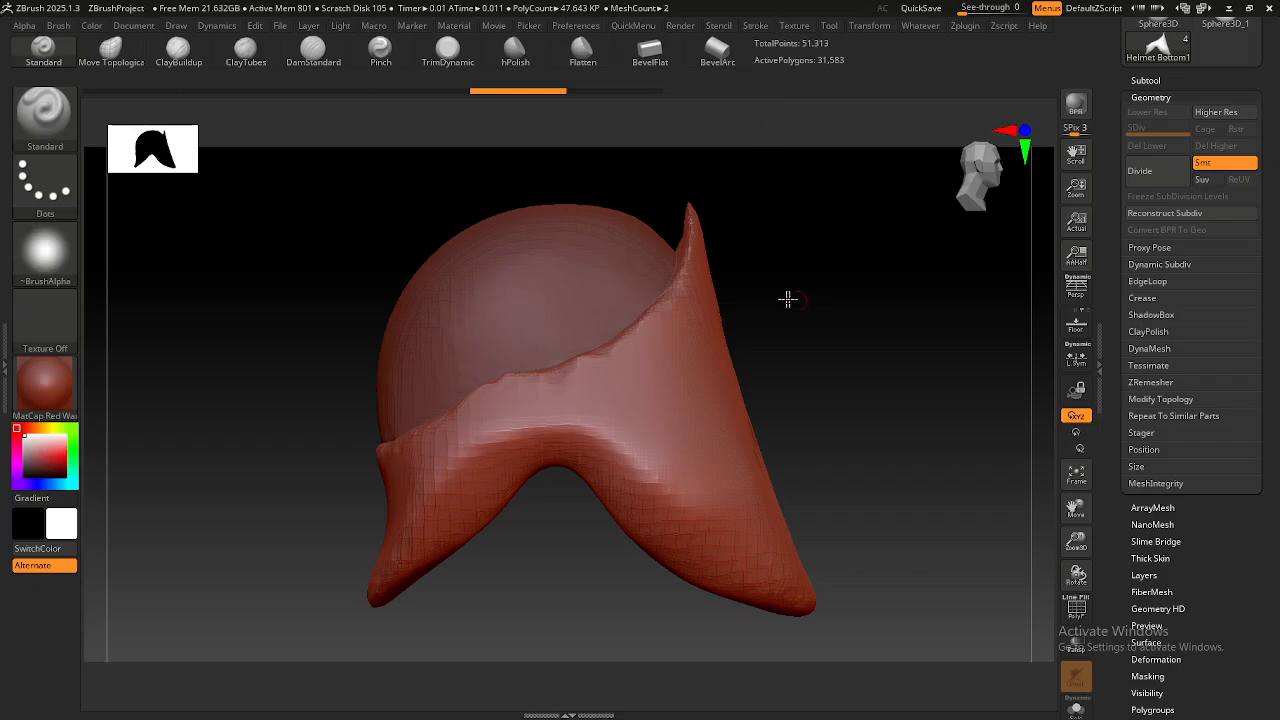
# Examine the faceted shading on the side of Helmet Bottom1 up close, with and without the polyframe display.
pyautogui.keyDown('alt'); pyautogui.moveTo(798, 300); pyautogui.dragTo(775, 300, button='right'); pyautogui.keyUp('alt')
pyautogui.moveTo(404, 480)
pyautogui.keyDown('ctrl'); pyautogui.mouseDown(button='right')
pyautogui.moveTo(487, 508)
pyautogui.moveTo(463, 494)
pyautogui.moveTo(472, 416)
pyautogui.moveTo(498, 405)
pyautogui.mouseUp(button='right'); pyautogui.keyUp('ctrl')
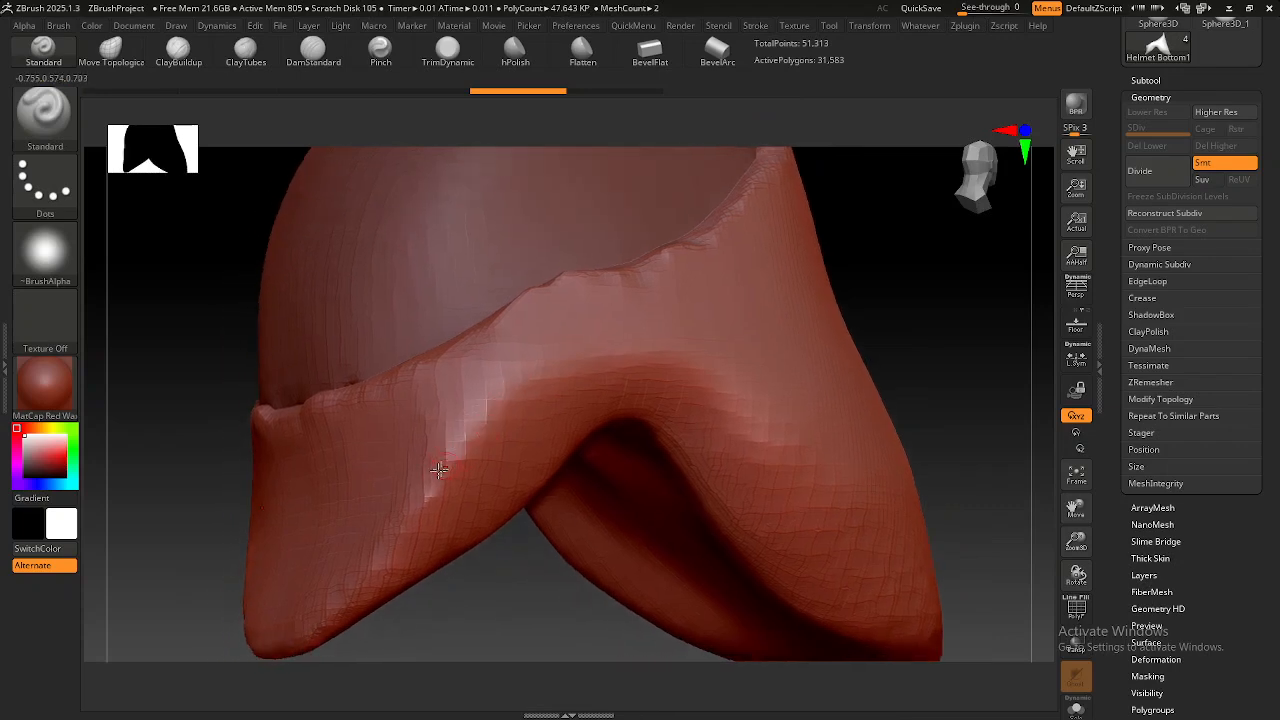
pyautogui.moveTo(467, 440)
pyautogui.mouseDown(button='right')
pyautogui.moveTo(477, 491)
pyautogui.moveTo(470, 434)
pyautogui.mouseUp(button='right')
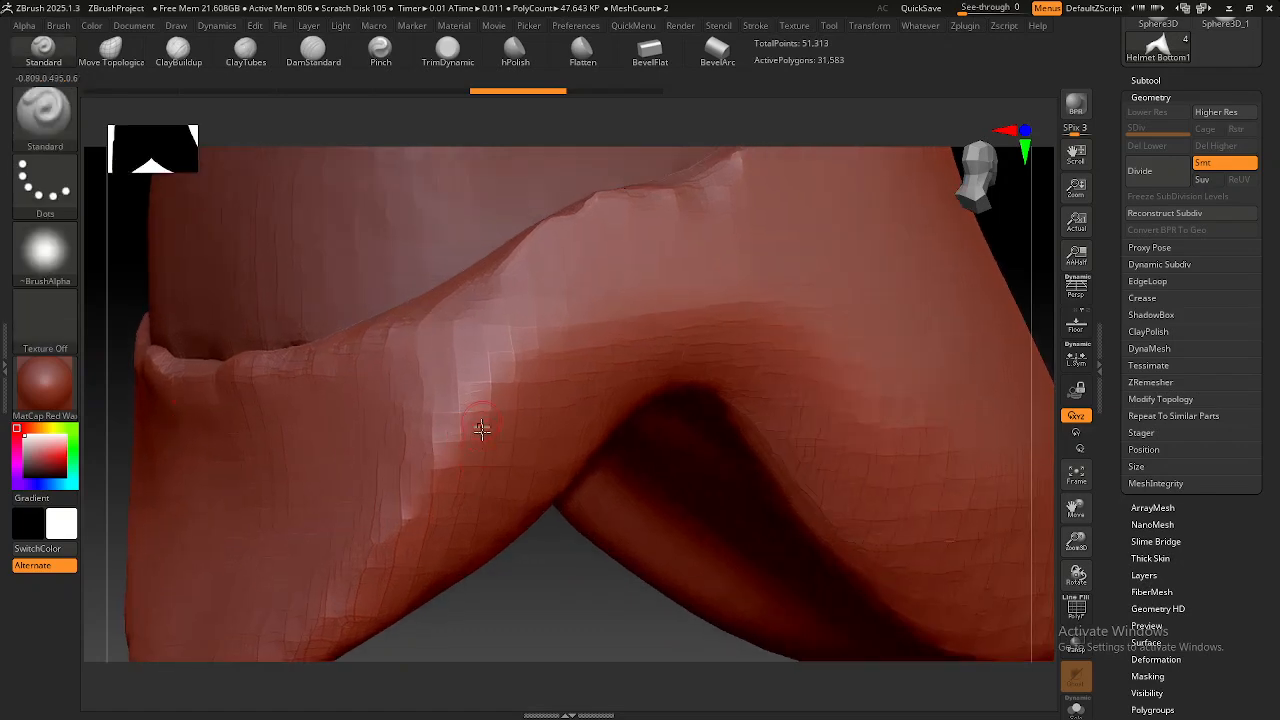
pyautogui.press('shift')
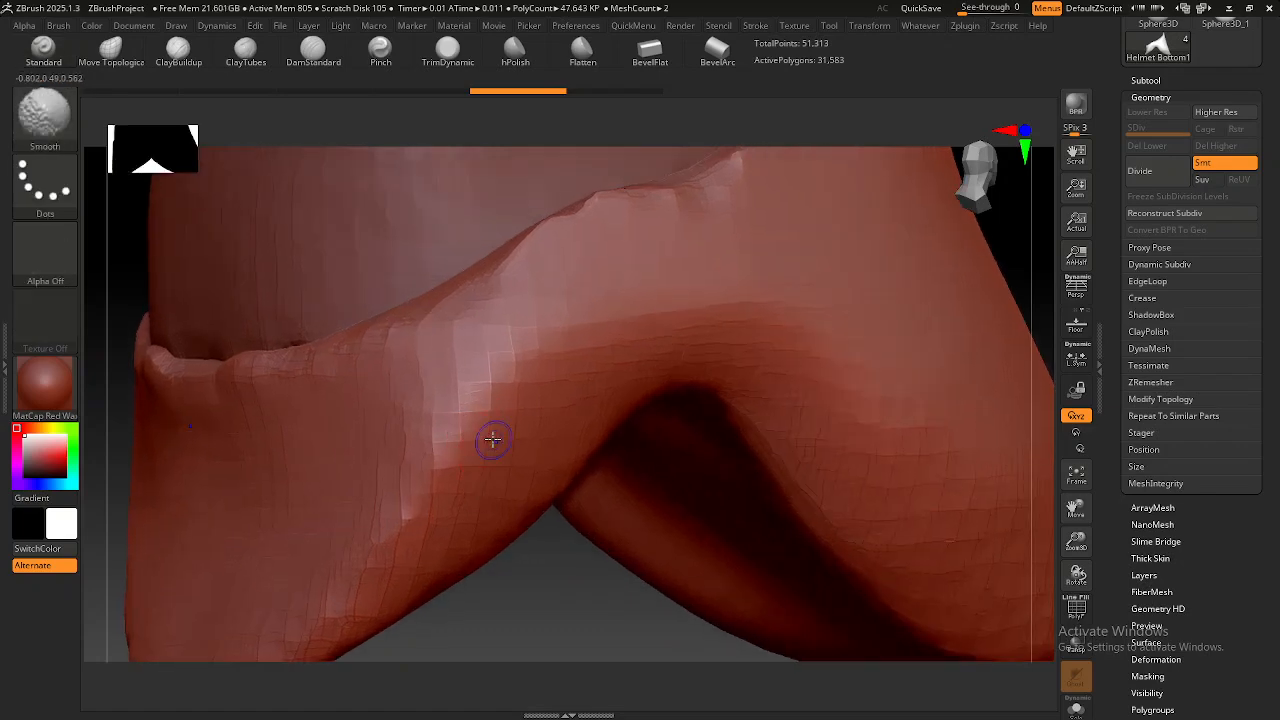
pyautogui.hotkey('shift', 'f')
pyautogui.moveTo(466, 429)
pyautogui.keyDown('ctrl'); pyautogui.mouseDown(button='right')
pyautogui.moveTo(474, 500)
pyautogui.moveTo(471, 445)
pyautogui.mouseUp(button='right'); pyautogui.keyUp('ctrl')
pyautogui.hotkey('shift', 'f')
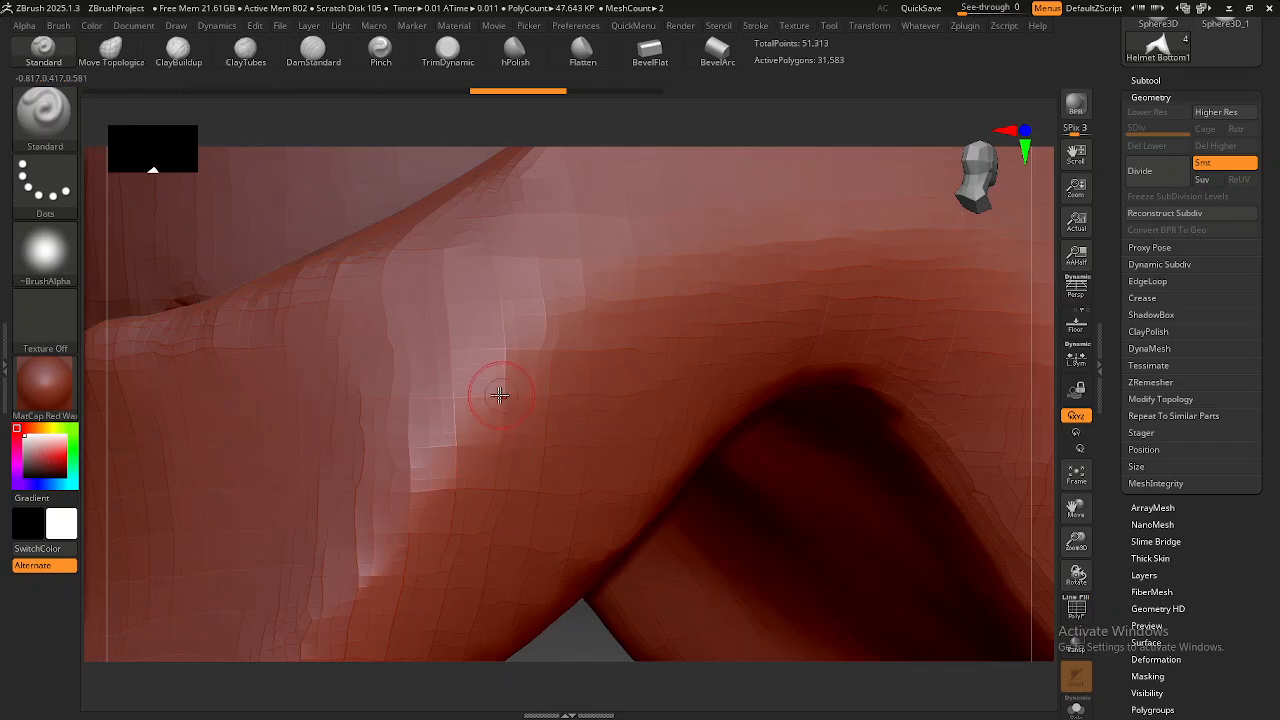
pyautogui.hotkey('shift', 'f')
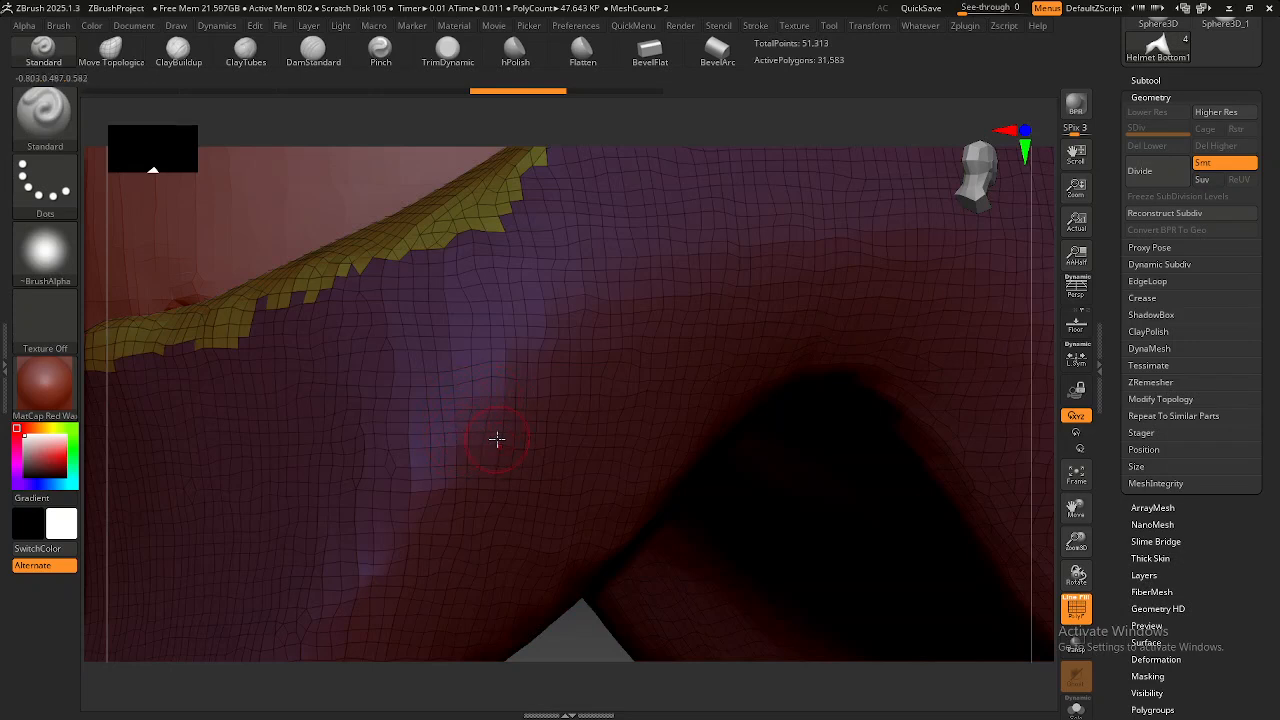
pyautogui.hotkey('shift', 'f')
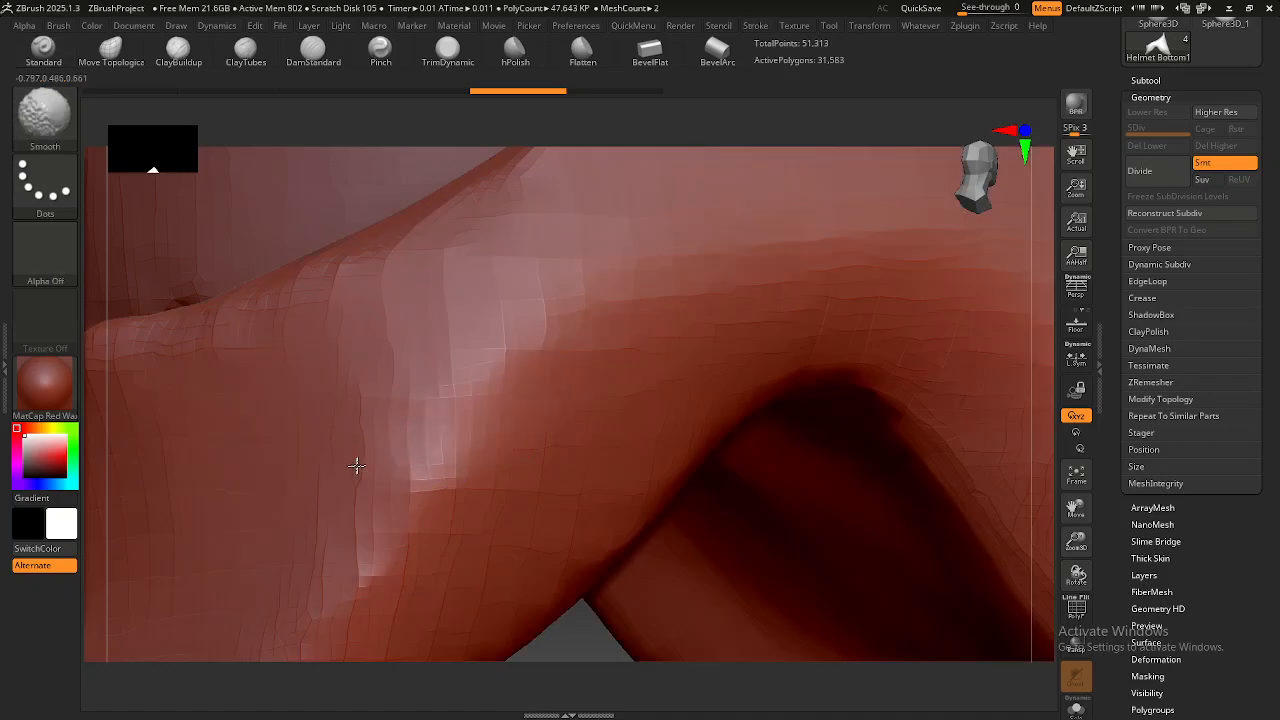
# Try smoothing the faceted area on the side of Helmet Bottom1, and undo the strokes.
pyautogui.keyDown('shift'); pyautogui.moveTo(561, 337); pyautogui.dragTo(569, 337); pyautogui.keyUp('shift')
pyautogui.hotkey('ctrl', 'z')
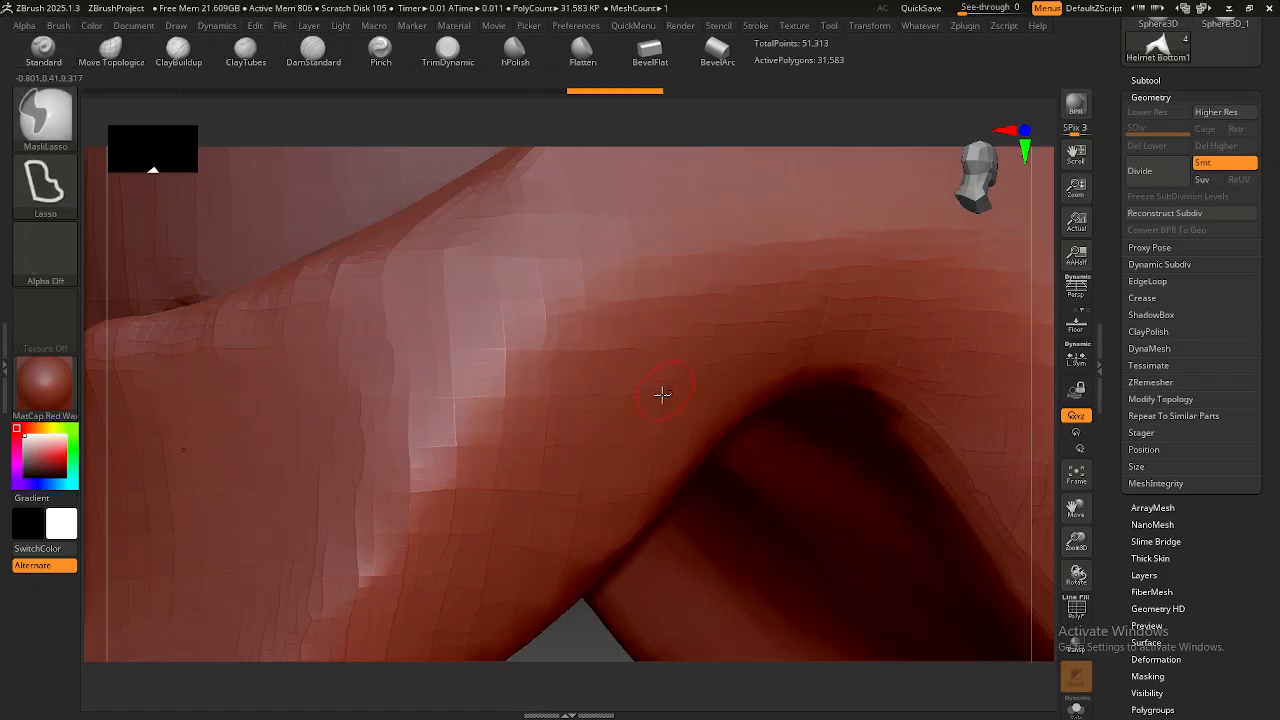
pyautogui.hotkey('ctrl', 'z')
# Open the Deformation settings and apply Polish at about 12 to Helmet Bottom1.
pyautogui.moveTo(692, 397)
pyautogui.keyDown('ctrl'); pyautogui.mouseDown(button='right')
pyautogui.moveTo(723, 406)
pyautogui.moveTo(703, 389)
pyautogui.moveTo(754, 377)
pyautogui.moveTo(626, 429)
pyautogui.mouseUp(button='right'); pyautogui.keyUp('ctrl')
pyautogui.moveTo(1254, 516); pyautogui.dragTo(1193, 288)
pyautogui.click(1160, 261)
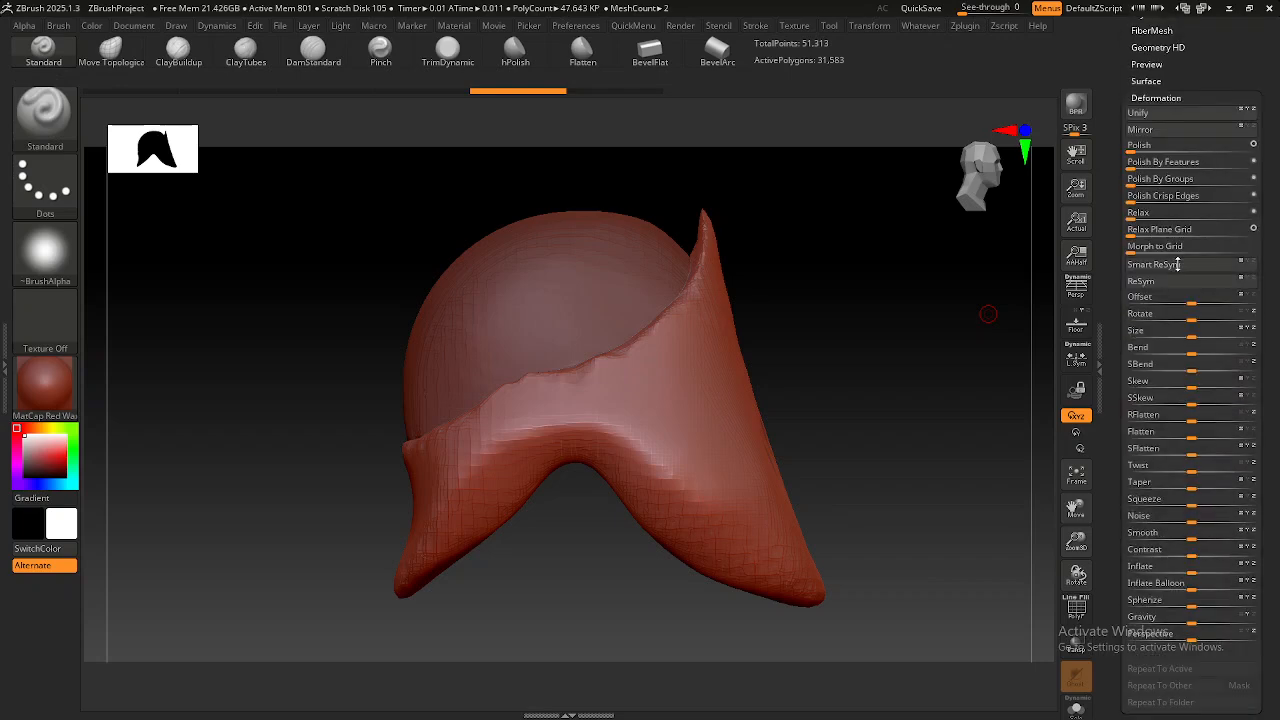
pyautogui.click(1134, 146)
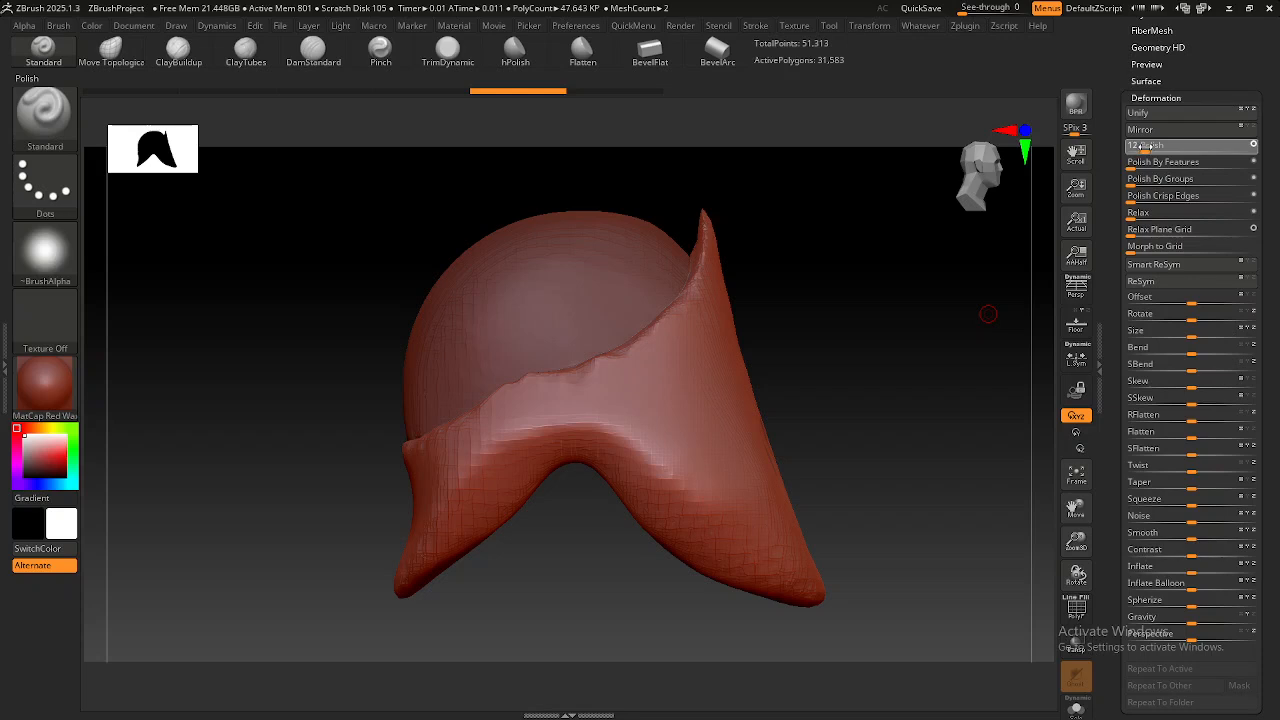
pyautogui.moveTo(693, 470)
pyautogui.mouseDown(button='right')
pyautogui.moveTo(646, 466)
pyautogui.moveTo(831, 471)
pyautogui.moveTo(709, 466)
pyautogui.mouseUp(button='right')
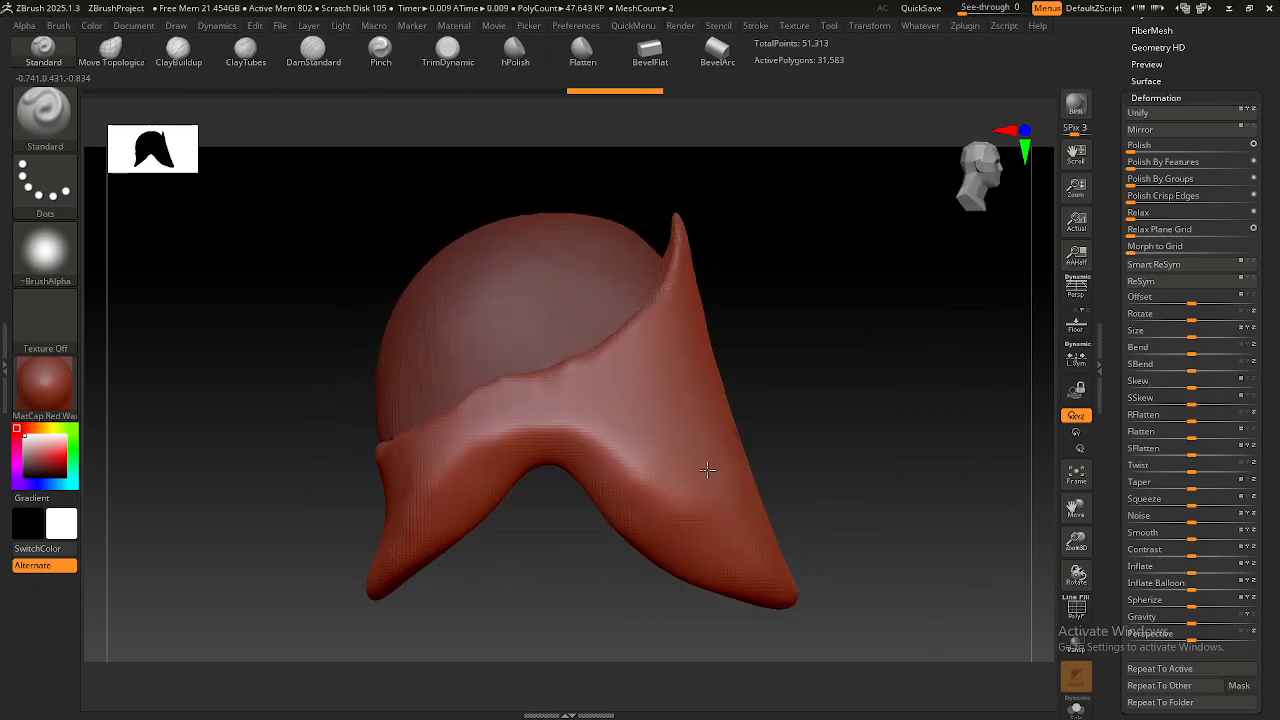
# Switch to the Helmet Top1 subtool and apply the Polish deformation to it.
pyautogui.keyDown('alt'); pyautogui.click(511, 312); pyautogui.keyUp('alt')
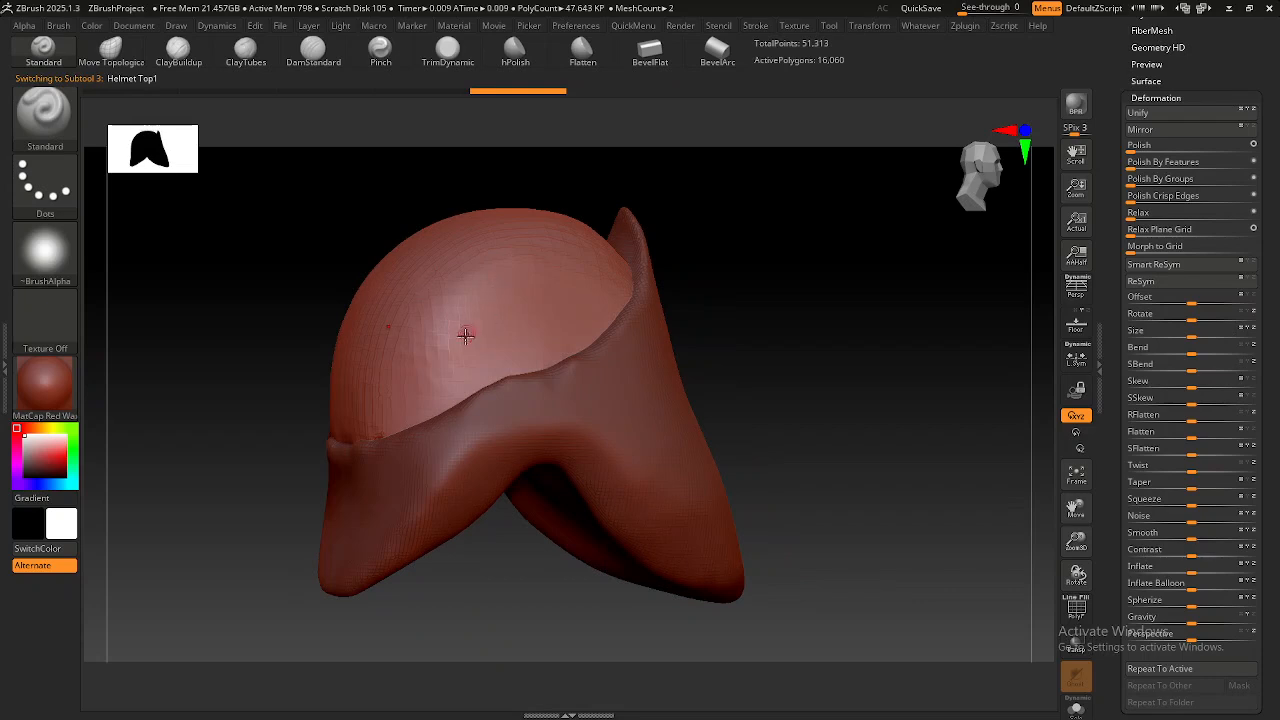
pyautogui.click(1140, 146)
pyautogui.moveTo(482, 362)
pyautogui.mouseDown(button='right')
pyautogui.moveTo(486, 394)
pyautogui.moveTo(515, 420)
pyautogui.moveTo(517, 409)
pyautogui.moveTo(473, 393)
pyautogui.moveTo(580, 351)
pyautogui.moveTo(477, 380)
pyautogui.moveTo(503, 400)
pyautogui.moveTo(410, 393)
pyautogui.moveTo(449, 409)
pyautogui.moveTo(531, 323)
pyautogui.moveTo(462, 298)
pyautogui.moveTo(500, 340)
pyautogui.moveTo(534, 329)
pyautogui.mouseUp(button='right')
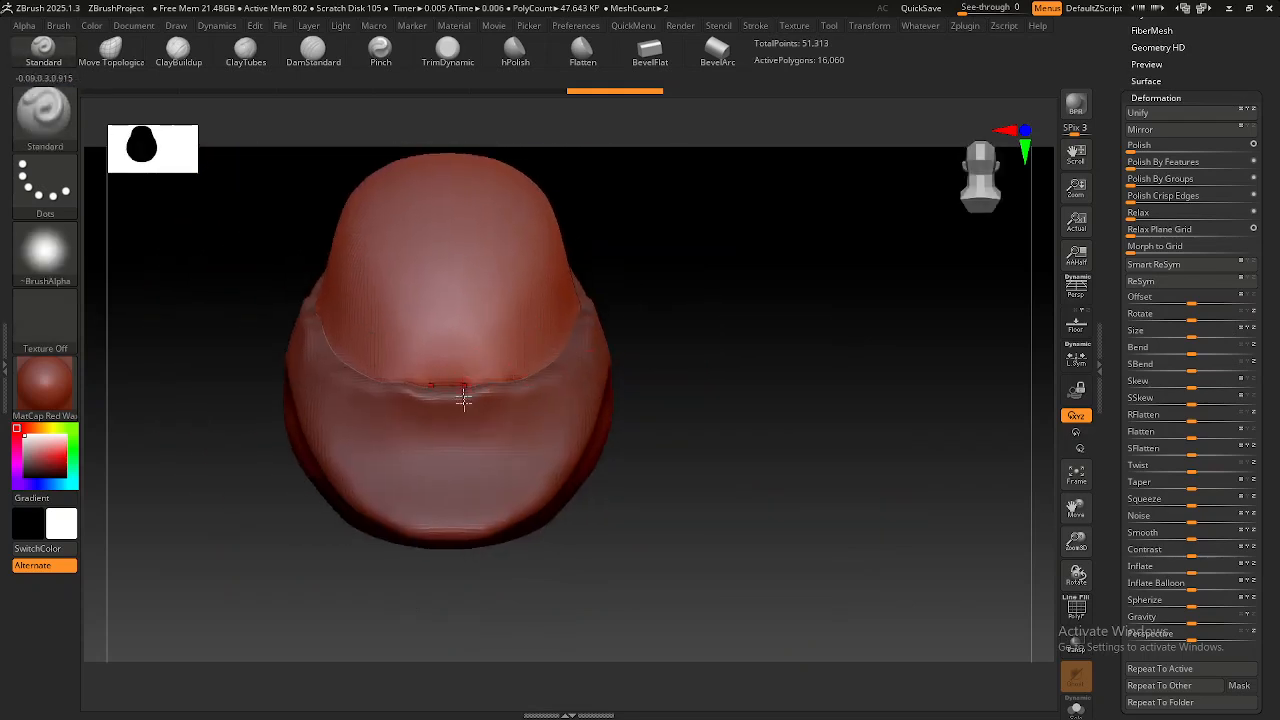
# Adjust the lower rear edge of Helmet Top1 with the Move Topological brush so it meets the rim below.
pyautogui.moveTo(471, 393); pyautogui.dragTo(490, 393, button='right')
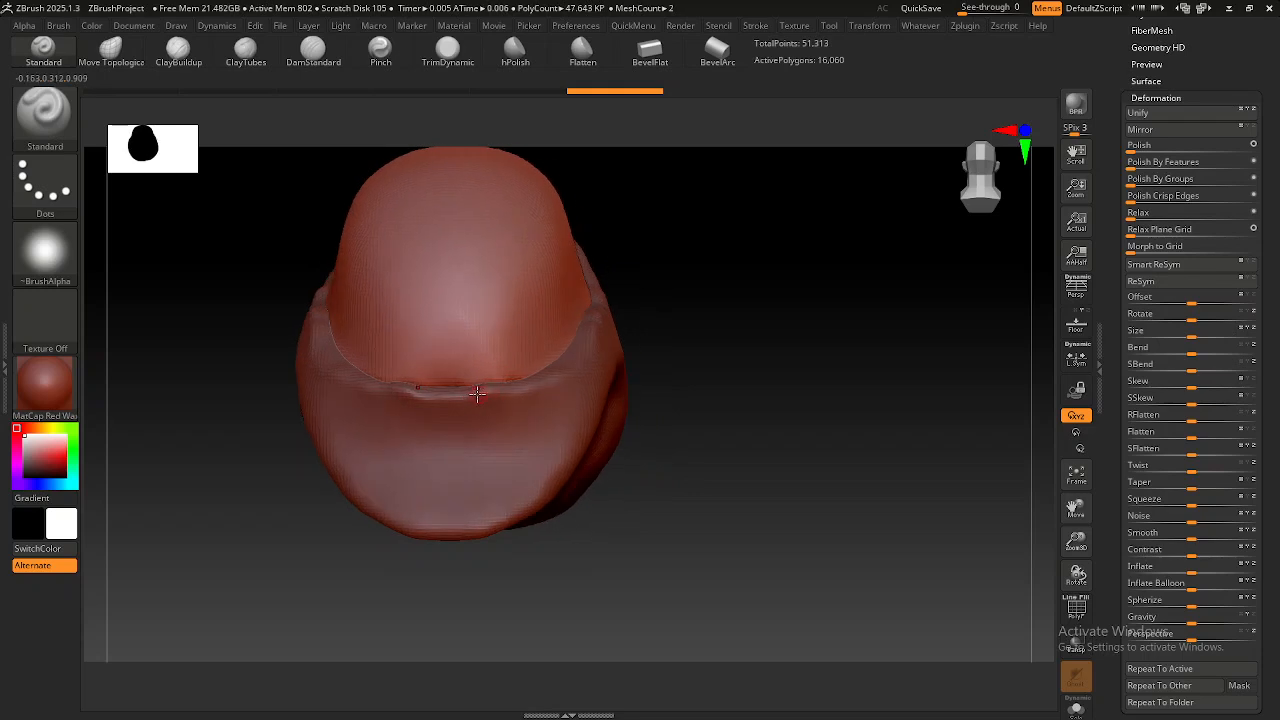
pyautogui.press('b')
pyautogui.press('m')
pyautogui.press('t')
pyautogui.keyDown('alt'); pyautogui.moveTo(465, 372); pyautogui.dragTo(498, 386, button='right'); pyautogui.keyUp('alt')
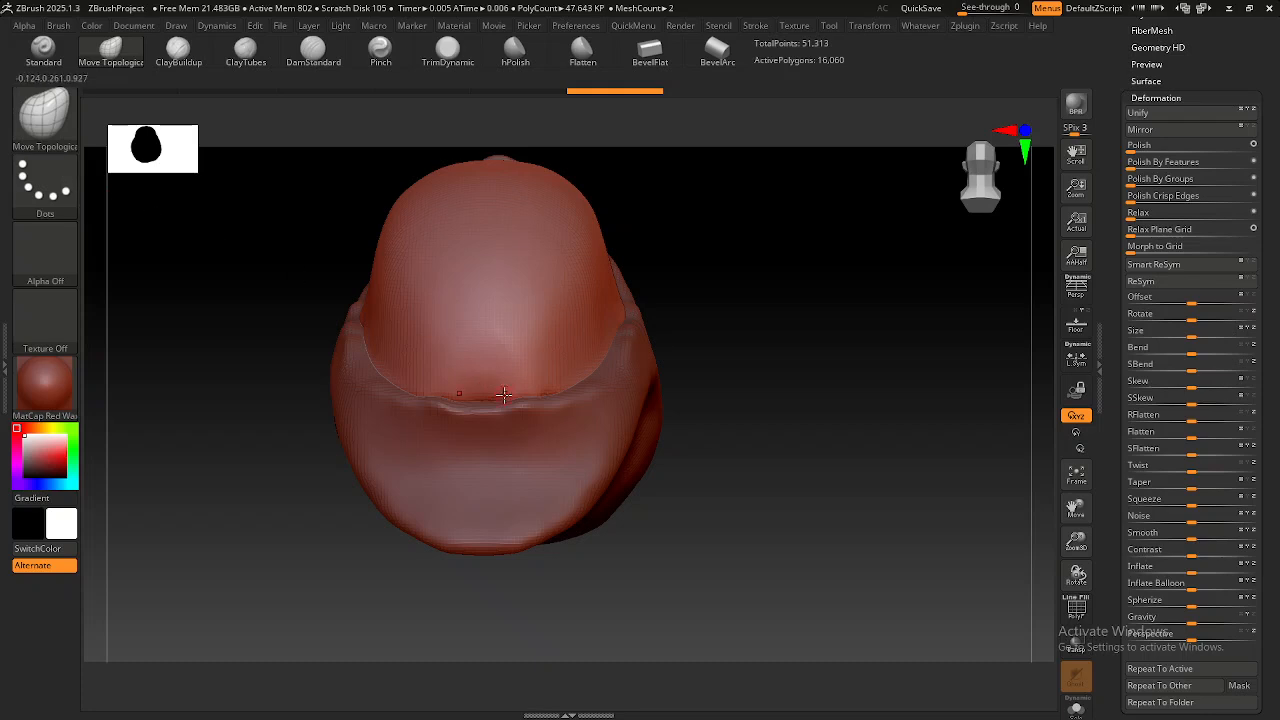
pyautogui.moveTo(514, 393); pyautogui.dragTo(520, 397)
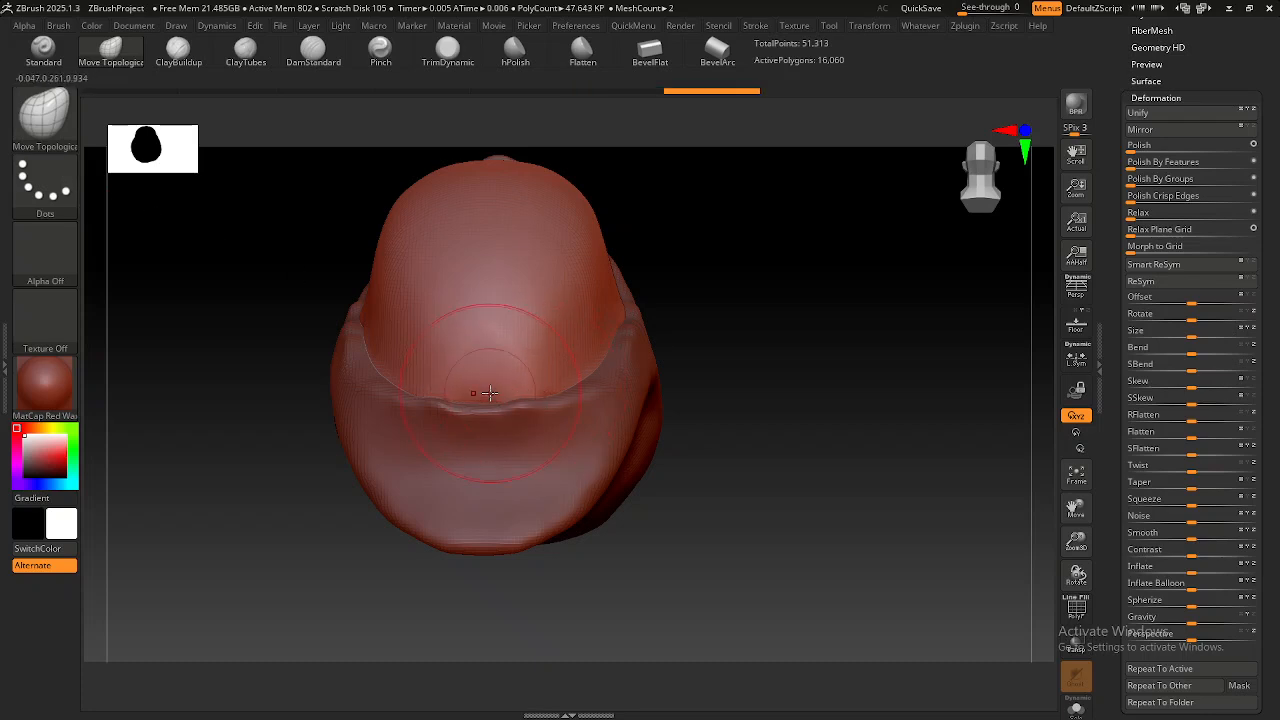
# Switch to the Helmet Bottom1 subtool and smooth the middle of its rear rim.
pyautogui.moveTo(562, 396); pyautogui.dragTo(537, 443, button='right')
pyautogui.keyDown('alt'); pyautogui.click(541, 437); pyautogui.keyUp('alt')
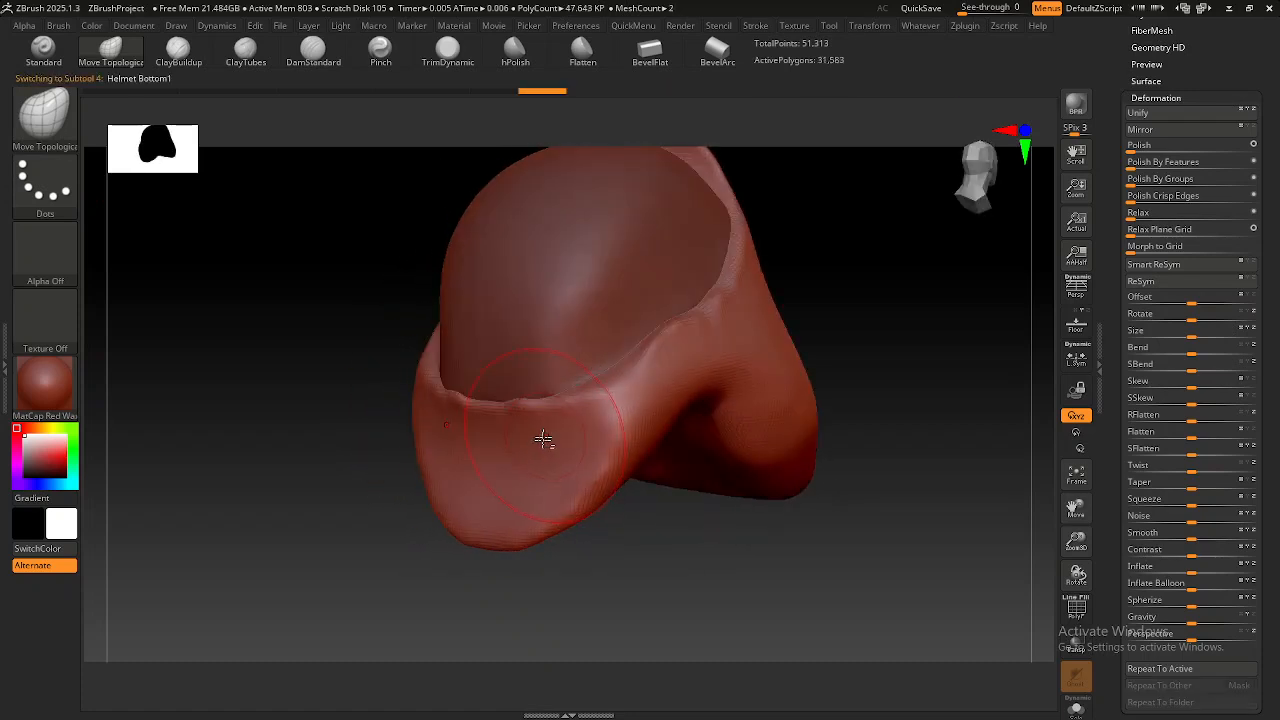
pyautogui.moveTo(546, 430)
pyautogui.keyDown('shift'); pyautogui.mouseDown()
pyautogui.moveTo(523, 371)
pyautogui.moveTo(534, 401)
pyautogui.mouseUp(); pyautogui.keyUp('shift')
pyautogui.moveTo(556, 406)
pyautogui.mouseDown(button='right')
pyautogui.moveTo(578, 428)
pyautogui.moveTo(625, 405)
pyautogui.moveTo(642, 355)
pyautogui.mouseUp(button='right')
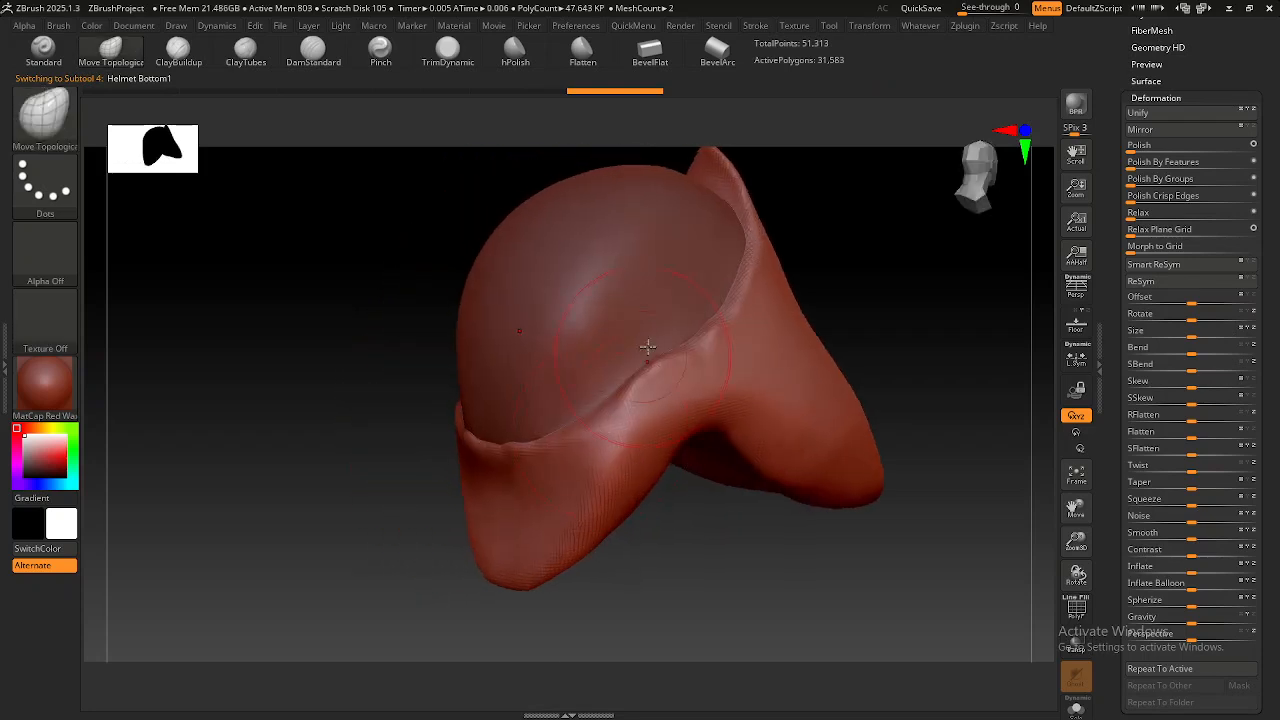
pyautogui.moveTo(684, 331); pyautogui.dragTo(720, 237)
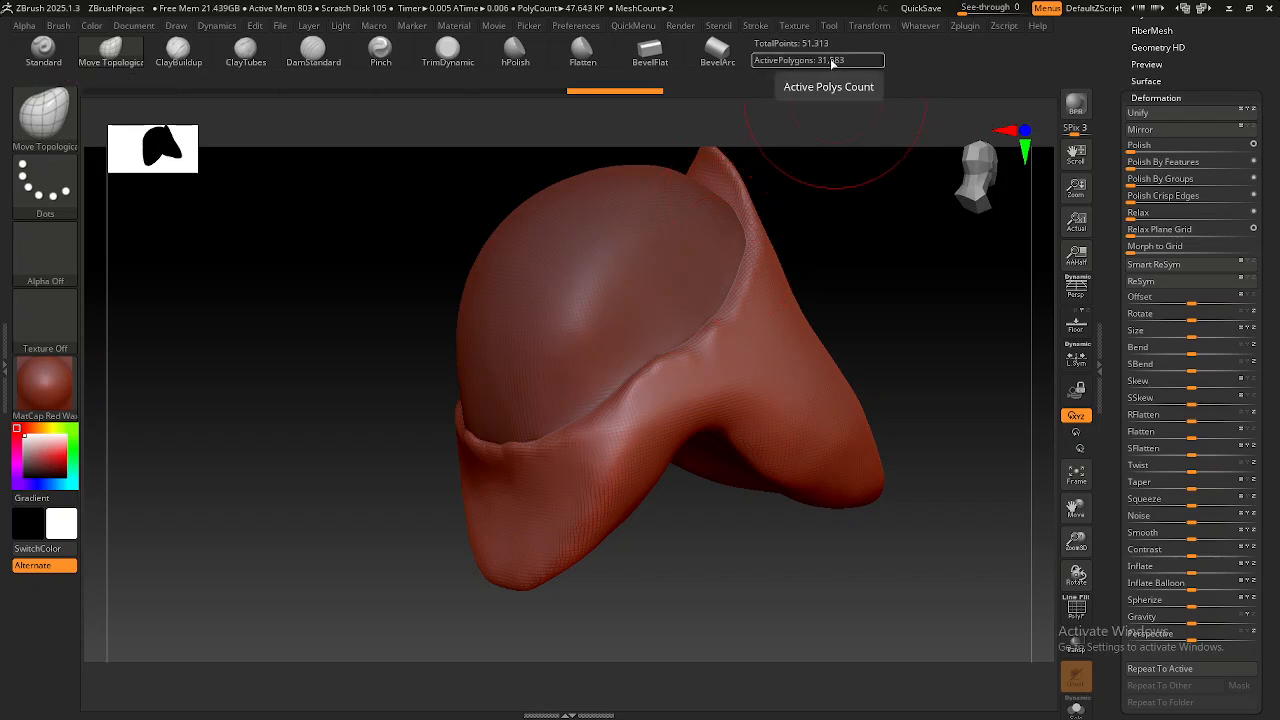
# Smooth out the bumps and notches along the full width of Helmet Bottom1's rear rim.
pyautogui.moveTo(736, 287); pyautogui.dragTo(694, 329, button='right')
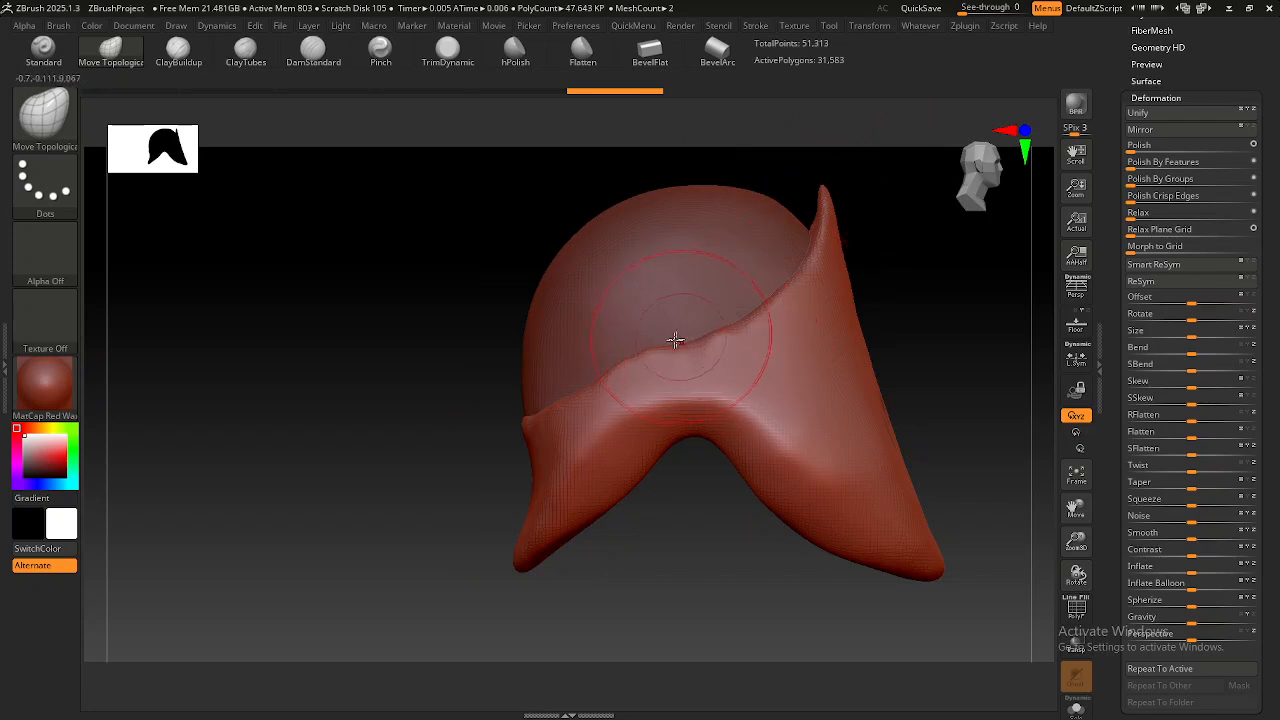
pyautogui.moveTo(637, 349); pyautogui.dragTo(561, 407, button='right')
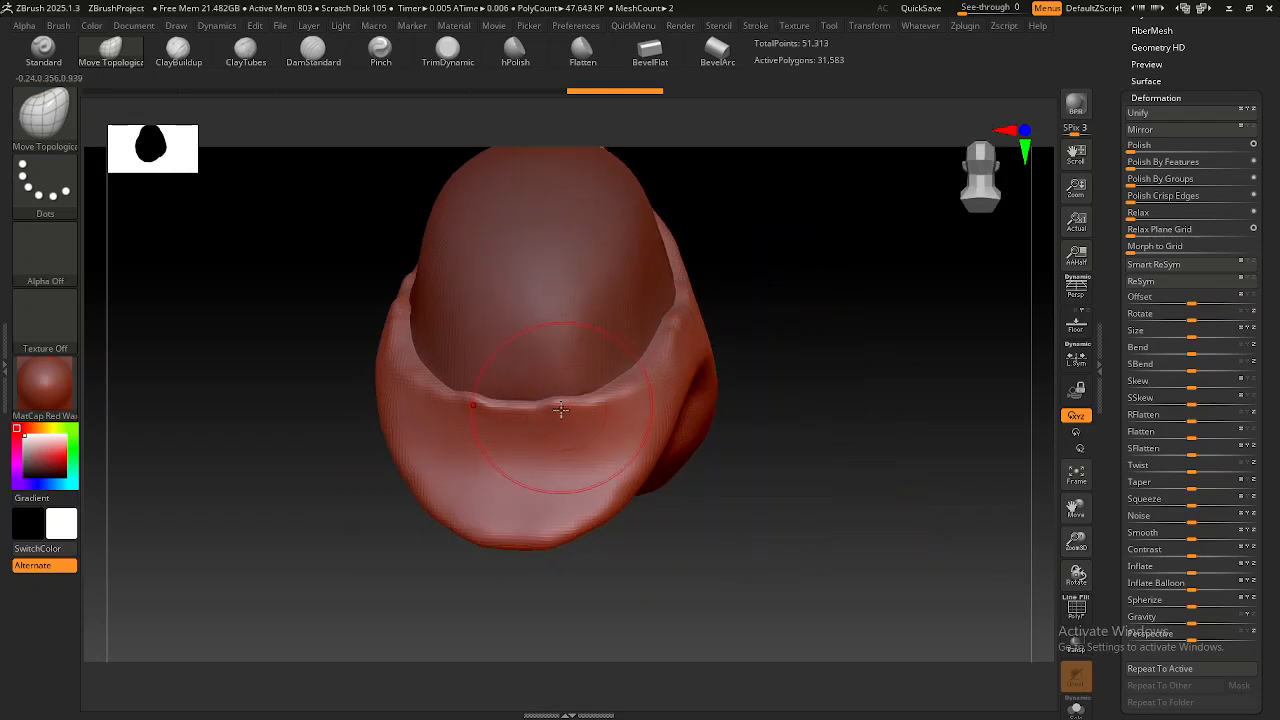
pyautogui.moveTo(500, 401)
pyautogui.keyDown('shift'); pyautogui.mouseDown()
pyautogui.moveTo(538, 405)
pyautogui.moveTo(516, 407)
pyautogui.mouseUp(); pyautogui.keyUp('shift')
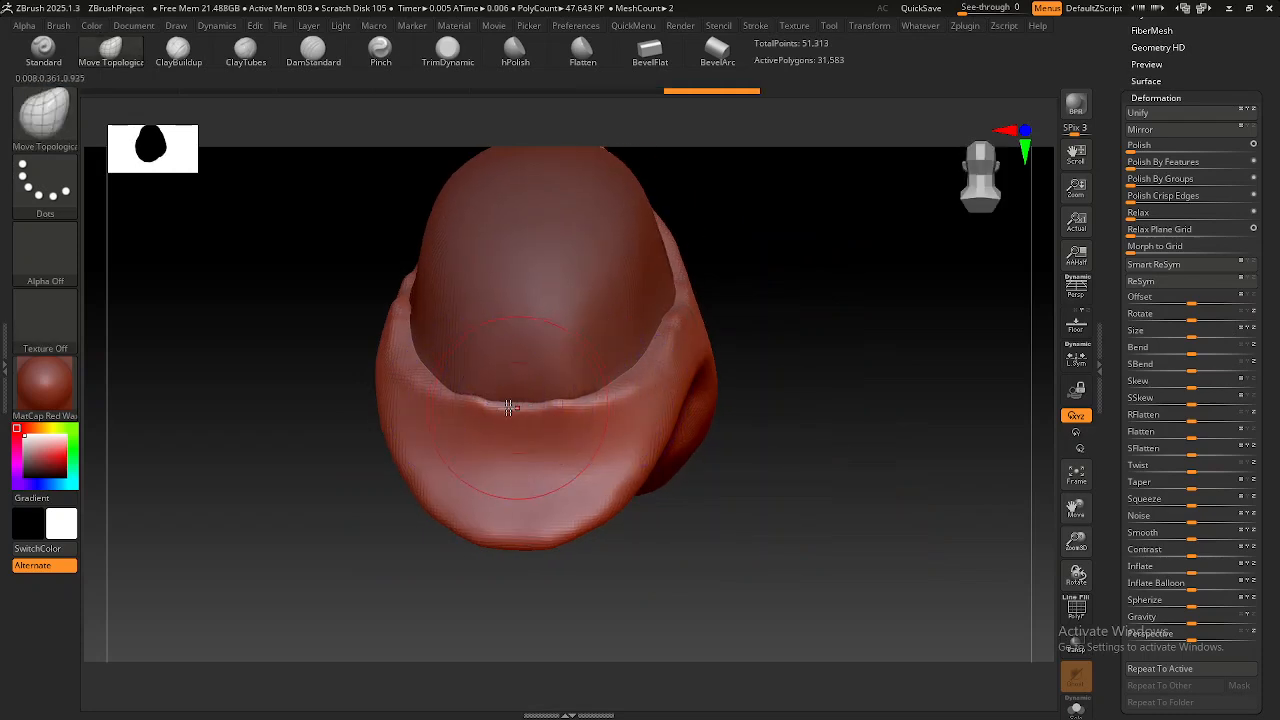
pyautogui.moveTo(516, 407); pyautogui.dragTo(509, 426, button='right')
pyautogui.keyDown('shift'); pyautogui.moveTo(429, 383); pyautogui.dragTo(514, 413); pyautogui.keyUp('shift')
pyautogui.moveTo(514, 413); pyautogui.dragTo(502, 446, button='right')
pyautogui.keyDown('shift'); pyautogui.moveTo(500, 415); pyautogui.dragTo(471, 423); pyautogui.keyUp('shift')
pyautogui.moveTo(474, 422); pyautogui.dragTo(483, 433, button='right')
# Nudge the uneven spots of Helmet Bottom1's rear rim into line with Move Topological and smooth the edge again.
pyautogui.moveTo(467, 408); pyautogui.dragTo(483, 409)
pyautogui.moveTo(485, 409); pyautogui.dragTo(493, 379, button='right')
pyautogui.moveTo(554, 409); pyautogui.dragTo(546, 420)
pyautogui.moveTo(540, 436); pyautogui.dragTo(529, 361, button='right')
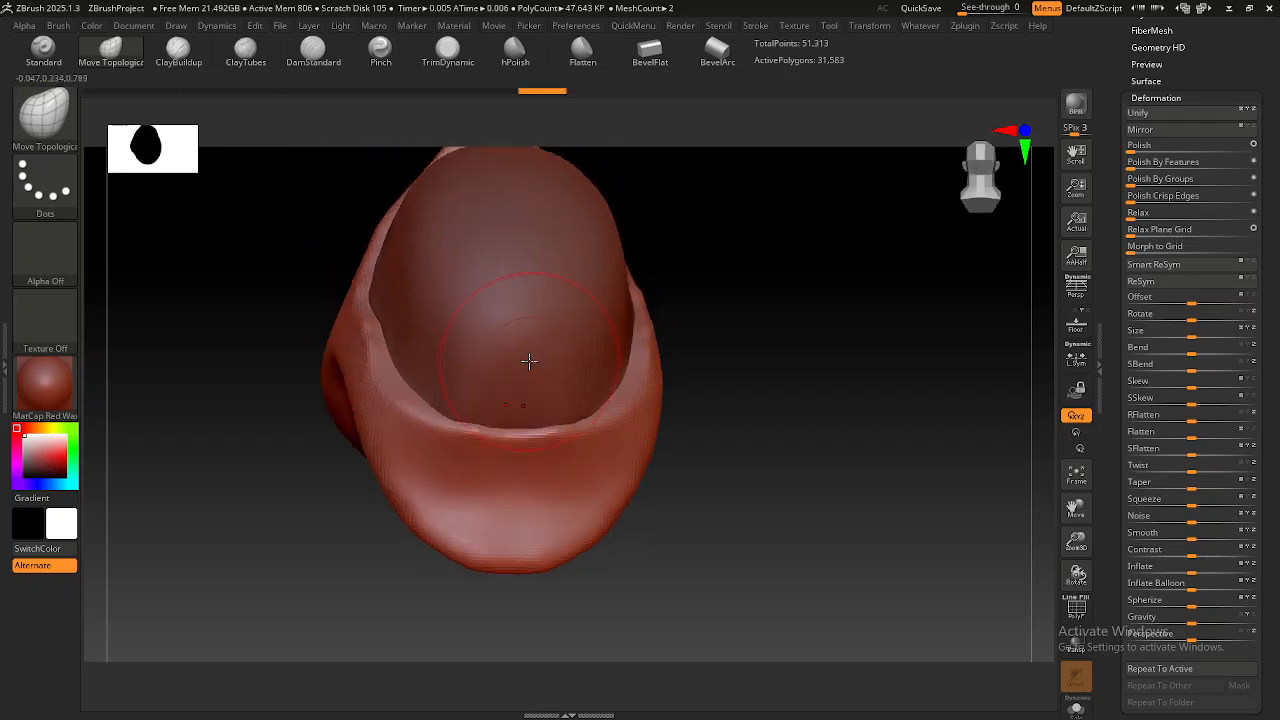
pyautogui.keyDown('shift'); pyautogui.moveTo(594, 411); pyautogui.dragTo(553, 426); pyautogui.keyUp('shift')
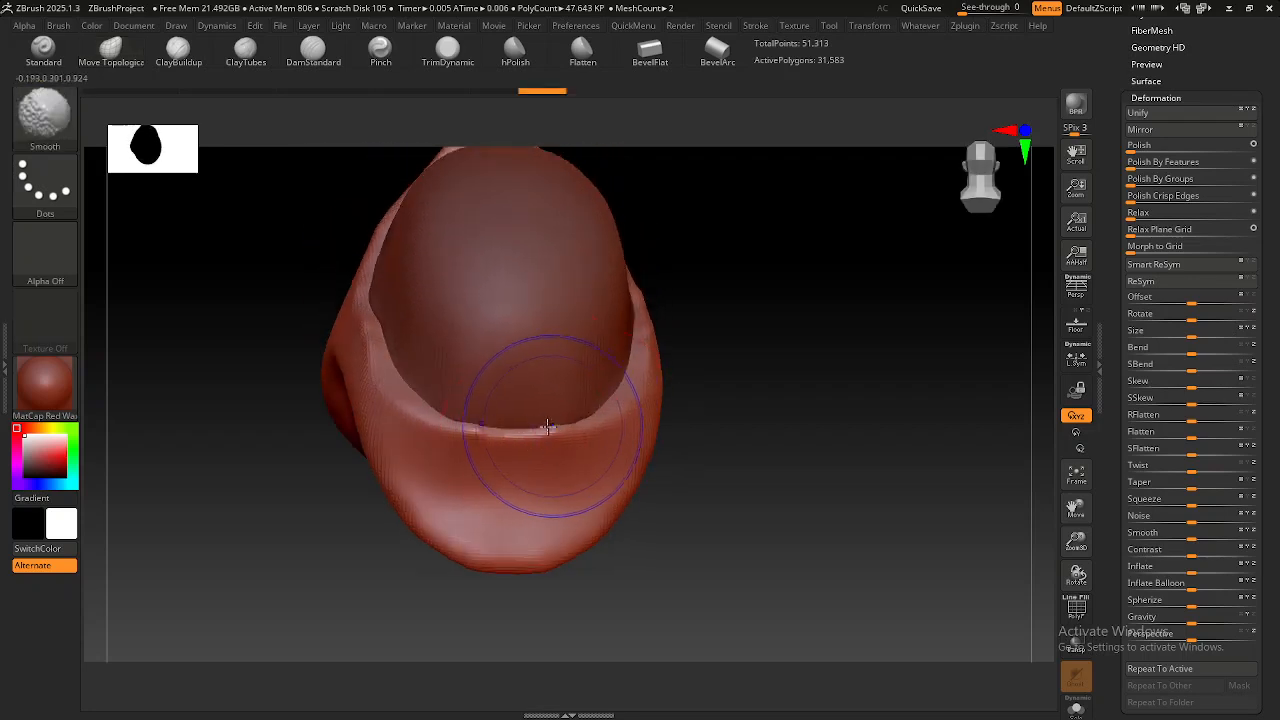
pyautogui.keyDown('shift'); pyautogui.moveTo(451, 427); pyautogui.dragTo(515, 439); pyautogui.keyUp('shift')
# Pull the corners and middle of Helmet Bottom1's rear rim slightly downward into an even curve with Move Topological.
pyautogui.moveTo(514, 451)
pyautogui.mouseDown(button='right')
pyautogui.moveTo(597, 450)
pyautogui.moveTo(557, 437)
pyautogui.moveTo(546, 400)
pyautogui.moveTo(530, 430)
pyautogui.moveTo(560, 429)
pyautogui.moveTo(571, 389)
pyautogui.moveTo(574, 437)
pyautogui.moveTo(591, 423)
pyautogui.mouseUp(button='right')
pyautogui.moveTo(597, 420); pyautogui.dragTo(601, 429)
pyautogui.moveTo(414, 404); pyautogui.dragTo(418, 412)
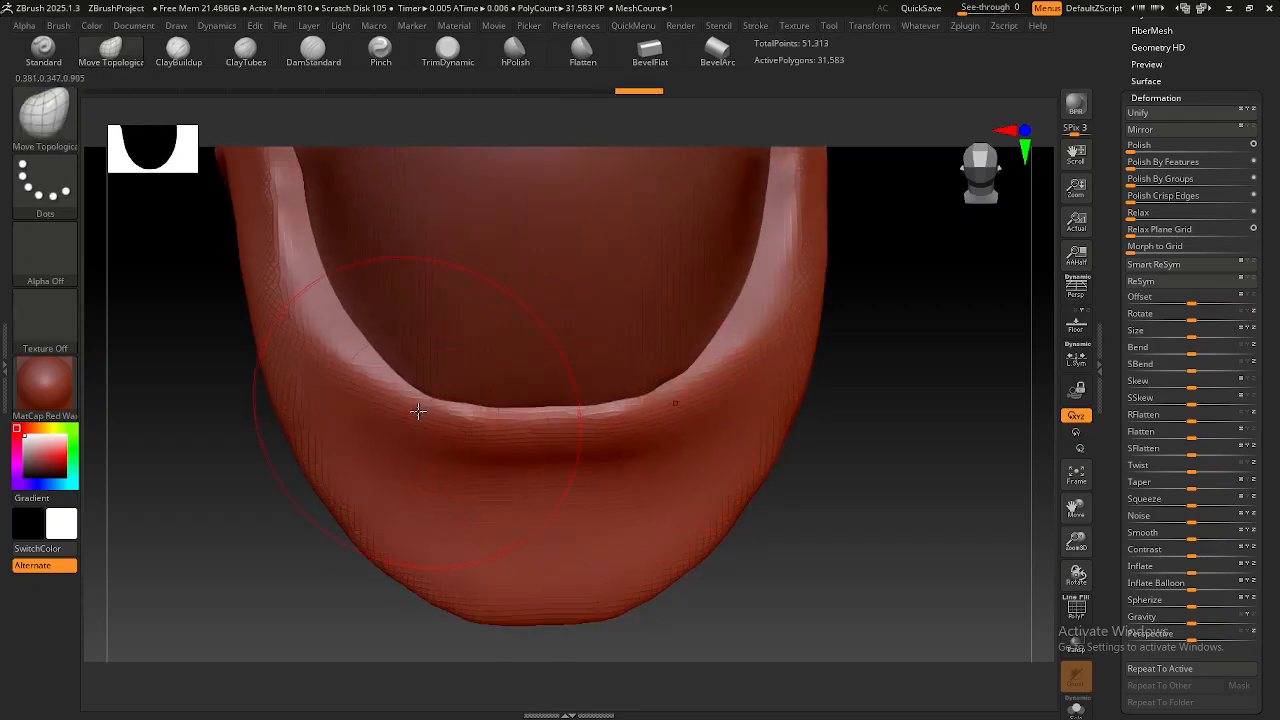
pyautogui.moveTo(493, 402); pyautogui.dragTo(497, 409)
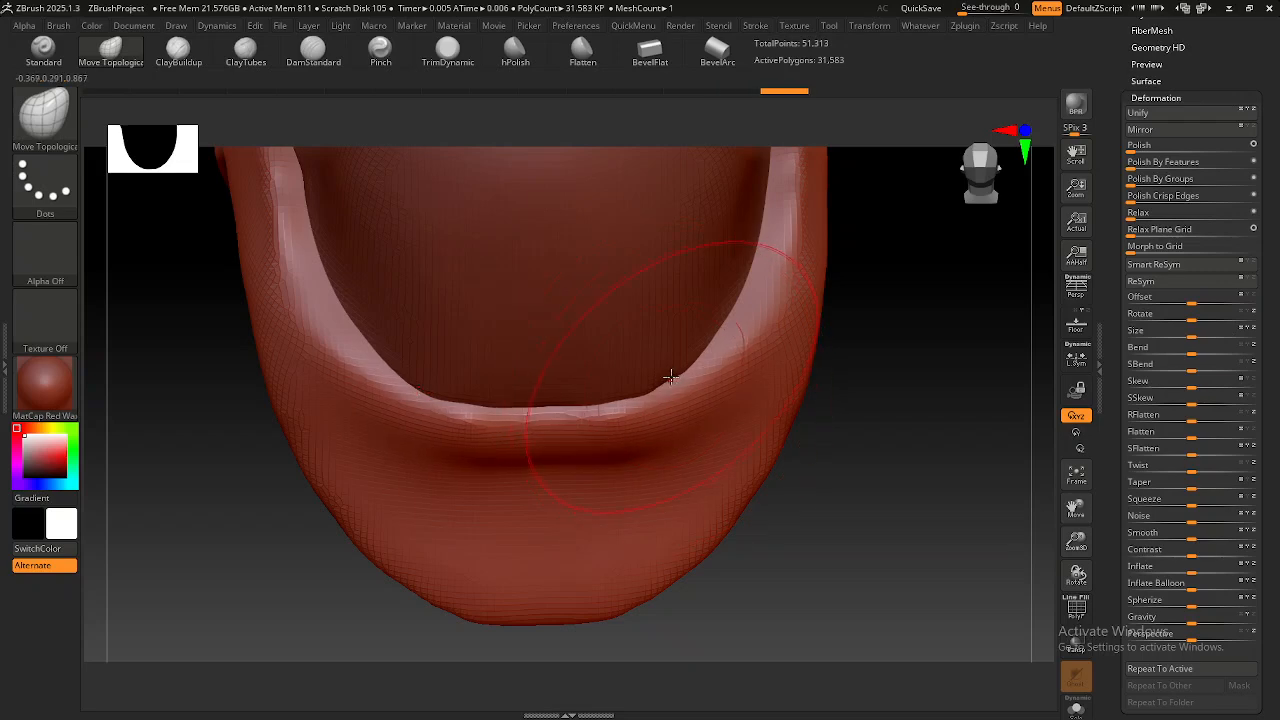
pyautogui.moveTo(669, 390); pyautogui.dragTo(671, 395)
# Reshape the side rim of Helmet Bottom1 with Move Topological strokes, undoing the first one, so it follows the dome.
pyautogui.keyDown('alt'); pyautogui.moveTo(732, 372); pyautogui.dragTo(680, 422, button='right'); pyautogui.keyUp('alt')
pyautogui.moveTo(710, 361)
pyautogui.mouseDown()
pyautogui.moveTo(697, 363)
pyautogui.moveTo(719, 323)
pyautogui.mouseUp()
pyautogui.hotkey('ctrl', 'z')
pyautogui.keyDown('alt'); pyautogui.moveTo(718, 307); pyautogui.dragTo(714, 401, button='right'); pyautogui.keyUp('alt')
pyautogui.moveTo(738, 325); pyautogui.dragTo(720, 298)
pyautogui.keyDown('alt'); pyautogui.moveTo(724, 328); pyautogui.dragTo(714, 402, button='right'); pyautogui.keyUp('alt')
pyautogui.moveTo(717, 457); pyautogui.dragTo(726, 443)
# Smooth the ridged inner edge along the side rim of Helmet Bottom1.
pyautogui.moveTo(733, 292)
pyautogui.mouseDown(button='right')
pyautogui.moveTo(729, 391)
pyautogui.moveTo(694, 380)
pyautogui.moveTo(717, 427)
pyautogui.moveTo(737, 314)
pyautogui.moveTo(769, 440)
pyautogui.moveTo(774, 400)
pyautogui.moveTo(757, 428)
pyautogui.moveTo(740, 395)
pyautogui.moveTo(763, 427)
pyautogui.moveTo(779, 421)
pyautogui.moveTo(789, 477)
pyautogui.moveTo(771, 466)
pyautogui.mouseUp(button='right')
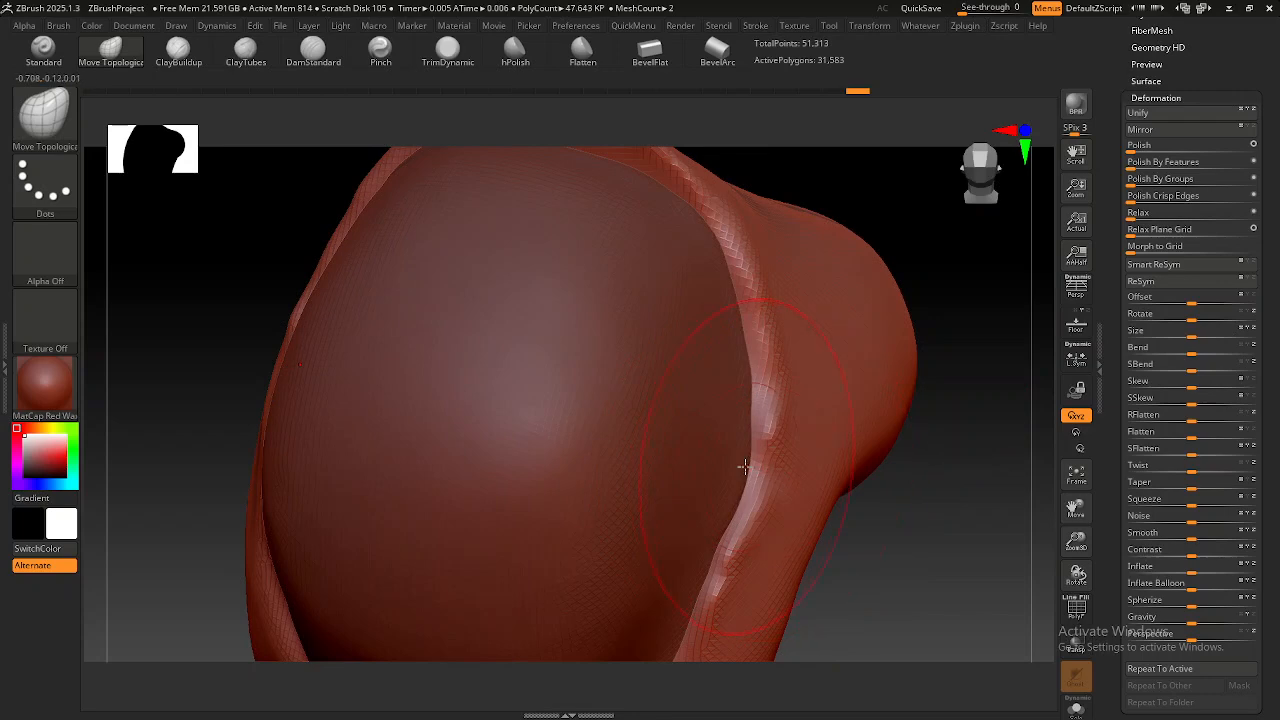
pyautogui.moveTo(786, 494)
pyautogui.mouseDown(button='right')
pyautogui.moveTo(766, 480)
pyautogui.moveTo(771, 397)
pyautogui.moveTo(749, 460)
pyautogui.moveTo(611, 449)
pyautogui.mouseUp(button='right')
pyautogui.moveTo(723, 400)
pyautogui.keyDown('shift'); pyautogui.mouseDown()
pyautogui.moveTo(604, 425)
pyautogui.moveTo(643, 420)
pyautogui.moveTo(501, 467)
pyautogui.moveTo(529, 494)
pyautogui.mouseUp(); pyautogui.keyUp('shift')
pyautogui.moveTo(611, 463)
pyautogui.keyDown('alt'); pyautogui.mouseDown(button='right')
pyautogui.moveTo(586, 437)
pyautogui.moveTo(636, 391)
pyautogui.moveTo(640, 350)
pyautogui.mouseUp(button='right'); pyautogui.keyUp('alt')
pyautogui.moveTo(666, 420); pyautogui.dragTo(679, 428, button='right')
pyautogui.press('ctrl')
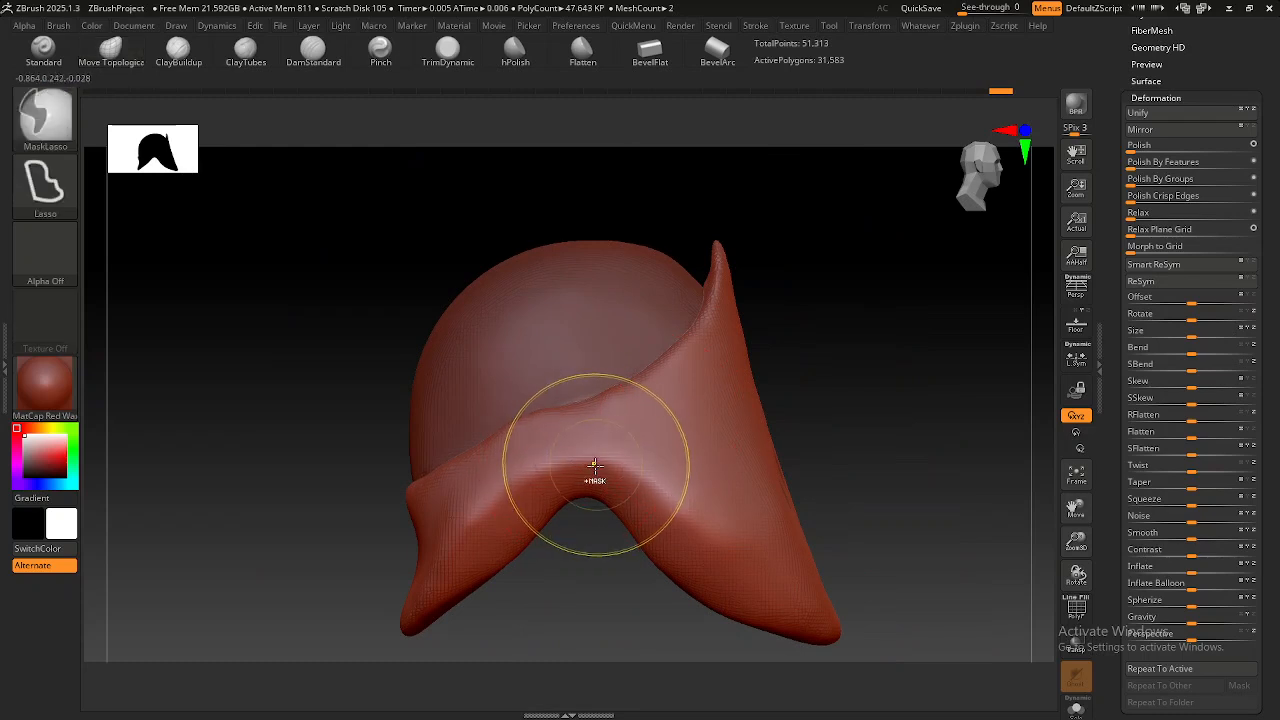
# Smooth the bulge on the upper side rim of Helmet Bottom1 and refine its curve with Move Topological.
pyautogui.moveTo(580, 426); pyautogui.dragTo(519, 438, button='right')
pyautogui.keyDown('ctrl'); pyautogui.moveTo(519, 438); pyautogui.dragTo(542, 510, button='right'); pyautogui.keyUp('ctrl')
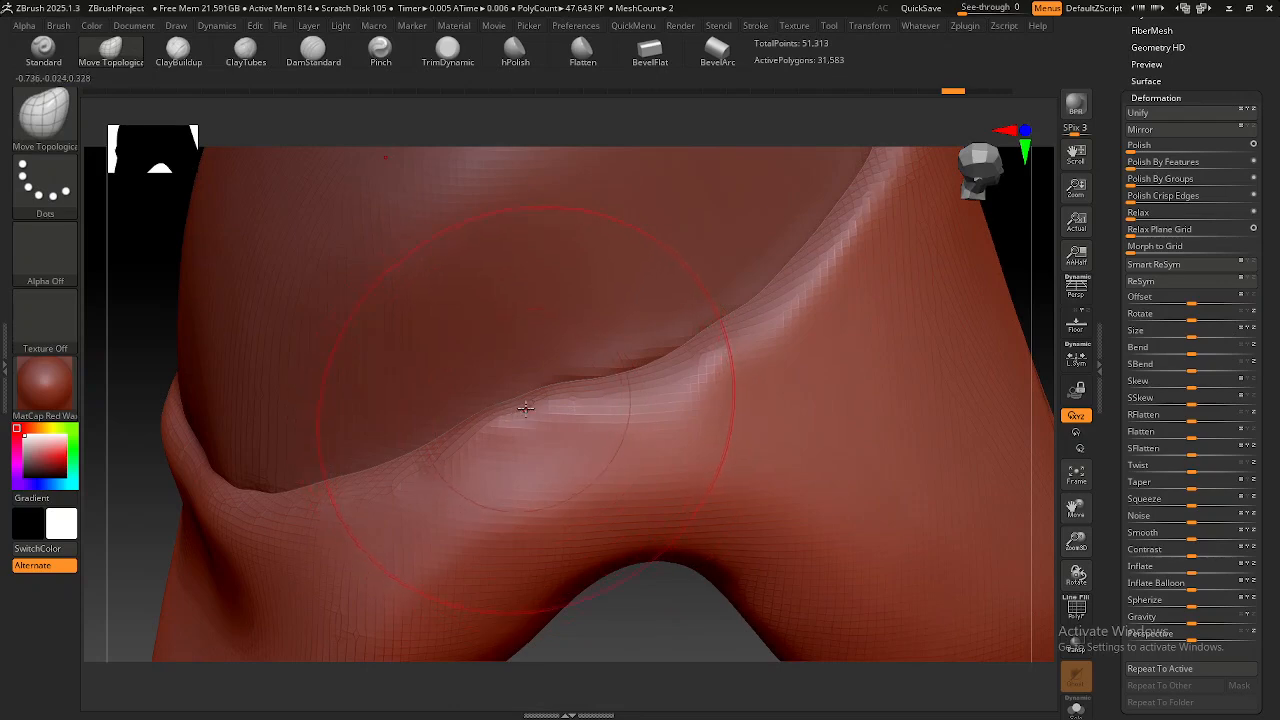
pyautogui.moveTo(522, 419); pyautogui.dragTo(525, 409, button='right')
pyautogui.moveTo(525, 409)
pyautogui.keyDown('shift'); pyautogui.mouseDown()
pyautogui.moveTo(500, 411)
pyautogui.moveTo(708, 349)
pyautogui.moveTo(754, 294)
pyautogui.moveTo(786, 280)
pyautogui.mouseUp(); pyautogui.keyUp('shift')
pyautogui.moveTo(734, 323)
pyautogui.mouseDown(button='right')
pyautogui.moveTo(745, 376)
pyautogui.moveTo(794, 391)
pyautogui.moveTo(606, 380)
pyautogui.mouseUp(button='right')
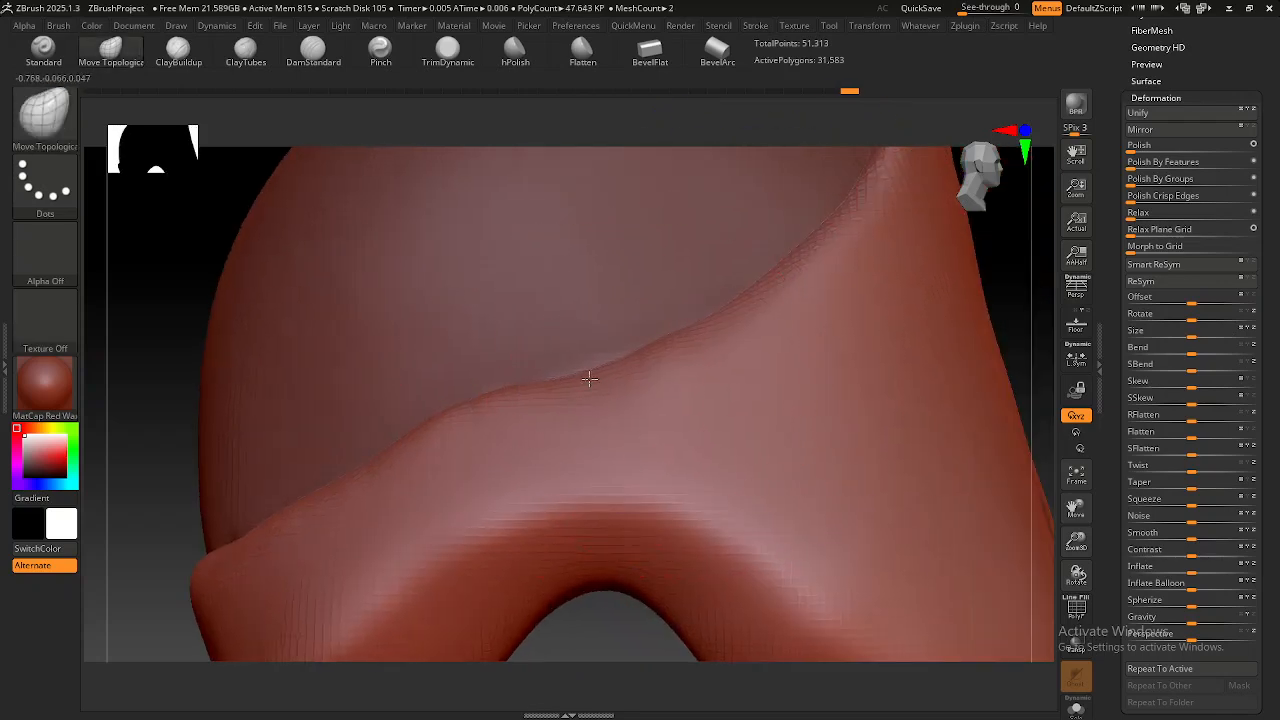
pyautogui.moveTo(598, 385)
pyautogui.mouseDown()
pyautogui.moveTo(597, 374)
pyautogui.moveTo(663, 369)
pyautogui.mouseUp()
pyautogui.moveTo(663, 369)
pyautogui.mouseDown(button='right')
pyautogui.moveTo(617, 403)
pyautogui.moveTo(624, 386)
pyautogui.moveTo(677, 368)
pyautogui.moveTo(566, 364)
pyautogui.mouseUp(button='right')
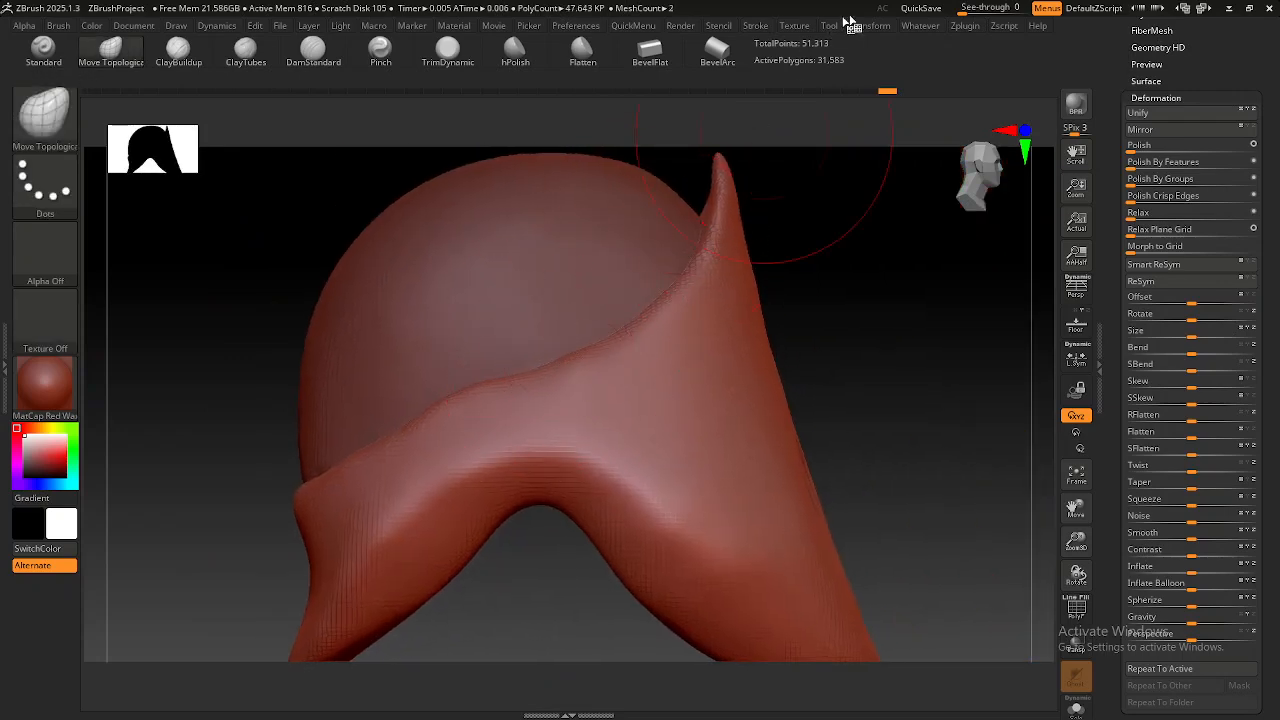
# Make the window see-through, line the helmet up over the reference picture in side view, and compare their outlines.
pyautogui.click(972, 10)
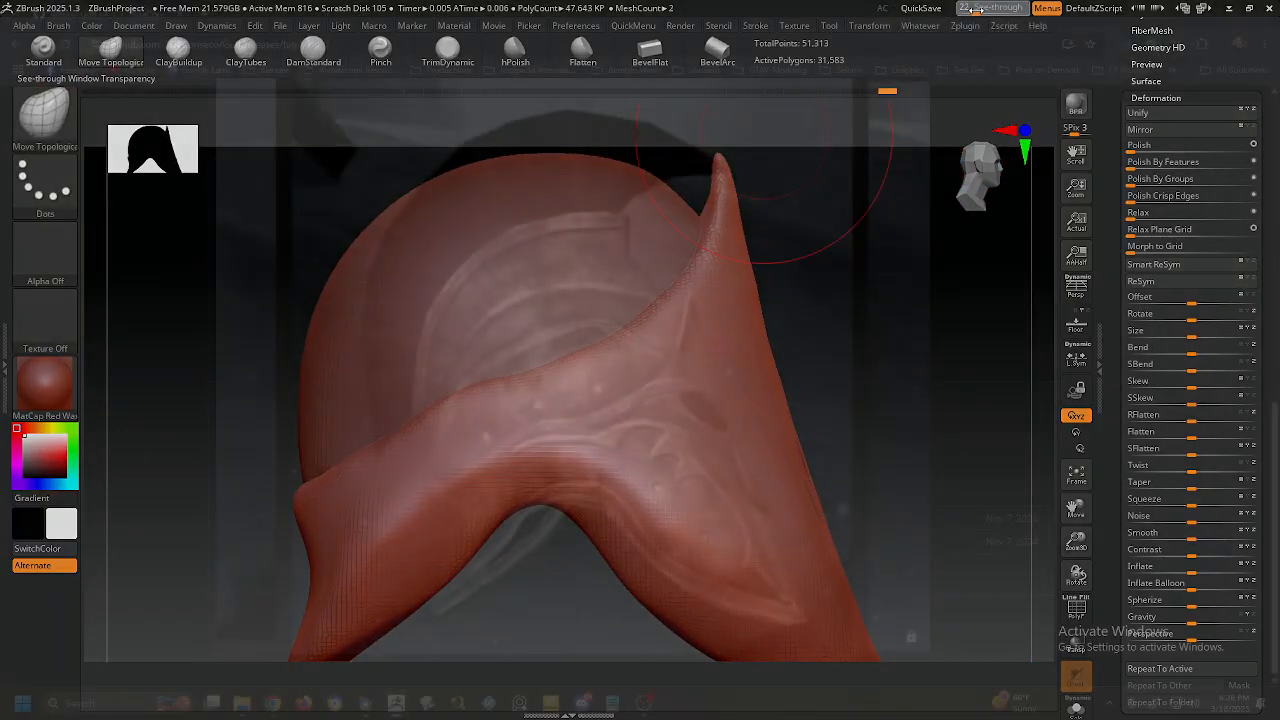
pyautogui.moveTo(606, 369)
pyautogui.keyDown('alt'); pyautogui.mouseDown(button='right')
pyautogui.moveTo(663, 369)
pyautogui.moveTo(609, 357)
pyautogui.moveTo(649, 374)
pyautogui.moveTo(627, 413)
pyautogui.moveTo(648, 411)
pyautogui.mouseUp(button='right'); pyautogui.keyUp('alt')
pyautogui.keyDown('alt'); pyautogui.moveTo(637, 411); pyautogui.dragTo(629, 419, button='right'); pyautogui.keyUp('alt')
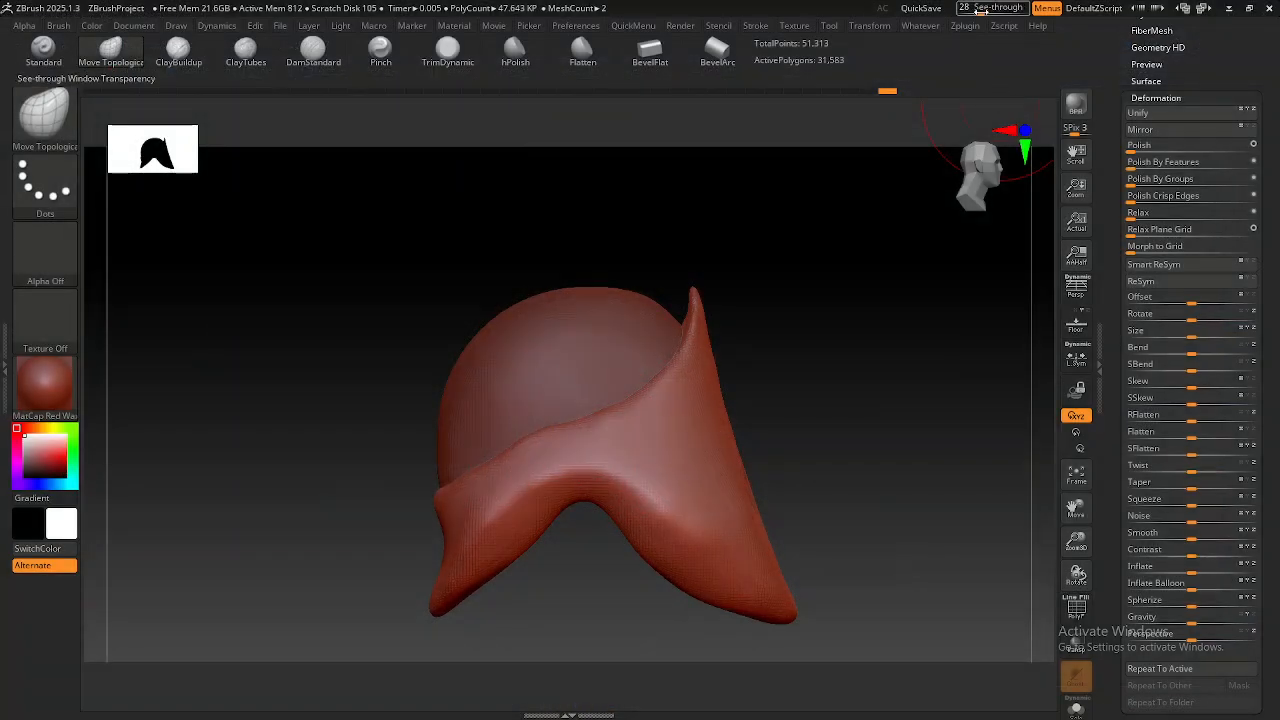
pyautogui.moveTo(980, 10); pyautogui.dragTo(1023, 15)
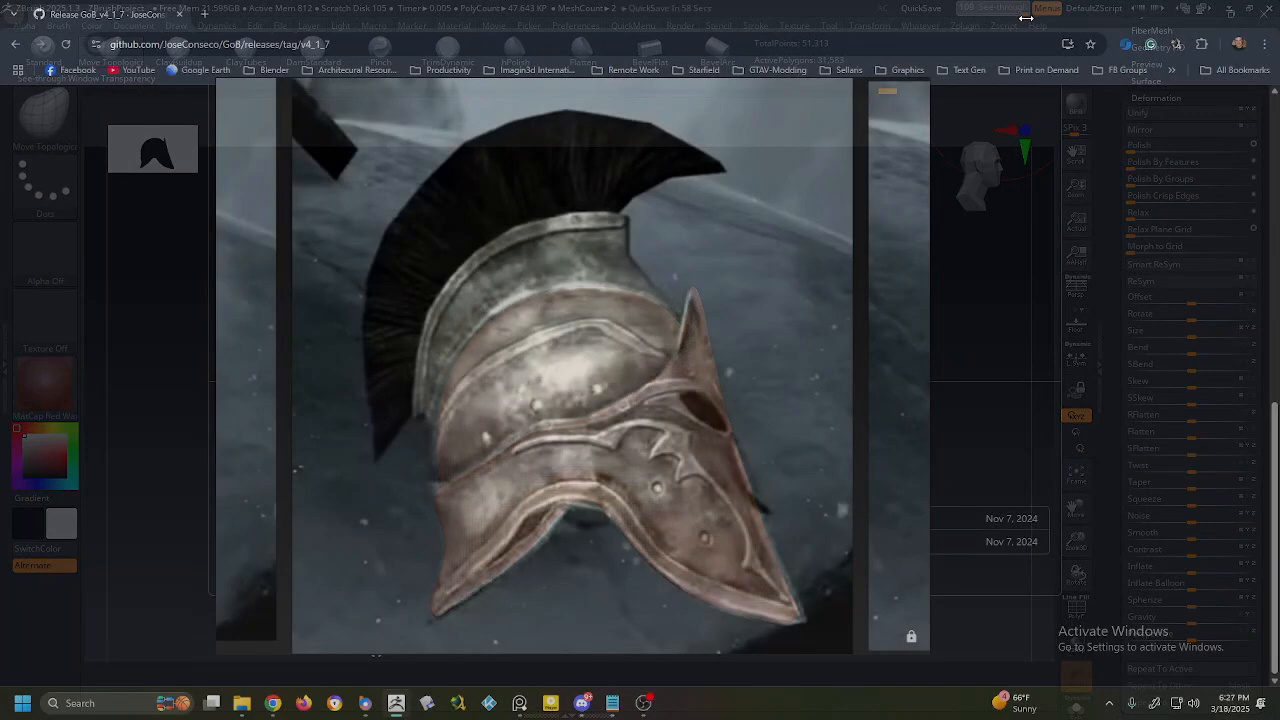
# Turn off the window's see-through and compare the back of the helmet with the angled reference picture.
pyautogui.moveTo(1026, 19); pyautogui.dragTo(984, 22)
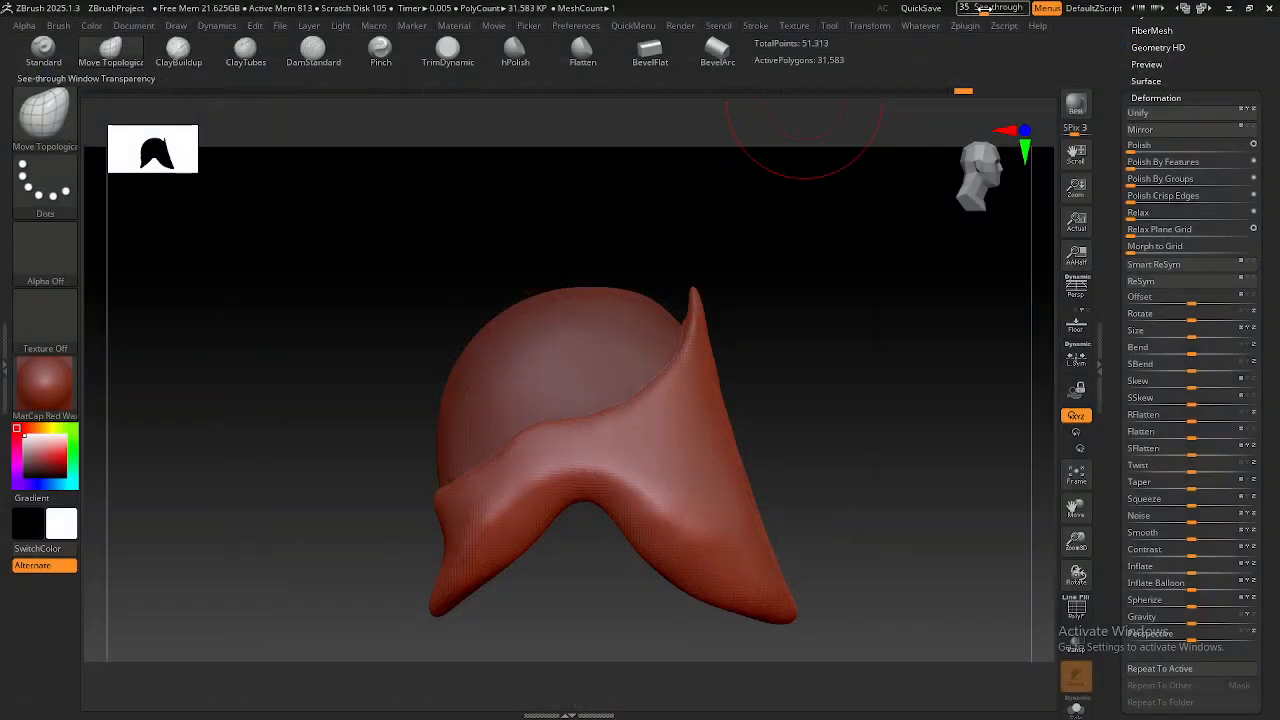
pyautogui.moveTo(984, 13)
pyautogui.mouseDown()
pyautogui.moveTo(998, 15)
pyautogui.moveTo(960, 12)
pyautogui.mouseUp()
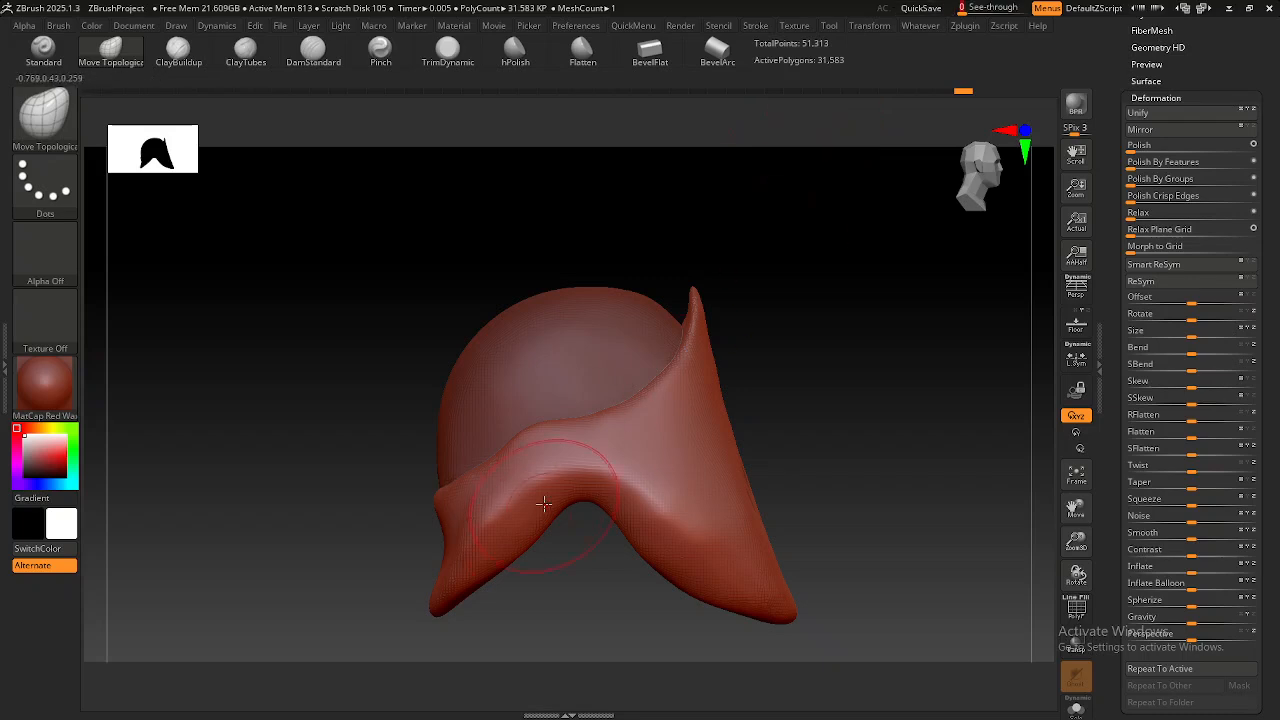
pyautogui.moveTo(489, 506)
pyautogui.mouseDown(button='right')
pyautogui.moveTo(545, 511)
pyautogui.moveTo(466, 514)
pyautogui.moveTo(487, 513)
pyautogui.mouseUp(button='right')
pyautogui.keyDown('shift'); pyautogui.moveTo(485, 511); pyautogui.dragTo(422, 478); pyautogui.keyUp('shift')
pyautogui.moveTo(420, 477)
pyautogui.mouseDown(button='right')
pyautogui.moveTo(480, 503)
pyautogui.moveTo(540, 505)
pyautogui.mouseUp(button='right')
pyautogui.keyDown('shift'); pyautogui.moveTo(429, 477); pyautogui.dragTo(520, 510); pyautogui.keyUp('shift')
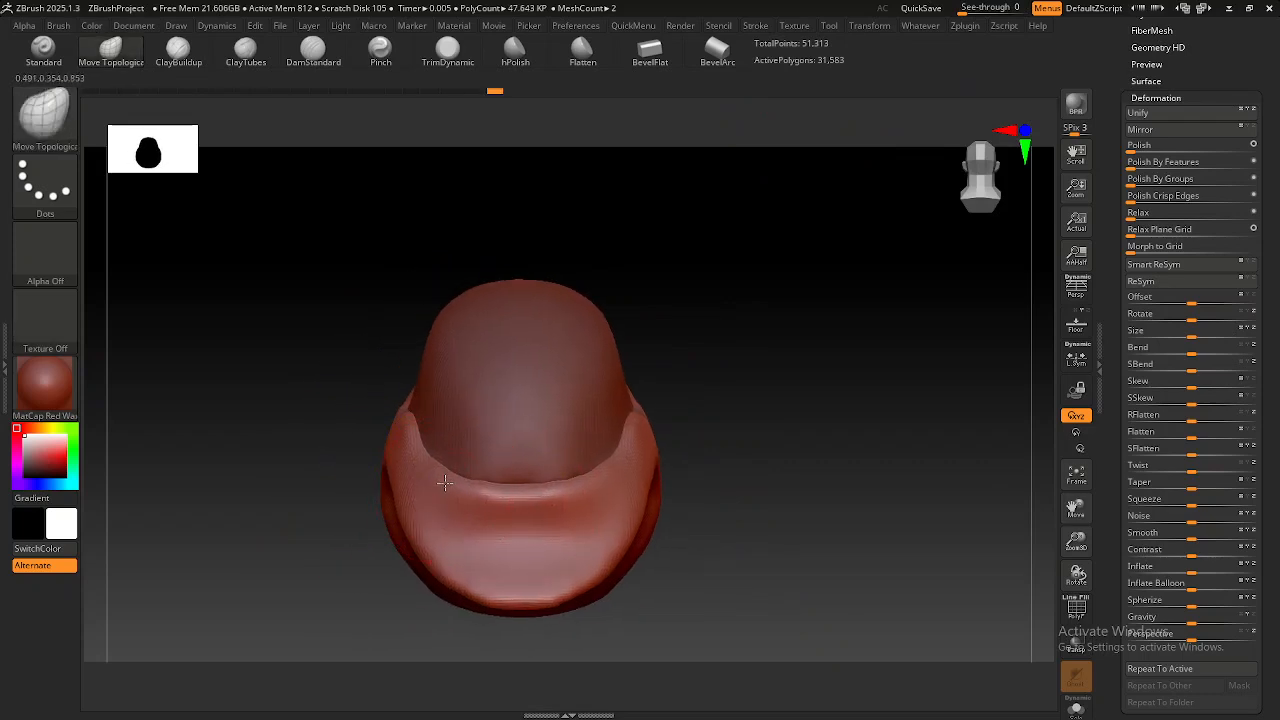
pyautogui.hotkey('alt', 'Tab')
pyautogui.press('Tab')
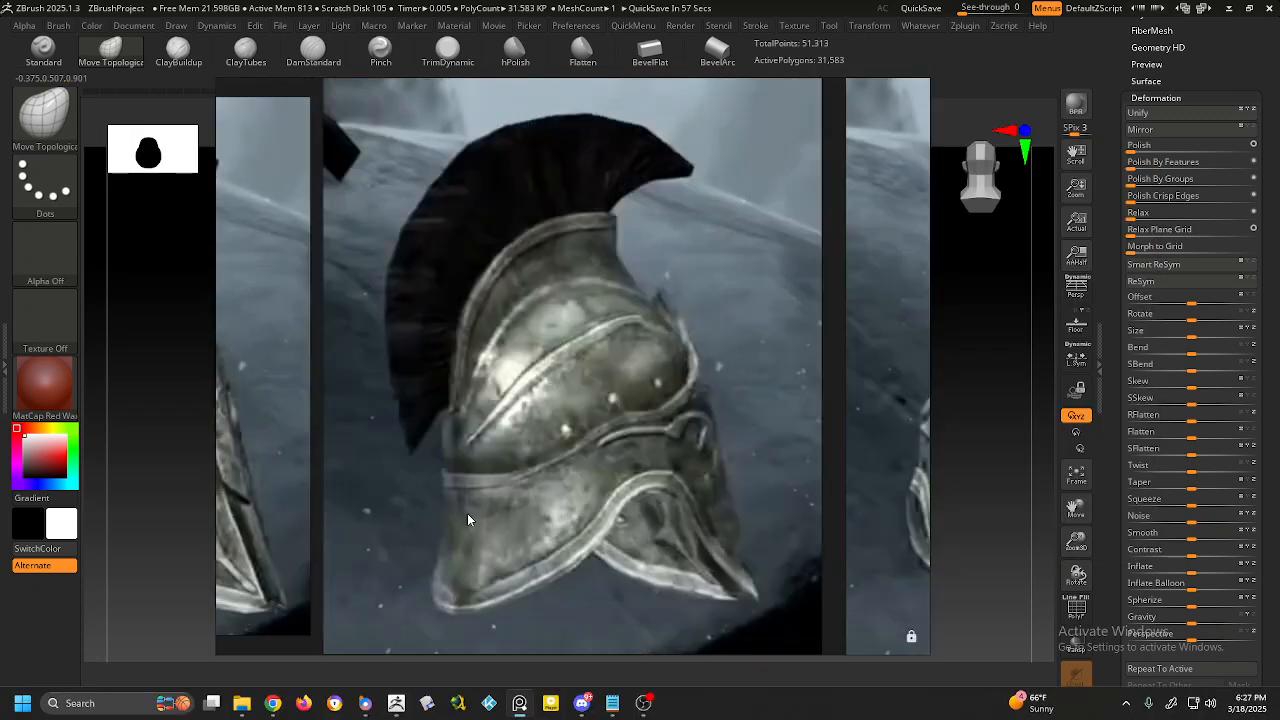
pyautogui.hotkey('alt', 'Tab')
# Overlay the side view on the reference picture, compare the shapes, and set see-through back to 0.
pyautogui.moveTo(672, 518); pyautogui.dragTo(524, 502)
pyautogui.moveTo(524, 502)
pyautogui.mouseDown(button='right')
pyautogui.moveTo(463, 506)
pyautogui.moveTo(531, 497)
pyautogui.mouseUp(button='right')
pyautogui.moveTo(958, 8); pyautogui.dragTo(978, 8)
pyautogui.moveTo(678, 305)
pyautogui.keyDown('alt'); pyautogui.mouseDown(button='right')
pyautogui.moveTo(403, 337)
pyautogui.moveTo(713, 338)
pyautogui.moveTo(676, 360)
pyautogui.moveTo(740, 300)
pyautogui.mouseUp(button='right'); pyautogui.keyUp('alt')
pyautogui.moveTo(979, 8); pyautogui.dragTo(935, 9)
pyautogui.moveTo(691, 323)
pyautogui.mouseDown(button='right')
pyautogui.moveTo(714, 314)
pyautogui.moveTo(651, 377)
pyautogui.moveTo(612, 388)
pyautogui.moveTo(620, 409)
pyautogui.moveTo(606, 389)
pyautogui.mouseUp(button='right')
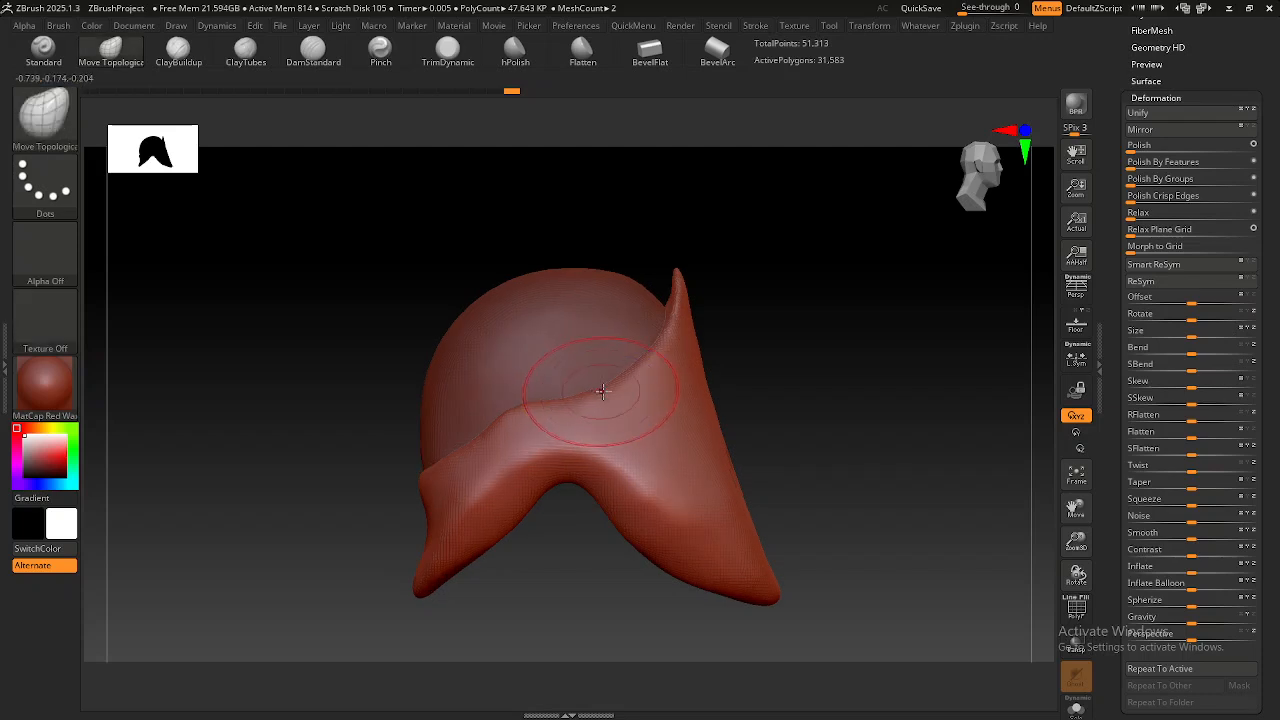
pyautogui.keyDown('alt'); pyautogui.moveTo(678, 424); pyautogui.dragTo(674, 410, button='right'); pyautogui.keyUp('alt')
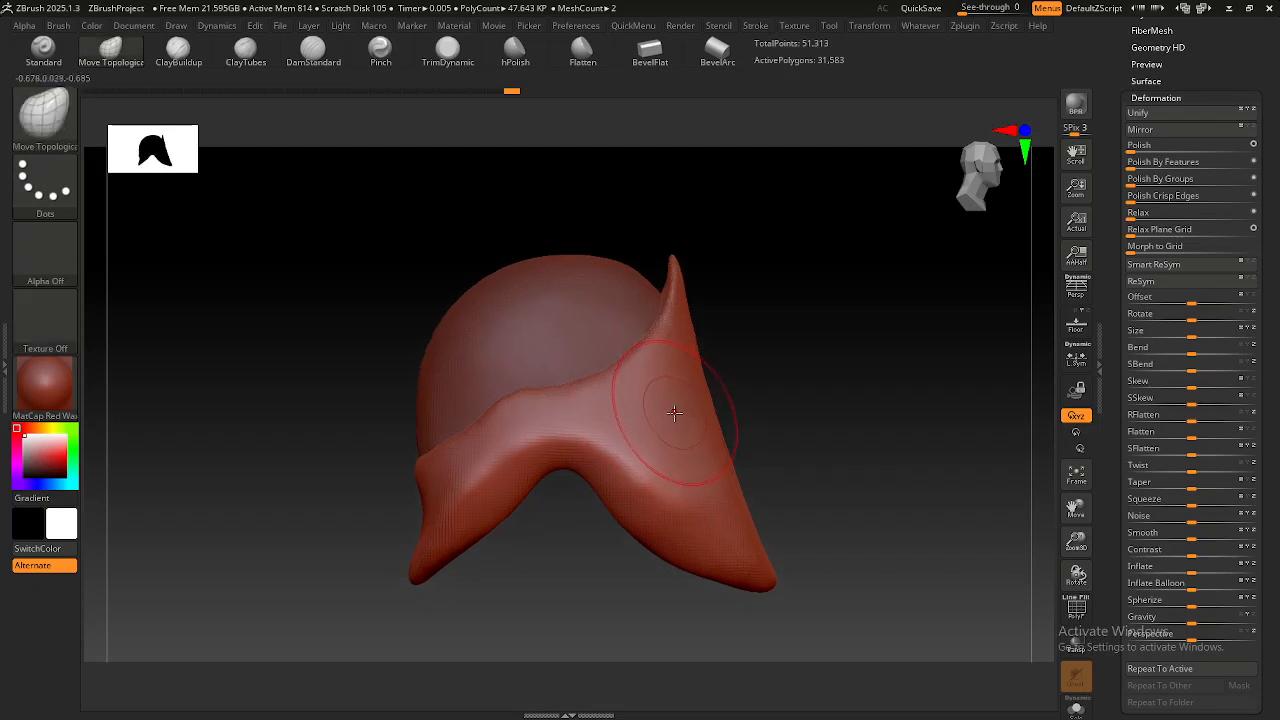
pyautogui.moveTo(674, 423)
pyautogui.mouseDown(button='right')
pyautogui.moveTo(626, 443)
pyautogui.moveTo(704, 428)
pyautogui.mouseUp(button='right')
pyautogui.keyDown('alt'); pyautogui.moveTo(794, 387); pyautogui.dragTo(616, 388, button='right'); pyautogui.keyUp('alt')
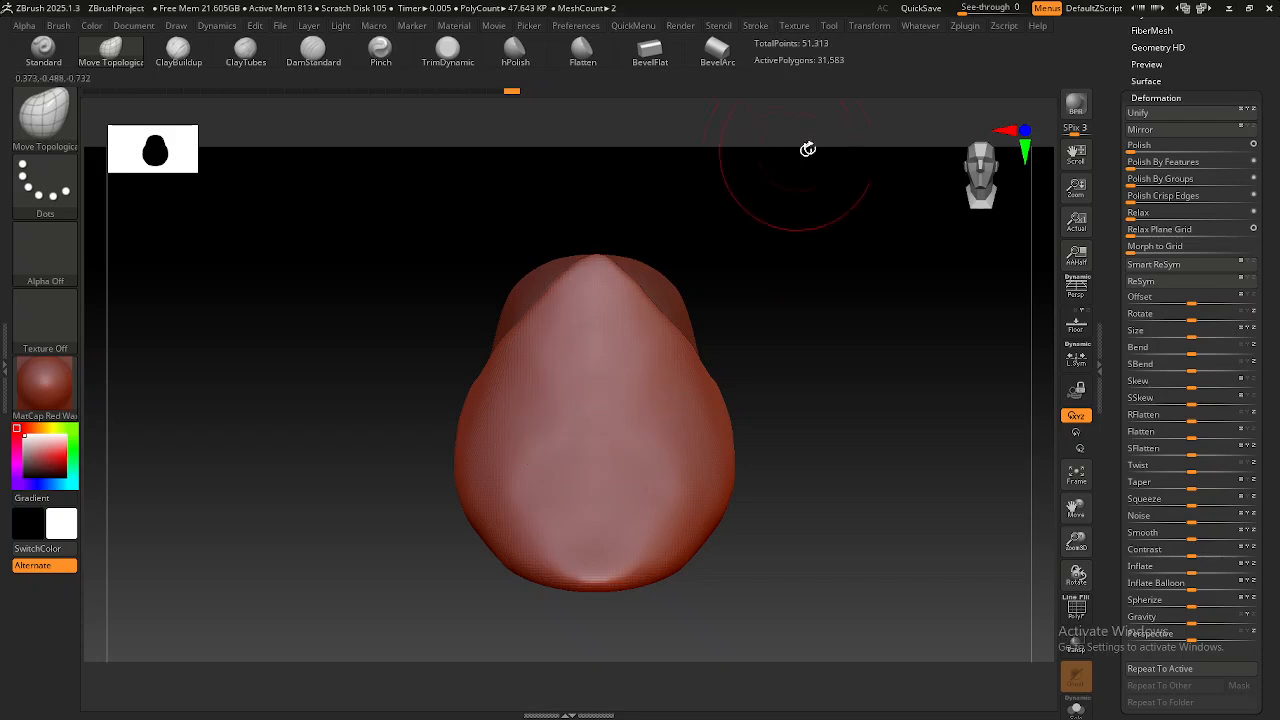
# Set see-through to 31, show the front reference picture, and scale and position the helmet's front view over it.
pyautogui.click(970, 8)
pyautogui.moveTo(969, 8); pyautogui.dragTo(979, 13)
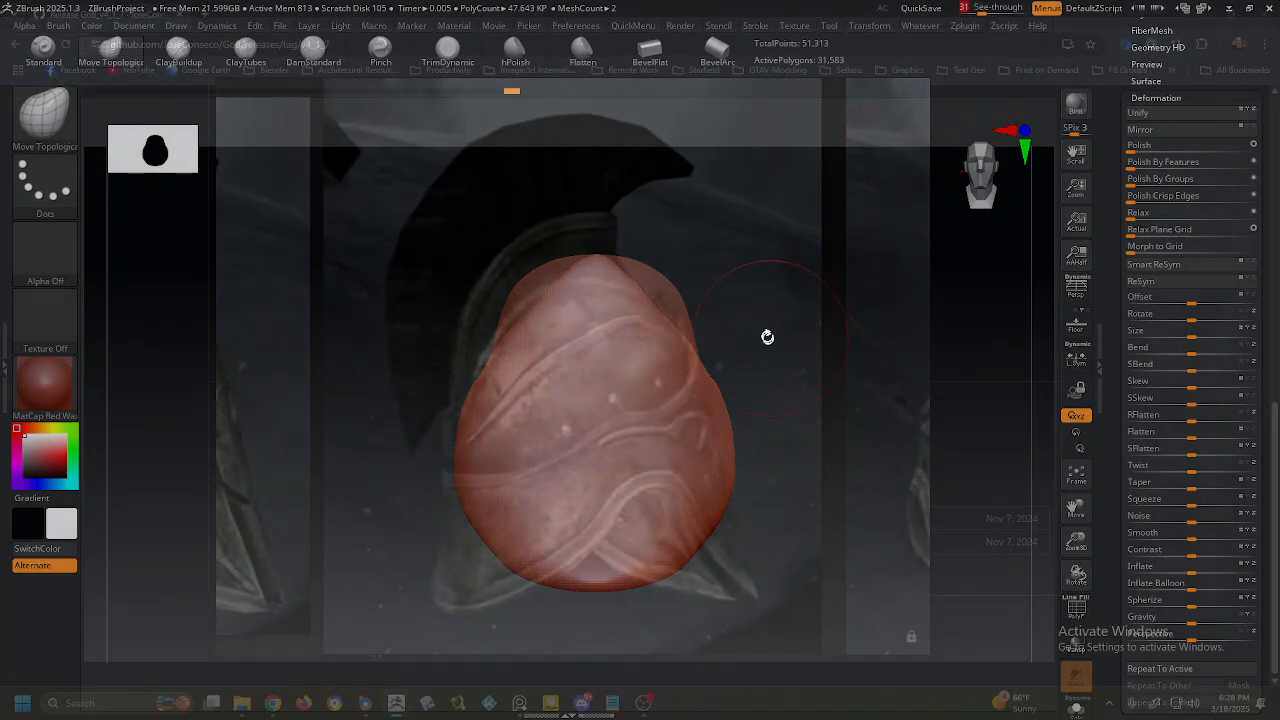
pyautogui.hotkey('alt', 'Tab')
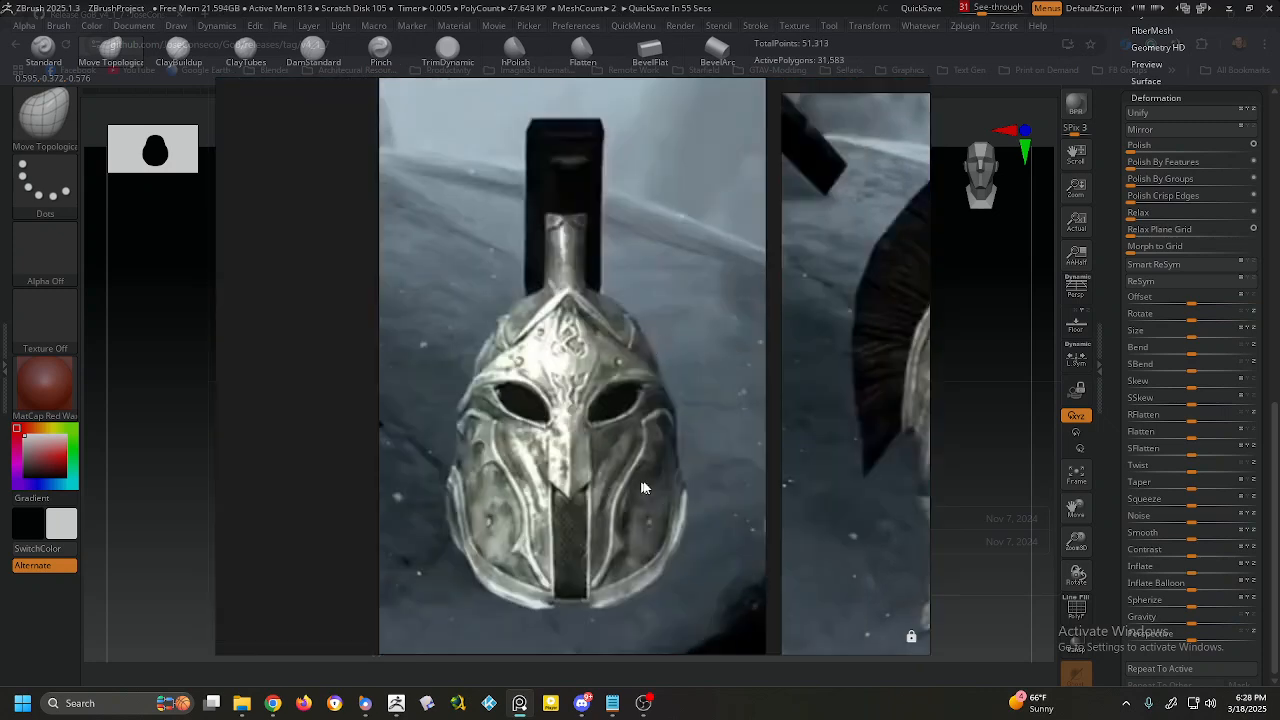
pyautogui.hotkey('alt', 'Tab')
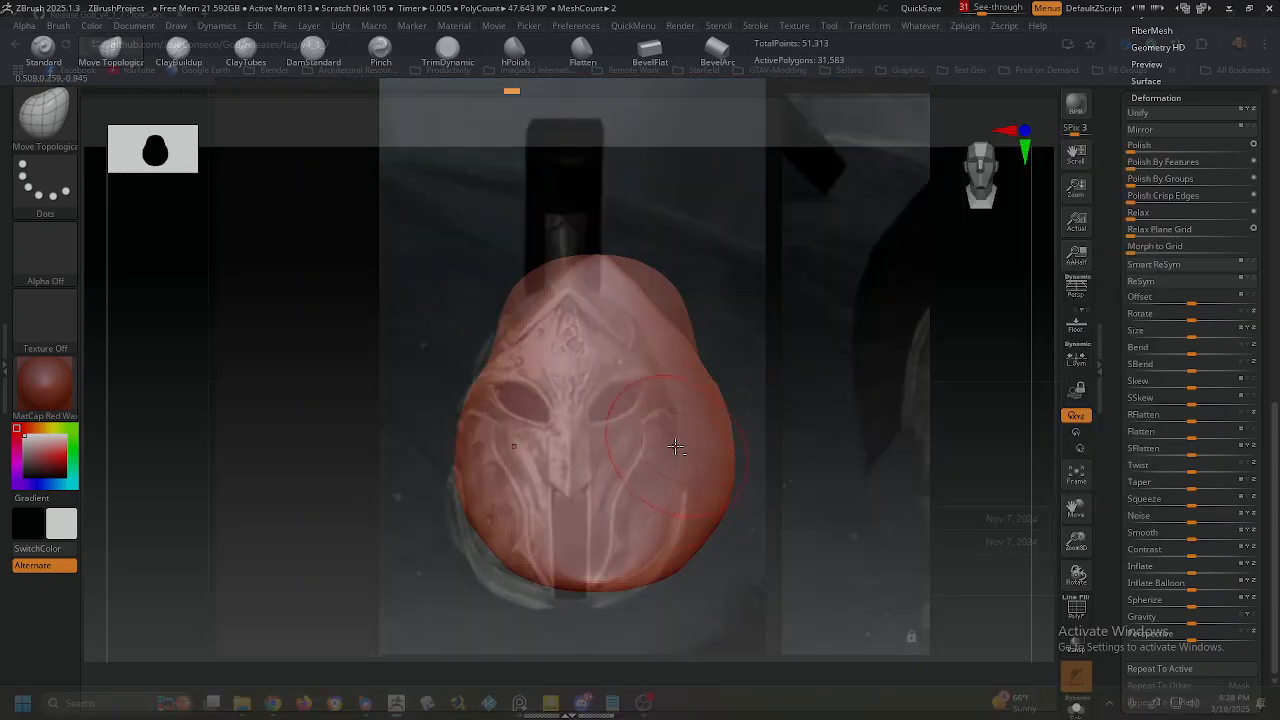
pyautogui.moveTo(615, 456)
pyautogui.keyDown('ctrl'); pyautogui.mouseDown(button='right')
pyautogui.moveTo(644, 447)
pyautogui.moveTo(624, 462)
pyautogui.mouseUp(button='right'); pyautogui.keyUp('ctrl')
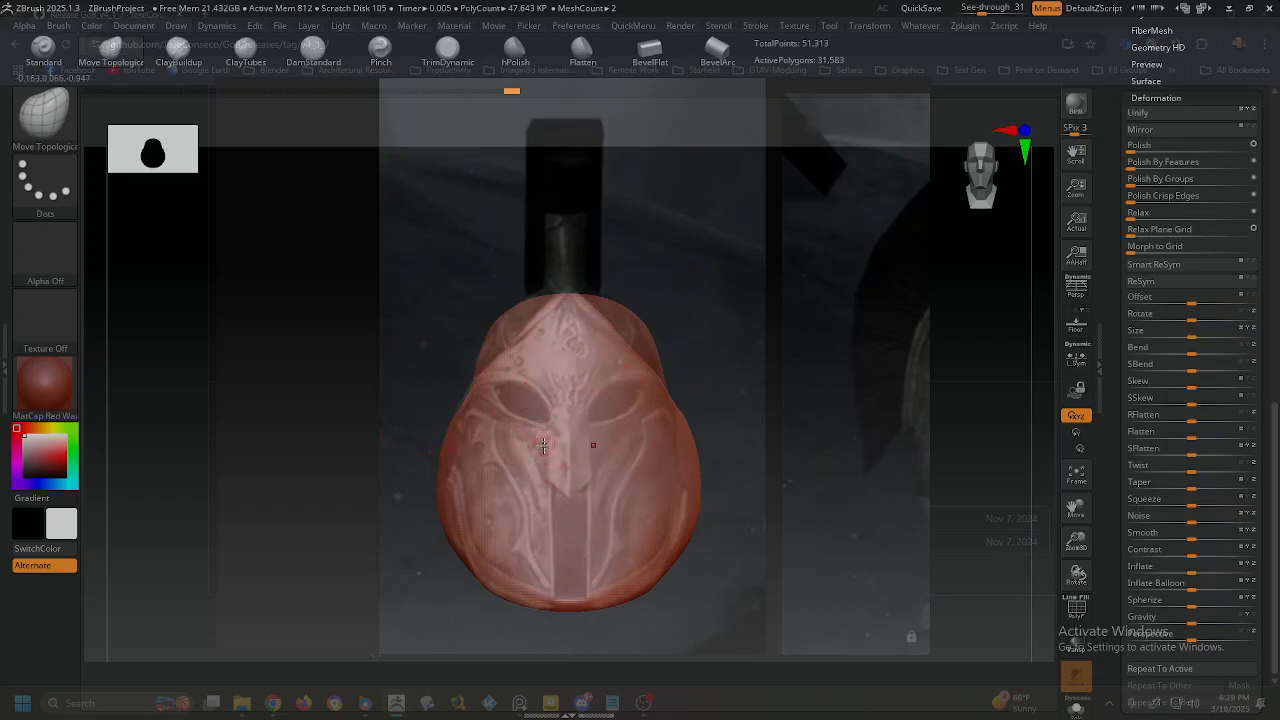
# Switch the masking brush to MaskPen and outline both eye openings over the front reference.
pyautogui.press('ctrl')
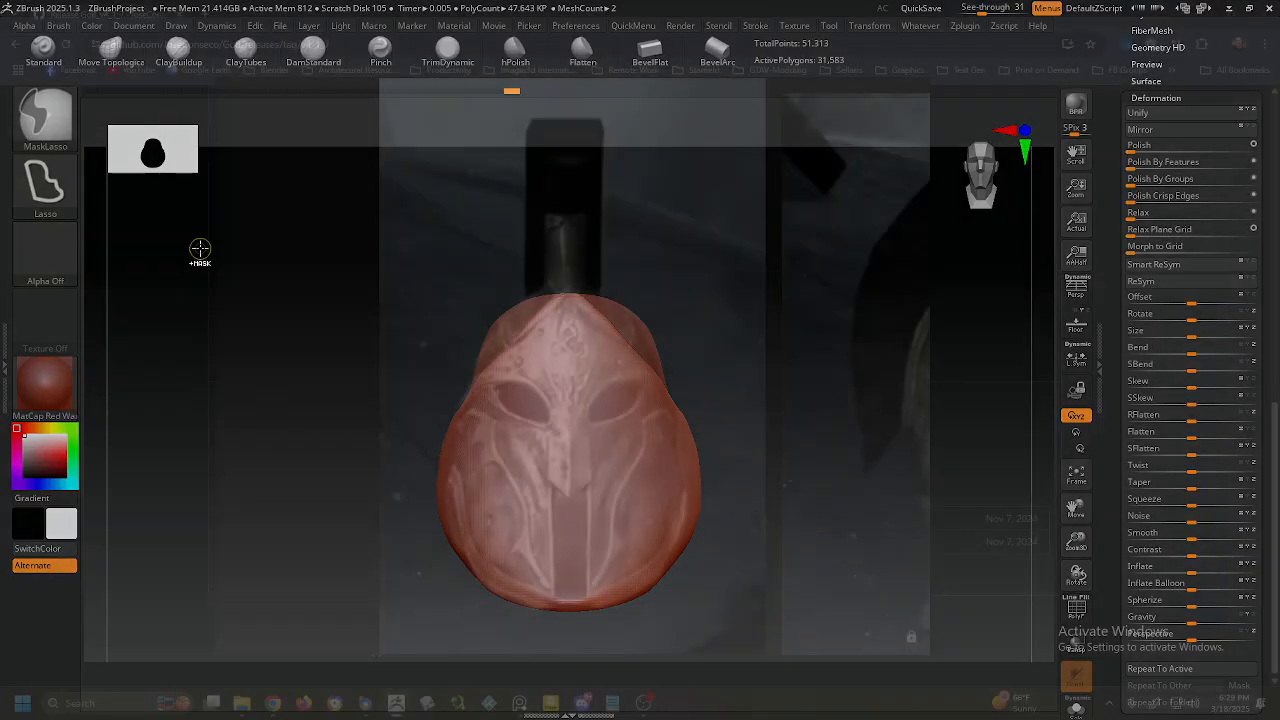
pyautogui.click(58, 136)
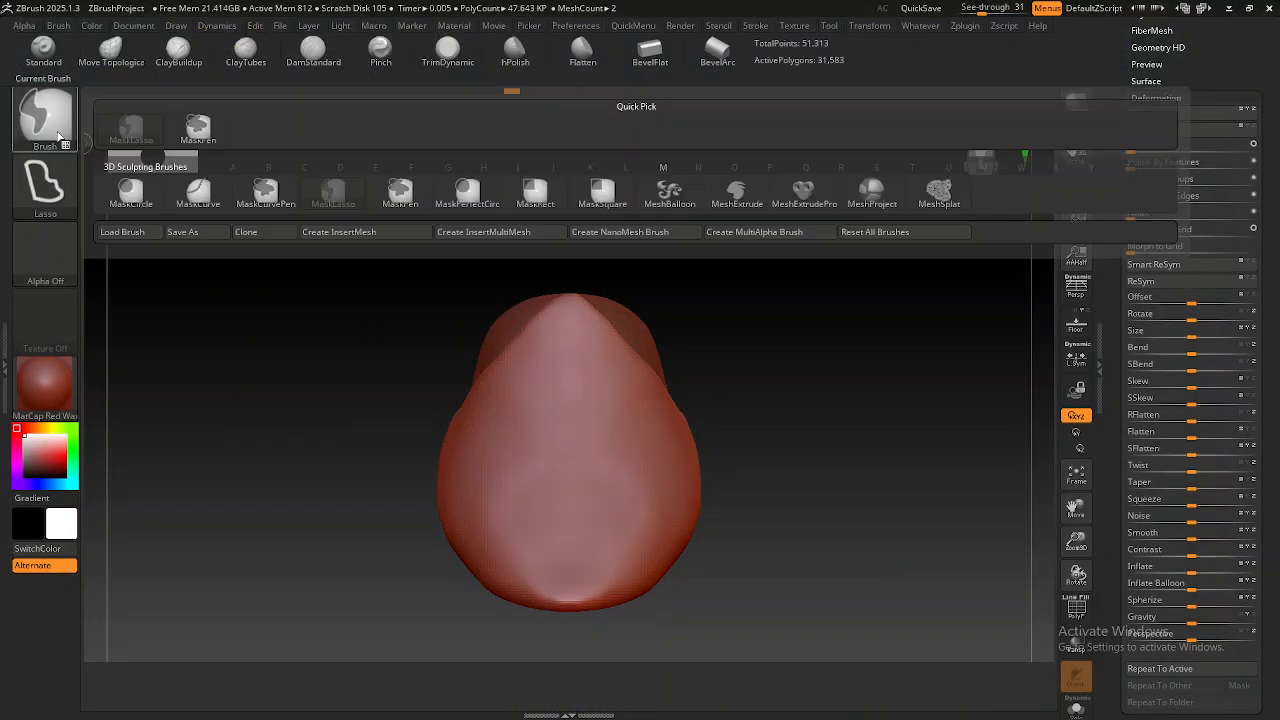
pyautogui.click(198, 128)
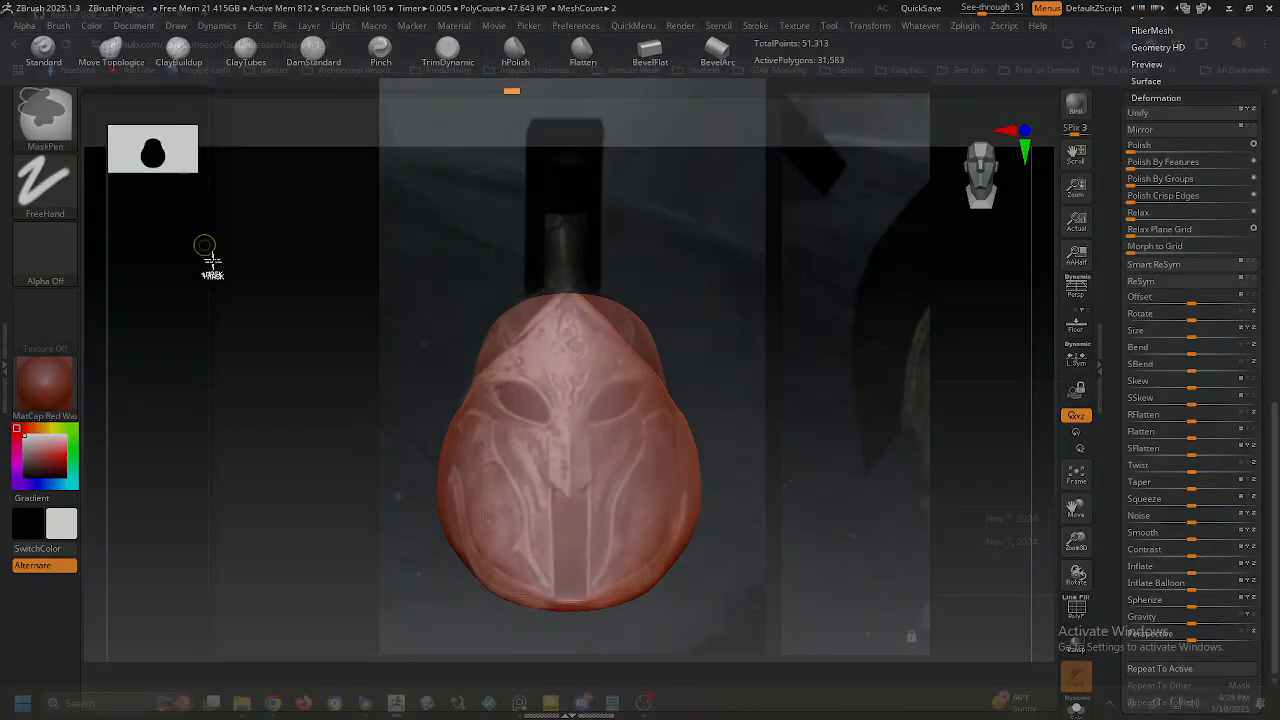
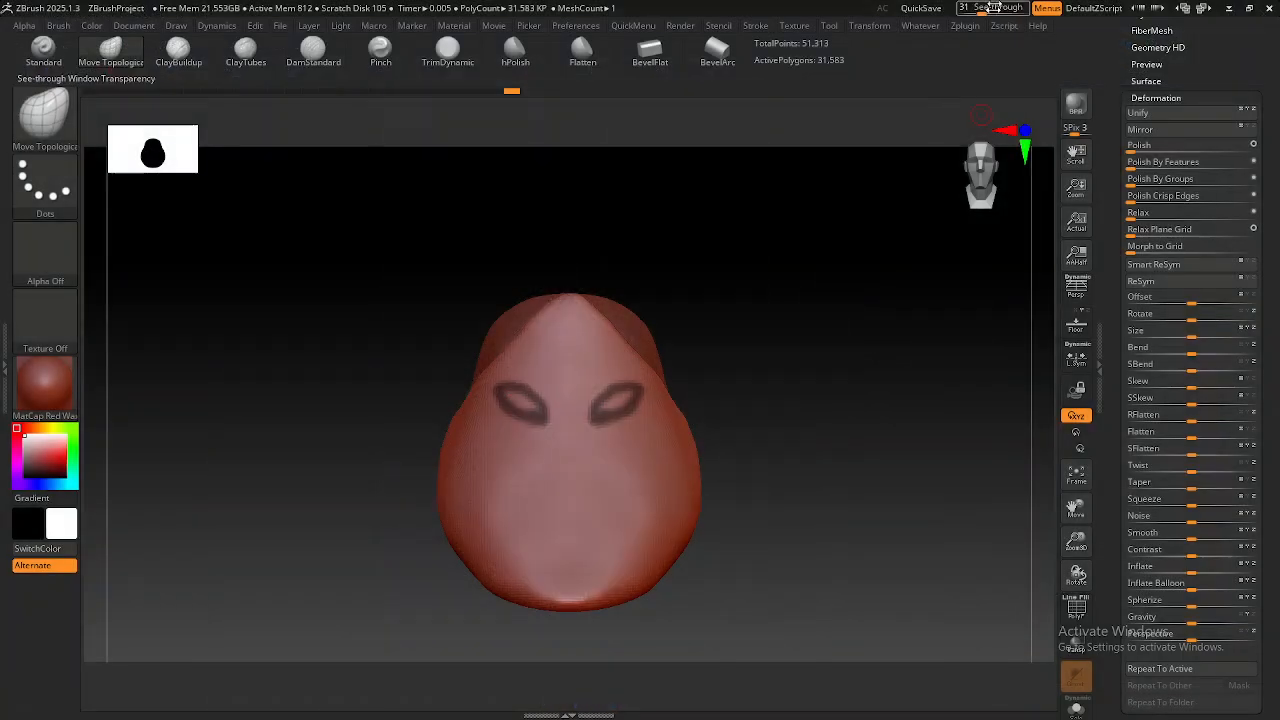
# Set see-through to 0 and fill the masked eye outlines with Auto Region.
pyautogui.click(975, 7)
pyautogui.moveTo(975, 3); pyautogui.dragTo(955, 3)
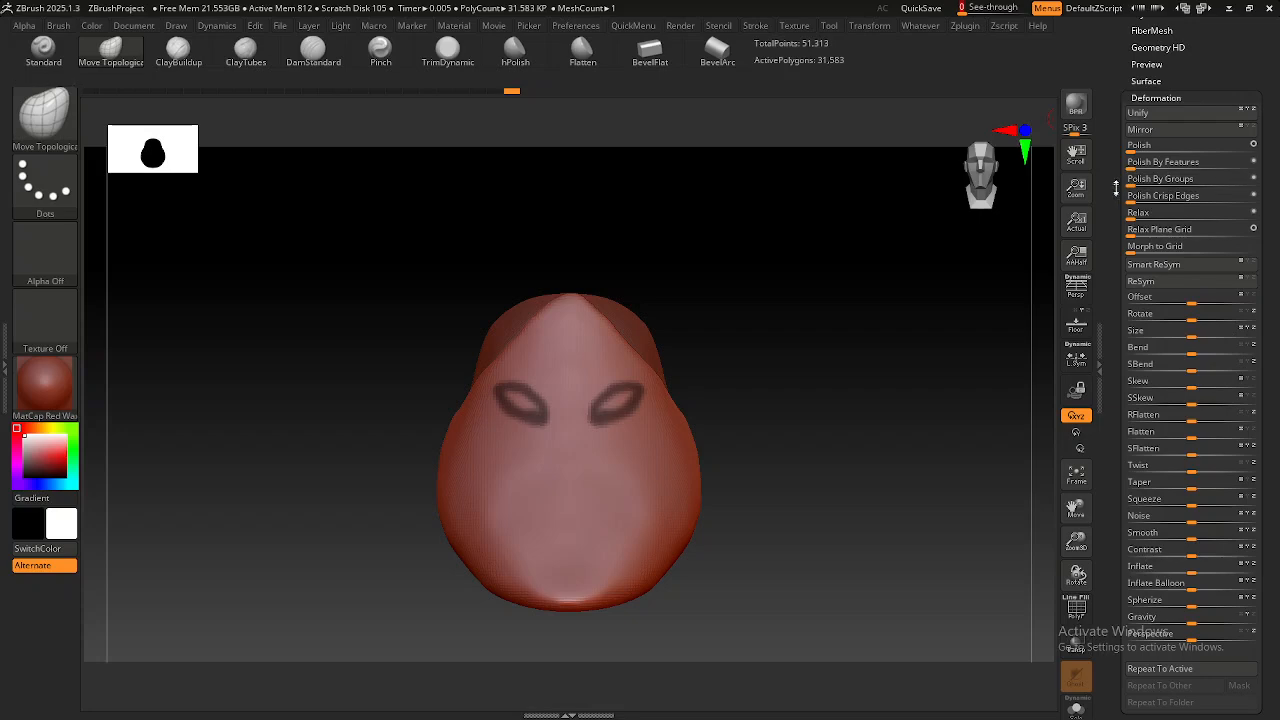
pyautogui.scroll(-5, 1190, 340)
pyautogui.scroll(-1, 1210, 375)
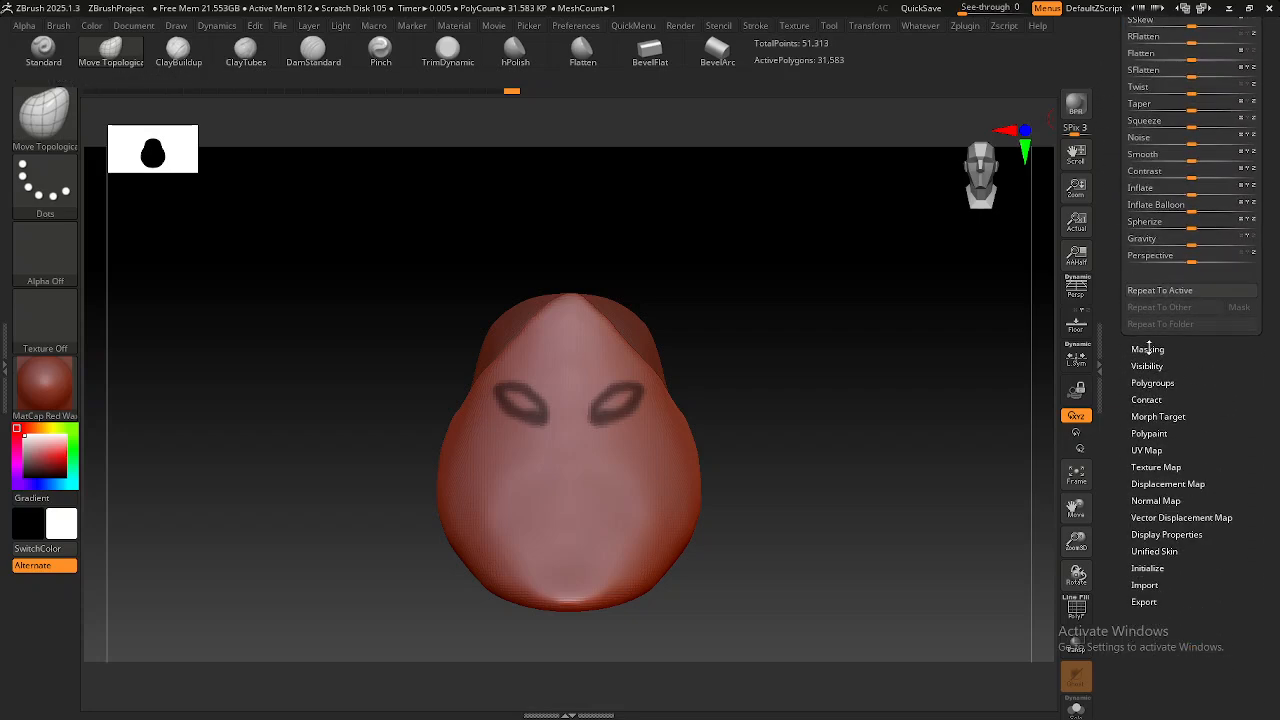
pyautogui.click(1147, 348)
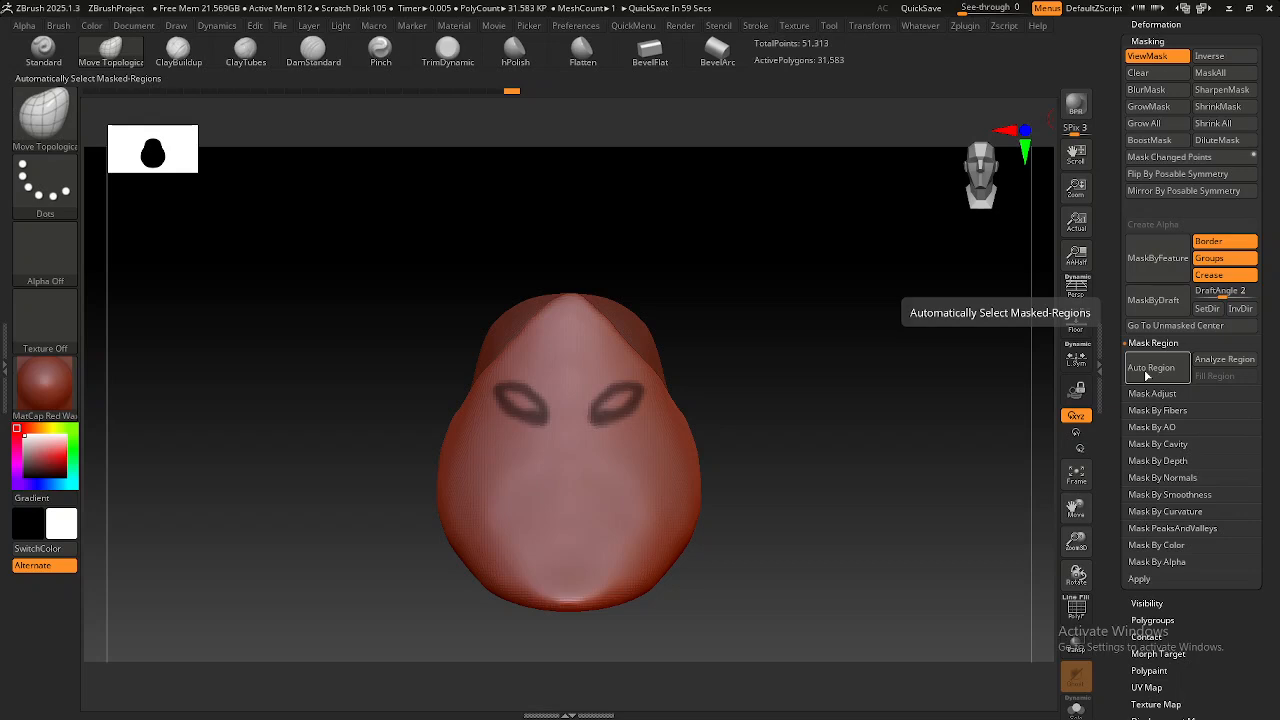
pyautogui.click(1147, 375)
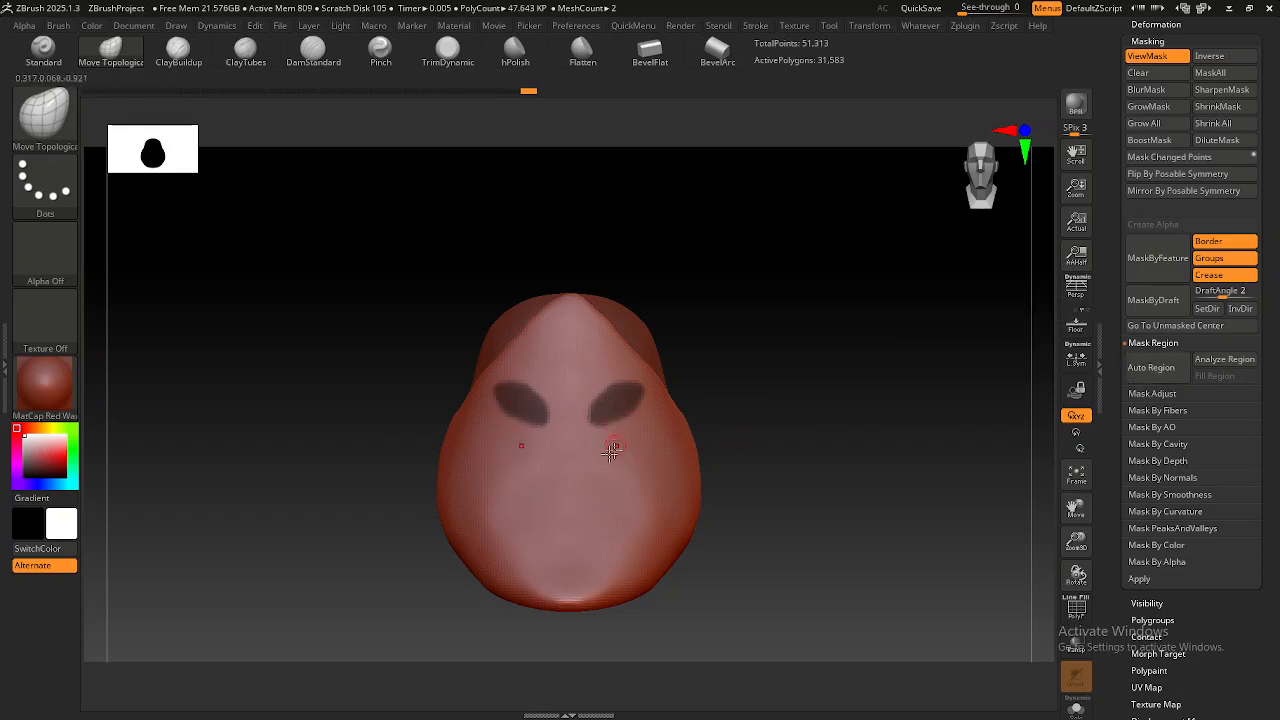
# Try filling a closed mask loop drawn below the eyes with Auto Region, and undo it.
pyautogui.press('ctrl')
pyautogui.moveTo(576, 466)
pyautogui.keyDown('ctrl'); pyautogui.mouseDown()
pyautogui.moveTo(527, 466)
pyautogui.moveTo(518, 505)
pyautogui.moveTo(571, 548)
pyautogui.mouseUp(); pyautogui.keyUp('ctrl')
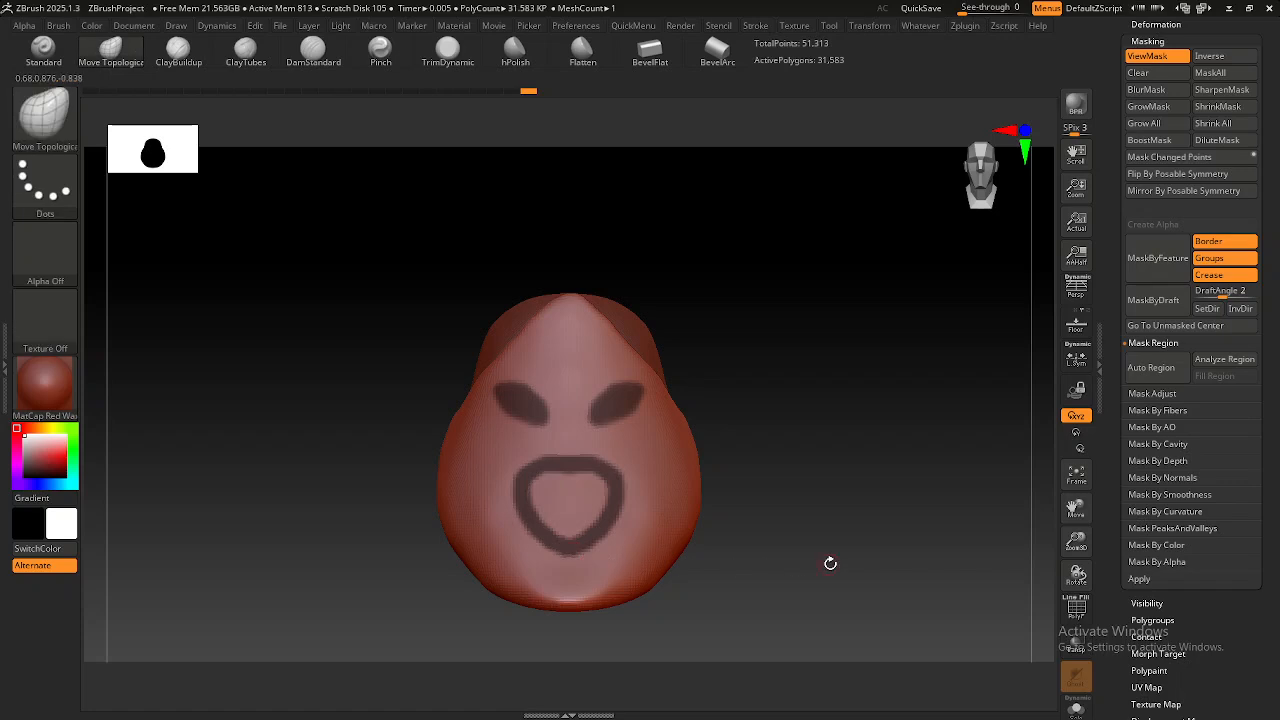
pyautogui.click(1145, 369)
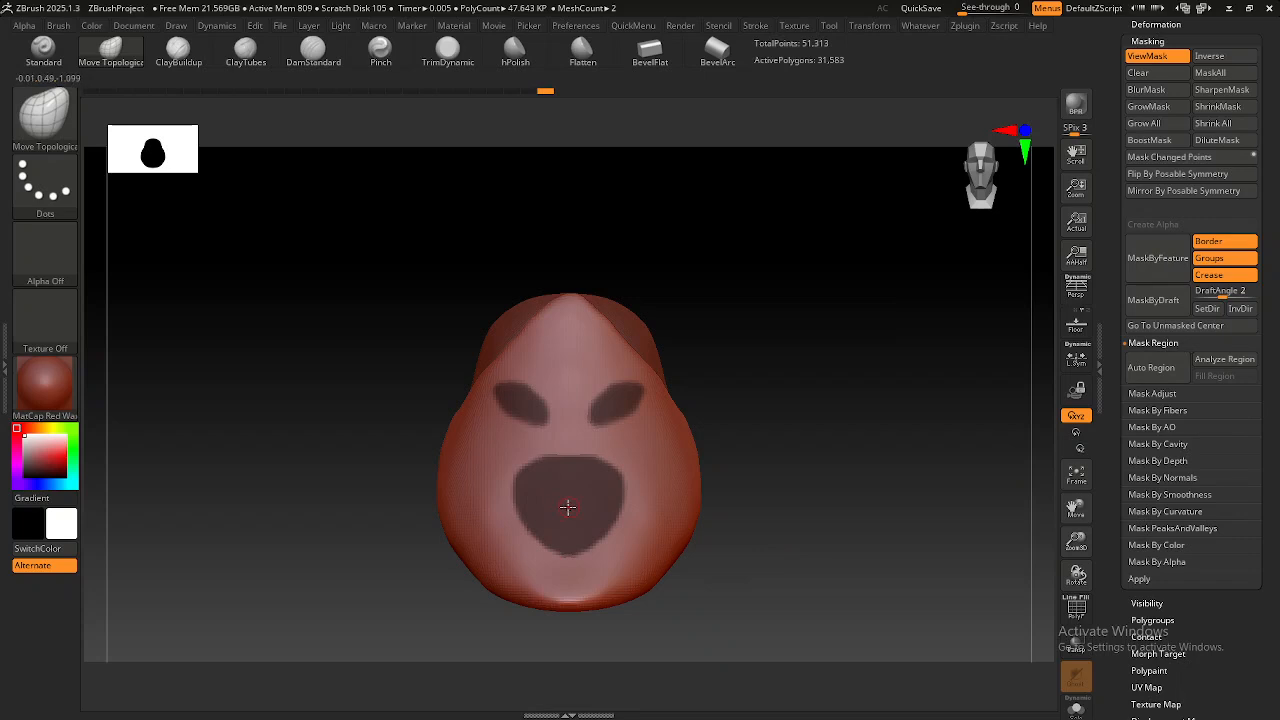
pyautogui.keyDown('ctrl'); pyautogui.click(860, 472); pyautogui.keyUp('ctrl')
pyautogui.keyDown('ctrl'); pyautogui.click(857, 476); pyautogui.keyUp('ctrl')
# Invert the mask so that only the two eye areas can be edited.
pyautogui.moveTo(530, 477)
pyautogui.mouseDown(button='right')
pyautogui.moveTo(534, 497)
pyautogui.moveTo(563, 494)
pyautogui.moveTo(533, 471)
pyautogui.moveTo(546, 471)
pyautogui.mouseUp(button='right')
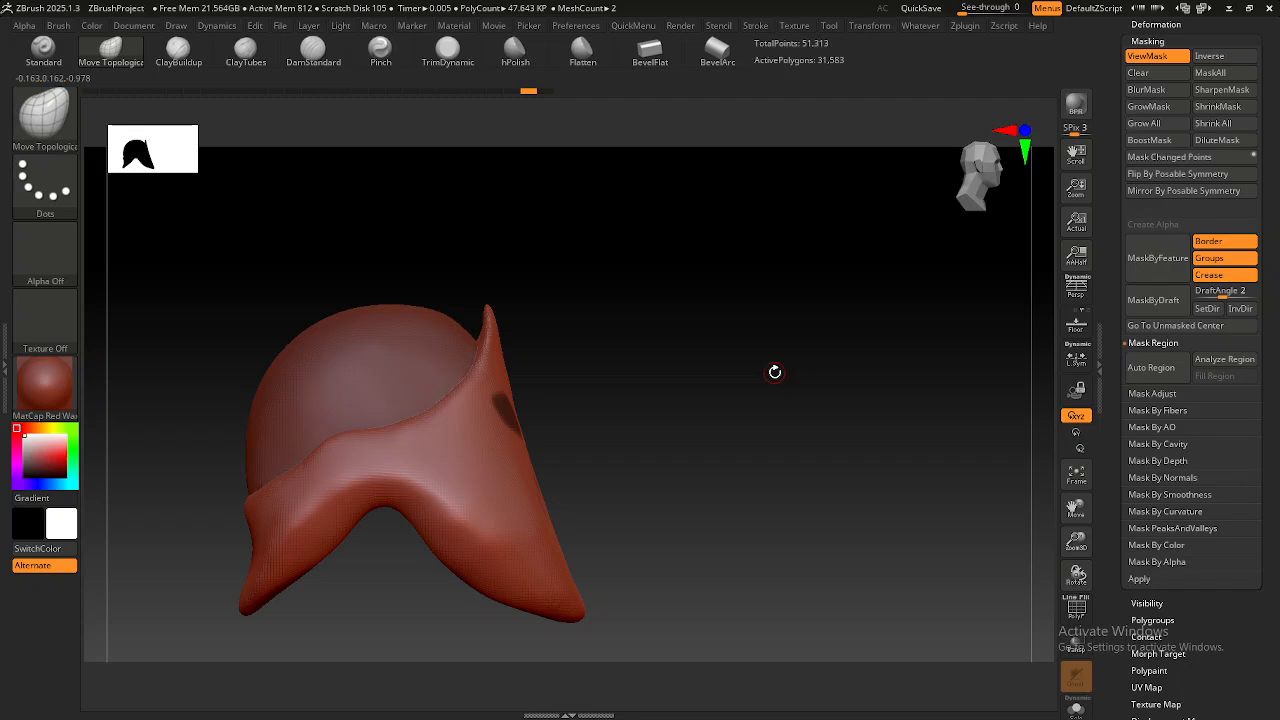
pyautogui.moveTo(718, 391)
pyautogui.mouseDown()
pyautogui.moveTo(680, 386)
pyautogui.moveTo(713, 390)
pyautogui.mouseUp()
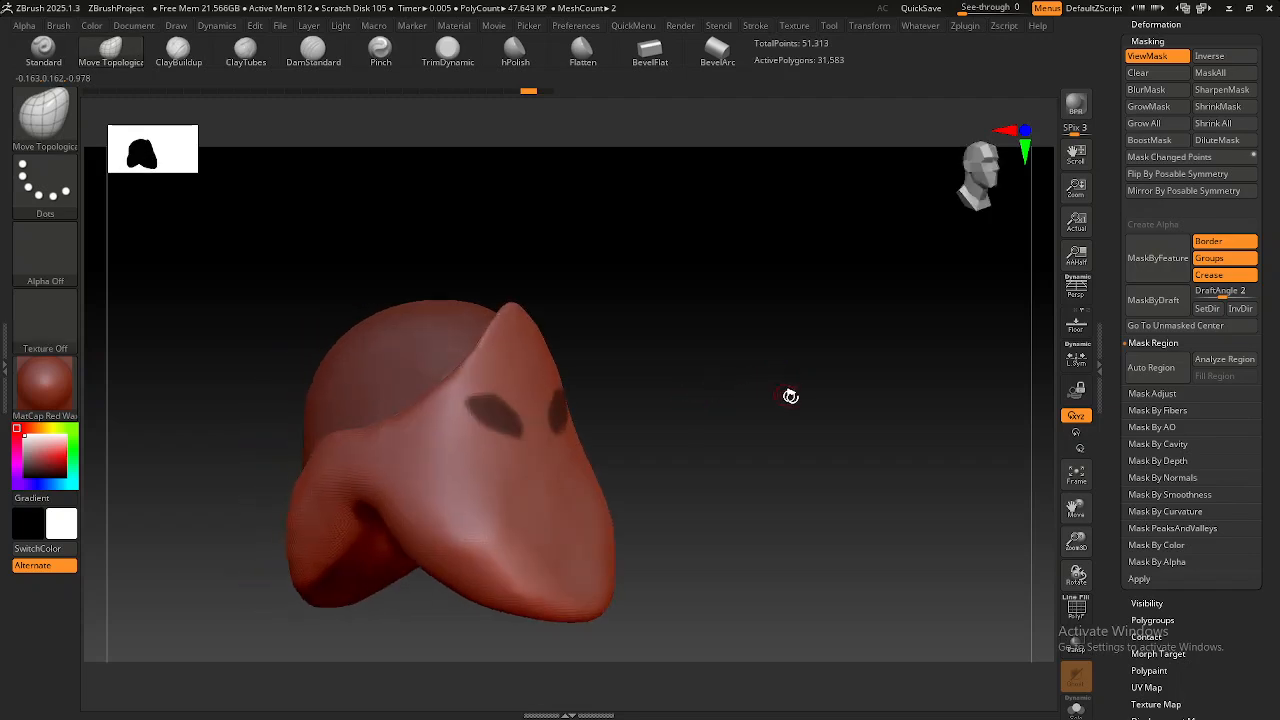
pyautogui.press('ctrl')
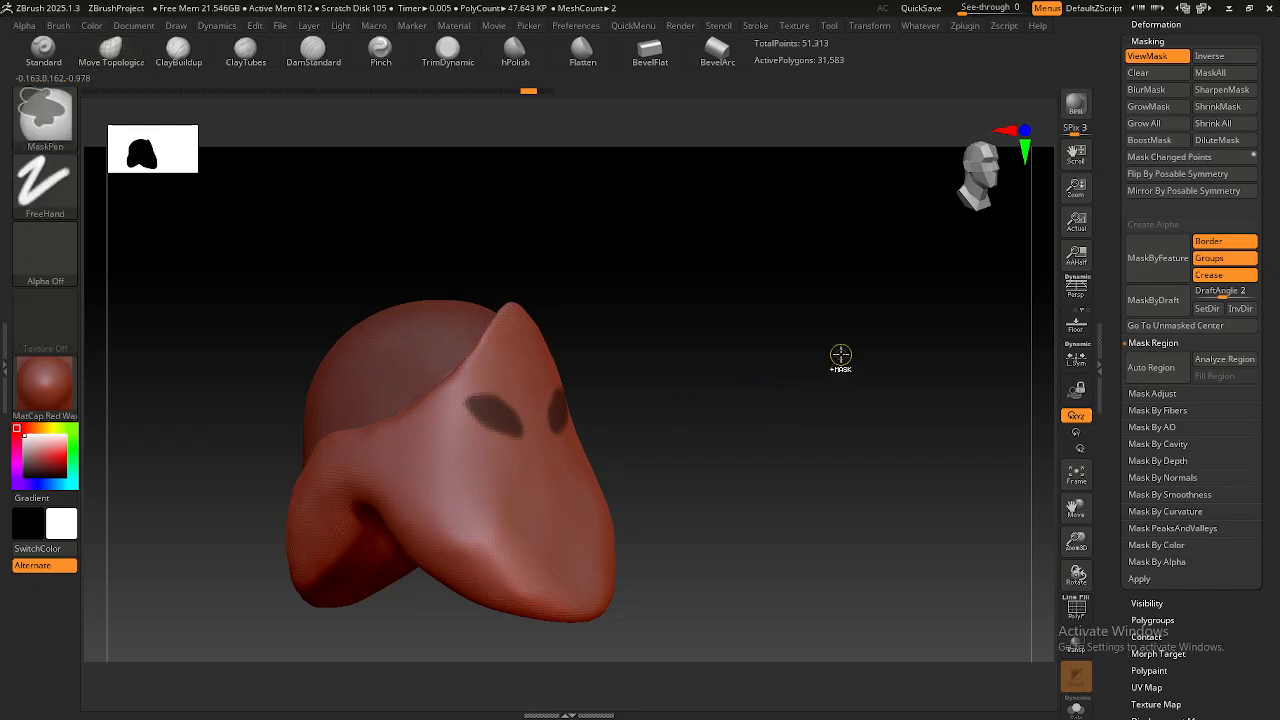
pyautogui.keyDown('ctrl'); pyautogui.click(838, 360); pyautogui.keyUp('ctrl')
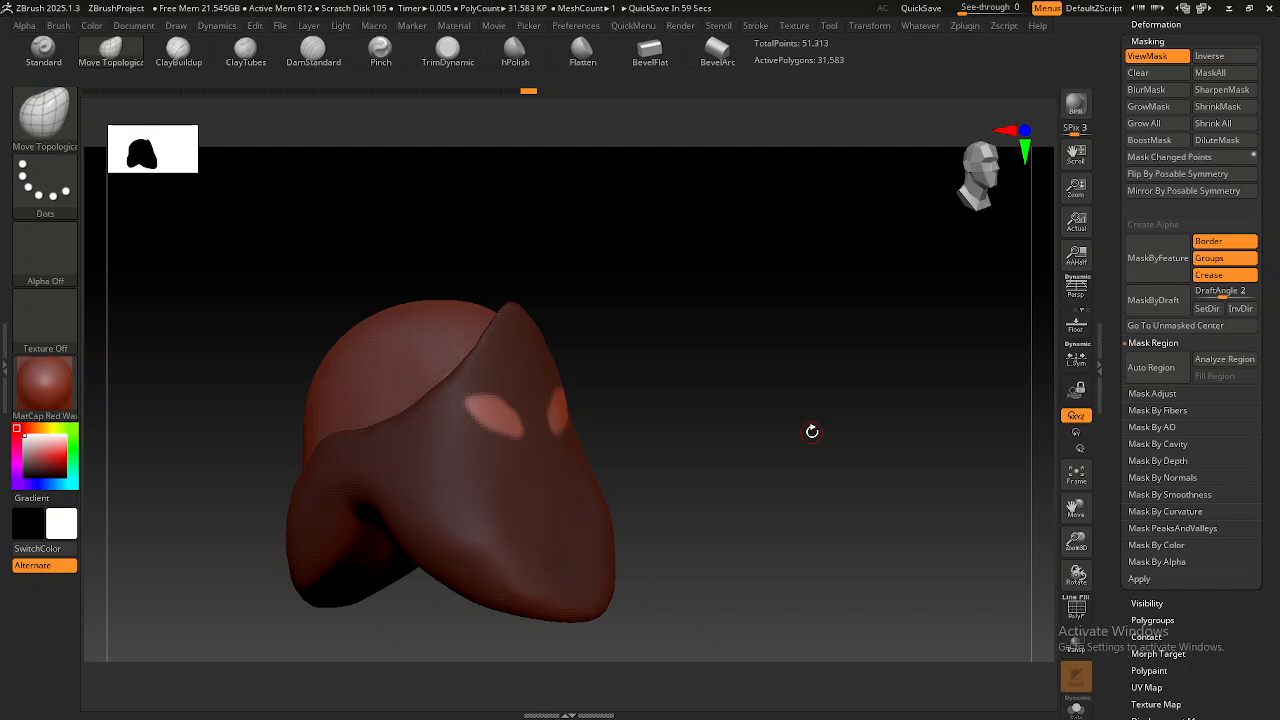
# Push the unmasked eye areas about 0.09 back into the helmet with the gizmo in side view, and inspect the recesses.
pyautogui.press('w')
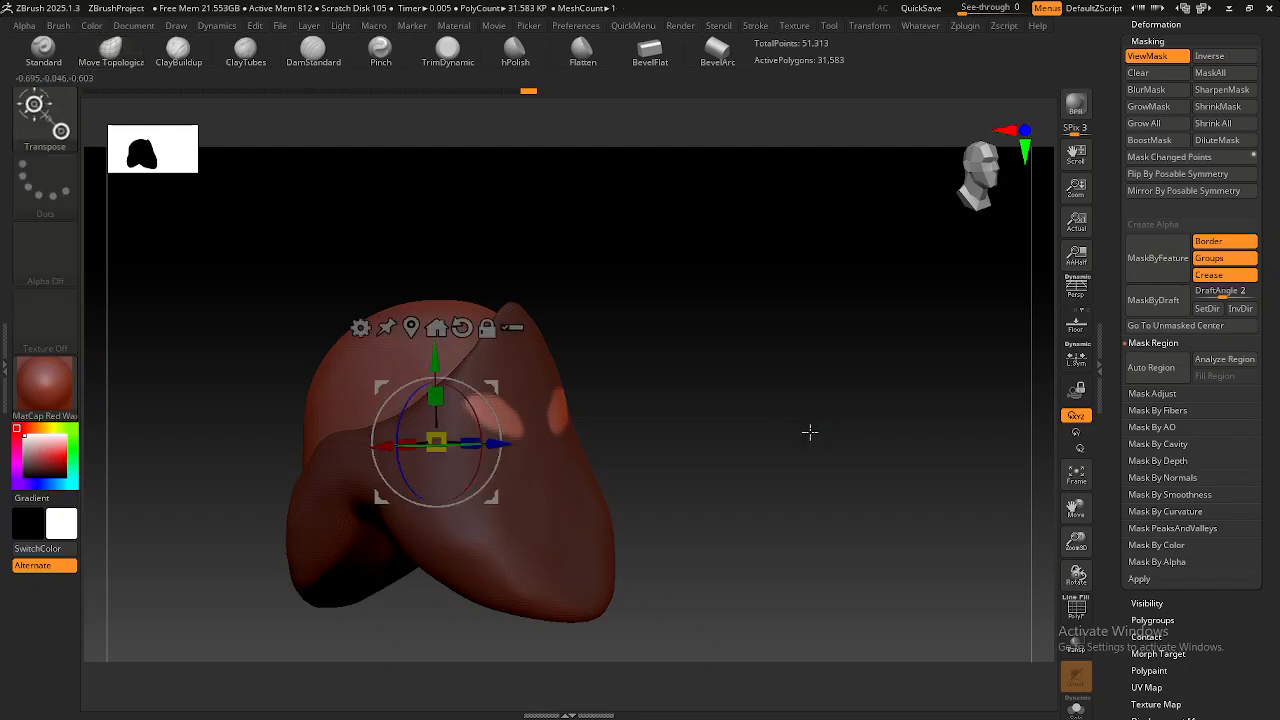
pyautogui.keyDown('shift'); pyautogui.moveTo(694, 447); pyautogui.dragTo(711, 446); pyautogui.keyUp('shift')
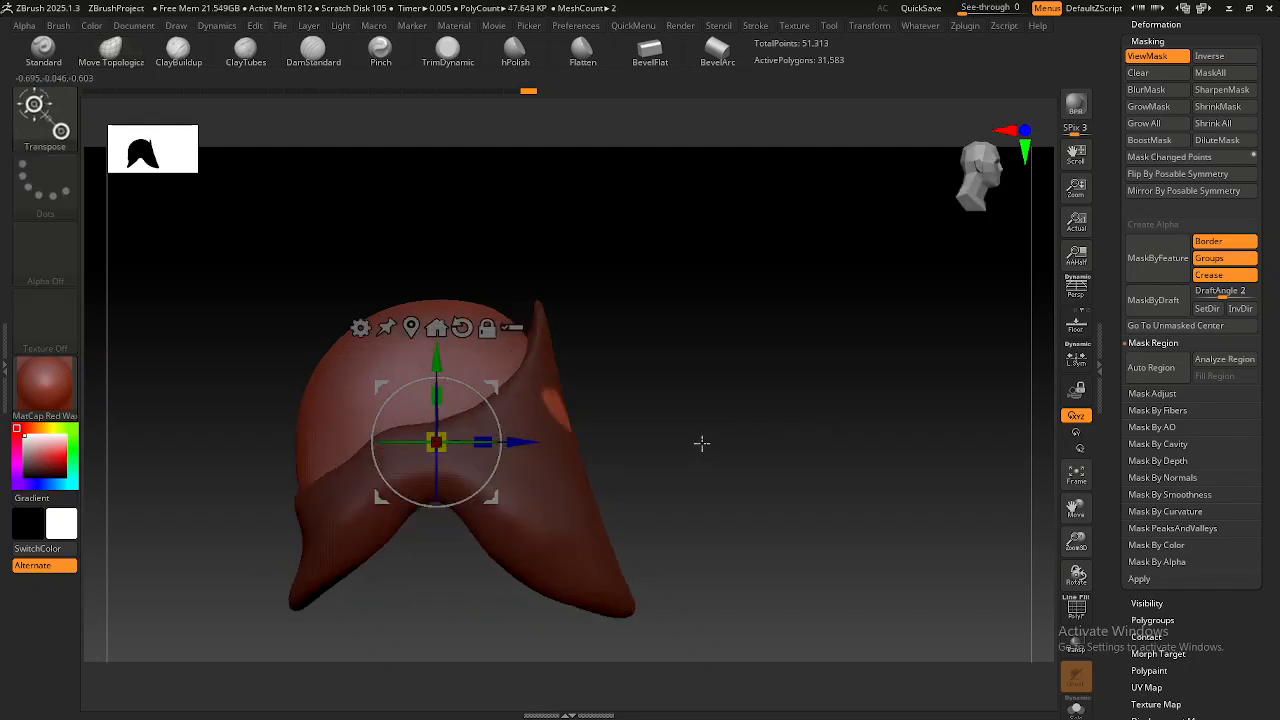
pyautogui.moveTo(512, 442); pyautogui.dragTo(499, 445)
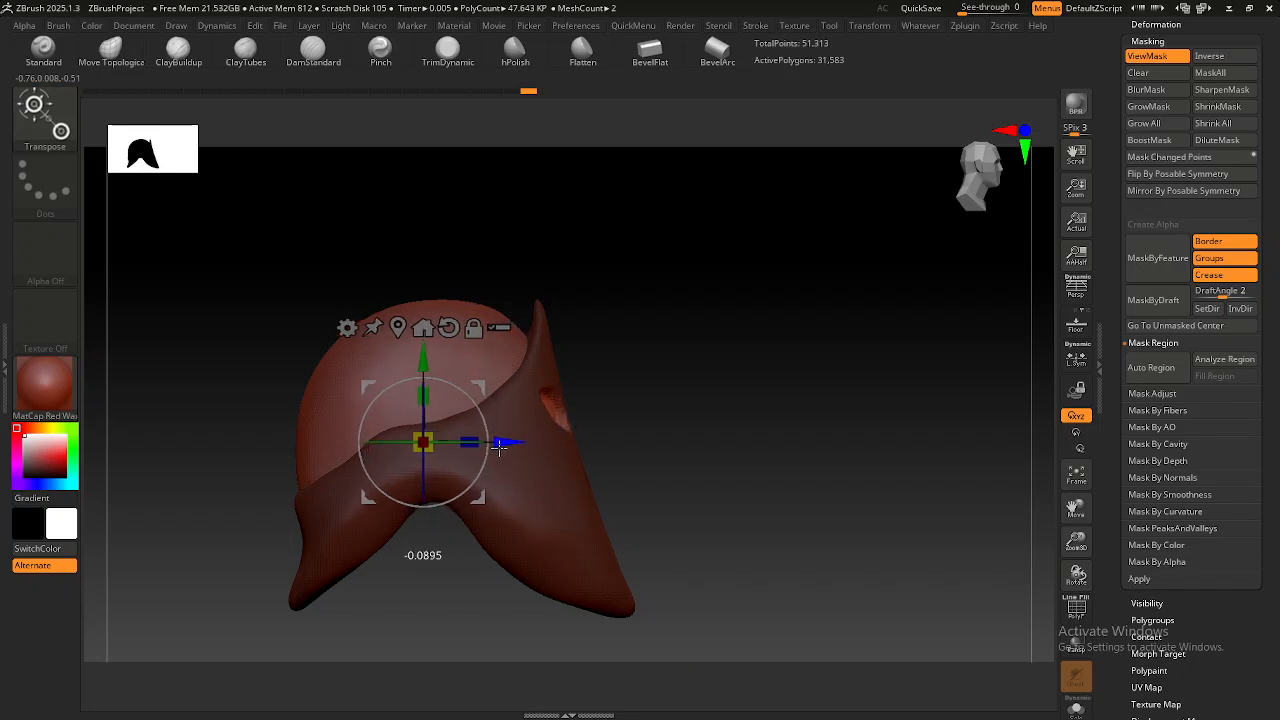
pyautogui.moveTo(672, 455); pyautogui.dragTo(591, 457, button='right')
pyautogui.keyDown('alt'); pyautogui.moveTo(498, 466); pyautogui.dragTo(535, 472, button='right'); pyautogui.keyUp('alt')
pyautogui.keyDown('ctrl'); pyautogui.moveTo(680, 445); pyautogui.dragTo(729, 523, button='right'); pyautogui.keyUp('ctrl')
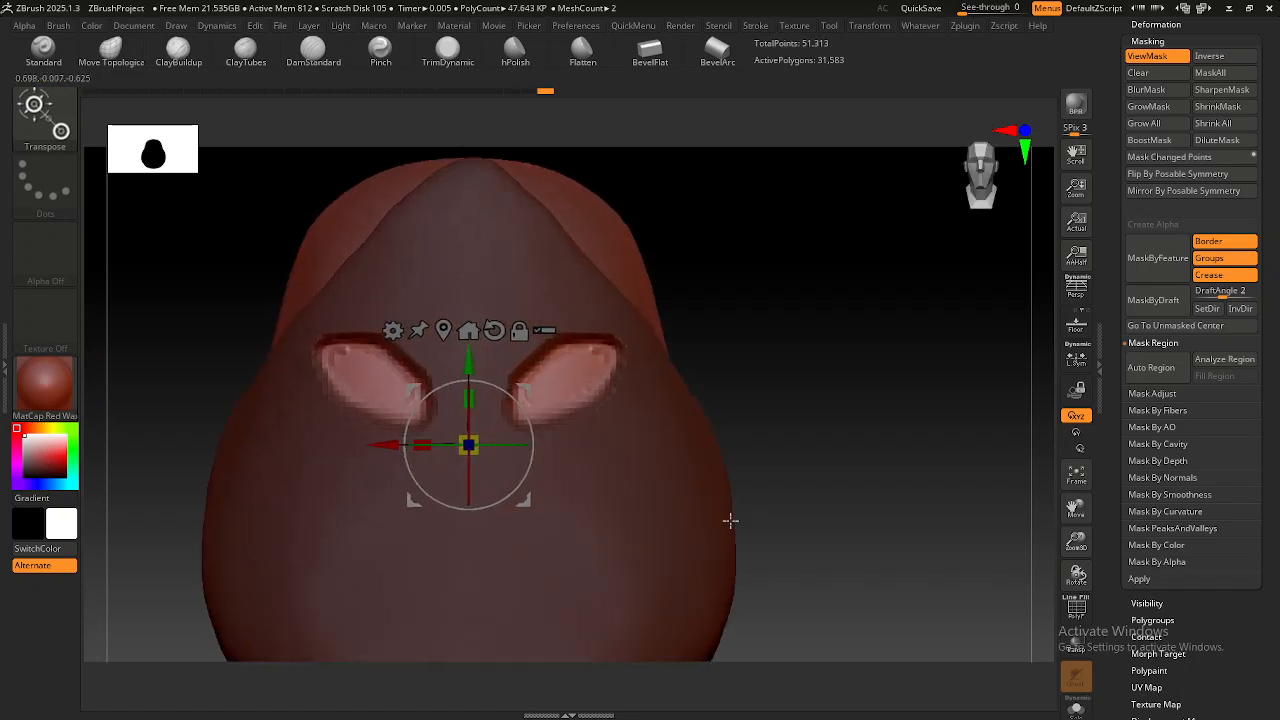
pyautogui.keyDown('alt'); pyautogui.moveTo(670, 488); pyautogui.dragTo(700, 494, button='right'); pyautogui.keyUp('alt')
pyautogui.moveTo(791, 414); pyautogui.dragTo(818, 414, button='right')
pyautogui.keyDown('alt'); pyautogui.moveTo(612, 405); pyautogui.dragTo(543, 417, button='right'); pyautogui.keyUp('alt')
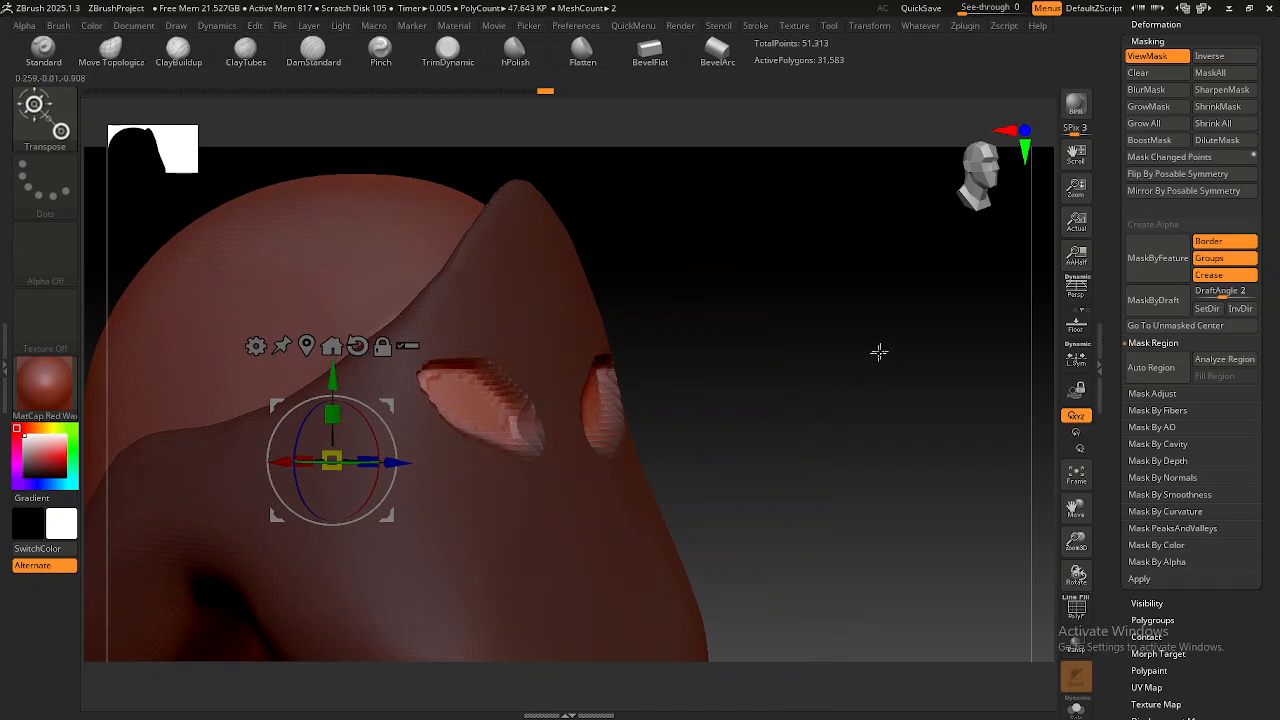
# Clear the mask, remesh the lower helmet part with DynaMesh, and return to draw mode in front view.
pyautogui.press('ctrl')
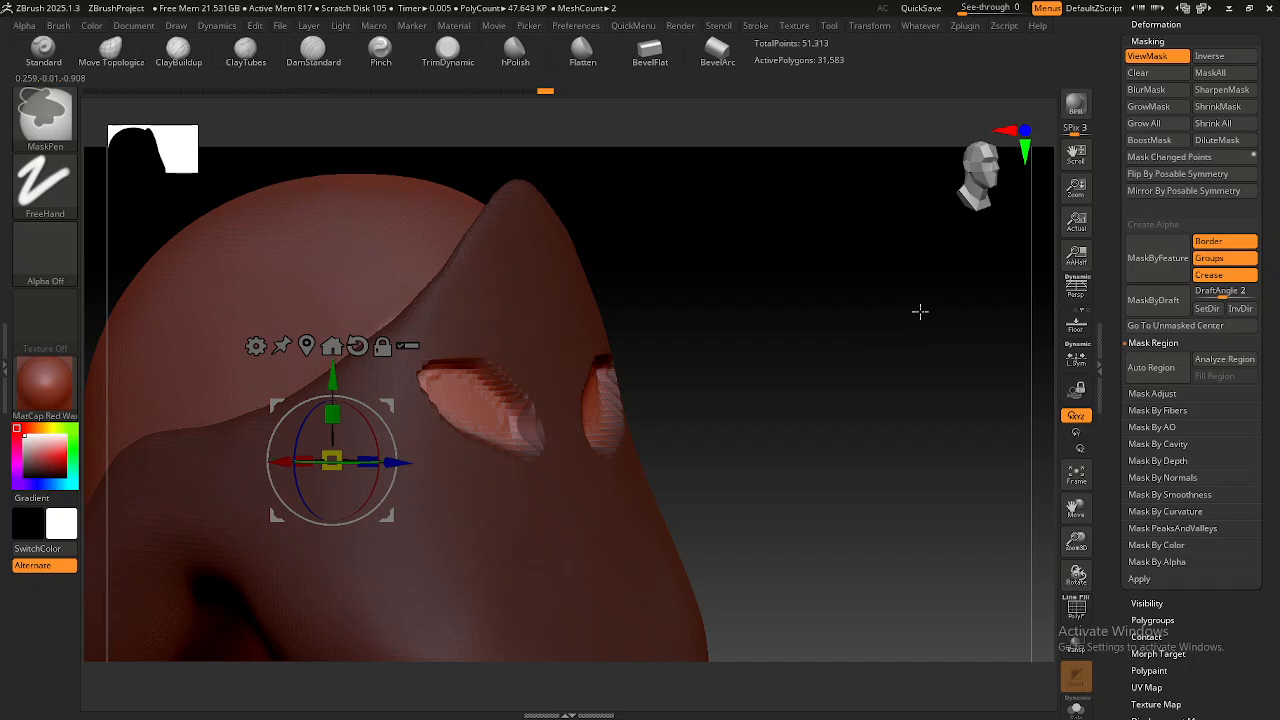
pyautogui.keyDown('ctrl'); pyautogui.moveTo(903, 329); pyautogui.dragTo(853, 387); pyautogui.keyUp('ctrl')
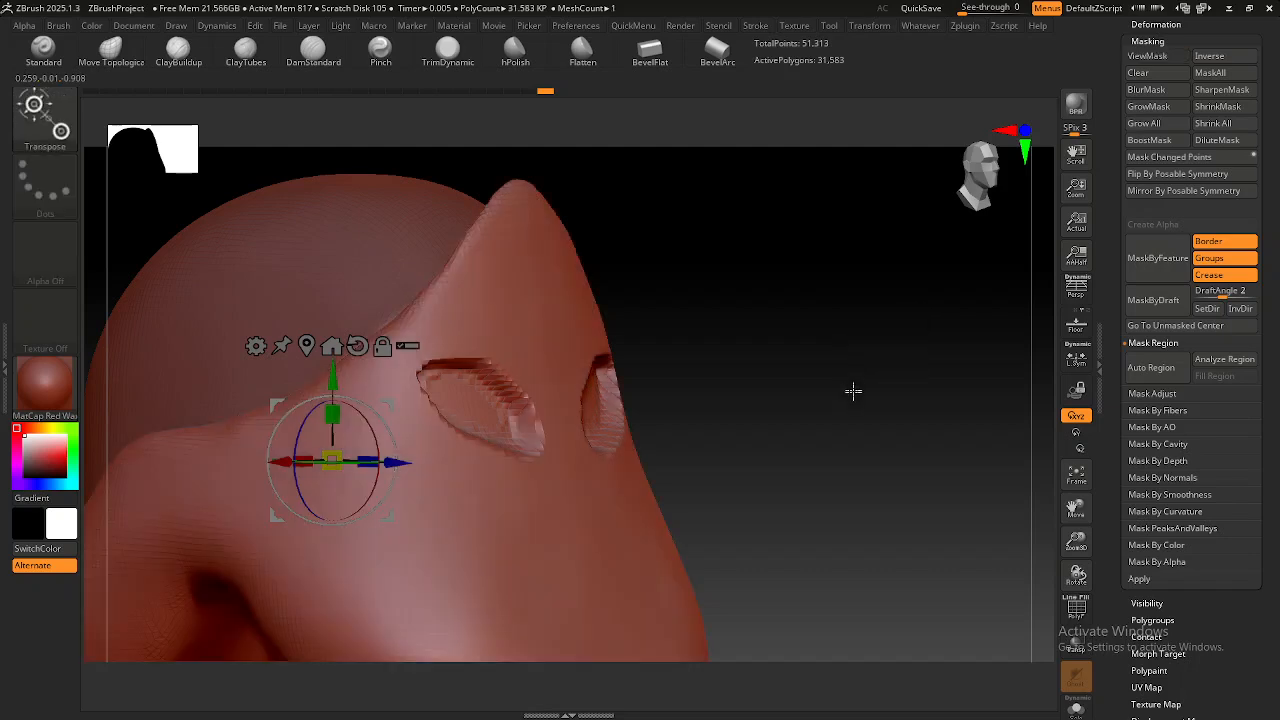
pyautogui.press('ctrl')
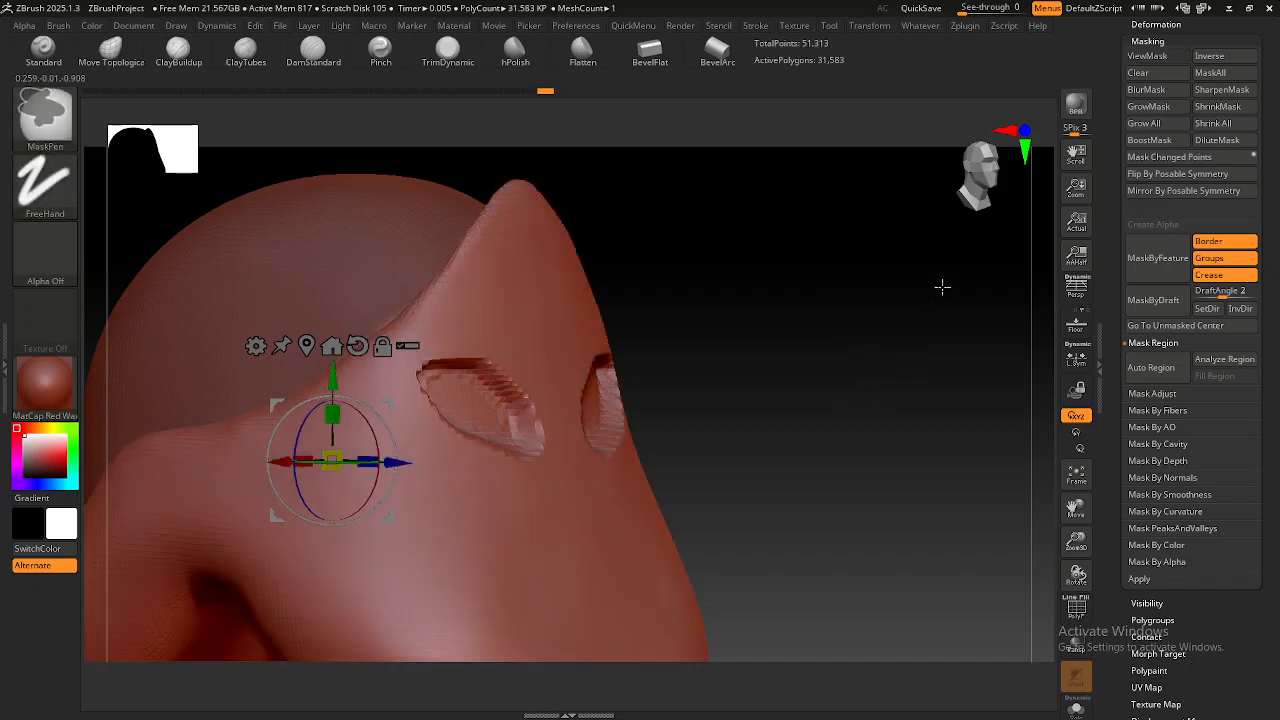
pyautogui.keyDown('ctrl'); pyautogui.moveTo(938, 292); pyautogui.dragTo(880, 369); pyautogui.keyUp('ctrl')
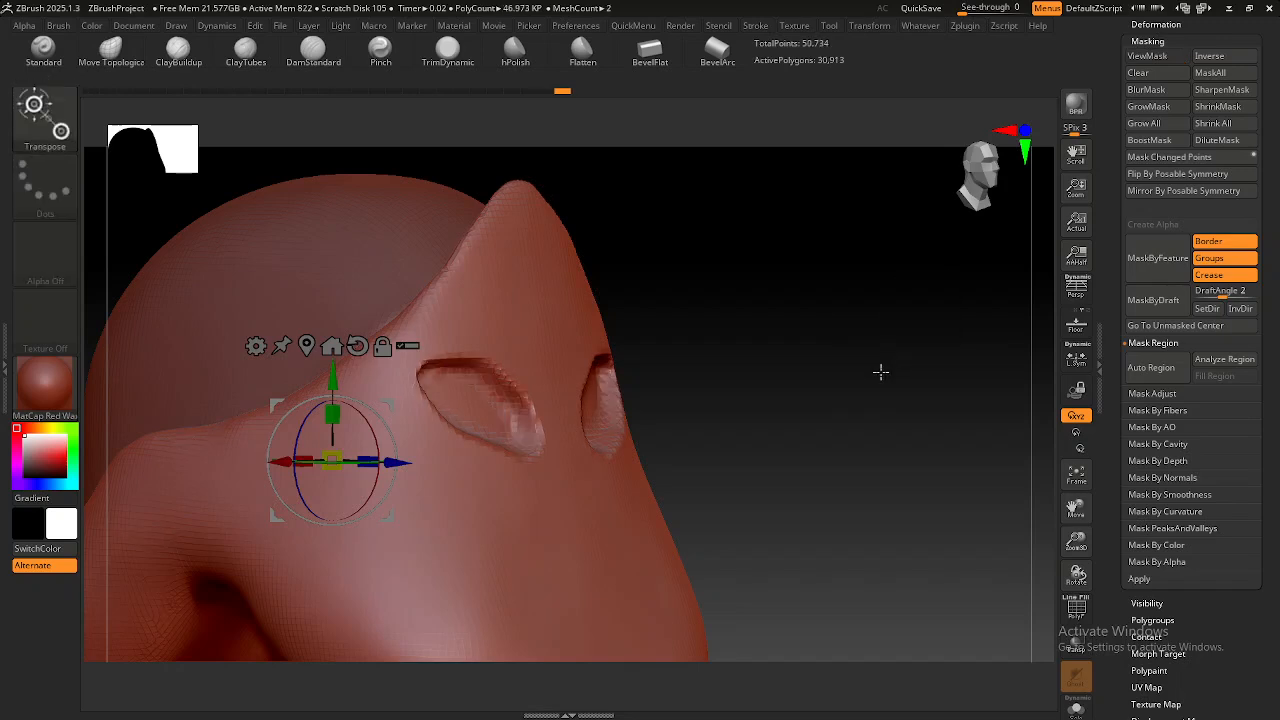
pyautogui.press('q')
pyautogui.moveTo(848, 397)
pyautogui.mouseDown()
pyautogui.moveTo(680, 450)
pyautogui.moveTo(610, 452)
pyautogui.mouseUp()
pyautogui.keyDown('alt'); pyautogui.moveTo(652, 520); pyautogui.dragTo(589, 417, button='right'); pyautogui.keyUp('alt')
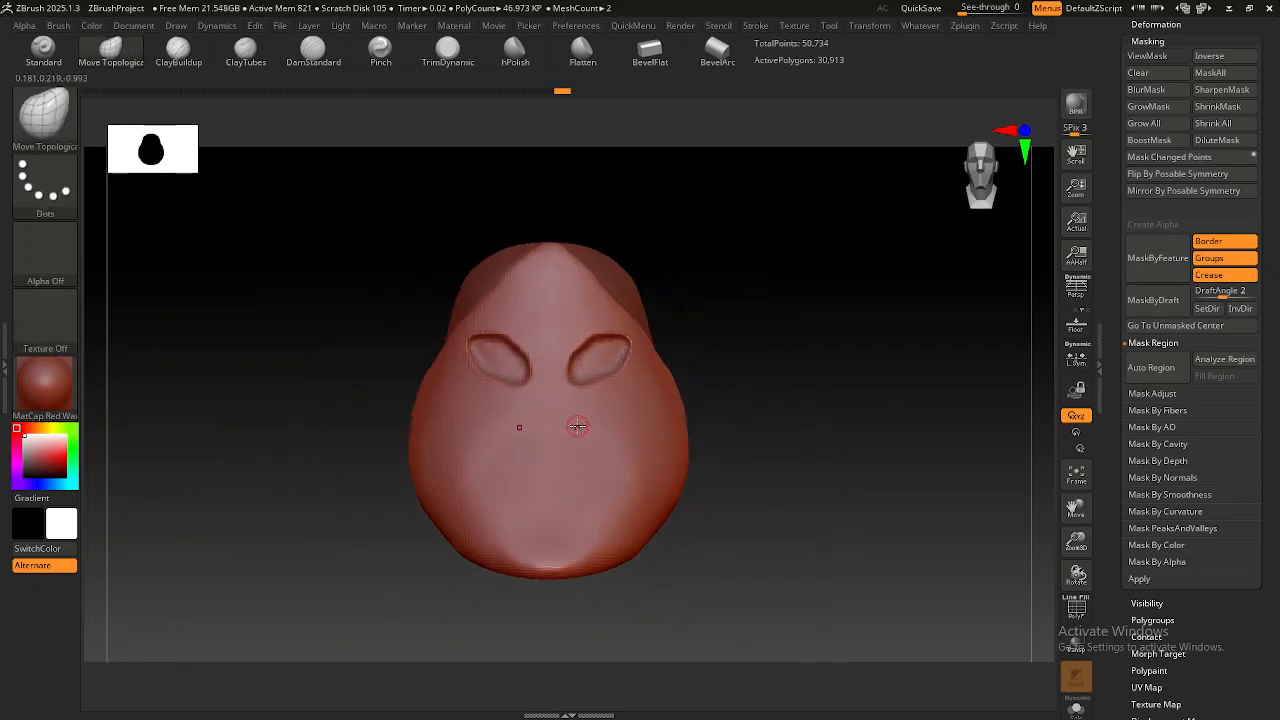
# Compare the recessed eyes and overall helmet shape with the front reference picture, using see-through at 44 and 100, and return see-through to 0.
pyautogui.moveTo(576, 426)
pyautogui.keyDown('alt'); pyautogui.mouseDown(button='right')
pyautogui.moveTo(573, 448)
pyautogui.moveTo(570, 418)
pyautogui.moveTo(530, 418)
pyautogui.moveTo(547, 473)
pyautogui.moveTo(543, 457)
pyautogui.mouseUp(button='right'); pyautogui.keyUp('alt')
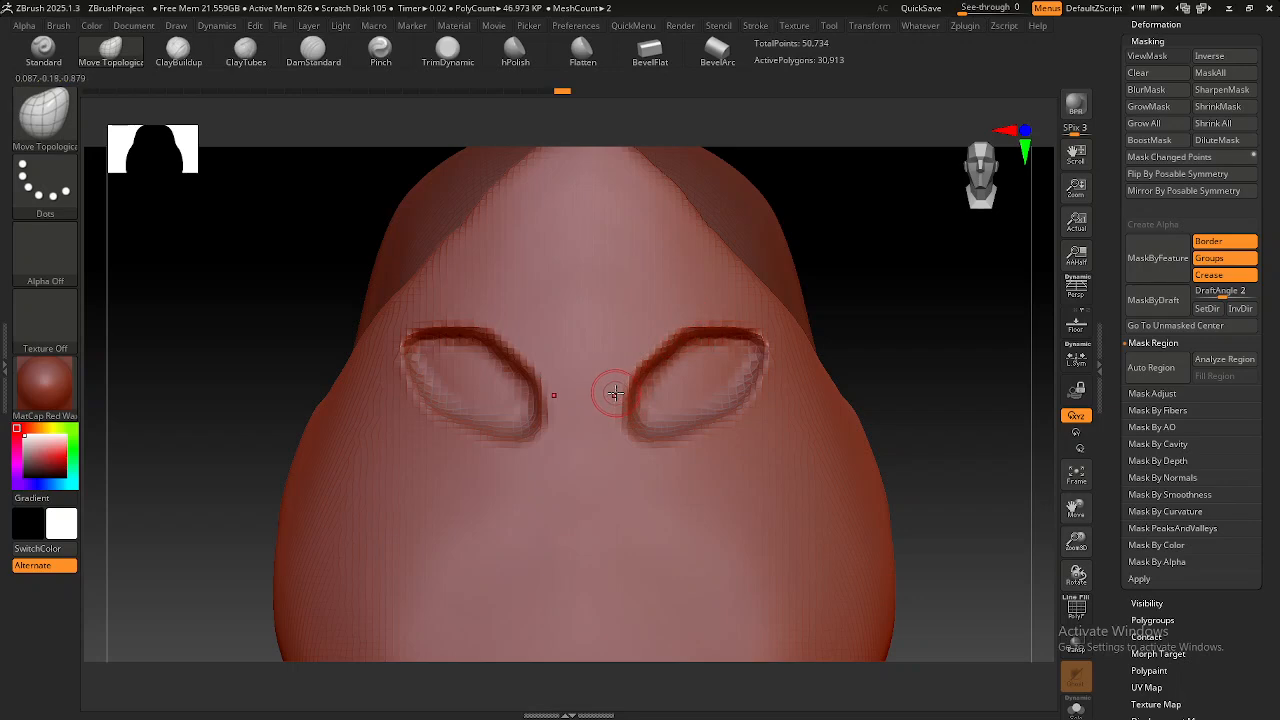
pyautogui.moveTo(963, 8); pyautogui.dragTo(989, 10)
pyautogui.keyDown('alt'); pyautogui.moveTo(798, 331); pyautogui.dragTo(737, 297, button='right'); pyautogui.keyUp('alt')
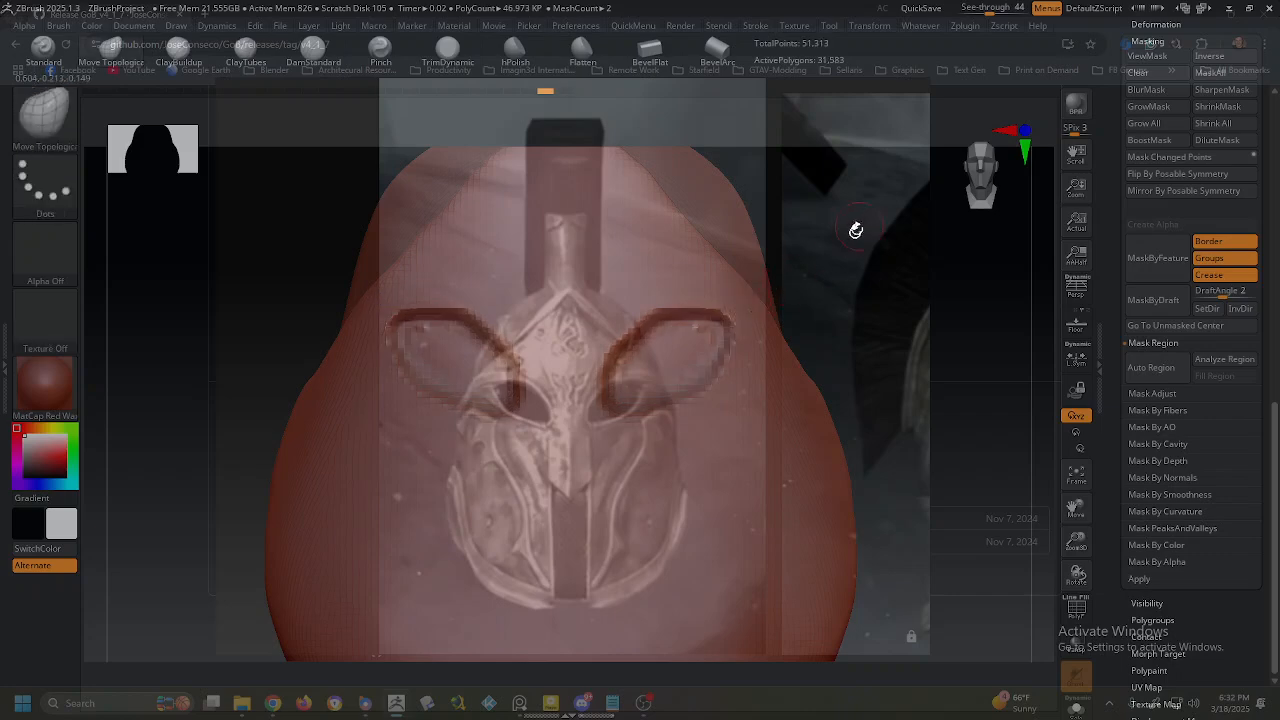
pyautogui.moveTo(985, 8); pyautogui.dragTo(952, 8)
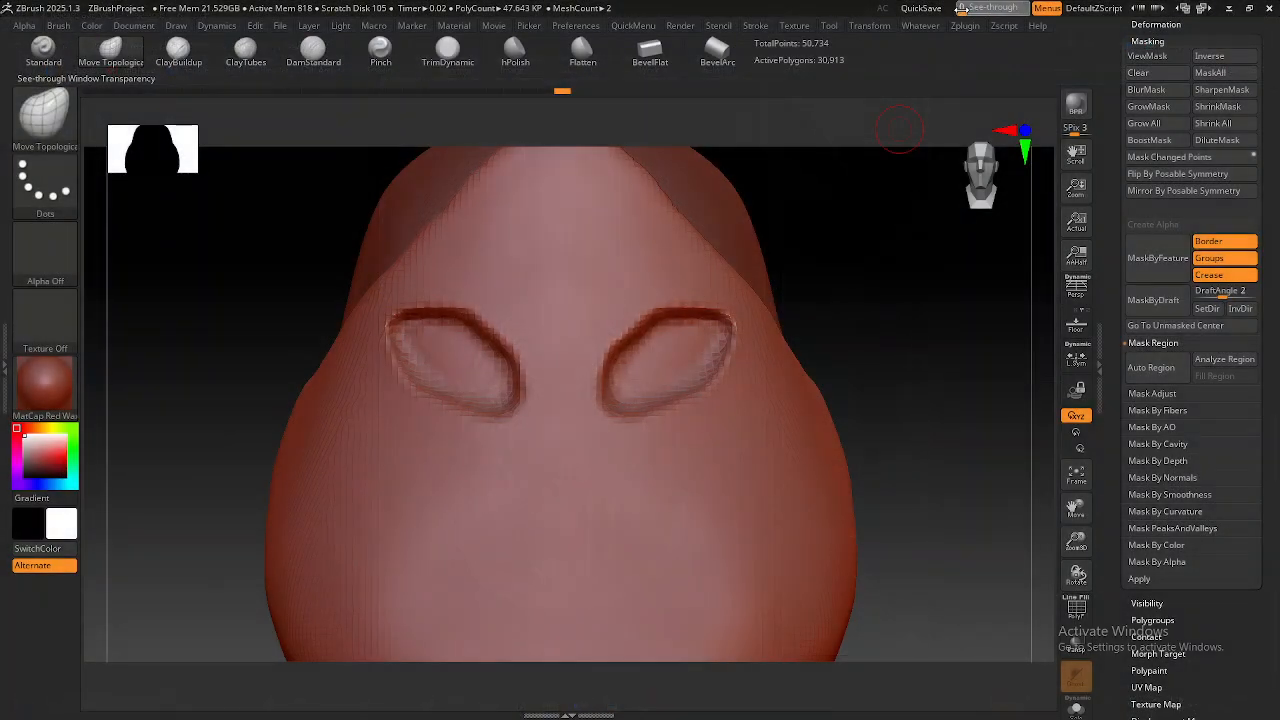
pyautogui.hotkey('alt', 'Tab')
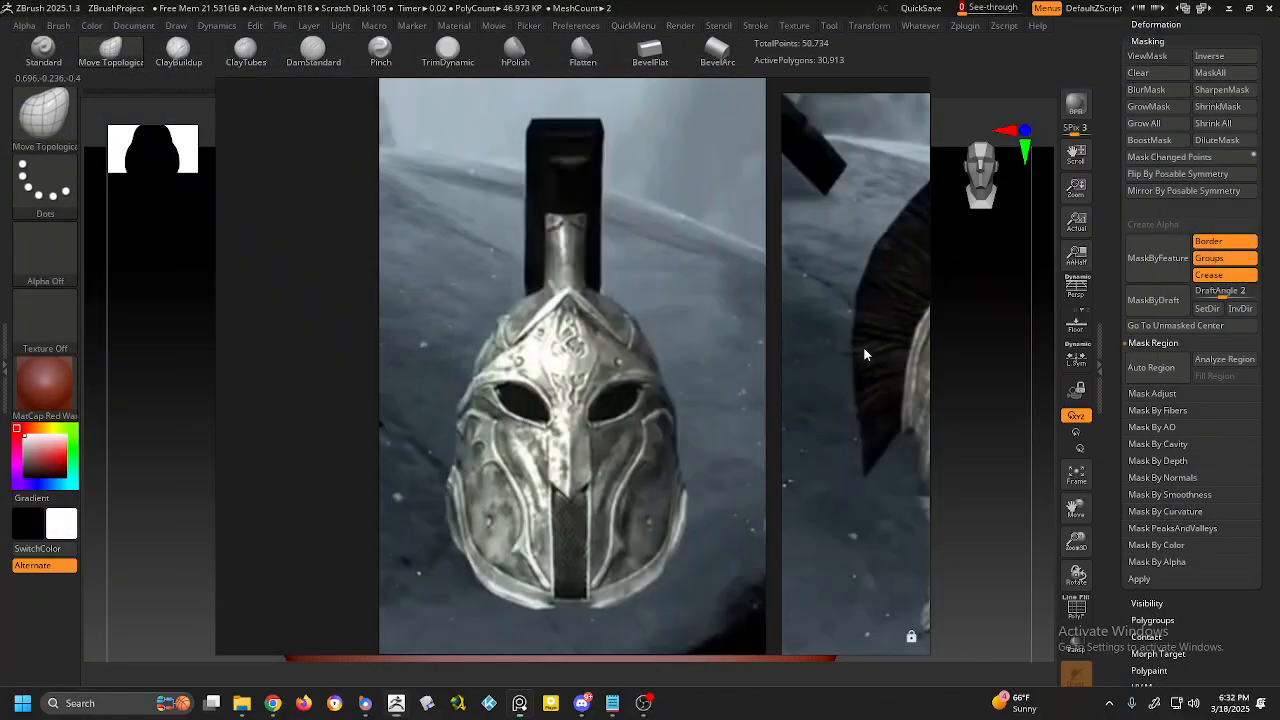
pyautogui.hotkey('alt', 'Tab')
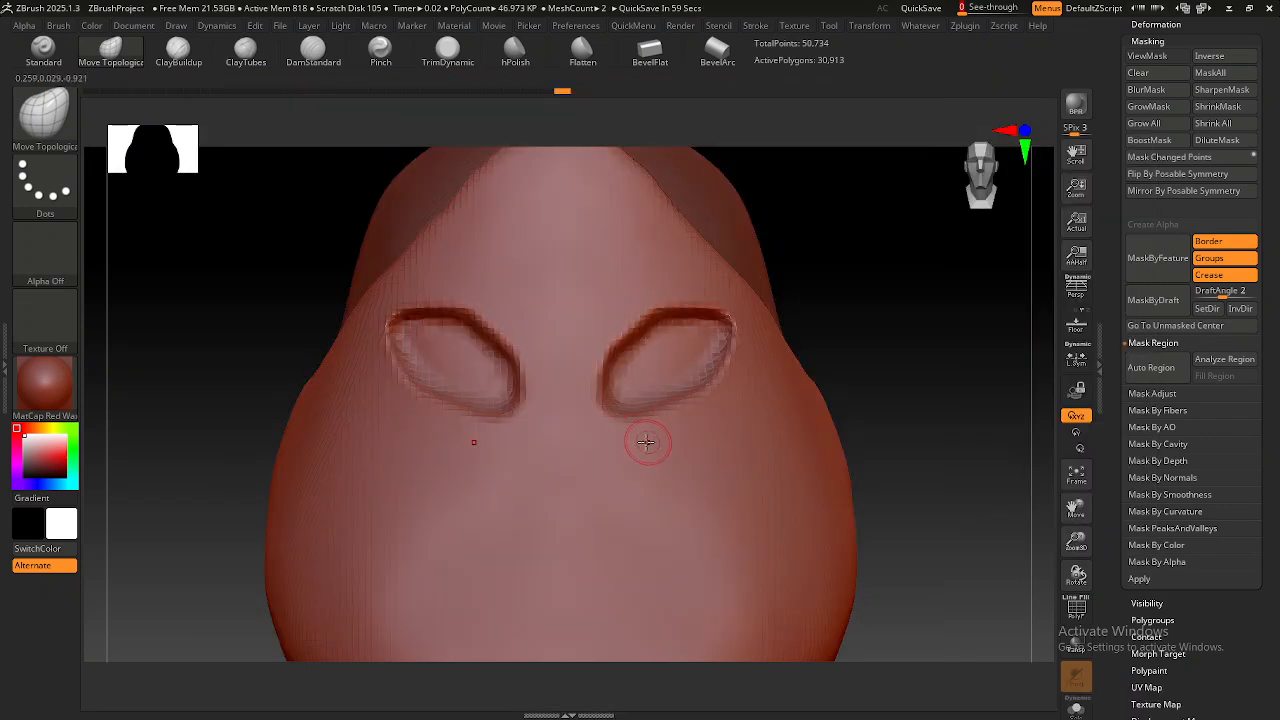
pyautogui.moveTo(631, 440)
pyautogui.mouseDown(button='right')
pyautogui.moveTo(655, 449)
pyautogui.moveTo(544, 425)
pyautogui.mouseUp(button='right')
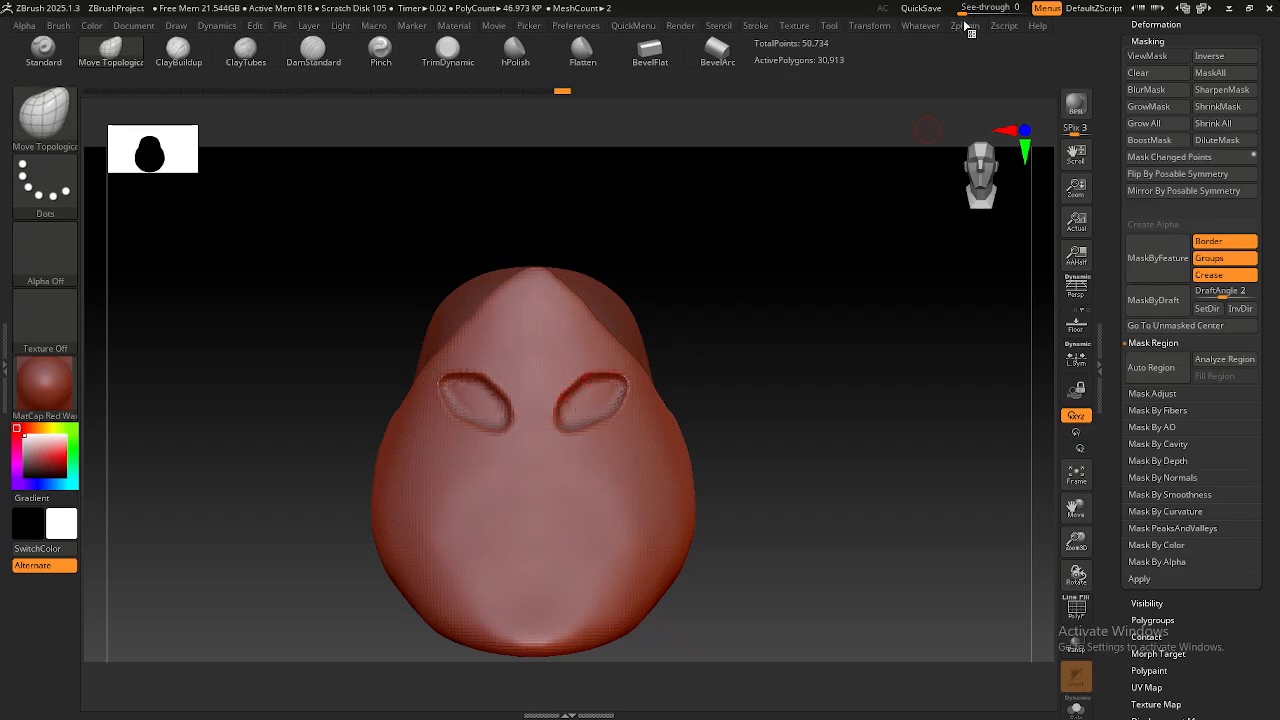
pyautogui.moveTo(960, 8); pyautogui.dragTo(1020, 13)
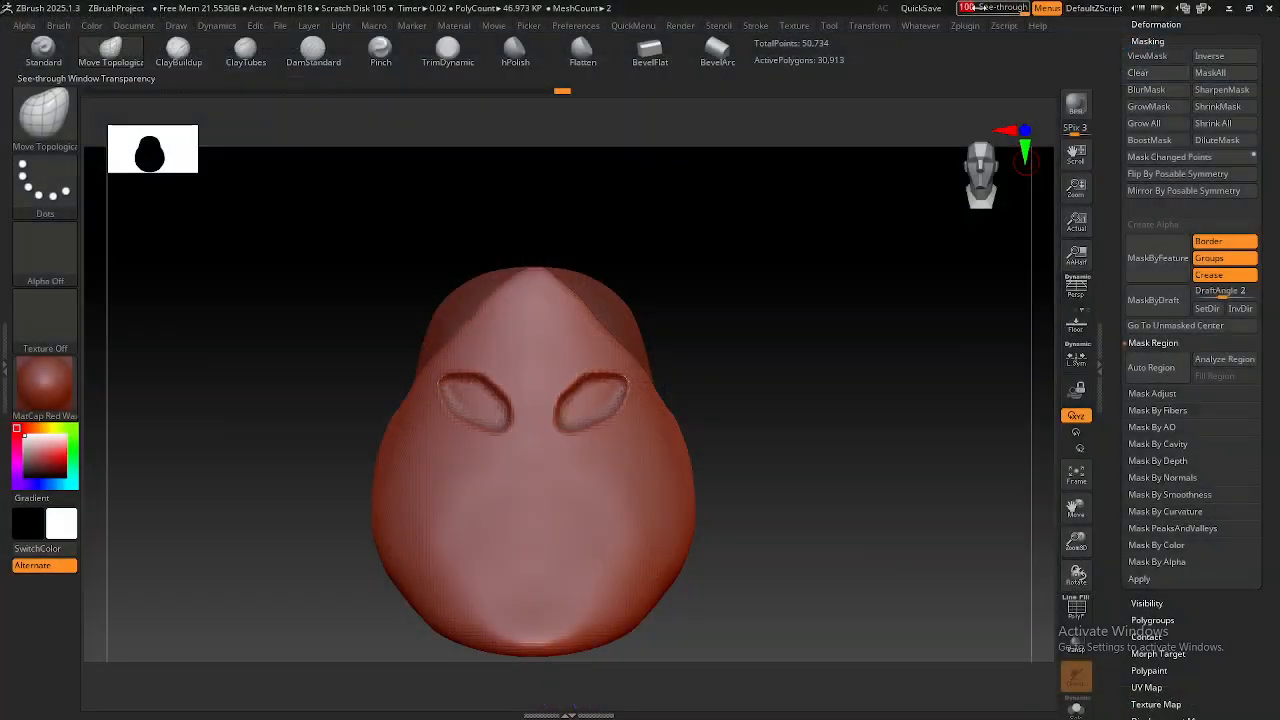
pyautogui.moveTo(979, 8); pyautogui.dragTo(957, 8)
pyautogui.keyDown('alt'); pyautogui.moveTo(418, 417); pyautogui.dragTo(516, 394, button='right'); pyautogui.keyUp('alt')
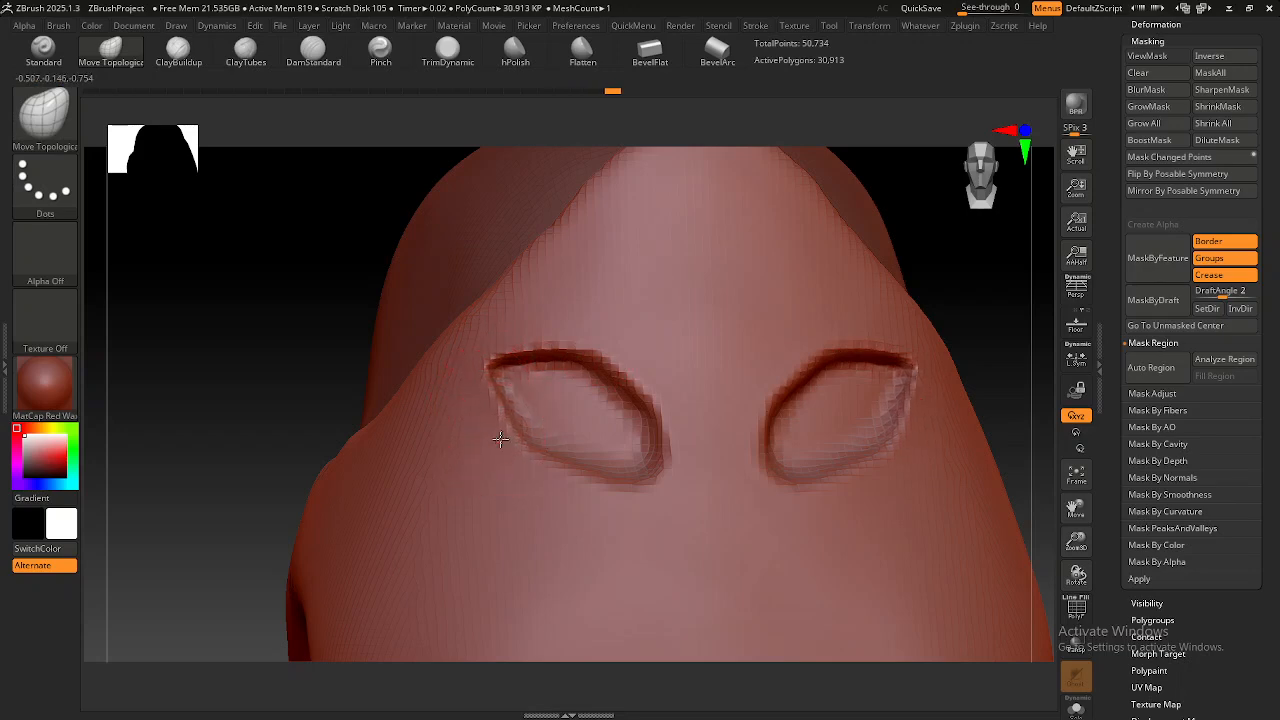
# Remesh the helmet's faceplate with DynaMesh around the carved eye sockets.
pyautogui.moveTo(720, 397)
pyautogui.keyDown('shift'); pyautogui.mouseDown(button='right')
pyautogui.moveTo(708, 411)
pyautogui.moveTo(634, 405)
pyautogui.mouseUp(button='right'); pyautogui.keyUp('shift')
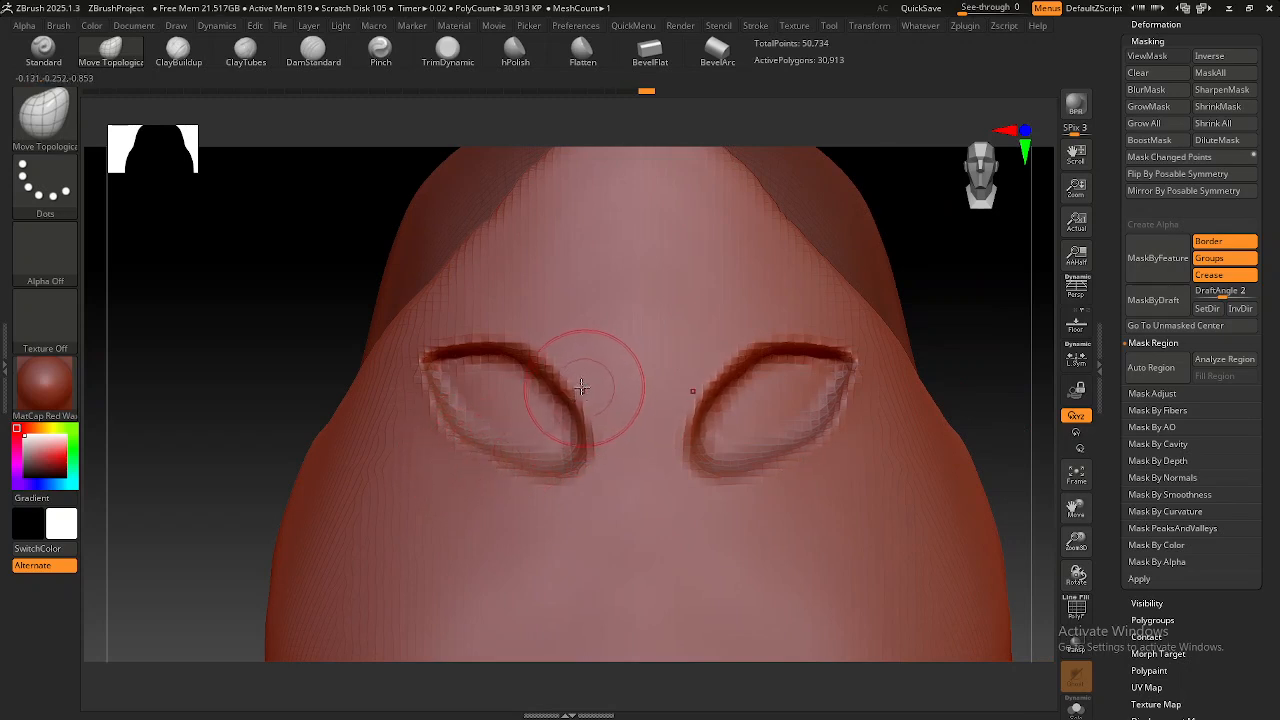
pyautogui.keyDown('alt'); pyautogui.moveTo(624, 377); pyautogui.dragTo(542, 359, button='right'); pyautogui.keyUp('alt')
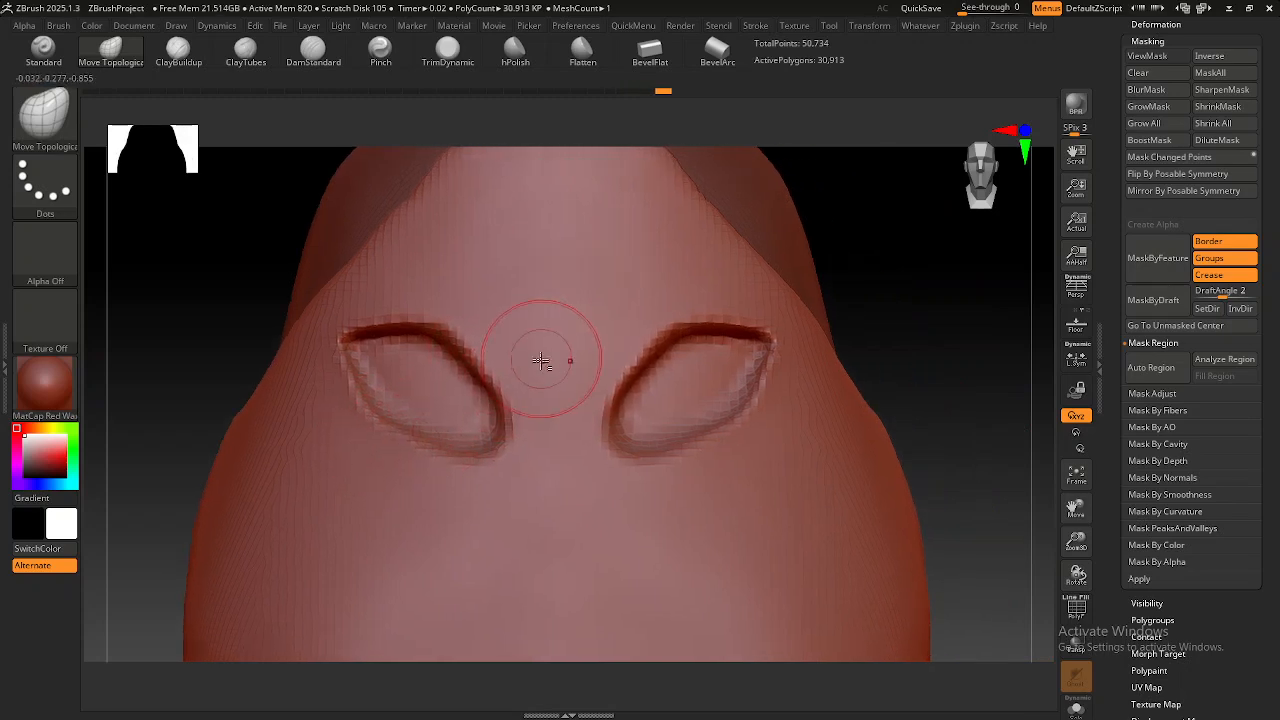
pyautogui.keyDown('ctrl'); pyautogui.moveTo(614, 378); pyautogui.dragTo(640, 388, button='right'); pyautogui.keyUp('ctrl')
pyautogui.keyDown('ctrl'); pyautogui.moveTo(943, 363); pyautogui.dragTo(876, 397); pyautogui.keyUp('ctrl')
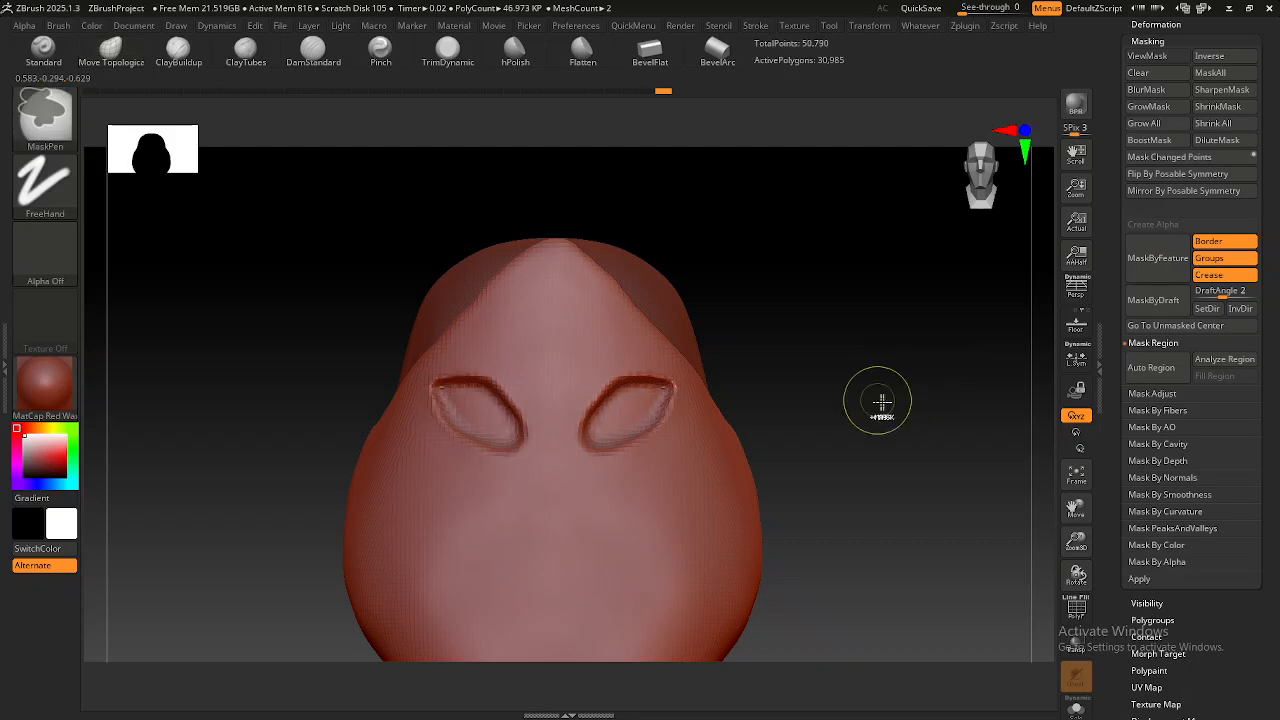
# Examine the eye sockets and the faceplate's overall shape from close up, from the side and from the front.
pyautogui.moveTo(490, 455); pyautogui.dragTo(601, 462, button='right')
pyautogui.moveTo(413, 421)
pyautogui.keyDown('alt'); pyautogui.mouseDown(button='right')
pyautogui.moveTo(501, 473)
pyautogui.moveTo(468, 417)
pyautogui.mouseUp(button='right'); pyautogui.keyUp('alt')
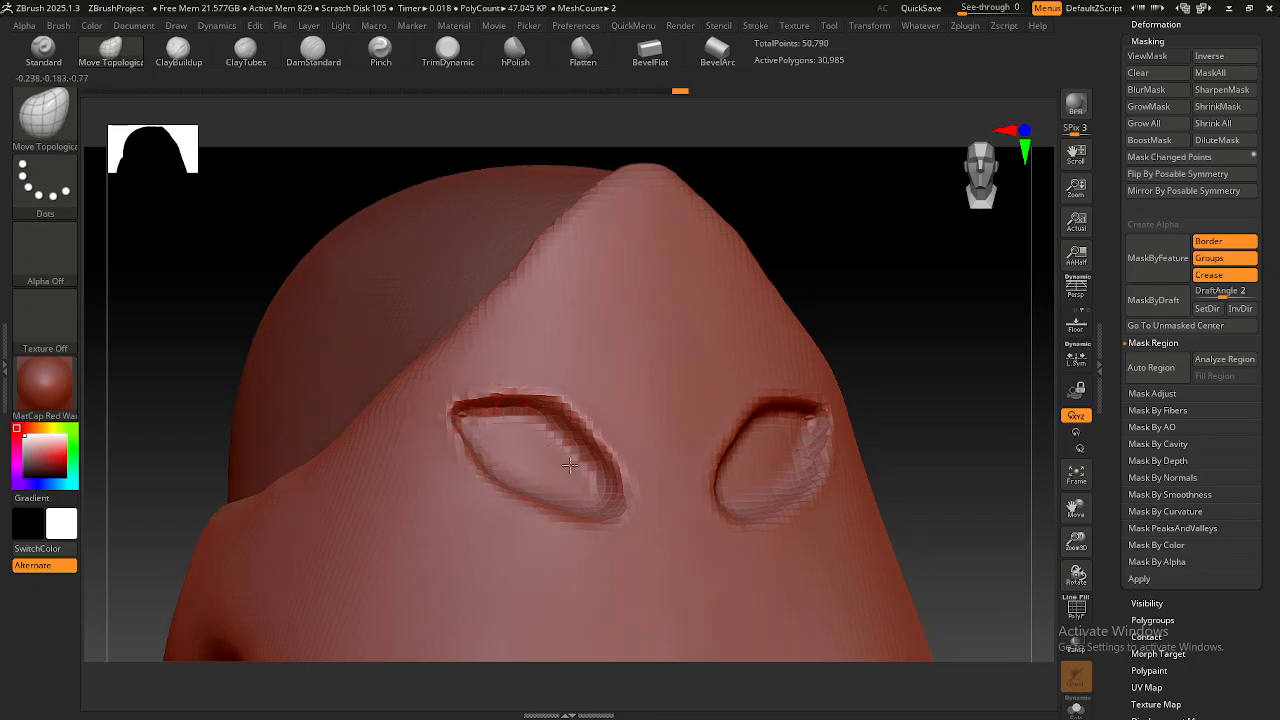
pyautogui.moveTo(566, 464); pyautogui.dragTo(584, 466, button='right')
pyautogui.moveTo(699, 467)
pyautogui.keyDown('ctrl'); pyautogui.mouseDown(button='right')
pyautogui.moveTo(655, 478)
pyautogui.moveTo(606, 389)
pyautogui.moveTo(578, 492)
pyautogui.moveTo(561, 499)
pyautogui.mouseUp(button='right'); pyautogui.keyUp('ctrl')
pyautogui.moveTo(573, 551)
pyautogui.mouseDown(button='right')
pyautogui.moveTo(571, 609)
pyautogui.moveTo(574, 517)
pyautogui.moveTo(557, 581)
pyautogui.mouseUp(button='right')
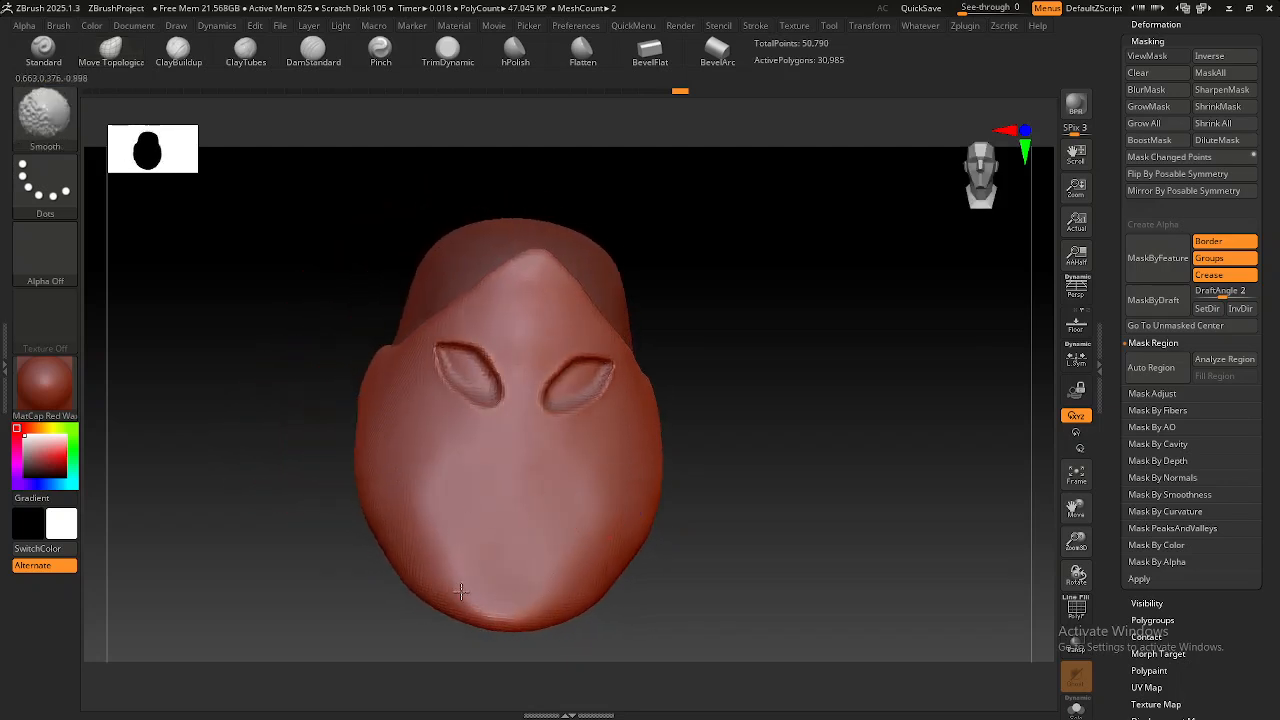
pyautogui.moveTo(523, 549); pyautogui.dragTo(576, 552, button='right')
pyautogui.keyDown('alt'); pyautogui.moveTo(576, 552); pyautogui.dragTo(493, 552, button='right'); pyautogui.keyUp('alt')
pyautogui.moveTo(493, 552)
pyautogui.mouseDown(button='right')
pyautogui.moveTo(434, 536)
pyautogui.moveTo(517, 520)
pyautogui.mouseUp(button='right')
# Set See-through to 35 over the front-view helmet reference and line the model up with it.
pyautogui.hotkey('alt', 'Tab')
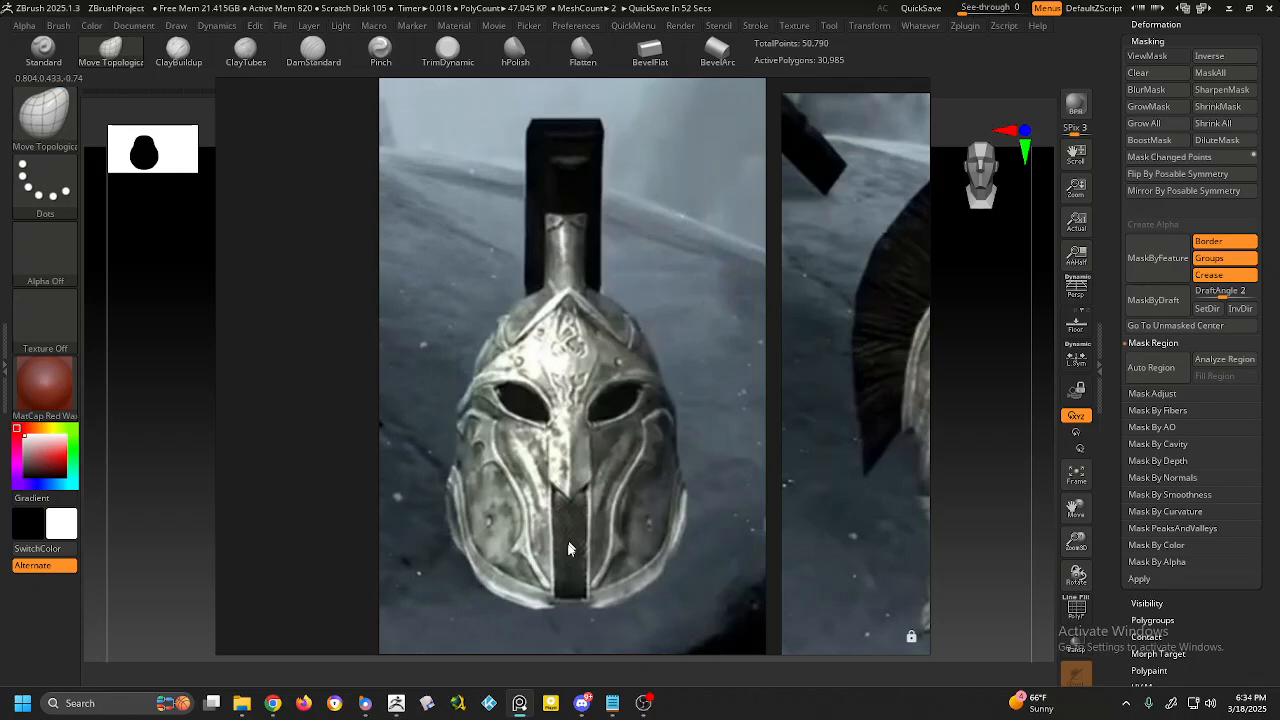
pyautogui.hotkey('alt', 'Tab')
pyautogui.moveTo(966, 9); pyautogui.dragTo(985, 16)
pyautogui.keyDown('alt'); pyautogui.moveTo(666, 452); pyautogui.dragTo(724, 454, button='right'); pyautogui.keyUp('alt')
pyautogui.keyDown('ctrl'); pyautogui.moveTo(630, 471); pyautogui.dragTo(581, 478, button='right'); pyautogui.keyUp('ctrl')
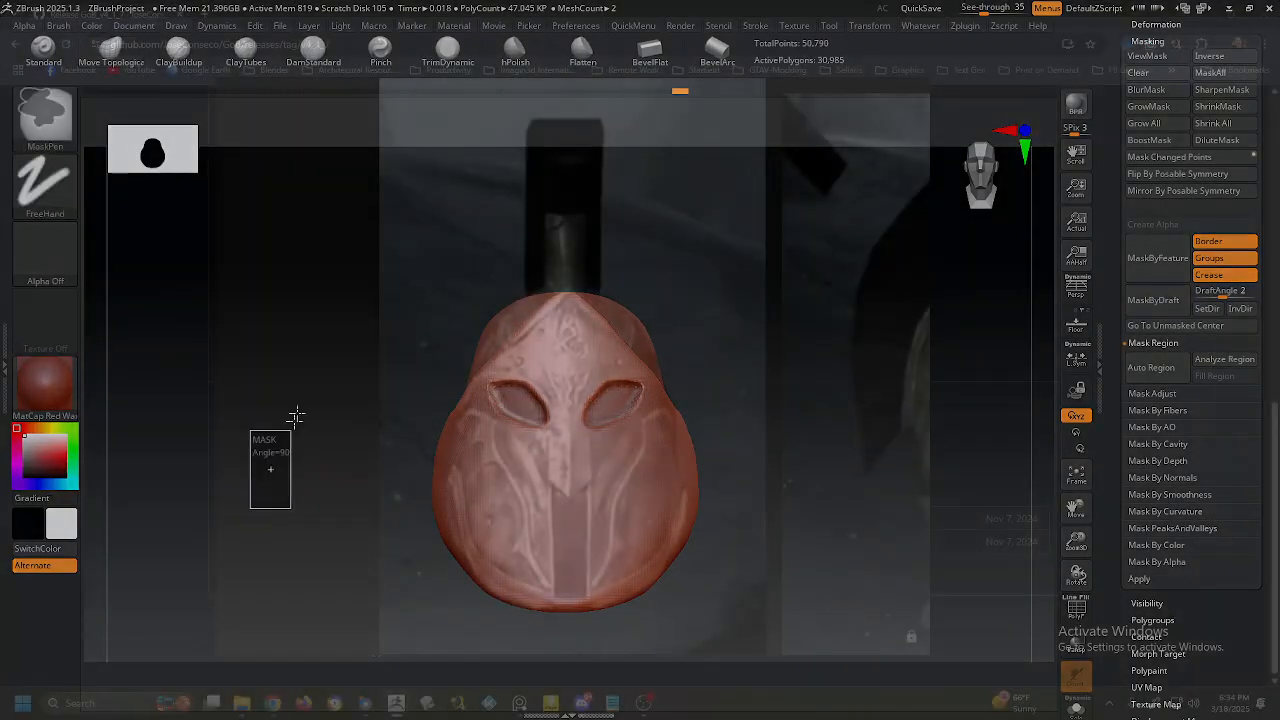
# Mask a narrow vertical rectangle from the chin up to the nose guard, tracing the reference's mouth slot, and return See-through to 0.
pyautogui.keyDown('ctrl'); pyautogui.moveTo(270, 440); pyautogui.dragTo(303, 408); pyautogui.keyUp('ctrl')
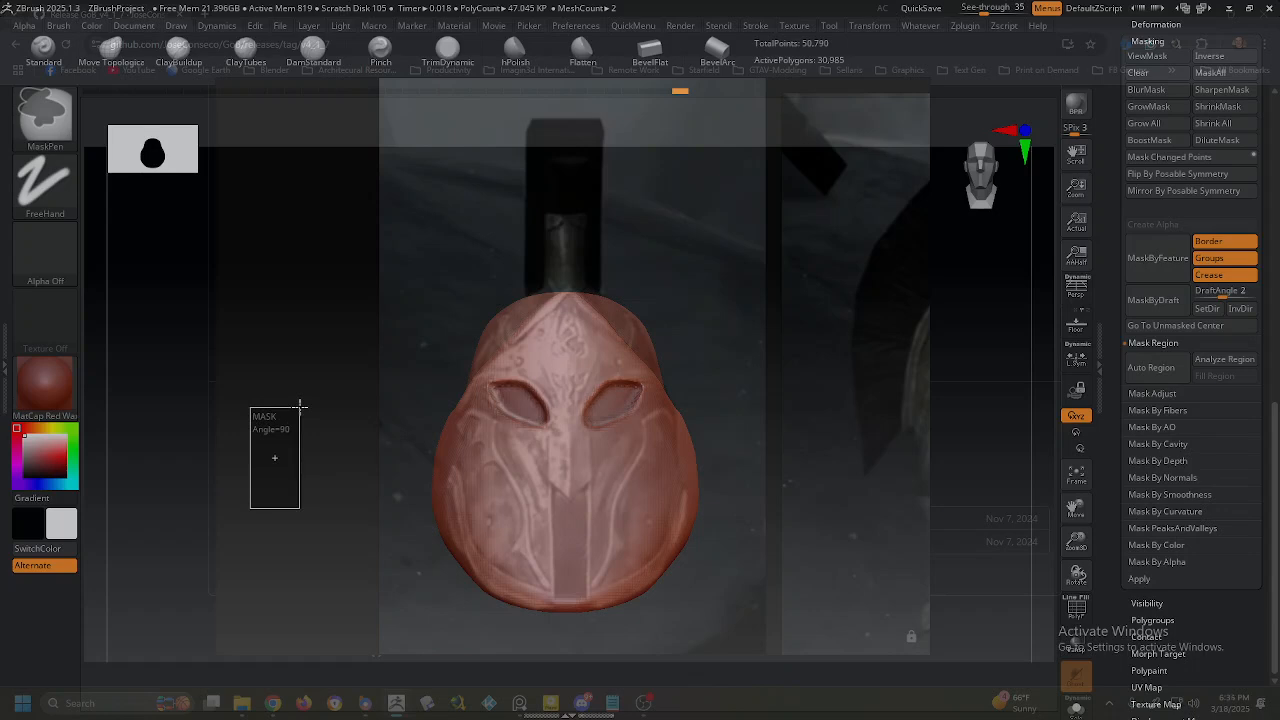
pyautogui.moveTo(300, 405); pyautogui.dragTo(297, 404)
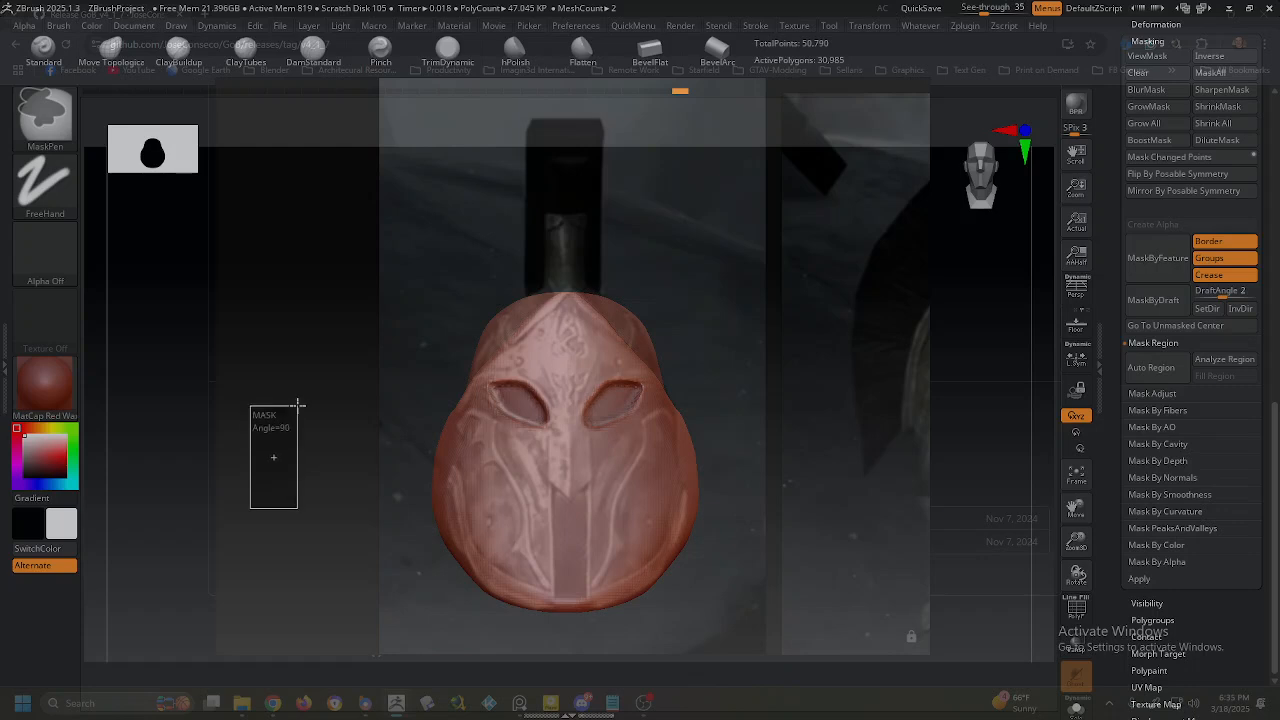
pyautogui.moveTo(297, 404); pyautogui.dragTo(291, 400)
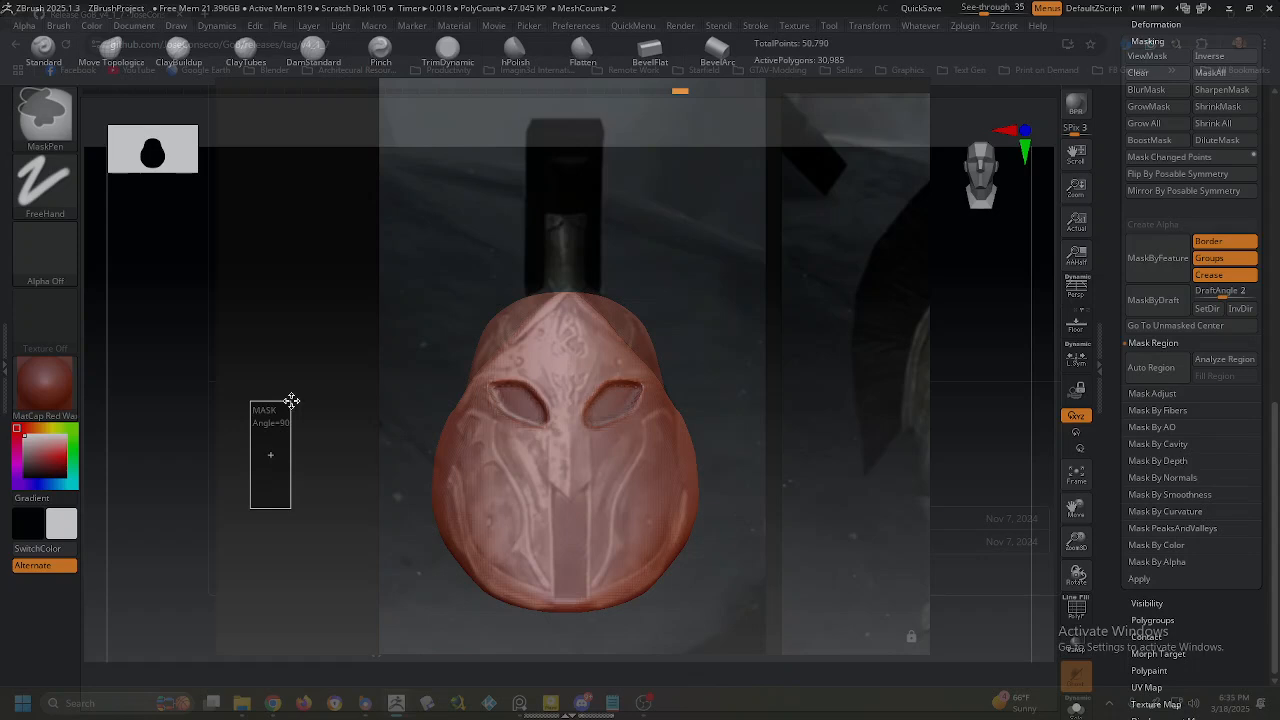
pyautogui.keyDown('ctrl'); pyautogui.moveTo(291, 401); pyautogui.dragTo(594, 567); pyautogui.keyUp('ctrl')
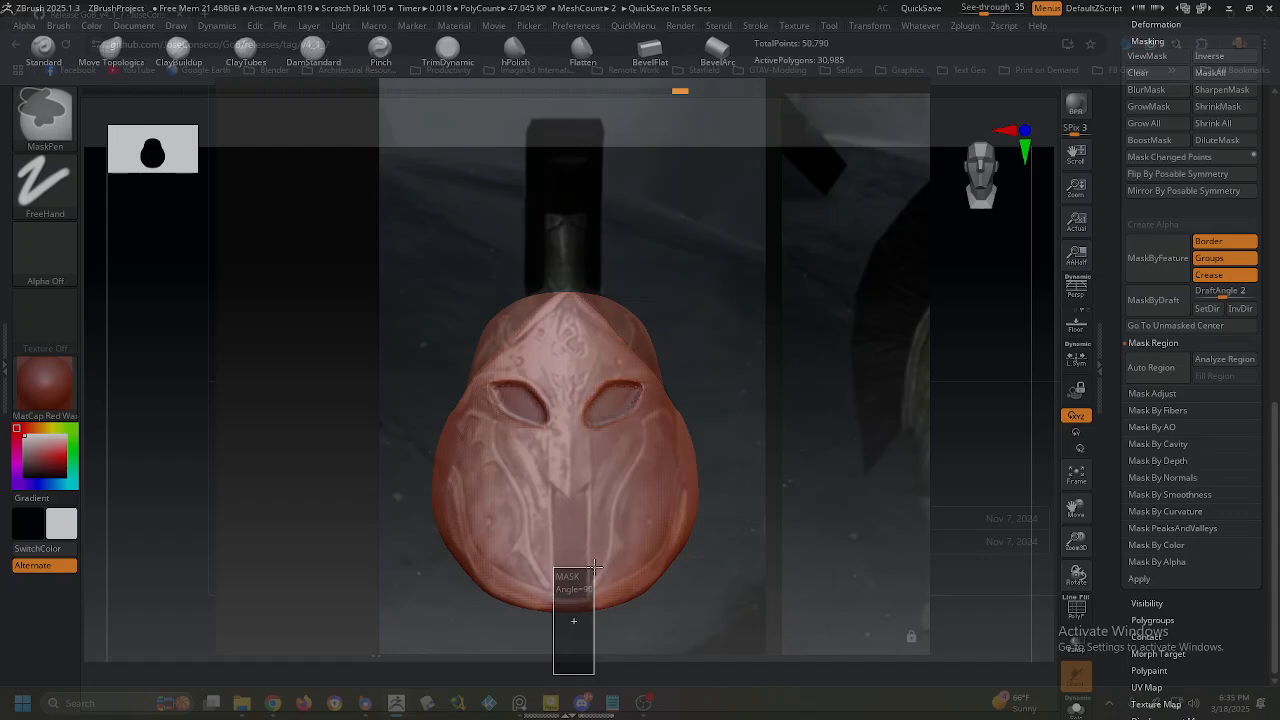
pyautogui.keyDown('ctrl'); pyautogui.moveTo(594, 568); pyautogui.dragTo(579, 567); pyautogui.keyUp('ctrl')
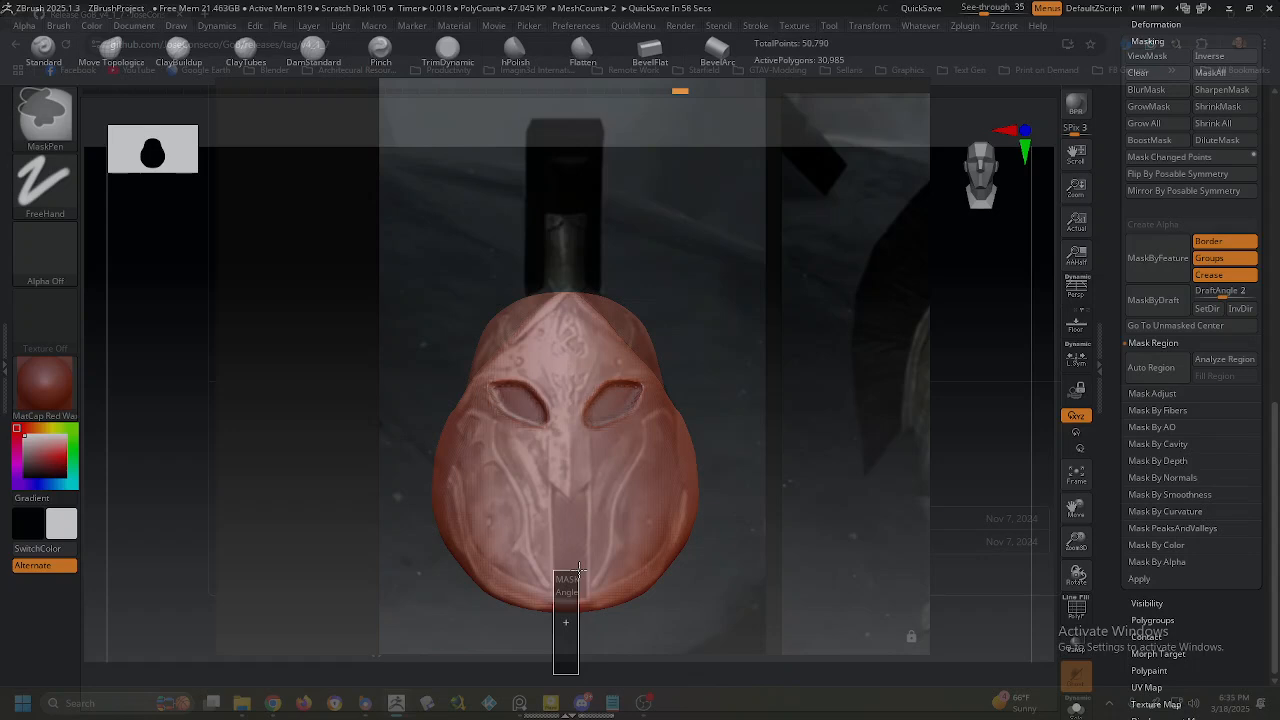
pyautogui.keyDown('ctrl'); pyautogui.moveTo(579, 567); pyautogui.dragTo(580, 567); pyautogui.keyUp('ctrl')
pyautogui.keyDown('ctrl'); pyautogui.moveTo(579, 567); pyautogui.dragTo(578, 486); pyautogui.keyUp('ctrl')
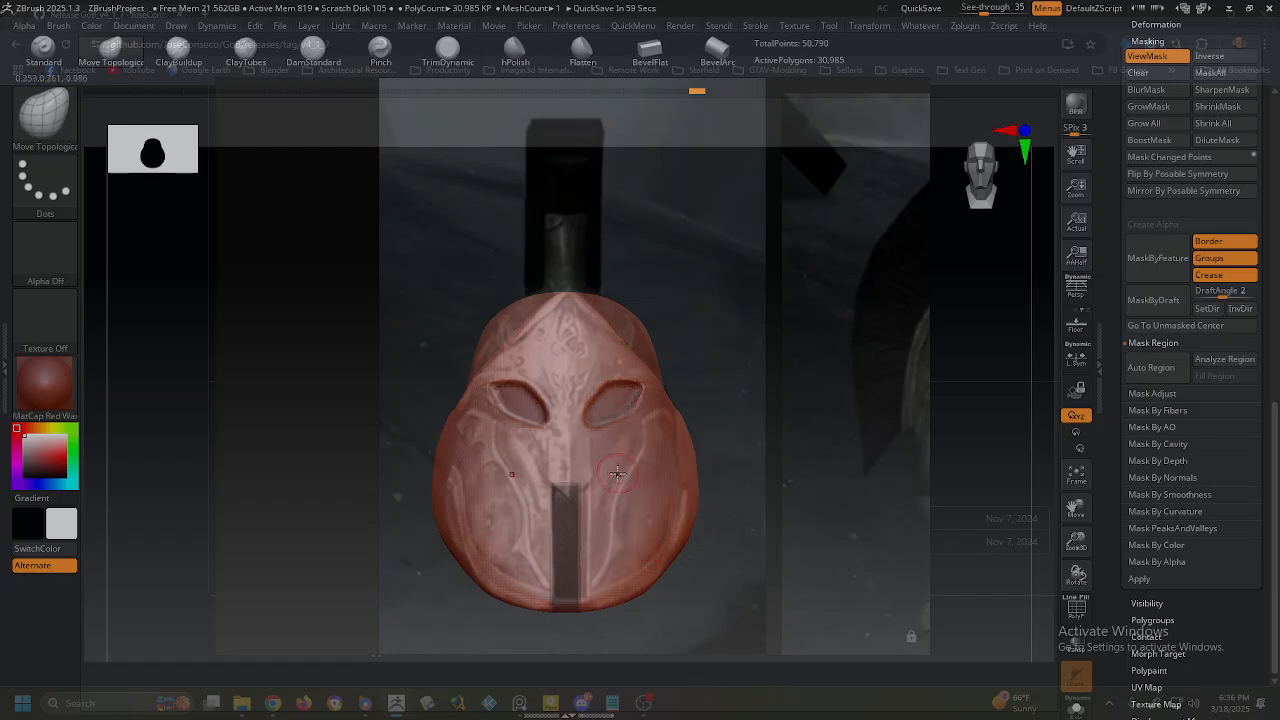
pyautogui.keyDown('ctrl'); pyautogui.moveTo(558, 640); pyautogui.dragTo(584, 486); pyautogui.keyUp('ctrl')
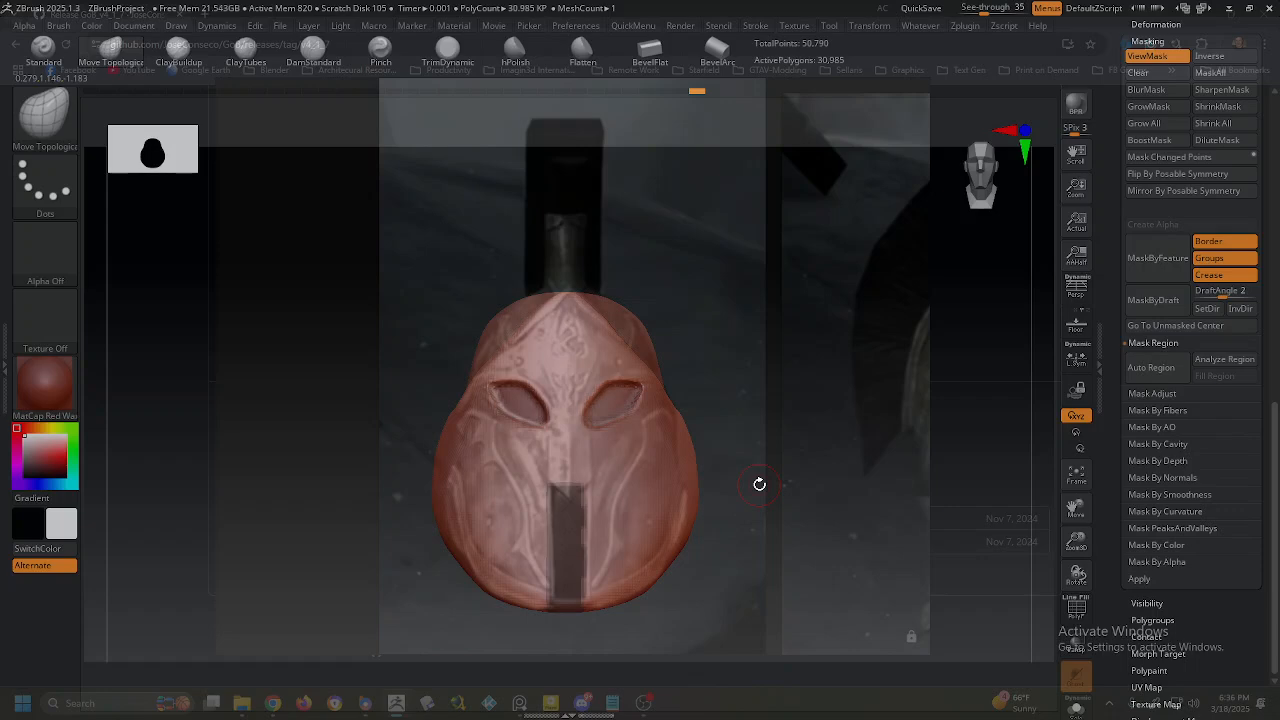
pyautogui.click(985, 8)
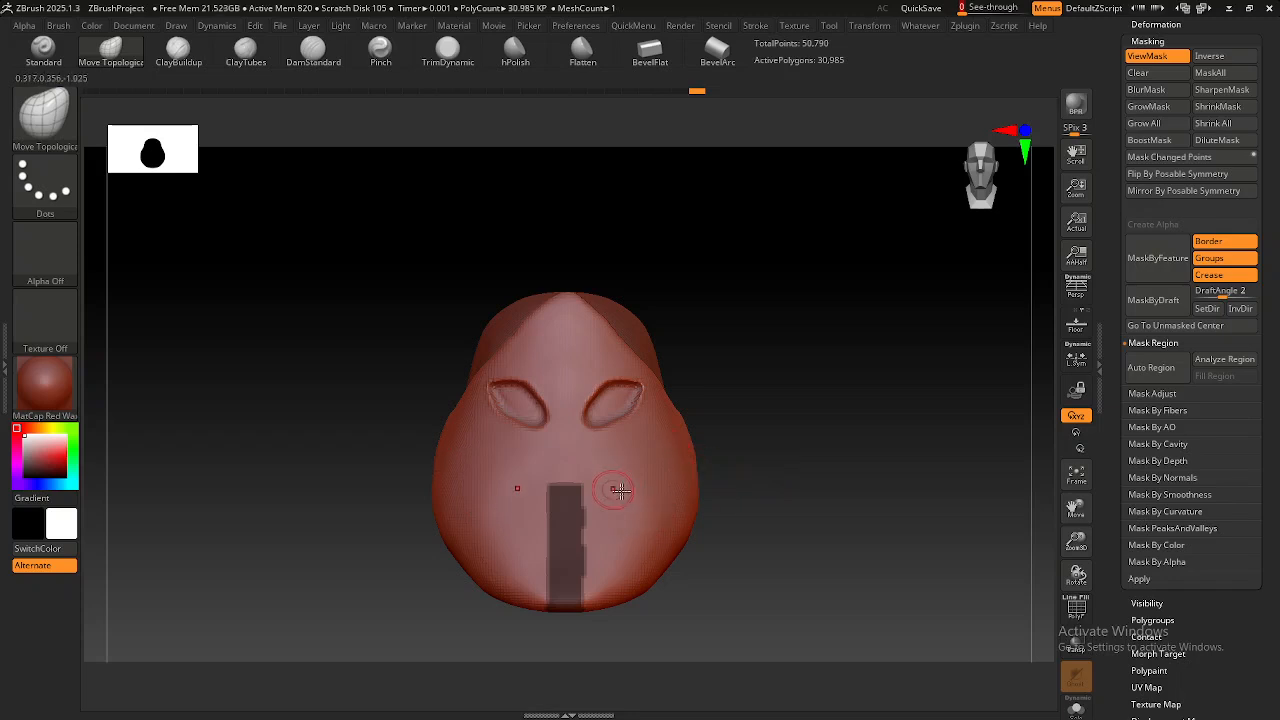
pyautogui.press('ctrl')
pyautogui.keyDown('ctrl'); pyautogui.moveTo(625, 457); pyautogui.dragTo(657, 516); pyautogui.keyUp('ctrl')
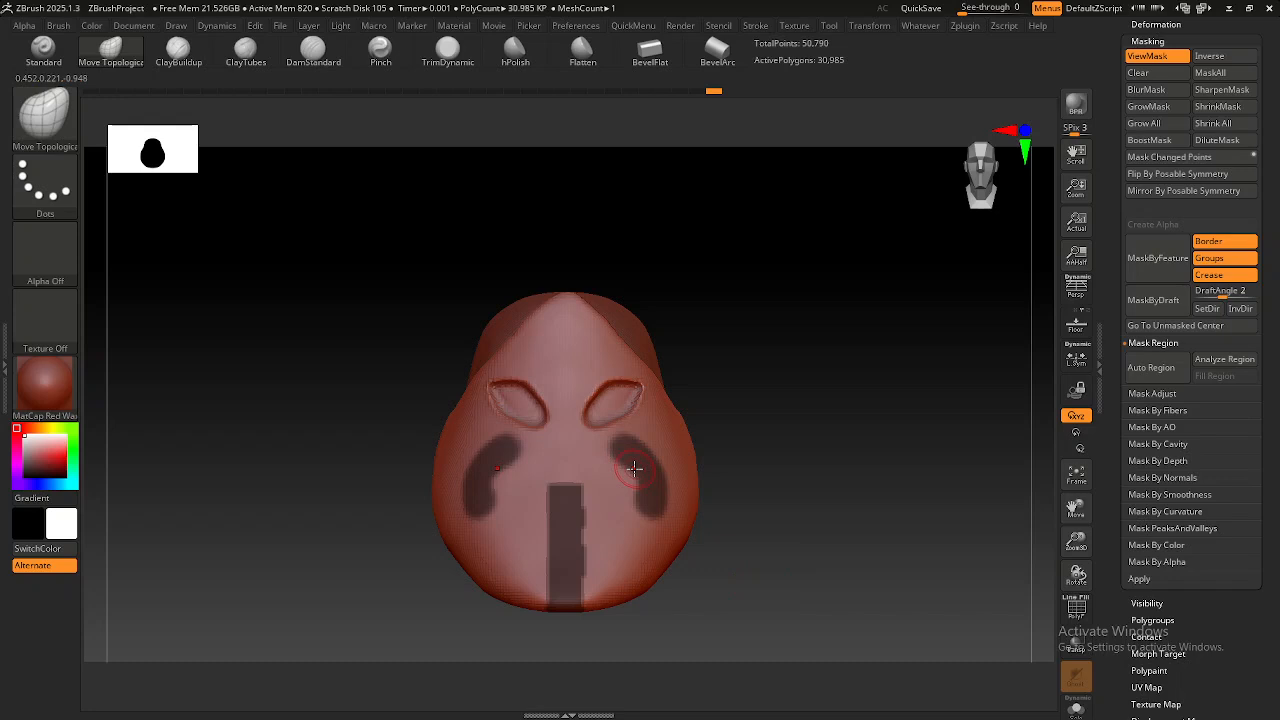
pyautogui.hotkey('ctrl', 'shift', 'a')
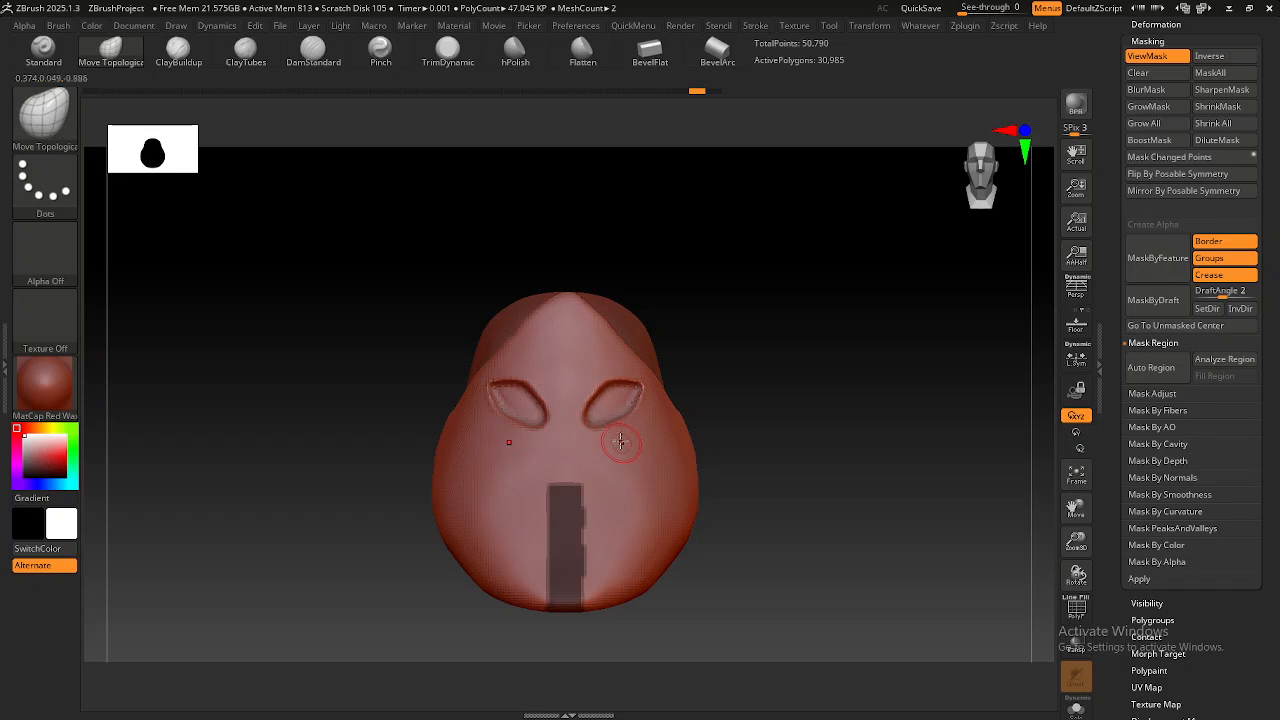
pyautogui.keyDown('ctrl'); pyautogui.moveTo(614, 449); pyautogui.dragTo(637, 494); pyautogui.keyUp('ctrl')
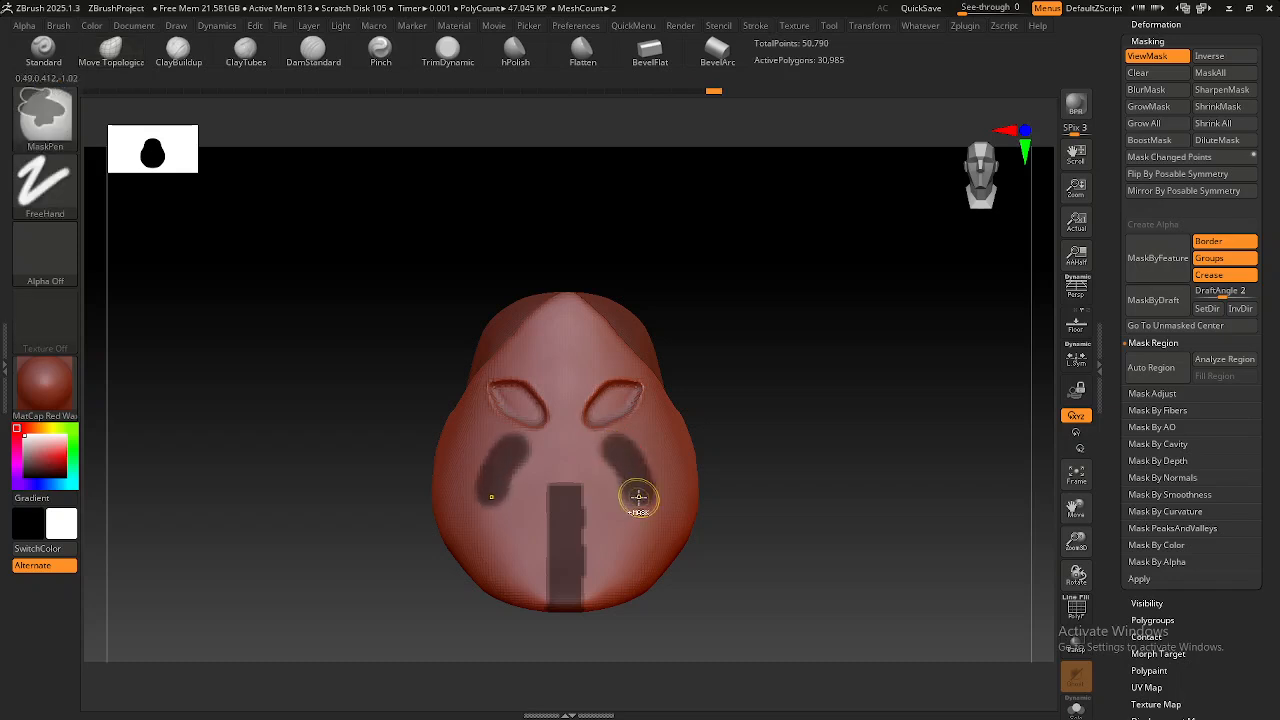
pyautogui.hotkey('ctrl', 'z')
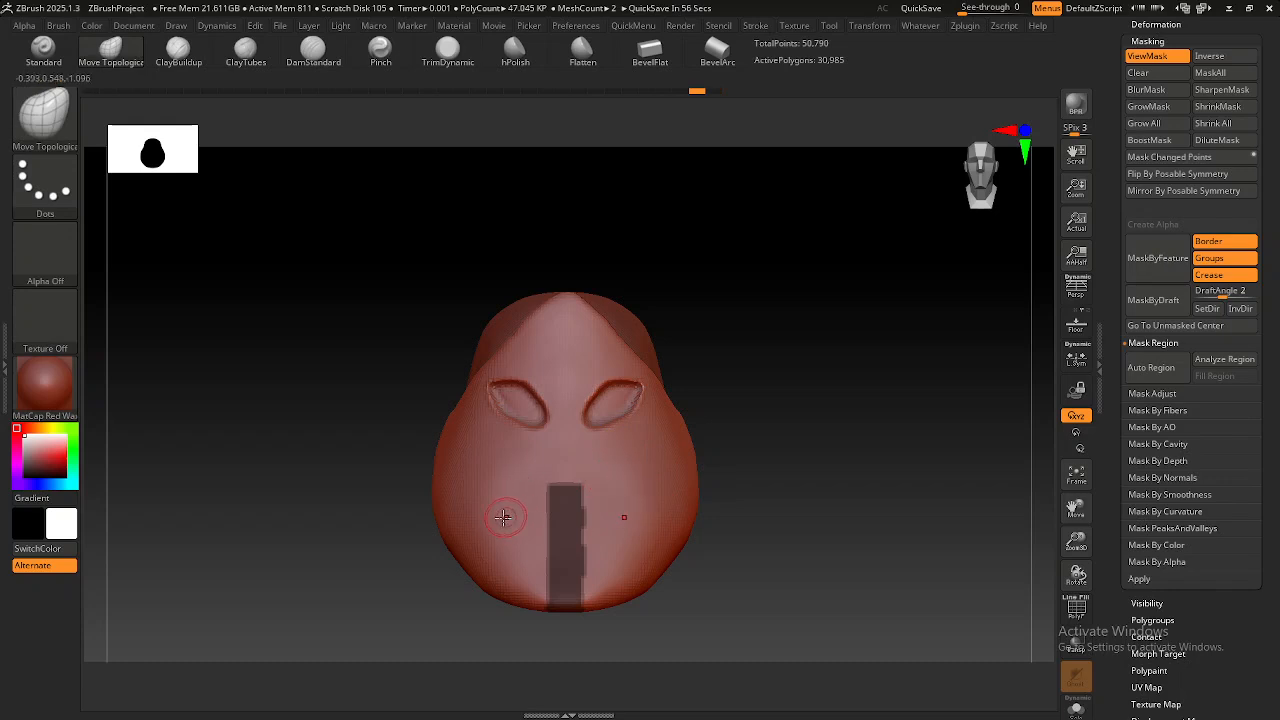
pyautogui.moveTo(205, 591)
pyautogui.keyDown('ctrl'); pyautogui.mouseDown()
pyautogui.moveTo(267, 458)
pyautogui.moveTo(268, 484)
pyautogui.moveTo(251, 446)
pyautogui.mouseUp(); pyautogui.keyUp('ctrl')
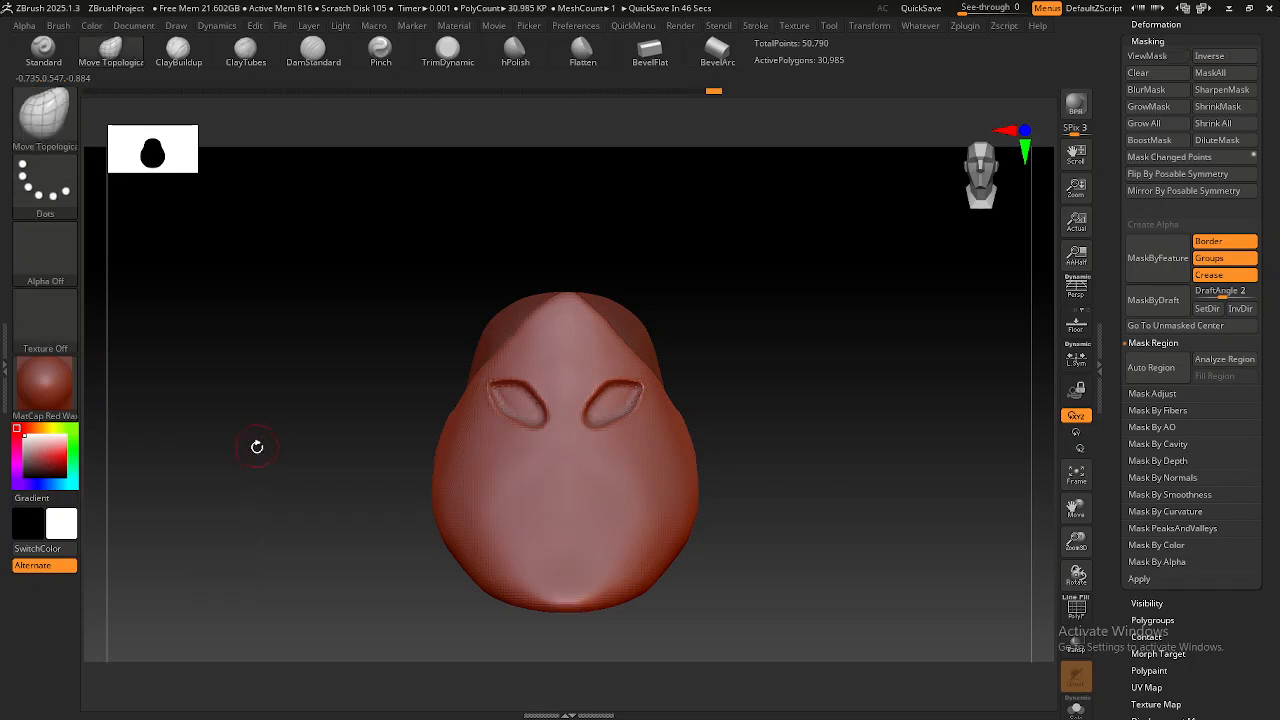
# Examine how far the slot mask extends over the helmet's underside, side and back.
pyautogui.moveTo(346, 506)
pyautogui.mouseDown()
pyautogui.moveTo(509, 511)
pyautogui.moveTo(429, 517)
pyautogui.moveTo(423, 400)
pyautogui.moveTo(393, 434)
pyautogui.moveTo(403, 446)
pyautogui.mouseUp()
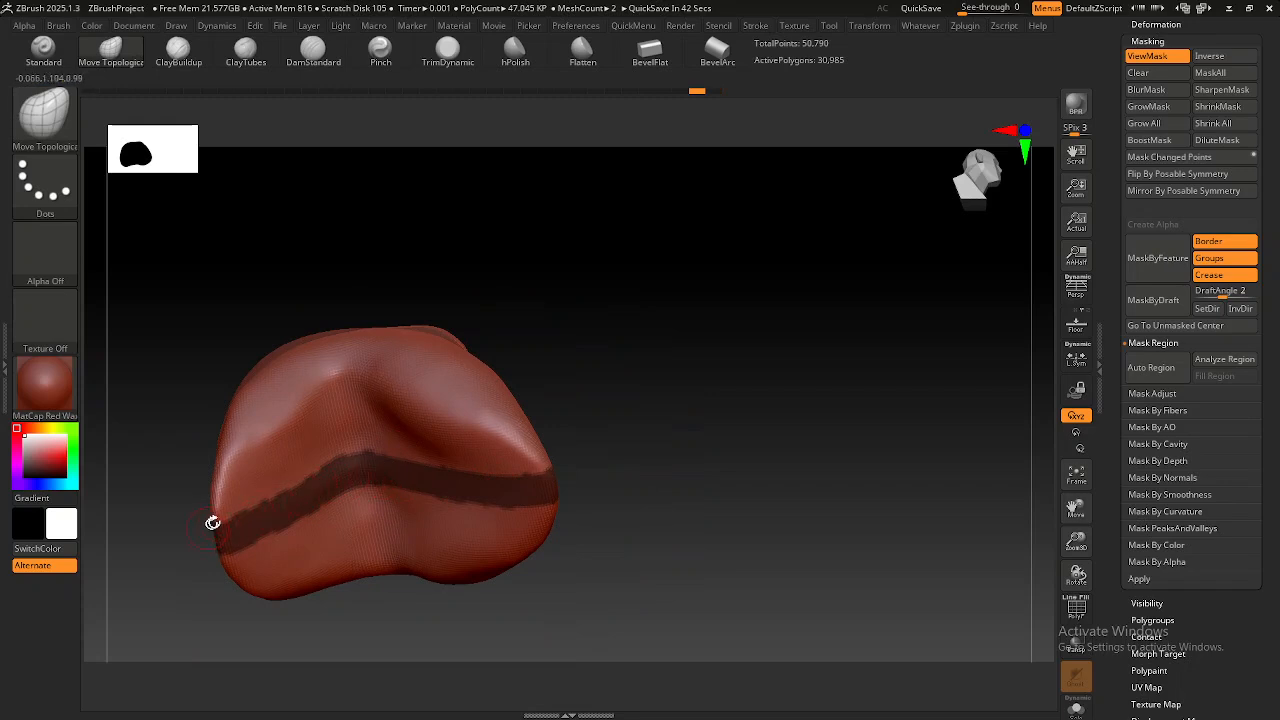
pyautogui.moveTo(207, 528); pyautogui.dragTo(274, 517)
pyautogui.moveTo(220, 531); pyautogui.dragTo(220, 563, button='right')
pyautogui.keyDown('alt'); pyautogui.moveTo(331, 499); pyautogui.dragTo(523, 482, button='right'); pyautogui.keyUp('alt')
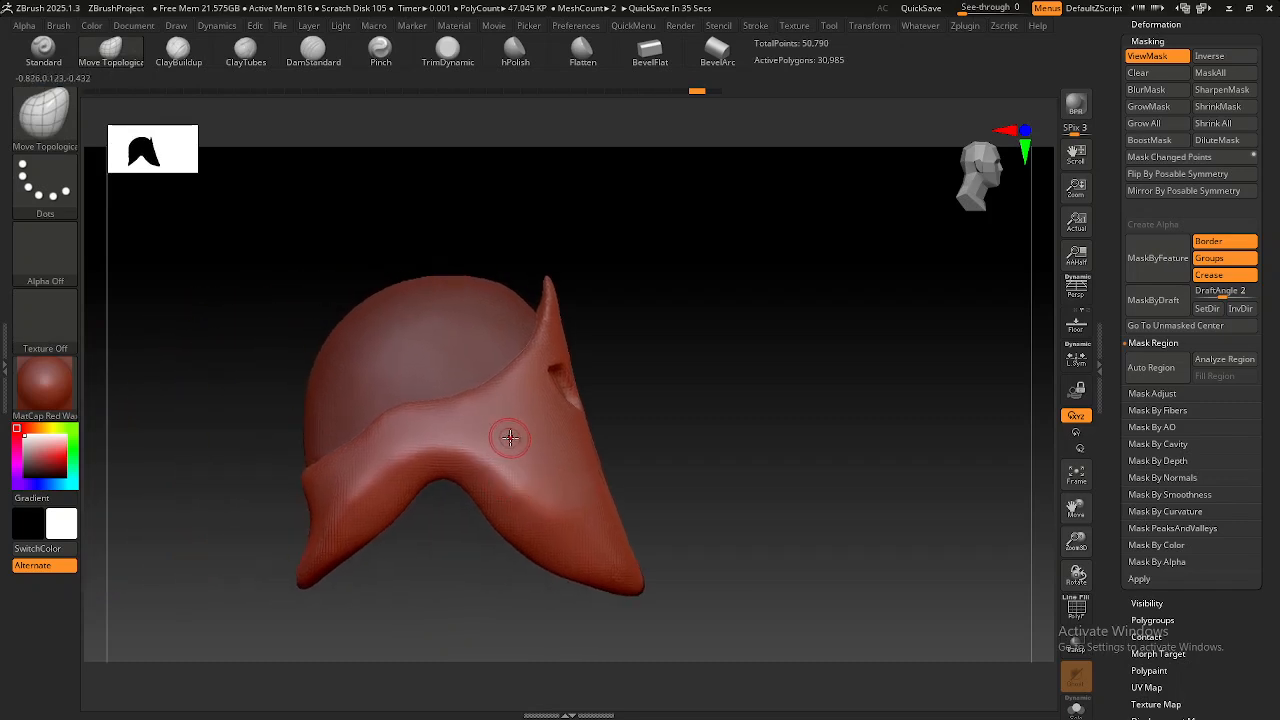
pyautogui.moveTo(514, 443); pyautogui.dragTo(487, 434, button='right')
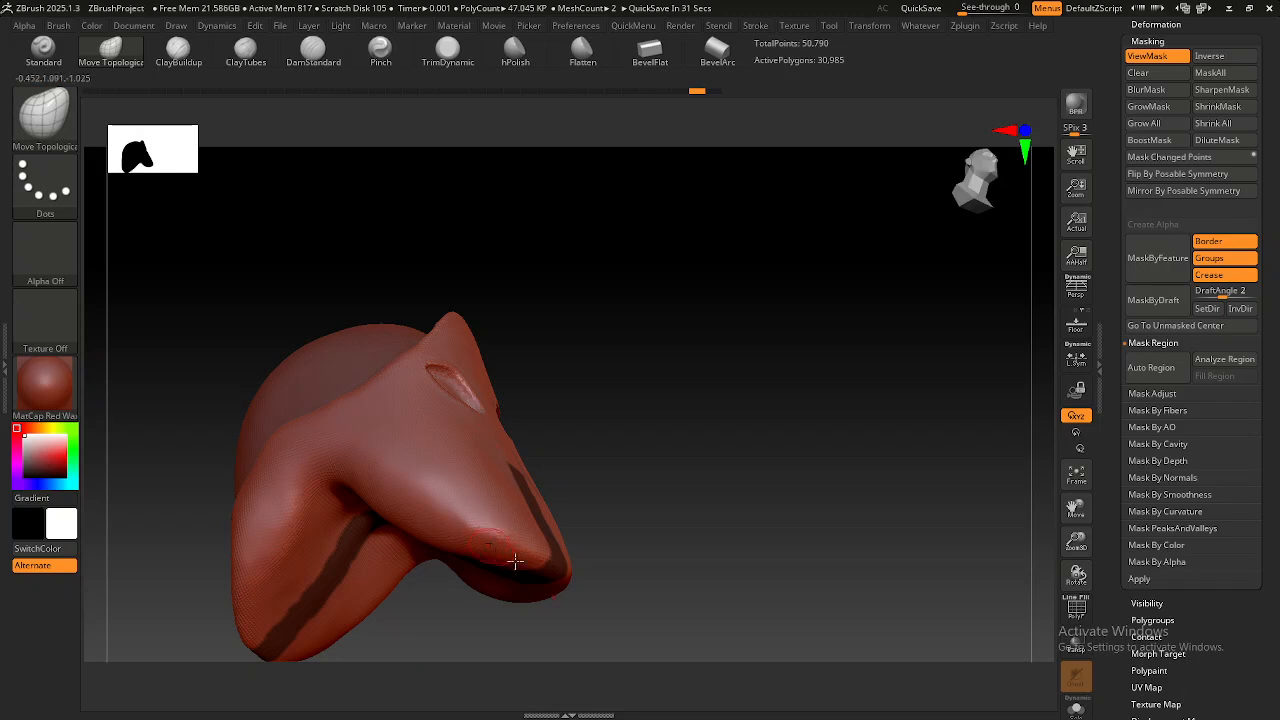
pyautogui.moveTo(528, 557)
pyautogui.keyDown('alt'); pyautogui.mouseDown(button='right')
pyautogui.moveTo(466, 506)
pyautogui.moveTo(391, 486)
pyautogui.moveTo(409, 466)
pyautogui.moveTo(400, 480)
pyautogui.moveTo(514, 517)
pyautogui.moveTo(440, 470)
pyautogui.moveTo(421, 430)
pyautogui.moveTo(371, 434)
pyautogui.moveTo(391, 458)
pyautogui.mouseUp(button='right'); pyautogui.keyUp('alt')
pyautogui.keyDown('alt'); pyautogui.moveTo(503, 457); pyautogui.dragTo(445, 438, button='right'); pyautogui.keyUp('alt')
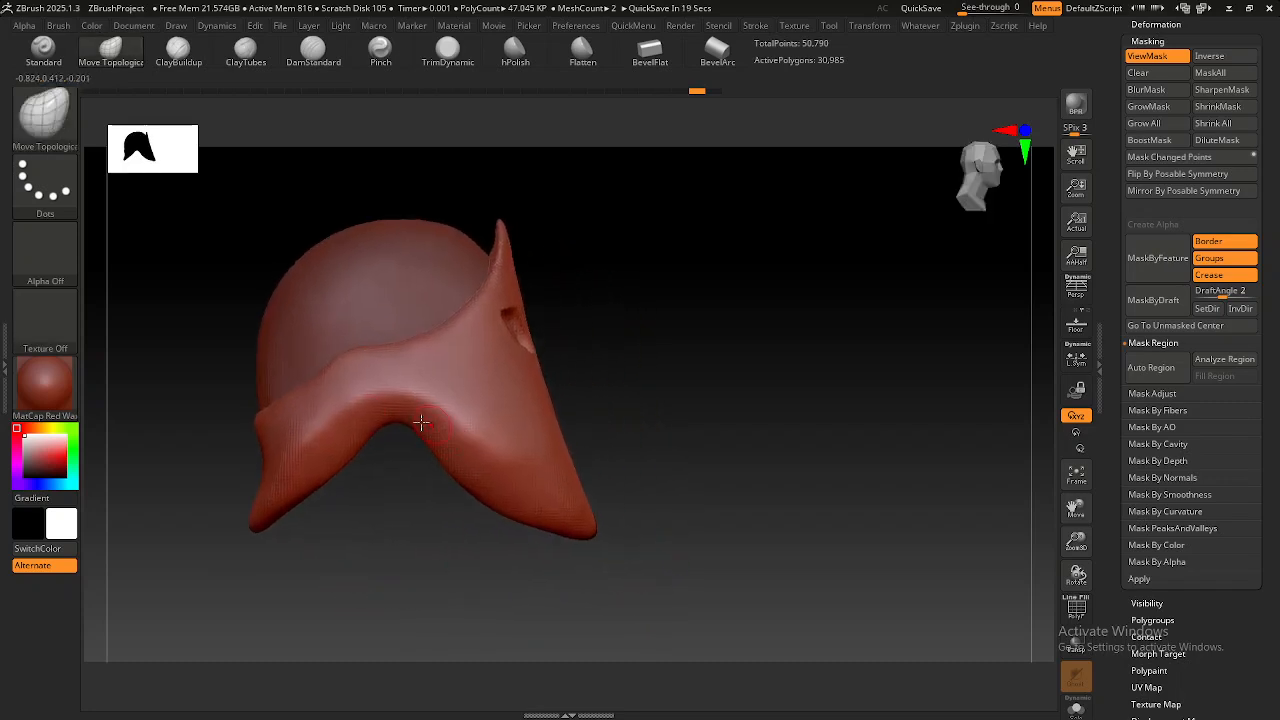
# Choose the MaskLasso brush and unmask the helmet's back and underside, keeping only the slot on the faceplate's front masked.
pyautogui.hotkey('ctrl', 'shift')
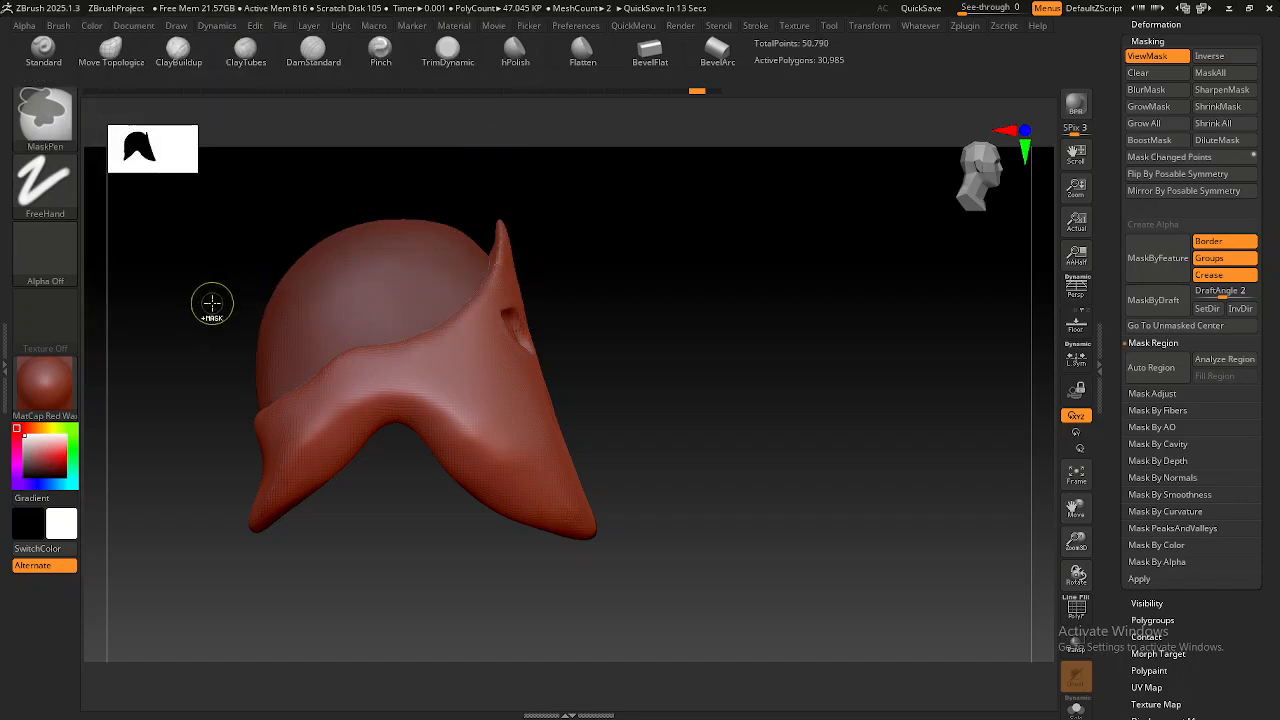
pyautogui.click(44, 112)
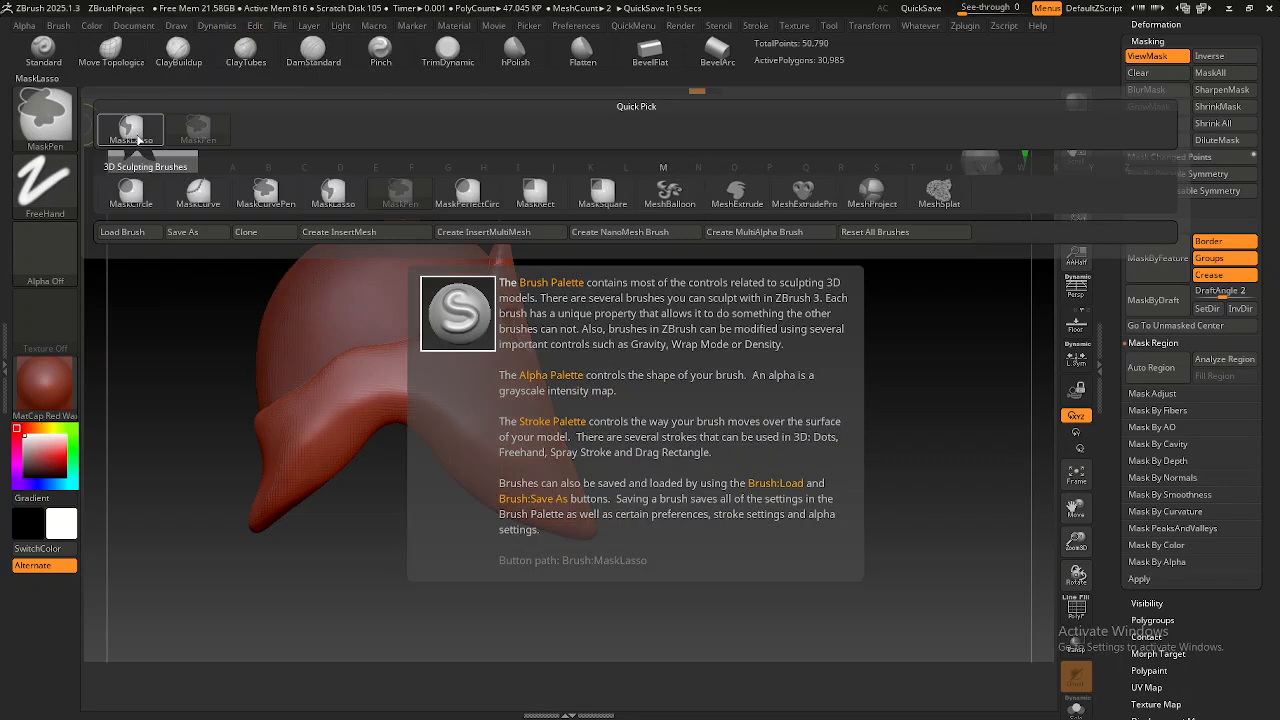
pyautogui.keyDown('ctrl'); pyautogui.click(133, 130); pyautogui.keyUp('ctrl')
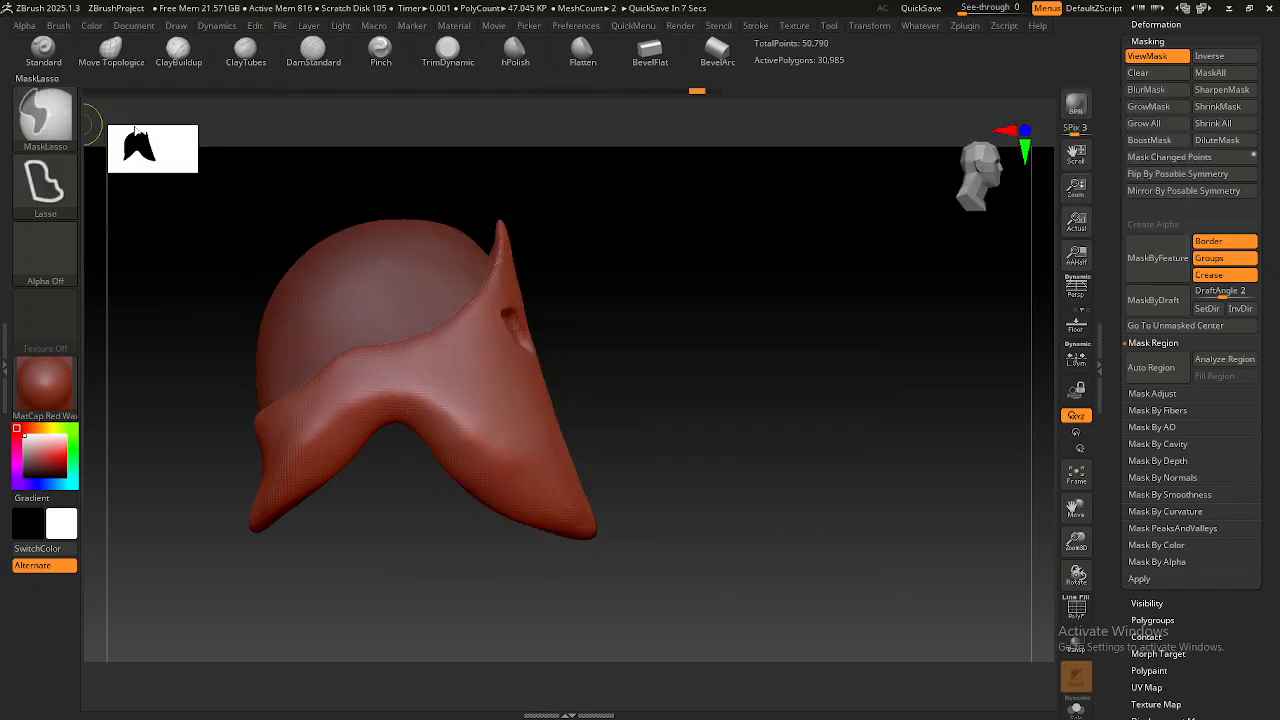
pyautogui.press('ctrl')
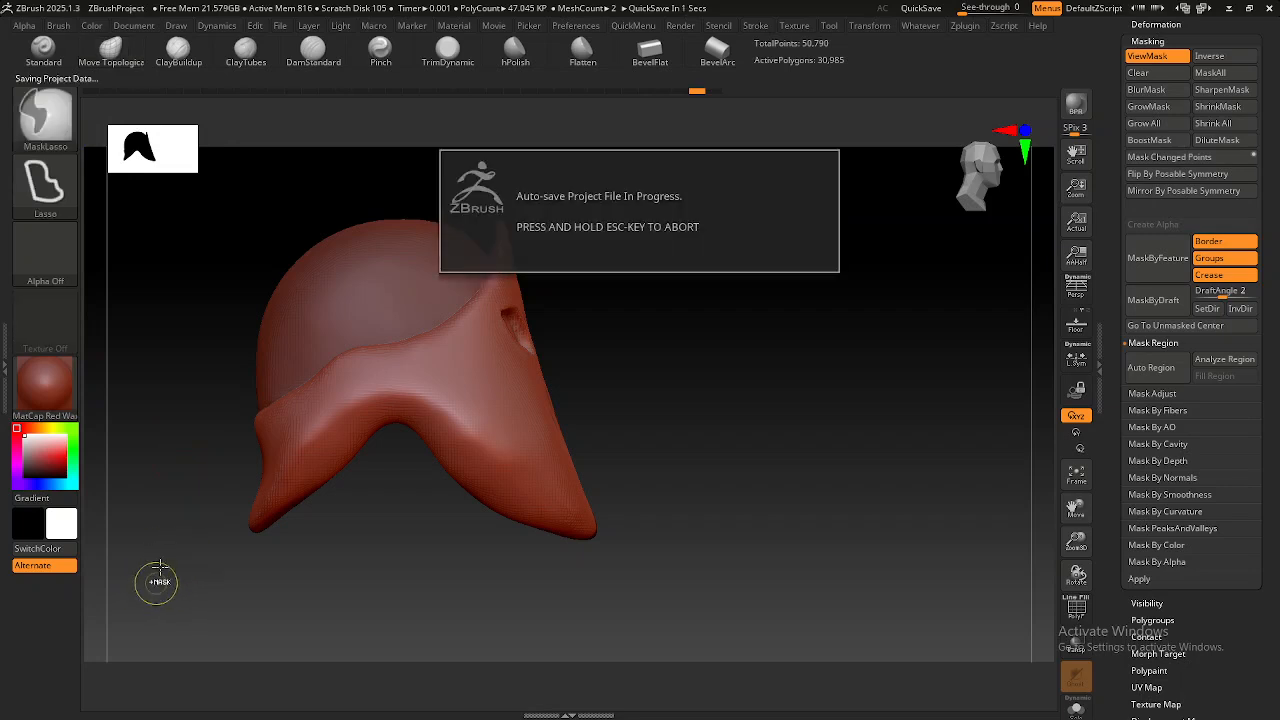
pyautogui.moveTo(208, 550); pyautogui.dragTo(229, 531)
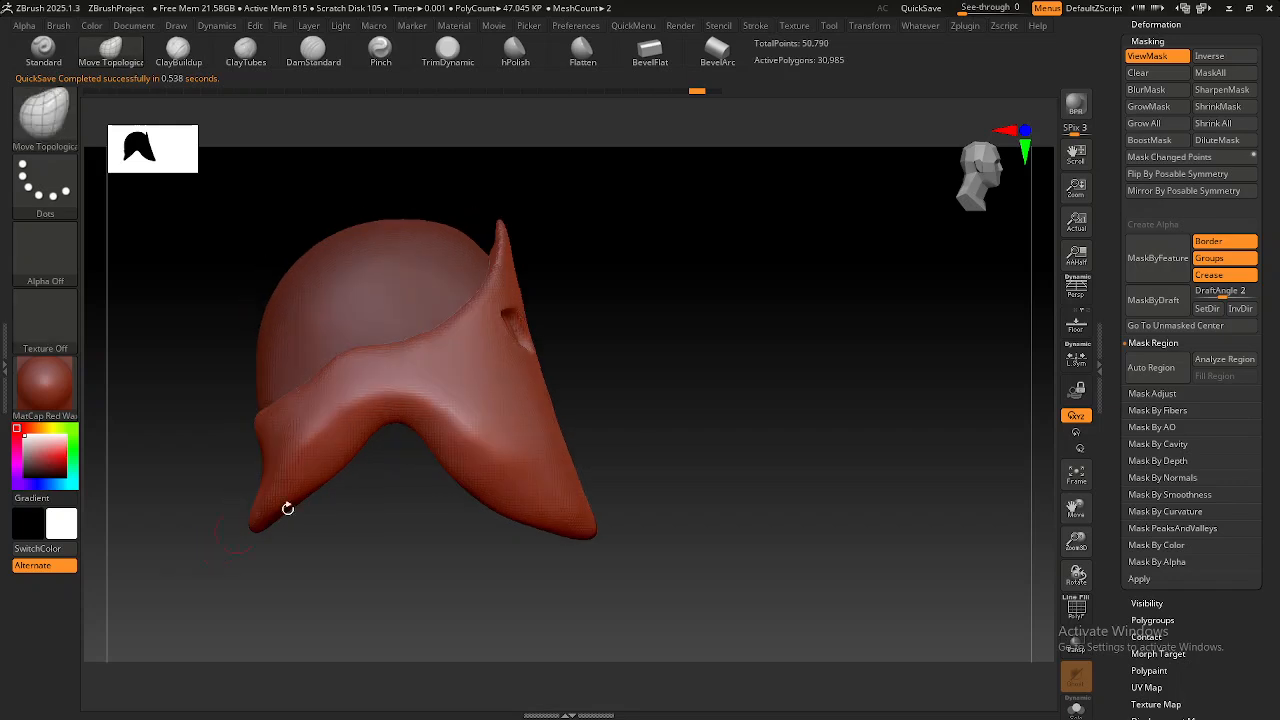
pyautogui.press('ctrl')
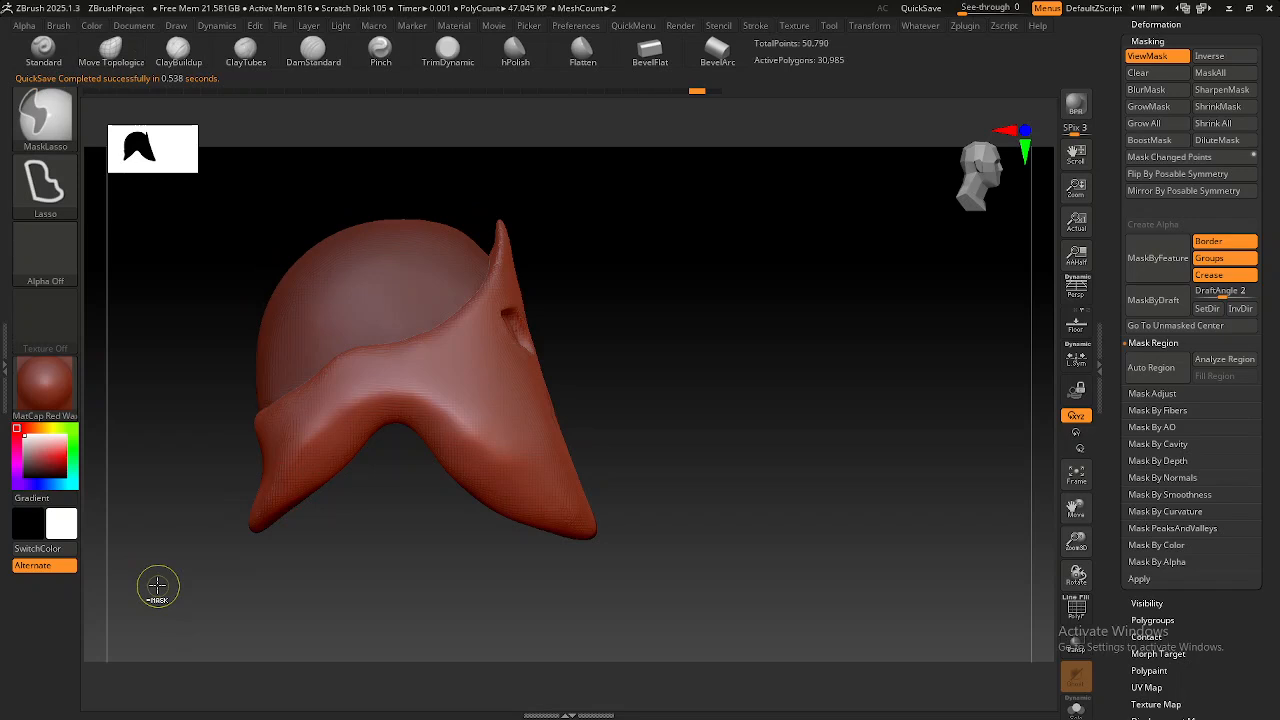
pyautogui.moveTo(157, 585)
pyautogui.mouseDown()
pyautogui.moveTo(185, 425)
pyautogui.moveTo(210, 404)
pyautogui.moveTo(400, 368)
pyautogui.moveTo(503, 392)
pyautogui.mouseUp()
pyautogui.moveTo(531, 416)
pyautogui.keyDown('ctrl'); pyautogui.mouseDown()
pyautogui.moveTo(584, 508)
pyautogui.moveTo(590, 580)
pyautogui.mouseUp(); pyautogui.keyUp('ctrl')
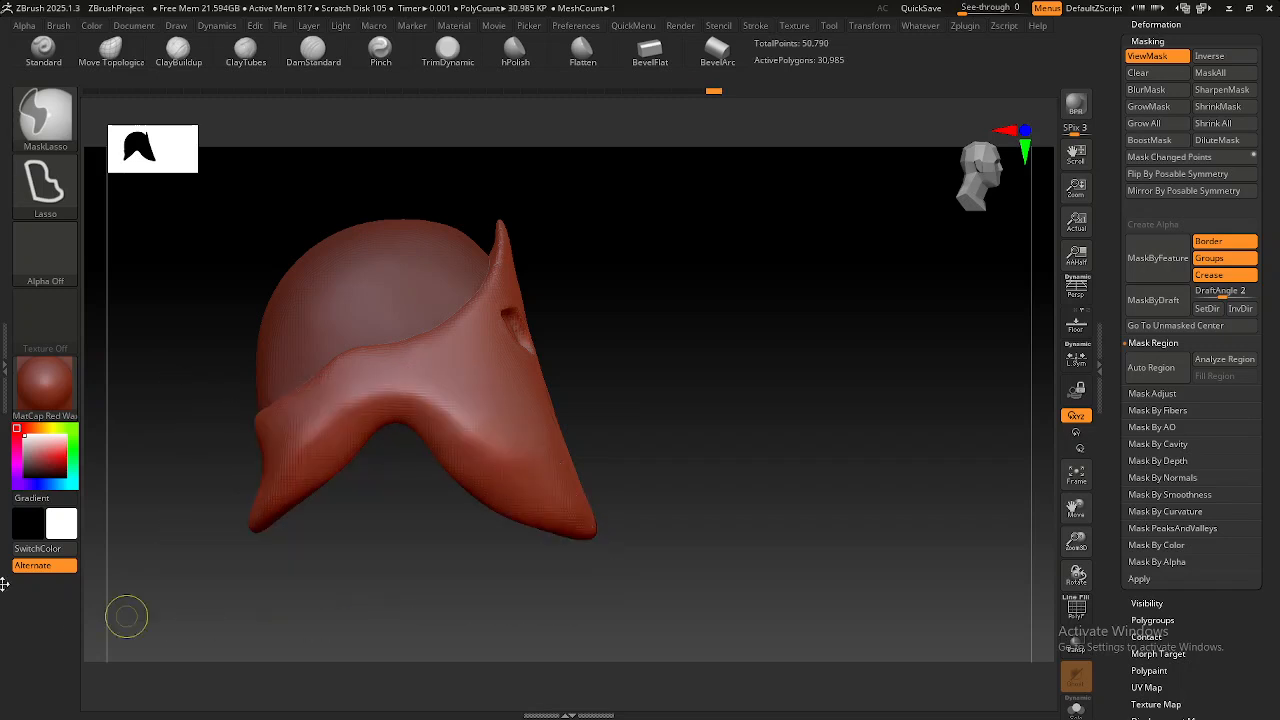
pyautogui.moveTo(465, 572)
pyautogui.mouseDown()
pyautogui.moveTo(443, 463)
pyautogui.moveTo(430, 508)
pyautogui.moveTo(297, 558)
pyautogui.moveTo(343, 554)
pyautogui.moveTo(271, 551)
pyautogui.moveTo(441, 563)
pyautogui.moveTo(420, 506)
pyautogui.moveTo(386, 571)
pyautogui.moveTo(379, 545)
pyautogui.moveTo(420, 524)
pyautogui.mouseUp()
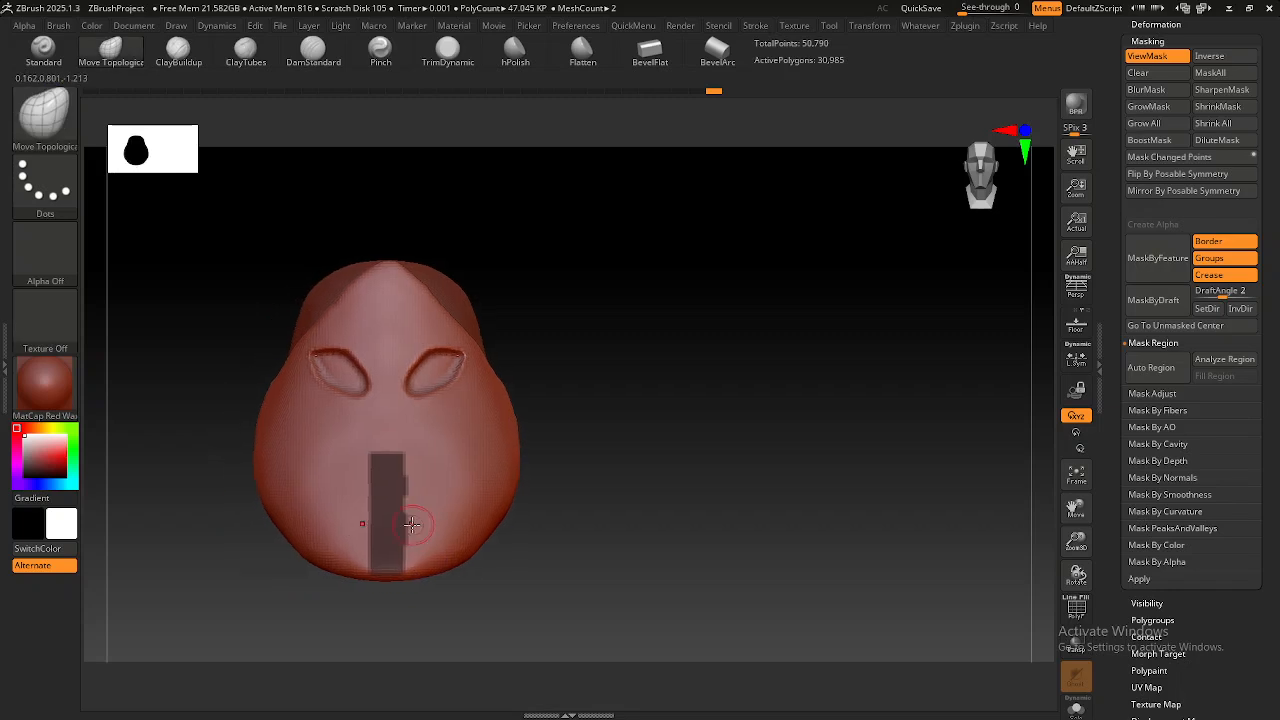
# Invert the mask to leave only the front mouth slot unmasked, and activate the Move gizmo.
pyautogui.keyDown('alt'); pyautogui.moveTo(599, 512); pyautogui.dragTo(674, 481); pyautogui.keyUp('alt')
pyautogui.keyDown('ctrl'); pyautogui.click(712, 478); pyautogui.keyUp('ctrl')
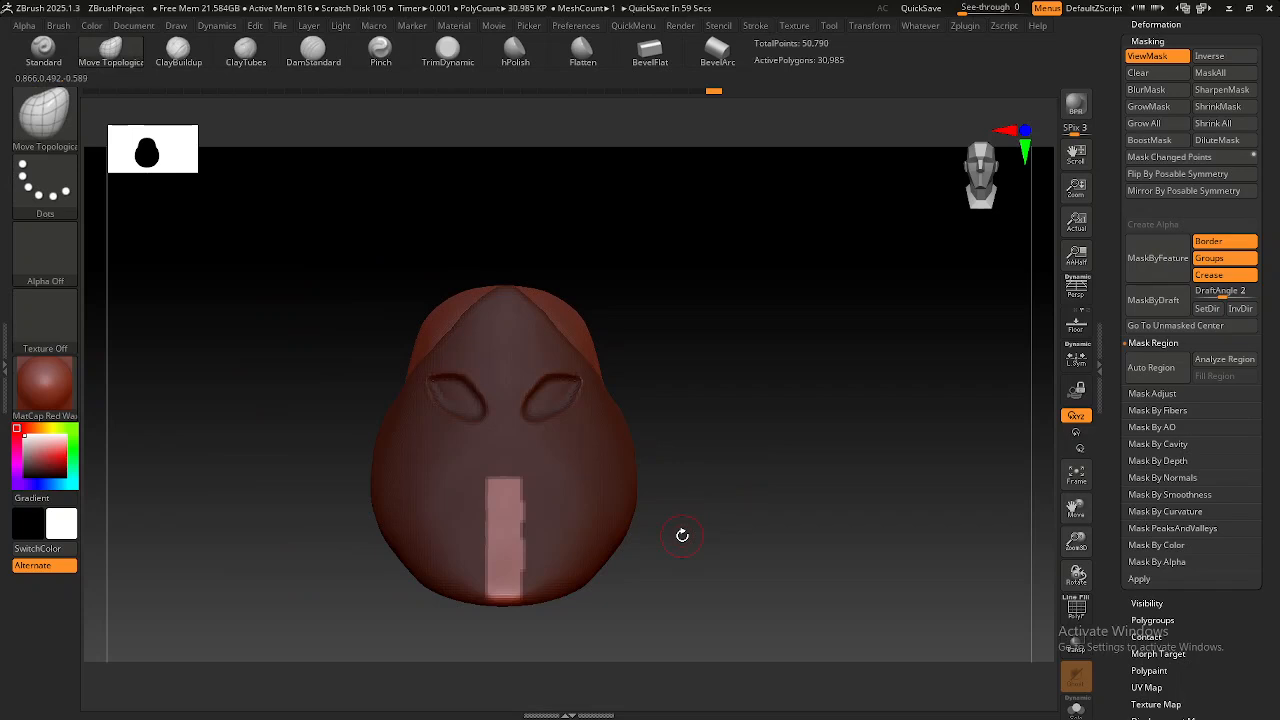
pyautogui.moveTo(658, 544); pyautogui.dragTo(691, 520)
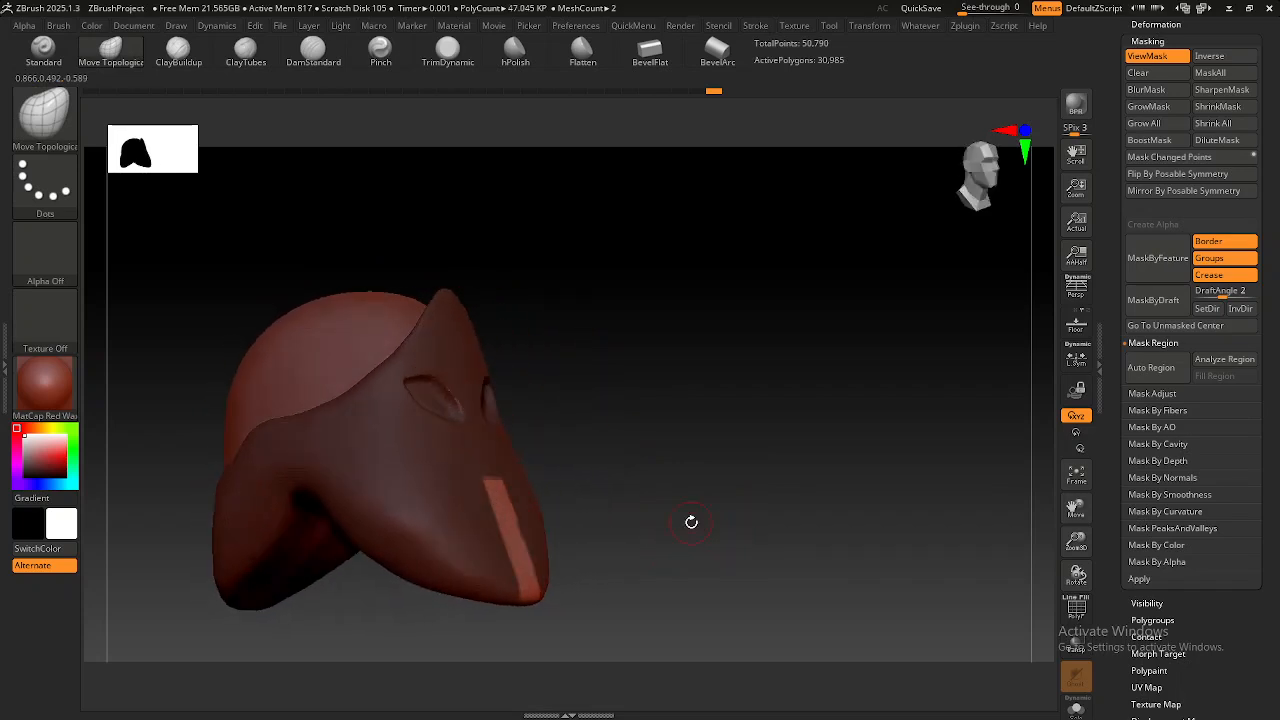
pyautogui.press('w')
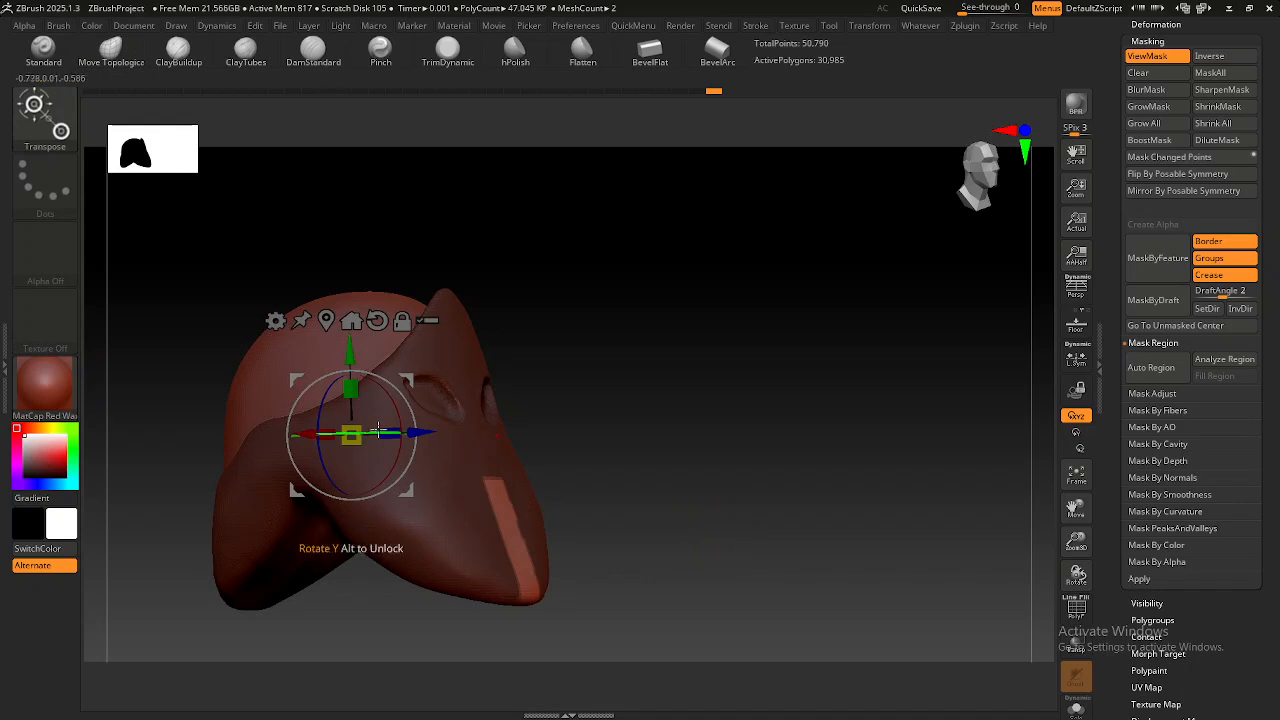
# Push the unmasked mouth slot into the faceplate with the Move gizmo, clear the mask and remesh the helmet with DynaMesh.
pyautogui.moveTo(416, 432); pyautogui.dragTo(407, 432)
pyautogui.moveTo(646, 523); pyautogui.dragTo(667, 440)
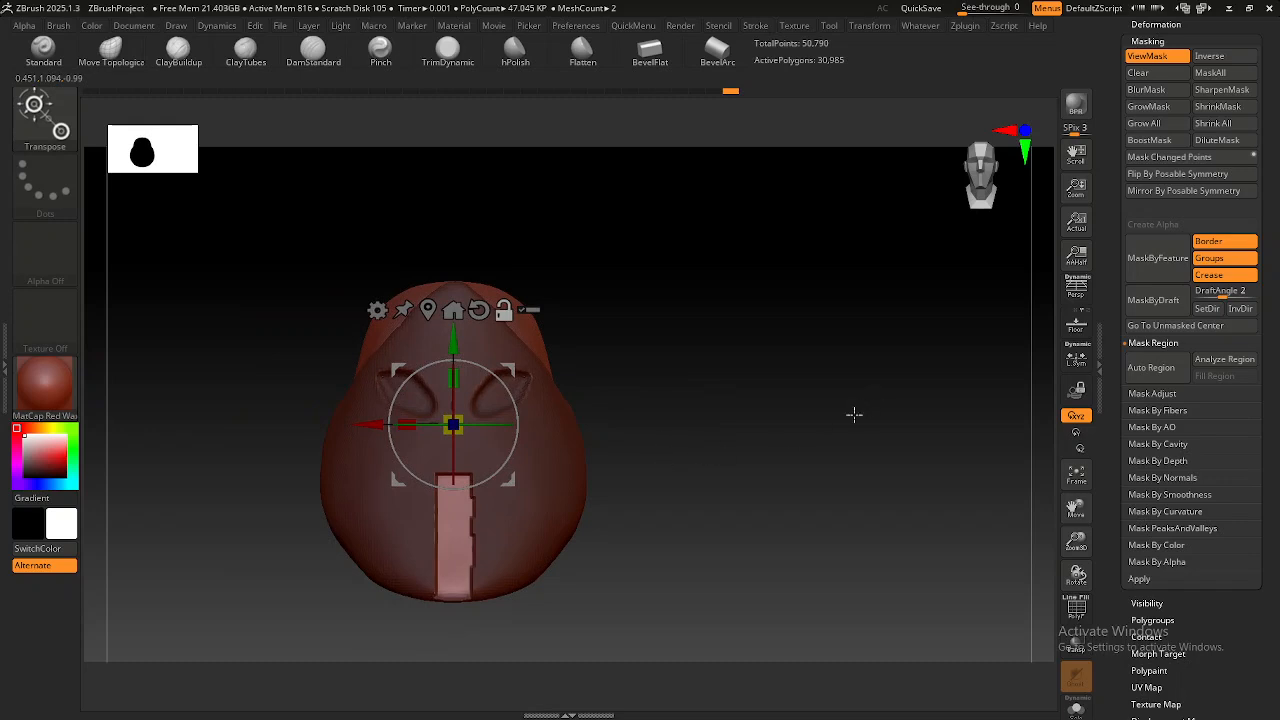
pyautogui.keyDown('ctrl'); pyautogui.moveTo(894, 357); pyautogui.dragTo(783, 460); pyautogui.keyUp('ctrl')
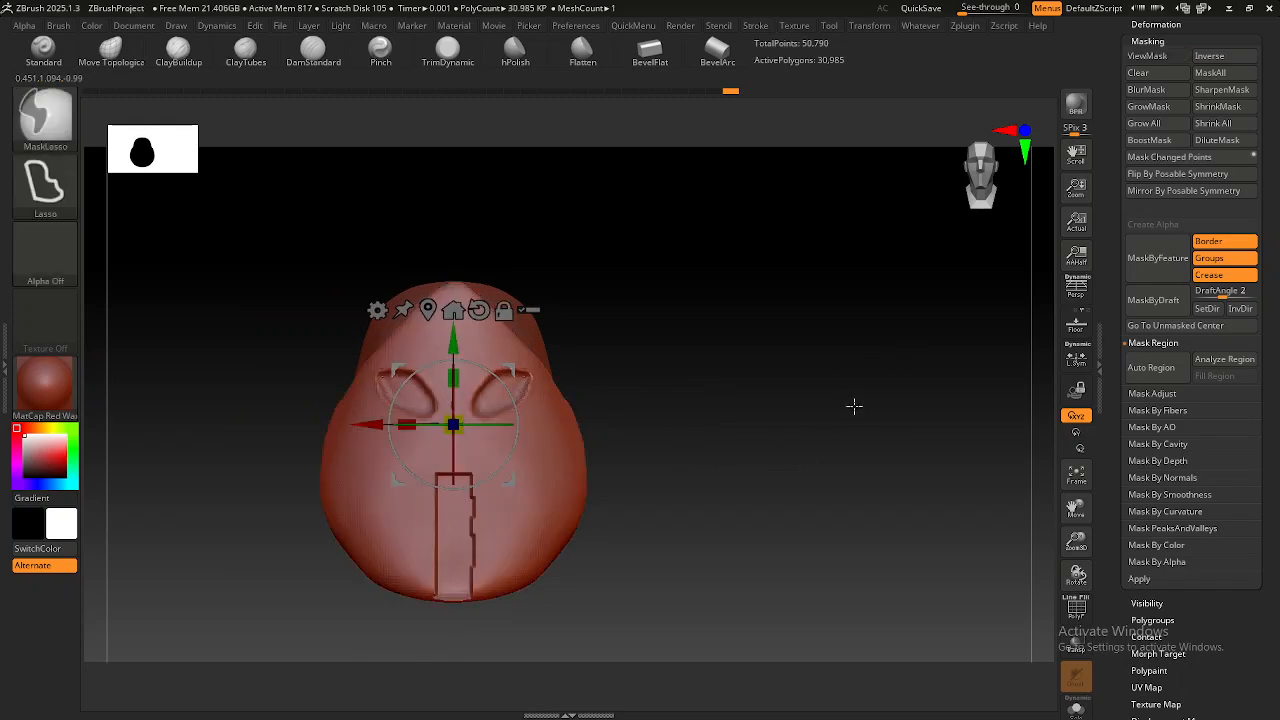
pyautogui.keyDown('ctrl'); pyautogui.moveTo(919, 346); pyautogui.dragTo(718, 494); pyautogui.keyUp('ctrl')
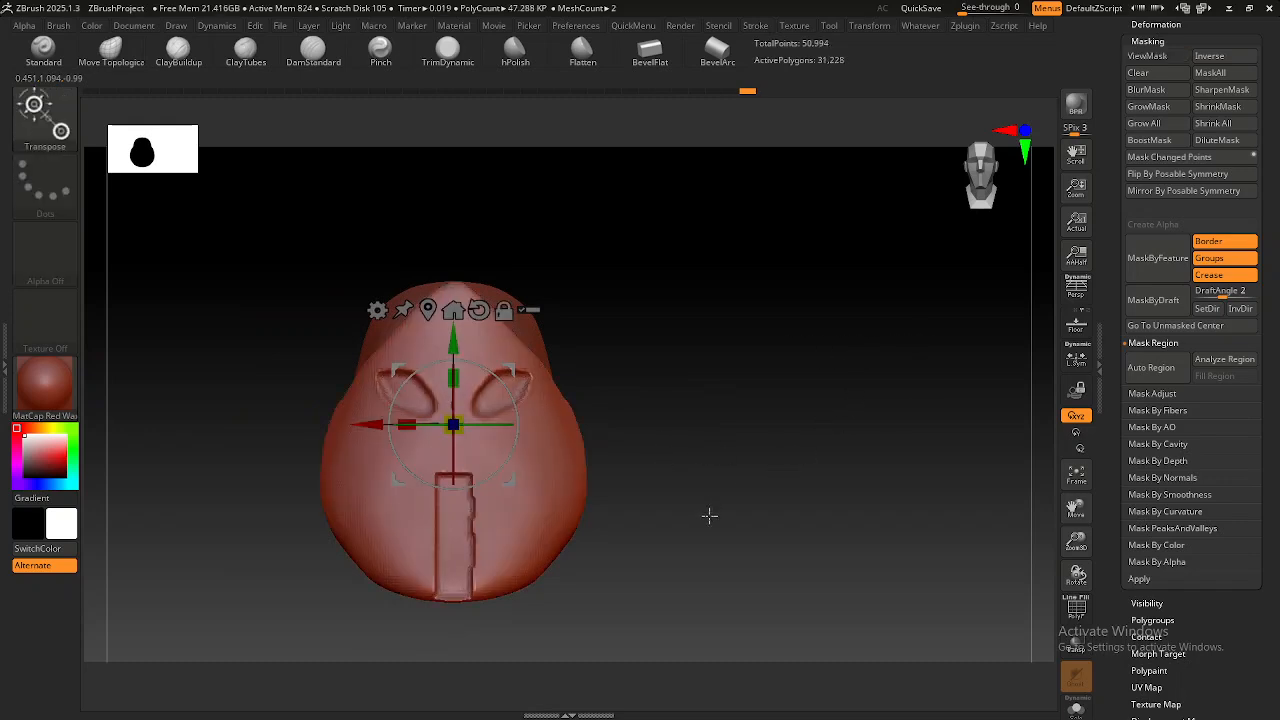
# Return to the Move Topological brush, try a symmetrical stroke on the cheek beside the slot and undo it.
pyautogui.press('q')
pyautogui.keyDown('alt'); pyautogui.moveTo(492, 532); pyautogui.dragTo(520, 444, button='right'); pyautogui.keyUp('alt')
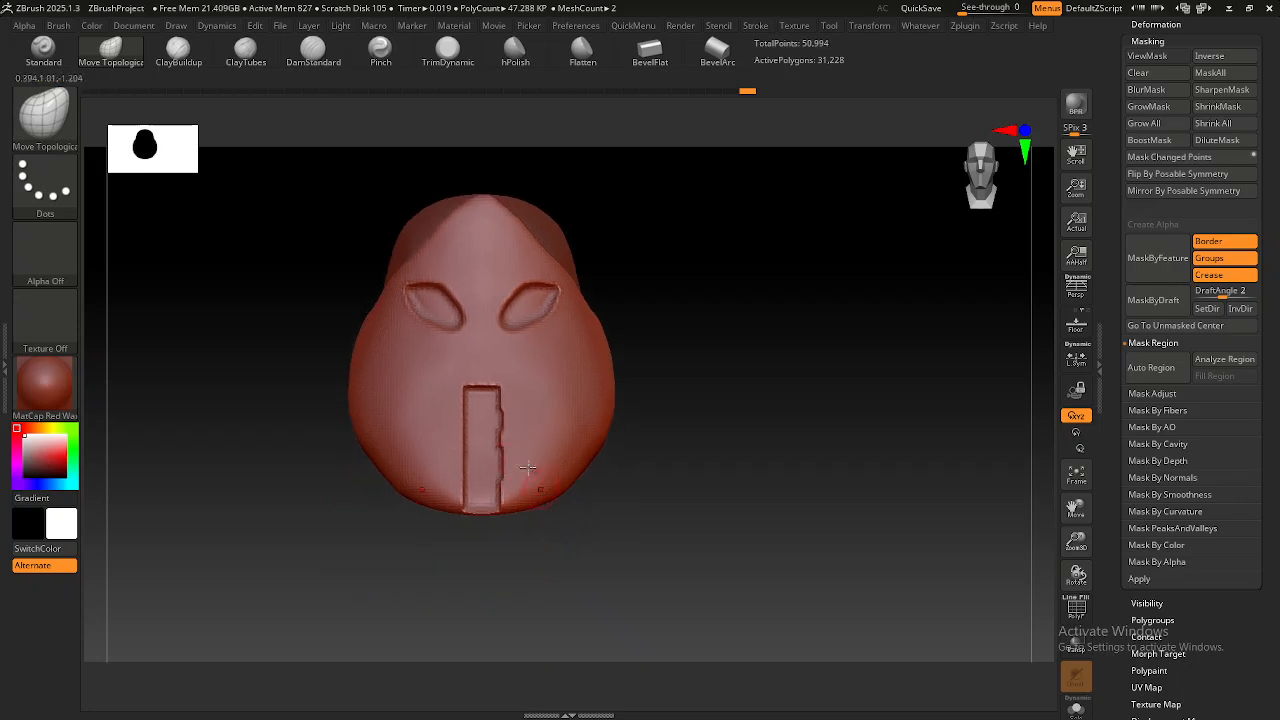
pyautogui.moveTo(502, 408); pyautogui.dragTo(504, 420)
pyautogui.moveTo(537, 421)
pyautogui.keyDown('alt'); pyautogui.mouseDown(button='right')
pyautogui.moveTo(535, 457)
pyautogui.moveTo(557, 413)
pyautogui.moveTo(576, 411)
pyautogui.mouseUp(button='right'); pyautogui.keyUp('alt')
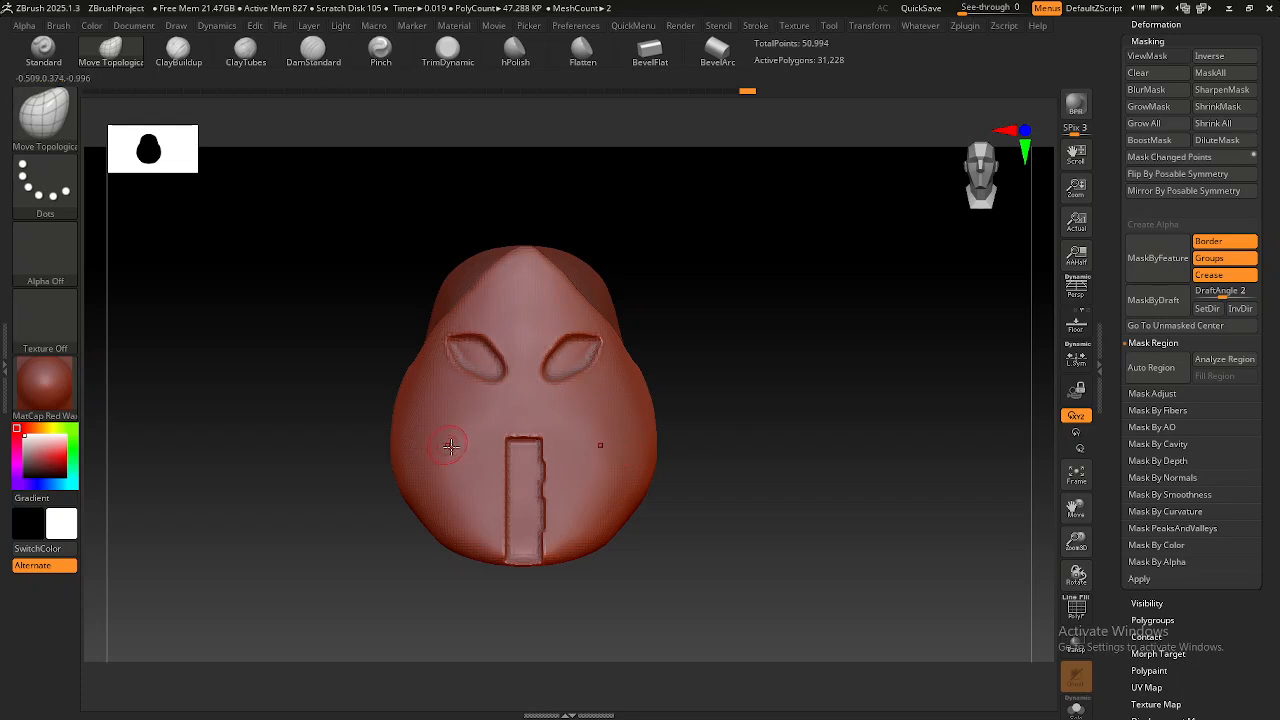
pyautogui.moveTo(448, 431); pyautogui.dragTo(446, 440)
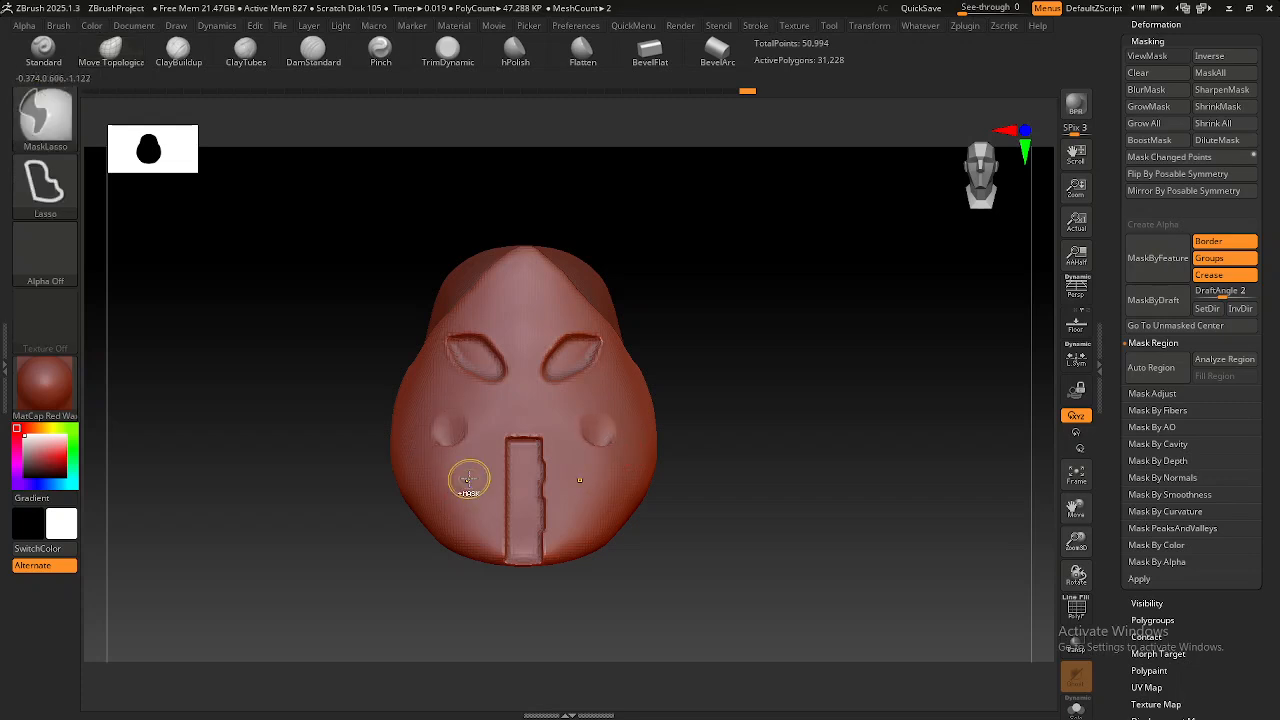
pyautogui.hotkey('ctrl', 'z')
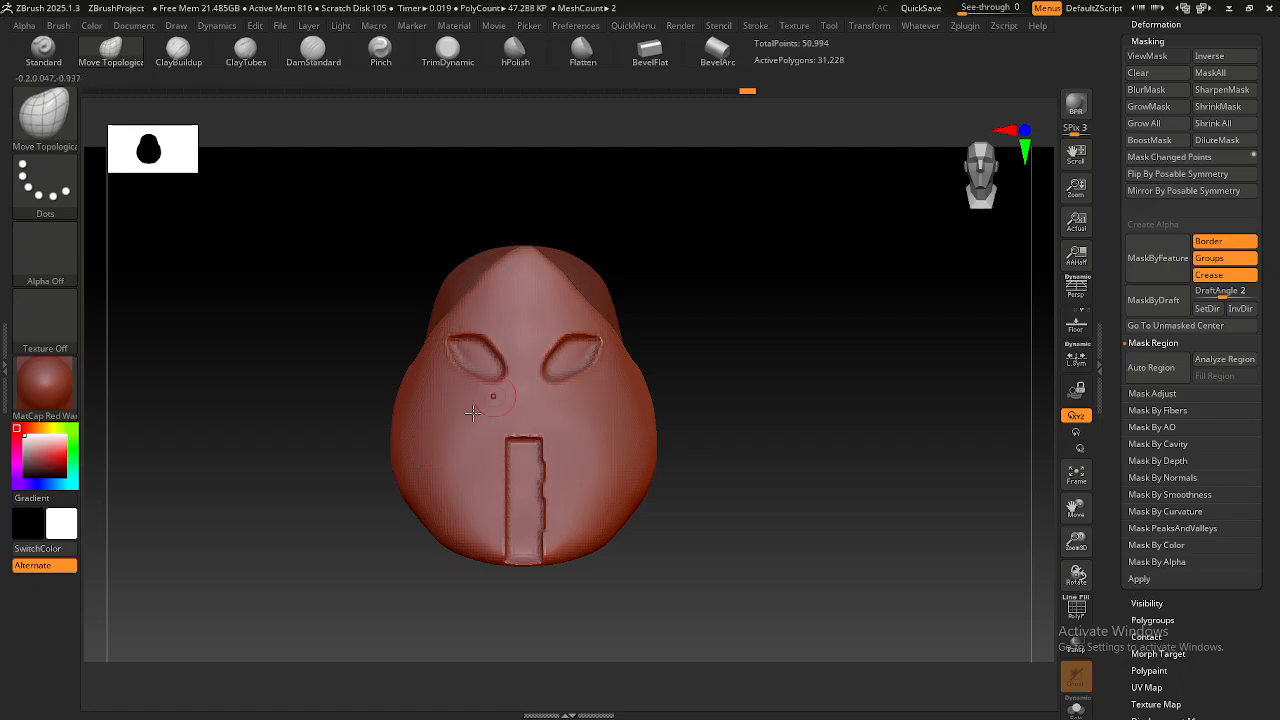
# Open the Modify Topology options and try Mirror And Weld on the helmet.
pyautogui.scroll(4, 1150, 190)
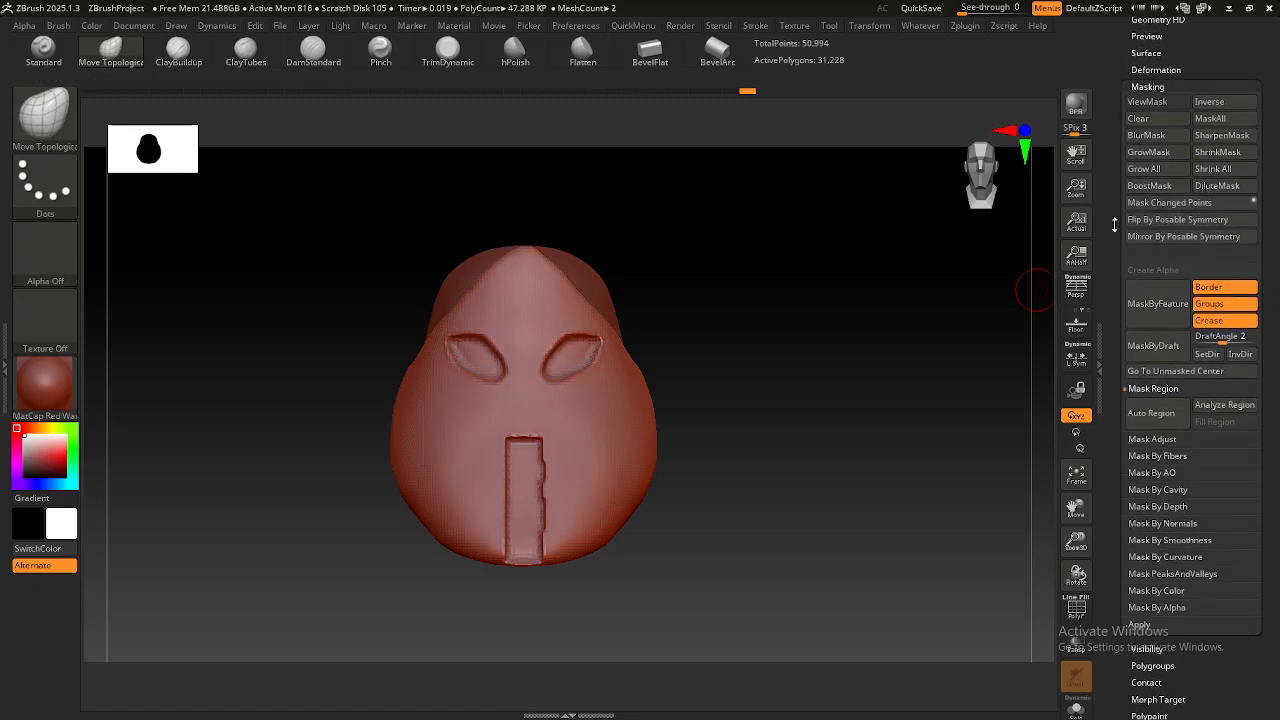
pyautogui.click(1148, 179)
pyautogui.scroll(1, 1220, 205)
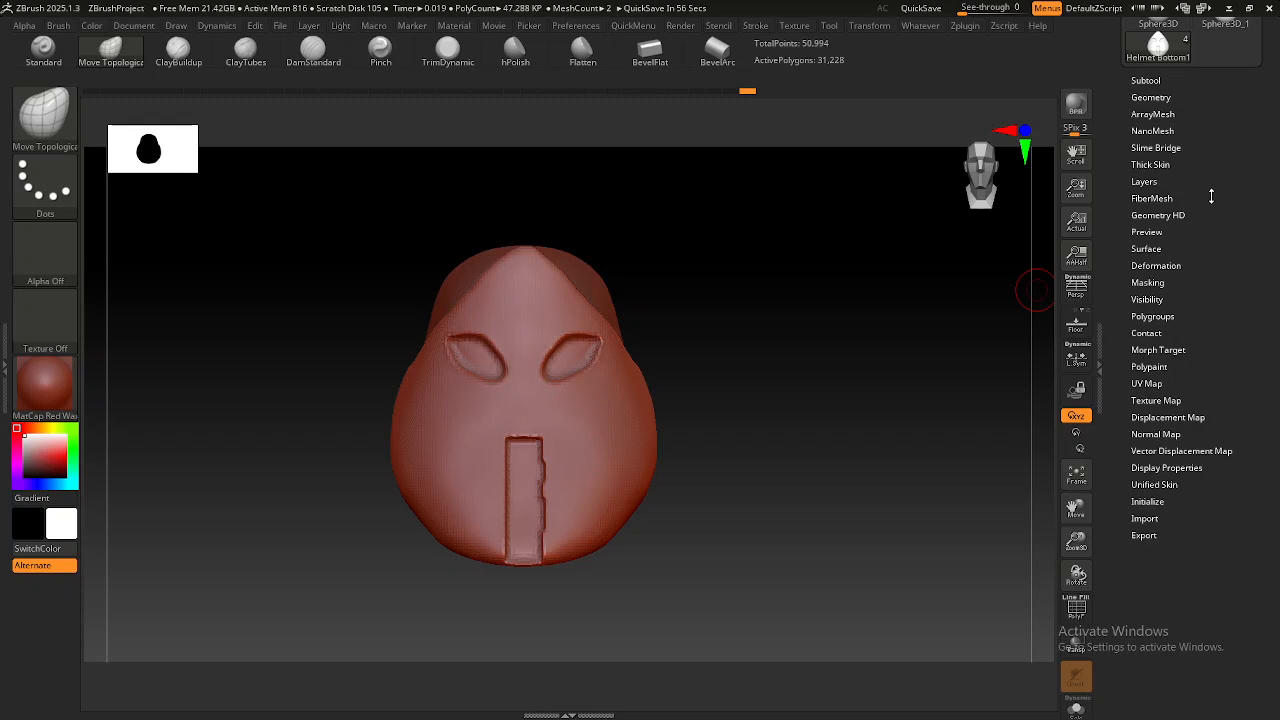
pyautogui.press('space')
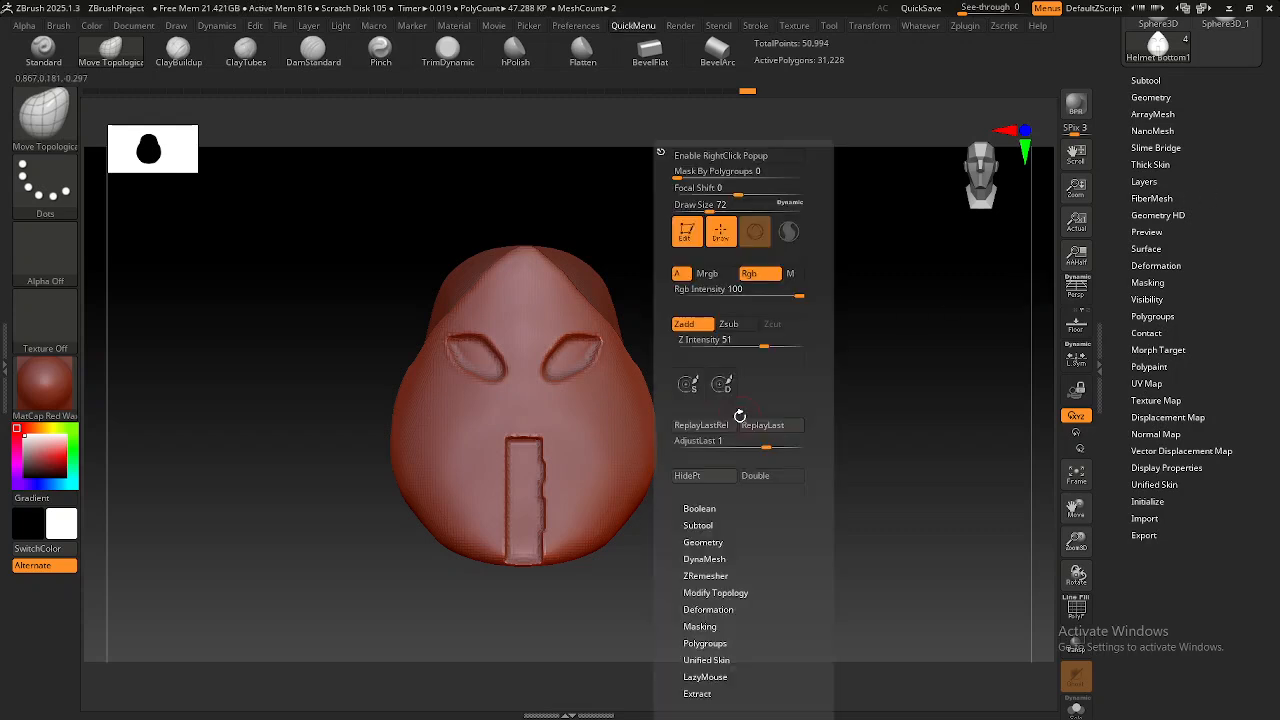
pyautogui.scroll(-3, 795, 480)
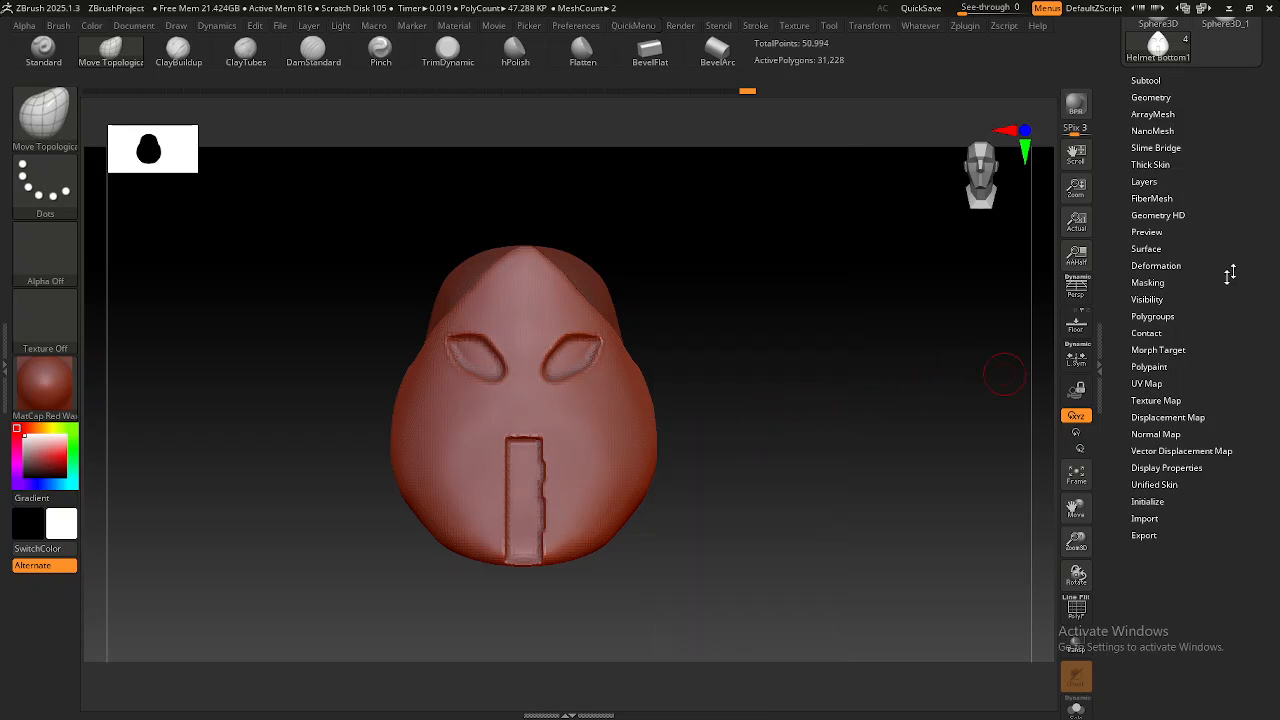
pyautogui.scroll(2, 1224, 235)
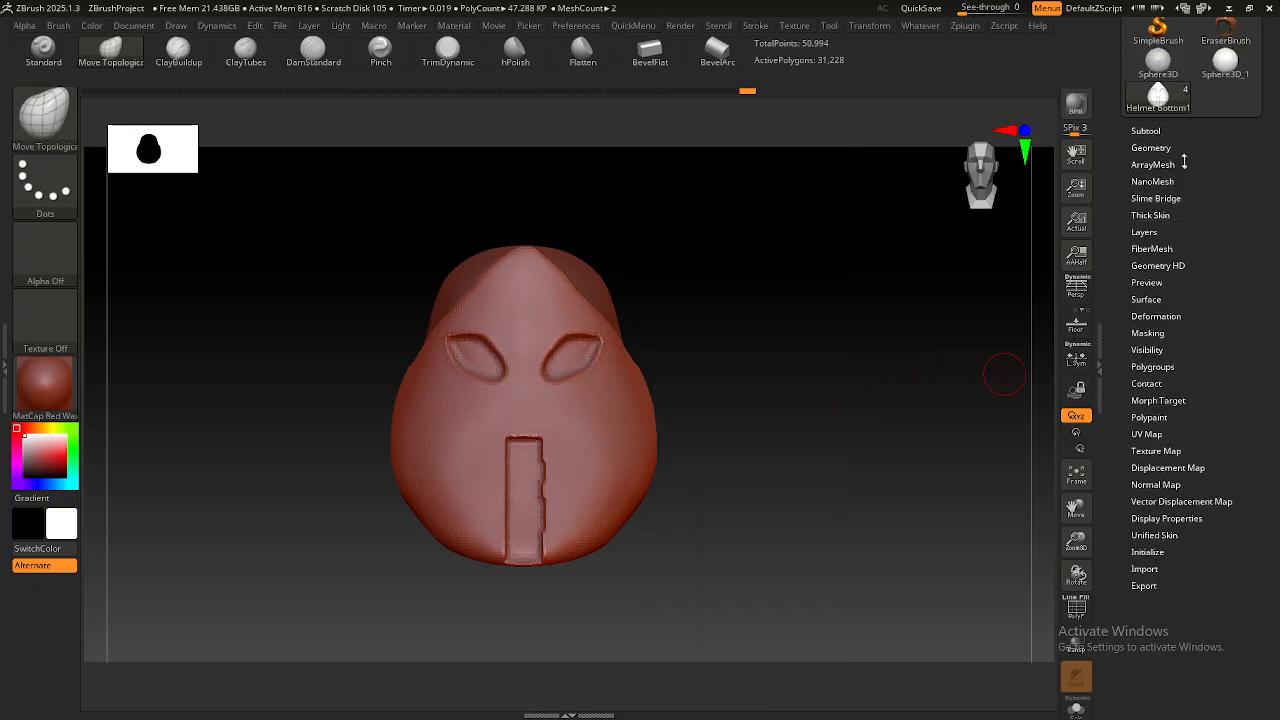
pyautogui.click(1150, 148)
pyautogui.scroll(-2, 1111, 273)
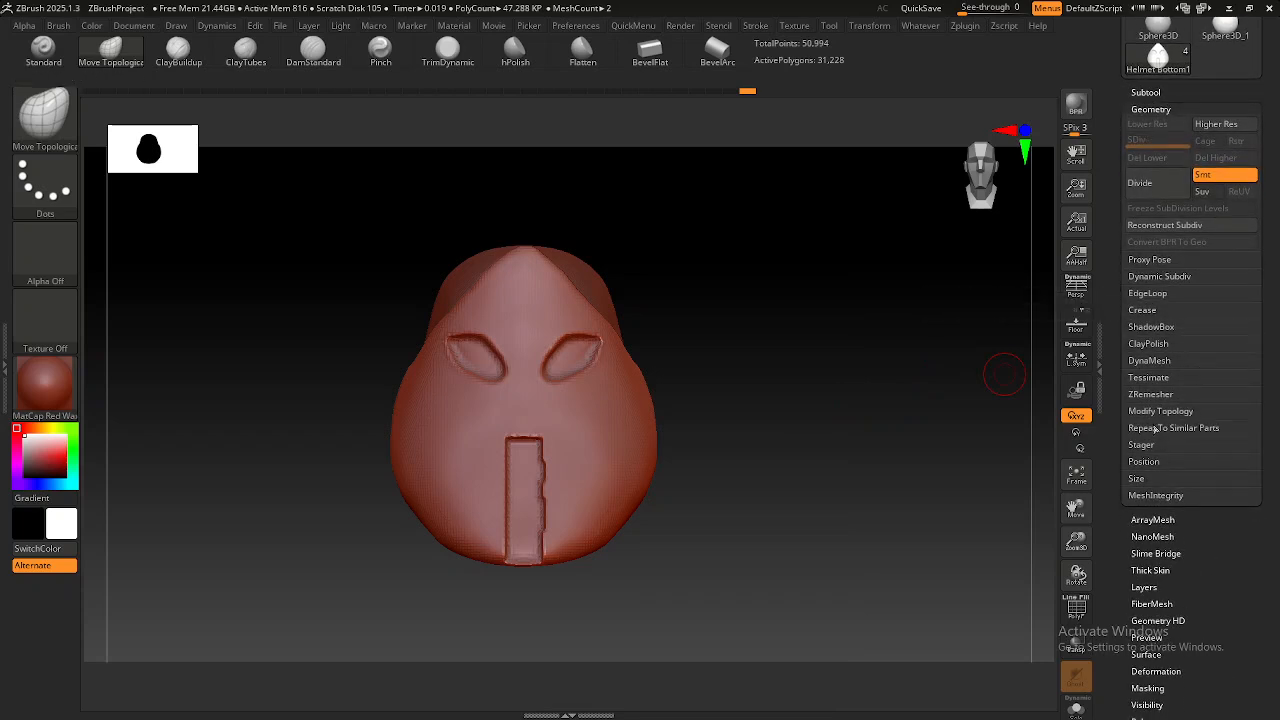
pyautogui.click(1155, 411)
pyautogui.scroll(-2, 1103, 489)
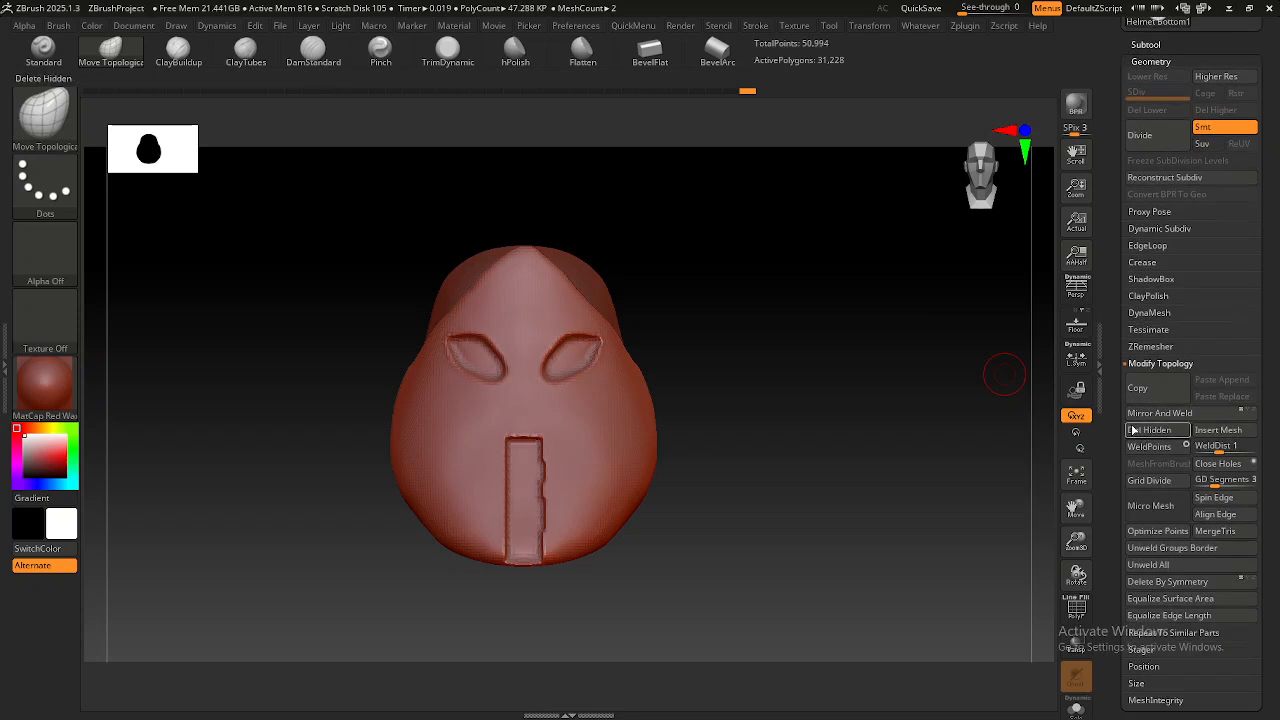
pyautogui.click(1159, 413)
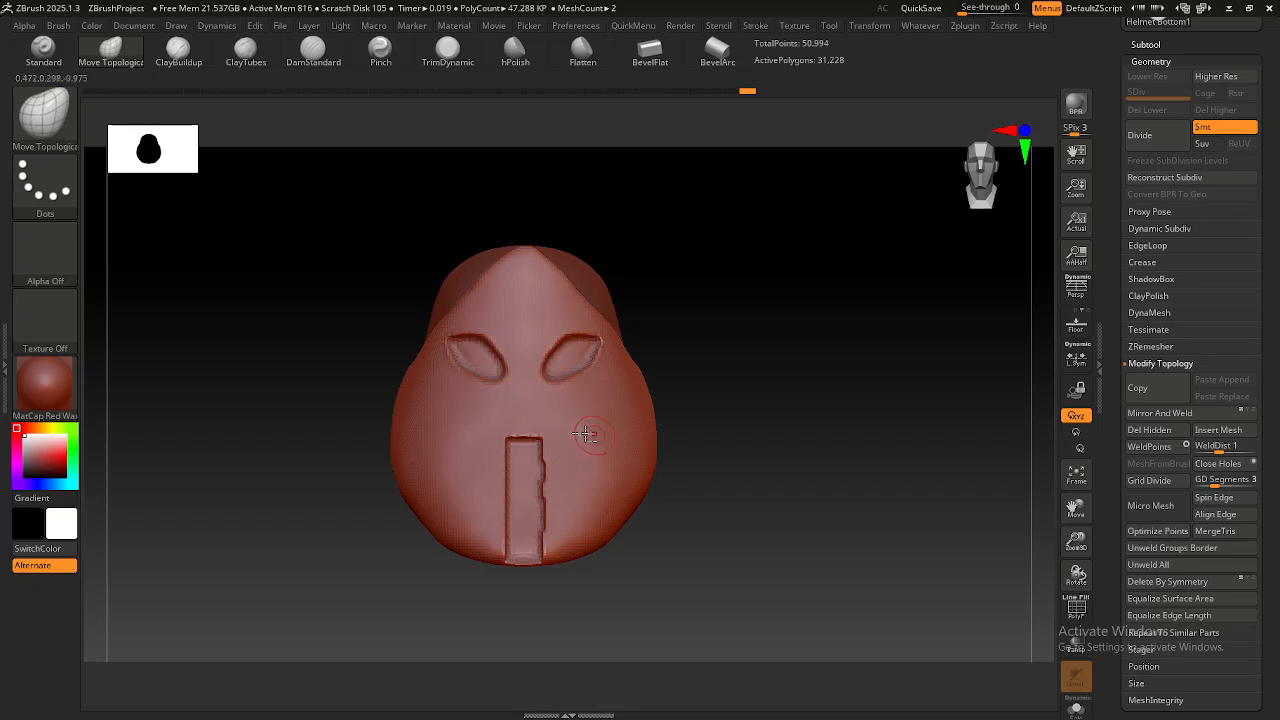
# Try a lasso mask around the helmet's side and clear it.
pyautogui.keyDown('alt'); pyautogui.moveTo(598, 438); pyautogui.dragTo(582, 426, button='right'); pyautogui.keyUp('alt')
pyautogui.moveTo(323, 623)
pyautogui.mouseDown()
pyautogui.moveTo(443, 471)
pyautogui.moveTo(338, 554)
pyautogui.moveTo(366, 560)
pyautogui.mouseUp()
pyautogui.moveTo(297, 604)
pyautogui.keyDown('ctrl'); pyautogui.mouseDown()
pyautogui.moveTo(386, 546)
pyautogui.moveTo(494, 231)
pyautogui.moveTo(375, 300)
pyautogui.mouseUp(); pyautogui.keyUp('ctrl')
pyautogui.keyDown('ctrl'); pyautogui.click(281, 567); pyautogui.keyUp('ctrl')
pyautogui.keyDown('ctrl'); pyautogui.moveTo(394, 580); pyautogui.dragTo(336, 660); pyautogui.keyUp('ctrl')
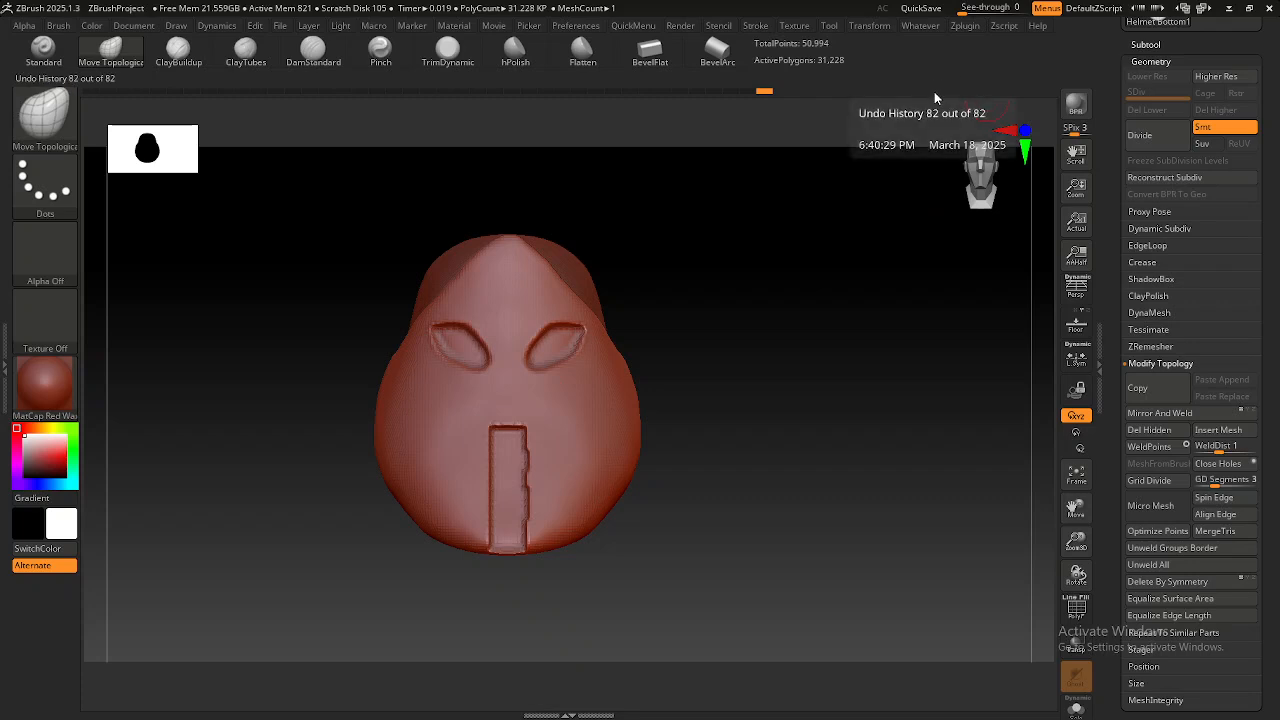
# Examine the recessed mouth slot and the helmet's shape from the front, side and back.
pyautogui.keyDown('alt'); pyautogui.moveTo(734, 349); pyautogui.dragTo(762, 381); pyautogui.keyUp('alt')
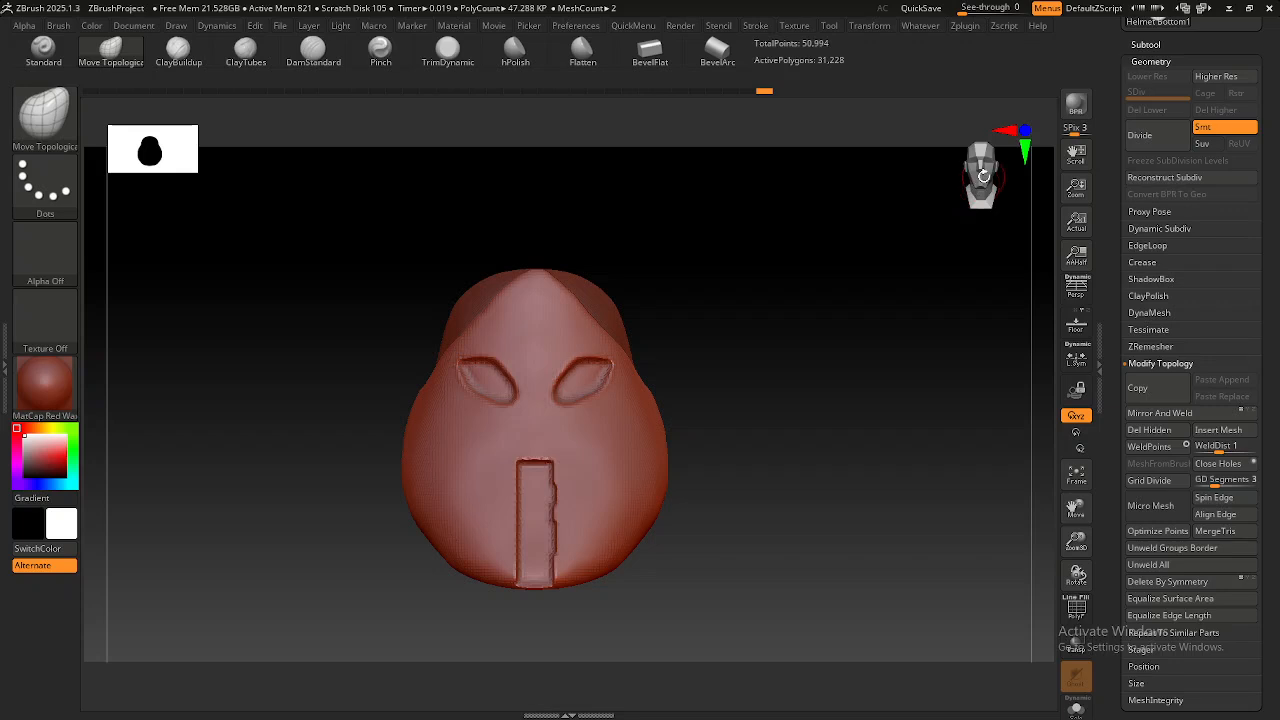
pyautogui.moveTo(754, 400); pyautogui.dragTo(595, 455)
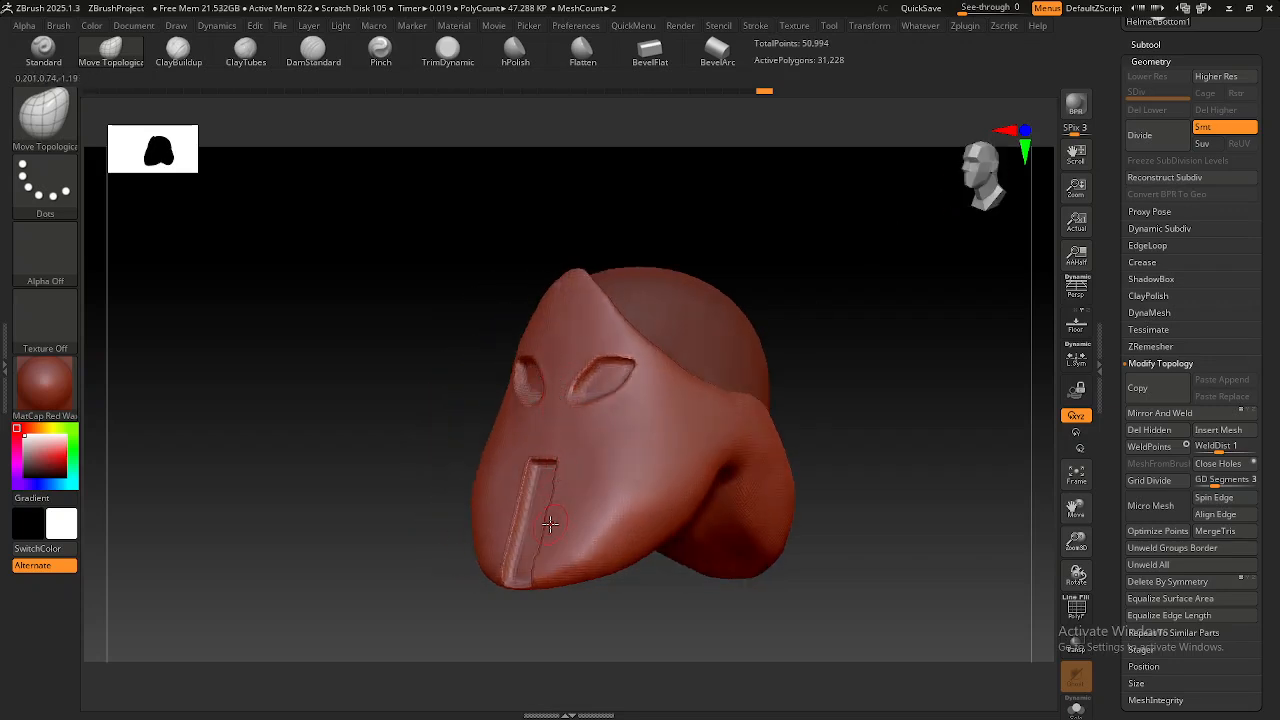
pyautogui.moveTo(868, 448); pyautogui.dragTo(640, 470)
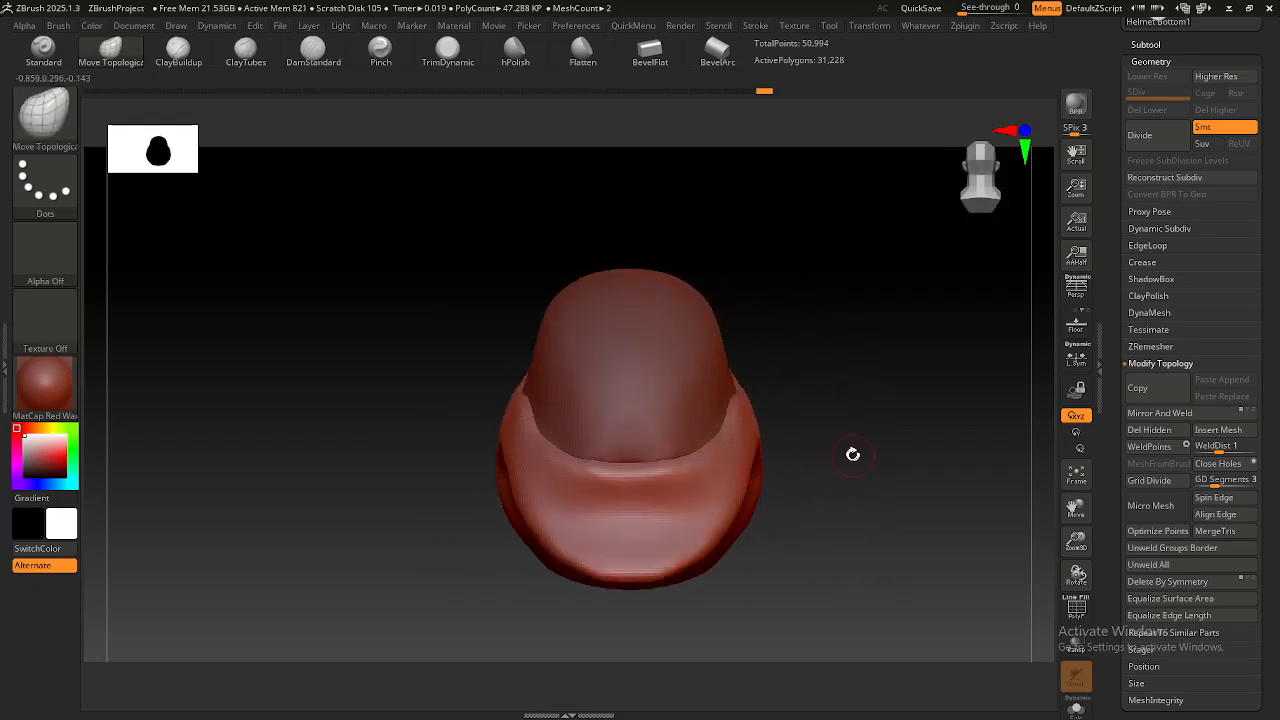
pyautogui.keyDown('alt'); pyautogui.moveTo(851, 455); pyautogui.dragTo(734, 449); pyautogui.keyUp('alt')
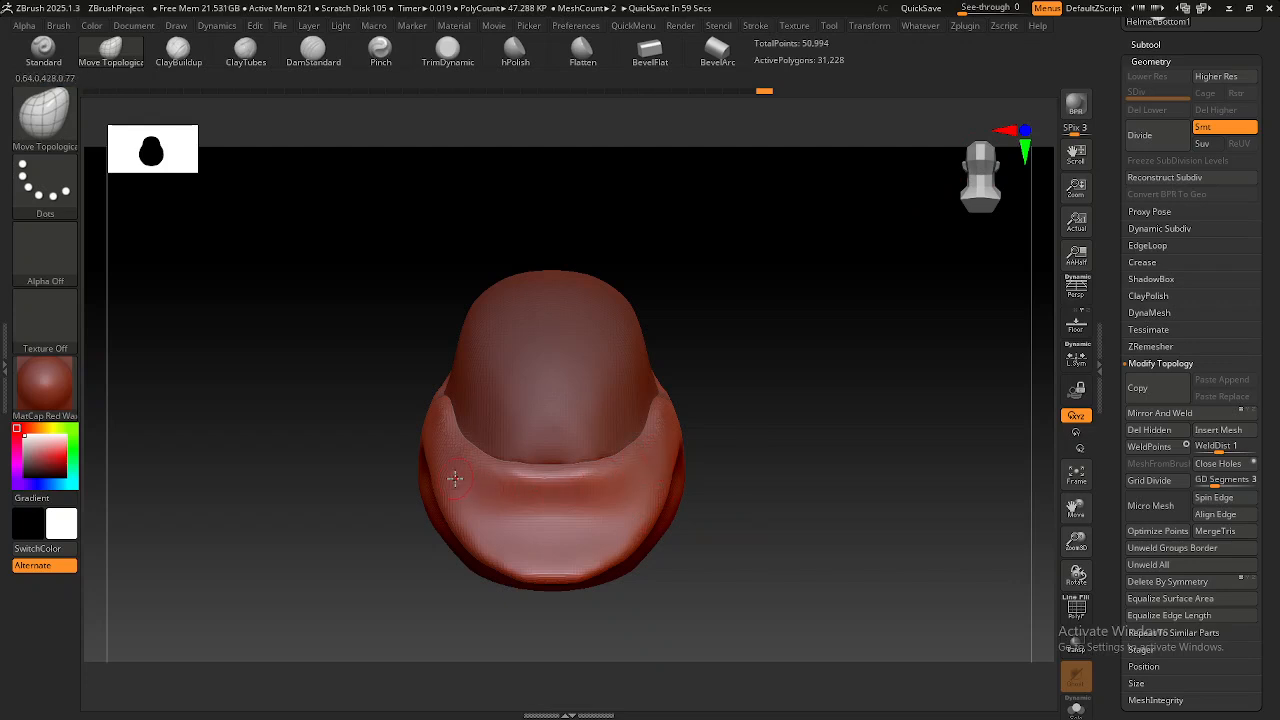
pyautogui.moveTo(455, 482); pyautogui.dragTo(526, 494, button='right')
pyautogui.keyDown('alt'); pyautogui.moveTo(415, 470); pyautogui.dragTo(565, 470, button='right'); pyautogui.keyUp('alt')
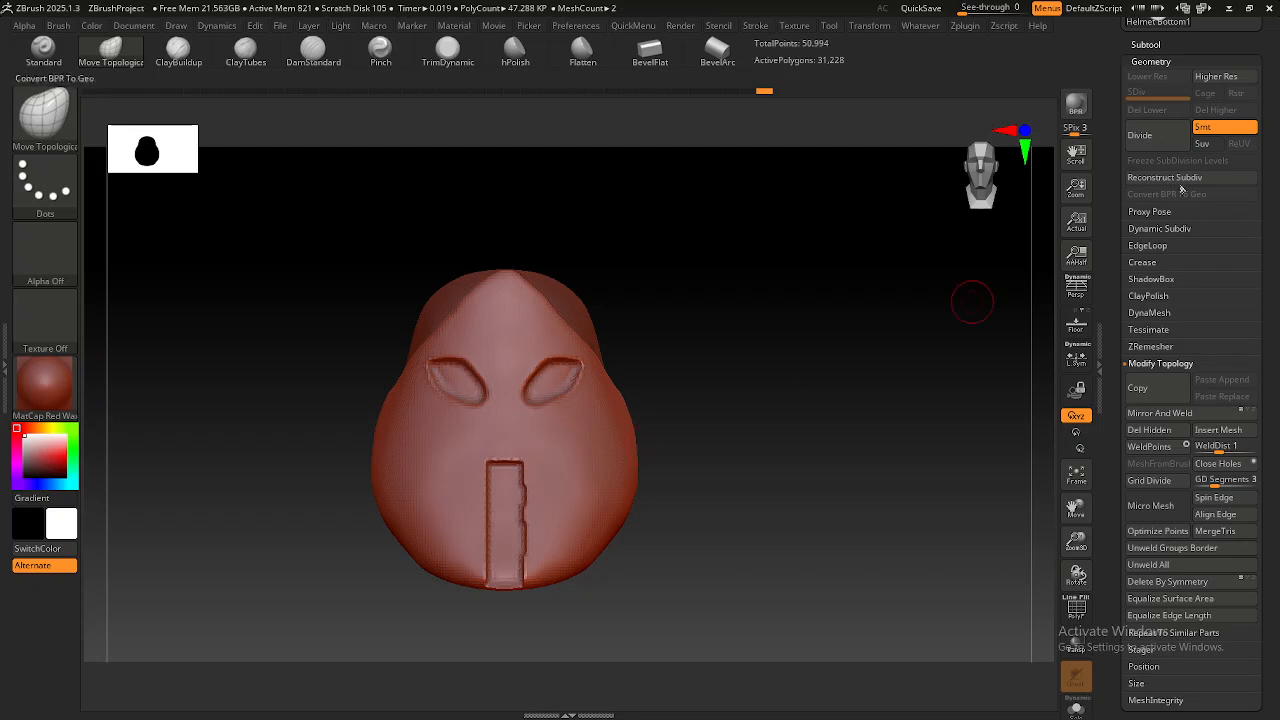
# Look through the Deformation and Modify Topology options, comparing Mirror with Mirror And Weld.
pyautogui.click(1160, 61)
pyautogui.scroll(-1, 1184, 160)
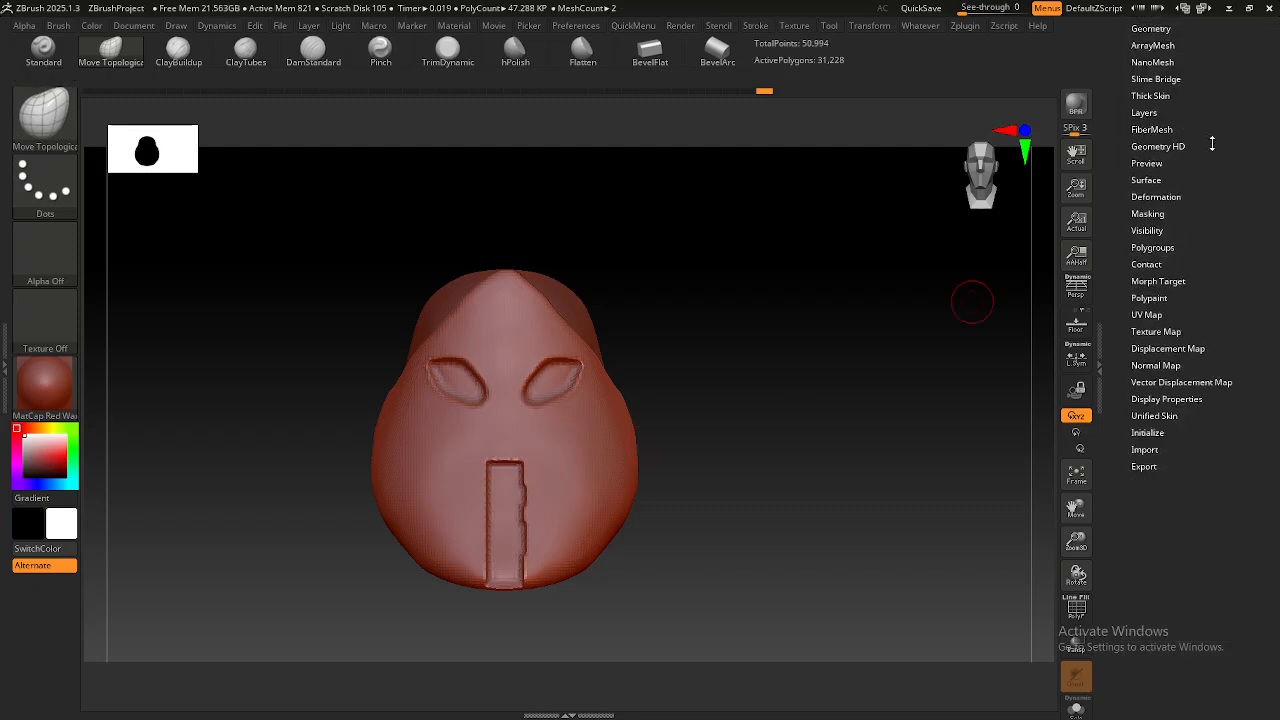
pyautogui.click(1153, 197)
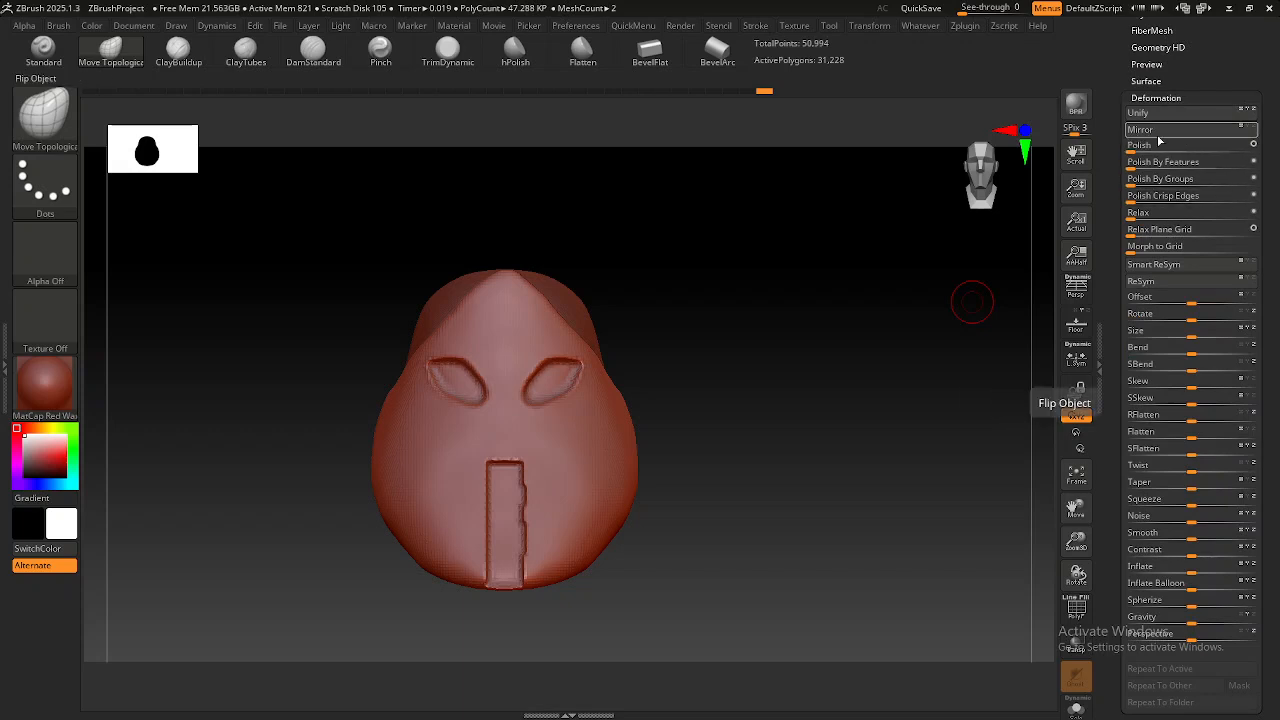
pyautogui.moveTo(1116, 151); pyautogui.dragTo(1116, 144)
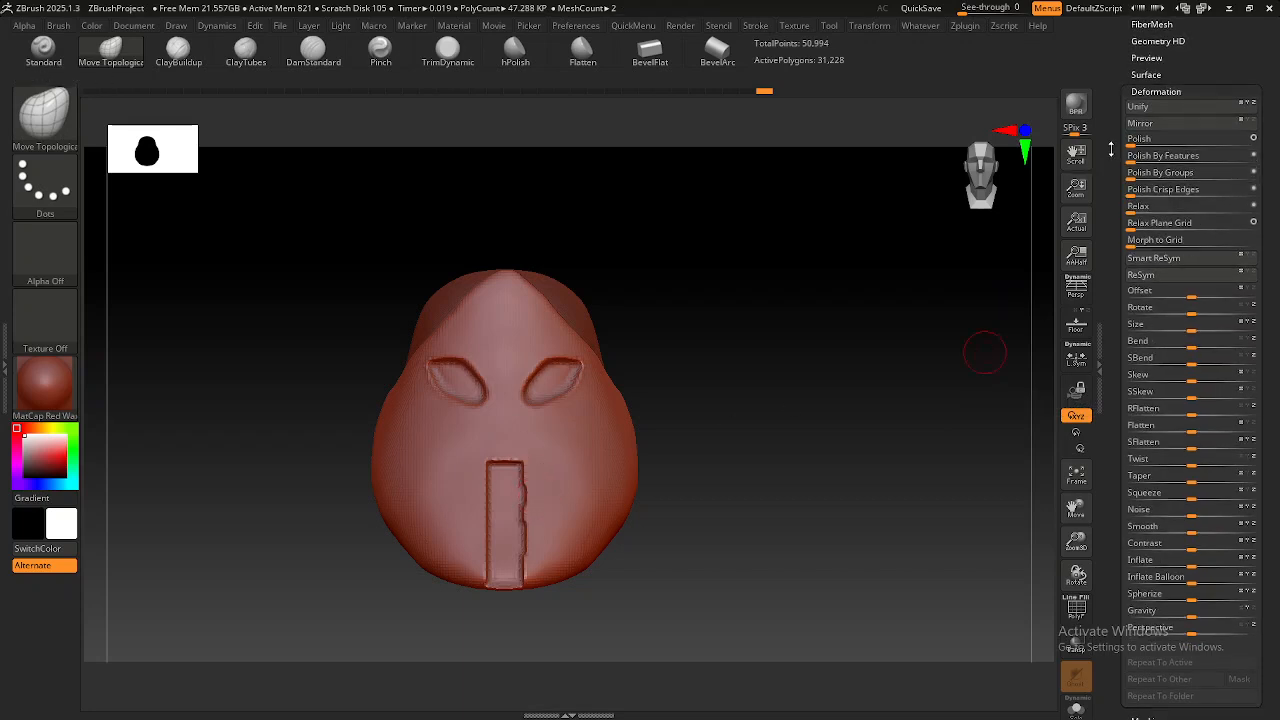
pyautogui.moveTo(1112, 150); pyautogui.dragTo(1120, 227)
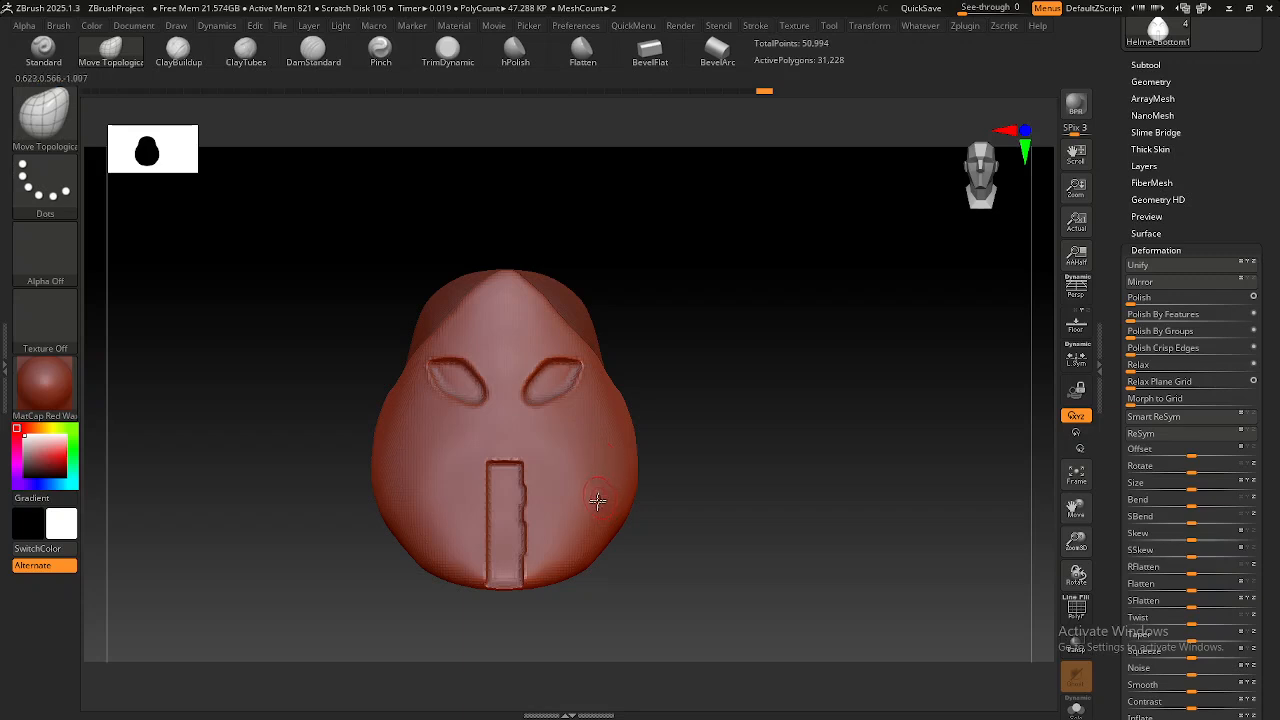
pyautogui.moveTo(526, 498); pyautogui.dragTo(532, 514)
pyautogui.moveTo(1222, 120); pyautogui.dragTo(1192, 237)
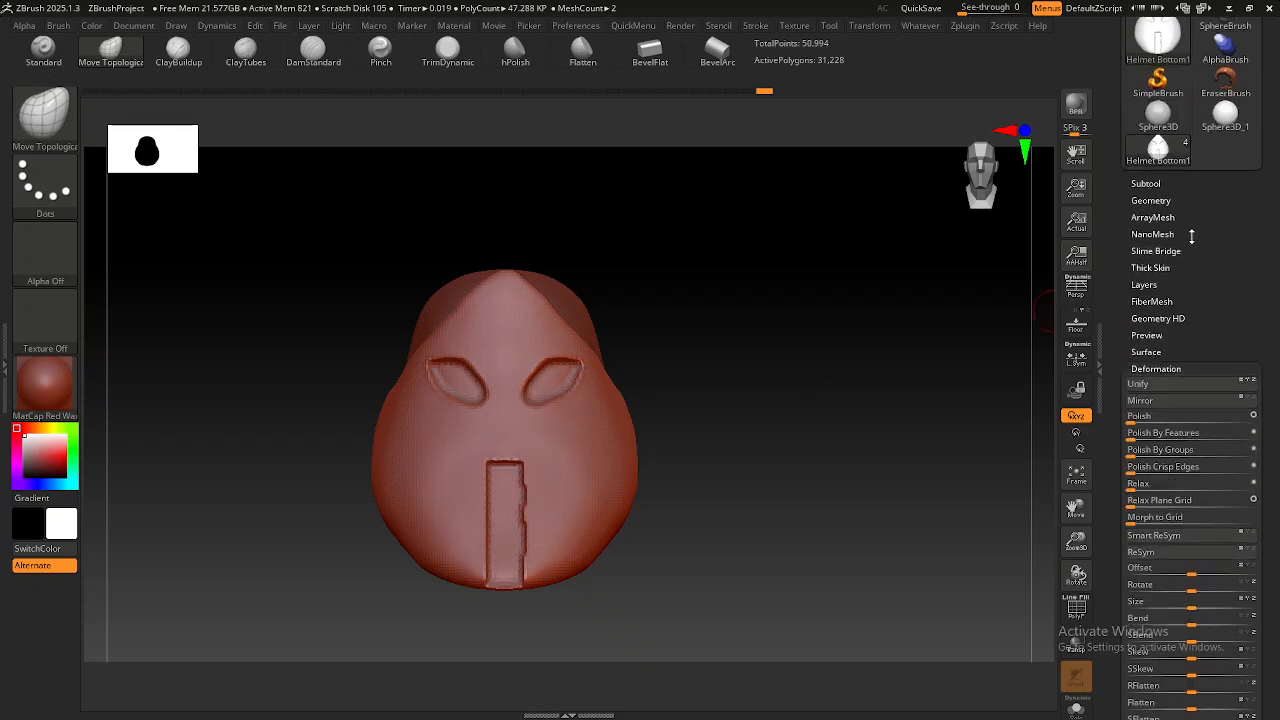
pyautogui.click(1165, 200)
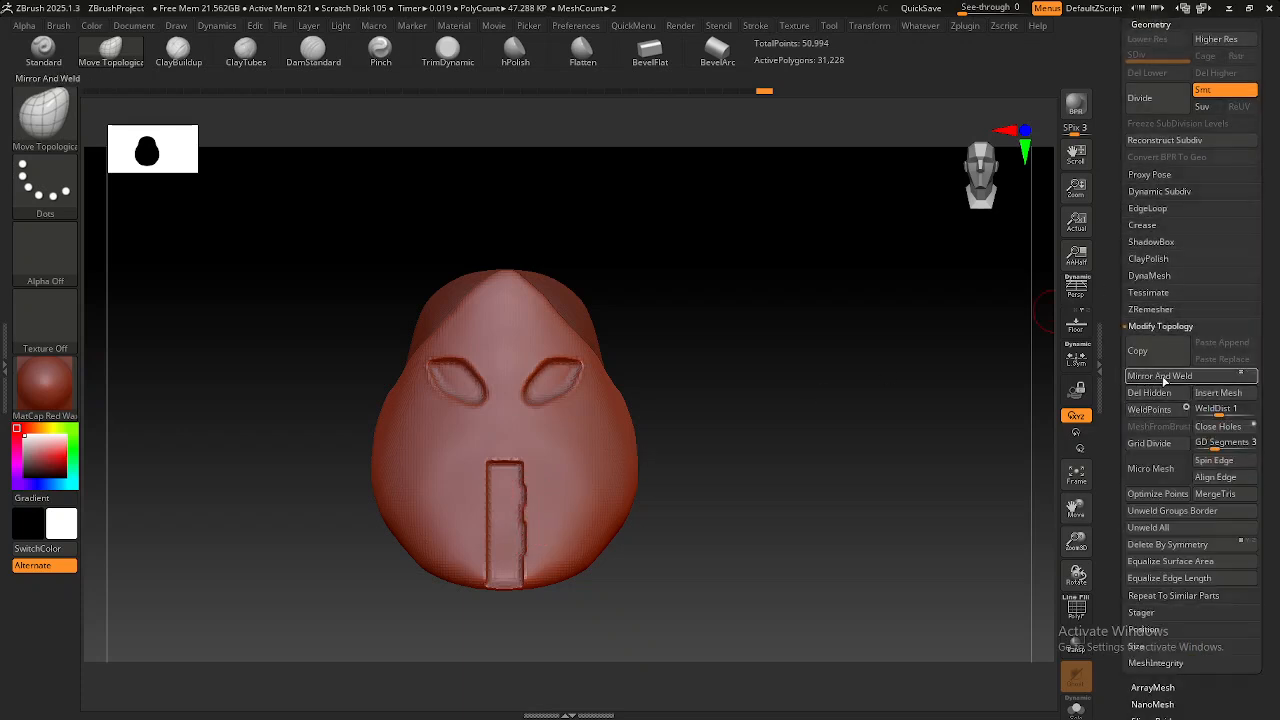
pyautogui.scroll(1, 1162, 382)
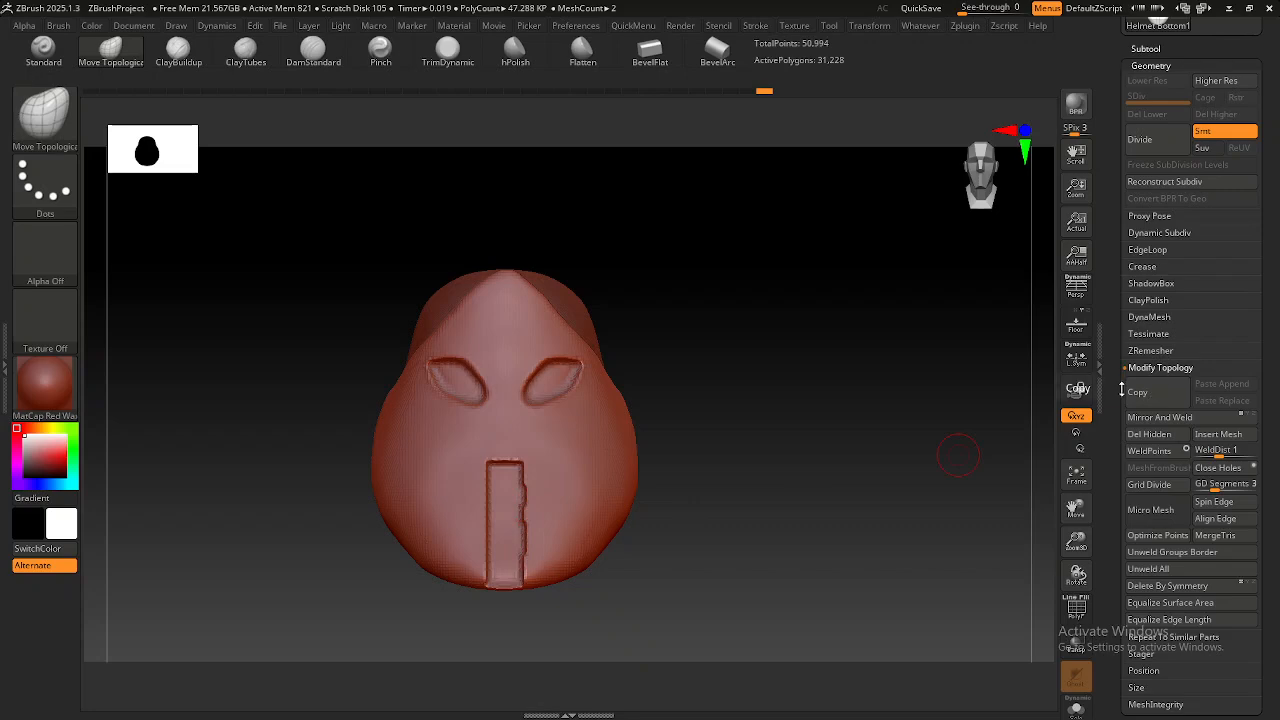
# Flip the helmet with the Mirror deformation so the slot's jagged edge switches sides.
pyautogui.scroll(-5, 1123, 247)
pyautogui.scroll(-3, 1215, 289)
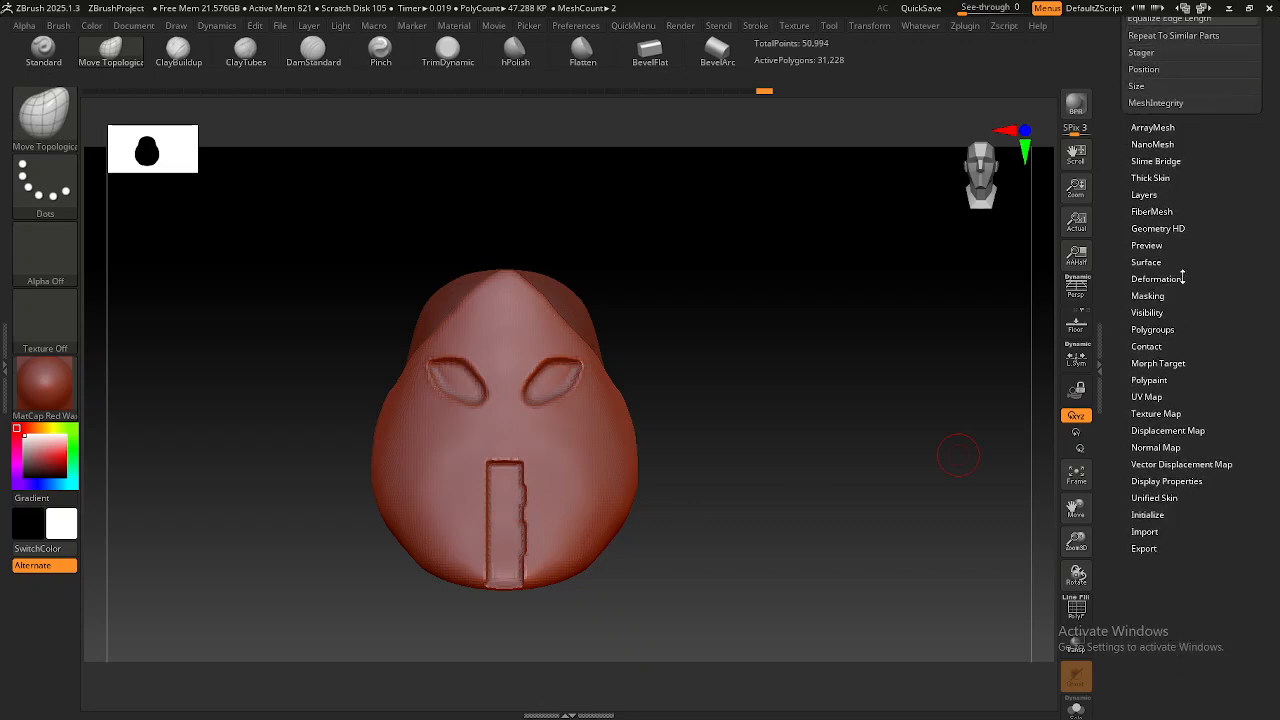
pyautogui.click(1183, 278)
pyautogui.click(1176, 129)
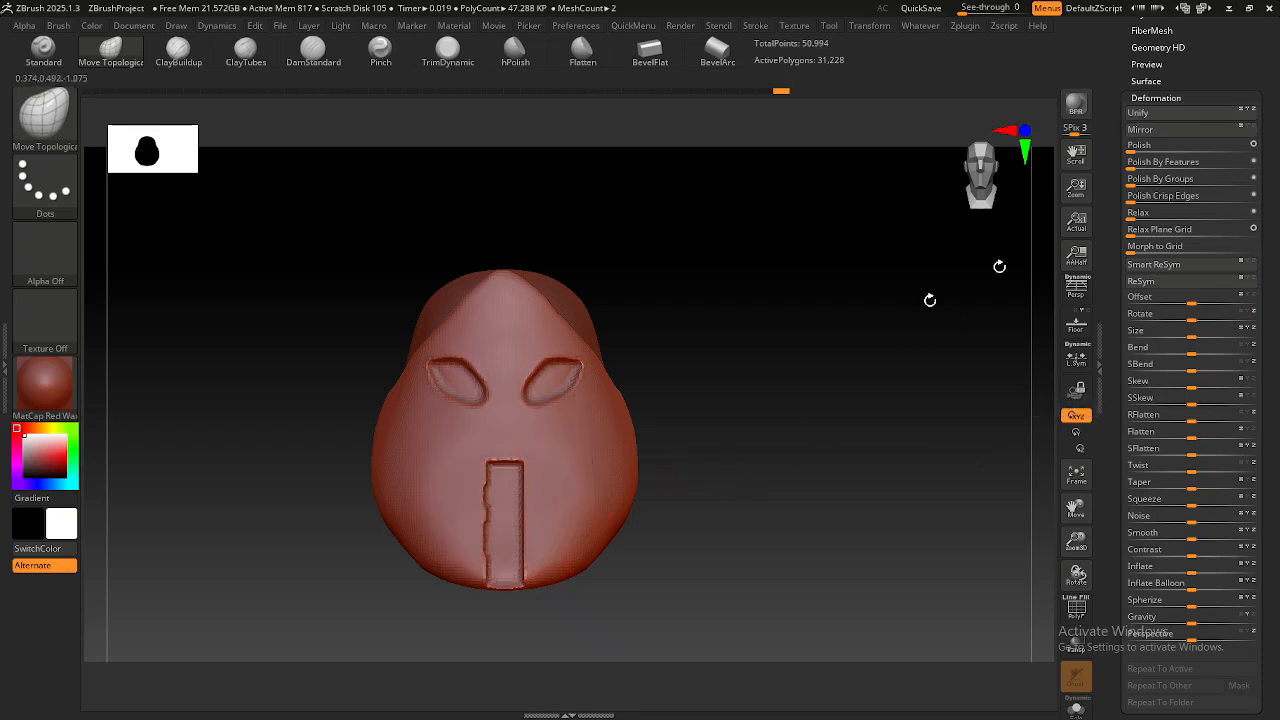
# Apply Mirror And Weld to the flipped helmet.
pyautogui.scroll(5, 1168, 193)
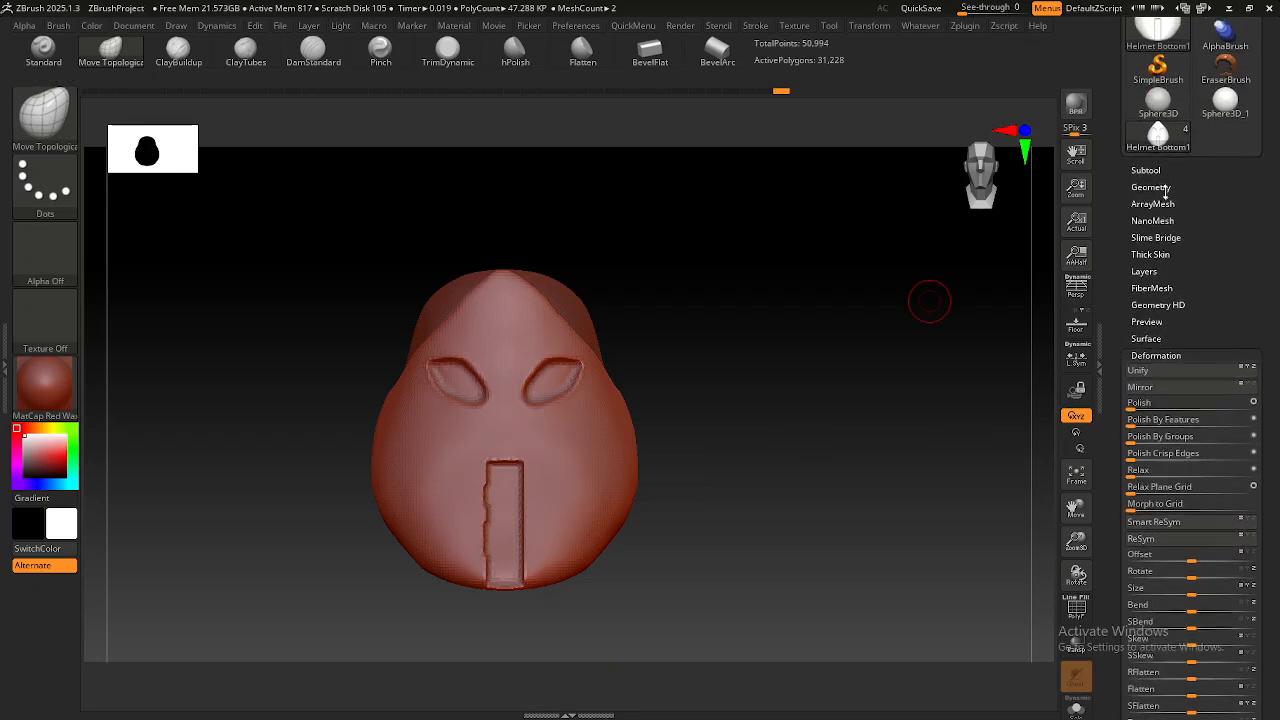
pyautogui.click(1150, 187)
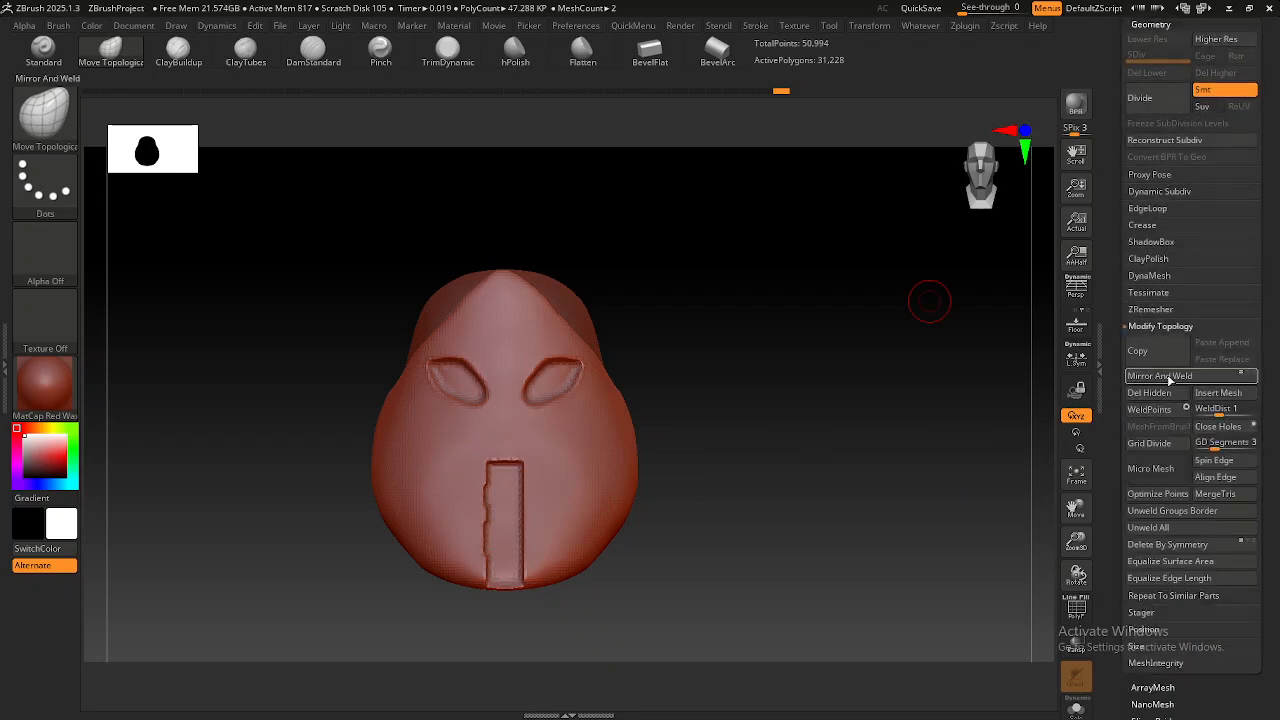
pyautogui.click(1165, 376)
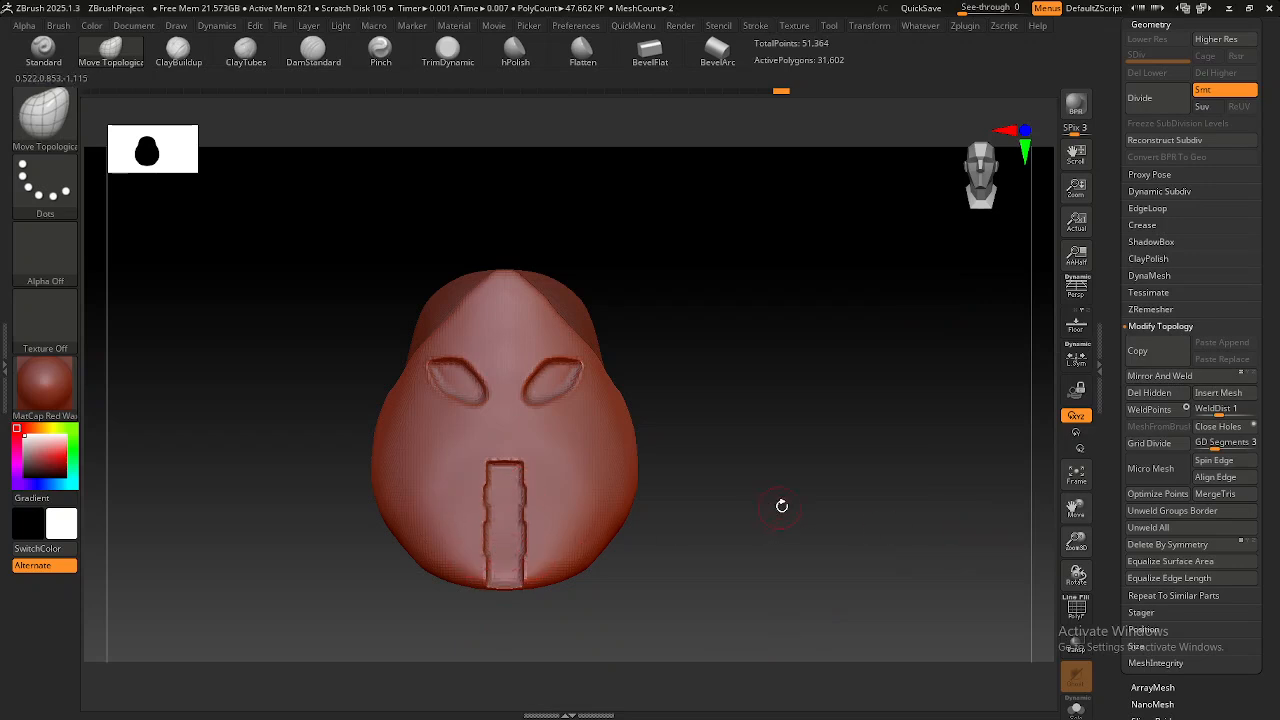
# Undo the weld and the flip, and apply Mirror And Weld to copy the slot's straight edge to its jagged side.
pyautogui.hotkey('ctrl', 'z')
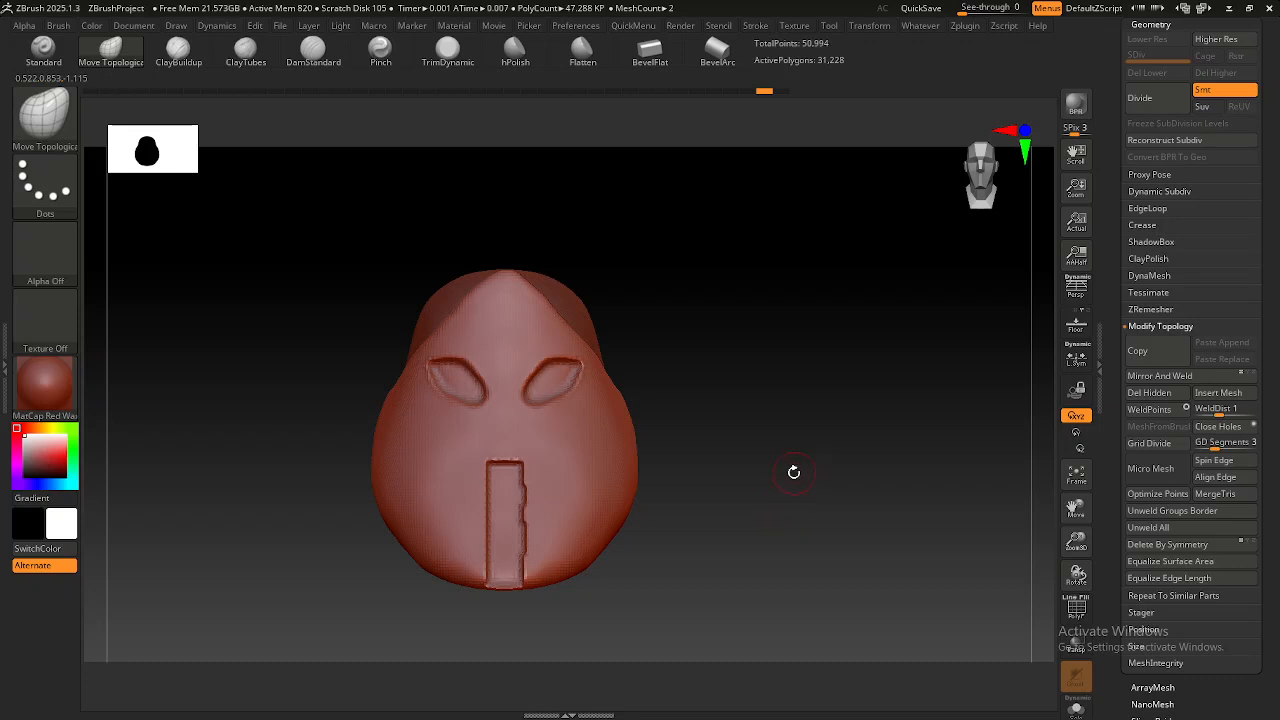
pyautogui.click(1165, 376)
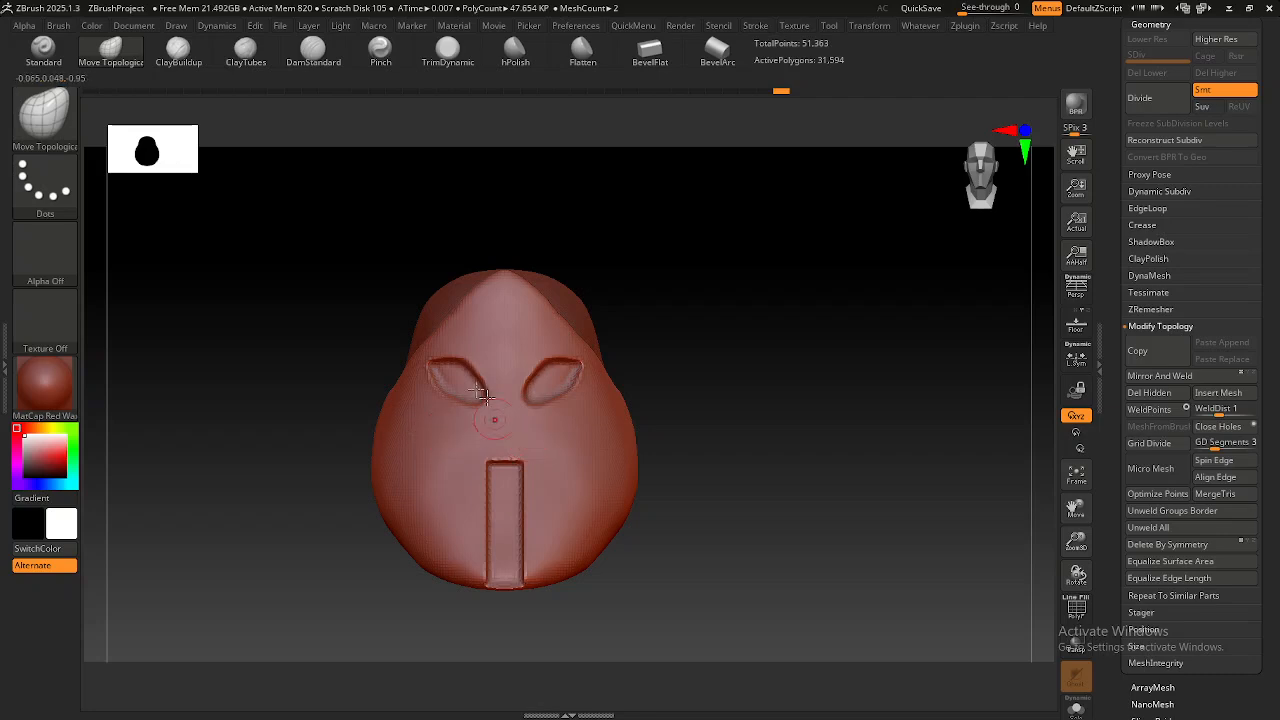
# Compare the helmet's outline, eyes and mouth slot with the reference image, both overlaid and in the separate reference window.
pyautogui.moveTo(985, 8); pyautogui.dragTo(1041, 13)
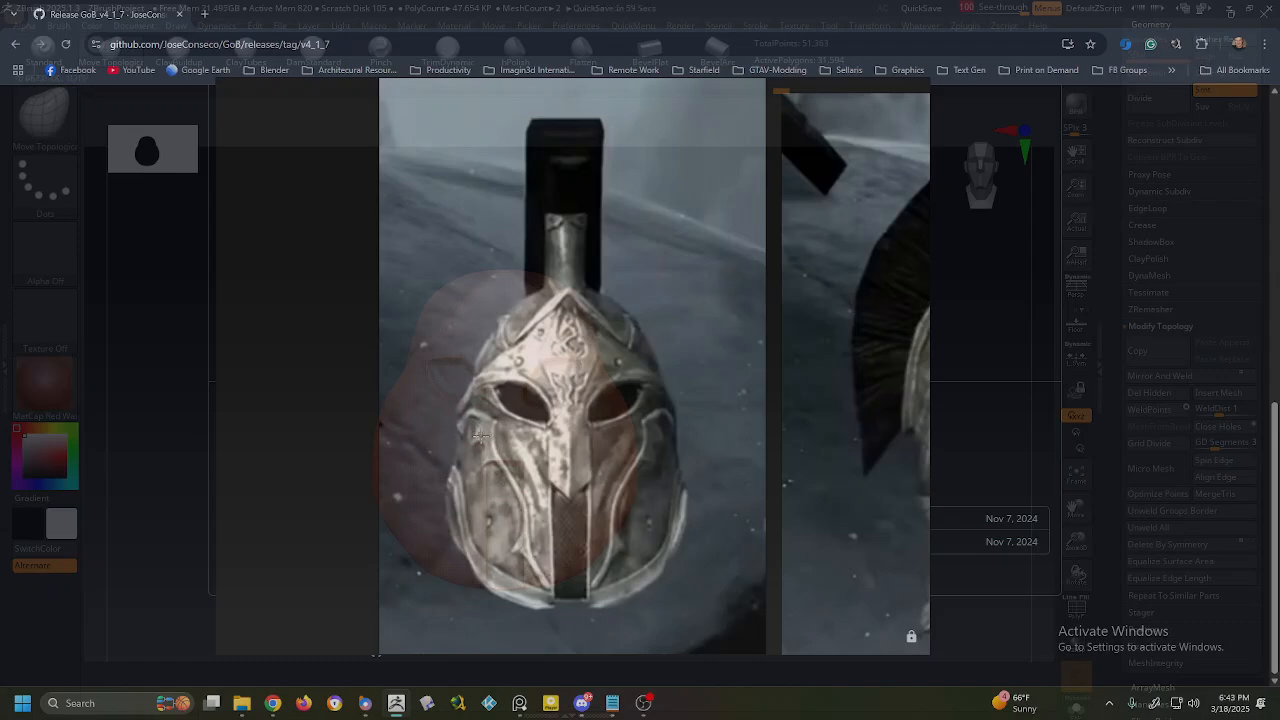
pyautogui.moveTo(1026, 8); pyautogui.dragTo(954, 7)
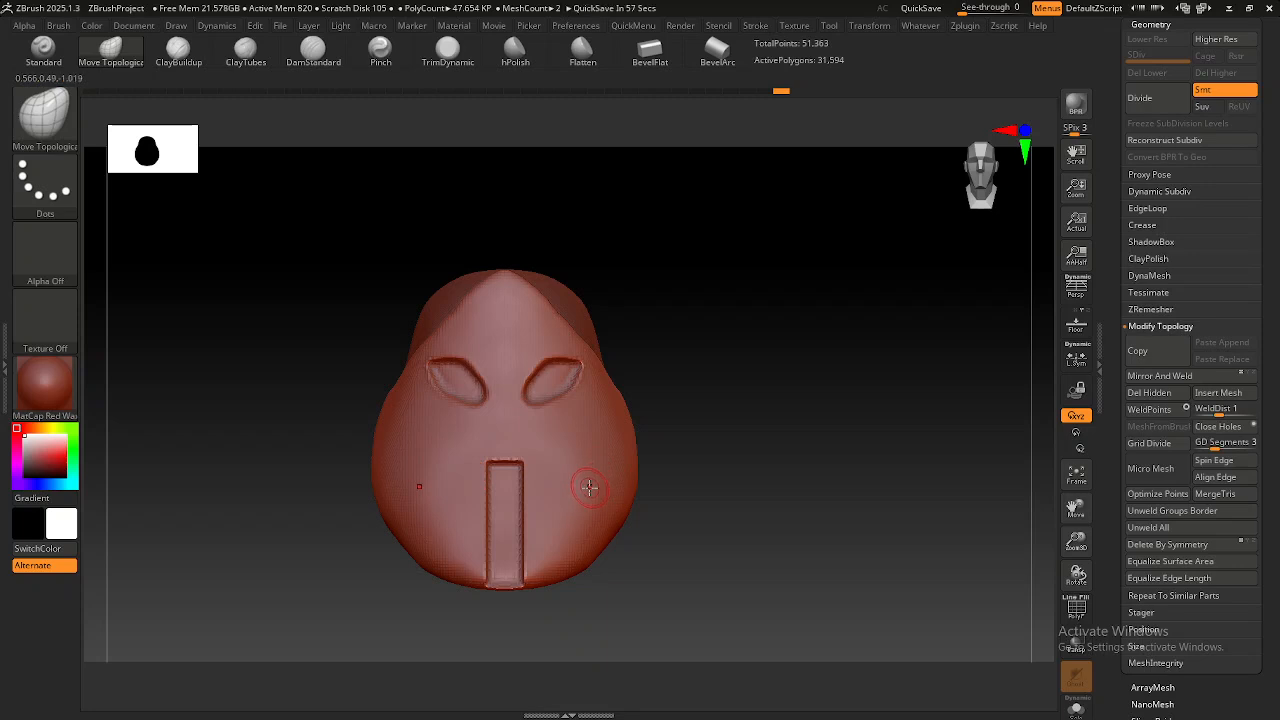
pyautogui.moveTo(583, 486); pyautogui.dragTo(586, 494, button='right')
pyautogui.hotkey('alt', 'Tab')
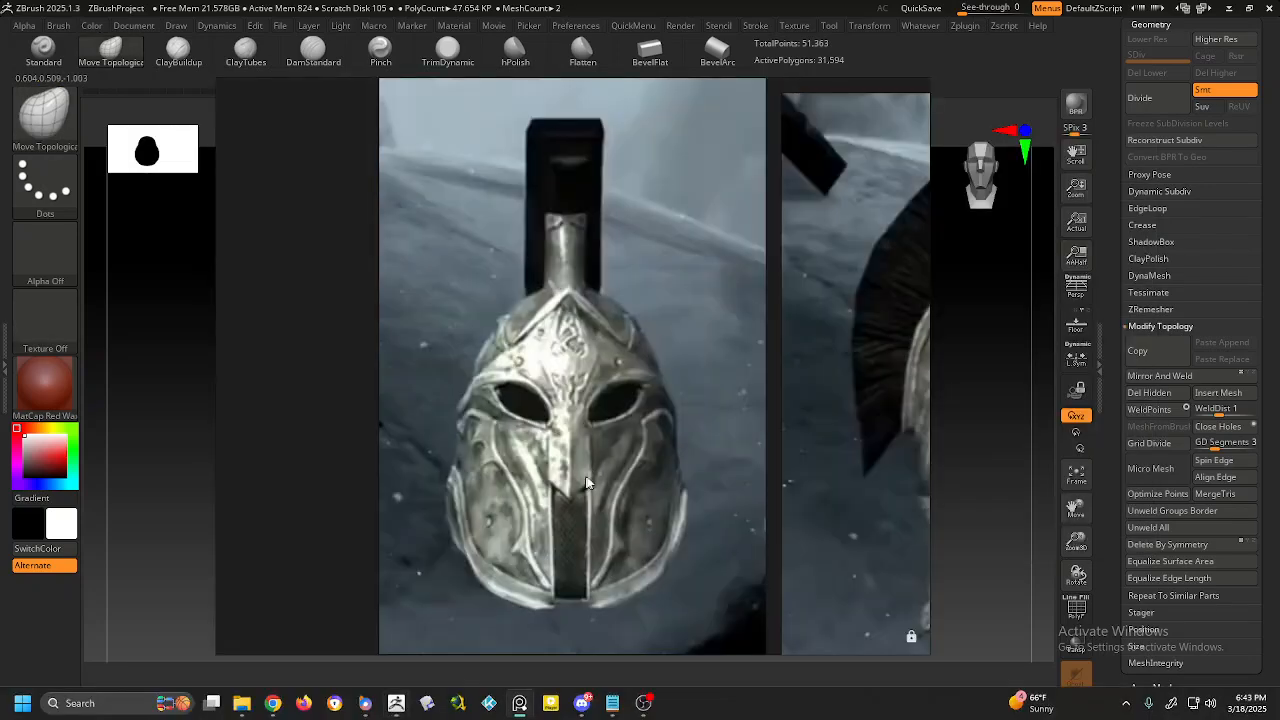
pyautogui.hotkey('alt', 'Tab')
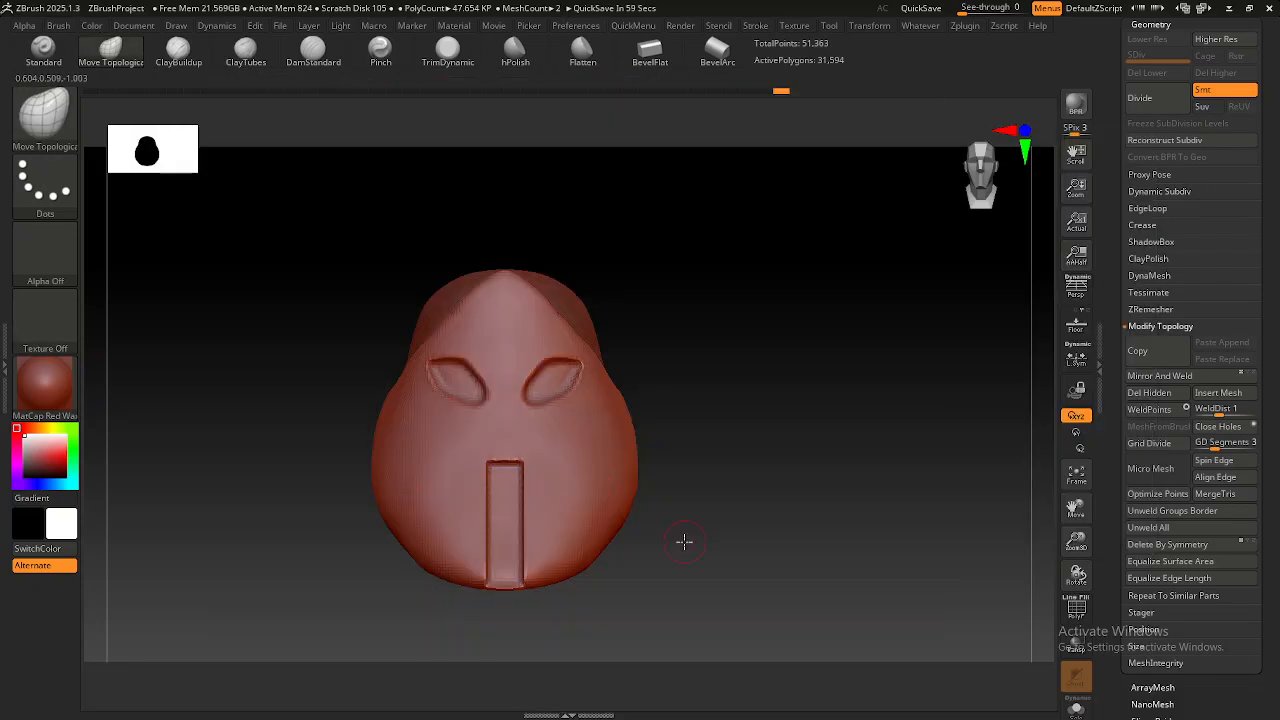
pyautogui.hotkey('alt', 'Tab')
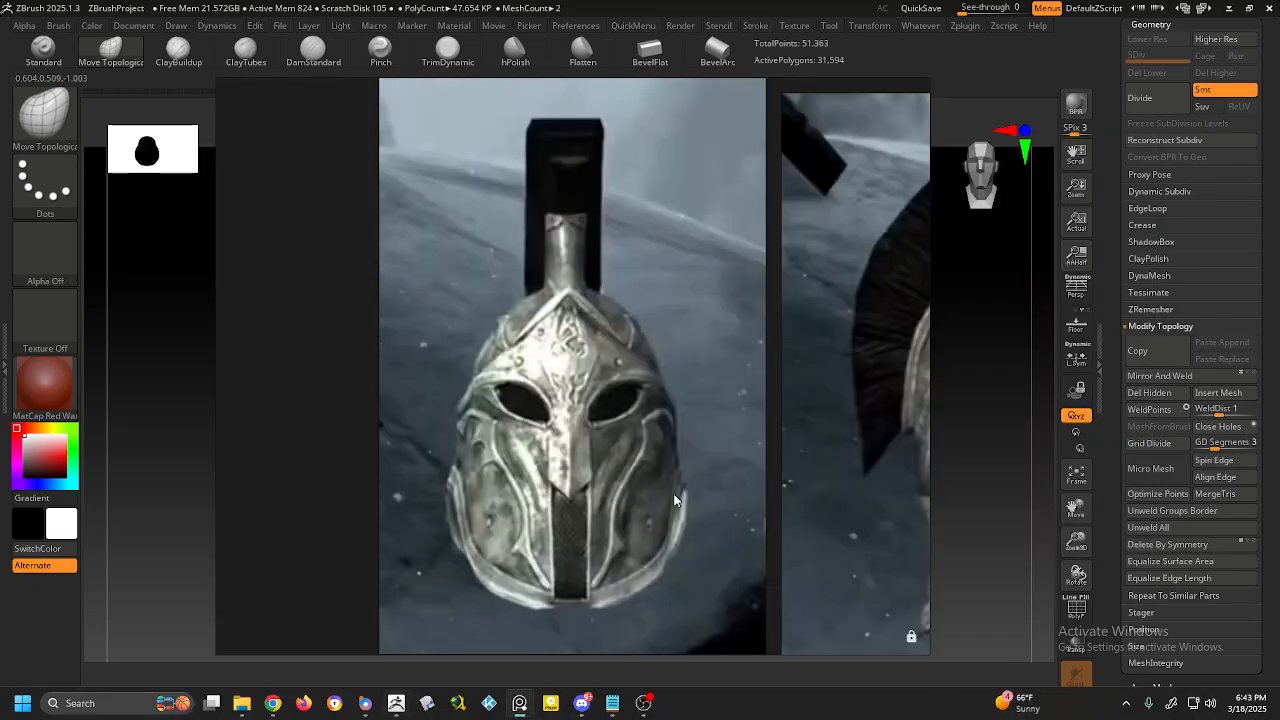
pyautogui.hotkey('alt', 'Tab')
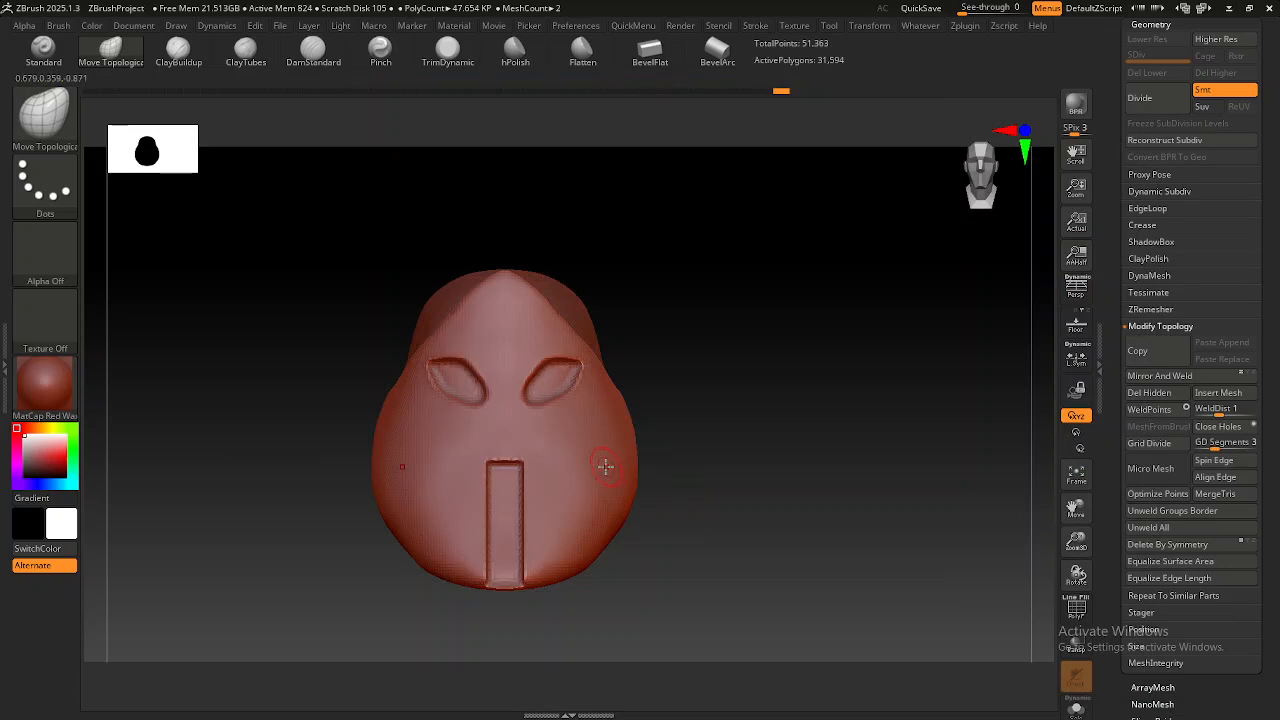
pyautogui.moveTo(517, 487)
pyautogui.mouseDown(button='right')
pyautogui.moveTo(574, 487)
pyautogui.moveTo(528, 489)
pyautogui.mouseUp(button='right')
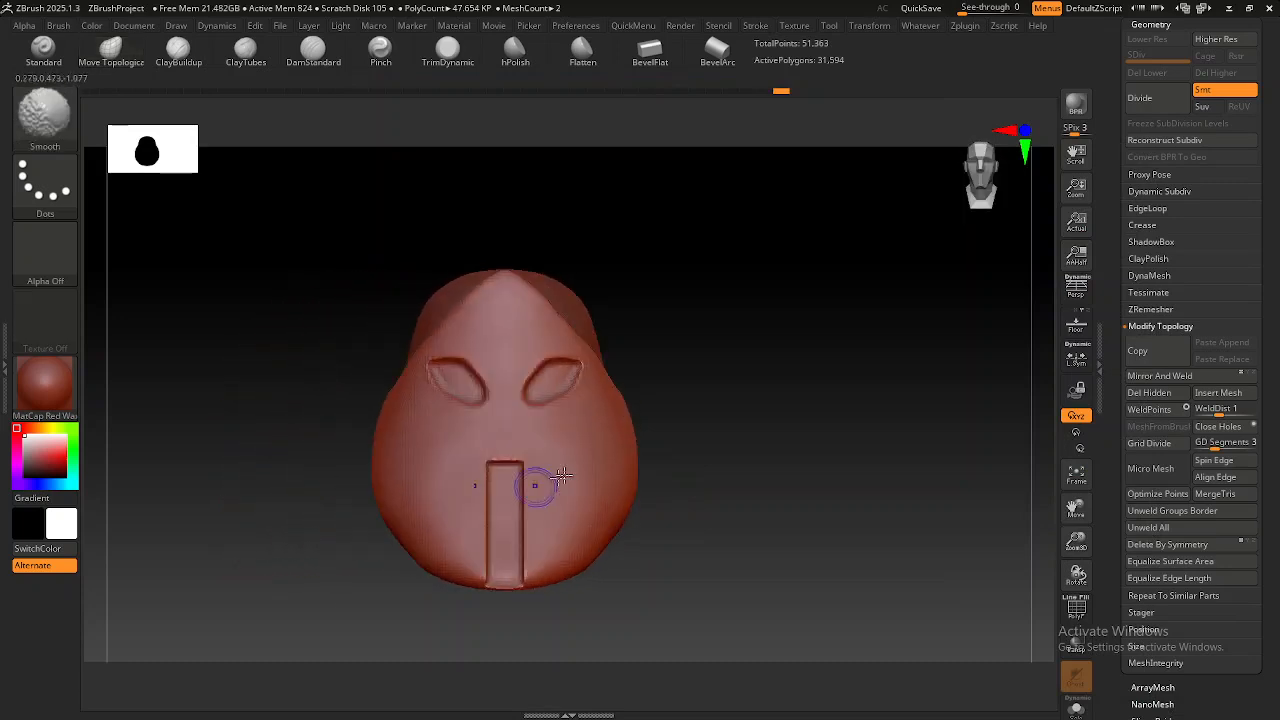
pyautogui.hotkey('alt', 'Tab')
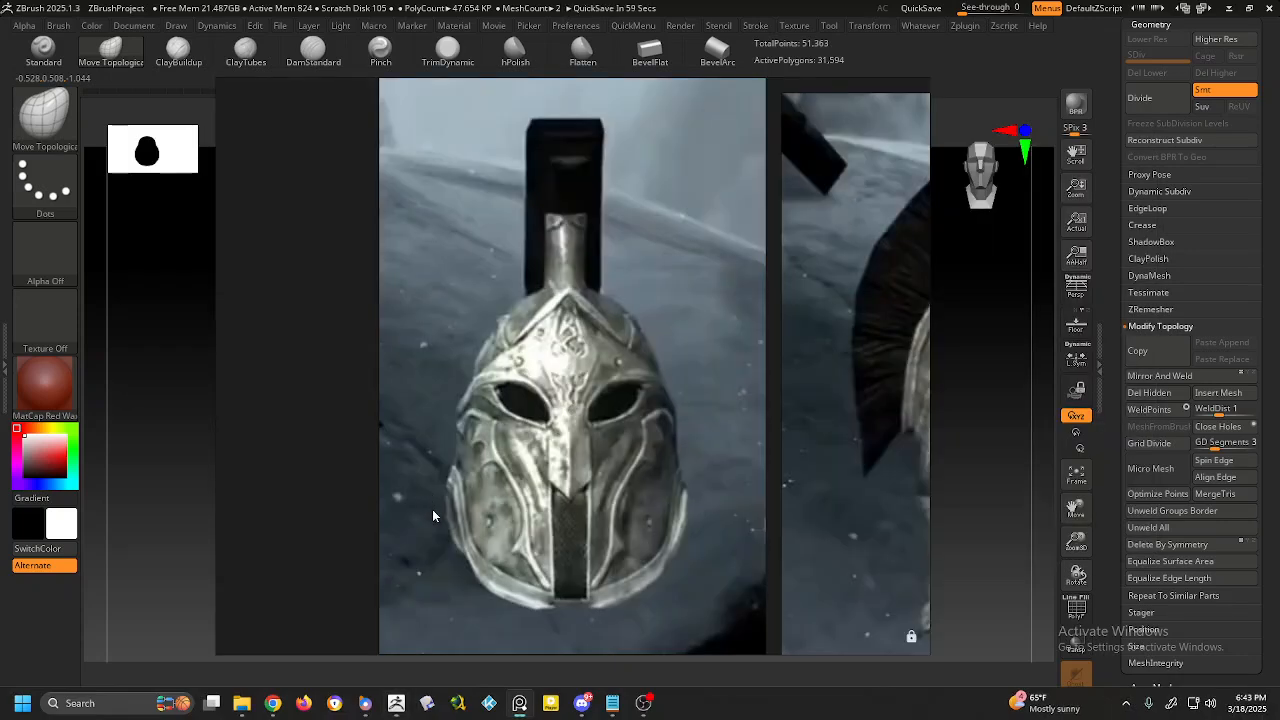
pyautogui.hotkey('alt', 'Tab')
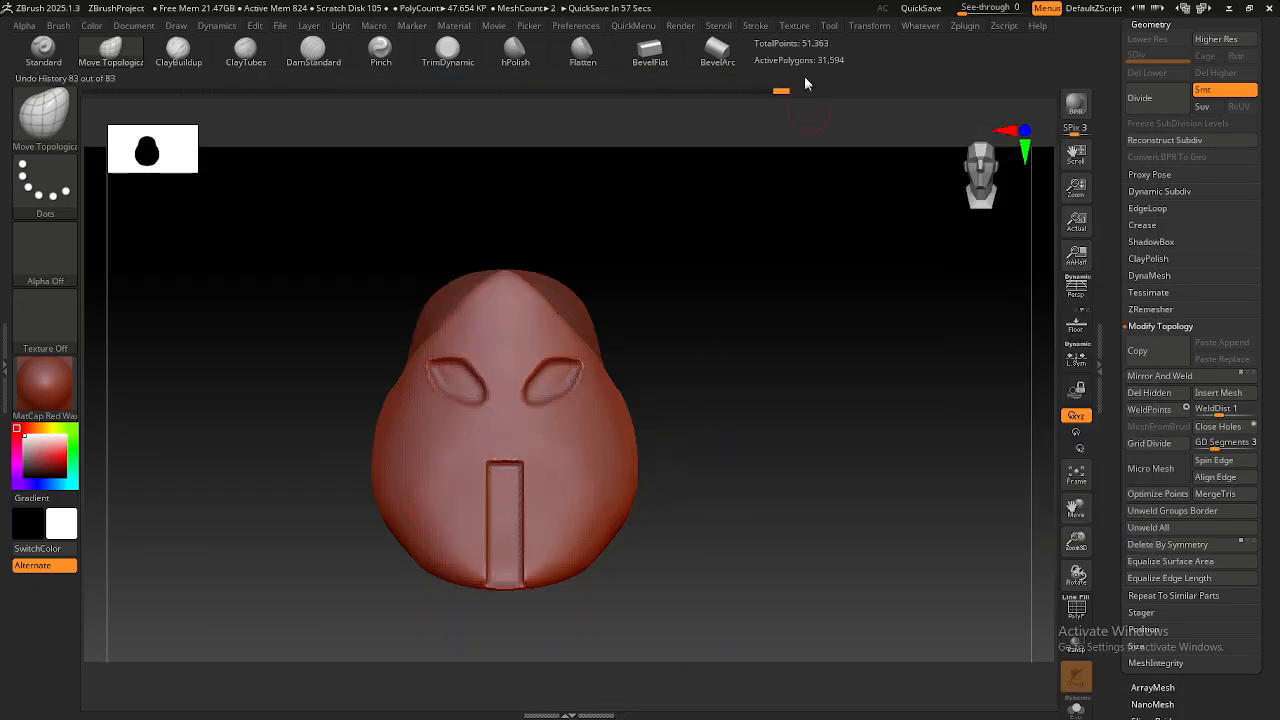
# Narrow the helmet's sides with the Move Topological brush to match the reference outline, and realign it under a see-through value of 44.
pyautogui.moveTo(975, 9); pyautogui.dragTo(993, 16)
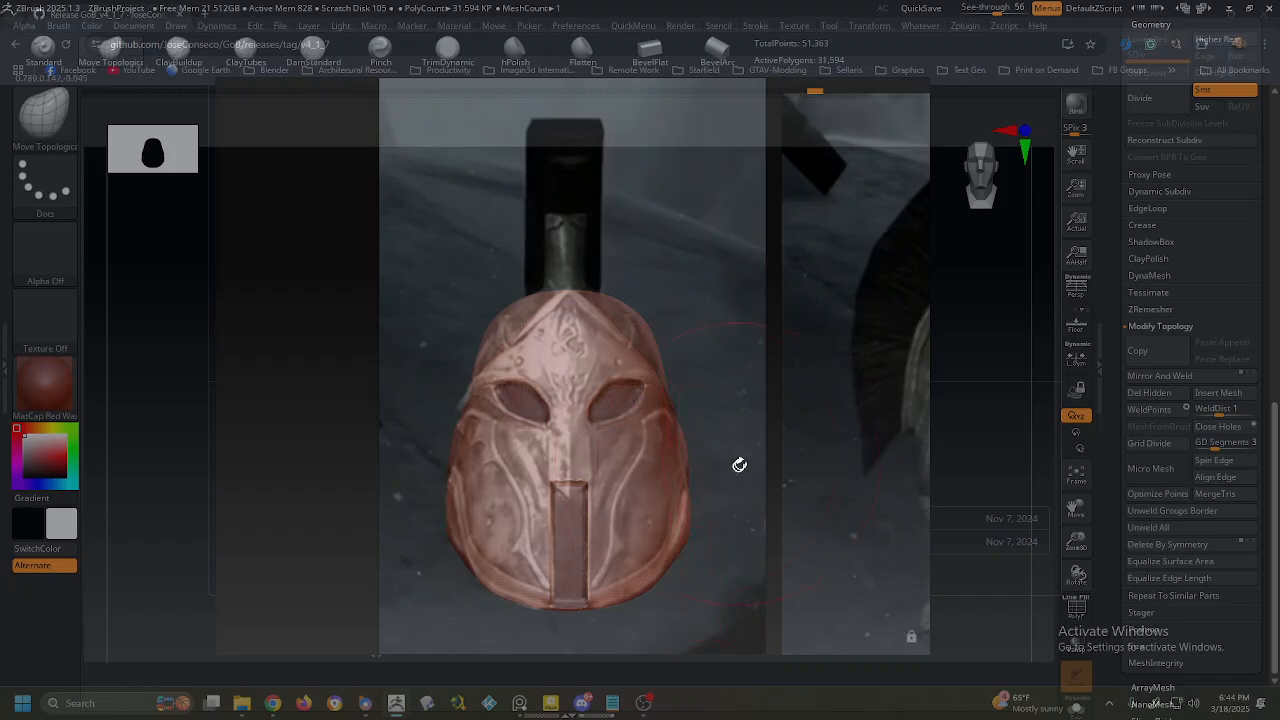
pyautogui.moveTo(994, 8); pyautogui.dragTo(953, 3)
pyautogui.keyDown('alt'); pyautogui.moveTo(568, 494); pyautogui.dragTo(671, 463, button='right'); pyautogui.keyUp('alt')
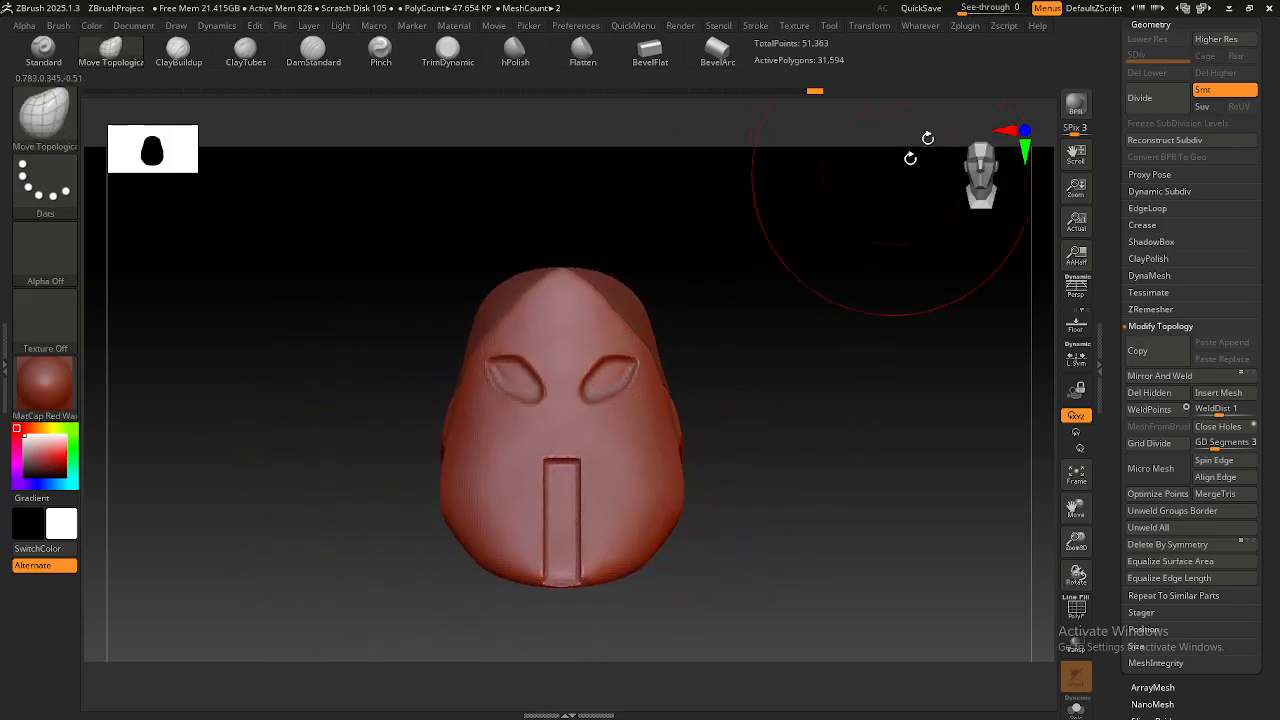
pyautogui.moveTo(960, 9); pyautogui.dragTo(988, 13)
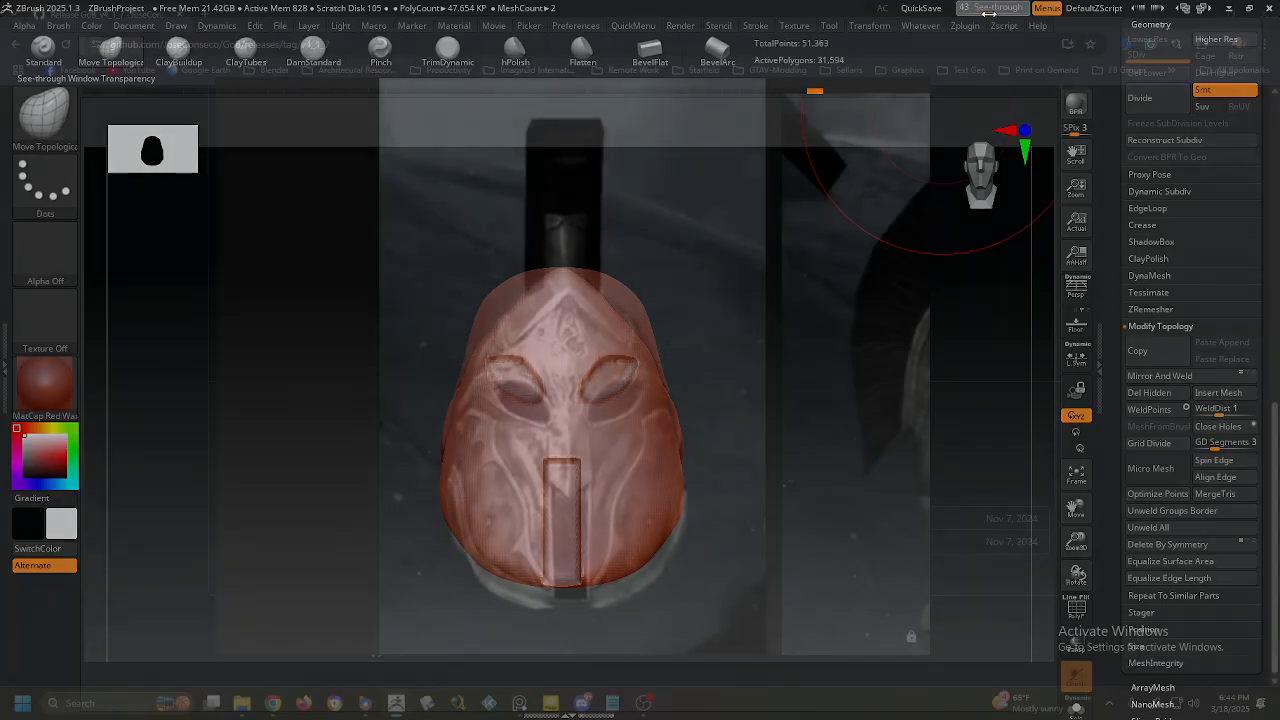
pyautogui.keyDown('alt'); pyautogui.moveTo(575, 522); pyautogui.dragTo(582, 544, button='right'); pyautogui.keyUp('alt')
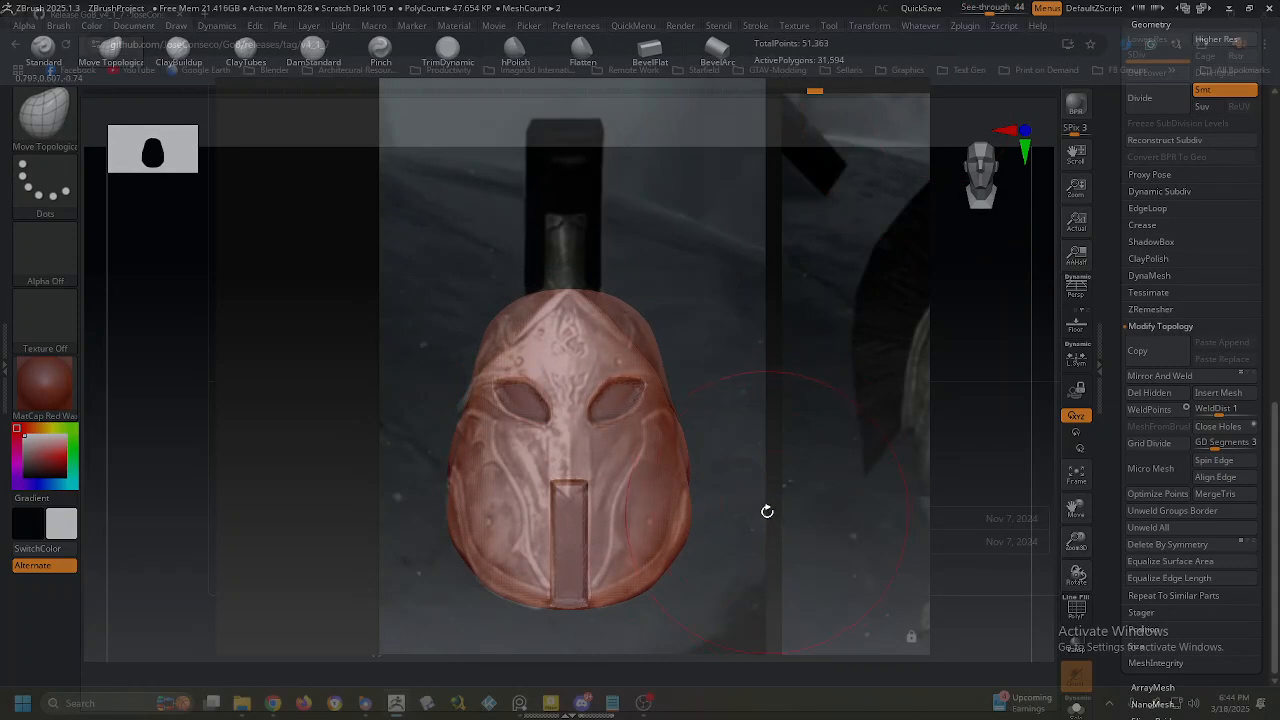
# Paint a MaskPen mask over the nose area between the eyes and the top of the mouth slot, following the reference overlay.
pyautogui.keyDown('ctrl'); pyautogui.moveTo(823, 386); pyautogui.dragTo(834, 418); pyautogui.keyUp('ctrl')
pyautogui.hotkey('ctrl', 'shift')
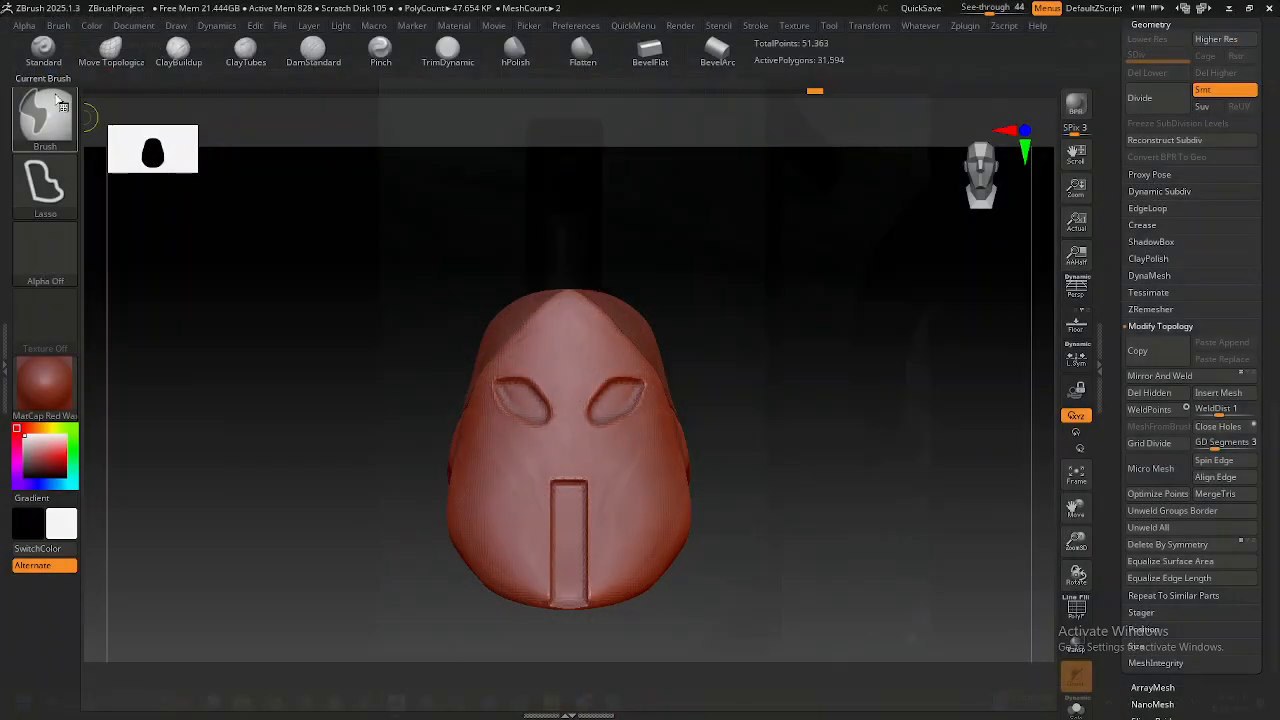
pyautogui.keyDown('ctrl'); pyautogui.keyDown('shift'); pyautogui.click(52, 127); pyautogui.keyUp('shift'); pyautogui.keyUp('ctrl')
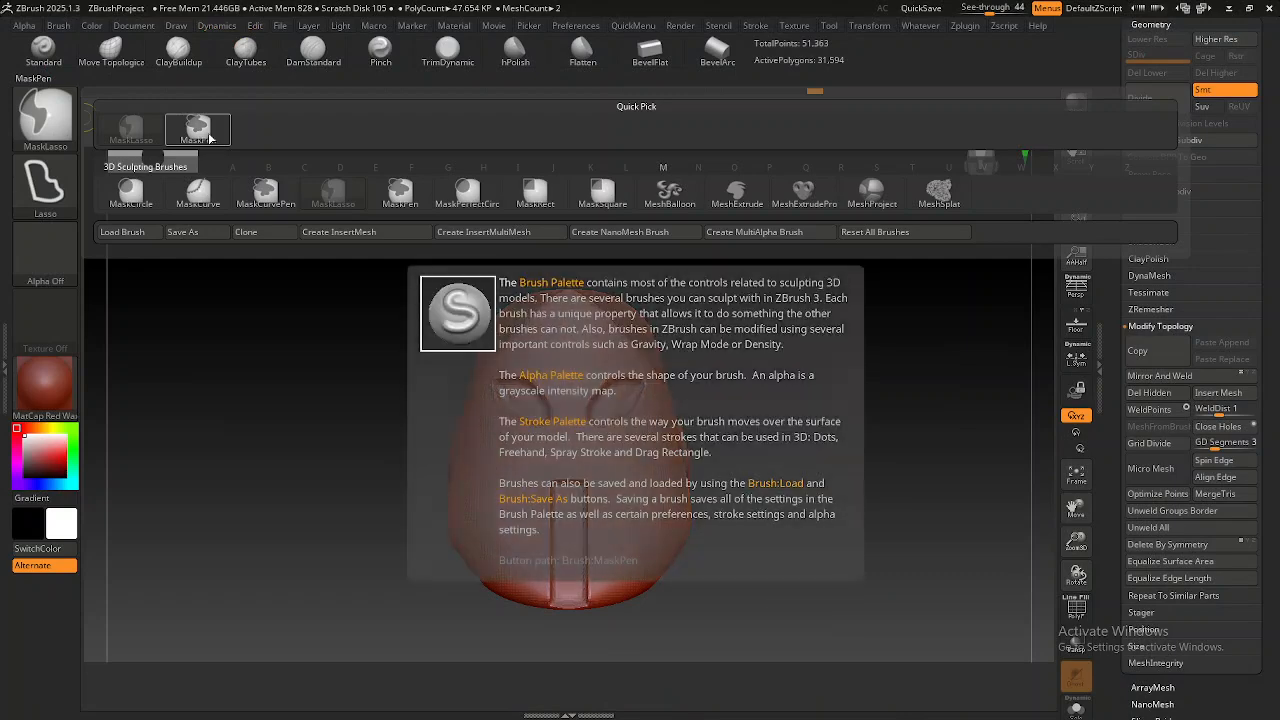
pyautogui.keyDown('ctrl'); pyautogui.keyDown('shift'); pyautogui.click(208, 134); pyautogui.keyUp('shift'); pyautogui.keyUp('ctrl')
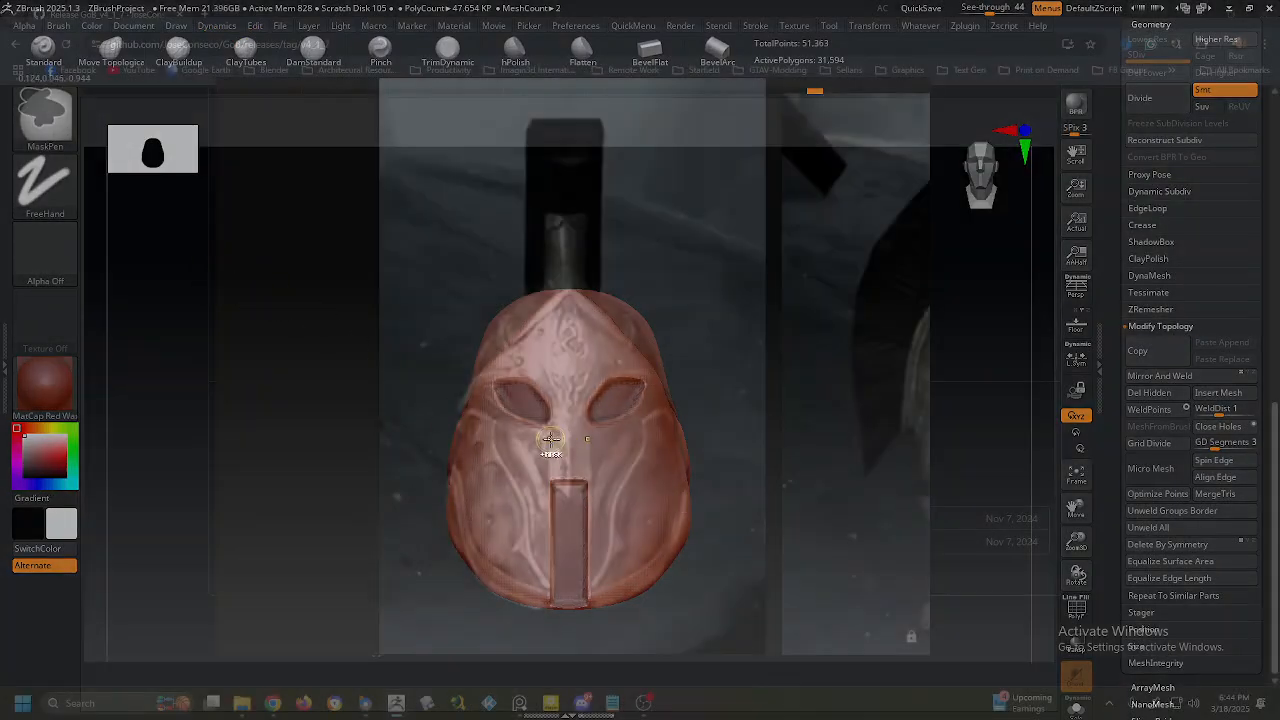
pyautogui.keyDown('ctrl'); pyautogui.moveTo(554, 440); pyautogui.dragTo(555, 449); pyautogui.keyUp('ctrl')
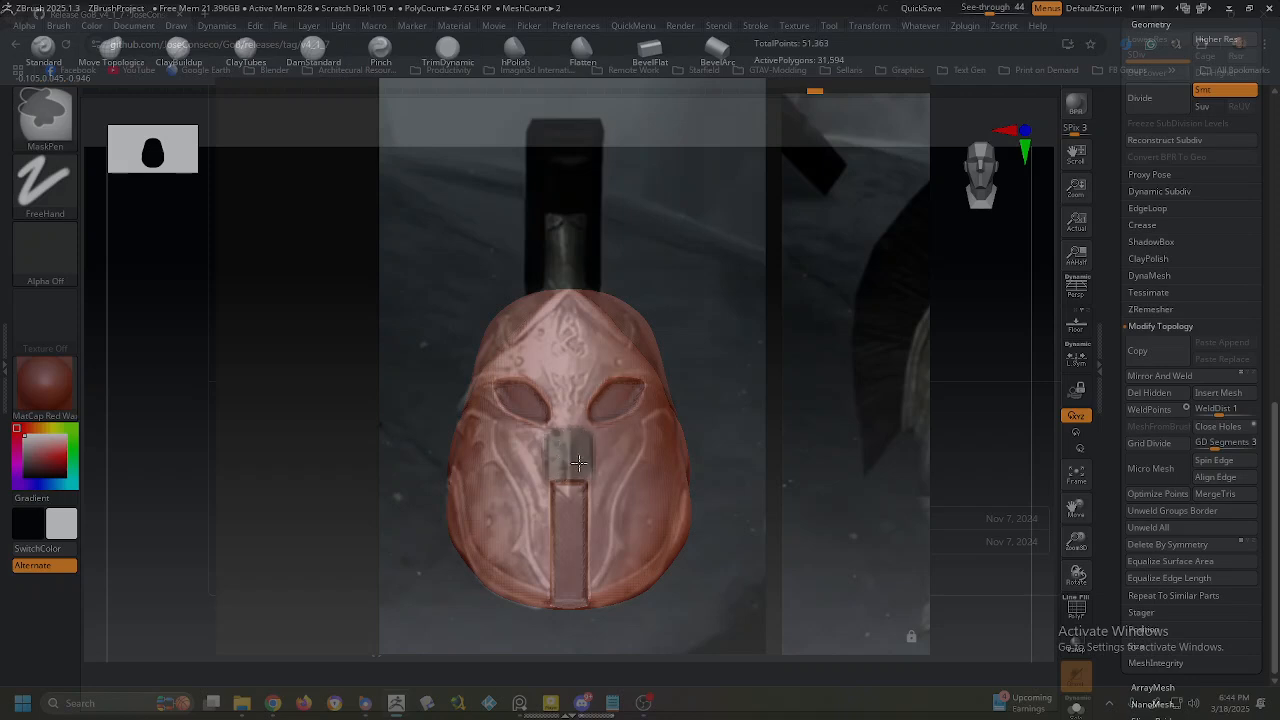
pyautogui.press('ctrl')
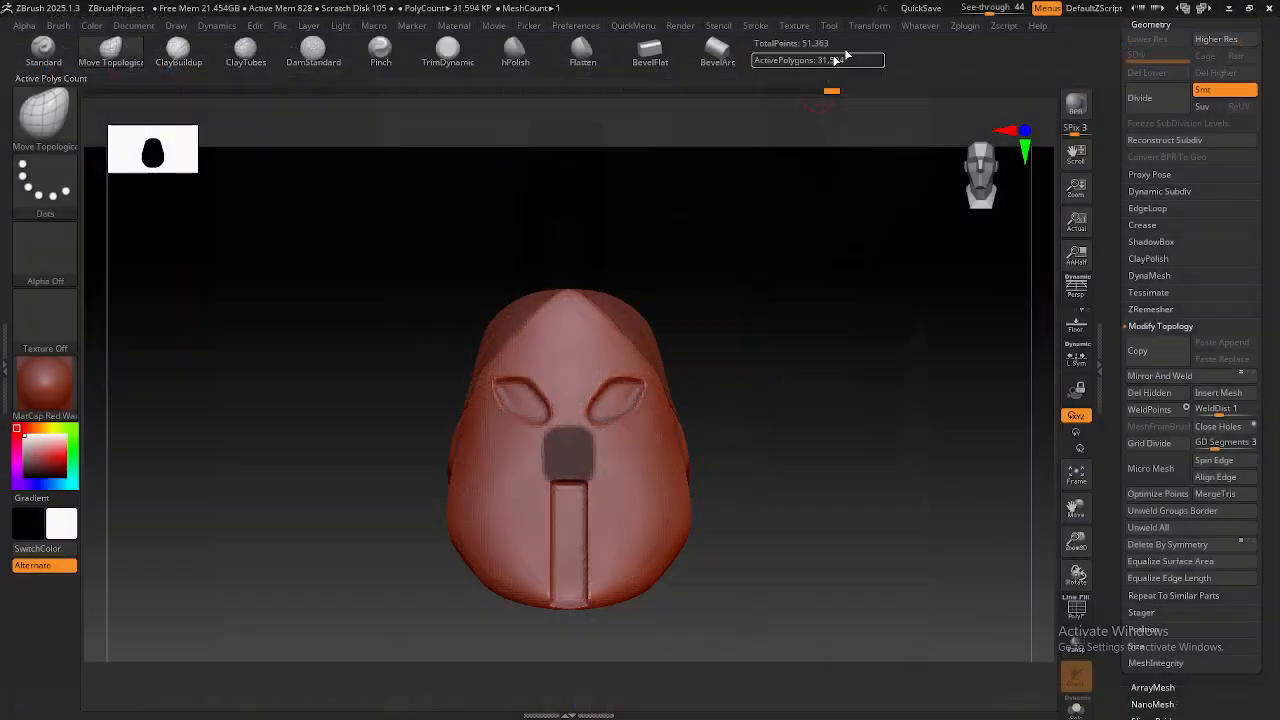
# Turn the see-through overlay off and trim the edges of the nose mask with MaskLasso.
pyautogui.moveTo(985, 8); pyautogui.dragTo(960, 8)
pyautogui.moveTo(511, 579); pyautogui.dragTo(642, 482, button='right')
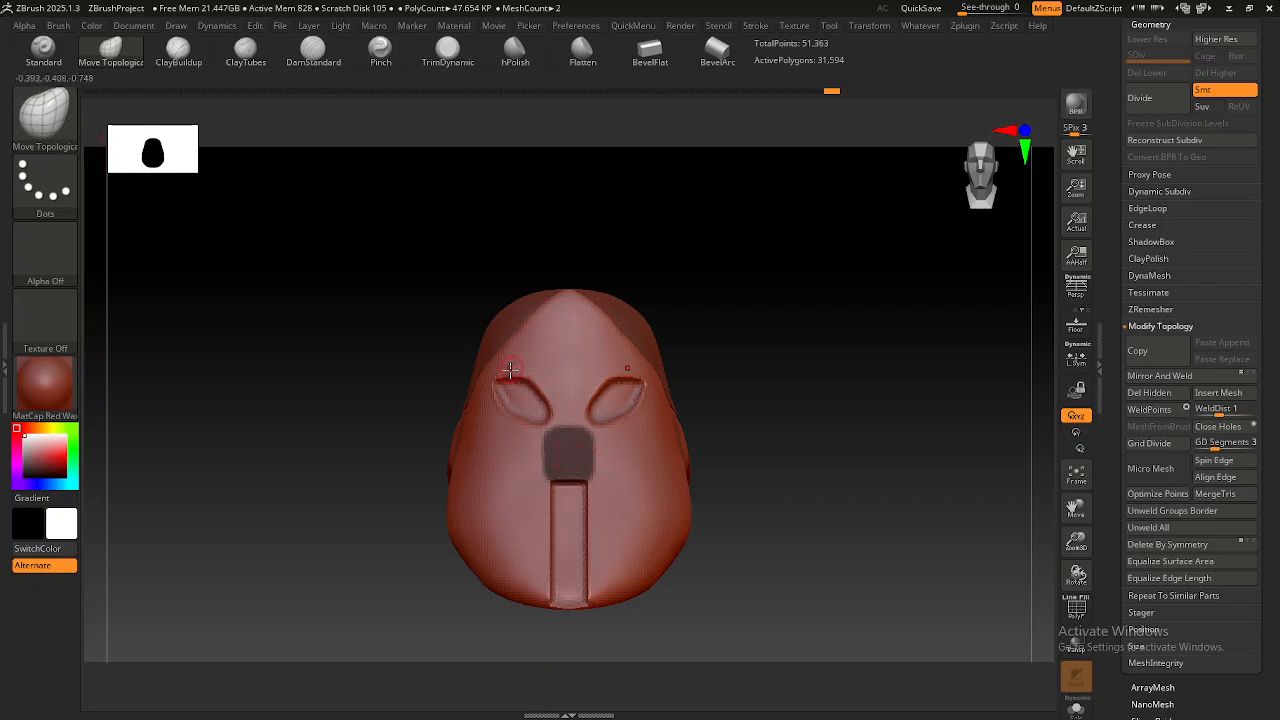
pyautogui.moveTo(501, 471)
pyautogui.mouseDown(button='right')
pyautogui.moveTo(540, 474)
pyautogui.moveTo(502, 475)
pyautogui.mouseUp(button='right')
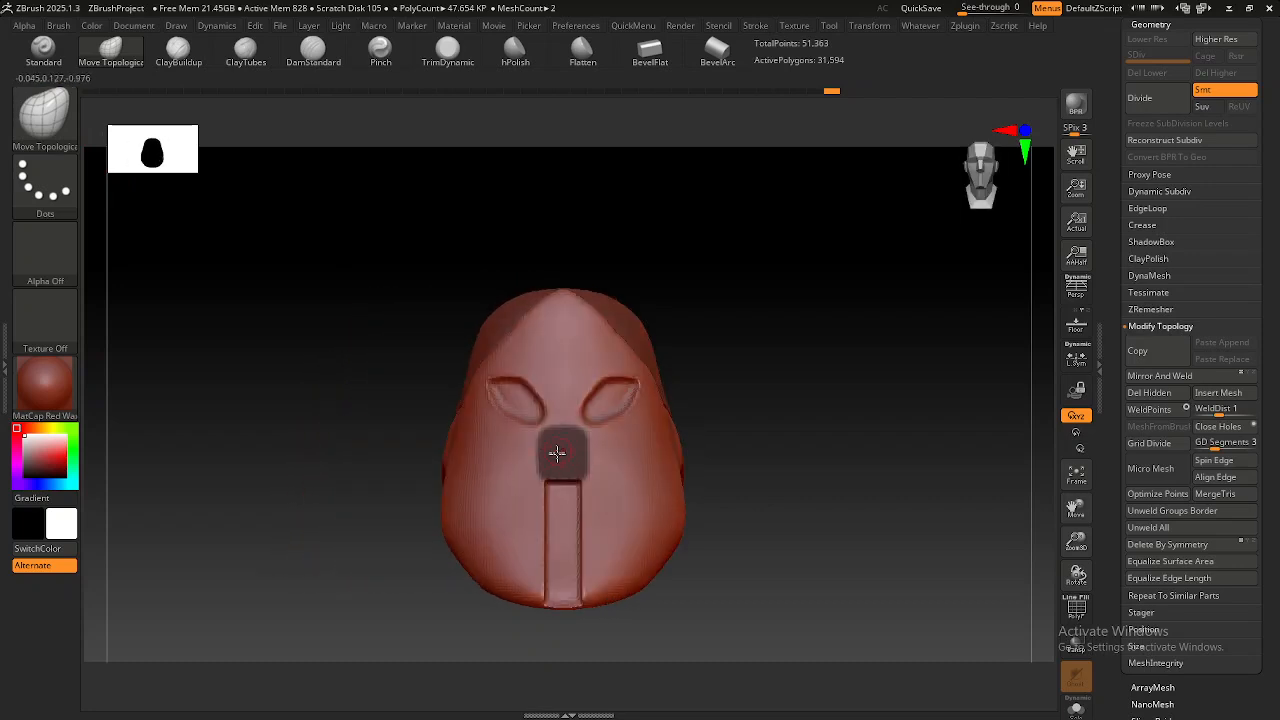
pyautogui.click(44, 138)
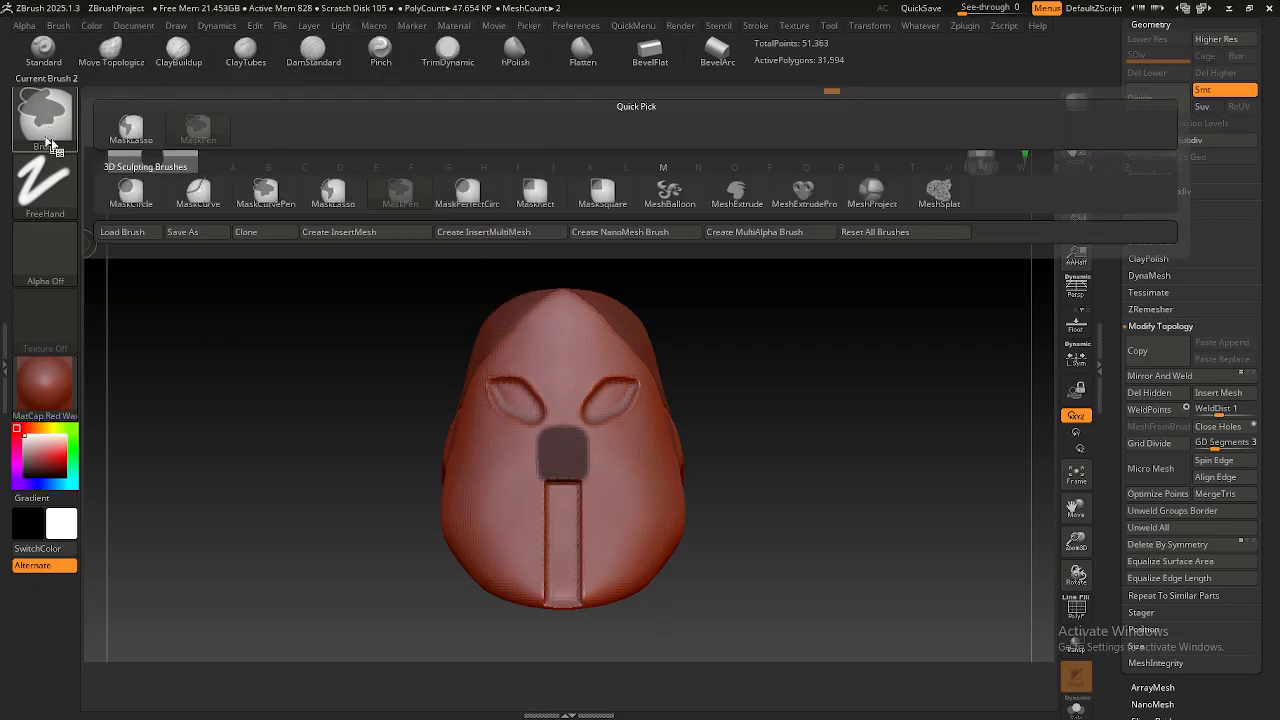
pyautogui.click(140, 131)
pyautogui.moveTo(615, 651)
pyautogui.keyDown('ctrl'); pyautogui.mouseDown()
pyautogui.moveTo(725, 522)
pyautogui.moveTo(600, 362)
pyautogui.moveTo(614, 400)
pyautogui.mouseUp(); pyautogui.keyUp('ctrl')
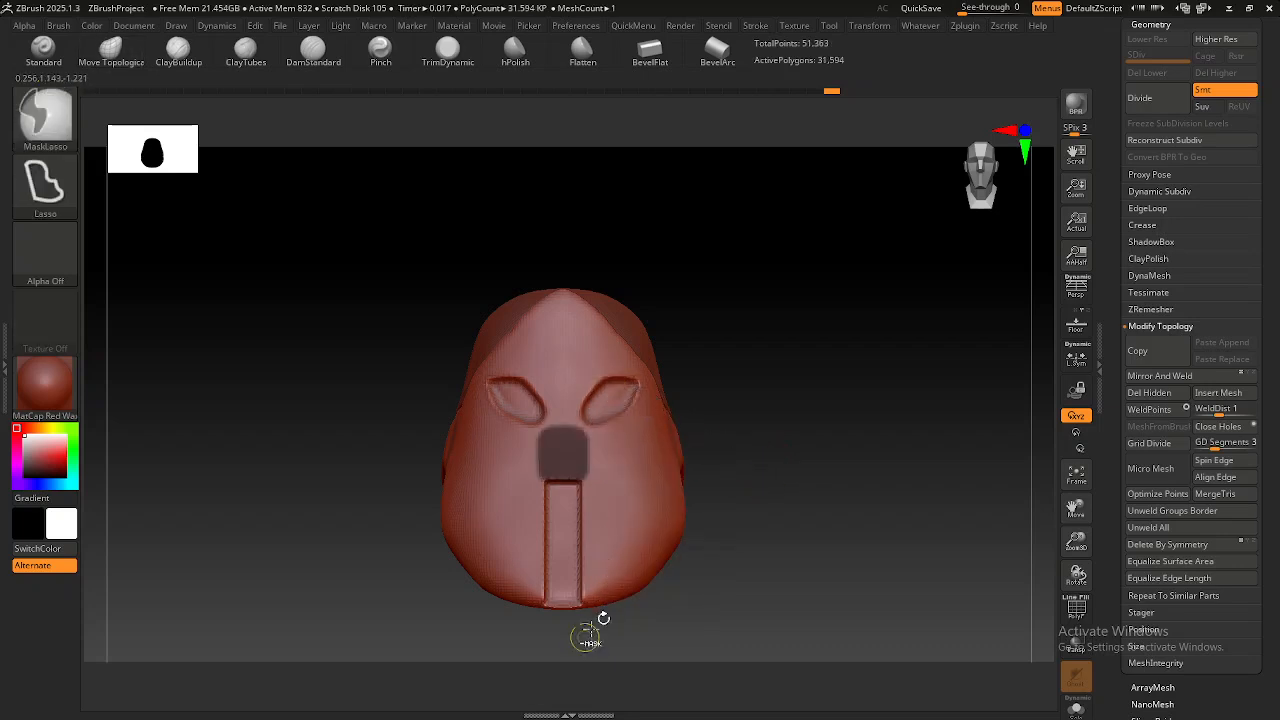
# Invert the mask and pull the nose patch forward out of the faceplate with the transform gizmo.
pyautogui.keyDown('alt'); pyautogui.moveTo(569, 477); pyautogui.dragTo(567, 475, button='right'); pyautogui.keyUp('alt')
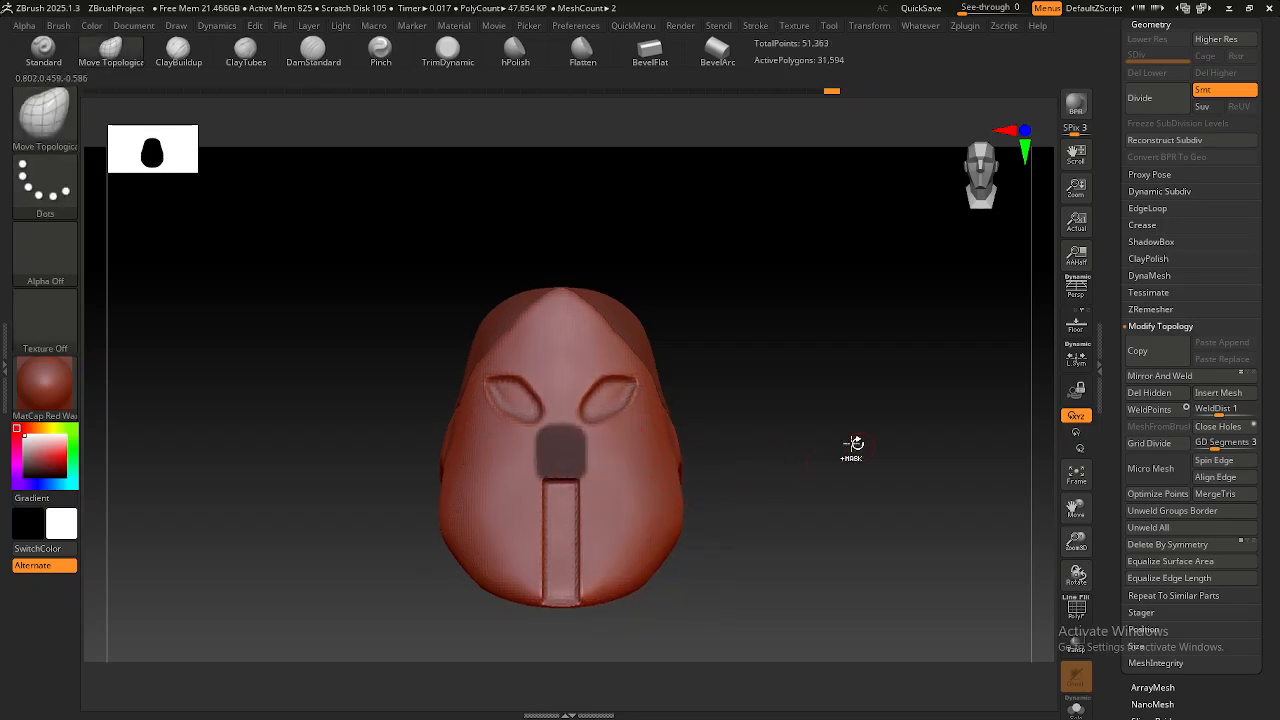
pyautogui.keyDown('ctrl'); pyautogui.click(768, 490); pyautogui.keyUp('ctrl')
pyautogui.moveTo(743, 516); pyautogui.dragTo(793, 517, button='right')
pyautogui.press('w')
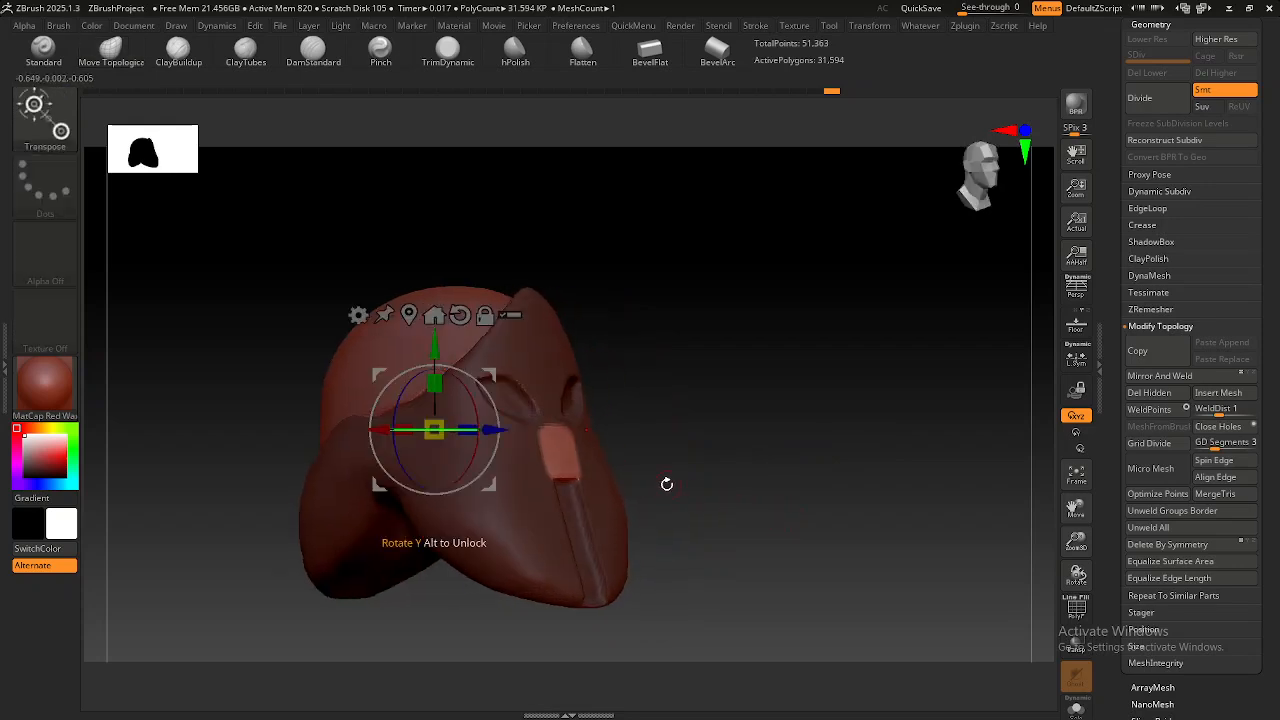
pyautogui.moveTo(680, 471); pyautogui.dragTo(718, 477, button='right')
pyautogui.moveTo(528, 432); pyautogui.dragTo(532, 432)
pyautogui.moveTo(648, 438); pyautogui.dragTo(745, 444, button='right')
pyautogui.keyDown('alt'); pyautogui.moveTo(880, 452); pyautogui.dragTo(510, 455, button='right'); pyautogui.keyUp('alt')
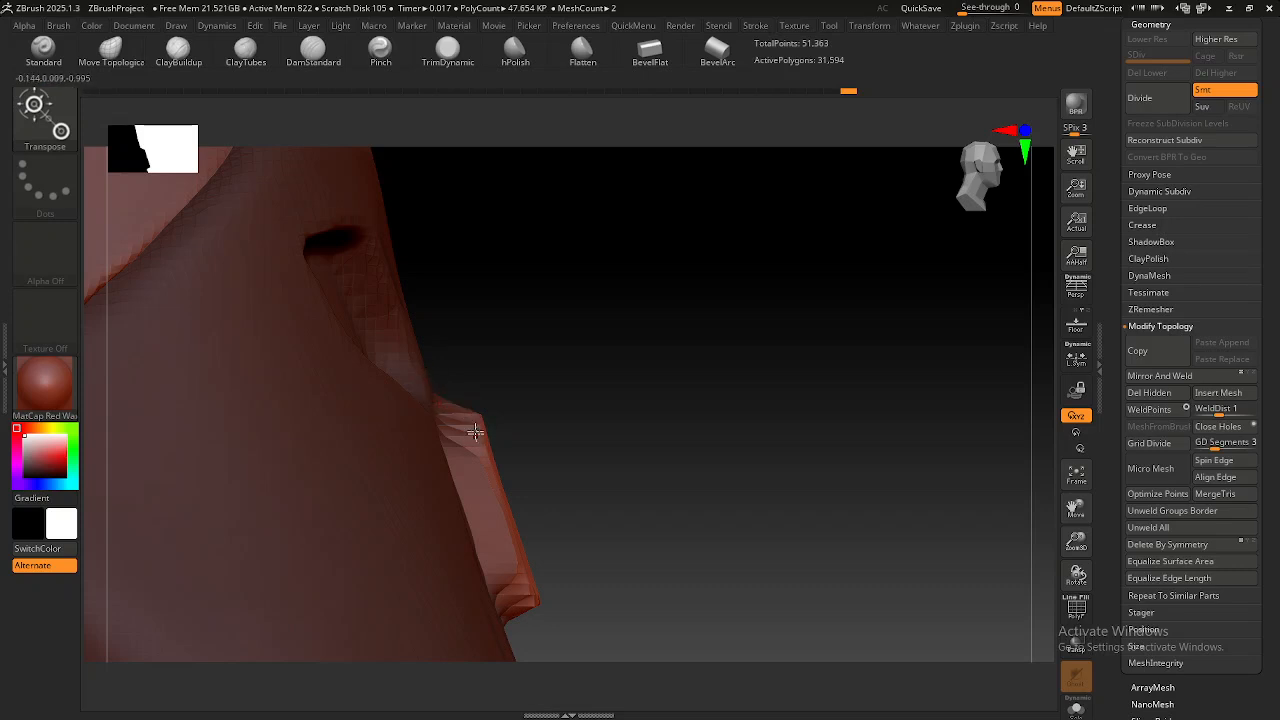
# Move the gizmo pivot to the top of the nose block and rotate the block so its lower end juts farther forward.
pyautogui.moveTo(476, 435); pyautogui.dragTo(468, 445, button='right')
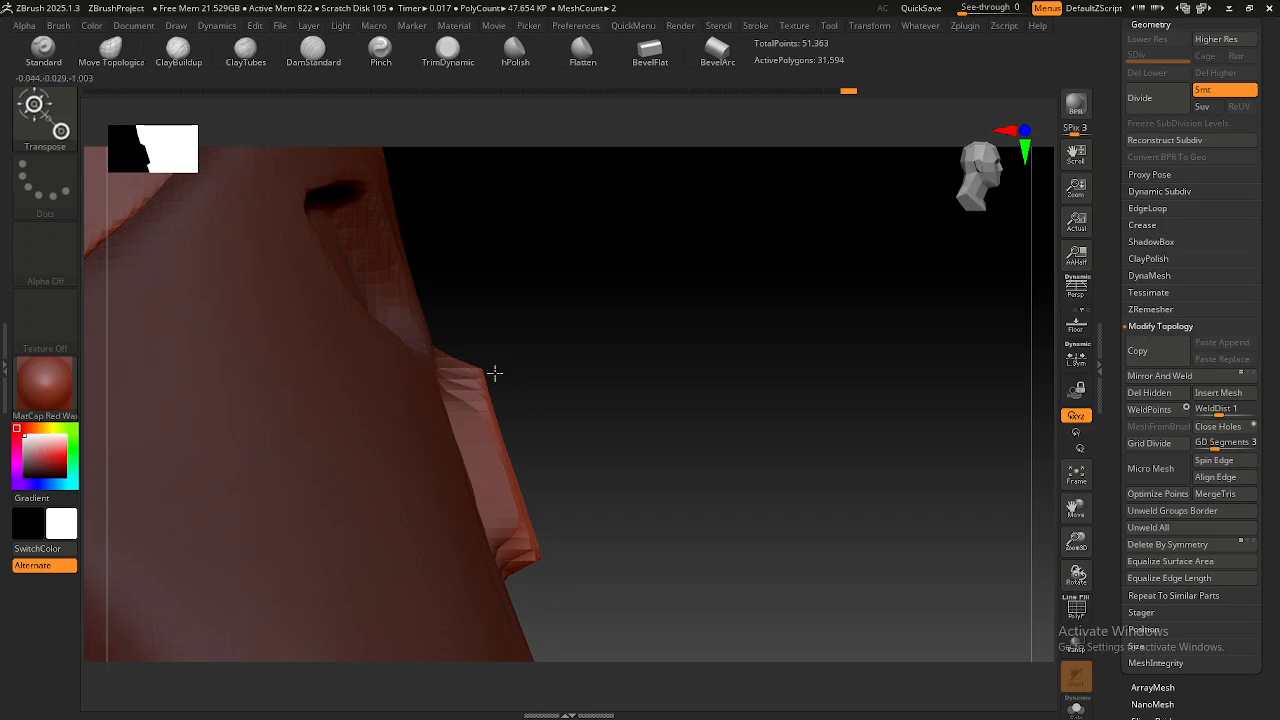
pyautogui.moveTo(494, 373); pyautogui.dragTo(320, 345, button='right')
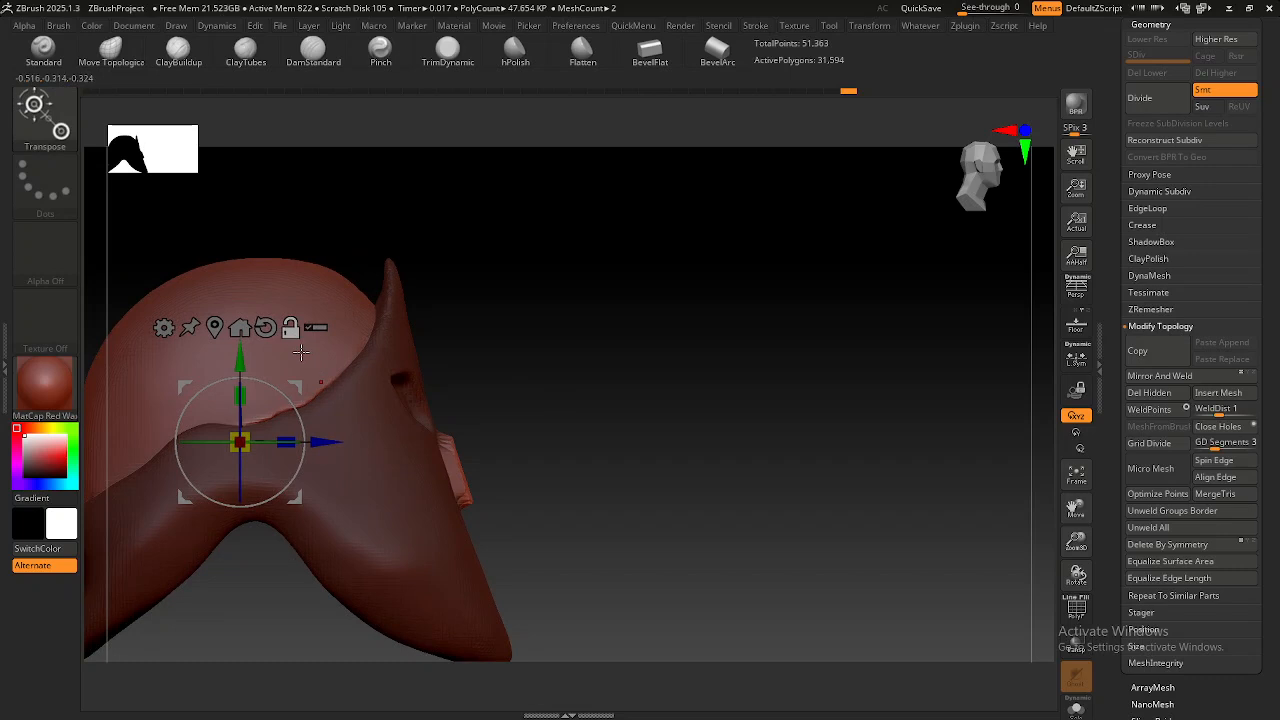
pyautogui.moveTo(295, 386); pyautogui.dragTo(498, 379)
pyautogui.keyDown('ctrl'); pyautogui.moveTo(526, 392); pyautogui.dragTo(575, 440, button='right'); pyautogui.keyUp('ctrl')
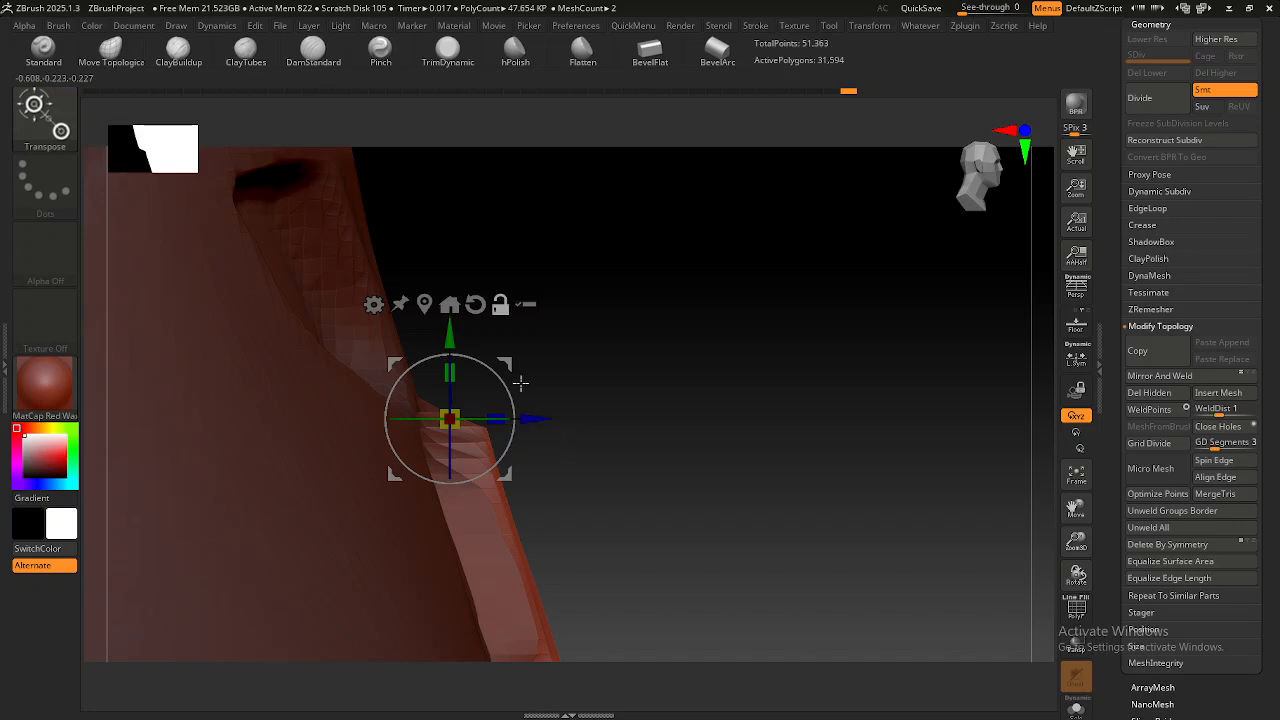
pyautogui.moveTo(511, 364)
pyautogui.mouseDown()
pyautogui.moveTo(488, 353)
pyautogui.moveTo(510, 357)
pyautogui.mouseUp()
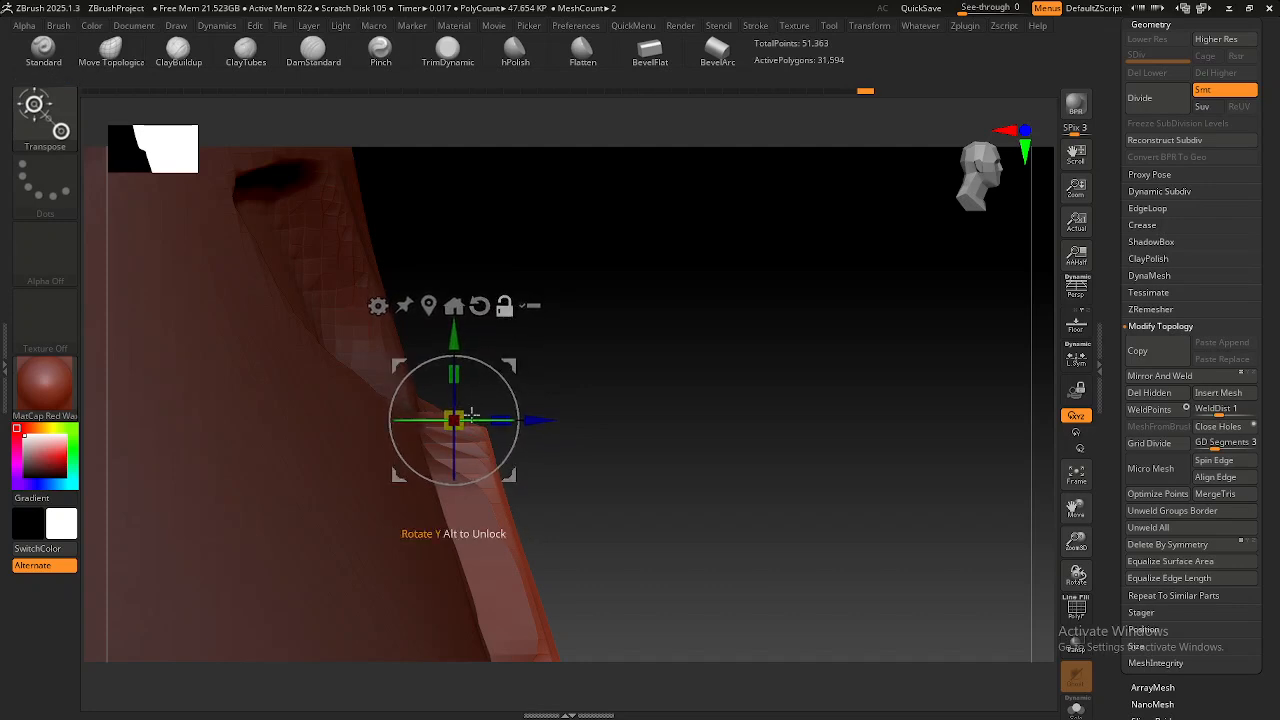
pyautogui.moveTo(510, 364); pyautogui.dragTo(512, 360)
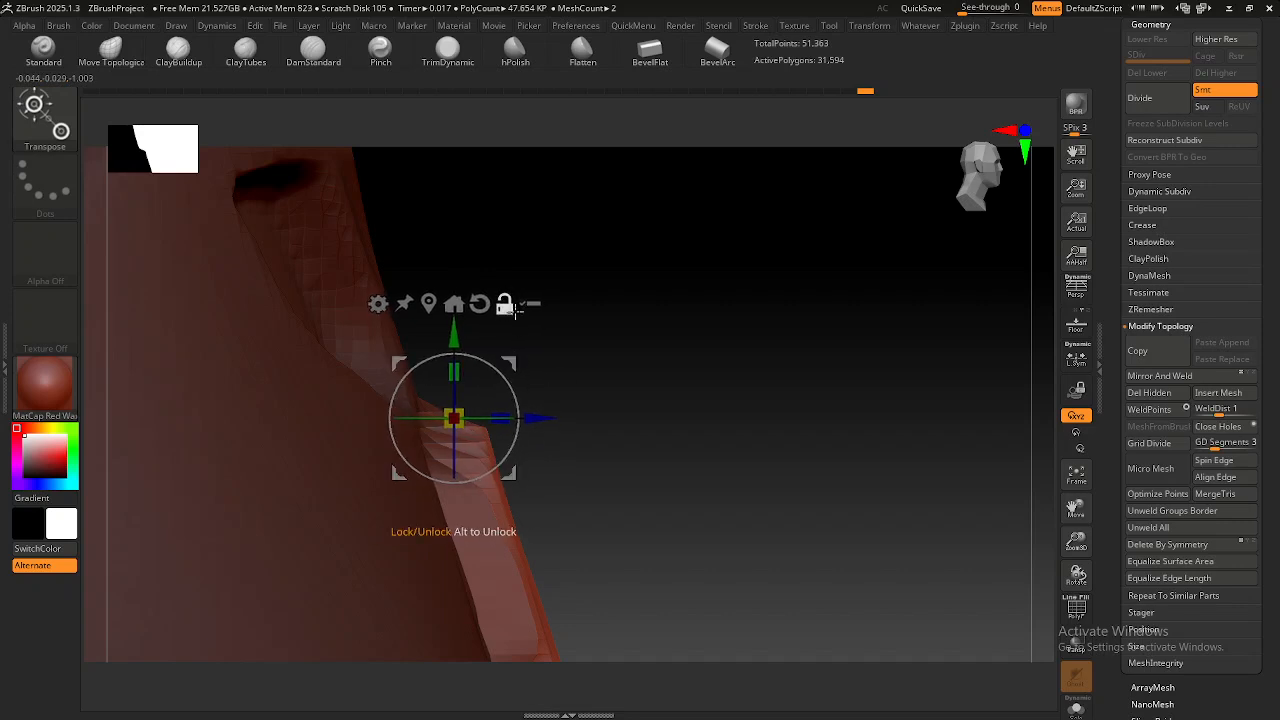
pyautogui.moveTo(616, 477)
pyautogui.keyDown('alt'); pyautogui.mouseDown(button='right')
pyautogui.moveTo(611, 406)
pyautogui.moveTo(648, 412)
pyautogui.mouseUp(button='right'); pyautogui.keyUp('alt')
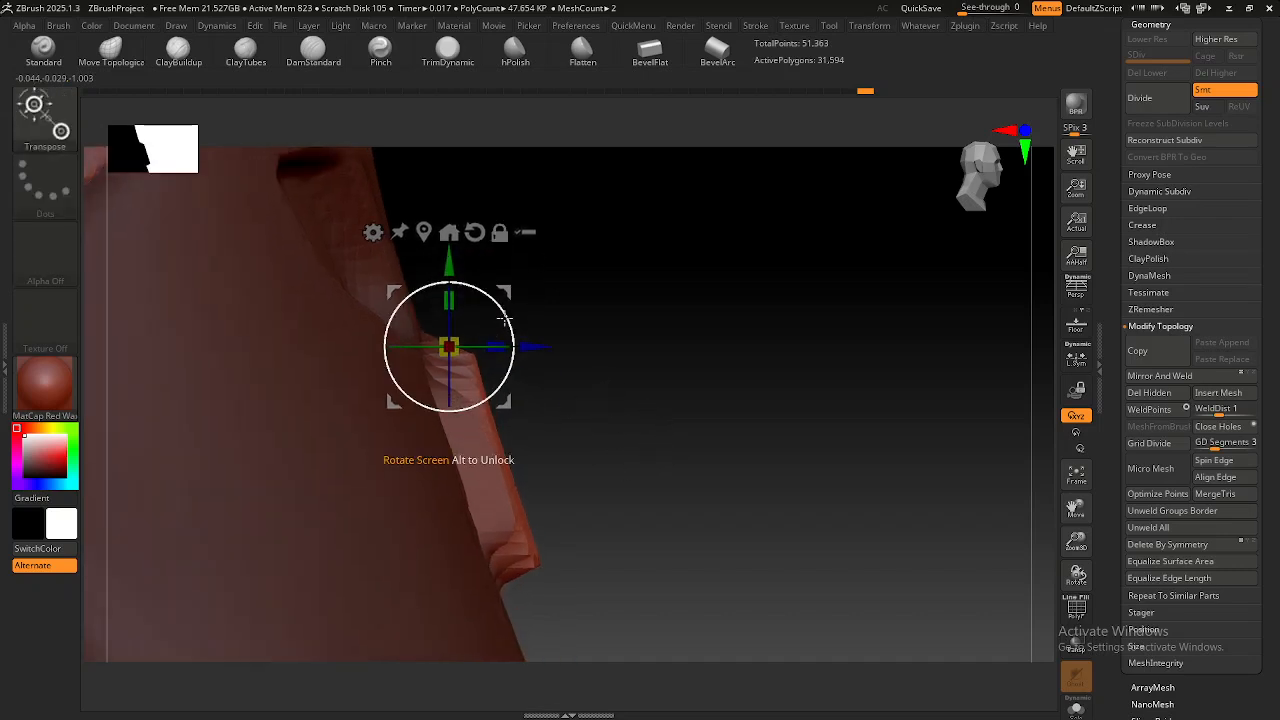
pyautogui.moveTo(506, 313)
pyautogui.mouseDown()
pyautogui.moveTo(528, 332)
pyautogui.moveTo(500, 323)
pyautogui.mouseUp()
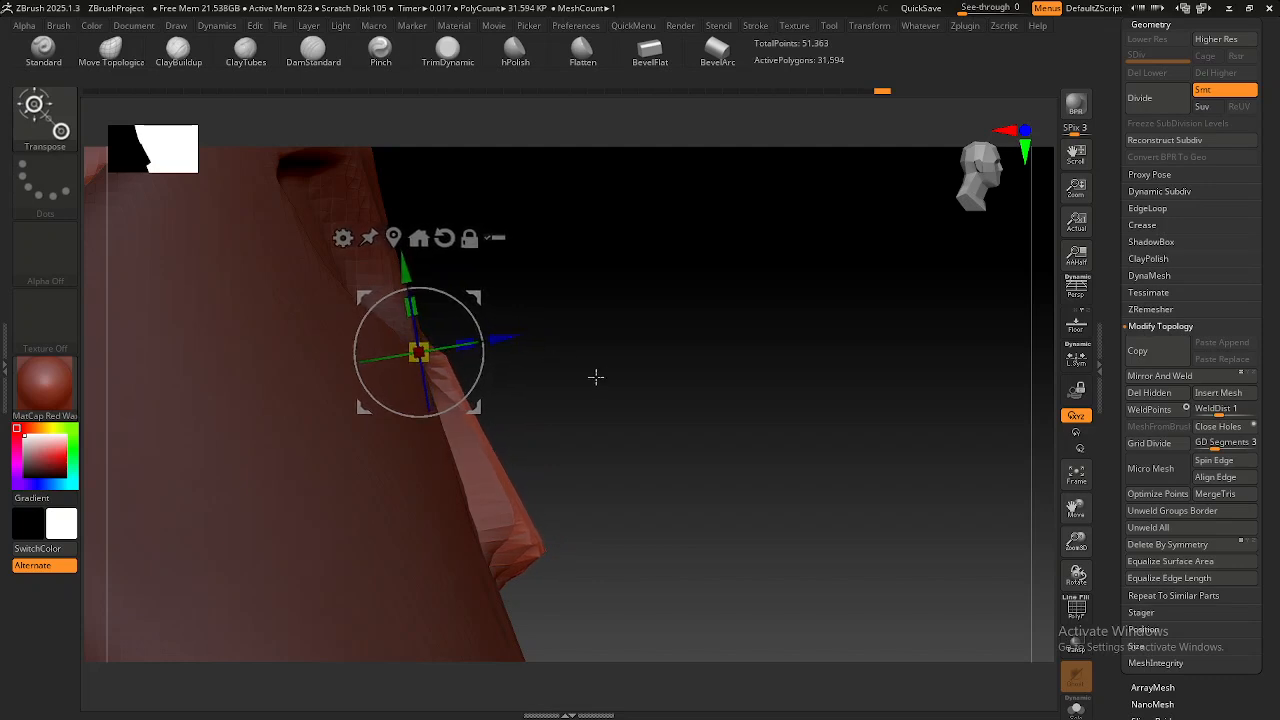
# Return to sculpting, clear the mask and remesh the helmet with DynaMesh.
pyautogui.press('q')
pyautogui.moveTo(622, 453)
pyautogui.mouseDown(button='right')
pyautogui.moveTo(517, 394)
pyautogui.moveTo(561, 440)
pyautogui.moveTo(511, 434)
pyautogui.moveTo(543, 436)
pyautogui.moveTo(543, 377)
pyautogui.mouseUp(button='right')
pyautogui.moveTo(688, 441)
pyautogui.mouseDown(button='right')
pyautogui.moveTo(706, 408)
pyautogui.moveTo(700, 374)
pyautogui.moveTo(713, 455)
pyautogui.moveTo(643, 443)
pyautogui.mouseUp(button='right')
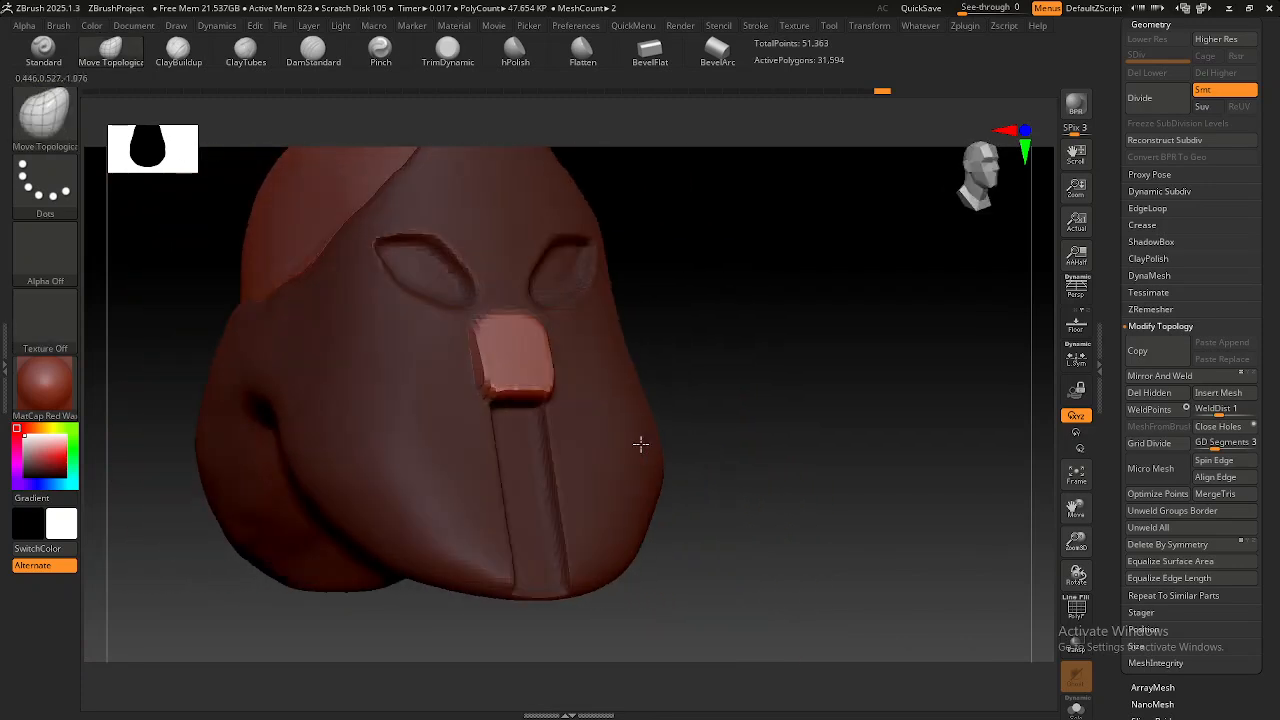
pyautogui.press('ctrl')
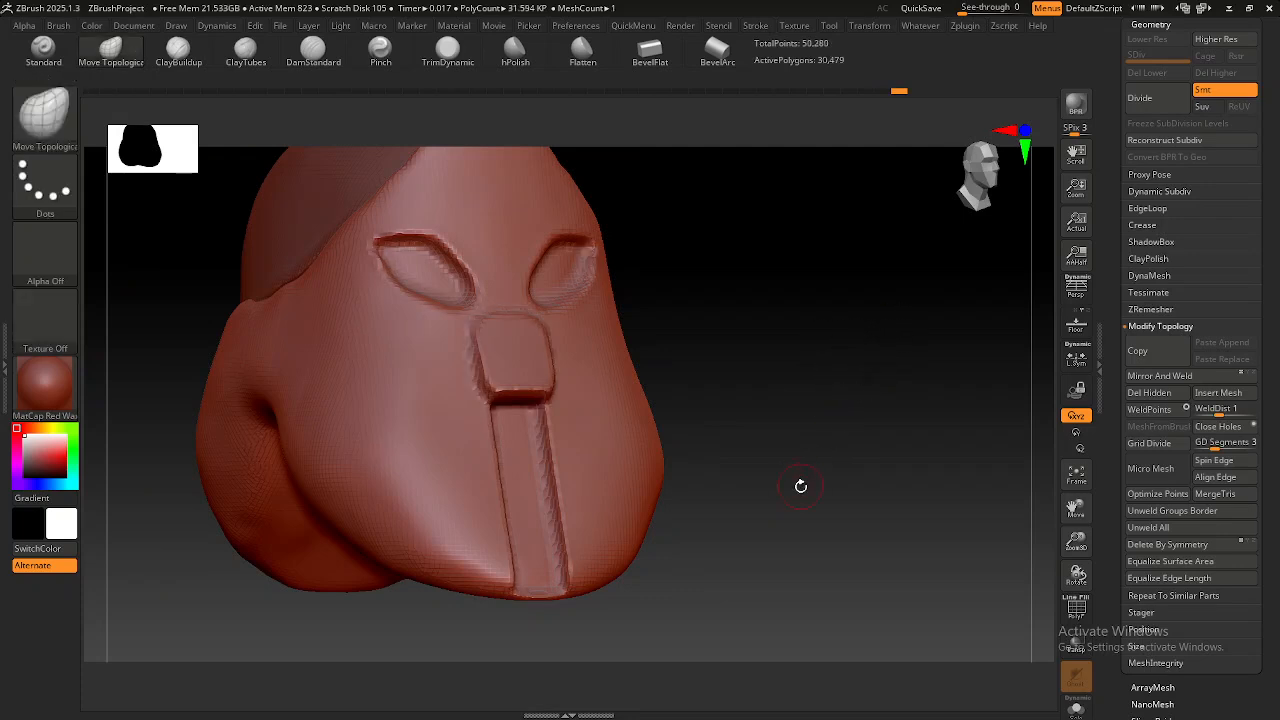
# Try to smooth the top edge of the nose block into the bridge between the eye sockets.
pyautogui.moveTo(577, 405)
pyautogui.mouseDown(button='right')
pyautogui.moveTo(600, 446)
pyautogui.moveTo(580, 470)
pyautogui.moveTo(571, 457)
pyautogui.mouseUp(button='right')
pyautogui.press('shift')
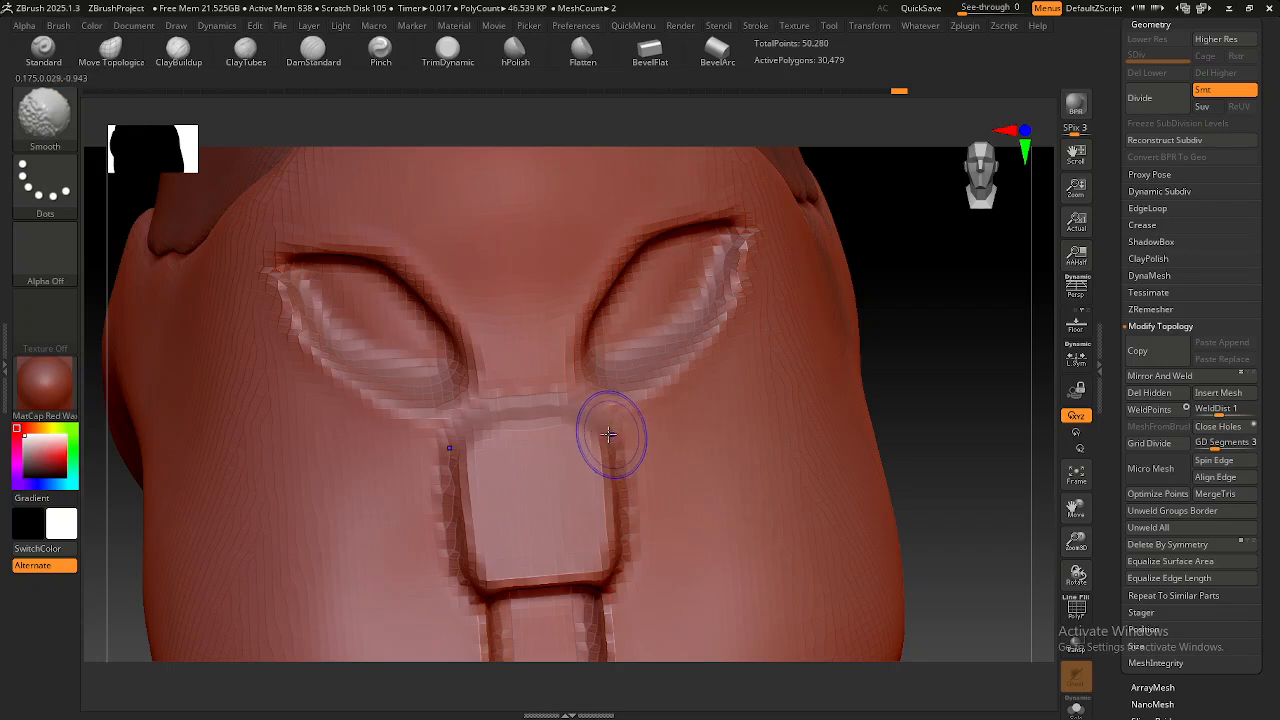
pyautogui.keyDown('shift'); pyautogui.moveTo(540, 419); pyautogui.dragTo(529, 420); pyautogui.keyUp('shift')
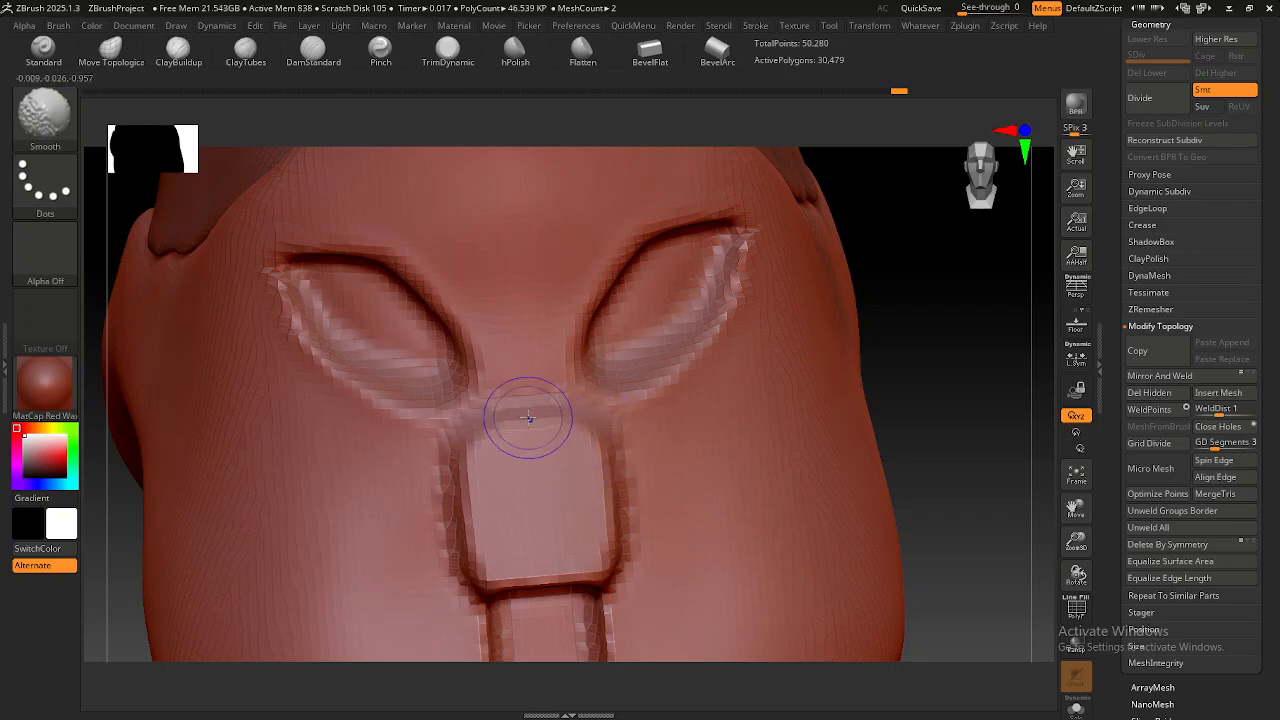
pyautogui.moveTo(537, 434); pyautogui.dragTo(546, 394, button='right')
pyautogui.press('shift')
pyautogui.keyDown('shift'); pyautogui.moveTo(538, 375); pyautogui.dragTo(540, 388); pyautogui.keyUp('shift')
pyautogui.hotkey('ctrl', 'z')
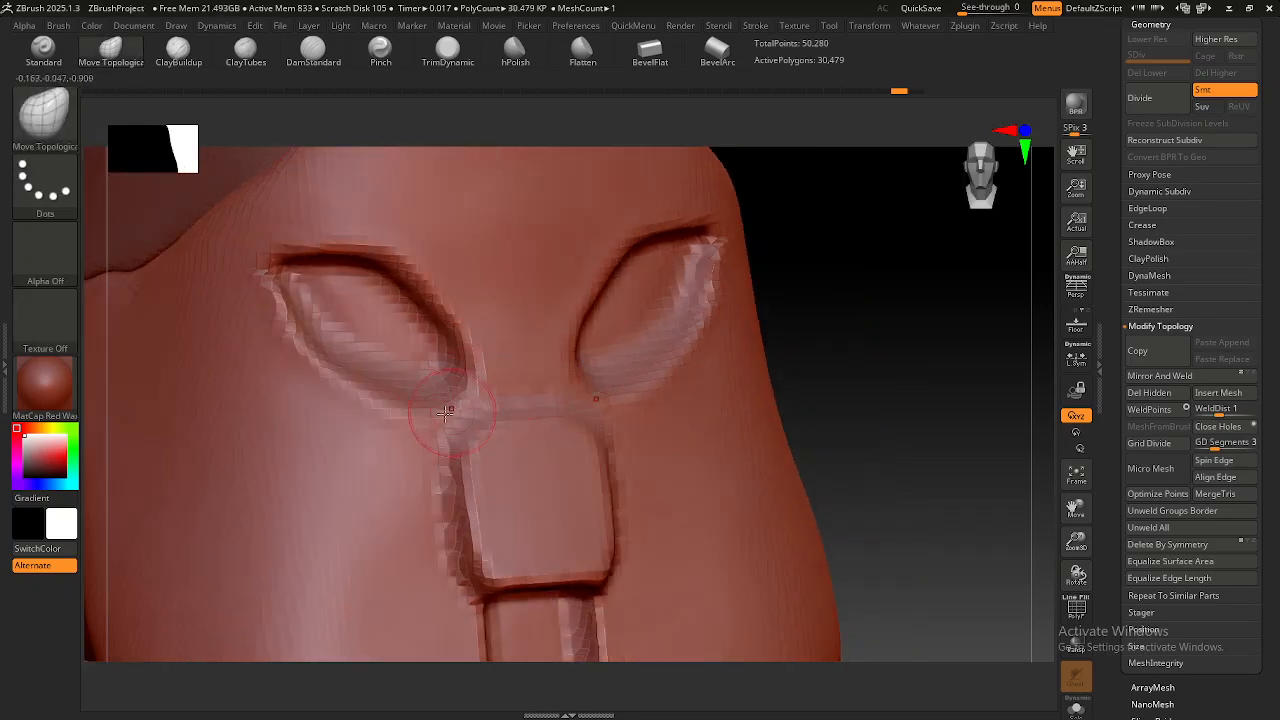
# Mask the inner halves of both eye sockets symmetrically with MaskLasso.
pyautogui.keyDown('shift'); pyautogui.moveTo(484, 408); pyautogui.dragTo(471, 402, button='right'); pyautogui.keyUp('shift')
pyautogui.press('ctrl')
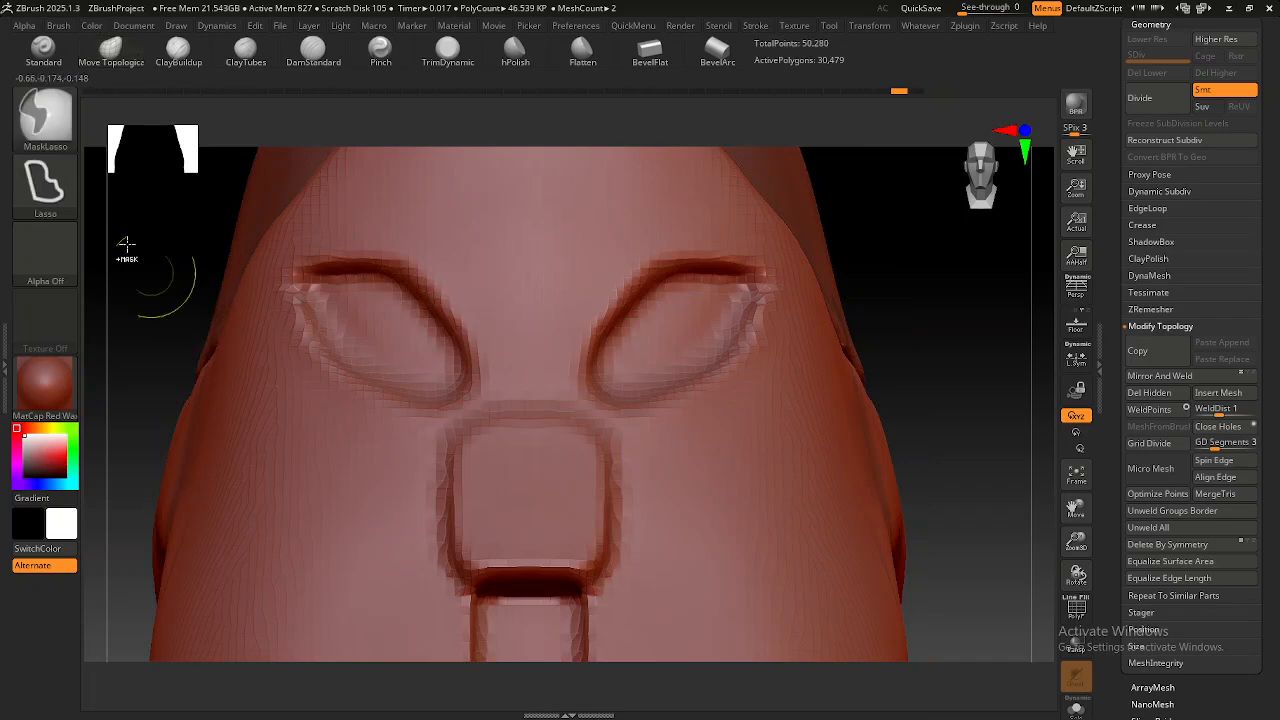
pyautogui.moveTo(40, 139)
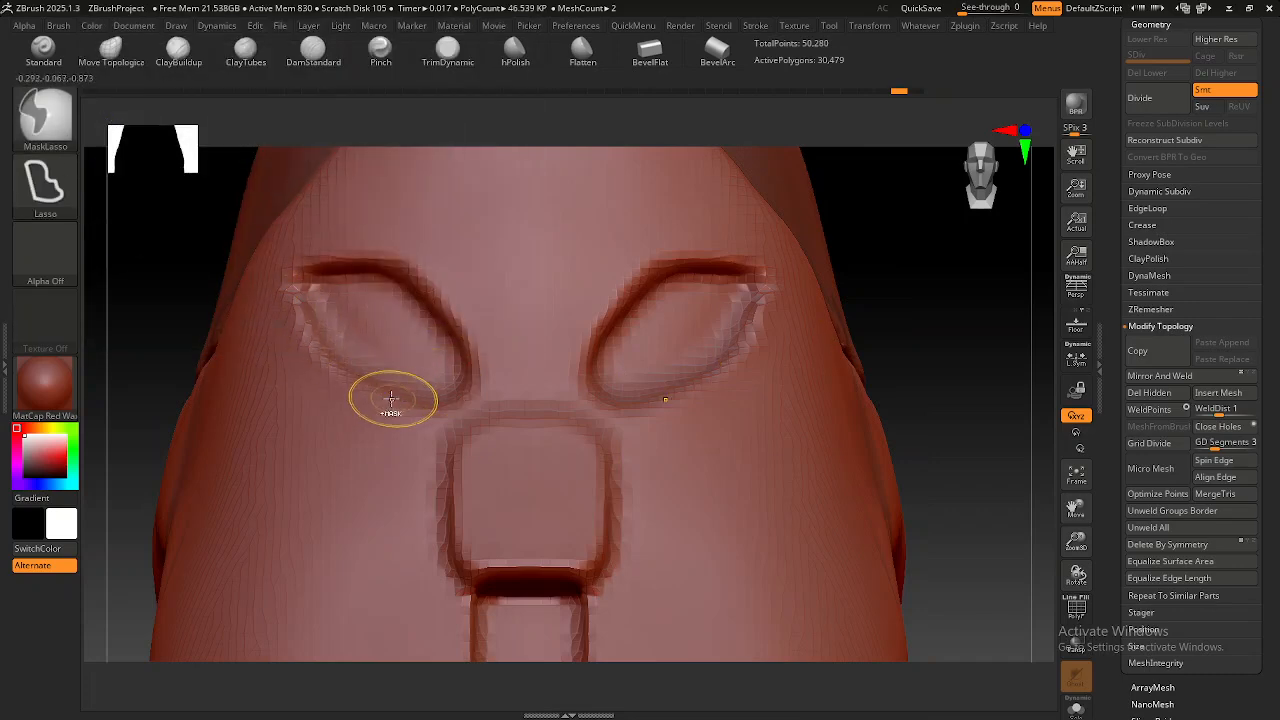
pyautogui.moveTo(332, 380)
pyautogui.keyDown('ctrl'); pyautogui.mouseDown()
pyautogui.moveTo(369, 399)
pyautogui.moveTo(488, 400)
pyautogui.moveTo(465, 300)
pyautogui.mouseUp(); pyautogui.keyUp('ctrl')
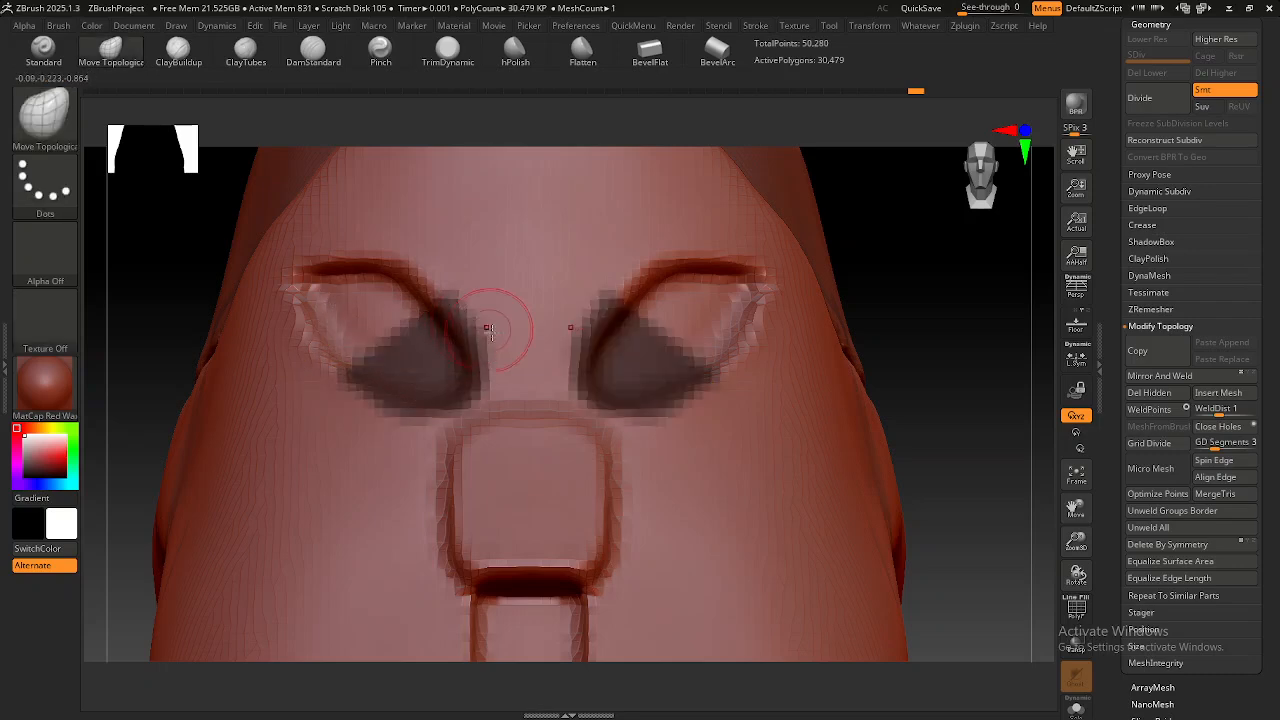
# Try to blend the nose block's upper corners into the face with the Smooth brush while the sockets are masked.
pyautogui.moveTo(560, 442); pyautogui.dragTo(612, 428, button='right')
pyautogui.moveTo(750, 423)
pyautogui.mouseDown(button='right')
pyautogui.moveTo(803, 434)
pyautogui.moveTo(649, 452)
pyautogui.mouseUp(button='right')
pyautogui.keyDown('alt'); pyautogui.moveTo(649, 452); pyautogui.dragTo(530, 459, button='right'); pyautogui.keyUp('alt')
pyautogui.moveTo(686, 436)
pyautogui.keyDown('shift'); pyautogui.mouseDown(button='right')
pyautogui.moveTo(640, 438)
pyautogui.moveTo(680, 466)
pyautogui.moveTo(667, 560)
pyautogui.mouseUp(button='right'); pyautogui.keyUp('shift')
pyautogui.moveTo(634, 457); pyautogui.dragTo(626, 517, button='right')
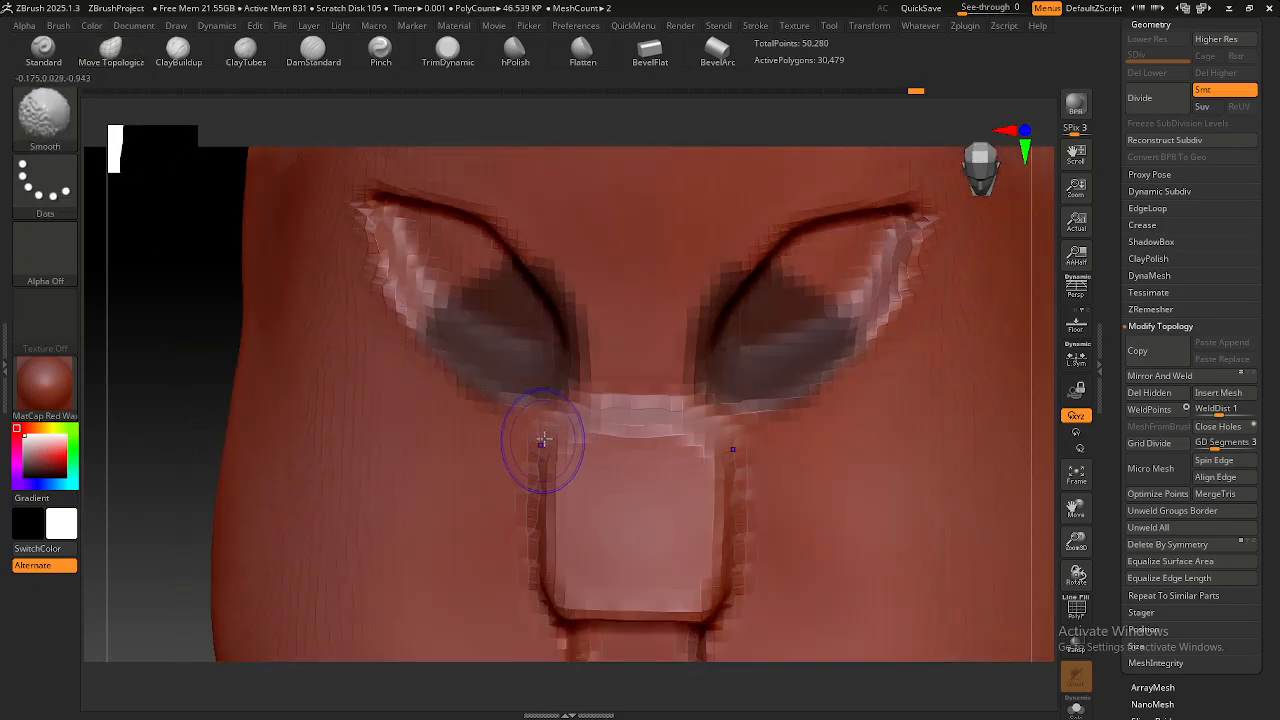
pyautogui.moveTo(587, 431); pyautogui.dragTo(614, 431, button='right')
pyautogui.keyDown('shift'); pyautogui.moveTo(580, 430); pyautogui.dragTo(591, 447); pyautogui.keyUp('shift')
pyautogui.moveTo(560, 468)
pyautogui.keyDown('ctrl'); pyautogui.mouseDown(button='right')
pyautogui.moveTo(533, 365)
pyautogui.moveTo(629, 376)
pyautogui.mouseUp(button='right'); pyautogui.keyUp('ctrl')
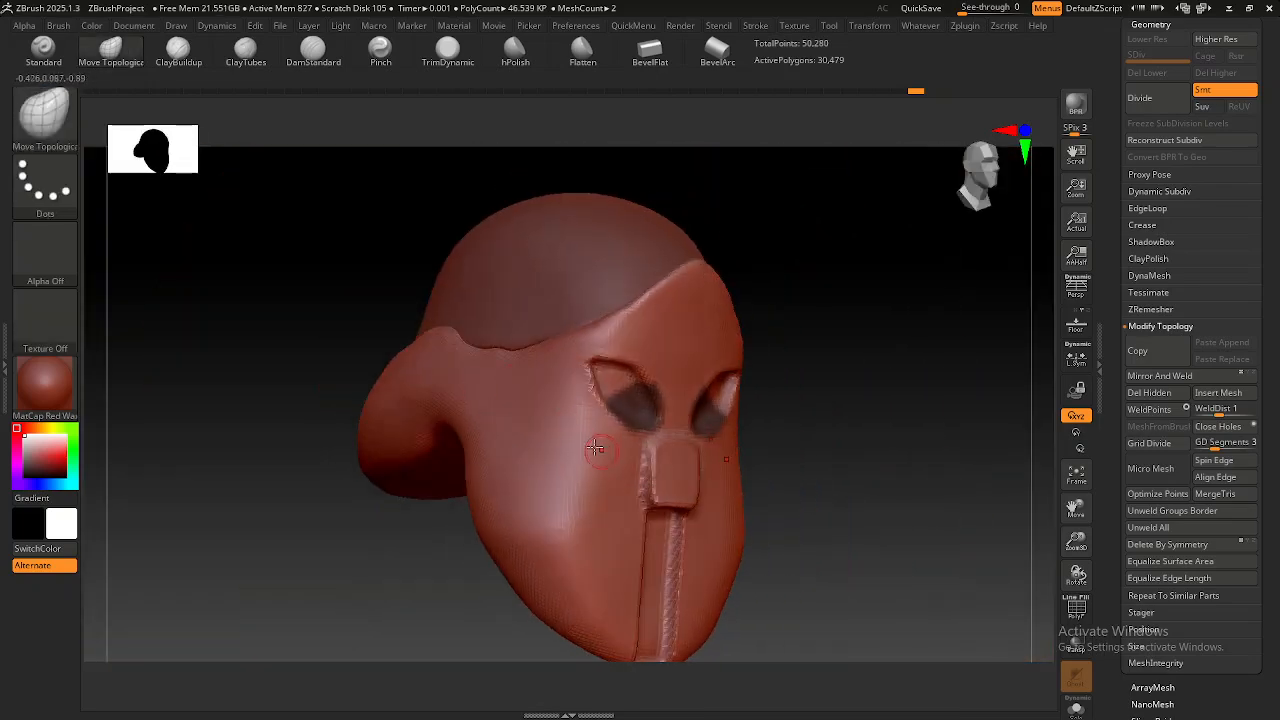
pyautogui.press('w')
pyautogui.moveTo(732, 490); pyautogui.dragTo(740, 487)
pyautogui.hotkey('ctrl', 'z')
pyautogui.moveTo(802, 426); pyautogui.dragTo(771, 437, button='right')
pyautogui.keyDown('ctrl'); pyautogui.moveTo(717, 472); pyautogui.dragTo(716, 520, button='right'); pyautogui.keyUp('ctrl')
pyautogui.press('q')
# Extend the mask below the inner eye sockets with MaskLasso and smooth the top of the nose block into the bridge.
pyautogui.moveTo(522, 458)
pyautogui.keyDown('ctrl'); pyautogui.mouseDown(button='right')
pyautogui.moveTo(520, 503)
pyautogui.moveTo(518, 444)
pyautogui.mouseUp(button='right'); pyautogui.keyUp('ctrl')
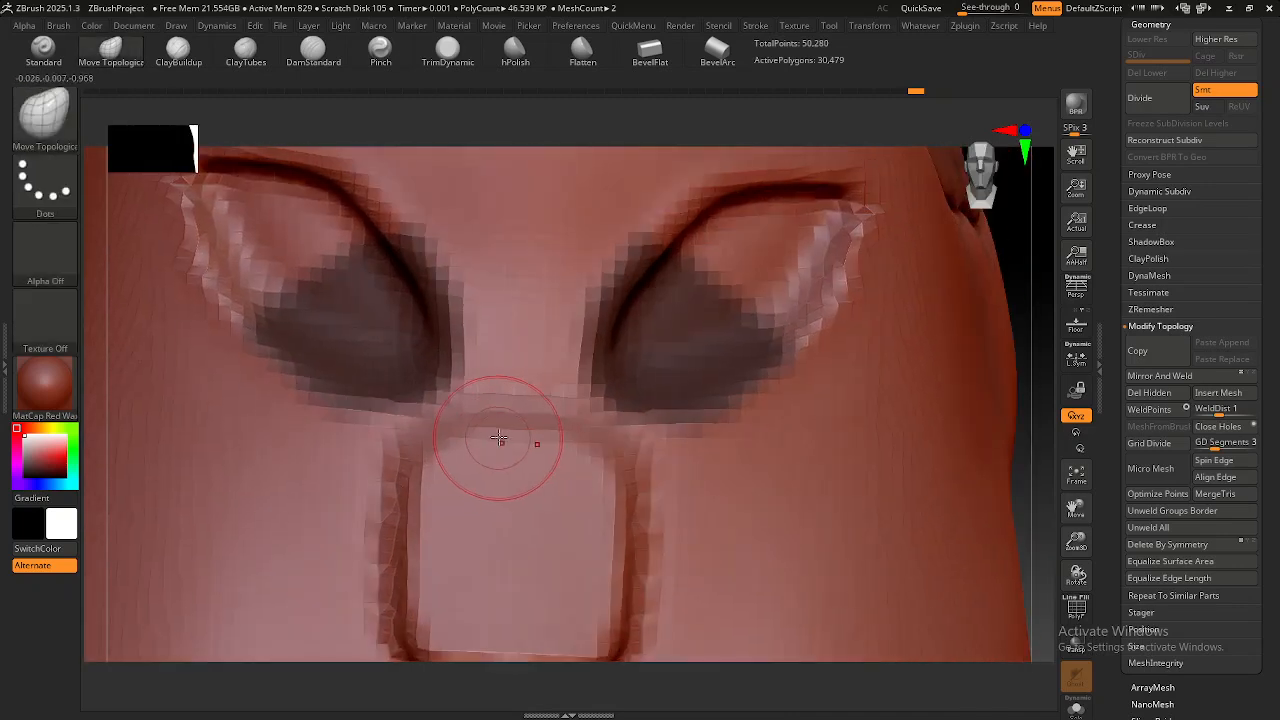
pyautogui.moveTo(407, 443); pyautogui.dragTo(404, 462, button='right')
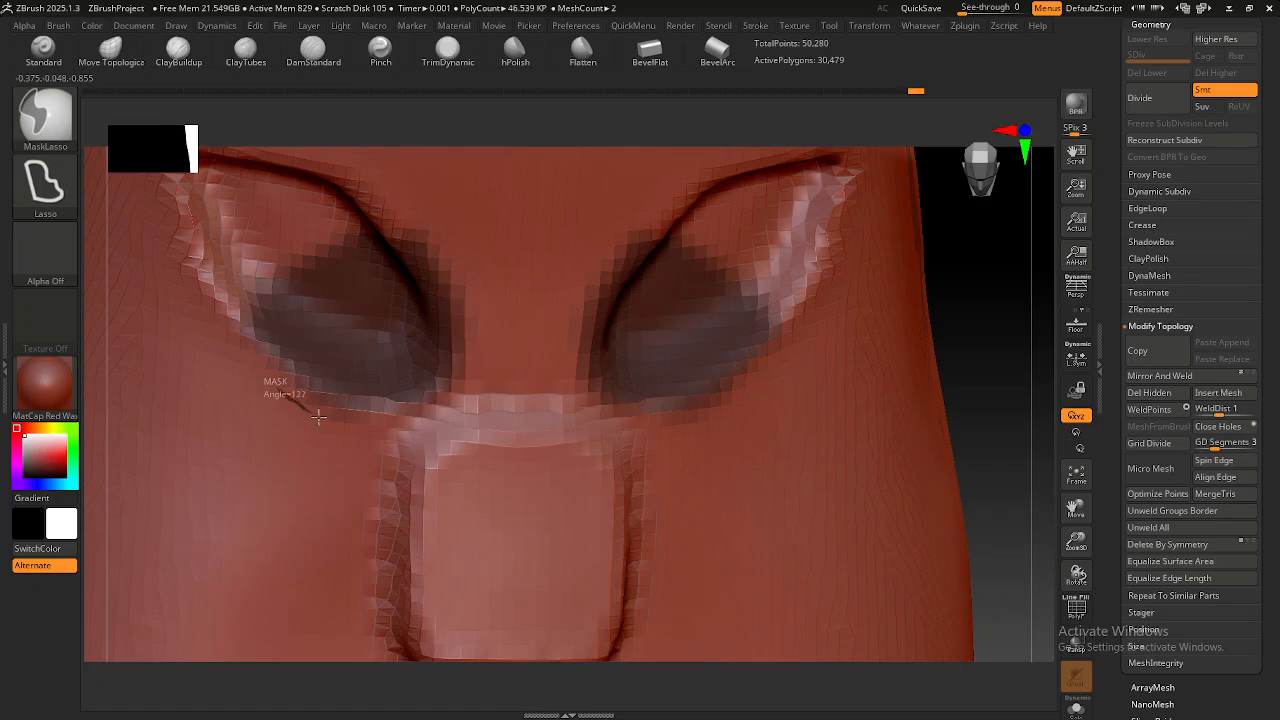
pyautogui.moveTo(442, 403)
pyautogui.keyDown('ctrl'); pyautogui.mouseDown()
pyautogui.moveTo(468, 376)
pyautogui.moveTo(470, 342)
pyautogui.moveTo(440, 260)
pyautogui.mouseUp(); pyautogui.keyUp('ctrl')
pyautogui.keyDown('shift'); pyautogui.moveTo(412, 503); pyautogui.dragTo(419, 452); pyautogui.keyUp('shift')
pyautogui.keyDown('shift'); pyautogui.moveTo(479, 418); pyautogui.dragTo(520, 368); pyautogui.keyUp('shift')
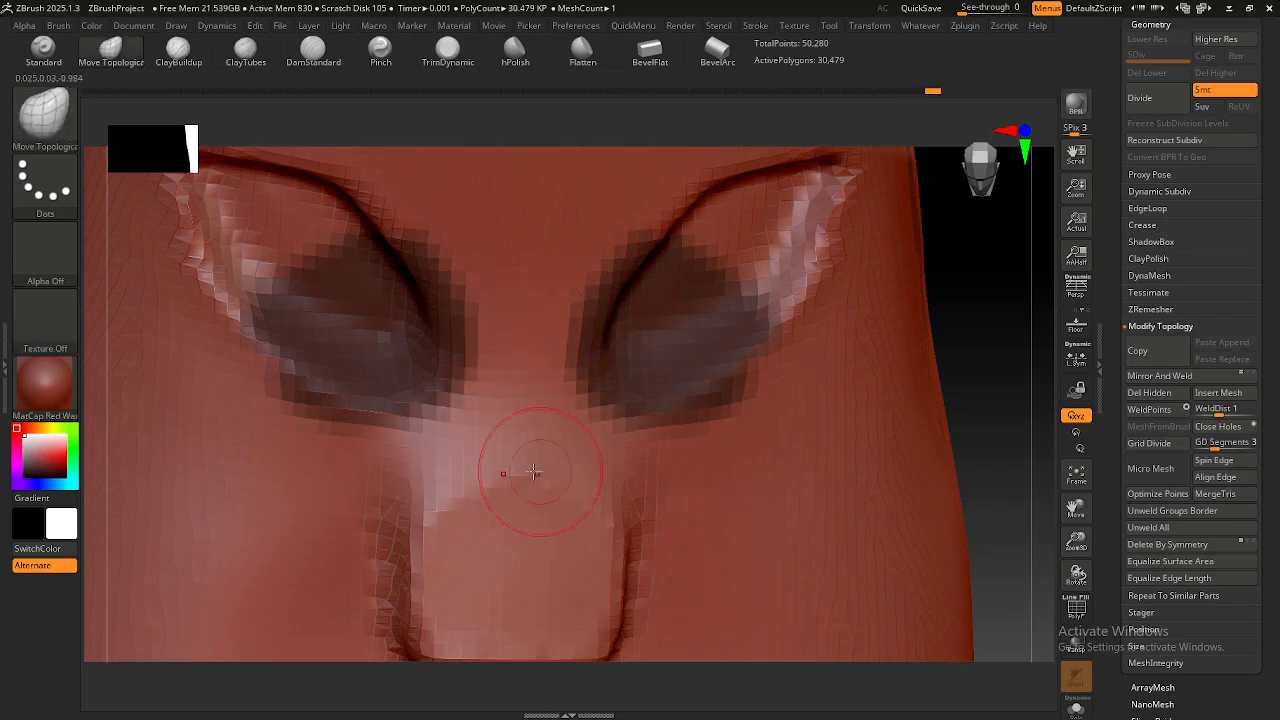
pyautogui.keyDown('shift'); pyautogui.moveTo(408, 489); pyautogui.dragTo(450, 491); pyautogui.keyUp('shift')
# Shape the nose block's lower edge into a downward central tip with Move Topological, refine its side profile and smooth its surface.
pyautogui.moveTo(559, 495)
pyautogui.mouseDown(button='right')
pyautogui.moveTo(536, 486)
pyautogui.moveTo(614, 529)
pyautogui.moveTo(580, 534)
pyautogui.moveTo(508, 445)
pyautogui.moveTo(563, 446)
pyautogui.moveTo(506, 466)
pyautogui.moveTo(481, 423)
pyautogui.moveTo(477, 434)
pyautogui.moveTo(484, 391)
pyautogui.moveTo(497, 477)
pyautogui.mouseUp(button='right')
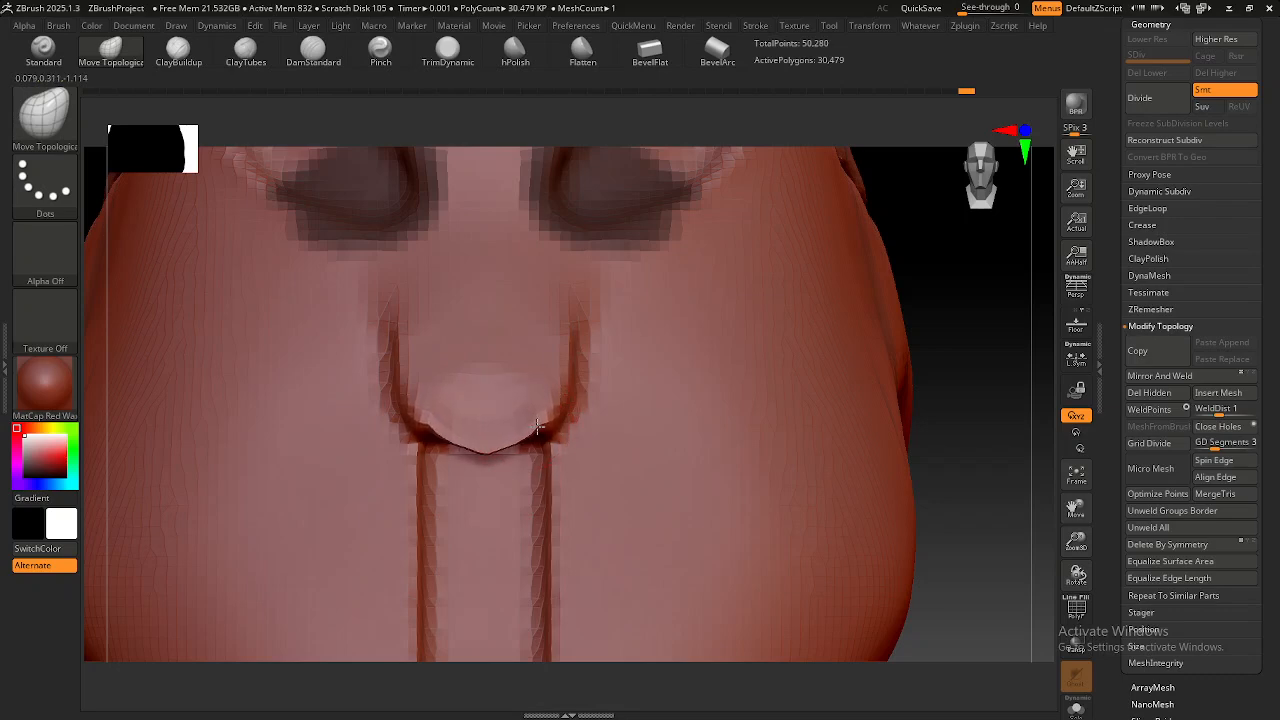
pyautogui.moveTo(490, 425)
pyautogui.mouseDown(button='right')
pyautogui.moveTo(543, 423)
pyautogui.moveTo(490, 423)
pyautogui.moveTo(480, 445)
pyautogui.moveTo(492, 440)
pyautogui.mouseUp(button='right')
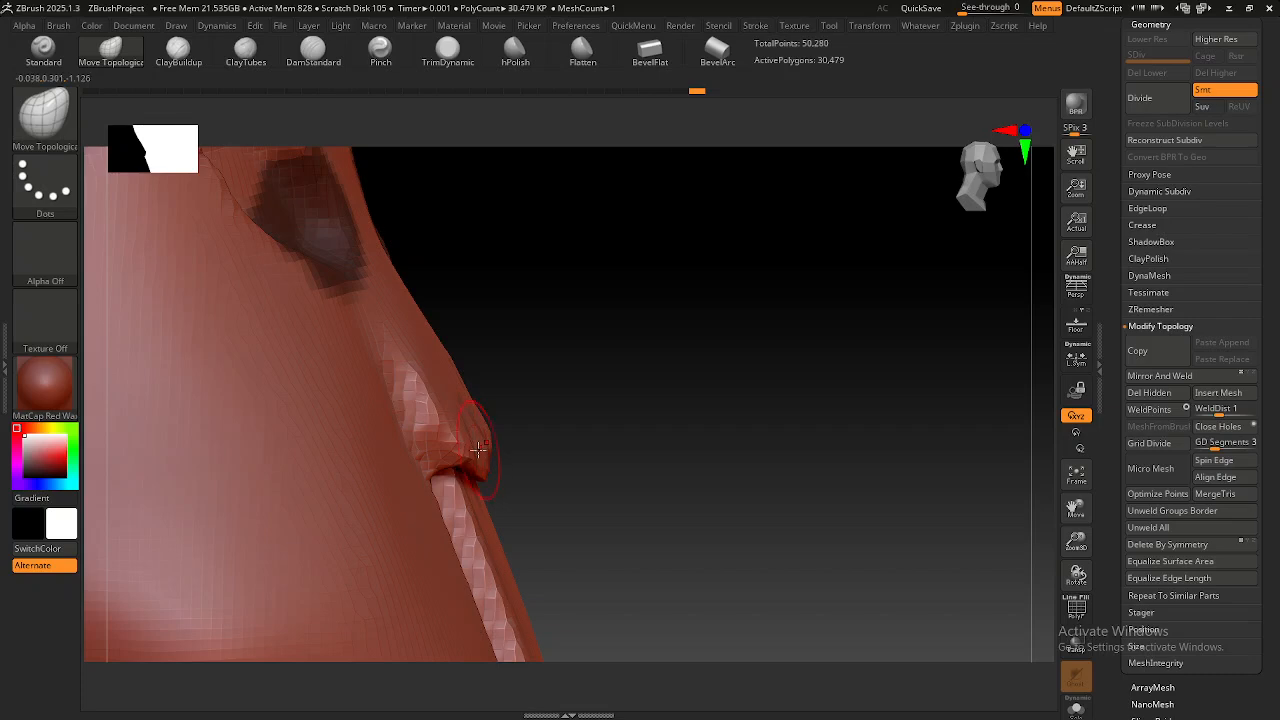
pyautogui.moveTo(470, 418)
pyautogui.mouseDown(button='right')
pyautogui.moveTo(468, 445)
pyautogui.moveTo(512, 427)
pyautogui.moveTo(454, 407)
pyautogui.moveTo(476, 404)
pyautogui.mouseUp(button='right')
pyautogui.moveTo(478, 402)
pyautogui.mouseDown()
pyautogui.moveTo(443, 400)
pyautogui.moveTo(409, 423)
pyautogui.moveTo(466, 420)
pyautogui.moveTo(422, 458)
pyautogui.mouseUp()
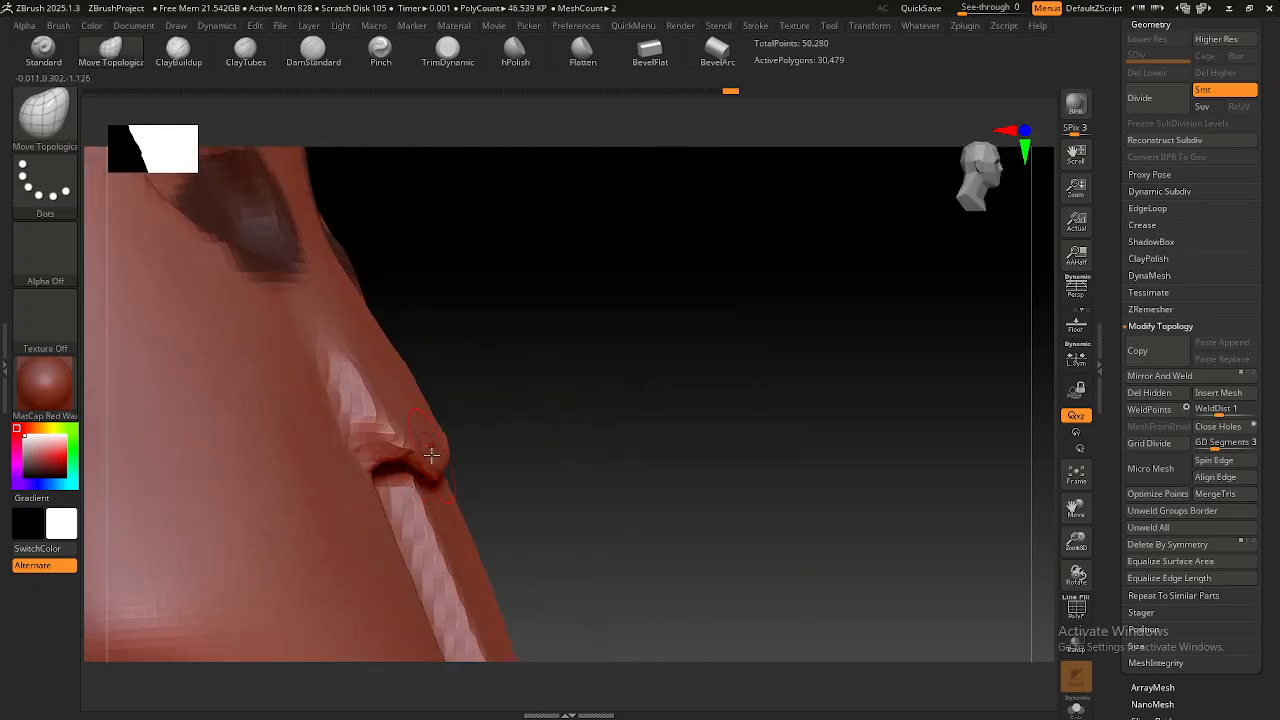
pyautogui.moveTo(428, 434)
pyautogui.mouseDown()
pyautogui.moveTo(366, 446)
pyautogui.moveTo(378, 447)
pyautogui.mouseUp()
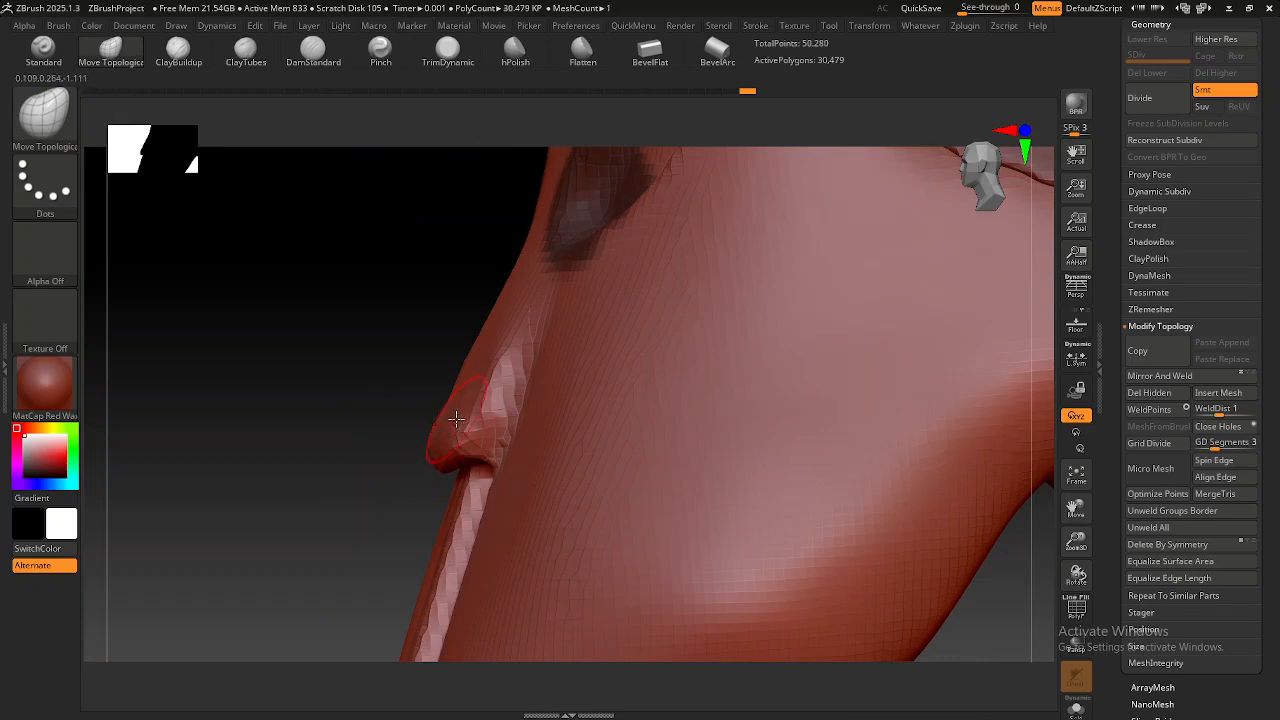
pyautogui.moveTo(453, 403); pyautogui.dragTo(480, 410, button='right')
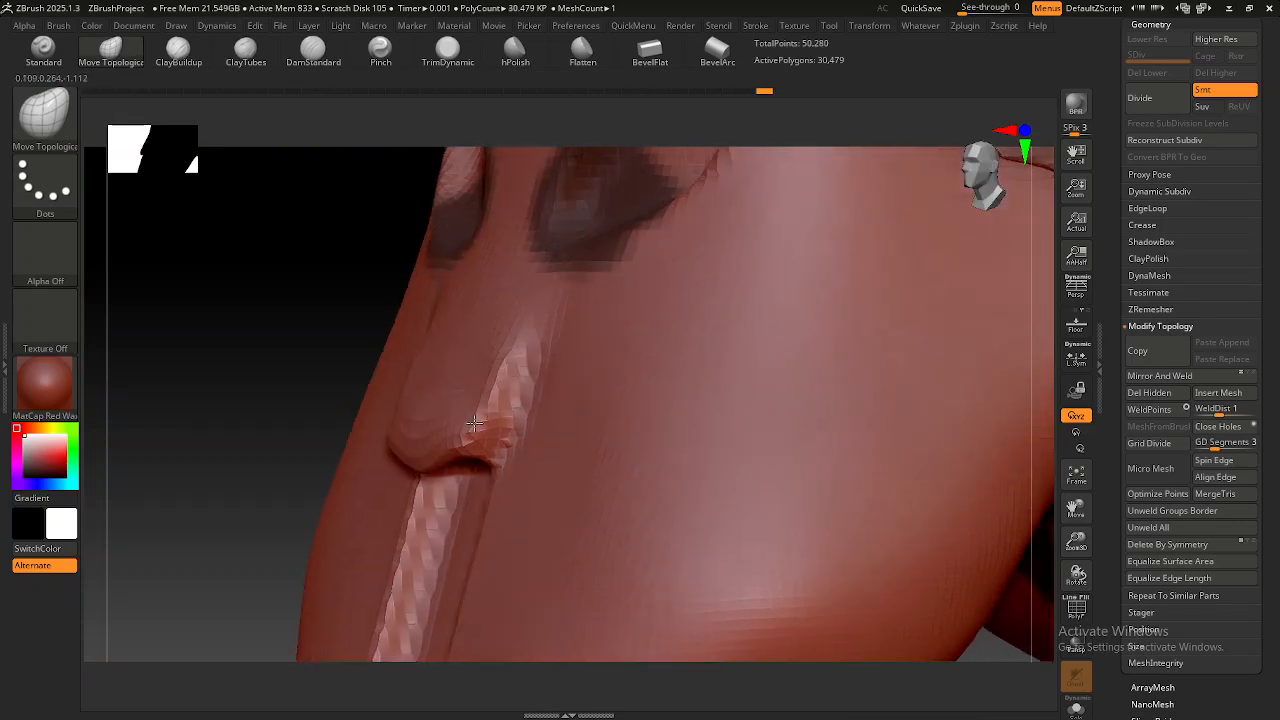
pyautogui.keyDown('shift'); pyautogui.moveTo(429, 420); pyautogui.dragTo(449, 389); pyautogui.keyUp('shift')
pyautogui.moveTo(446, 400)
pyautogui.mouseDown(button='right')
pyautogui.moveTo(467, 422)
pyautogui.moveTo(452, 455)
pyautogui.mouseUp(button='right')
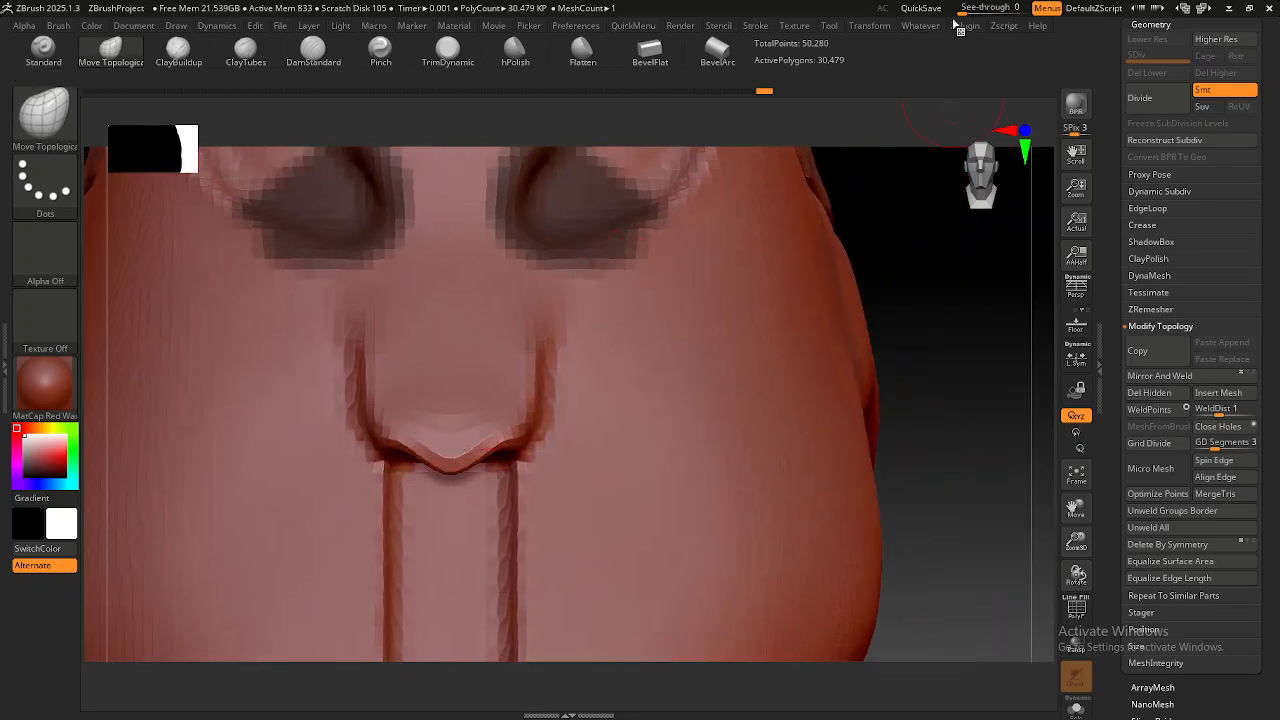
# Check the nose with the see-through overlay and pull its lower edge into a sharper V-shaped point.
pyautogui.moveTo(975, 9); pyautogui.dragTo(914, 40)
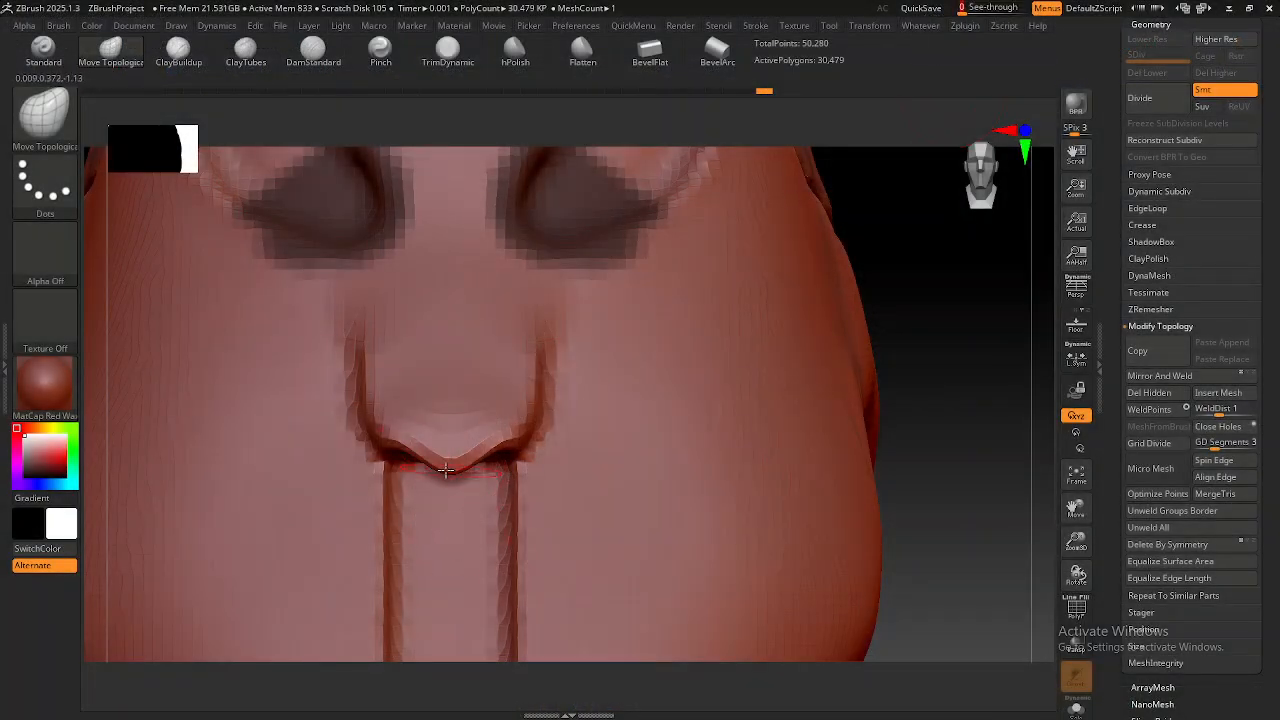
pyautogui.hotkey('ctrl', 'z')
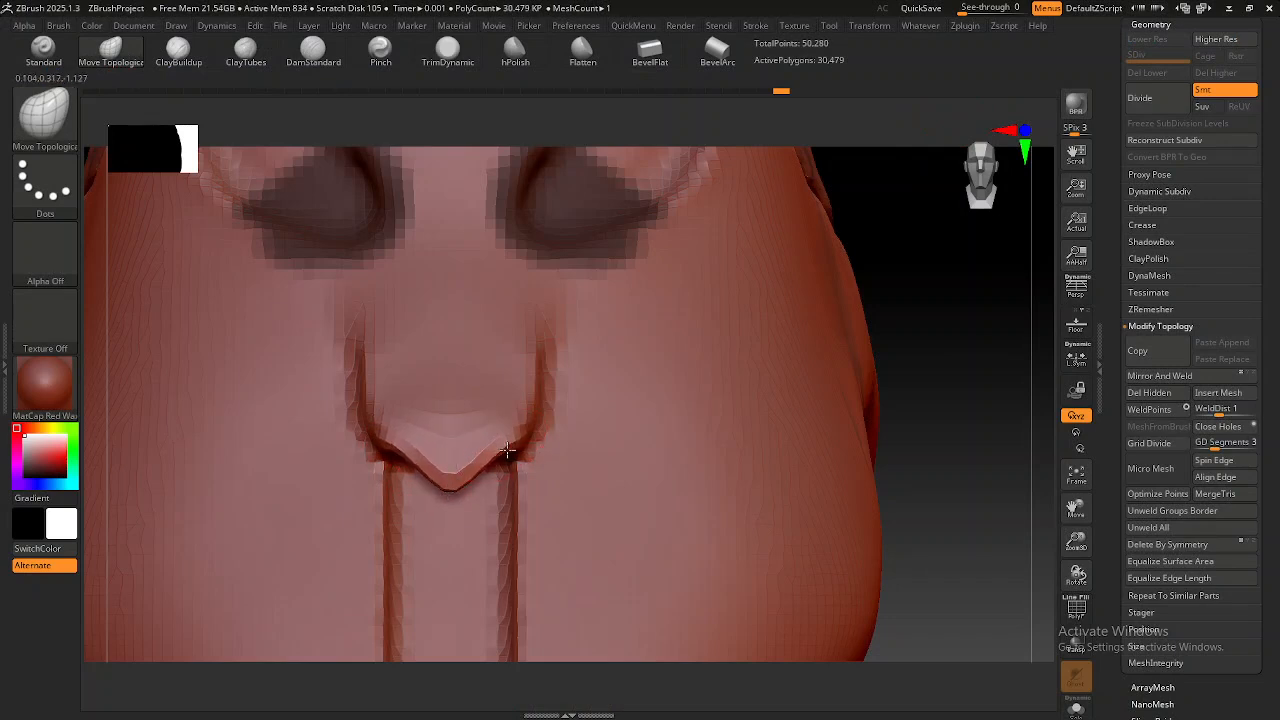
pyautogui.moveTo(487, 461); pyautogui.dragTo(486, 452)
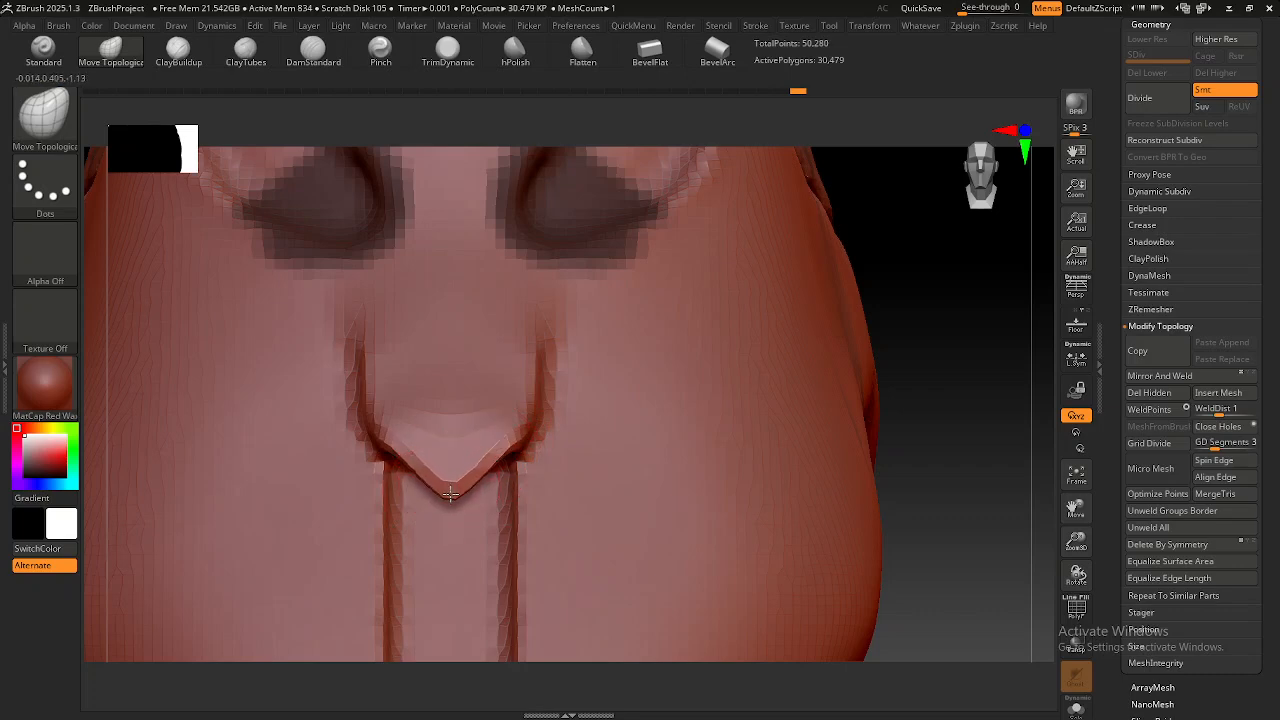
pyautogui.moveTo(498, 453); pyautogui.dragTo(490, 457)
# Inspect the nose tip in profile, clear the eye socket mask and remesh the faceplate with DynaMesh.
pyautogui.moveTo(566, 471)
pyautogui.keyDown('ctrl'); pyautogui.mouseDown(button='right')
pyautogui.moveTo(550, 457)
pyautogui.moveTo(503, 486)
pyautogui.mouseUp(button='right'); pyautogui.keyUp('ctrl')
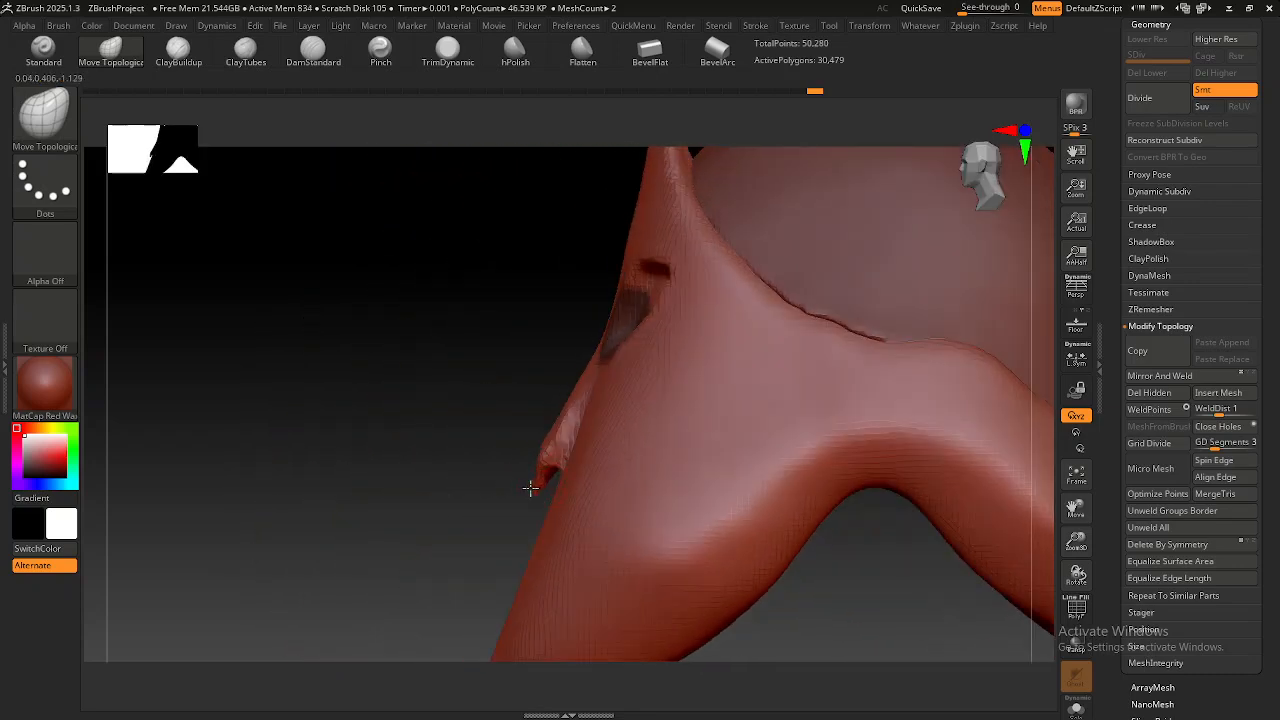
pyautogui.moveTo(602, 502); pyautogui.dragTo(580, 486, button='right')
pyautogui.moveTo(515, 442); pyautogui.dragTo(535, 437, button='right')
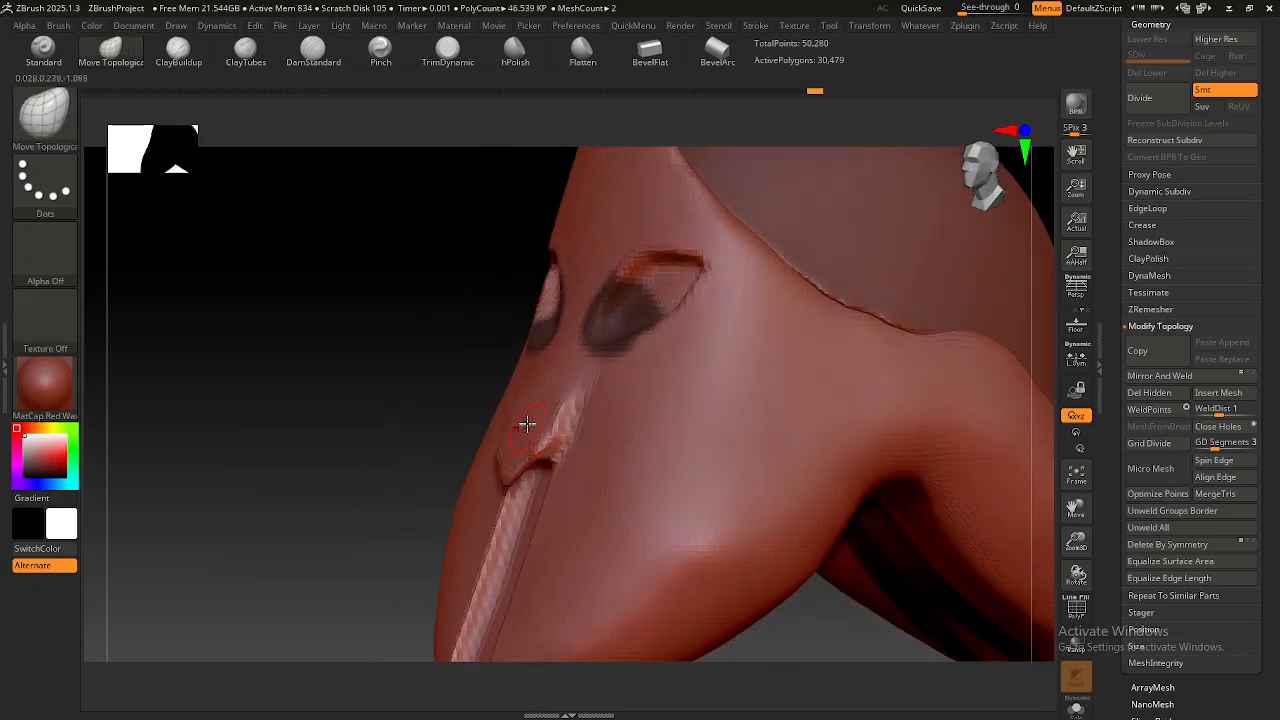
pyautogui.moveTo(518, 440); pyautogui.dragTo(515, 443, button='right')
pyautogui.moveTo(516, 488)
pyautogui.mouseDown(button='right')
pyautogui.moveTo(661, 489)
pyautogui.moveTo(649, 520)
pyautogui.moveTo(662, 452)
pyautogui.moveTo(654, 471)
pyautogui.moveTo(686, 477)
pyautogui.moveTo(591, 494)
pyautogui.moveTo(463, 457)
pyautogui.moveTo(508, 463)
pyautogui.moveTo(500, 455)
pyautogui.moveTo(491, 480)
pyautogui.moveTo(551, 463)
pyautogui.moveTo(490, 455)
pyautogui.moveTo(471, 432)
pyautogui.mouseUp(button='right')
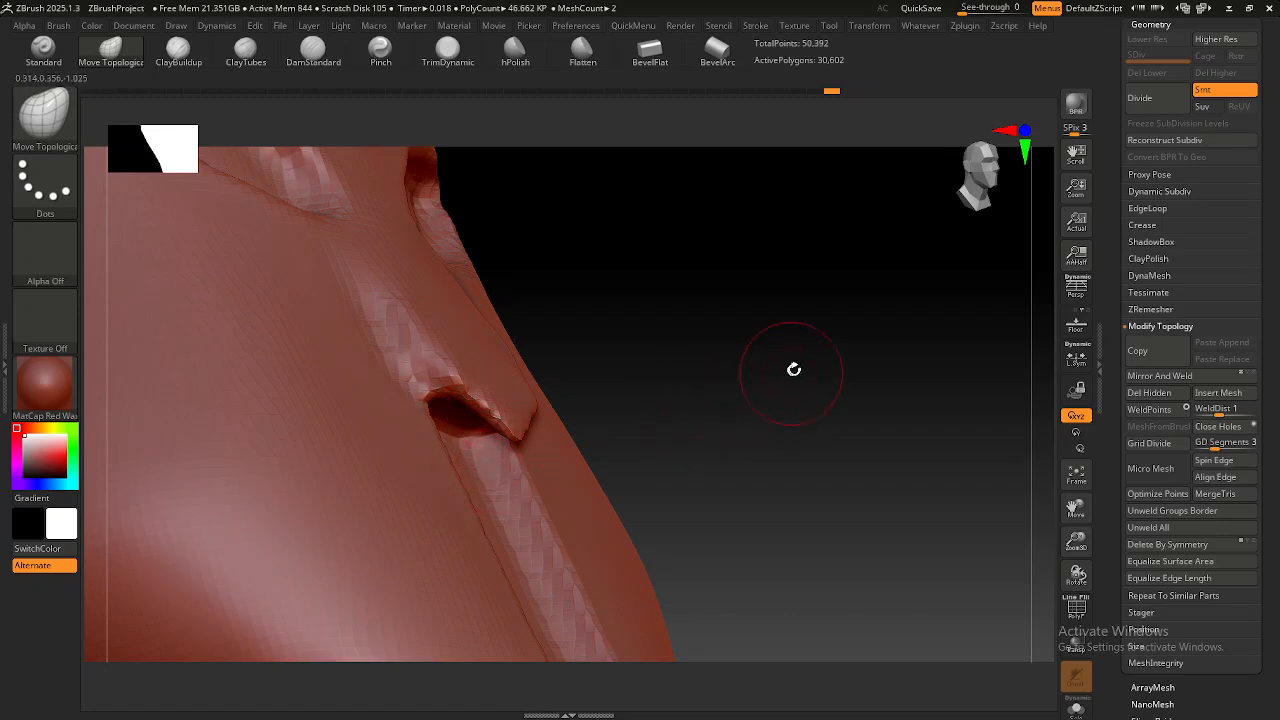
pyautogui.press('ctrl')
# Adjust the upper end of the mouth slot beneath the nose tip with the Move Topological brush.
pyautogui.moveTo(499, 442); pyautogui.dragTo(490, 427, button='right')
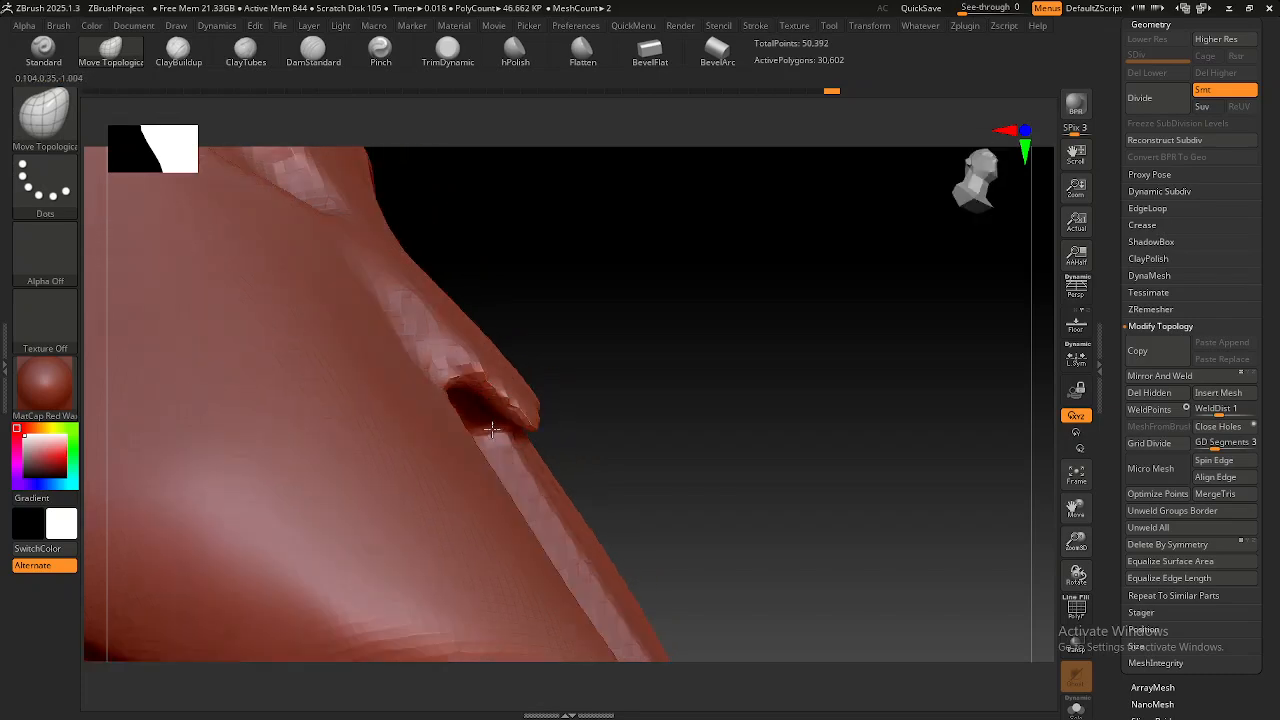
pyautogui.moveTo(492, 417); pyautogui.dragTo(502, 427)
pyautogui.moveTo(502, 427)
pyautogui.mouseDown(button='right')
pyautogui.moveTo(463, 414)
pyautogui.moveTo(442, 428)
pyautogui.moveTo(461, 422)
pyautogui.moveTo(486, 517)
pyautogui.moveTo(466, 494)
pyautogui.mouseUp(button='right')
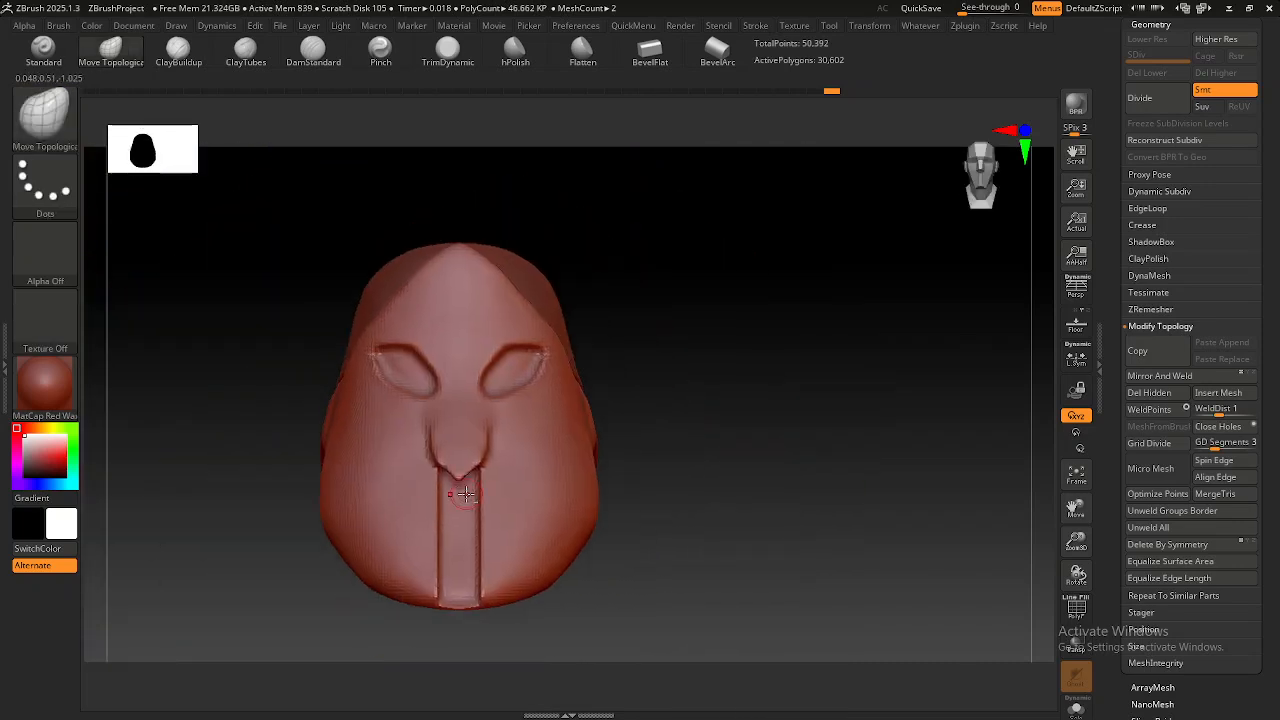
# Examine the nose guard in the PureRef helmet reference and return to ZBrush.
pyautogui.keyDown('ctrl'); pyautogui.moveTo(471, 429); pyautogui.dragTo(500, 534, button='right'); pyautogui.keyUp('ctrl')
pyautogui.hotkey('alt', 'Tab')
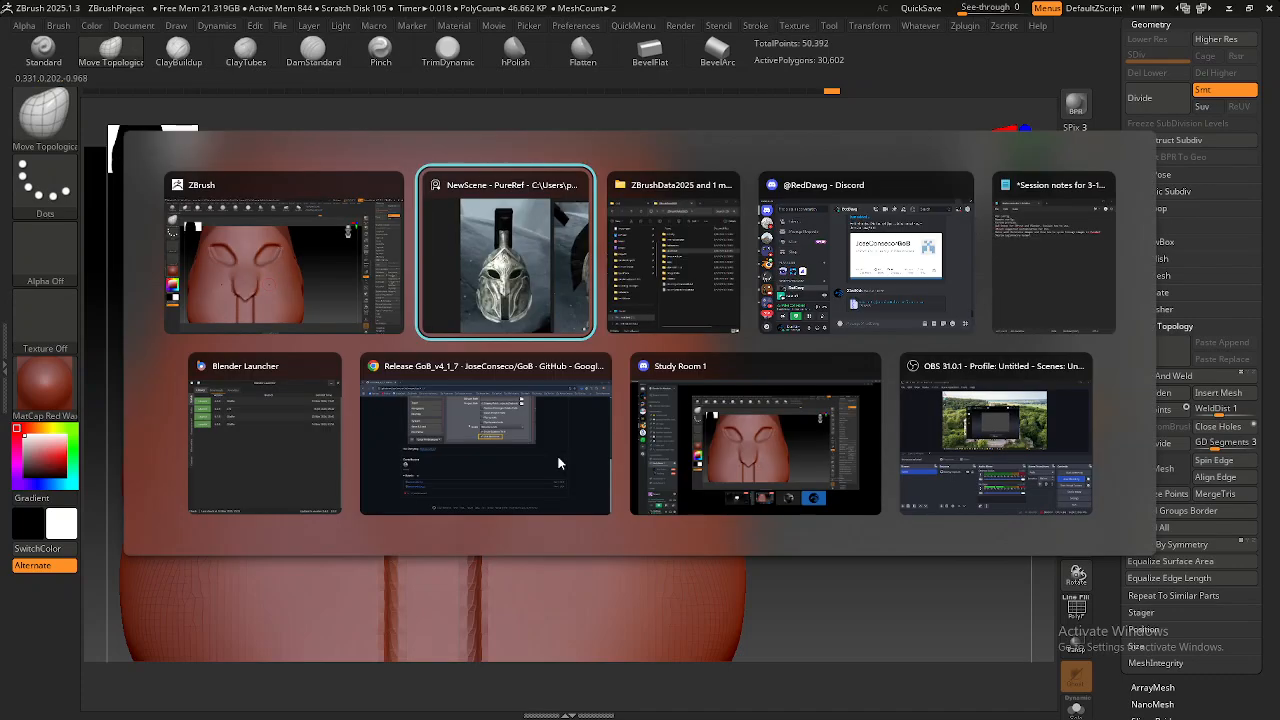
pyautogui.hotkey('alt', 'Tab')
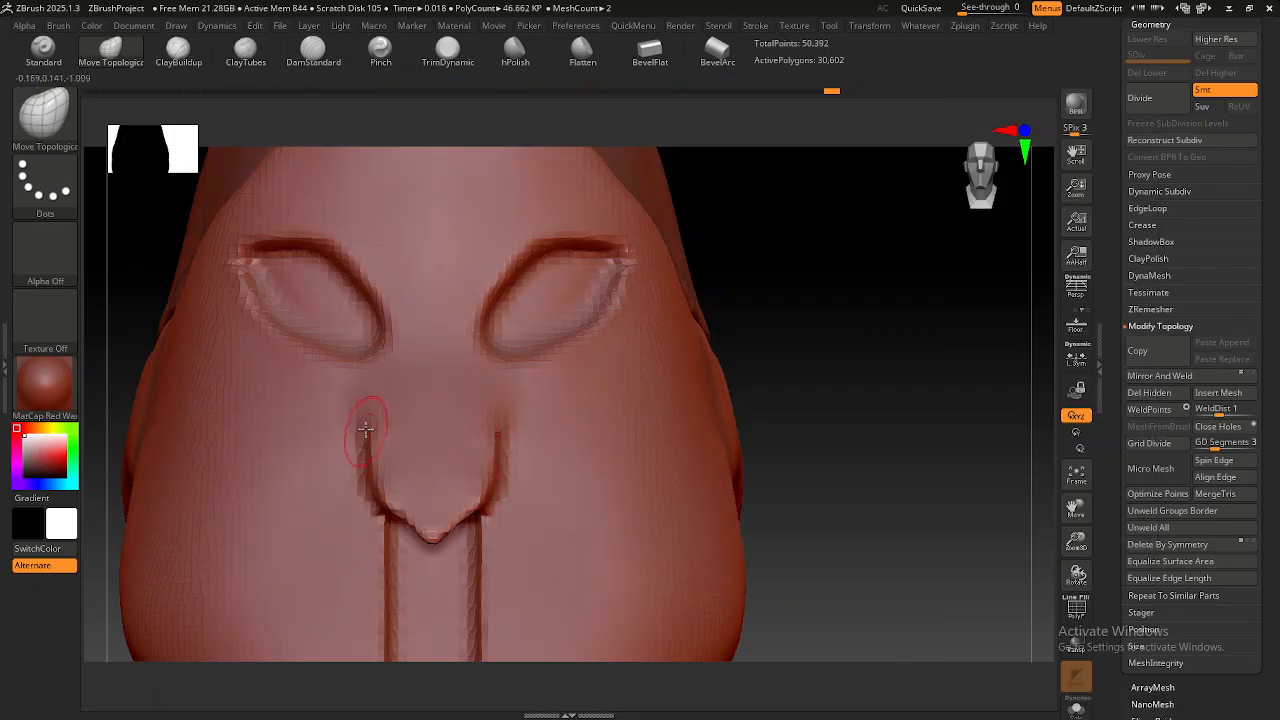
# Refine the upper sides of the nose guard with Move Topological and smooth its side walls.
pyautogui.moveTo(368, 411)
pyautogui.mouseDown()
pyautogui.moveTo(367, 442)
pyautogui.moveTo(367, 411)
pyautogui.mouseUp()
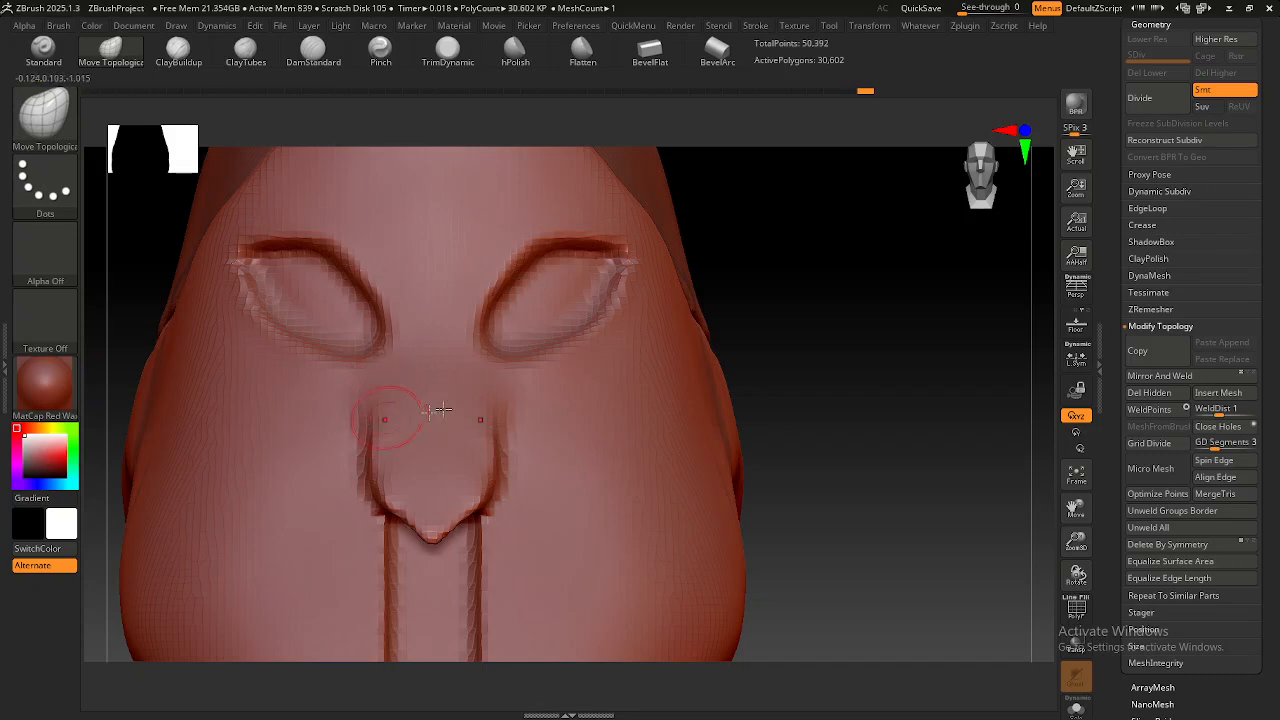
pyautogui.keyDown('ctrl'); pyautogui.moveTo(543, 443); pyautogui.dragTo(522, 366, button='right'); pyautogui.keyUp('ctrl')
pyautogui.keyDown('ctrl'); pyautogui.moveTo(631, 449); pyautogui.dragTo(575, 400, button='right'); pyautogui.keyUp('ctrl')
pyautogui.moveTo(560, 420); pyautogui.dragTo(560, 525, button='right')
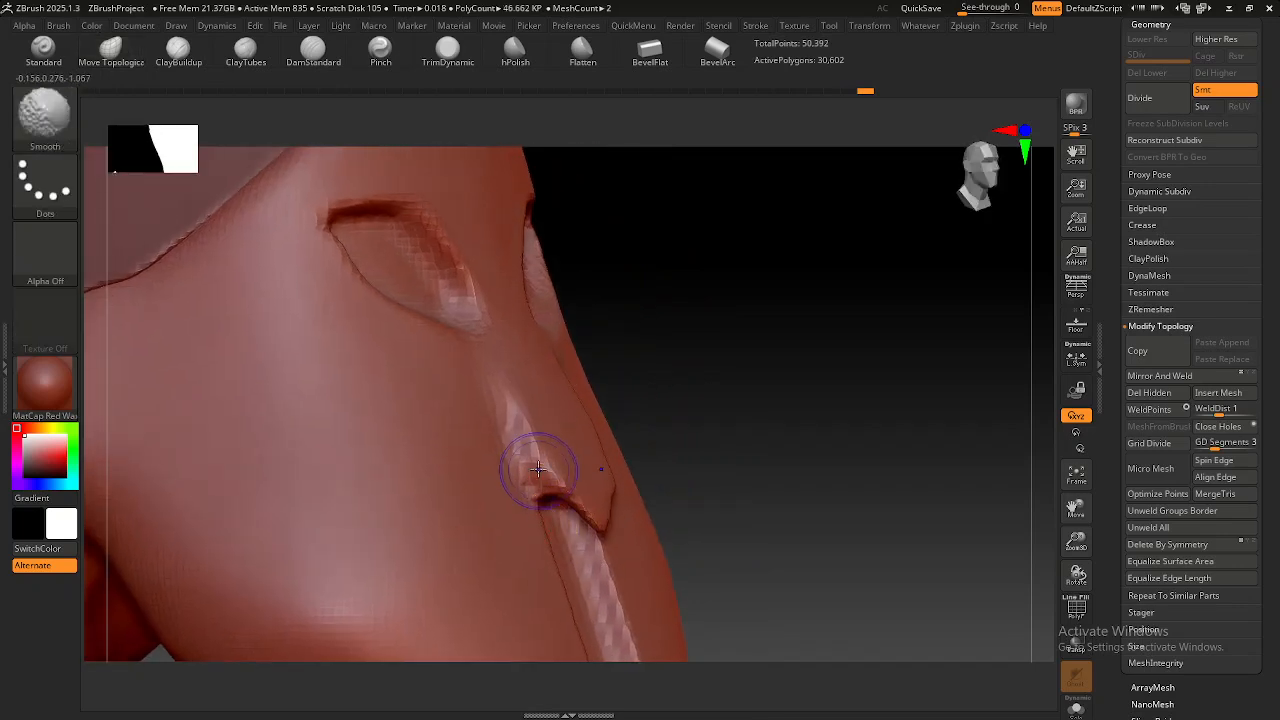
pyautogui.moveTo(577, 466); pyautogui.dragTo(535, 462, button='right')
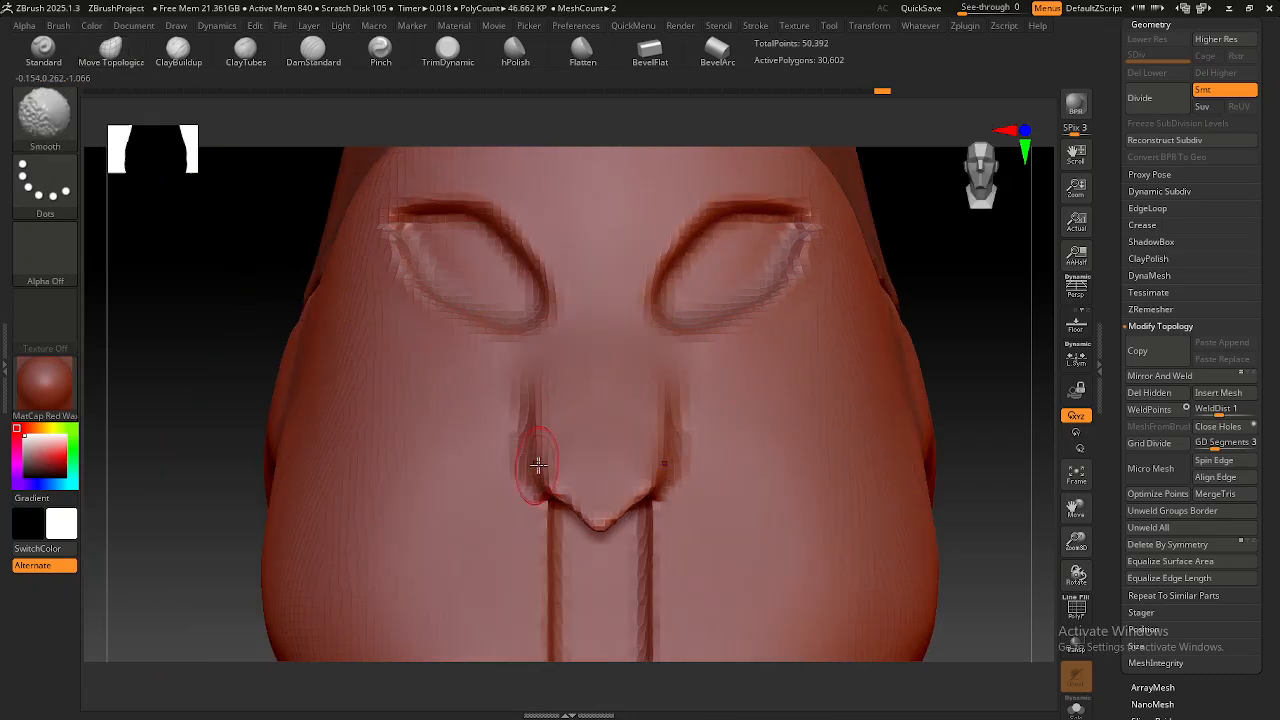
# Select the Helmet Bottom1 subtool and even out its upper edge along the side seam with the dome.
pyautogui.moveTo(637, 460)
pyautogui.keyDown('alt'); pyautogui.mouseDown(button='right')
pyautogui.moveTo(565, 459)
pyautogui.moveTo(651, 443)
pyautogui.moveTo(560, 471)
pyautogui.moveTo(609, 471)
pyautogui.moveTo(551, 526)
pyautogui.moveTo(451, 491)
pyautogui.moveTo(503, 477)
pyautogui.mouseUp(button='right'); pyautogui.keyUp('alt')
pyautogui.keyDown('alt'); pyautogui.click(471, 361); pyautogui.keyUp('alt')
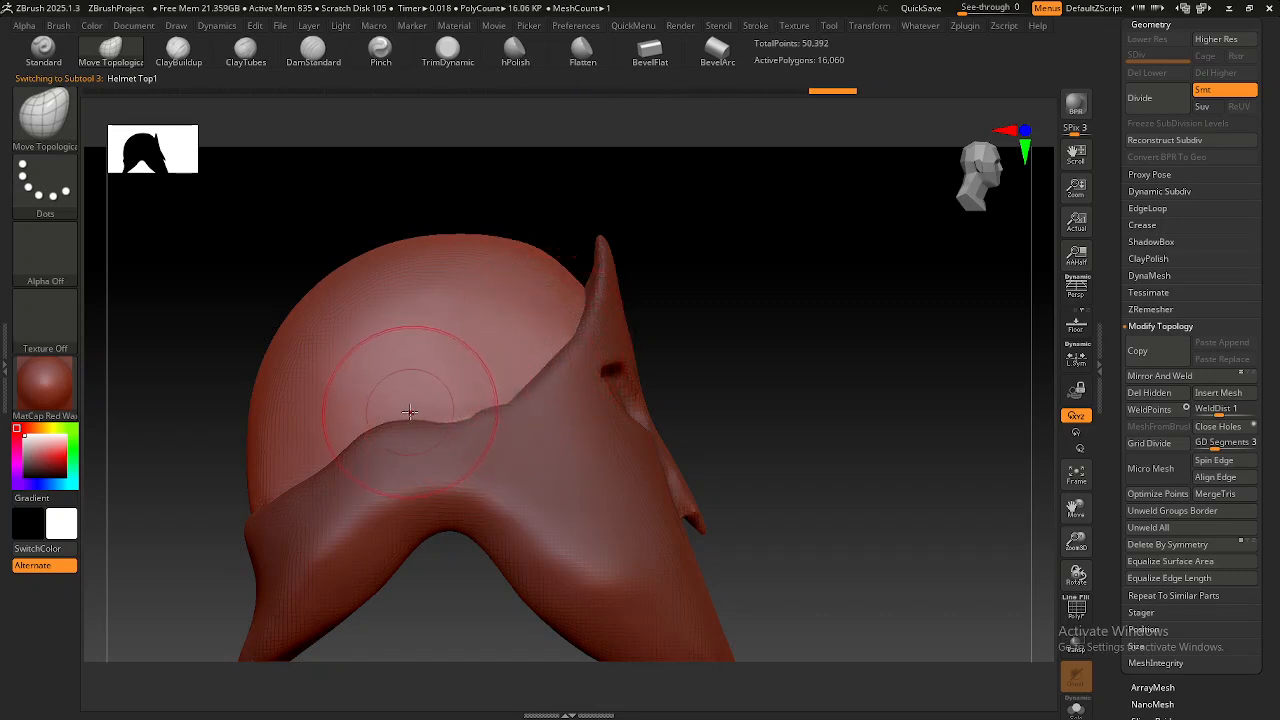
pyautogui.moveTo(458, 433)
pyautogui.keyDown('alt'); pyautogui.mouseDown(button='right')
pyautogui.moveTo(512, 418)
pyautogui.moveTo(531, 429)
pyautogui.moveTo(281, 484)
pyautogui.moveTo(309, 466)
pyautogui.moveTo(294, 480)
pyautogui.moveTo(531, 433)
pyautogui.moveTo(476, 415)
pyautogui.mouseUp(button='right'); pyautogui.keyUp('alt')
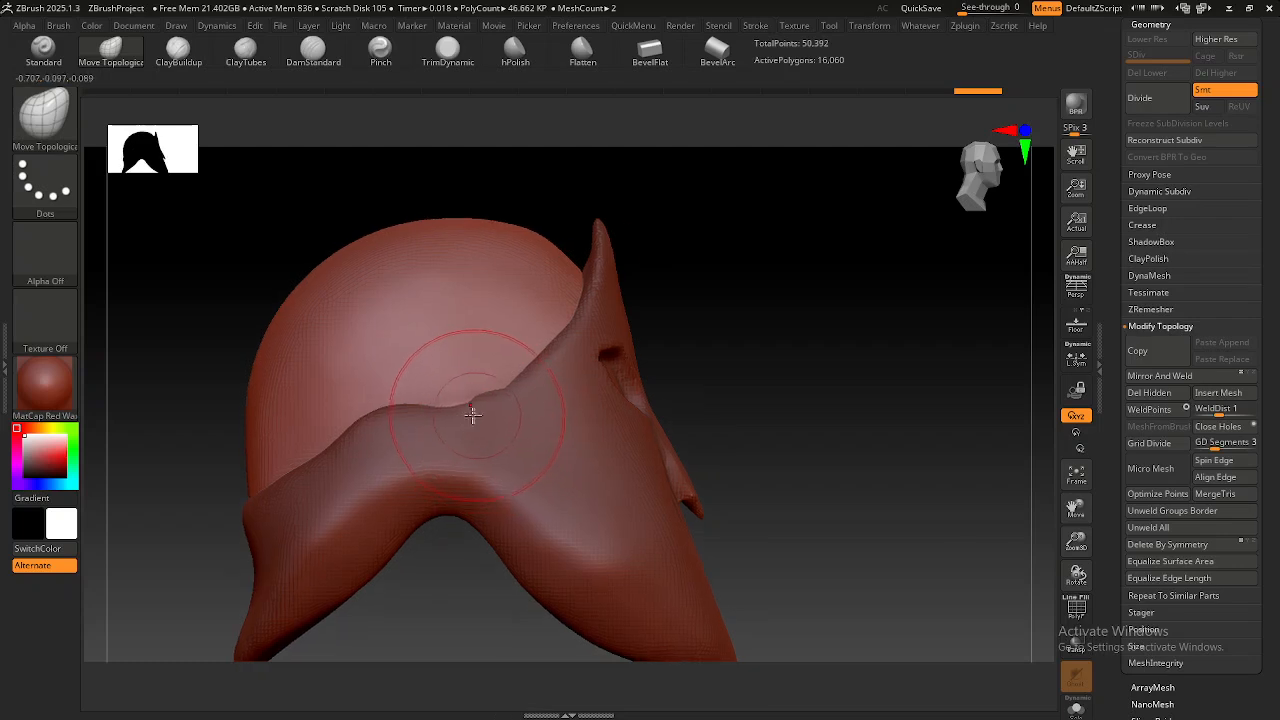
pyautogui.keyDown('alt'); pyautogui.click(472, 420); pyautogui.keyUp('alt')
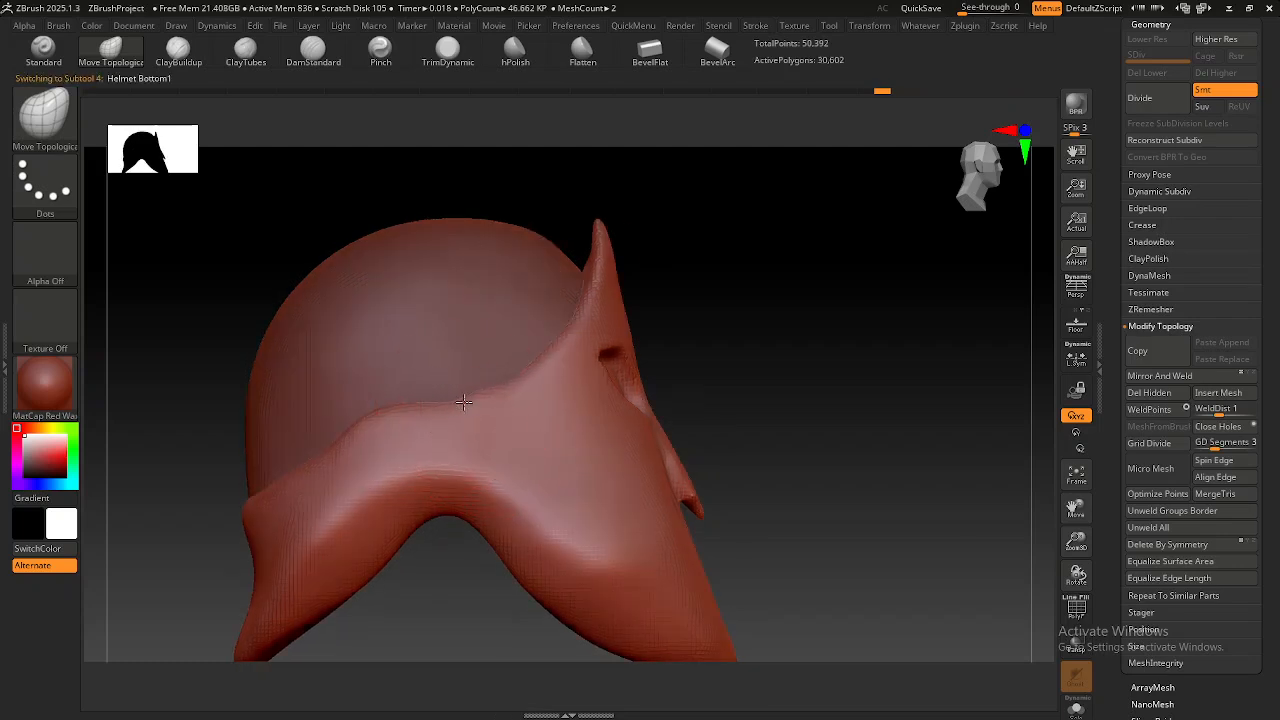
pyautogui.moveTo(494, 392)
pyautogui.mouseDown()
pyautogui.moveTo(466, 394)
pyautogui.moveTo(510, 388)
pyautogui.moveTo(430, 402)
pyautogui.mouseUp()
# Select the Helmet Top1 subtool and show the faceplate as a ghosted transparent shape.
pyautogui.keyDown('alt'); pyautogui.click(537, 408); pyautogui.keyUp('alt')
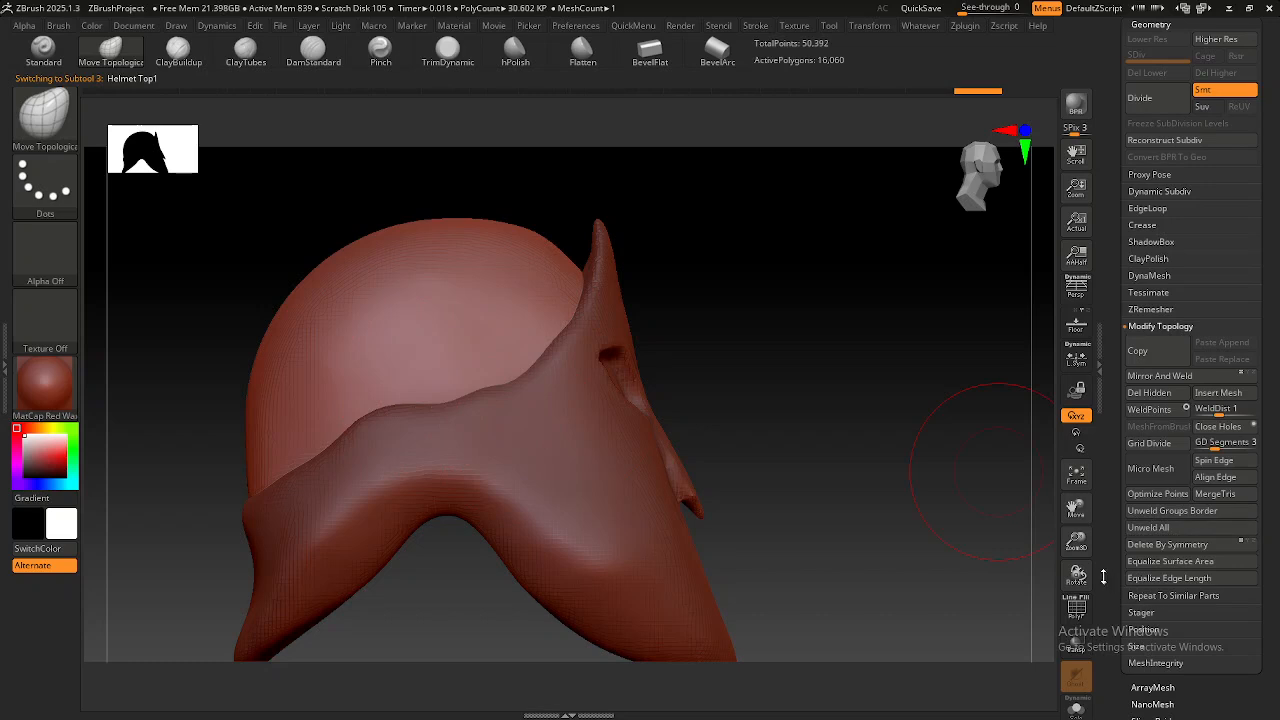
pyautogui.click(1105, 523)
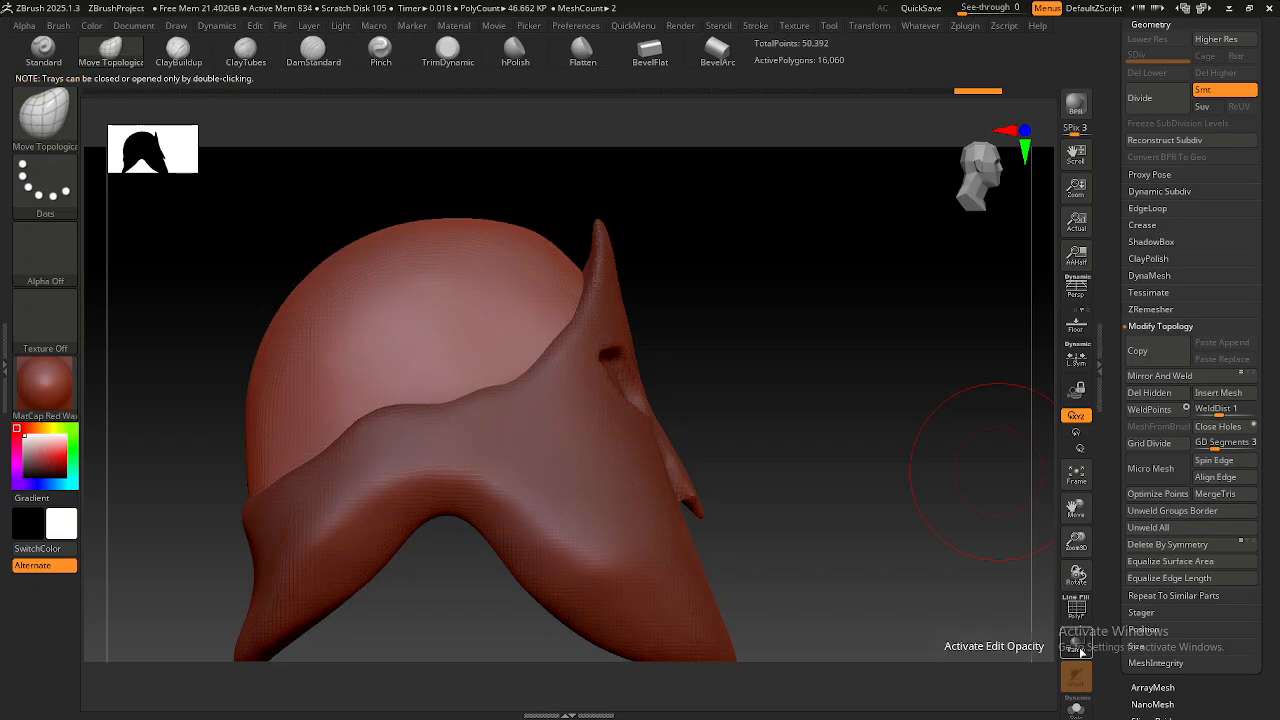
pyautogui.click(1078, 648)
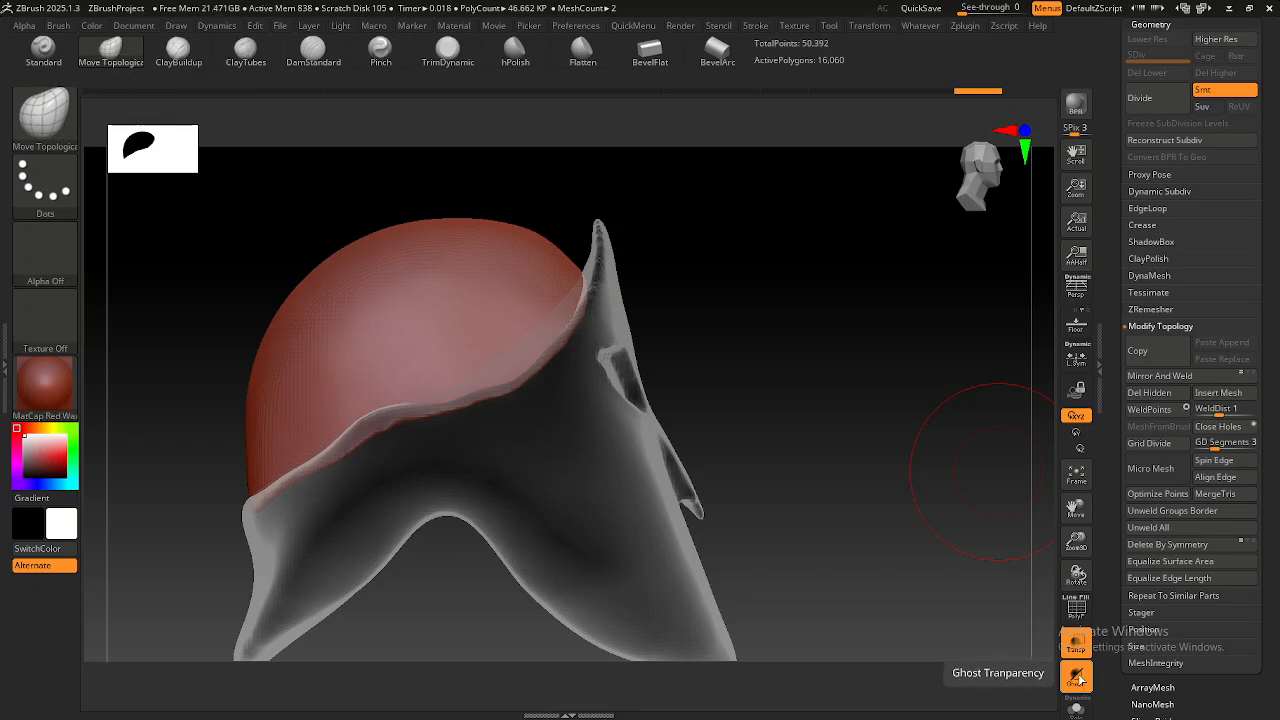
pyautogui.click(1077, 678)
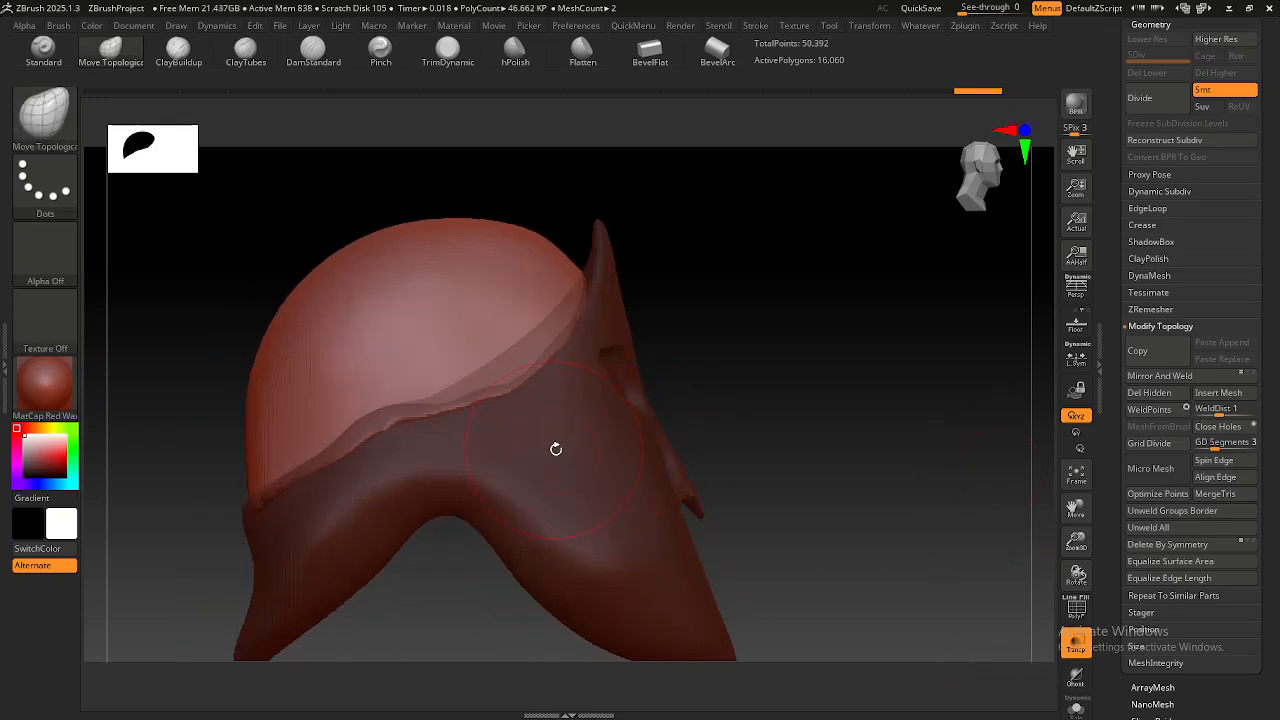
pyautogui.moveTo(554, 445); pyautogui.dragTo(549, 444, button='right')
pyautogui.click(1075, 677)
pyautogui.moveTo(510, 481); pyautogui.dragTo(560, 482, button='right')
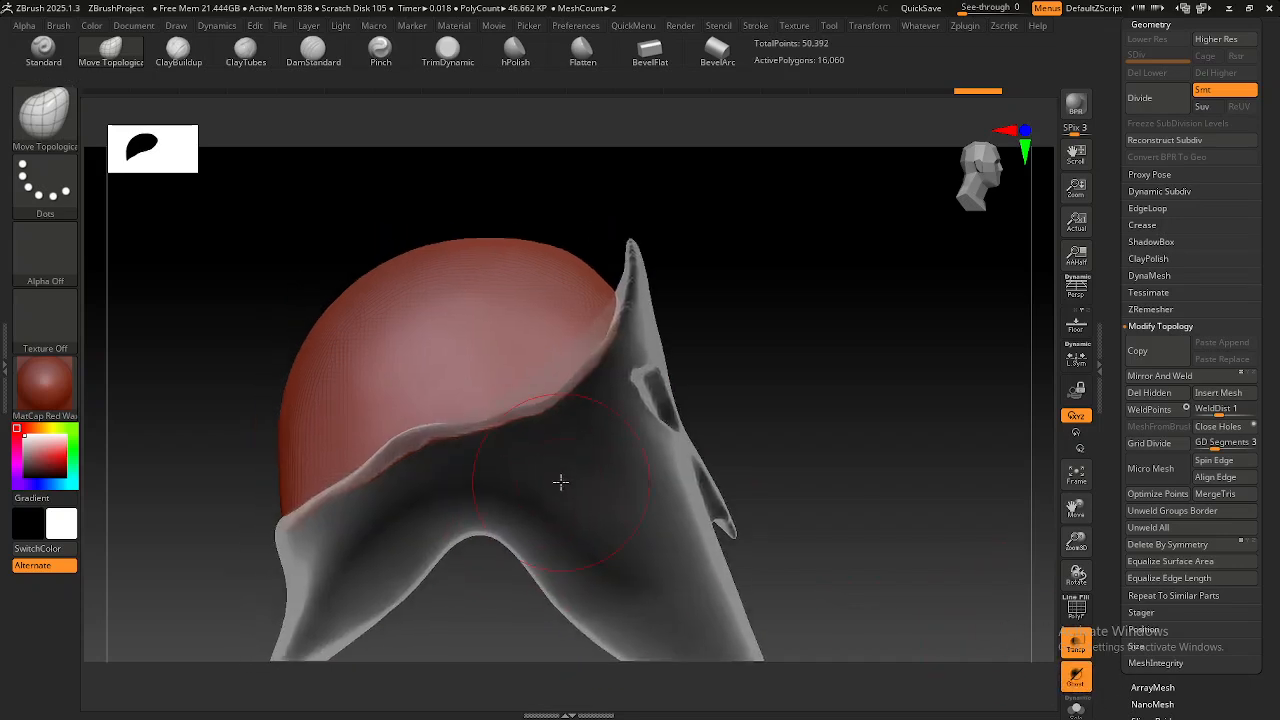
pyautogui.keyDown('ctrl'); pyautogui.moveTo(502, 381); pyautogui.dragTo(500, 447, button='right'); pyautogui.keyUp('ctrl')
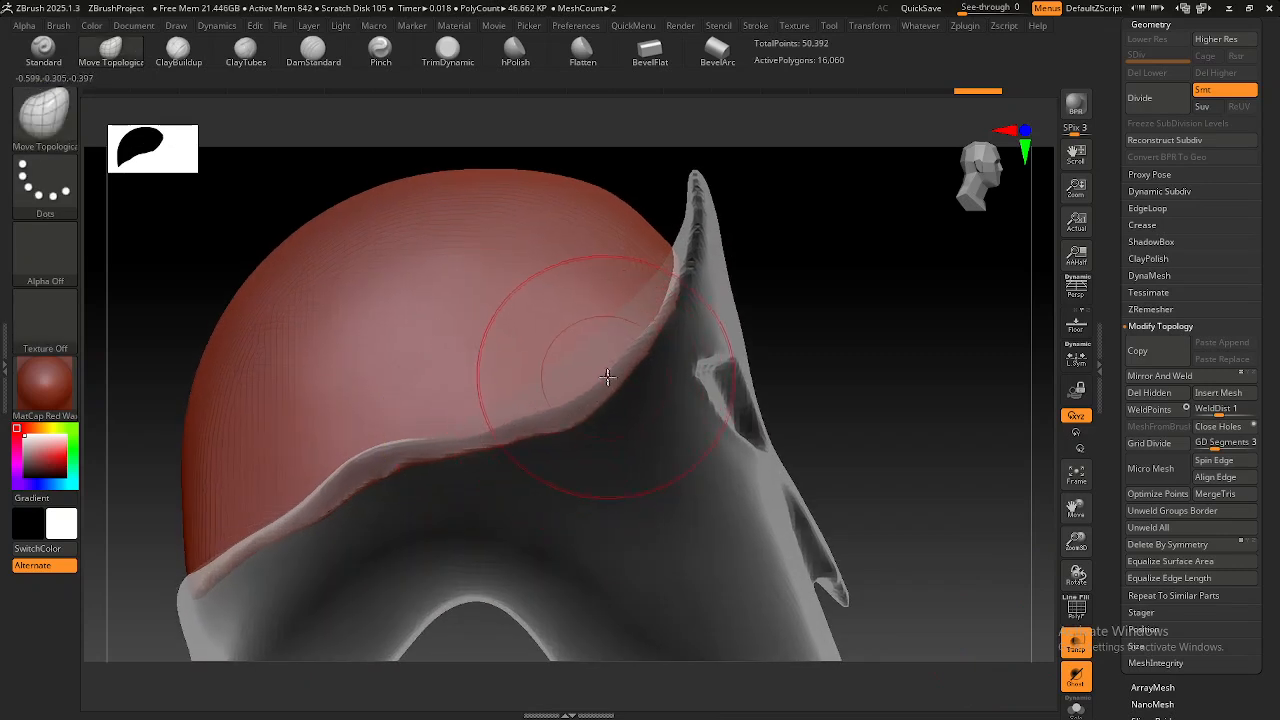
# Extend the dome's lower side edge down beneath the faceplate from front to back with the Move Topological brush.
pyautogui.moveTo(647, 324); pyautogui.dragTo(667, 306)
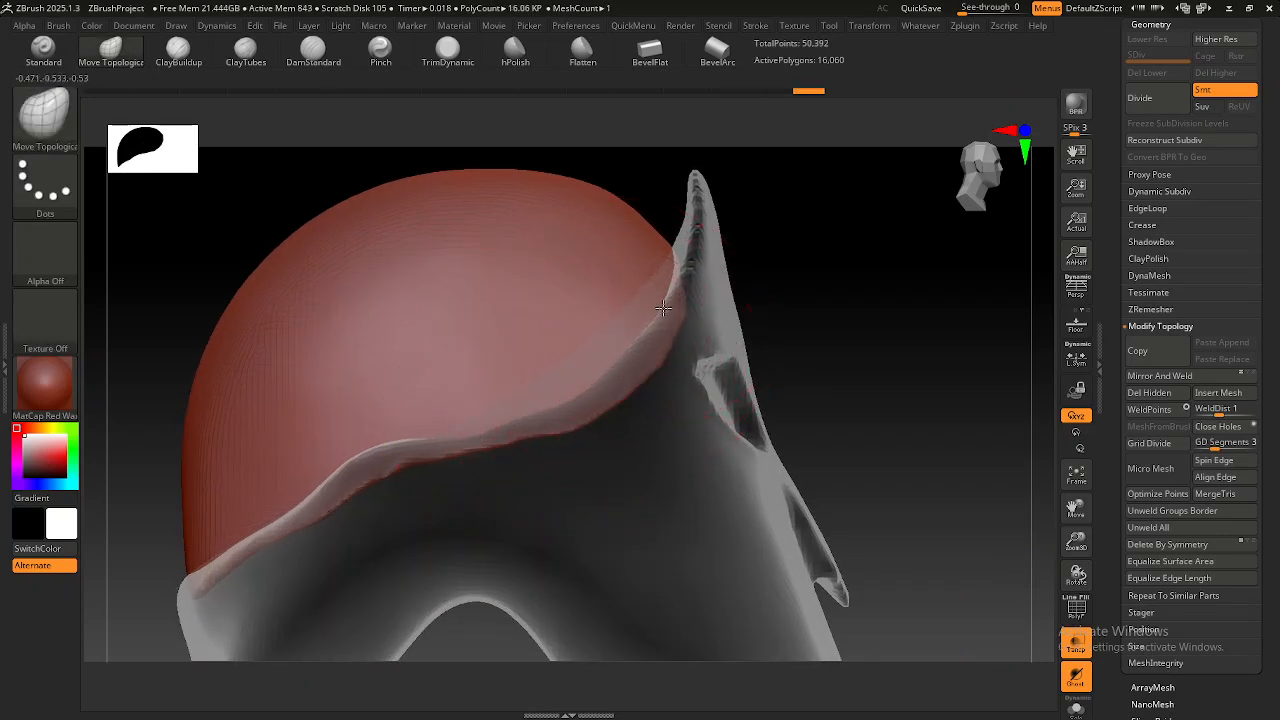
pyautogui.moveTo(549, 395); pyautogui.dragTo(554, 401)
pyautogui.moveTo(390, 459); pyautogui.dragTo(395, 469)
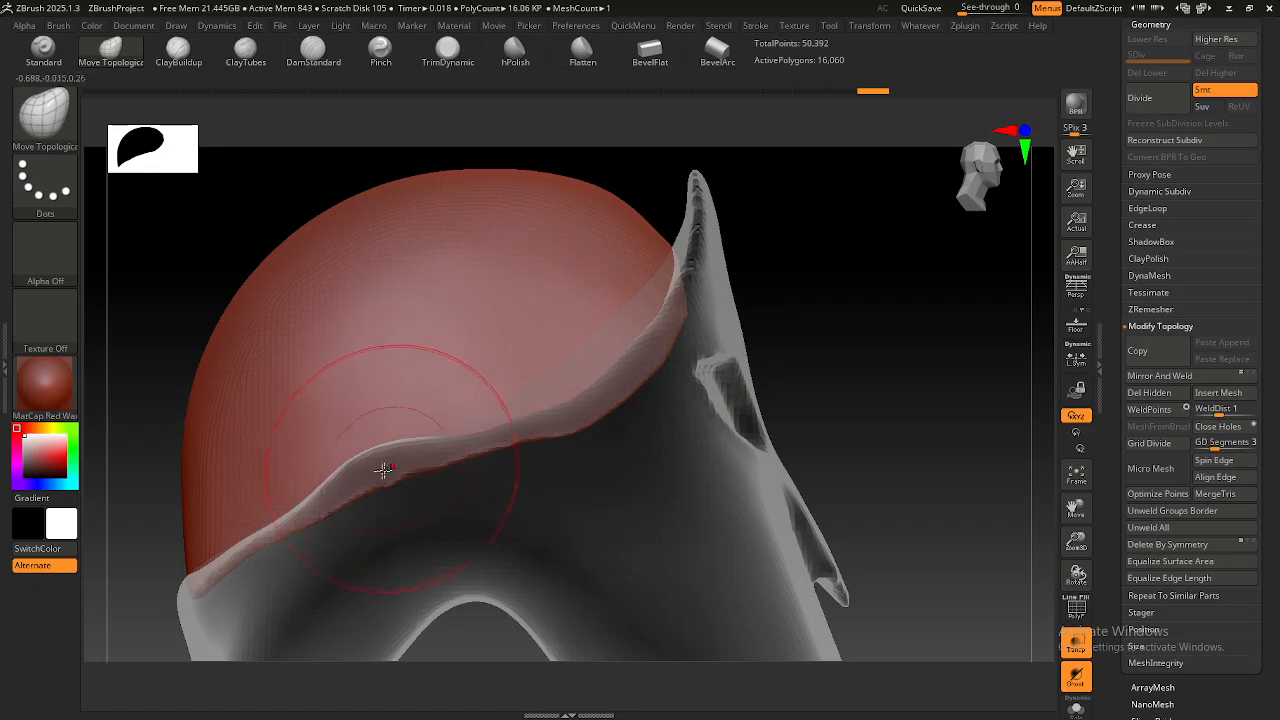
pyautogui.moveTo(282, 516); pyautogui.dragTo(290, 526)
pyautogui.moveTo(201, 553); pyautogui.dragTo(207, 560)
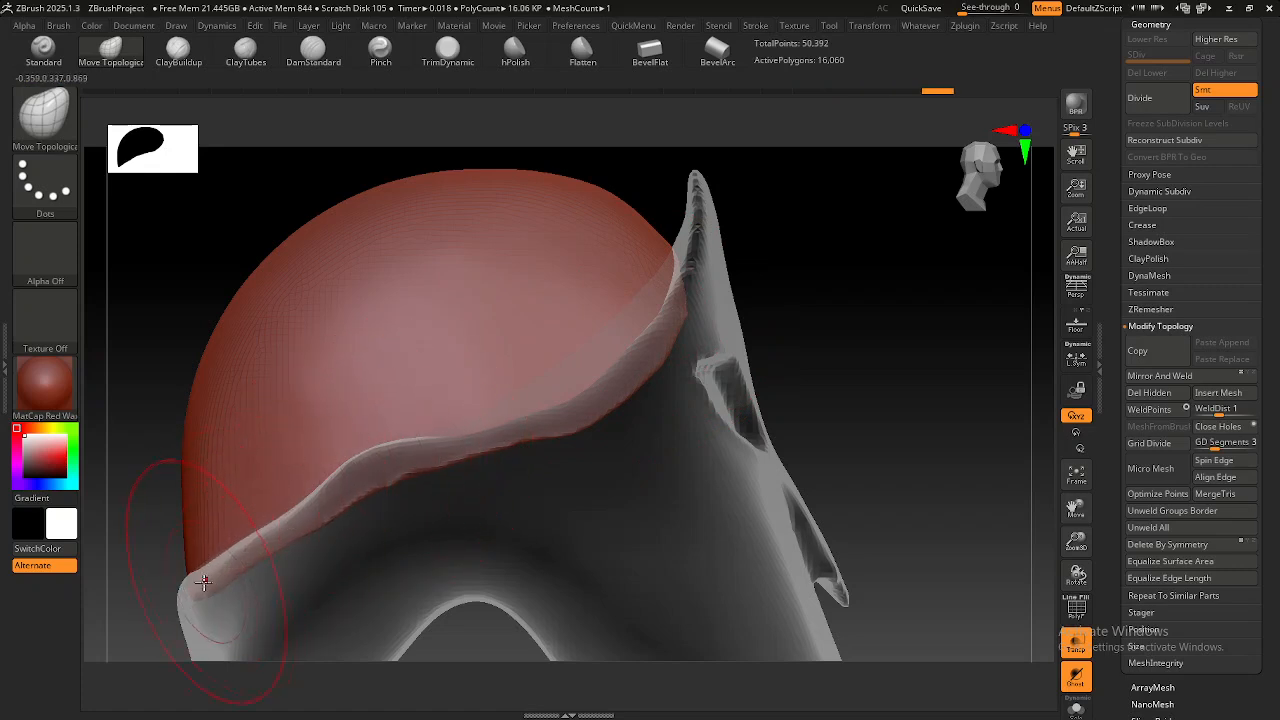
pyautogui.moveTo(322, 502); pyautogui.dragTo(329, 510)
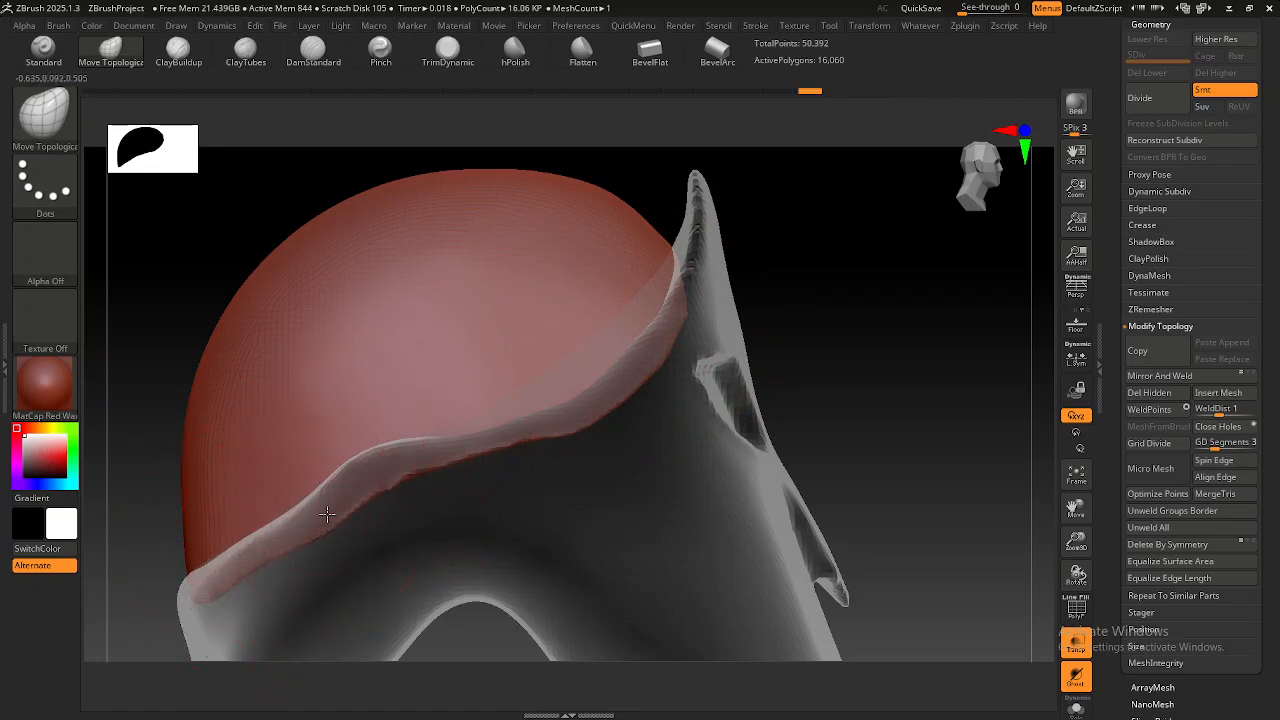
pyautogui.moveTo(373, 470); pyautogui.dragTo(376, 478)
pyautogui.moveTo(507, 438); pyautogui.dragTo(544, 433)
pyautogui.moveTo(687, 304); pyautogui.dragTo(690, 311)
# Select the Helmet Bottom1 subtool, set See-through to 25 and align the helmet with the side-view reference in PureRef.
pyautogui.keyDown('alt'); pyautogui.moveTo(542, 470); pyautogui.dragTo(584, 410, button='right'); pyautogui.keyUp('alt')
pyautogui.keyDown('alt'); pyautogui.click(508, 451); pyautogui.keyUp('alt')
pyautogui.moveTo(588, 460)
pyautogui.keyDown('ctrl'); pyautogui.mouseDown(button='right')
pyautogui.moveTo(632, 434)
pyautogui.moveTo(537, 432)
pyautogui.mouseUp(button='right'); pyautogui.keyUp('ctrl')
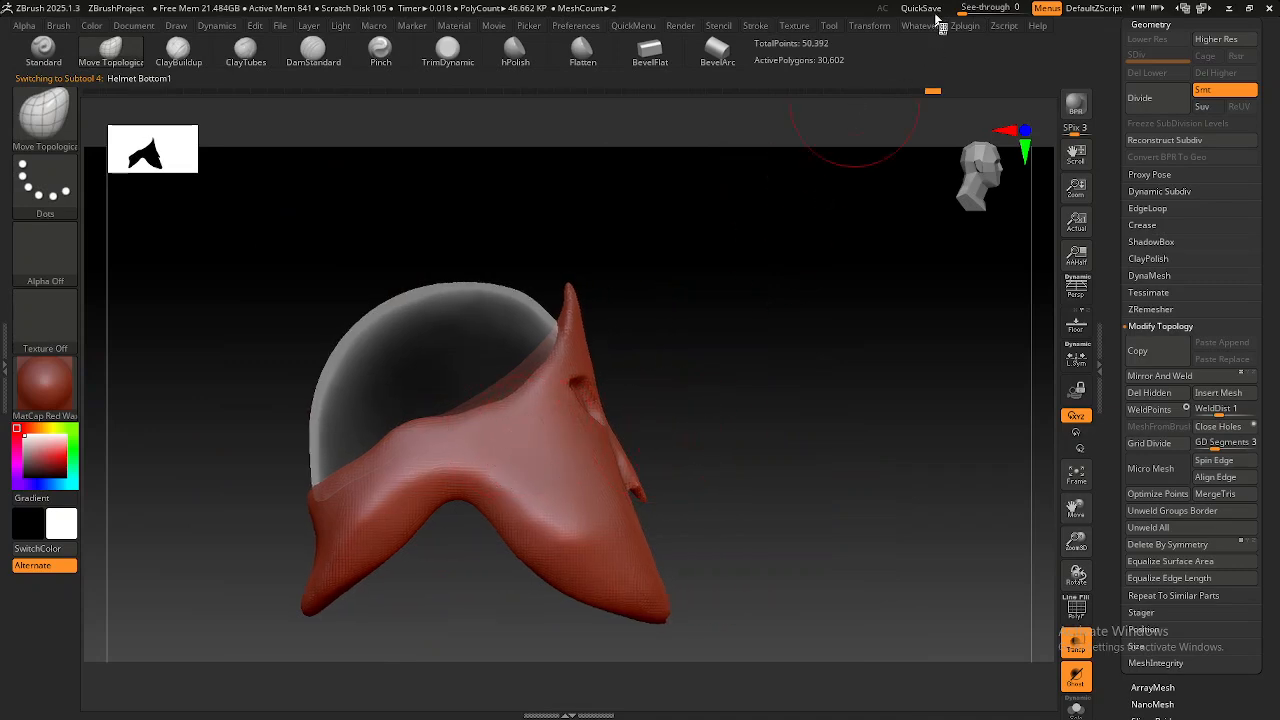
pyautogui.moveTo(962, 8); pyautogui.dragTo(978, 8)
pyautogui.keyDown('alt'); pyautogui.moveTo(592, 394); pyautogui.dragTo(626, 436, button='right'); pyautogui.keyUp('alt')
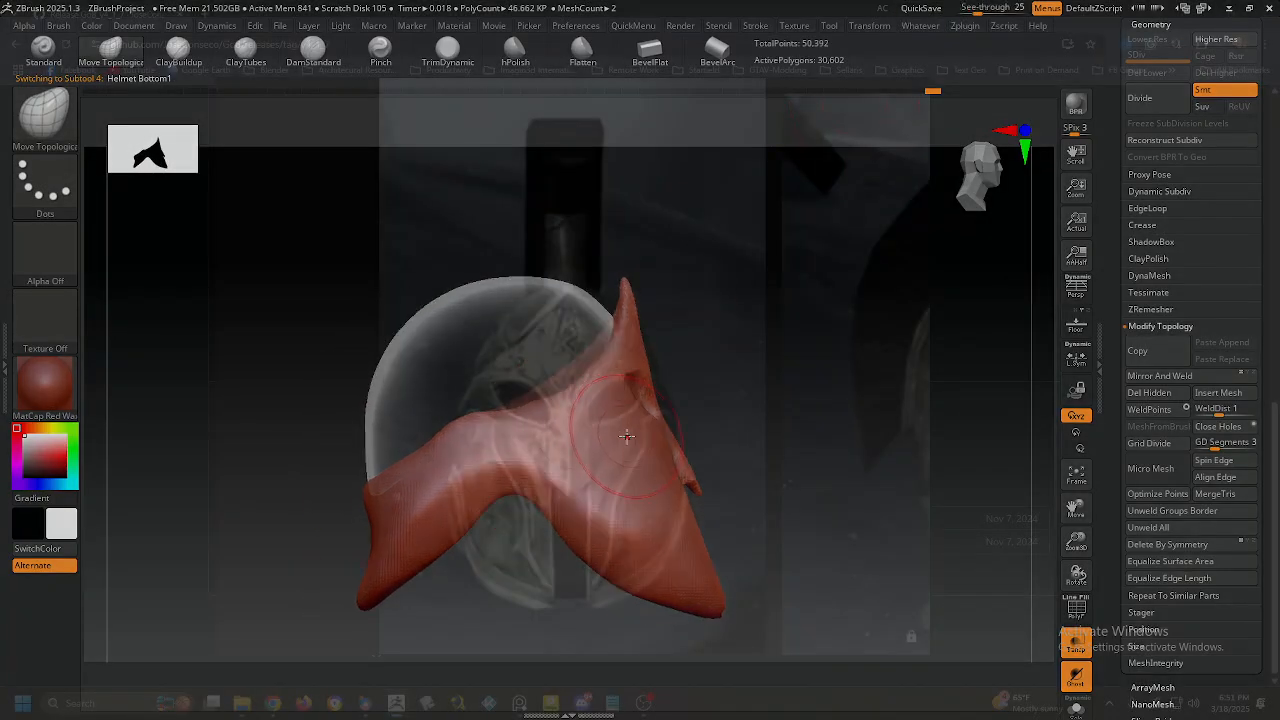
pyautogui.hotkey('alt', 'Tab')
pyautogui.scroll(2, 611, 431)
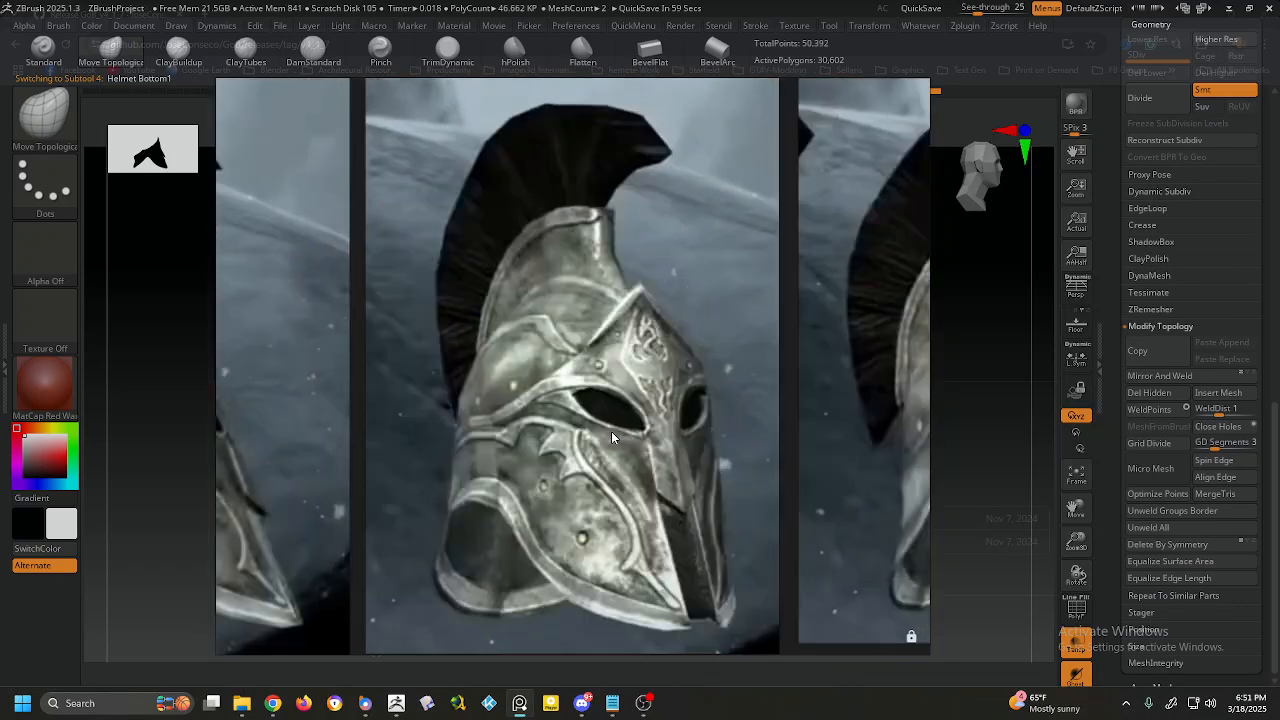
pyautogui.press('Left')
pyautogui.hotkey('alt', 'Tab')
pyautogui.keyDown('alt'); pyautogui.moveTo(578, 445); pyautogui.dragTo(659, 454, button='right'); pyautogui.keyUp('alt')
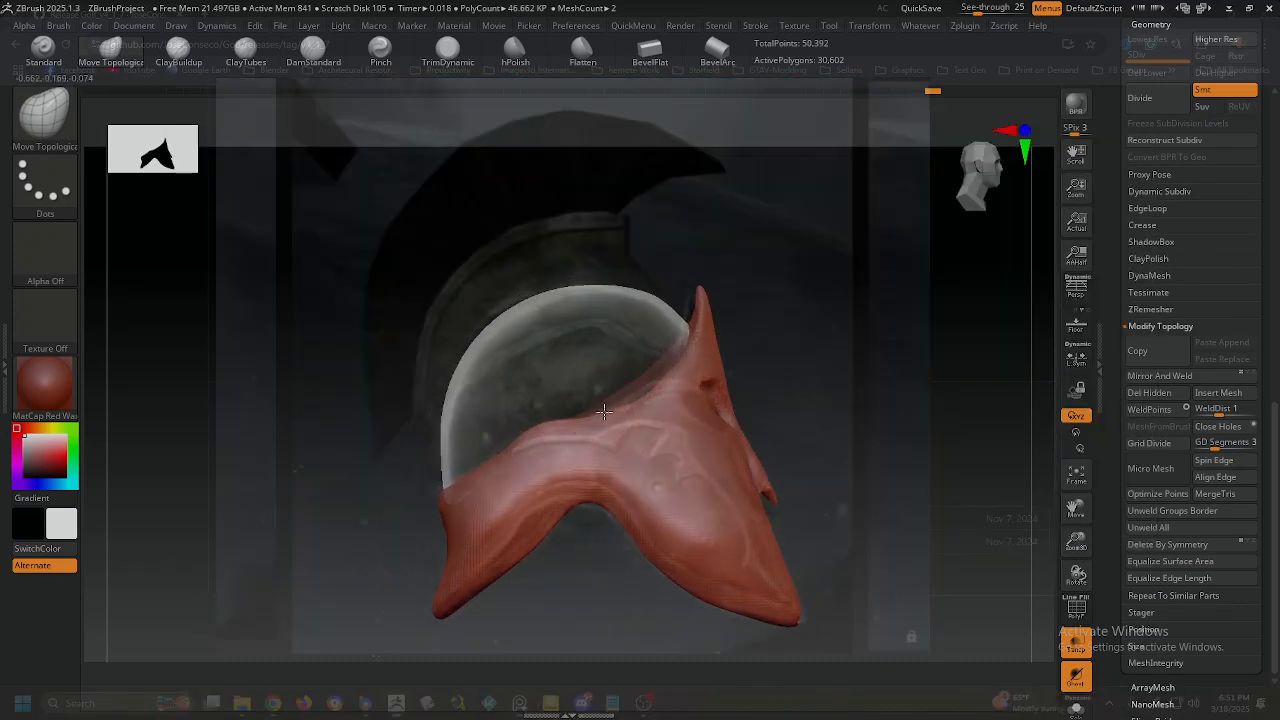
# Nudge the faceplate's upper side edge to follow the reference and turn off both See-through and transparency.
pyautogui.moveTo(565, 431); pyautogui.dragTo(557, 426)
pyautogui.click(982, 7)
pyautogui.click(1076, 641)
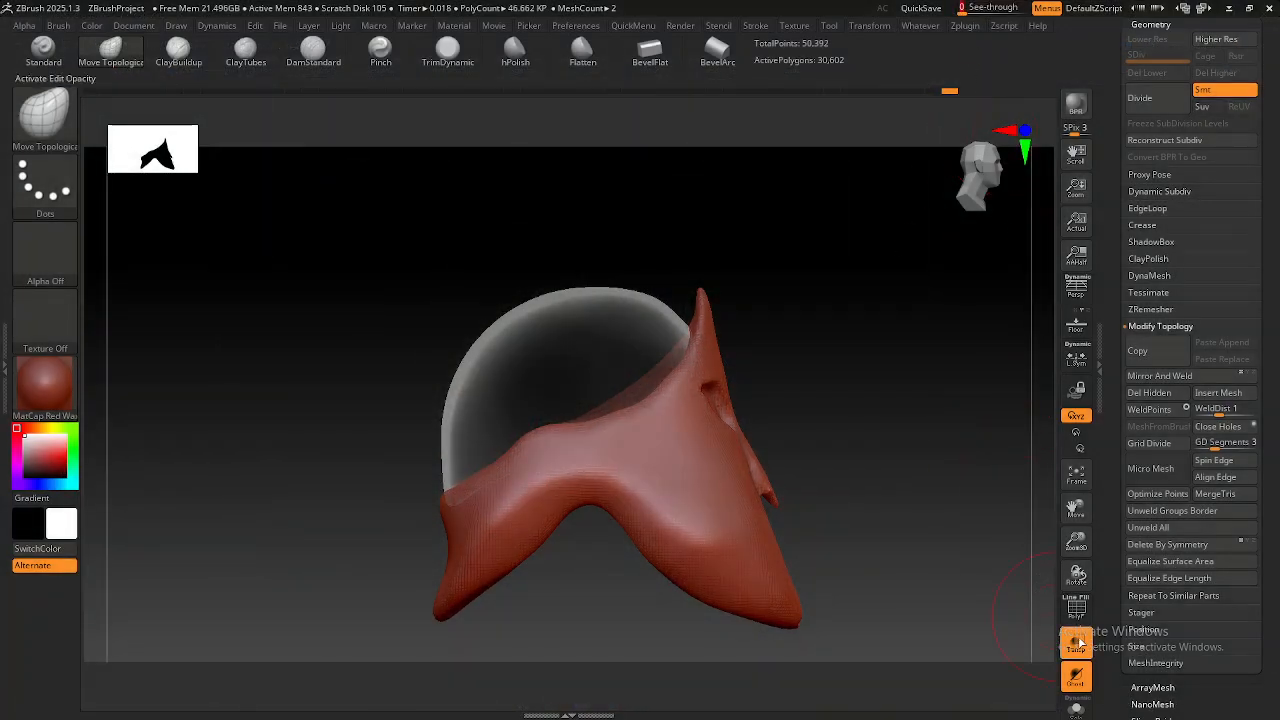
pyautogui.keyDown('alt'); pyautogui.moveTo(836, 508); pyautogui.dragTo(804, 502); pyautogui.keyUp('alt')
pyautogui.moveTo(804, 502)
pyautogui.keyDown('alt'); pyautogui.mouseDown(button='right')
pyautogui.moveTo(730, 503)
pyautogui.moveTo(790, 502)
pyautogui.mouseUp(button='right'); pyautogui.keyUp('alt')
pyautogui.keyDown('alt'); pyautogui.moveTo(606, 440); pyautogui.dragTo(629, 492, button='right'); pyautogui.keyUp('alt')
# Select the Helmet Top1 subtool, set See-through to 42 and align the helmet with the side-view reference.
pyautogui.keyDown('alt'); pyautogui.click(543, 401); pyautogui.keyUp('alt')
pyautogui.moveTo(543, 401)
pyautogui.mouseDown(button='right')
pyautogui.moveTo(586, 451)
pyautogui.moveTo(560, 405)
pyautogui.mouseUp(button='right')
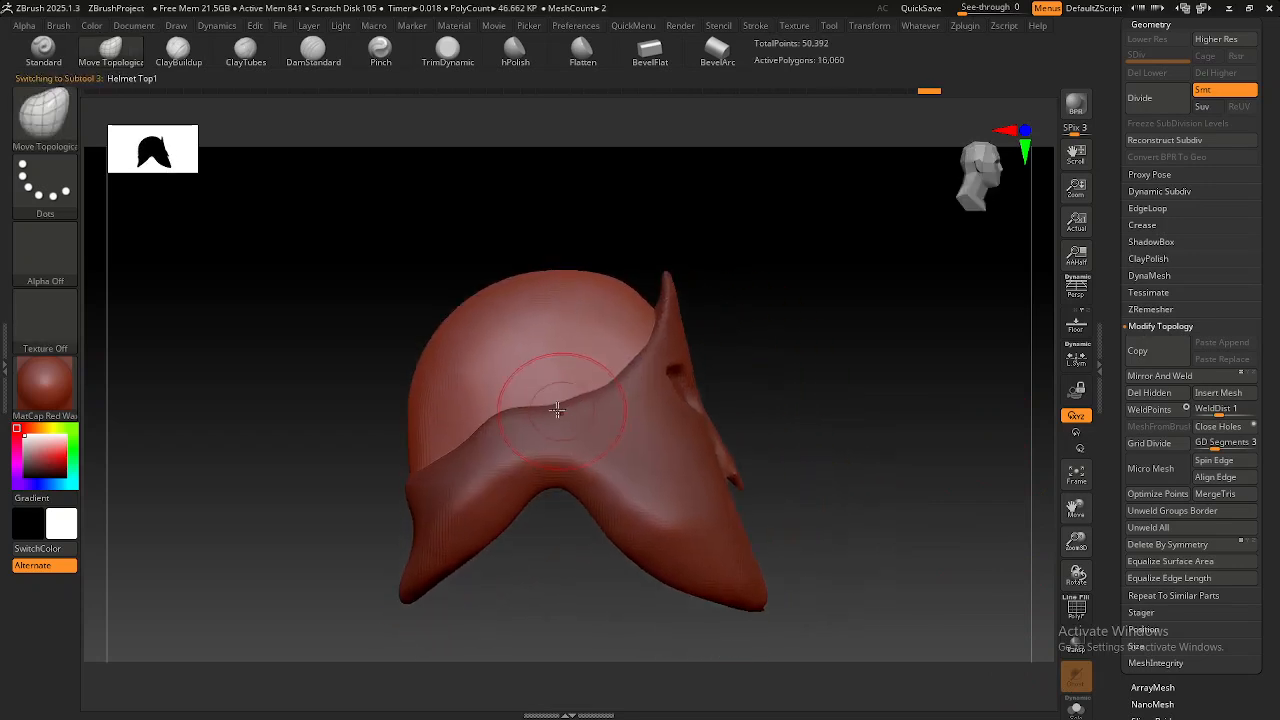
pyautogui.moveTo(957, 6); pyautogui.dragTo(988, 8)
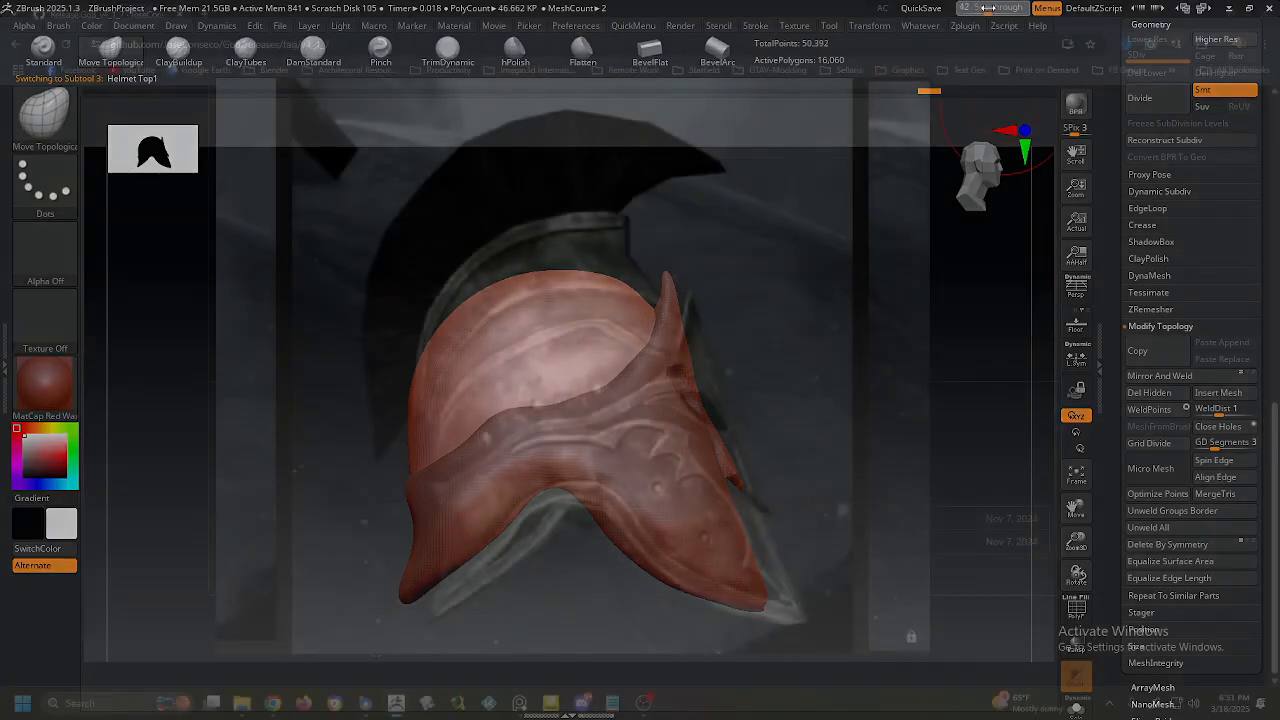
pyautogui.keyDown('alt'); pyautogui.moveTo(675, 321); pyautogui.dragTo(706, 333, button='right'); pyautogui.keyUp('alt')
pyautogui.keyDown('alt'); pyautogui.moveTo(709, 332); pyautogui.dragTo(646, 341, button='right'); pyautogui.keyUp('alt')
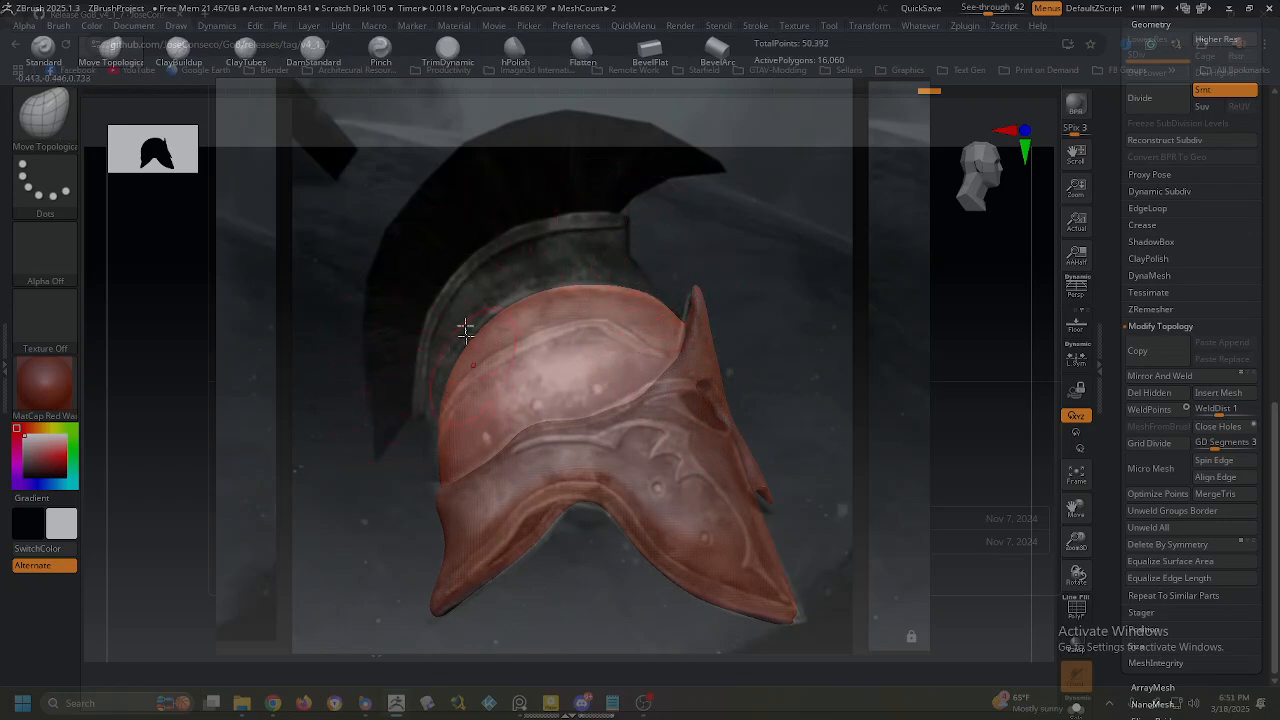
# Switch PureRef to the front-view reference and align the front of the helmet over it in ZBrush.
pyautogui.moveTo(780, 384); pyautogui.dragTo(614, 357)
pyautogui.hotkey('alt', 'Tab')
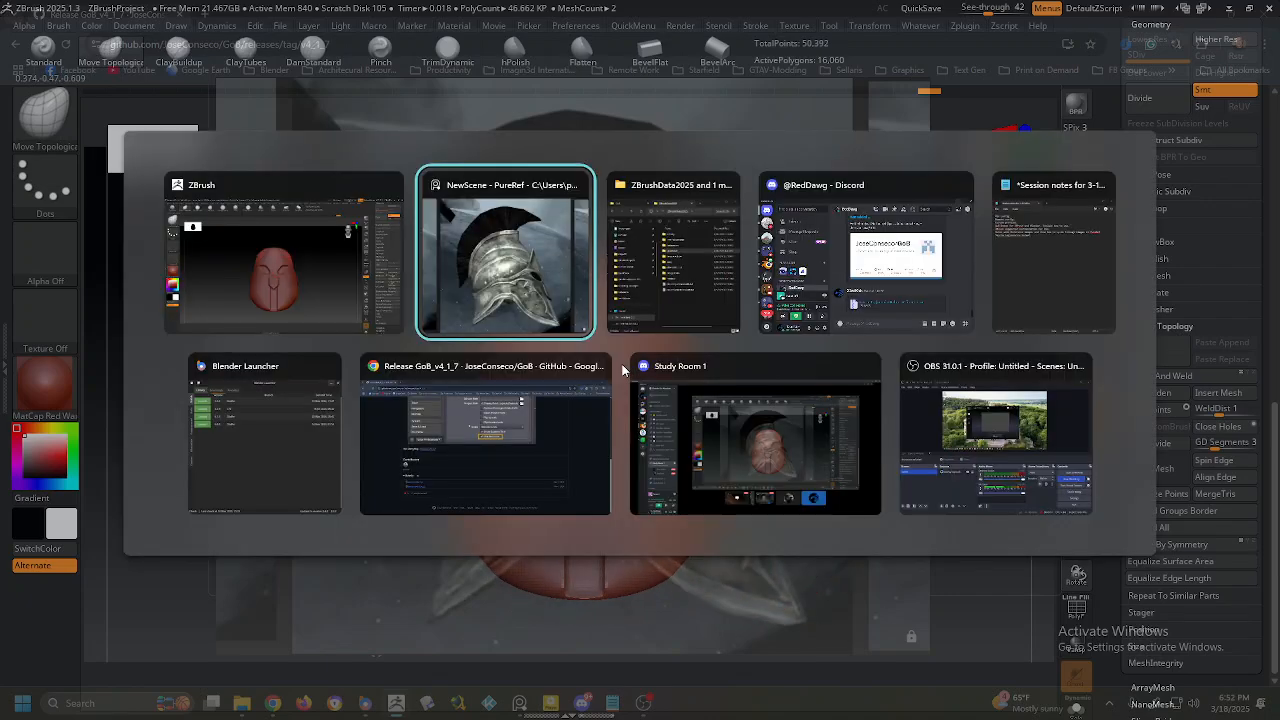
pyautogui.press('Left')
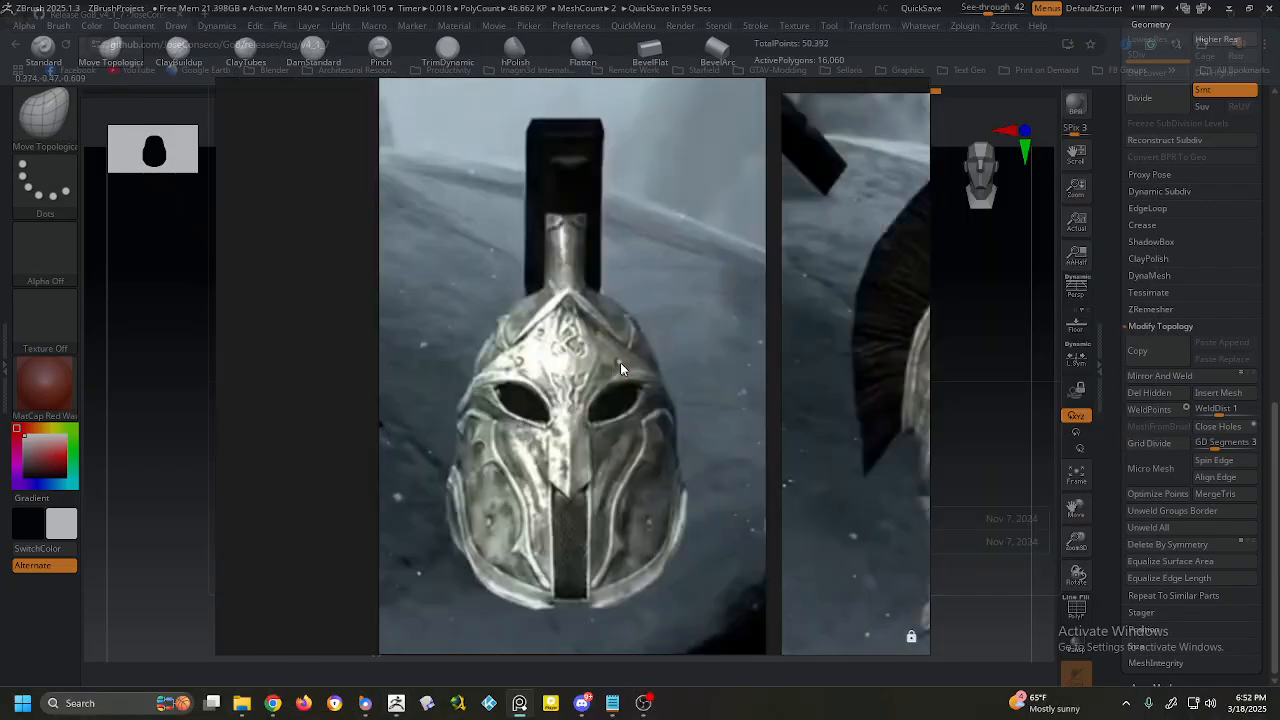
pyautogui.hotkey('alt', 'Tab')
pyautogui.keyDown('alt'); pyautogui.moveTo(595, 365); pyautogui.dragTo(573, 386, button='right'); pyautogui.keyUp('alt')
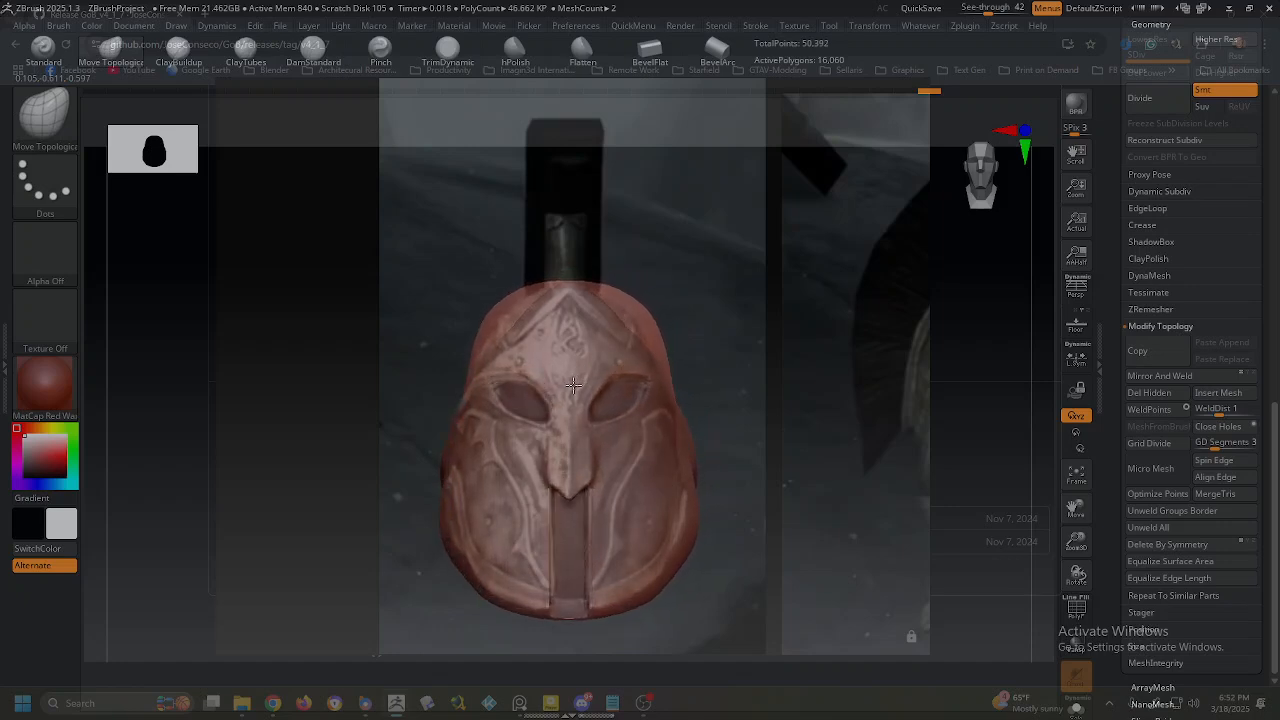
# Mask a vertical strip along the dome's centreline with MaskPen, following the crest in the reference, and set See-through to 0.
pyautogui.press('ctrl')
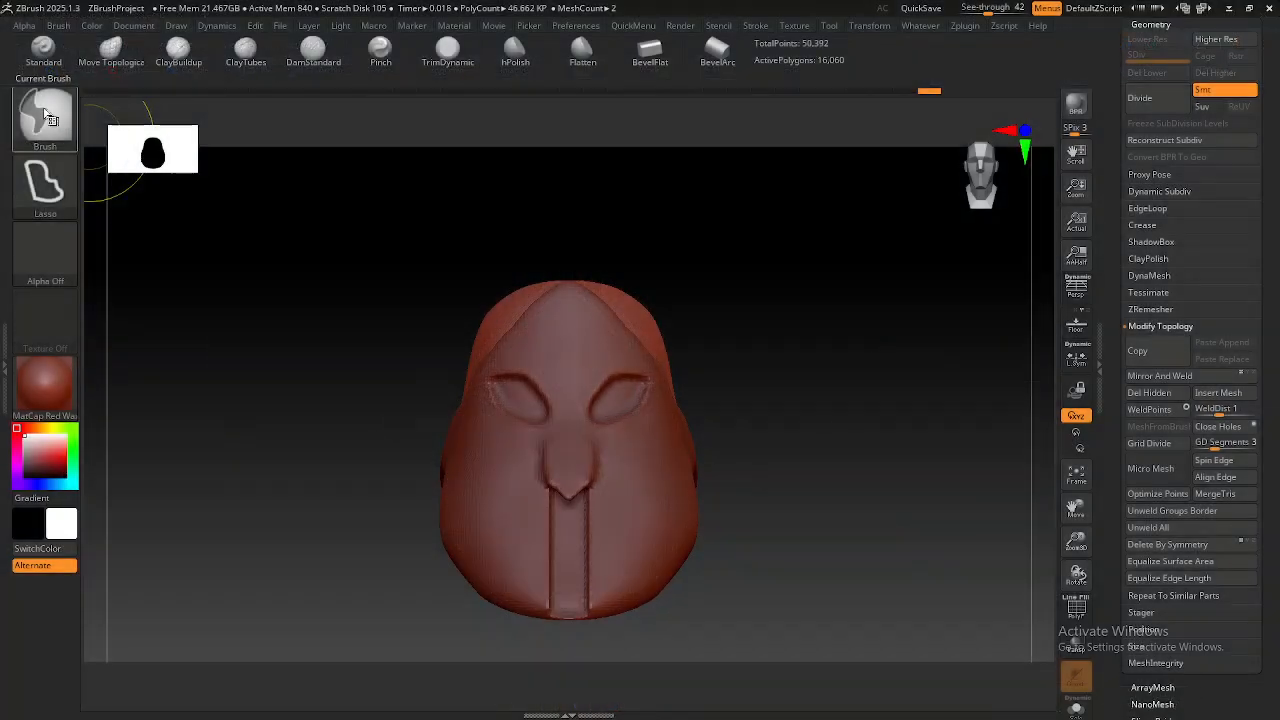
pyautogui.keyDown('ctrl'); pyautogui.click(45, 112); pyautogui.keyUp('ctrl')
pyautogui.keyDown('ctrl'); pyautogui.click(194, 129); pyautogui.keyUp('ctrl')
pyautogui.moveTo(565, 240)
pyautogui.keyDown('ctrl'); pyautogui.mouseDown()
pyautogui.moveTo(588, 267)
pyautogui.moveTo(580, 340)
pyautogui.mouseUp(); pyautogui.keyUp('ctrl')
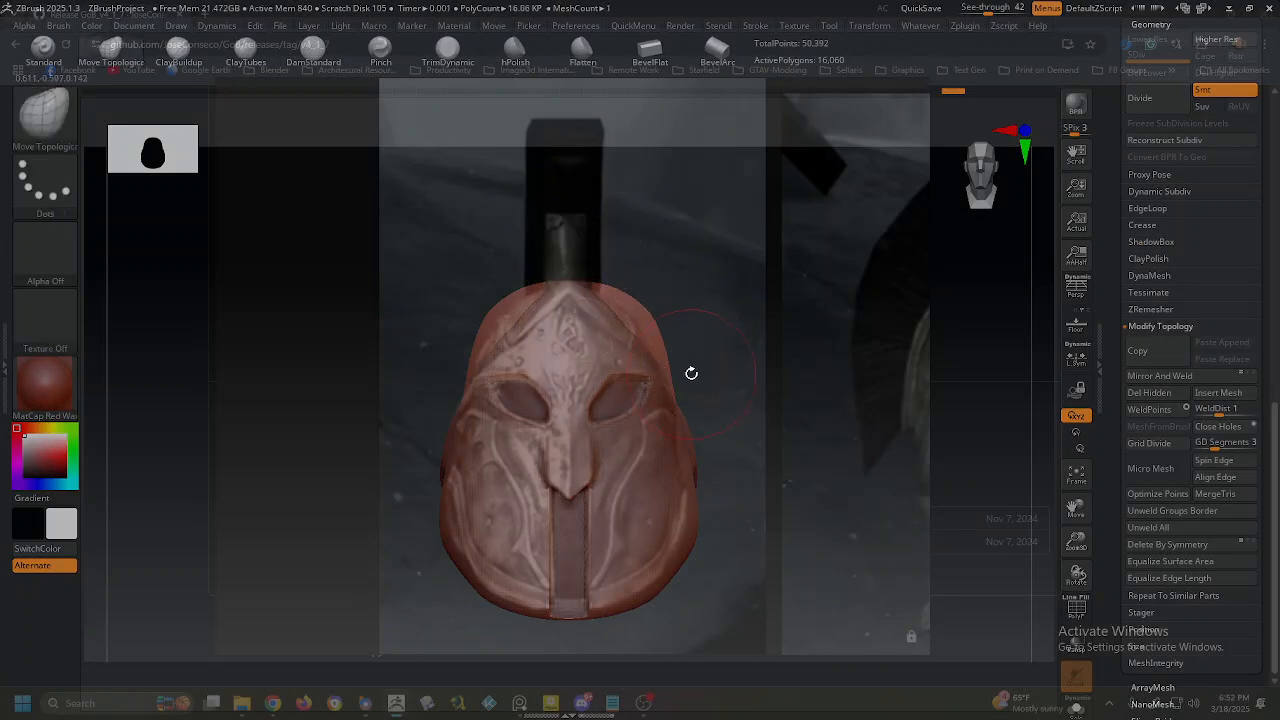
pyautogui.press('ctrl')
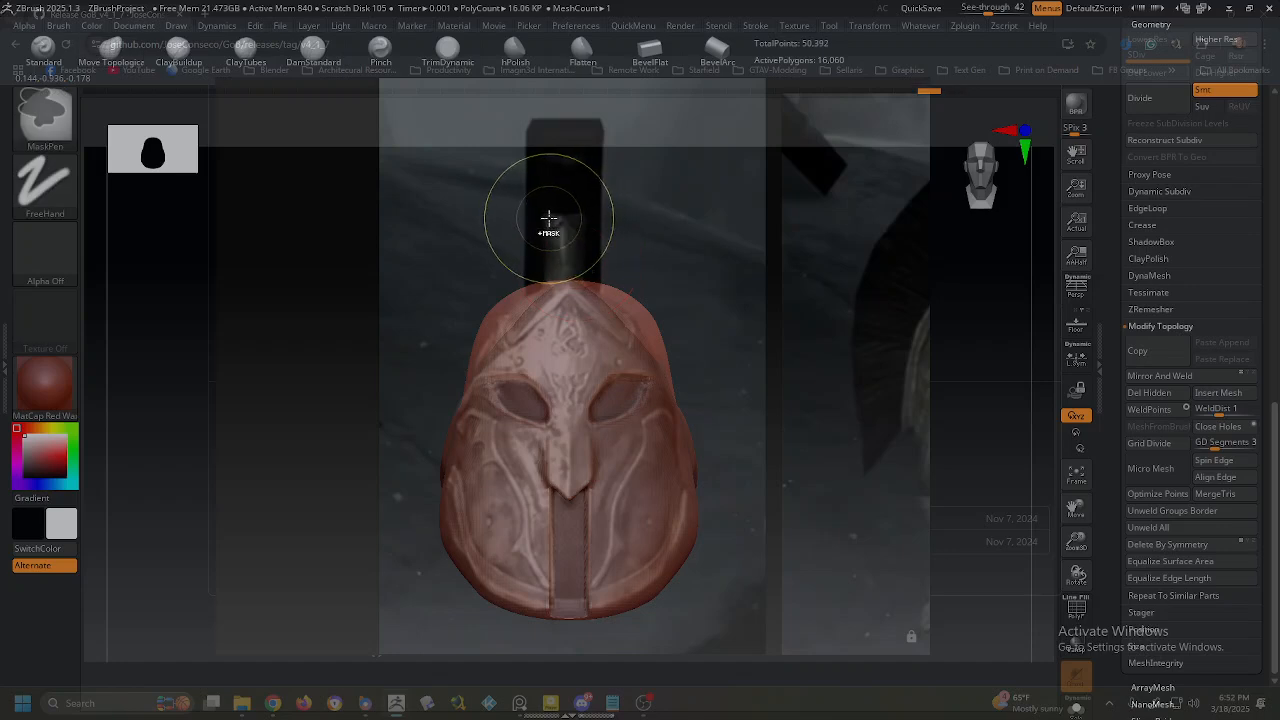
pyautogui.moveTo(549, 218)
pyautogui.keyDown('ctrl'); pyautogui.mouseDown()
pyautogui.moveTo(587, 399)
pyautogui.moveTo(588, 498)
pyautogui.mouseUp(); pyautogui.keyUp('ctrl')
pyautogui.moveTo(530, 355); pyautogui.dragTo(549, 395, button='right')
pyautogui.moveTo(987, 8); pyautogui.dragTo(957, 8)
pyautogui.moveTo(677, 337); pyautogui.dragTo(528, 400, button='right')
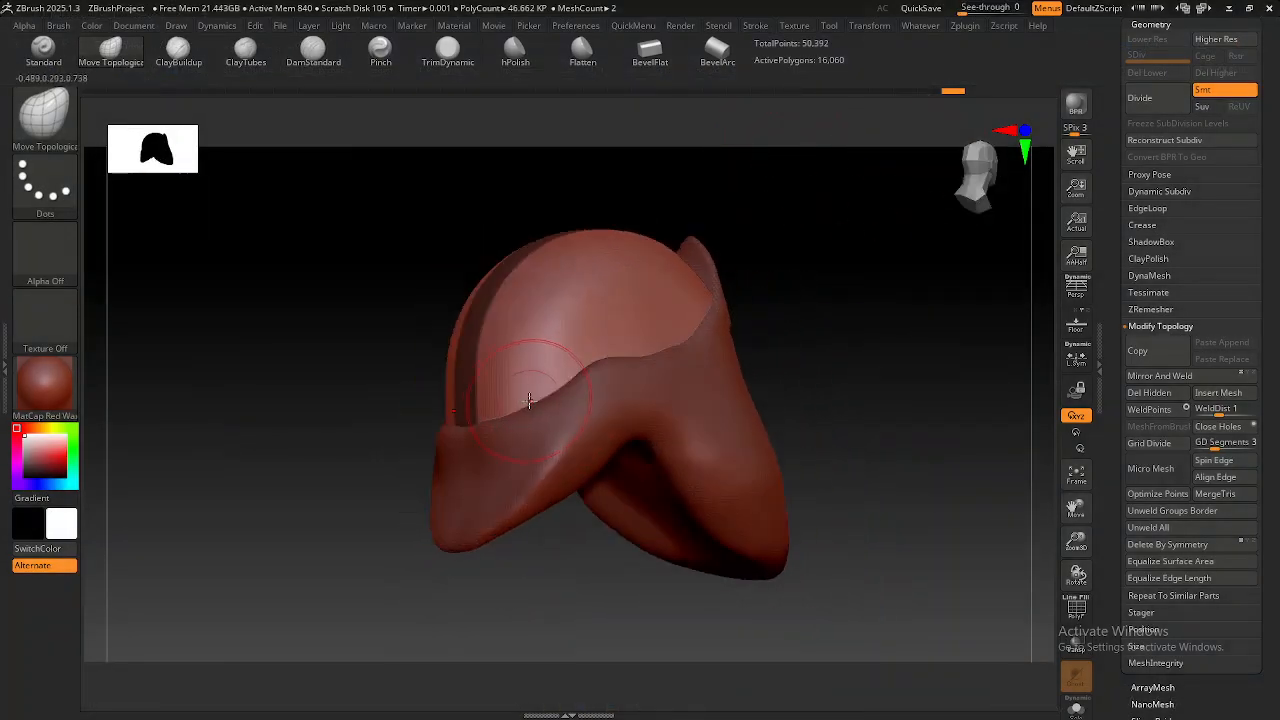
# Open the subtool list and hide every subtool except Helmet Top1.
pyautogui.scroll(5, 1115, 222)
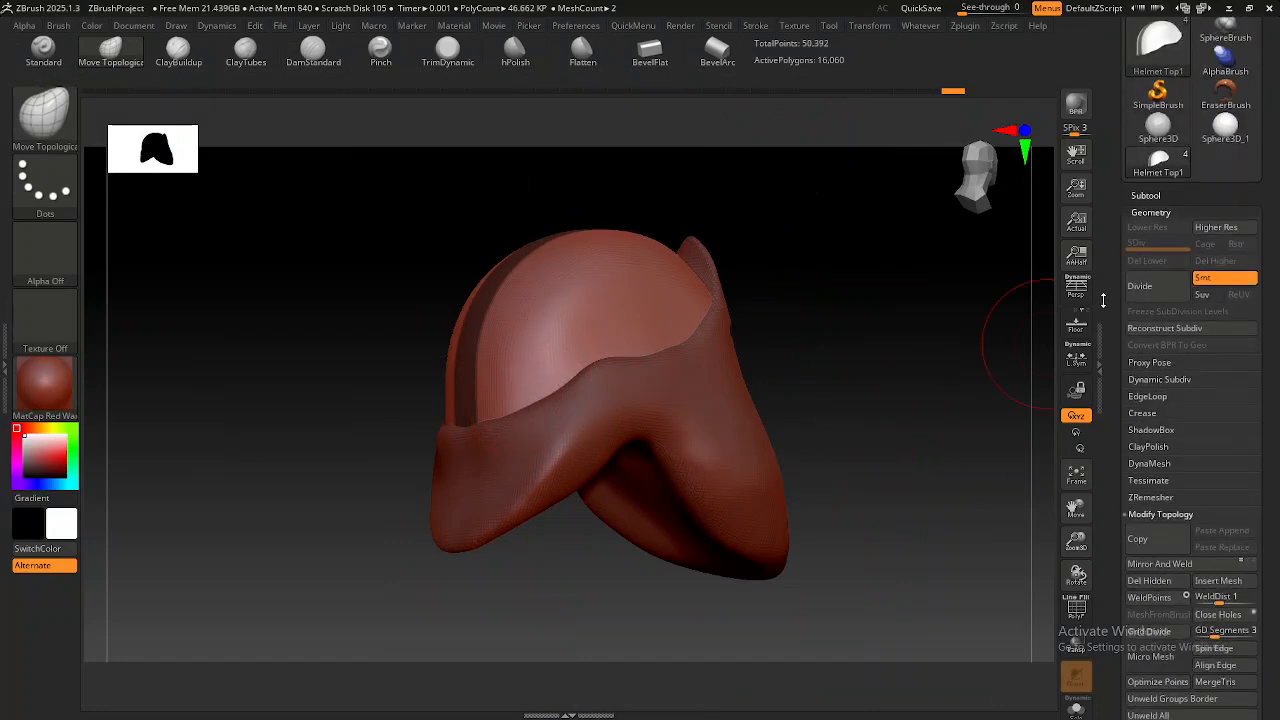
pyautogui.click(1153, 218)
pyautogui.click(1146, 172)
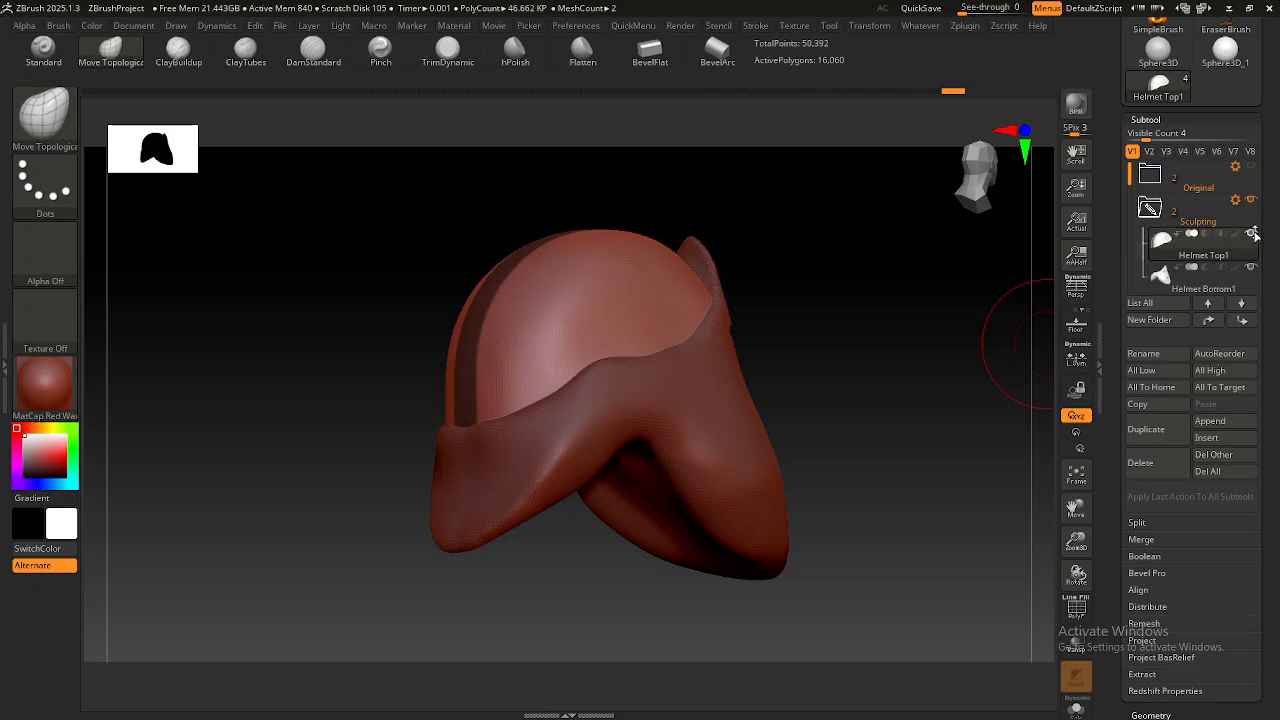
pyautogui.moveTo(1253, 234)
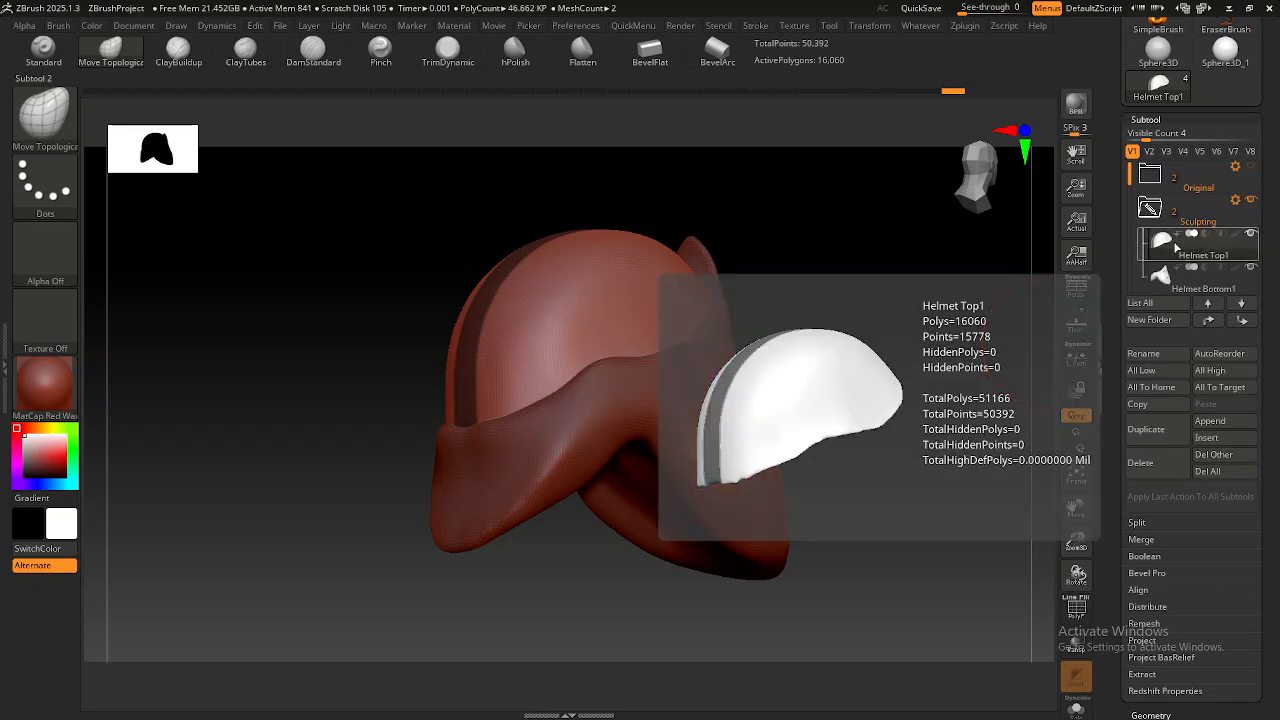
pyautogui.moveTo(1130, 177)
pyautogui.mouseDown()
pyautogui.moveTo(1128, 195)
pyautogui.moveTo(1128, 165)
pyautogui.mouseUp()
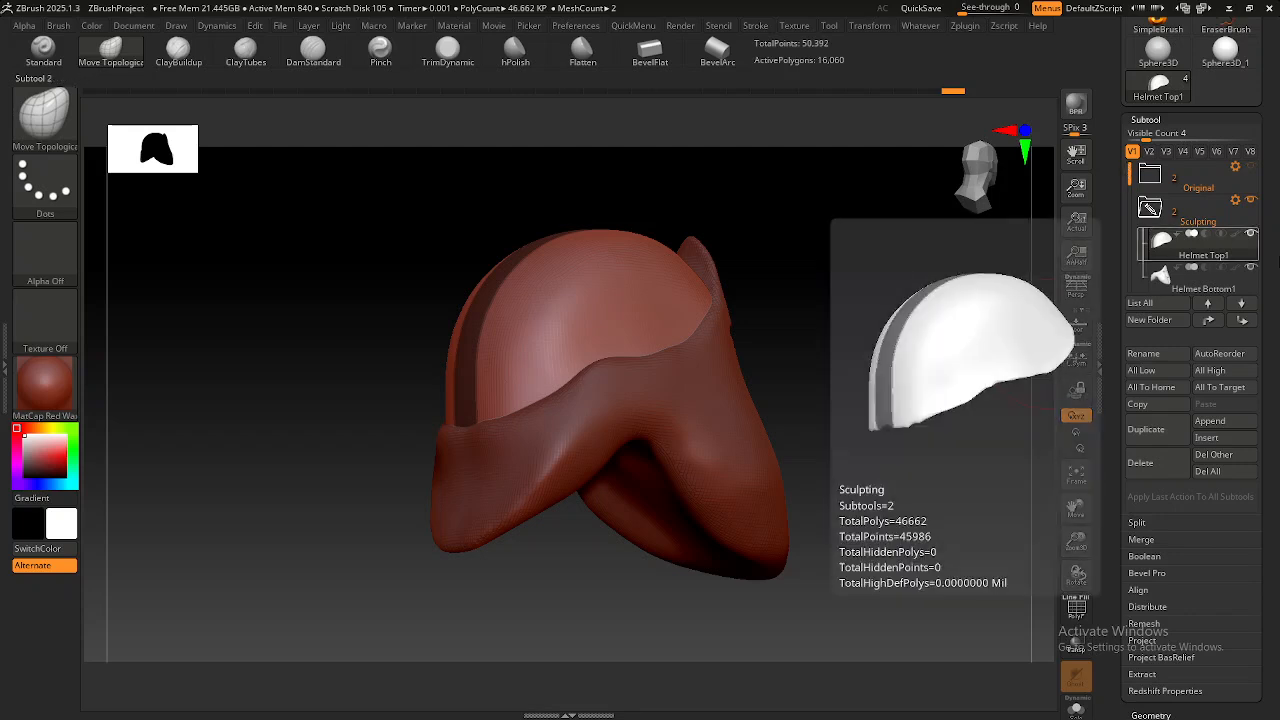
pyautogui.press('shift')
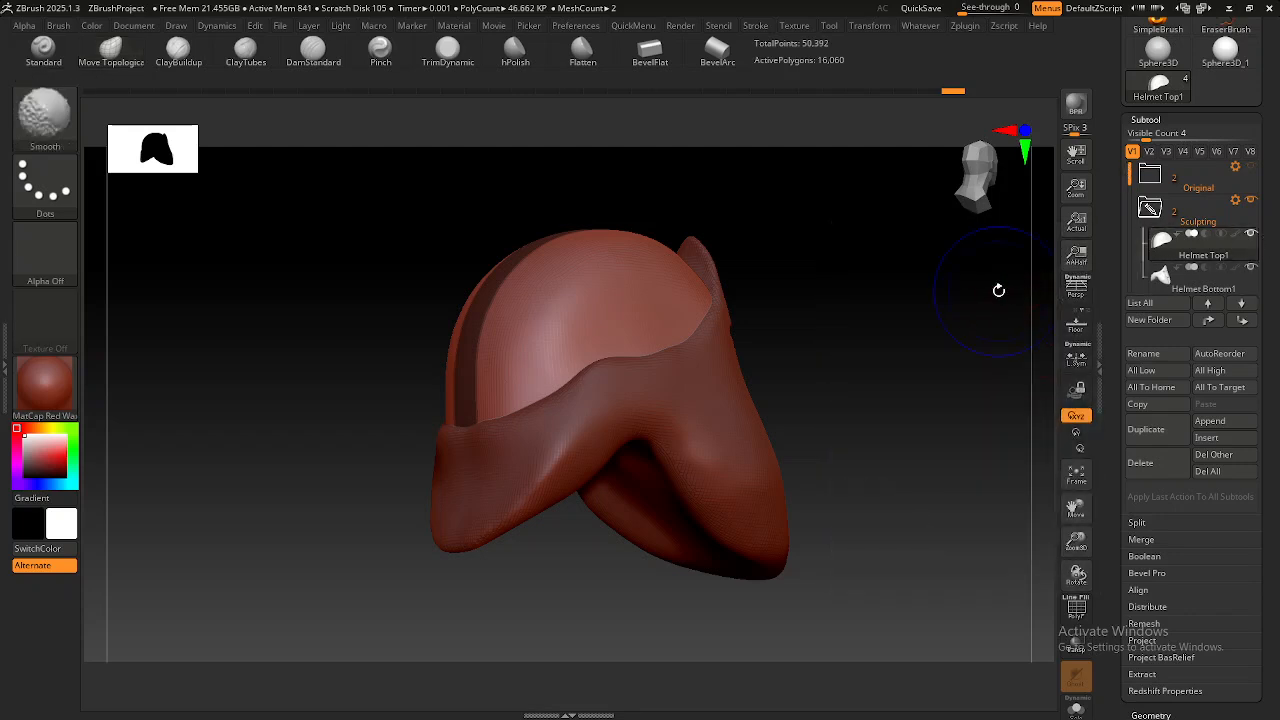
pyautogui.moveTo(1252, 235)
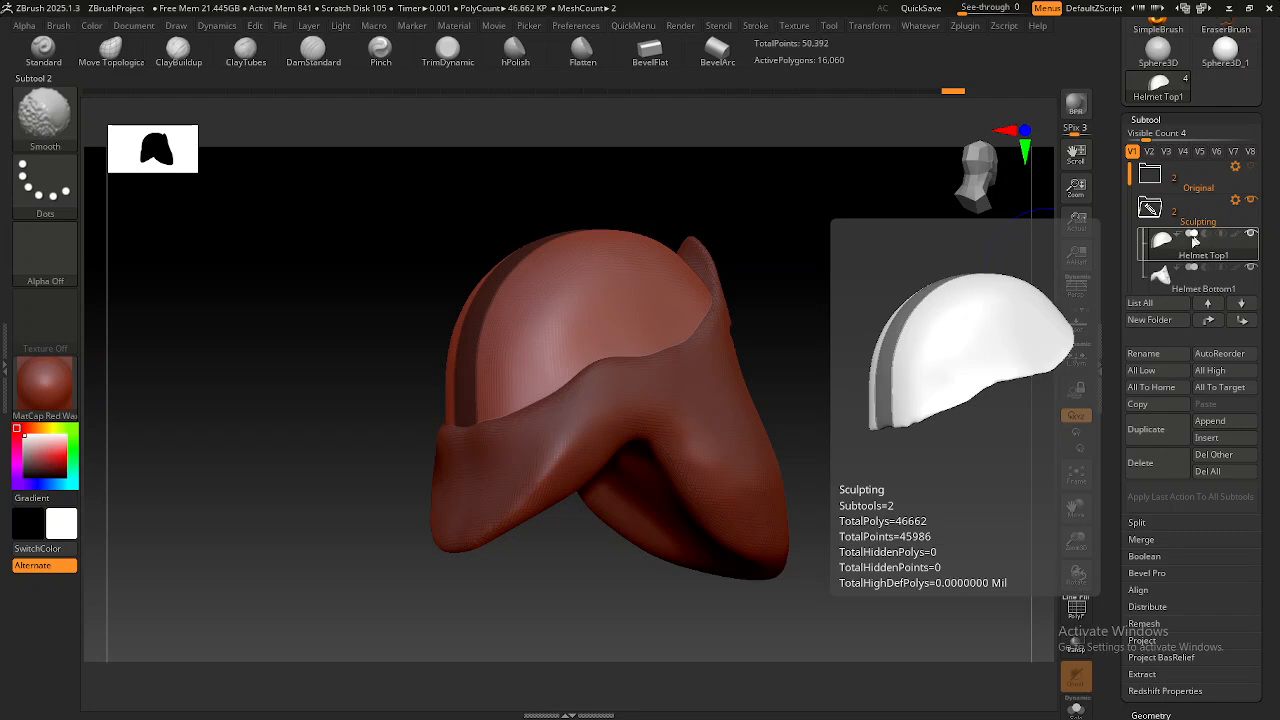
pyautogui.keyDown('shift'); pyautogui.click(1252, 235); pyautogui.keyUp('shift')
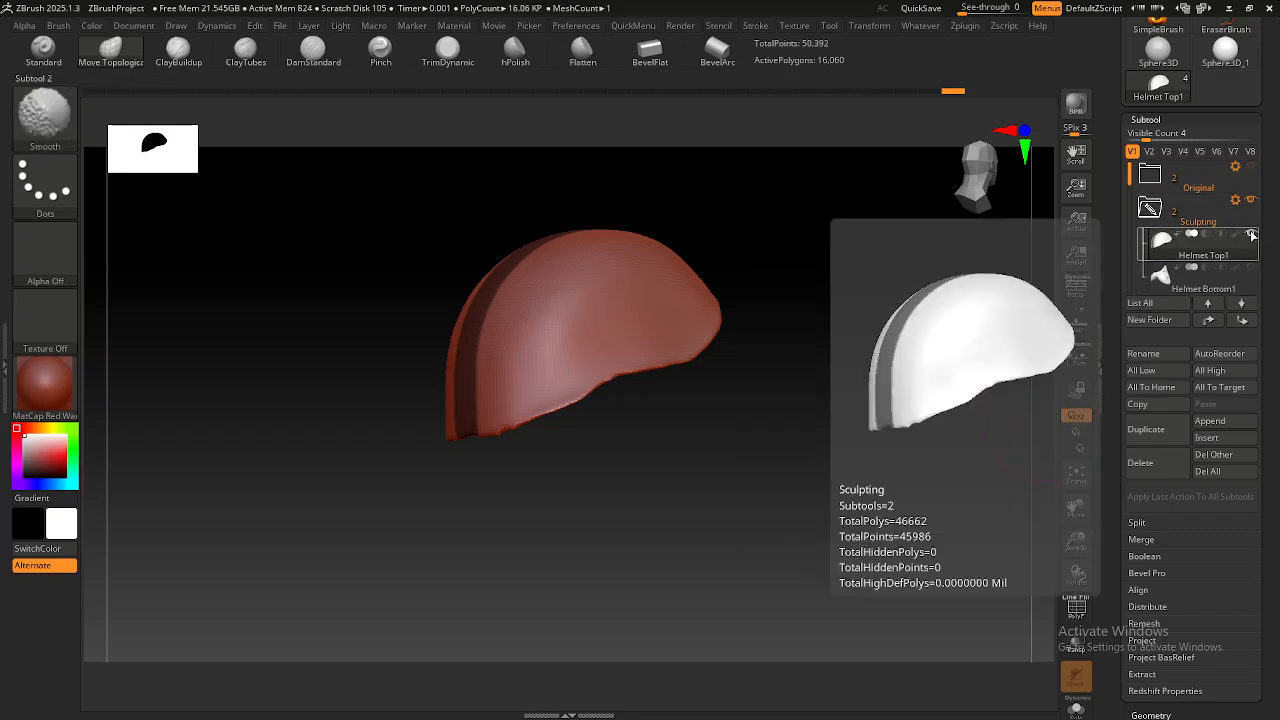
pyautogui.moveTo(1172, 255)
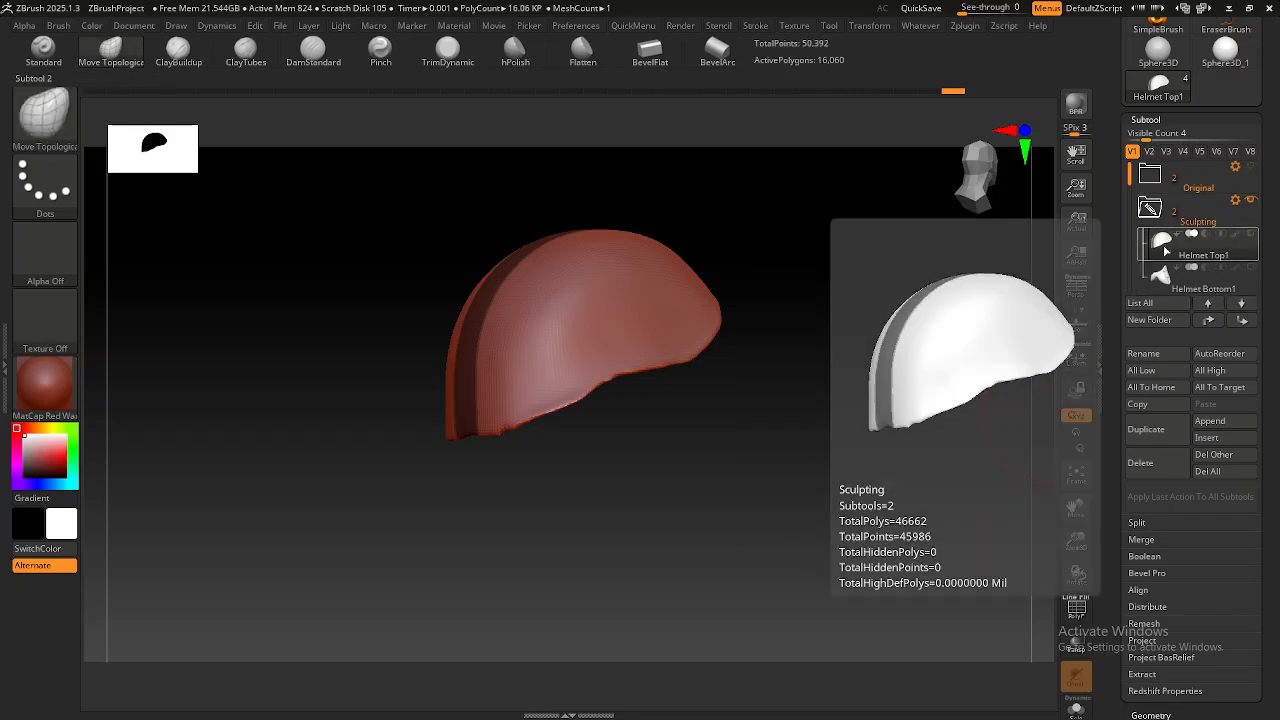
# Try to mask the lower back end of the dome and undo the change.
pyautogui.moveTo(522, 393); pyautogui.dragTo(550, 436, button='right')
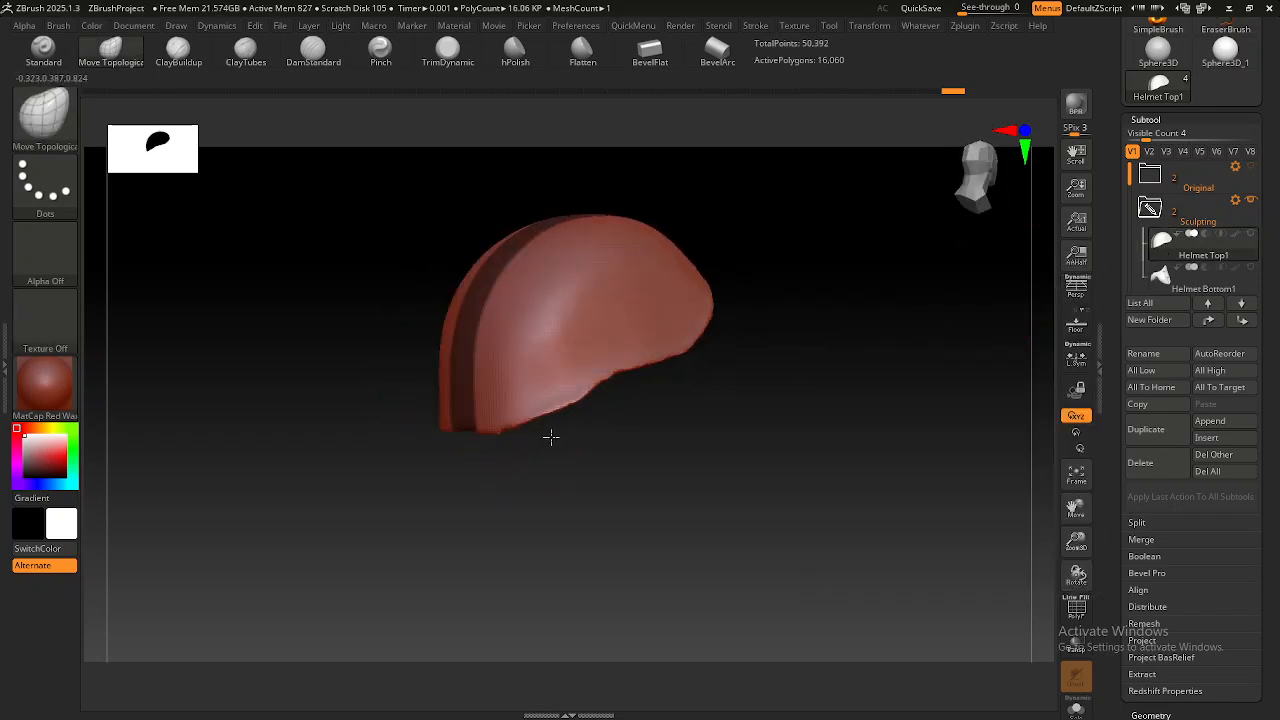
pyautogui.moveTo(392, 504)
pyautogui.keyDown('ctrl'); pyautogui.mouseDown()
pyautogui.moveTo(506, 386)
pyautogui.moveTo(510, 397)
pyautogui.moveTo(427, 416)
pyautogui.mouseUp(); pyautogui.keyUp('ctrl')
pyautogui.hotkey('ctrl', 'z')
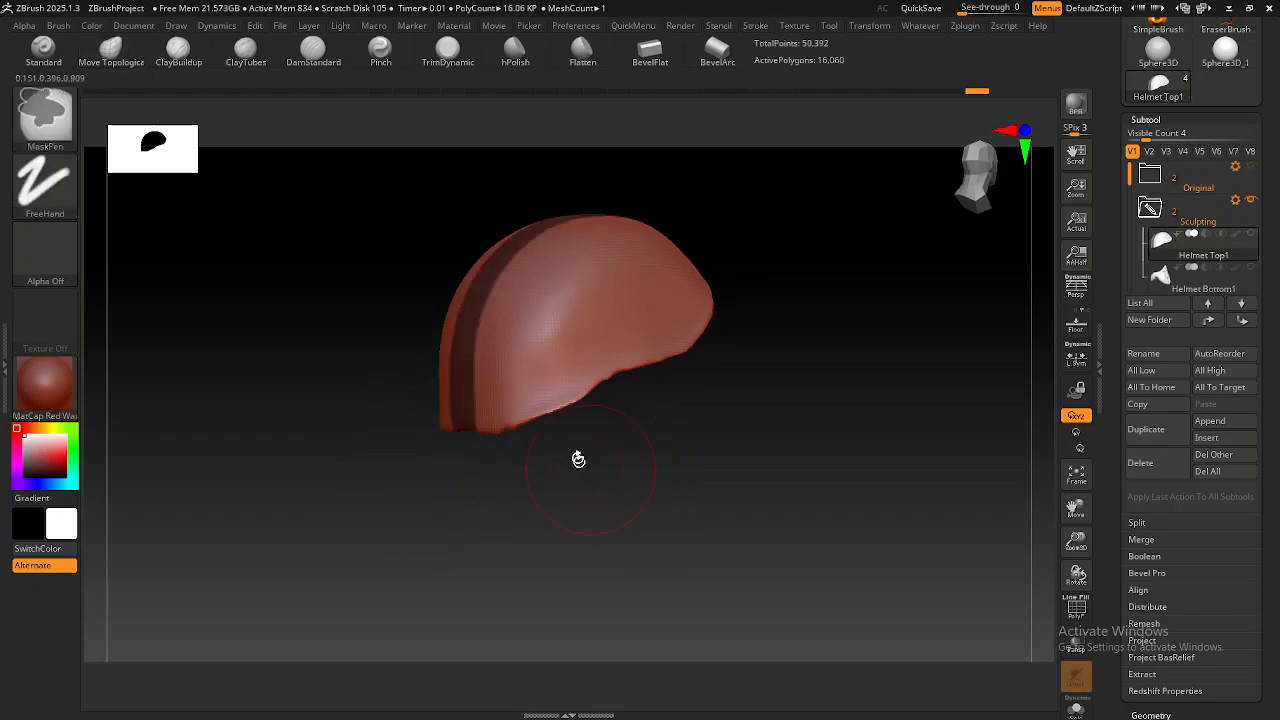
# Unmask the lower rear end of the centre strip on the dome and make Helmet Bottom1 visible.
pyautogui.moveTo(583, 466); pyautogui.dragTo(573, 457, button='right')
pyautogui.moveTo(377, 517)
pyautogui.keyDown('ctrl'); pyautogui.mouseDown()
pyautogui.moveTo(580, 389)
pyautogui.moveTo(573, 399)
pyautogui.mouseUp(); pyautogui.keyUp('ctrl')
pyautogui.moveTo(526, 479); pyautogui.dragTo(577, 472, button='right')
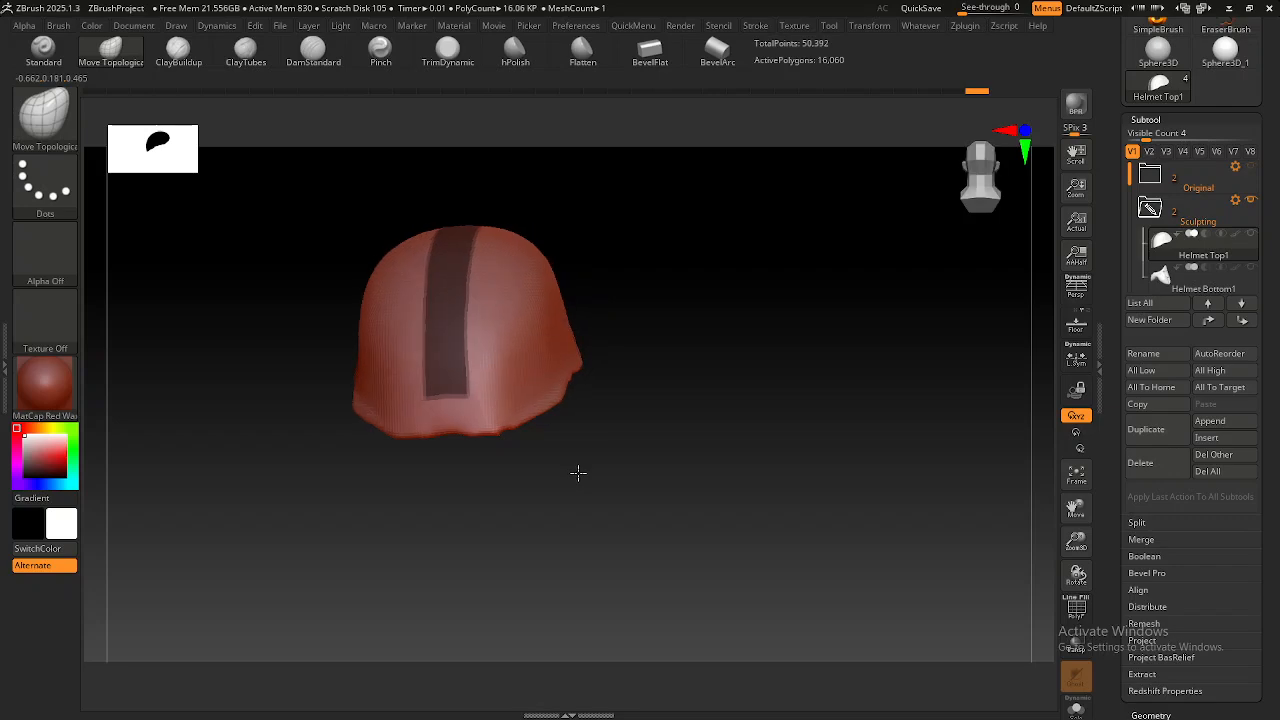
pyautogui.click(1252, 268)
pyautogui.moveTo(527, 423); pyautogui.dragTo(590, 420, button='right')
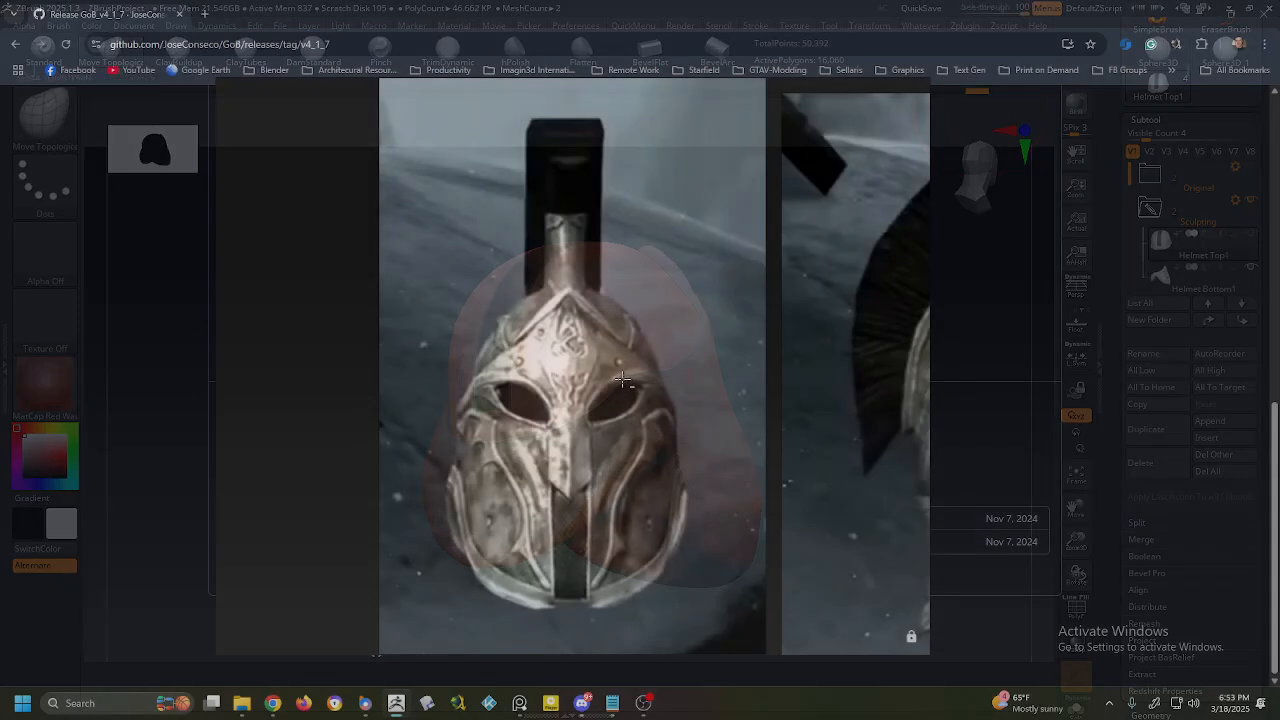
# Switch PureRef to the rear three-quarter helmet reference and set See-through to 28 in ZBrush for comparison.
pyautogui.hotkey('alt', 'Tab')
pyautogui.press('Right')
pyautogui.press('Right')
pyautogui.press('Right')
pyautogui.press('Left')
pyautogui.press('Right')
pyautogui.hotkey('alt', 'Tab')
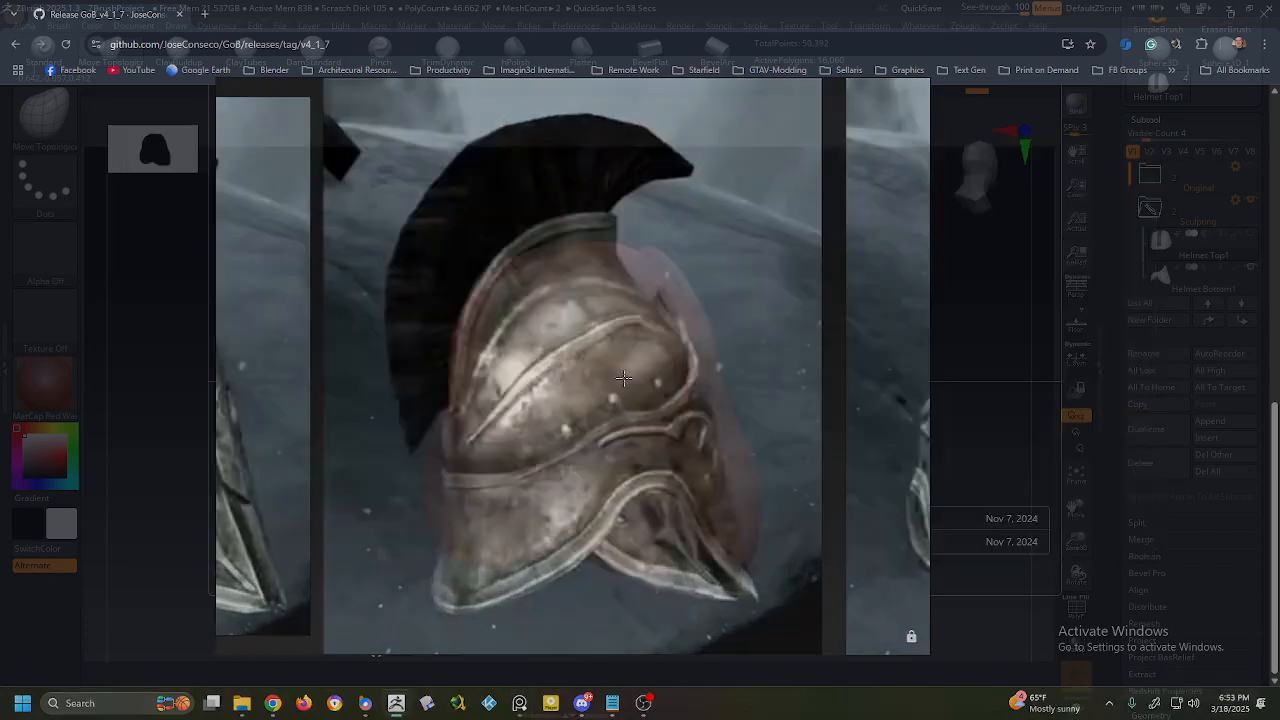
pyautogui.keyDown('alt'); pyautogui.moveTo(312, 557); pyautogui.dragTo(420, 564); pyautogui.keyUp('alt')
pyautogui.moveTo(1026, 8); pyautogui.dragTo(981, 6)
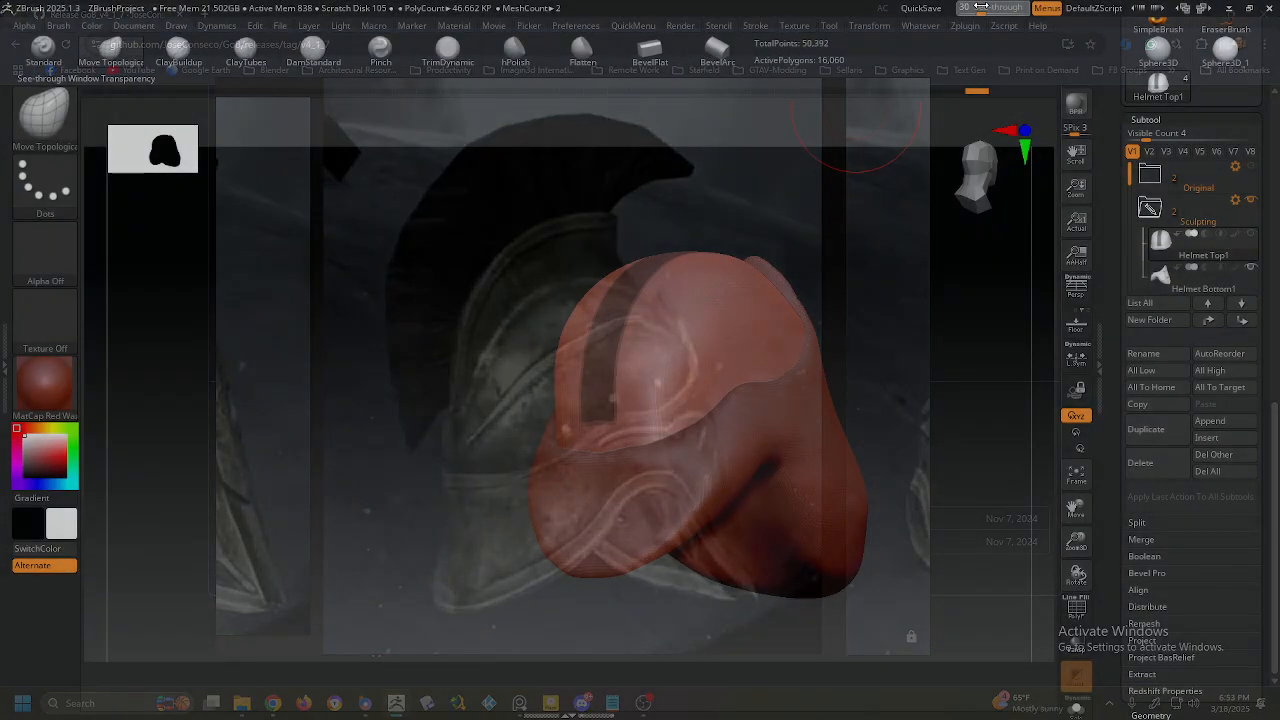
pyautogui.moveTo(746, 424); pyautogui.dragTo(738, 452, button='right')
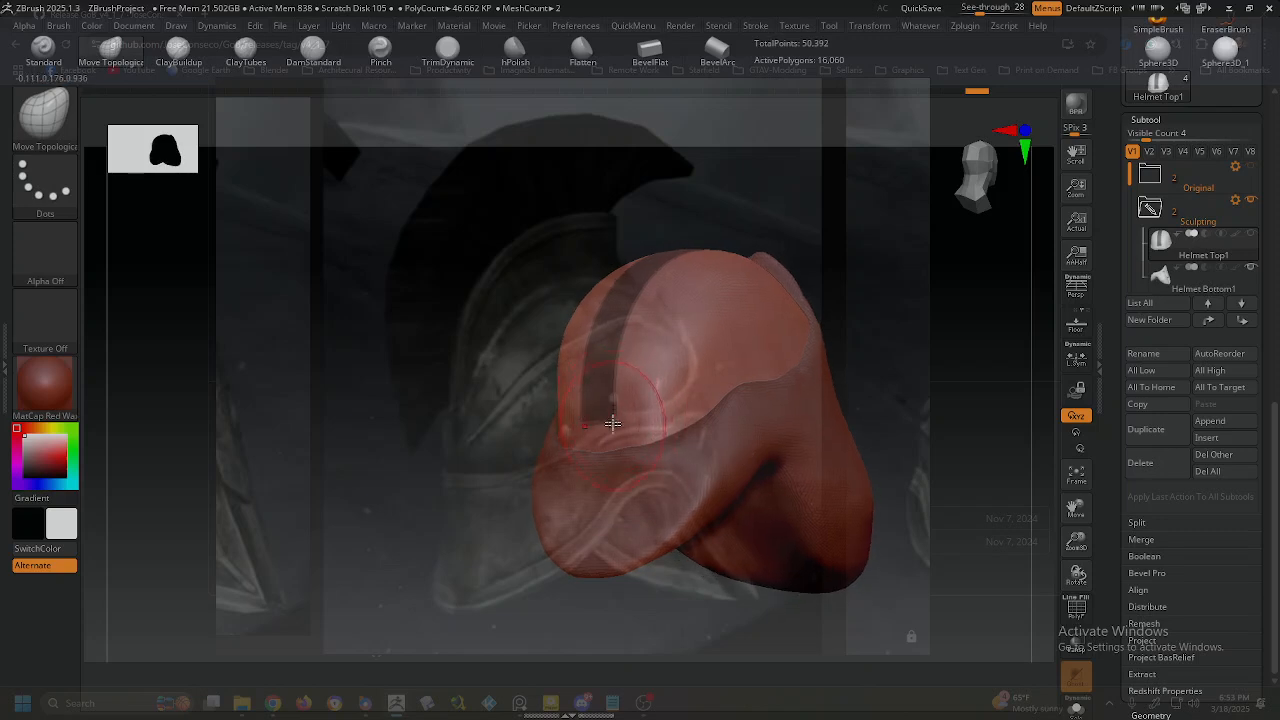
# Shorten the strip mask further at the back of the dome so it ends above the faceplate seam.
pyautogui.moveTo(655, 436); pyautogui.dragTo(637, 437, button='right')
pyautogui.keyDown('ctrl'); pyautogui.moveTo(557, 516); pyautogui.dragTo(682, 404); pyautogui.keyUp('ctrl')
pyautogui.moveTo(640, 512)
pyautogui.mouseDown(button='right')
pyautogui.moveTo(654, 517)
pyautogui.moveTo(623, 508)
pyautogui.mouseUp(button='right')
pyautogui.keyDown('ctrl'); pyautogui.moveTo(561, 505); pyautogui.dragTo(664, 386); pyautogui.keyUp('ctrl')
pyautogui.moveTo(609, 494); pyautogui.dragTo(646, 503, button='right')
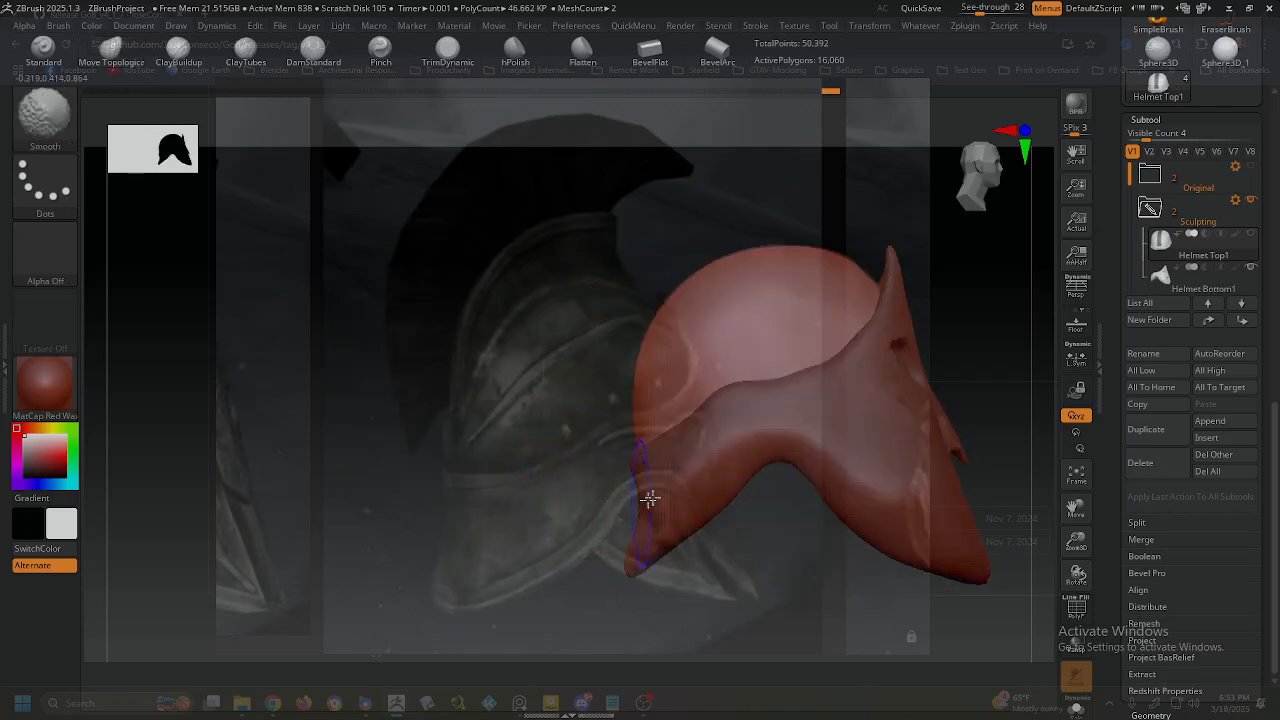
pyautogui.press('ctrl')
pyautogui.moveTo(555, 511)
pyautogui.keyDown('ctrl'); pyautogui.mouseDown()
pyautogui.moveTo(669, 429)
pyautogui.moveTo(679, 381)
pyautogui.mouseUp(); pyautogui.keyUp('ctrl')
pyautogui.moveTo(624, 510); pyautogui.dragTo(658, 511, button='right')
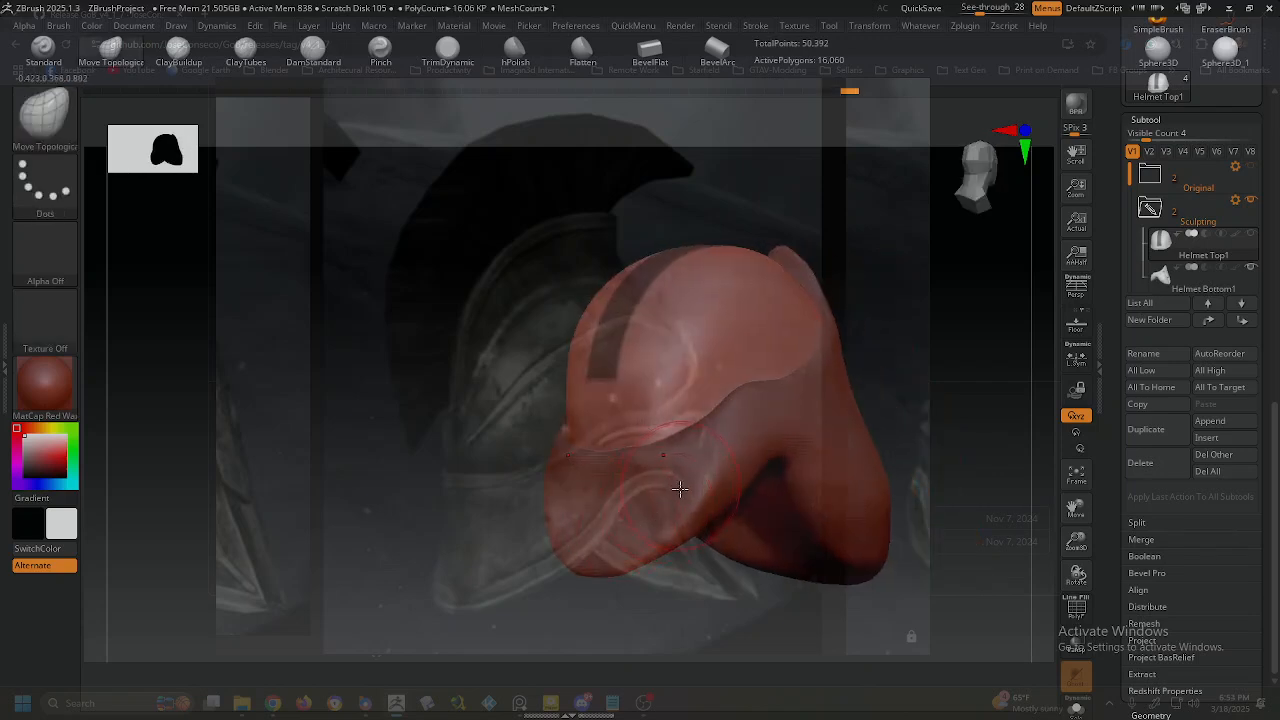
# Switch PureRef to the side-view reference showing the eye opening, set See-through to 21 and align the helmet's side view over it.
pyautogui.keyDown('shift'); pyautogui.moveTo(729, 442); pyautogui.dragTo(499, 470, button='right'); pyautogui.keyUp('shift')
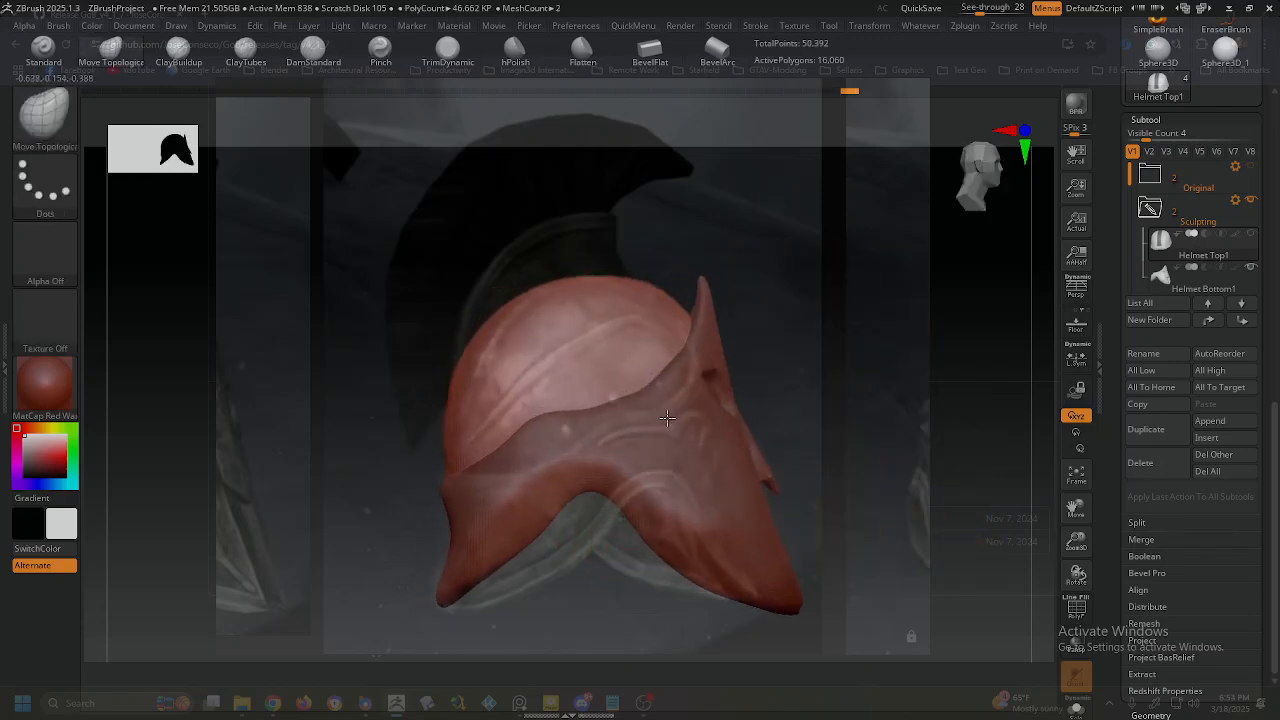
pyautogui.click(982, 9)
pyautogui.moveTo(993, 8); pyautogui.dragTo(958, 8)
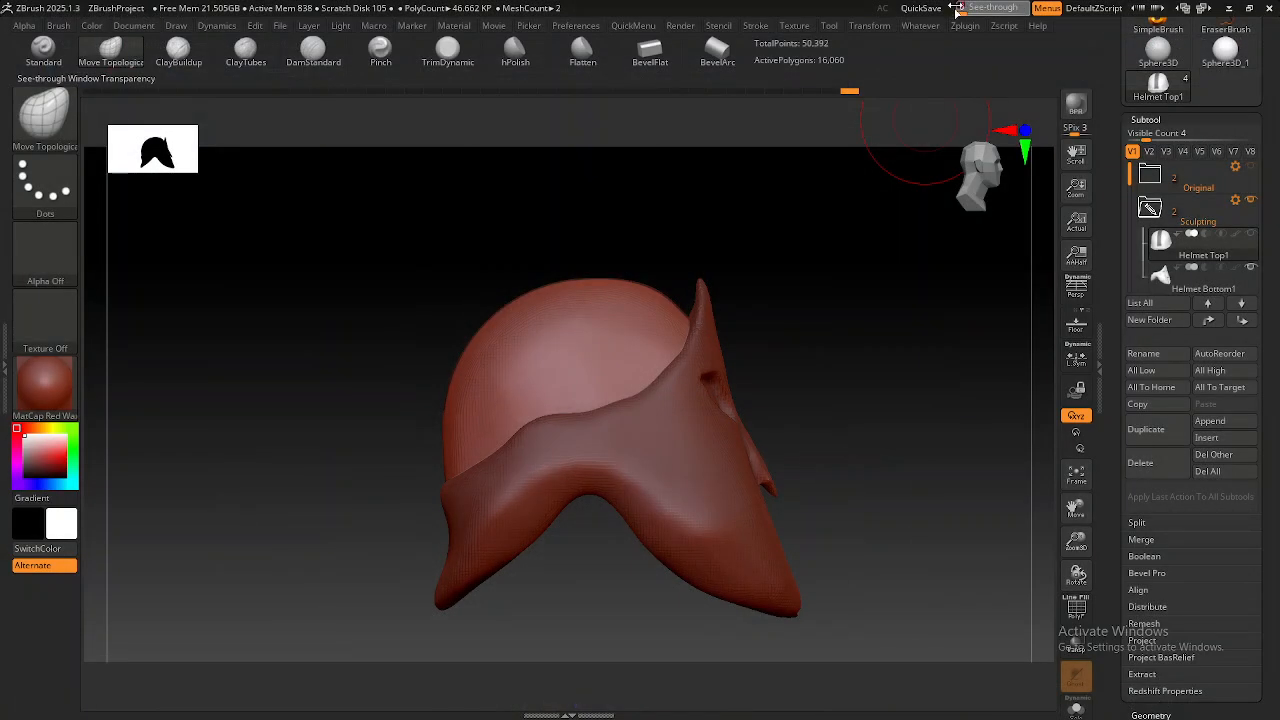
pyautogui.keyDown('alt'); pyautogui.moveTo(605, 382); pyautogui.dragTo(603, 399, button='right'); pyautogui.keyUp('alt')
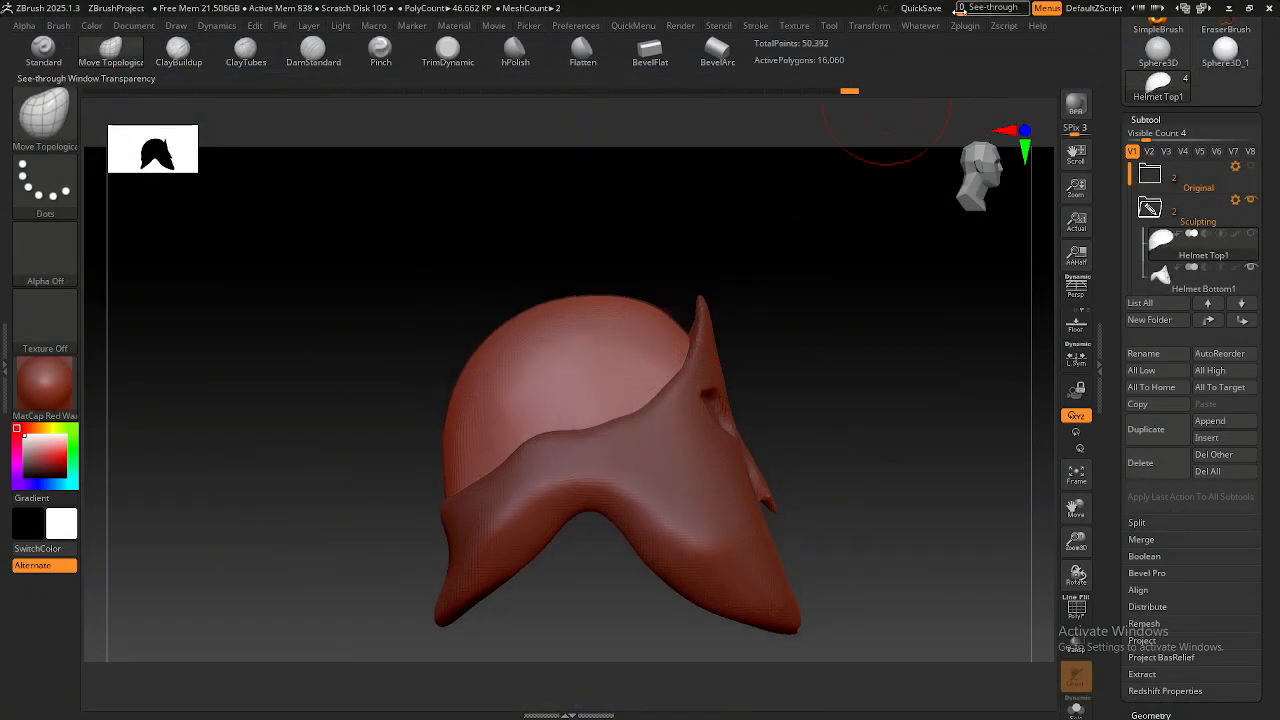
pyautogui.moveTo(960, 9); pyautogui.dragTo(975, 9)
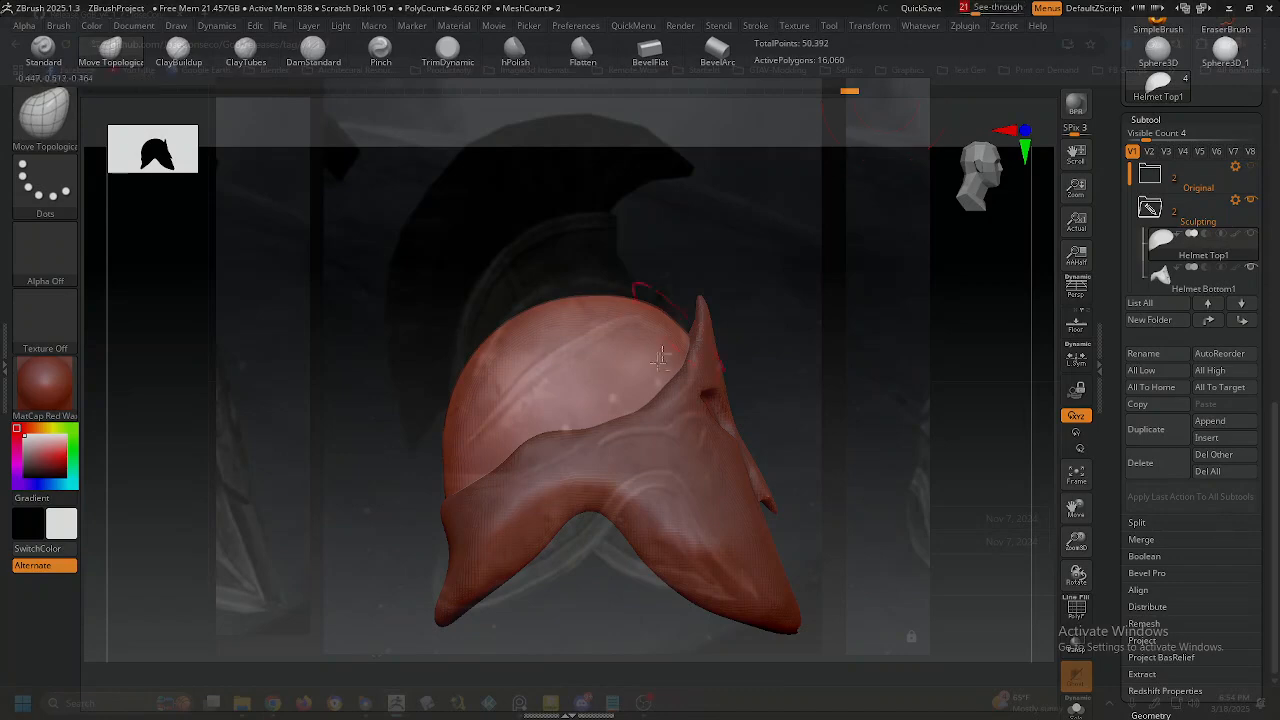
pyautogui.hotkey('alt', 'Tab')
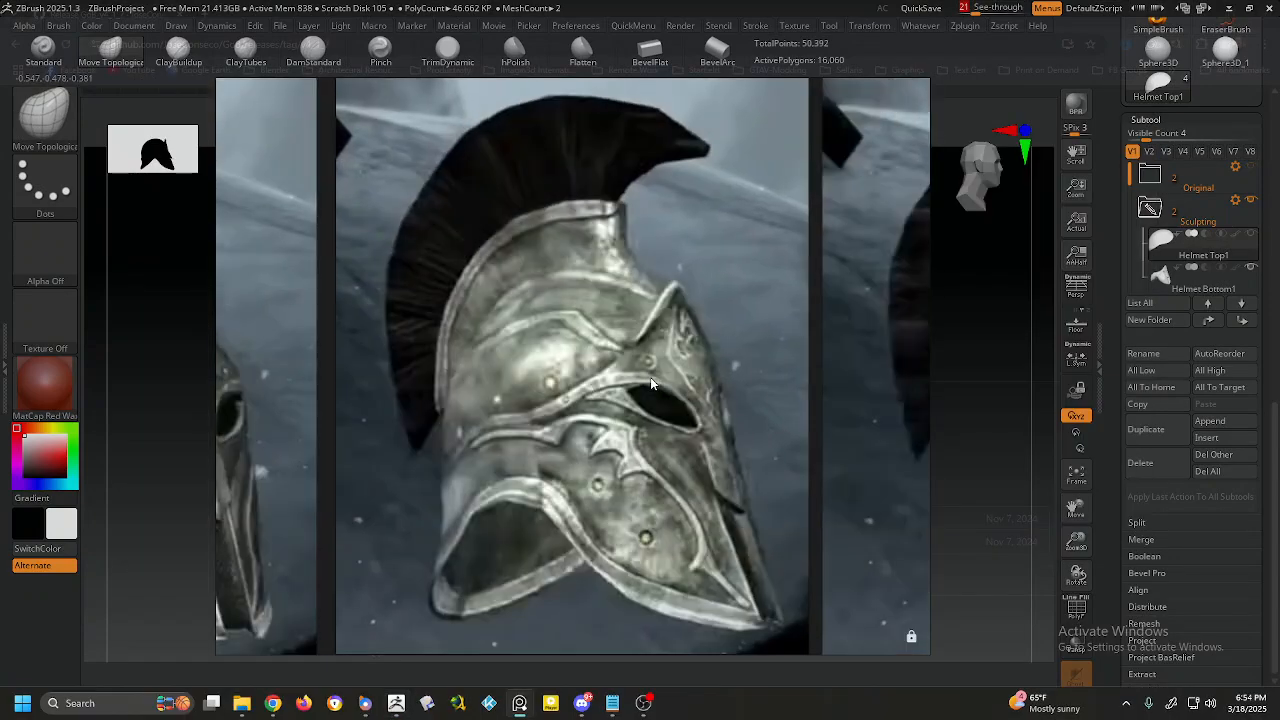
pyautogui.hotkey('alt', 'Tab')
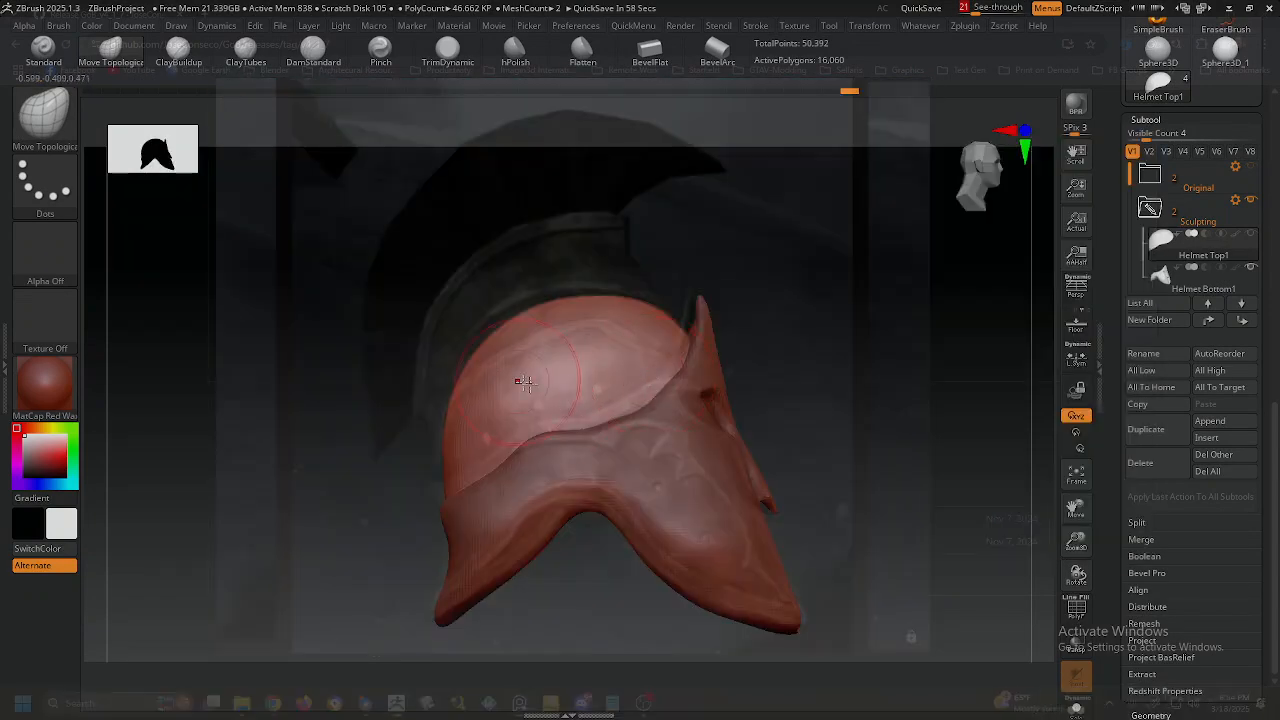
pyautogui.keyDown('alt'); pyautogui.moveTo(545, 394); pyautogui.dragTo(585, 408, button='right'); pyautogui.keyUp('alt')
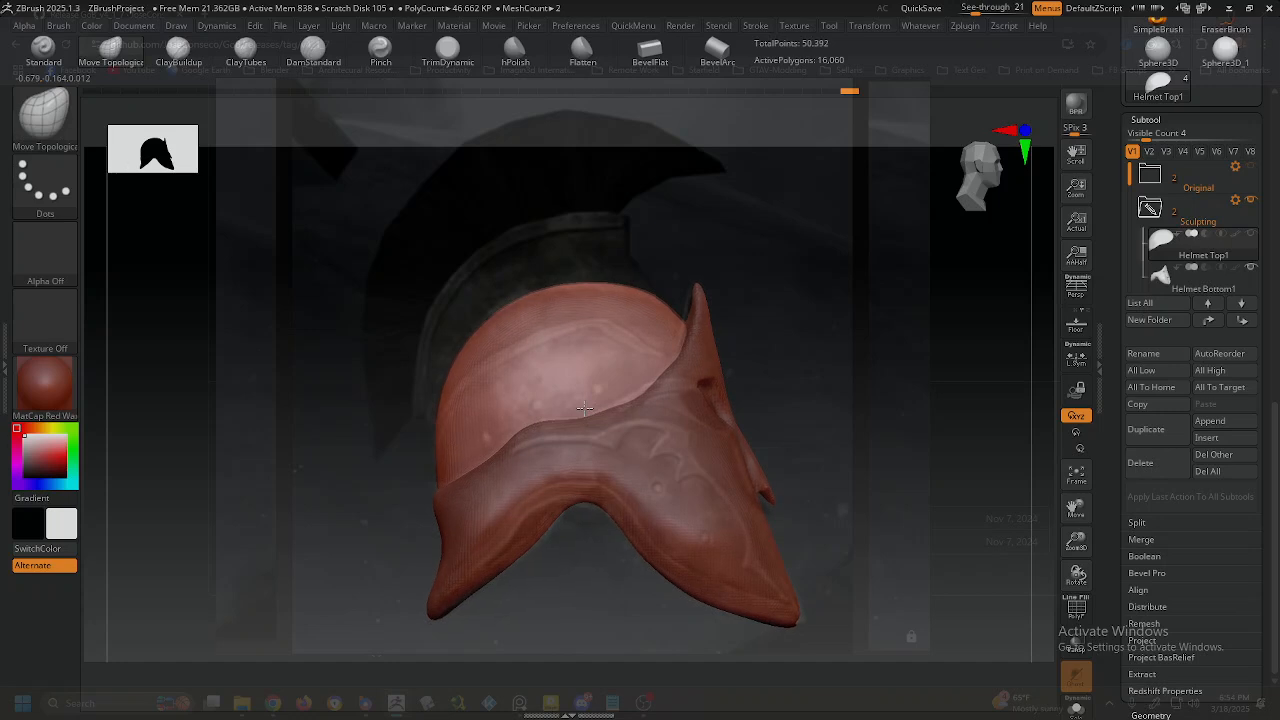
# Invert the mask on the dome and move the unmasked centre strip up and back with the Gizmo to raise the crest base.
pyautogui.press('w')
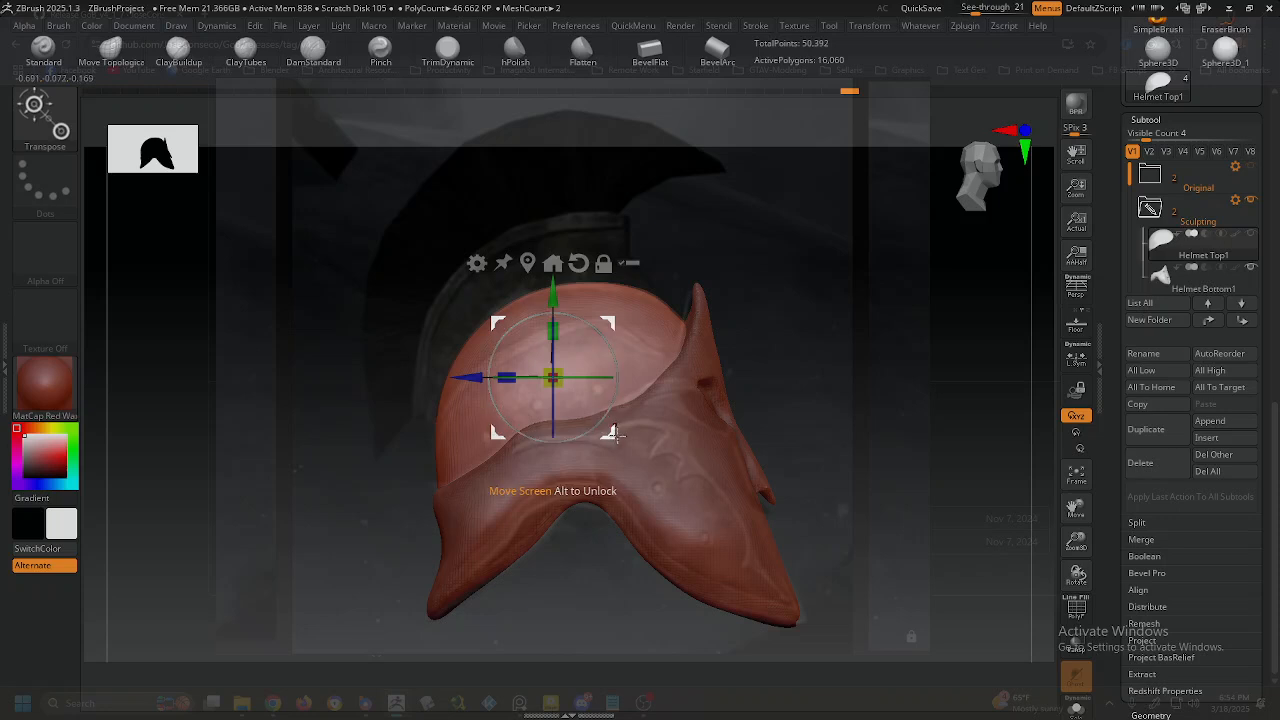
pyautogui.moveTo(617, 436); pyautogui.dragTo(605, 401)
pyautogui.hotkey('ctrl', 'z')
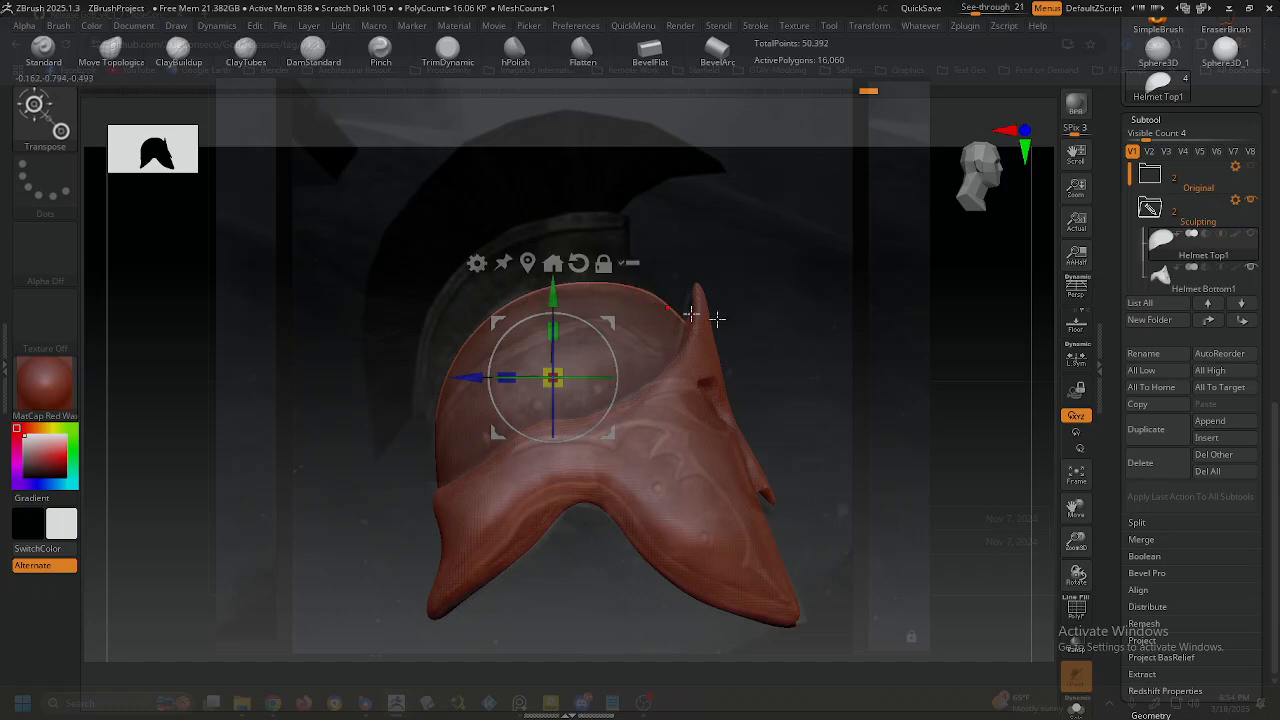
pyautogui.moveTo(612, 430); pyautogui.dragTo(588, 374)
pyautogui.moveTo(536, 236); pyautogui.dragTo(536, 227)
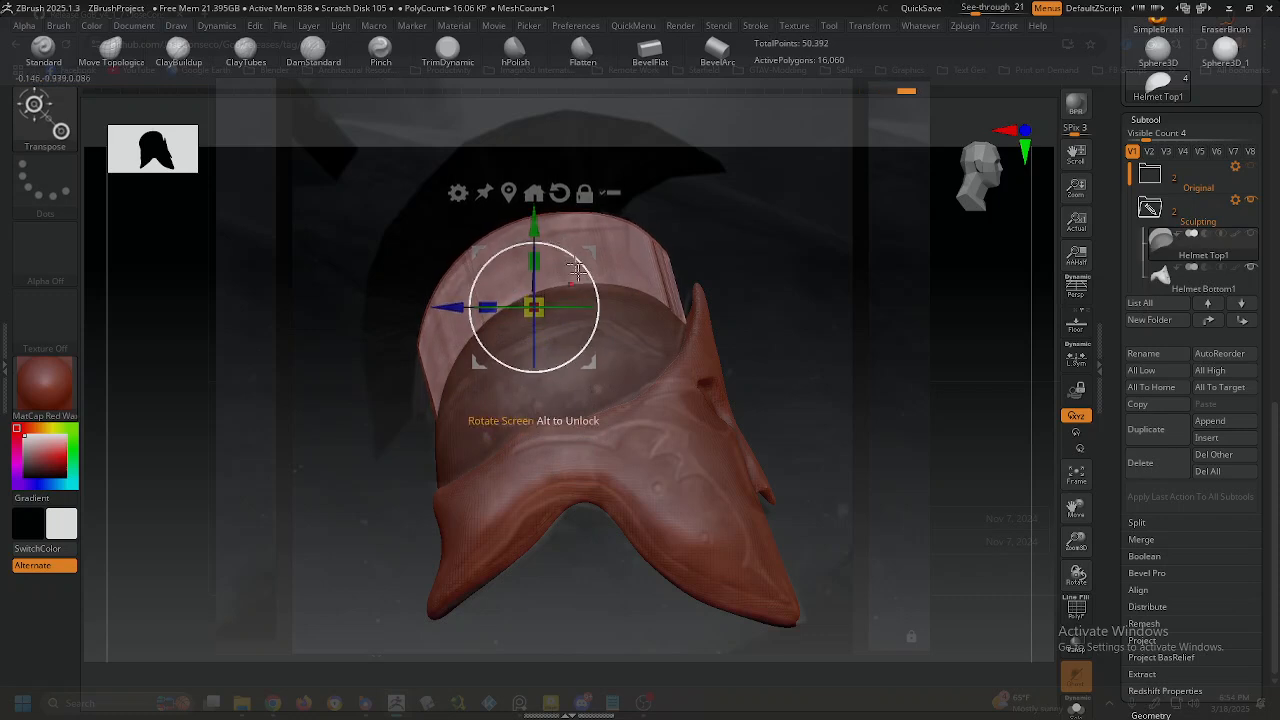
# Shape the raised crest's outer curve and rear end with Move Topological to follow the crest base in the reference.
pyautogui.press('q')
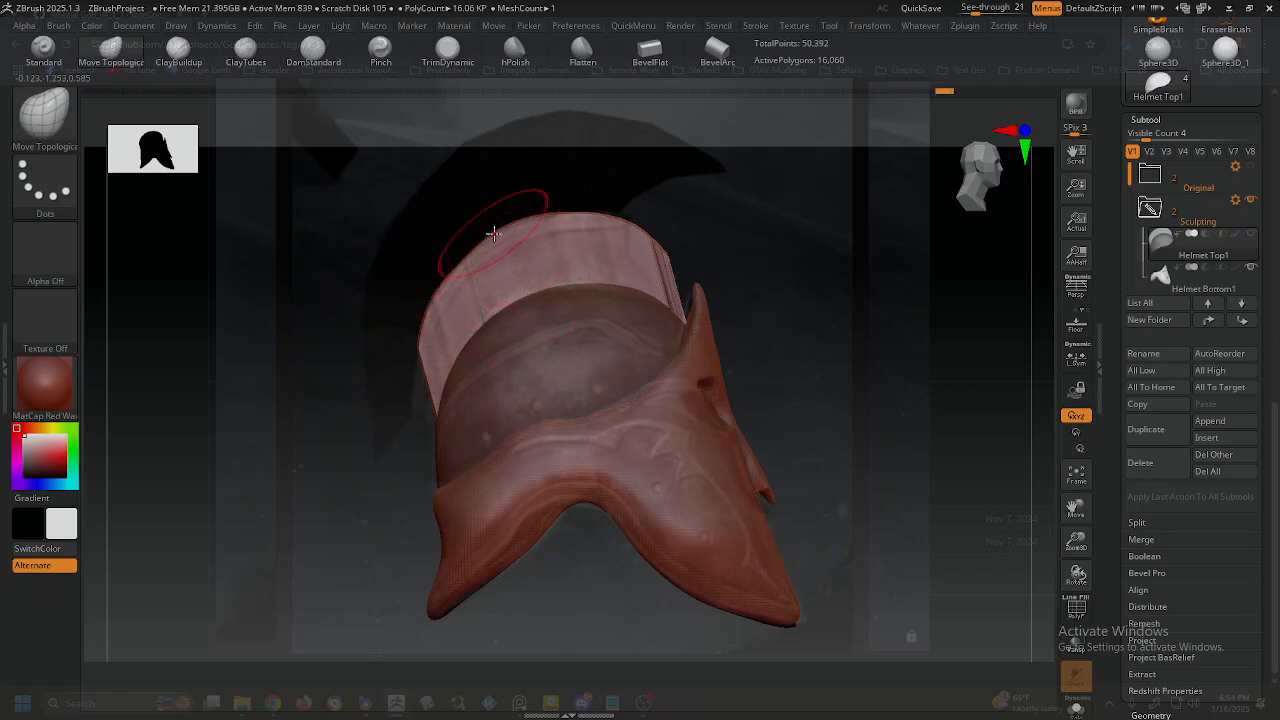
pyautogui.press('ctrl')
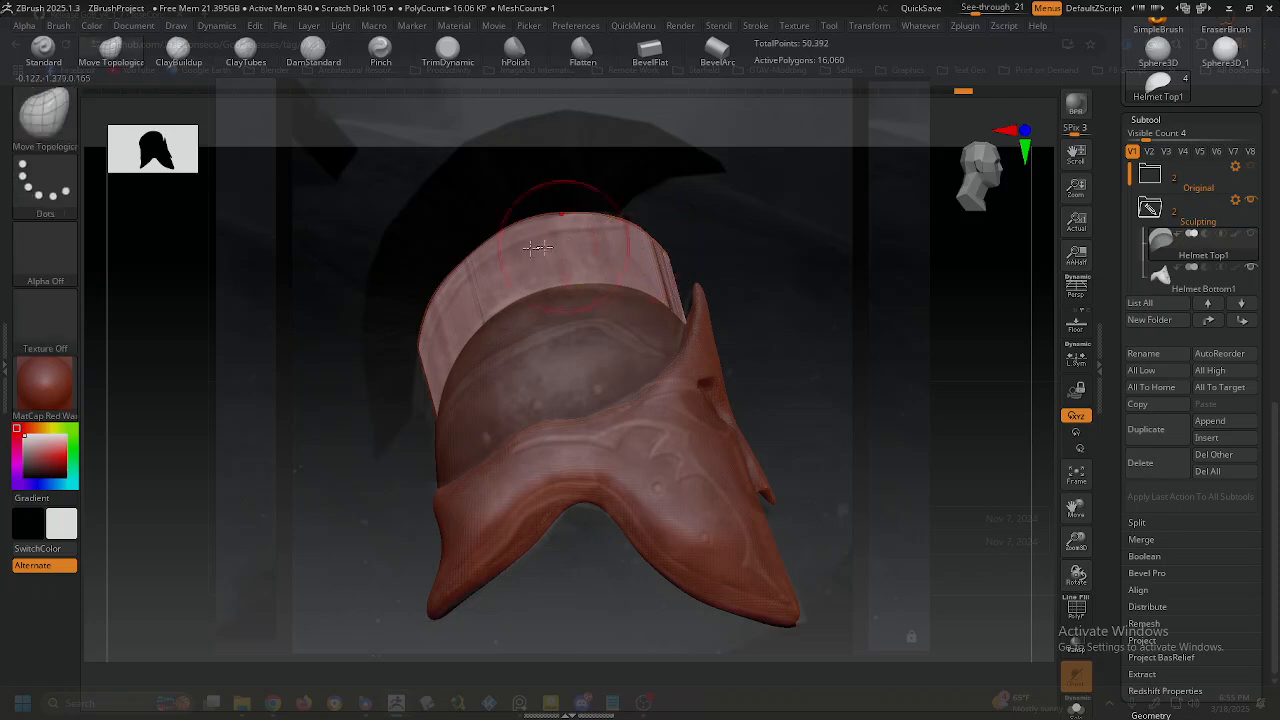
pyautogui.moveTo(431, 288)
pyautogui.mouseDown()
pyautogui.moveTo(440, 282)
pyautogui.moveTo(409, 337)
pyautogui.moveTo(411, 444)
pyautogui.mouseUp()
pyautogui.hotkey('ctrl', 'z')
pyautogui.hotkey('ctrl', 'z')
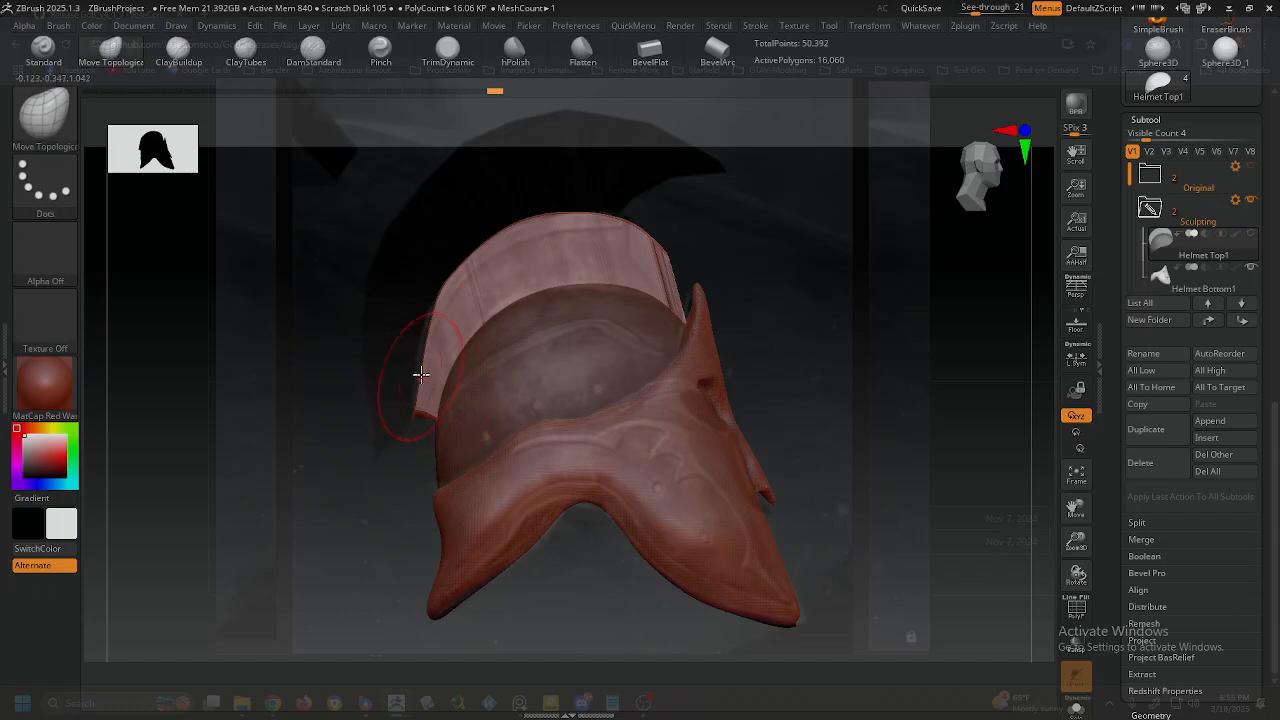
pyautogui.moveTo(422, 343); pyautogui.dragTo(424, 305)
pyautogui.moveTo(414, 414); pyautogui.dragTo(418, 426)
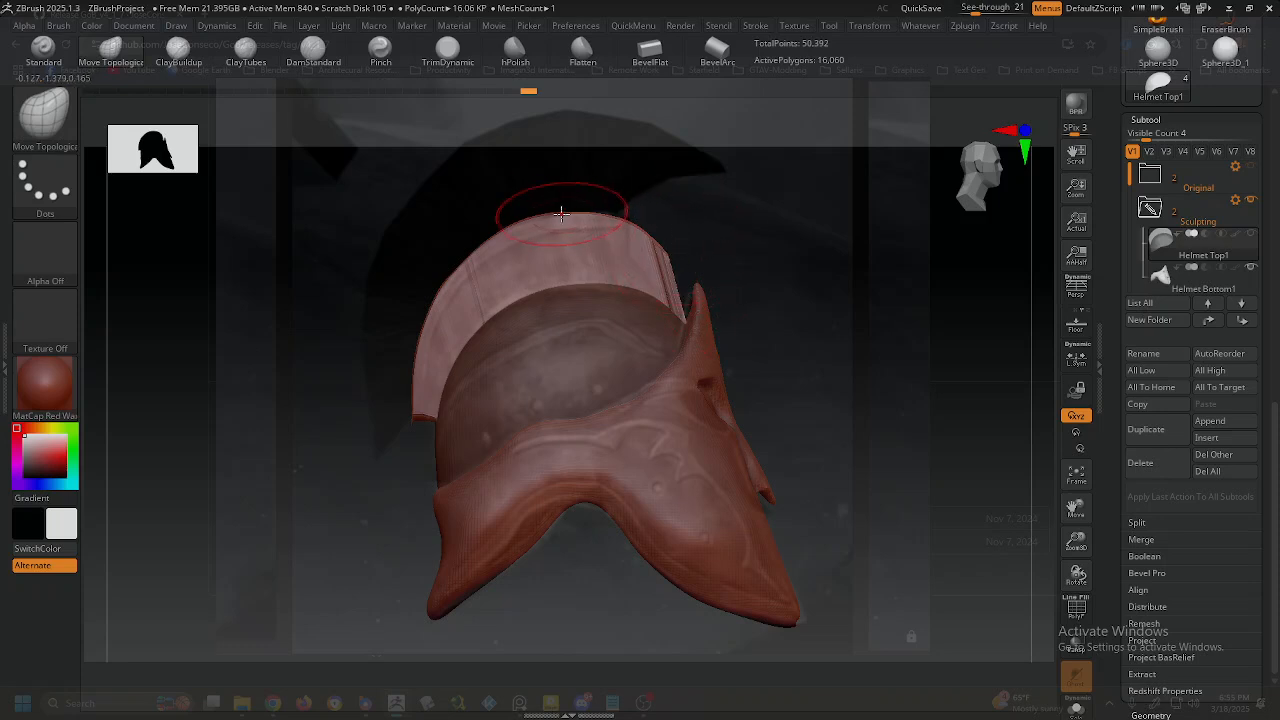
pyautogui.moveTo(632, 219); pyautogui.dragTo(636, 221)
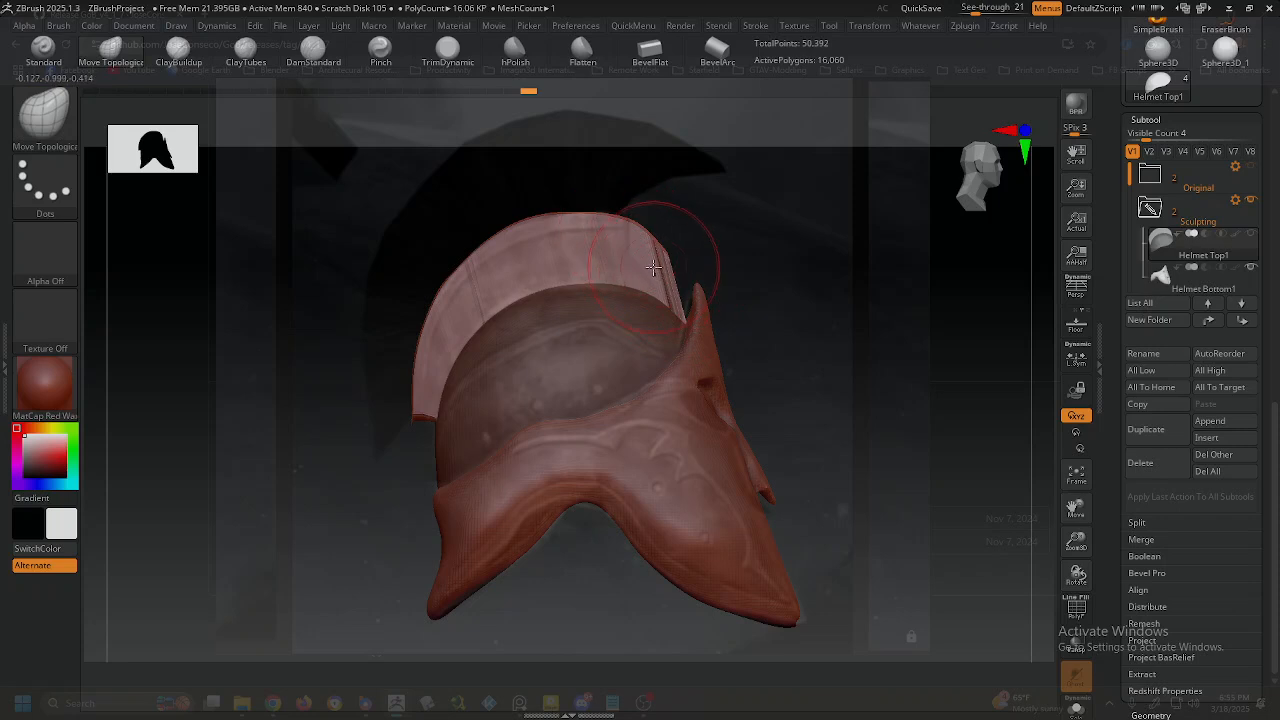
pyautogui.moveTo(477, 259); pyautogui.dragTo(473, 262)
pyautogui.moveTo(438, 308); pyautogui.dragTo(429, 303)
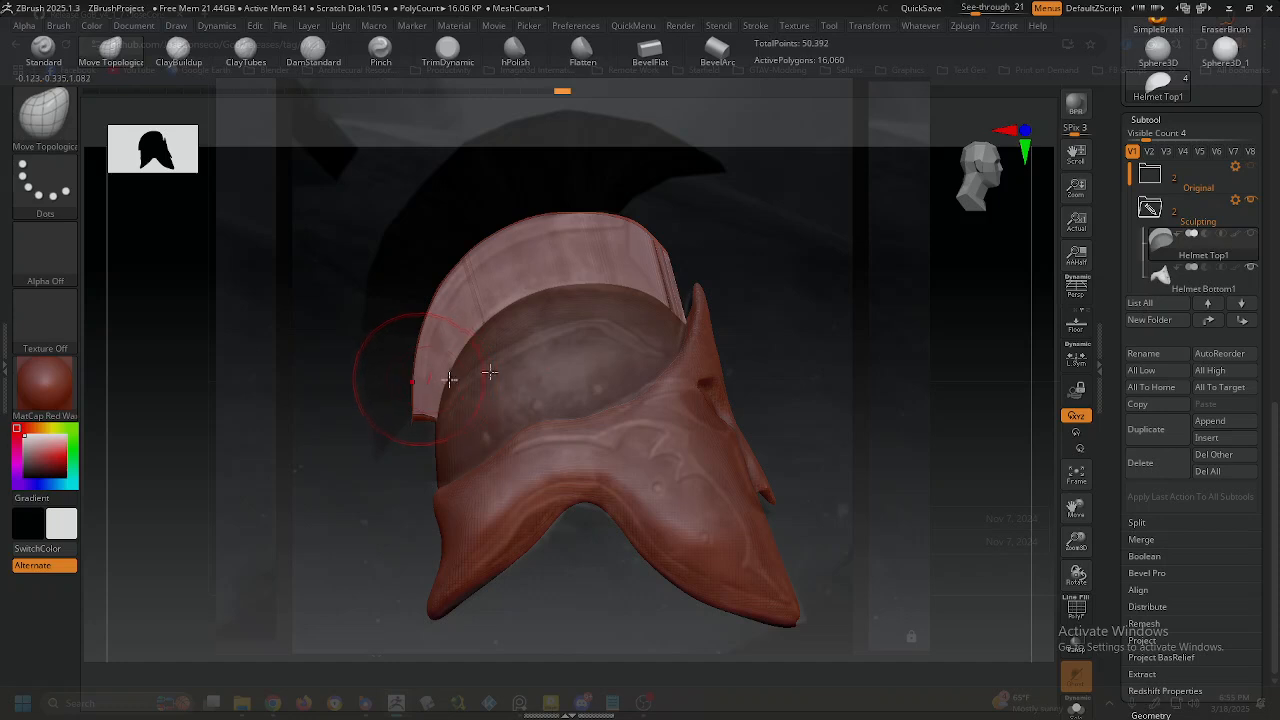
# Clear the mask and remesh Helmet Top1 with DynaMesh.
pyautogui.press('ctrl')
pyautogui.press('ctrl')
pyautogui.keyDown('ctrl'); pyautogui.moveTo(912, 385); pyautogui.dragTo(903, 400); pyautogui.keyUp('ctrl')
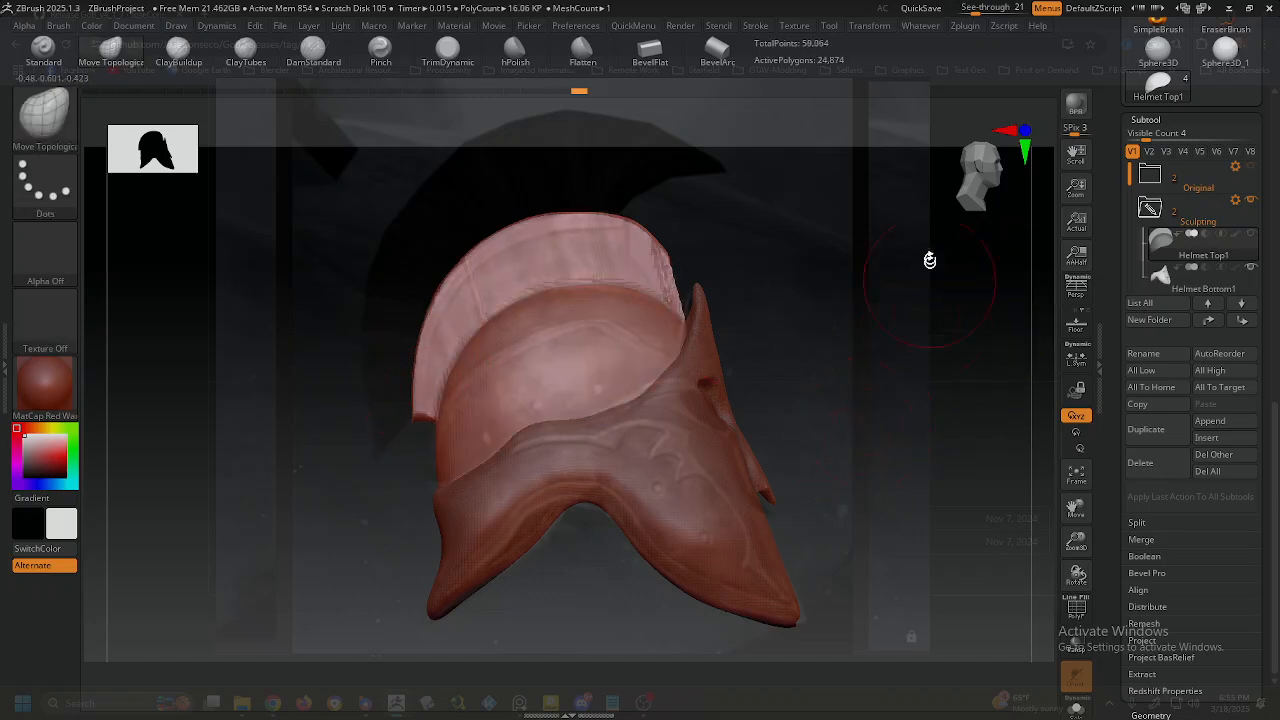
# Trim the crest's front end with ClipCurve, cutting vertically at the upper part and diagonally down towards the faceplate peak.
pyautogui.keyDown('ctrl'); pyautogui.keyDown('shift'); pyautogui.click(160, 235); pyautogui.keyUp('shift'); pyautogui.keyUp('ctrl')
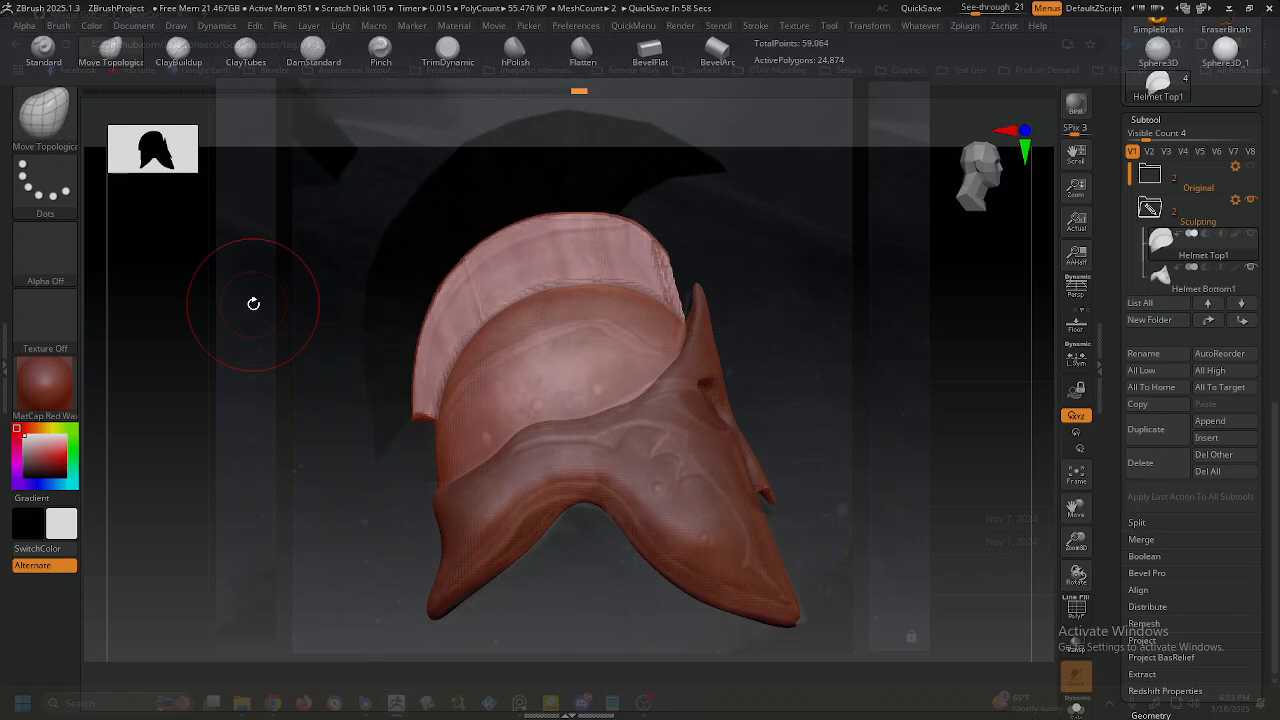
pyautogui.hotkey('ctrl', 'shift')
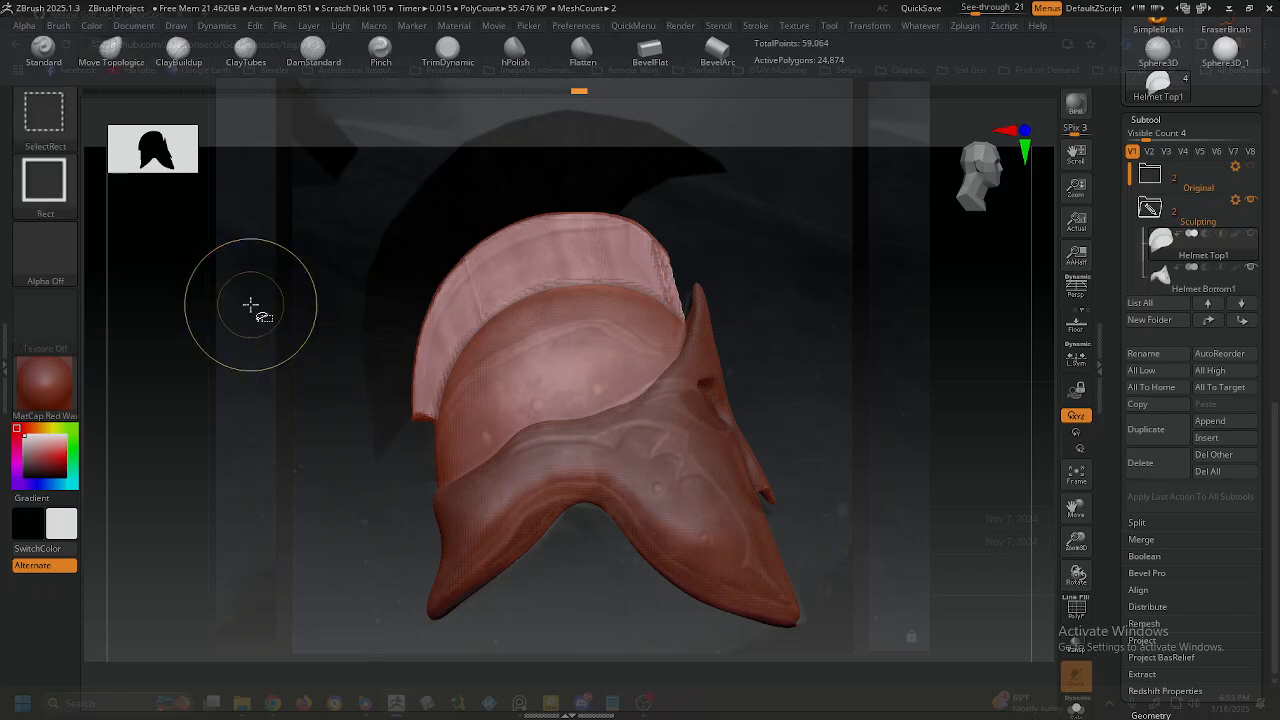
pyautogui.moveTo(62, 150)
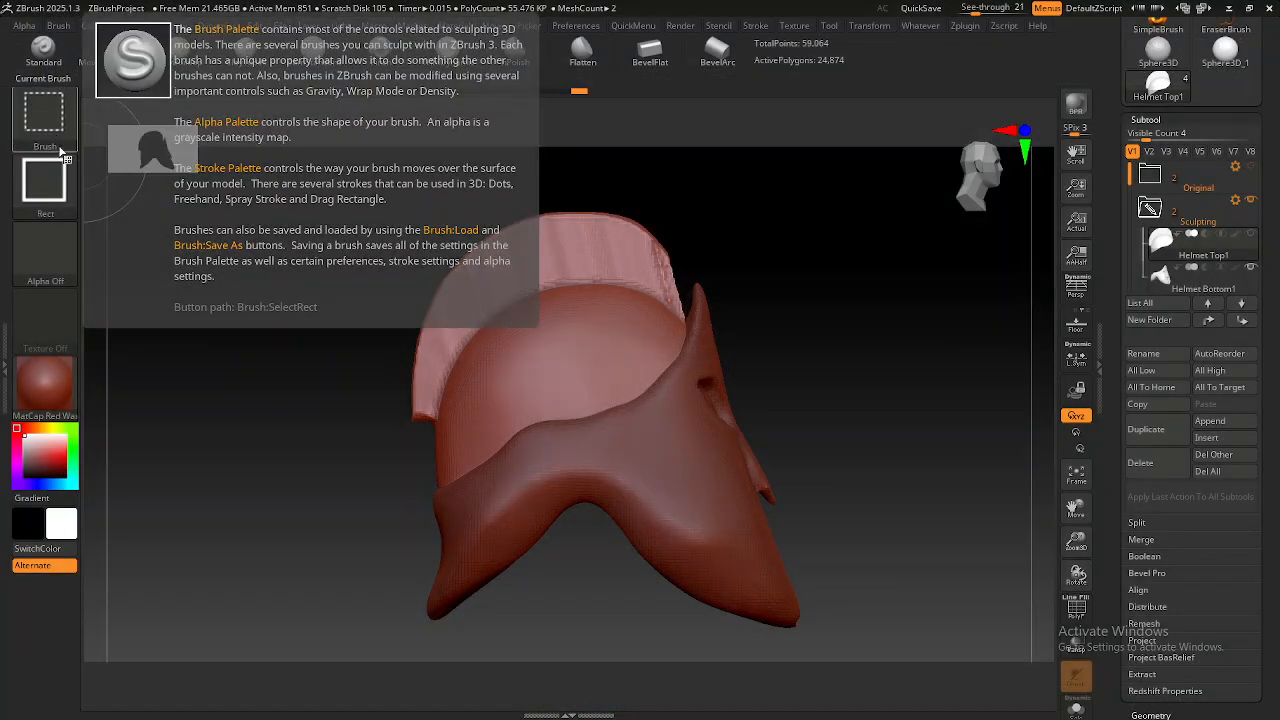
pyautogui.click(40, 121)
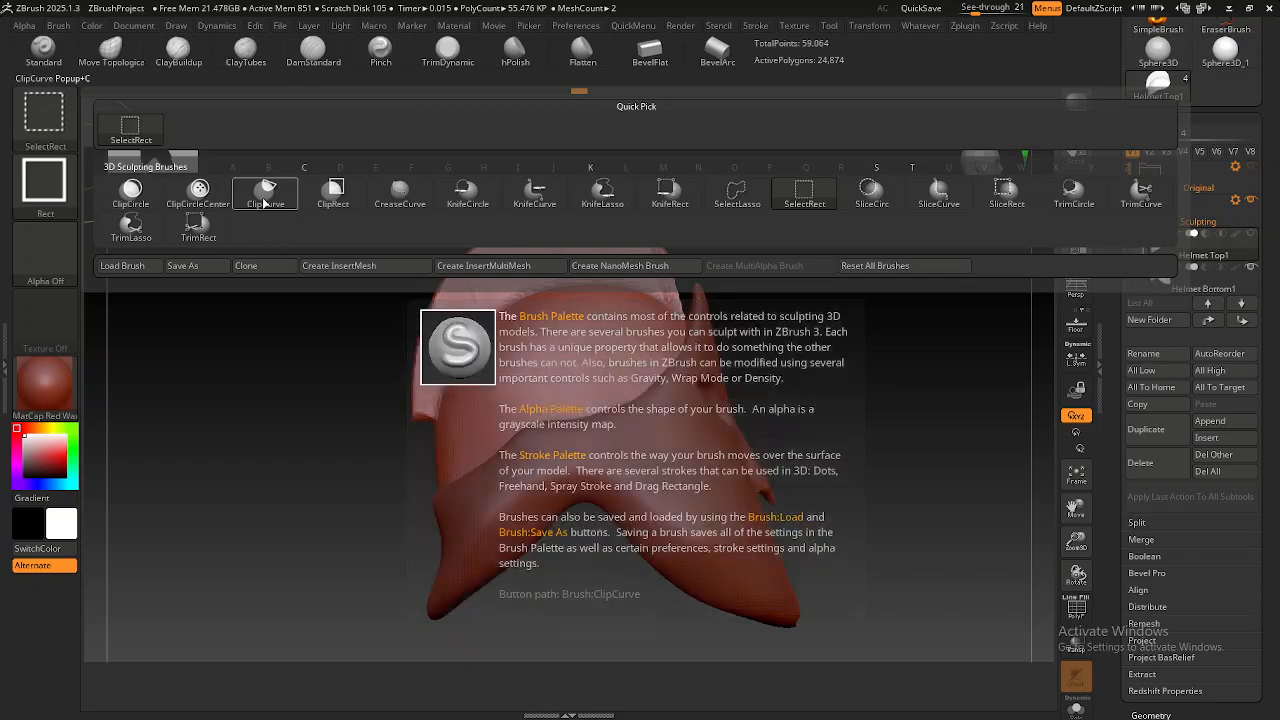
pyautogui.click(264, 198)
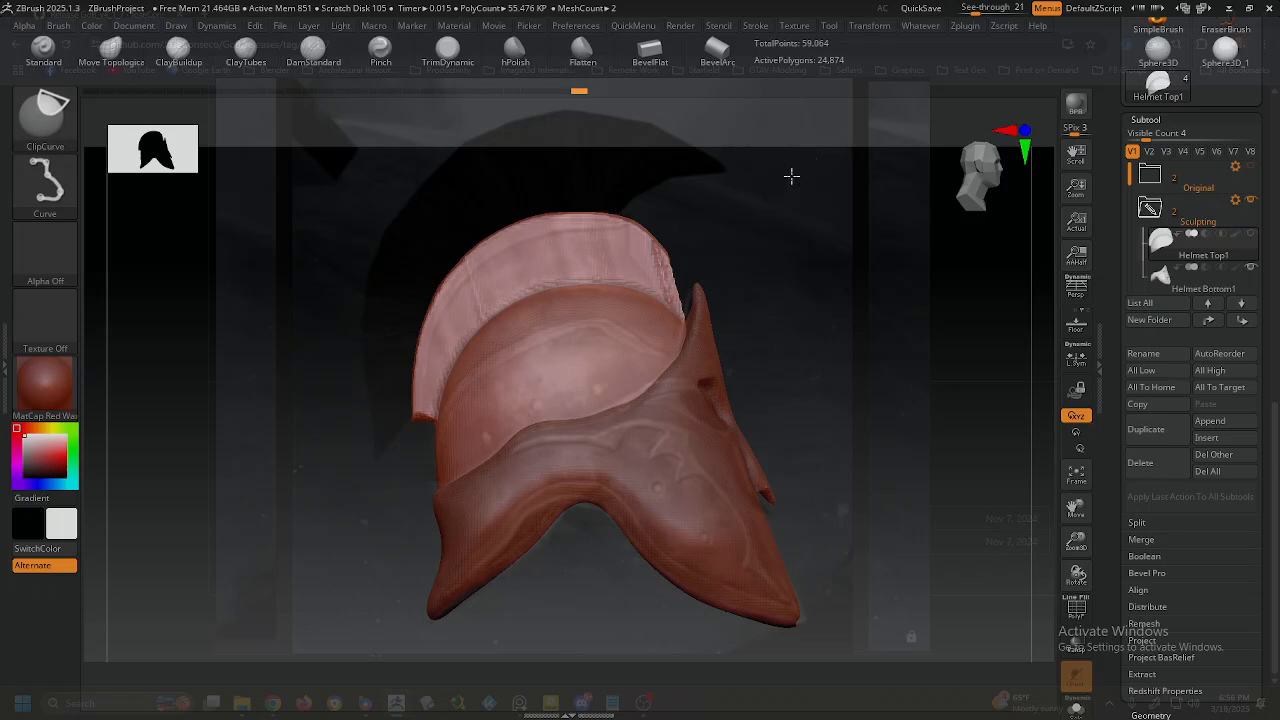
pyautogui.moveTo(791, 176); pyautogui.dragTo(870, 292)
pyautogui.press('space')
pyautogui.moveTo(871, 293); pyautogui.dragTo(624, 433)
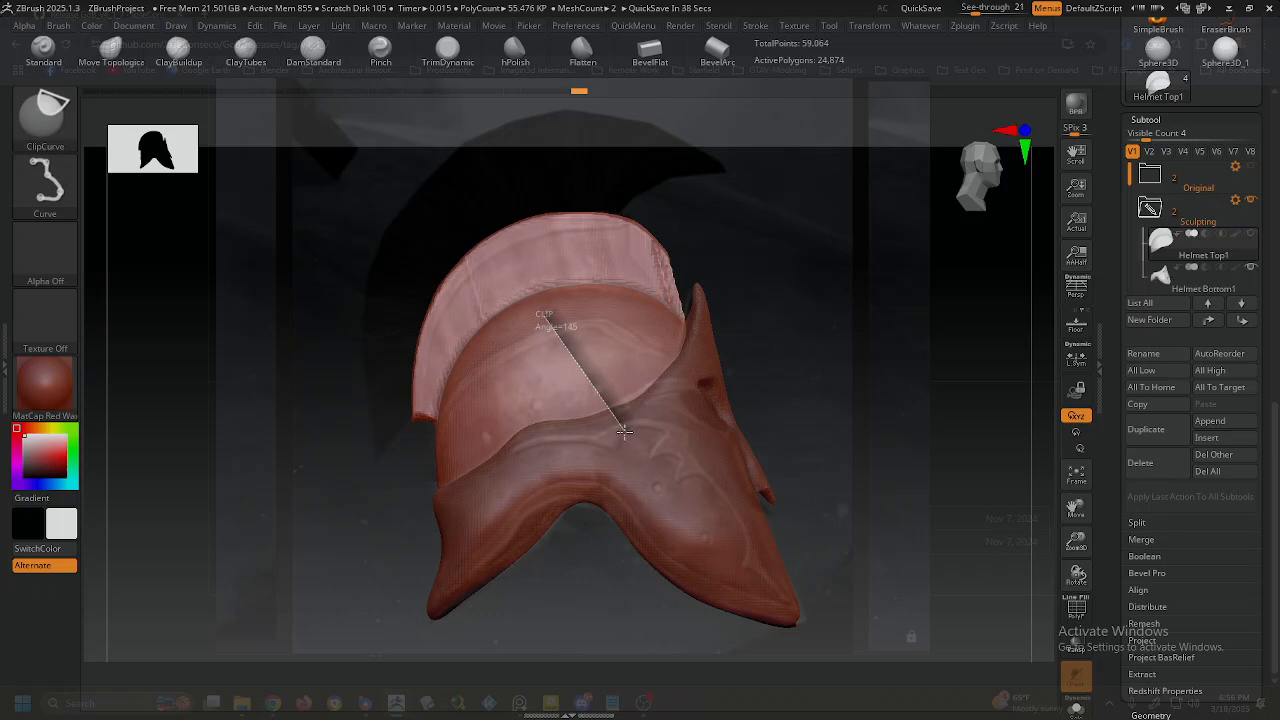
pyautogui.moveTo(623, 431); pyautogui.dragTo(629, 256)
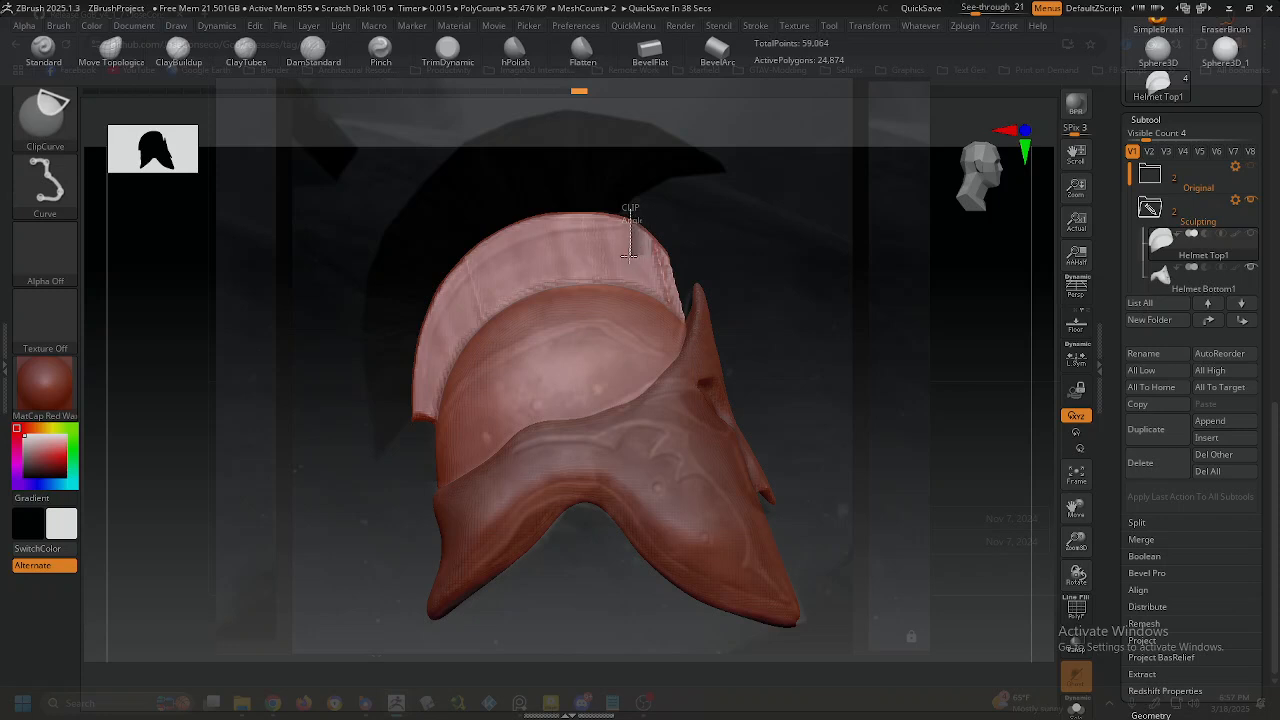
pyautogui.moveTo(629, 256)
pyautogui.mouseDown()
pyautogui.moveTo(660, 240)
pyautogui.moveTo(699, 243)
pyautogui.moveTo(684, 259)
pyautogui.moveTo(703, 253)
pyautogui.moveTo(730, 204)
pyautogui.moveTo(683, 277)
pyautogui.moveTo(731, 251)
pyautogui.moveTo(754, 210)
pyautogui.moveTo(685, 364)
pyautogui.moveTo(655, 386)
pyautogui.moveTo(610, 388)
pyautogui.moveTo(585, 372)
pyautogui.moveTo(672, 392)
pyautogui.moveTo(728, 350)
pyautogui.moveTo(708, 352)
pyautogui.moveTo(628, 236)
pyautogui.moveTo(630, 258)
pyautogui.mouseUp()
pyautogui.moveTo(630, 252); pyautogui.dragTo(688, 322)
pyautogui.keyDown('ctrl'); pyautogui.keyDown('shift'); pyautogui.moveTo(689, 323); pyautogui.dragTo(689, 324); pyautogui.keyUp('shift'); pyautogui.keyUp('ctrl')
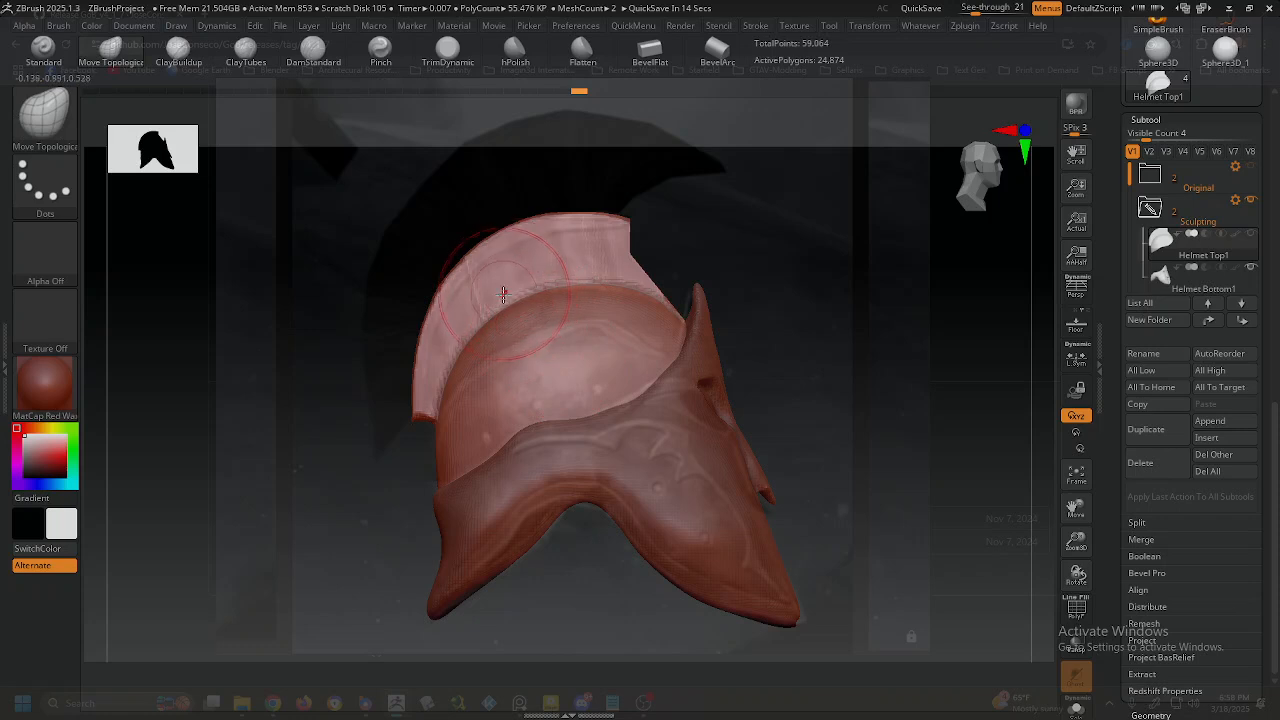
pyautogui.hotkey('ctrl', 'shift')
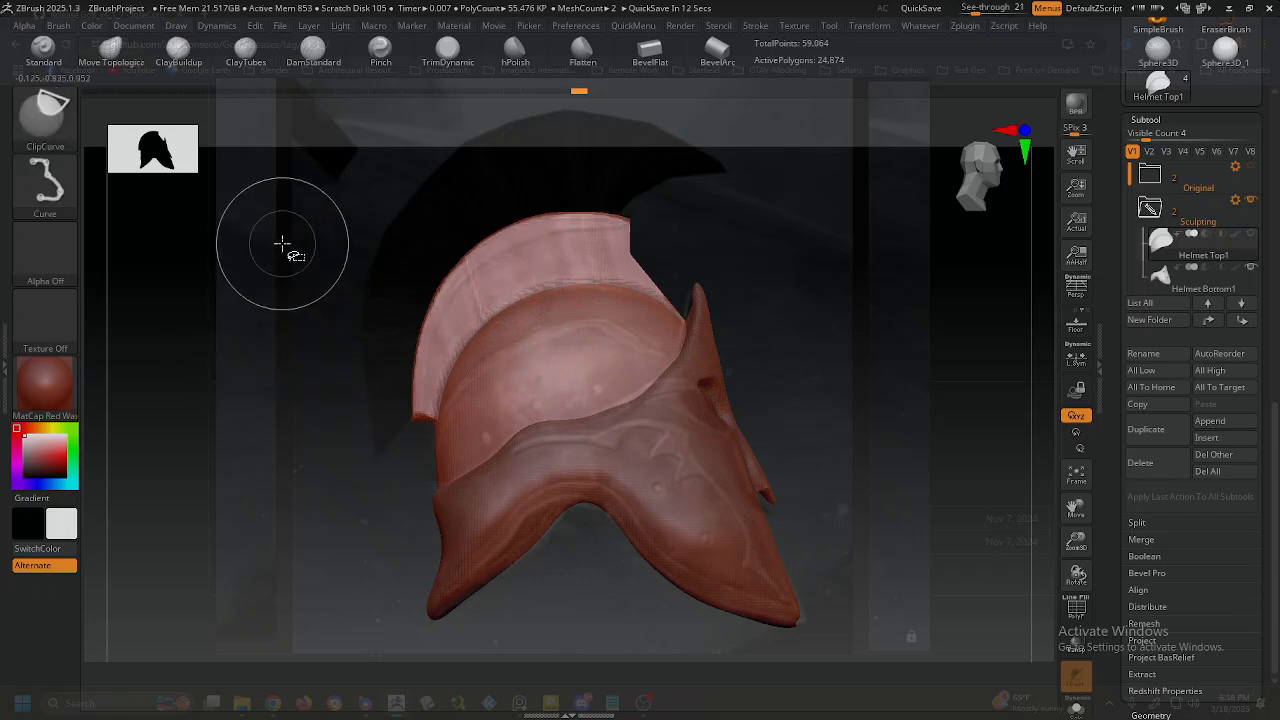
pyautogui.press('ctrl')
pyautogui.hotkey('ctrl', 'shift')
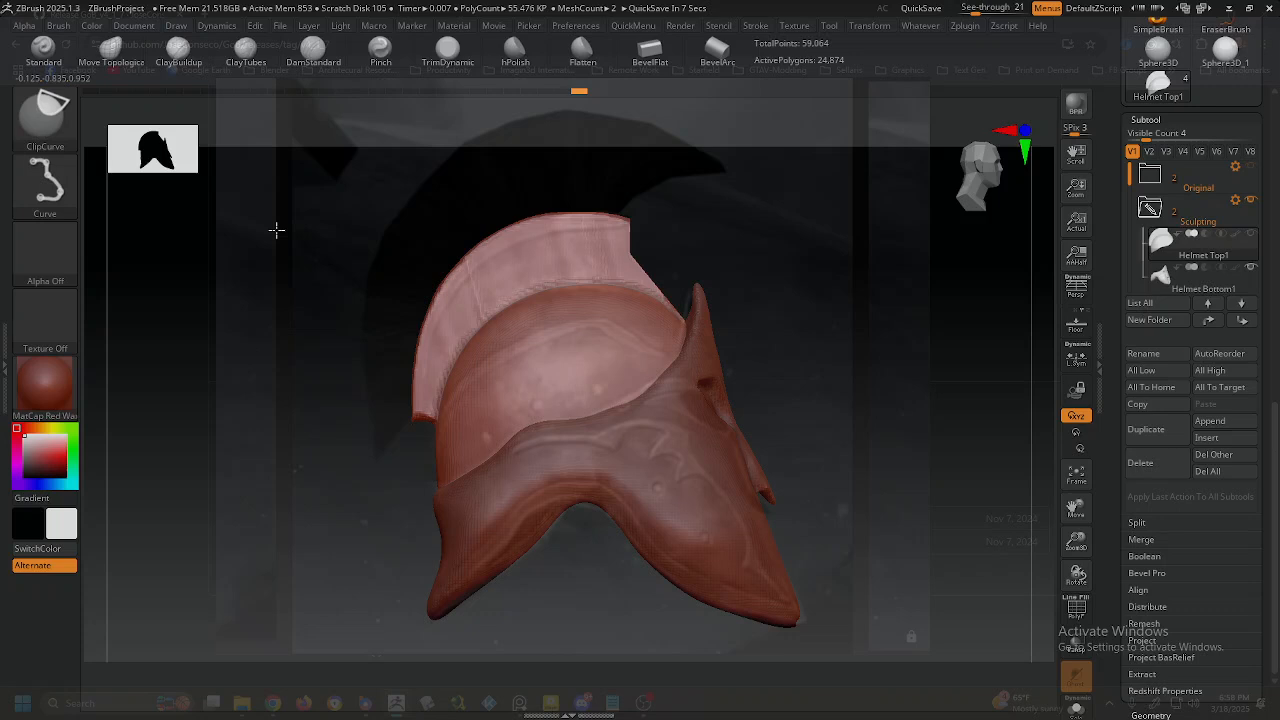
pyautogui.moveTo(301, 297); pyautogui.dragTo(312, 344)
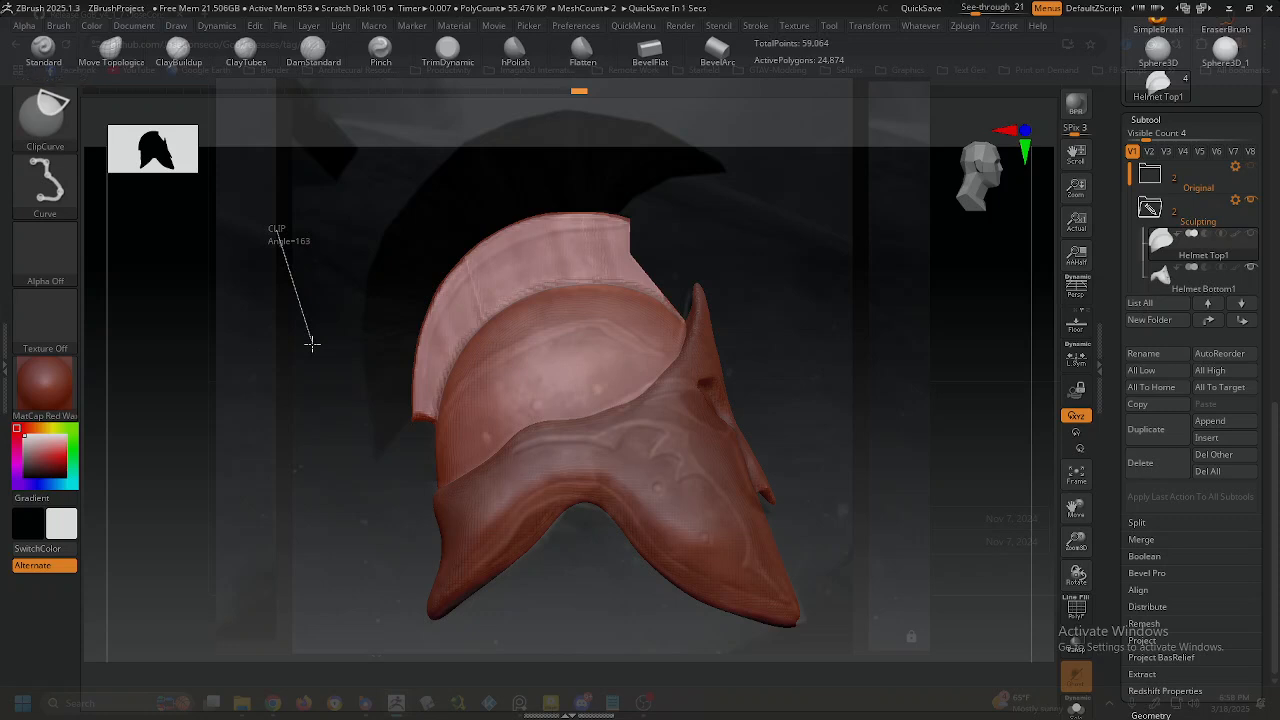
pyautogui.moveTo(312, 343); pyautogui.dragTo(322, 339)
pyautogui.moveTo(322, 340); pyautogui.dragTo(323, 339)
pyautogui.moveTo(323, 339); pyautogui.dragTo(285, 546)
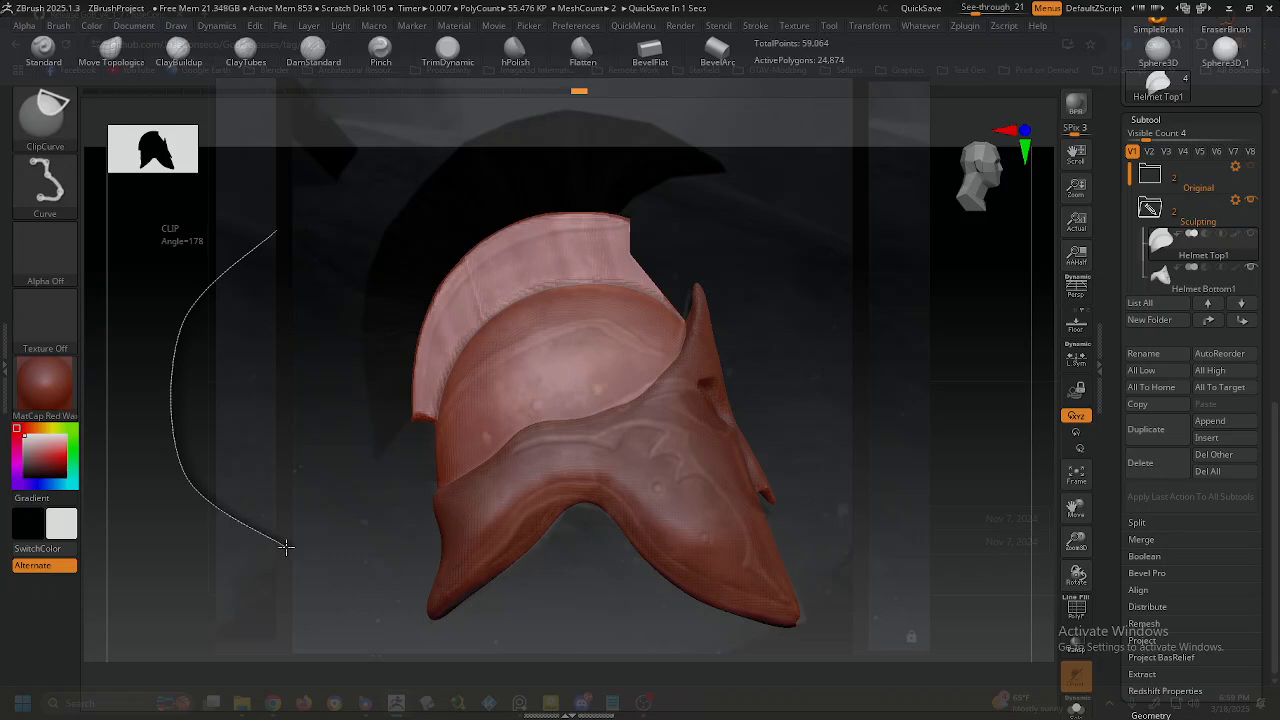
pyautogui.moveTo(286, 546)
pyautogui.keyDown('ctrl'); pyautogui.keyDown('shift'); pyautogui.mouseDown()
pyautogui.moveTo(297, 503)
pyautogui.moveTo(263, 528)
pyautogui.moveTo(195, 516)
pyautogui.moveTo(242, 517)
pyautogui.moveTo(196, 548)
pyautogui.moveTo(232, 530)
pyautogui.moveTo(277, 533)
pyautogui.moveTo(297, 503)
pyautogui.moveTo(217, 557)
pyautogui.moveTo(268, 514)
pyautogui.moveTo(251, 520)
pyautogui.moveTo(260, 506)
pyautogui.moveTo(234, 534)
pyautogui.moveTo(261, 503)
pyautogui.moveTo(251, 515)
pyautogui.moveTo(258, 505)
pyautogui.moveTo(180, 389)
pyautogui.moveTo(251, 526)
pyautogui.moveTo(252, 560)
pyautogui.moveTo(212, 526)
pyautogui.mouseUp(); pyautogui.keyUp('shift'); pyautogui.keyUp('ctrl')
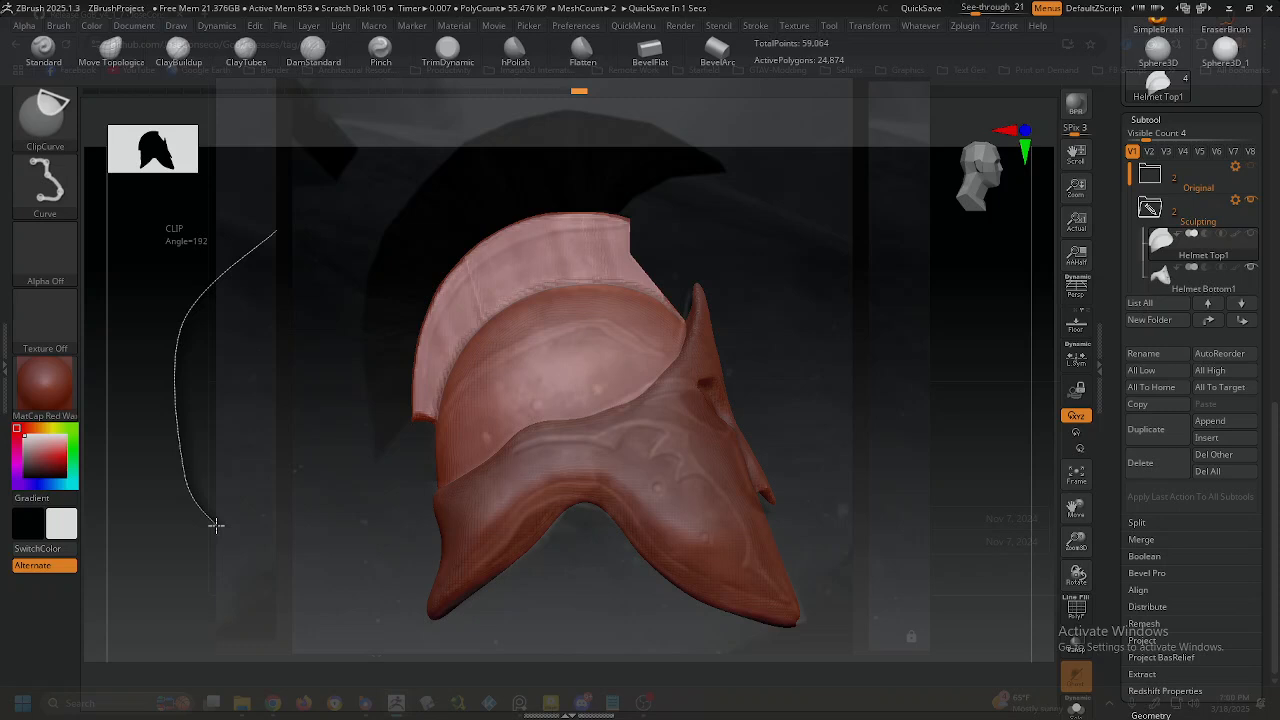
pyautogui.keyDown('ctrl'); pyautogui.keyDown('shift'); pyautogui.moveTo(254, 544); pyautogui.dragTo(191, 497); pyautogui.keyUp('shift'); pyautogui.keyUp('ctrl')
pyautogui.moveTo(251, 541)
pyautogui.keyDown('ctrl'); pyautogui.keyDown('shift'); pyautogui.mouseDown()
pyautogui.moveTo(251, 554)
pyautogui.moveTo(257, 544)
pyautogui.mouseUp(); pyautogui.keyUp('shift'); pyautogui.keyUp('ctrl')
pyautogui.keyDown('ctrl'); pyautogui.keyDown('shift'); pyautogui.moveTo(283, 541); pyautogui.dragTo(326, 547); pyautogui.keyUp('shift'); pyautogui.keyUp('ctrl')
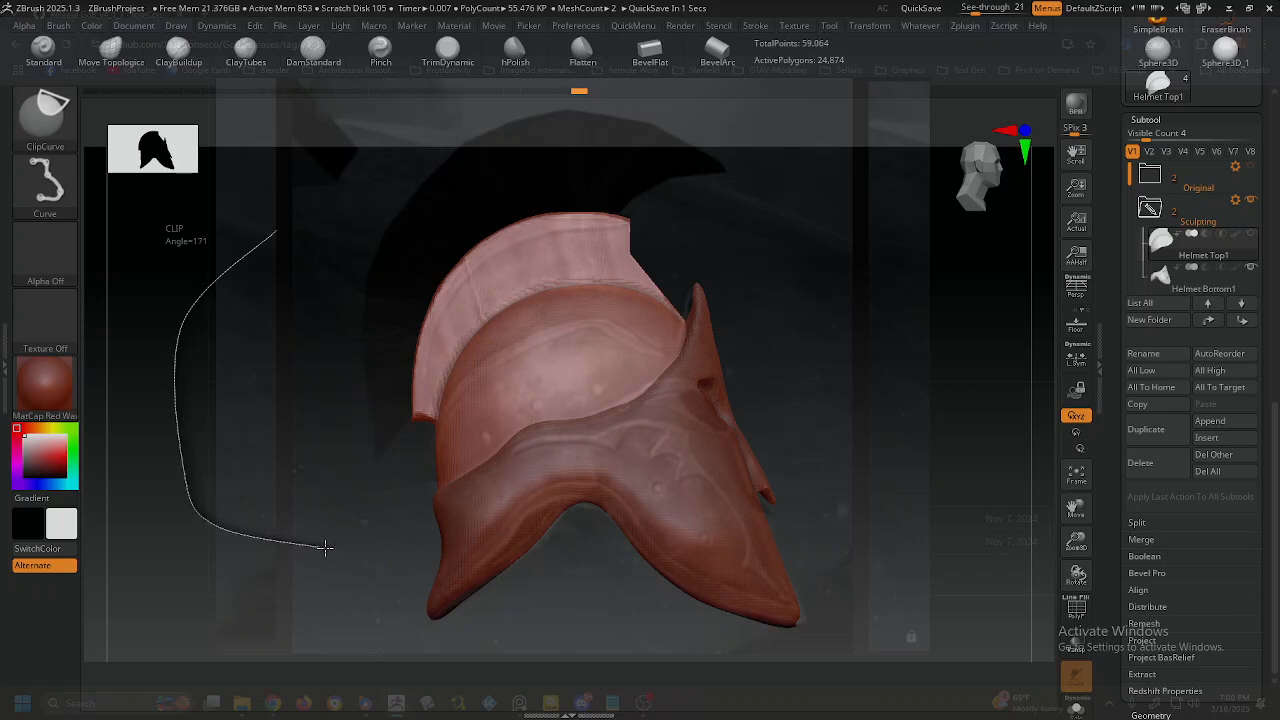
pyautogui.keyDown('ctrl'); pyautogui.keyDown('shift'); pyautogui.moveTo(326, 547); pyautogui.dragTo(376, 498); pyautogui.keyUp('shift'); pyautogui.keyUp('ctrl')
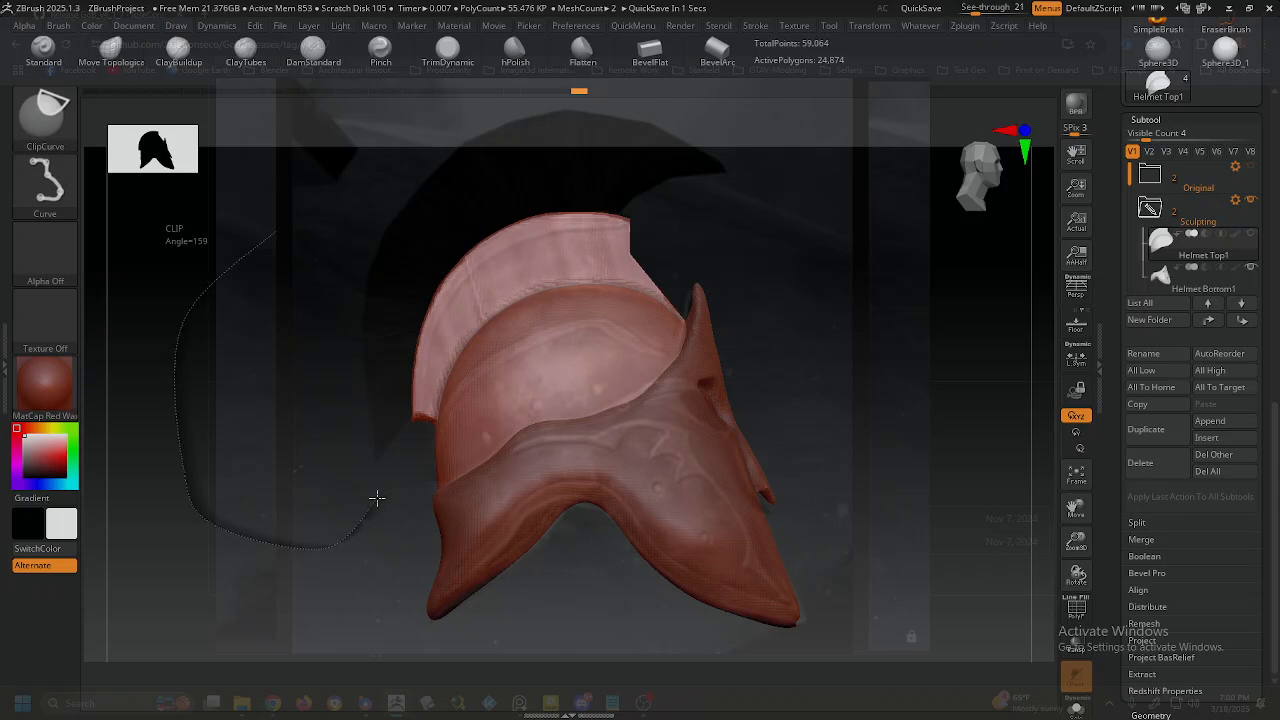
pyautogui.keyDown('ctrl'); pyautogui.keyDown('shift'); pyautogui.moveTo(376, 498); pyautogui.dragTo(366, 313); pyautogui.keyUp('shift'); pyautogui.keyUp('ctrl')
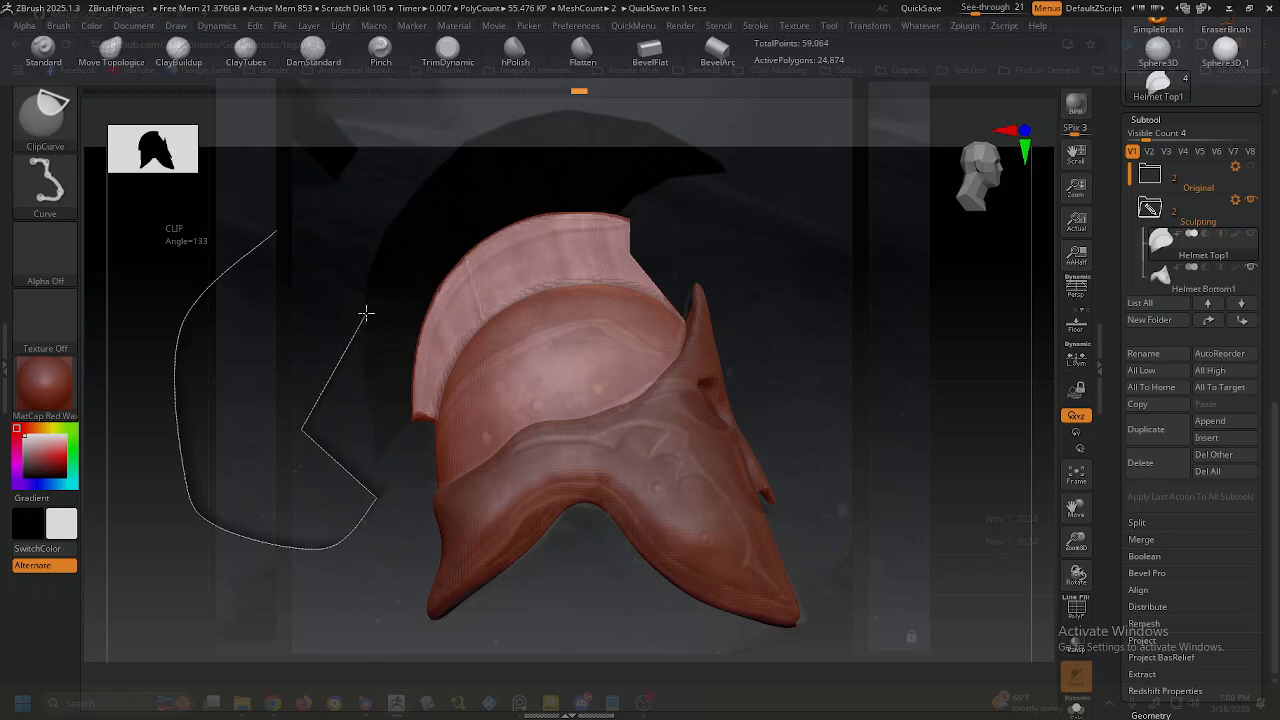
pyautogui.keyDown('ctrl'); pyautogui.keyDown('shift'); pyautogui.moveTo(366, 313); pyautogui.dragTo(295, 437); pyautogui.keyUp('shift'); pyautogui.keyUp('ctrl')
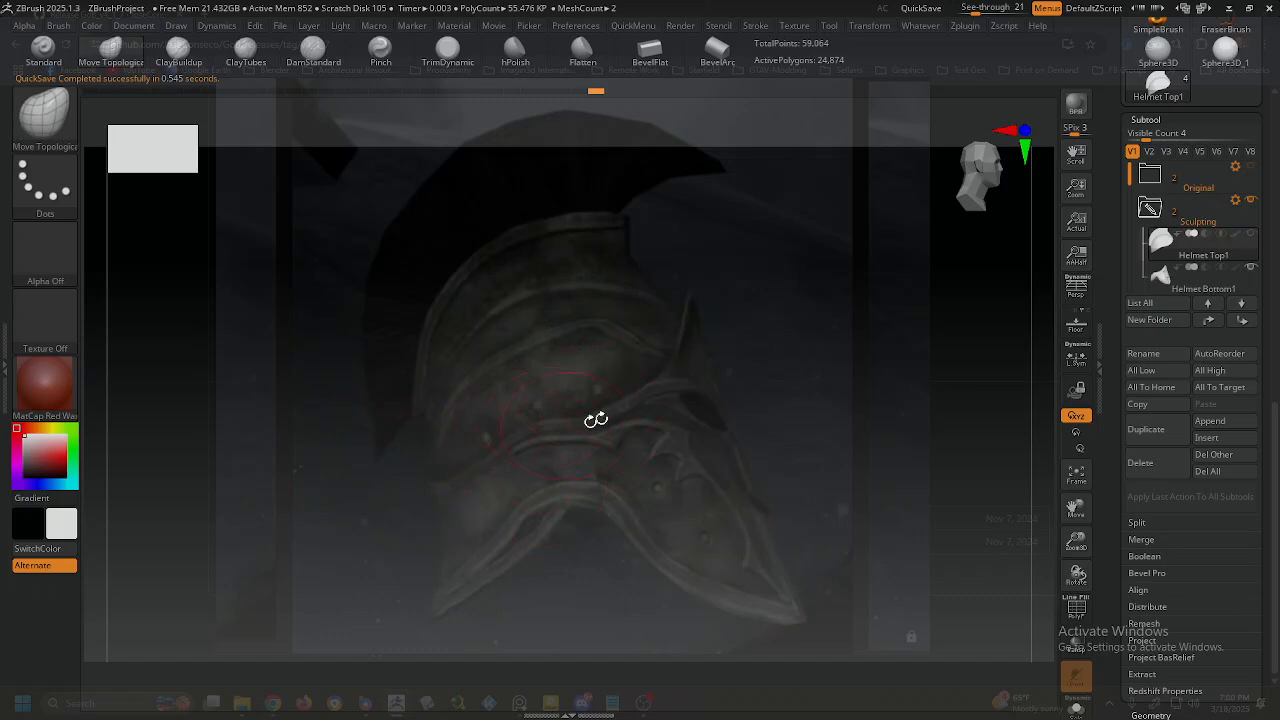
pyautogui.keyDown('ctrl'); pyautogui.keyDown('shift'); pyautogui.click(526, 592); pyautogui.keyUp('shift'); pyautogui.keyUp('ctrl')
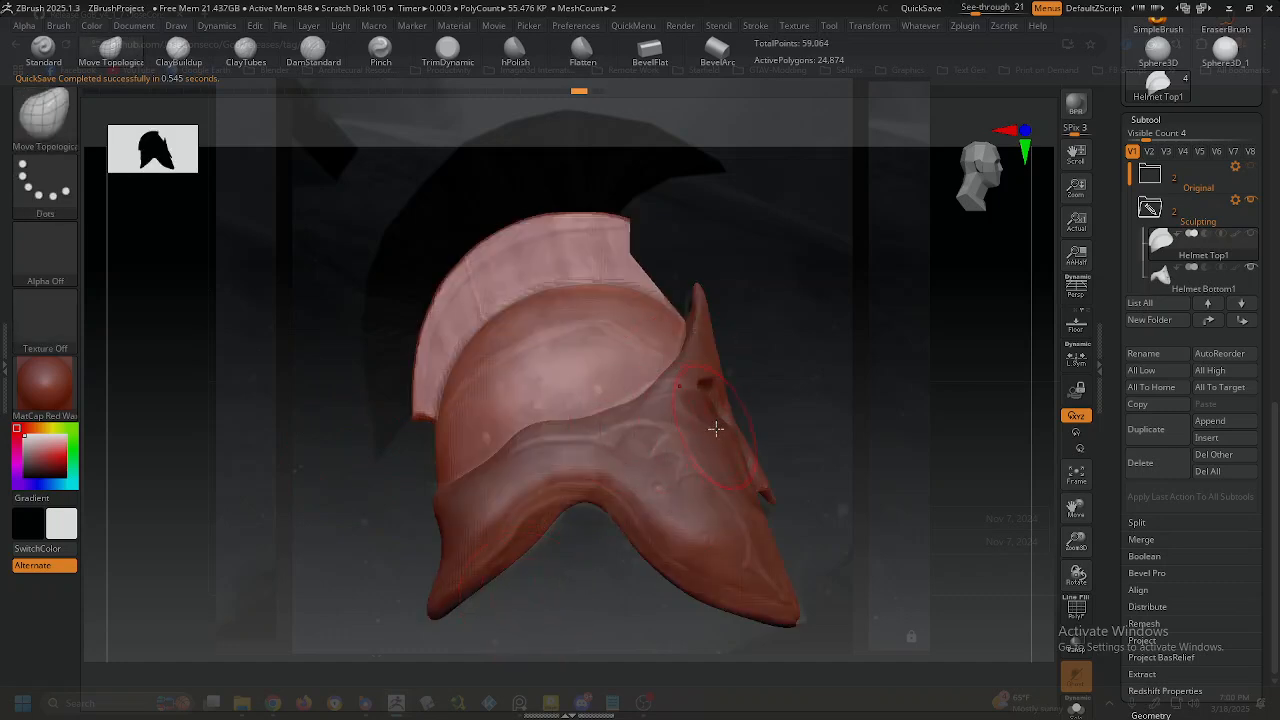
# Hide the Helmet Bottom1 subtool to isolate Helmet Top1 and set See-through to 0.
pyautogui.moveTo(712, 348)
pyautogui.mouseDown(button='right')
pyautogui.moveTo(591, 400)
pyautogui.moveTo(578, 458)
pyautogui.moveTo(584, 424)
pyautogui.moveTo(566, 455)
pyautogui.mouseUp(button='right')
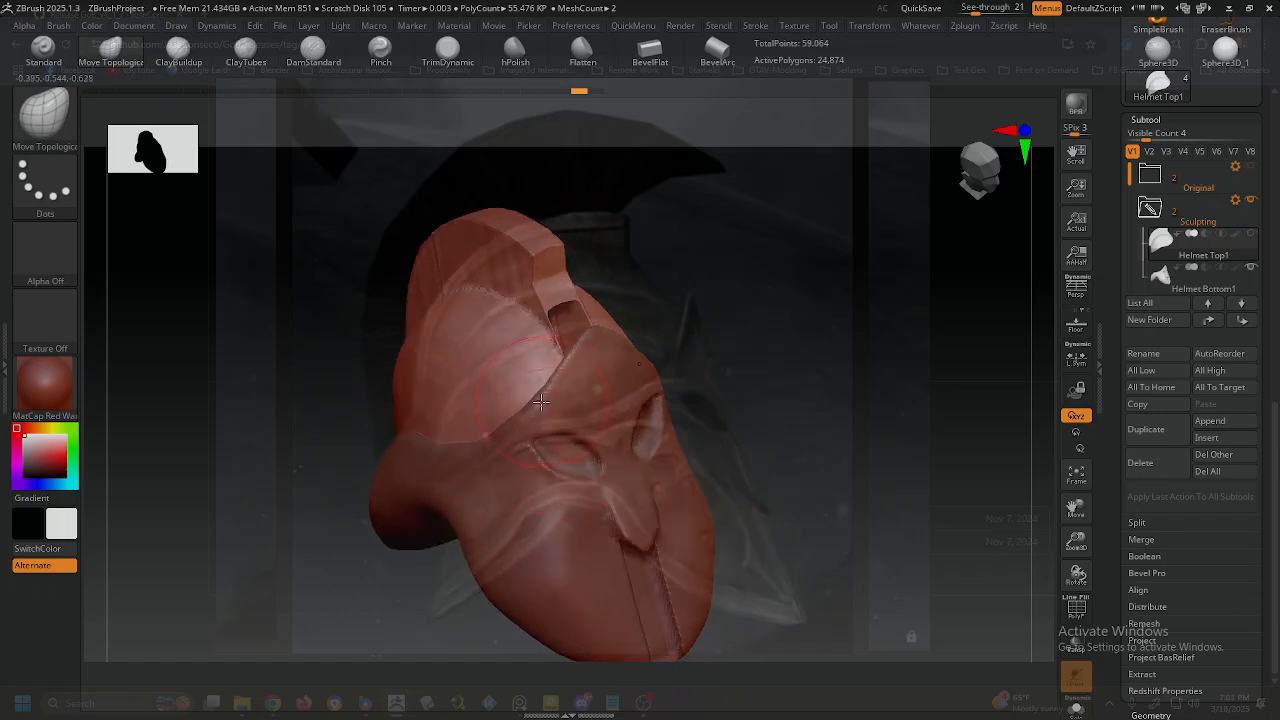
pyautogui.moveTo(514, 354); pyautogui.dragTo(660, 325, button='right')
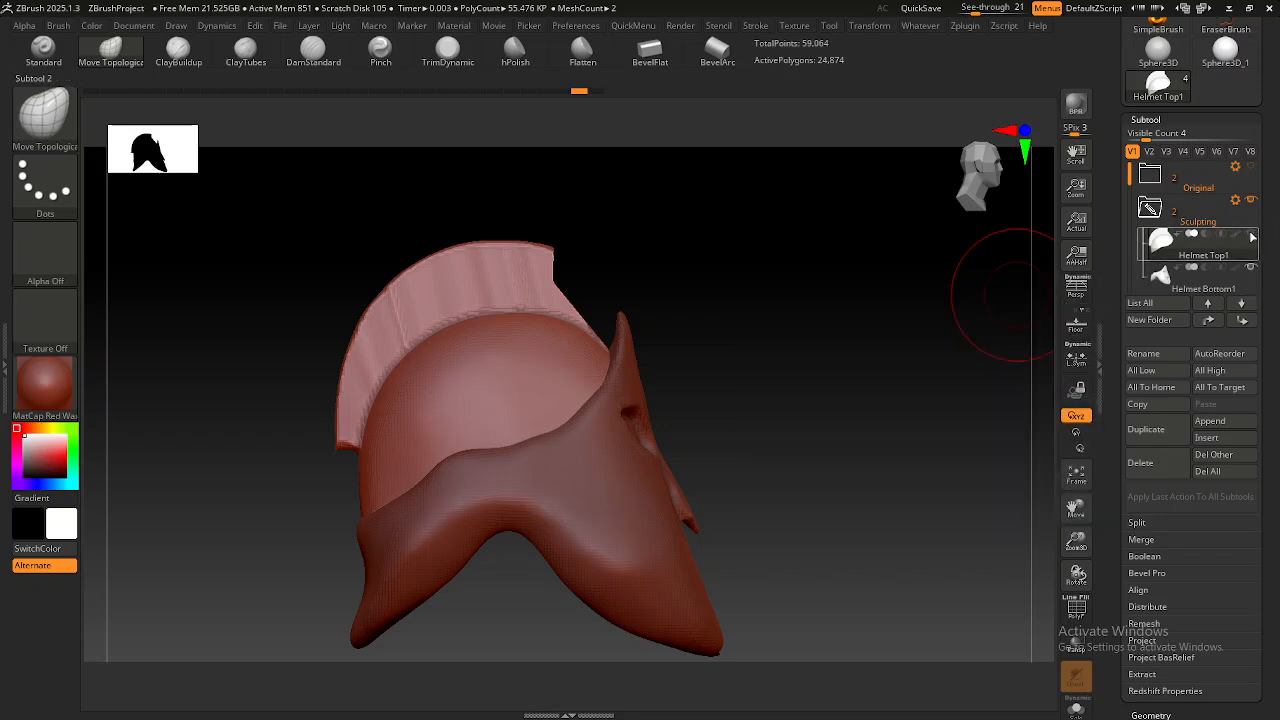
pyautogui.keyDown('shift'); pyautogui.click(1253, 237); pyautogui.keyUp('shift')
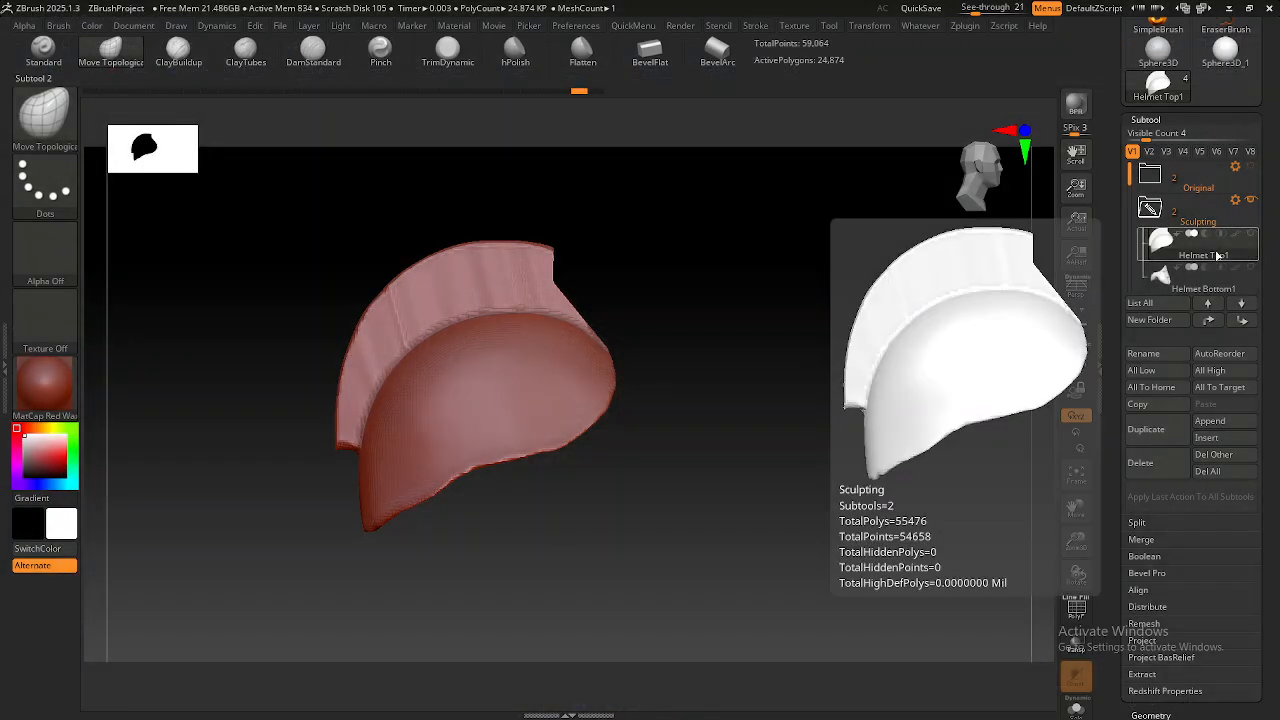
pyautogui.keyDown('shift'); pyautogui.click(1253, 237); pyautogui.keyUp('shift')
pyautogui.keyDown('shift'); pyautogui.click(1253, 237); pyautogui.keyUp('shift')
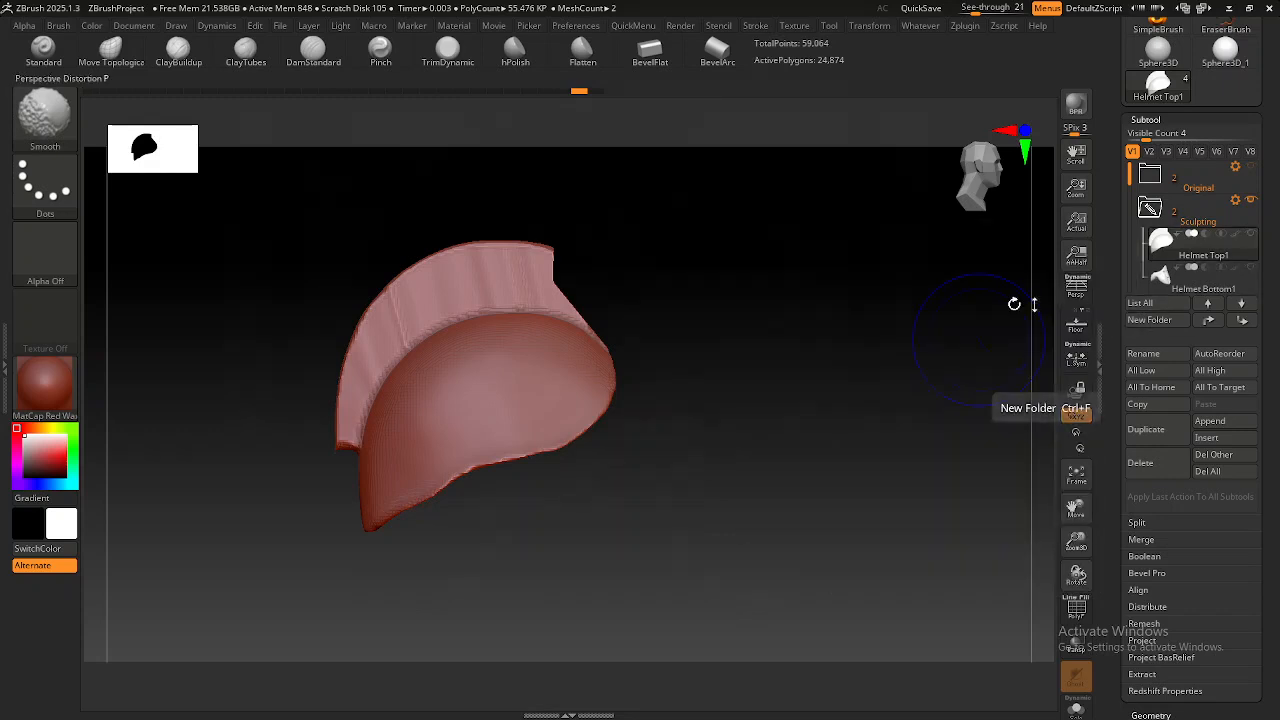
pyautogui.moveTo(671, 363); pyautogui.dragTo(630, 337)
pyautogui.moveTo(630, 337)
pyautogui.mouseDown(button='right')
pyautogui.moveTo(591, 334)
pyautogui.moveTo(569, 434)
pyautogui.moveTo(586, 311)
pyautogui.moveTo(585, 328)
pyautogui.mouseUp(button='right')
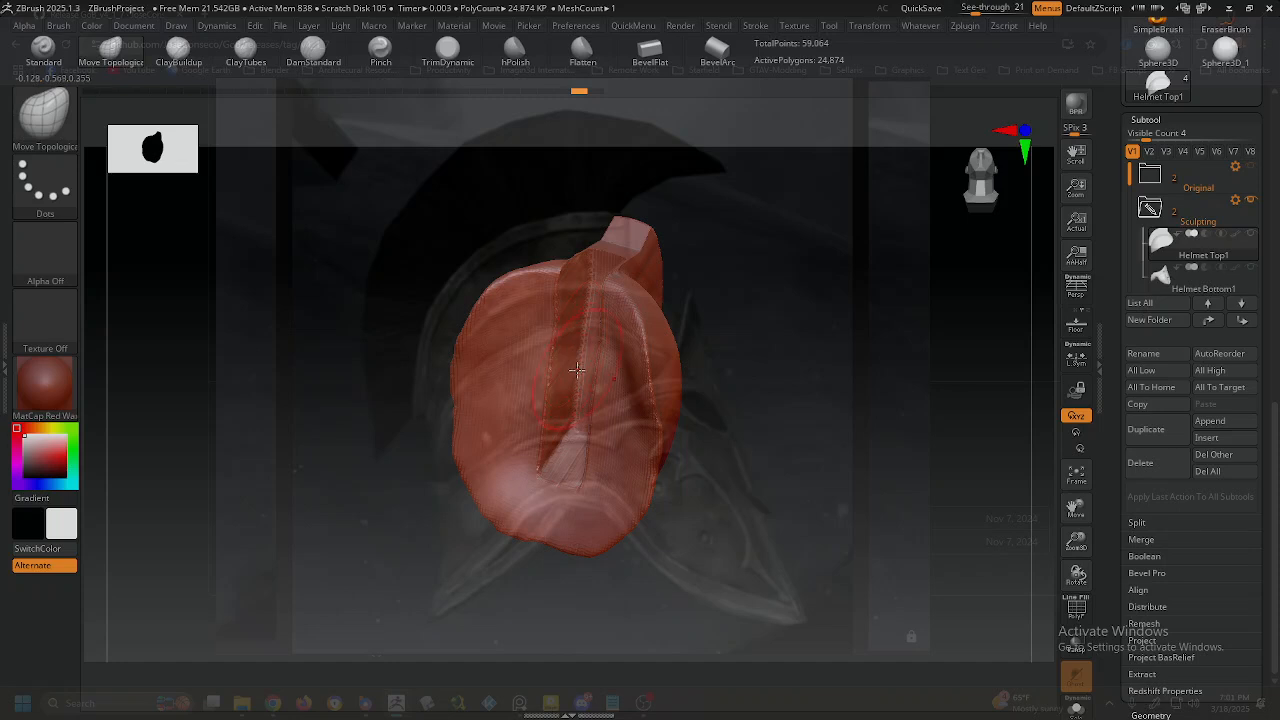
pyautogui.moveTo(580, 375); pyautogui.dragTo(585, 344, button='right')
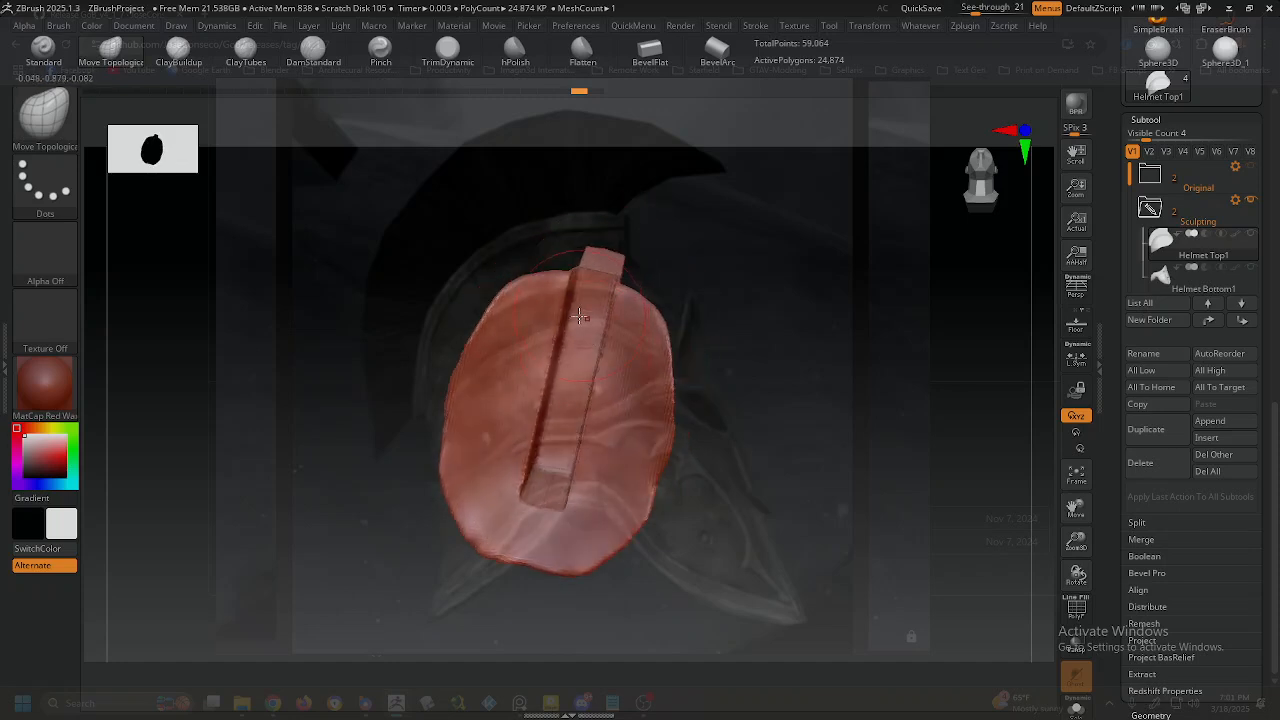
pyautogui.moveTo(577, 317); pyautogui.dragTo(600, 323, button='right')
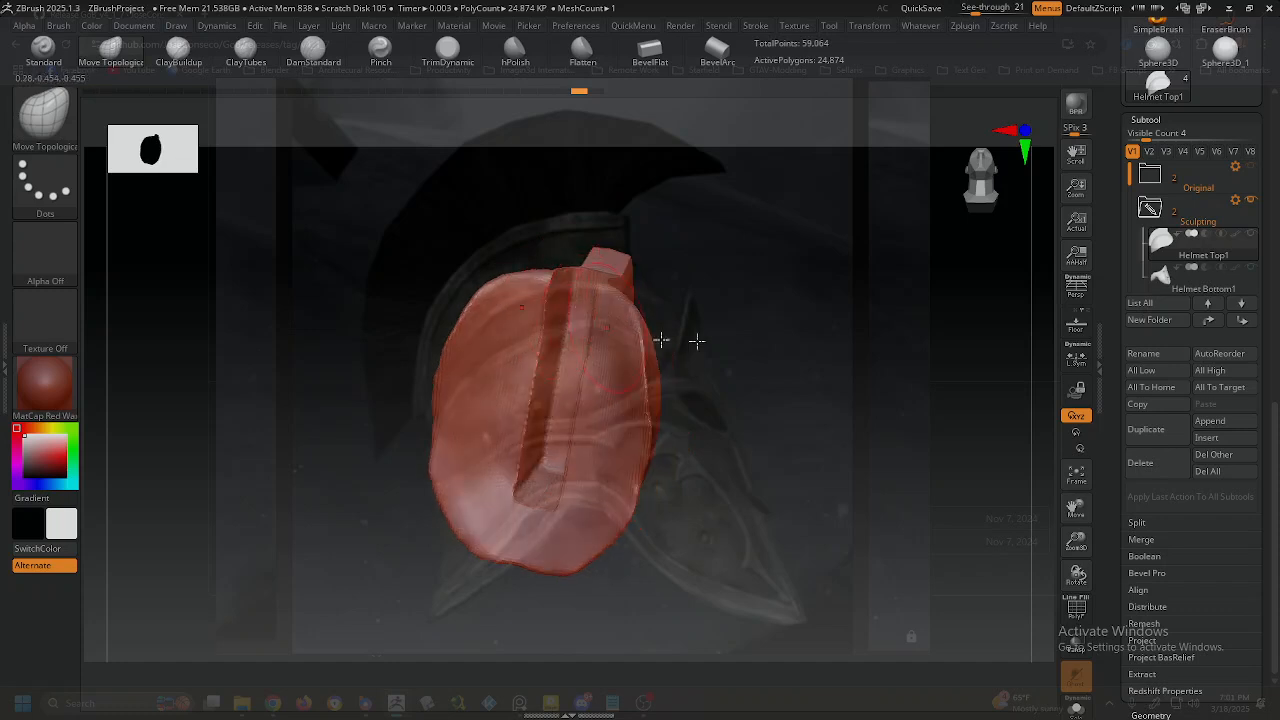
pyautogui.click(968, 7)
# Try masking the crest's hollow channel inside the dome with MaskPen, erasing part of the mask on the dome surface beside it.
pyautogui.keyDown('ctrl'); pyautogui.moveTo(474, 420); pyautogui.dragTo(550, 460, button='right'); pyautogui.keyUp('ctrl')
pyautogui.moveTo(521, 398)
pyautogui.mouseDown(button='right')
pyautogui.moveTo(563, 389)
pyautogui.moveTo(571, 371)
pyautogui.mouseUp(button='right')
pyautogui.press('ctrl')
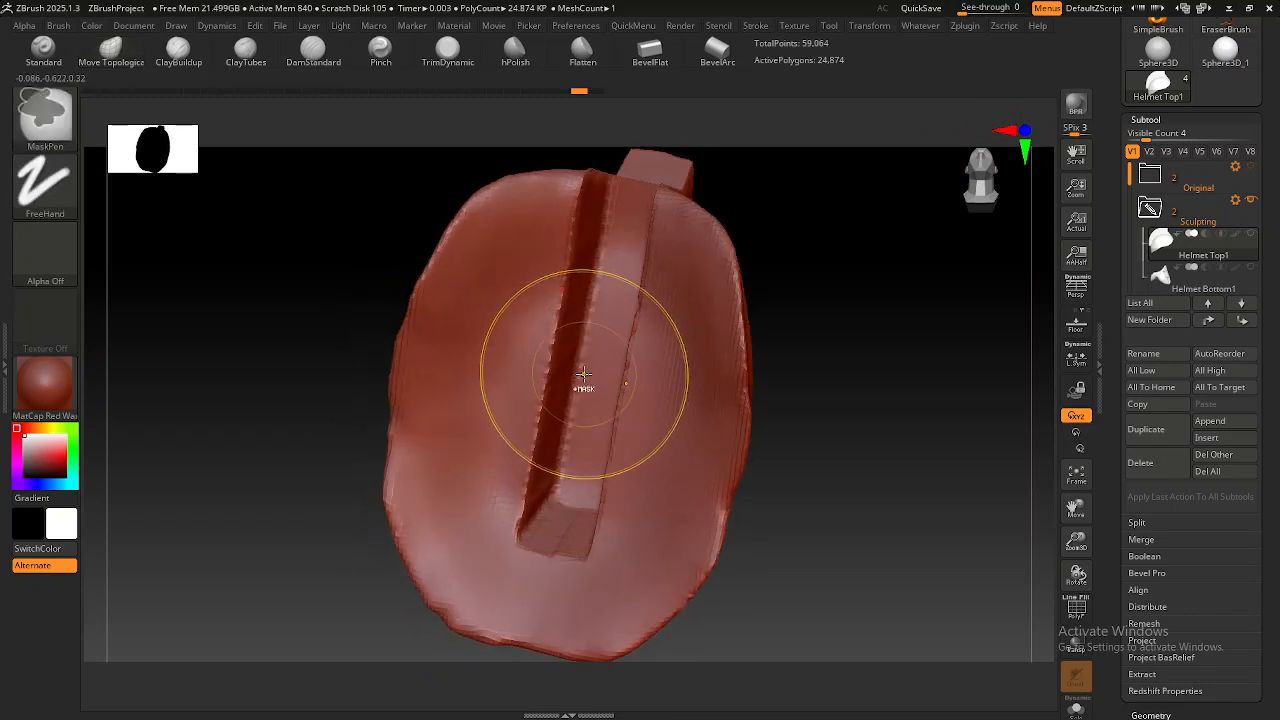
pyautogui.moveTo(583, 378)
pyautogui.keyDown('ctrl'); pyautogui.mouseDown(button='right')
pyautogui.moveTo(564, 366)
pyautogui.moveTo(600, 406)
pyautogui.moveTo(530, 367)
pyautogui.moveTo(543, 366)
pyautogui.mouseUp(button='right'); pyautogui.keyUp('ctrl')
pyautogui.moveTo(514, 423)
pyautogui.keyDown('ctrl'); pyautogui.mouseDown()
pyautogui.moveTo(534, 323)
pyautogui.moveTo(512, 540)
pyautogui.mouseUp(); pyautogui.keyUp('ctrl')
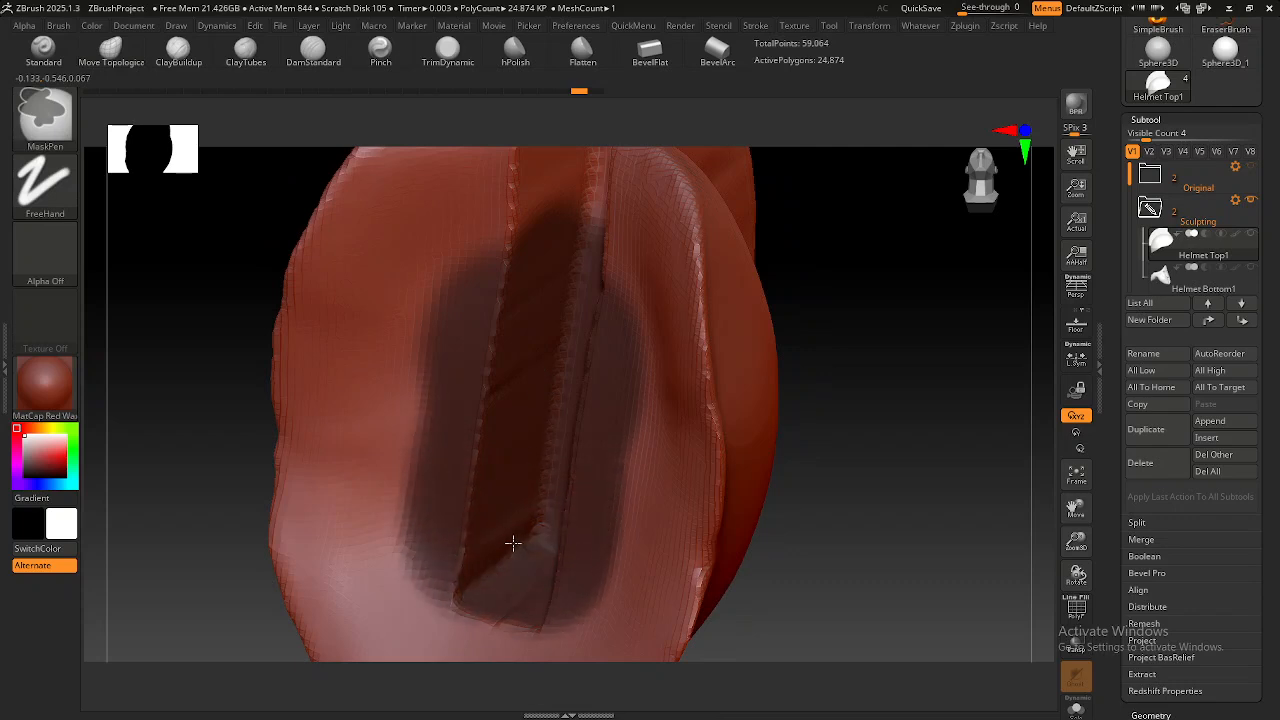
pyautogui.moveTo(541, 297); pyautogui.dragTo(717, 330, button='right')
pyautogui.moveTo(718, 330)
pyautogui.keyDown('ctrl'); pyautogui.mouseDown()
pyautogui.moveTo(680, 320)
pyautogui.moveTo(669, 333)
pyautogui.mouseUp(); pyautogui.keyUp('ctrl')
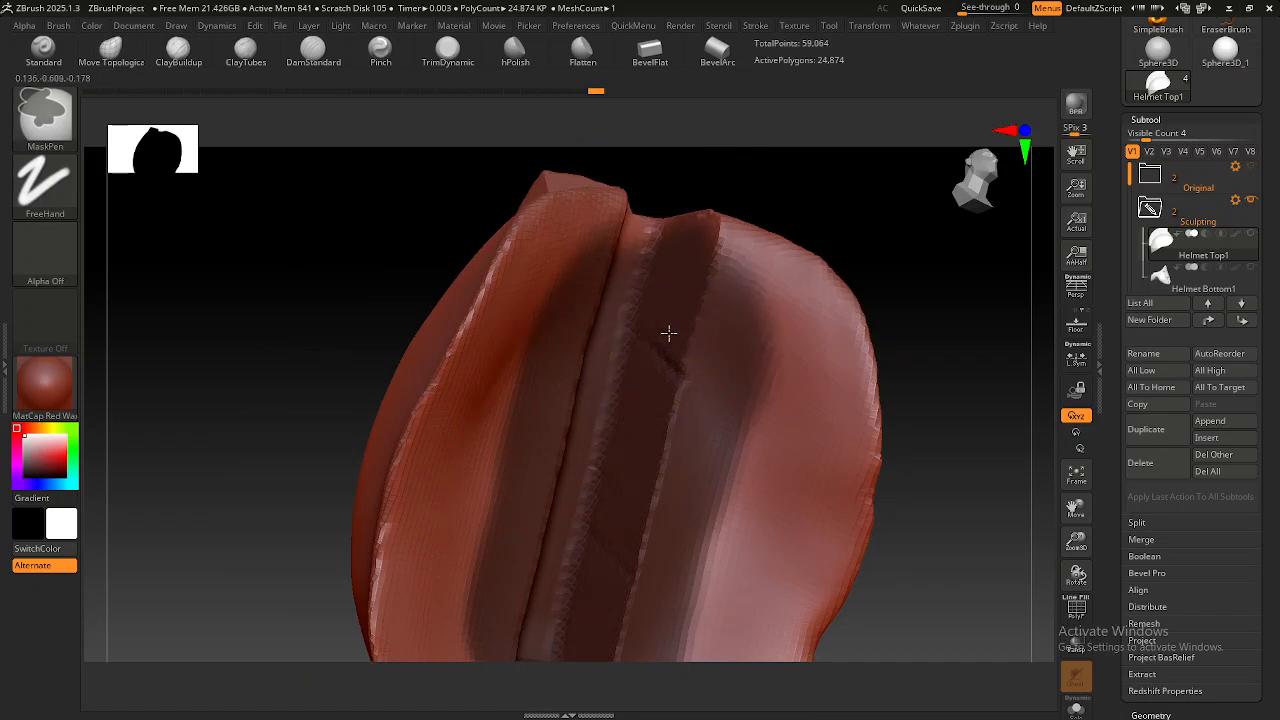
pyautogui.moveTo(669, 343); pyautogui.dragTo(623, 349, button='right')
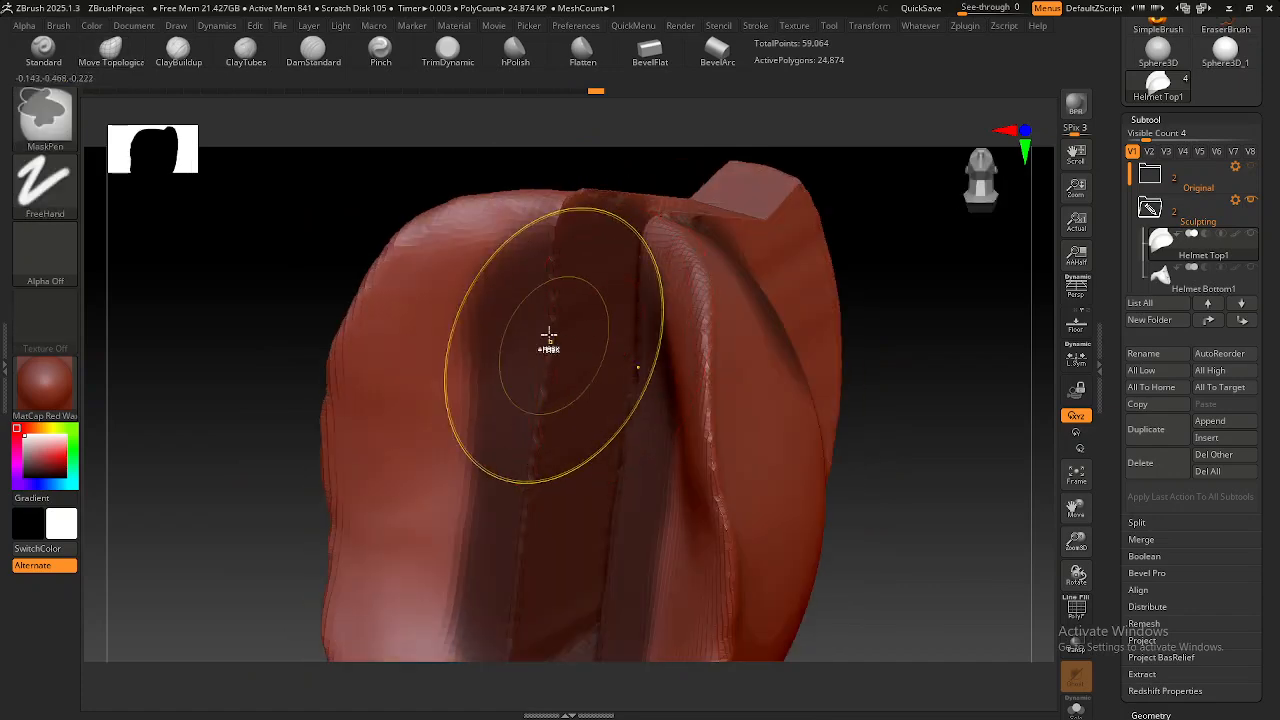
pyautogui.keyDown('ctrl'); pyautogui.moveTo(551, 294); pyautogui.dragTo(556, 314); pyautogui.keyUp('ctrl')
pyautogui.moveTo(563, 371)
pyautogui.mouseDown(button='right')
pyautogui.moveTo(554, 411)
pyautogui.moveTo(566, 420)
pyautogui.moveTo(583, 369)
pyautogui.mouseUp(button='right')
pyautogui.moveTo(672, 424)
pyautogui.keyDown('ctrl'); pyautogui.keyDown('alt'); pyautogui.mouseDown()
pyautogui.moveTo(700, 309)
pyautogui.moveTo(701, 421)
pyautogui.moveTo(676, 517)
pyautogui.mouseUp(); pyautogui.keyUp('alt'); pyautogui.keyUp('ctrl')
pyautogui.moveTo(687, 549)
pyautogui.keyDown('alt'); pyautogui.mouseDown(button='right')
pyautogui.moveTo(658, 300)
pyautogui.moveTo(600, 400)
pyautogui.mouseUp(button='right'); pyautogui.keyUp('alt')
pyautogui.moveTo(551, 503)
pyautogui.mouseDown(button='right')
pyautogui.moveTo(534, 463)
pyautogui.moveTo(477, 437)
pyautogui.moveTo(594, 429)
pyautogui.mouseUp(button='right')
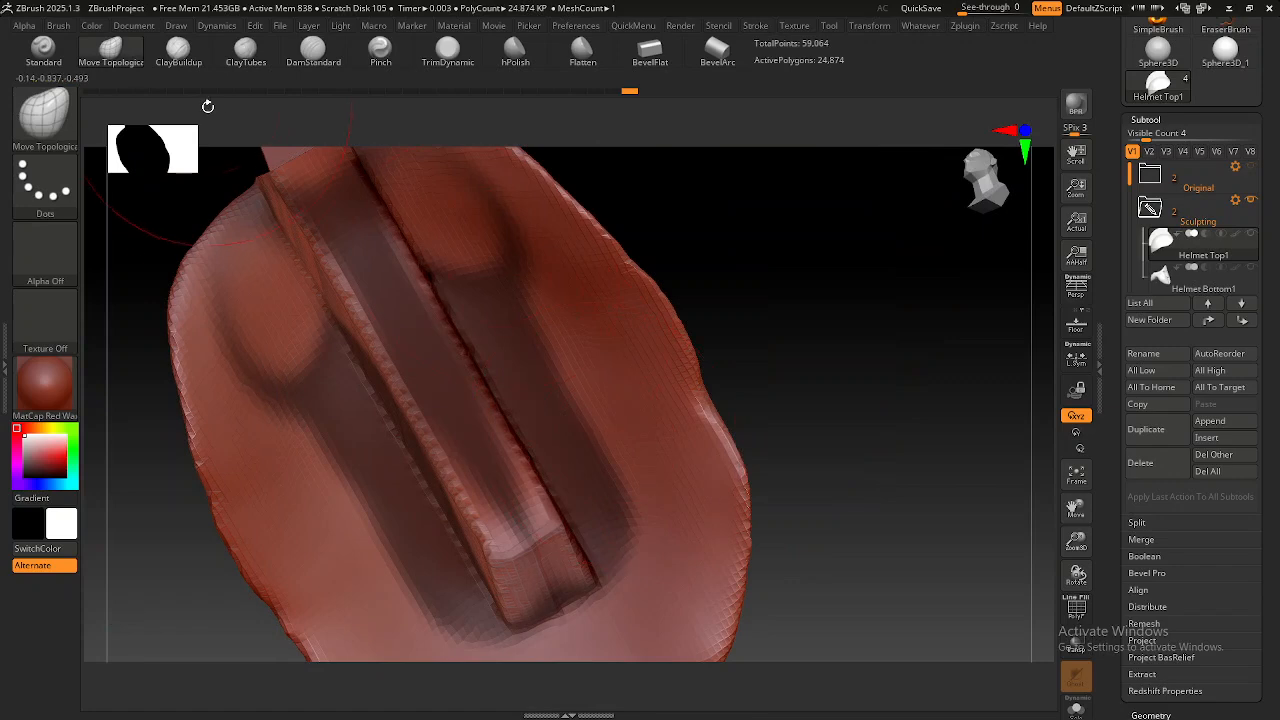
pyautogui.moveTo(508, 341)
pyautogui.mouseDown(button='right')
pyautogui.moveTo(908, 363)
pyautogui.moveTo(820, 389)
pyautogui.moveTo(563, 334)
pyautogui.moveTo(608, 354)
pyautogui.mouseUp(button='right')
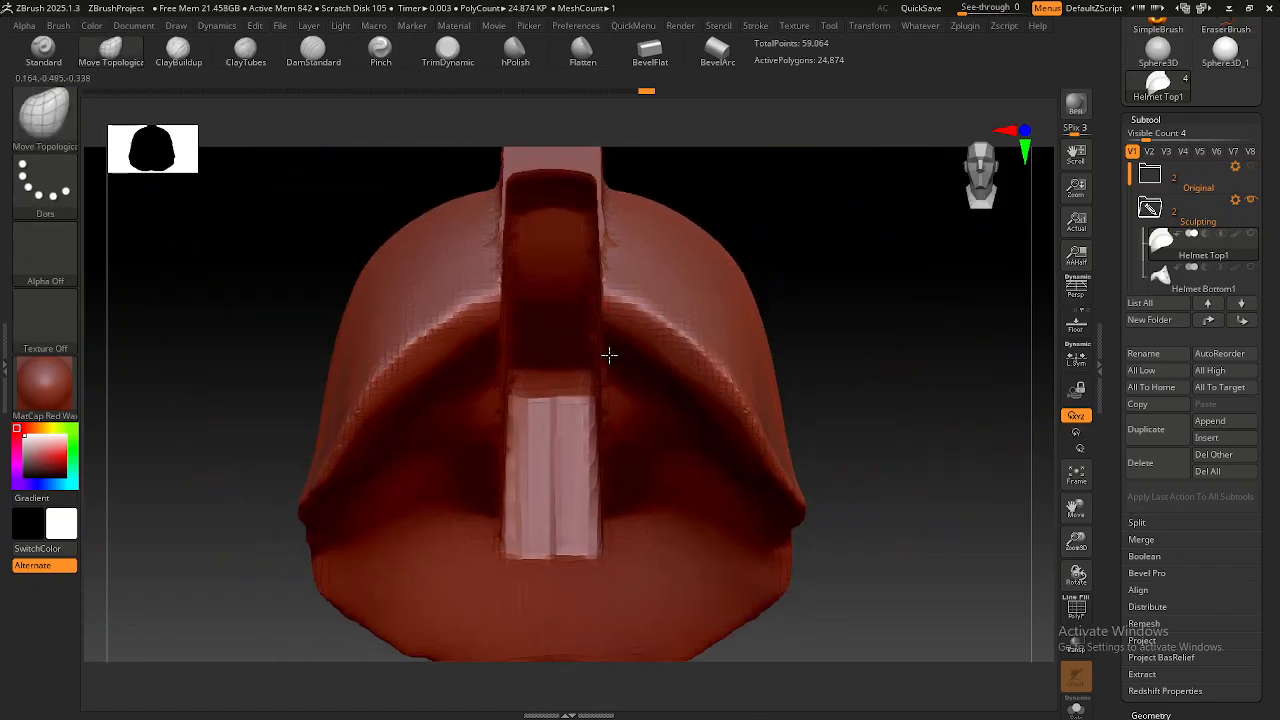
# Enable BackfaceMask auto masking for the Move Topological brush and set its intensity to 0.
pyautogui.click(58, 28)
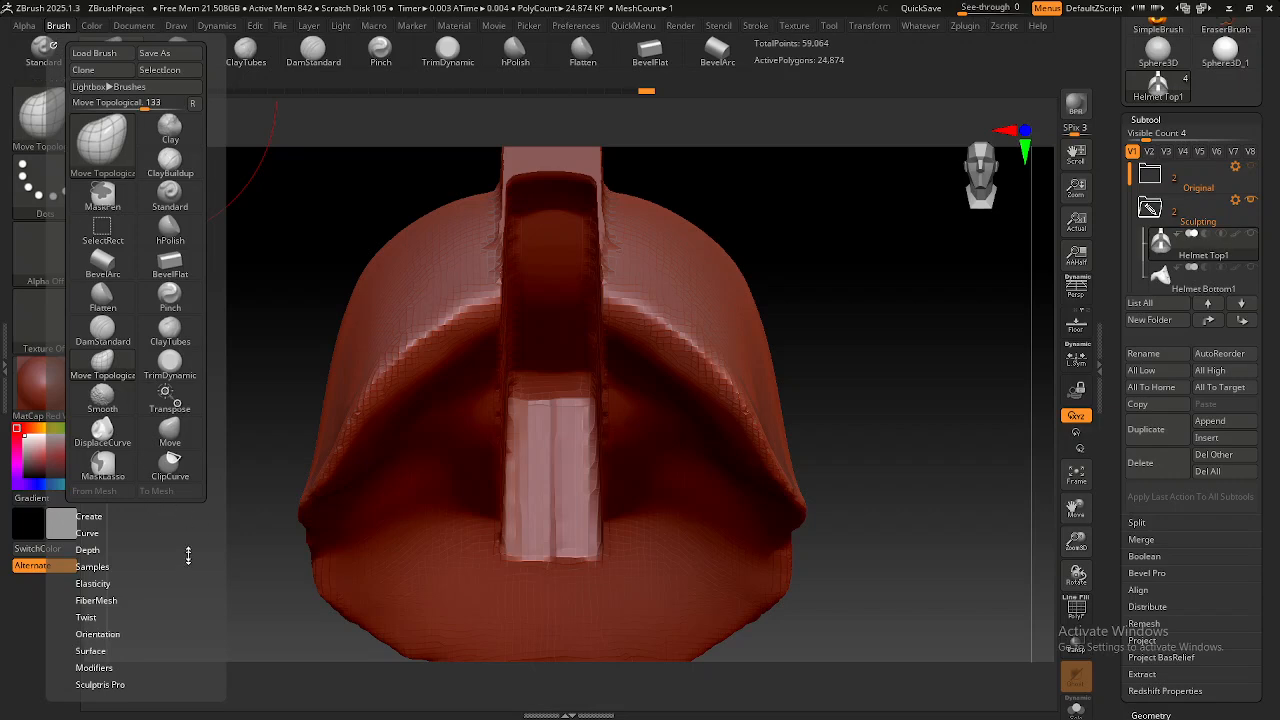
pyautogui.scroll(-5, 177, 470)
pyautogui.click(103, 485)
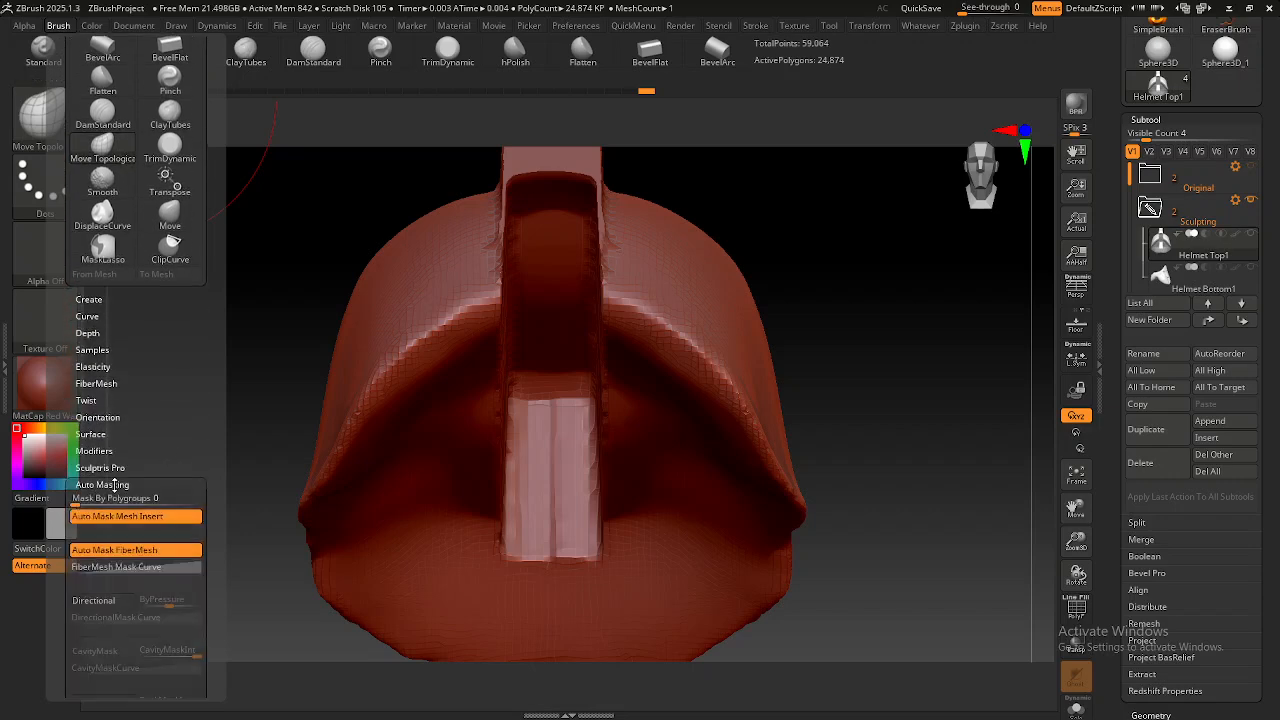
pyautogui.scroll(-5, 165, 467)
pyautogui.scroll(-1, 172, 340)
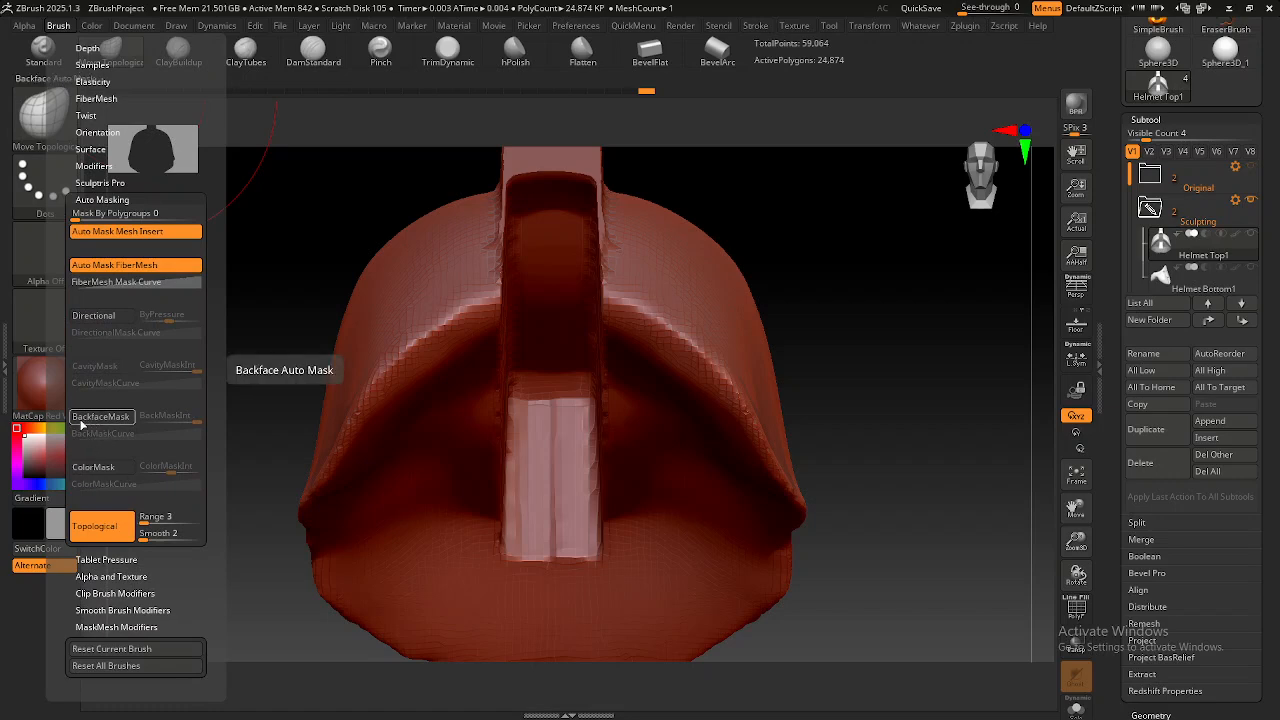
pyautogui.click(111, 415)
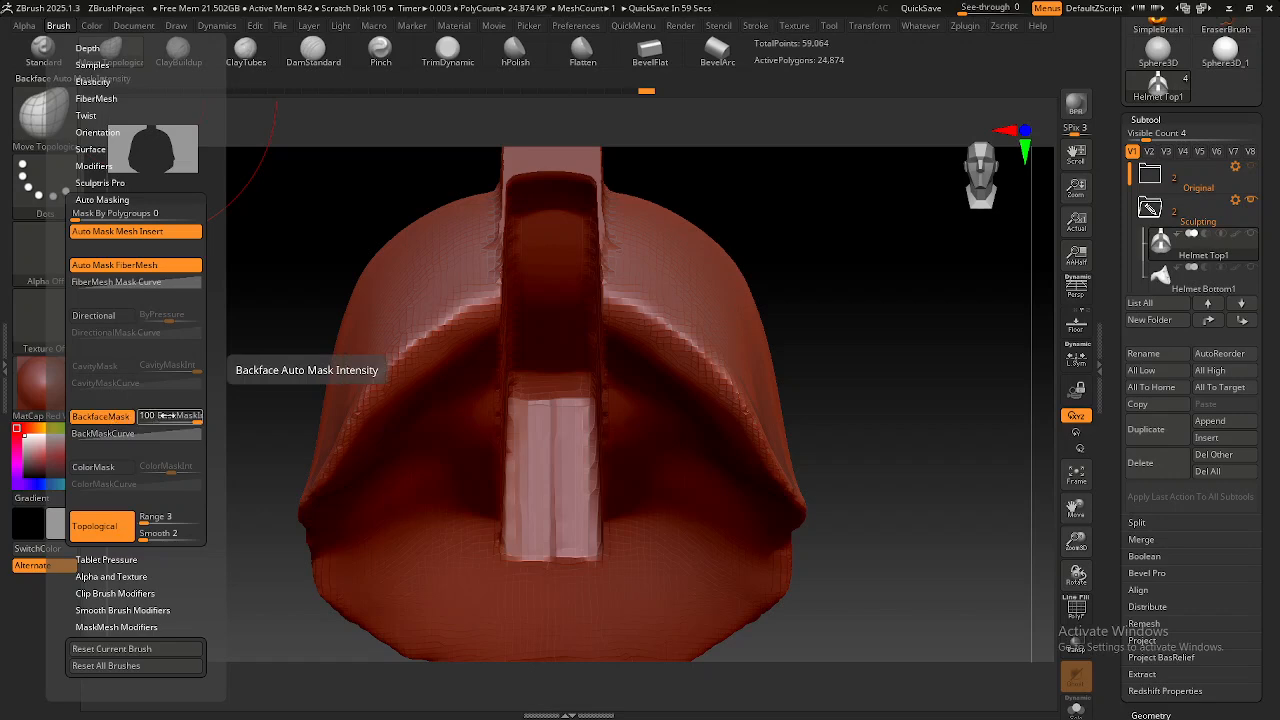
pyautogui.moveTo(162, 415); pyautogui.dragTo(158, 415)
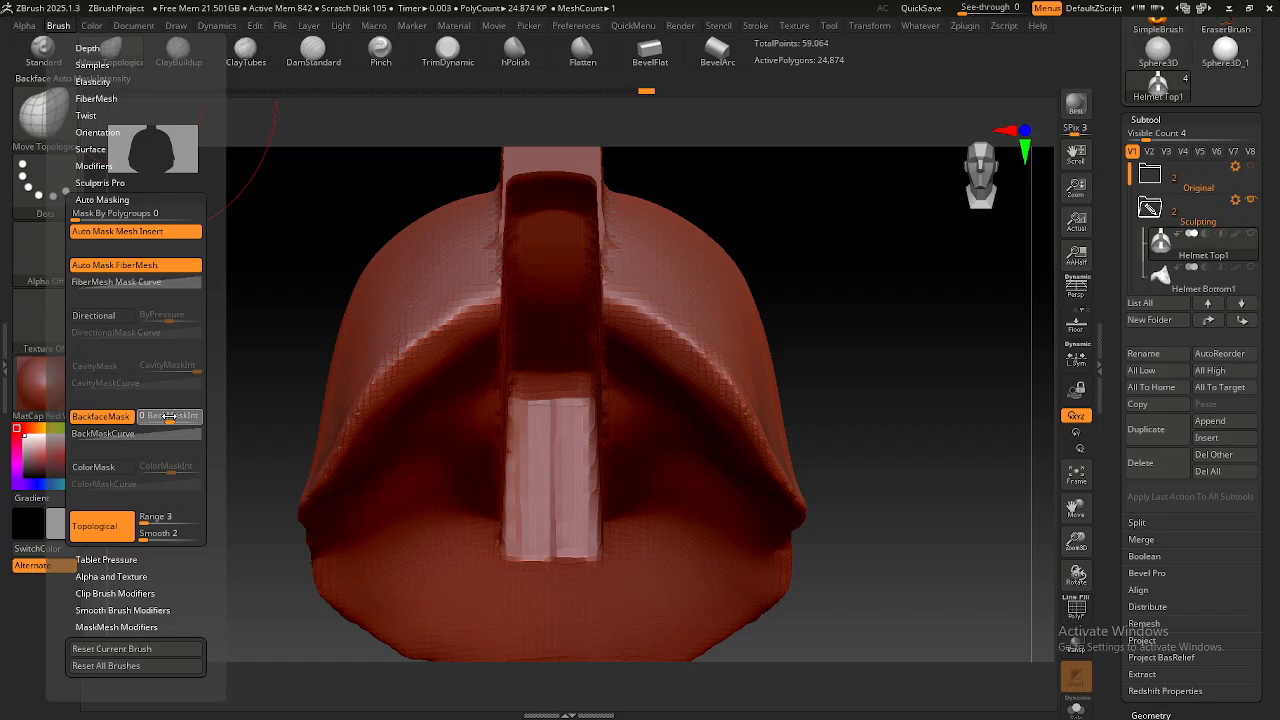
# Paint a MaskPen mask inside the dome over the crest channel and the inner surface on both sides of it.
pyautogui.moveTo(480, 380)
pyautogui.mouseDown(button='right')
pyautogui.moveTo(500, 349)
pyautogui.moveTo(423, 294)
pyautogui.moveTo(469, 390)
pyautogui.mouseUp(button='right')
pyautogui.keyDown('ctrl'); pyautogui.moveTo(523, 491); pyautogui.dragTo(446, 351); pyautogui.keyUp('ctrl')
pyautogui.moveTo(448, 354)
pyautogui.mouseDown(button='right')
pyautogui.moveTo(567, 481)
pyautogui.moveTo(423, 400)
pyautogui.moveTo(463, 471)
pyautogui.moveTo(409, 346)
pyautogui.moveTo(480, 357)
pyautogui.moveTo(600, 429)
pyautogui.moveTo(577, 391)
pyautogui.moveTo(568, 425)
pyautogui.moveTo(587, 469)
pyautogui.mouseUp(button='right')
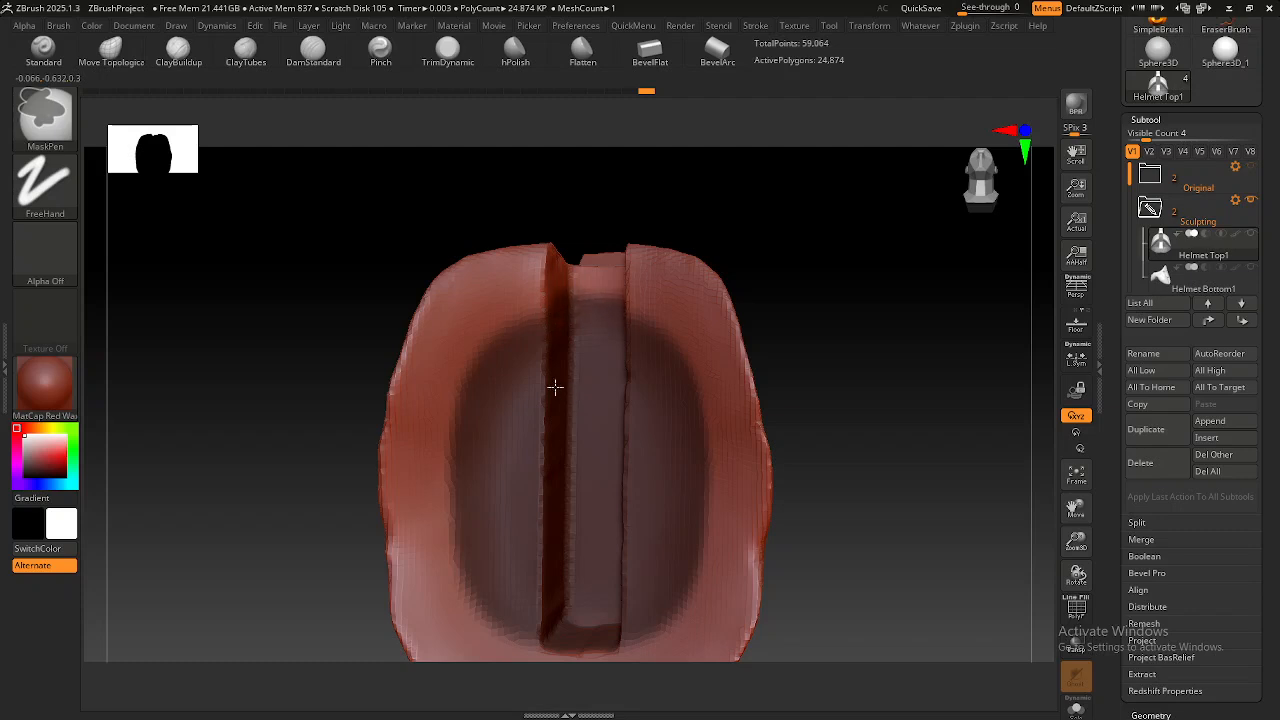
pyautogui.keyDown('ctrl'); pyautogui.moveTo(548, 383); pyautogui.dragTo(535, 388); pyautogui.keyUp('ctrl')
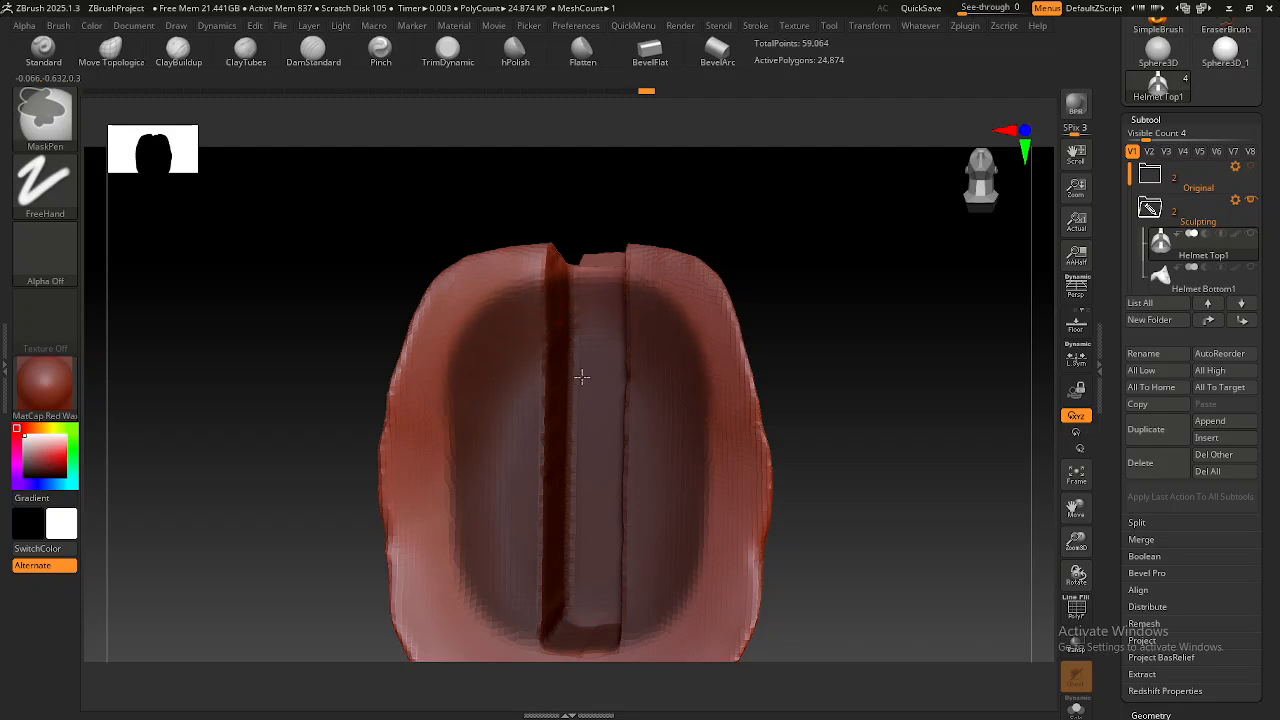
pyautogui.moveTo(583, 378)
pyautogui.mouseDown(button='right')
pyautogui.moveTo(589, 457)
pyautogui.moveTo(617, 514)
pyautogui.moveTo(523, 366)
pyautogui.moveTo(757, 510)
pyautogui.mouseUp(button='right')
pyautogui.moveTo(720, 466); pyautogui.dragTo(546, 412, button='right')
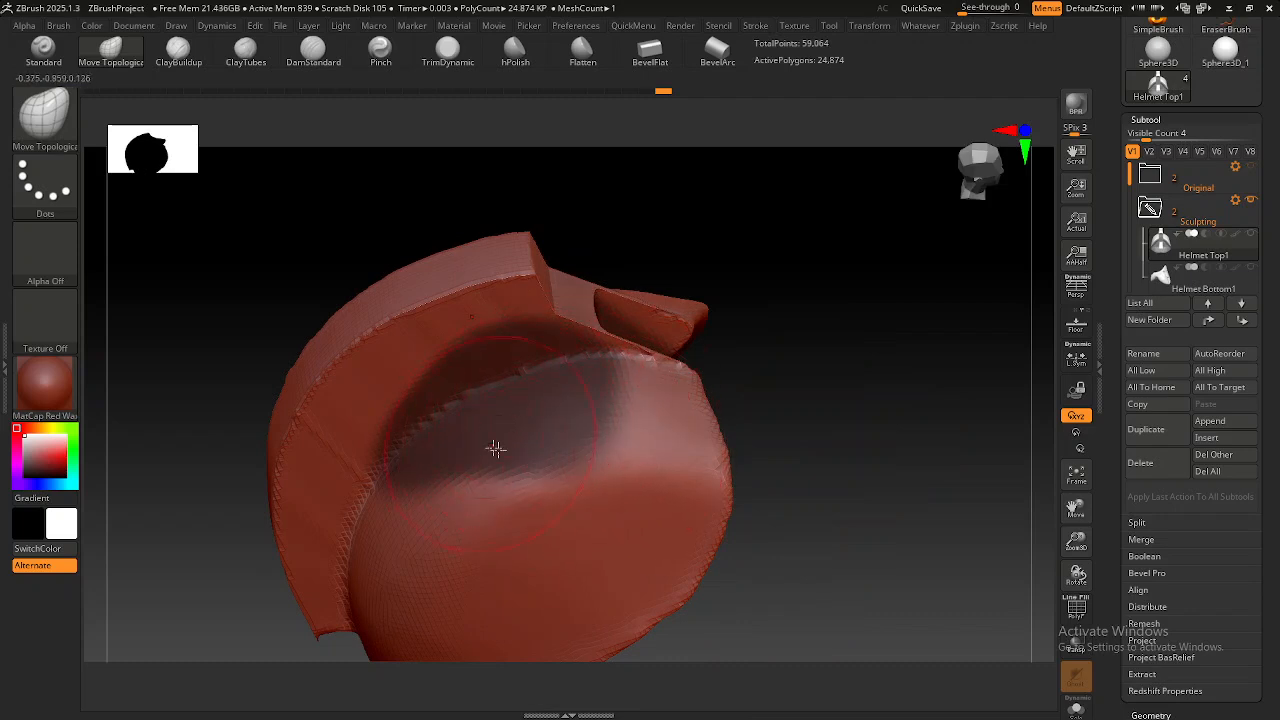
pyautogui.moveTo(587, 438); pyautogui.dragTo(569, 457, button='right')
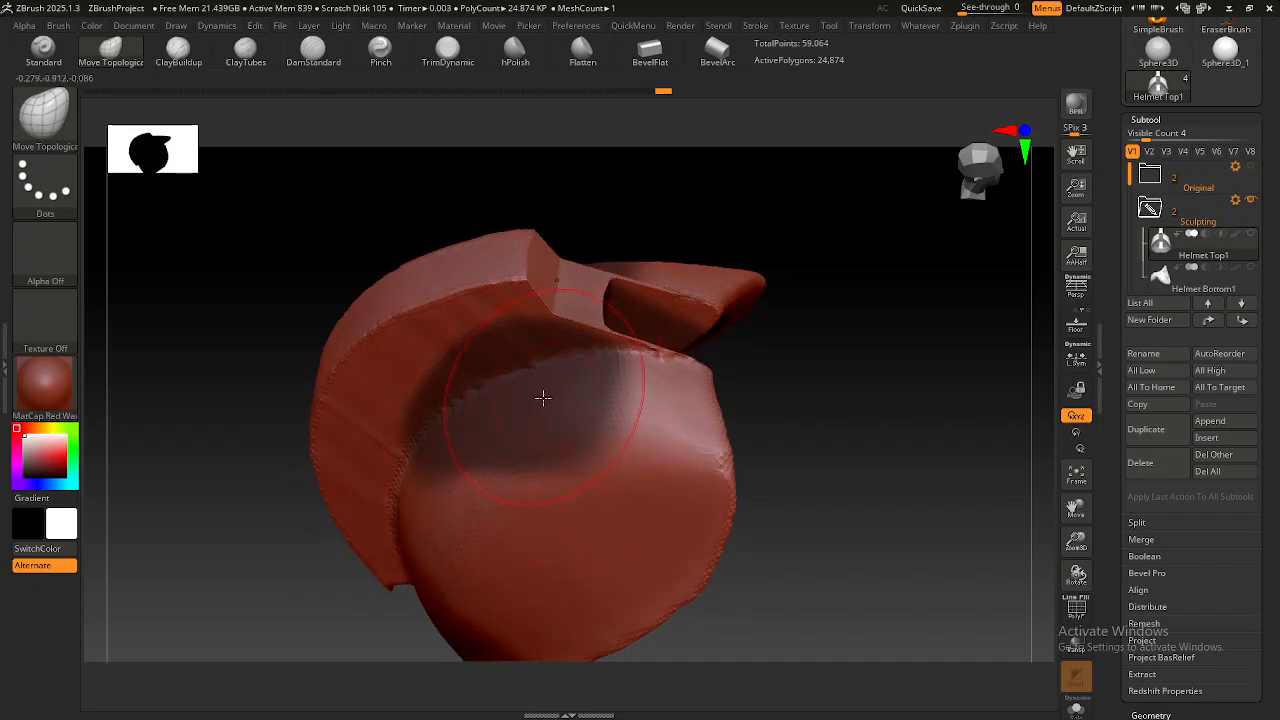
pyautogui.moveTo(543, 397); pyautogui.dragTo(517, 420, button='right')
pyautogui.press('shift')
pyautogui.moveTo(660, 443)
pyautogui.mouseDown(button='right')
pyautogui.moveTo(575, 398)
pyautogui.moveTo(686, 414)
pyautogui.moveTo(623, 386)
pyautogui.moveTo(612, 360)
pyautogui.moveTo(534, 380)
pyautogui.moveTo(589, 413)
pyautogui.mouseUp(button='right')
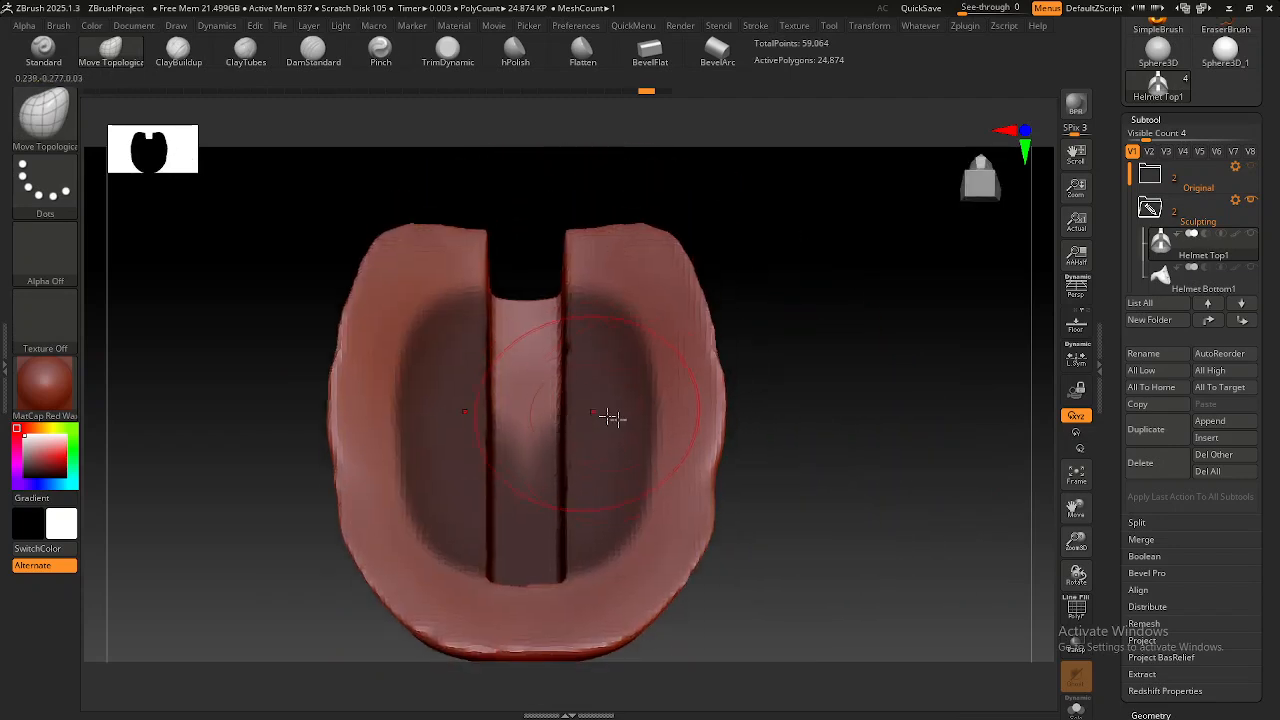
# Erase the mask from the dome's inner surface on both sides of the channel, keeping the channel itself masked.
pyautogui.press('ctrl')
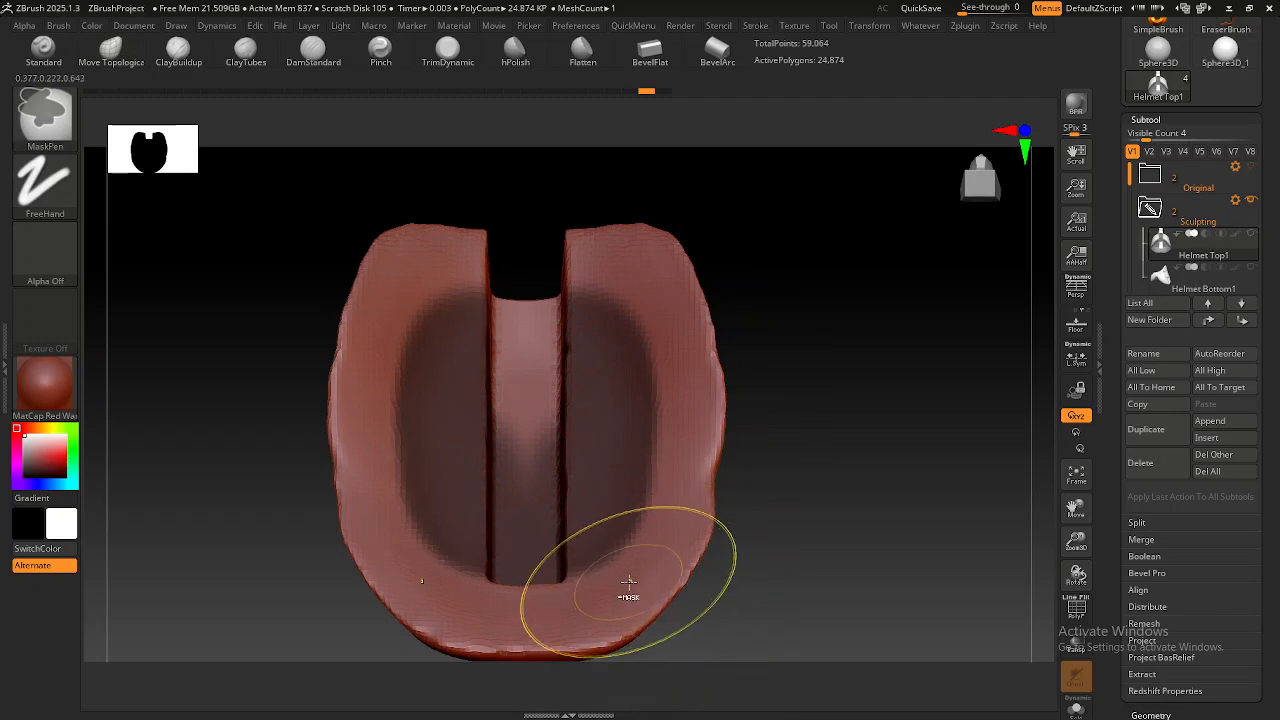
pyautogui.moveTo(644, 567)
pyautogui.keyDown('ctrl'); pyautogui.keyDown('alt'); pyautogui.mouseDown()
pyautogui.moveTo(663, 366)
pyautogui.moveTo(651, 310)
pyautogui.moveTo(646, 324)
pyautogui.mouseUp(); pyautogui.keyUp('alt'); pyautogui.keyUp('ctrl')
pyautogui.moveTo(617, 377); pyautogui.dragTo(652, 410, button='right')
pyautogui.hotkey('ctrl', 'z')
pyautogui.hotkey('ctrl', 'shift', 'z')
pyautogui.hotkey('ctrl', 'z')
pyautogui.hotkey('ctrl', 'shift', 'z')
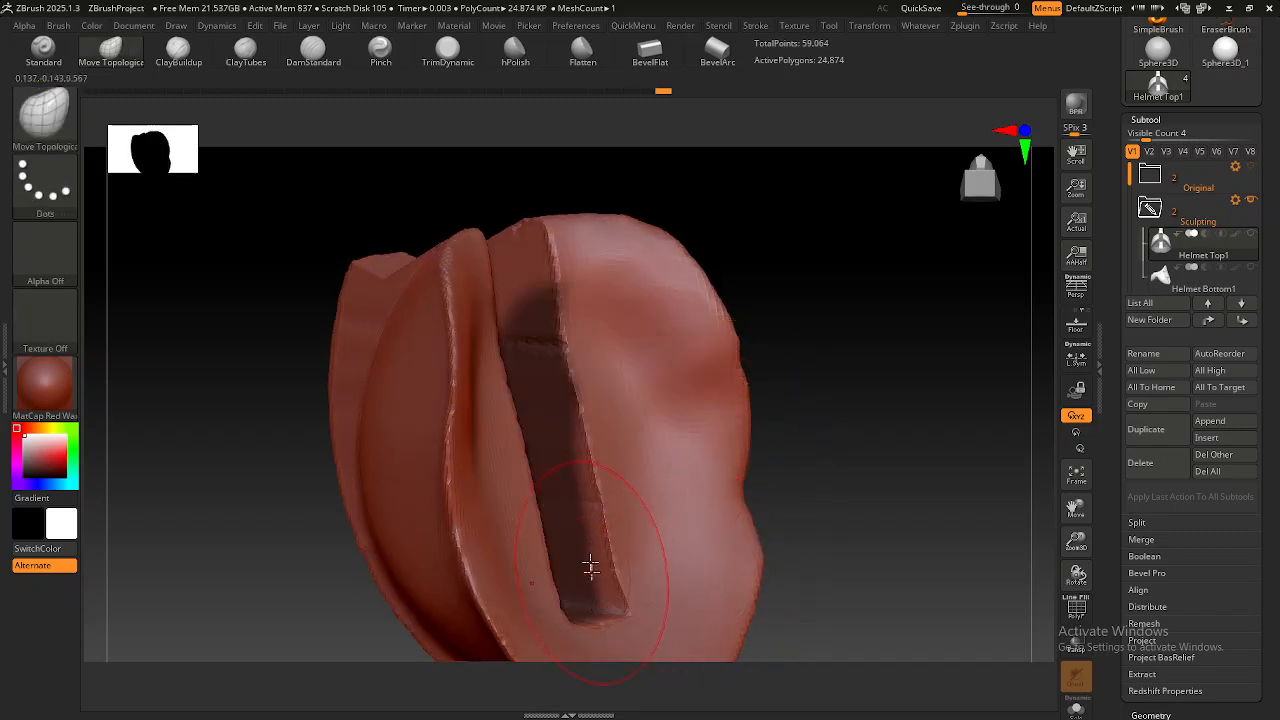
# Switch the masking brush to MaskLasso and unmask the dome's inner surface beside the crest channel.
pyautogui.moveTo(597, 556); pyautogui.dragTo(646, 464, button='right')
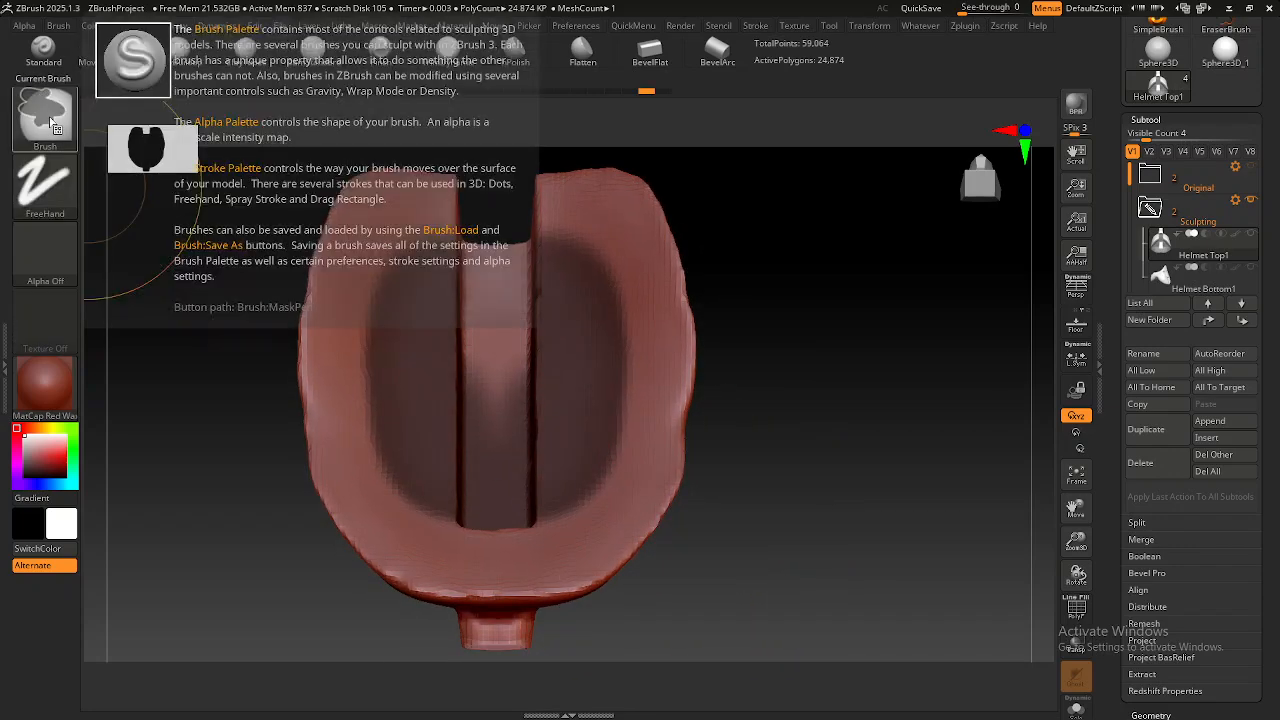
pyautogui.keyDown('ctrl'); pyautogui.click(44, 112); pyautogui.keyUp('ctrl')
pyautogui.click(143, 133)
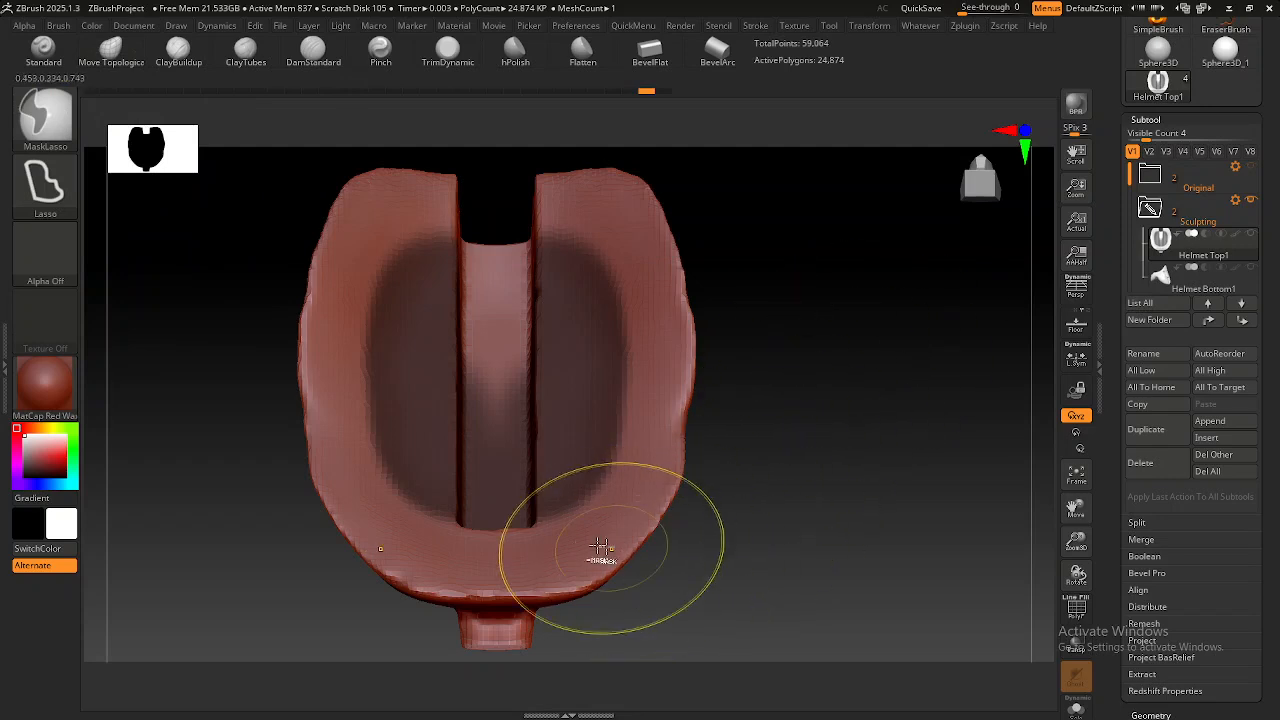
pyautogui.keyDown('ctrl'); pyautogui.keyDown('alt'); pyautogui.click(537, 544); pyautogui.keyUp('alt'); pyautogui.keyUp('ctrl')
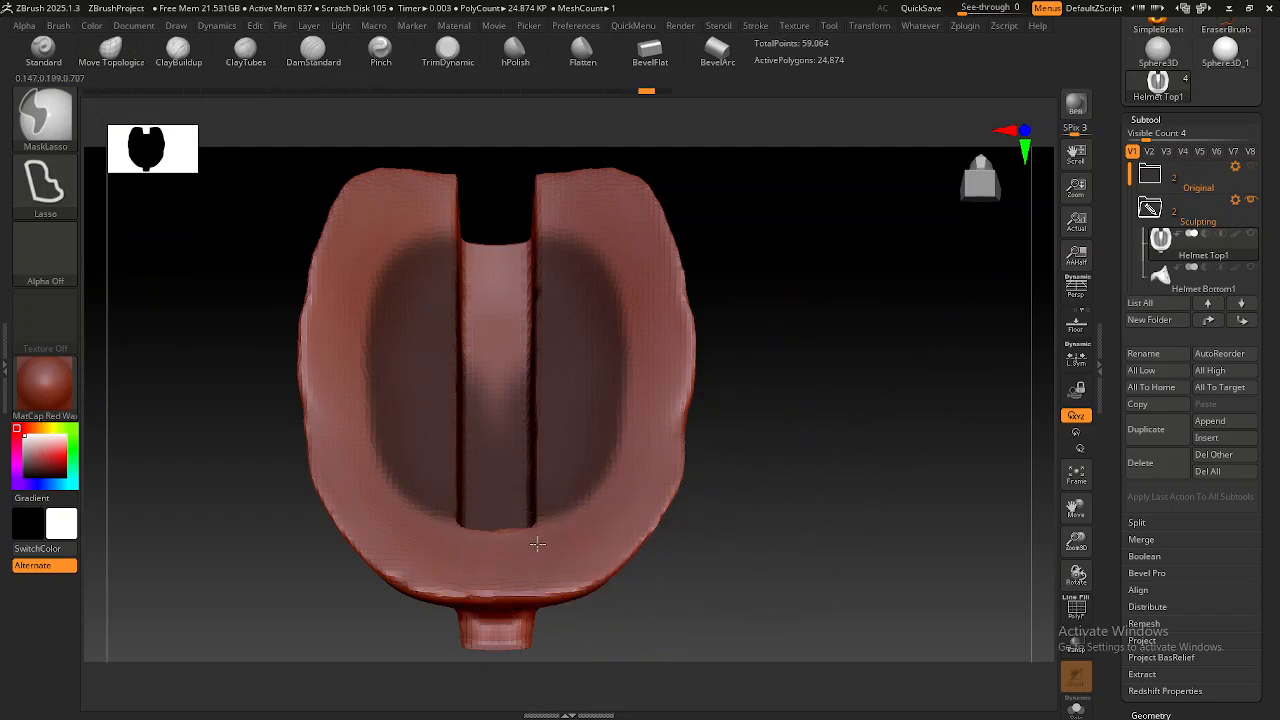
pyautogui.moveTo(661, 532)
pyautogui.keyDown('ctrl'); pyautogui.mouseDown()
pyautogui.moveTo(734, 403)
pyautogui.moveTo(680, 277)
pyautogui.moveTo(598, 200)
pyautogui.moveTo(535, 181)
pyautogui.mouseUp(); pyautogui.keyUp('ctrl')
pyautogui.moveTo(568, 402); pyautogui.dragTo(603, 436, button='right')
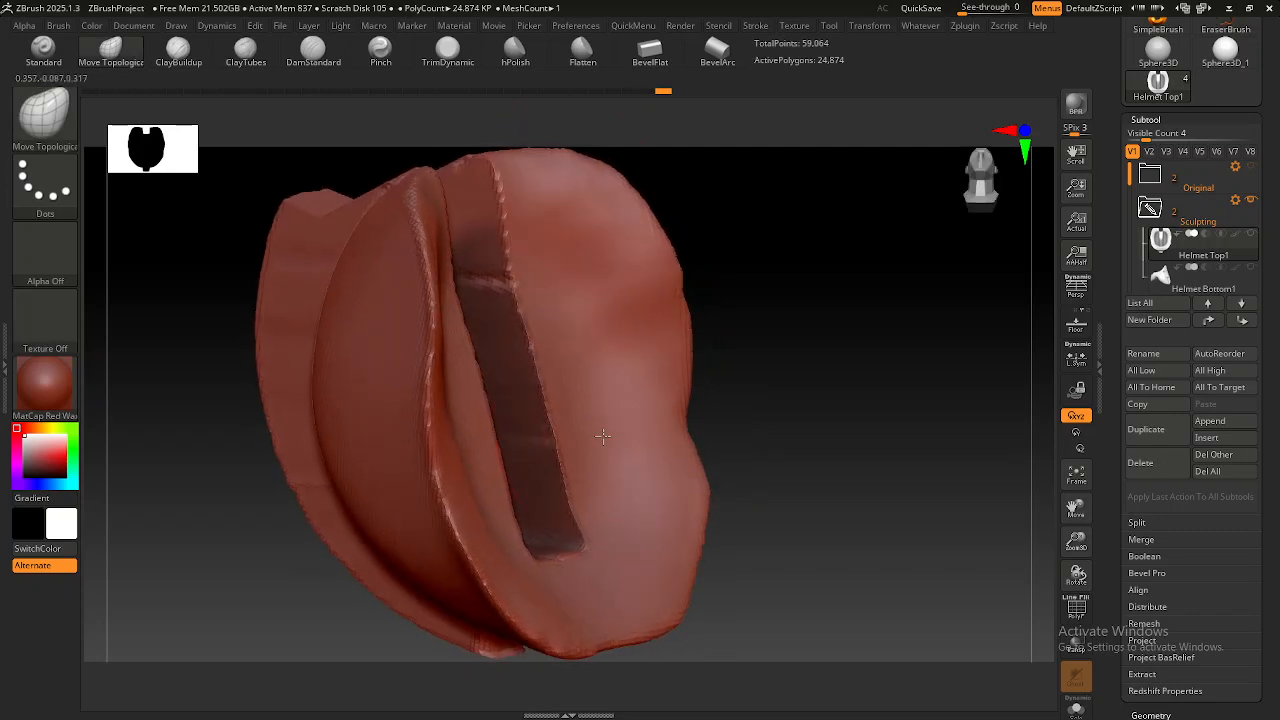
pyautogui.moveTo(528, 418)
pyautogui.mouseDown(button='right')
pyautogui.moveTo(471, 471)
pyautogui.moveTo(491, 477)
pyautogui.moveTo(480, 480)
pyautogui.mouseUp(button='right')
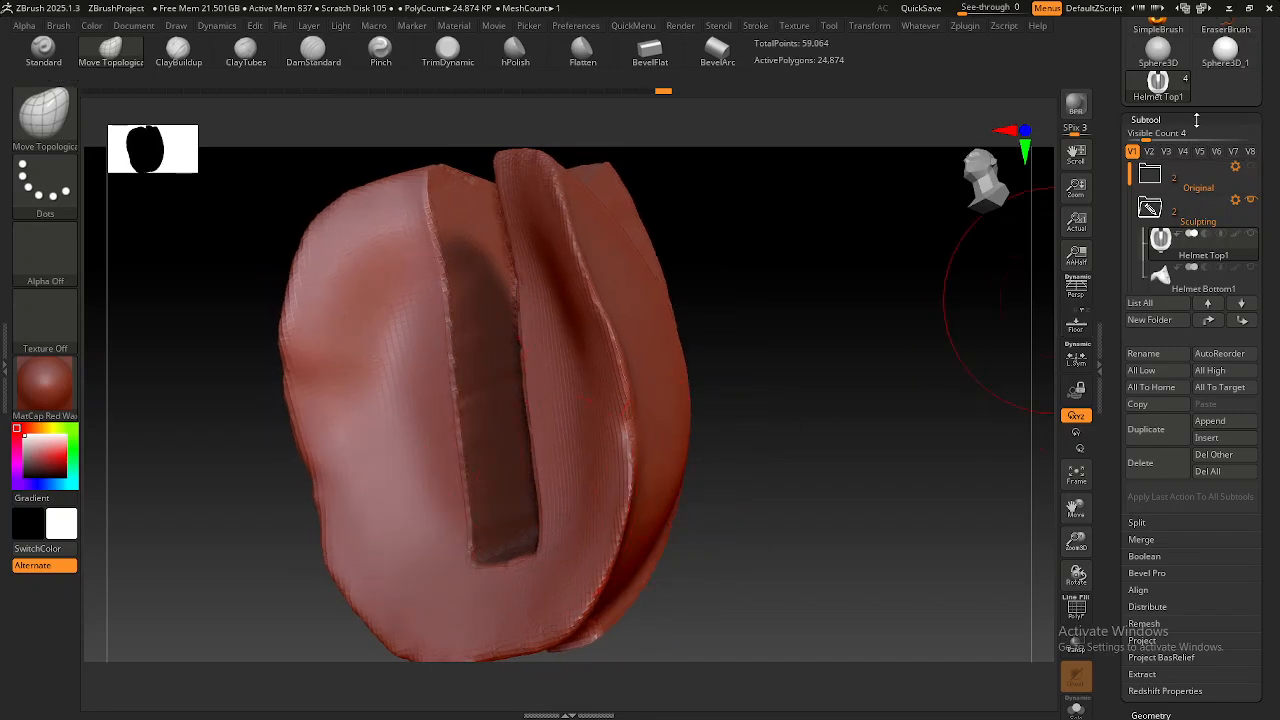
# Sharpen the channel's mask, grow it twice, and sharpen it repeatedly until its edges are hard.
pyautogui.click(1196, 120)
pyautogui.moveTo(1200, 263); pyautogui.dragTo(1195, 236)
pyautogui.click(1148, 288)
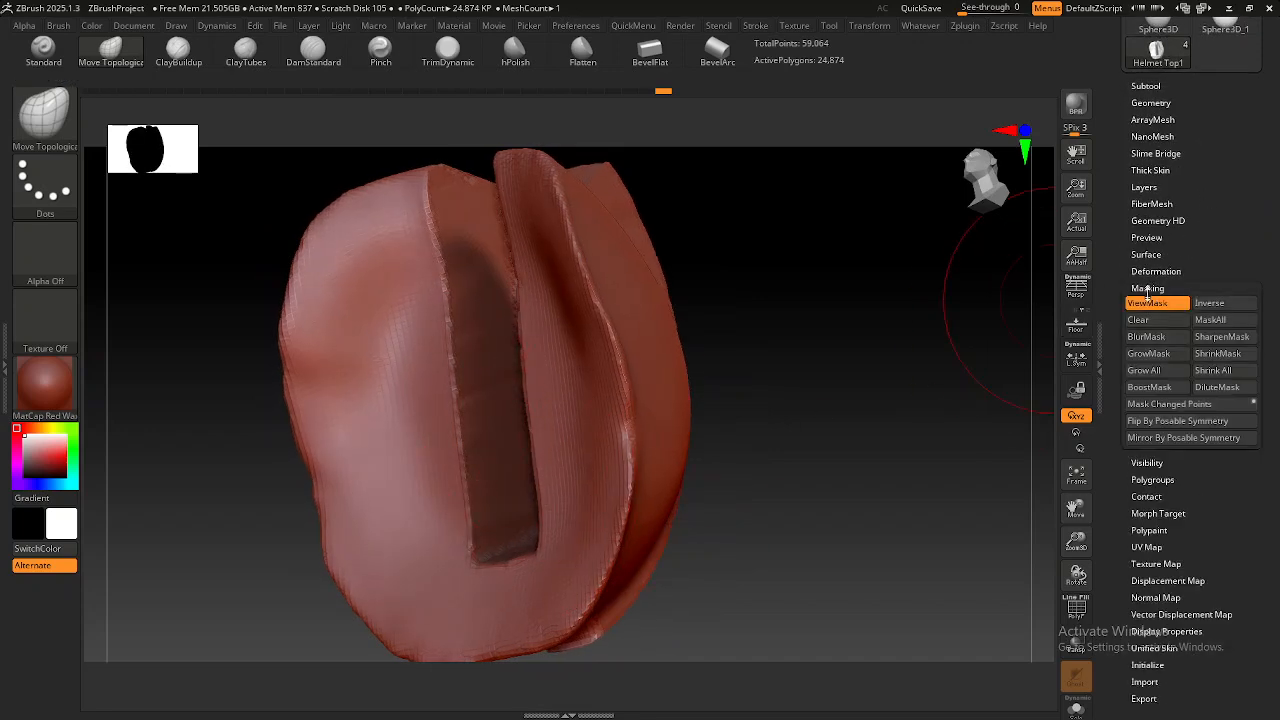
pyautogui.moveTo(1110, 363); pyautogui.dragTo(1110, 311)
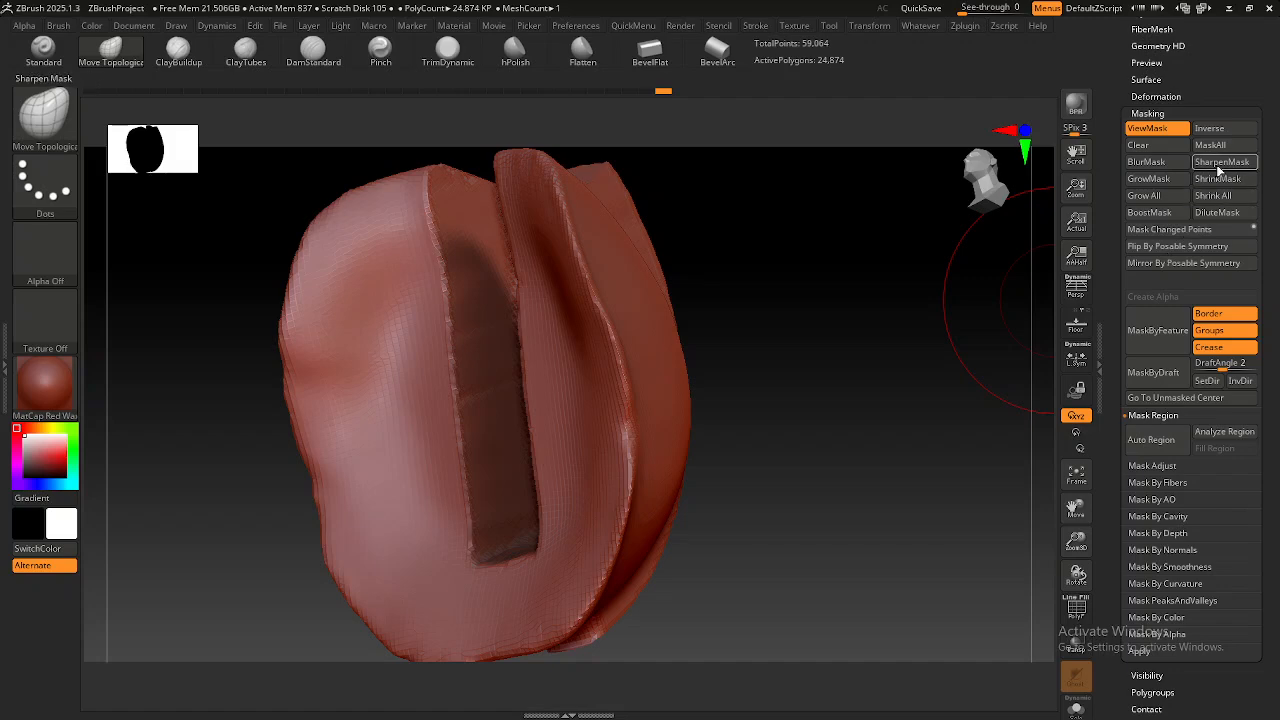
pyautogui.click(1219, 164)
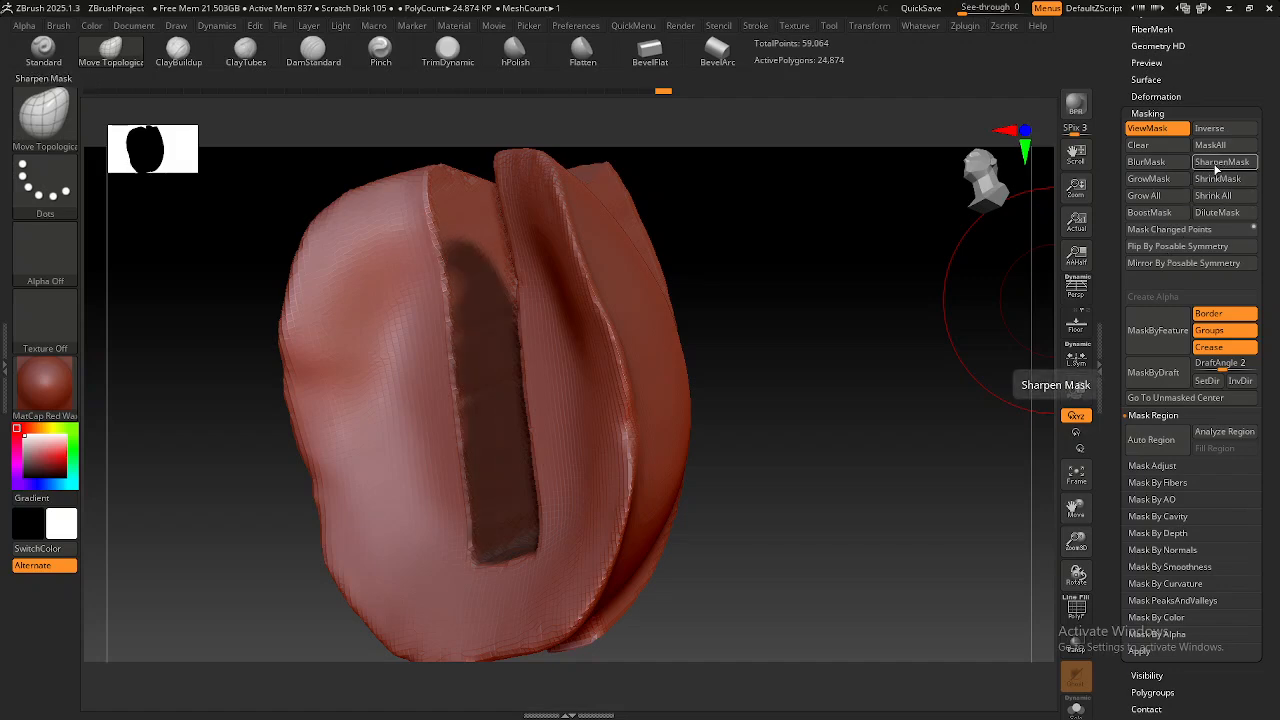
pyautogui.click(1158, 185)
pyautogui.click(1158, 185)
pyautogui.click(1233, 171)
pyautogui.click(1233, 171)
pyautogui.click(1233, 171)
pyautogui.click(1233, 171)
pyautogui.click(1233, 171)
pyautogui.click(1233, 171)
pyautogui.click(1233, 171)
pyautogui.click(1233, 171)
pyautogui.click(1233, 171)
# Lasso away the leftover mask strips along both outer edges of the channel inside the dome.
pyautogui.moveTo(909, 305); pyautogui.dragTo(672, 390)
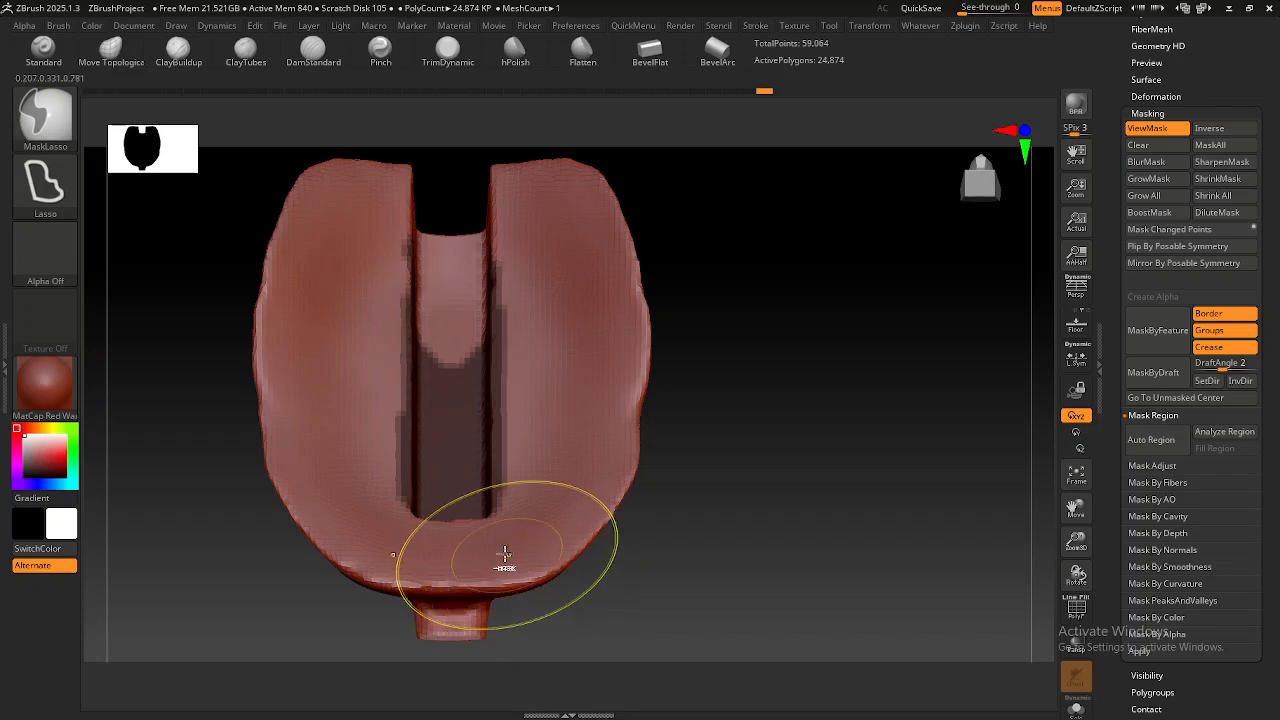
pyautogui.moveTo(497, 548)
pyautogui.keyDown('ctrl'); pyautogui.mouseDown()
pyautogui.moveTo(628, 425)
pyautogui.moveTo(568, 218)
pyautogui.moveTo(496, 159)
pyautogui.mouseUp(); pyautogui.keyUp('ctrl')
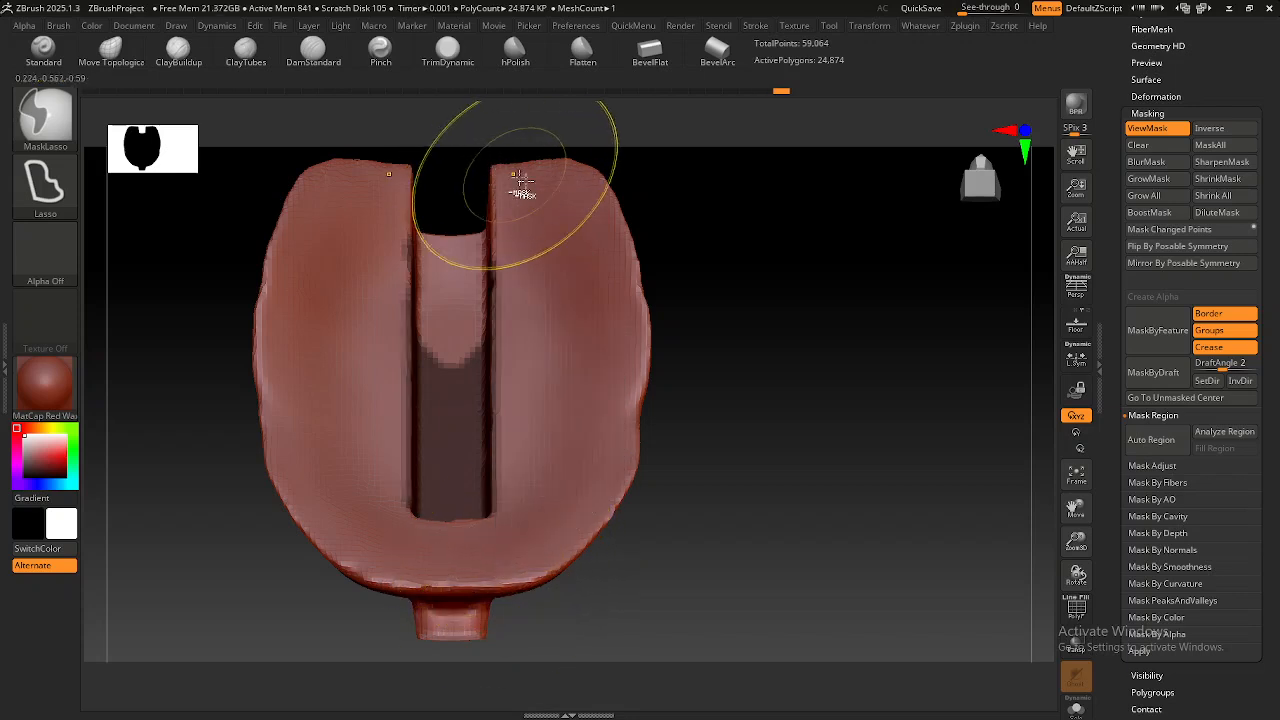
pyautogui.moveTo(518, 475)
pyautogui.mouseDown(button='right')
pyautogui.moveTo(561, 507)
pyautogui.moveTo(492, 509)
pyautogui.moveTo(533, 520)
pyautogui.moveTo(515, 540)
pyautogui.moveTo(517, 614)
pyautogui.moveTo(503, 566)
pyautogui.moveTo(527, 470)
pyautogui.moveTo(555, 488)
pyautogui.mouseUp(button='right')
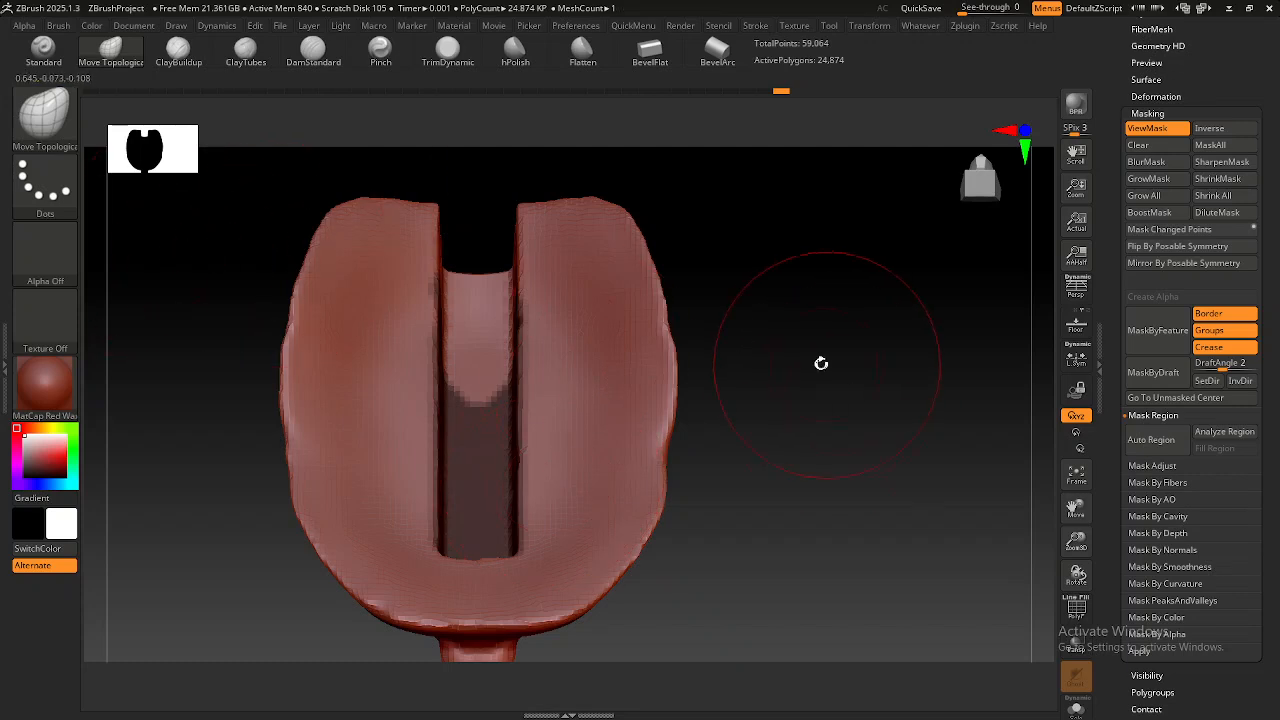
# Invert the mask and scale the unmasked channel sideways with the gizmo, collapsing its walls onto the centre line.
pyautogui.hotkey('ctrl', 'h')
pyautogui.moveTo(842, 460)
pyautogui.mouseDown()
pyautogui.moveTo(816, 472)
pyautogui.moveTo(857, 475)
pyautogui.mouseUp()
pyautogui.hotkey('ctrl', 'h')
pyautogui.moveTo(914, 354)
pyautogui.mouseDown()
pyautogui.moveTo(857, 443)
pyautogui.moveTo(834, 455)
pyautogui.moveTo(863, 461)
pyautogui.mouseUp()
pyautogui.keyDown('alt'); pyautogui.moveTo(502, 430); pyautogui.dragTo(518, 412, button='right'); pyautogui.keyUp('alt')
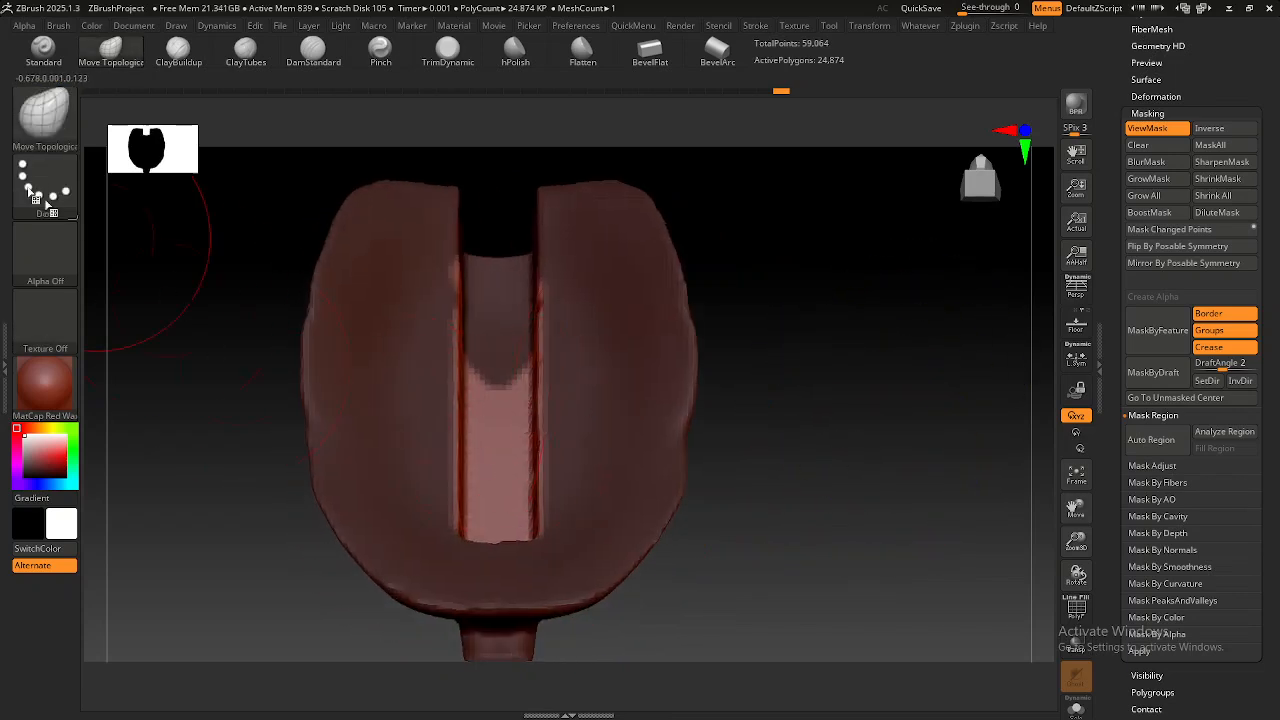
pyautogui.press('w')
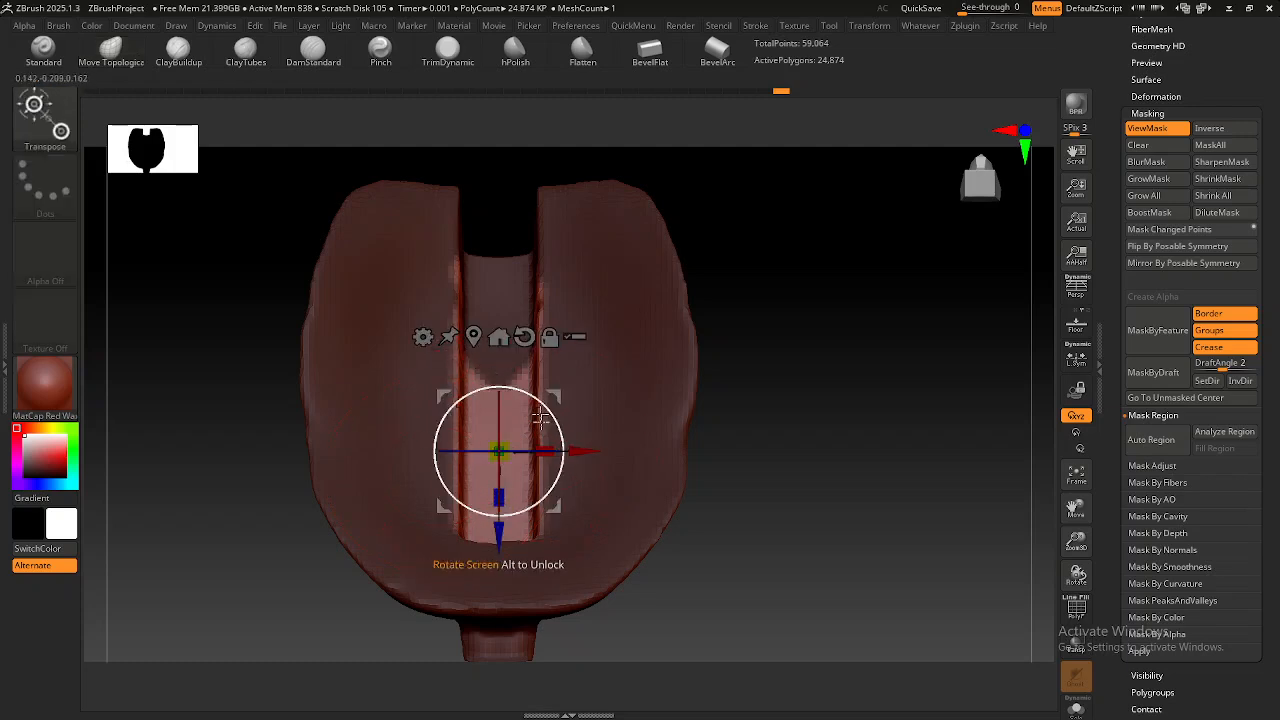
pyautogui.moveTo(550, 447); pyautogui.dragTo(449, 456)
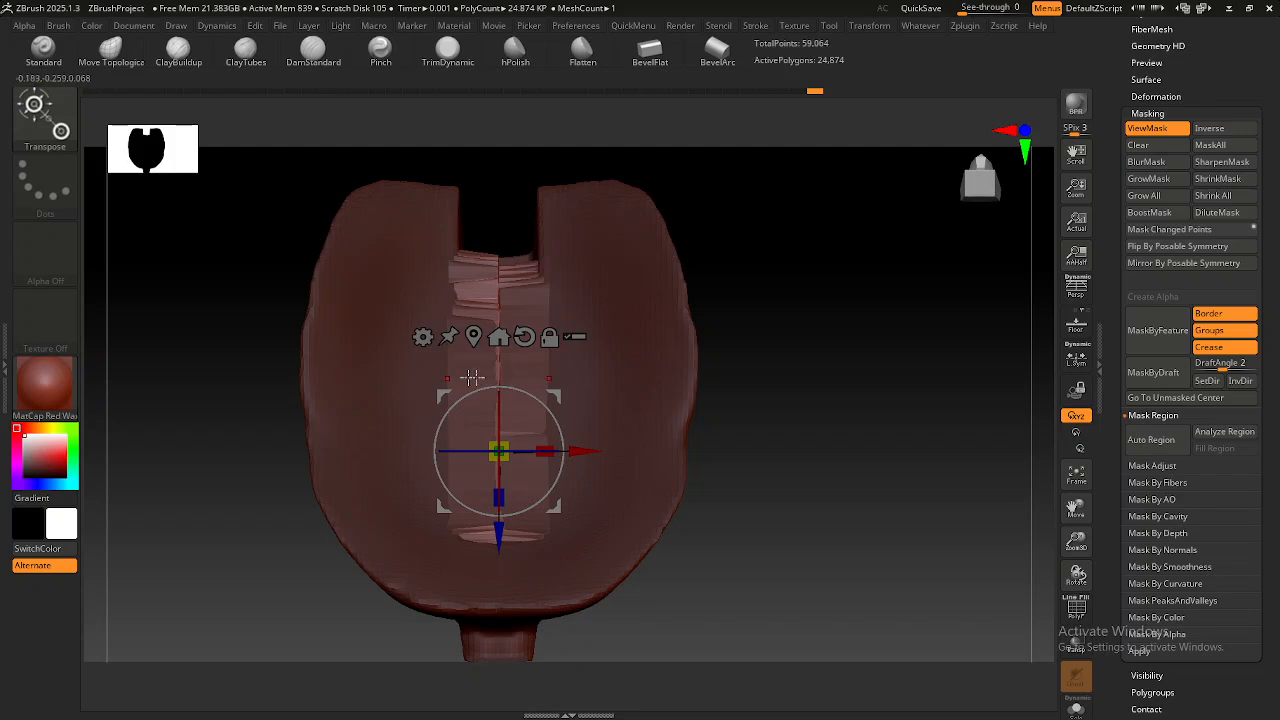
# Clear the mask and remesh Helmet Top1 with DynaMesh.
pyautogui.hotkey('ctrl', 'h')
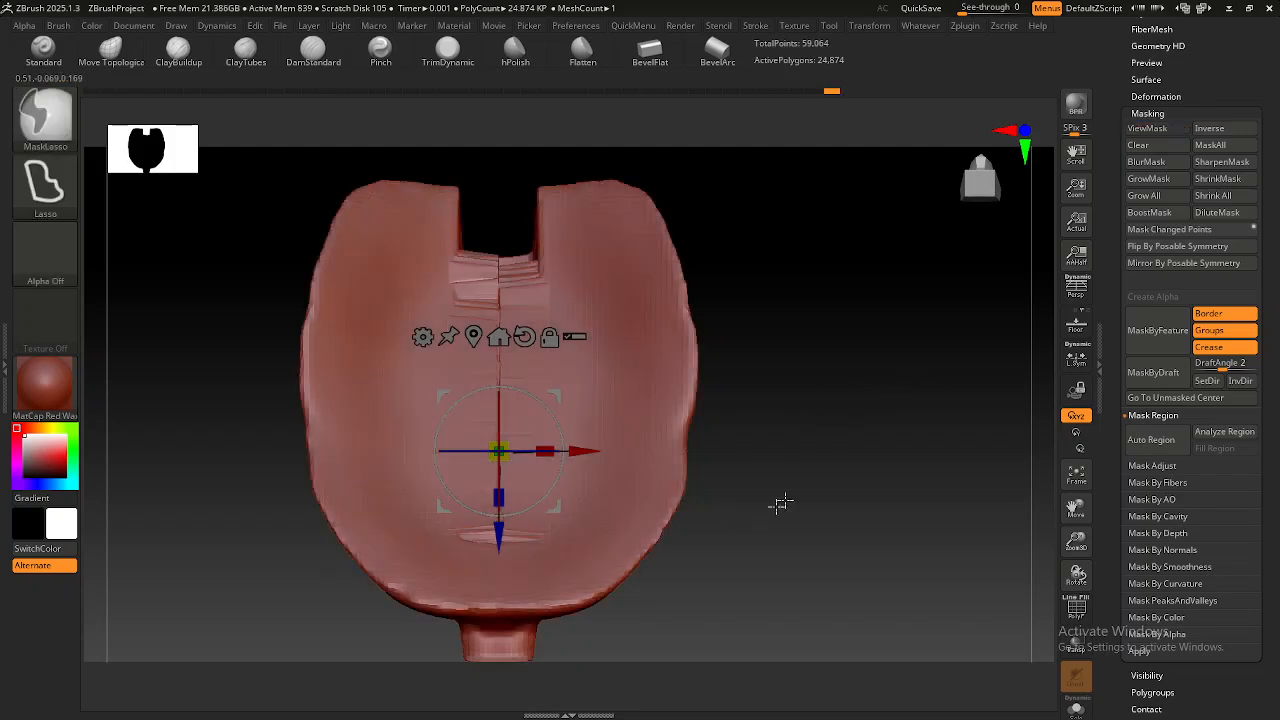
pyautogui.keyDown('ctrl'); pyautogui.moveTo(779, 537); pyautogui.dragTo(697, 622); pyautogui.keyUp('ctrl')
pyautogui.moveTo(623, 344); pyautogui.dragTo(631, 440, button='right')
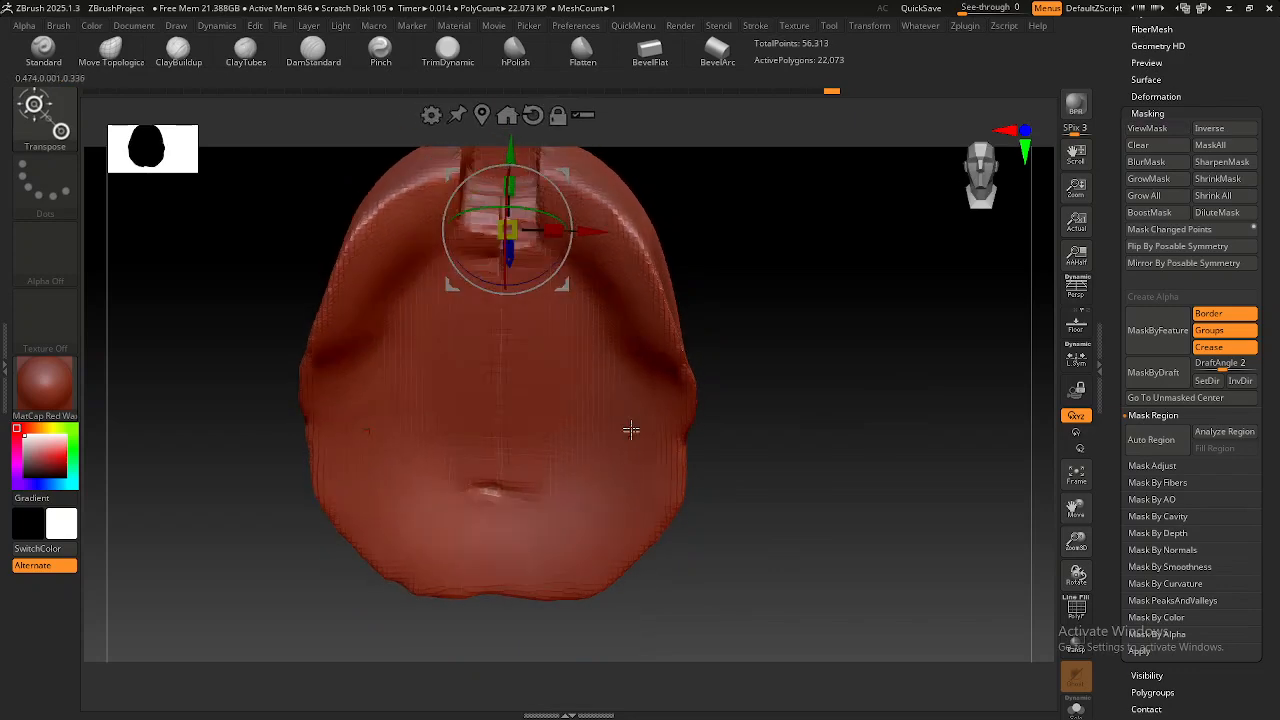
pyautogui.moveTo(615, 395)
pyautogui.mouseDown(button='right')
pyautogui.moveTo(603, 497)
pyautogui.moveTo(602, 375)
pyautogui.moveTo(614, 423)
pyautogui.moveTo(588, 423)
pyautogui.moveTo(597, 398)
pyautogui.mouseUp(button='right')
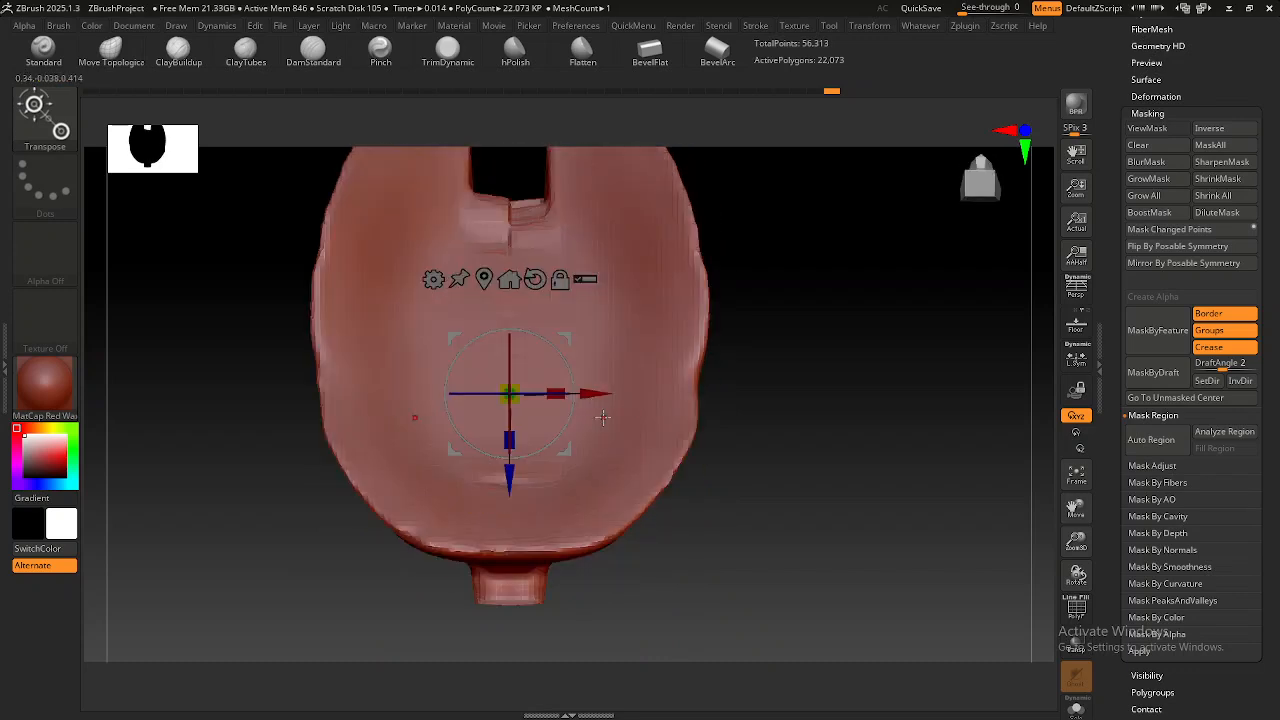
# Smooth the small ridge inside the dome at the closed channel's rear end.
pyautogui.moveTo(619, 413)
pyautogui.mouseDown(button='right')
pyautogui.moveTo(663, 420)
pyautogui.moveTo(568, 461)
pyautogui.mouseUp(button='right')
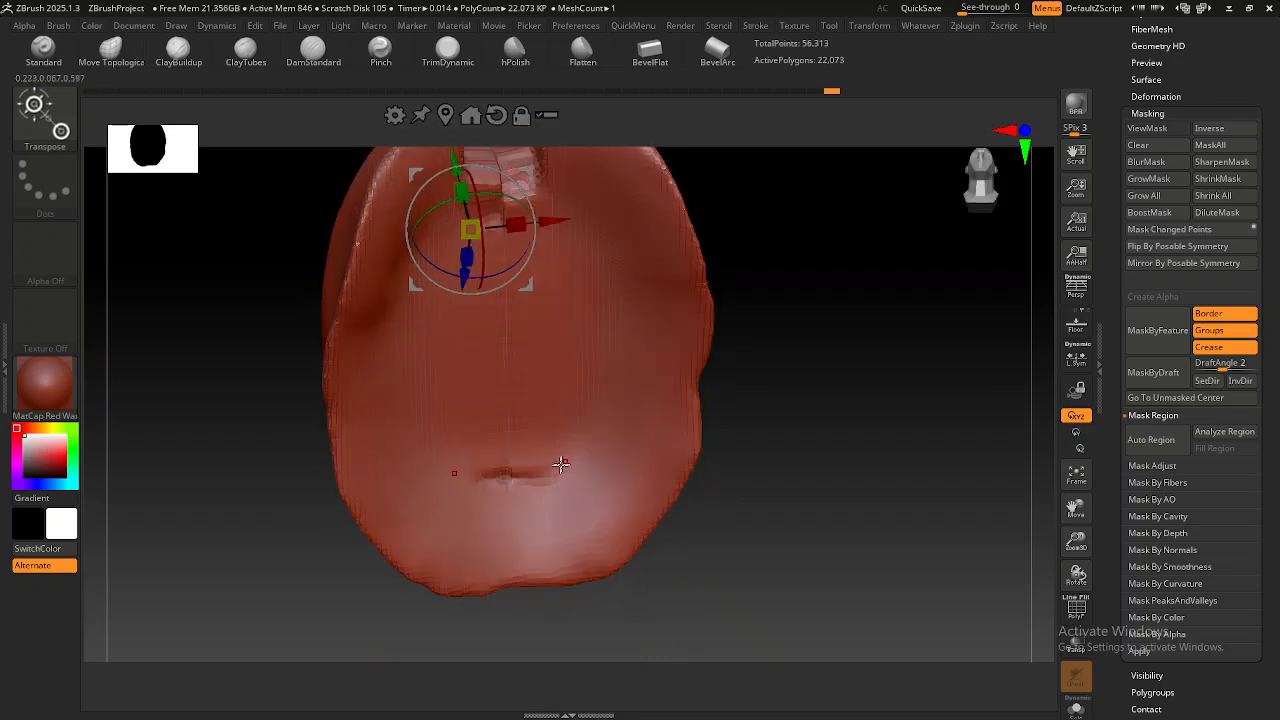
pyautogui.press('q')
pyautogui.keyDown('shift'); pyautogui.moveTo(511, 466); pyautogui.dragTo(519, 467); pyautogui.keyUp('shift')
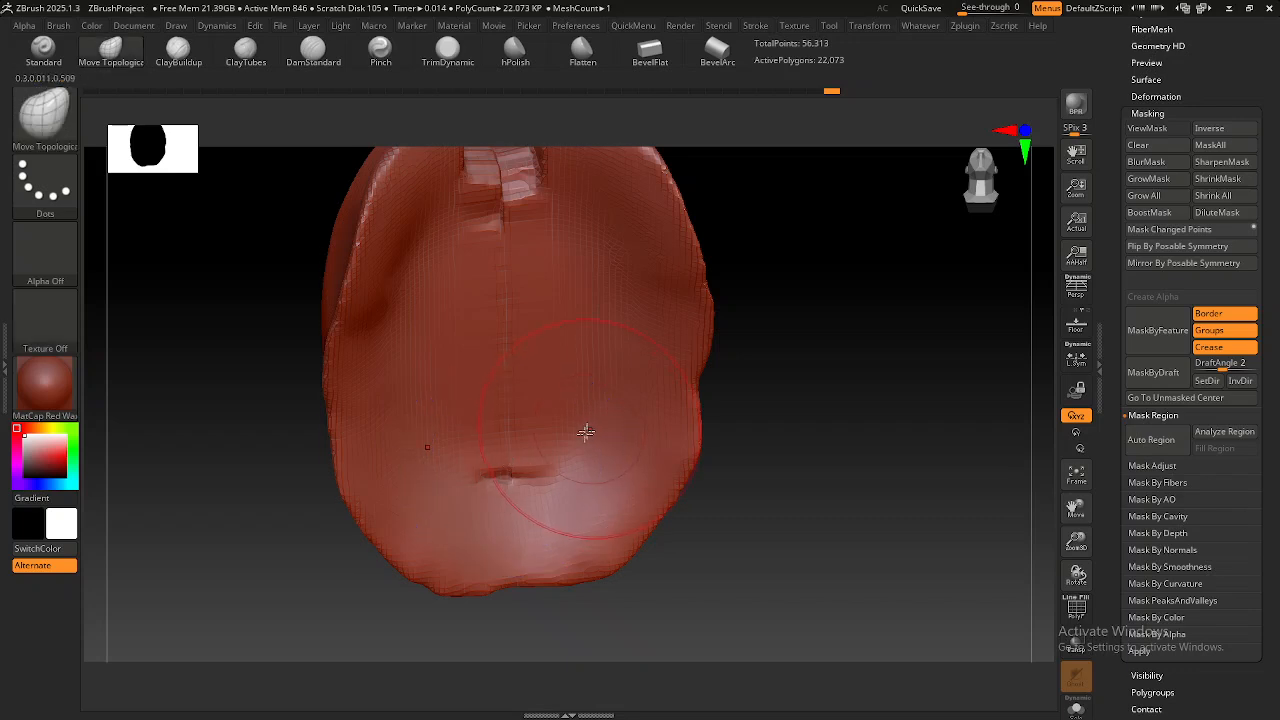
pyautogui.moveTo(591, 431); pyautogui.dragTo(575, 460, button='right')
pyautogui.moveTo(529, 366)
pyautogui.mouseDown(button='right')
pyautogui.moveTo(514, 371)
pyautogui.moveTo(529, 408)
pyautogui.mouseUp(button='right')
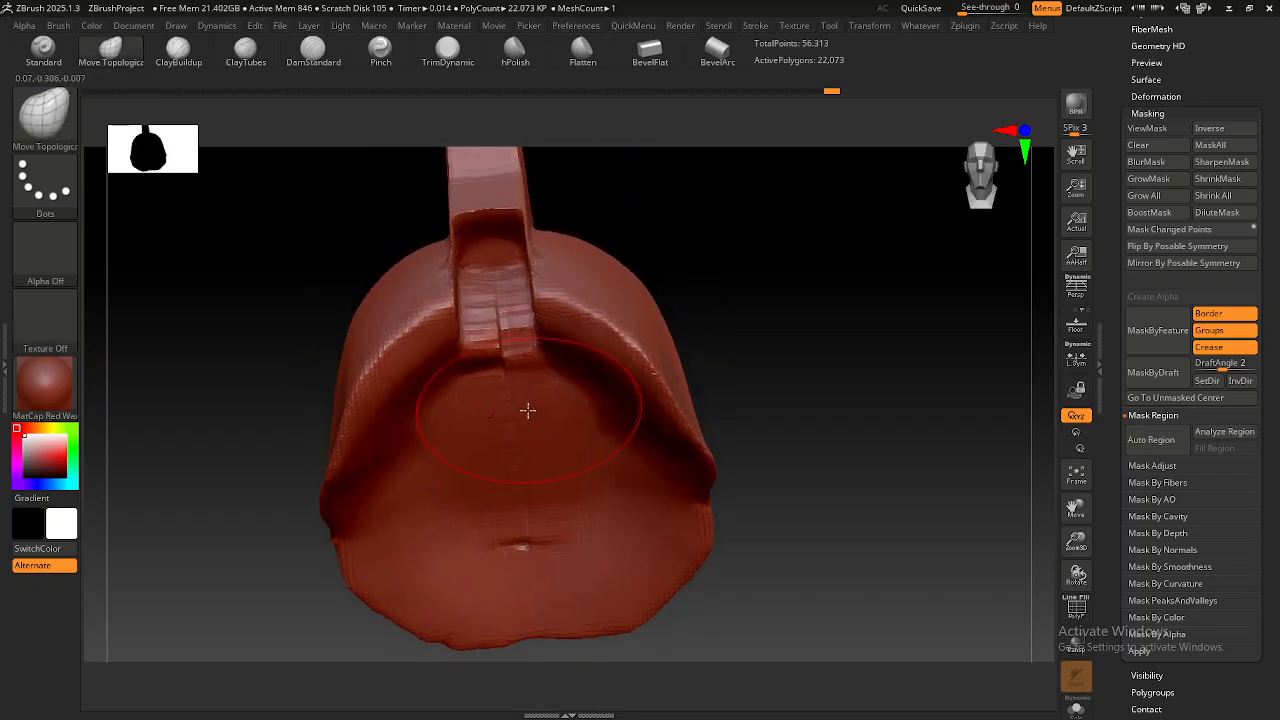
pyautogui.moveTo(564, 334)
pyautogui.mouseDown(button='right')
pyautogui.moveTo(523, 391)
pyautogui.moveTo(510, 315)
pyautogui.moveTo(511, 391)
pyautogui.mouseUp(button='right')
pyautogui.moveTo(589, 394)
pyautogui.keyDown('ctrl'); pyautogui.mouseDown(button='right')
pyautogui.moveTo(560, 340)
pyautogui.moveTo(634, 355)
pyautogui.mouseUp(button='right'); pyautogui.keyUp('ctrl')
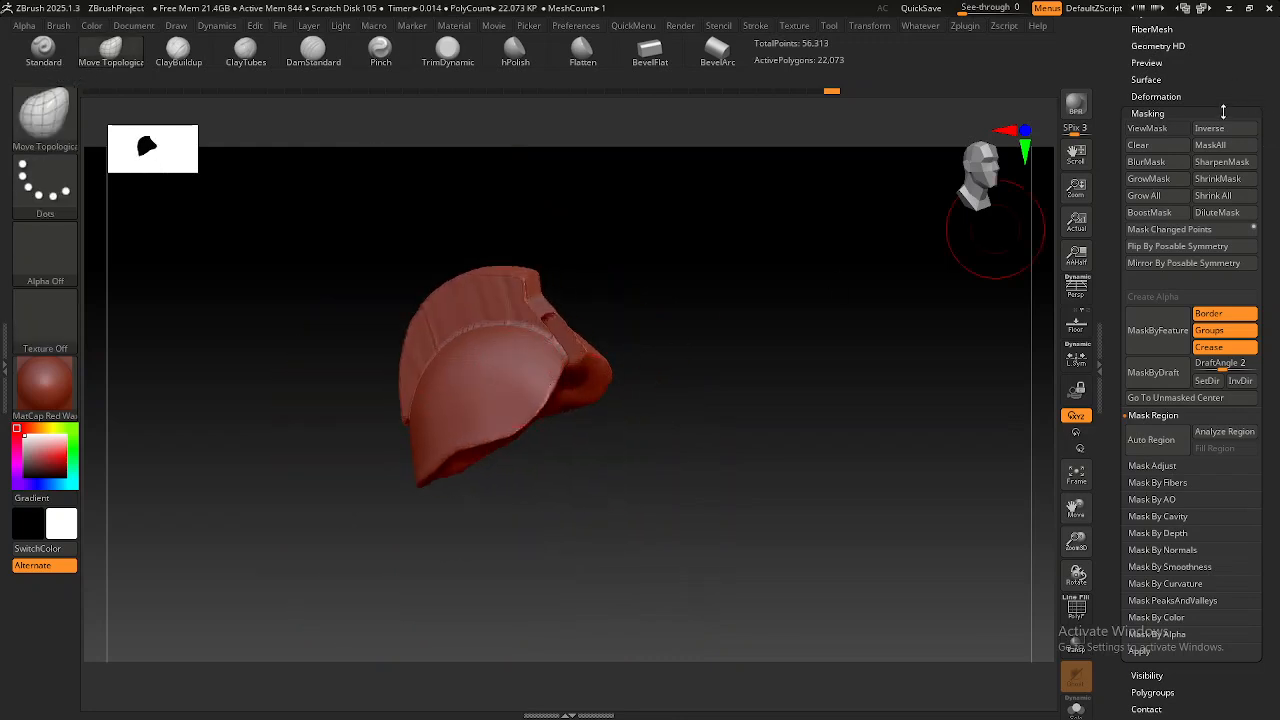
# Show Helmet Top1 together with Helmet Bottom1 and examine how the crest's front opening meets the face part.
pyautogui.click(1222, 112)
pyautogui.scroll(3, 1167, 140)
pyautogui.click(1146, 36)
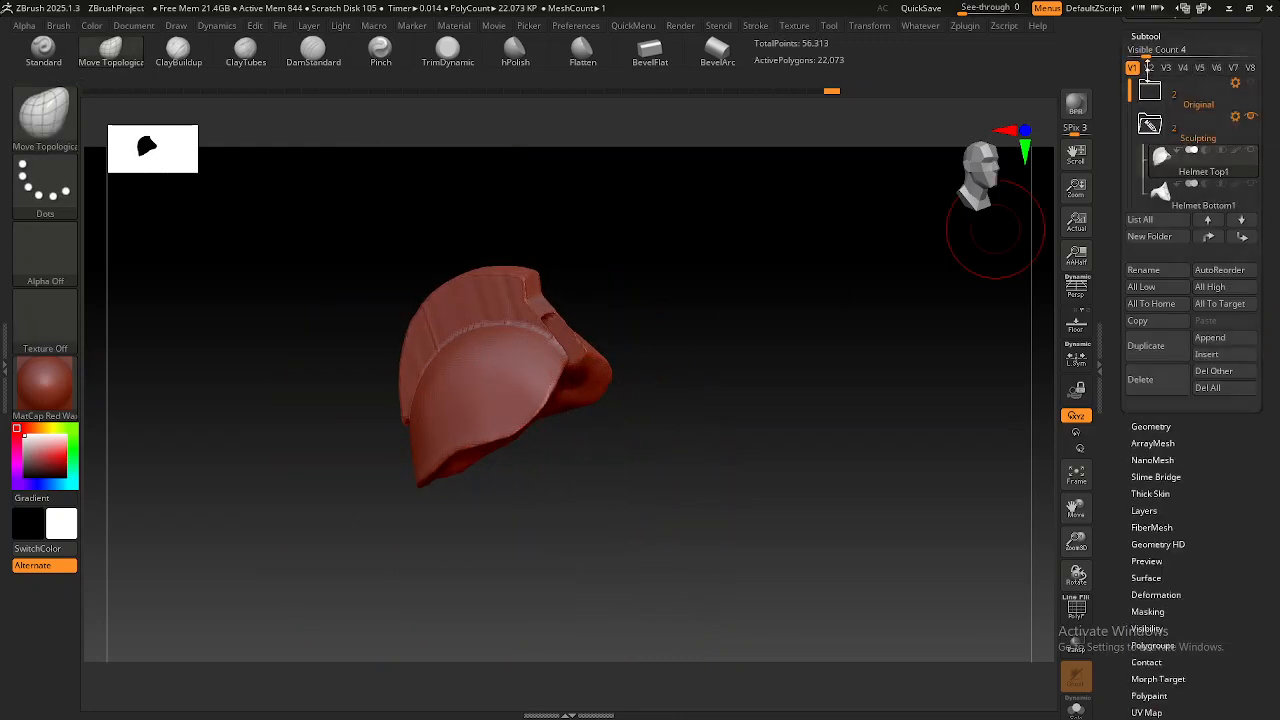
pyautogui.click(1230, 190)
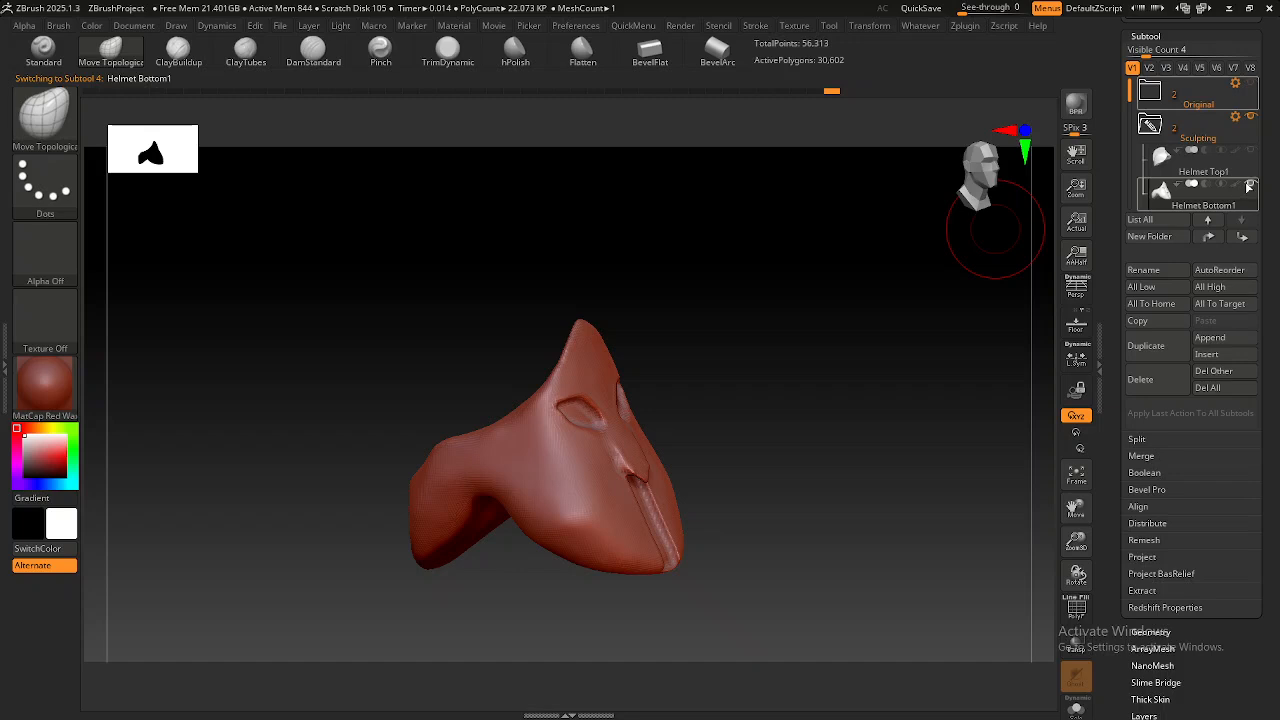
pyautogui.click(1251, 151)
pyautogui.moveTo(510, 402)
pyautogui.mouseDown(button='right')
pyautogui.moveTo(606, 408)
pyautogui.moveTo(567, 411)
pyautogui.moveTo(571, 300)
pyautogui.moveTo(563, 530)
pyautogui.mouseUp(button='right')
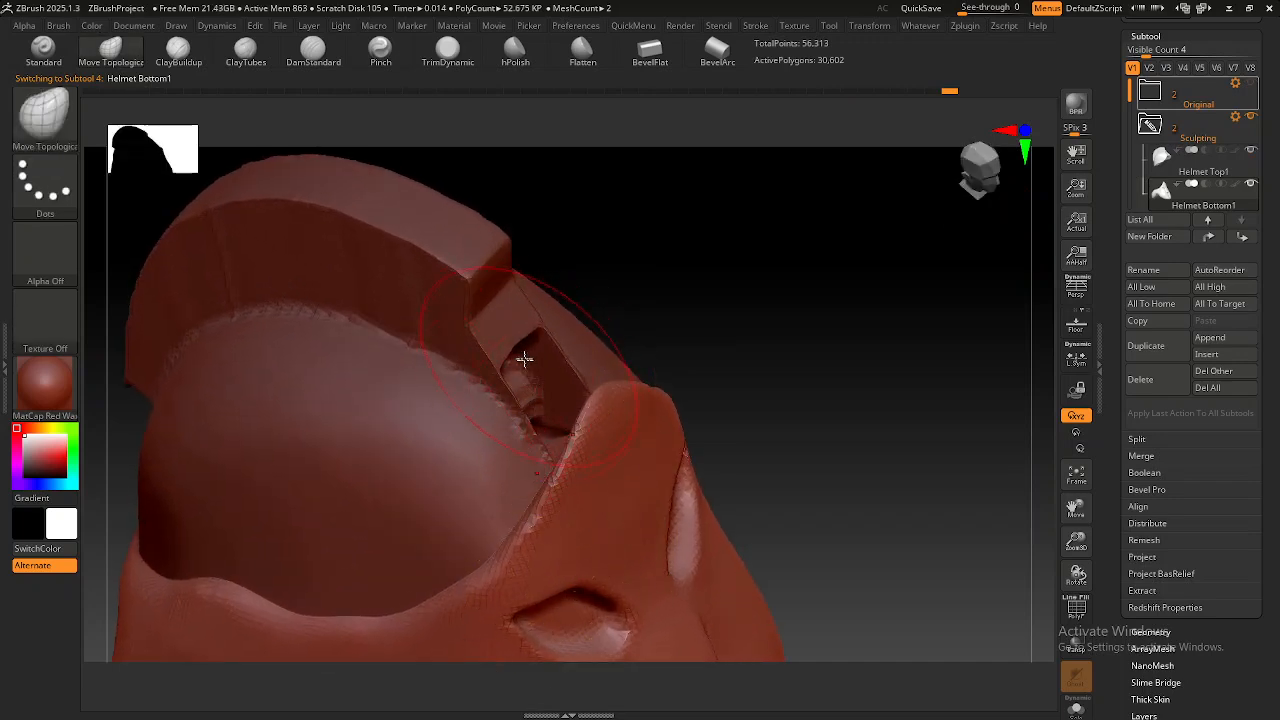
pyautogui.moveTo(520, 390)
pyautogui.mouseDown(button='right')
pyautogui.moveTo(517, 449)
pyautogui.moveTo(572, 395)
pyautogui.mouseUp(button='right')
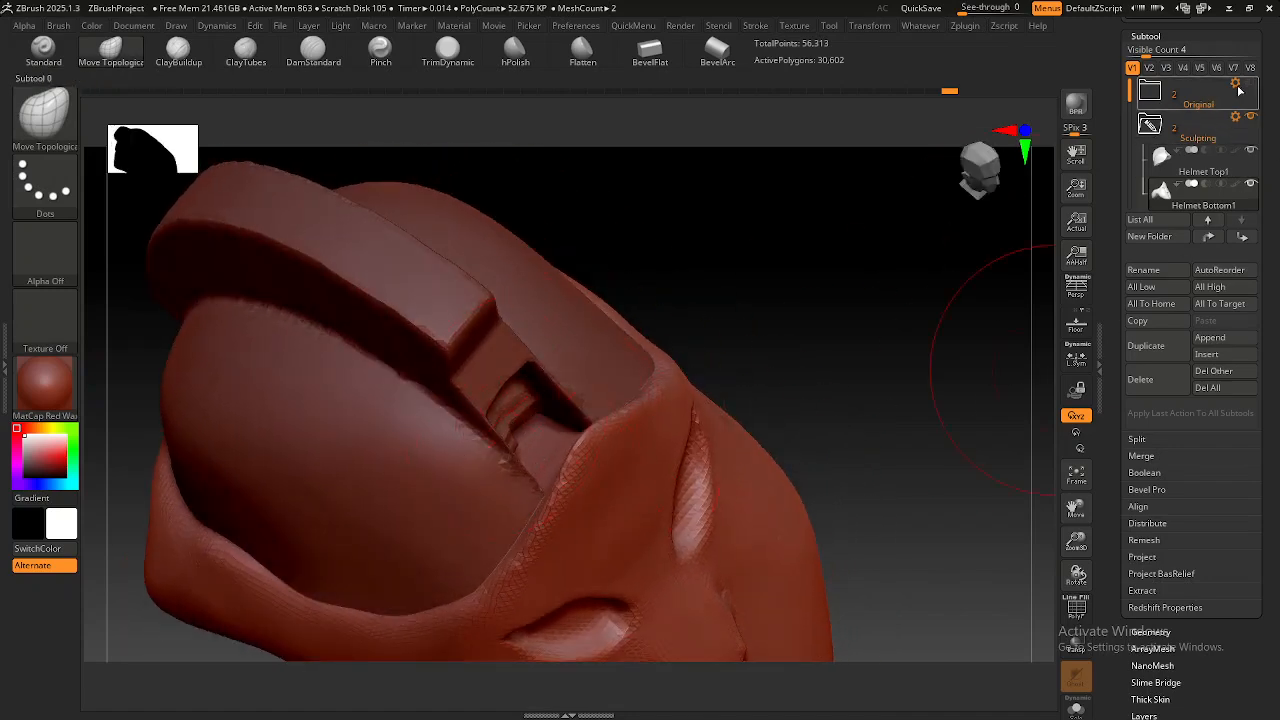
pyautogui.click(1251, 151)
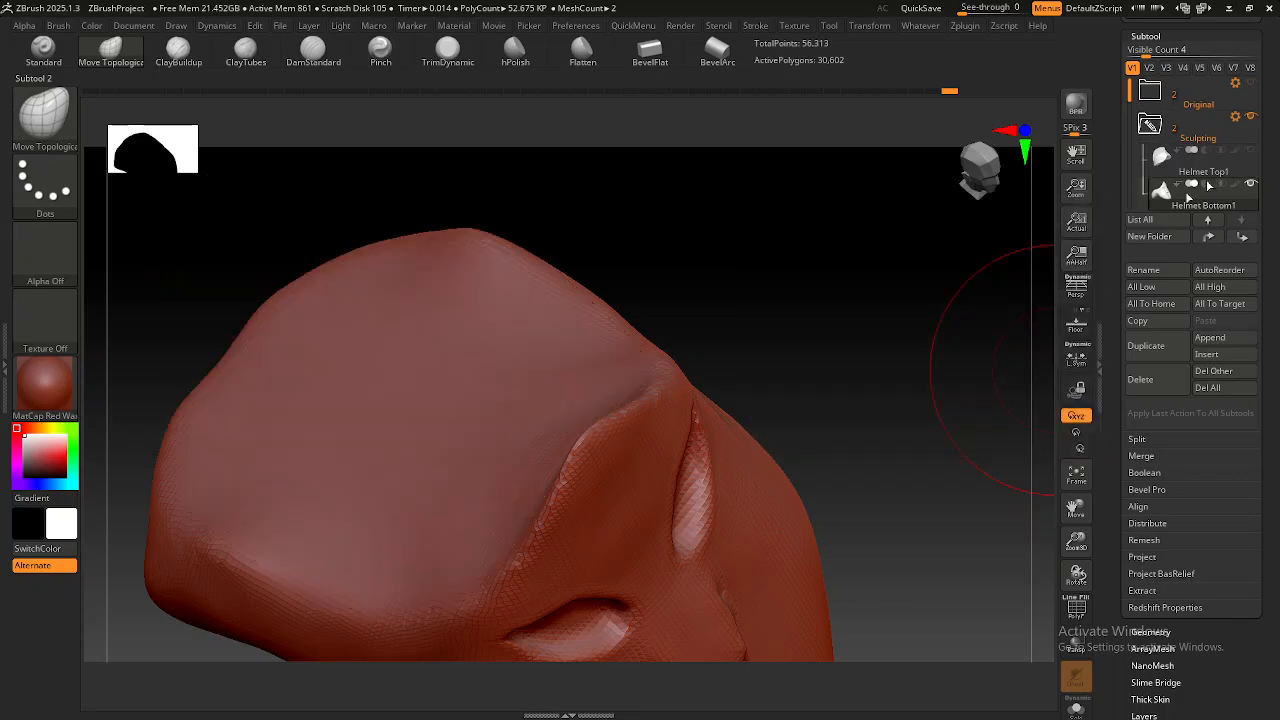
pyautogui.click(1252, 154)
pyautogui.moveTo(965, 325); pyautogui.dragTo(1003, 240)
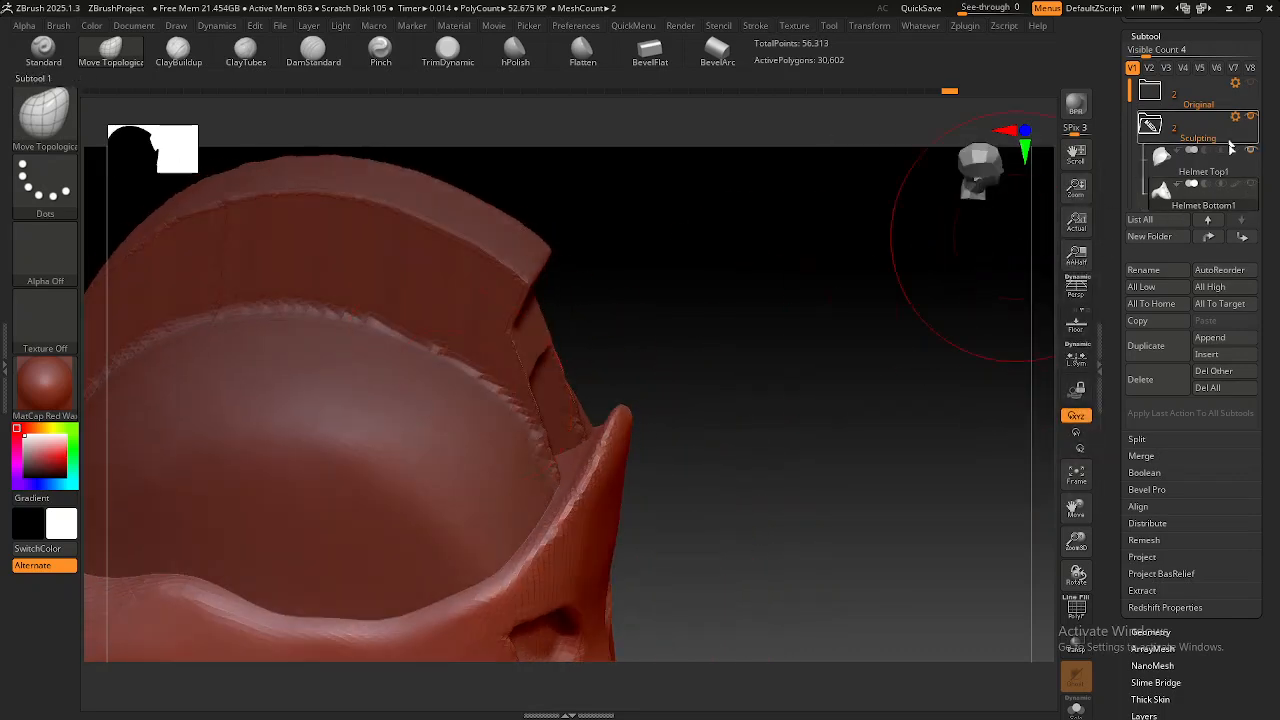
# Isolate Helmet Top1 and lasso-mask the sloped front edge of the crest from the side.
pyautogui.click(1191, 168)
pyautogui.moveTo(700, 370); pyautogui.dragTo(537, 371, button='right')
pyautogui.moveTo(634, 414); pyautogui.dragTo(551, 366, button='right')
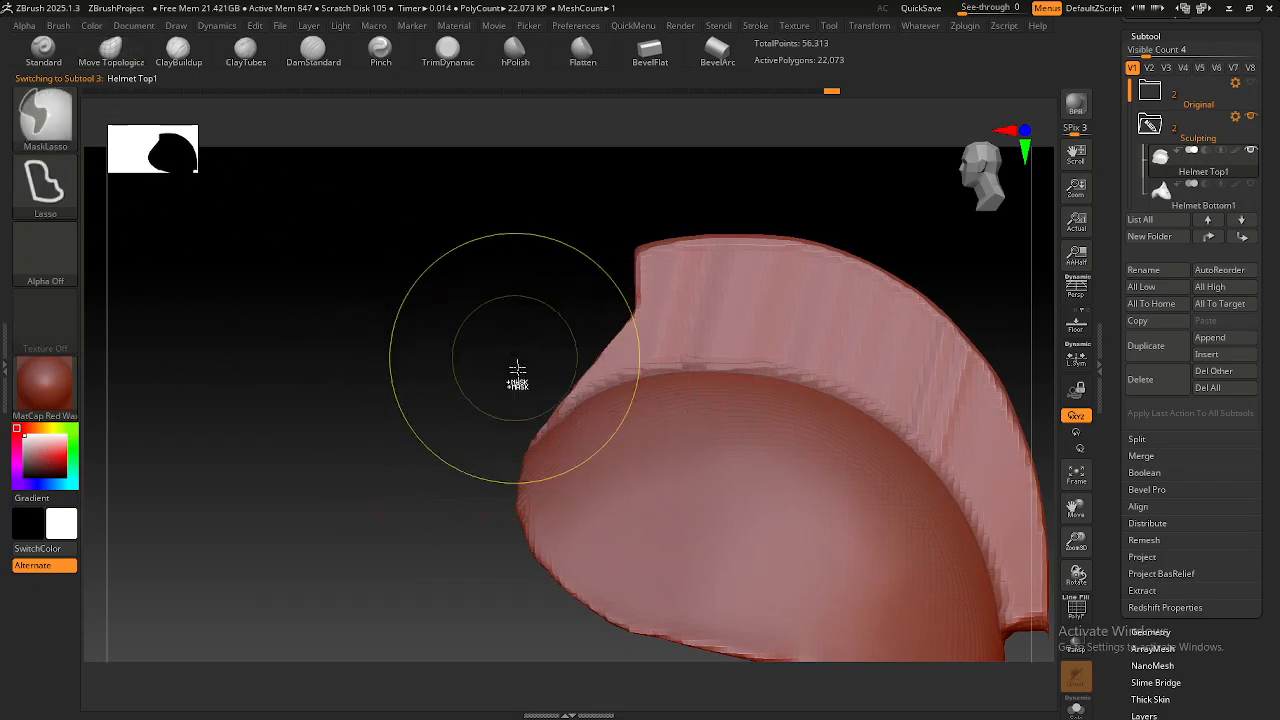
pyautogui.keyDown('ctrl'); pyautogui.moveTo(466, 320); pyautogui.dragTo(605, 300); pyautogui.keyUp('ctrl')
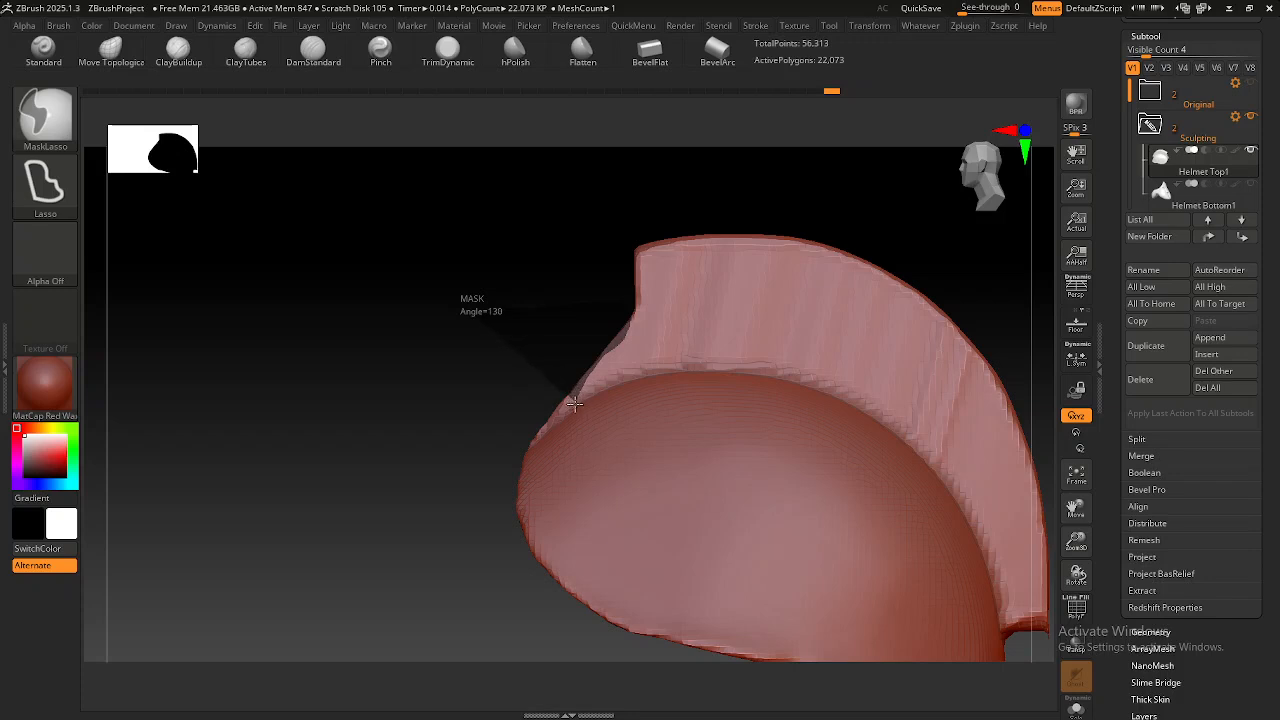
pyautogui.keyDown('ctrl'); pyautogui.moveTo(523, 451); pyautogui.dragTo(458, 456); pyautogui.keyUp('ctrl')
pyautogui.moveTo(451, 460)
pyautogui.mouseDown(button='right')
pyautogui.moveTo(520, 462)
pyautogui.moveTo(523, 421)
pyautogui.moveTo(560, 437)
pyautogui.moveTo(520, 423)
pyautogui.mouseUp(button='right')
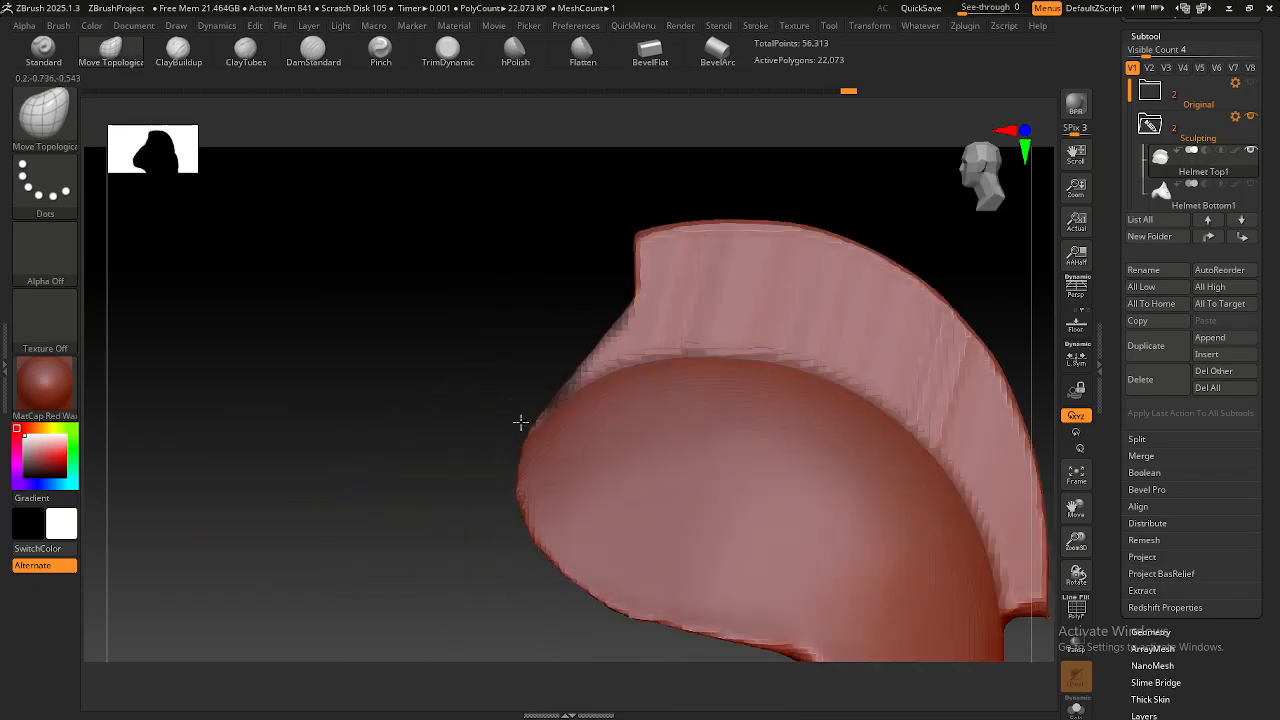
pyautogui.keyDown('ctrl'); pyautogui.moveTo(421, 352); pyautogui.dragTo(607, 292); pyautogui.keyUp('ctrl')
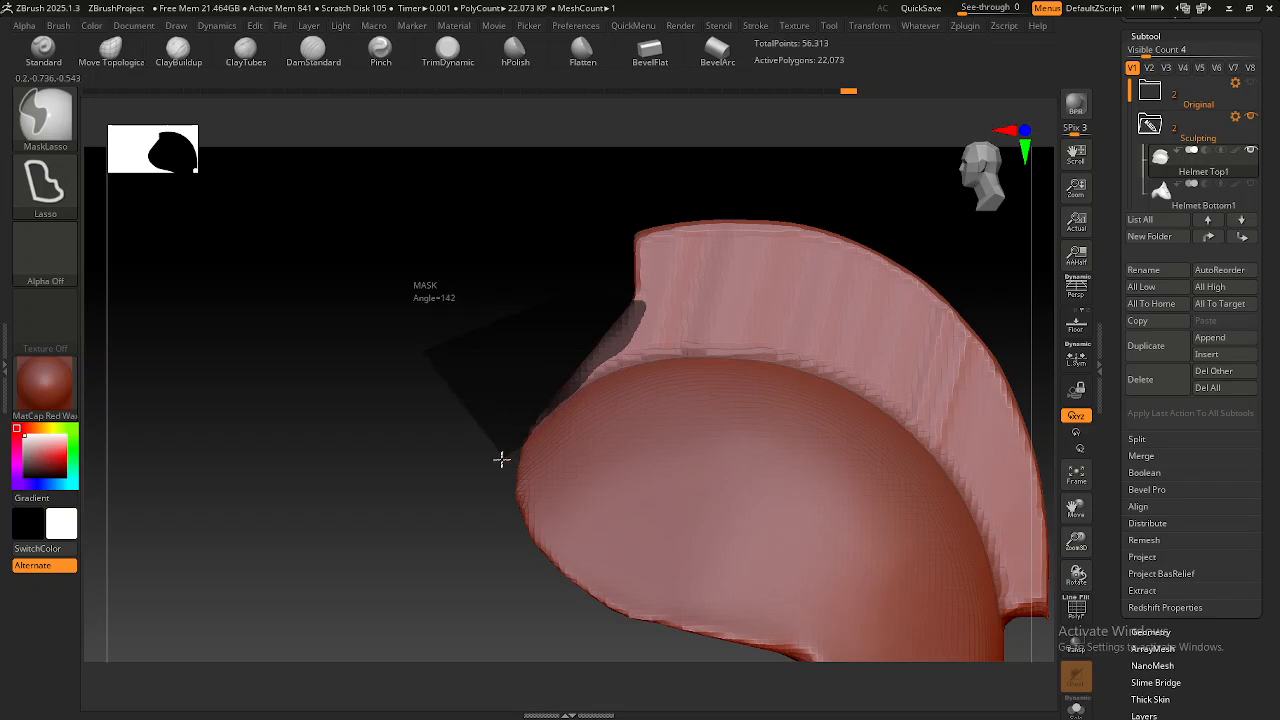
pyautogui.keyDown('ctrl'); pyautogui.moveTo(503, 457); pyautogui.dragTo(435, 478); pyautogui.keyUp('ctrl')
pyautogui.moveTo(529, 443)
pyautogui.mouseDown(button='right')
pyautogui.moveTo(594, 443)
pyautogui.moveTo(563, 383)
pyautogui.moveTo(577, 343)
pyautogui.mouseUp(button='right')
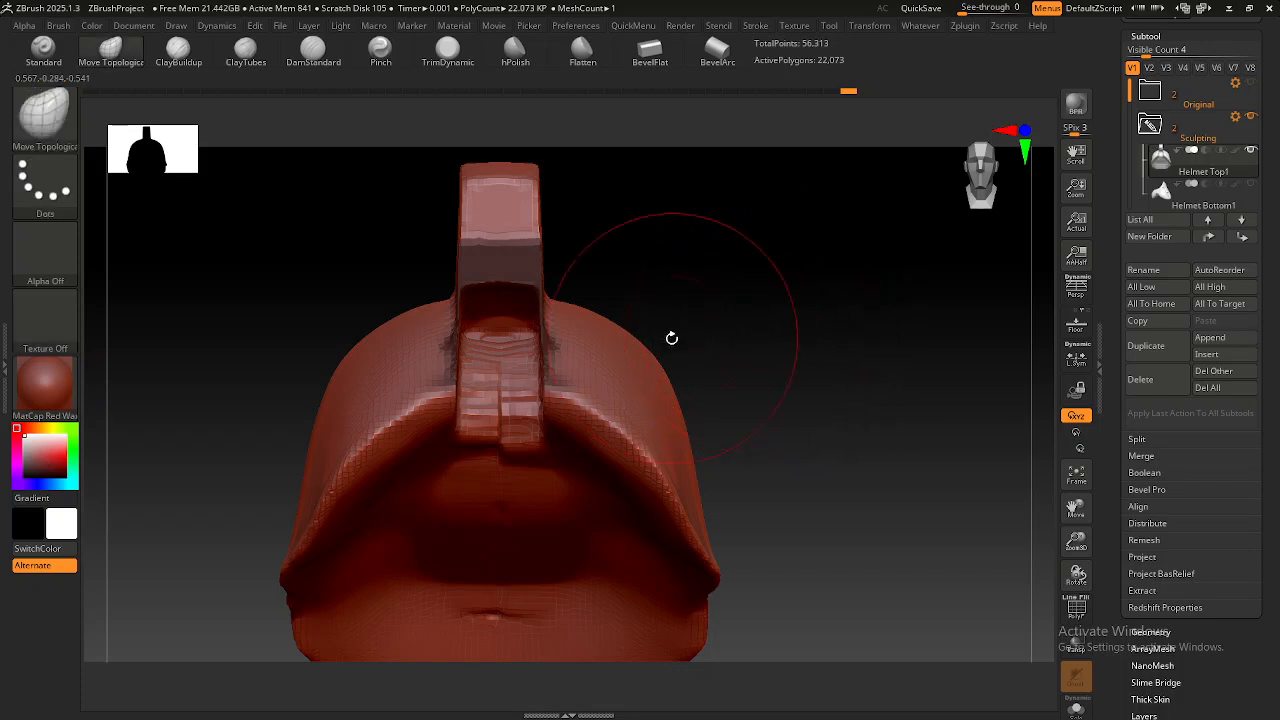
# Lasso-mask the dome's outer surface on both sides of the crest's front opening, working from the front view.
pyautogui.keyDown('ctrl'); pyautogui.moveTo(633, 251); pyautogui.dragTo(568, 229); pyautogui.keyUp('ctrl')
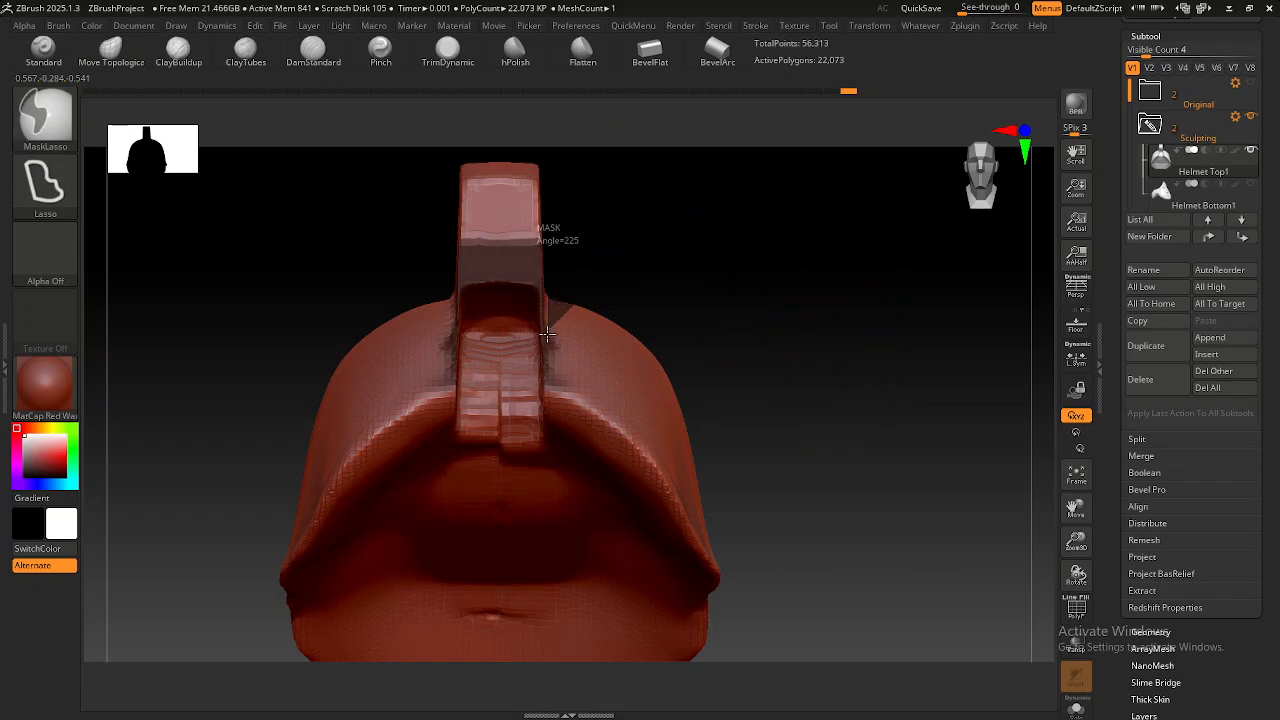
pyautogui.moveTo(549, 406)
pyautogui.keyDown('ctrl'); pyautogui.mouseDown()
pyautogui.moveTo(611, 546)
pyautogui.moveTo(966, 417)
pyautogui.moveTo(720, 275)
pyautogui.mouseUp(); pyautogui.keyUp('ctrl')
pyautogui.keyDown('ctrl'); pyautogui.moveTo(595, 267); pyautogui.dragTo(582, 262); pyautogui.keyUp('ctrl')
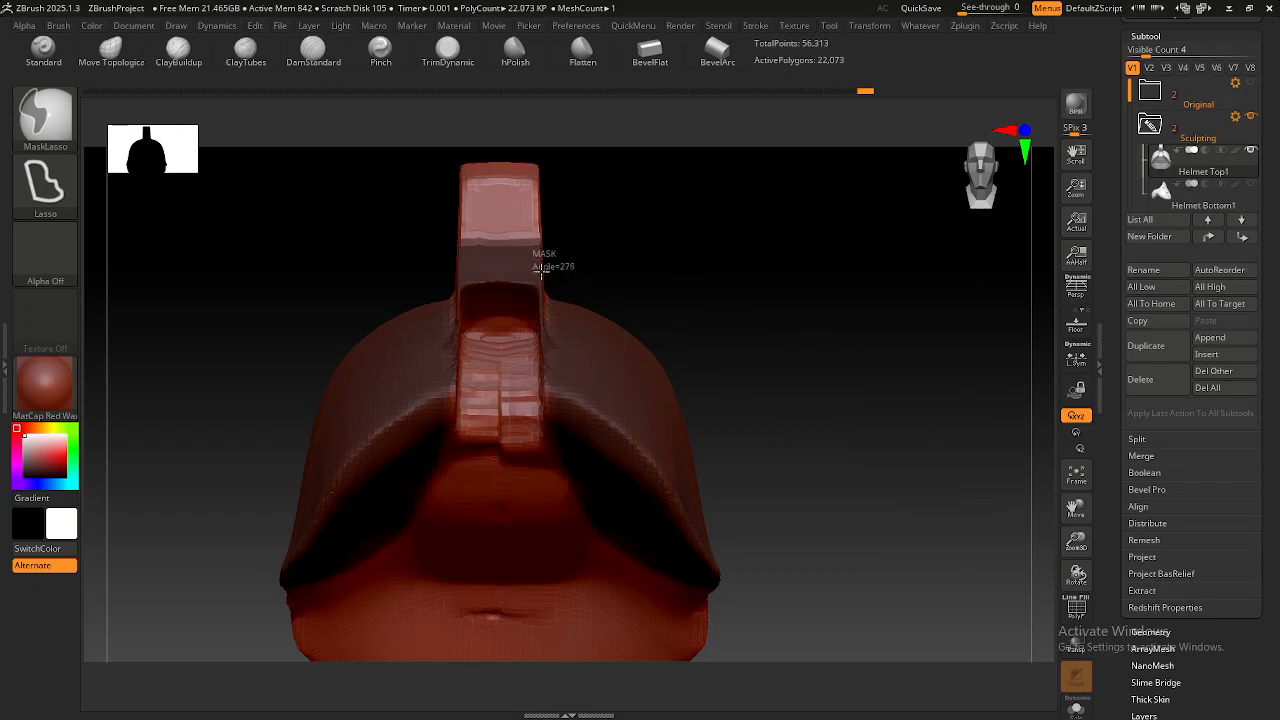
pyautogui.keyDown('ctrl'); pyautogui.moveTo(551, 328); pyautogui.dragTo(577, 366); pyautogui.keyUp('ctrl')
pyautogui.keyDown('ctrl'); pyautogui.moveTo(557, 247); pyautogui.dragTo(547, 252); pyautogui.keyUp('ctrl')
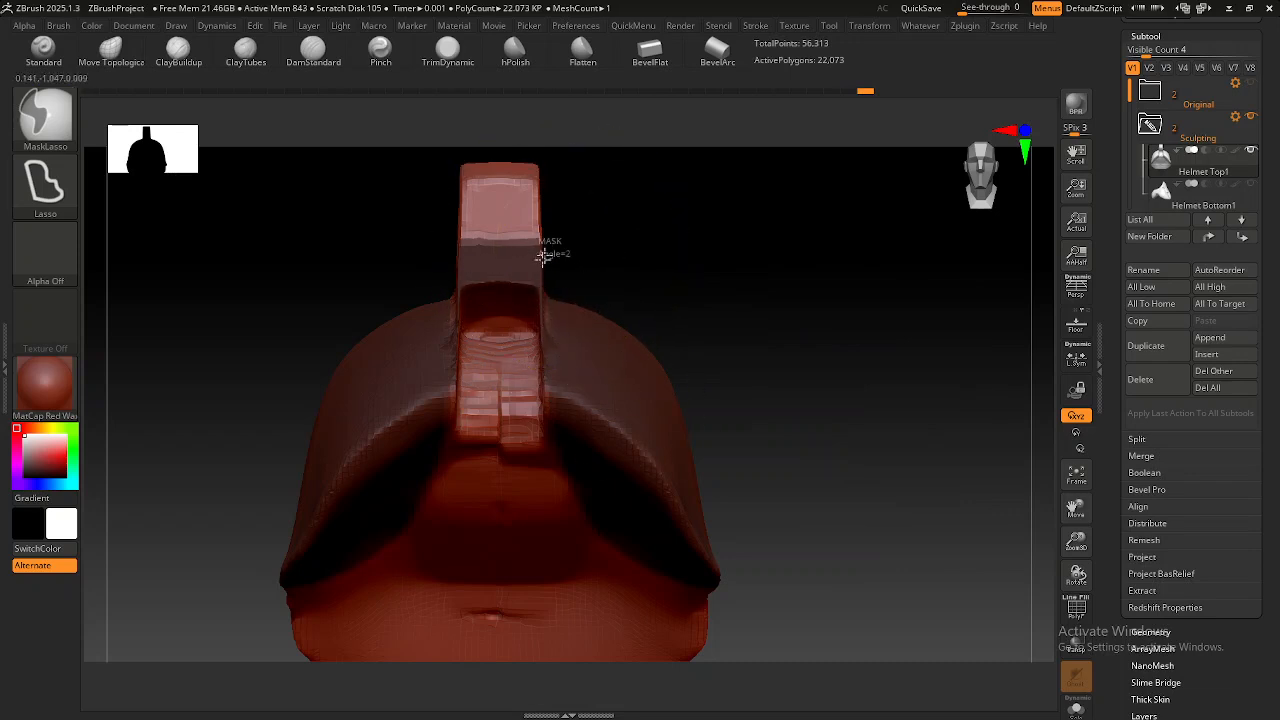
pyautogui.moveTo(549, 326)
pyautogui.keyDown('ctrl'); pyautogui.mouseDown()
pyautogui.moveTo(598, 276)
pyautogui.moveTo(545, 290)
pyautogui.mouseUp(); pyautogui.keyUp('ctrl')
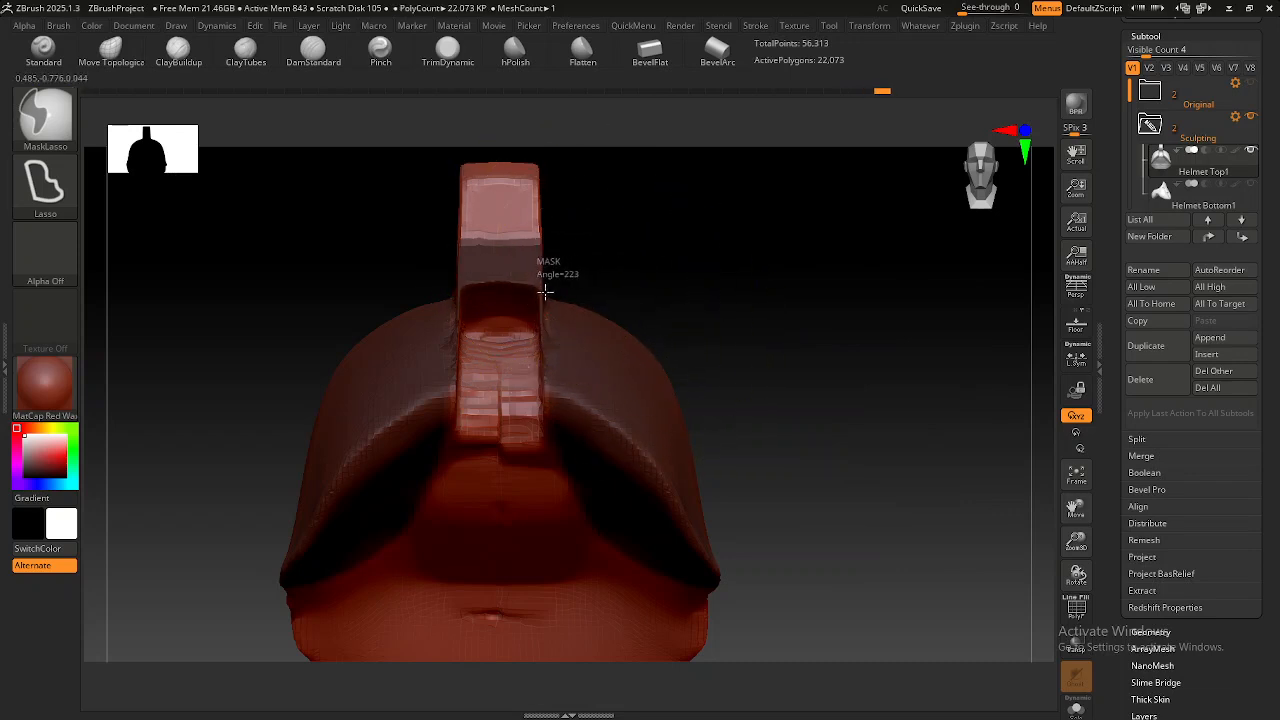
pyautogui.keyDown('ctrl'); pyautogui.moveTo(582, 395); pyautogui.dragTo(600, 384); pyautogui.keyUp('ctrl')
# Extend the mask over the dome's interior and lower area, leaving the strip at the crest's front opening unmasked.
pyautogui.keyDown('alt'); pyautogui.moveTo(648, 342); pyautogui.dragTo(643, 243, button='right'); pyautogui.keyUp('alt')
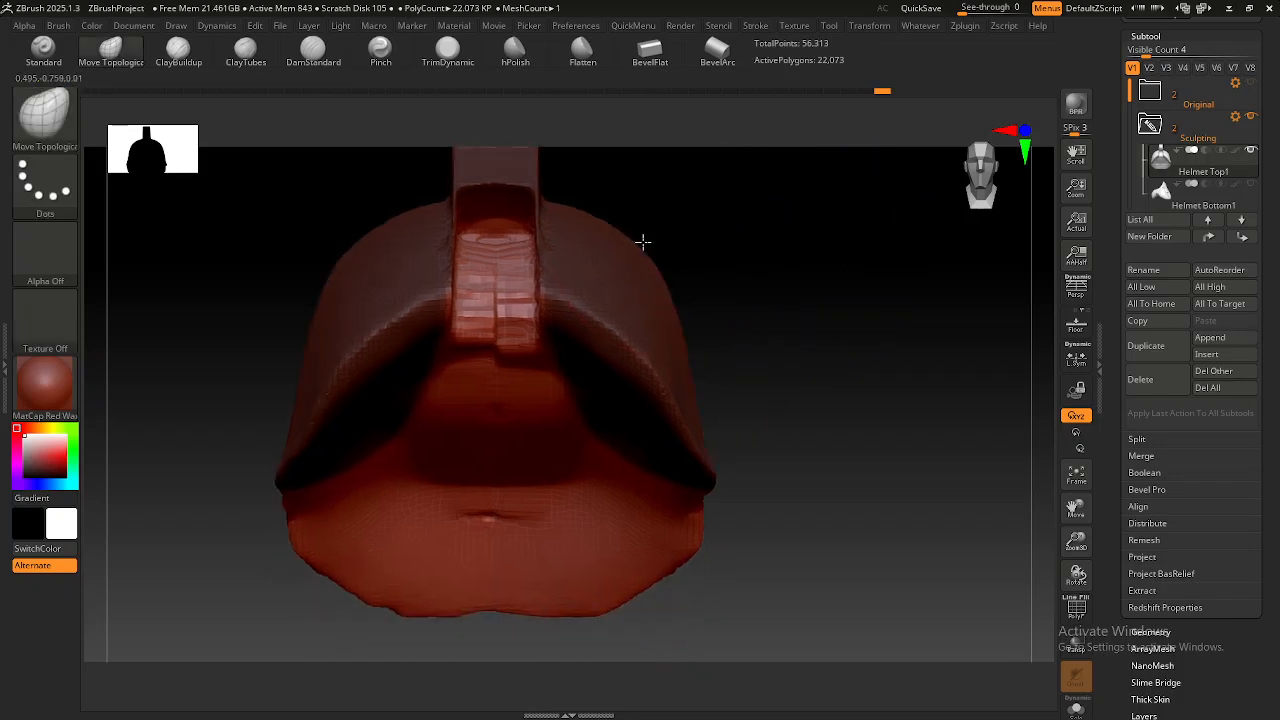
pyautogui.keyDown('alt'); pyautogui.moveTo(774, 401); pyautogui.dragTo(776, 366, button='right'); pyautogui.keyUp('alt')
pyautogui.moveTo(786, 340)
pyautogui.keyDown('ctrl'); pyautogui.mouseDown()
pyautogui.moveTo(666, 569)
pyautogui.moveTo(283, 491)
pyautogui.moveTo(290, 314)
pyautogui.mouseUp(); pyautogui.keyUp('ctrl')
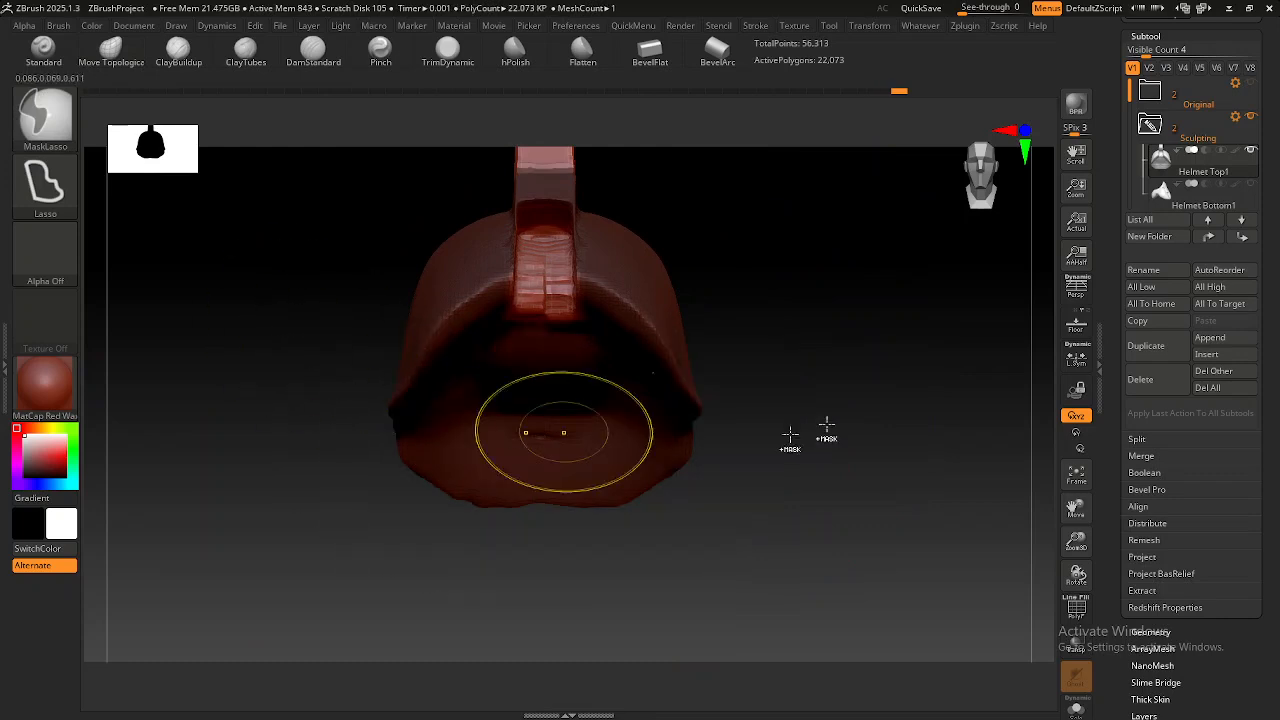
pyautogui.moveTo(778, 275)
pyautogui.keyDown('ctrl'); pyautogui.mouseDown()
pyautogui.moveTo(717, 434)
pyautogui.moveTo(393, 407)
pyautogui.moveTo(336, 354)
pyautogui.mouseUp(); pyautogui.keyUp('ctrl')
pyautogui.keyDown('ctrl'); pyautogui.moveTo(323, 310); pyautogui.dragTo(490, 361); pyautogui.keyUp('ctrl')
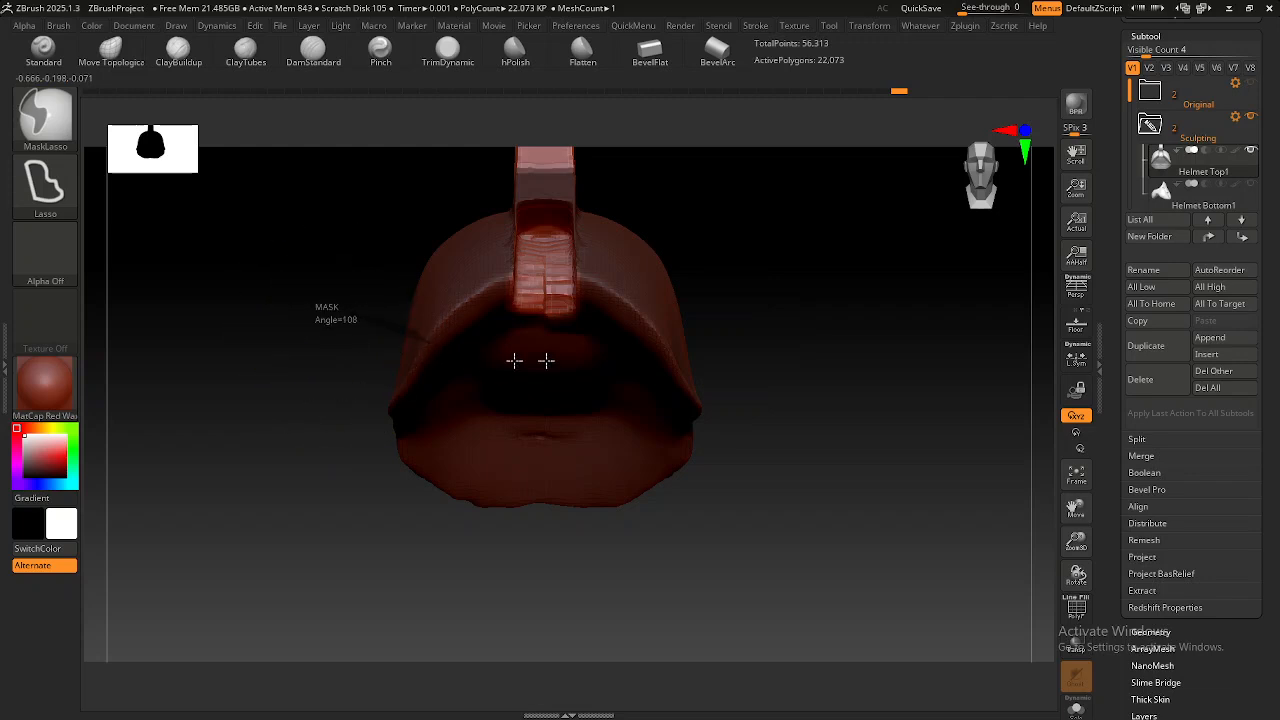
pyautogui.keyDown('ctrl'); pyautogui.moveTo(654, 316); pyautogui.dragTo(651, 334); pyautogui.keyUp('ctrl')
# Mask the crest's upper front face and its remaining unmasked side and rear areas.
pyautogui.keyDown('alt'); pyautogui.moveTo(670, 296); pyautogui.dragTo(663, 383, button='right'); pyautogui.keyUp('alt')
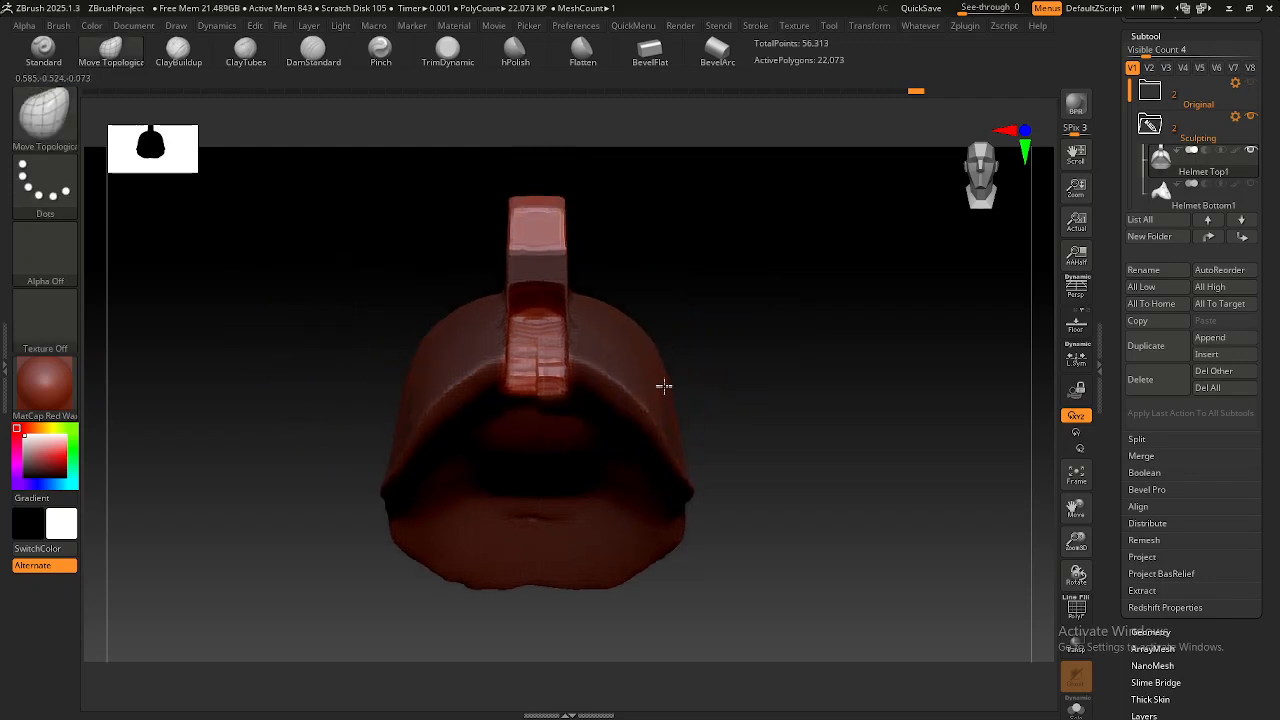
pyautogui.keyDown('alt'); pyautogui.moveTo(577, 286); pyautogui.dragTo(577, 330, button='right'); pyautogui.keyUp('alt')
pyautogui.moveTo(391, 240)
pyautogui.keyDown('ctrl'); pyautogui.mouseDown()
pyautogui.moveTo(651, 243)
pyautogui.moveTo(657, 273)
pyautogui.mouseUp(); pyautogui.keyUp('ctrl')
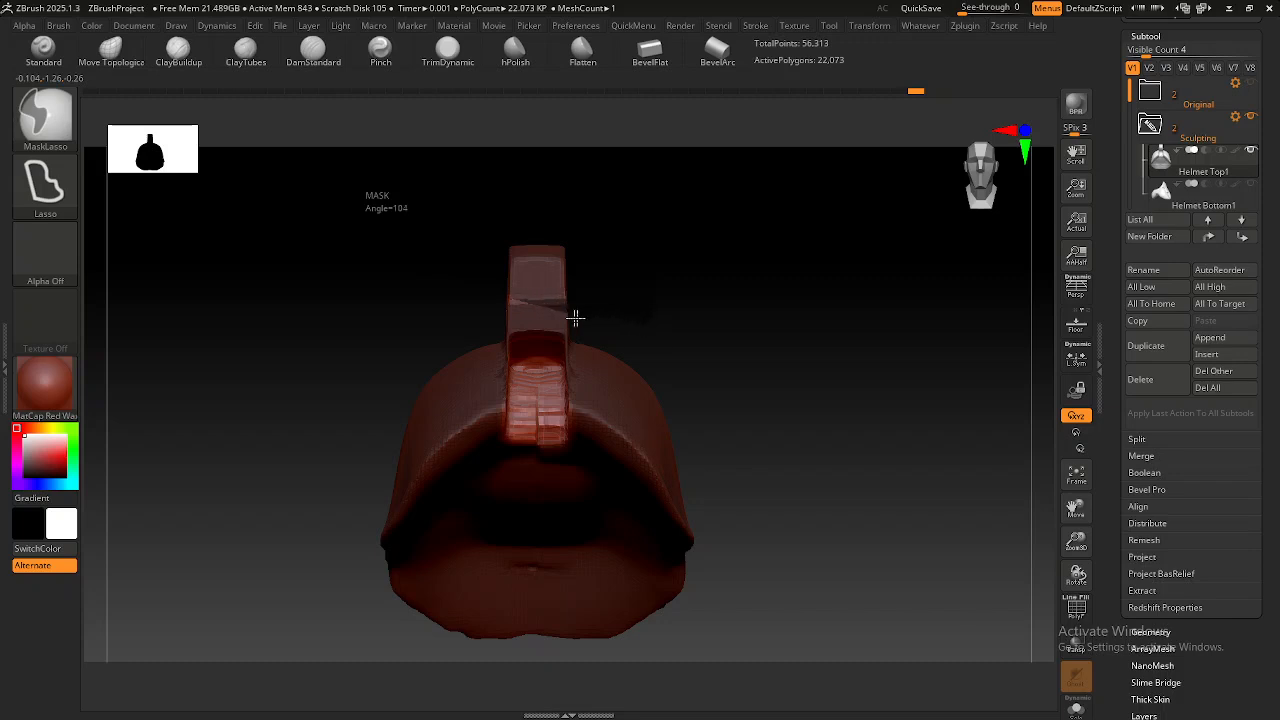
pyautogui.keyDown('ctrl'); pyautogui.moveTo(501, 315); pyautogui.dragTo(474, 300); pyautogui.keyUp('ctrl')
pyautogui.moveTo(533, 343); pyautogui.dragTo(662, 360, button='right')
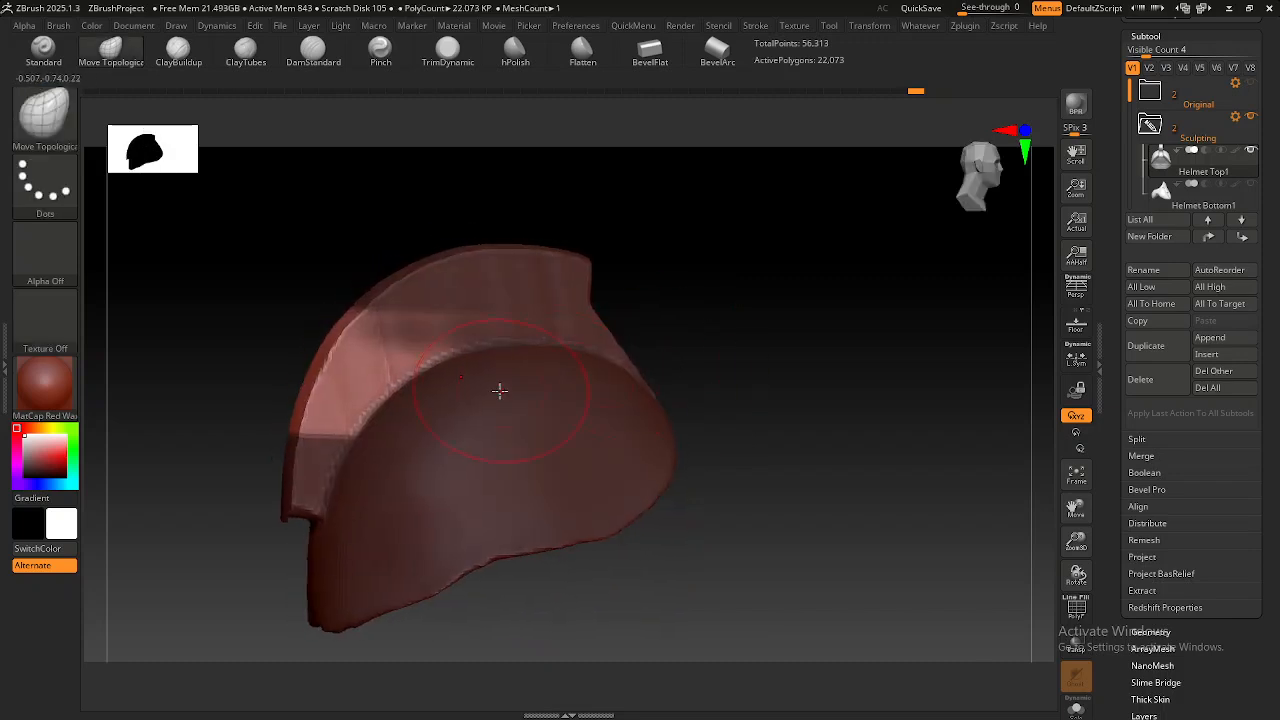
pyautogui.moveTo(500, 391); pyautogui.dragTo(508, 383, button='right')
pyautogui.moveTo(190, 600)
pyautogui.keyDown('ctrl'); pyautogui.mouseDown()
pyautogui.moveTo(371, 577)
pyautogui.moveTo(551, 423)
pyautogui.moveTo(436, 208)
pyautogui.moveTo(409, 300)
pyautogui.mouseUp(); pyautogui.keyUp('ctrl')
pyautogui.moveTo(494, 449)
pyautogui.mouseDown(button='right')
pyautogui.moveTo(529, 409)
pyautogui.moveTo(509, 360)
pyautogui.moveTo(451, 329)
pyautogui.moveTo(526, 400)
pyautogui.moveTo(560, 460)
pyautogui.mouseUp(button='right')
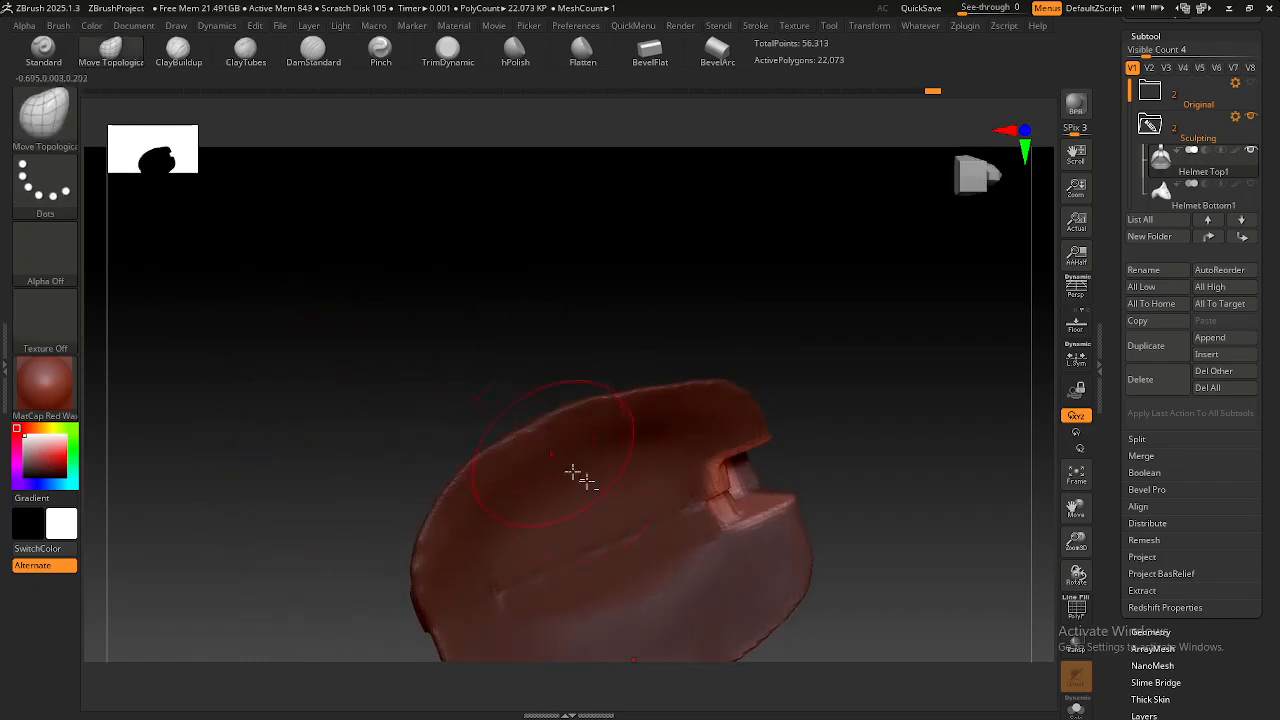
pyautogui.moveTo(527, 321)
pyautogui.mouseDown(button='right')
pyautogui.moveTo(531, 394)
pyautogui.moveTo(526, 346)
pyautogui.moveTo(597, 346)
pyautogui.moveTo(607, 412)
pyautogui.moveTo(623, 409)
pyautogui.mouseUp(button='right')
# Flatten the unmasked strip at the crest's front opening along the Z axis with the transform gizmo.
pyautogui.press('w')
pyautogui.moveTo(654, 363)
pyautogui.mouseDown(button='right')
pyautogui.moveTo(671, 373)
pyautogui.moveTo(387, 393)
pyautogui.mouseUp(button='right')
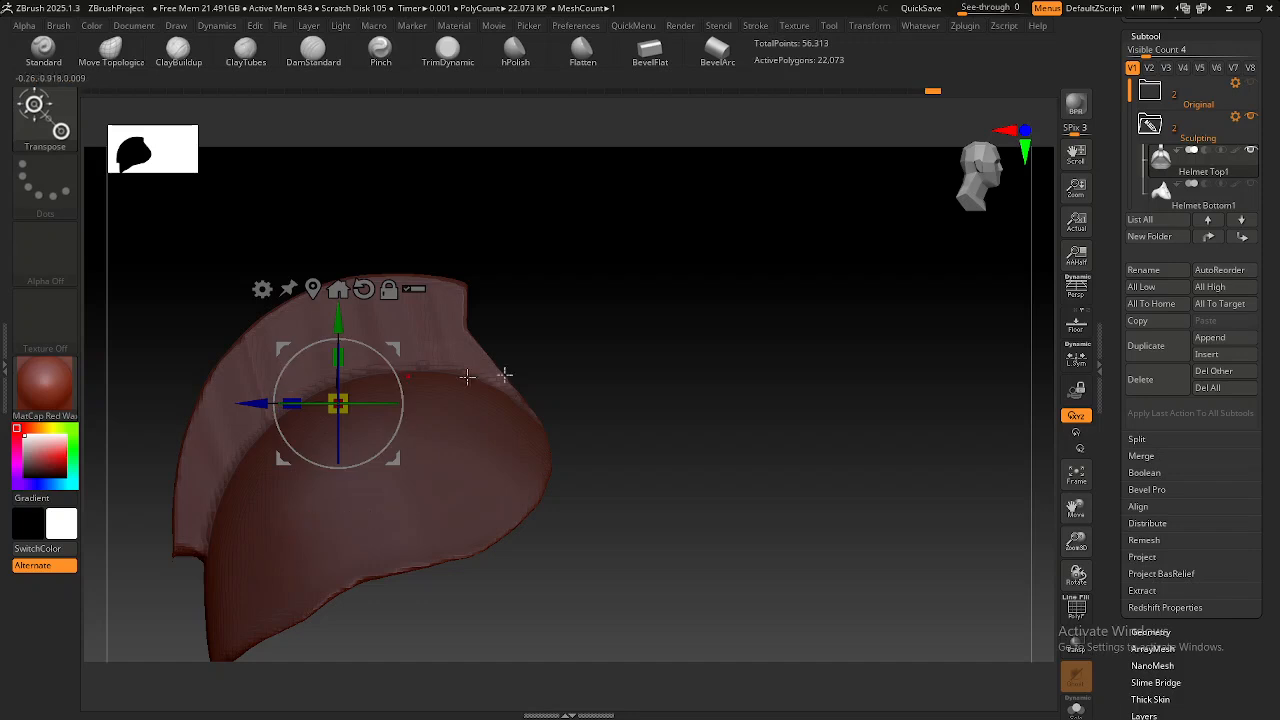
pyautogui.moveTo(397, 349); pyautogui.dragTo(428, 344)
pyautogui.moveTo(690, 376); pyautogui.dragTo(381, 429, button='right')
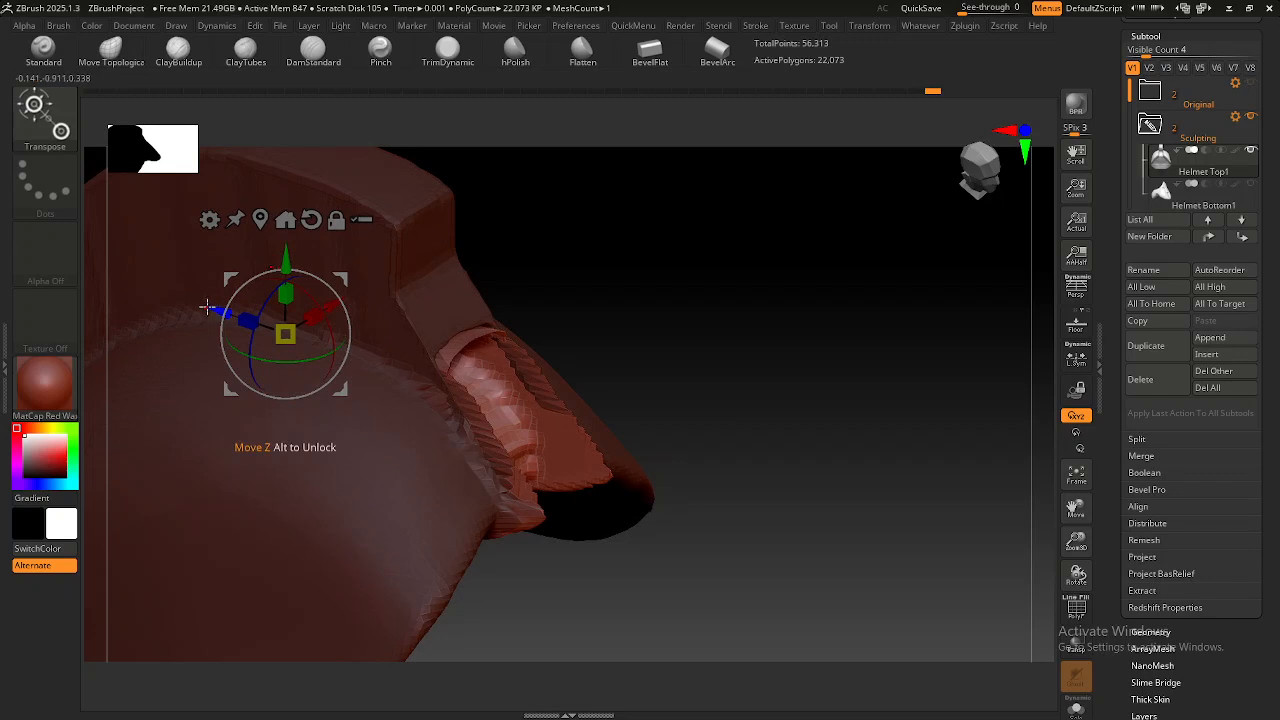
pyautogui.moveTo(209, 305); pyautogui.dragTo(310, 373)
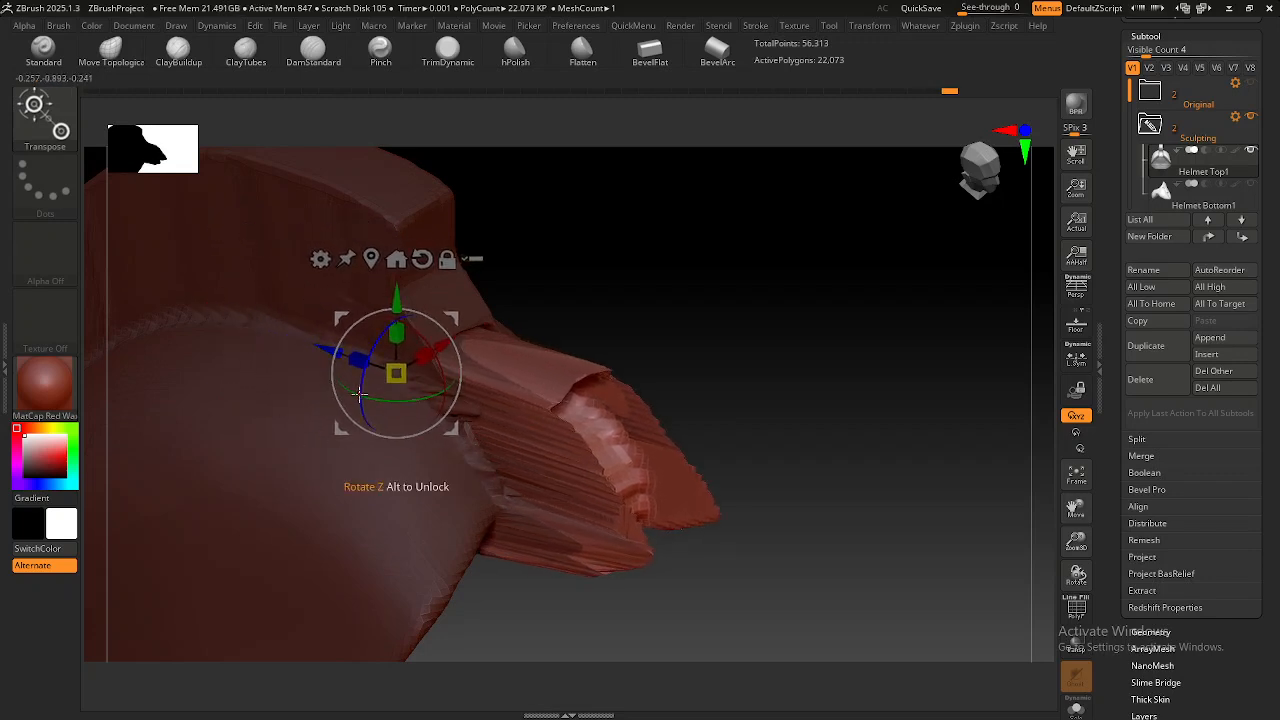
pyautogui.moveTo(355, 359); pyautogui.dragTo(396, 390)
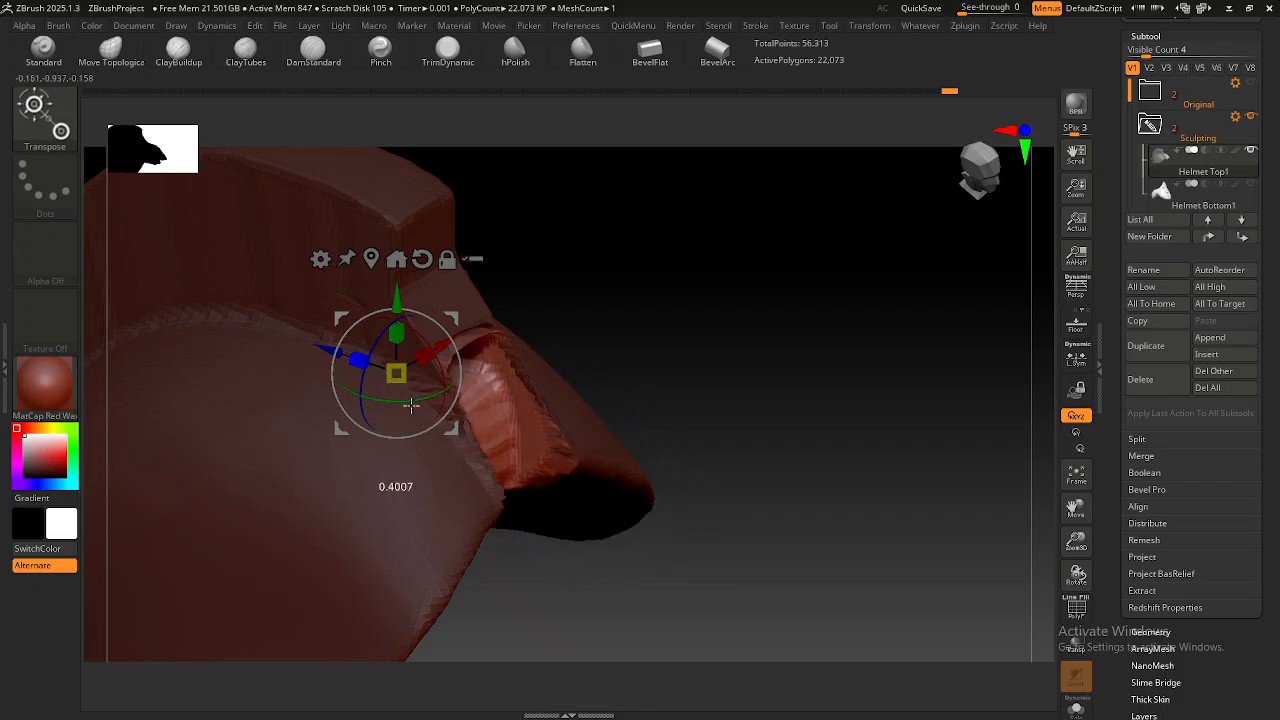
pyautogui.moveTo(309, 343); pyautogui.dragTo(430, 390)
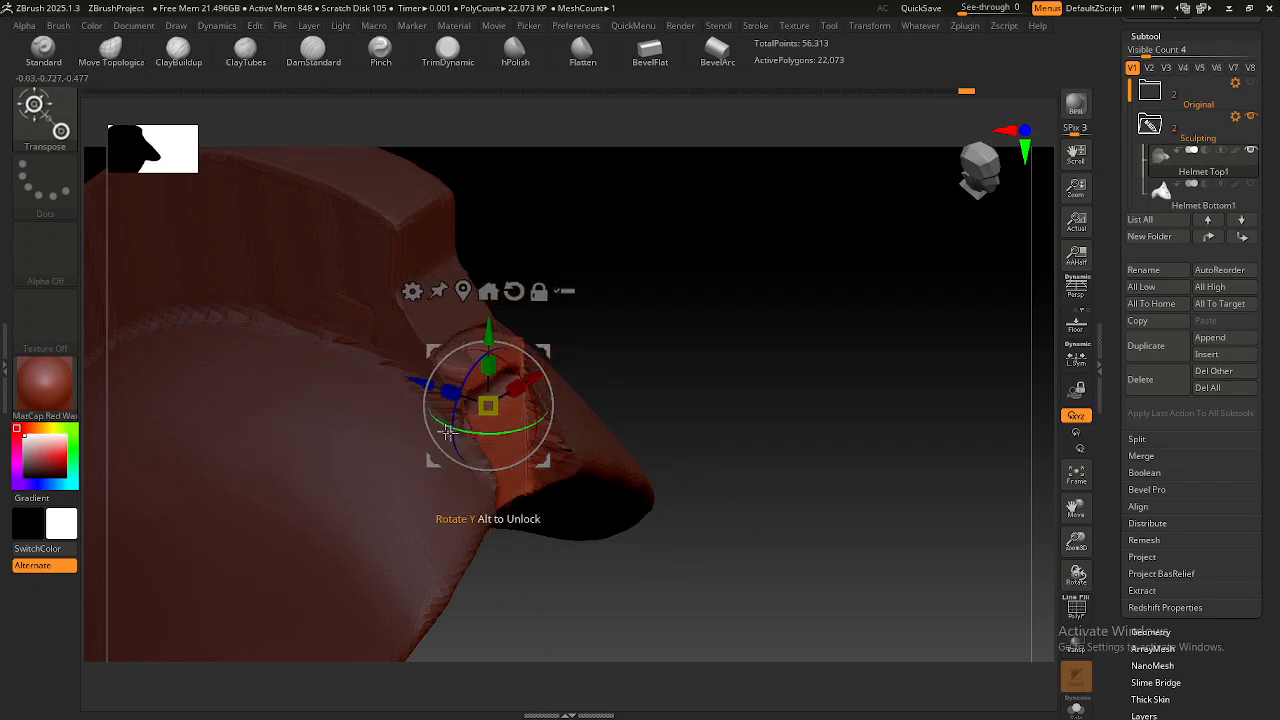
# Move the flattened front strip forward along the Z axis so it protrudes in front of the dome.
pyautogui.moveTo(412, 384); pyautogui.dragTo(446, 407)
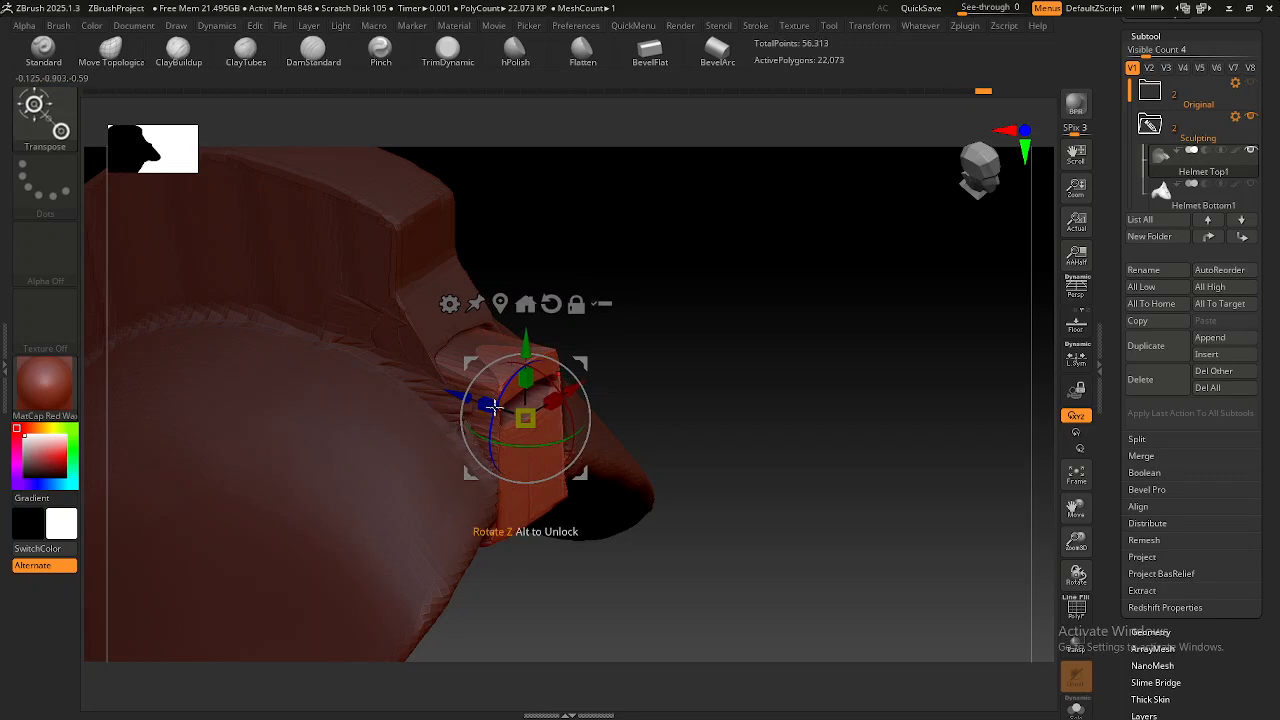
pyautogui.moveTo(460, 397); pyautogui.dragTo(418, 381)
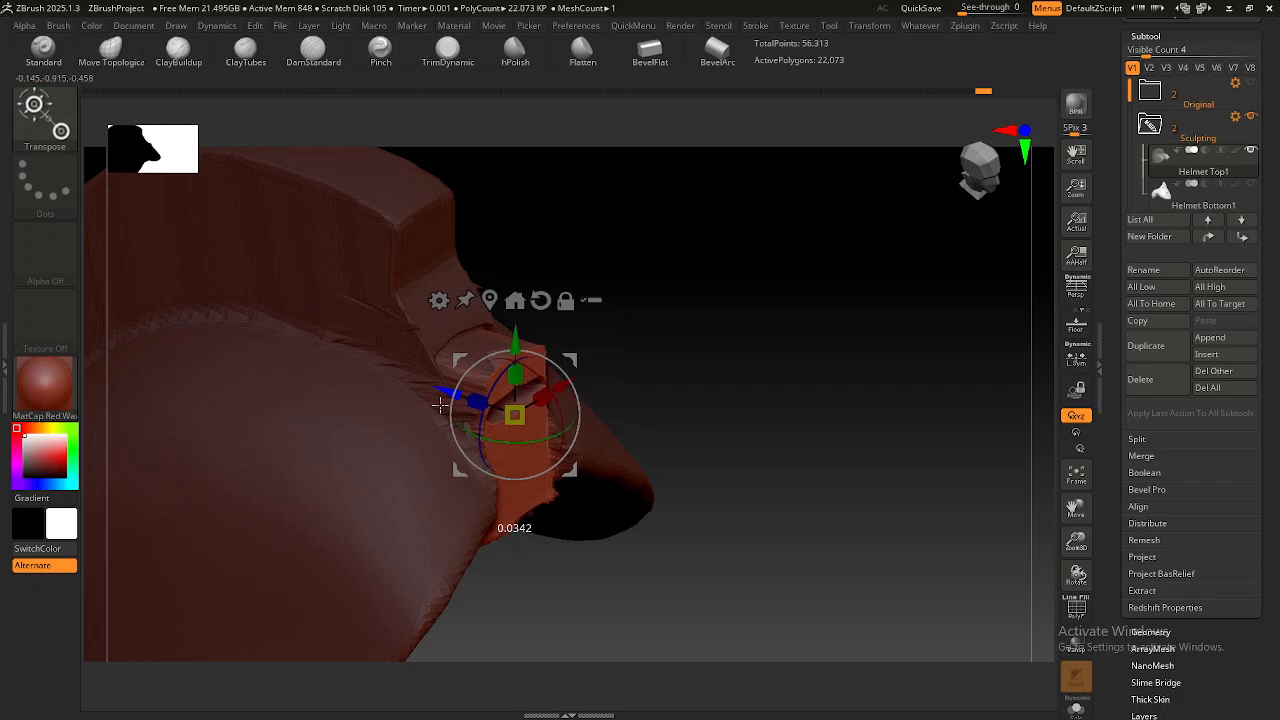
pyautogui.moveTo(735, 352); pyautogui.dragTo(627, 446, button='right')
pyautogui.moveTo(440, 407); pyautogui.dragTo(481, 417)
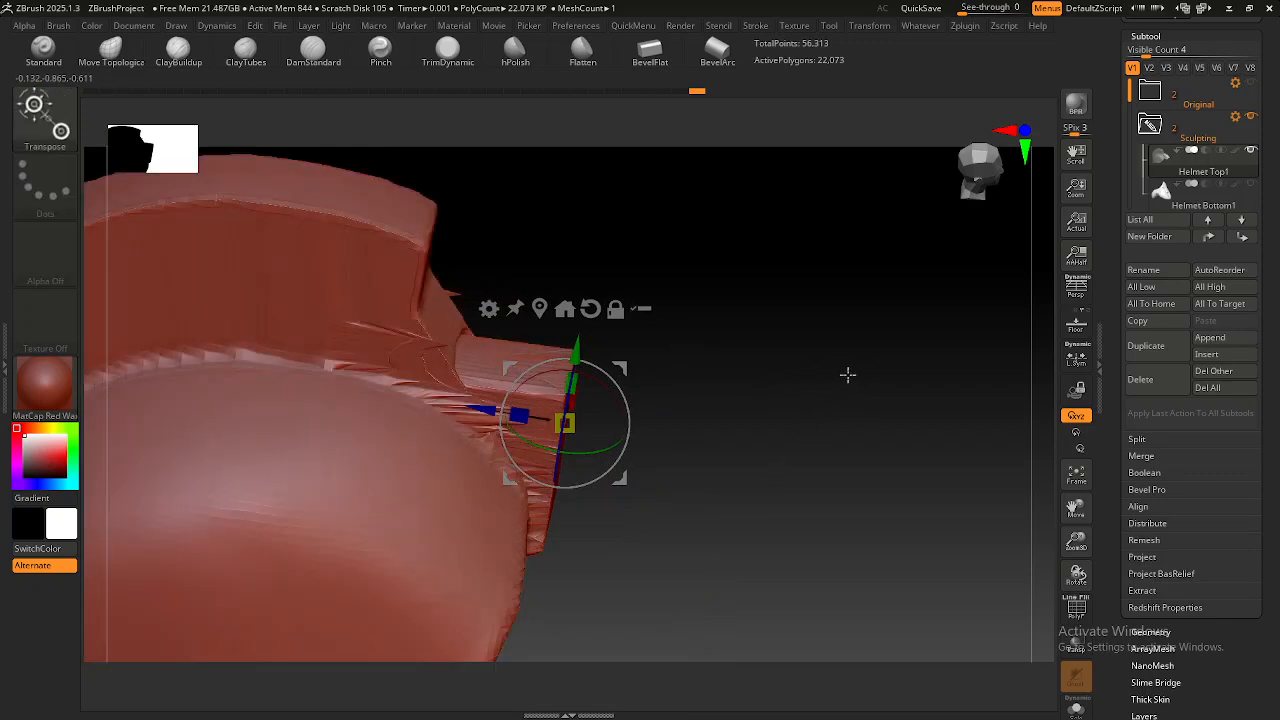
# Clear the mask, remesh Helmet Top1 with DynaMesh and smooth the dome's interior below the front block.
pyautogui.moveTo(789, 480); pyautogui.dragTo(757, 448, button='right')
pyautogui.press('q')
pyautogui.moveTo(606, 394)
pyautogui.mouseDown(button='right')
pyautogui.moveTo(569, 394)
pyautogui.moveTo(488, 461)
pyautogui.moveTo(491, 380)
pyautogui.moveTo(470, 560)
pyautogui.mouseUp(button='right')
pyautogui.press('shift')
pyautogui.keyDown('shift'); pyautogui.moveTo(470, 560); pyautogui.dragTo(469, 520); pyautogui.keyUp('shift')
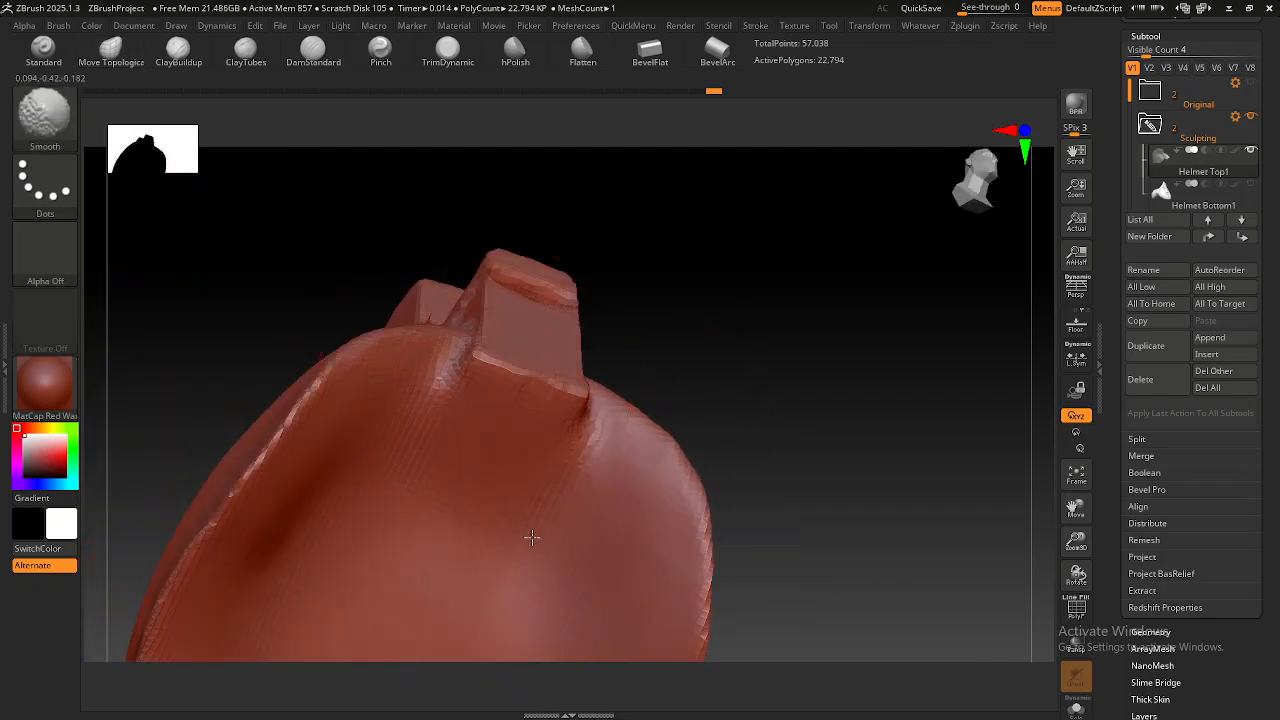
pyautogui.moveTo(499, 526)
pyautogui.mouseDown(button='right')
pyautogui.moveTo(500, 494)
pyautogui.moveTo(528, 462)
pyautogui.moveTo(604, 480)
pyautogui.mouseUp(button='right')
# Trim the protruding front block with ClipCurve along the slope of the crest's front edge in side view.
pyautogui.press('ctrl')
pyautogui.keyDown('alt'); pyautogui.moveTo(719, 416); pyautogui.dragTo(660, 385, button='right'); pyautogui.keyUp('alt')
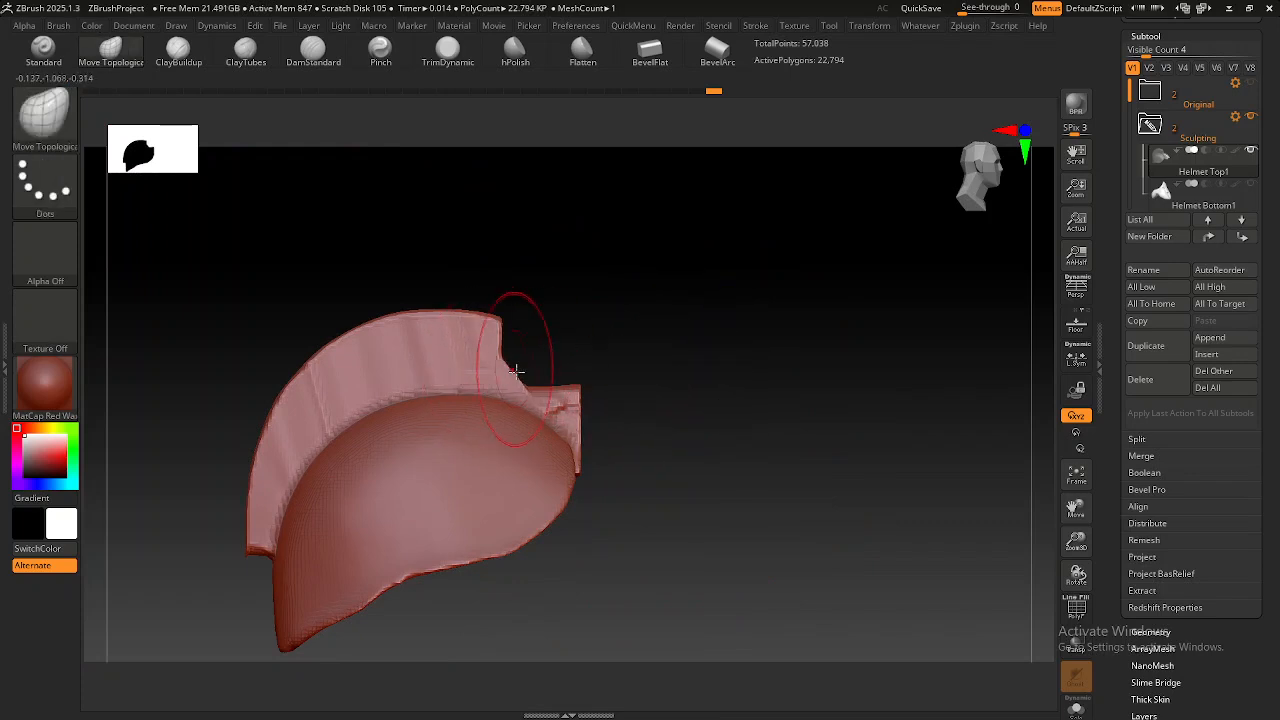
pyautogui.moveTo(555, 392)
pyautogui.keyDown('alt'); pyautogui.mouseDown(button='right')
pyautogui.moveTo(543, 379)
pyautogui.moveTo(556, 419)
pyautogui.mouseUp(button='right'); pyautogui.keyUp('alt')
pyautogui.hotkey('ctrl', 'shift')
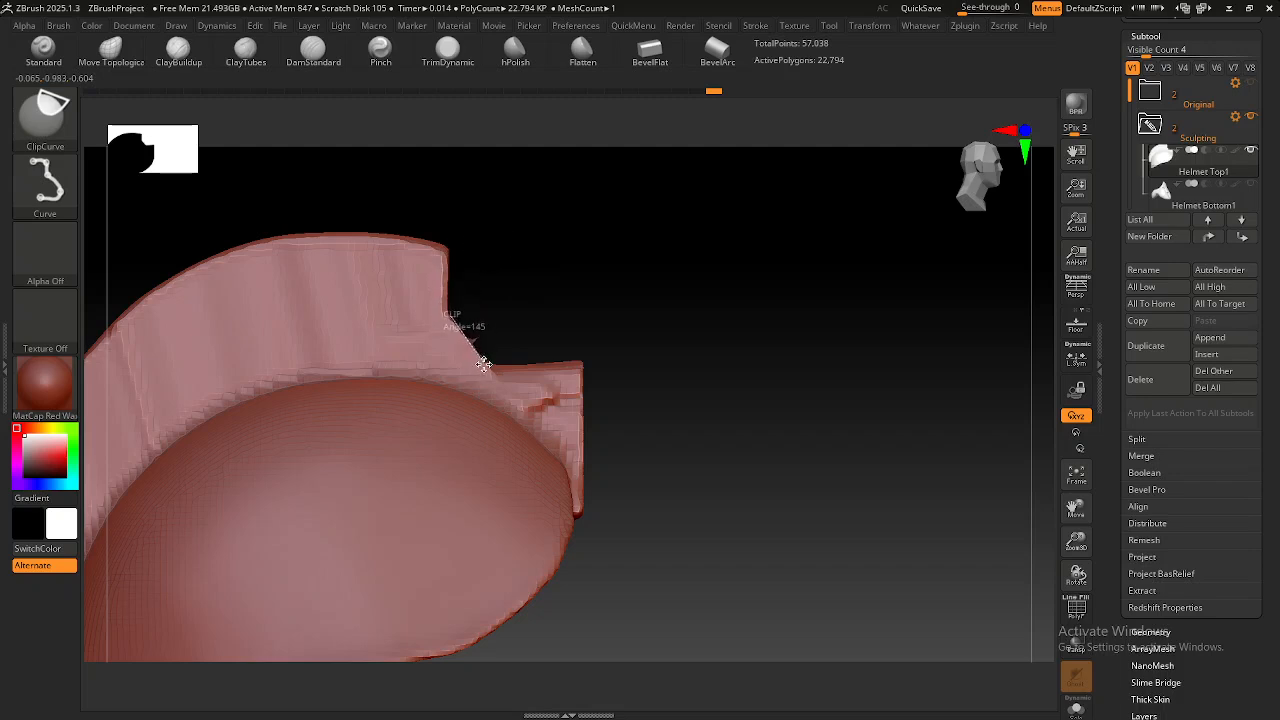
pyautogui.keyDown('ctrl'); pyautogui.keyDown('shift'); pyautogui.moveTo(541, 438); pyautogui.dragTo(605, 489); pyautogui.keyUp('shift'); pyautogui.keyUp('ctrl')
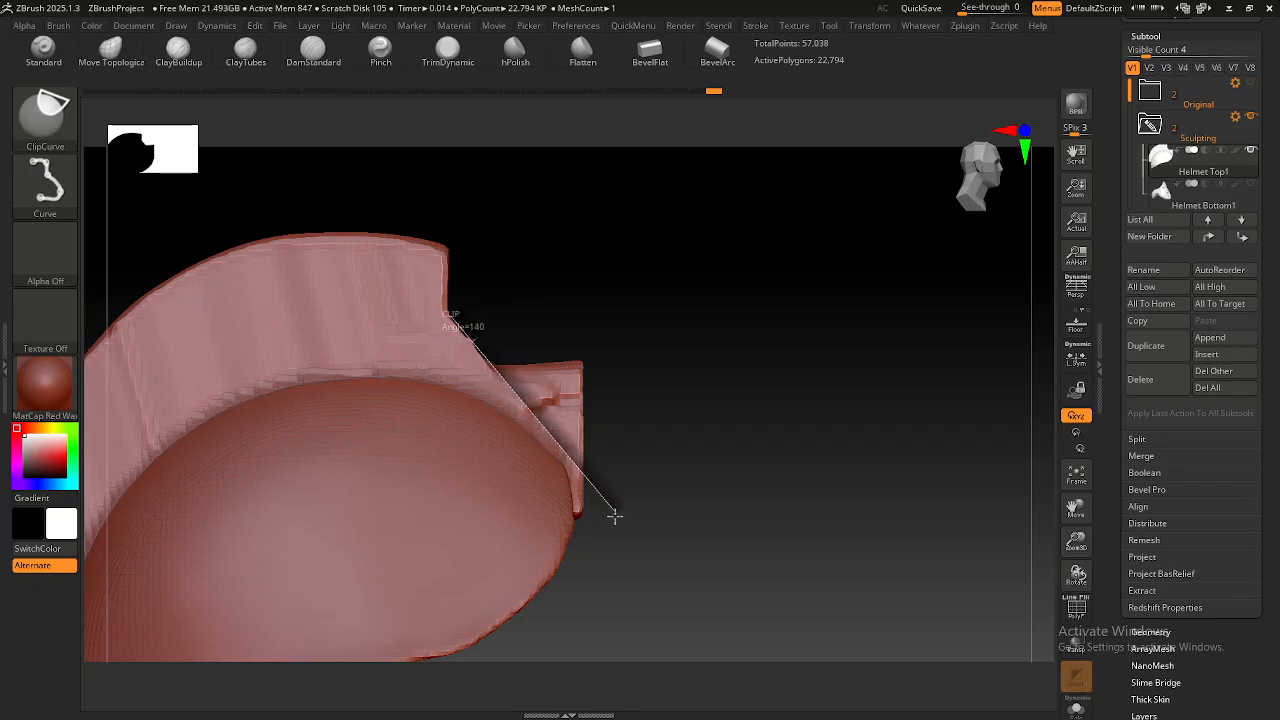
pyautogui.keyDown('ctrl'); pyautogui.keyDown('shift'); pyautogui.moveTo(614, 515); pyautogui.dragTo(602, 527); pyautogui.keyUp('shift'); pyautogui.keyUp('ctrl')
pyautogui.moveTo(622, 515); pyautogui.dragTo(622, 541)
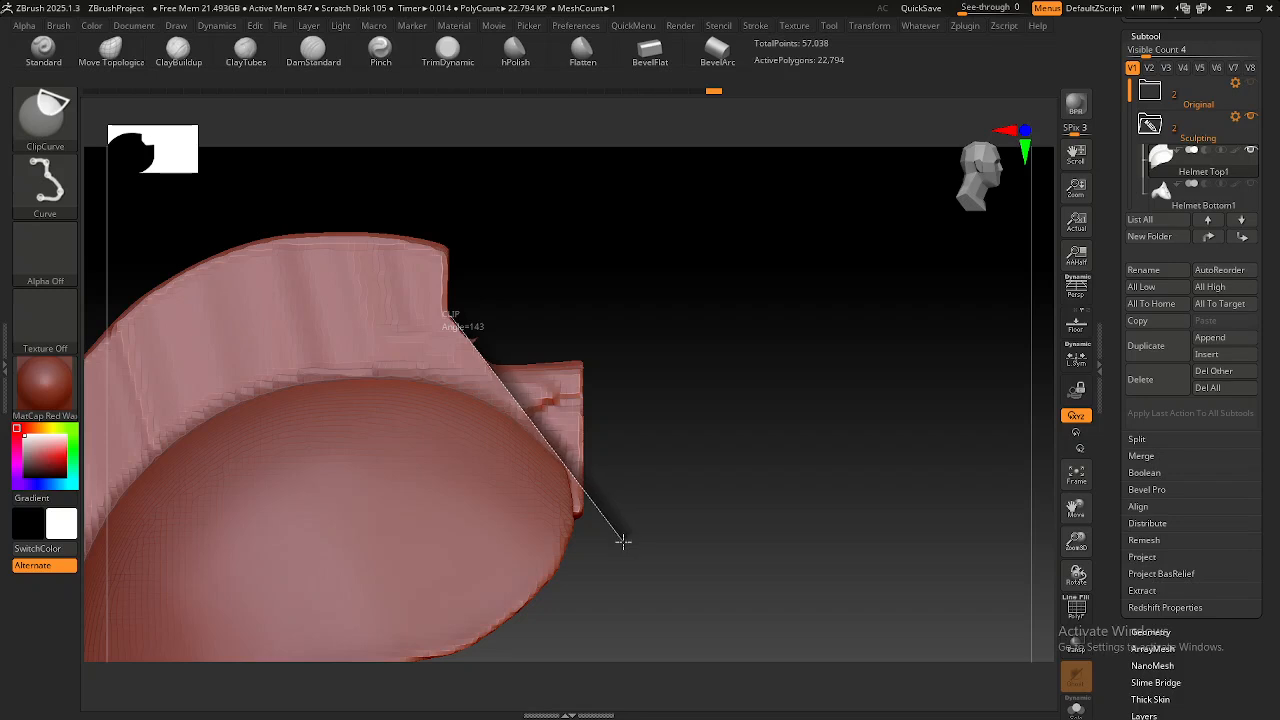
pyautogui.moveTo(622, 541); pyautogui.dragTo(623, 546)
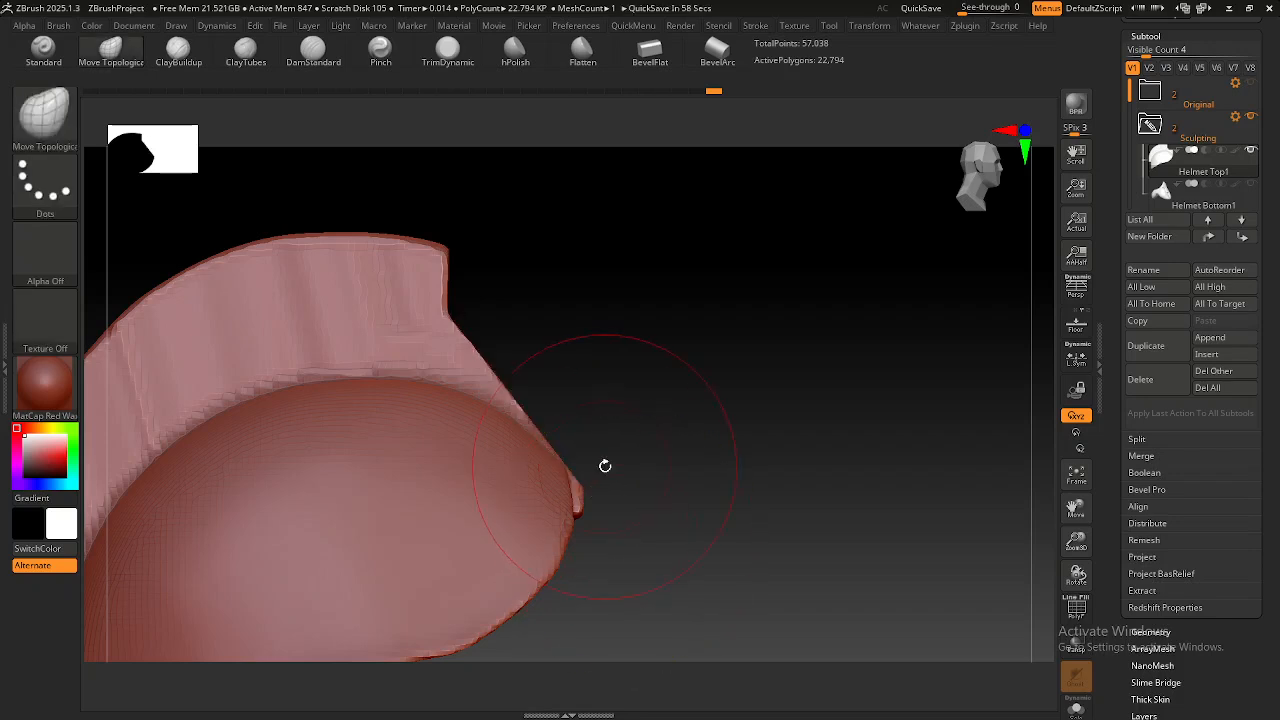
# Remesh Helmet Top1 with DynaMesh and smooth the trimmed slope and lower corners at the crest's front.
pyautogui.moveTo(570, 441); pyautogui.dragTo(583, 394)
pyautogui.moveTo(611, 420)
pyautogui.mouseDown(button='right')
pyautogui.moveTo(609, 403)
pyautogui.moveTo(589, 434)
pyautogui.moveTo(610, 400)
pyautogui.moveTo(671, 367)
pyautogui.mouseUp(button='right')
pyautogui.moveTo(531, 347)
pyautogui.keyDown('ctrl'); pyautogui.mouseDown(button='right')
pyautogui.moveTo(551, 363)
pyautogui.moveTo(529, 367)
pyautogui.mouseUp(button='right'); pyautogui.keyUp('ctrl')
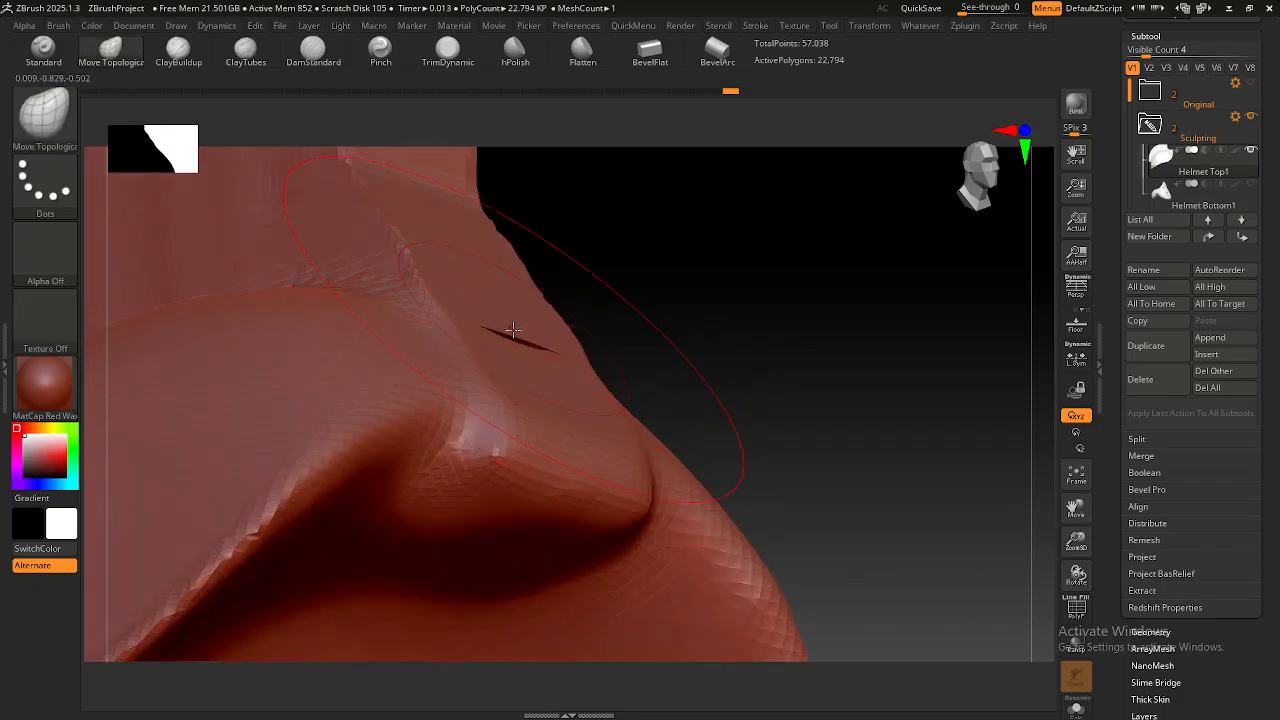
pyautogui.moveTo(513, 329); pyautogui.dragTo(514, 362, button='right')
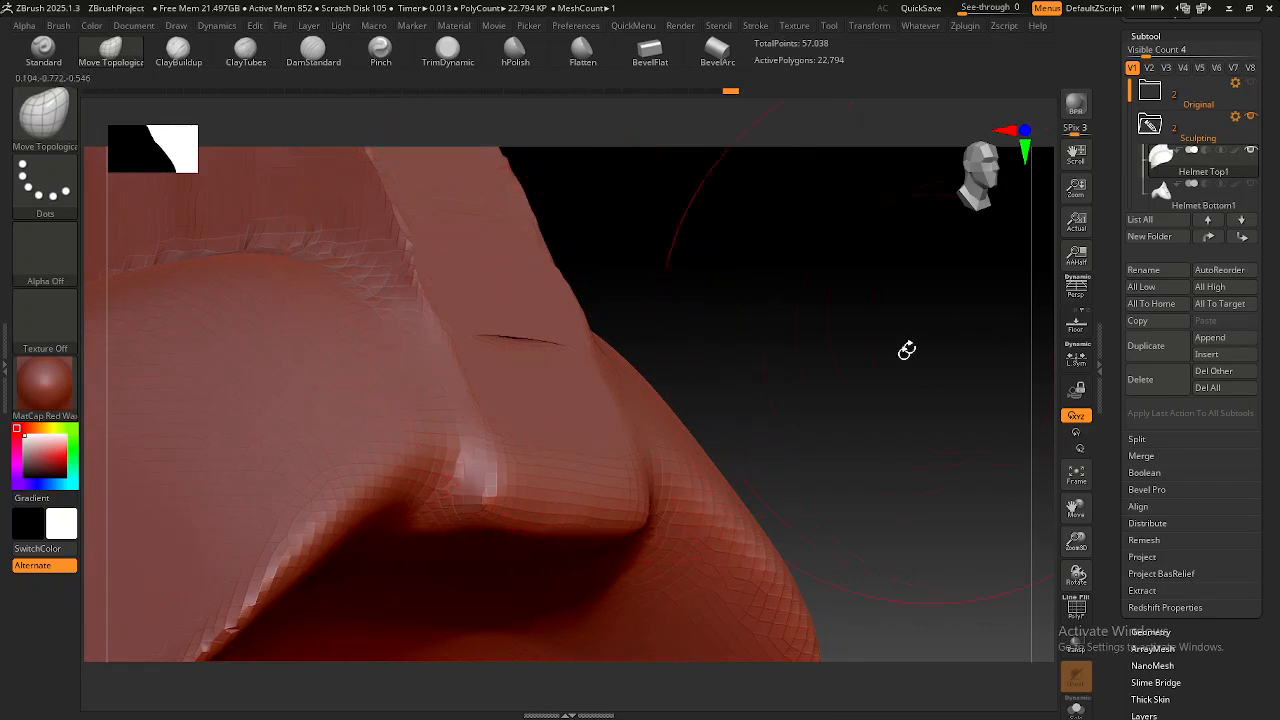
pyautogui.press('ctrl')
pyautogui.moveTo(484, 447); pyautogui.dragTo(410, 412, button='right')
pyautogui.keyDown('ctrl'); pyautogui.moveTo(617, 411); pyautogui.dragTo(563, 351, button='right'); pyautogui.keyUp('ctrl')
pyautogui.moveTo(490, 370)
pyautogui.mouseDown(button='right')
pyautogui.moveTo(586, 420)
pyautogui.moveTo(543, 443)
pyautogui.moveTo(520, 424)
pyautogui.moveTo(390, 553)
pyautogui.mouseUp(button='right')
pyautogui.press('shift')
pyautogui.moveTo(606, 440)
pyautogui.mouseDown(button='right')
pyautogui.moveTo(523, 386)
pyautogui.moveTo(511, 411)
pyautogui.moveTo(529, 403)
pyautogui.moveTo(531, 489)
pyautogui.moveTo(529, 410)
pyautogui.moveTo(583, 378)
pyautogui.mouseUp(button='right')
pyautogui.press('shift')
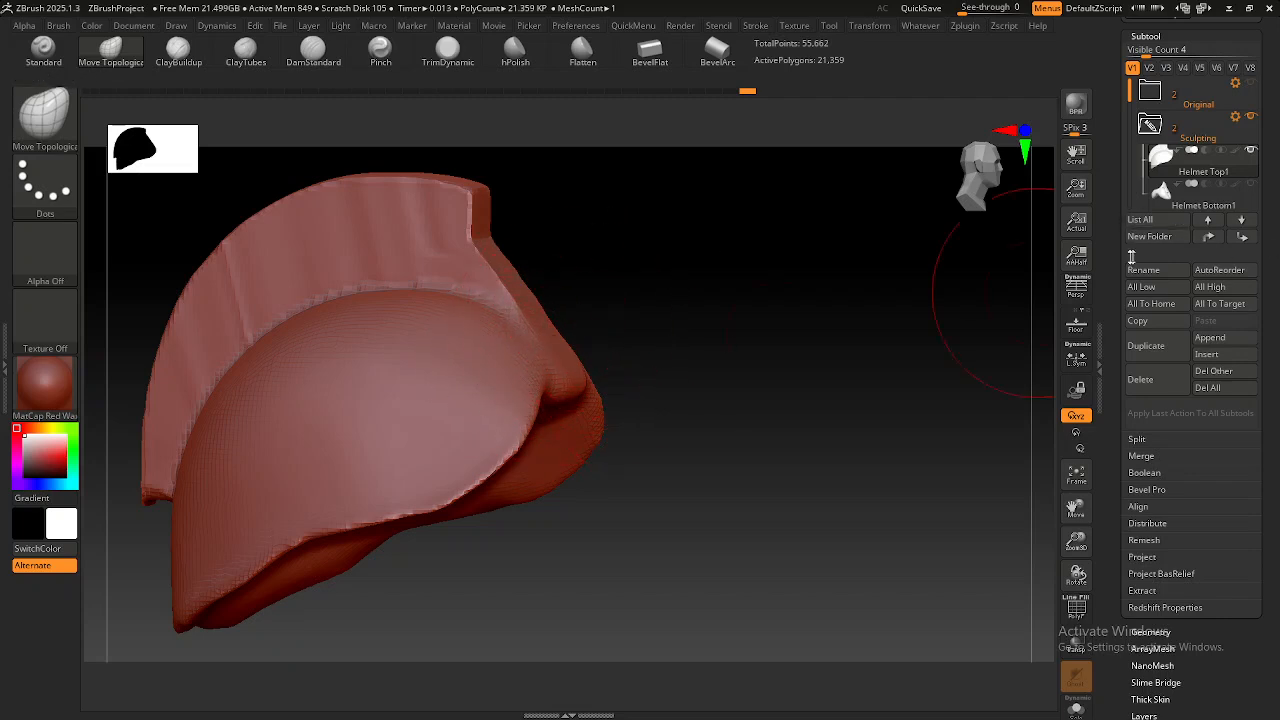
# Show Helmet Bottom1 and examine how the reshaped crest front and rear fit the face part.
pyautogui.click(1250, 185)
pyautogui.moveTo(572, 365)
pyautogui.keyDown('alt'); pyautogui.mouseDown(button='right')
pyautogui.moveTo(614, 411)
pyautogui.moveTo(597, 416)
pyautogui.mouseUp(button='right'); pyautogui.keyUp('alt')
pyautogui.moveTo(573, 371)
pyautogui.mouseDown(button='right')
pyautogui.moveTo(580, 403)
pyautogui.moveTo(542, 357)
pyautogui.moveTo(565, 380)
pyautogui.moveTo(528, 359)
pyautogui.moveTo(579, 361)
pyautogui.mouseUp(button='right')
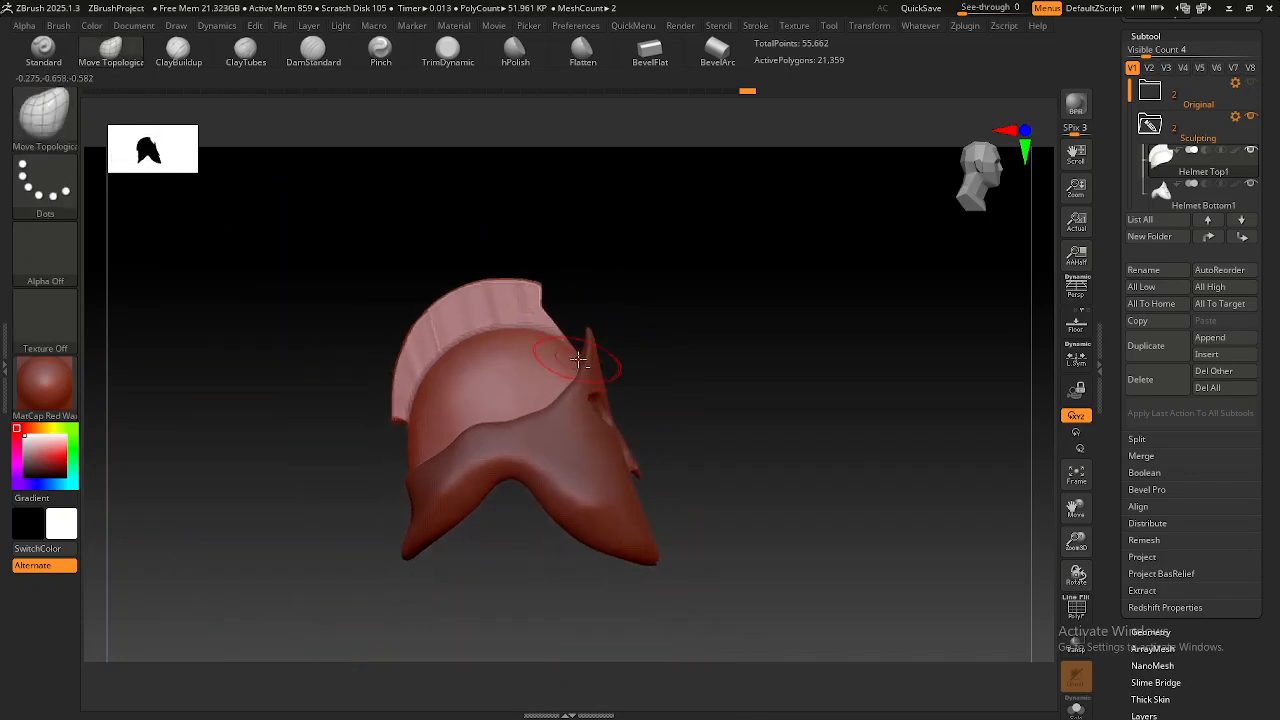
pyautogui.moveTo(420, 378)
pyautogui.mouseDown(button='right')
pyautogui.moveTo(448, 373)
pyautogui.moveTo(446, 434)
pyautogui.moveTo(400, 428)
pyautogui.moveTo(430, 430)
pyautogui.mouseUp(button='right')
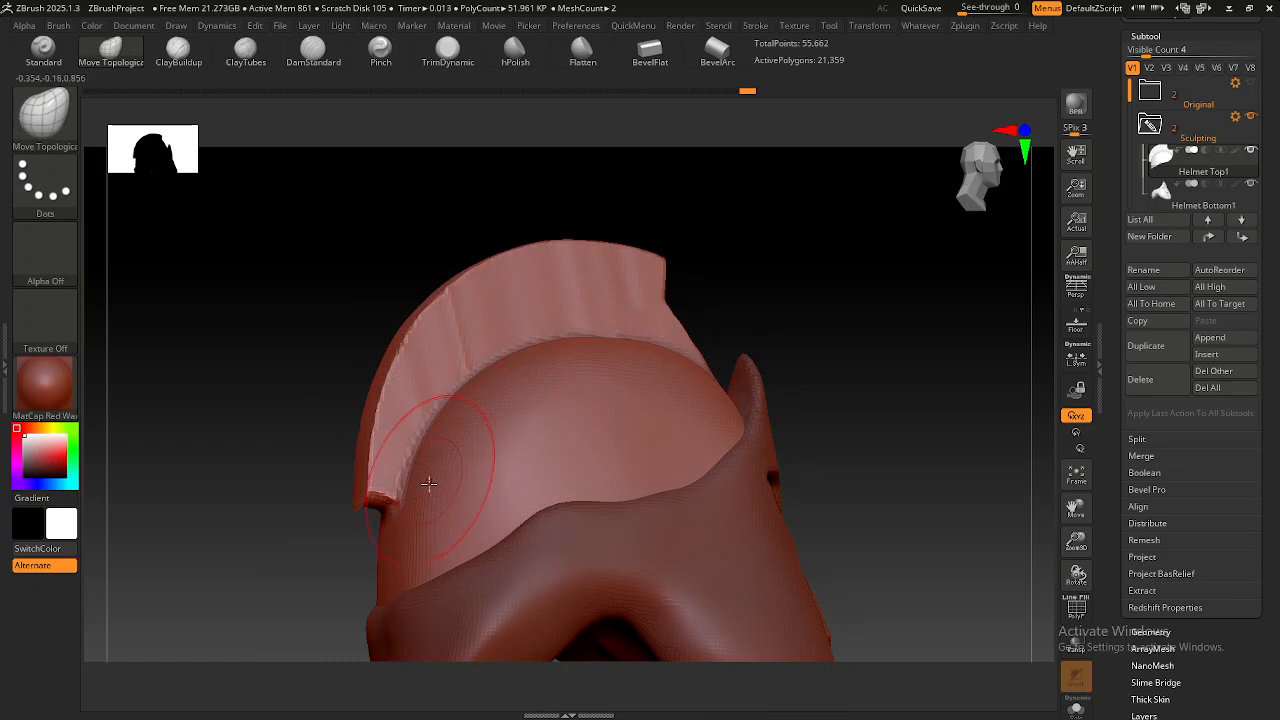
# Clip the underside of the crest's rear end with ClipCurve into a straight, nearly horizontal edge.
pyautogui.moveTo(280, 511); pyautogui.dragTo(317, 457, button='right')
pyautogui.keyDown('ctrl'); pyautogui.moveTo(396, 442); pyautogui.dragTo(400, 565, button='right'); pyautogui.keyUp('ctrl')
pyautogui.moveTo(400, 565); pyautogui.dragTo(402, 512, button='right')
pyautogui.hotkey('ctrl', 'shift')
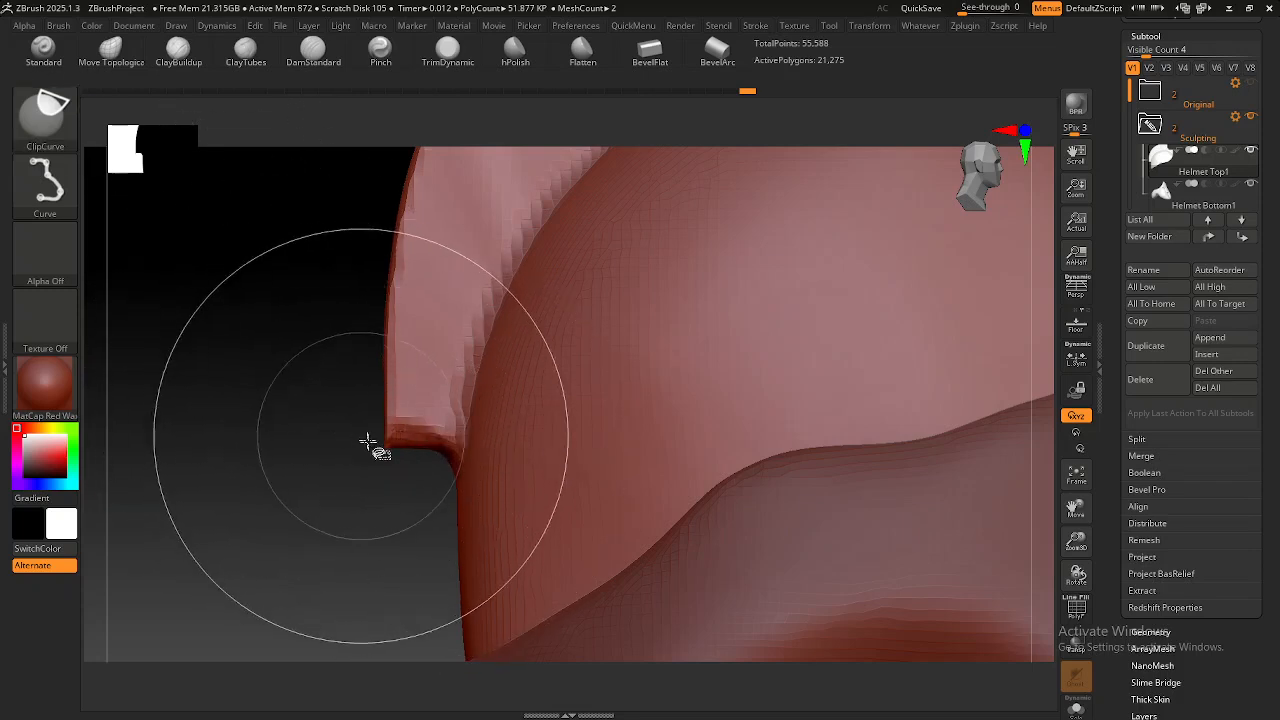
pyautogui.moveTo(372, 498)
pyautogui.keyDown('ctrl'); pyautogui.keyDown('shift'); pyautogui.mouseDown()
pyautogui.moveTo(277, 498)
pyautogui.moveTo(342, 463)
pyautogui.mouseUp(); pyautogui.keyUp('shift'); pyautogui.keyUp('ctrl')
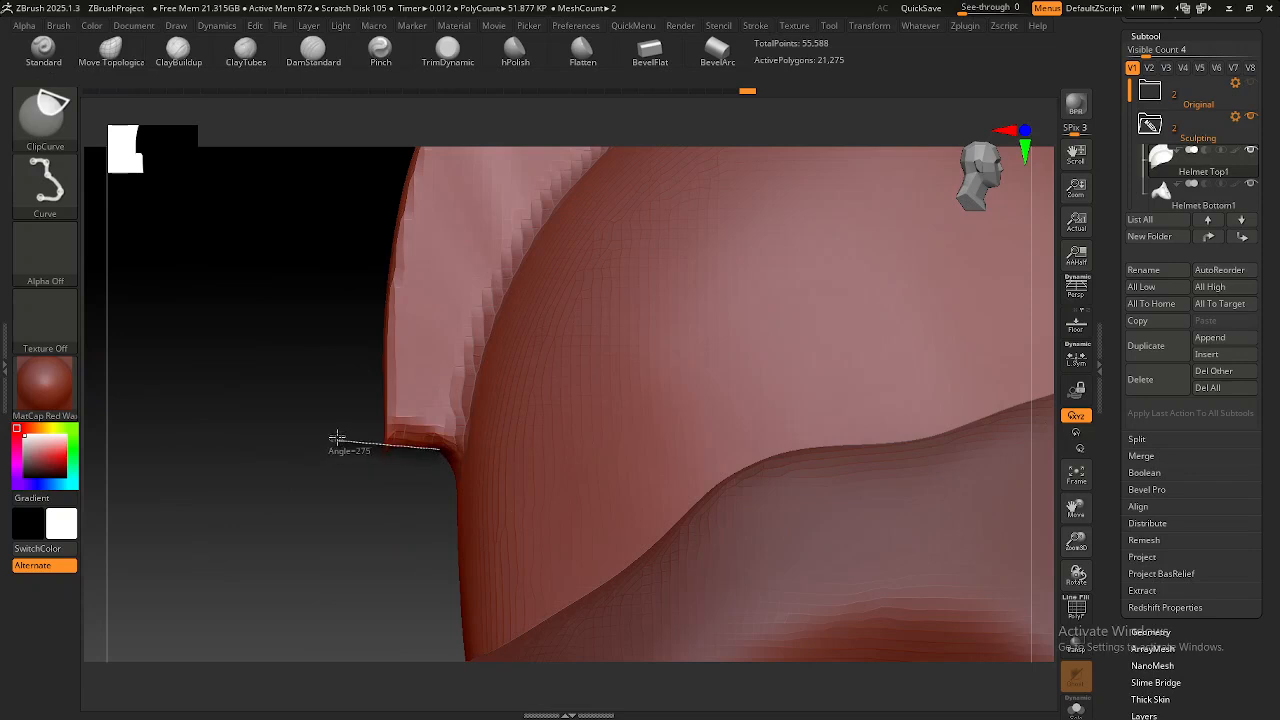
pyautogui.keyDown('ctrl'); pyautogui.keyDown('shift'); pyautogui.moveTo(337, 438); pyautogui.dragTo(334, 437); pyautogui.keyUp('shift'); pyautogui.keyUp('ctrl')
pyautogui.moveTo(323, 497)
pyautogui.mouseDown()
pyautogui.moveTo(360, 466)
pyautogui.moveTo(382, 417)
pyautogui.moveTo(423, 426)
pyautogui.moveTo(445, 395)
pyautogui.moveTo(490, 377)
pyautogui.moveTo(414, 463)
pyautogui.moveTo(400, 514)
pyautogui.moveTo(439, 457)
pyautogui.mouseUp()
# Check the clipped rear end of the crest and smooth the vertical ripples on the crest's side.
pyautogui.moveTo(439, 457)
pyautogui.mouseDown(button='right')
pyautogui.moveTo(462, 449)
pyautogui.moveTo(506, 366)
pyautogui.mouseUp(button='right')
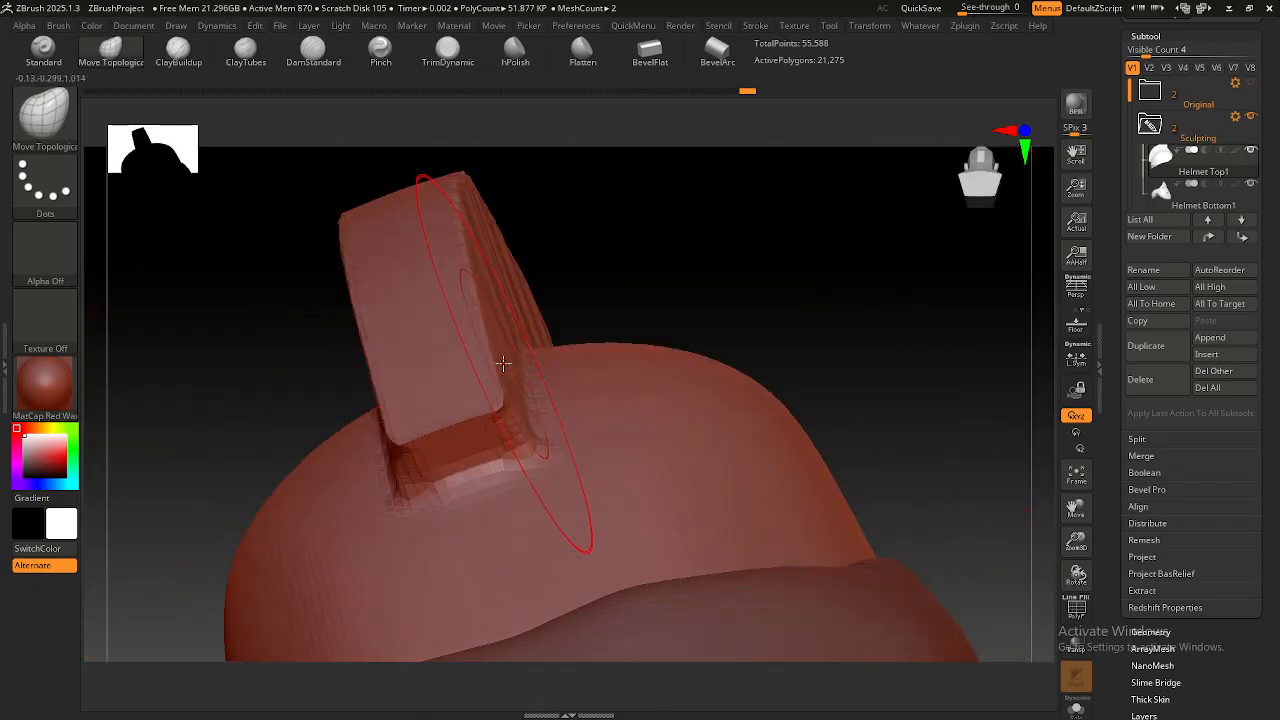
pyautogui.moveTo(546, 437)
pyautogui.mouseDown(button='right')
pyautogui.moveTo(483, 443)
pyautogui.moveTo(463, 506)
pyautogui.moveTo(415, 392)
pyautogui.mouseUp(button='right')
pyautogui.press('shift')
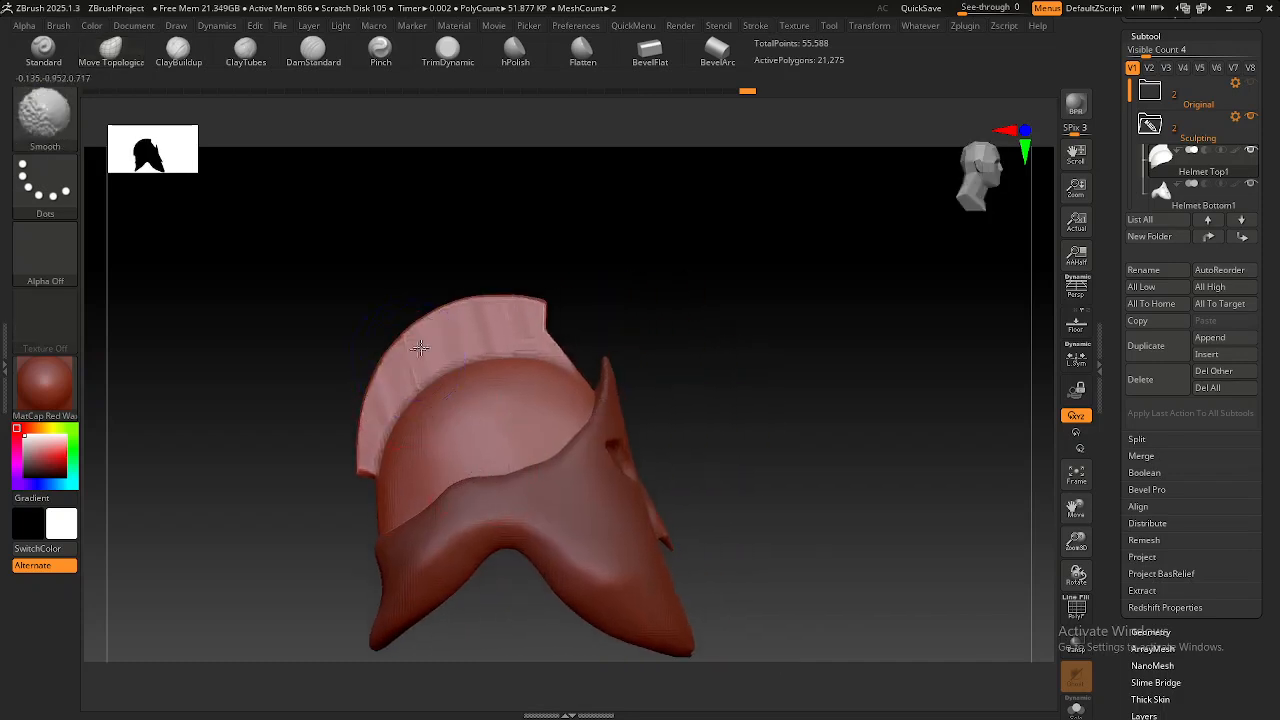
pyautogui.moveTo(450, 400); pyautogui.dragTo(491, 394, button='right')
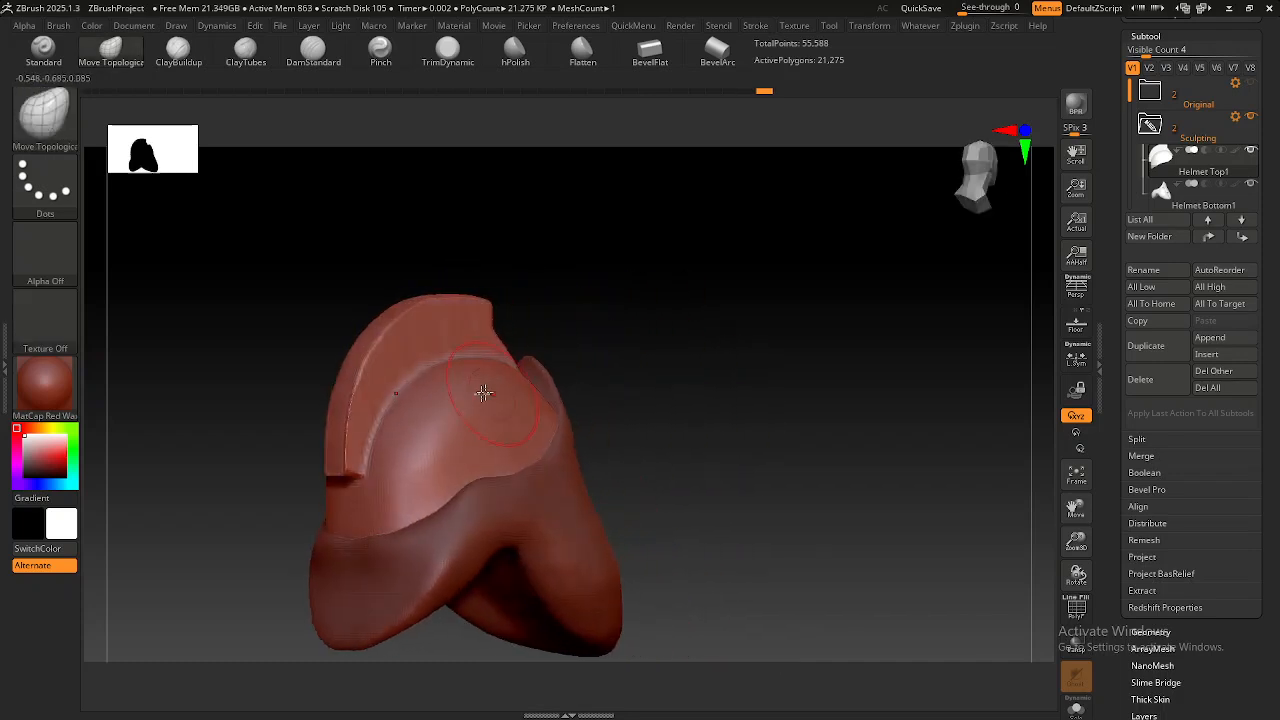
# Compare the helmet's side profile and crest shape with the plumed helmet in the reference image.
pyautogui.moveTo(478, 325); pyautogui.dragTo(451, 380, button='right')
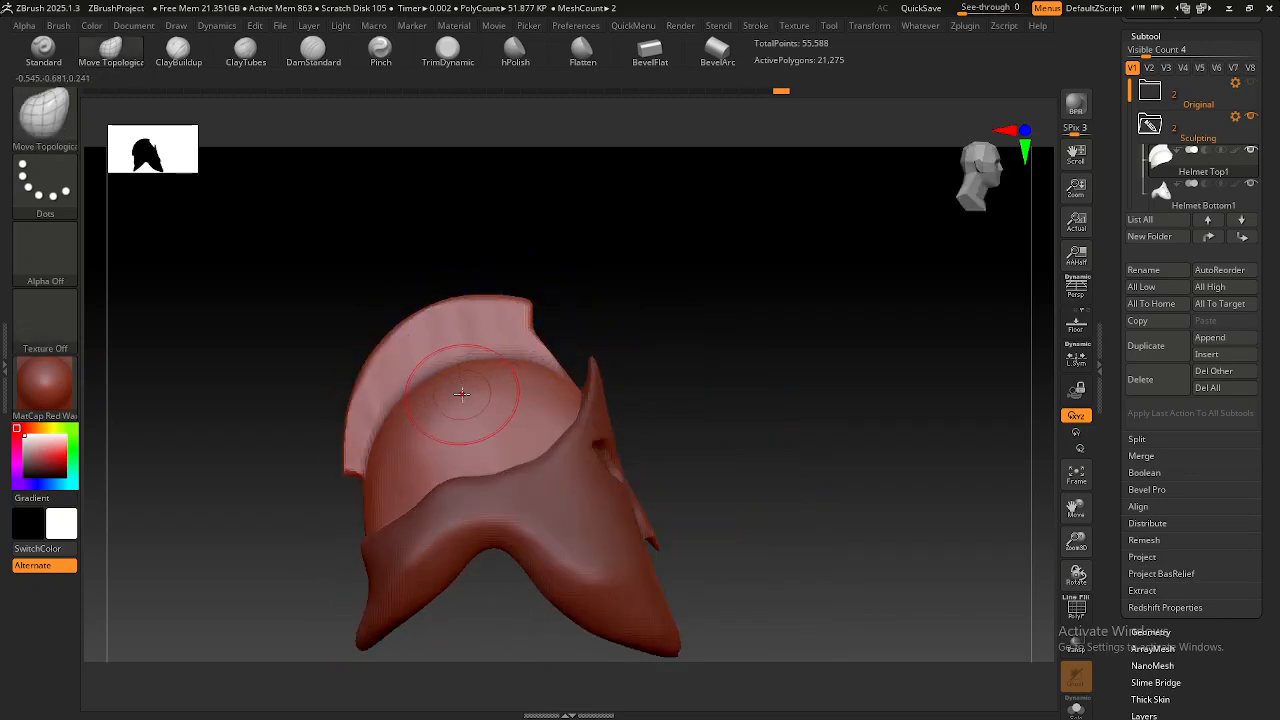
pyautogui.moveTo(420, 400)
pyautogui.mouseDown(button='right')
pyautogui.moveTo(450, 405)
pyautogui.moveTo(423, 443)
pyautogui.moveTo(590, 428)
pyautogui.moveTo(508, 444)
pyautogui.moveTo(589, 446)
pyautogui.moveTo(580, 430)
pyautogui.moveTo(616, 422)
pyautogui.mouseUp(button='right')
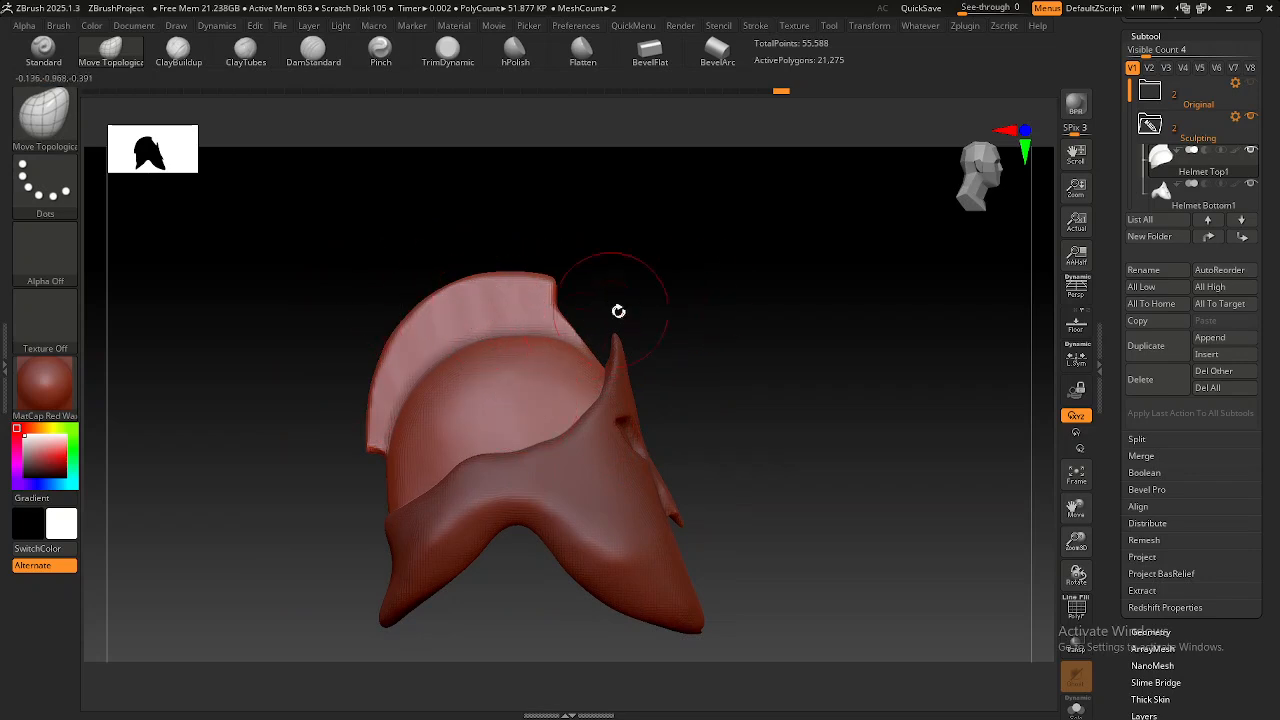
pyautogui.keyDown('alt'); pyautogui.moveTo(609, 310); pyautogui.dragTo(640, 306); pyautogui.keyUp('alt')
pyautogui.hotkey('alt', 'Tab')
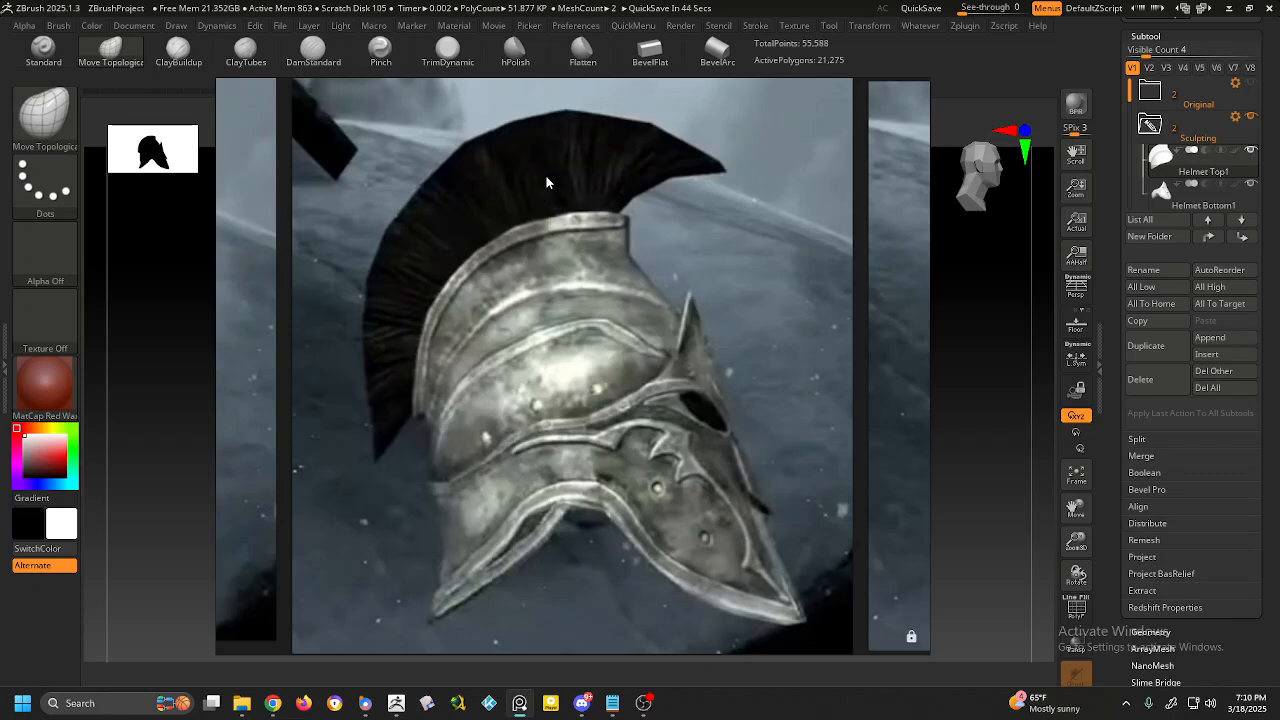
pyautogui.moveTo(601, 166); pyautogui.dragTo(534, 222, button='right')
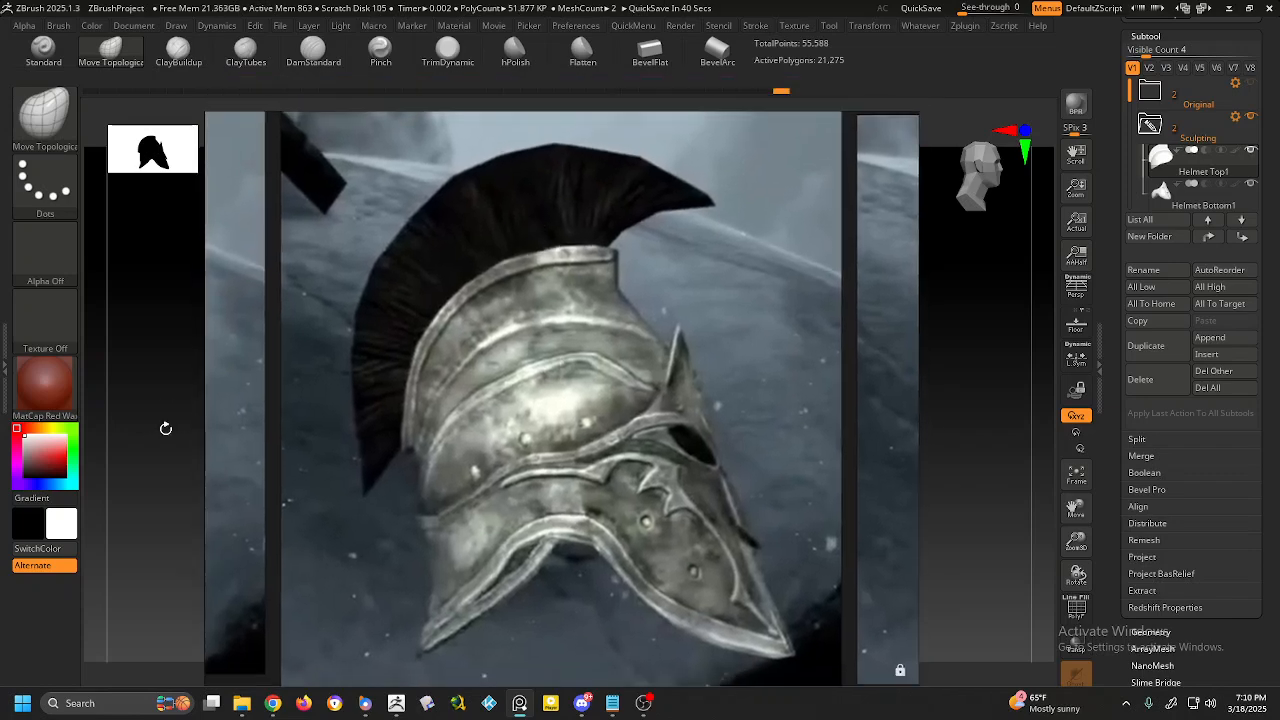
pyautogui.click(396, 704)
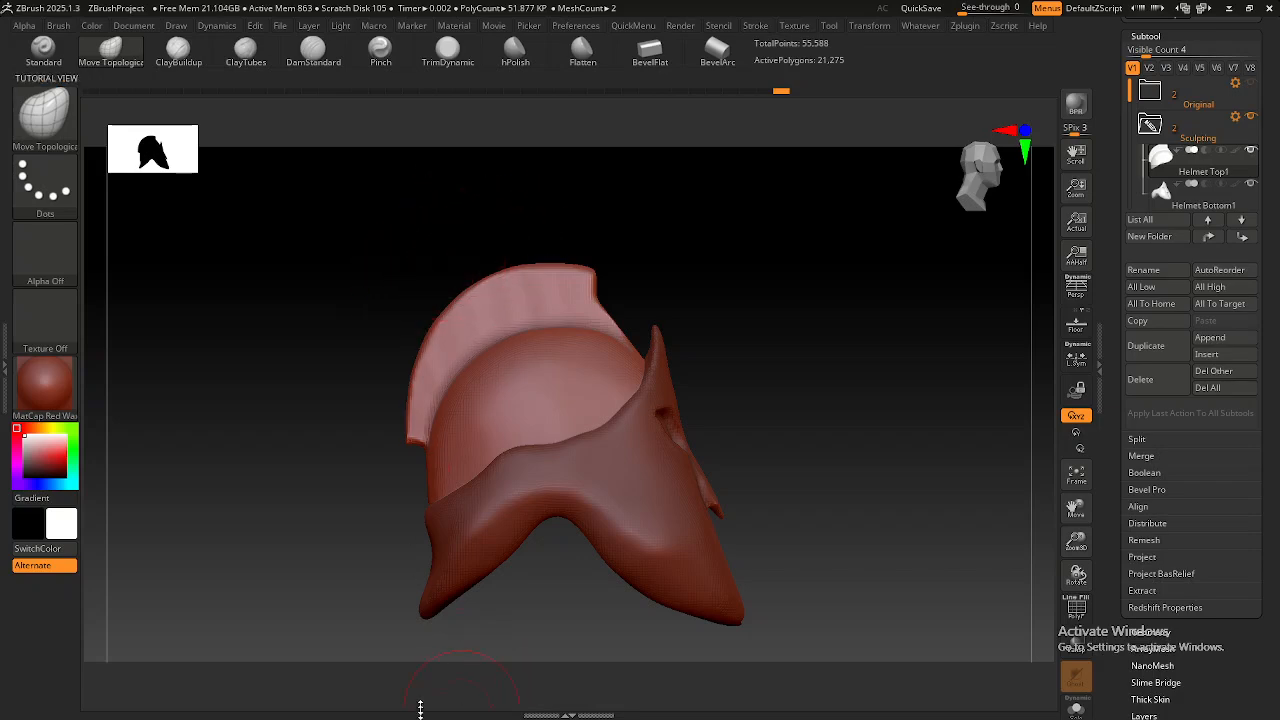
pyautogui.hotkey('alt', 'Tab')
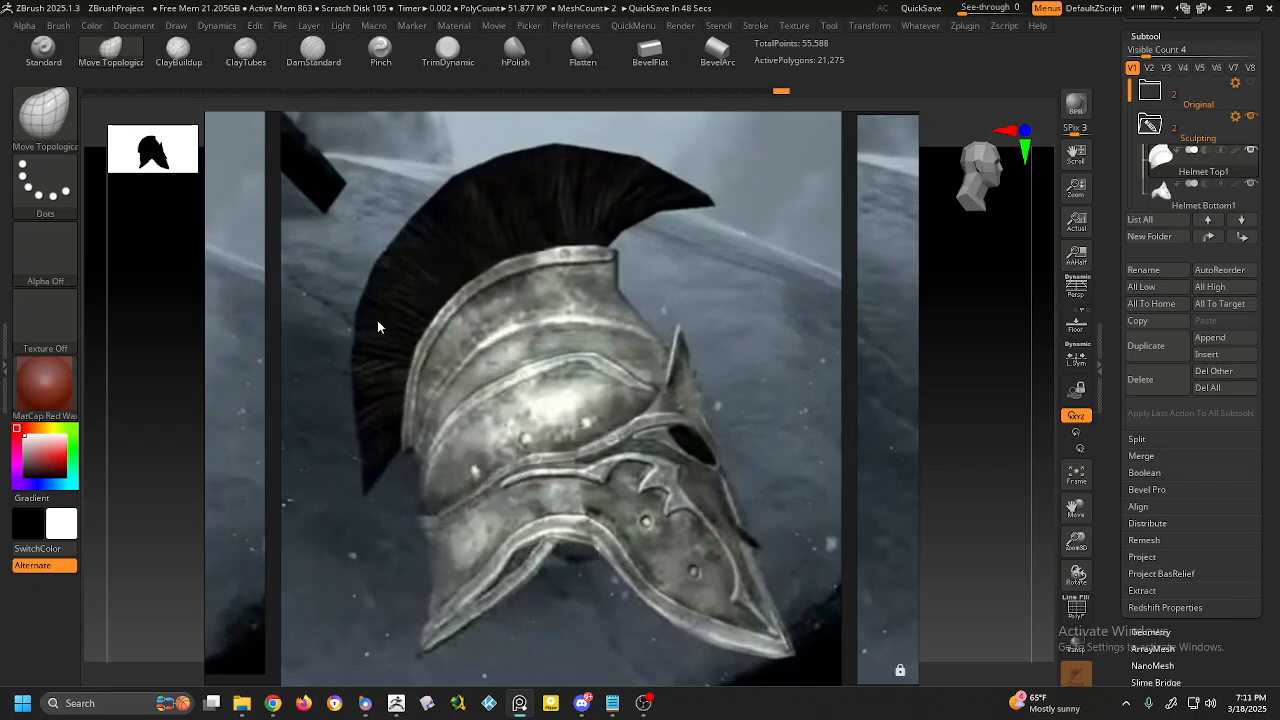
pyautogui.hotkey('alt', 'Tab')
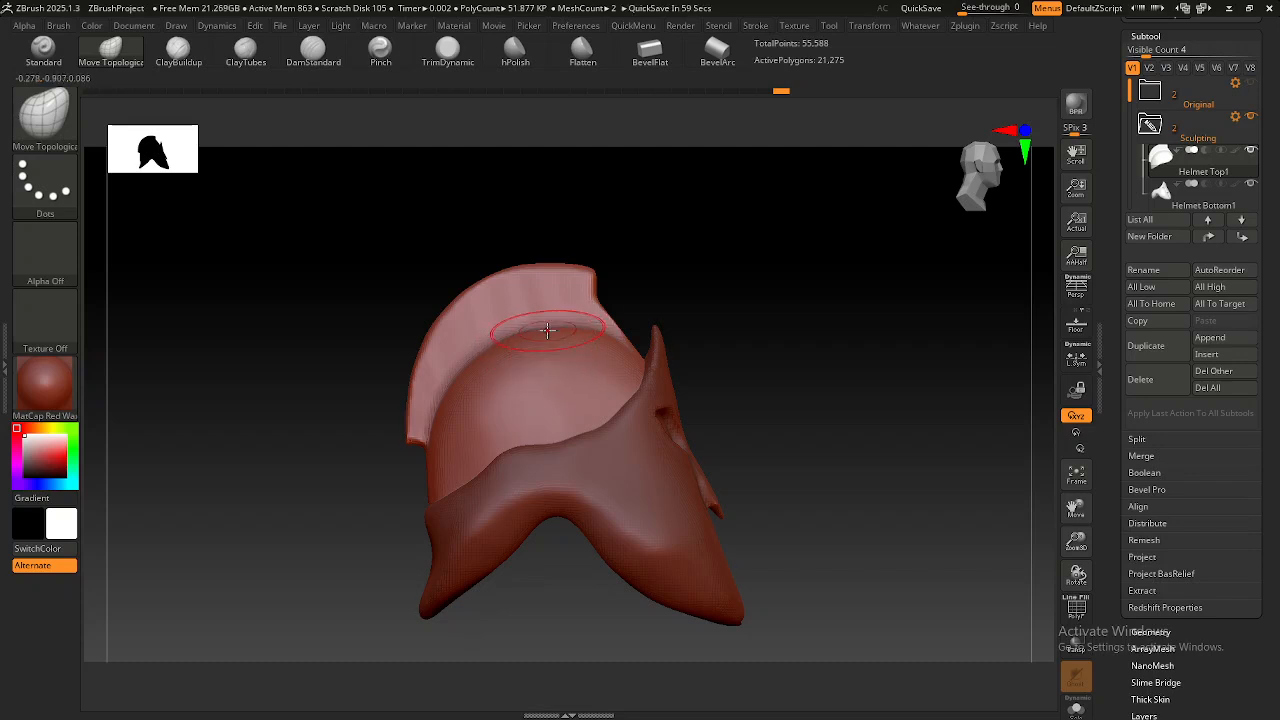
# Open the FiberMesh settings for Helmet Top1 and view the crest from the side.
pyautogui.moveTo(546, 335); pyautogui.dragTo(557, 420, button='right')
pyautogui.scroll(-4, 1212, 480)
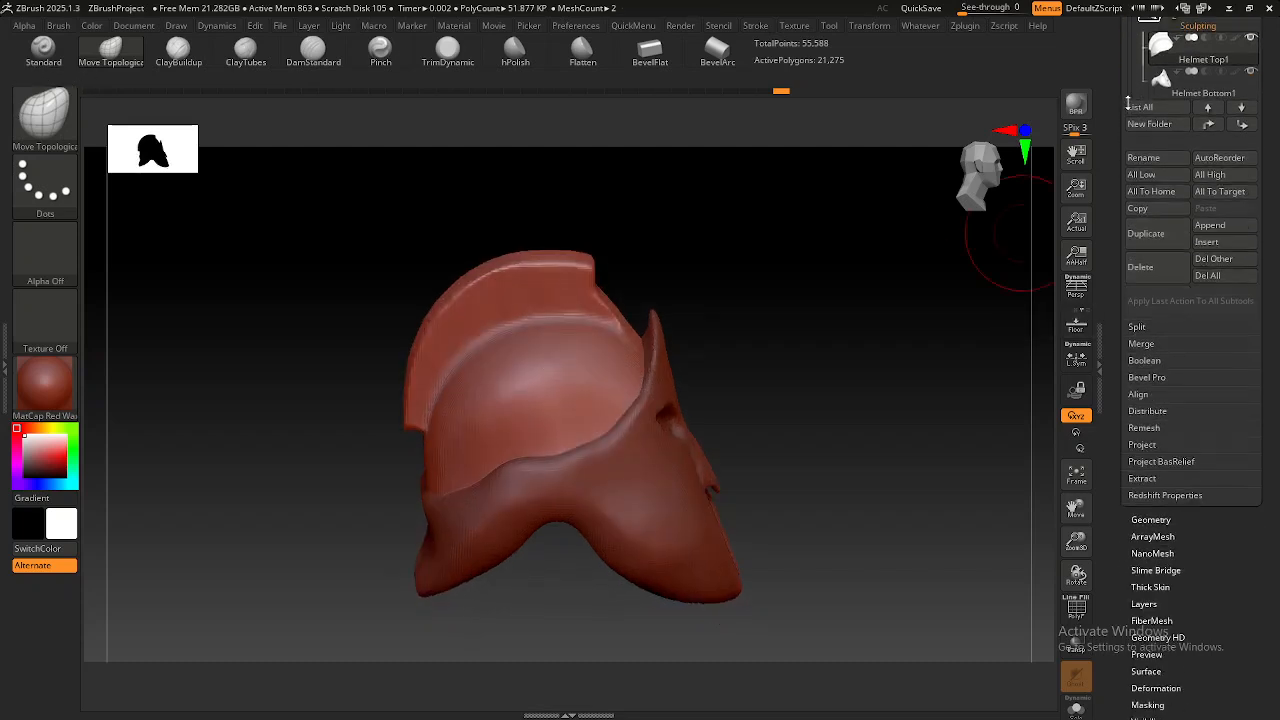
pyautogui.scroll(-6, 1212, 480)
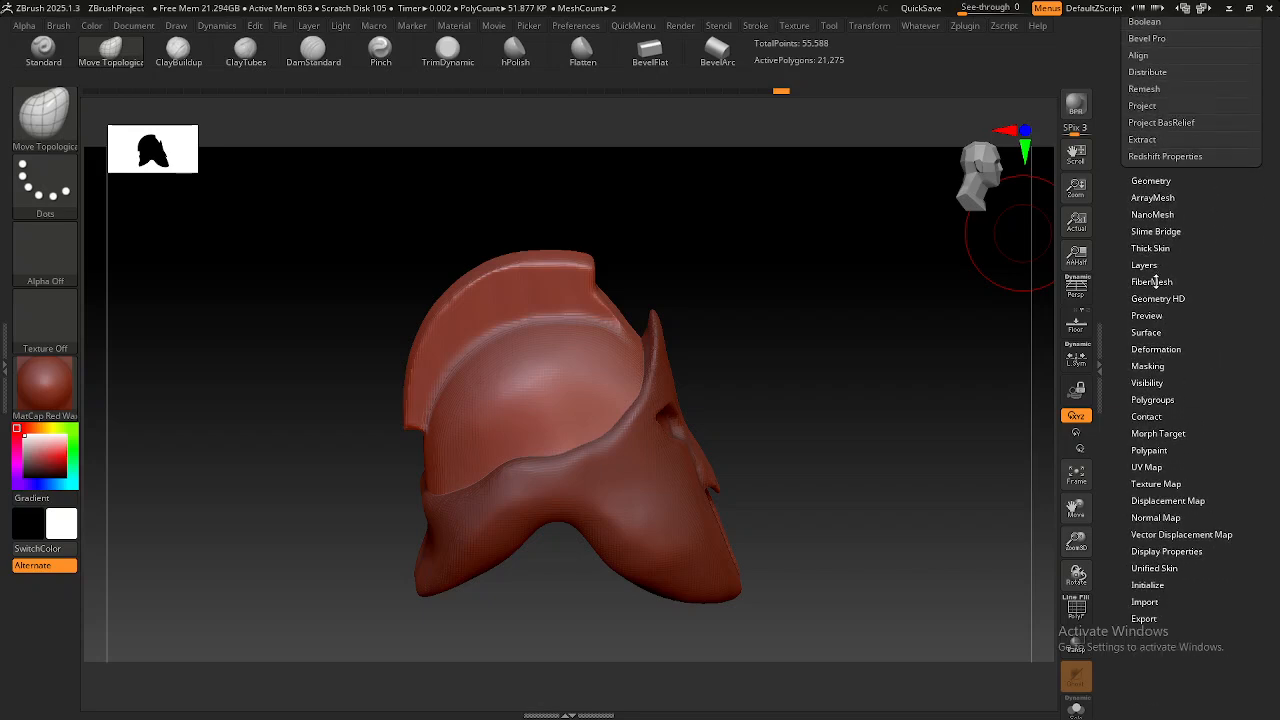
pyautogui.click(1152, 282)
pyautogui.scroll(3, 1112, 290)
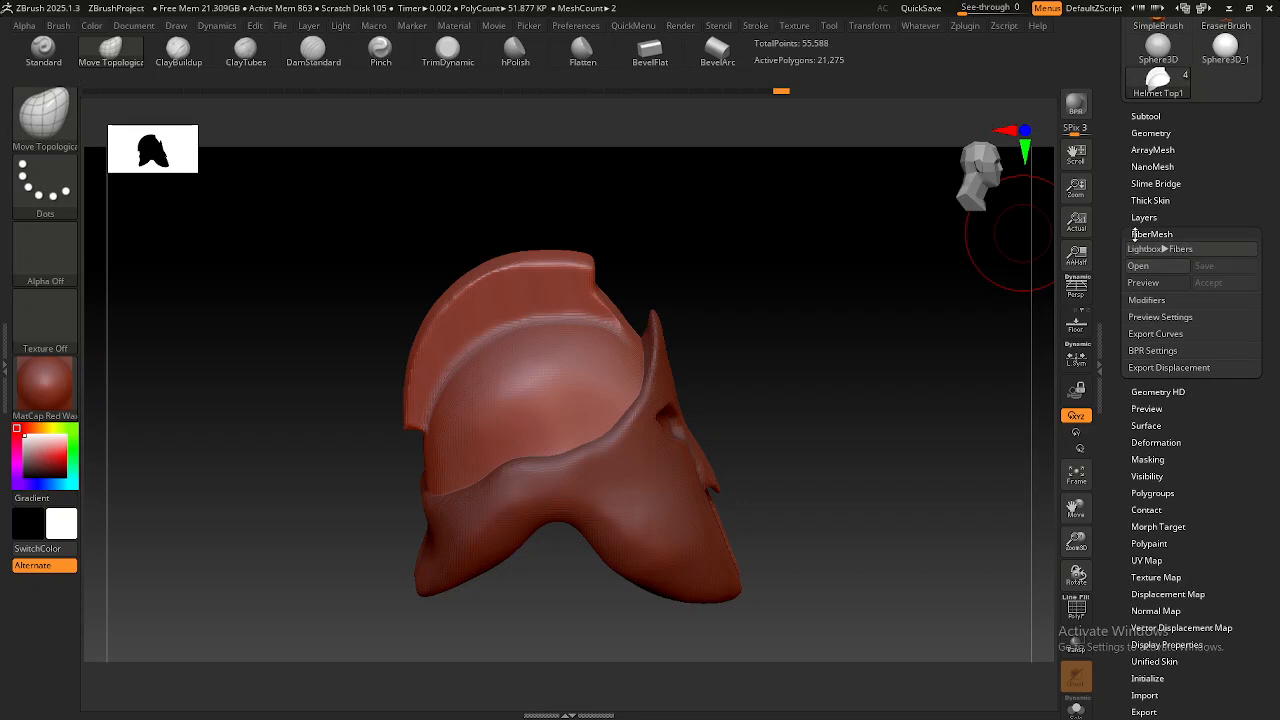
pyautogui.moveTo(726, 351); pyautogui.dragTo(663, 397)
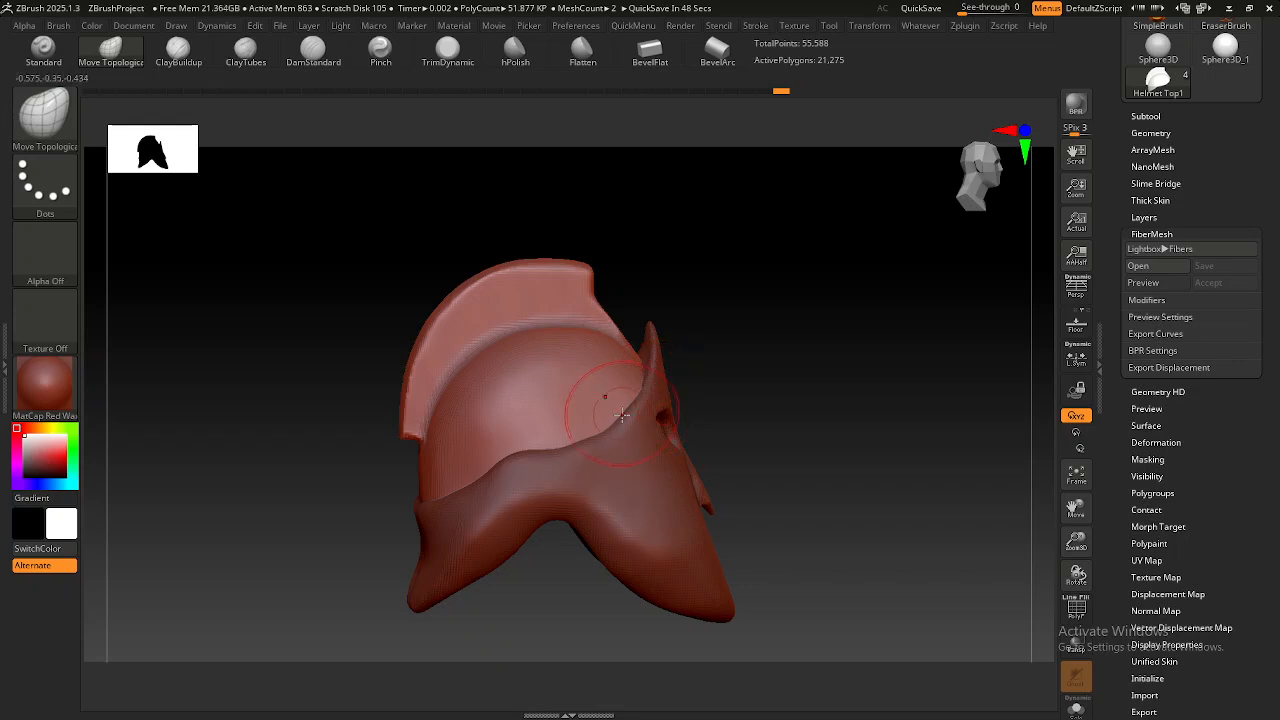
pyautogui.moveTo(606, 388); pyautogui.dragTo(616, 414, button='right')
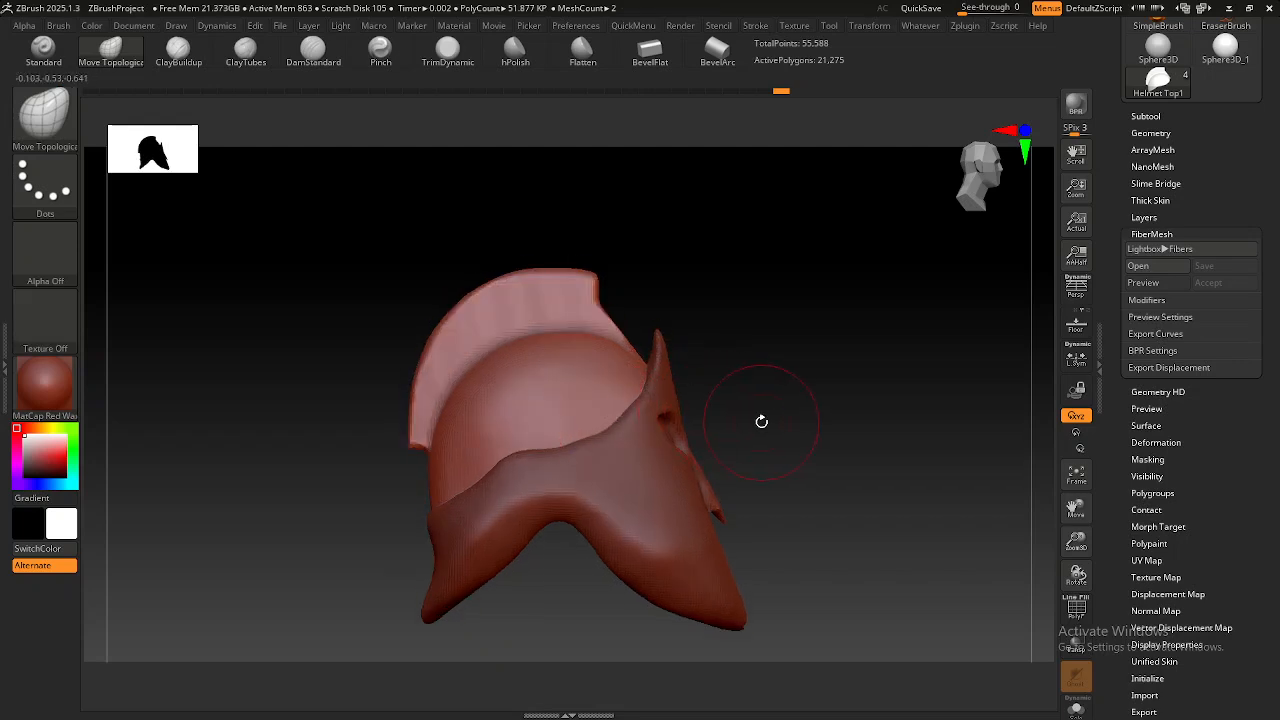